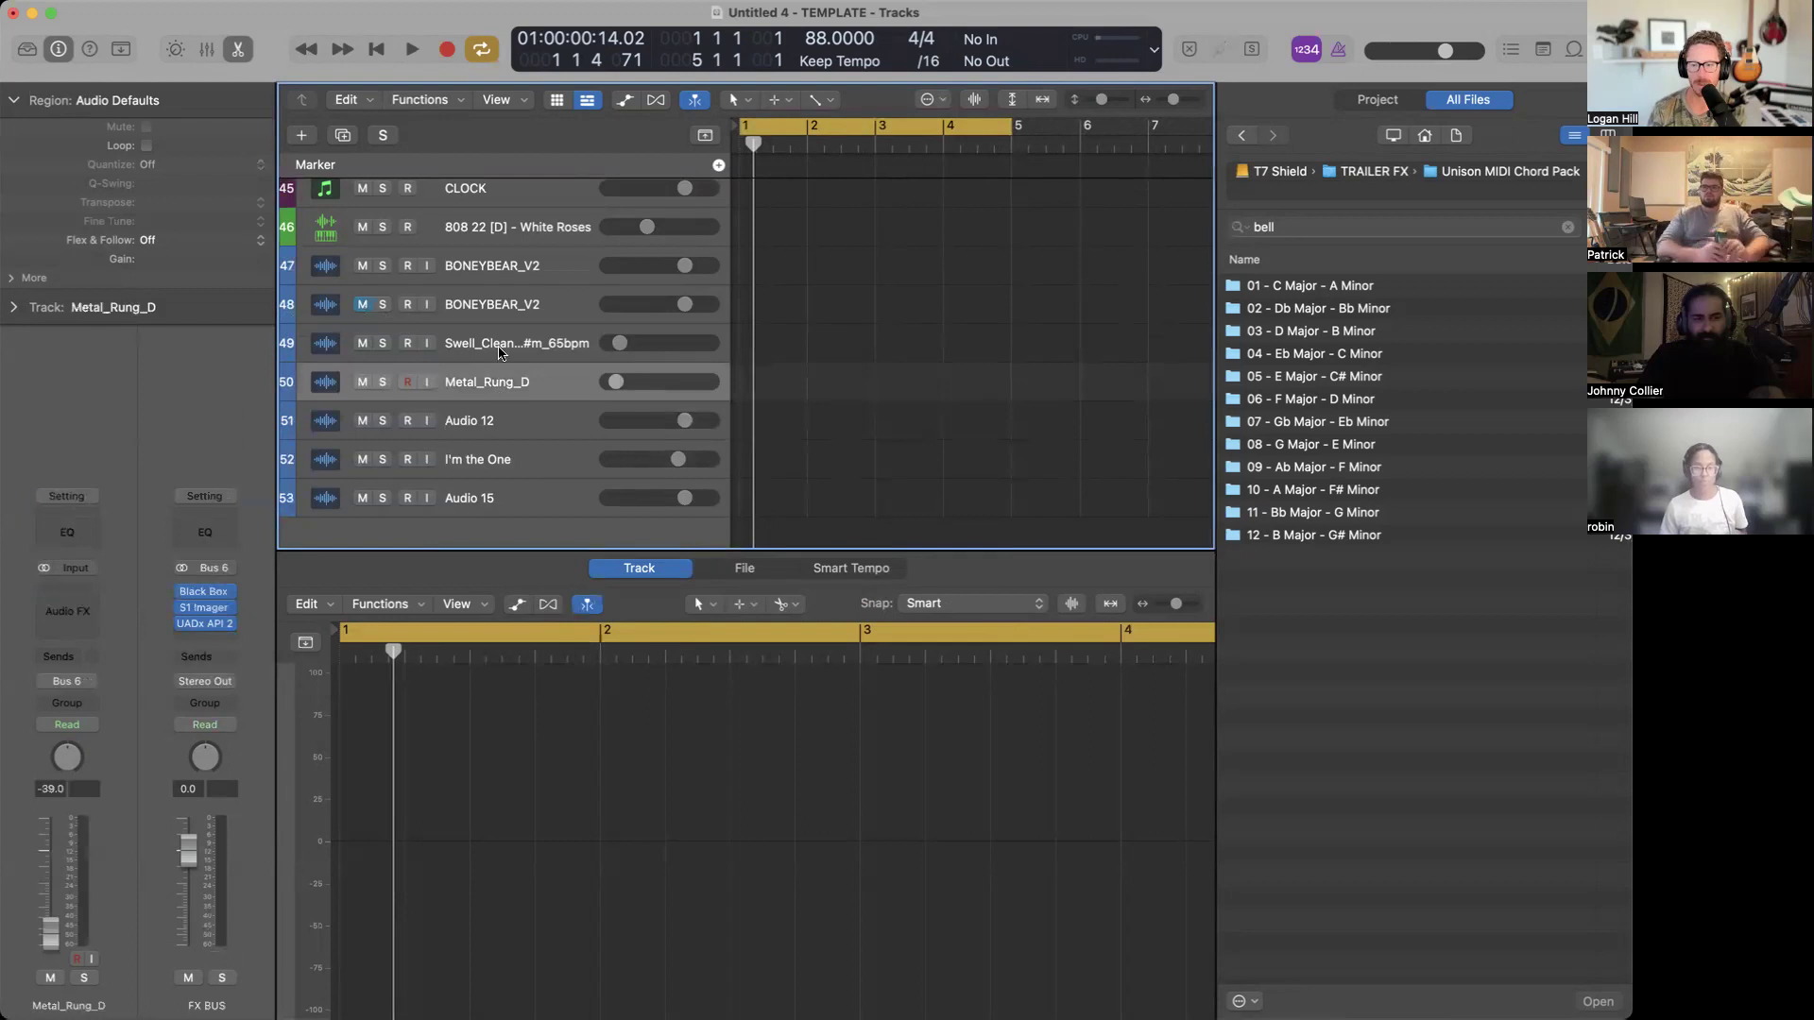
Look through the lower tracks and select Audio 15 at the end of the track list.
scroll(499, 352, up, 3)
scroll(500, 354, up, 1)
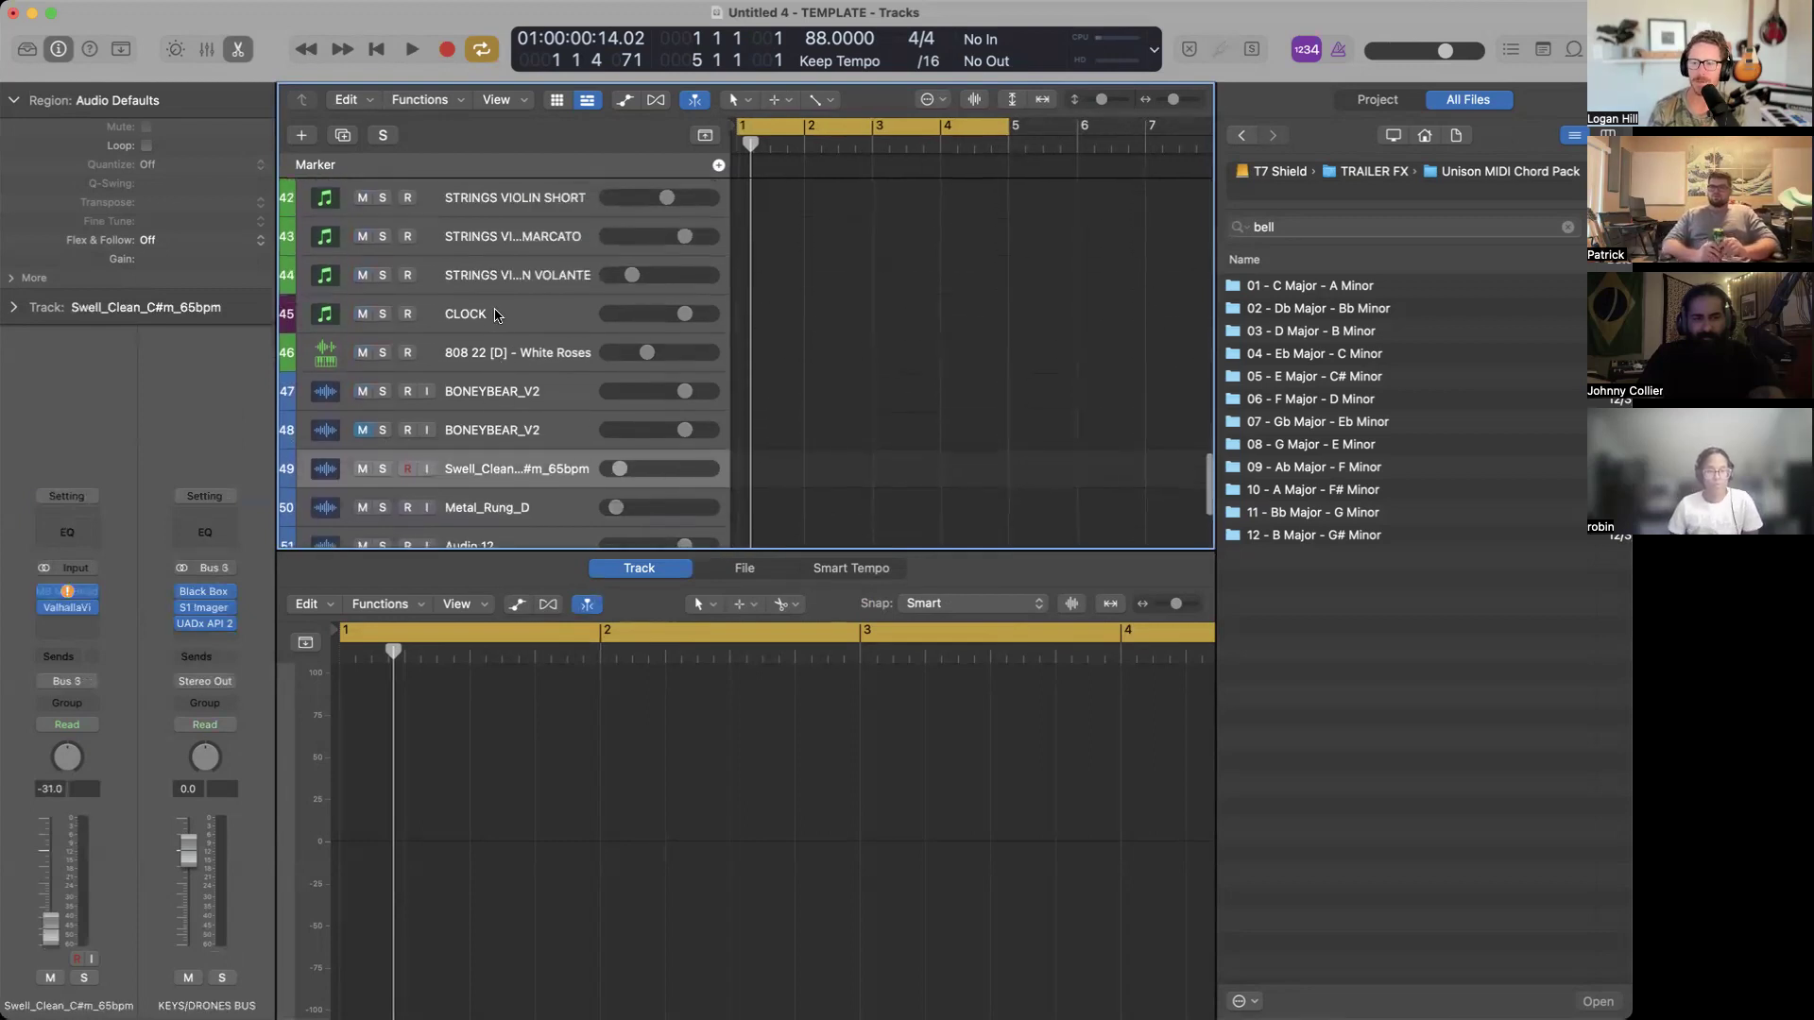
click(499, 316)
scroll(497, 321, down, 5)
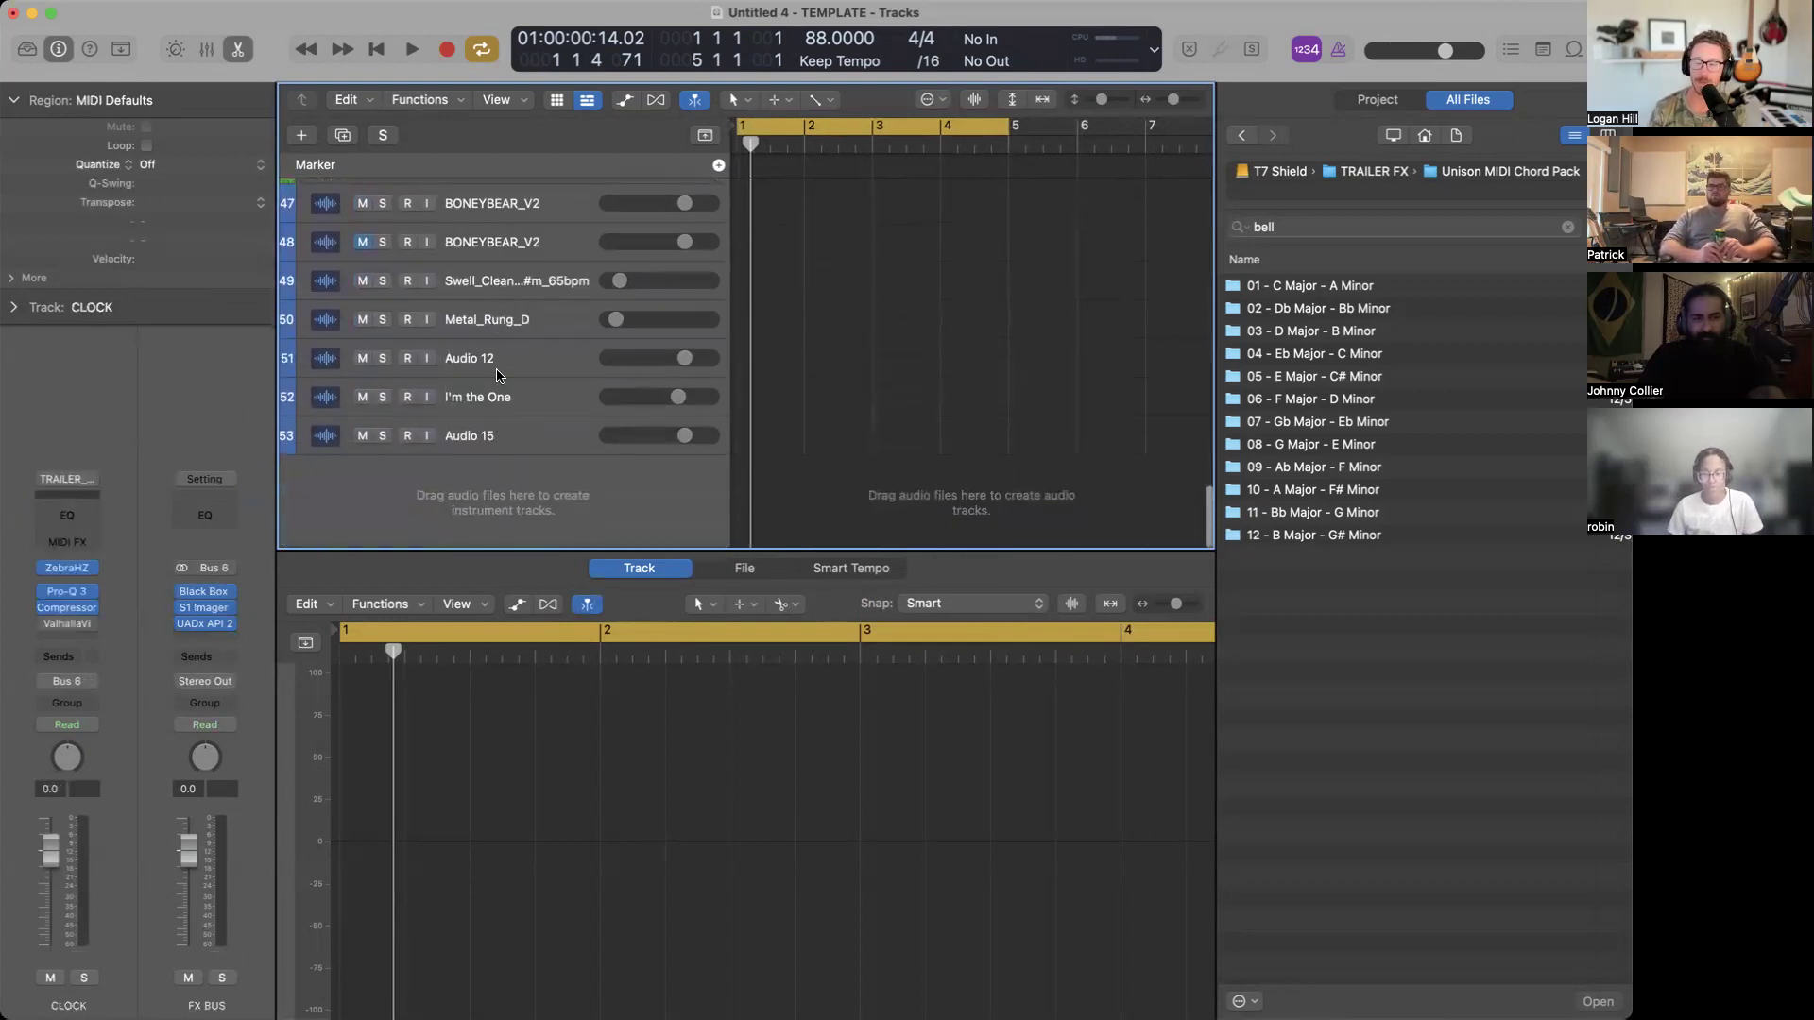
click(500, 373)
click(498, 410)
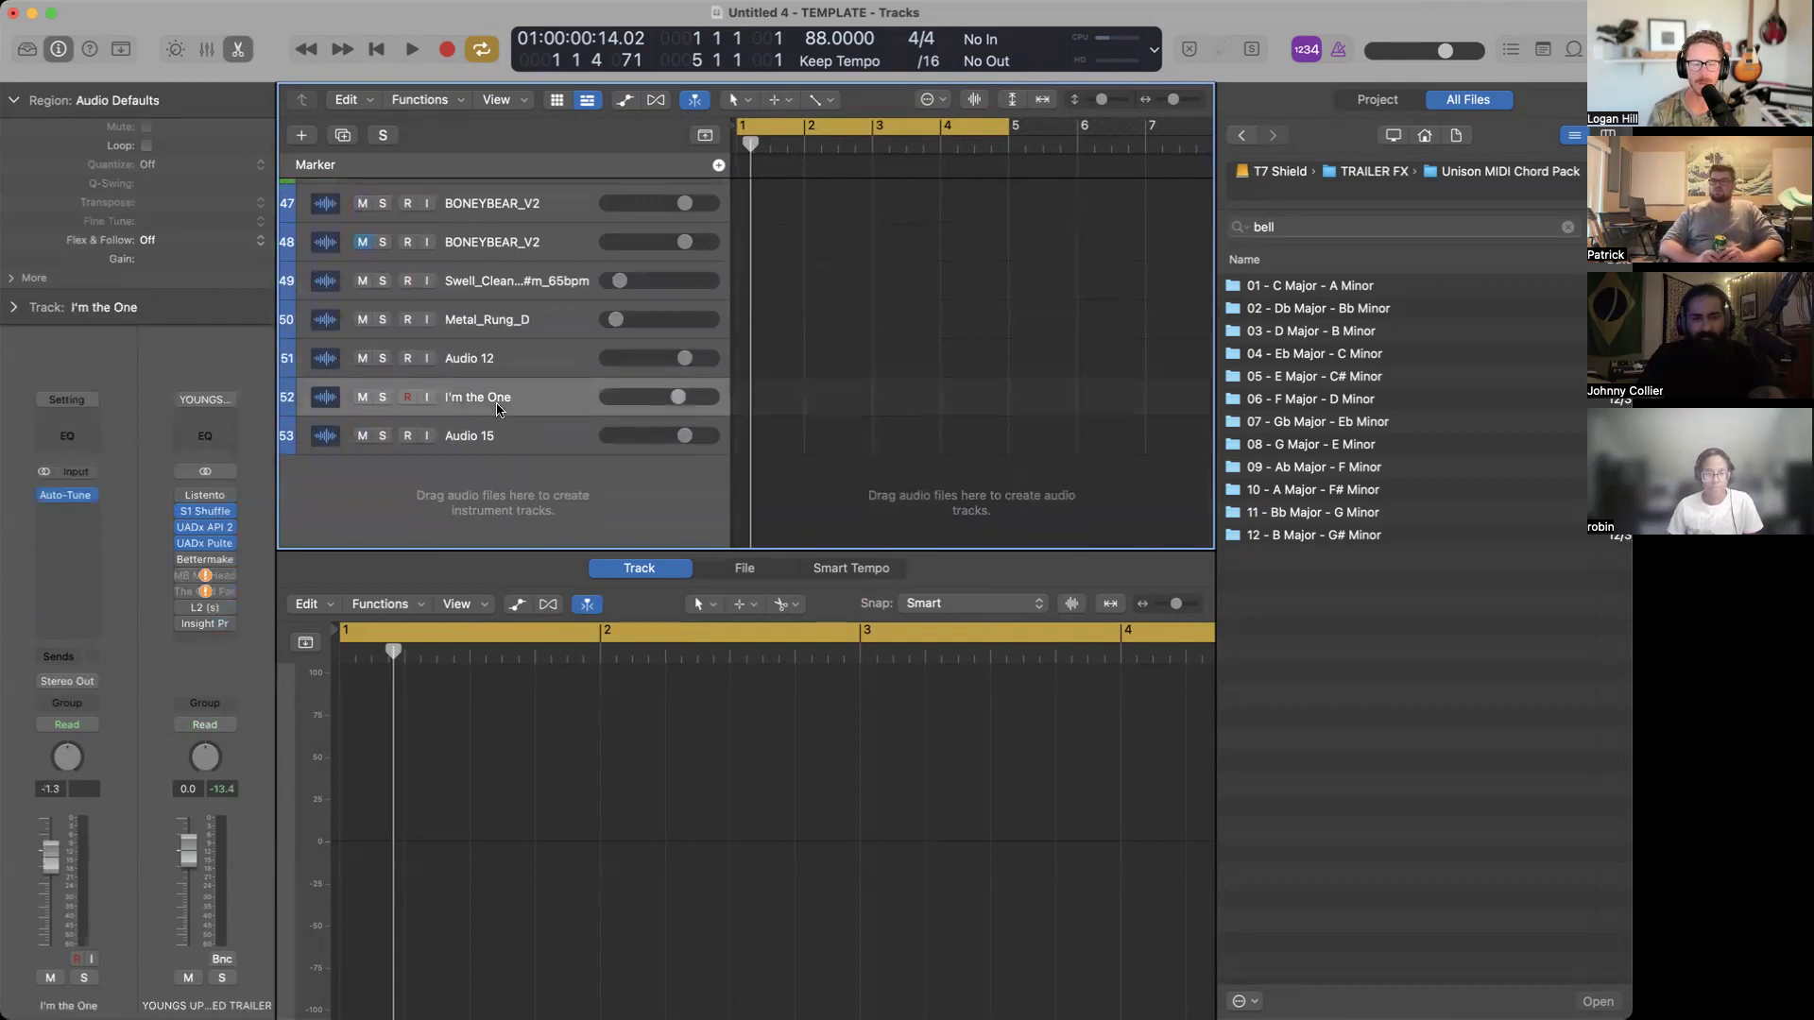
click(488, 434)
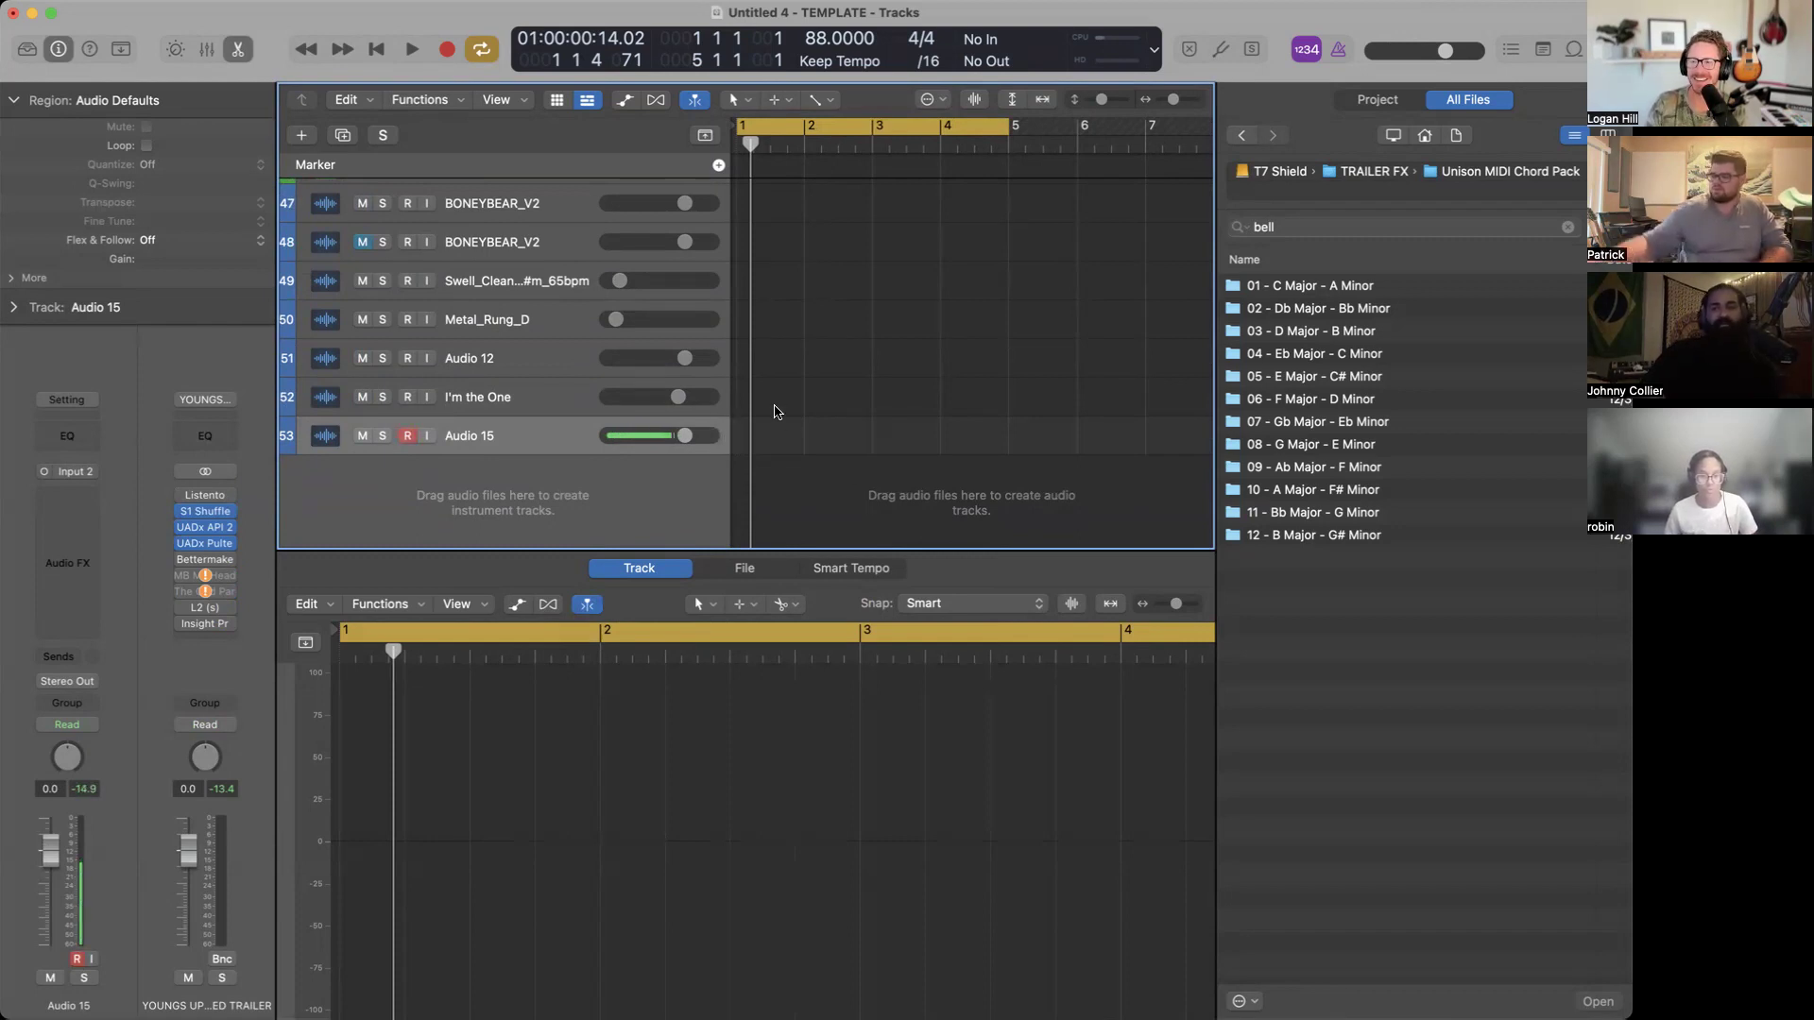
click(427, 439)
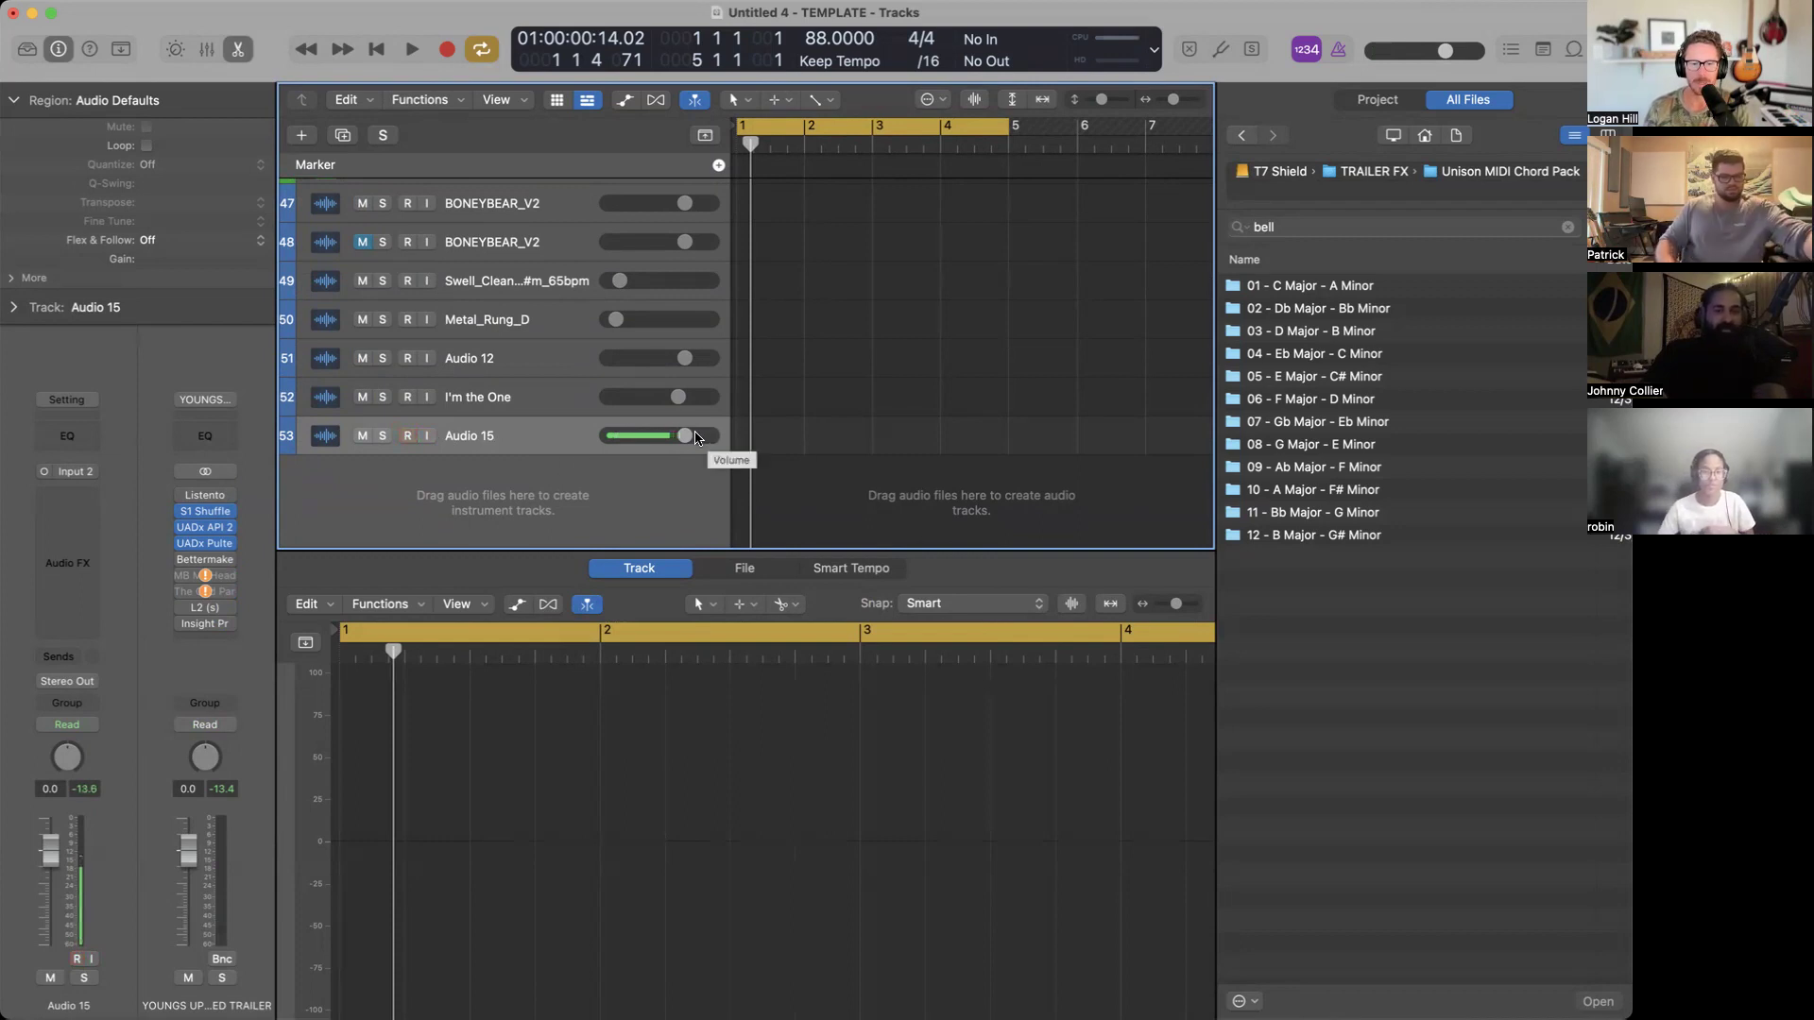
Route the Audio 15 track's output to Bus 5, the VOX BUS.
click(67, 681)
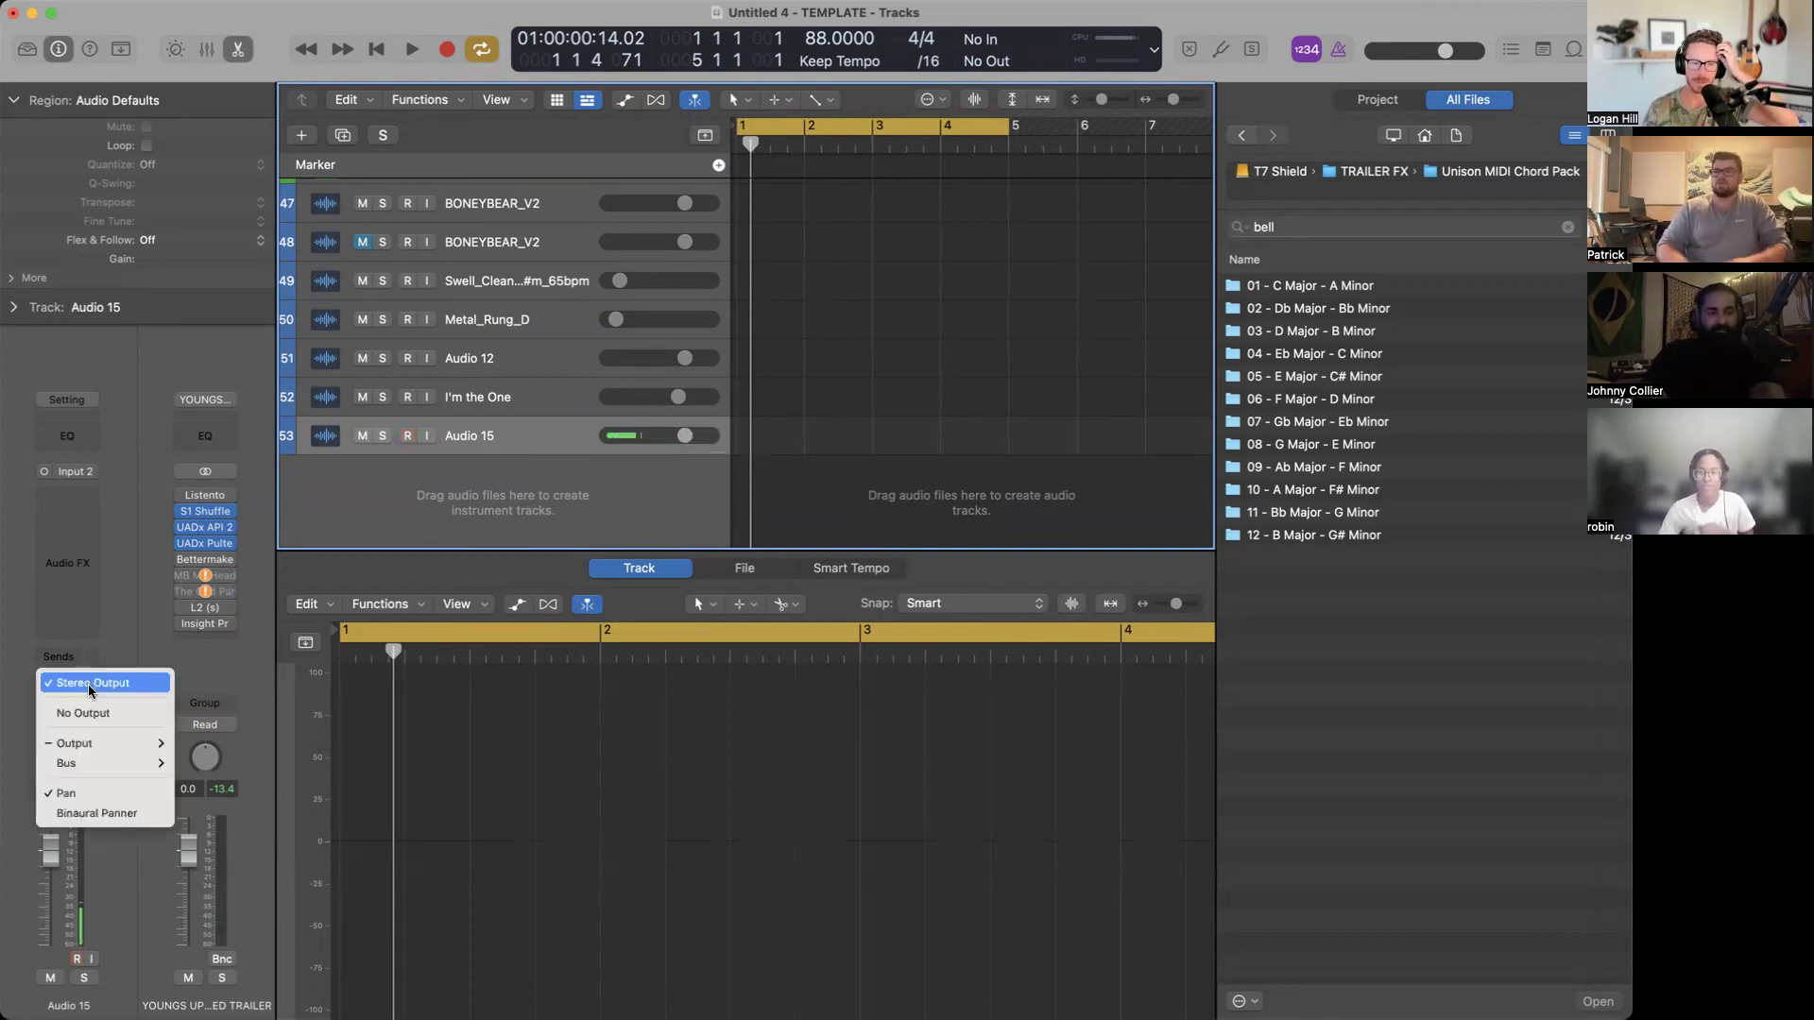
mouse_move(107, 762)
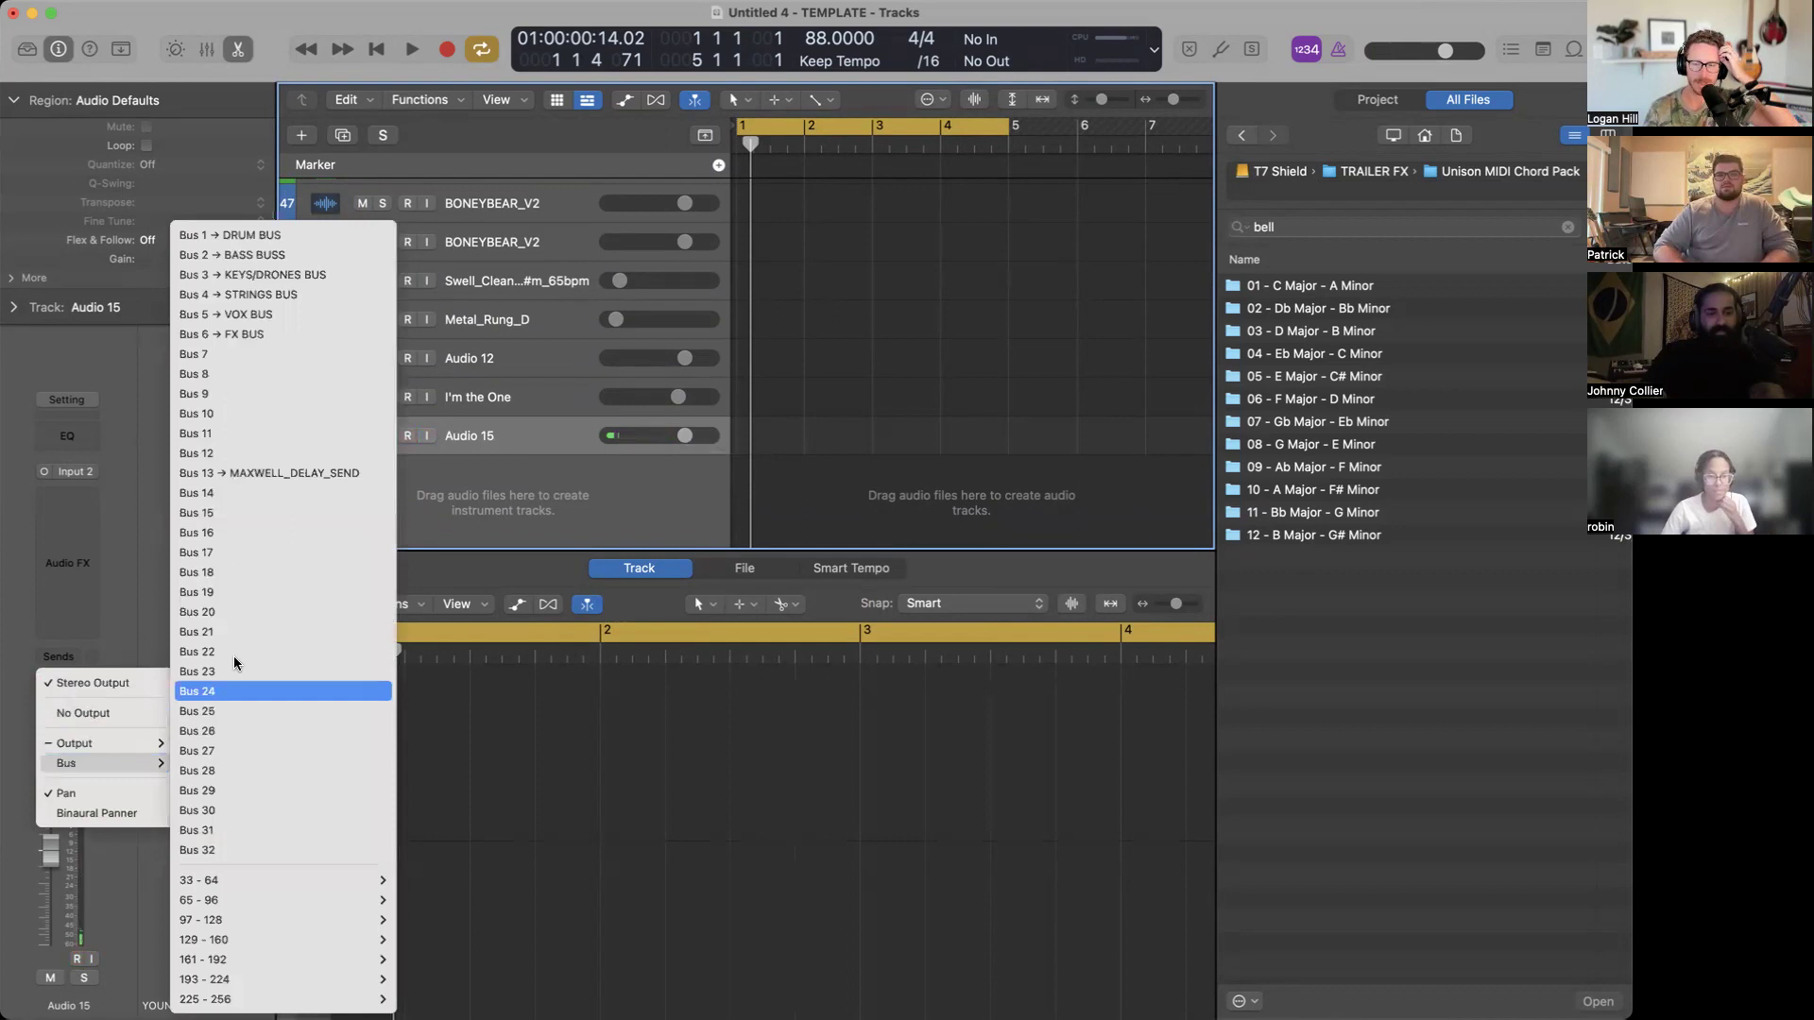
click(251, 315)
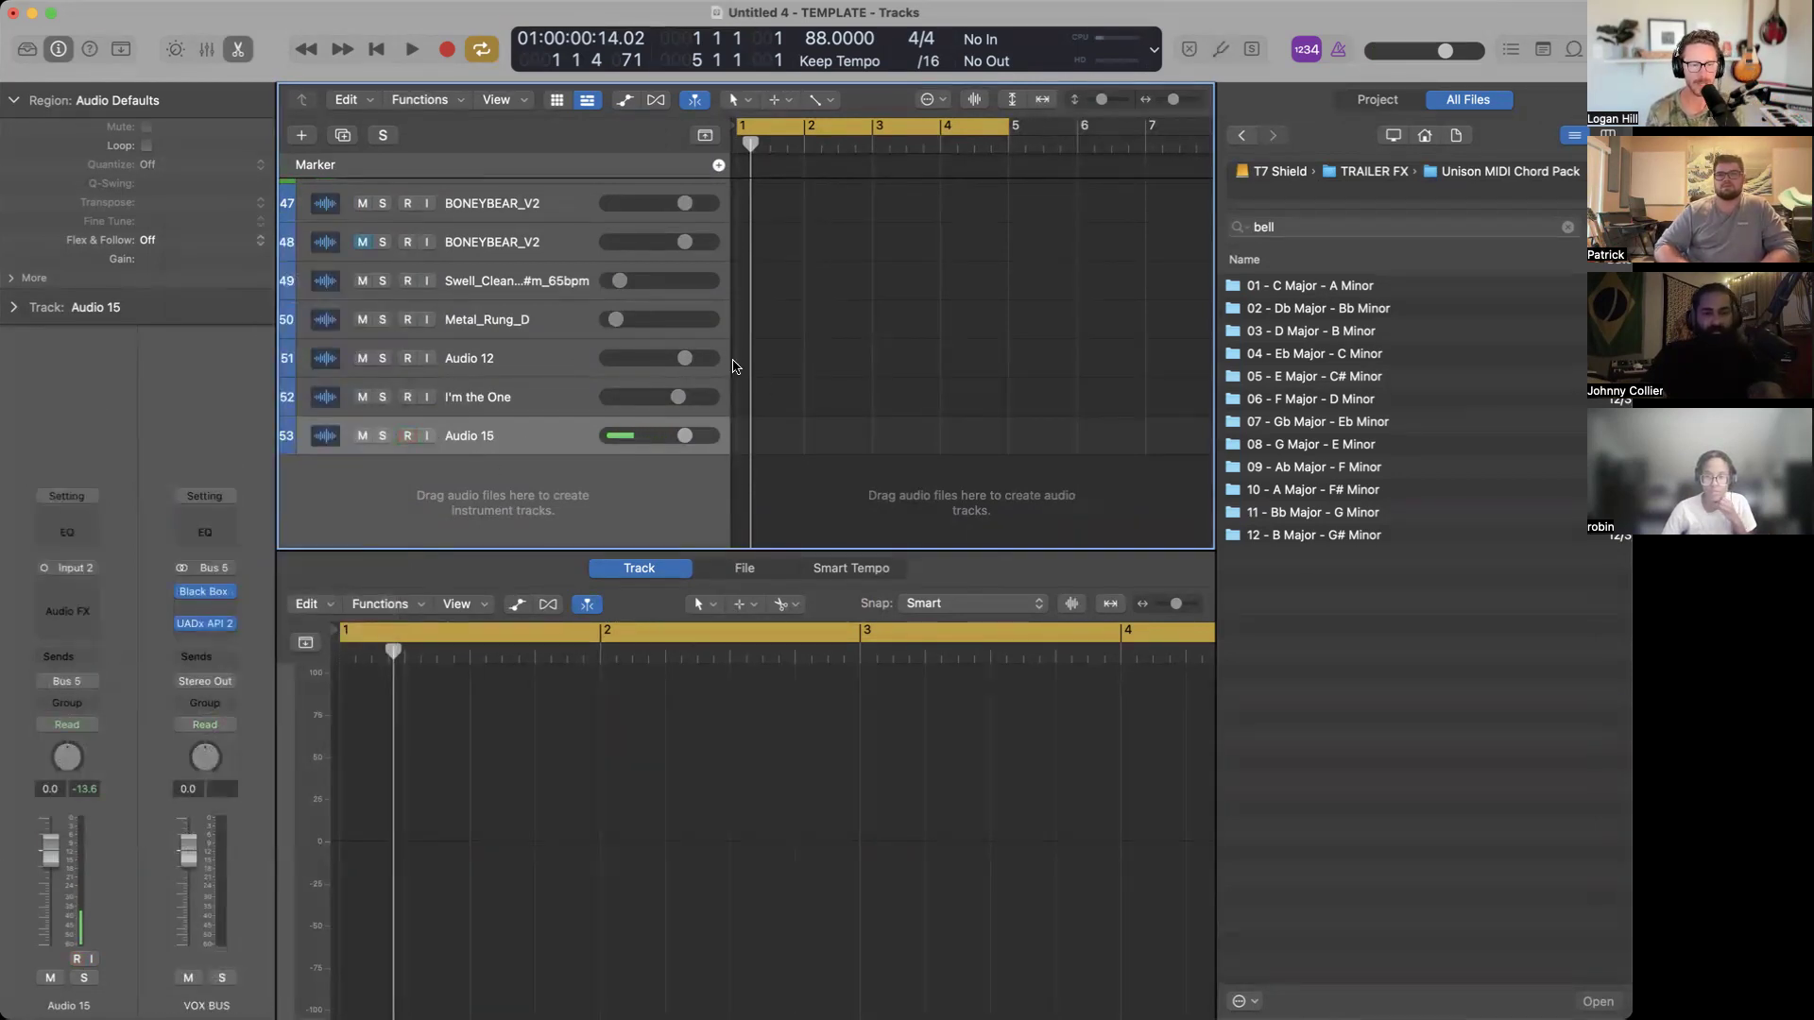
Insert a mono Gain plug-in on Audio 15 and raise its gain to about +13.4 dB.
scroll(842, 303, up, 1)
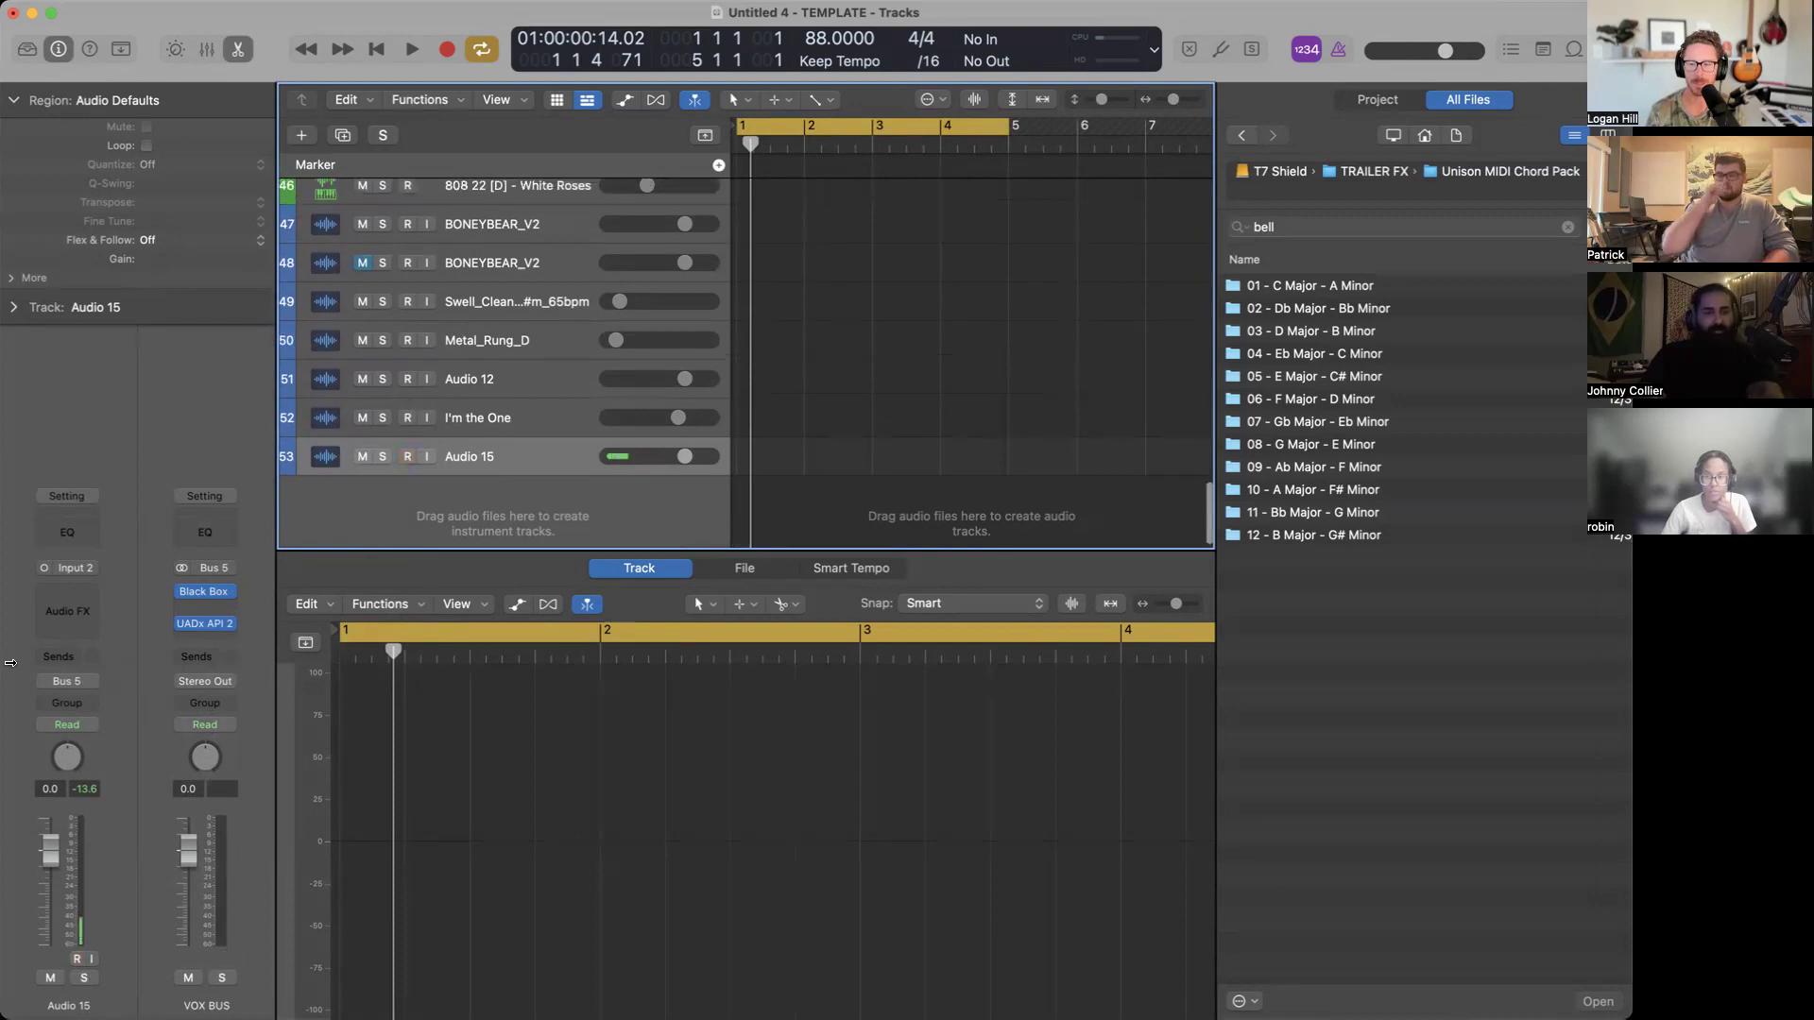
click(76, 592)
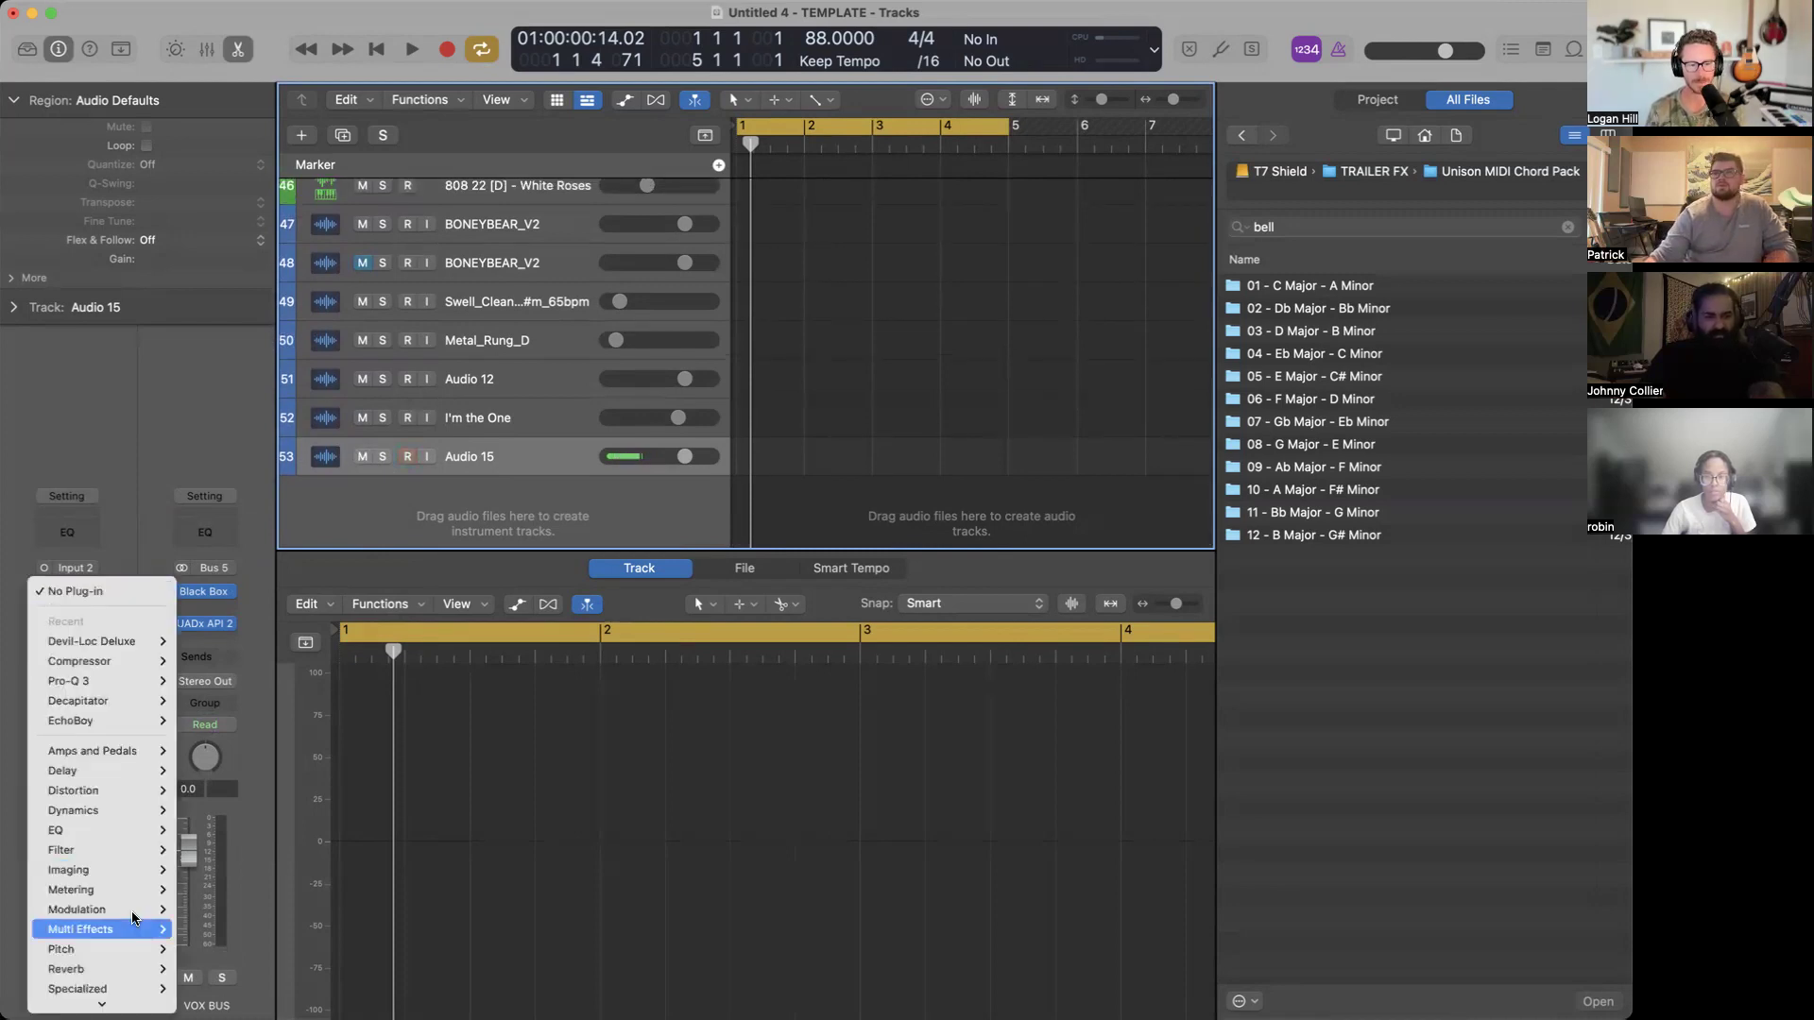
mouse_move(137, 979)
mouse_move(227, 961)
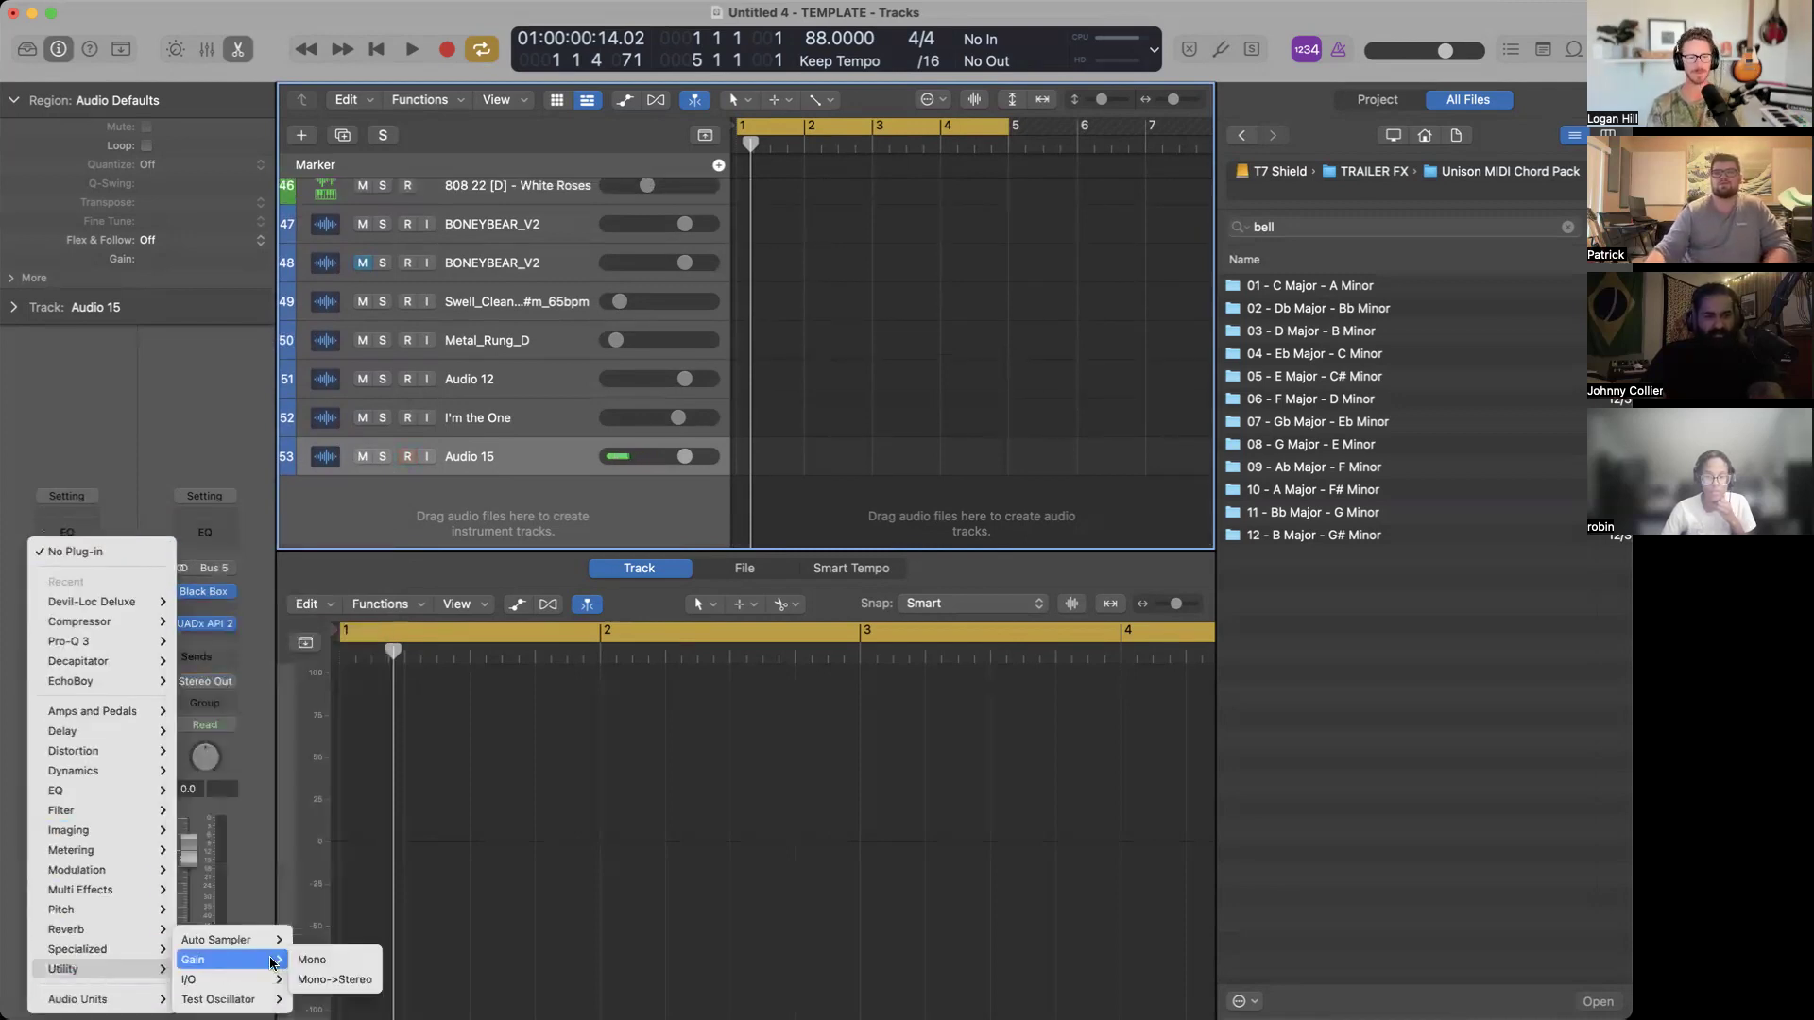
click(312, 960)
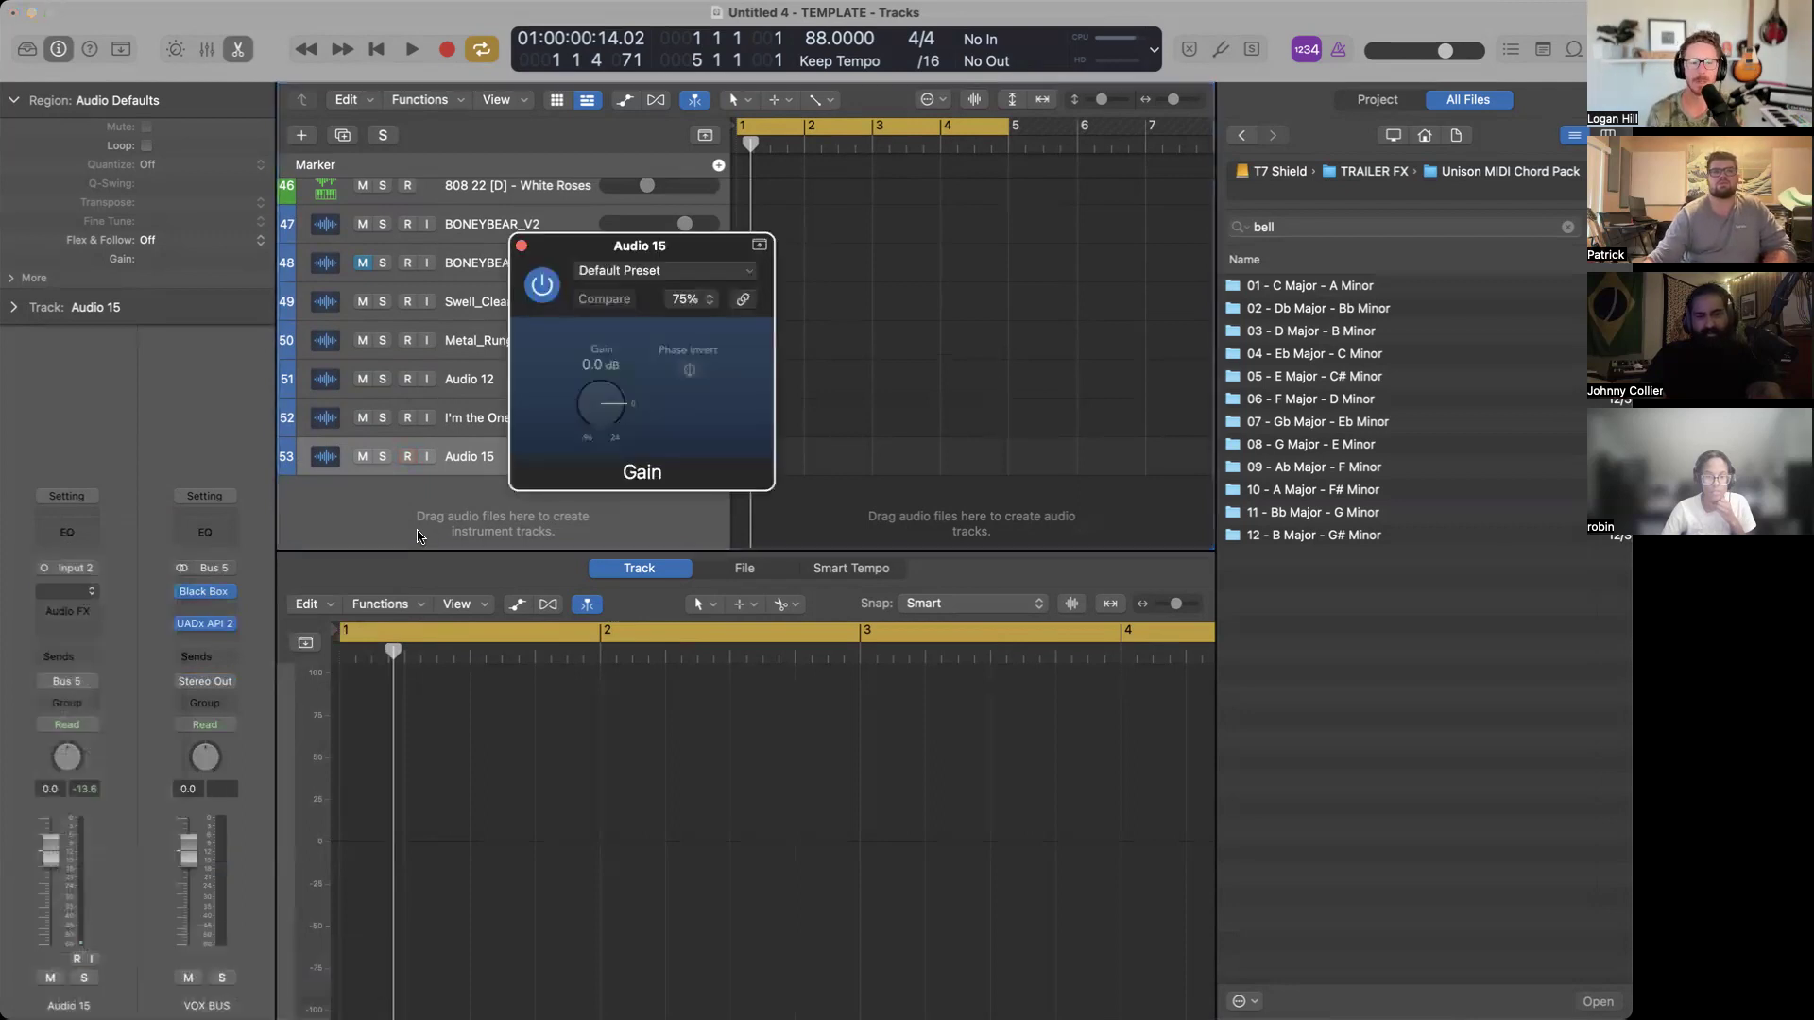
drag(606, 400, 606, 396)
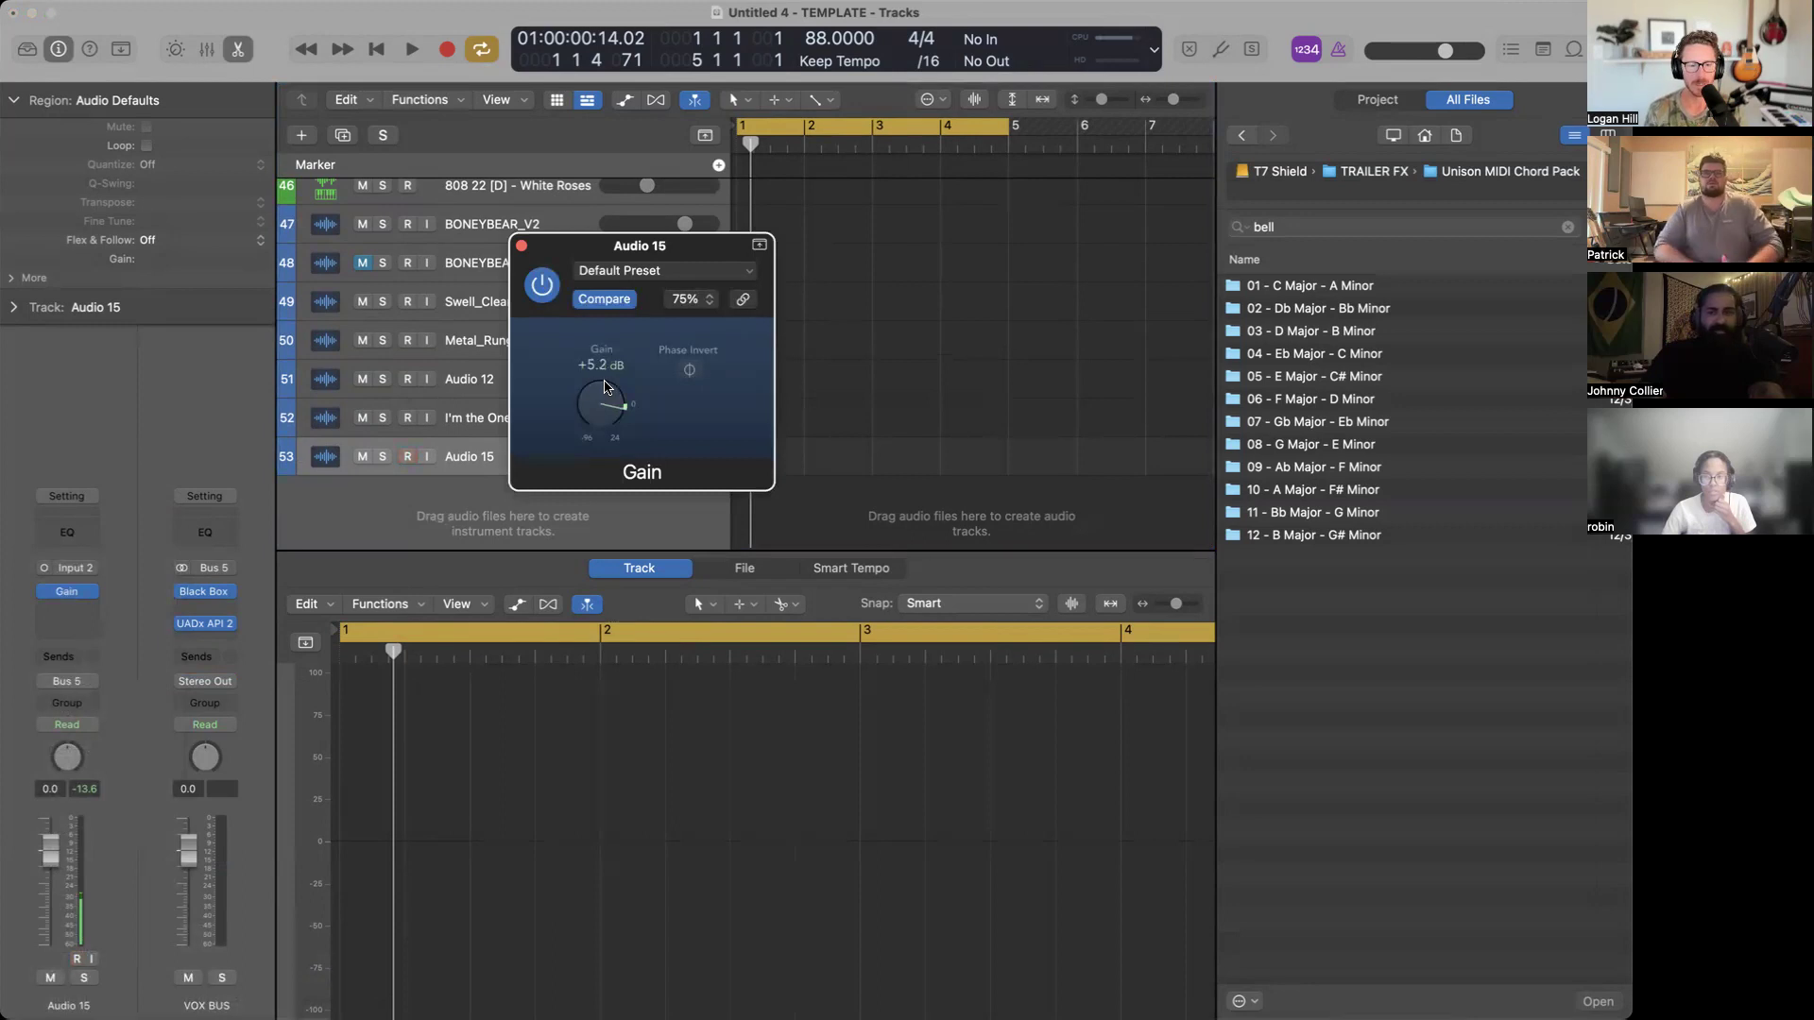
drag(599, 405, 597, 394)
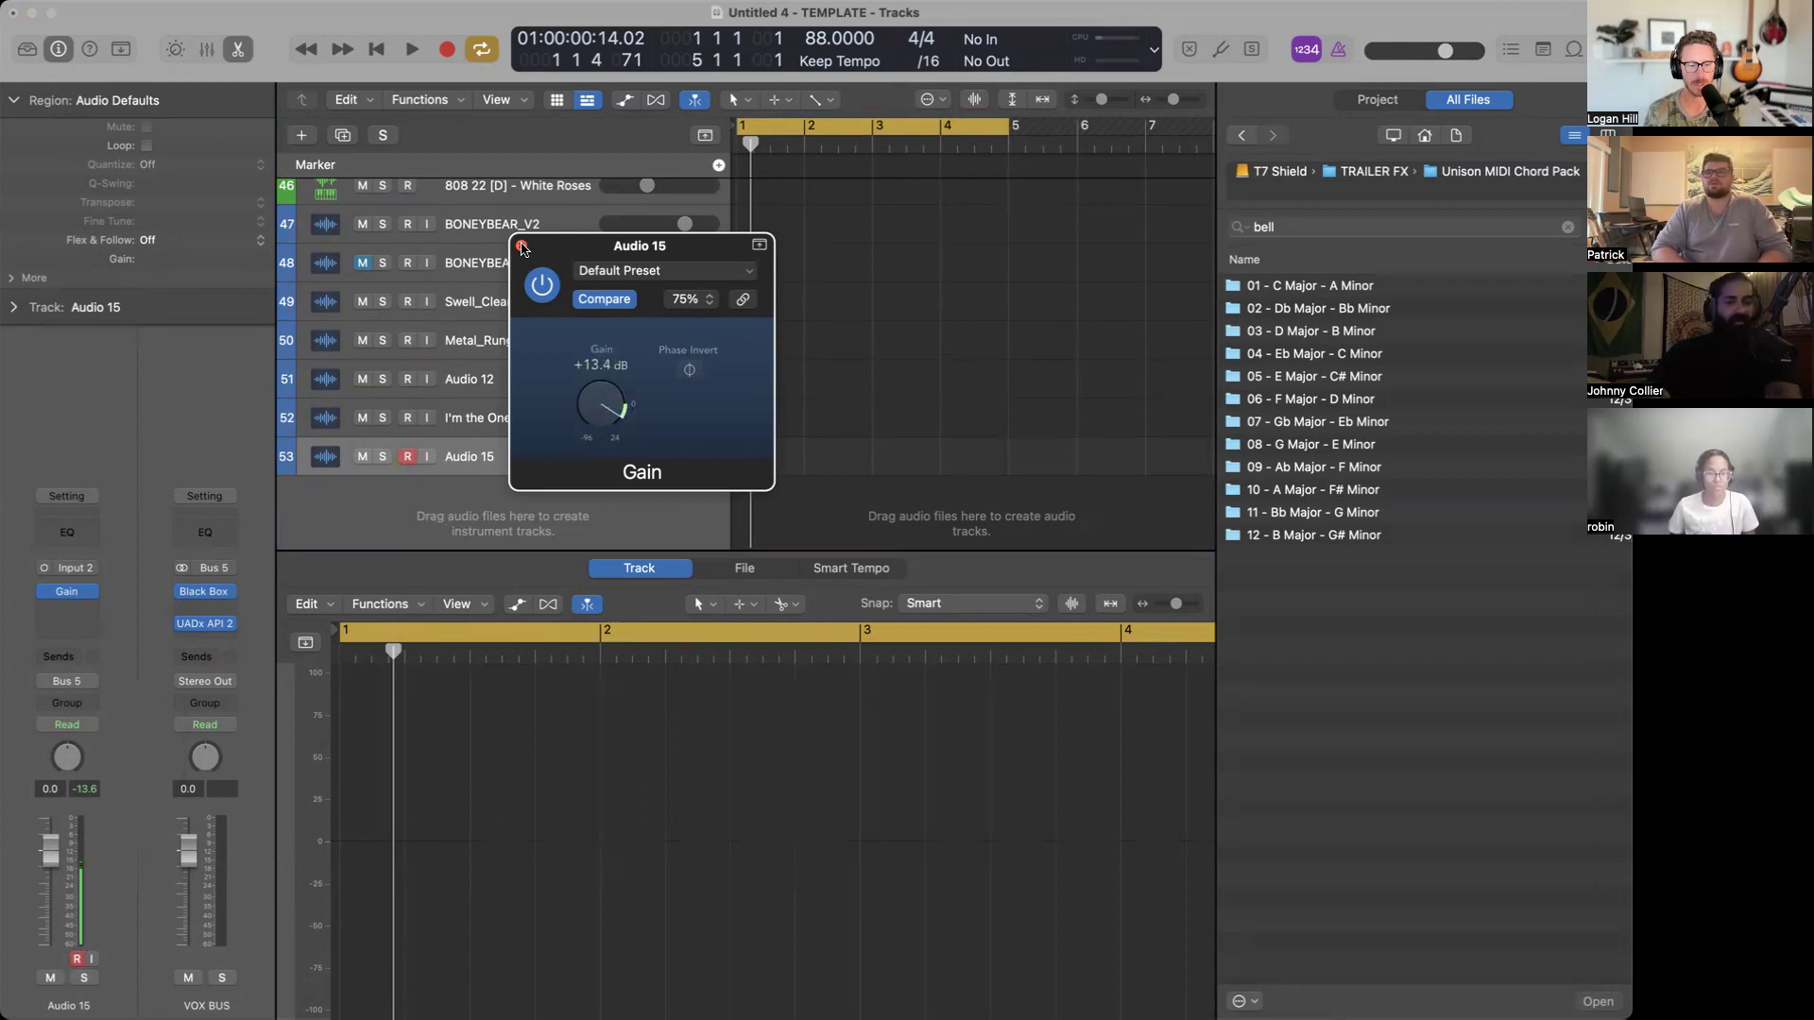
click(521, 247)
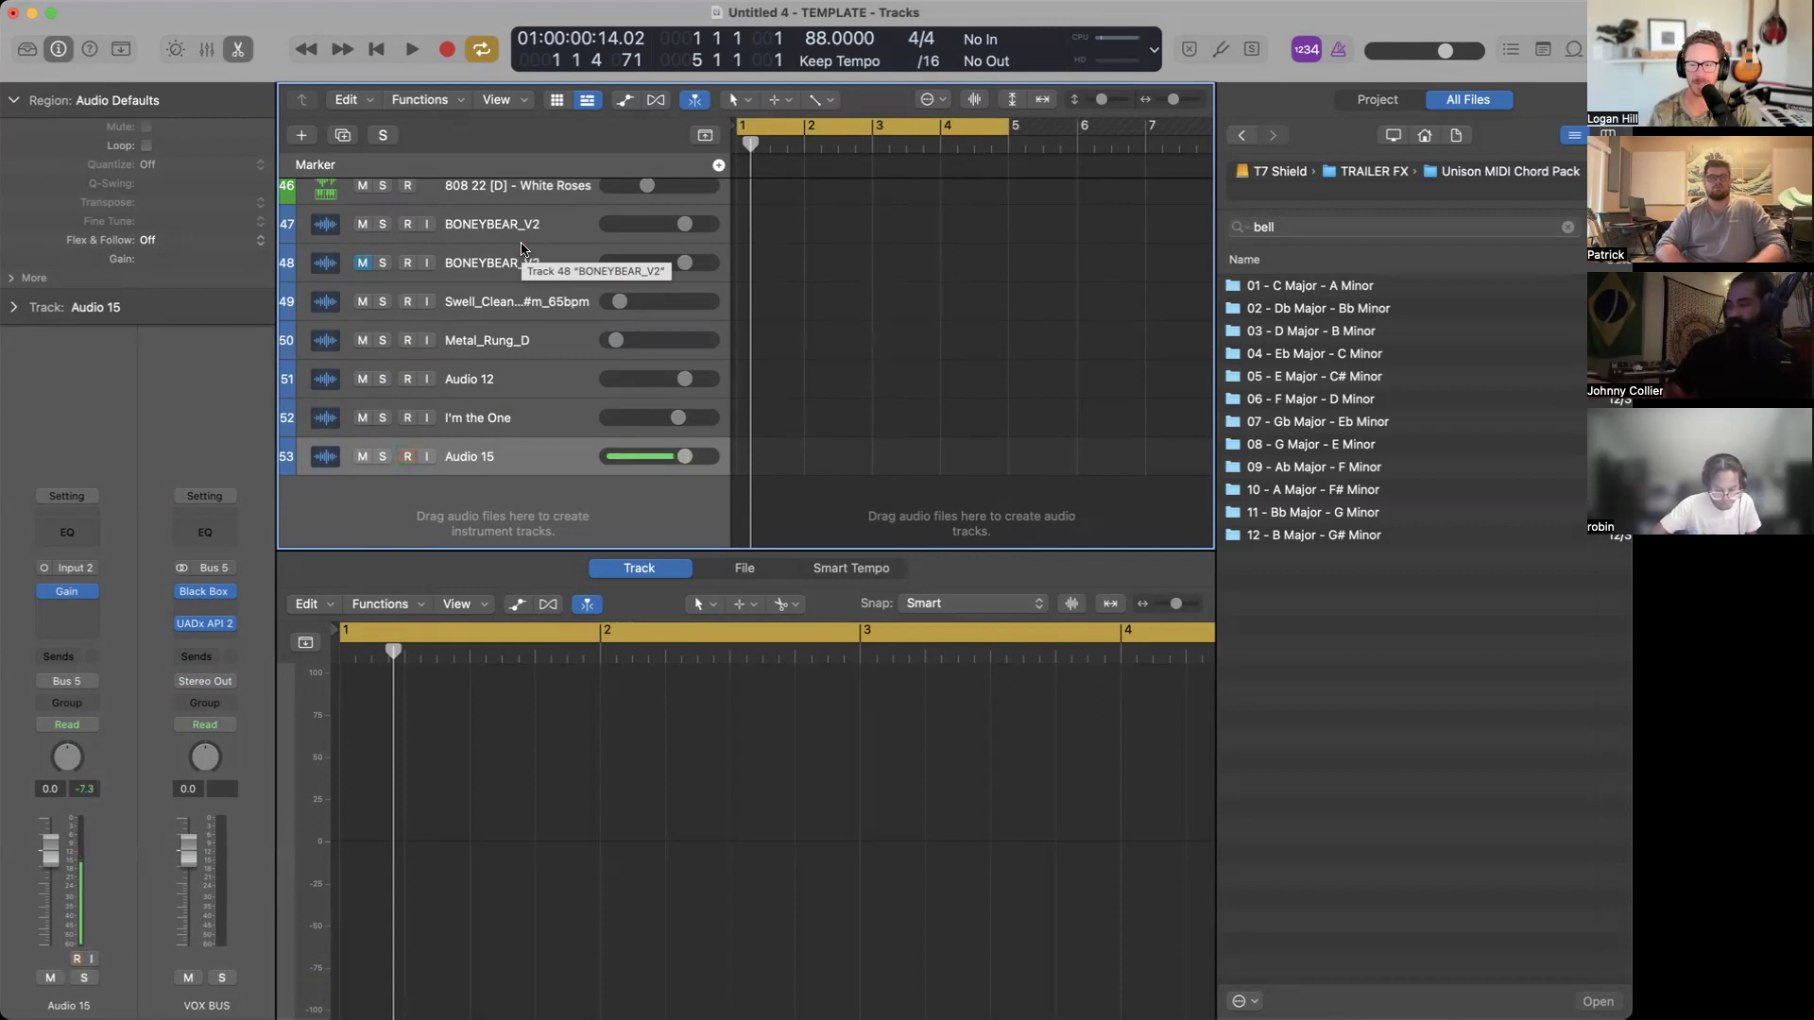
Reduce the Gain plug-in on Audio 15 to about +9.8 dB and close its window.
click(66, 591)
drag(608, 433, 608, 440)
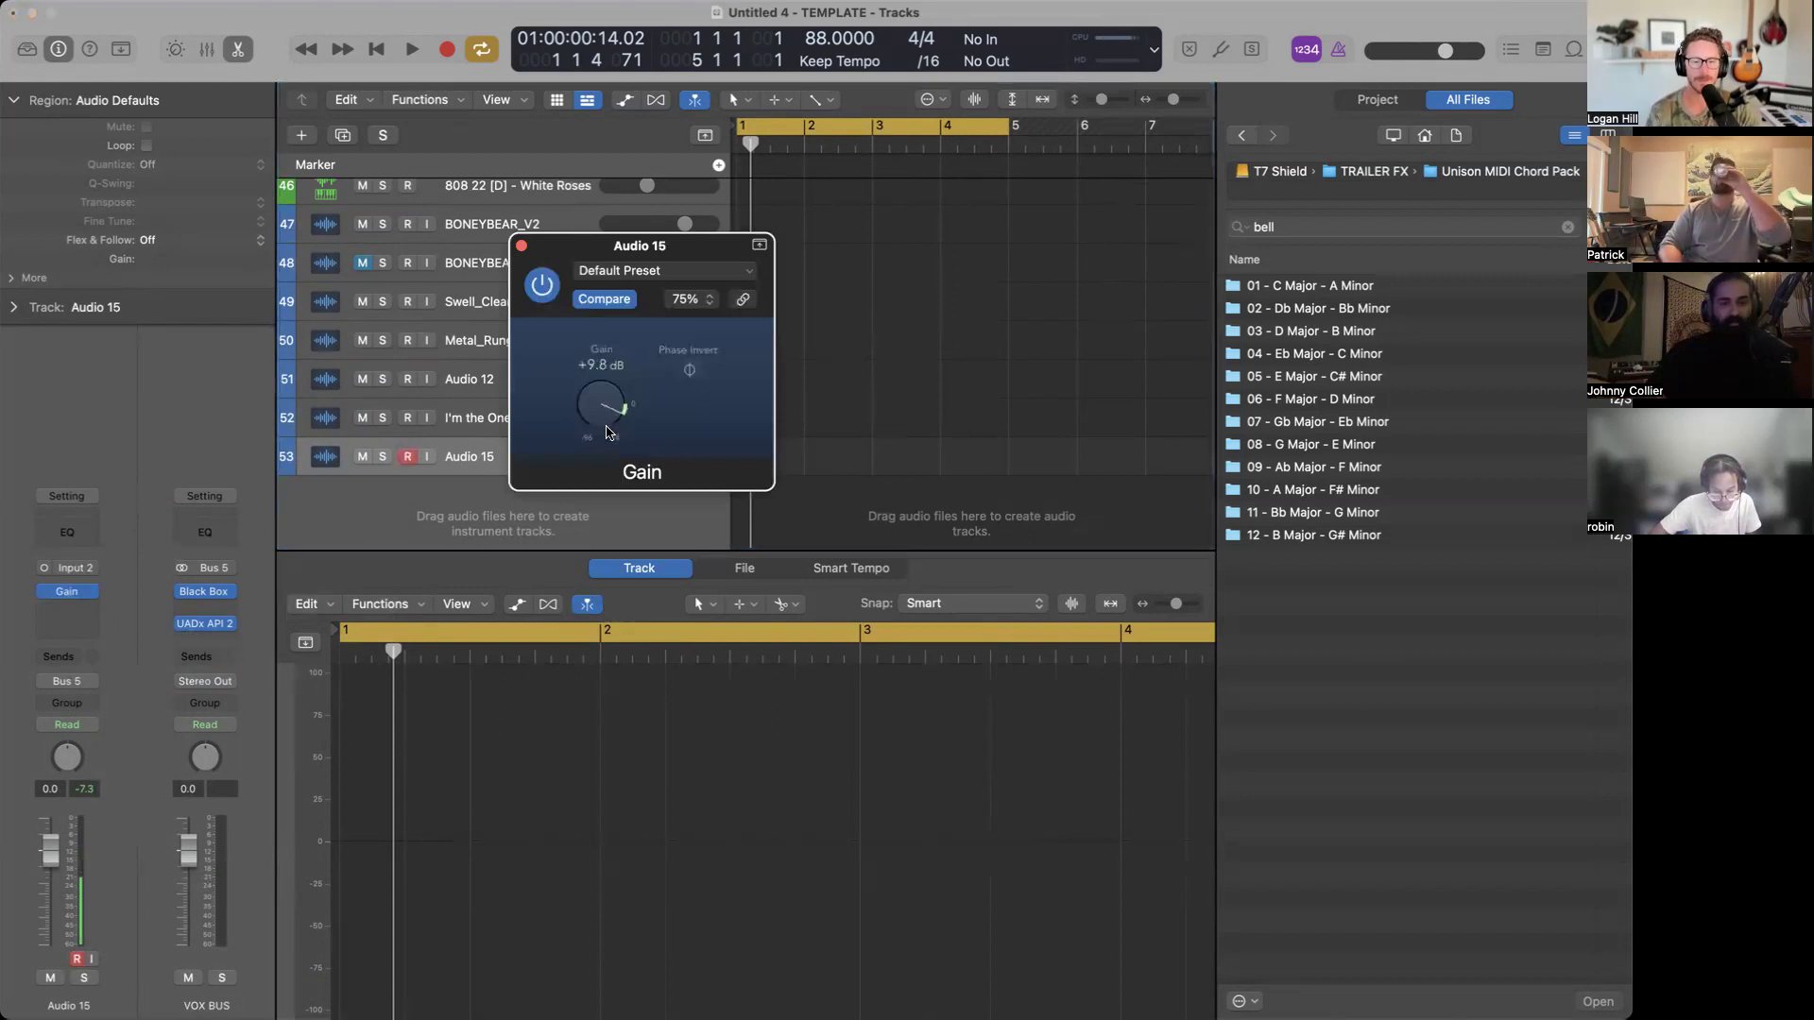
click(522, 249)
Go up to the drum tracks and hide the audio editor to enlarge the arrangement area.
scroll(747, 284, up, 10)
scroll(831, 302, up, 4)
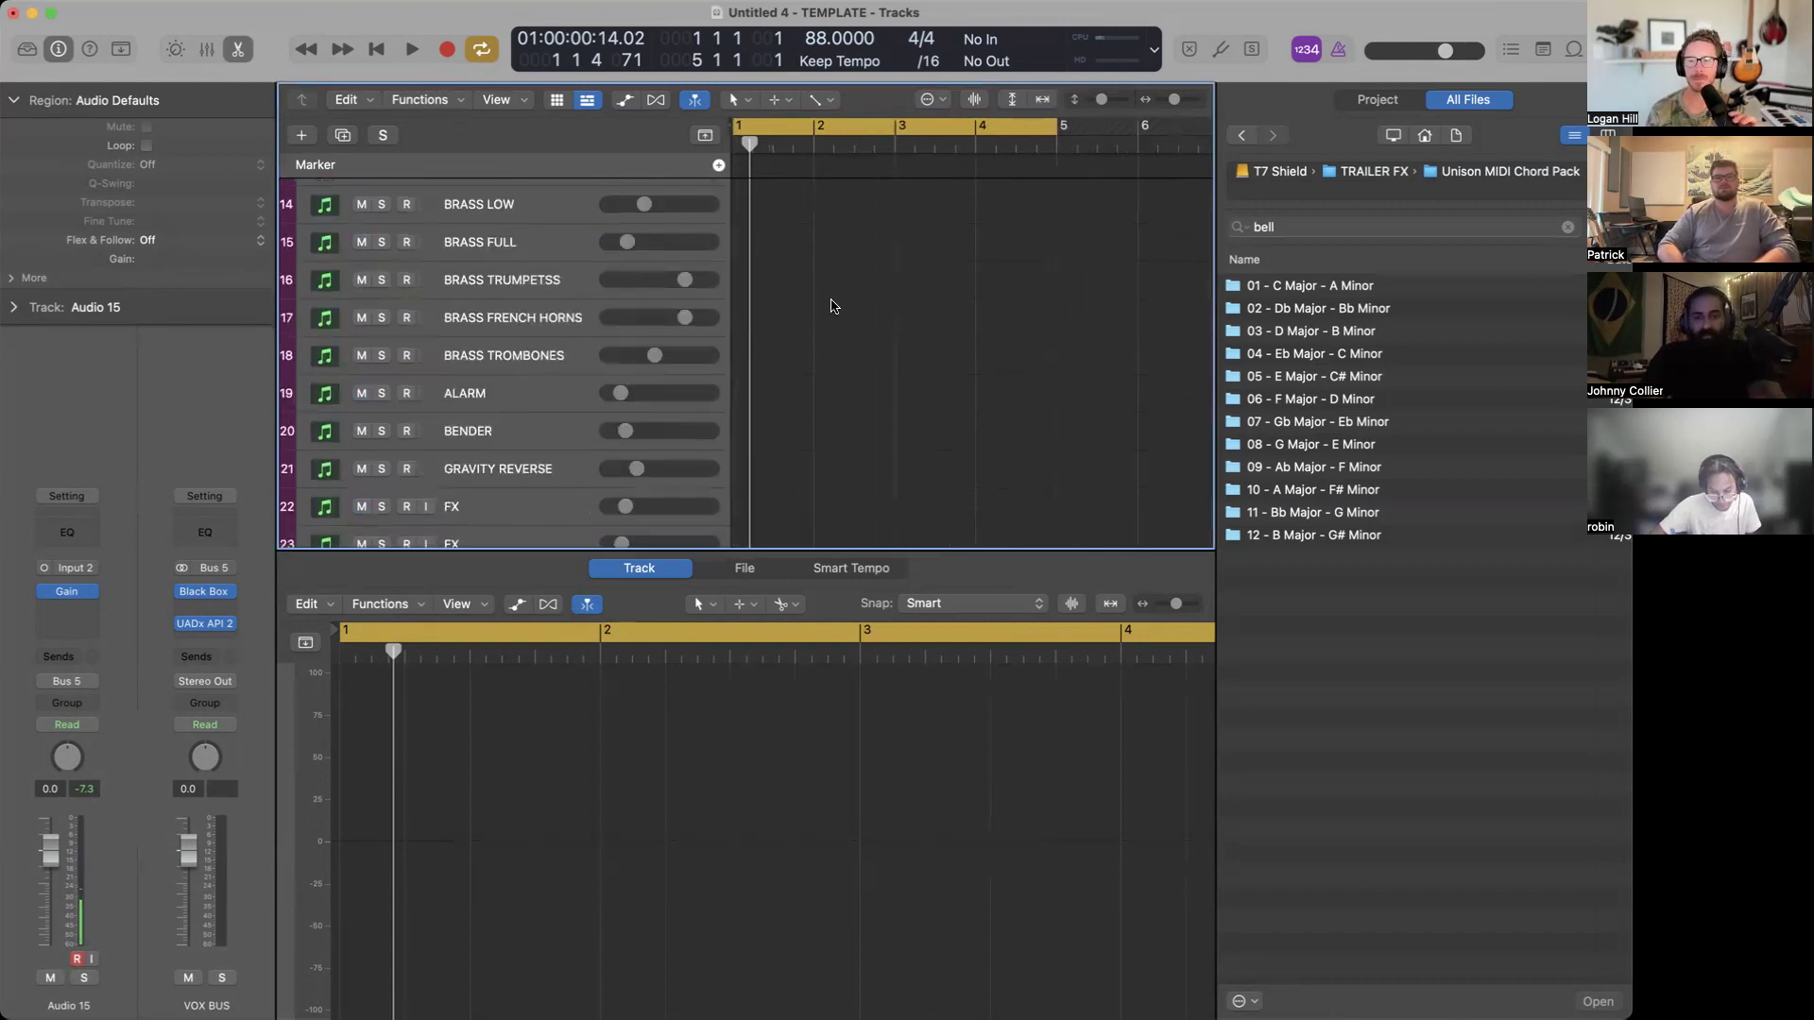
scroll(832, 305, up, 8)
scroll(831, 305, up, 6)
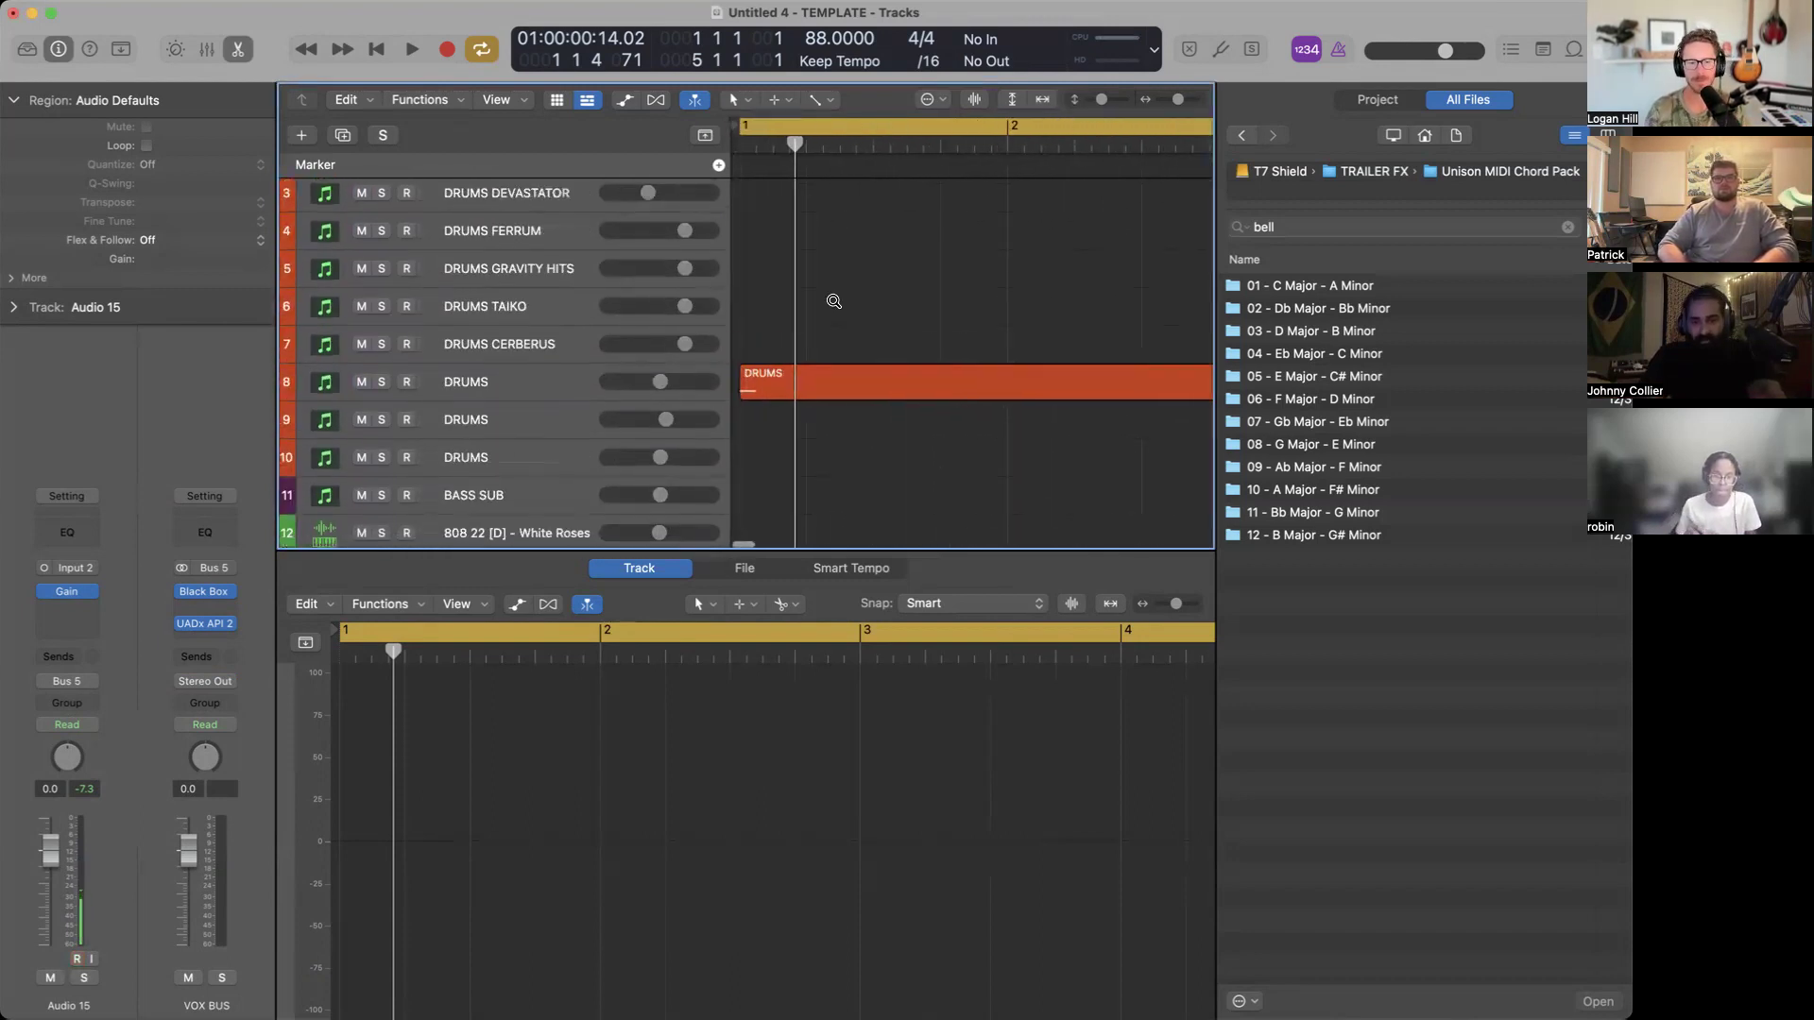
scroll(843, 395, down, 2)
key(e)
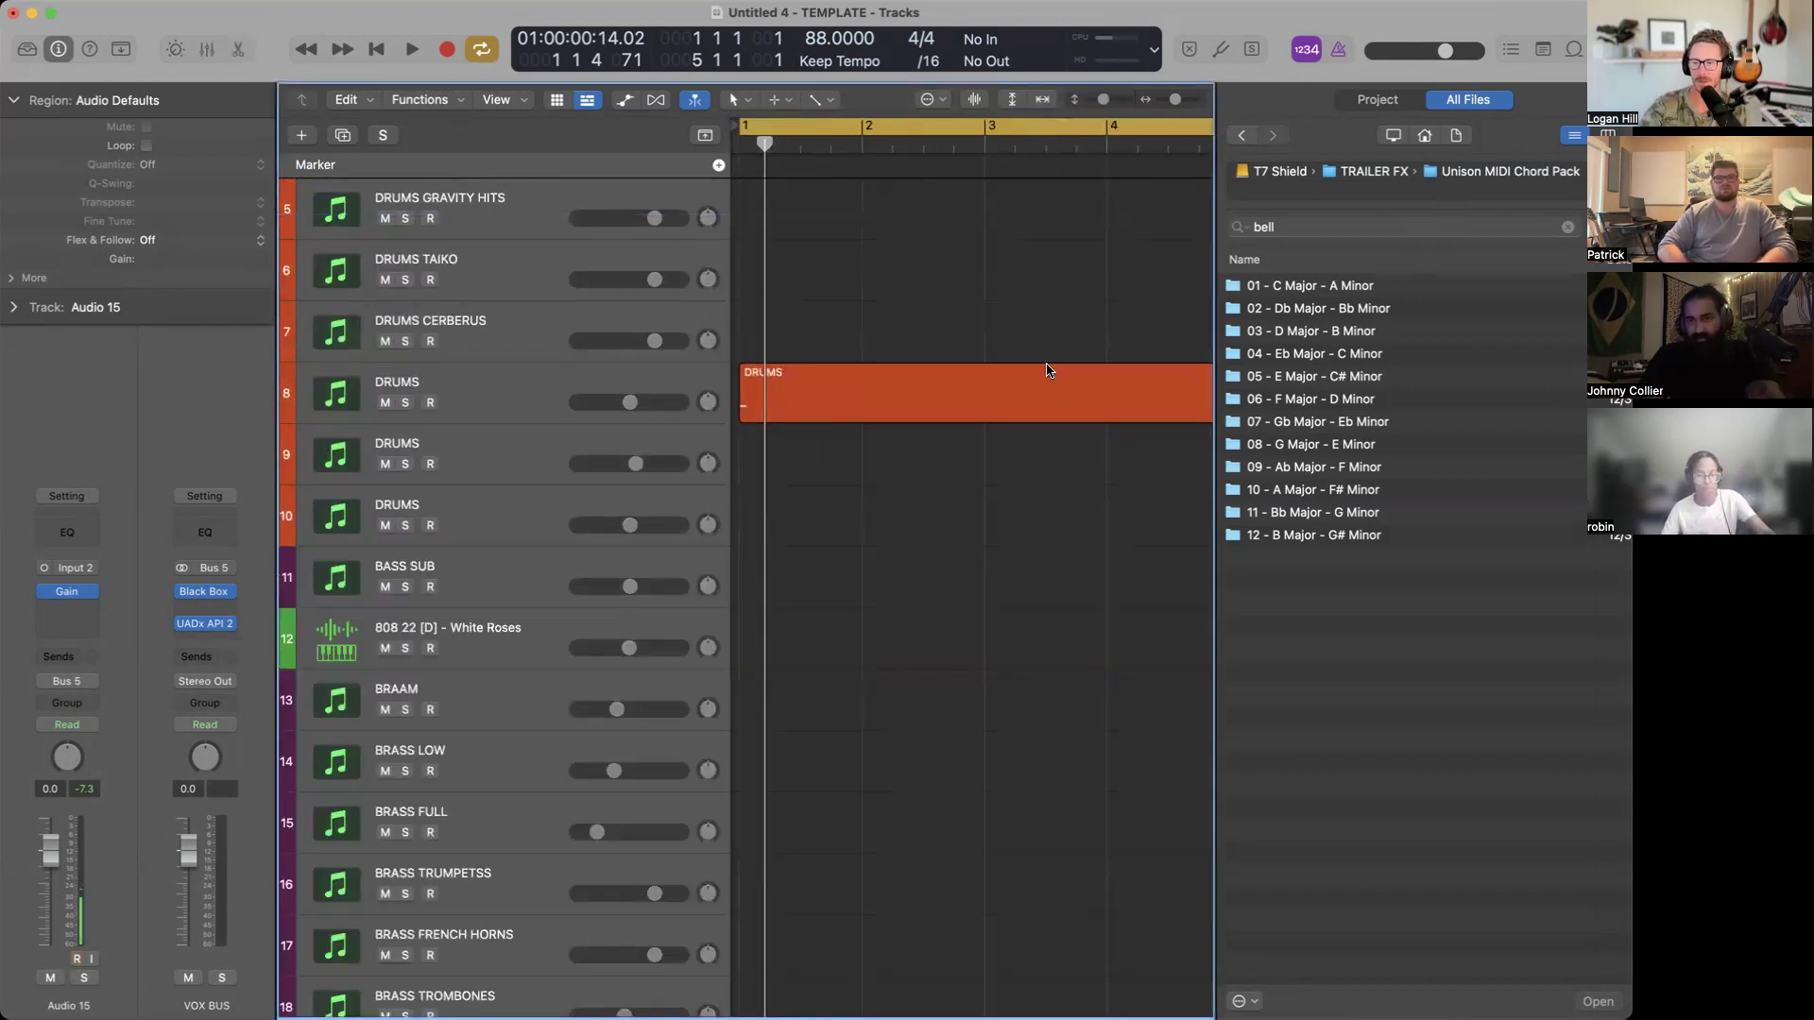
Delete the DRUMS region on track 8.
scroll(942, 385, down, 3)
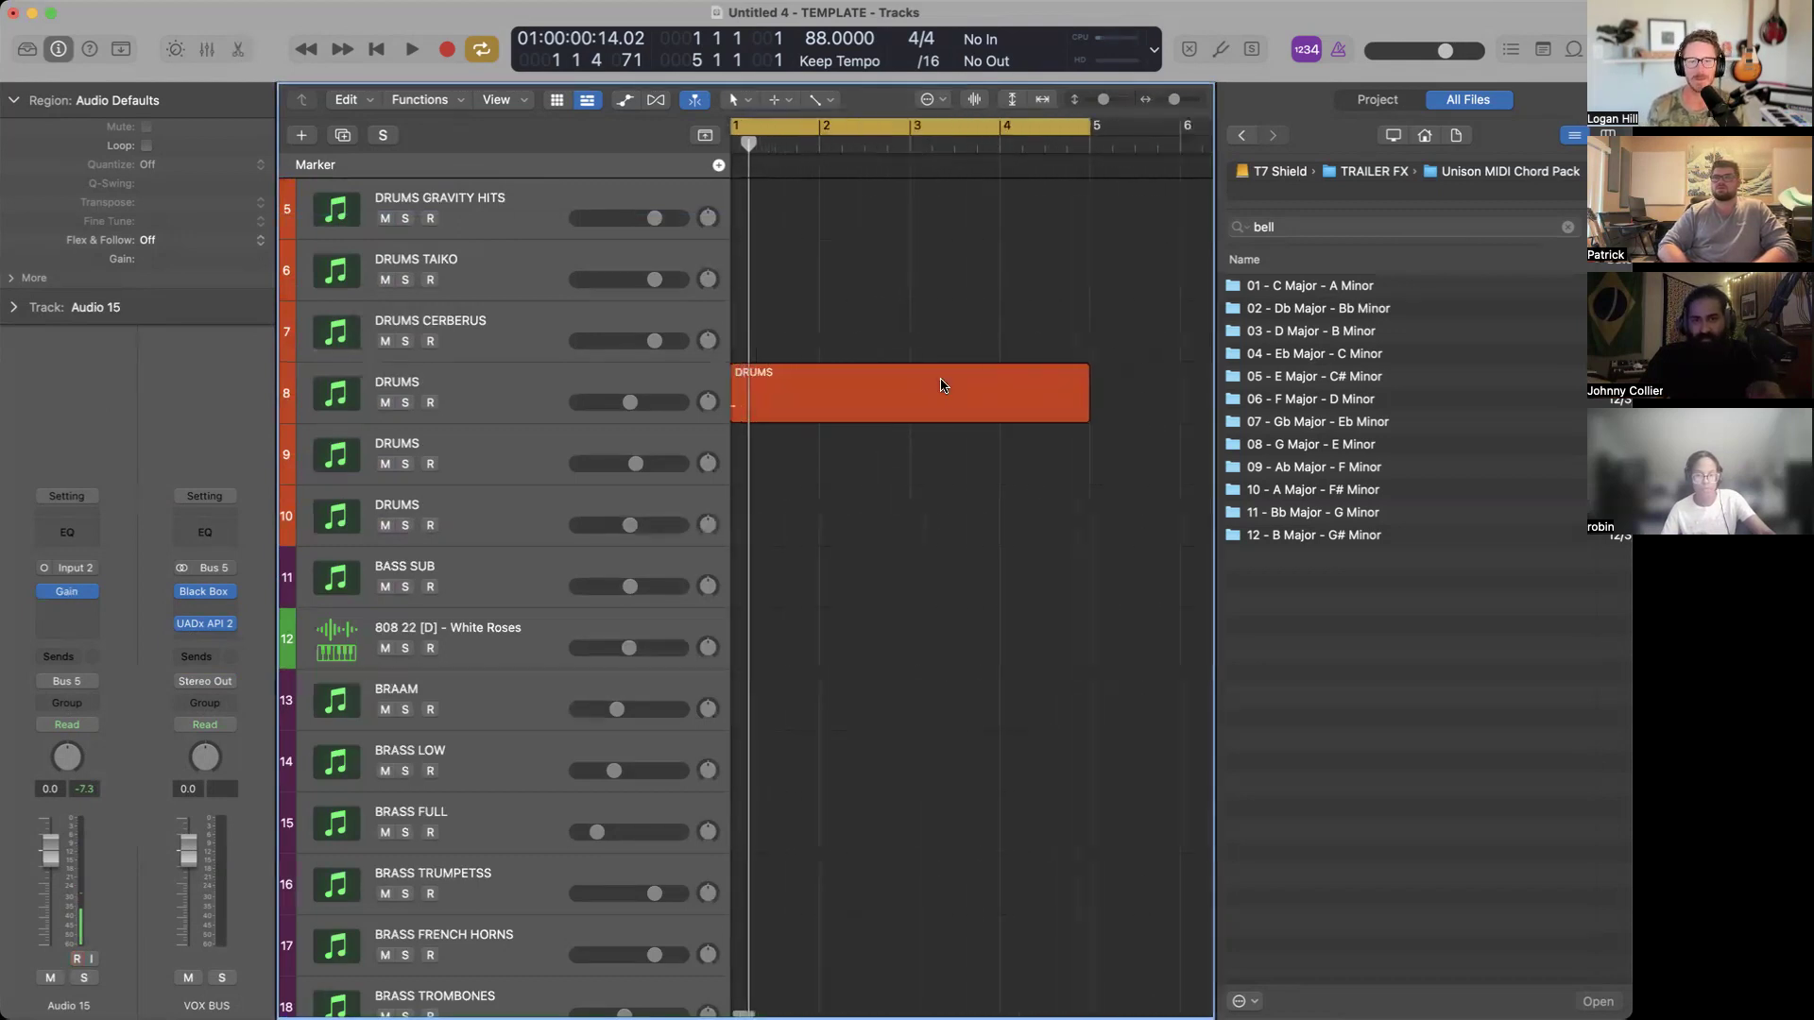
scroll(941, 385, up, 3)
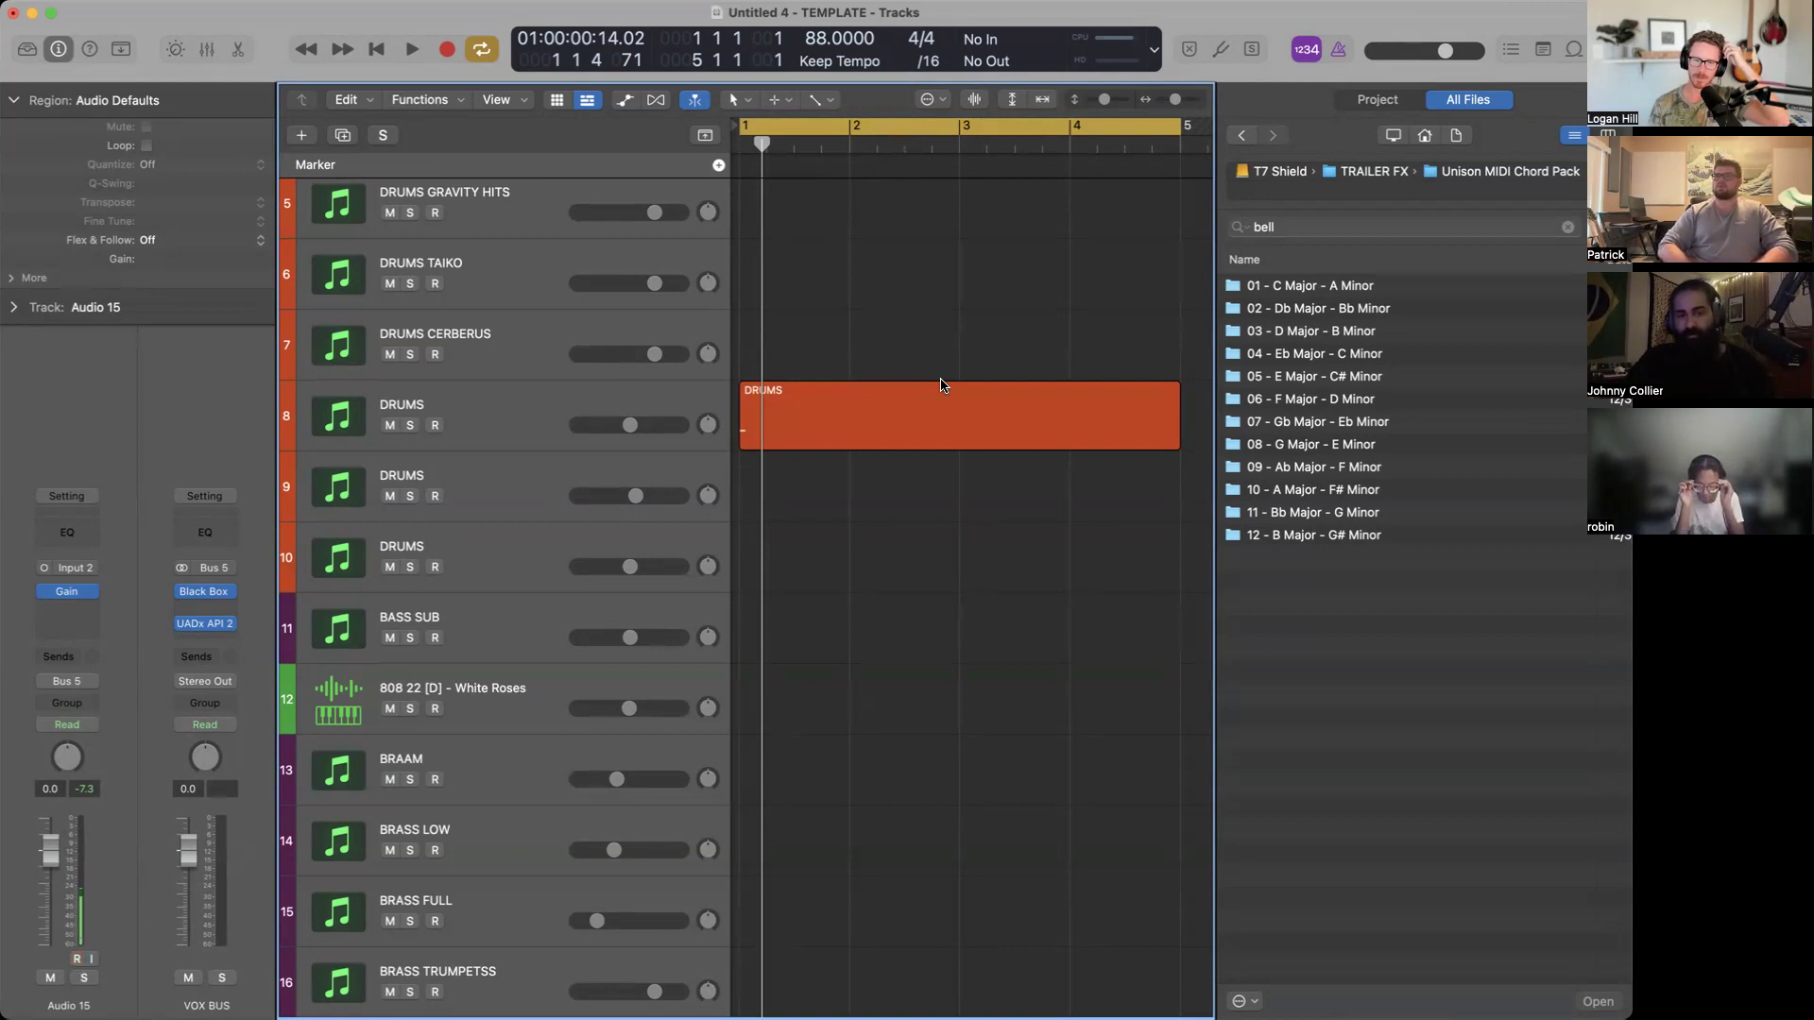
scroll(941, 386, down, 3)
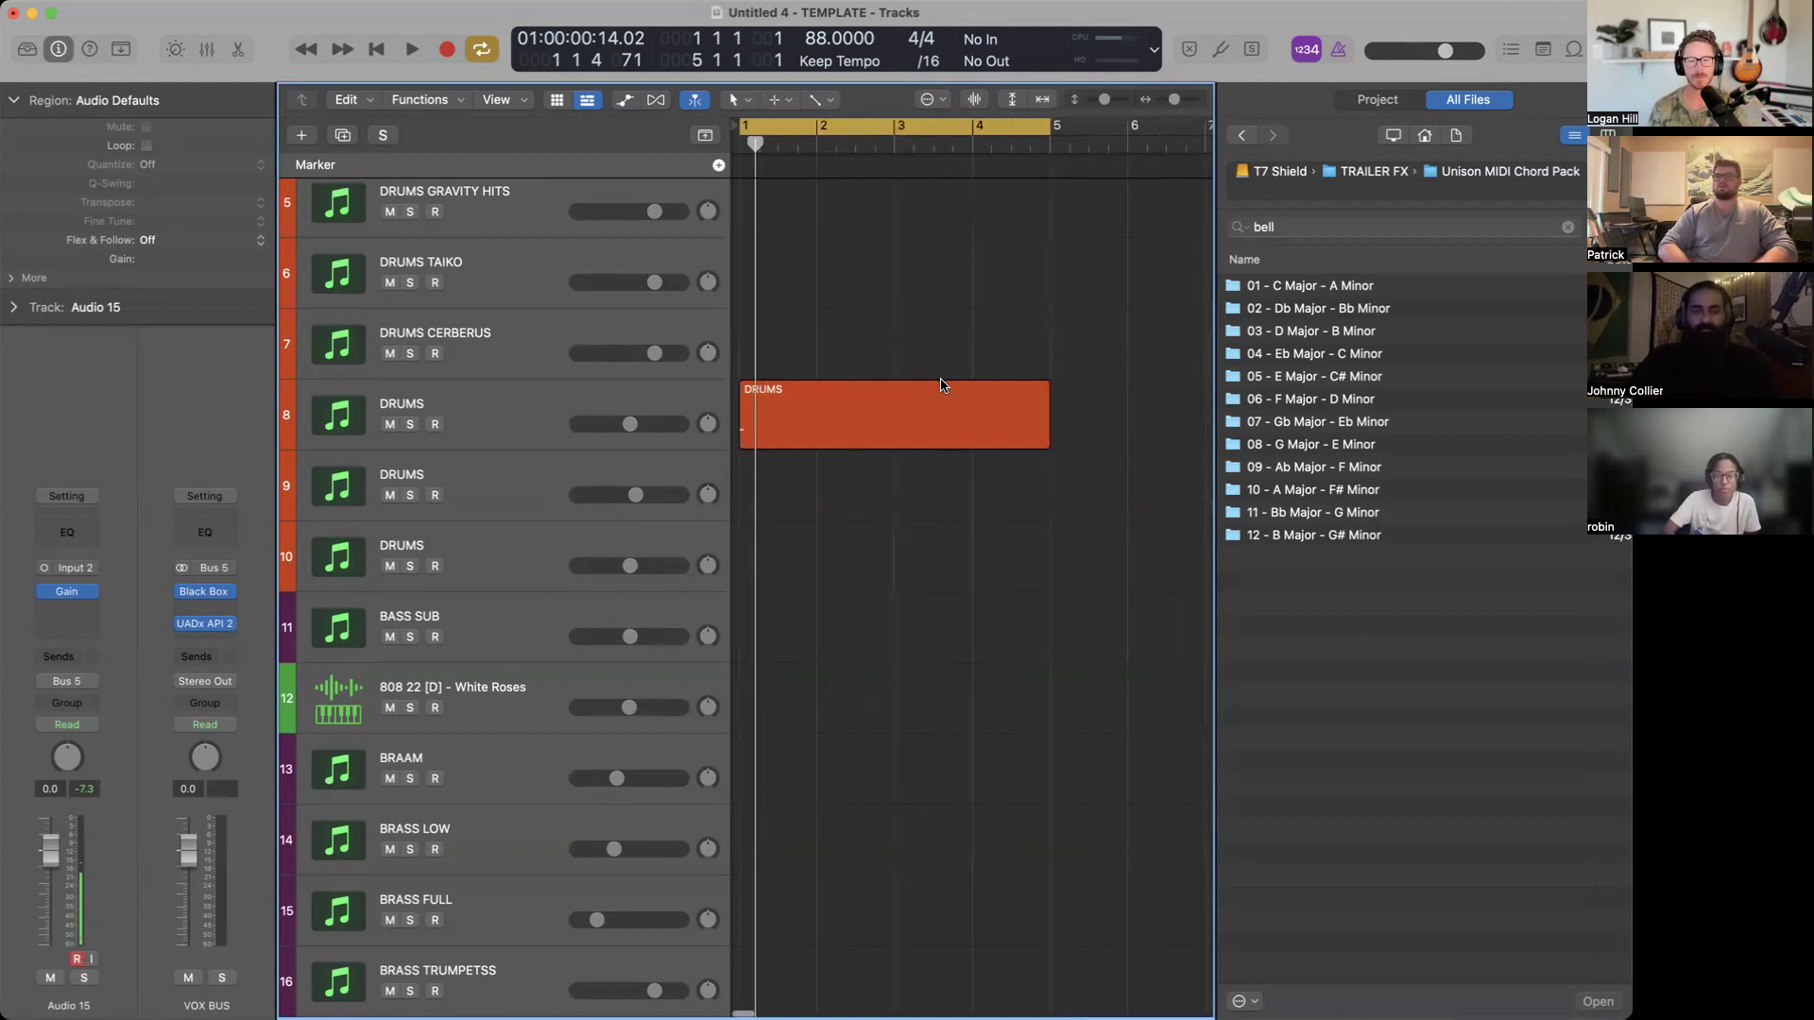
scroll(941, 386, up, 3)
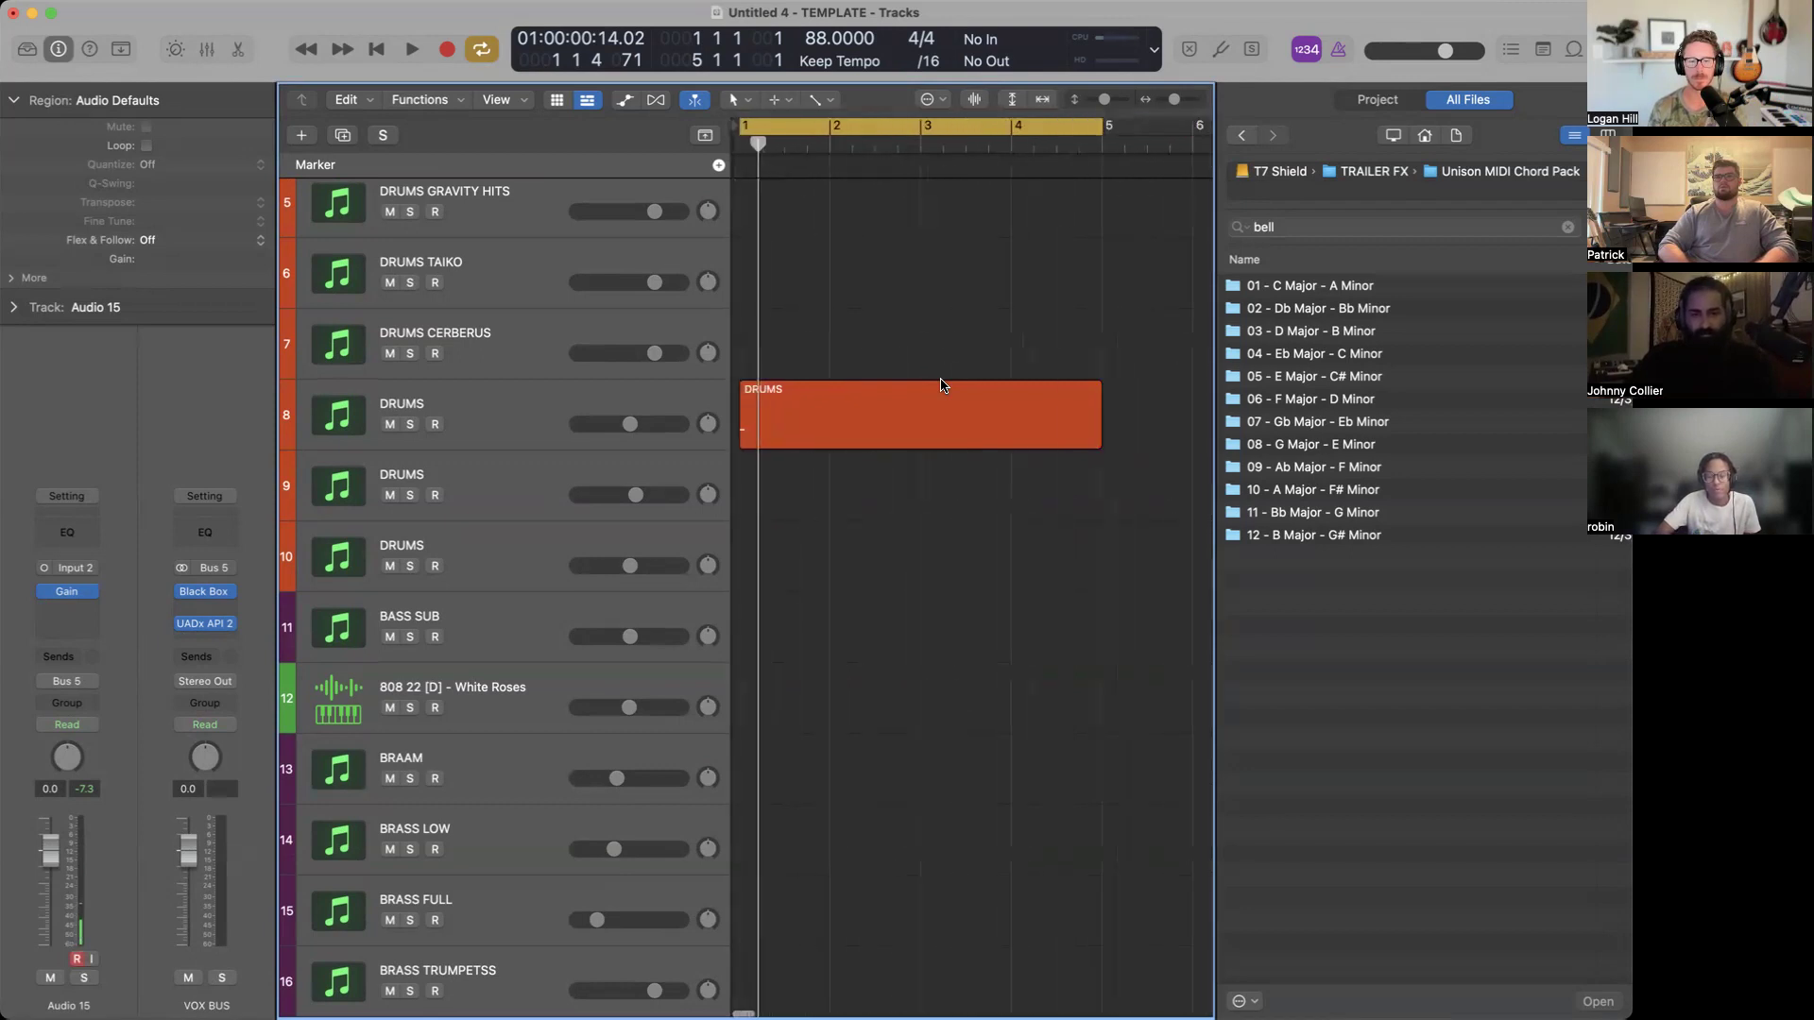
click(921, 409)
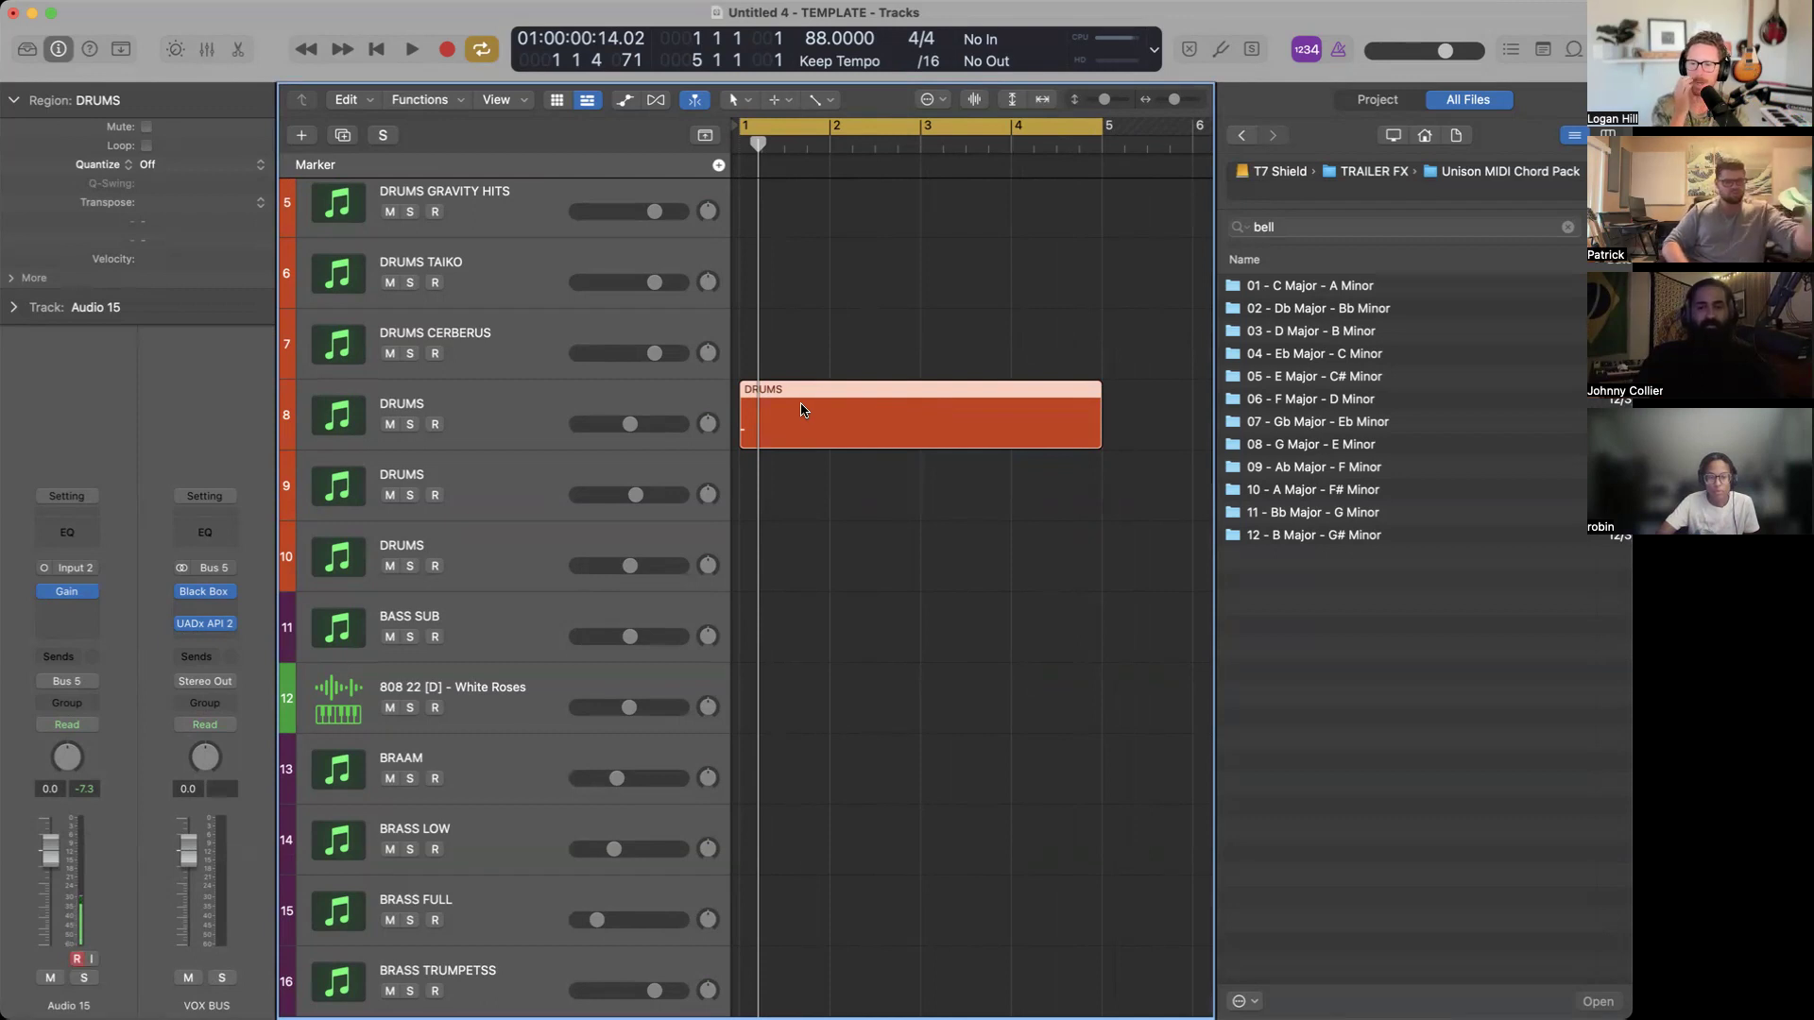
key(Delete)
Replace the software instrument on the DRUMS CERBERUS track with the stereo Drum Kit Designer.
click(510, 408)
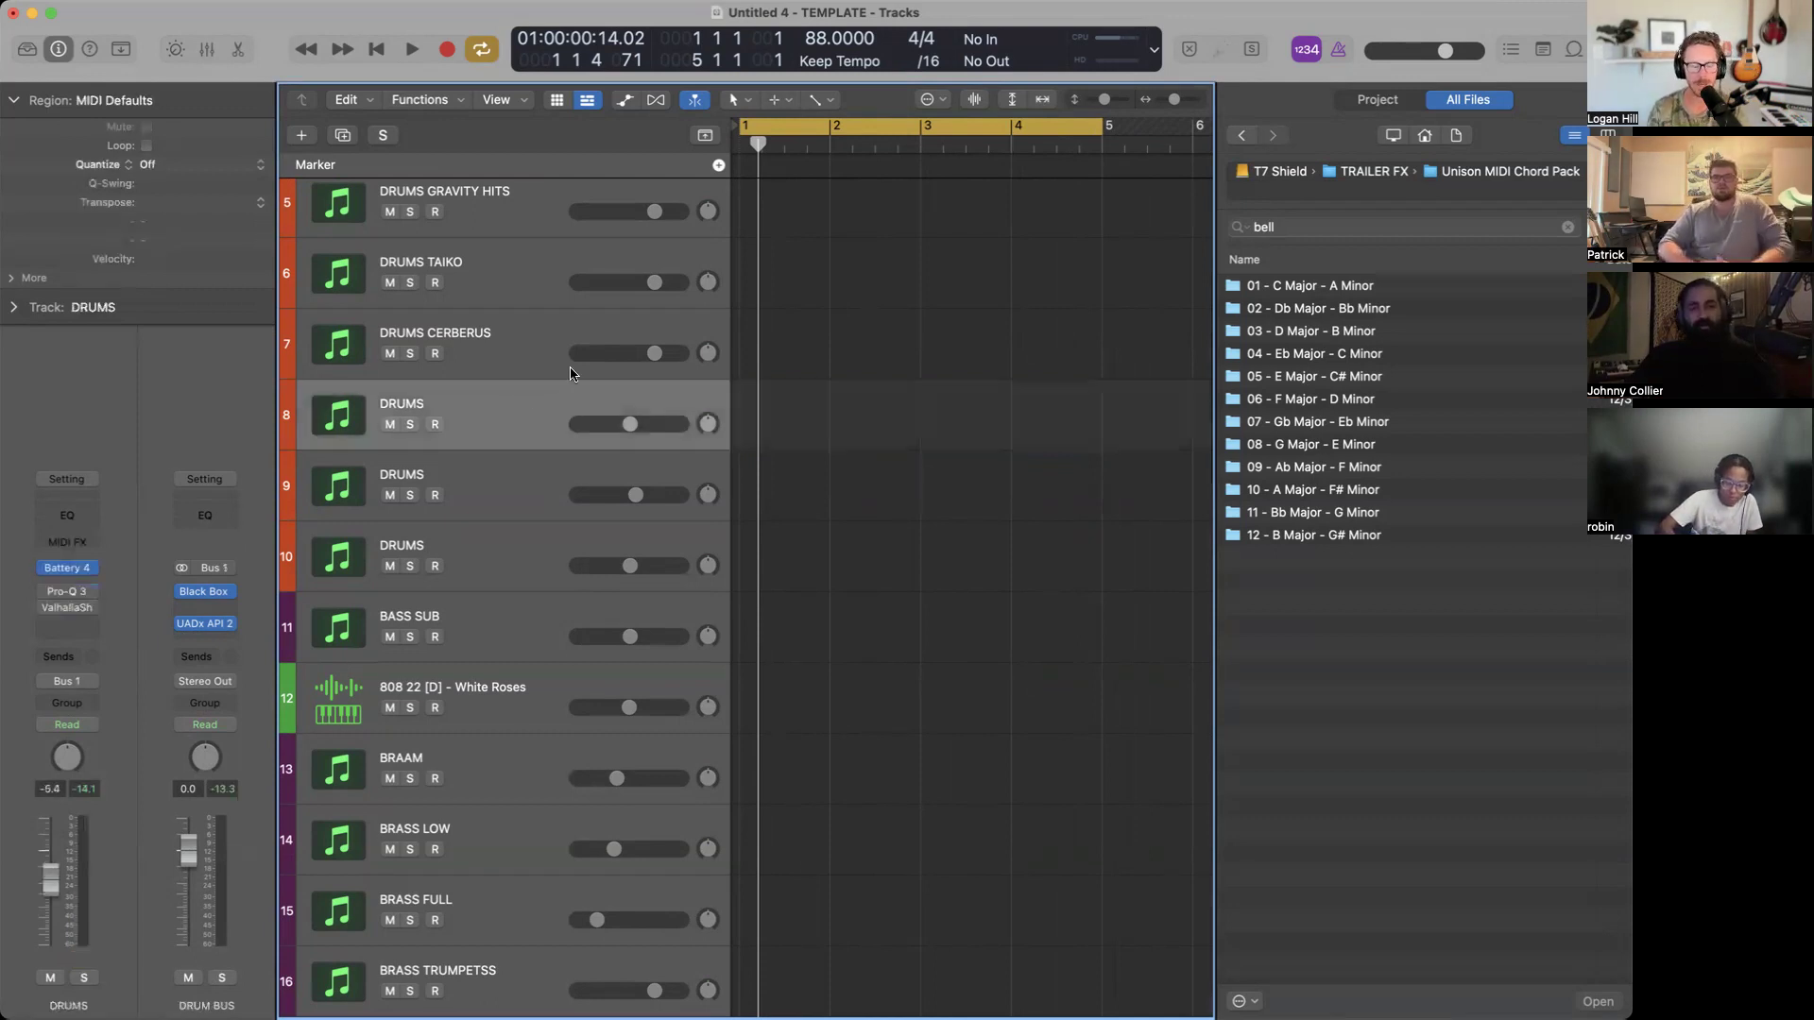
click(593, 348)
click(67, 567)
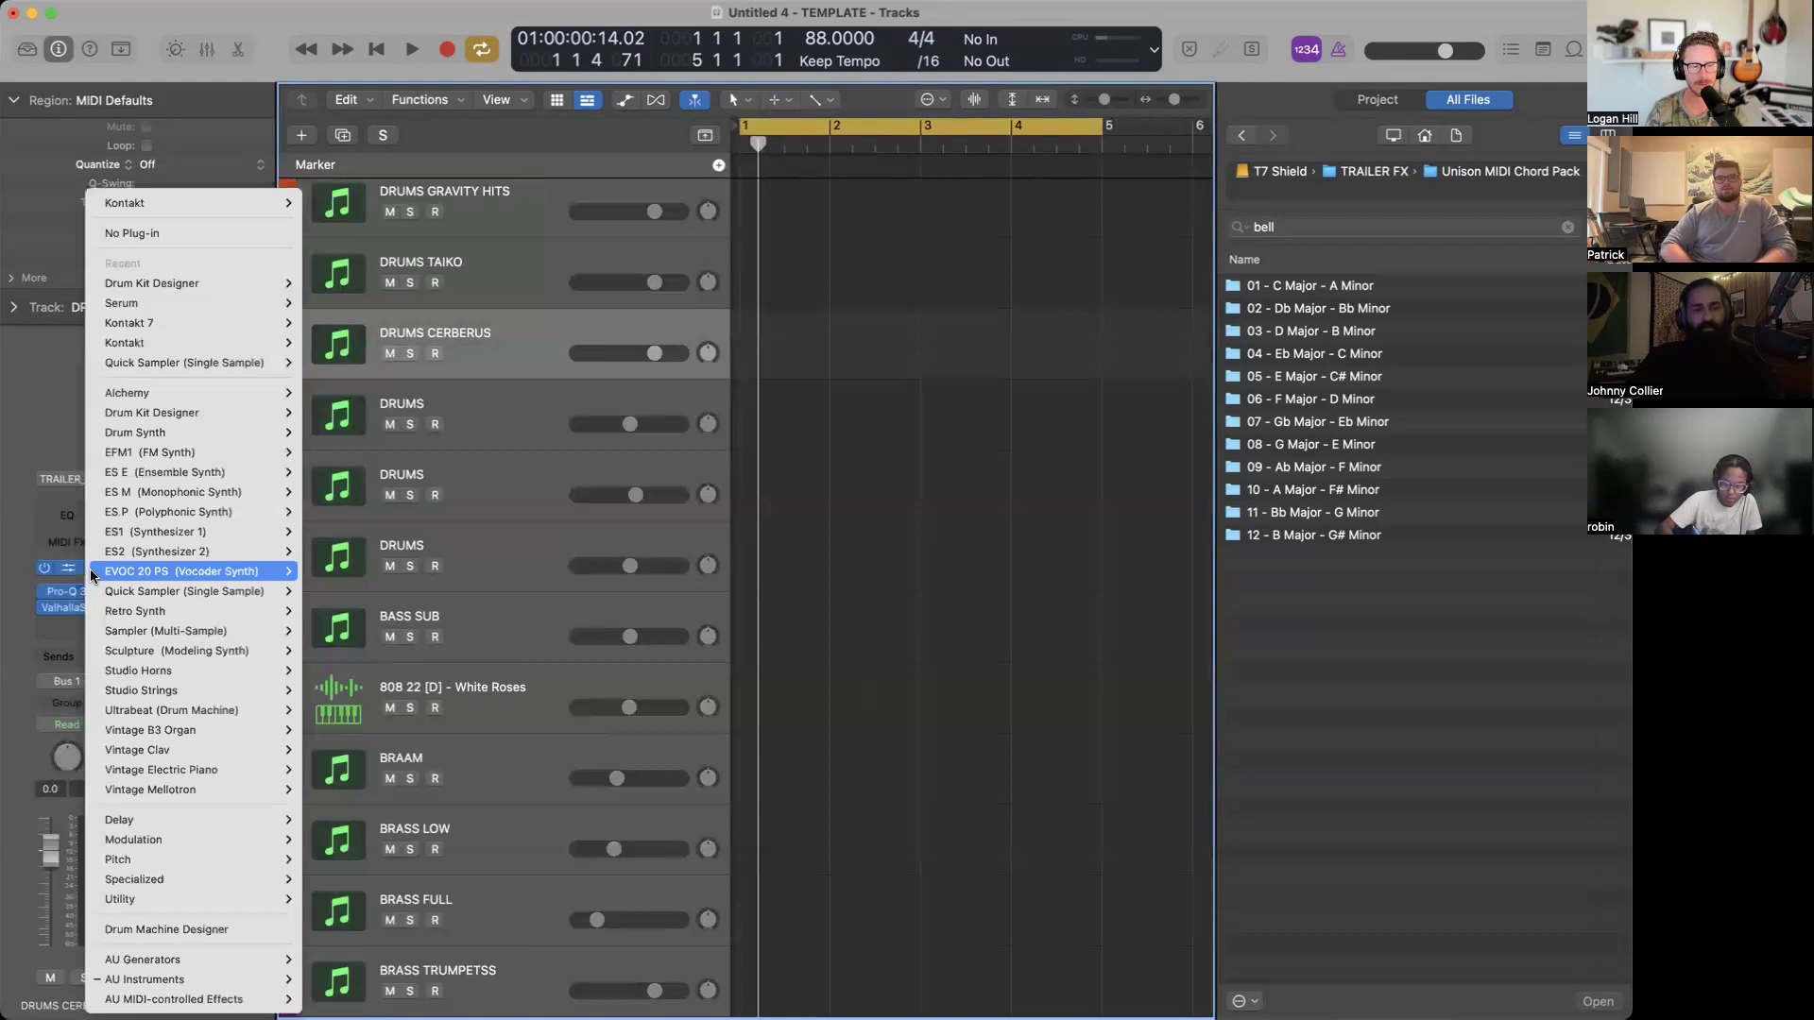
mouse_move(186, 321)
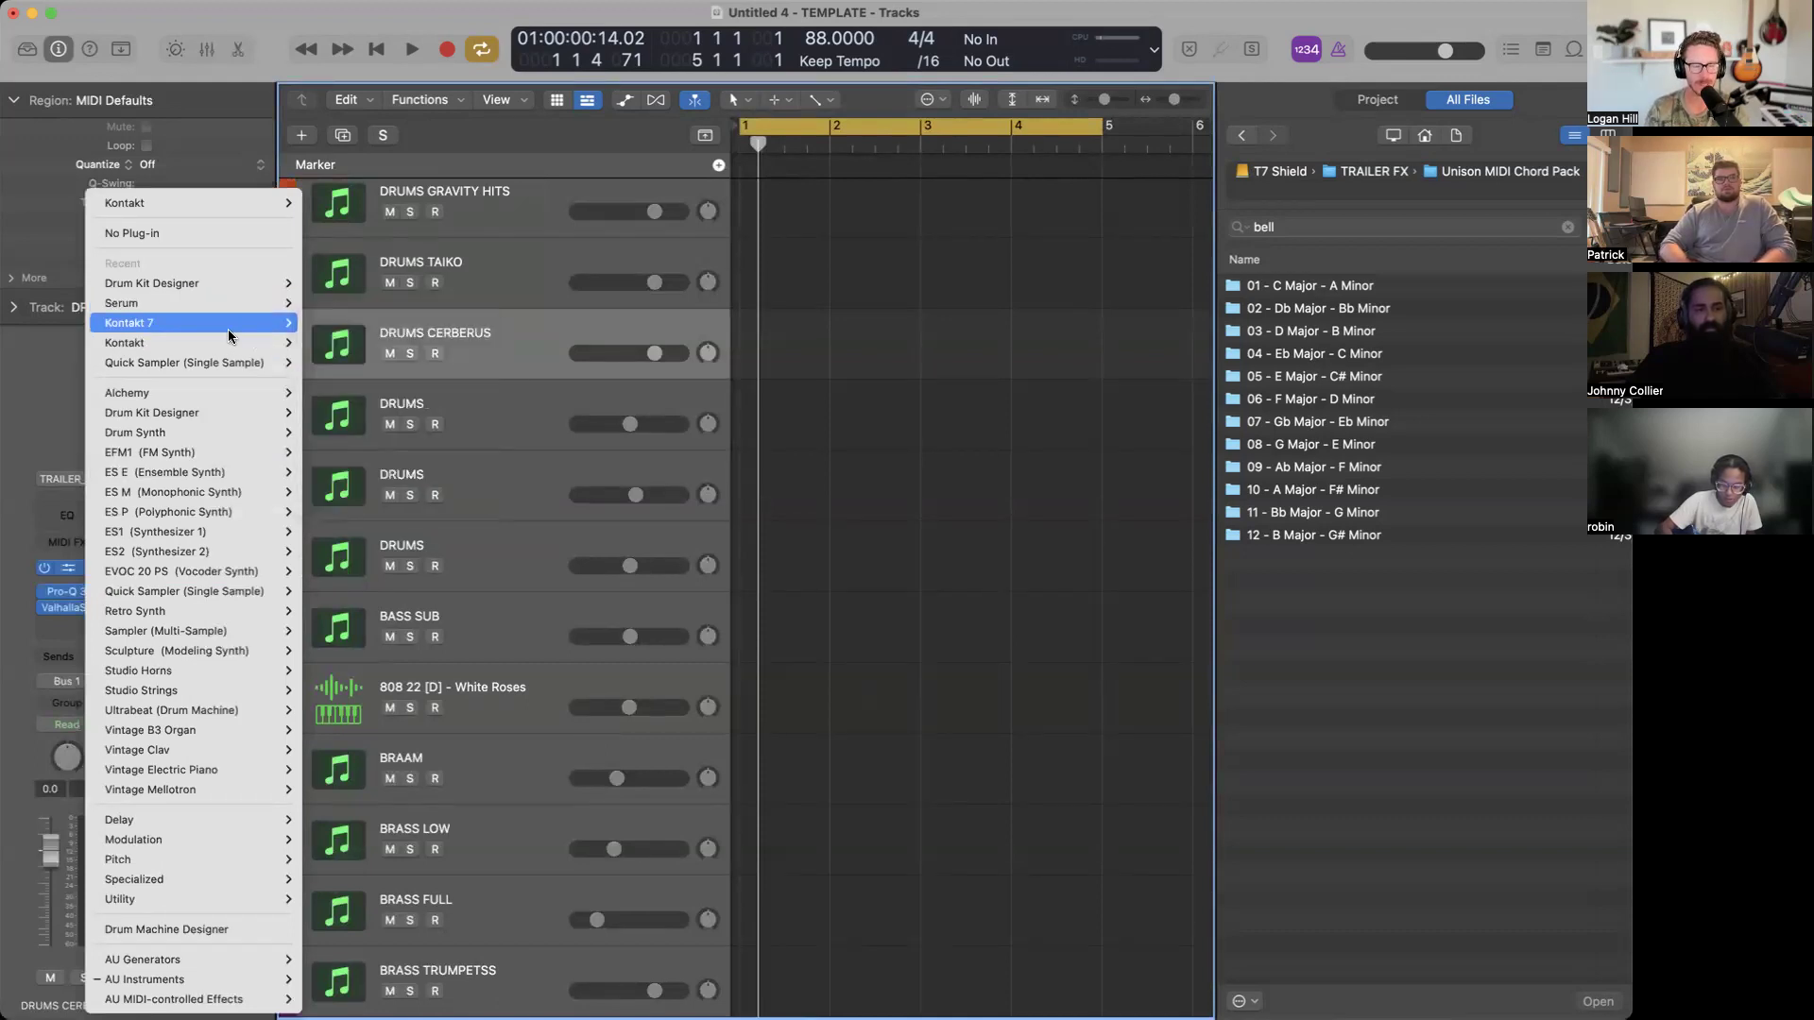
mouse_move(226, 350)
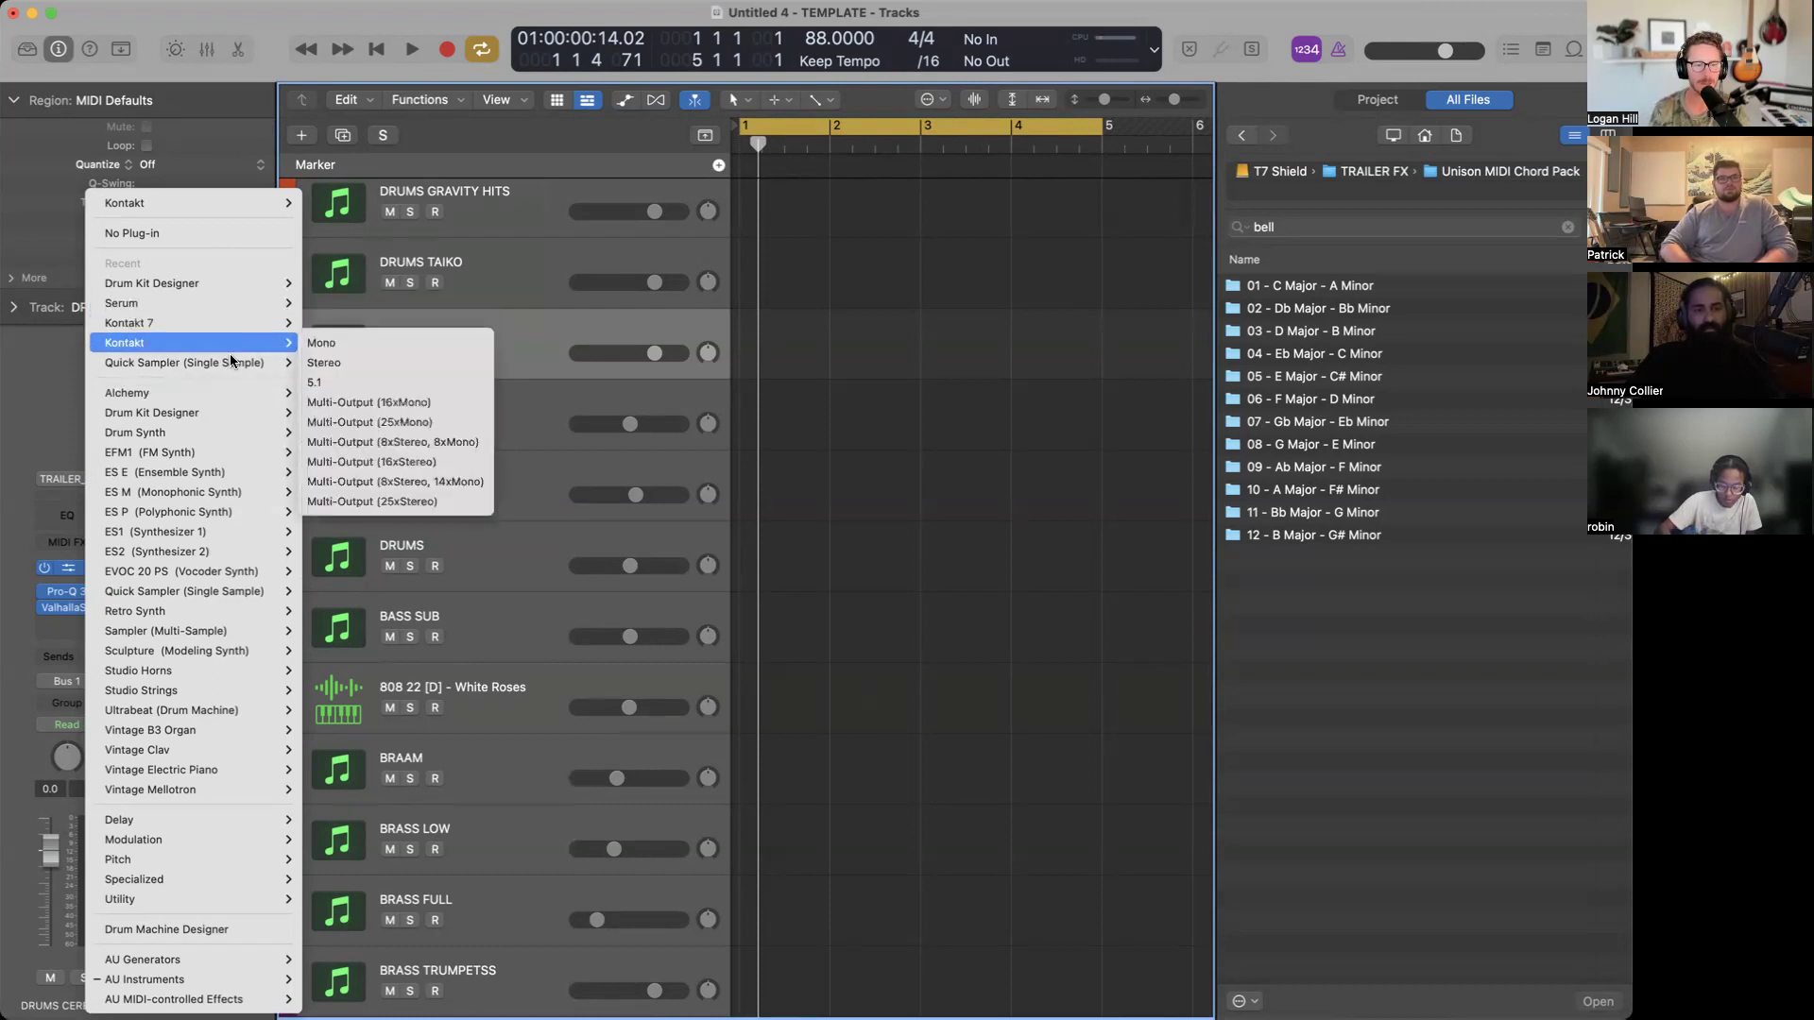
mouse_move(189, 979)
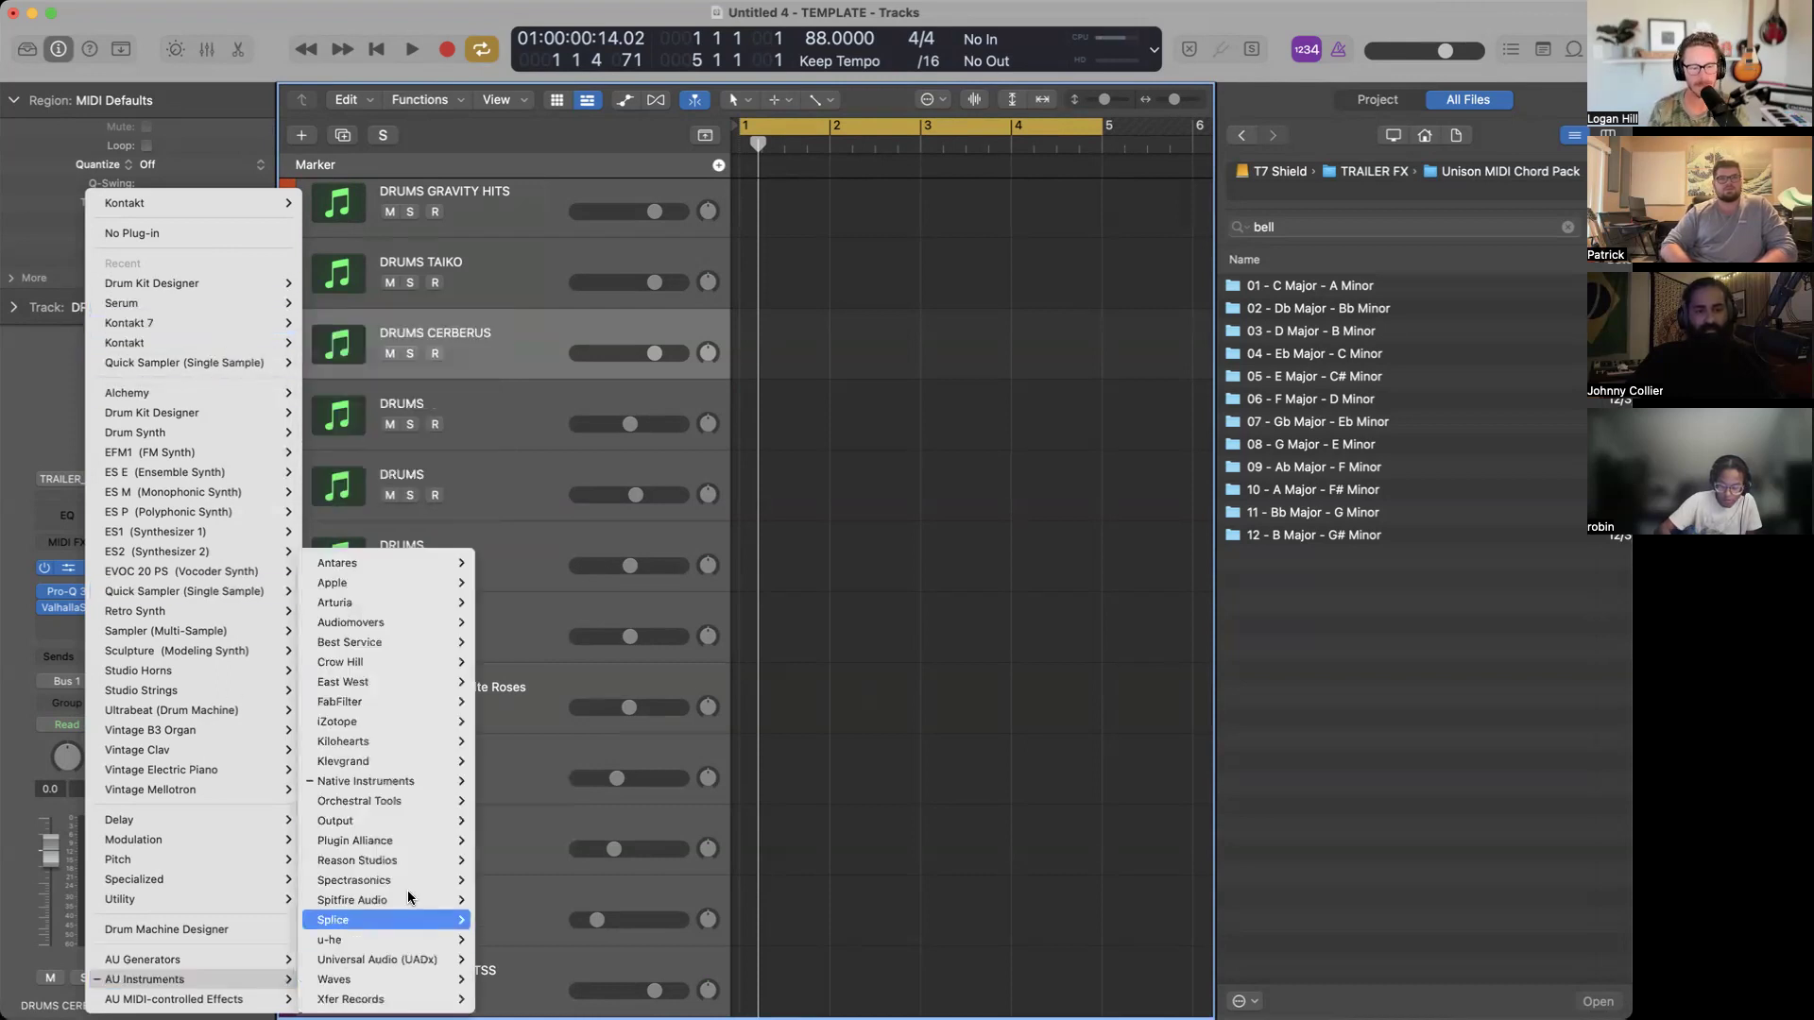
mouse_move(414, 883)
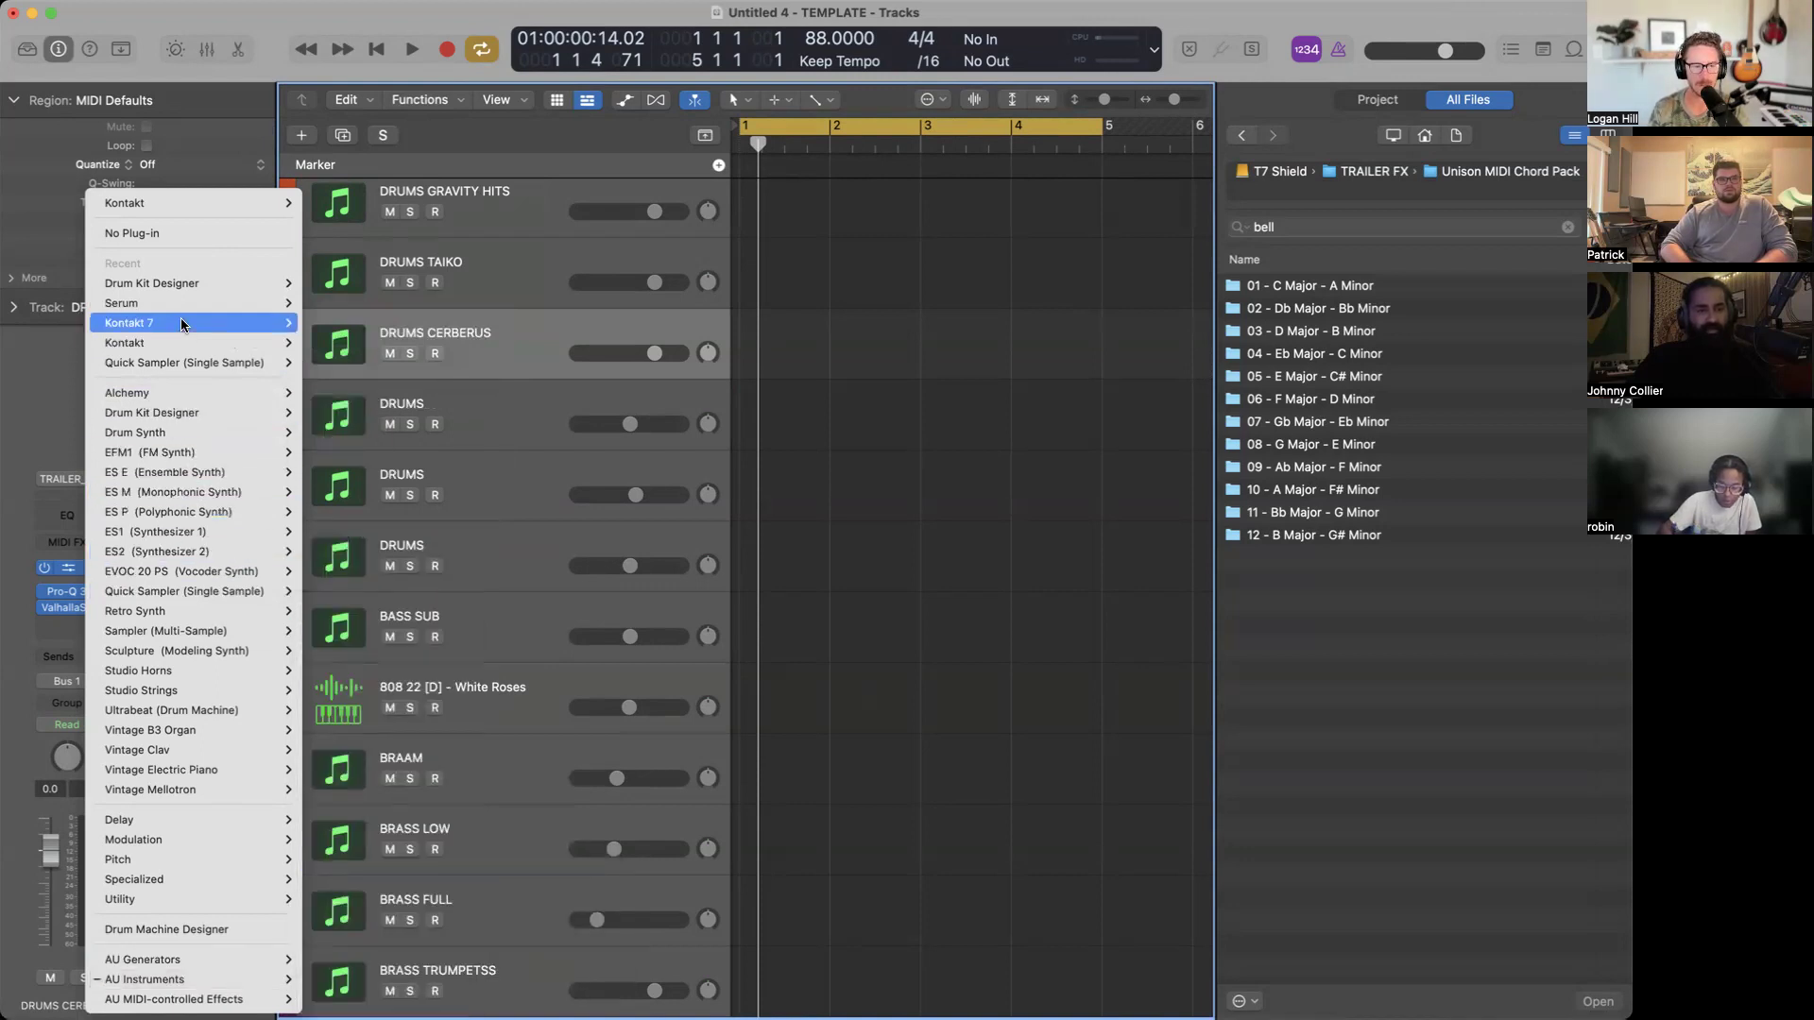
mouse_move(186, 476)
mouse_move(180, 413)
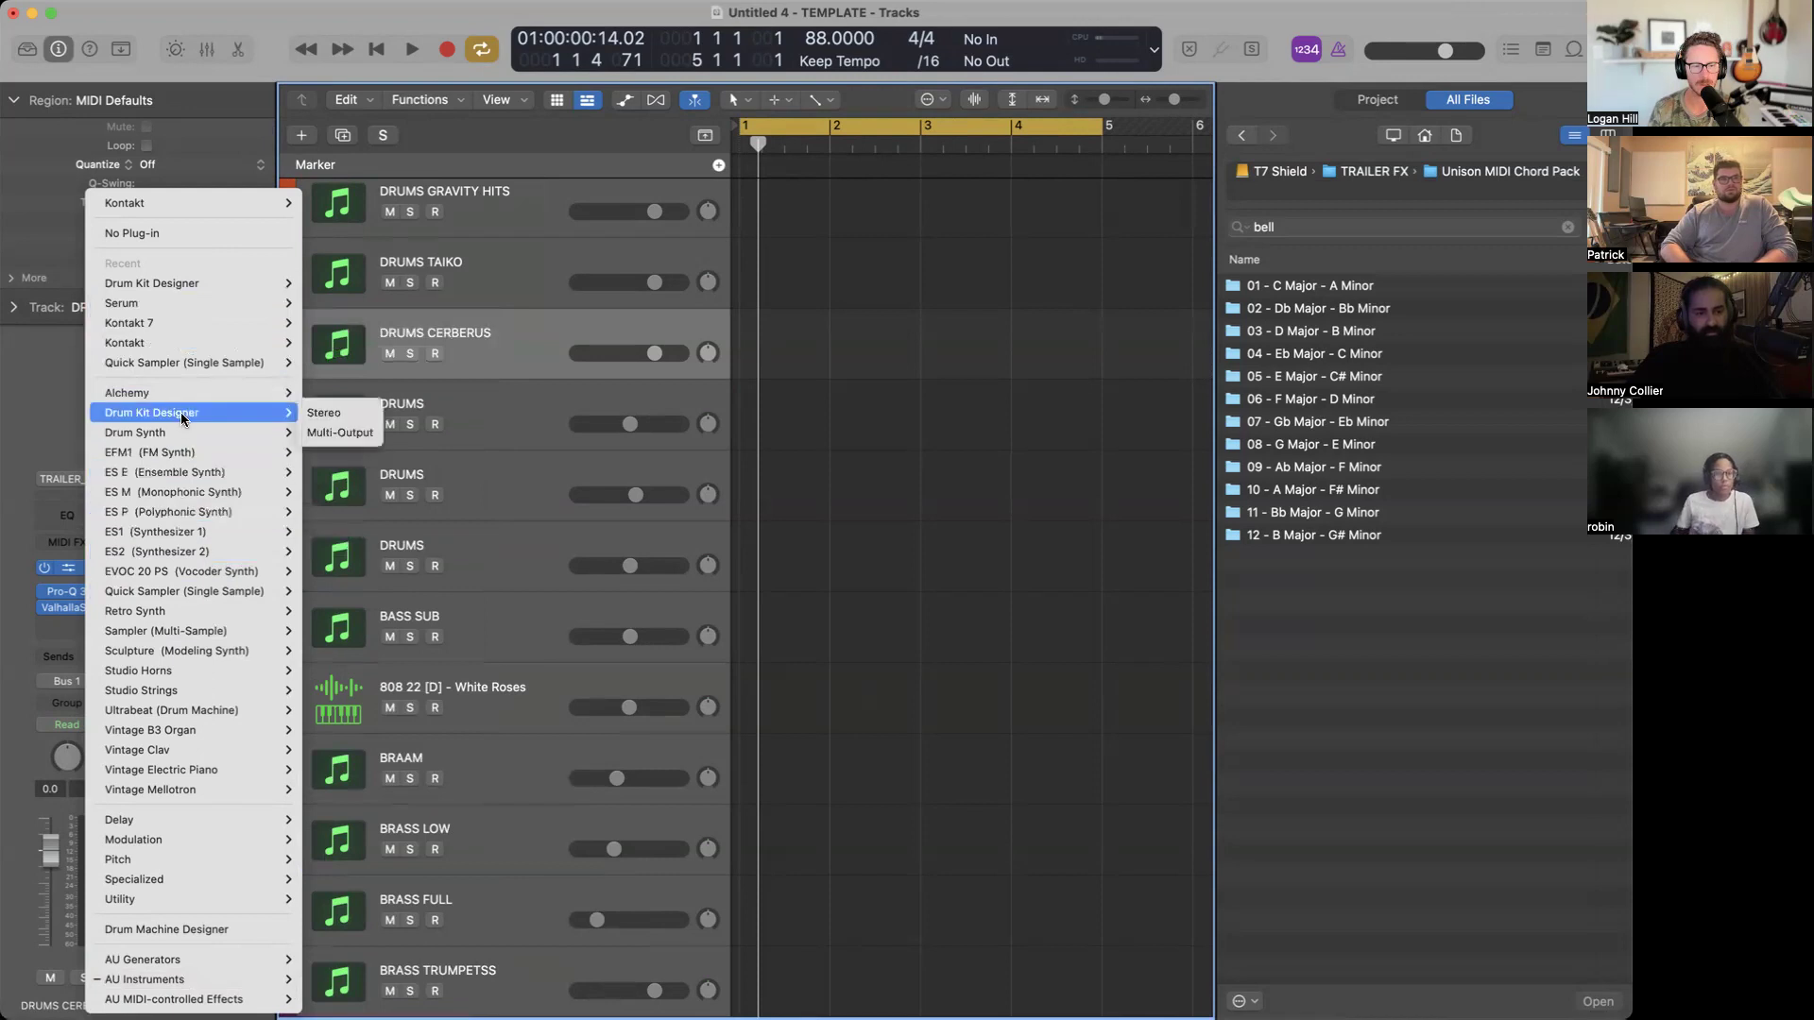
click(325, 420)
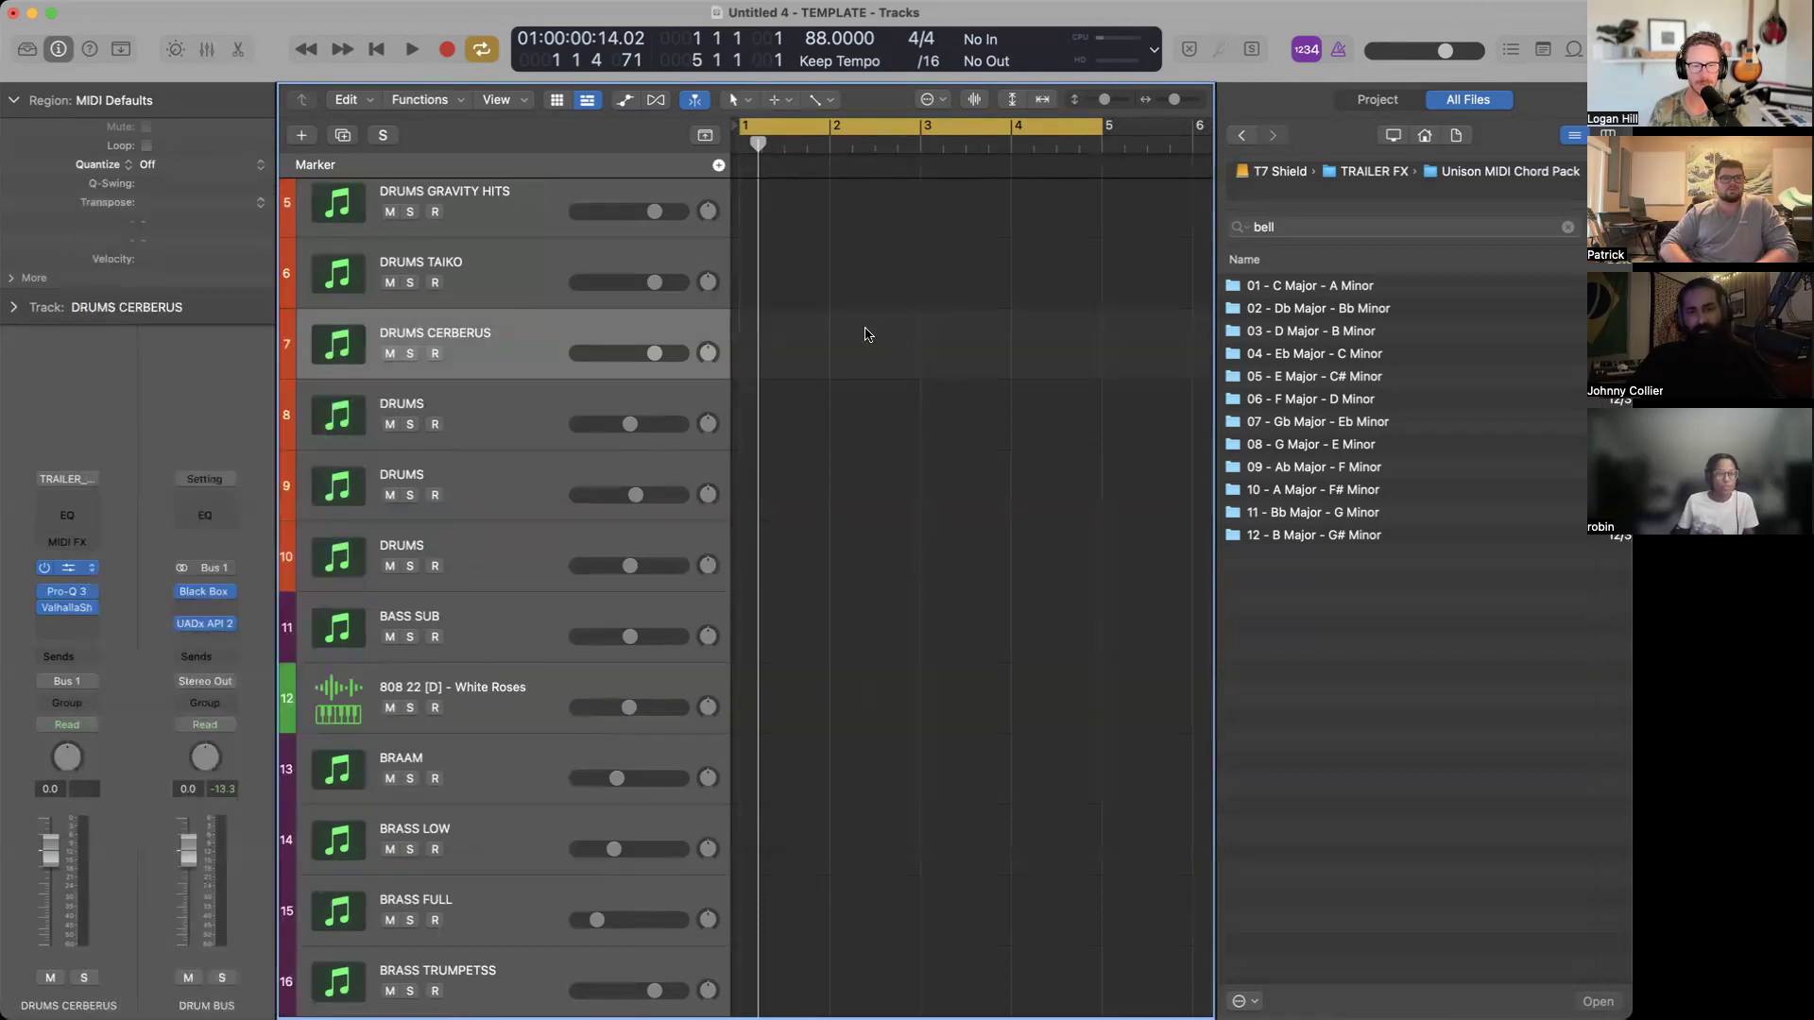
Check which presets are available for Drum Kit Designer.
drag(768, 247, 731, 226)
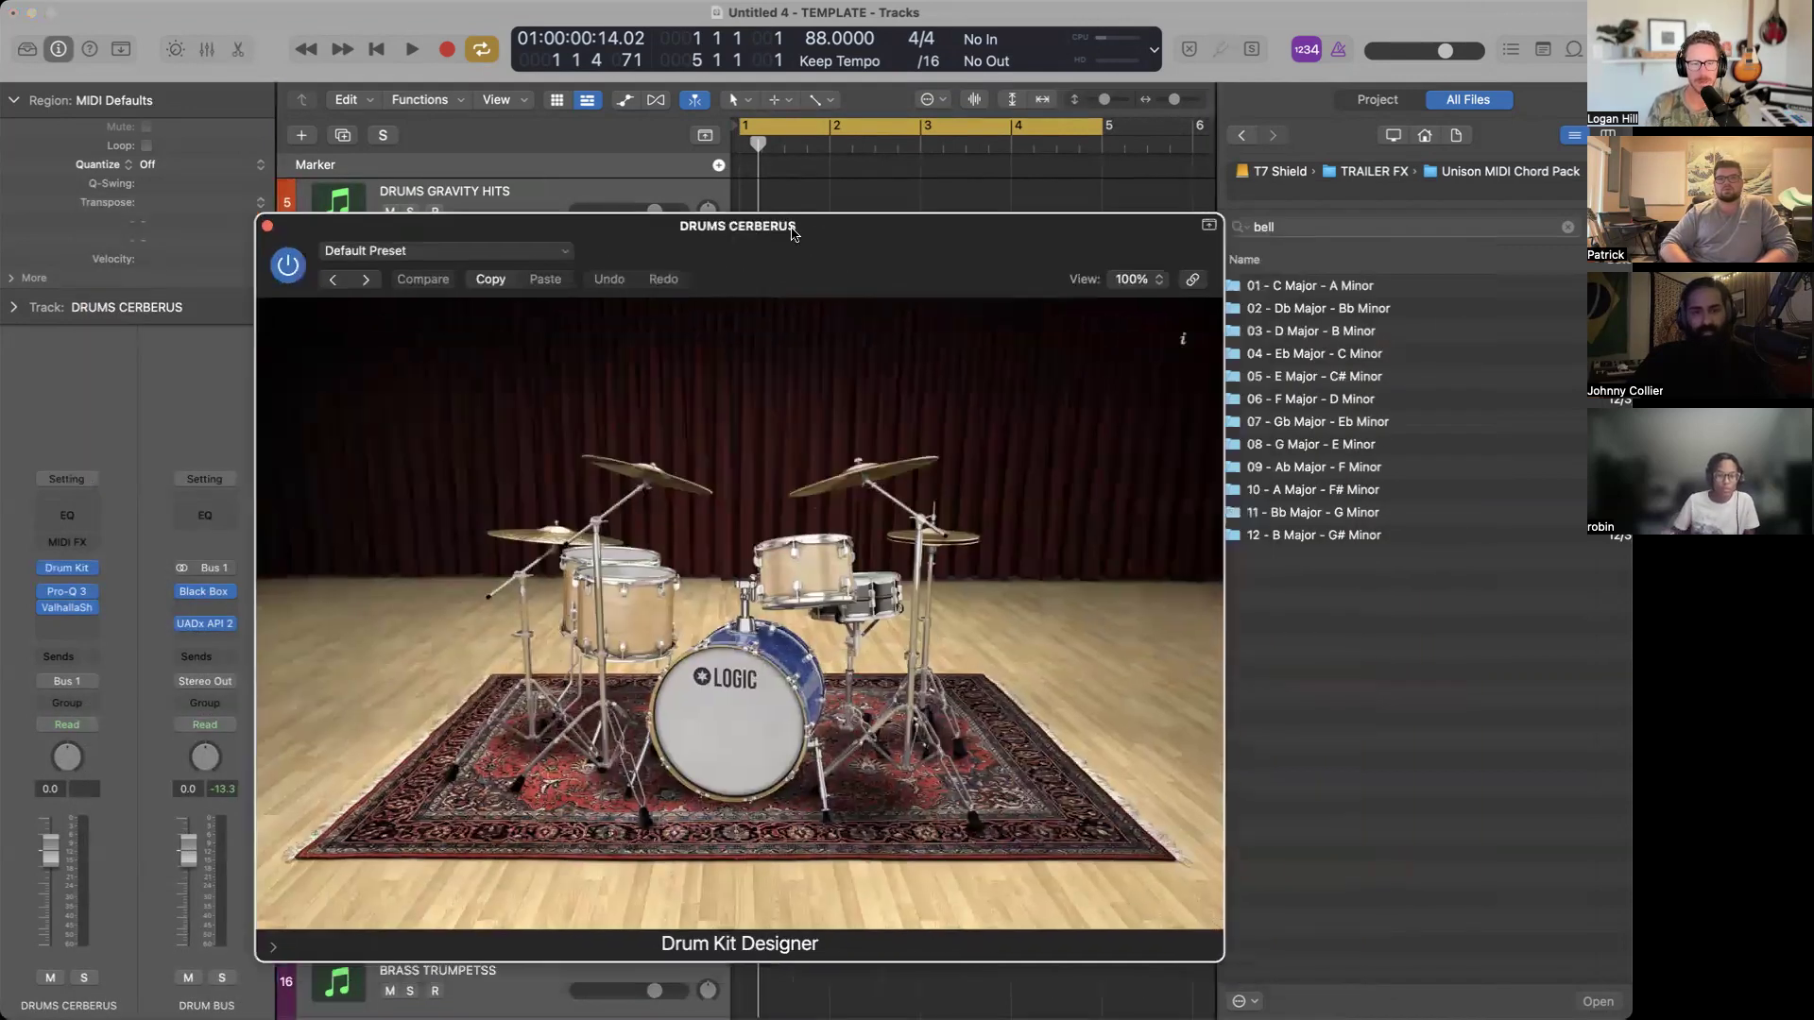
click(406, 253)
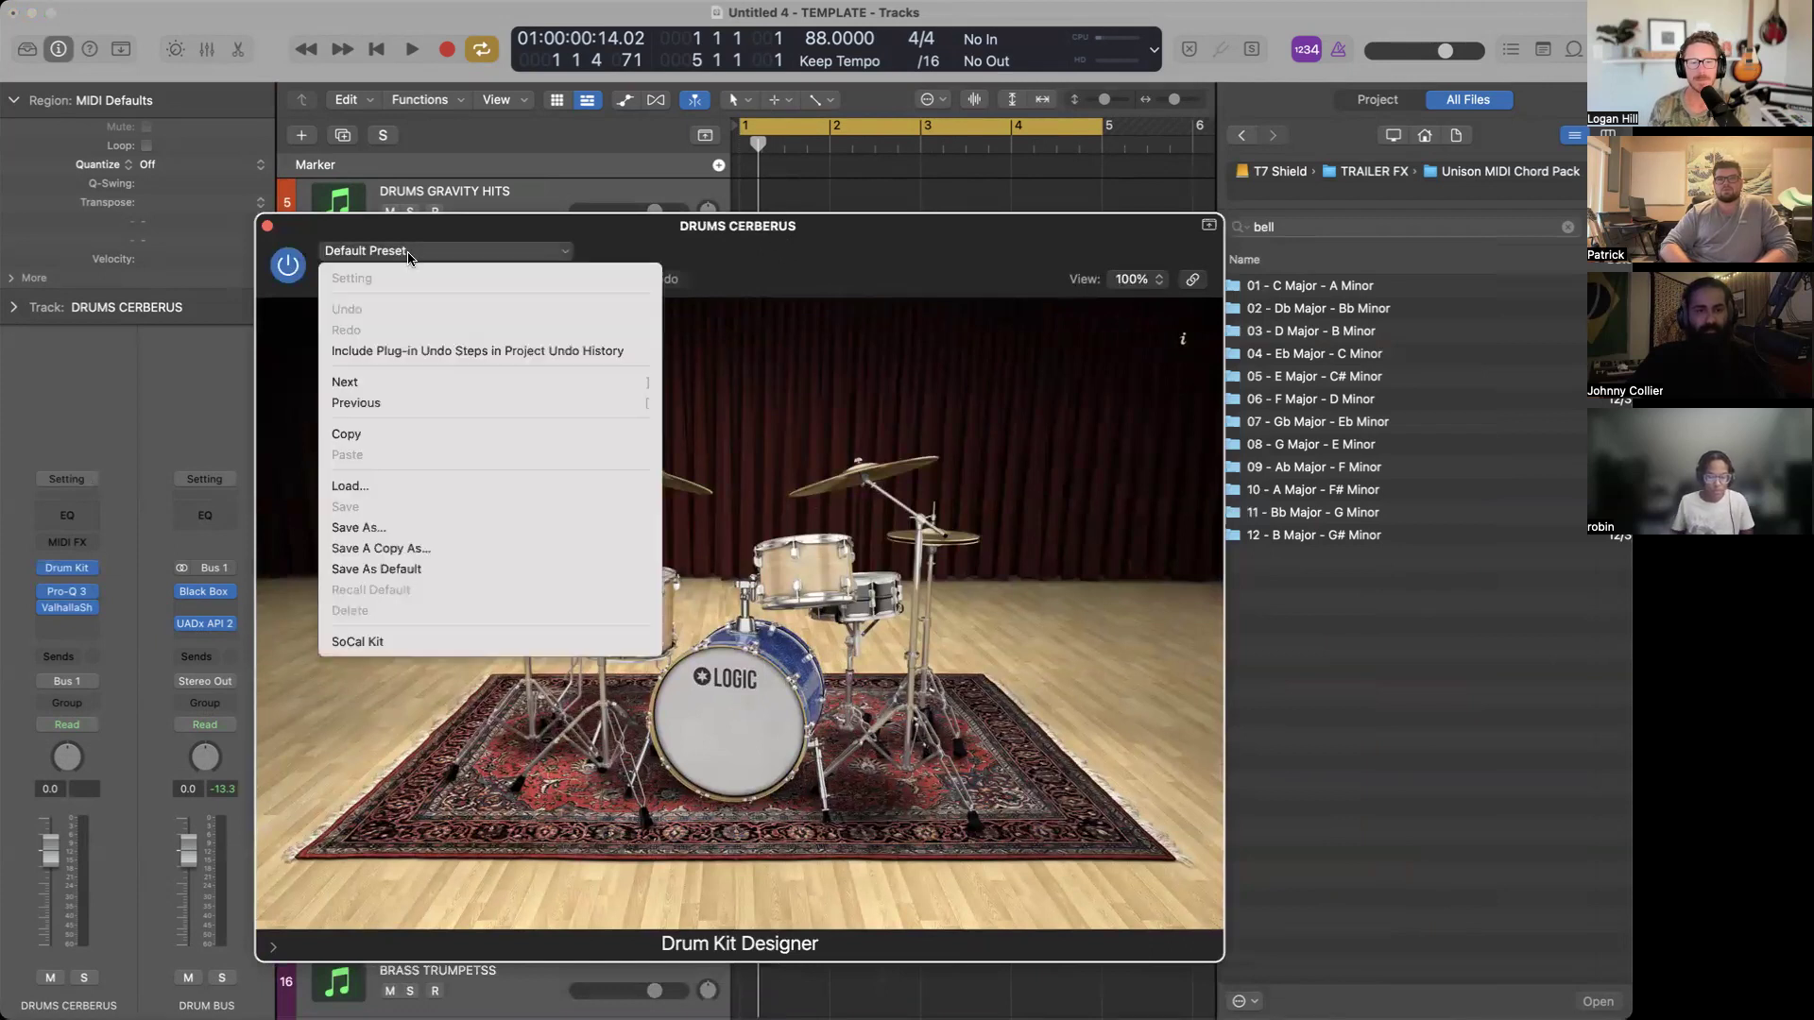
click(620, 351)
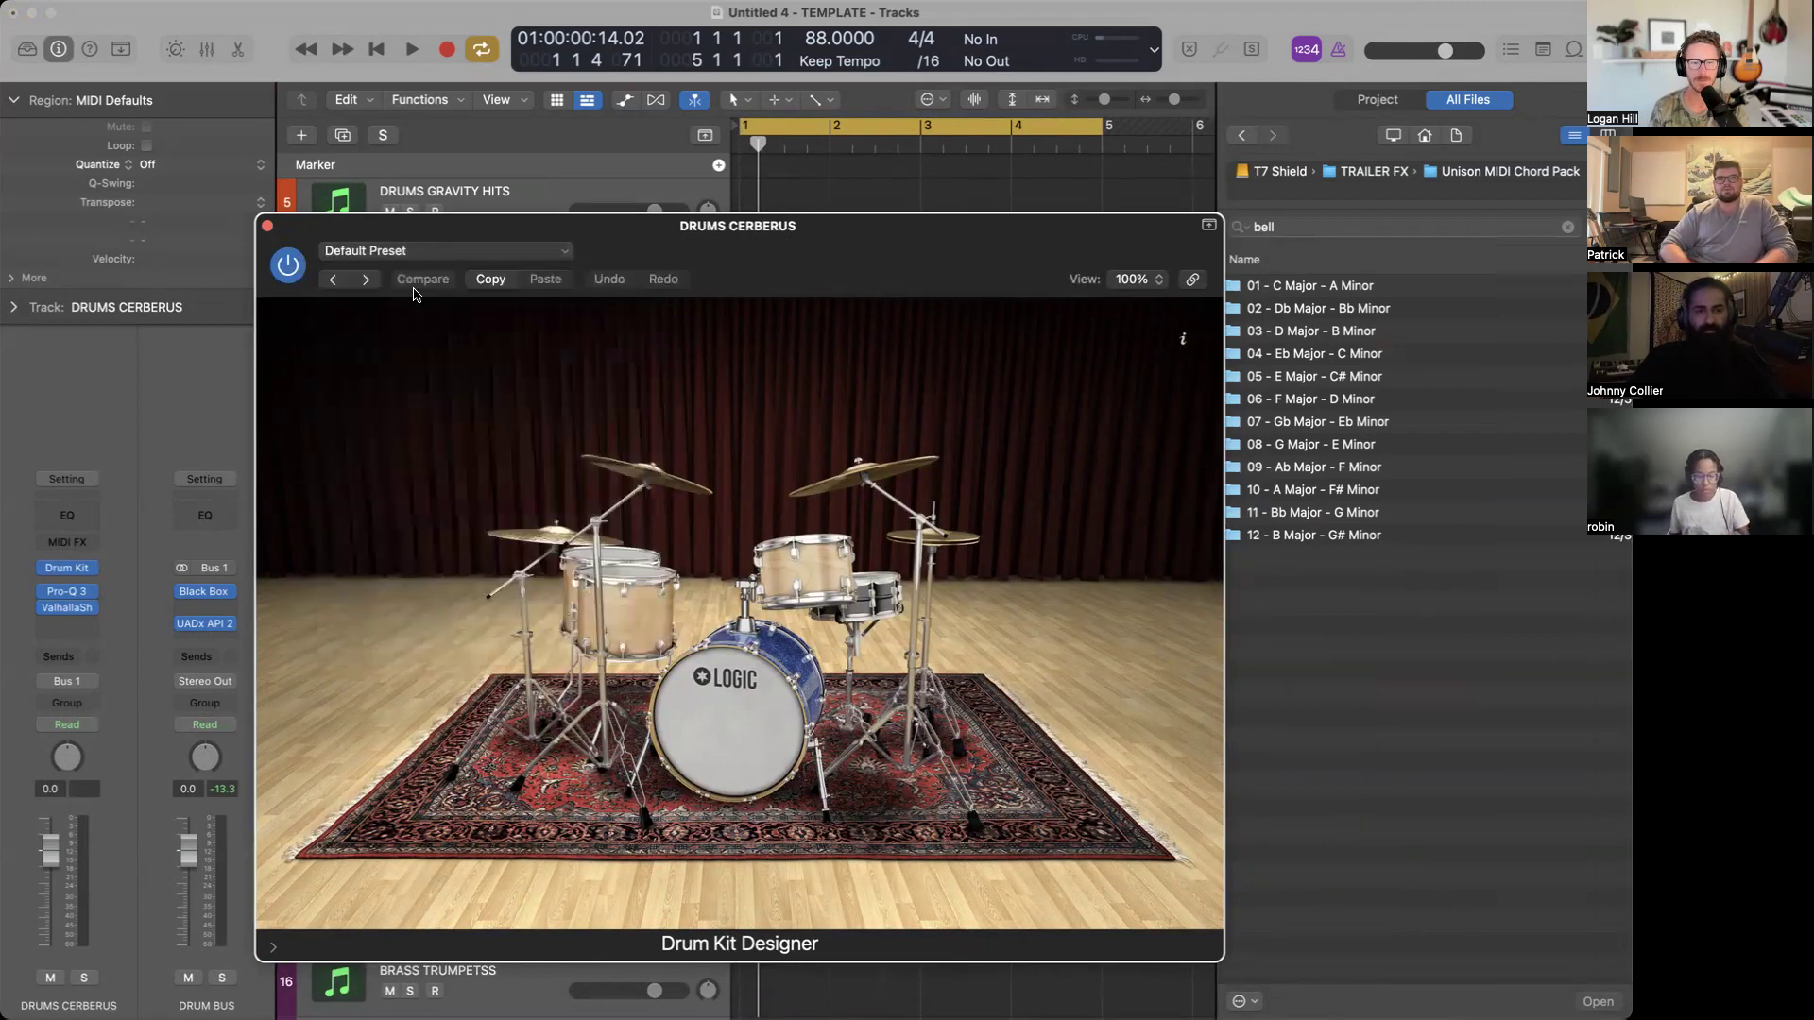
Load the SoCal Kit preset in Drum Kit Designer and close the instrument's window.
click(368, 279)
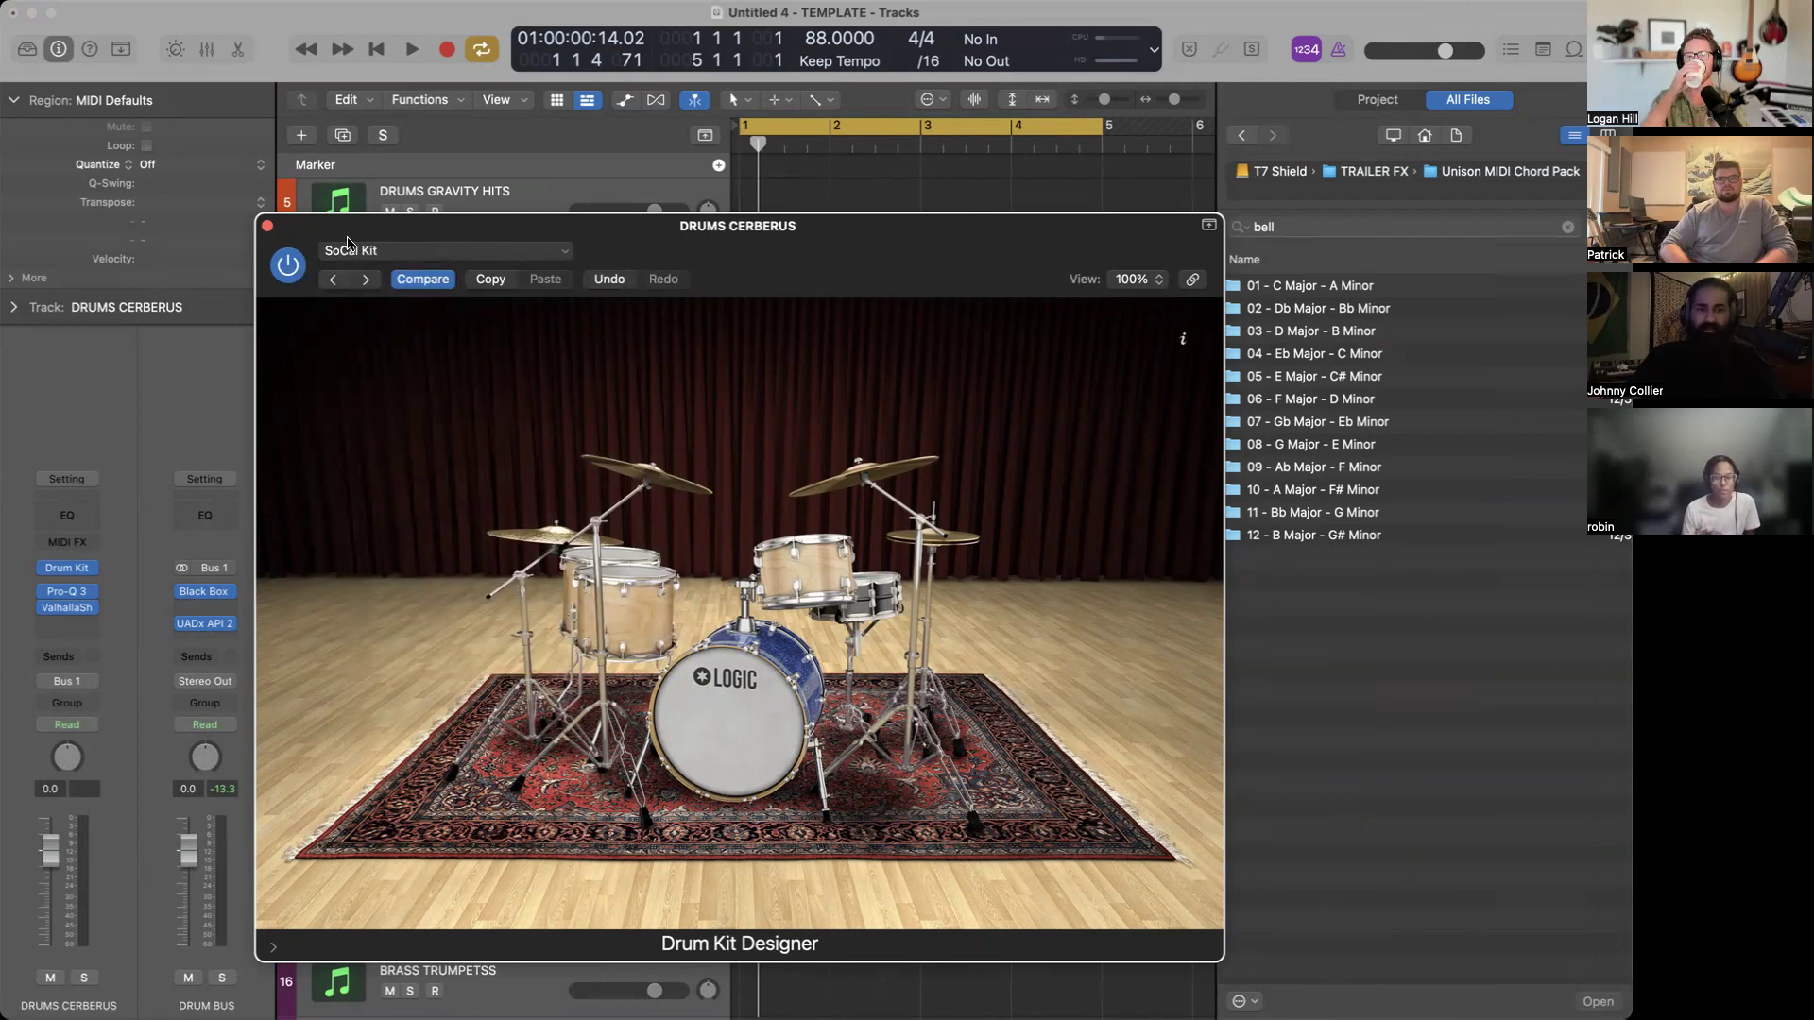
click(267, 226)
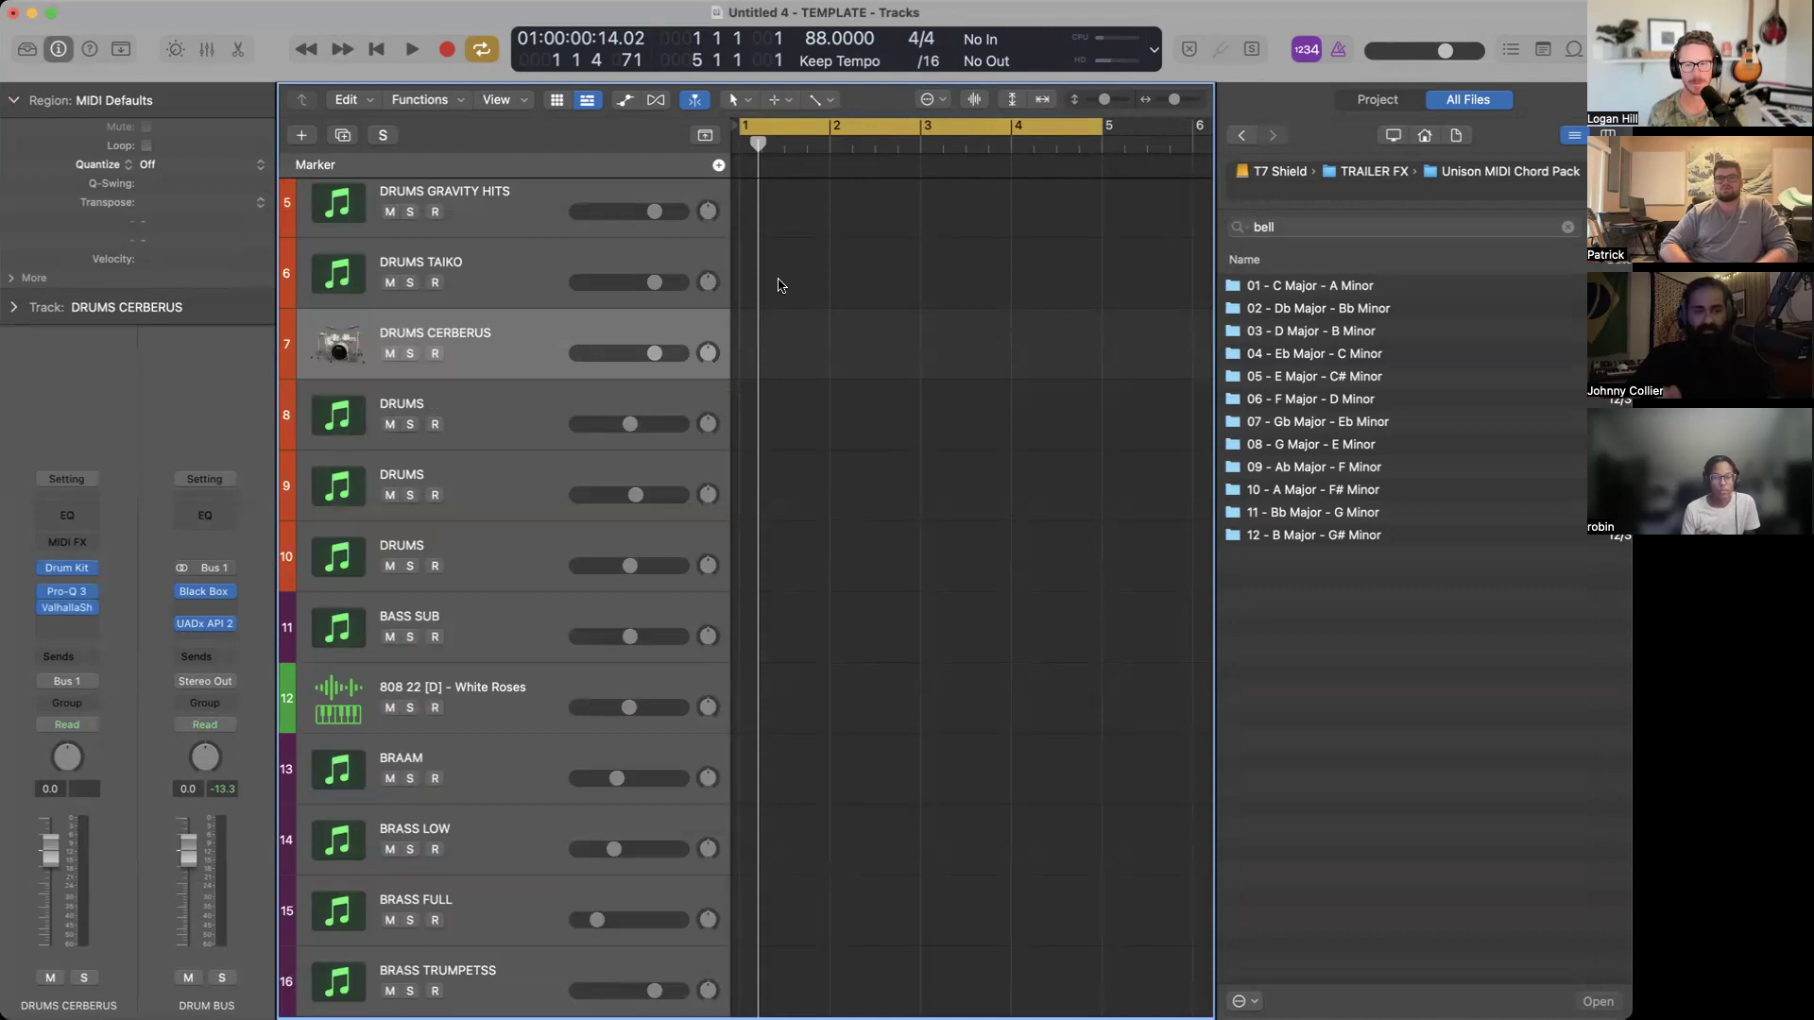
Create an empty MIDI region on the DRUMS CERBERUS track and extend it from bar 1 to bar 5.
key(t)
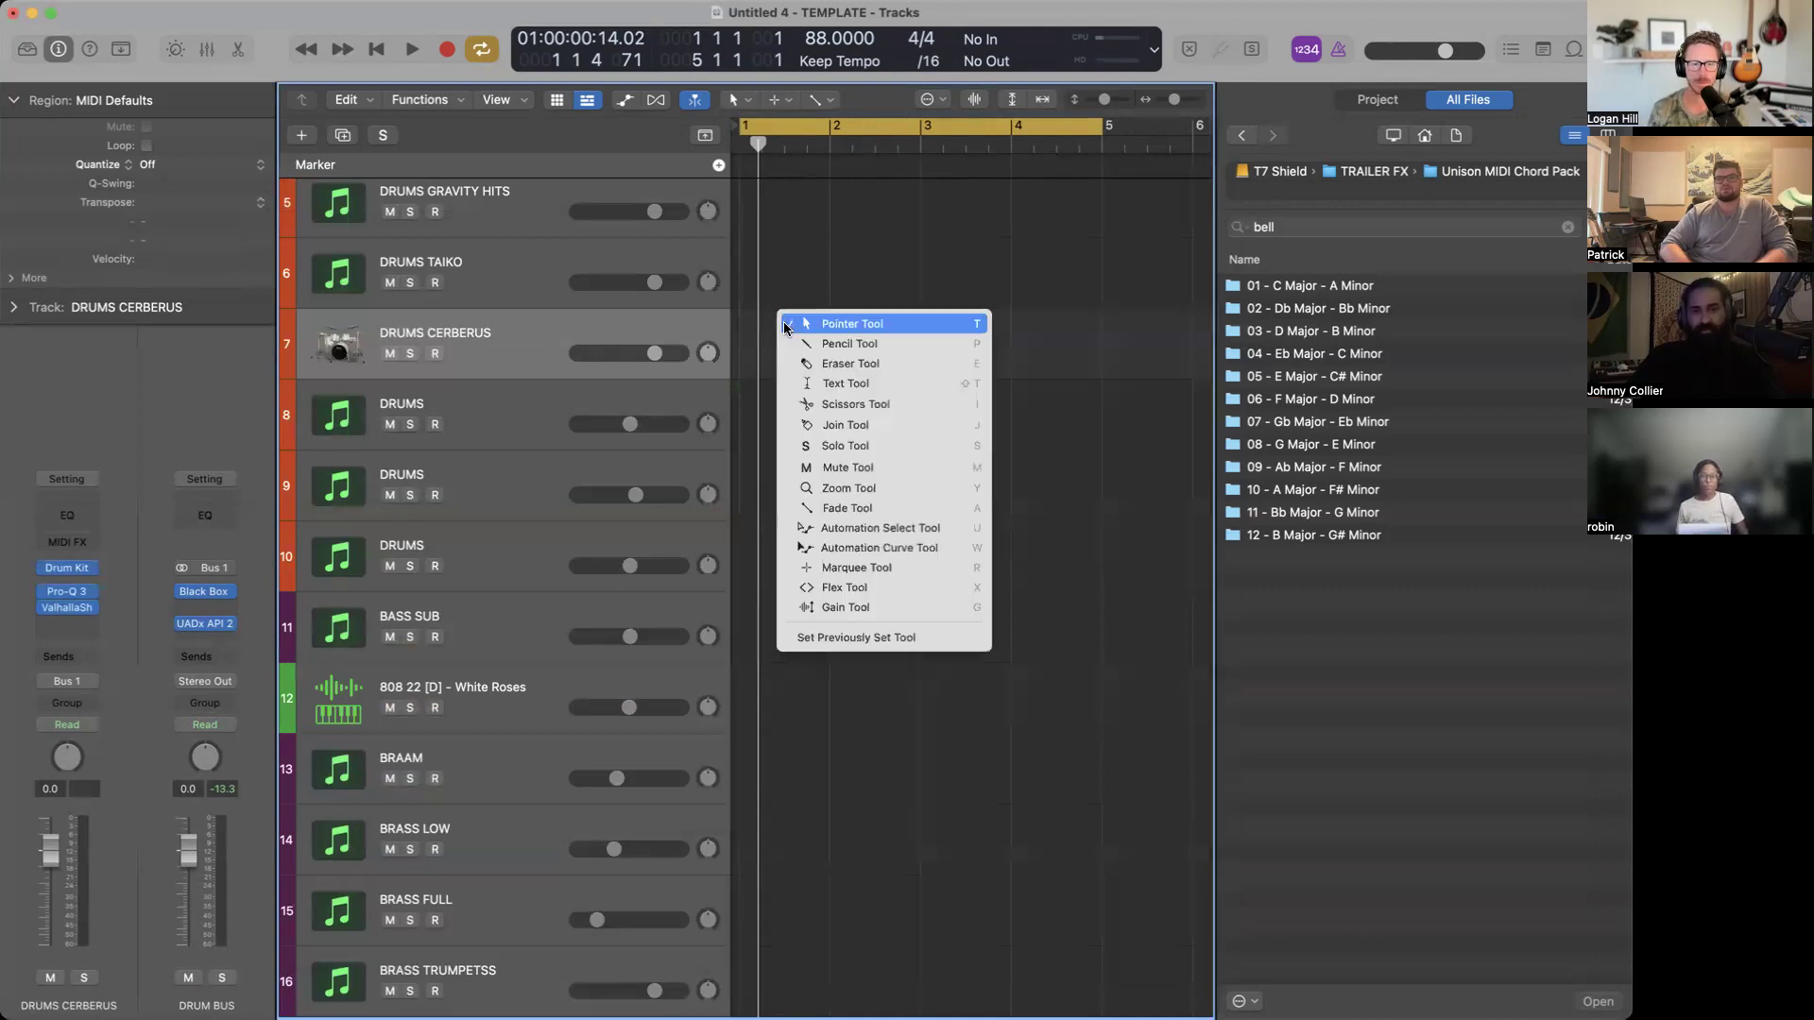
click(786, 324)
right_click(769, 341)
click(806, 336)
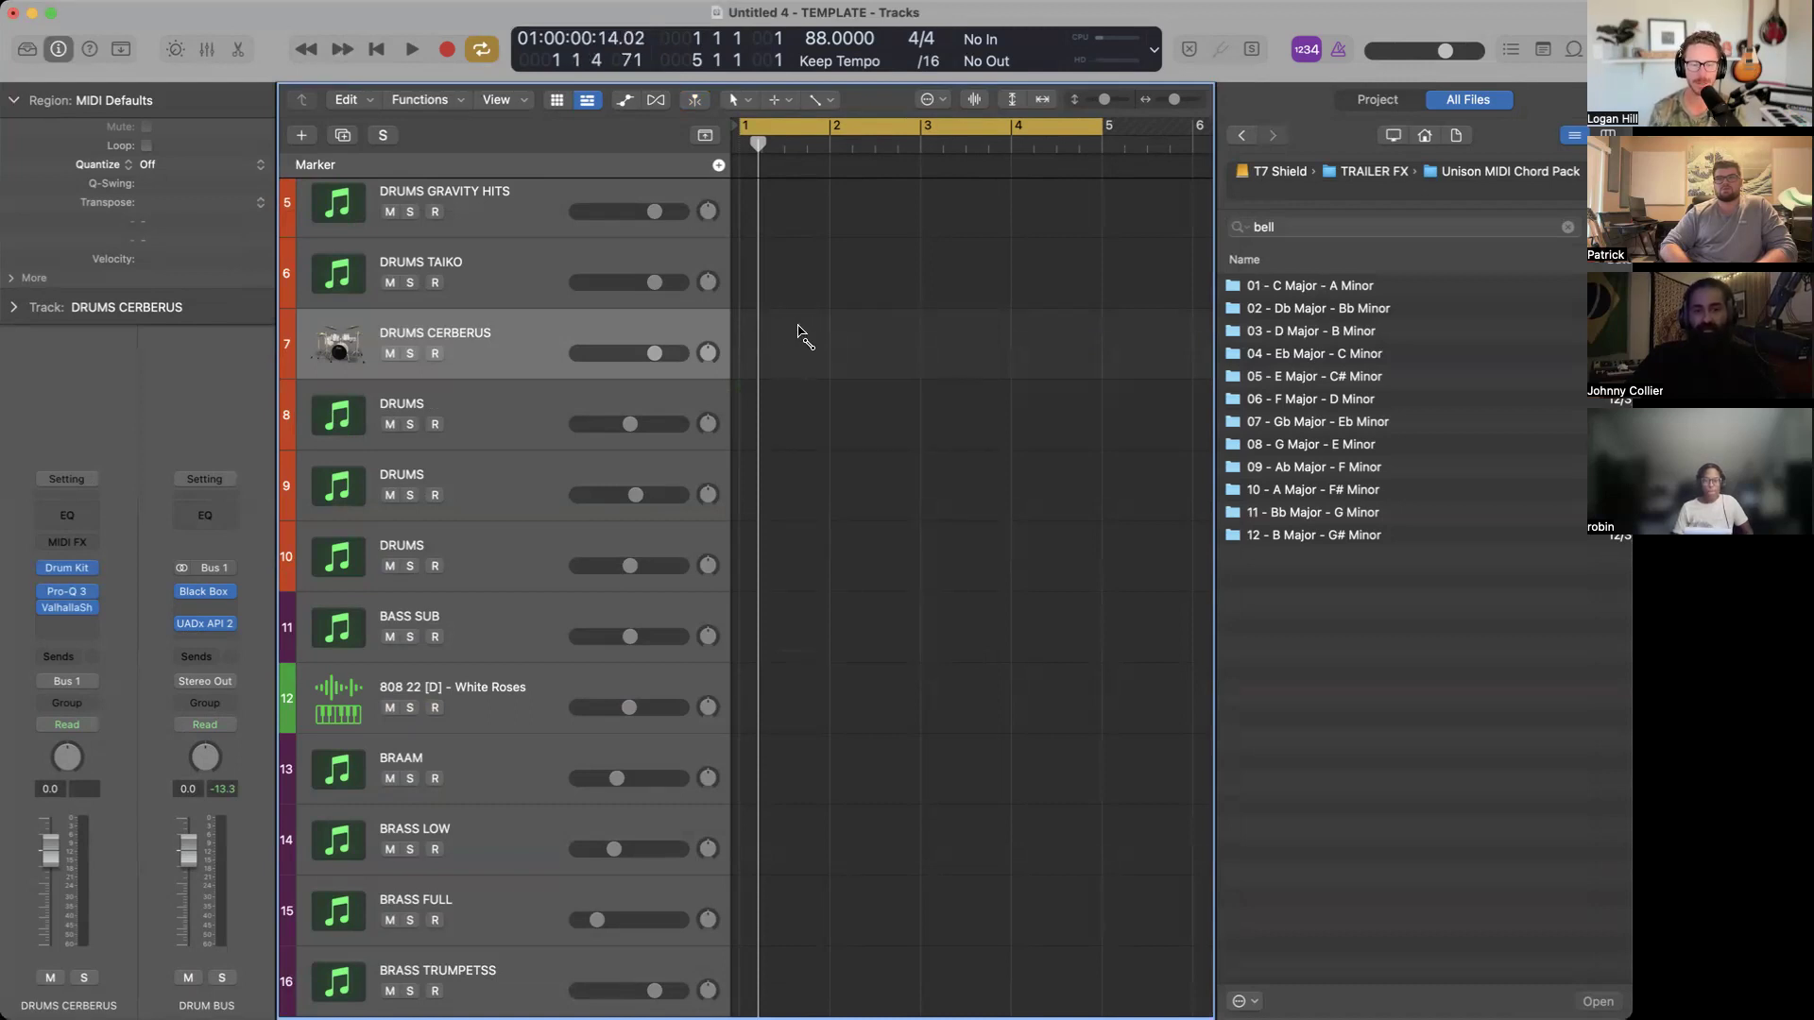
right_click(786, 321)
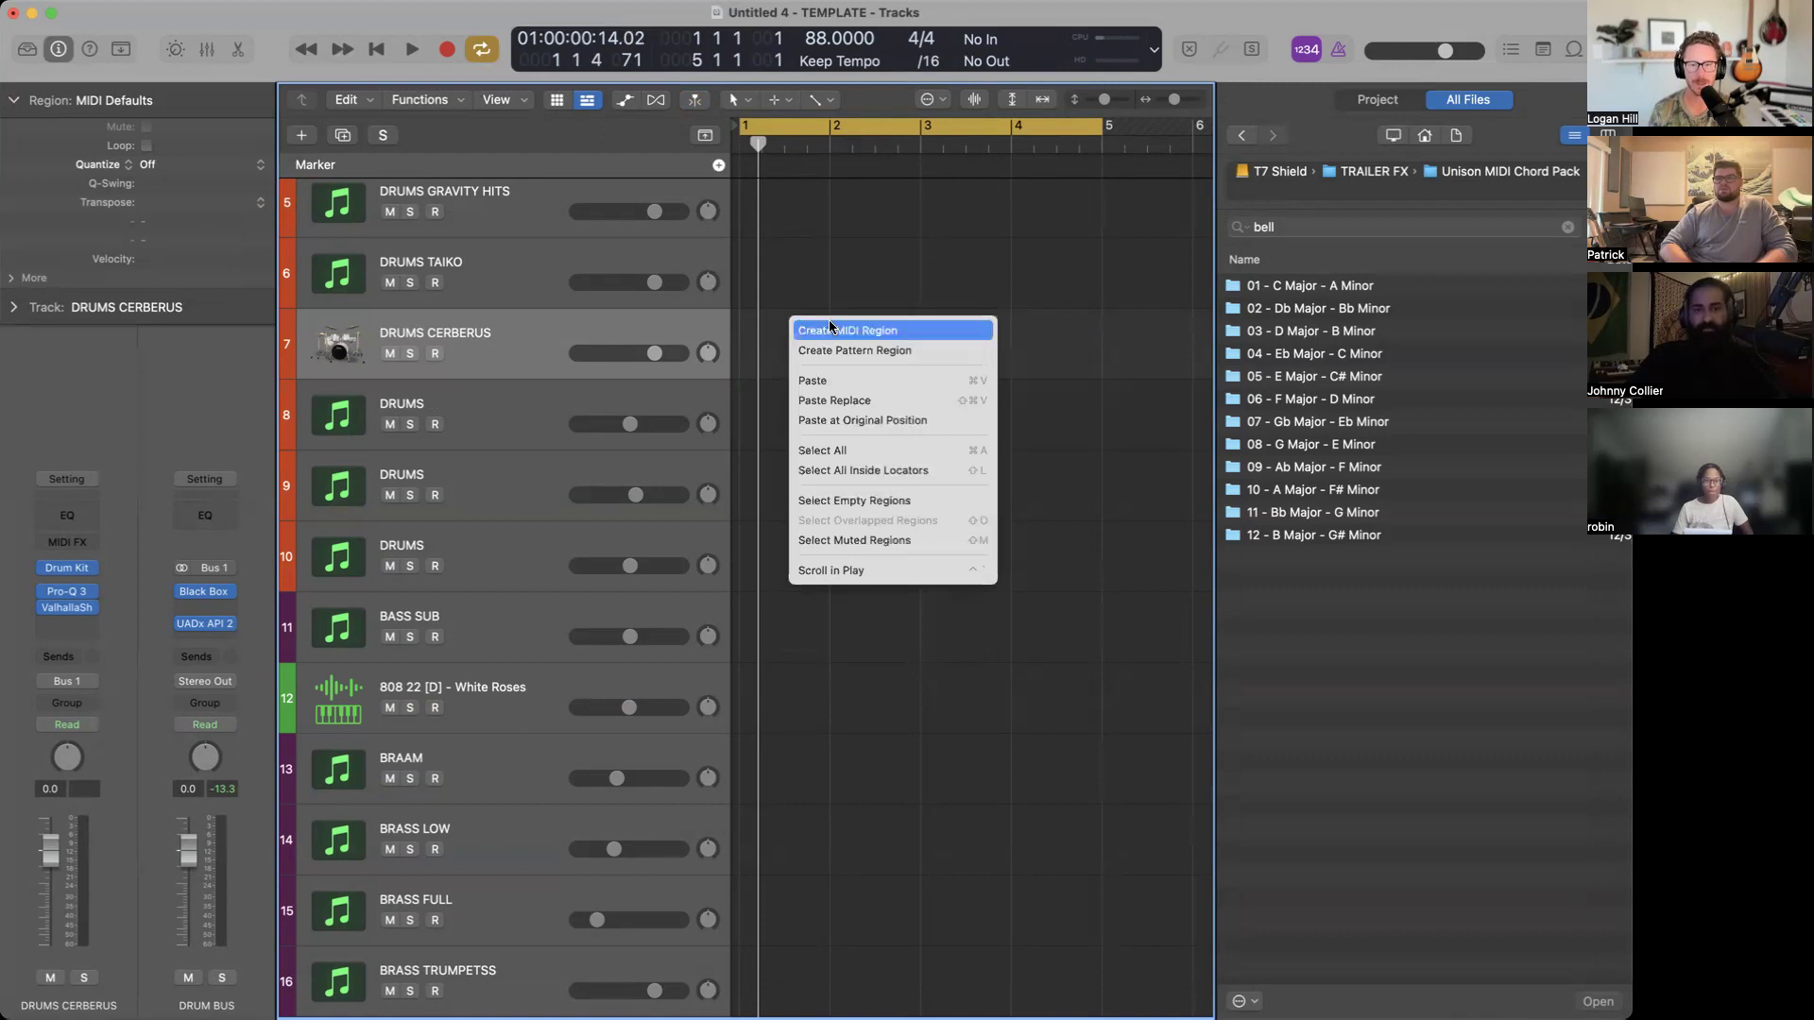
click(832, 326)
drag(826, 360, 1096, 369)
double_click(909, 375)
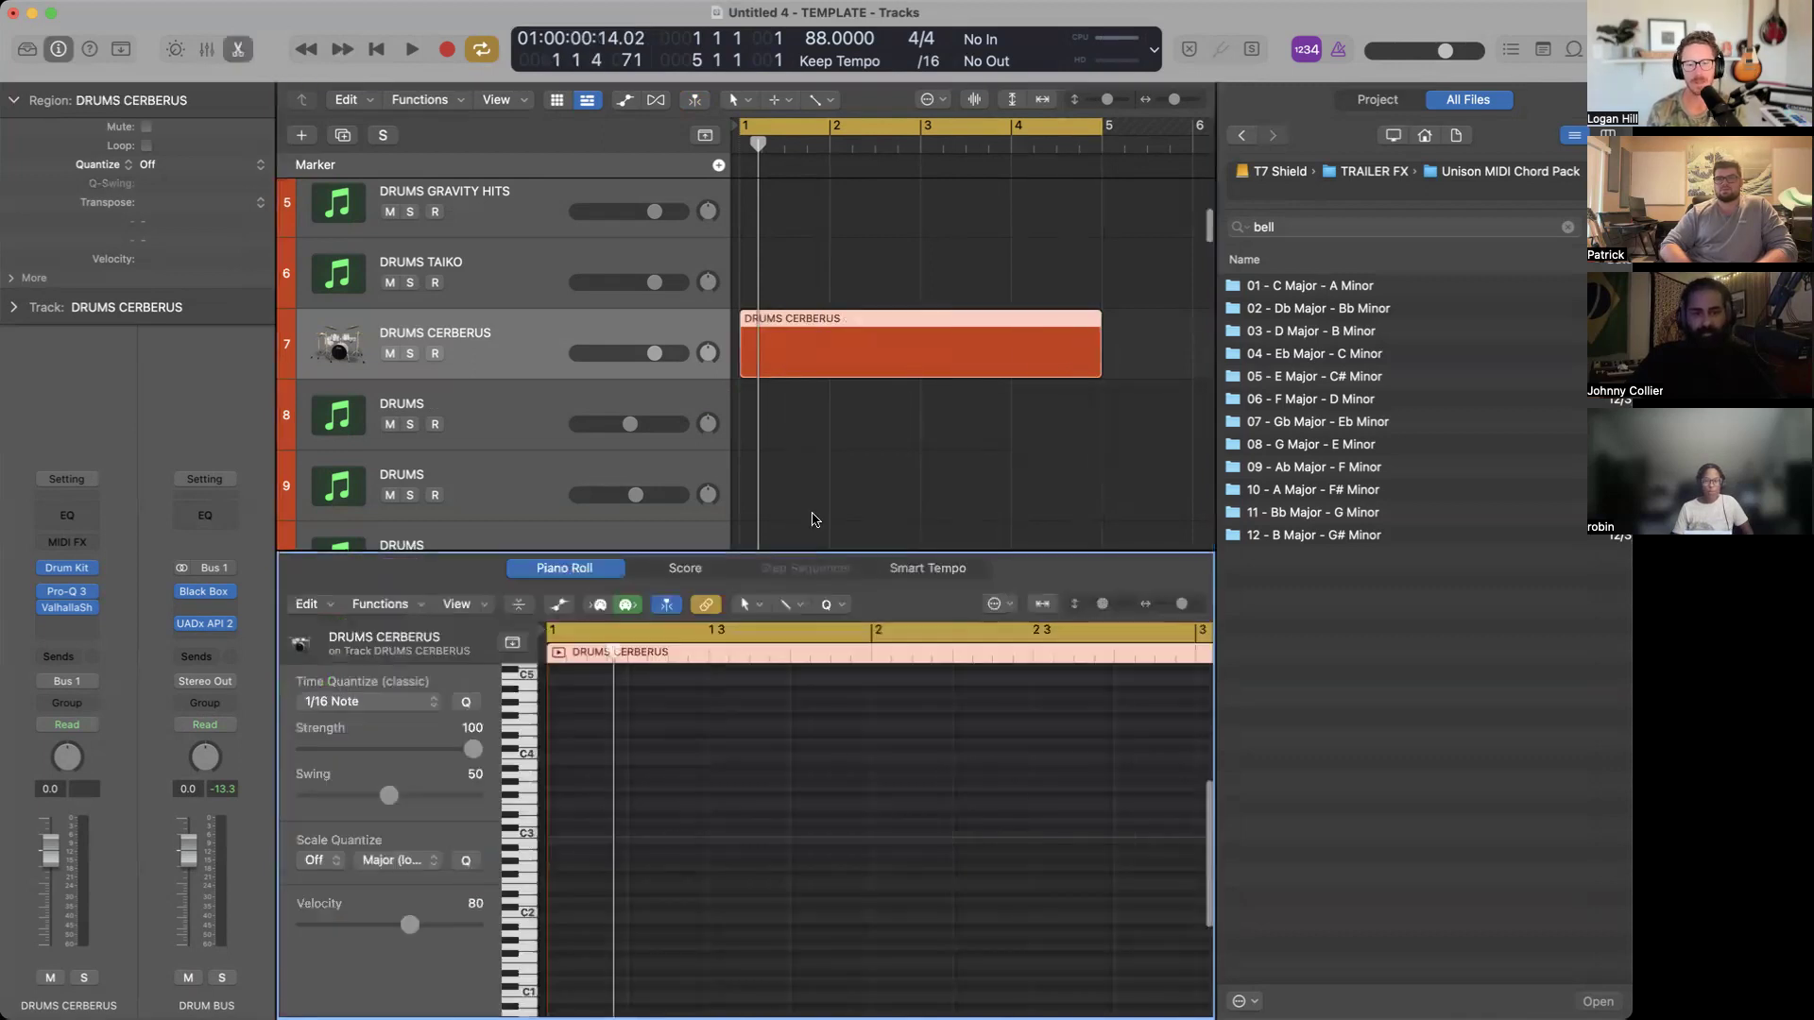
scroll(828, 375, down, 3)
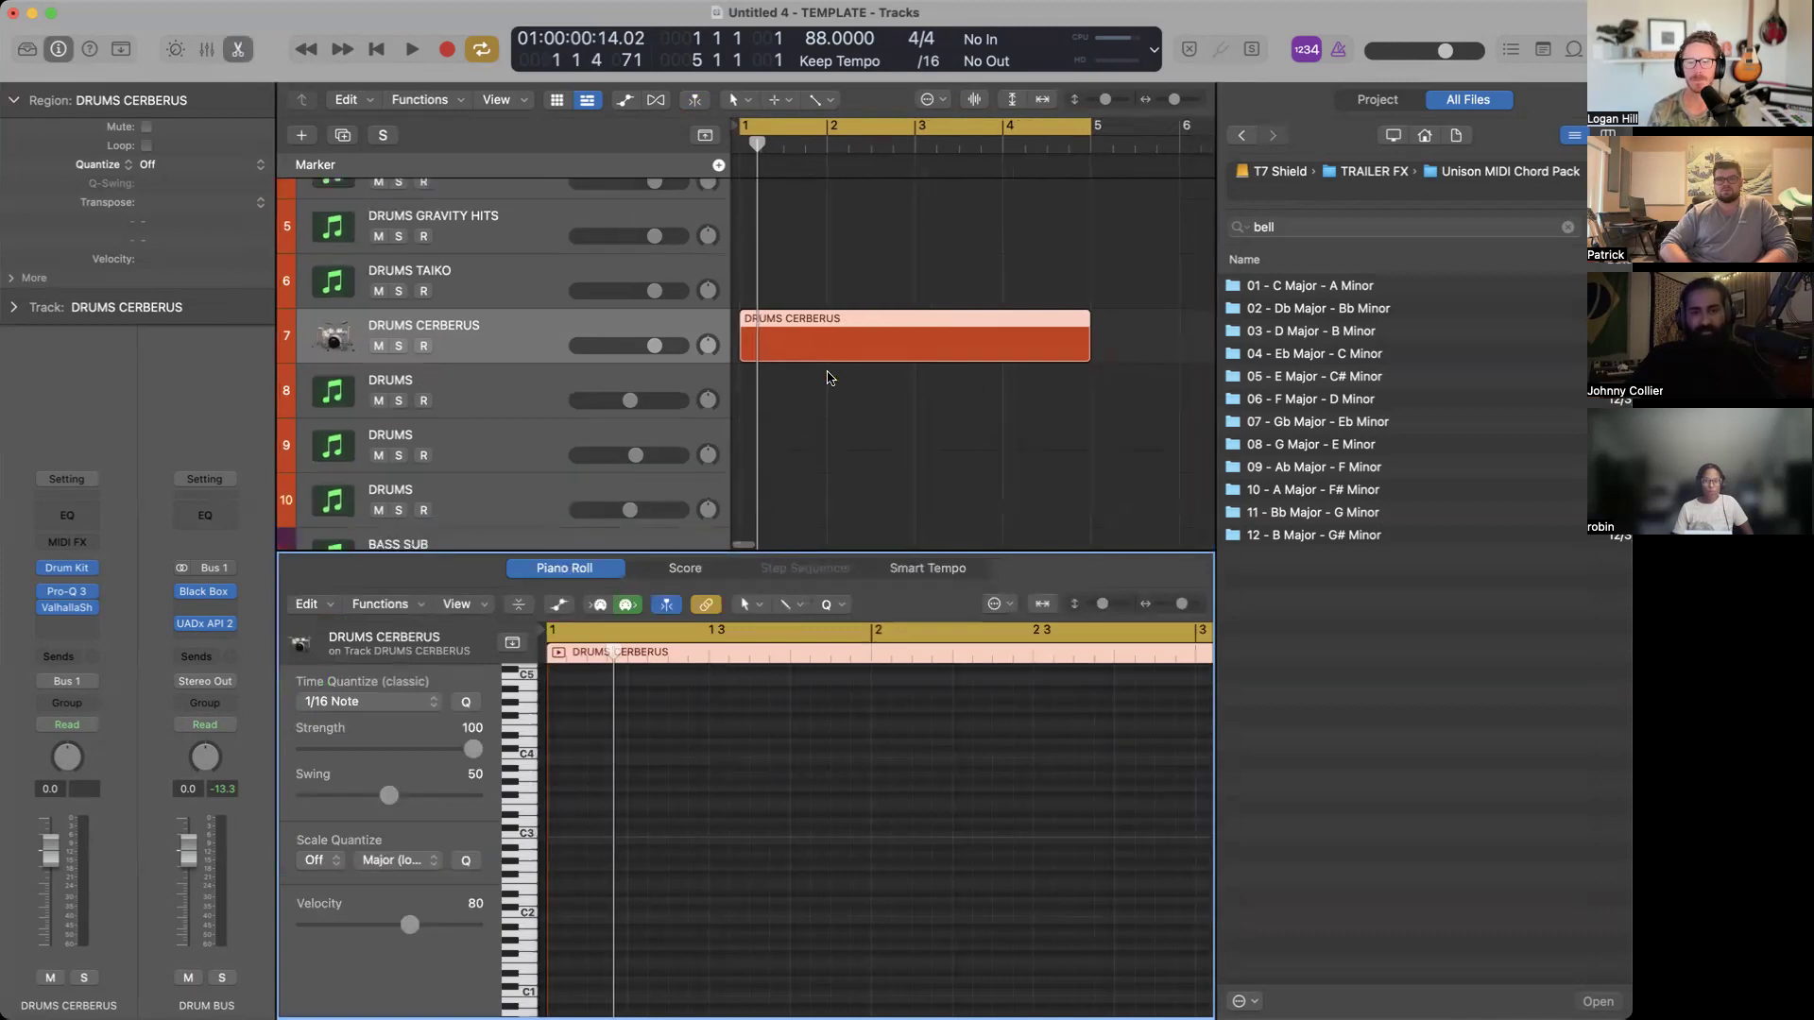
key(p)
scroll(827, 373, down, 3)
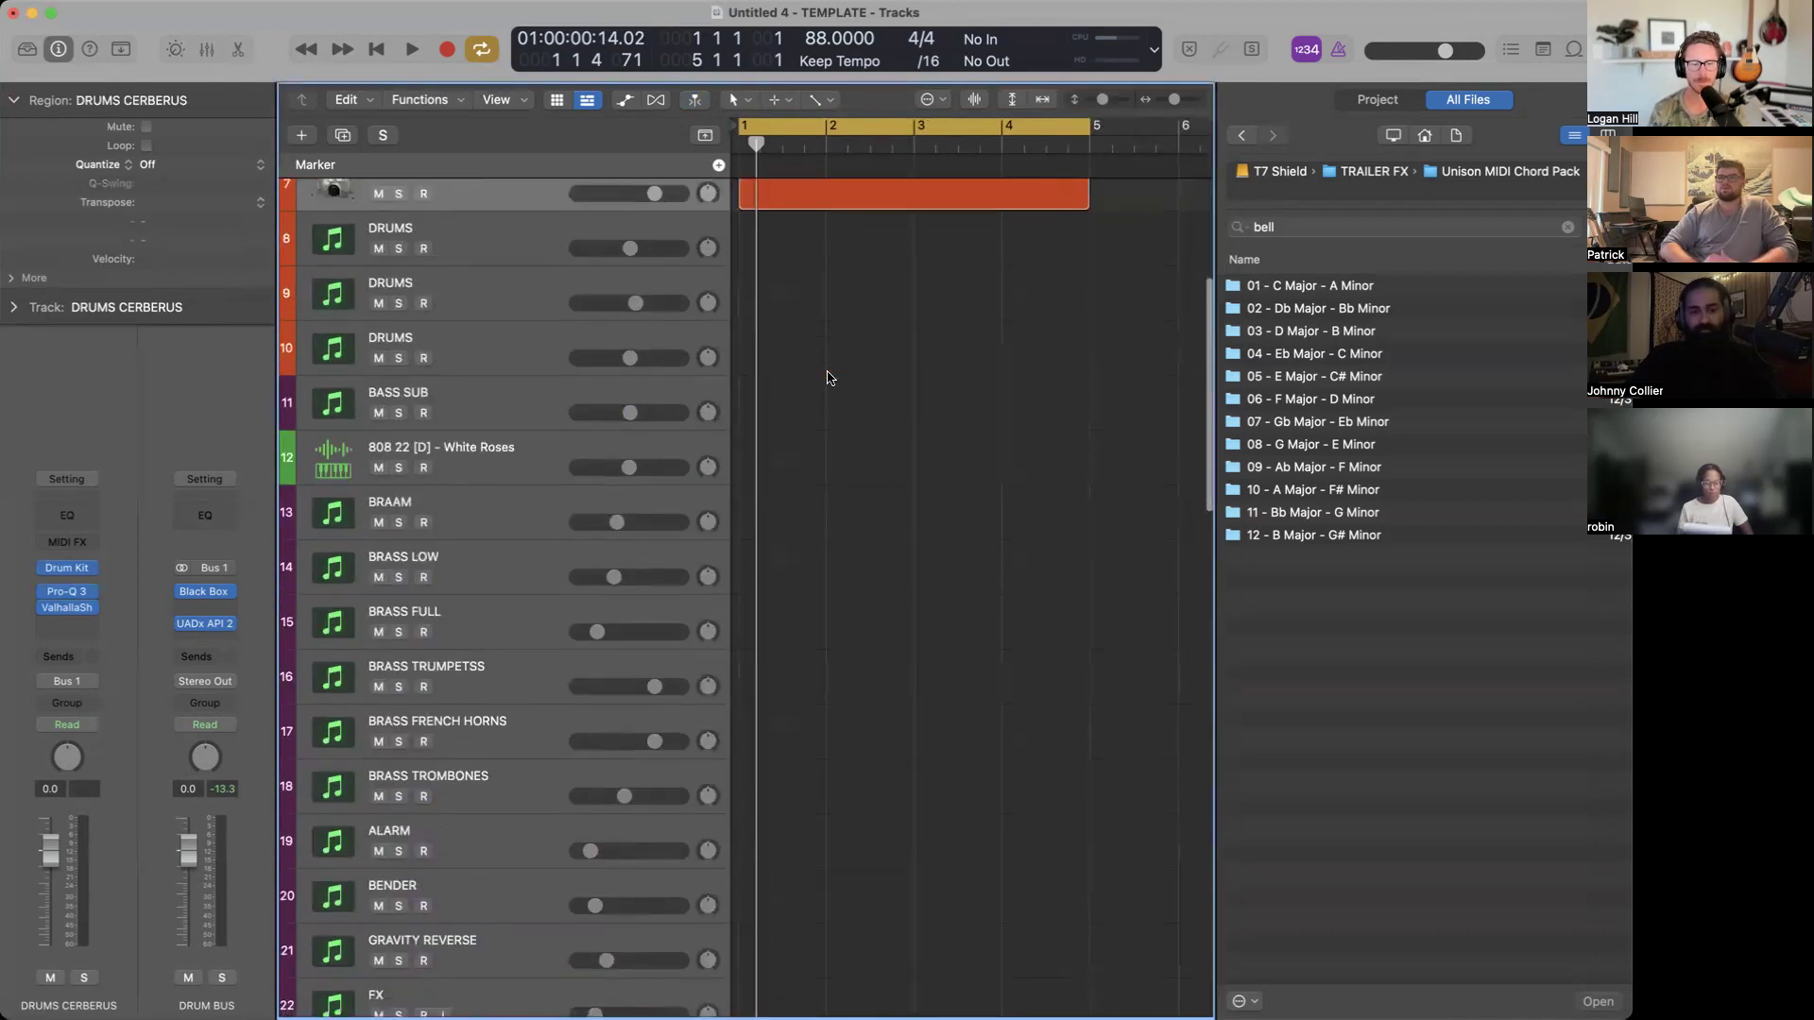
scroll(828, 373, up, 6)
scroll(827, 373, up, 2)
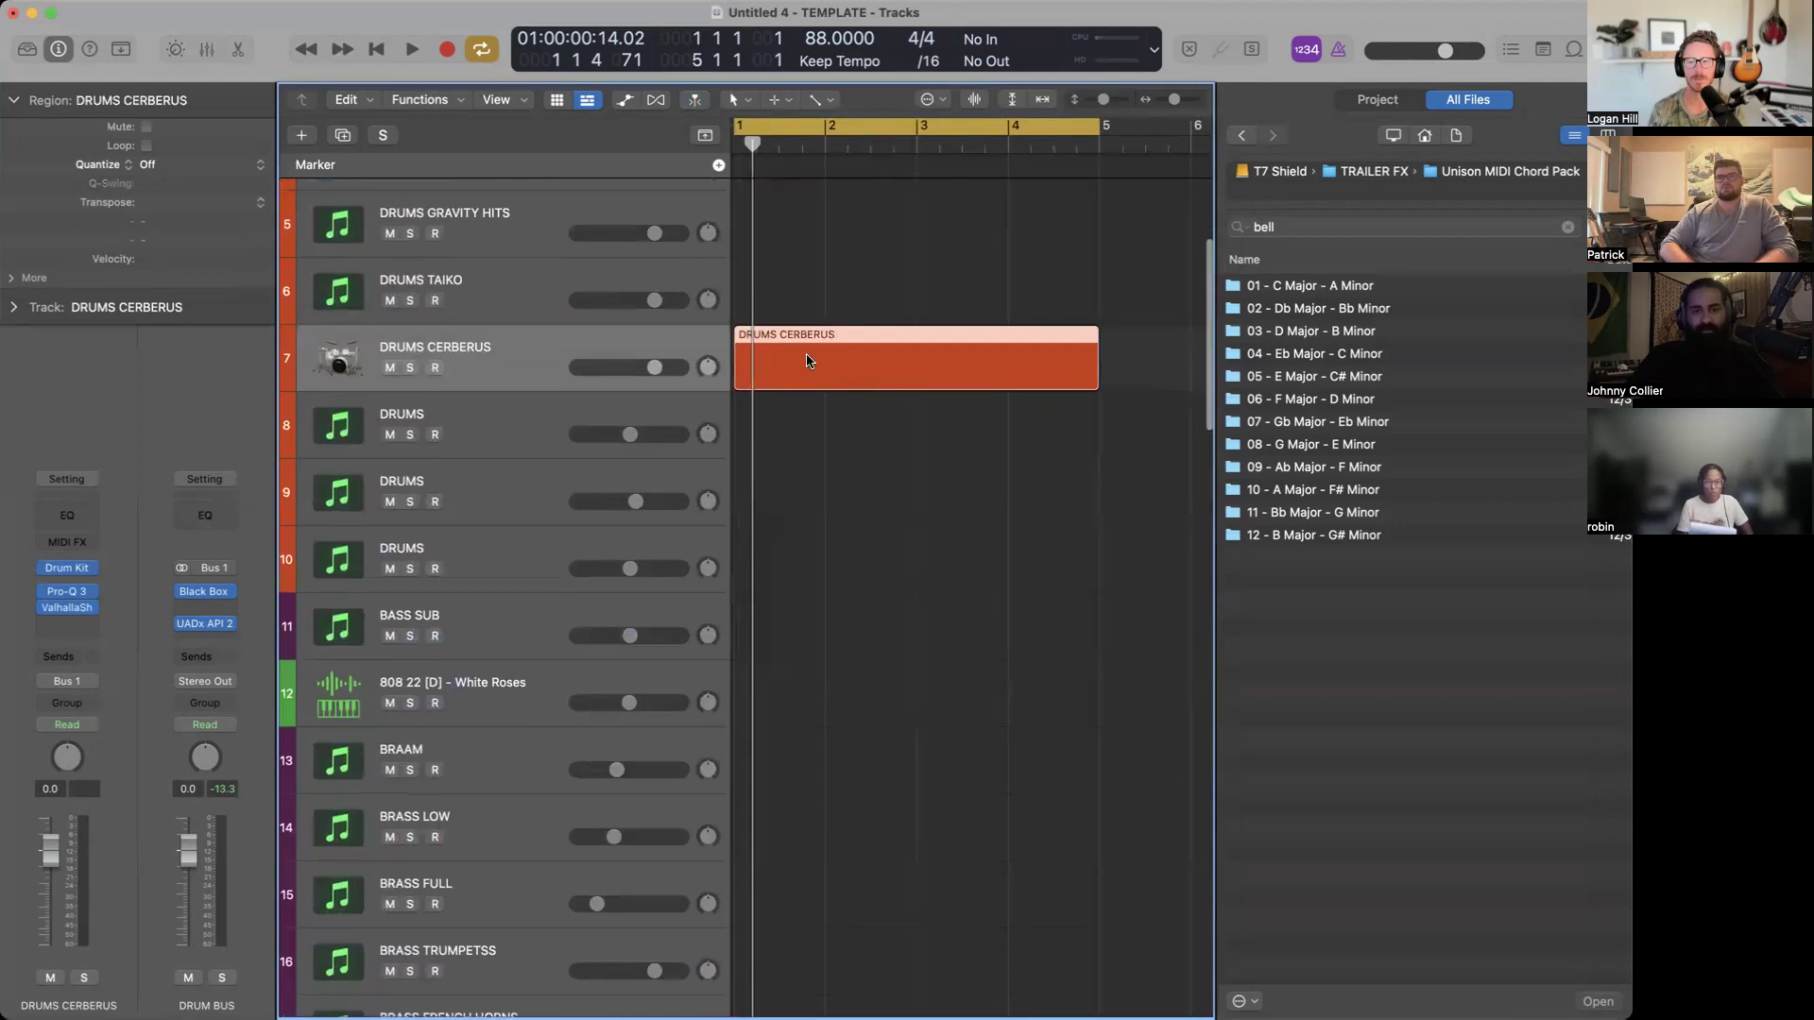
scroll(810, 361, down, 2)
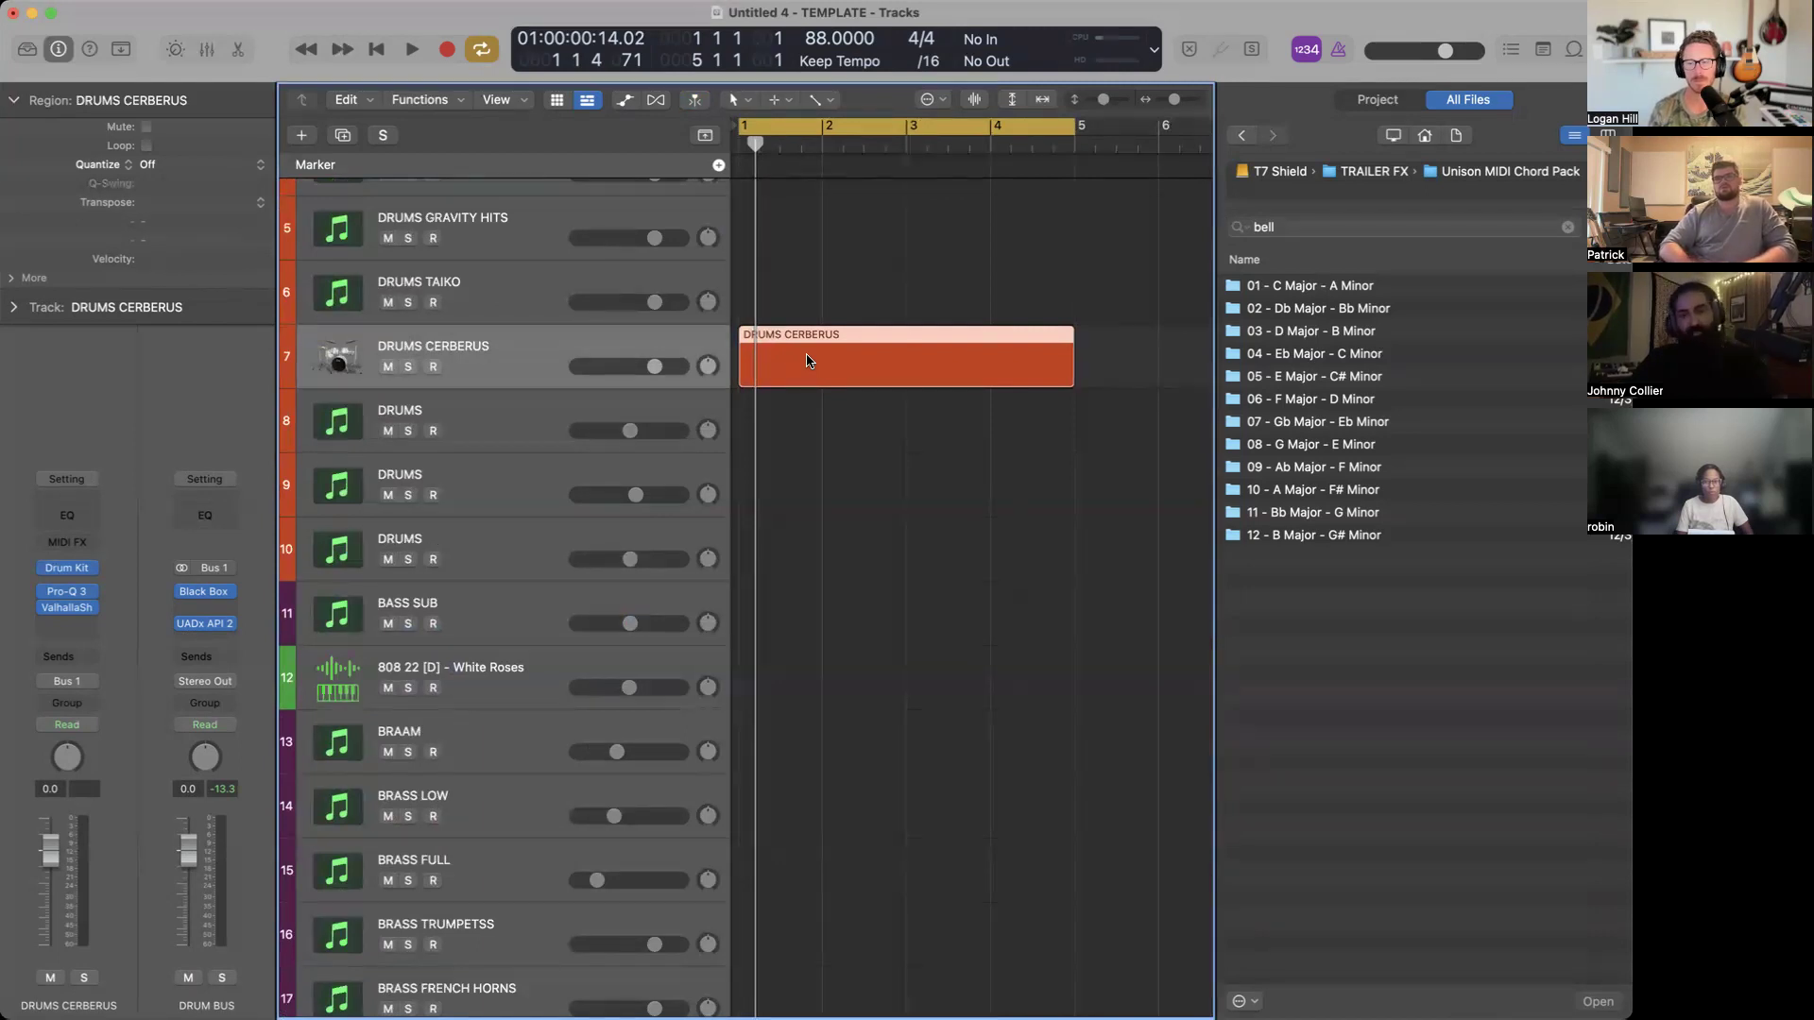
scroll(810, 361, up, 1)
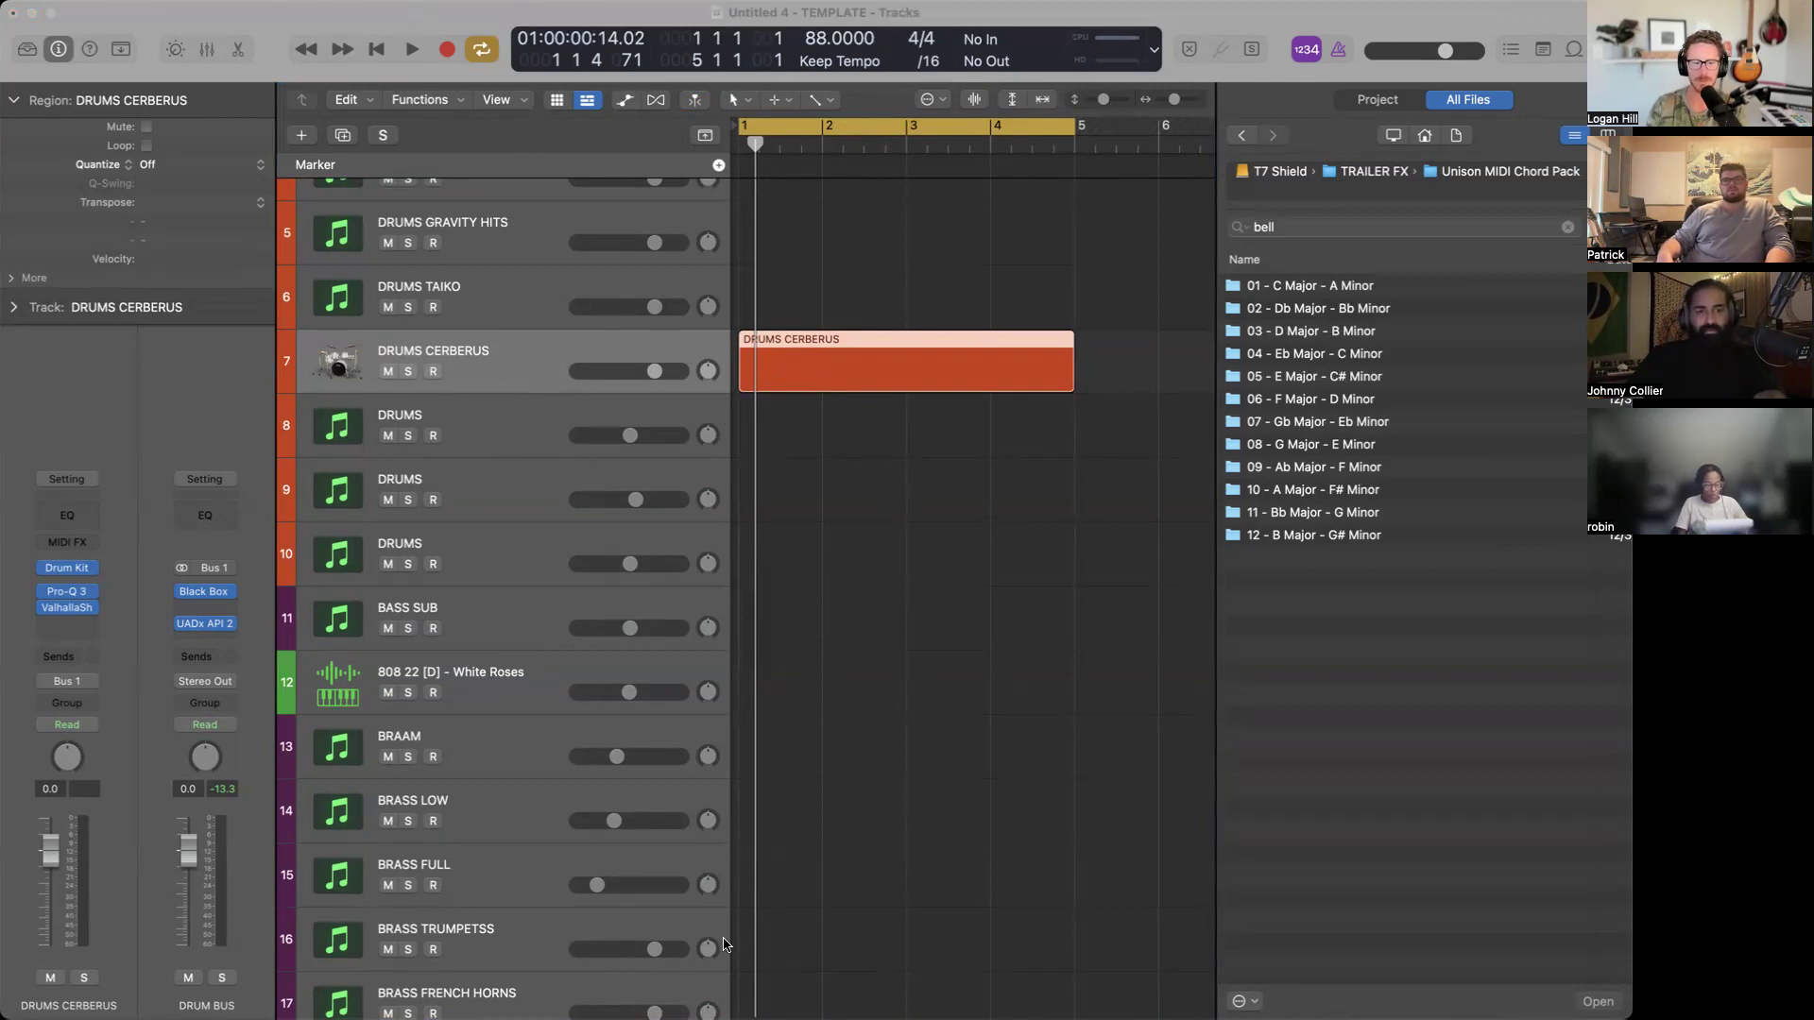
Import the OSS_HFG1_90 strummed acoustic guitar audio file onto a new track below Audio 15.
scroll(725, 945, down, 20)
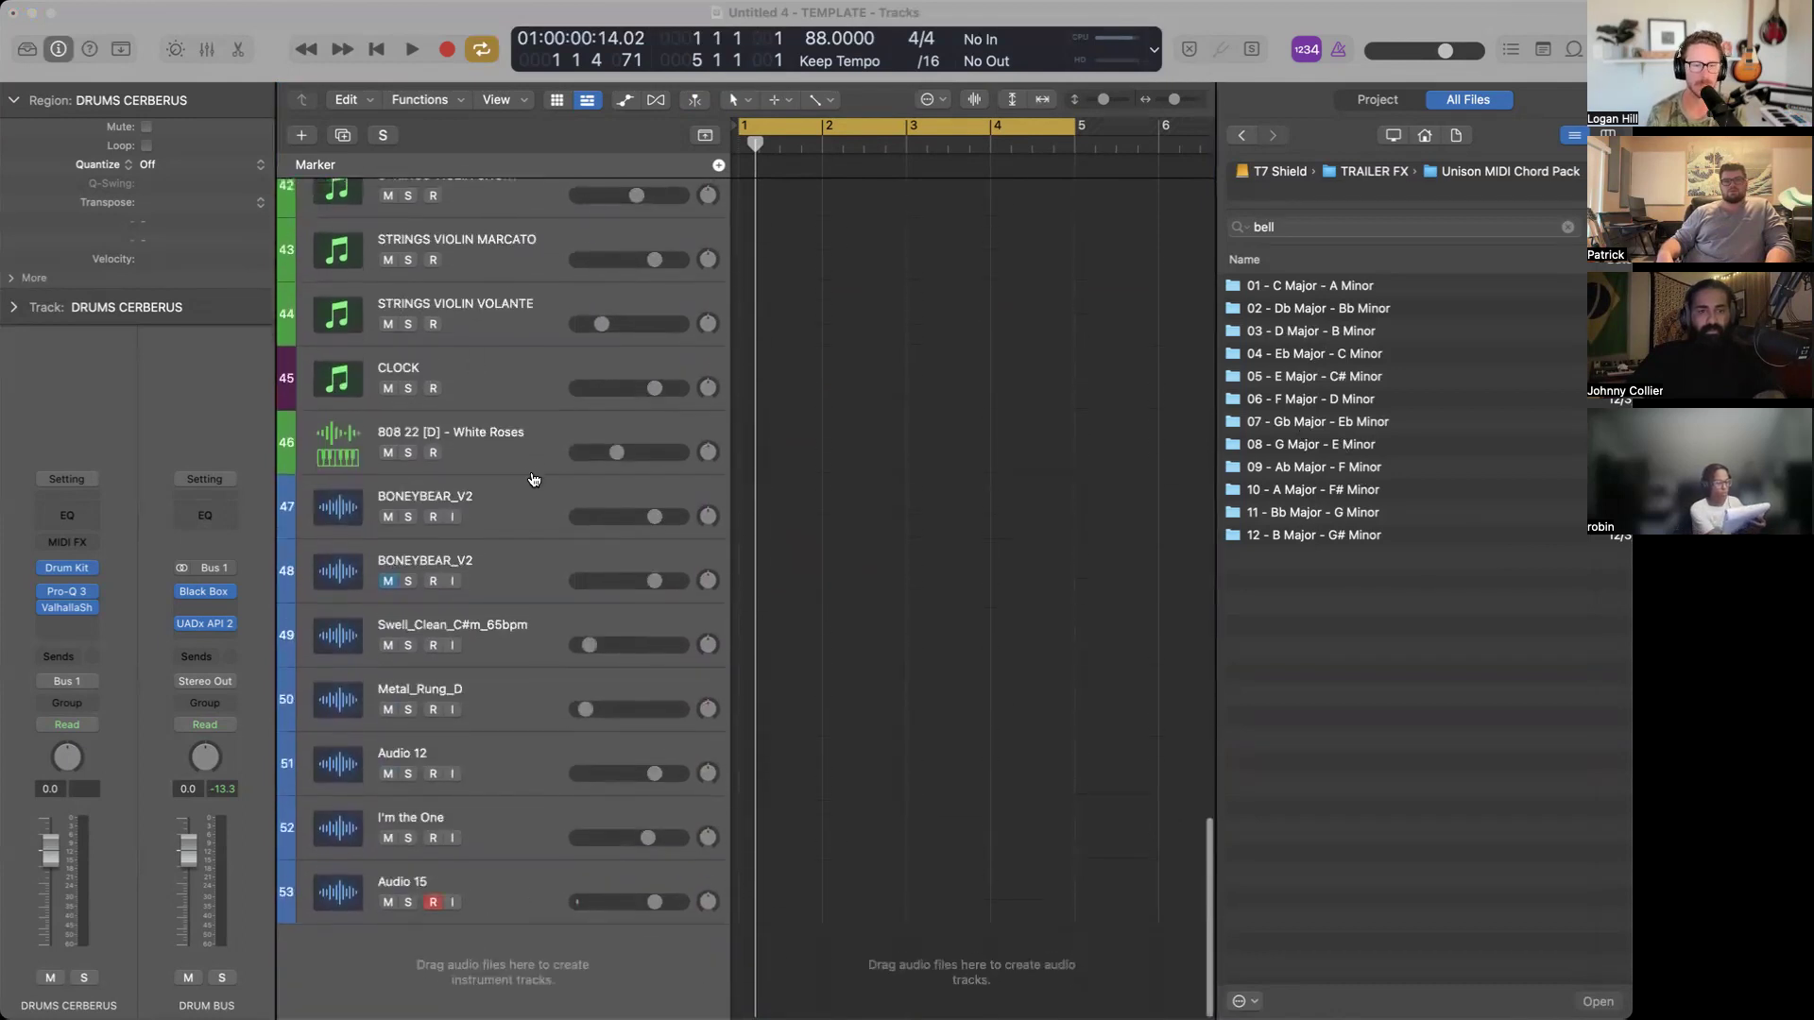
drag(741, 888, 775, 978)
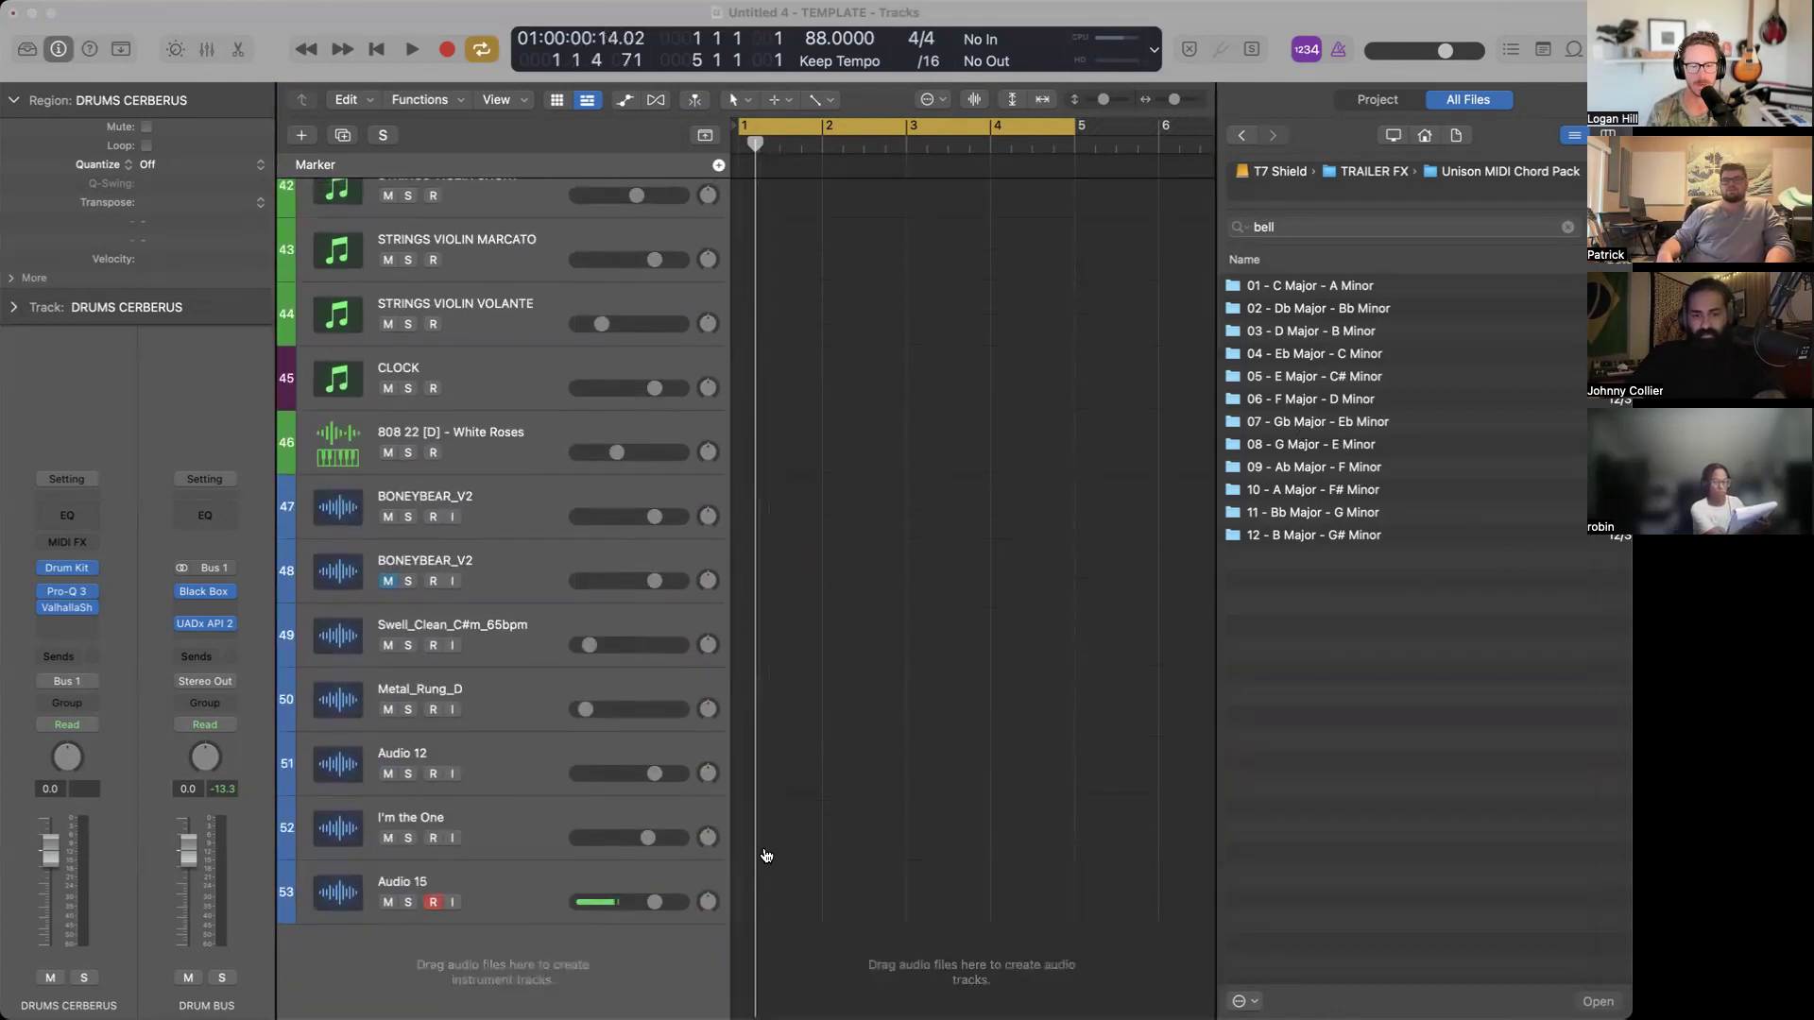
drag(767, 856, 776, 954)
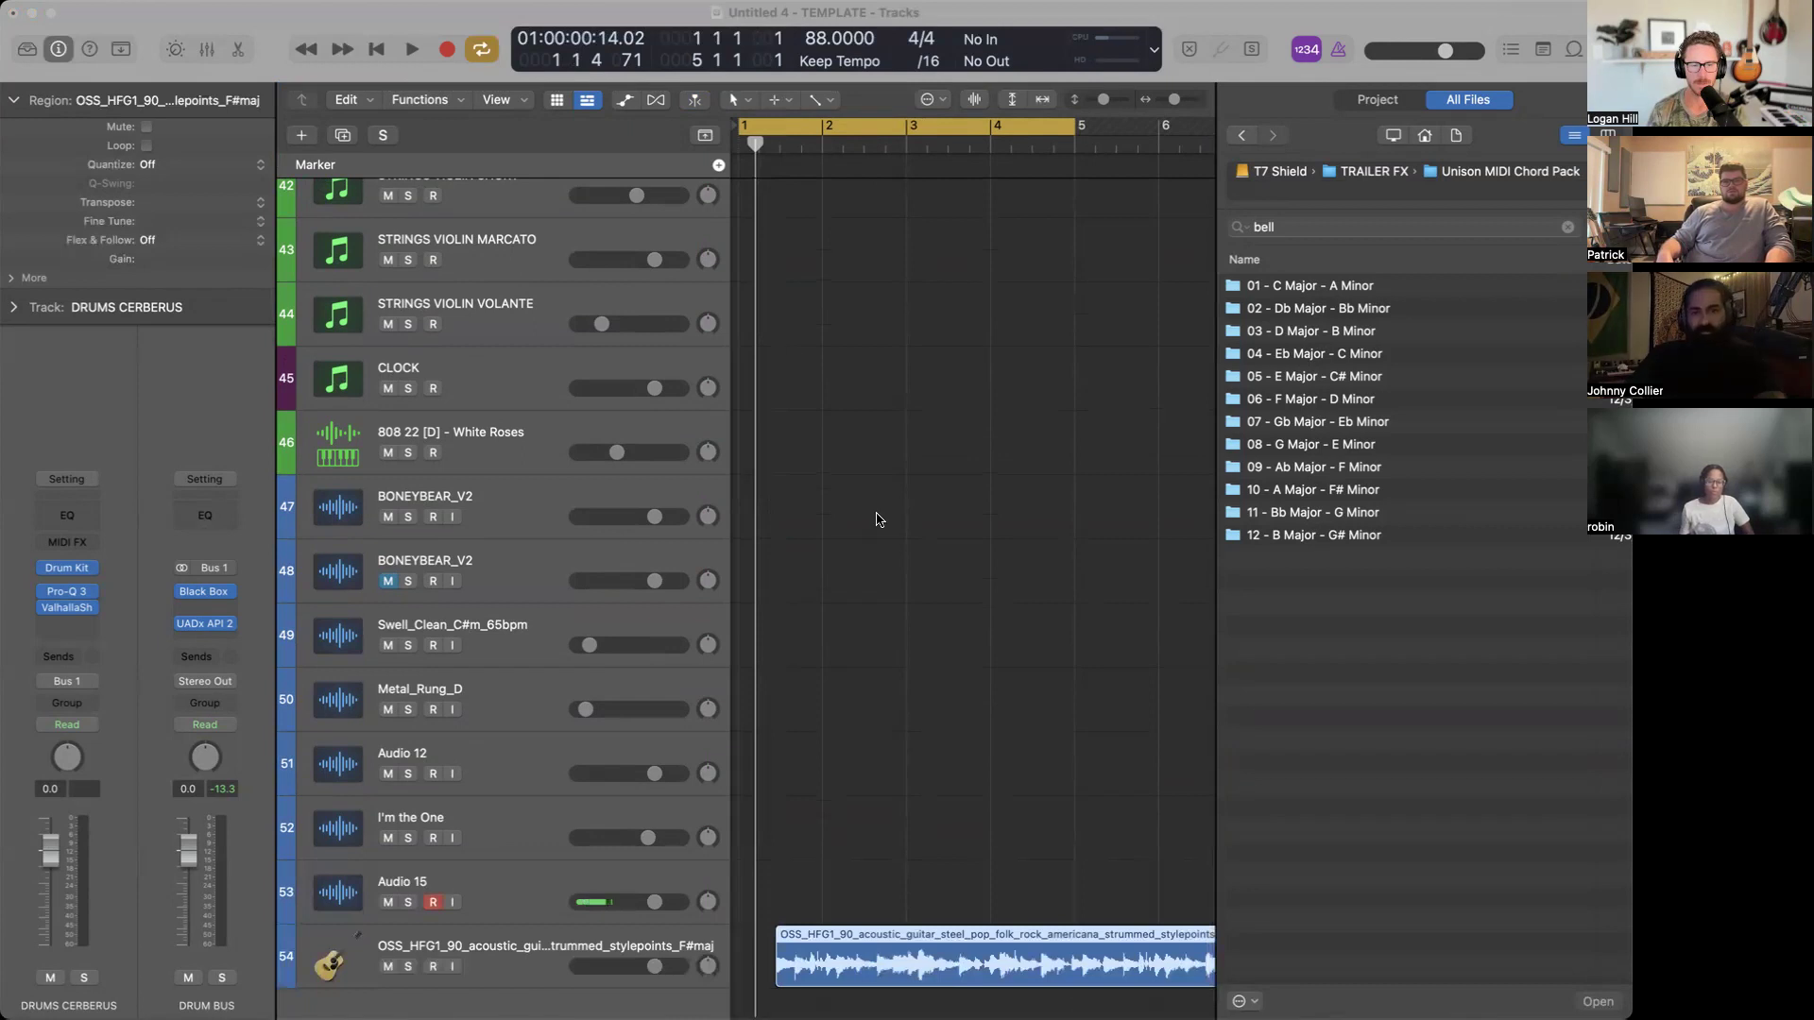
Move the acoustic guitar region to start at bar 1 and trim its end to about bar 5.
scroll(879, 519, down, 3)
key(super+Left)
drag(1045, 898, 898, 888)
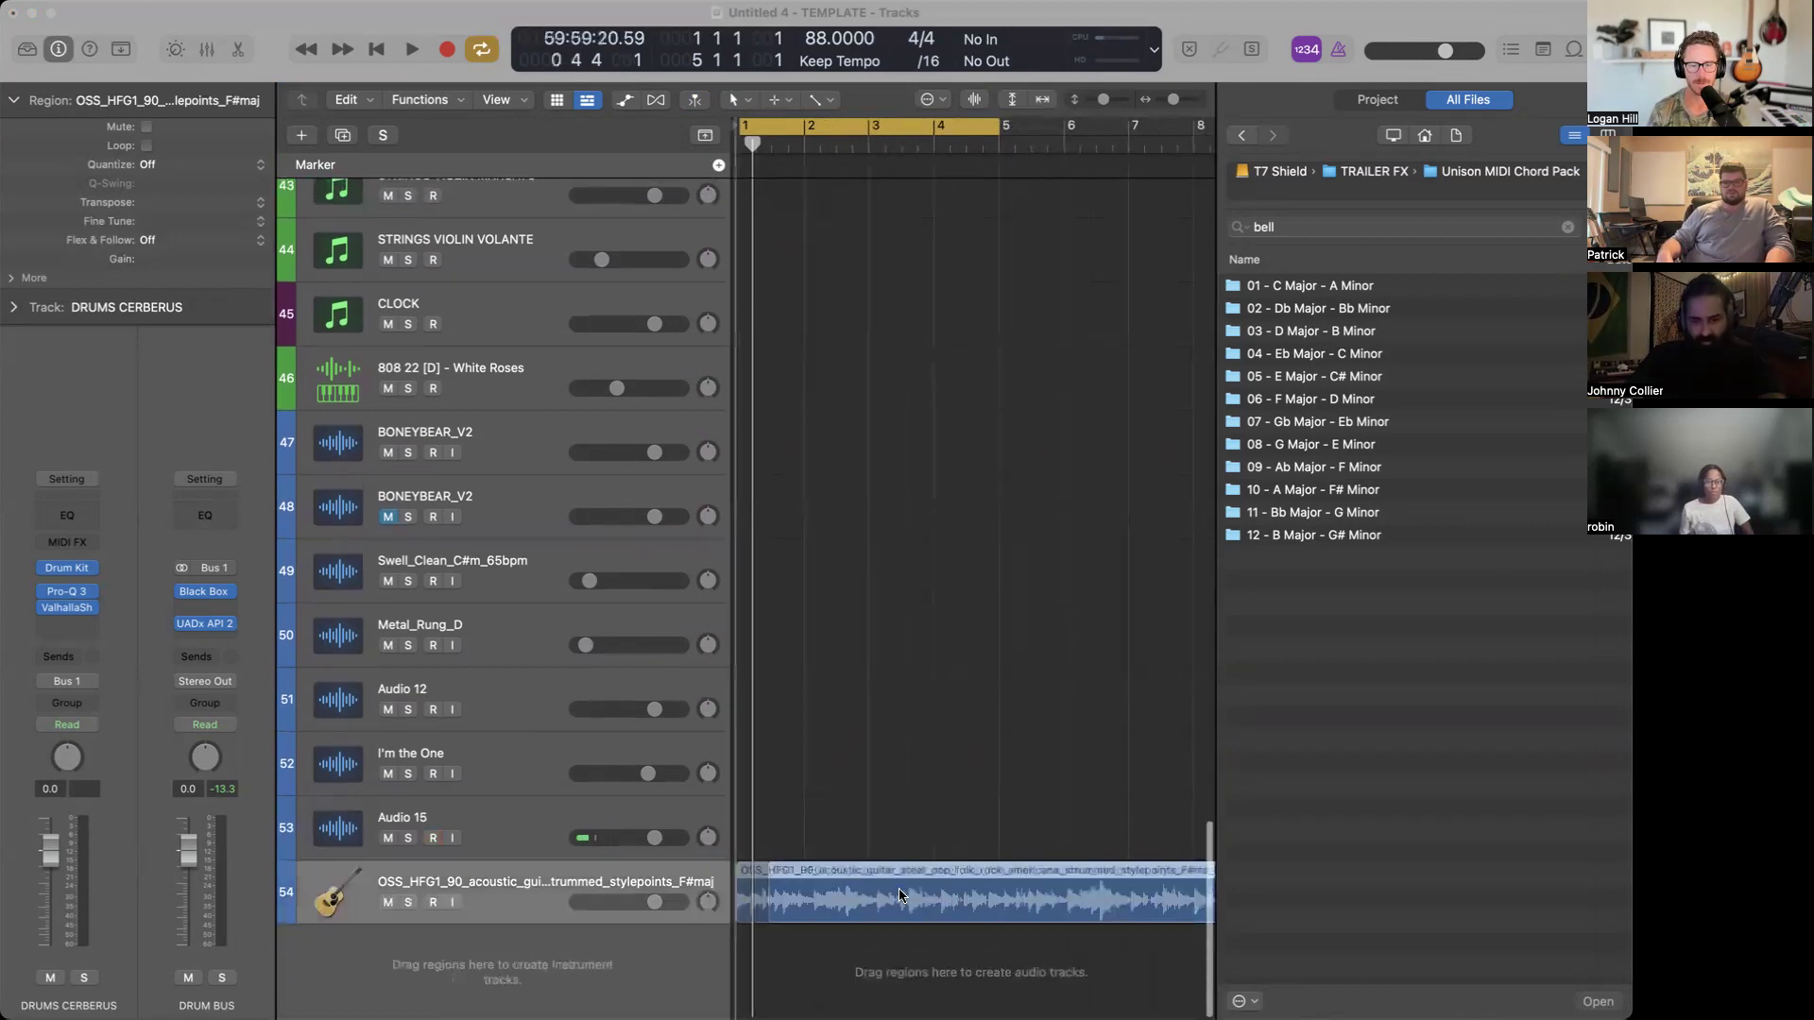
key(super+Left)
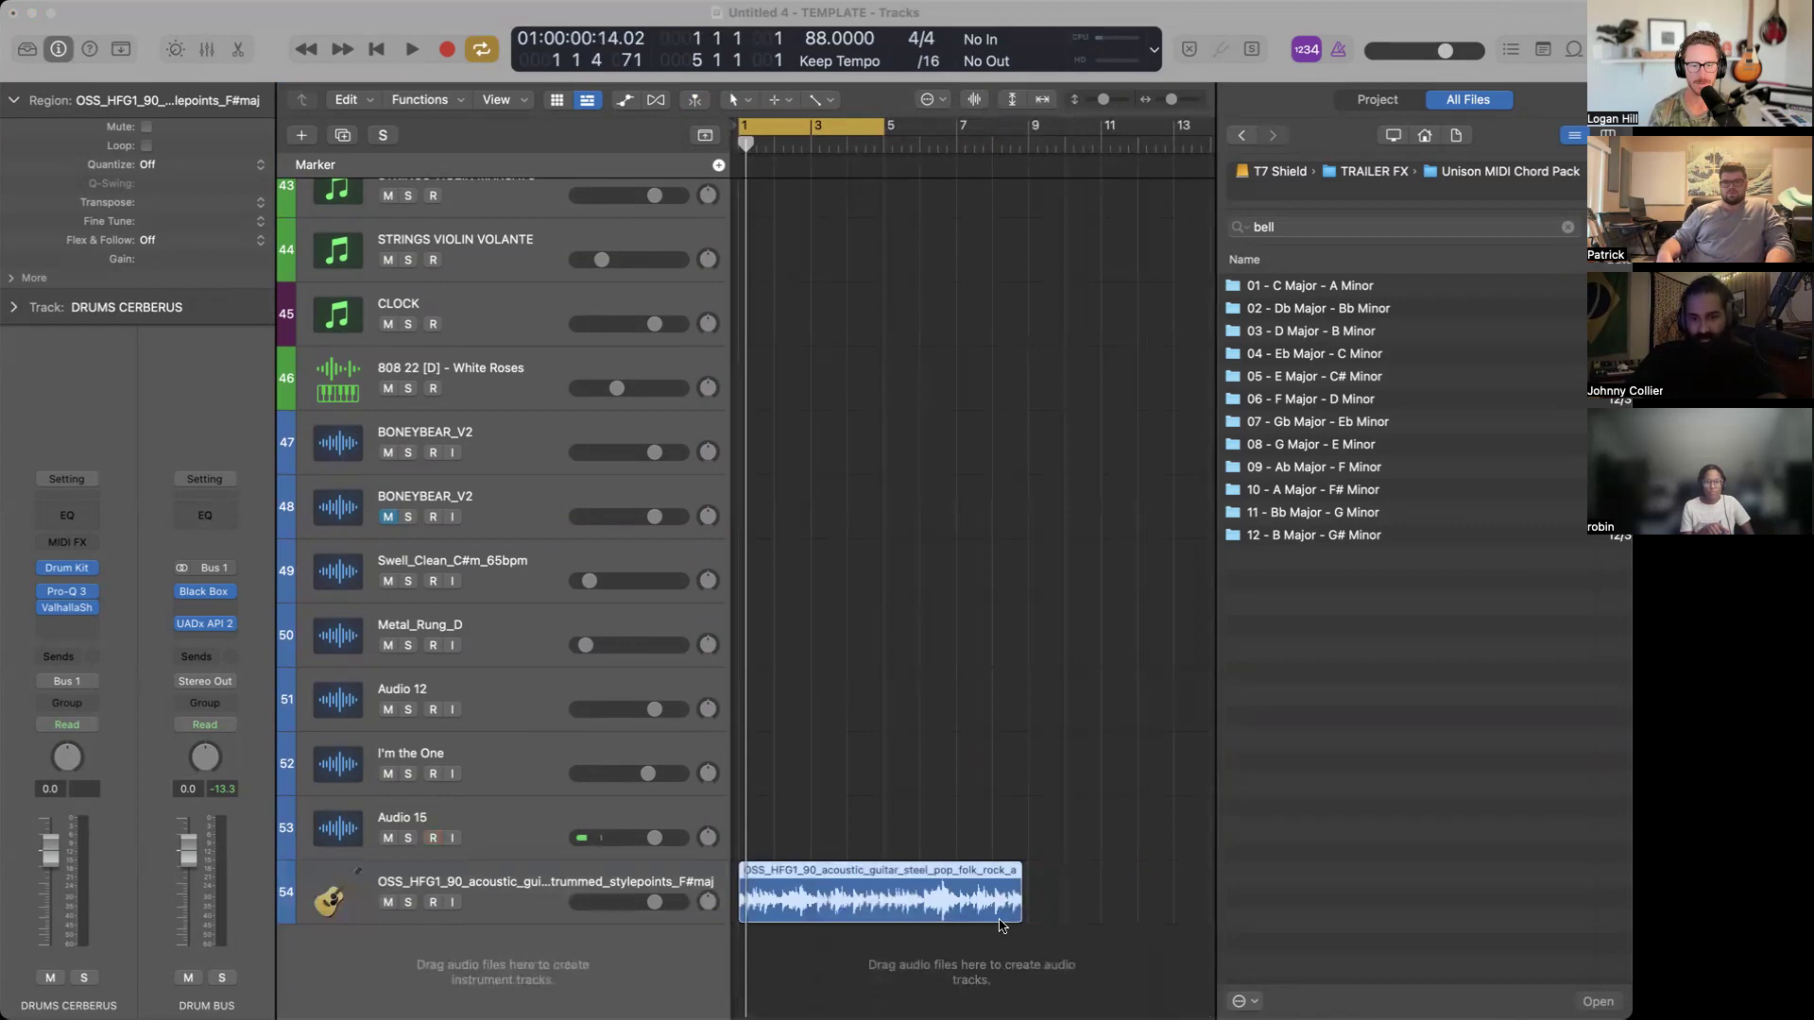
drag(1020, 917, 887, 917)
key(super+Right)
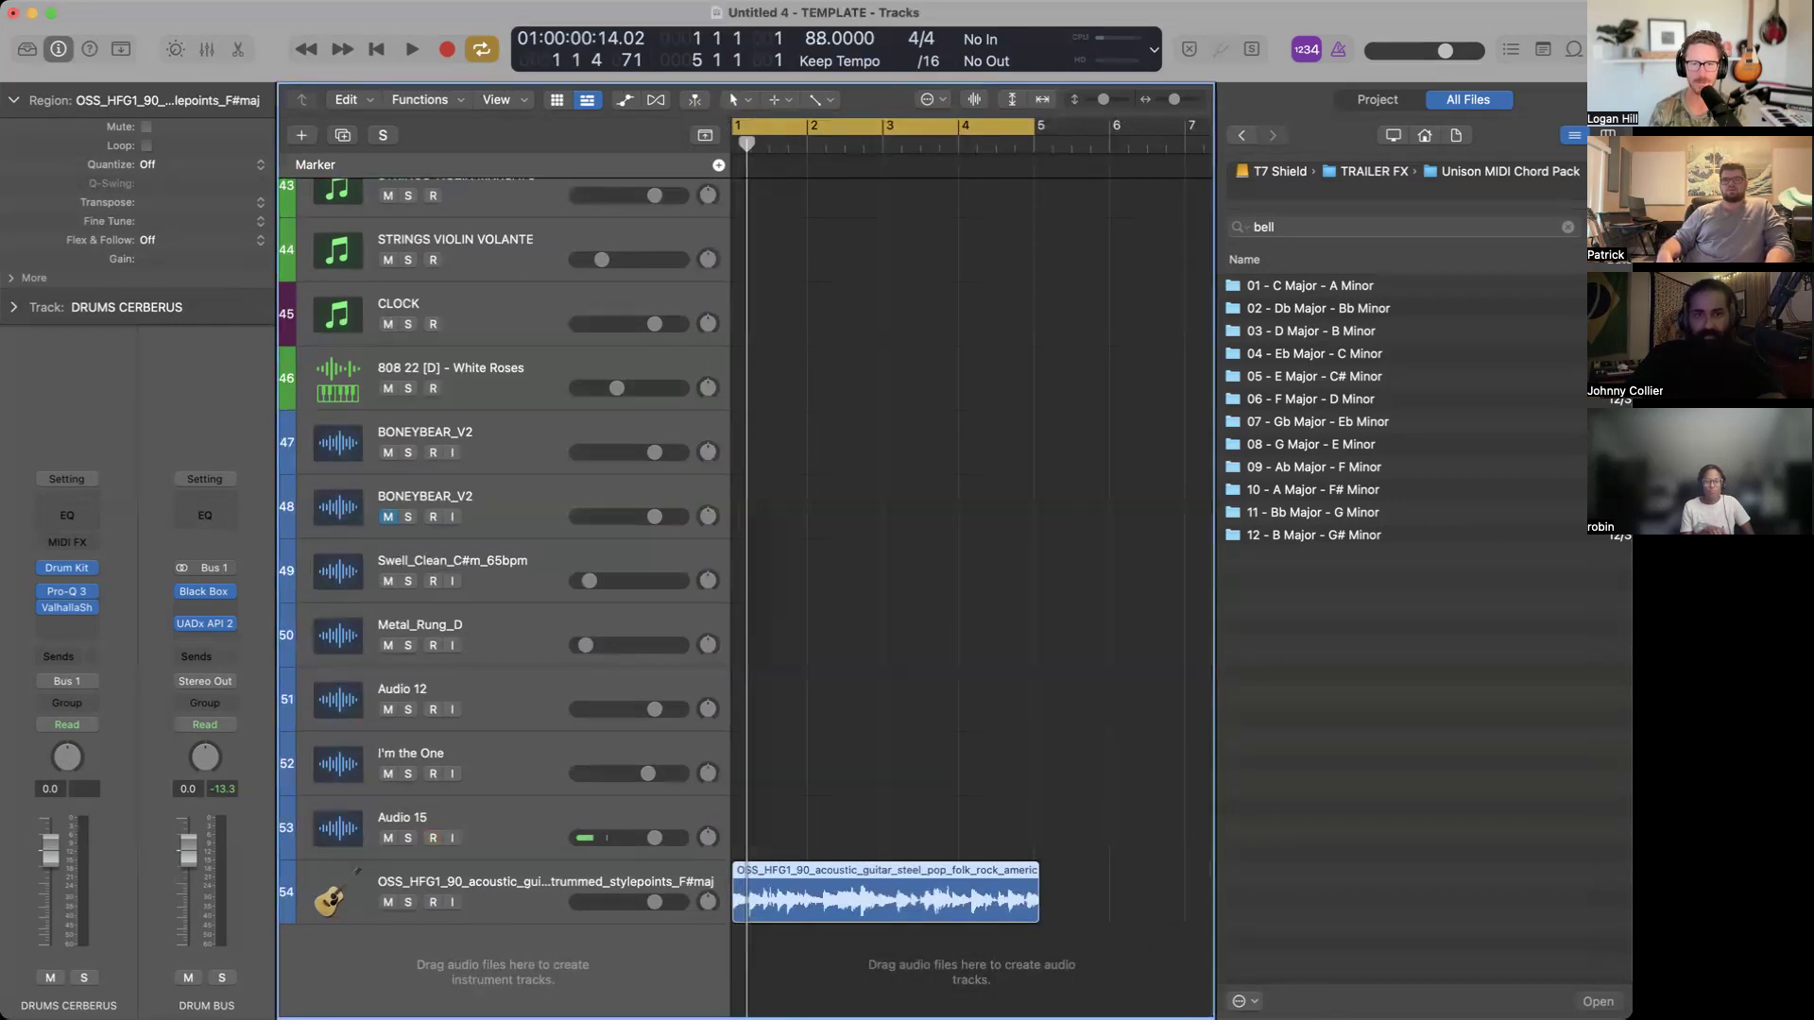
Set the project tempo to 90 BPM.
double_click(821, 41)
click(813, 382)
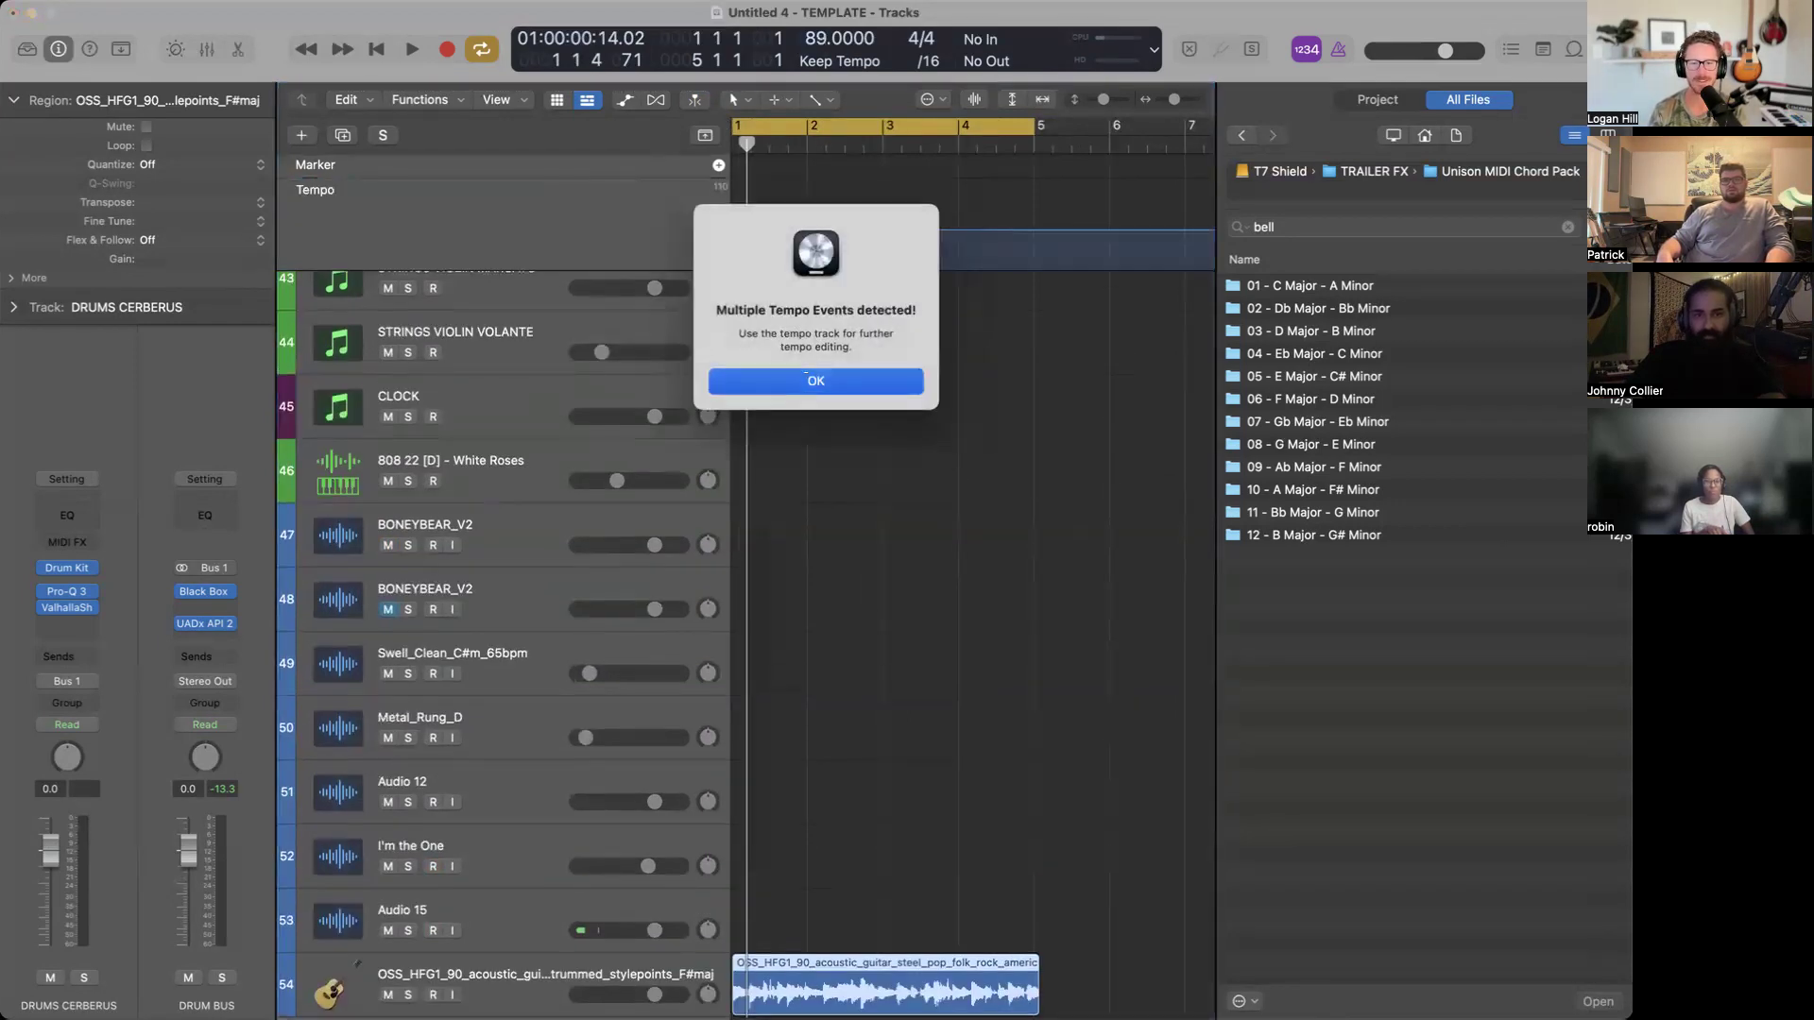
key(z)
double_click(799, 237)
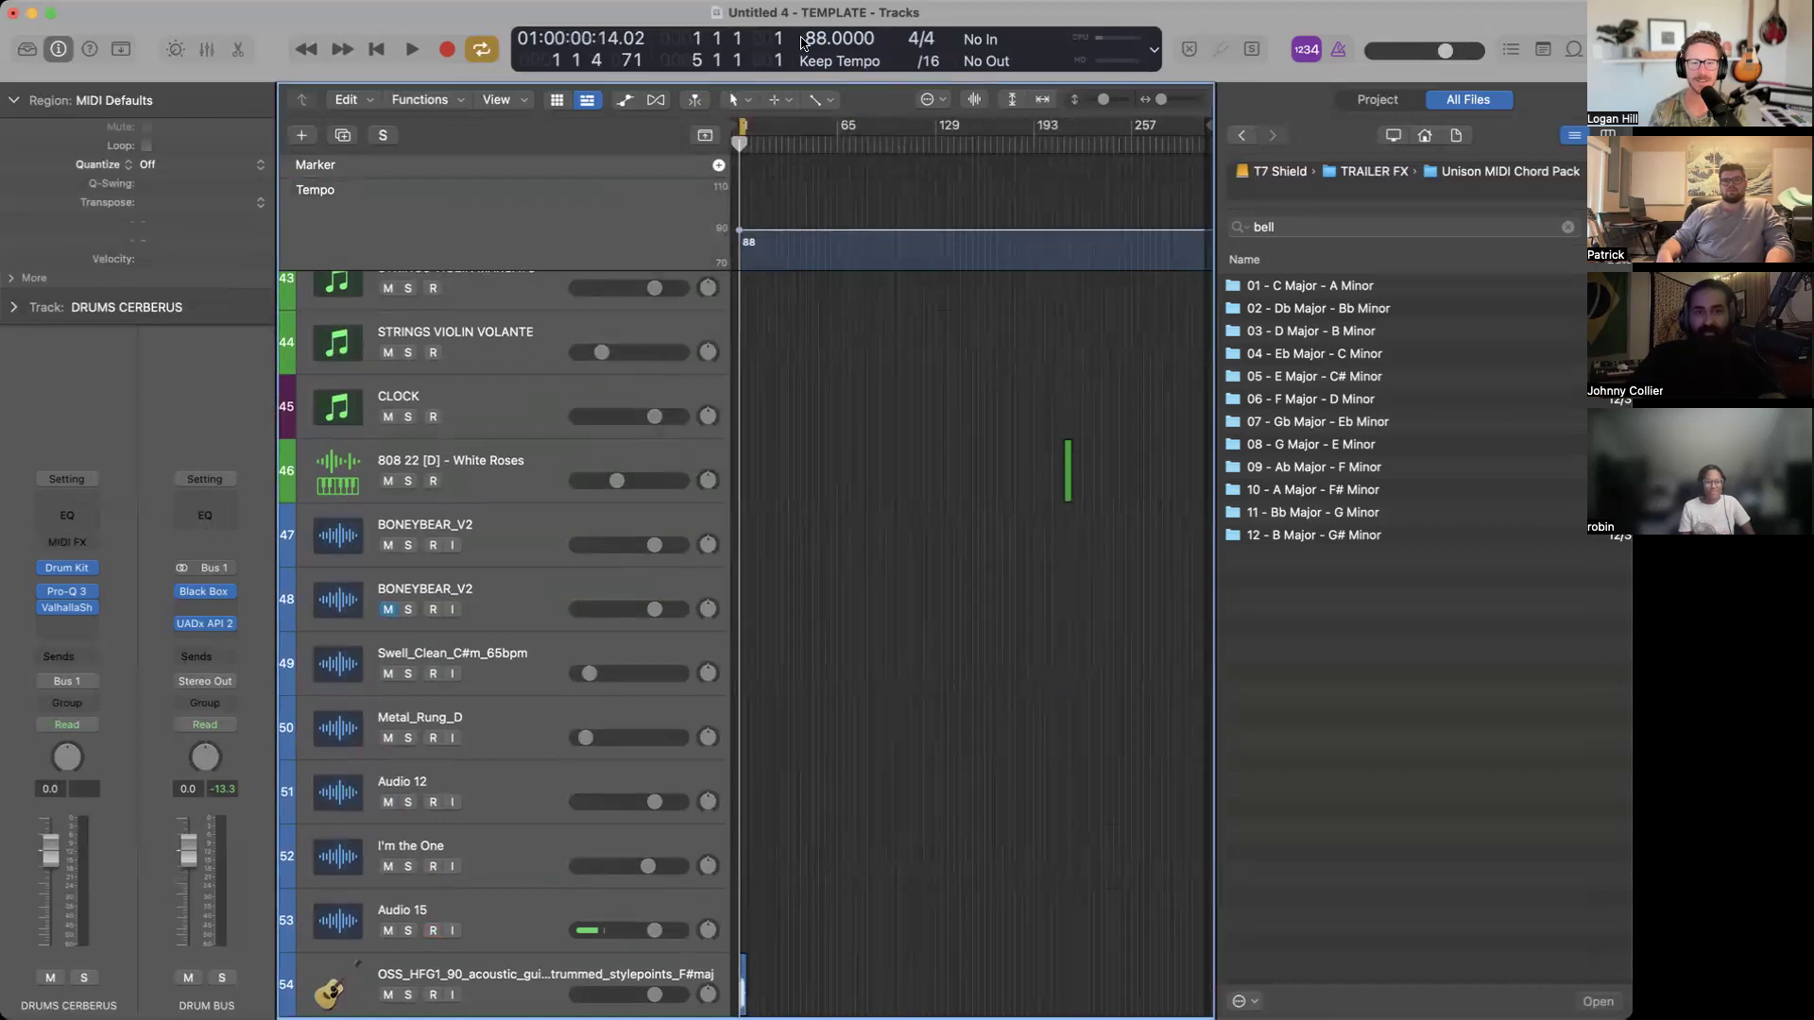
drag(814, 39, 814, 27)
Play the cycle range and lower the acoustic guitar track's volume.
key(space)
key(z)
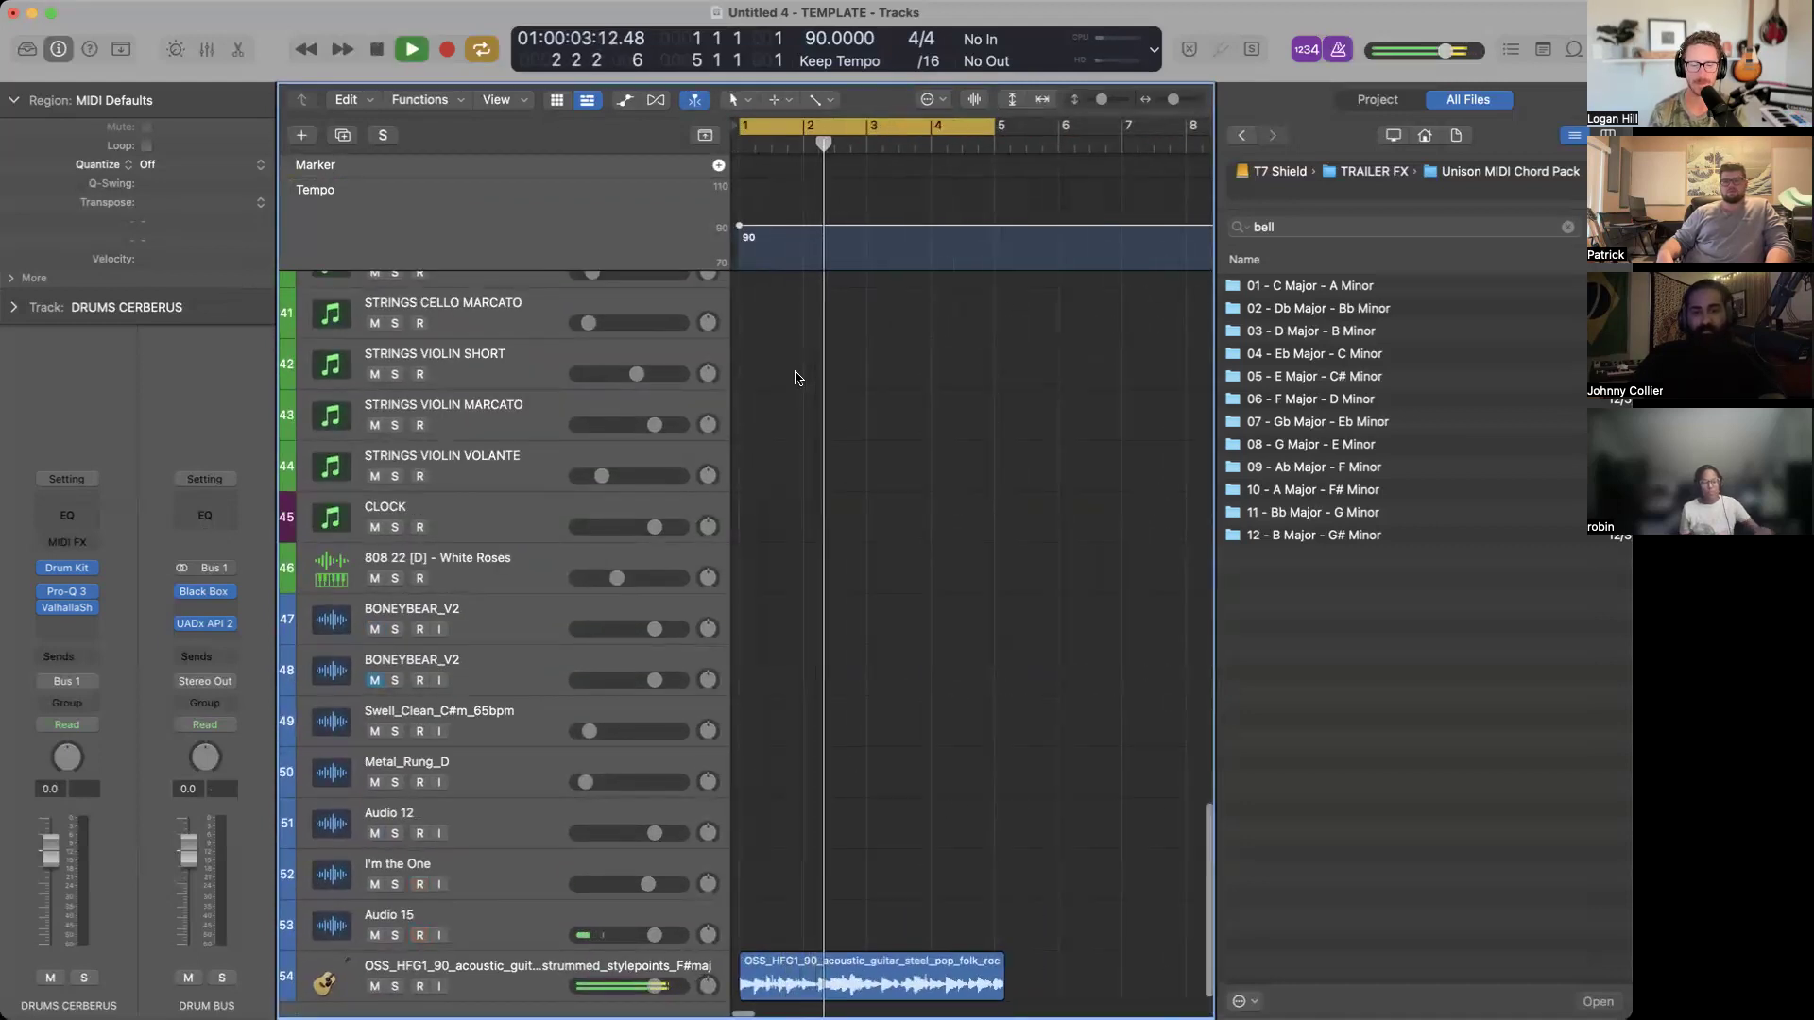
scroll(796, 378, down, 3)
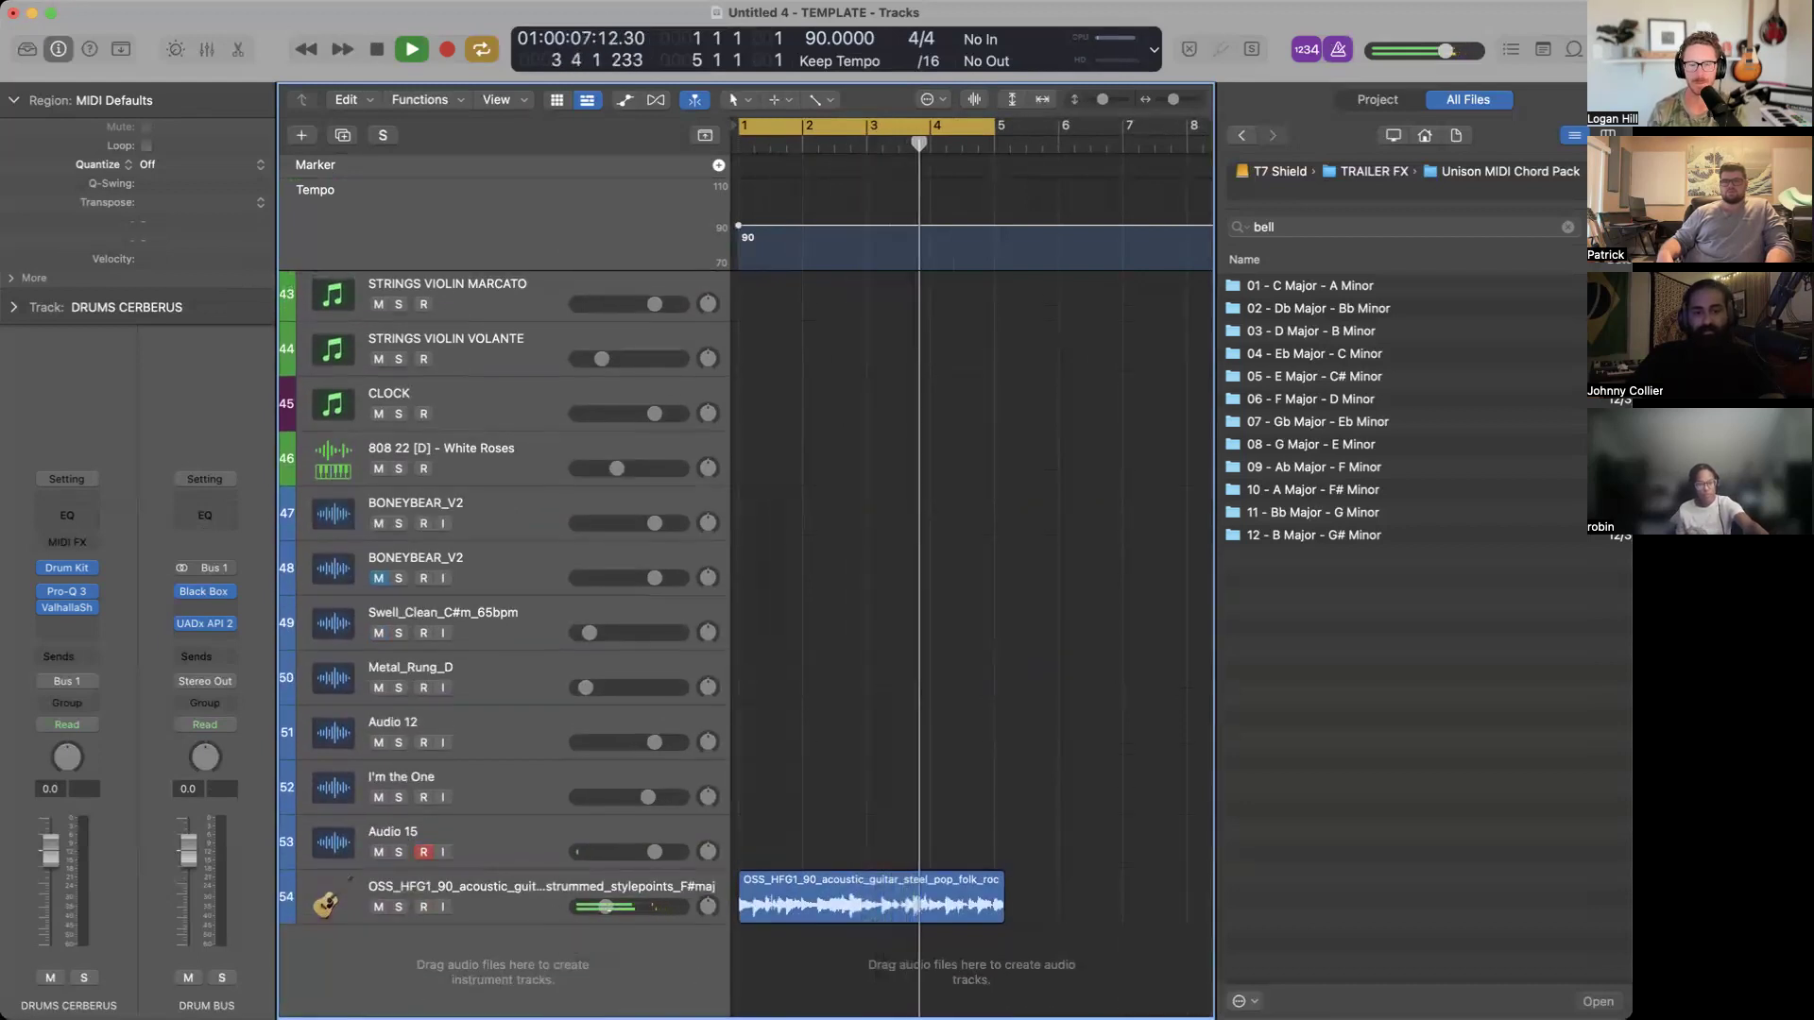
Open the DRUMS CERBERUS region in the Piano Roll and place a C1 note at the start of bar 1.
scroll(838, 607, up, 5)
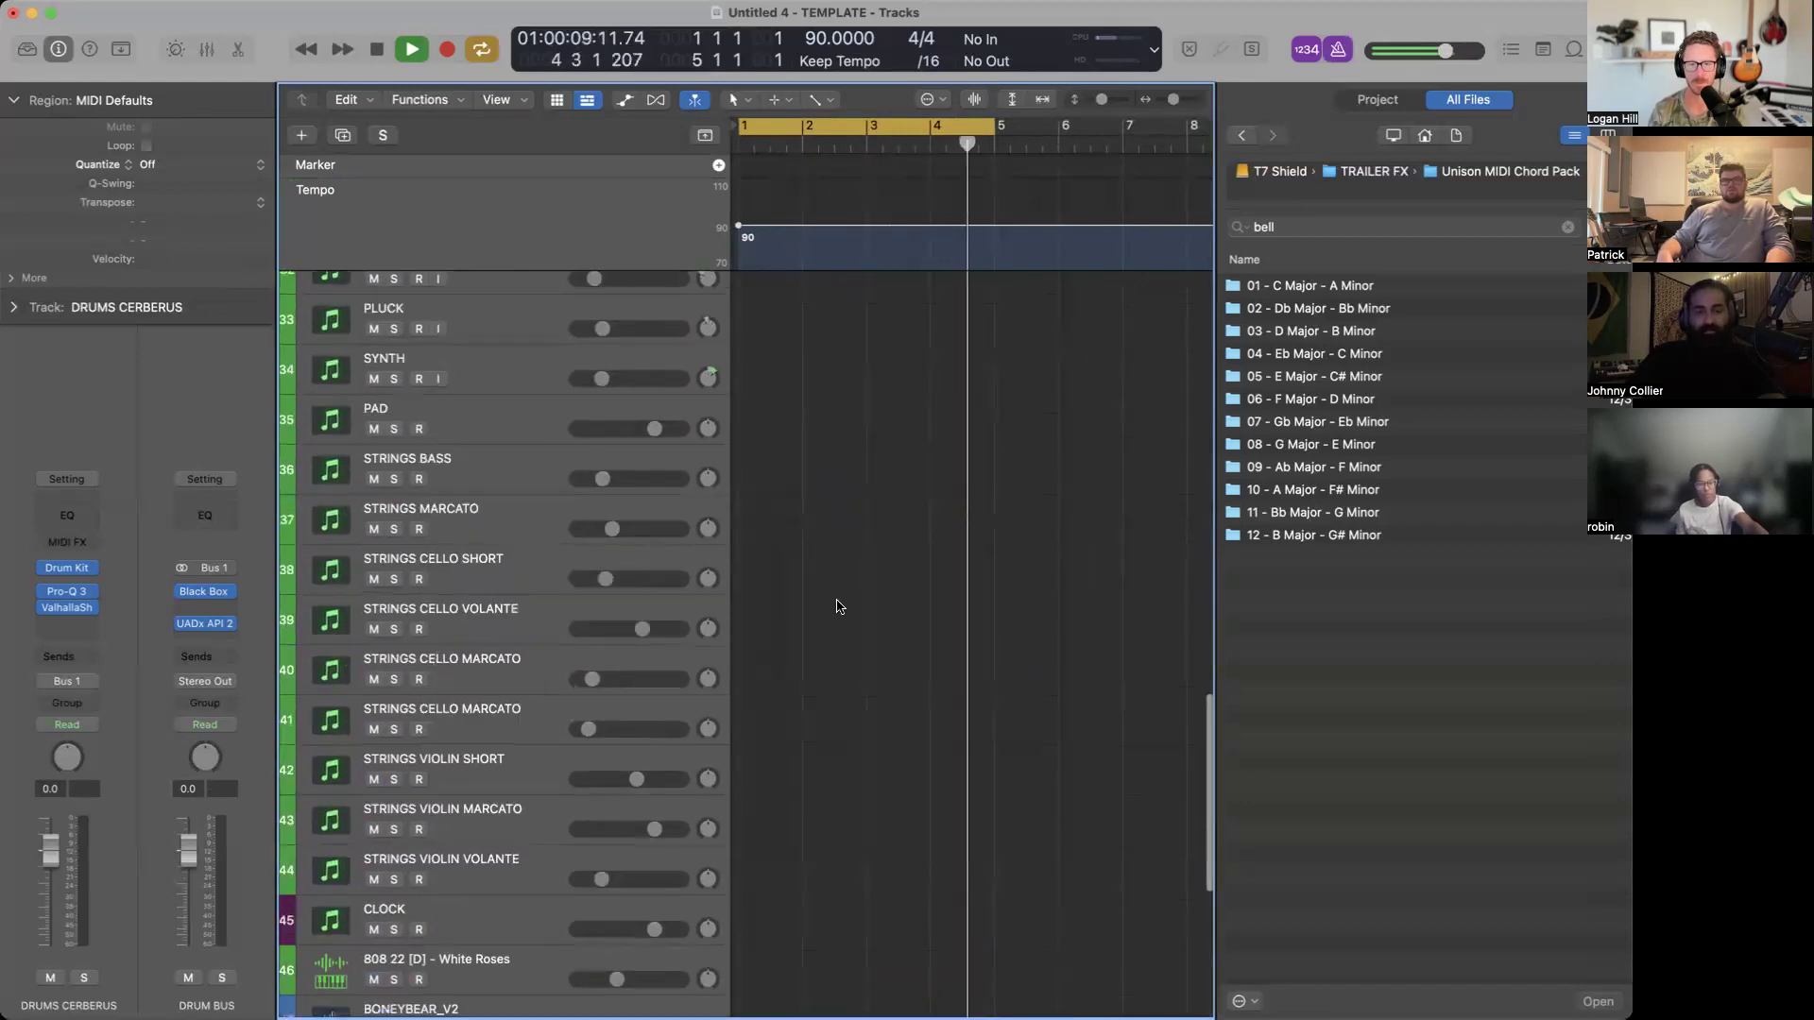
scroll(839, 606, down, 2)
scroll(874, 315, down, 3)
scroll(874, 314, up, 10)
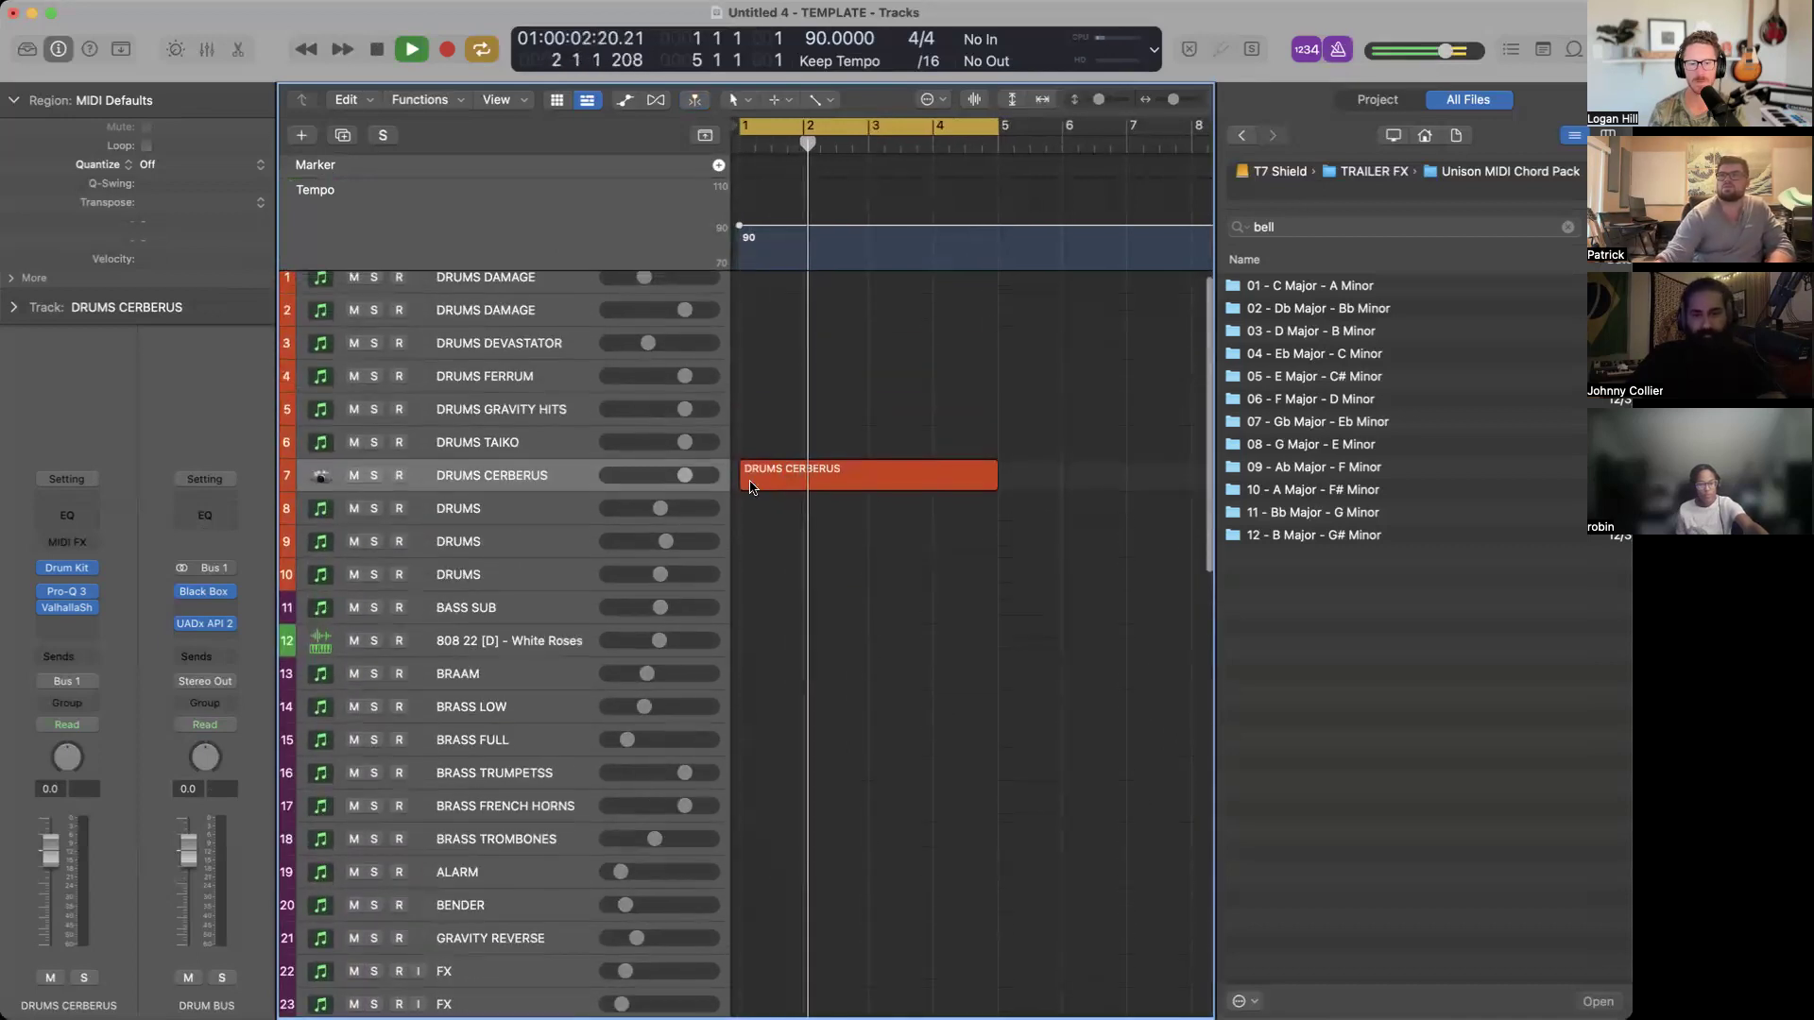
double_click(752, 487)
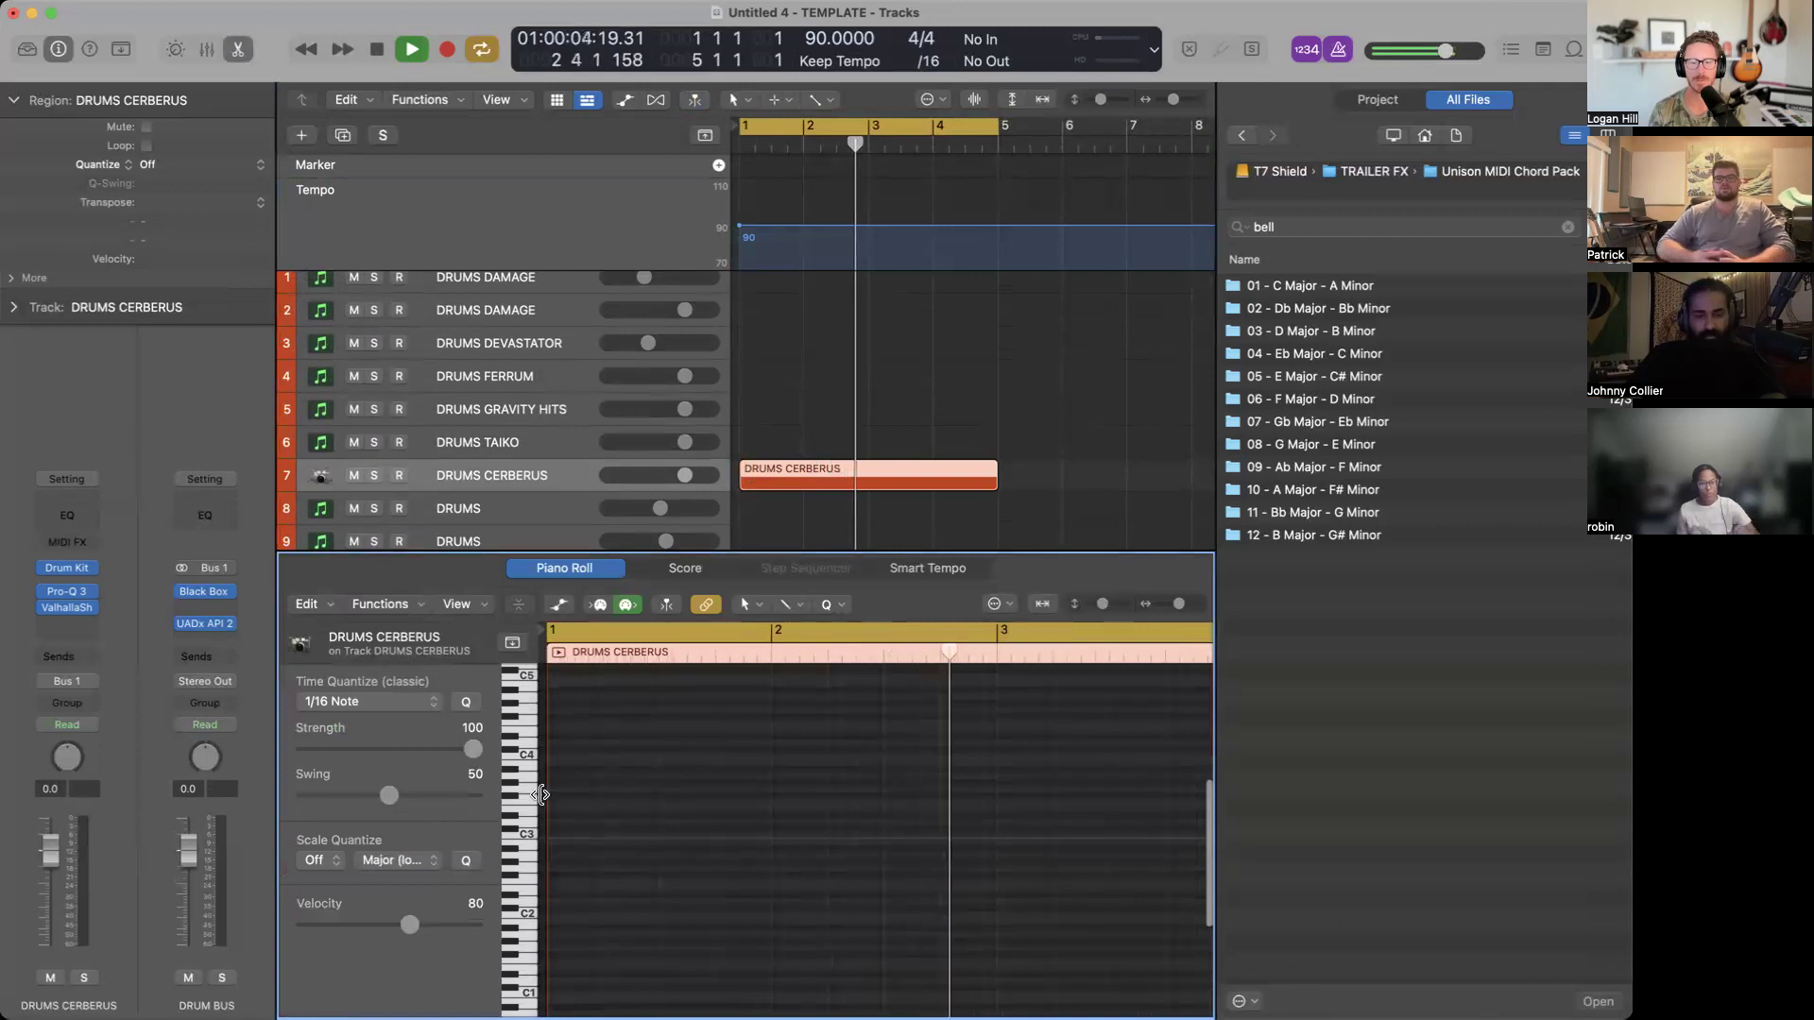
click(562, 829)
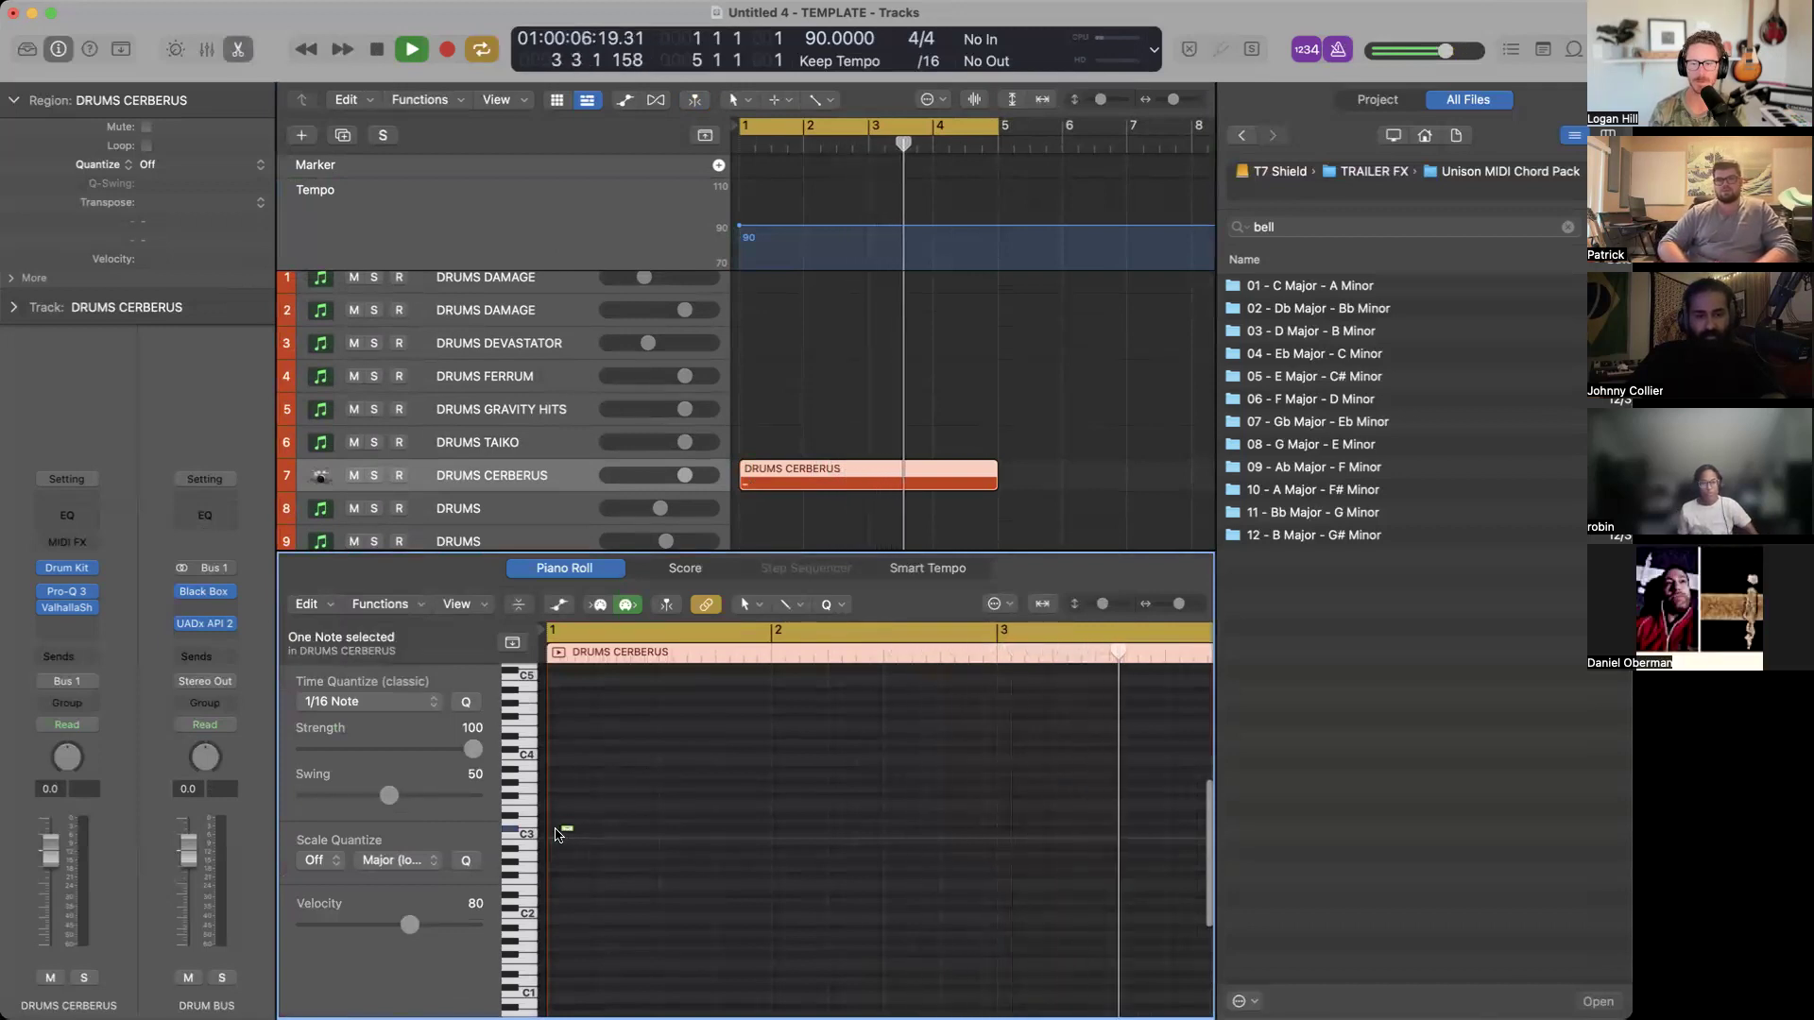
drag(557, 833, 554, 909)
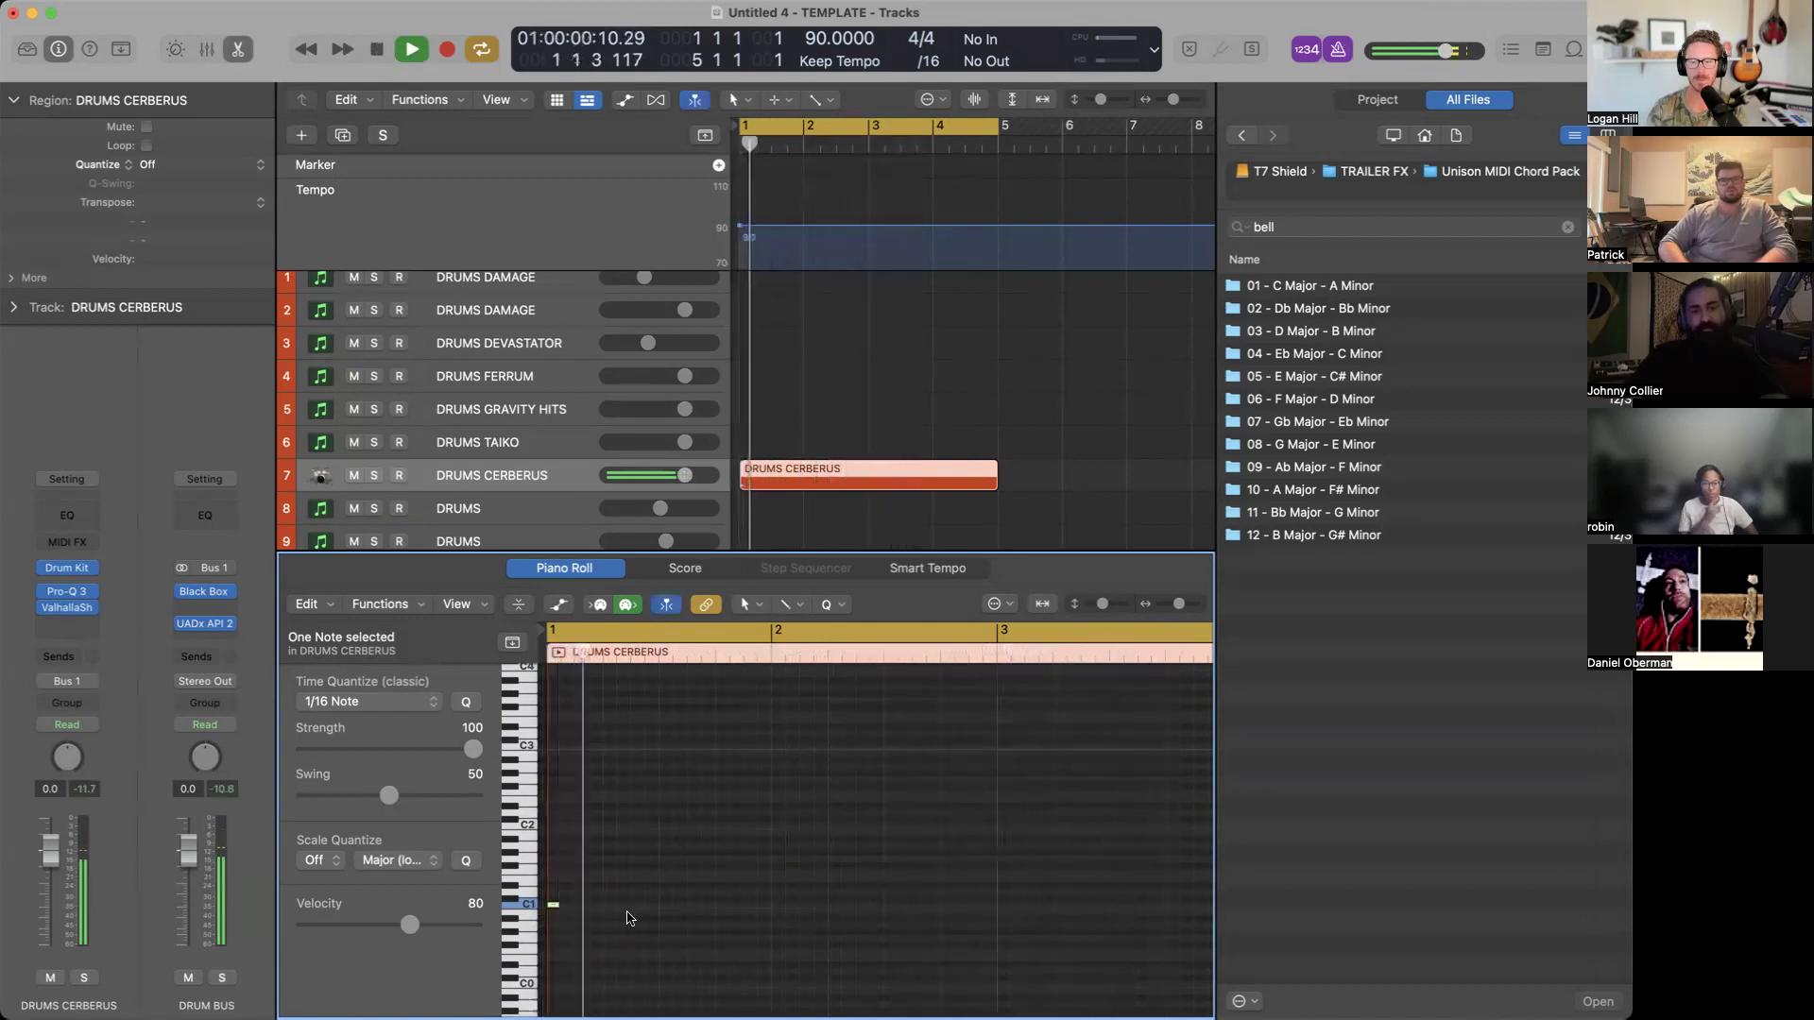
Copy the C1 note to the offbeat after beat 3 of bar 1 and audition the two hits.
key(space)
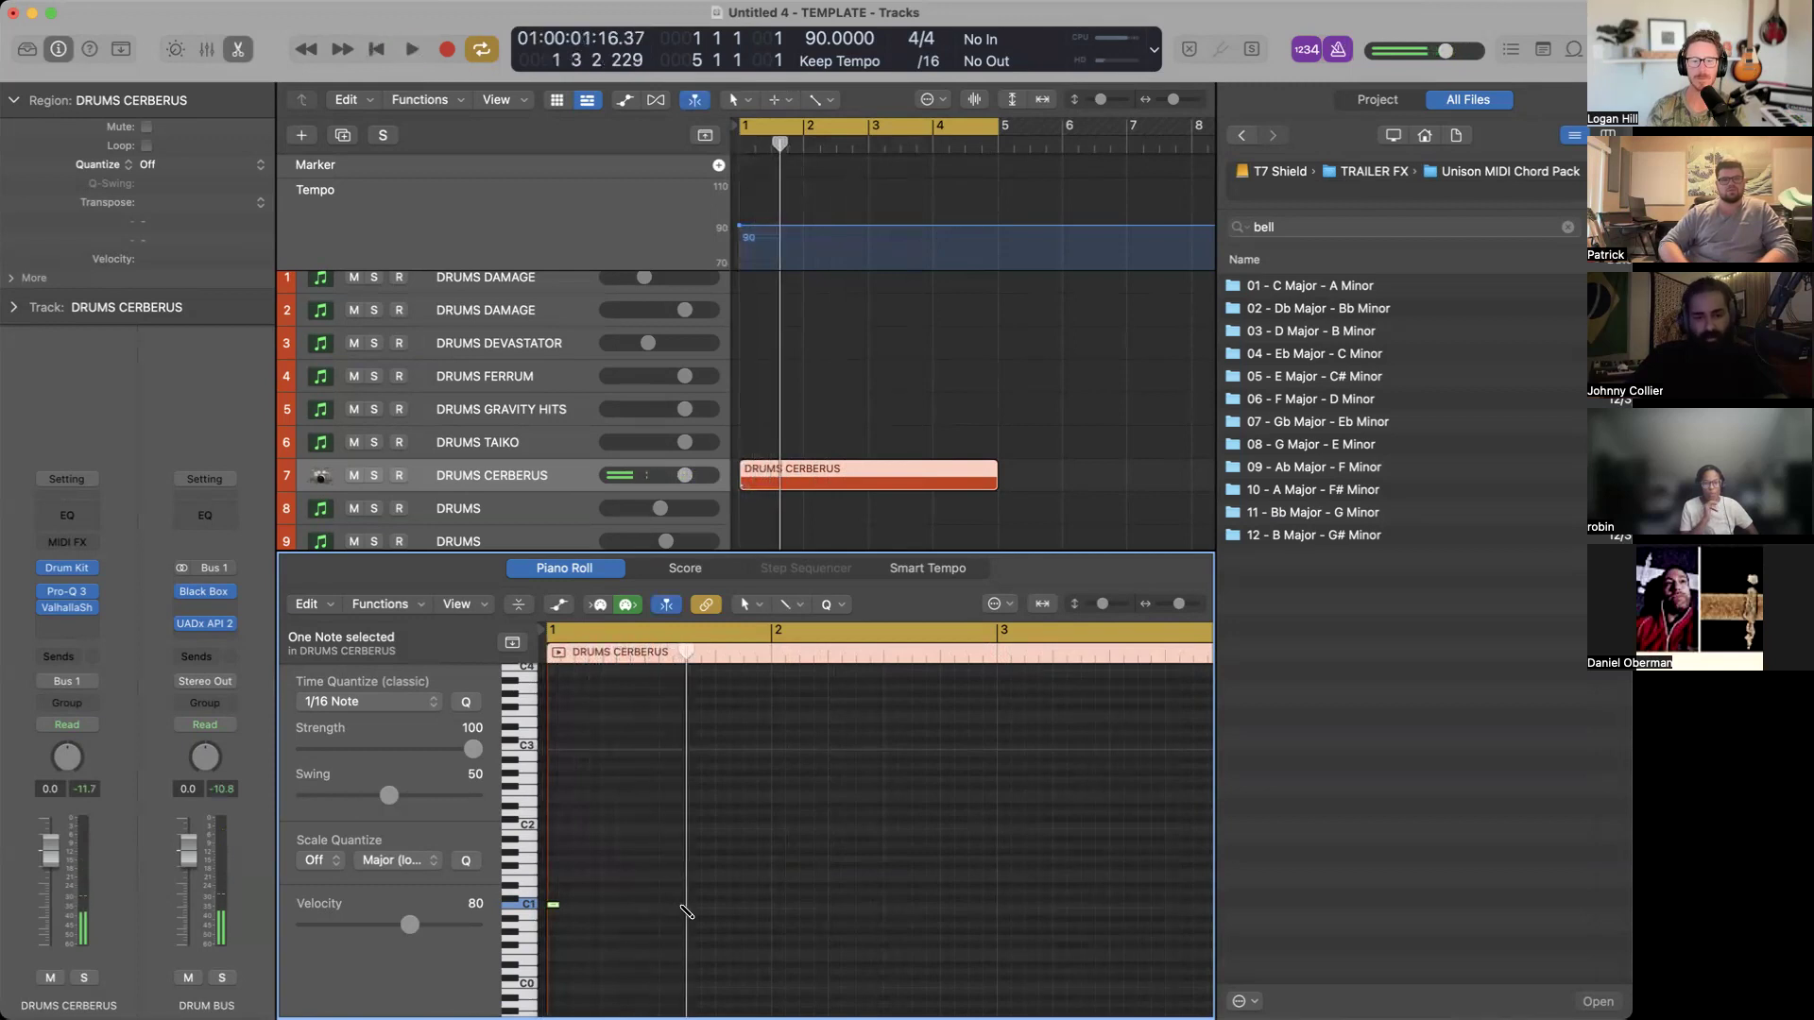
key(space)
key(super+Right)
key(super+Right)
key(space)
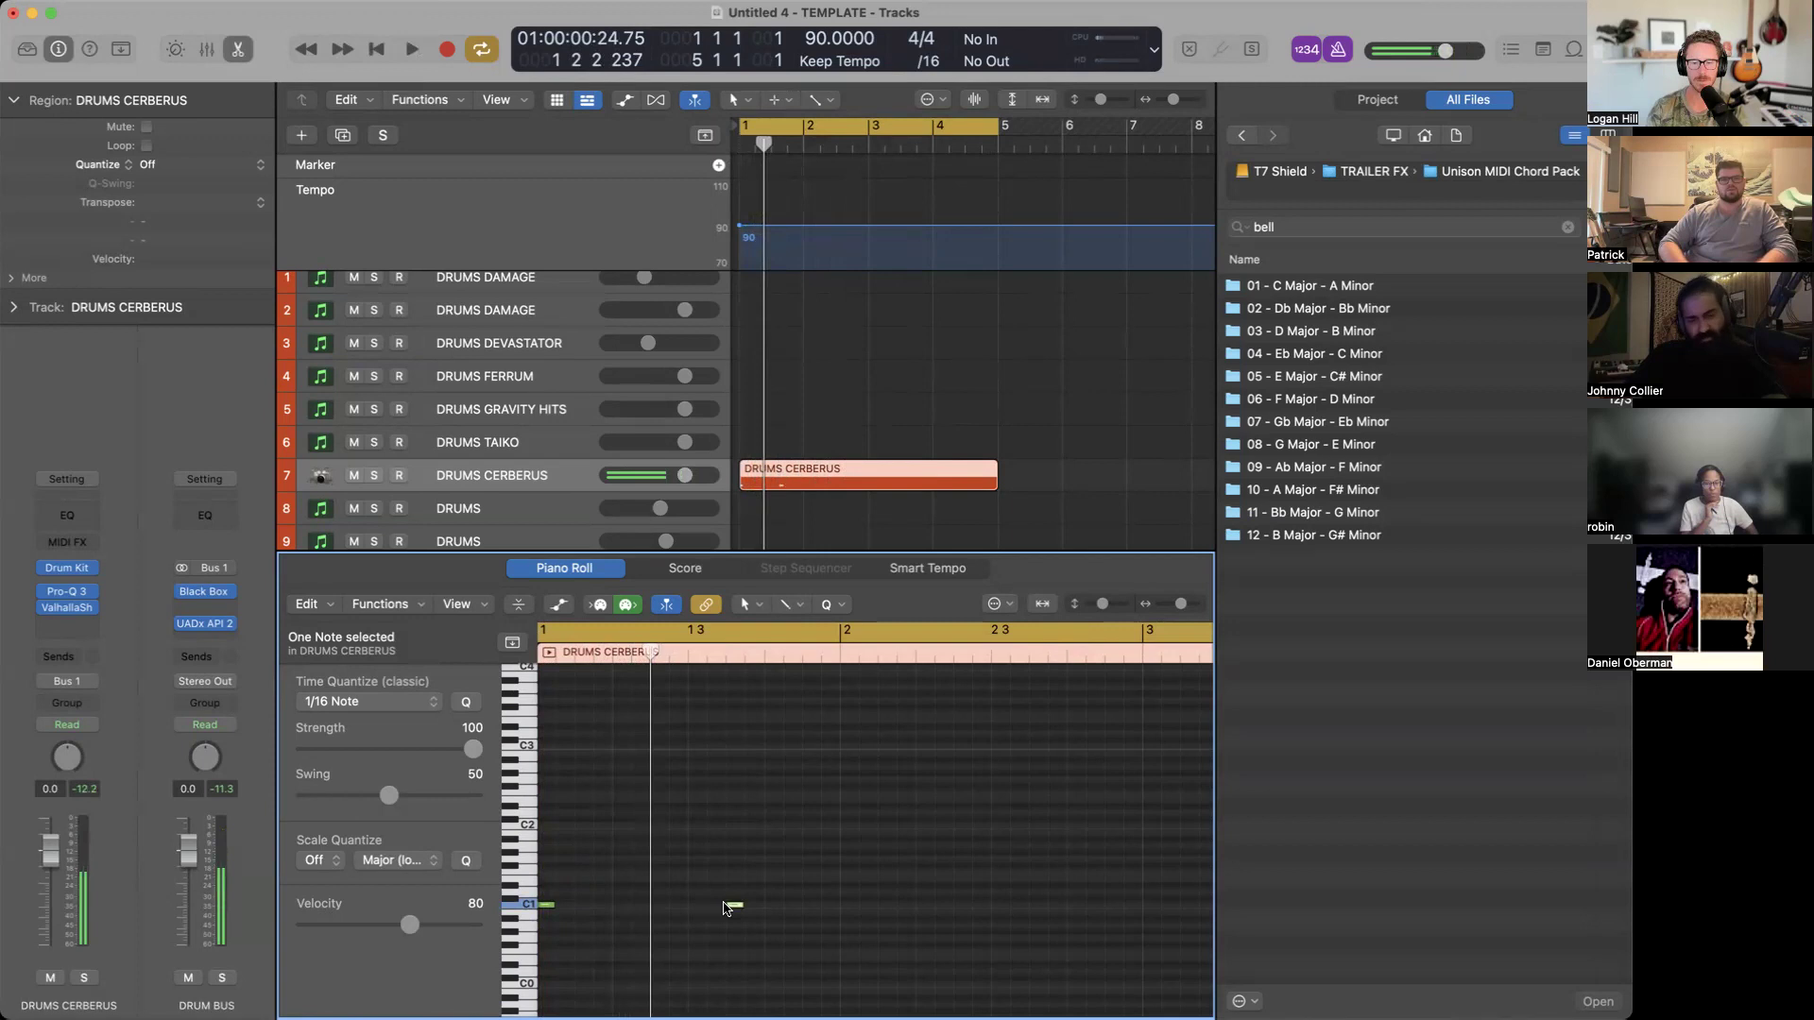
key(space)
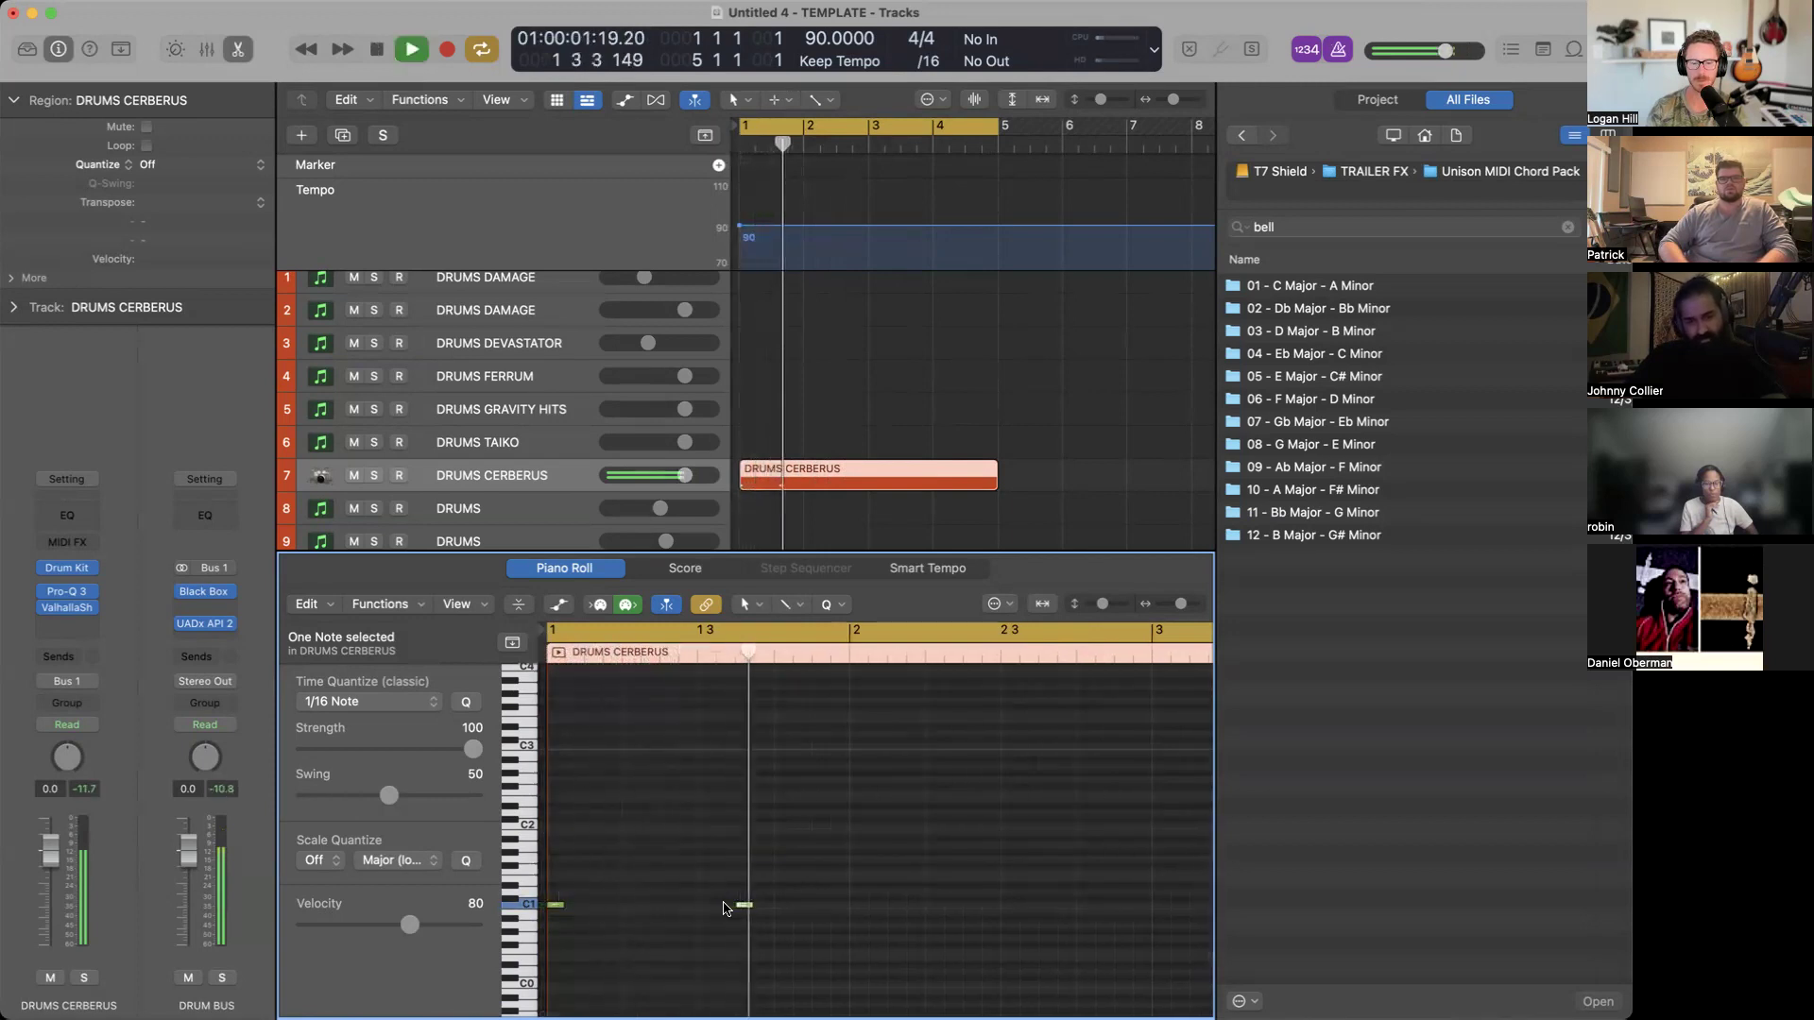
key(space)
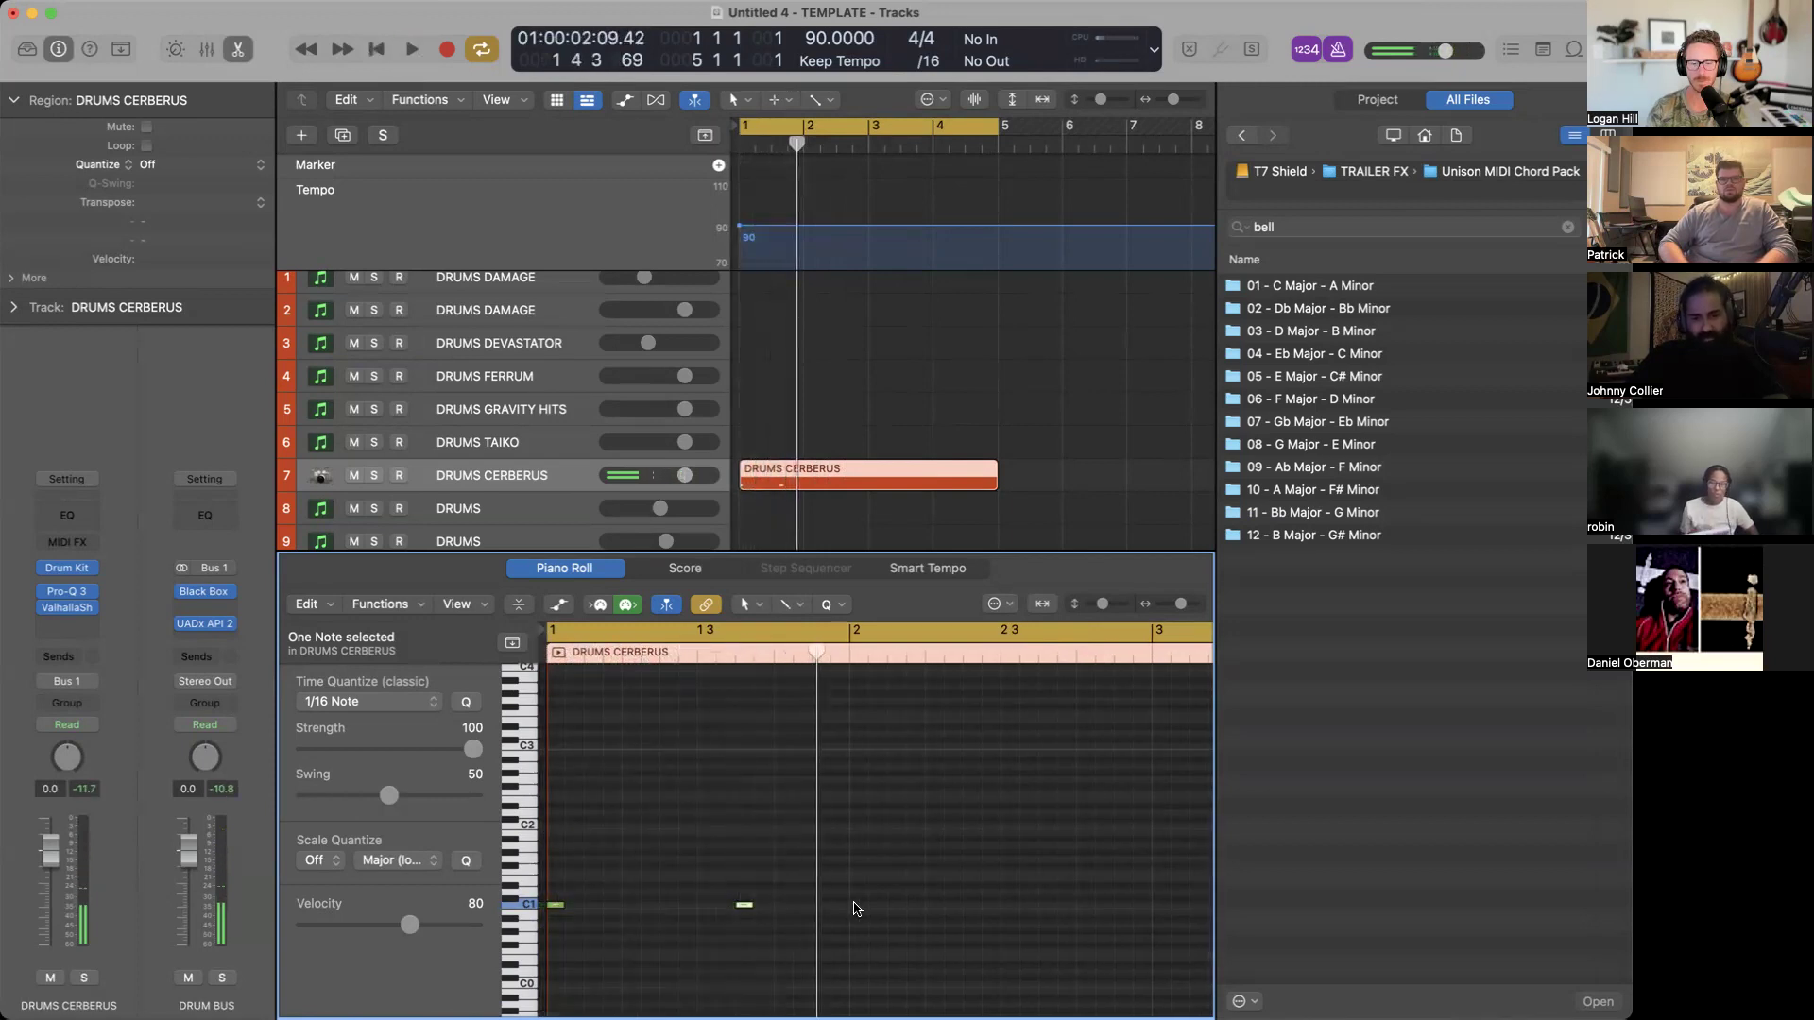
Bypass the Pro-Q 3 and Valhalla effects on the DRUMS CERBERUS channel and listen to the dry drums.
drag(43, 592, 46, 618)
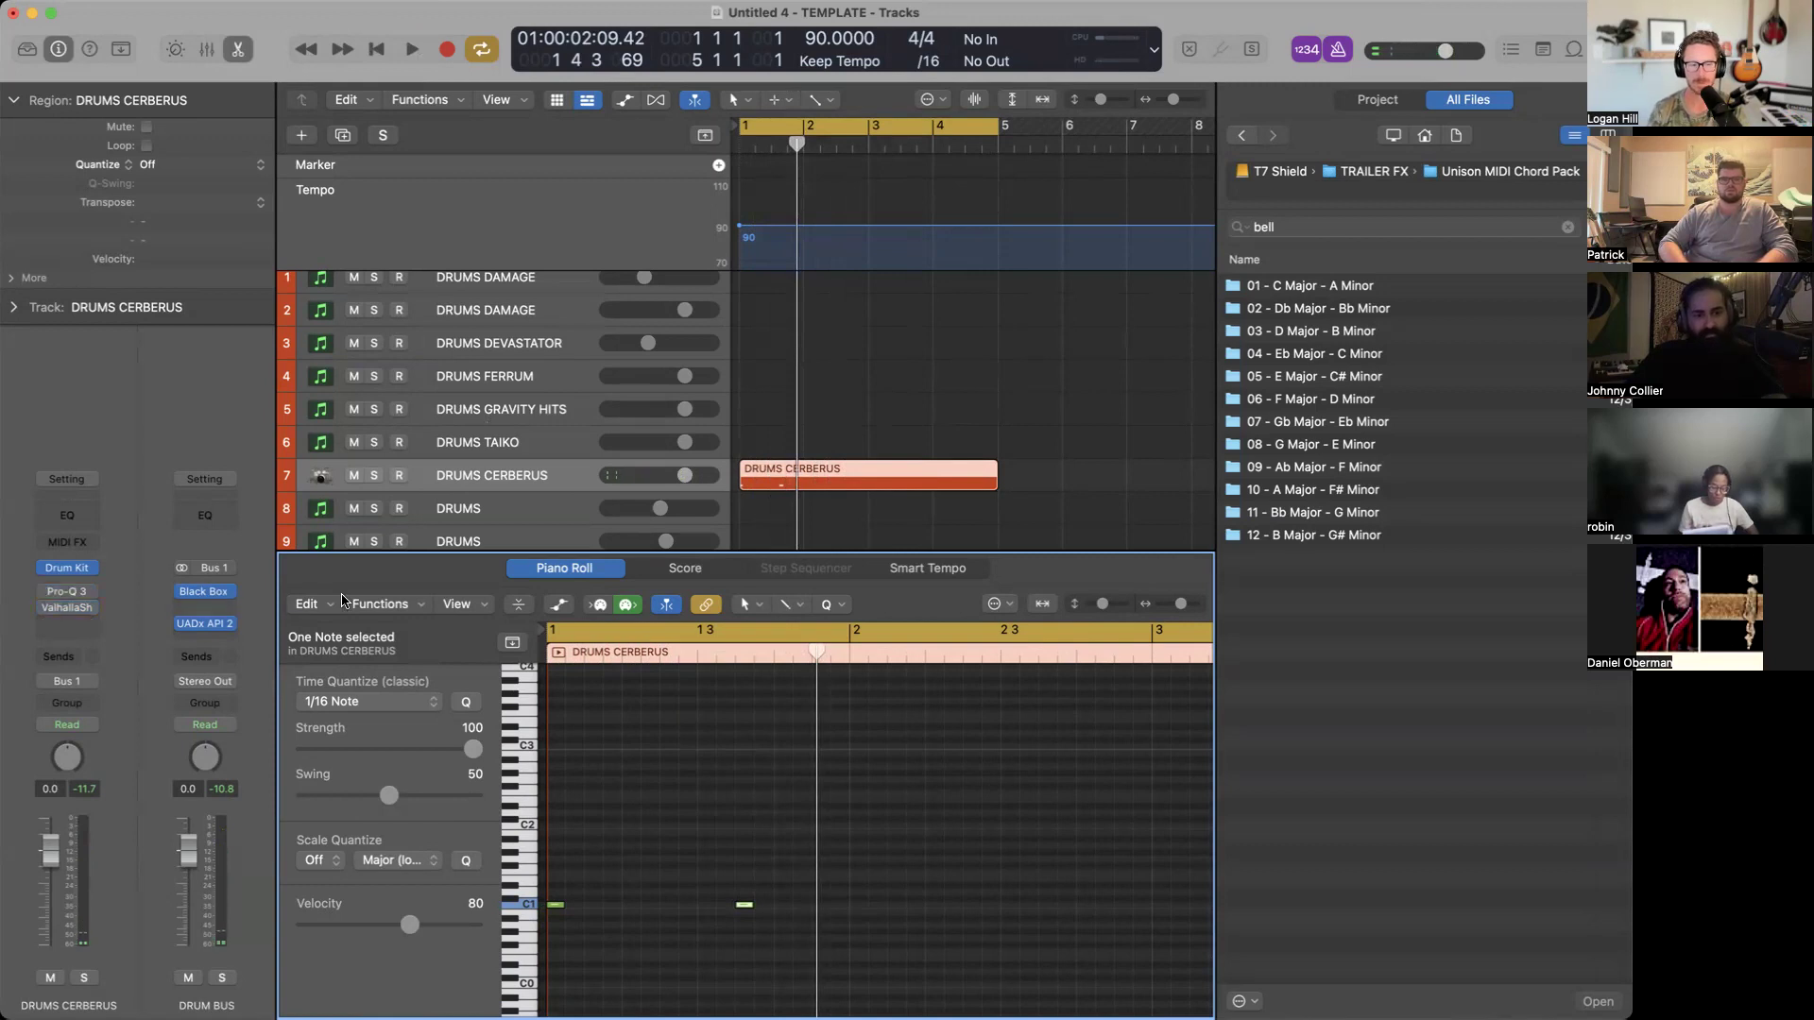
key(space)
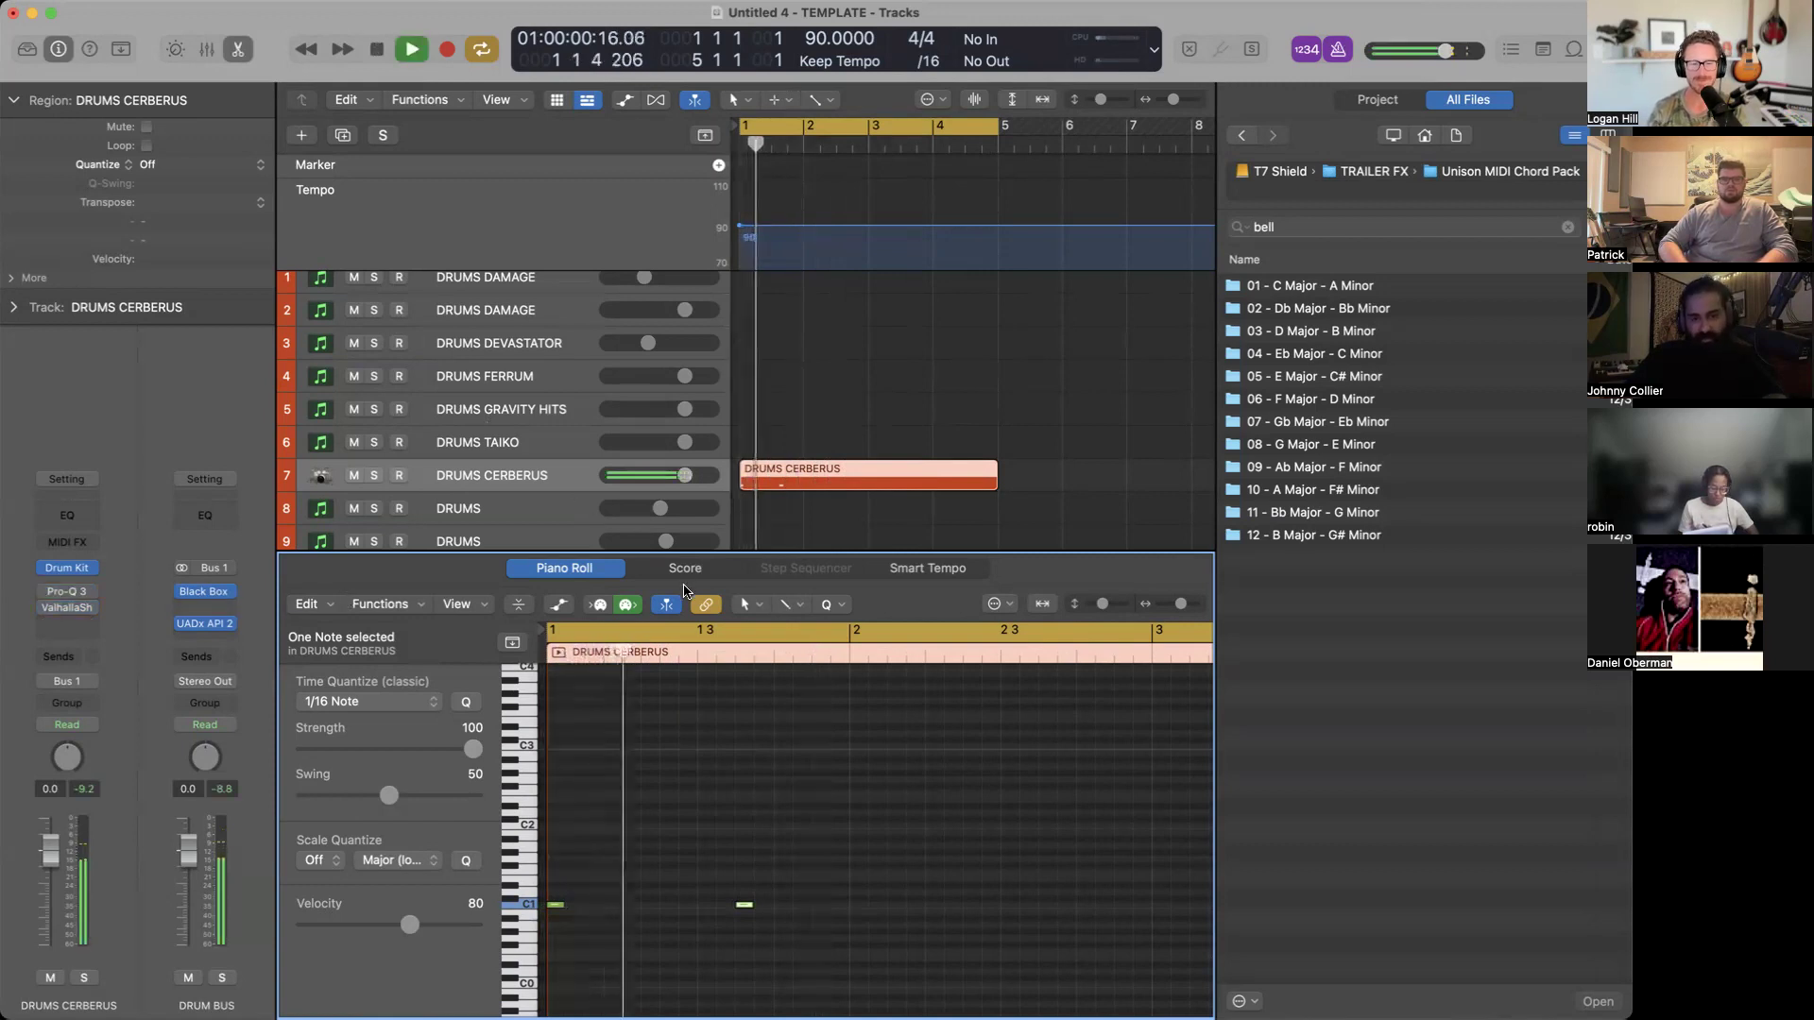
key(space)
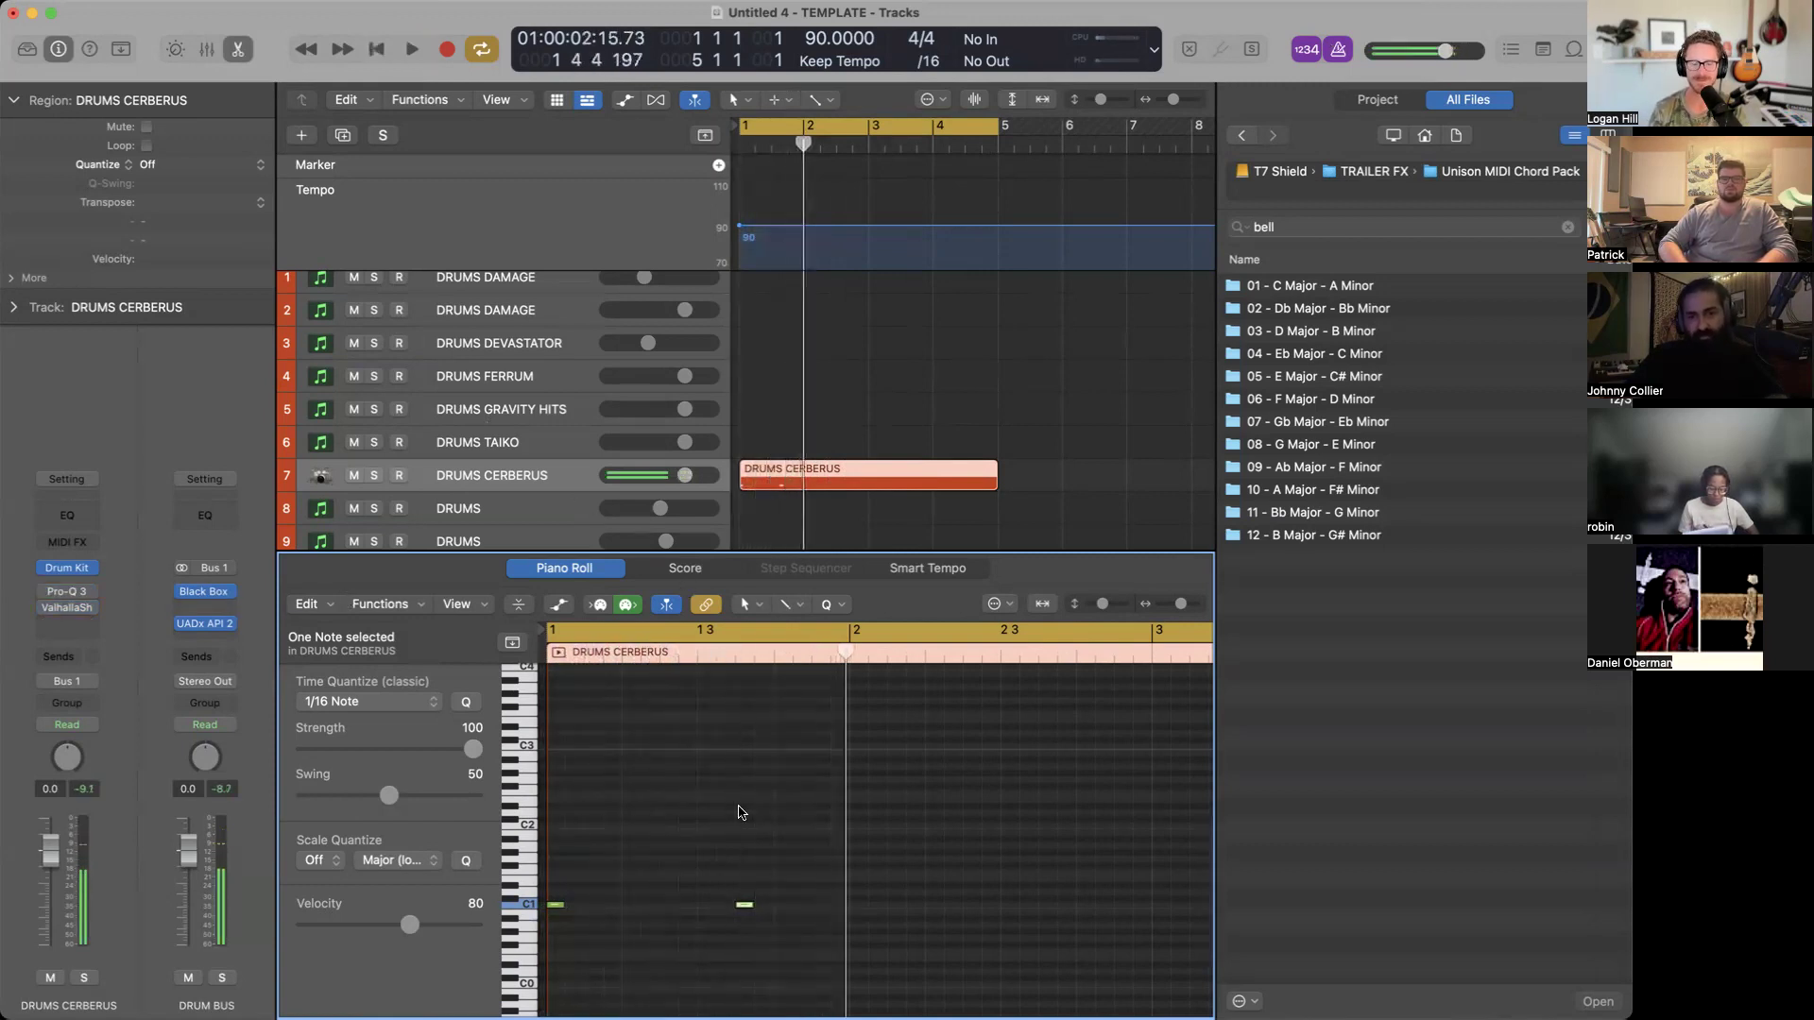
Repeat the two-note C1 pattern through bars 2 to 4 of the drum region and play it back.
drag(771, 915, 540, 870)
key(super+r)
key(super+Left)
key(super+Left)
key(super+Left)
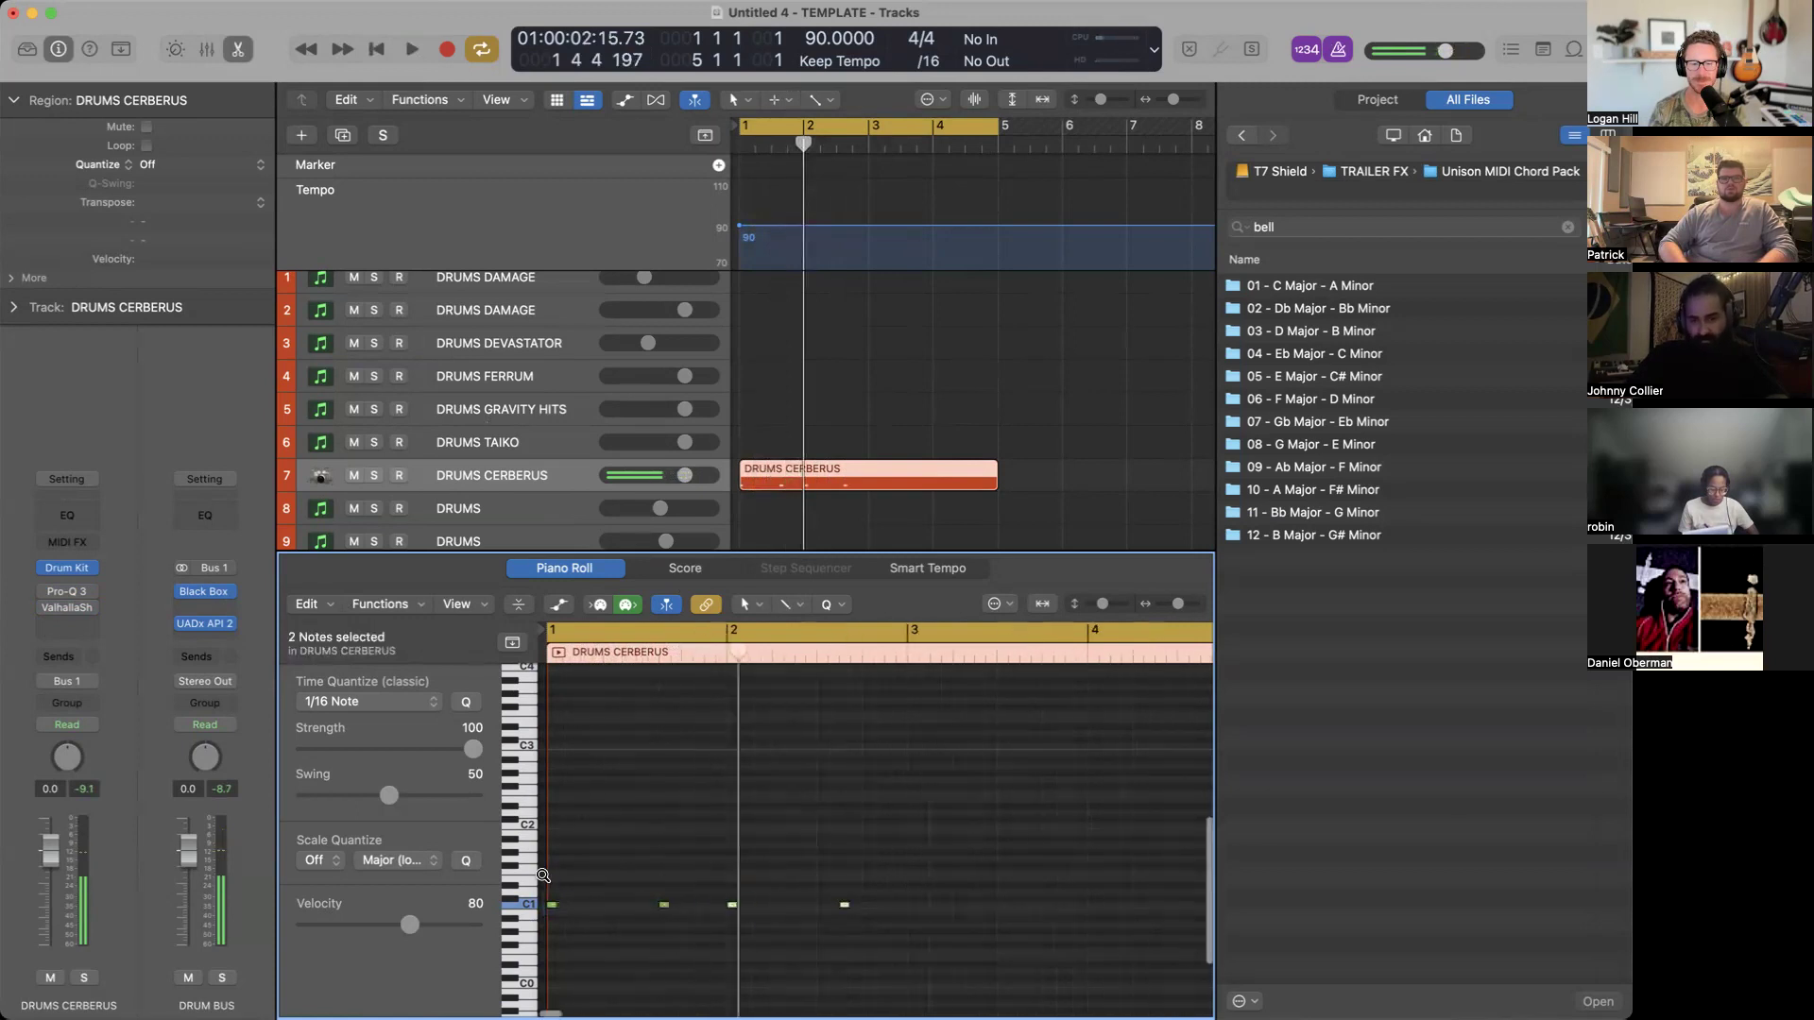
drag(843, 947, 543, 827)
key(super+r)
key(space)
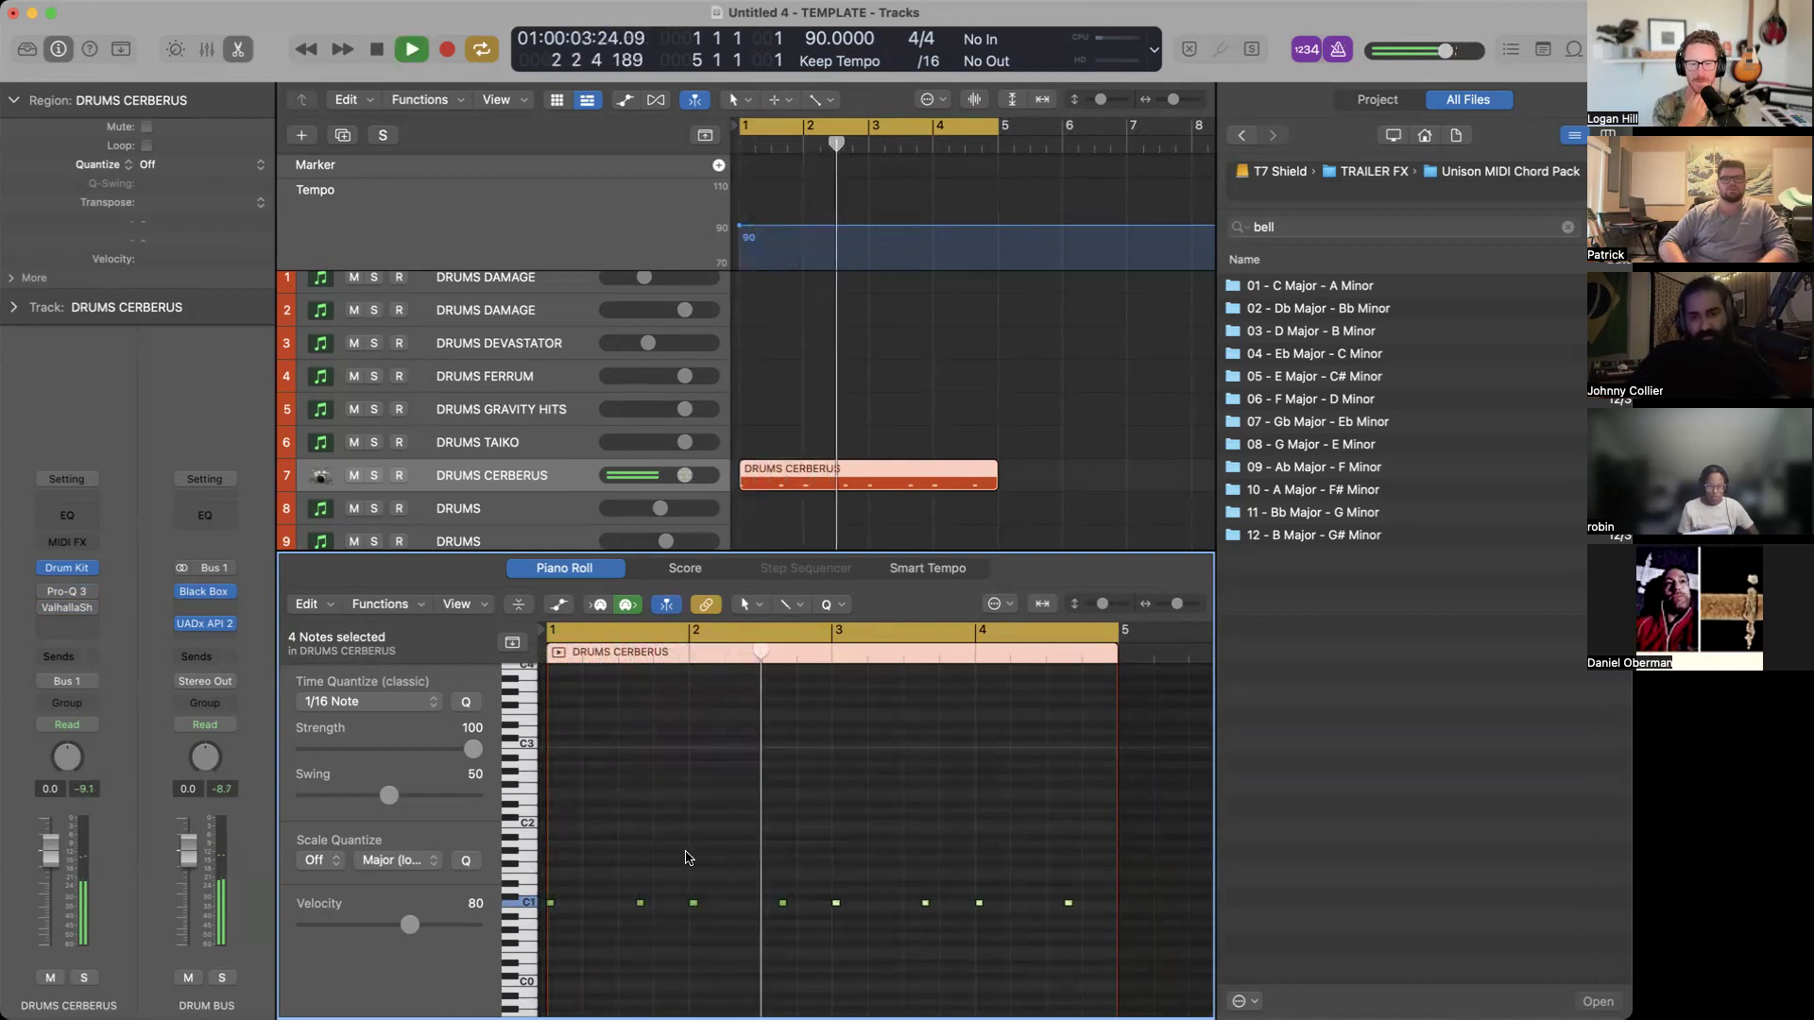
Delete the offbeat C1 notes from all four bars of the drum region, keeping only the hits on each bar's first beat.
click(814, 827)
key(super+a)
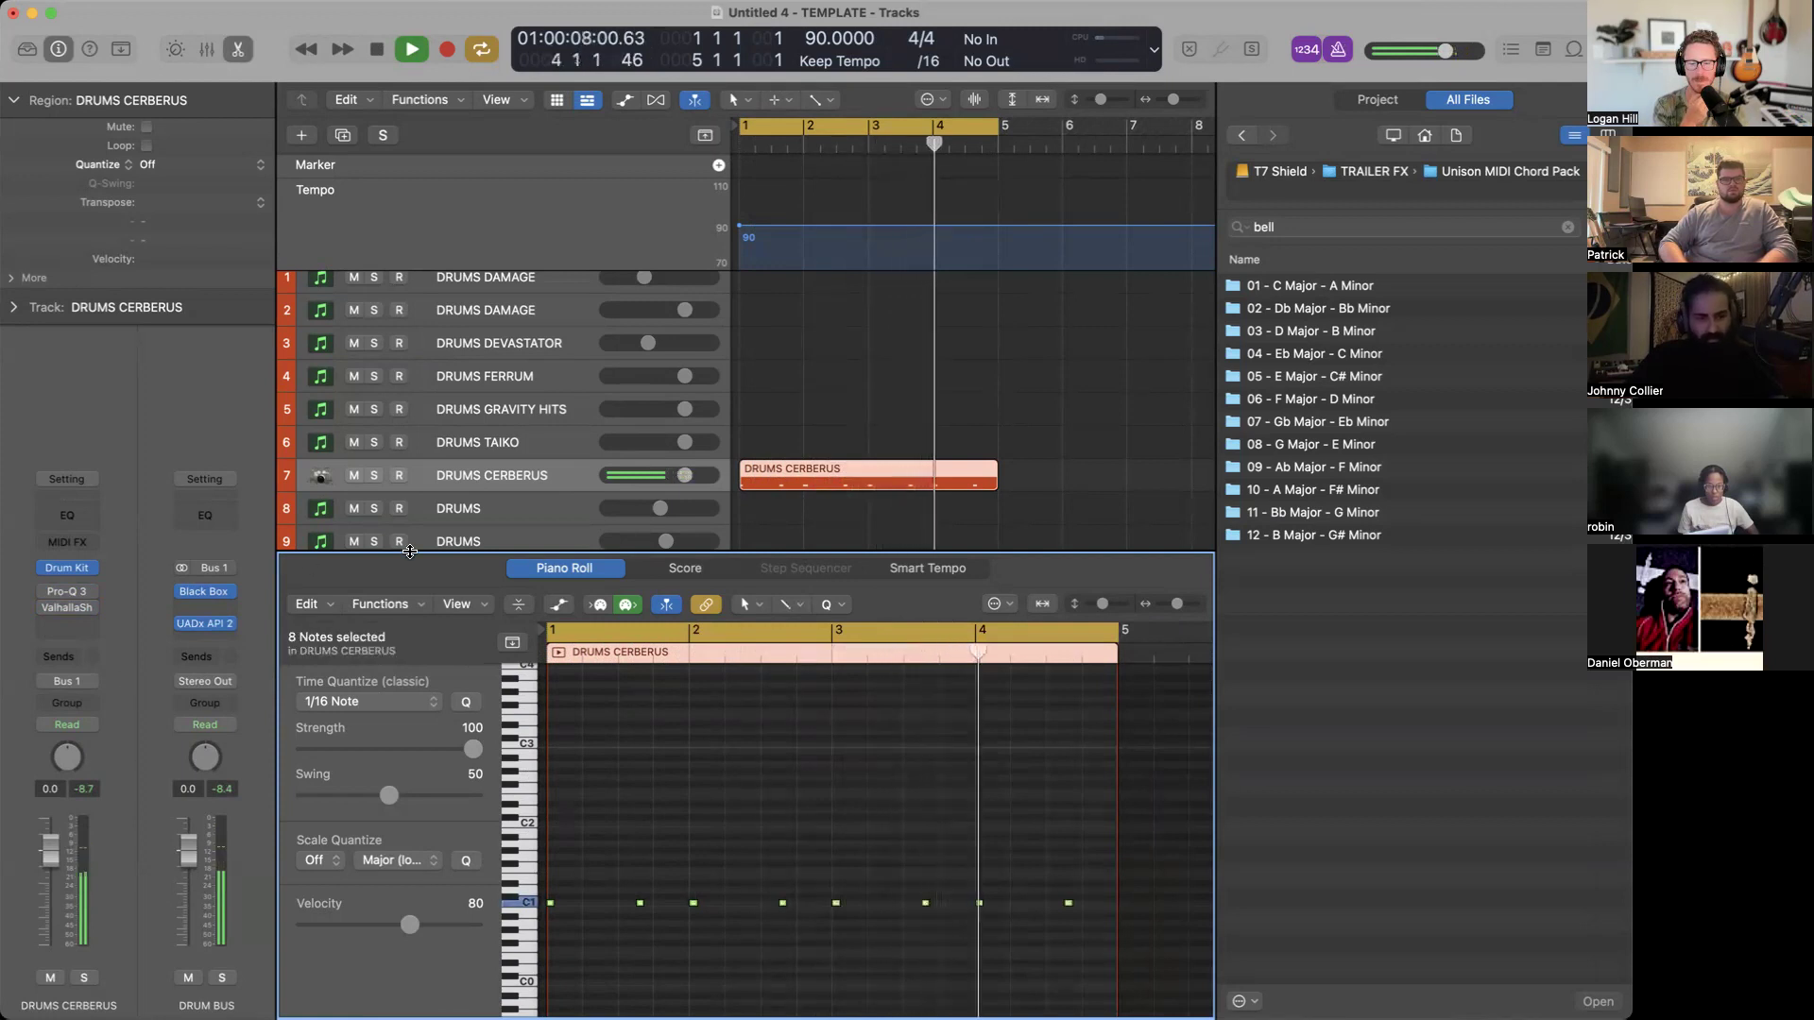
click(769, 828)
key(space)
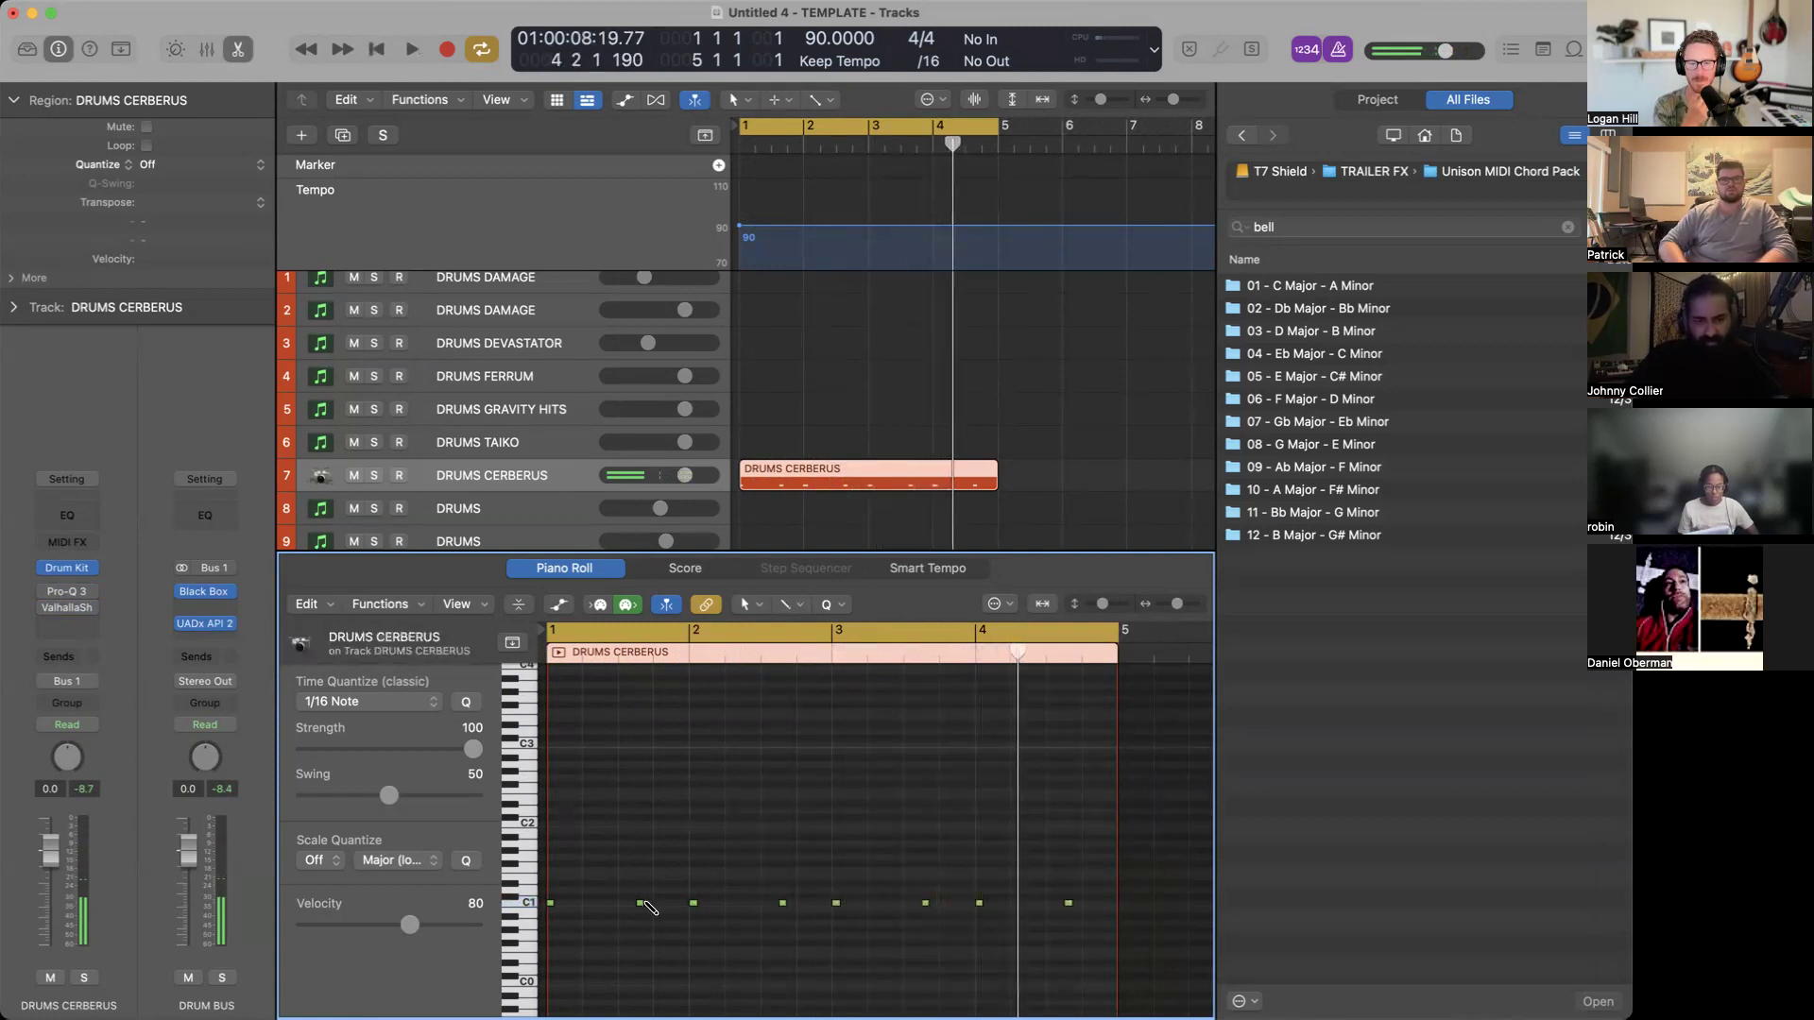
click(644, 903)
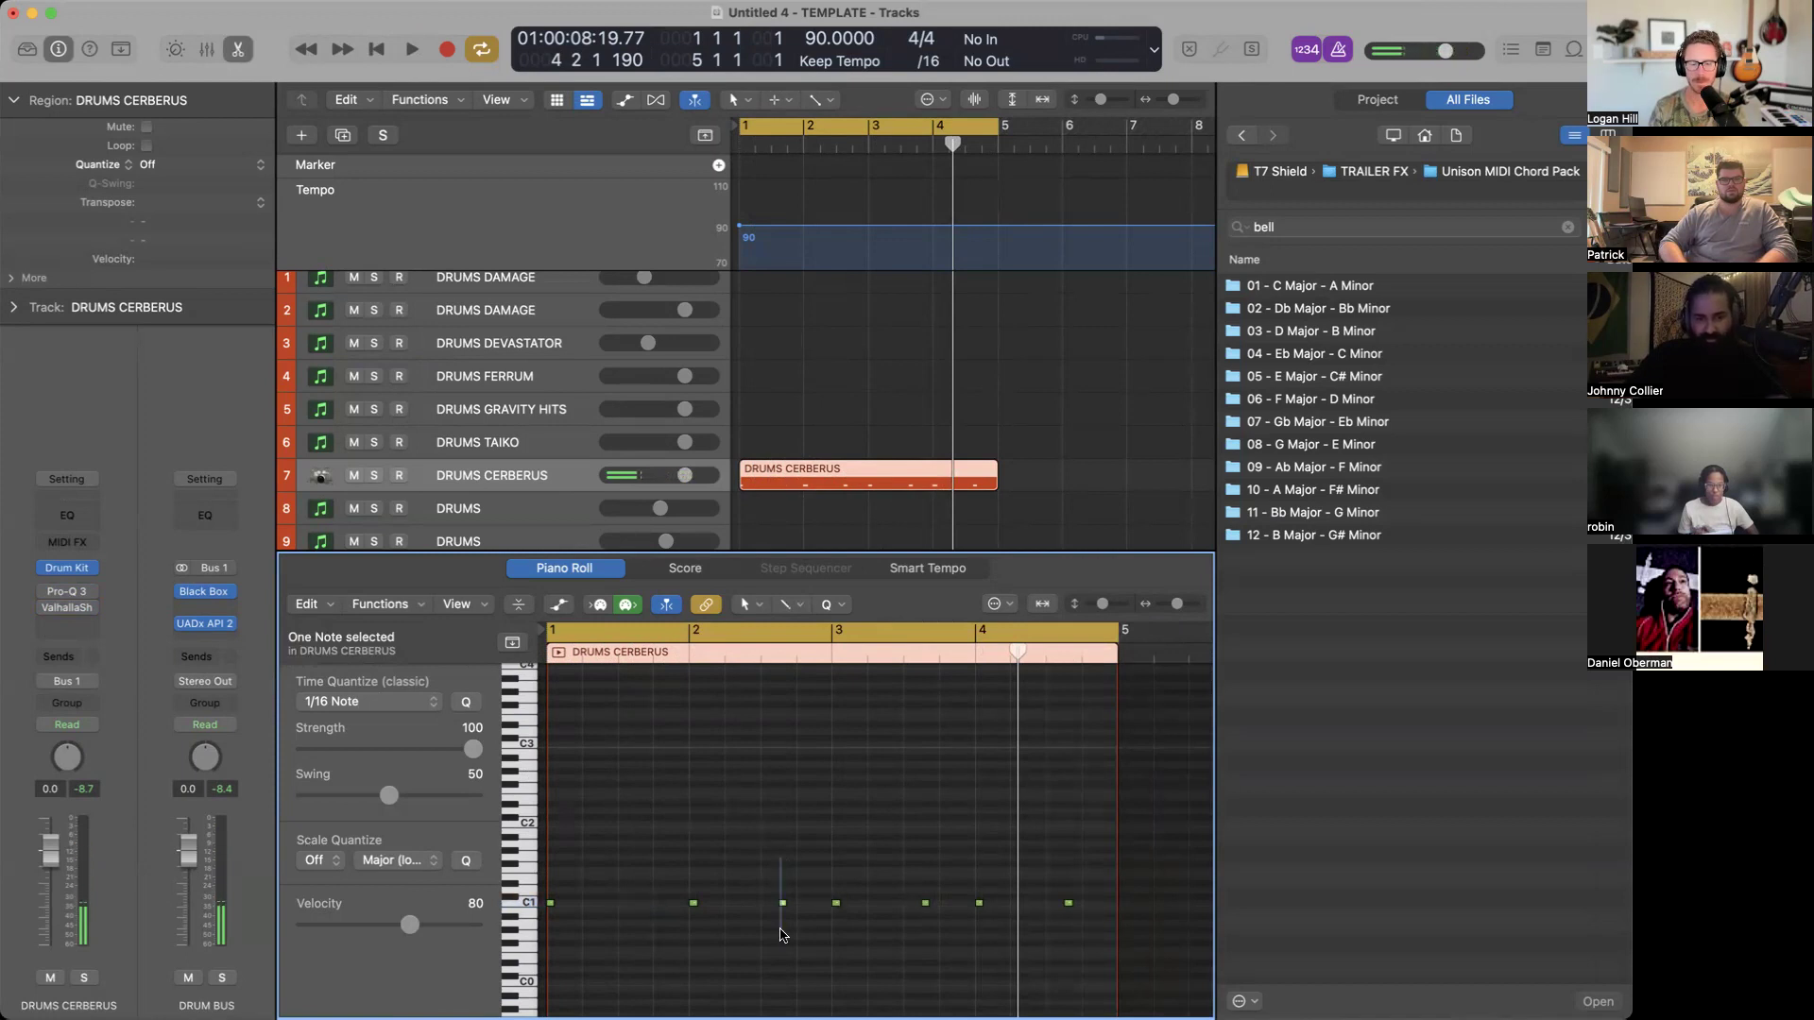
key(Delete)
drag(1034, 850, 1083, 920)
key(Delete)
Play the loop and set the velocity of all four C1 notes to 127.
key(space)
key(super+a)
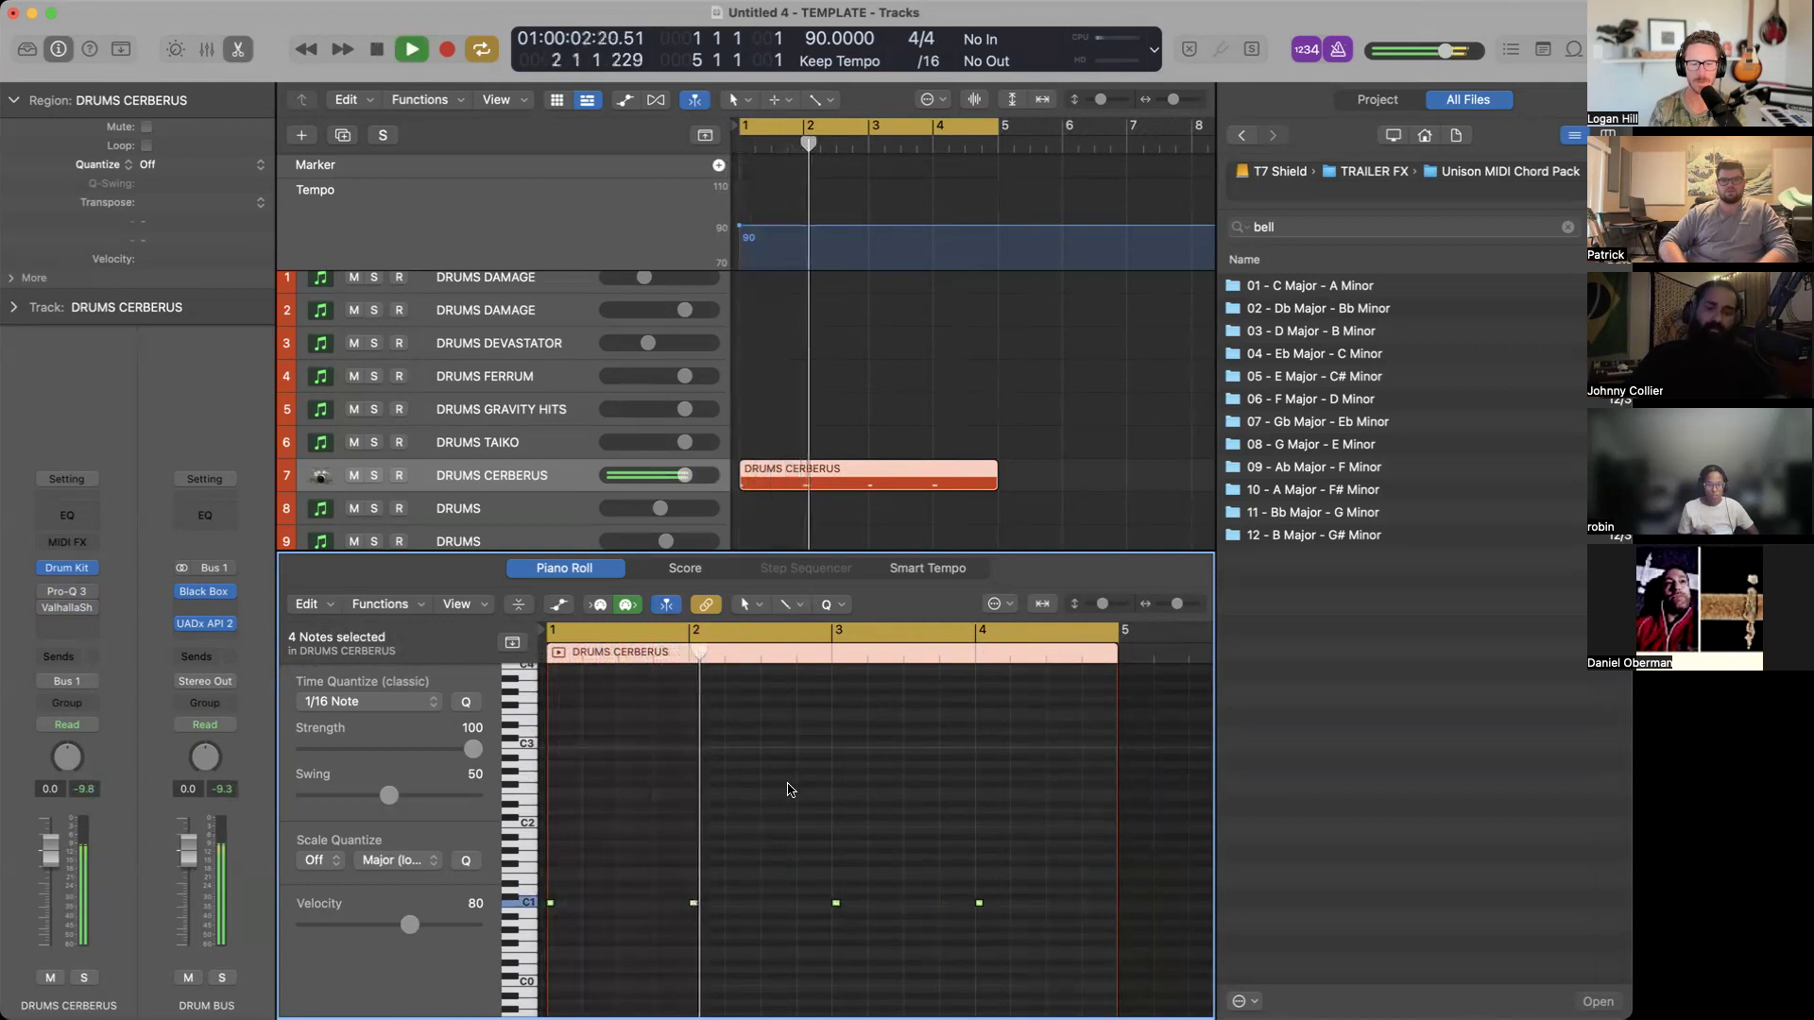
drag(409, 925, 477, 924)
Rename the DRUMS CERBERUS track as DRUMS KICK.
double_click(557, 474)
text(DRUMS CE)
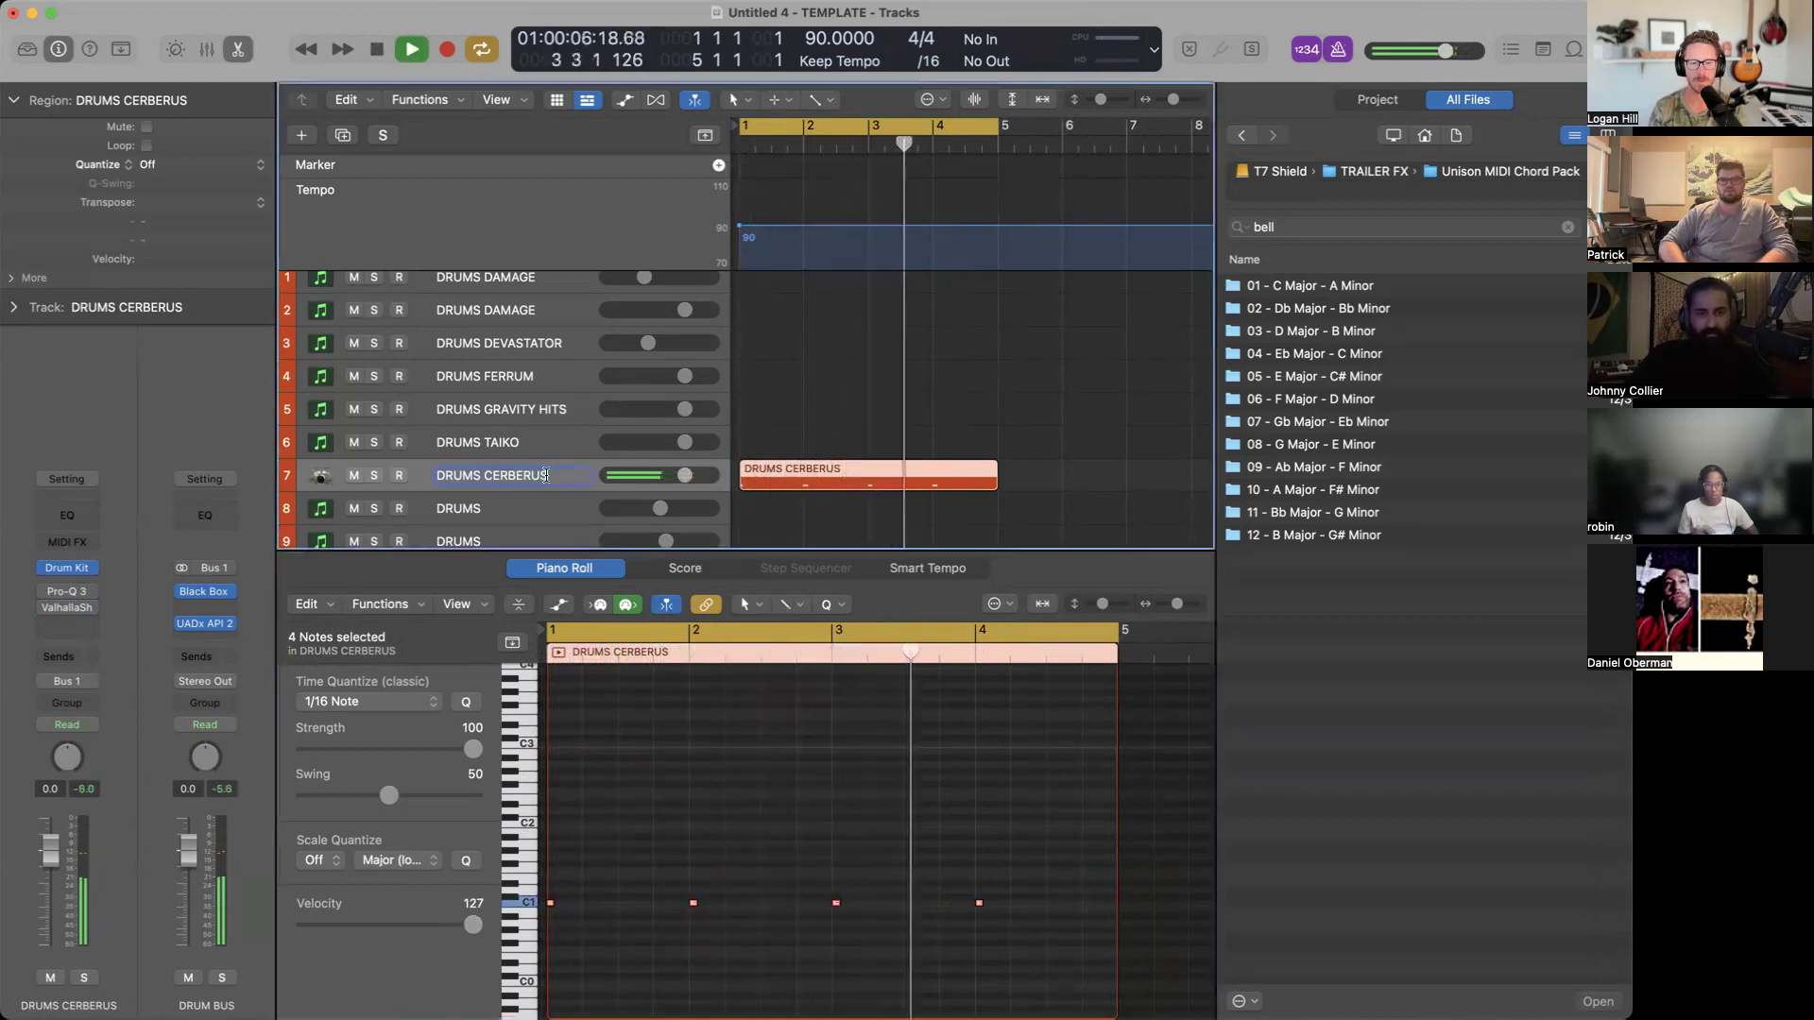
key(BackSpace)
key(BackSpace)
text(KIC)
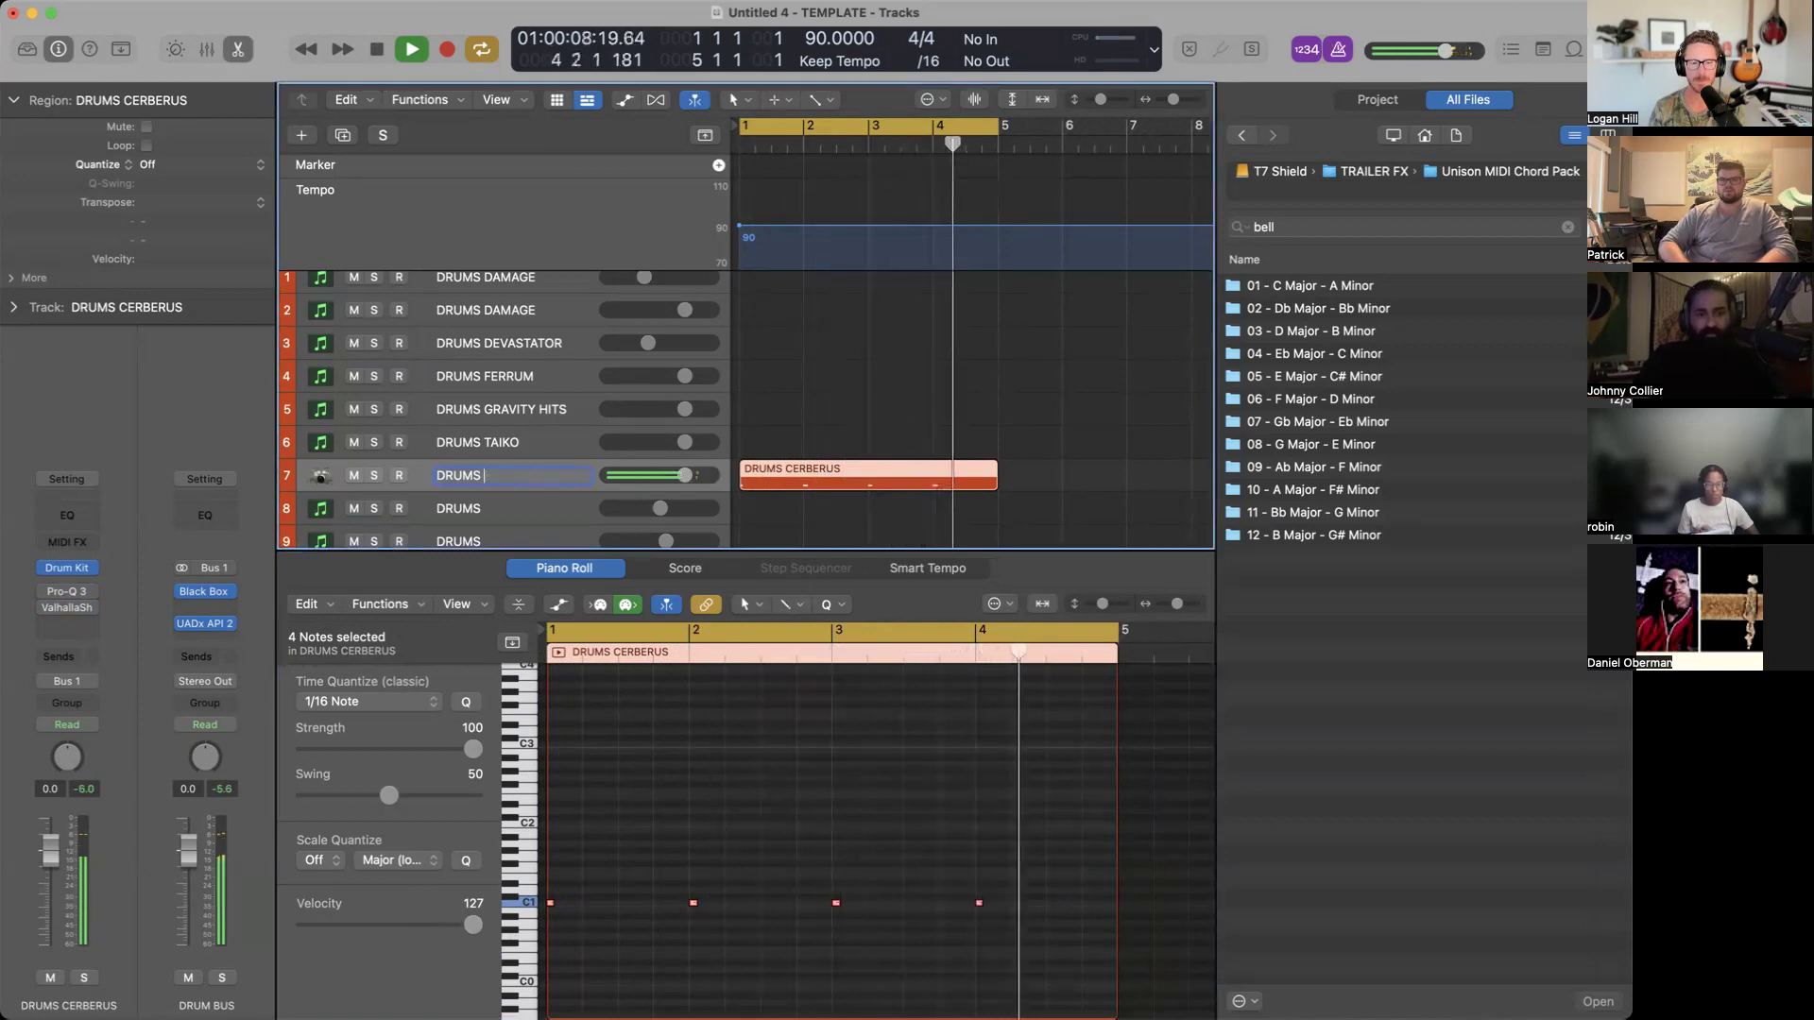
text(K)
key(Return)
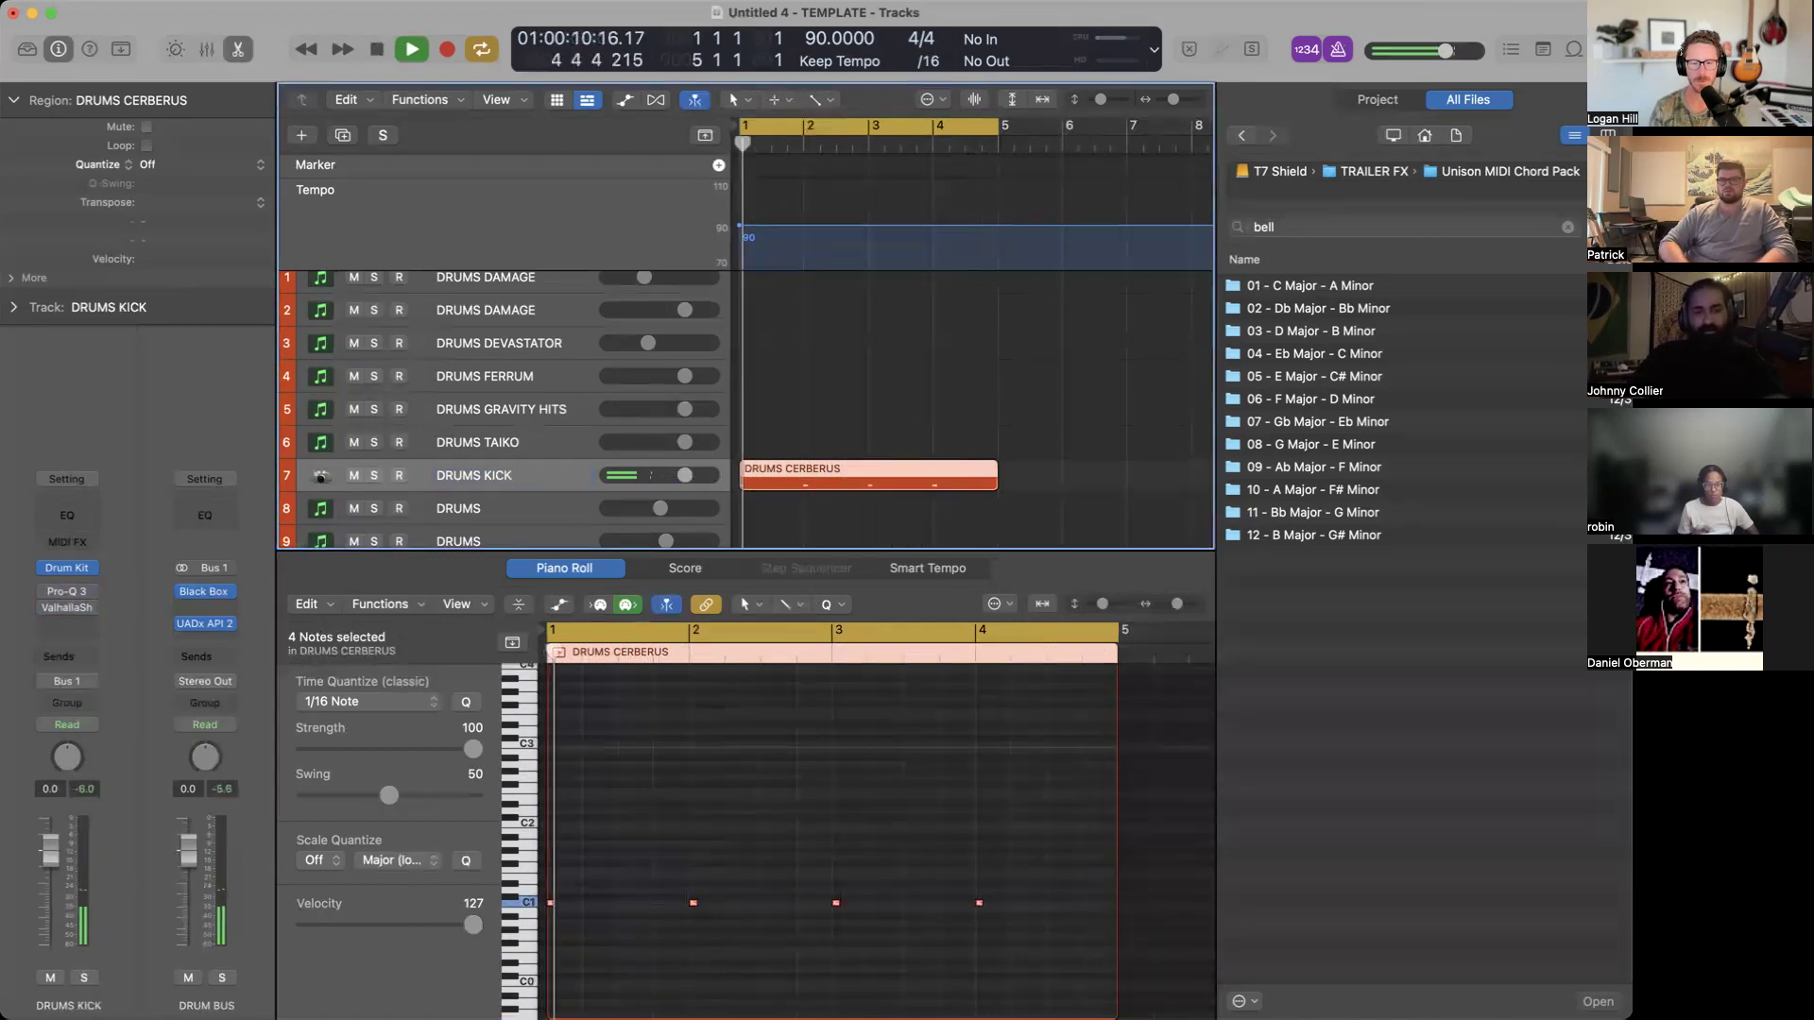
Duplicate the DRUMS KICK track with a copy of its region, and delete all notes from the copied region.
key(cmd+d)
scroll(693, 474, down, 2)
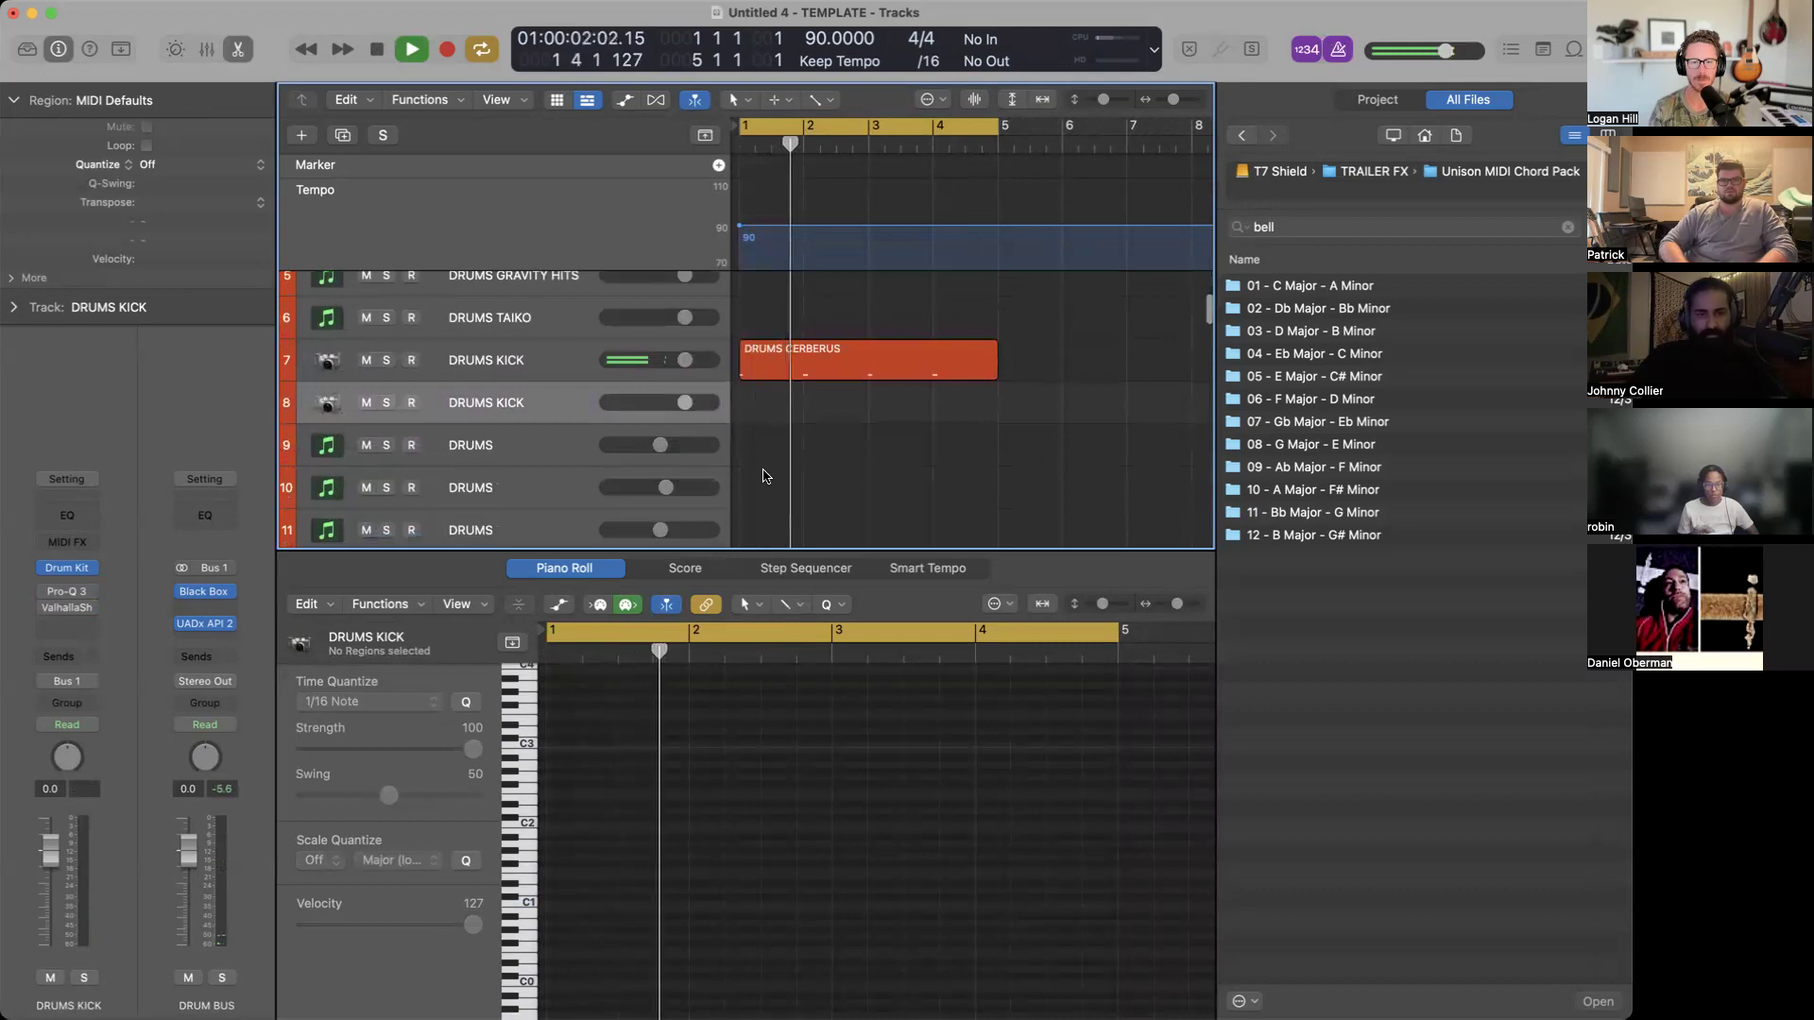
click(770, 383)
alt+drag(769, 381, 770, 409)
drag(1042, 985, 438, 814)
key(Delete)
Add a G#1 hi-hat note at the start of bar 1 in the copied region and audition it.
super+click(561, 810)
key(space)
drag(561, 810, 553, 851)
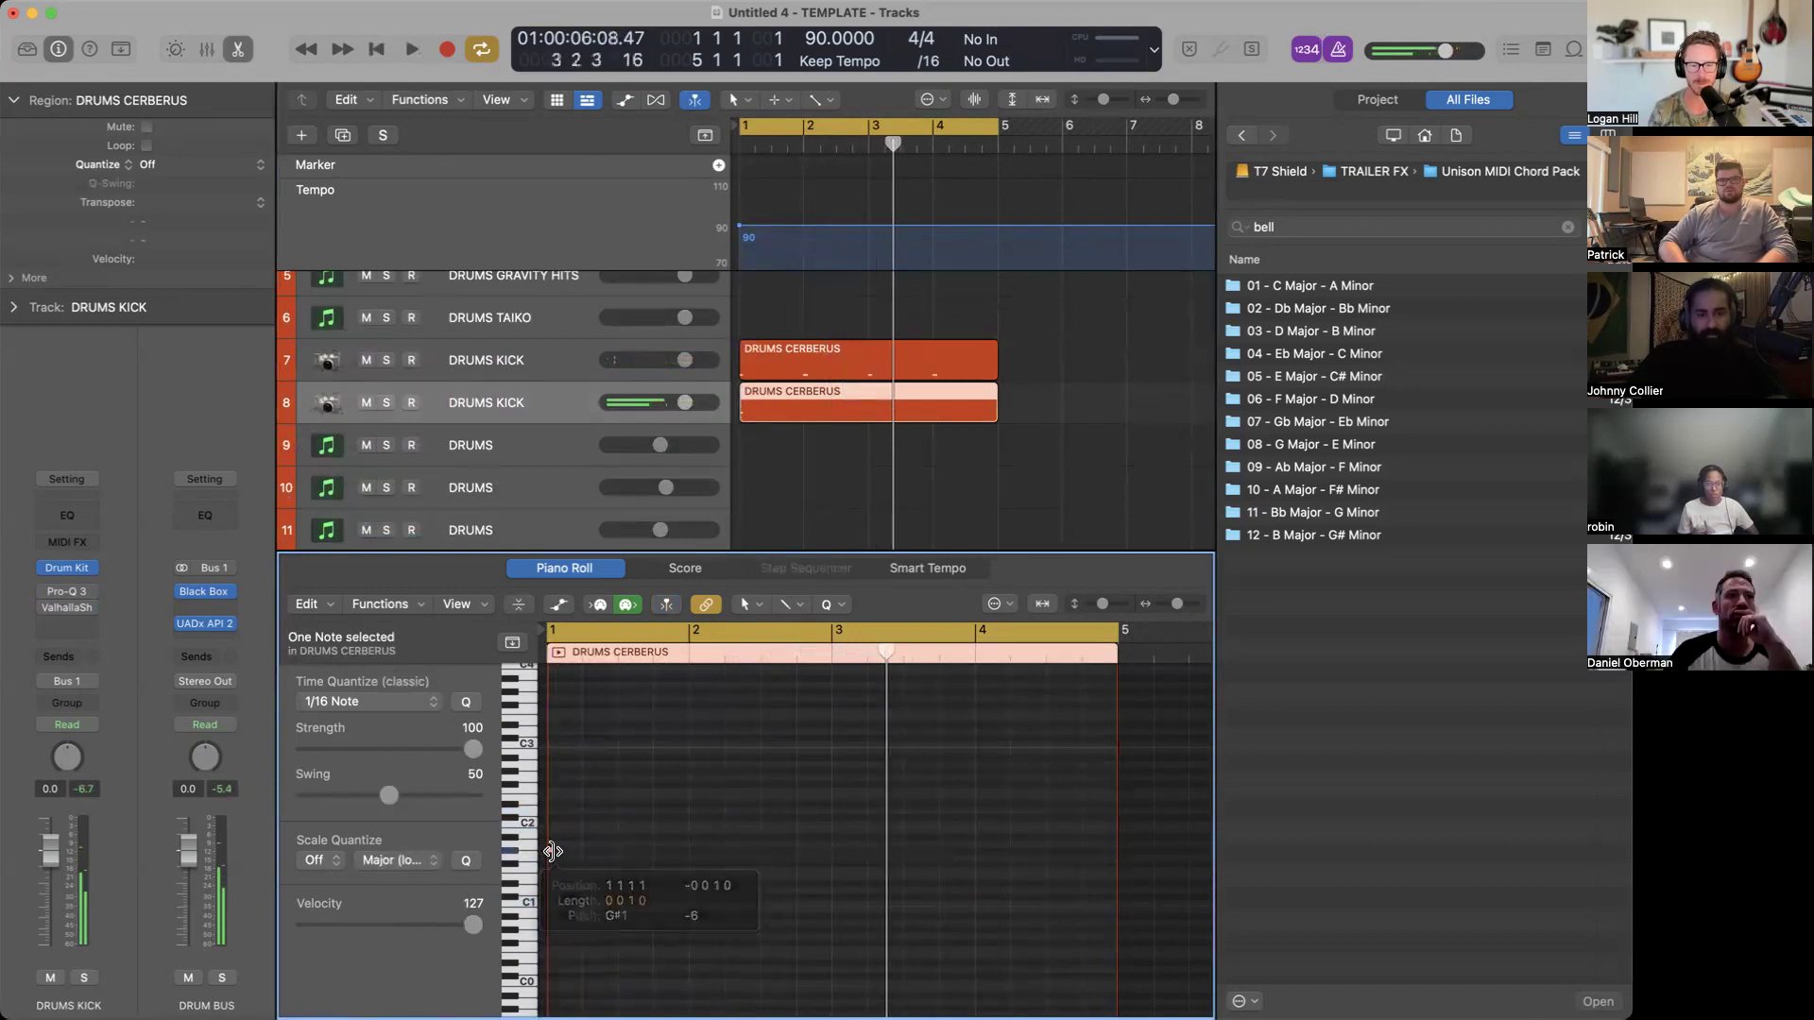
key(space)
Copy the G#1 note to form four eighth-note hits across beats 1 and 2 of bar 1, and play them back.
key(super+Right)
key(super+Right)
key(super+Right)
key(super+Right)
key(space)
super+click(585, 860)
super+click(597, 856)
key(super+z)
drag(593, 867, 544, 839)
drag(557, 856, 634, 857)
key(space)
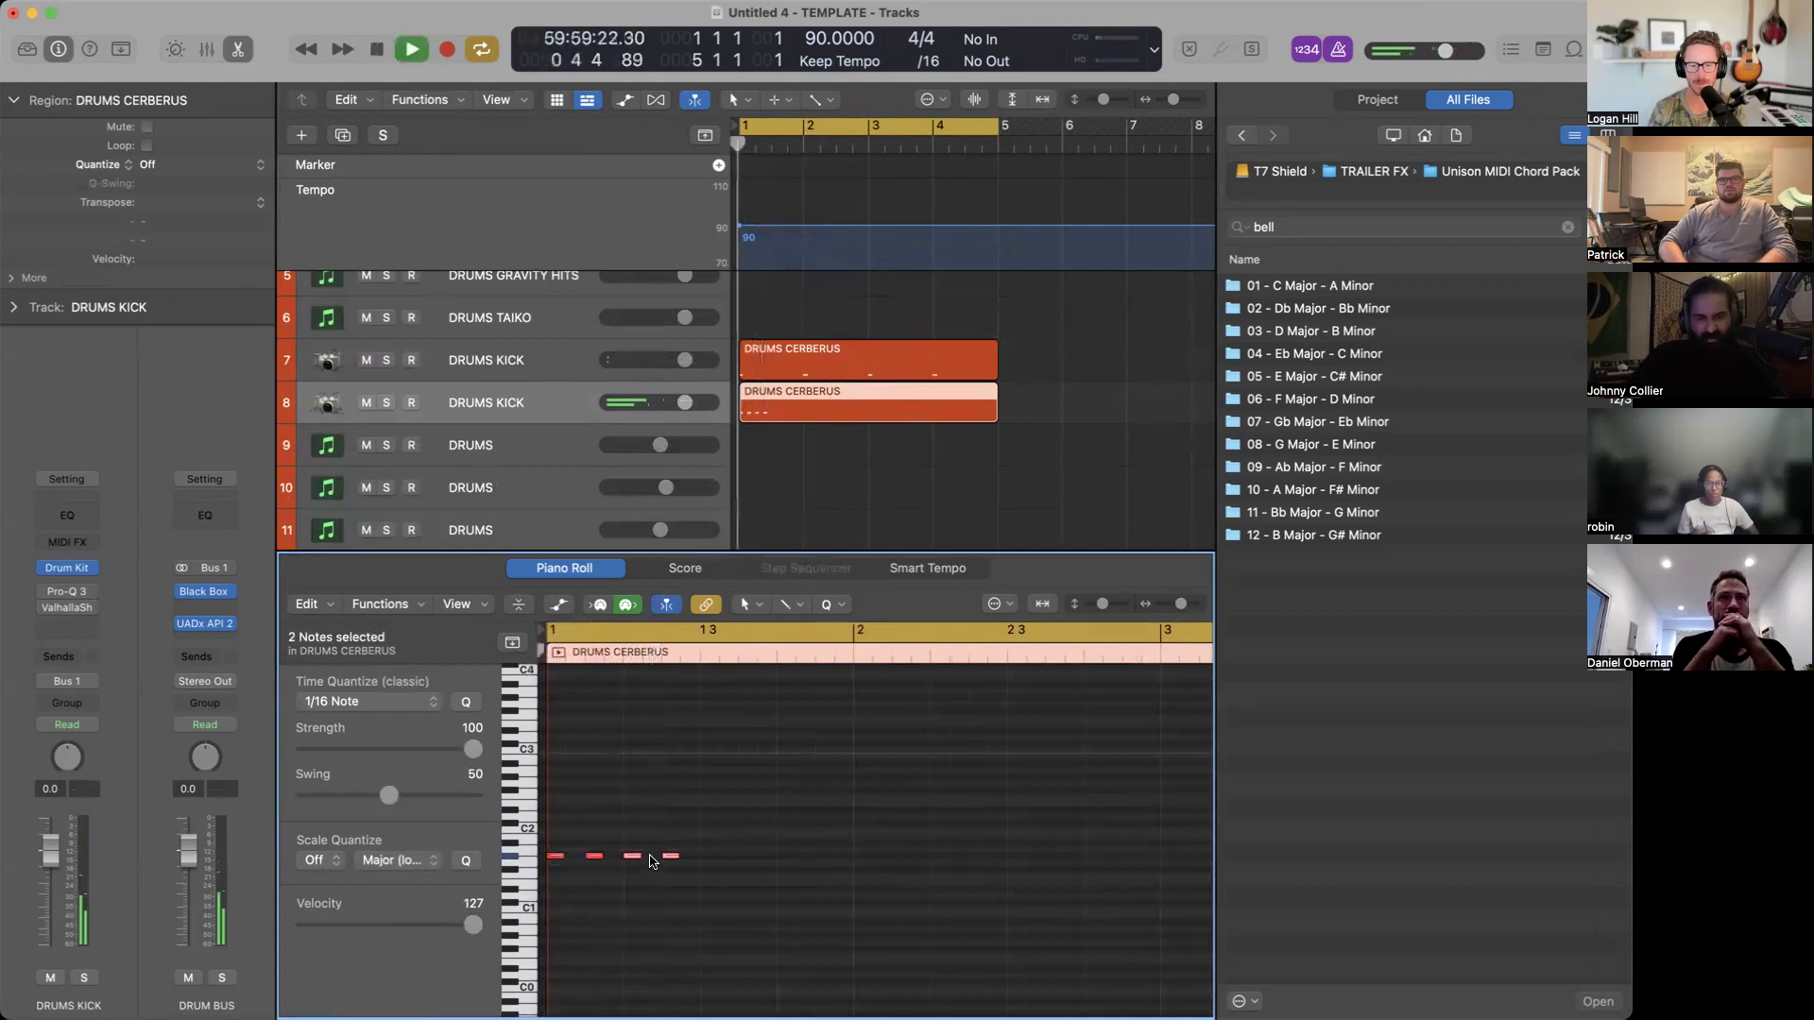
key(space)
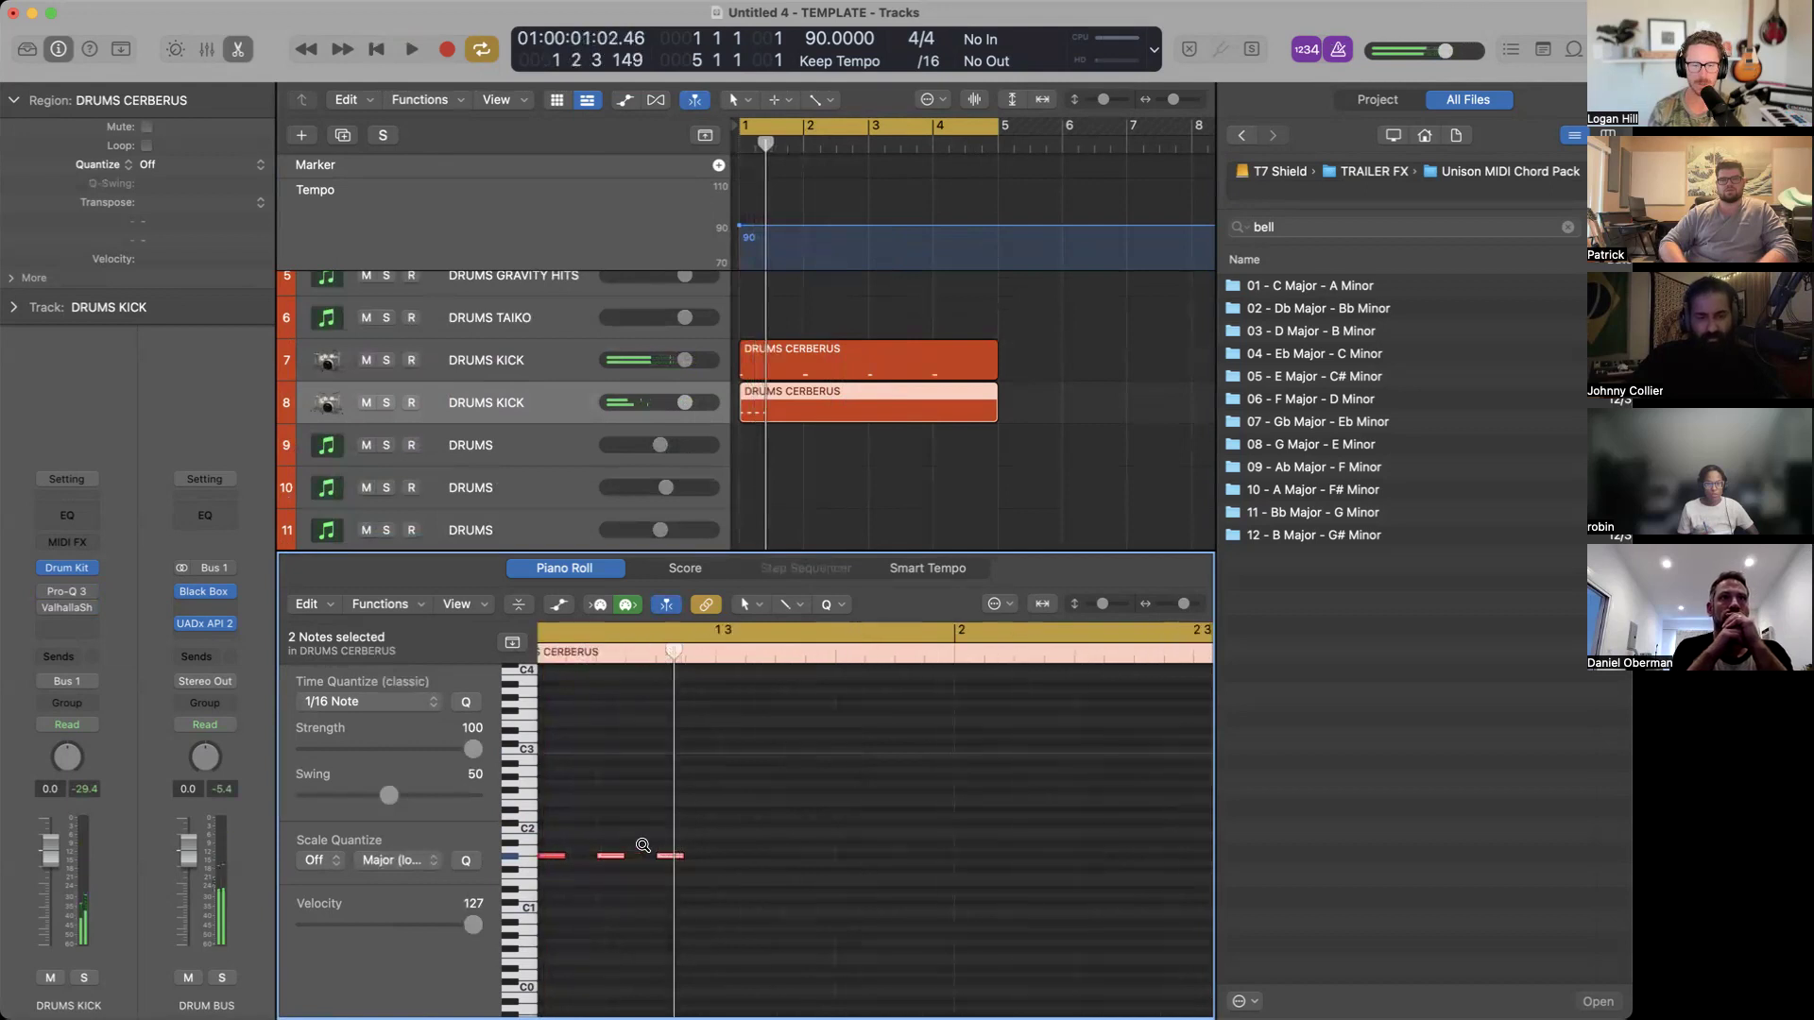
key(super+Right)
click(132, 2)
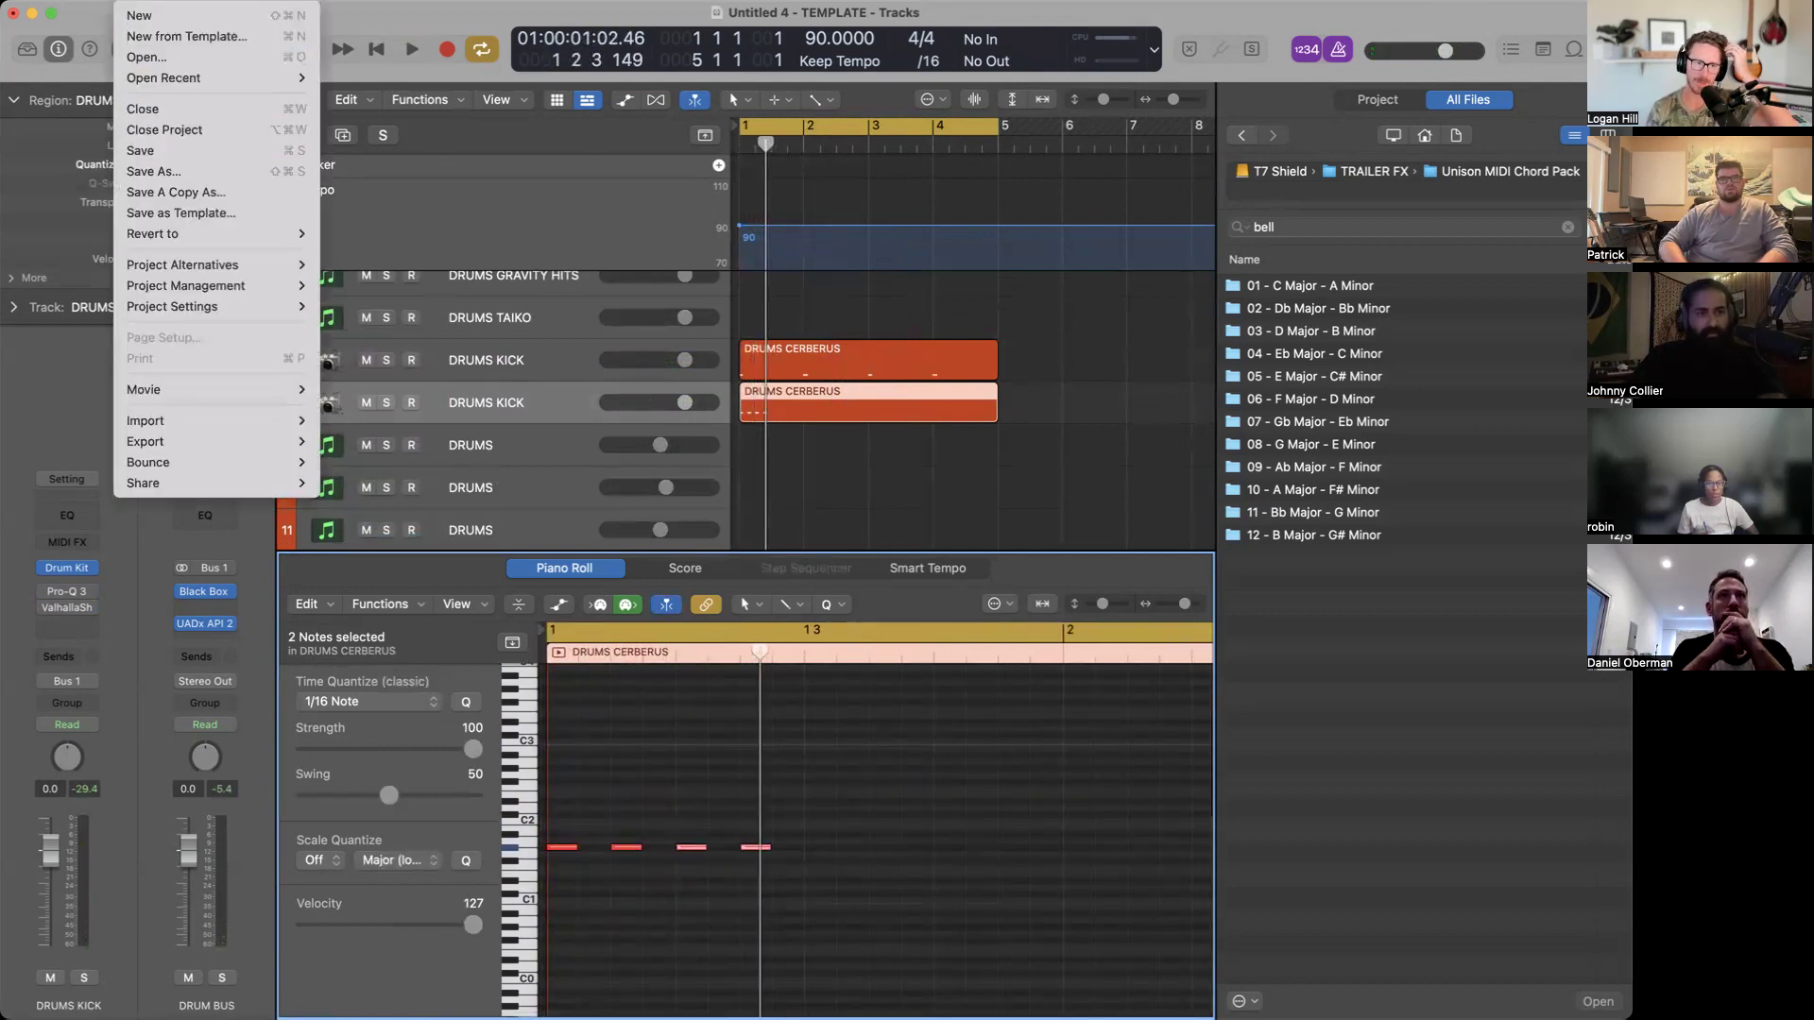
key(Escape)
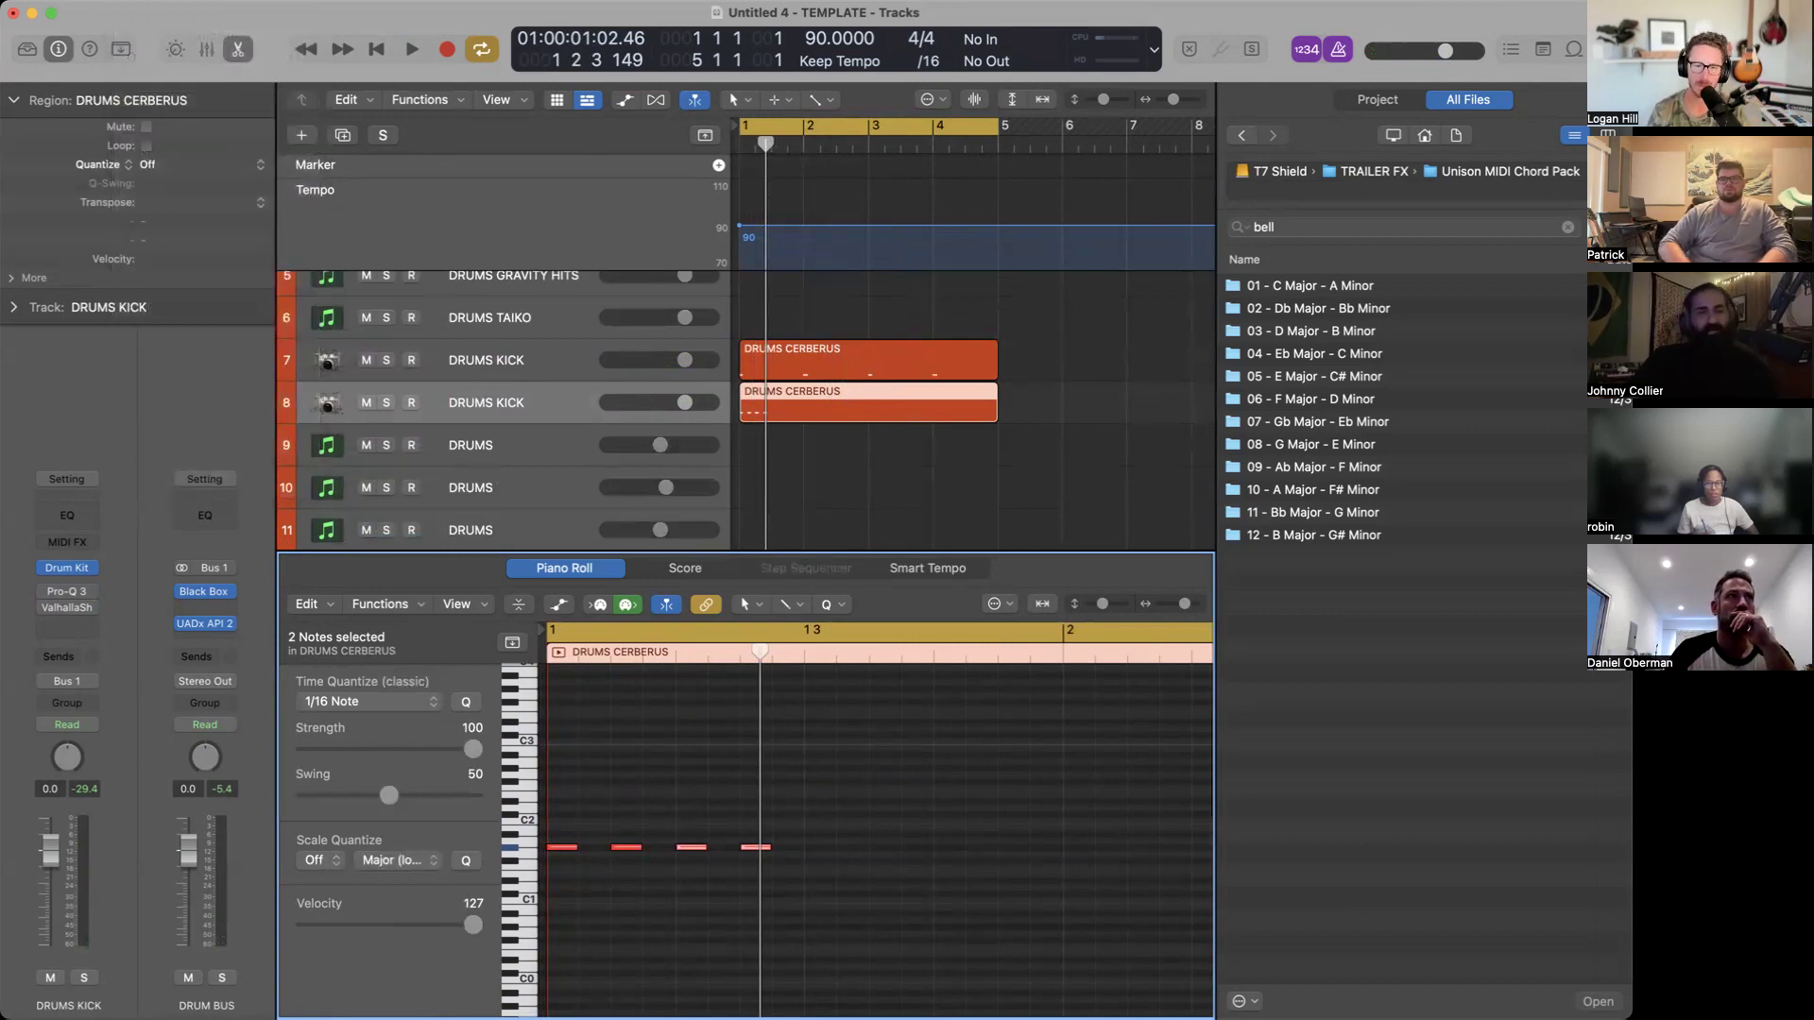
Audition the G#1 hits and add a fifth one on beat 3 of bar 1.
key(super+Left)
key(space)
key(super+Right)
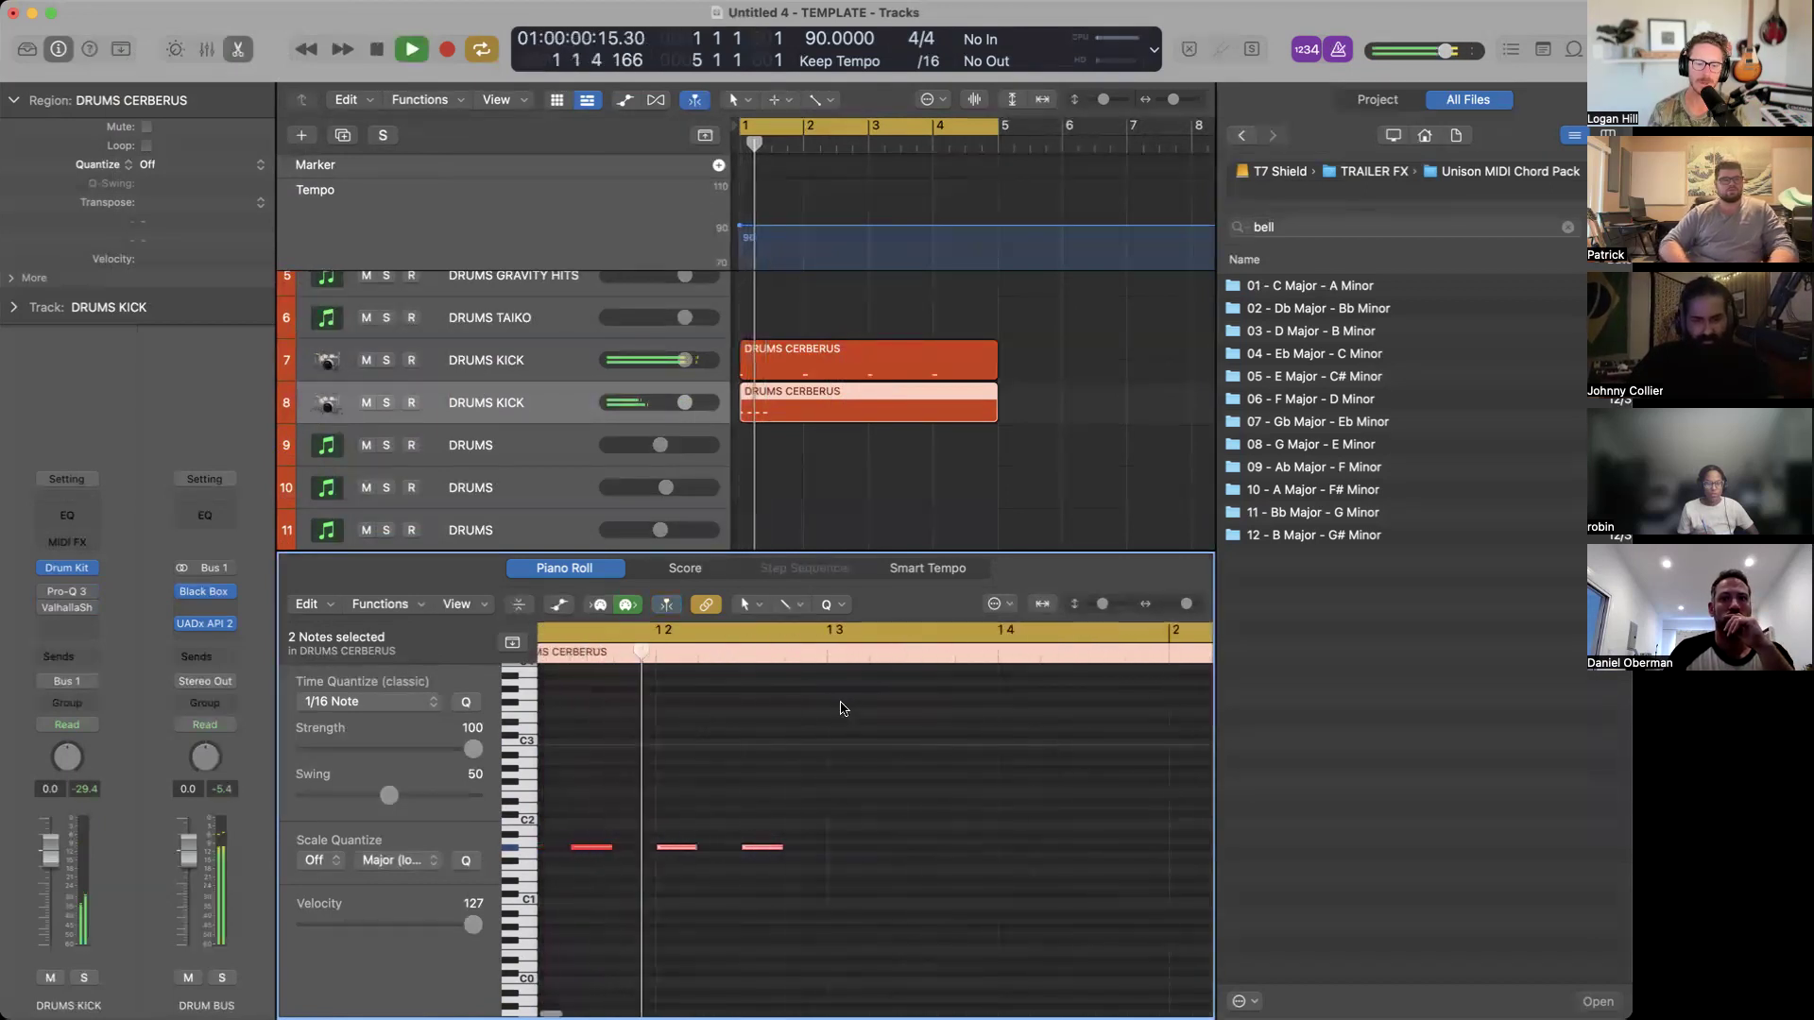
key(space)
click(905, 847)
key(super+Left)
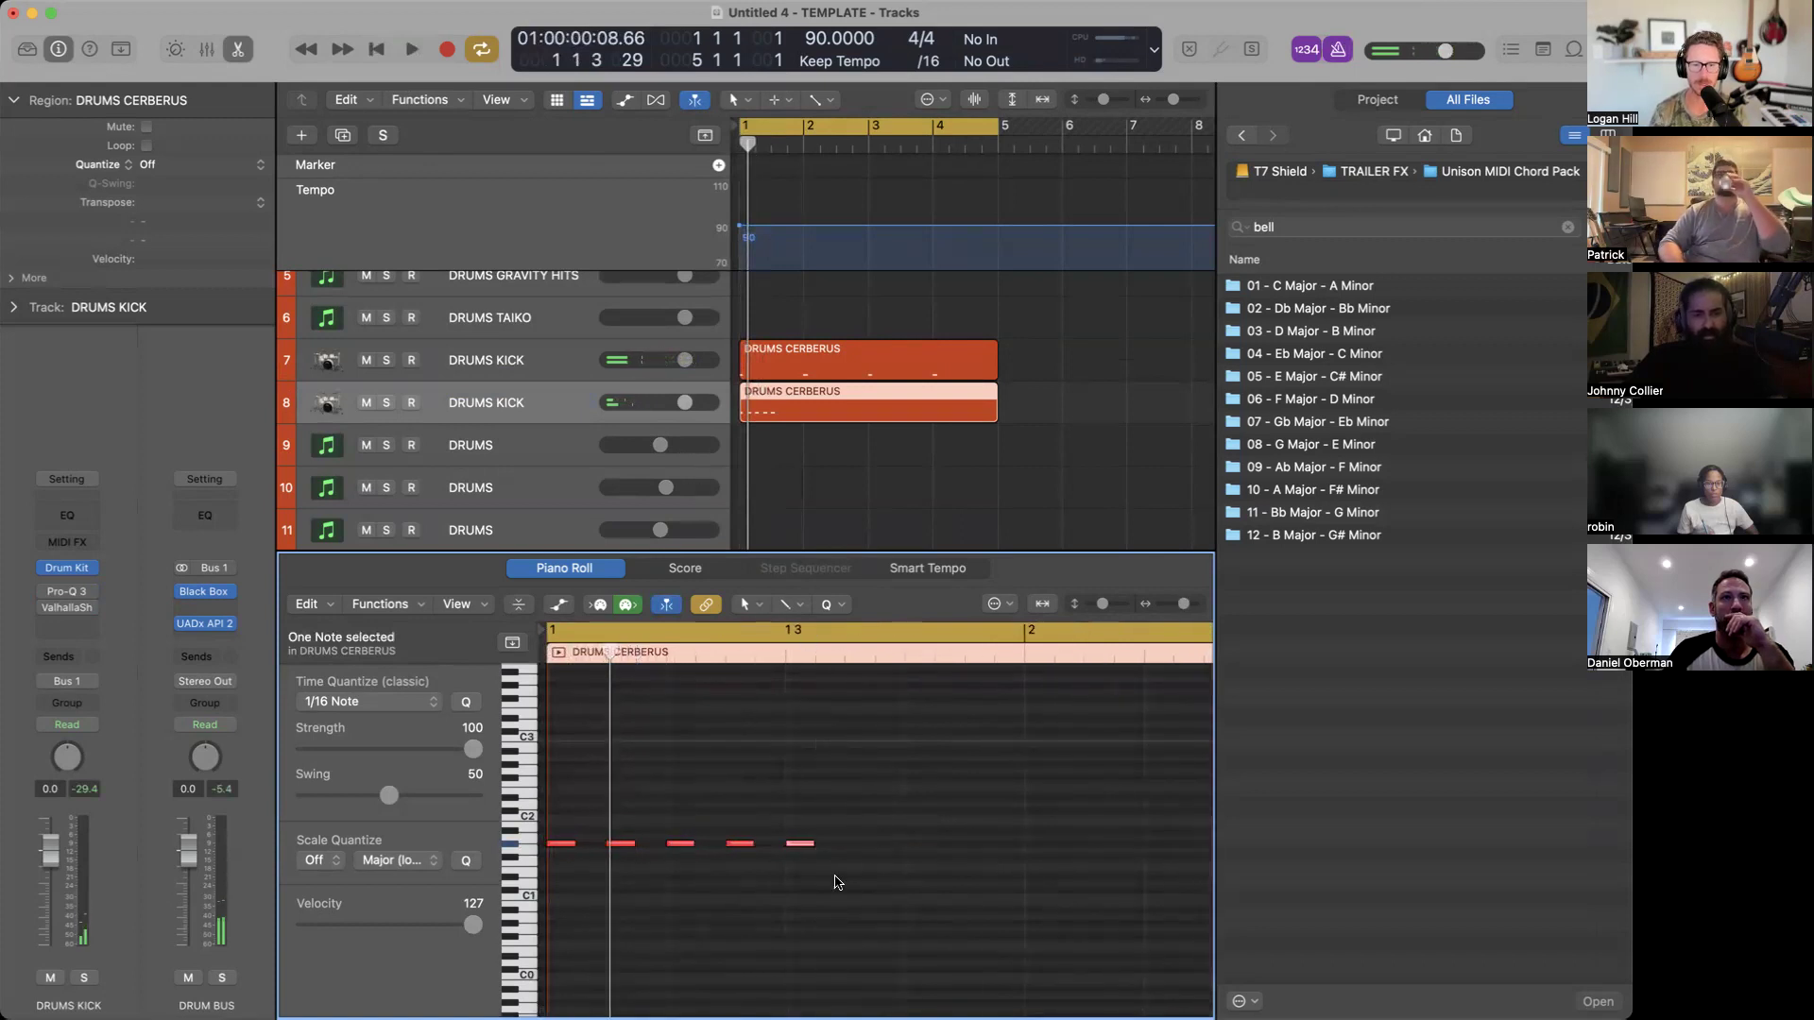
Set the audio I/O buffer size to 32 samples, apply it and close the settings.
click(123, 1)
mouse_move(66, 1)
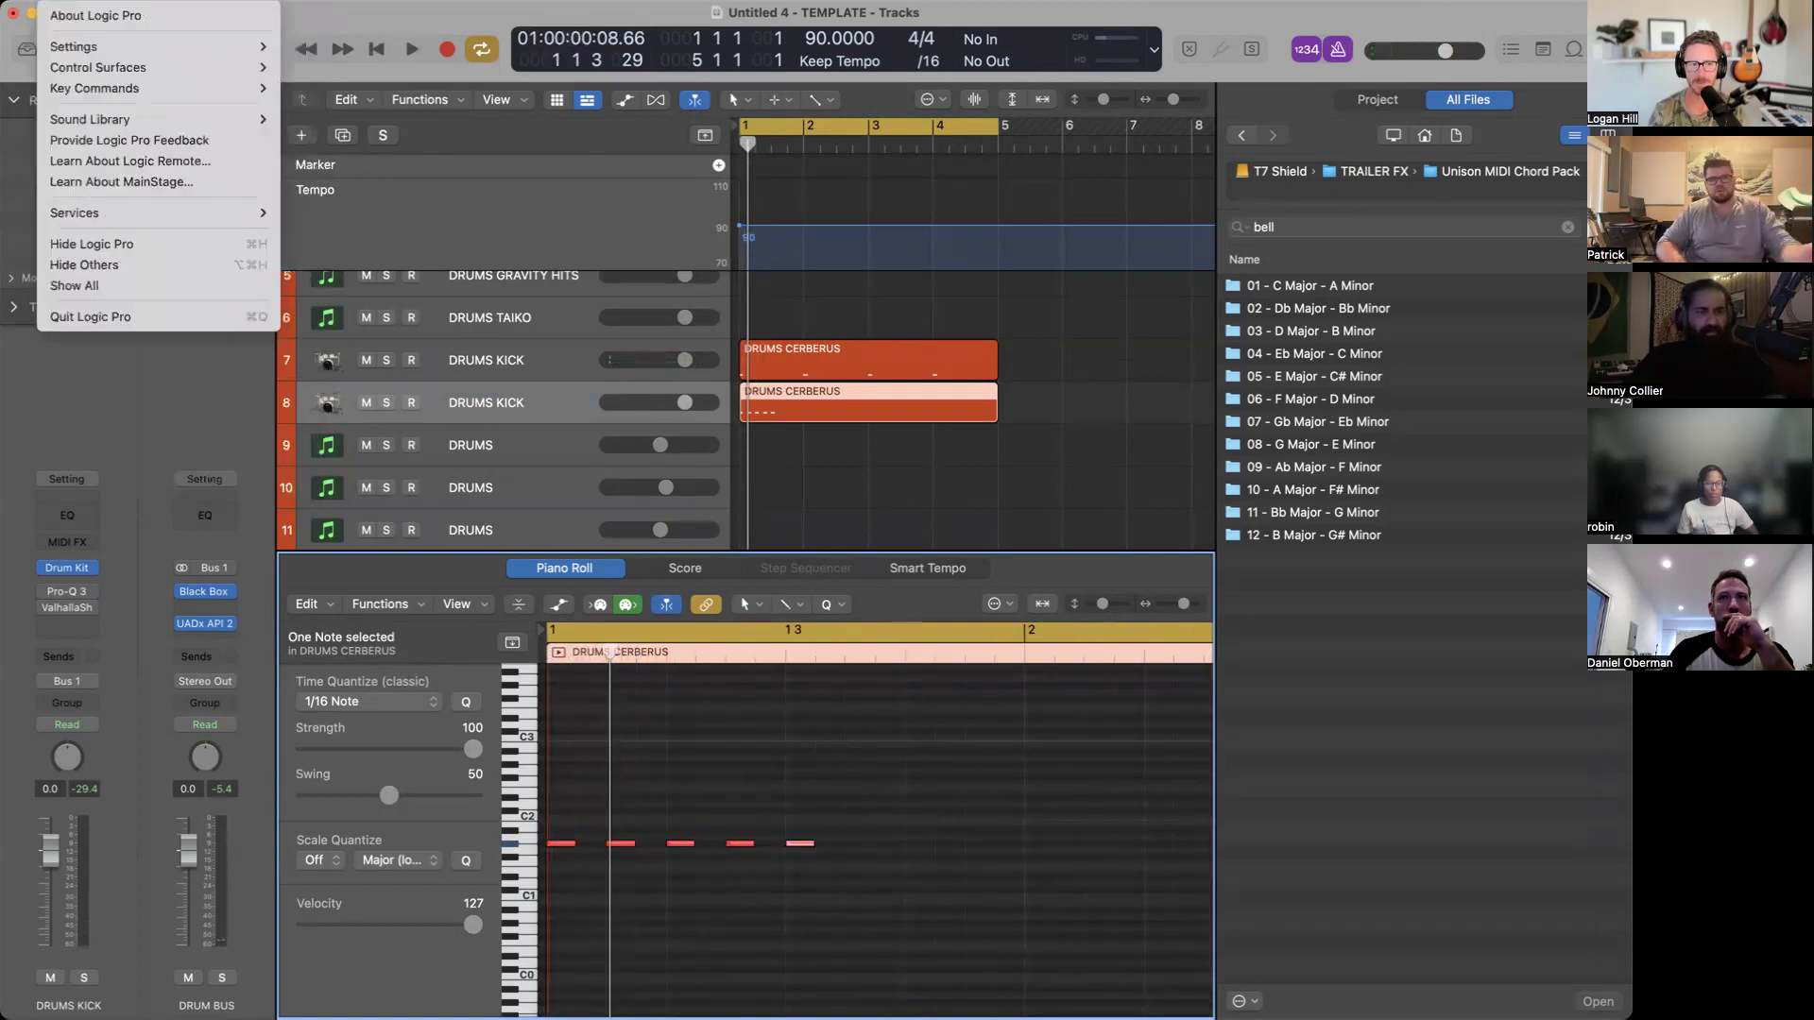
mouse_move(95, 46)
click(310, 67)
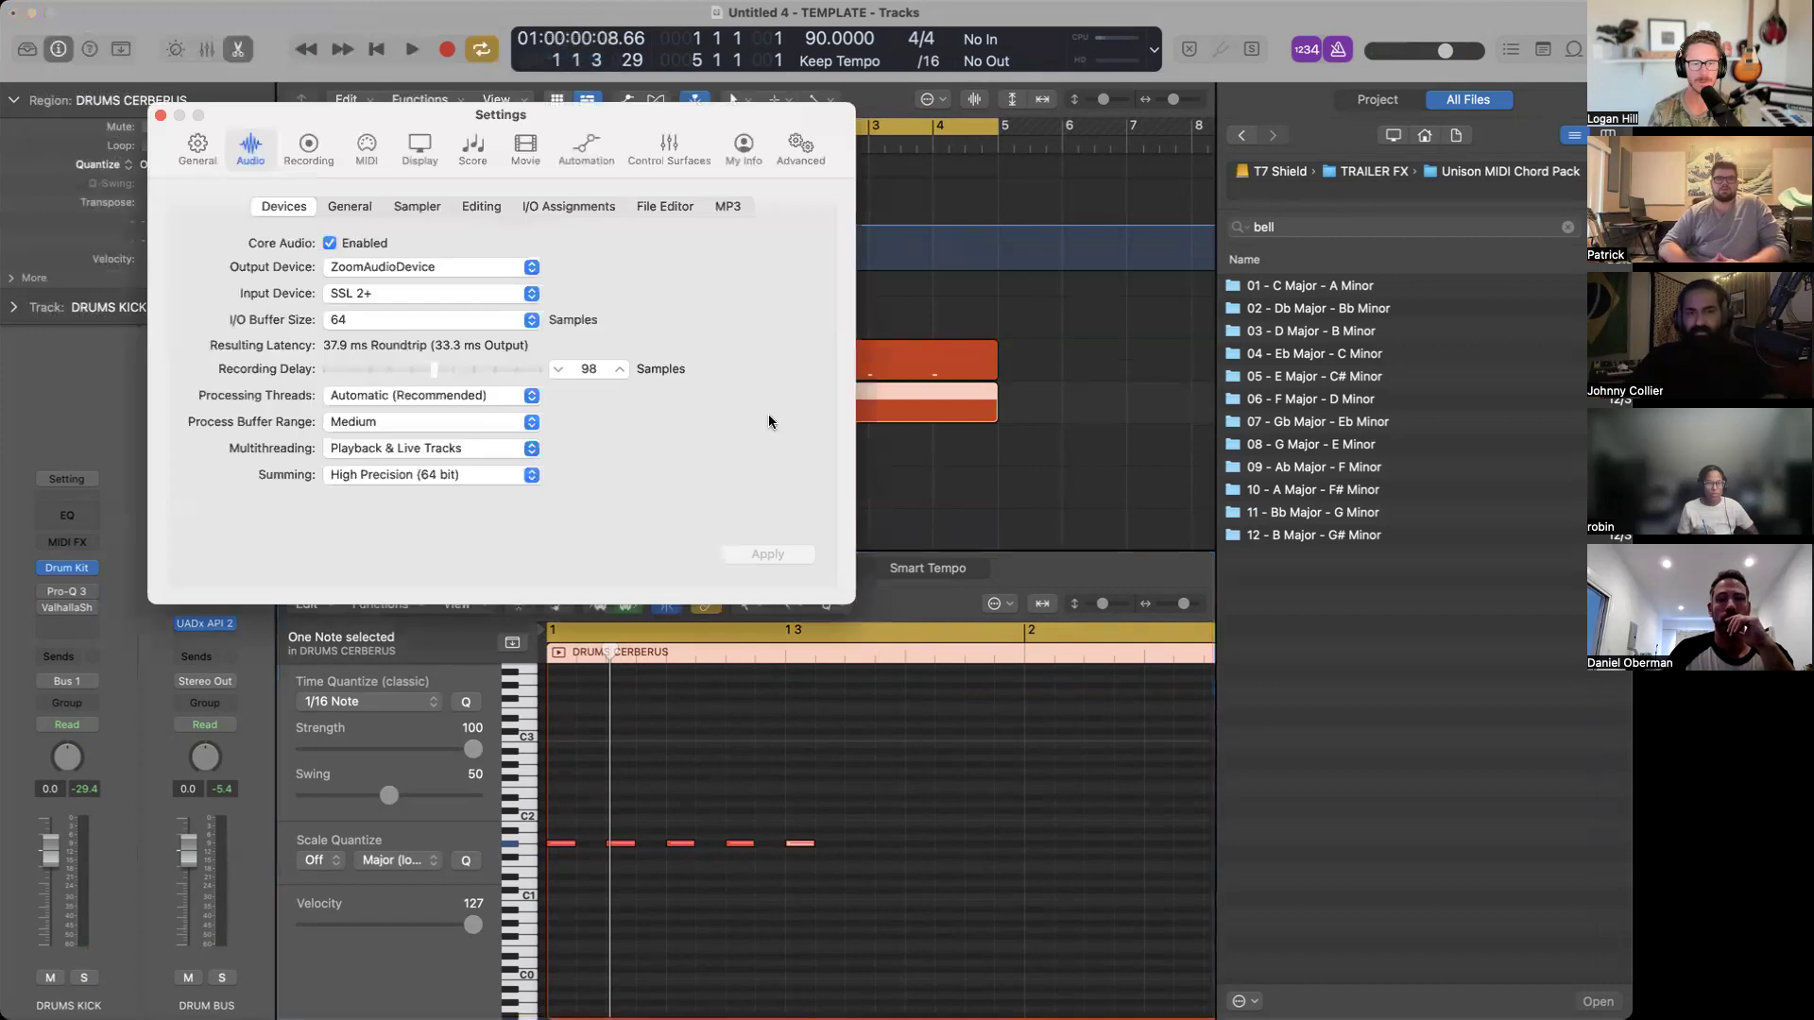
click(387, 317)
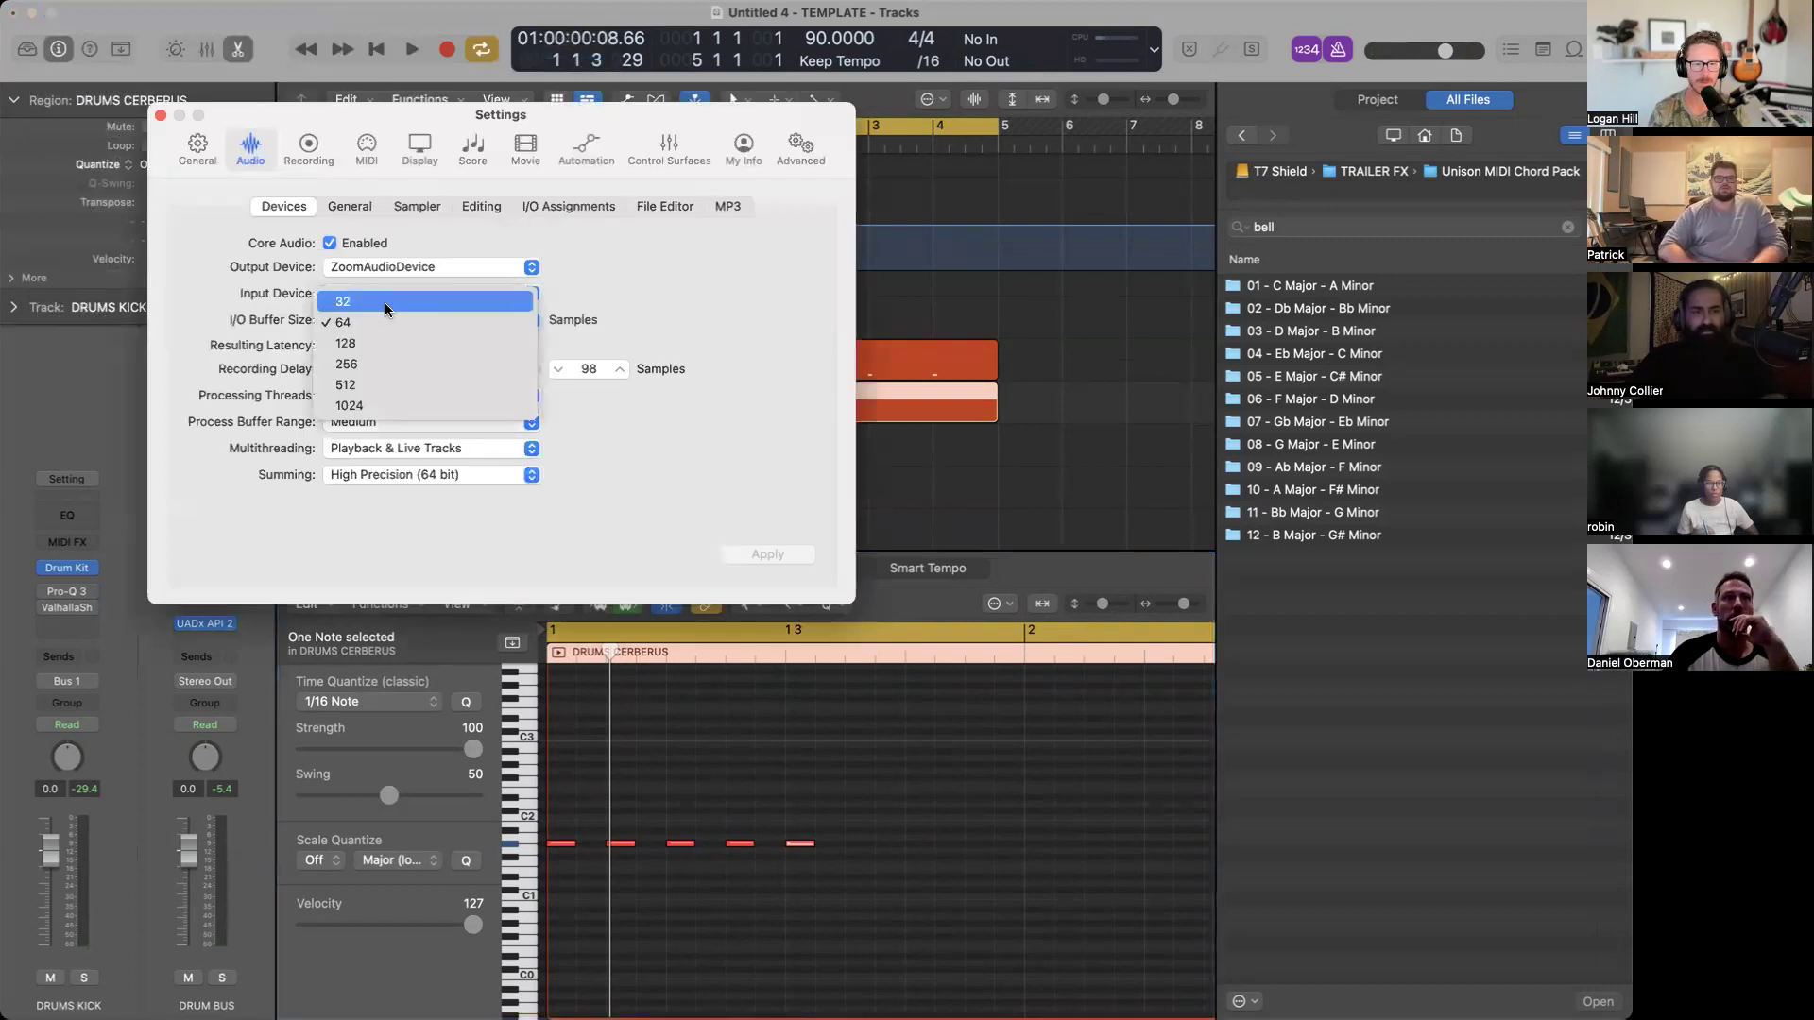
click(387, 308)
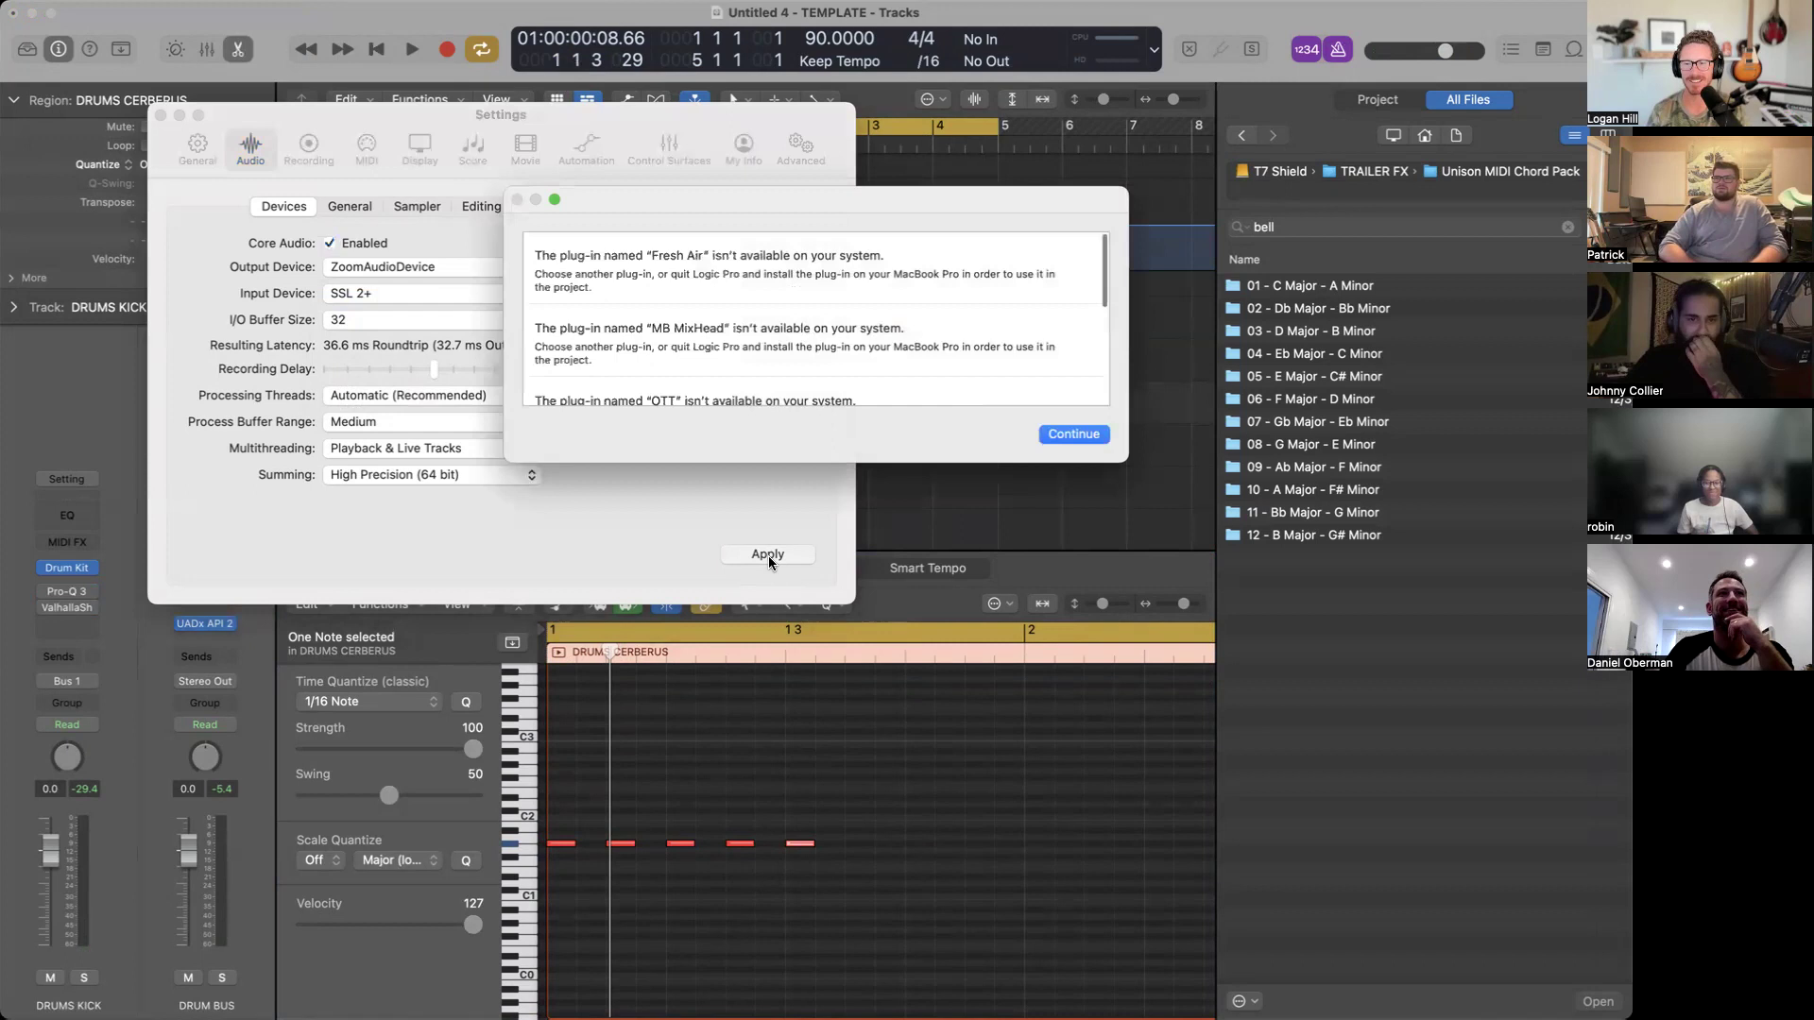
click(1093, 433)
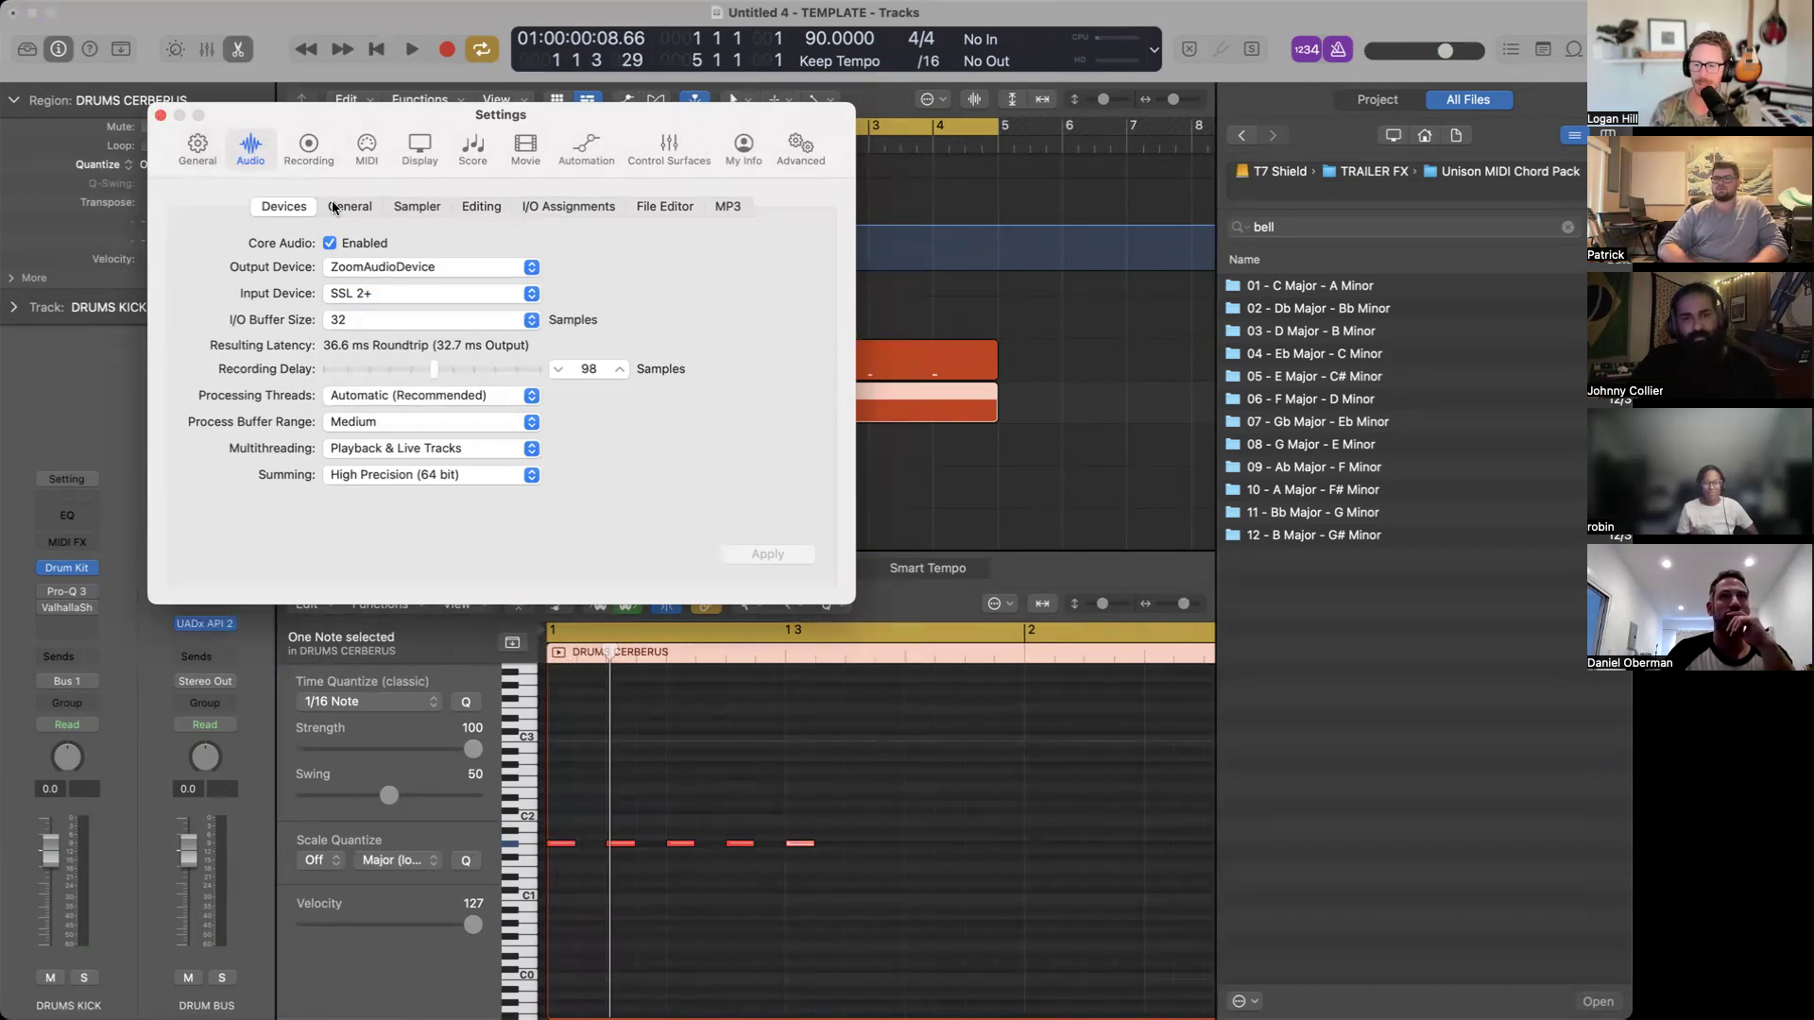
click(161, 115)
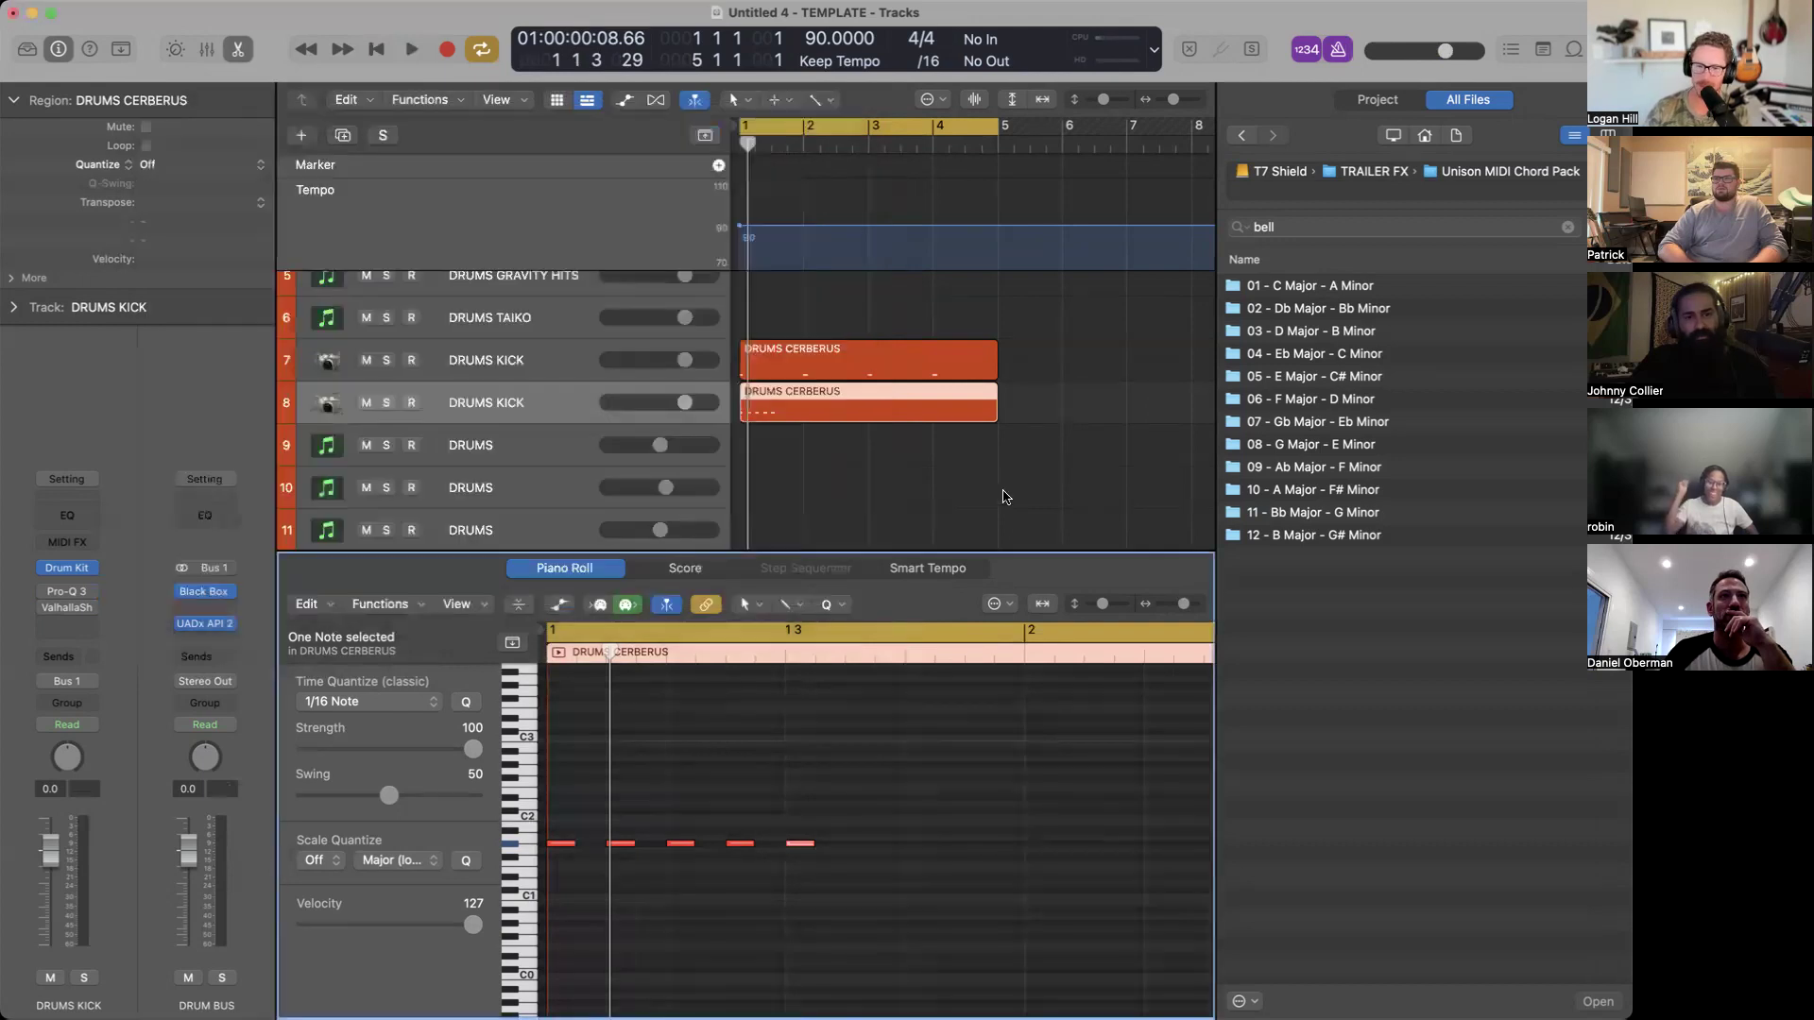
Repeat the G#1 eighth-note pattern until it fills all four bars of the region.
scroll(859, 964, down, 5)
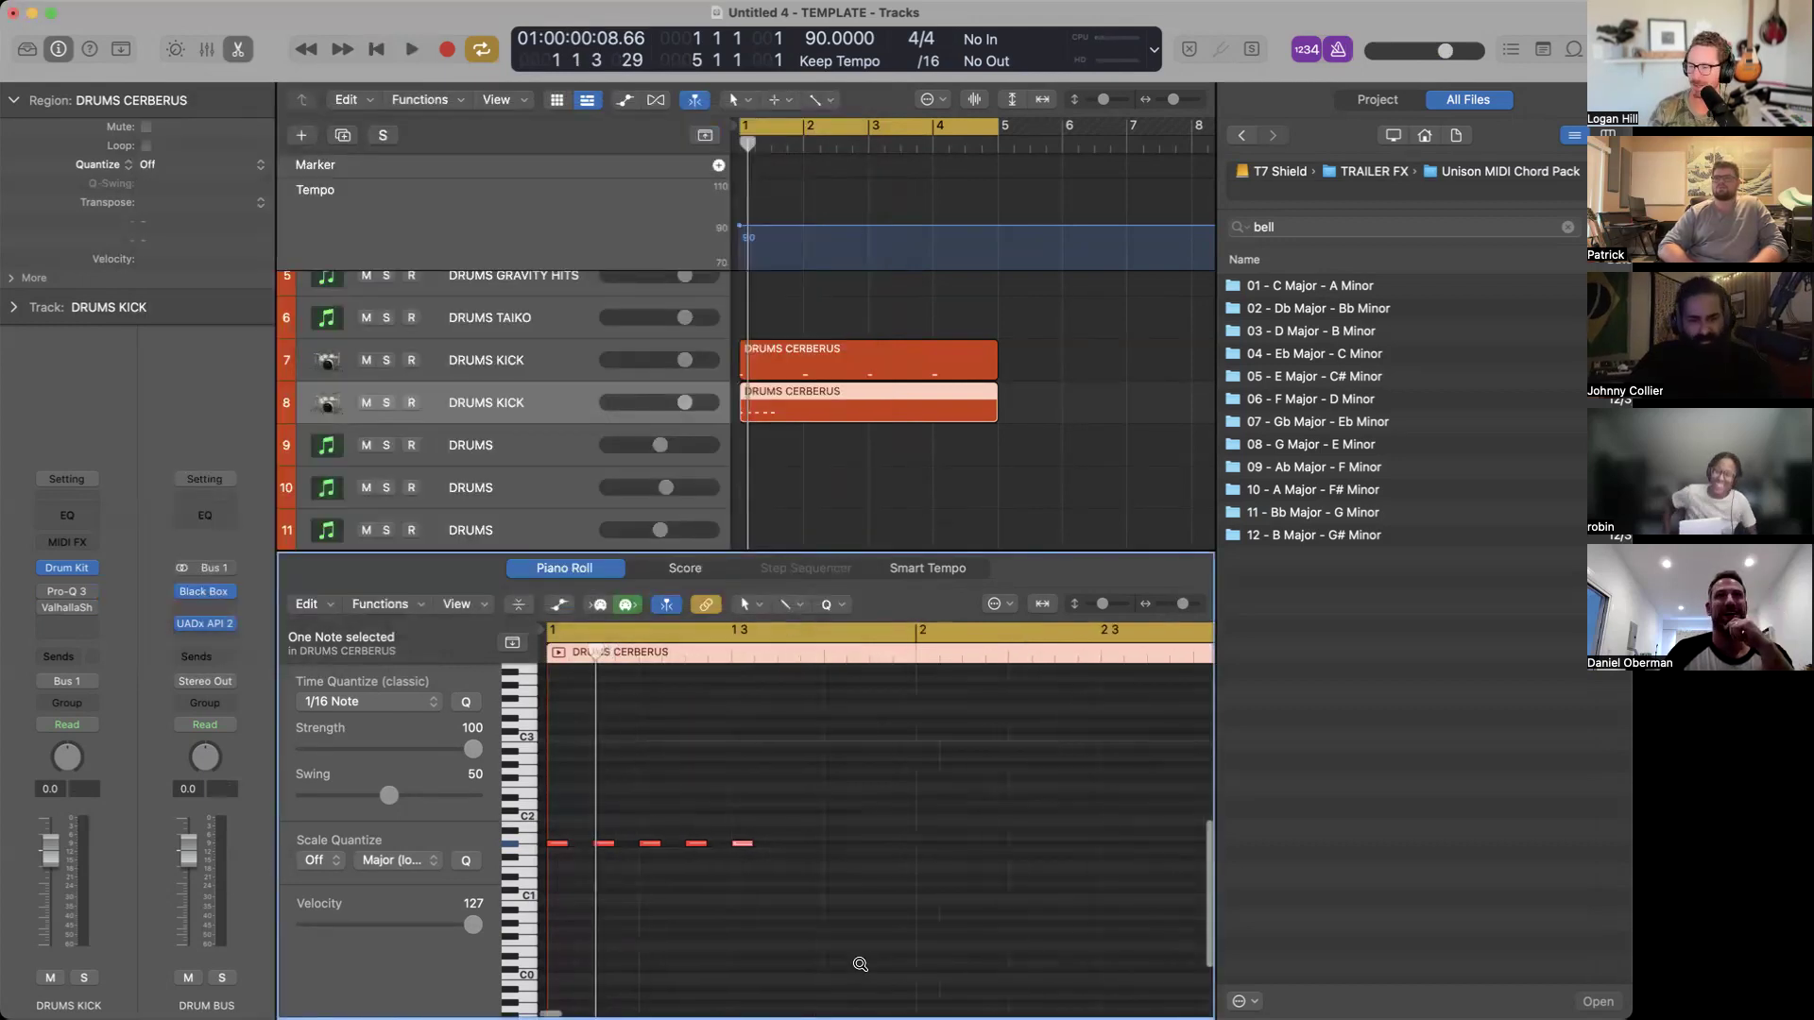
drag(684, 877, 549, 814)
key(super+r)
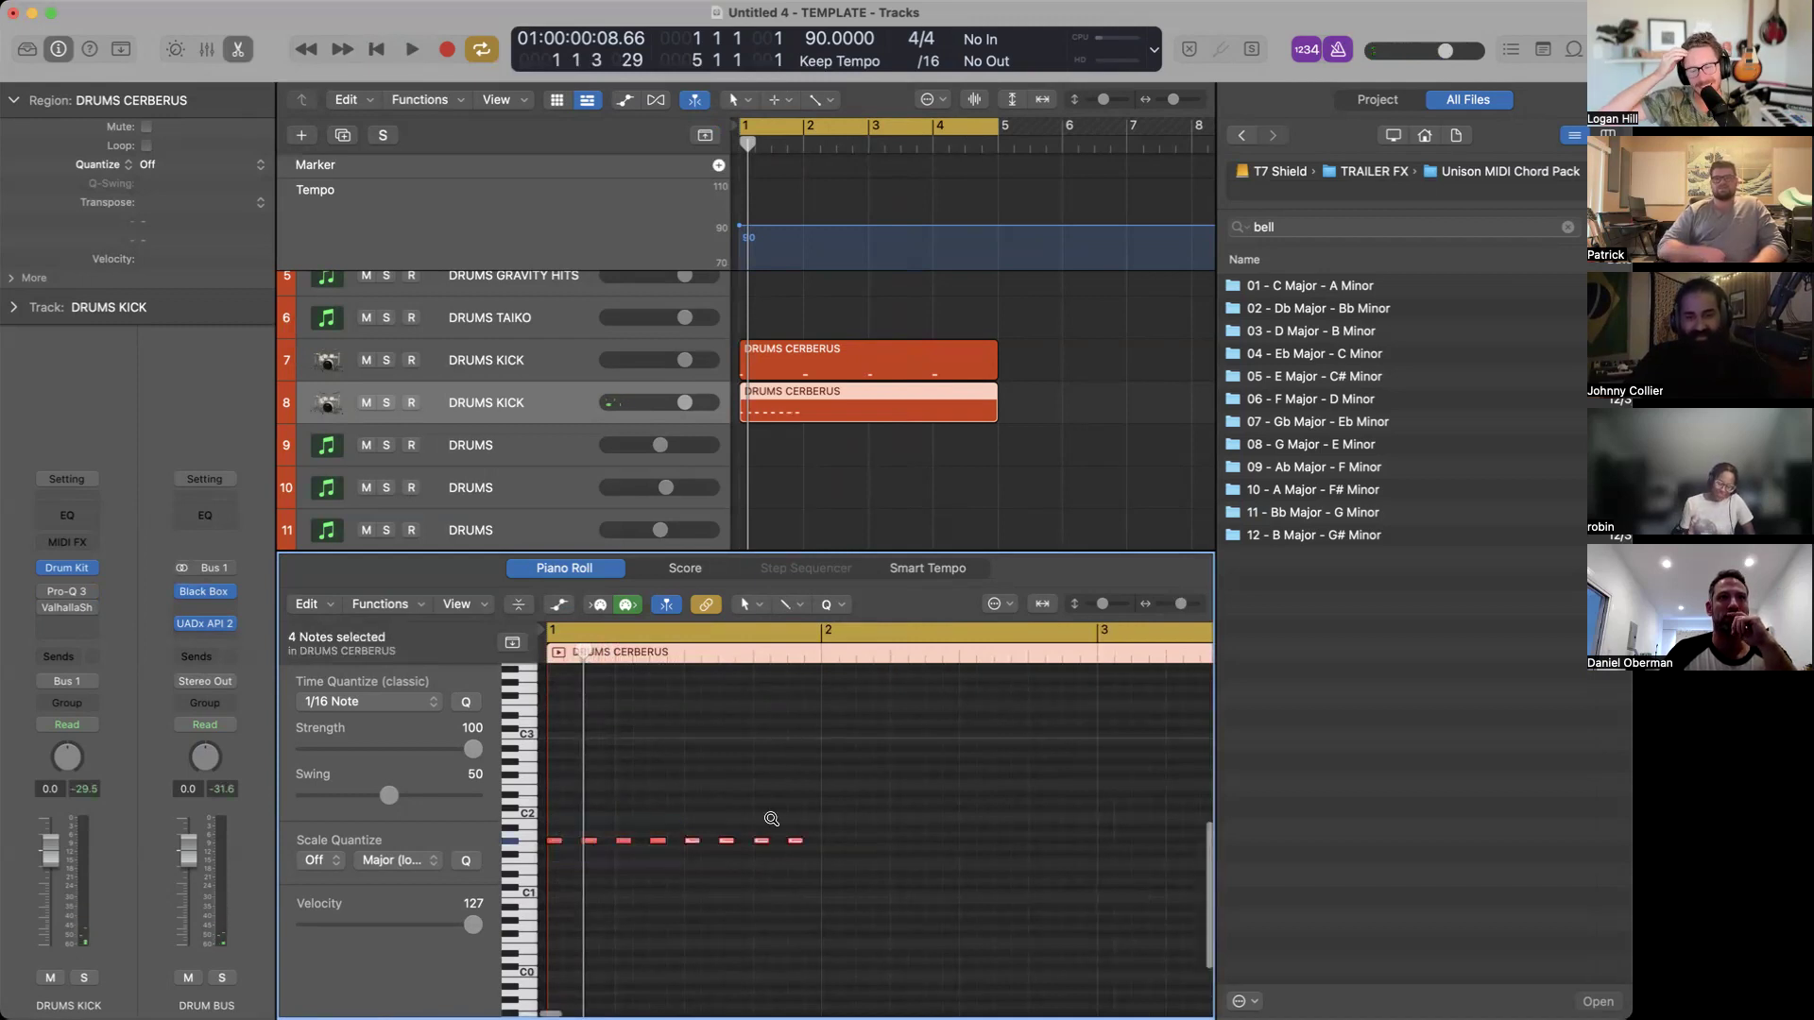
scroll(772, 824, down, 3)
drag(679, 851, 519, 773)
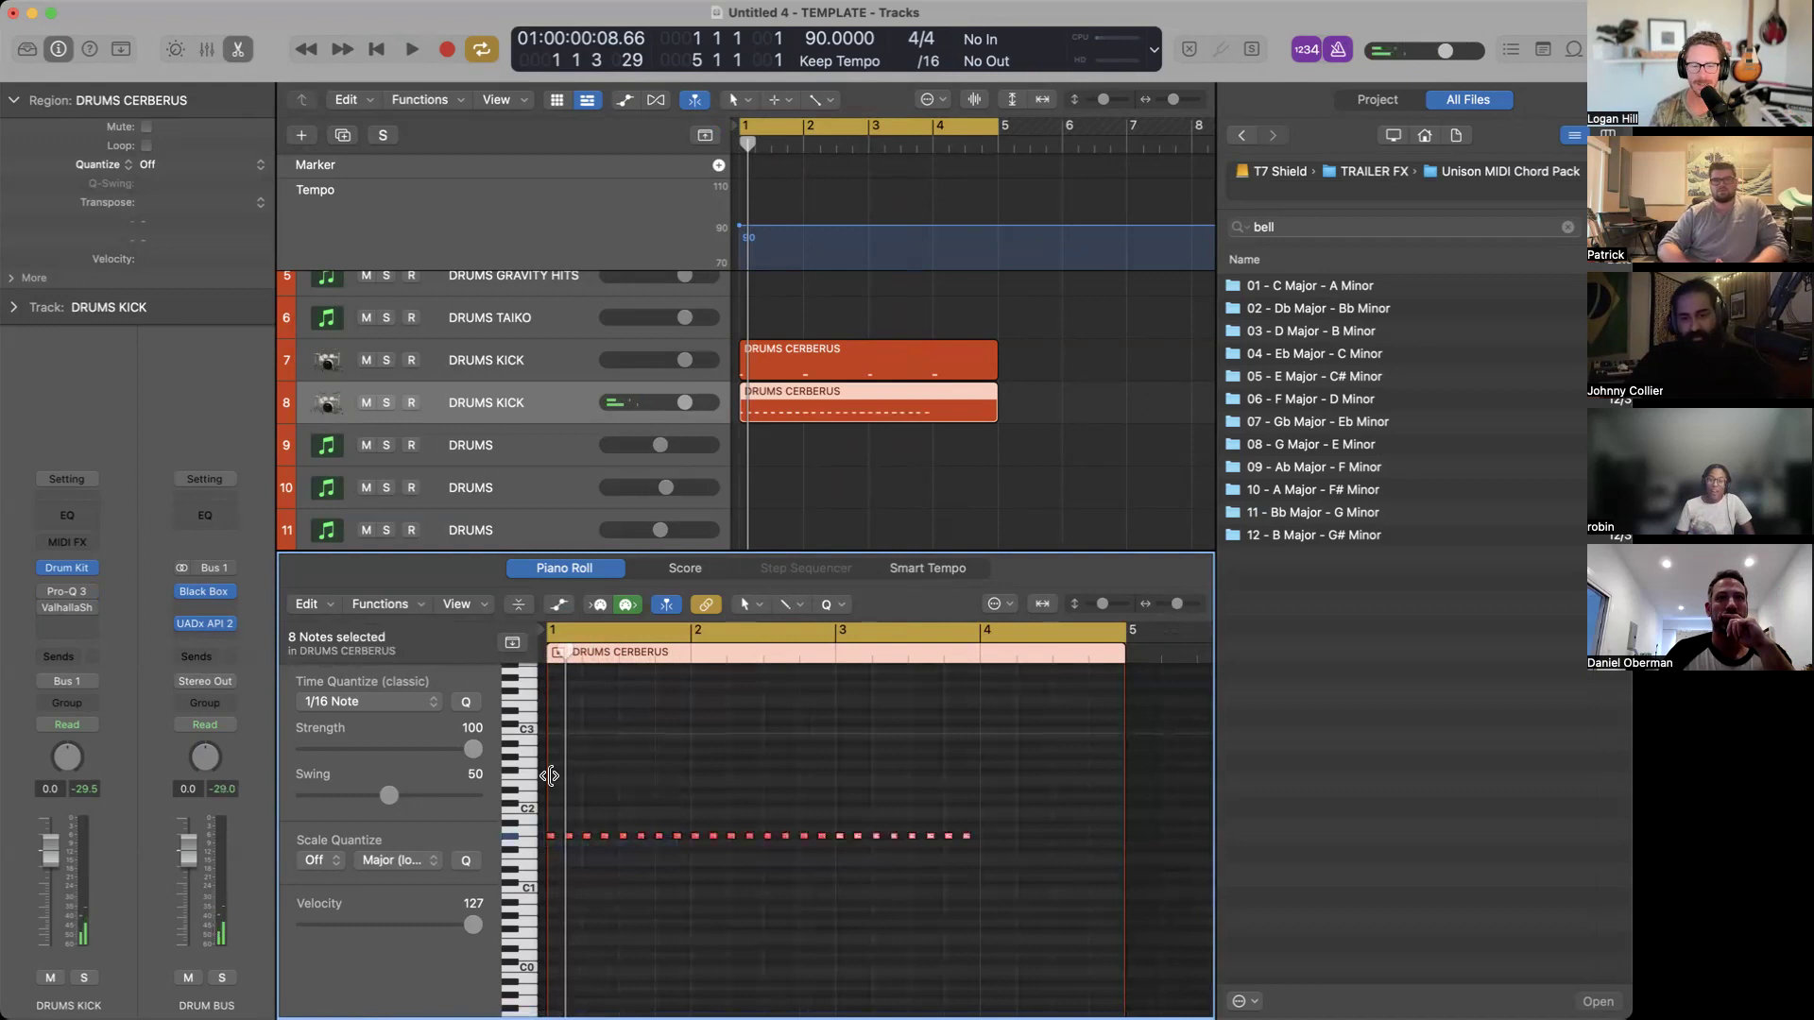
scroll(746, 744, up, 4)
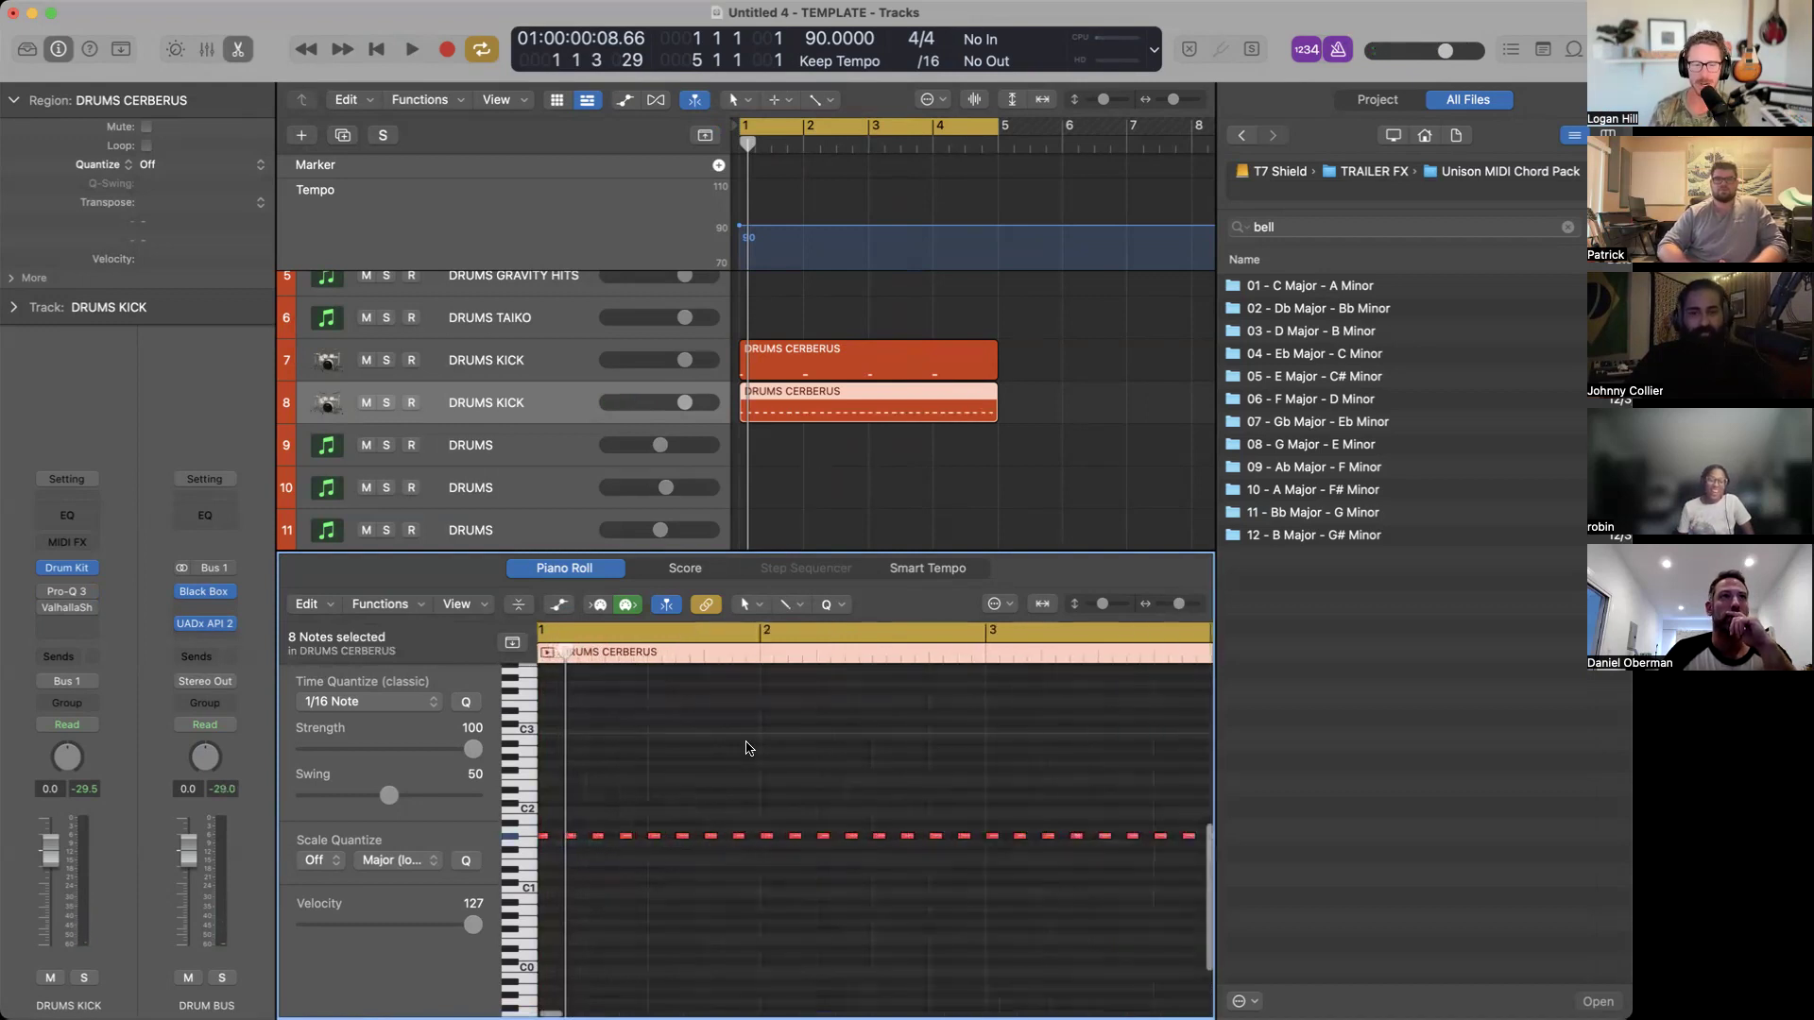
Audition a single G#1 note and rename the duplicated kick track as DRUMS HATS.
click(709, 803)
click(607, 852)
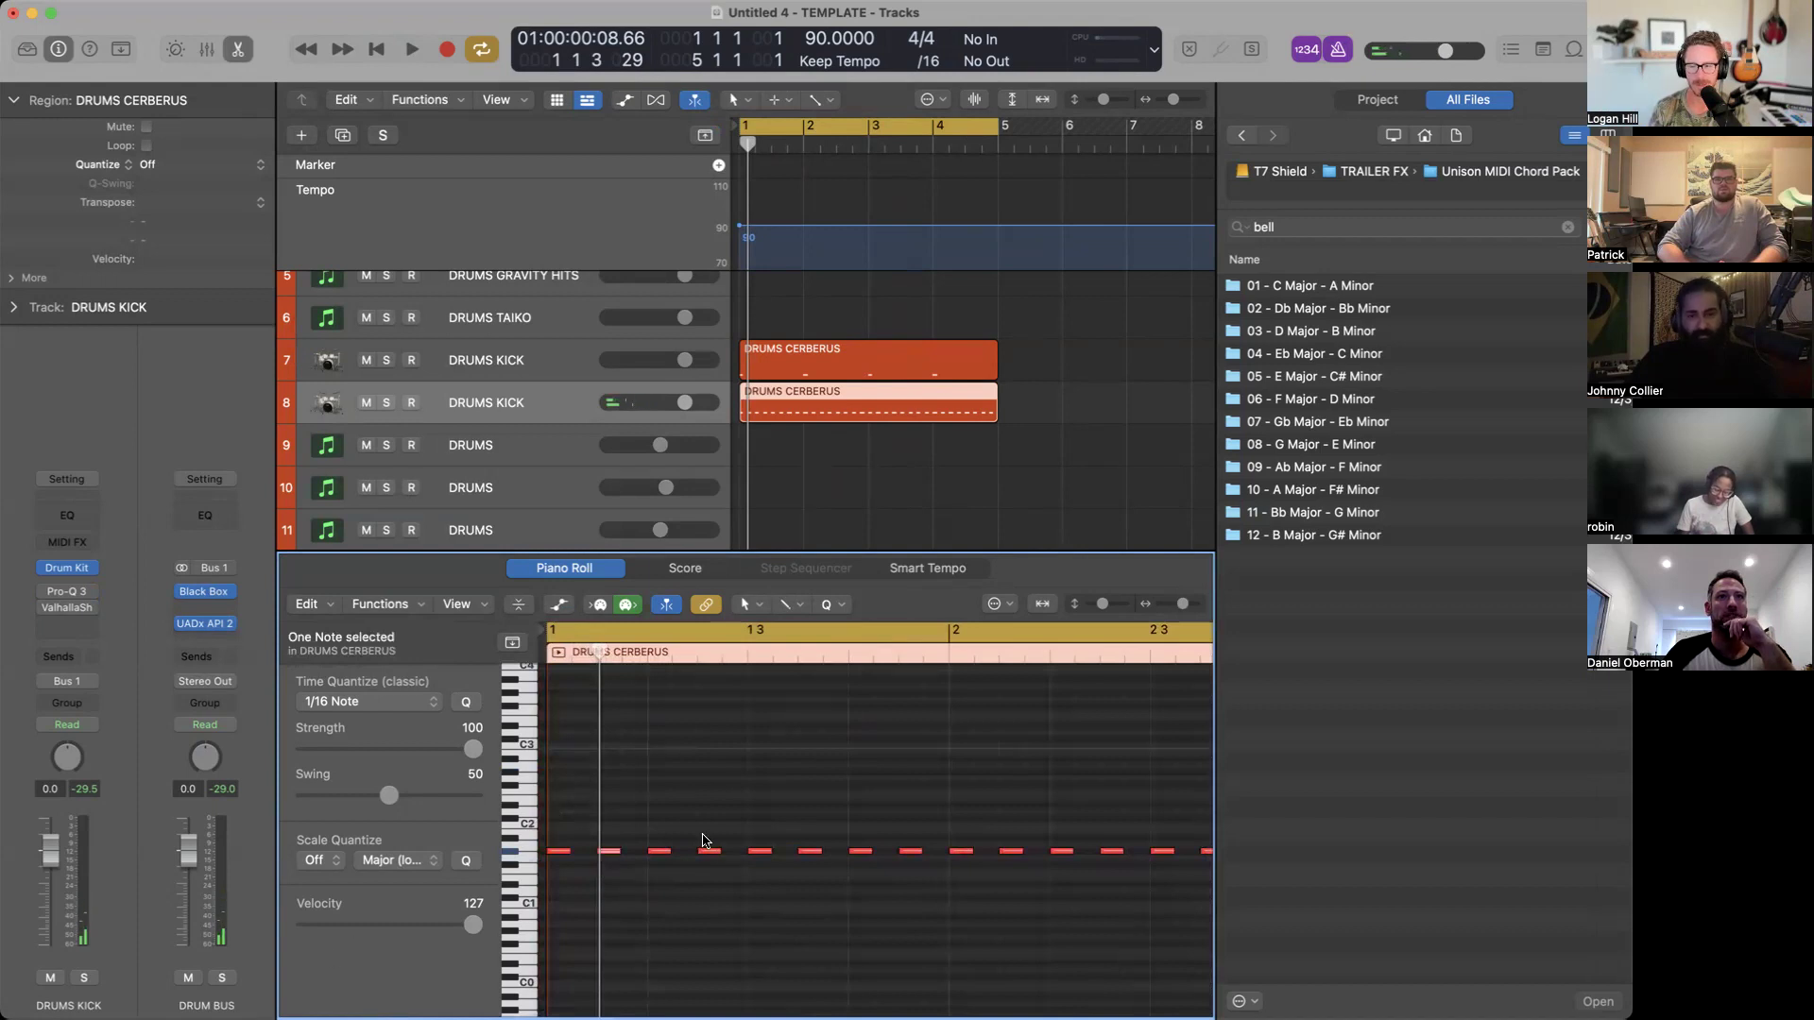
scroll(696, 803, down, 2)
click(556, 406)
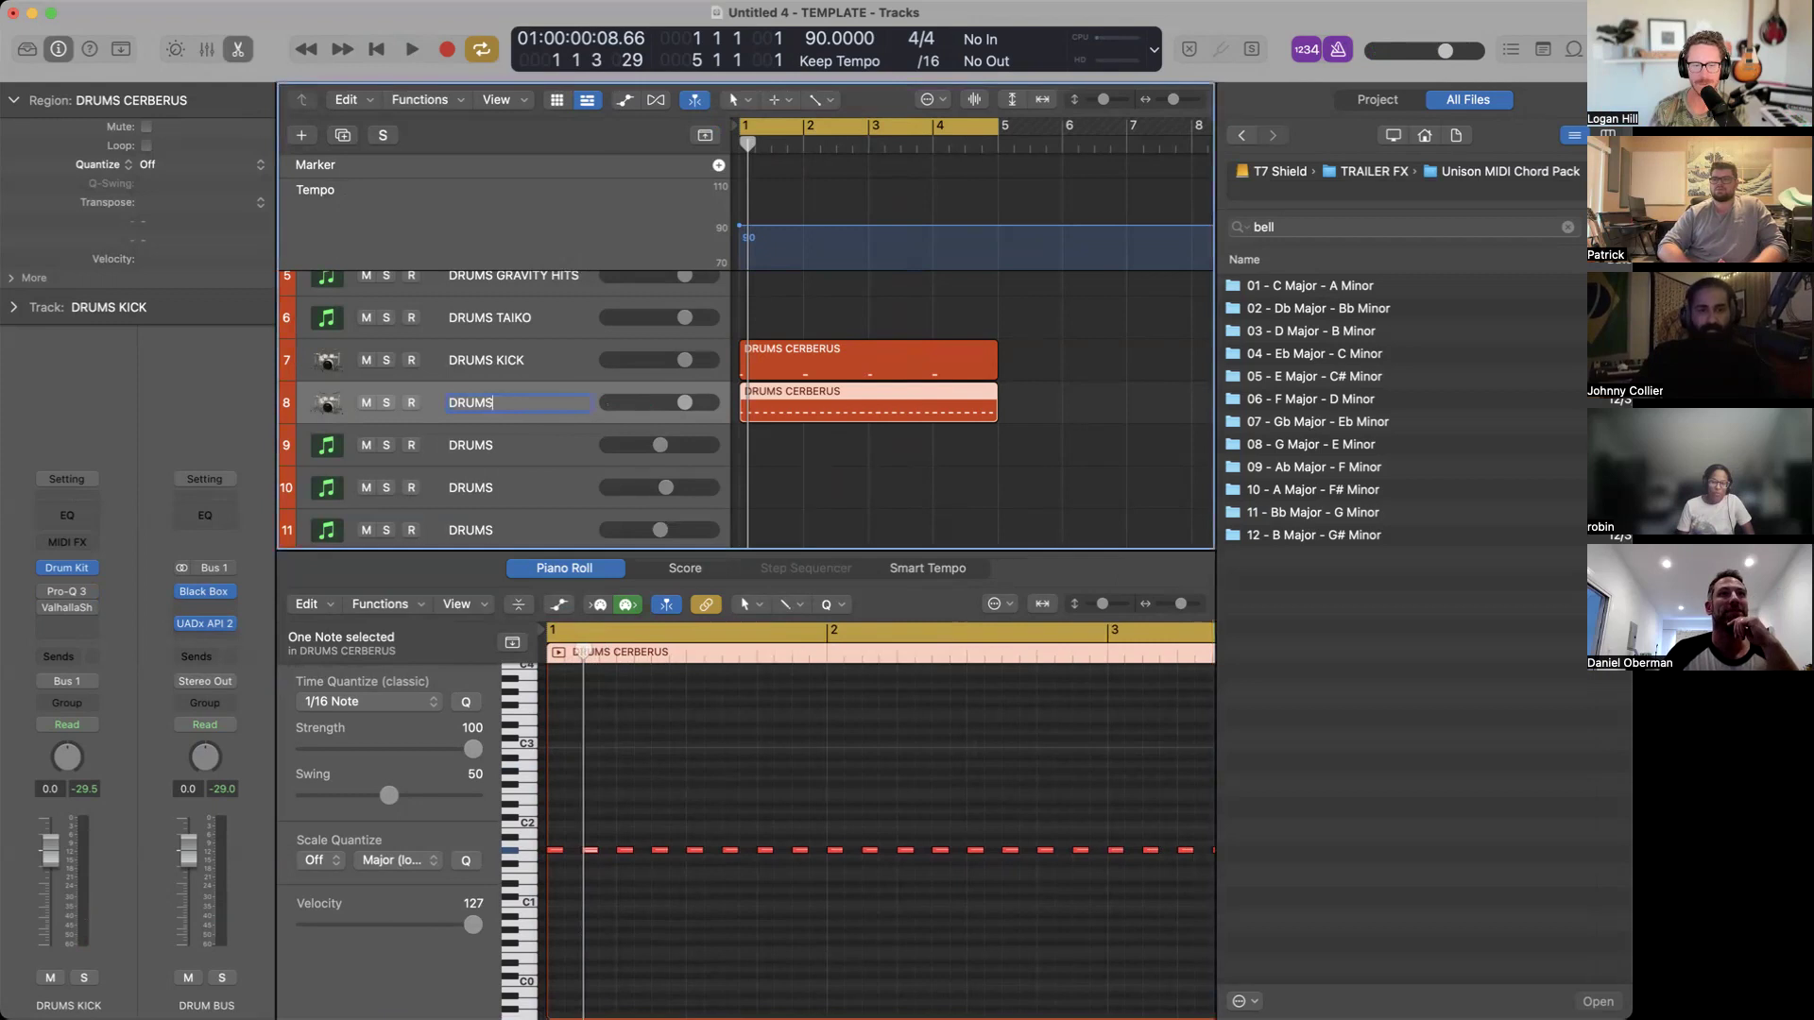
text(HATS)
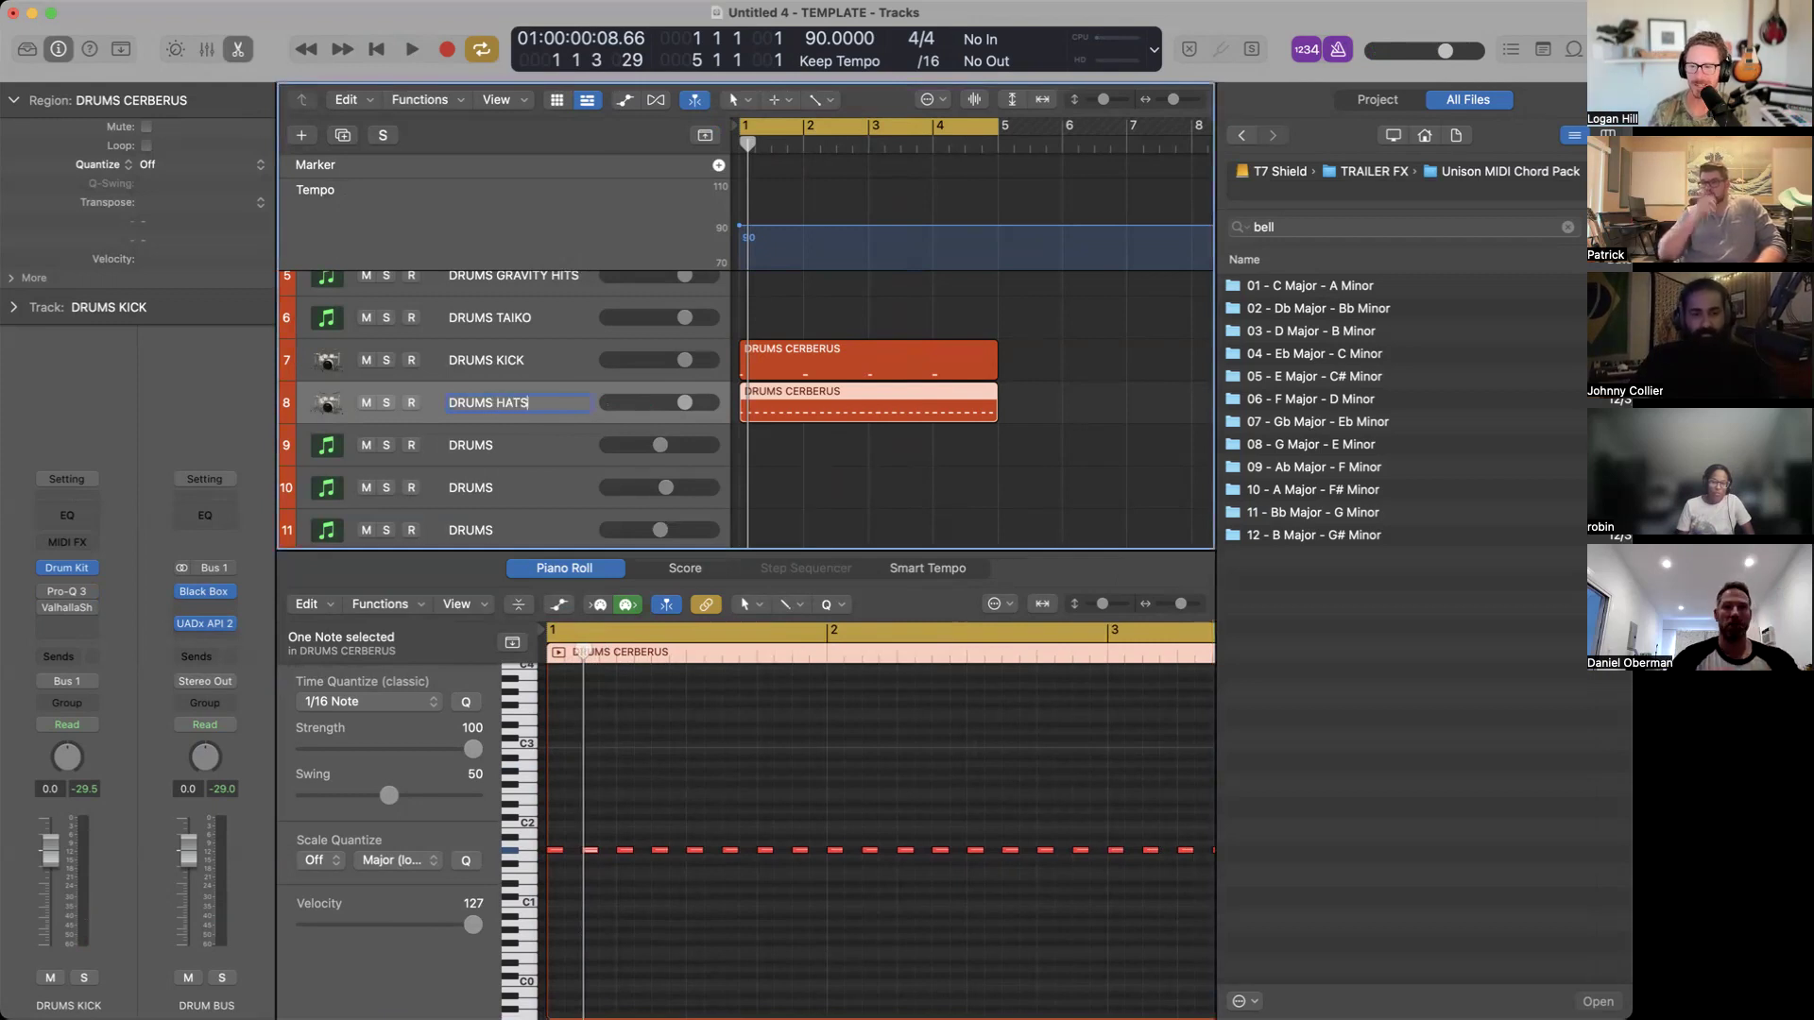
key(Return)
Duplicate the hats track as DRUMS SNARE and create an empty two-bar MIDI region on it from bar 1.
key(super+d)
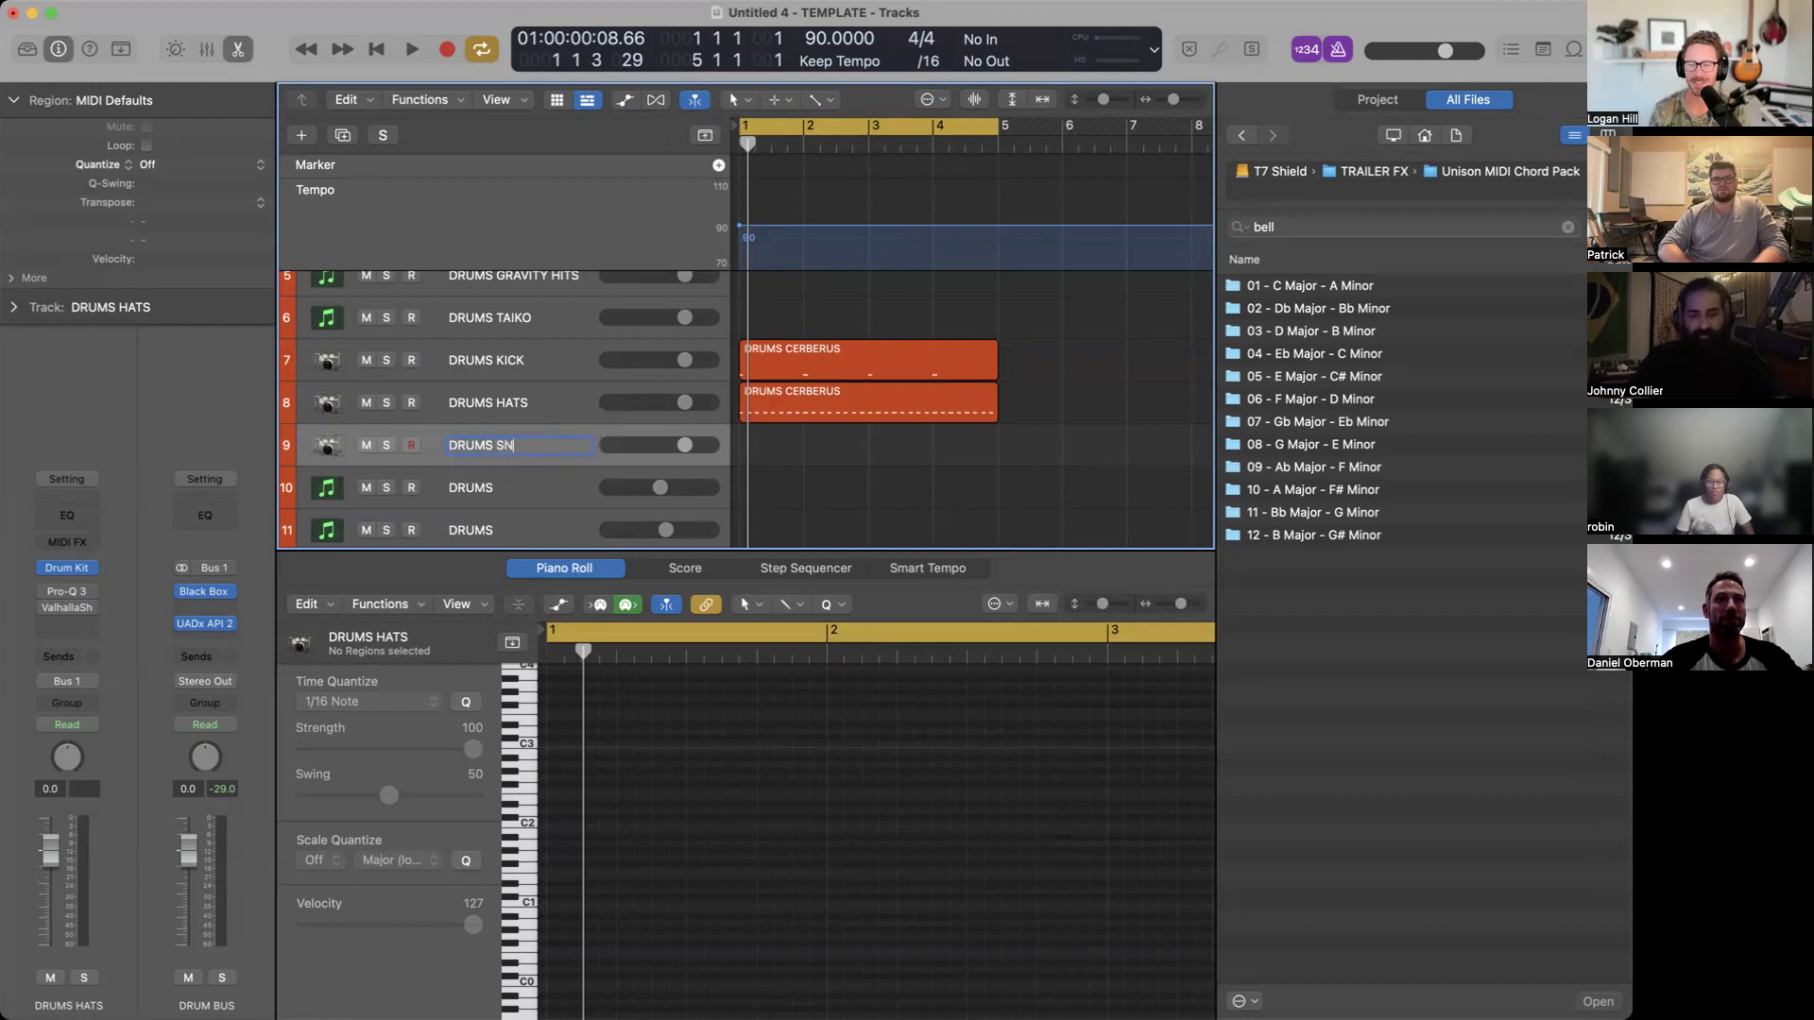
right_click(771, 463)
click(779, 457)
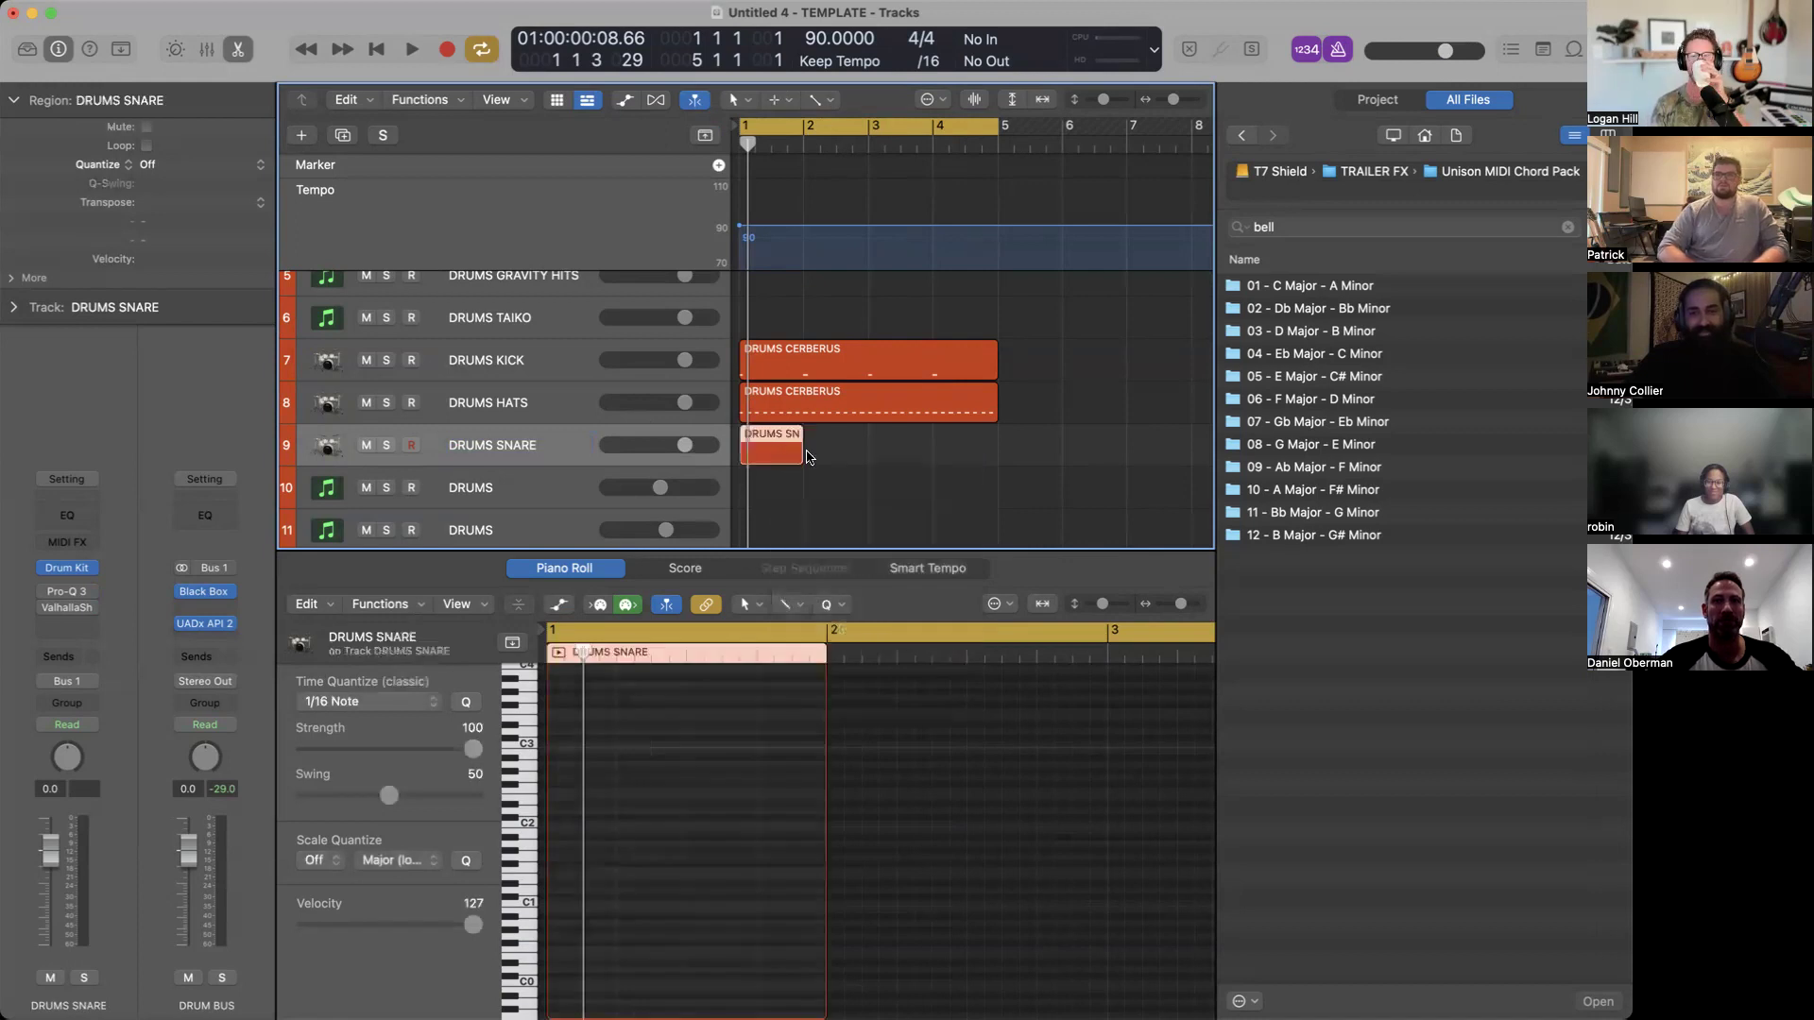
drag(801, 449, 867, 449)
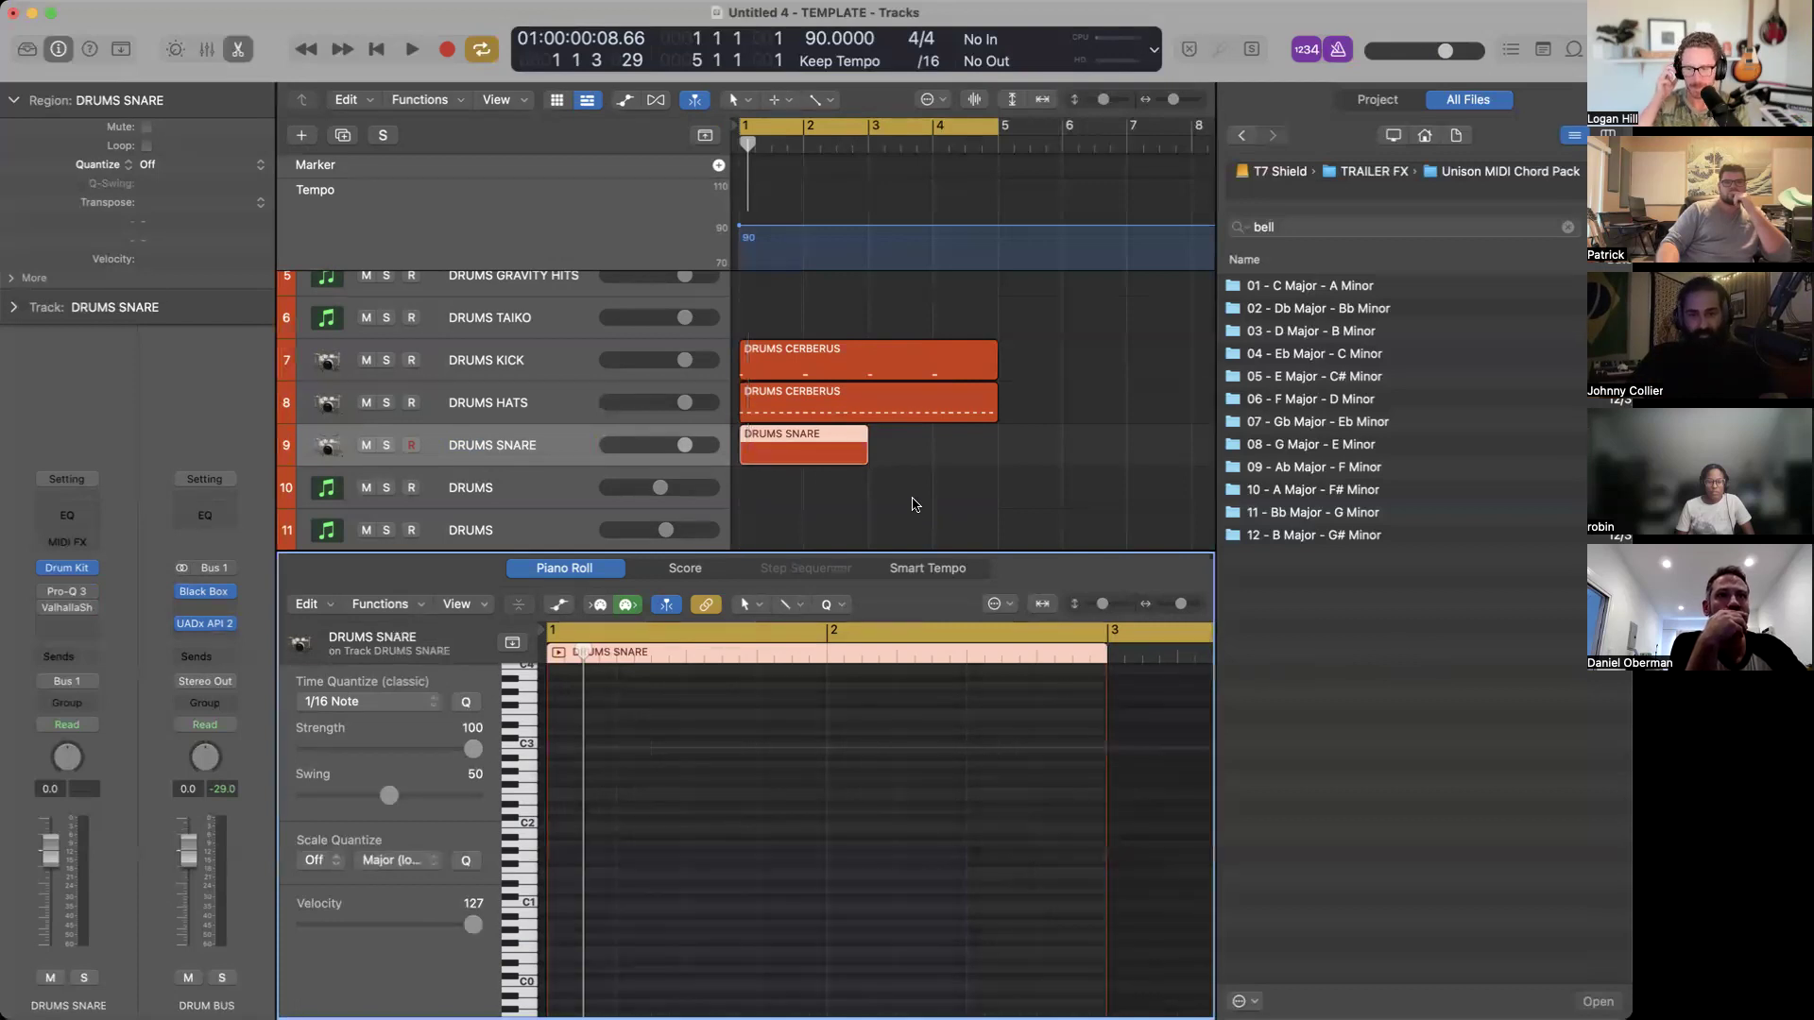
Close the Piano Roll and lower the DRUMS HATS track volume while the loop plays.
key(x)
key(x)
key(space)
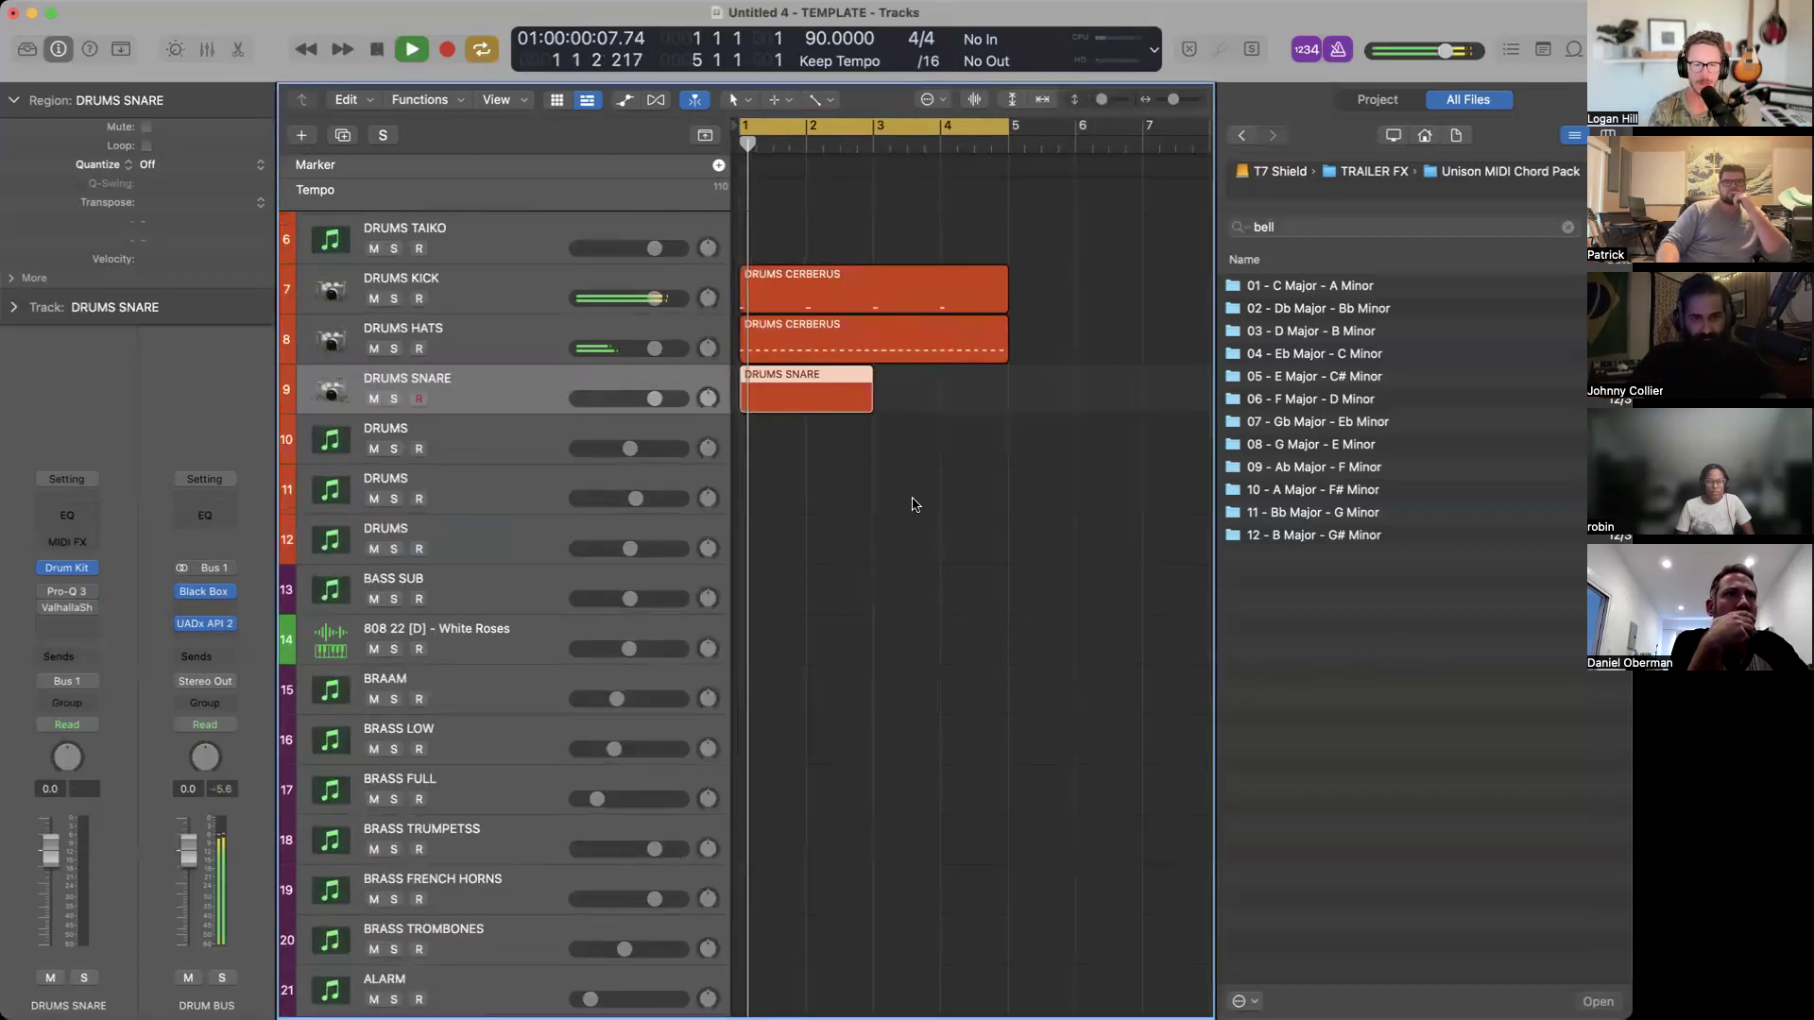
scroll(887, 494, up, 2)
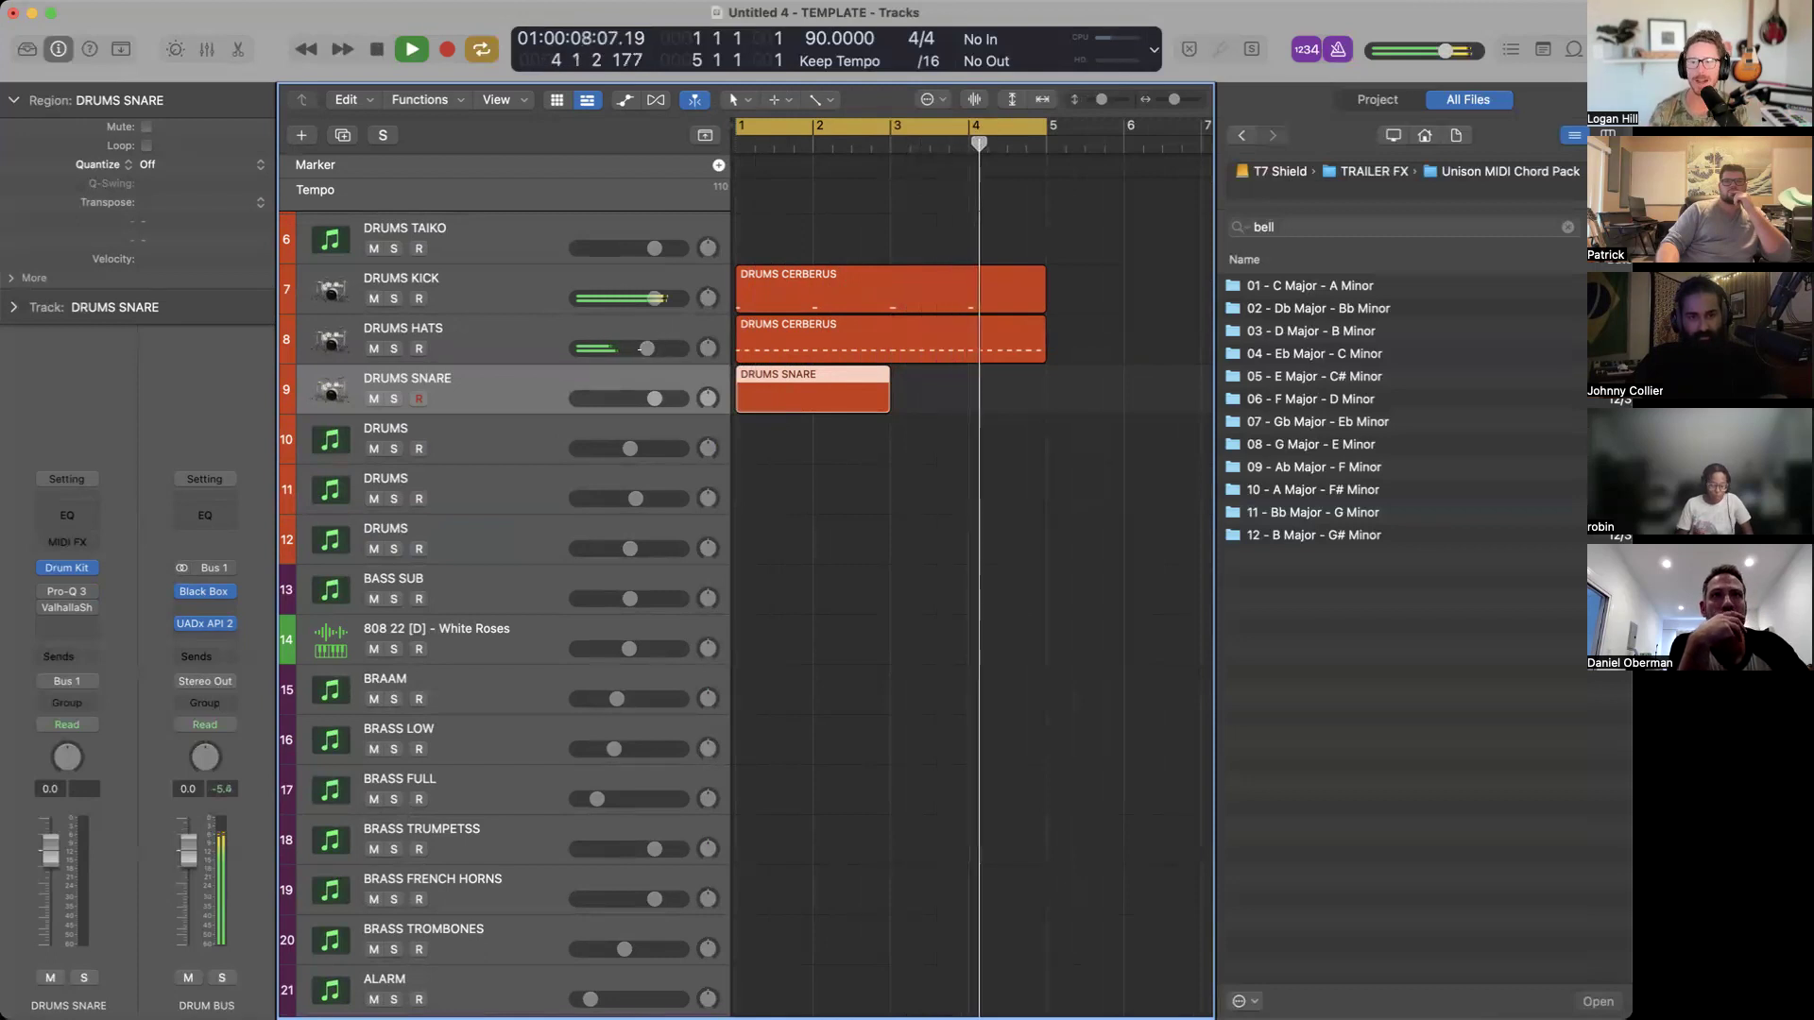
drag(652, 350, 627, 352)
scroll(740, 425, down, 3)
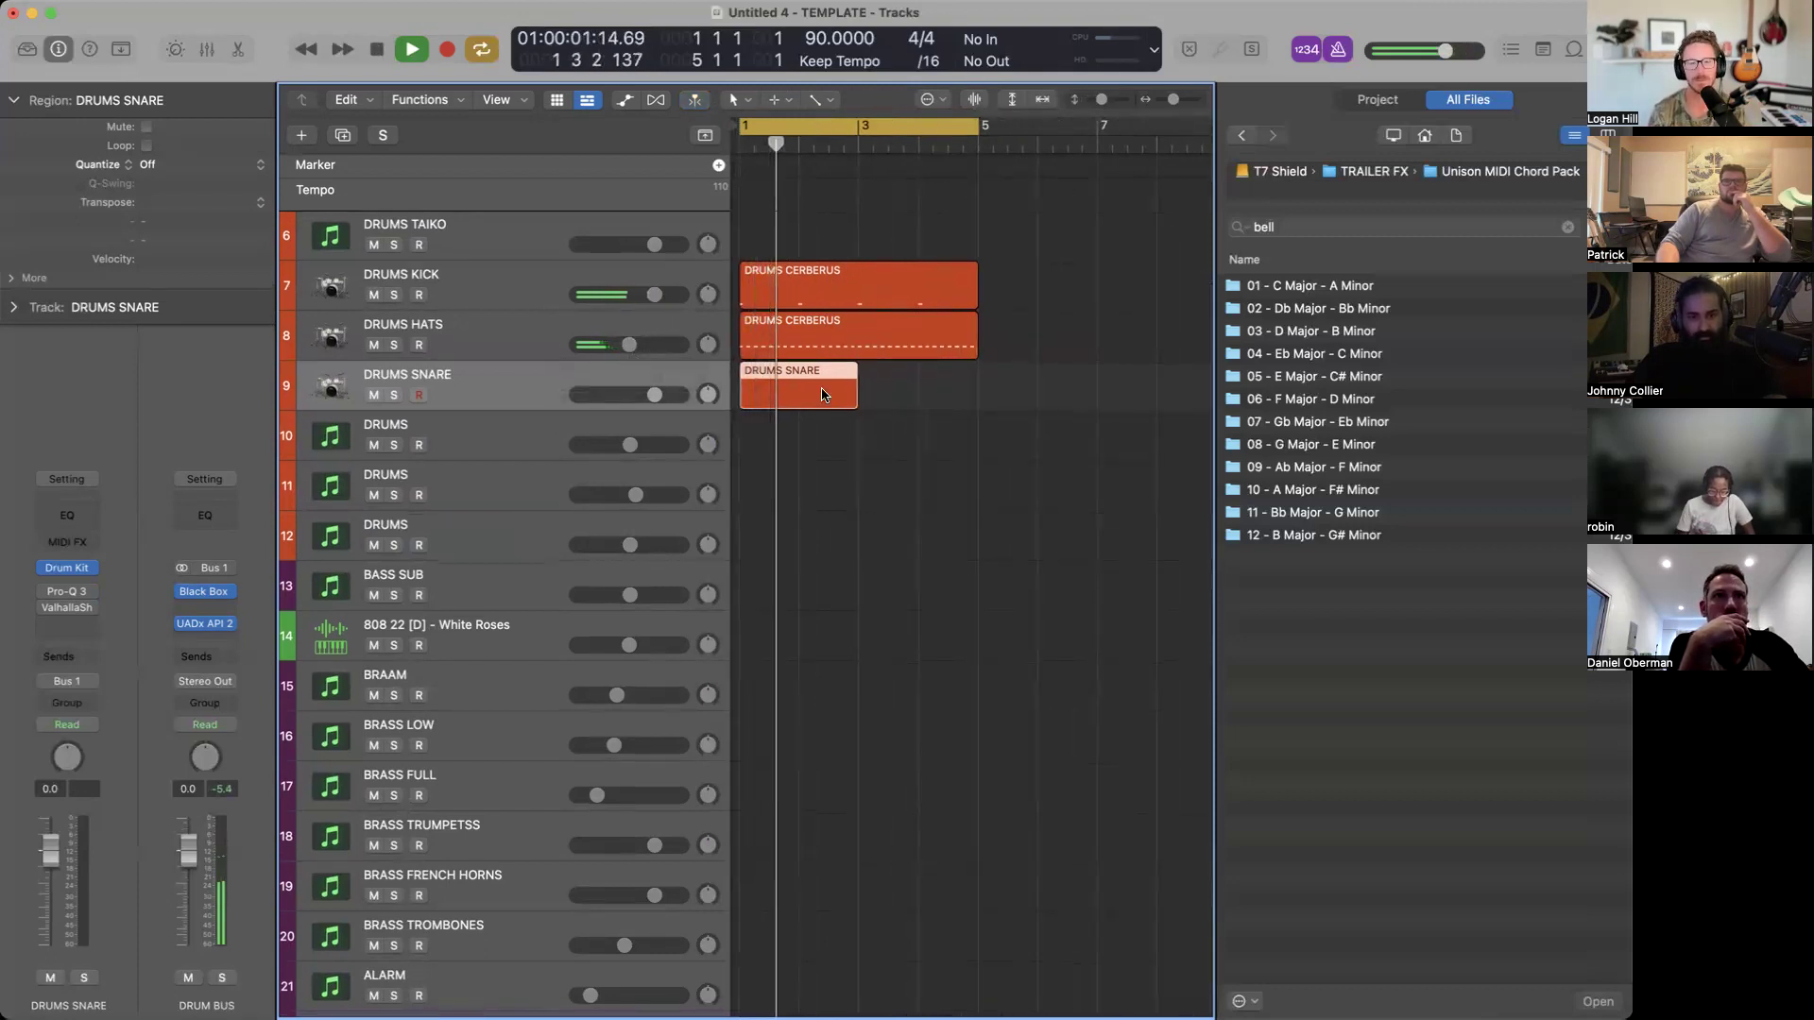
key(space)
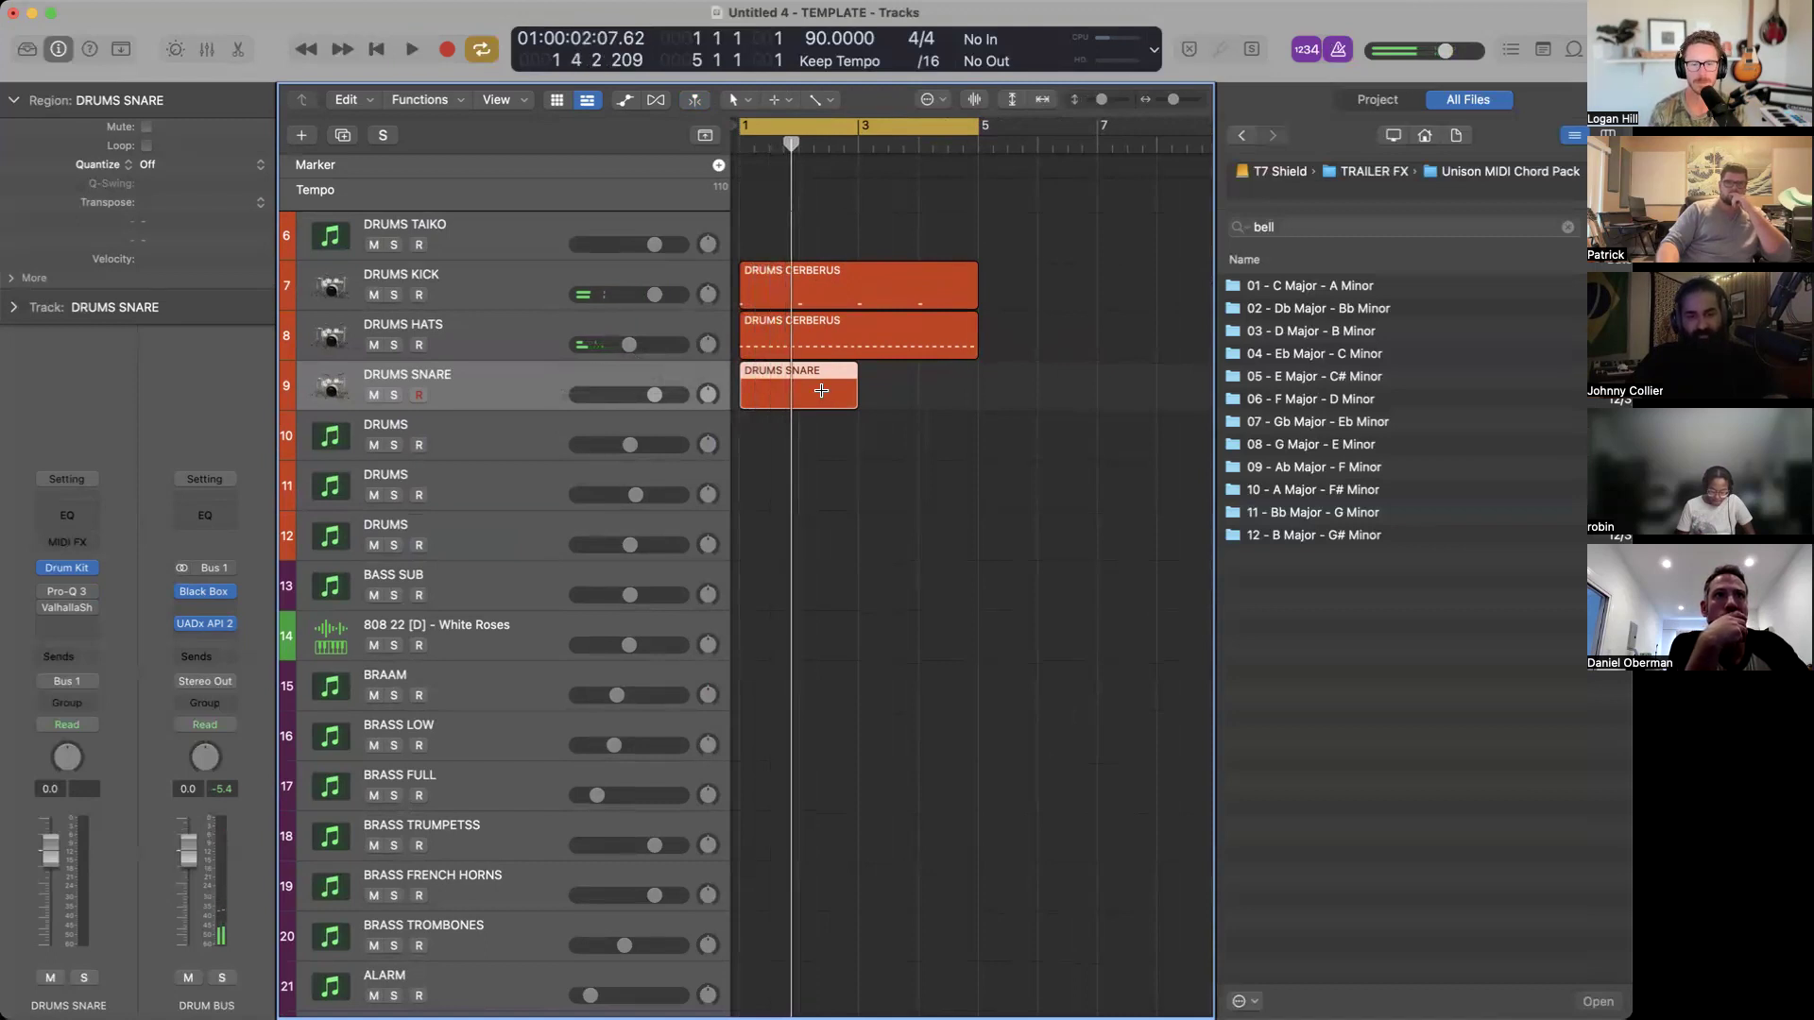
Repeat the DRUMS SNARE region across bars 3 and 4, and add a snare note on beat 2 of bar 1.
key(super+r)
double_click(818, 396)
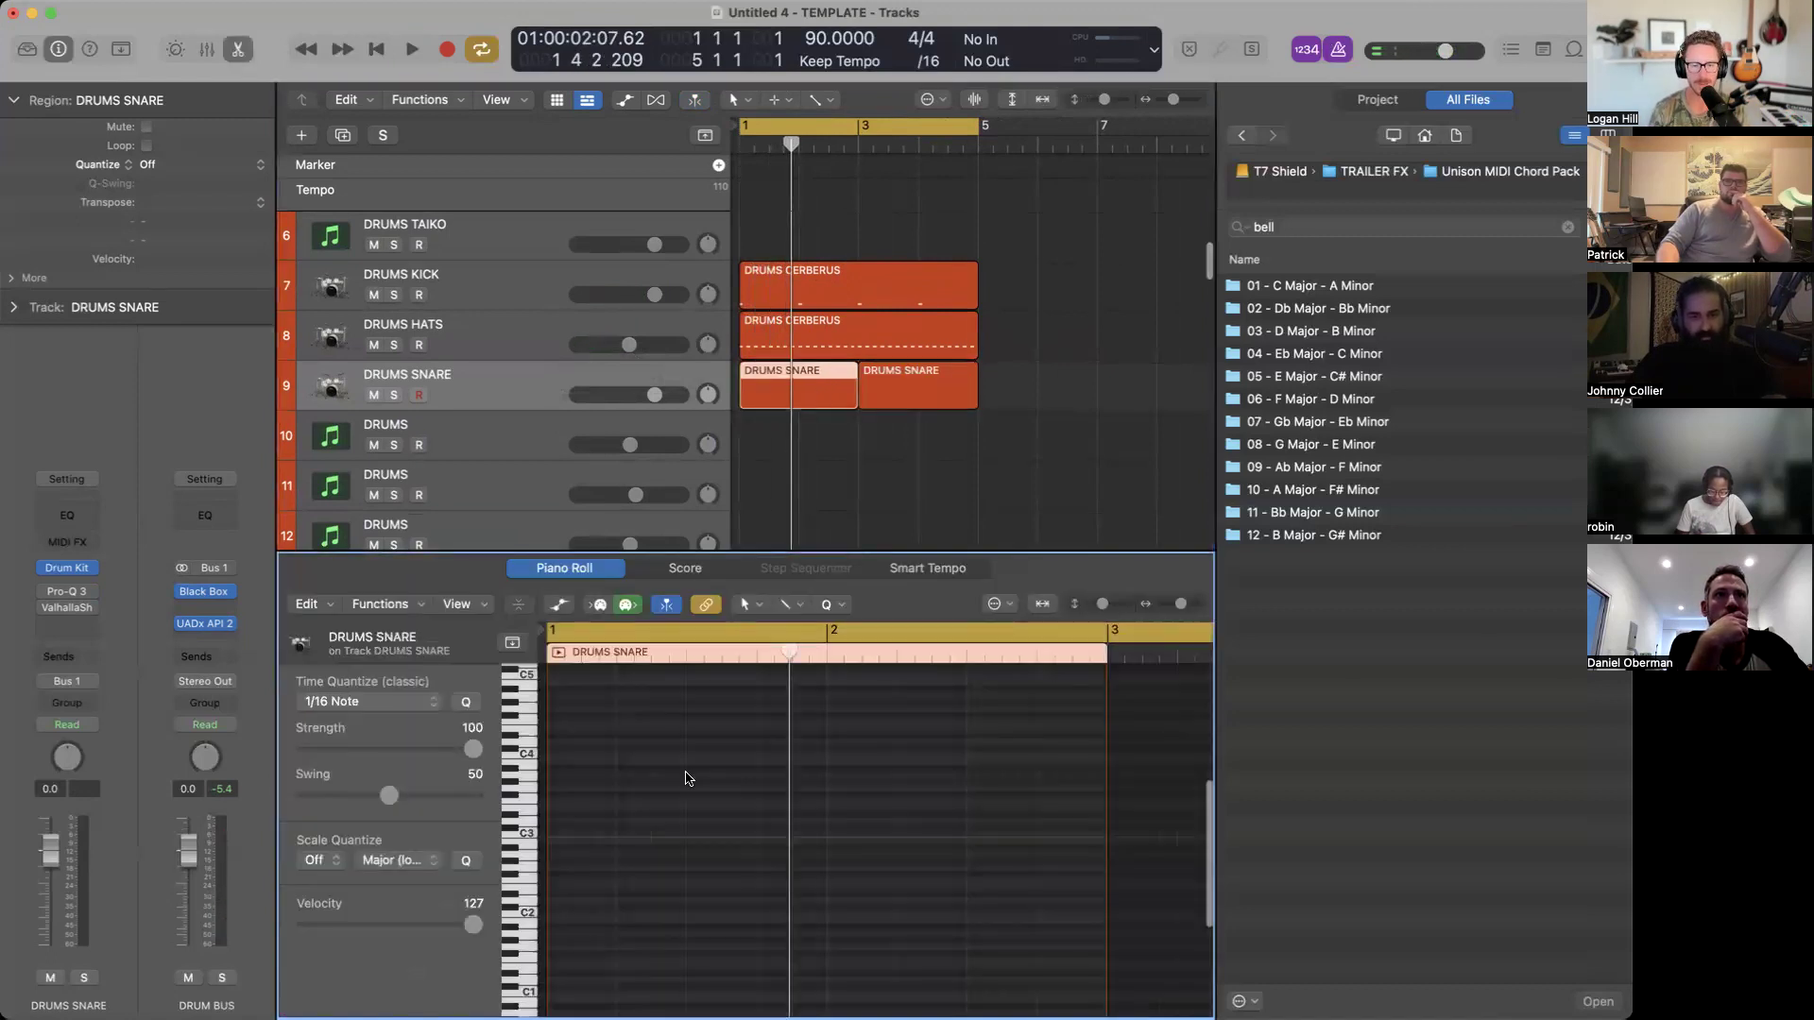
scroll(687, 779, down, 3)
super+click(629, 835)
drag(627, 836, 629, 933)
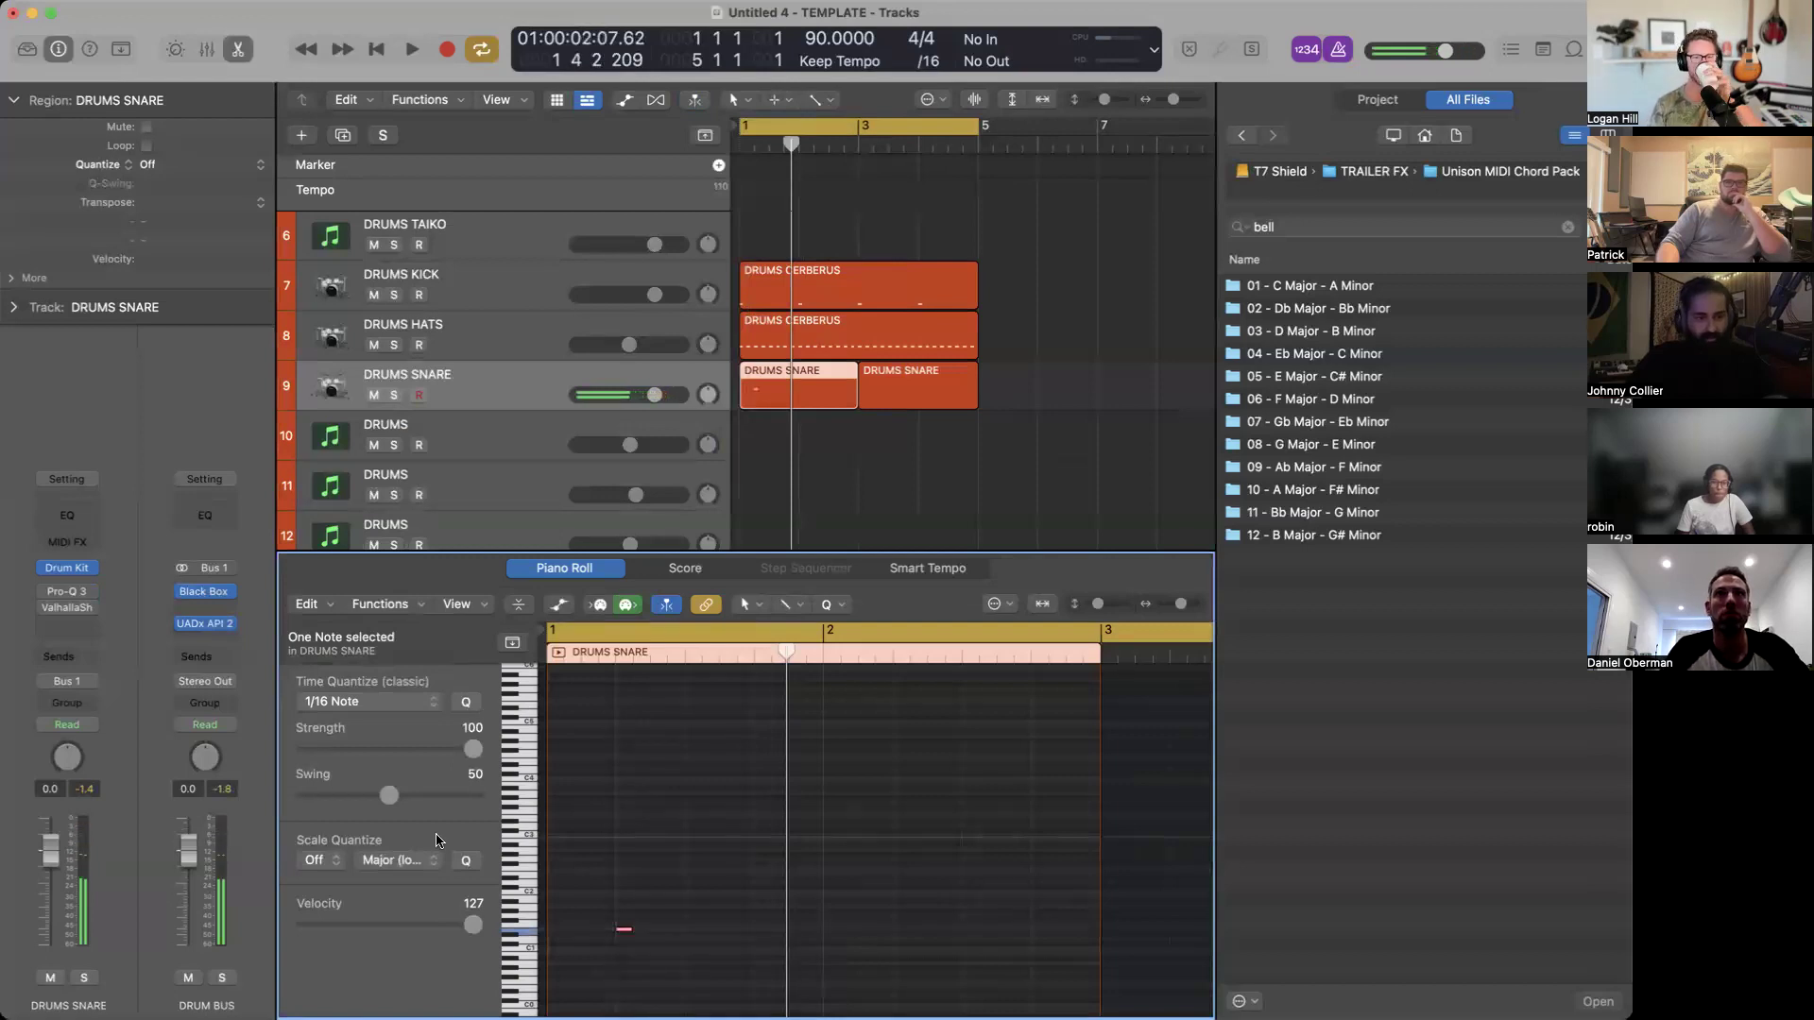
Lower the DRUMS SNARE track volume to -4.9 dB and inspect its Drum Kit Designer kit.
drag(654, 395, 632, 395)
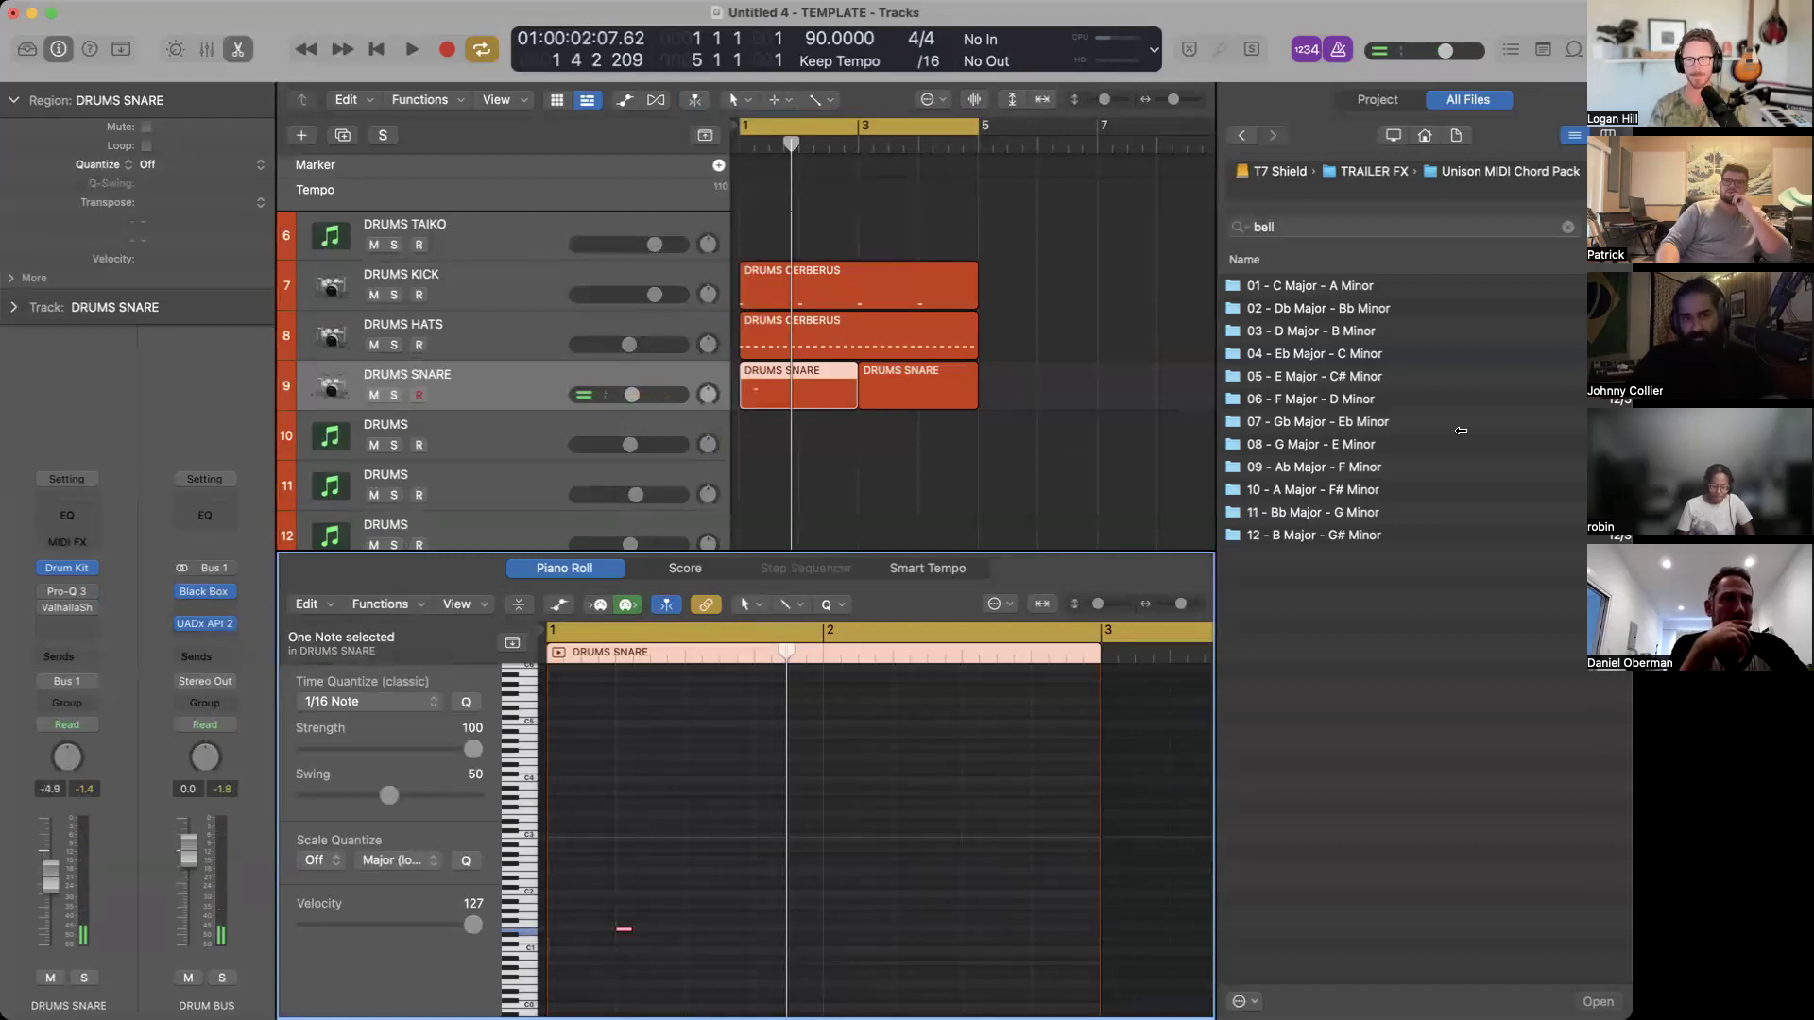
click(68, 568)
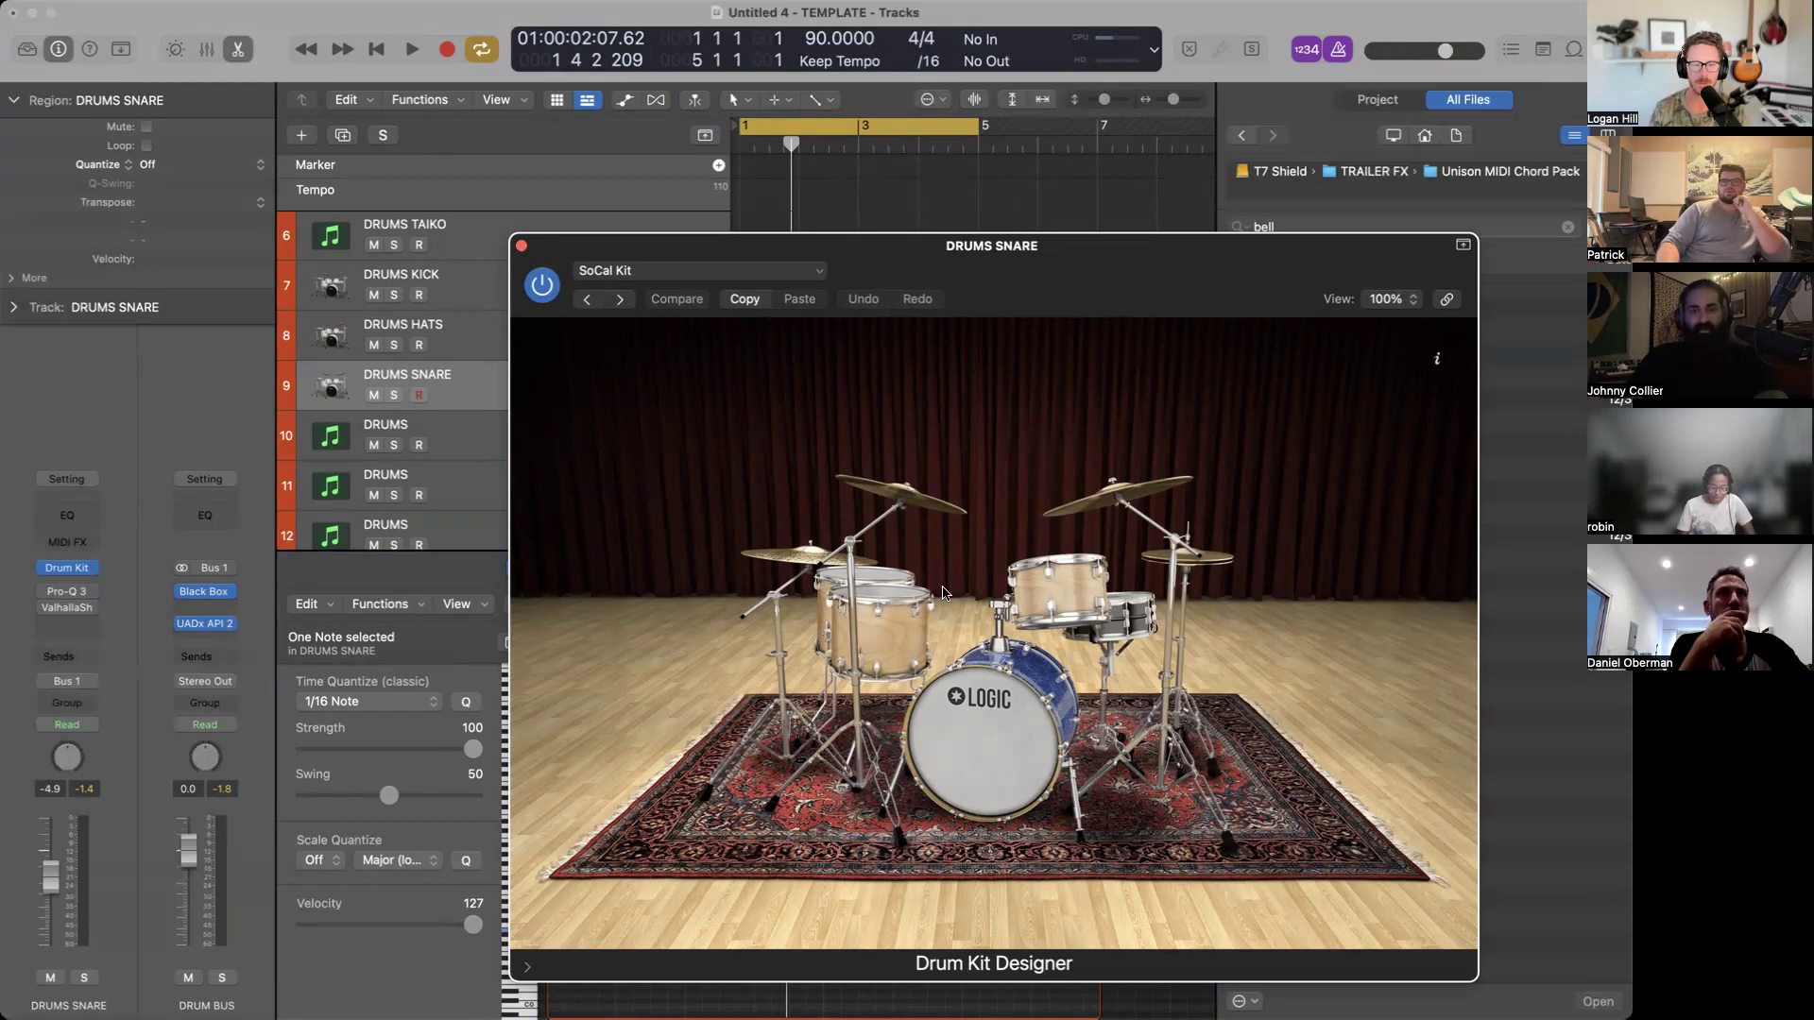
drag(1027, 301, 888, 203)
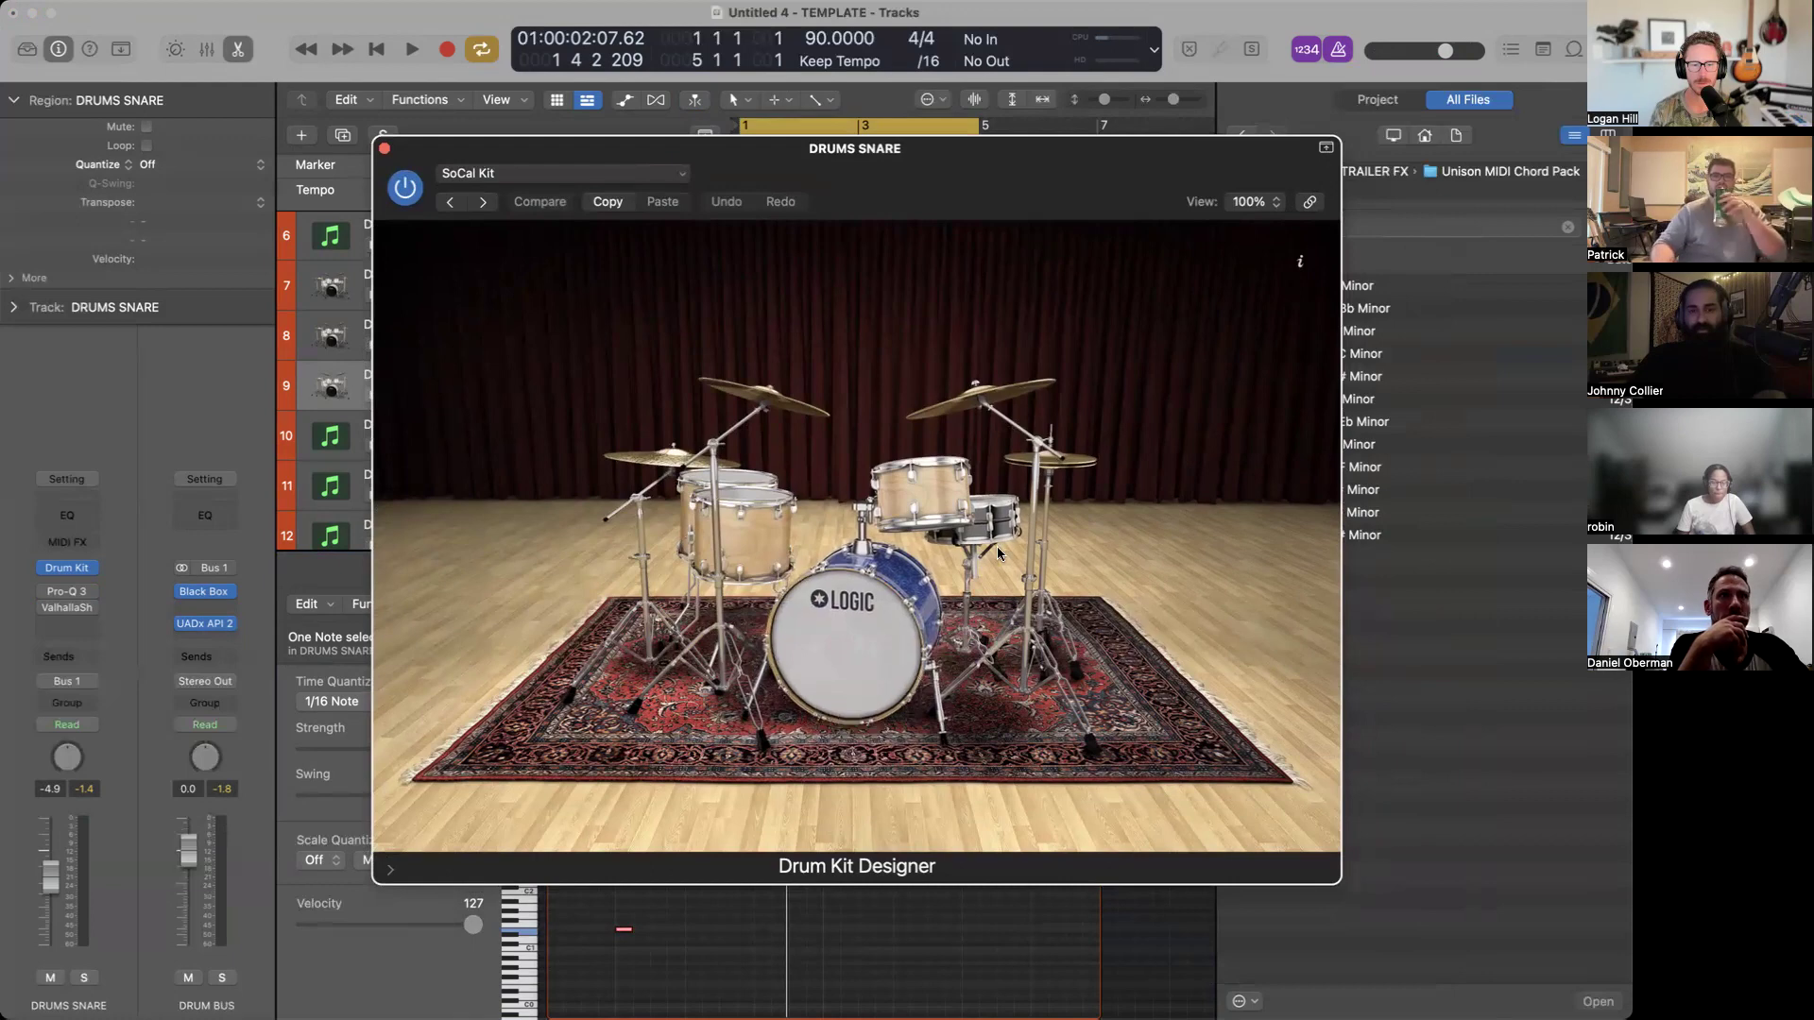
click(385, 148)
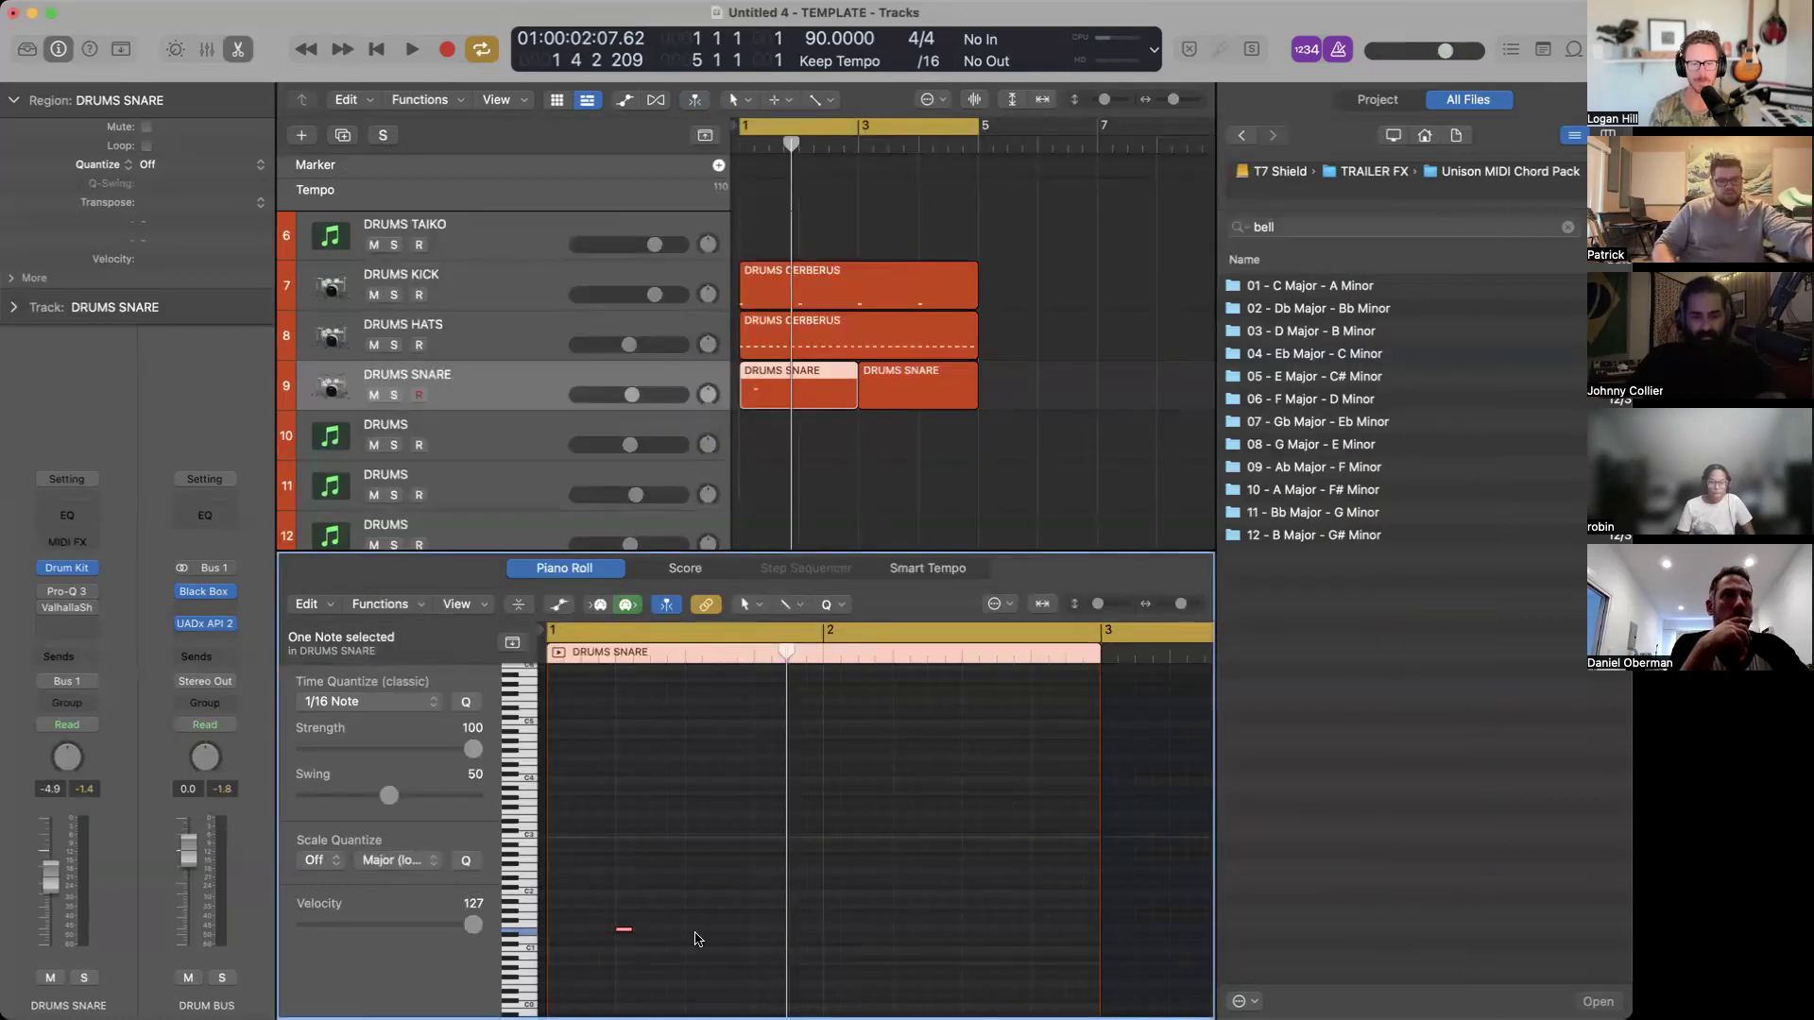
Set the beat 2 snare note's velocity to 90 and play the start of the loop.
scroll(749, 938, right, 1)
scroll(749, 938, down, 1)
scroll(751, 936, left, 1)
scroll(750, 936, up, 3)
scroll(751, 936, left, 2)
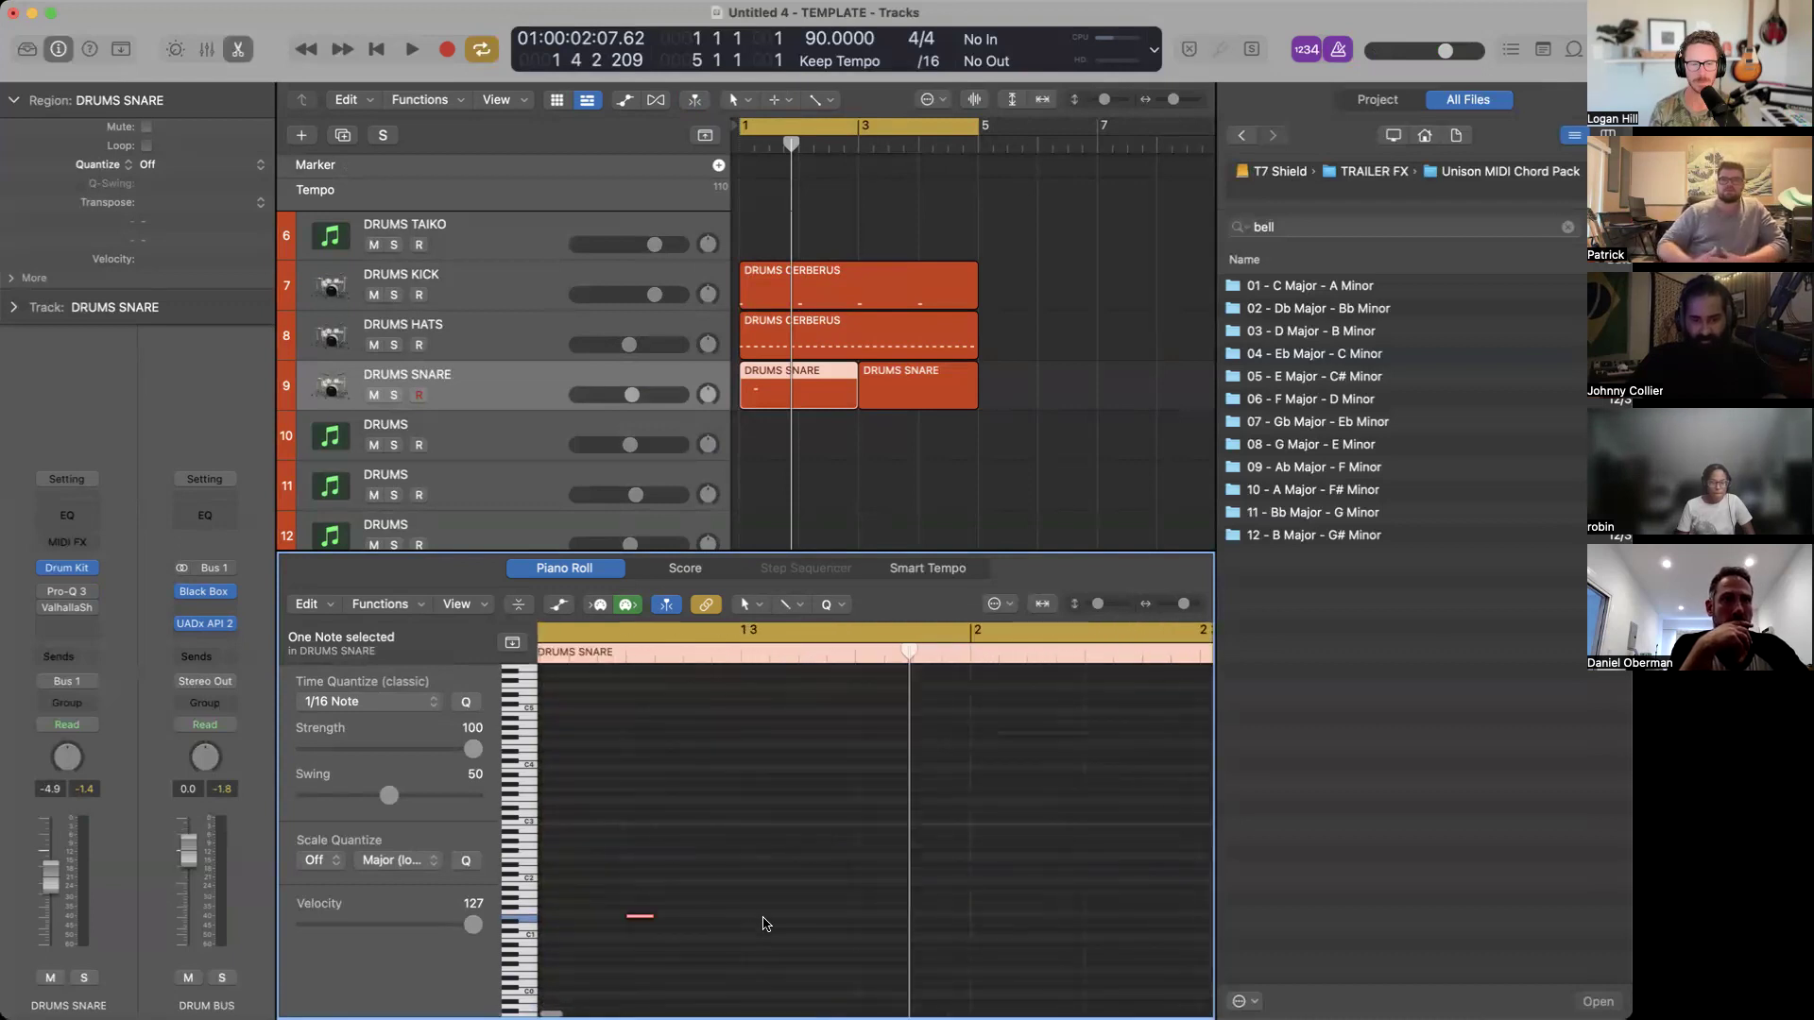
drag(472, 925, 432, 922)
key(space)
scroll(741, 904, down, 3)
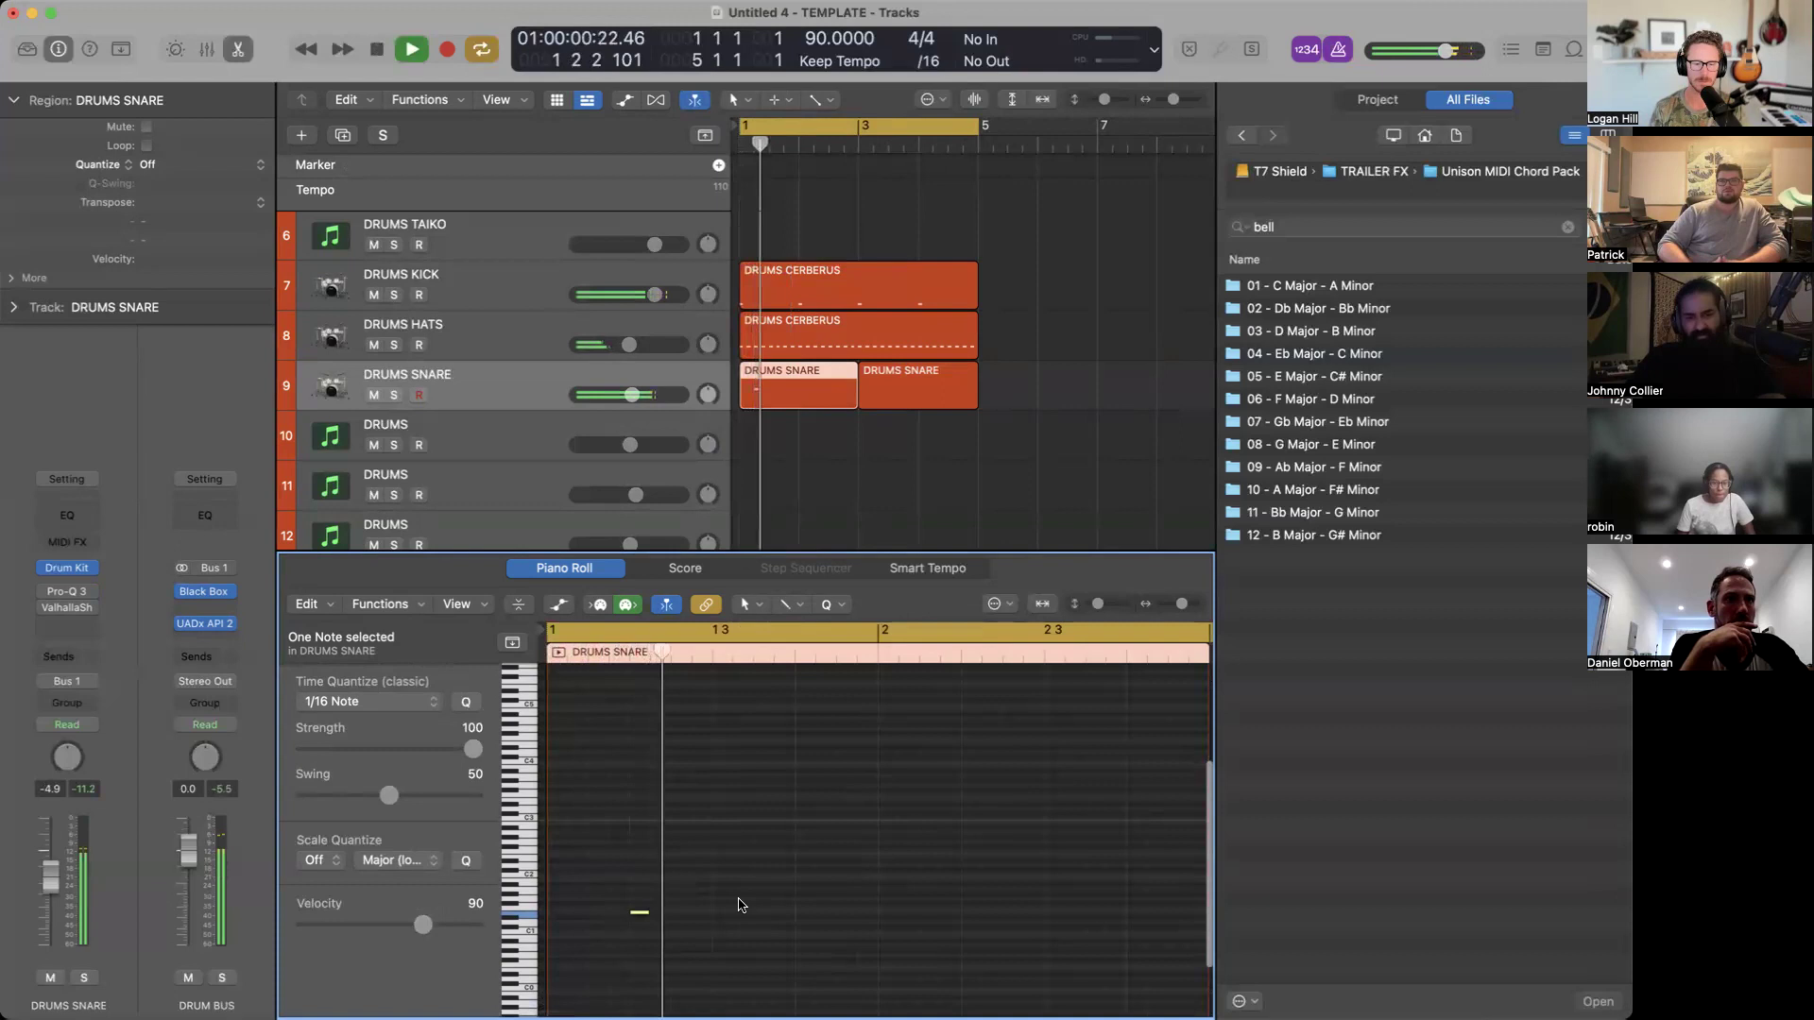
key(space)
Layer a second drum note just below the beat 2 snare and place a two-note layer on beat 4 of bar 1.
click(766, 918)
key(alt+Up)
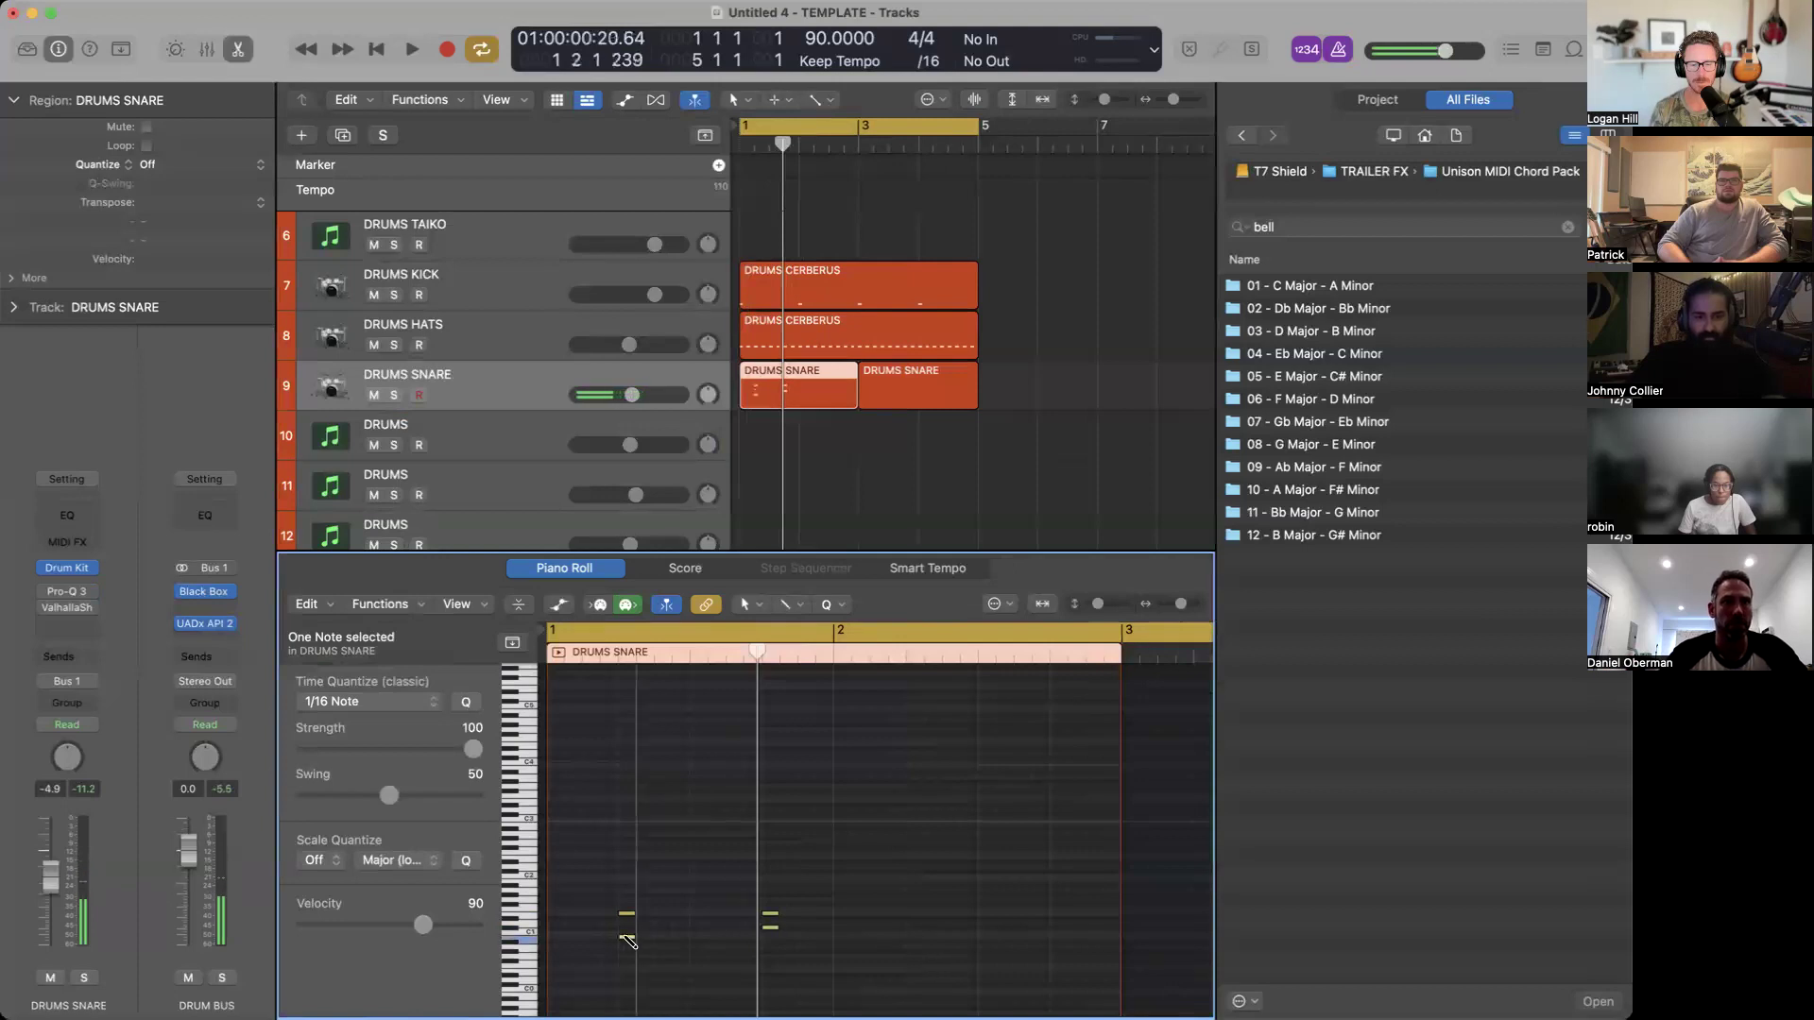
click(620, 933)
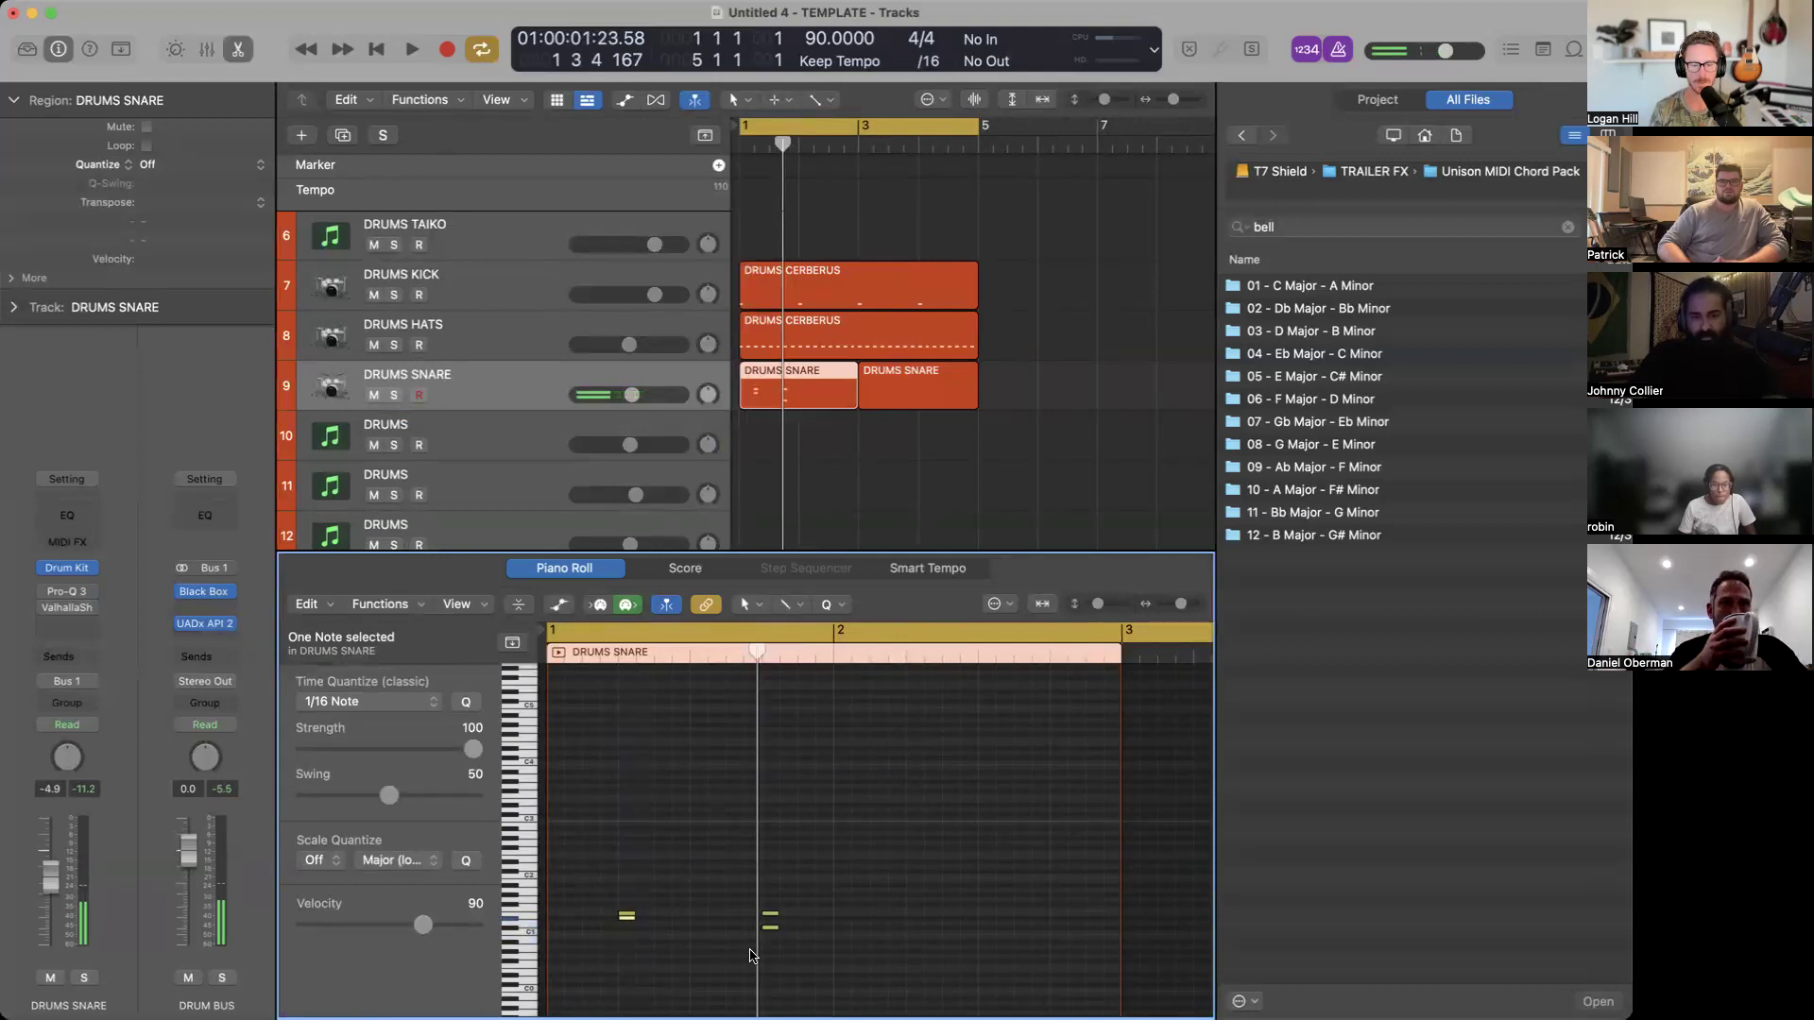
click(764, 945)
click(770, 927)
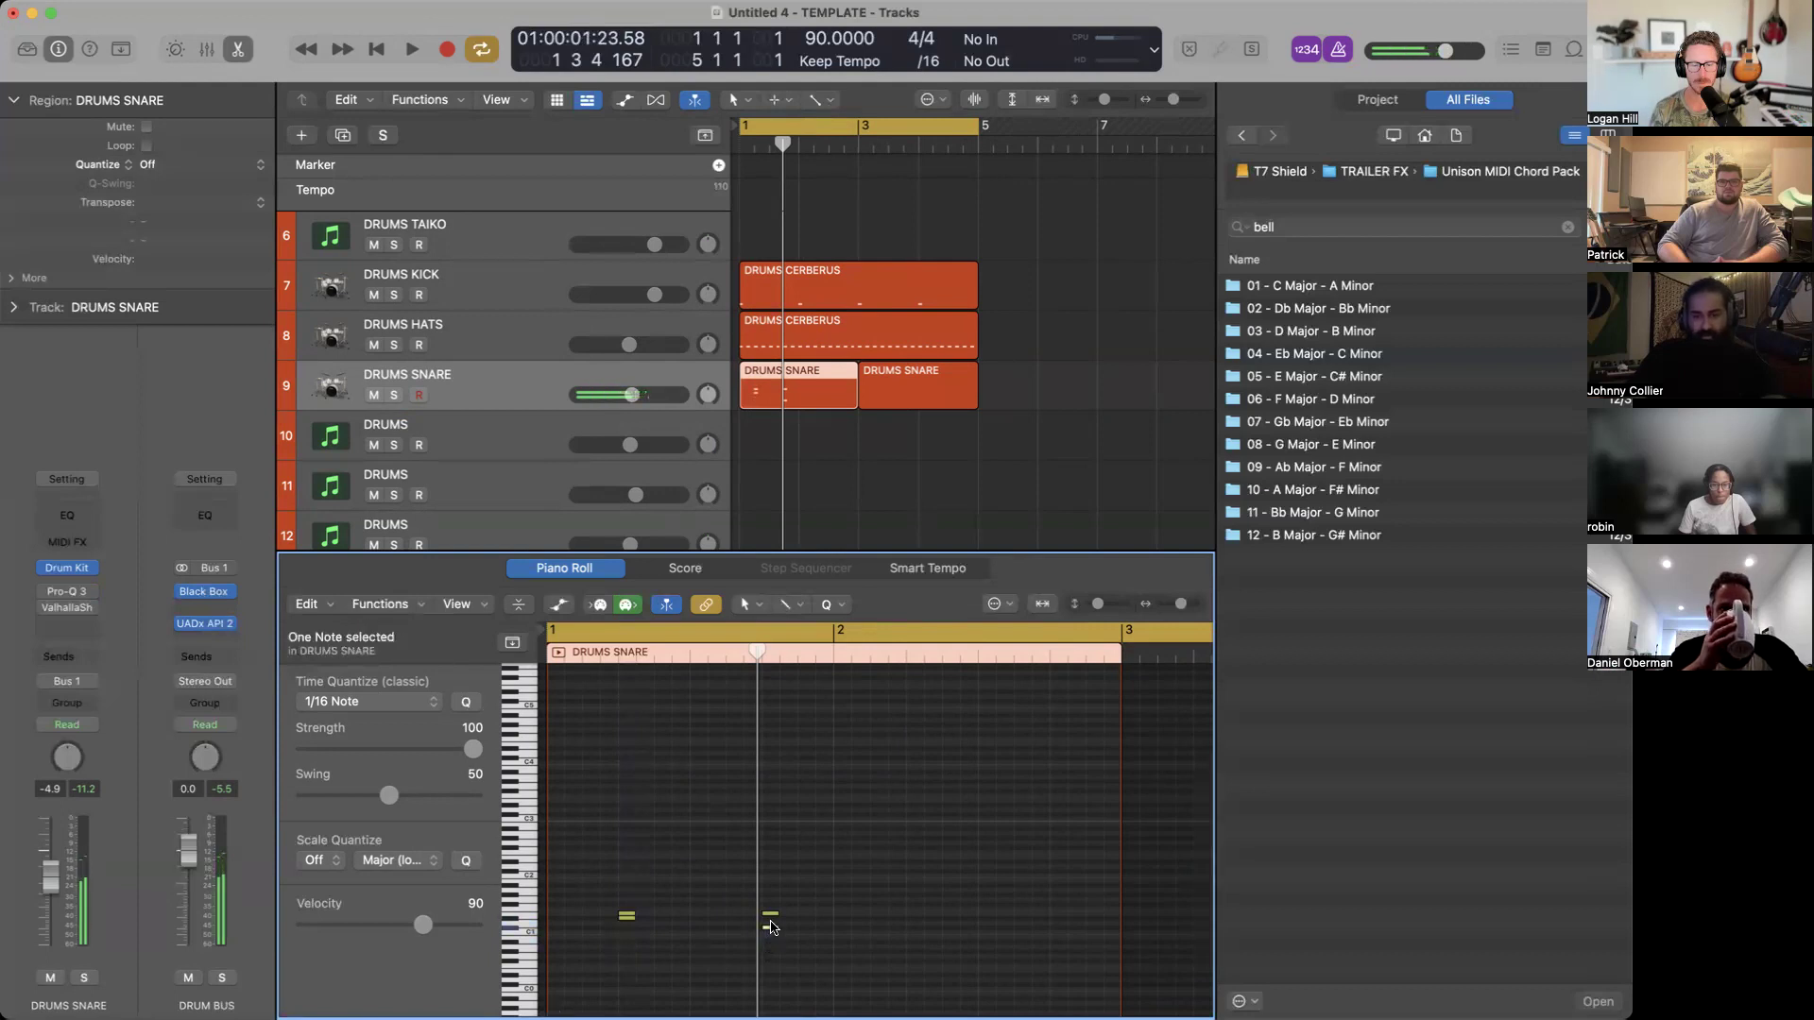
Copy the four bar 1 snare notes into bar 2 and play back the pattern.
drag(809, 934, 611, 899)
scroll(624, 902, left, 3)
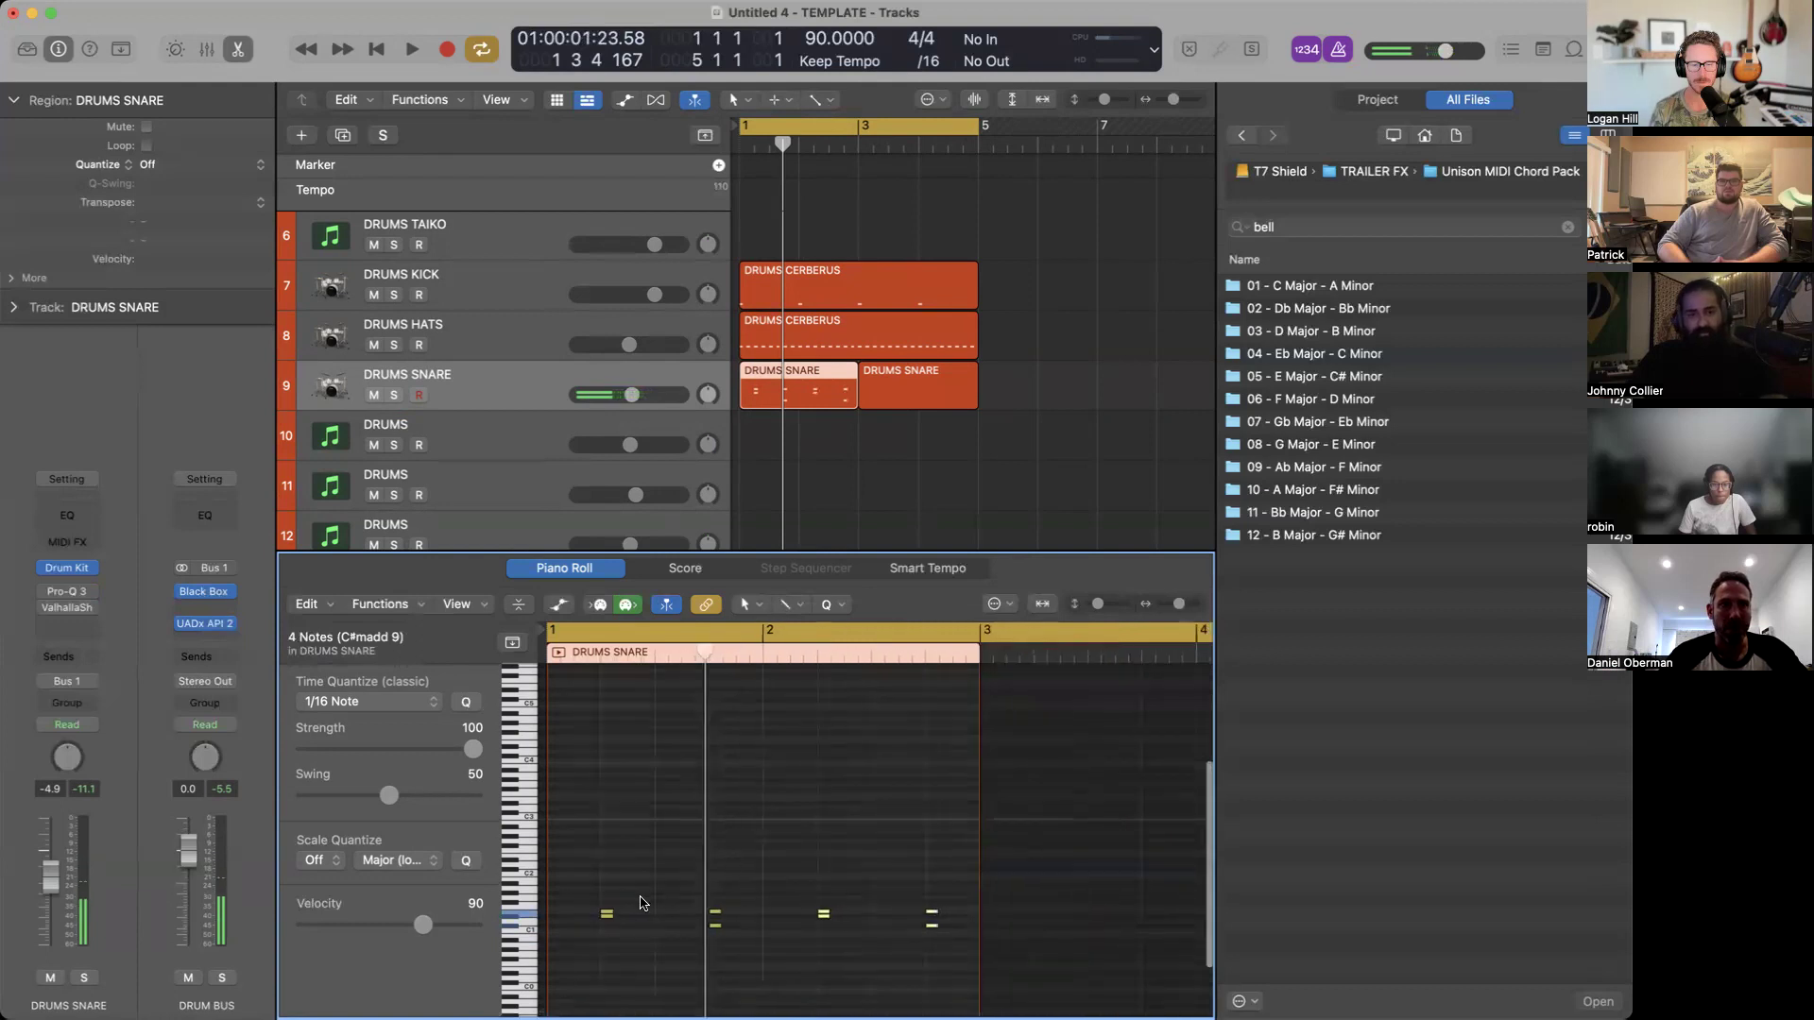
scroll(773, 865, up, 3)
scroll(773, 865, left, 2)
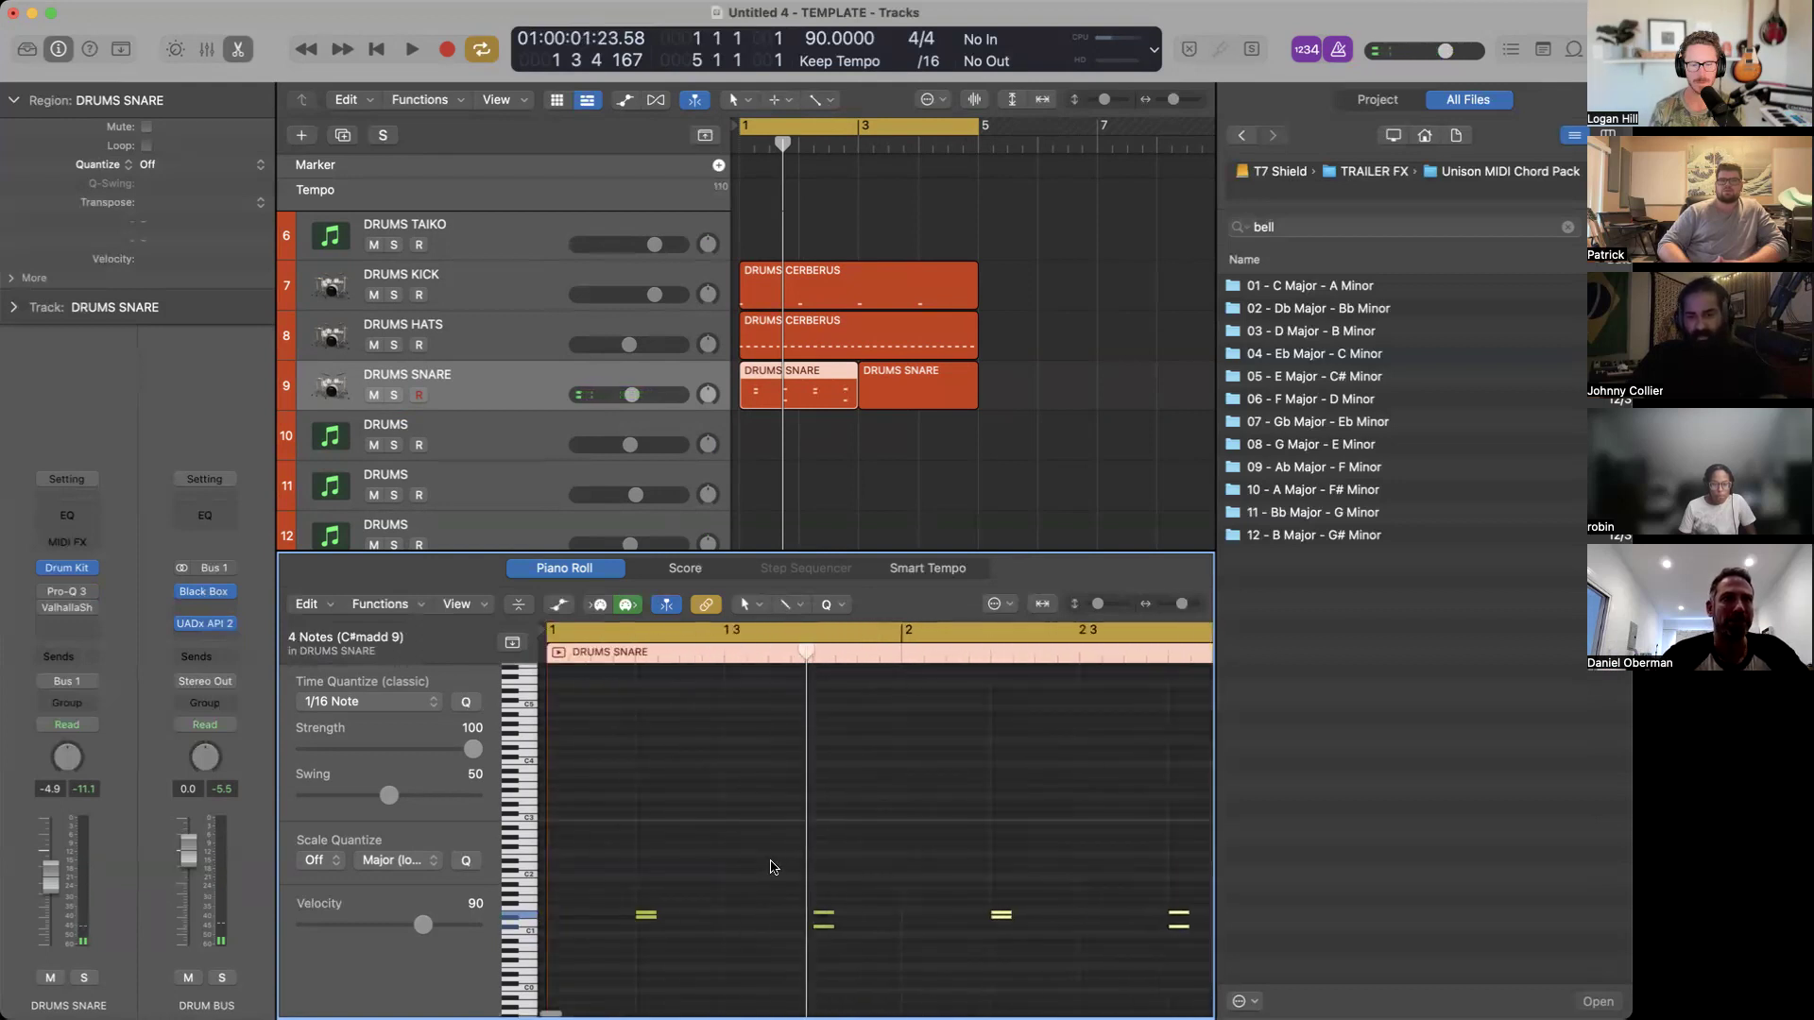
scroll(773, 865, down, 3)
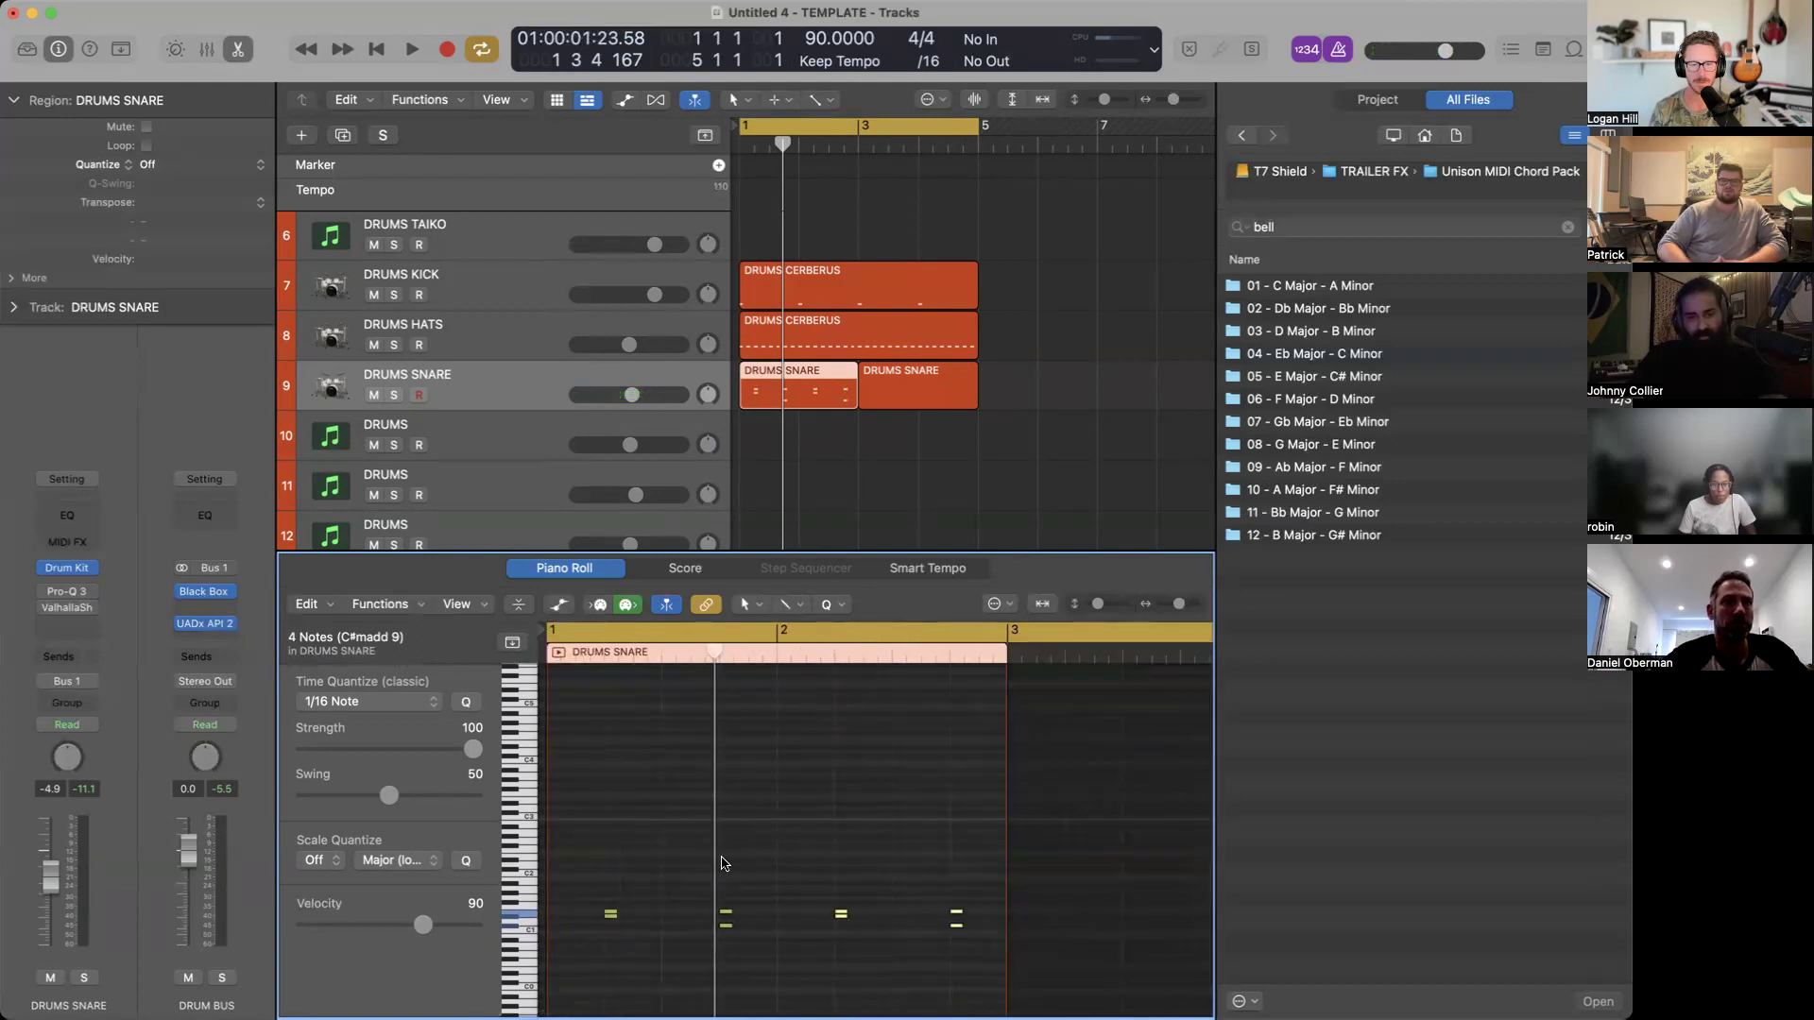
key(space)
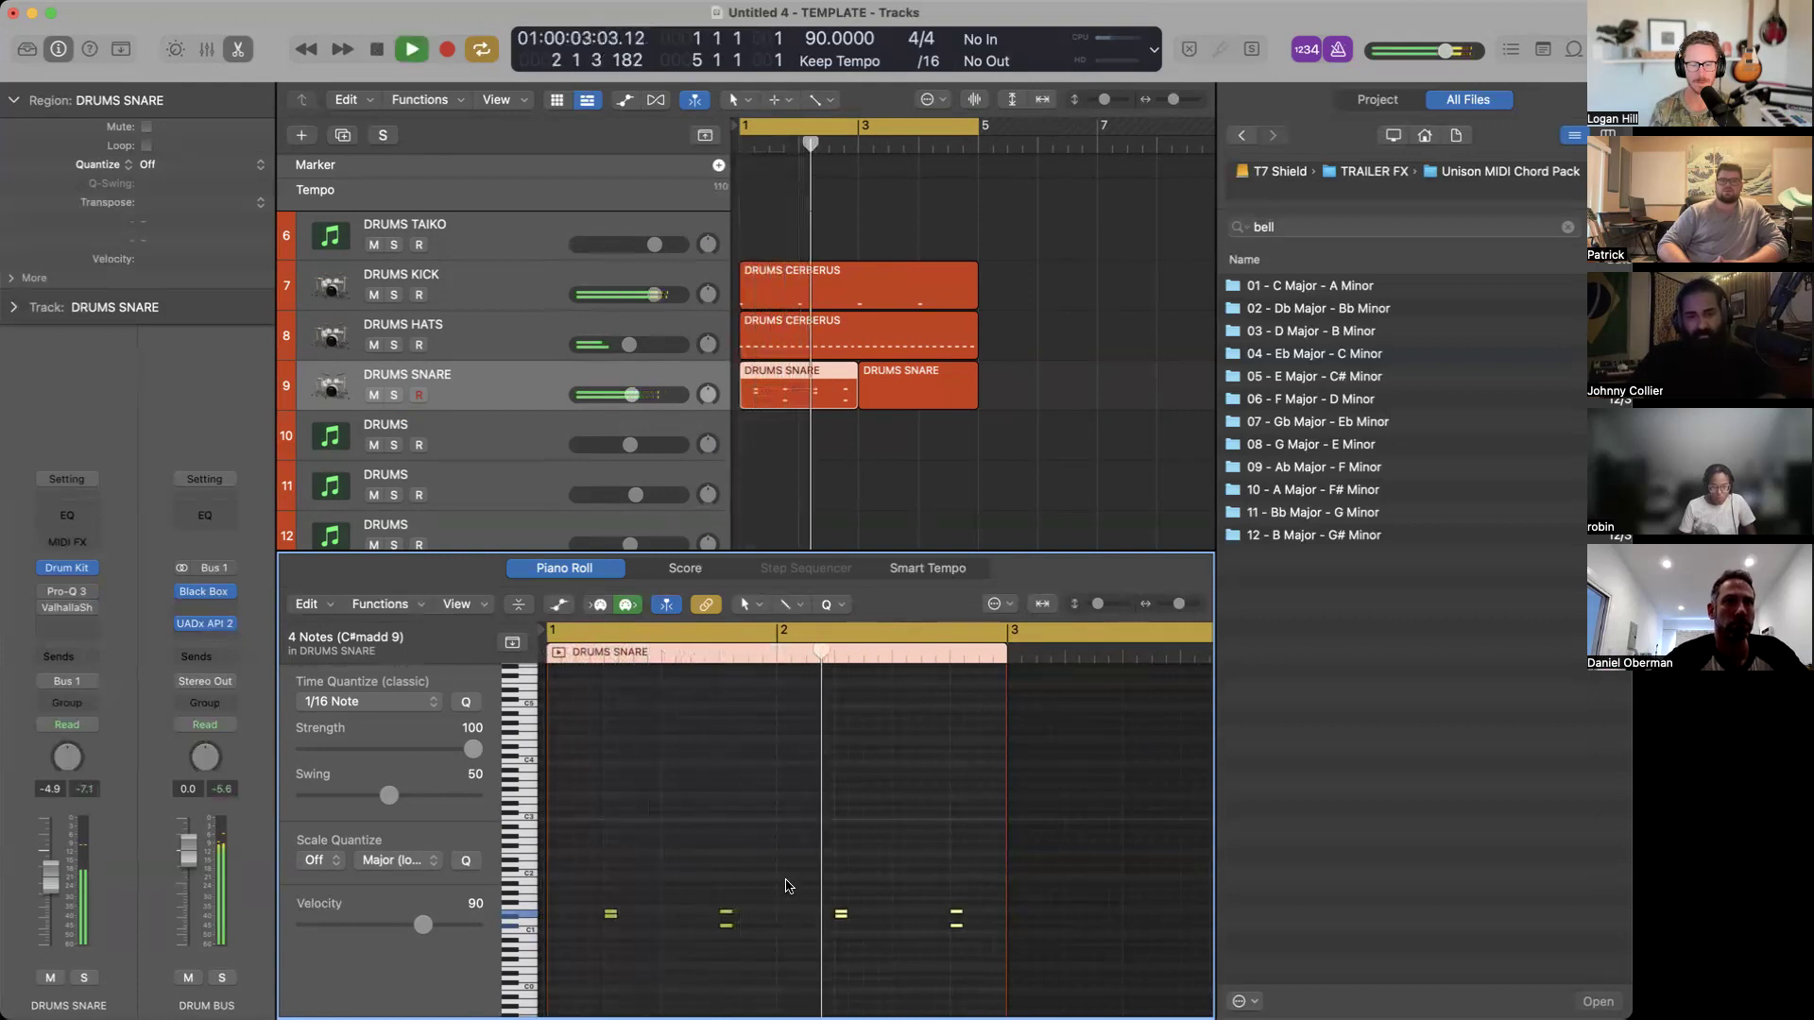
key(space)
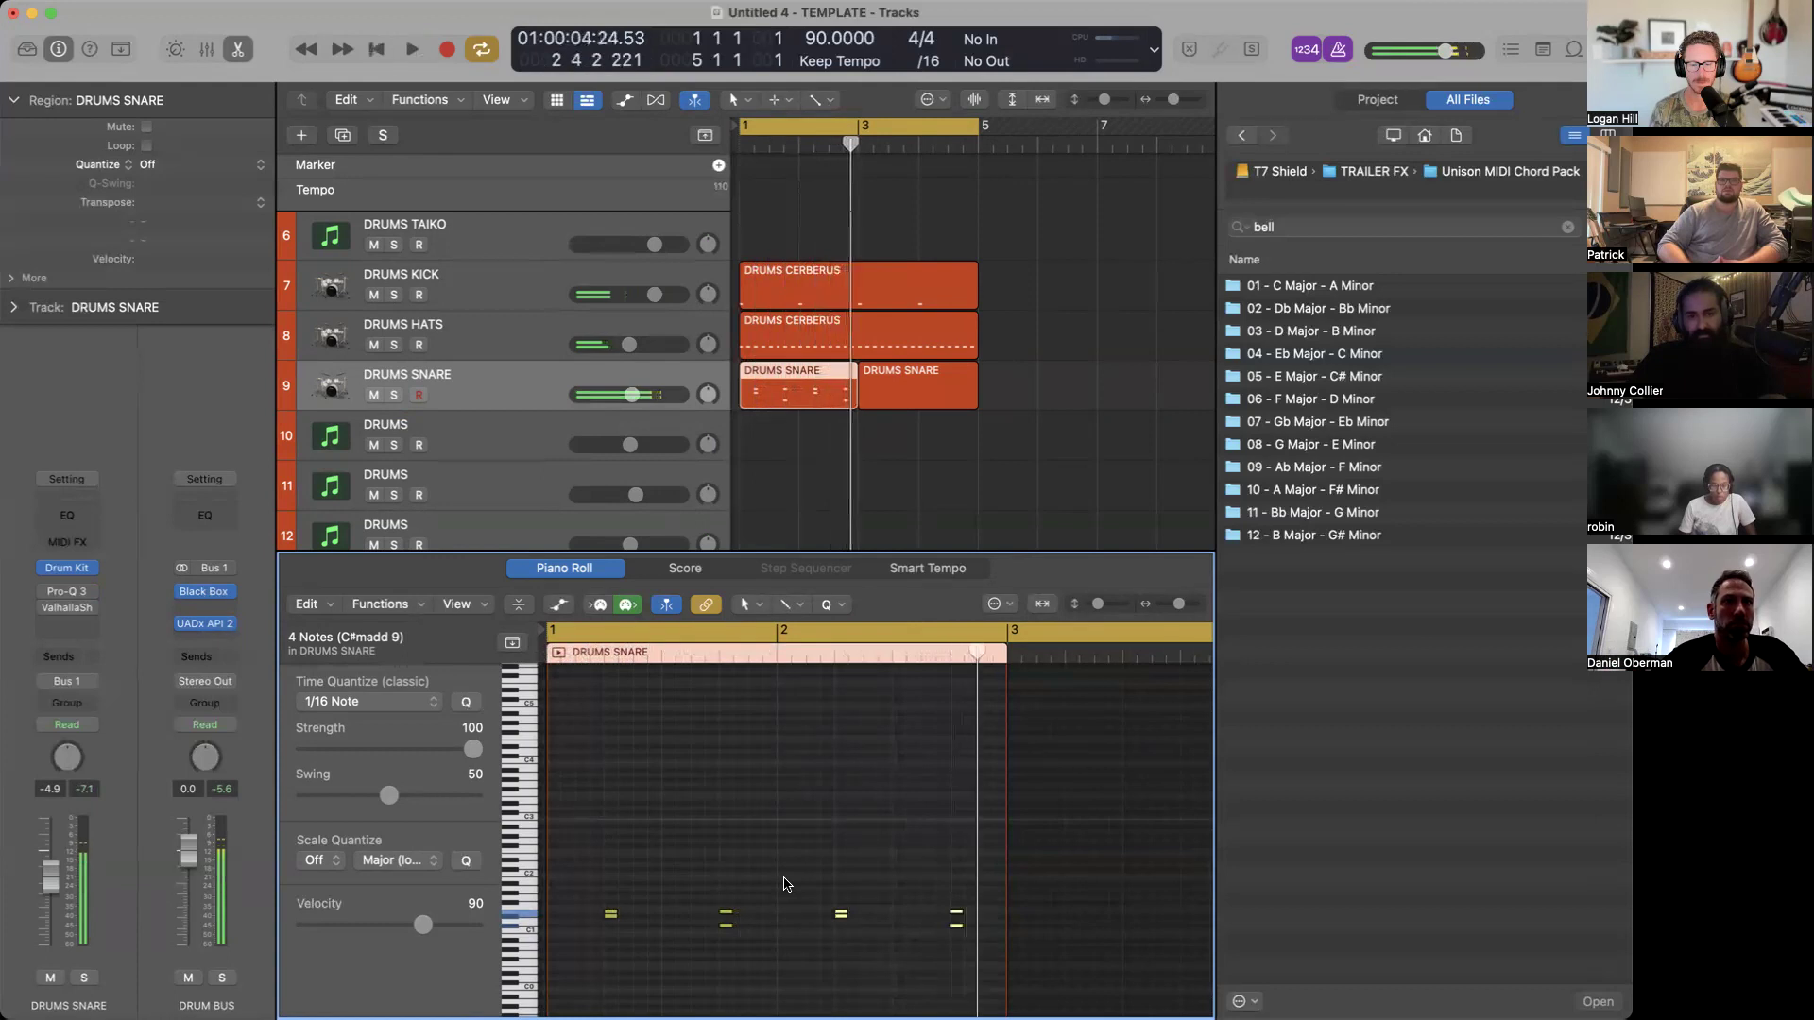
Raise the lower beat 4 note in bar 1 closer to the snare note above it and play the pattern.
click(756, 883)
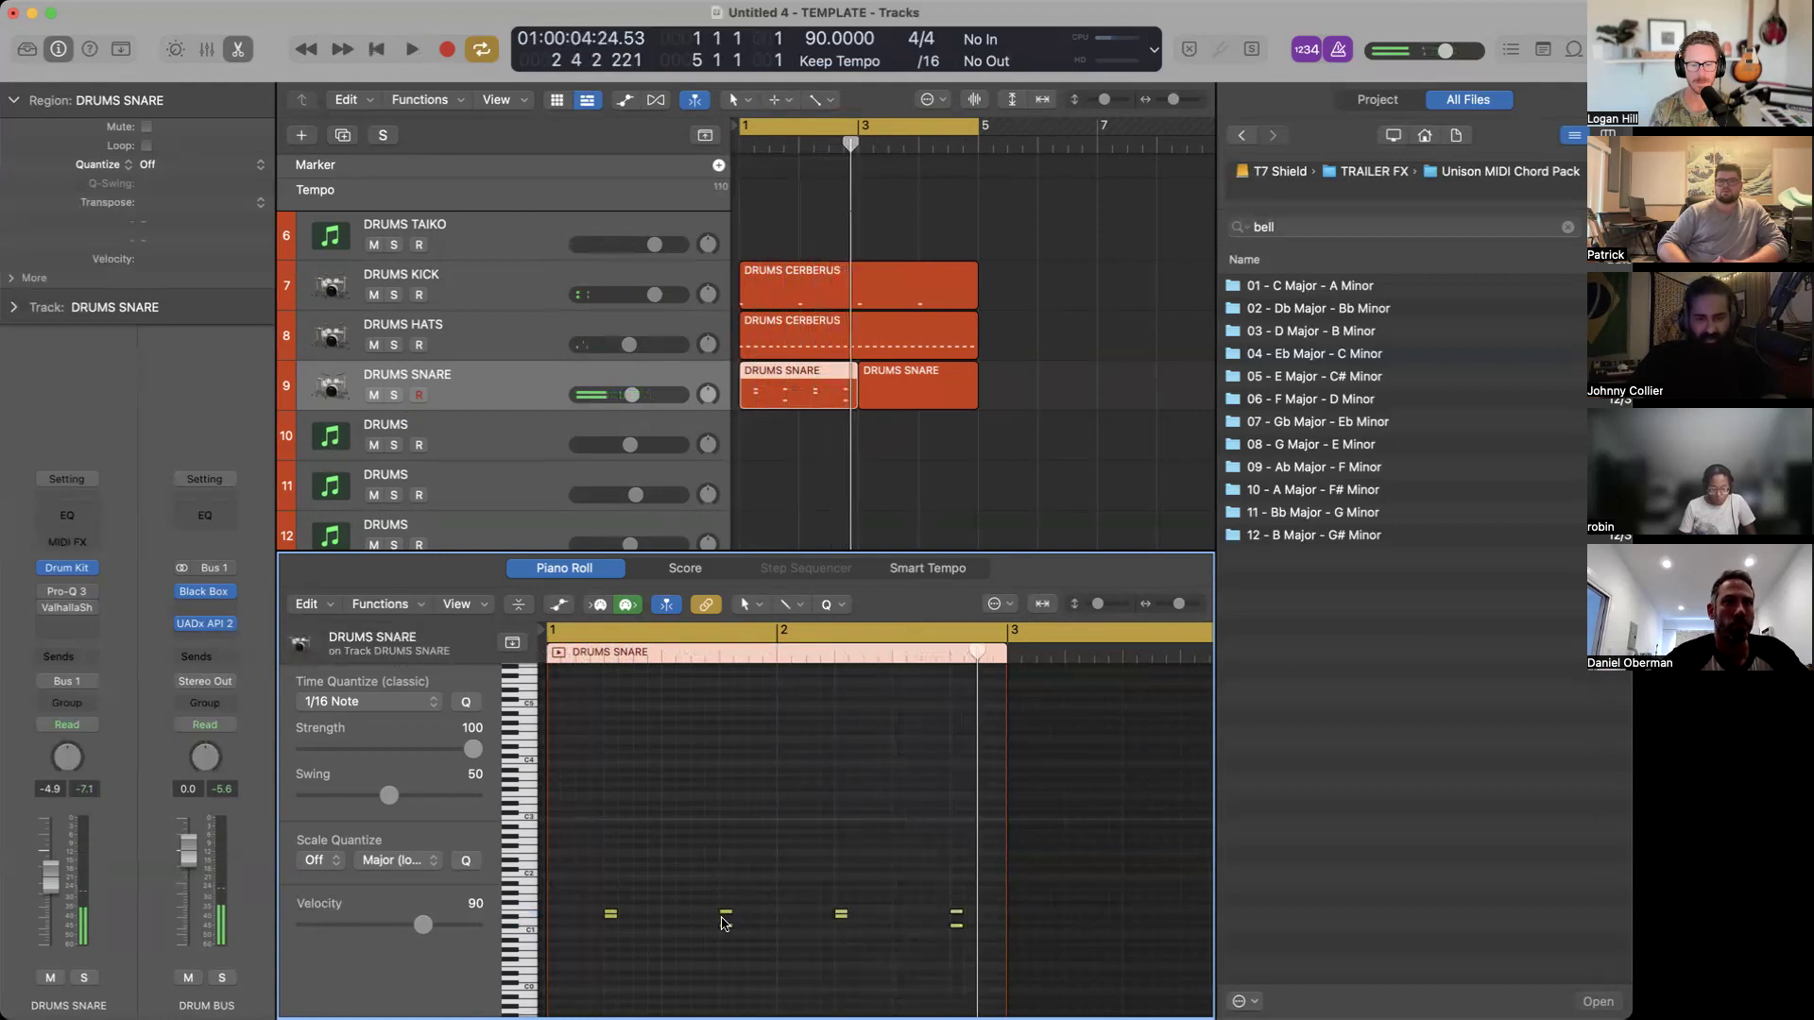
click(725, 926)
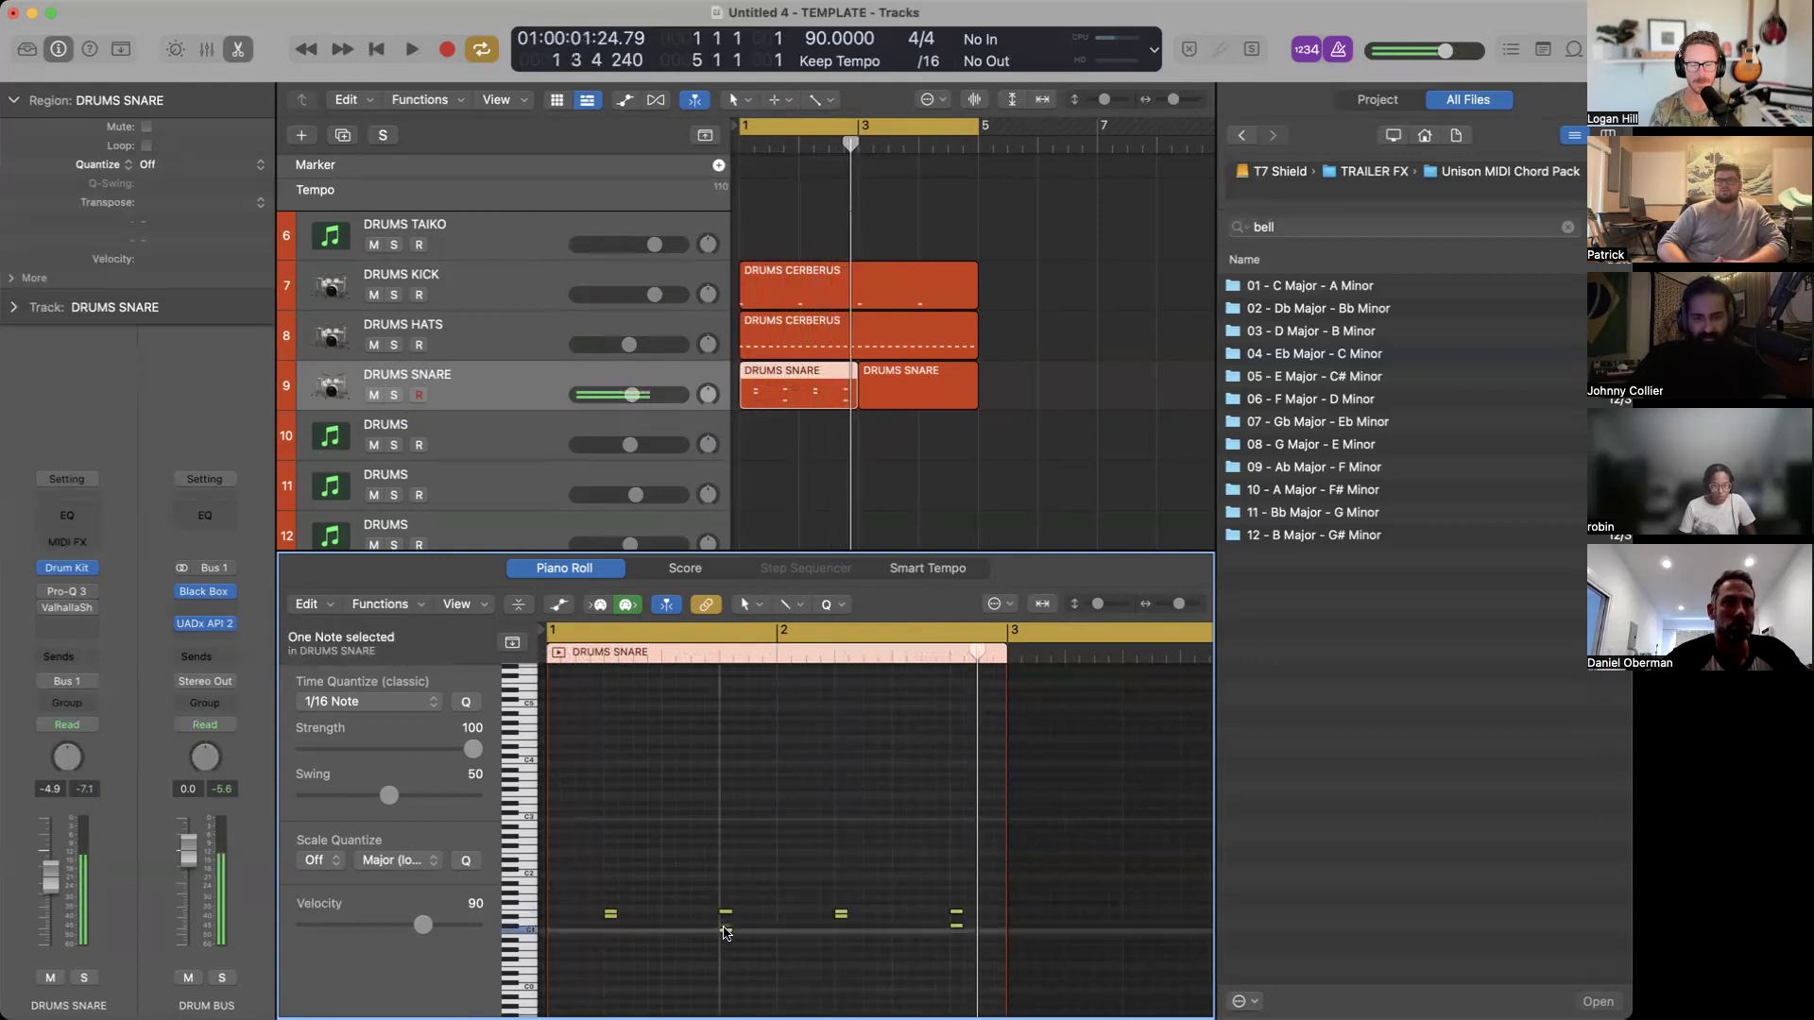
drag(725, 930, 725, 926)
key(space)
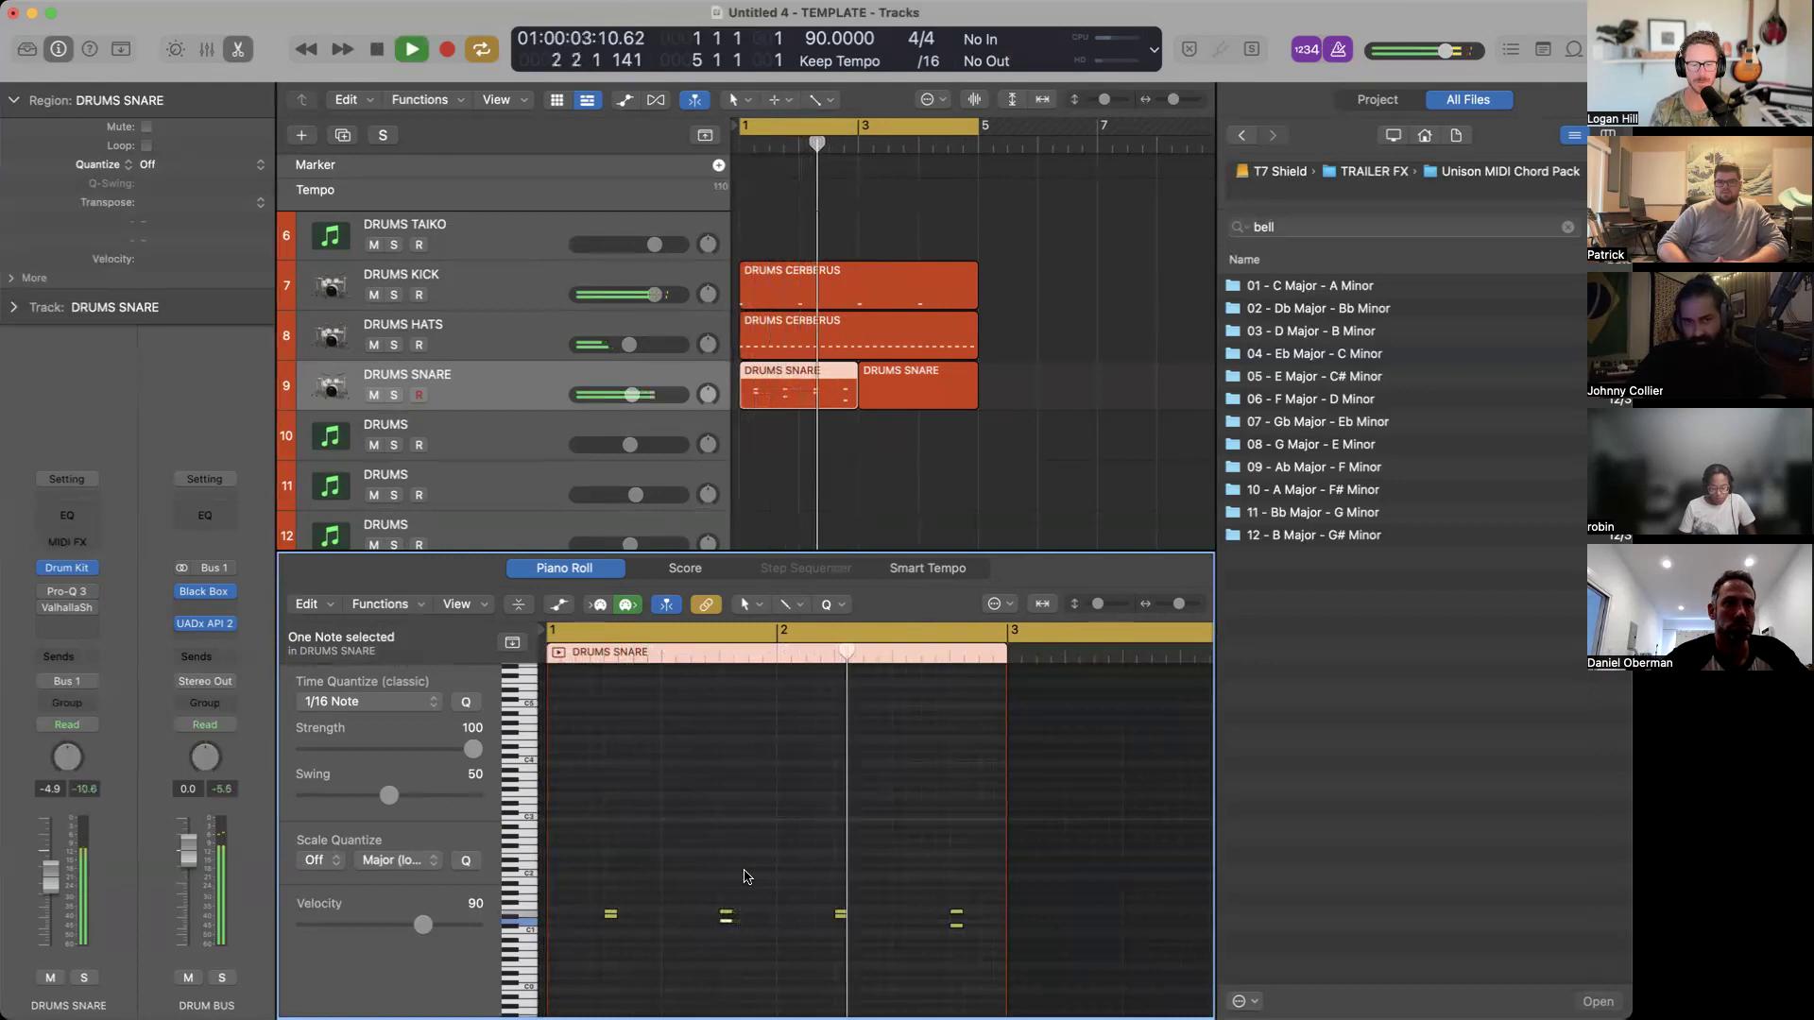
key(space)
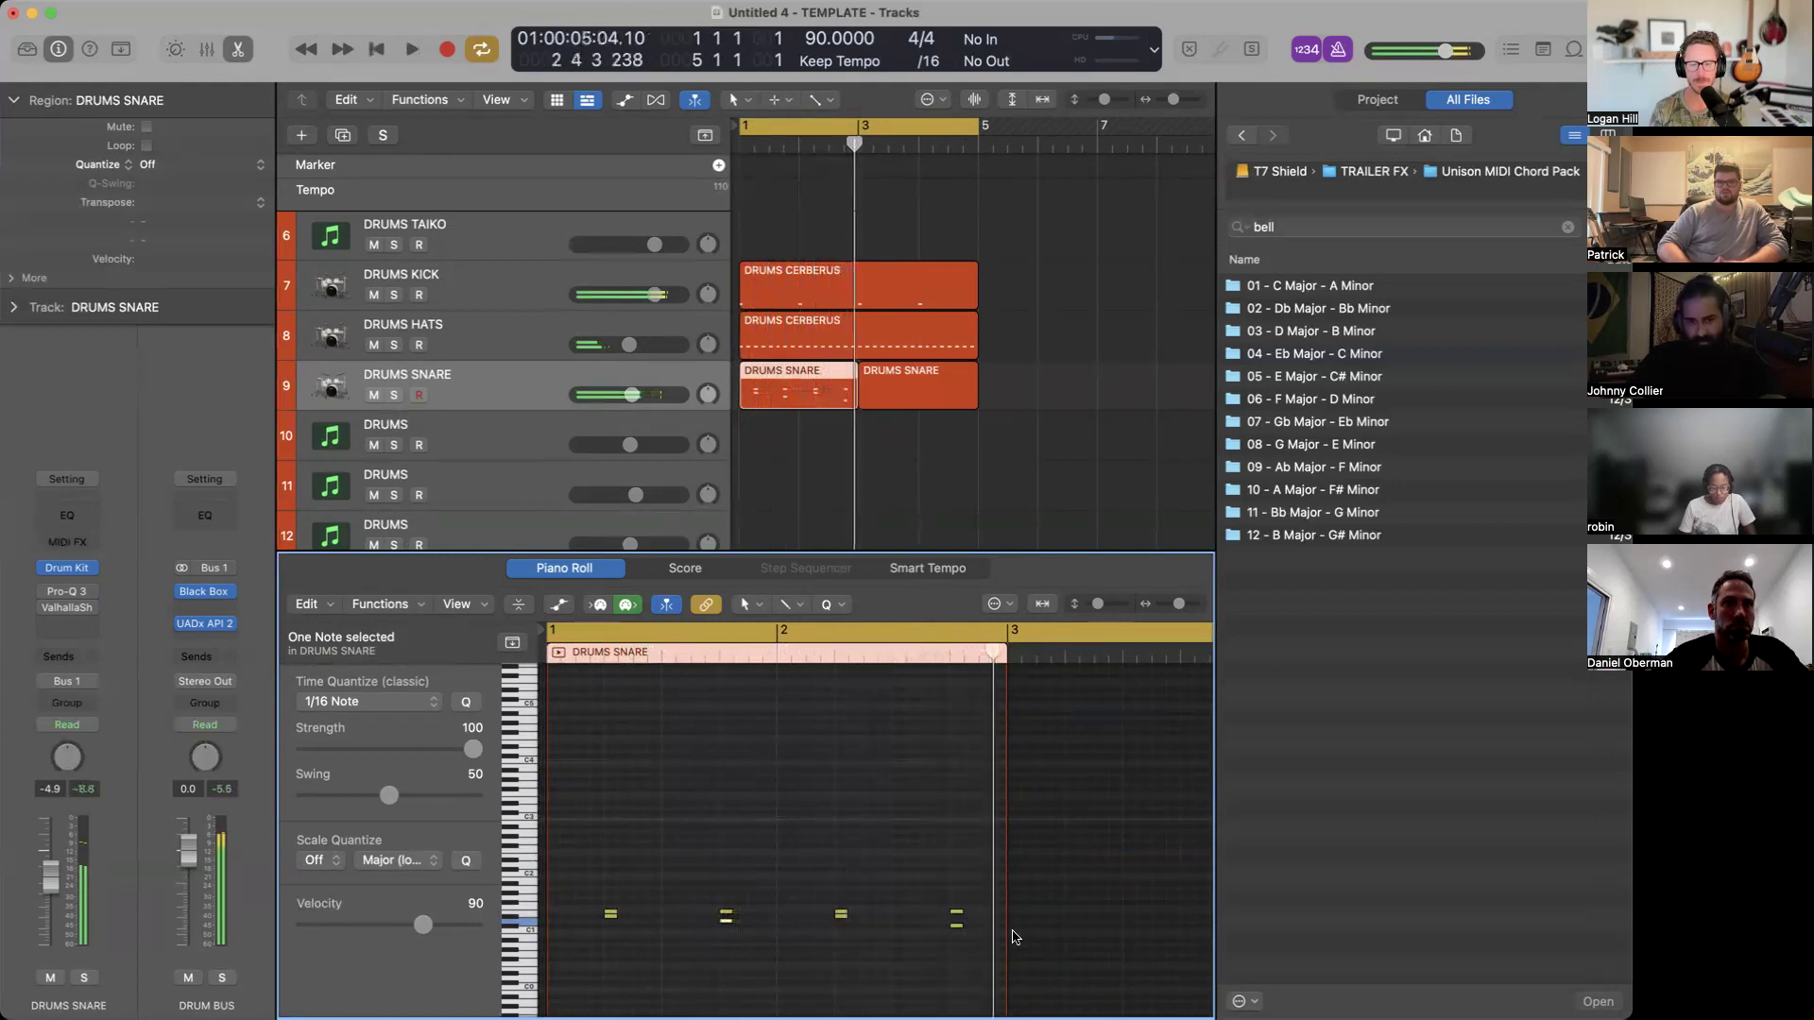
Raise the lower beat 4 note in bar 2, and repeat the finished snare region over bars 3 and 4.
click(940, 933)
click(962, 927)
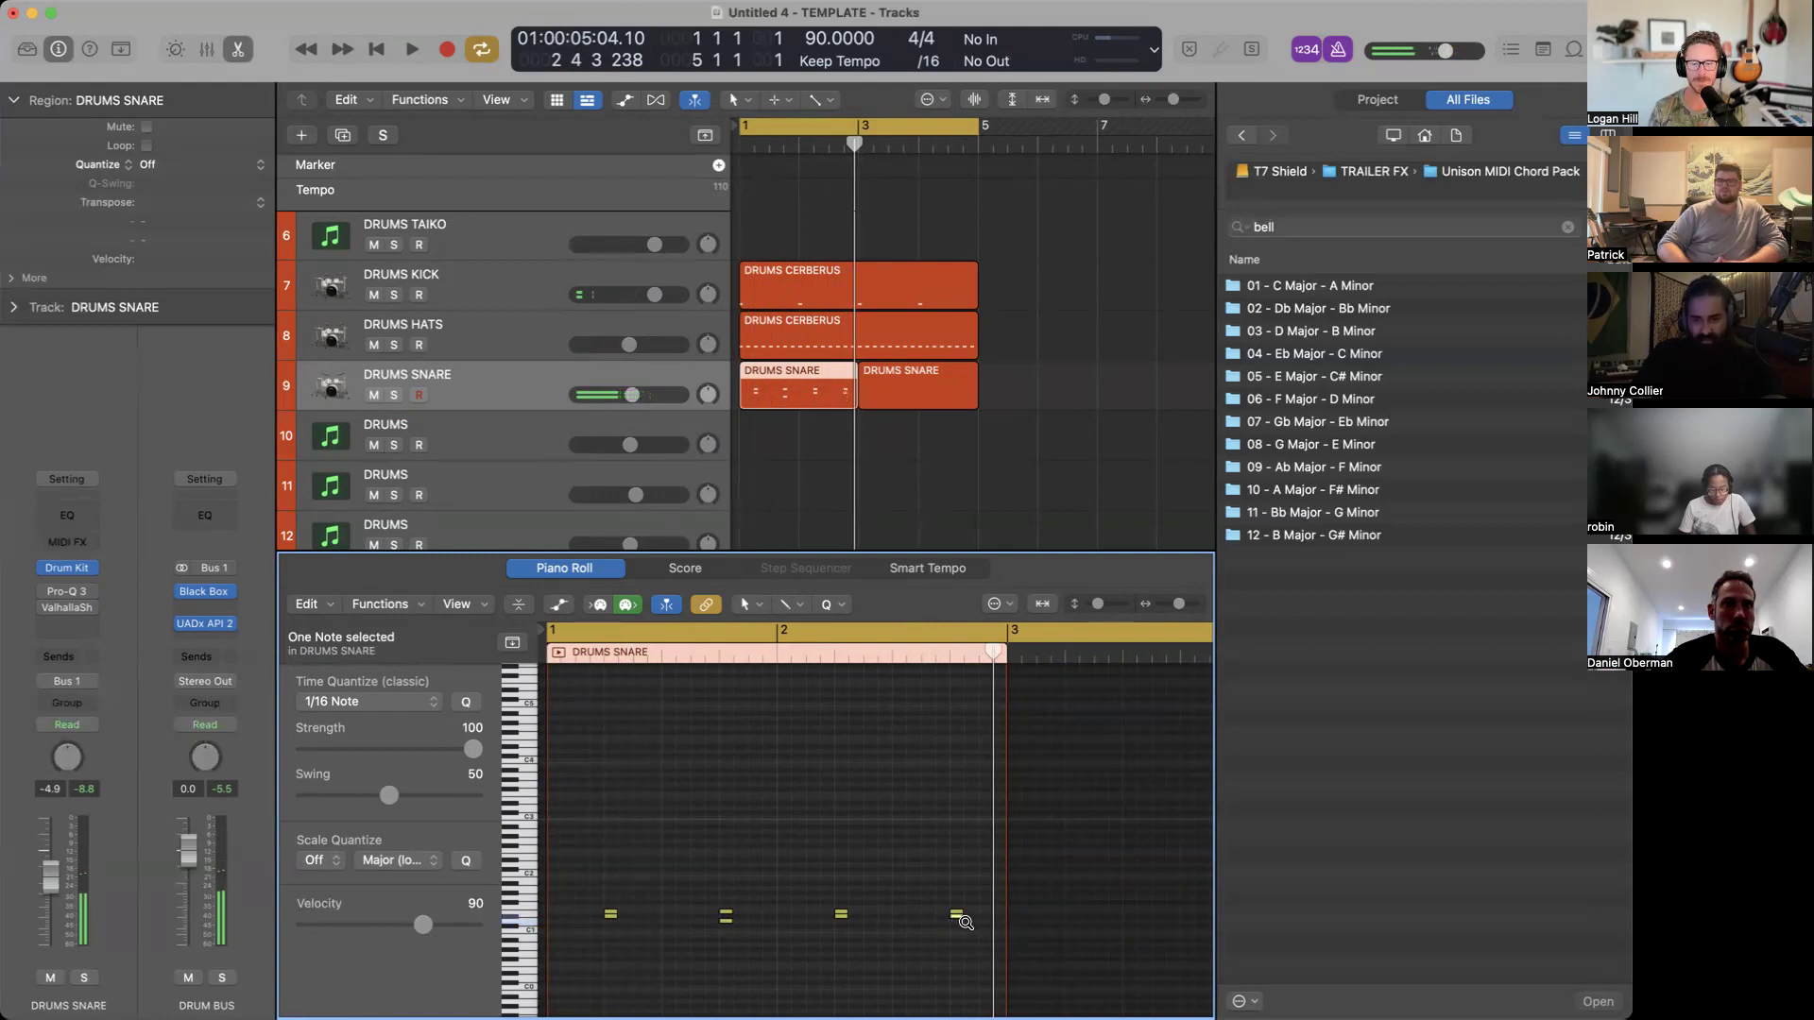
click(820, 391)
key(Right)
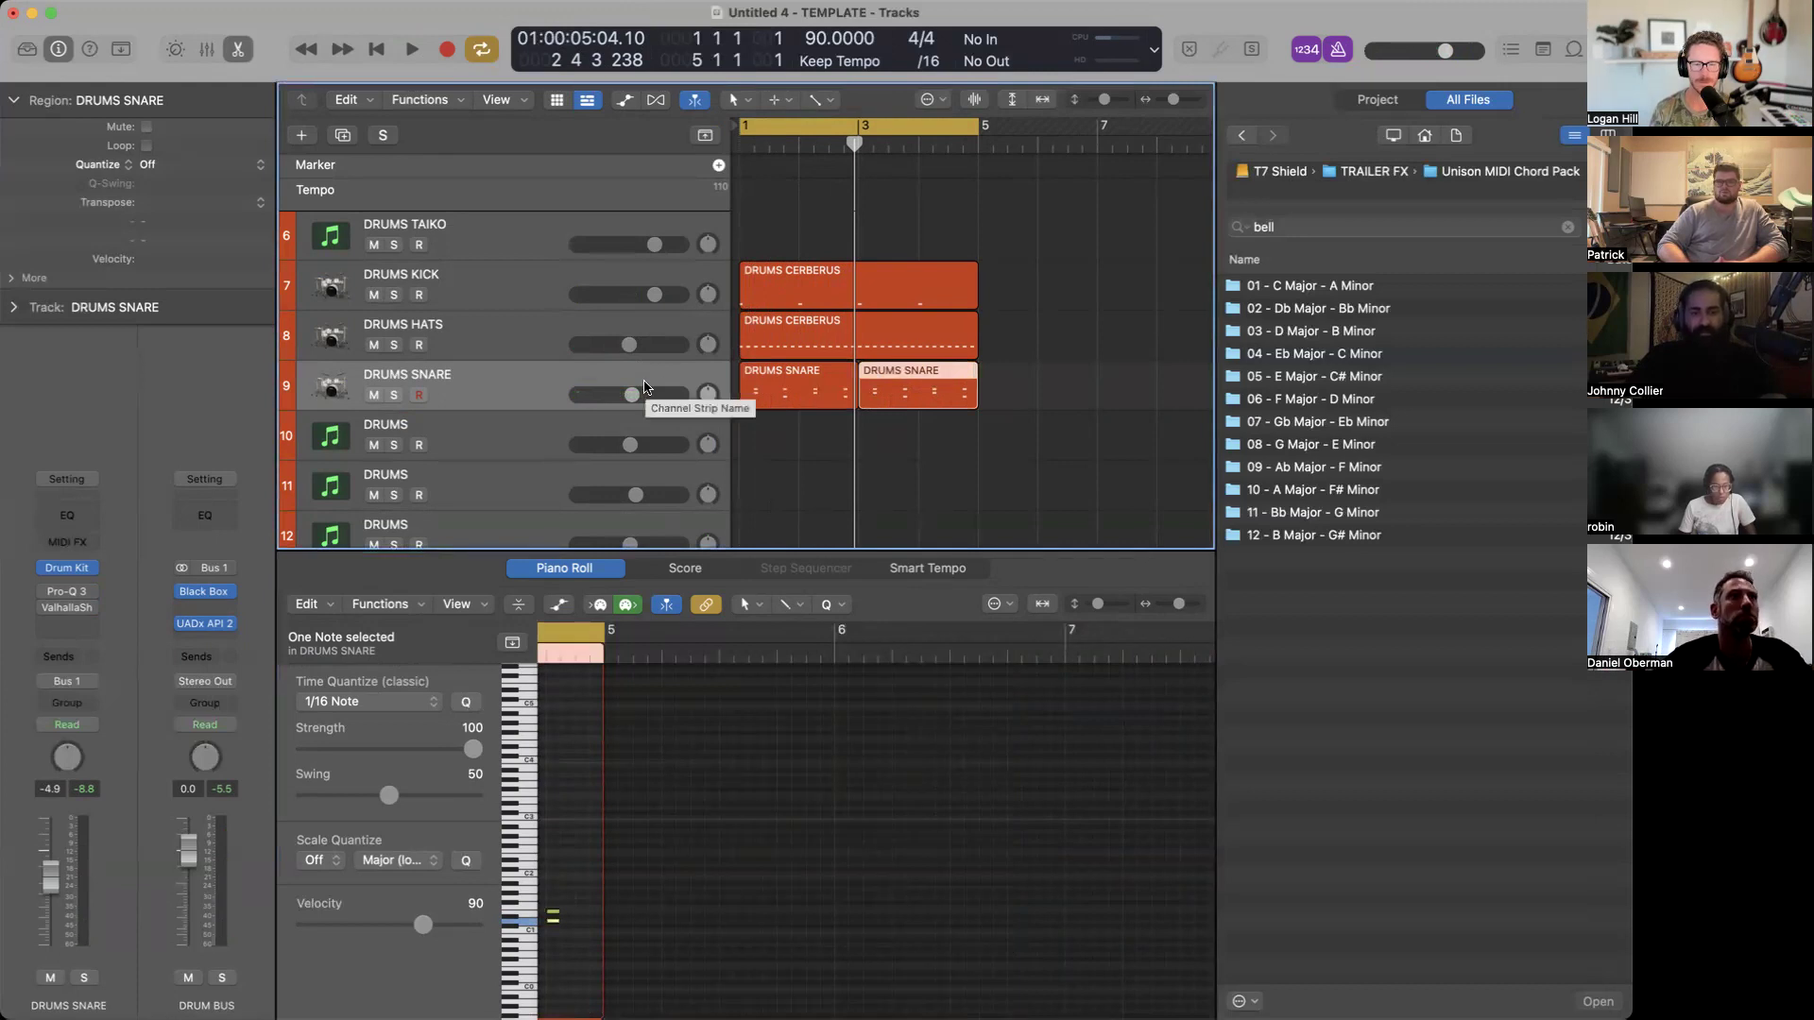
Close the Piano Roll and listen to the full four-bar kick, hats and snare loop.
key(space)
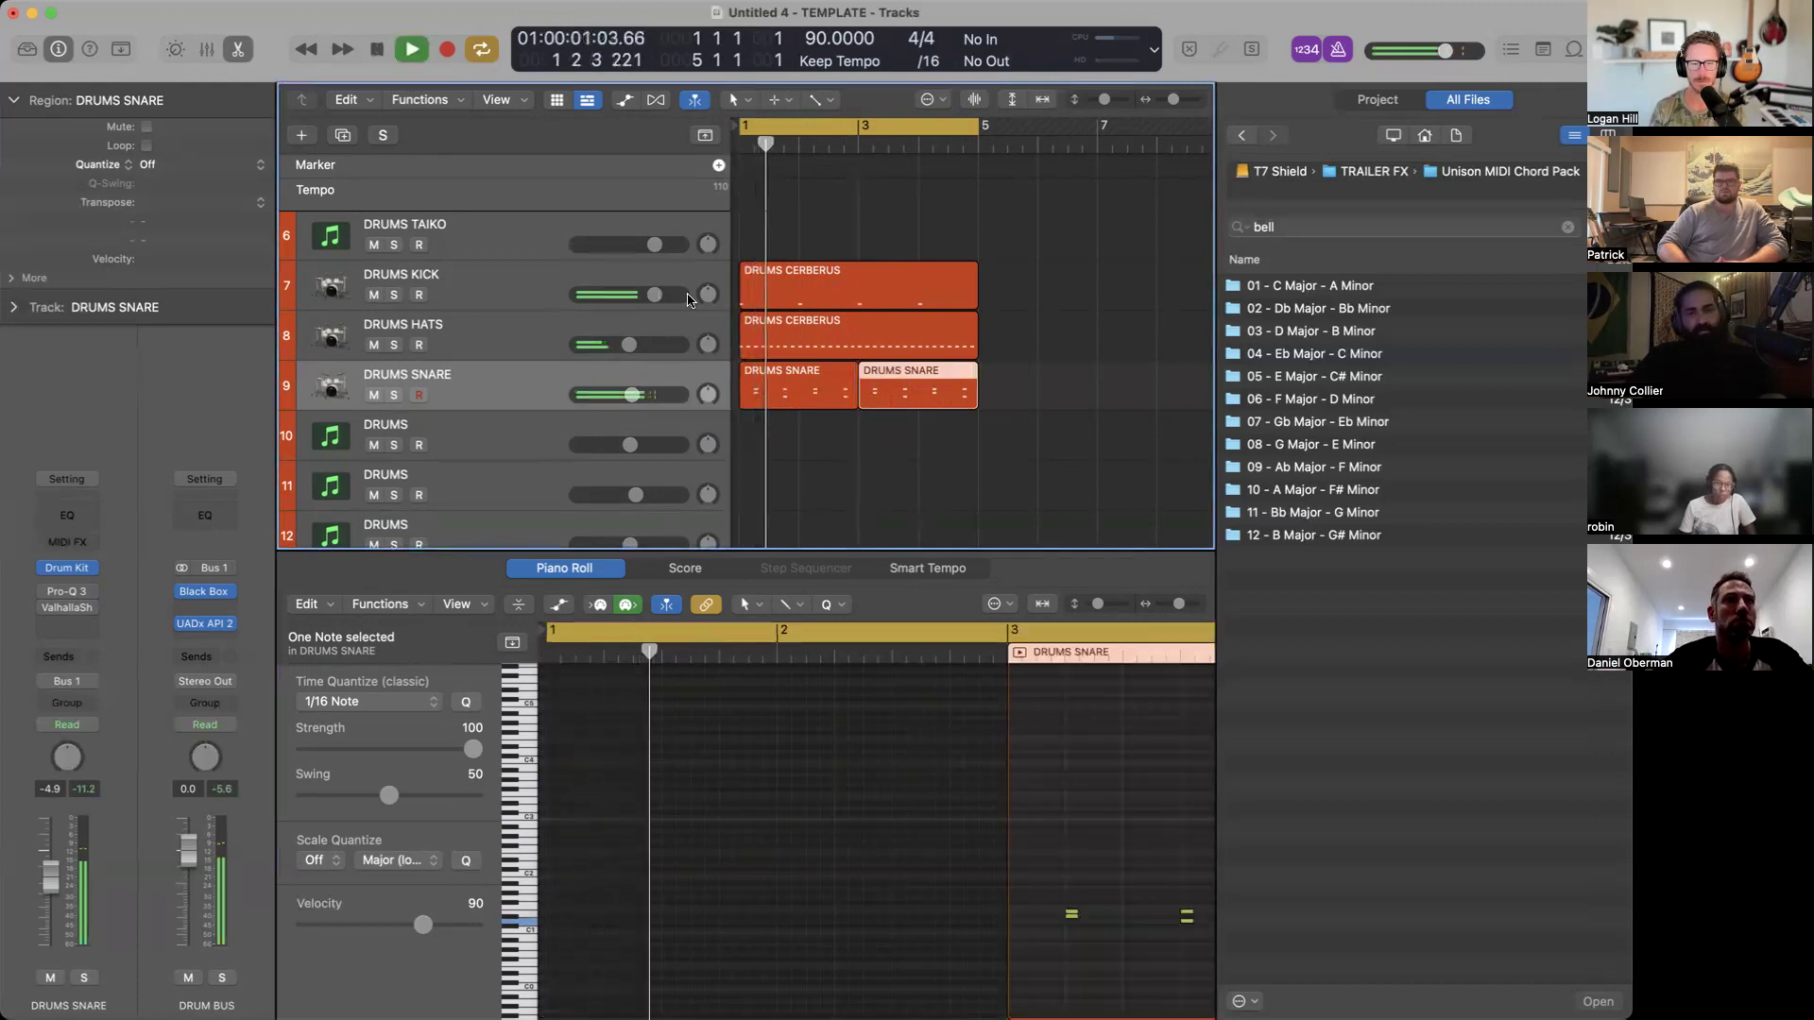
key(e)
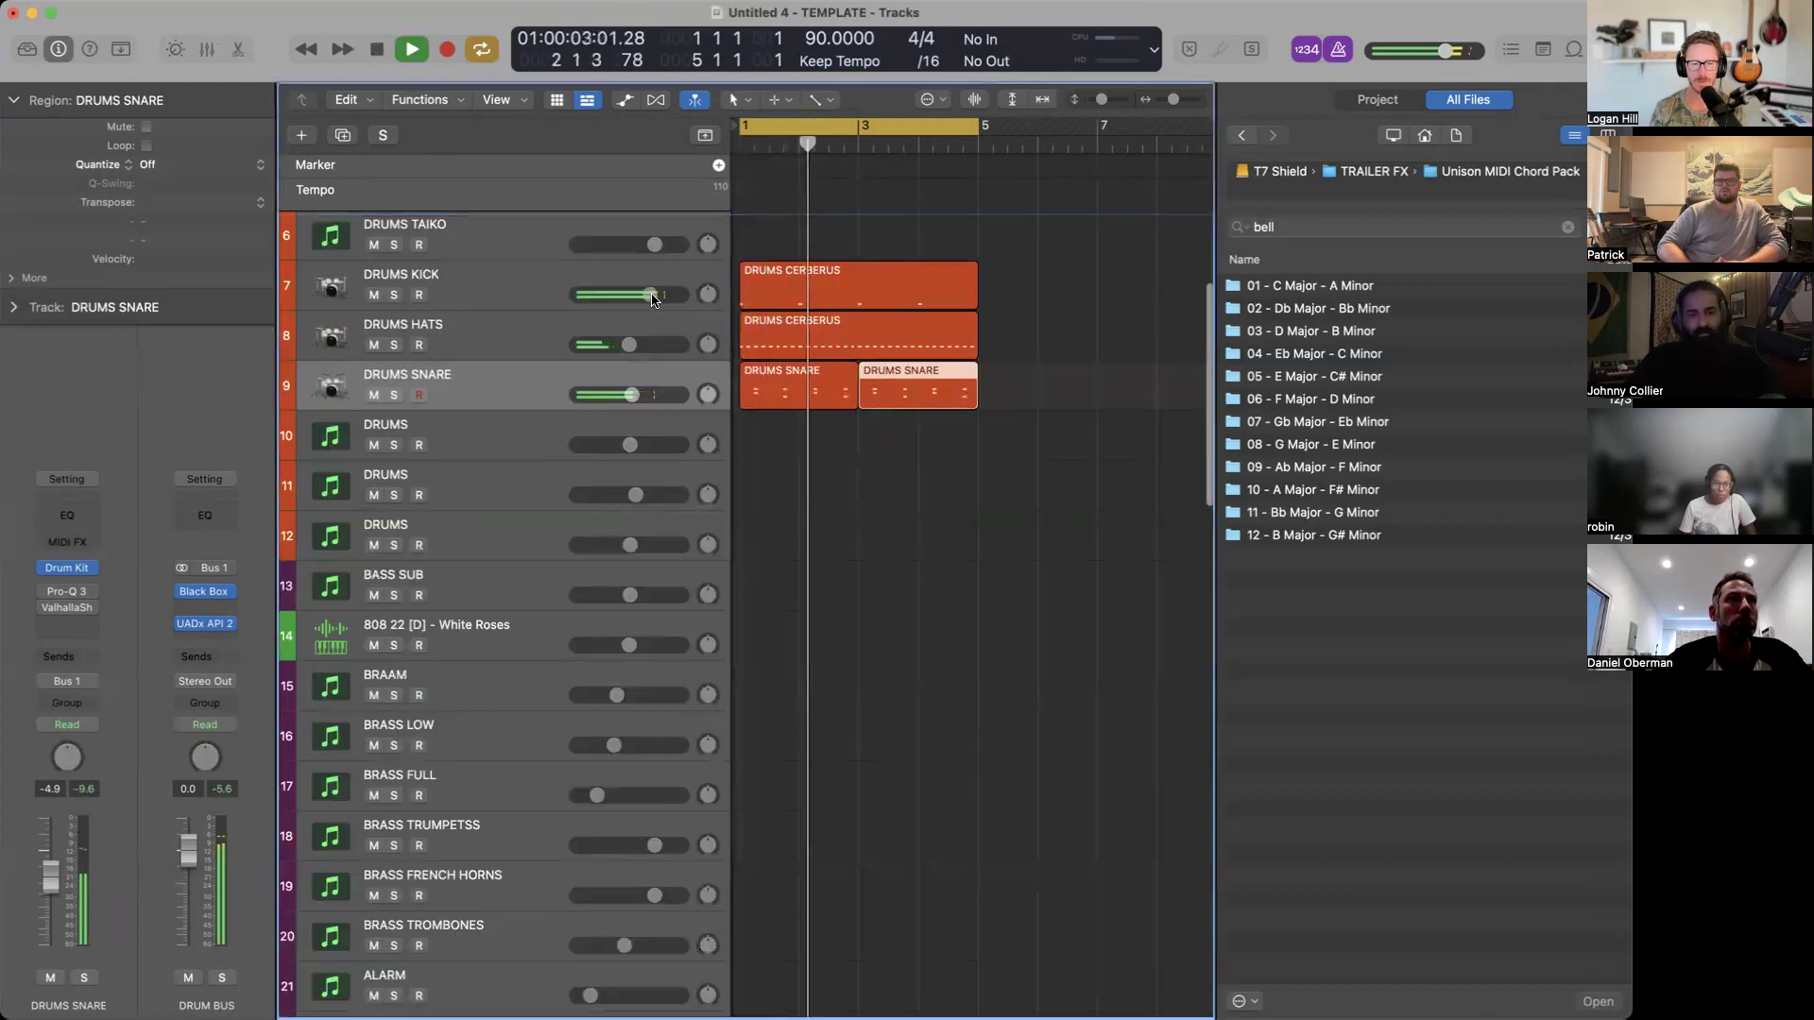
key(super+Left)
key(super+Up)
key(super+Right)
key(super+Right)
key(super+Right)
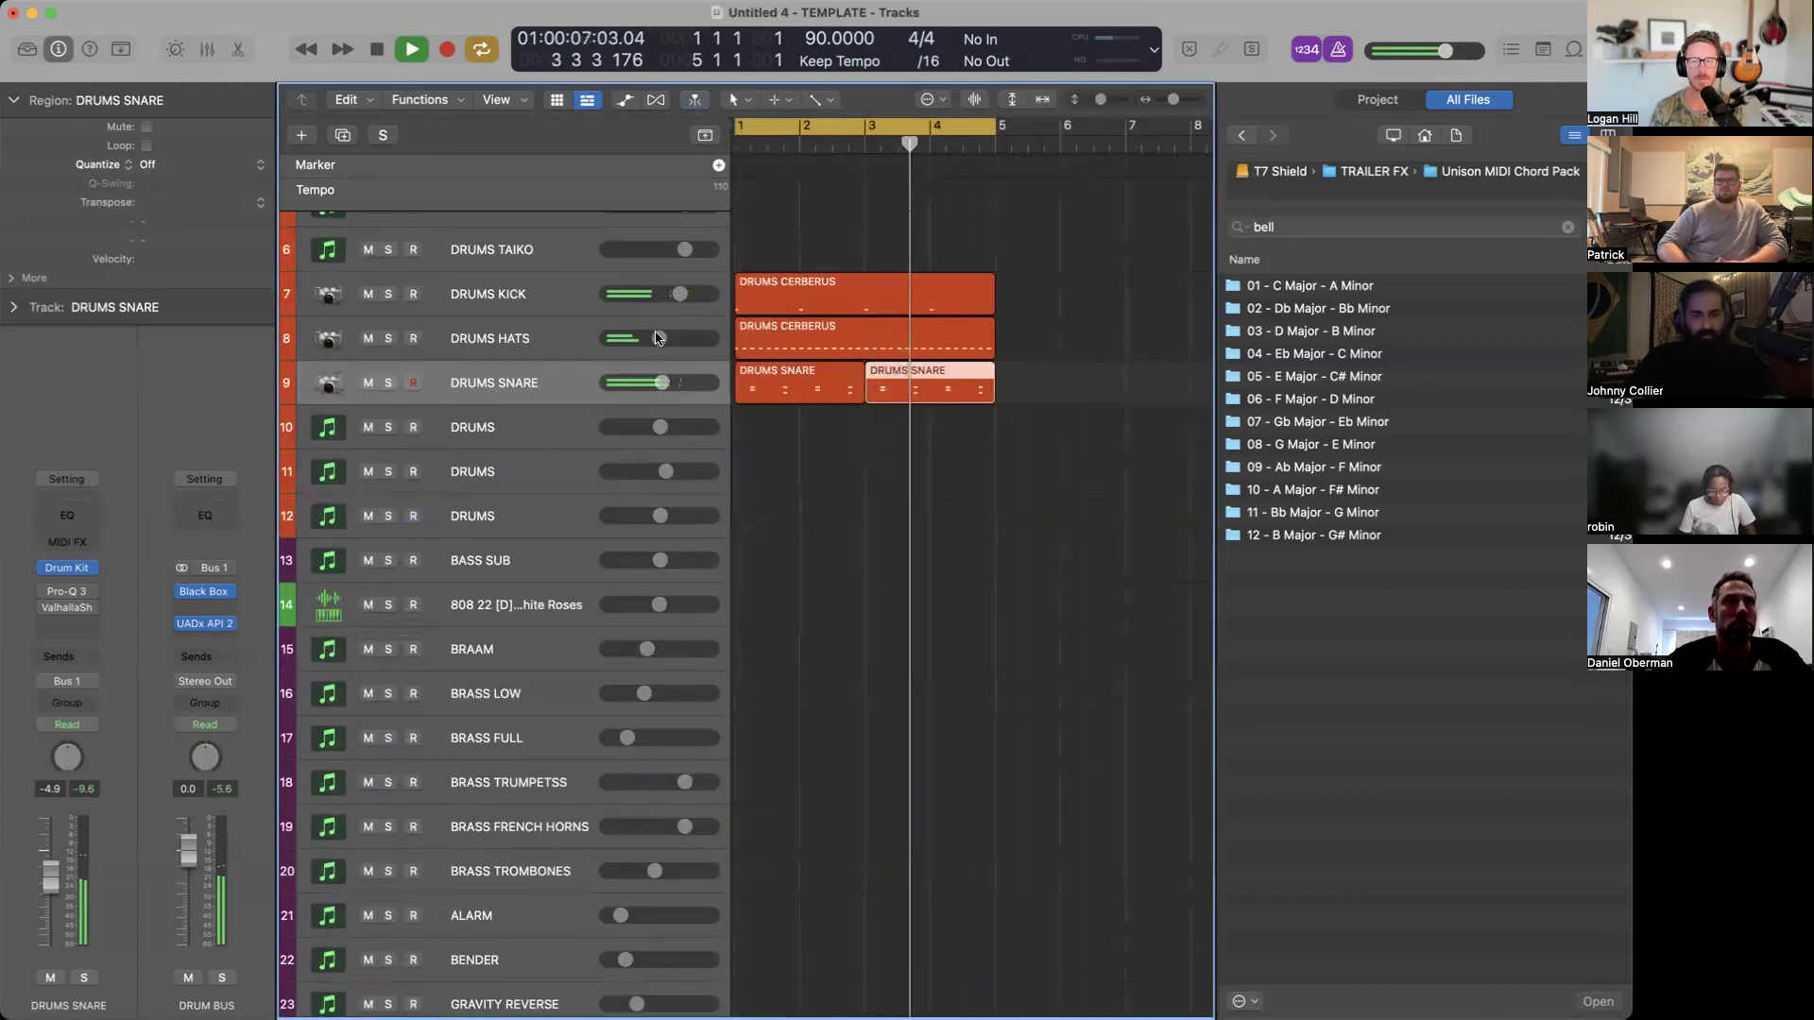
key(super+Up)
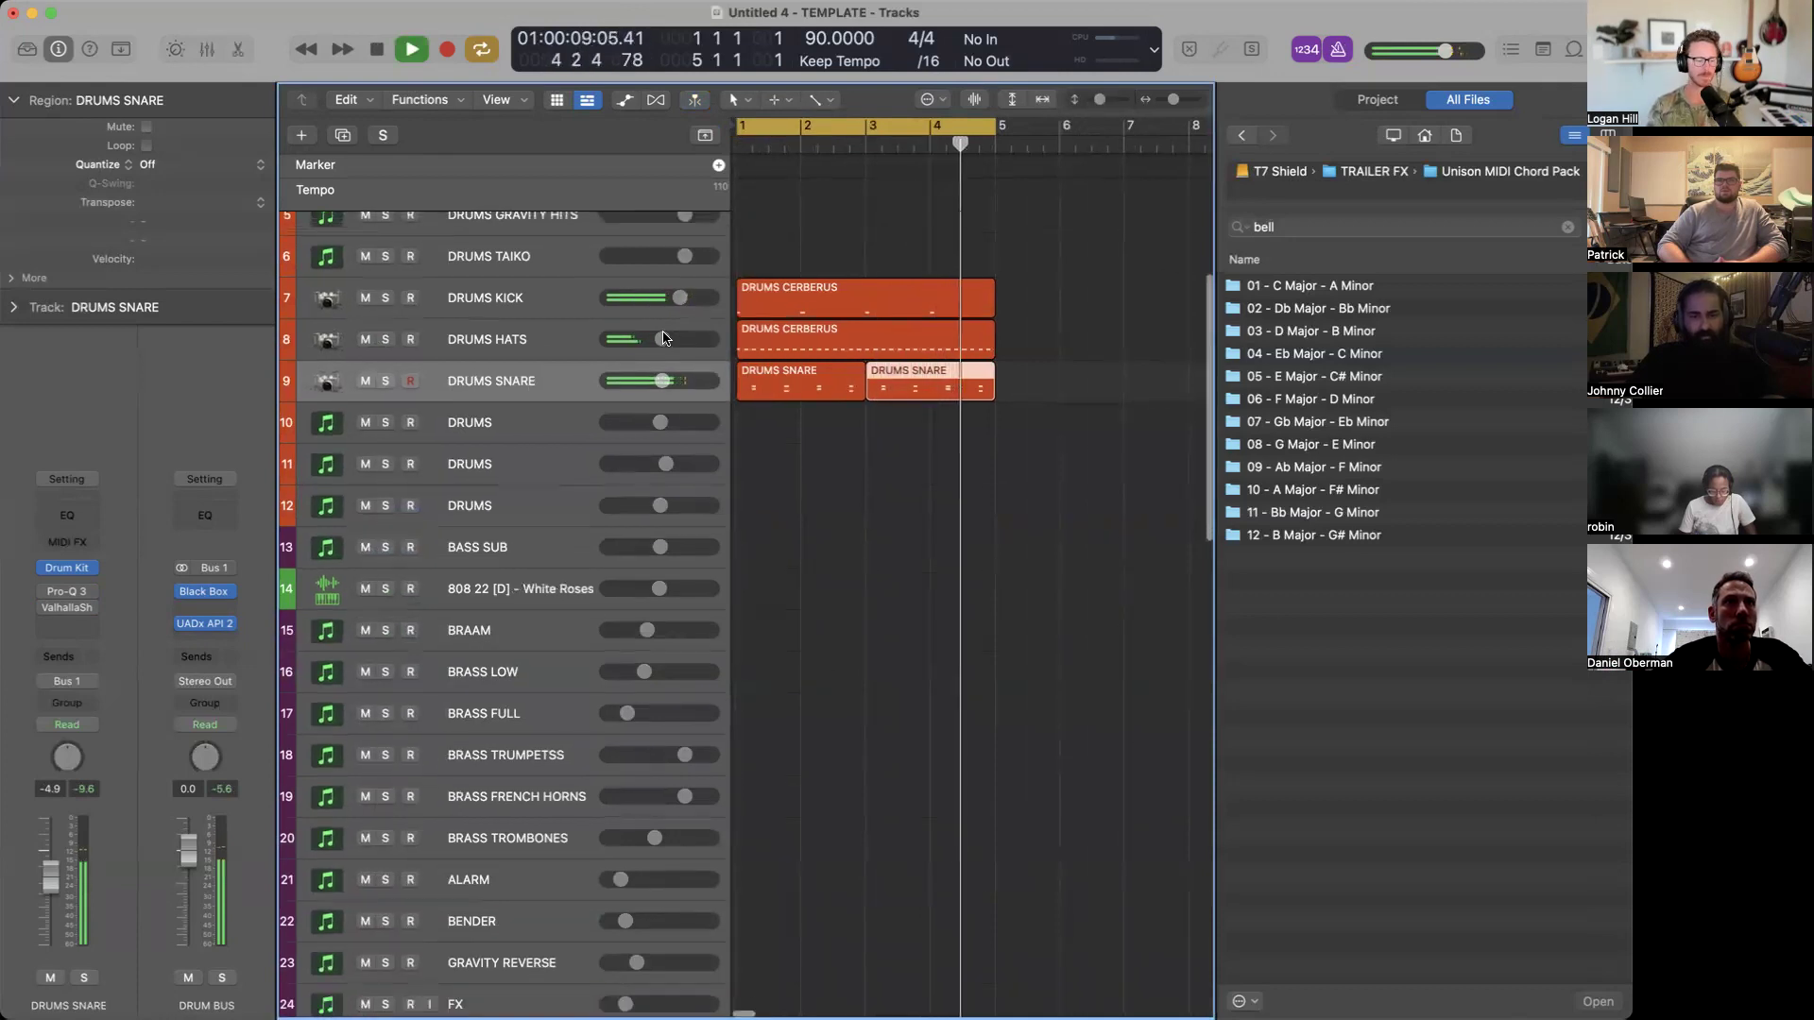
key(super+Left)
key(super+Left)
key(space)
Add a higher cymbal note at the start of bar 1 in the DRUMS HATS region and set its velocity to 59.
click(597, 330)
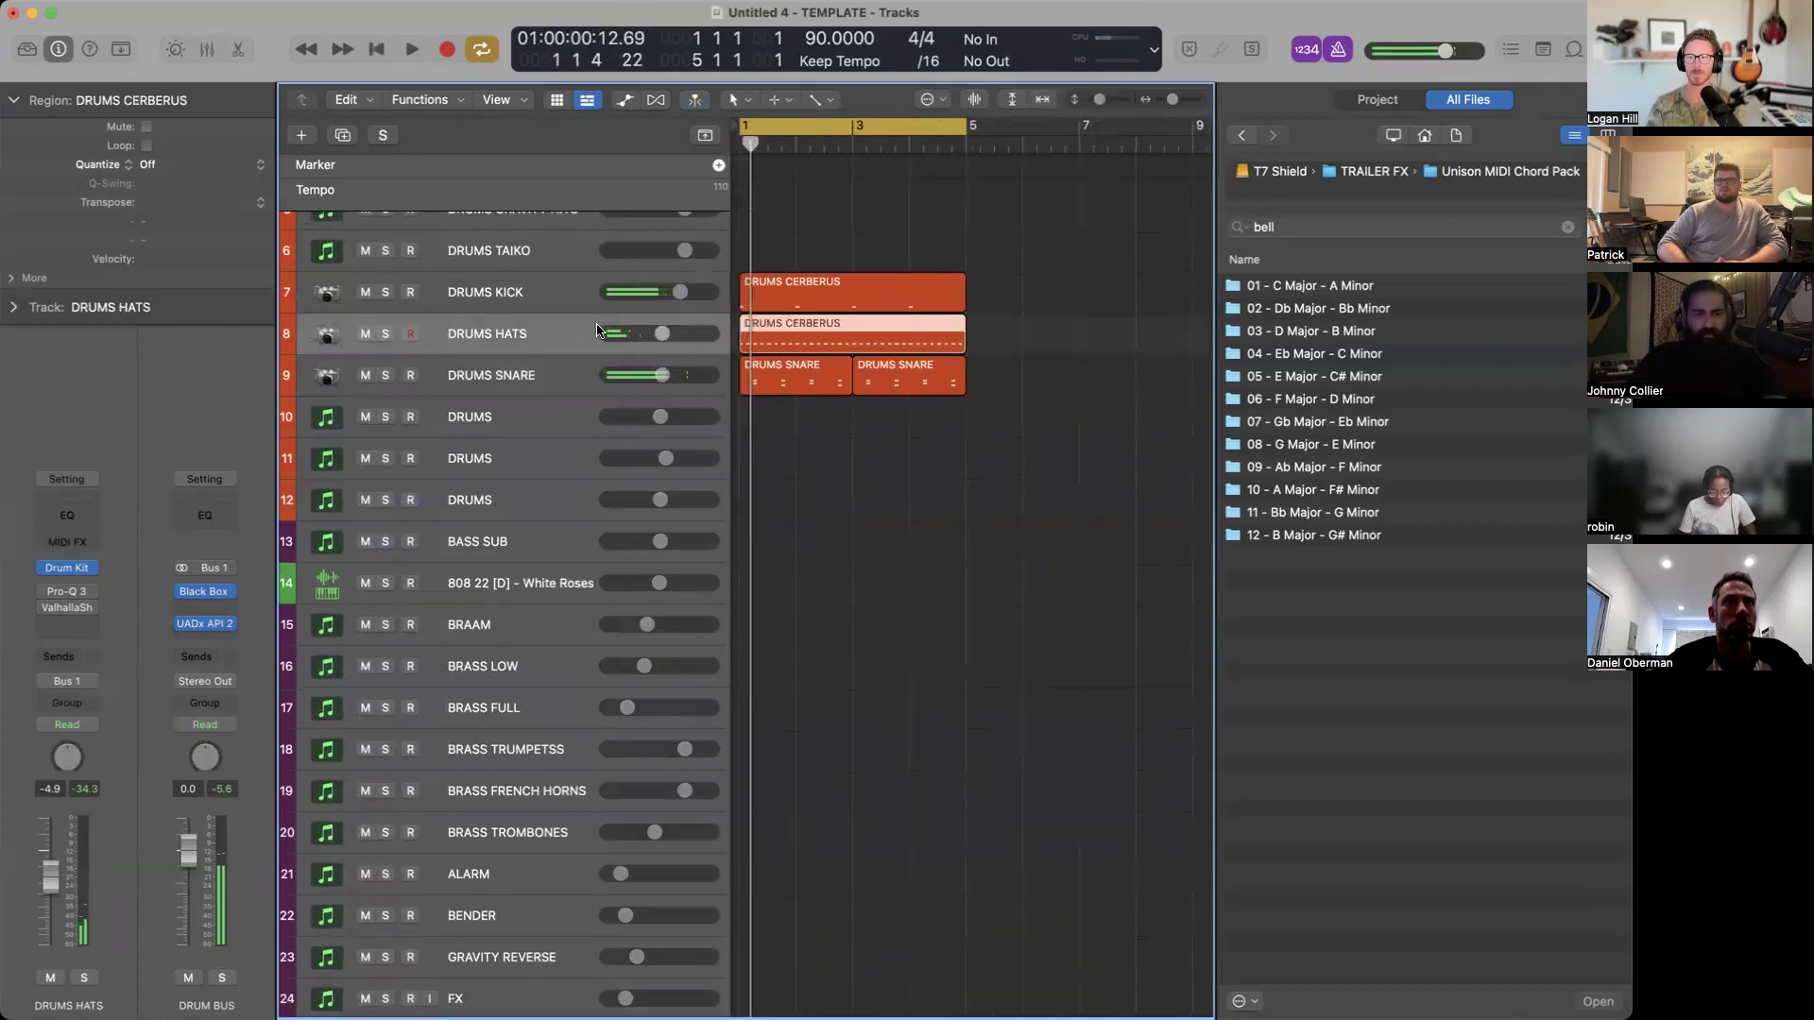
double_click(760, 345)
drag(555, 793, 556, 779)
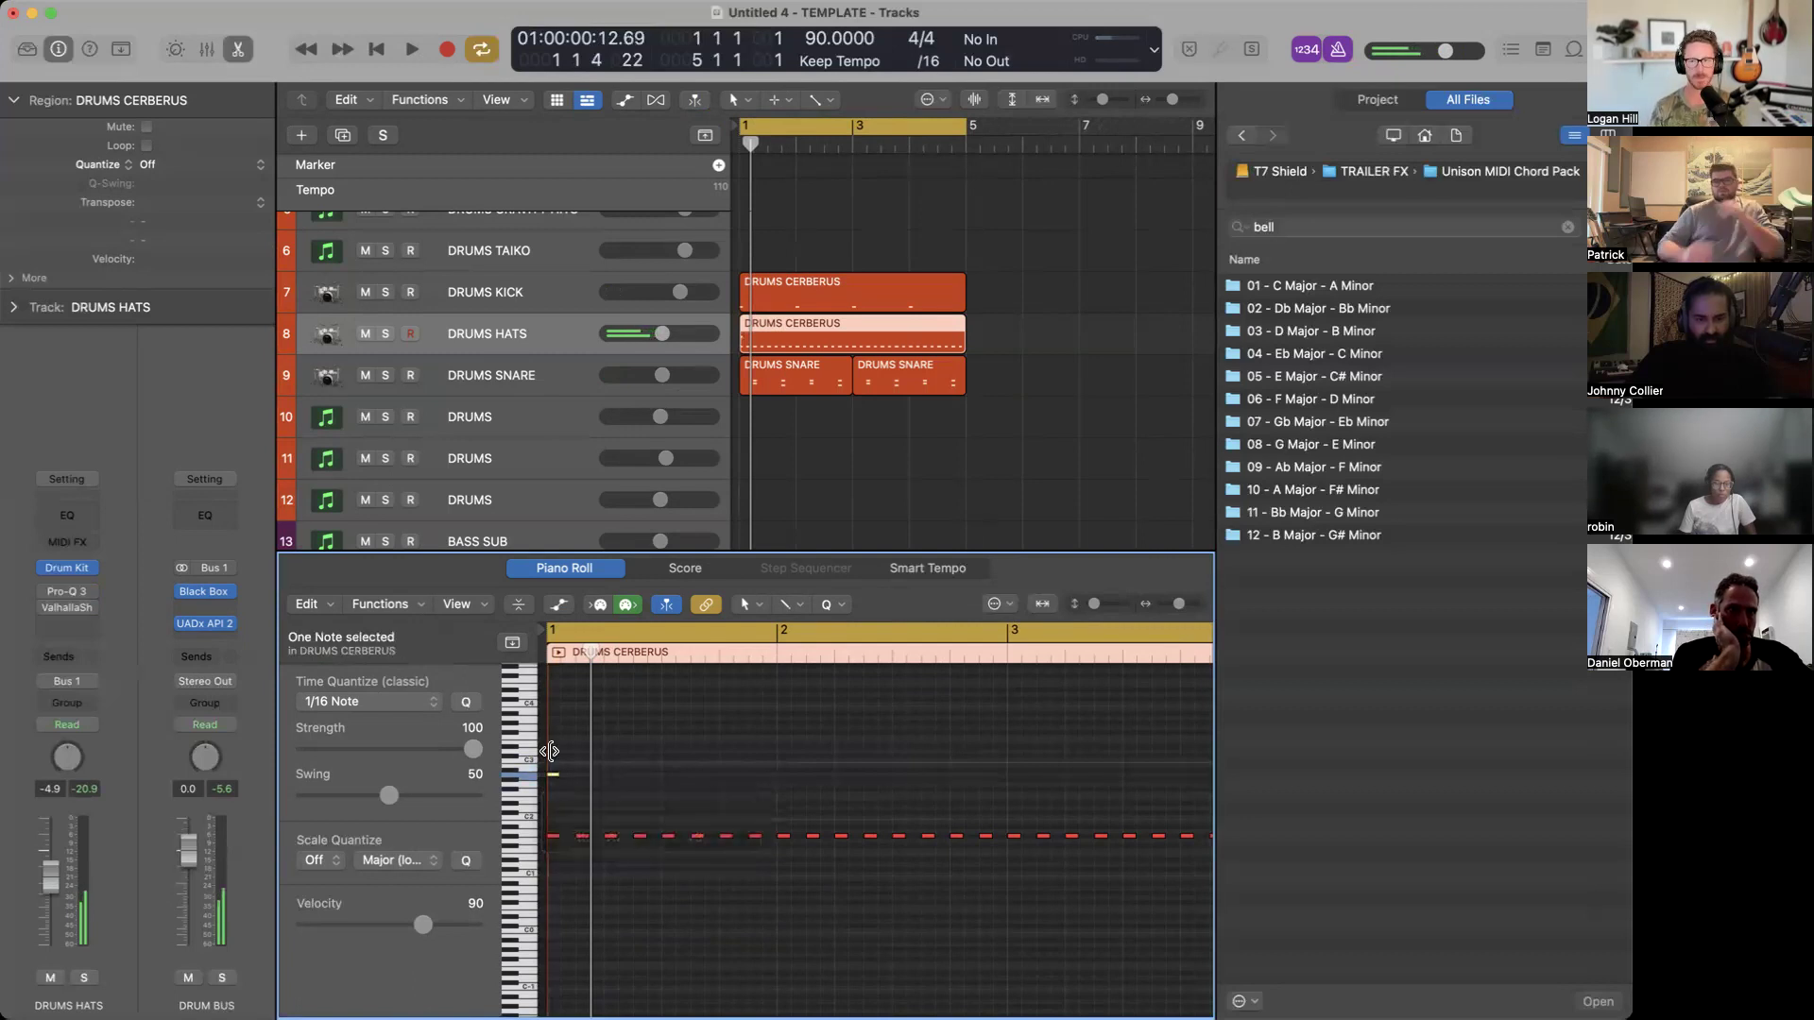
drag(423, 925, 403, 931)
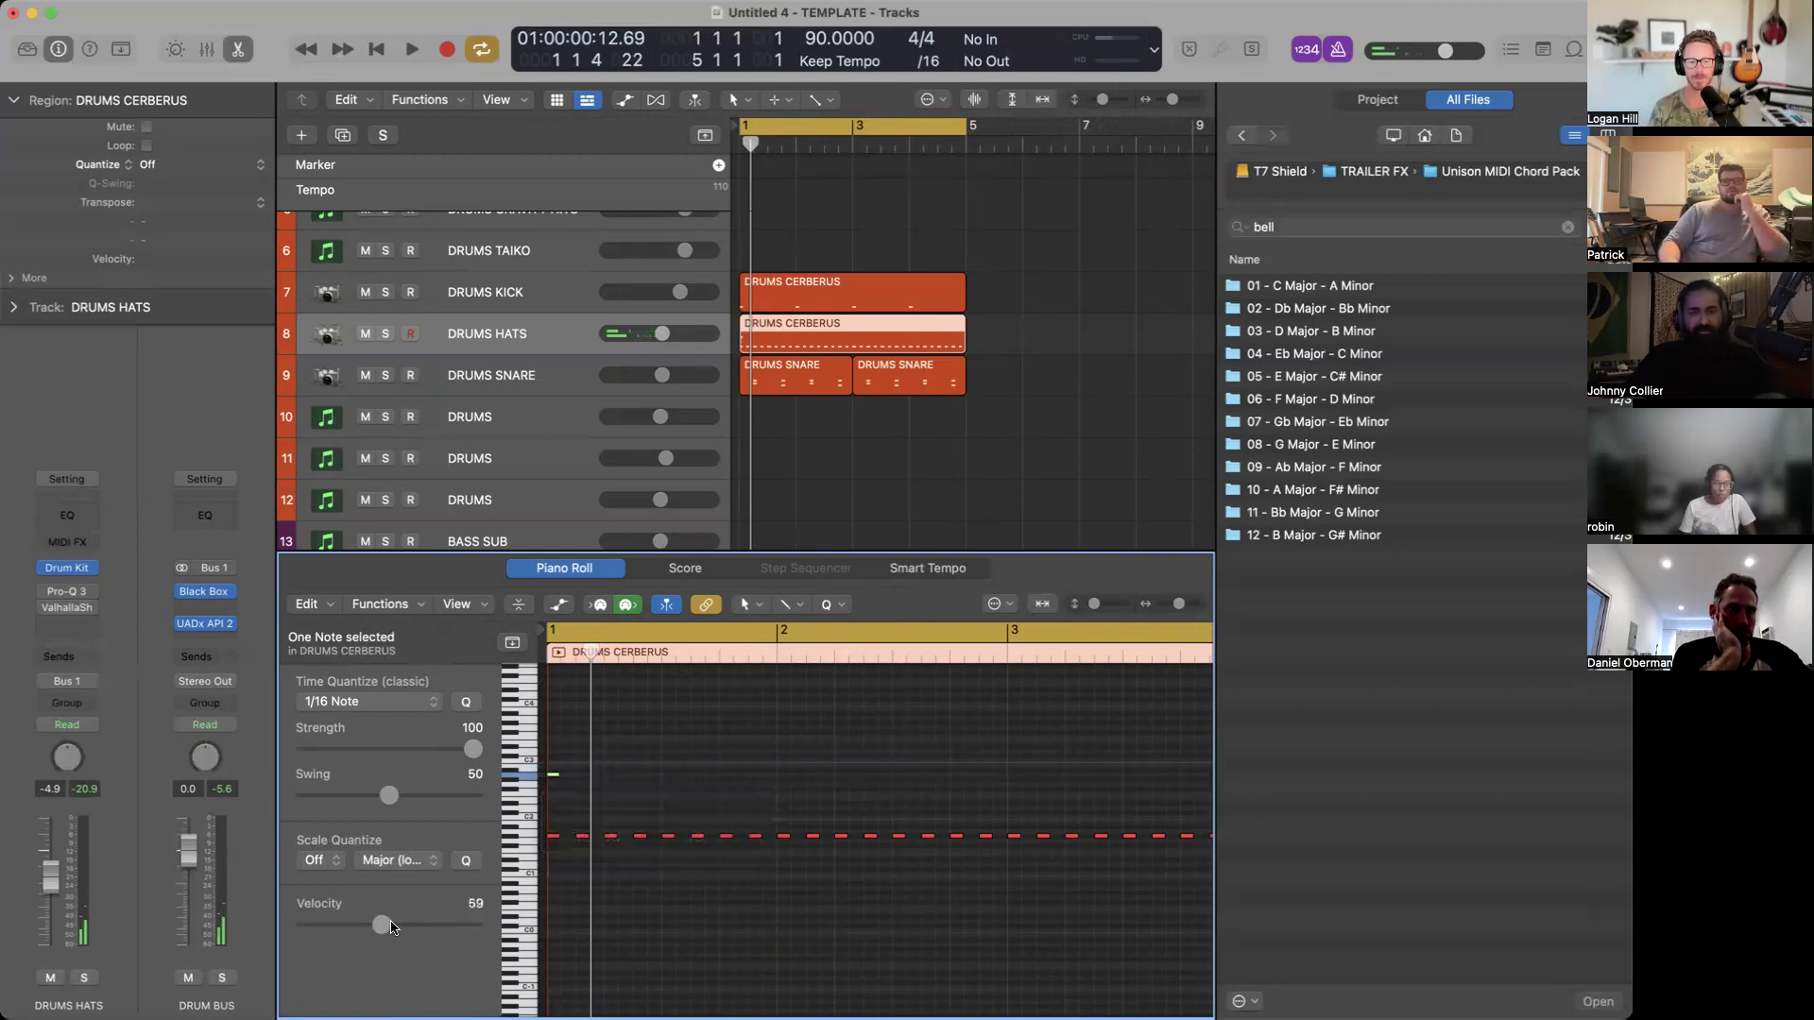
Play the loop and copy the velocity 59 cymbal note to the start of bar 3.
key(space)
scroll(964, 729, down, 2)
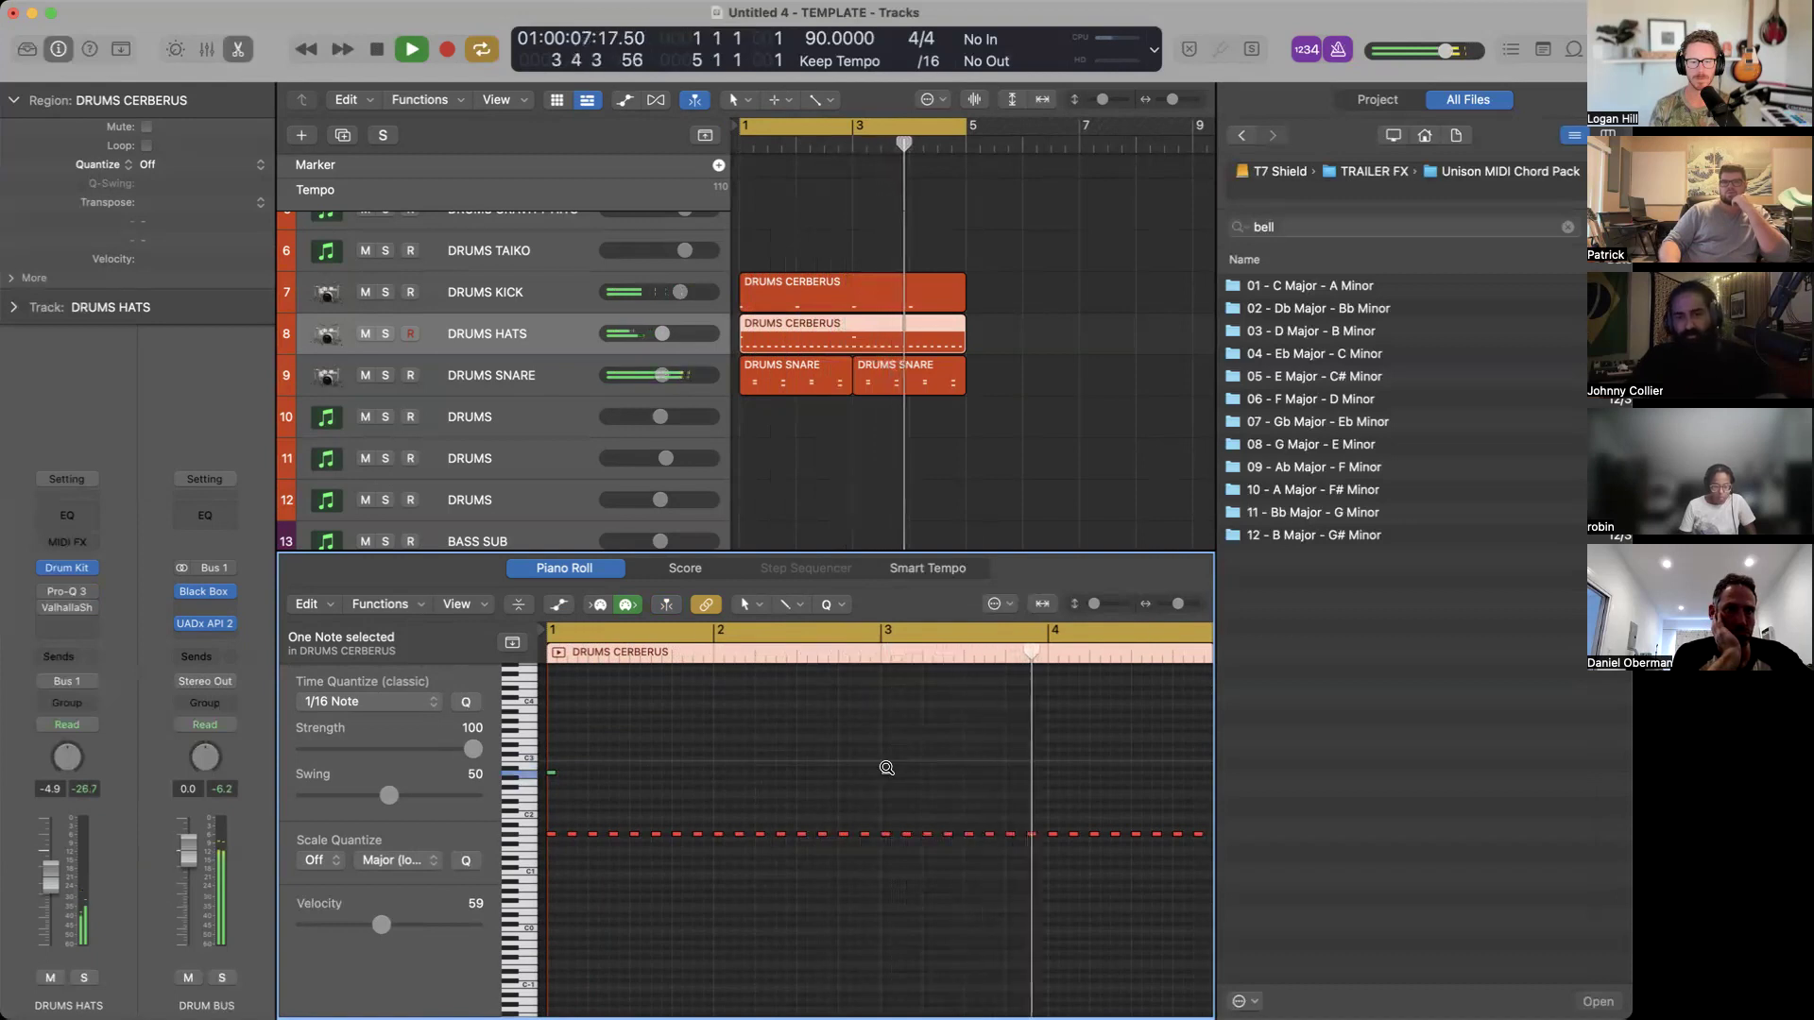
scroll(886, 767, down, 2)
key(space)
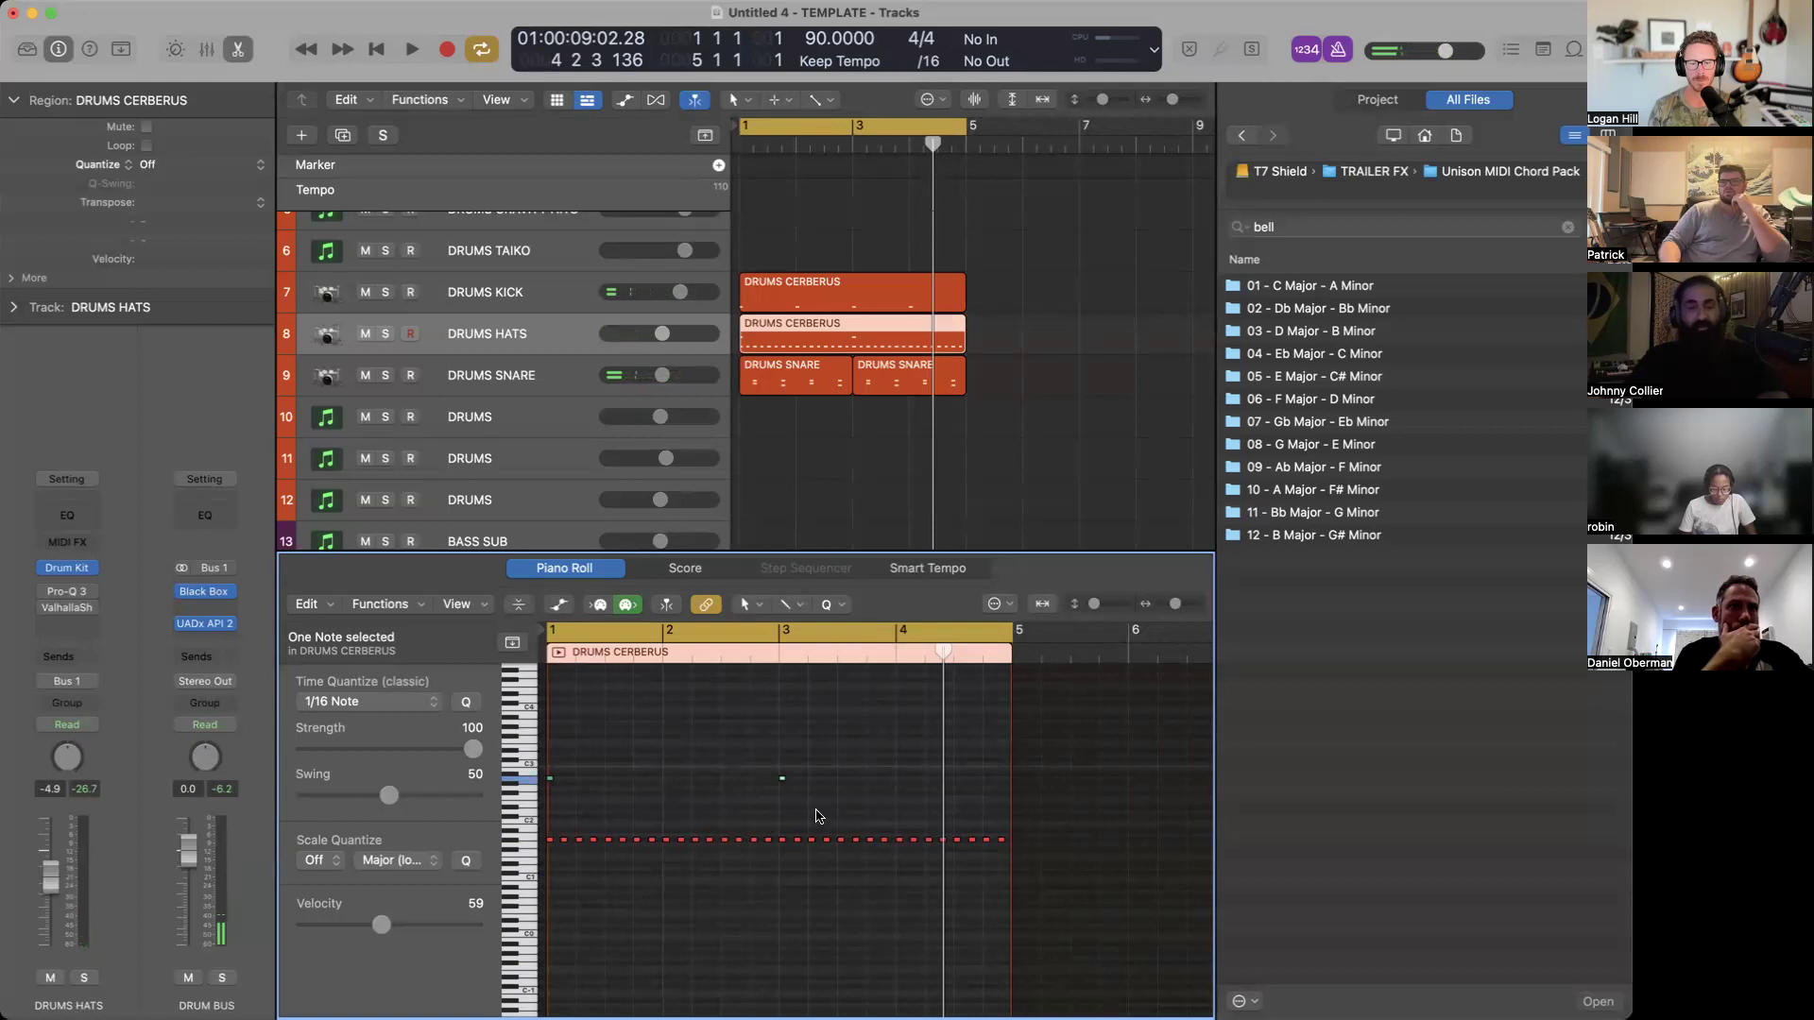
Transpose the 32 repeating eighth-note hats up to a higher cymbal sound and play the loop.
click(520, 837)
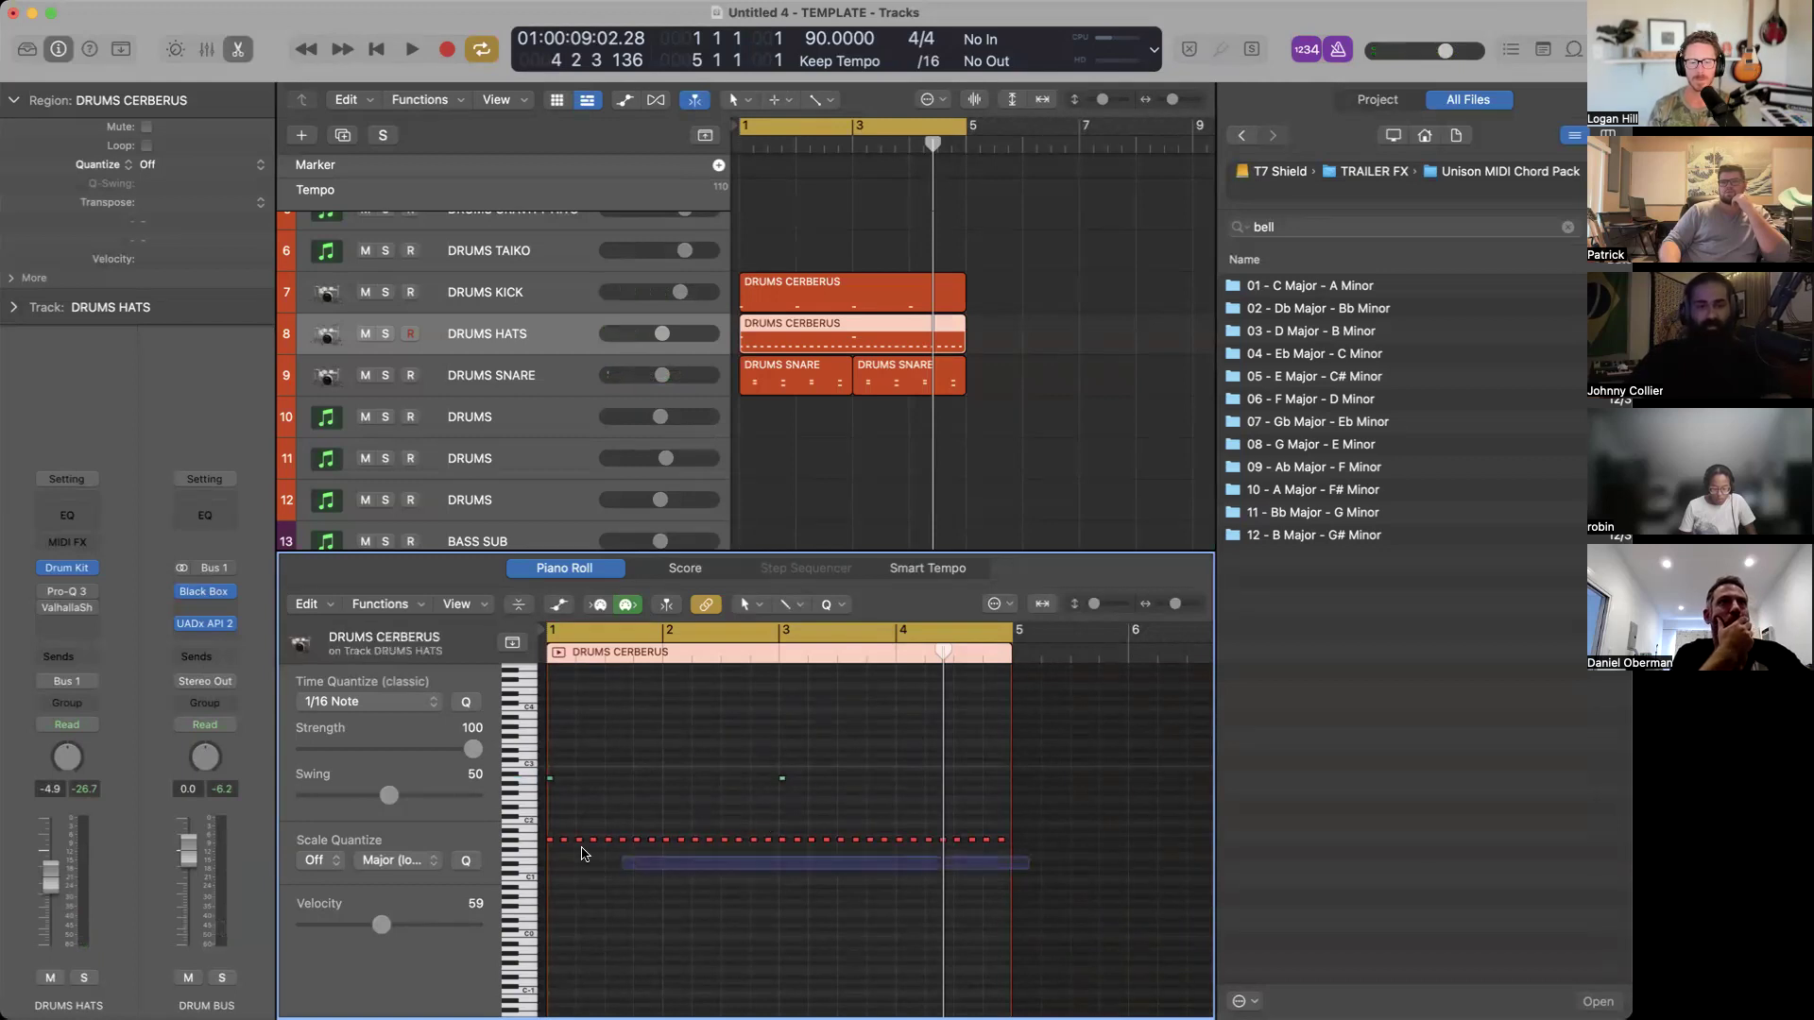
key(alt+Up)
key(alt+Up)
key(alt+Up)
key(alt+Up)
key(alt+Up)
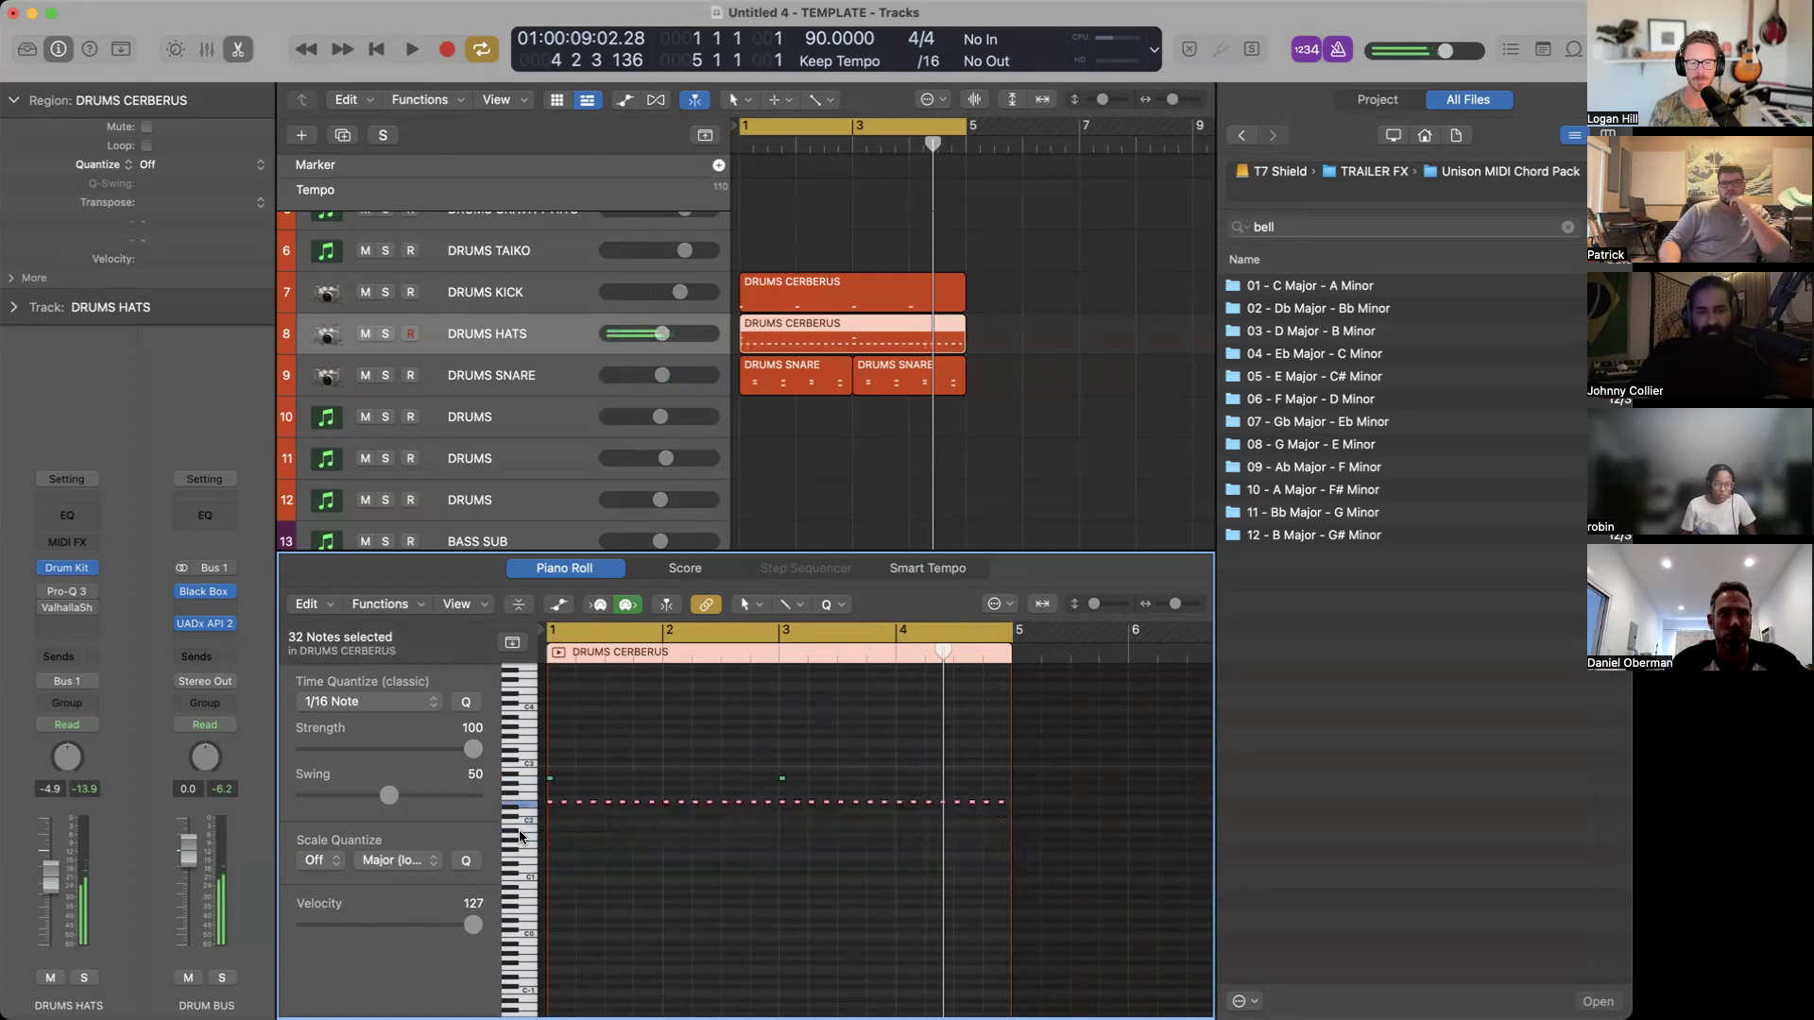
key(space)
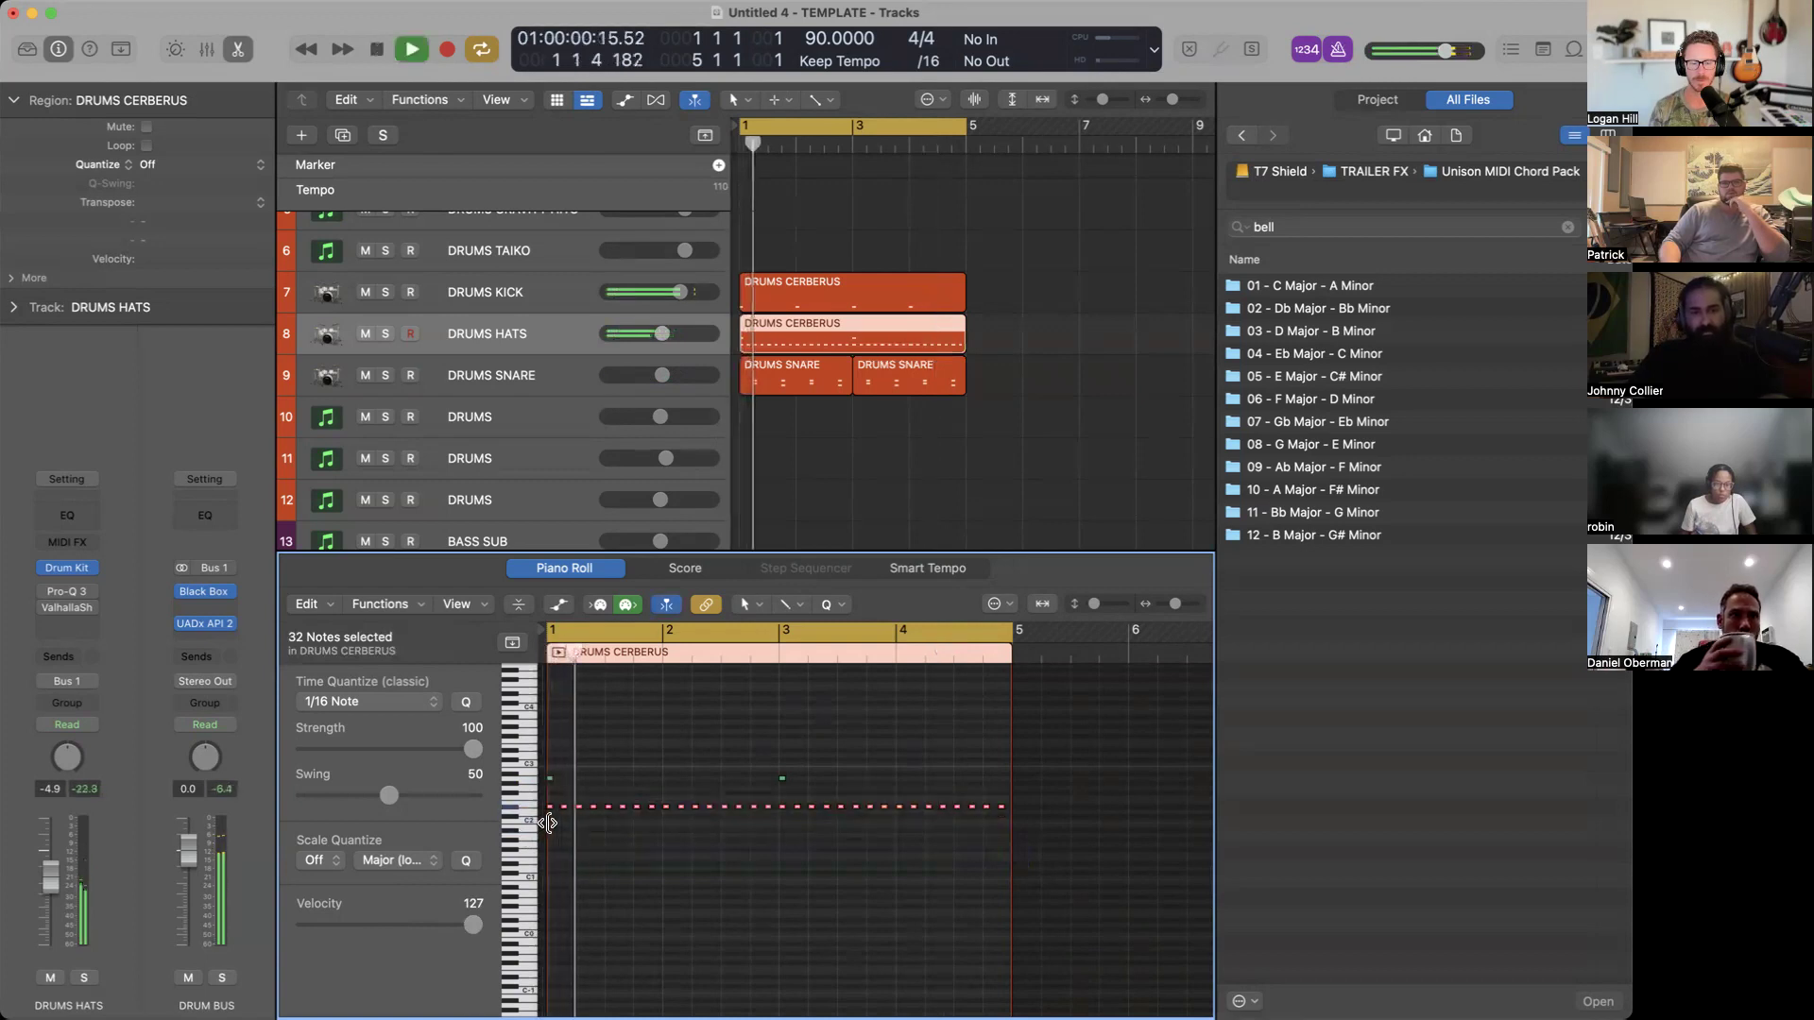
key(space)
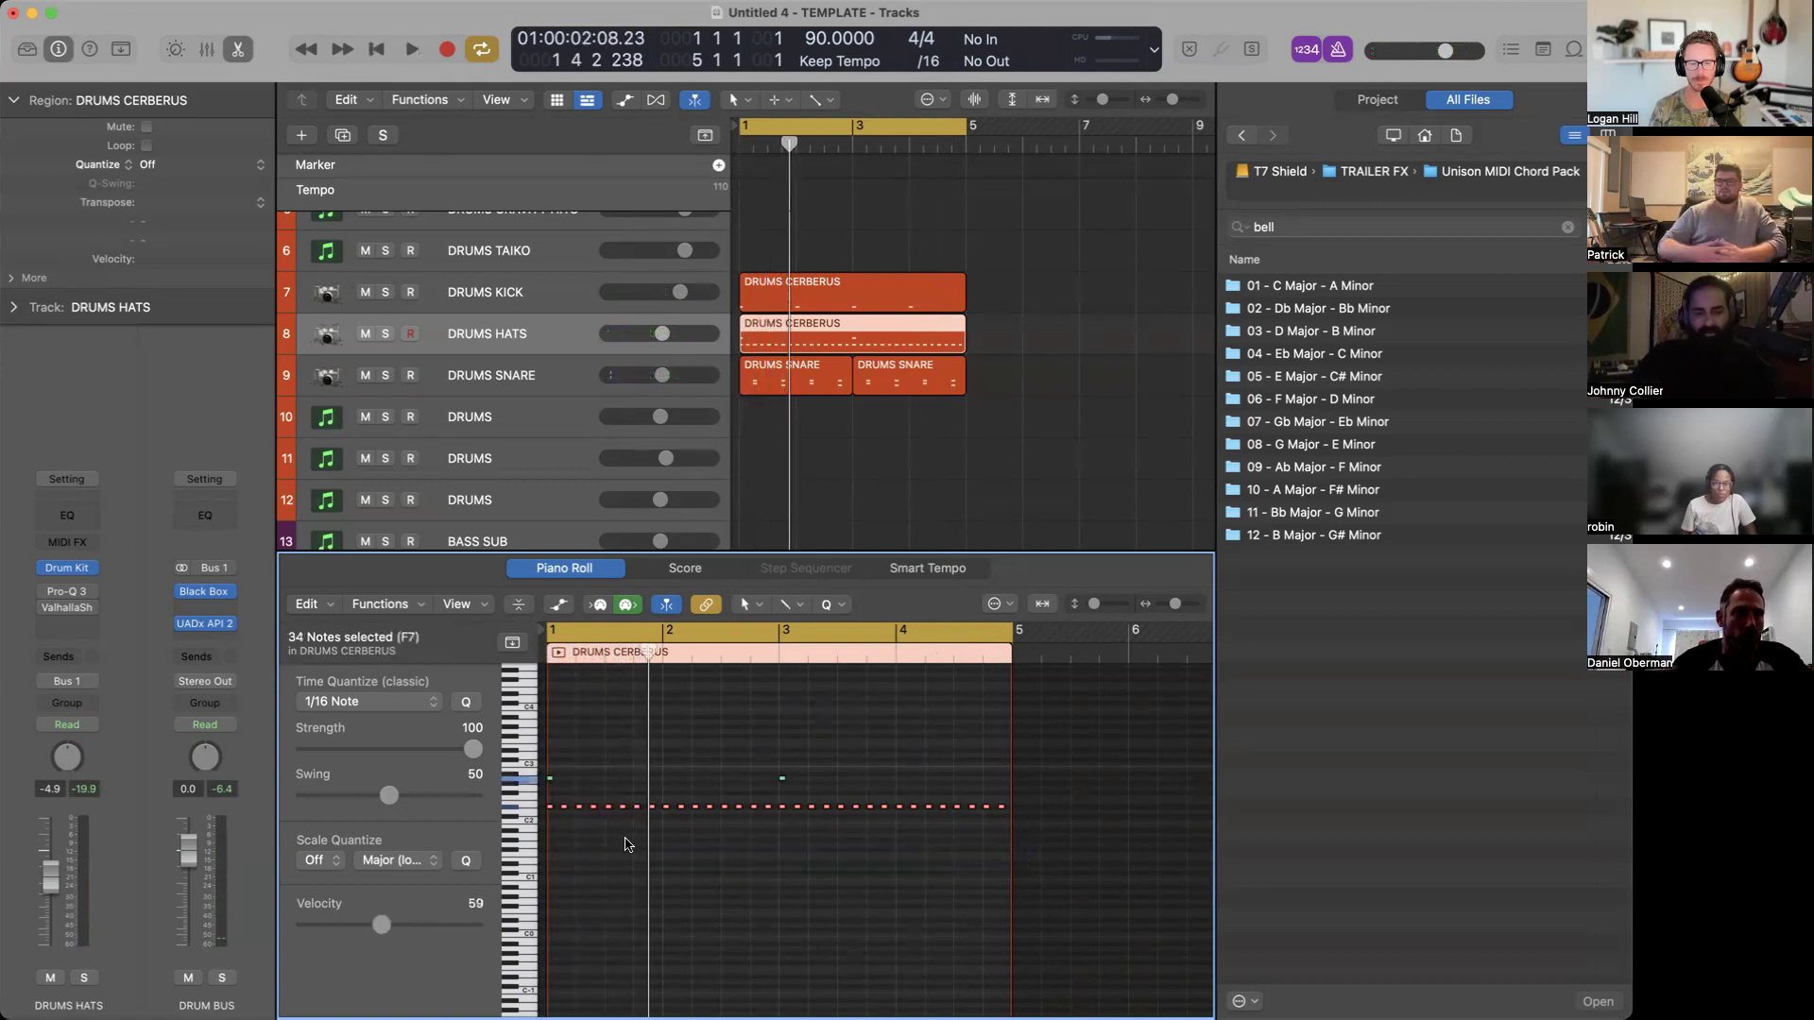
Lower the velocities of the second through fifth hat notes in bar 1, setting the second to 93 and the fifth to 90.
click(576, 869)
ctrl+alt+click(576, 870)
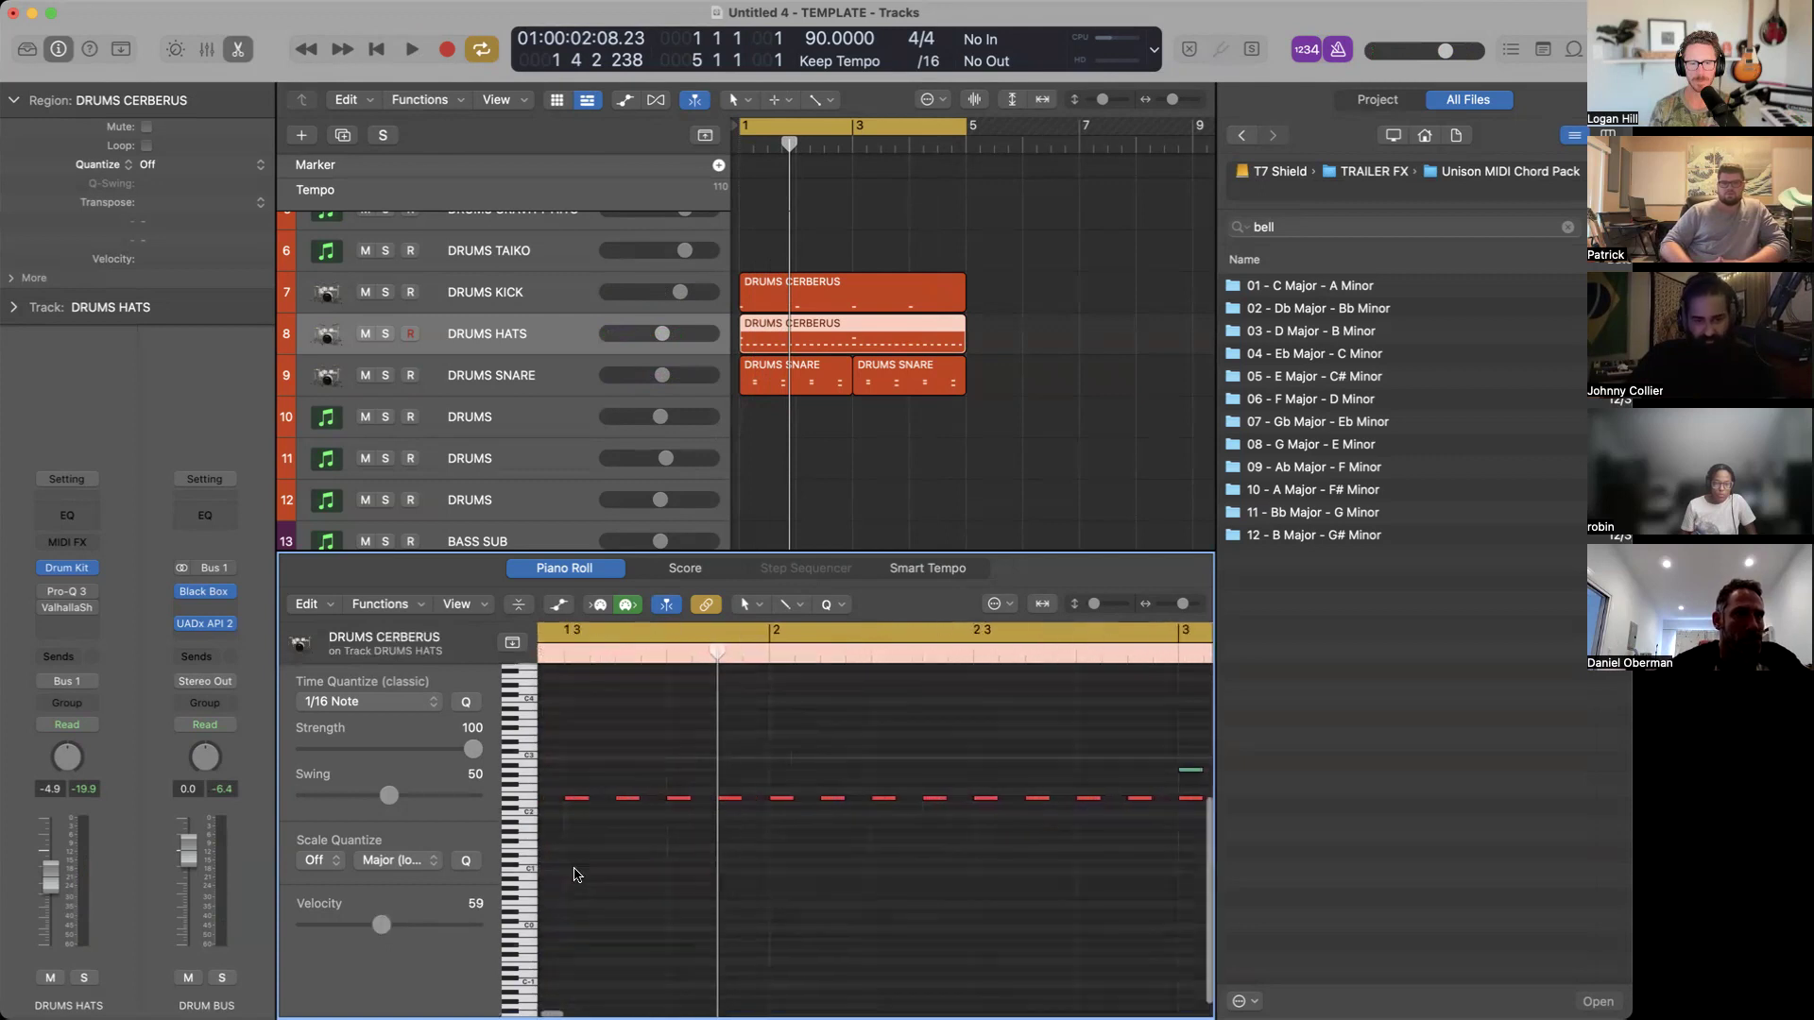
click(608, 764)
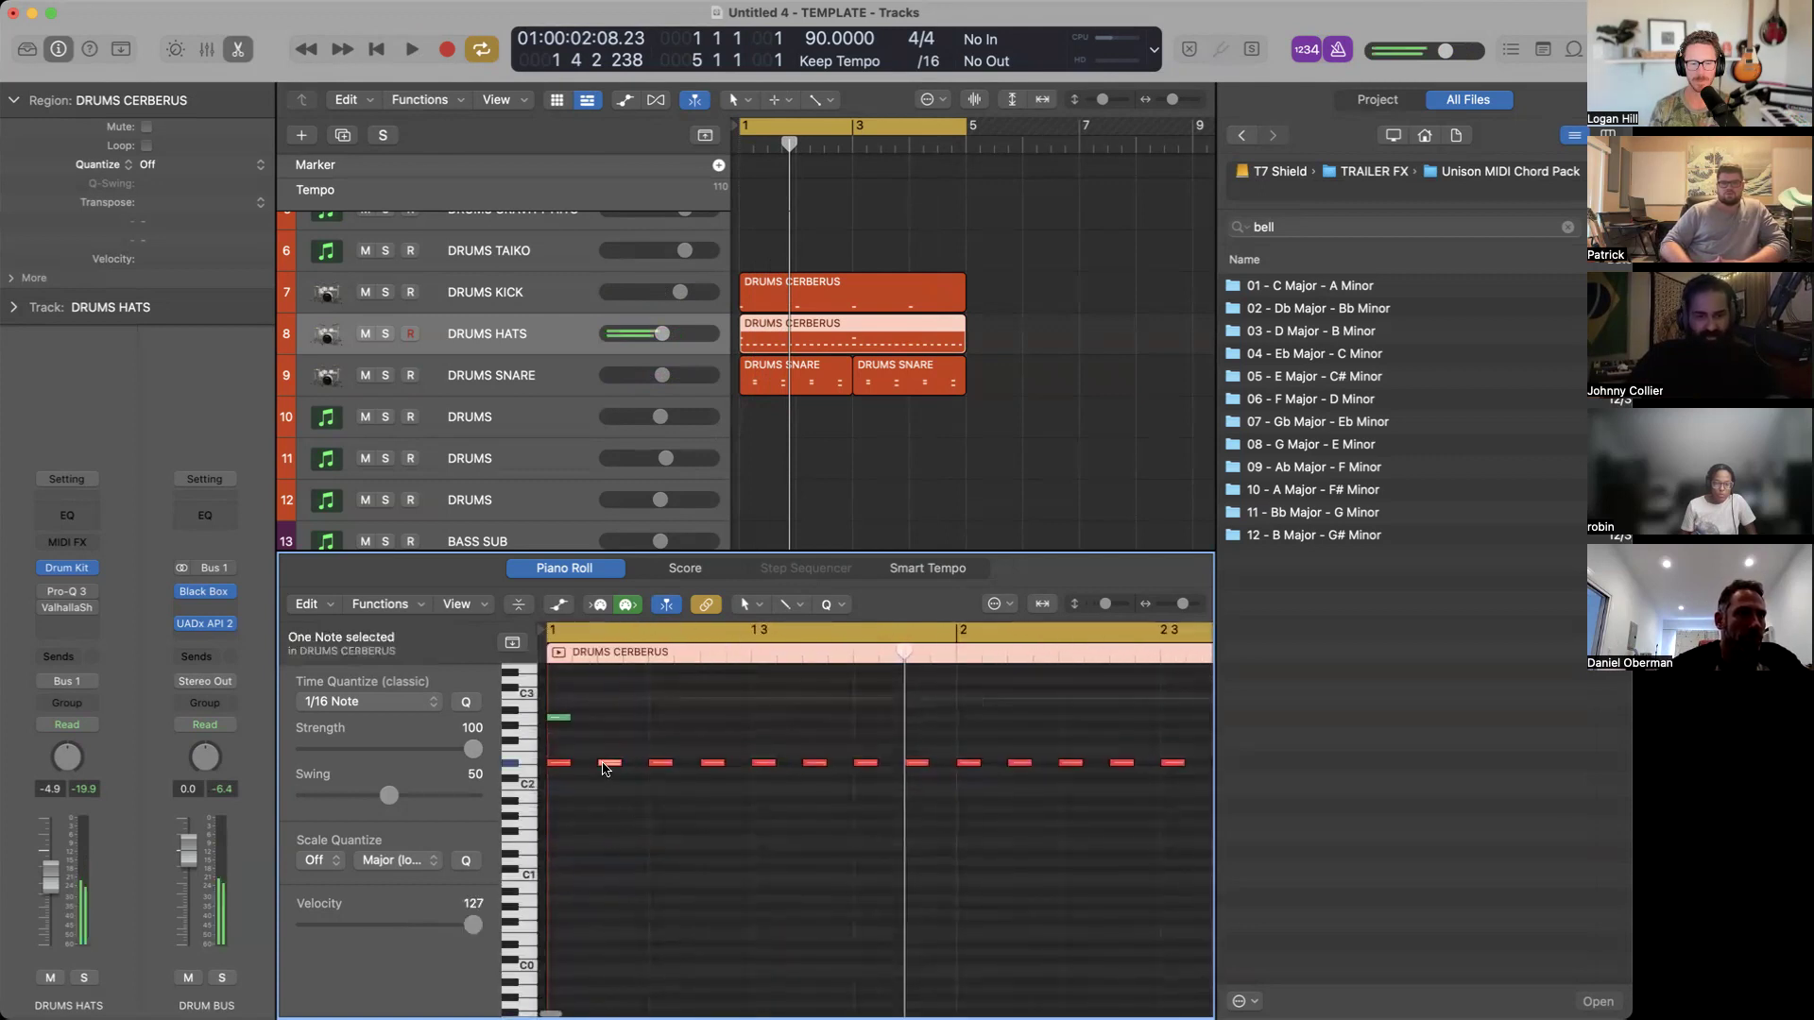
click(764, 823)
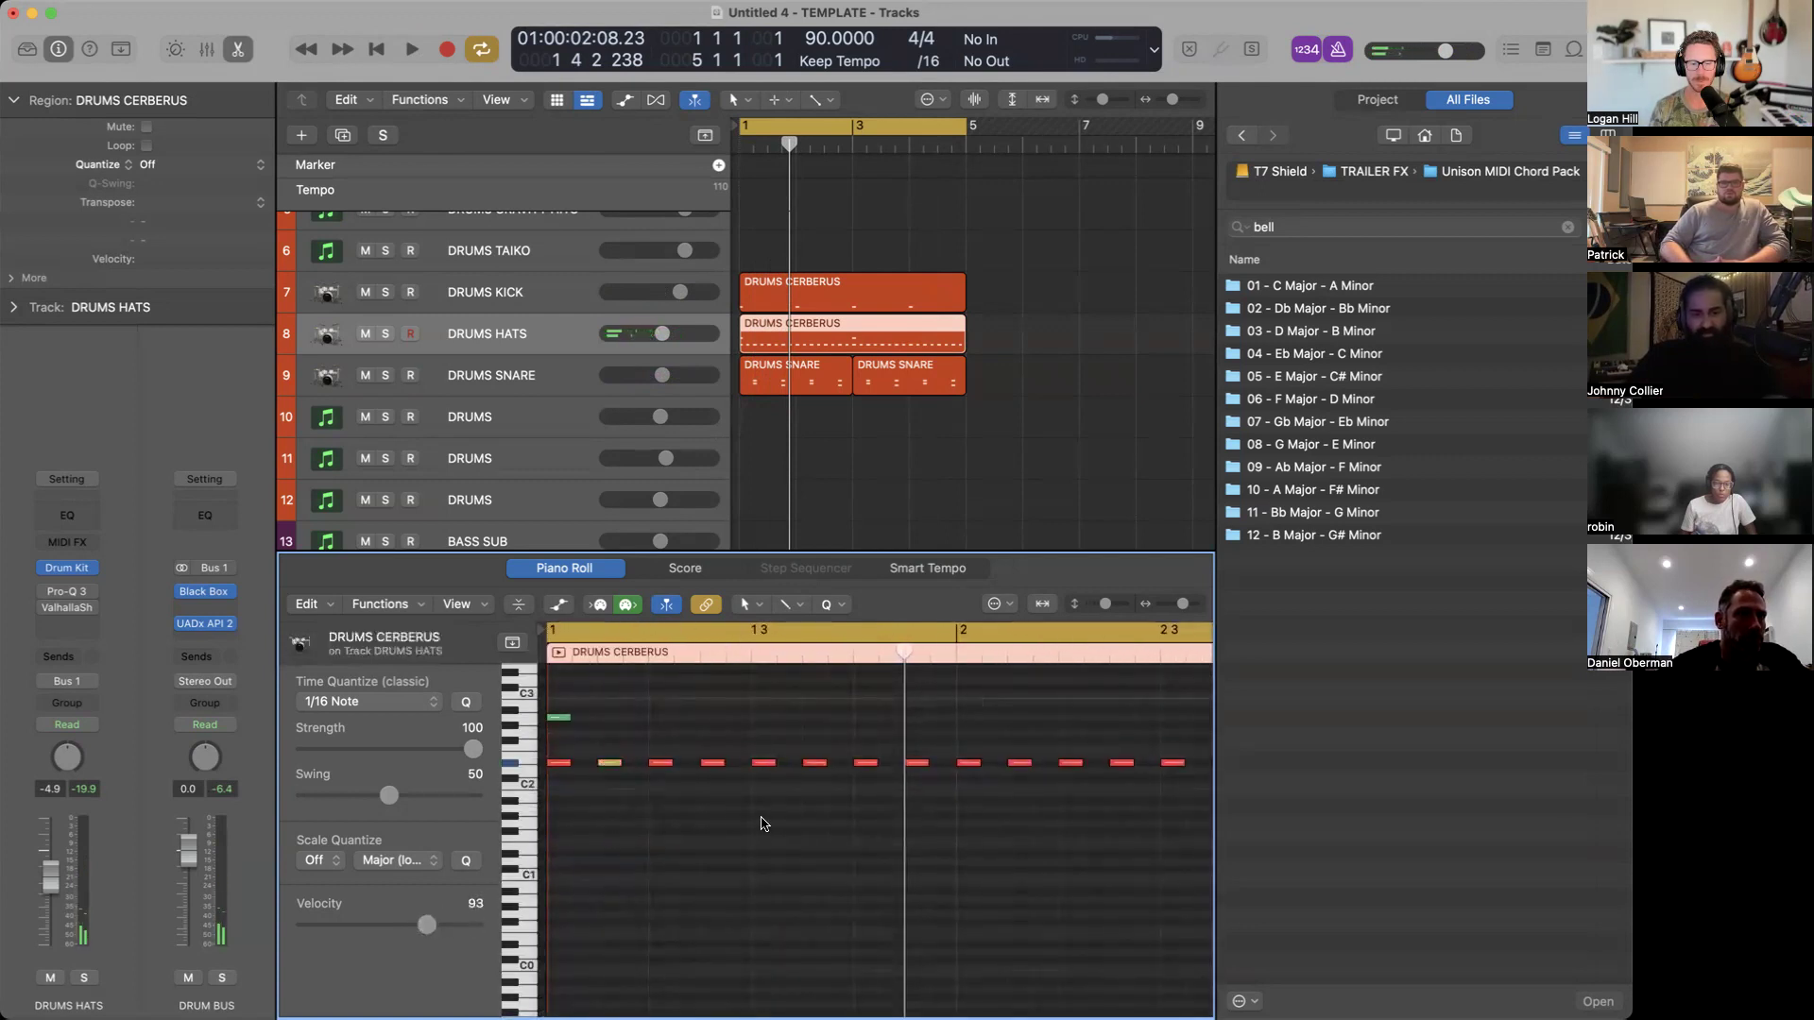
key(space)
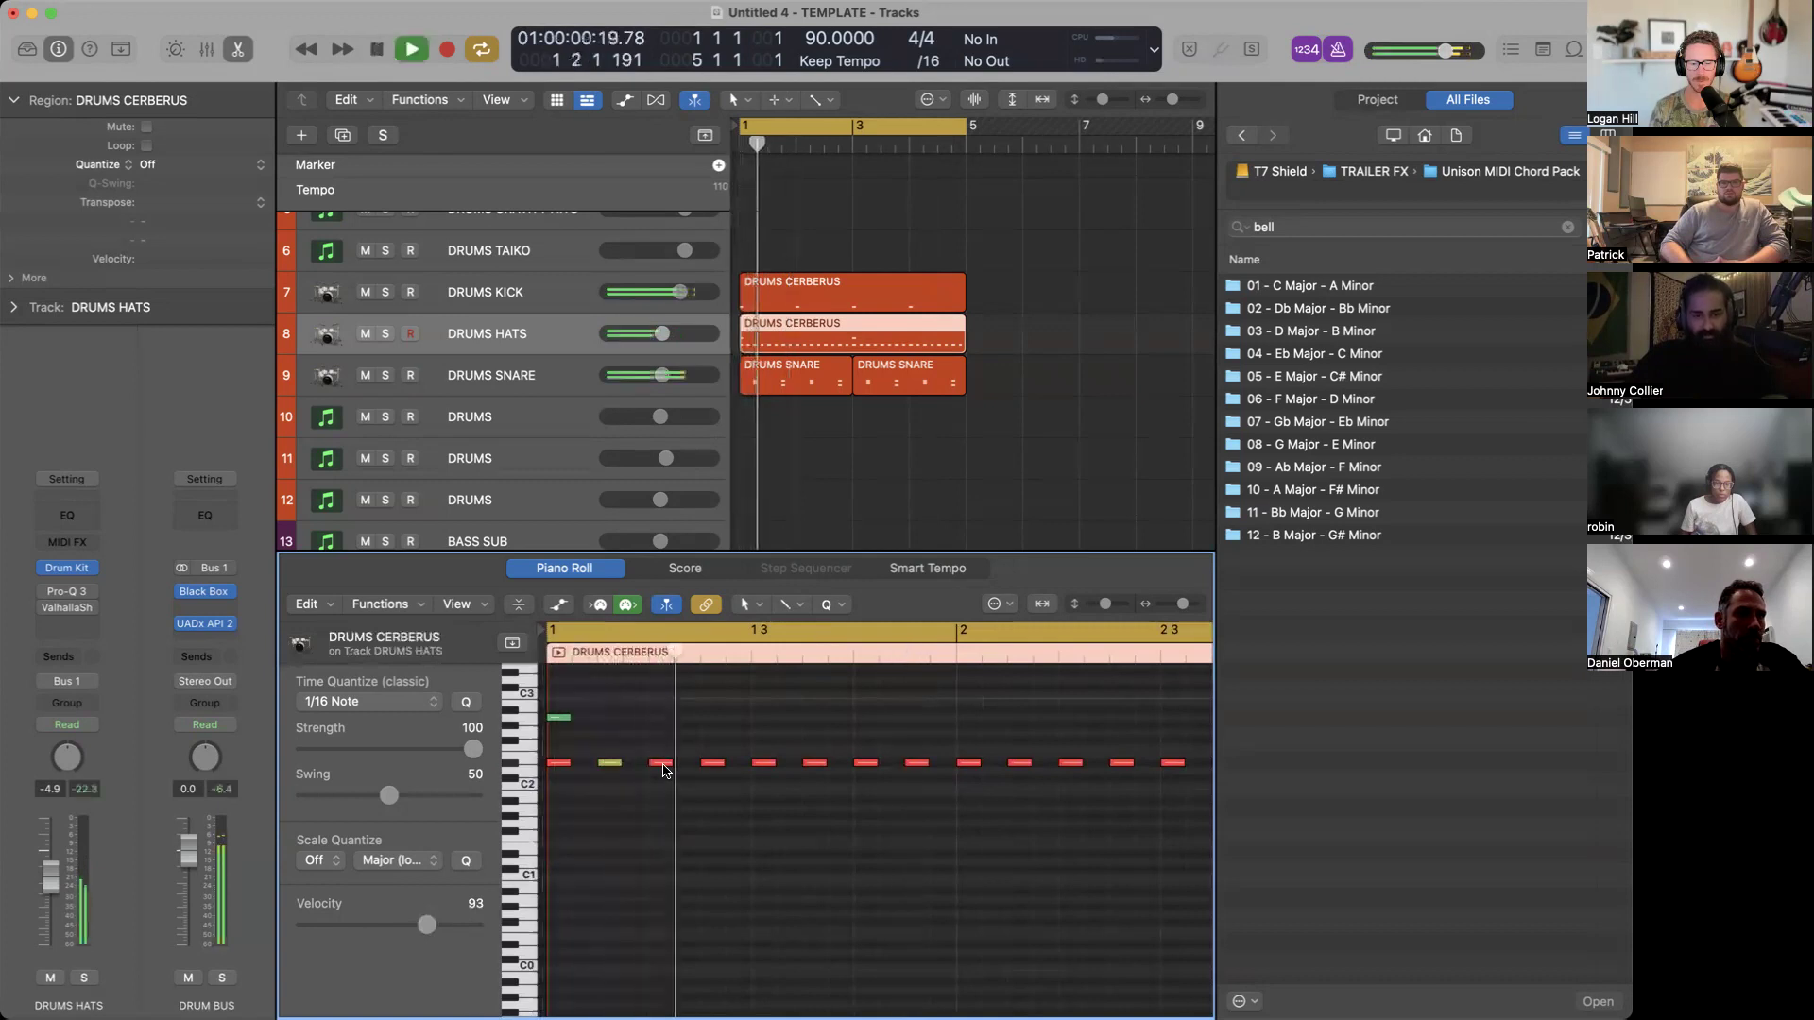
click(662, 763)
drag(434, 916, 423, 917)
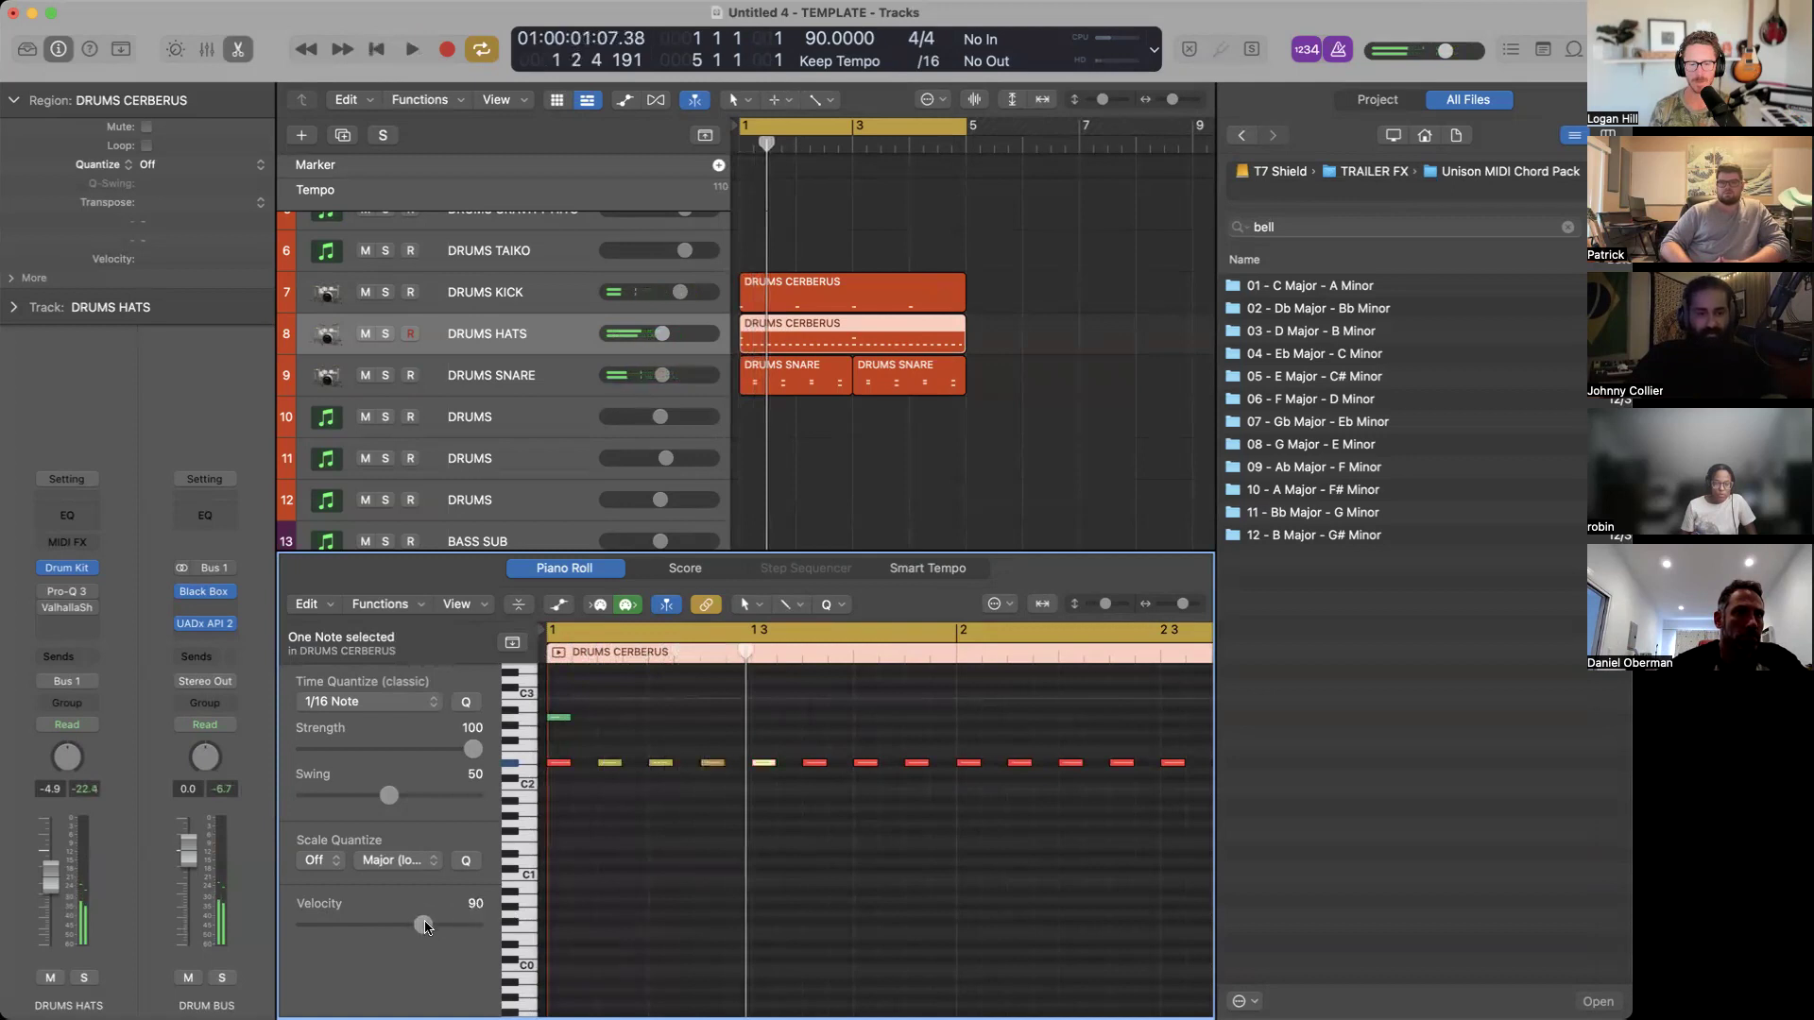
Show the note velocity lane and lower the remaining bar 1 hat notes to uneven velocities.
click(829, 816)
key(a)
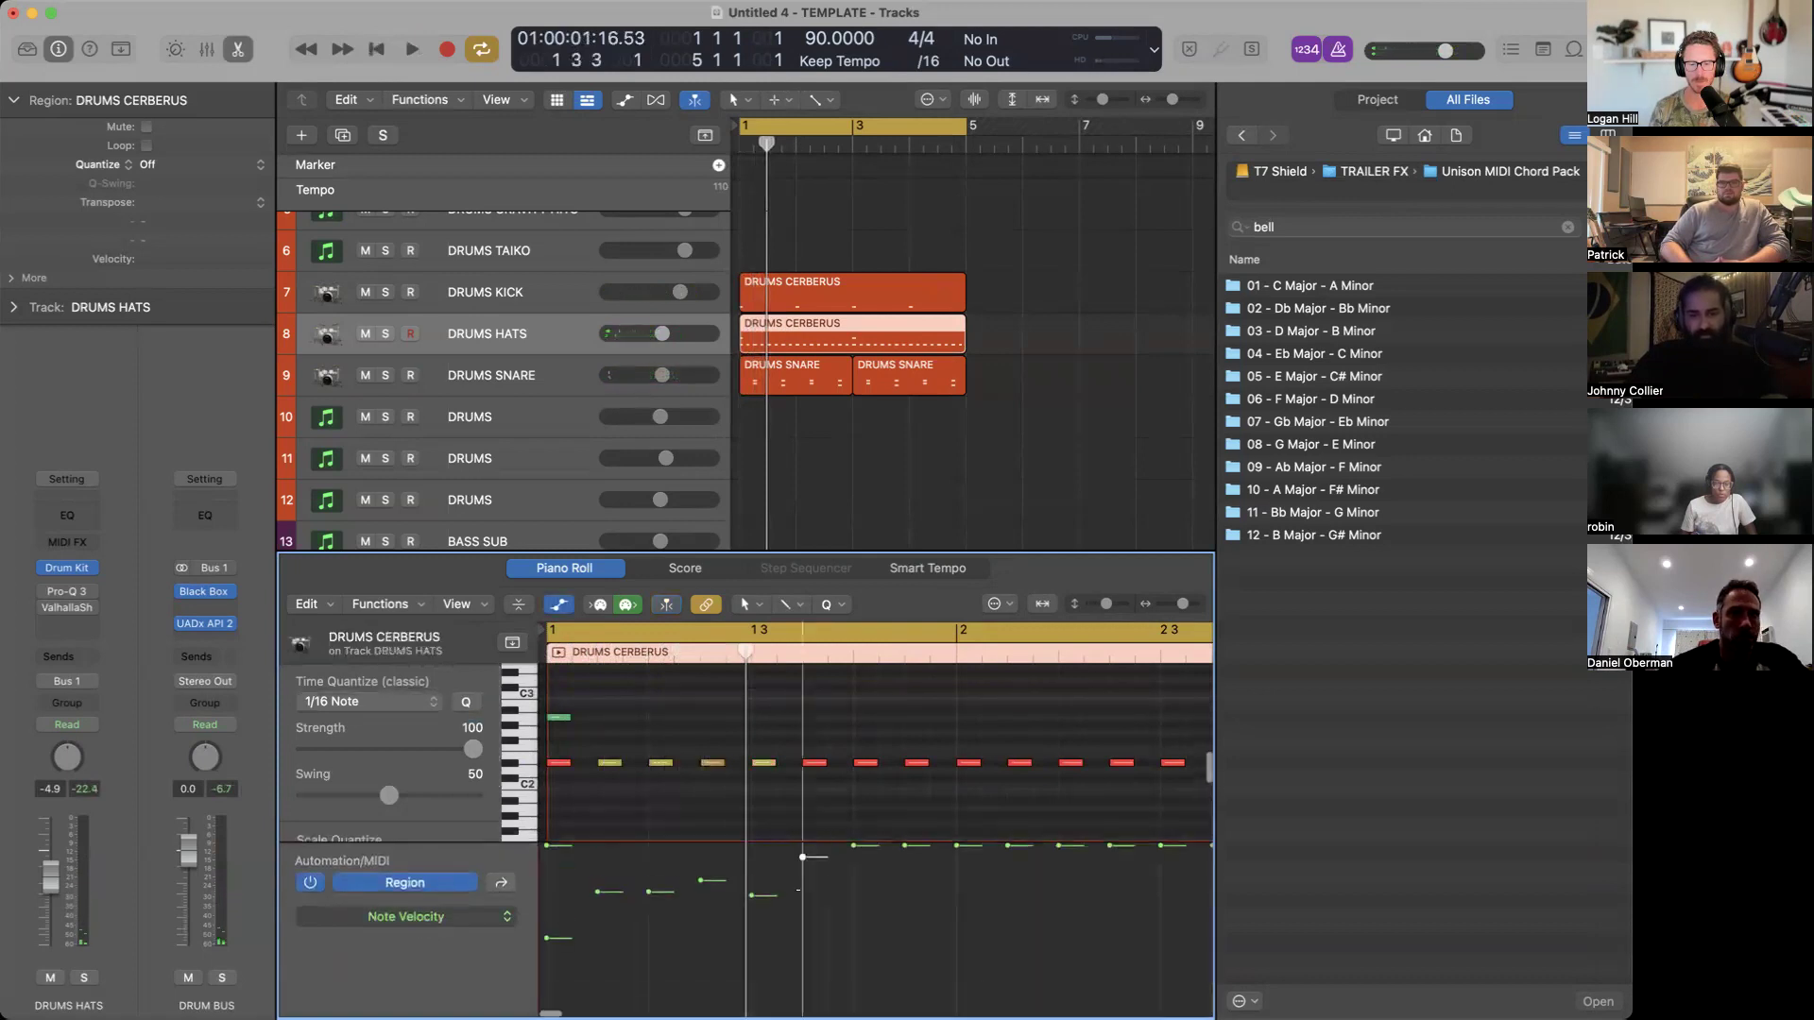
drag(859, 845, 906, 905)
scroll(963, 783, down, 5)
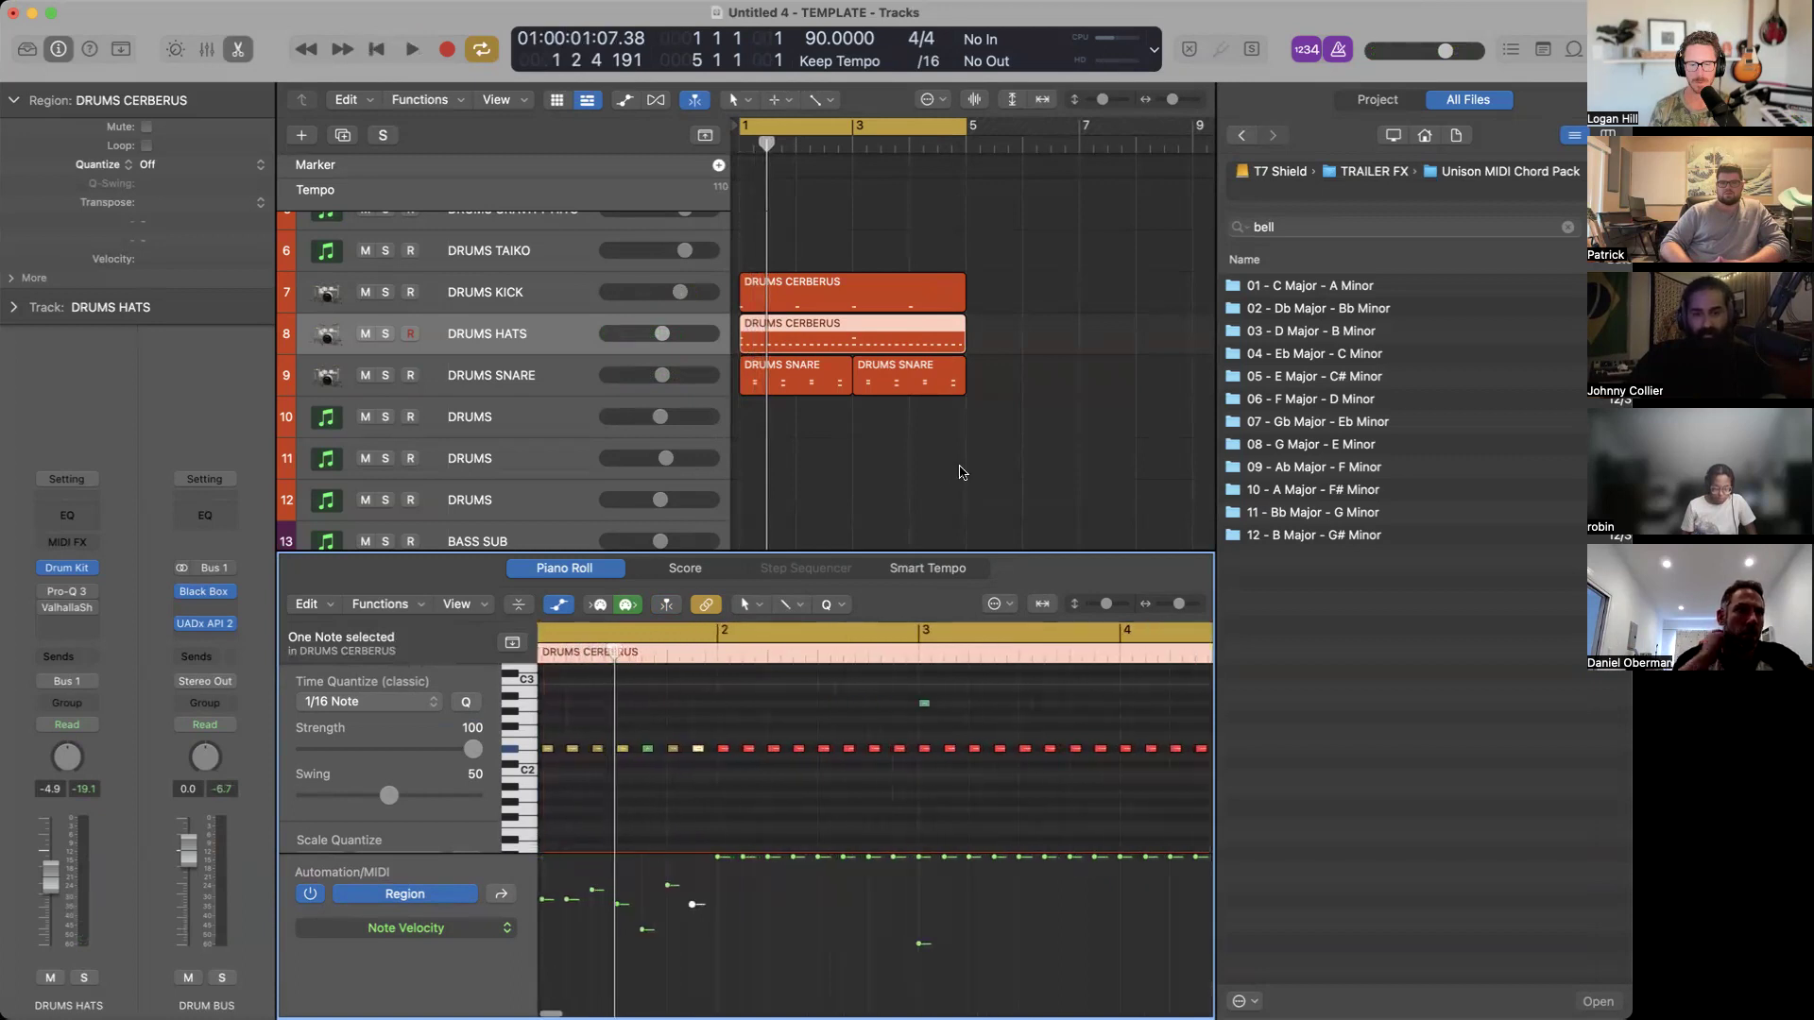
Lower the eight hat notes in bar 2 to alternating stronger and weaker velocities in the velocity lane.
click(994, 353)
click(941, 347)
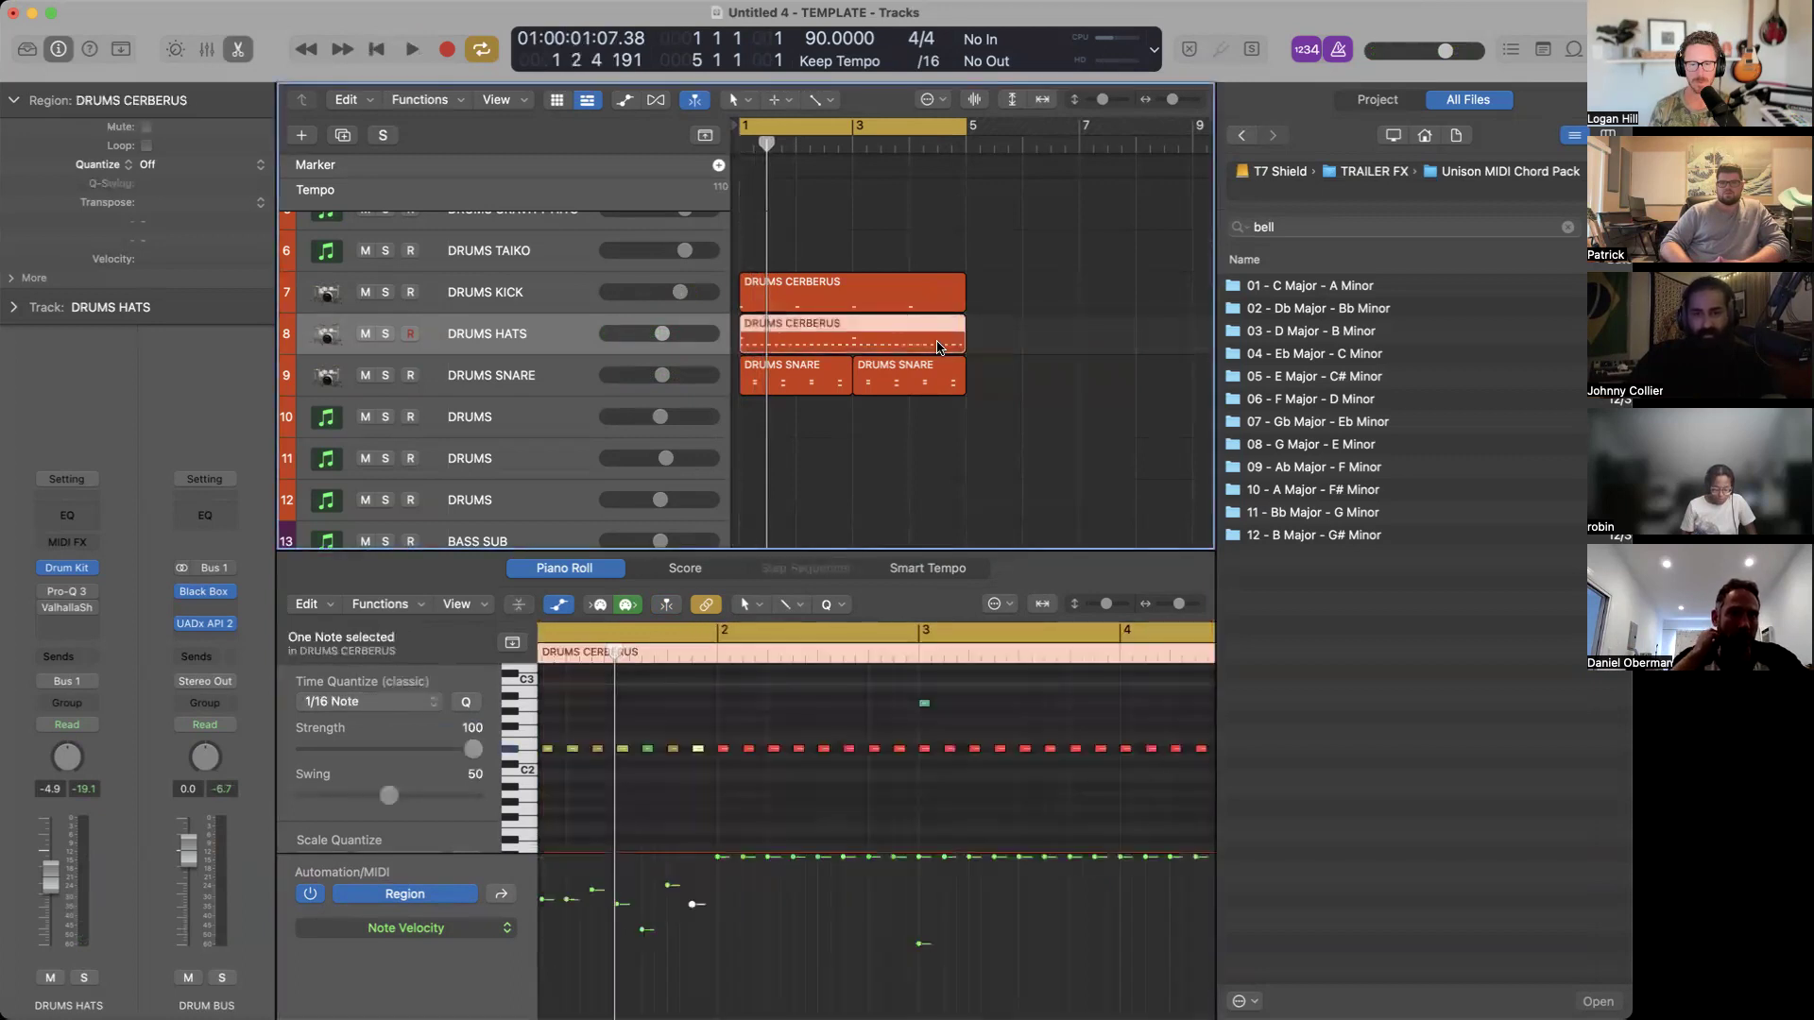
drag(719, 869, 793, 911)
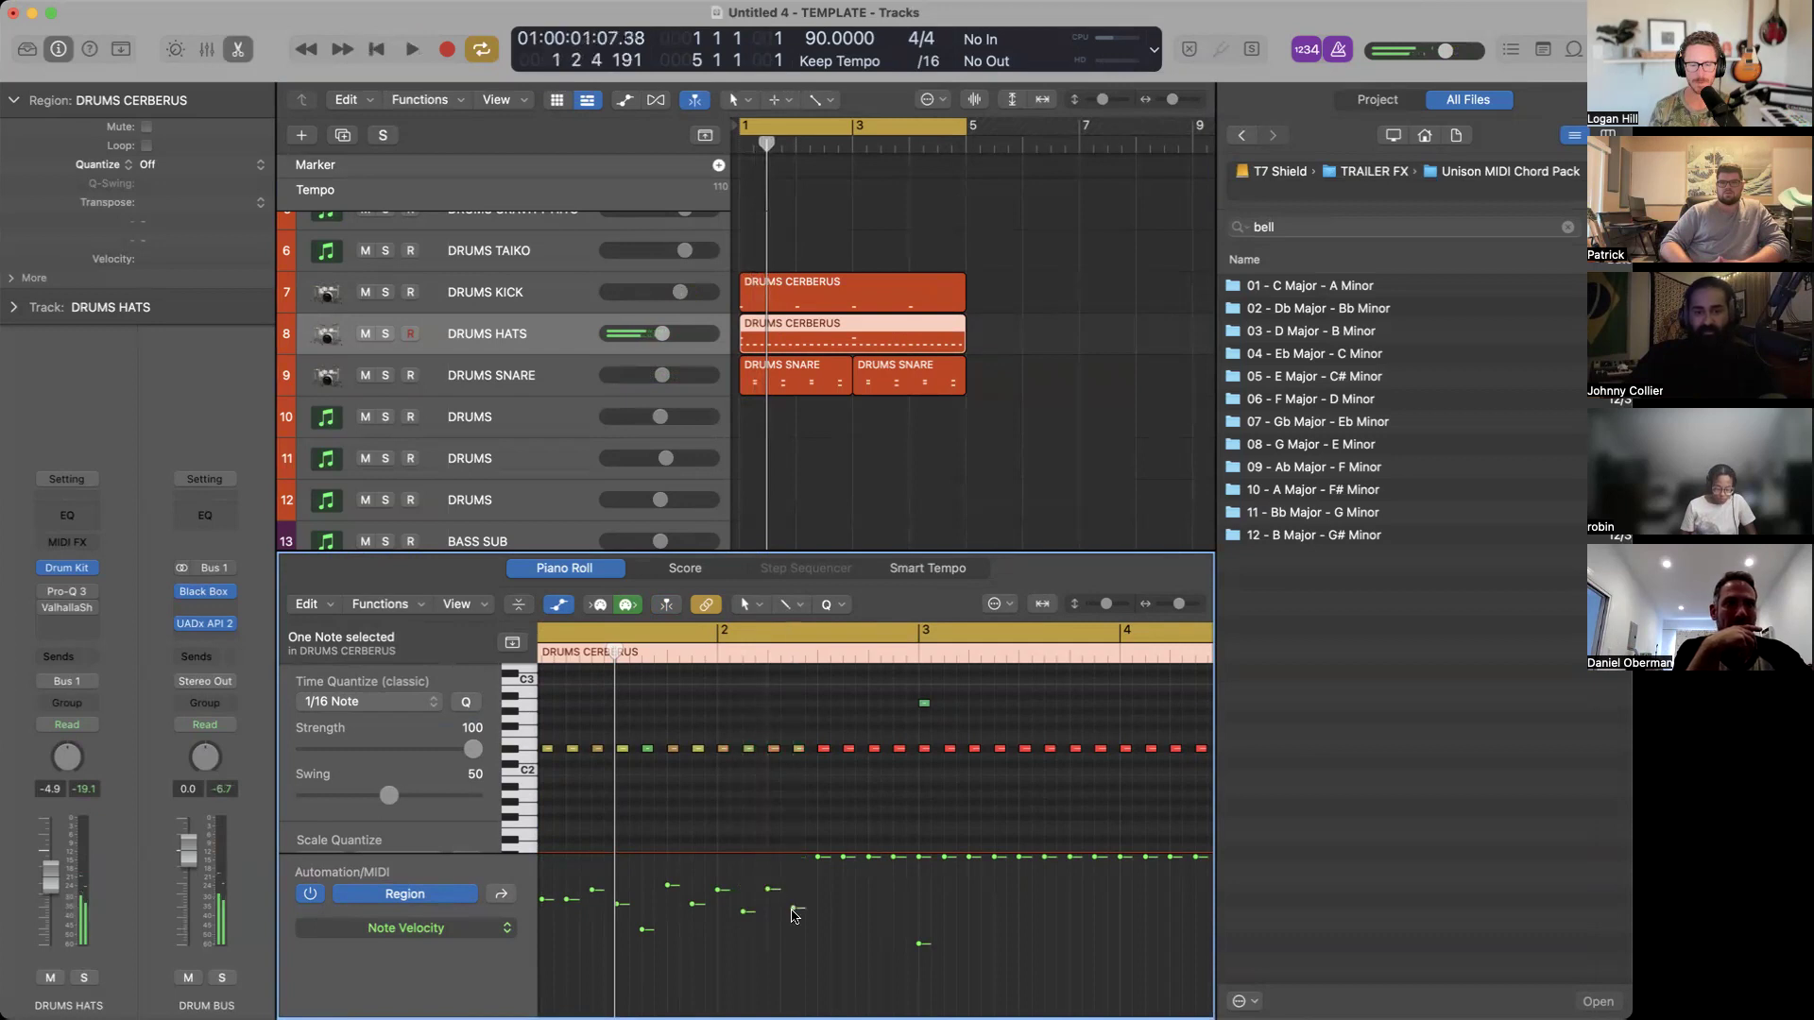
click(818, 895)
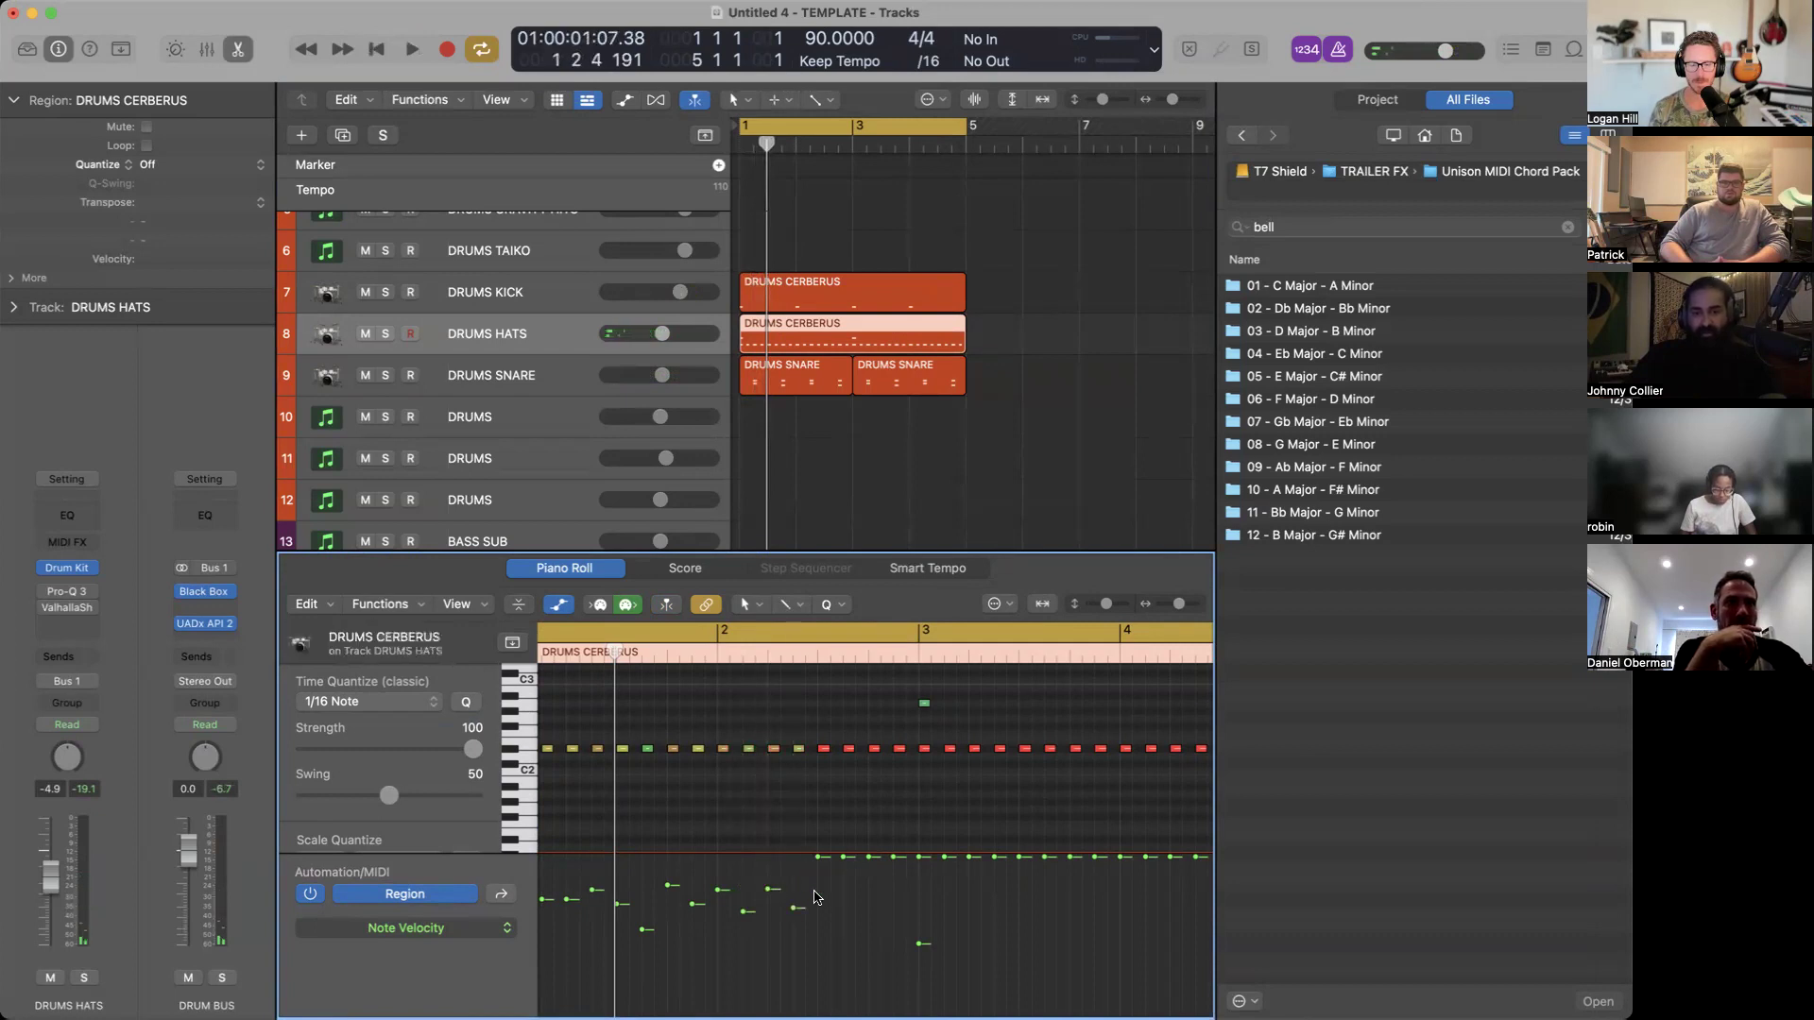
drag(818, 858, 894, 901)
Shorten the DRUMS HATS region to bars 1–2, repeat it across bars 3–4 and play the loop.
click(973, 341)
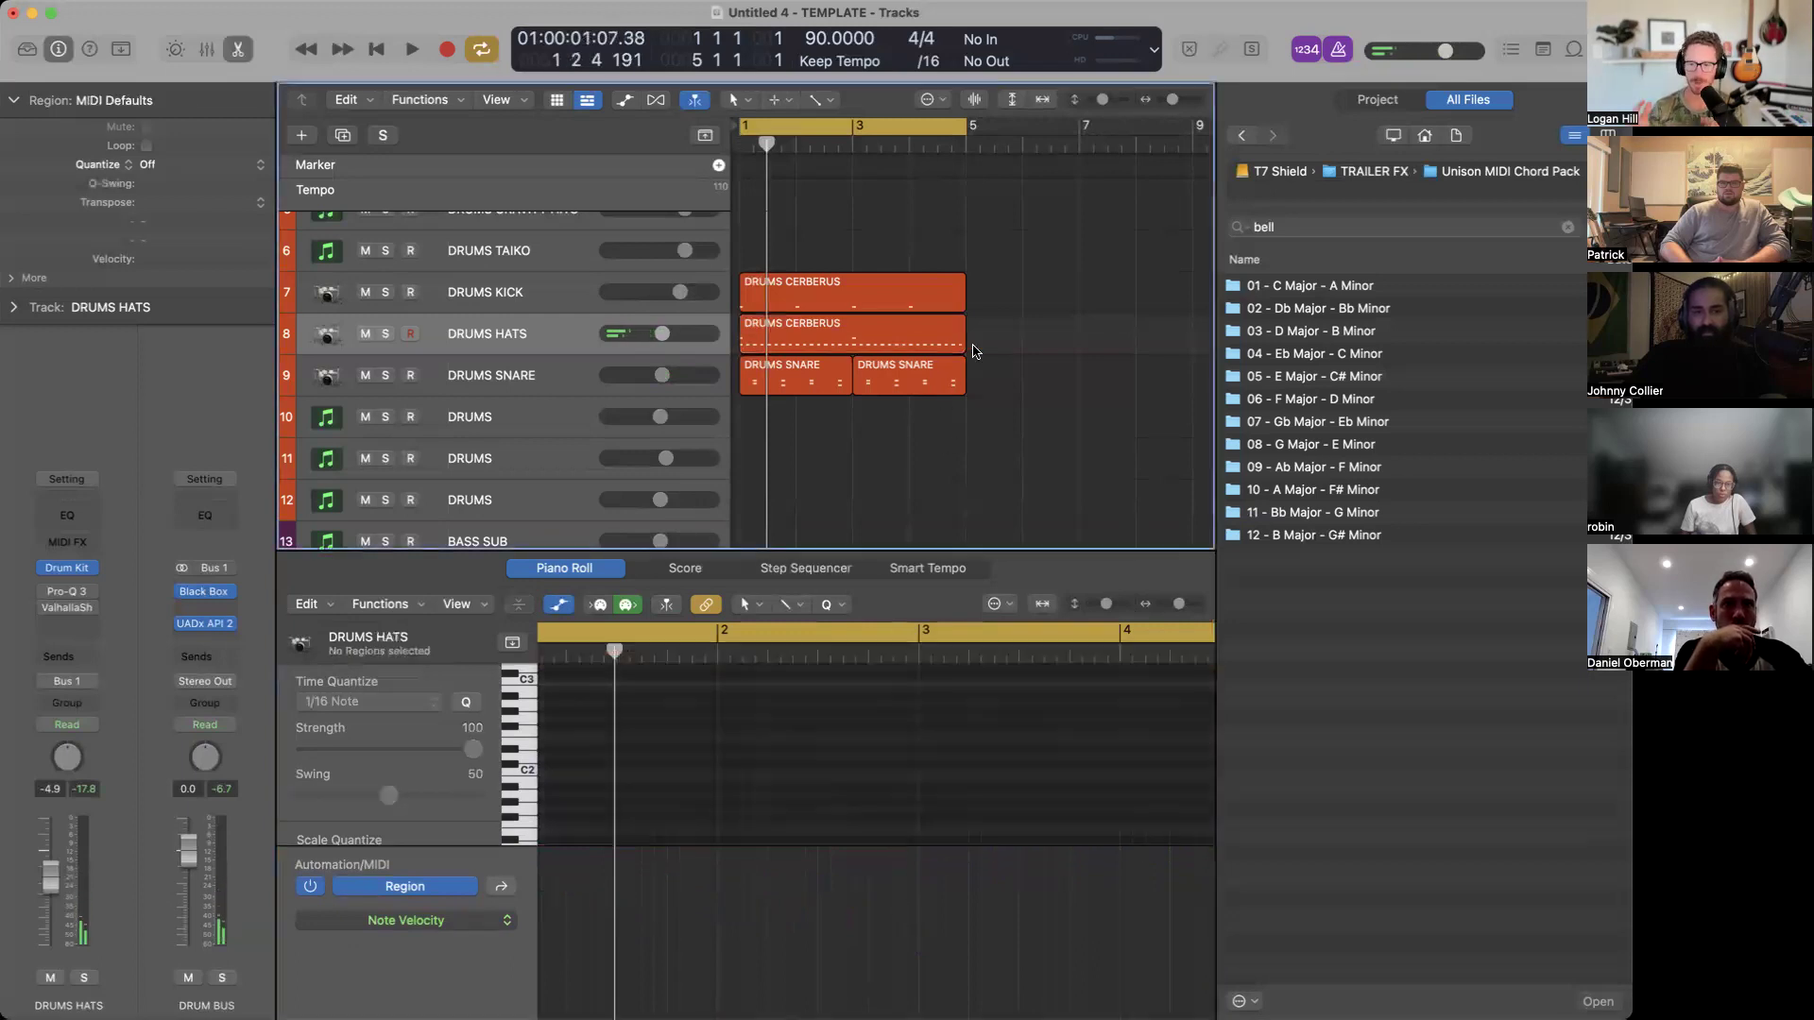
drag(961, 338, 845, 338)
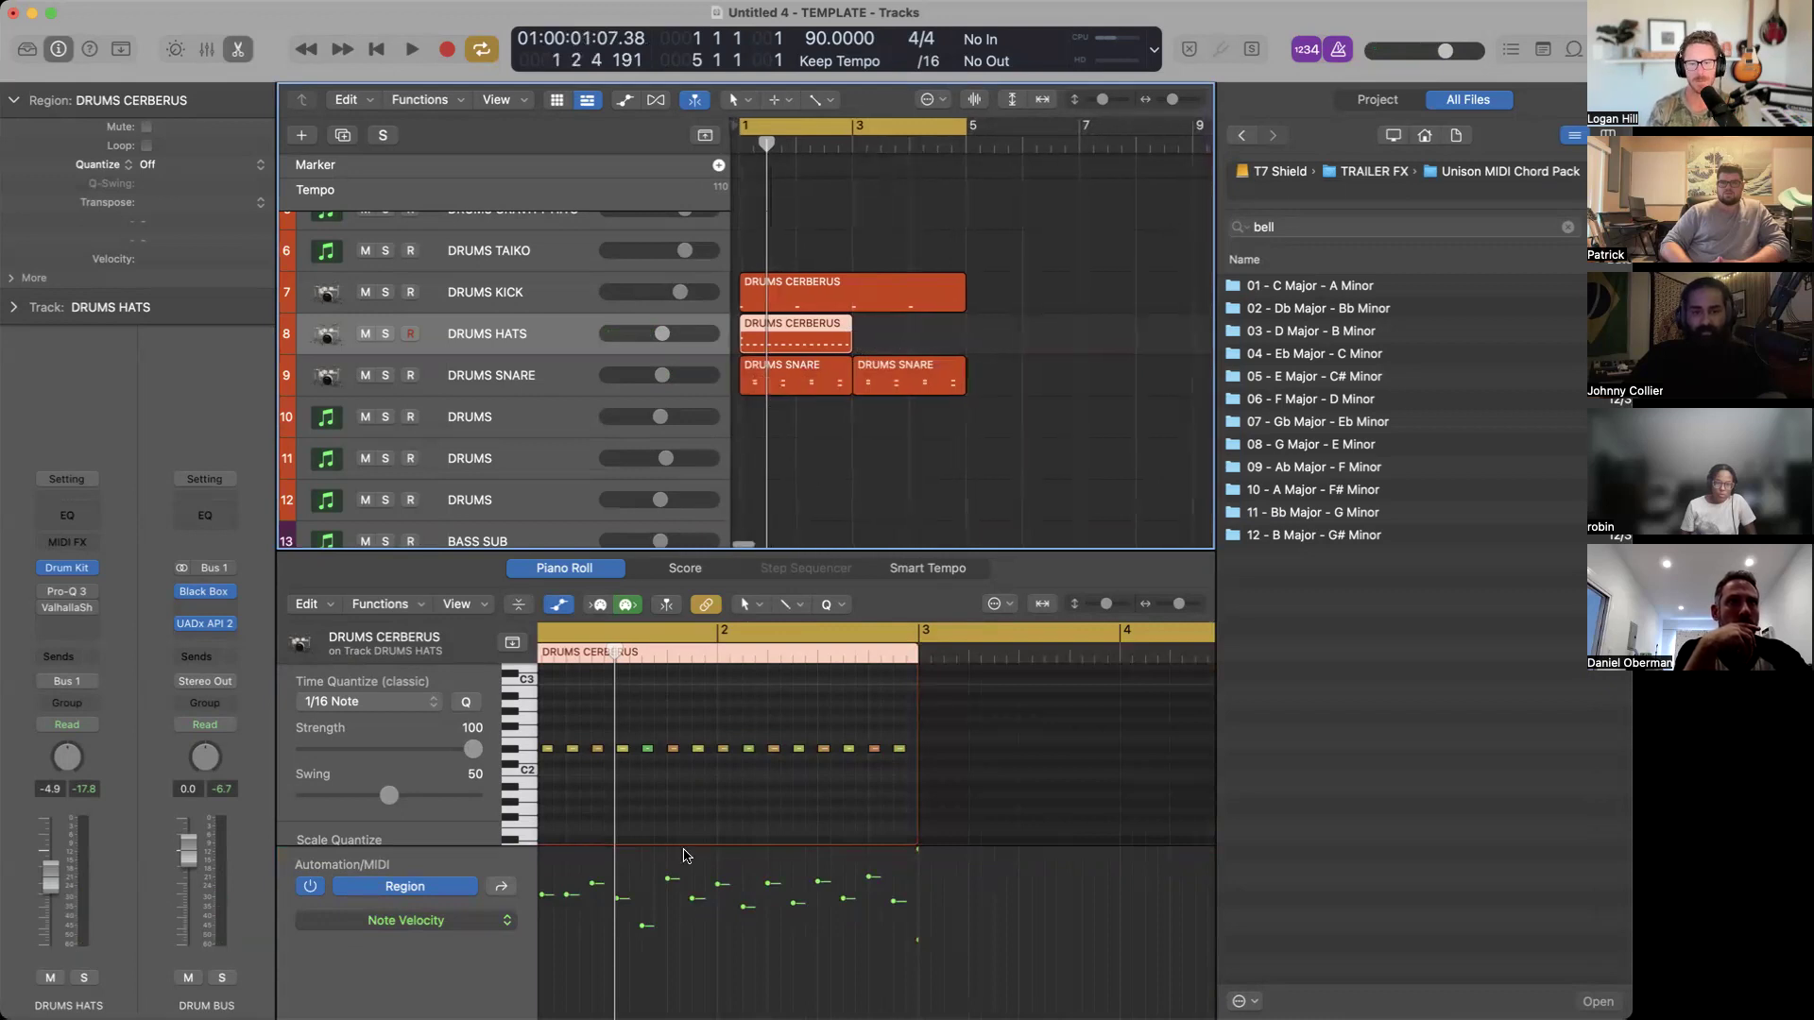
scroll(687, 856, left, 3)
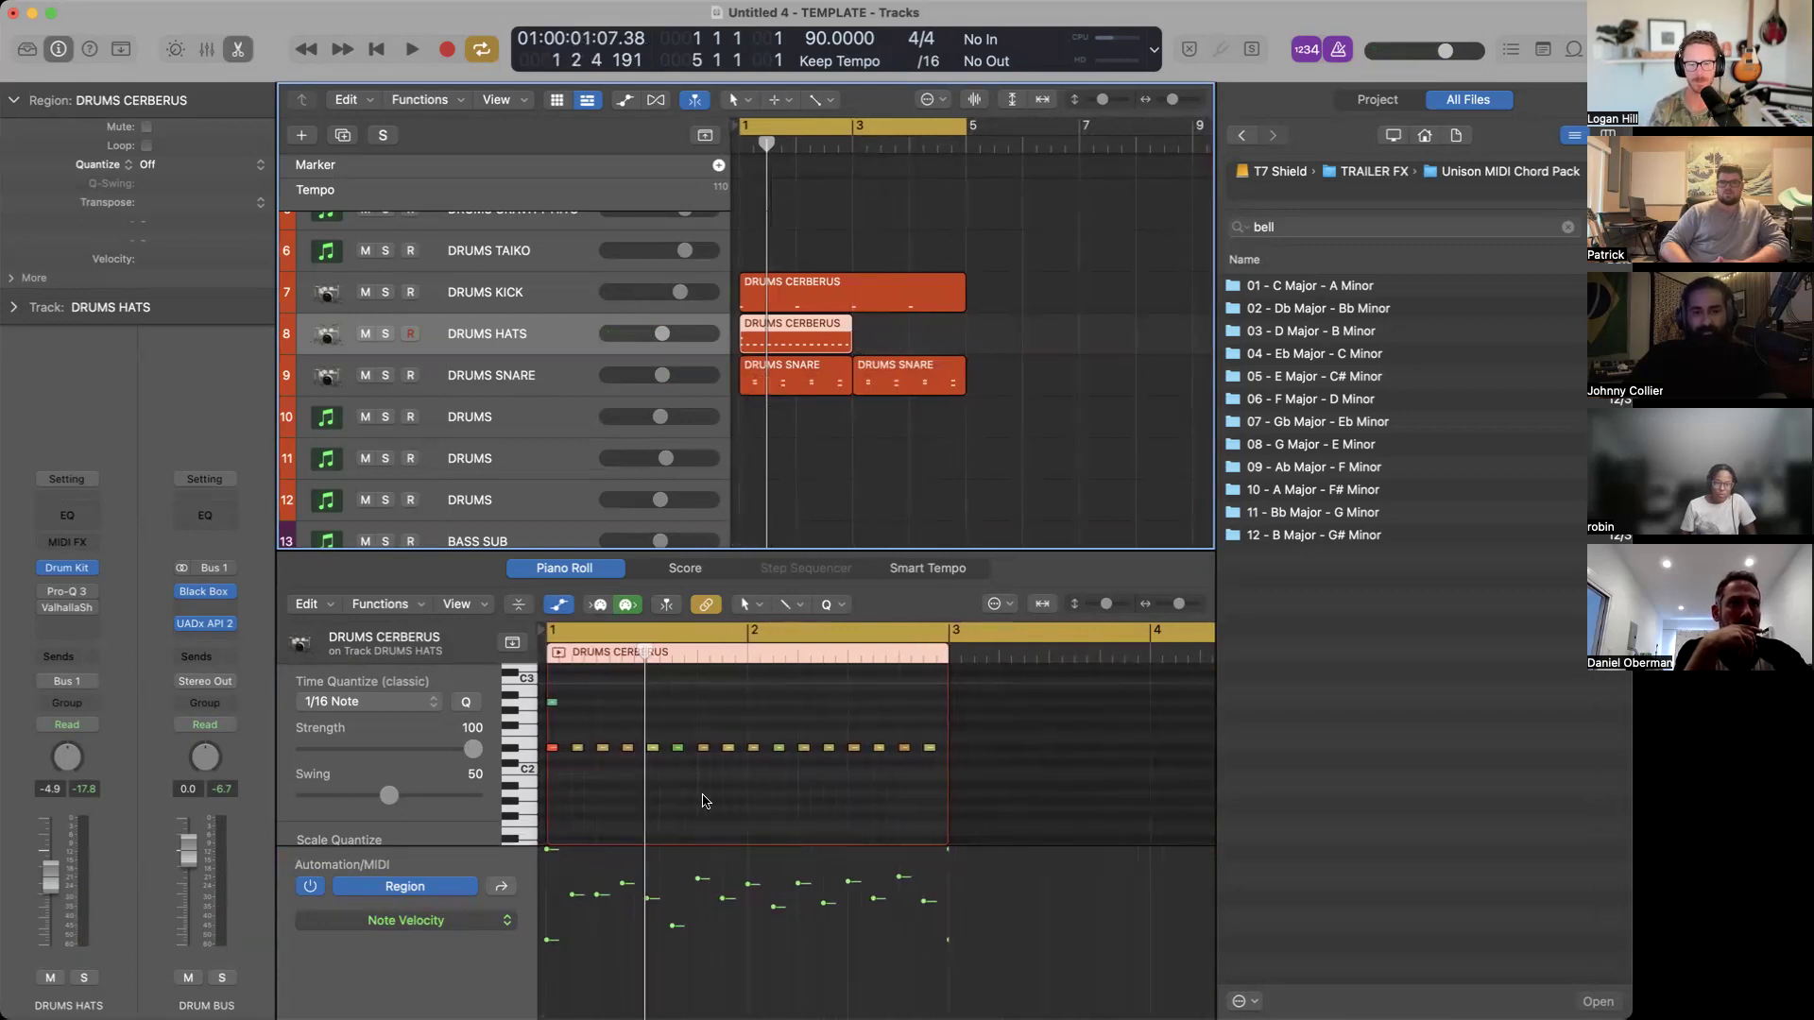
key(space)
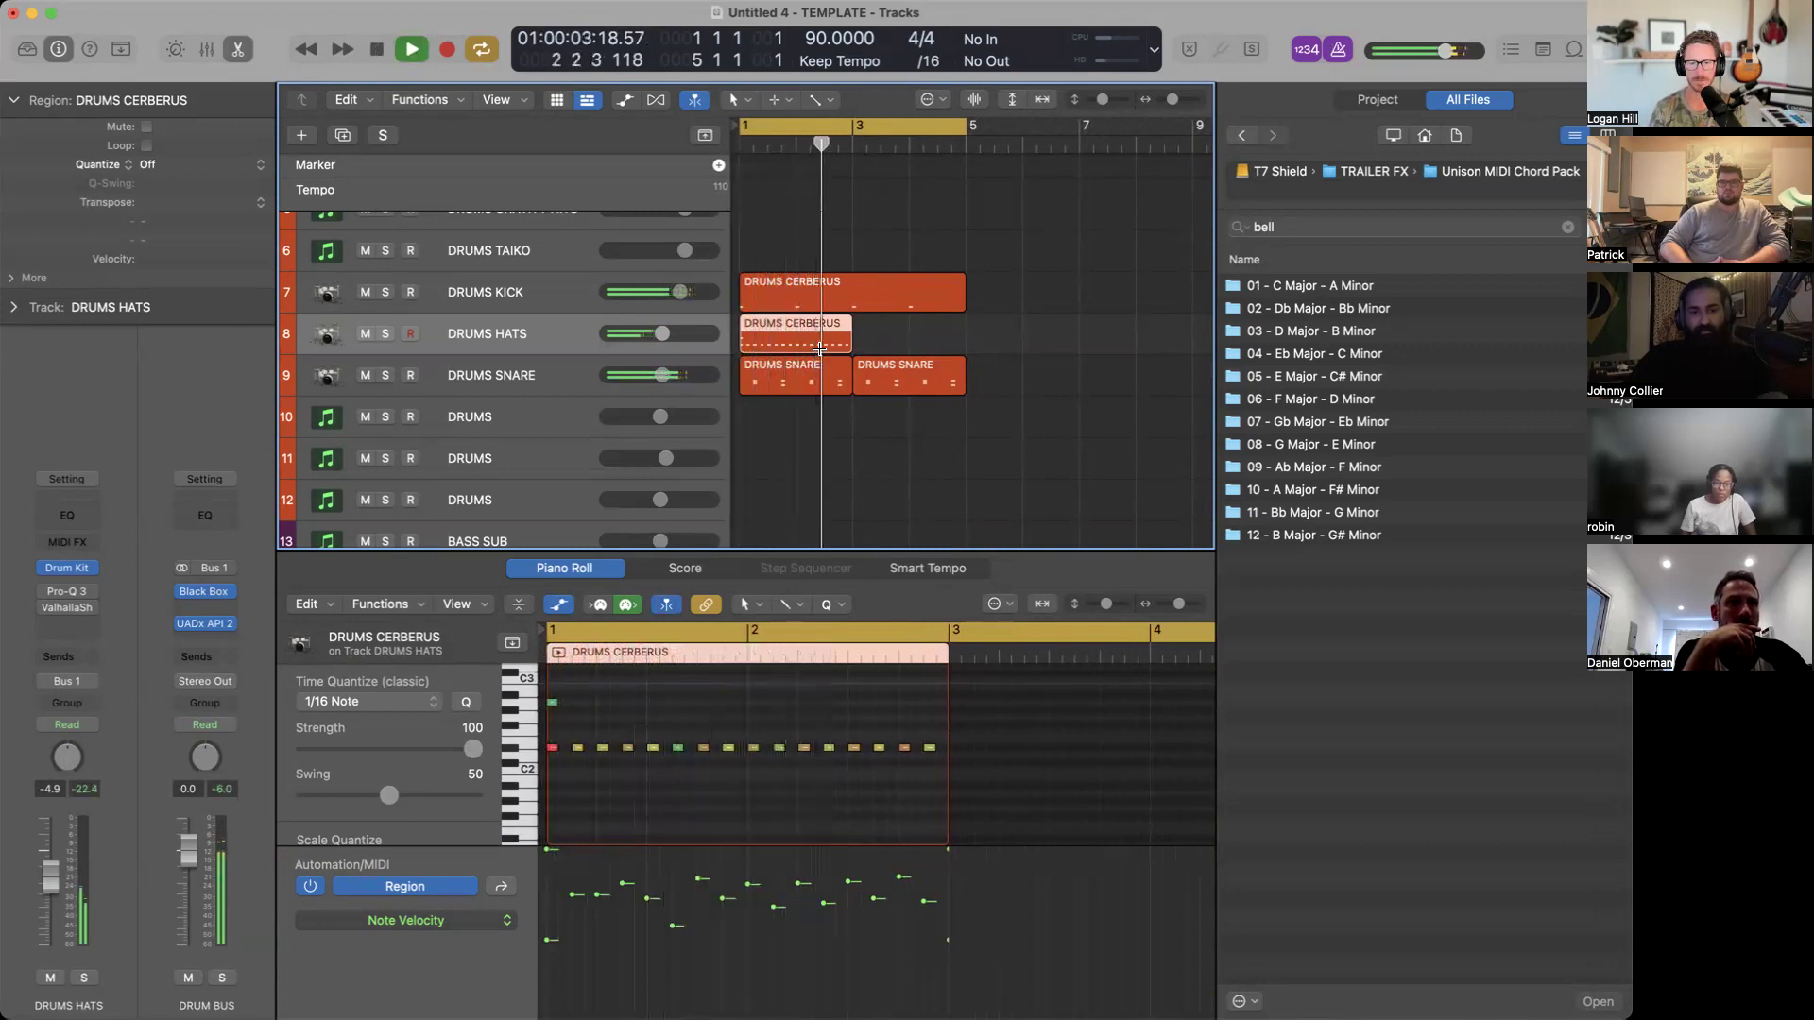
key(super+r)
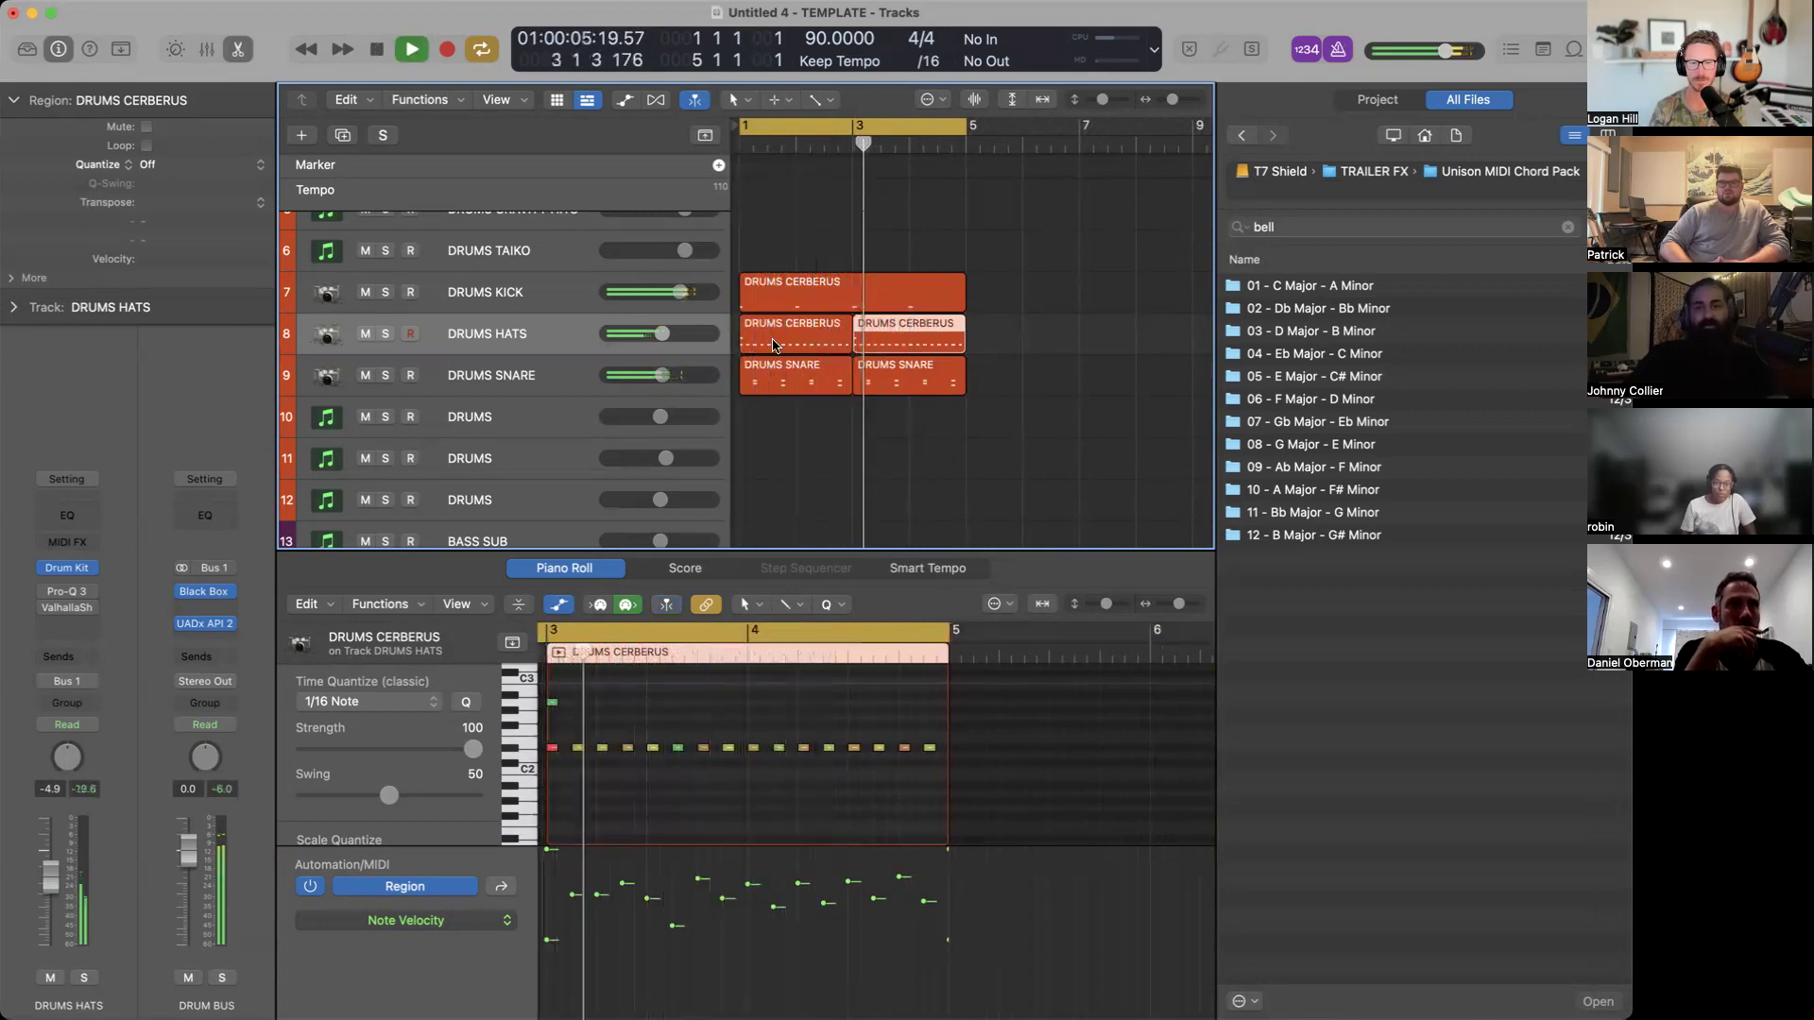
key(space)
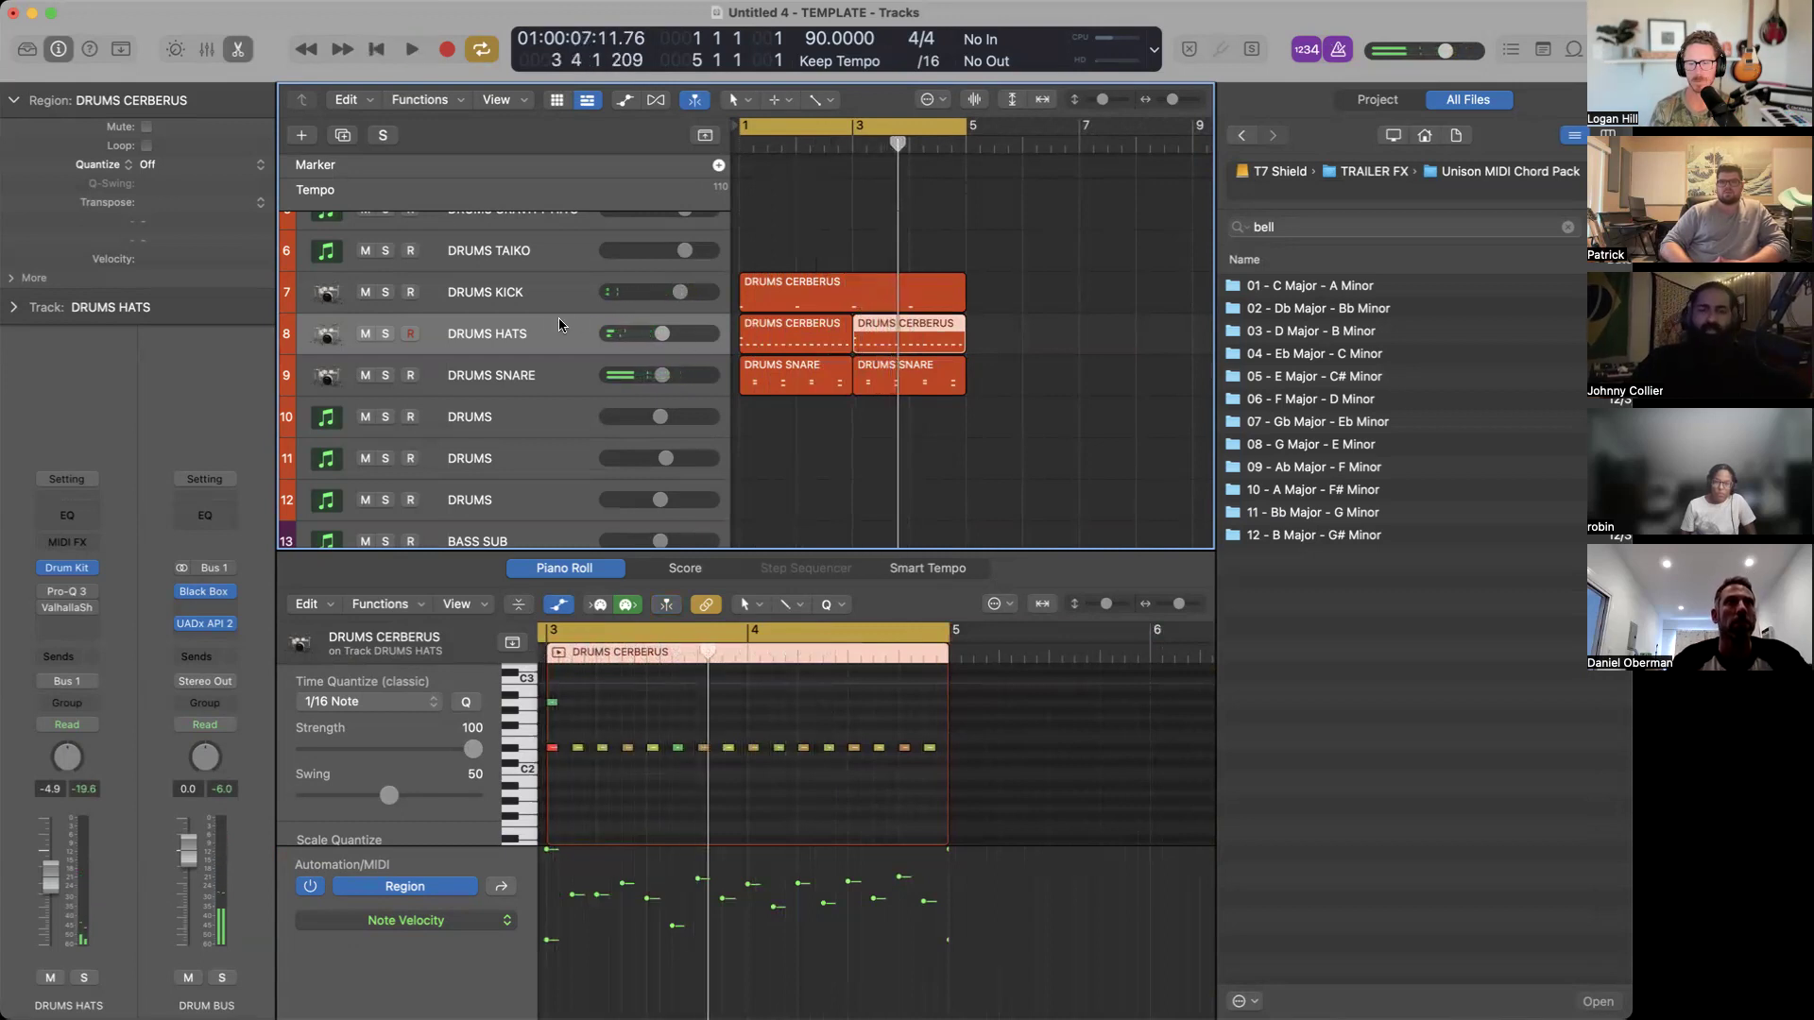
Duplicate the DRUMS SNARE track with its settings and replace the copy's Drum Kit Designer with Klevgrand's Skaka.
click(520, 376)
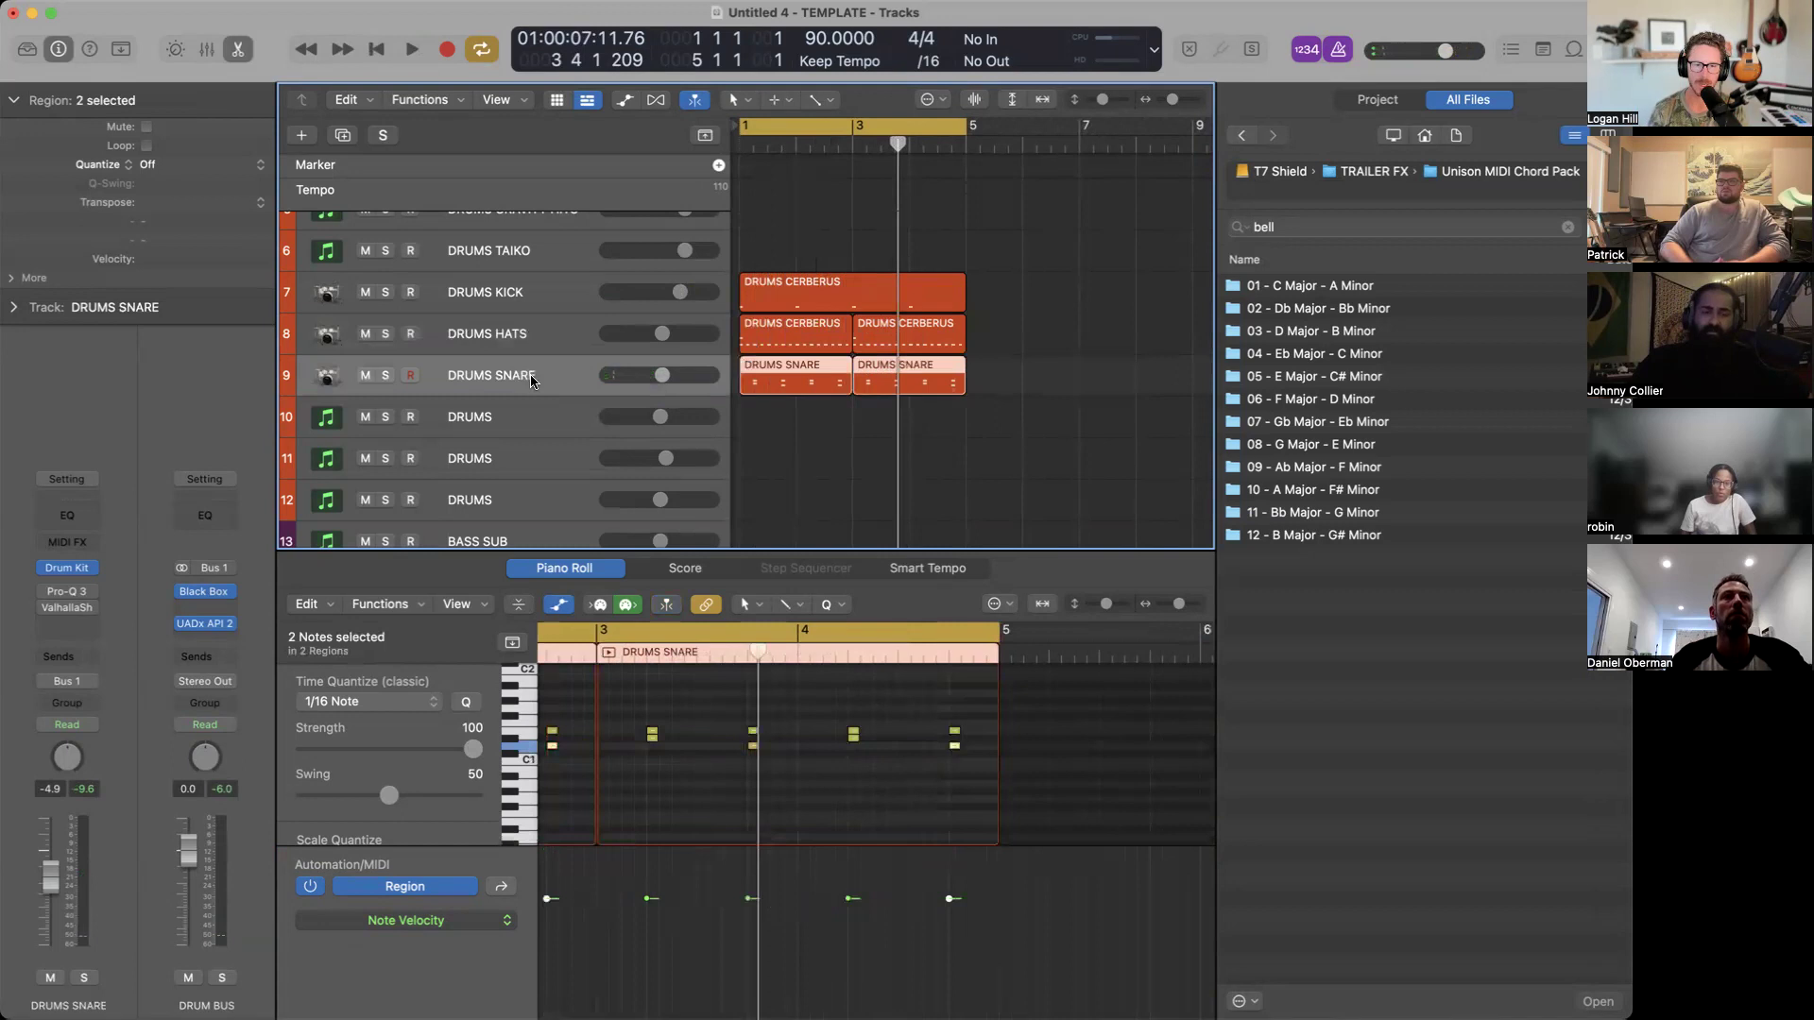
key(super+d)
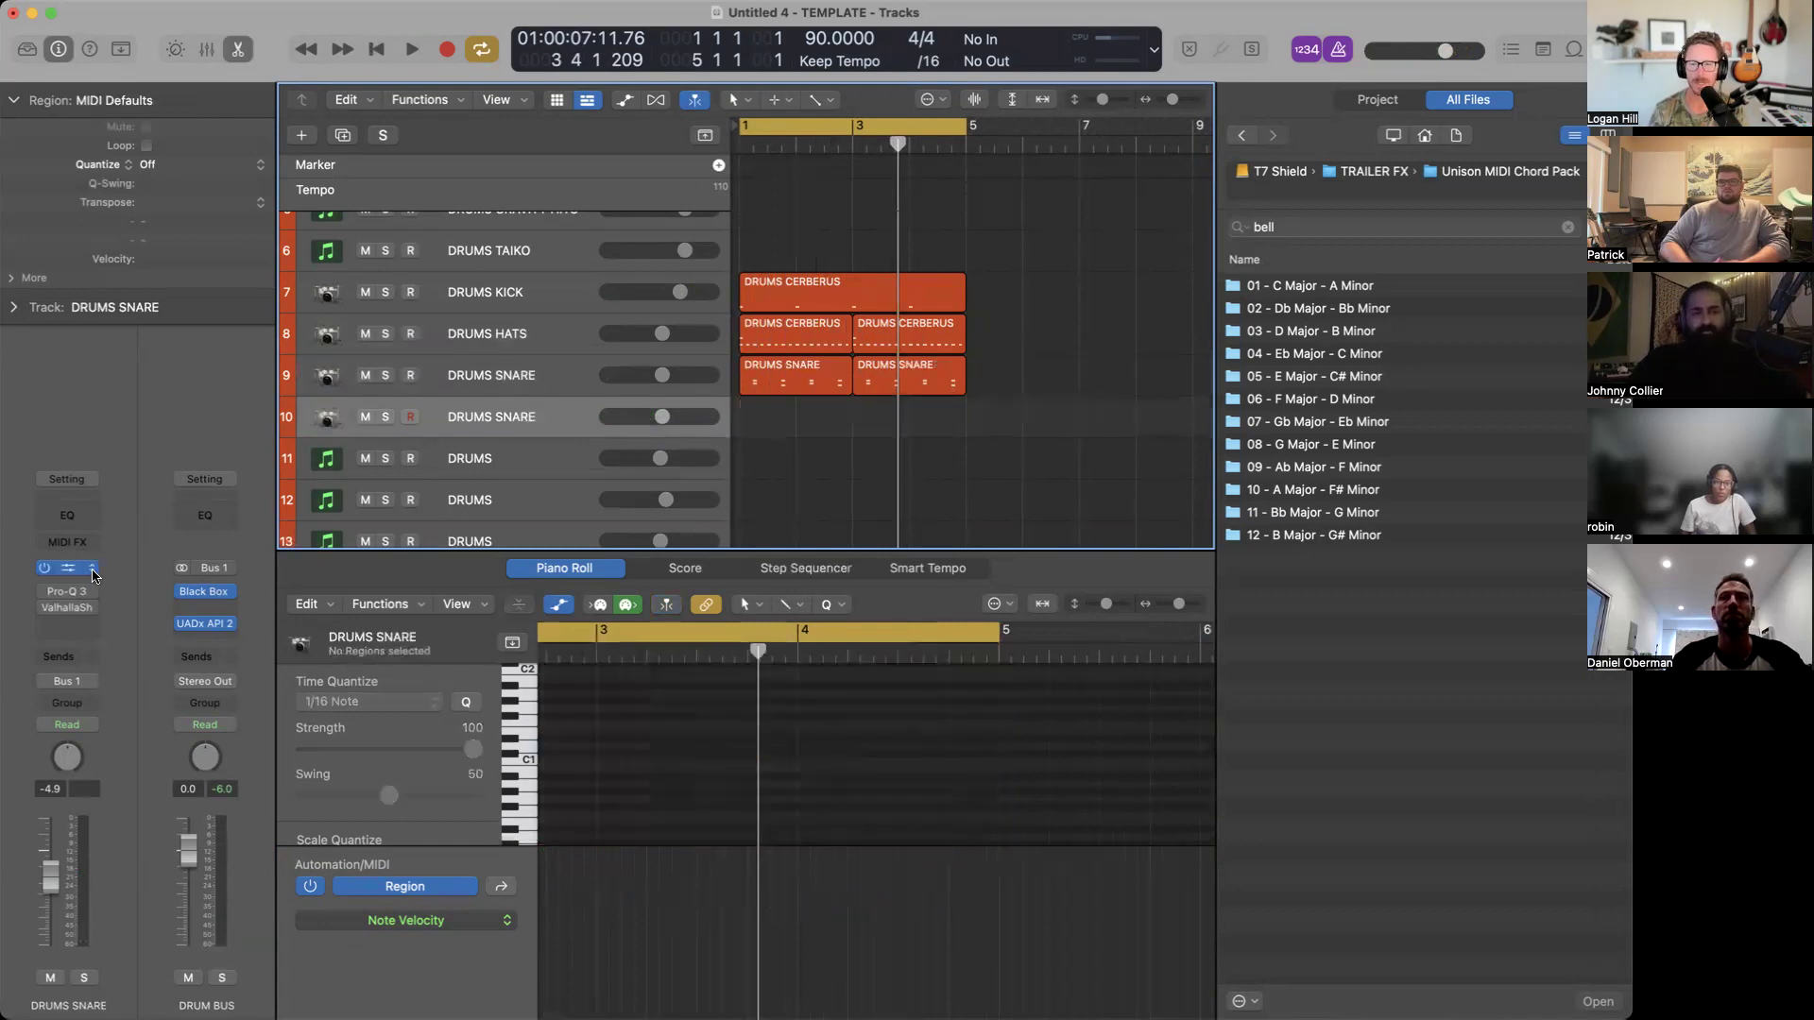
click(94, 573)
mouse_move(237, 978)
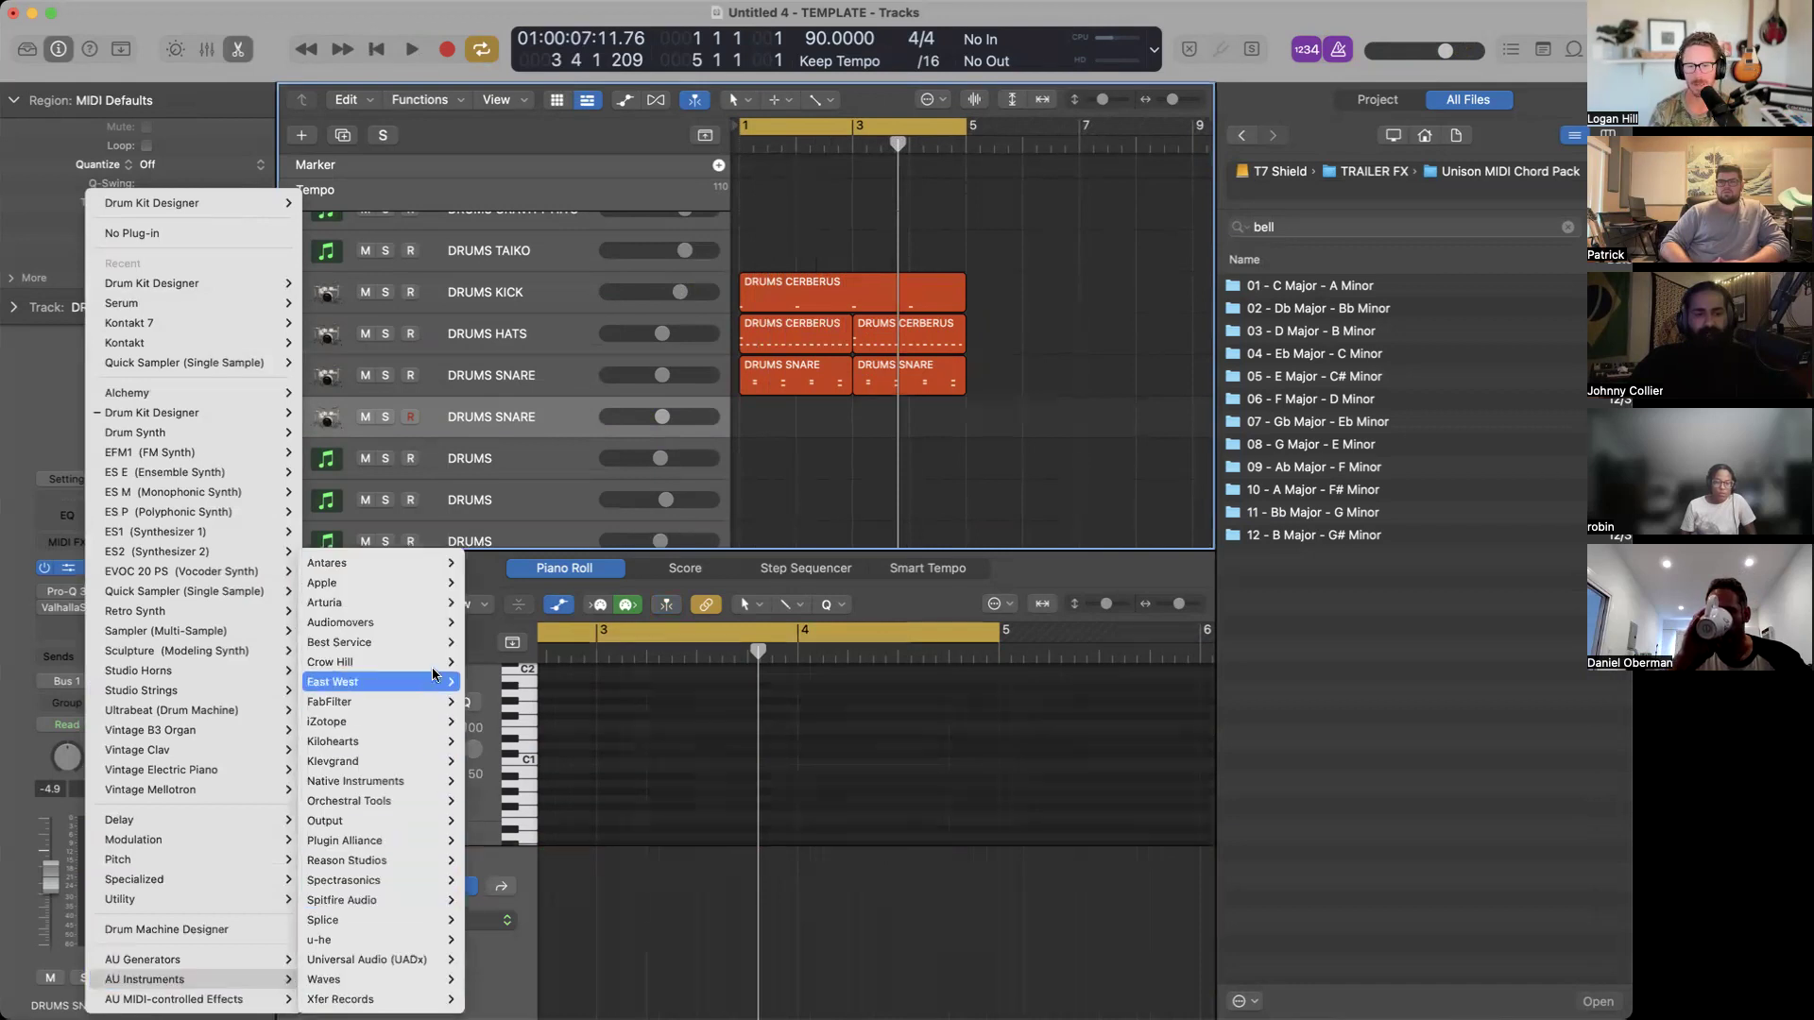
mouse_move(442, 761)
click(557, 761)
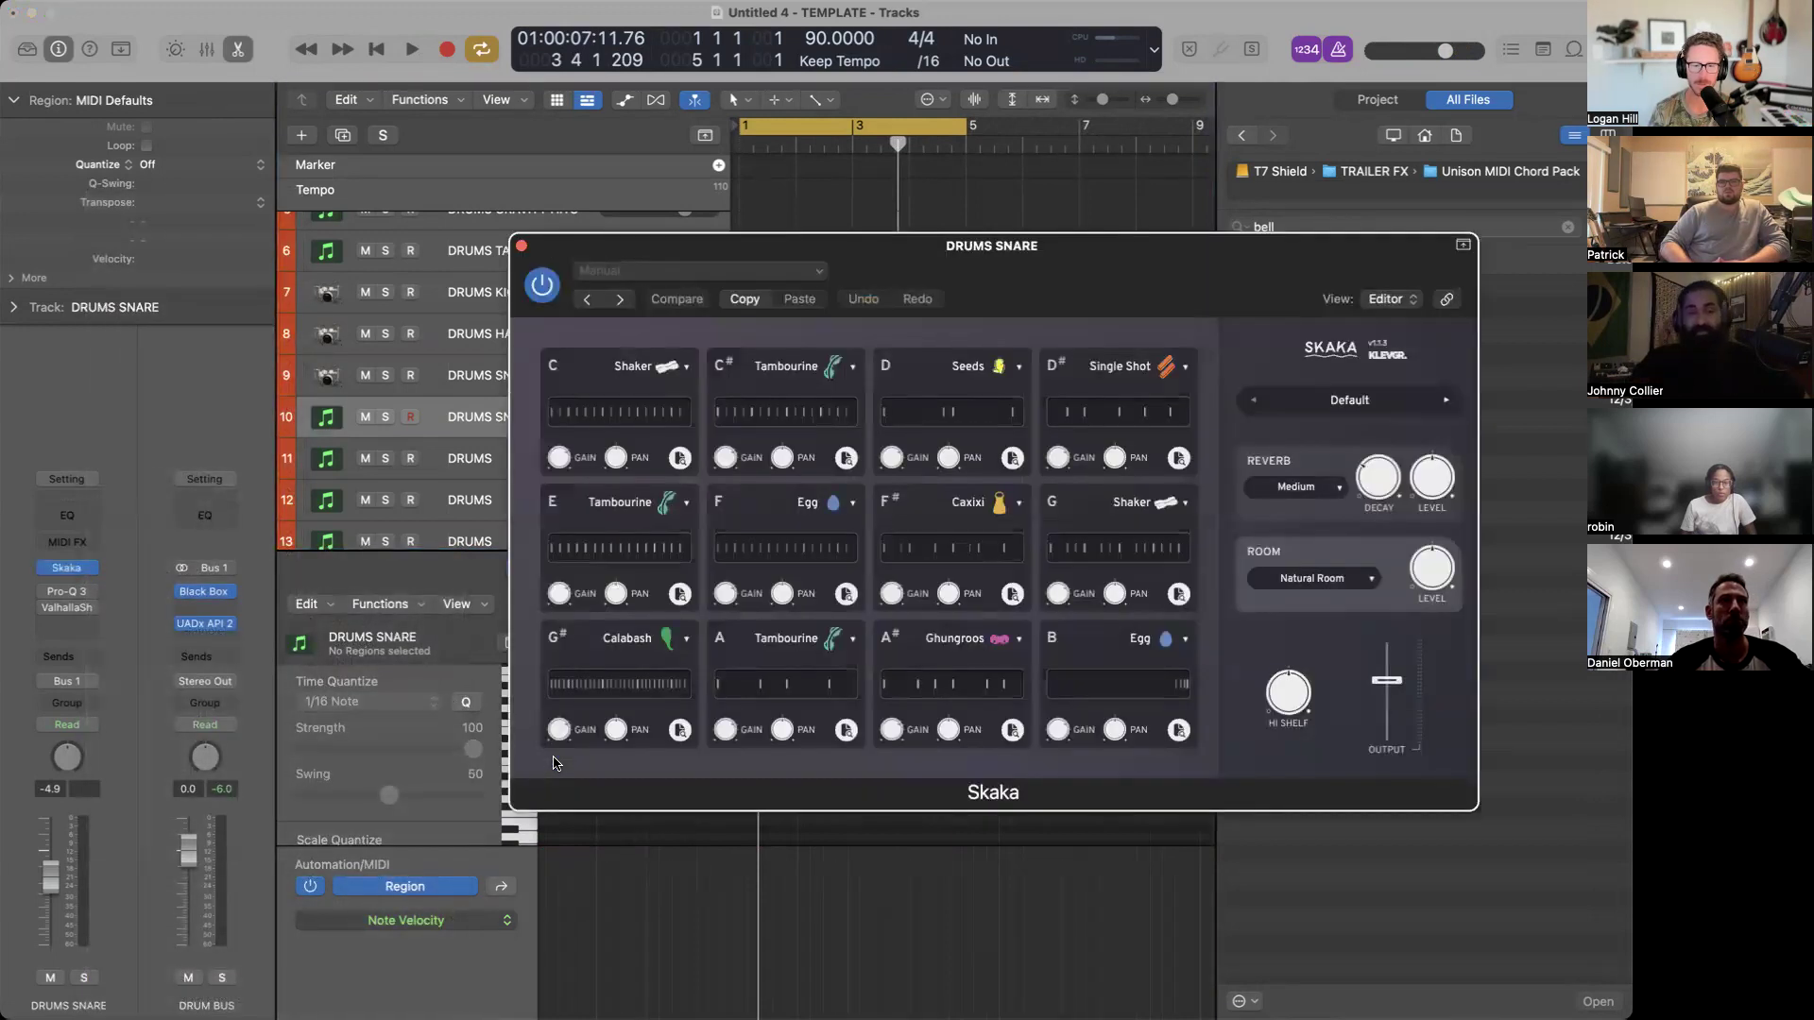
drag(952, 266, 831, 233)
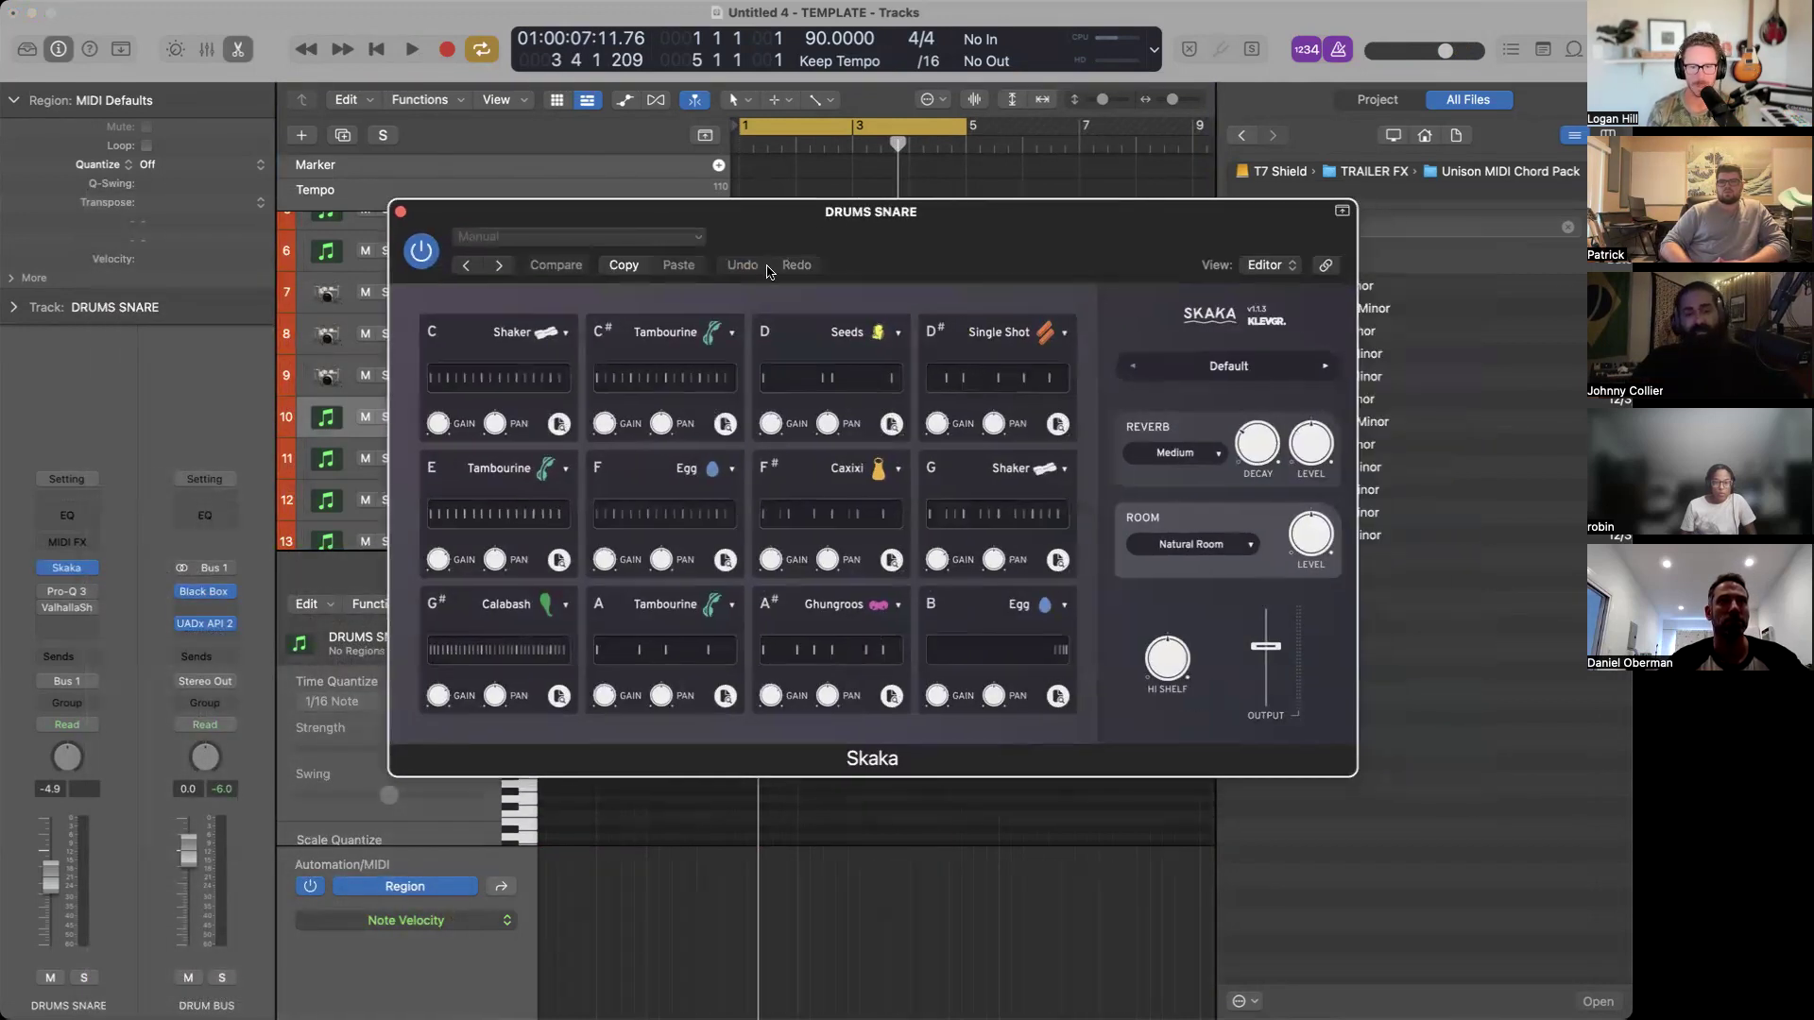
Open Musical Typing and audition Skaka's percussion patterns on the F, E and D notes.
key(super+k)
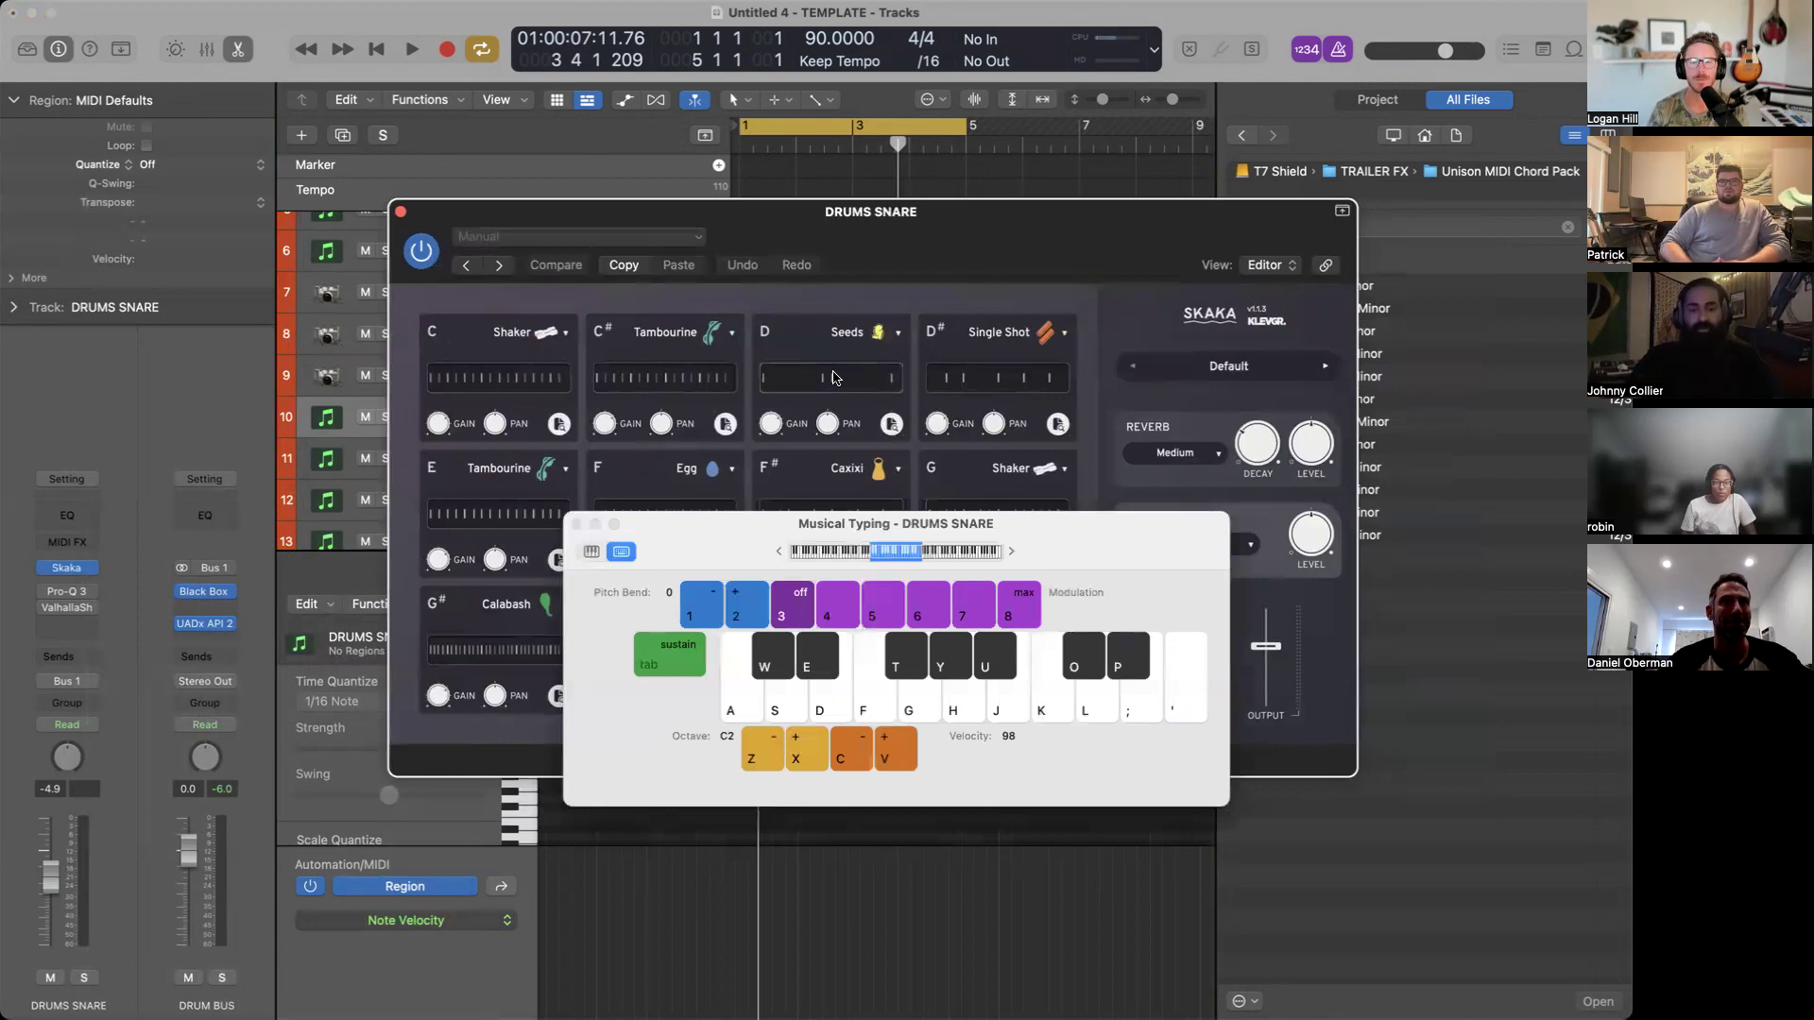
key(f)
key(d)
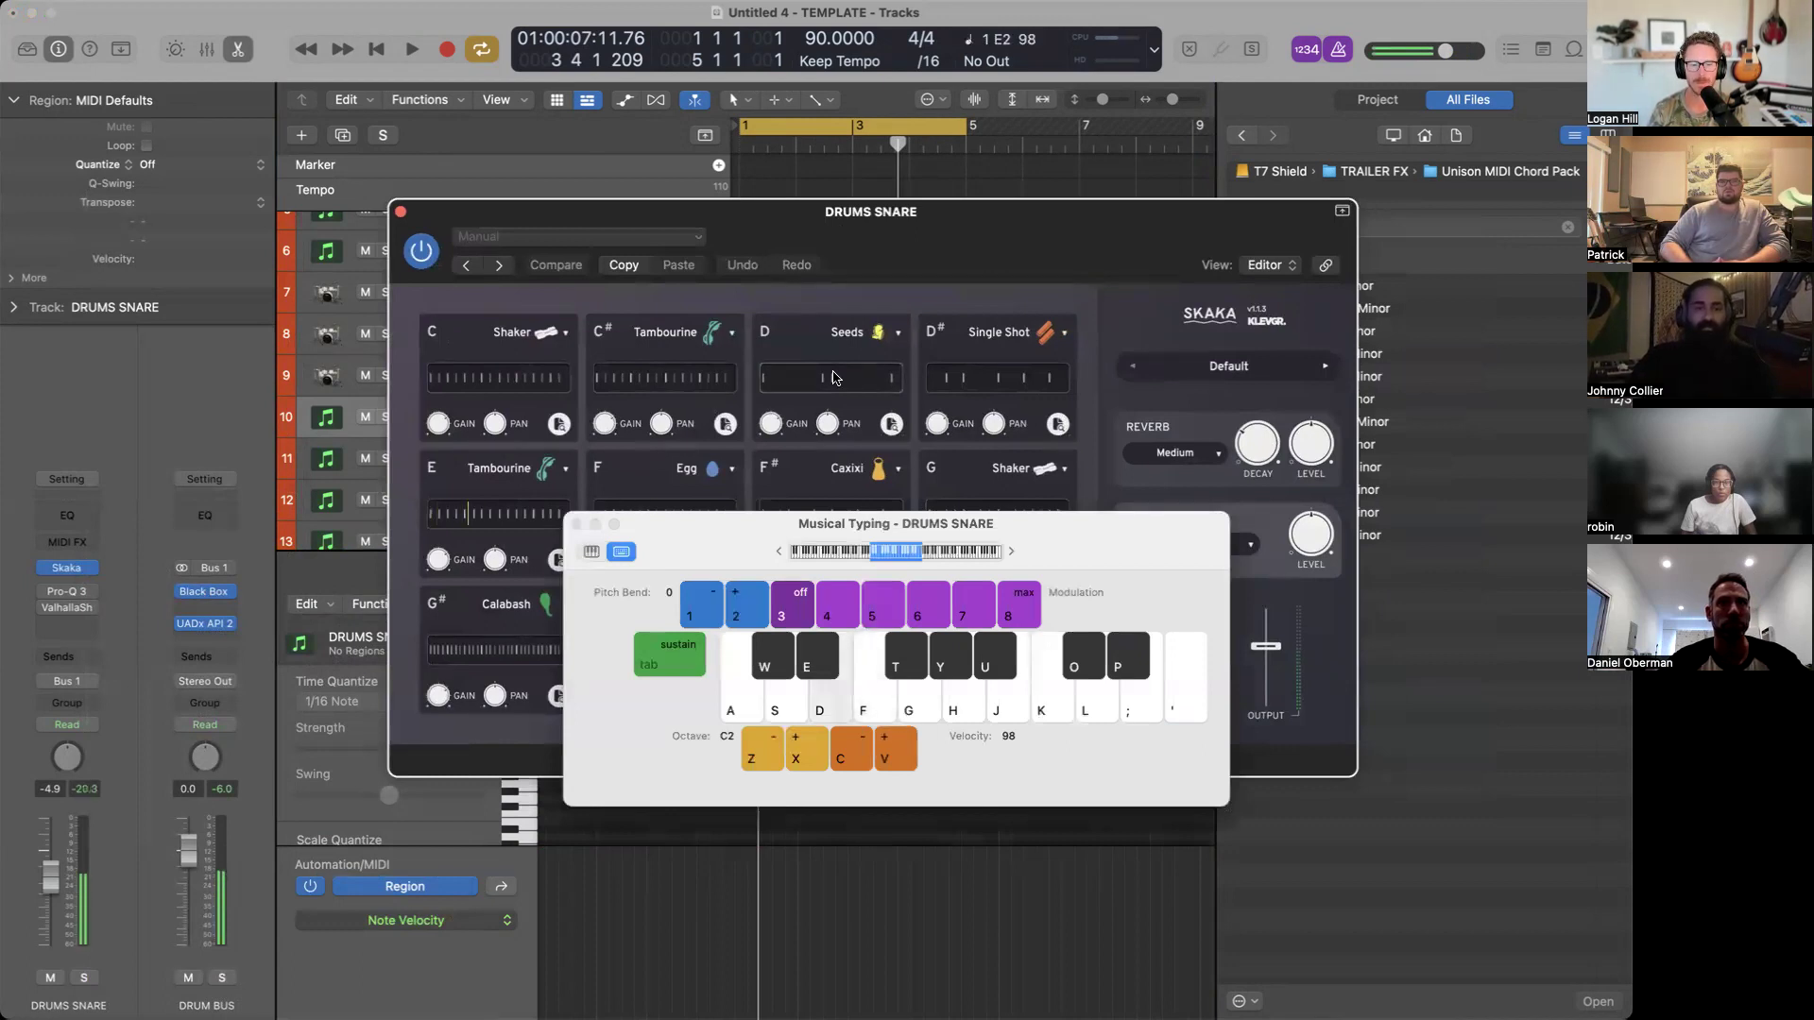
key(s)
key(s)
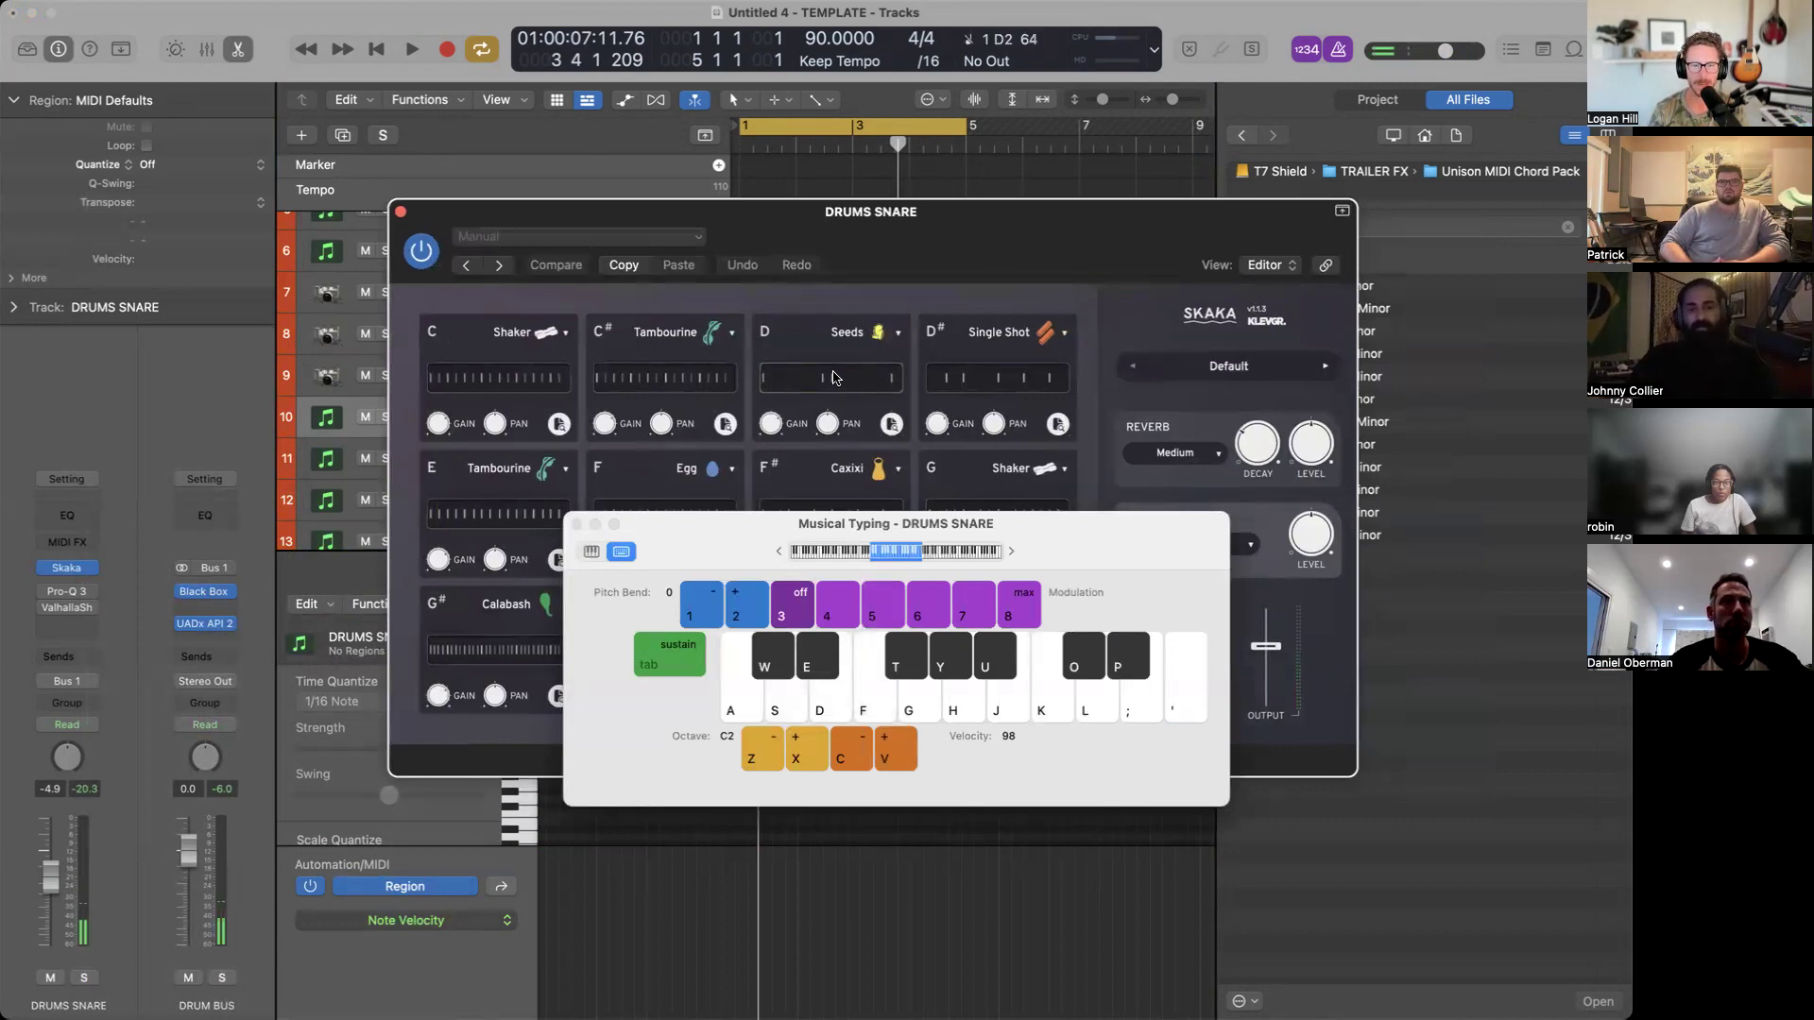
Reopen Skaka, audition the C and C# sounds and open the C# Tambourine pattern editor.
click(70, 572)
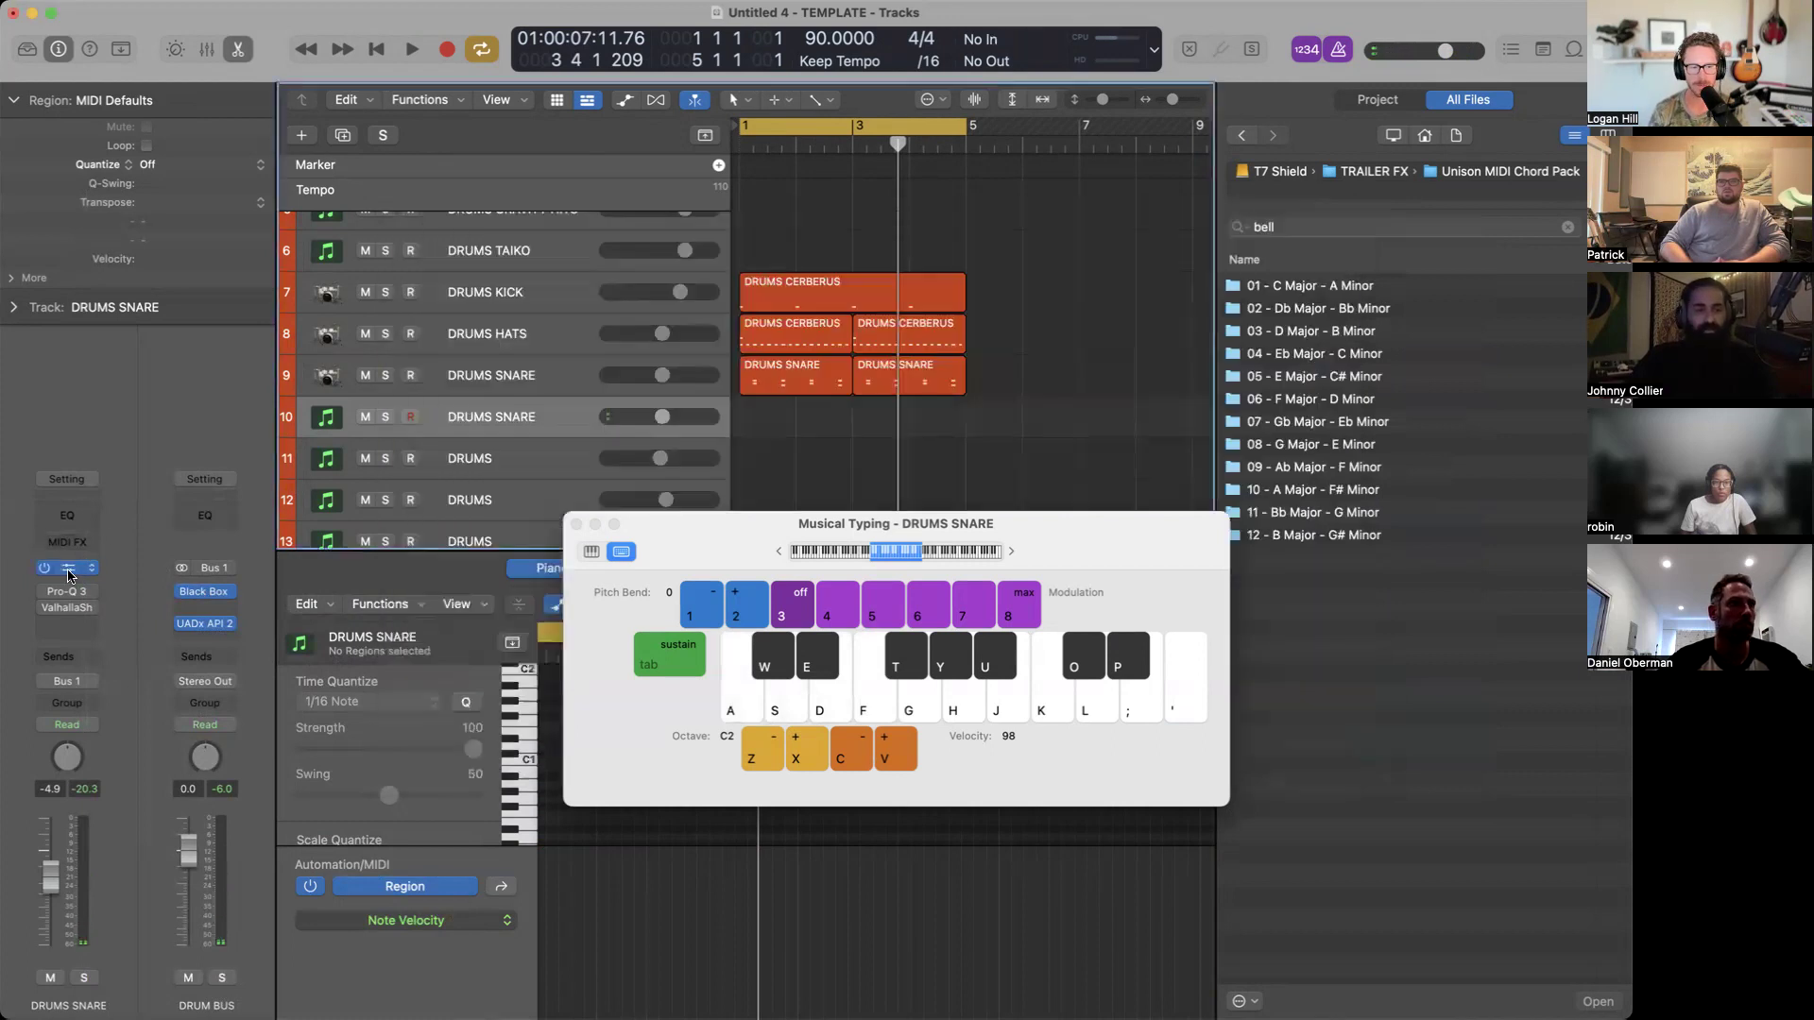
click(70, 573)
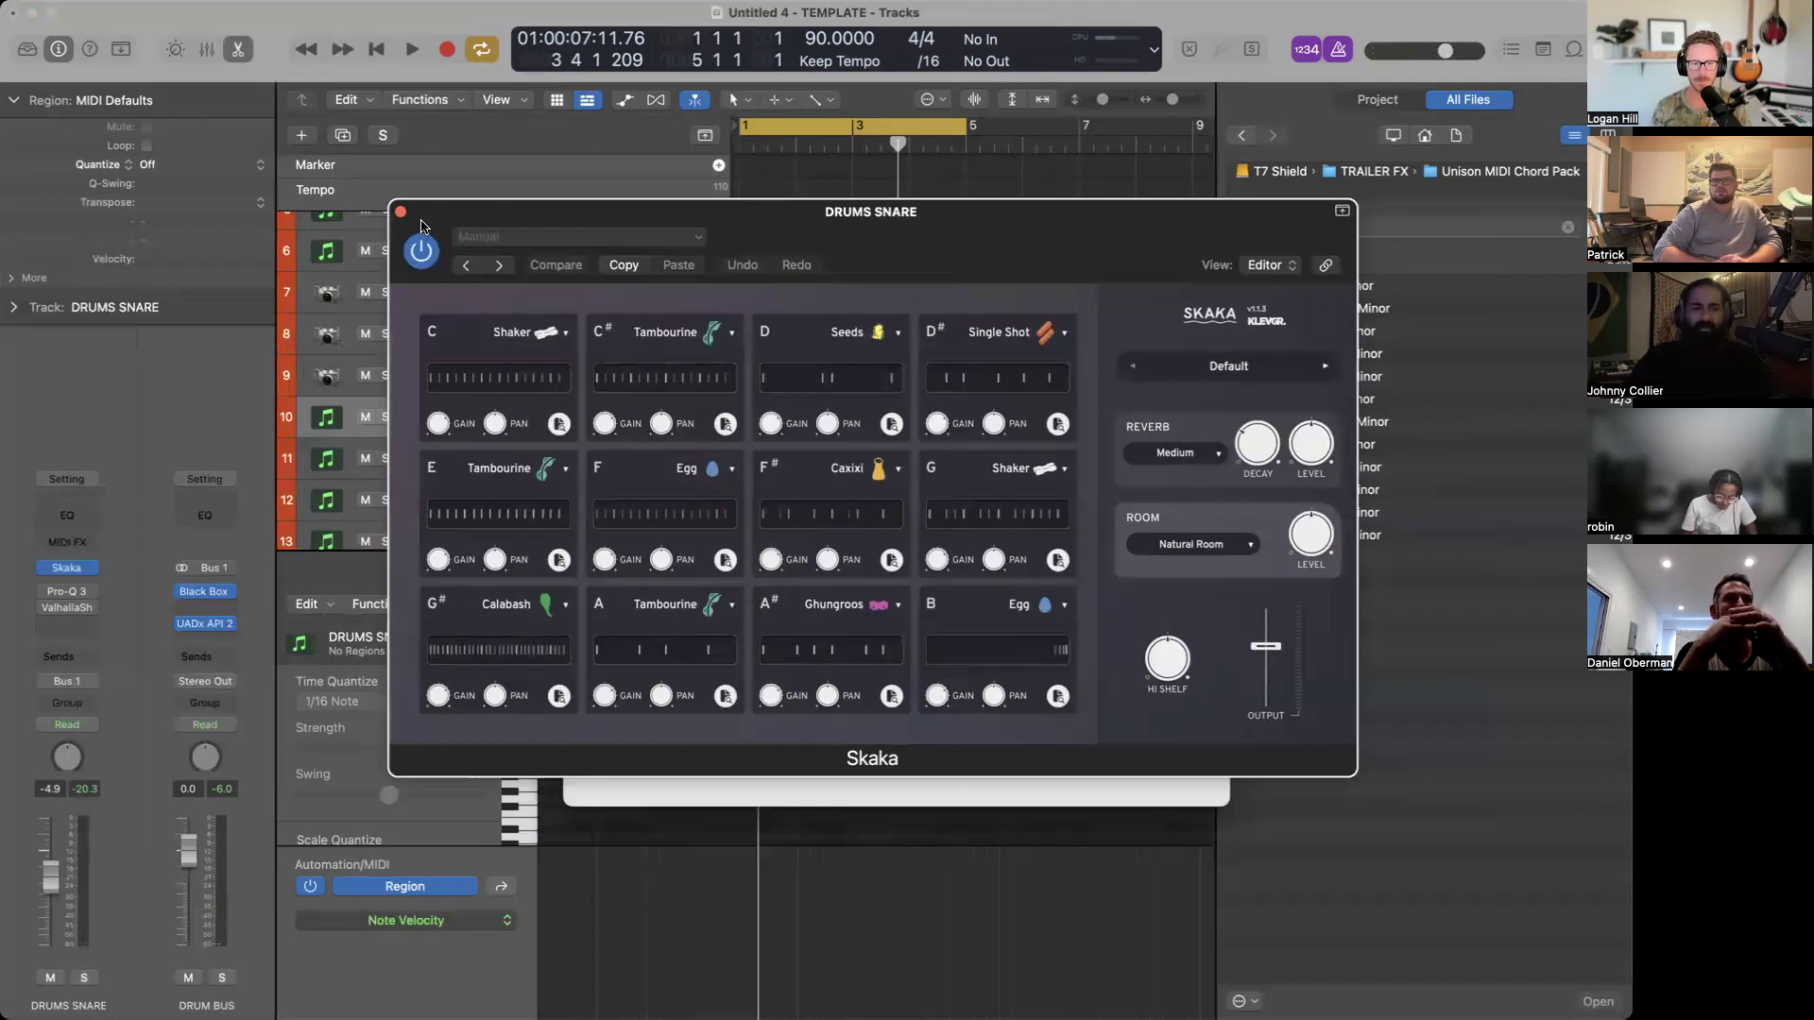
key(a)
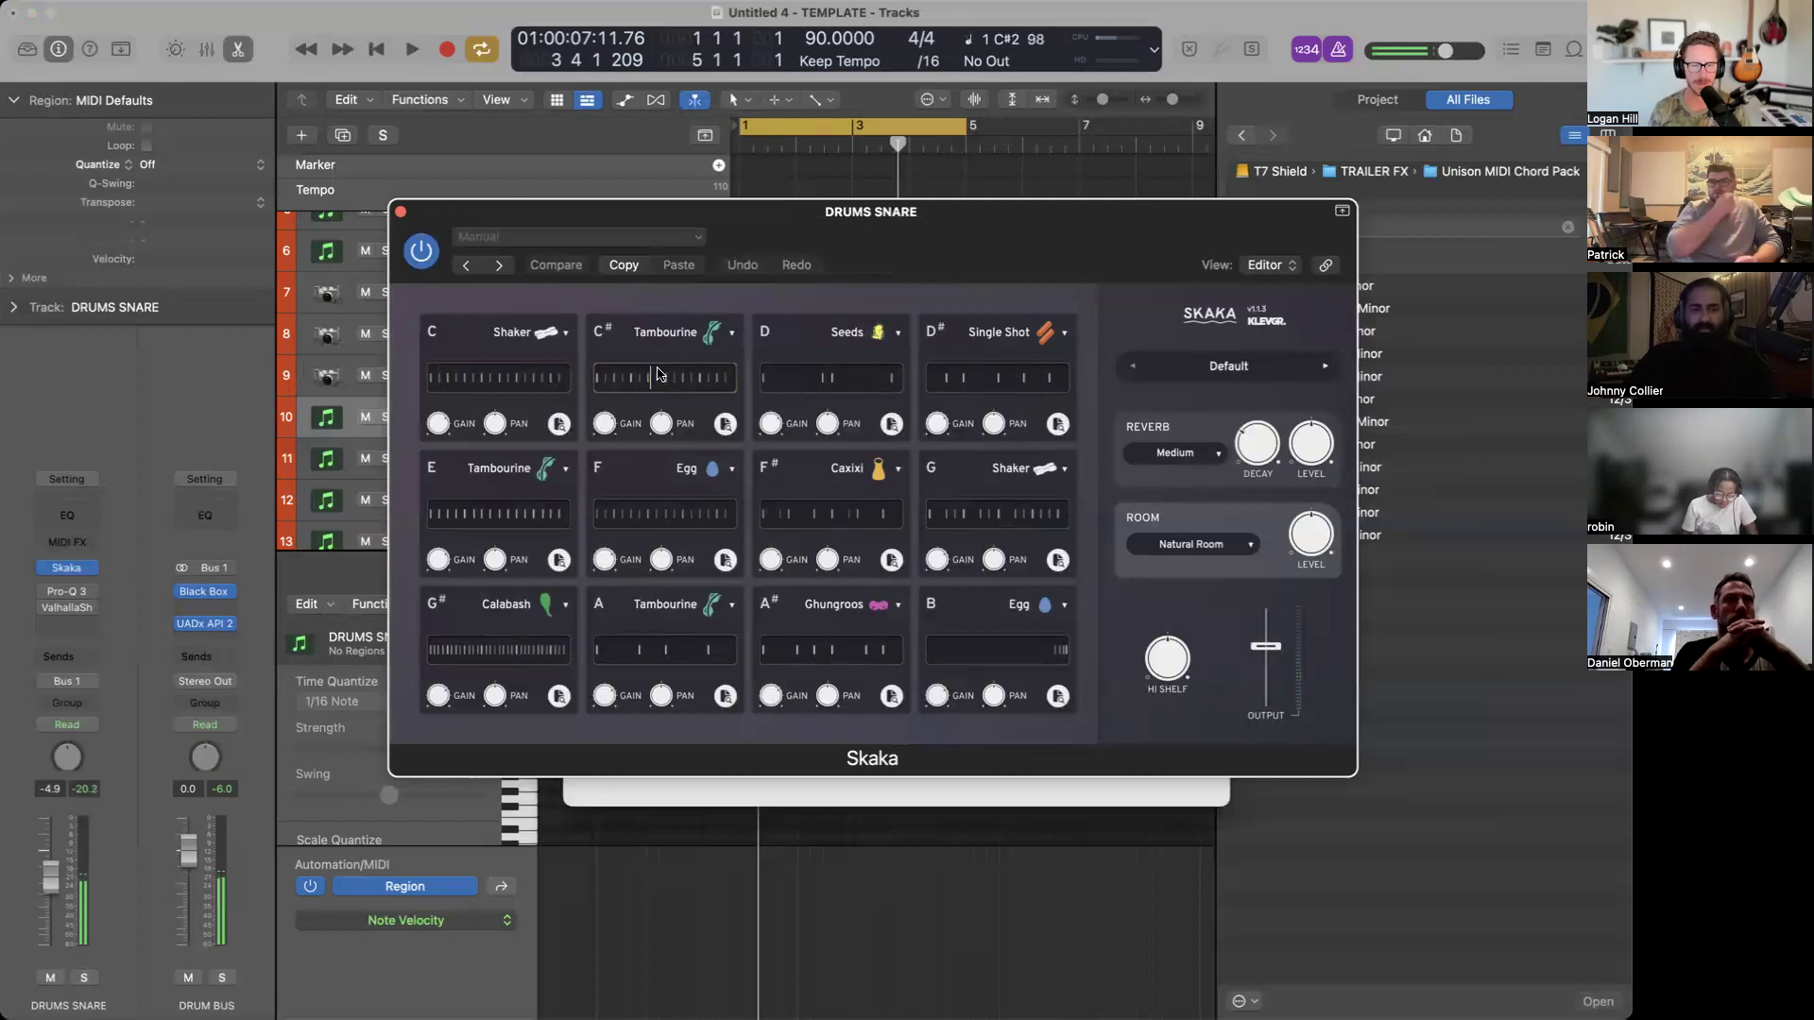
click(656, 374)
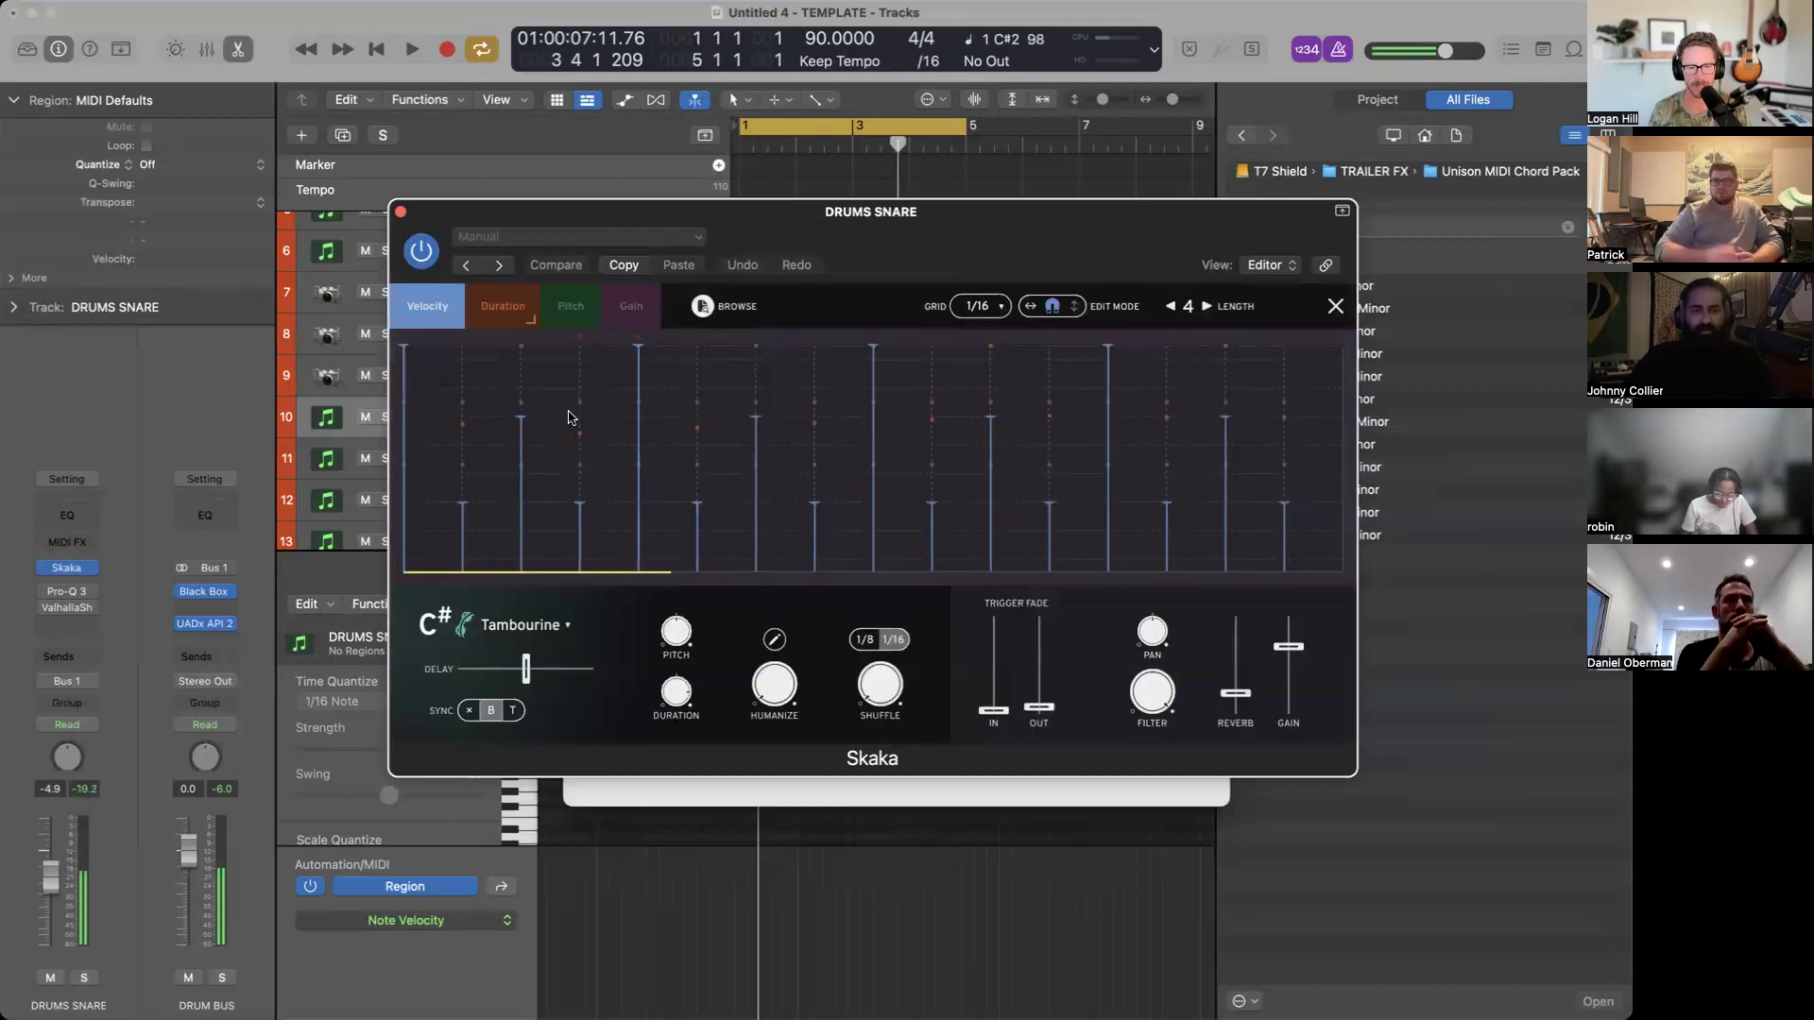
Play the C# tambourine against the loop, close Skaka and lower its track volume to -11.8 dB.
key(space)
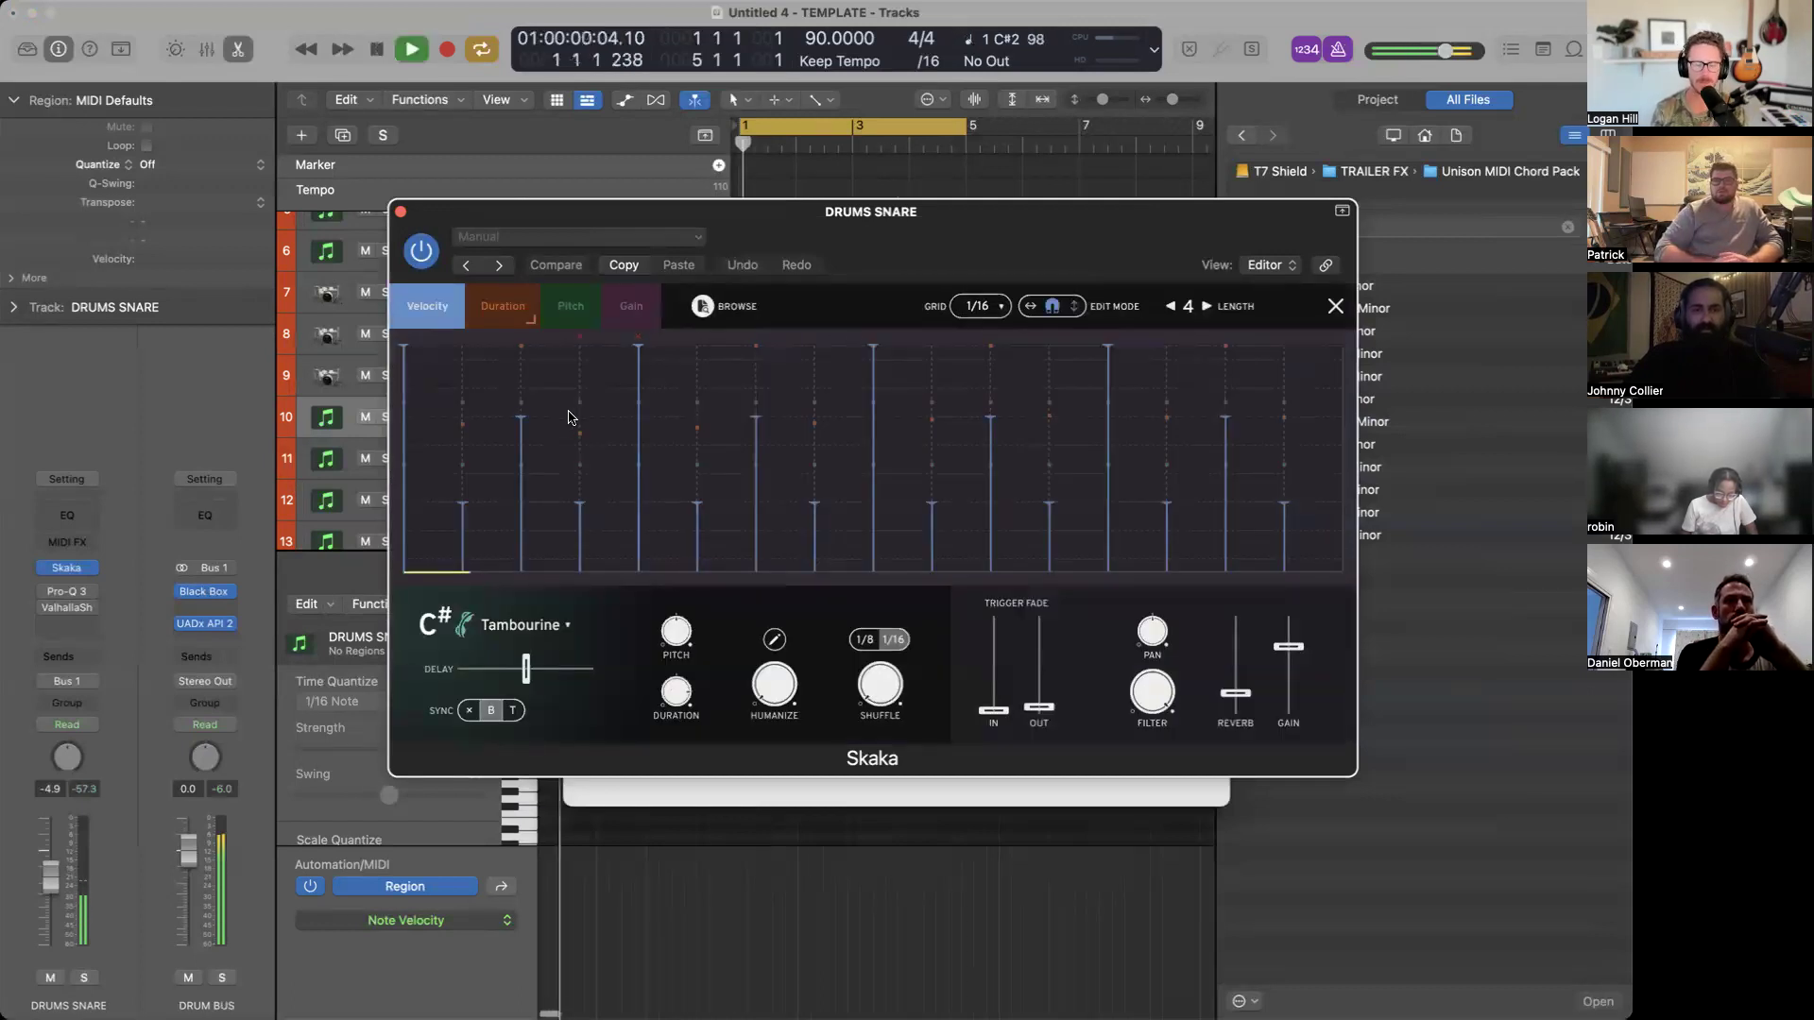
click(400, 211)
drag(634, 416, 643, 416)
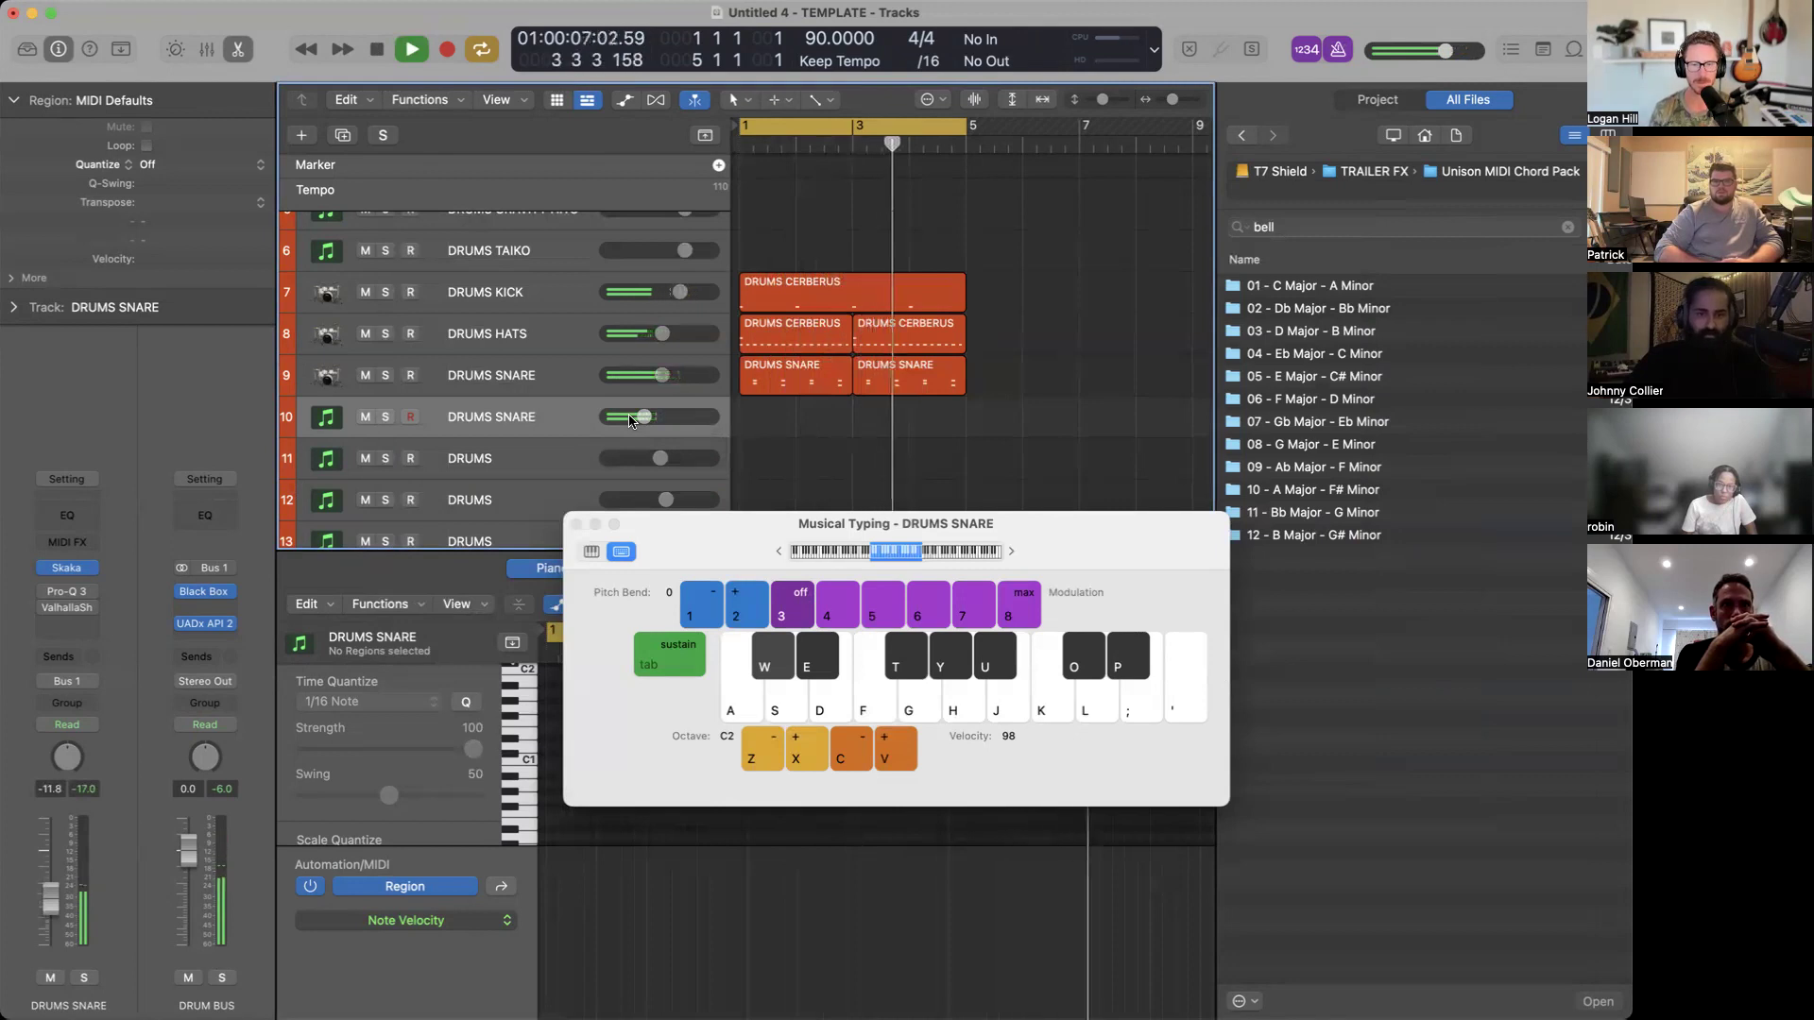
key(w)
Record a held C# tambourine note from bar 1 on the Skaka track and extend the region to two bars.
key(r)
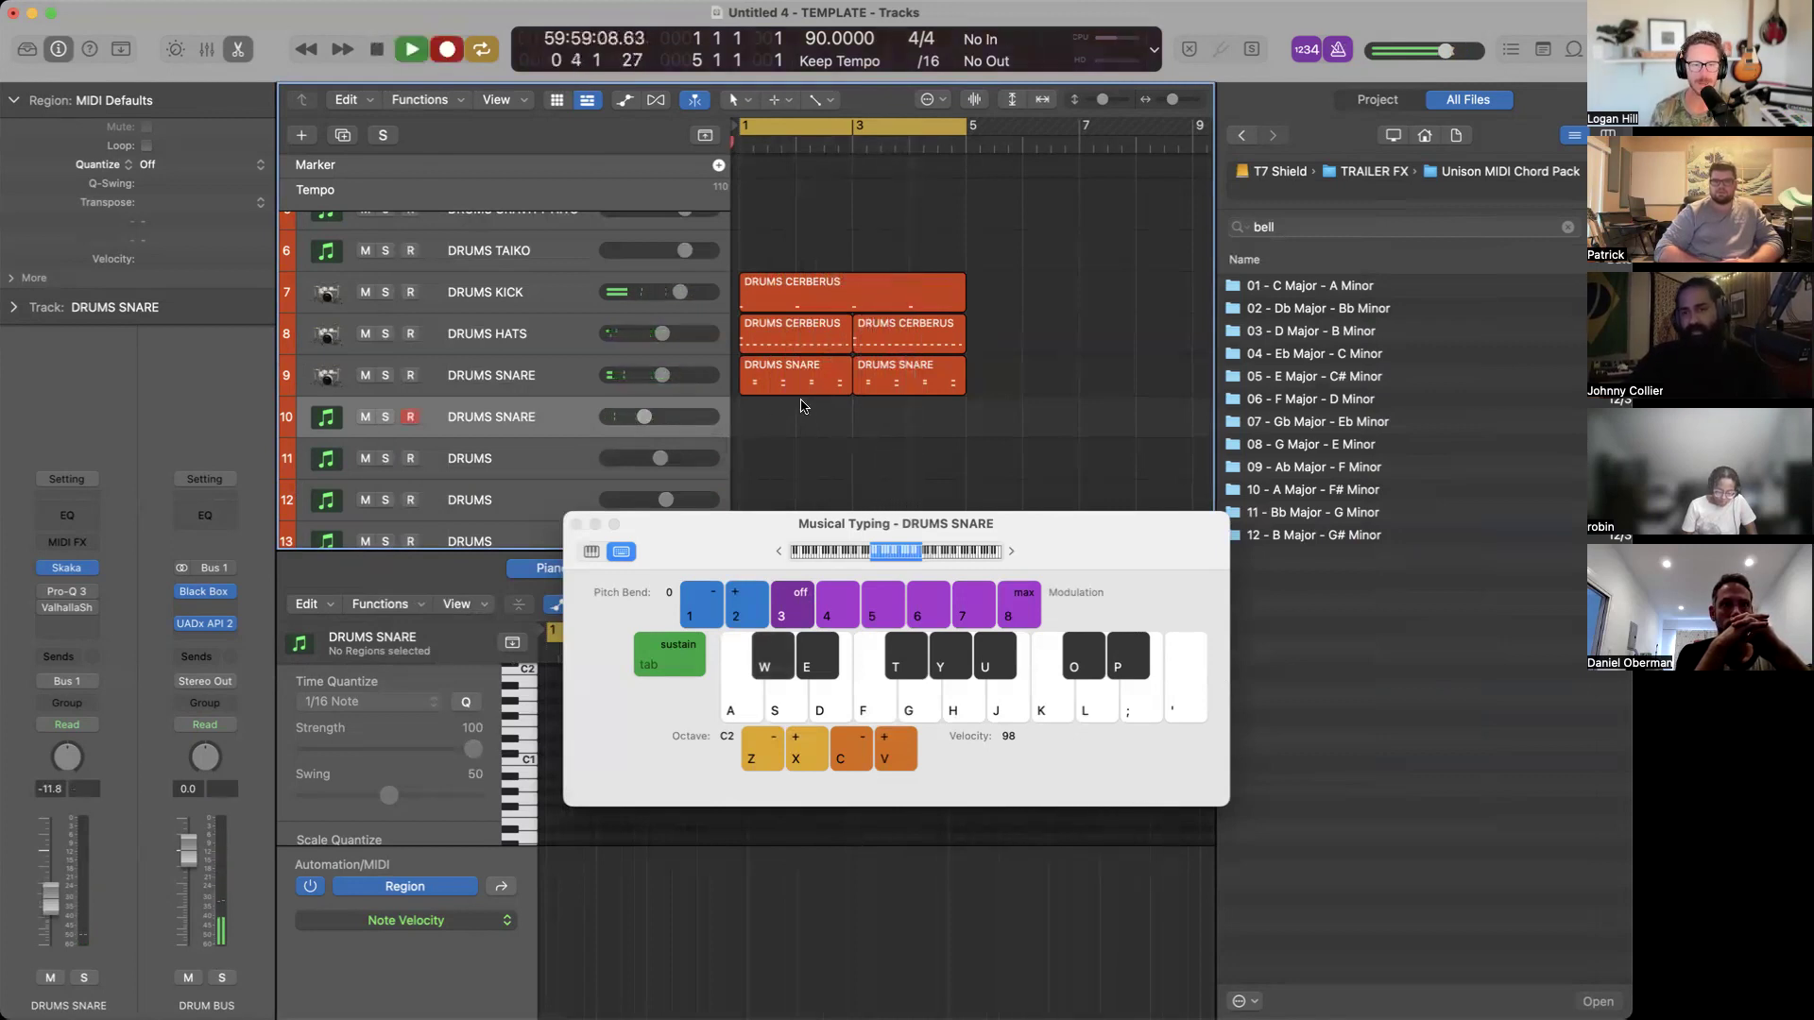
key(w)
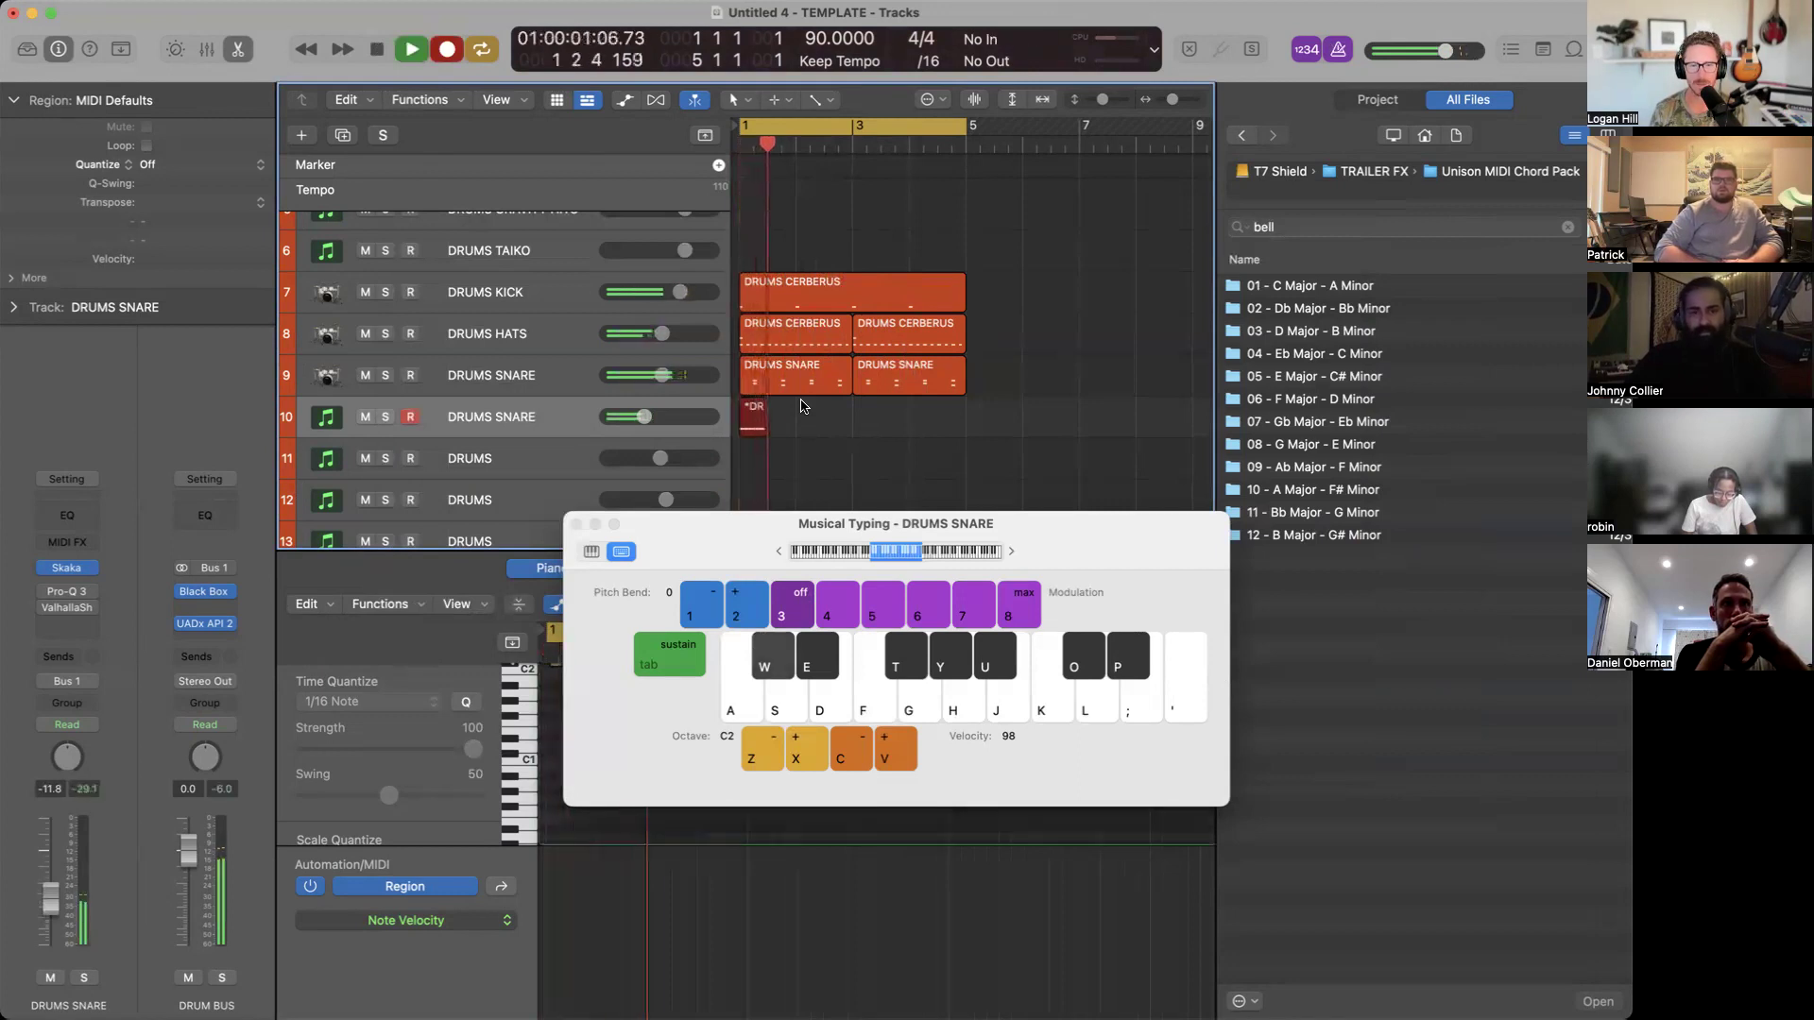
key(space)
drag(799, 424, 850, 425)
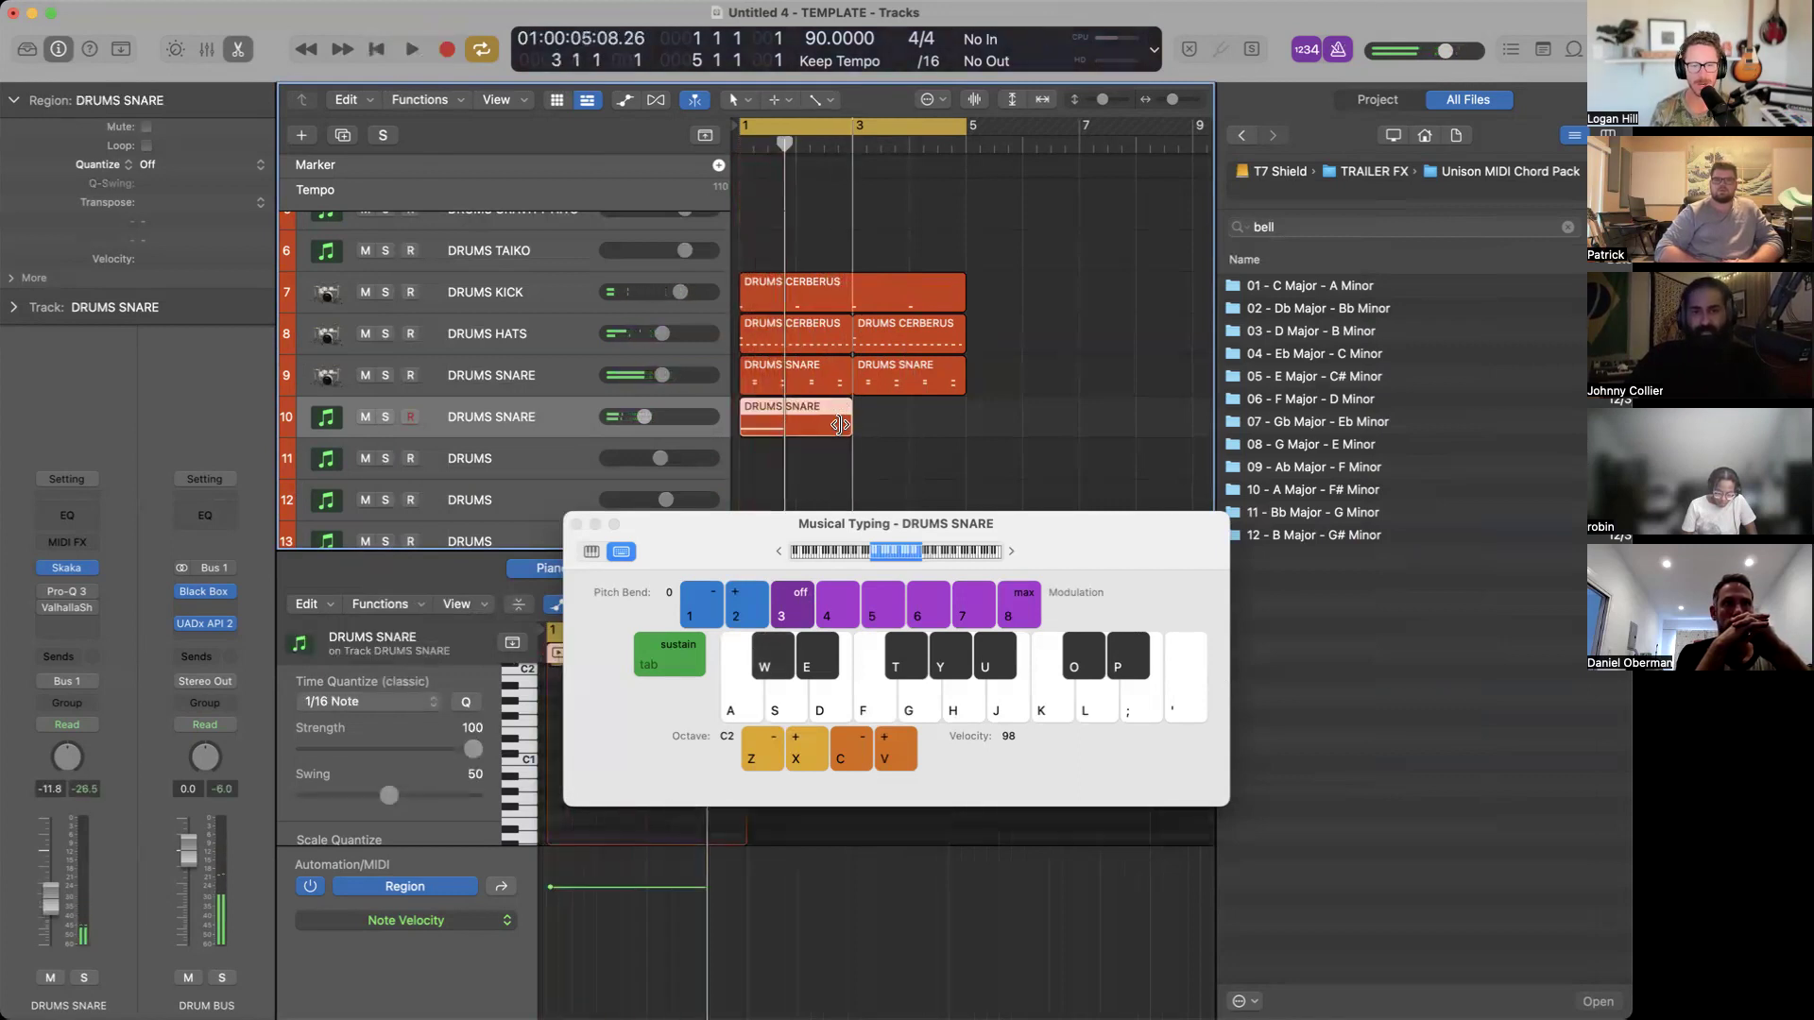
Close Musical Typing and lengthen the recorded tambourine note to fill the two-bar region.
click(576, 524)
scroll(699, 746, up, 2)
drag(702, 735, 947, 735)
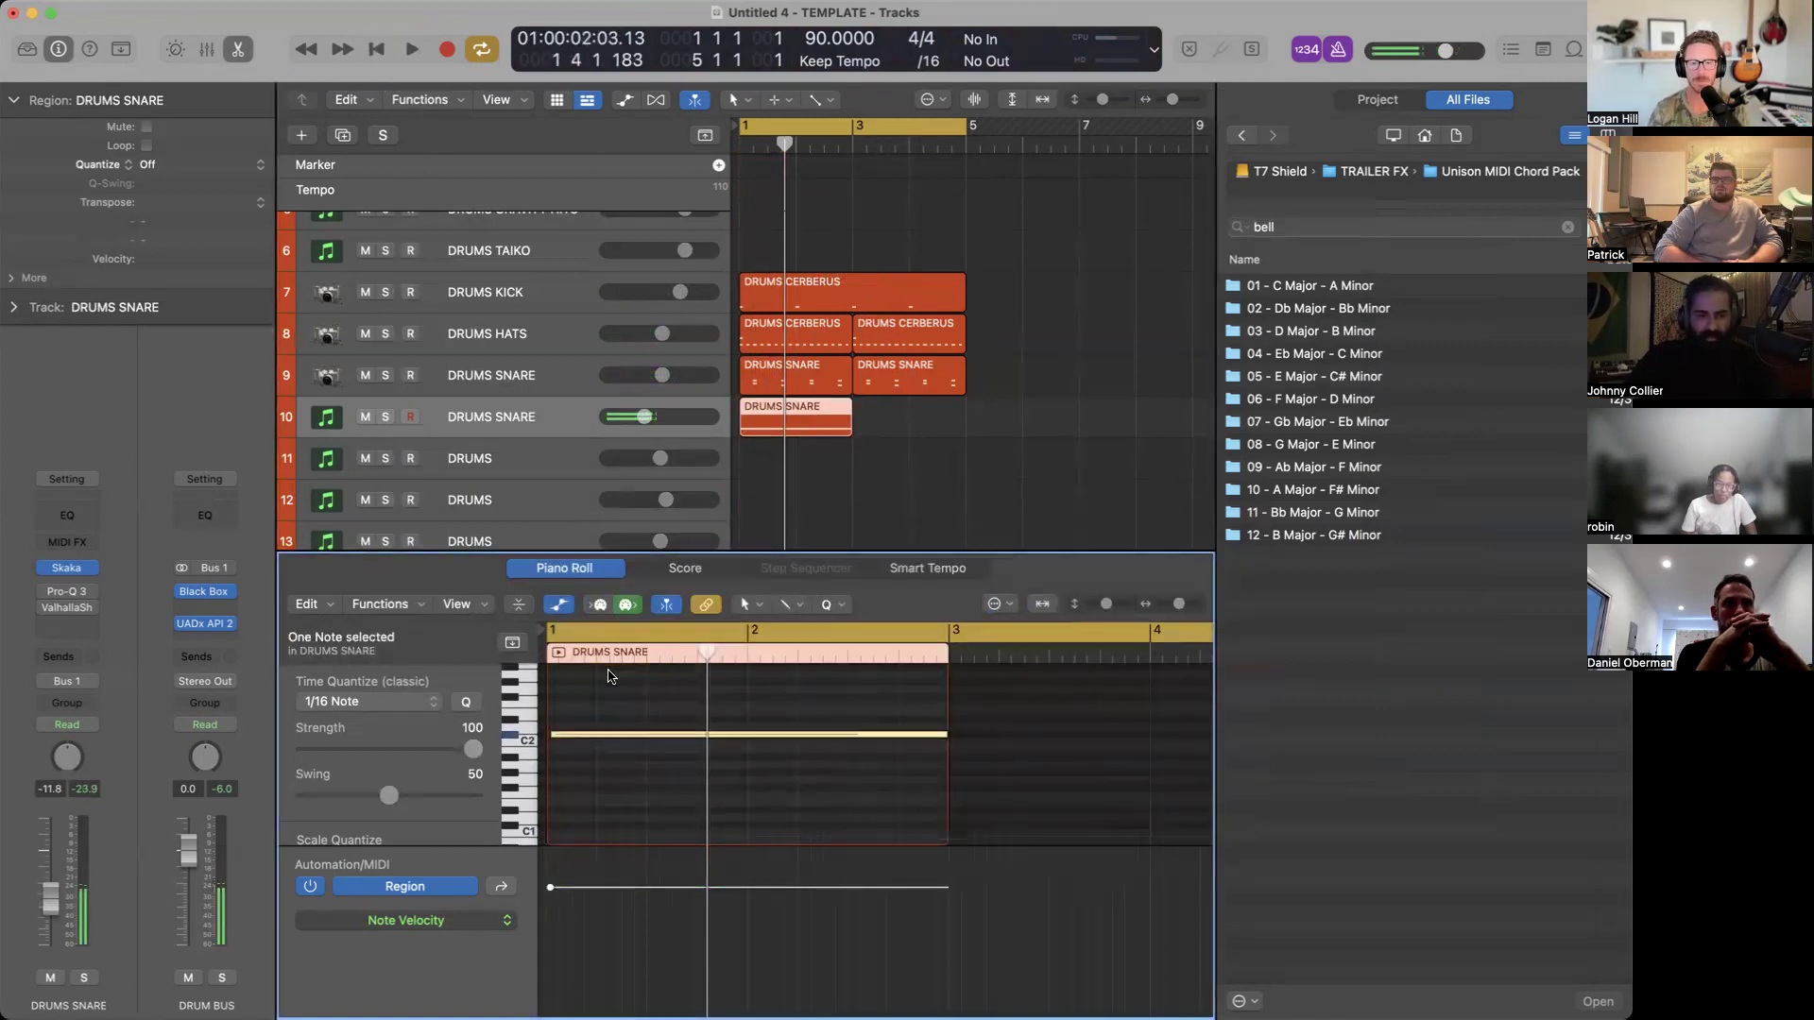
click(925, 751)
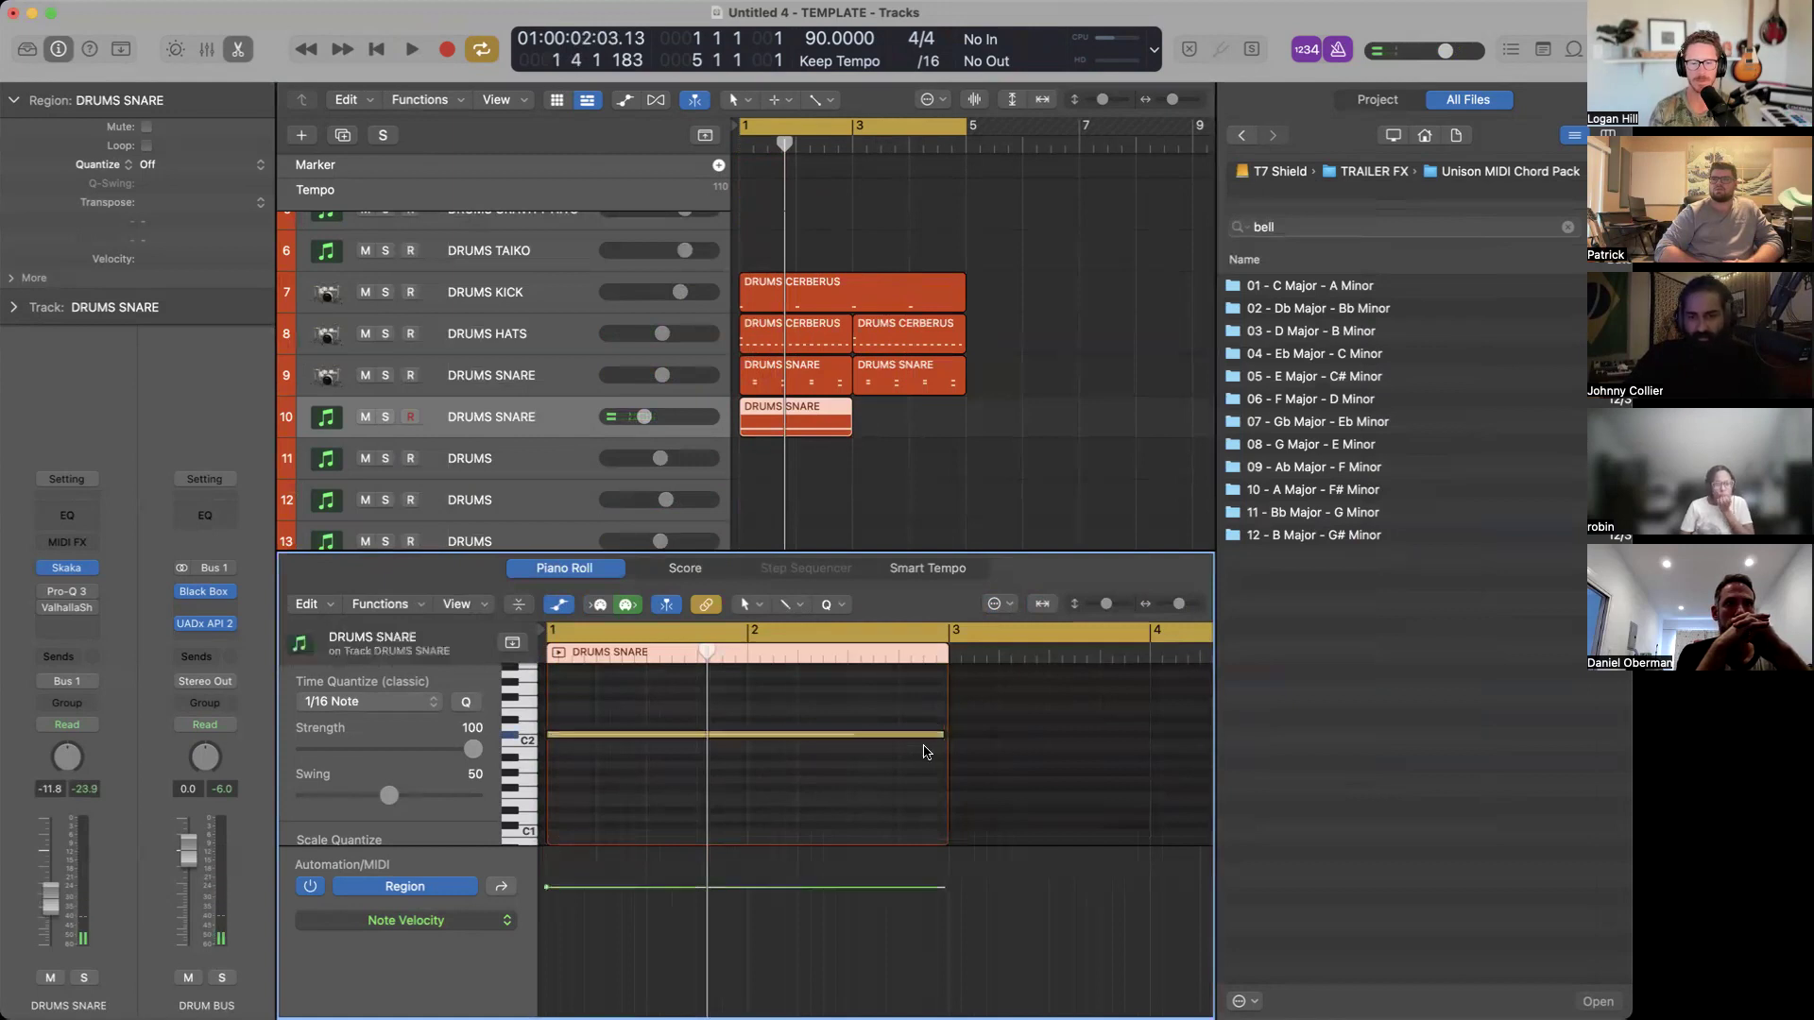
Extend the two-bar tambourine region and its held note to fill four bars, ending at bar 5.
click(942, 731)
drag(847, 423, 963, 422)
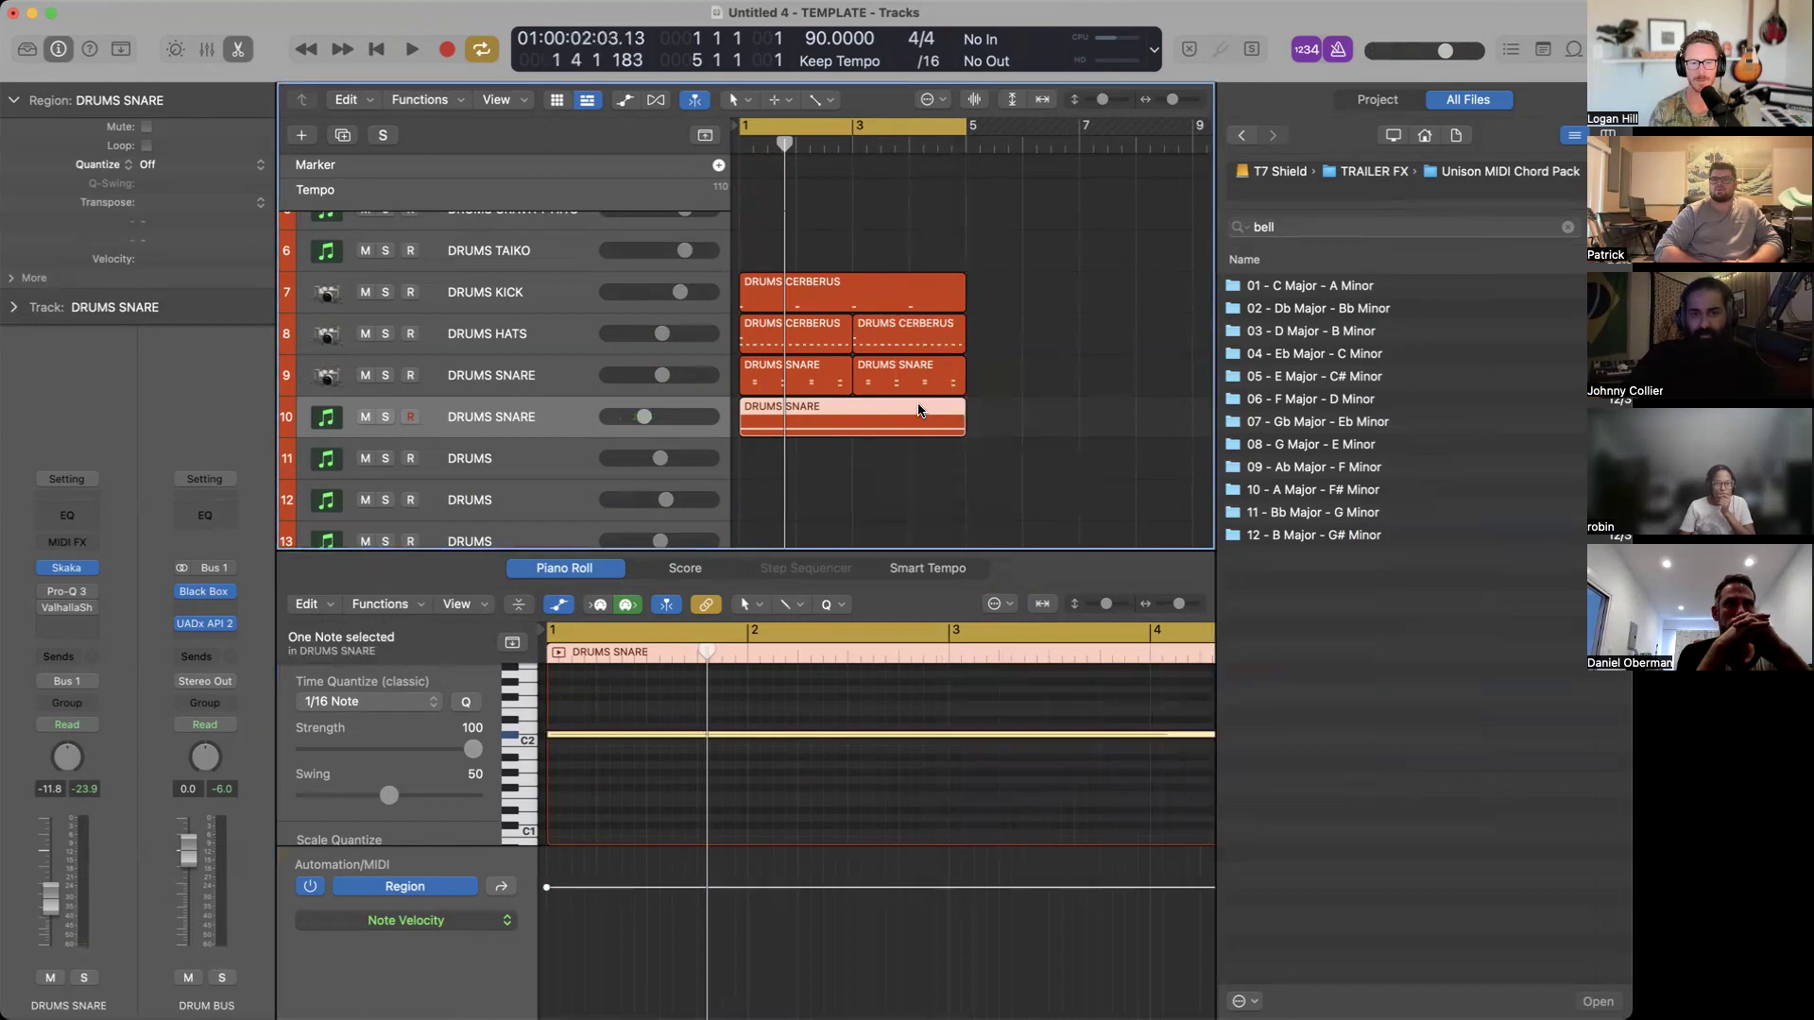
Bounce the tambourine region in place to a new track named DRUMS TAMBO with the source muted, and rename all regions after their tracks.
key(ctrl+b)
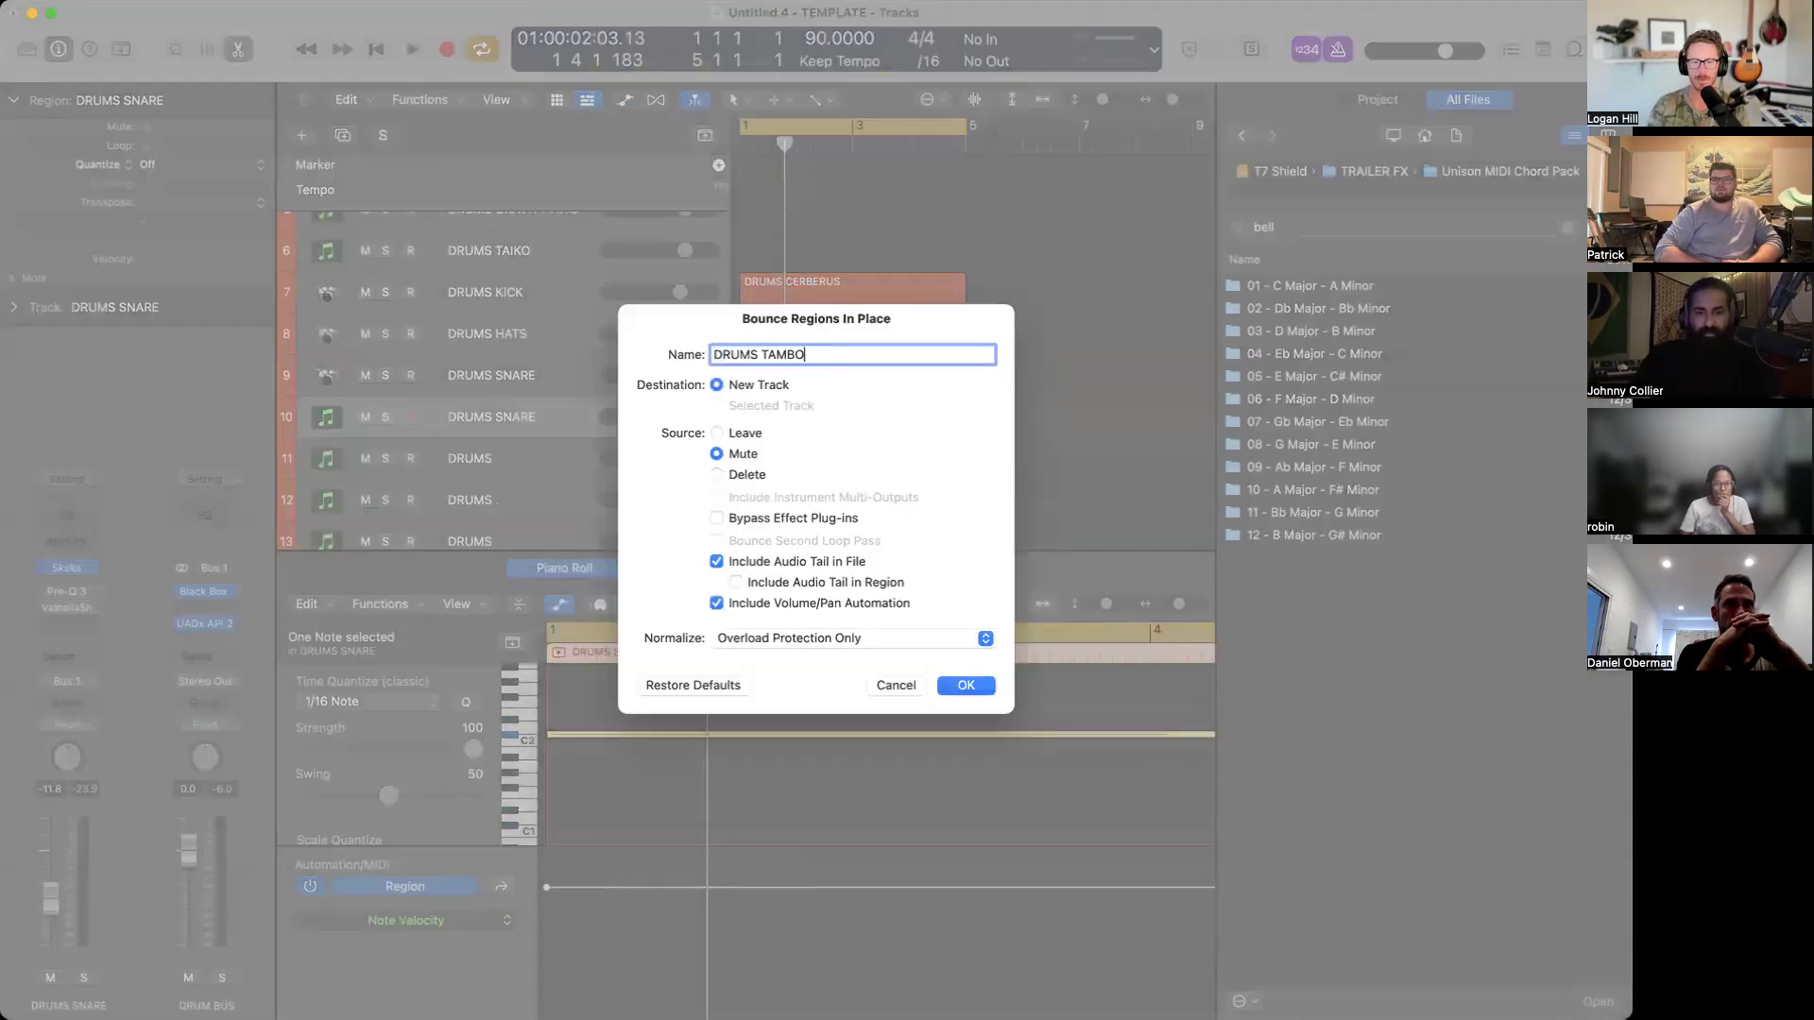
key(Return)
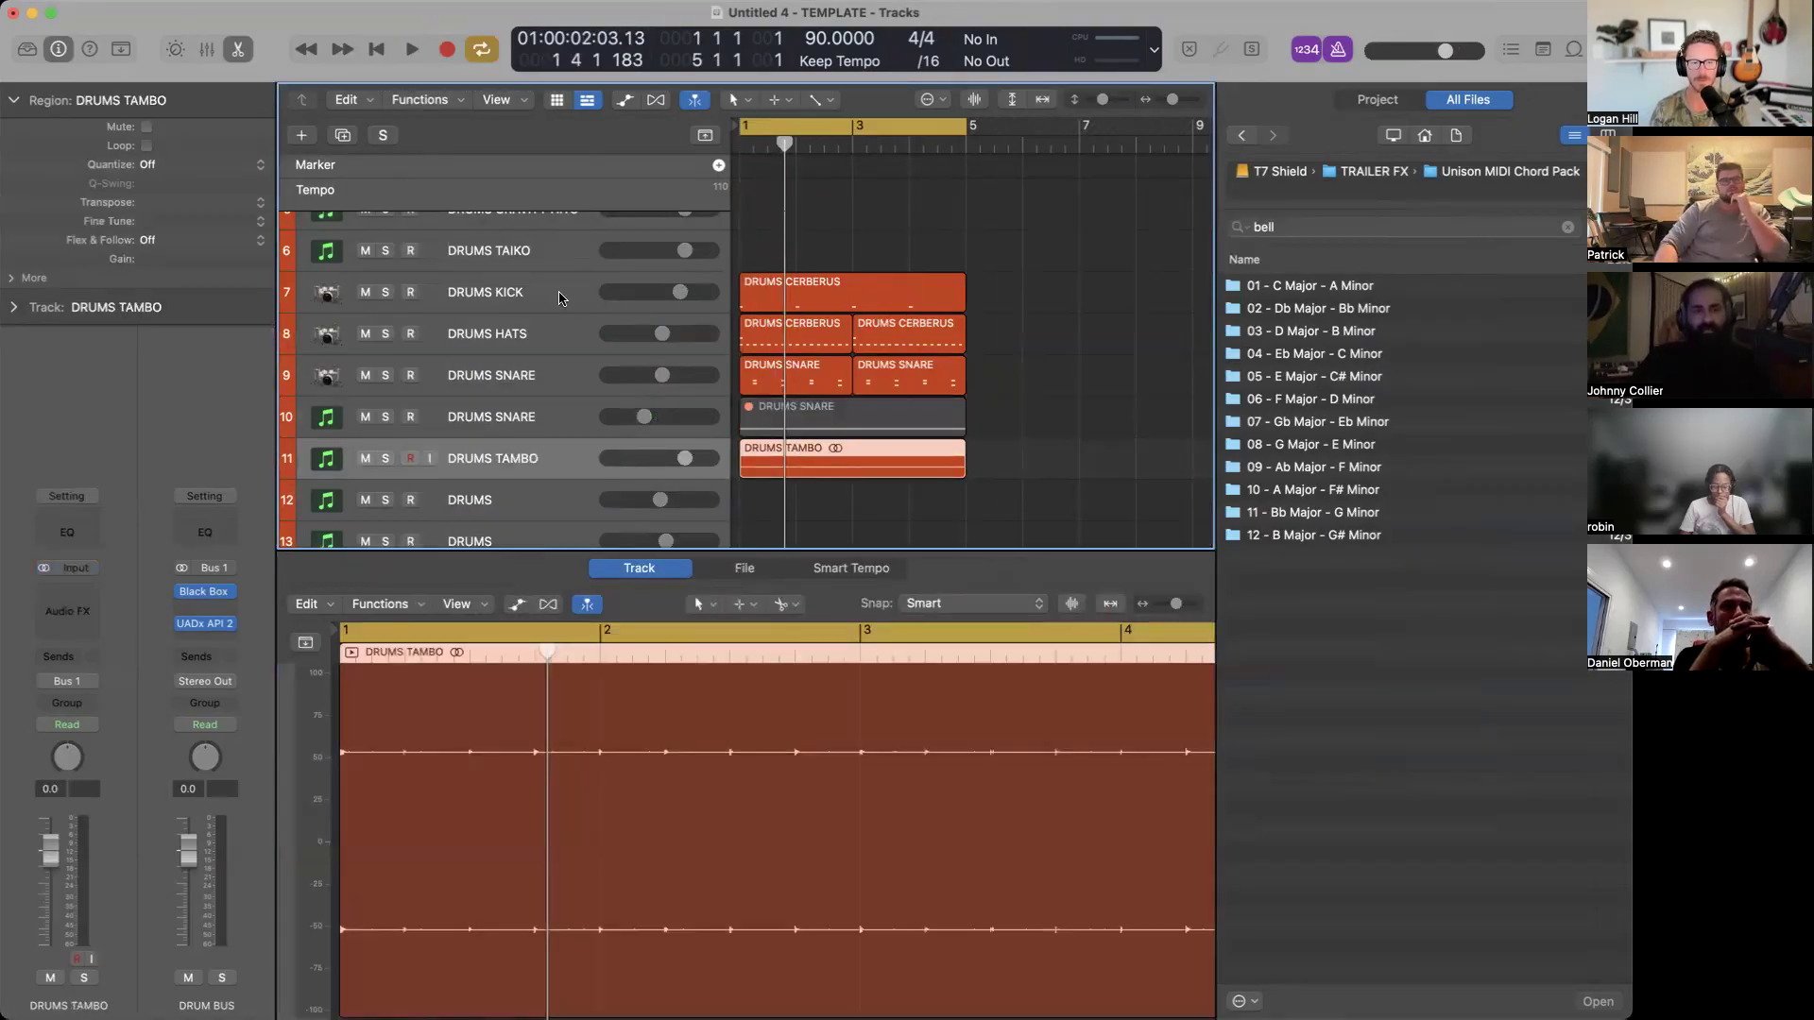
key(super+a)
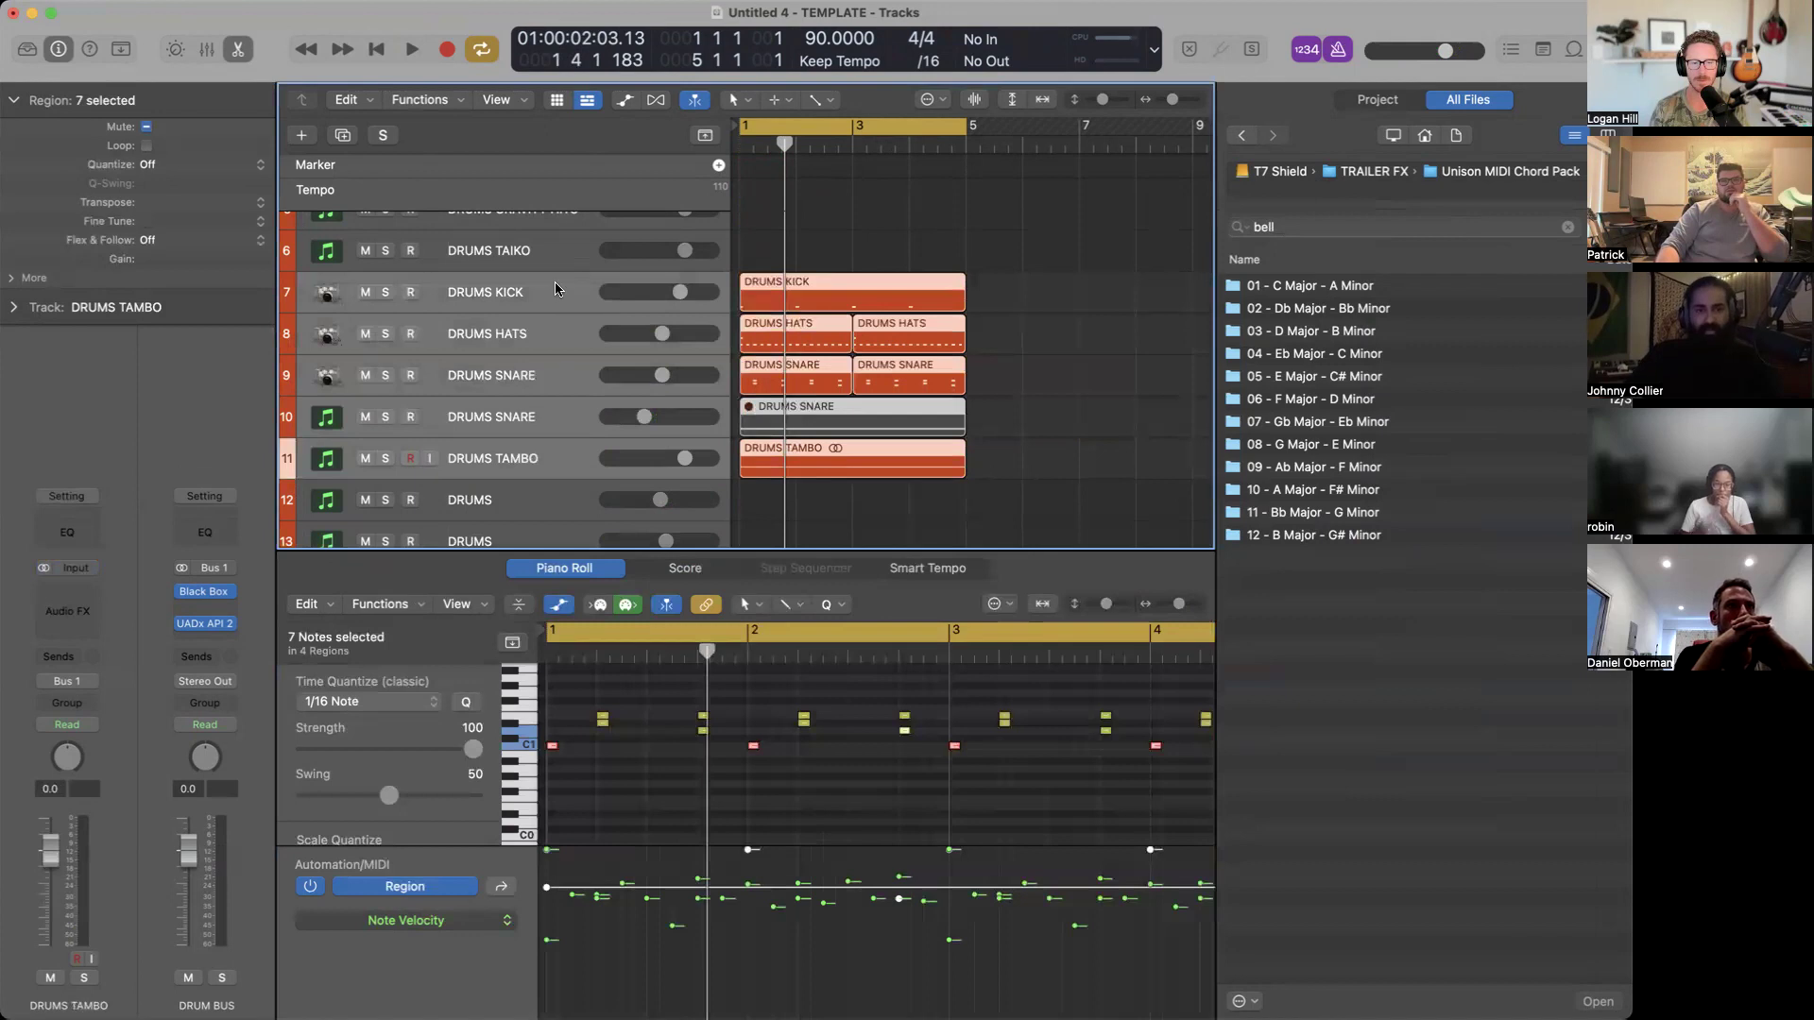
Open Pro-Q 3 on the DRUMS KICK track, load its Clean preset and play the kick soloed.
click(545, 294)
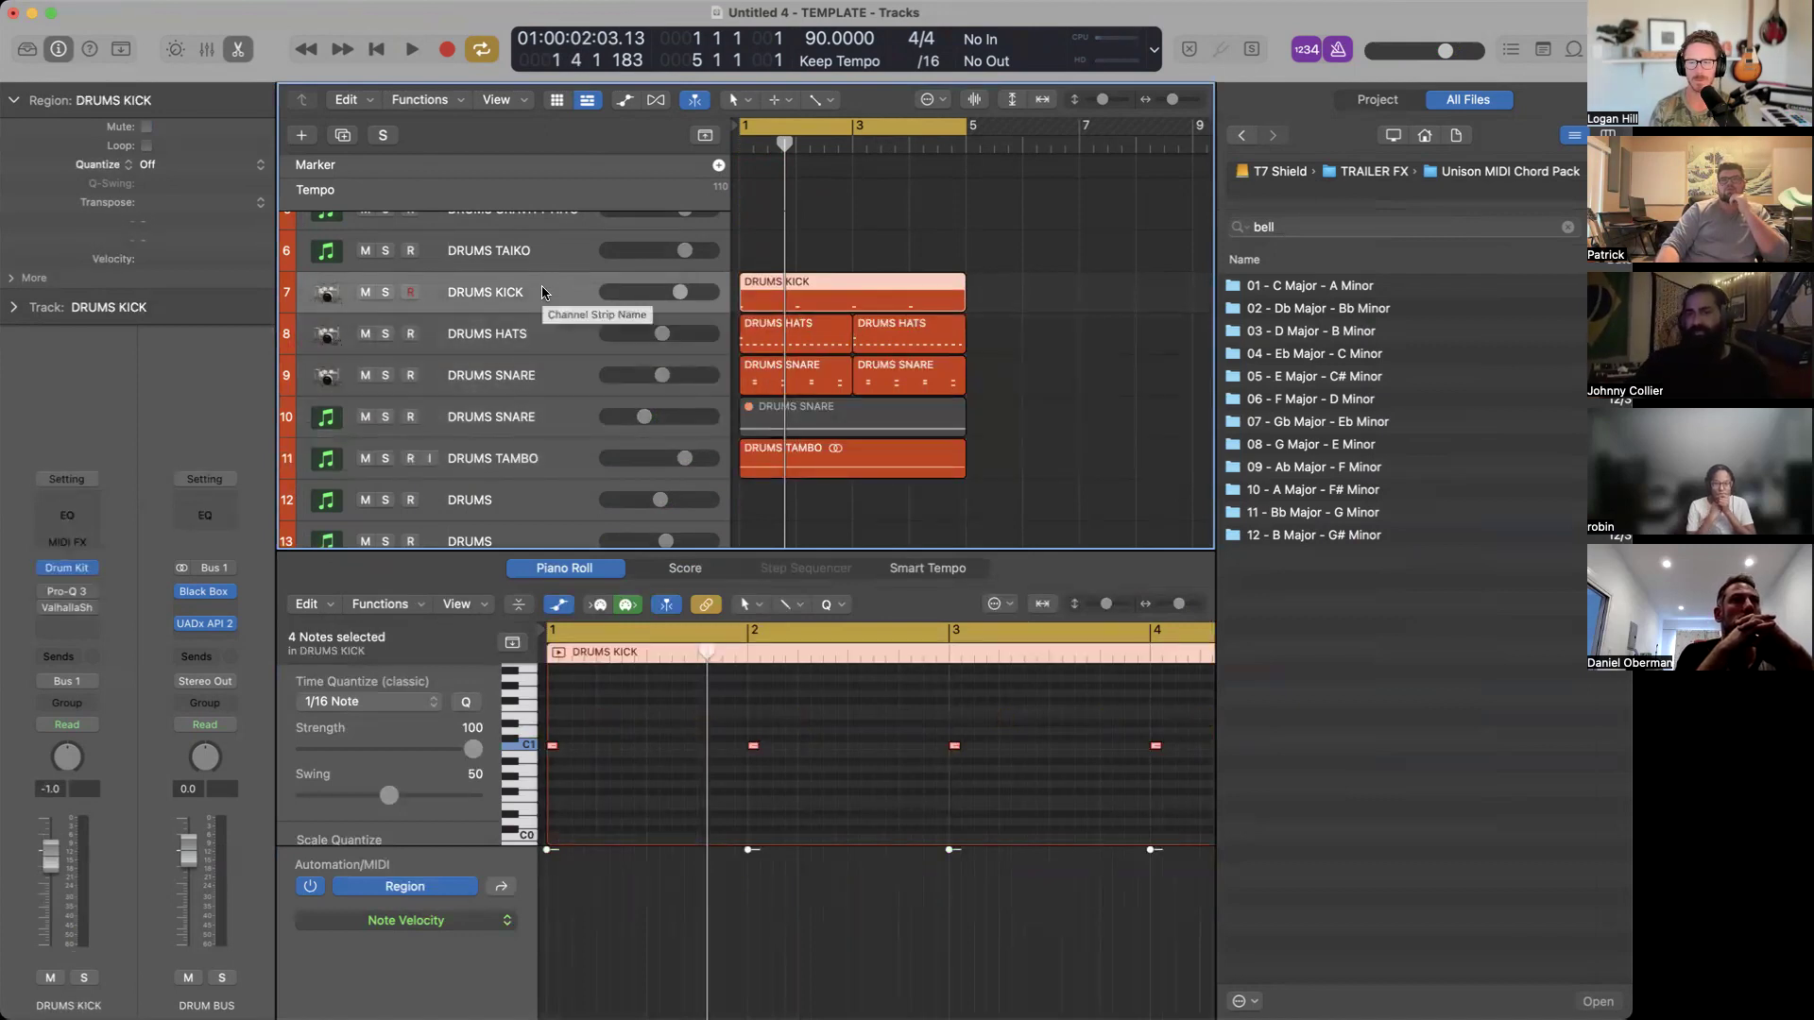
click(64, 595)
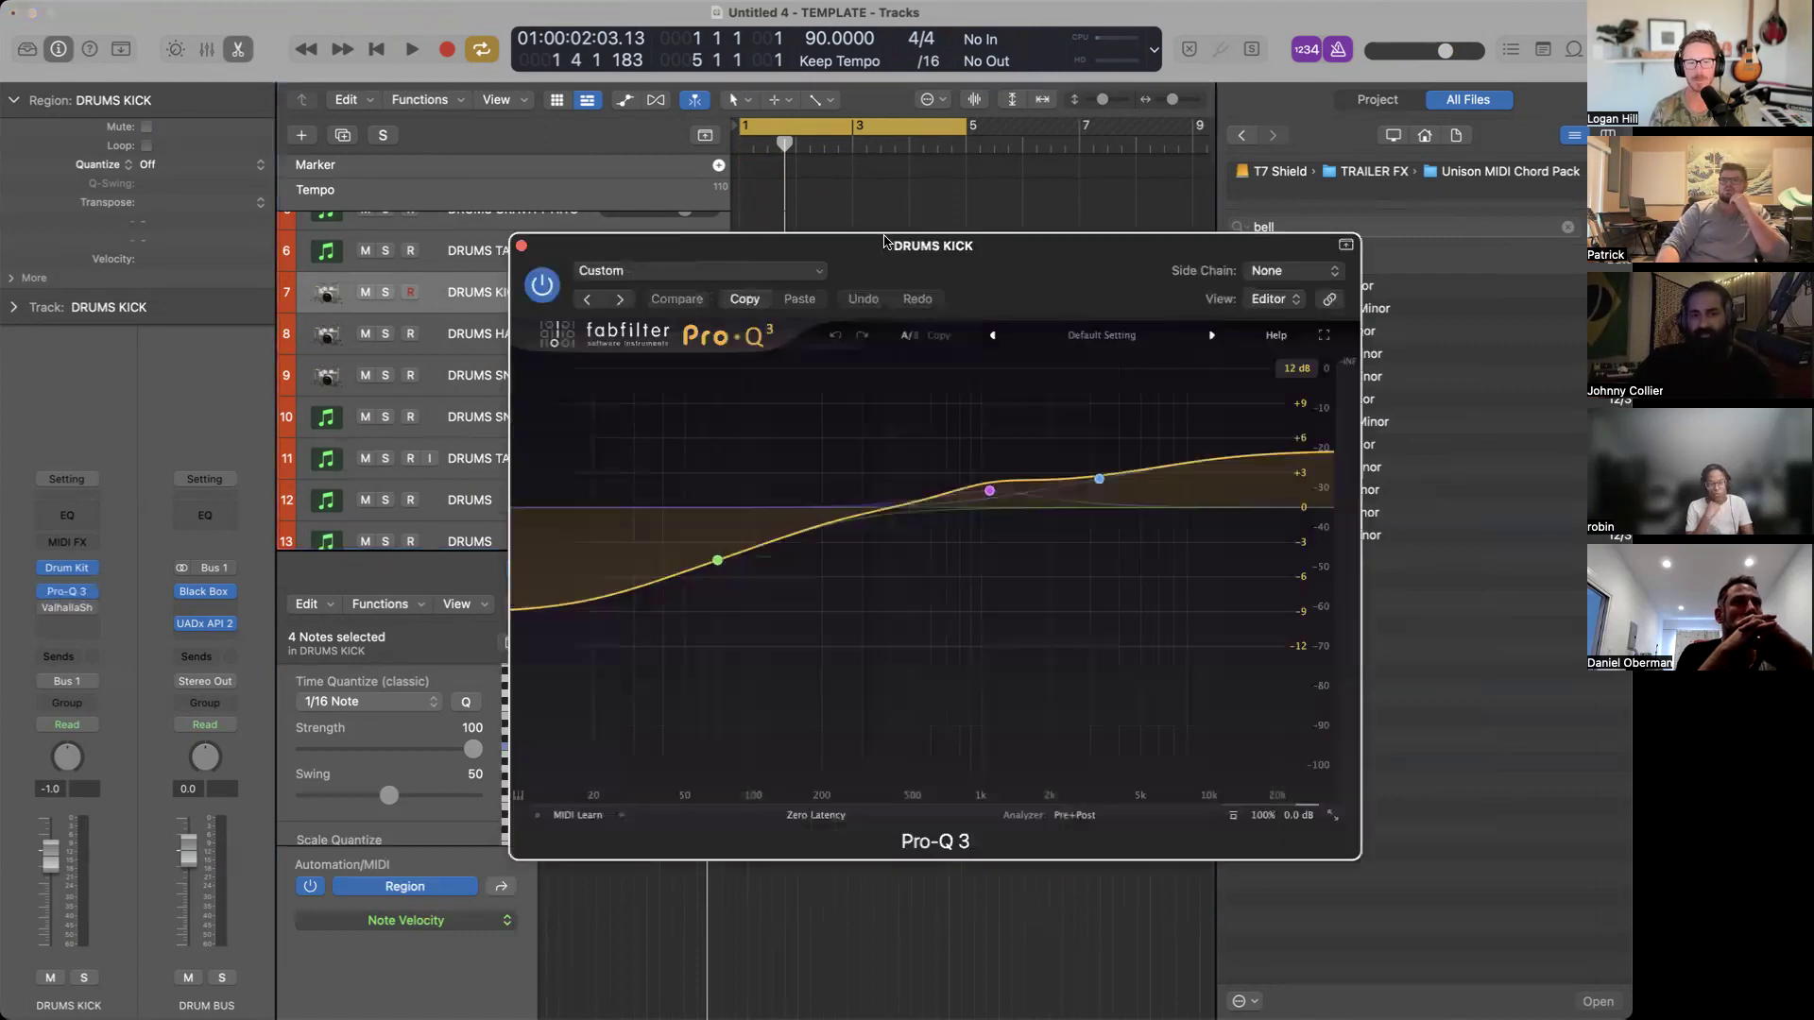
click(993, 336)
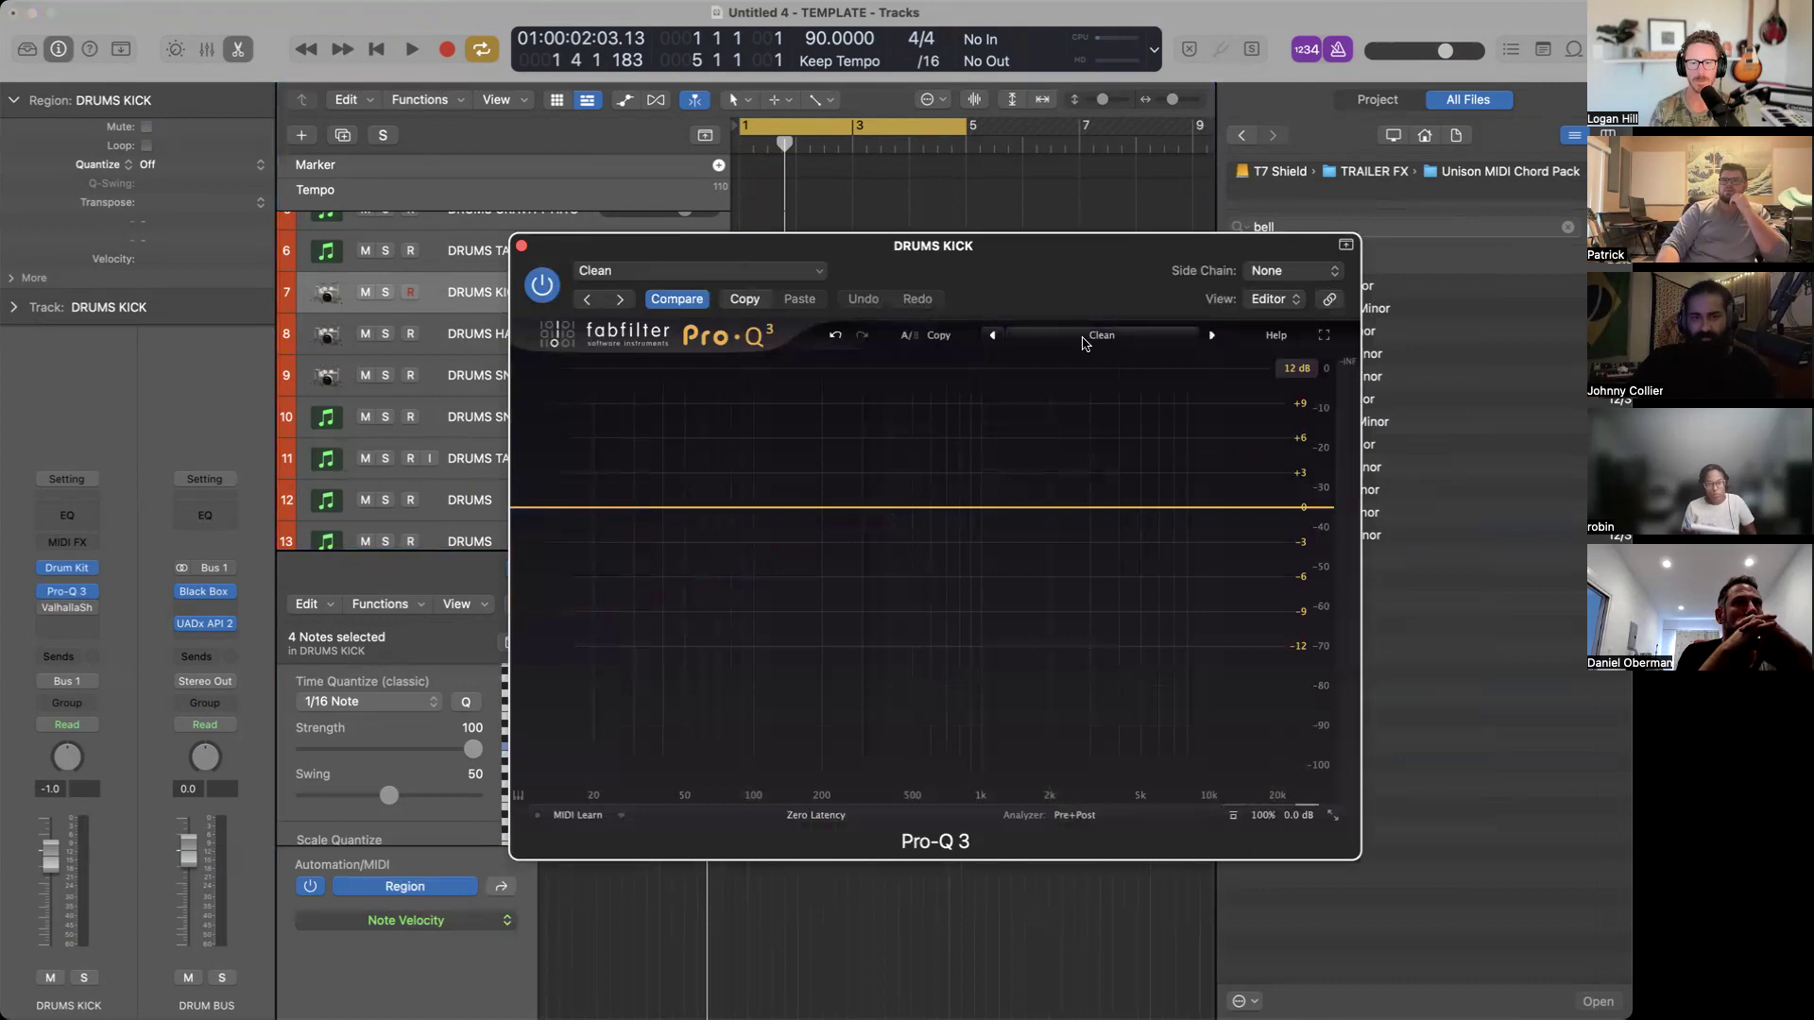
key(space)
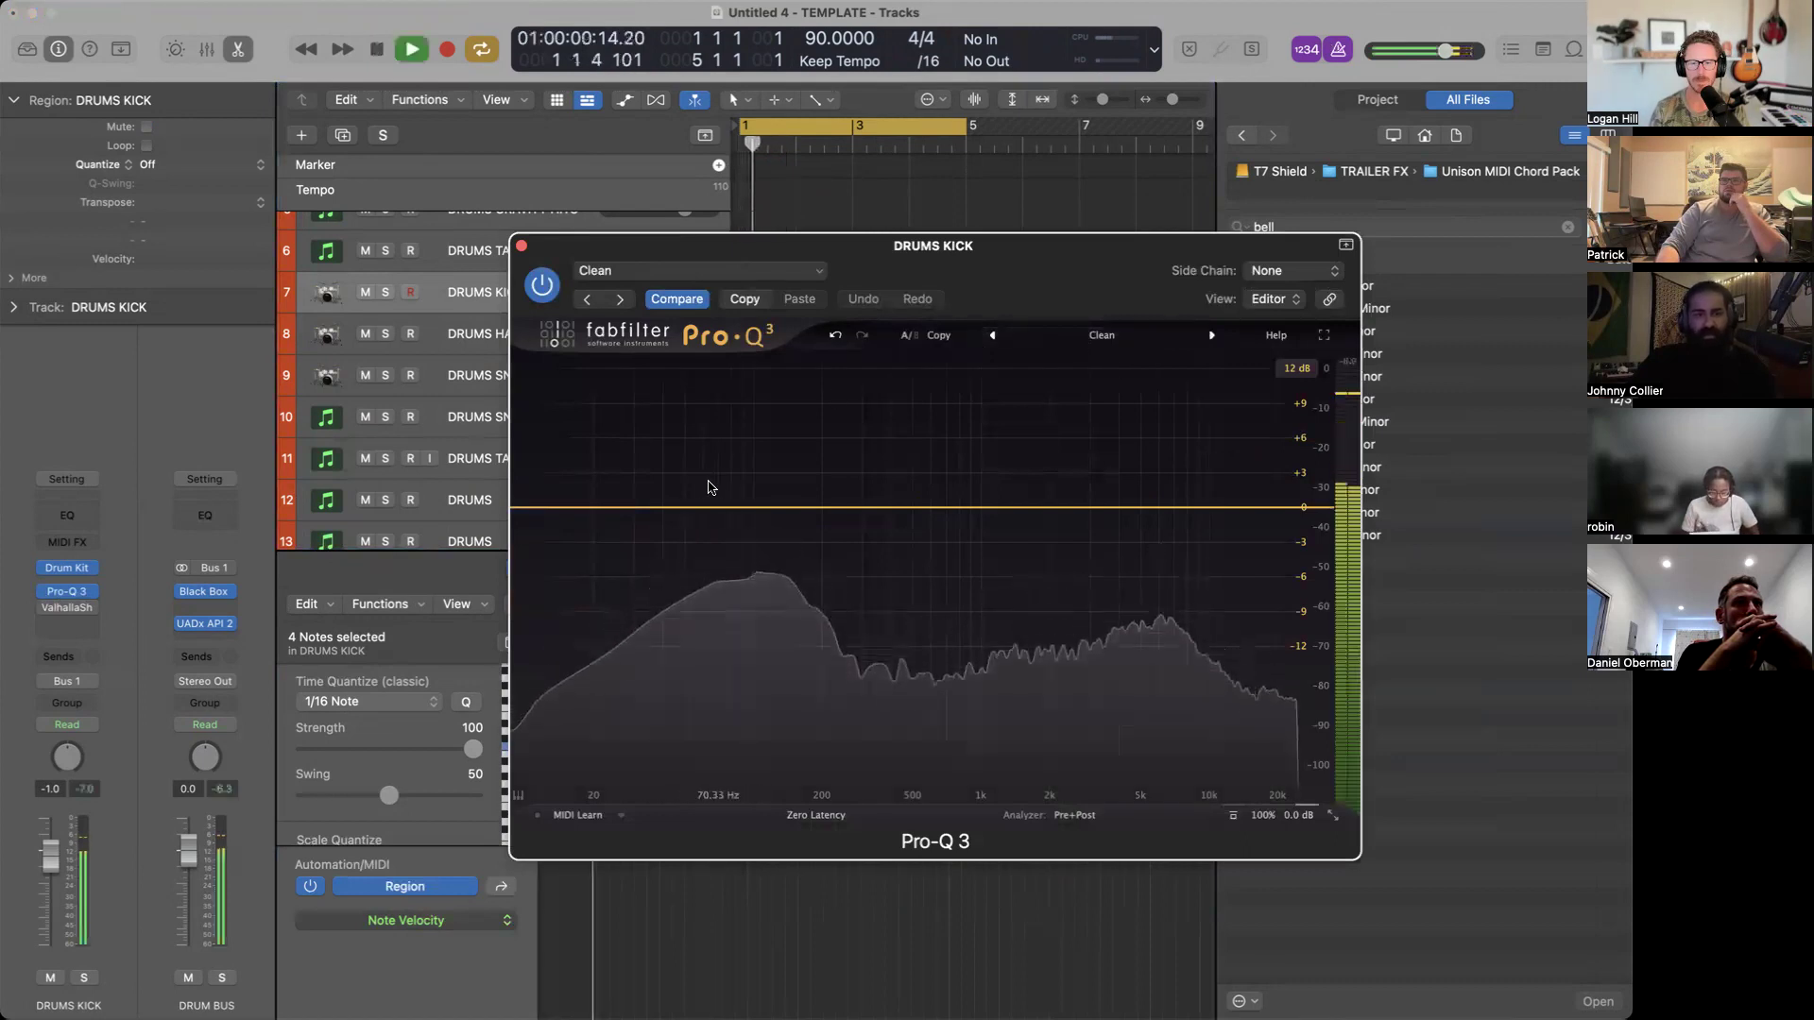
key(s)
Shape the kick in Pro-Q 3 with a low cut at about 35 Hz, a high cut and a slight upper-mid dip.
drag(543, 512, 658, 478)
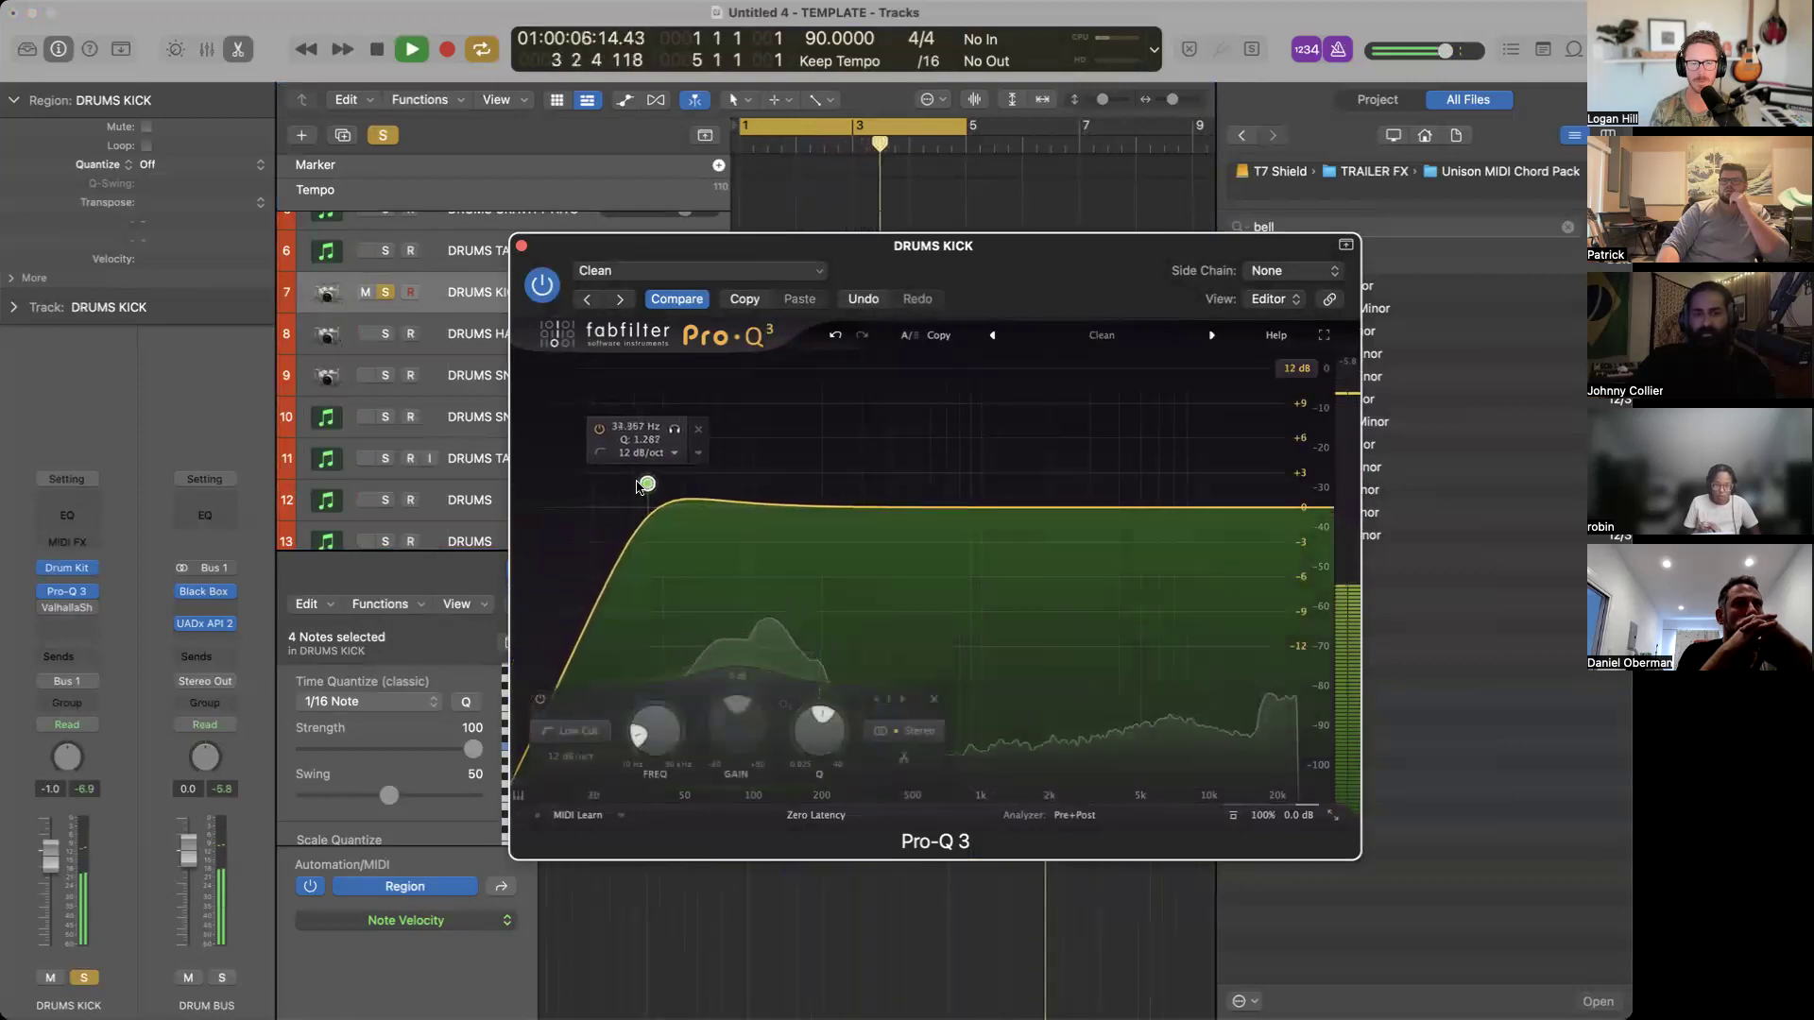
drag(1299, 507, 1143, 514)
drag(1033, 511, 1018, 532)
Replace ValhallaShimmer on the kick with Compressor, load the FET Live Drums preset and close both plug-in windows.
click(91, 614)
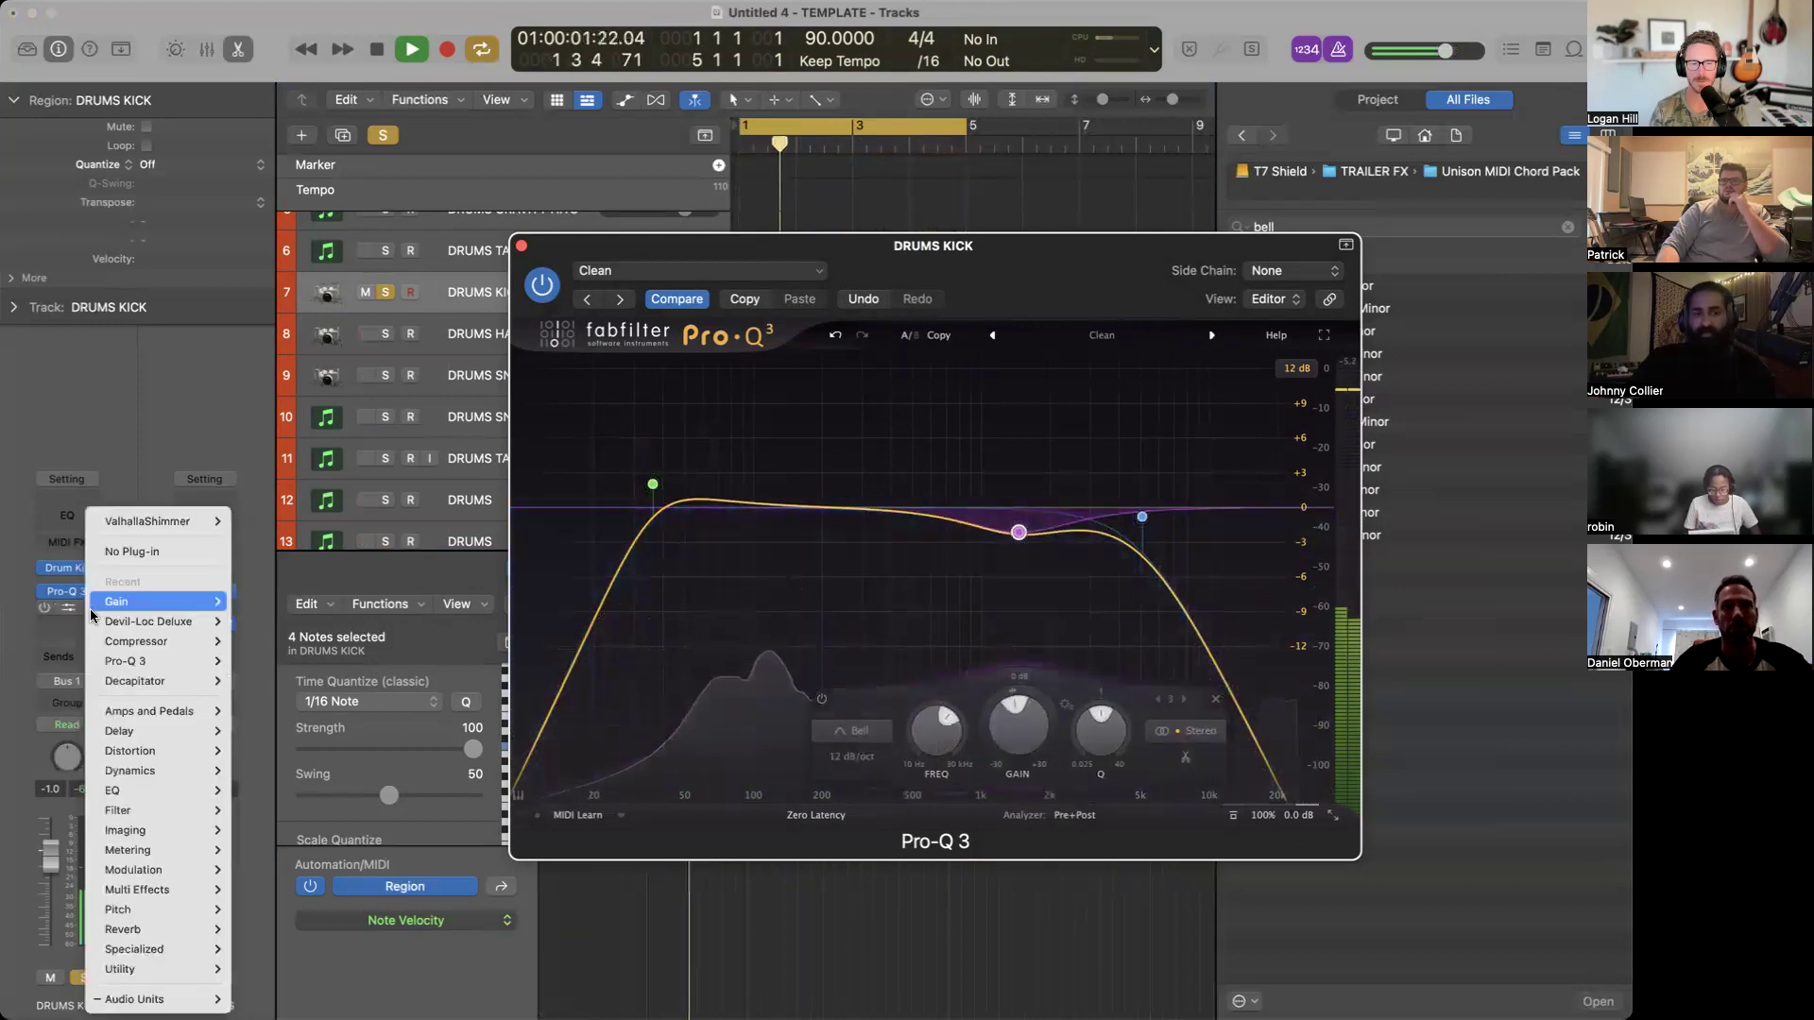
mouse_move(189, 642)
click(253, 642)
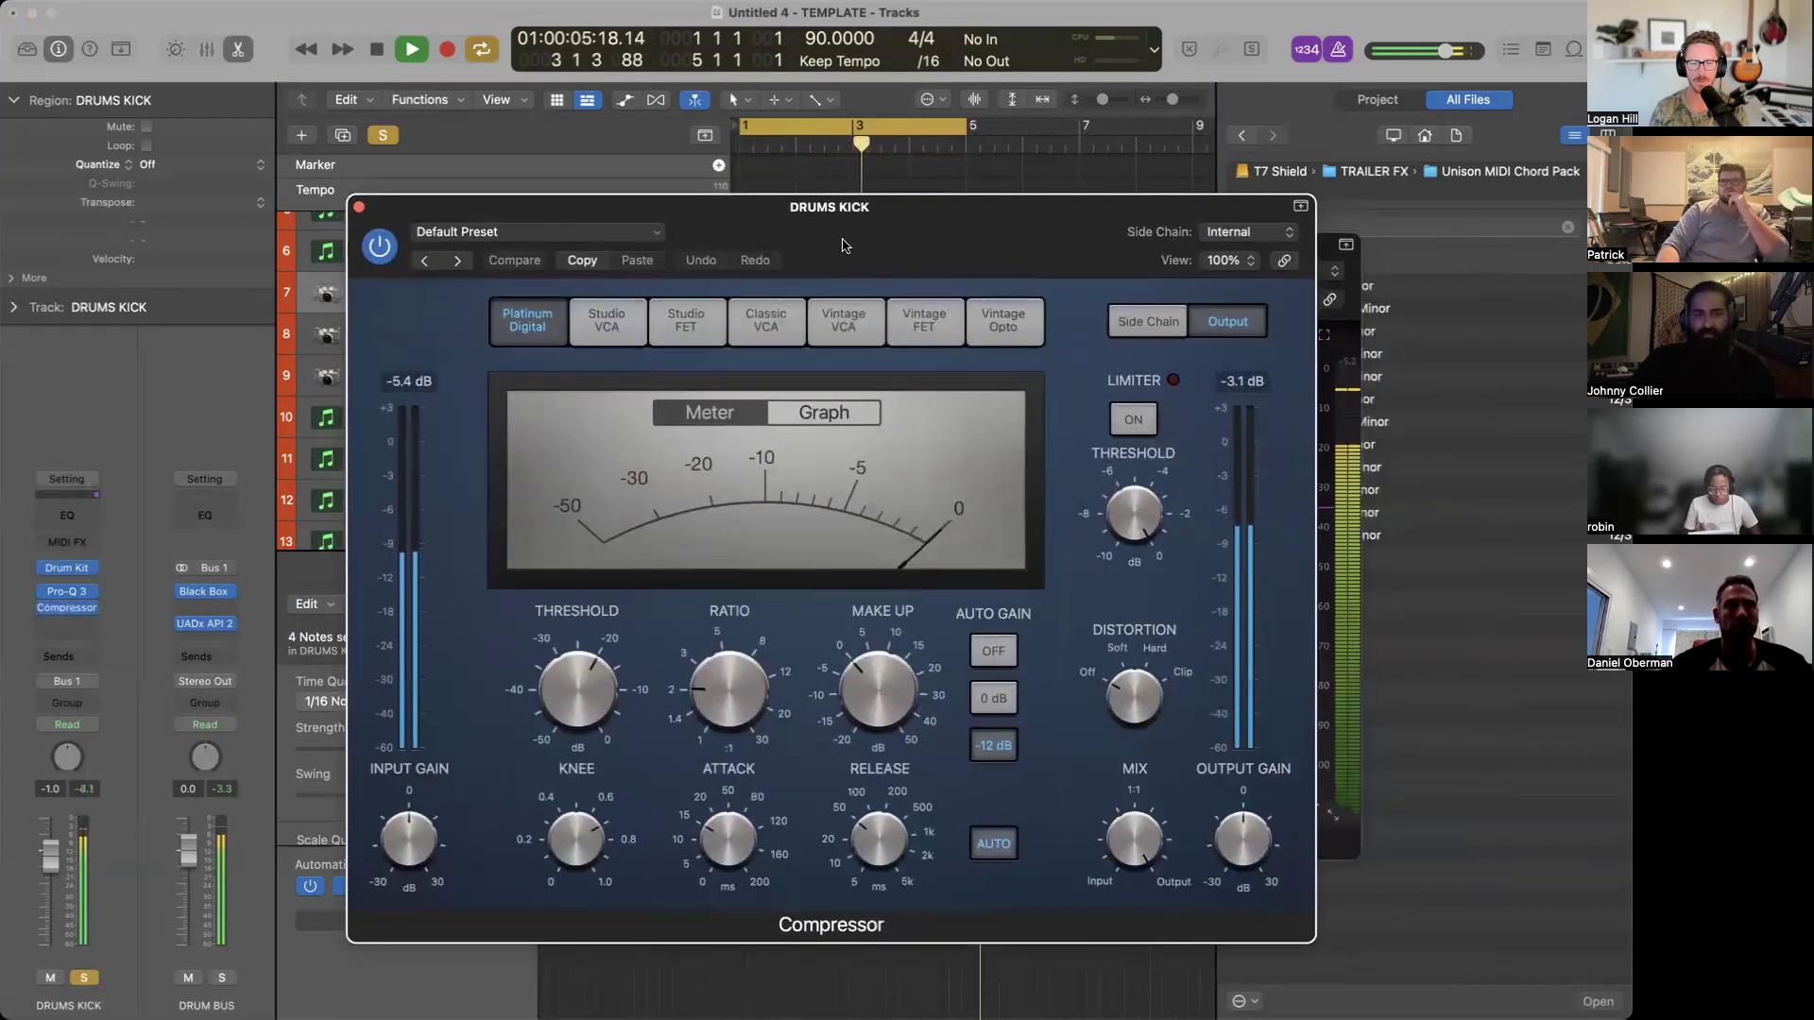
click(607, 236)
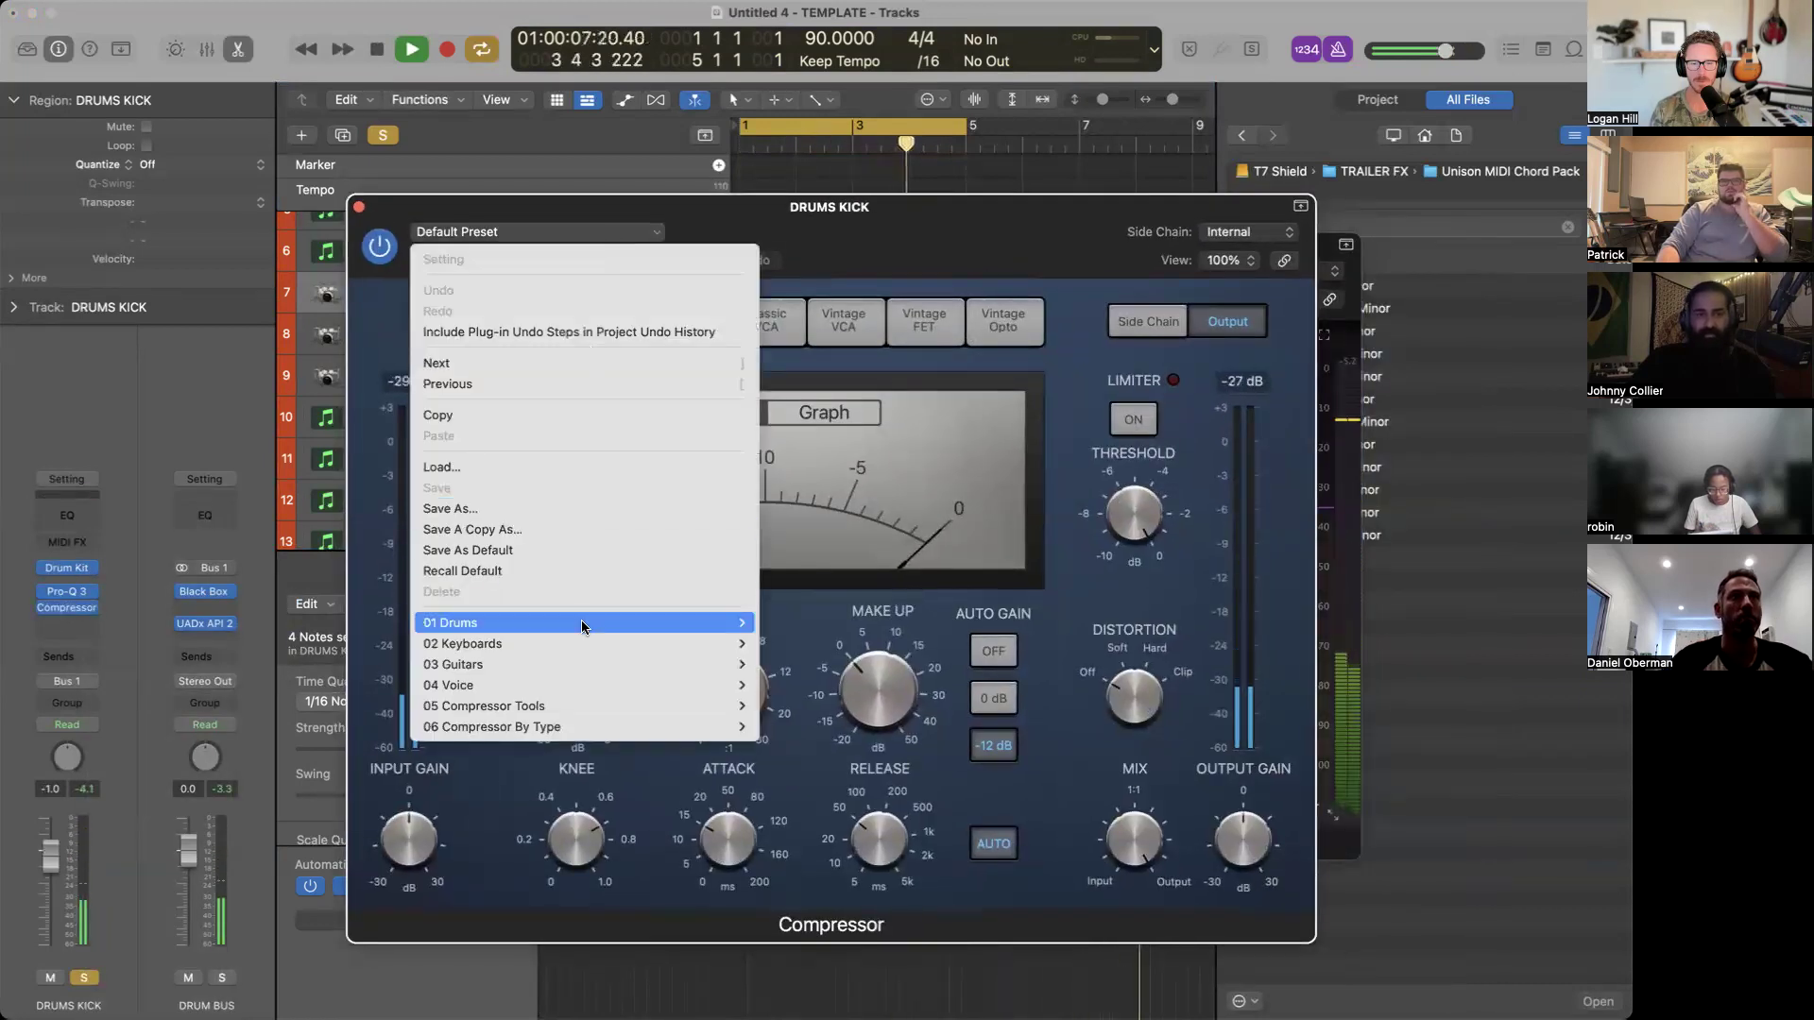
mouse_move(709, 631)
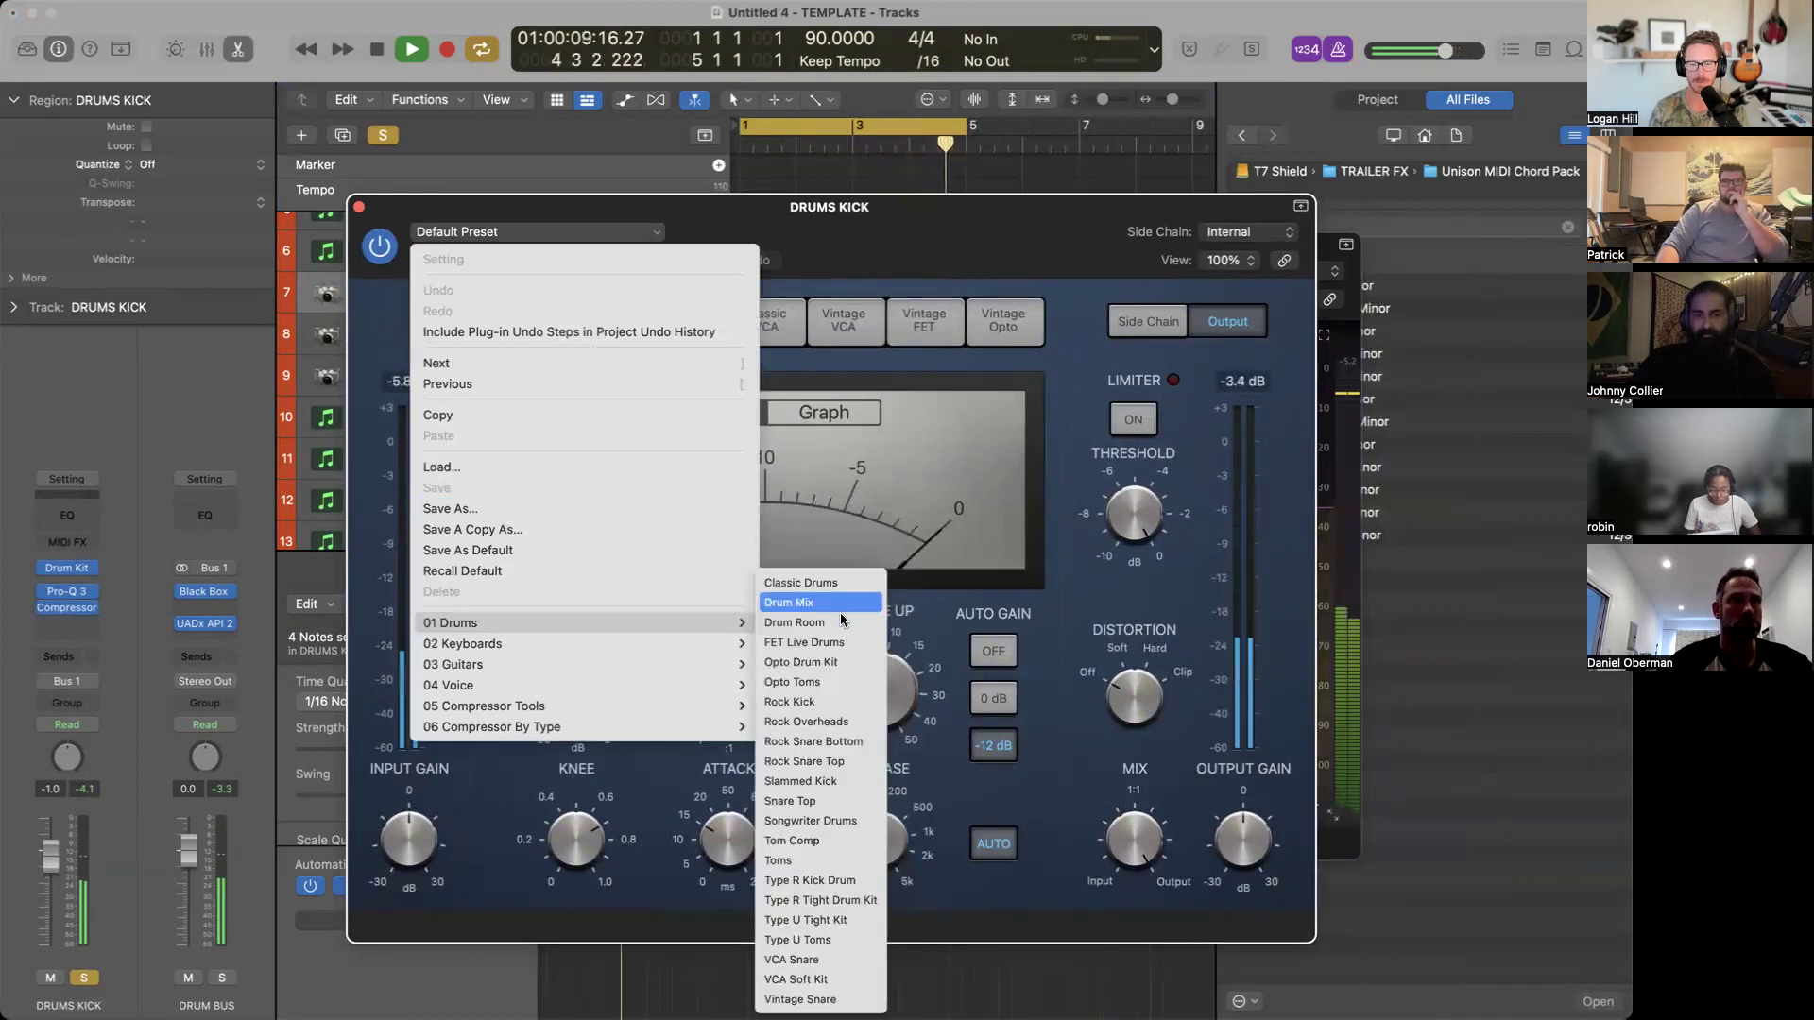
click(843, 645)
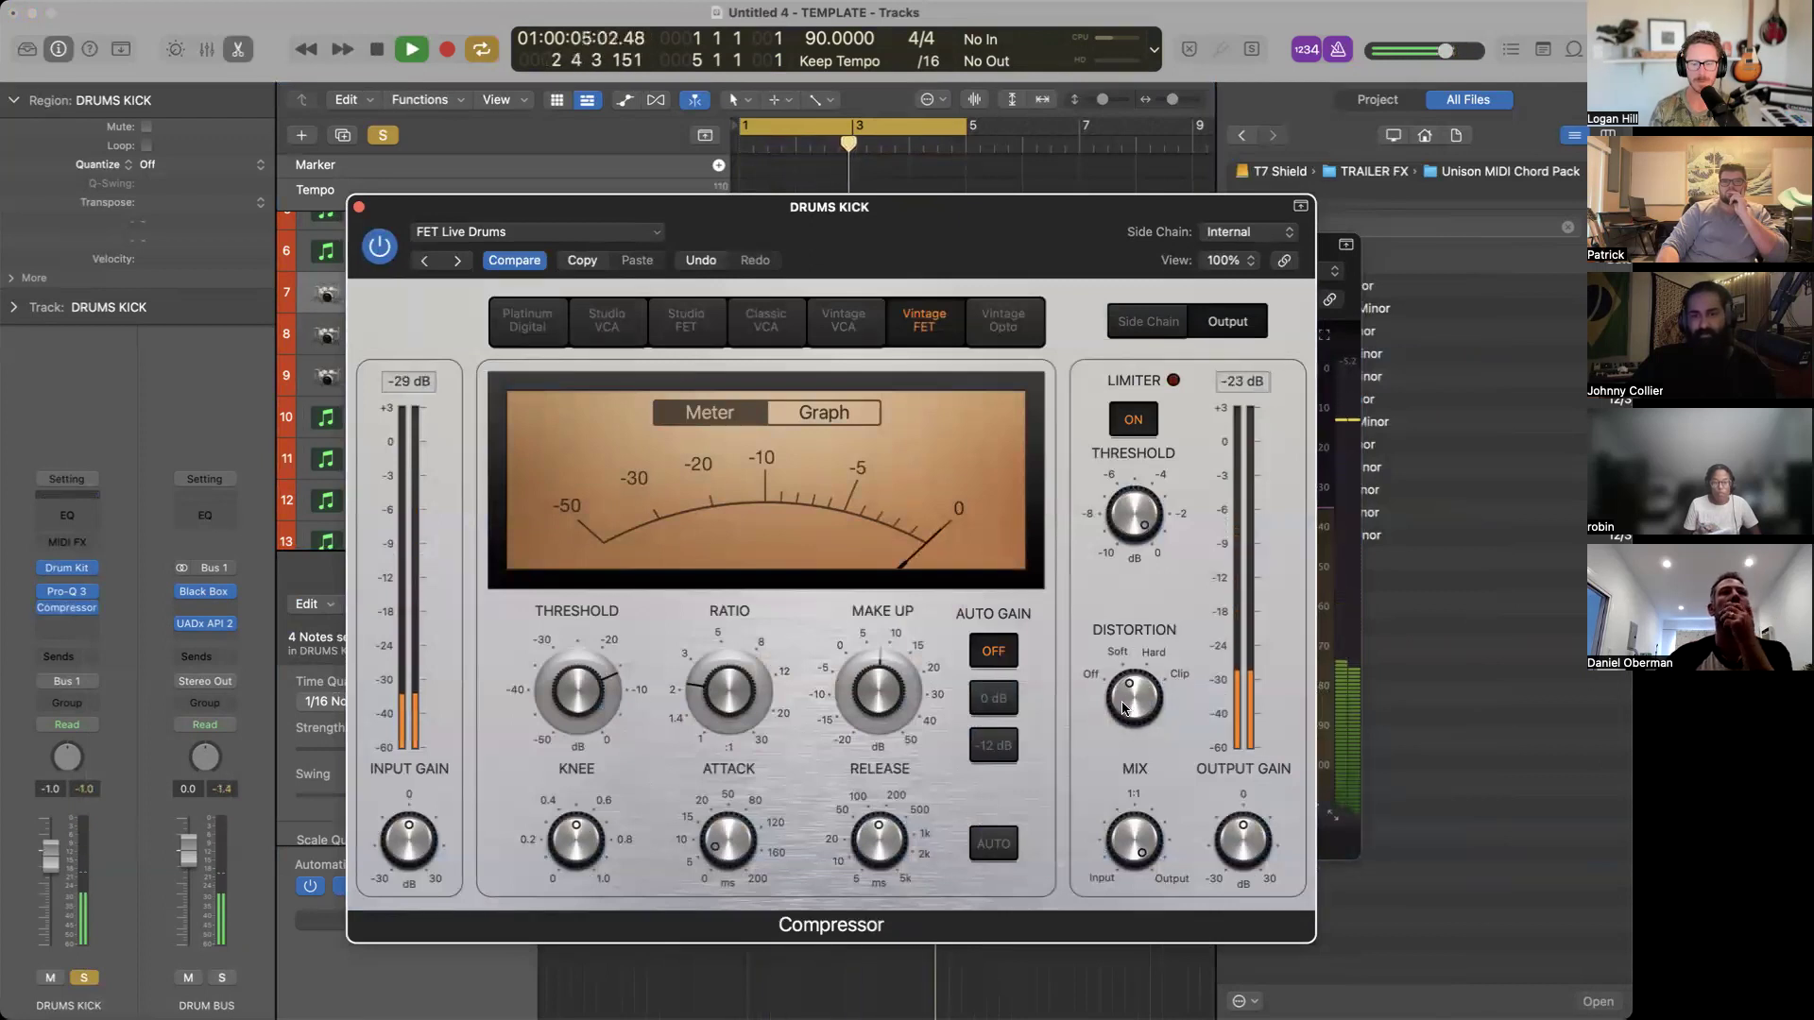
click(360, 208)
click(520, 250)
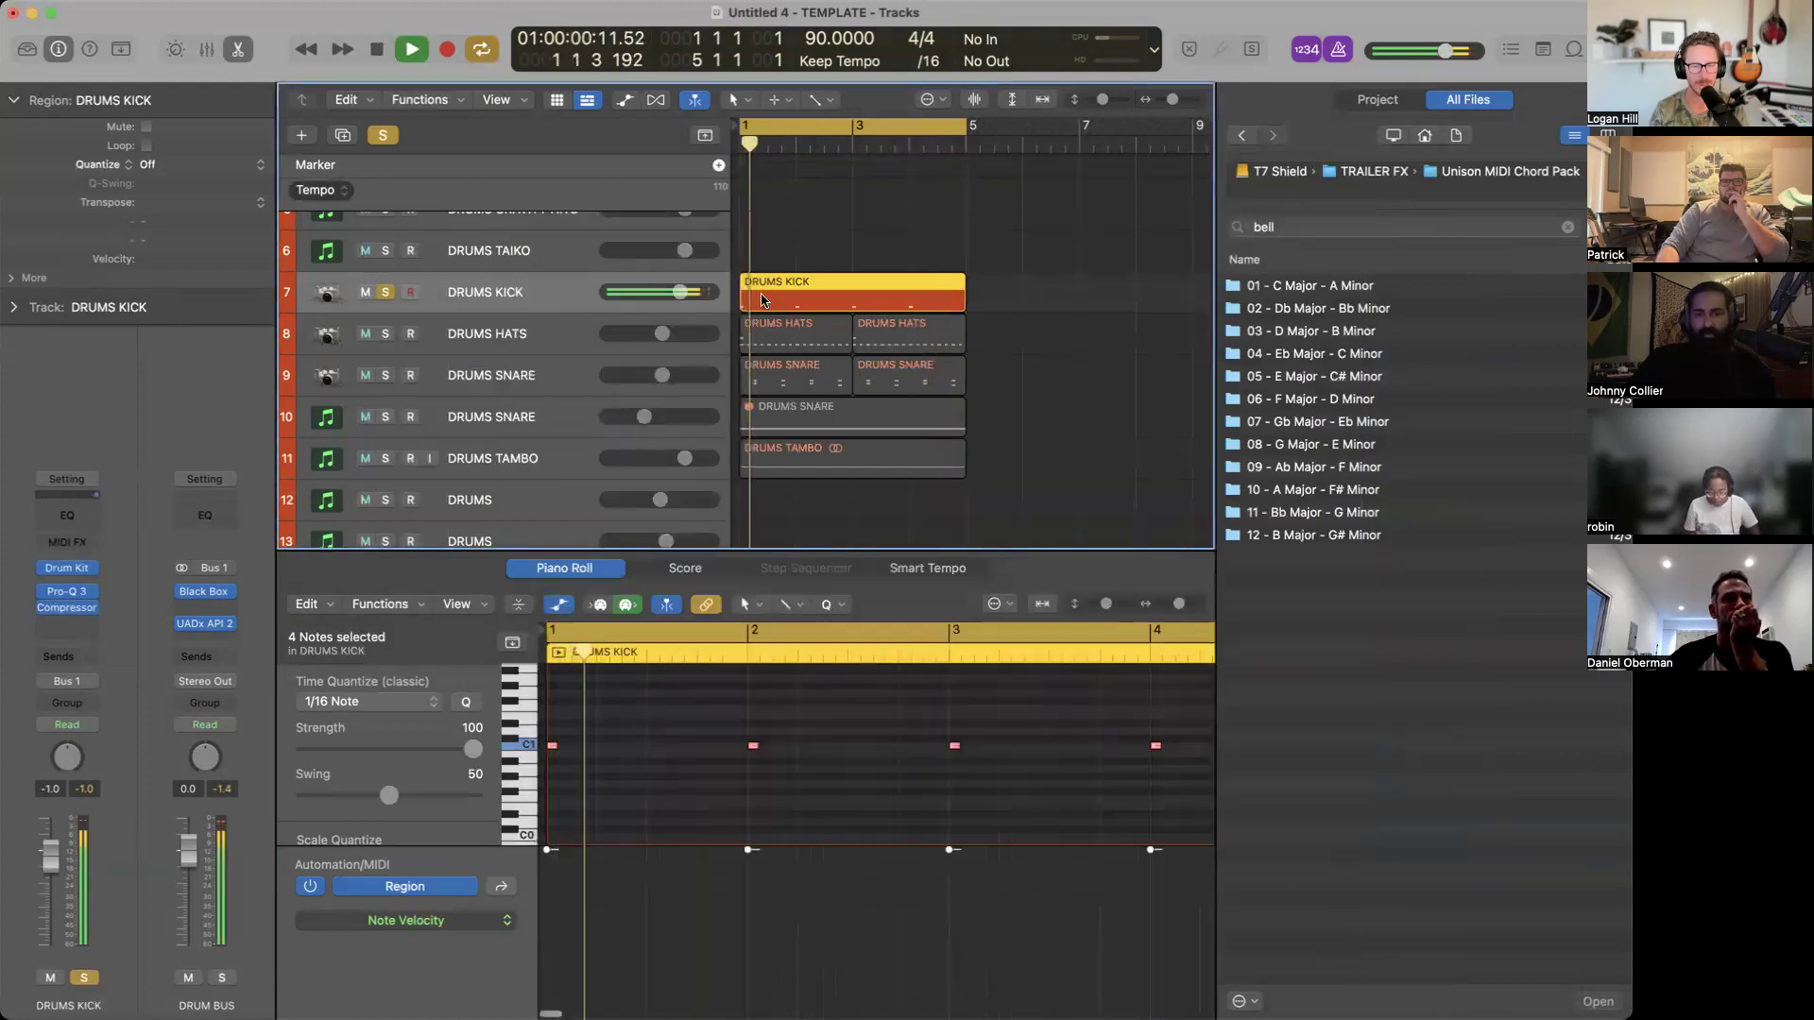
click(729, 775)
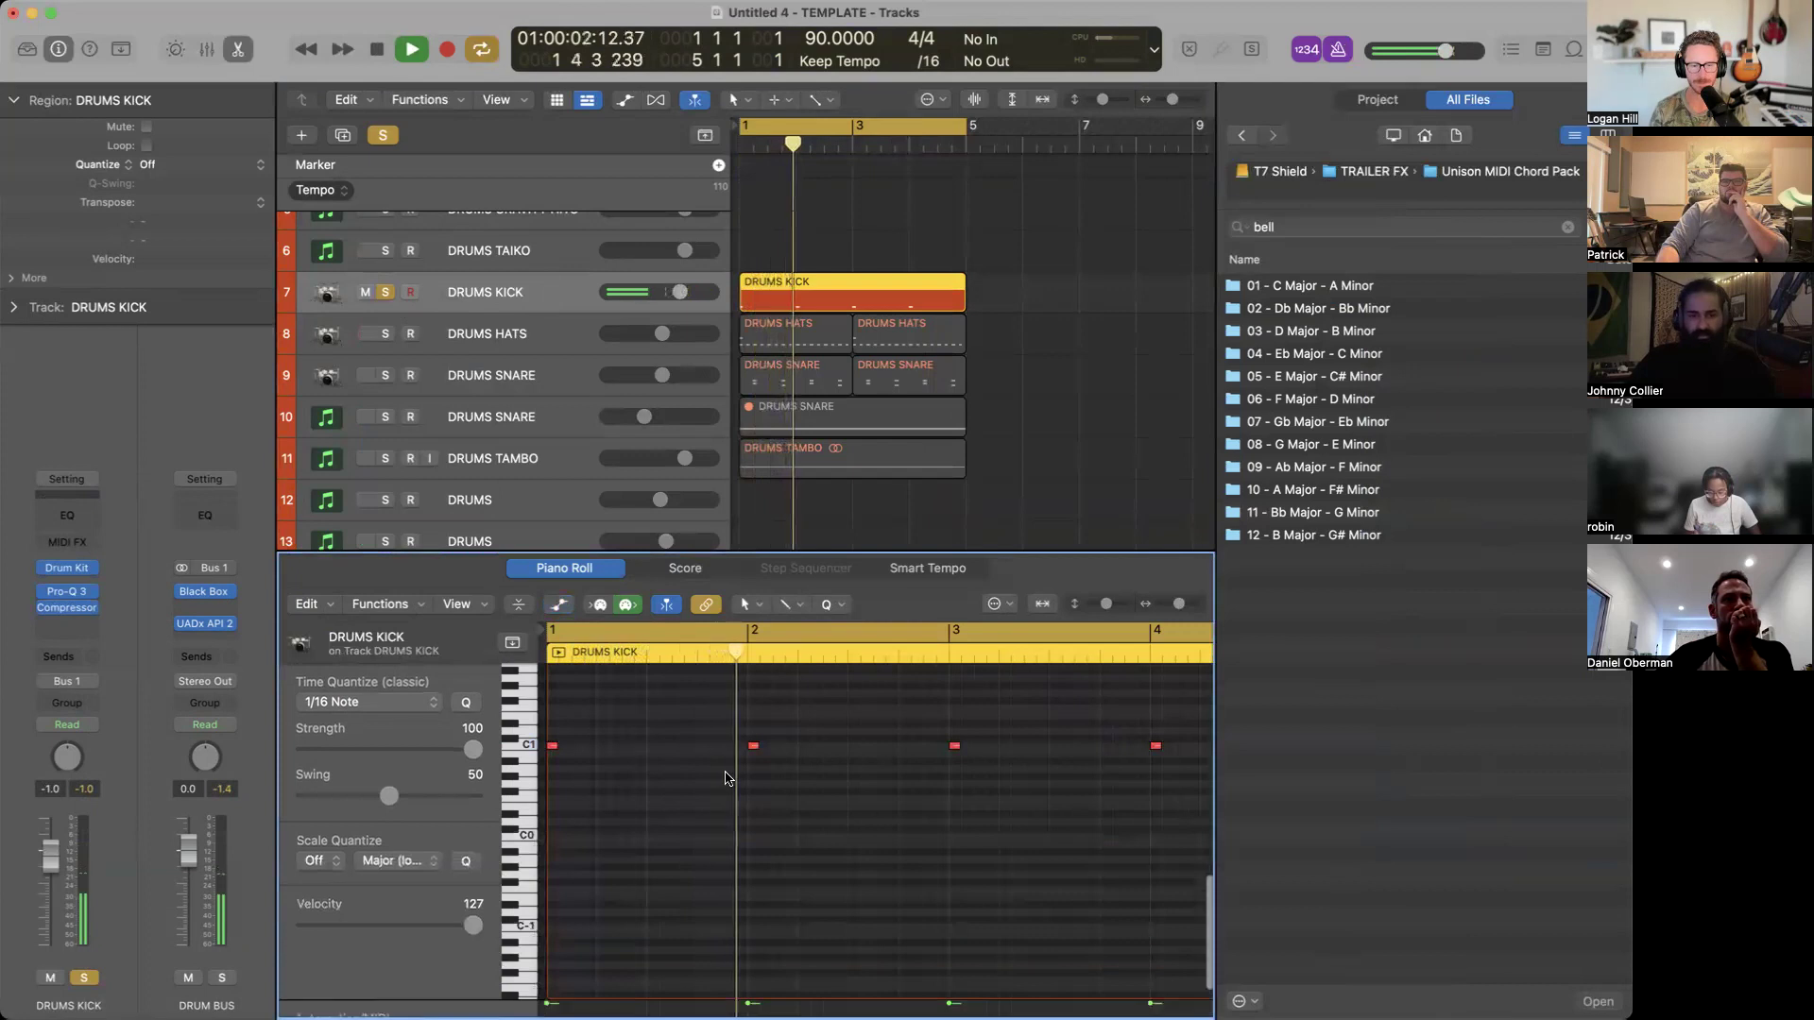
key(a)
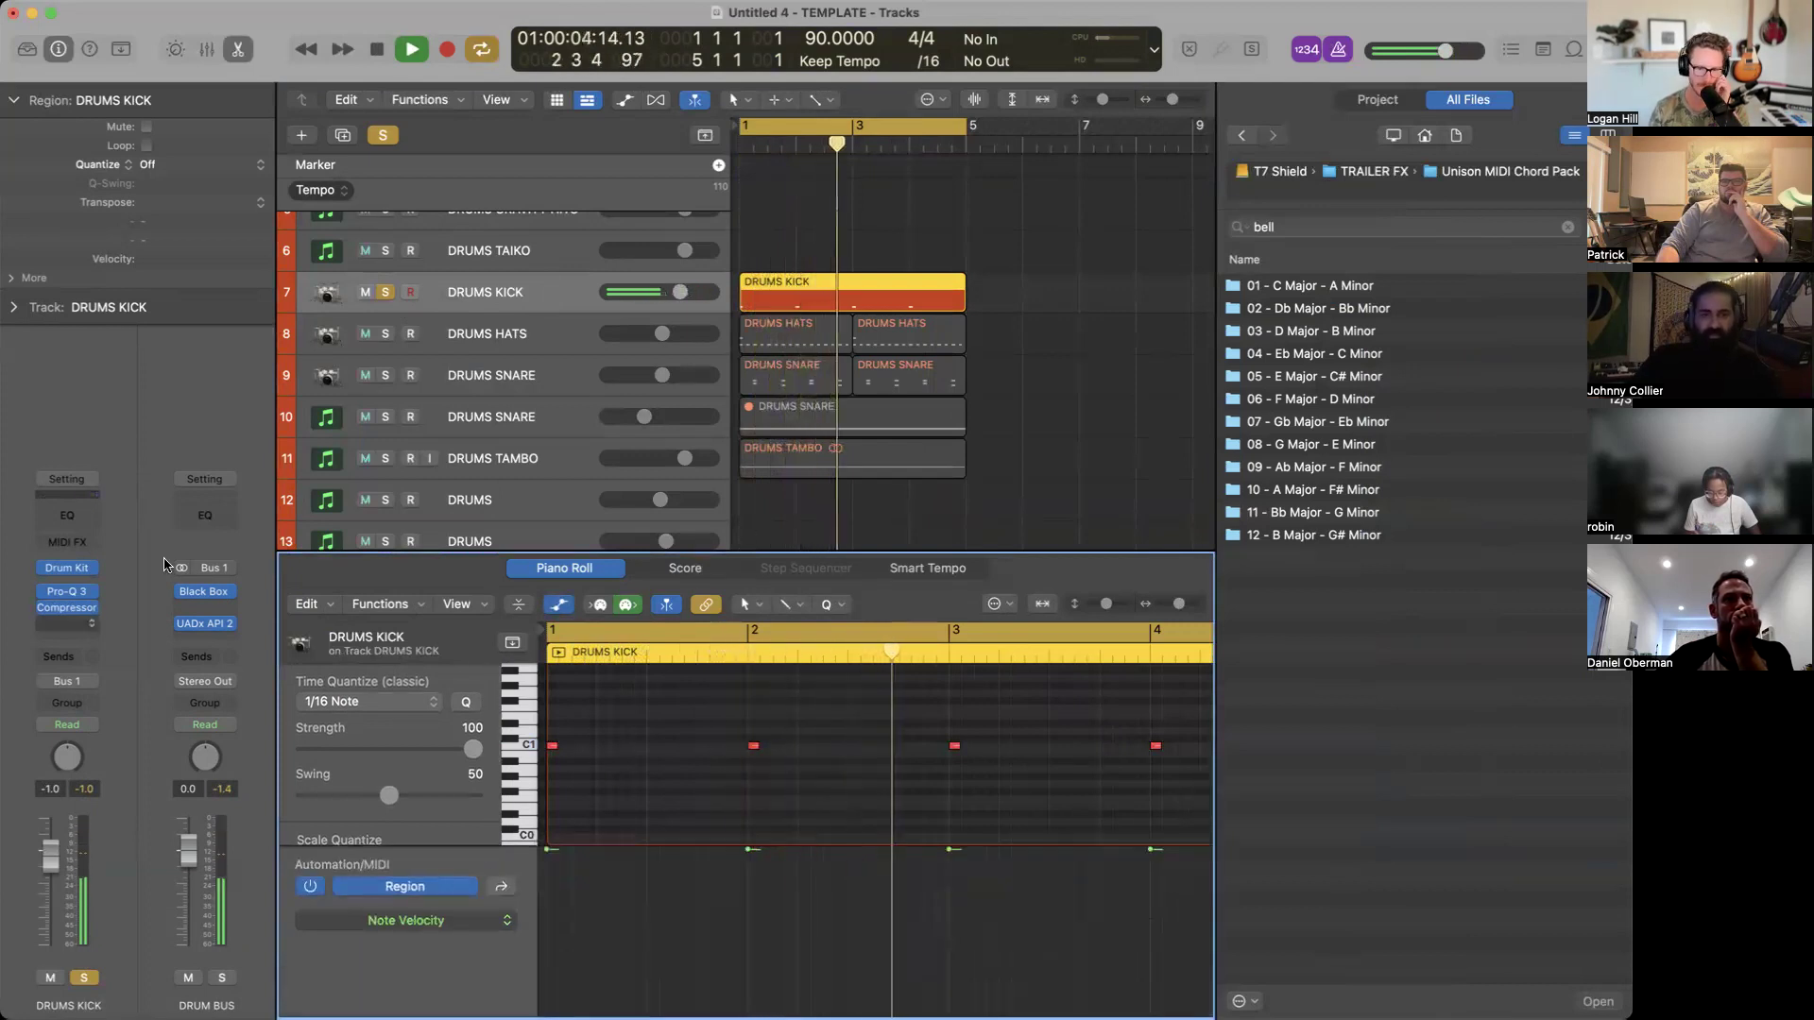
Insert SSL Native Channel Strip 2 after the Compressor on the kick track and move its window clear for editing.
click(66, 624)
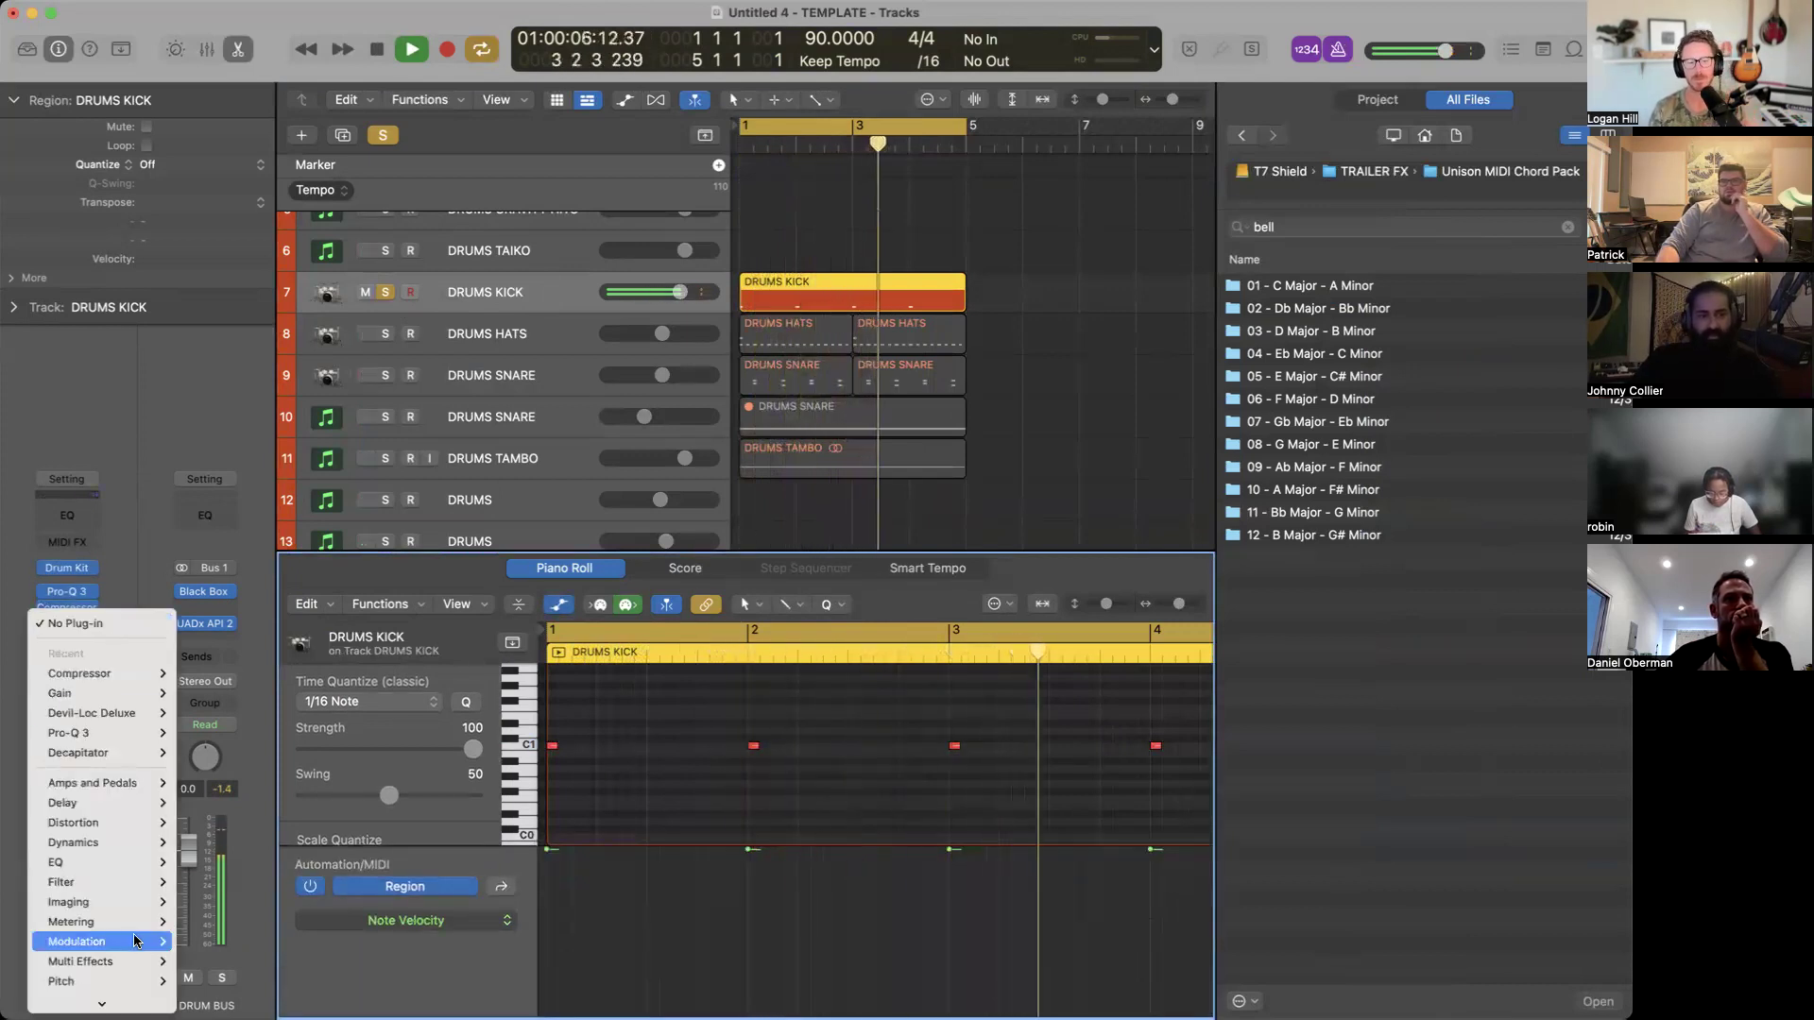
mouse_move(104, 999)
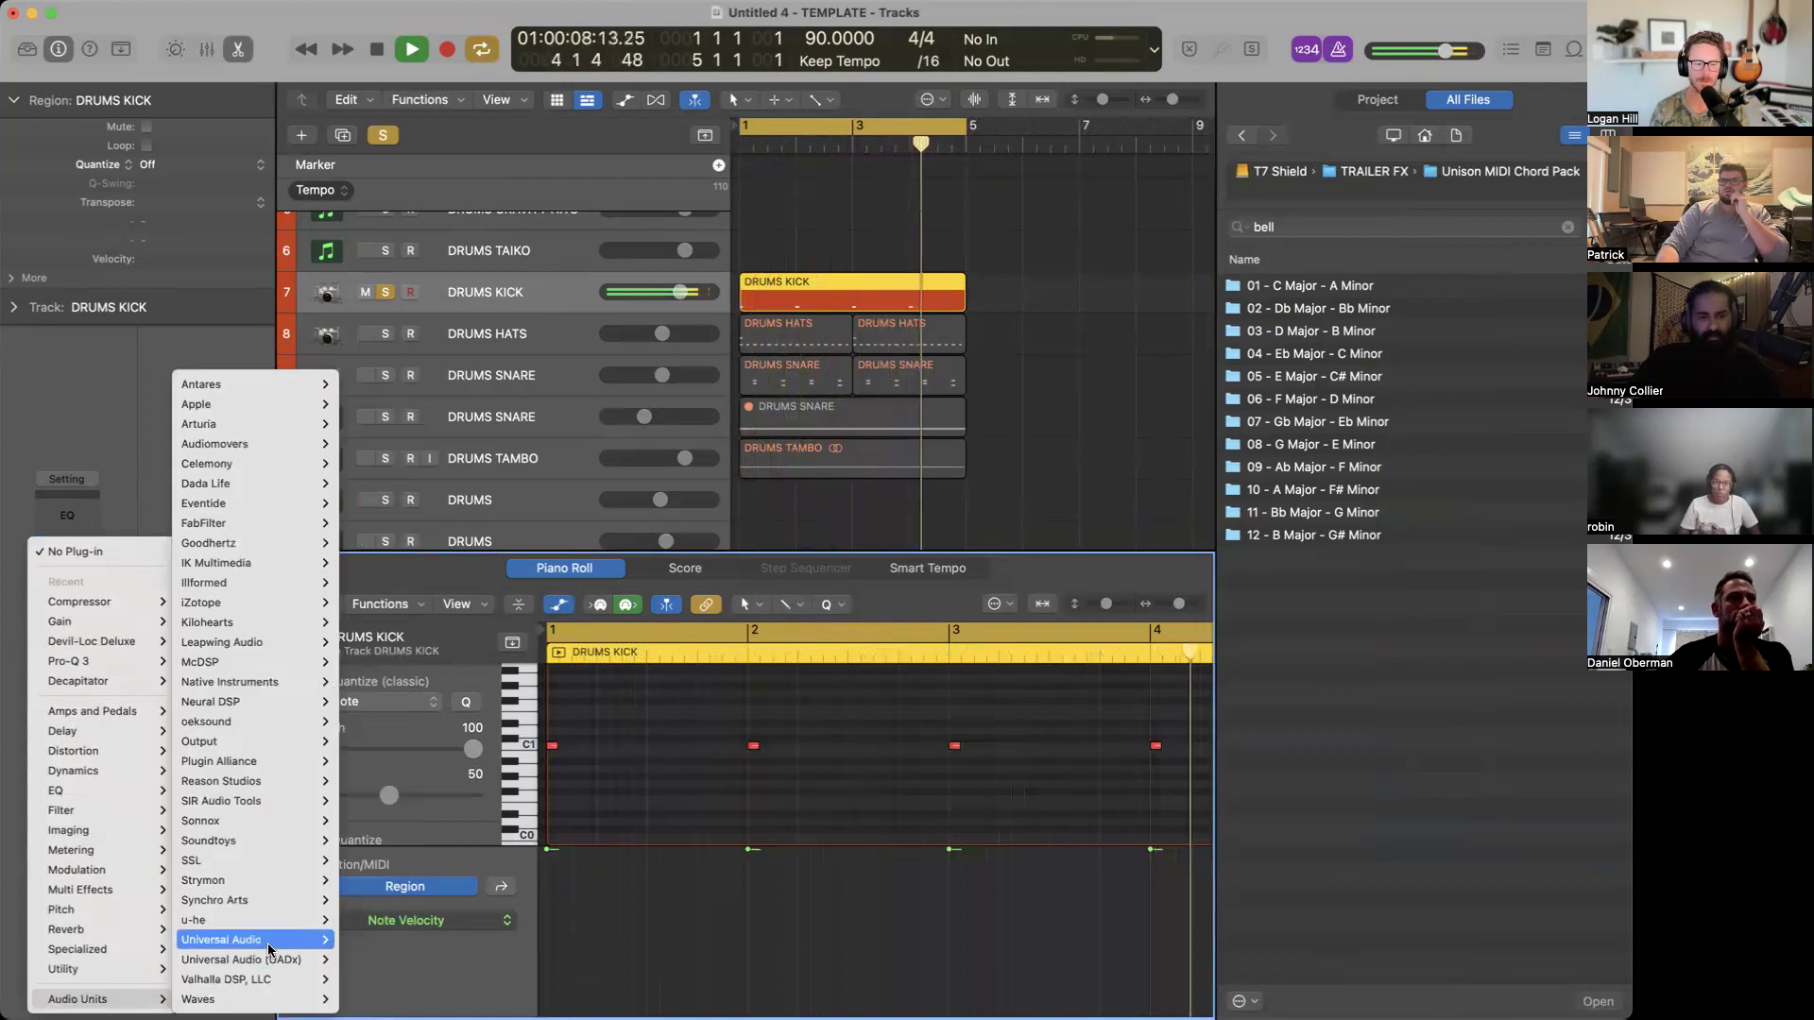
mouse_move(284, 861)
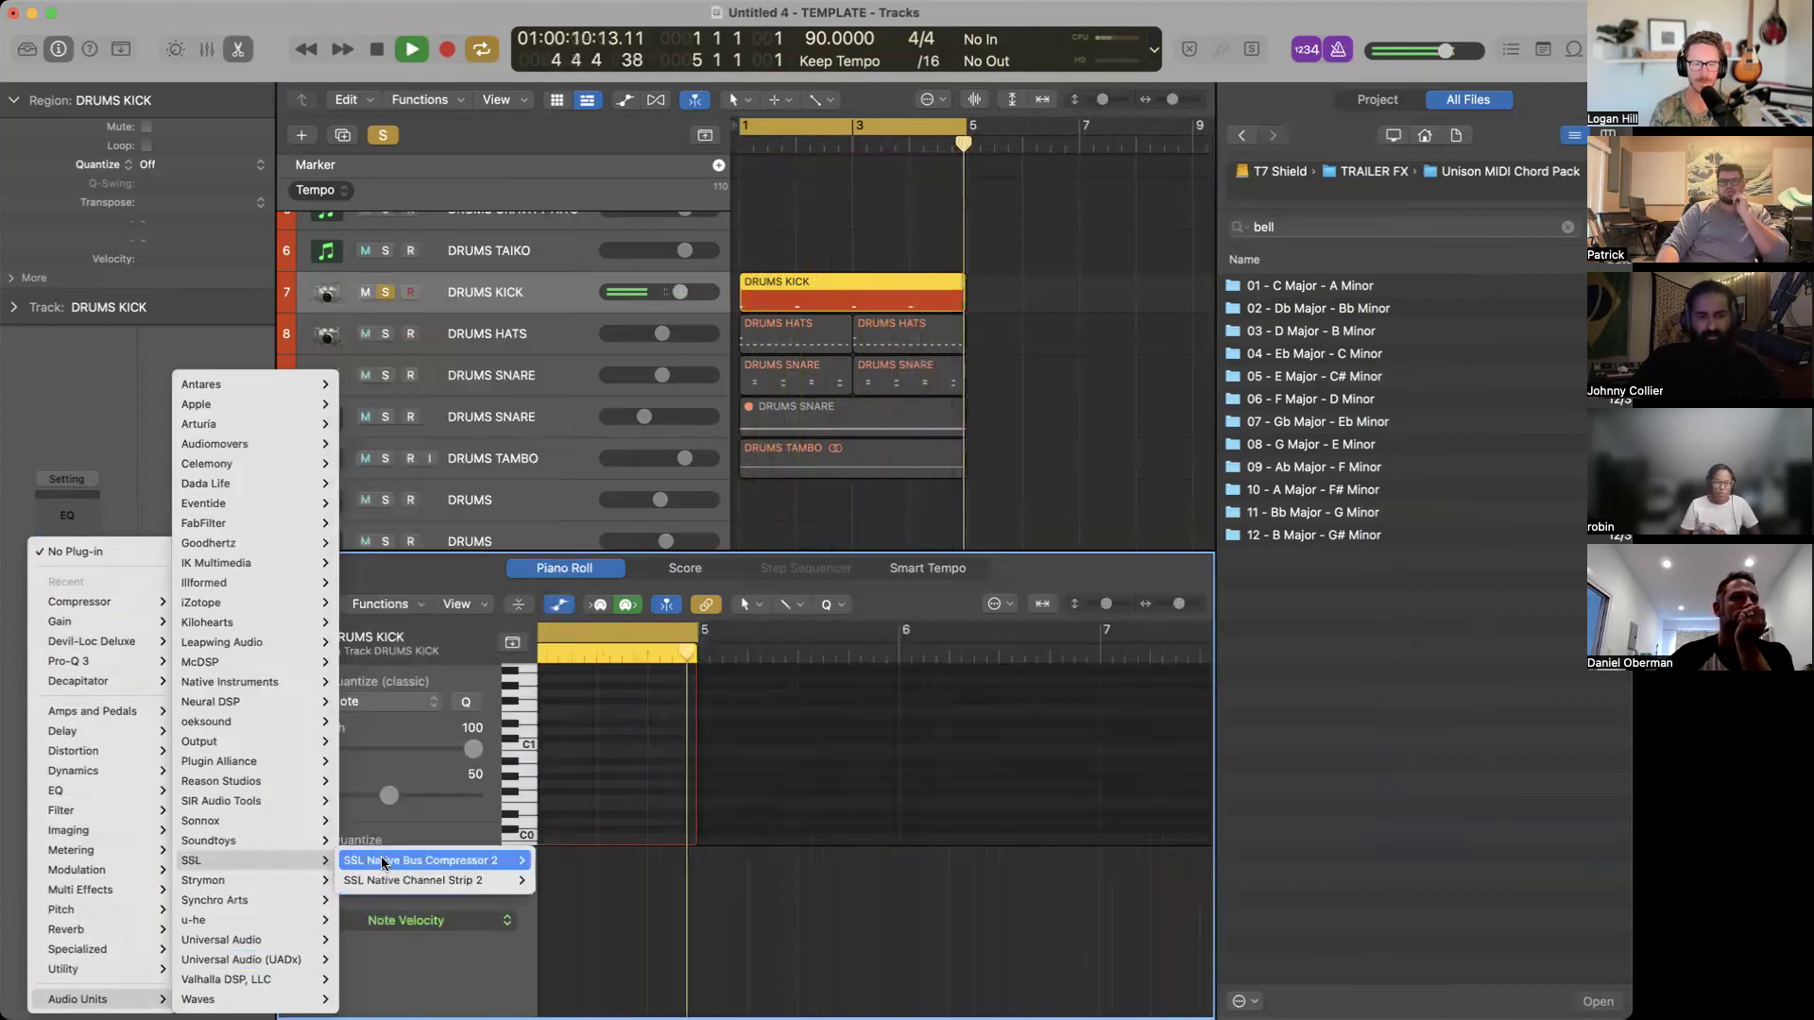
mouse_move(501, 860)
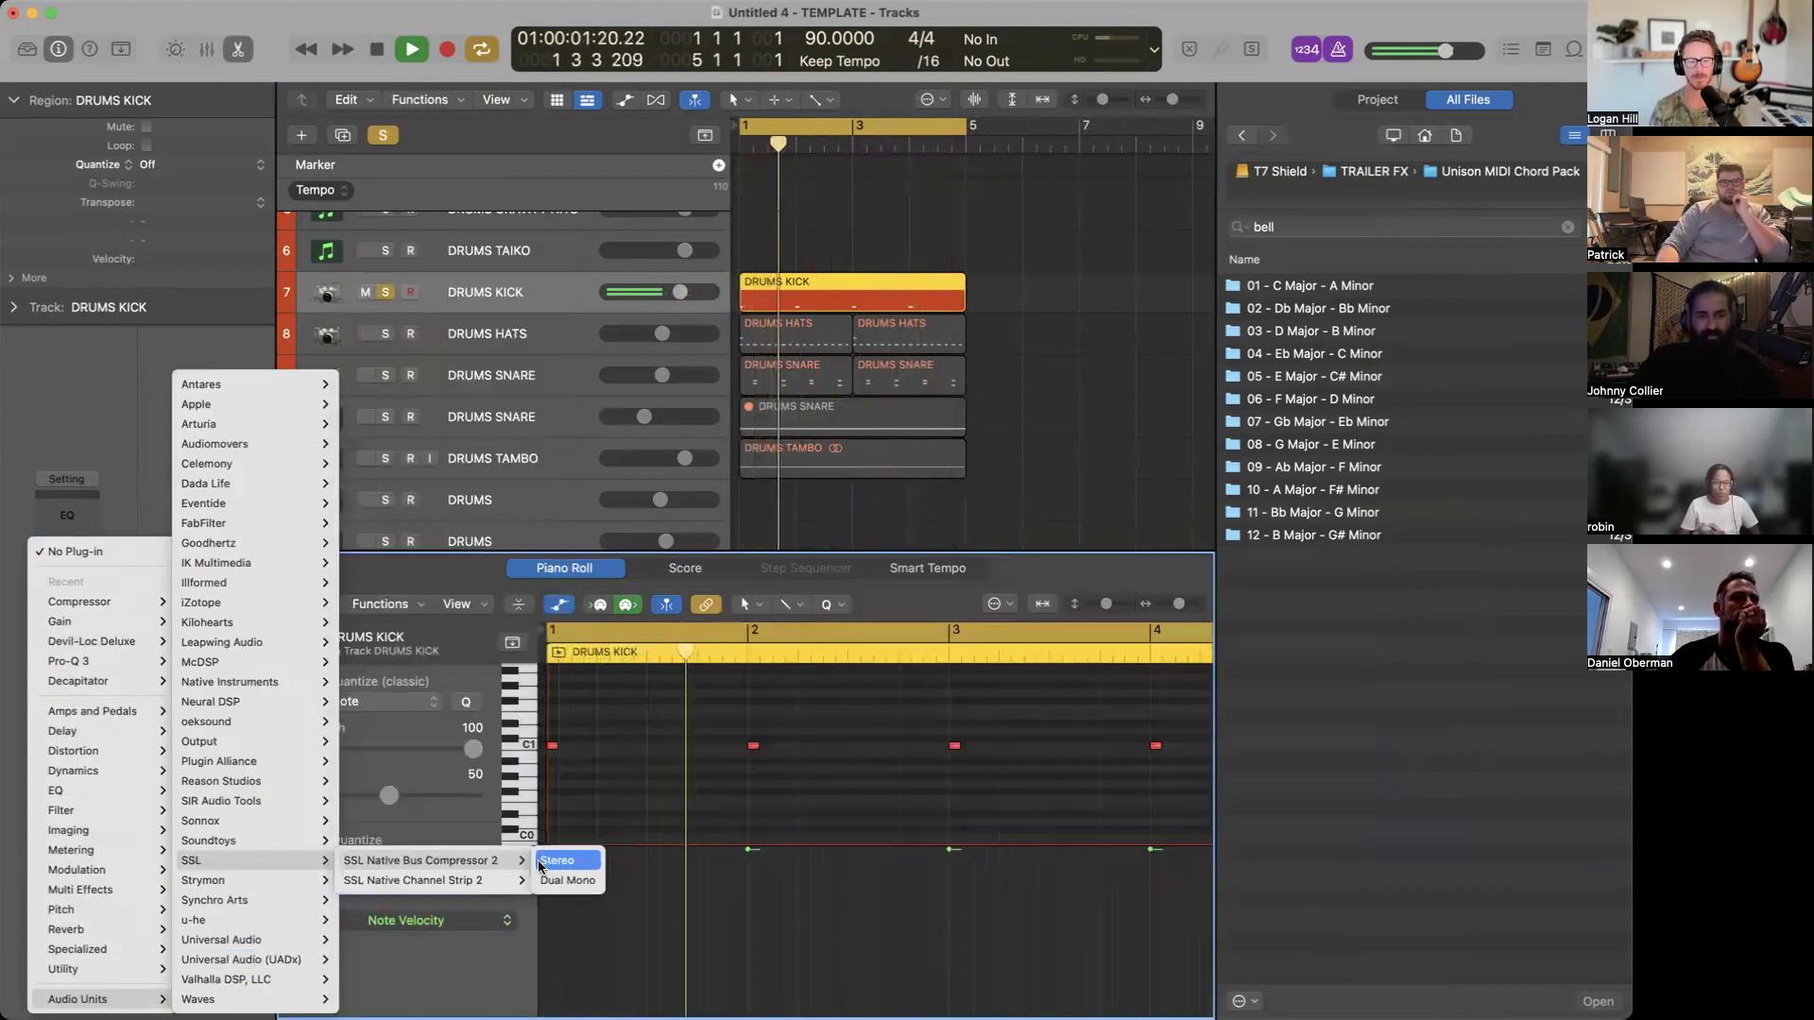
click(543, 862)
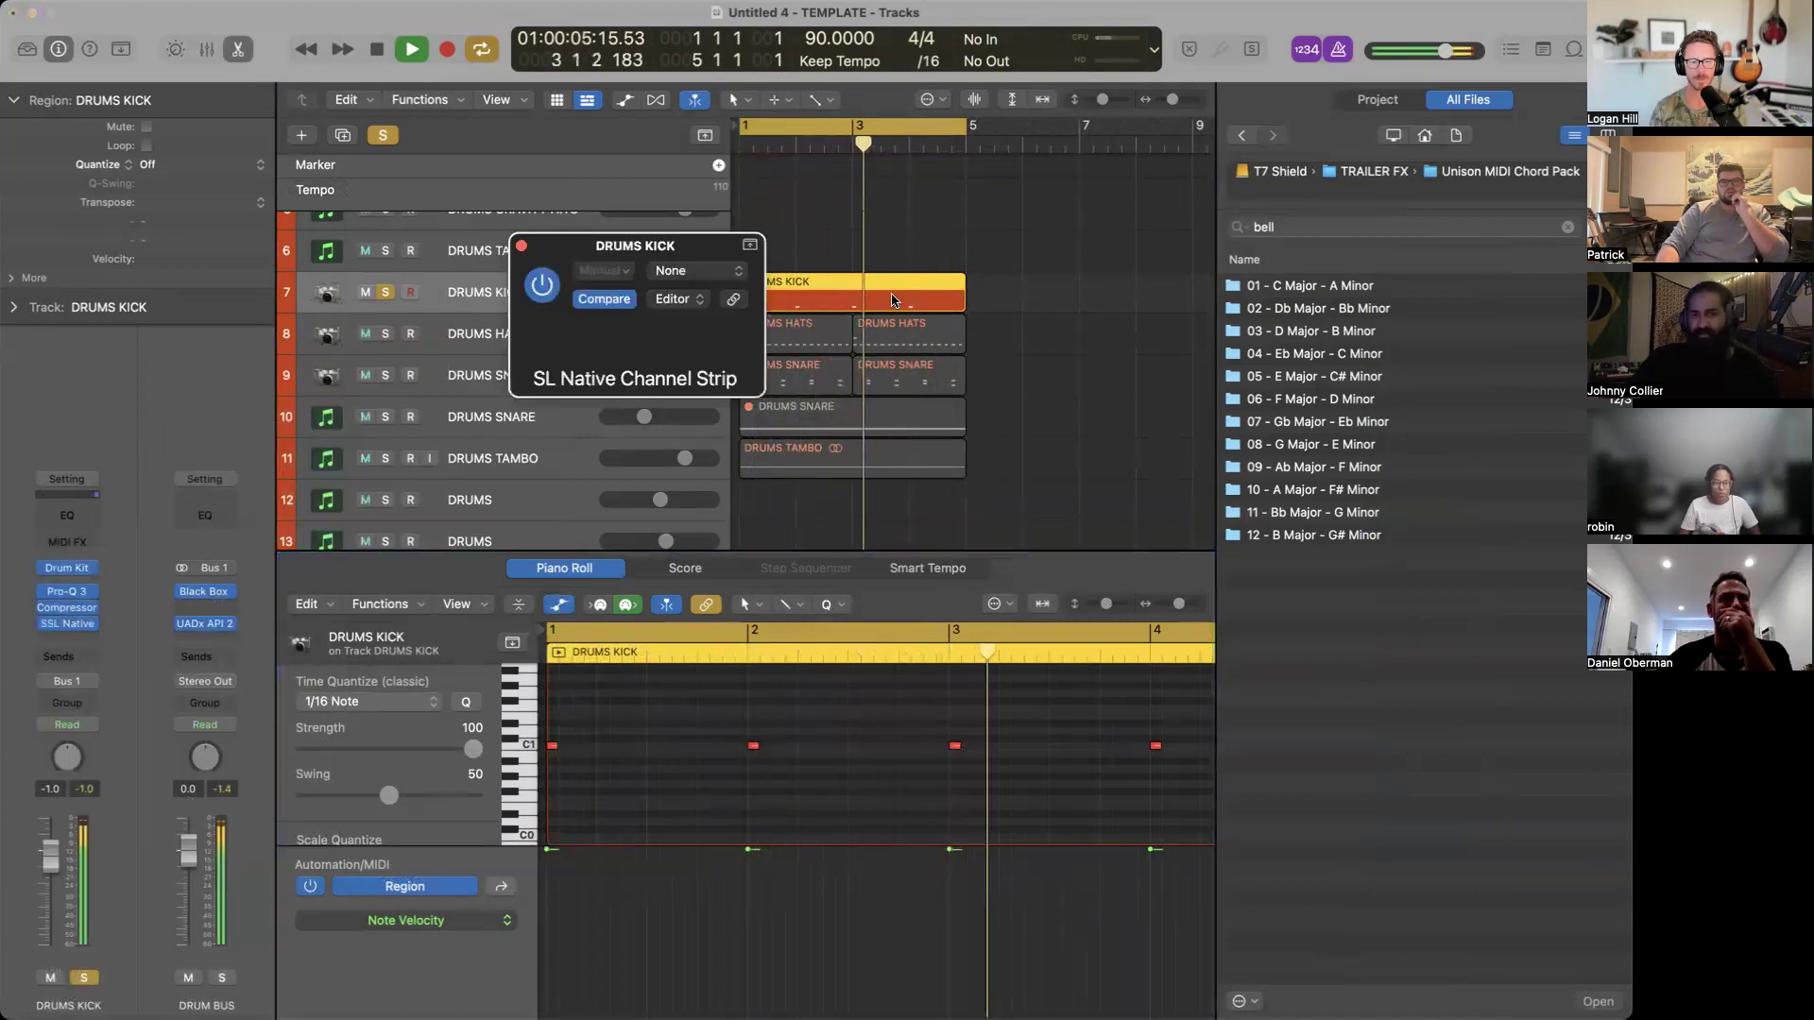
drag(917, 249, 954, 122)
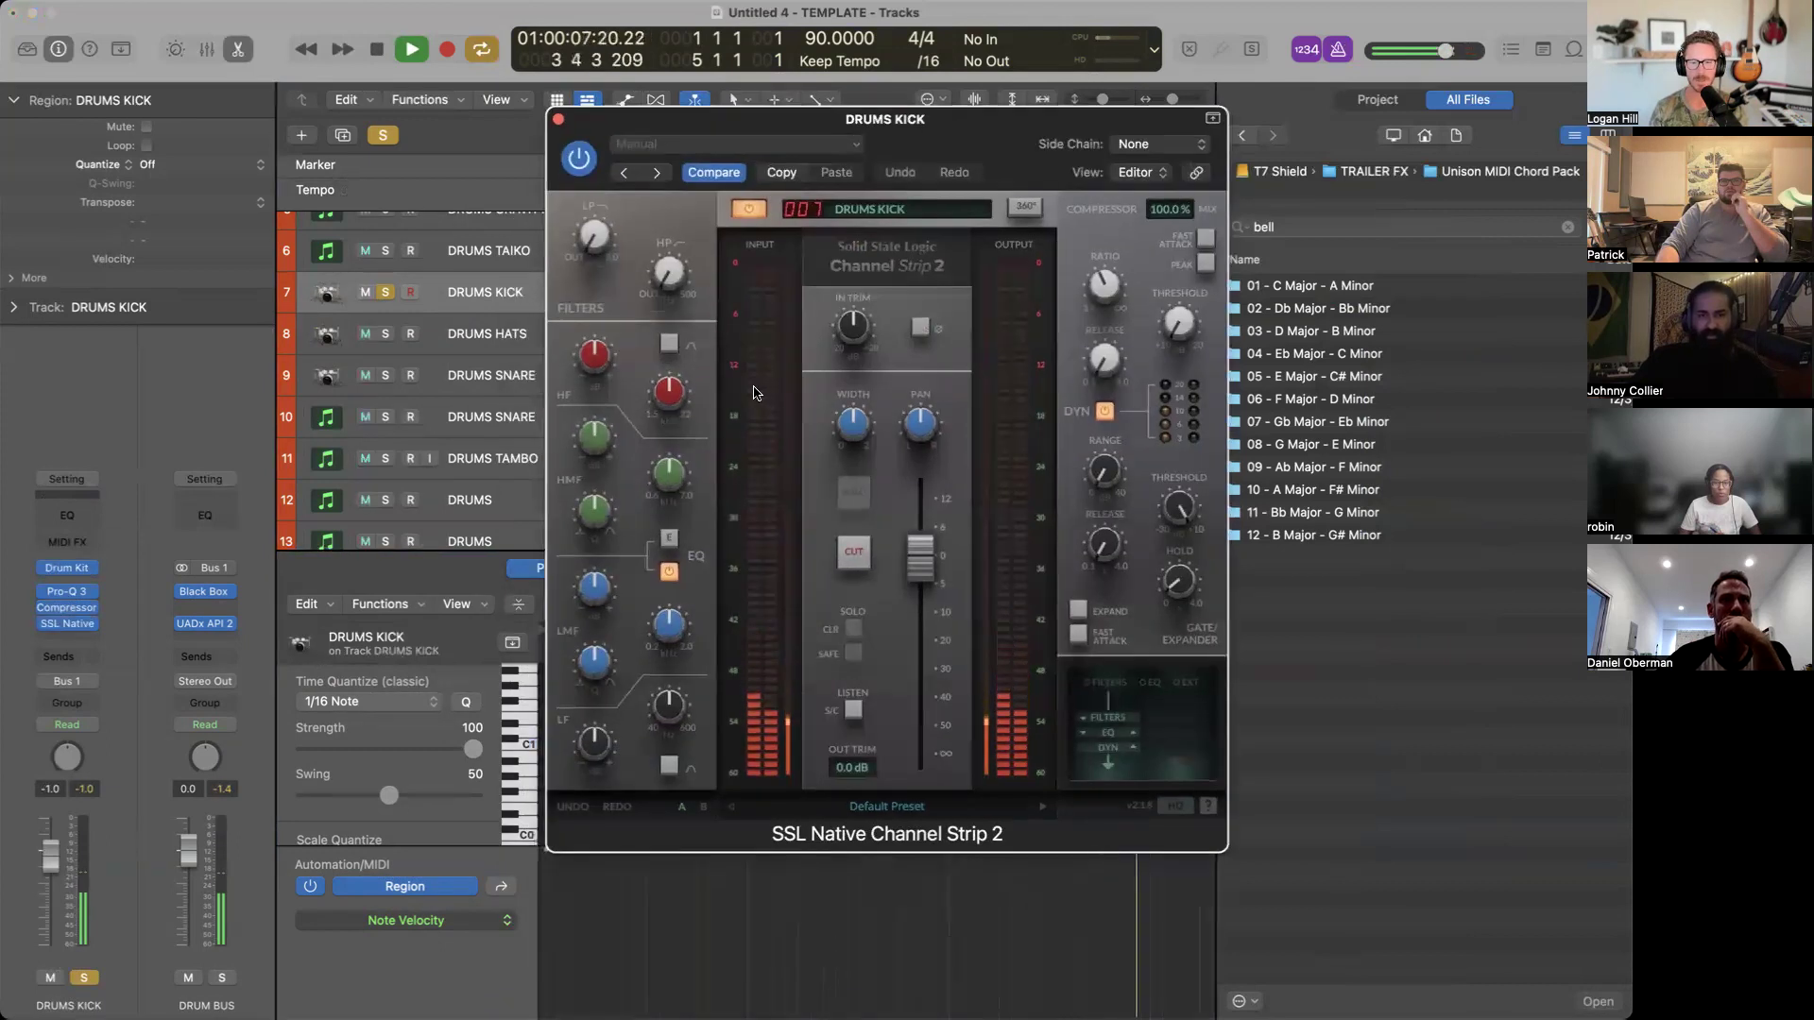
Tune the channel strip's HMF band to 5.04 kHz with a 20 dB boost, cut it to -5.1 dB and compare with the plug-in bypassed.
mouse_move(667, 468)
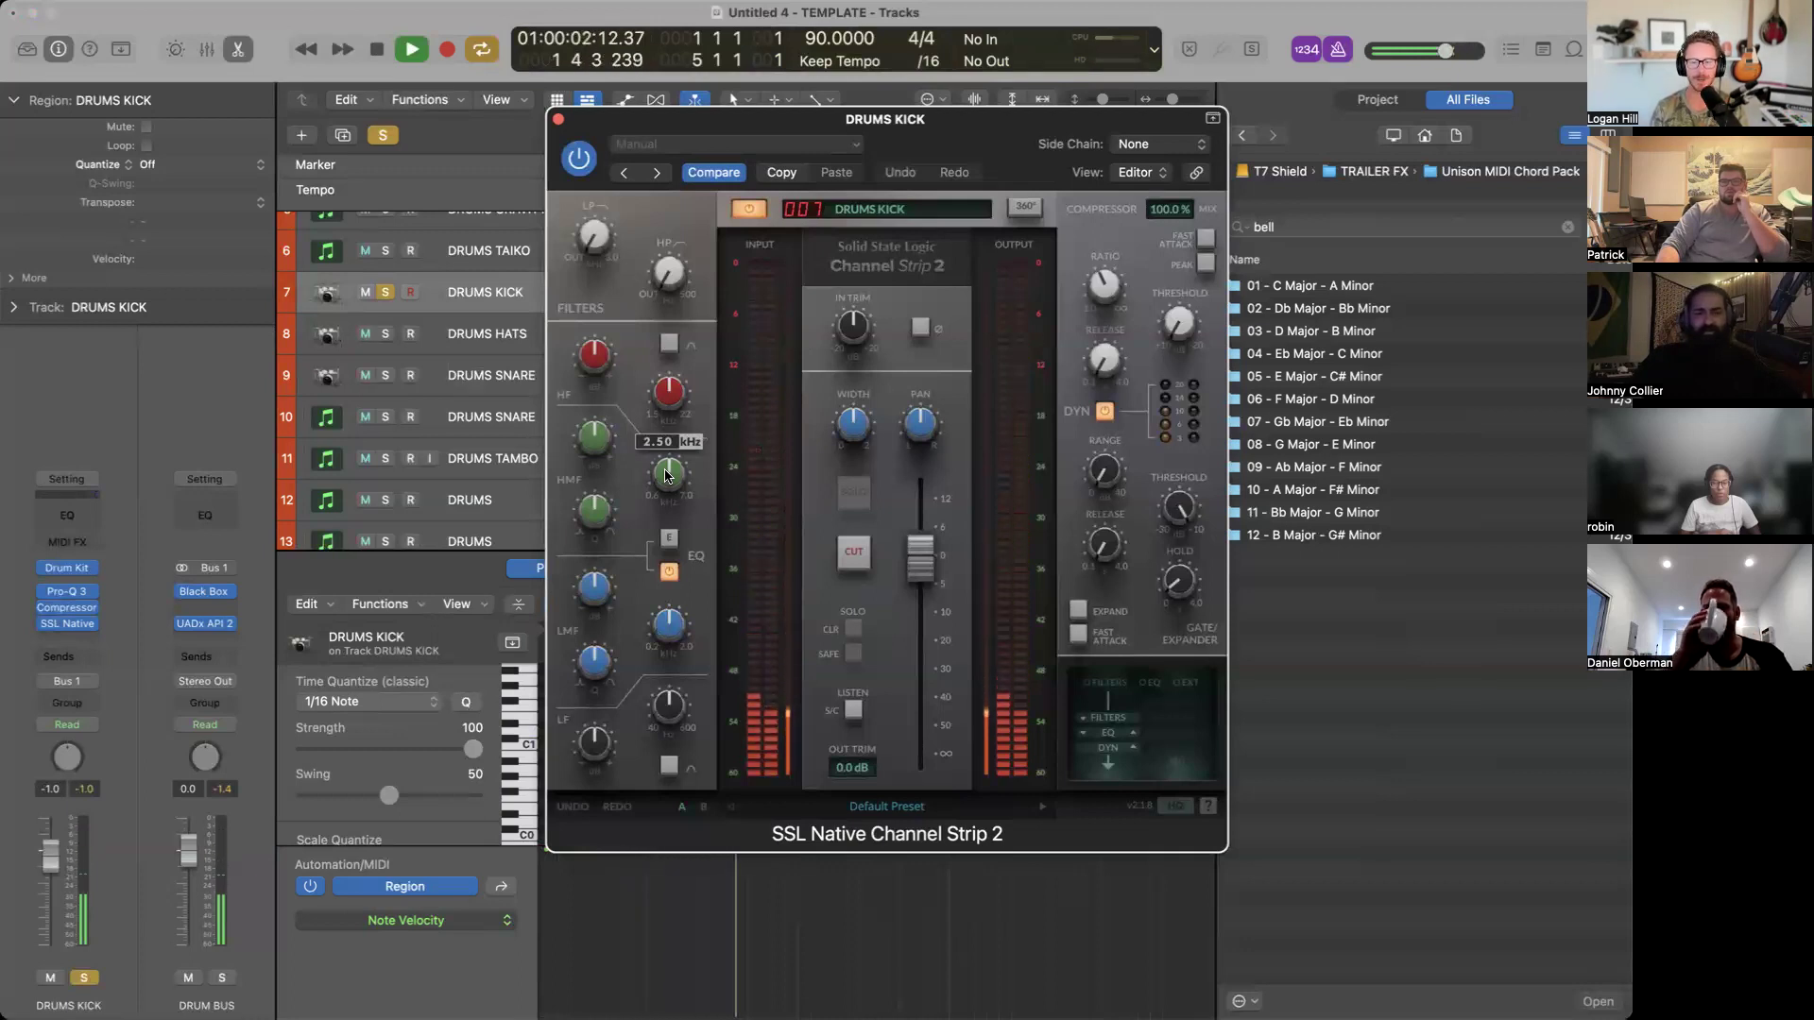
key(space)
scroll(665, 475, up, 1)
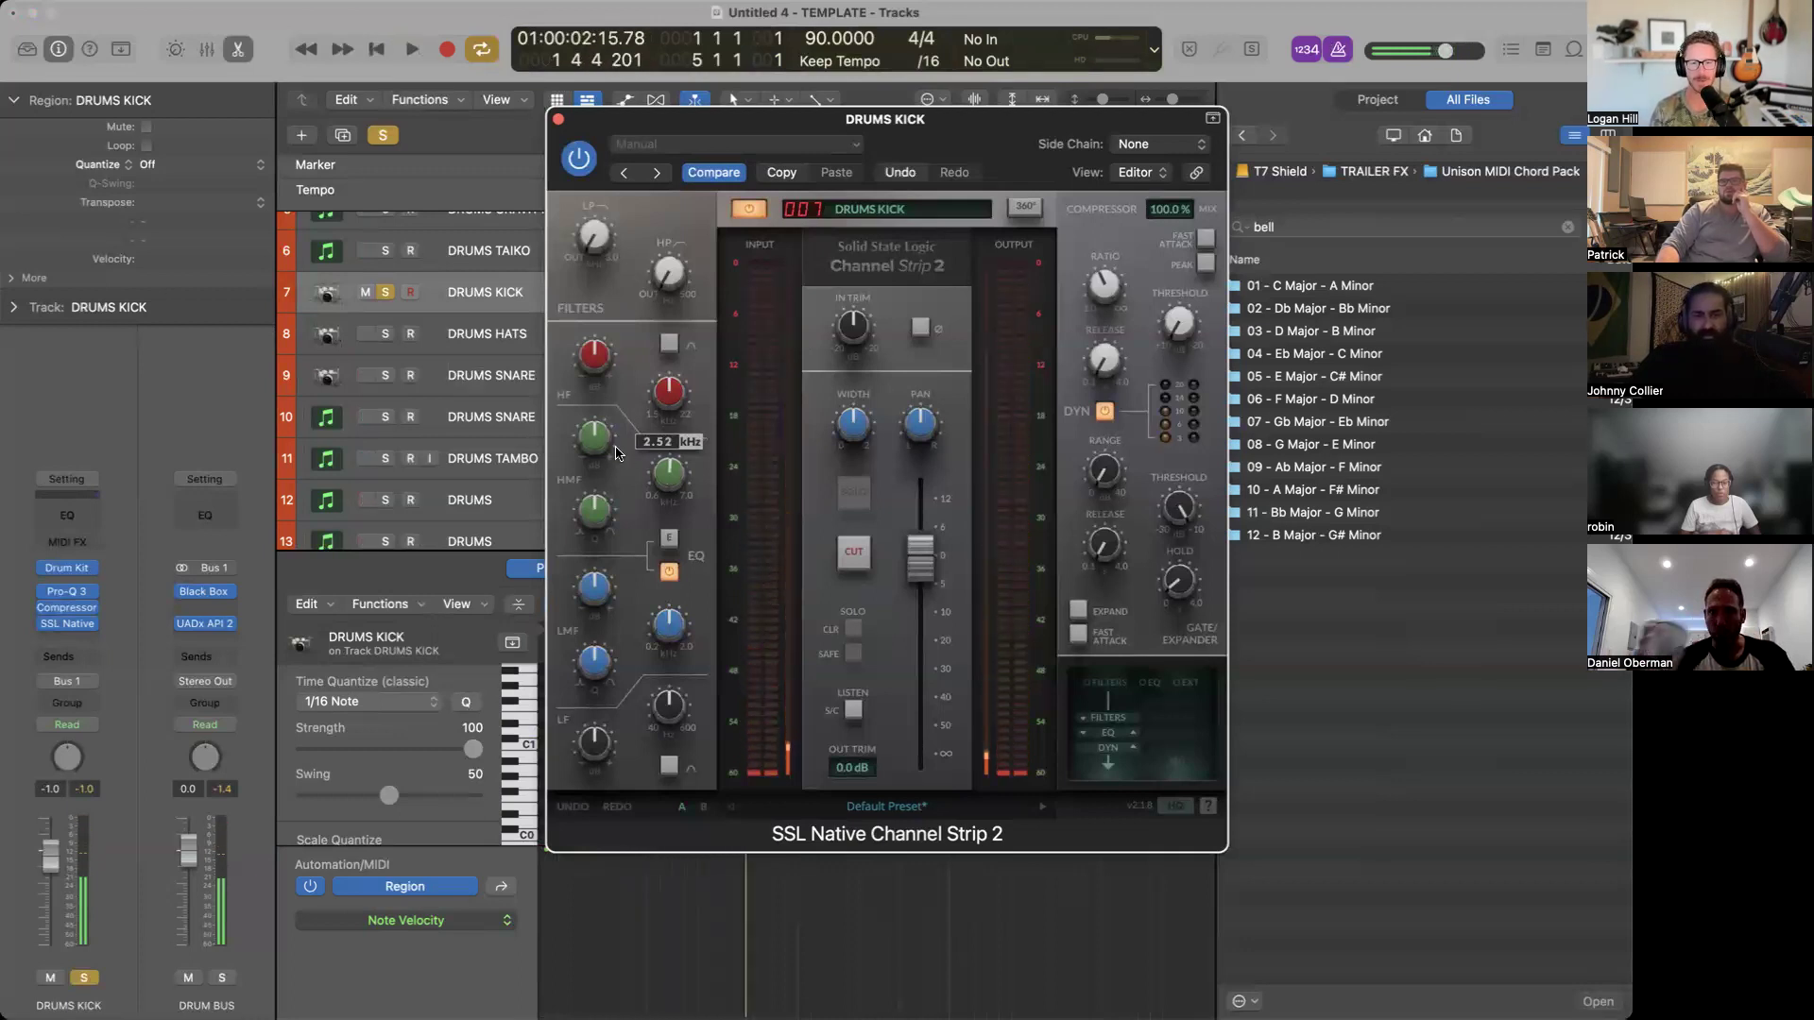
key(space)
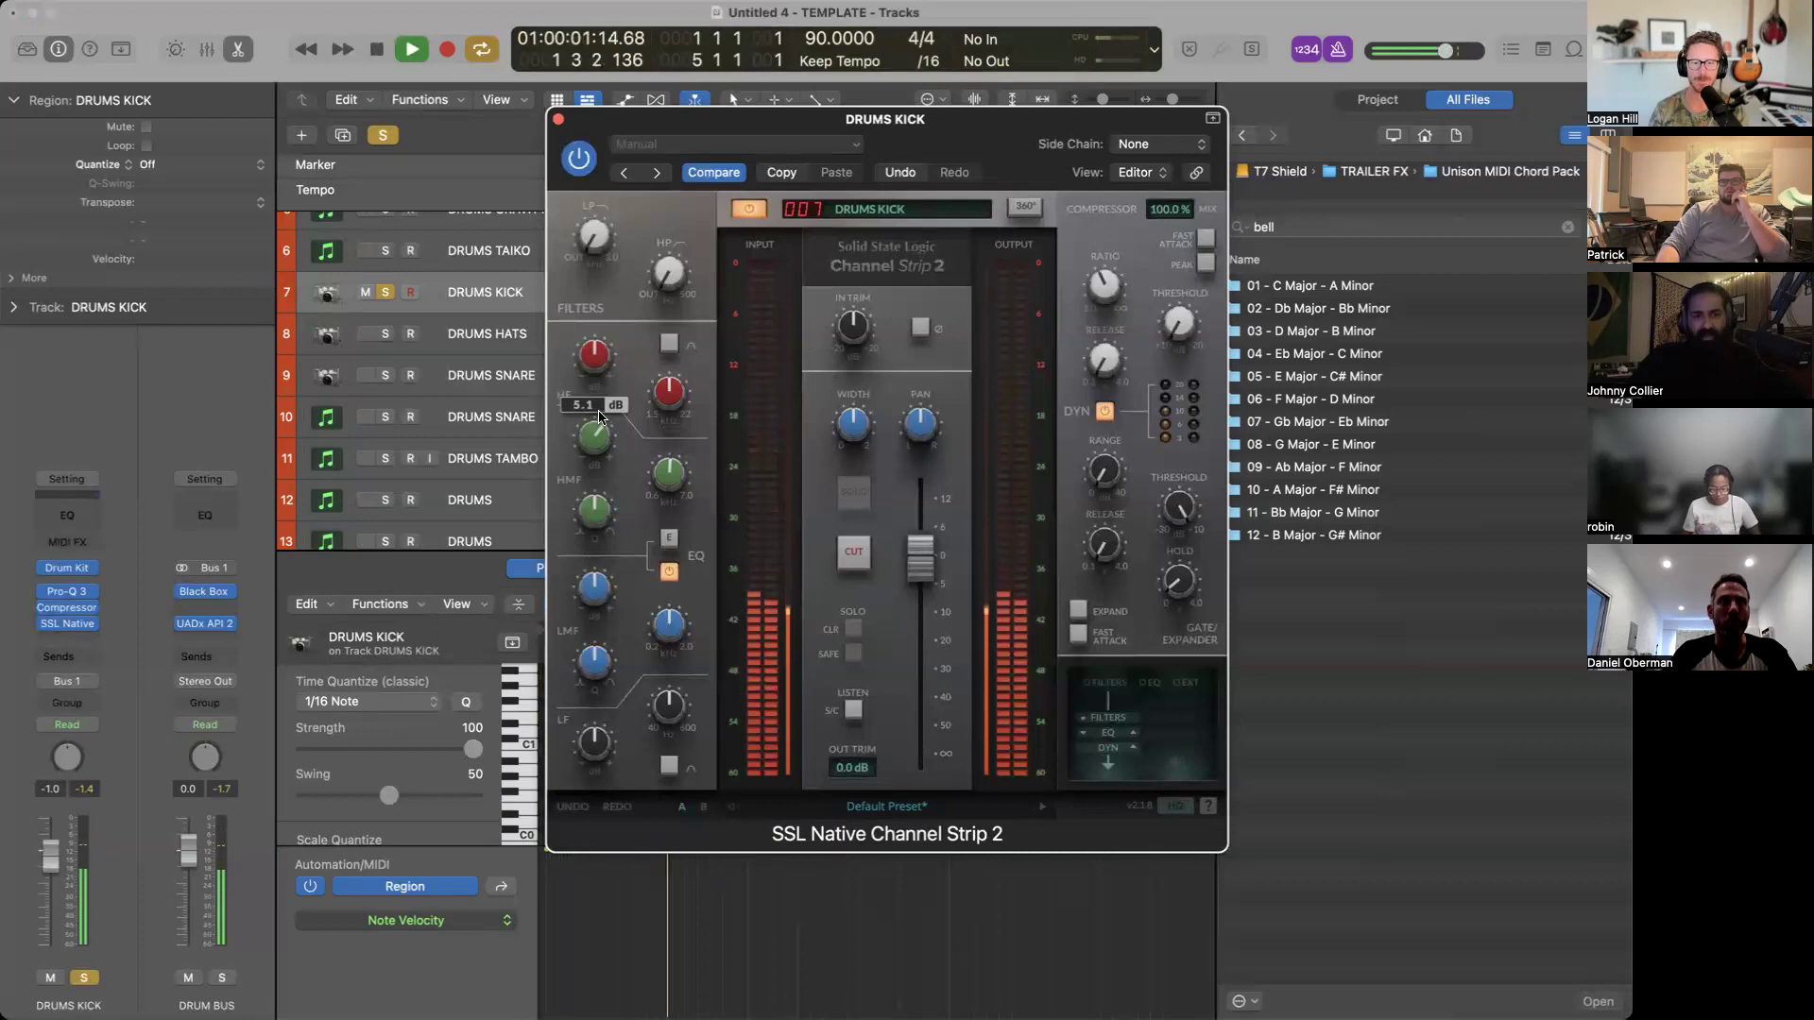
drag(599, 417, 618, 316)
drag(666, 473, 668, 411)
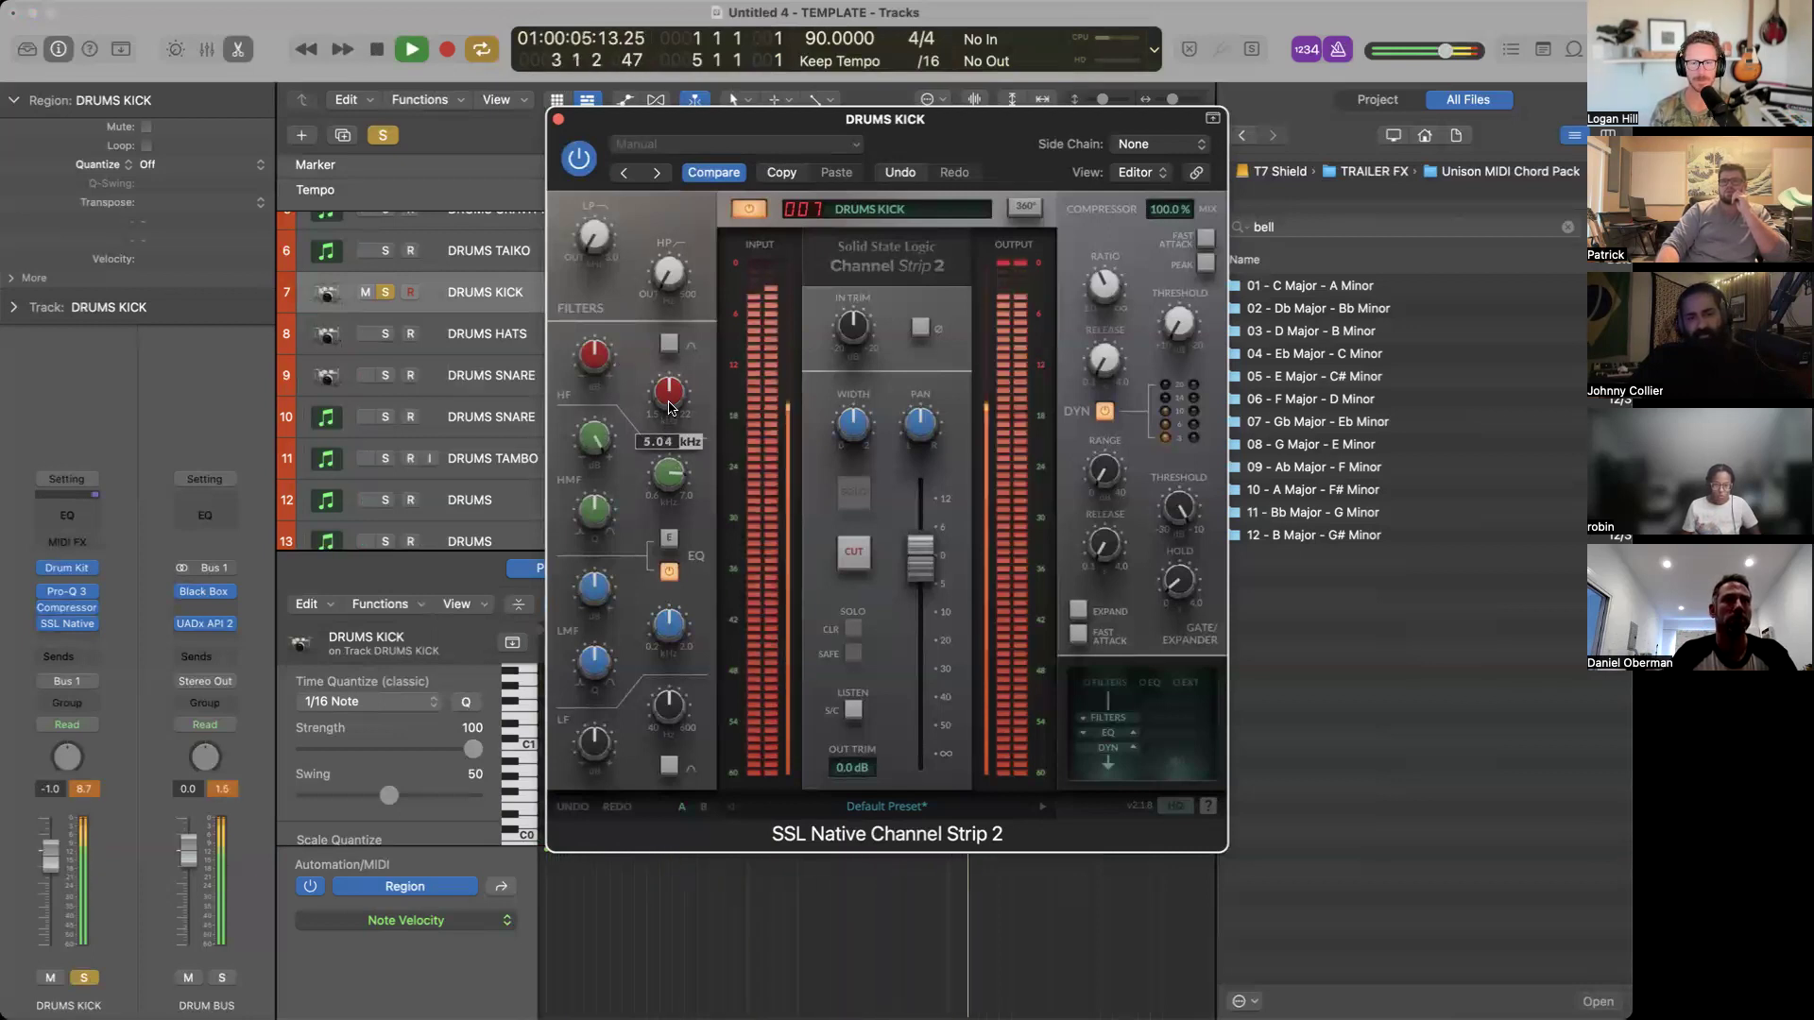
drag(669, 408, 665, 411)
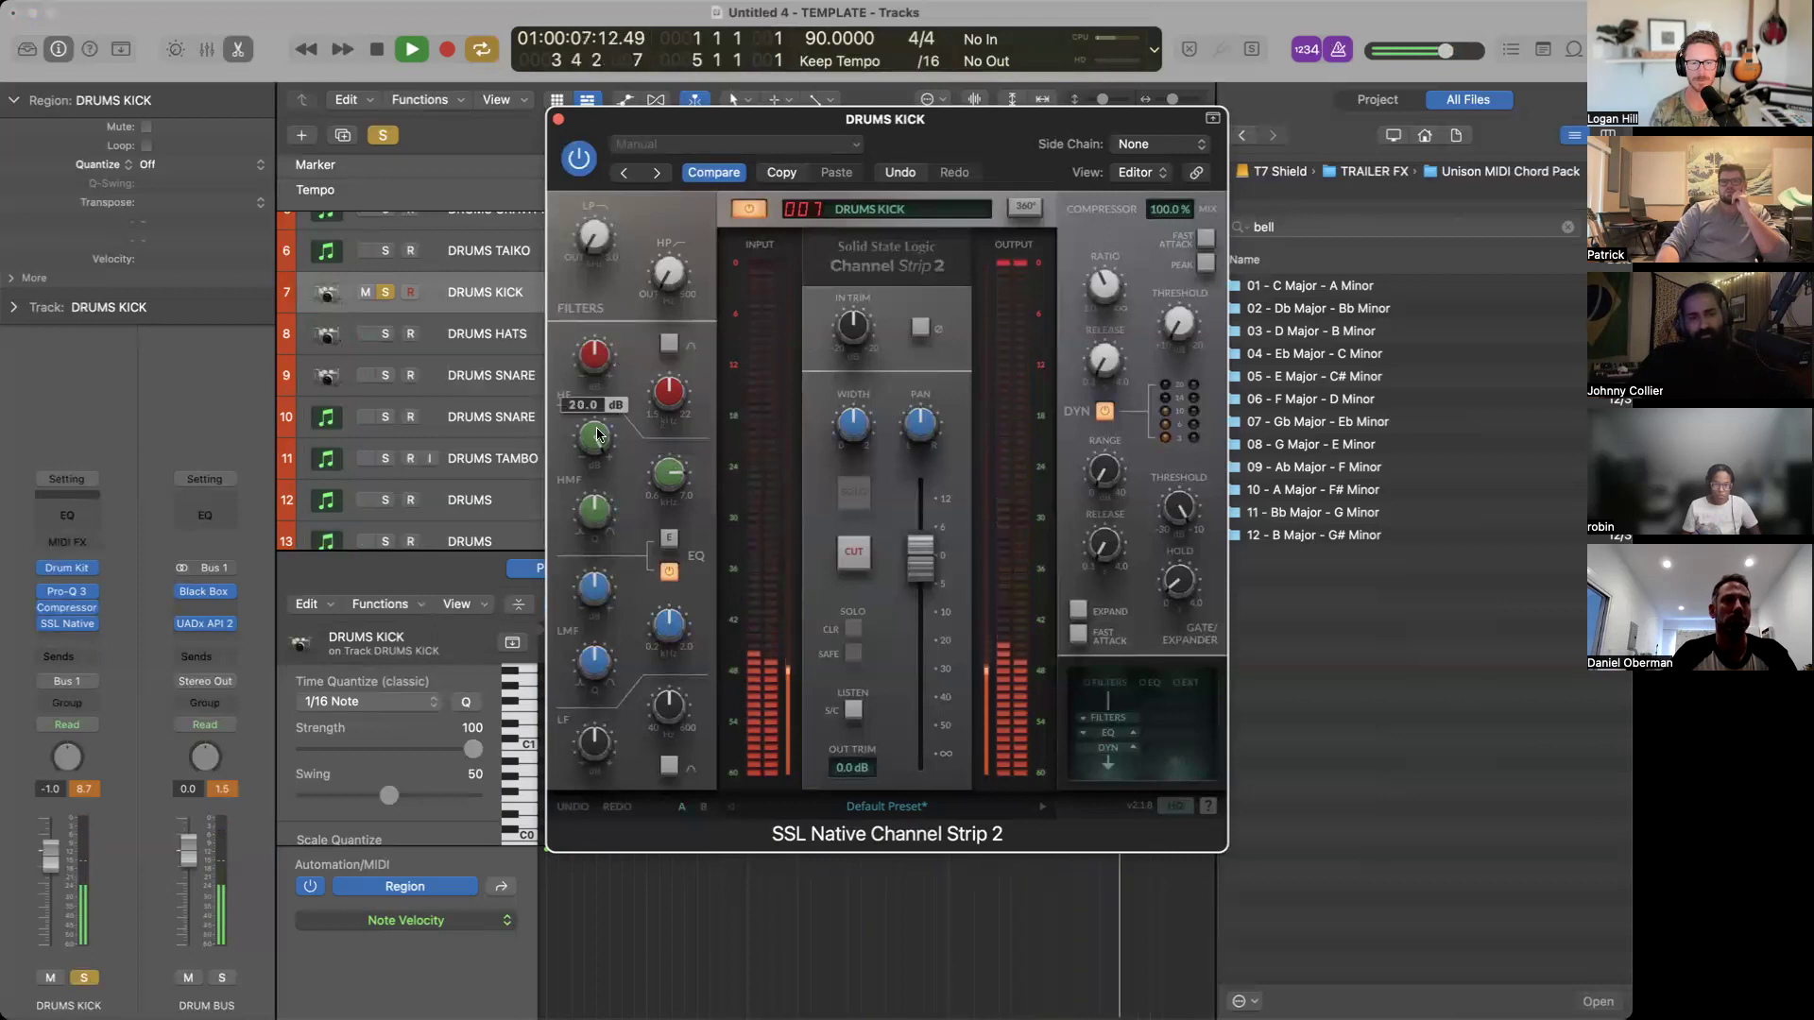
drag(596, 558, 599, 625)
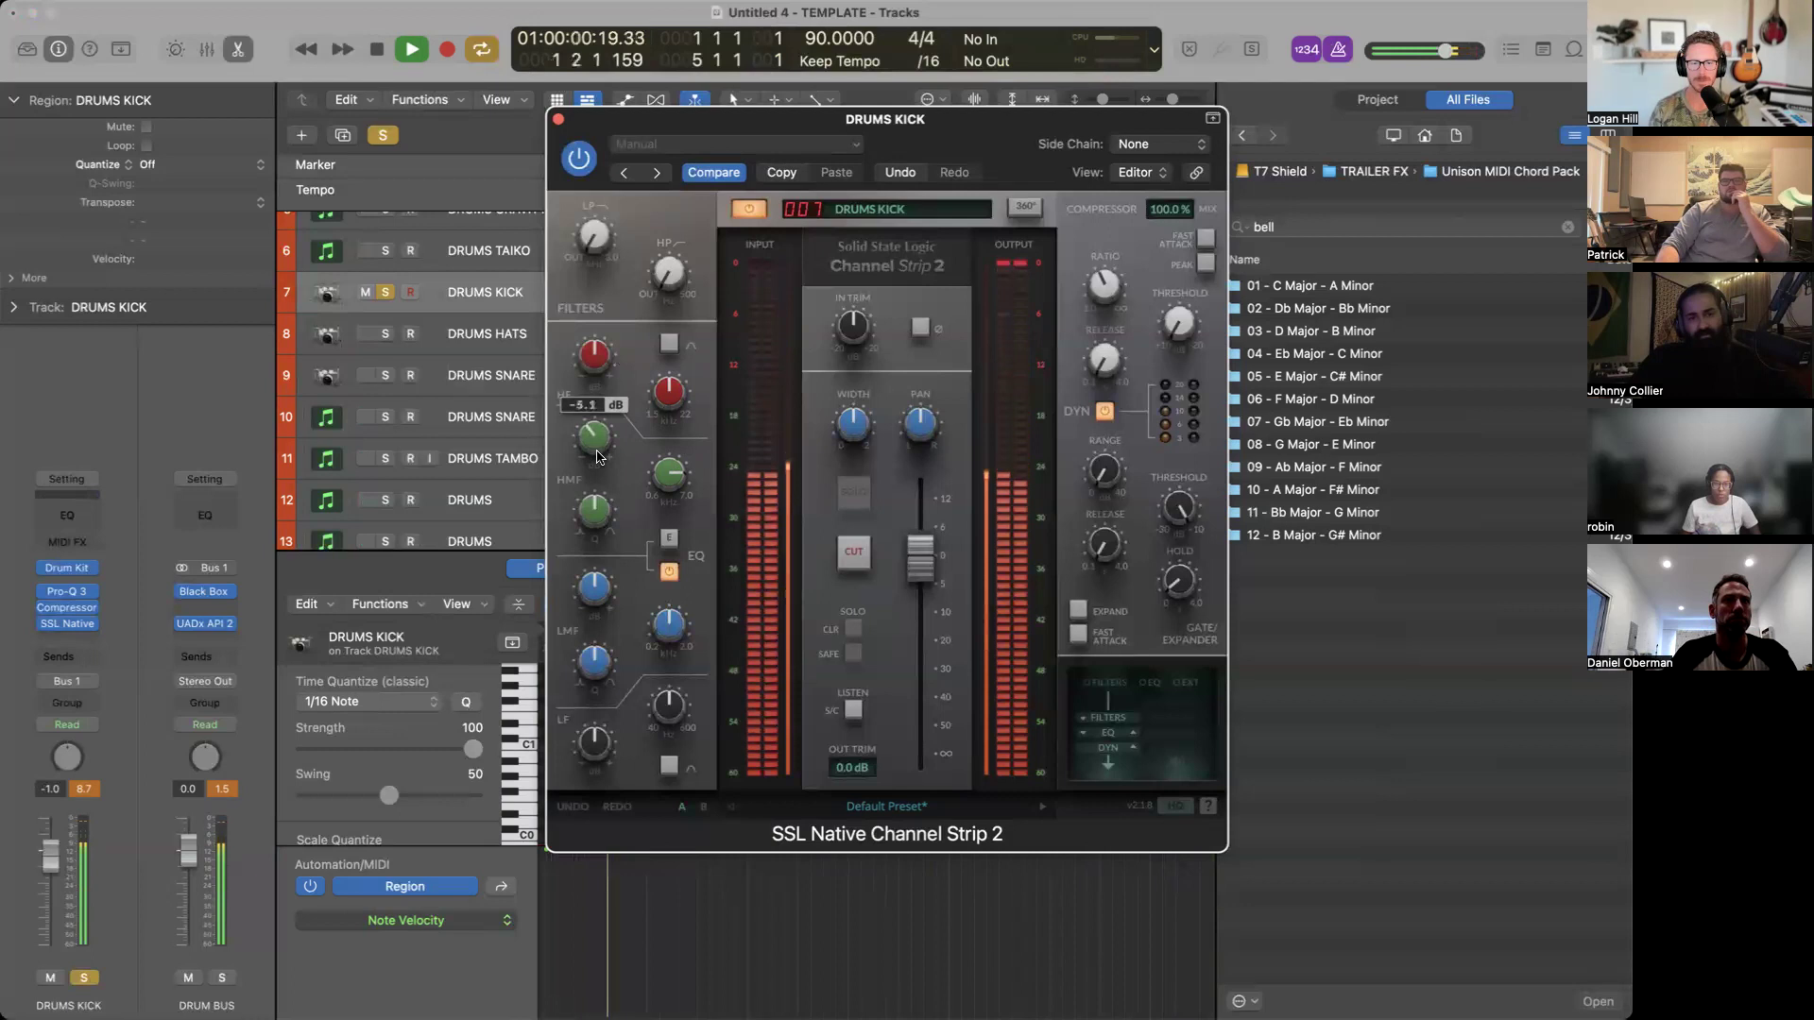
click(592, 162)
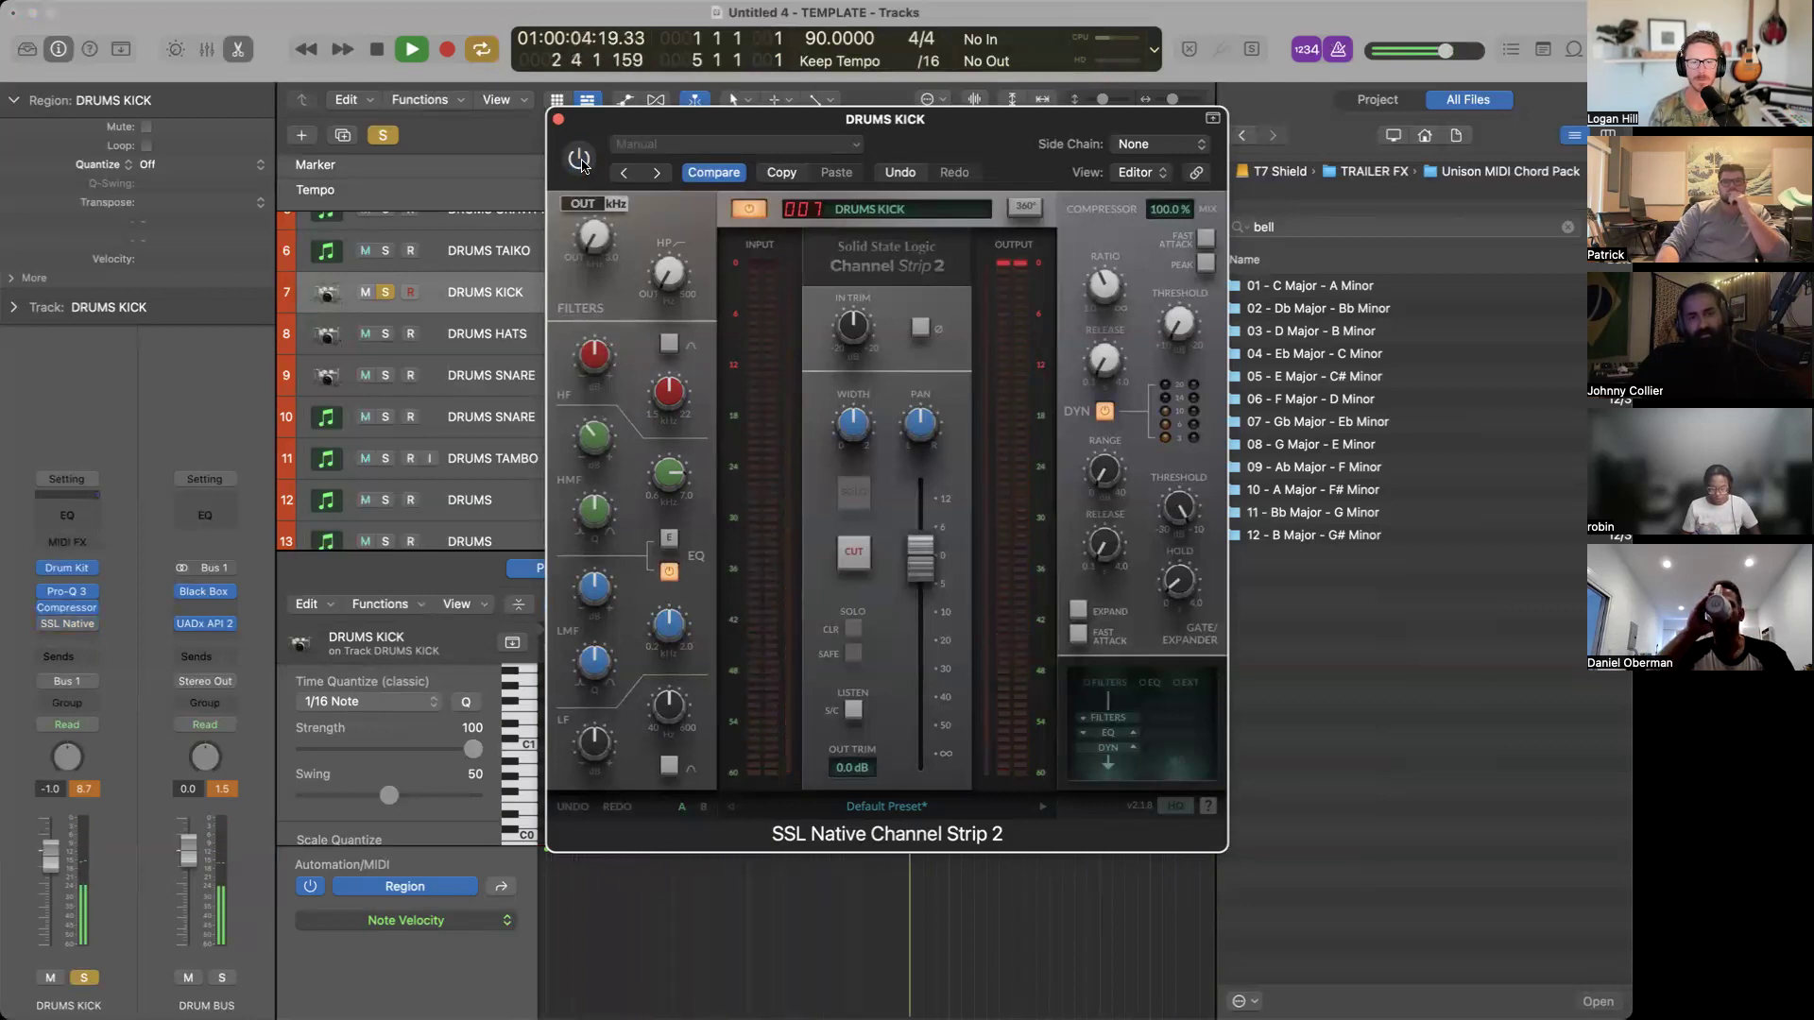
click(580, 162)
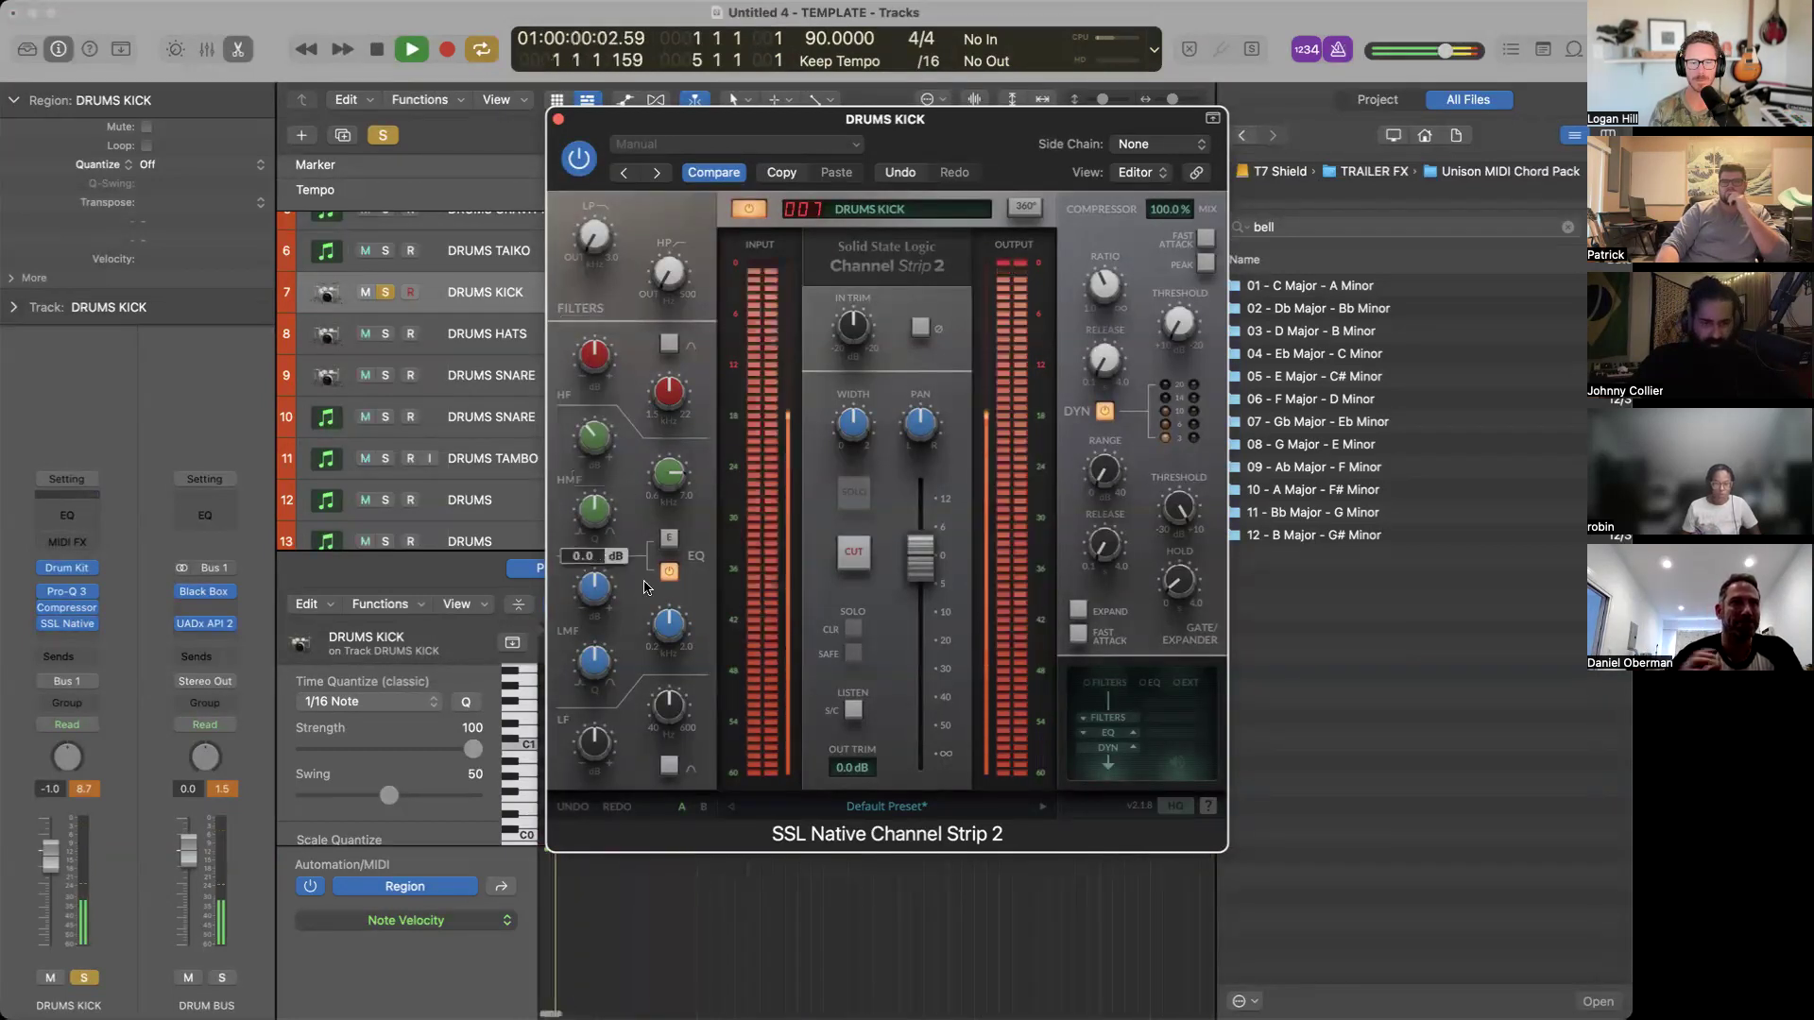
Boost the LMF band to 20 dB while raising its frequency, turn the gain down to a cut and replay the kick.
drag(595, 590, 595, 543)
drag(665, 635, 665, 648)
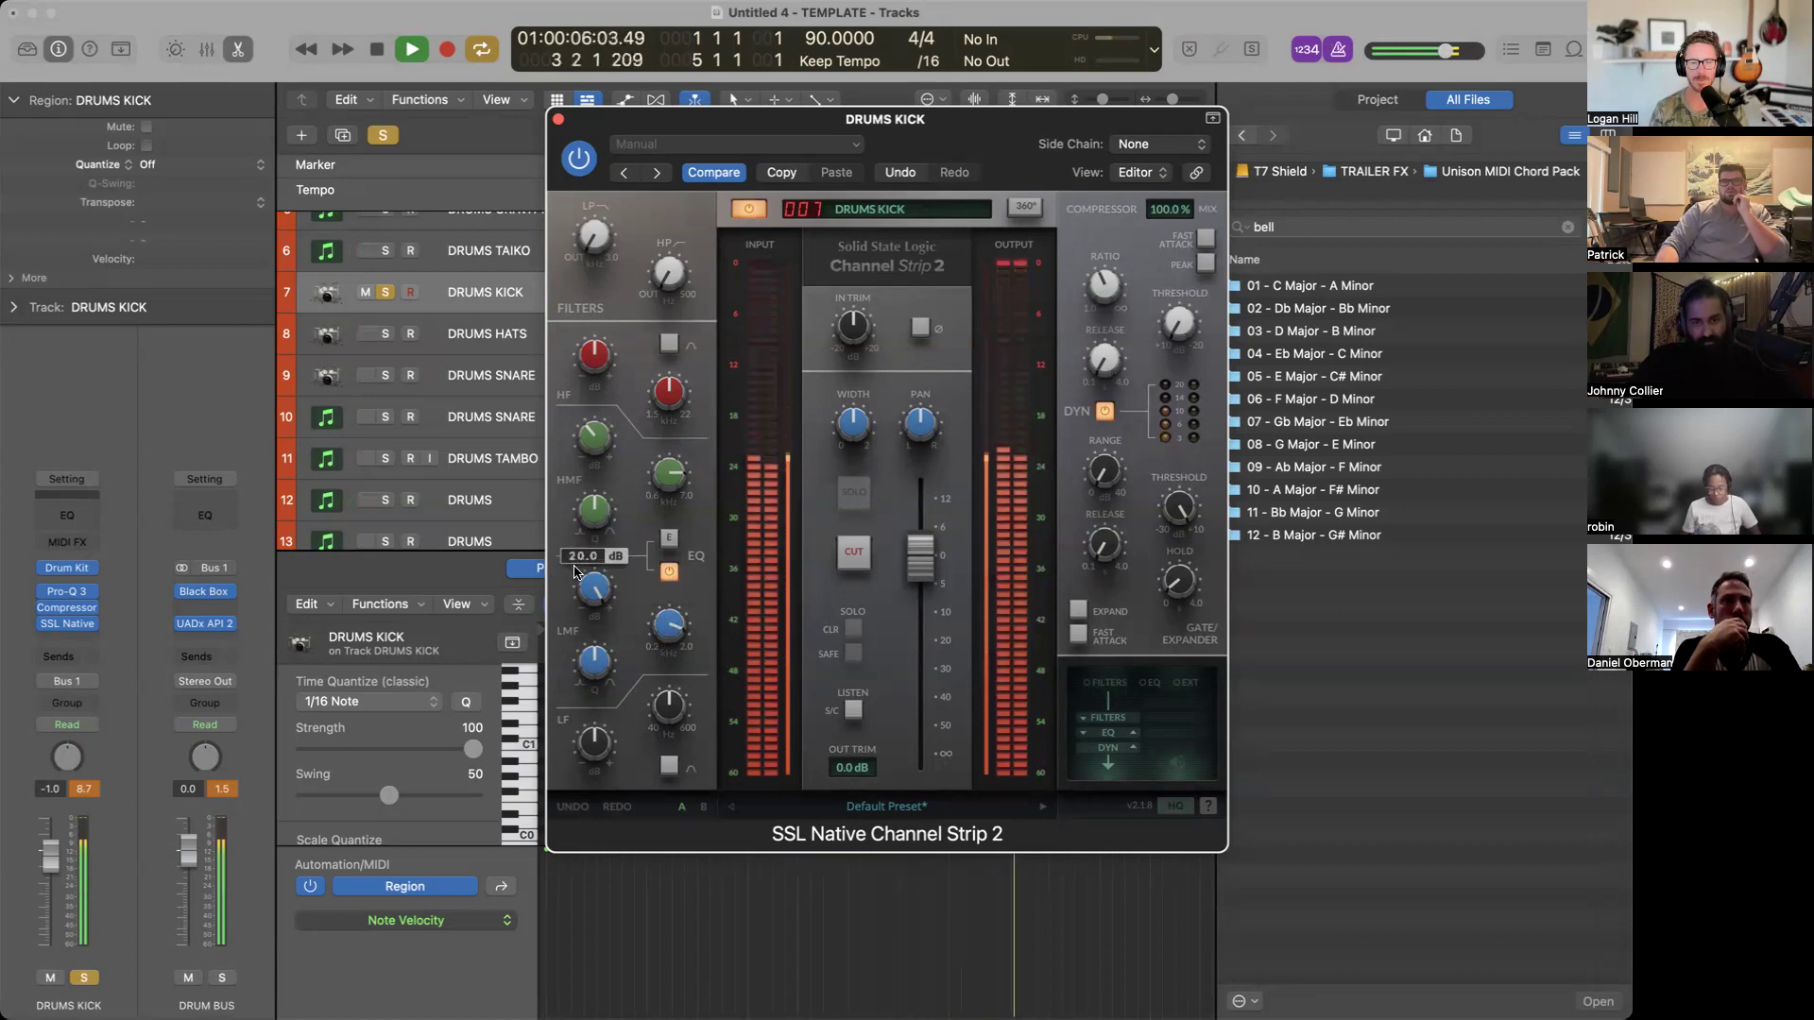
drag(593, 588, 591, 601)
drag(592, 682, 585, 744)
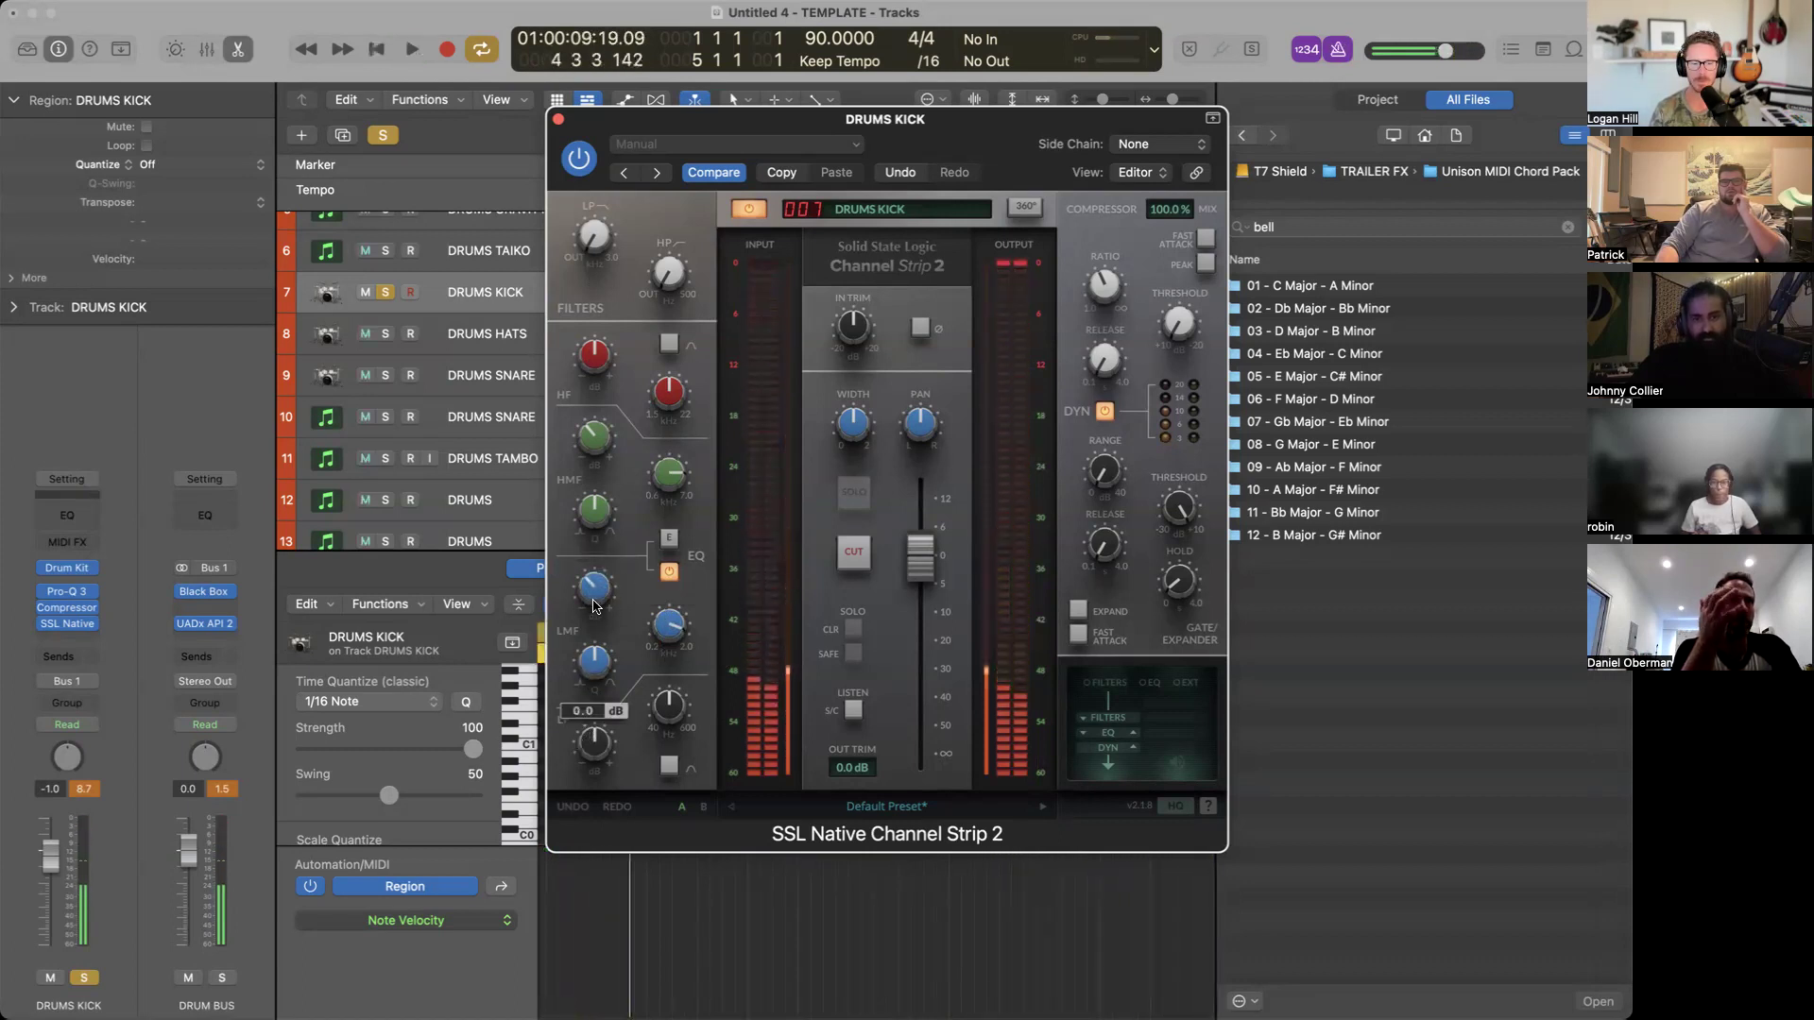
key(space)
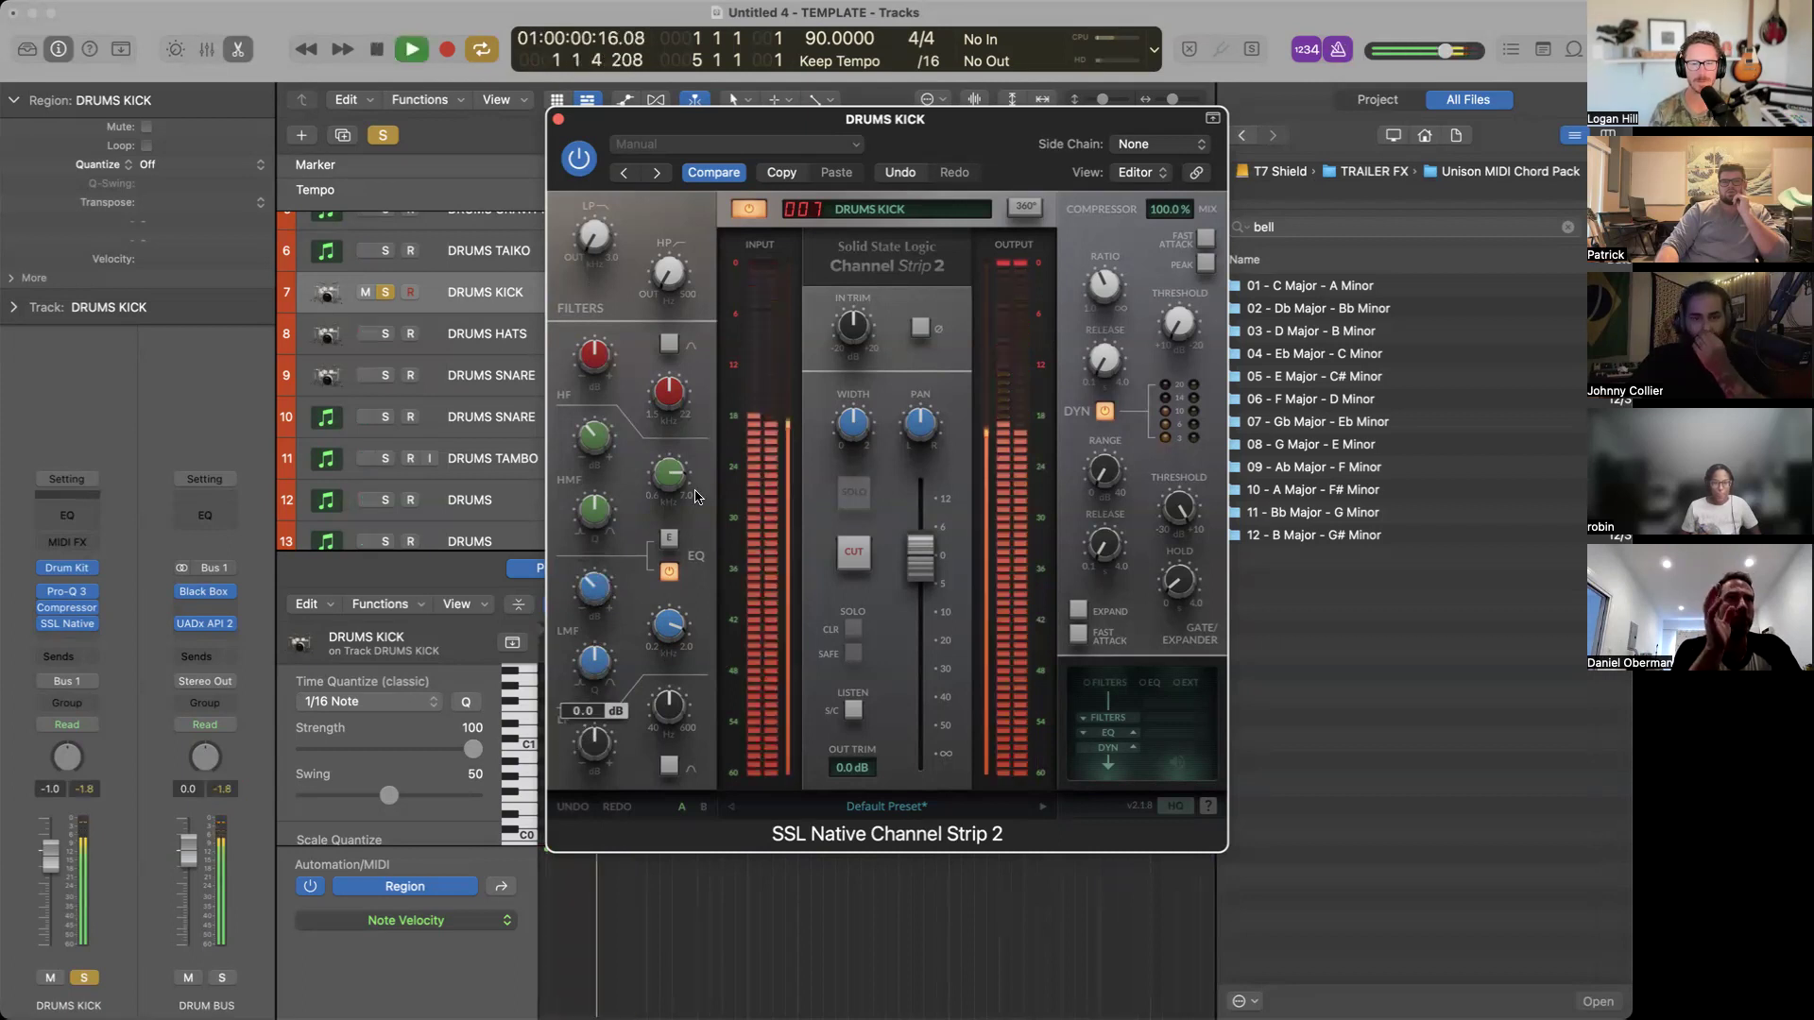
key(space)
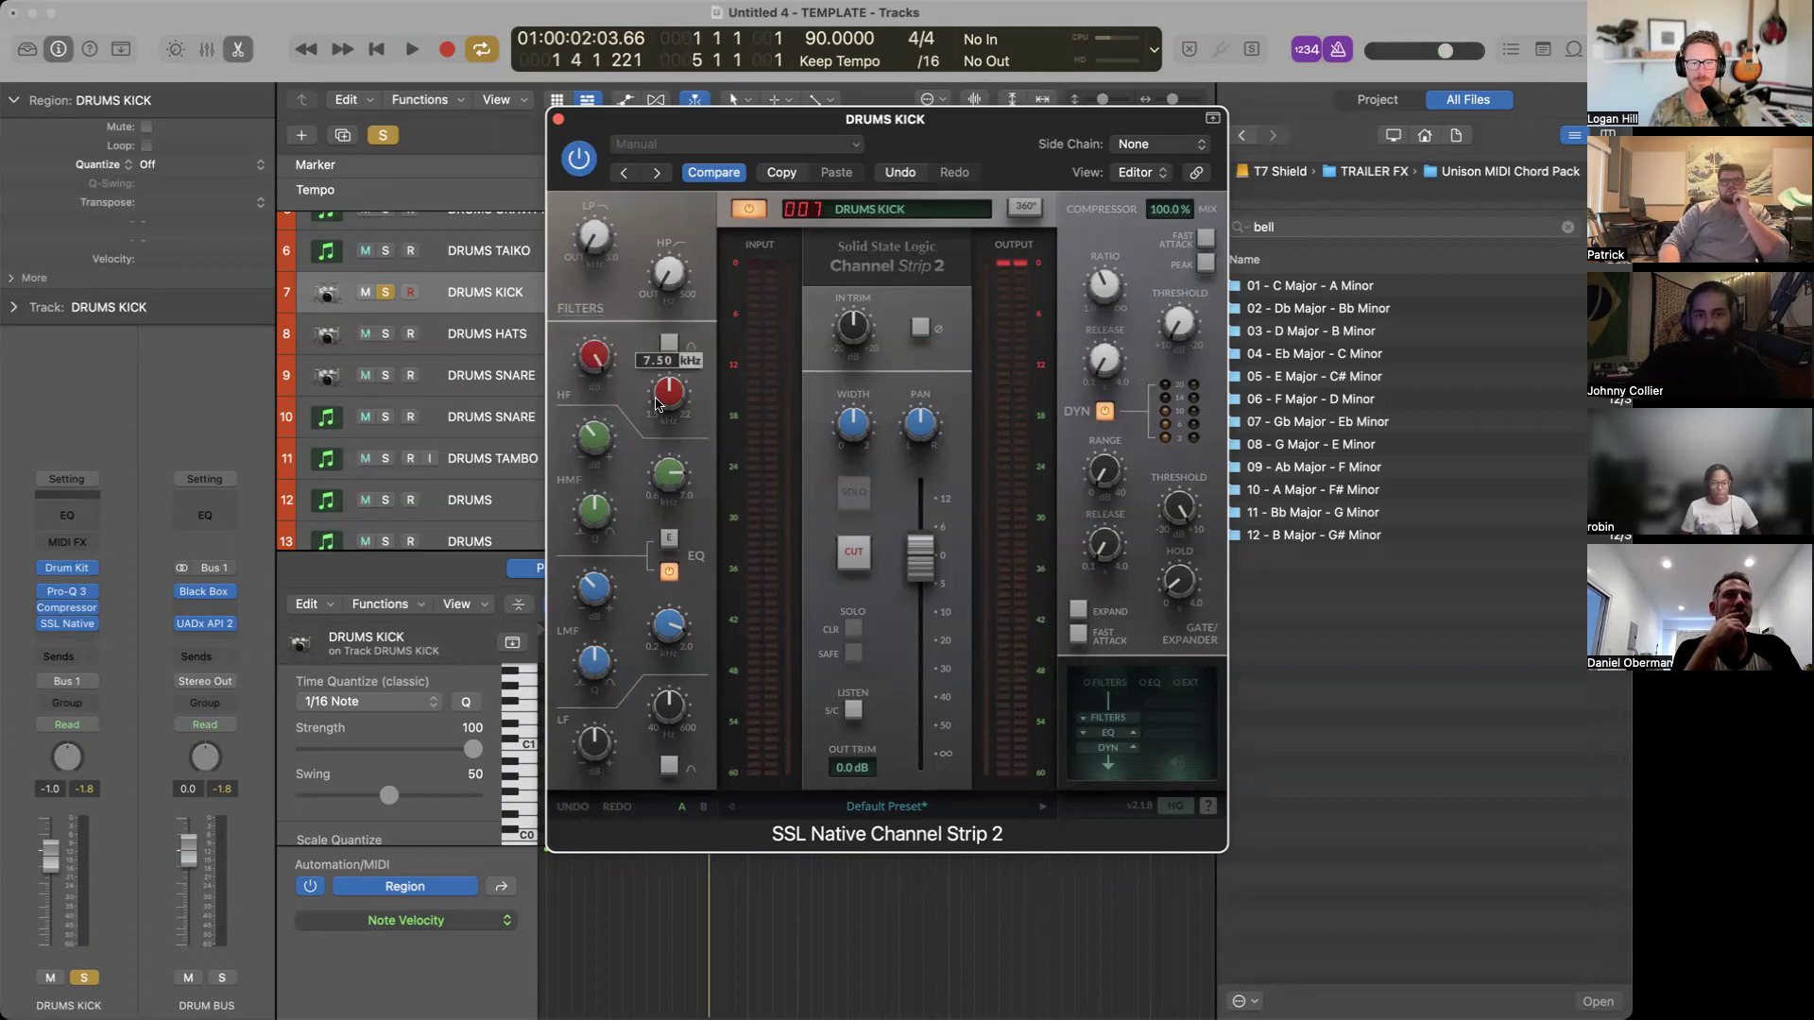
Sweep the channel strip's HF frequency up to 14.42 kHz and back down during playback, and cut the HF gain to -4.1 dB.
scroll(661, 396, up, 2)
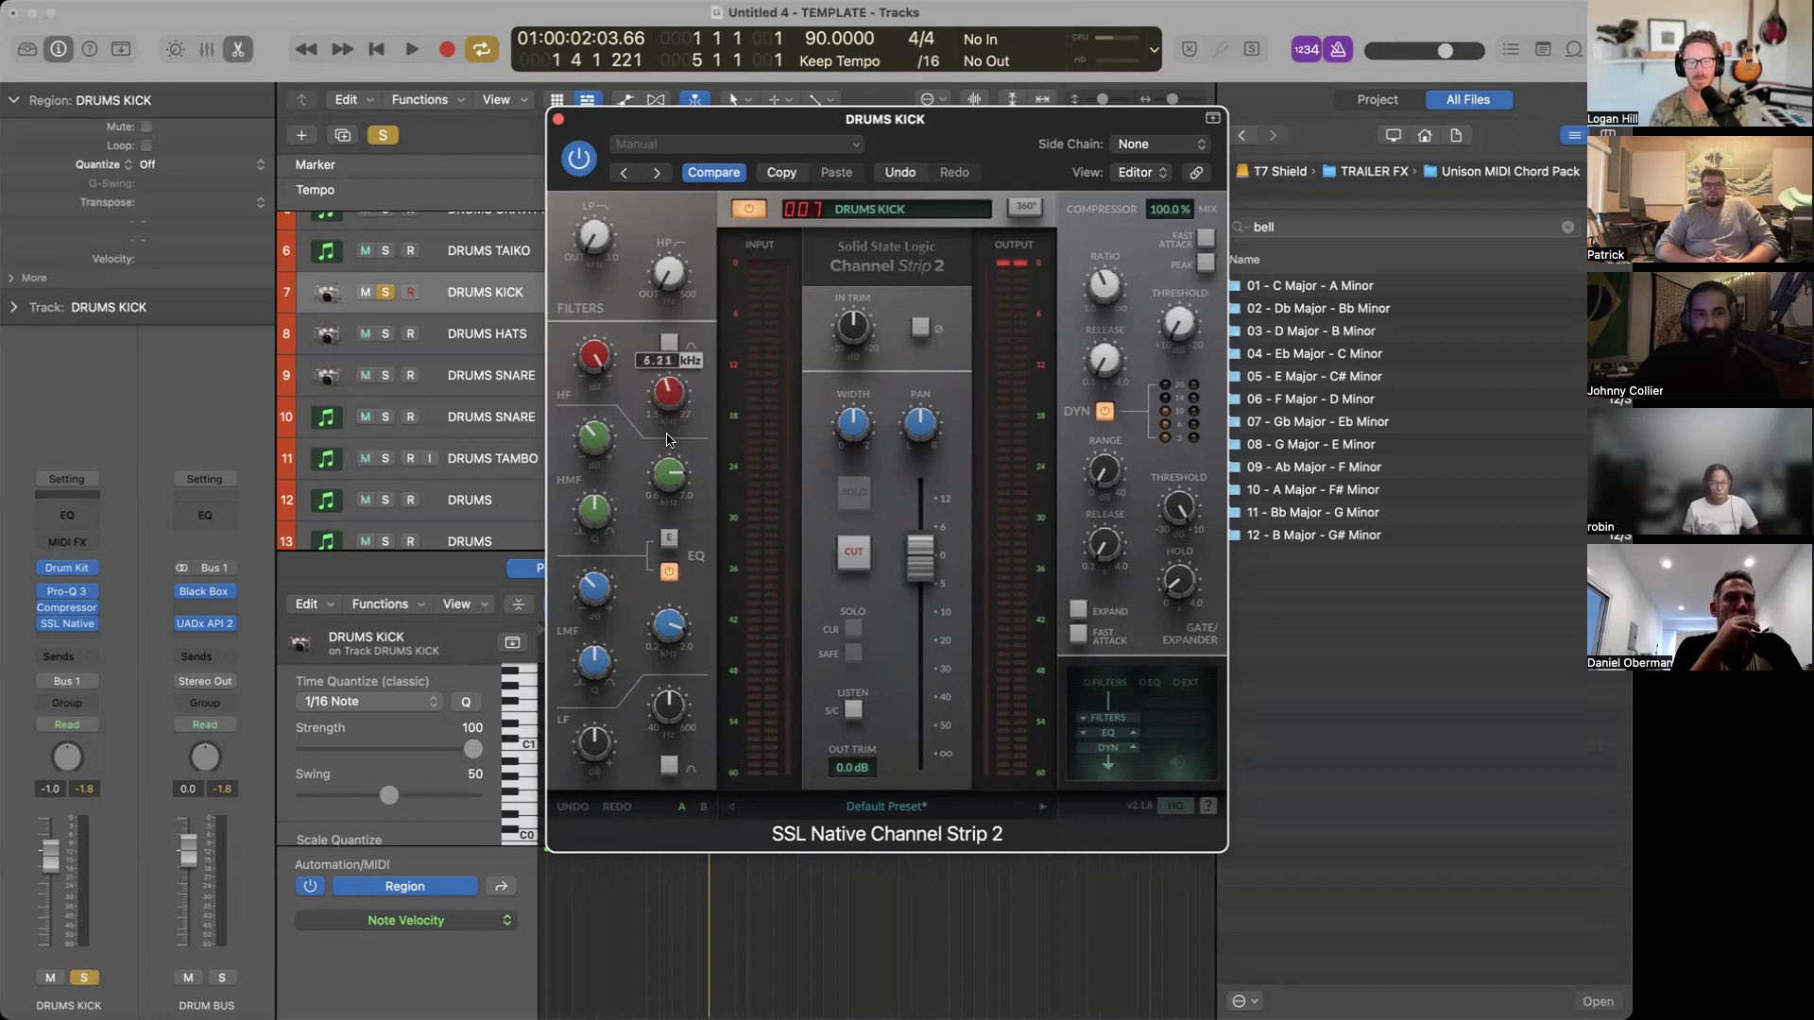
key(space)
mouse_move(664, 411)
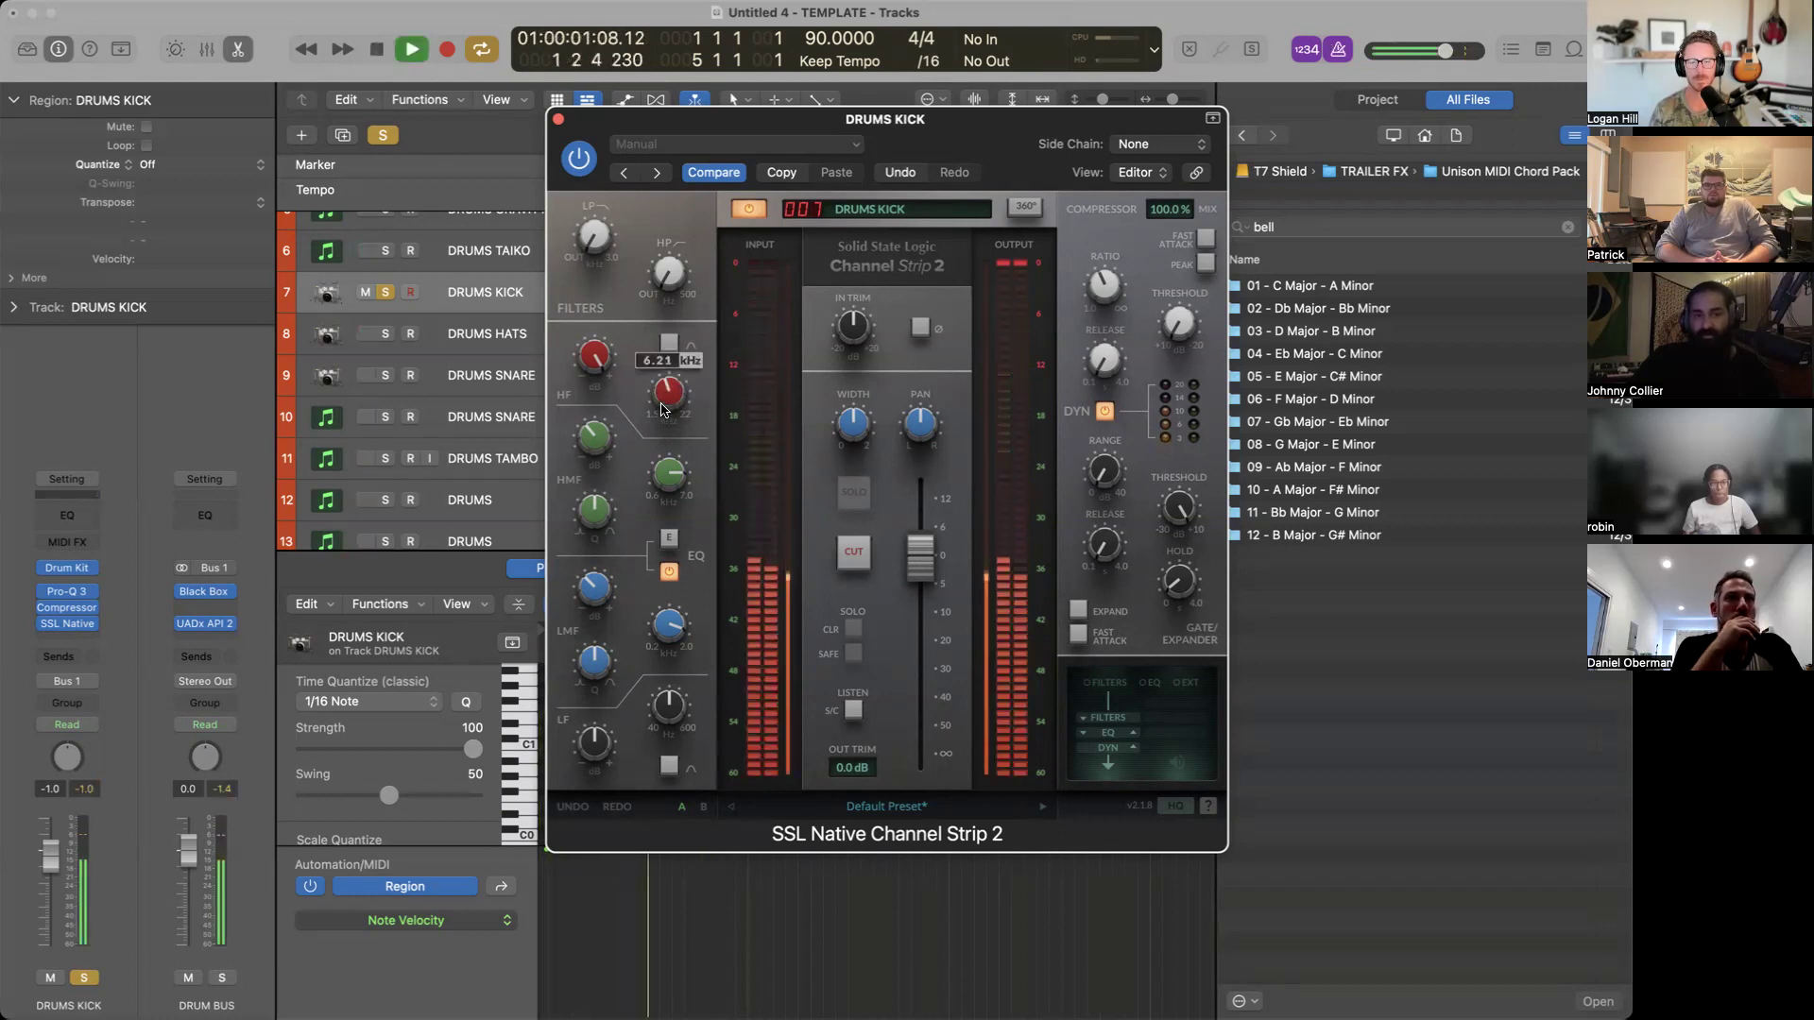
drag(664, 411, 669, 321)
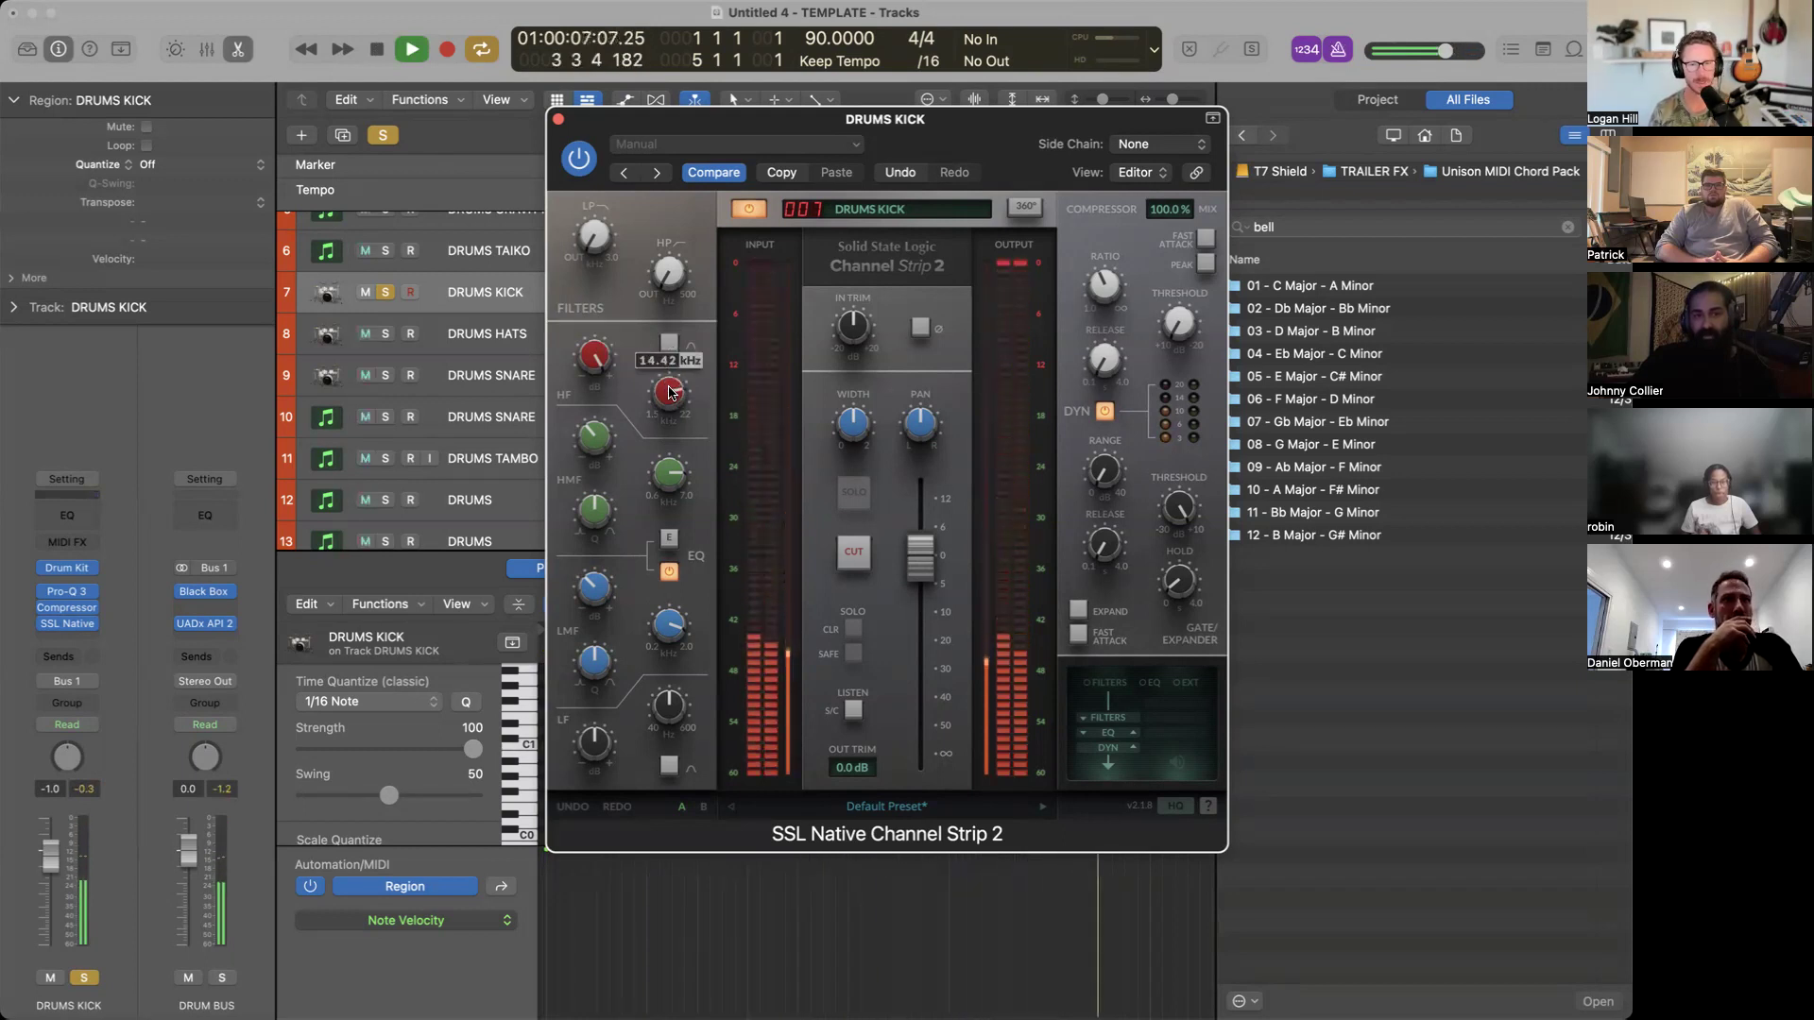
drag(669, 382, 669, 451)
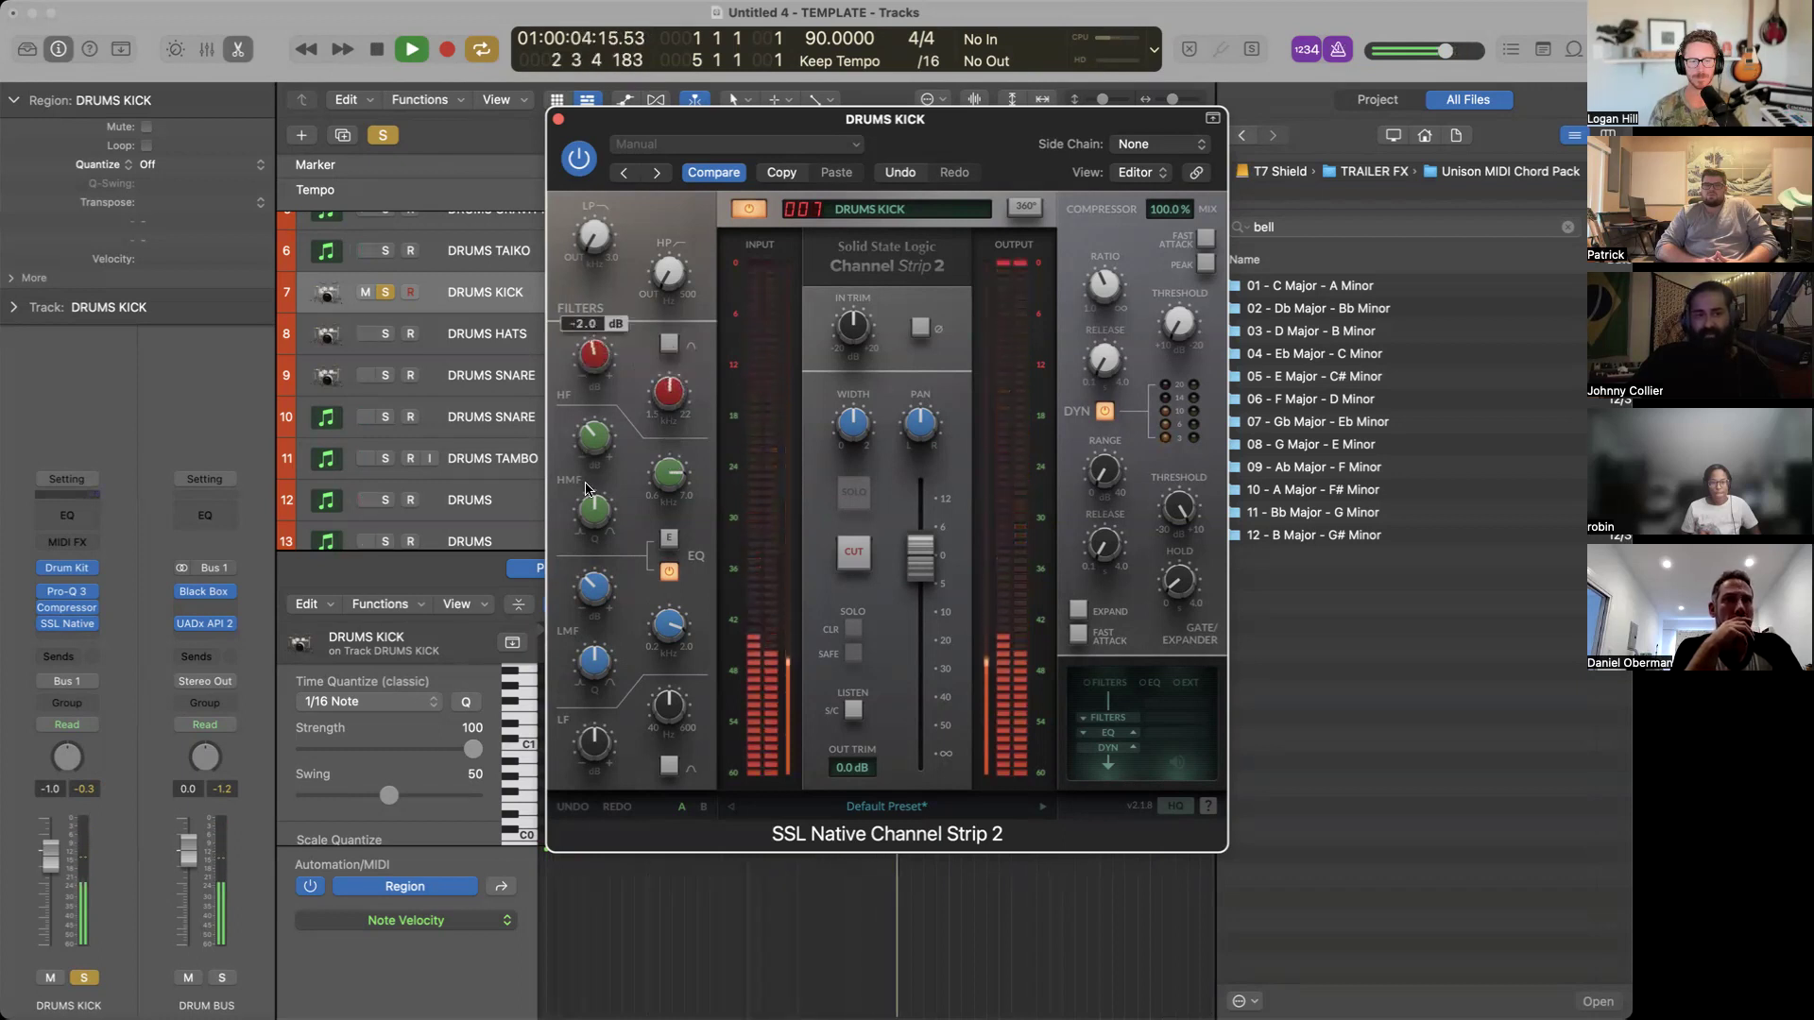
drag(585, 499, 585, 529)
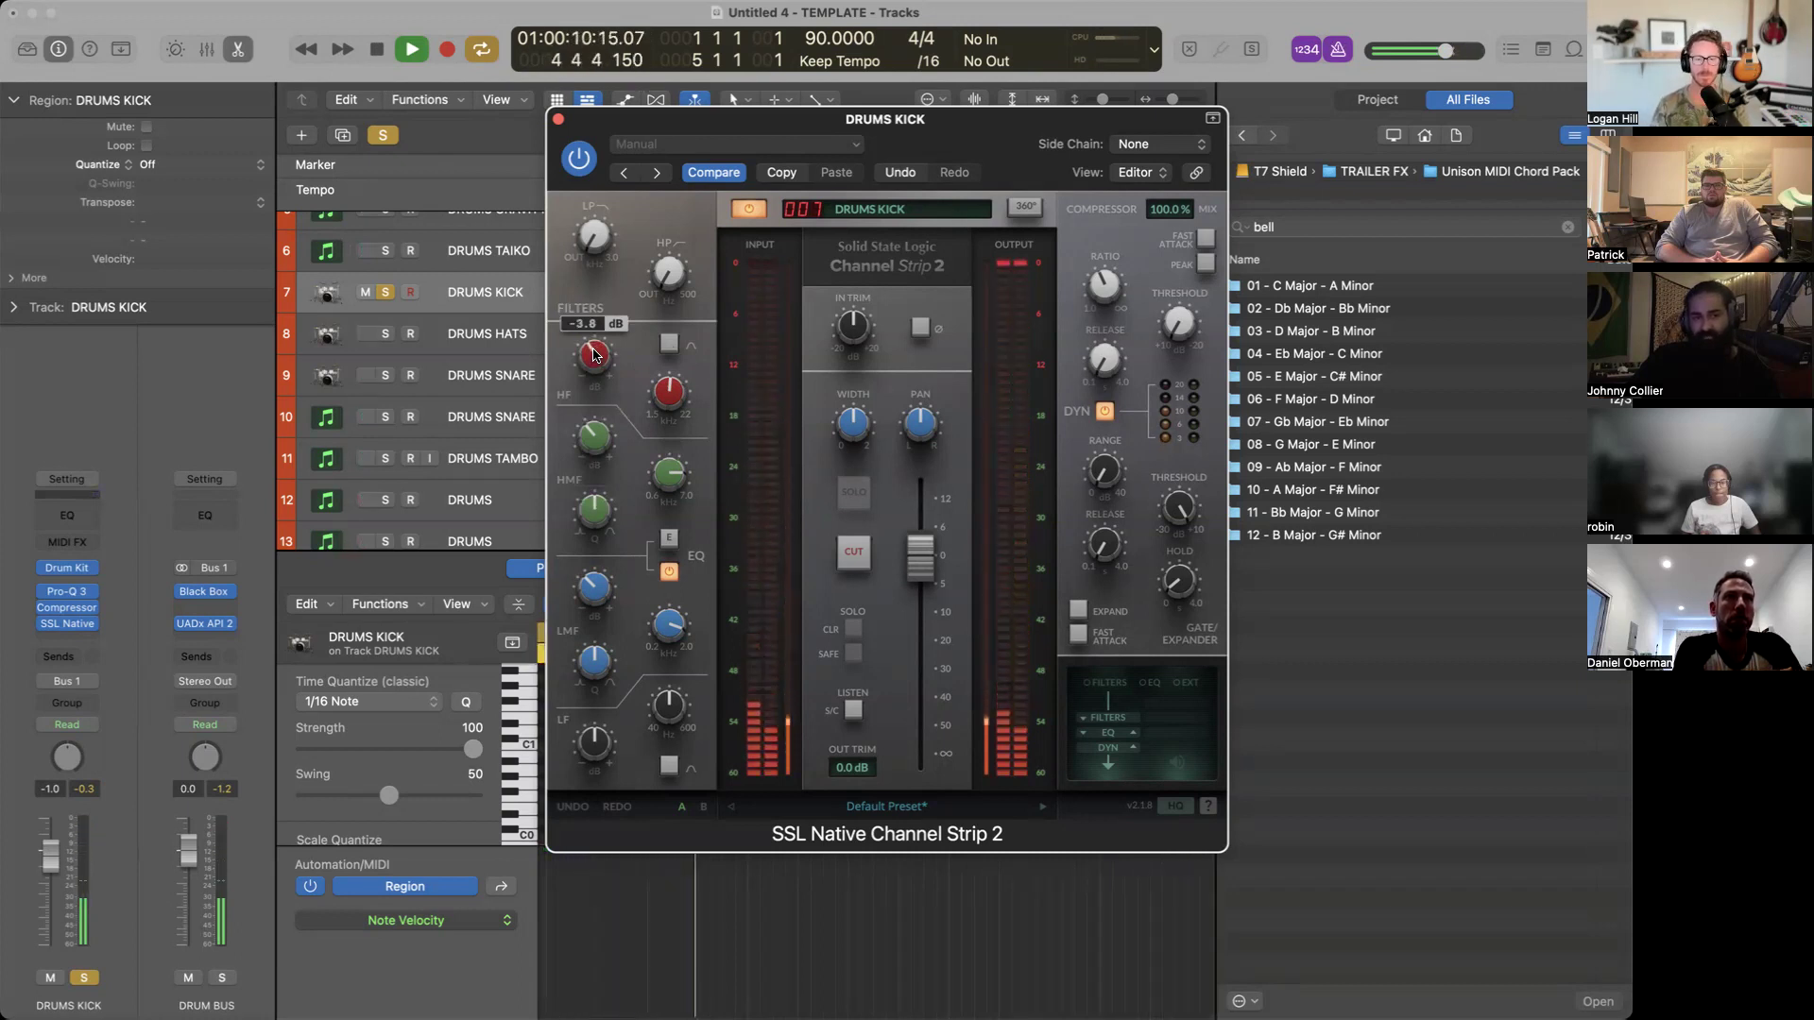
drag(593, 355, 593, 357)
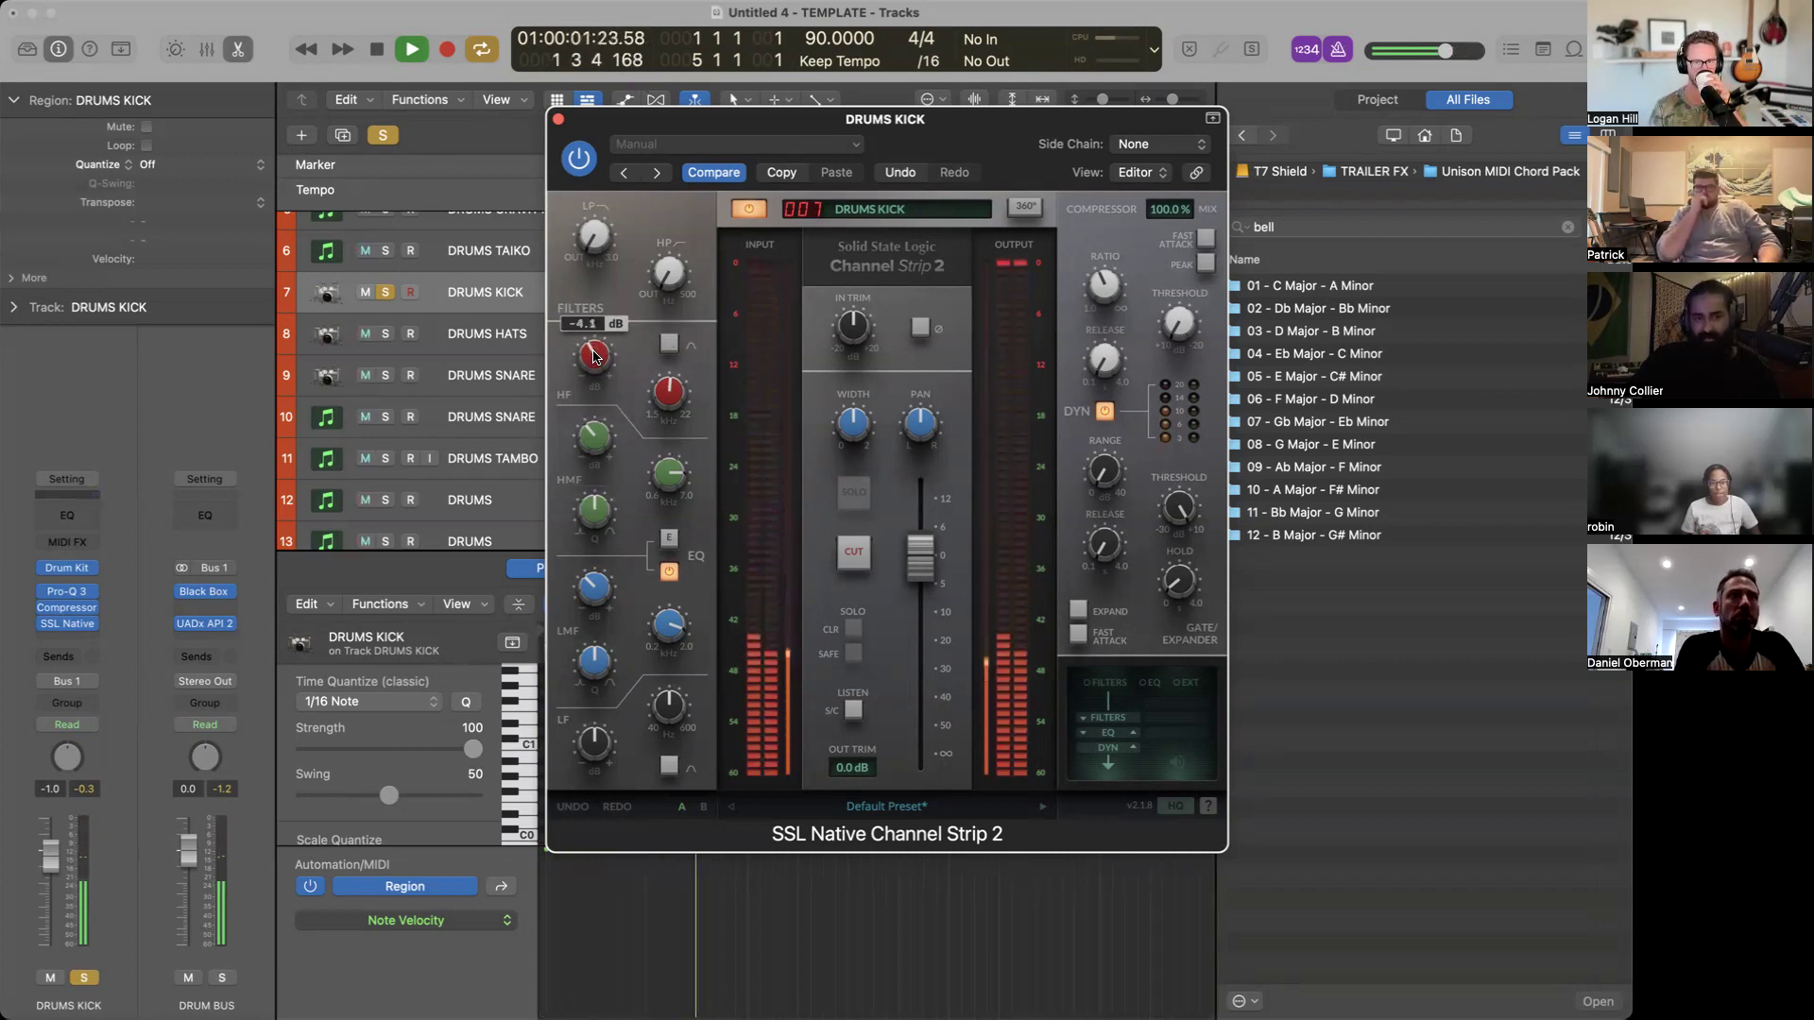
Boost the HMF band to 20 dB around 5.04 kHz, sweep its frequency, turn the gain back down to a cut and stop playback.
mouse_move(595, 440)
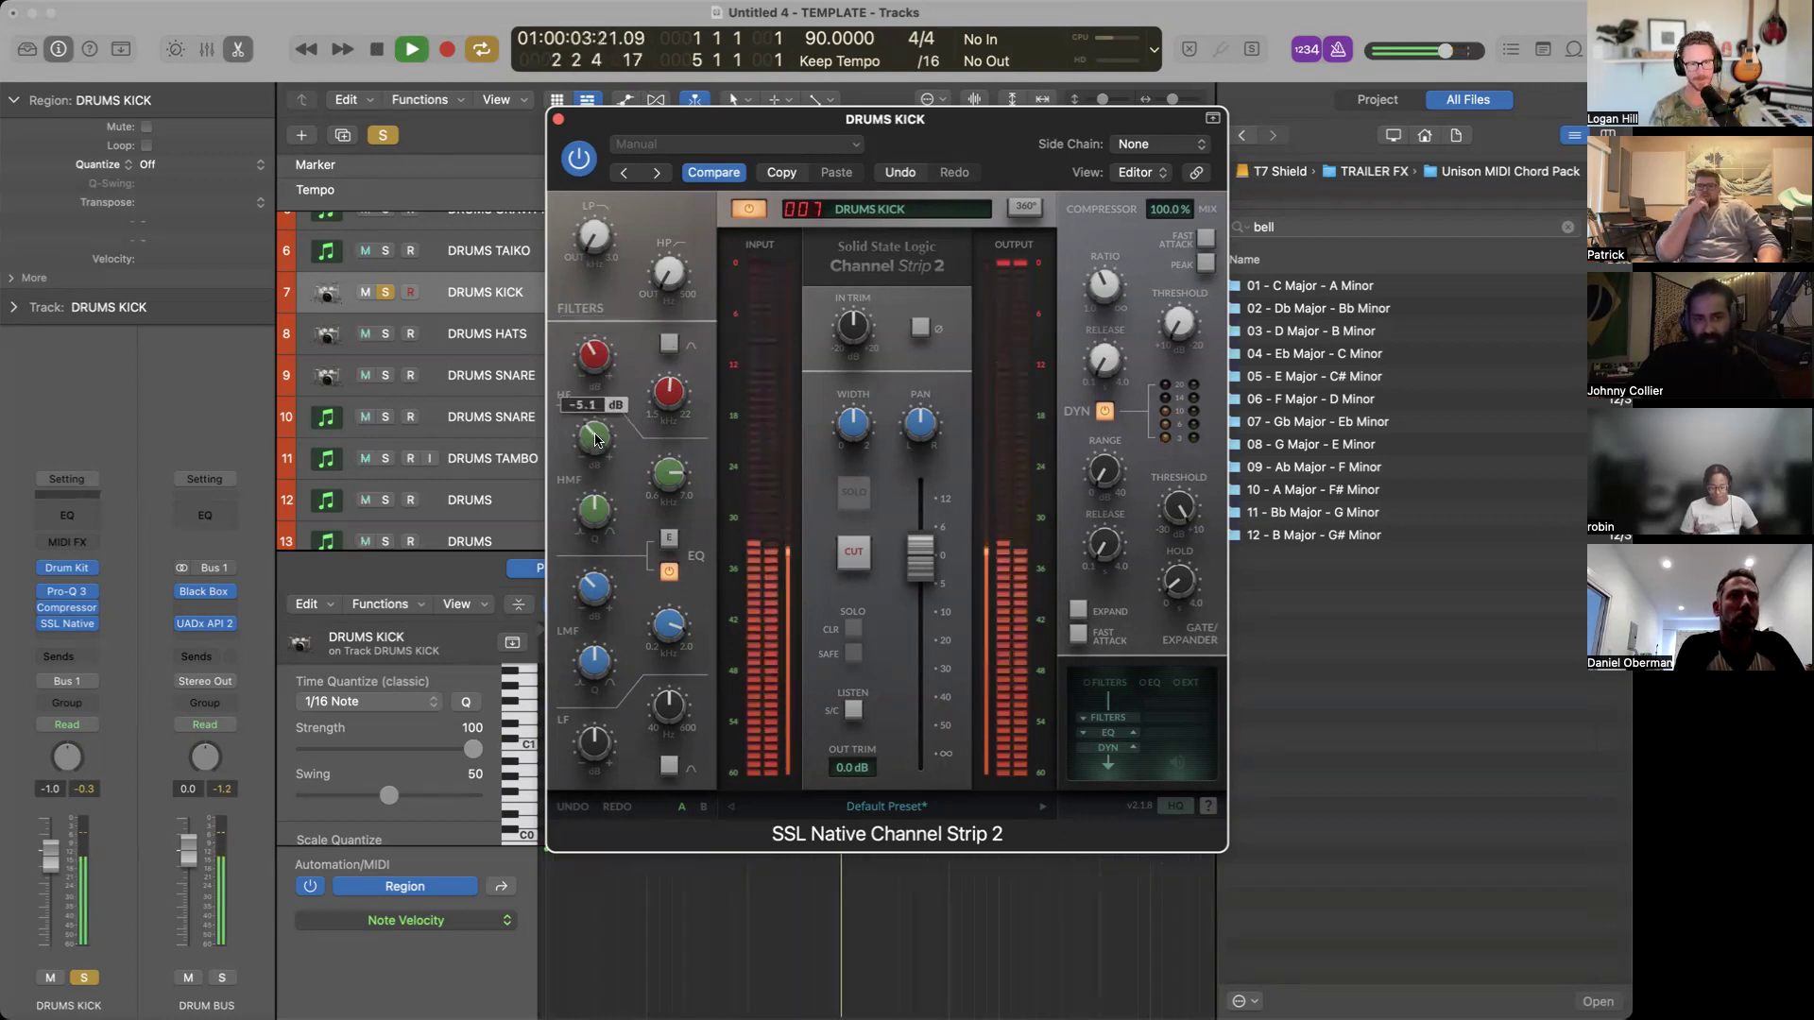
mouse_move(658, 464)
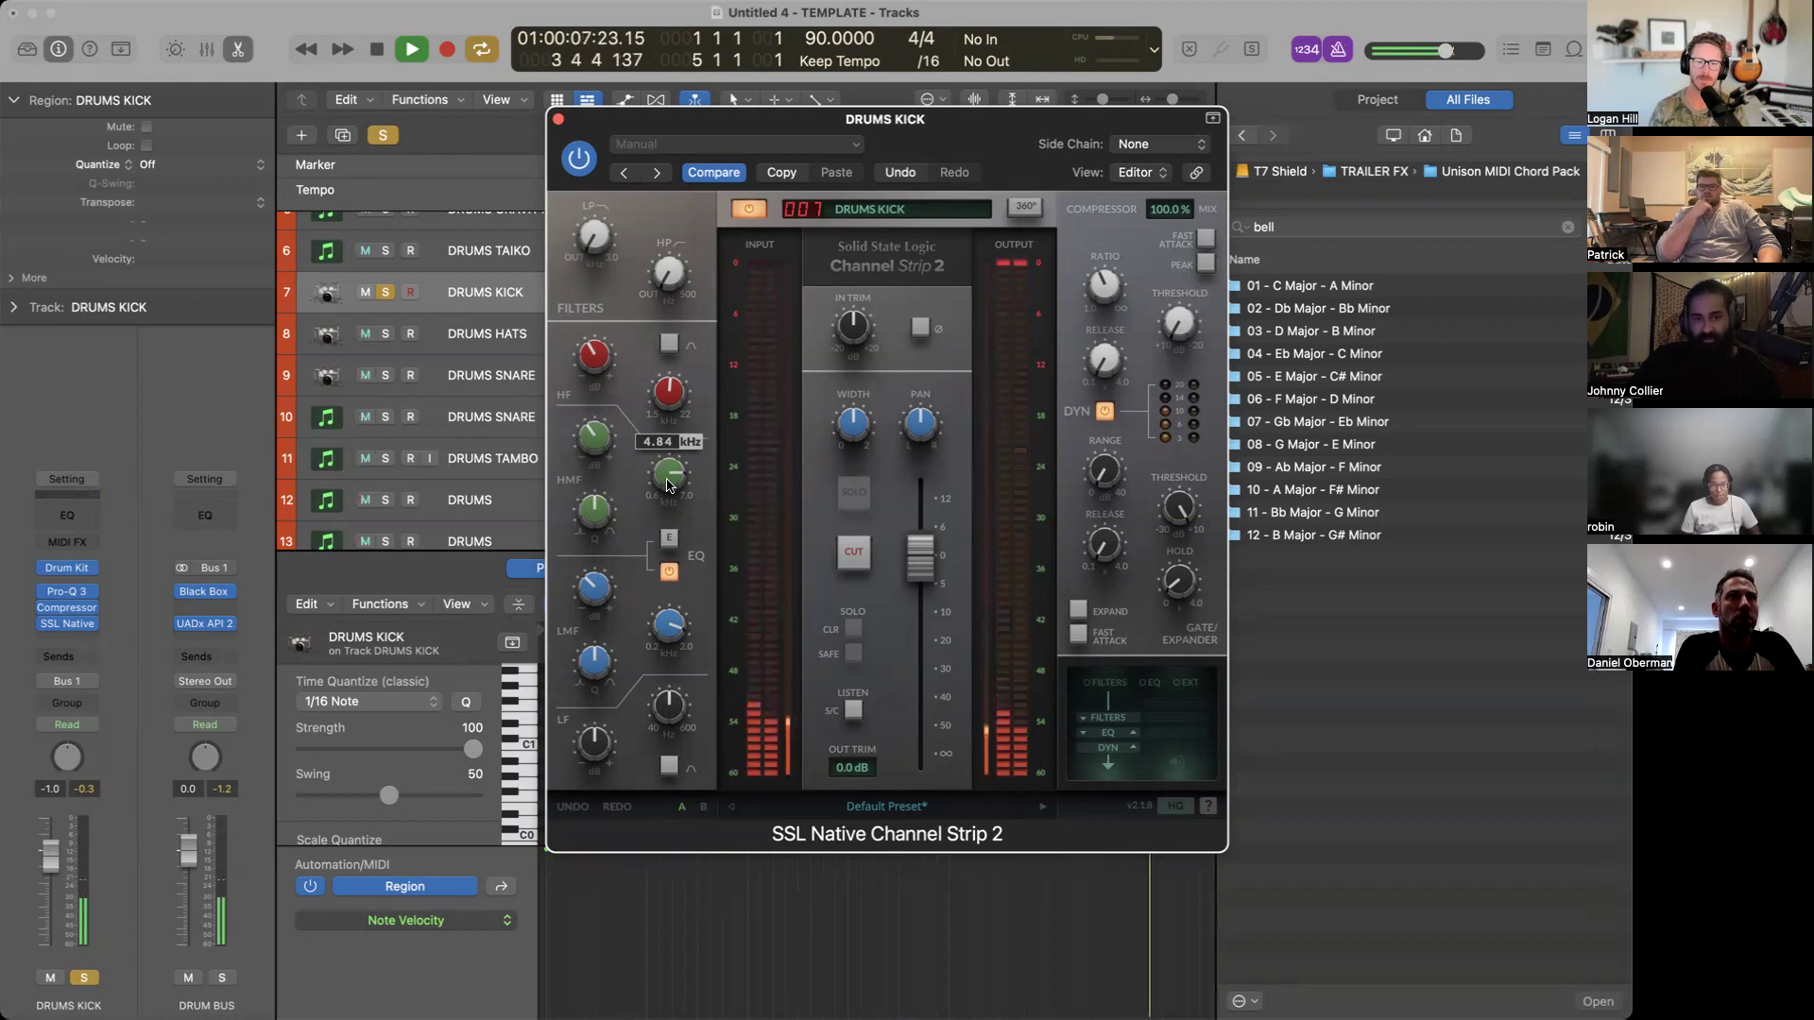
drag(667, 486, 667, 490)
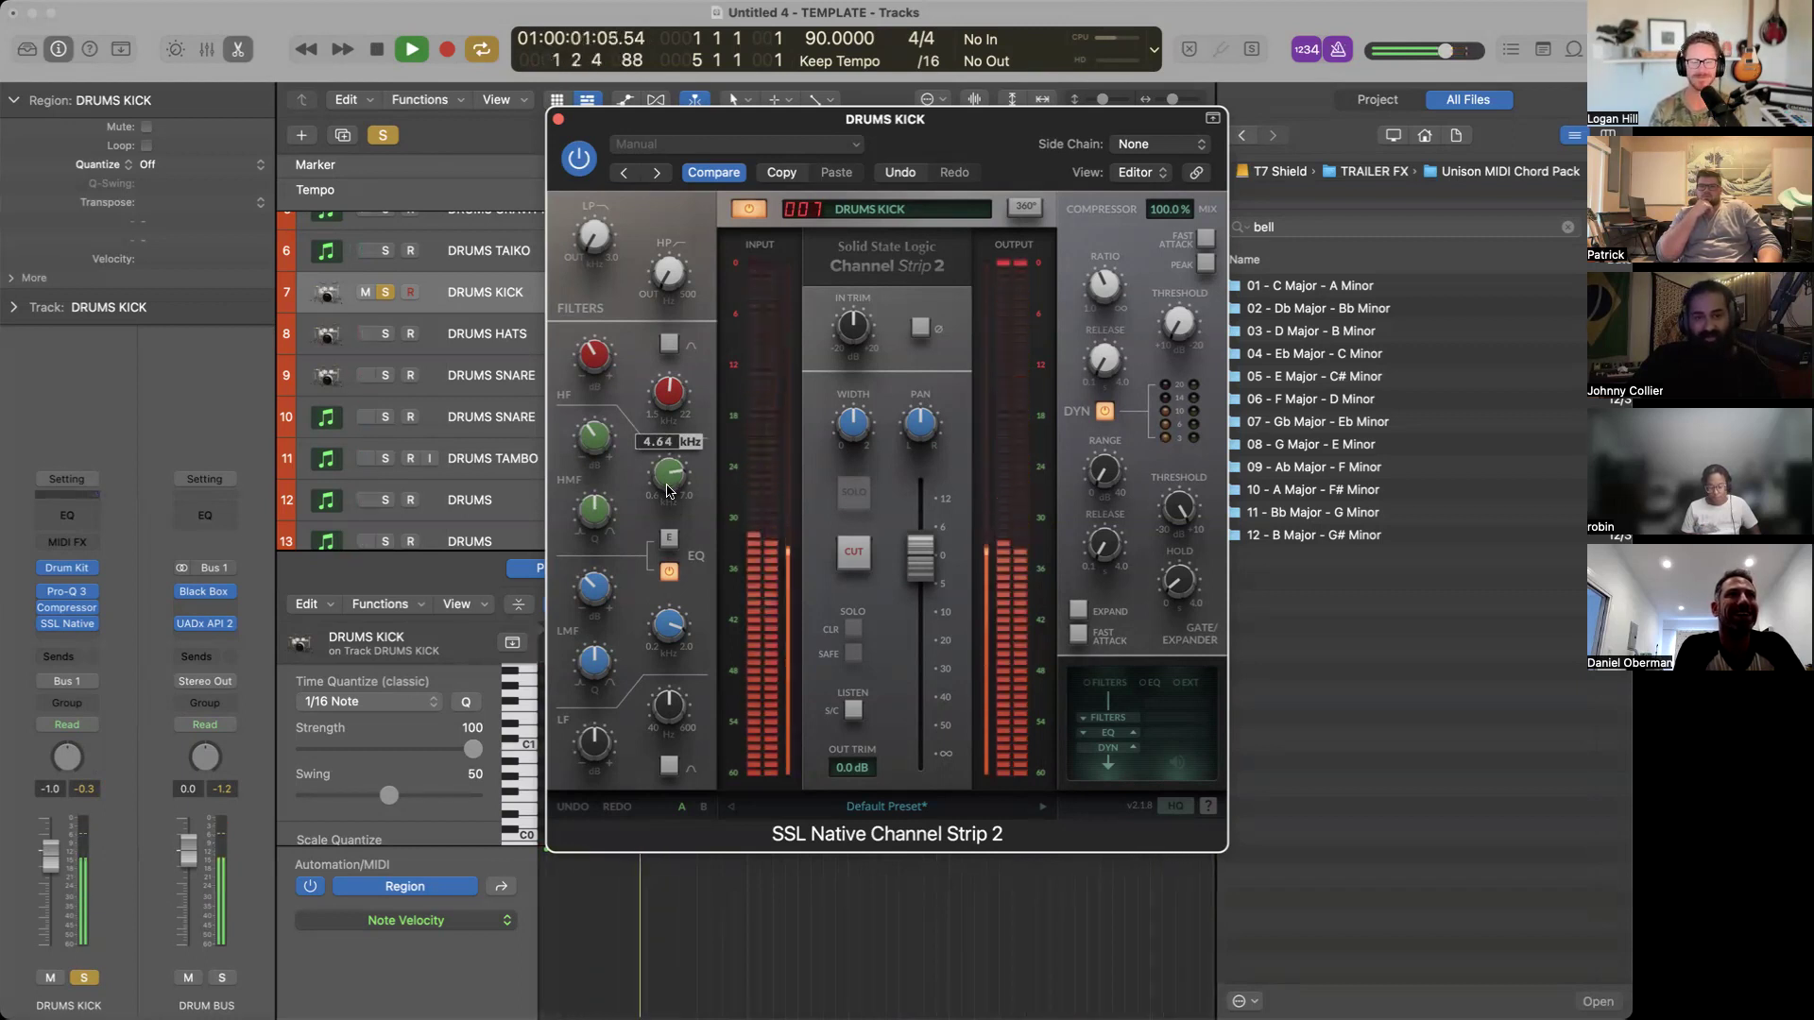
drag(667, 486, 667, 482)
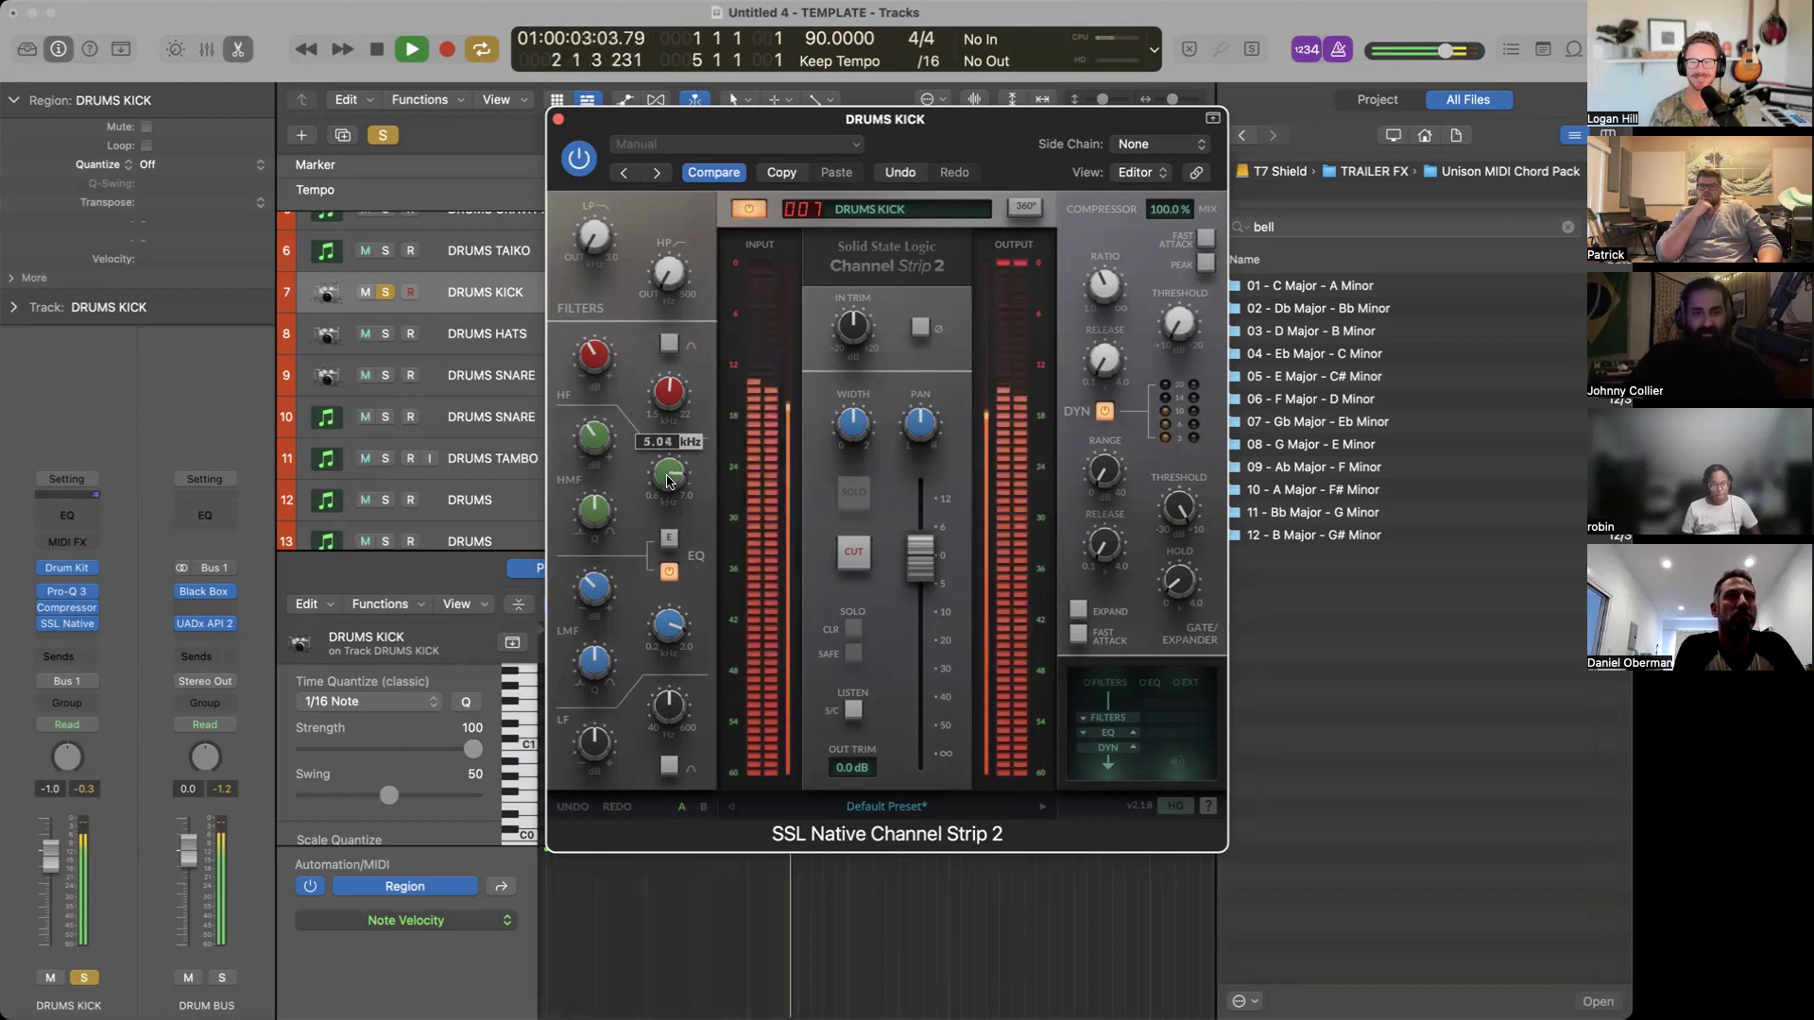
drag(594, 436, 571, 257)
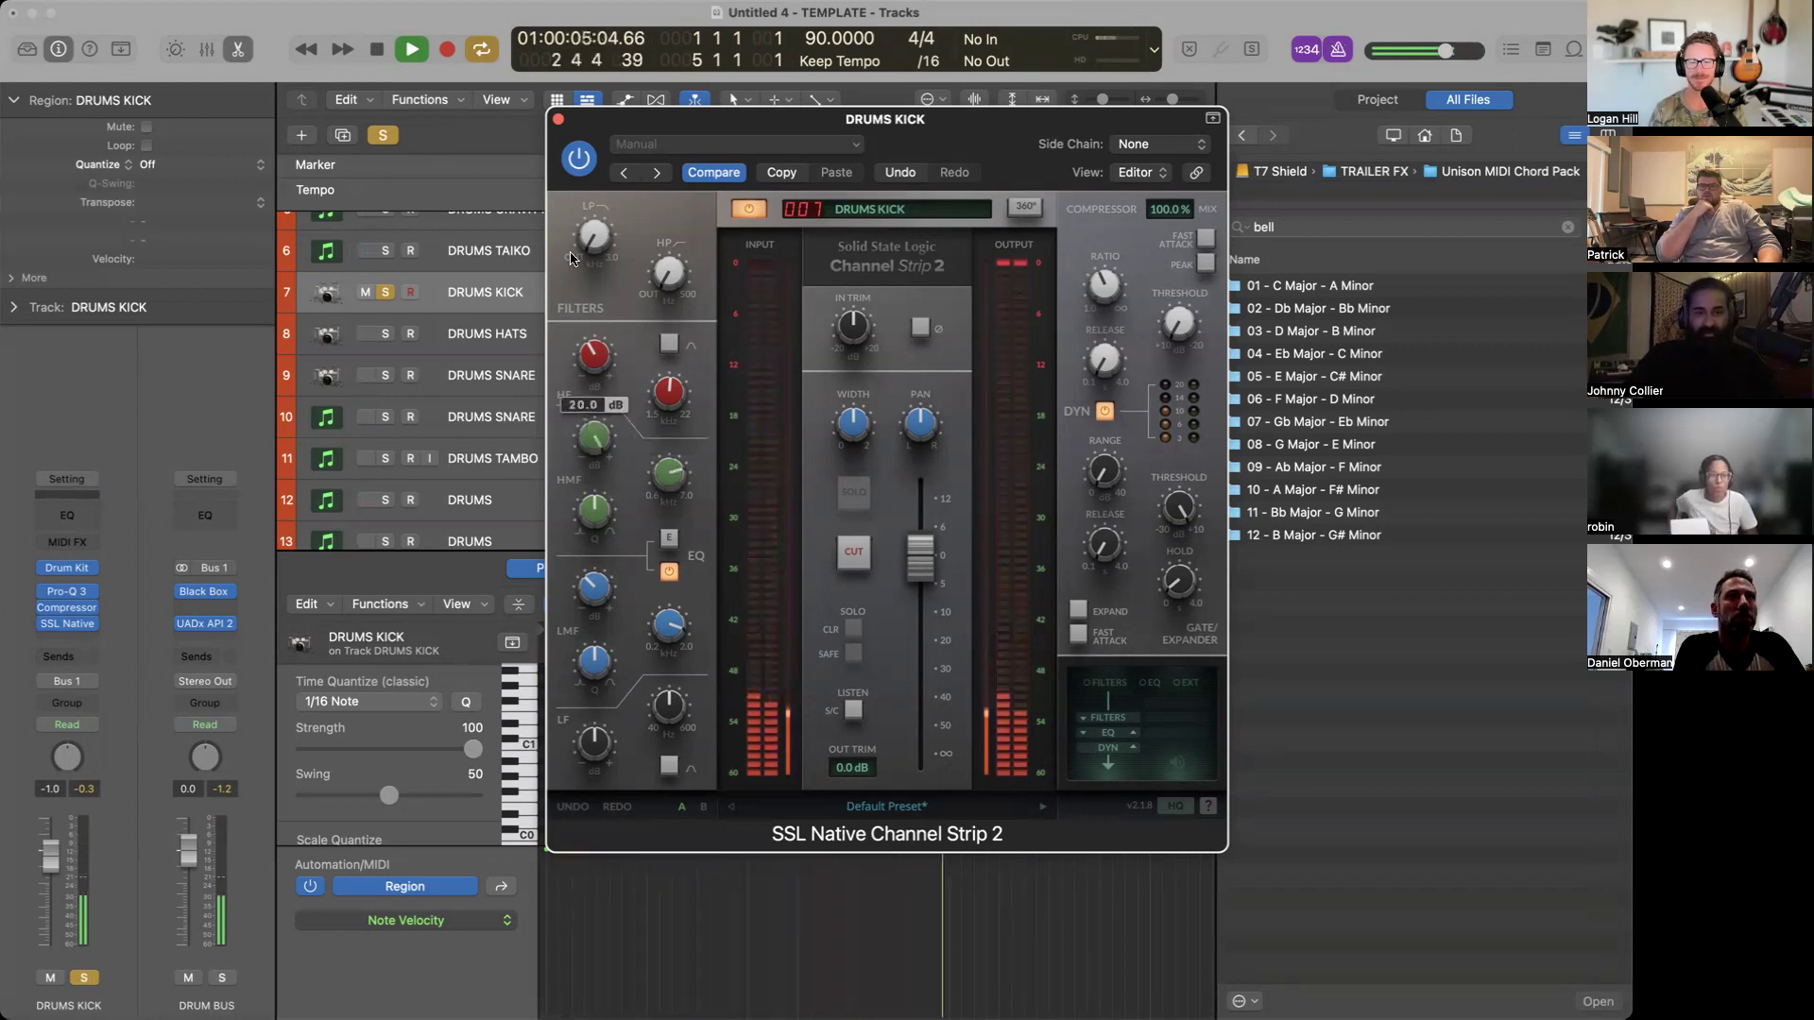
mouse_move(674, 471)
mouse_down()
mouse_move(679, 498)
mouse_move(677, 475)
mouse_up()
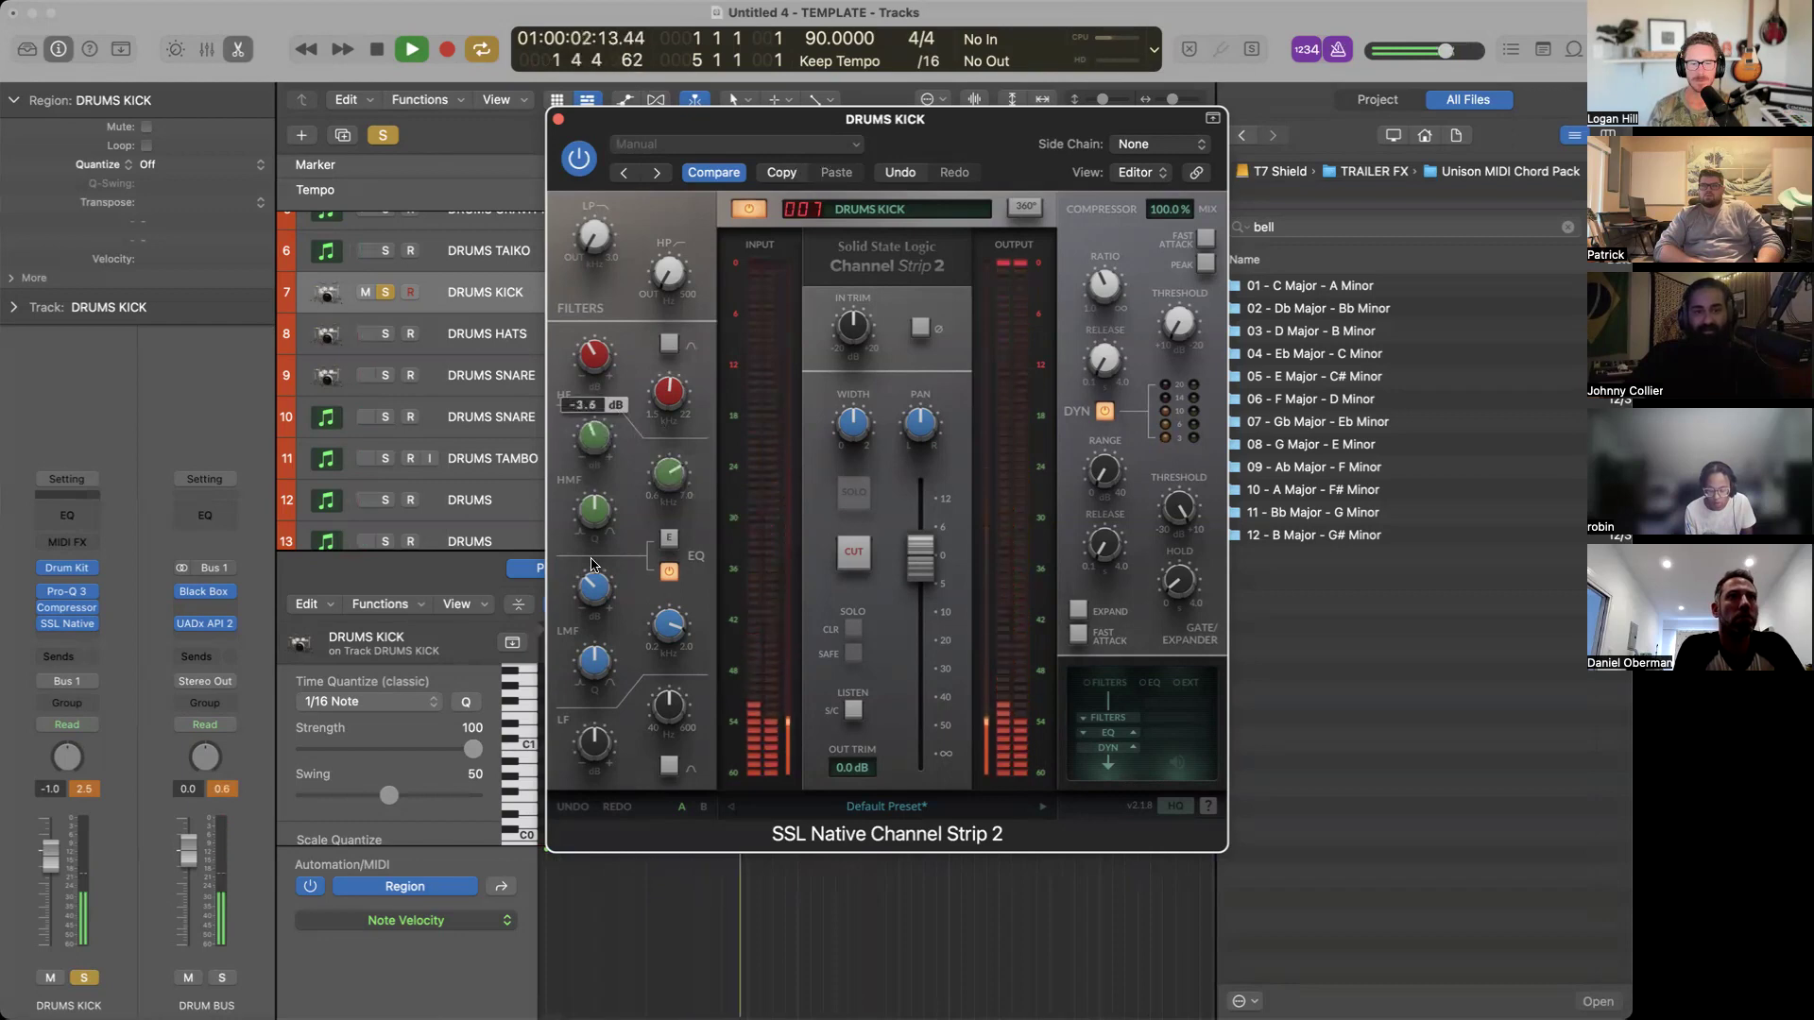
drag(591, 559, 591, 573)
key(space)
Add a +6.31 dB bell at 636.46 Hz in the kick's Pro-Q 3, audition it soloed, remove the band and close the plug-in.
drag(1007, 143, 1047, 419)
click(73, 593)
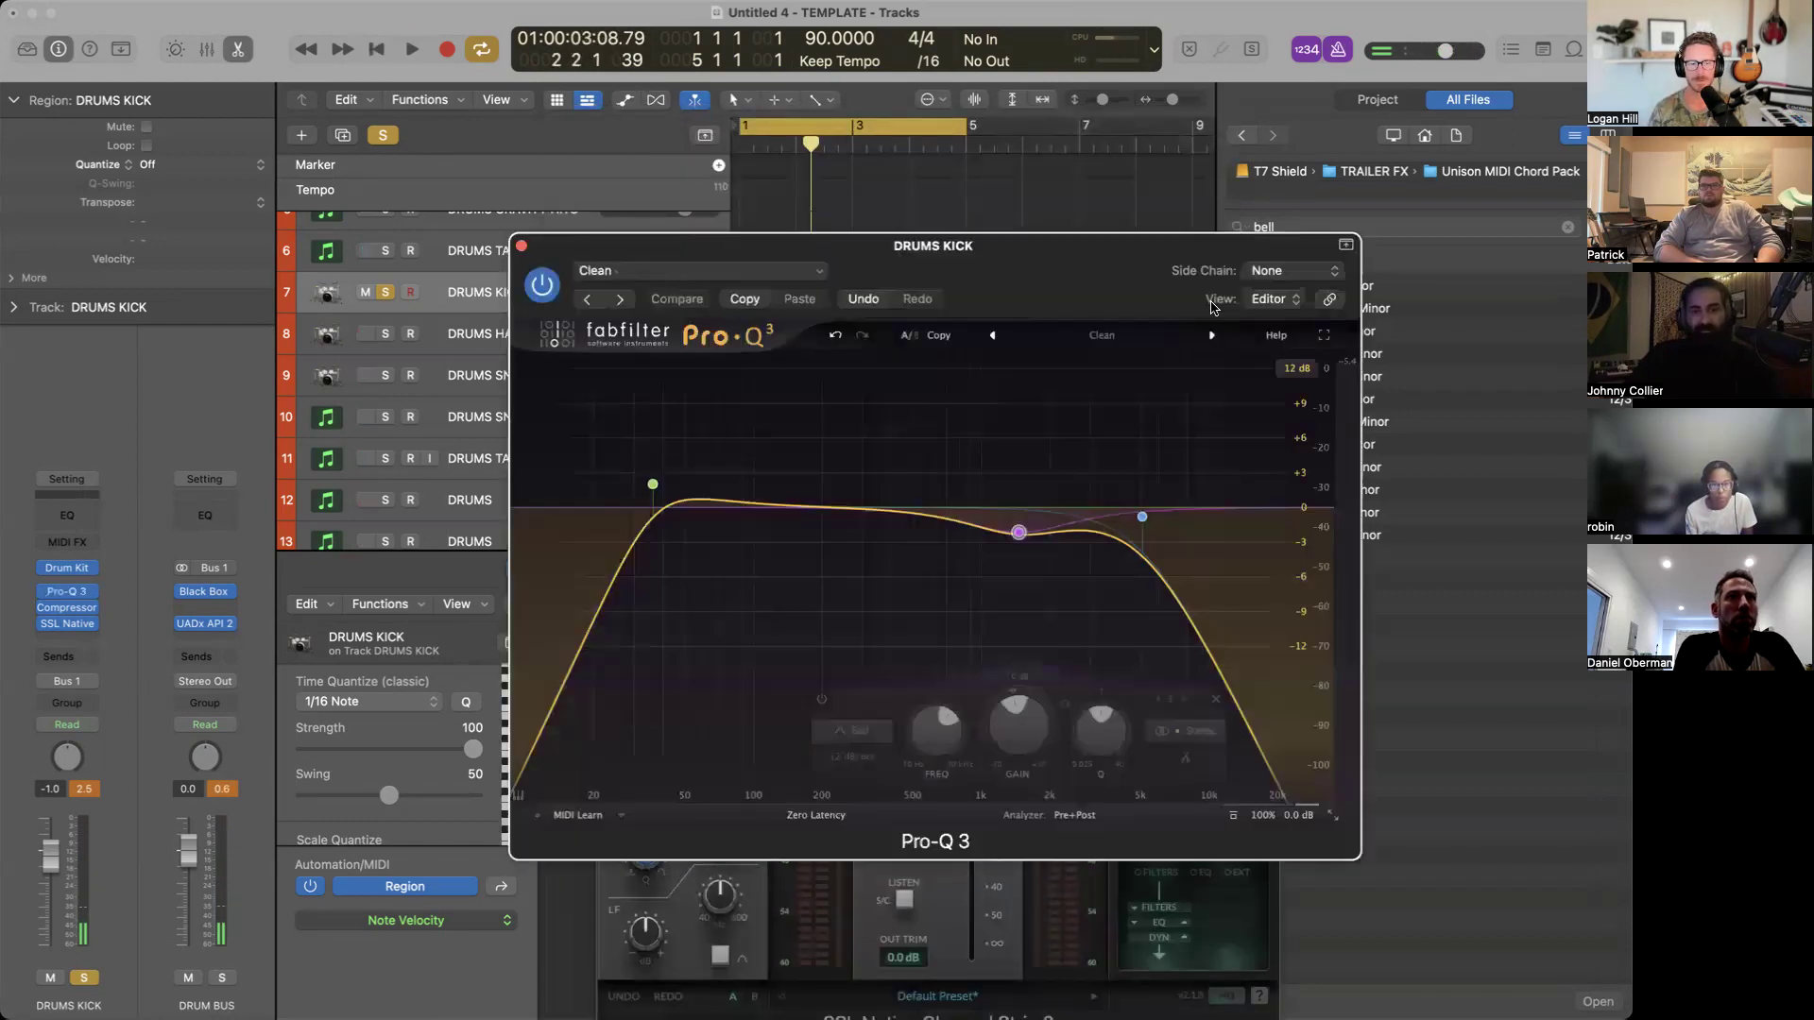
drag(810, 463, 833, 384)
key(space)
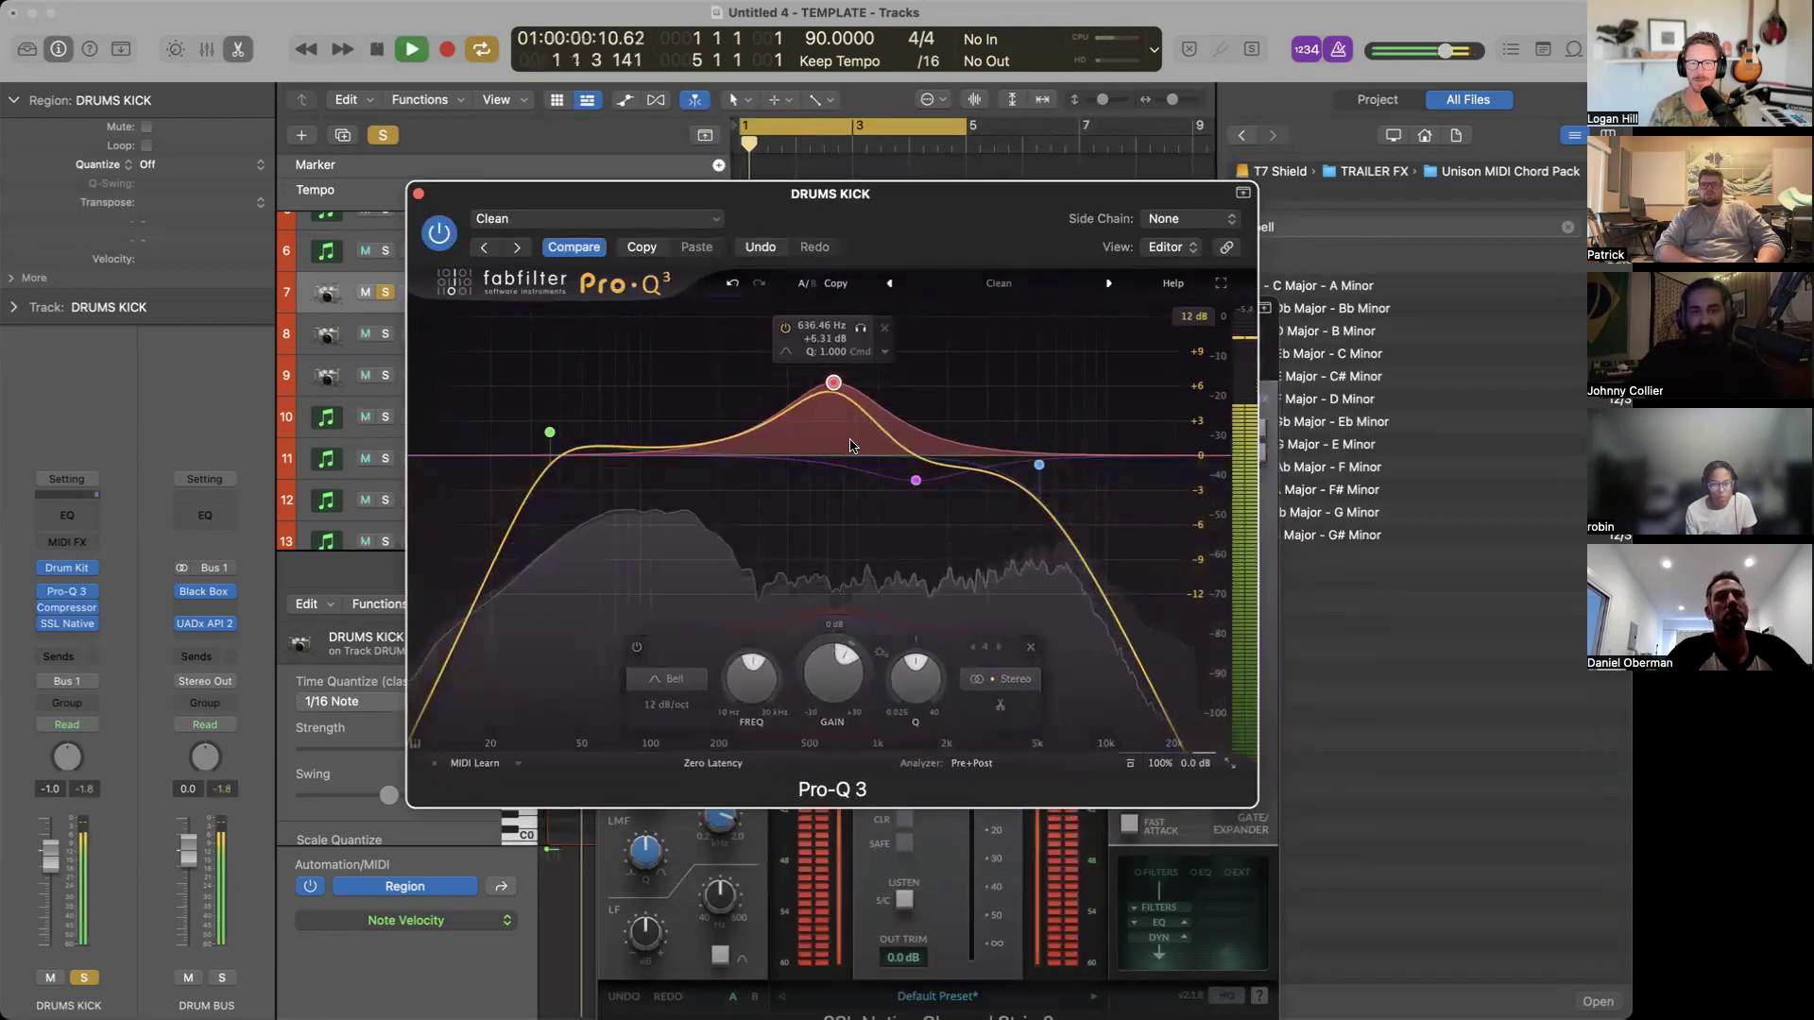
click(860, 327)
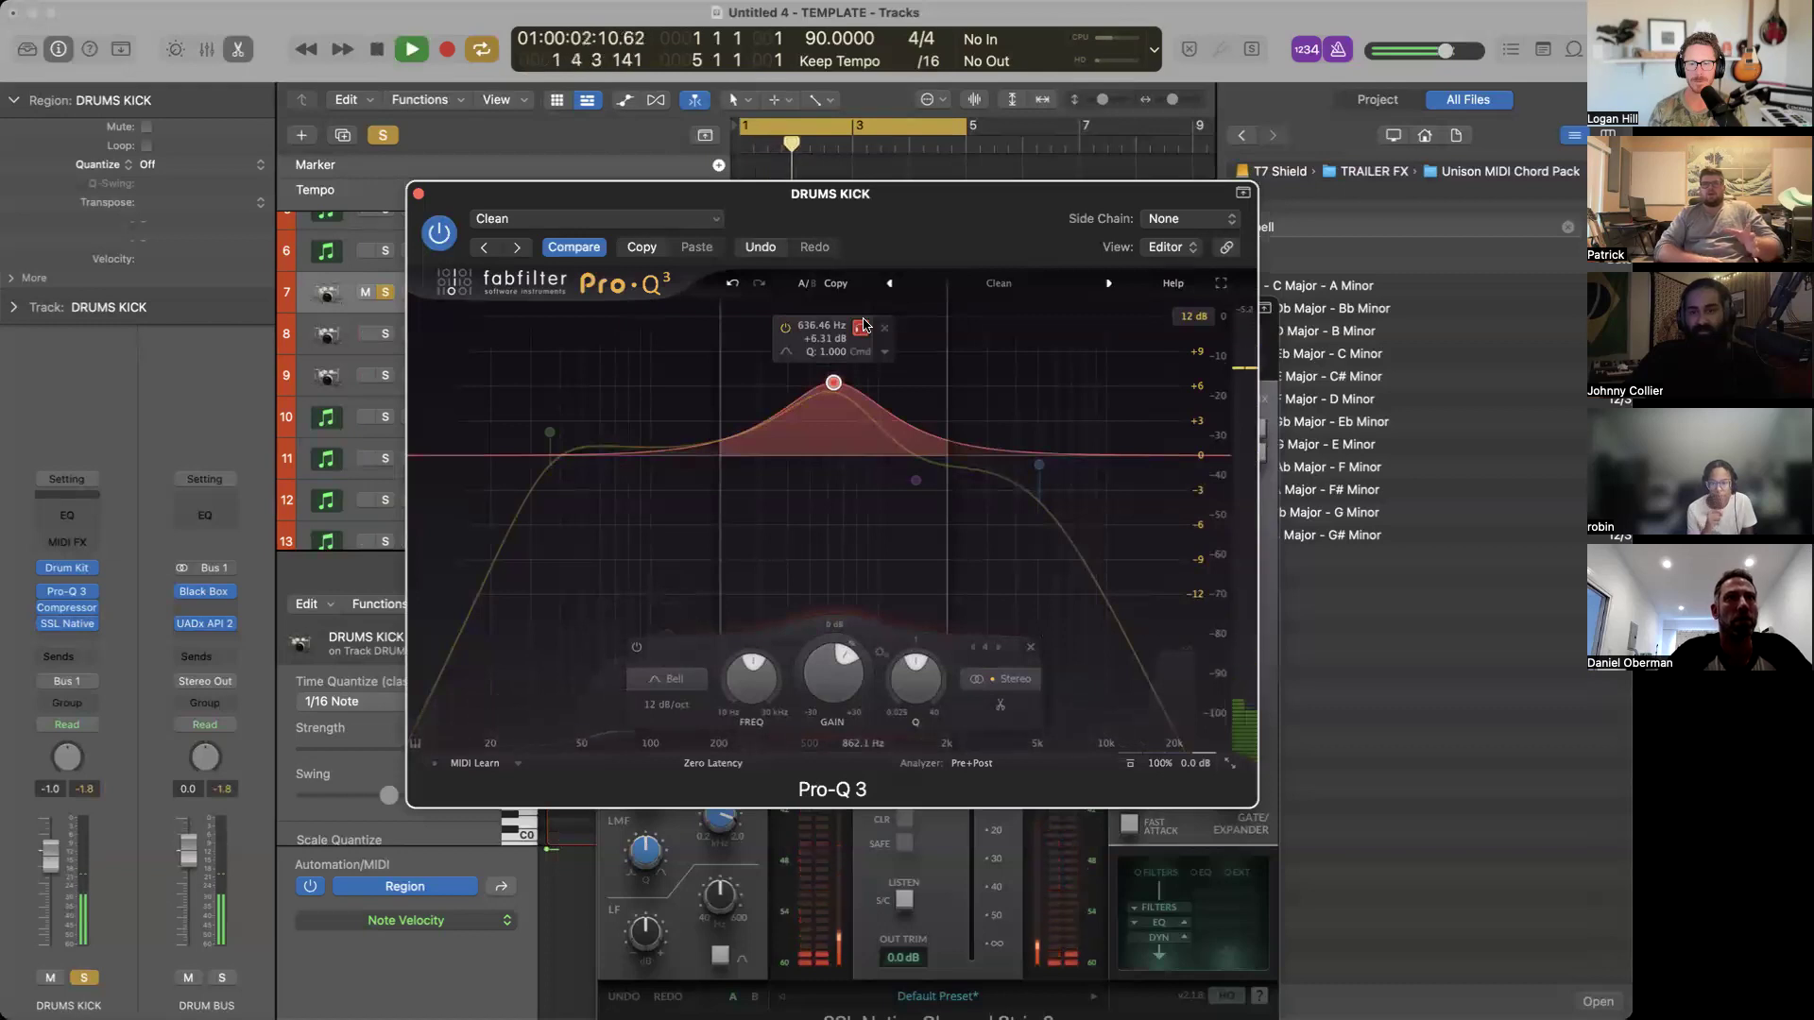
mouse_move(863, 325)
mouse_down()
mouse_move(1019, 325)
mouse_move(862, 330)
mouse_up()
click(861, 328)
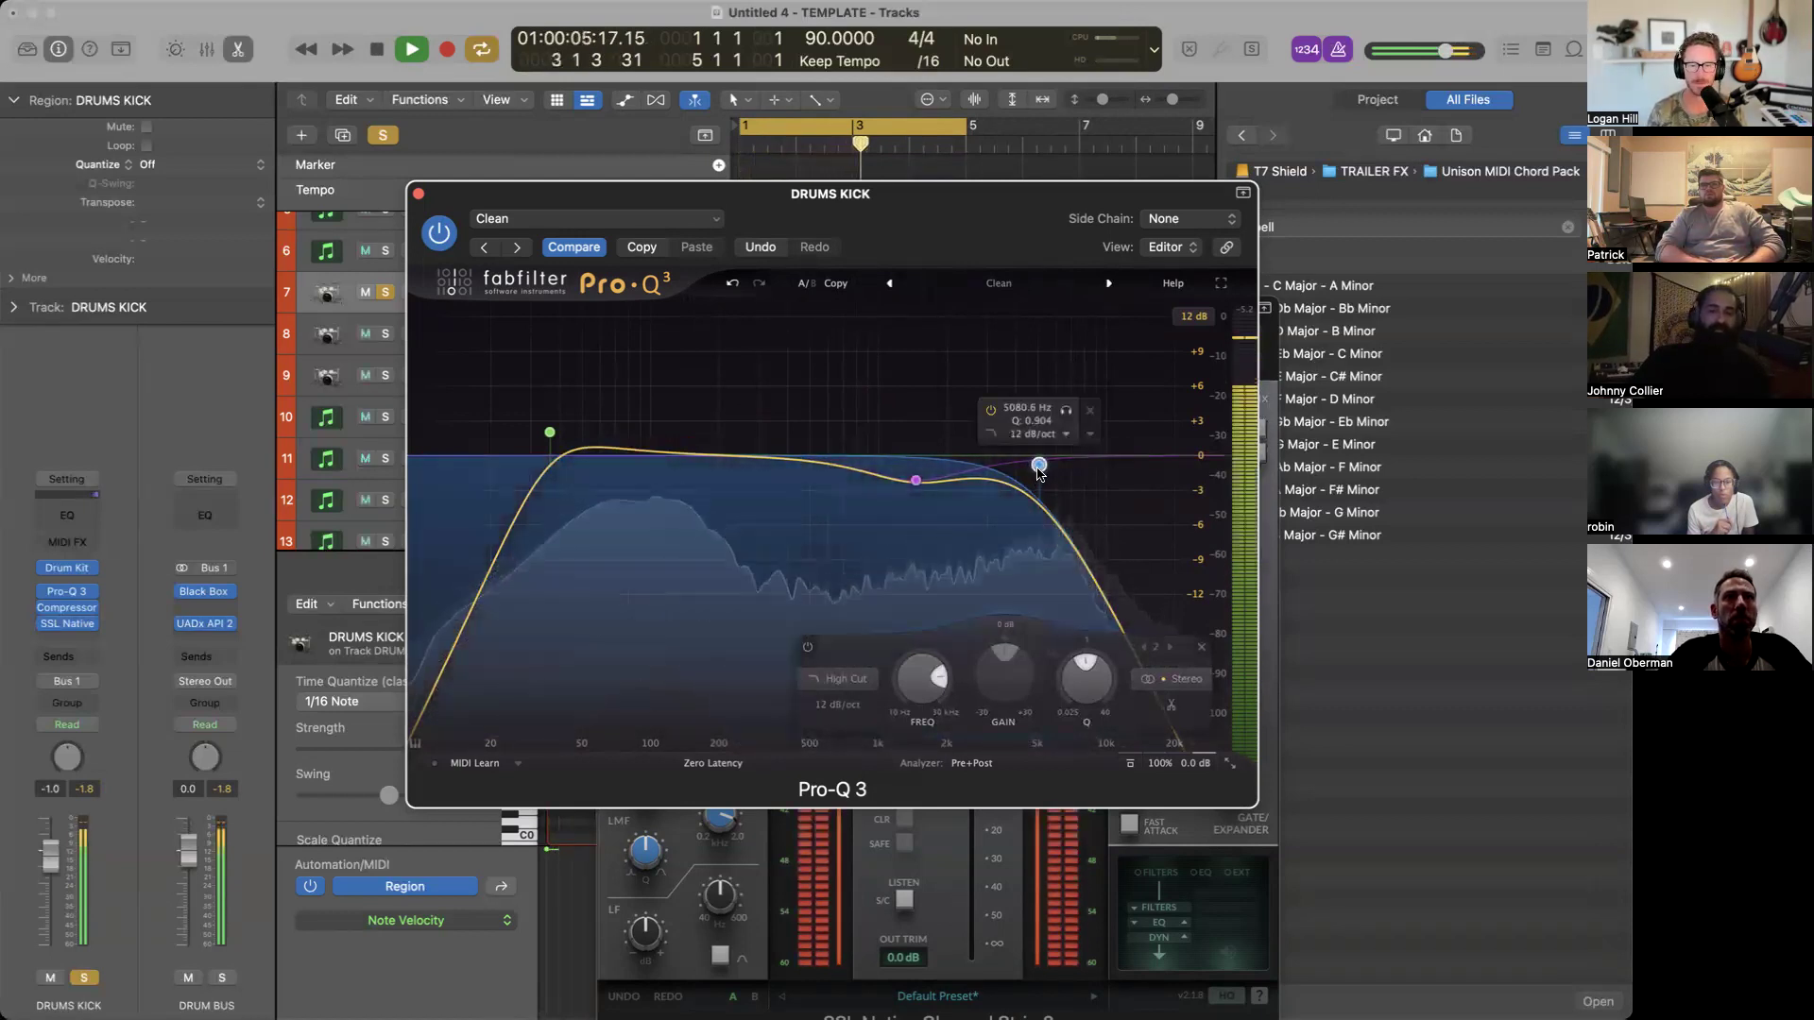
click(417, 193)
Reposition the channel strip window, boost the HMF band, retune it to 3.10 kHz and cut its gain to -4.3 dB.
drag(836, 312, 750, 182)
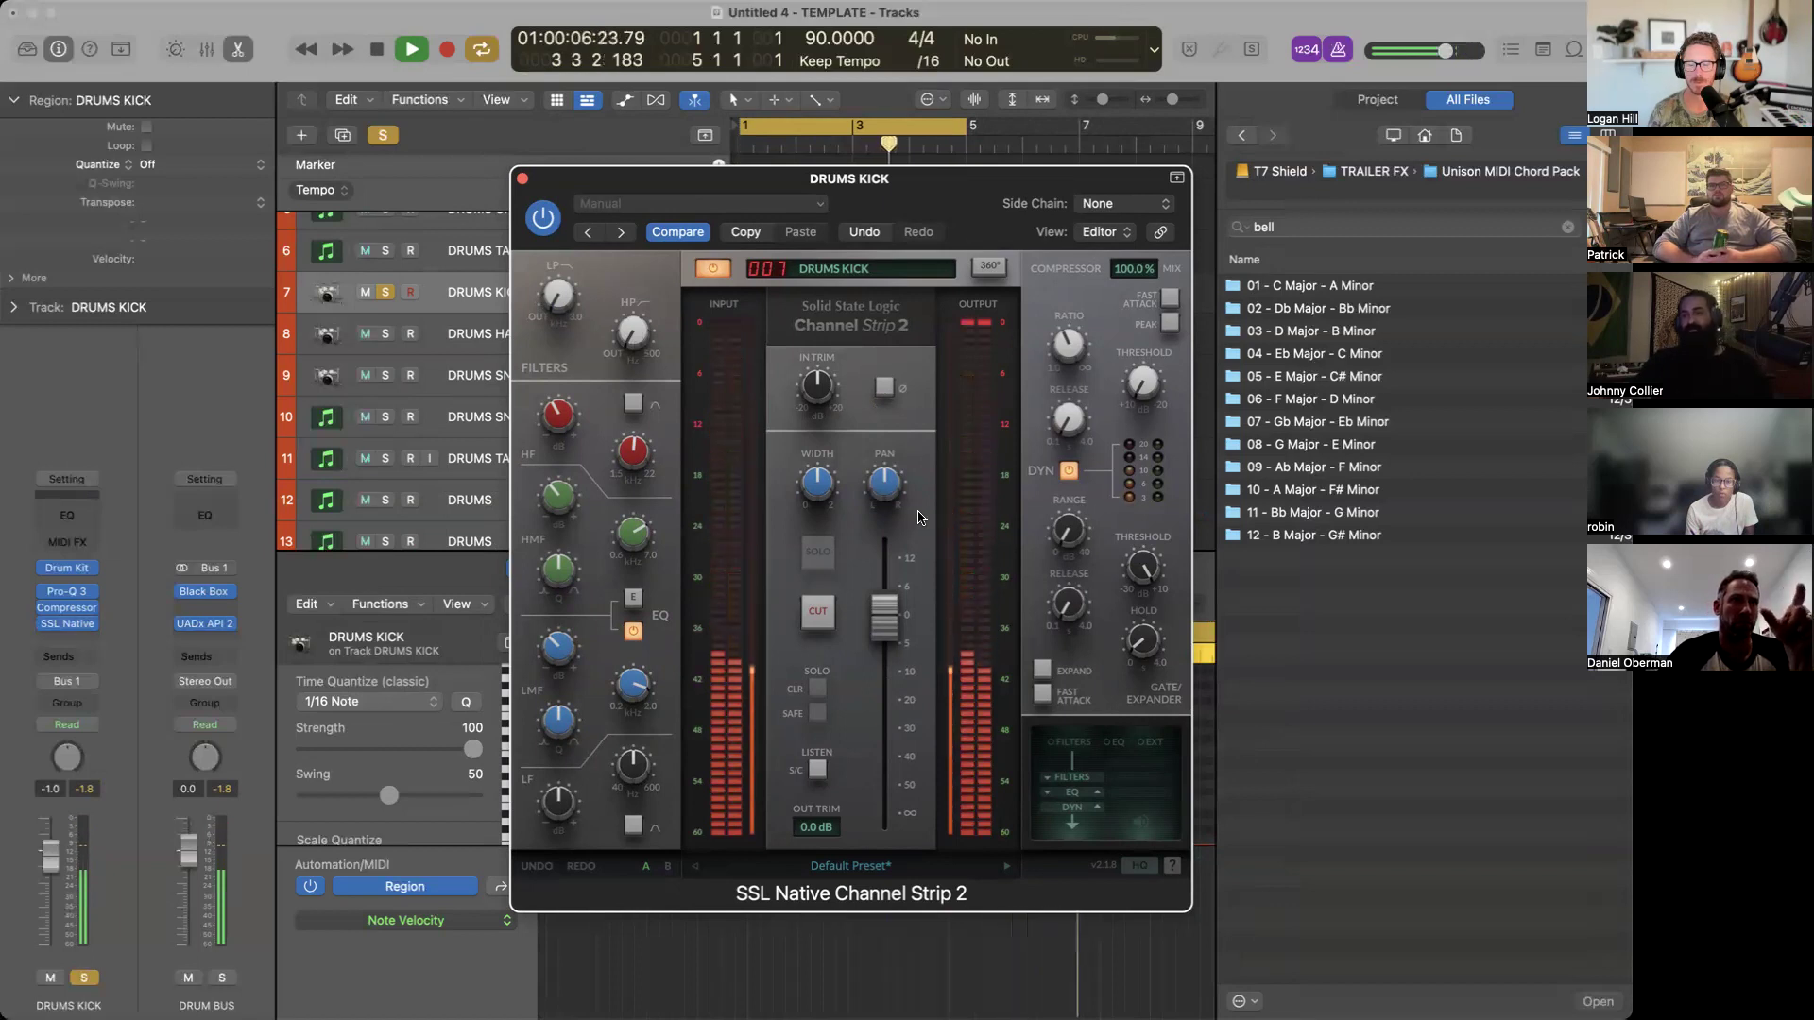
click(818, 610)
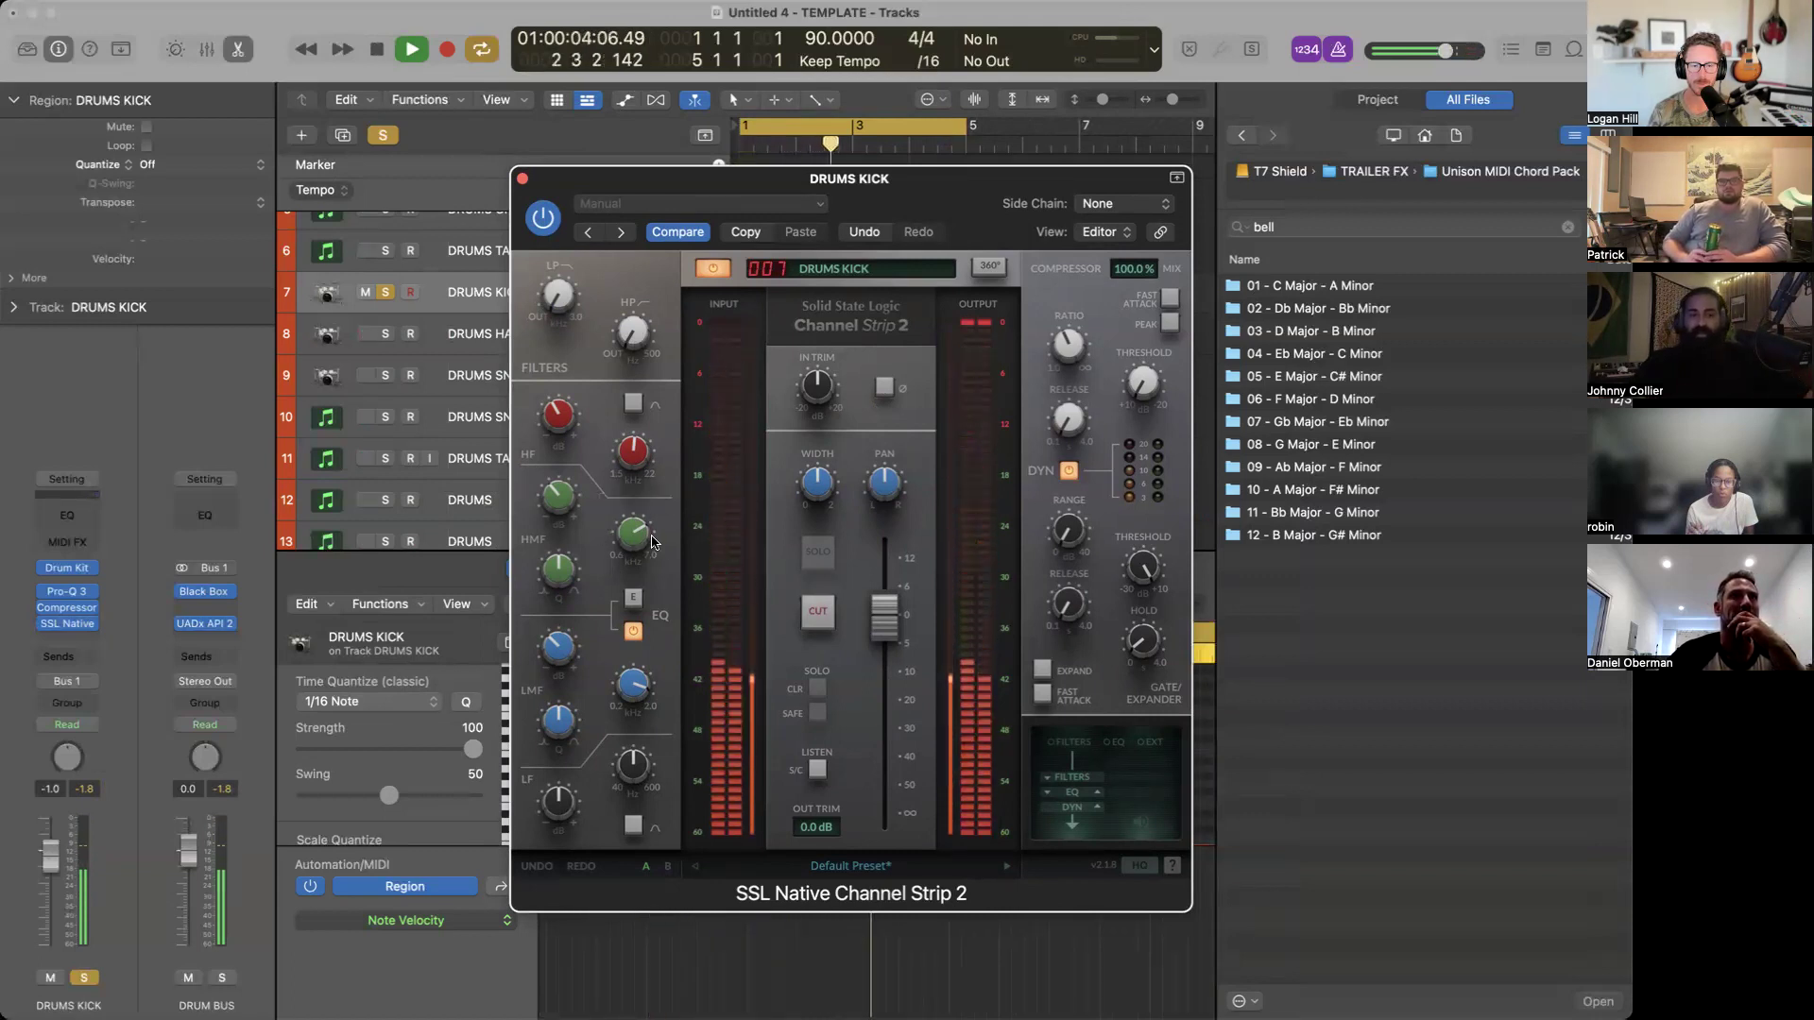
mouse_move(561, 463)
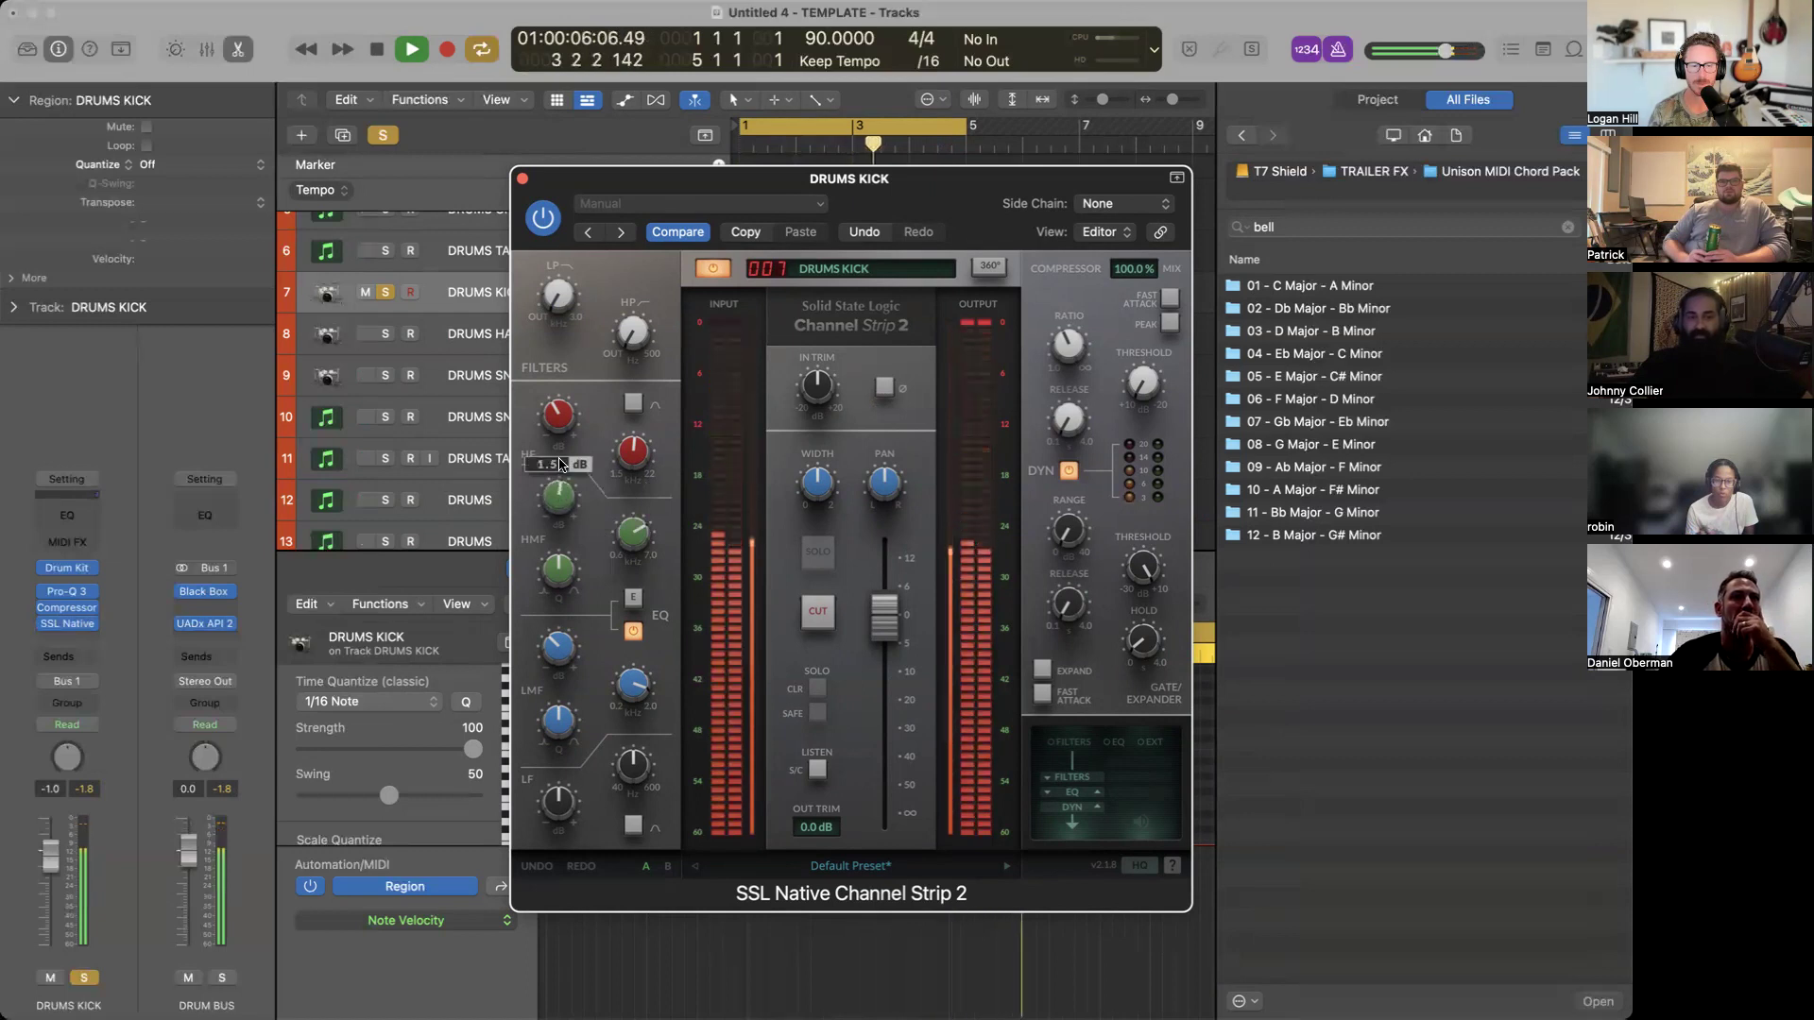
drag(559, 404, 560, 326)
mouse_move(638, 542)
drag(638, 557, 638, 564)
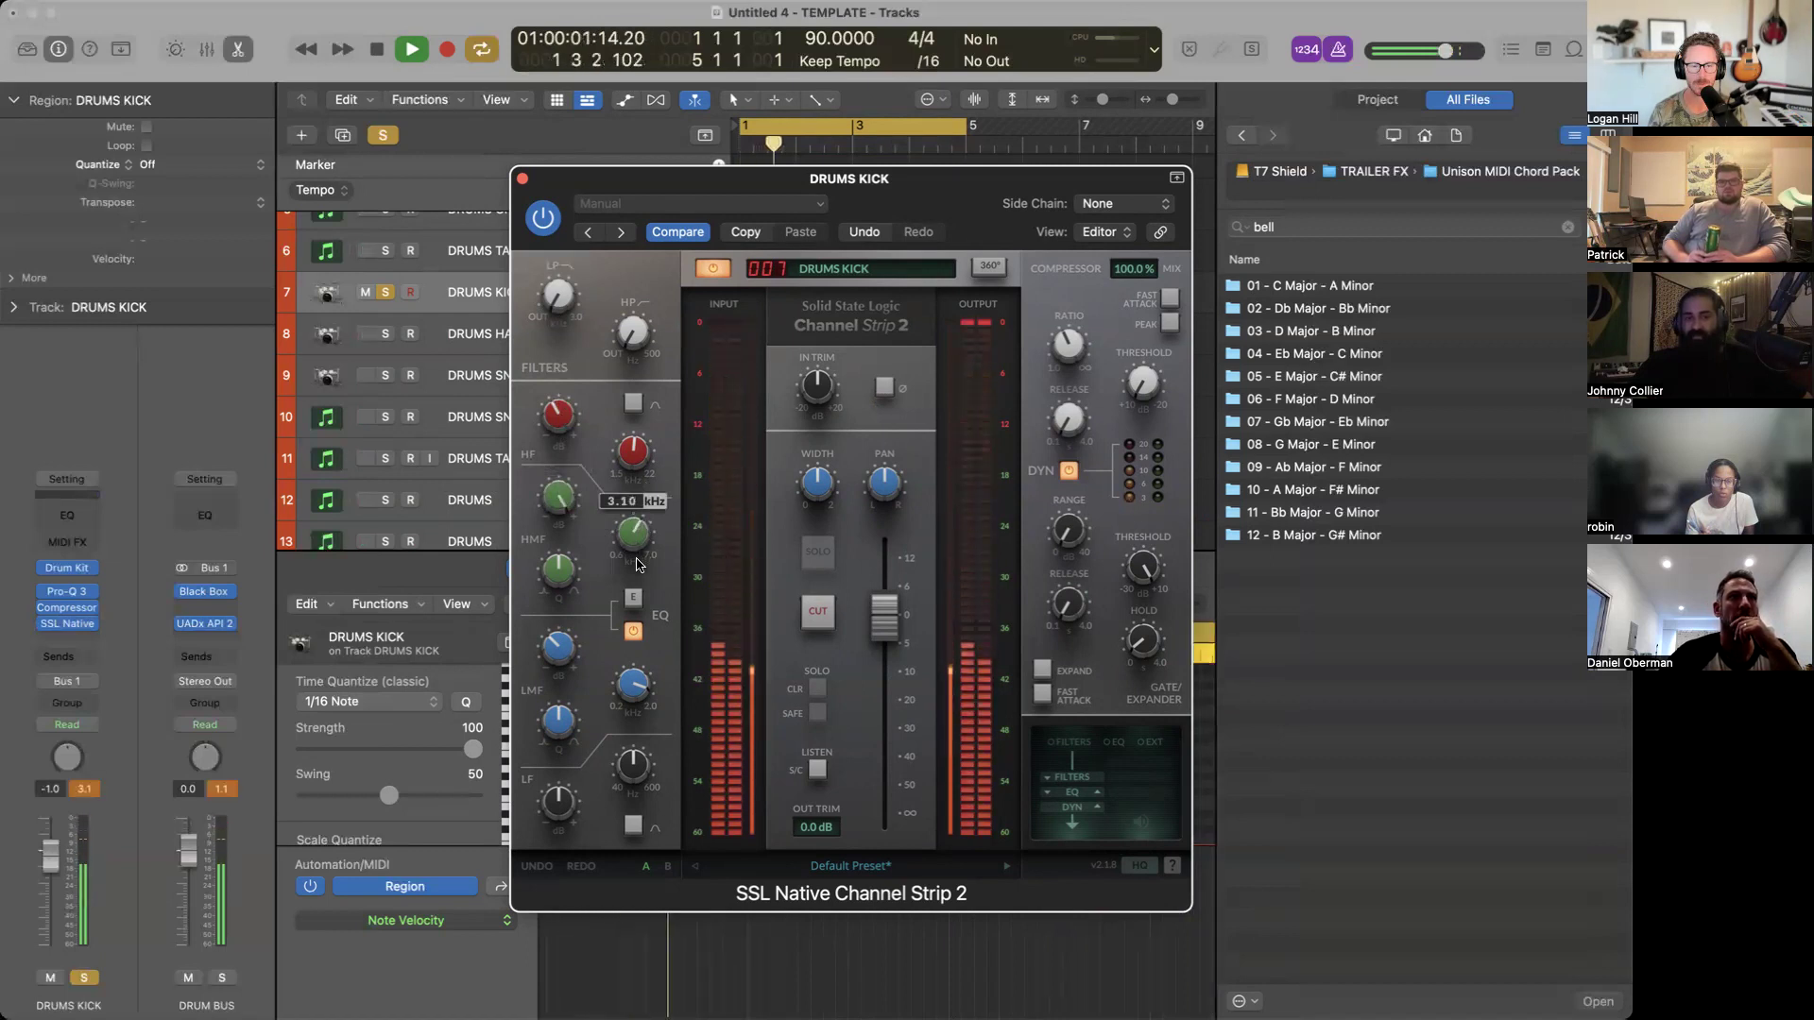
mouse_move(555, 501)
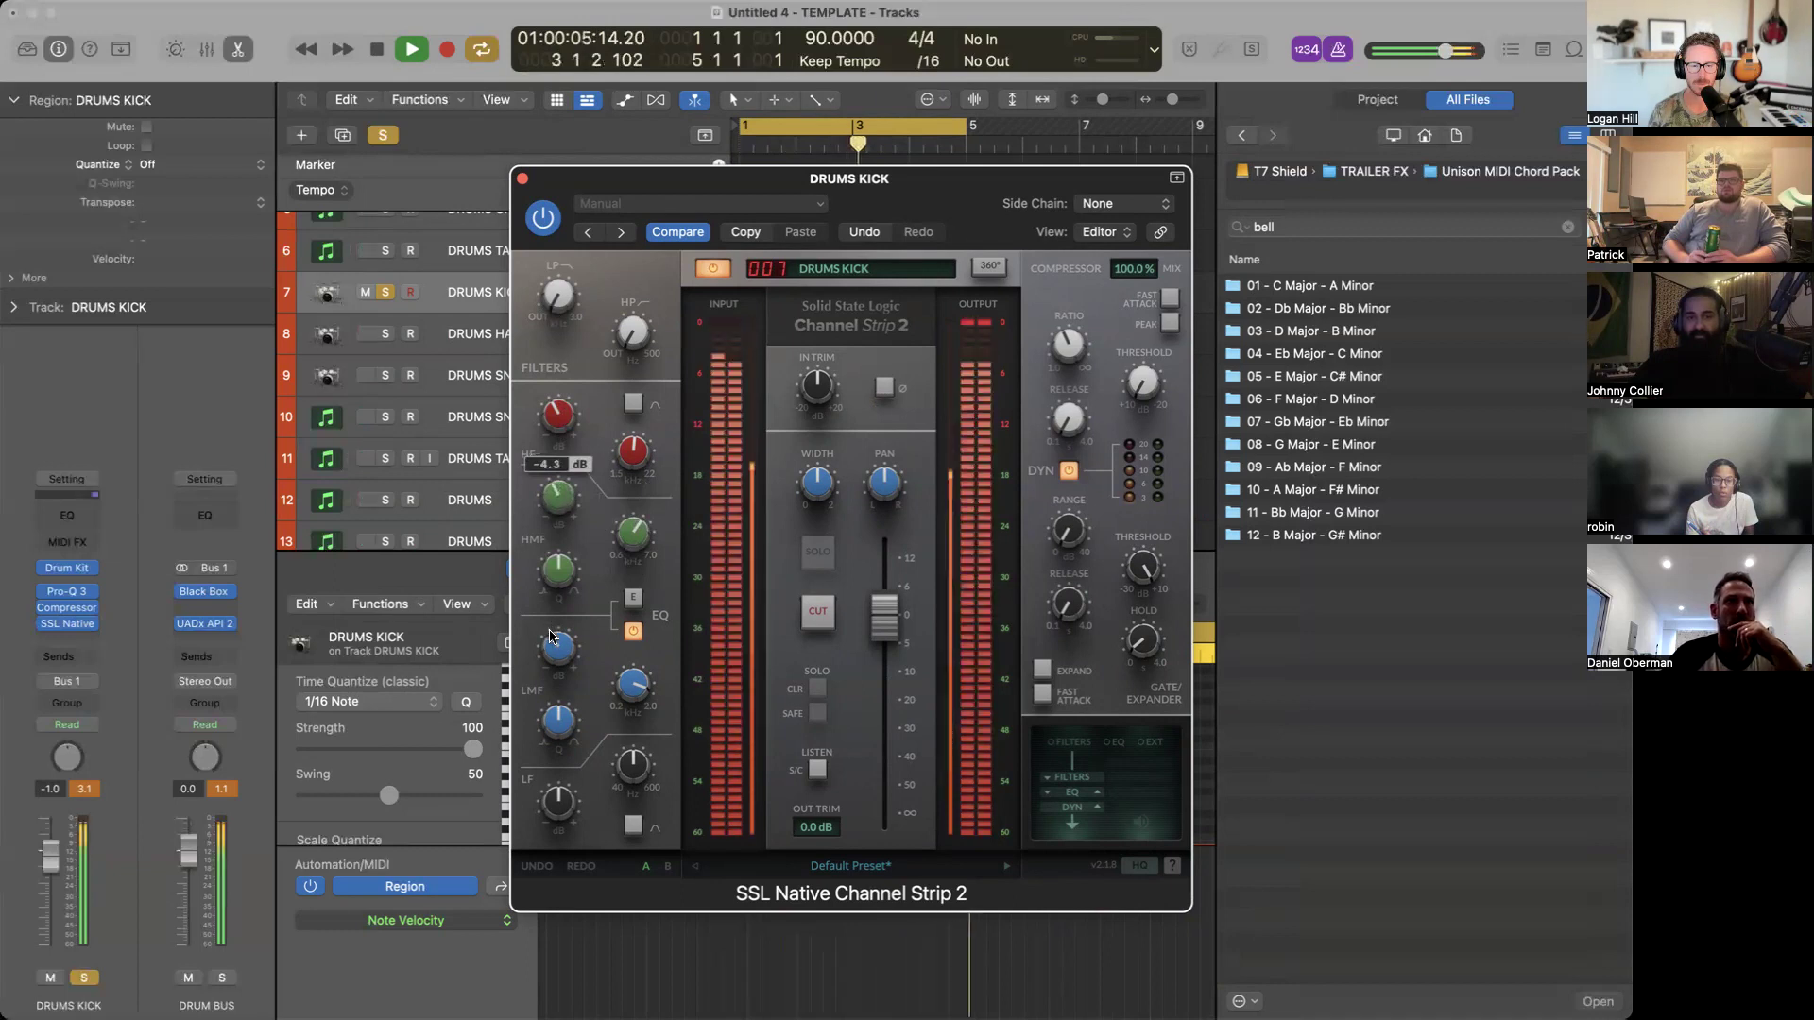
mouse_move(555, 588)
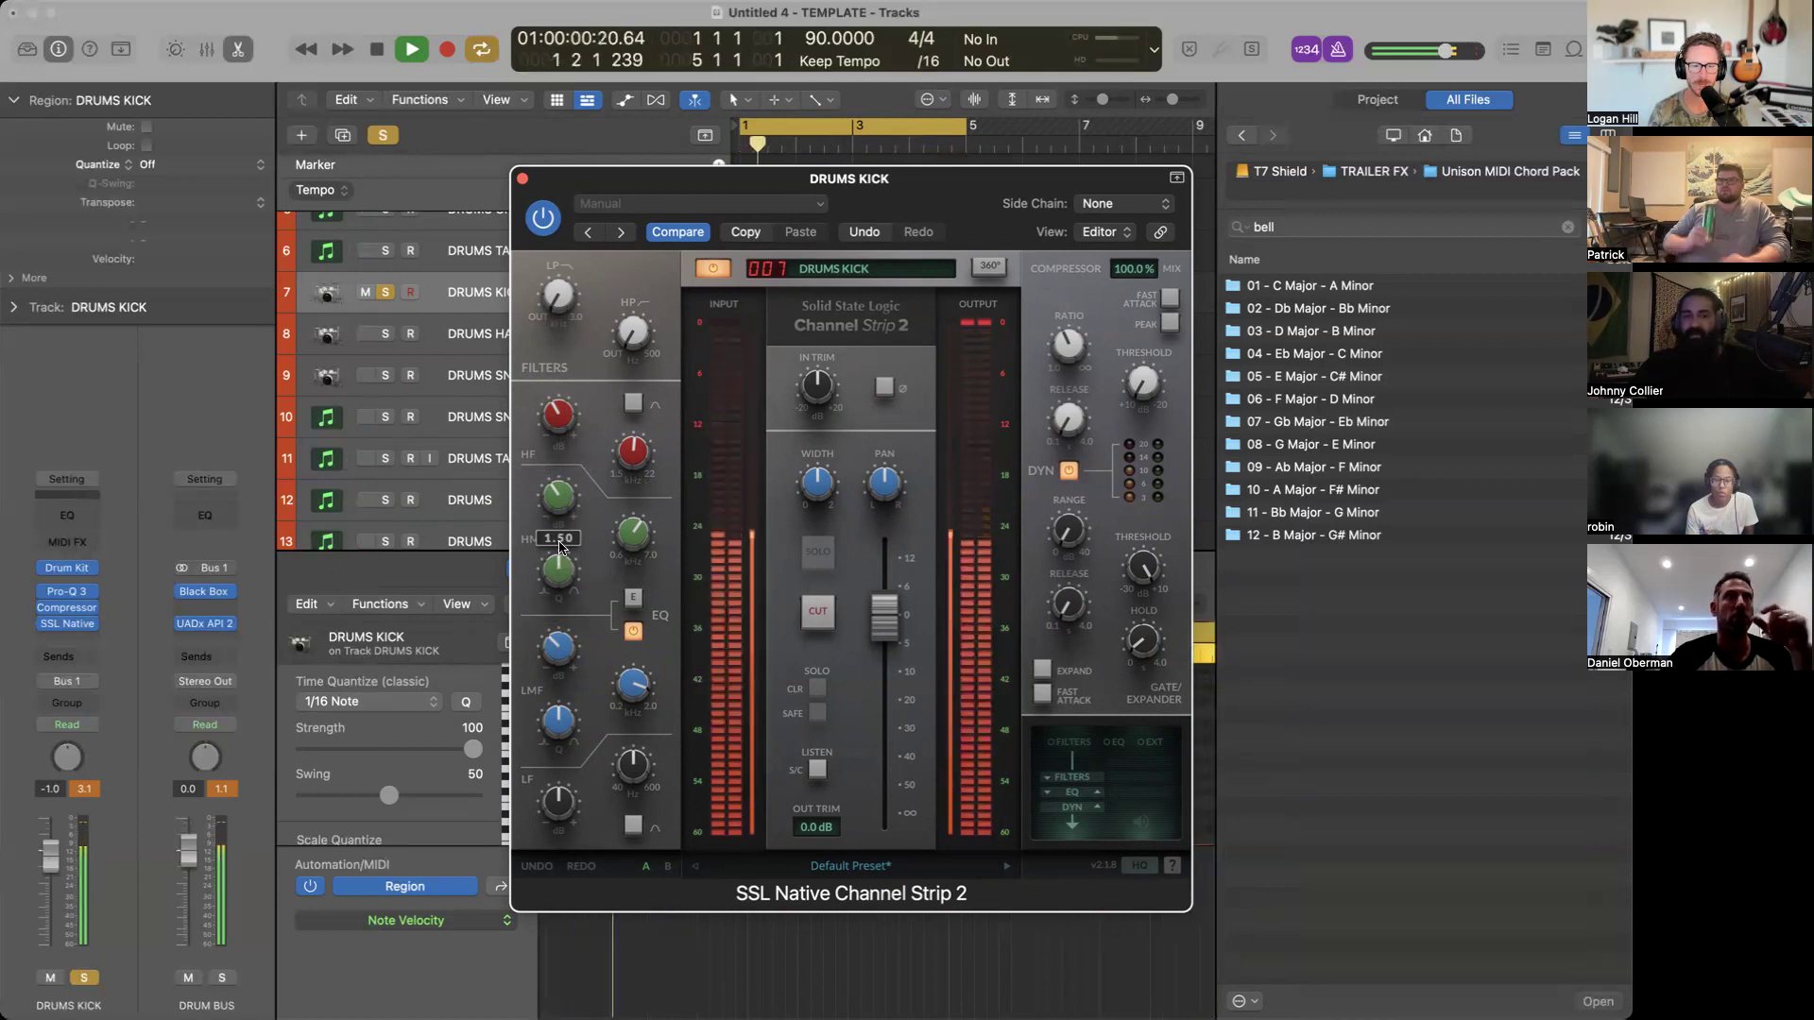
Try several HF gain amounts on the playing kick, turn the metronome off, settle on -6.4 dB and stop playback.
mouse_move(569, 437)
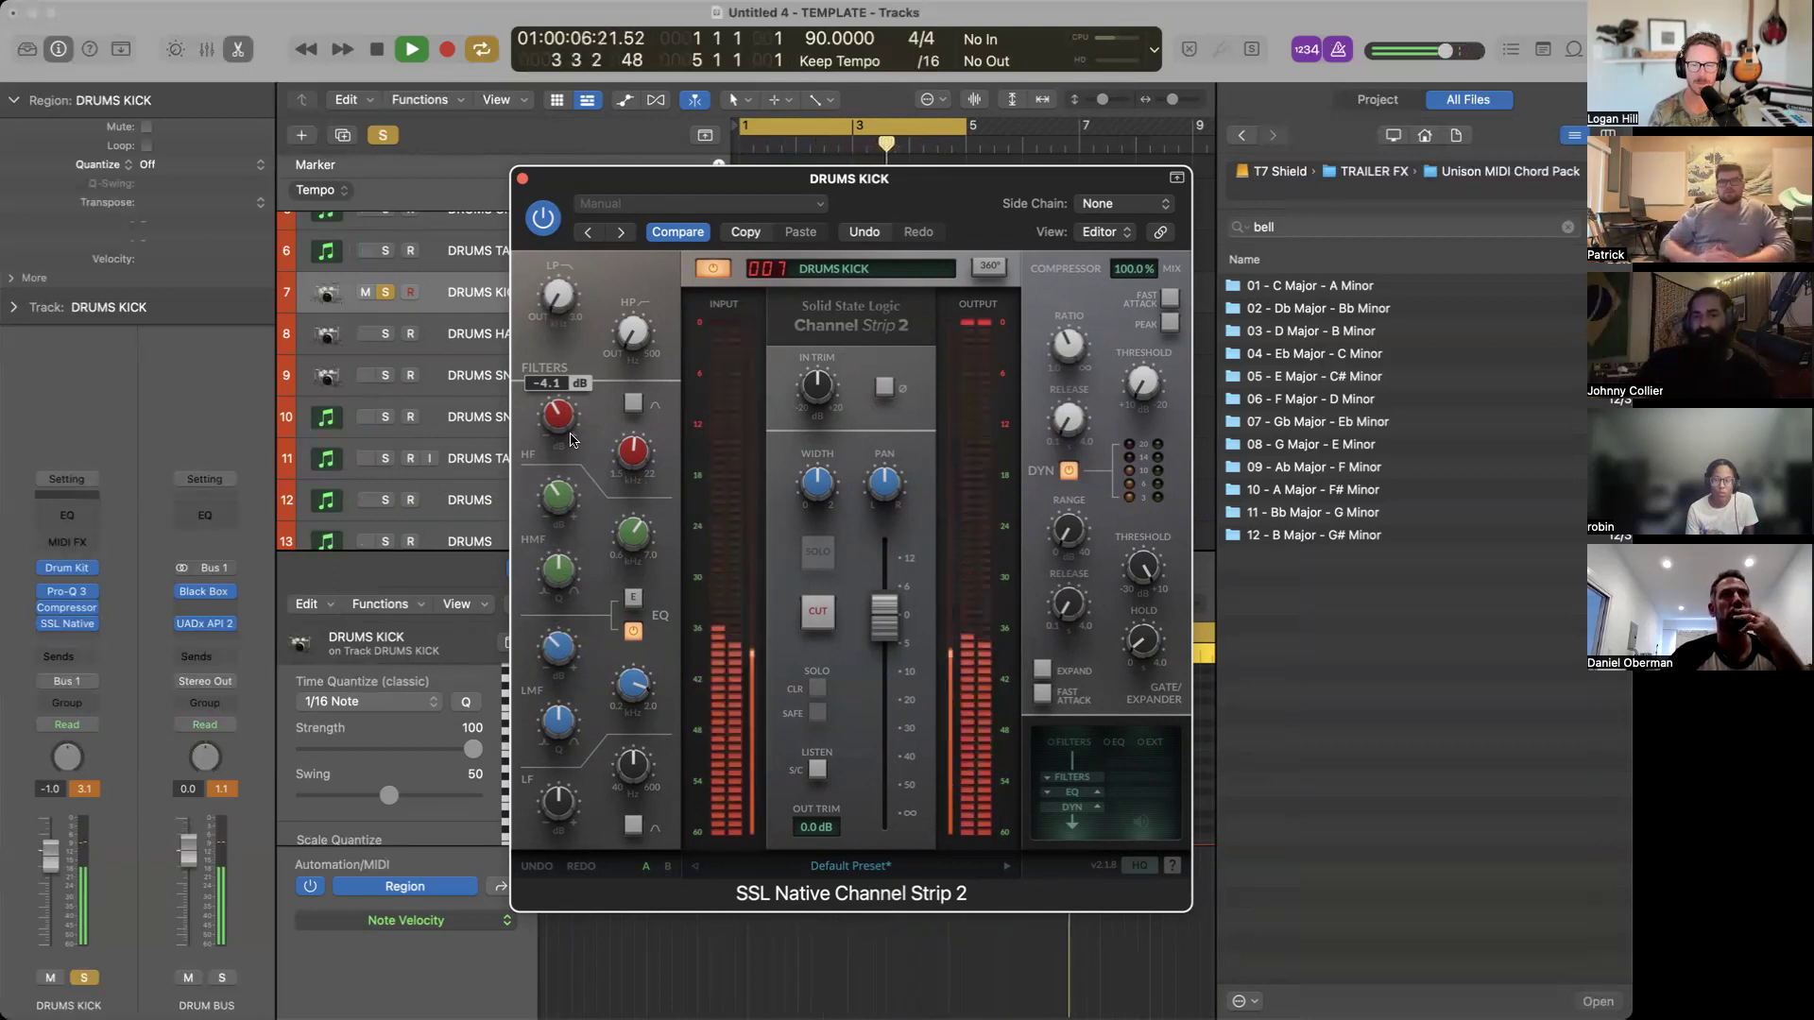
mouse_move(637, 469)
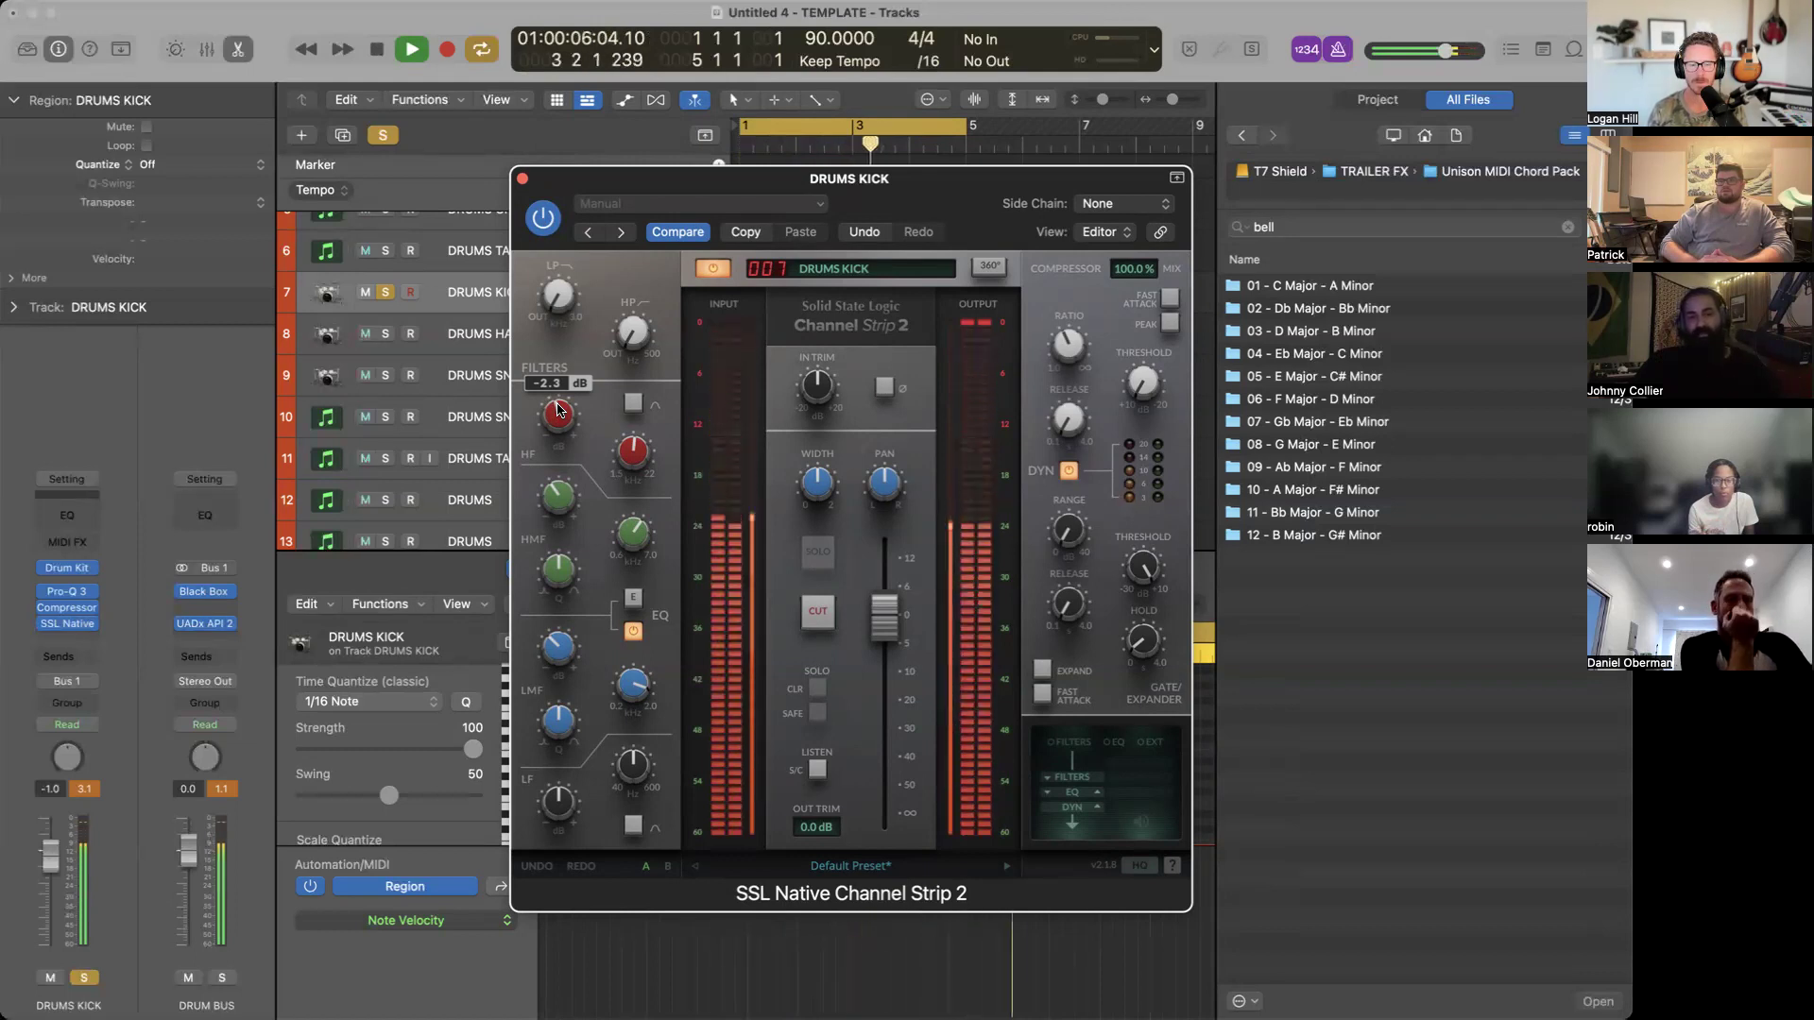
drag(558, 418, 557, 405)
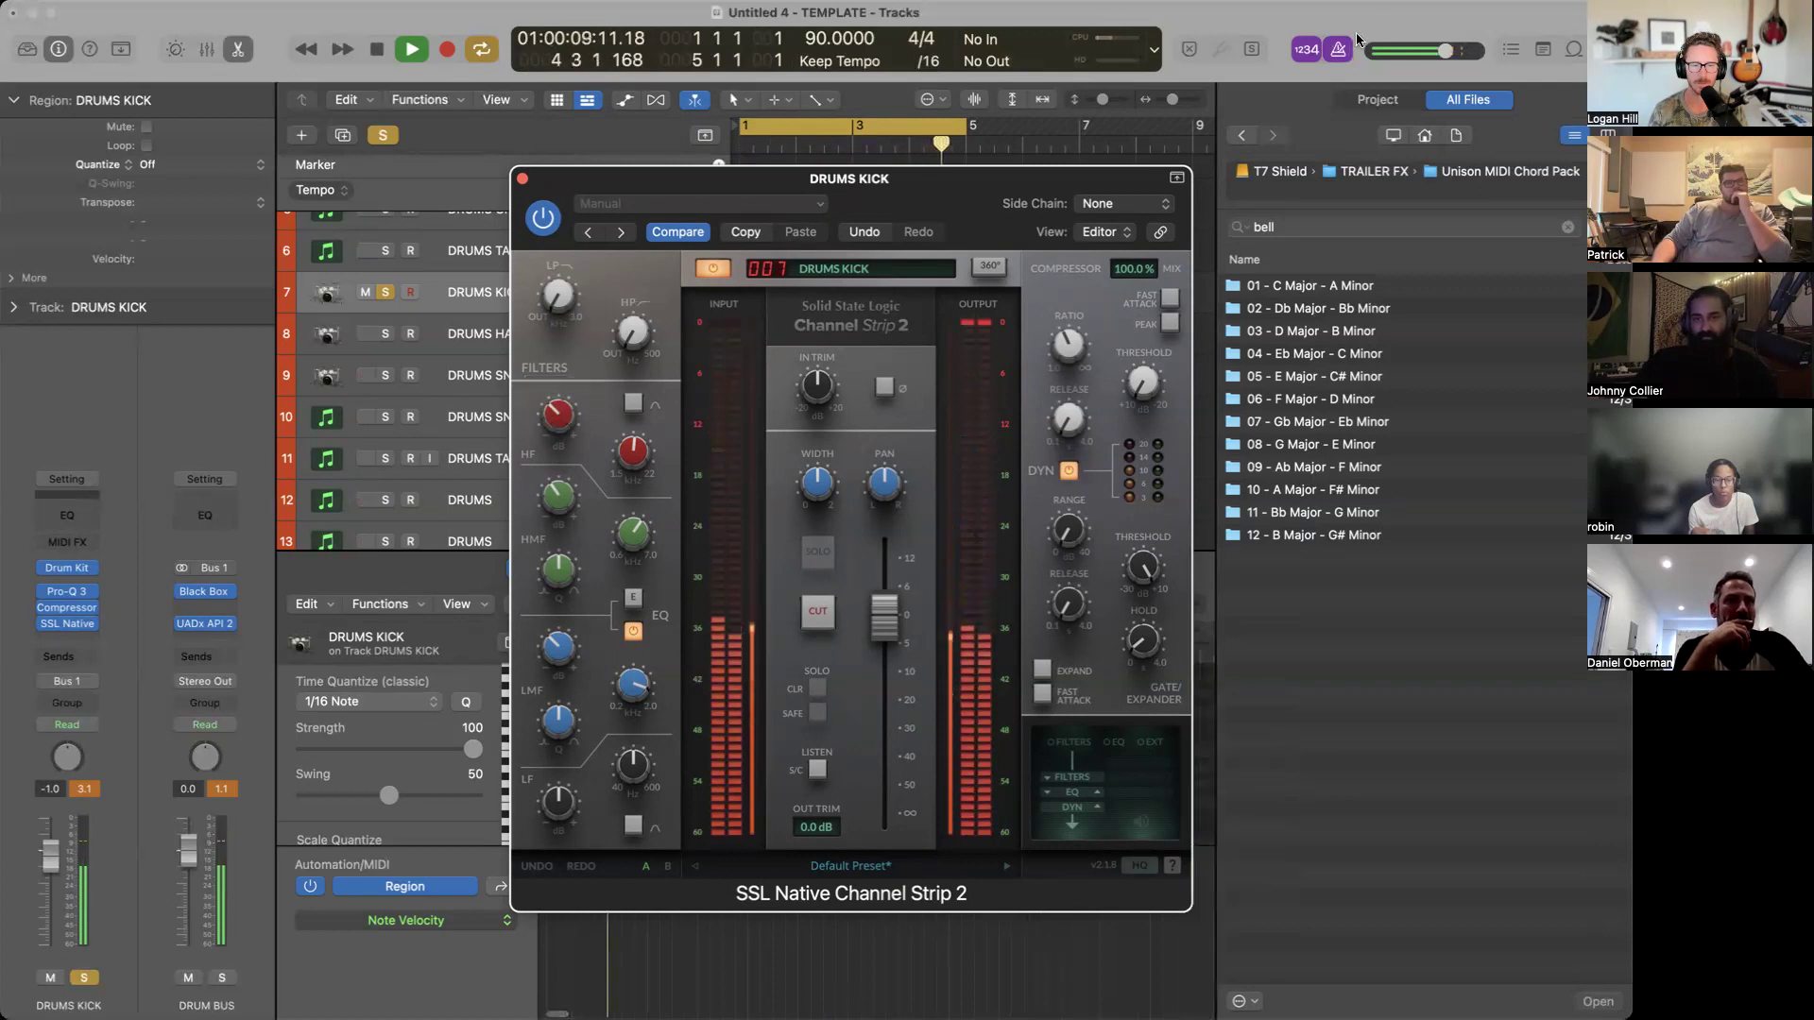
mouse_move(559, 416)
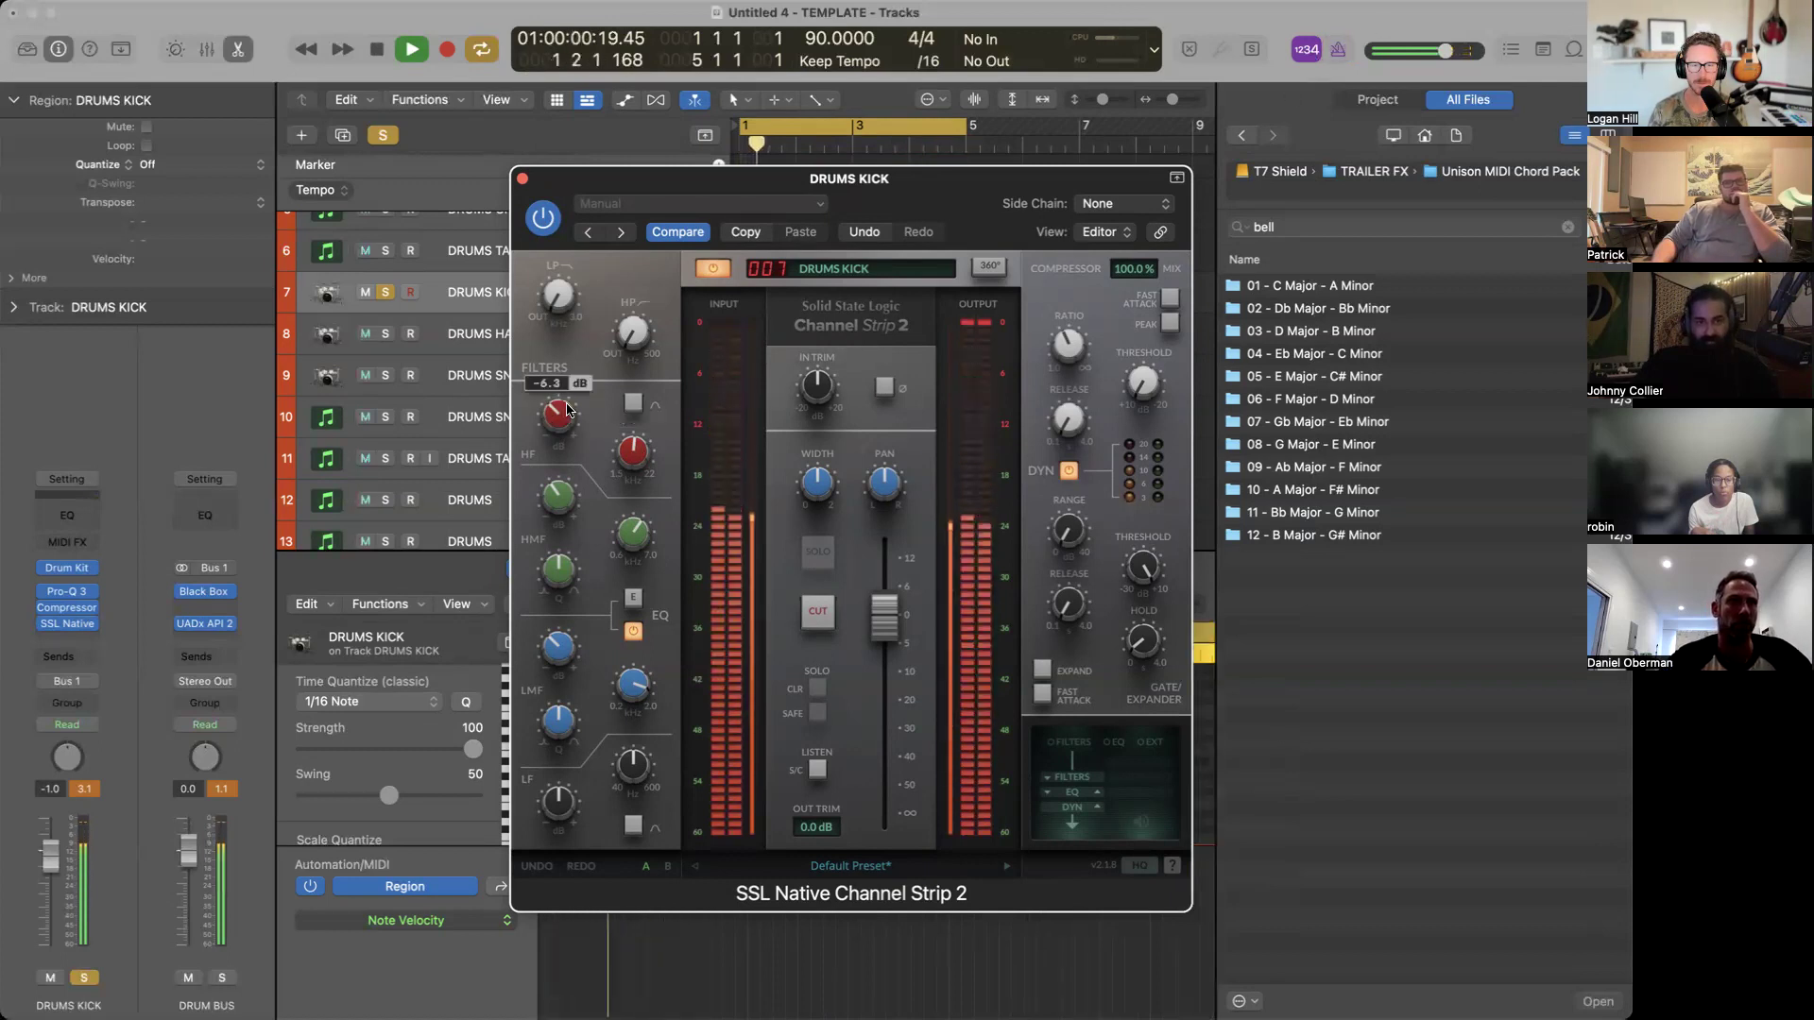
key(space)
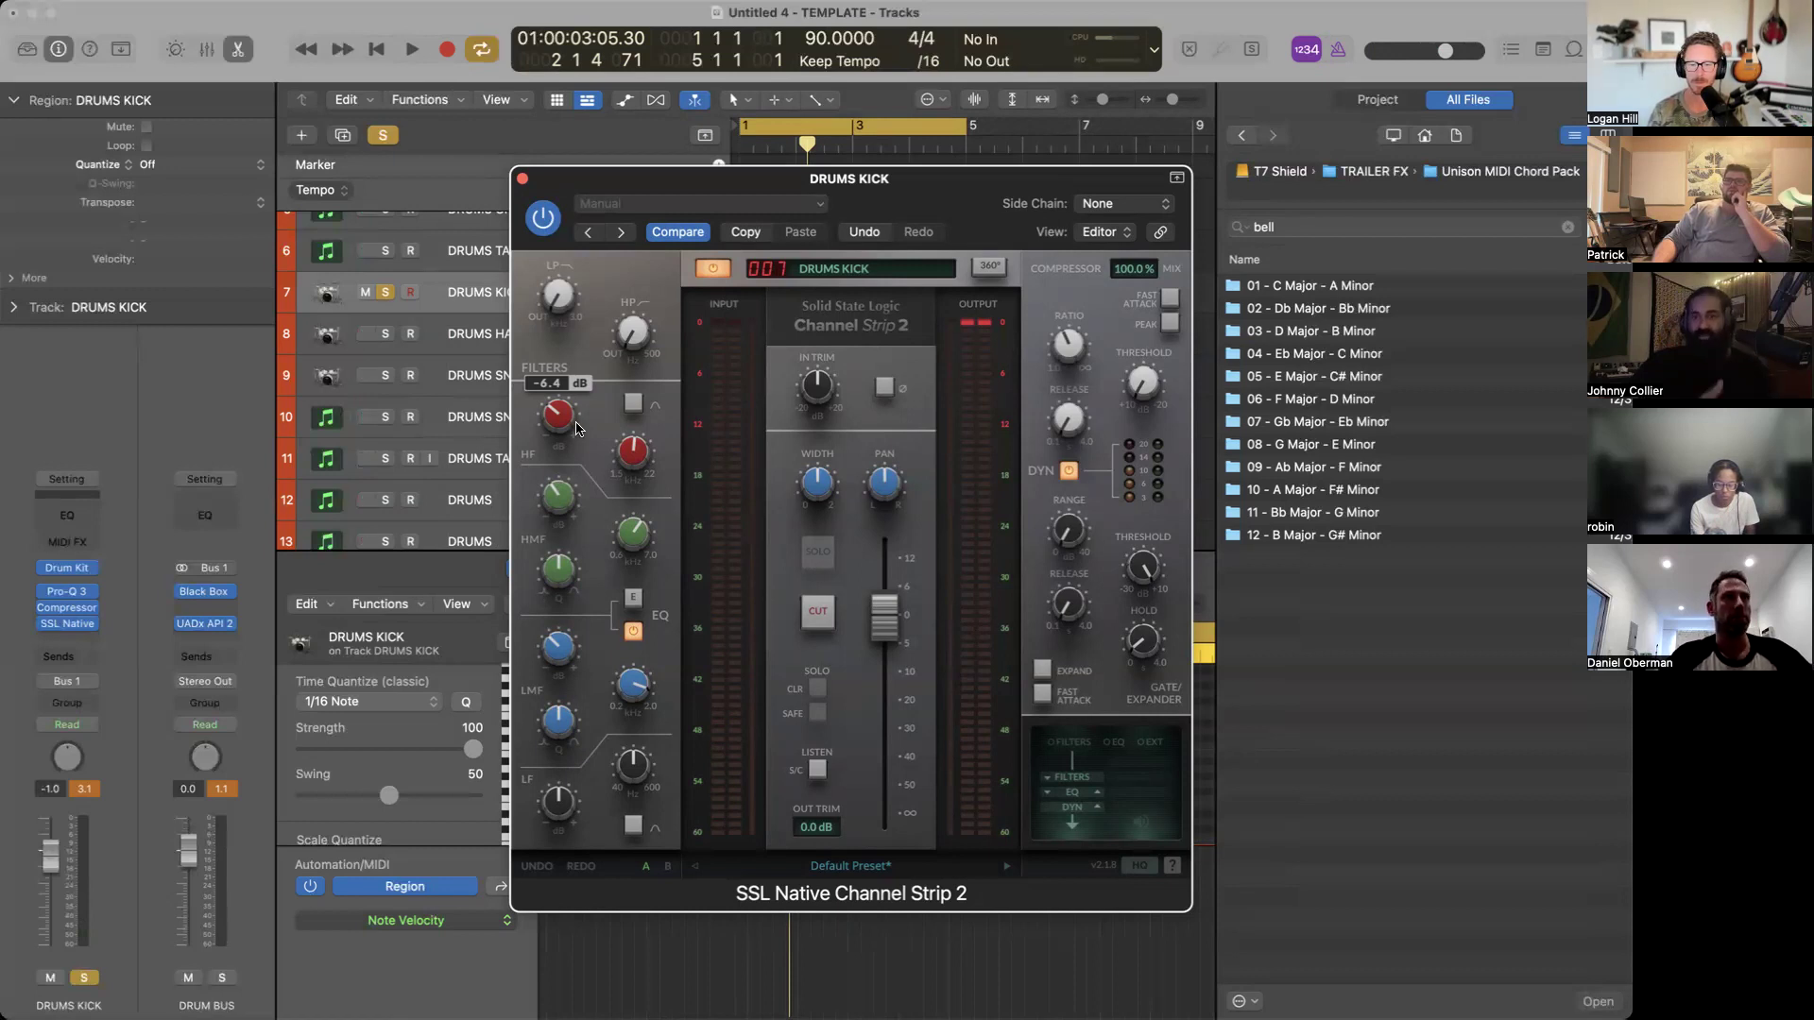
Close and reopen the kick's SSL Native Channel Strip 2, and give the LF band a slight boost during playback.
click(521, 179)
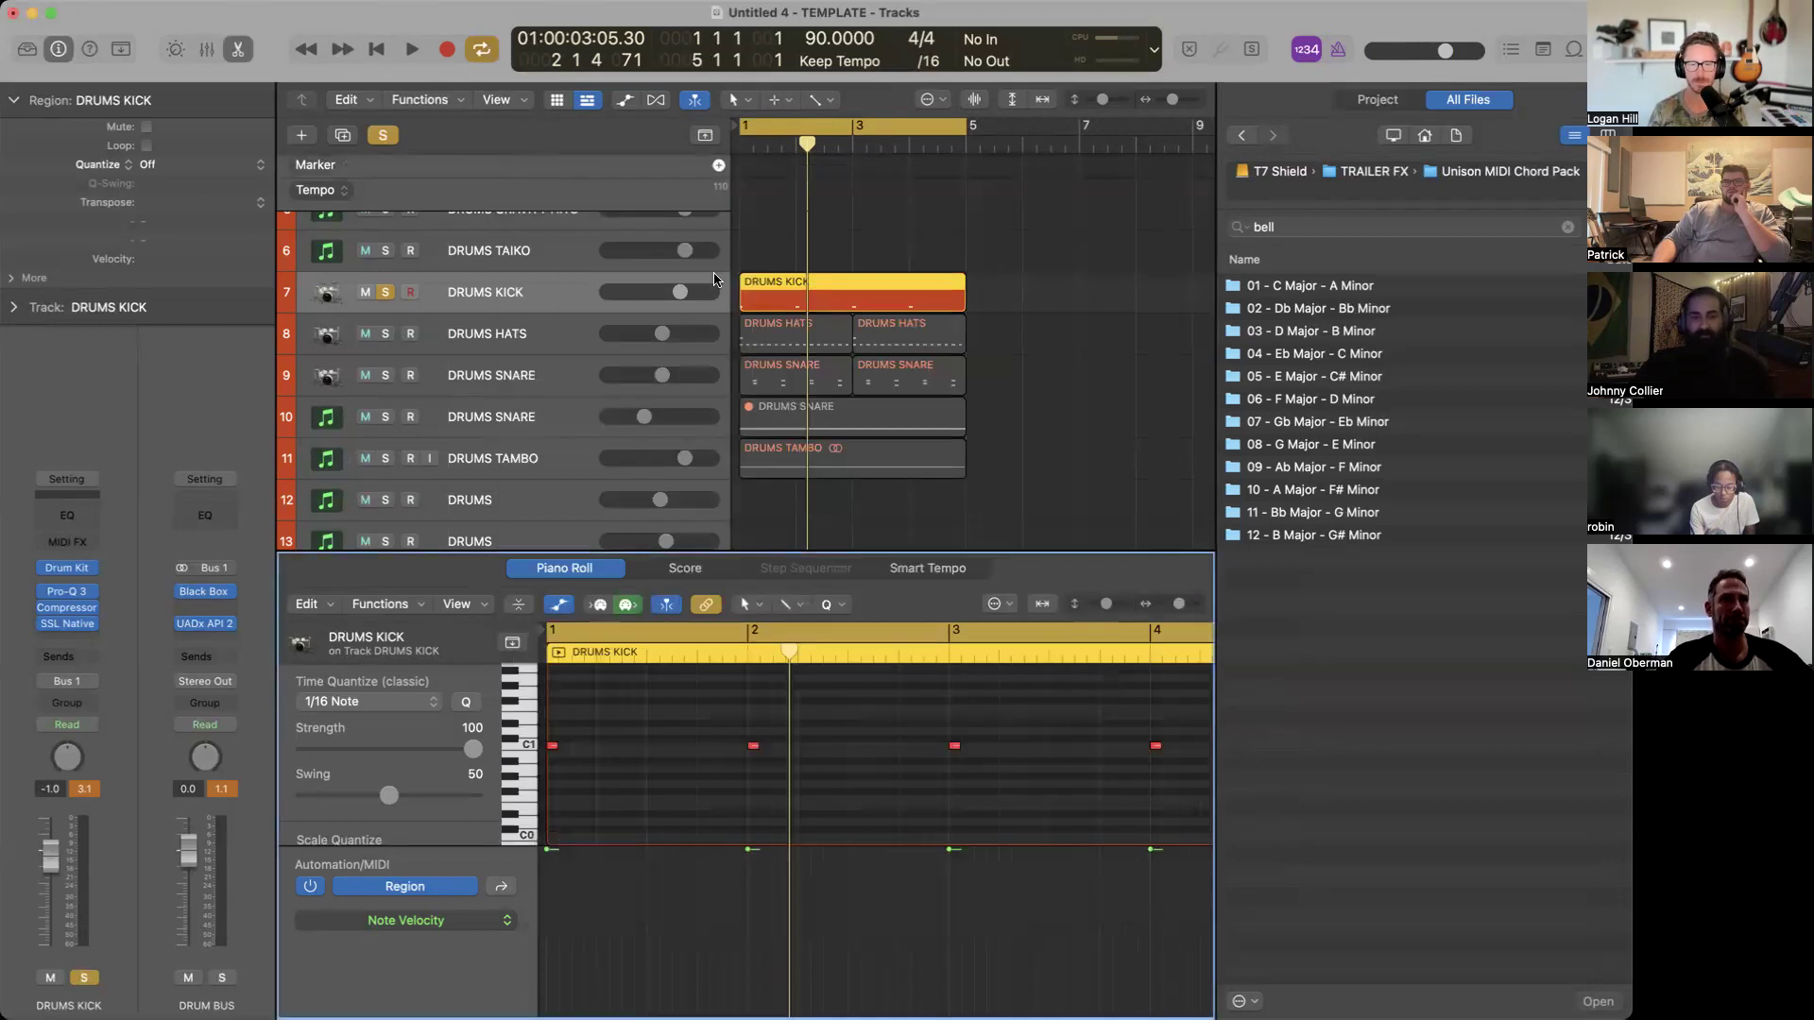
click(69, 625)
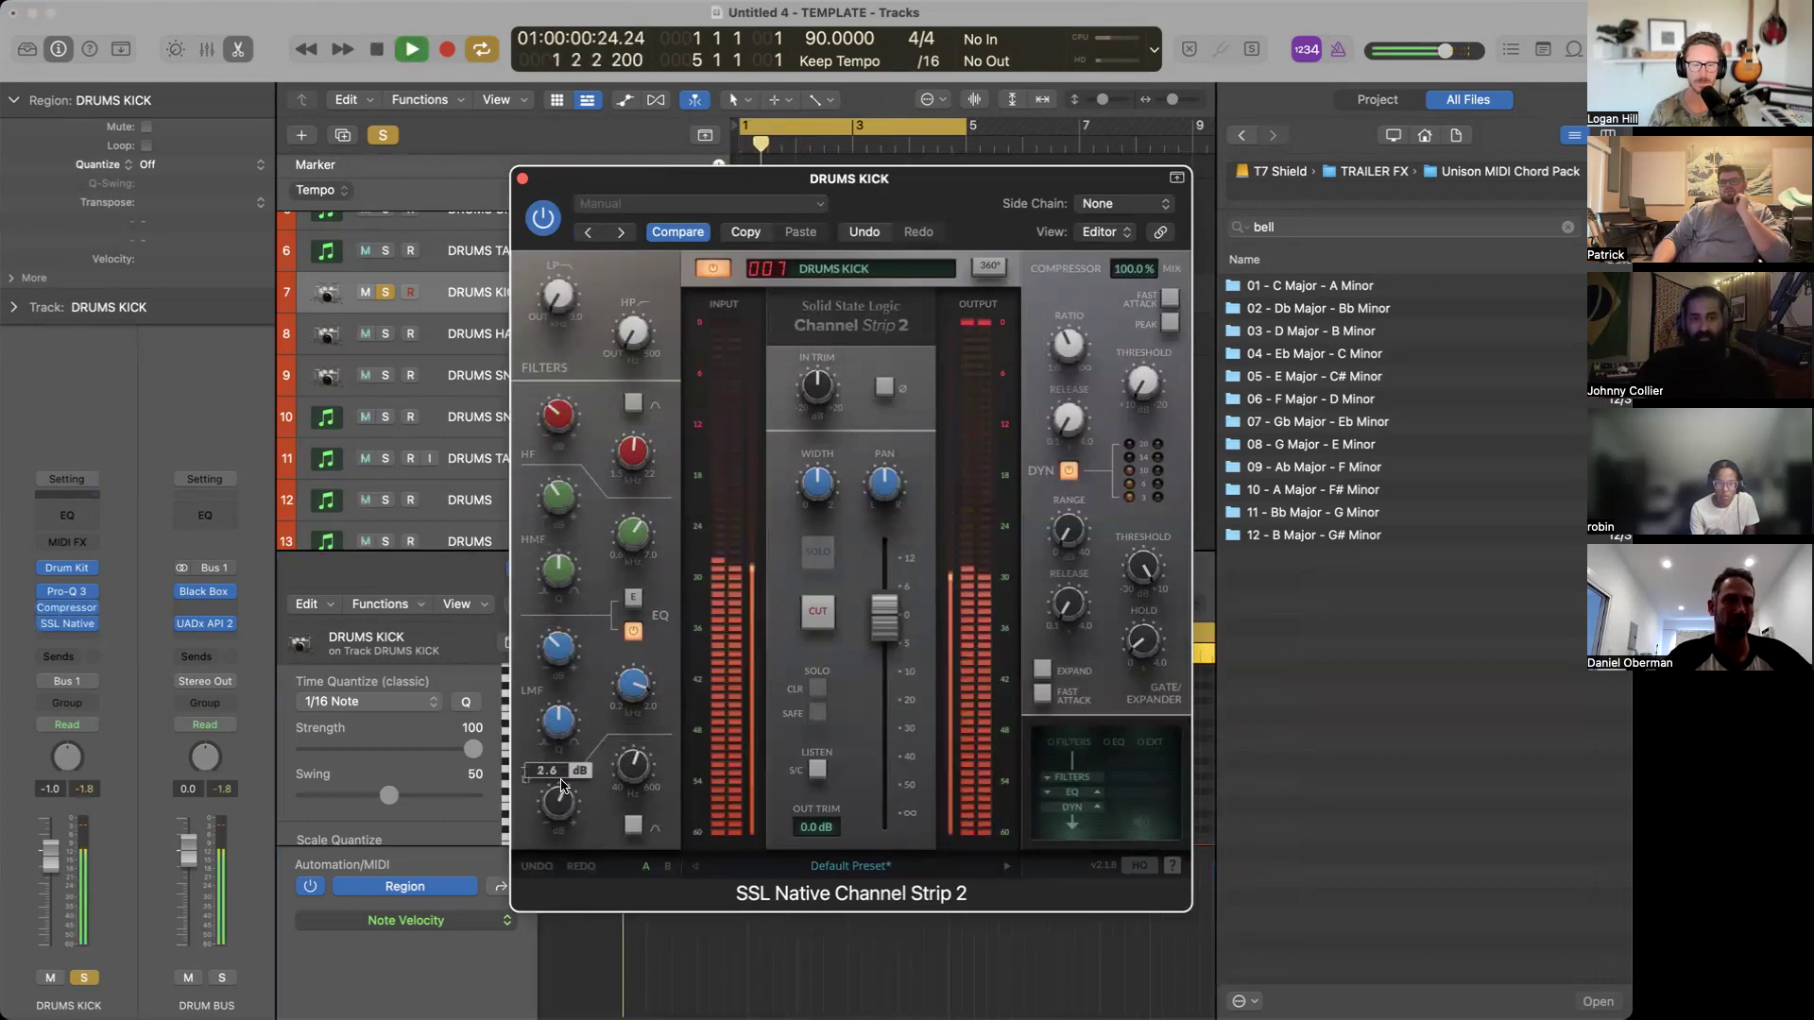
drag(563, 783, 561, 790)
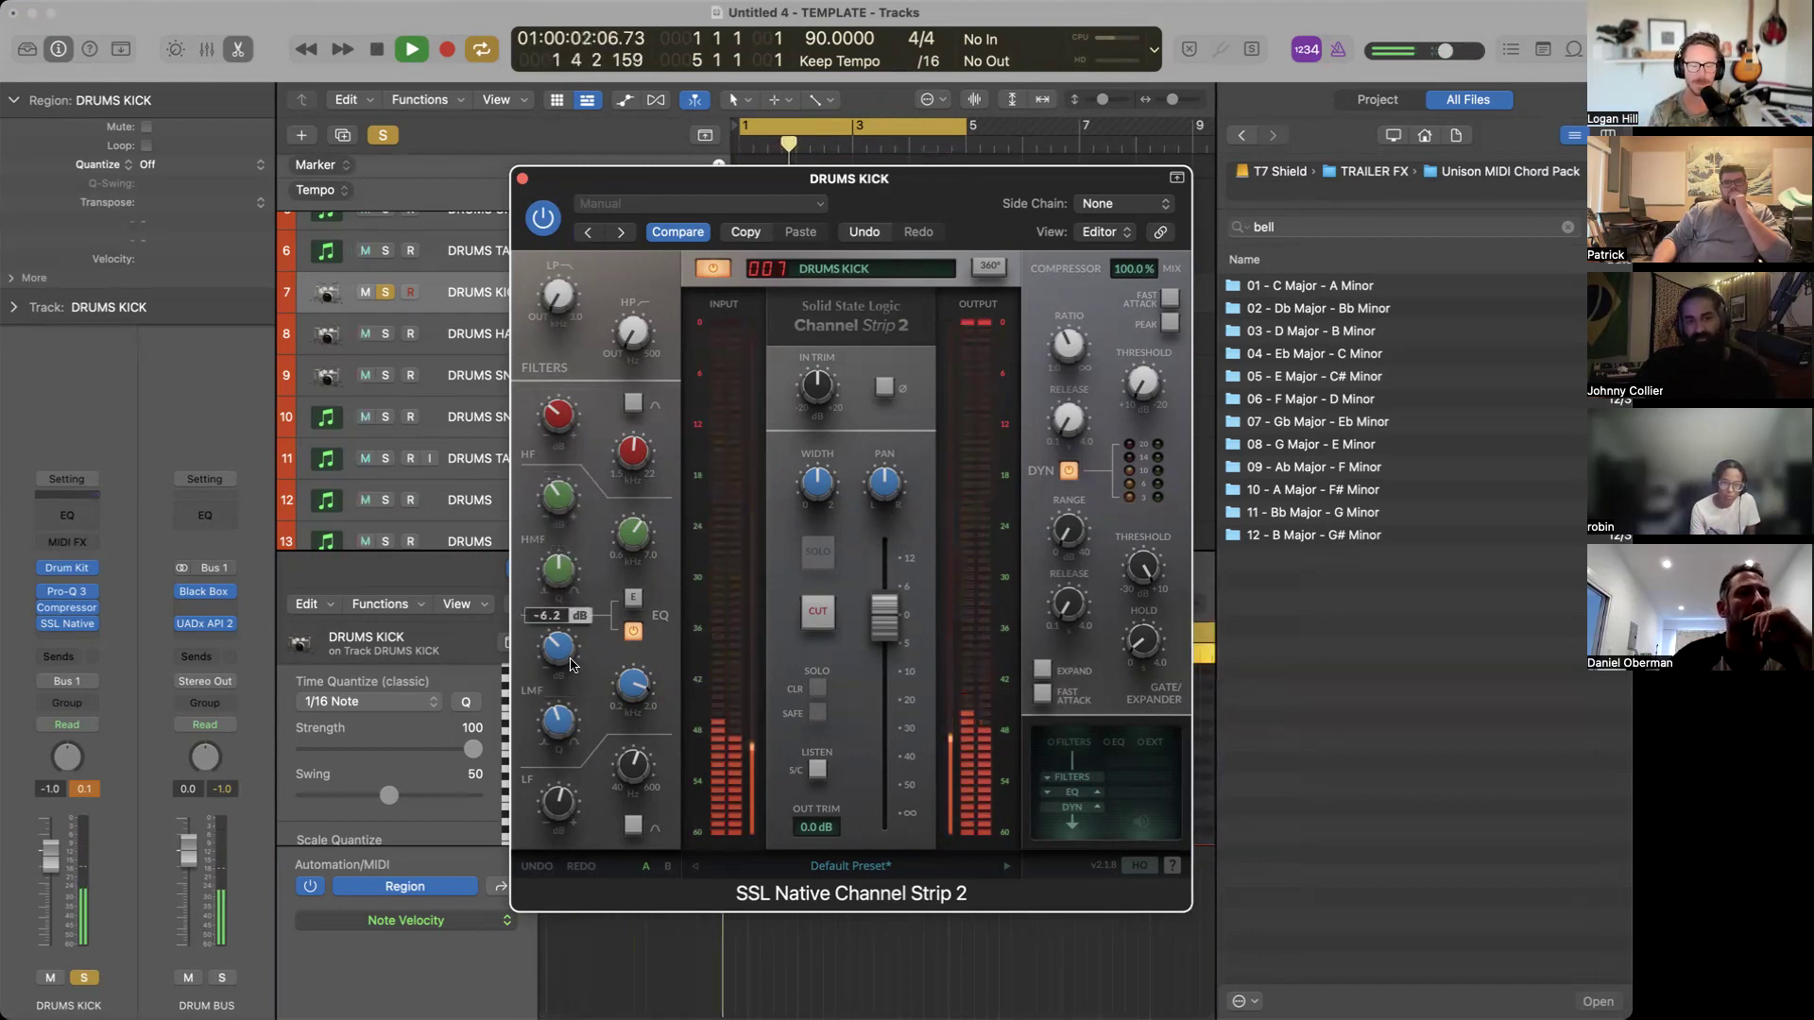
Open the kick's Pro-Q 3 and add a near-flat bell just under 500 Hz and a slight bell boost between 50 and 100 Hz.
drag(729, 183, 893, 308)
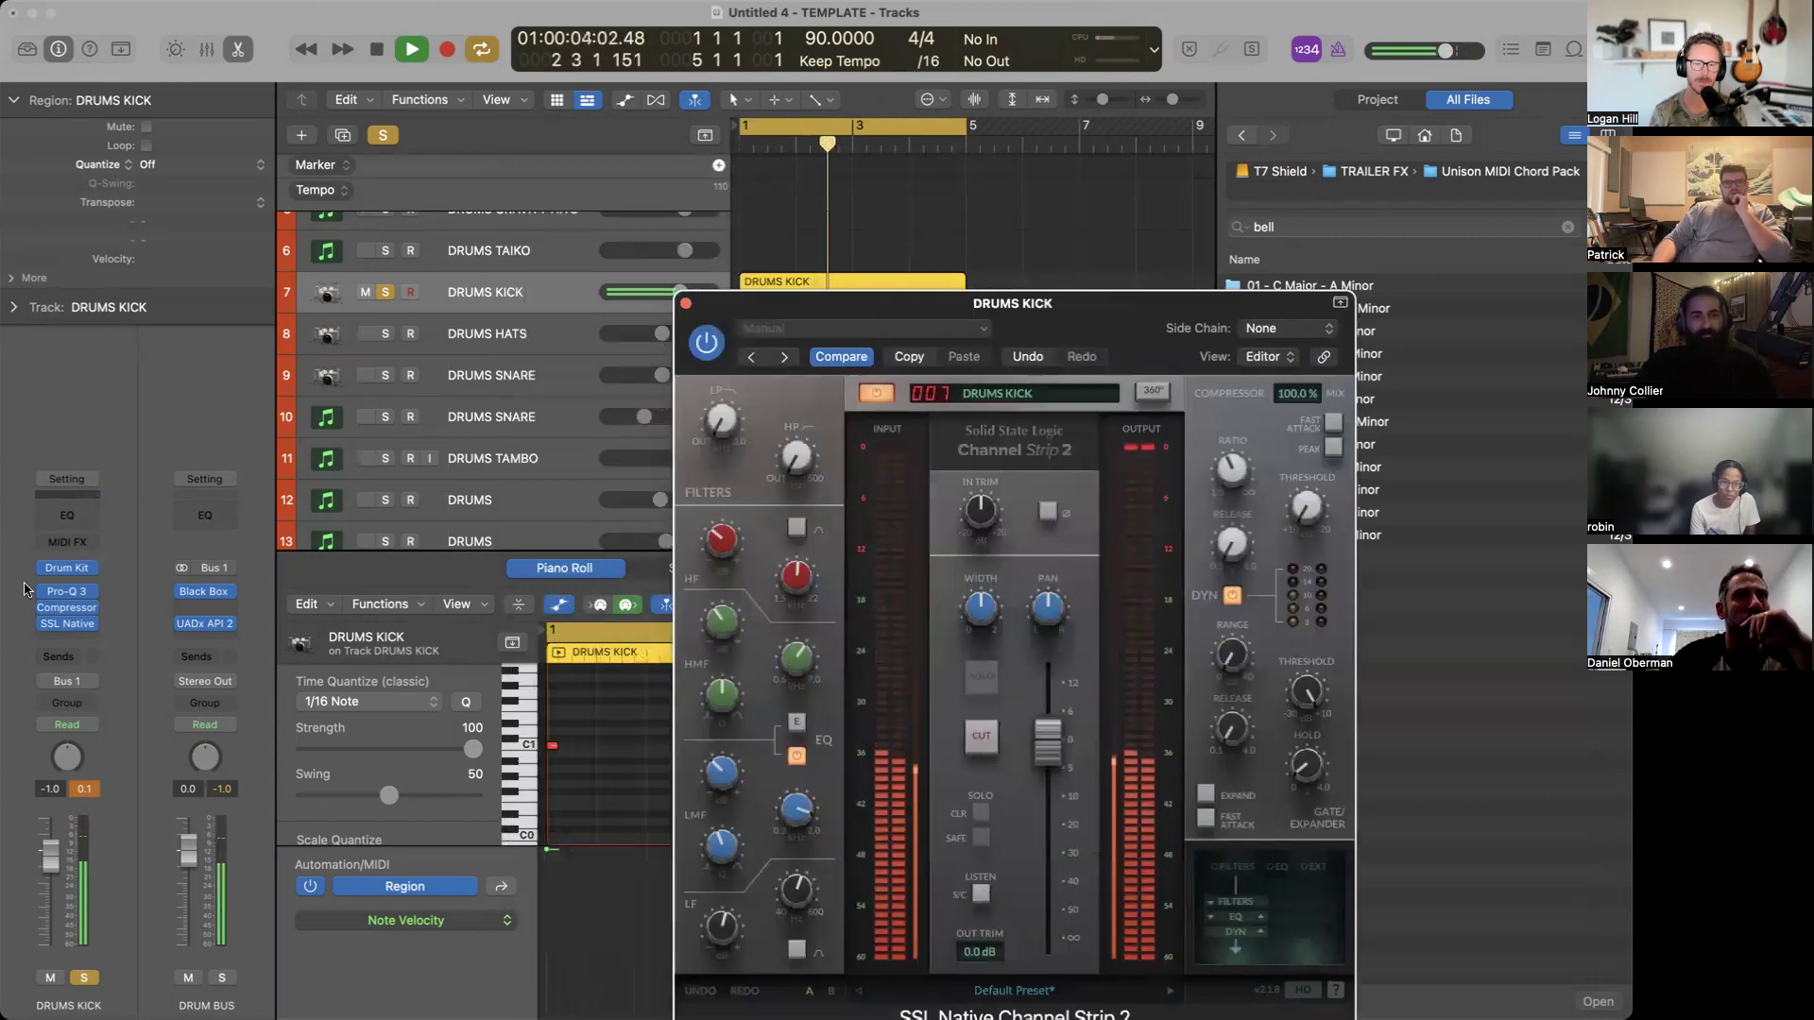
click(64, 591)
drag(738, 458, 803, 451)
drag(667, 453, 610, 445)
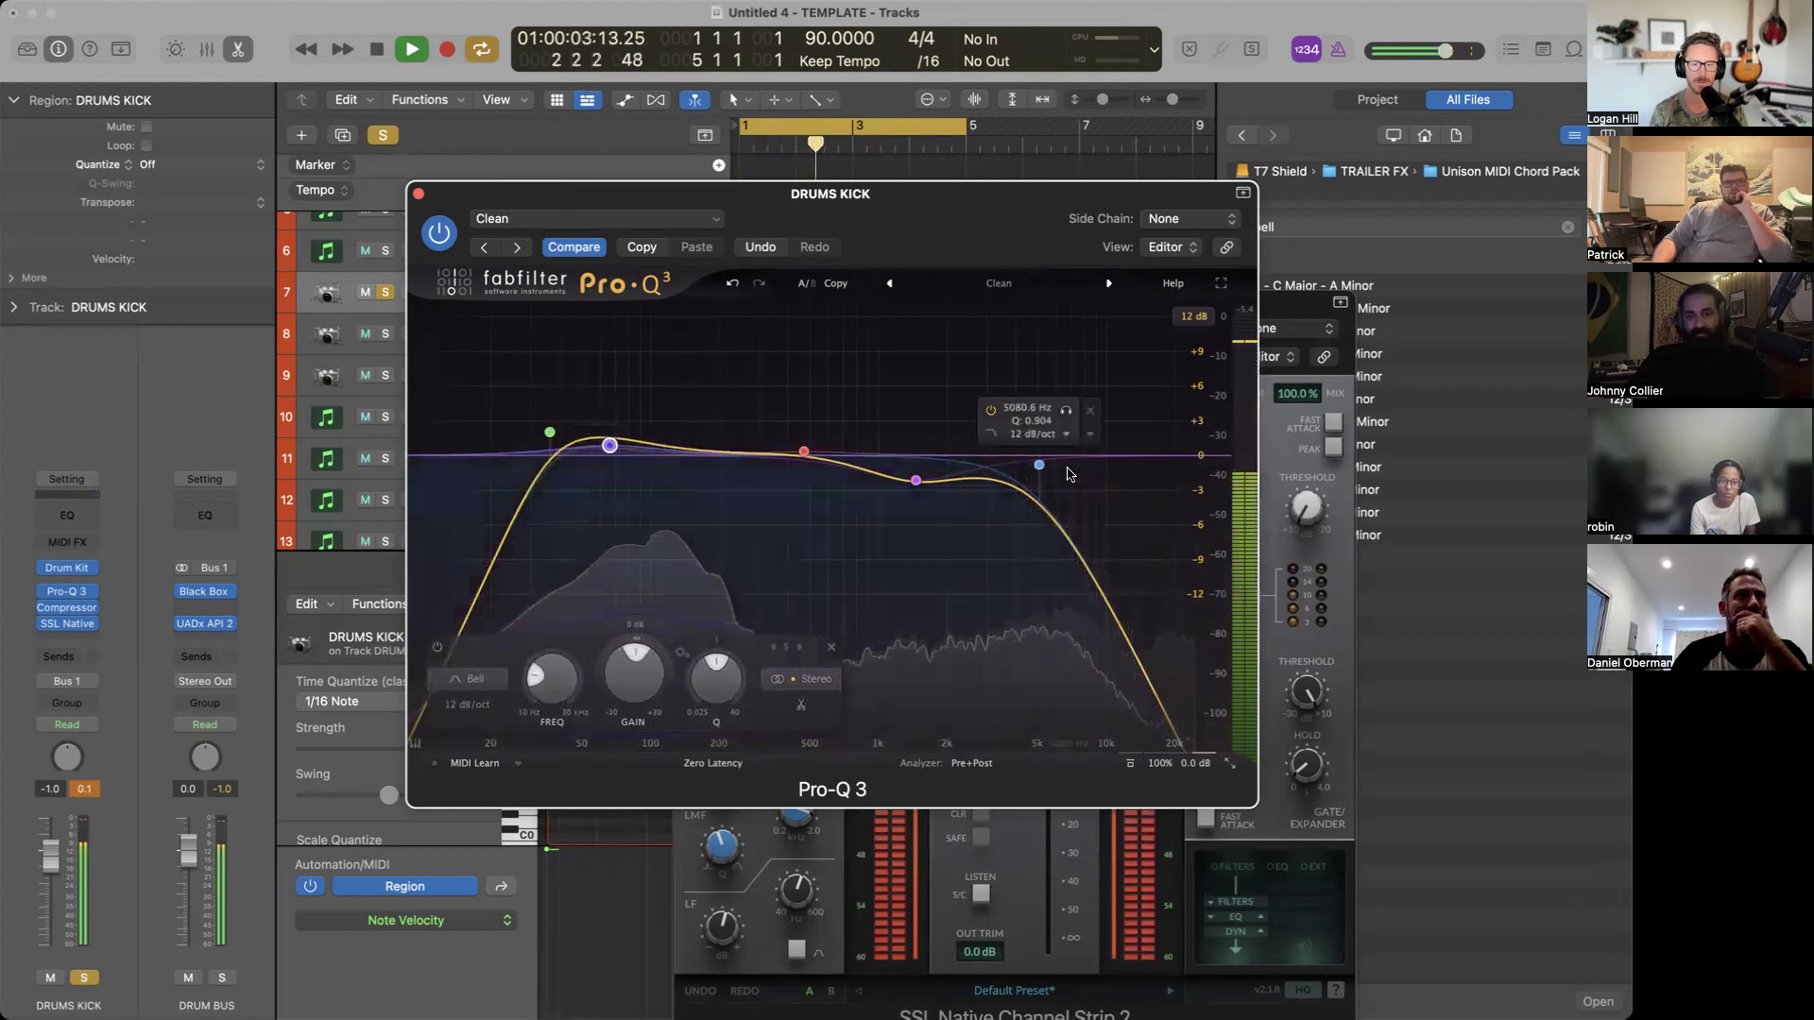
Open the Pro-Q 3 high cut to 22867 Hz for comparison and bring it back down to about 5.6 kHz.
drag(1039, 465, 1188, 442)
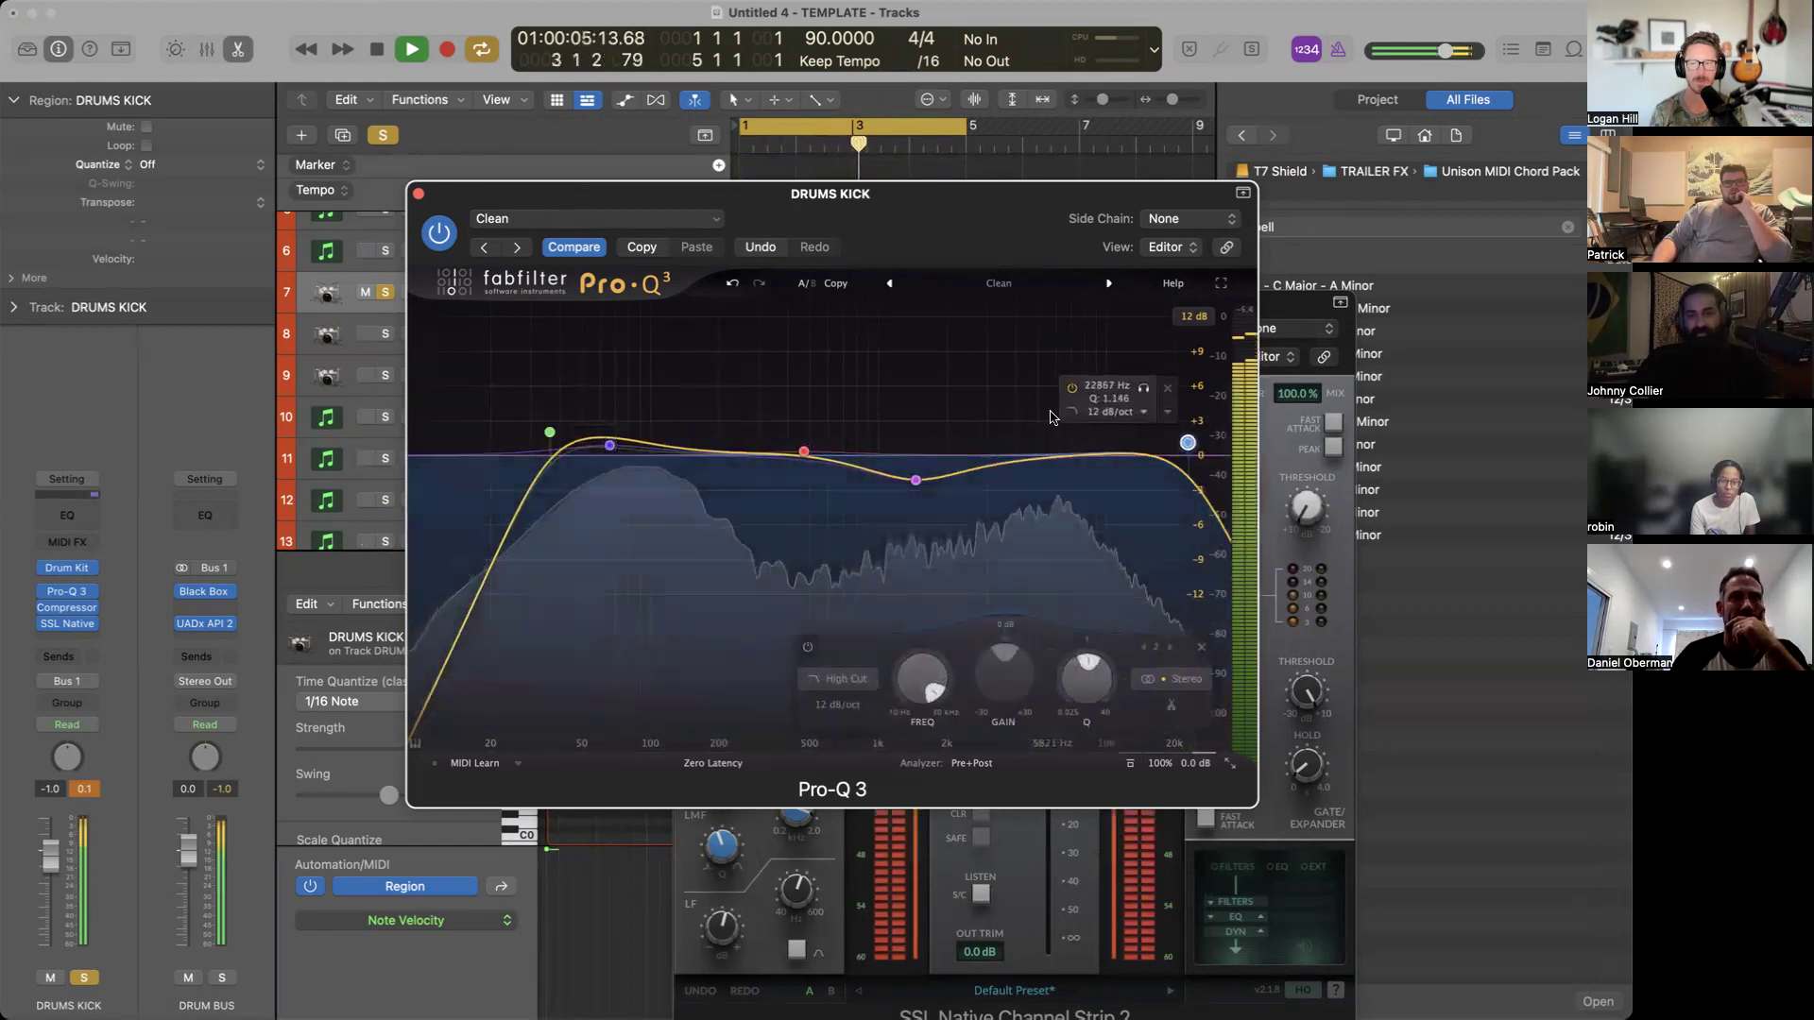
drag(1187, 442, 1048, 448)
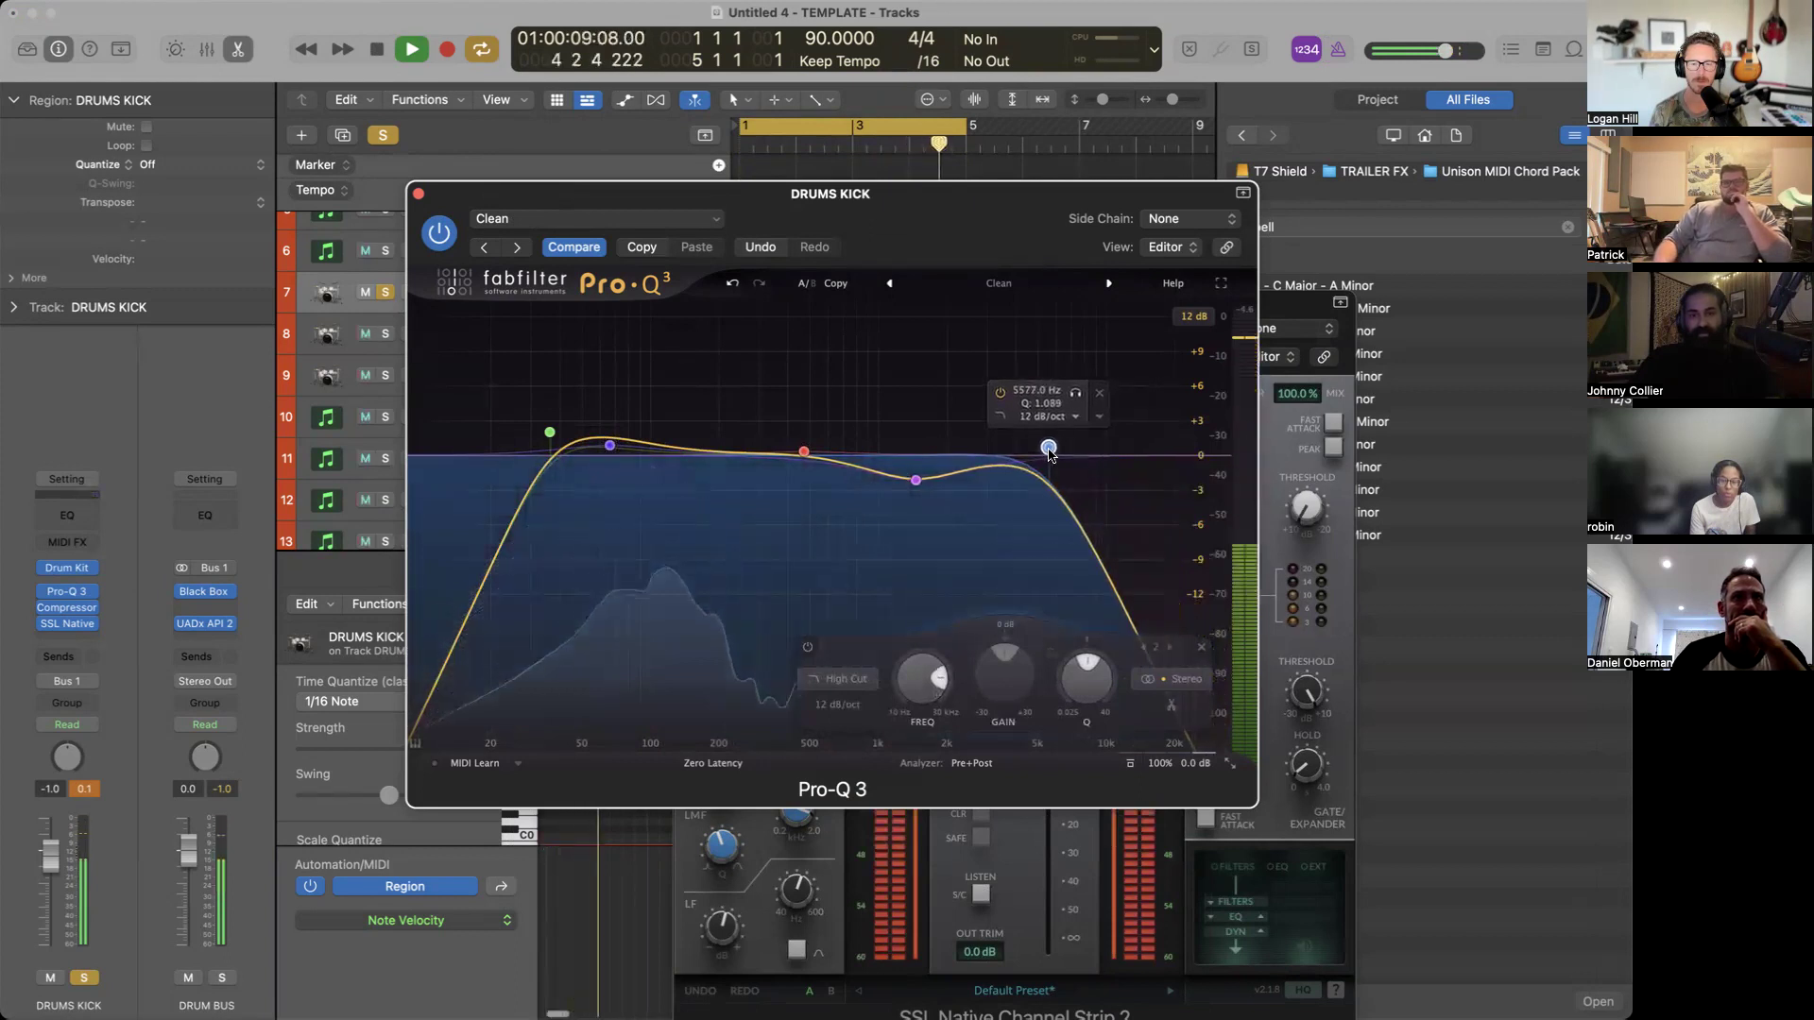
click(913, 481)
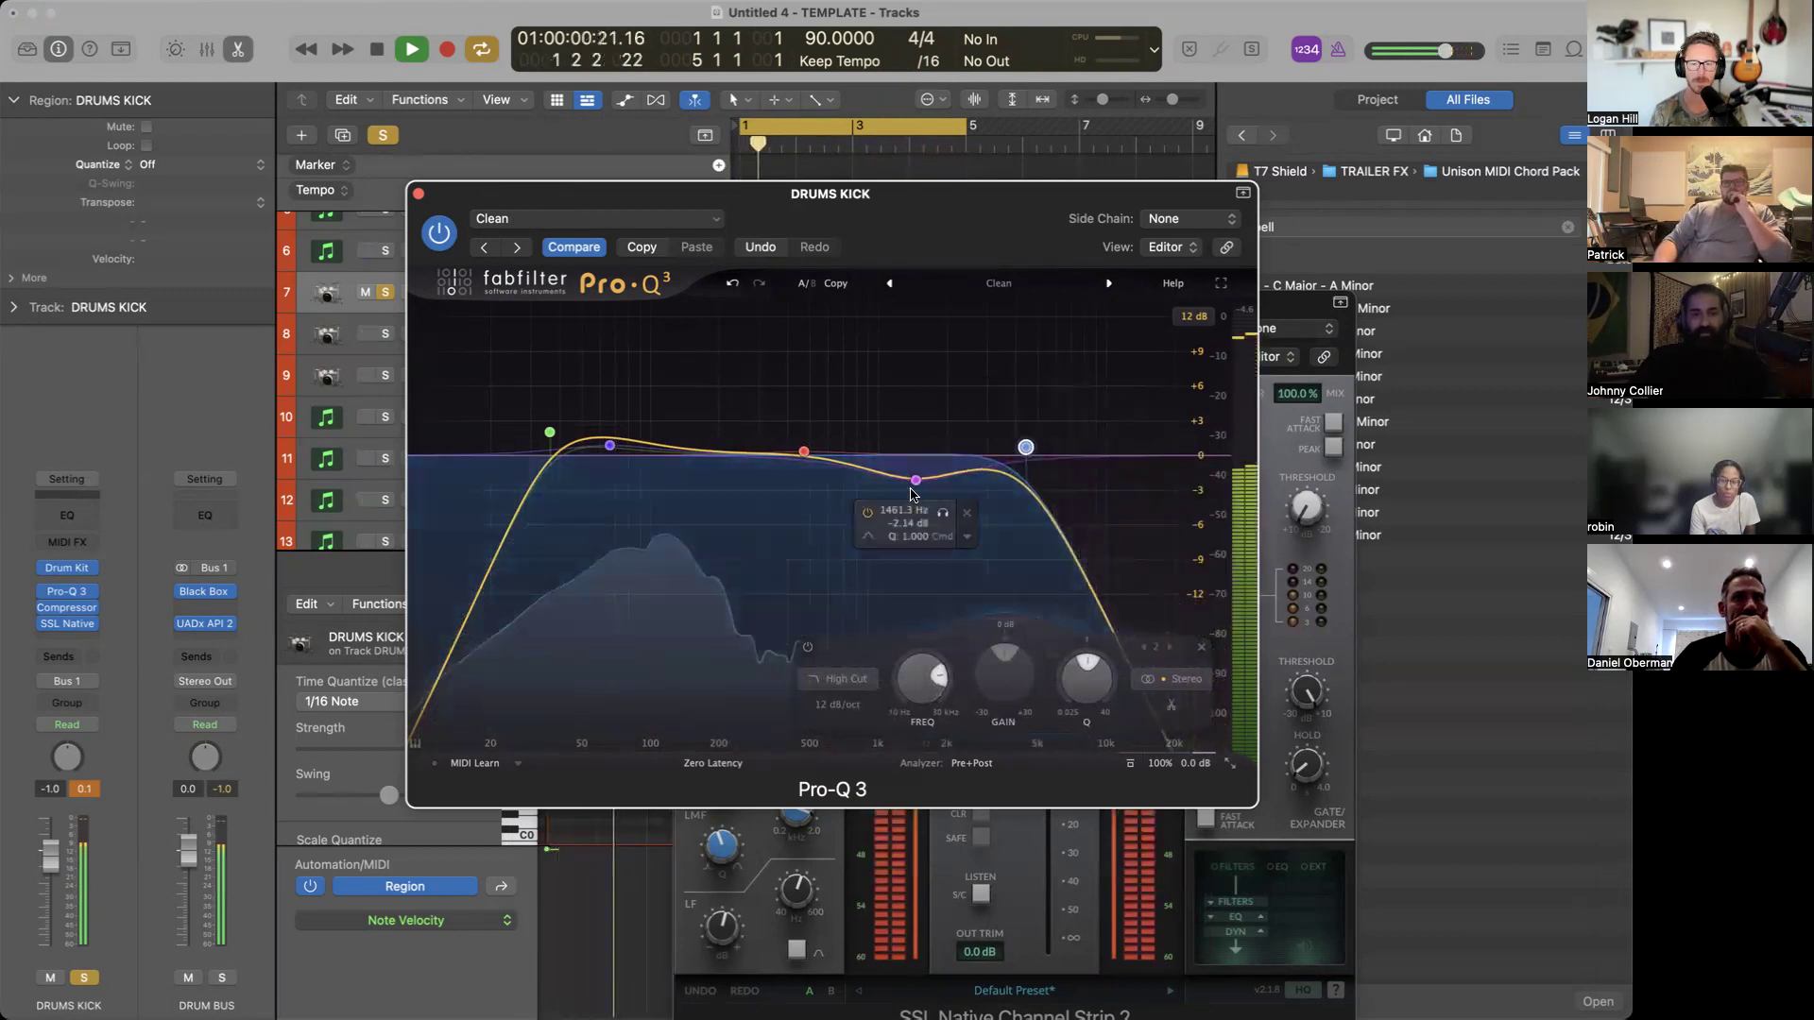
Reshape the kick's Pro-Q 3 bells to -1.84 dB at 1698.7 Hz, -2.01 dB at 348.61 Hz and +0.12 dB near 65 Hz; raise the high cut slightly.
mouse_move(909, 487)
mouse_down()
mouse_move(949, 482)
mouse_move(934, 481)
mouse_up()
drag(803, 452, 775, 482)
drag(611, 447, 609, 455)
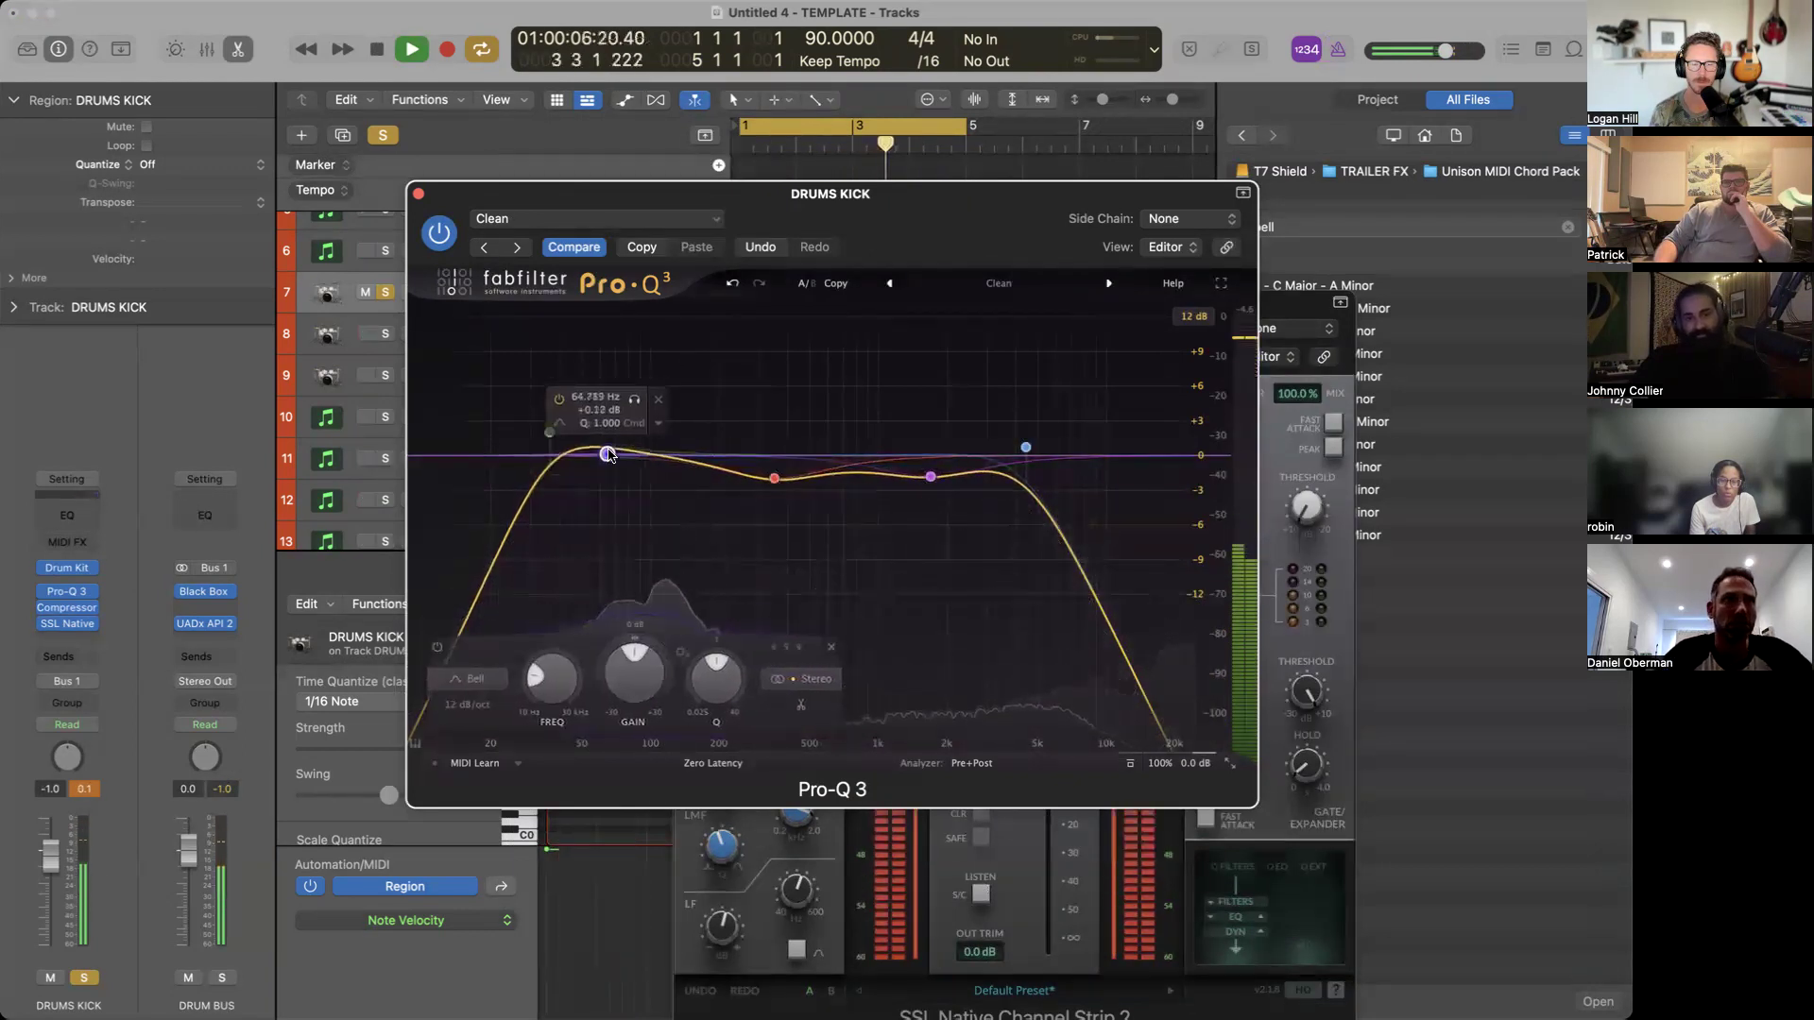
drag(1026, 446, 1040, 448)
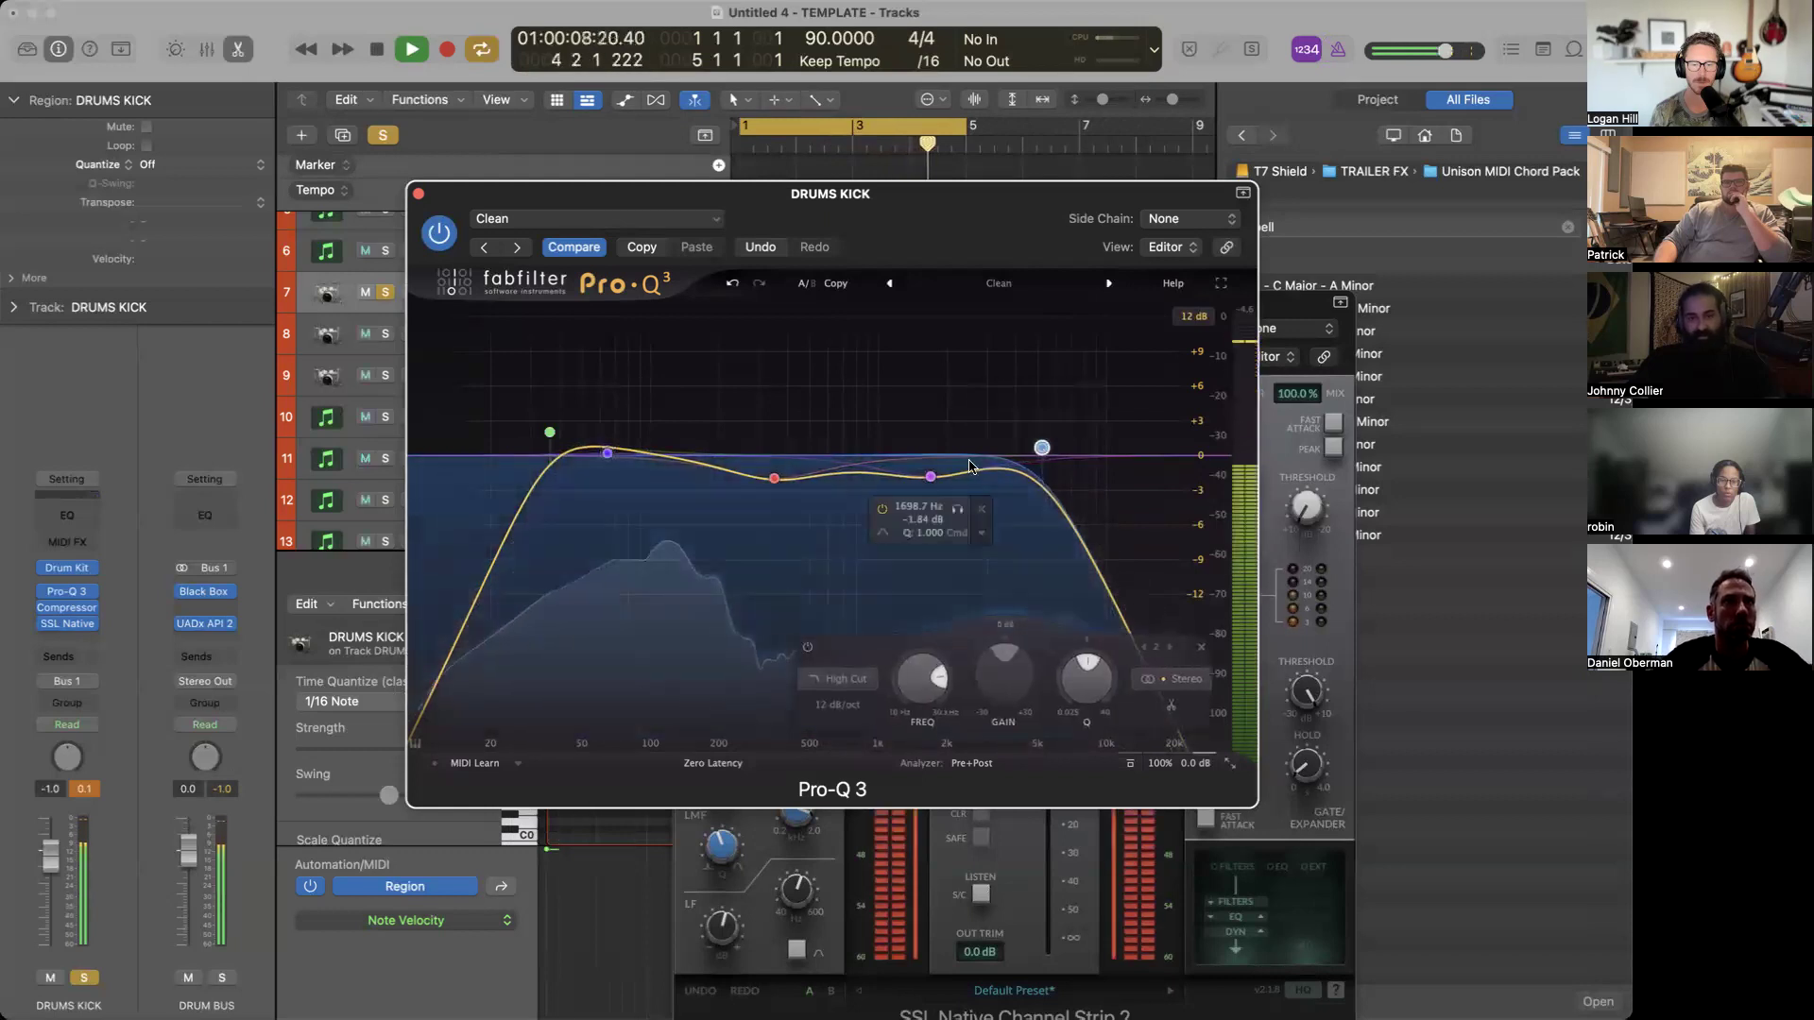
key(super+w)
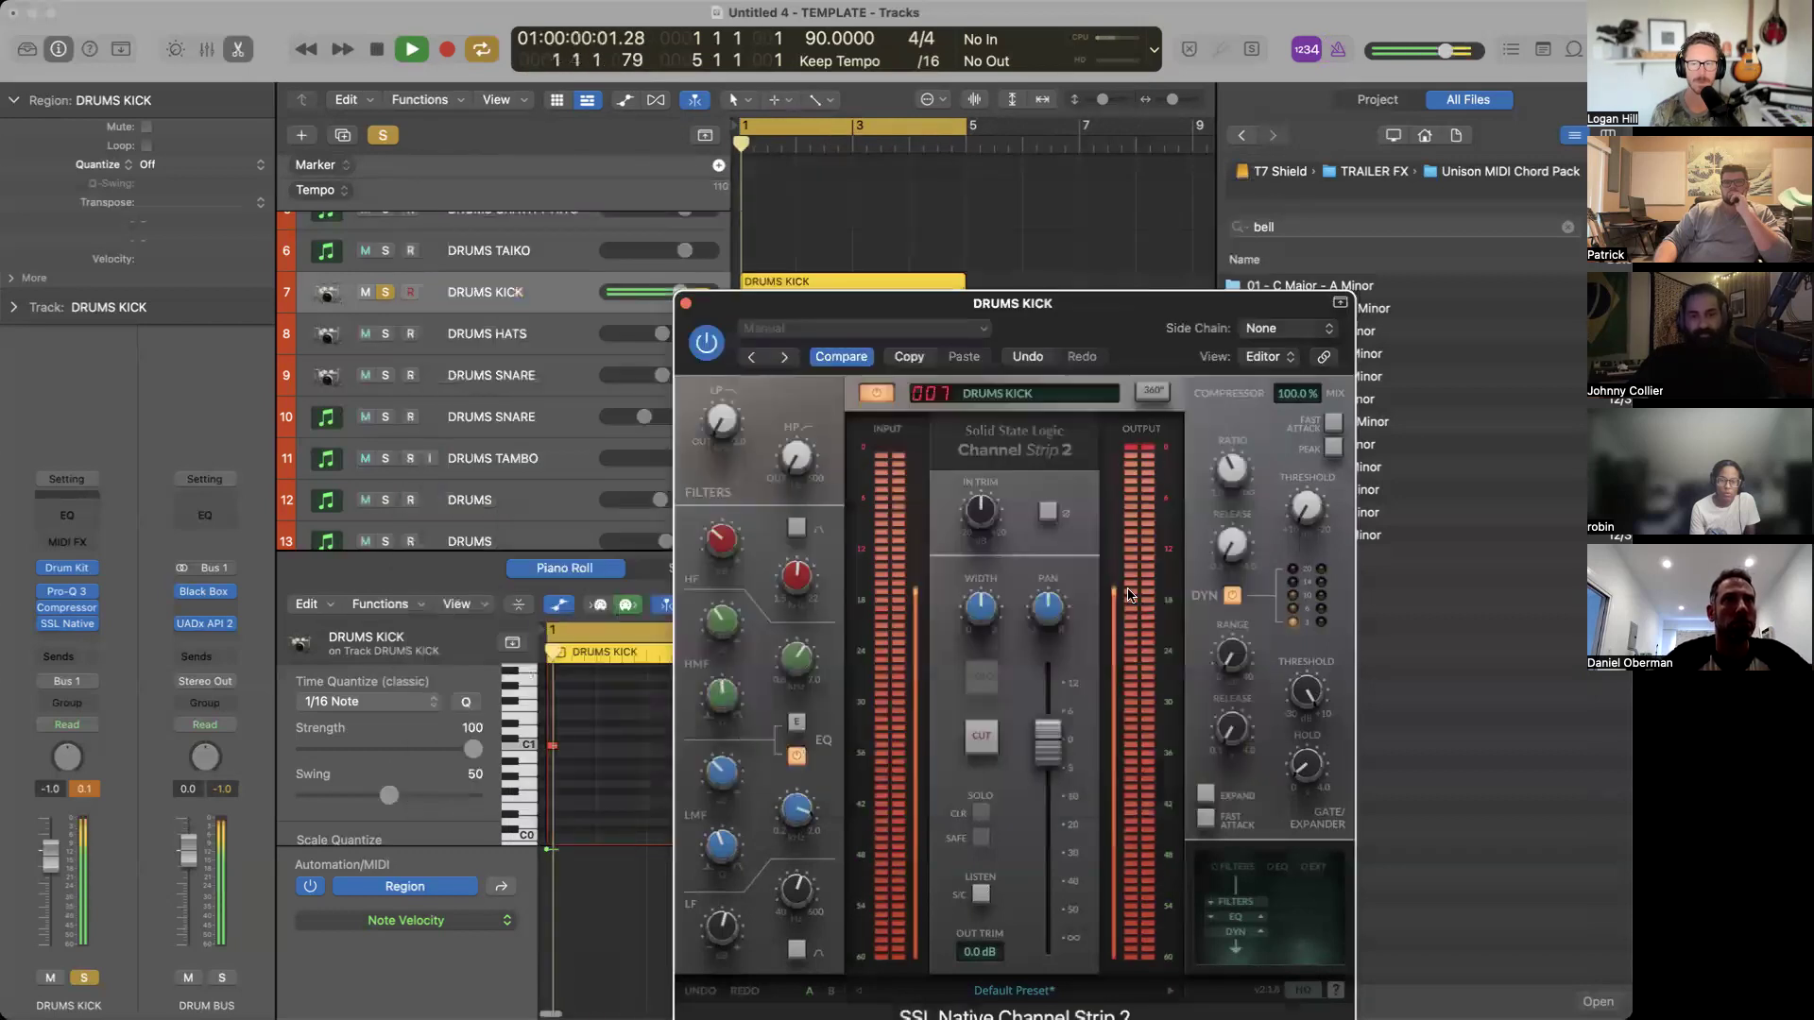
Reopen the kick's Pro-Q 3, shift the 1698.7 Hz bell slightly higher in frequency and close the equalizer.
drag(911, 305, 879, 218)
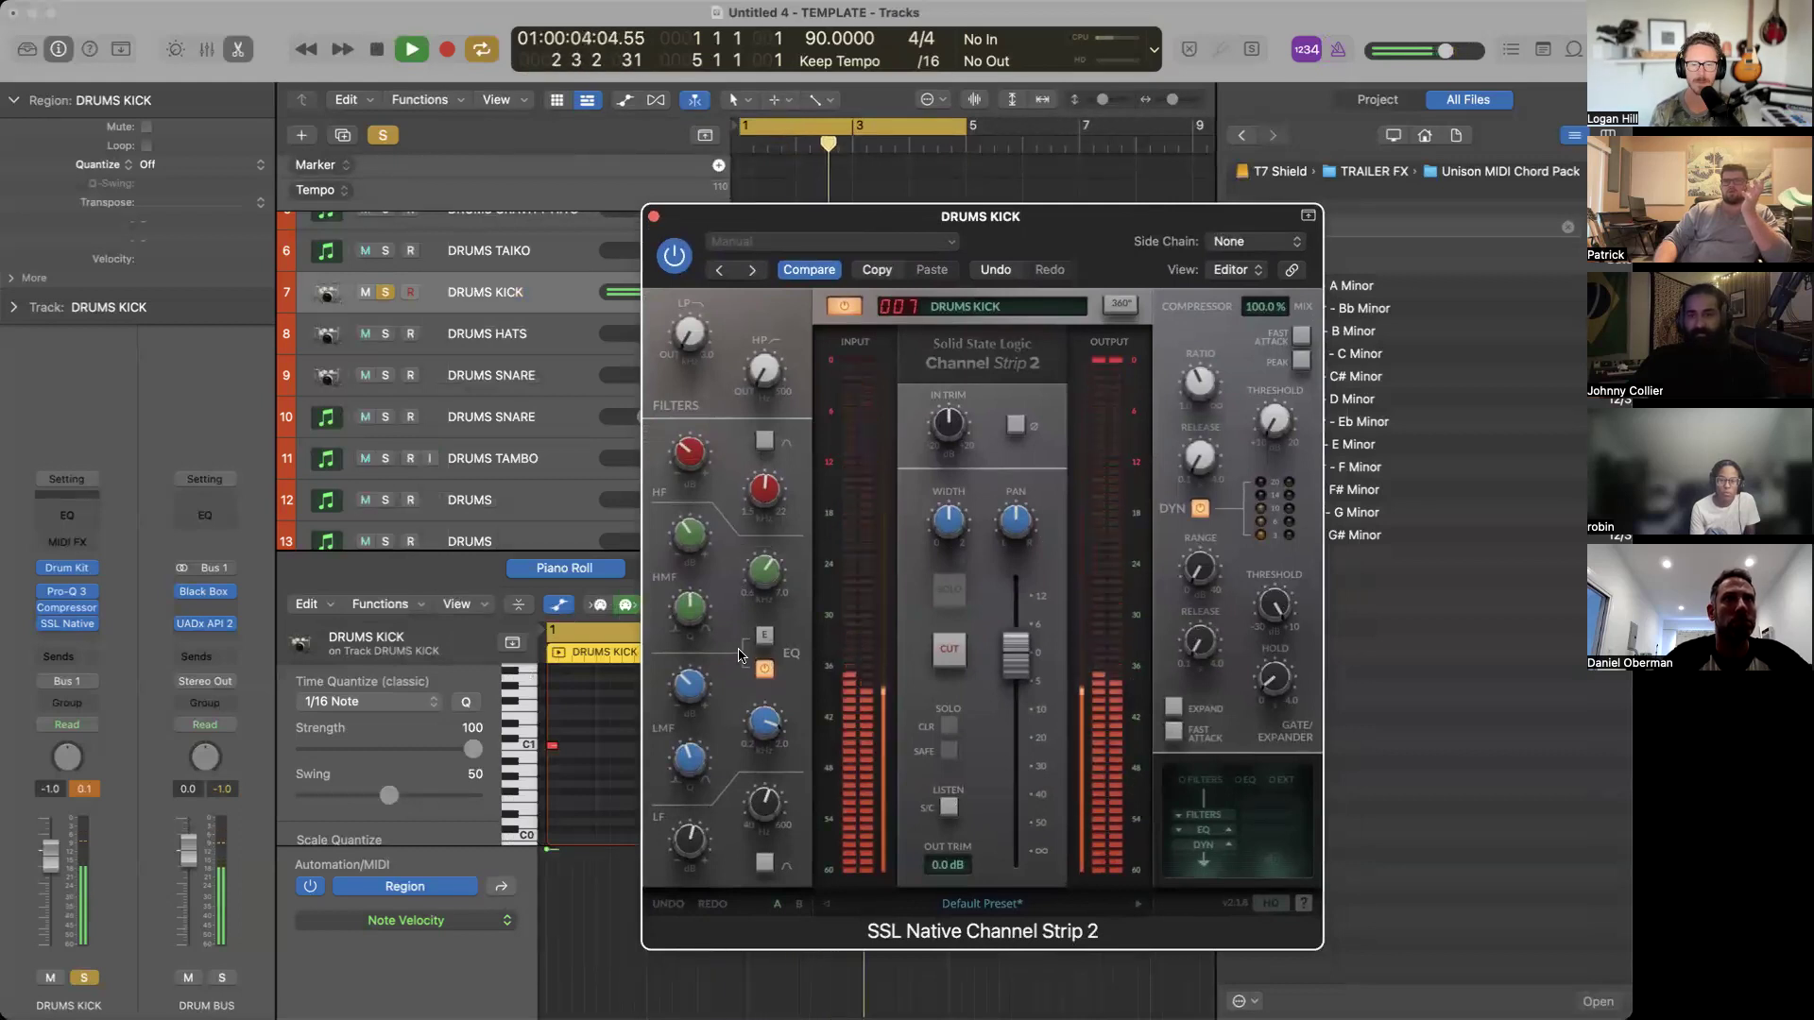
mouse_move(776, 567)
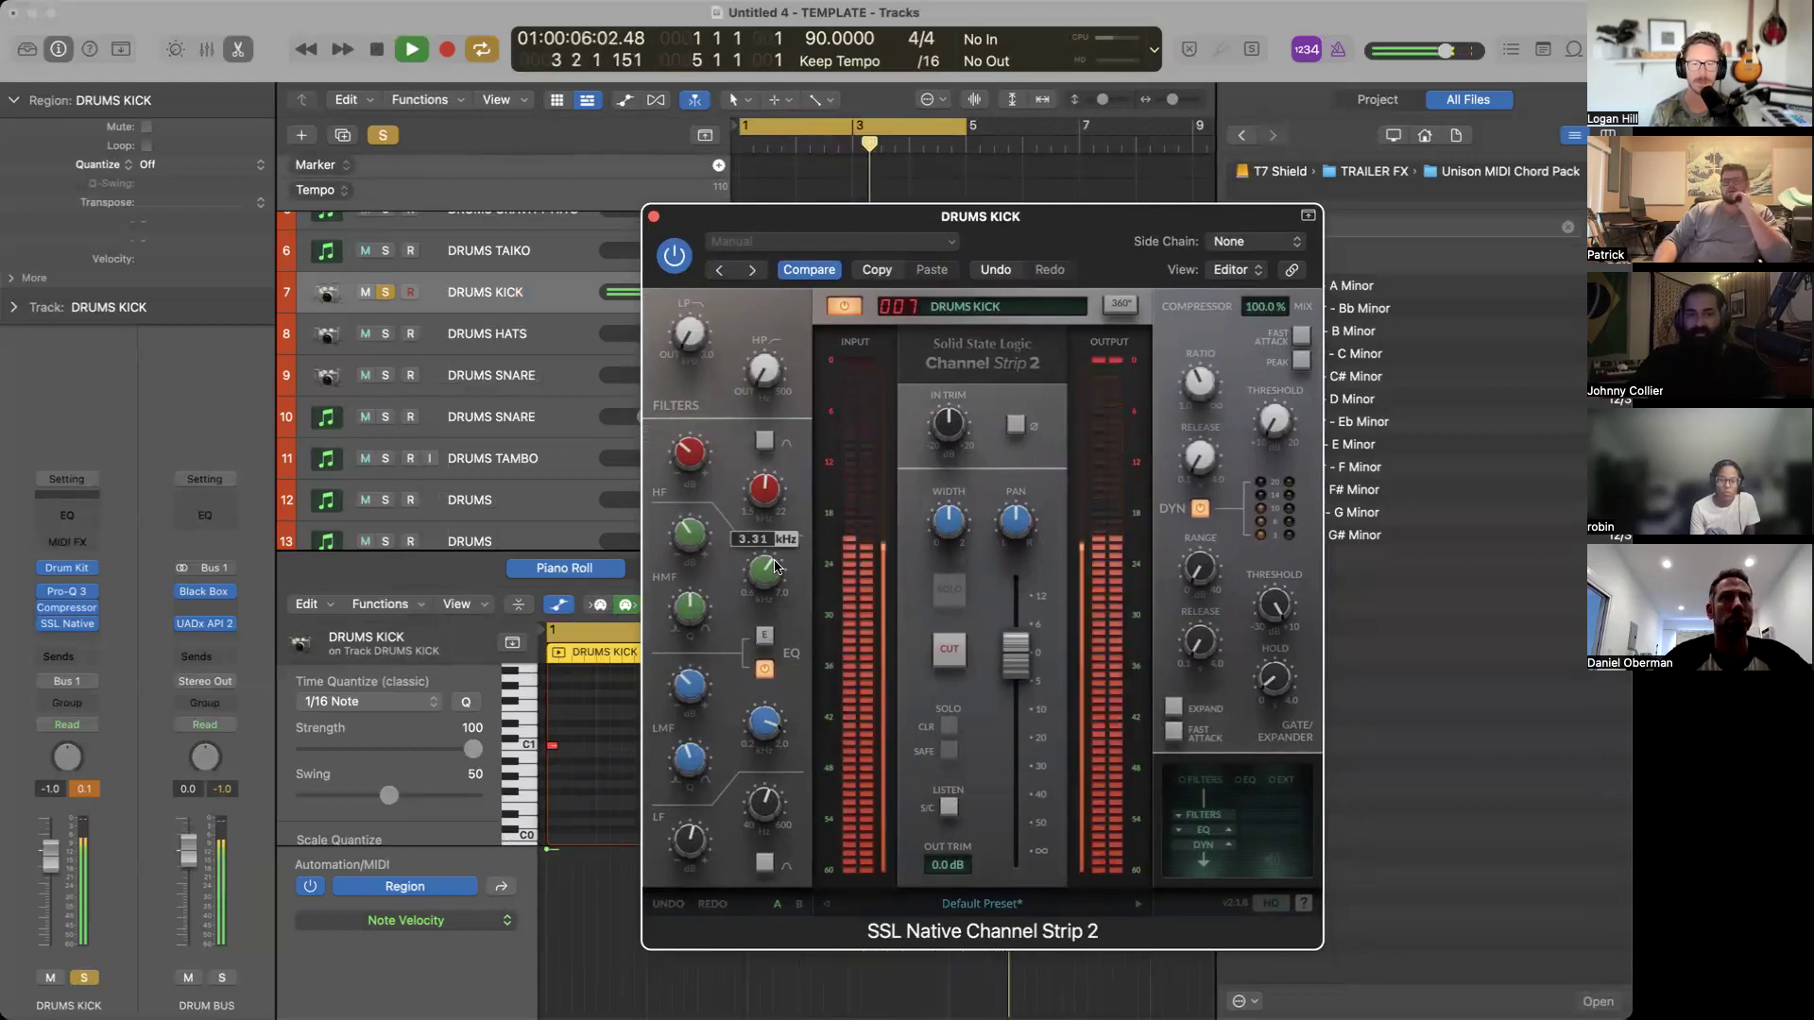
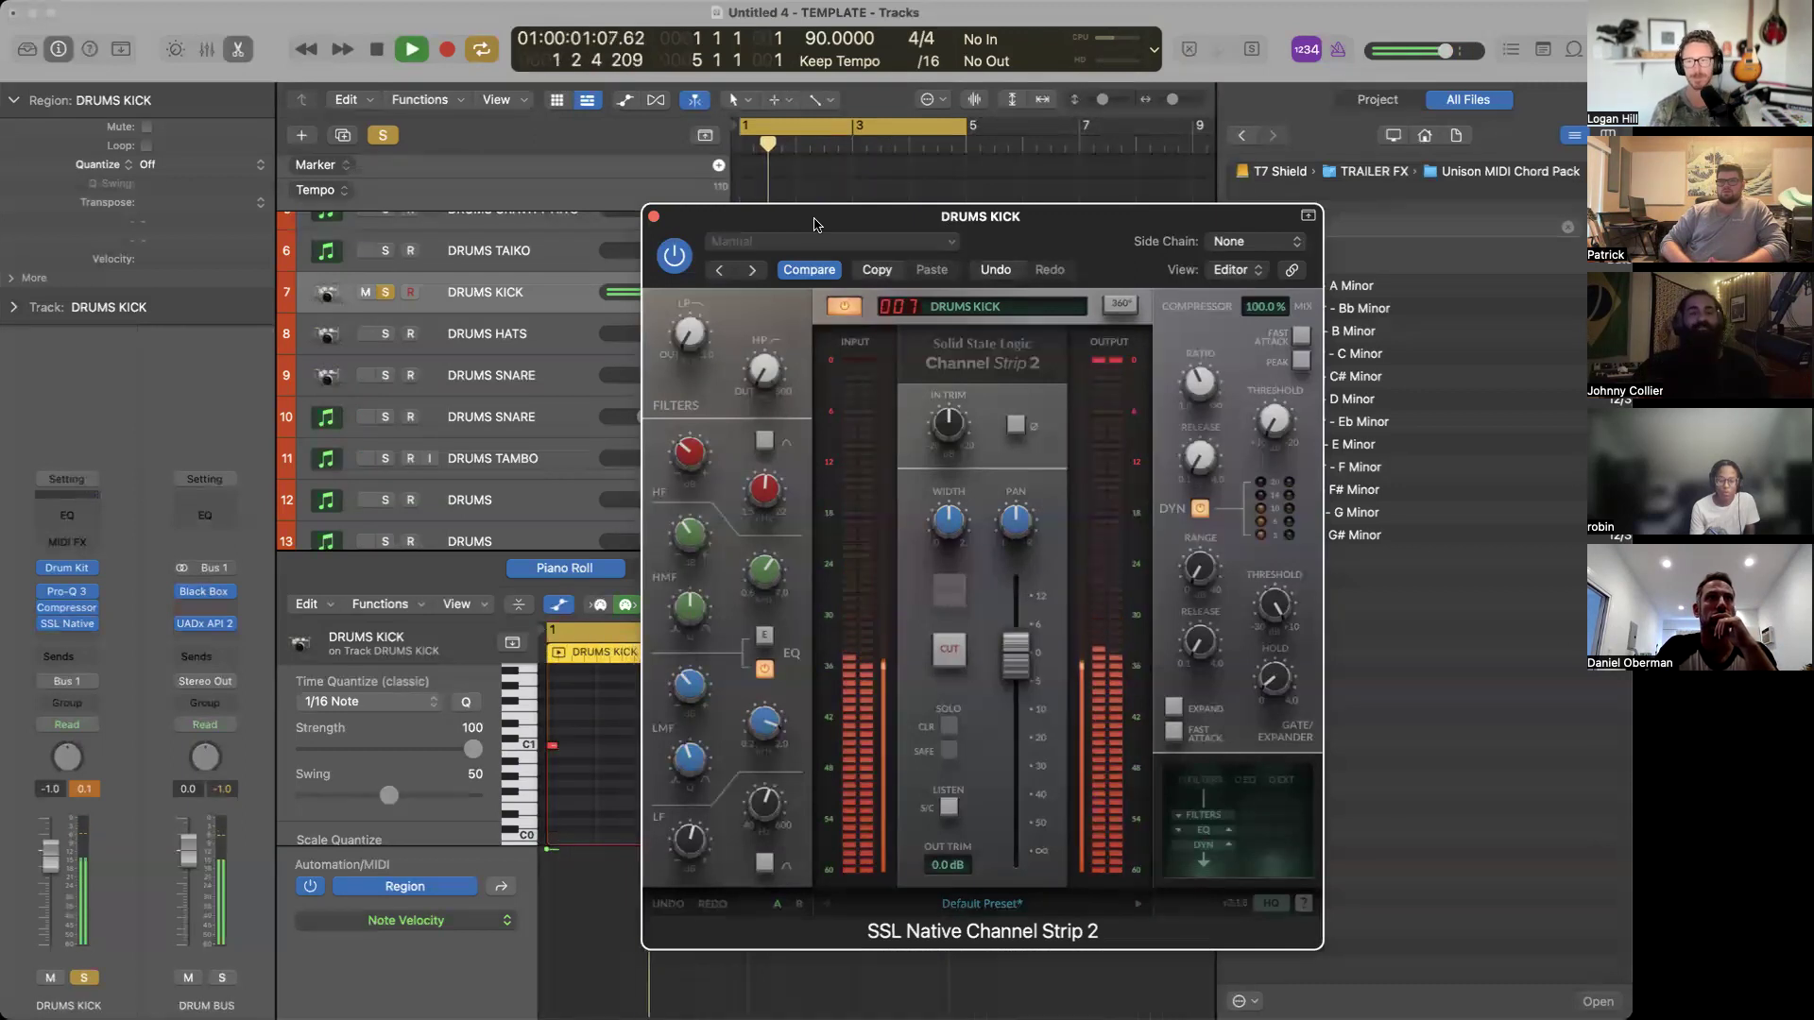
click(67, 592)
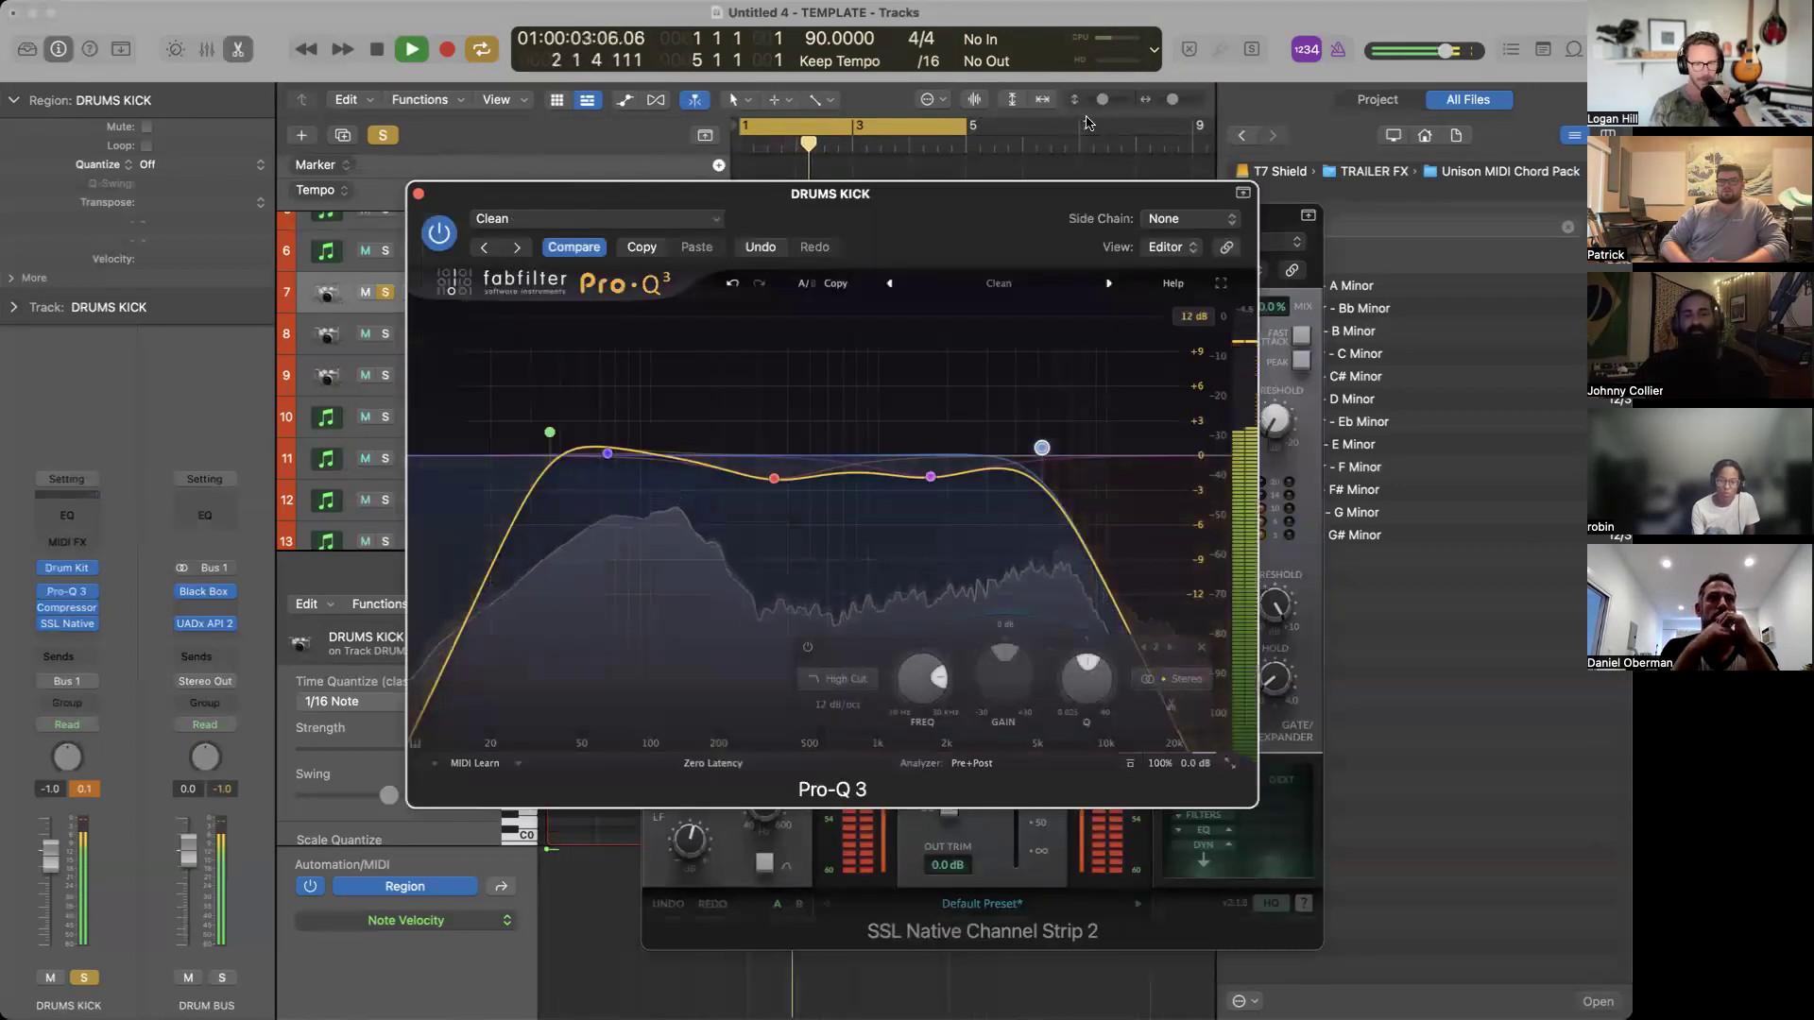
mouse_move(929, 481)
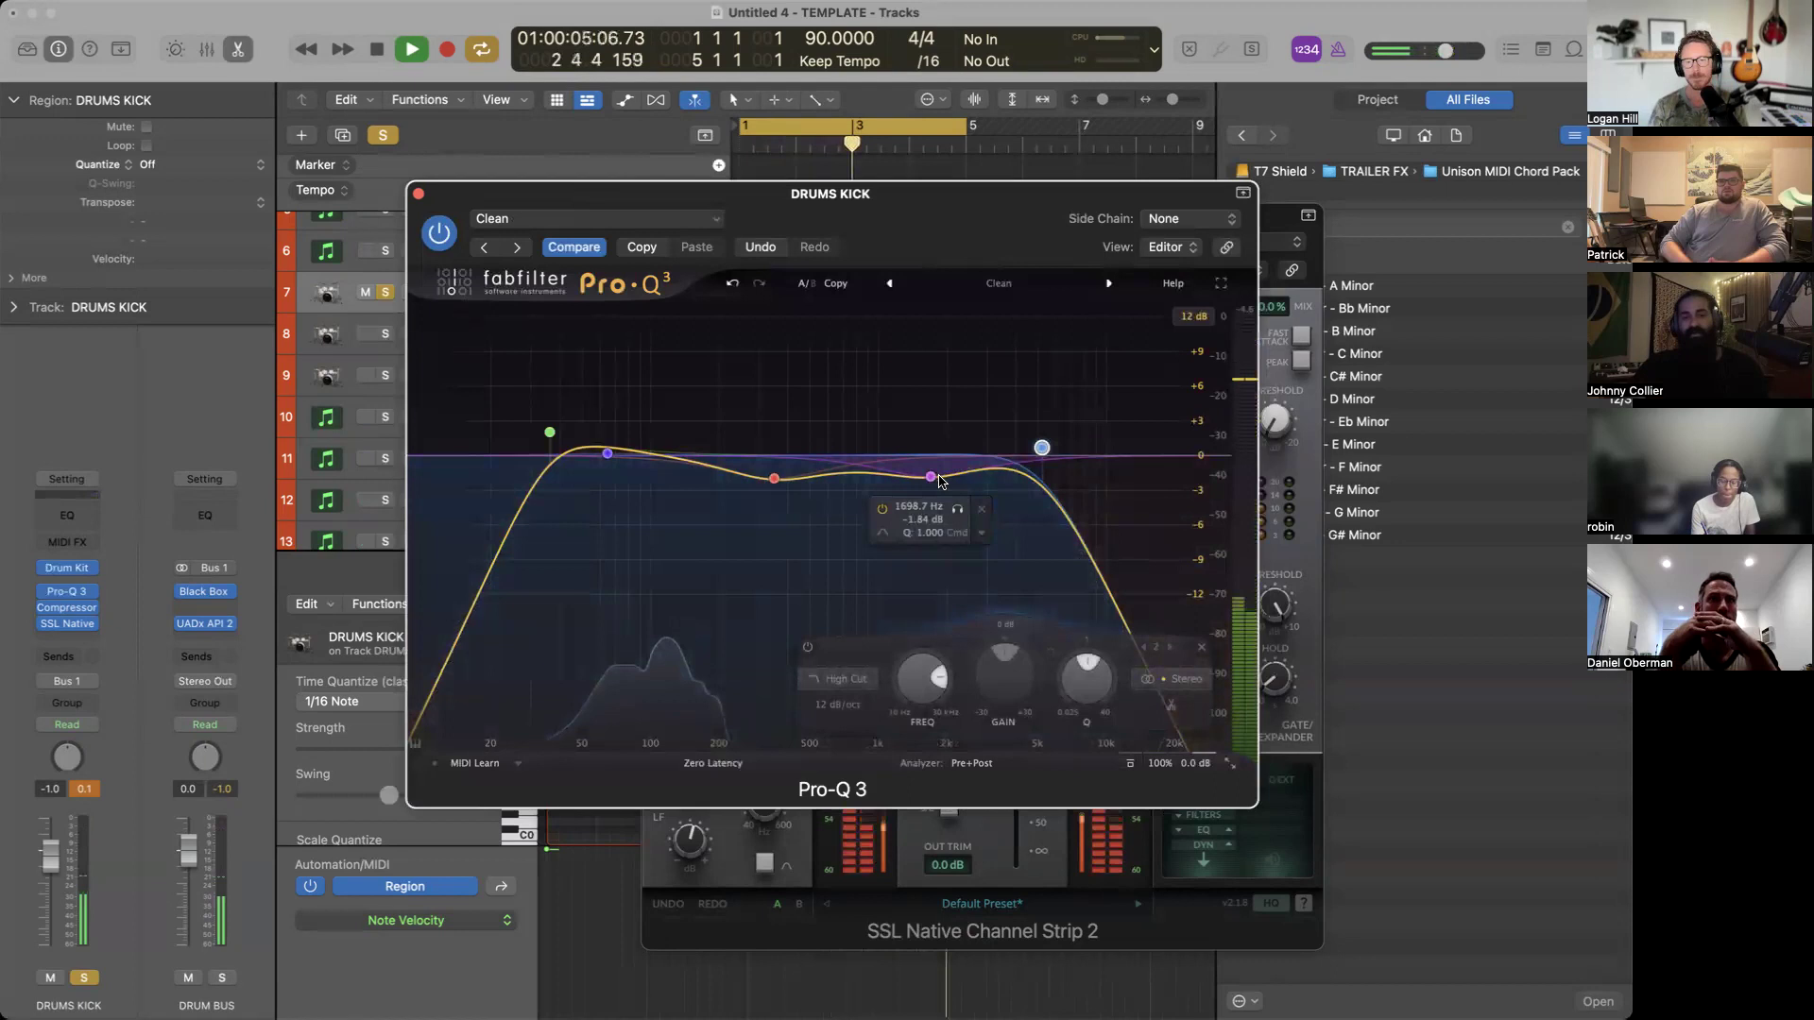
drag(929, 480, 943, 476)
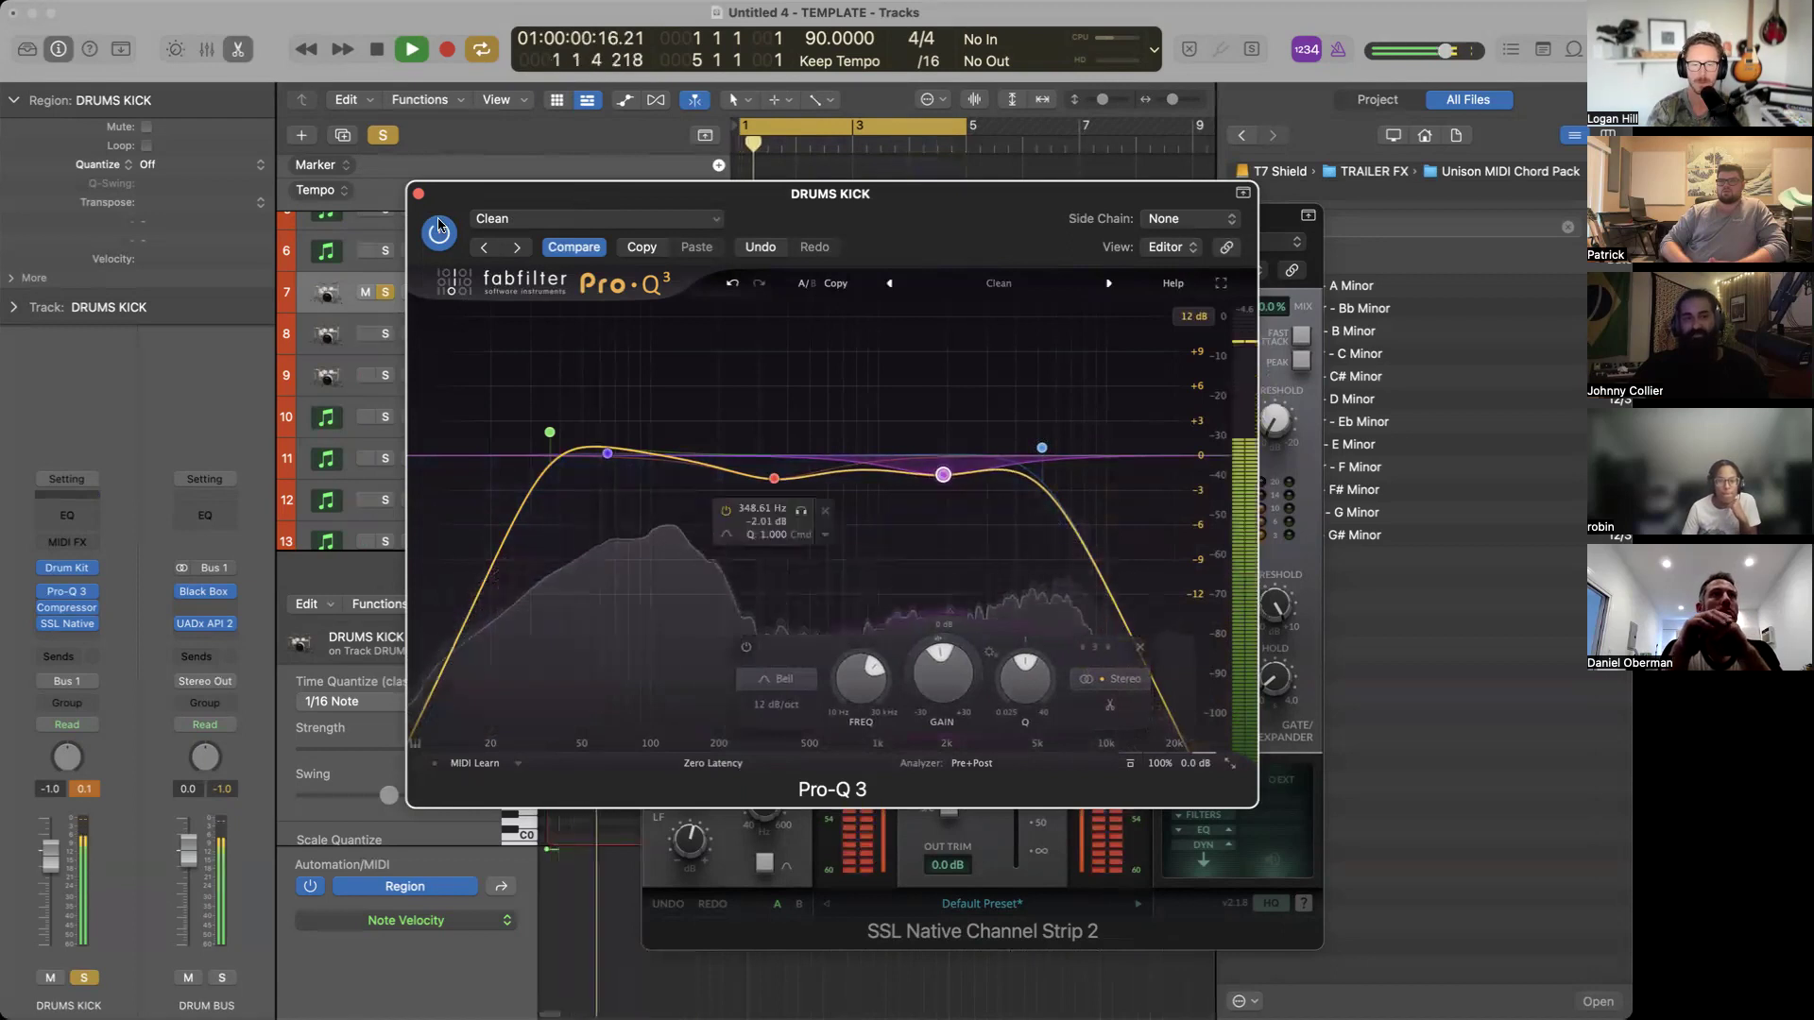
click(419, 194)
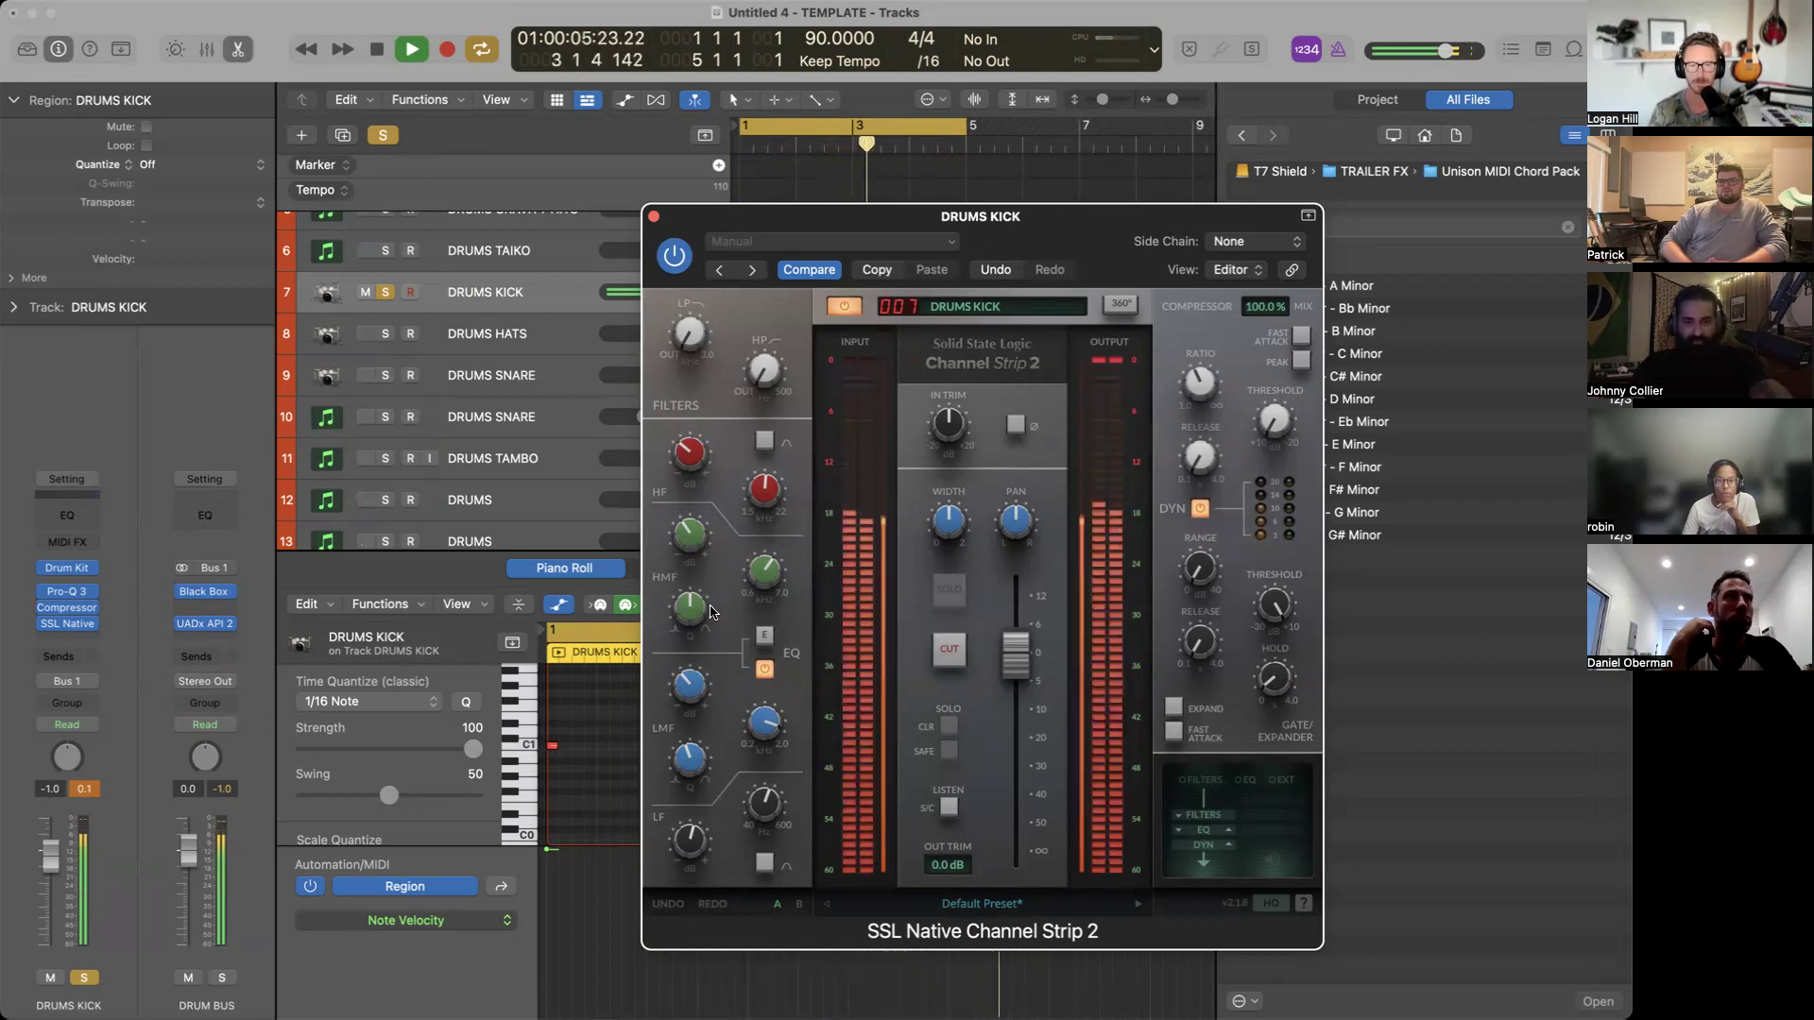
Sweep the LMF band's gain and frequency on the kick's SSL Native Channel Strip 2, leaving a cut with Q at 2.50.
mouse_move(694, 688)
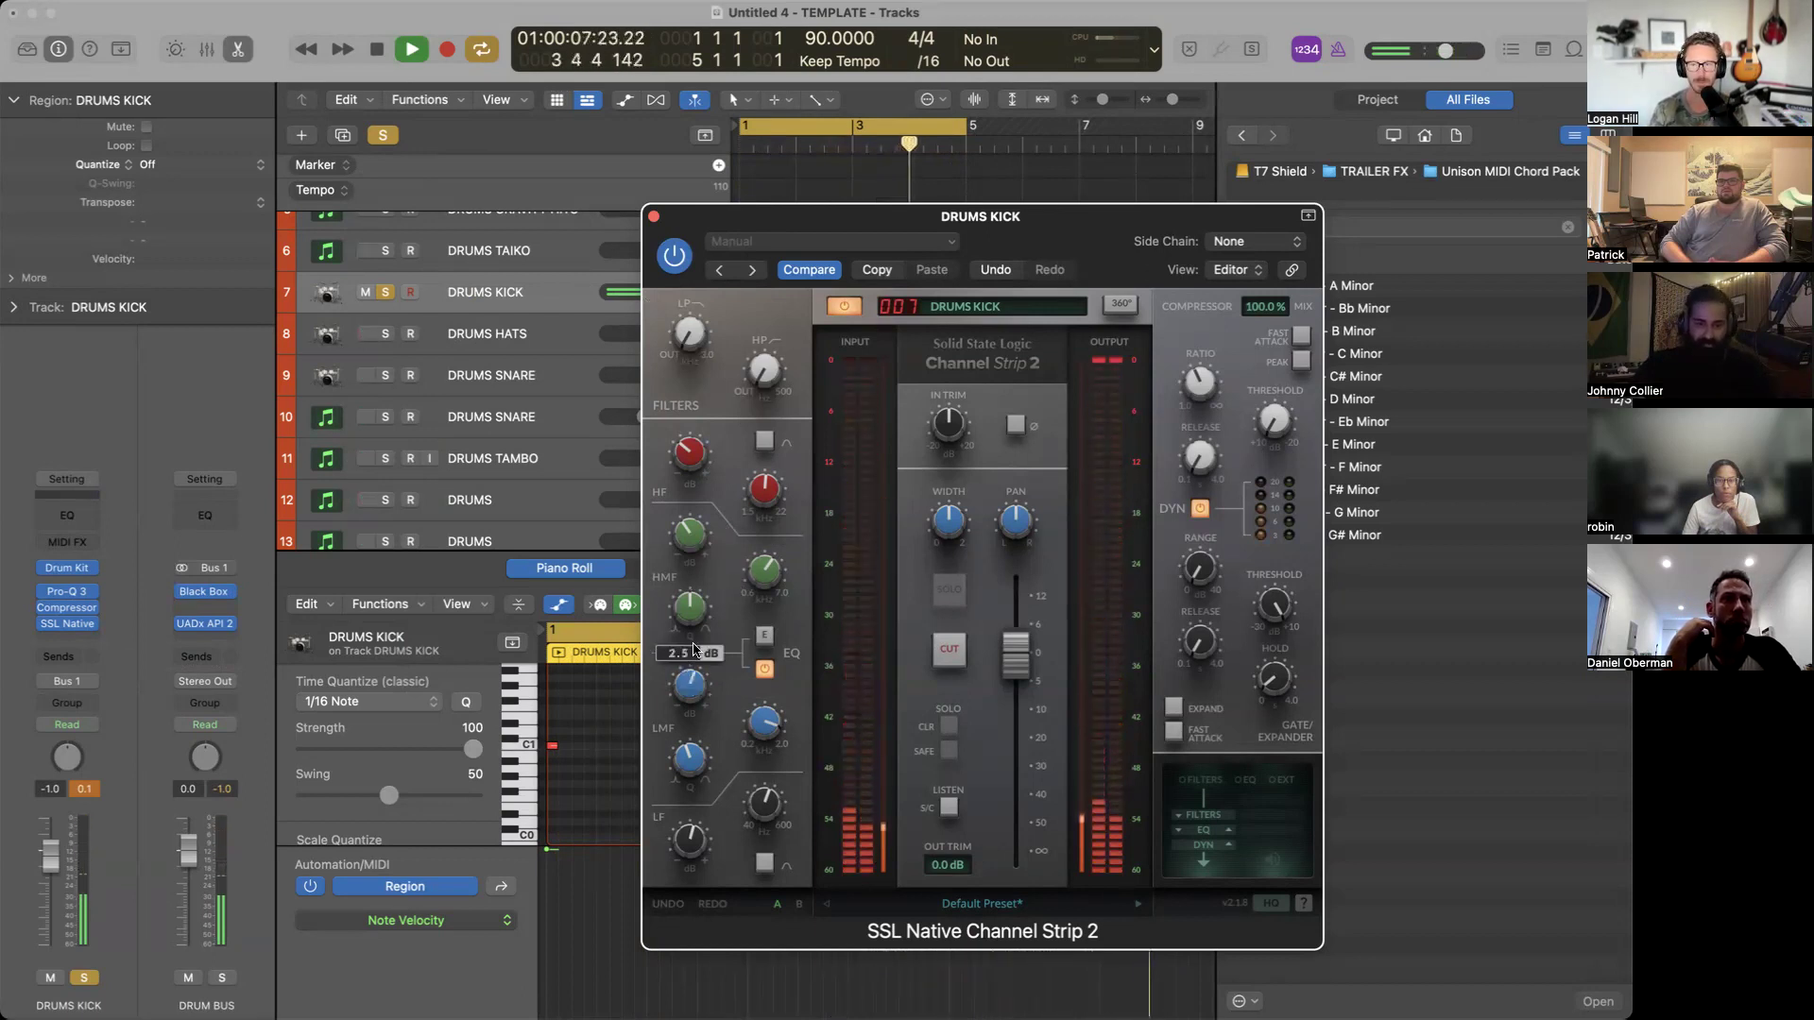
mouse_move(762, 728)
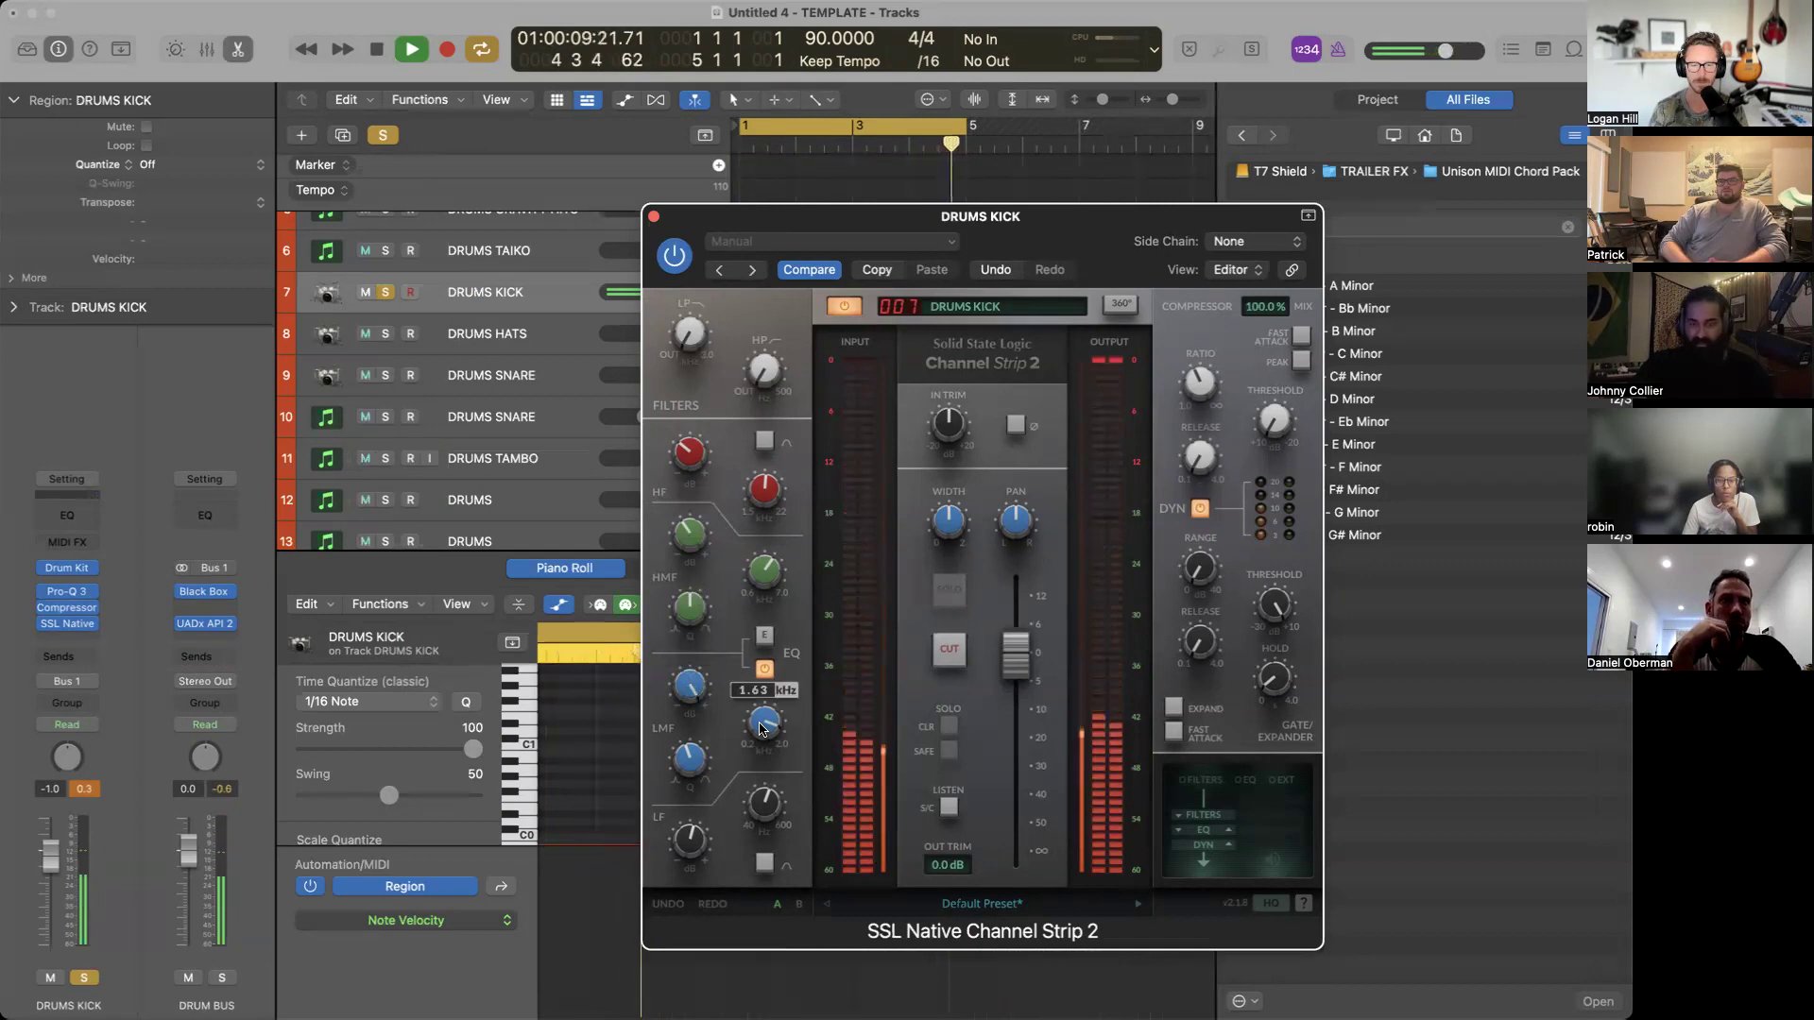
drag(762, 722, 780, 910)
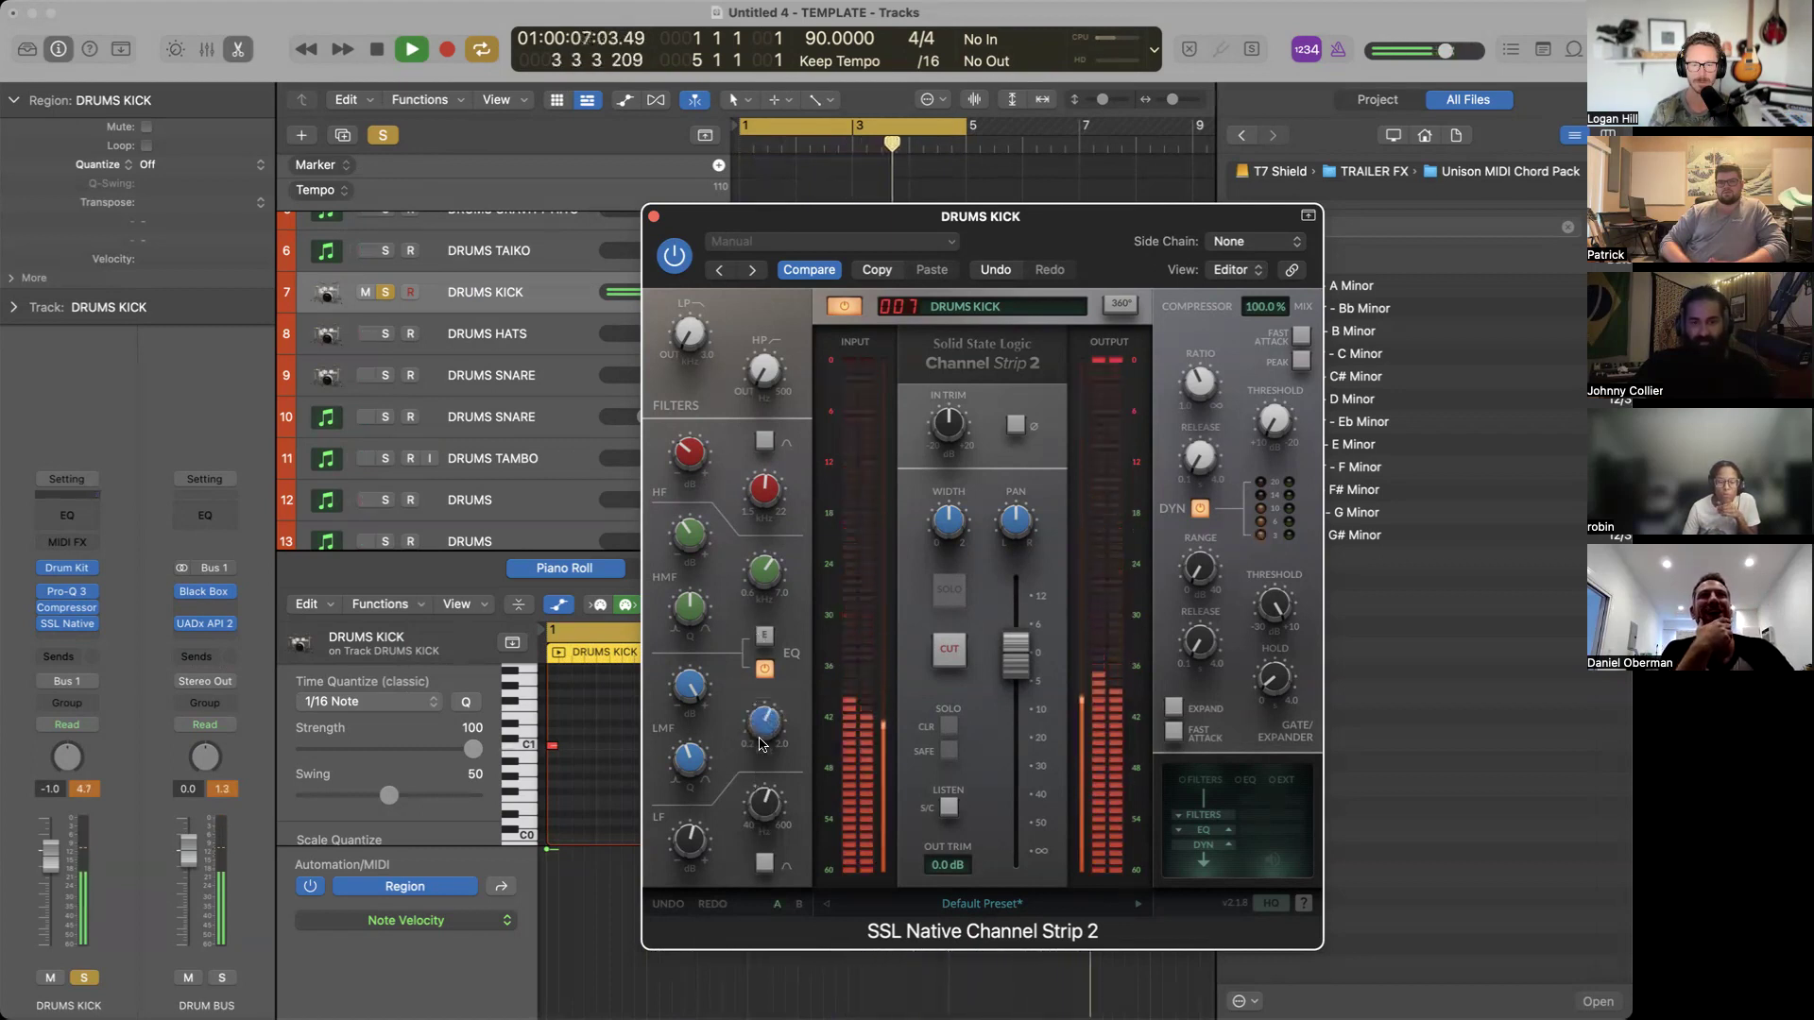
drag(763, 723, 767, 662)
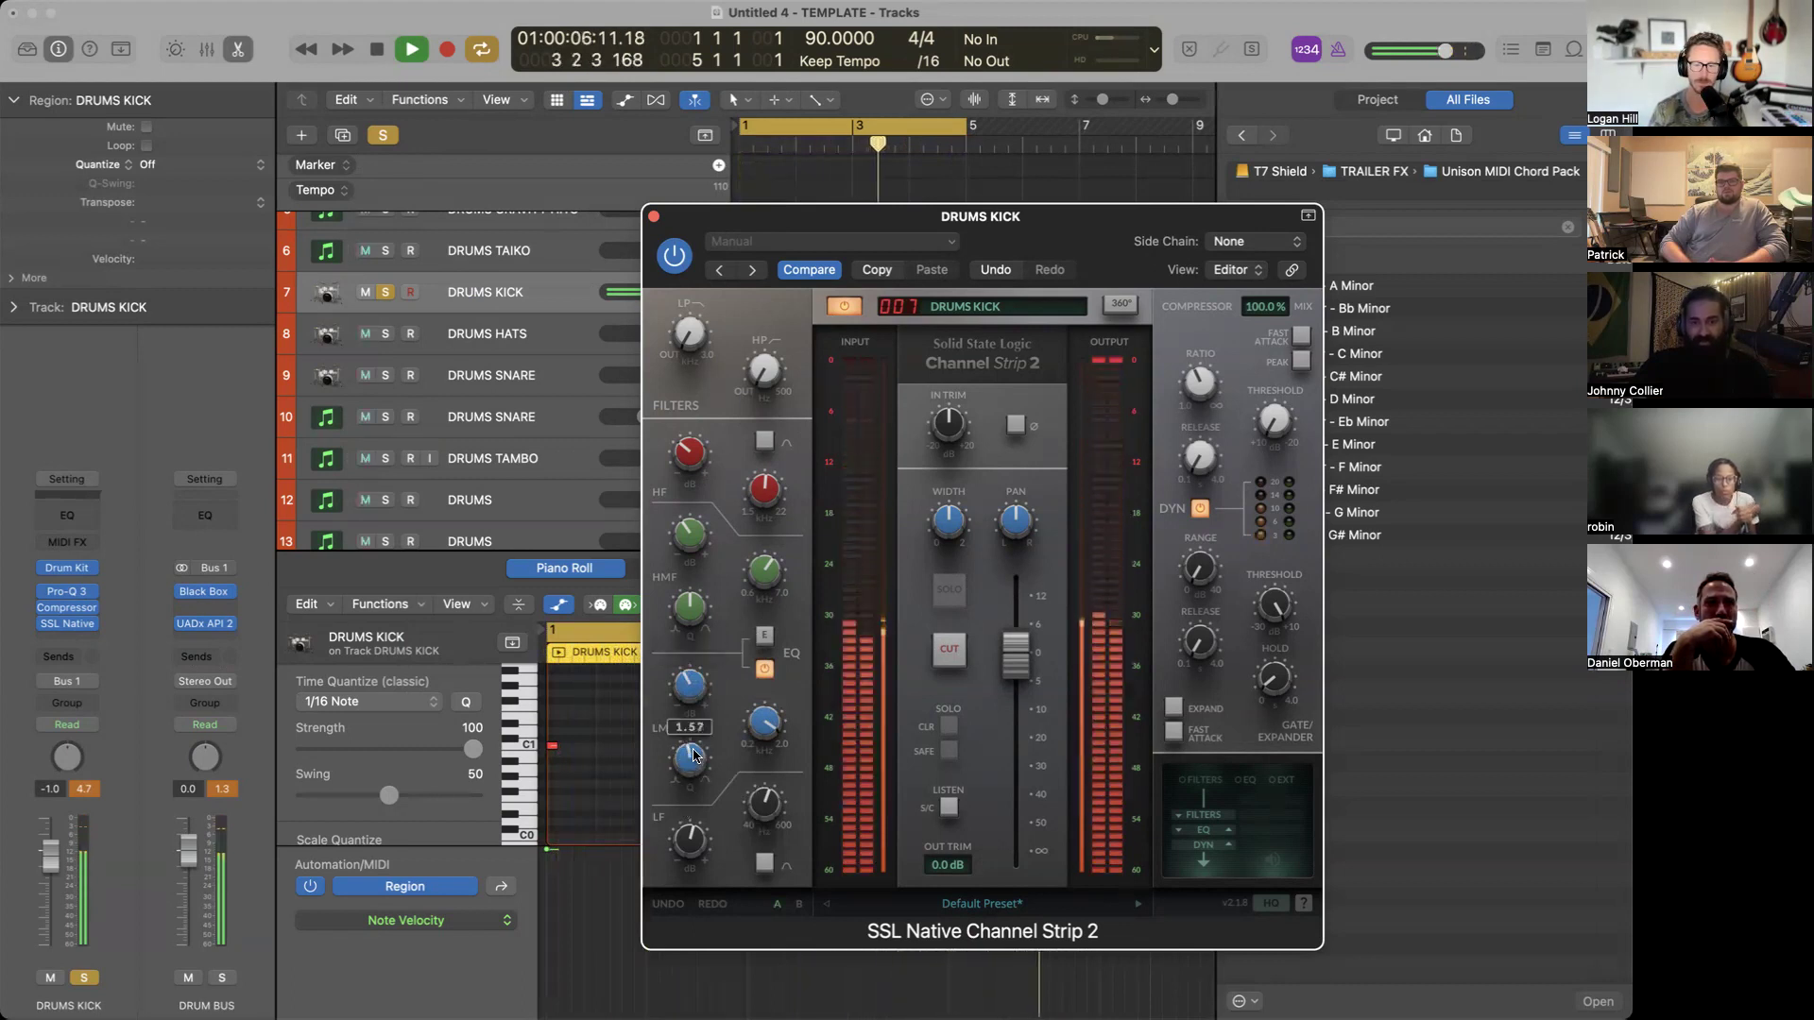
drag(694, 703, 701, 639)
drag(706, 787, 703, 990)
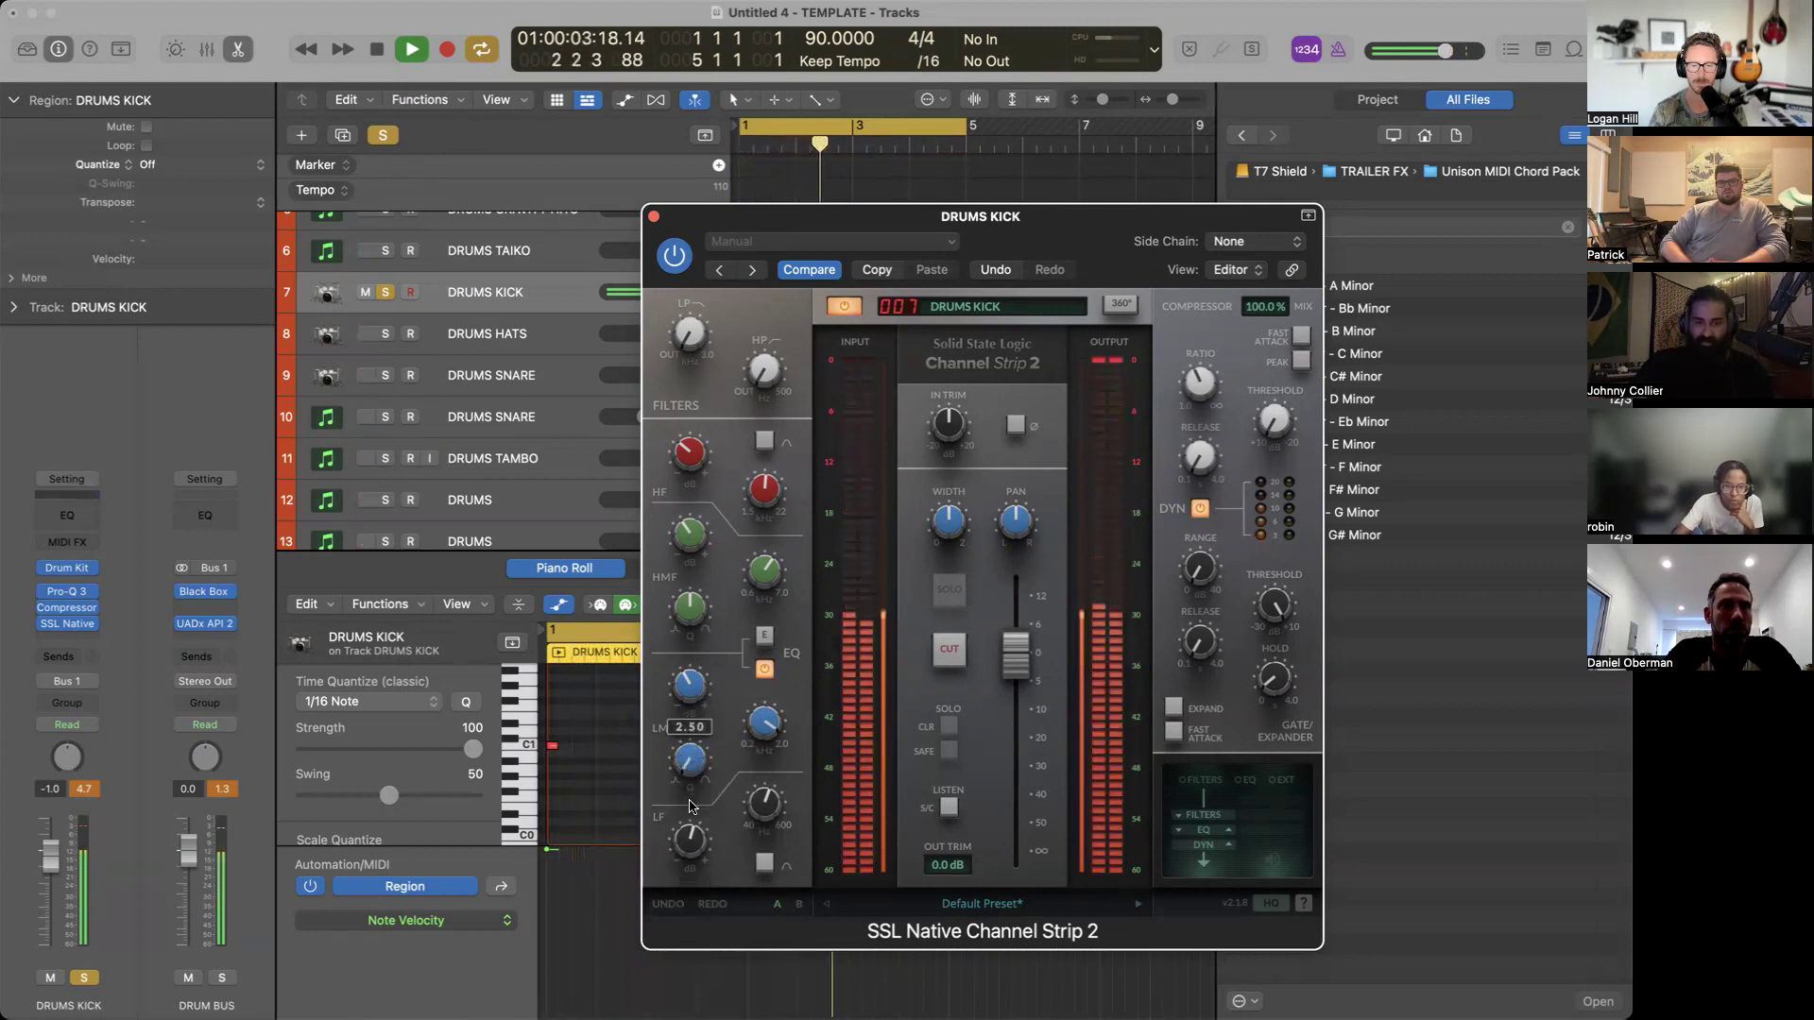
Open the kick's Pro-Q 3, raise the Q of the 348.61 Hz bell and close the equalizer.
click(66, 591)
click(775, 480)
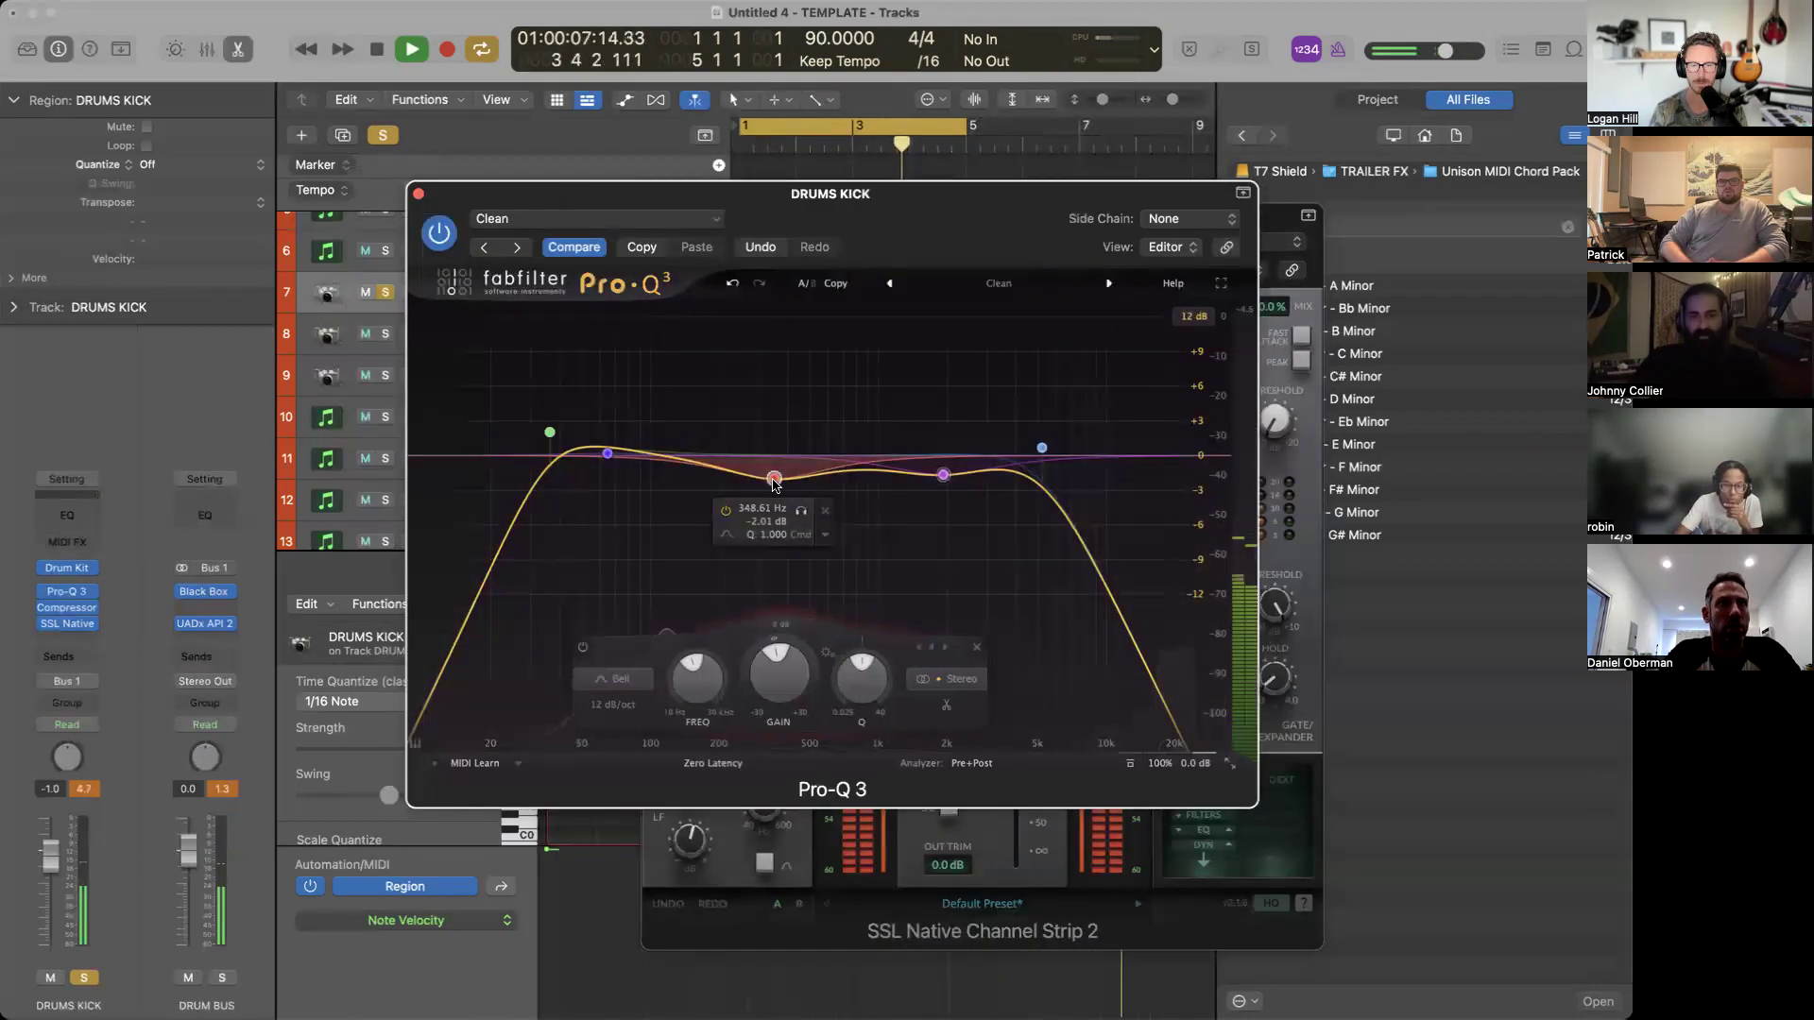
drag(869, 681, 854, 591)
key(super+w)
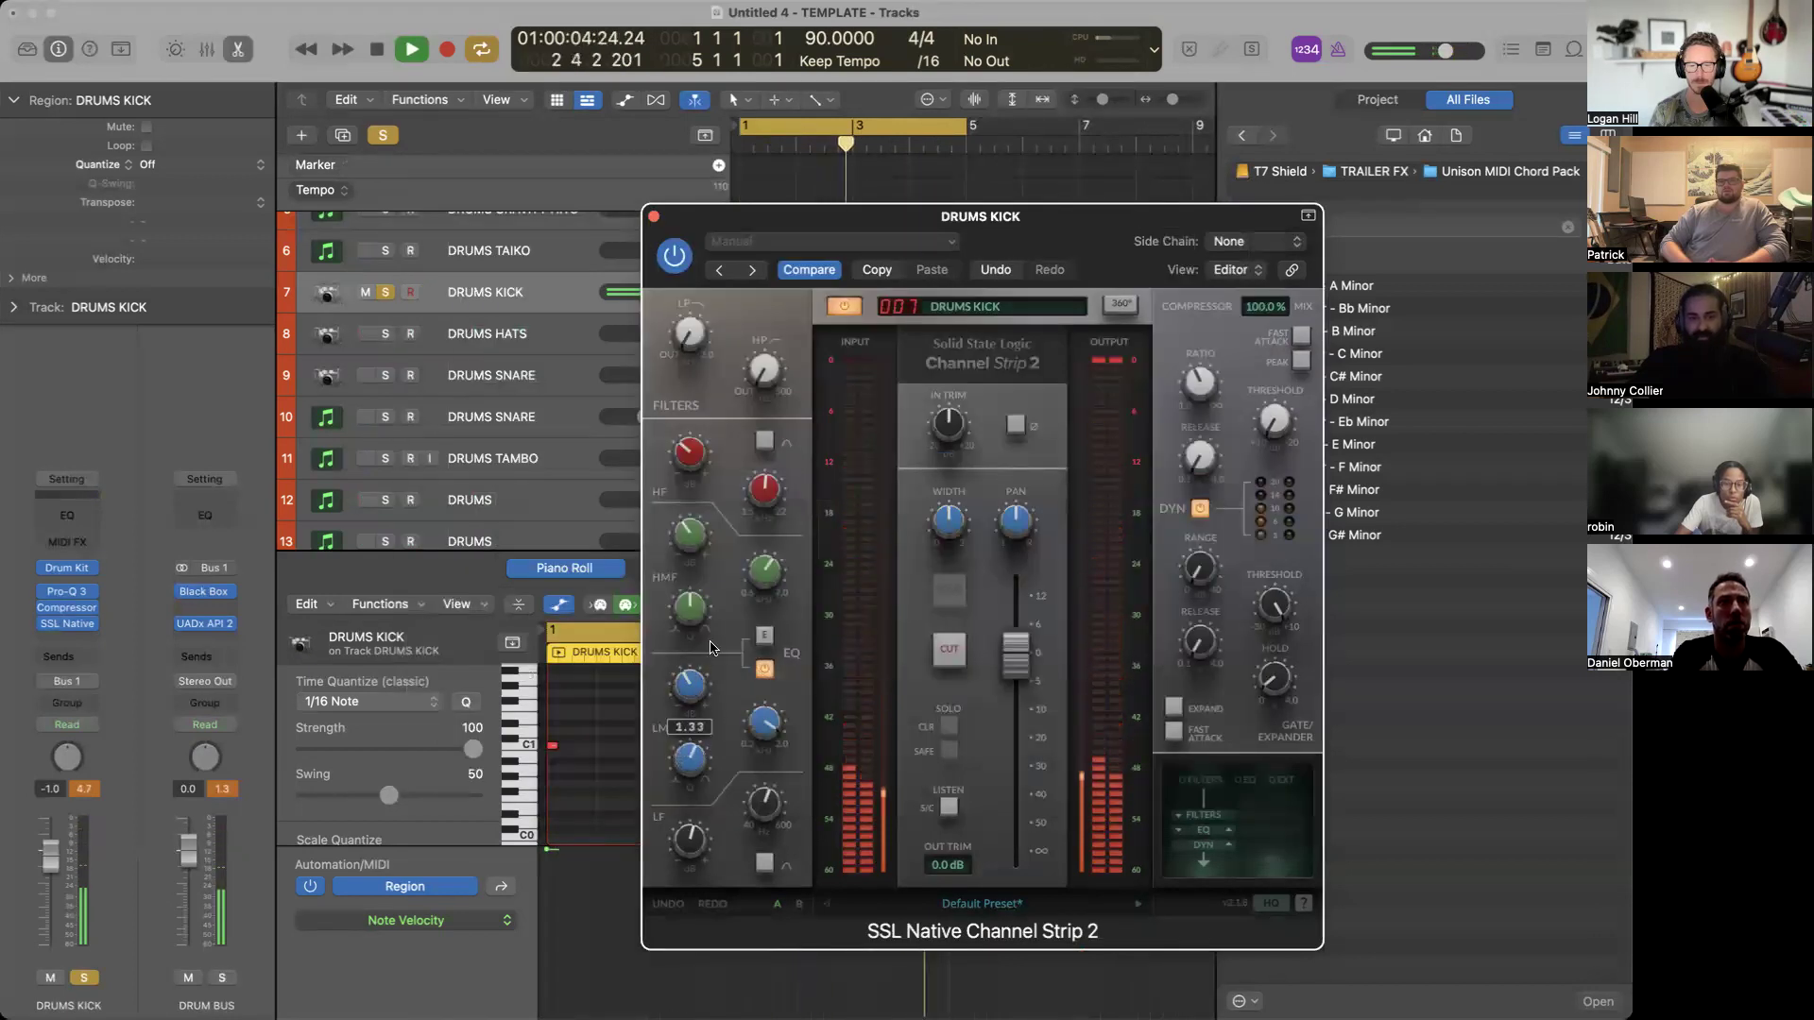
Readjust the LMF band's Q on the kick's channel strip and lower the LF gain to 1.4 dB.
drag(713, 648, 730, 610)
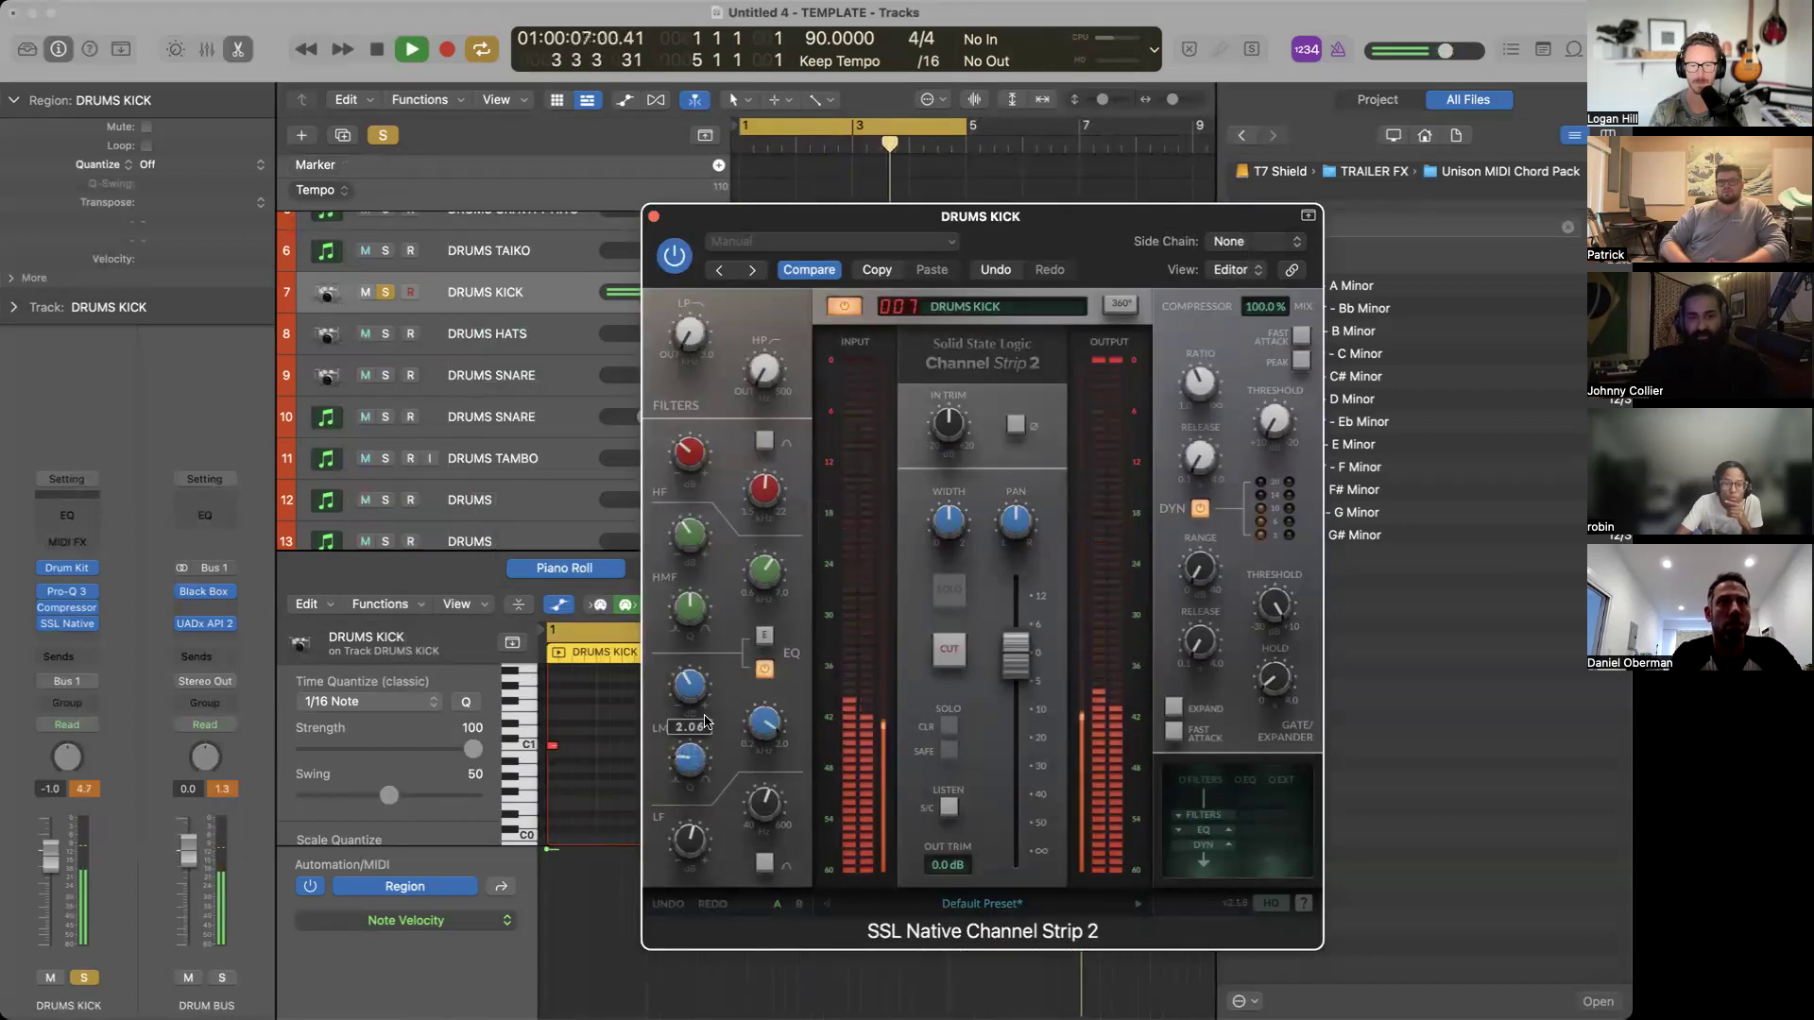
drag(695, 763, 694, 733)
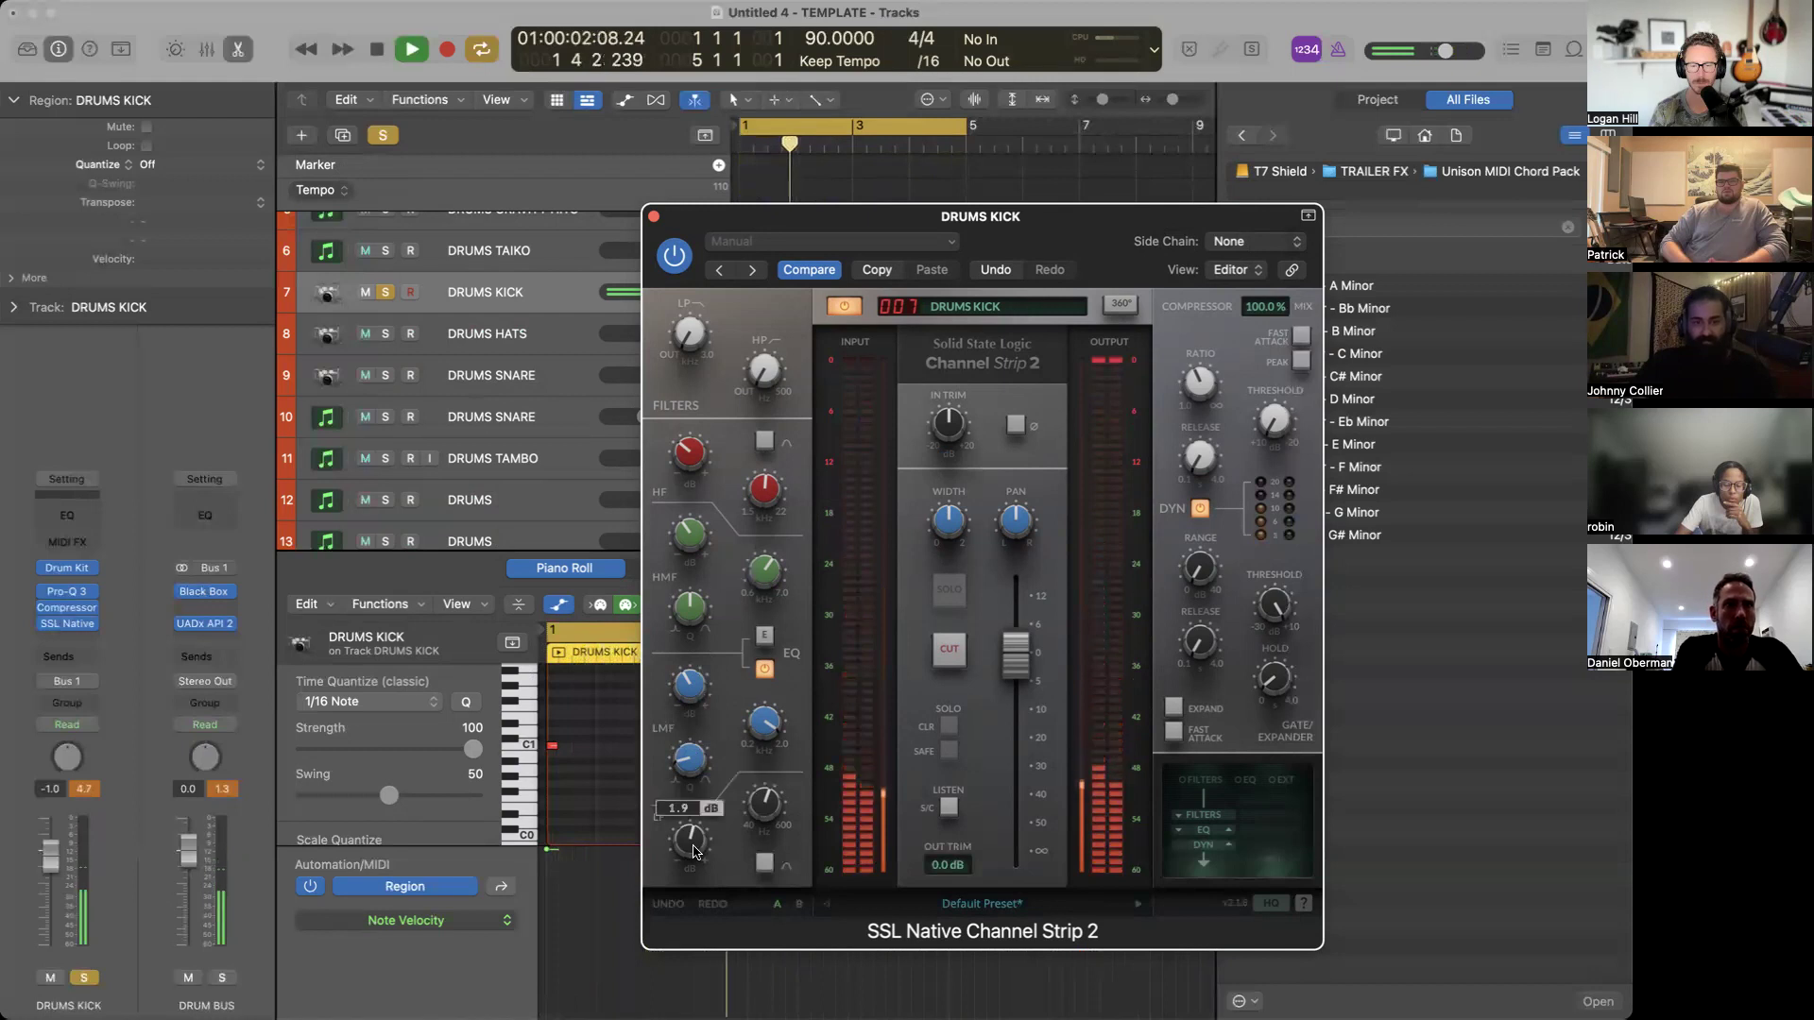
drag(694, 851, 696, 855)
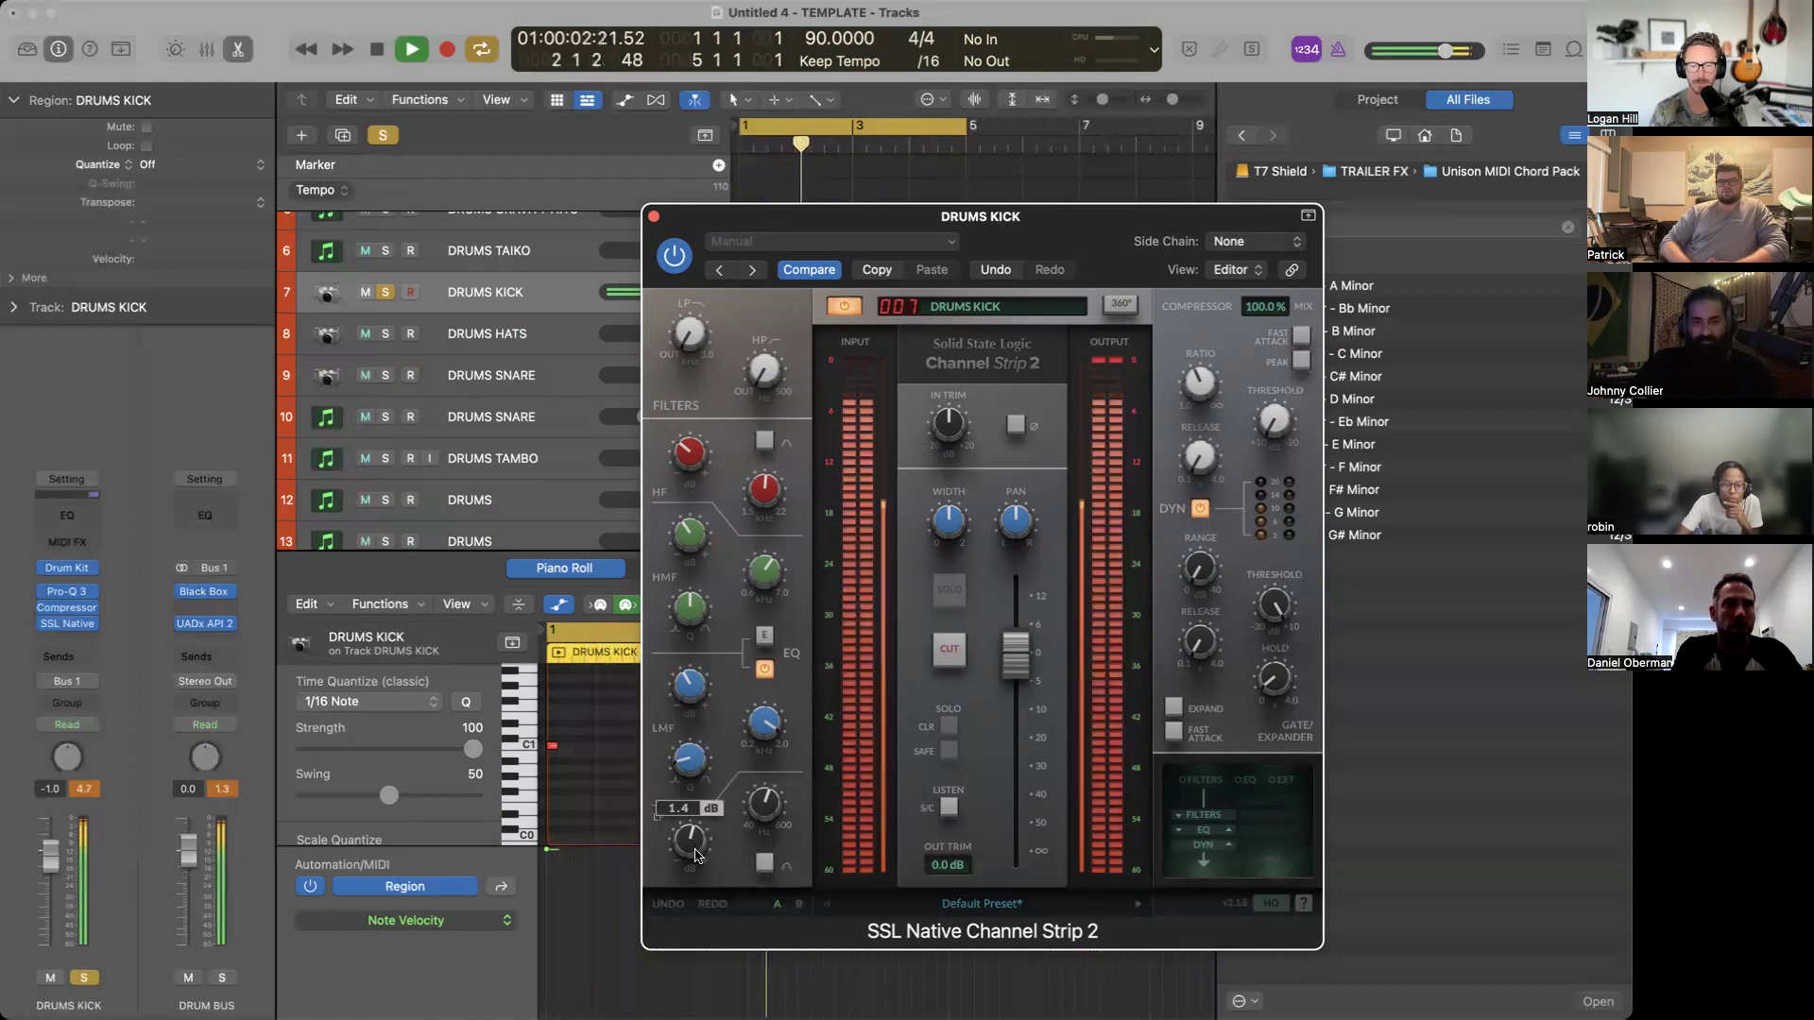
Bypass the kick's channel strip for comparison, restart playback, switch the plug-in back on and close it.
click(675, 255)
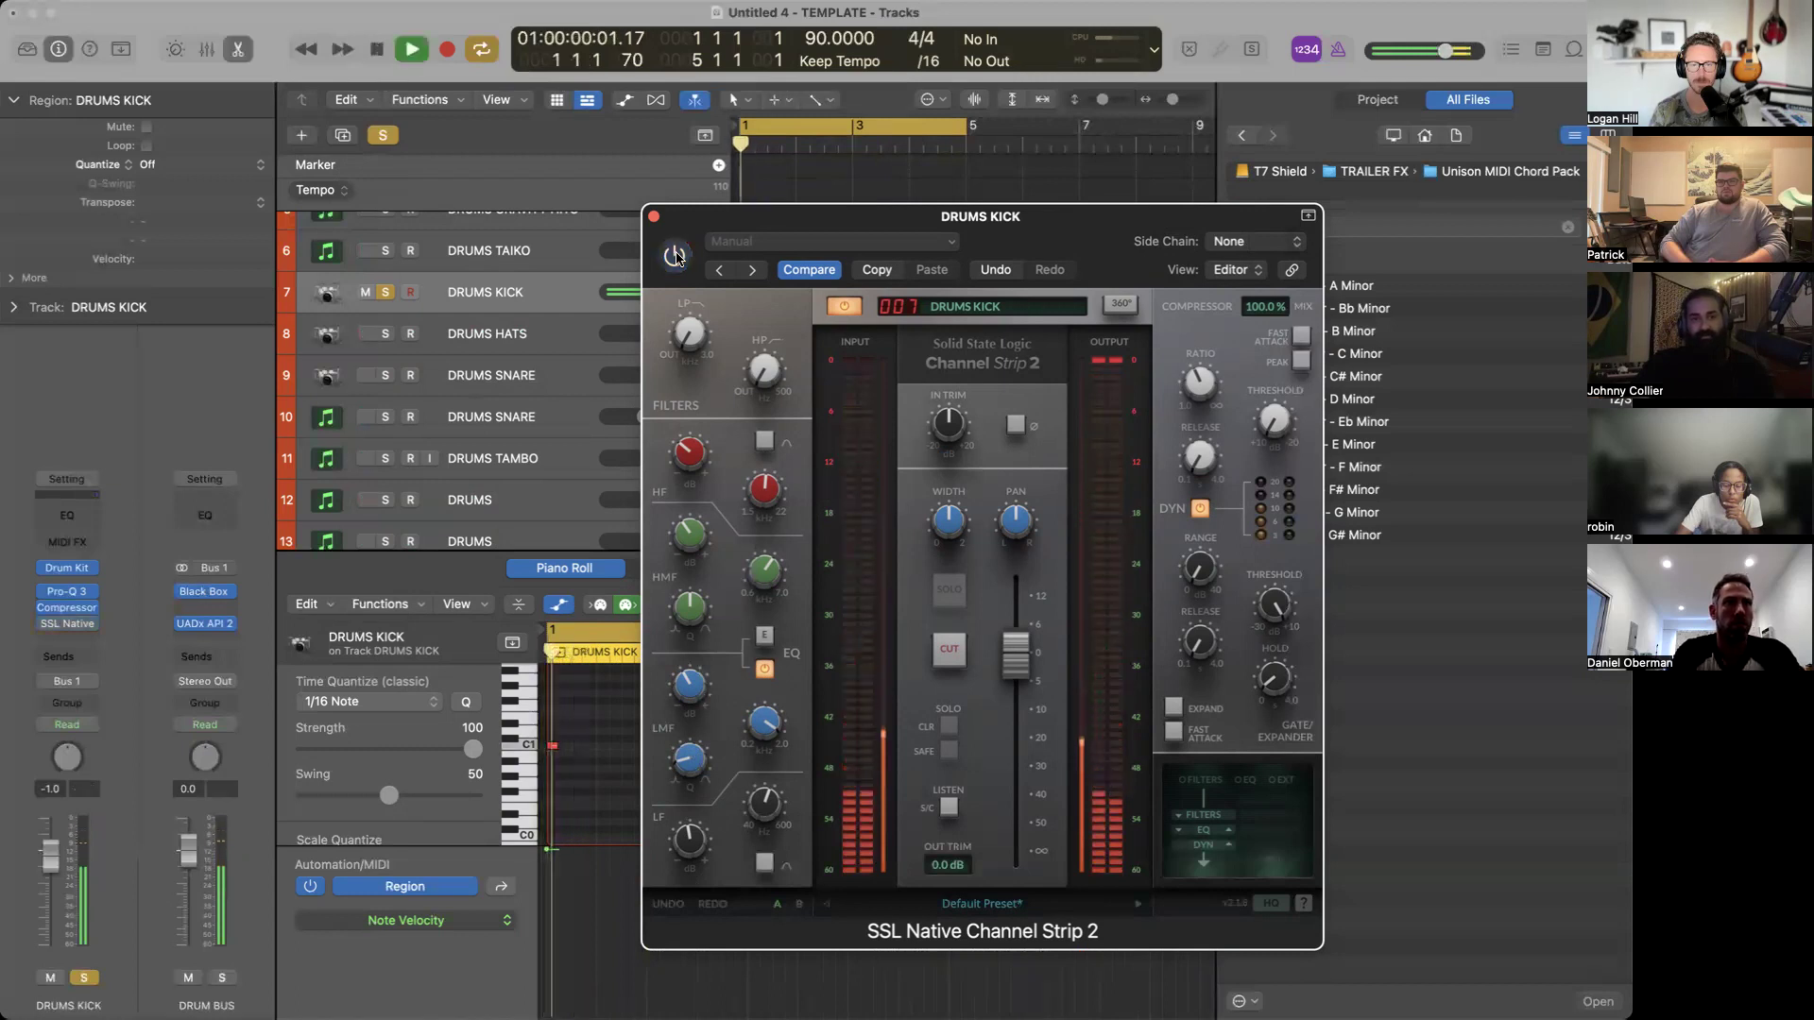
key(space)
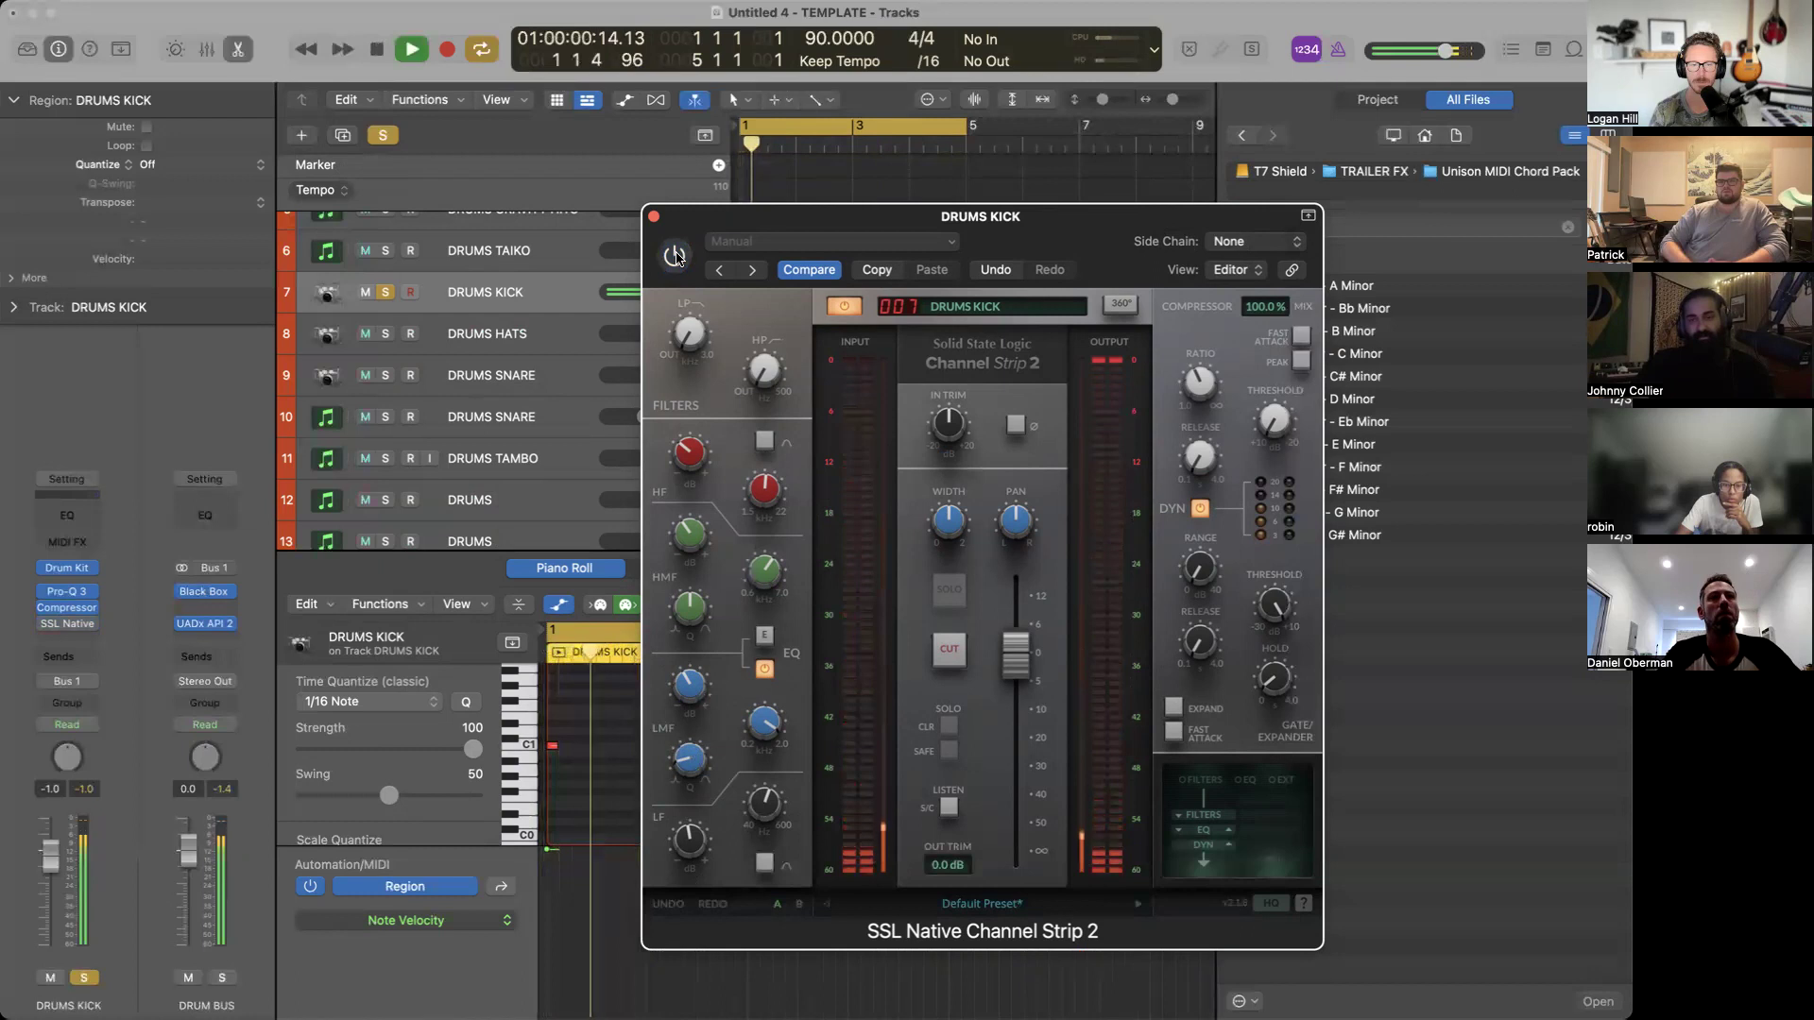
key(space)
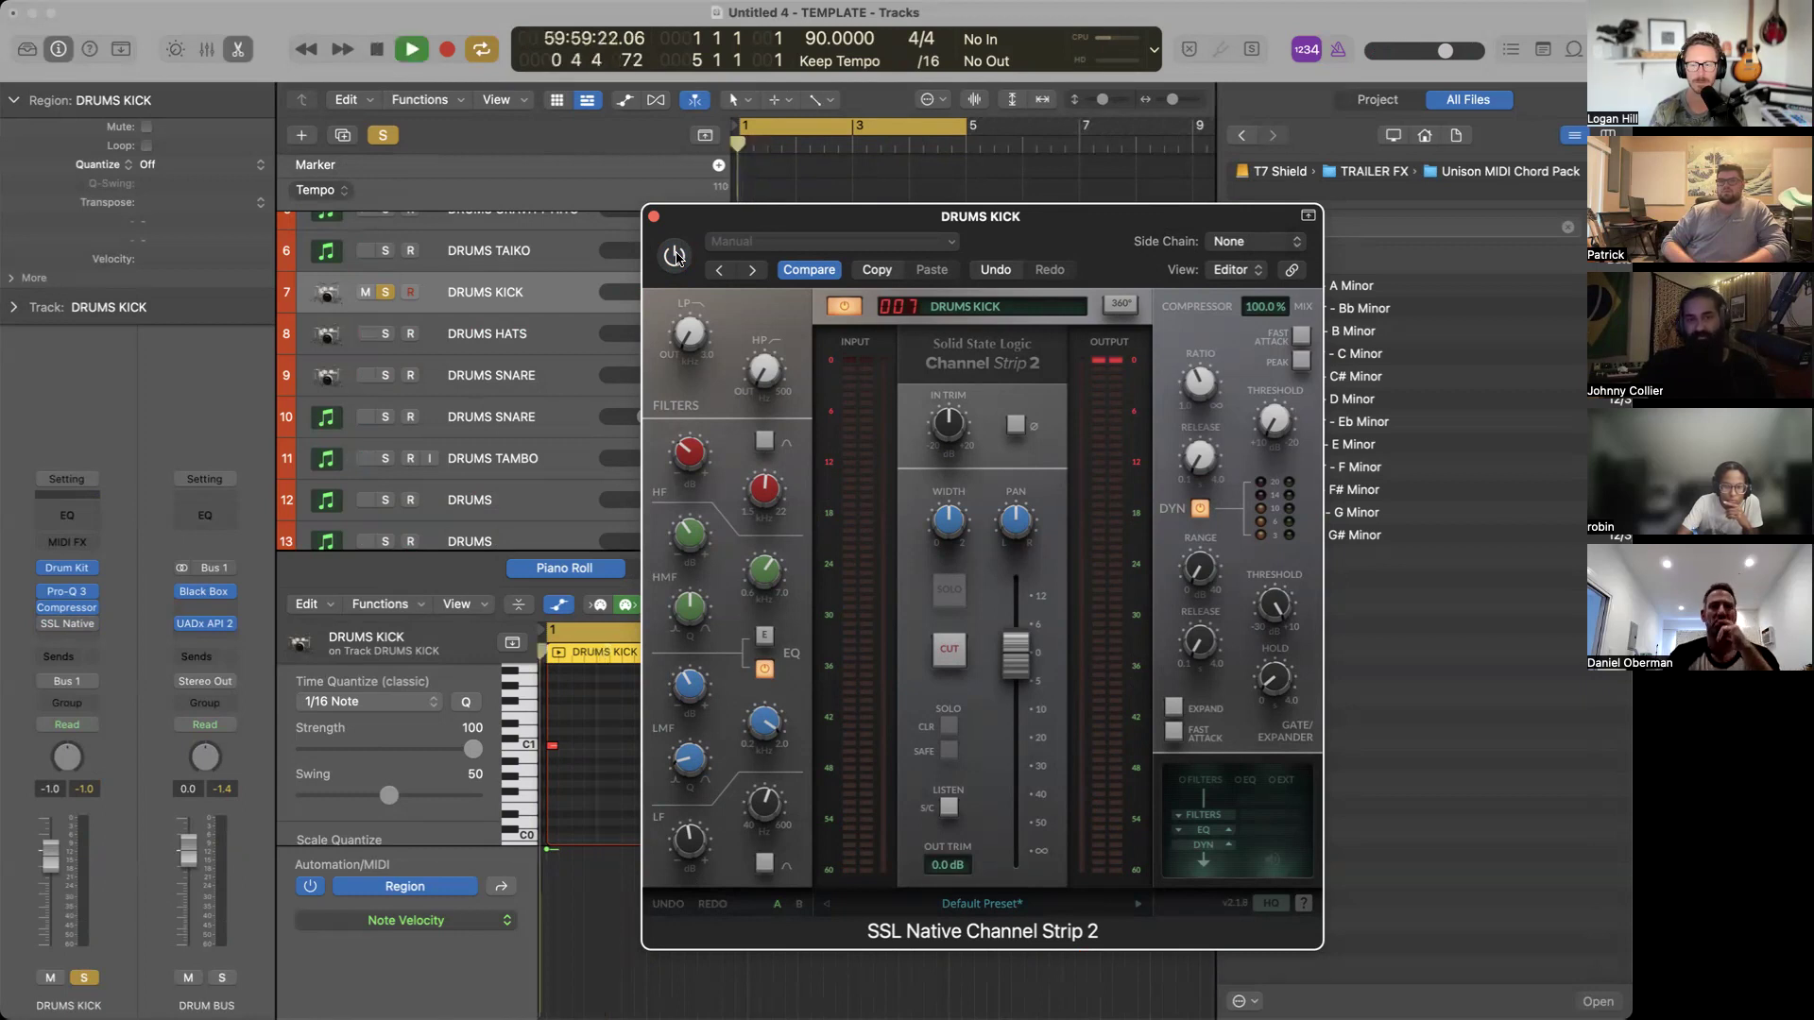
click(676, 256)
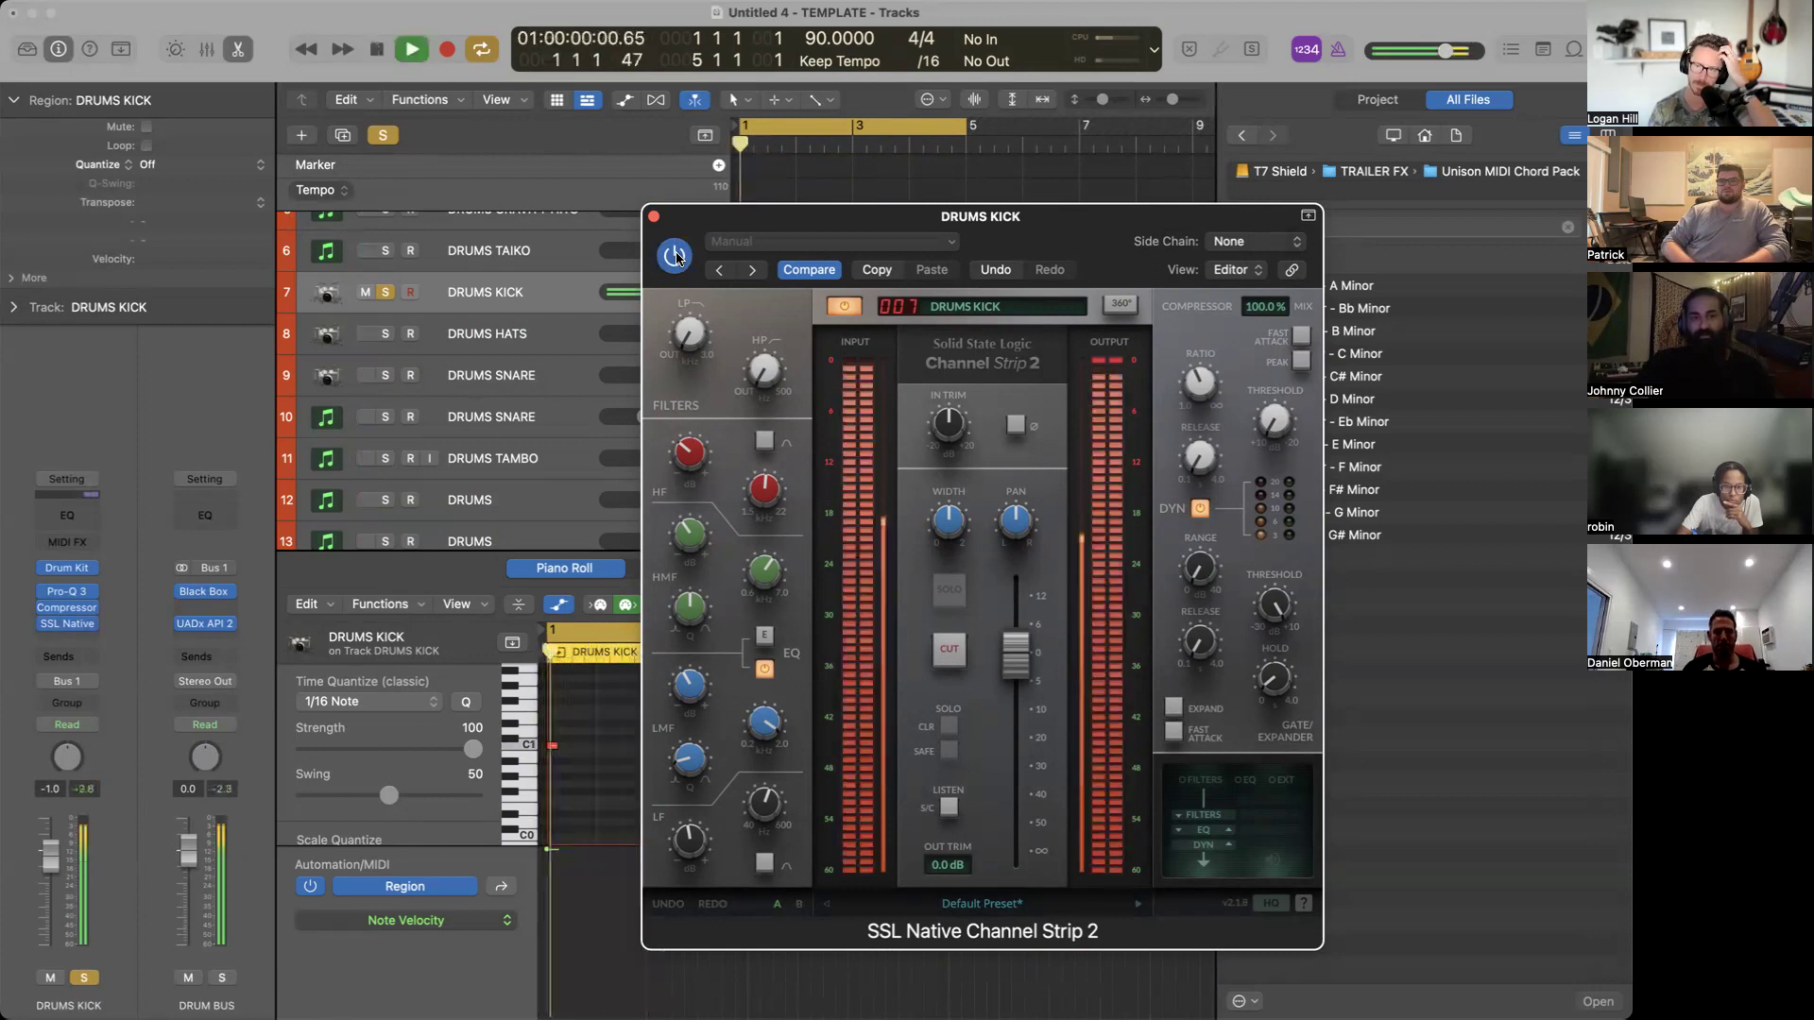
click(653, 217)
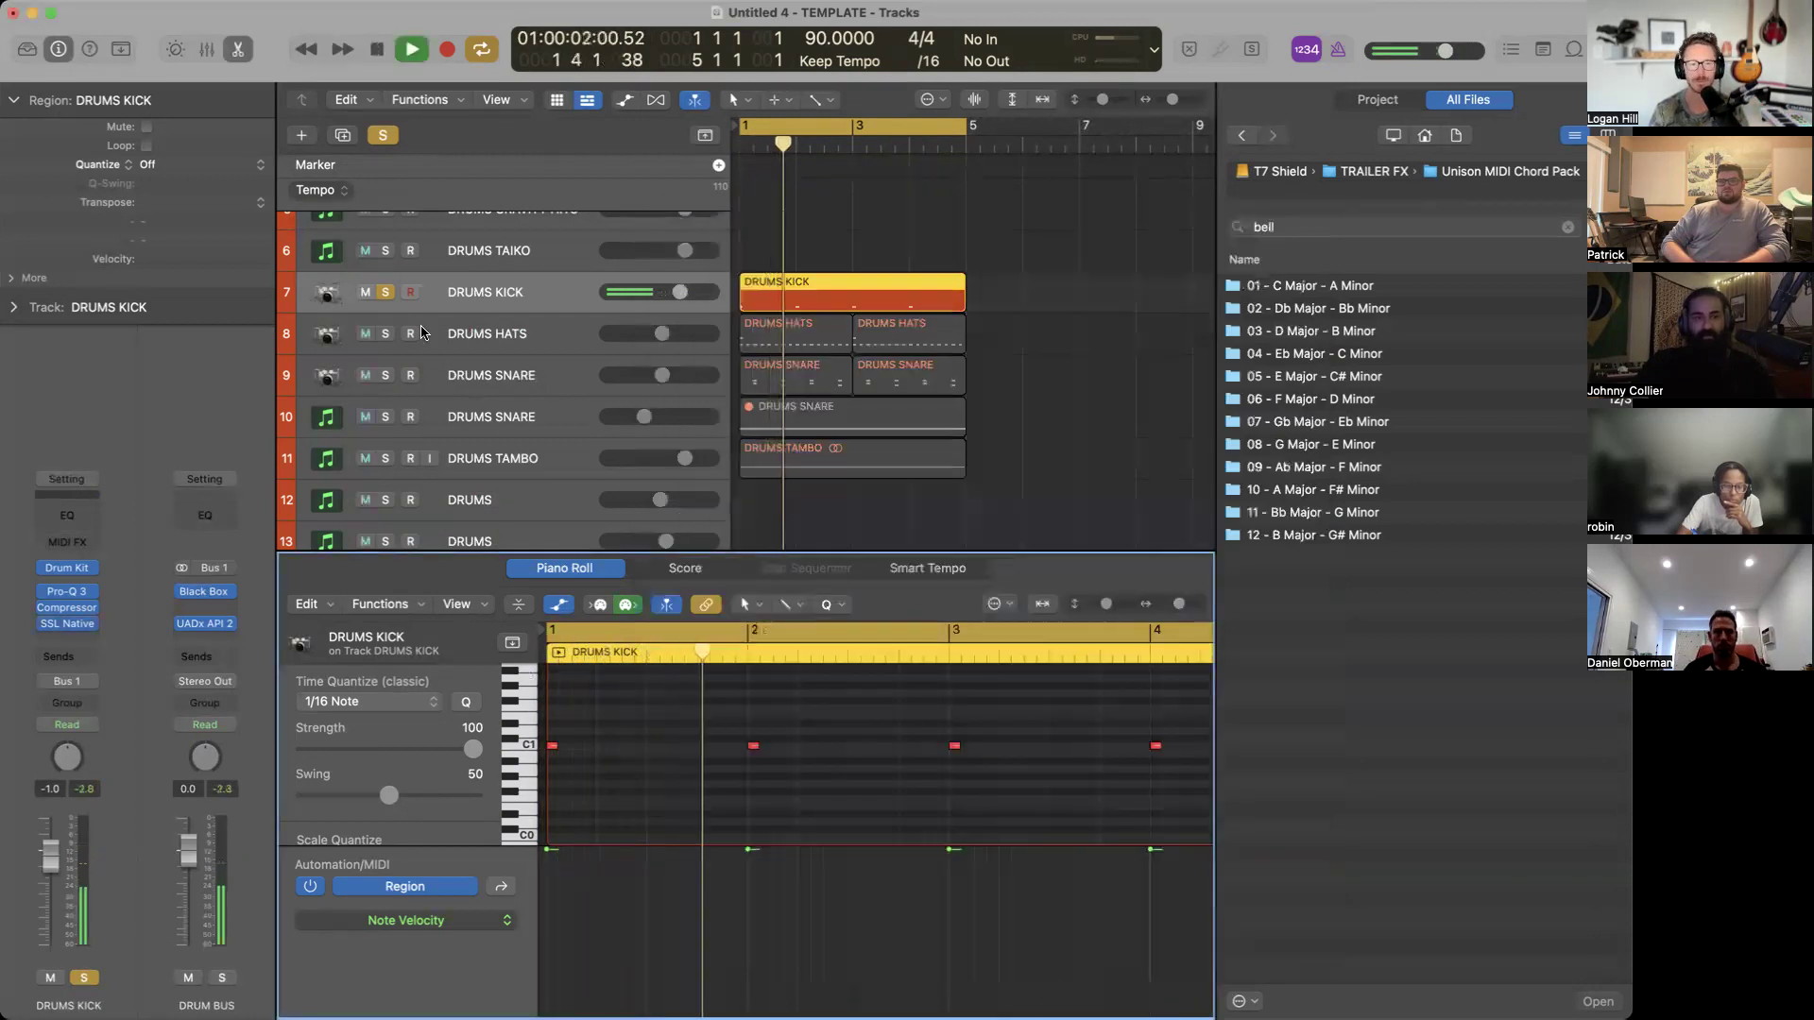
Solo DRUMS HATS with the kick and reduce its Pro-Q 3 boosts to +0.30 dB near 8.3 kHz and +0.44 dB at 1366.6 Hz.
click(386, 333)
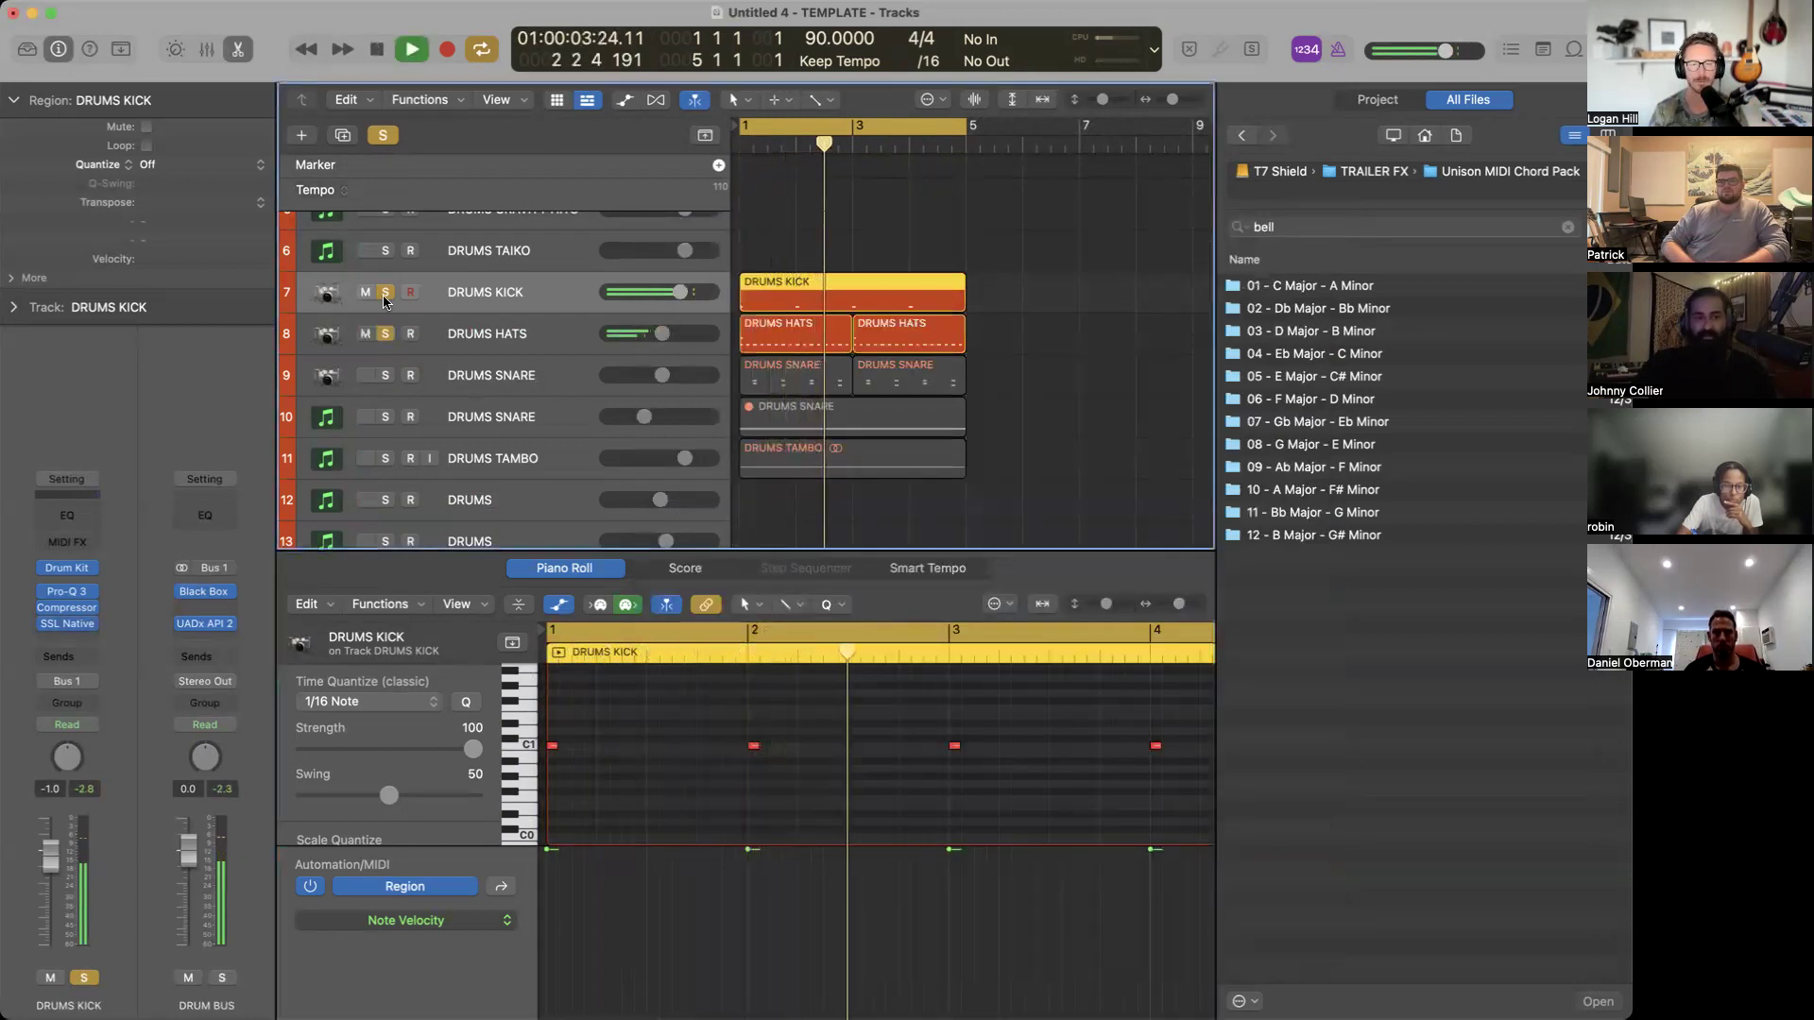
click(510, 330)
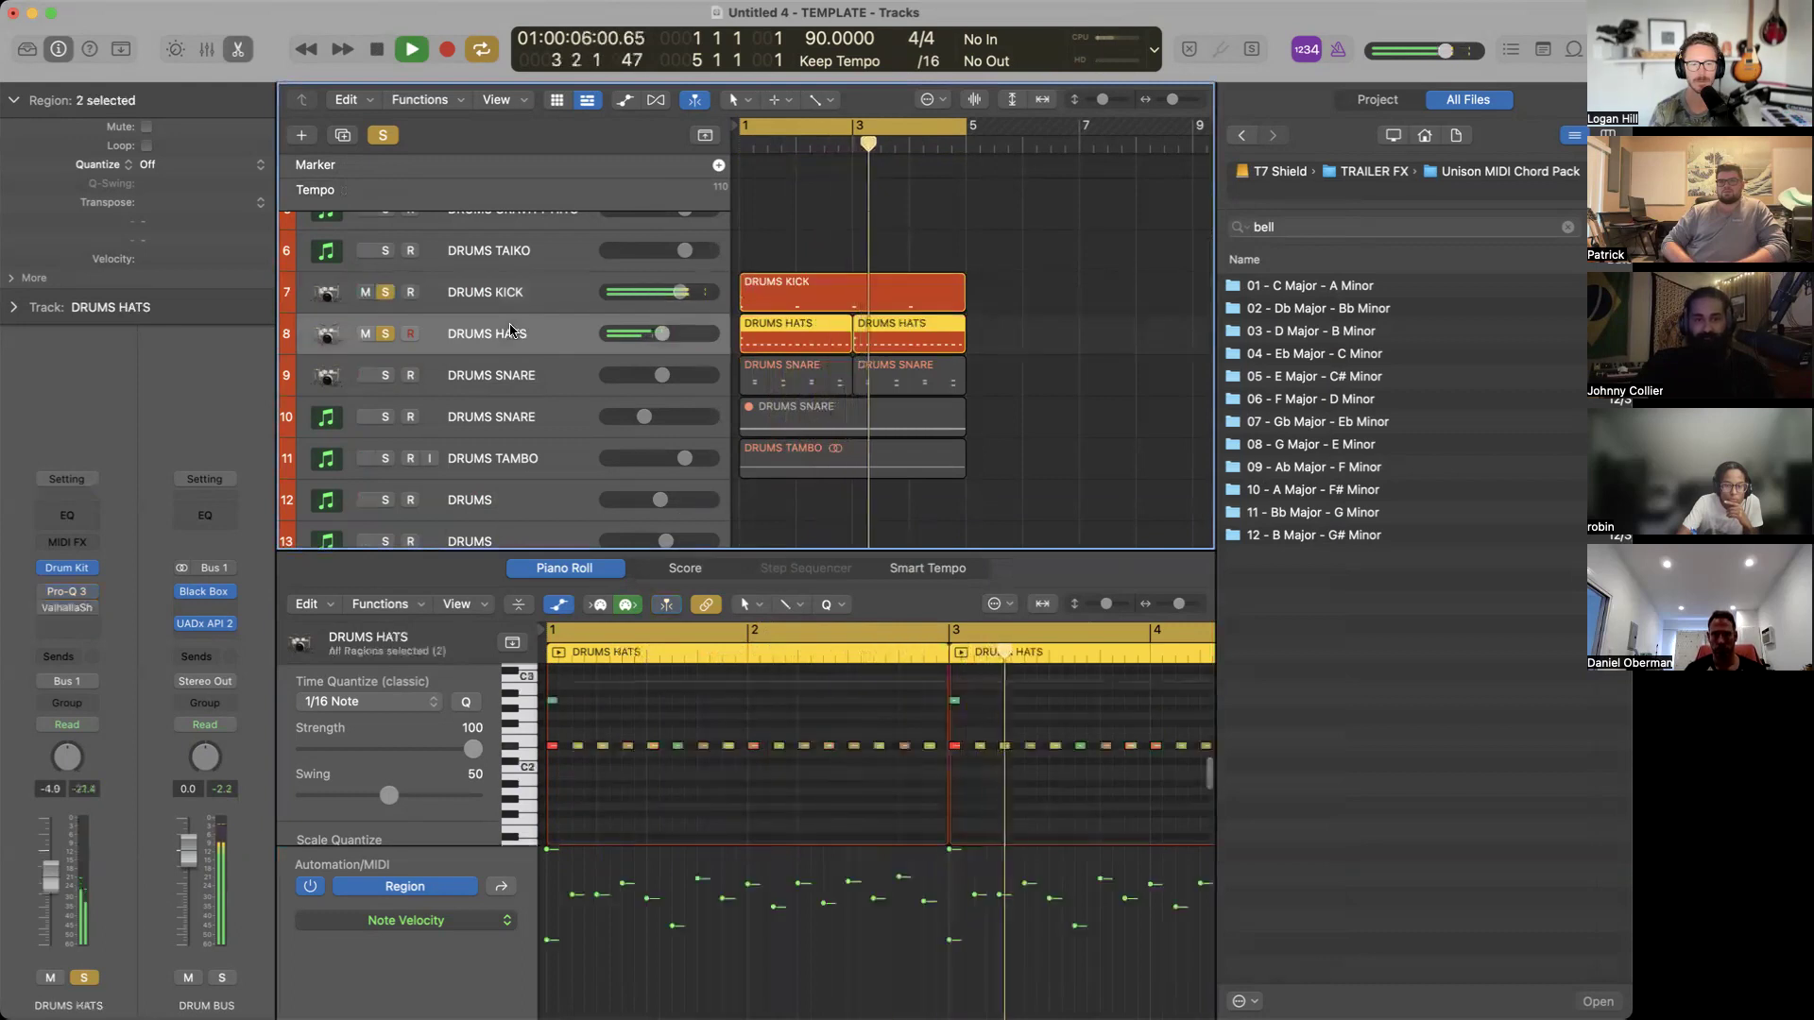
click(63, 599)
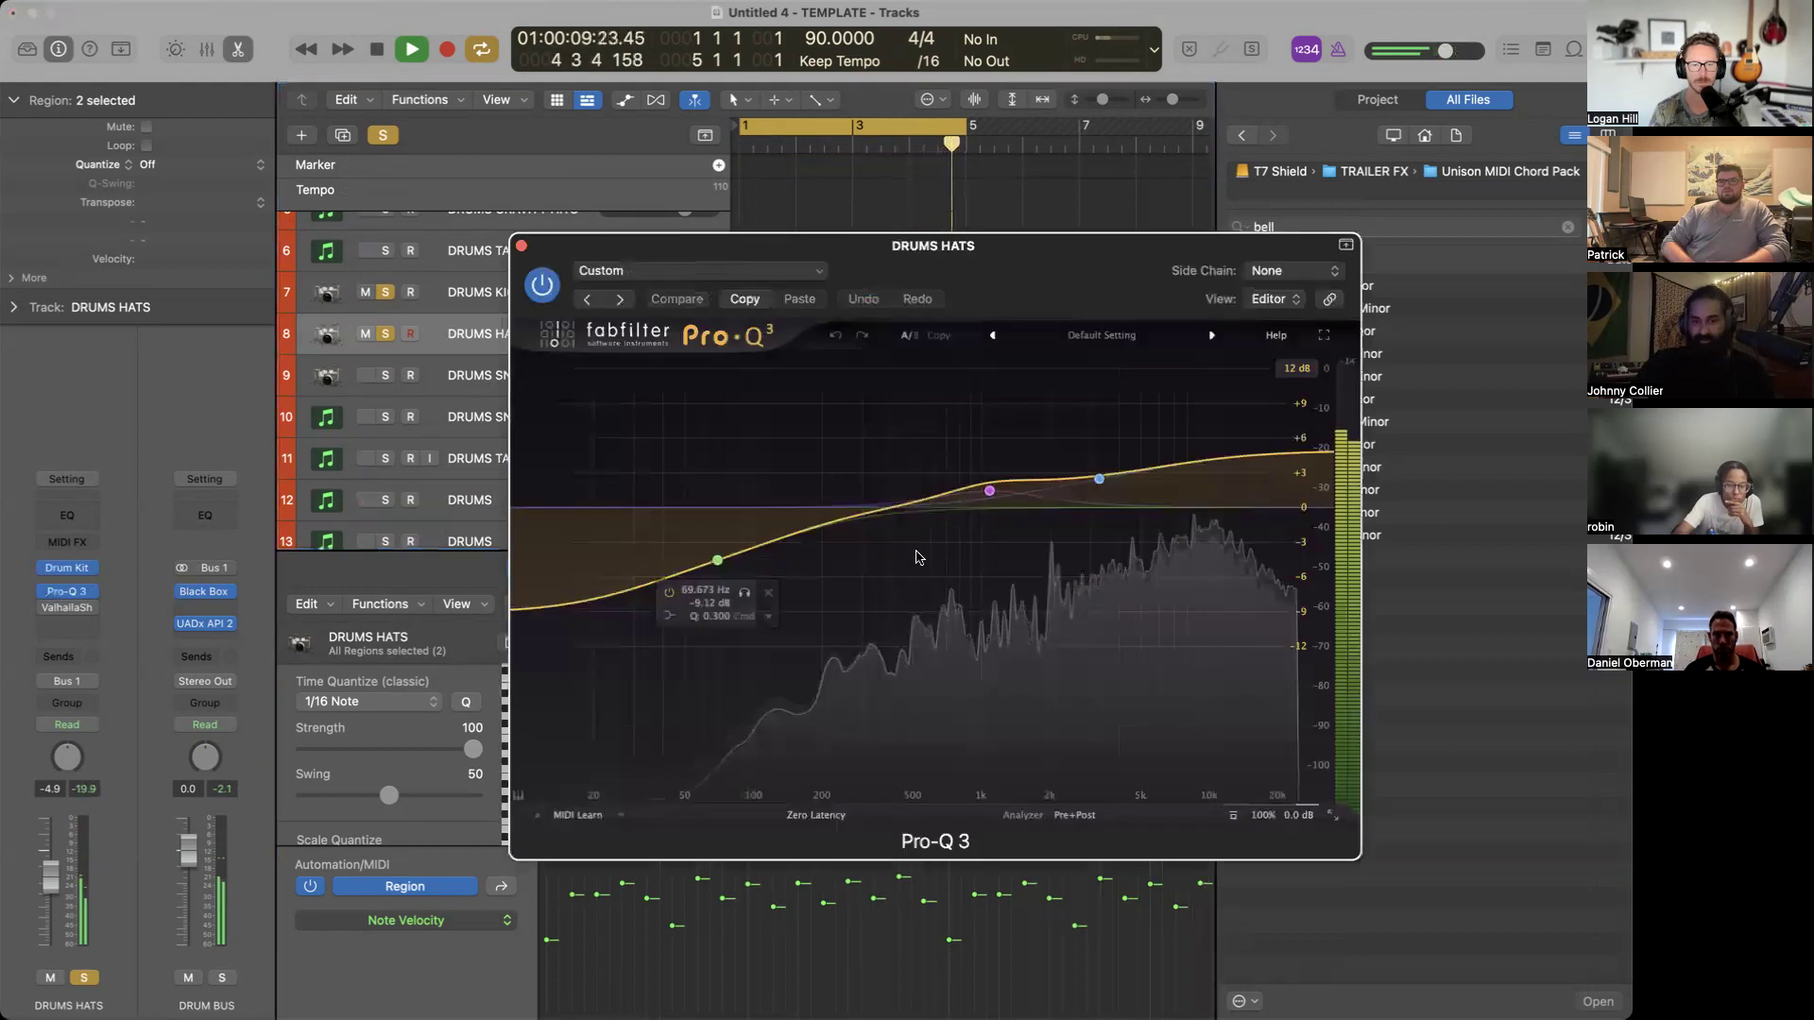
drag(1157, 498, 1193, 507)
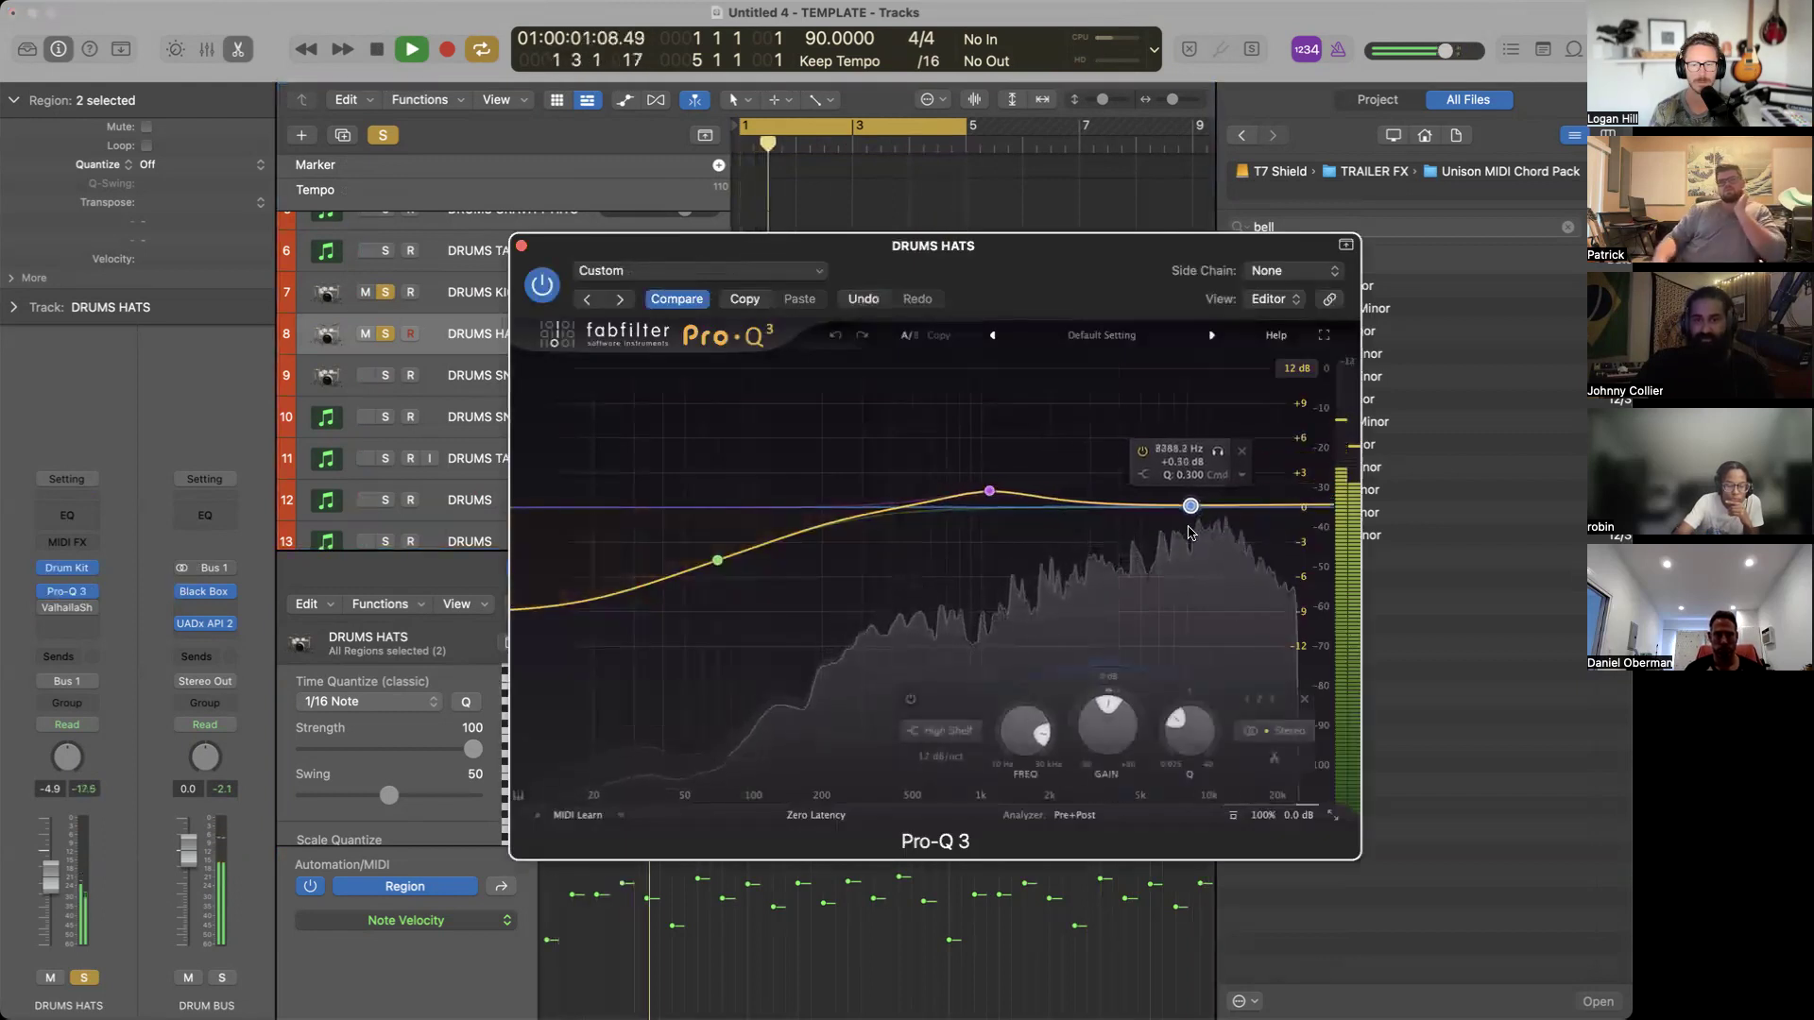
drag(989, 491, 1012, 503)
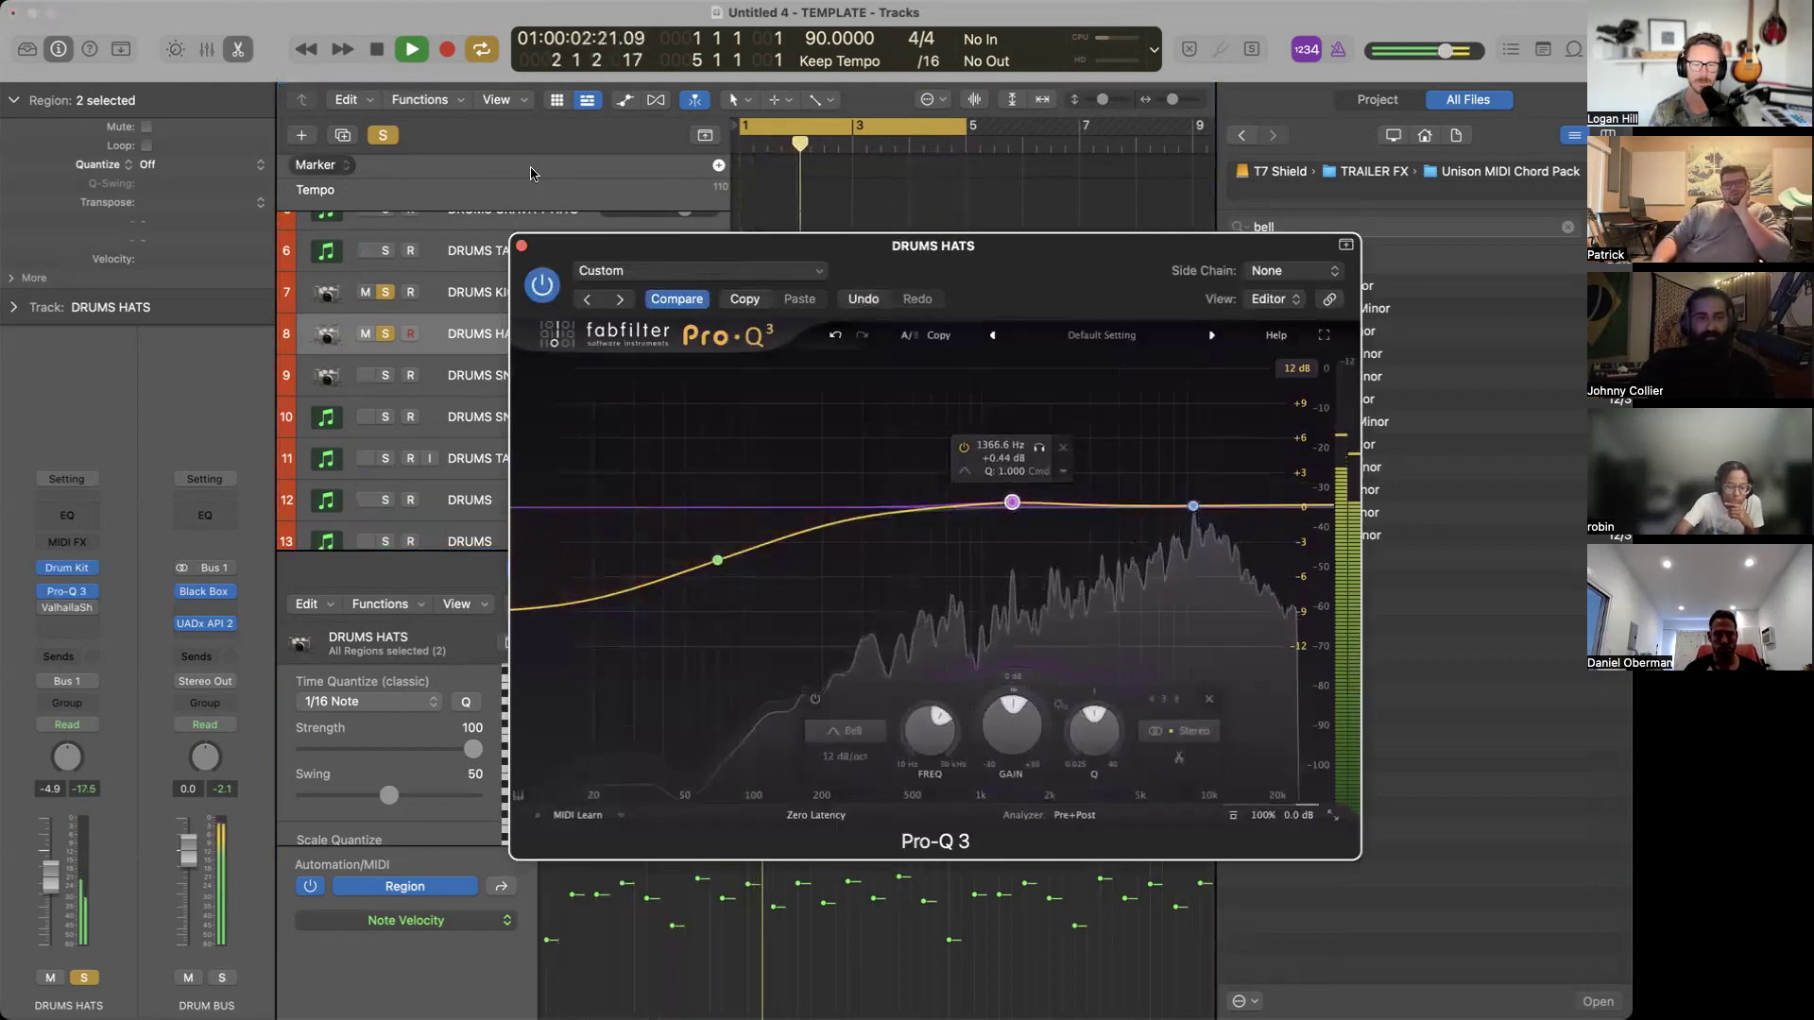
click(520, 246)
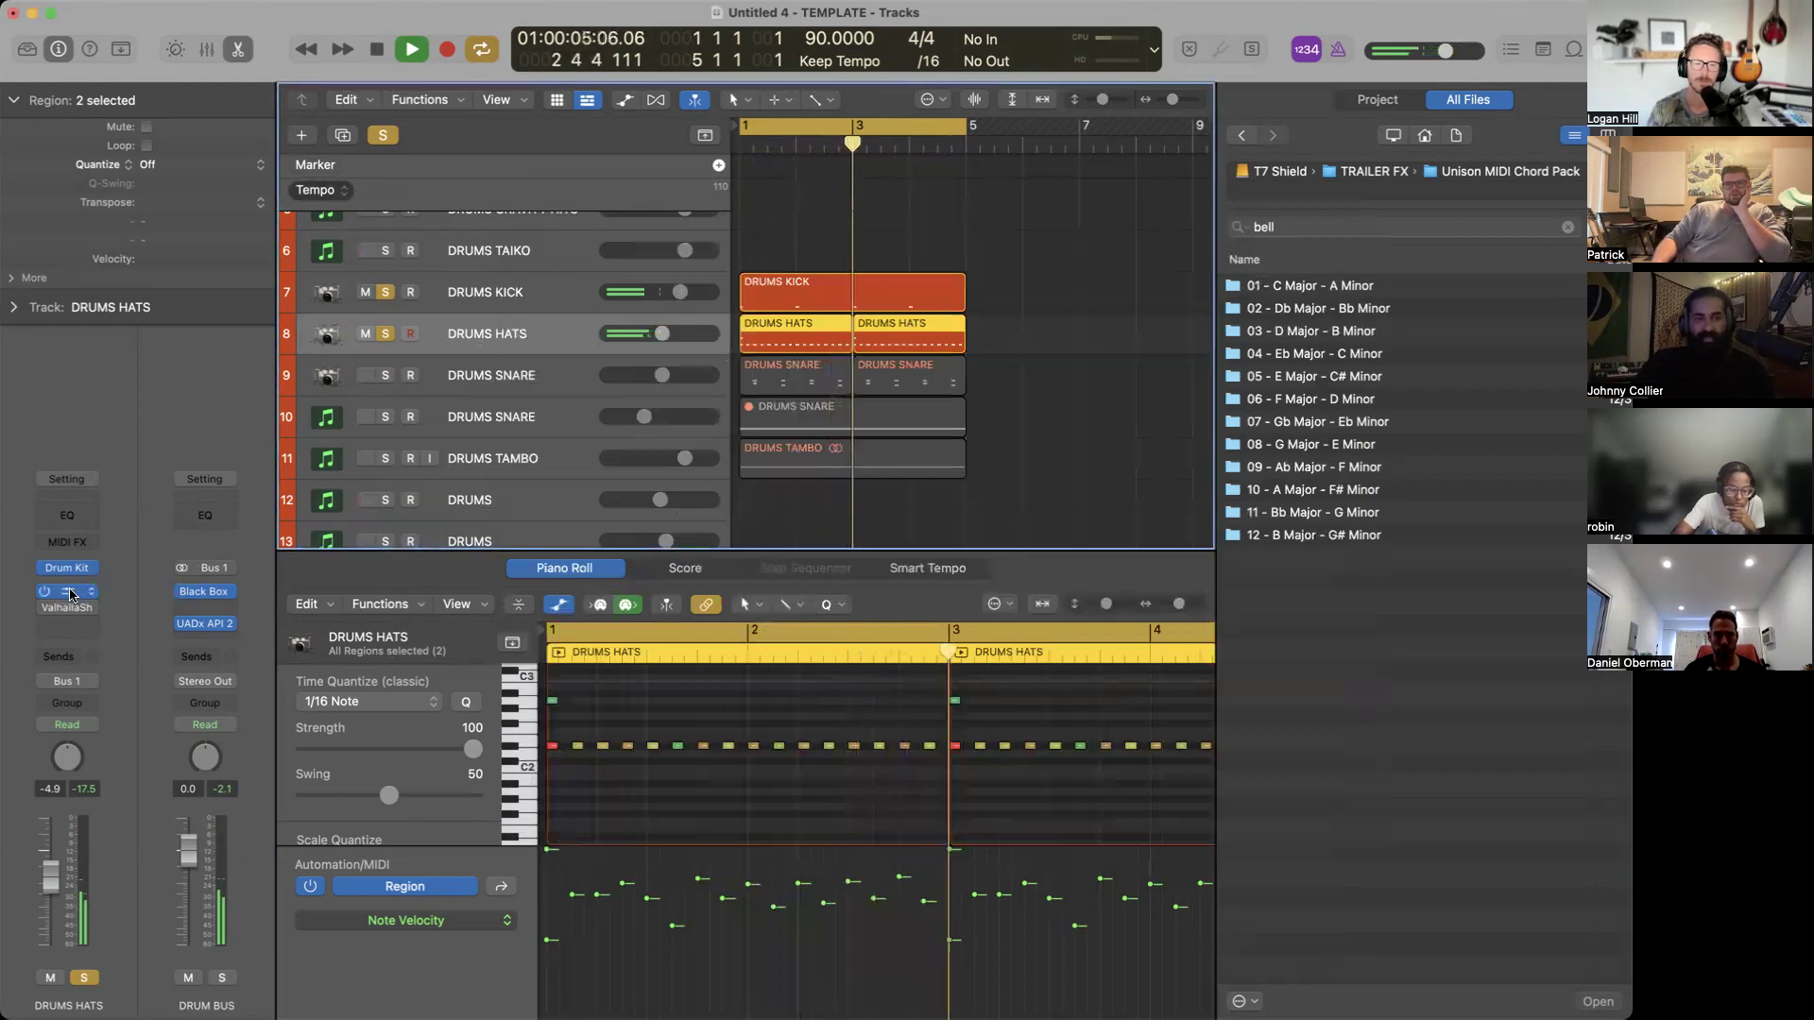
Reopen the hats' Pro-Q 3, turn the mid bell into a -1.50 dB cut near 5 kHz and close the equalizer.
click(64, 591)
drag(1011, 503, 1142, 524)
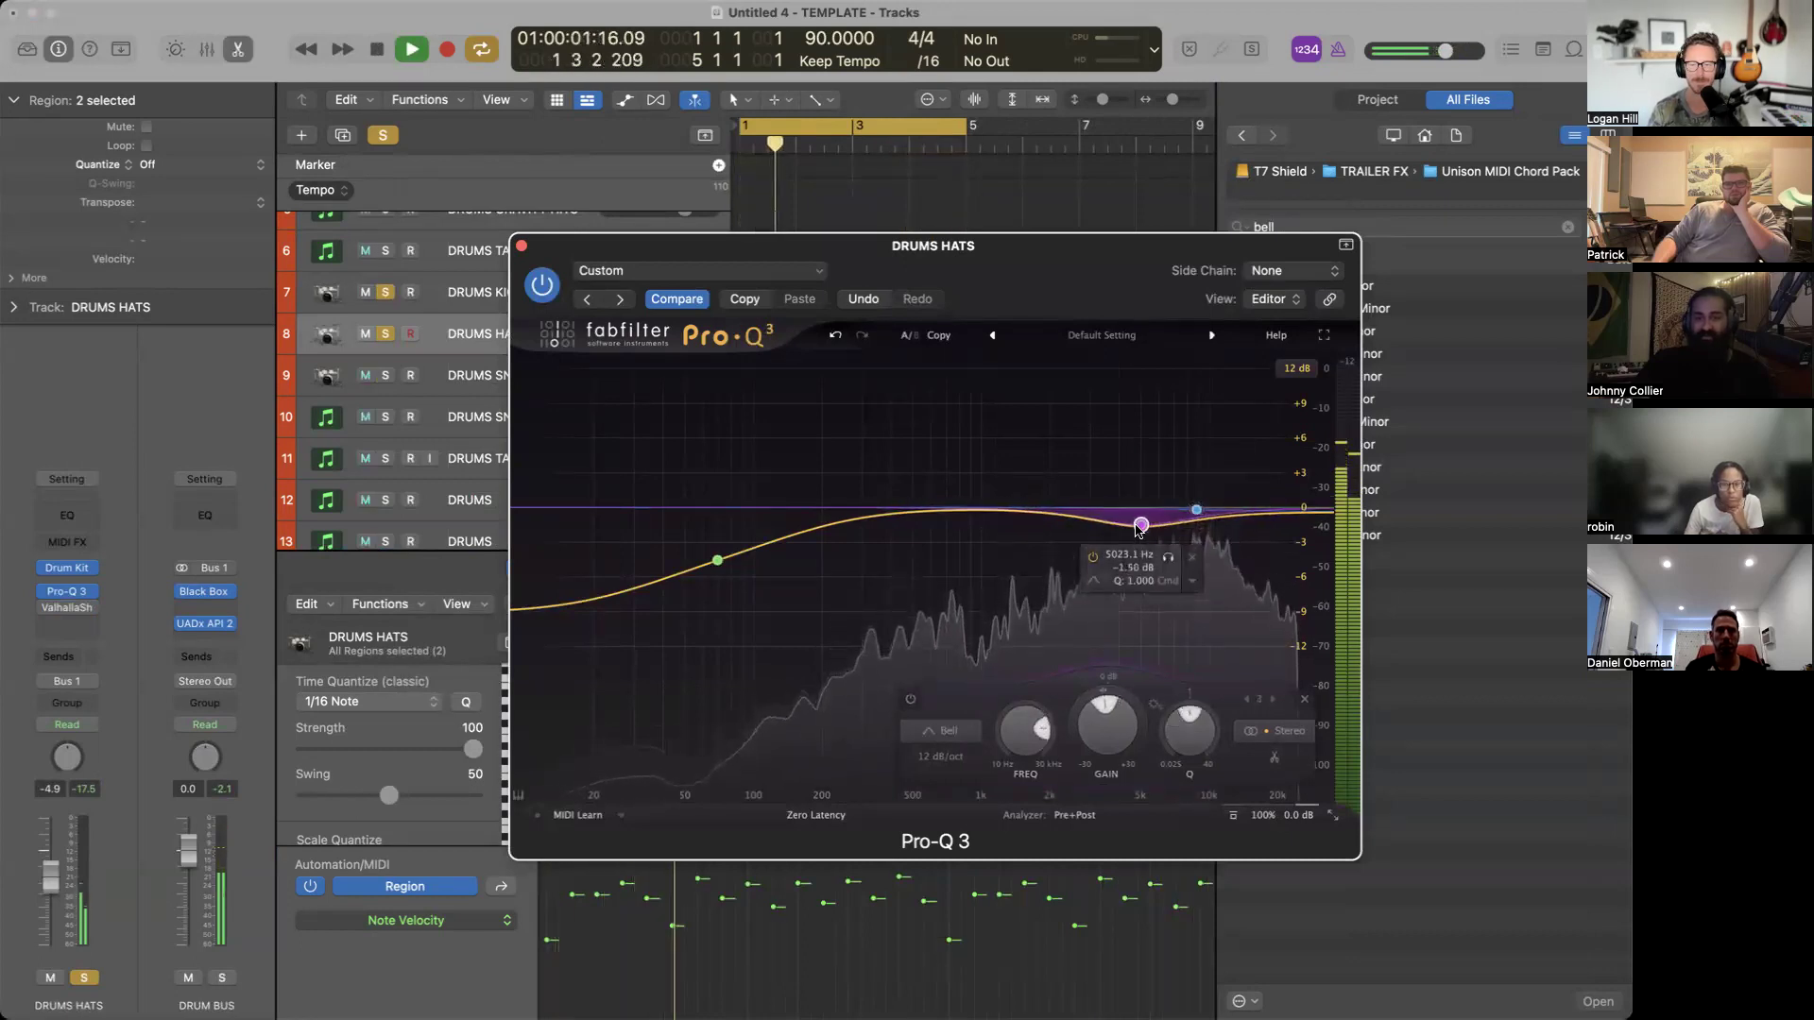
click(521, 246)
Solo the MIDI DRUMS SNARE and DRUMS TAMBO tracks too, lower DRUMS HATS to -8.0 dB and select the snare track.
drag(387, 376, 385, 457)
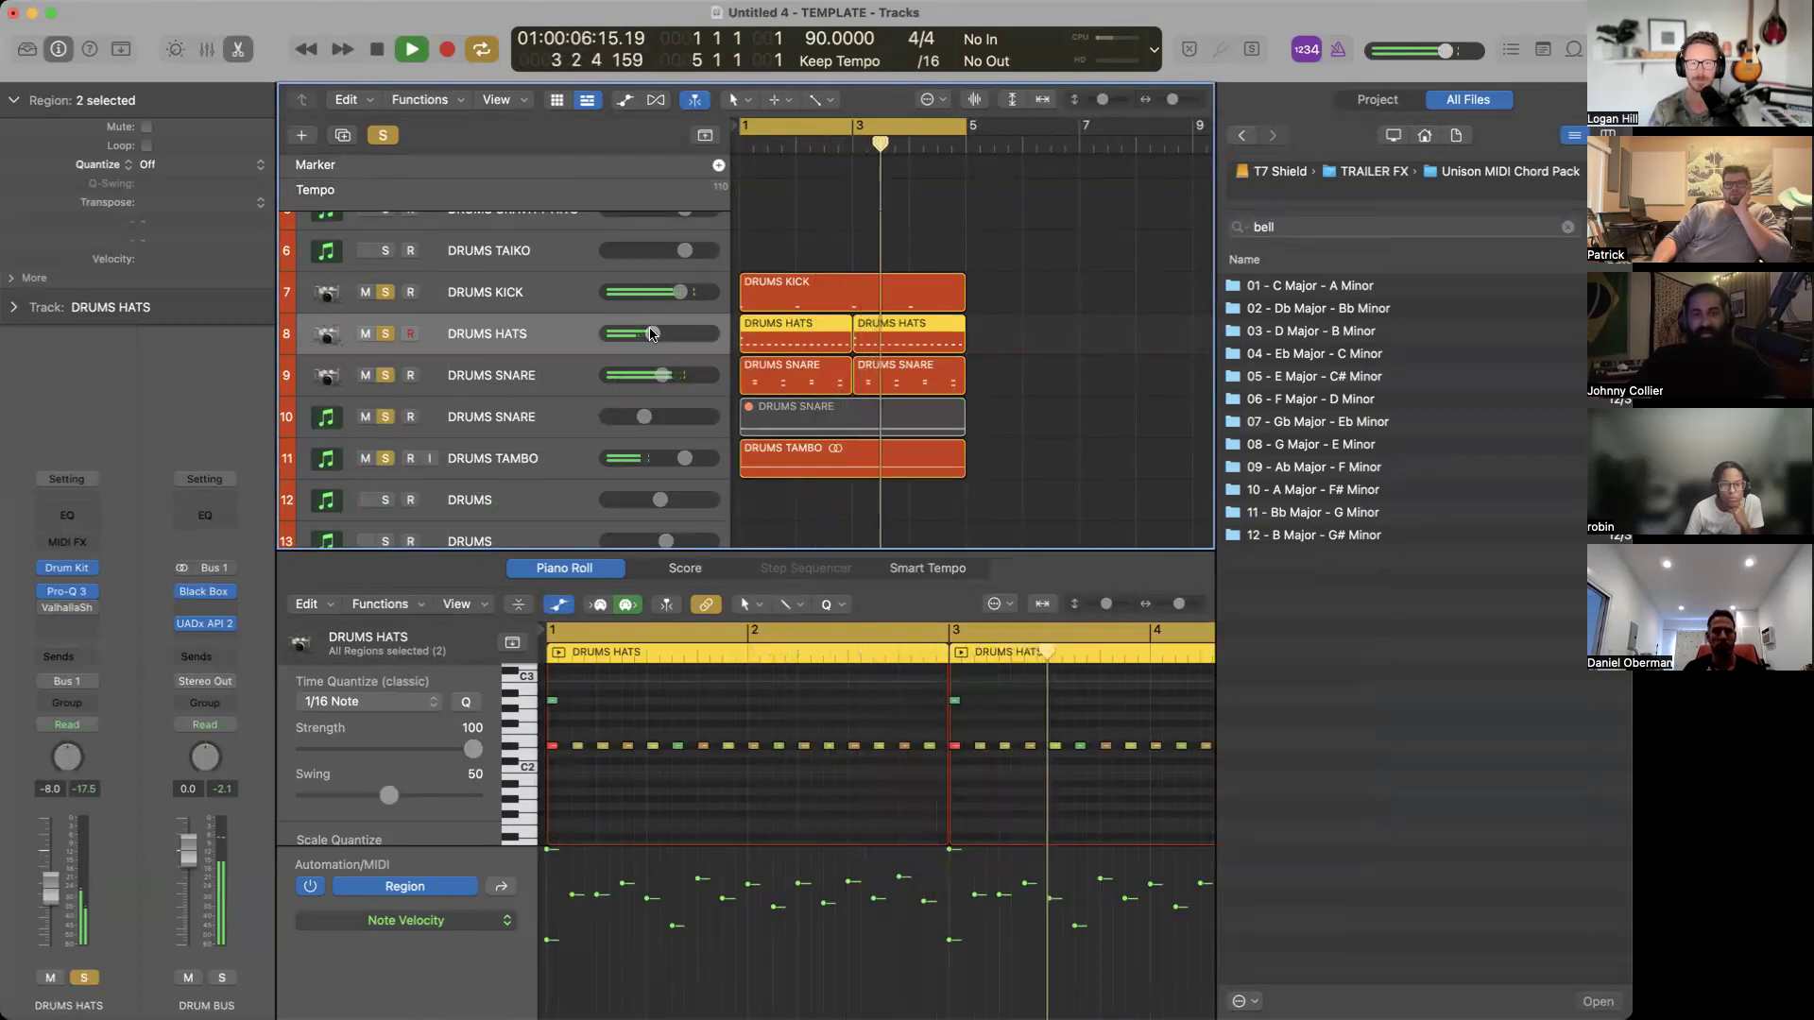
right_click(495, 357)
click(490, 376)
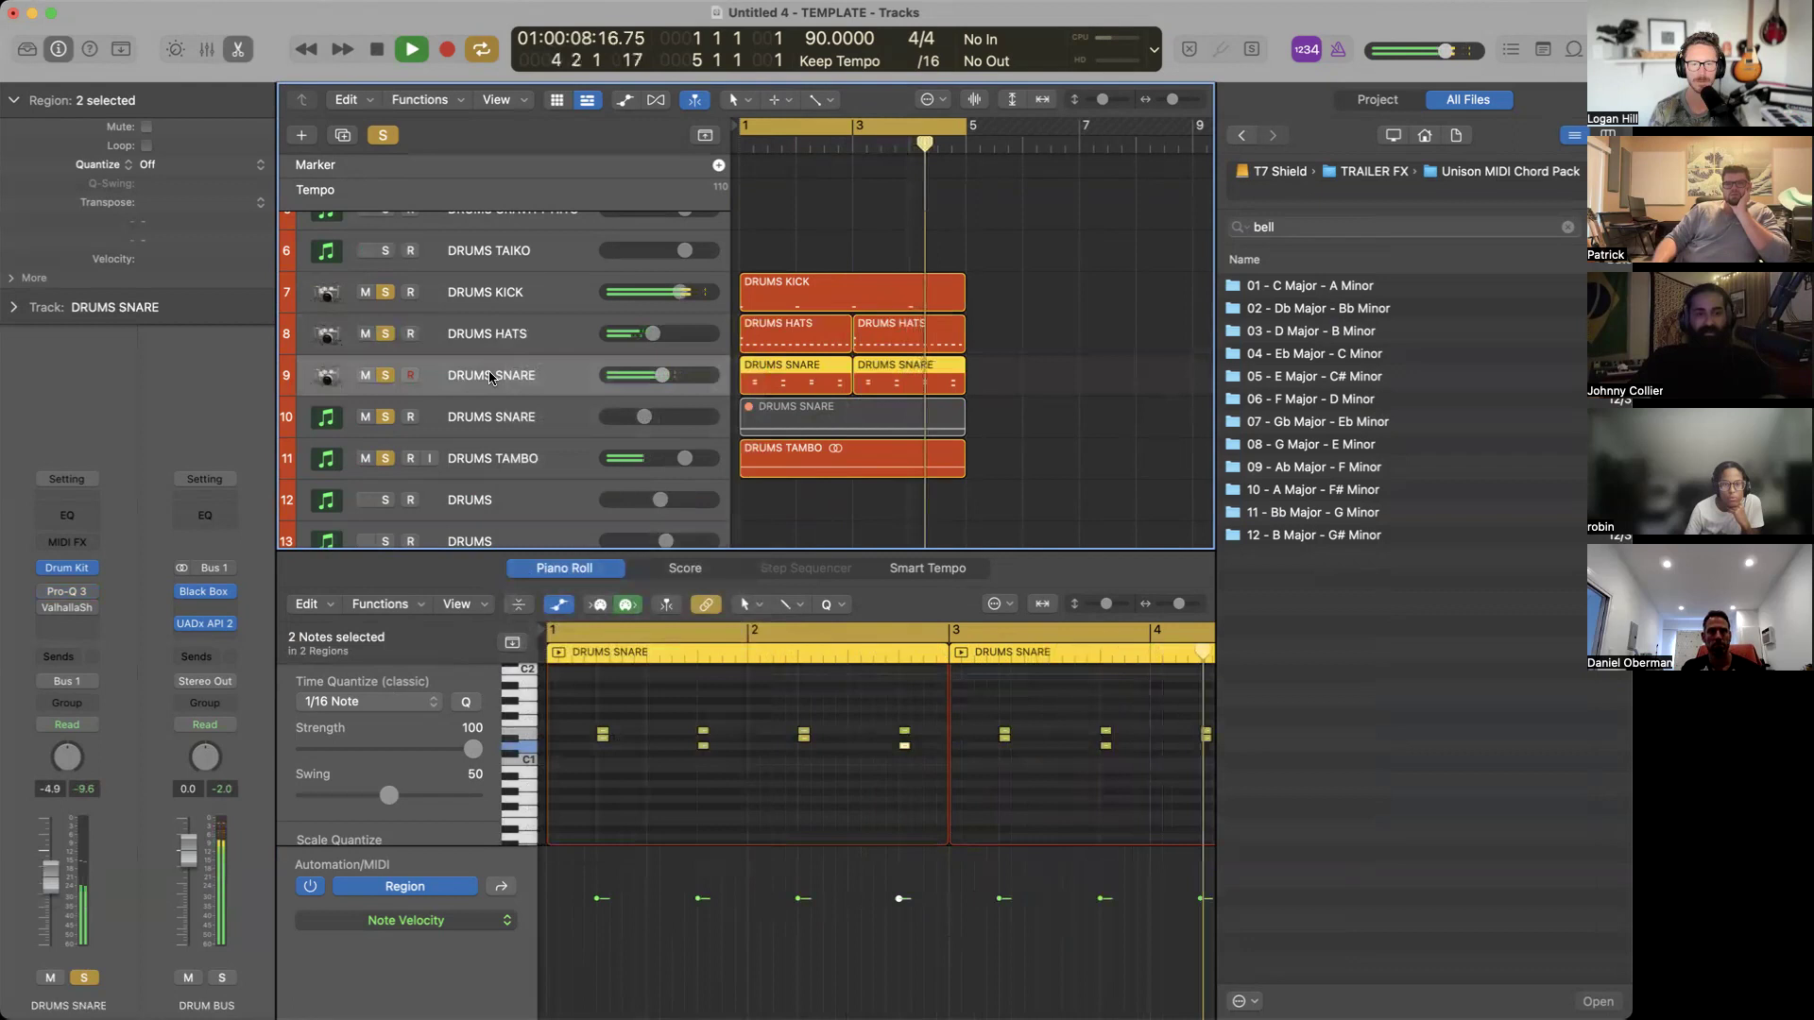
scroll(491, 376, down, 20)
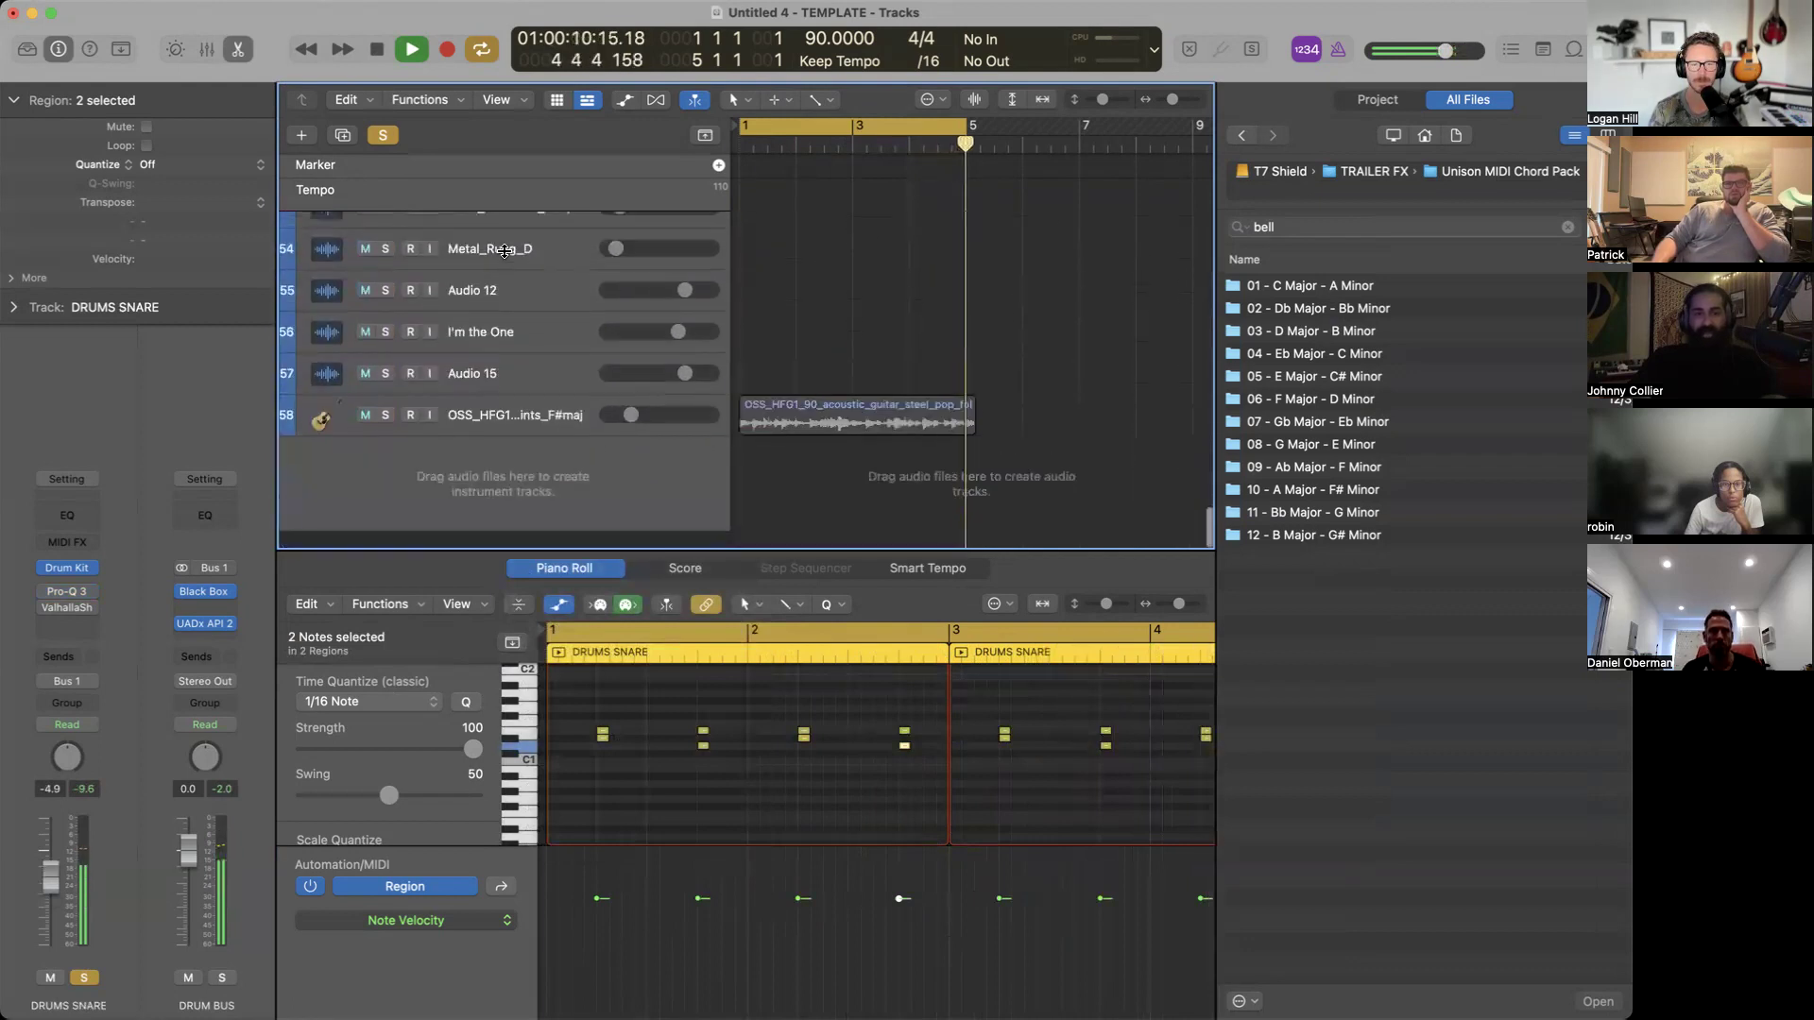
Route the output of the acoustic guitar loop track to Bus 3, the KEYS/DRONES BUS.
click(850, 430)
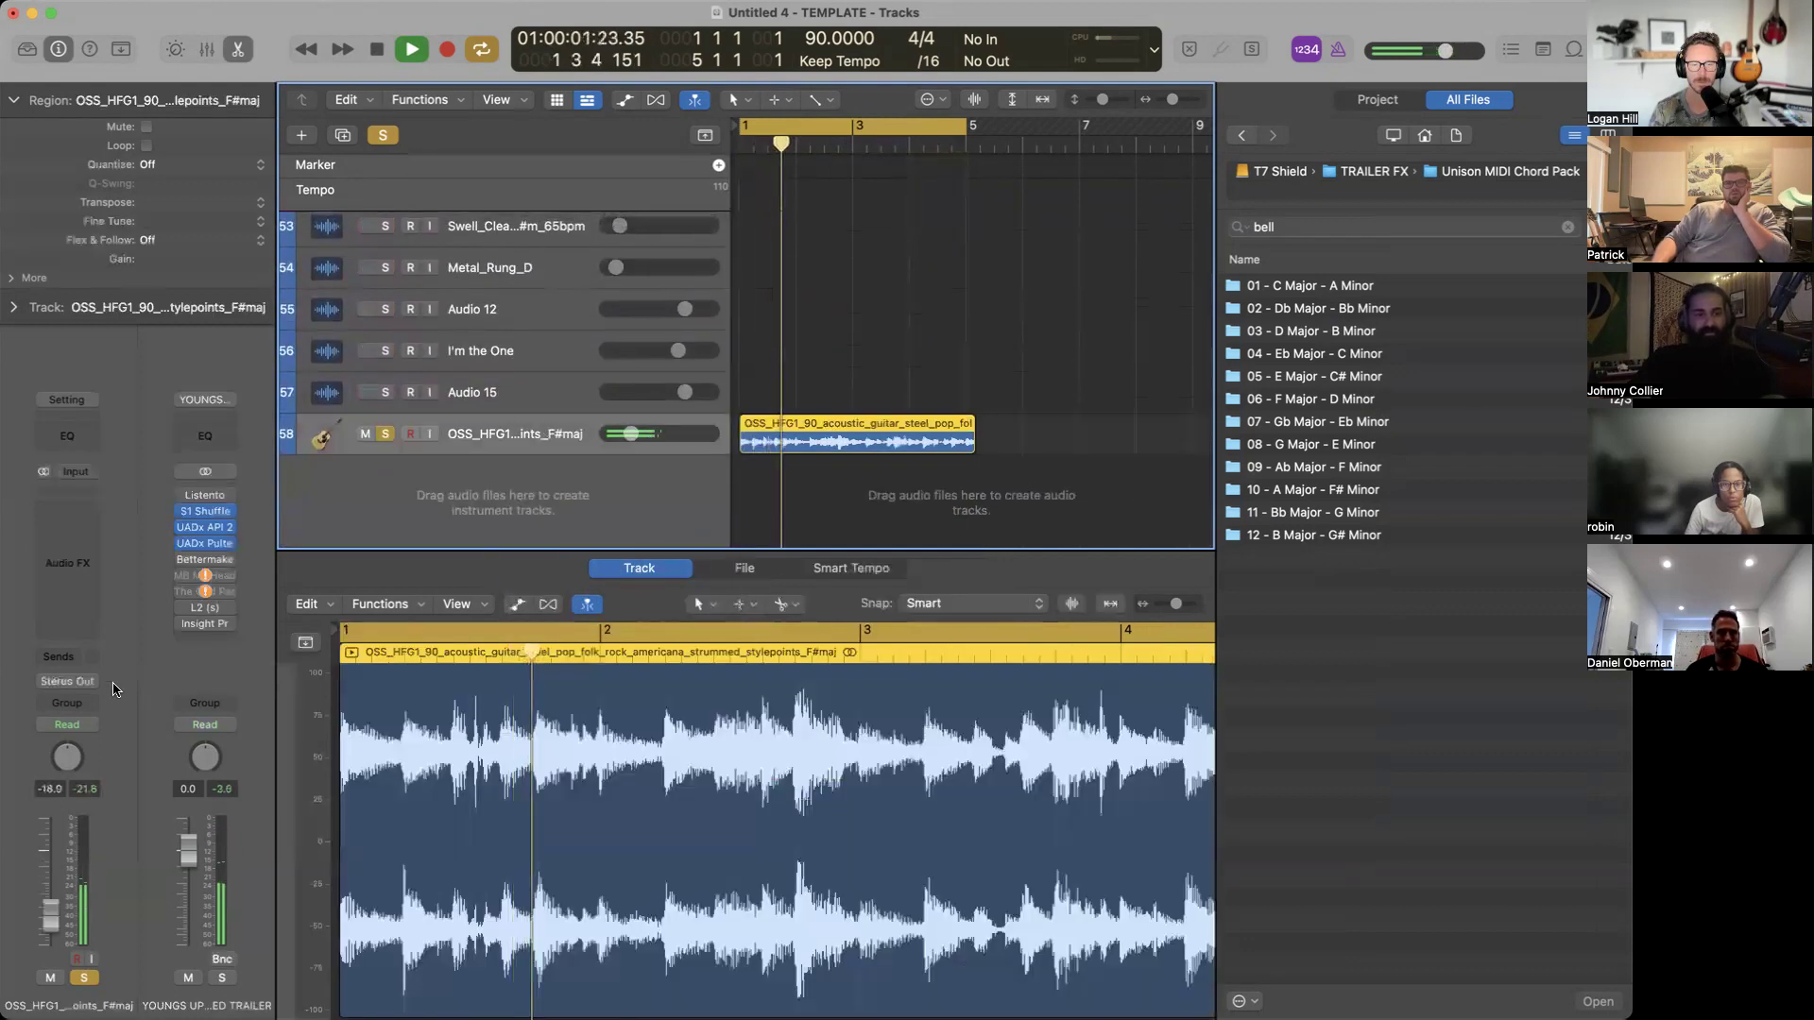
click(68, 681)
mouse_move(104, 762)
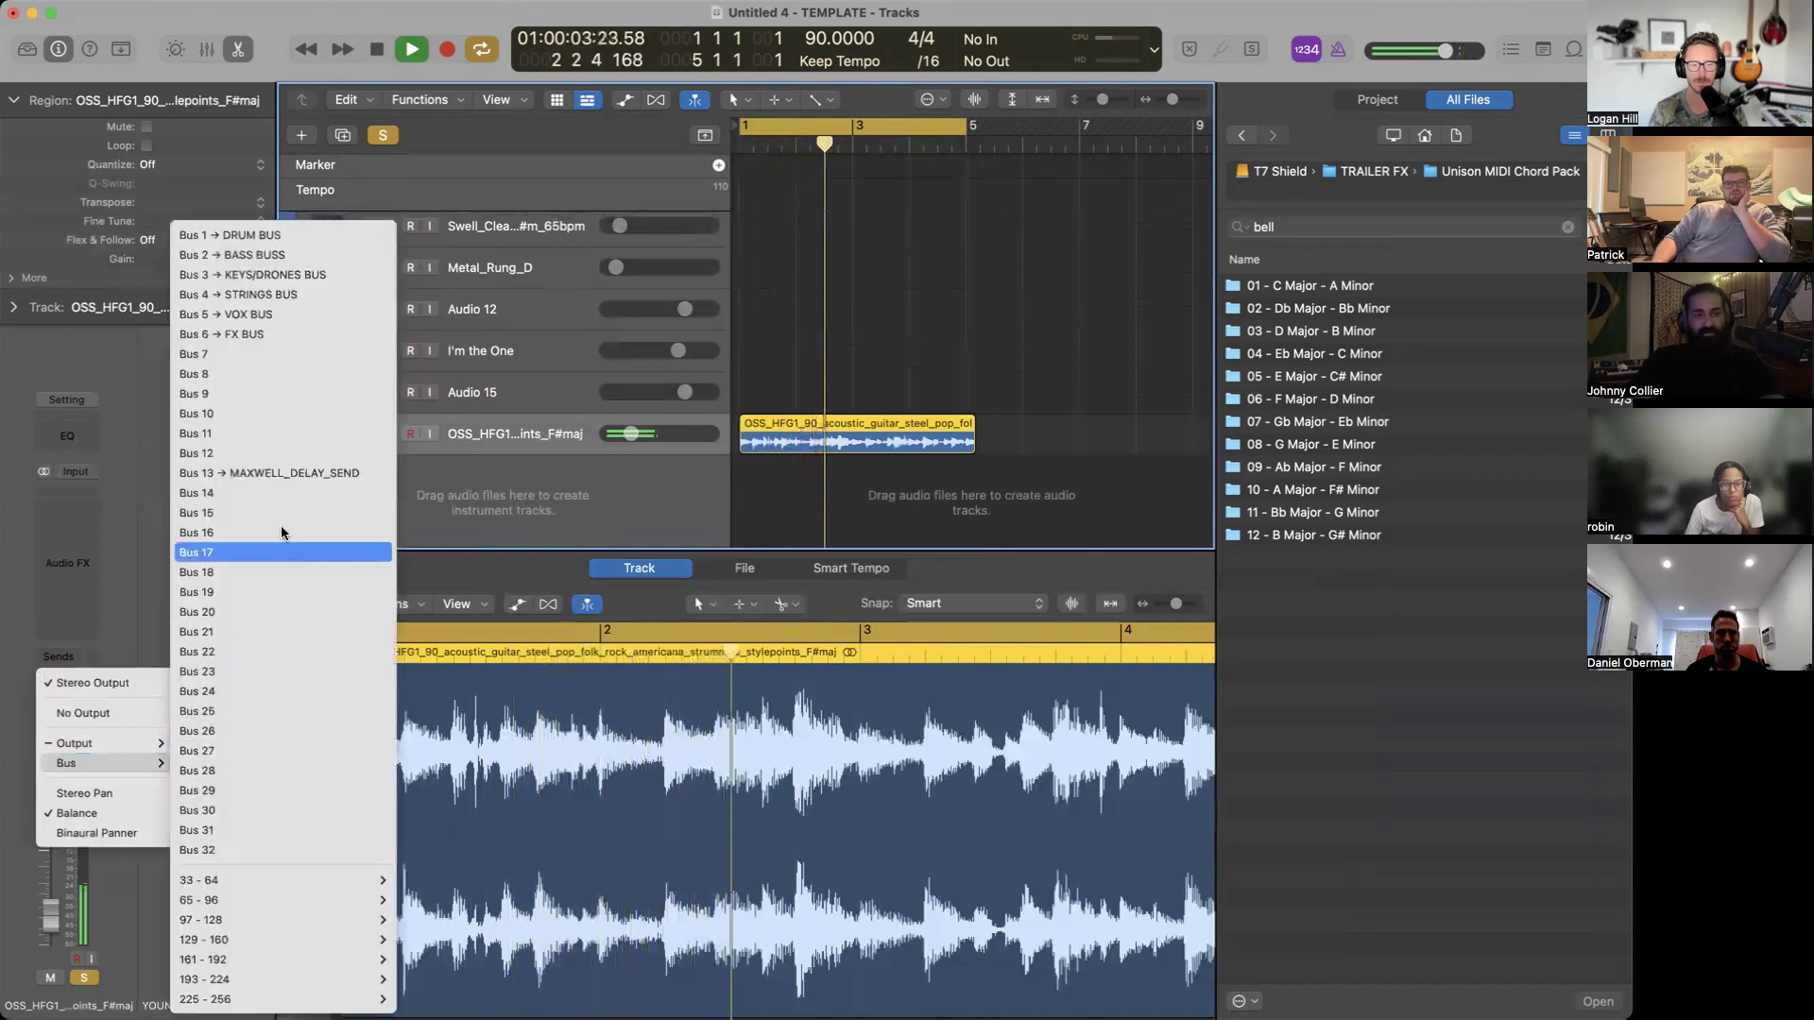
click(302, 275)
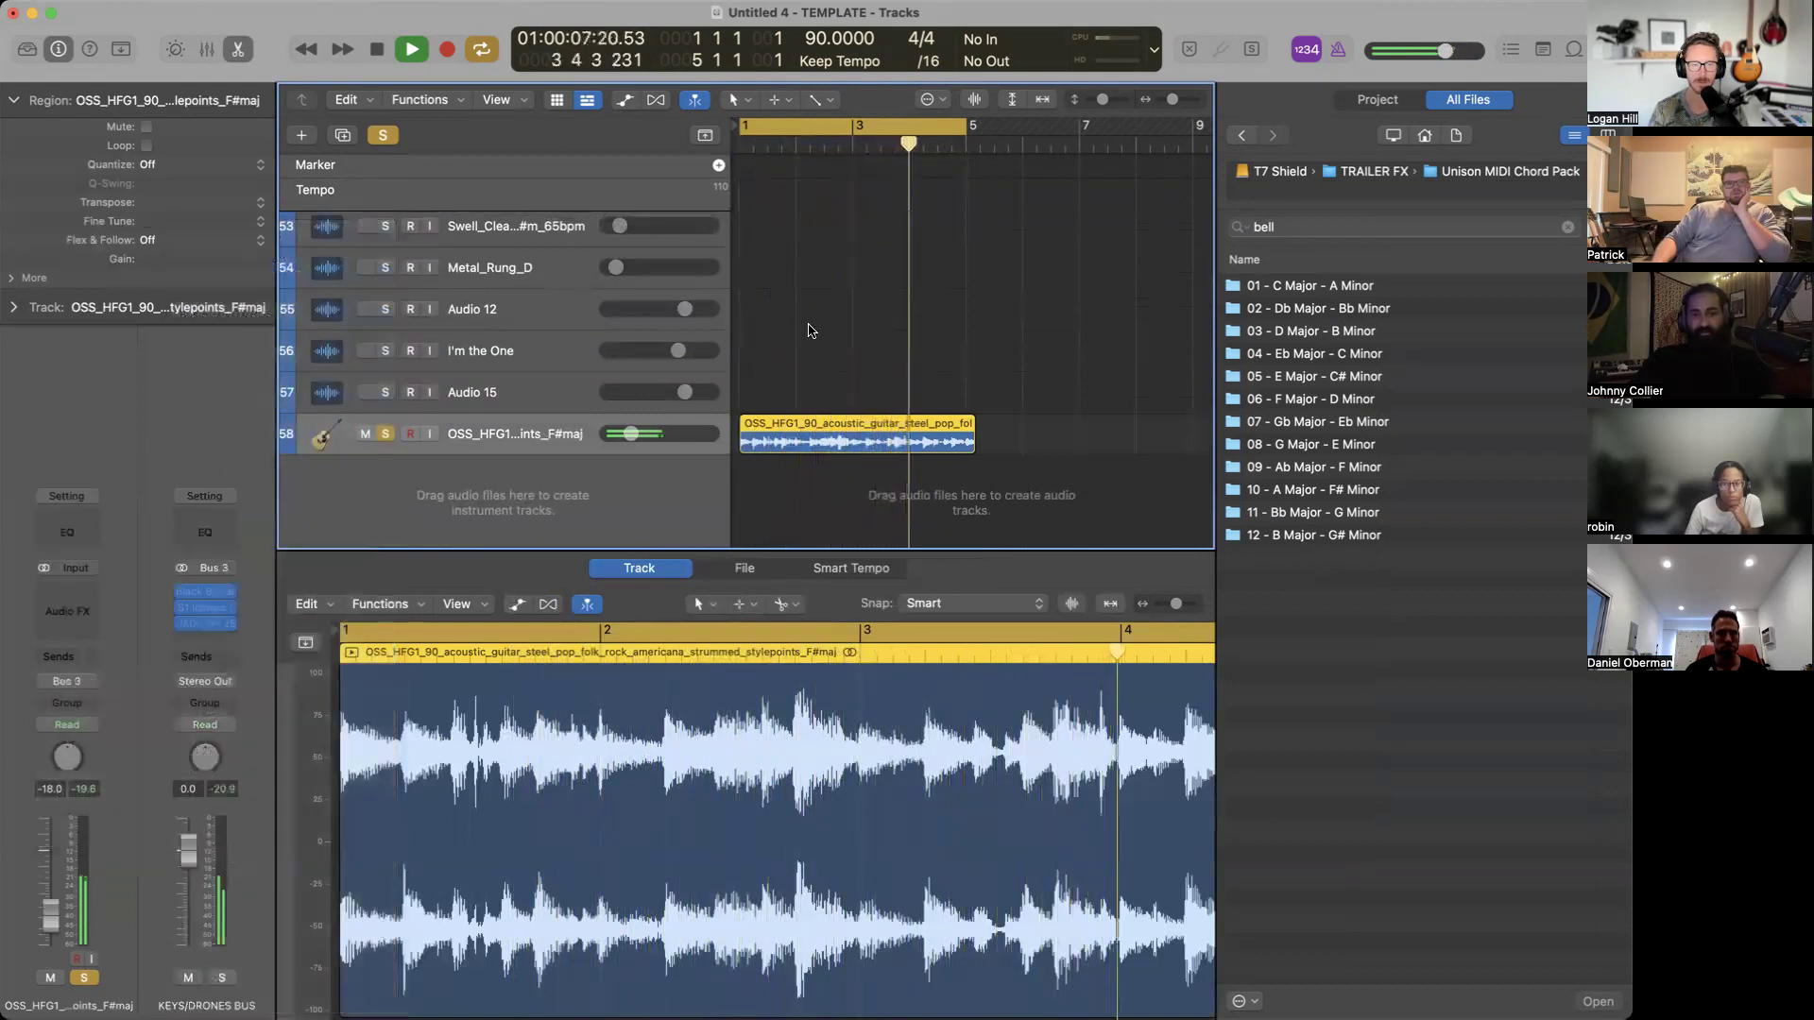
Hide the audio editor, clear the solos on the drum tracks and play DRUMS TAMBO soloed on its own.
scroll(813, 328, up, 15)
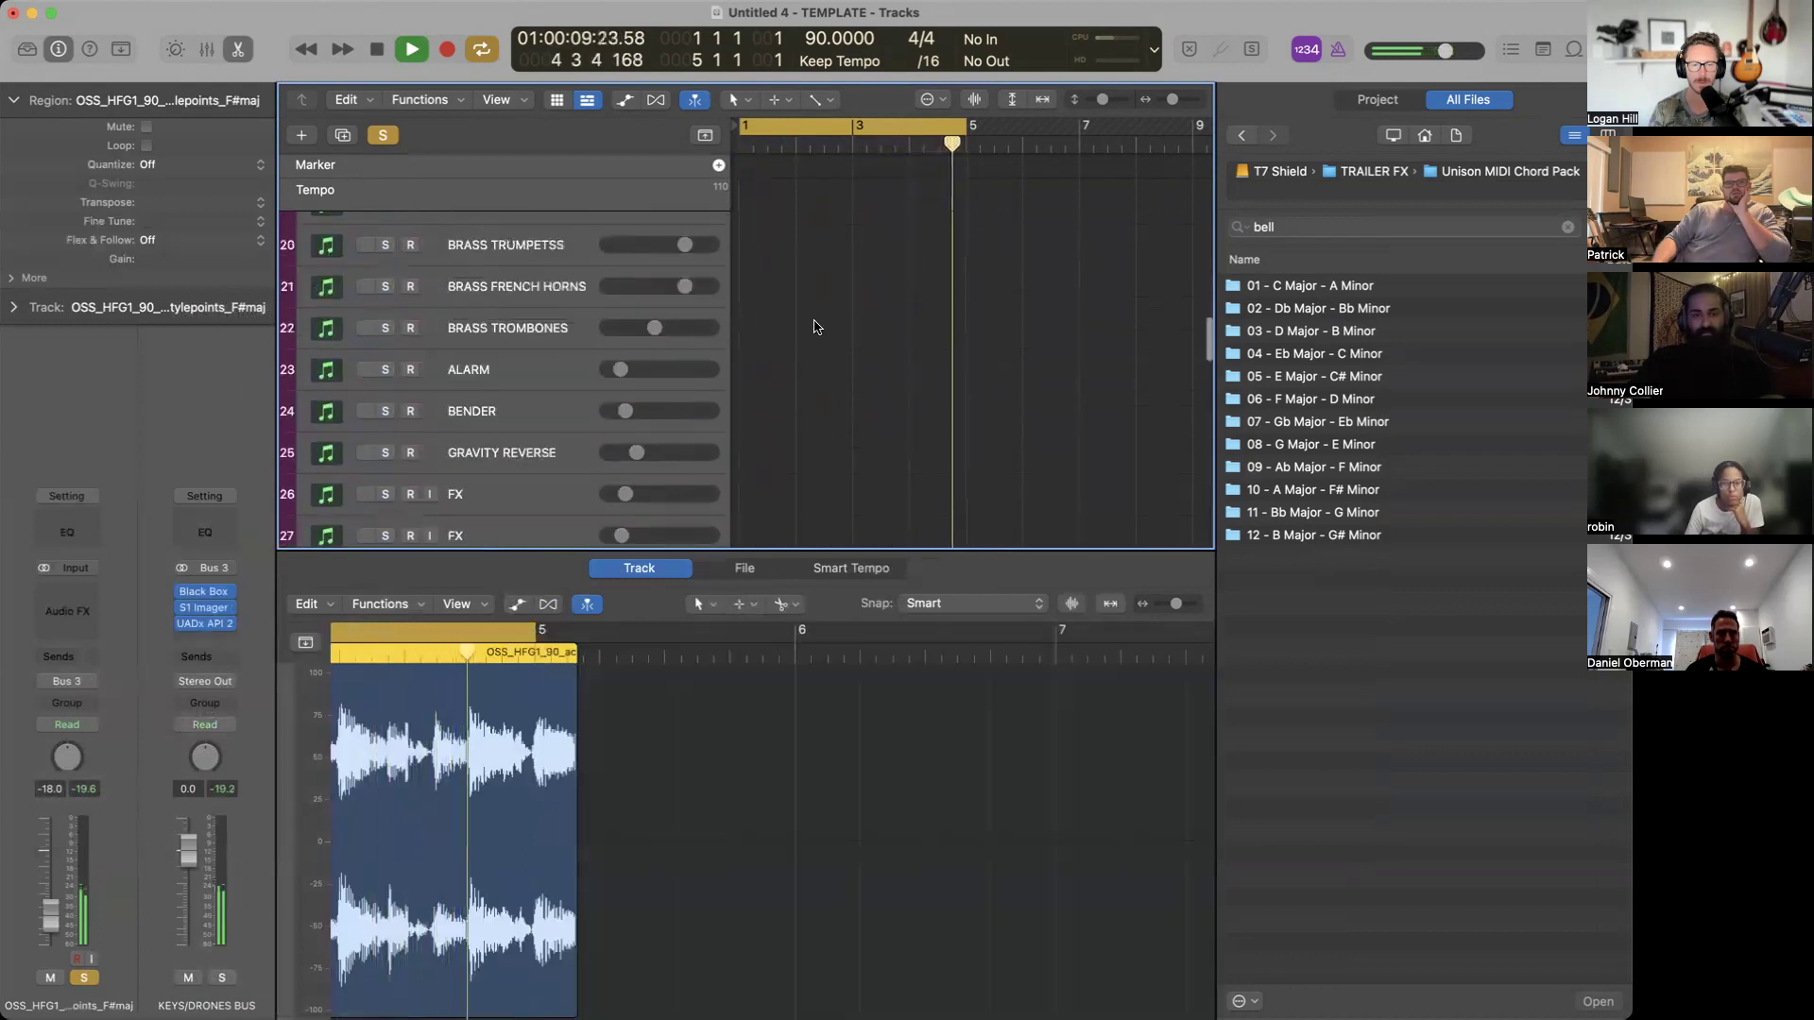
scroll(817, 327, up, 10)
key(e)
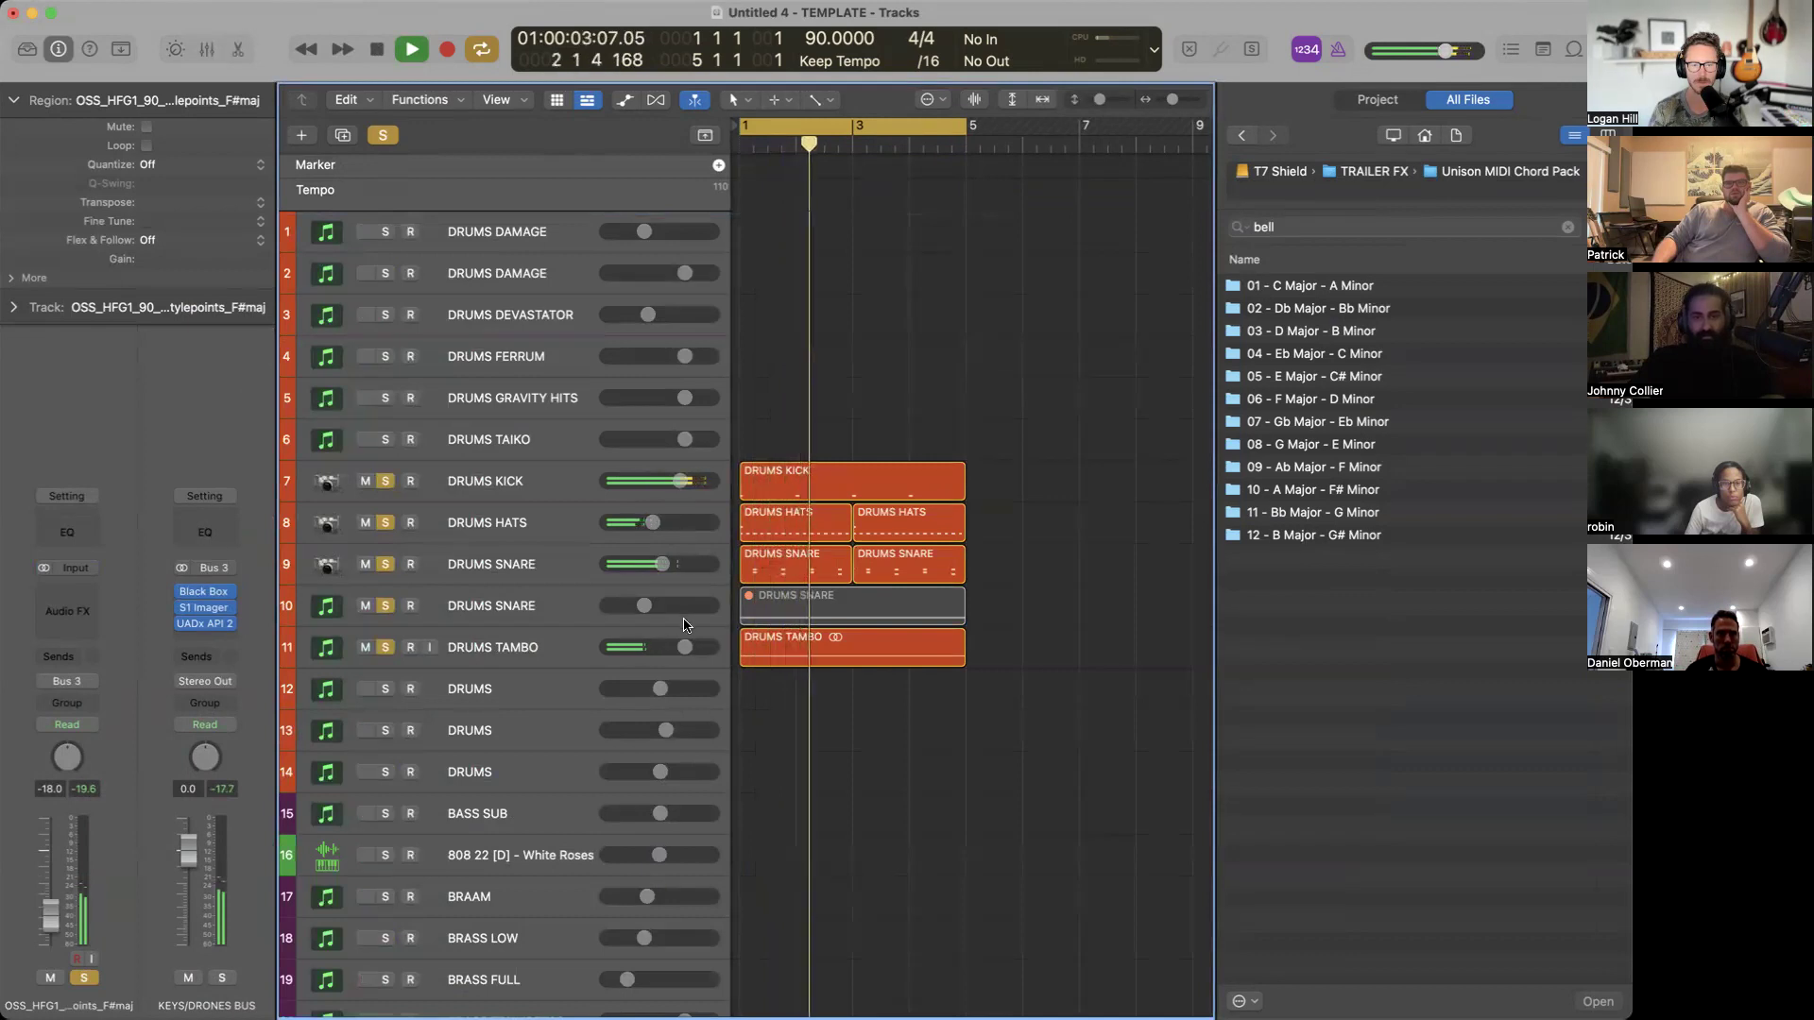
click(394, 642)
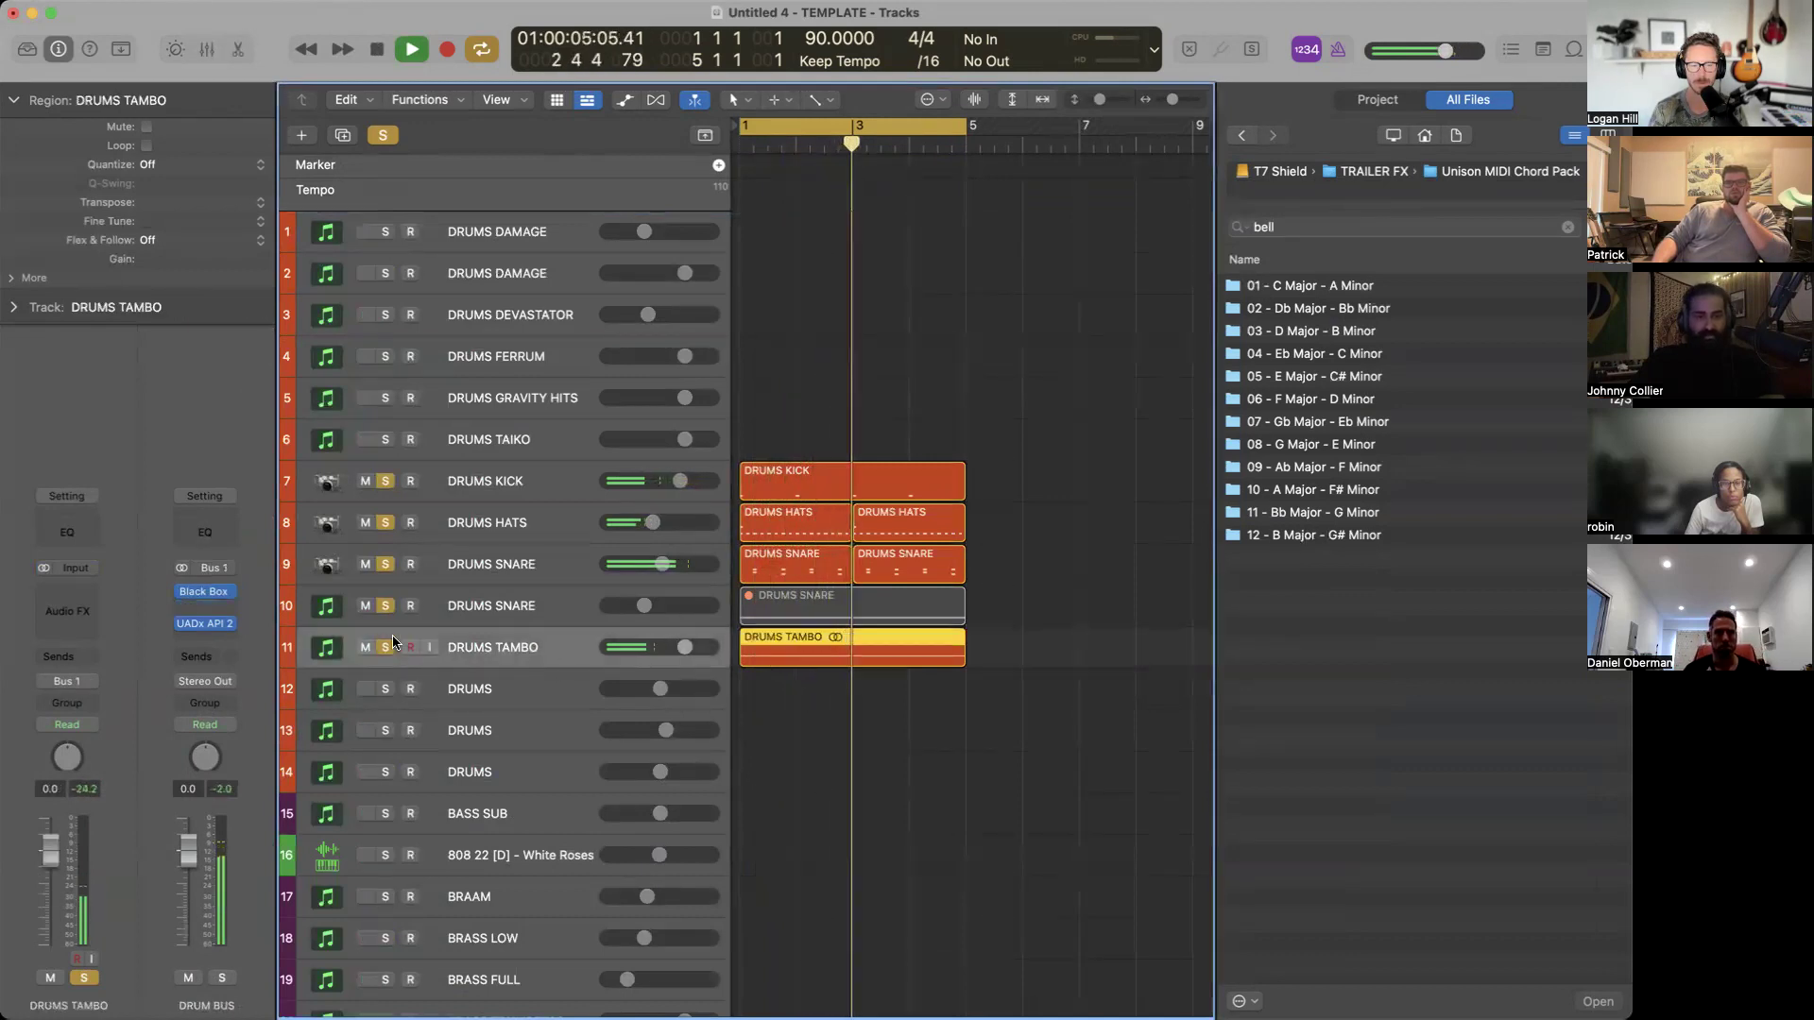
click(94, 592)
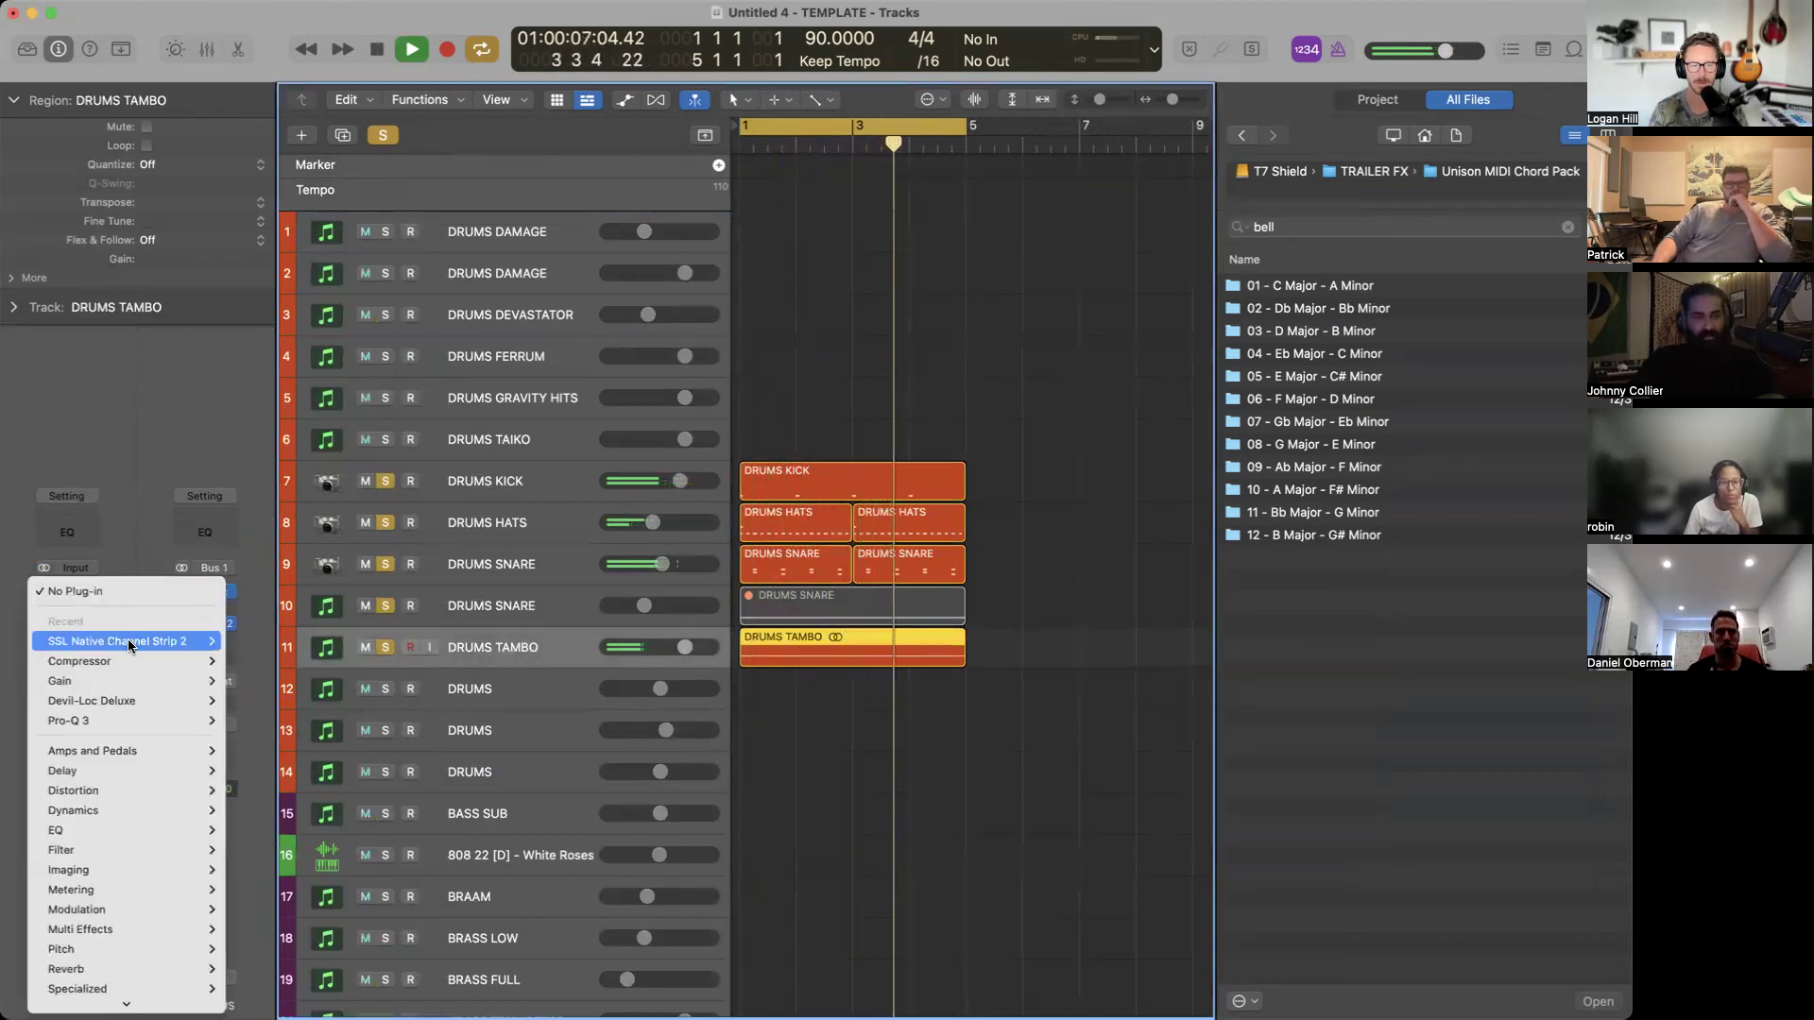
click(594, 649)
key(space)
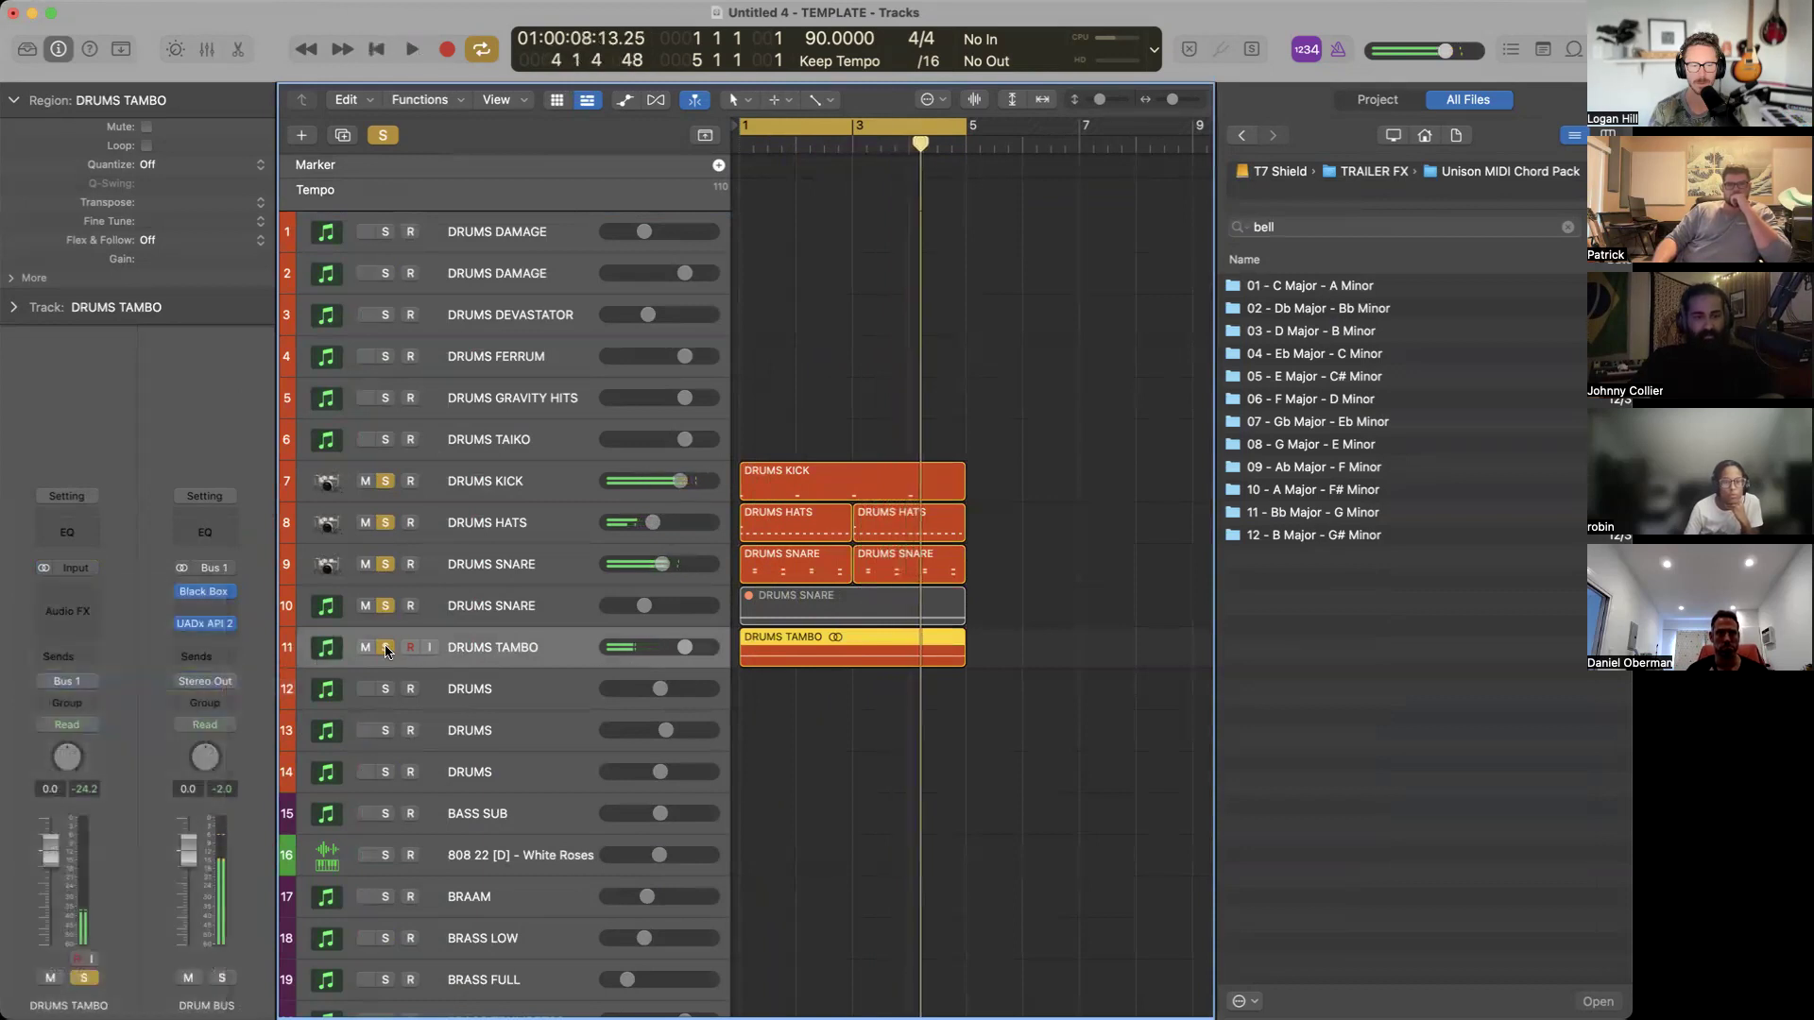
drag(383, 597, 383, 501)
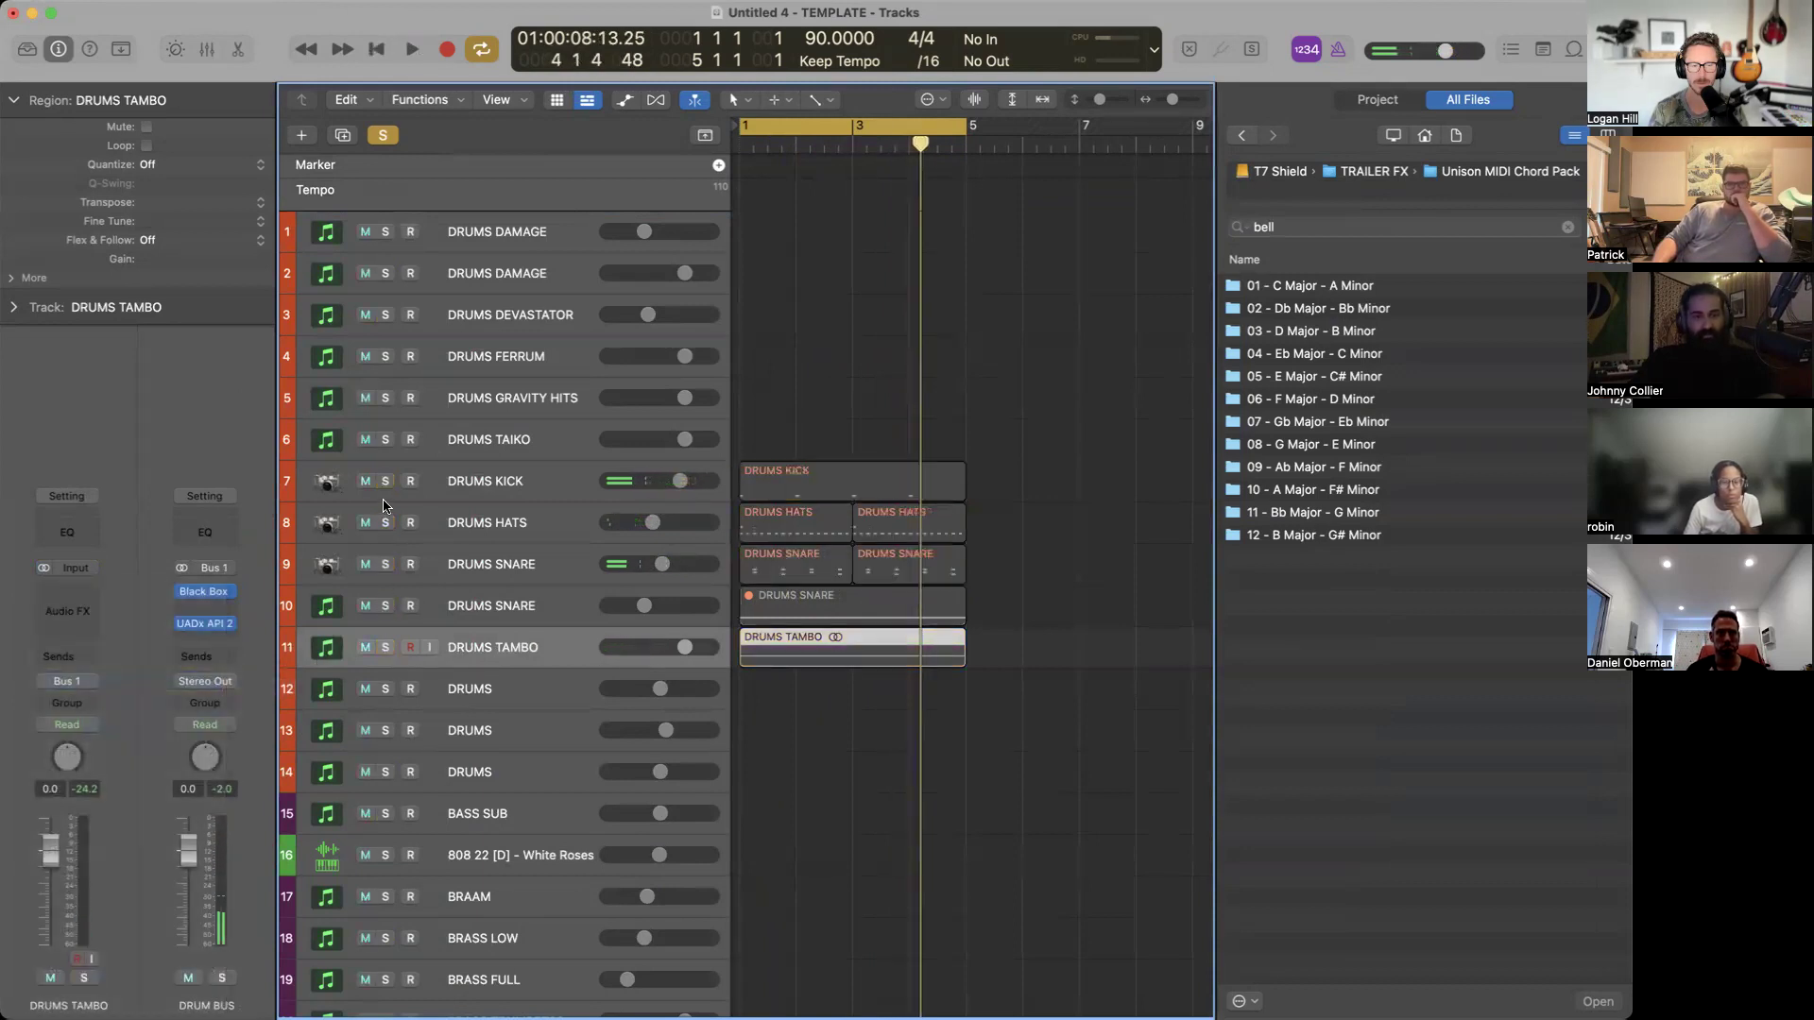
click(387, 648)
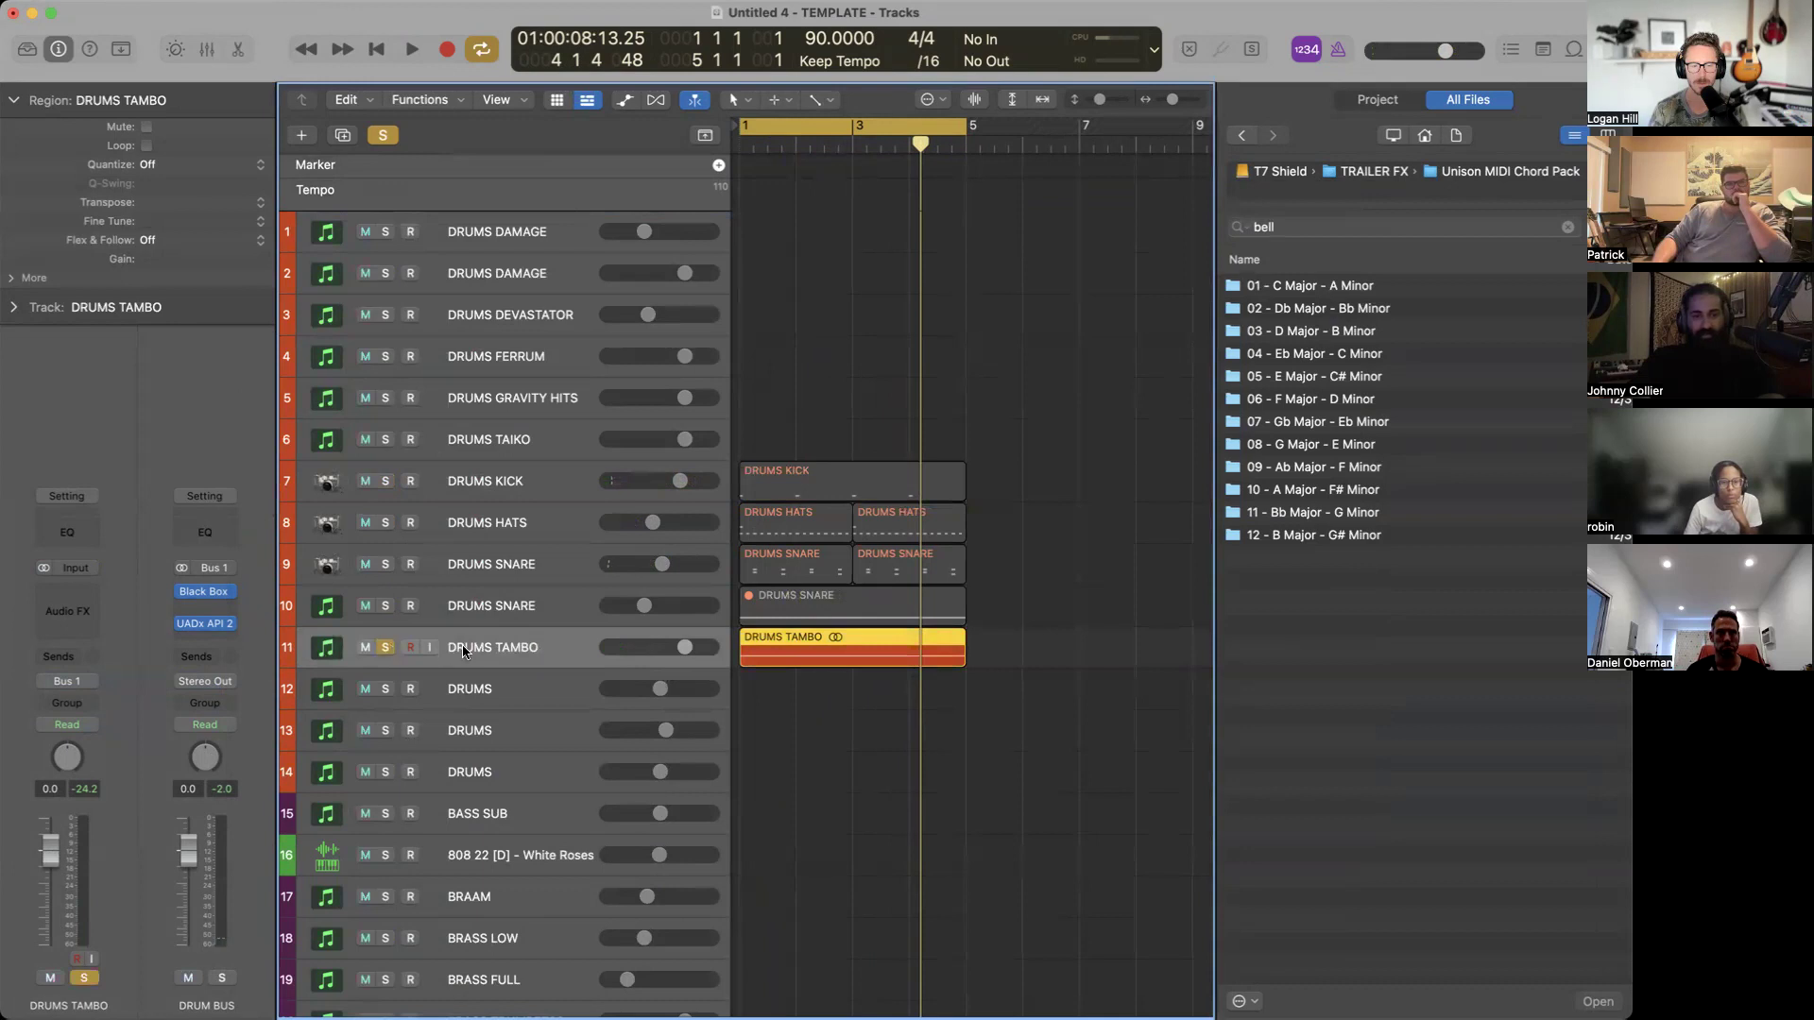
key(space)
Insert Pro-Q 3 on DRUMS TAMBO with a 12 dB/oct high cut near 15.8 kHz and a small cut just below 10 kHz, and close it.
click(85, 595)
mouse_move(142, 648)
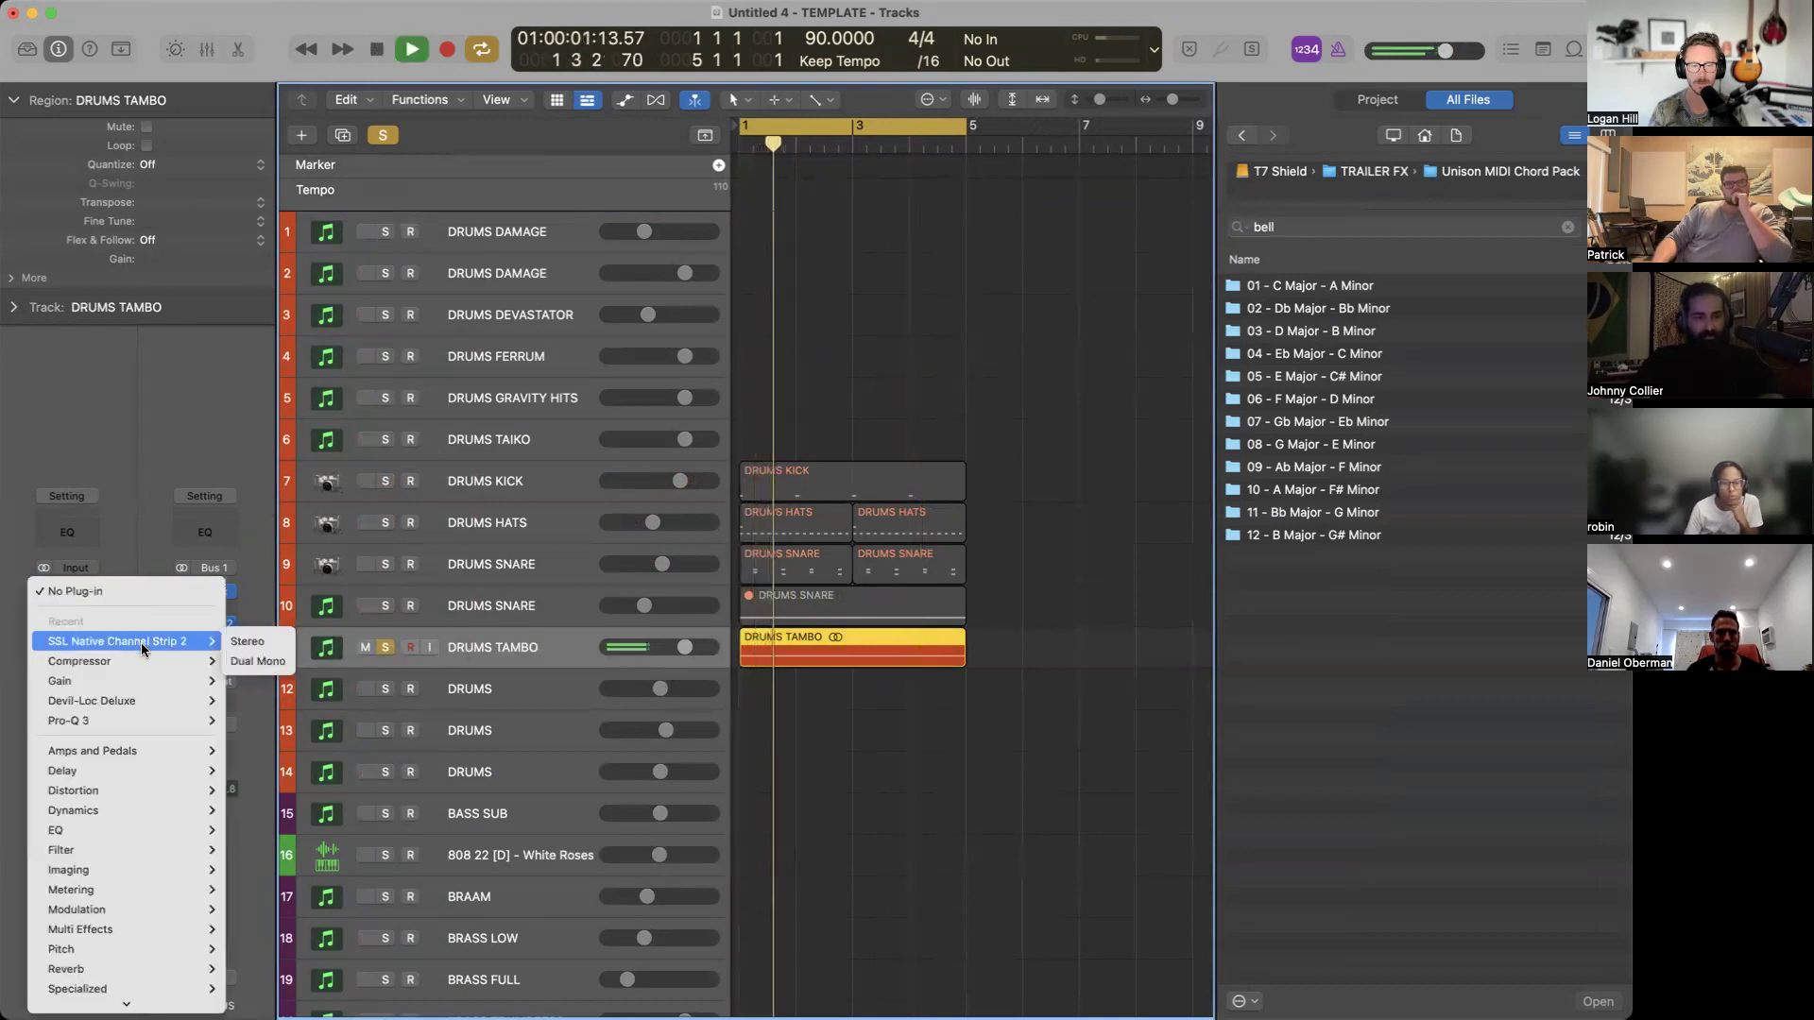
mouse_move(161, 718)
click(250, 742)
drag(1162, 507, 1252, 521)
double_click(1290, 511)
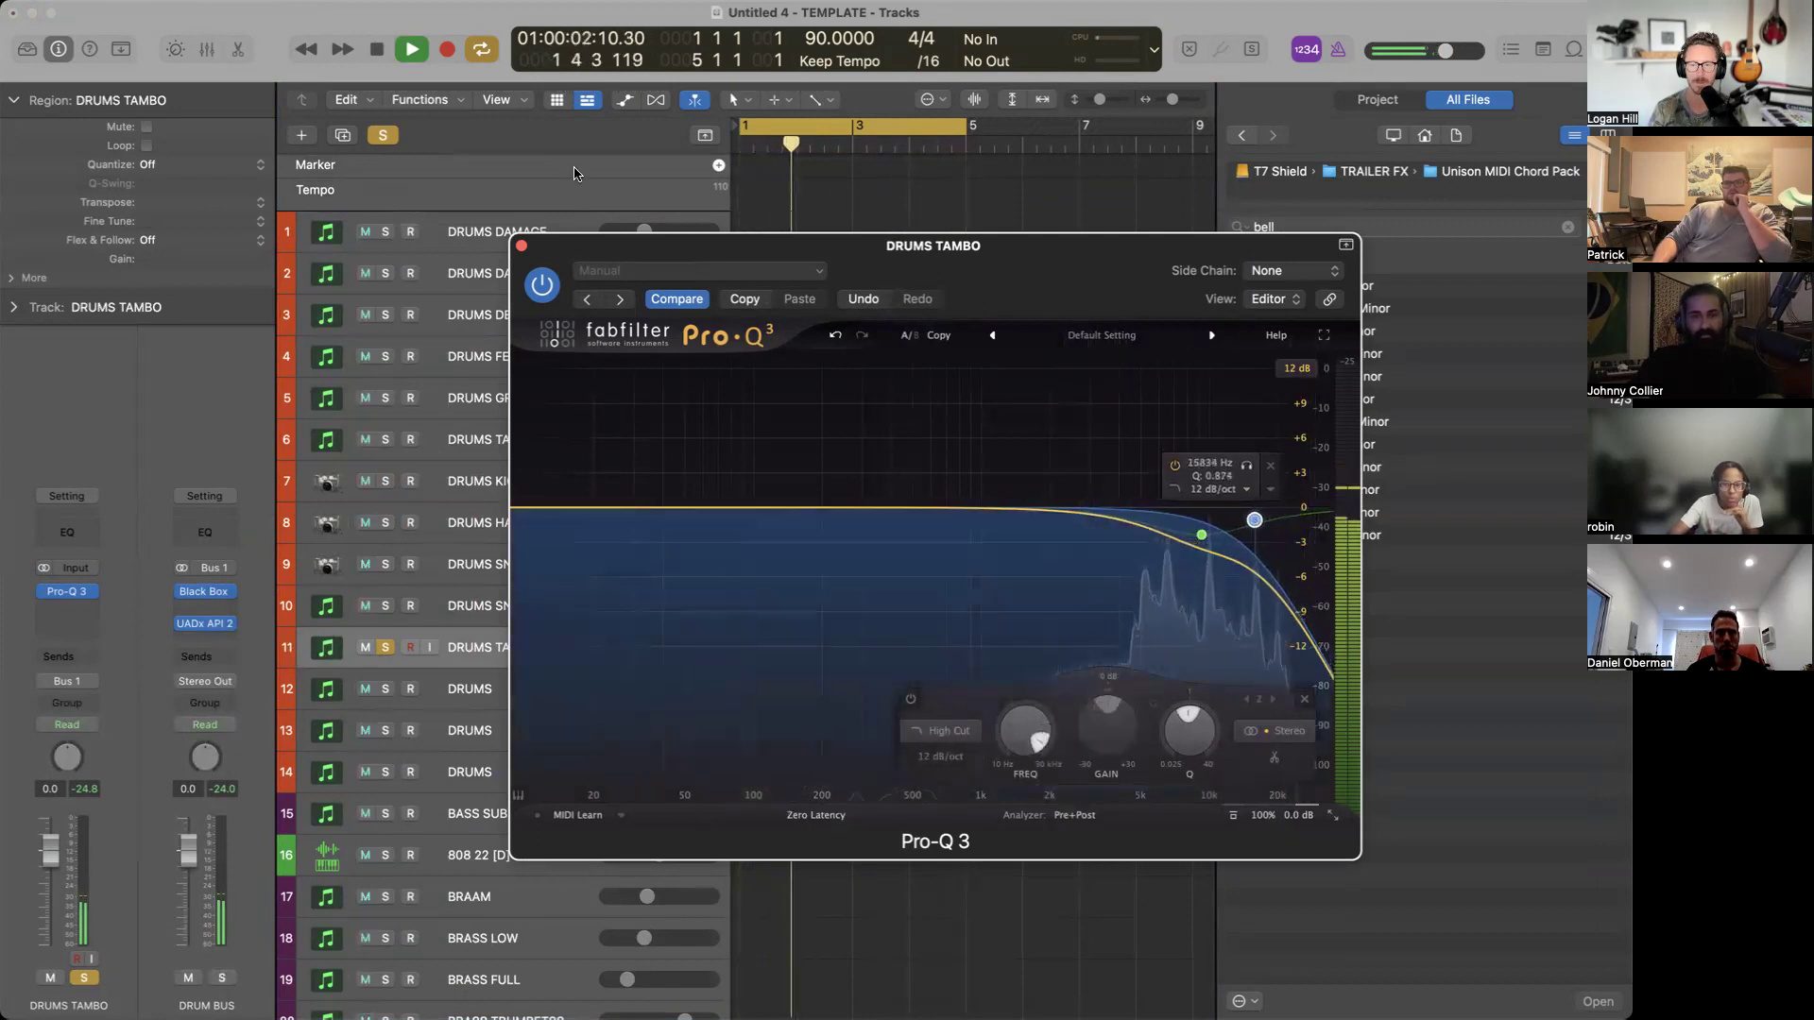
click(520, 246)
Insert the Soundtoys Decapitator after the equalizer on DRUMS TAMBO and turn its Tone slightly darker.
click(94, 609)
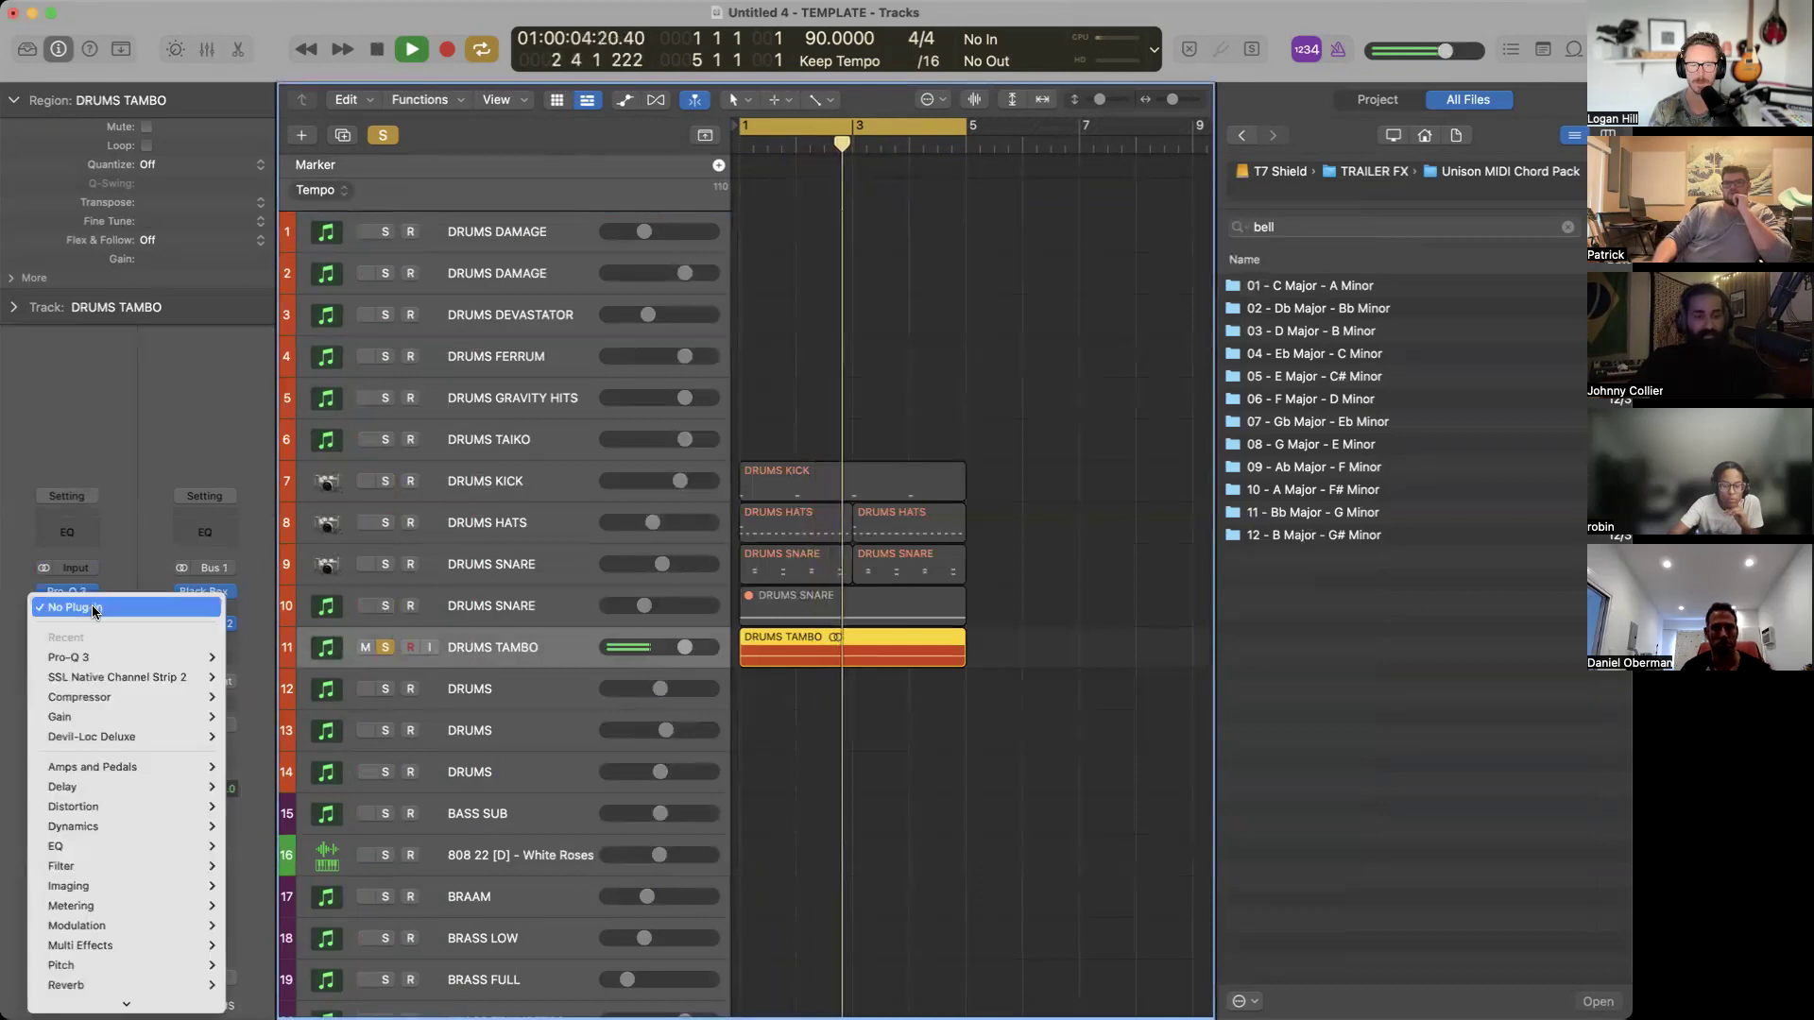
mouse_move(124, 706)
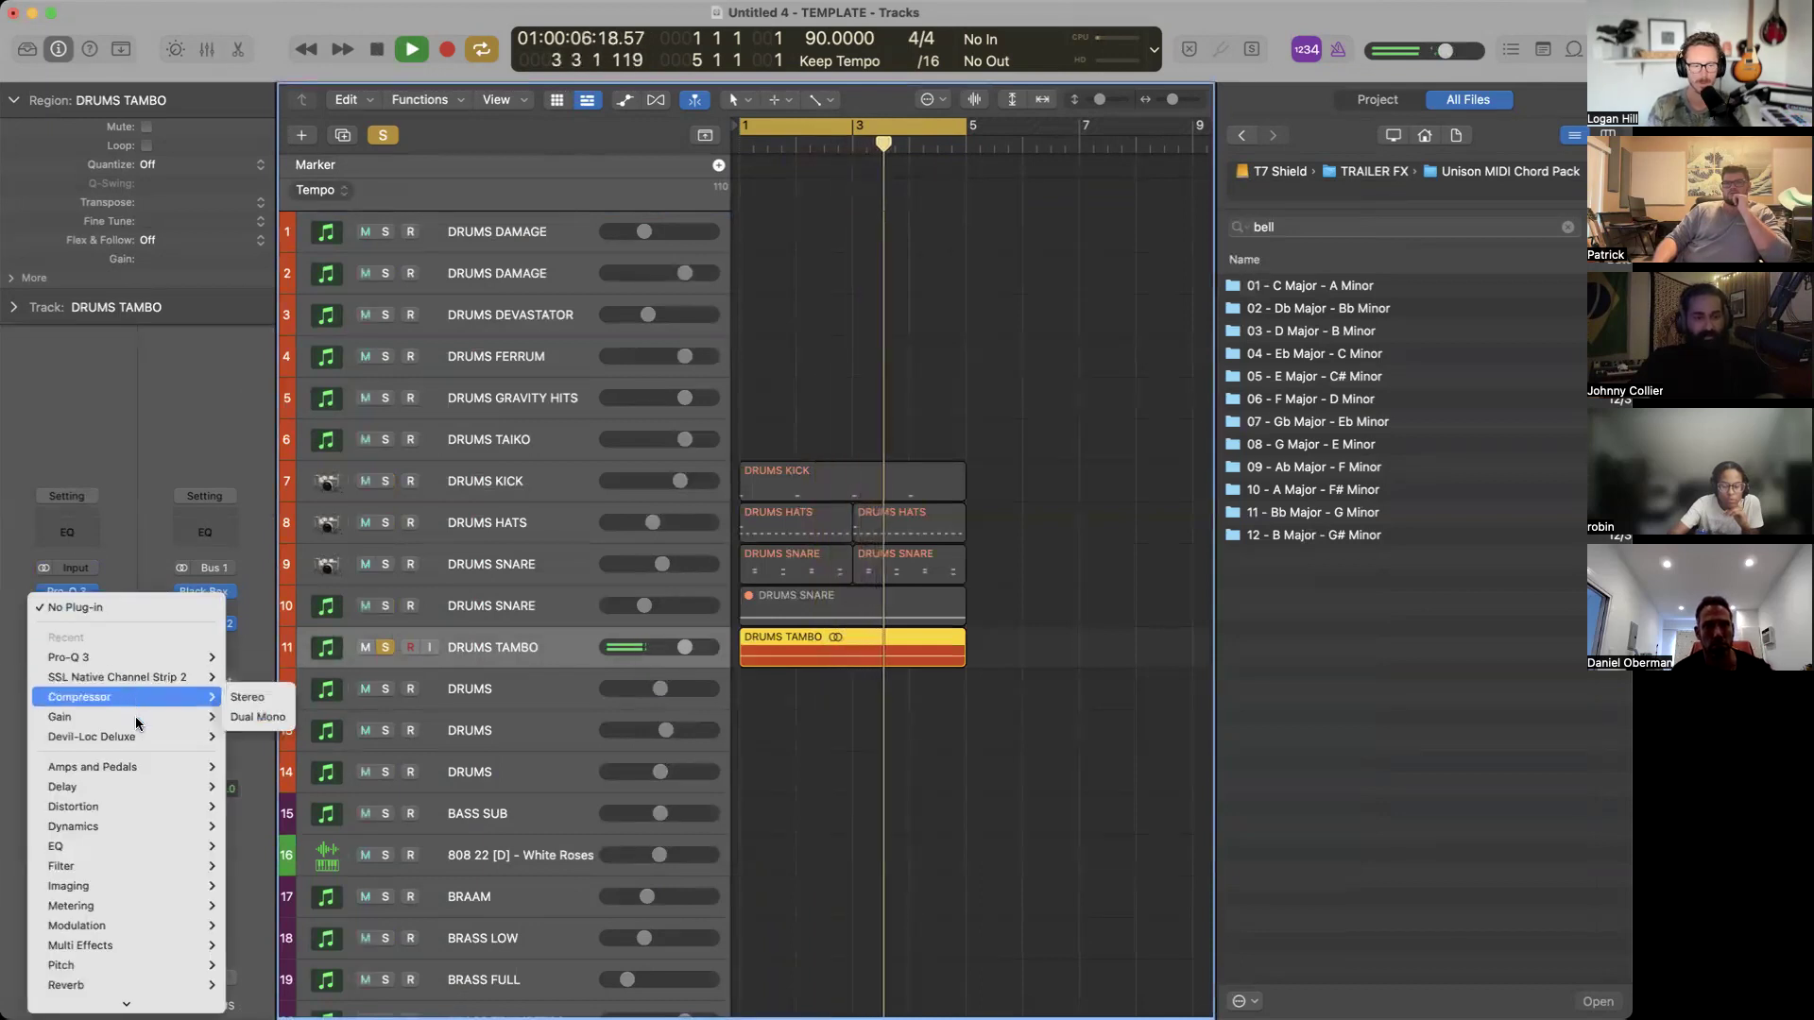
mouse_move(114, 999)
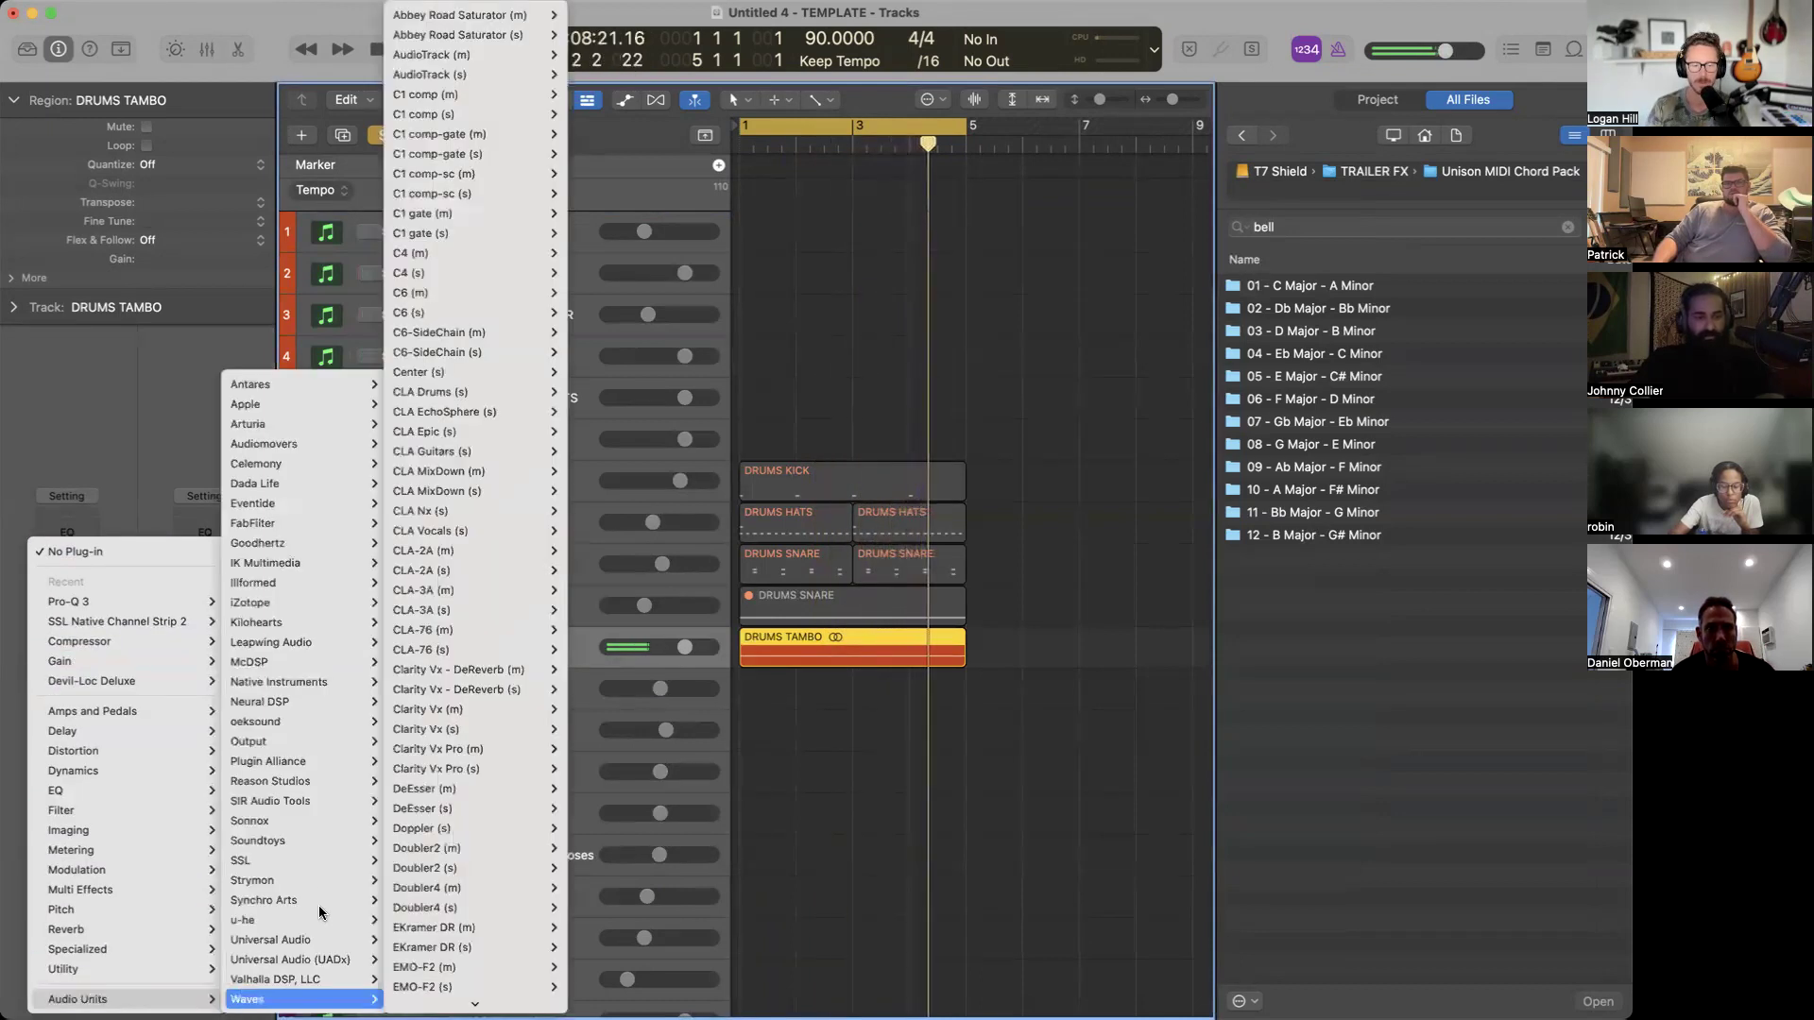
mouse_move(257, 841)
mouse_move(456, 665)
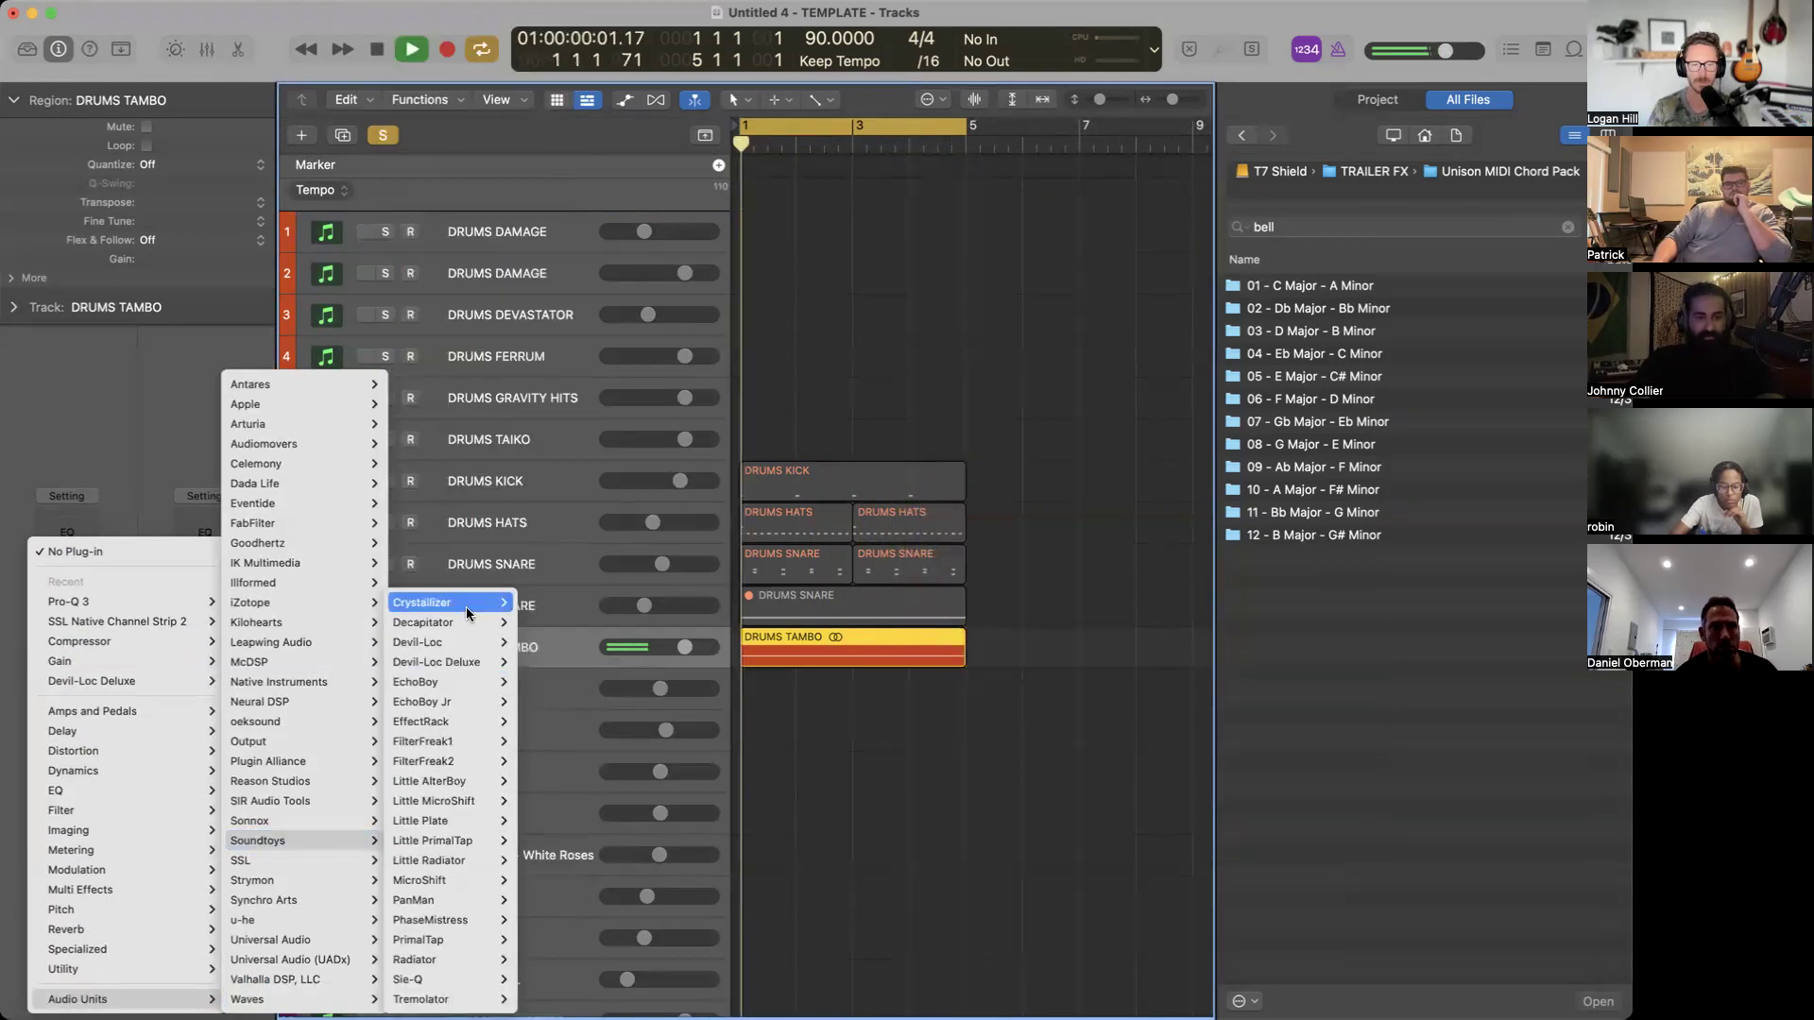
click(541, 623)
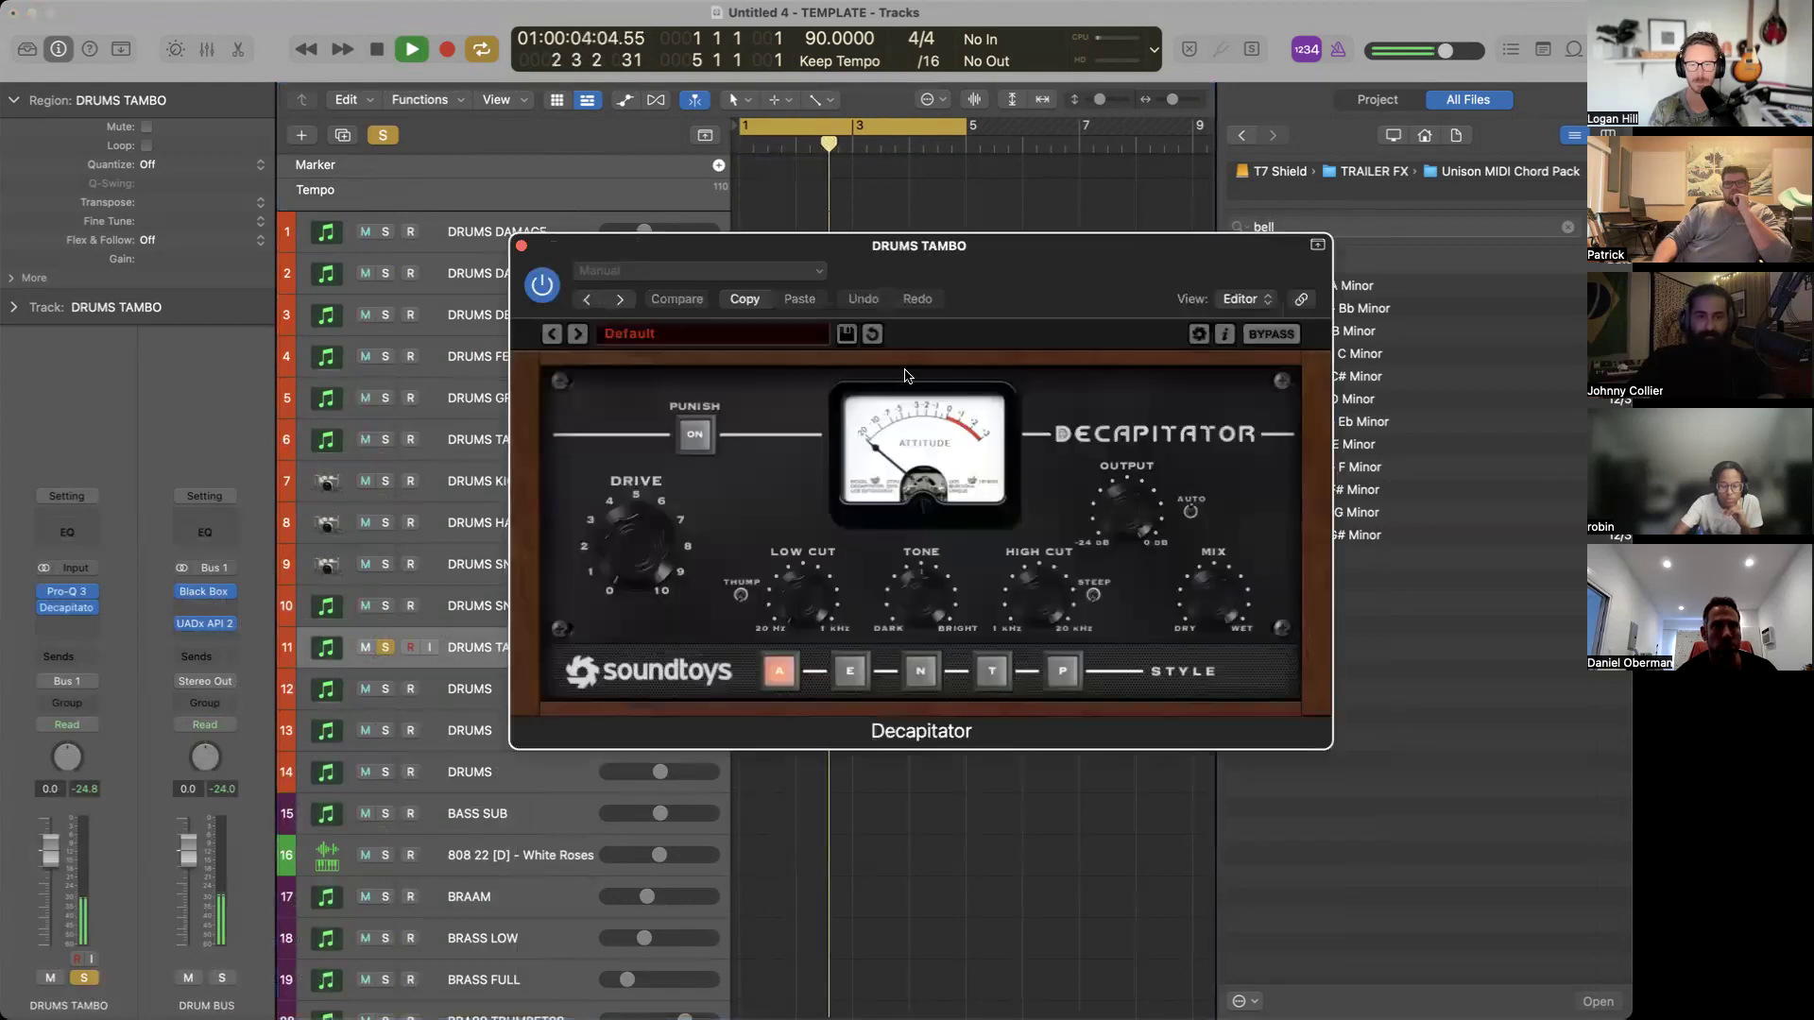
drag(892, 236, 1038, 166)
drag(1063, 530, 1062, 555)
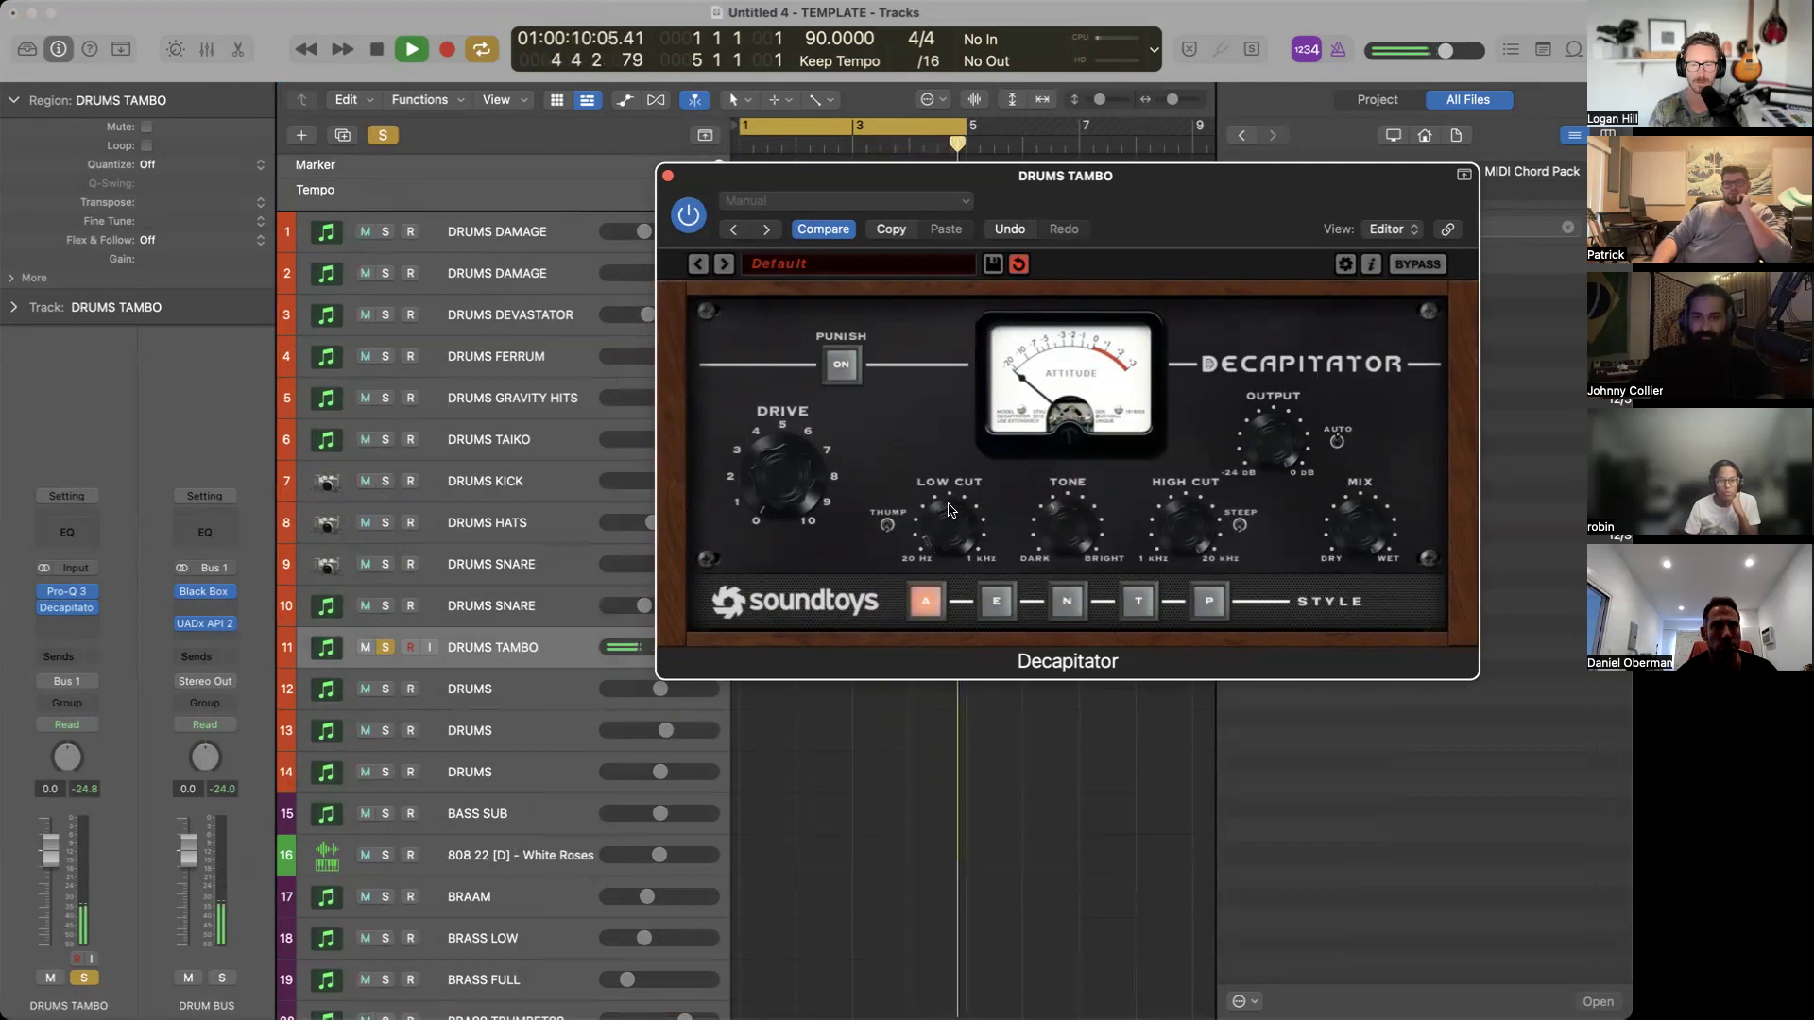
Unsolo DRUMS TAMBO and close its Decapitator, pan the track slightly right and lower its level to -1.3 dB.
click(393, 647)
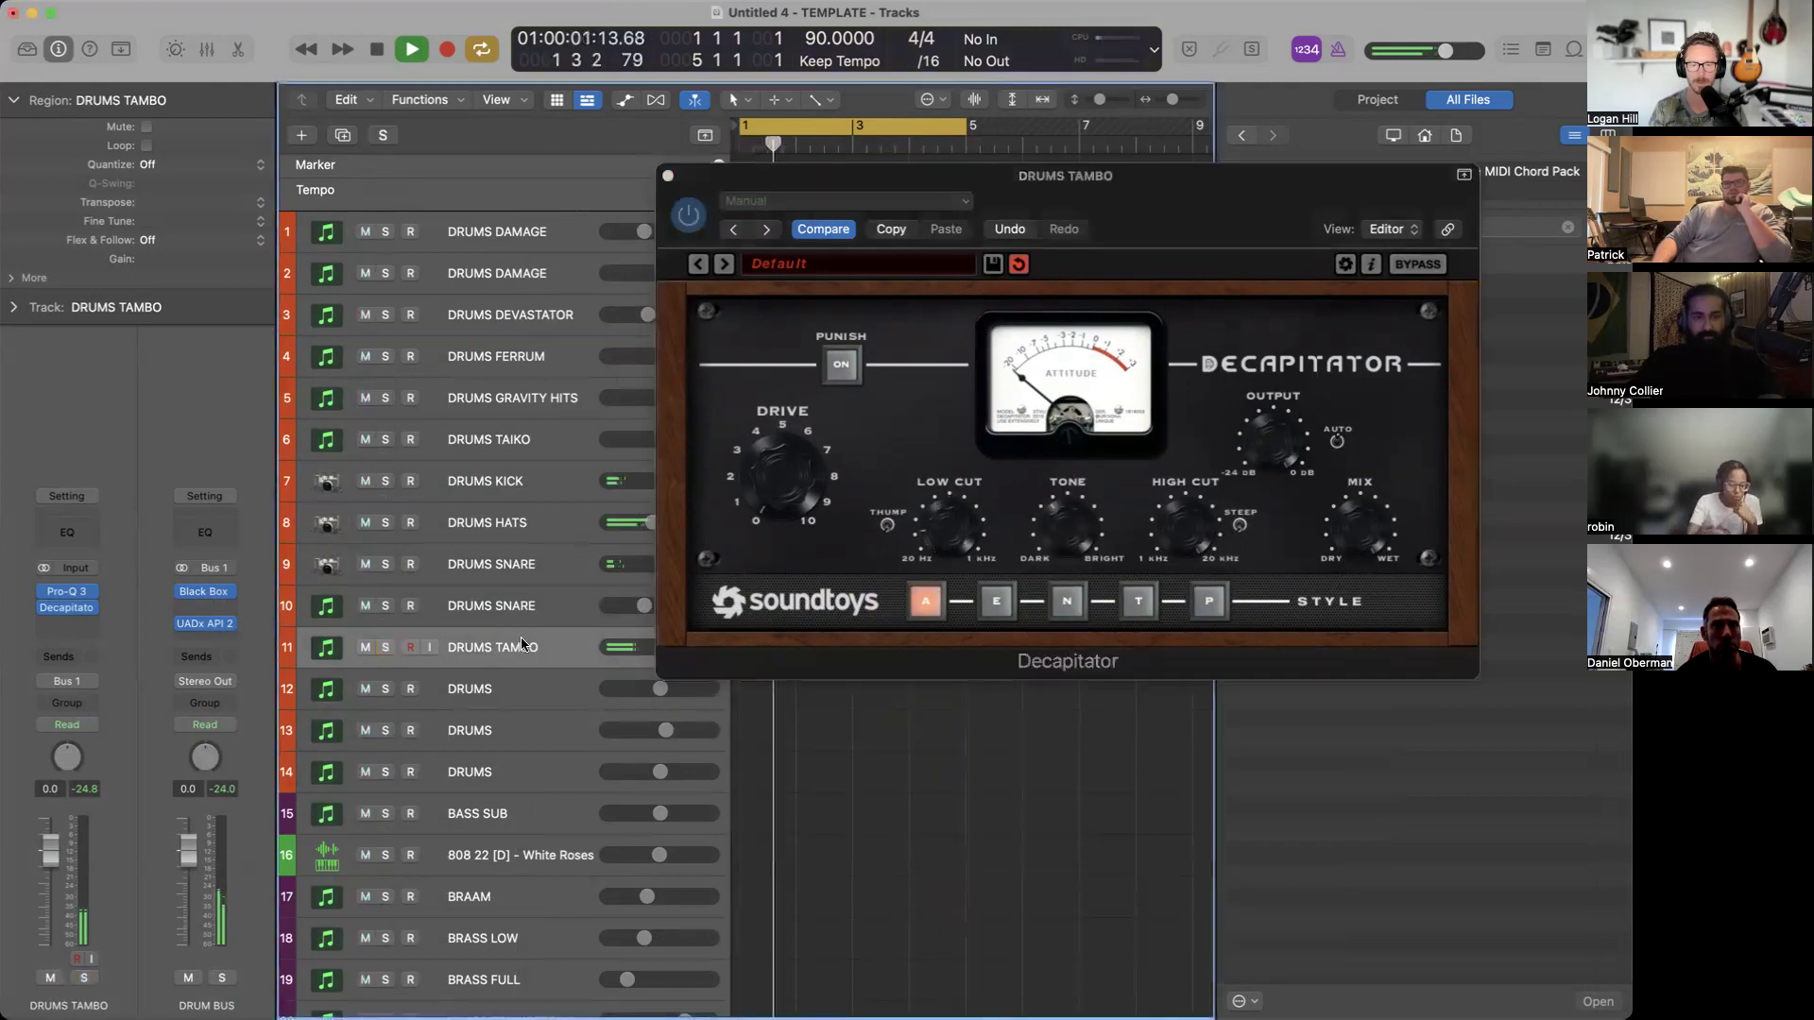
click(668, 176)
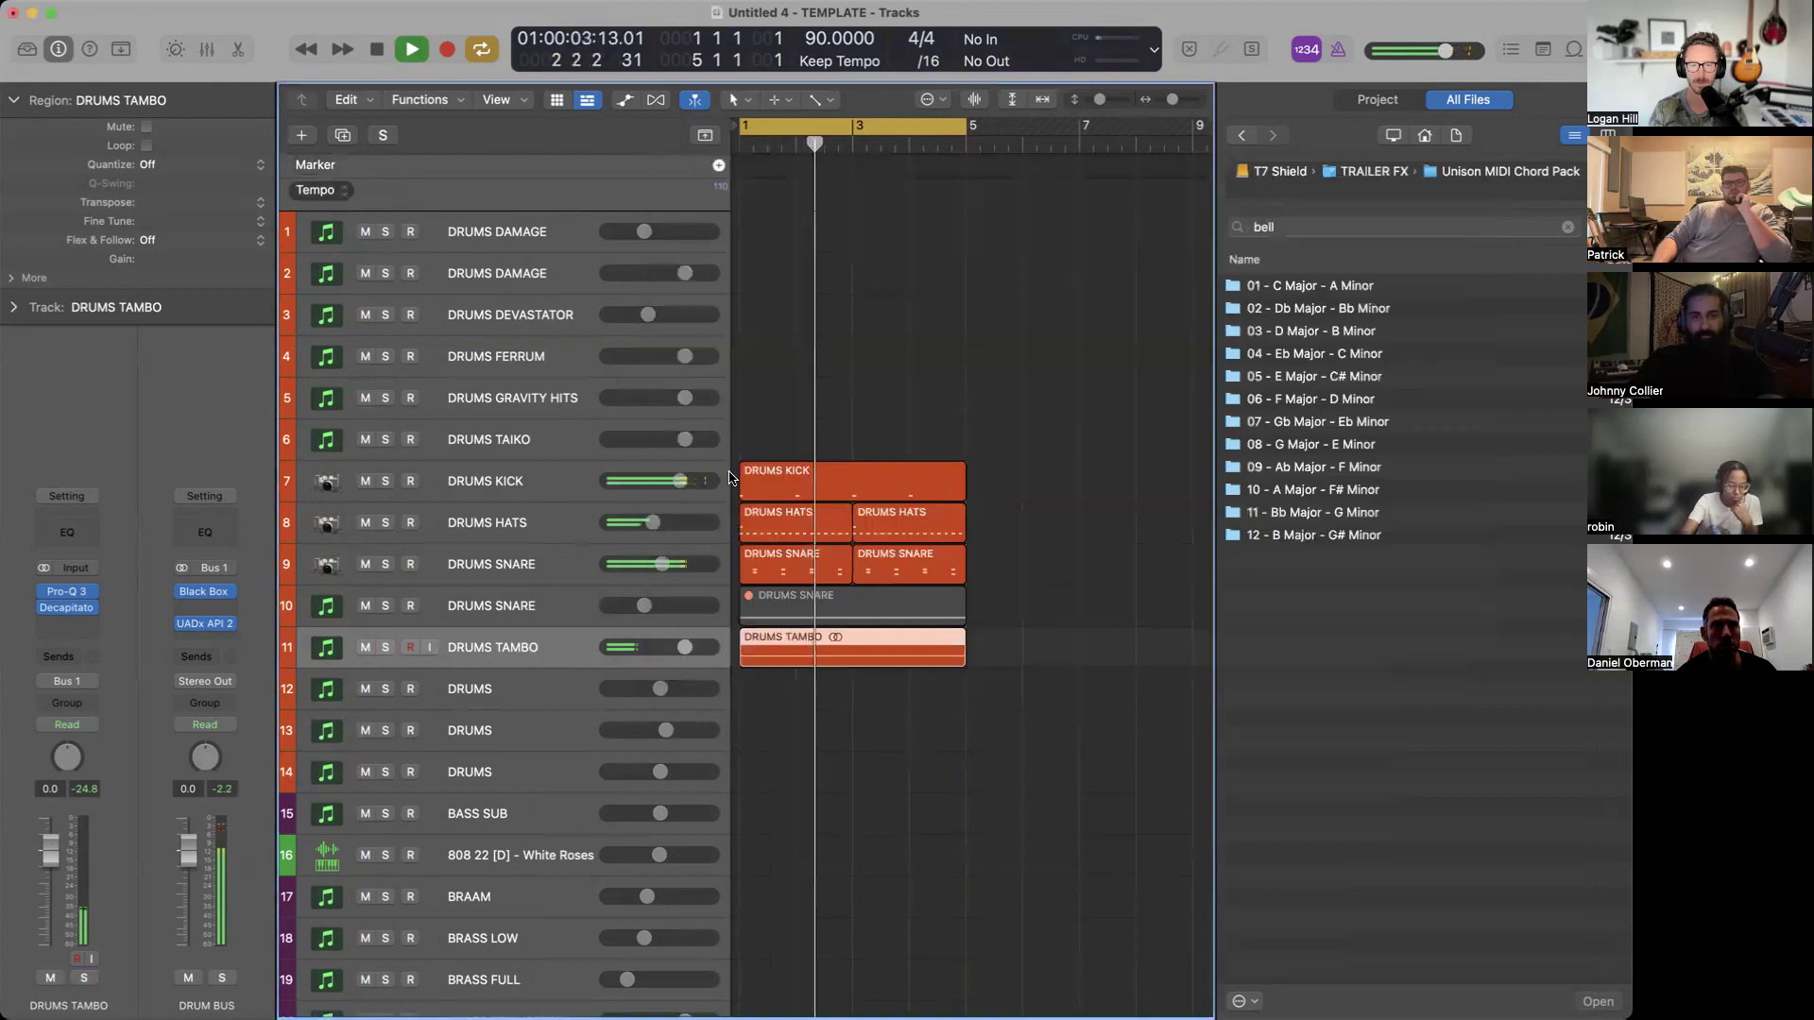
key(space)
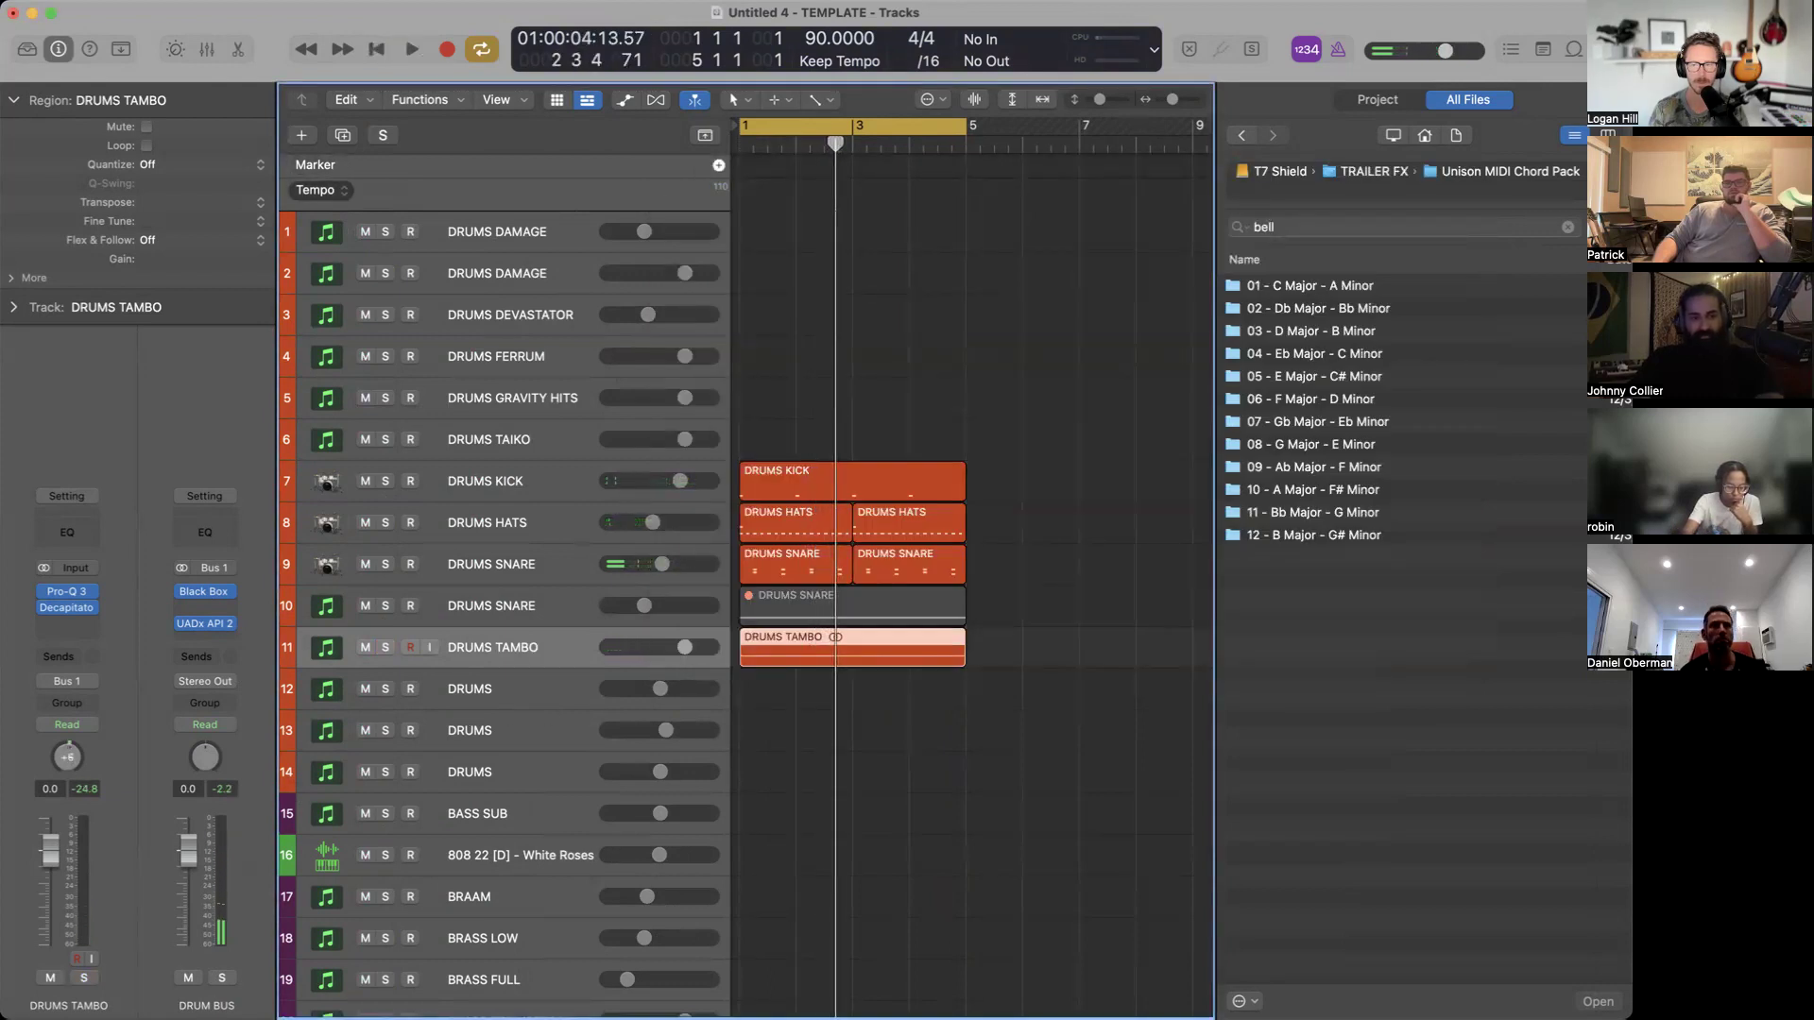
key(space)
scroll(670, 642, up, 2)
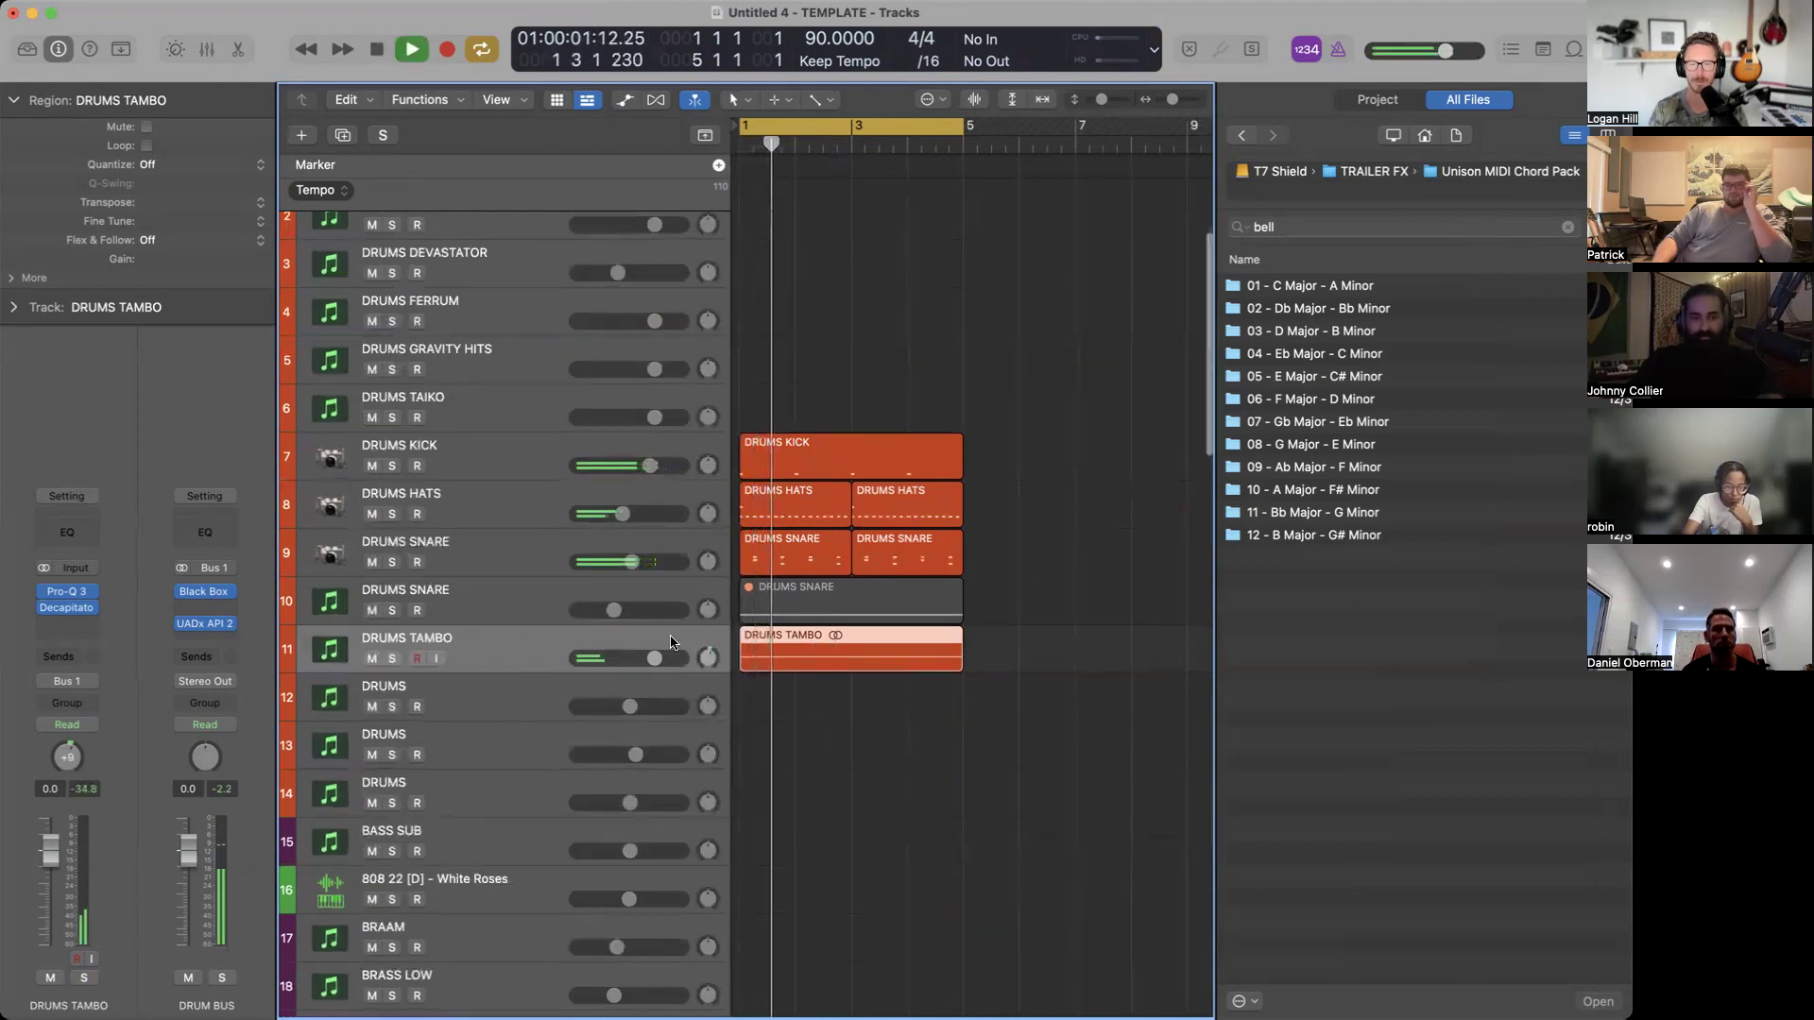
drag(654, 658, 648, 658)
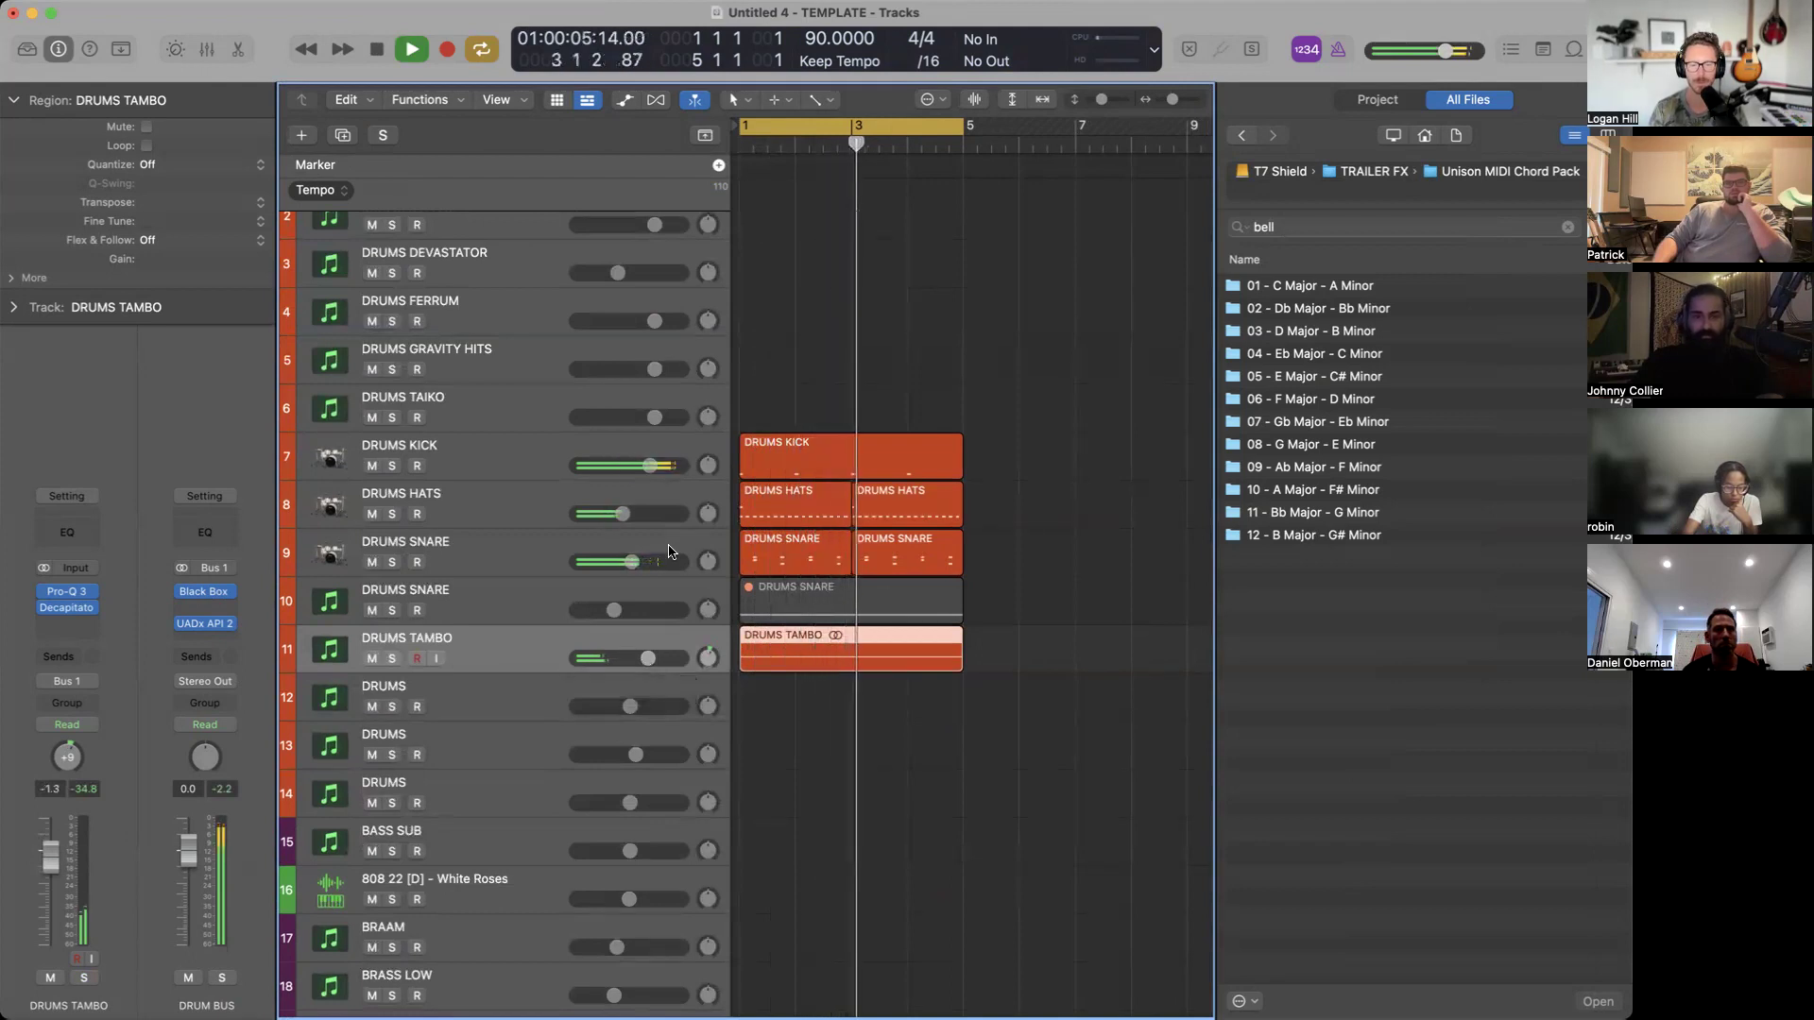
Lower the MIDI DRUMS SNARE to -5.5 dB, solo it and switch on its Pro-Q 3 with the Clean preset.
click(529, 553)
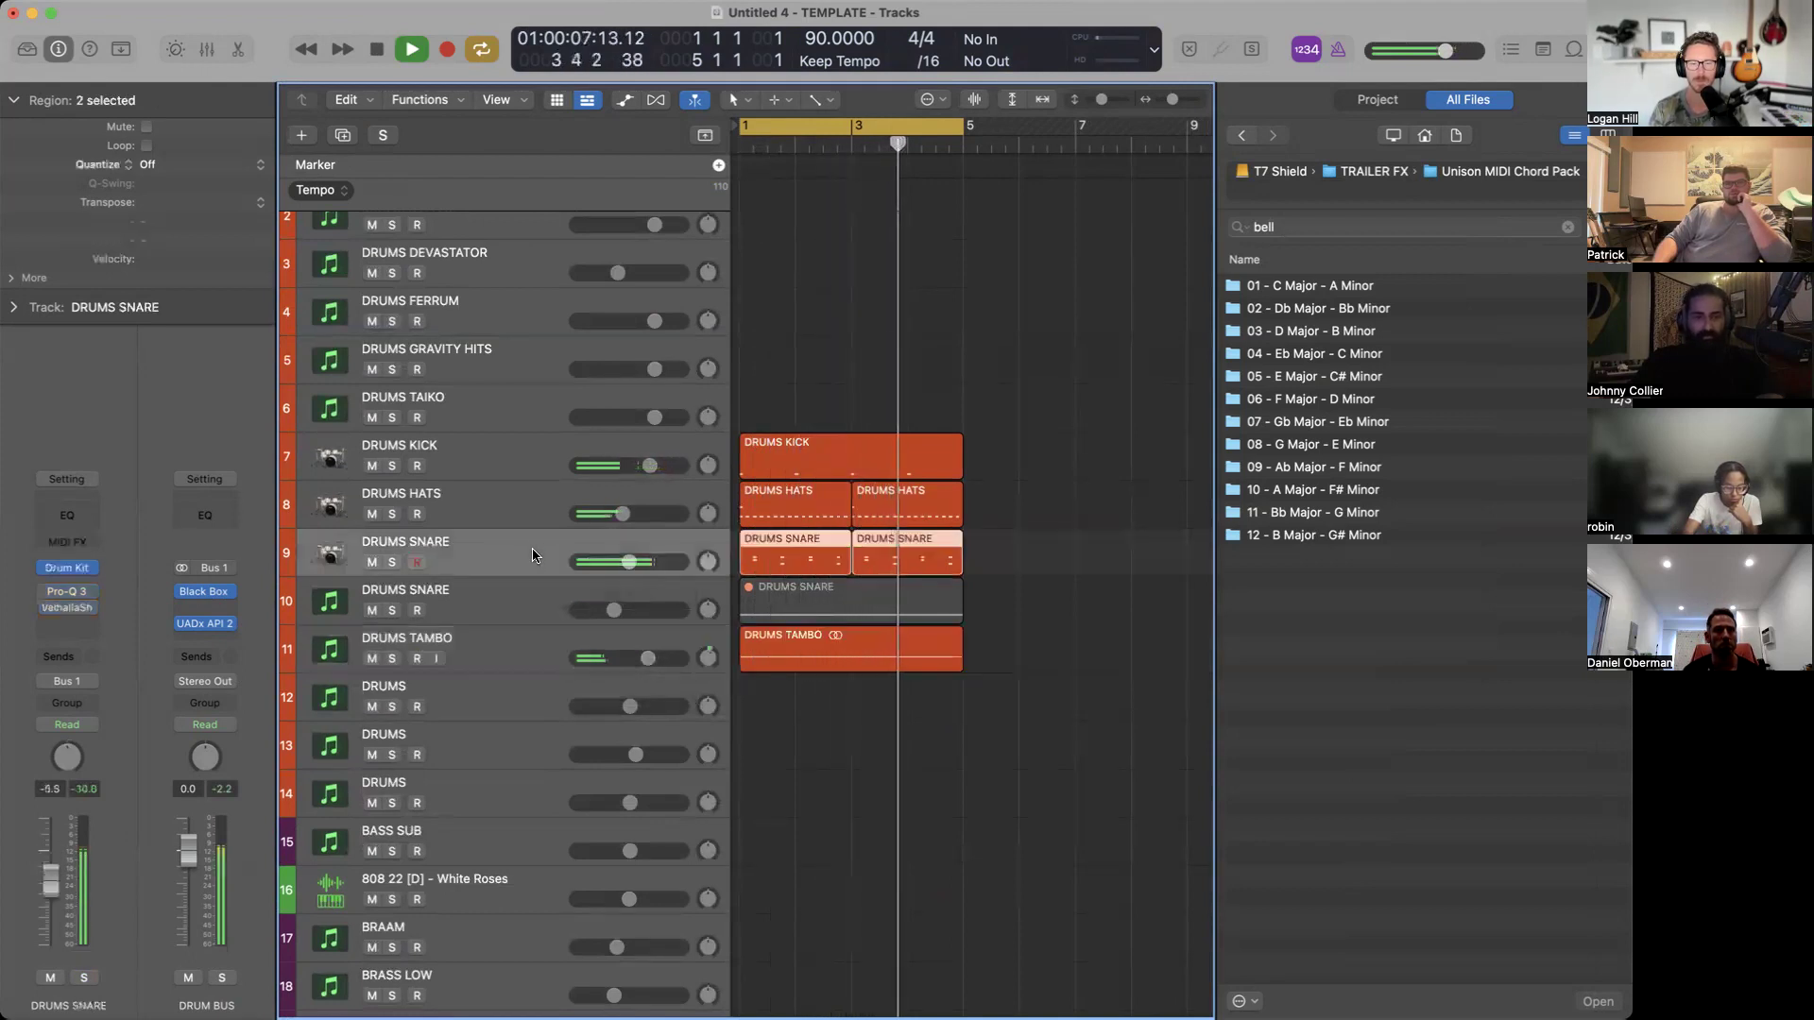
click(389, 564)
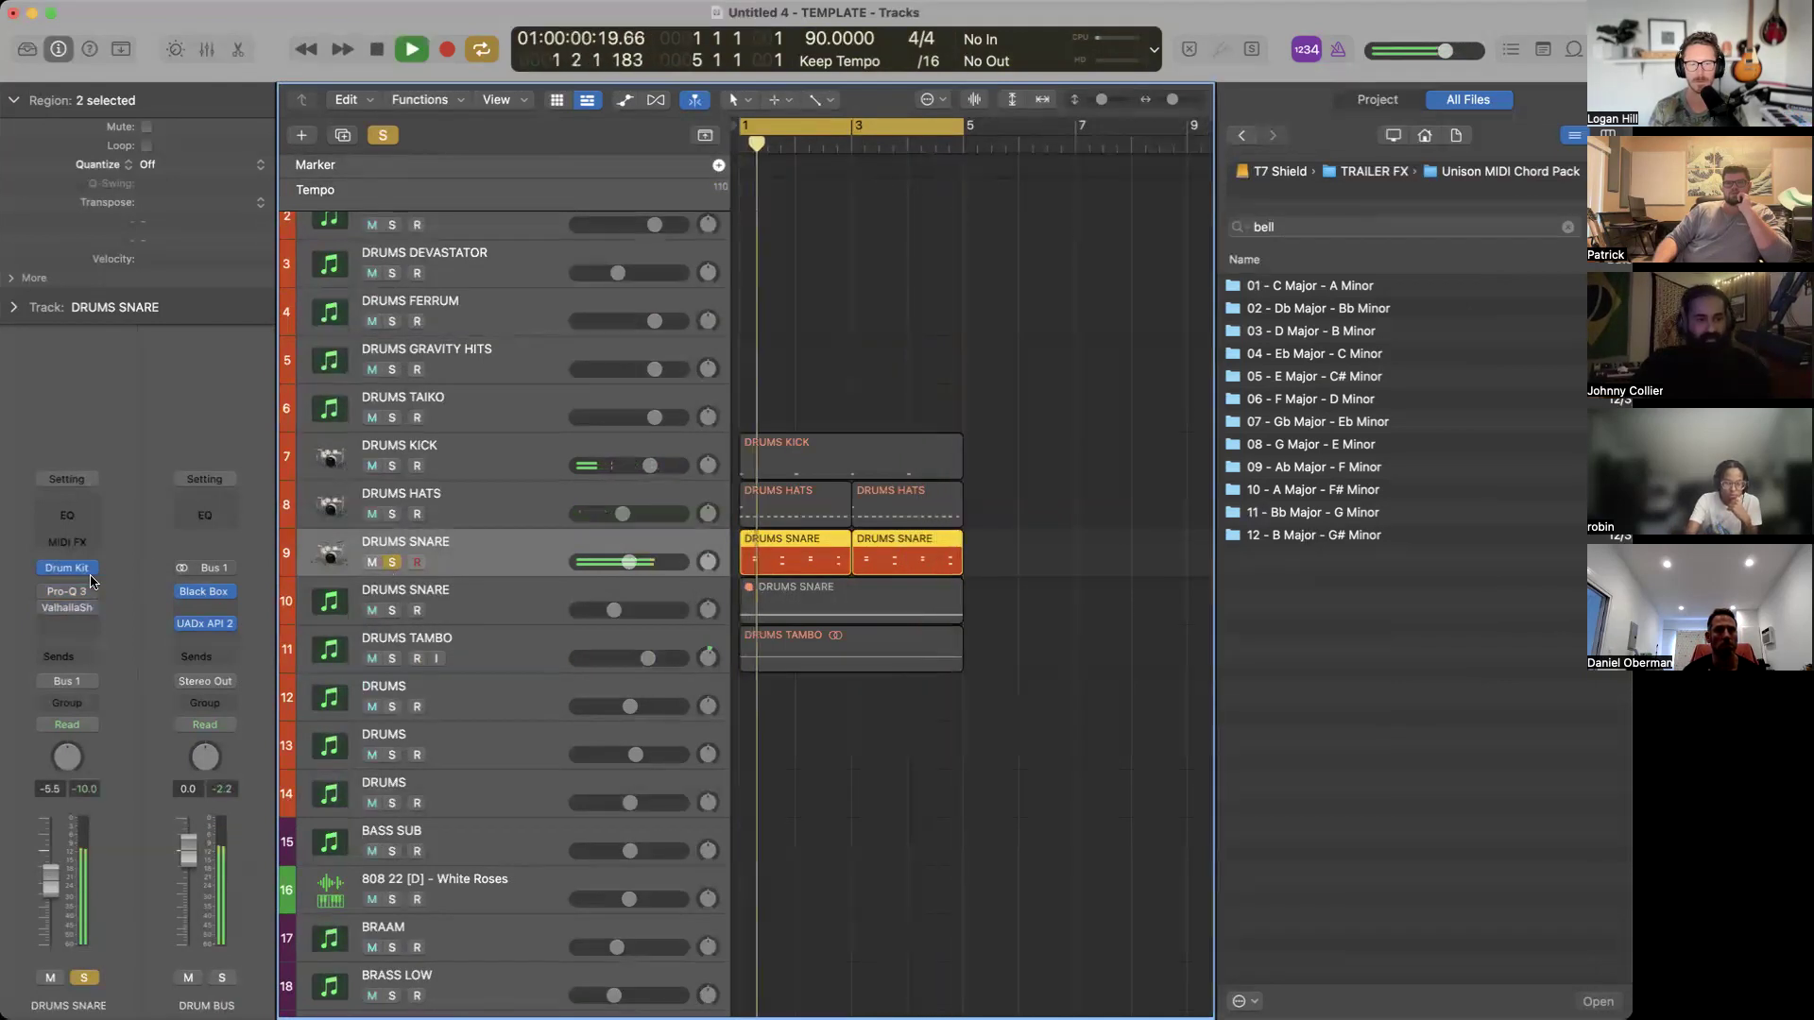
click(47, 592)
click(59, 595)
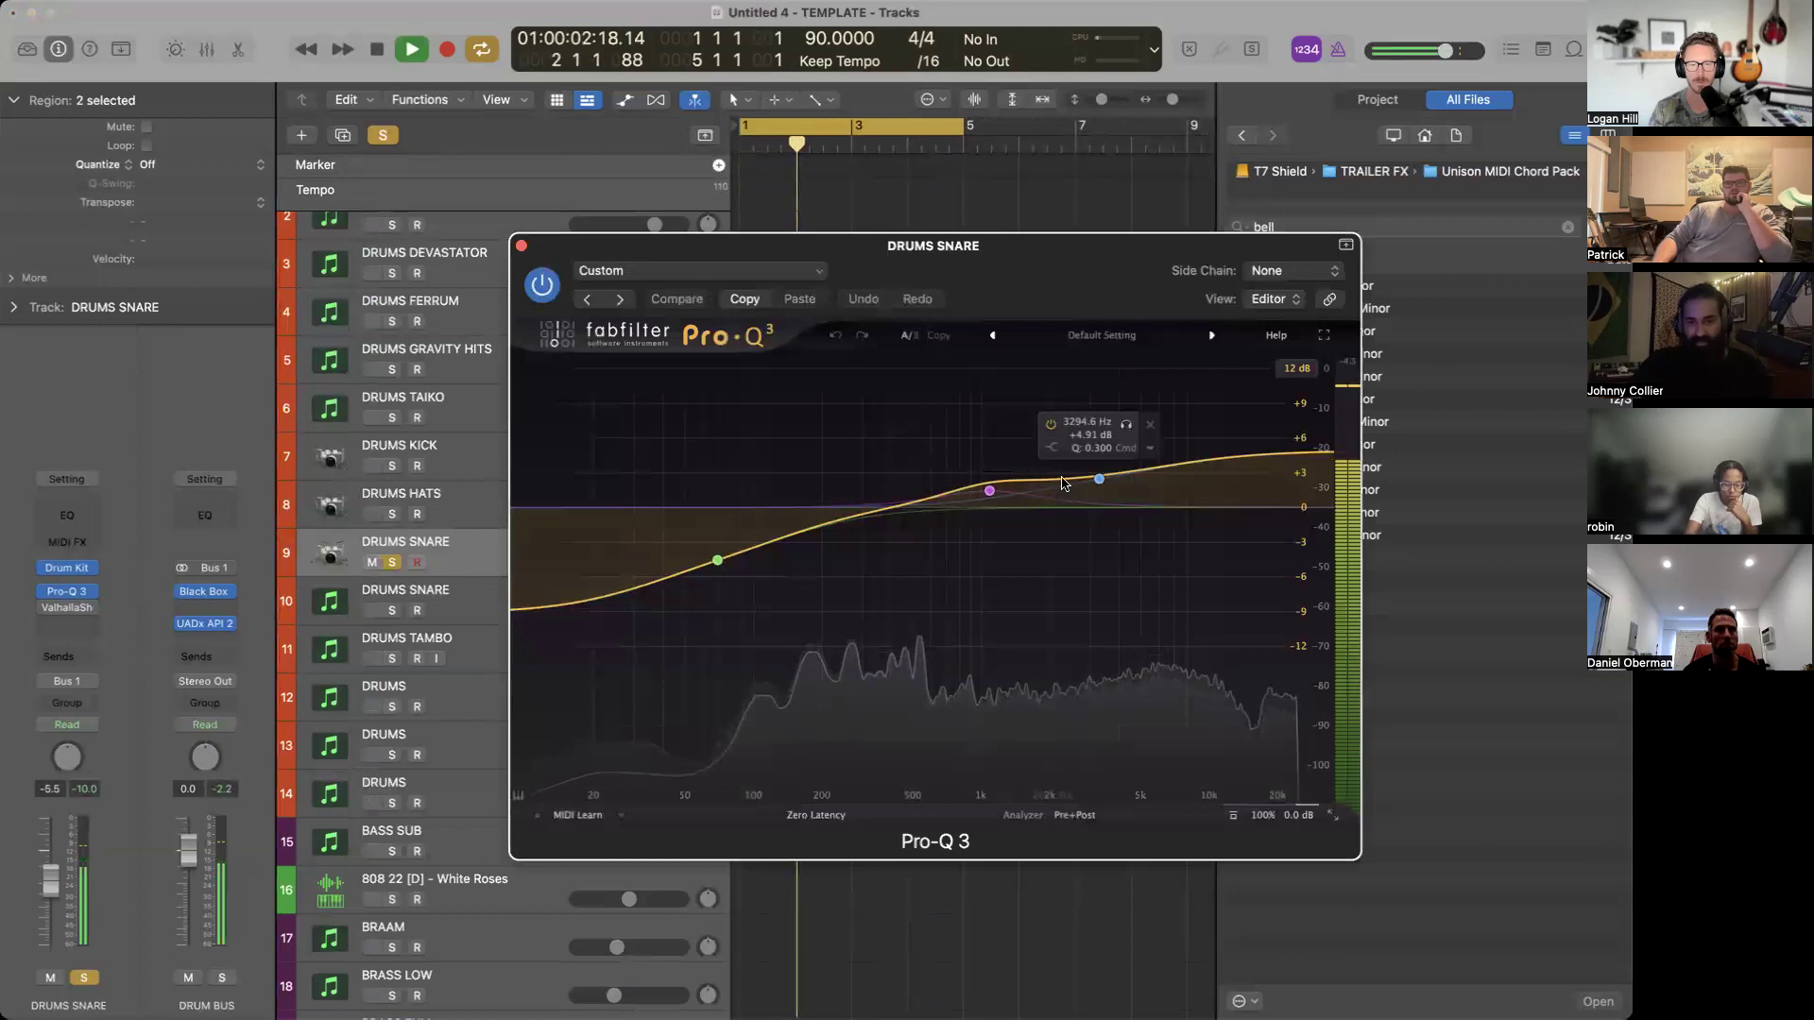
click(994, 336)
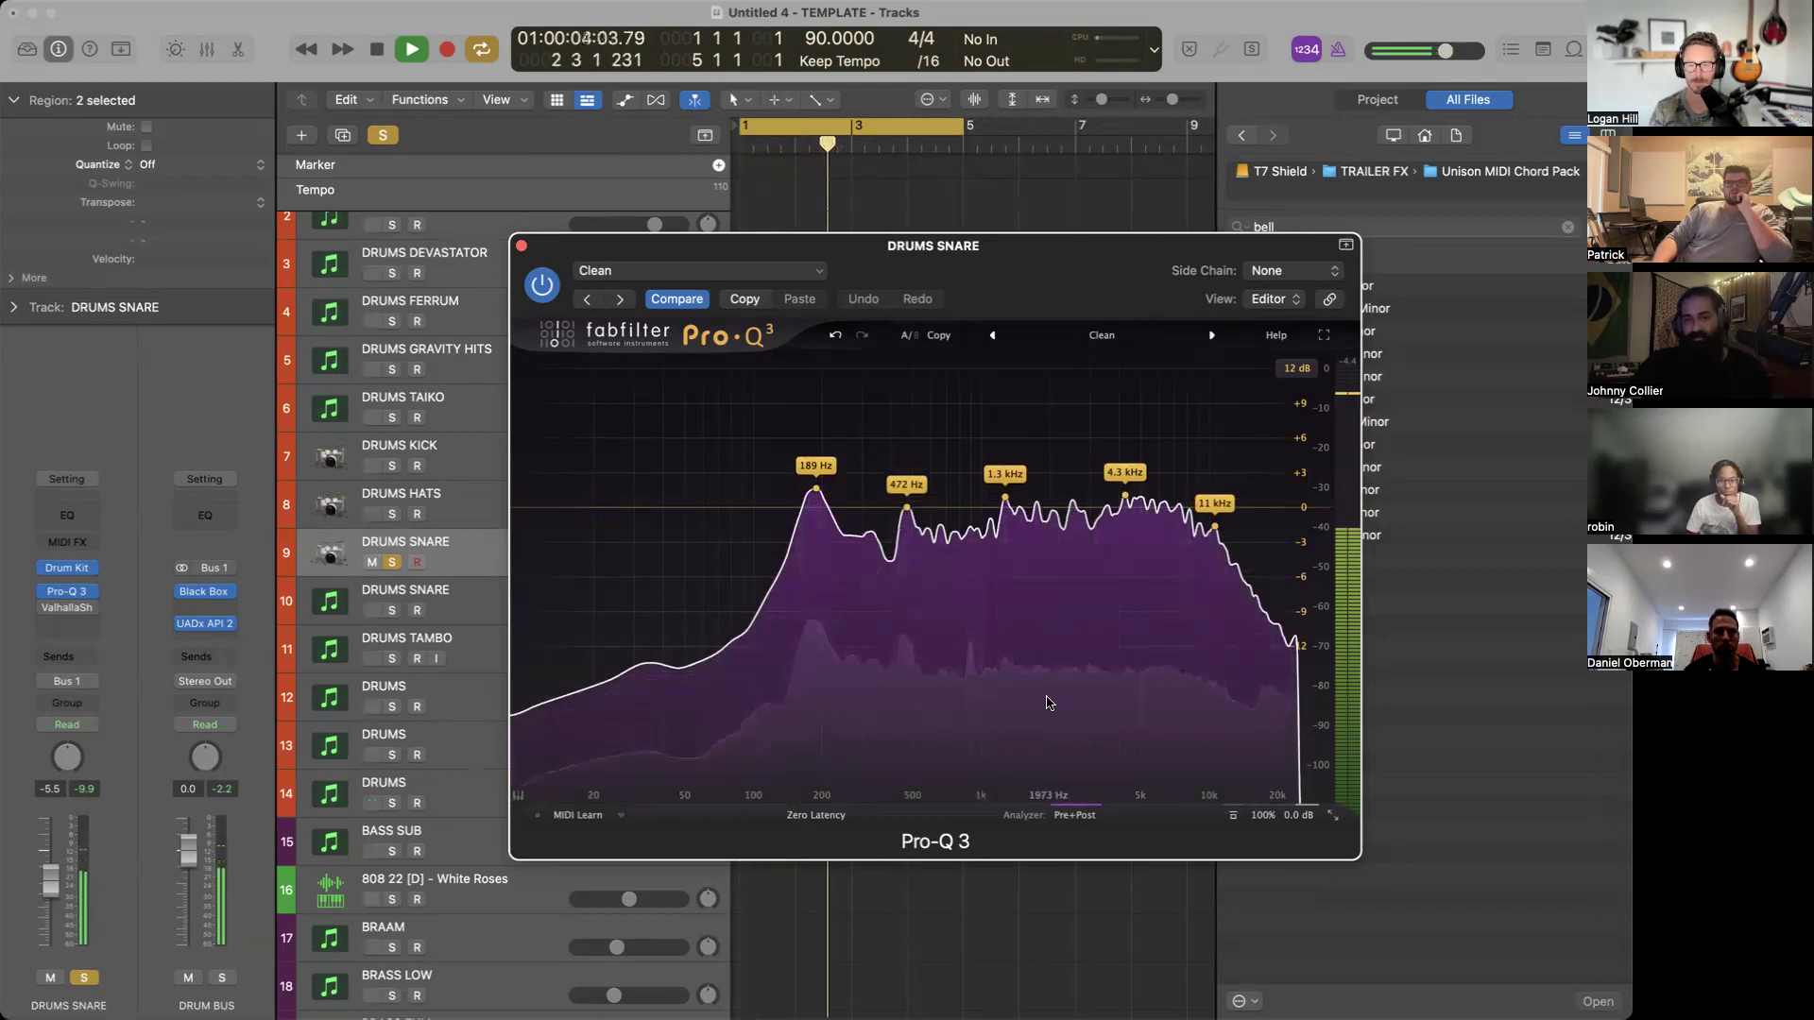
Add narrow snare cuts near 4.3 kHz and of -4.97 dB at 1274.5 Hz, and audition the lower band in isolation.
click(1126, 511)
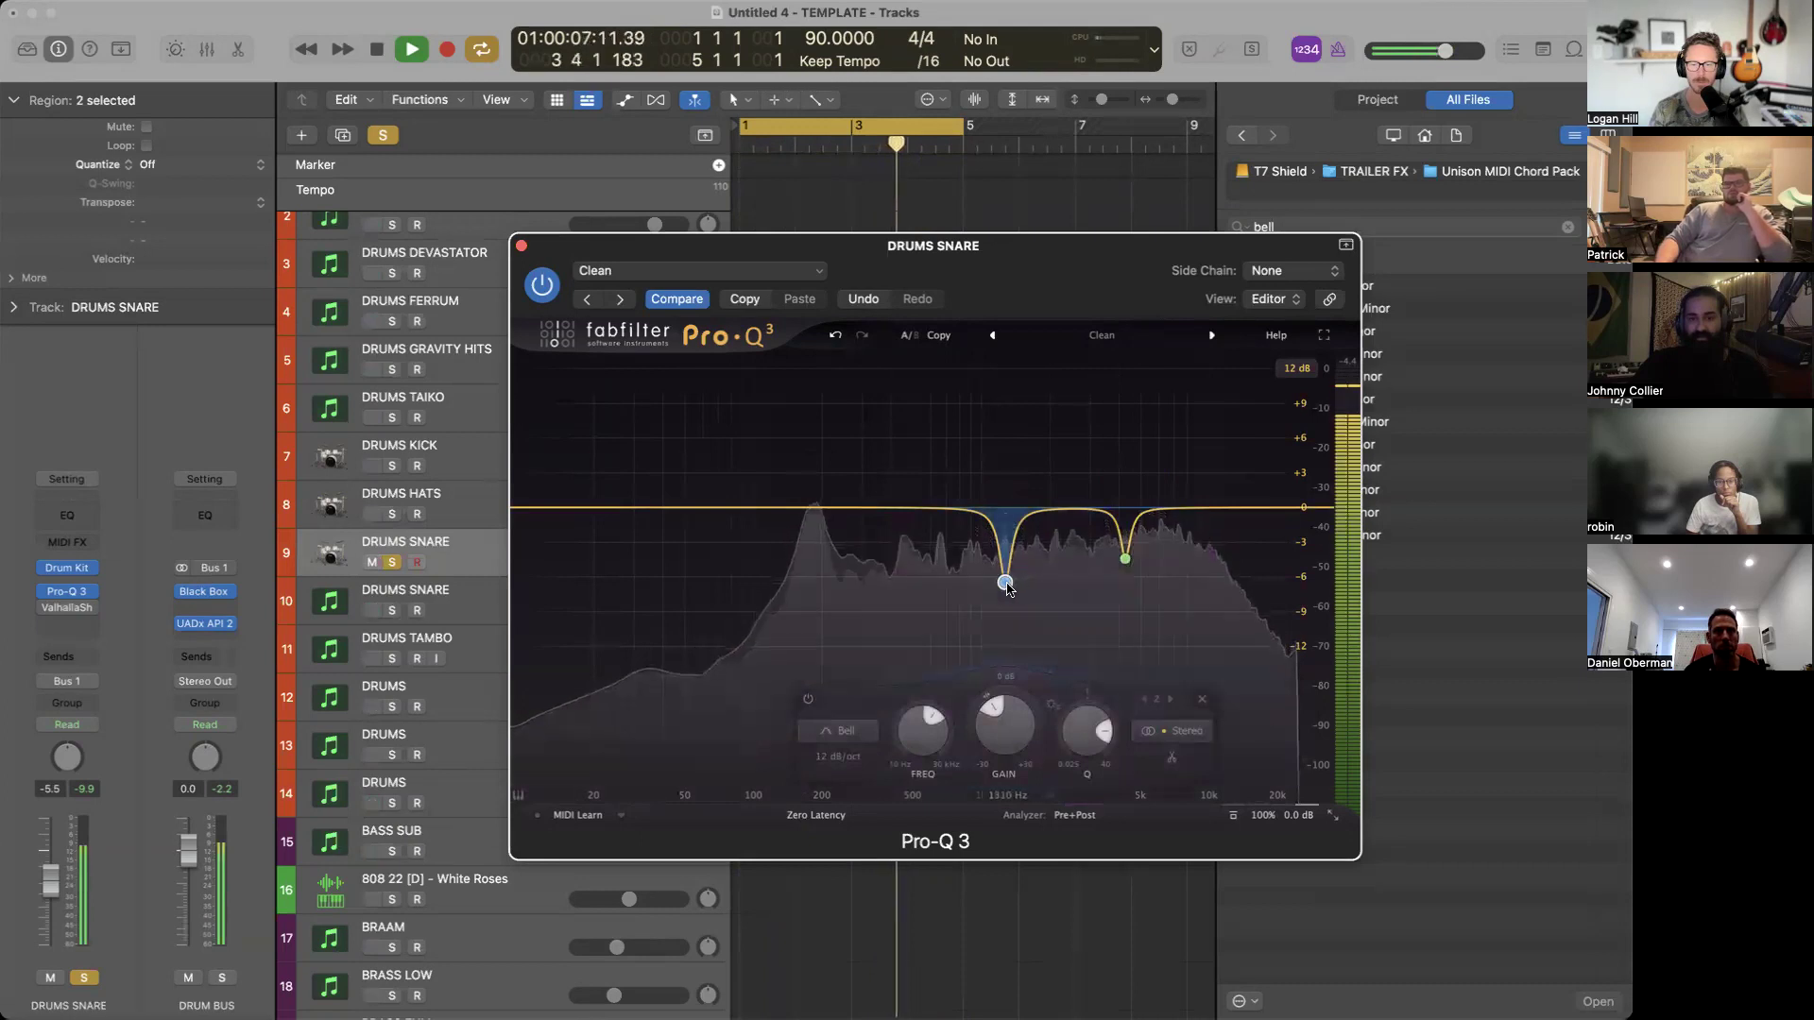
drag(1005, 575, 1005, 566)
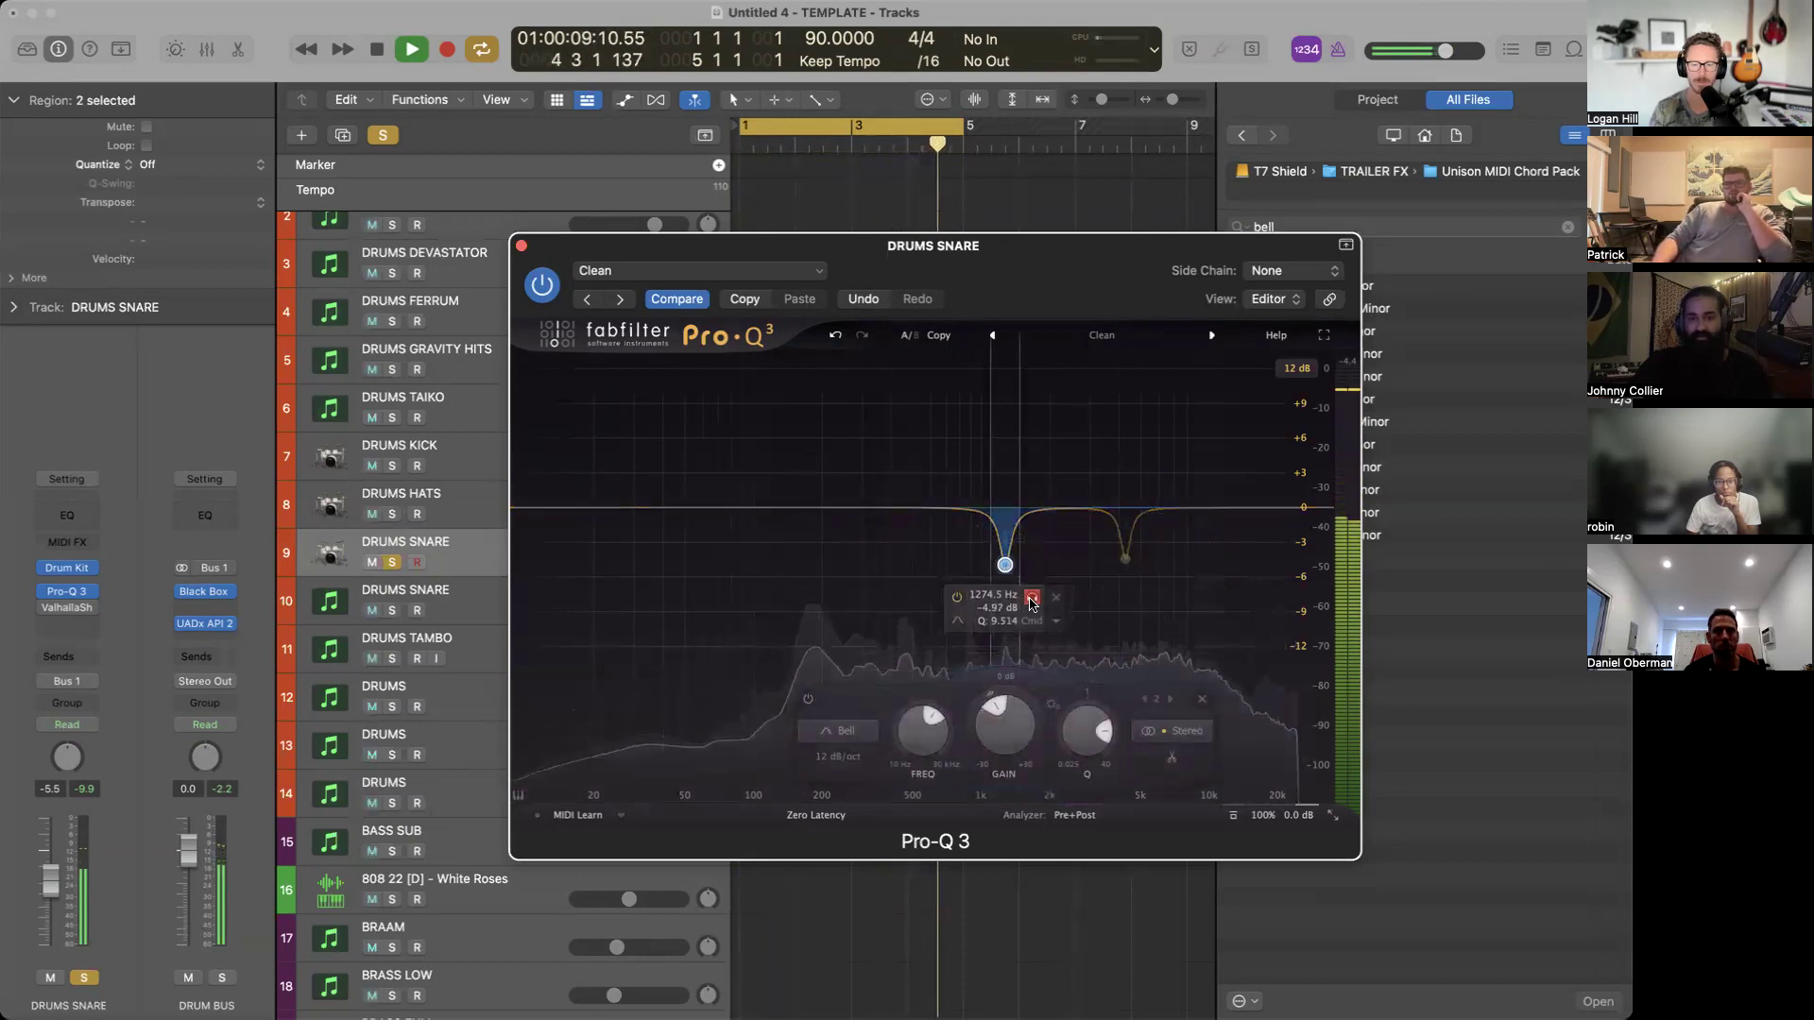
click(1032, 599)
click(1032, 601)
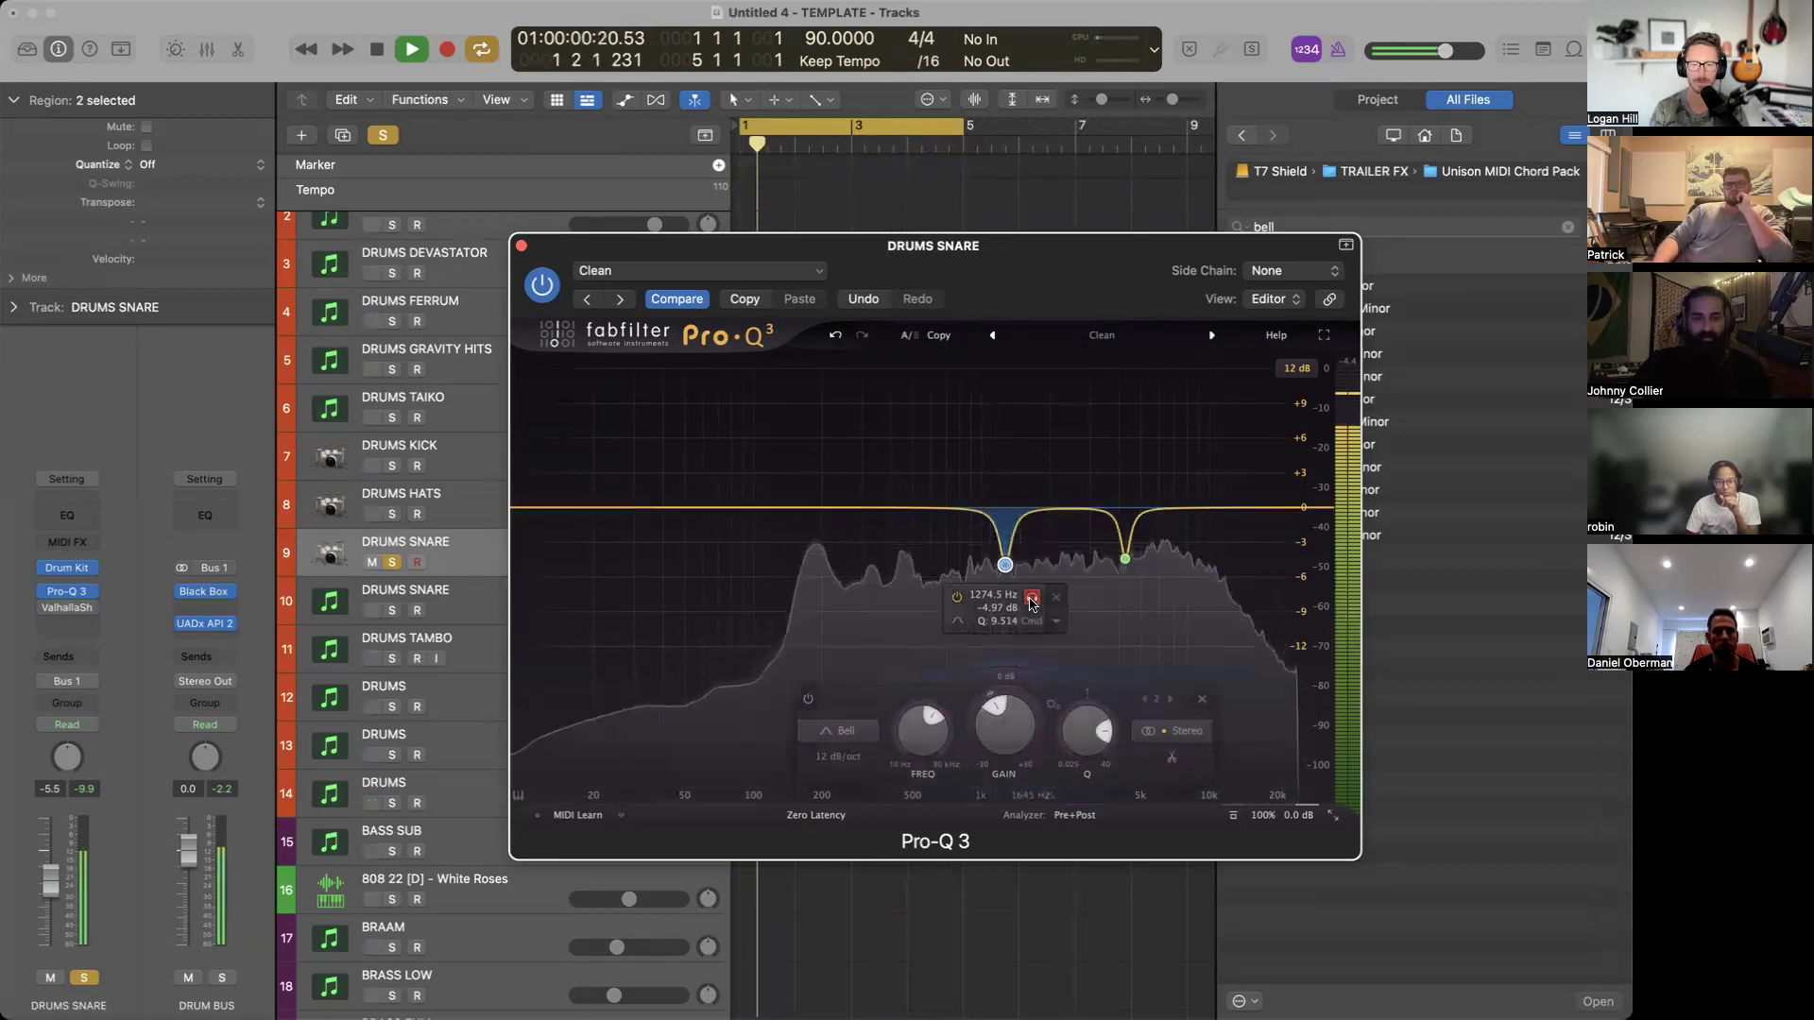
Replace the ValhallaShimmer on DRUMS SNARE with the stereo SSL Native Channel Strip 2.
click(88, 609)
mouse_move(202, 643)
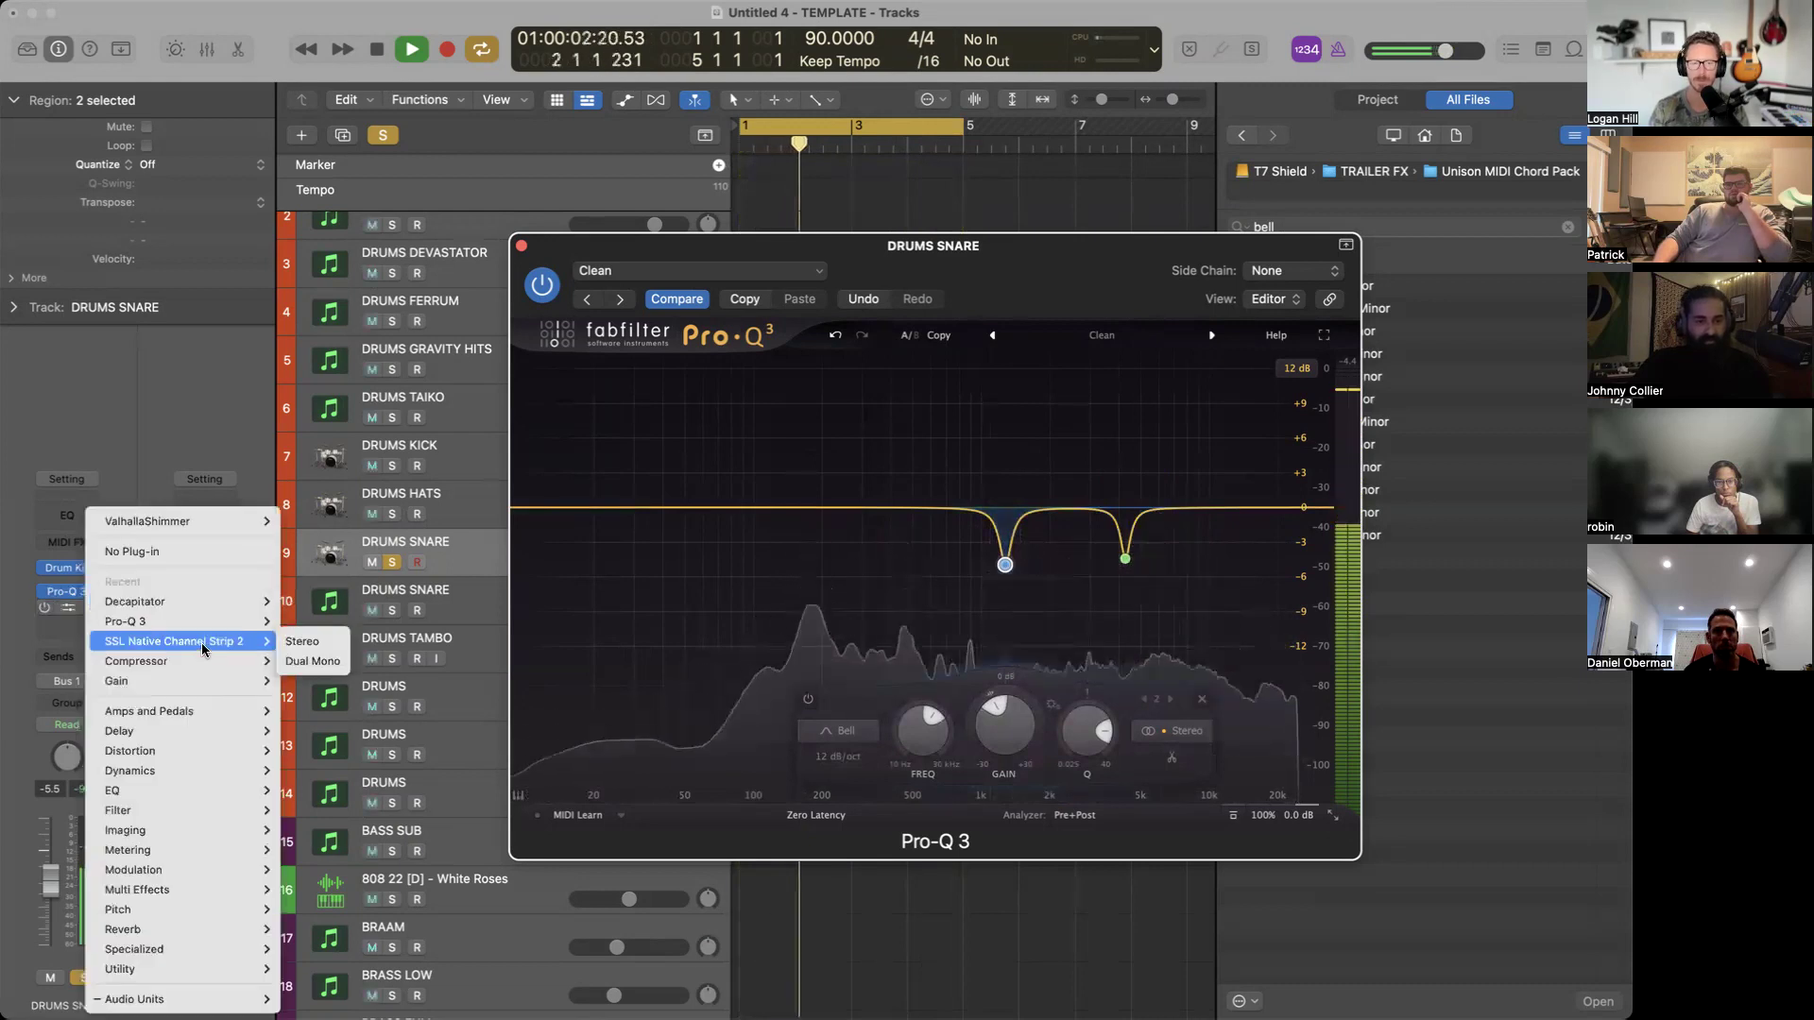
click(302, 639)
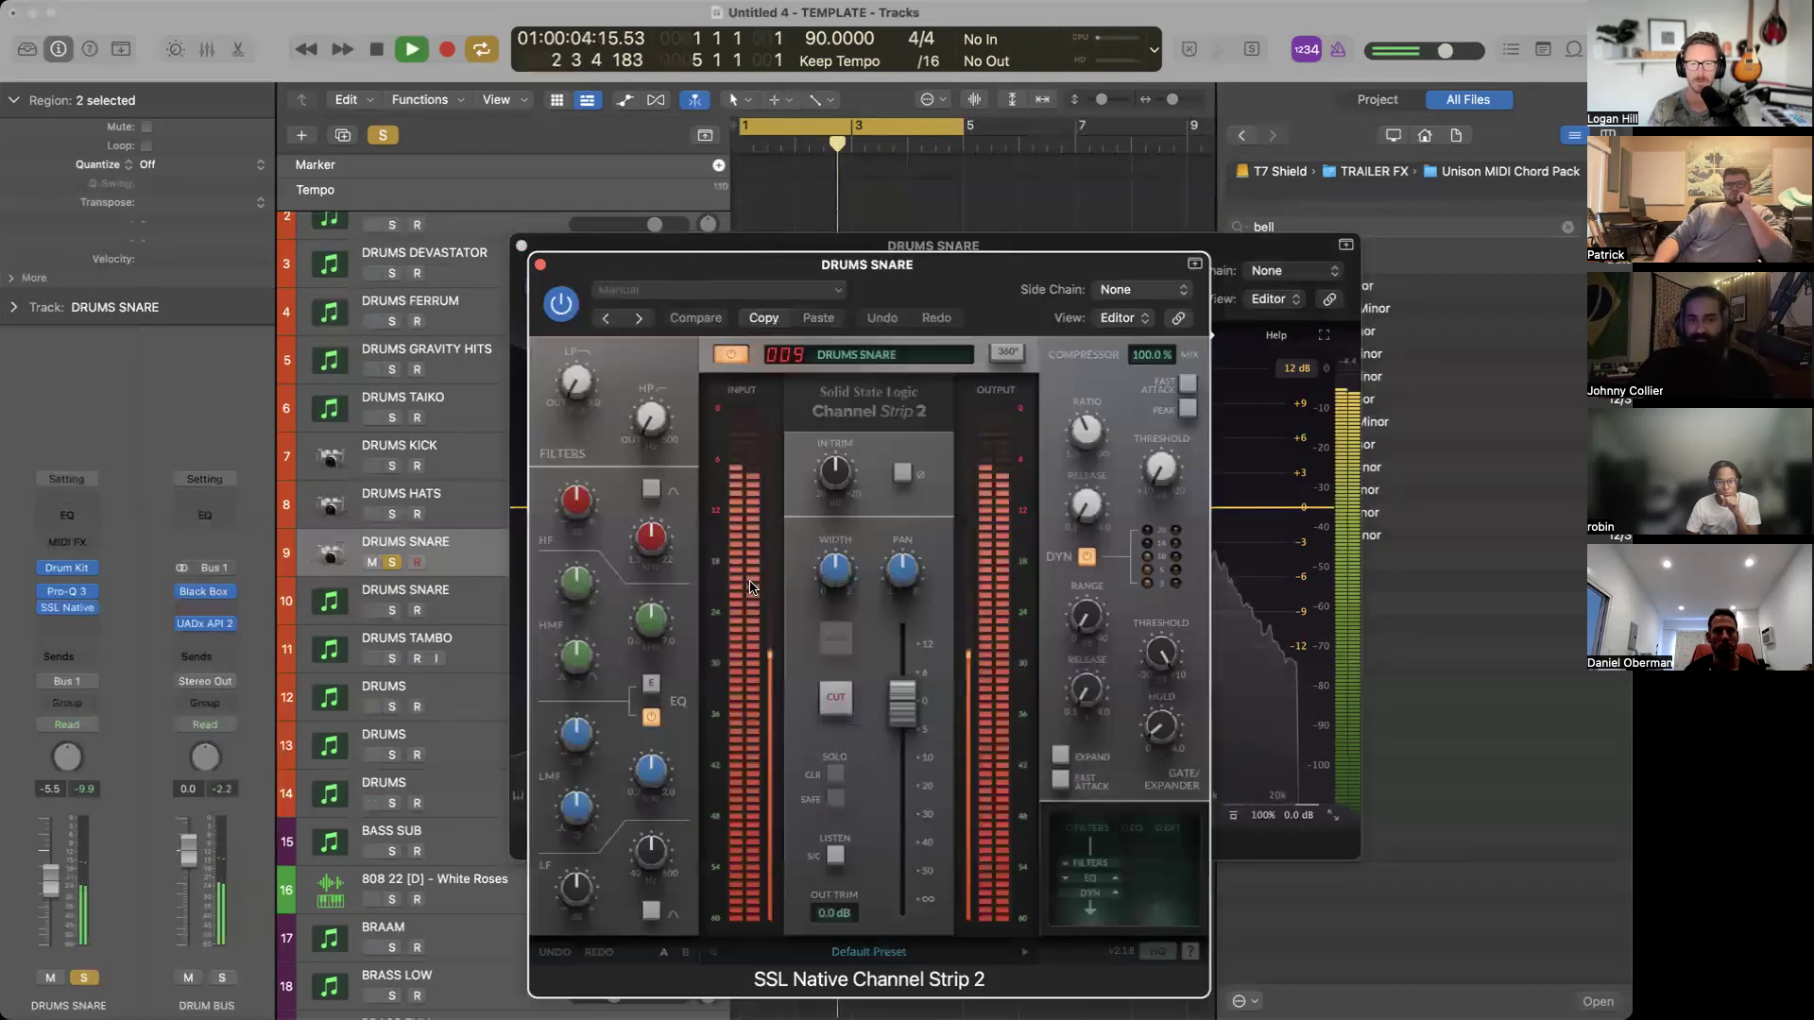
drag(921, 258, 871, 135)
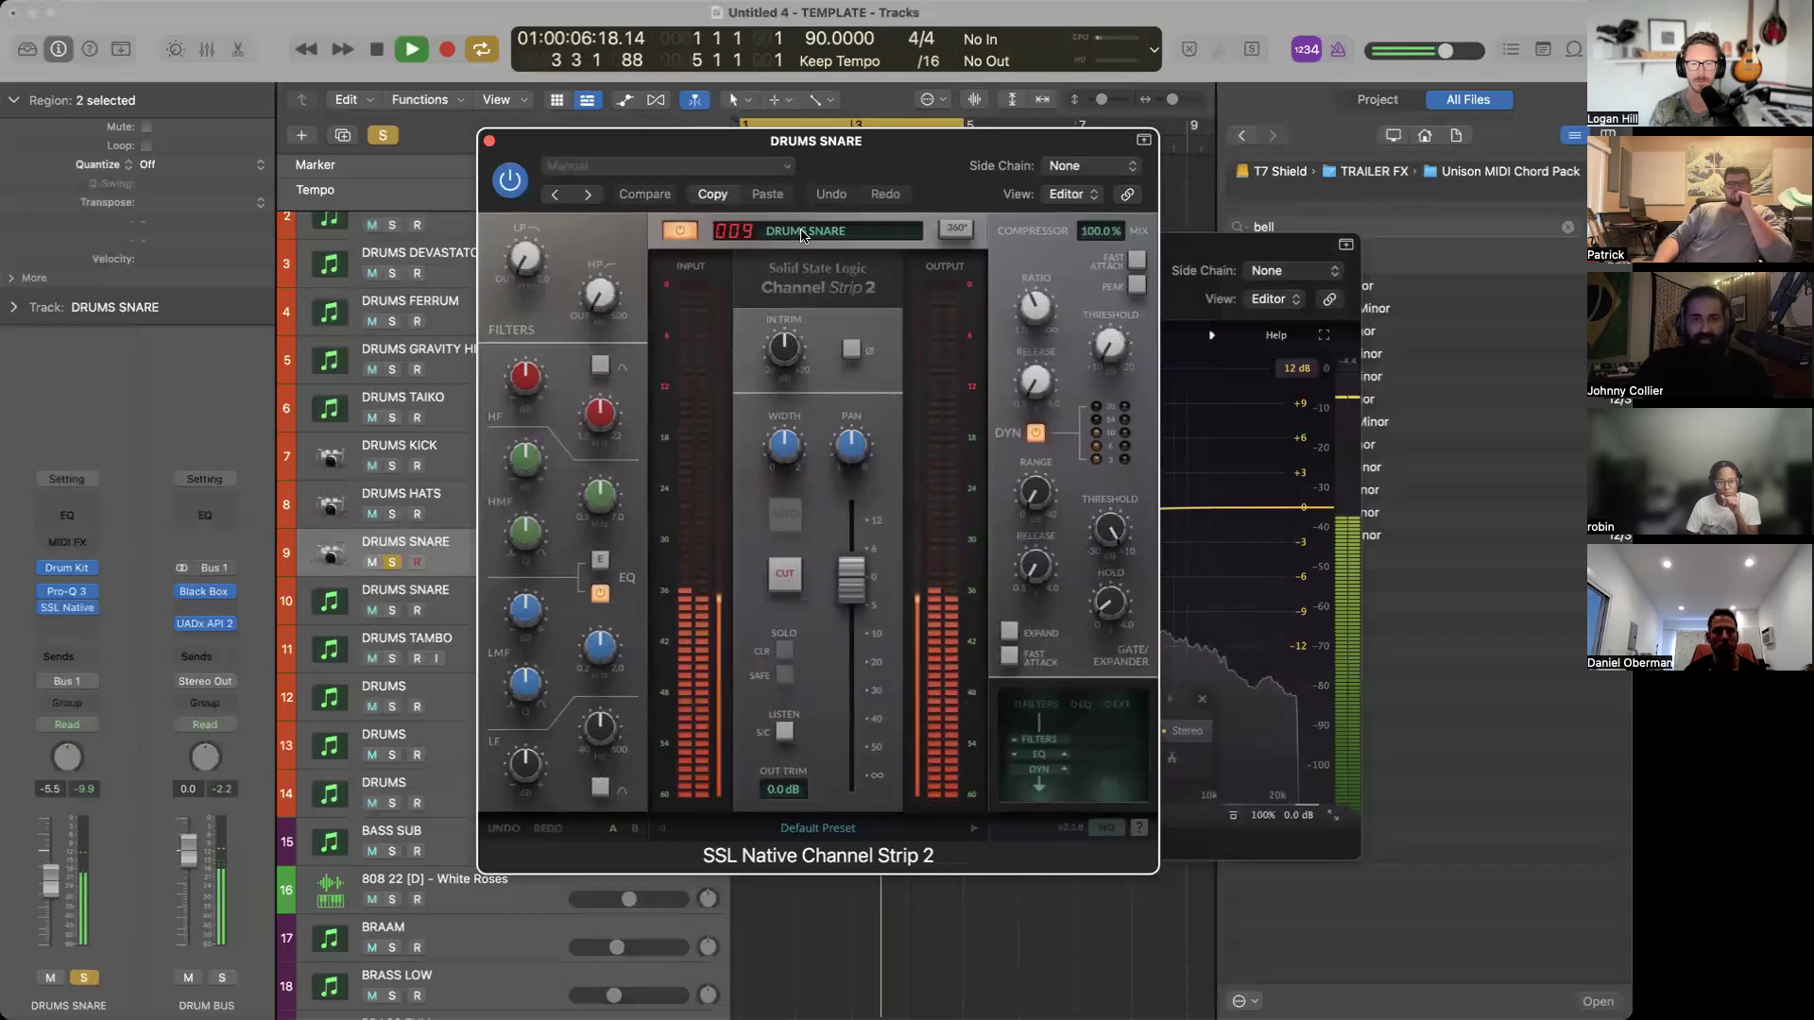
Try Clint Murphy's CJM Snare preset on the channel strip with the HF gain lowered to 3.6 dB.
click(818, 828)
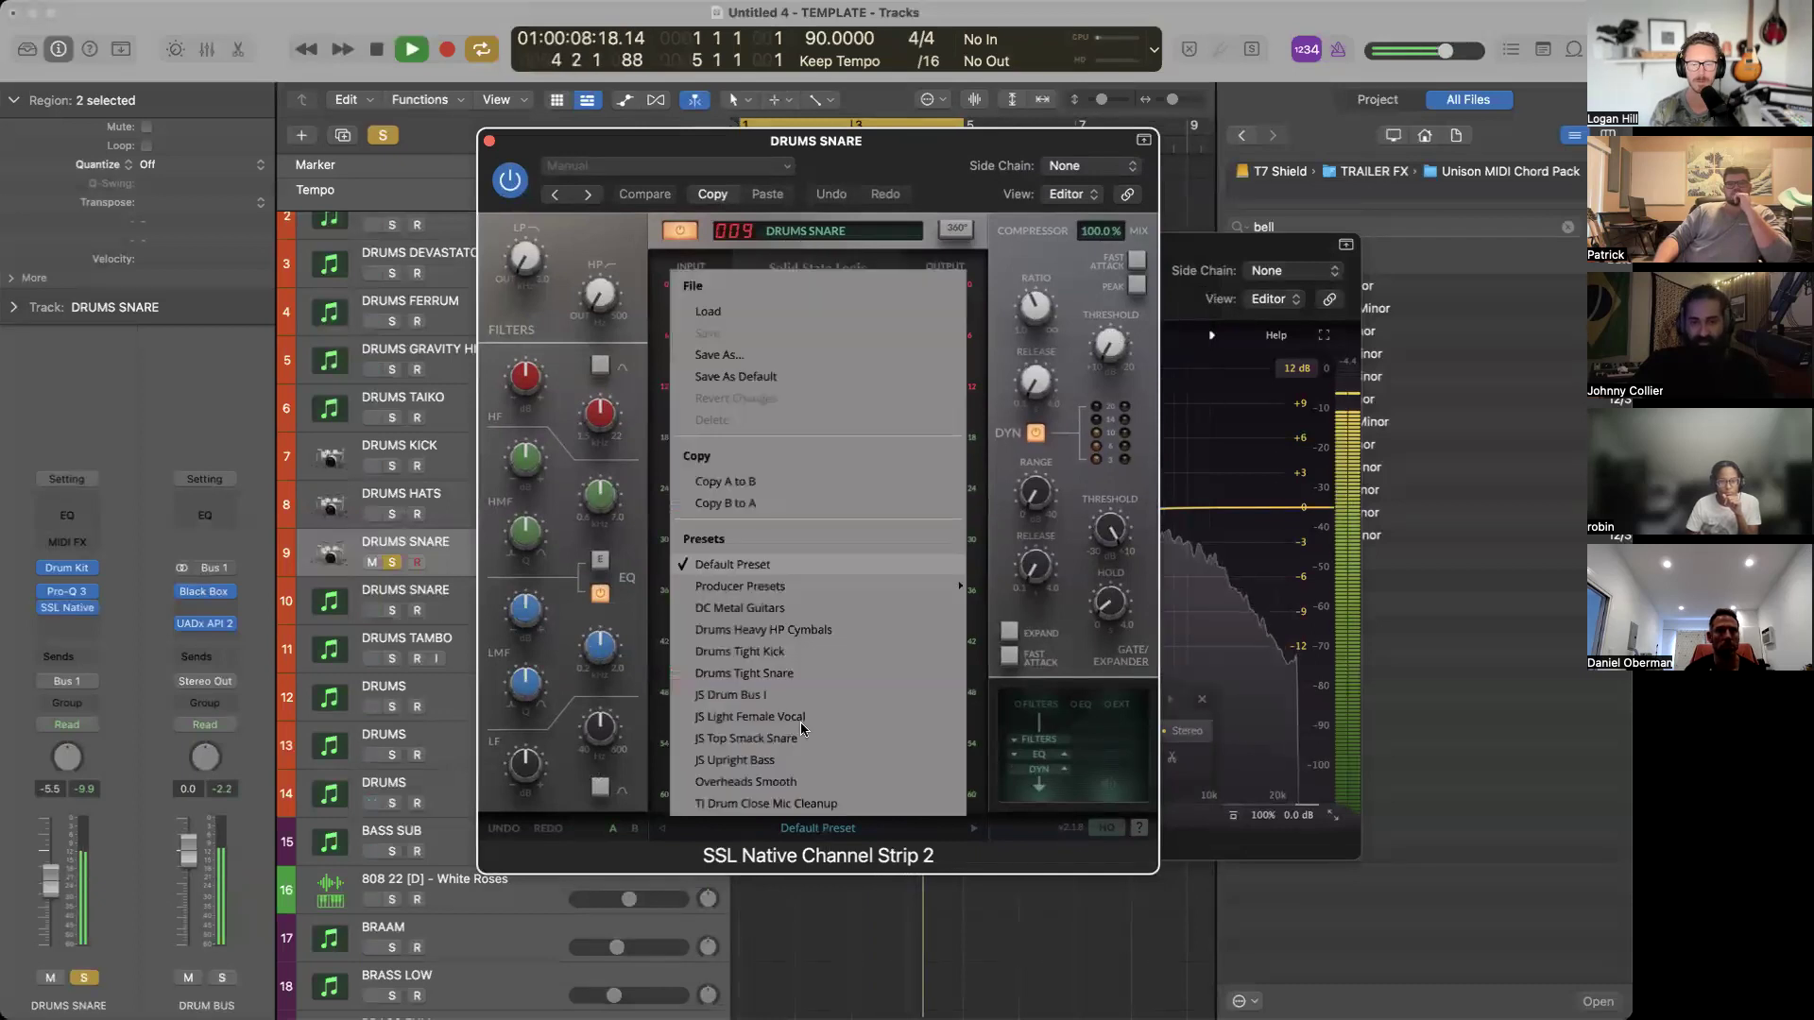
mouse_move(850, 586)
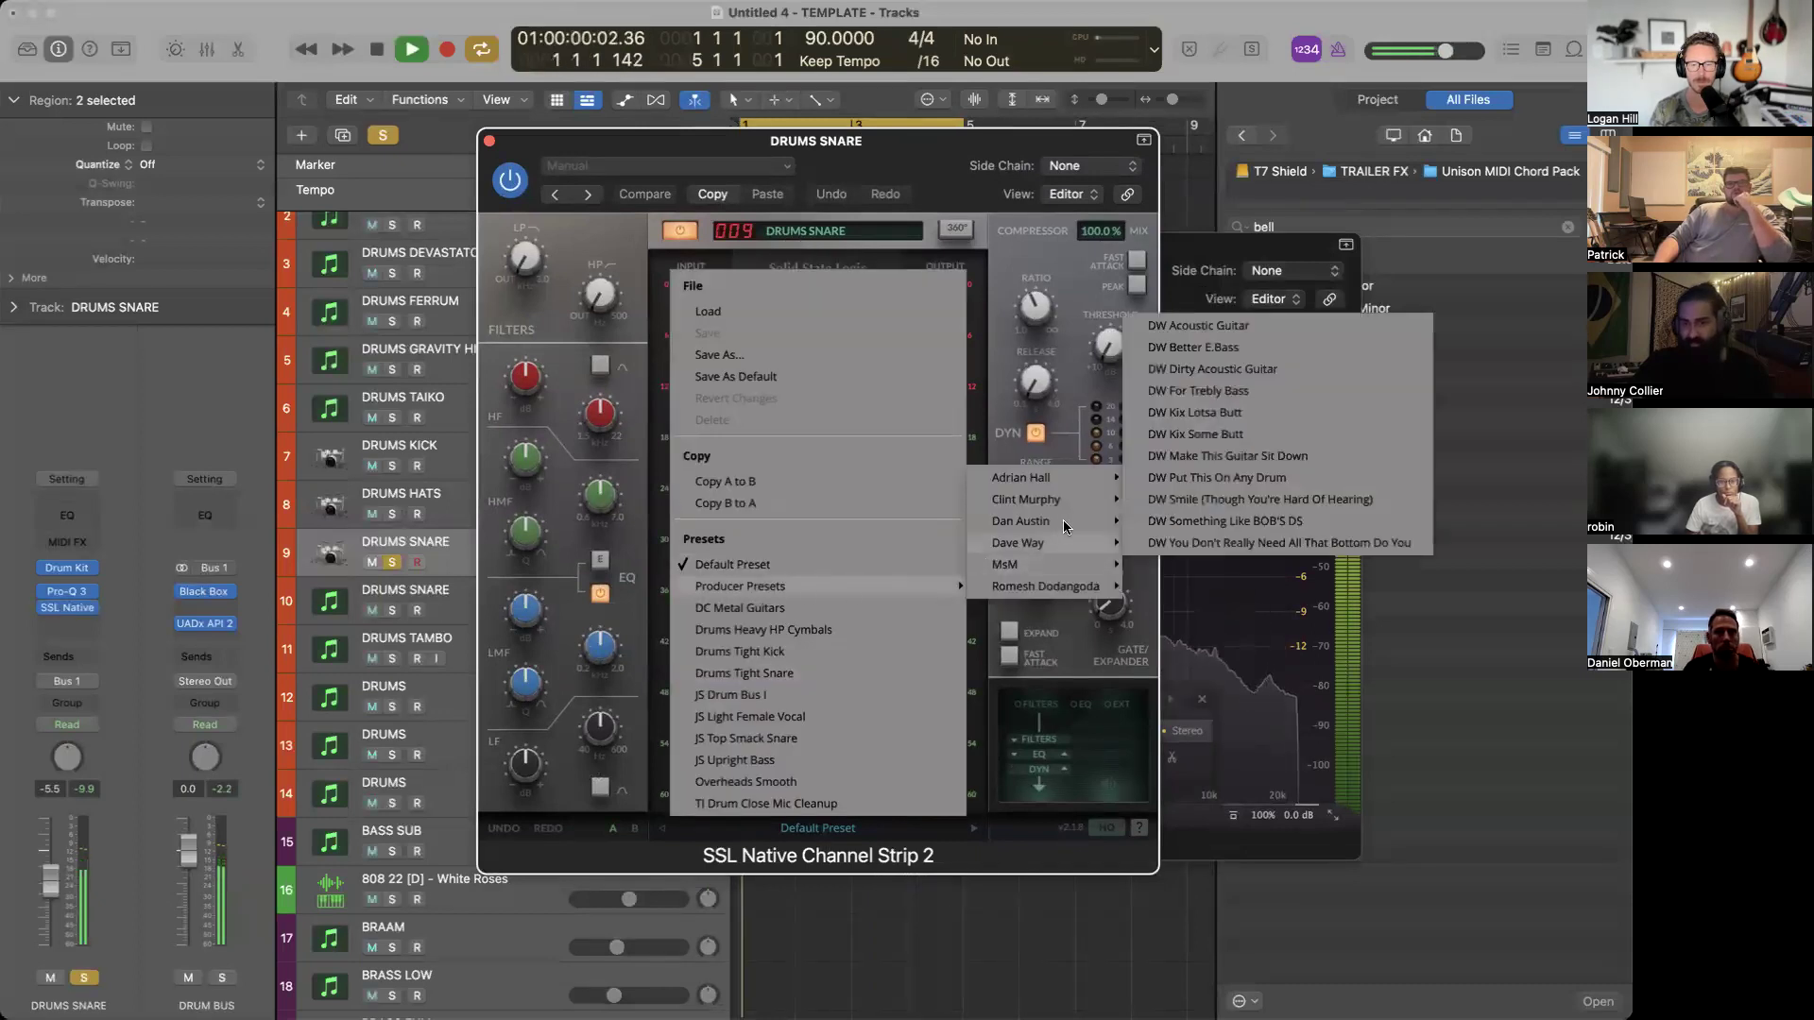
mouse_move(1065, 525)
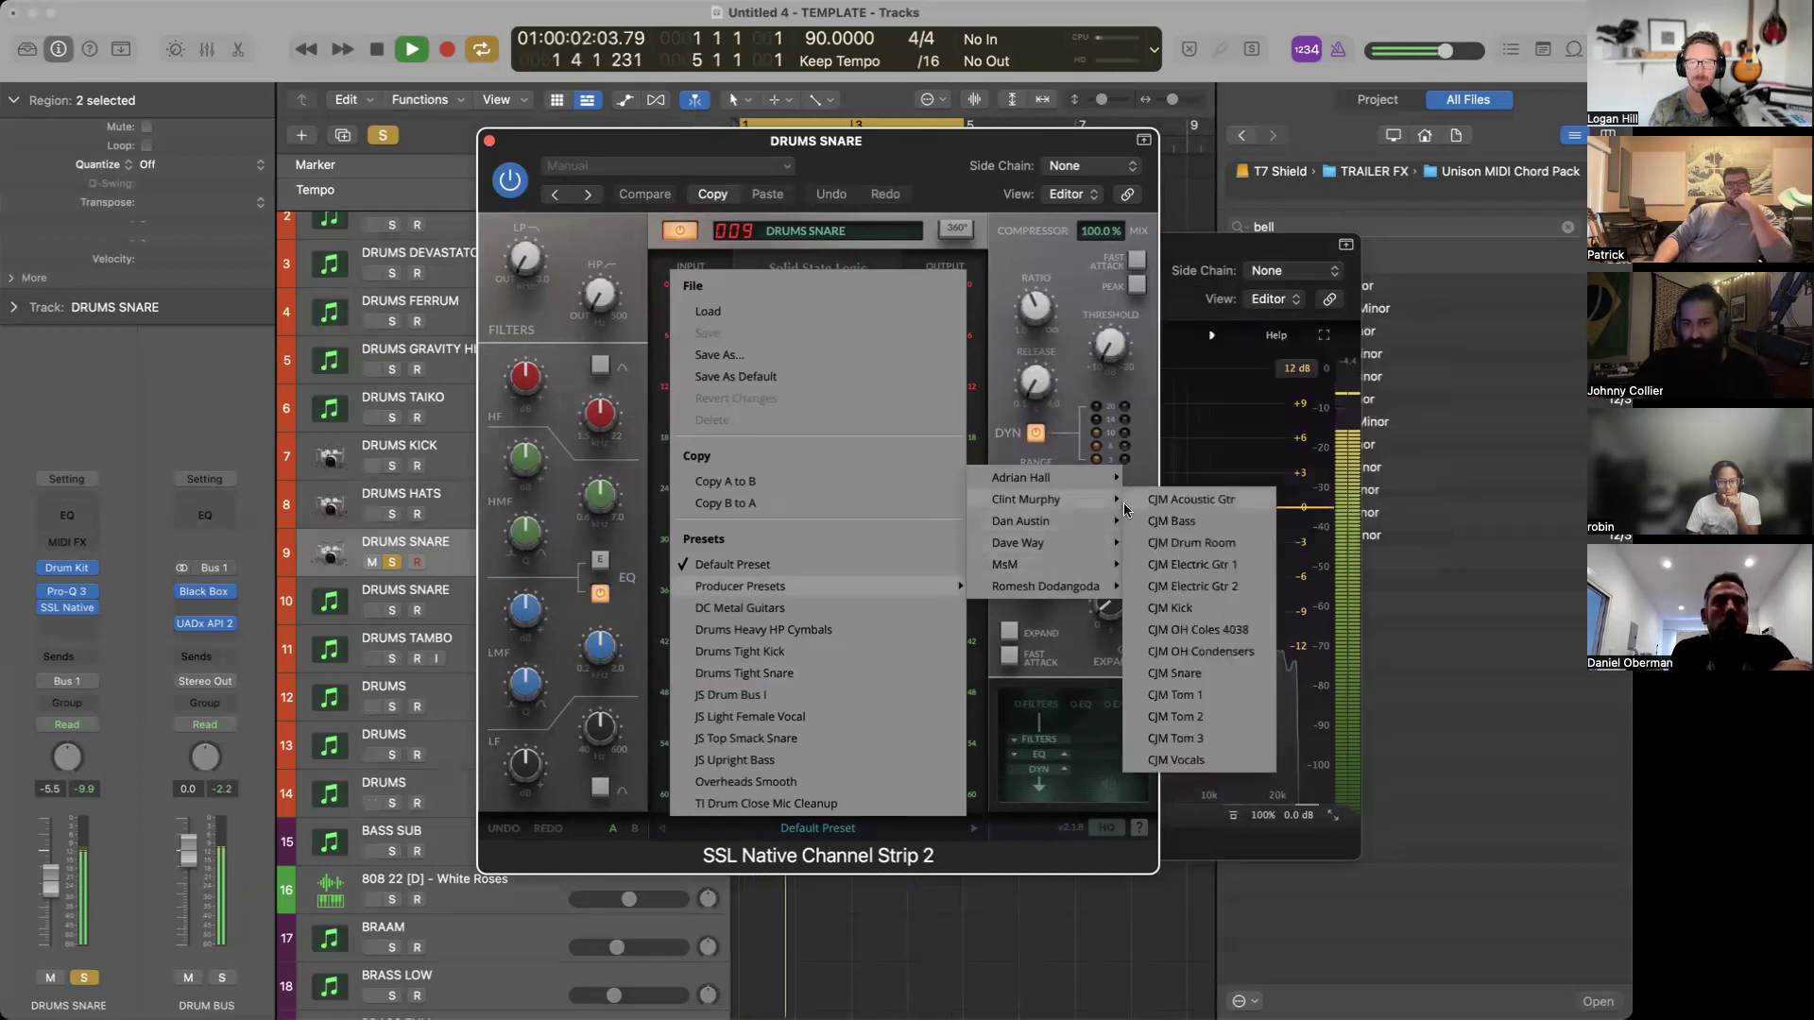
click(1213, 673)
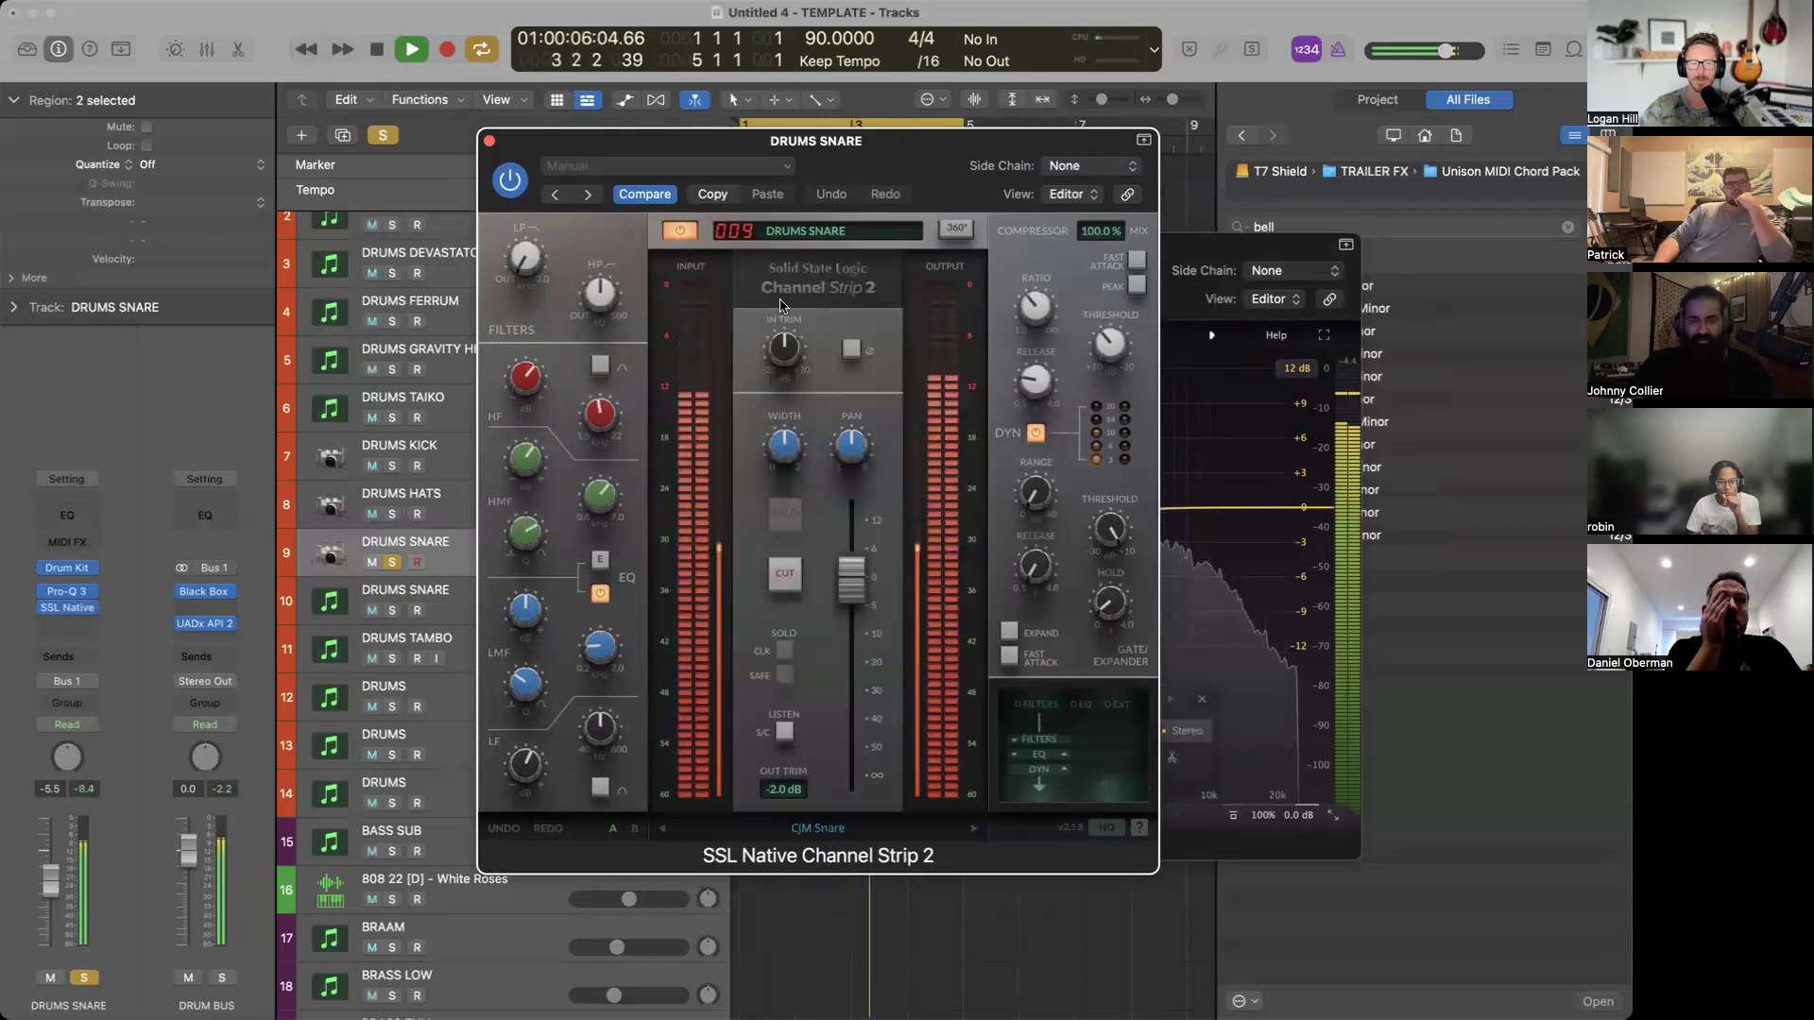
drag(527, 378, 527, 389)
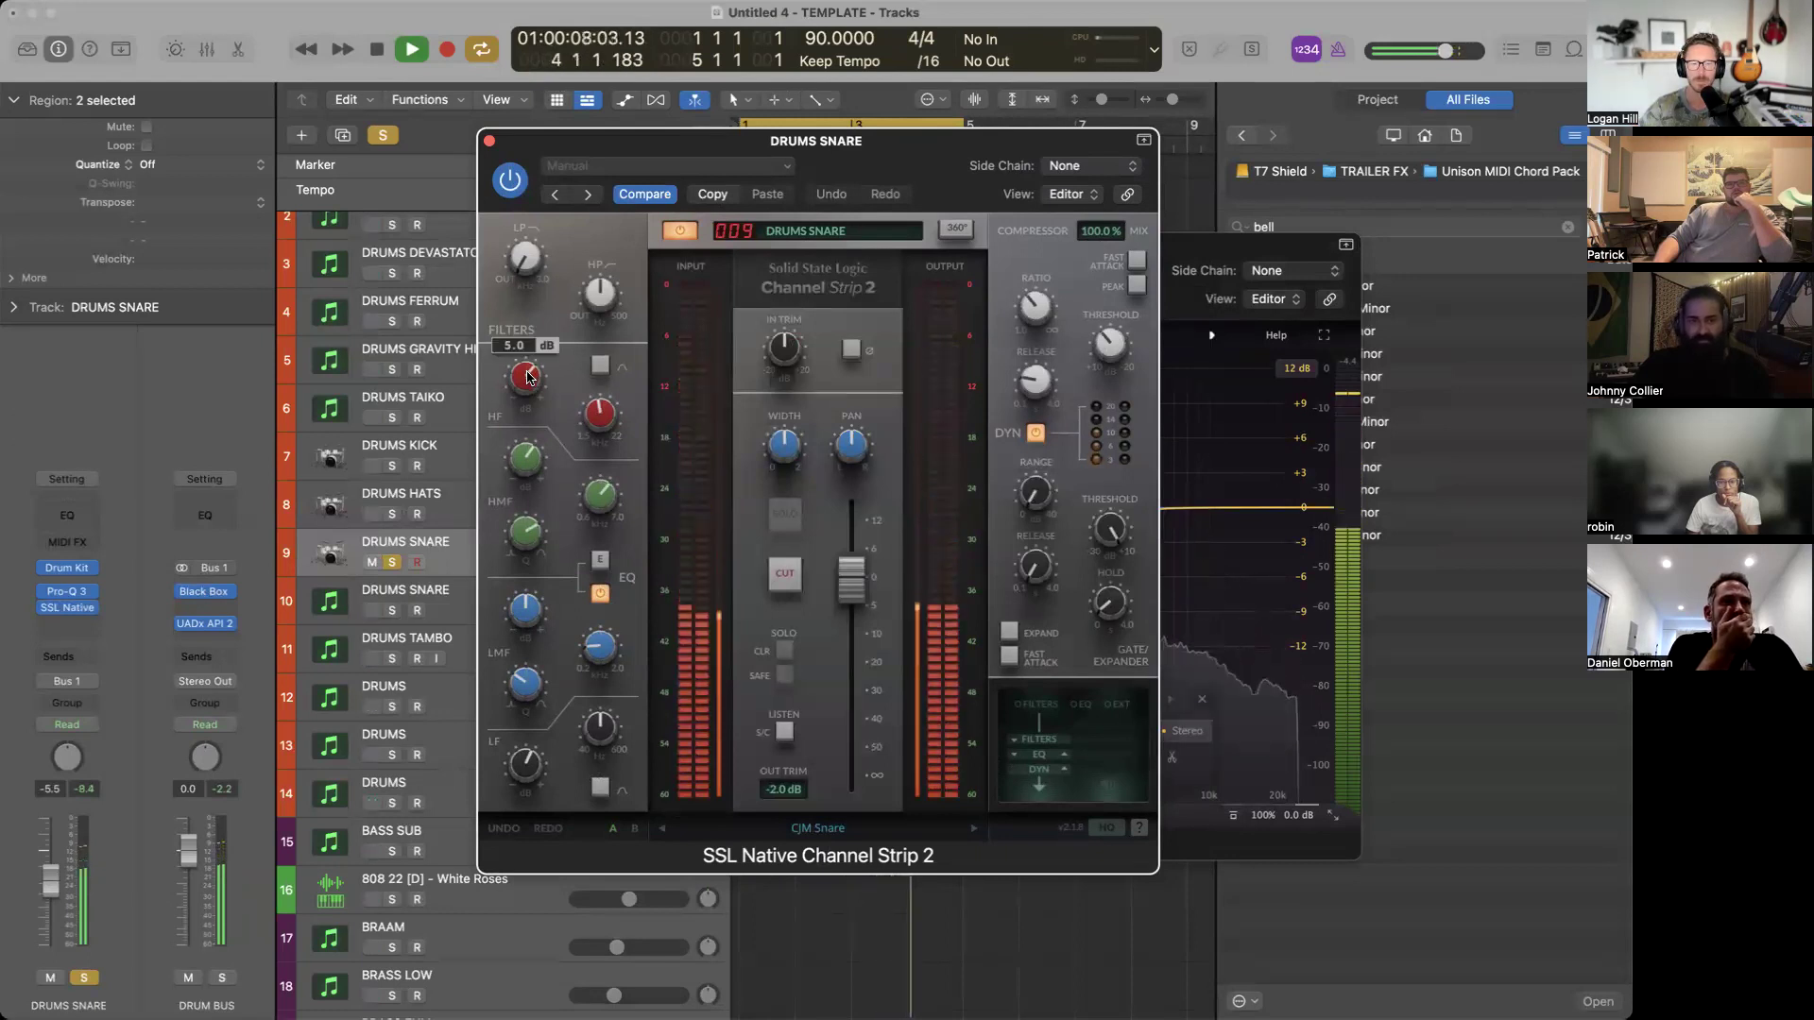
mouse_move(573, 346)
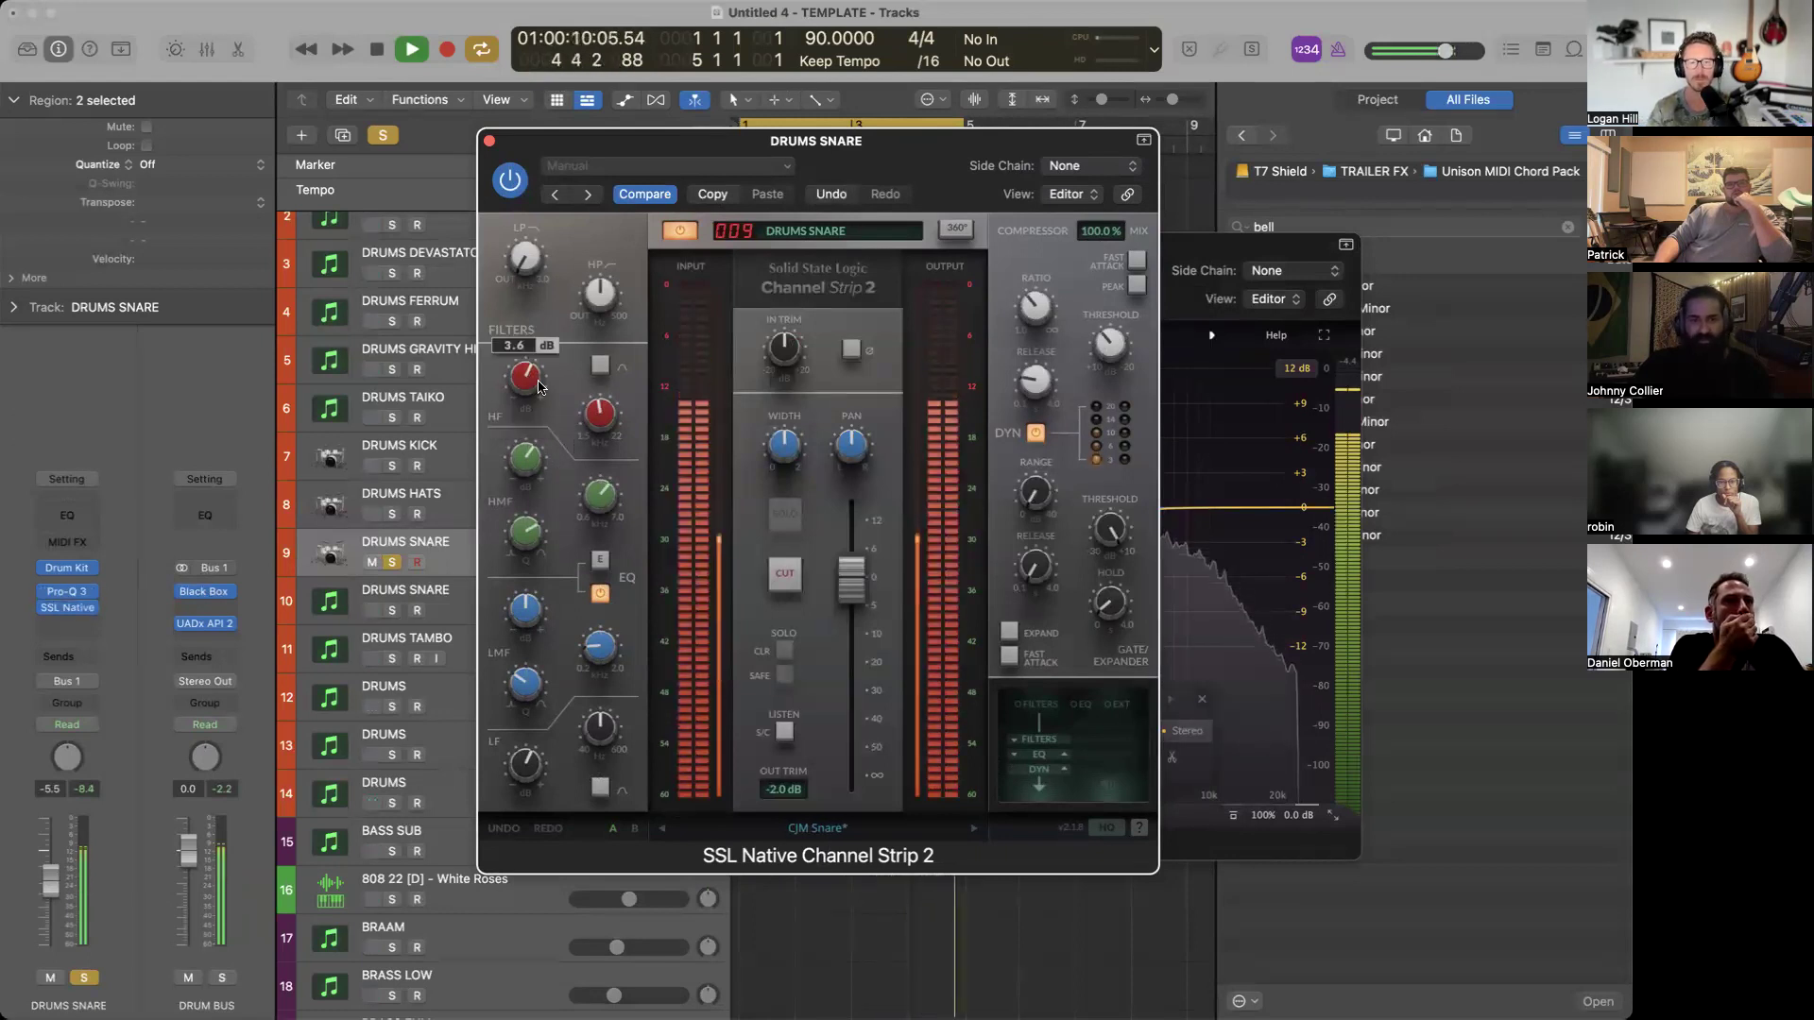
Load the JS Top Smack Snare preset, reduce the HF gain and frequency, and set the HMF gain to -6.9 dB.
click(816, 828)
click(818, 737)
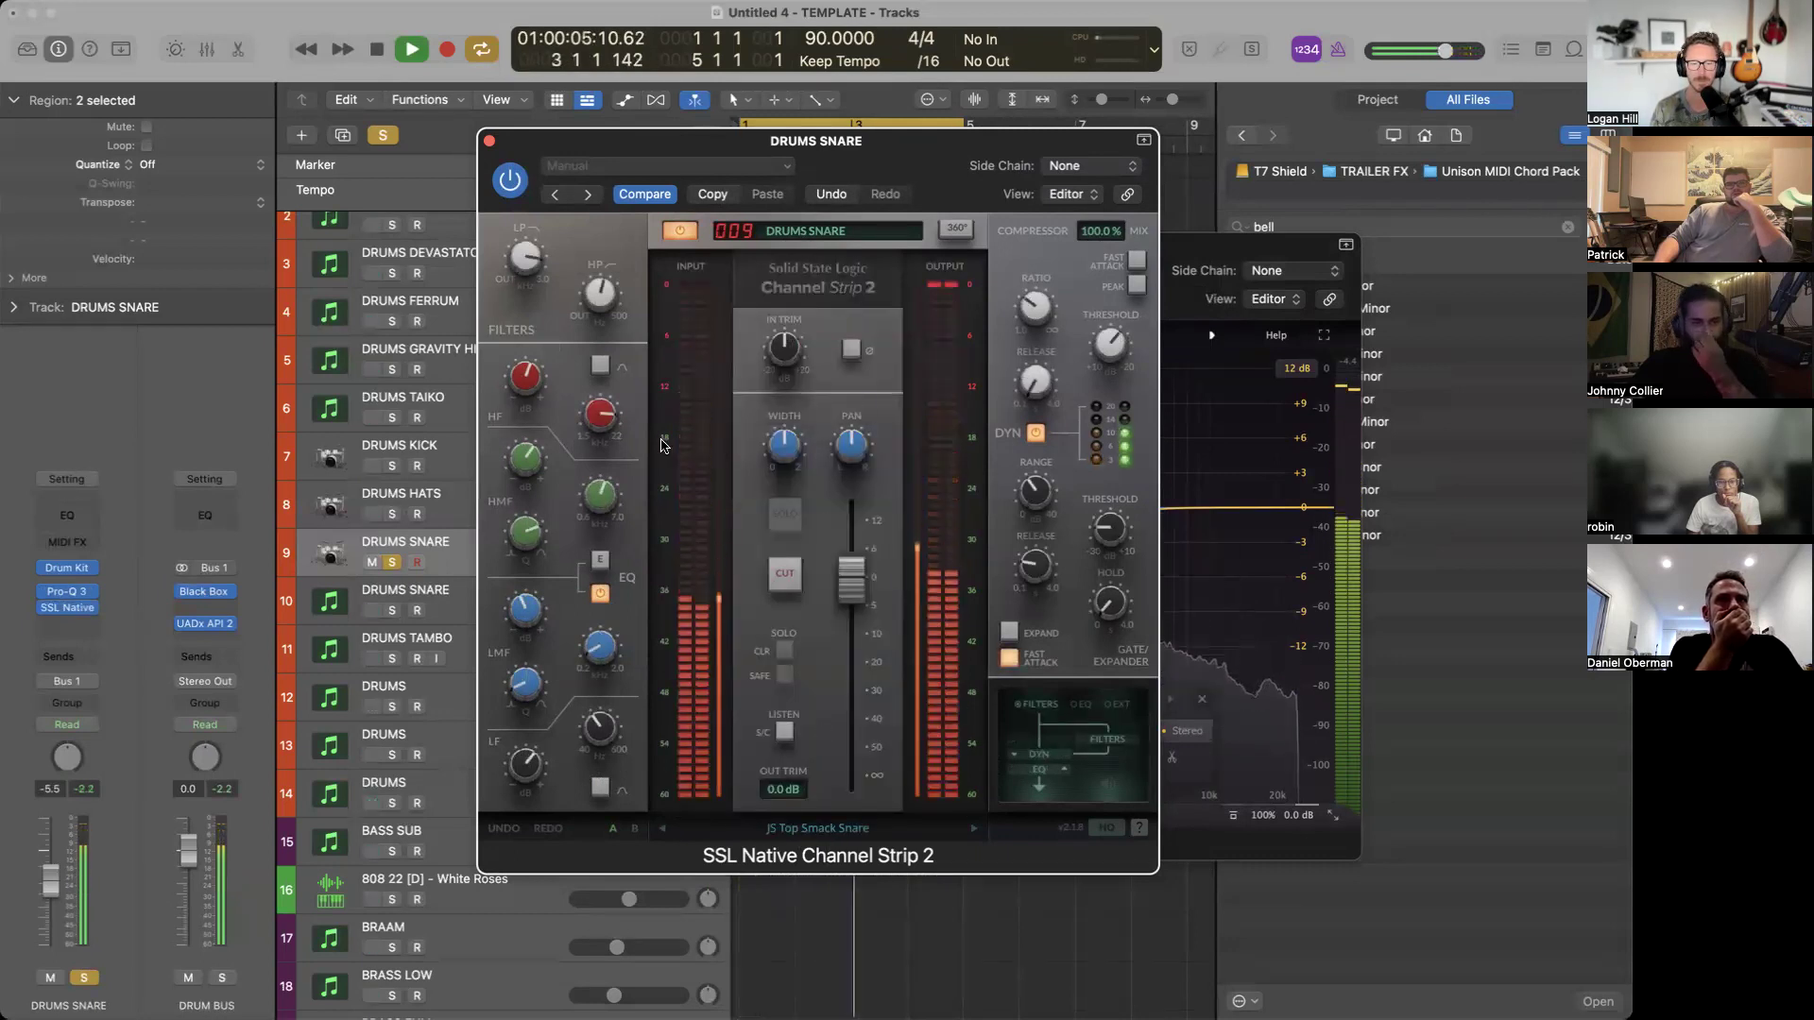
drag(595, 419, 590, 468)
drag(522, 382, 525, 274)
drag(603, 510, 584, 552)
drag(525, 460, 527, 618)
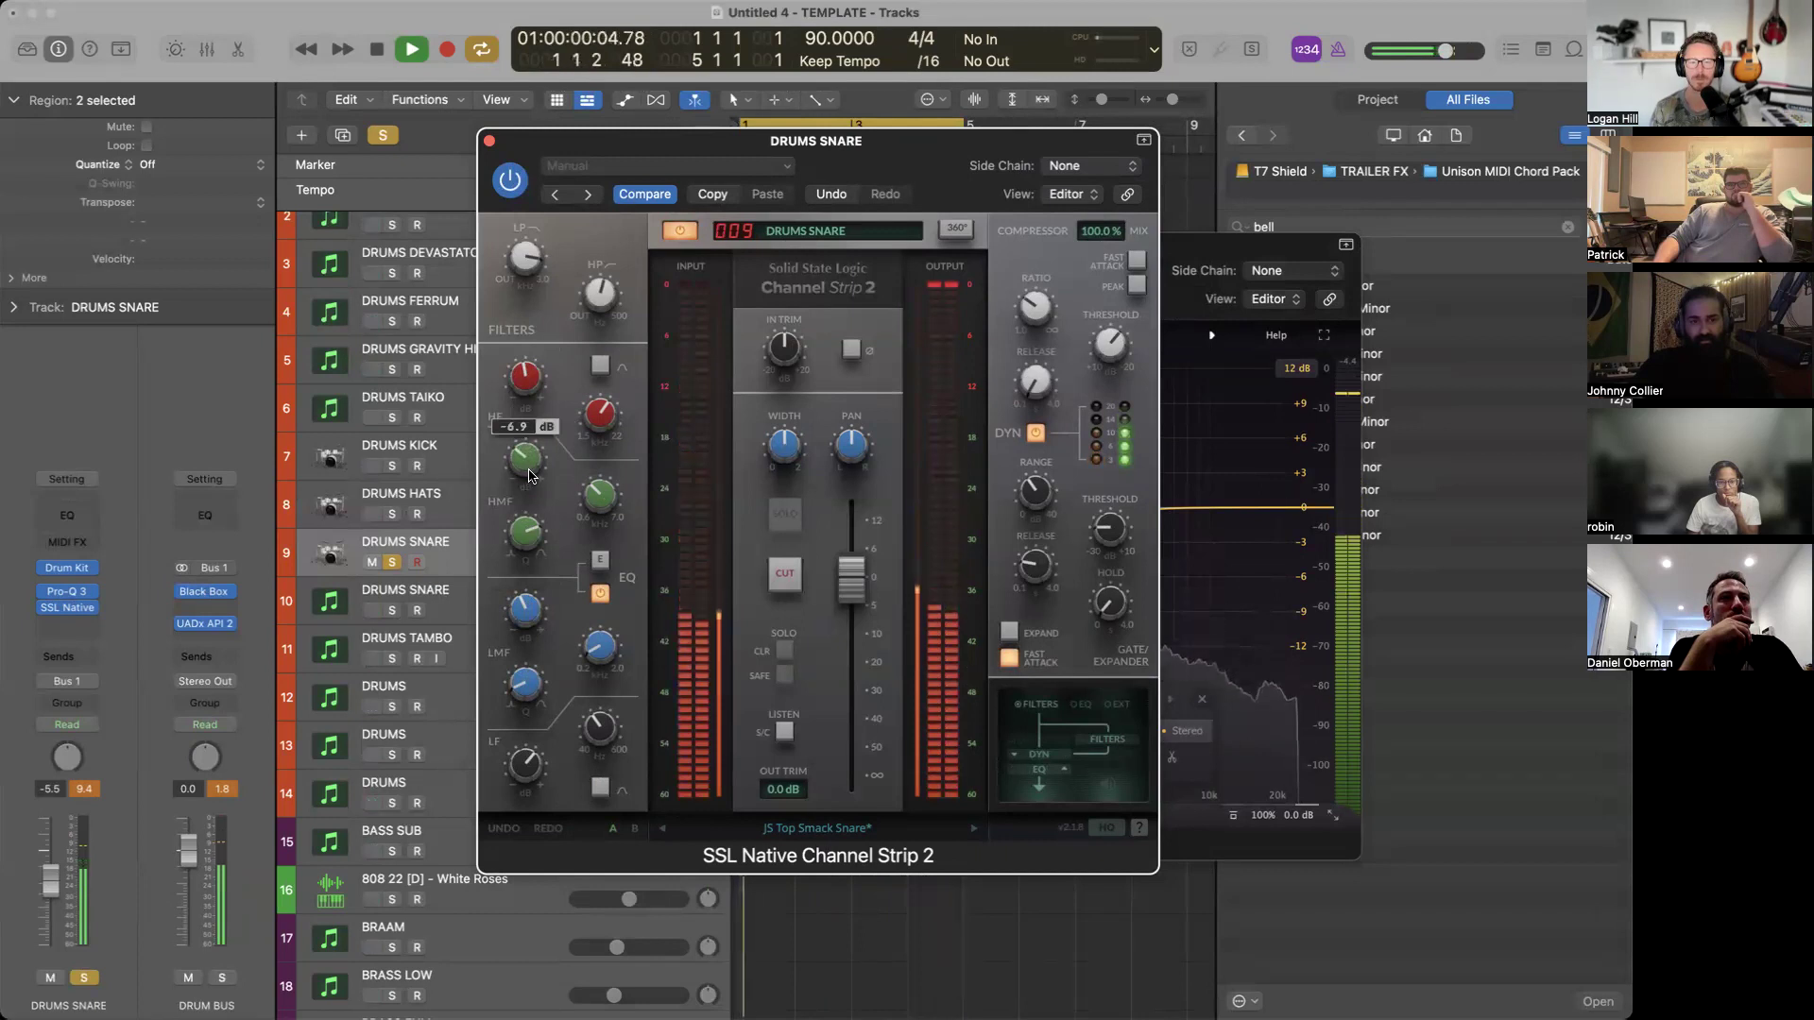
Close the snare's channel strip and equalizer windows and stop playback.
click(490, 142)
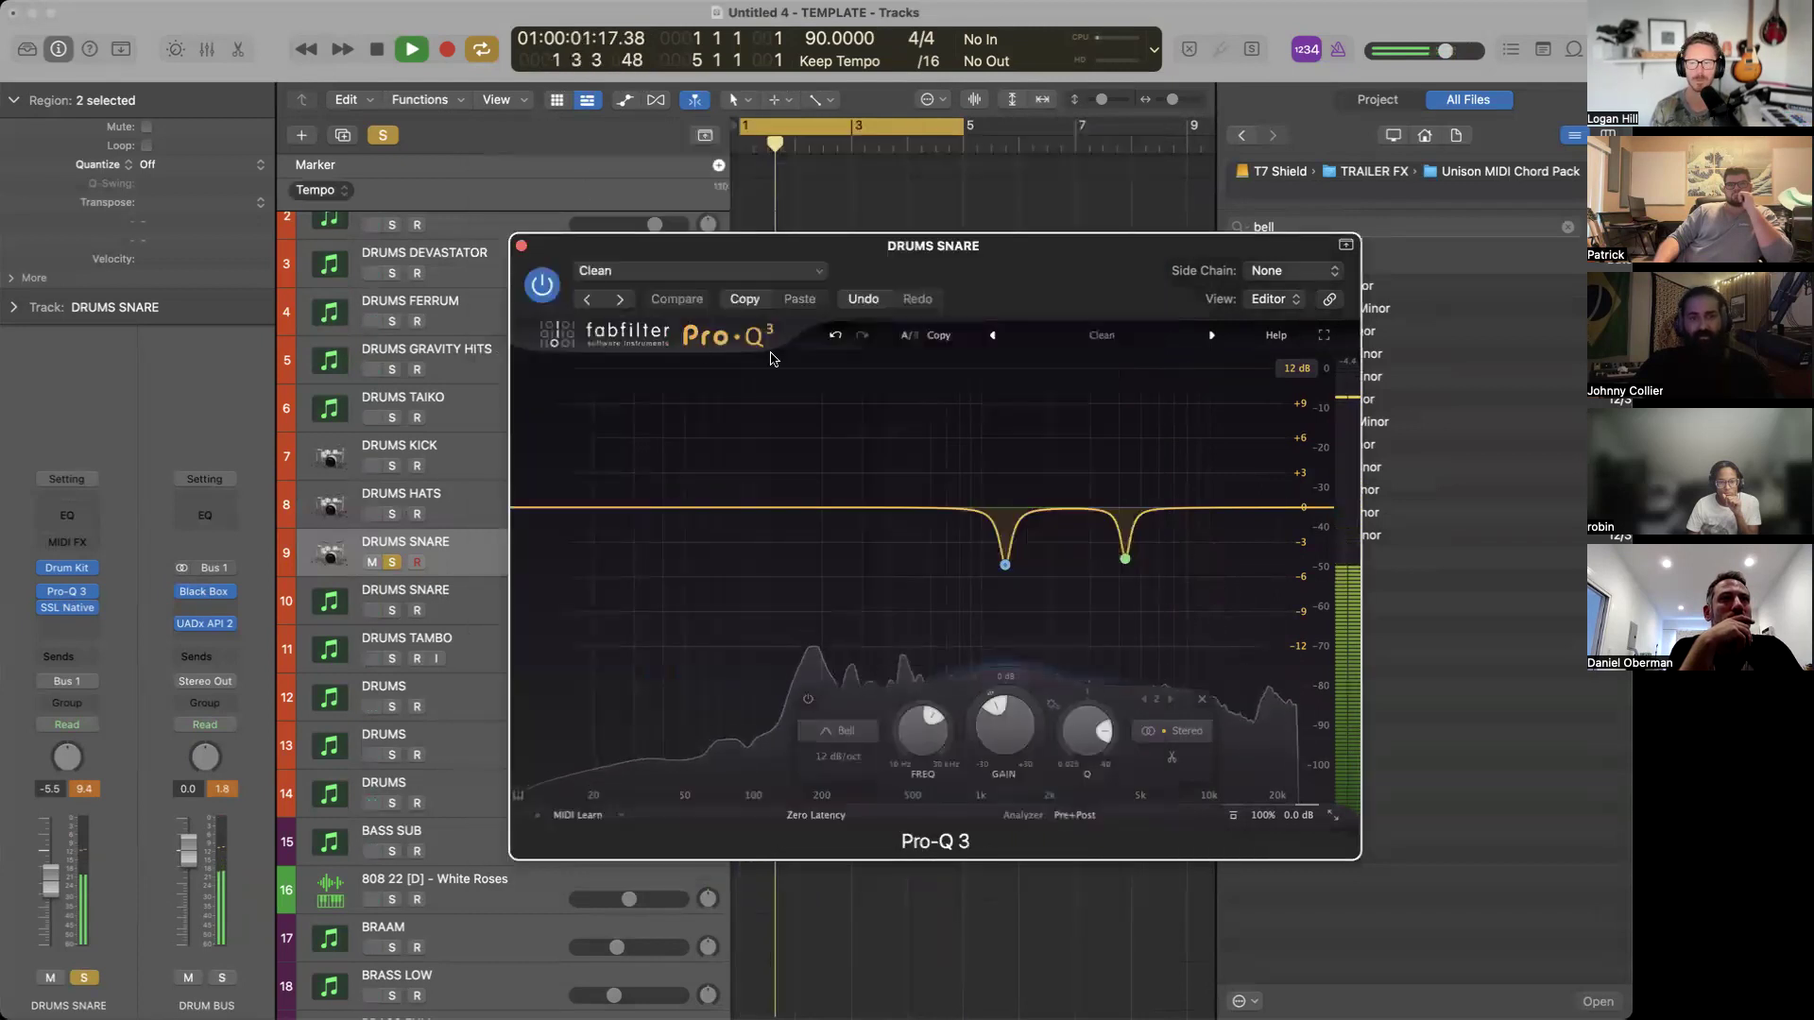
click(526, 246)
key(space)
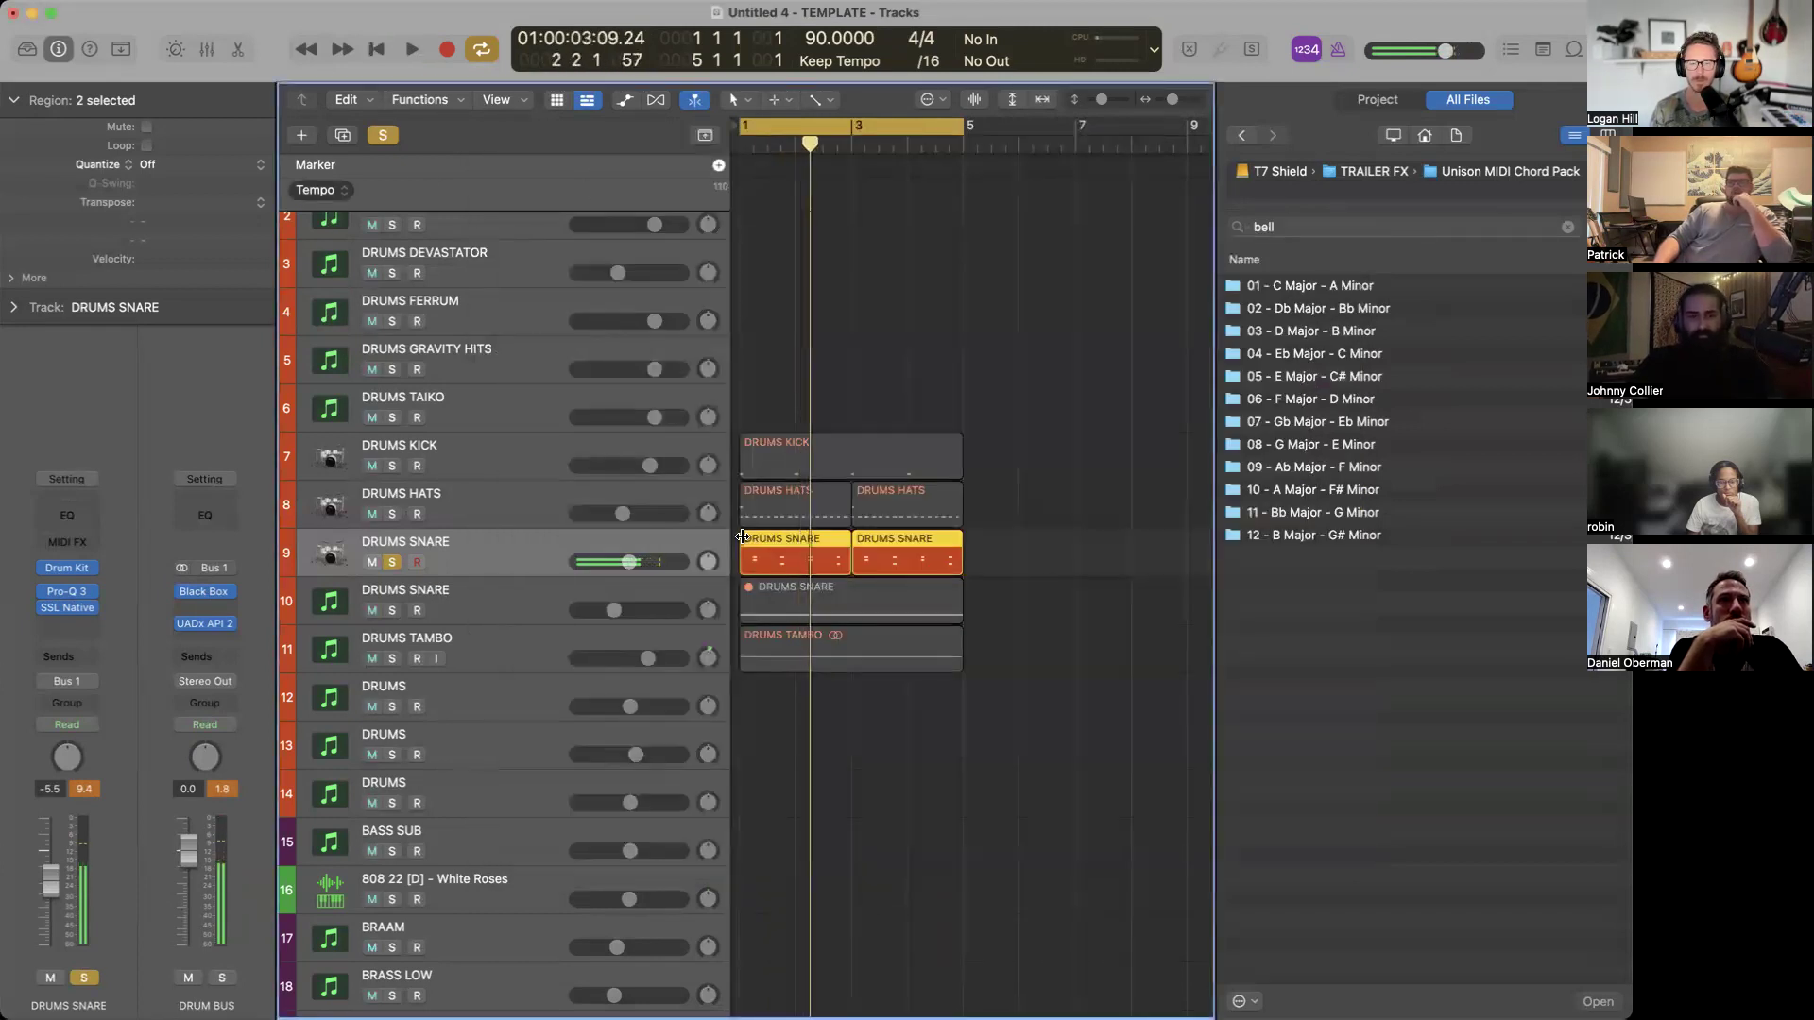
key(super+Right)
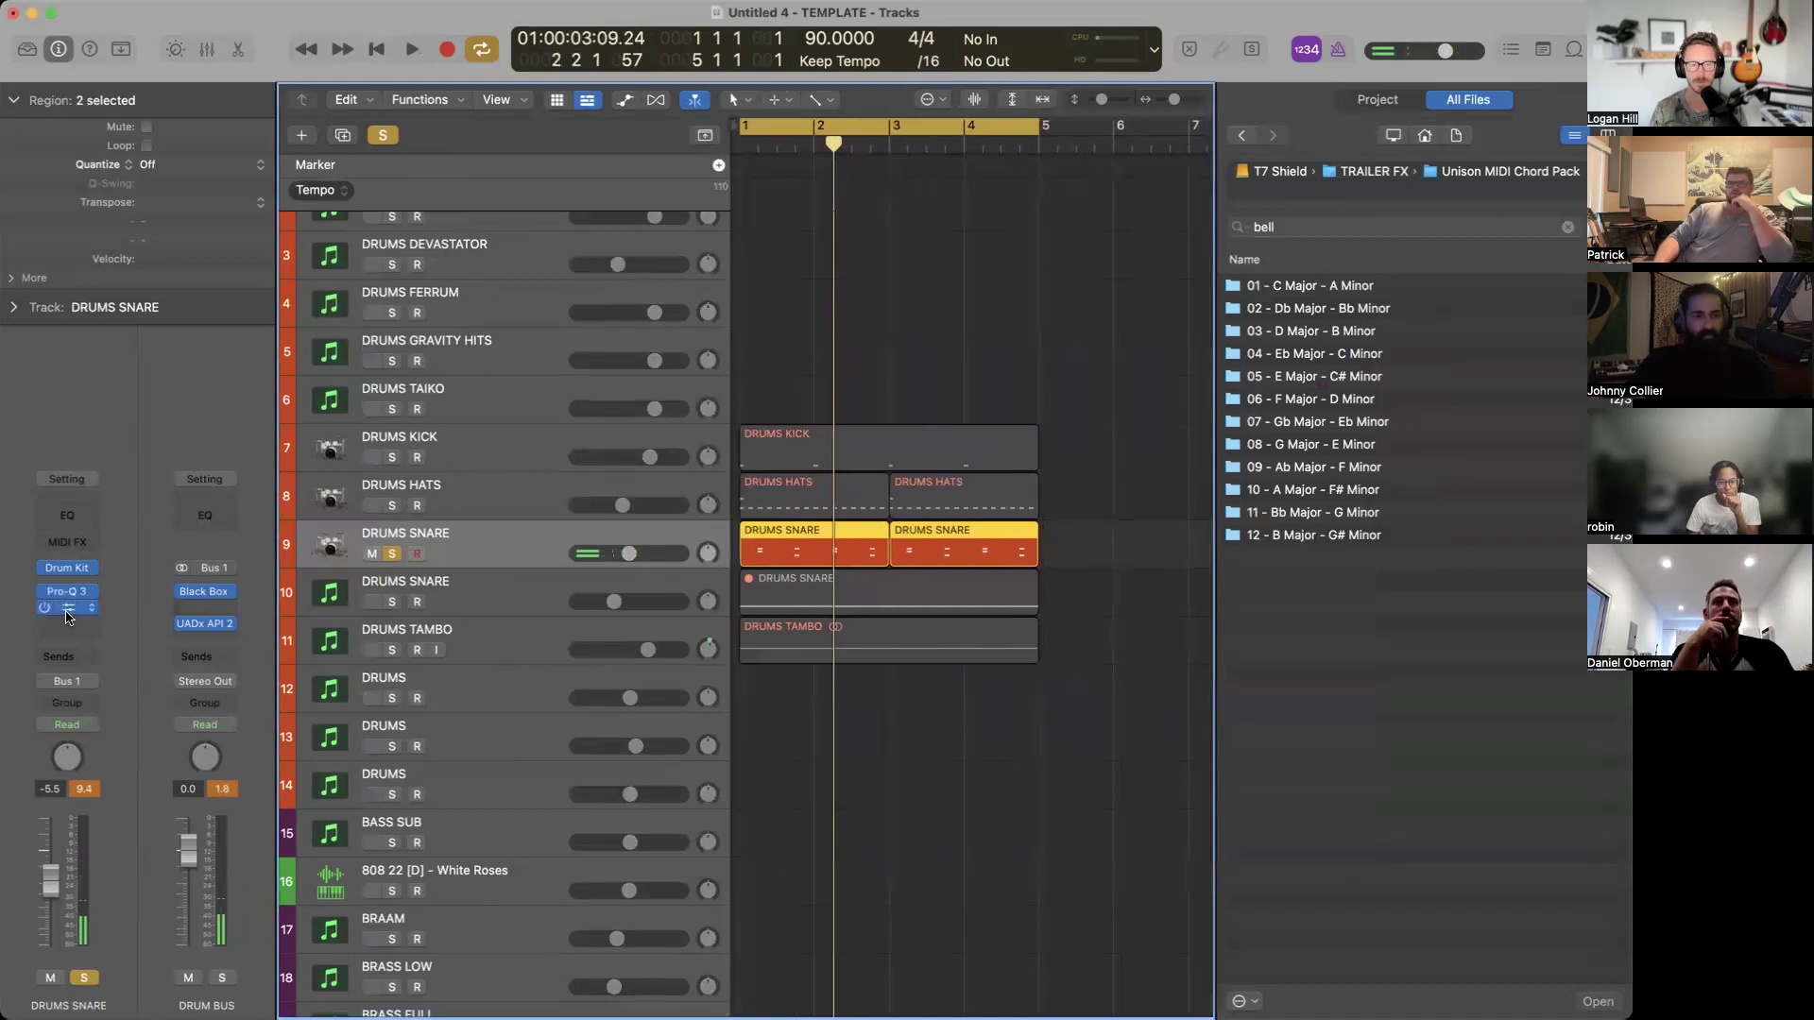
Reopen the snare's channel strip and fine-tune the gate's threshold, release and range during playback.
click(68, 612)
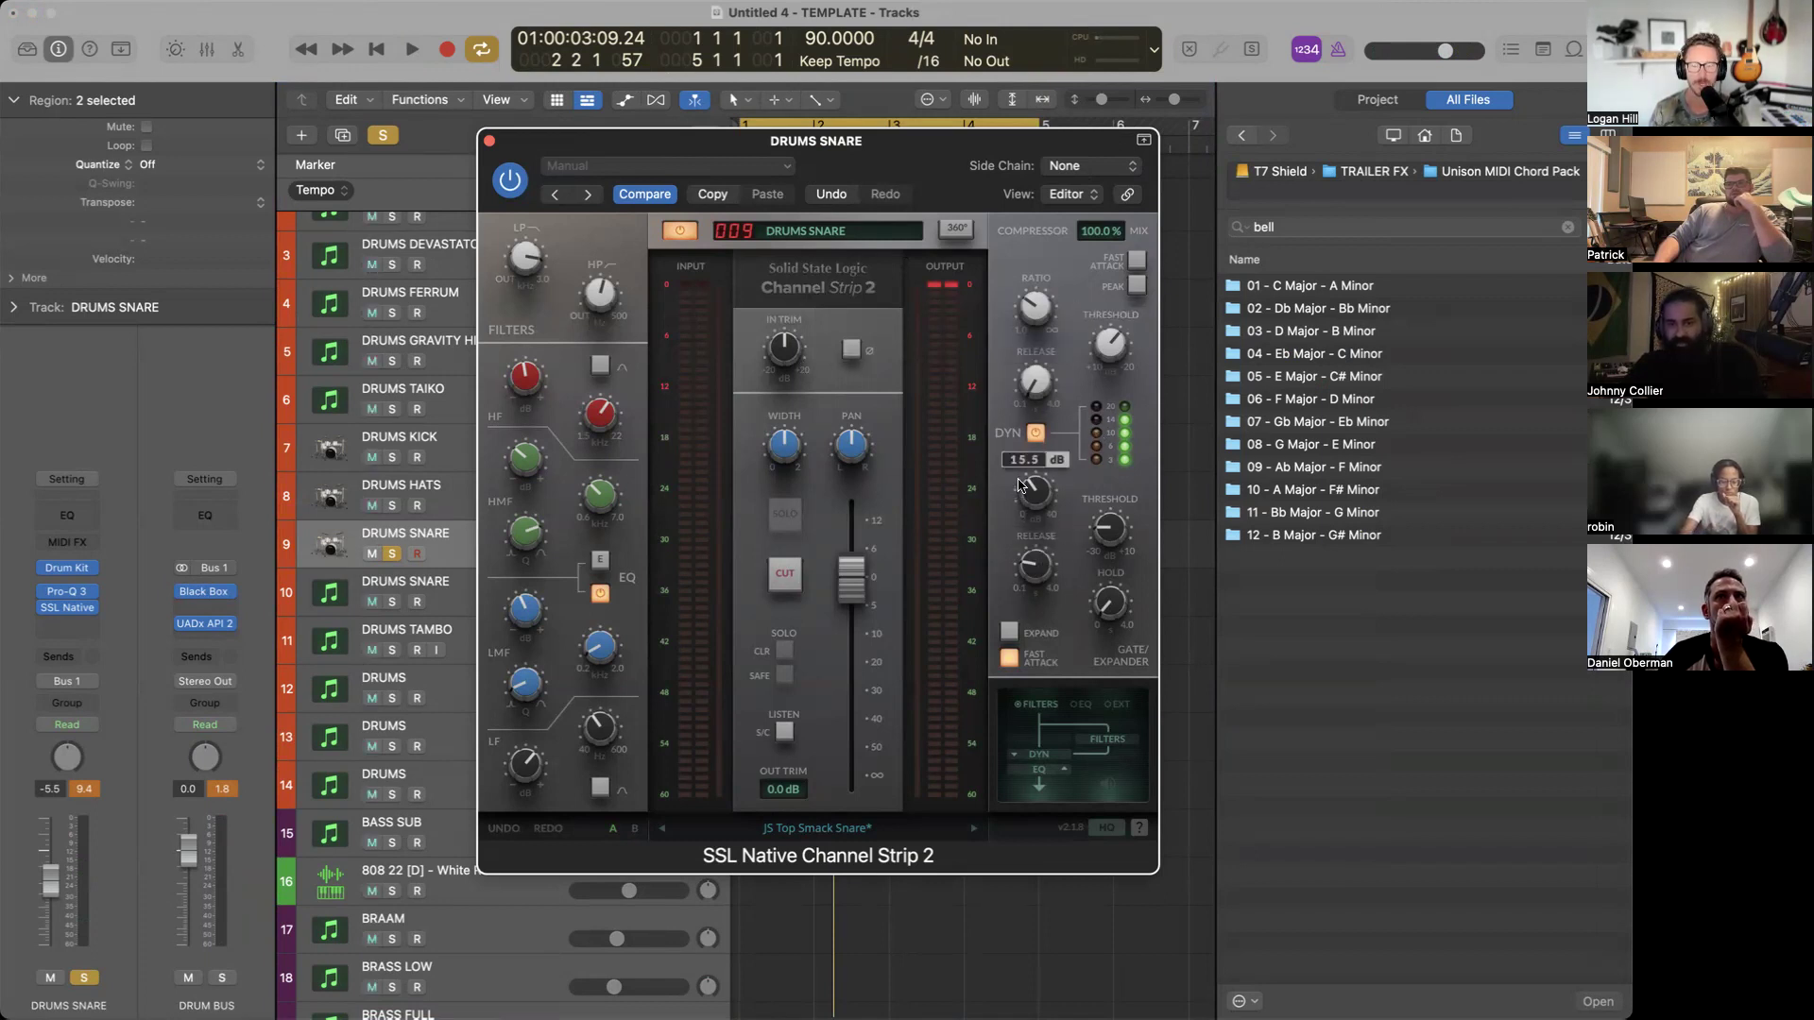
key(space)
drag(1115, 532, 1111, 515)
mouse_move(1044, 579)
mouse_down()
mouse_move(1041, 409)
mouse_move(1044, 574)
mouse_up()
drag(1035, 480, 1036, 503)
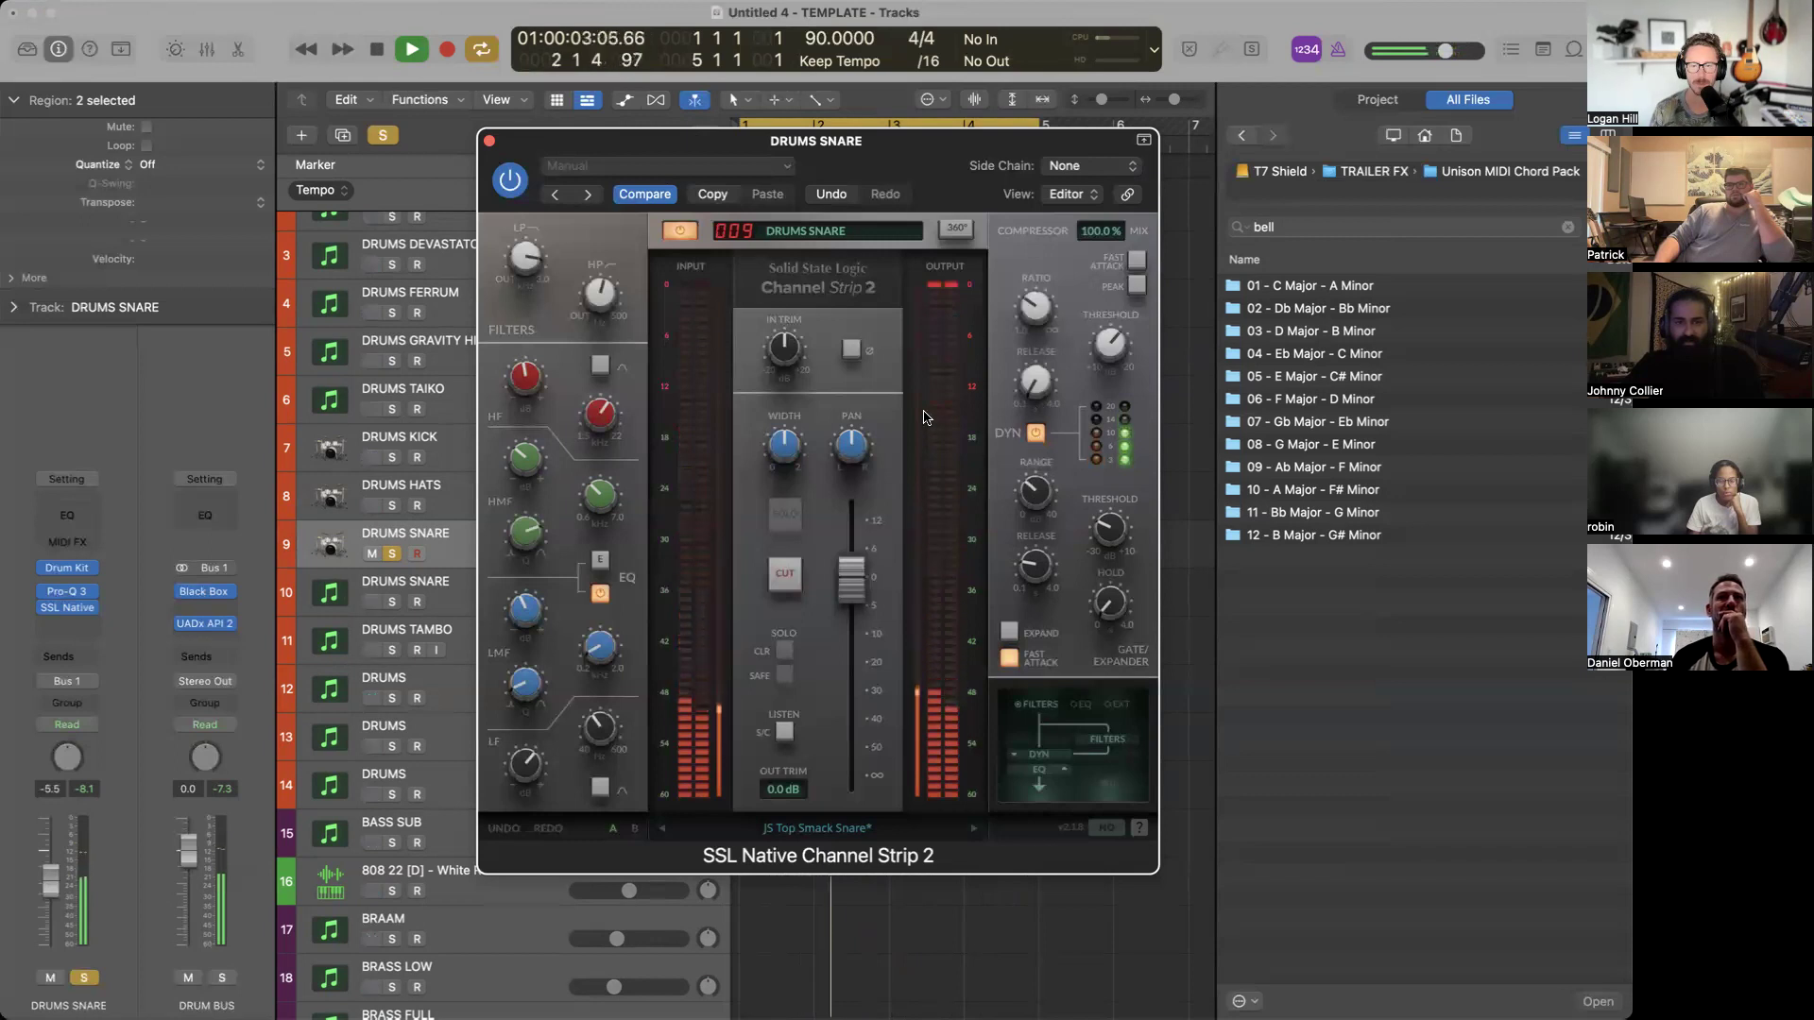
Compare the soloed snare with the SSL channel strip bypassed and active.
click(510, 180)
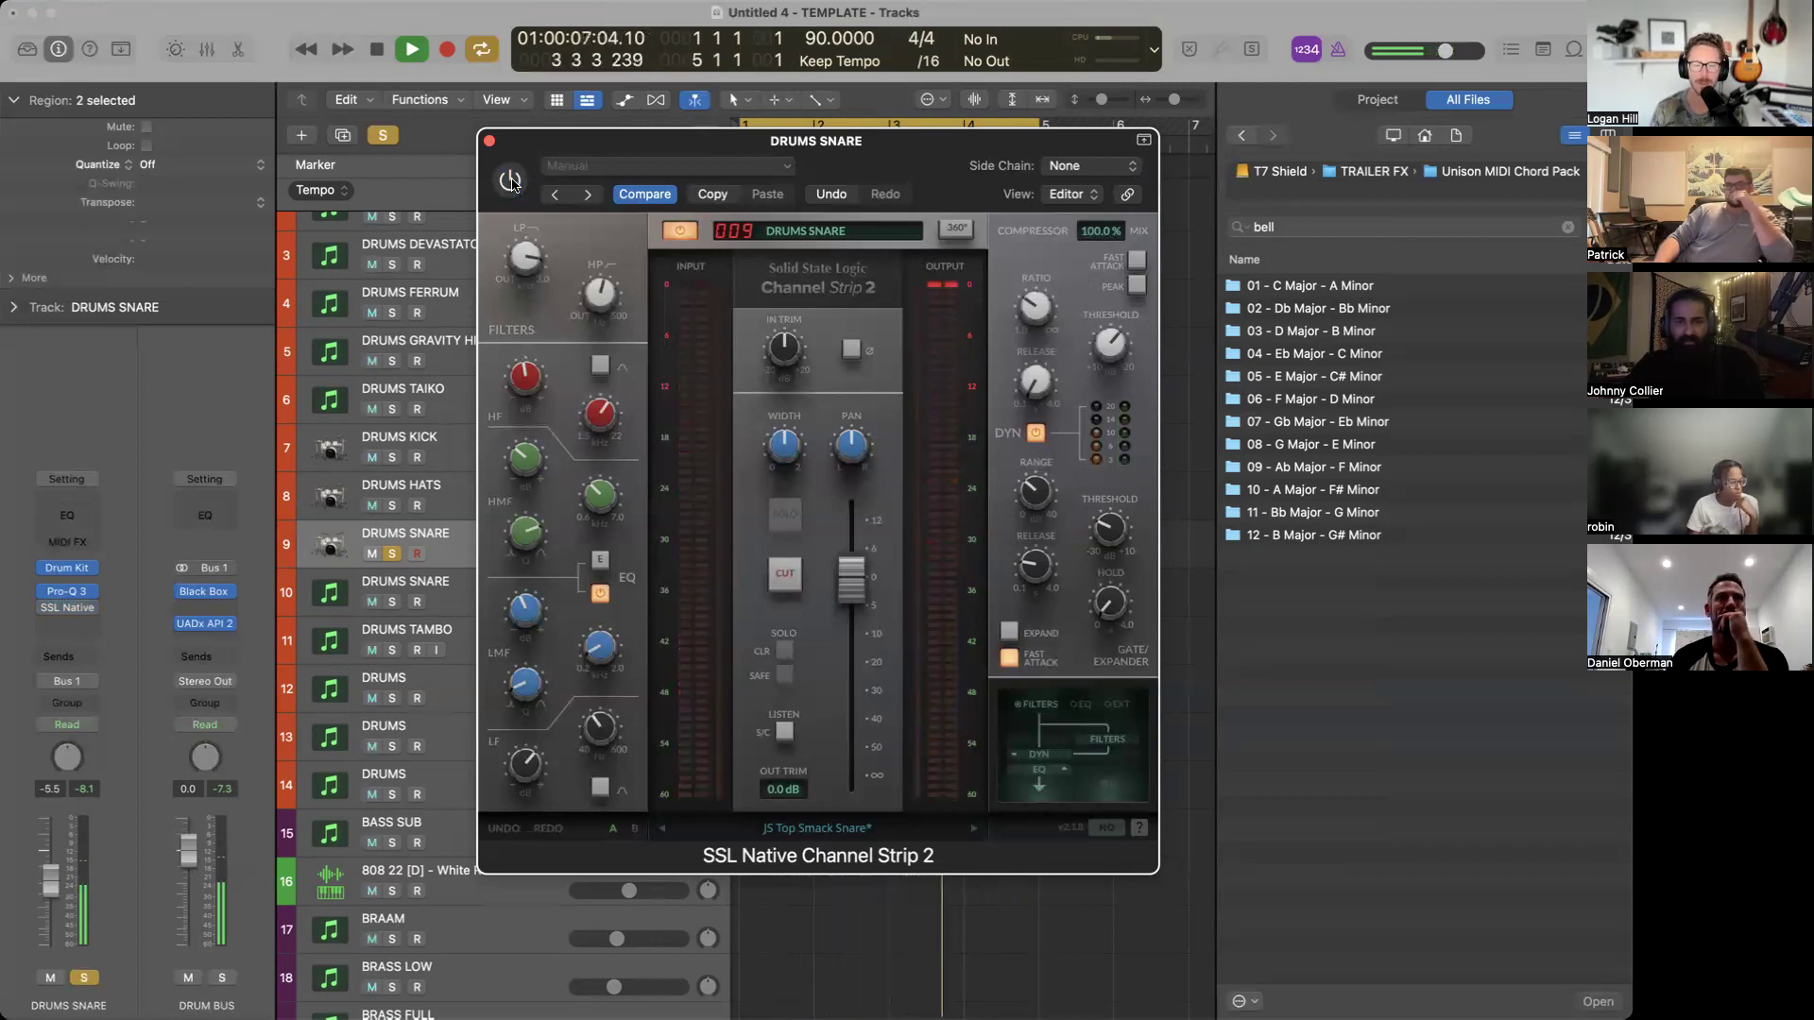
click(510, 179)
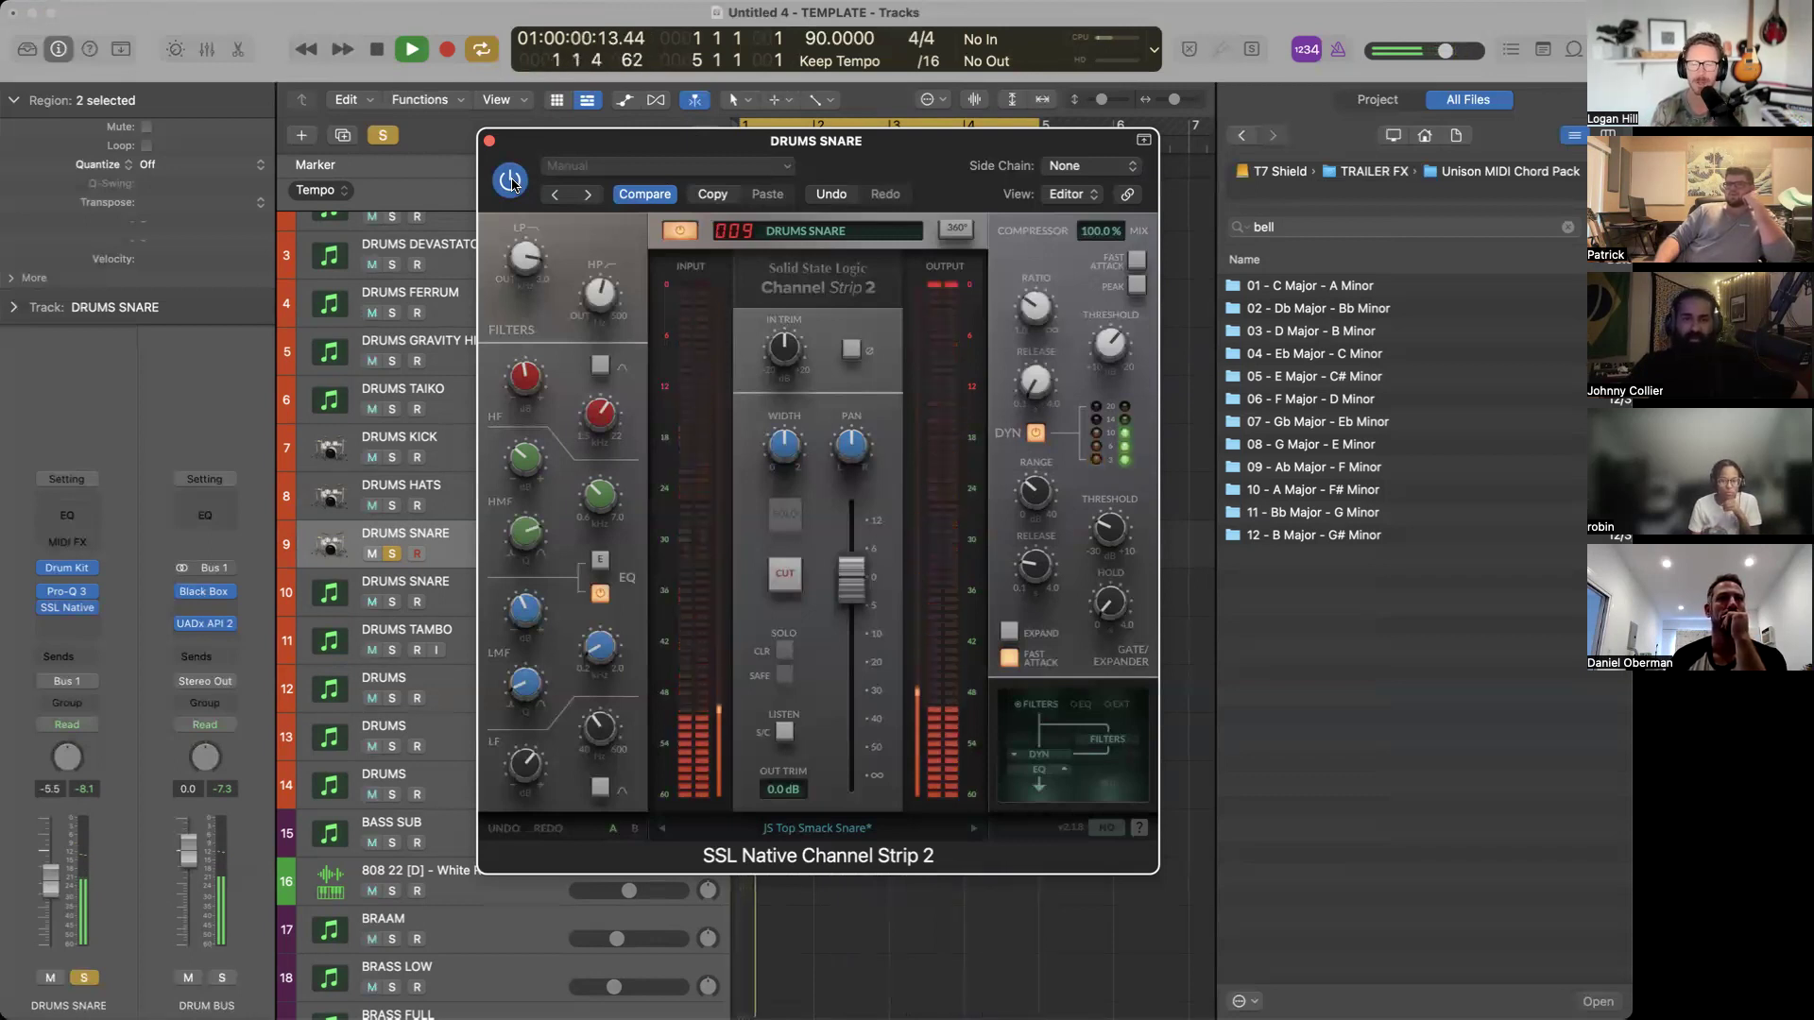
drag(1104, 234, 1146, 147)
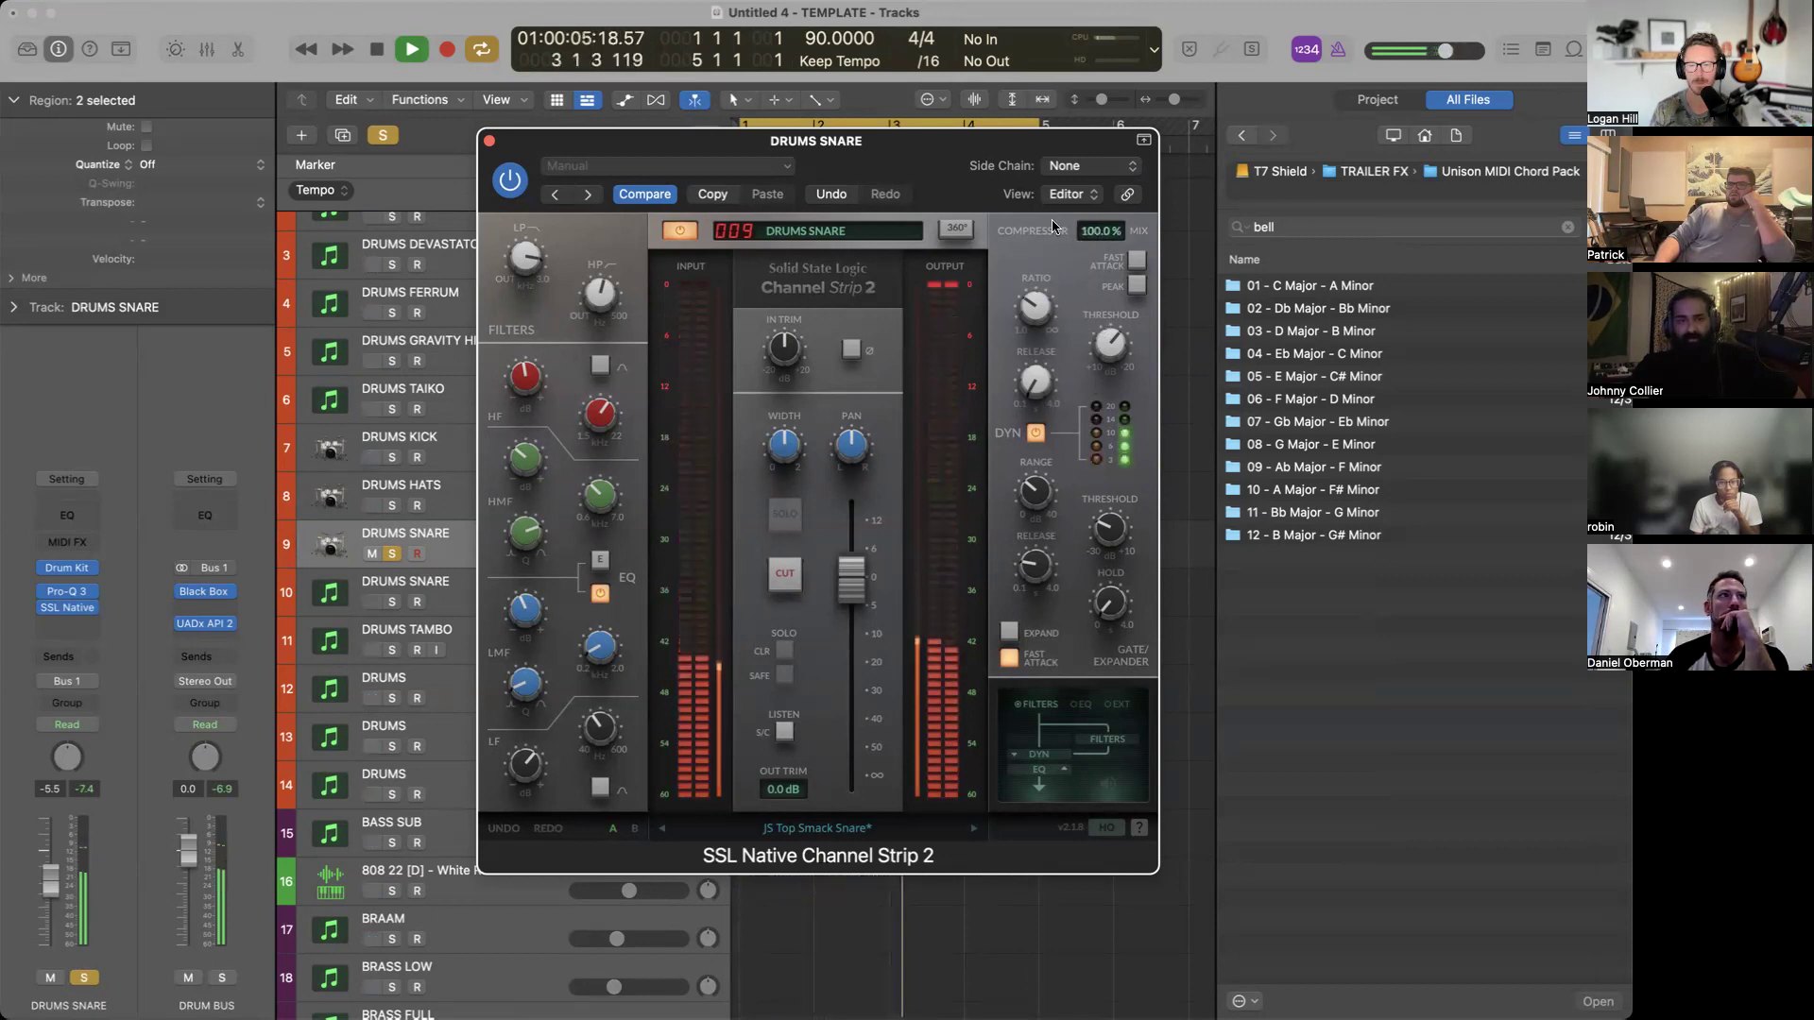
click(509, 182)
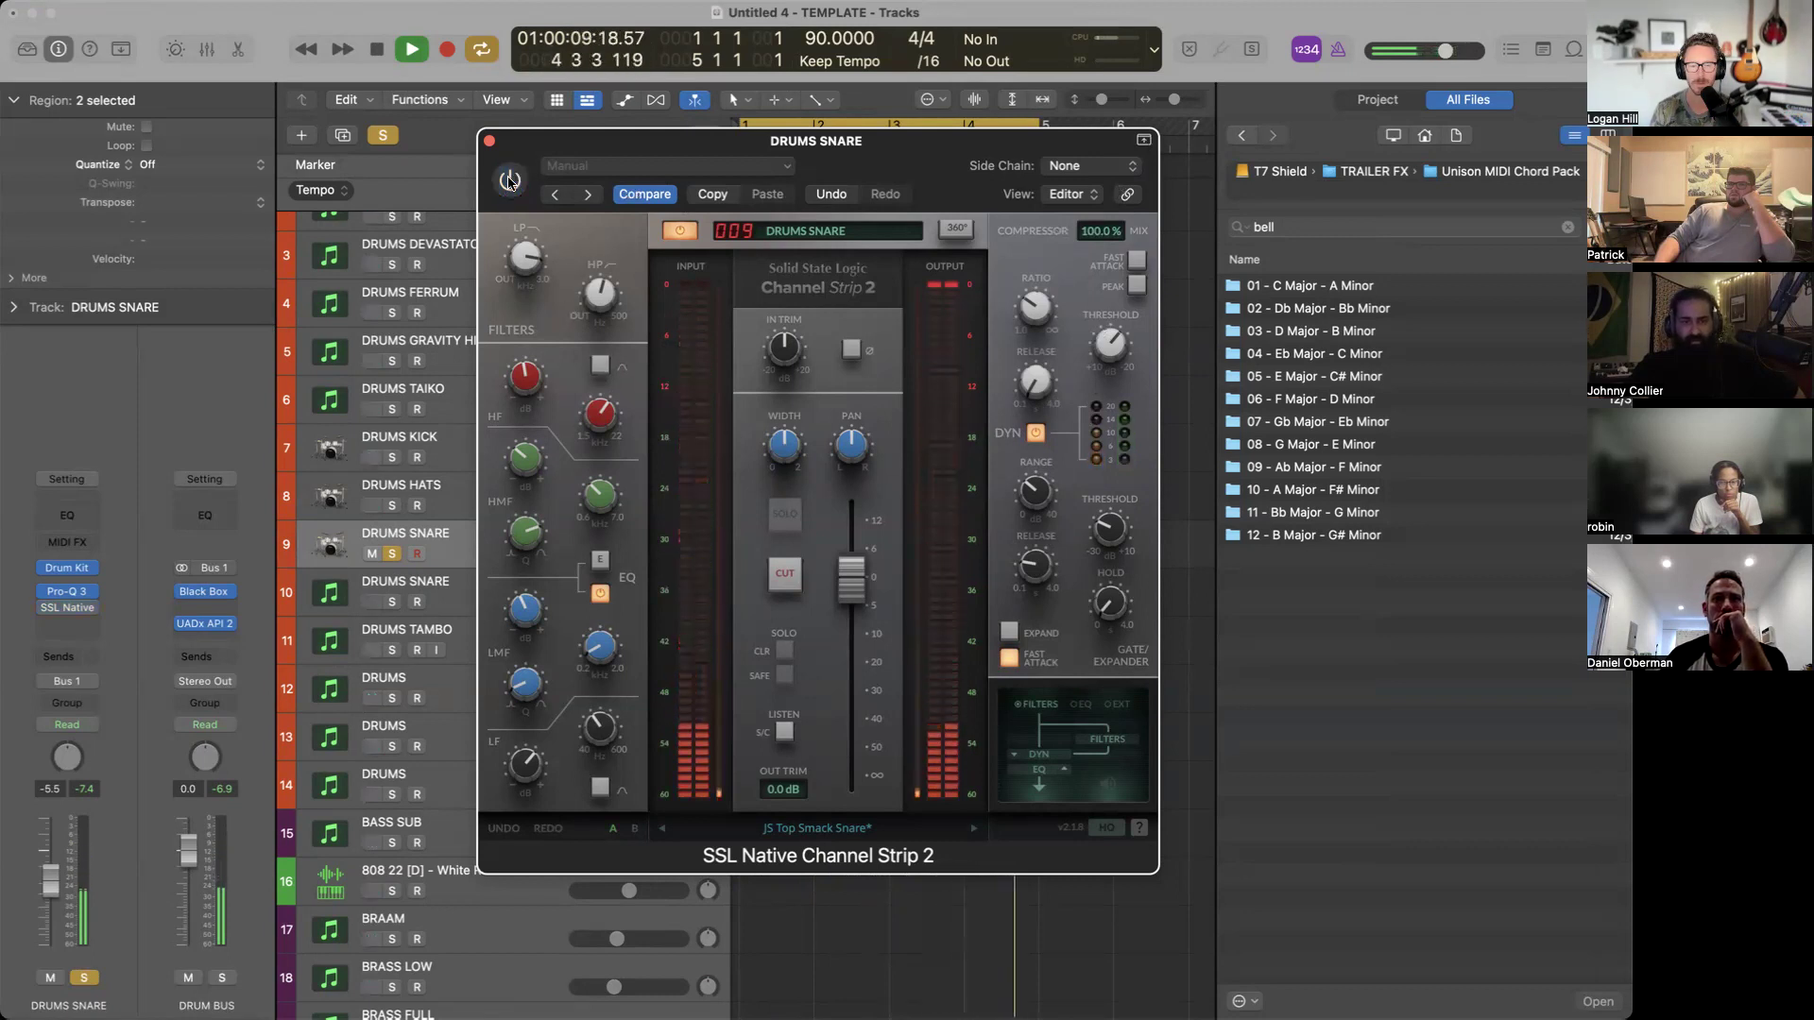
click(509, 181)
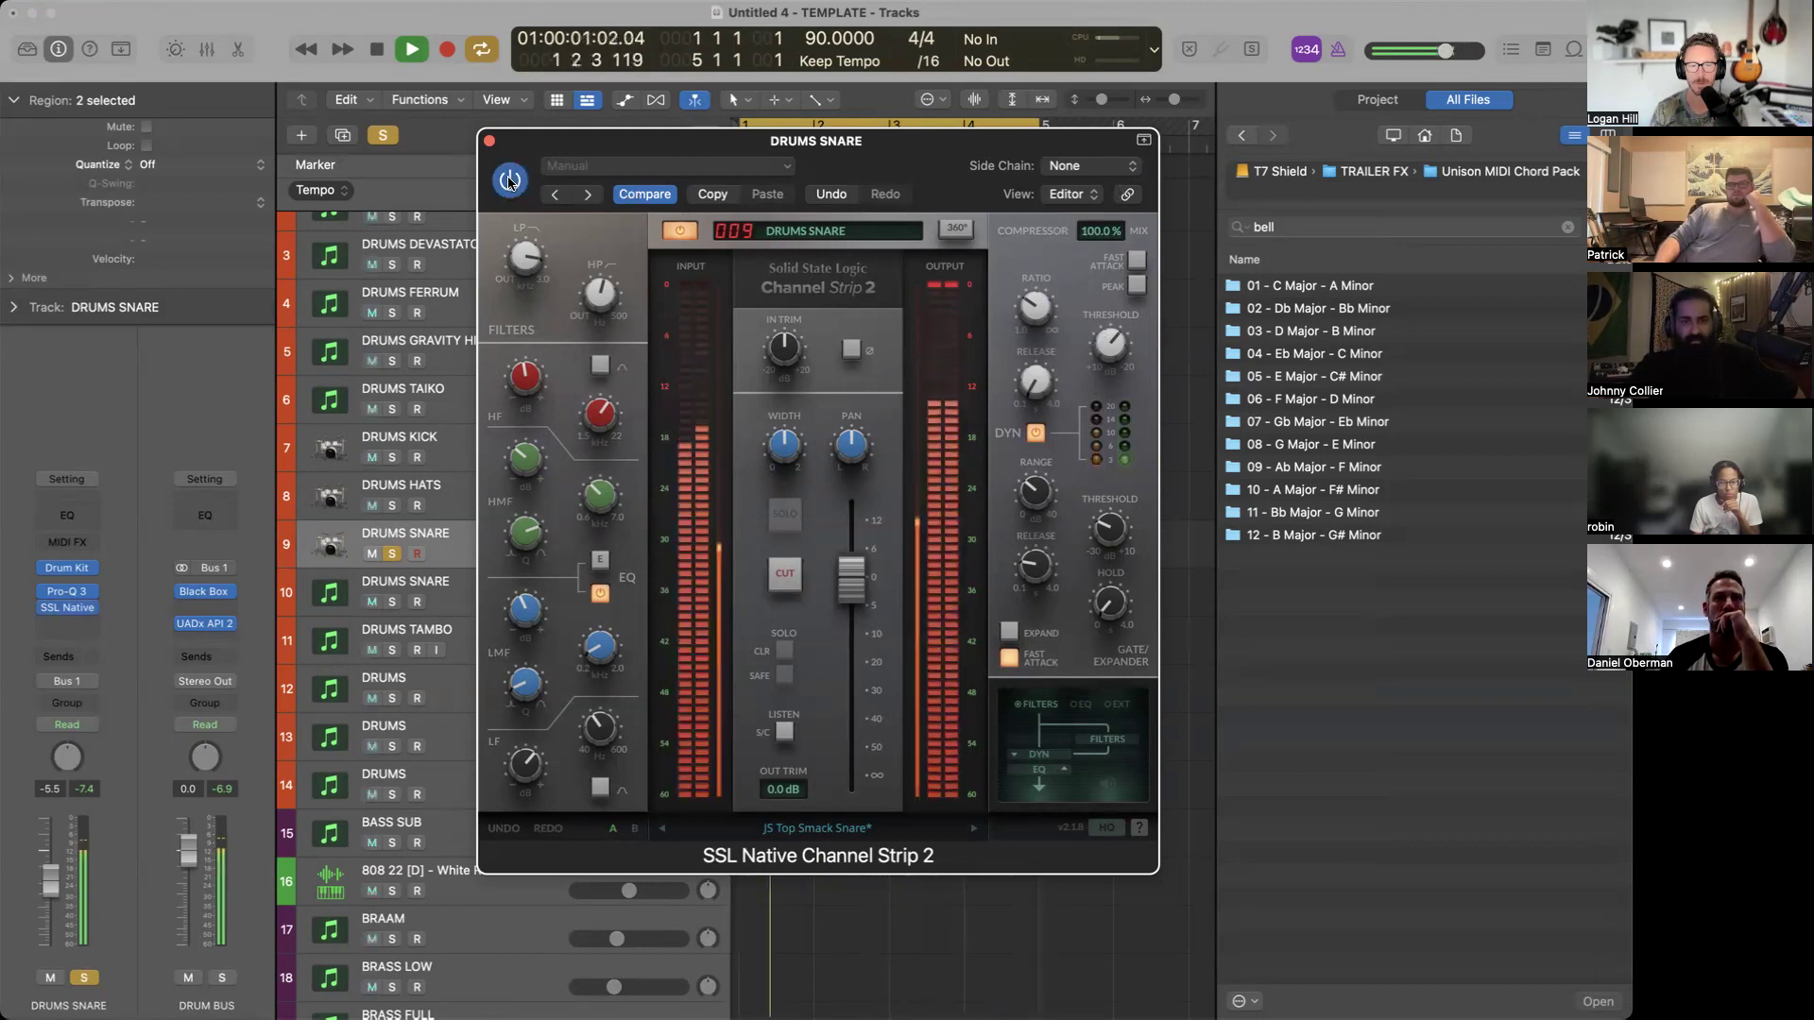
Close the channel strip, clear the snare's solo and lower its level to -6.8 dB.
click(488, 140)
click(383, 137)
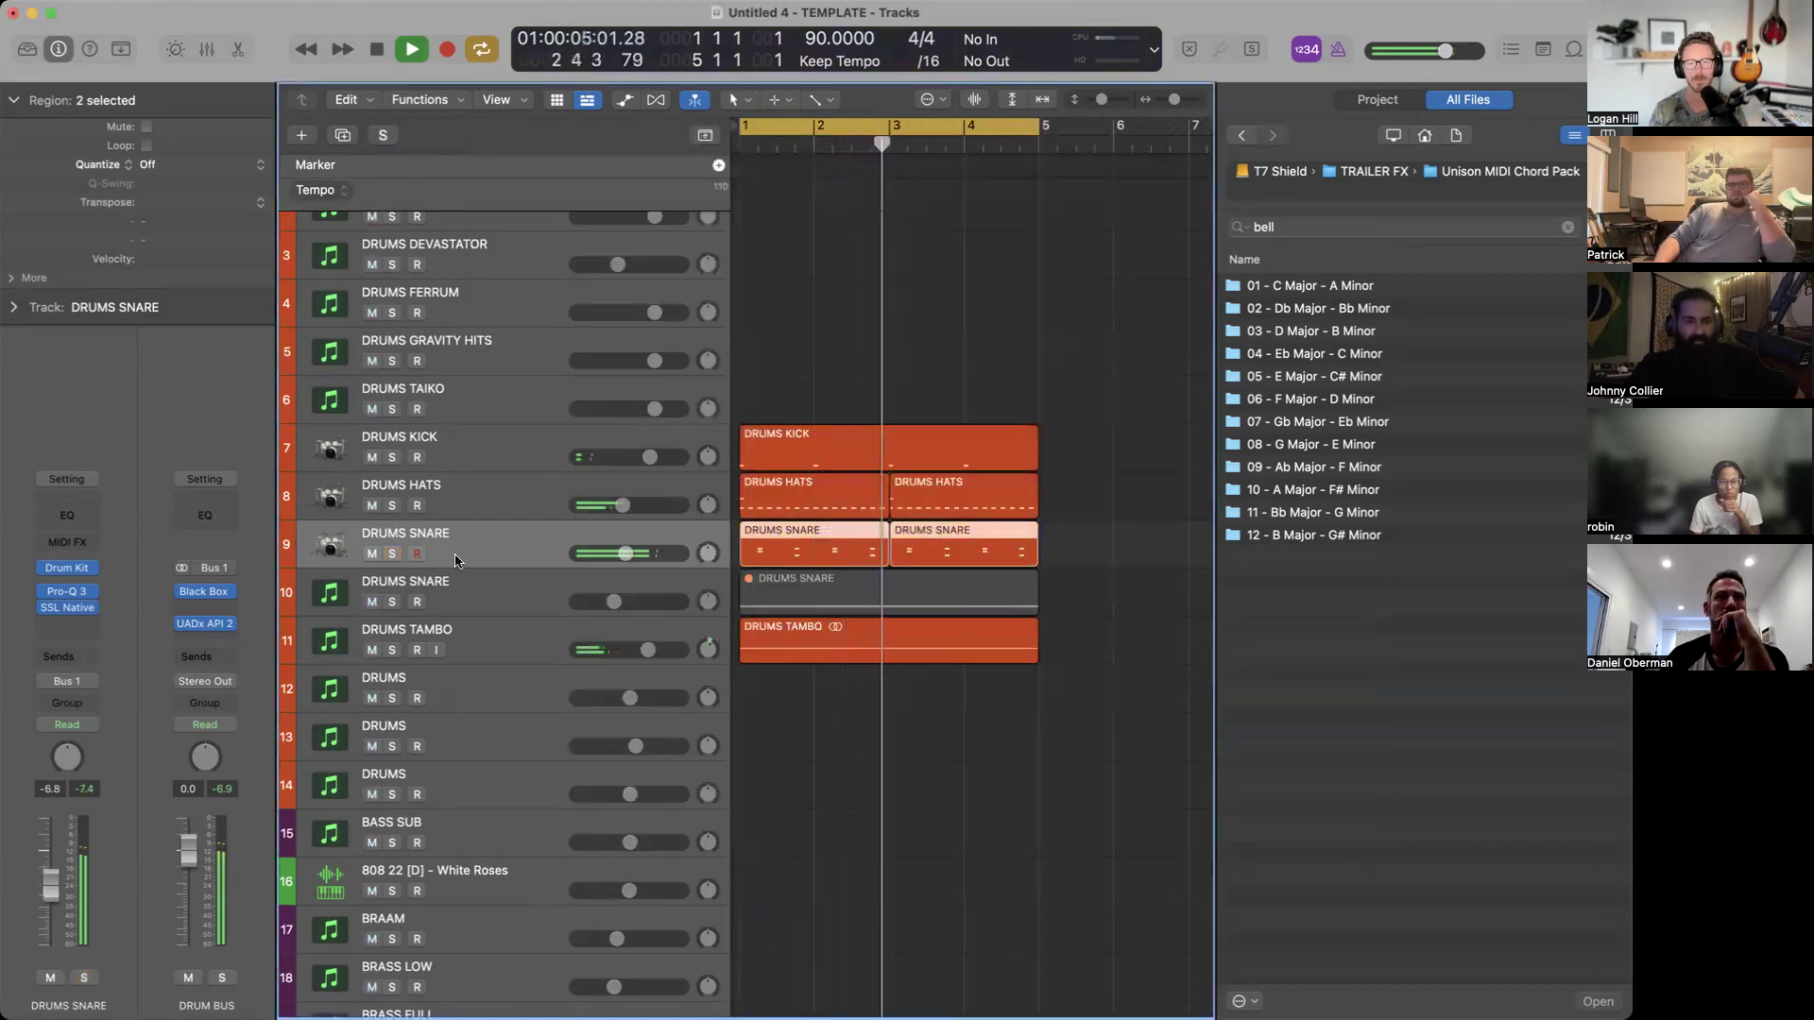
Insert the stereo ValhallaRoom reverb after the channel strip on DRUMS SNARE and solo the track.
click(66, 623)
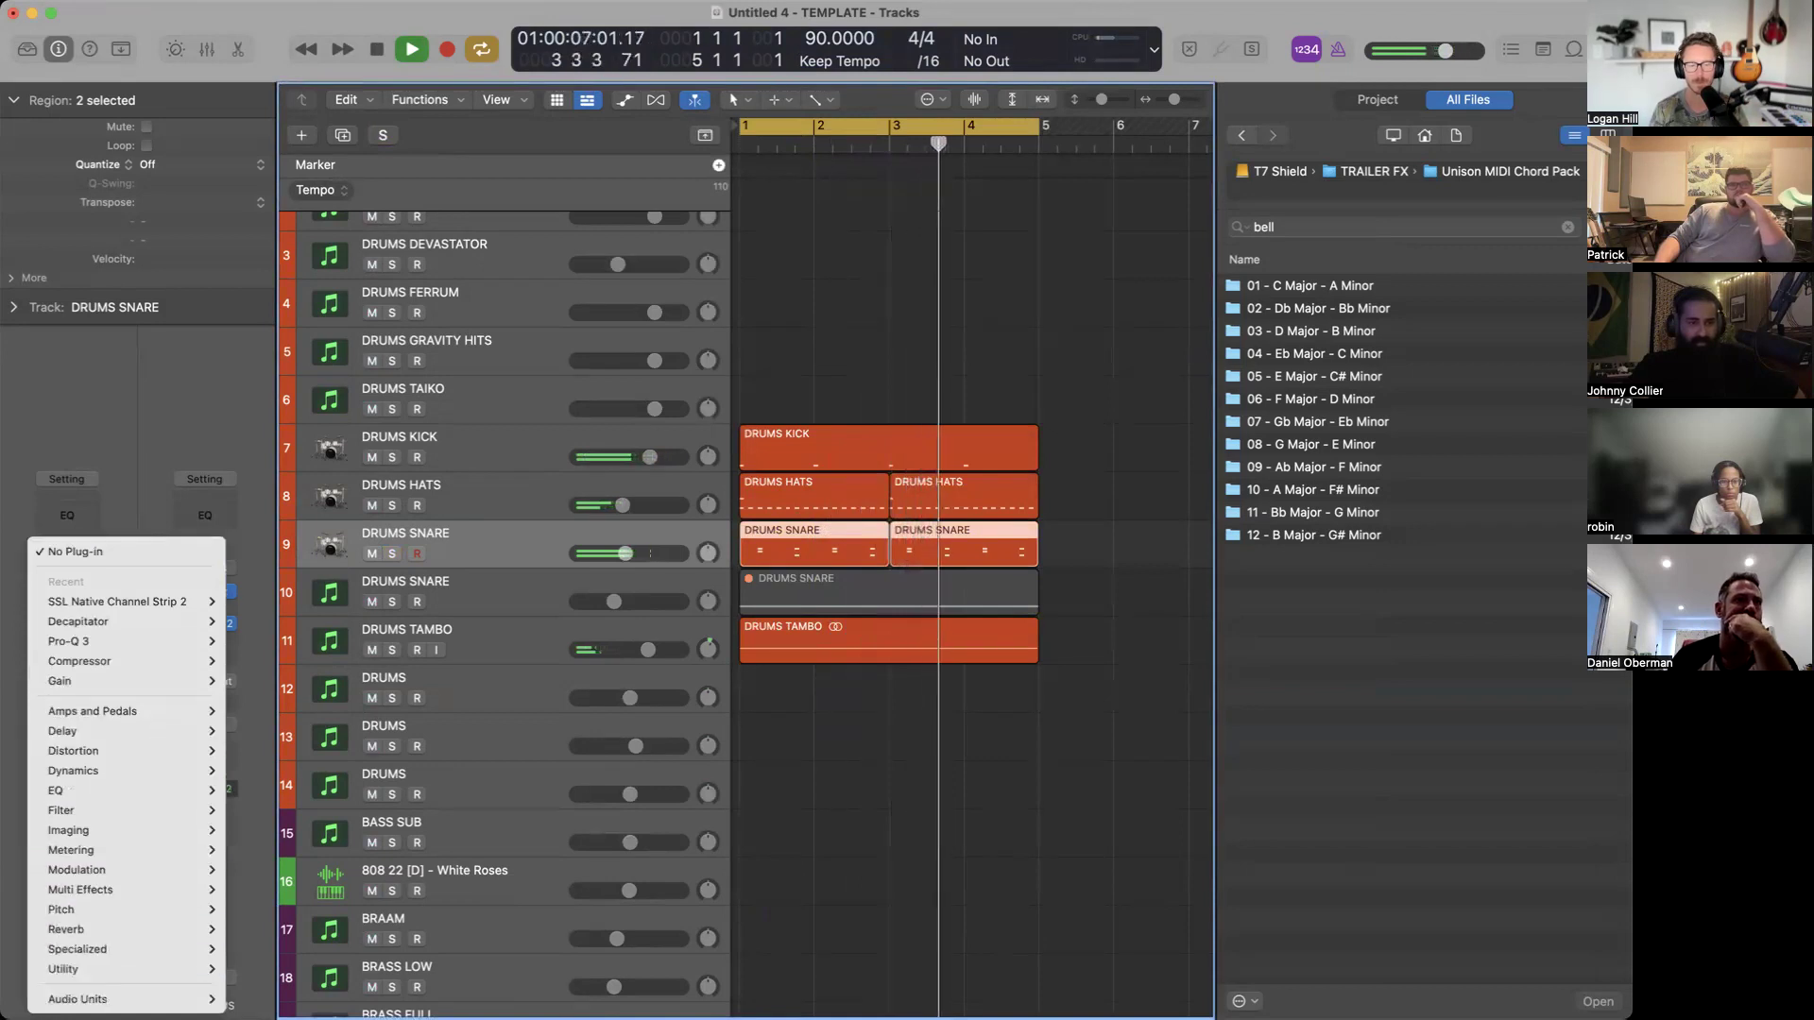
mouse_move(142, 998)
mouse_move(321, 965)
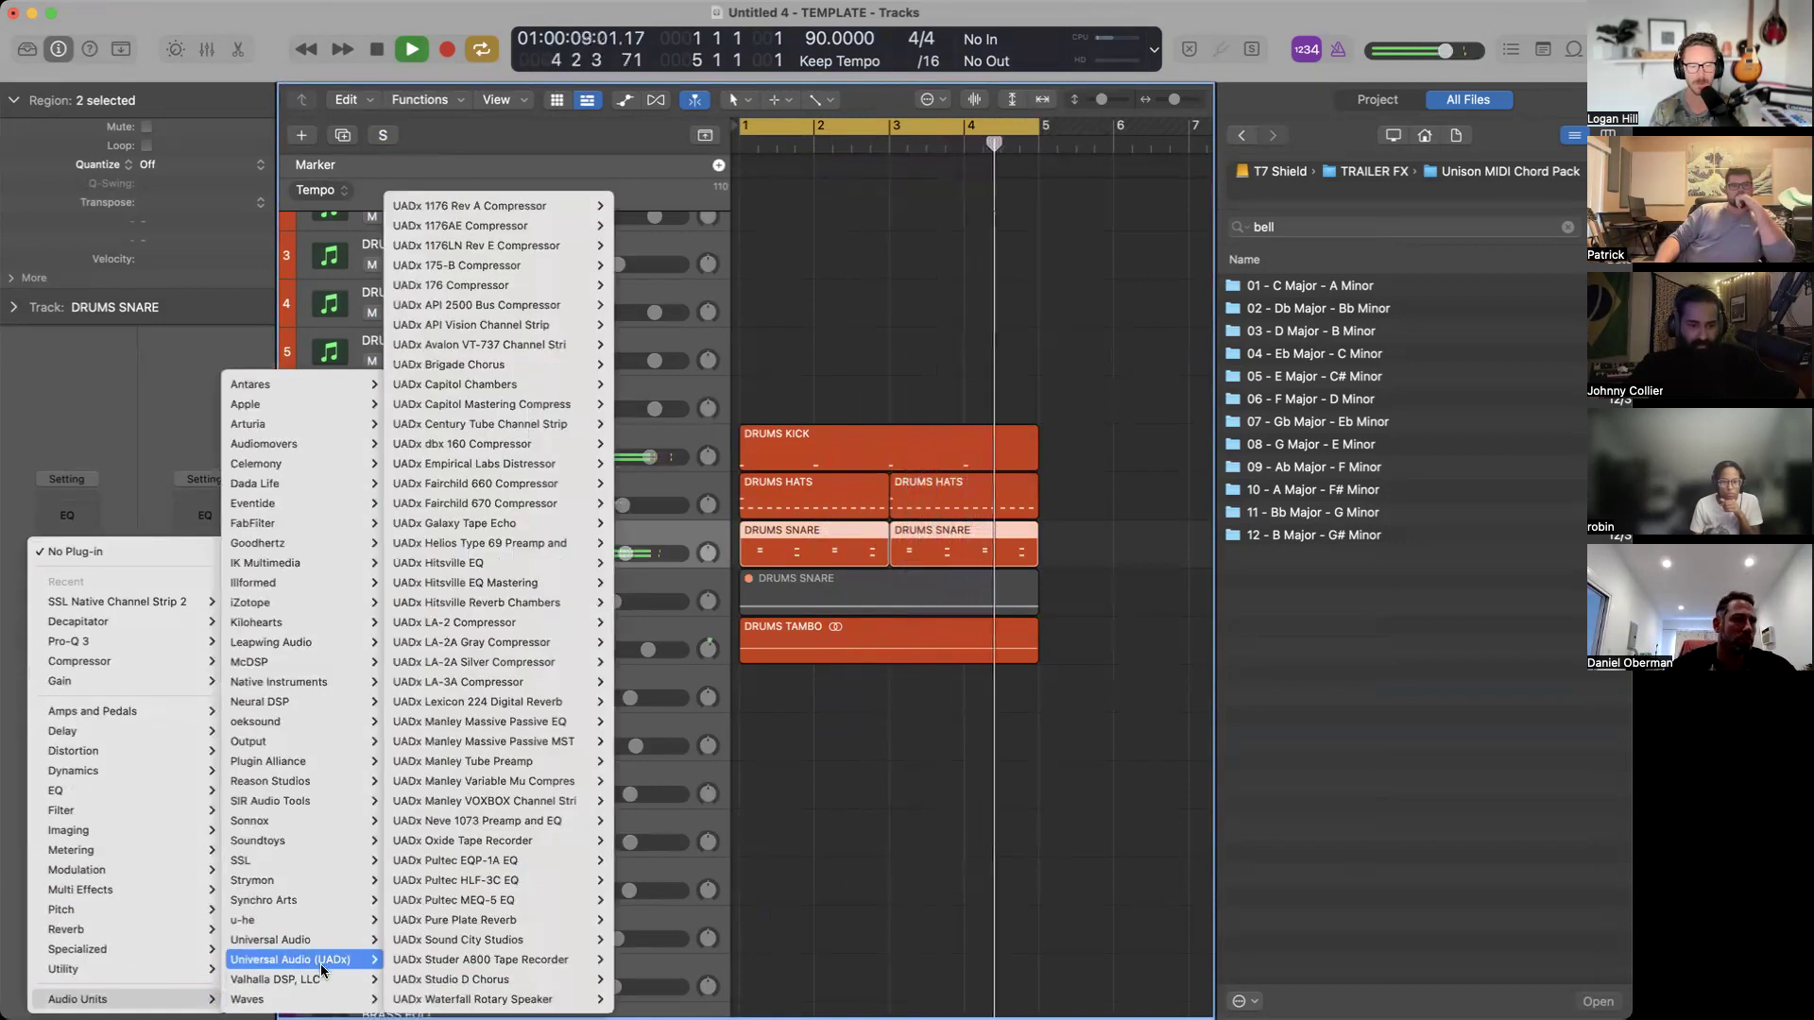
mouse_move(481, 960)
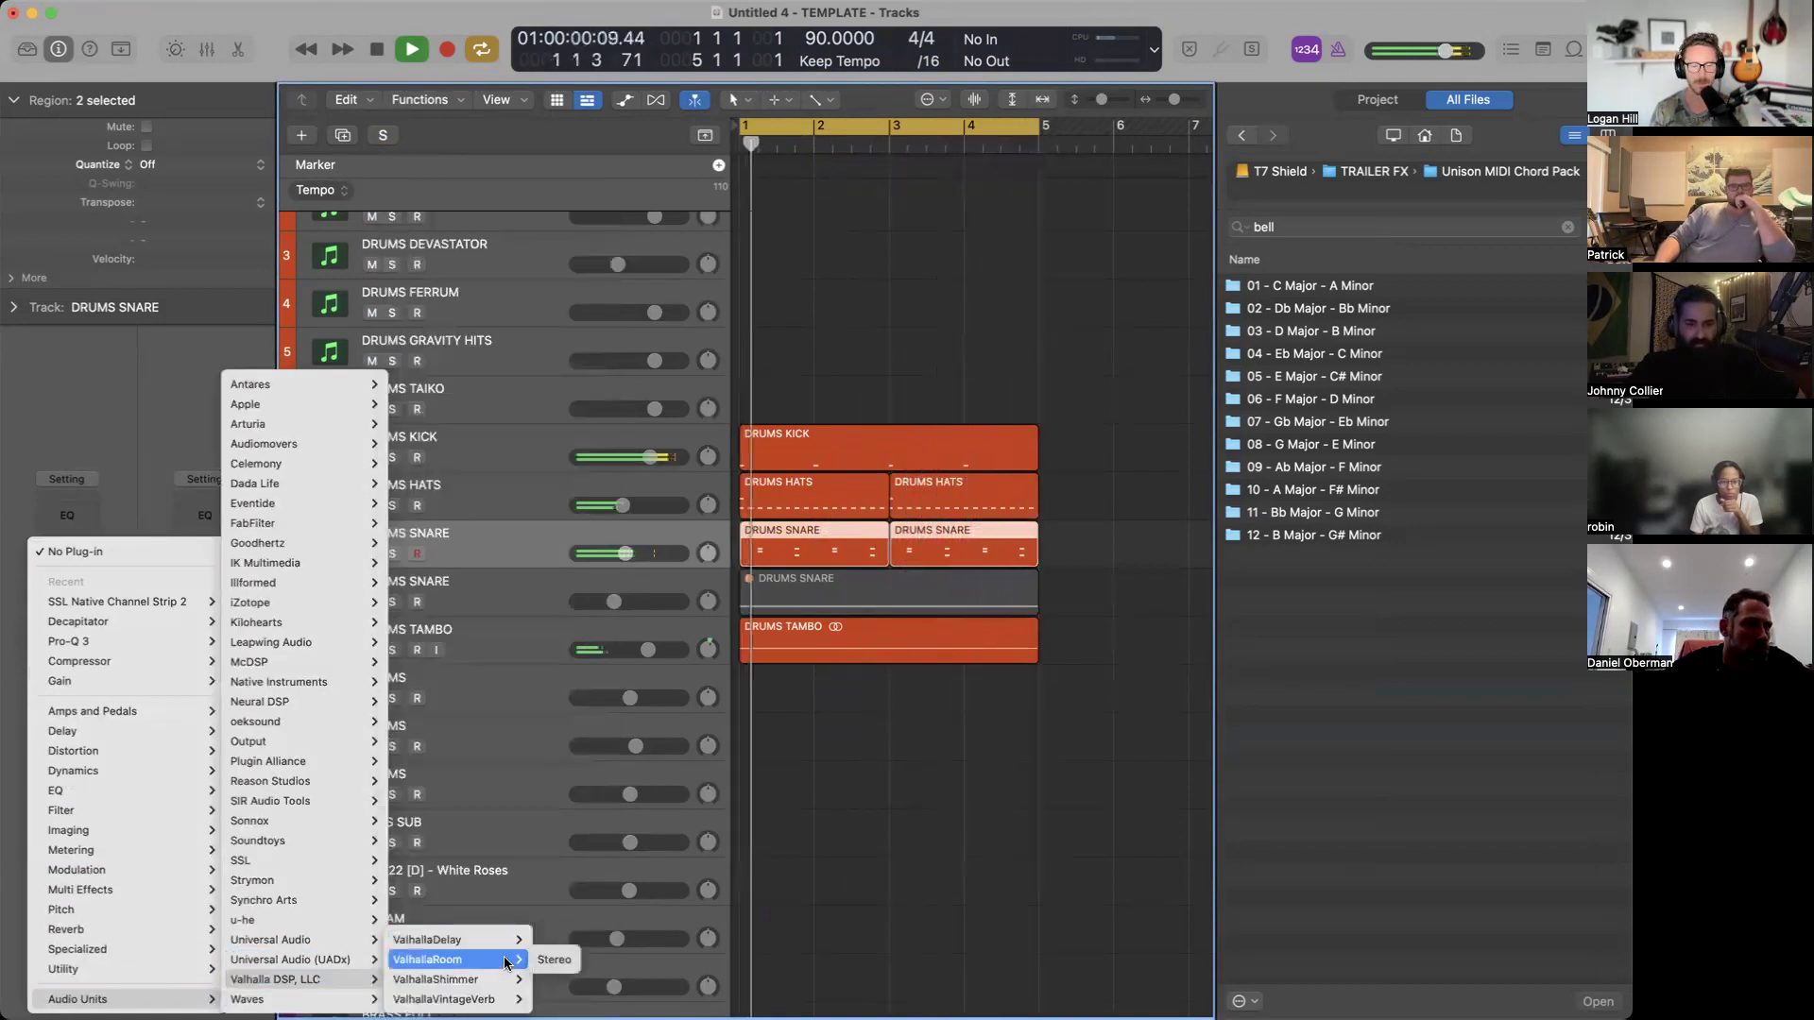
click(558, 959)
click(390, 555)
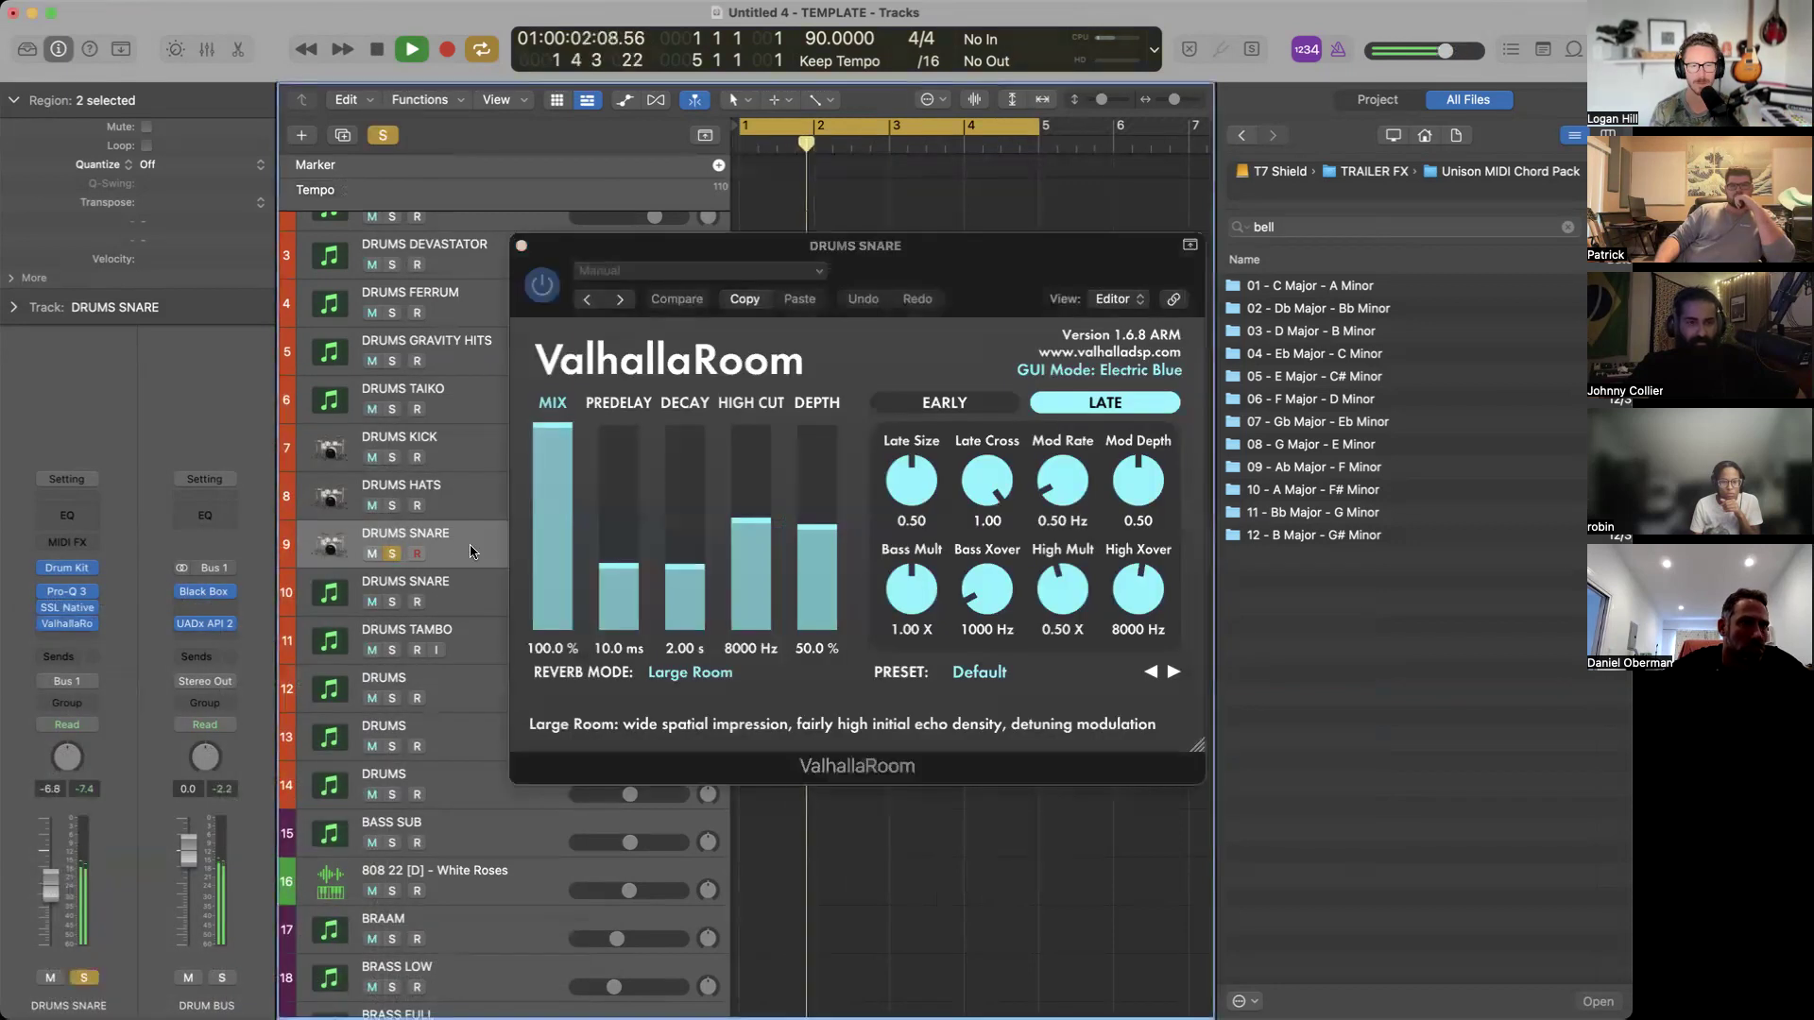
Set ValhallaRoom to 7.0% mix, 7.5 ms predelay, 3.64 s decay, 7290 Hz high cut and 40.5% depth, checking it against the full mix.
click(553, 619)
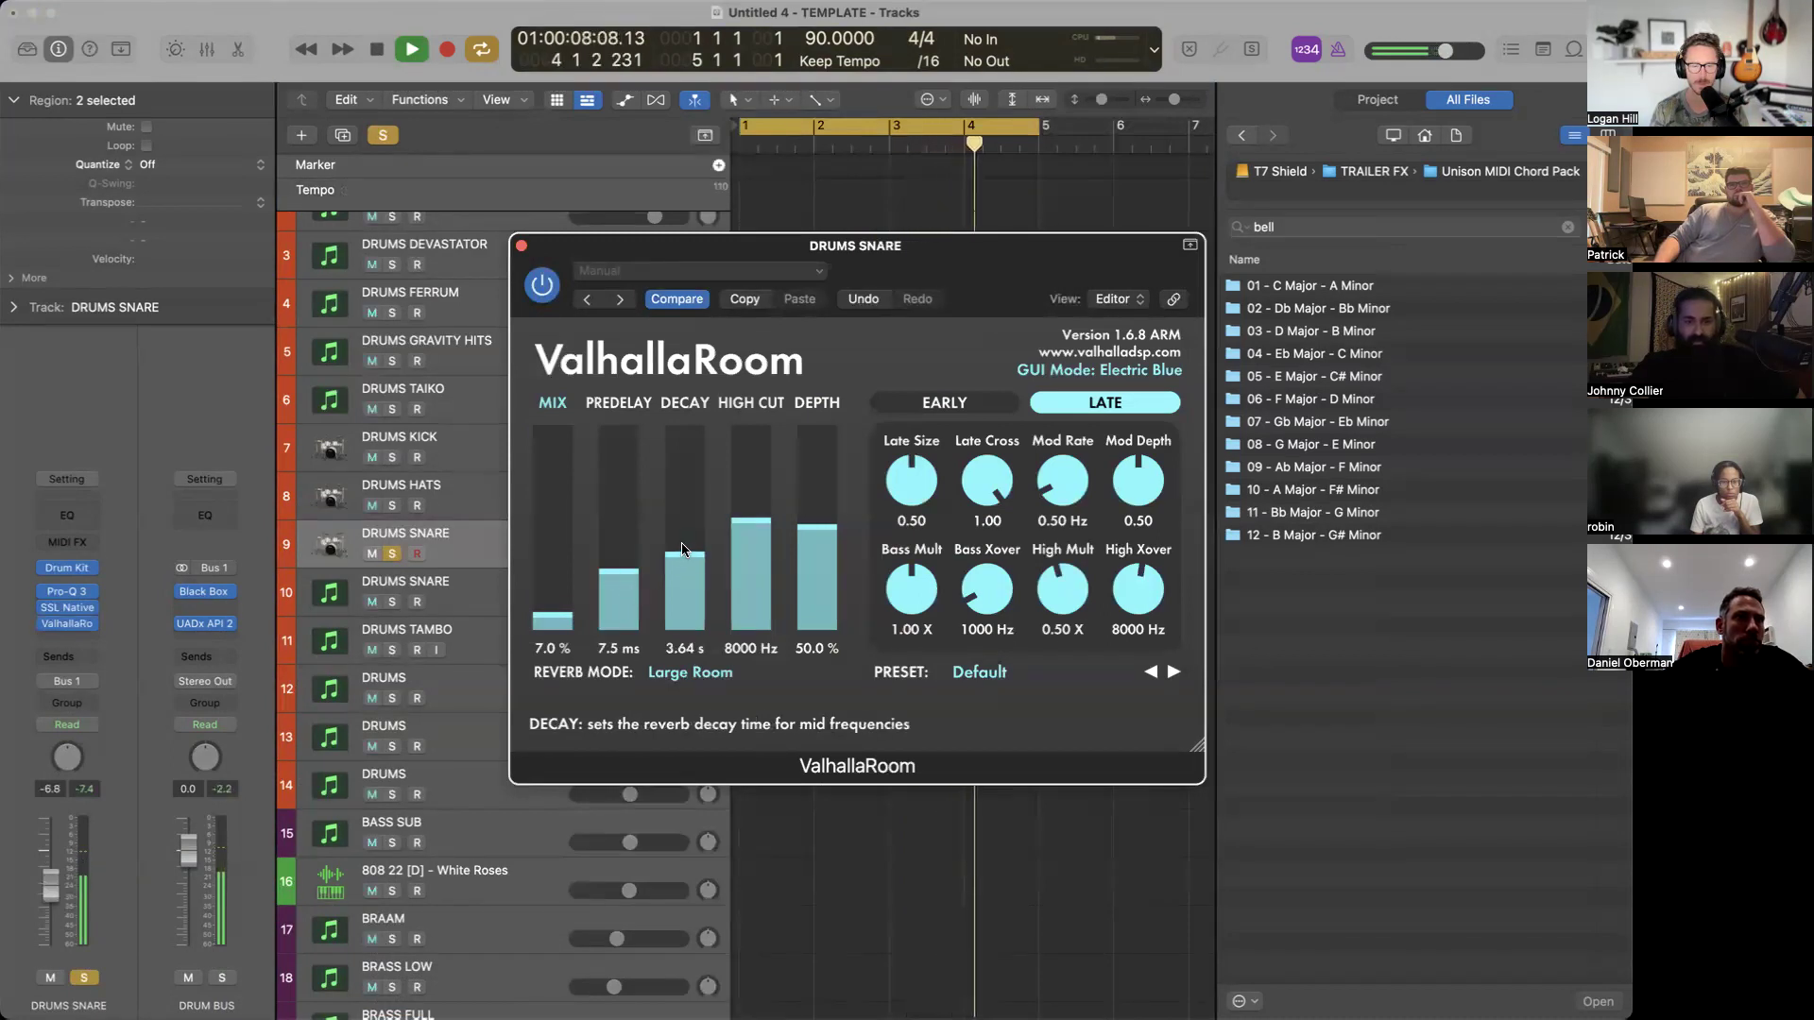
click(756, 548)
drag(755, 546, 752, 593)
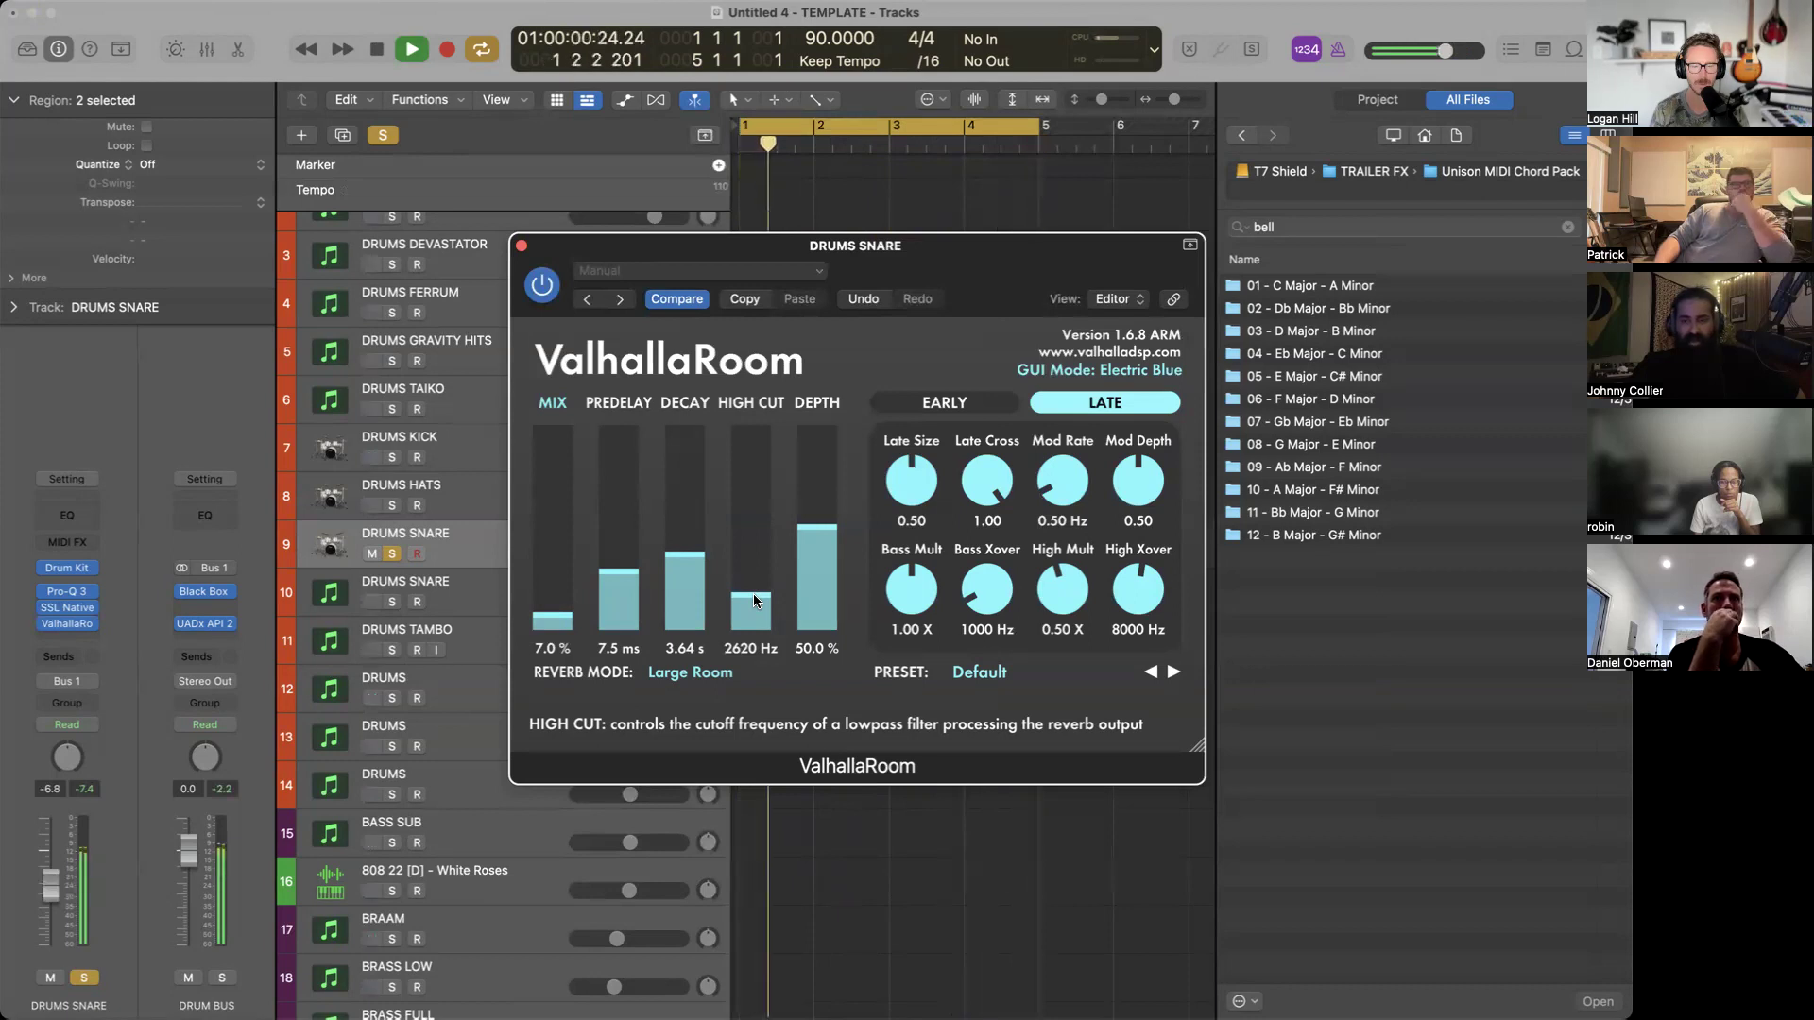
drag(752, 593, 795, 535)
click(390, 554)
click(392, 553)
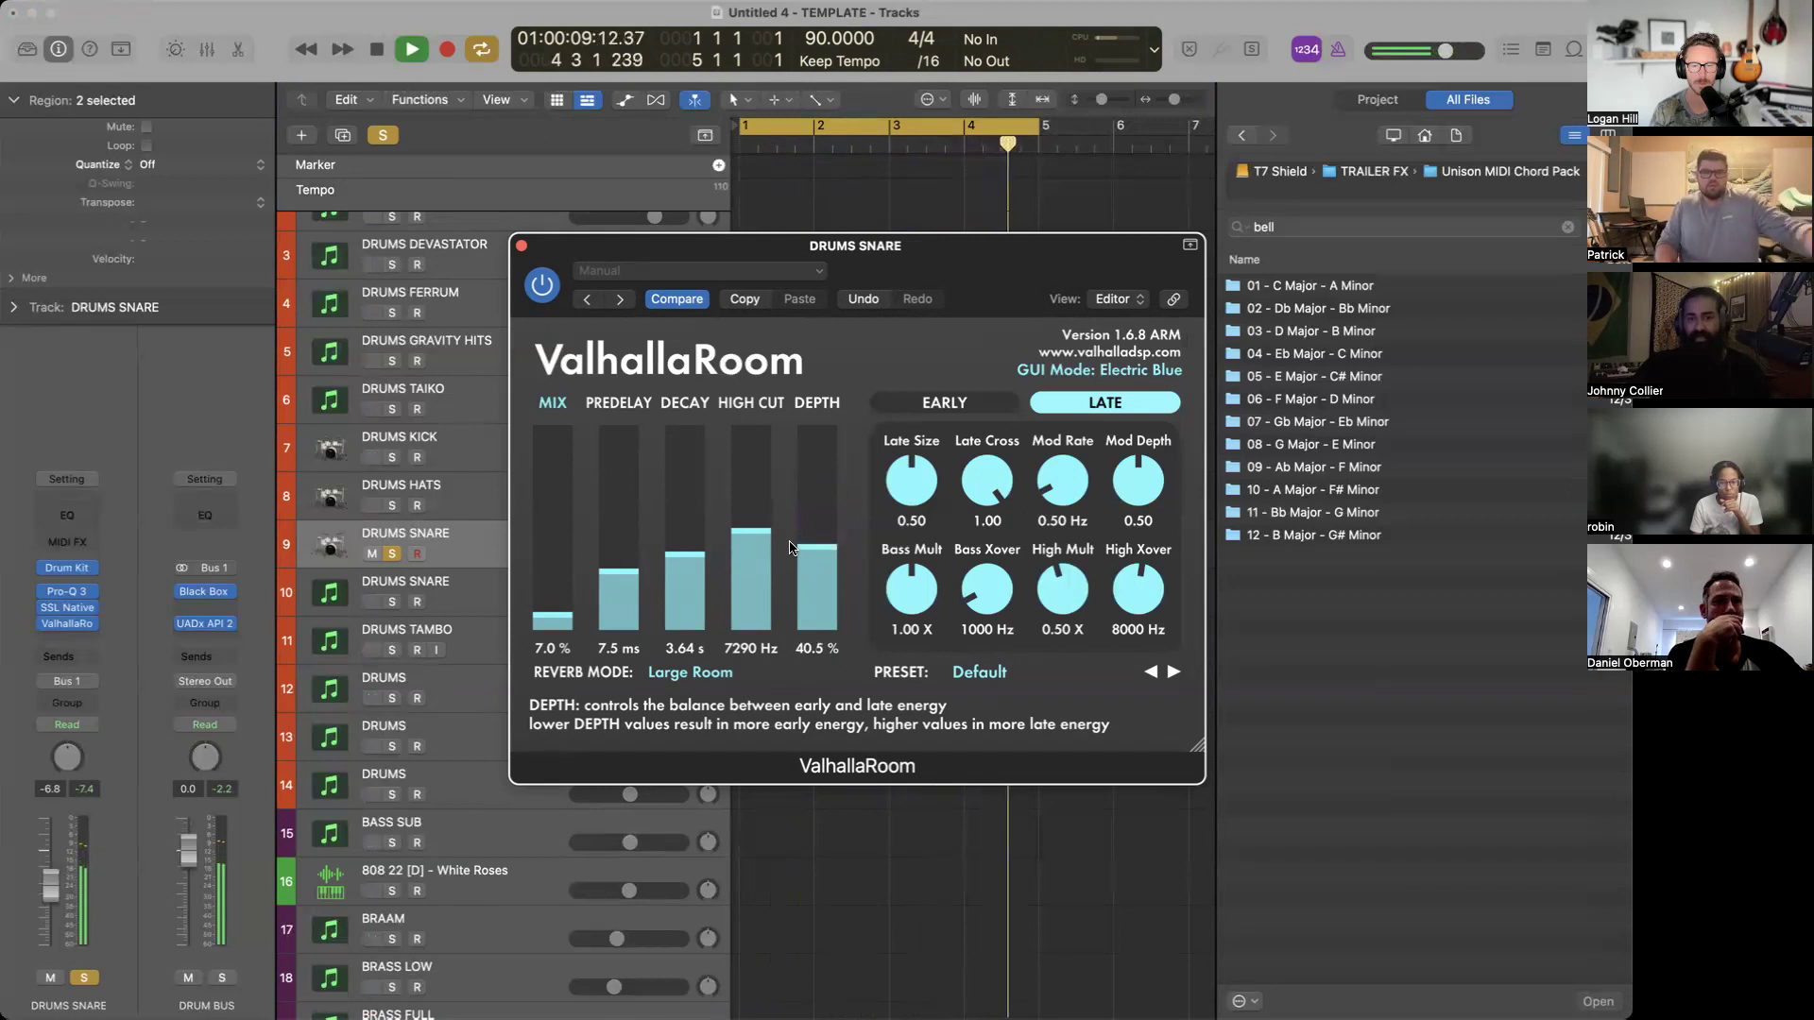
Stop playback, close ValhallaRoom and unsolo DRUMS SNARE.
key(space)
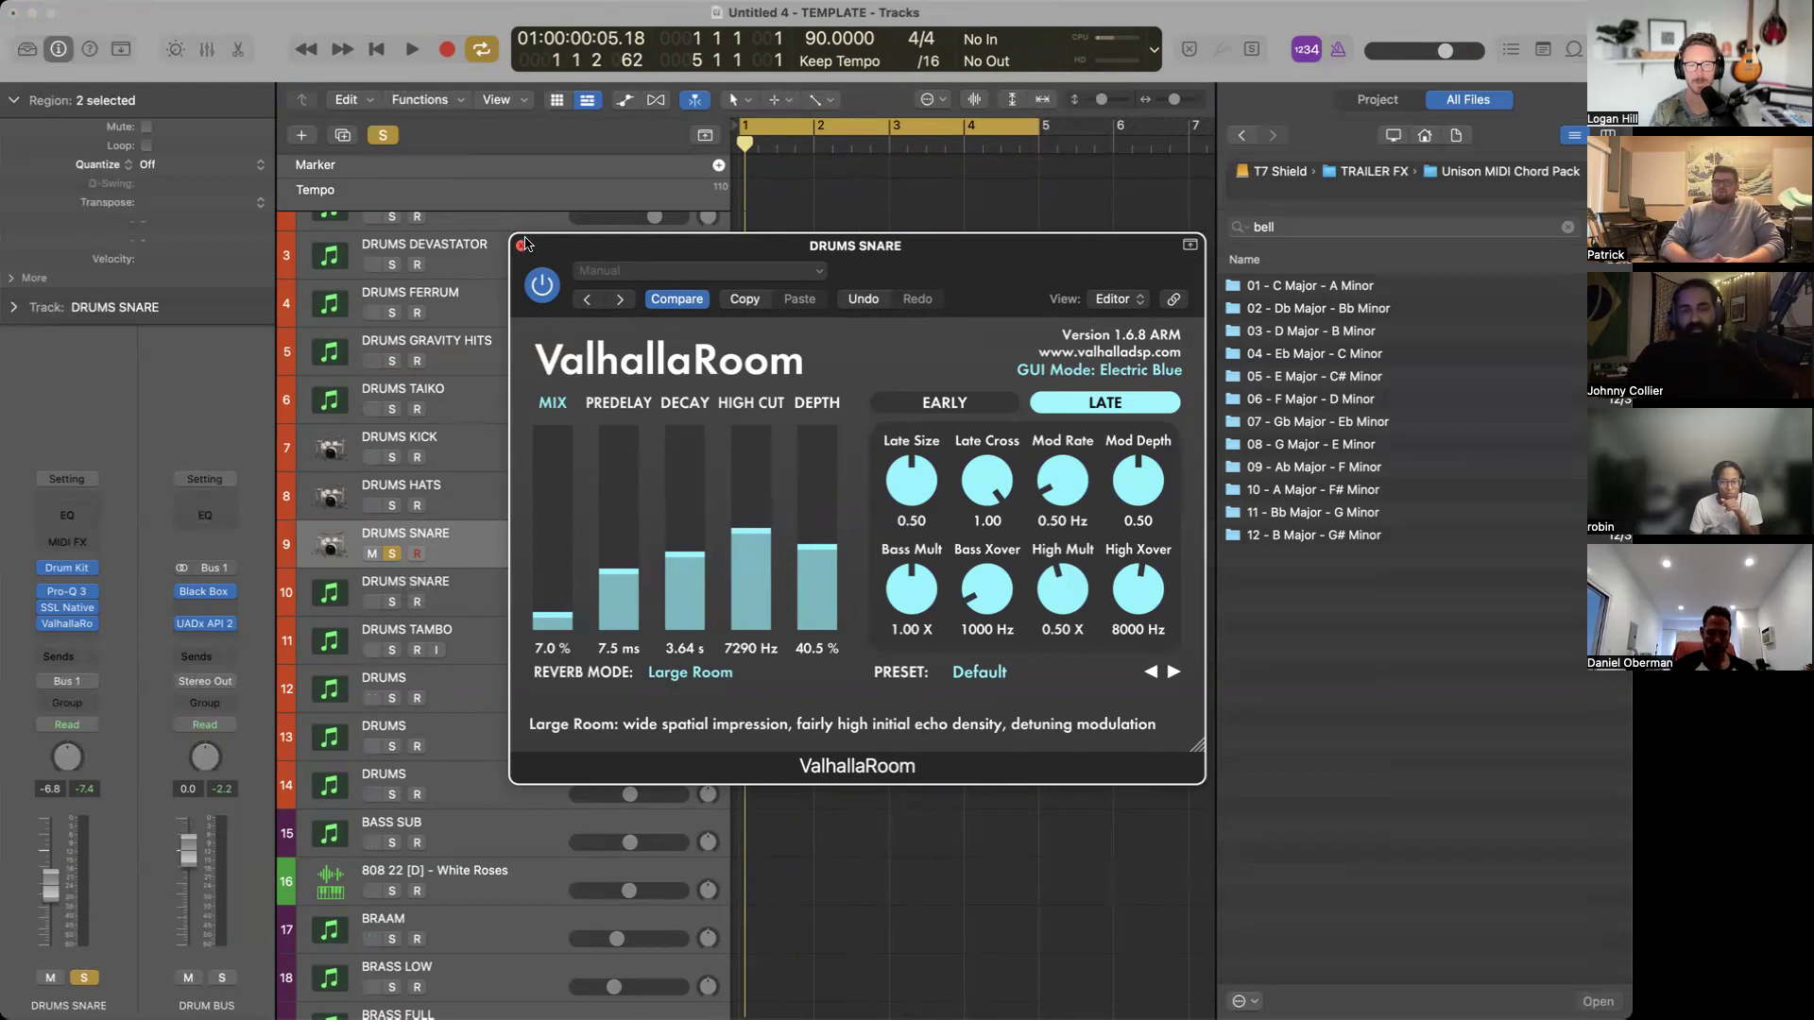
click(521, 245)
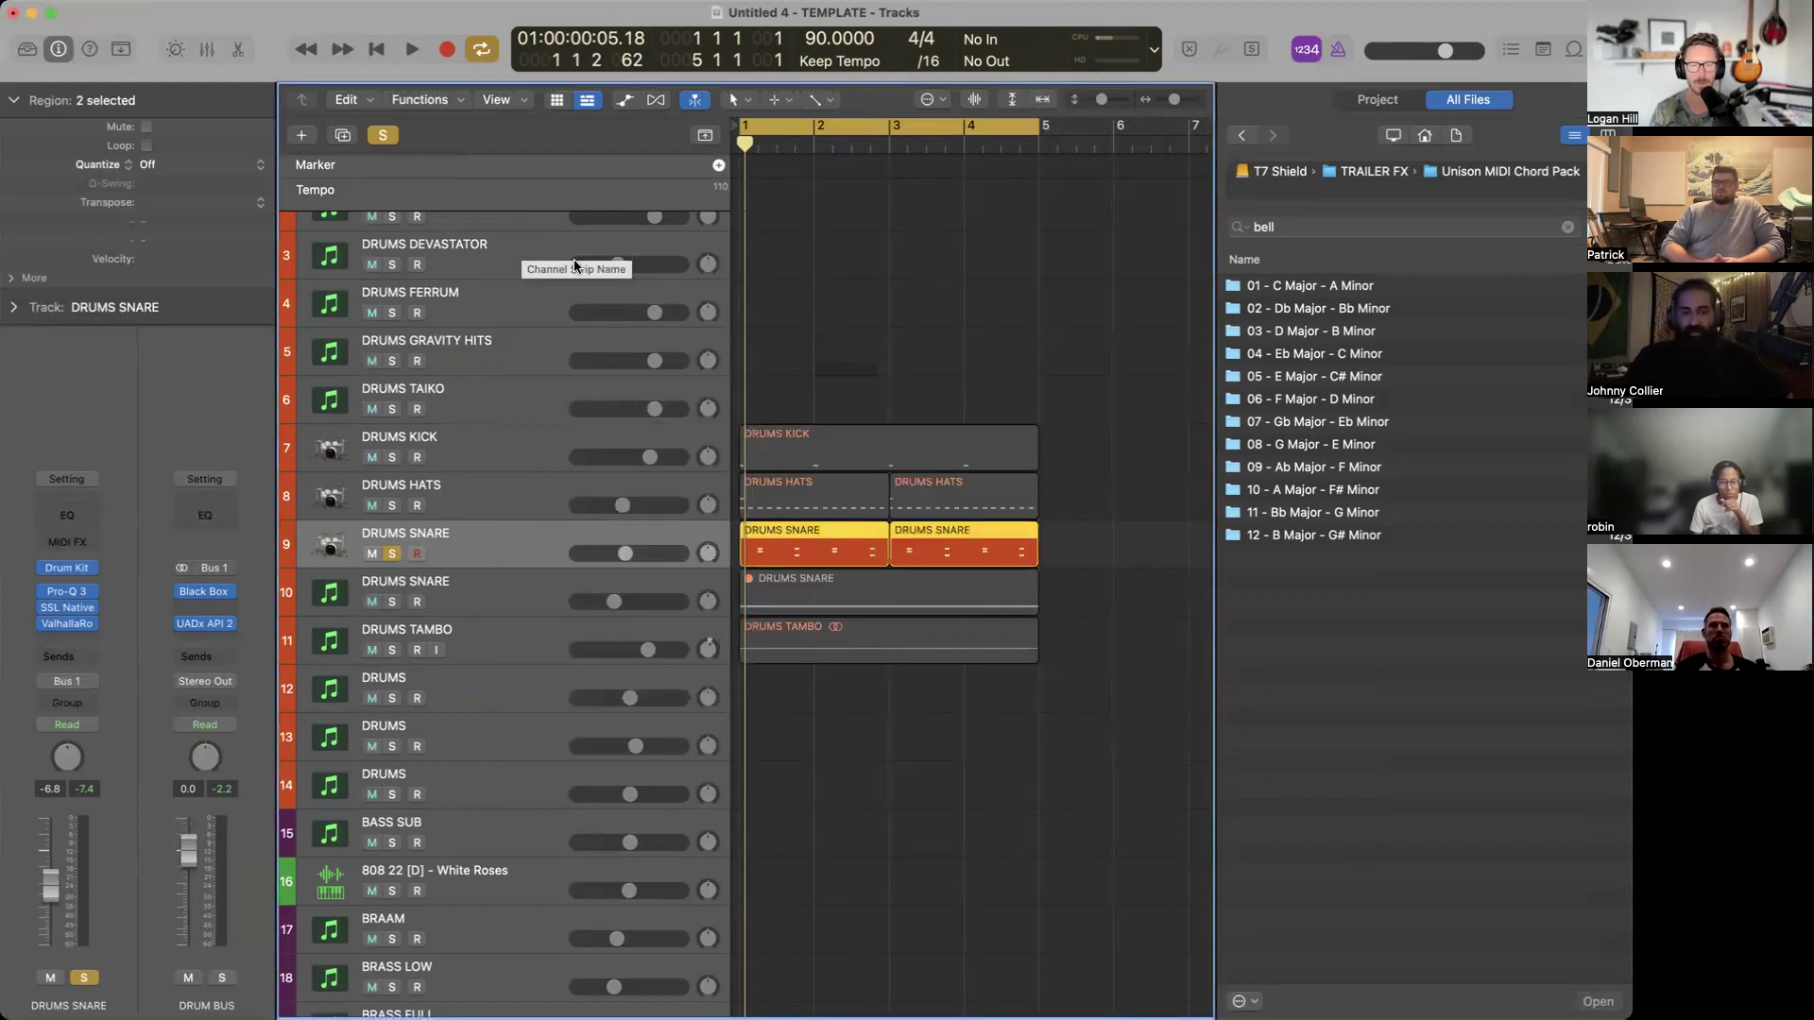
click(391, 554)
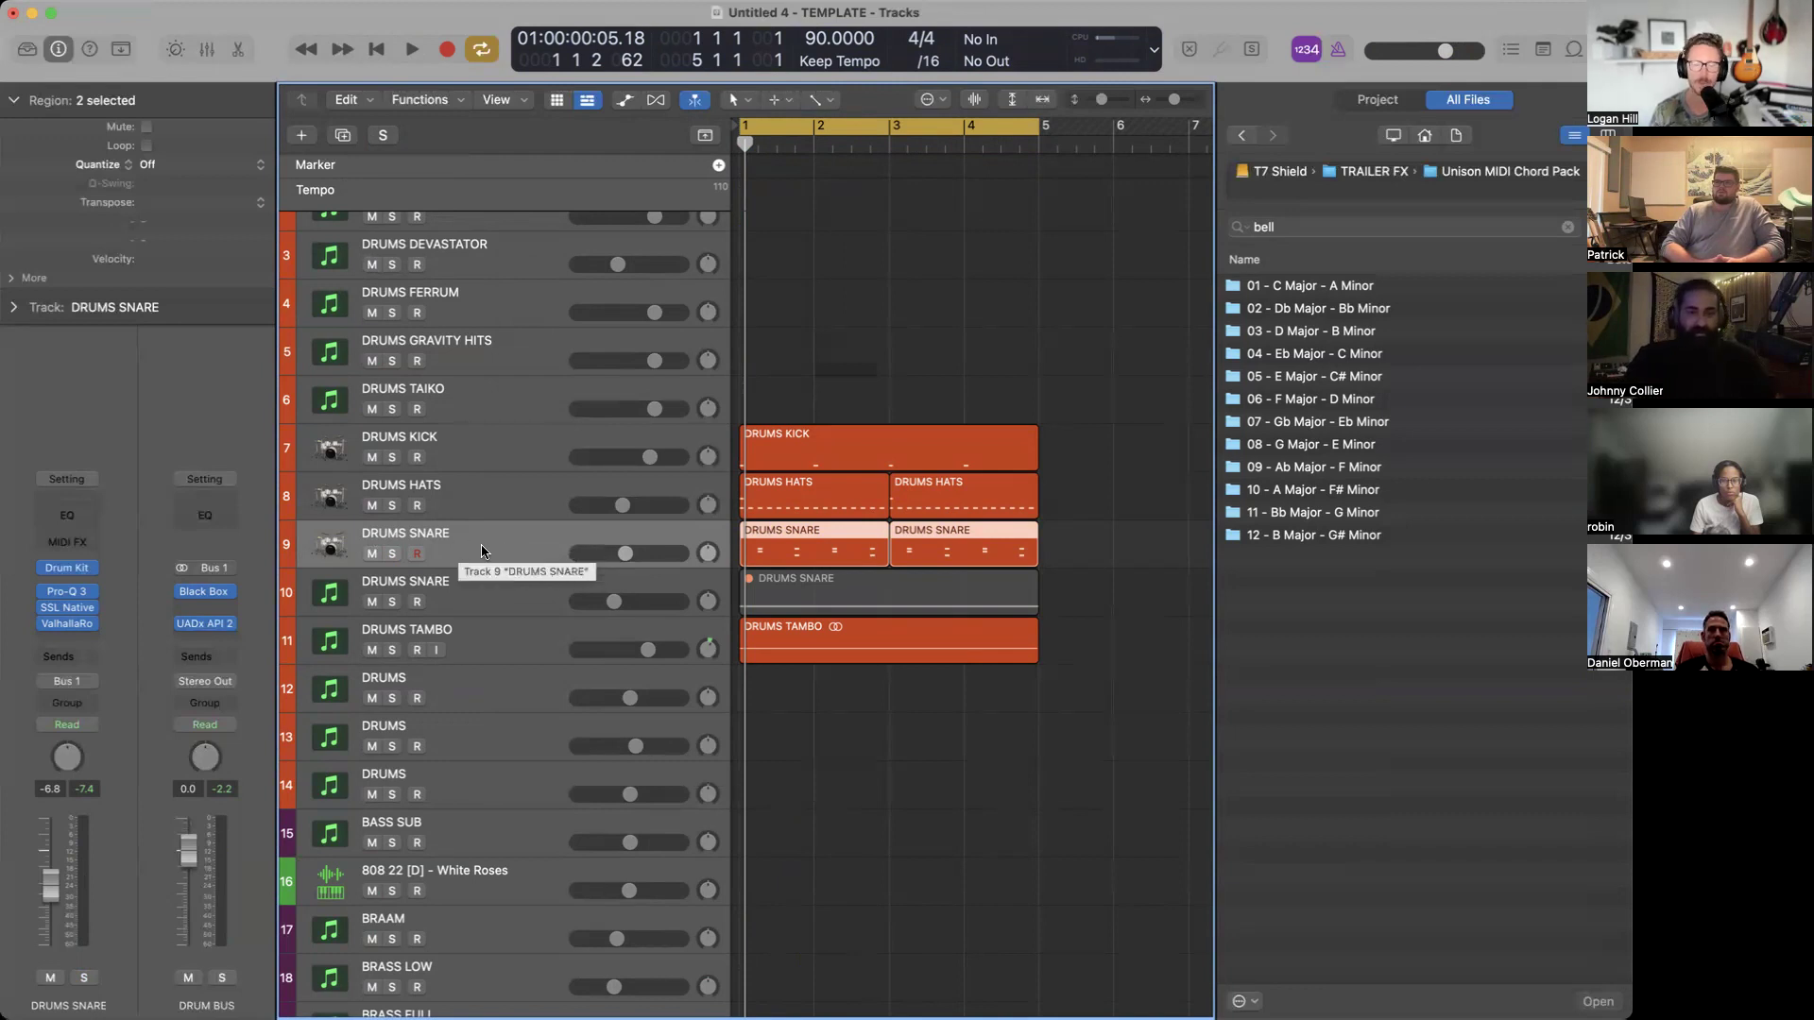
Check the EQ in the DRUMS KICK channel strip during playback, and lower the kick's level to -2.7 dB.
scroll(482, 549, down, 1)
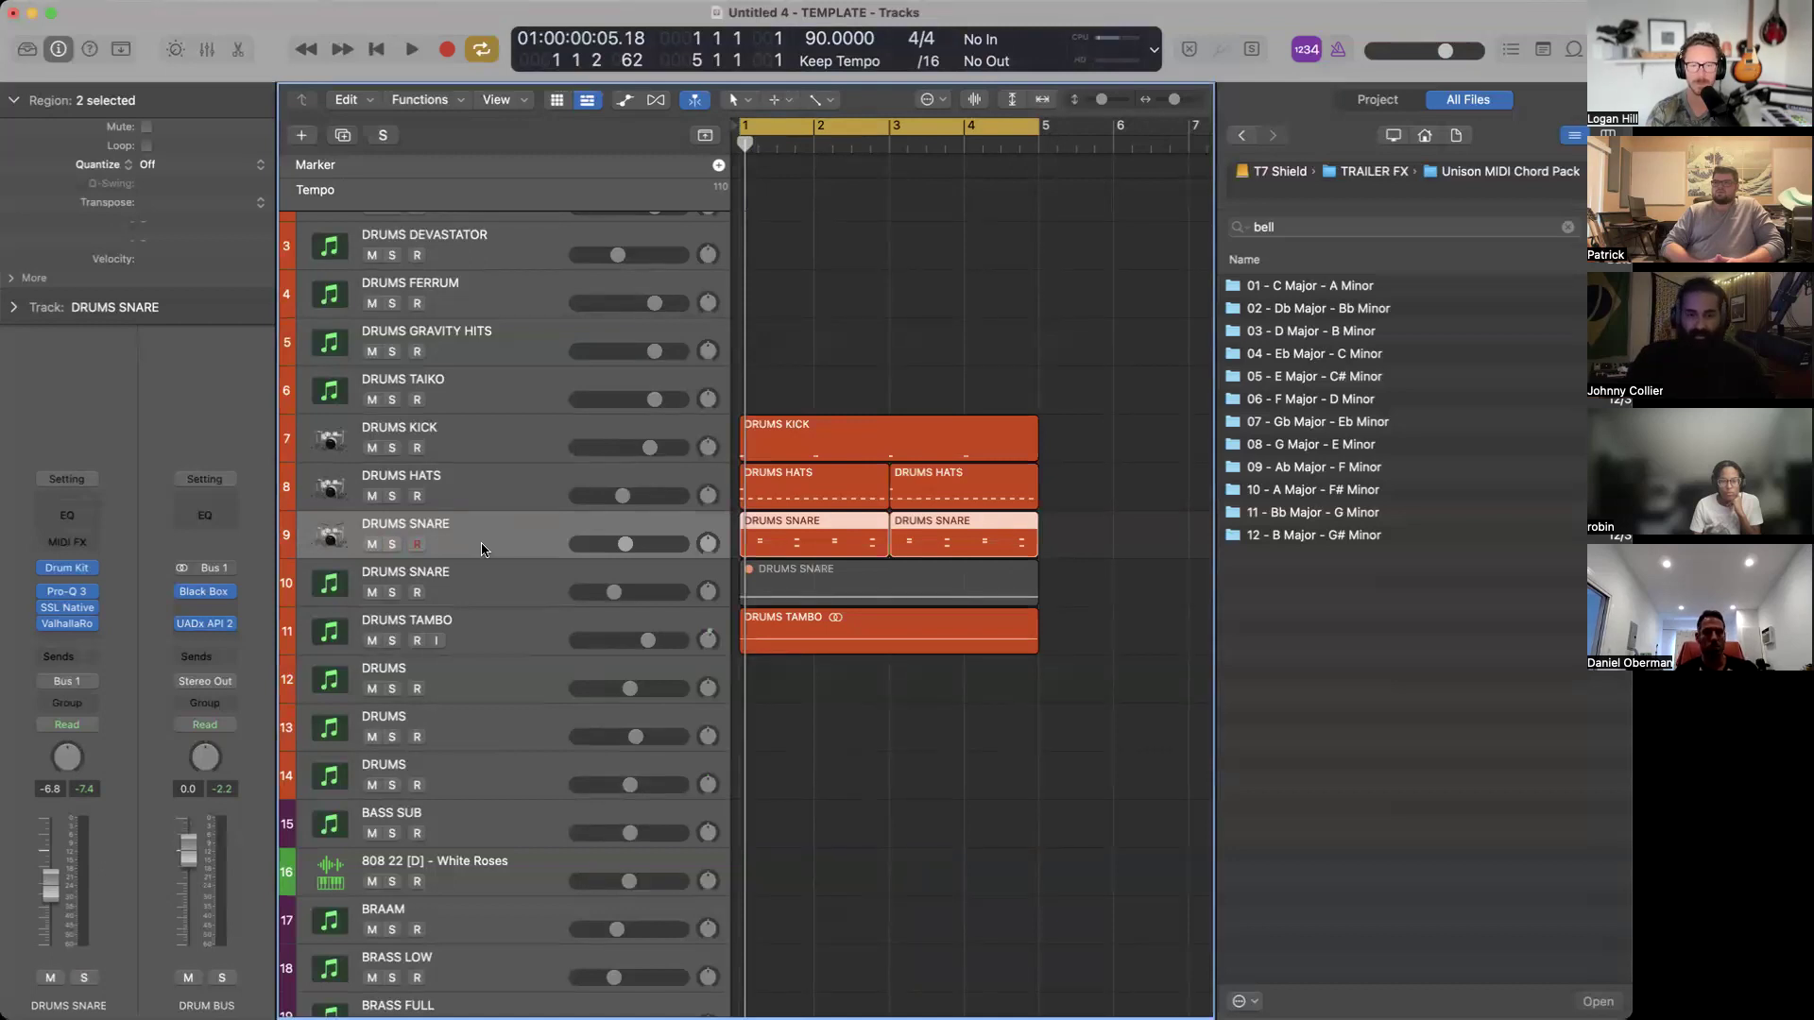
key(space)
scroll(666, 530, down, 2)
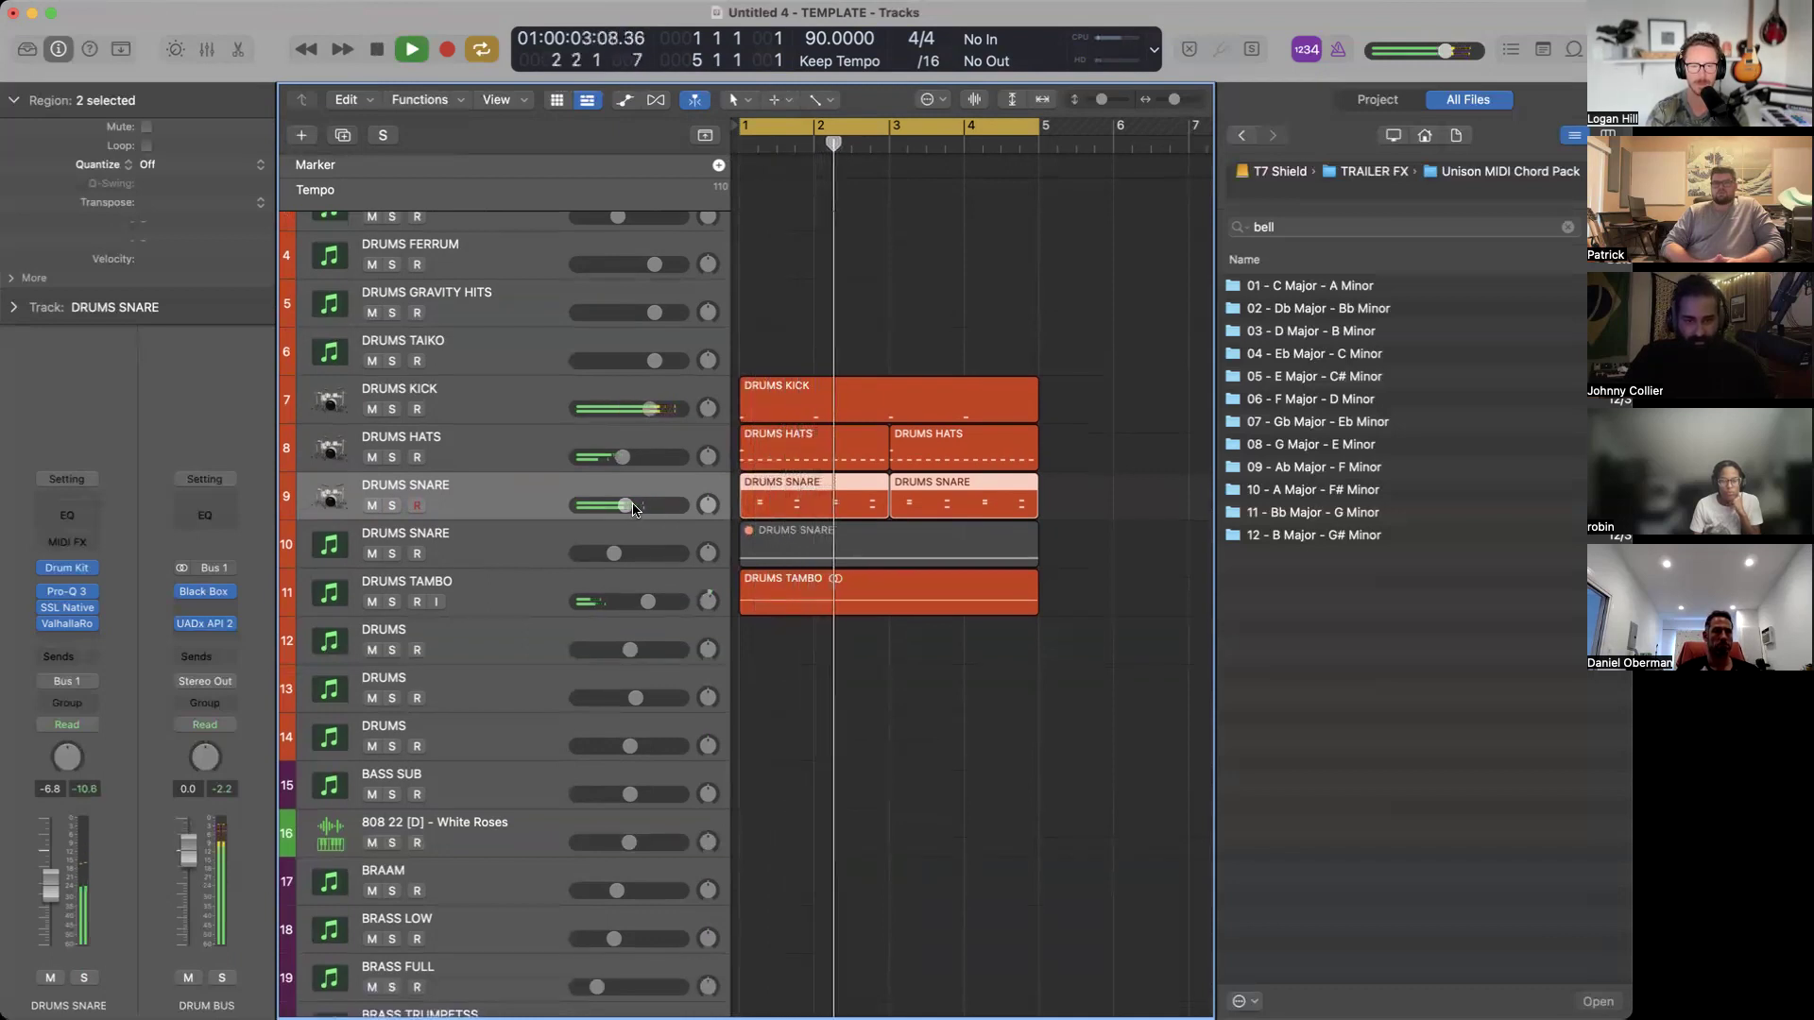
click(526, 406)
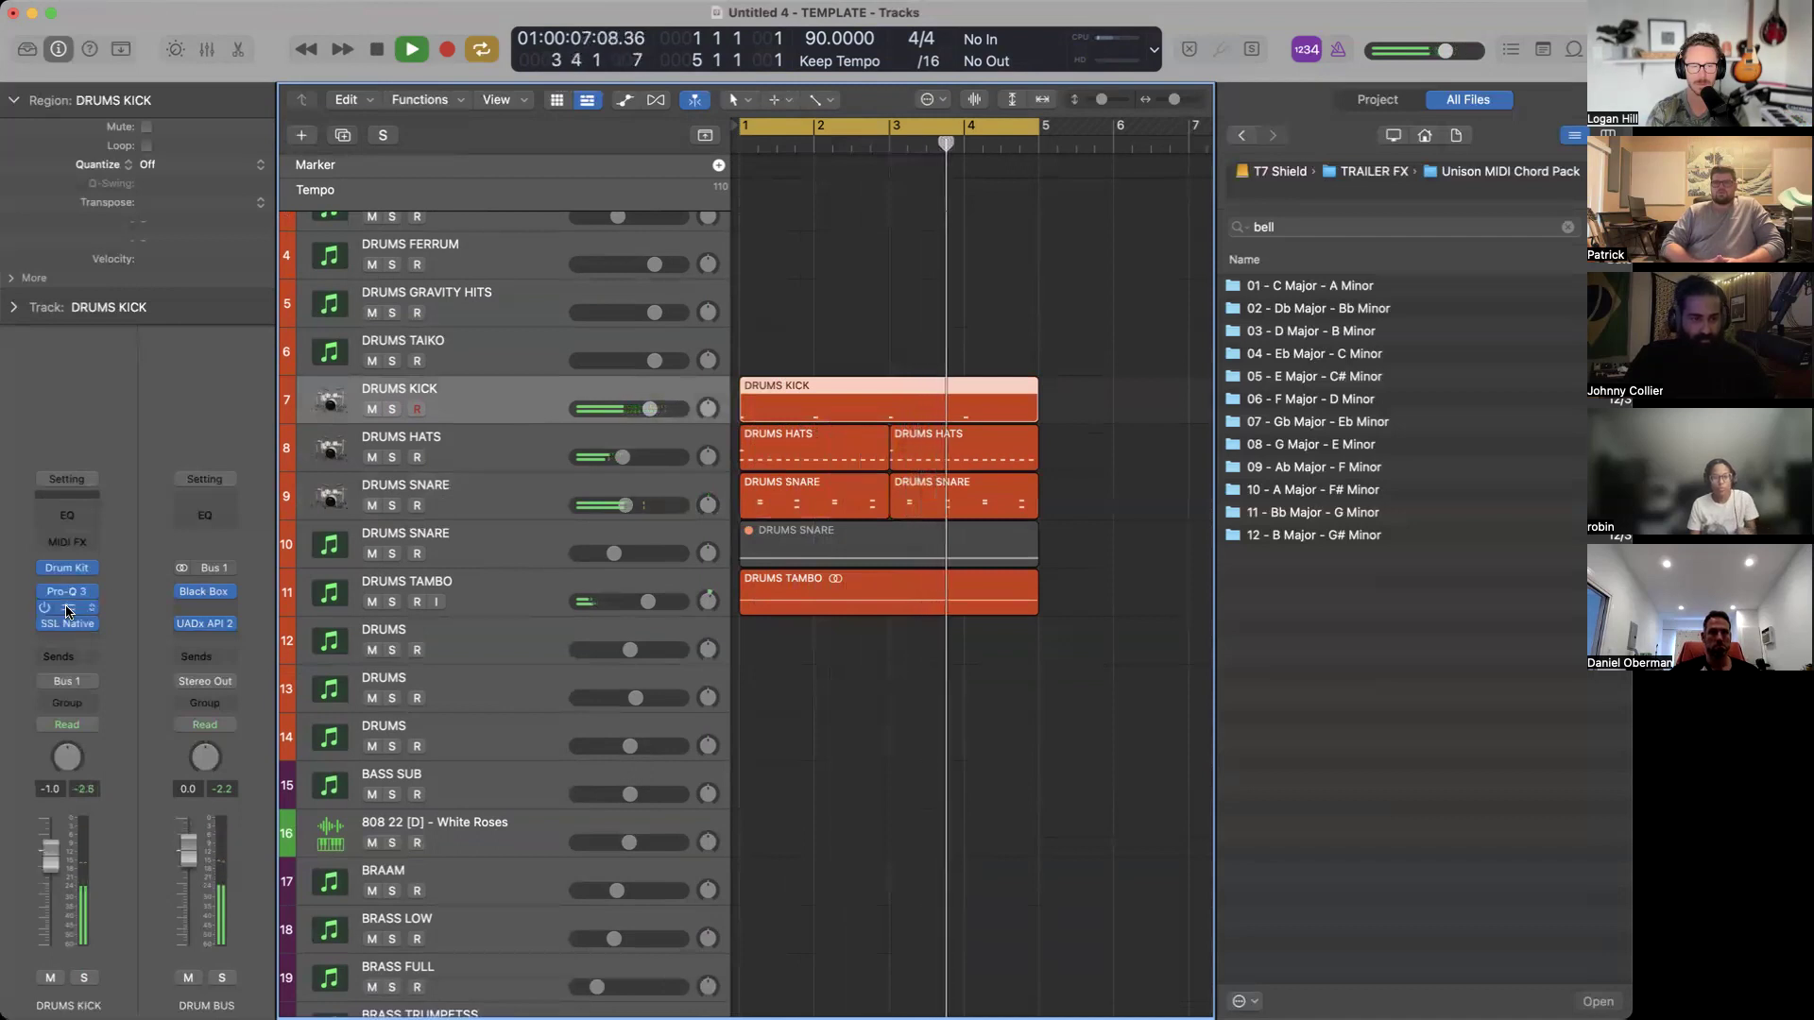
click(68, 624)
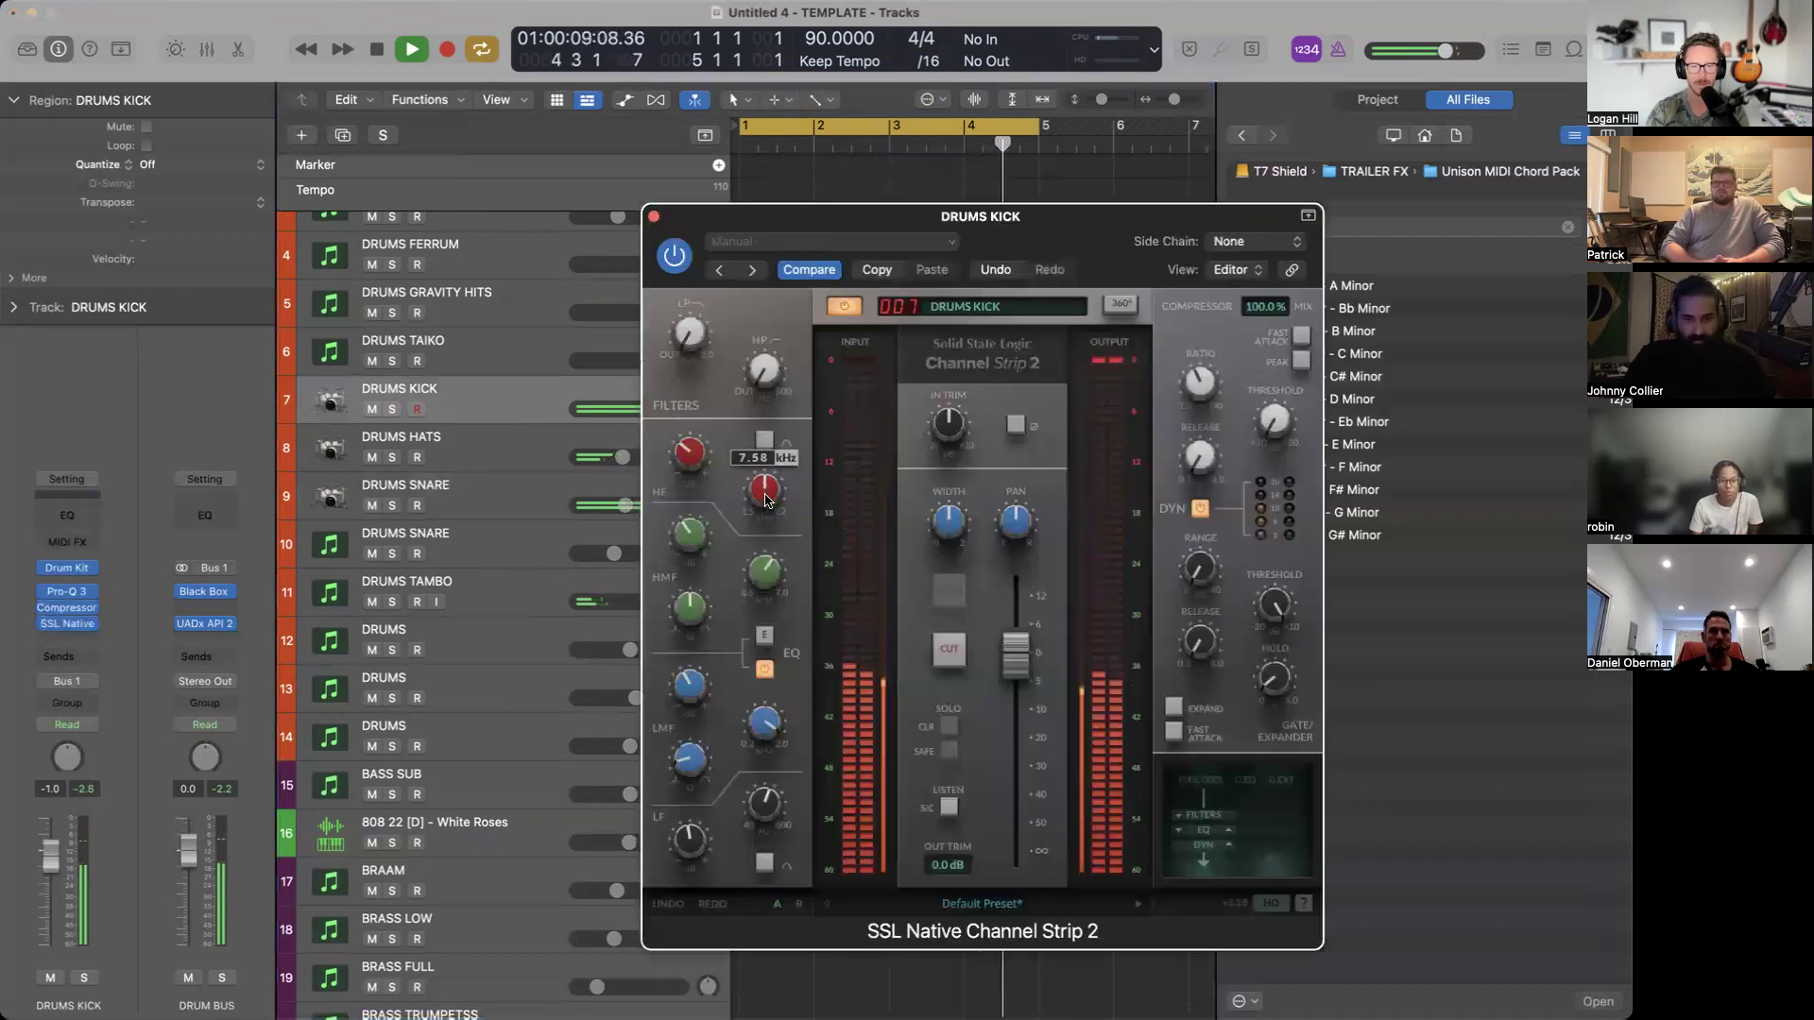
drag(766, 573, 766, 588)
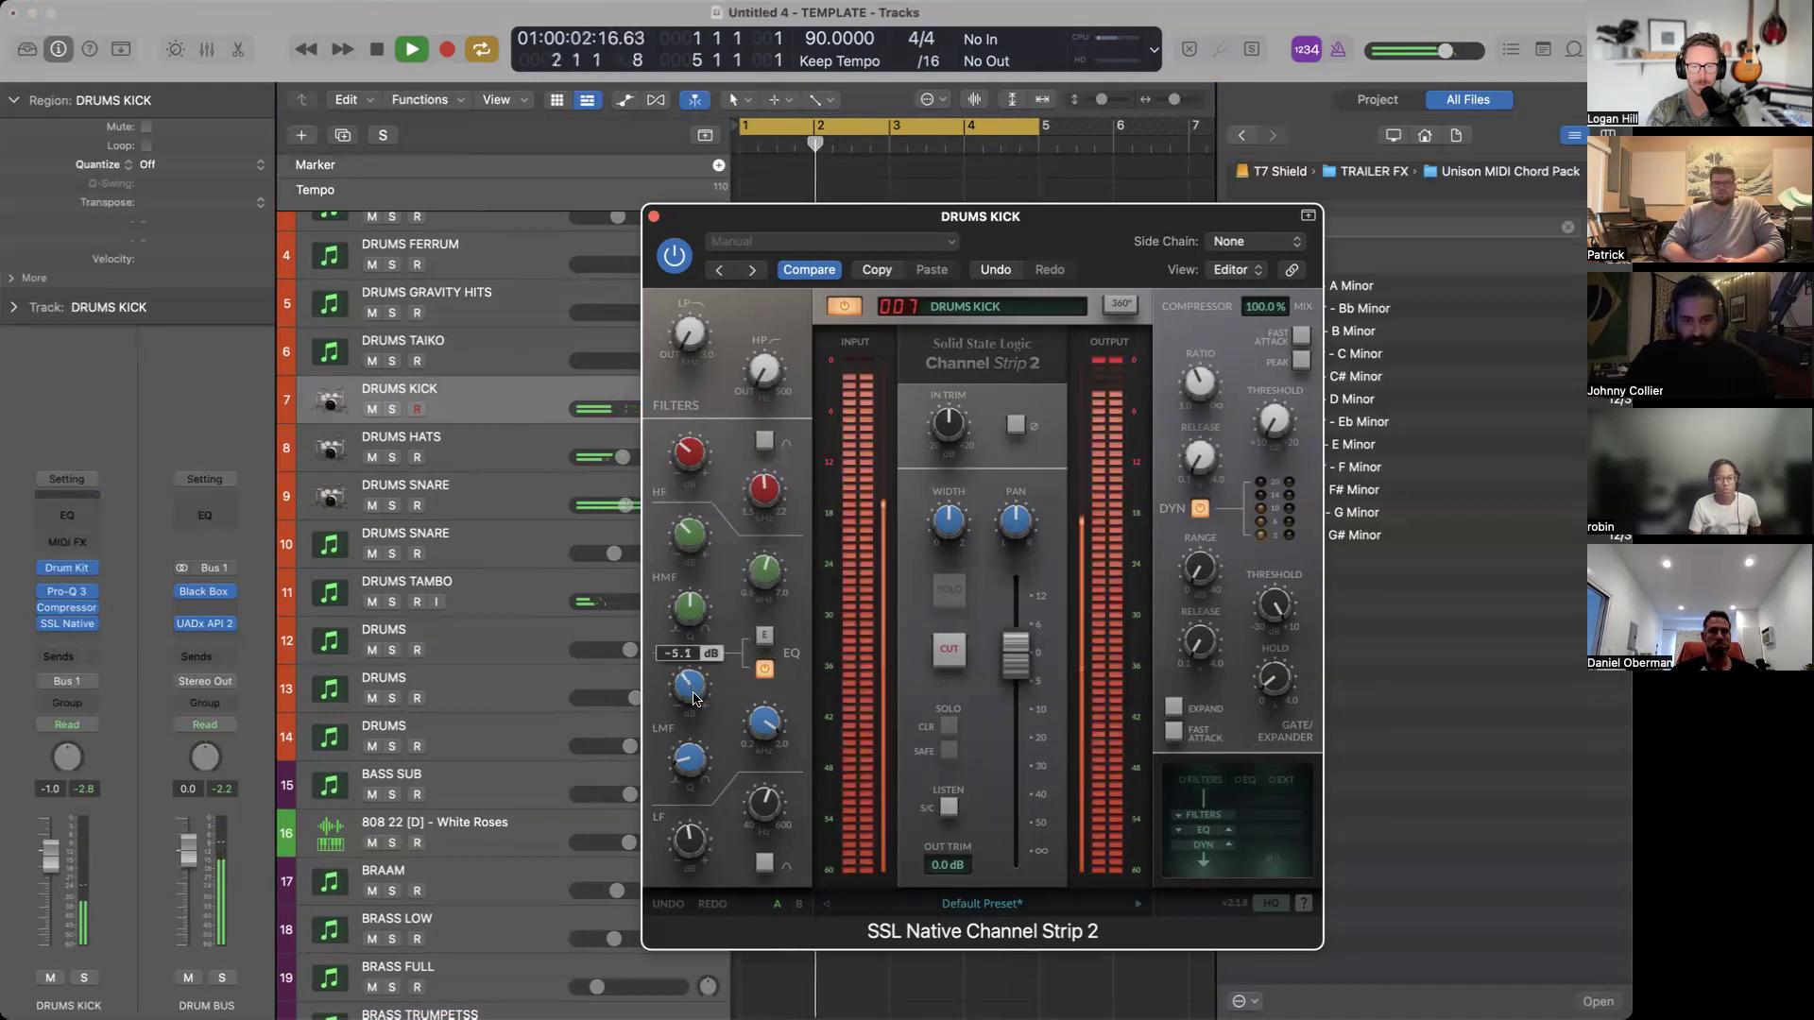
click(654, 217)
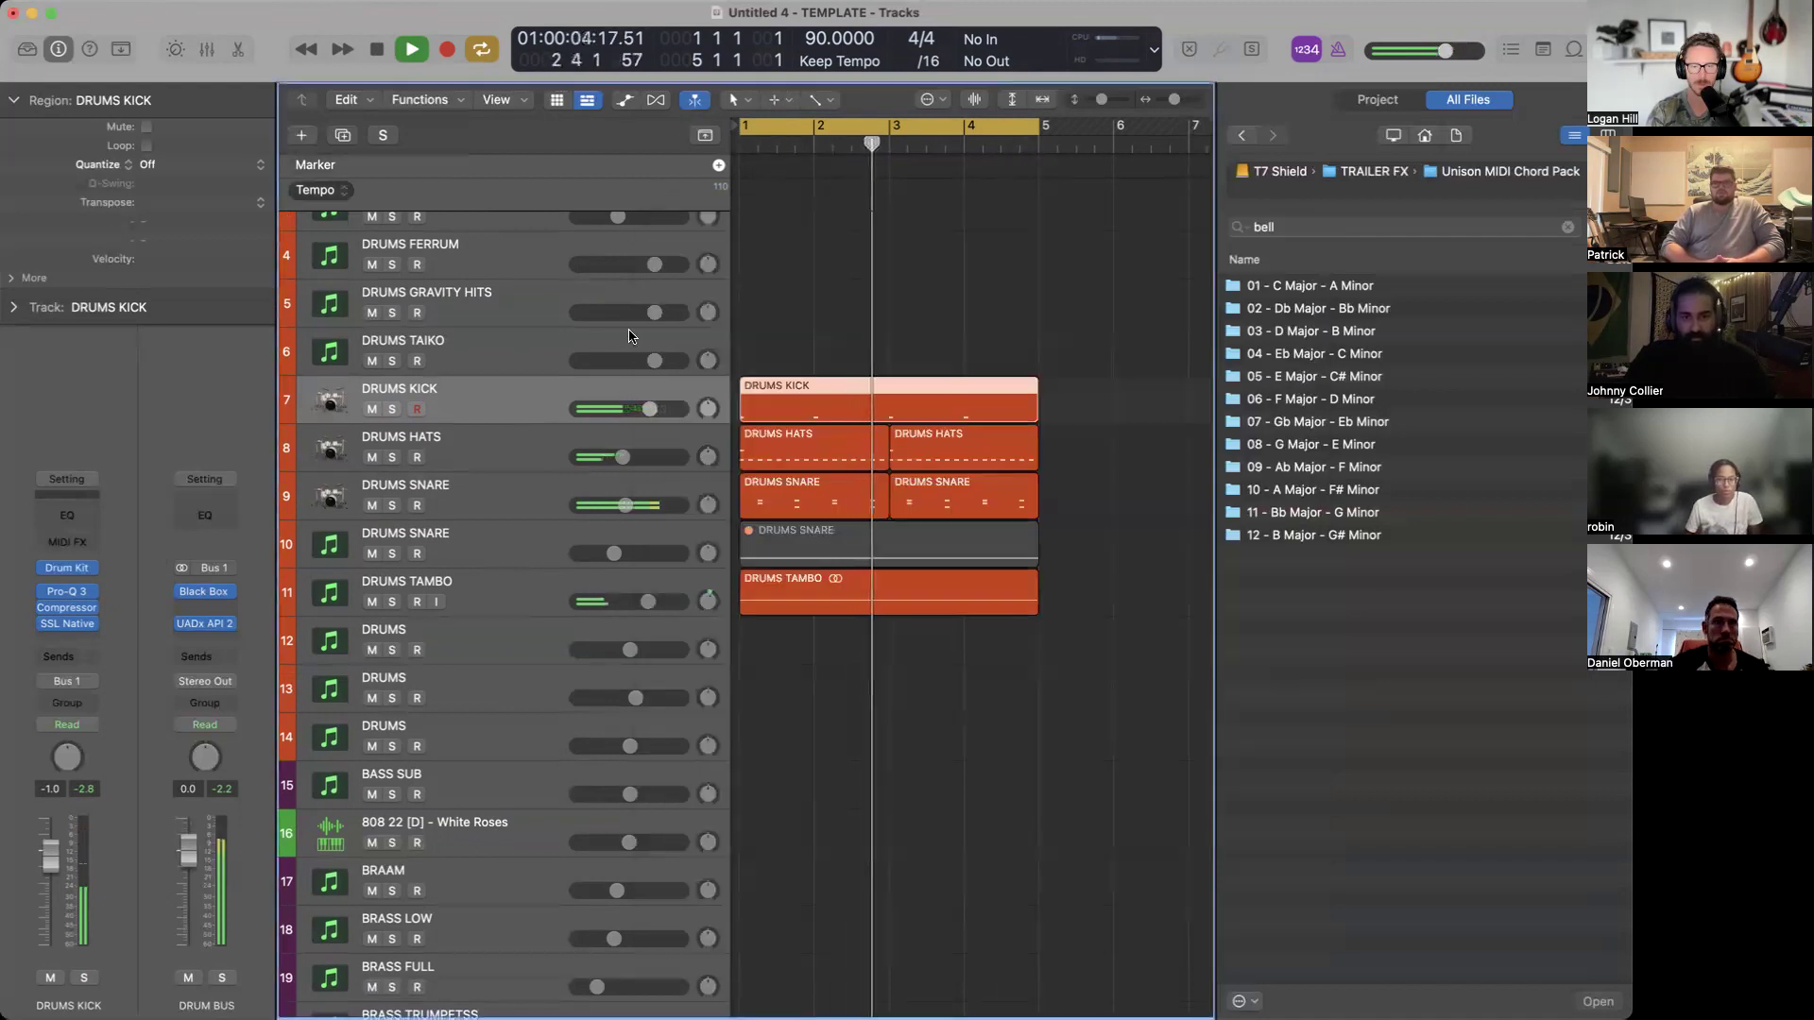
drag(641, 422, 634, 422)
key(space)
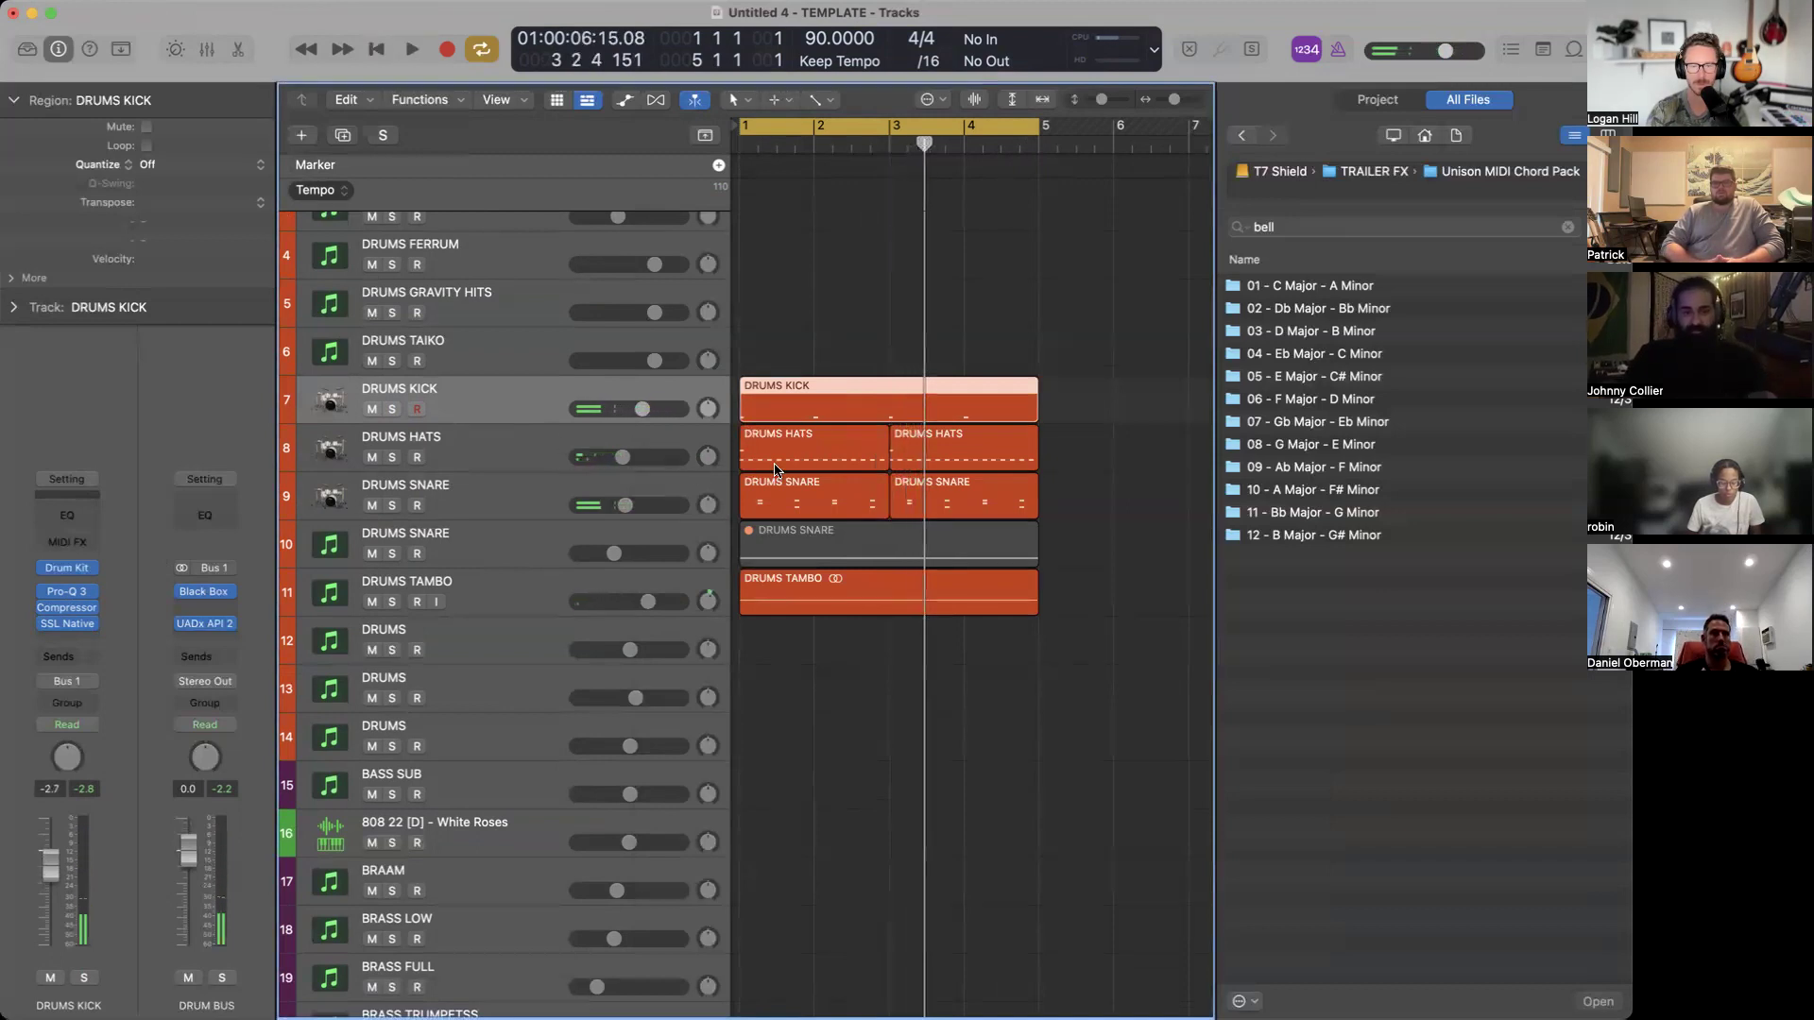
Show the mixer and replace the Black Box plug-in on DRUM BUS with the stereo Looptrotter SA2RATE2 from Plugin Alliance.
scroll(774, 469, down, 5)
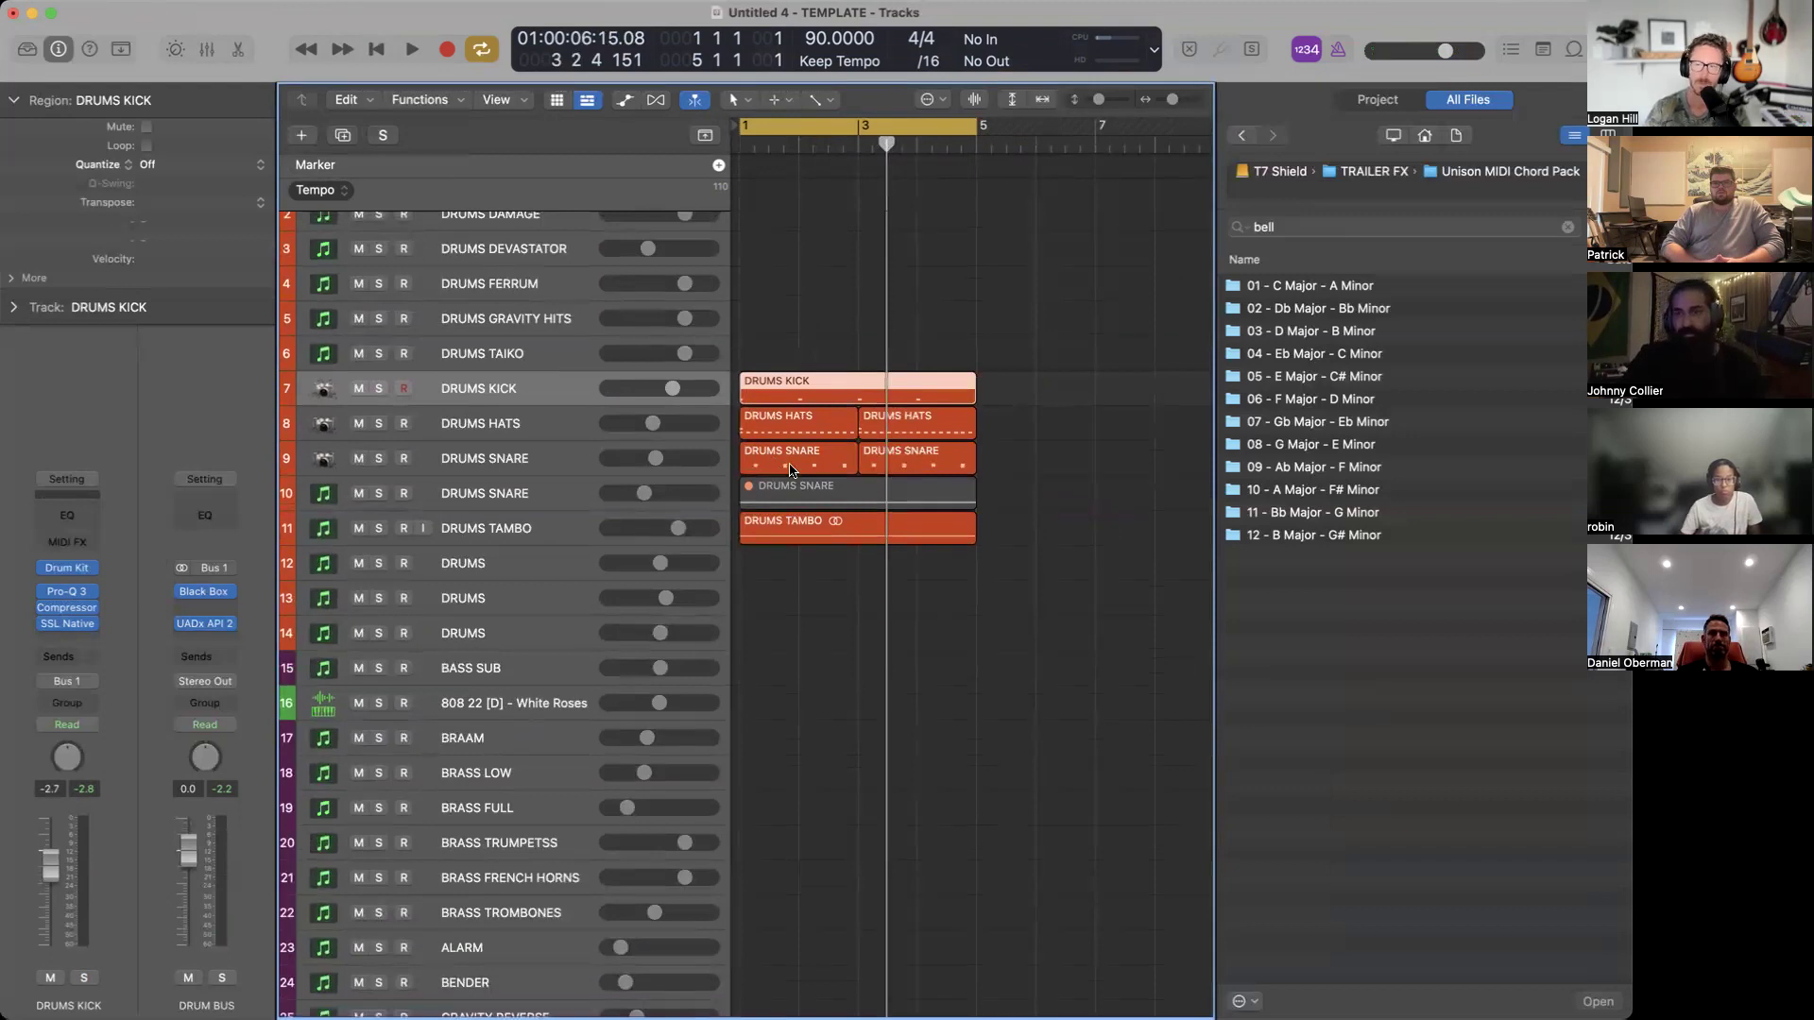
scroll(980, 501, down, 5)
scroll(979, 501, down, 8)
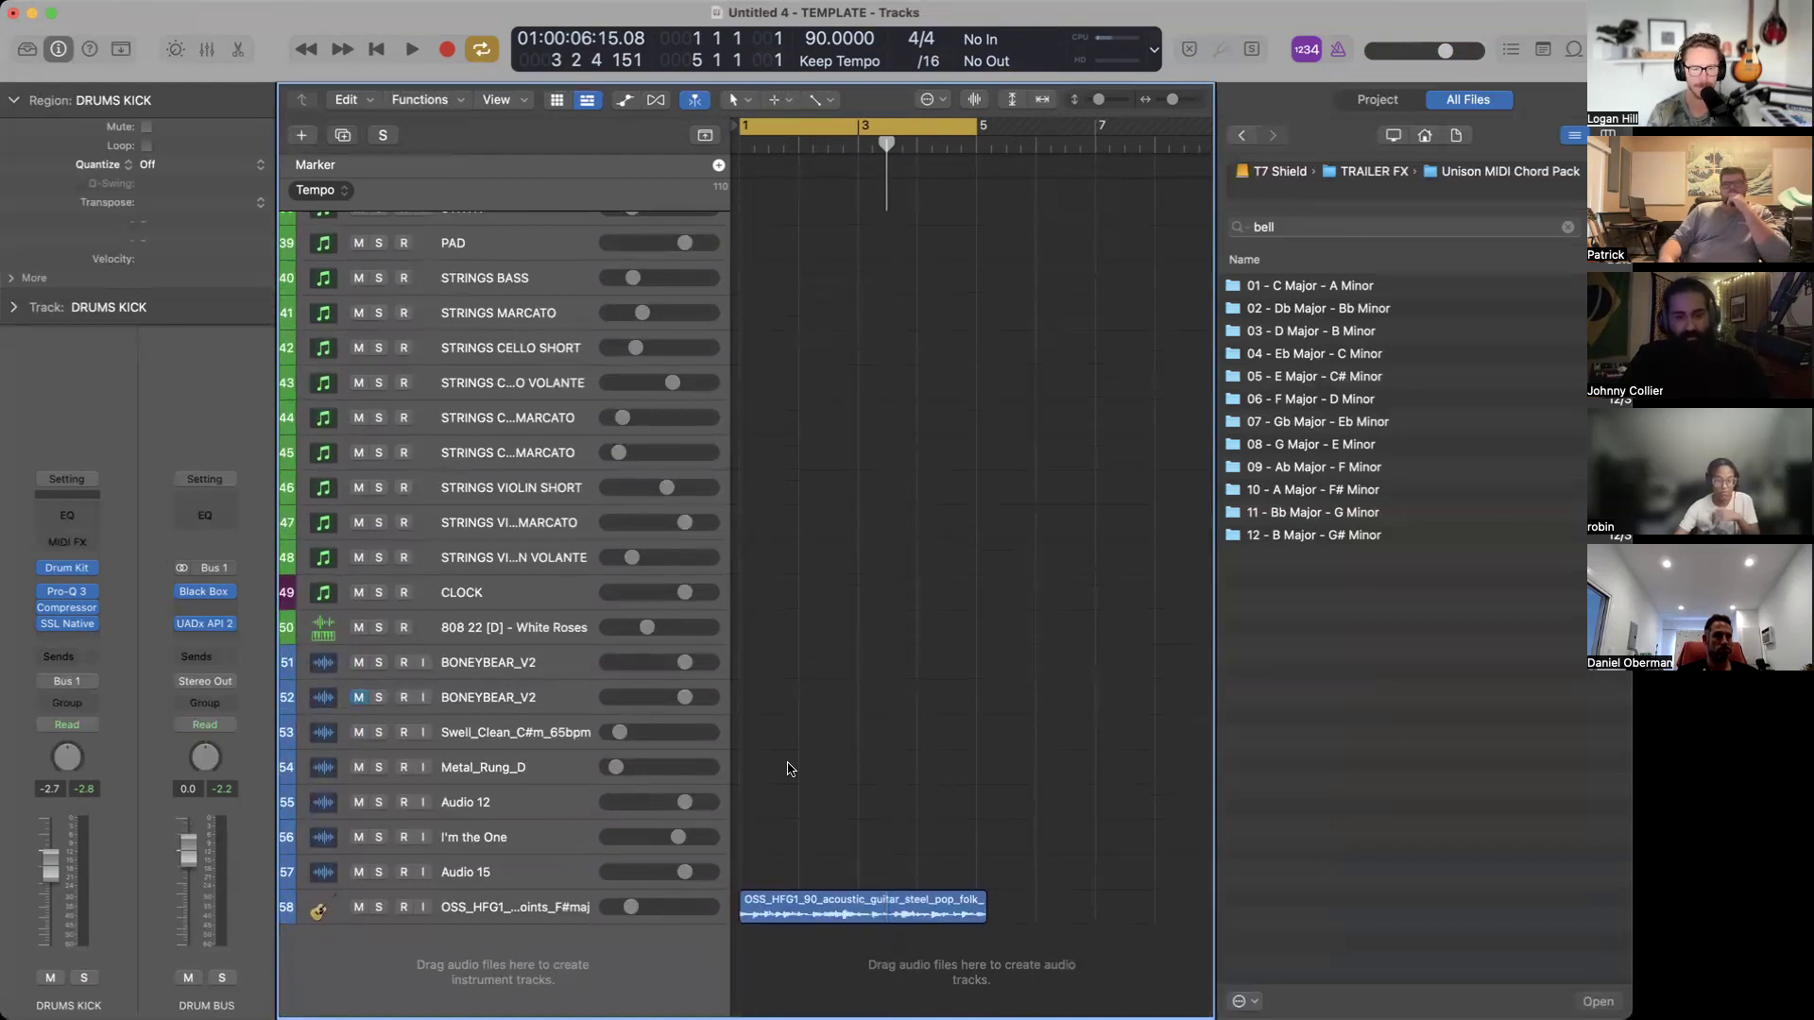
key(x)
scroll(857, 652, right, 15)
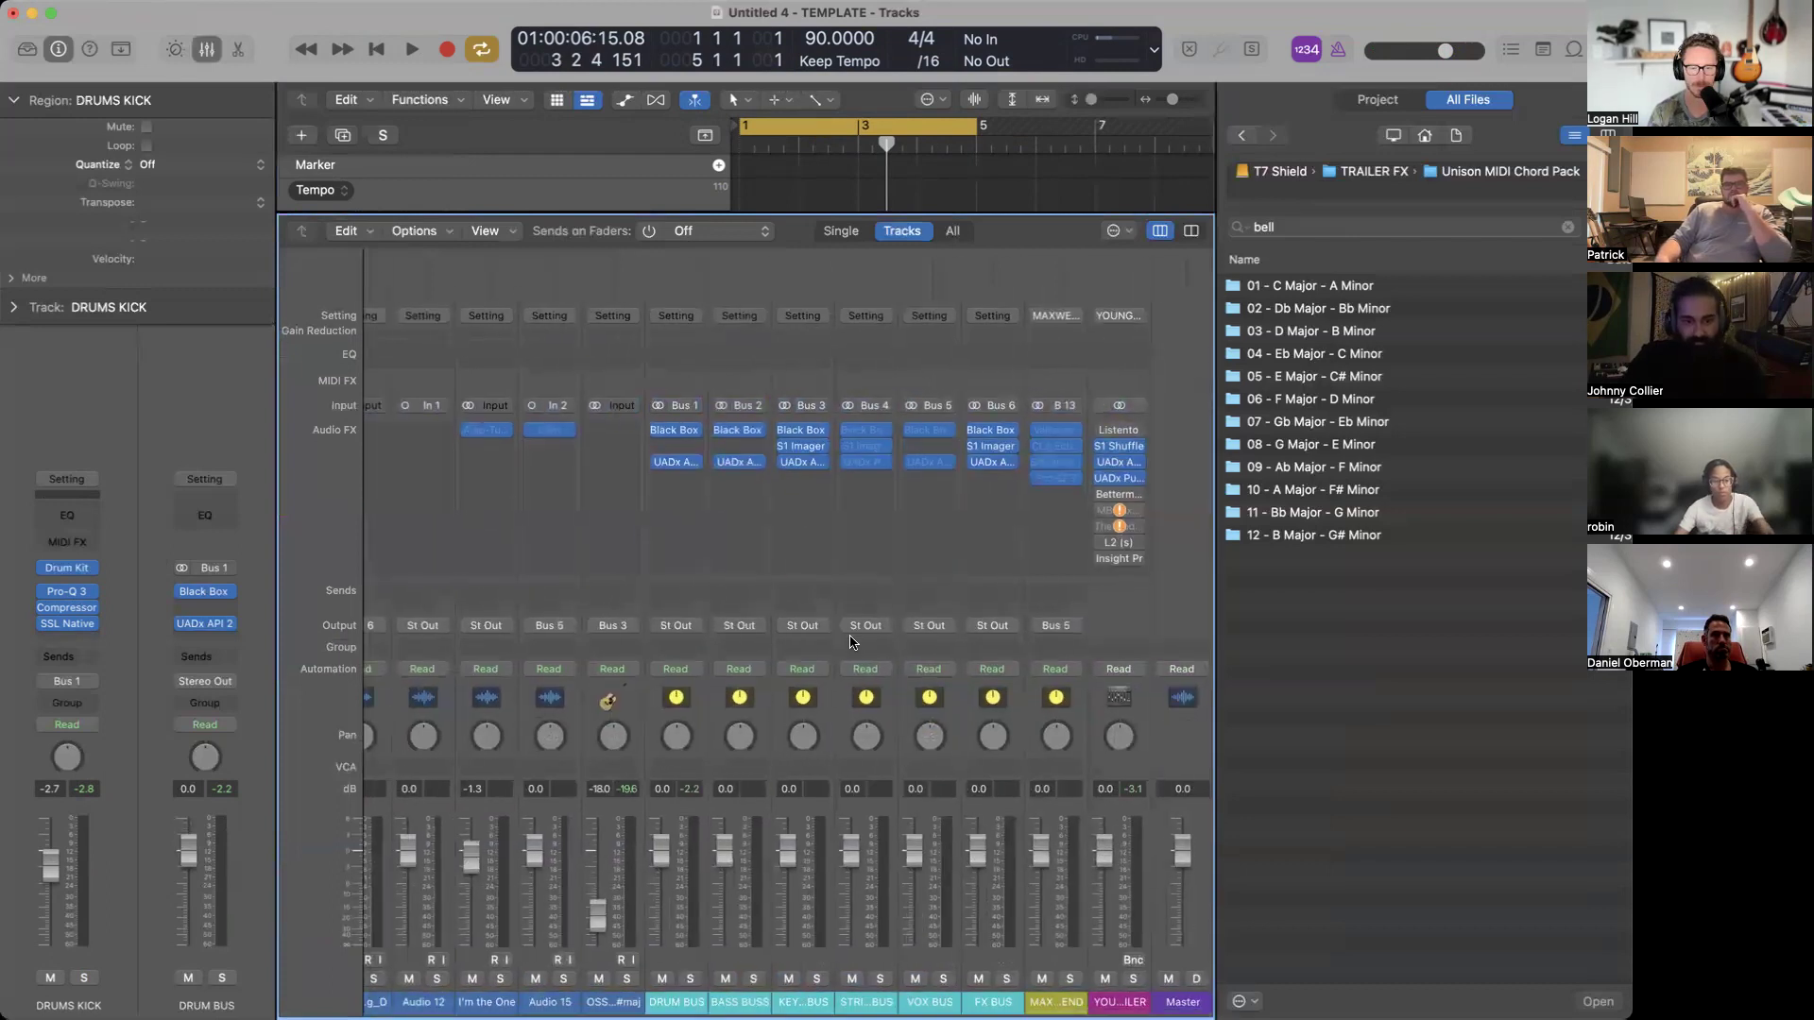
click(695, 440)
mouse_move(812, 913)
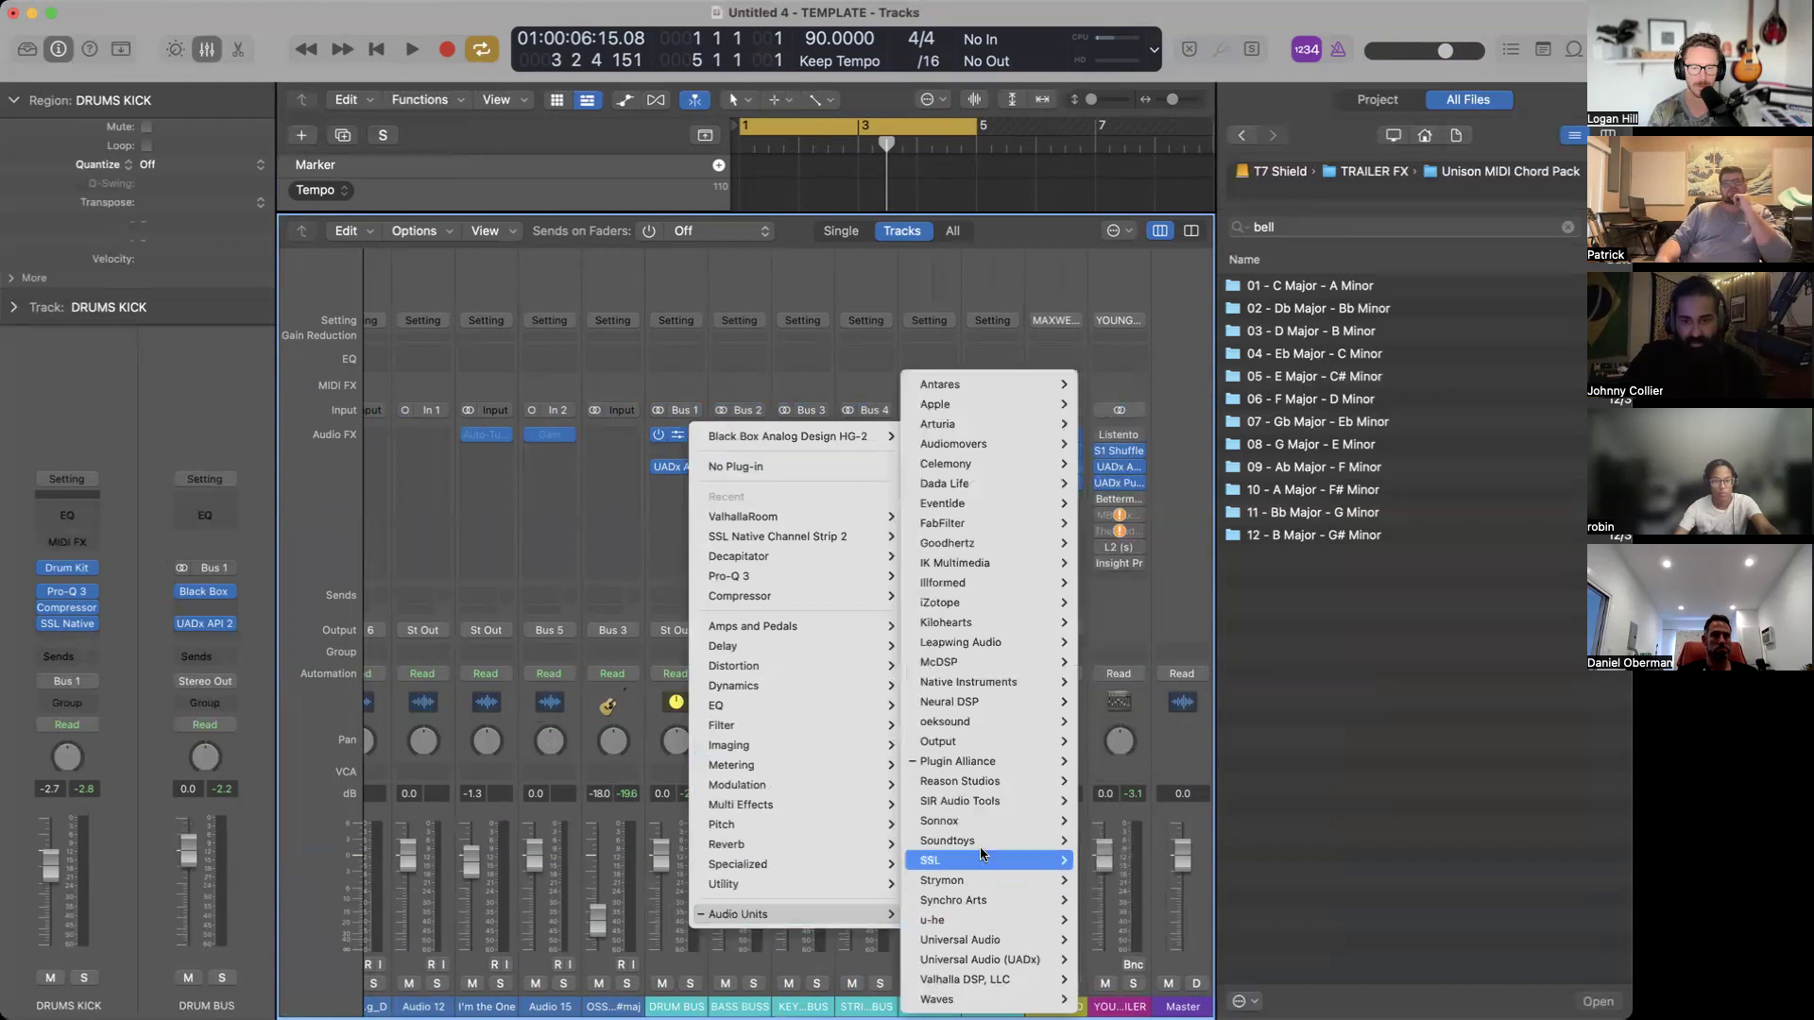
mouse_move(982, 760)
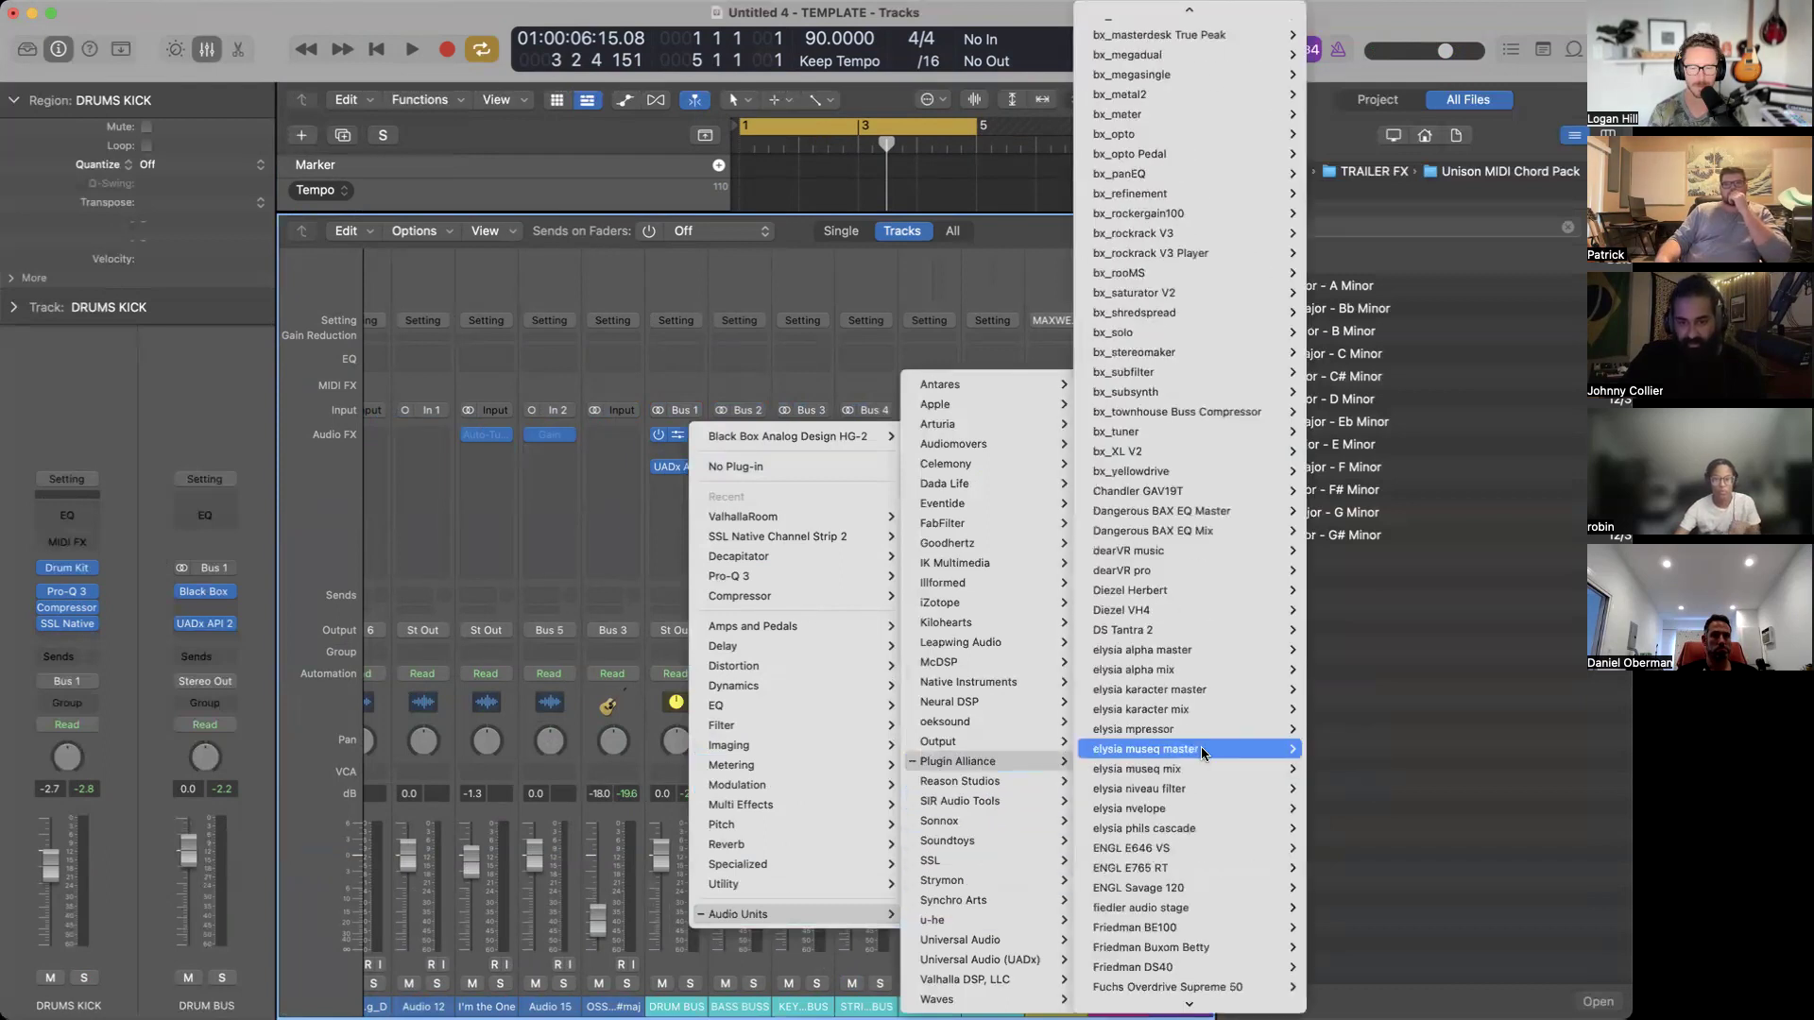
scroll(1219, 661, down, 6)
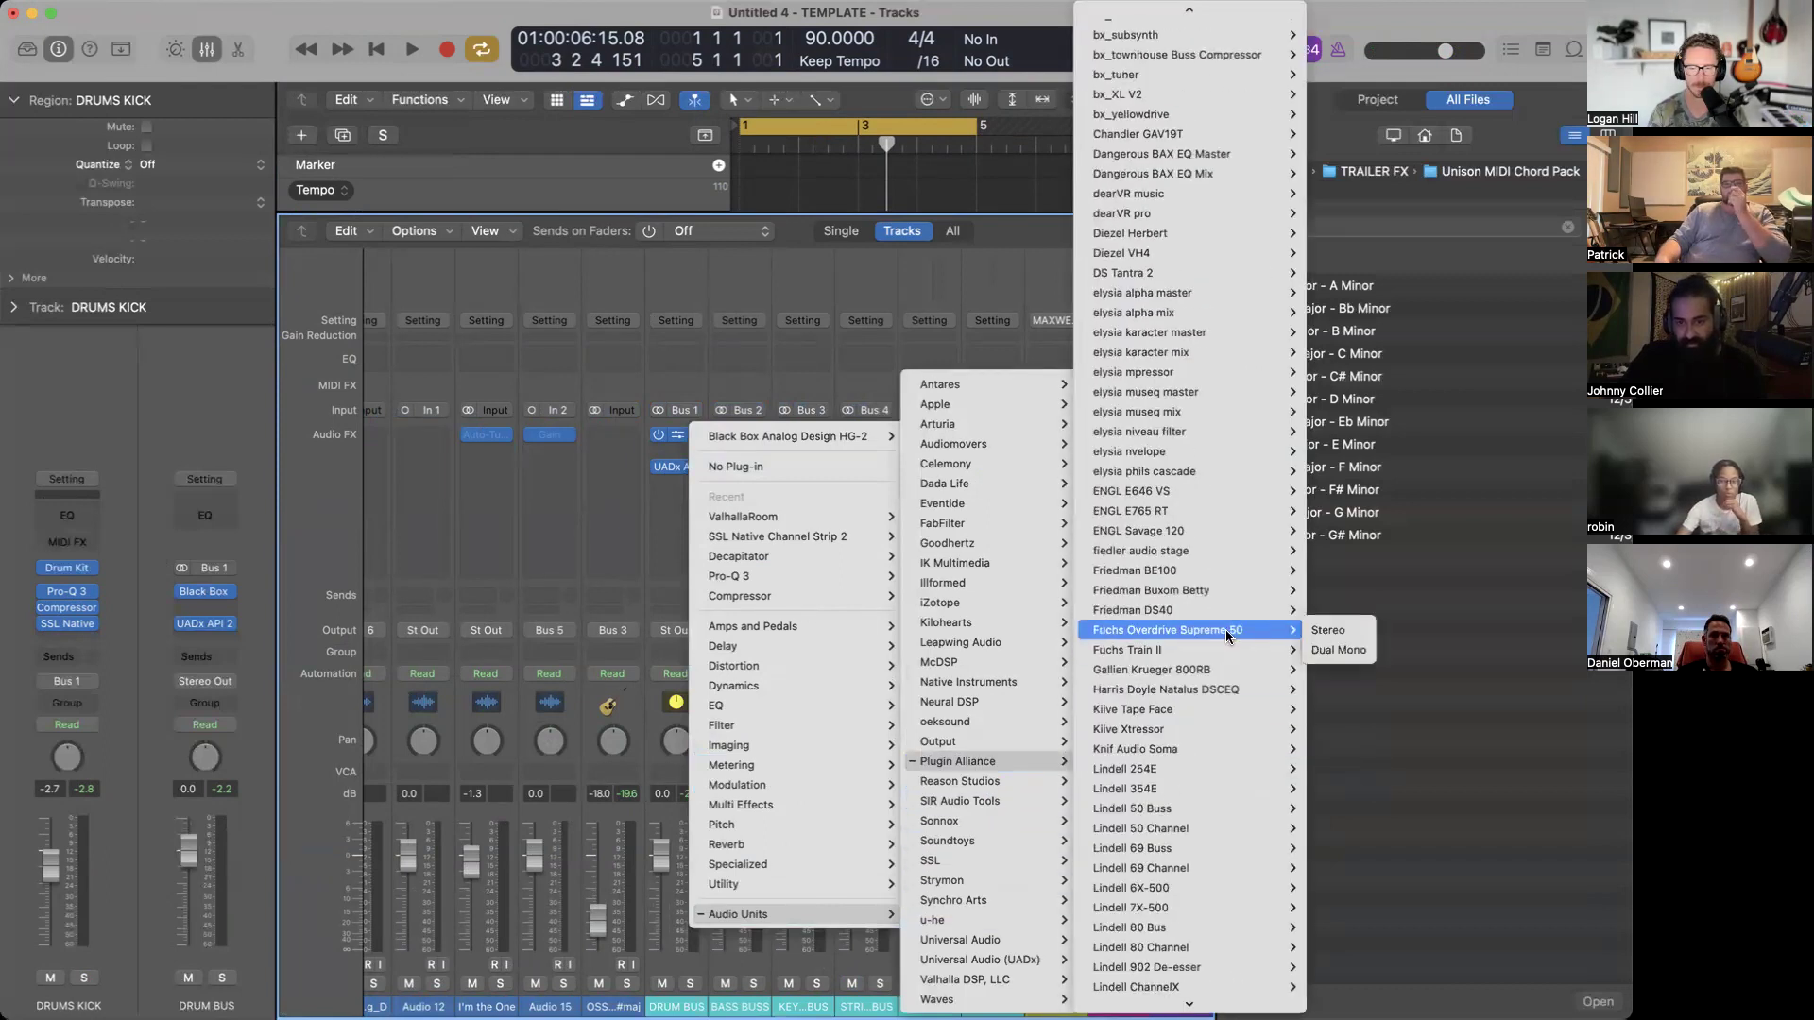
scroll(1214, 751, down, 6)
mouse_move(1212, 750)
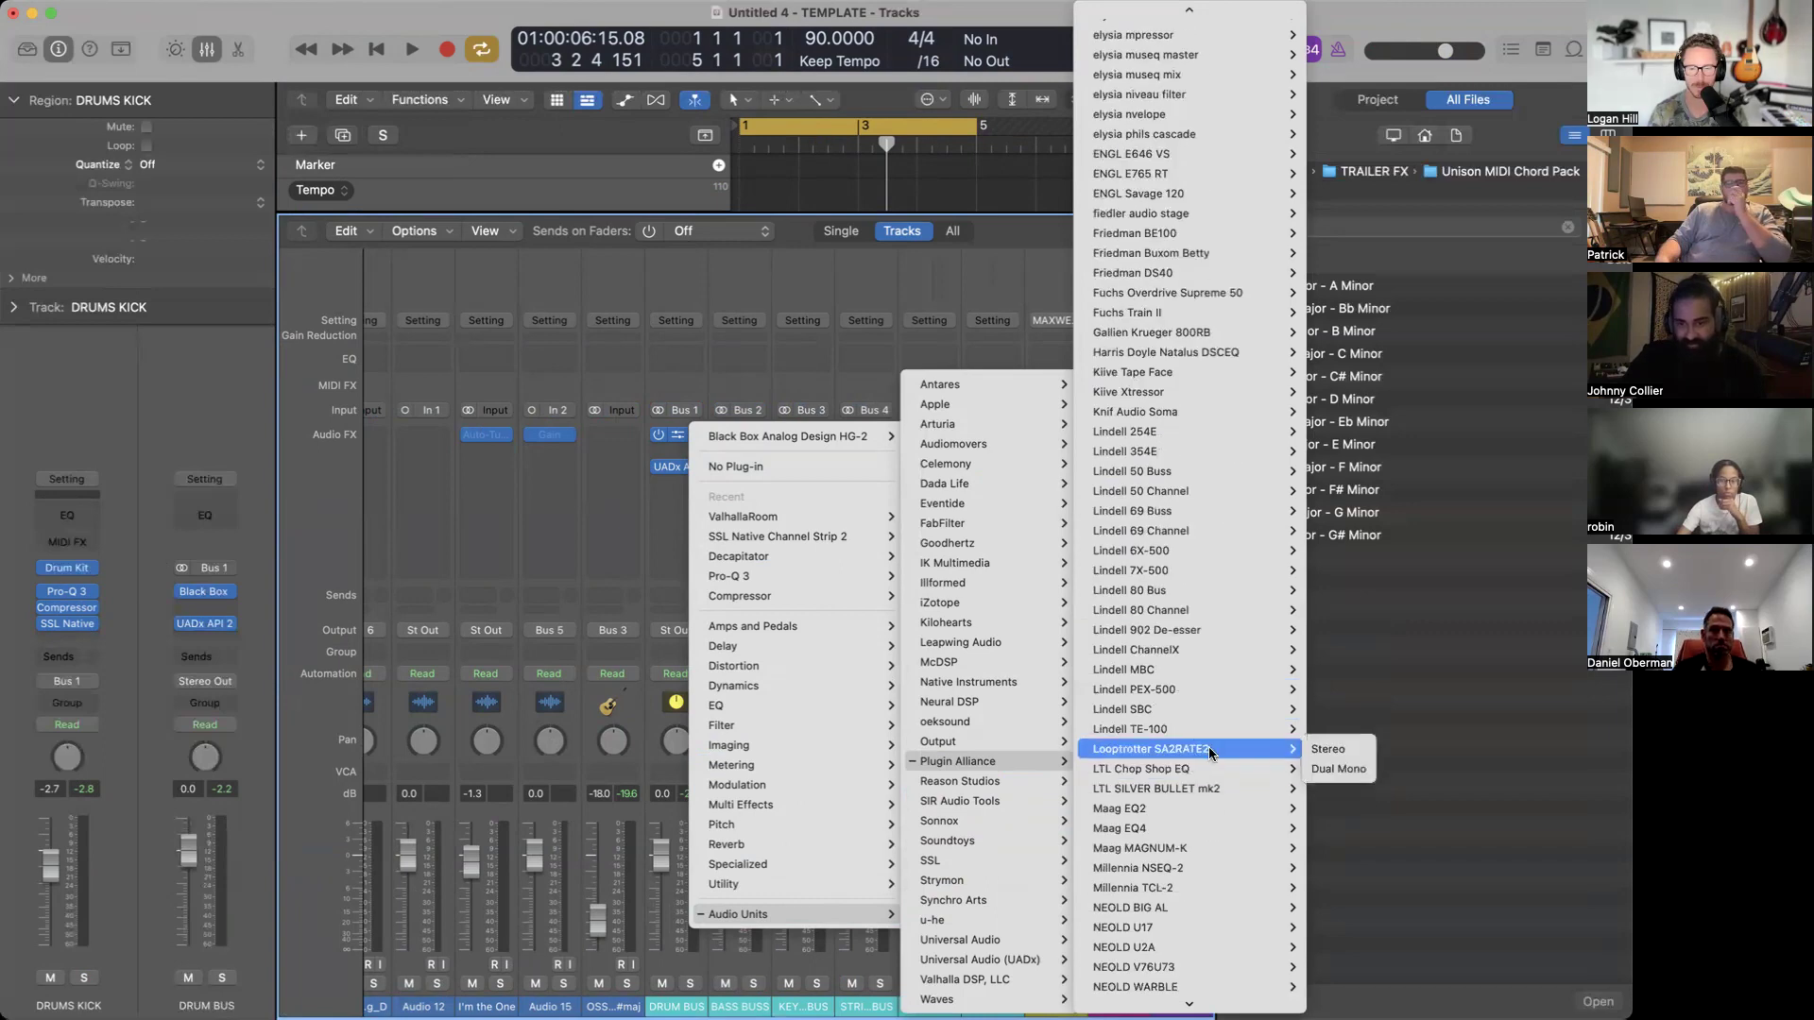
click(1319, 752)
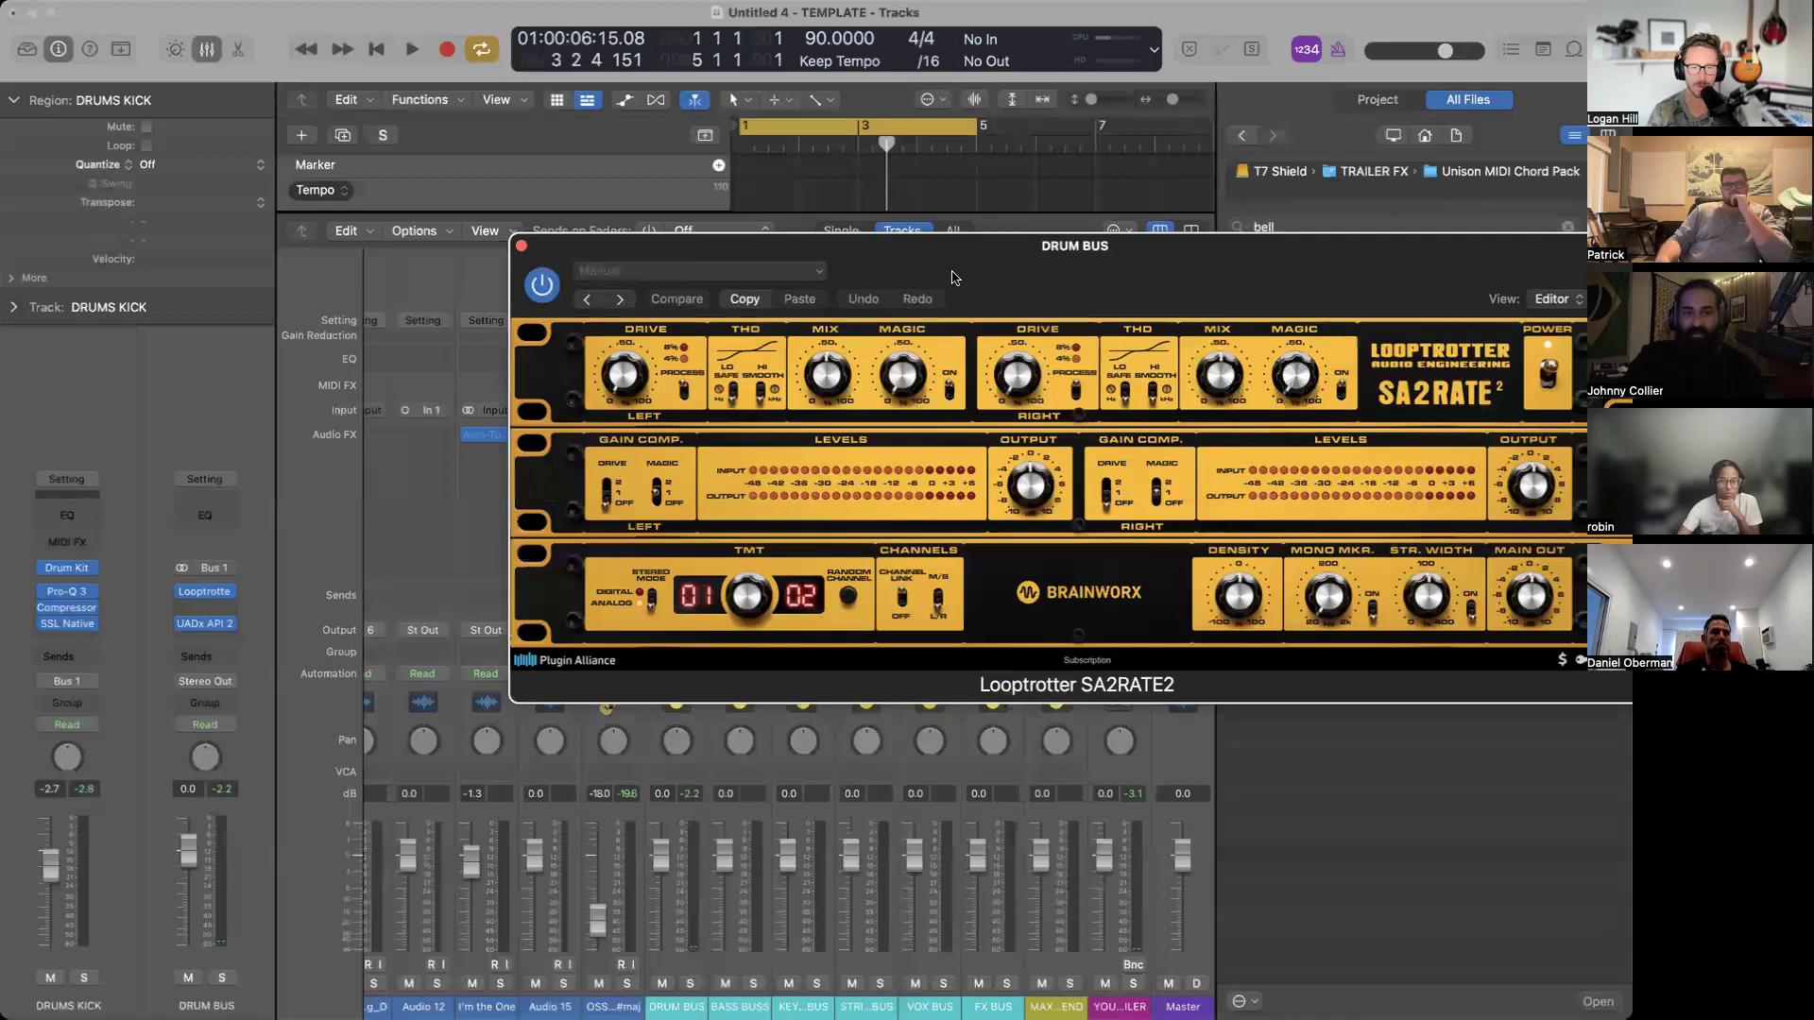
Load the 03 Warm Glue preset in the DRUM BUS's SA2RATE2 and close the plug-in.
drag(771, 284, 419, 151)
click(419, 140)
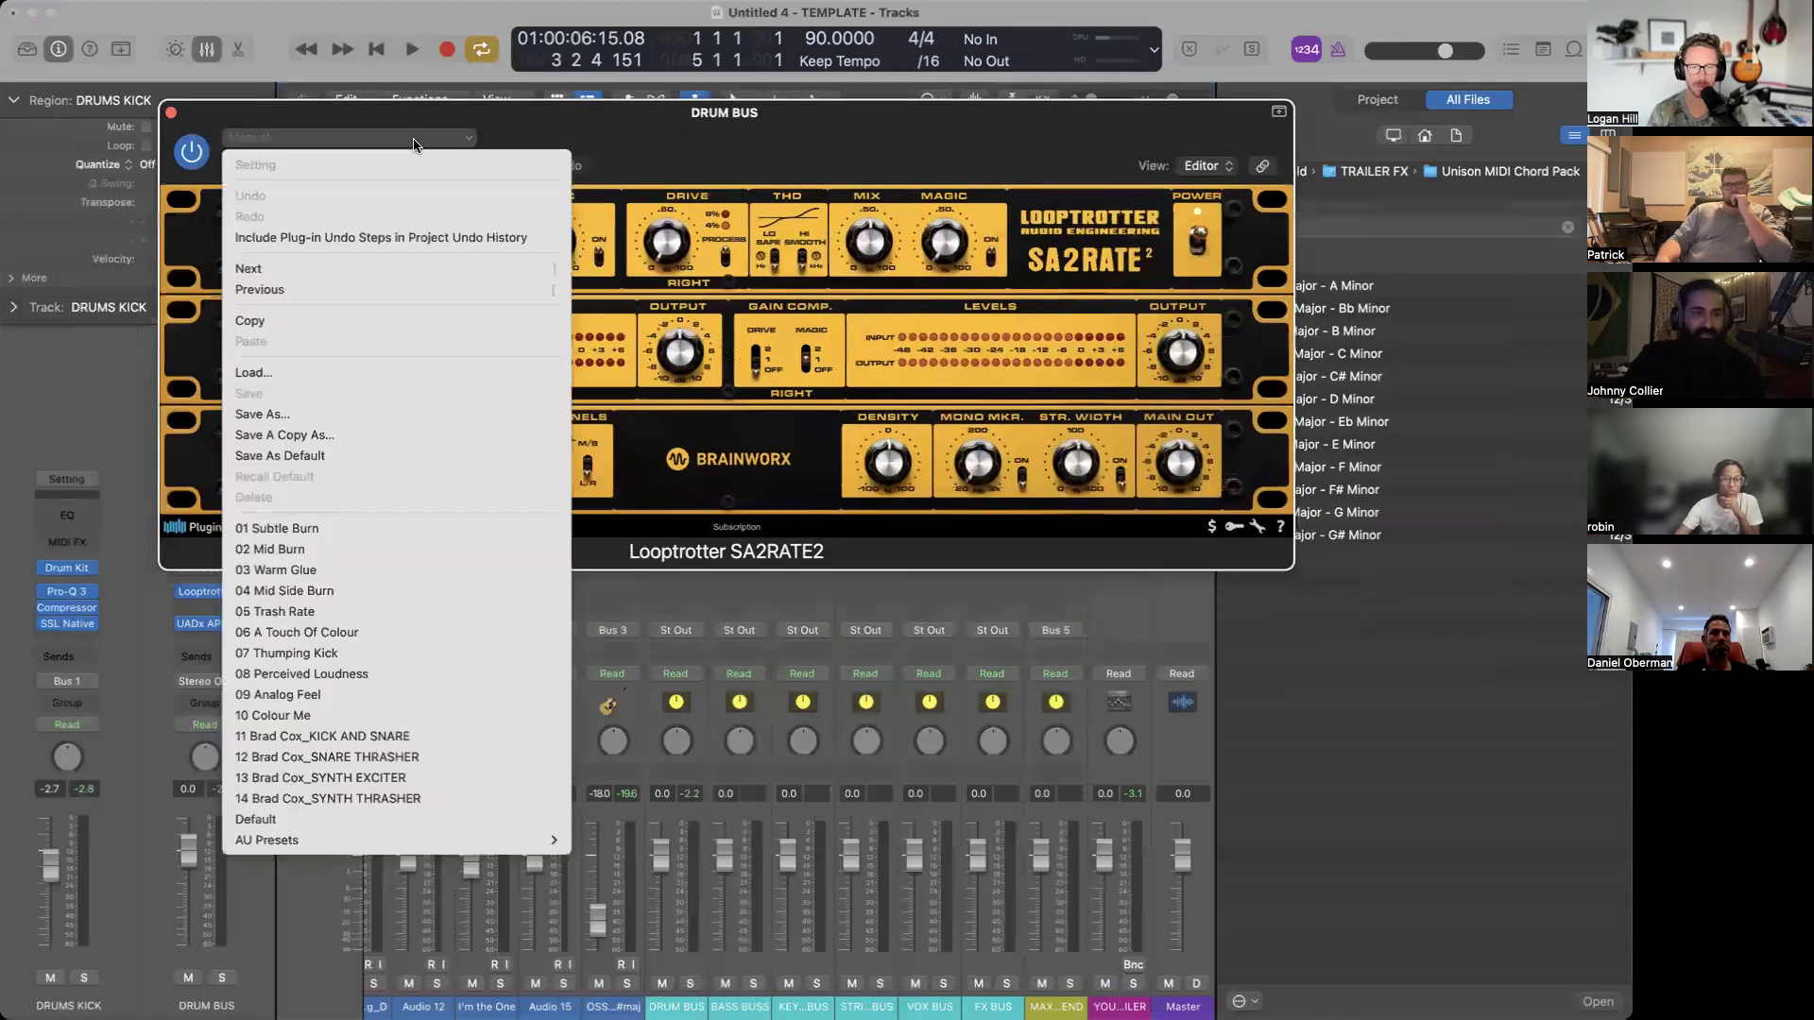
click(304, 577)
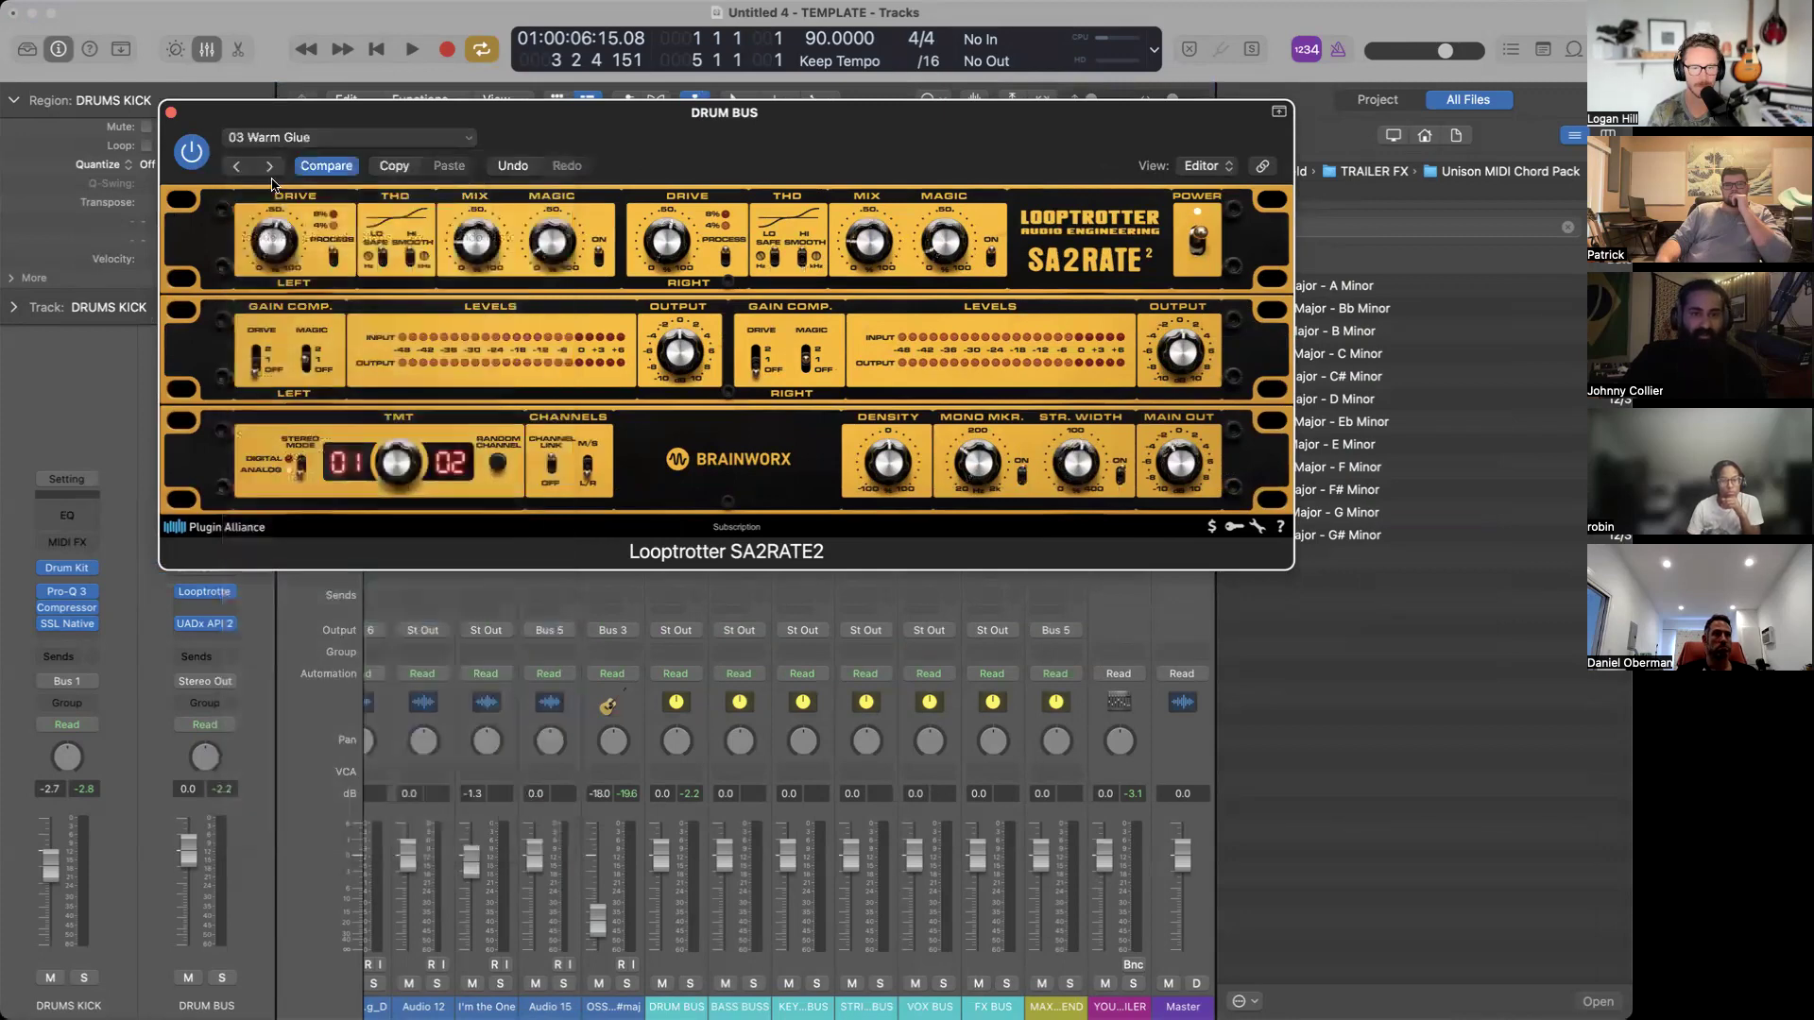
click(171, 112)
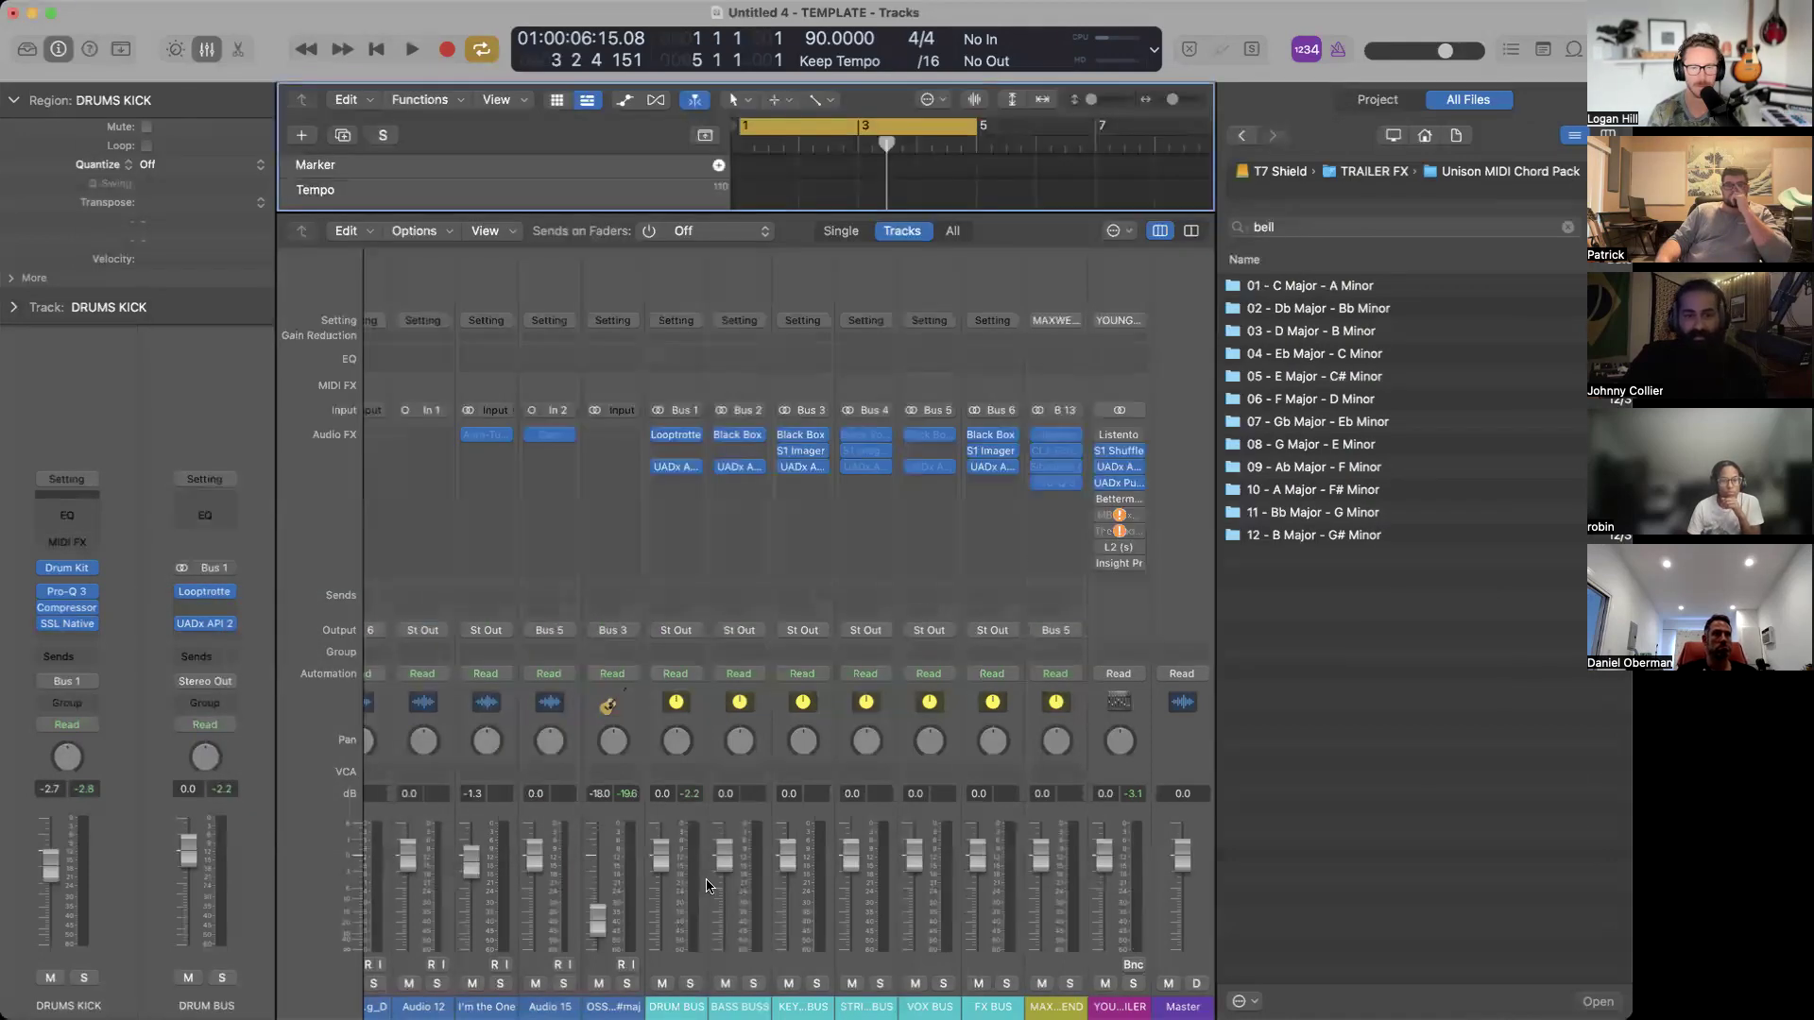
Solo DRUM BUS and lower its level to -3.7 dB.
click(689, 984)
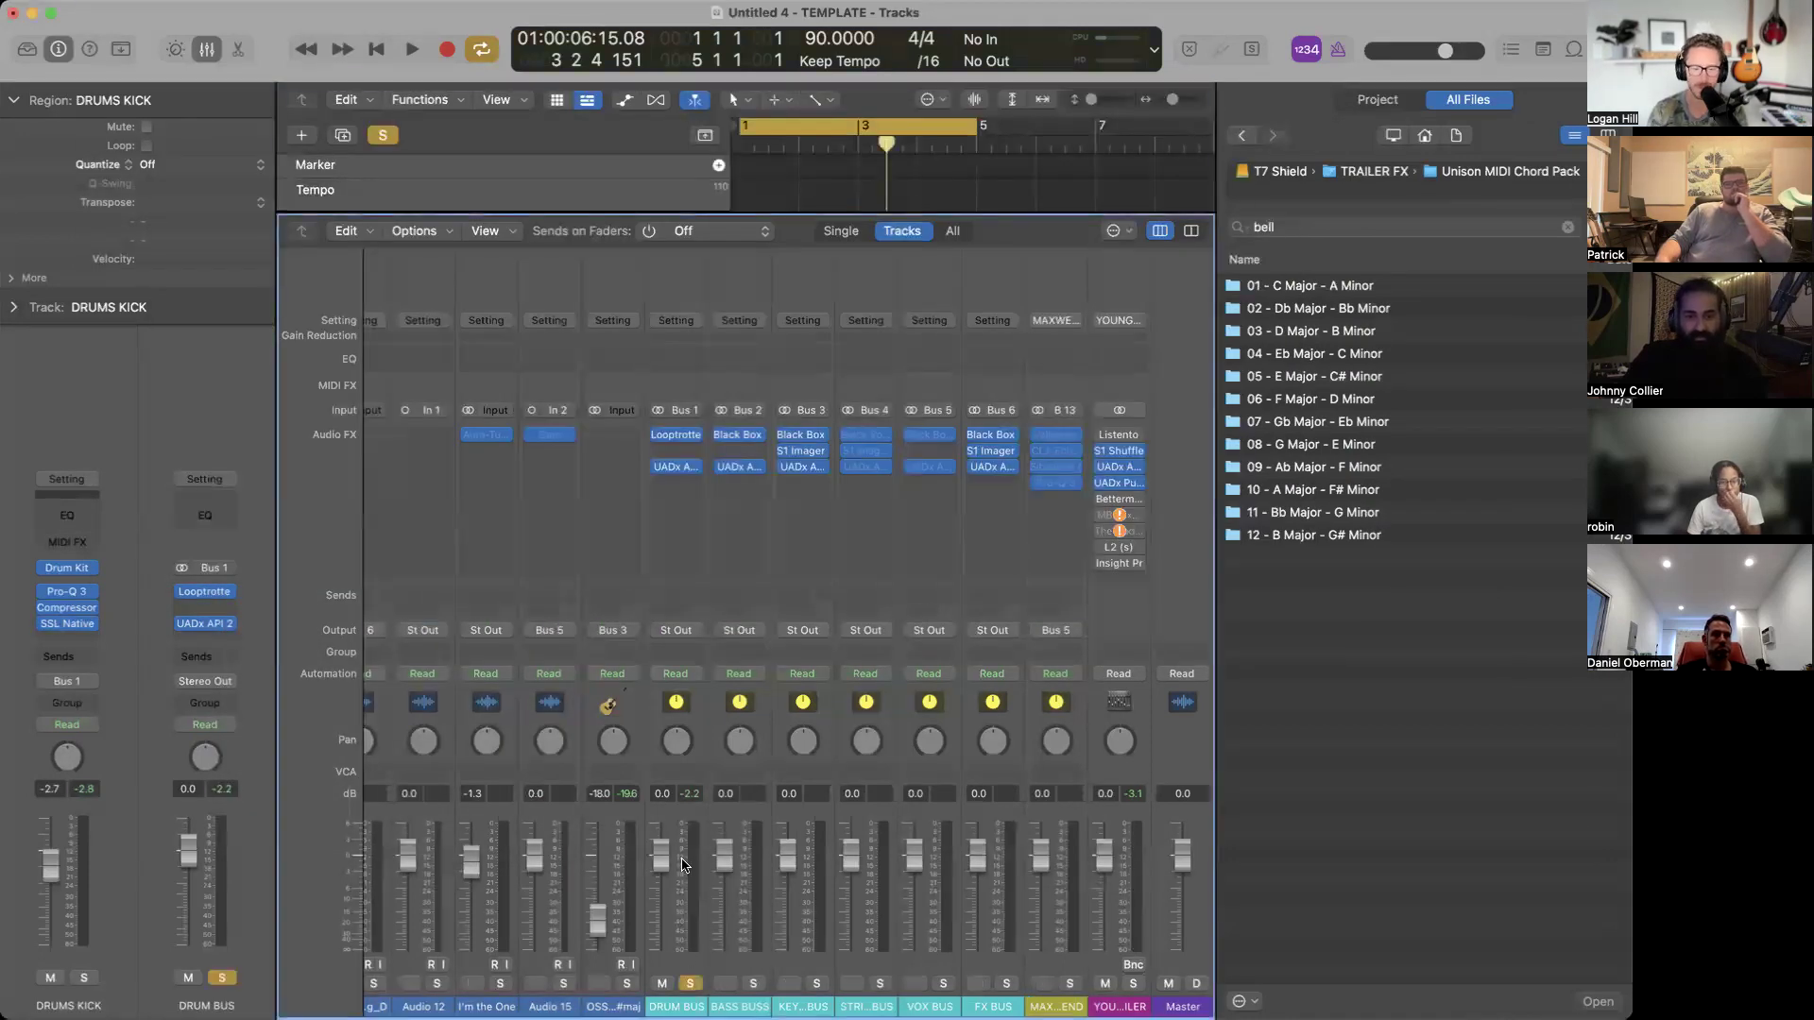
drag(660, 855, 662, 875)
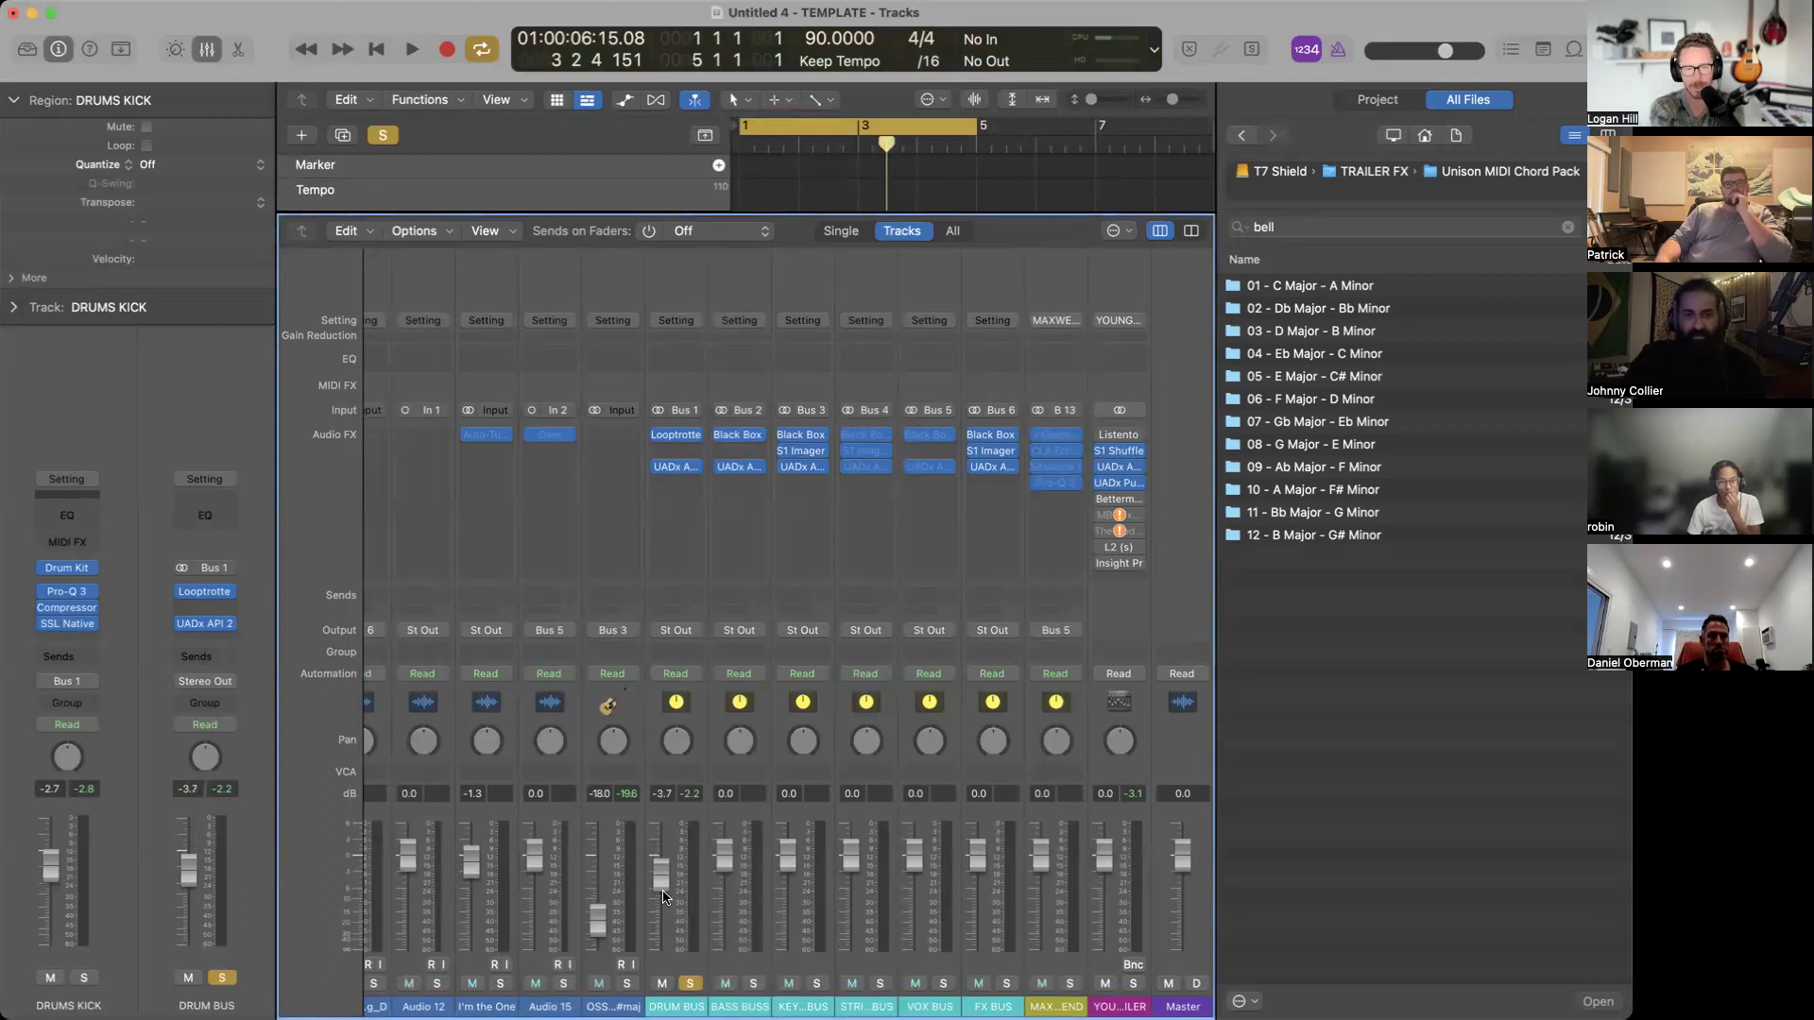
Open the UADx API 2500 Bus Compressor on DRUM BUS.
click(685, 467)
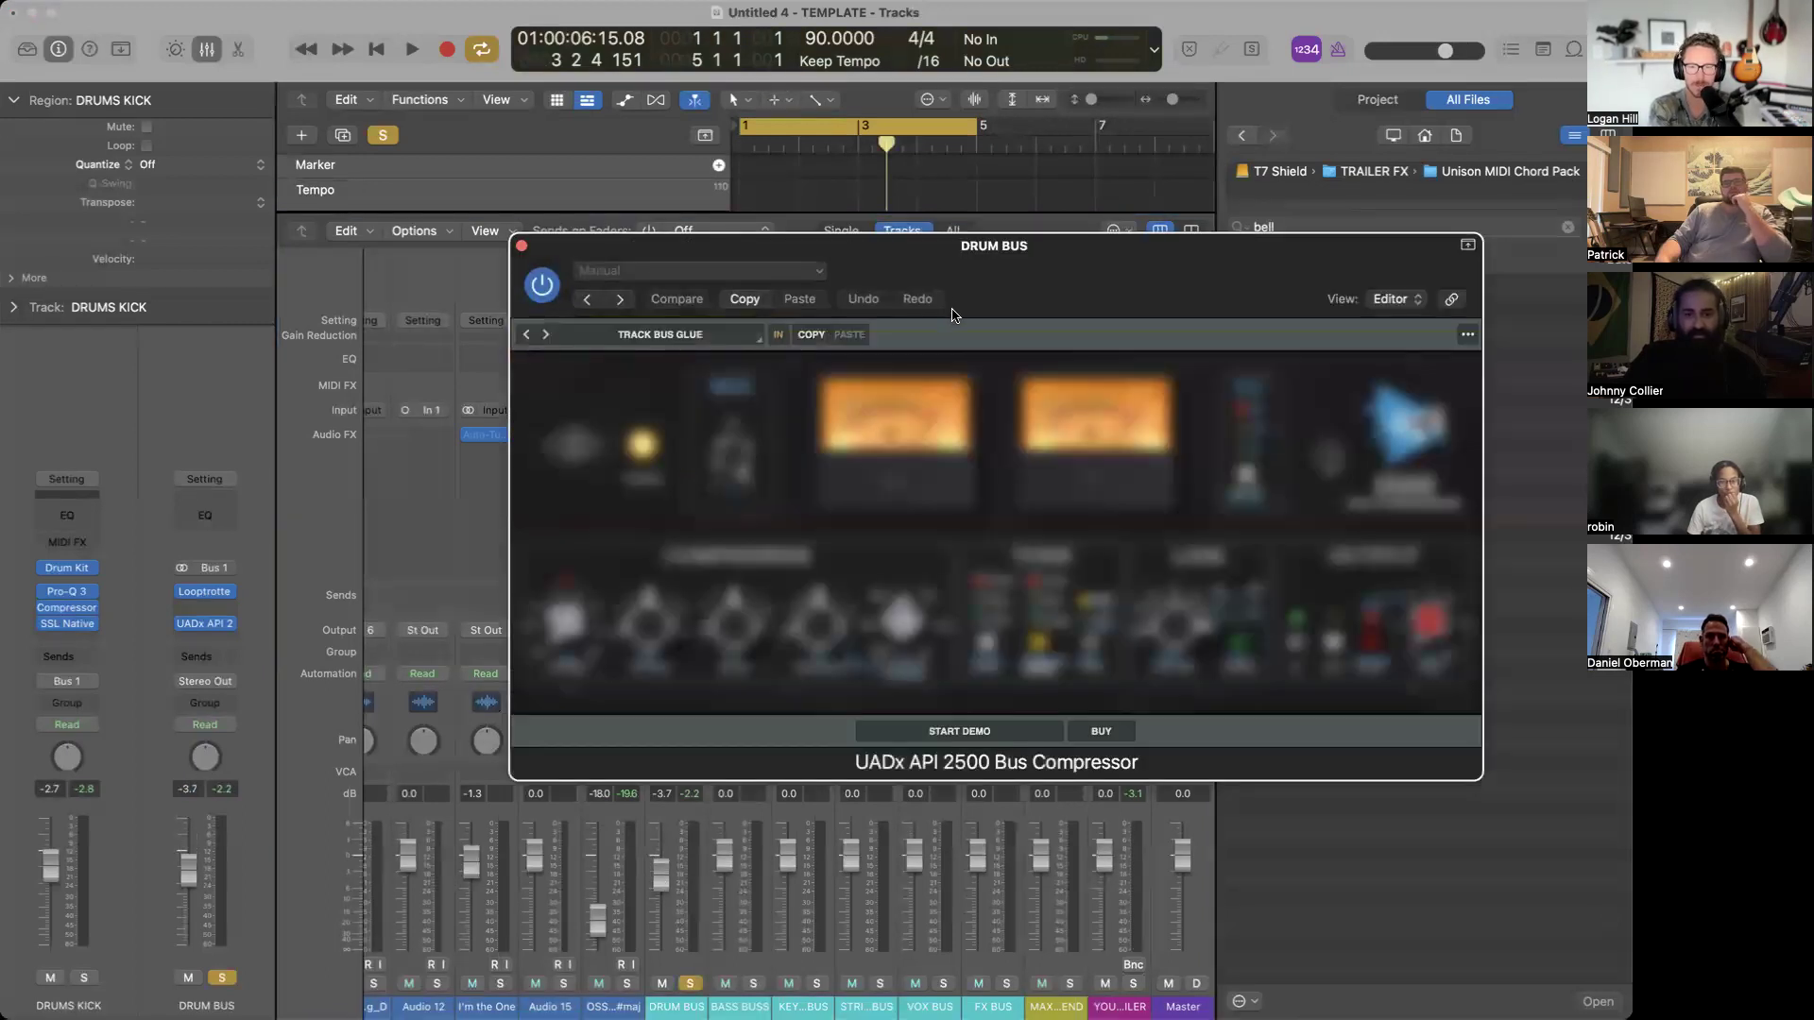
Close the UADx API 2500 Bus Compressor window and remove that plug-in from the DRUM BUS channel.
drag(991, 266, 757, 226)
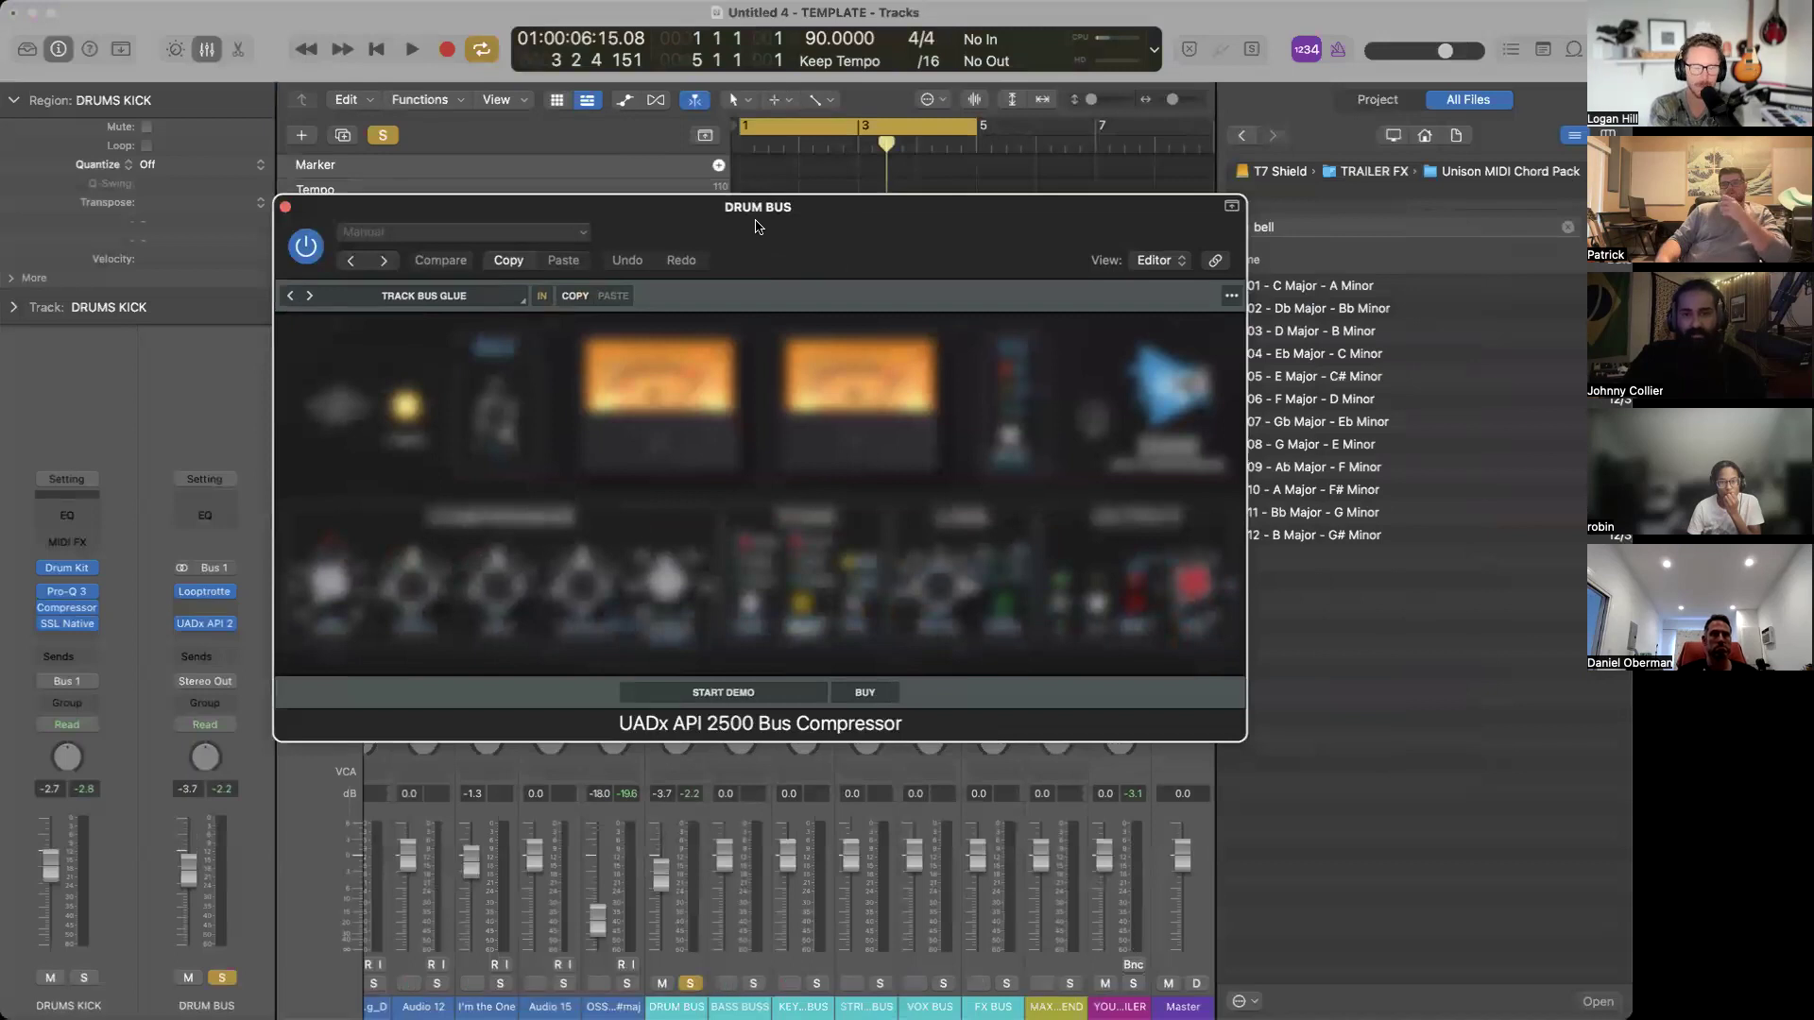
click(285, 208)
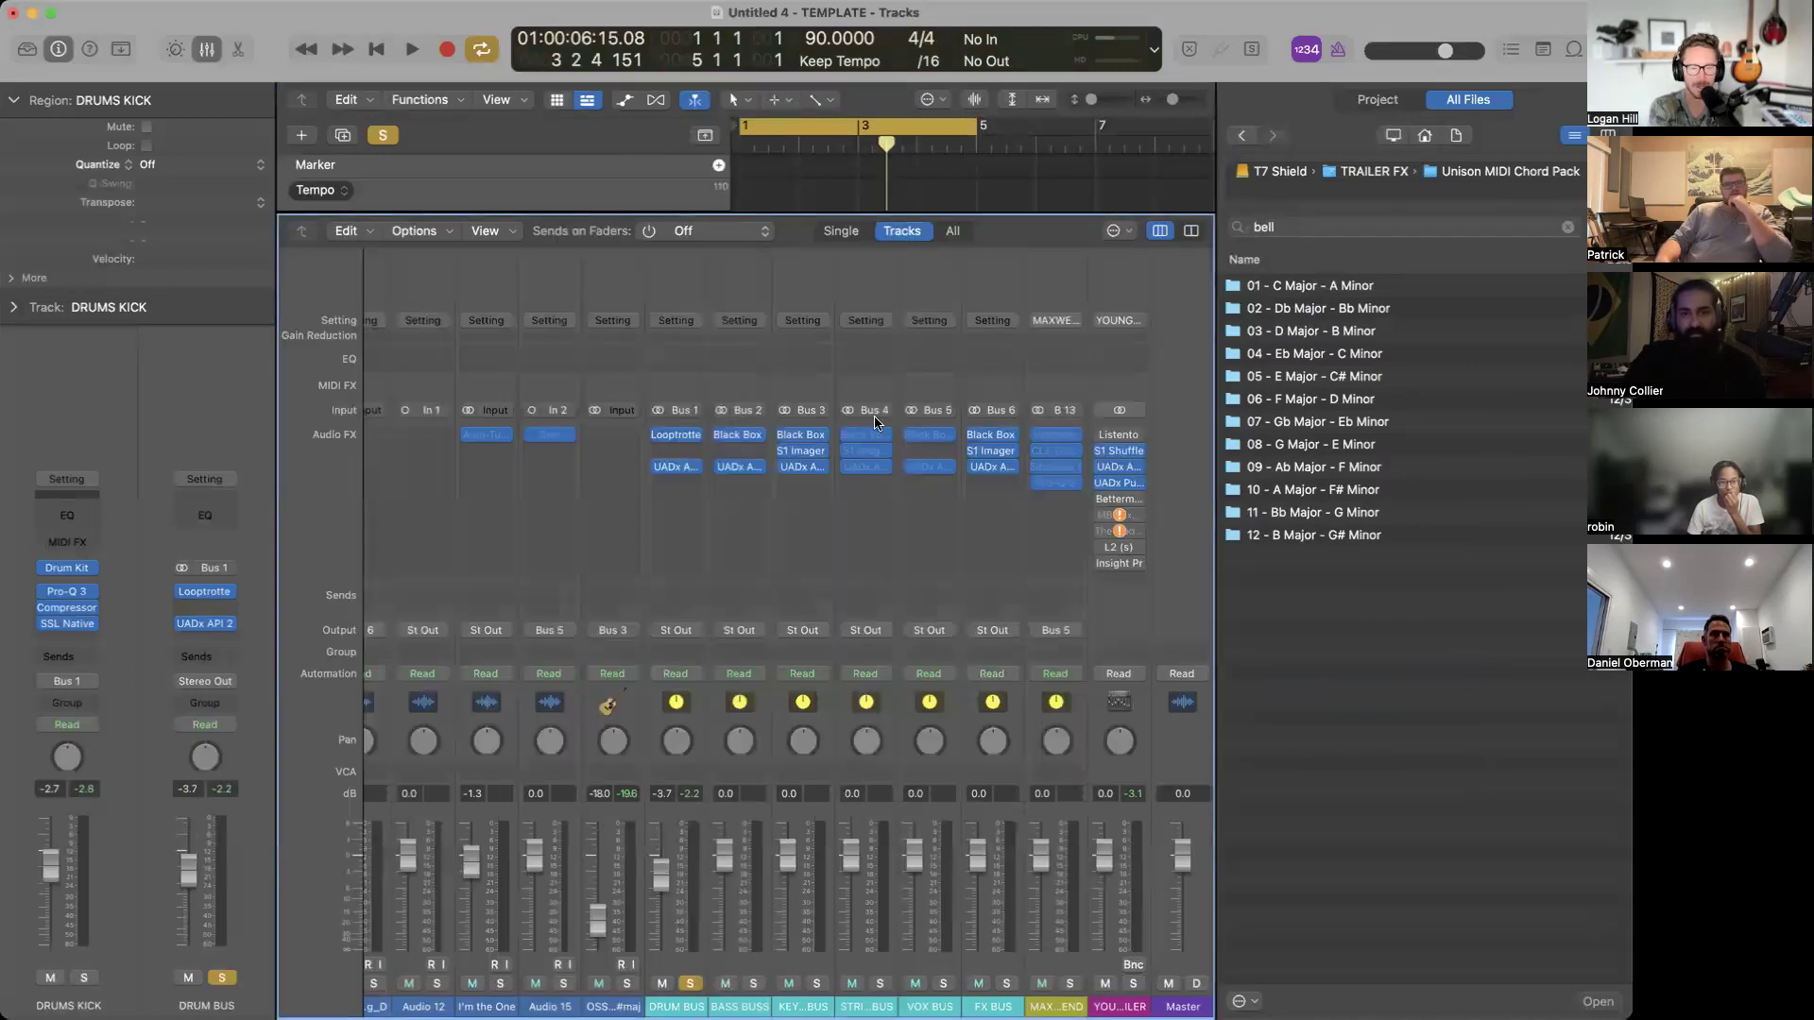
click(694, 467)
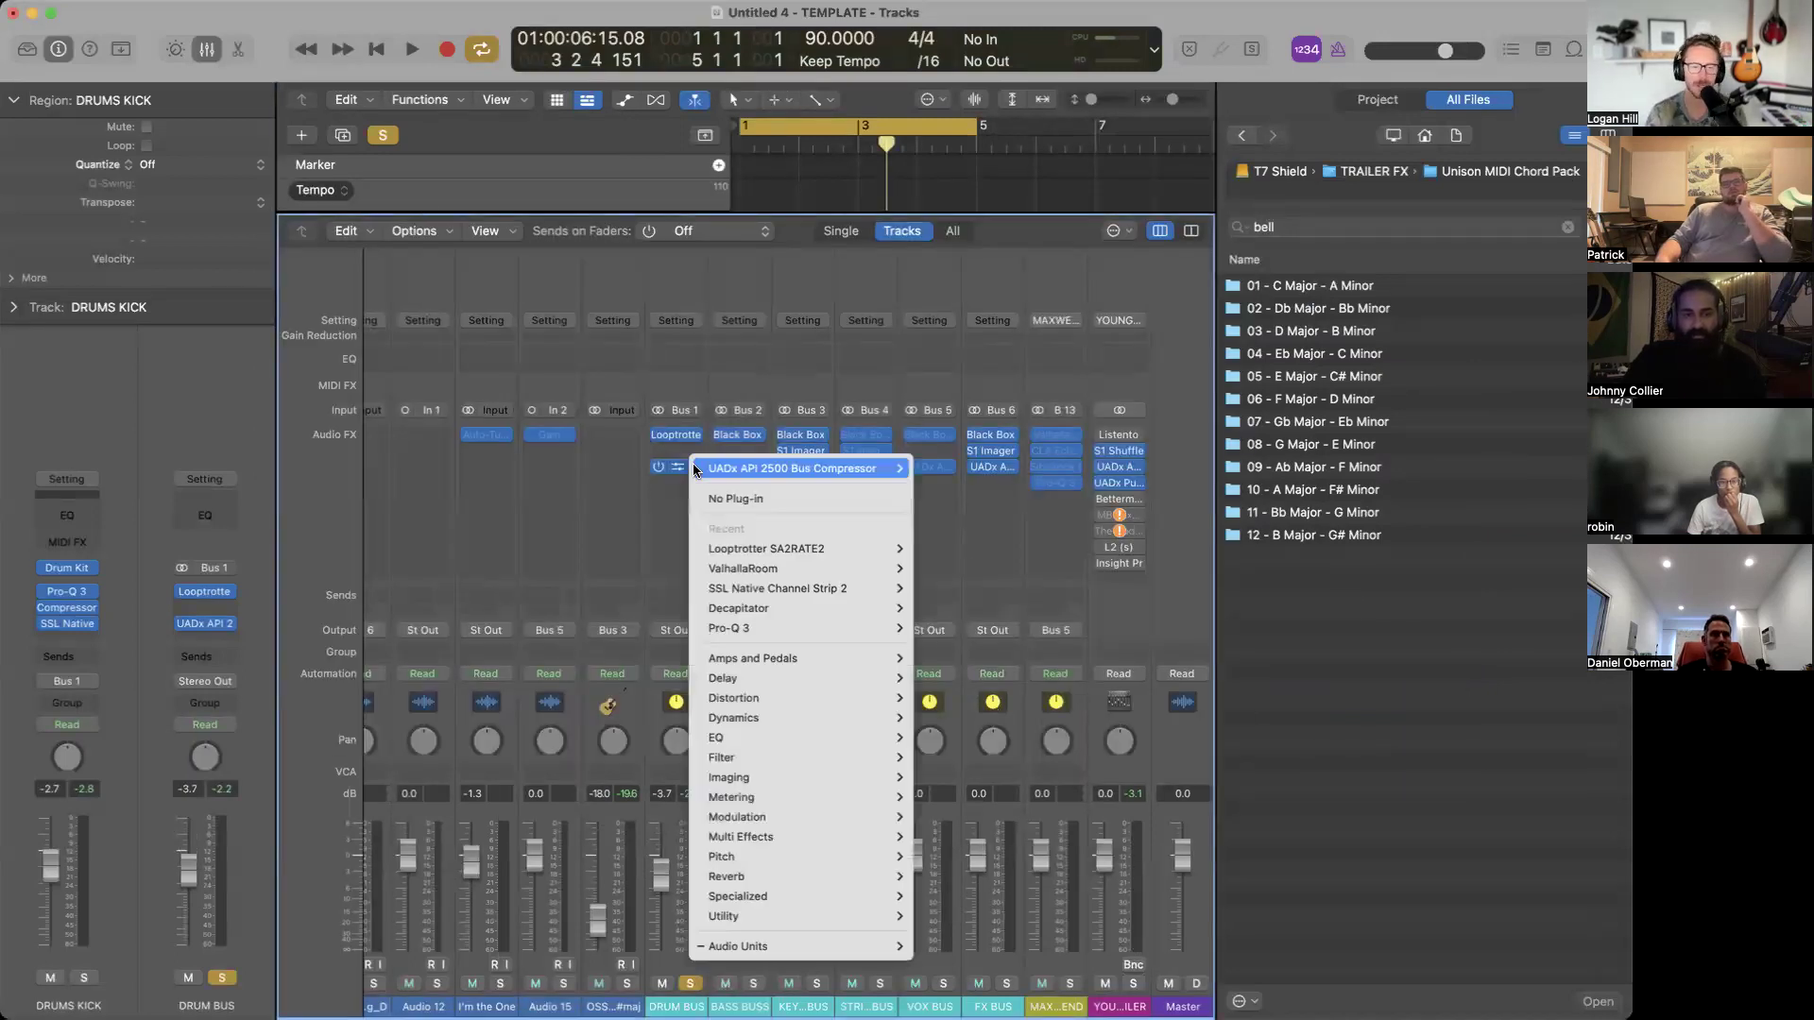
click(728, 499)
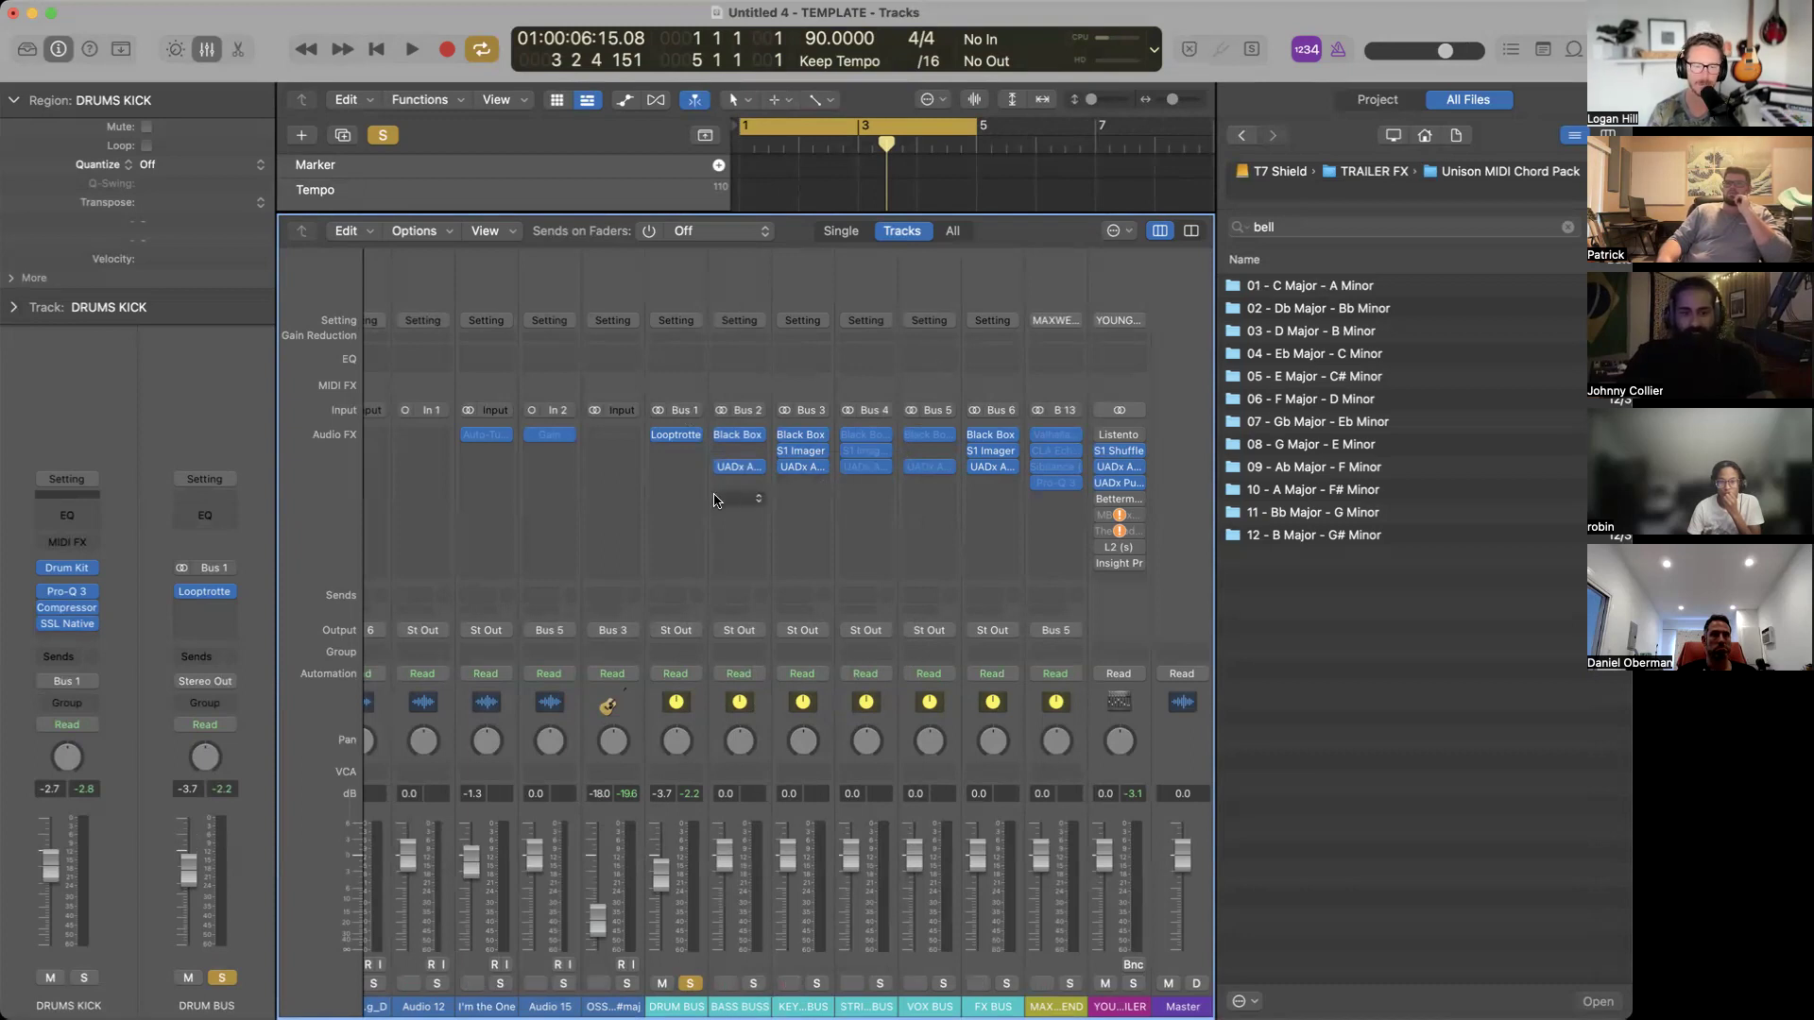
Select all the drum tracks in the arrangement, from the first DRUMS DAMAGE track through DRUMS track 14.
key(x)
scroll(616, 302, up, 1)
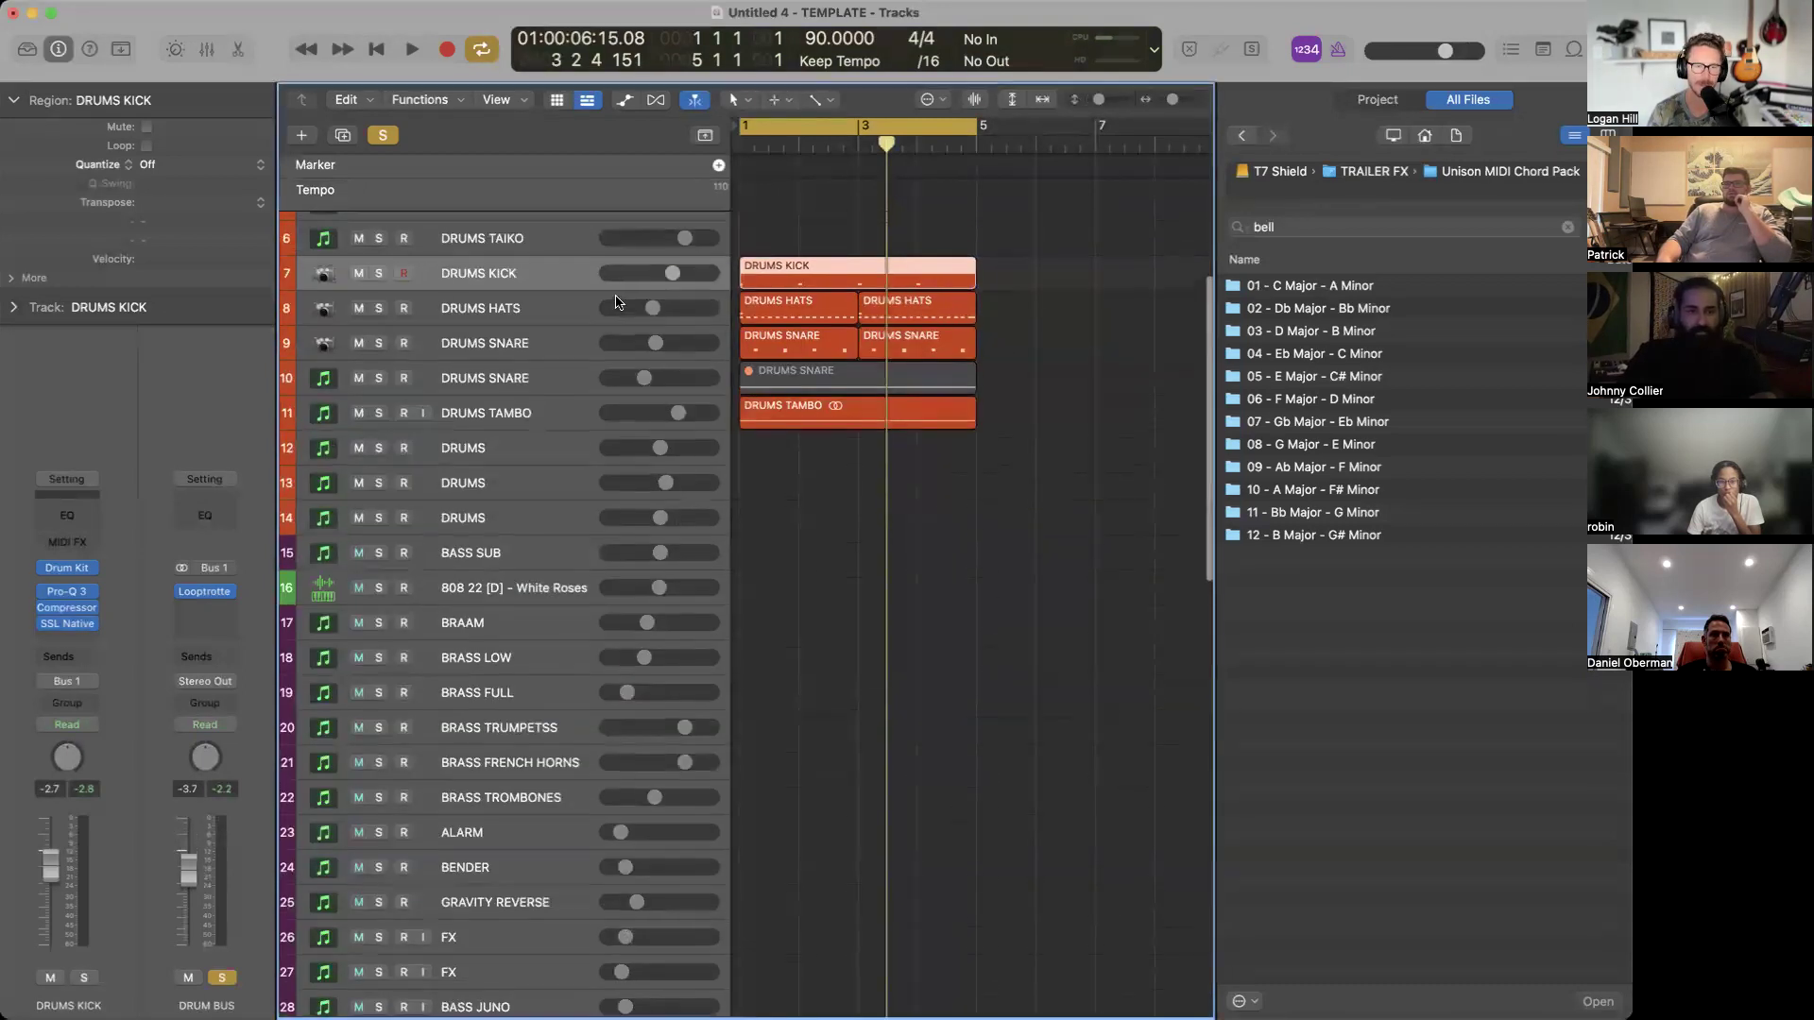
scroll(616, 302, up, 4)
click(503, 231)
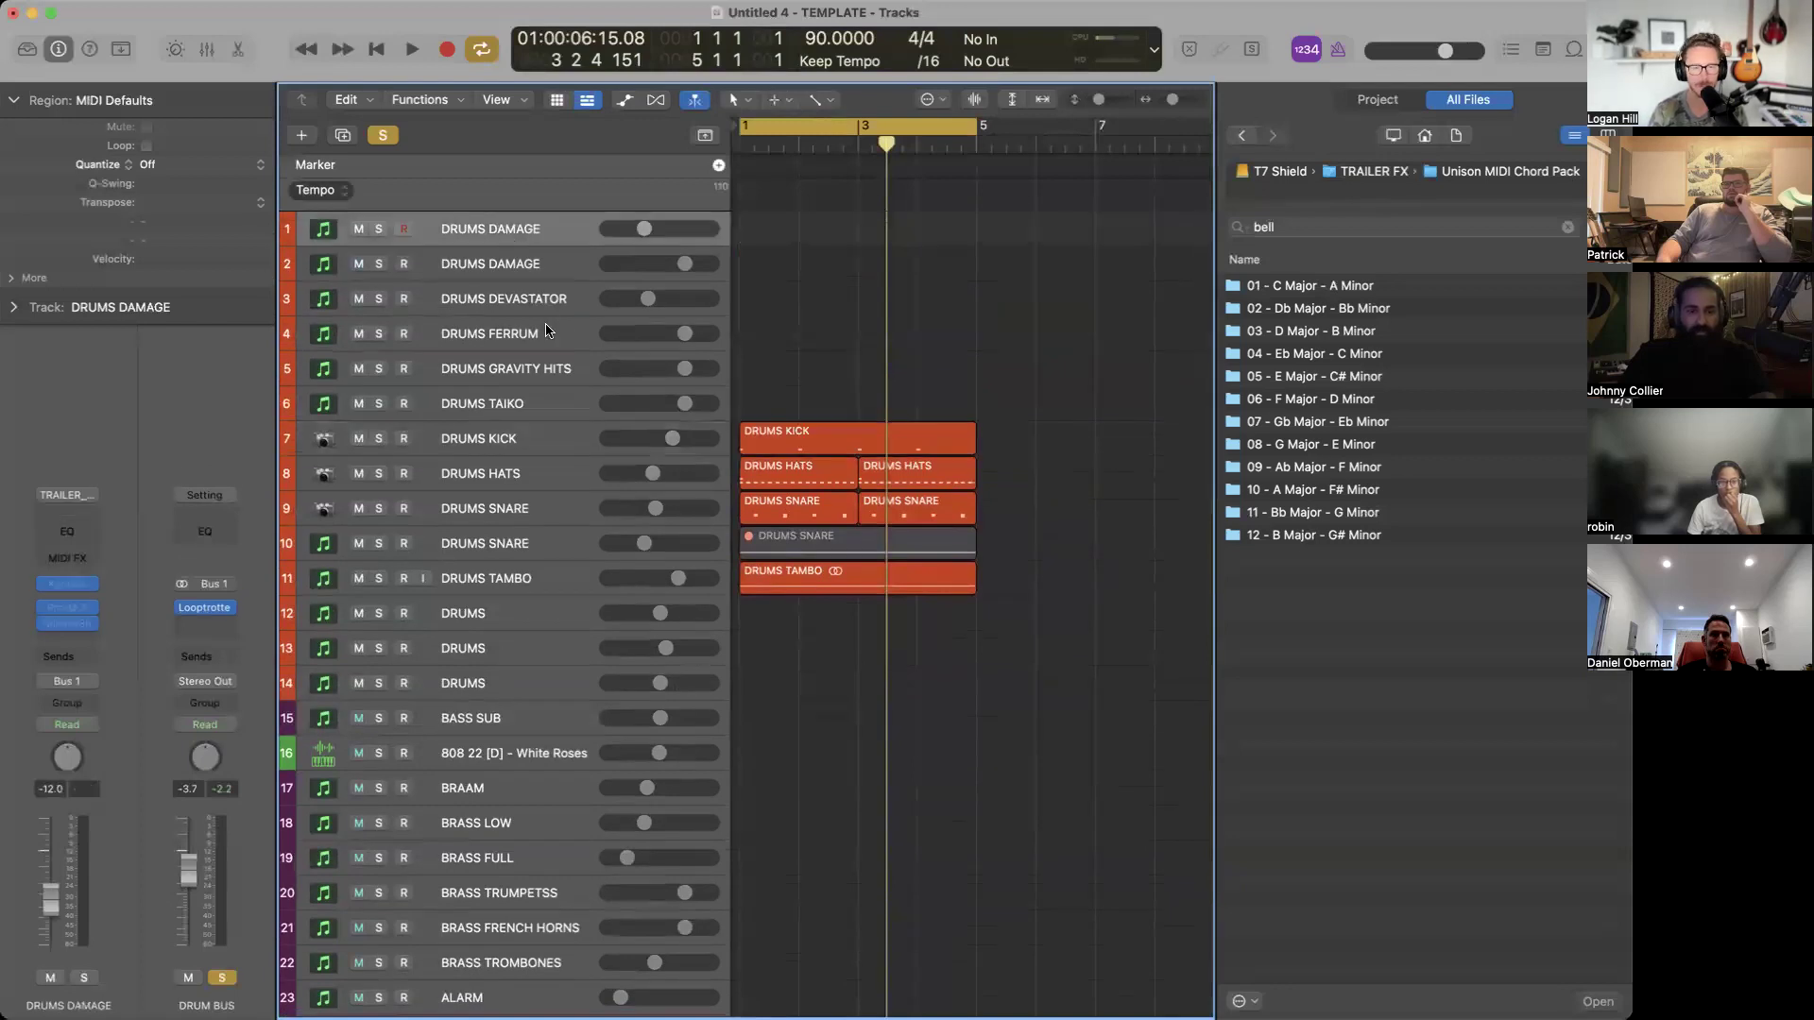
scroll(543, 359, down, 5)
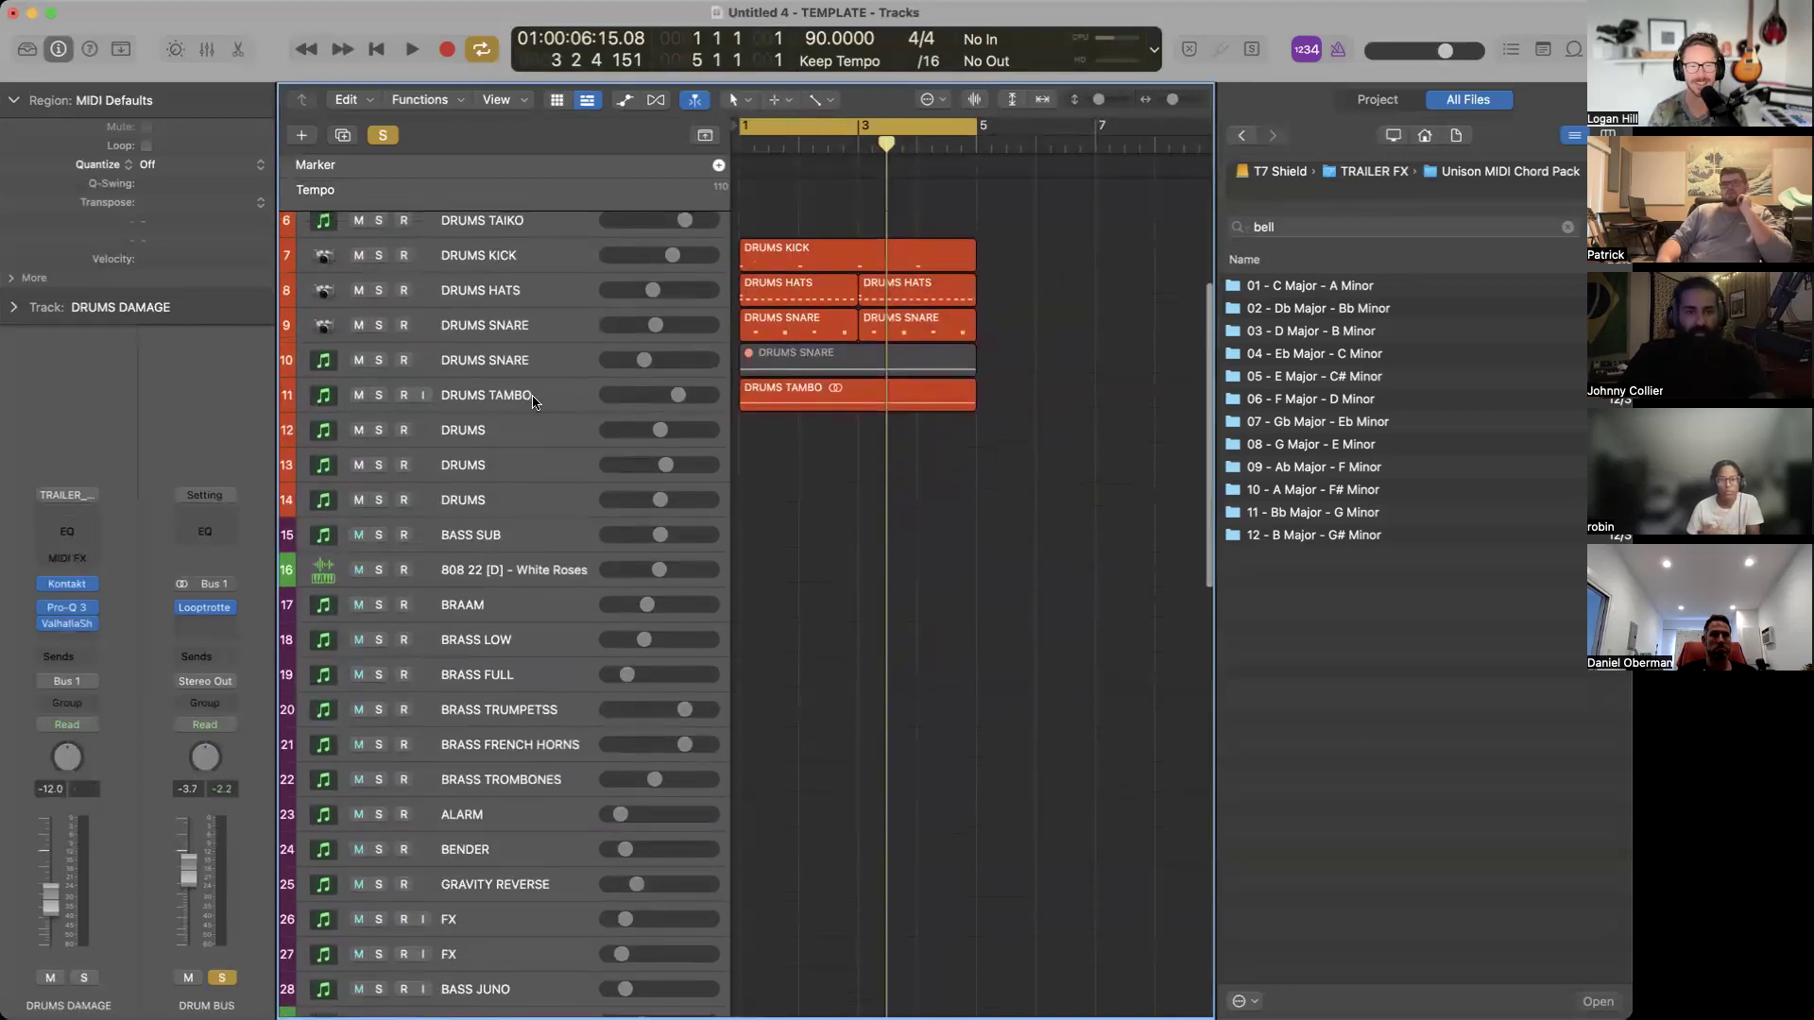
scroll(523, 487, down, 1)
shift+click(509, 461)
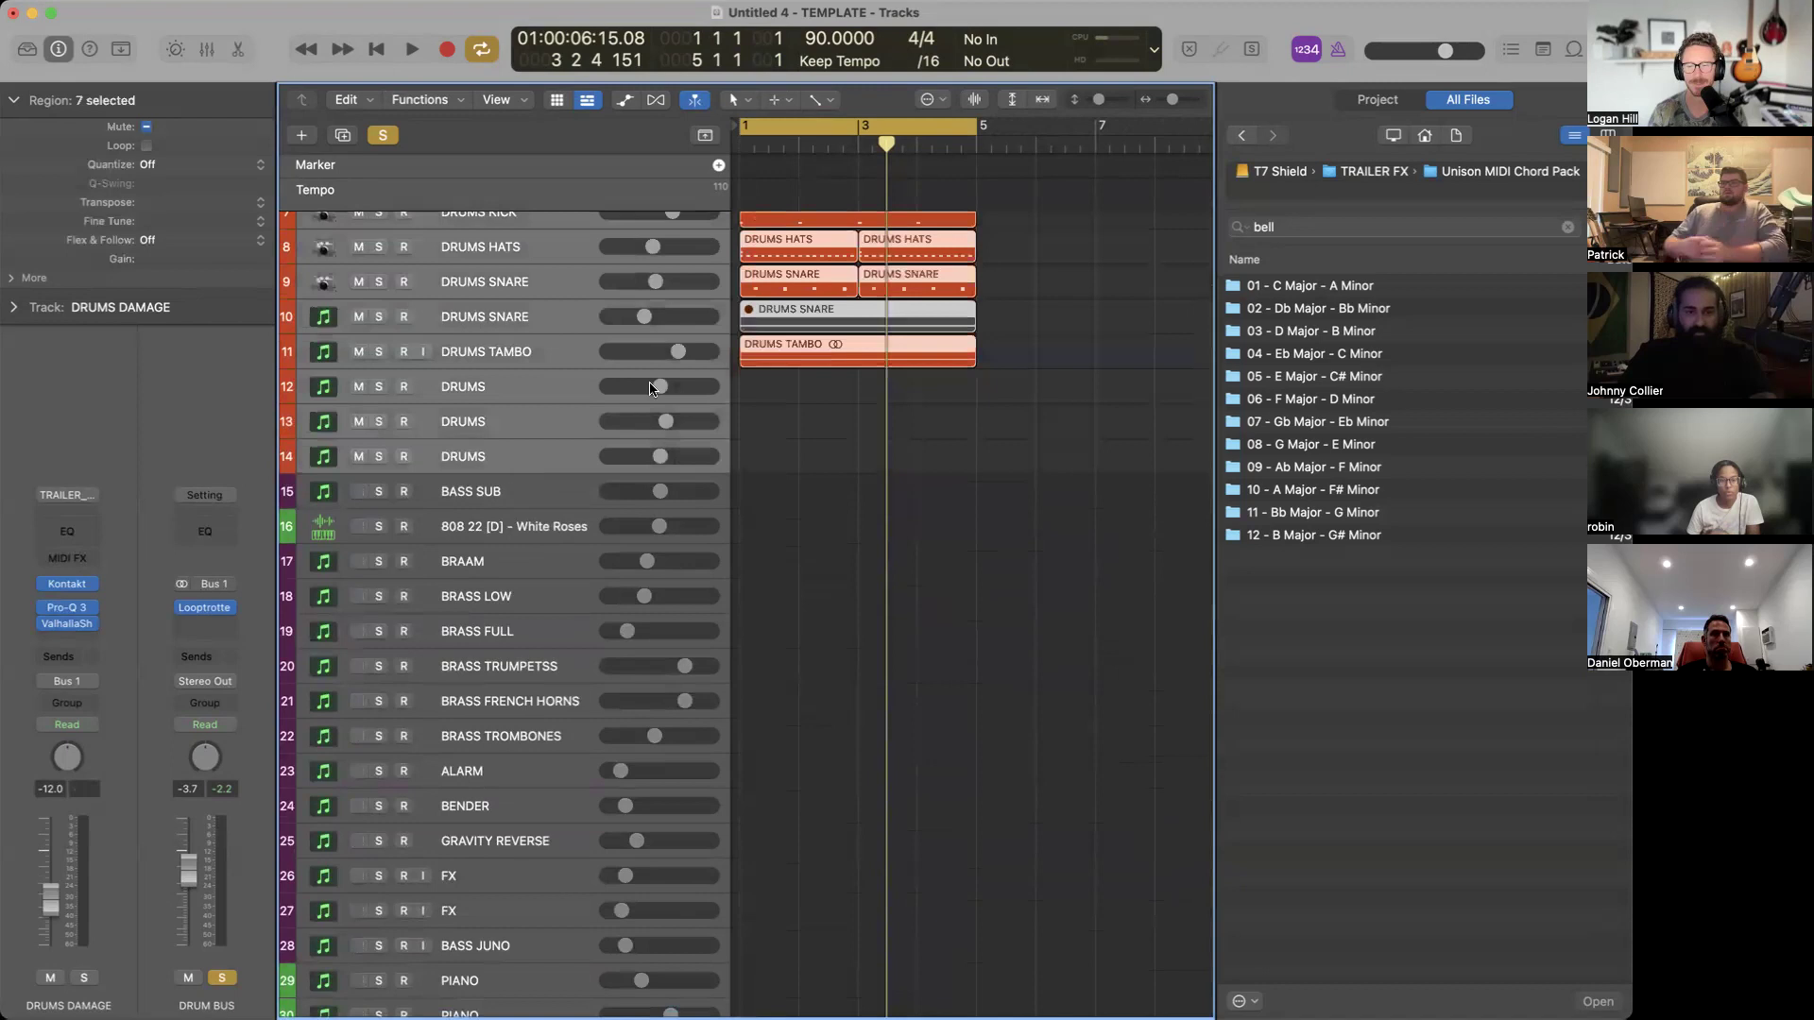
scroll(503, 361, up, 5)
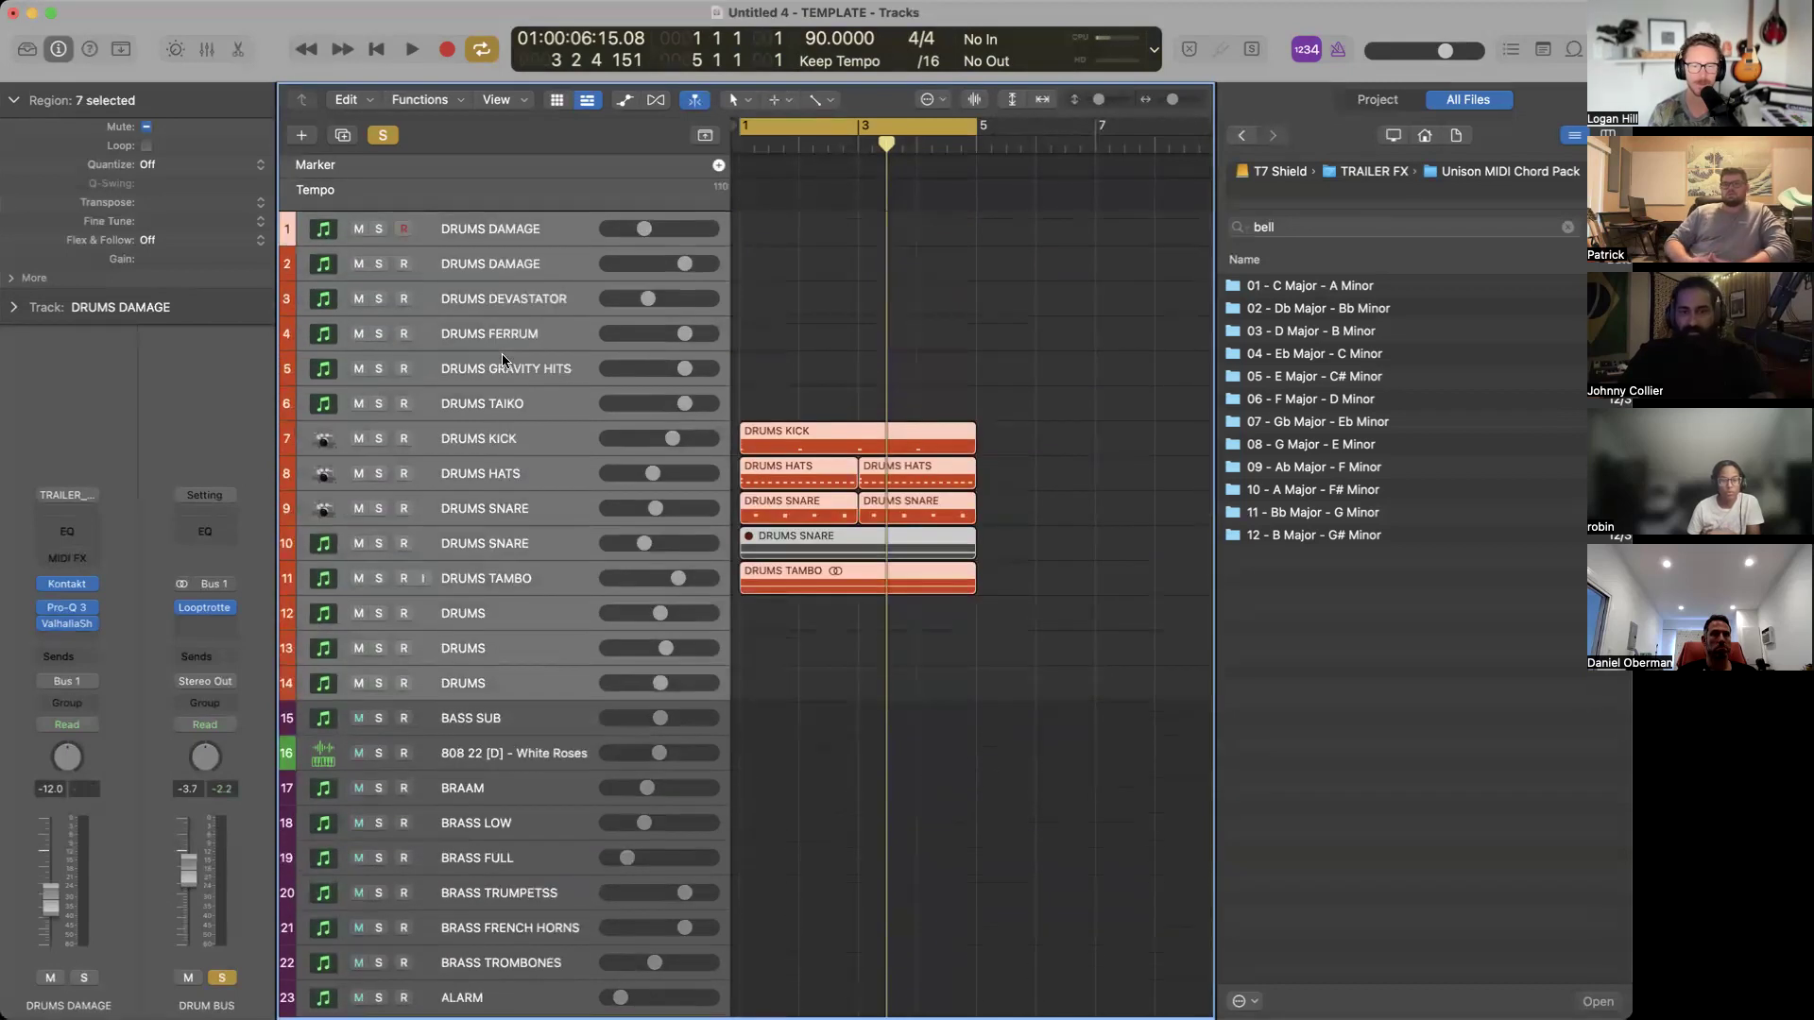
Check the output routing options for the selected drum tracks, looking at Bus 1 (DRUM BUS) in the bus list.
key(x)
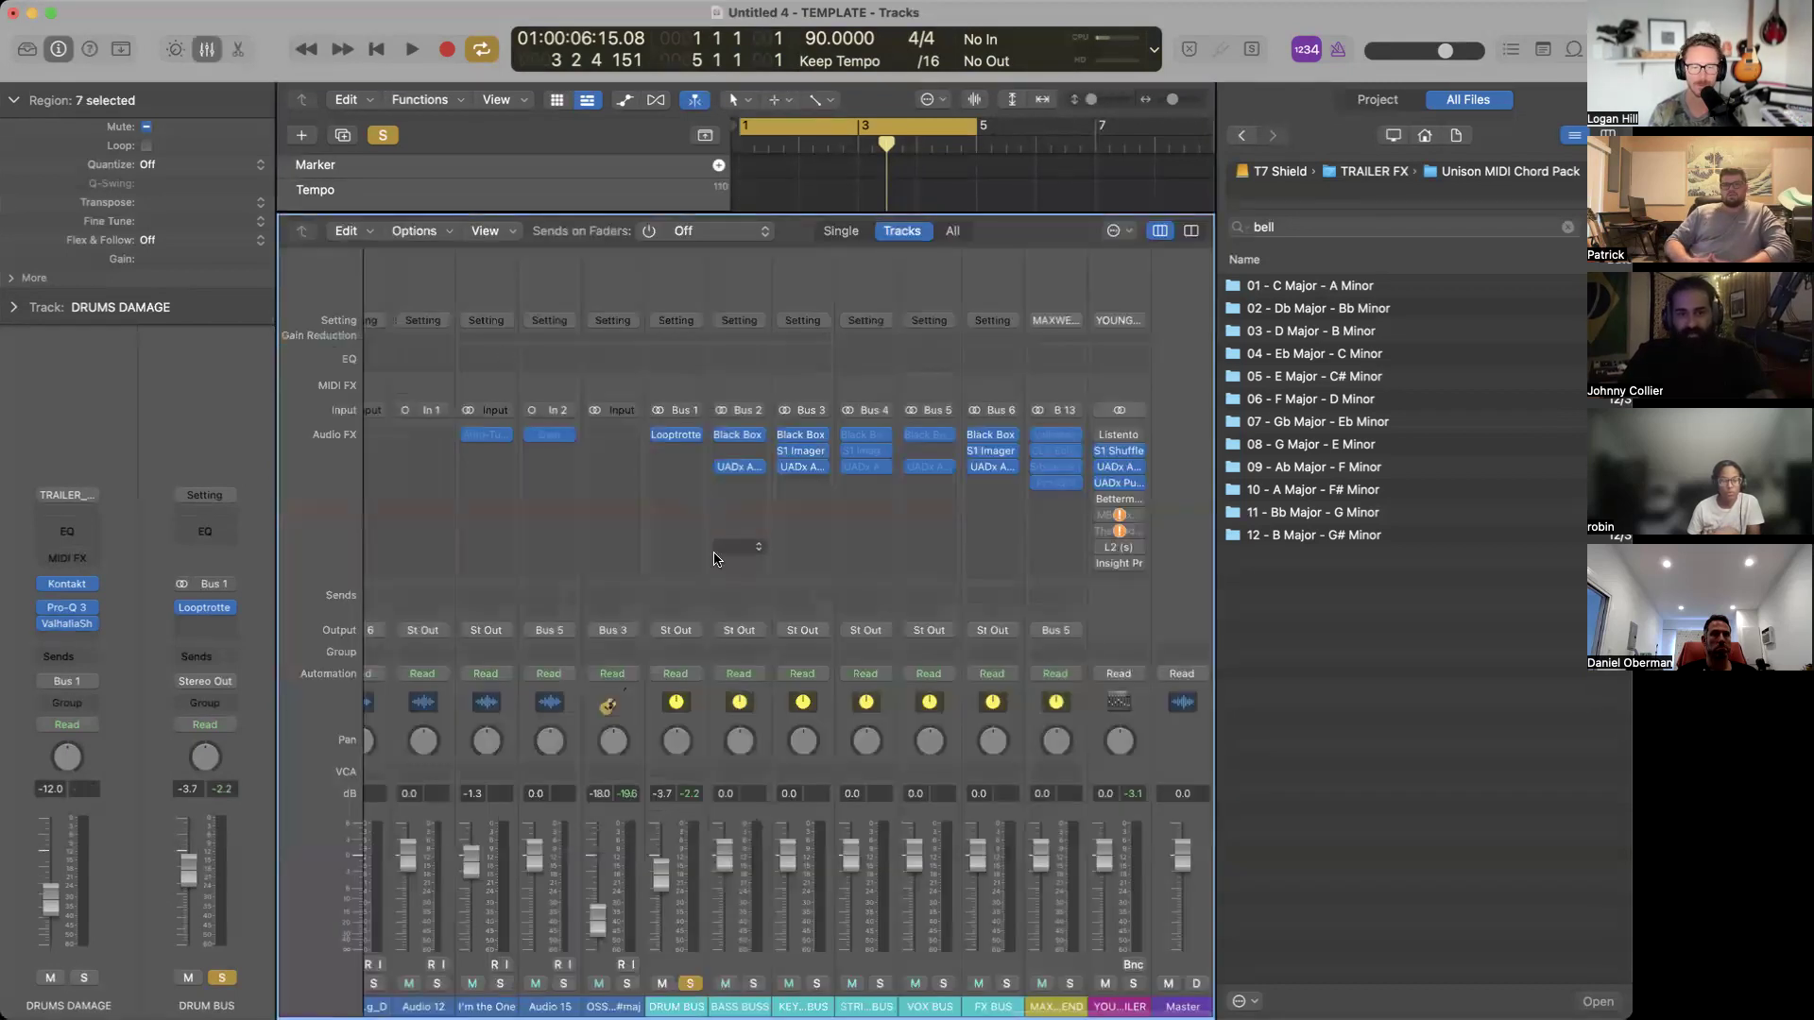
key(x)
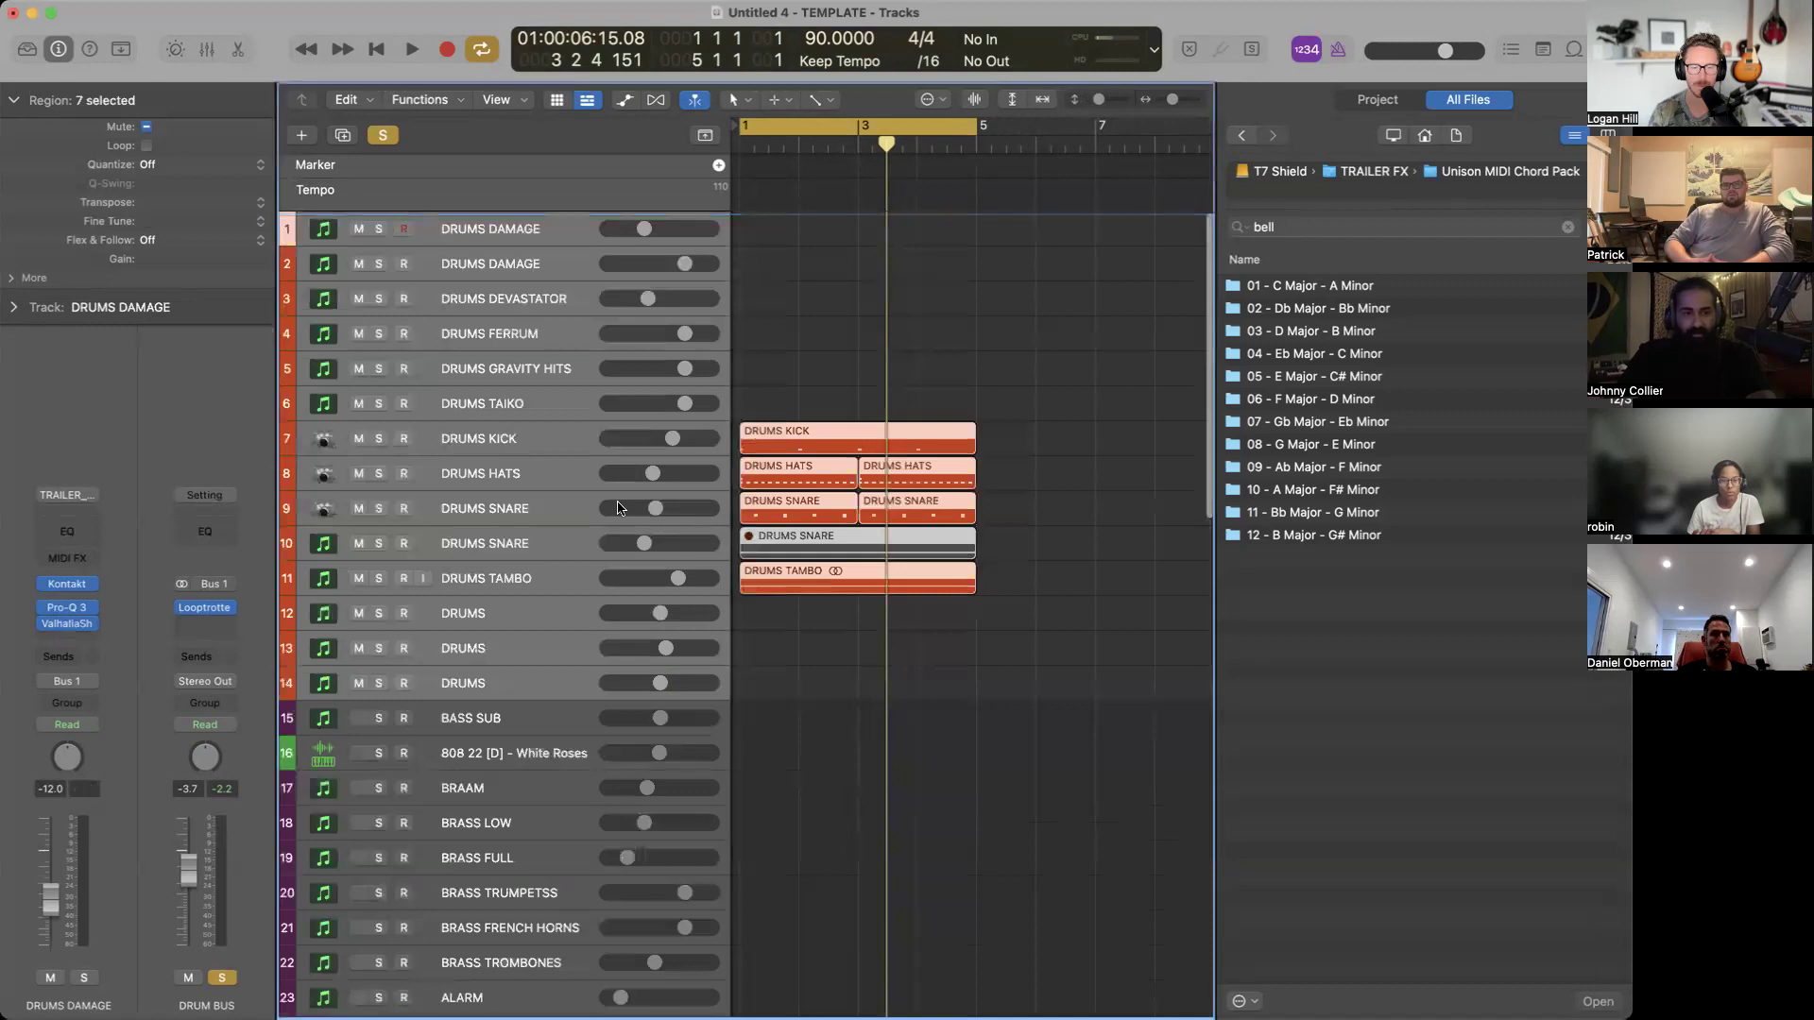
click(74, 679)
mouse_move(103, 742)
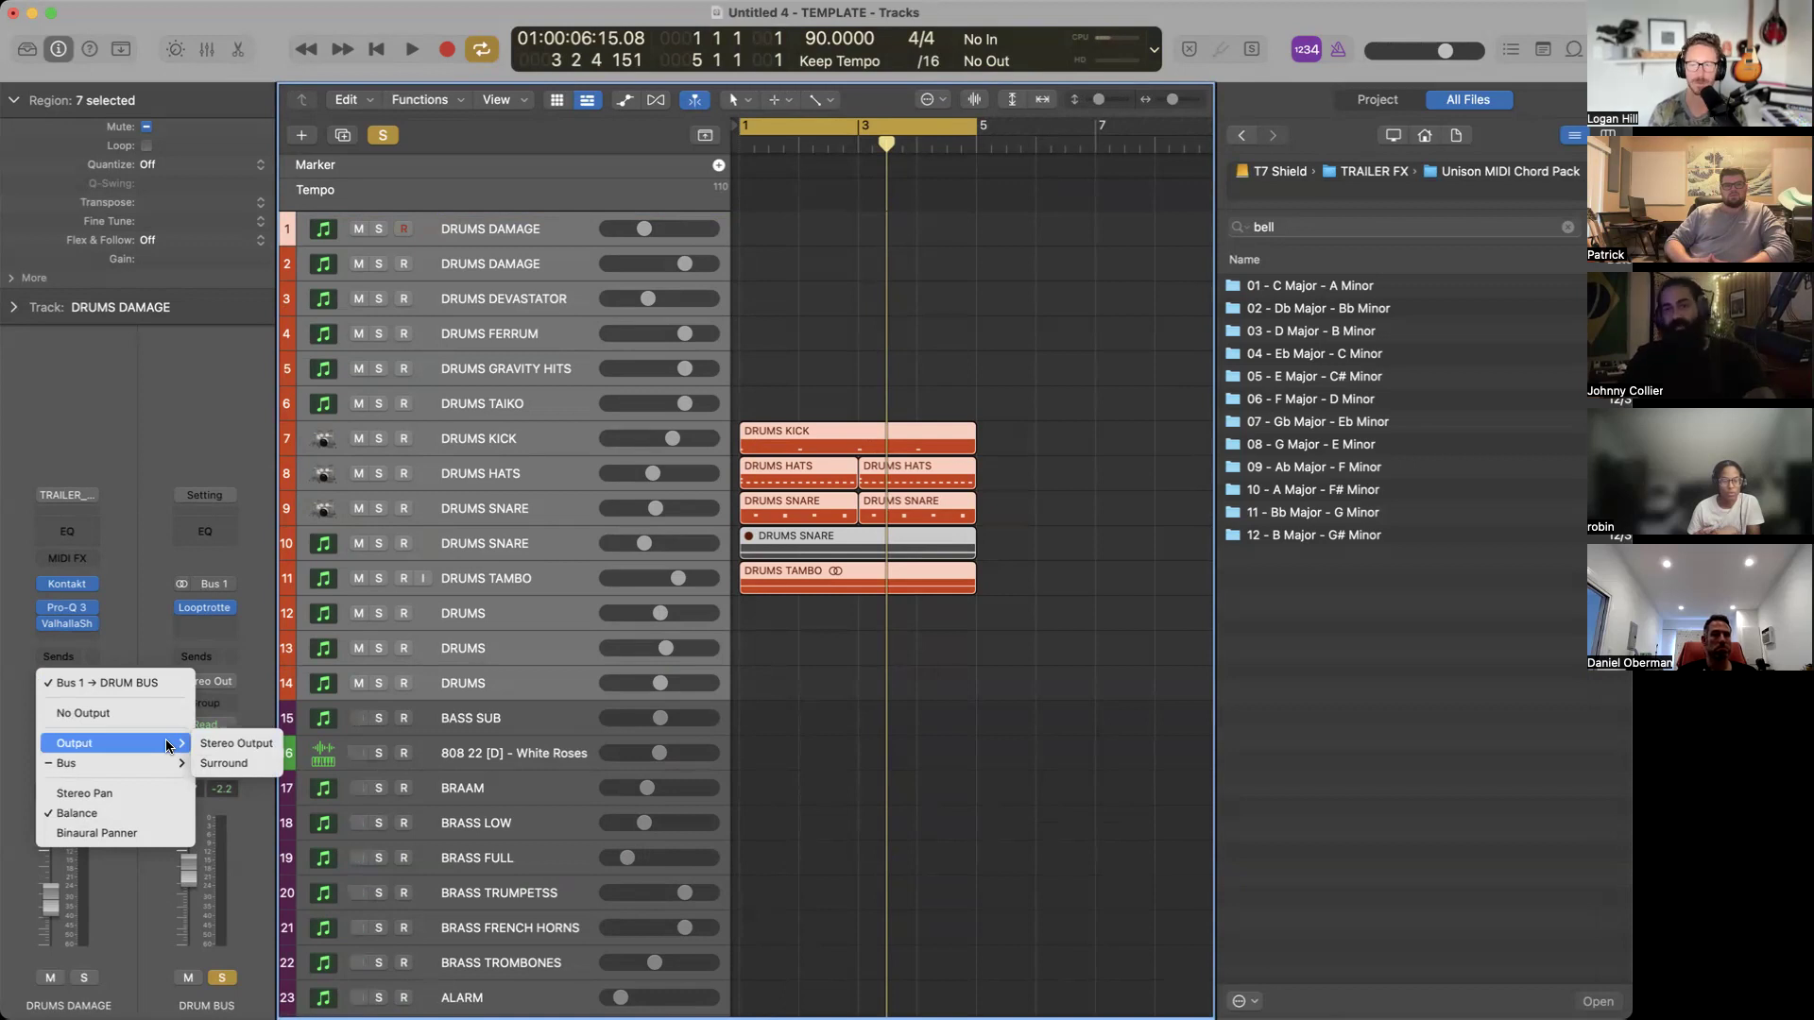
mouse_move(140, 769)
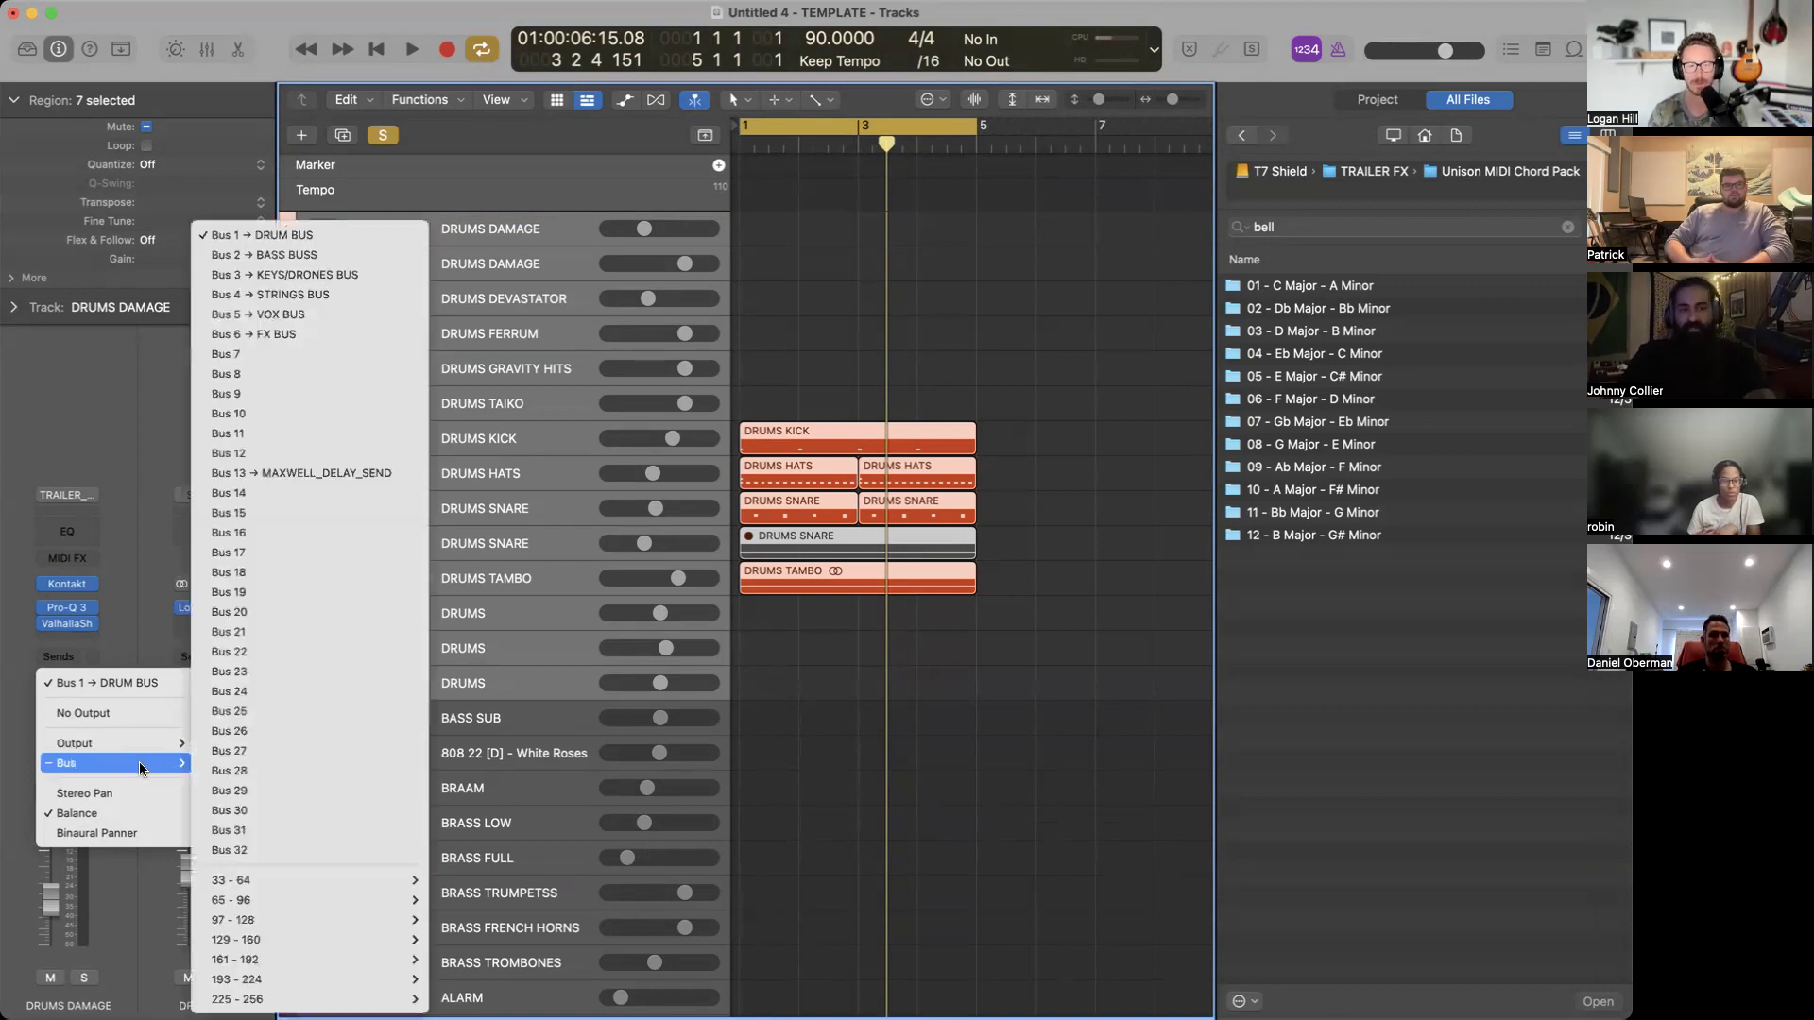
click(343, 234)
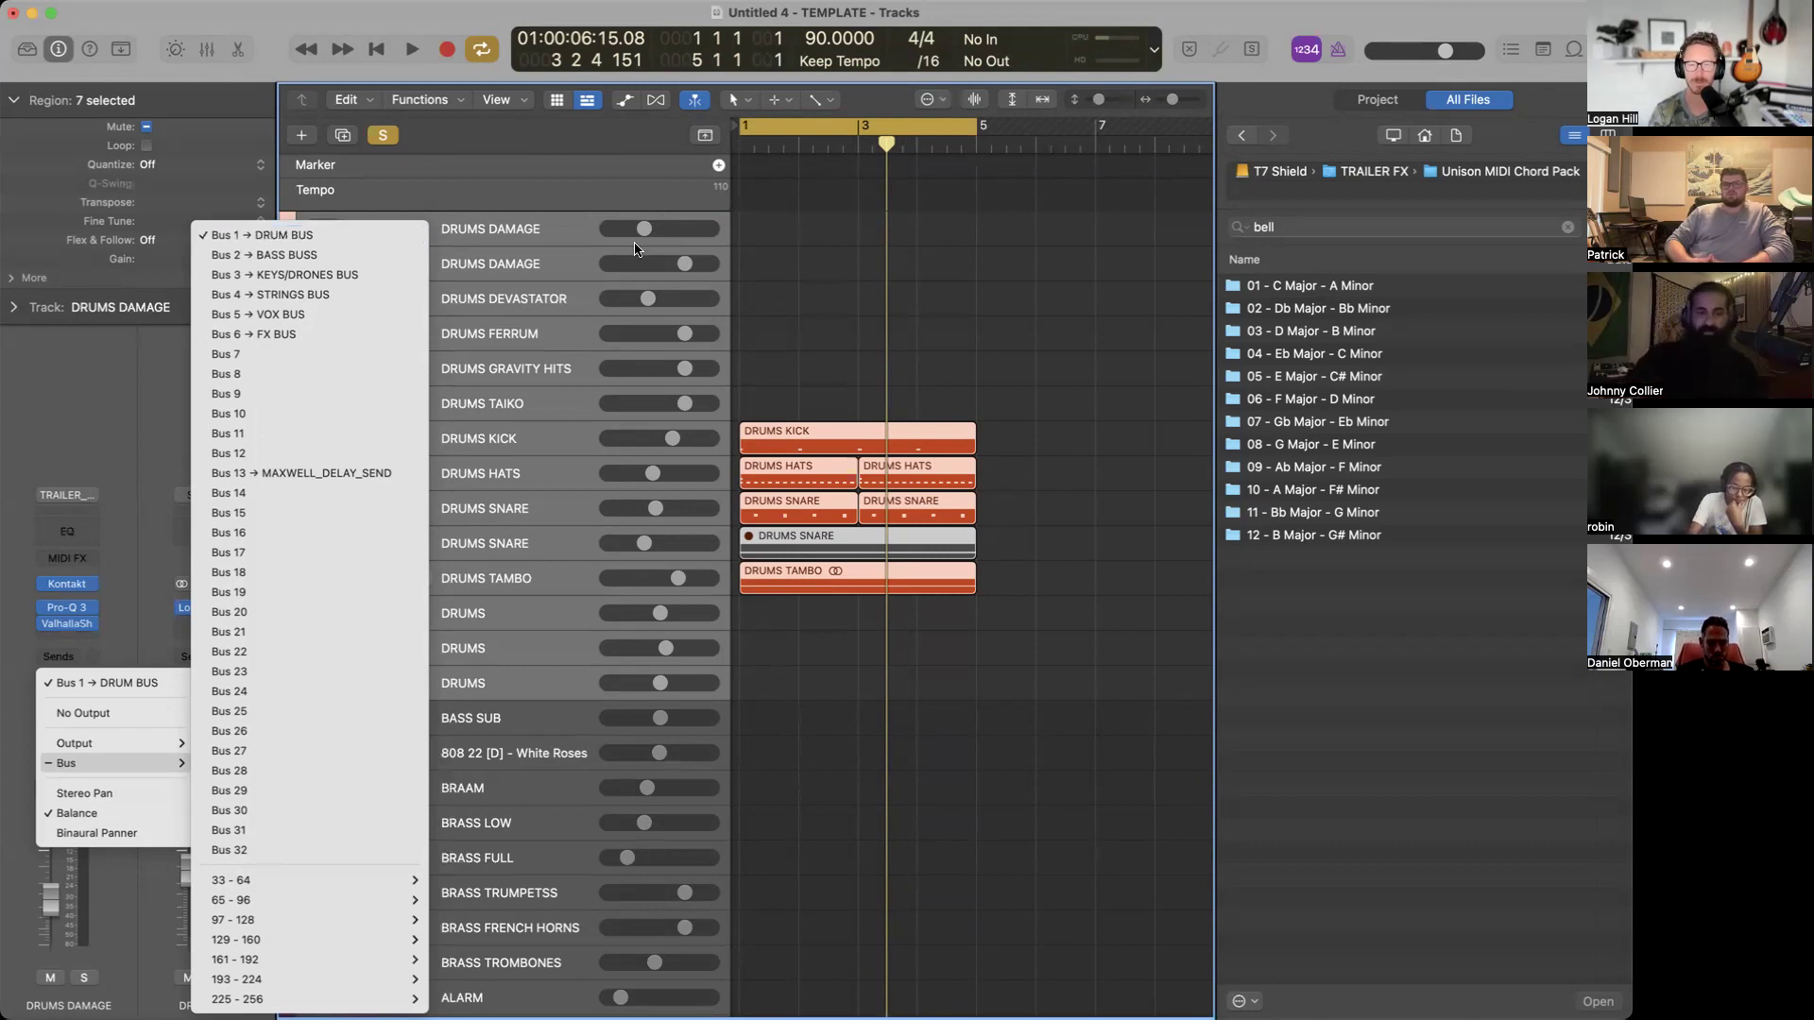
drag(777, 354, 949, 602)
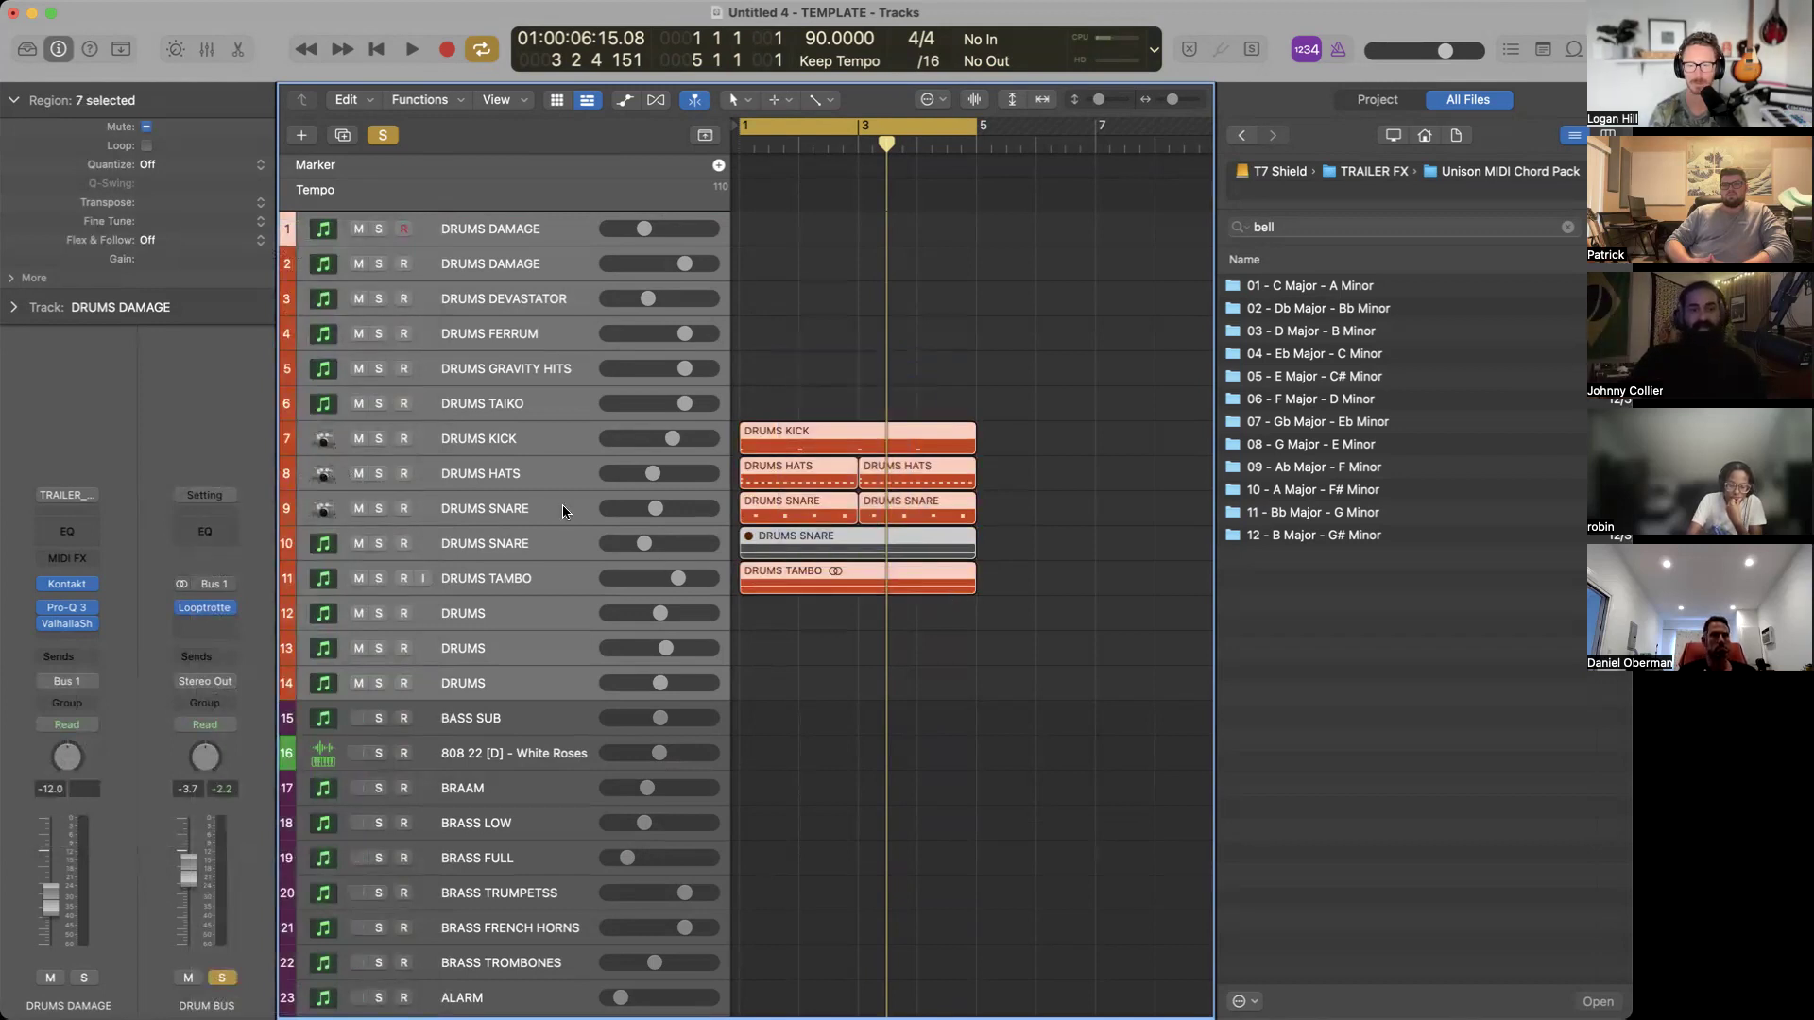
Show the mixer and inspect the Looptrotter SA2RATE2 settings on the DRUM BUS channel.
key(x)
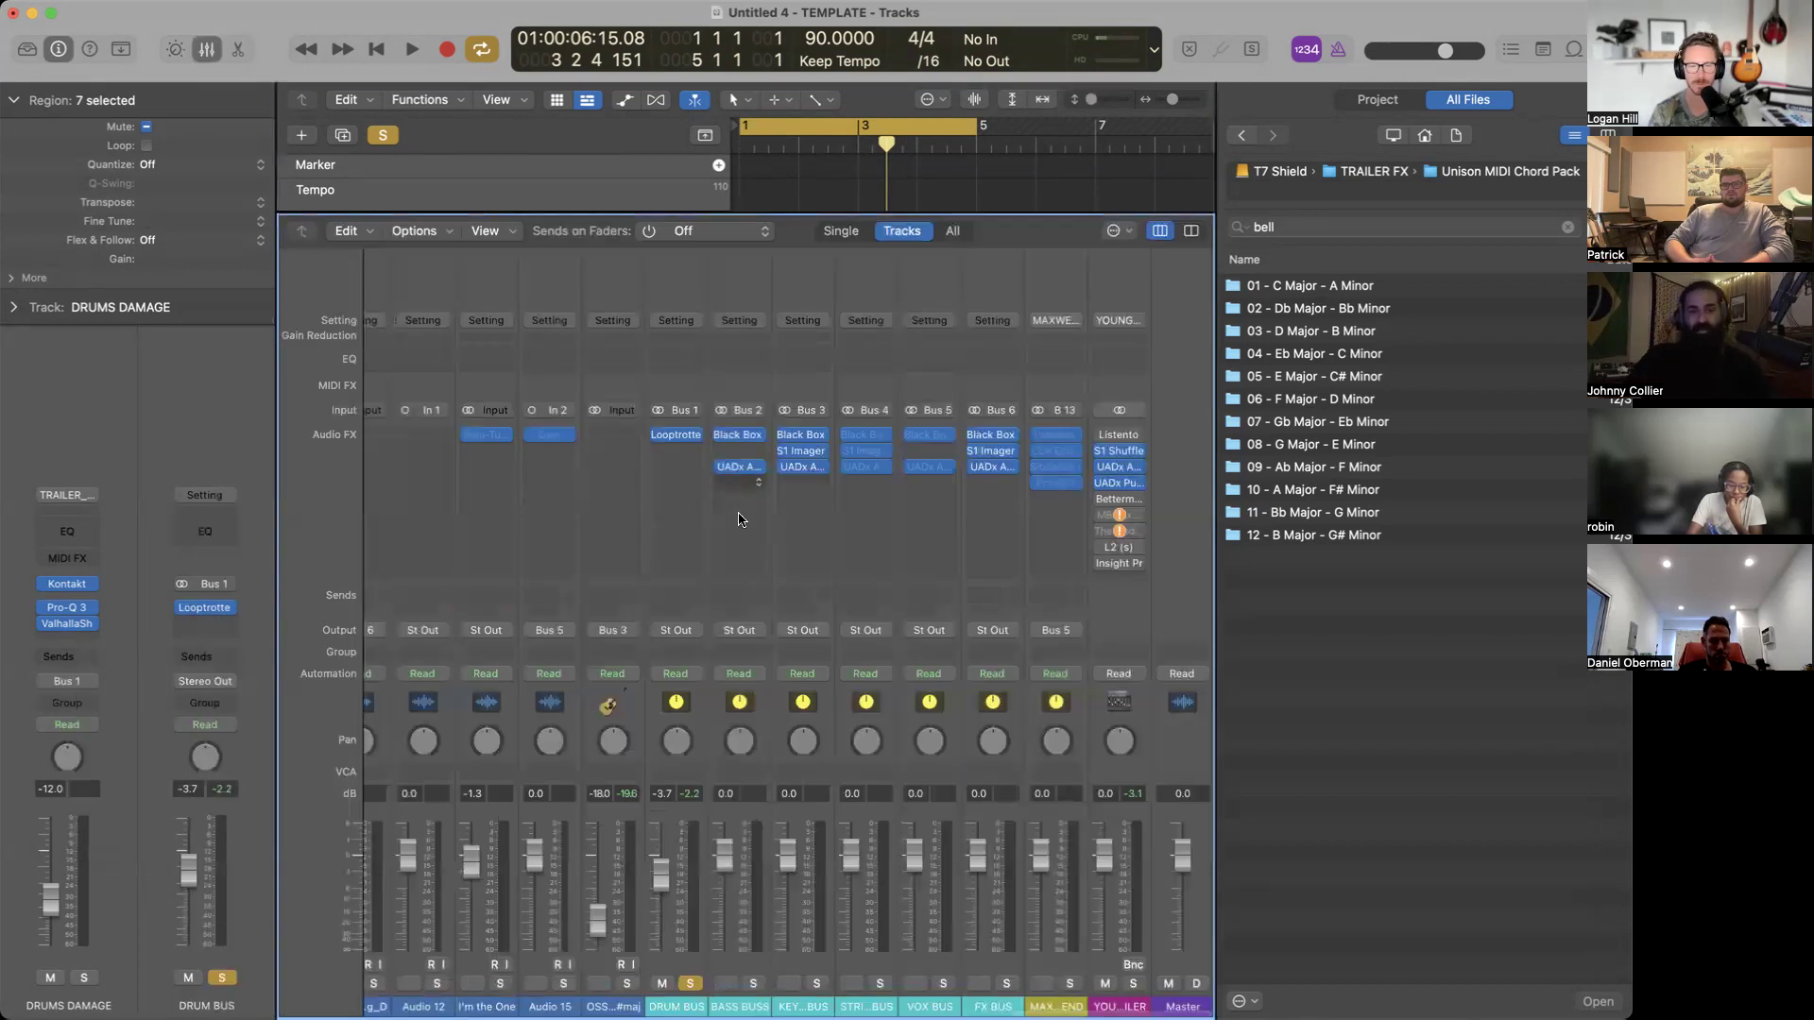
click(695, 452)
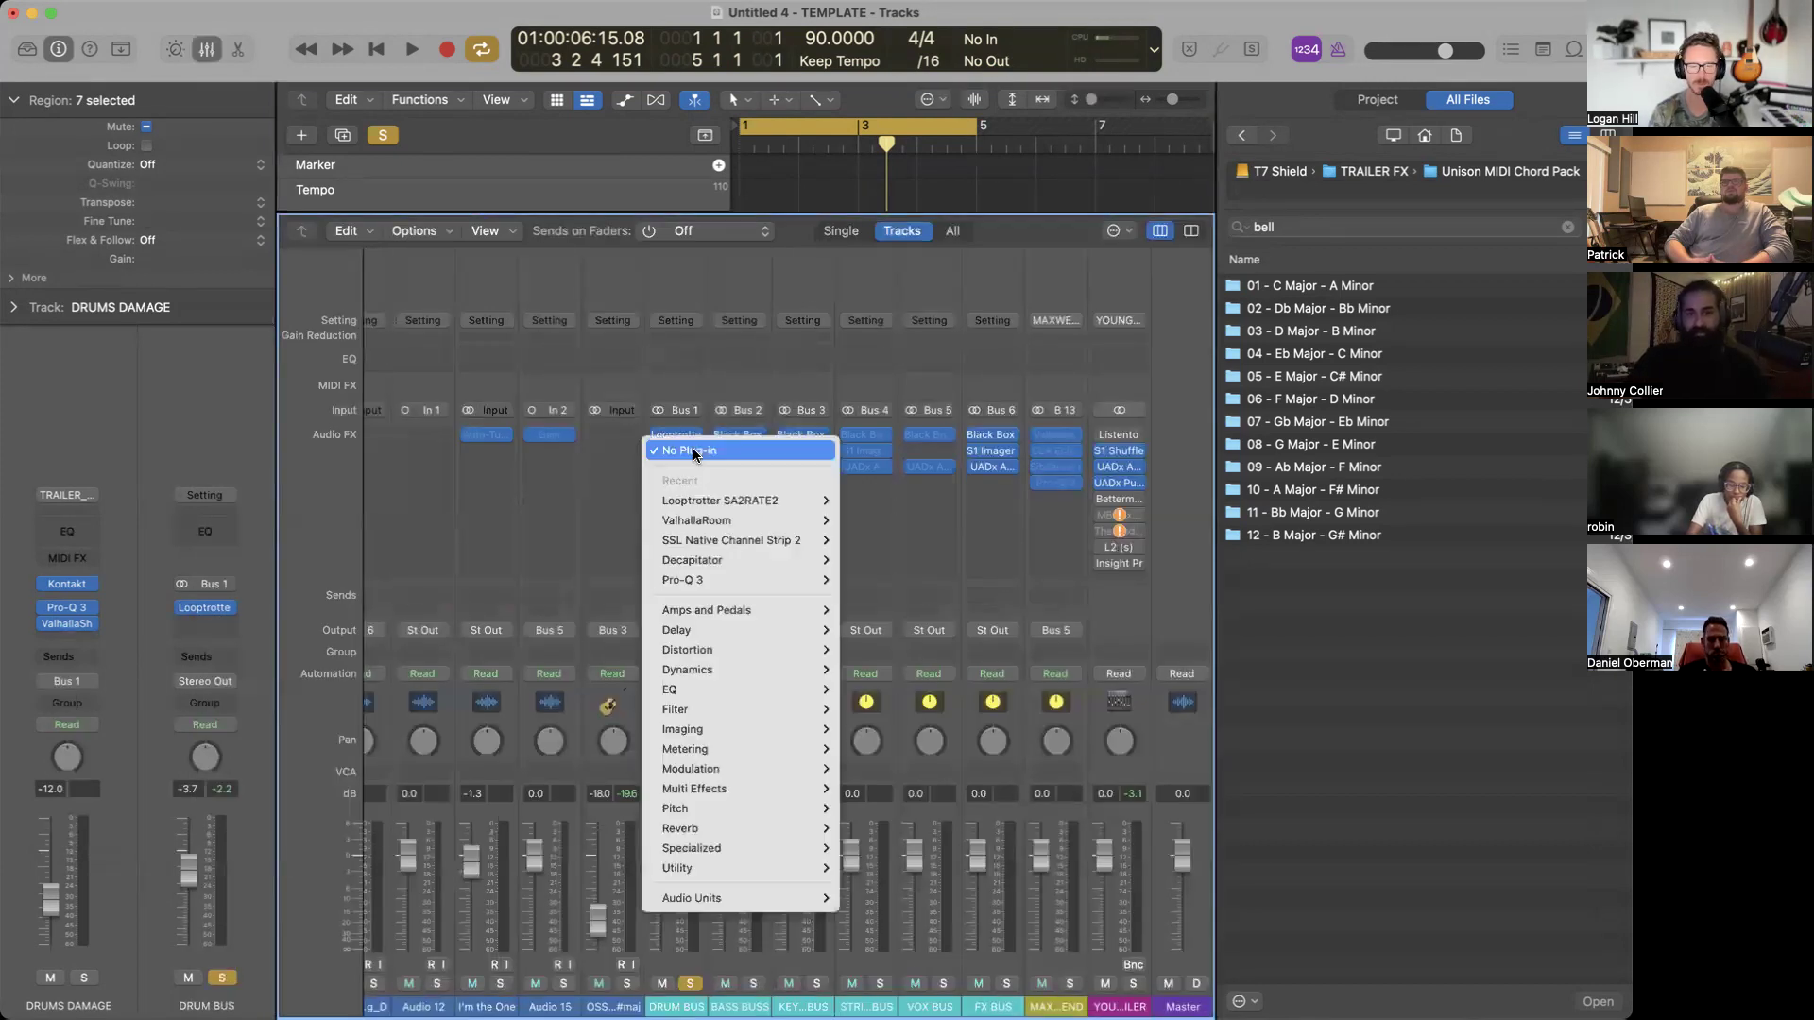
click(685, 432)
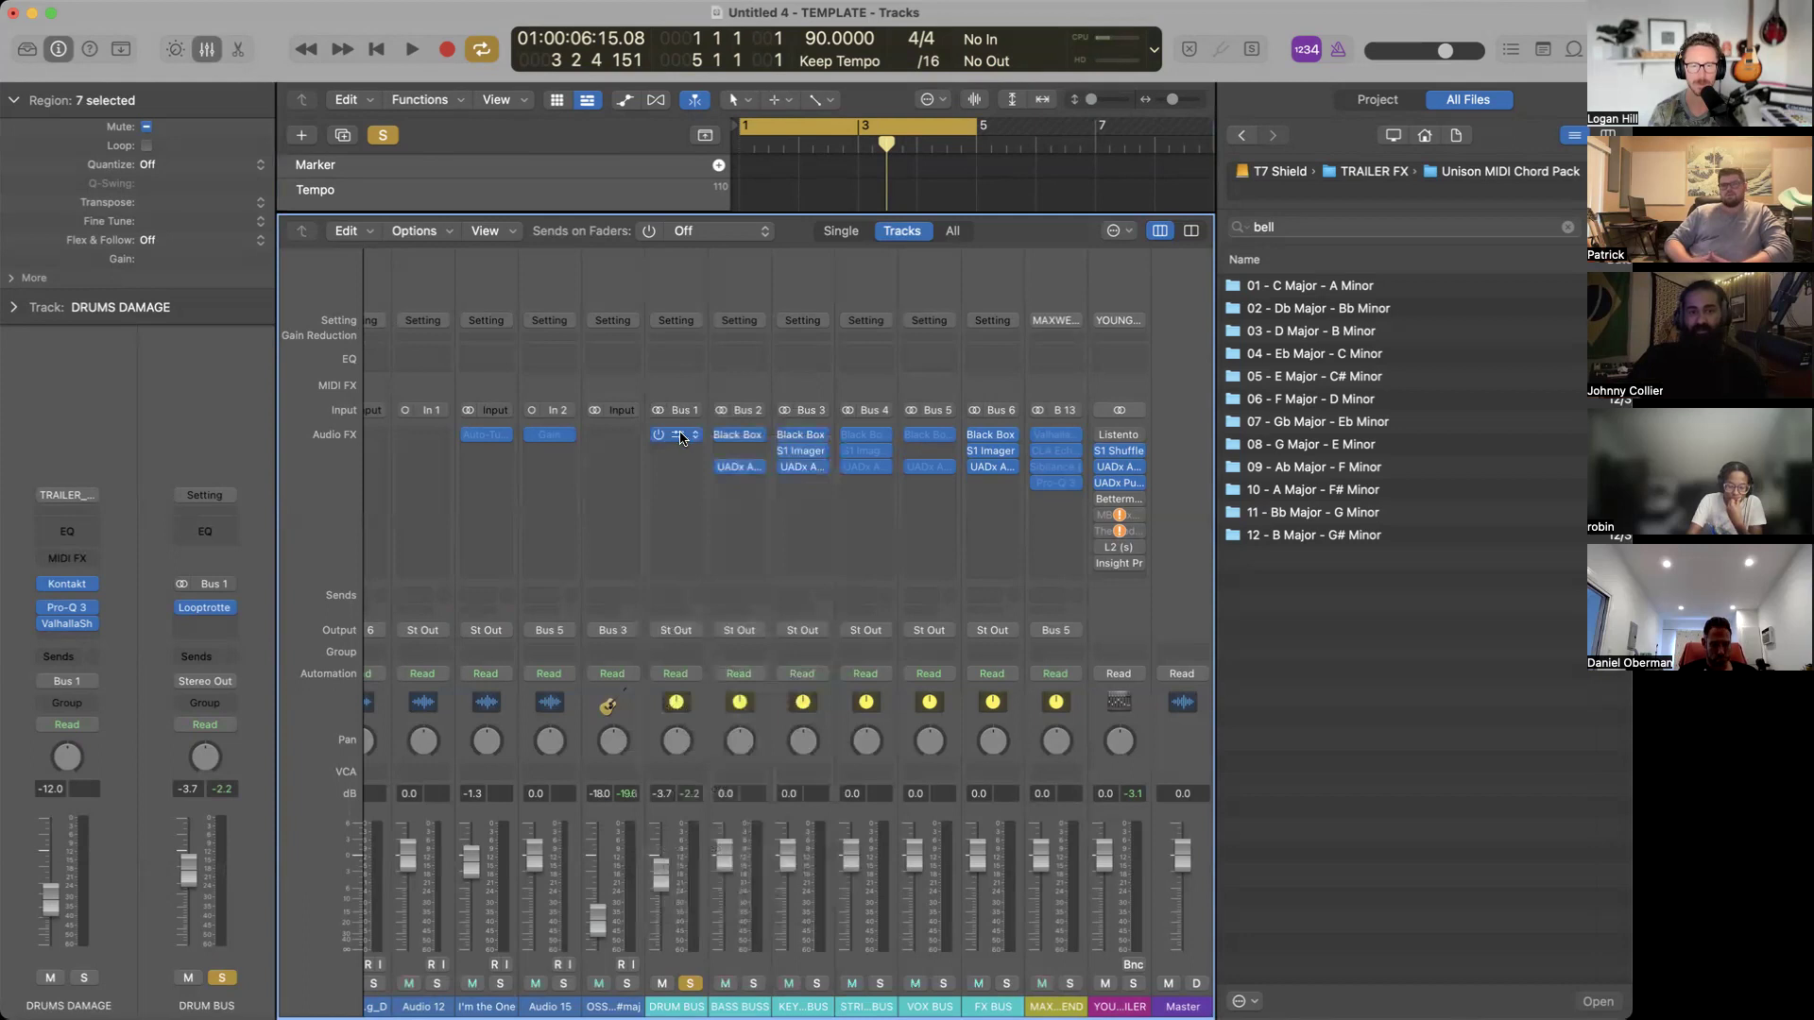
click(680, 436)
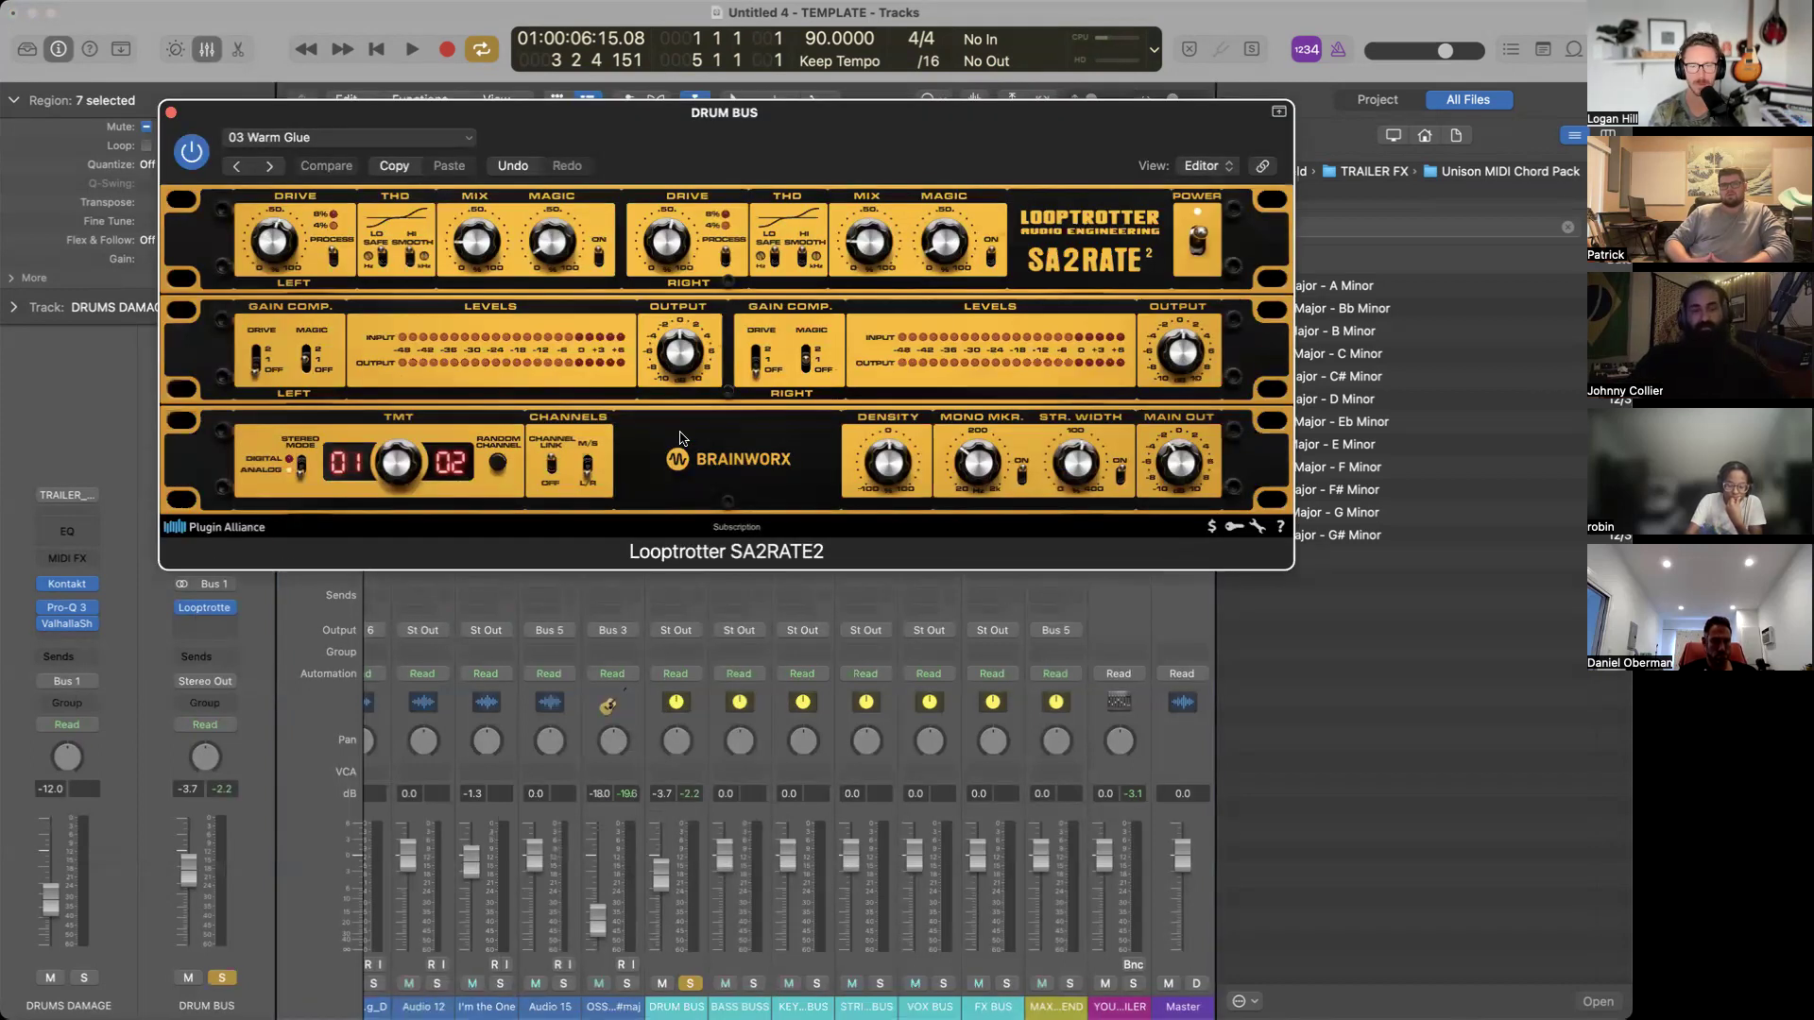
click(174, 119)
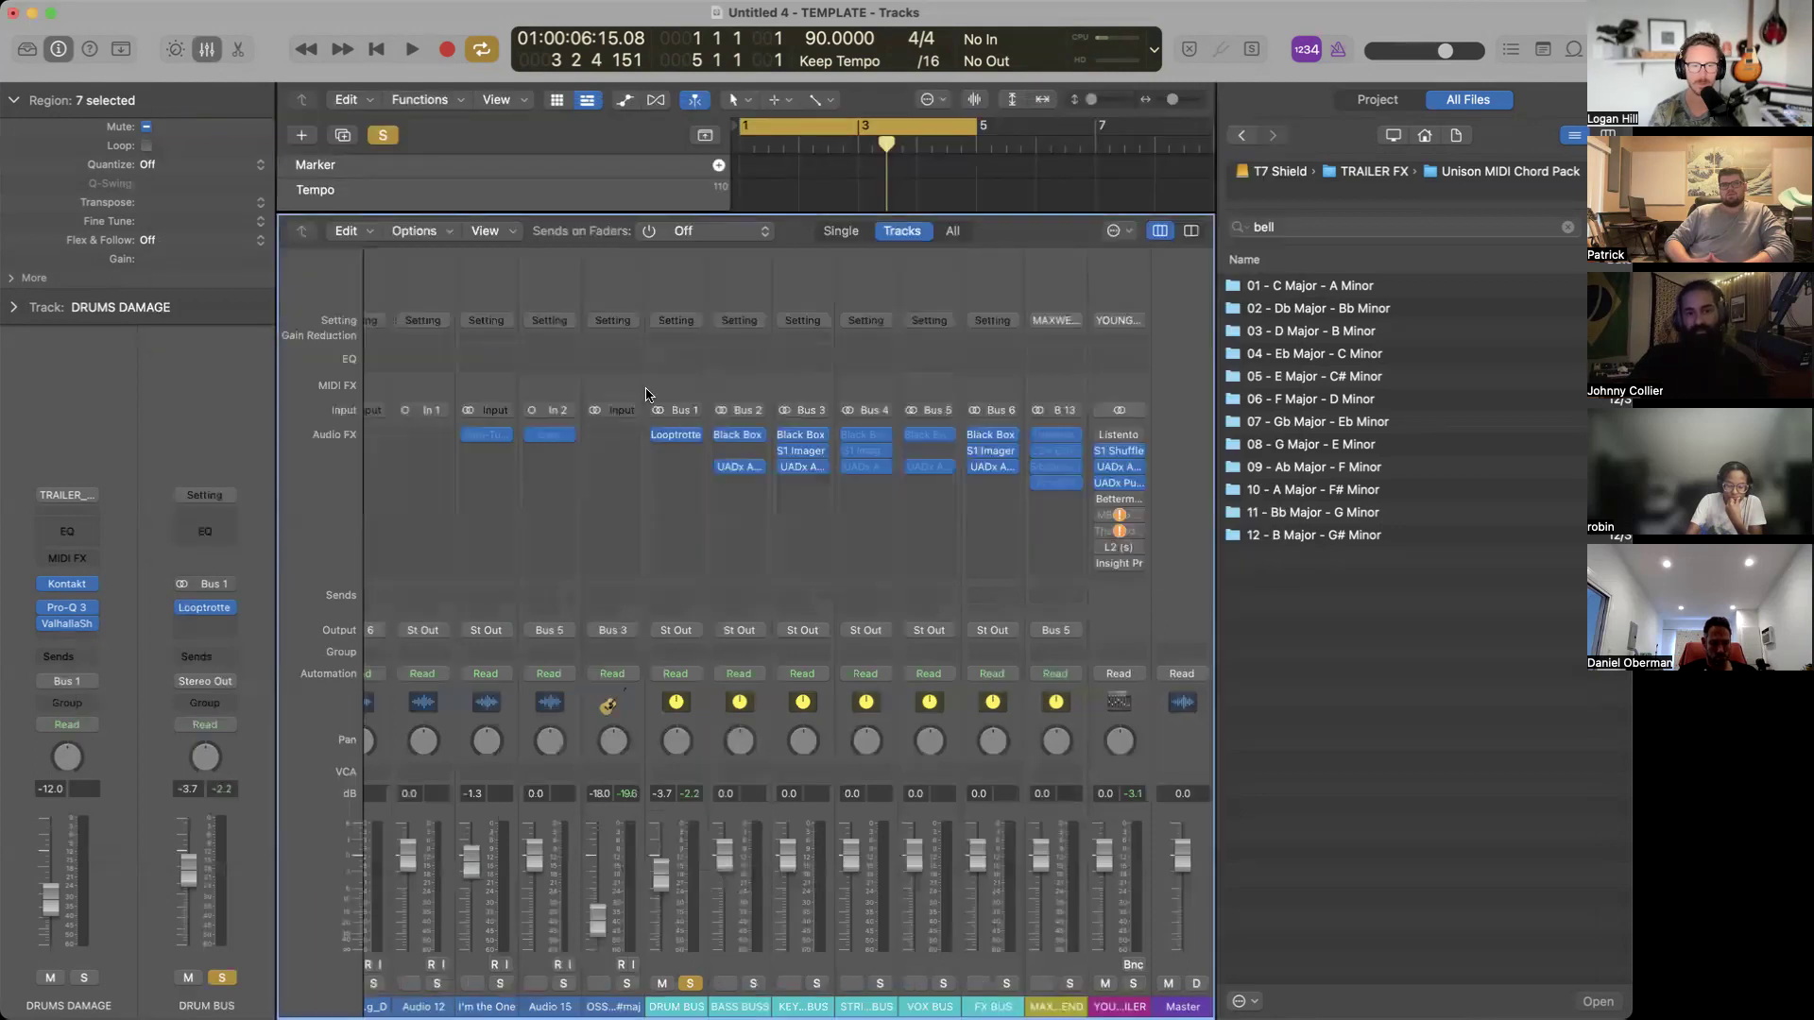
Insert the stereo Waves plug-in Magma BB Tubes (s) below Looptrotter on DRUM BUS and audition it briefly.
click(690, 450)
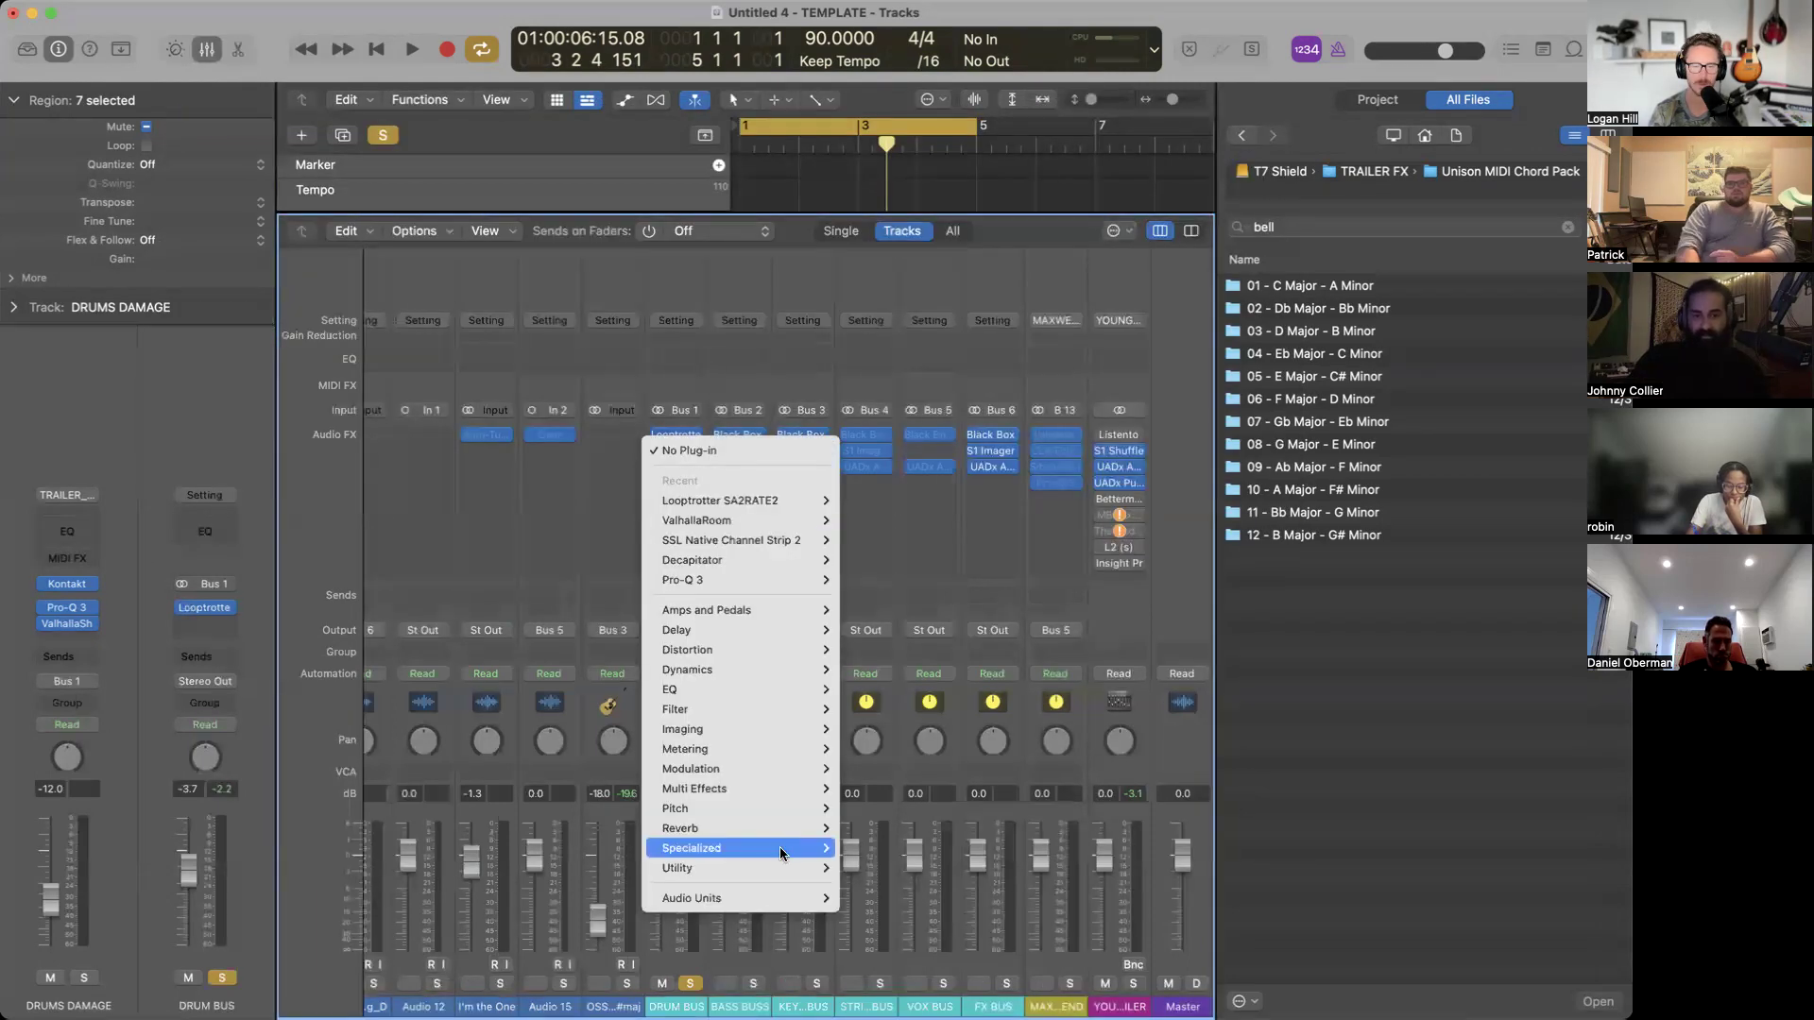
mouse_move(770, 897)
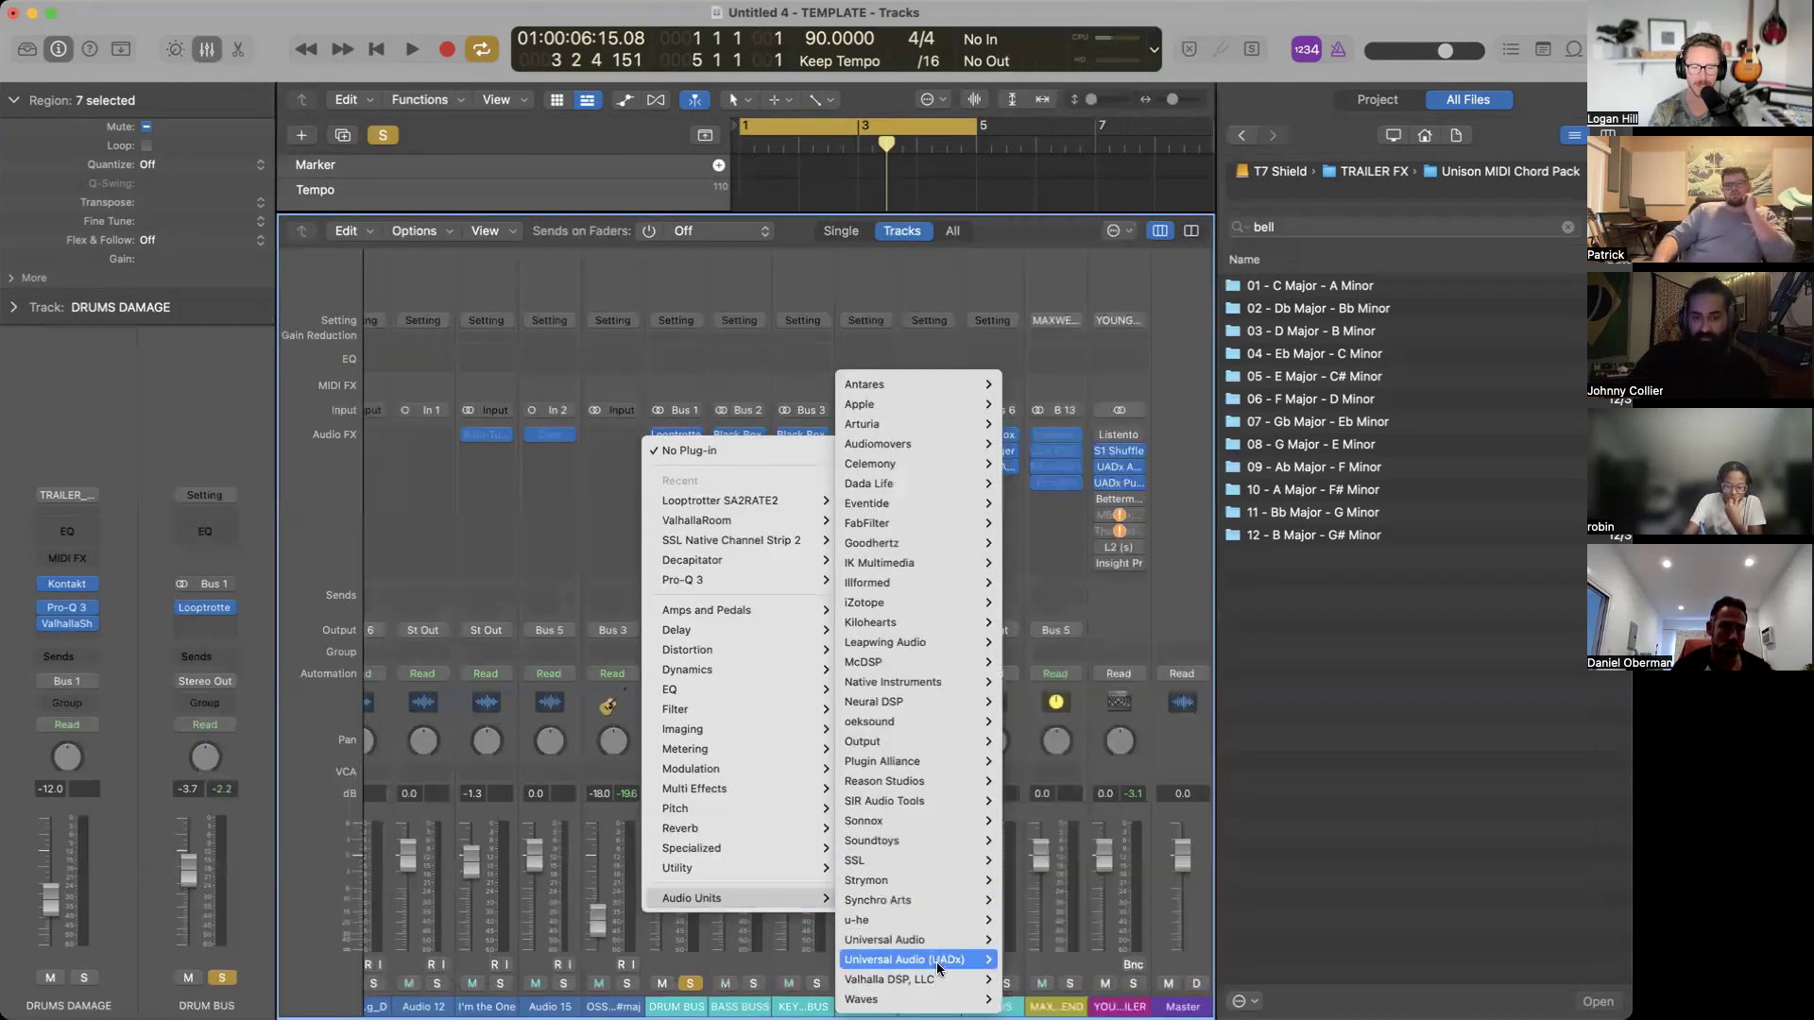
mouse_move(930, 999)
scroll(1070, 969, down, 10)
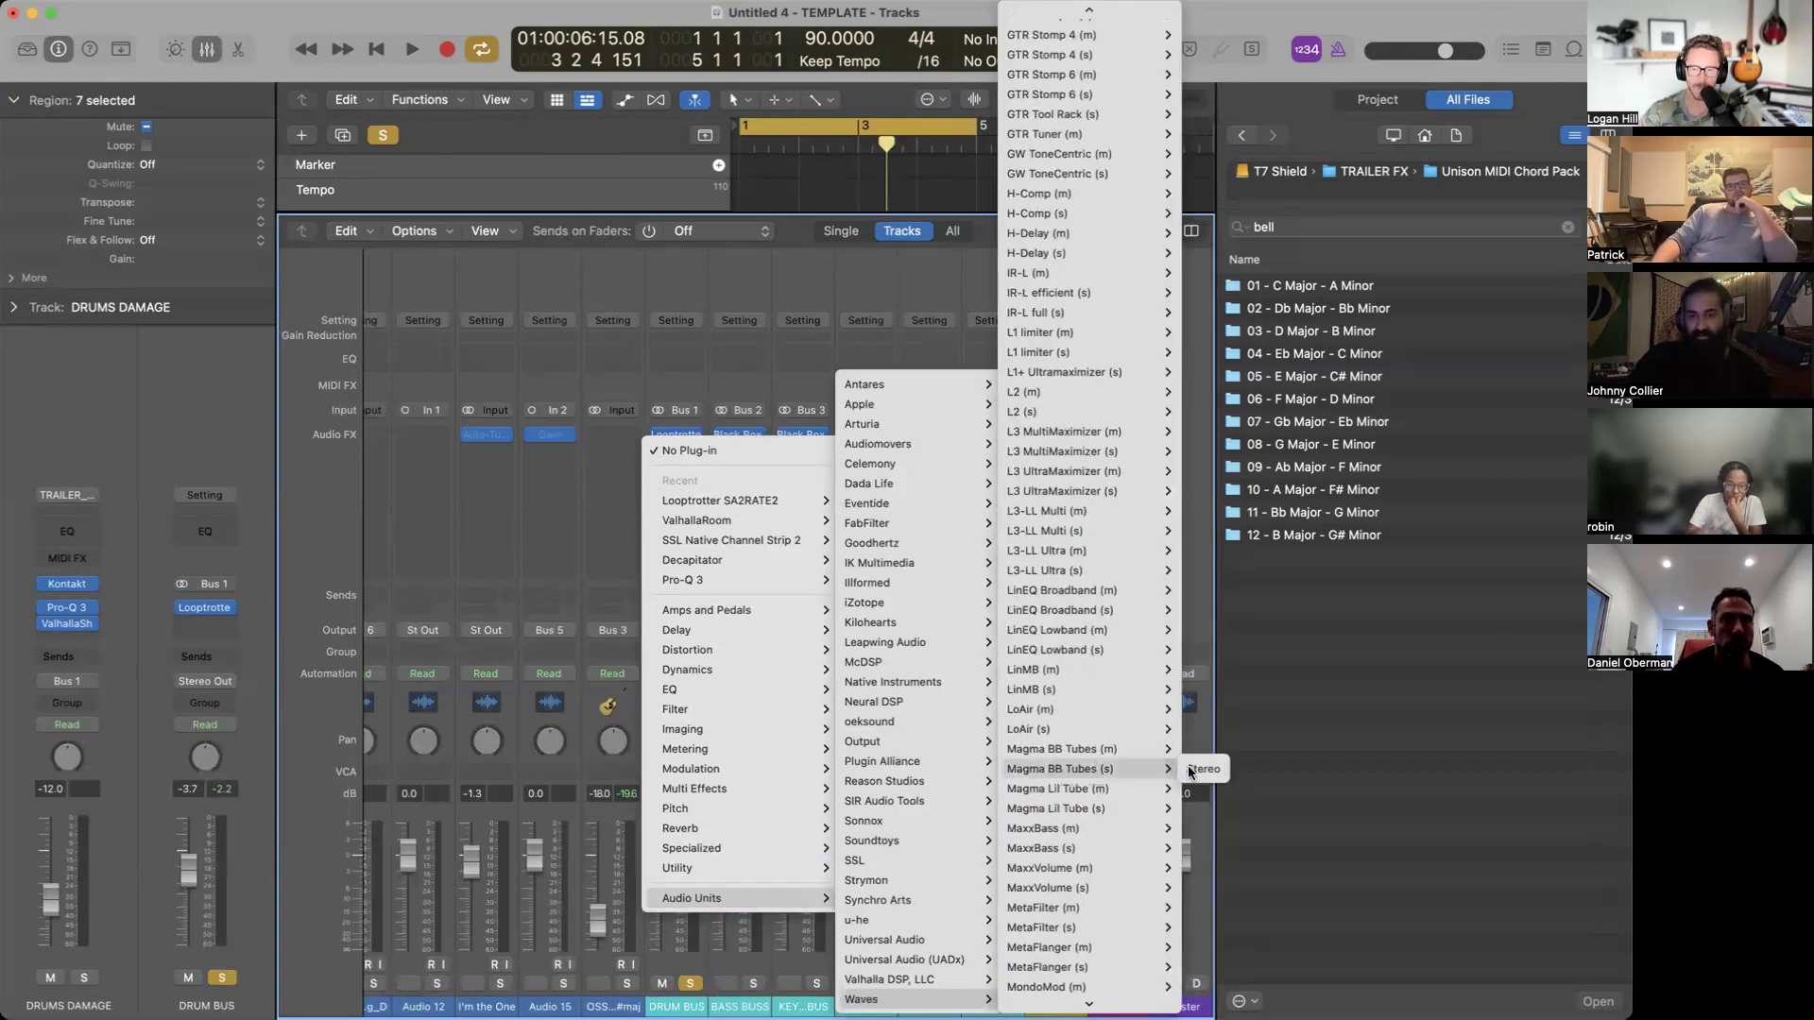
click(1201, 768)
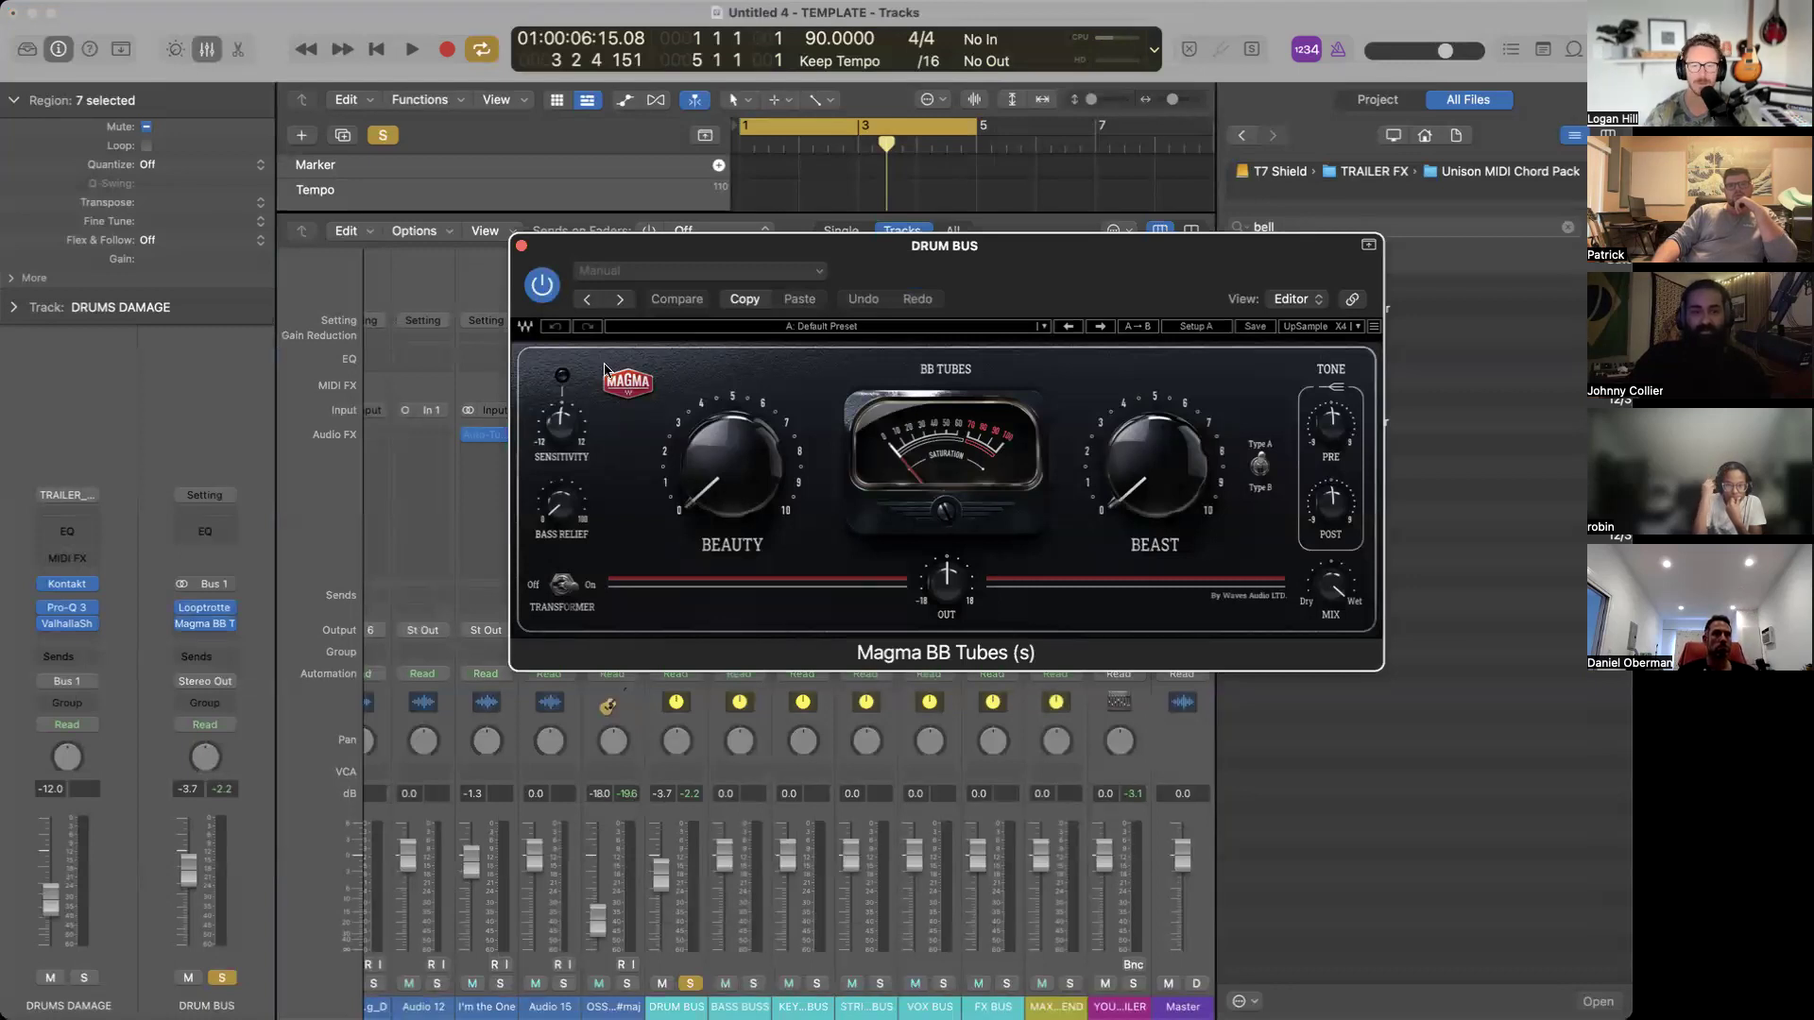
key(space)
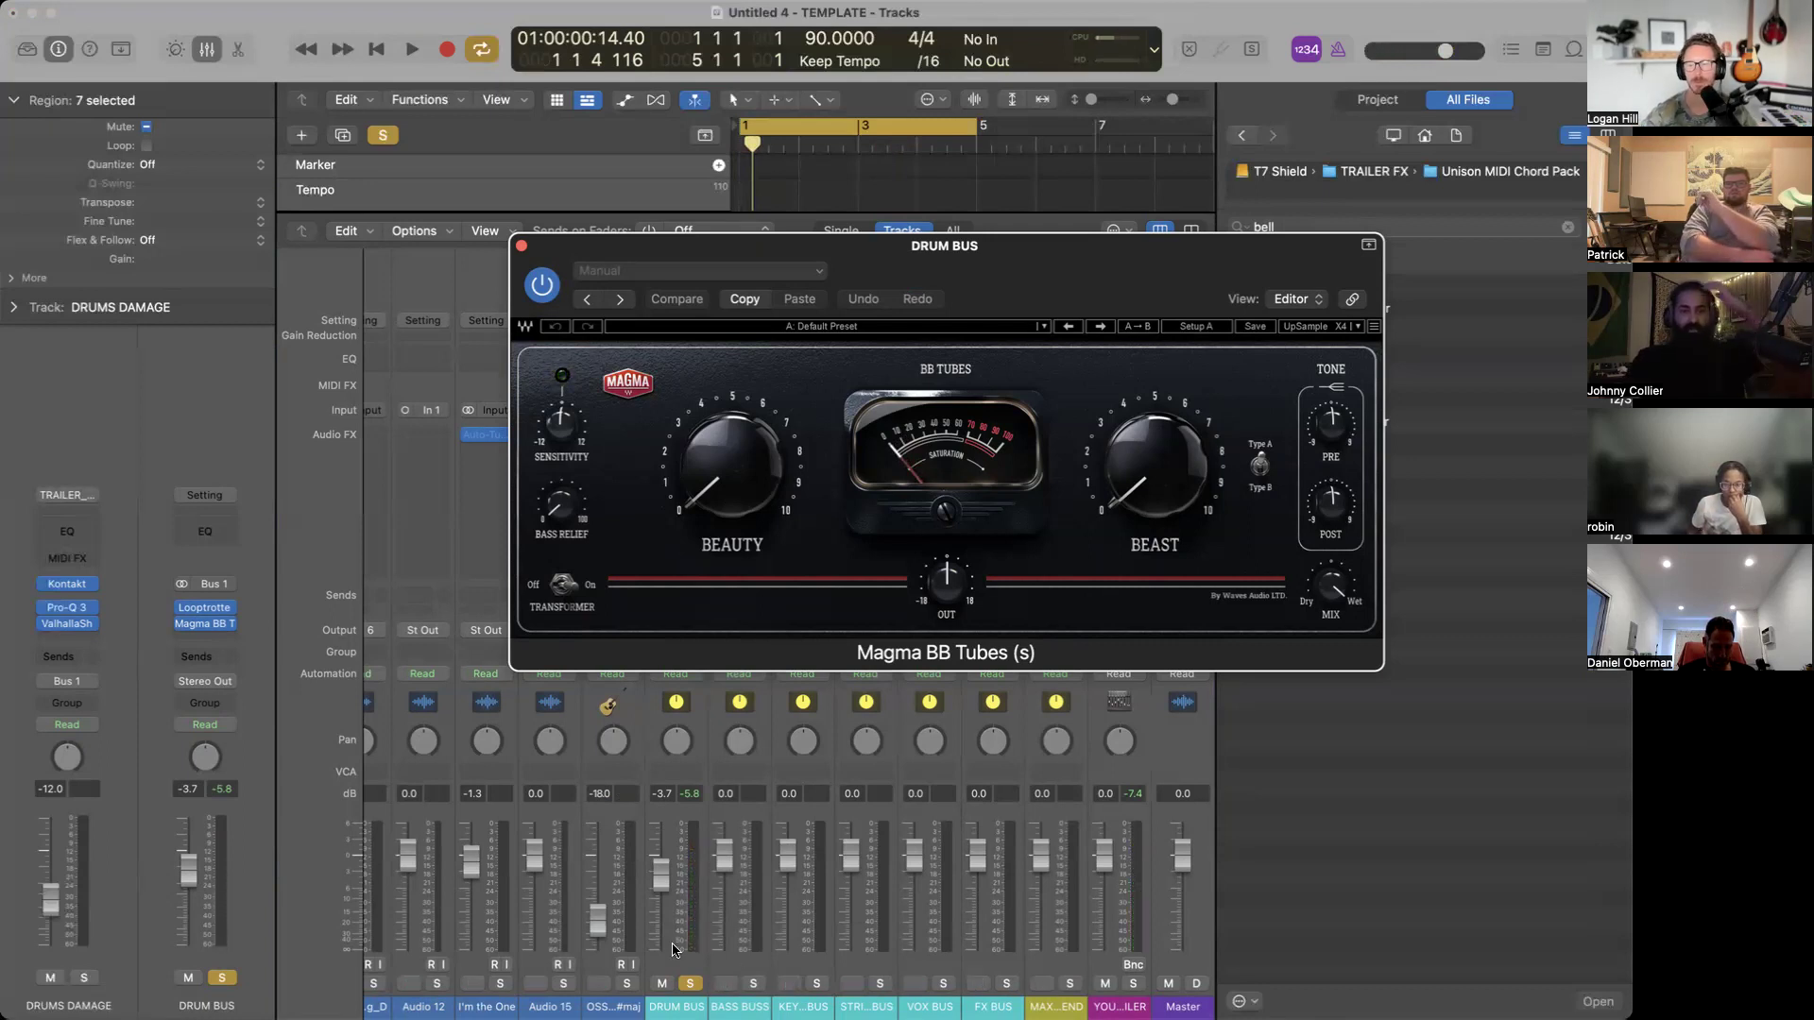
Set the bus levels to -2.7 dB for drums, -5.5 dB for bass, -5.0 dB for keys, -7.0 dB for strings and 0.0 dB for vox.
drag(661, 871, 784, 890)
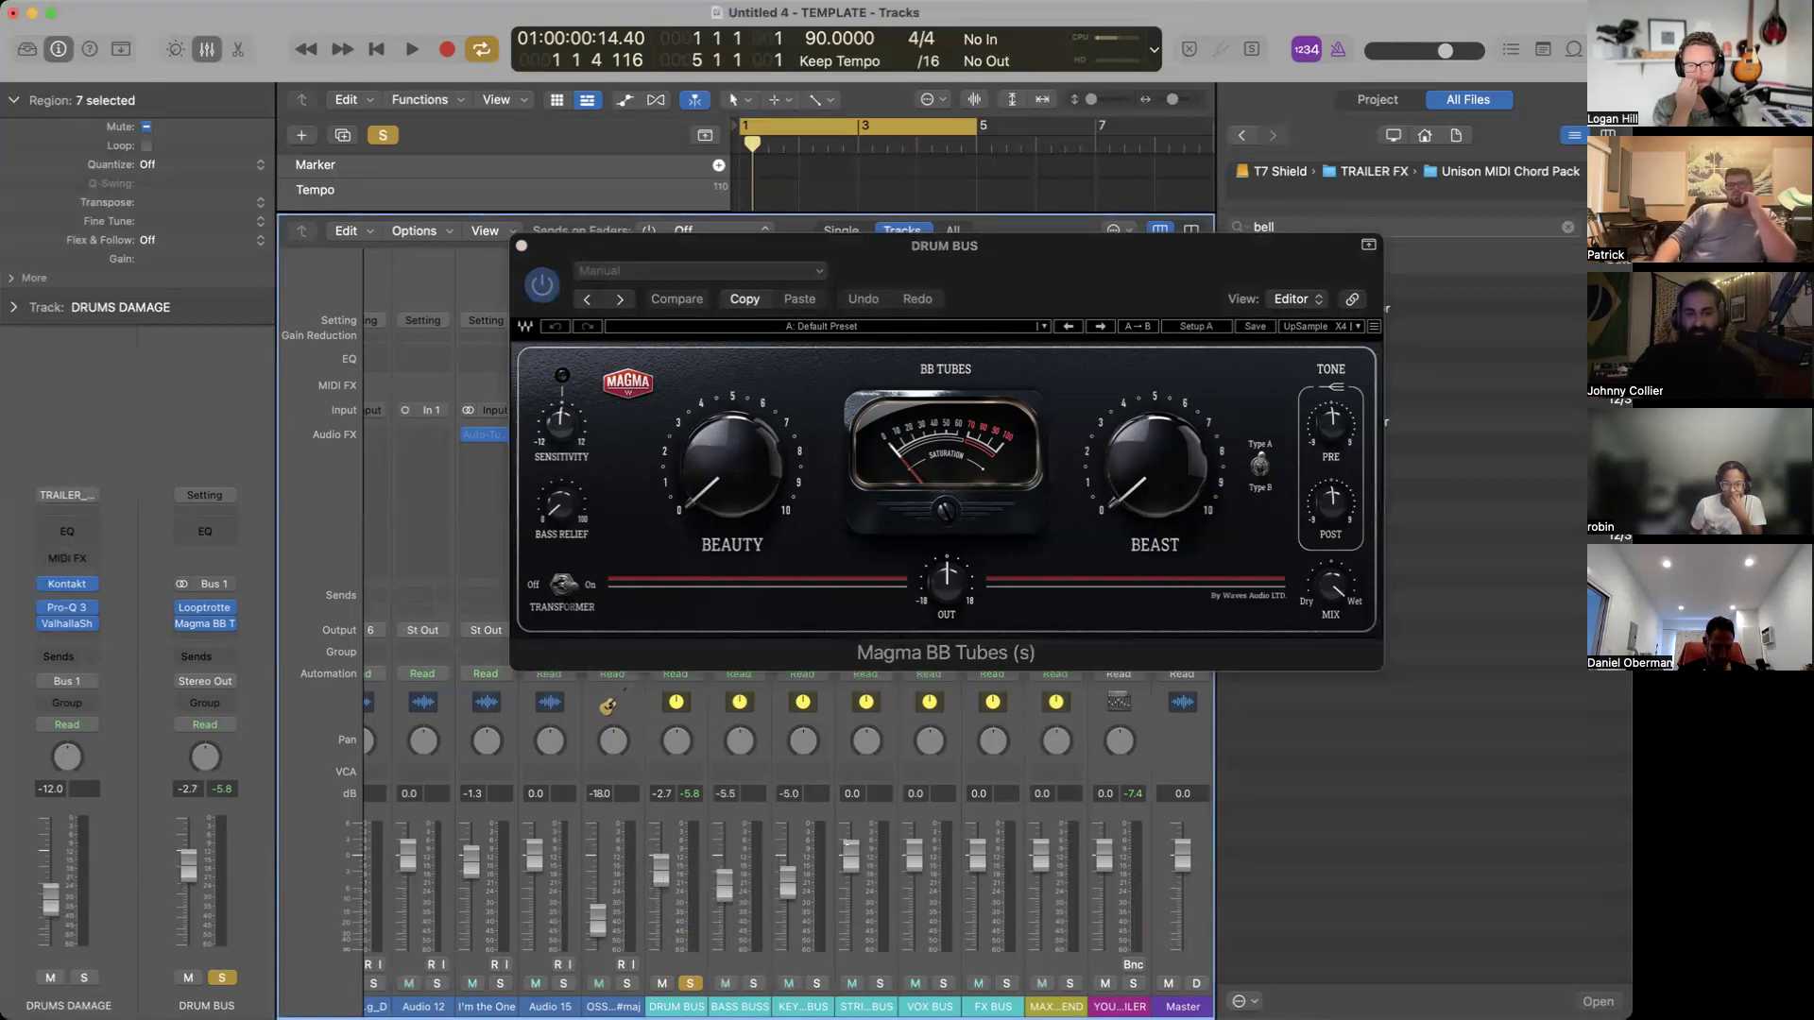
drag(907, 855, 907, 912)
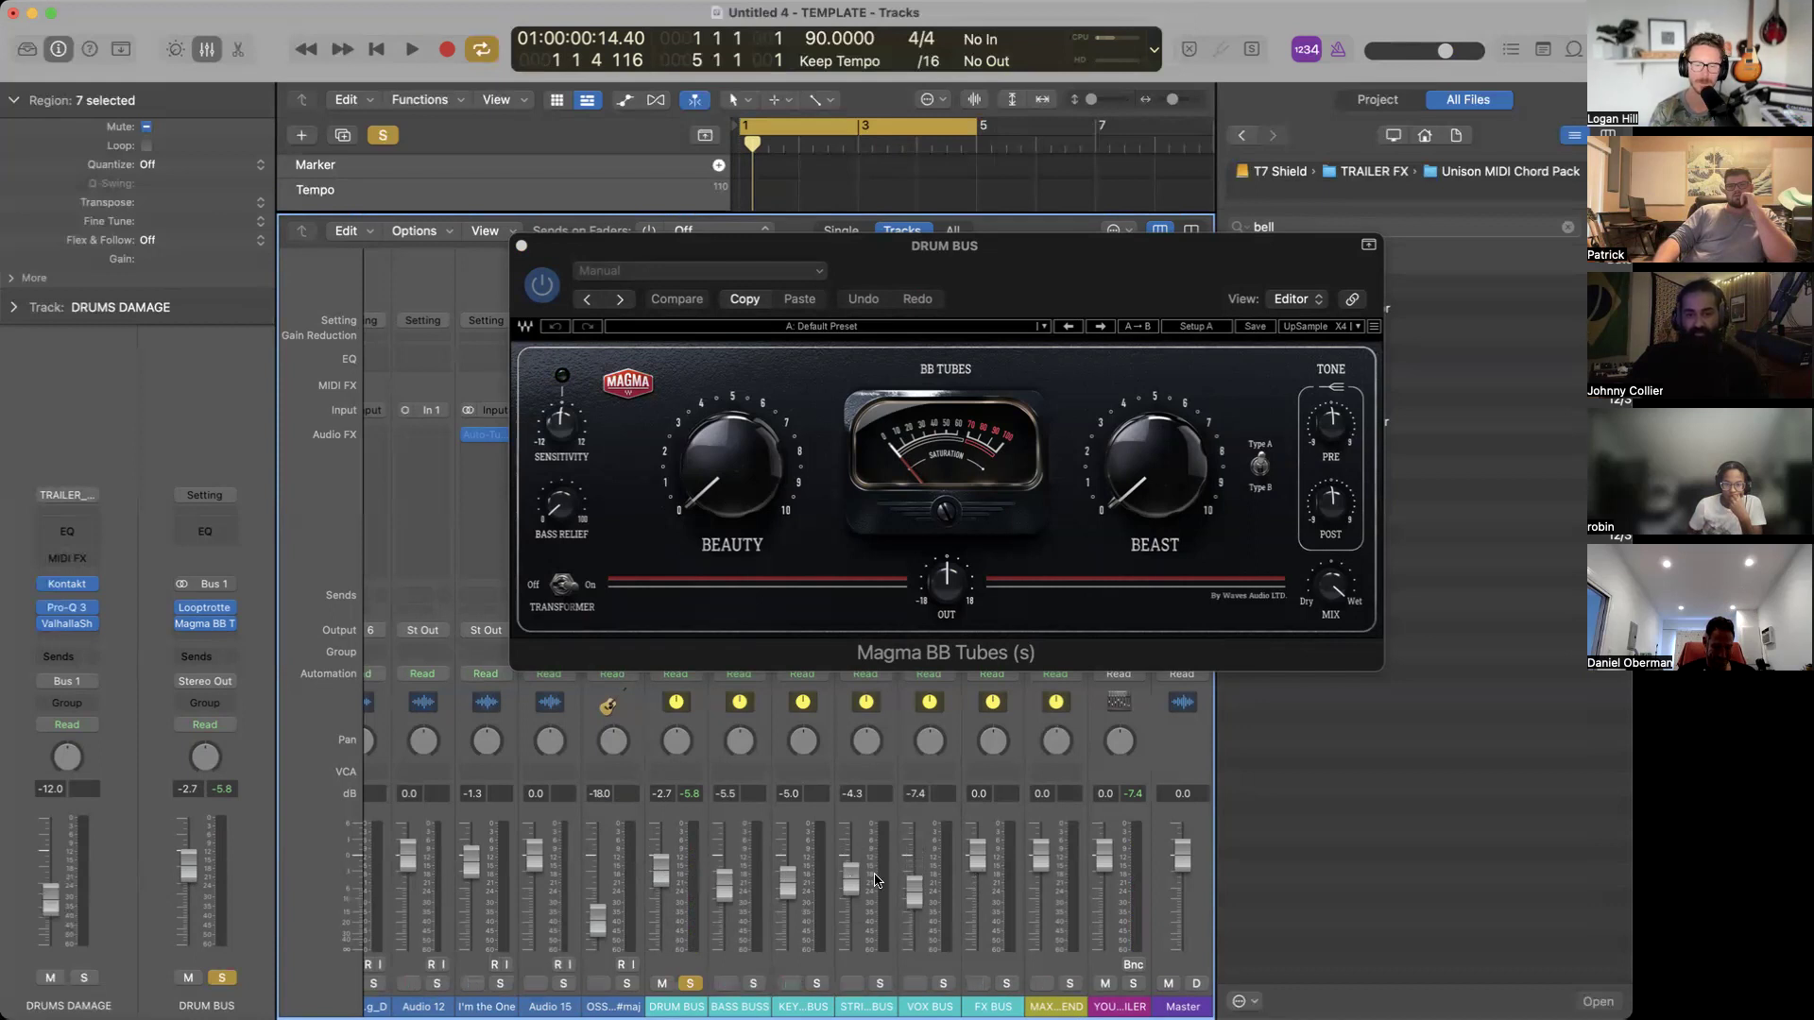
drag(914, 890, 915, 858)
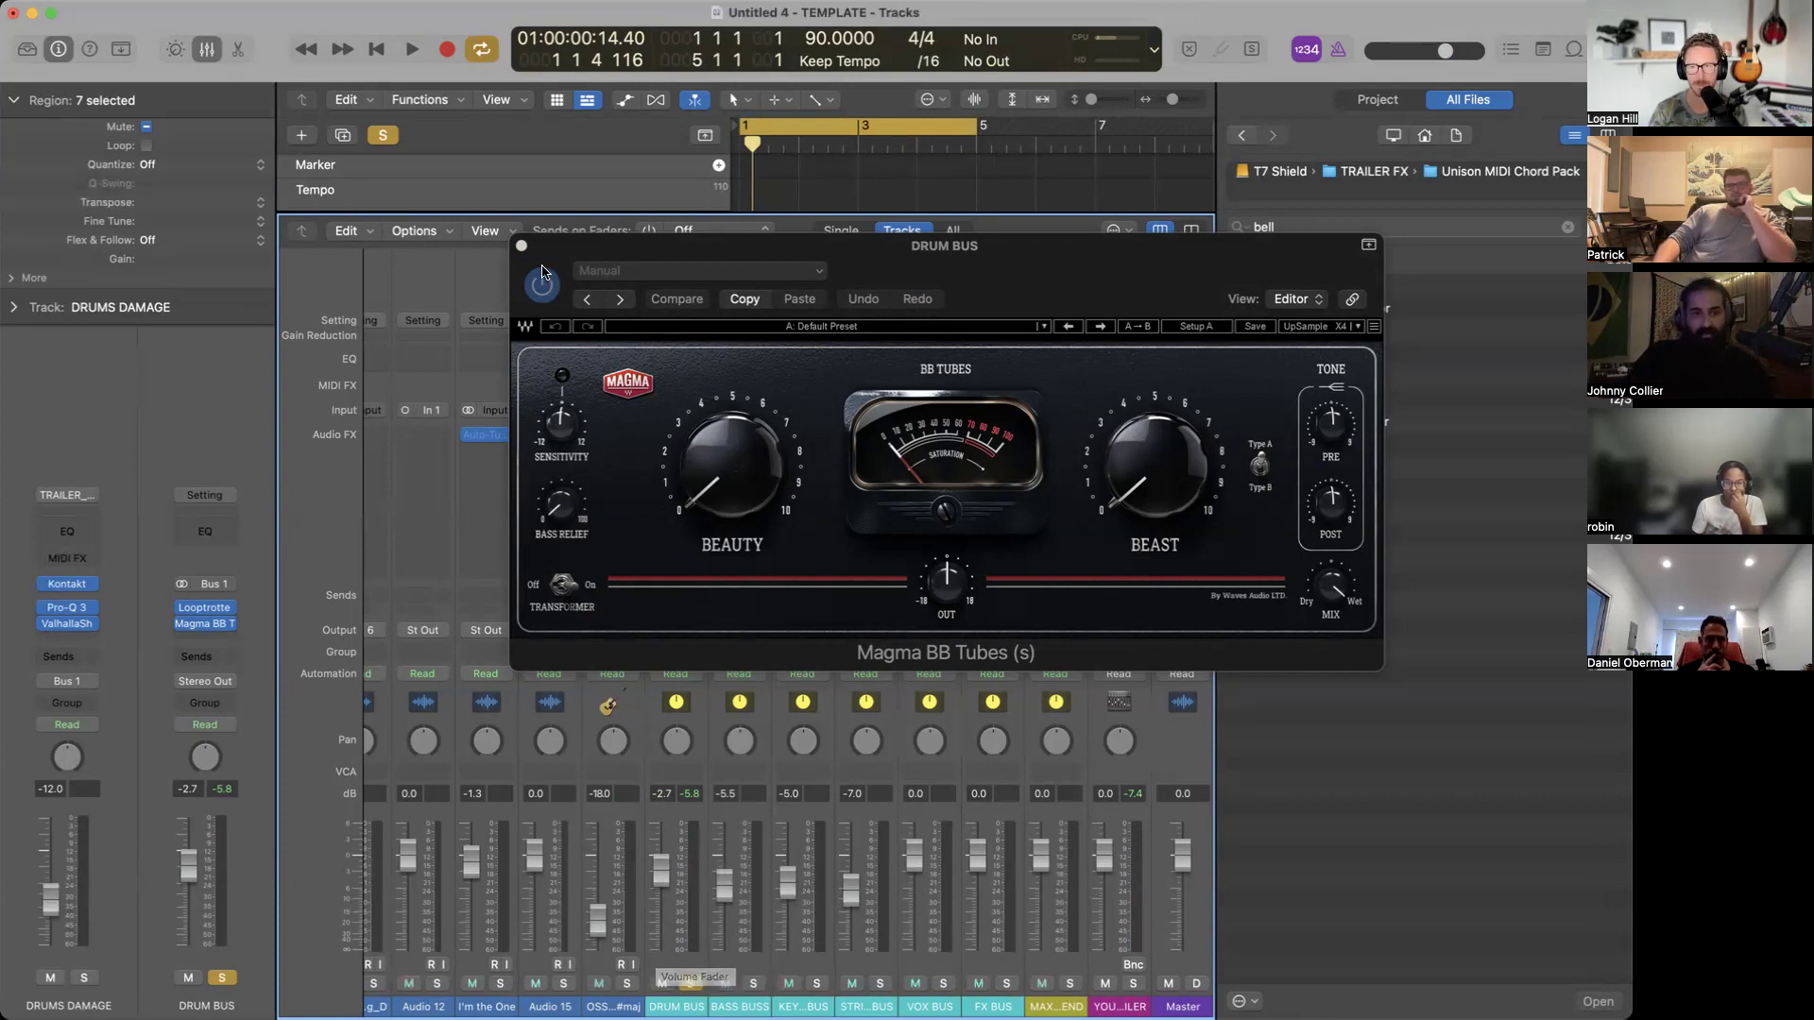
Play the drums with both DRUM BUS inserts bypassed, raise the bus to -0.5 dB, and re-enable only Looptrotter for comparison.
click(521, 245)
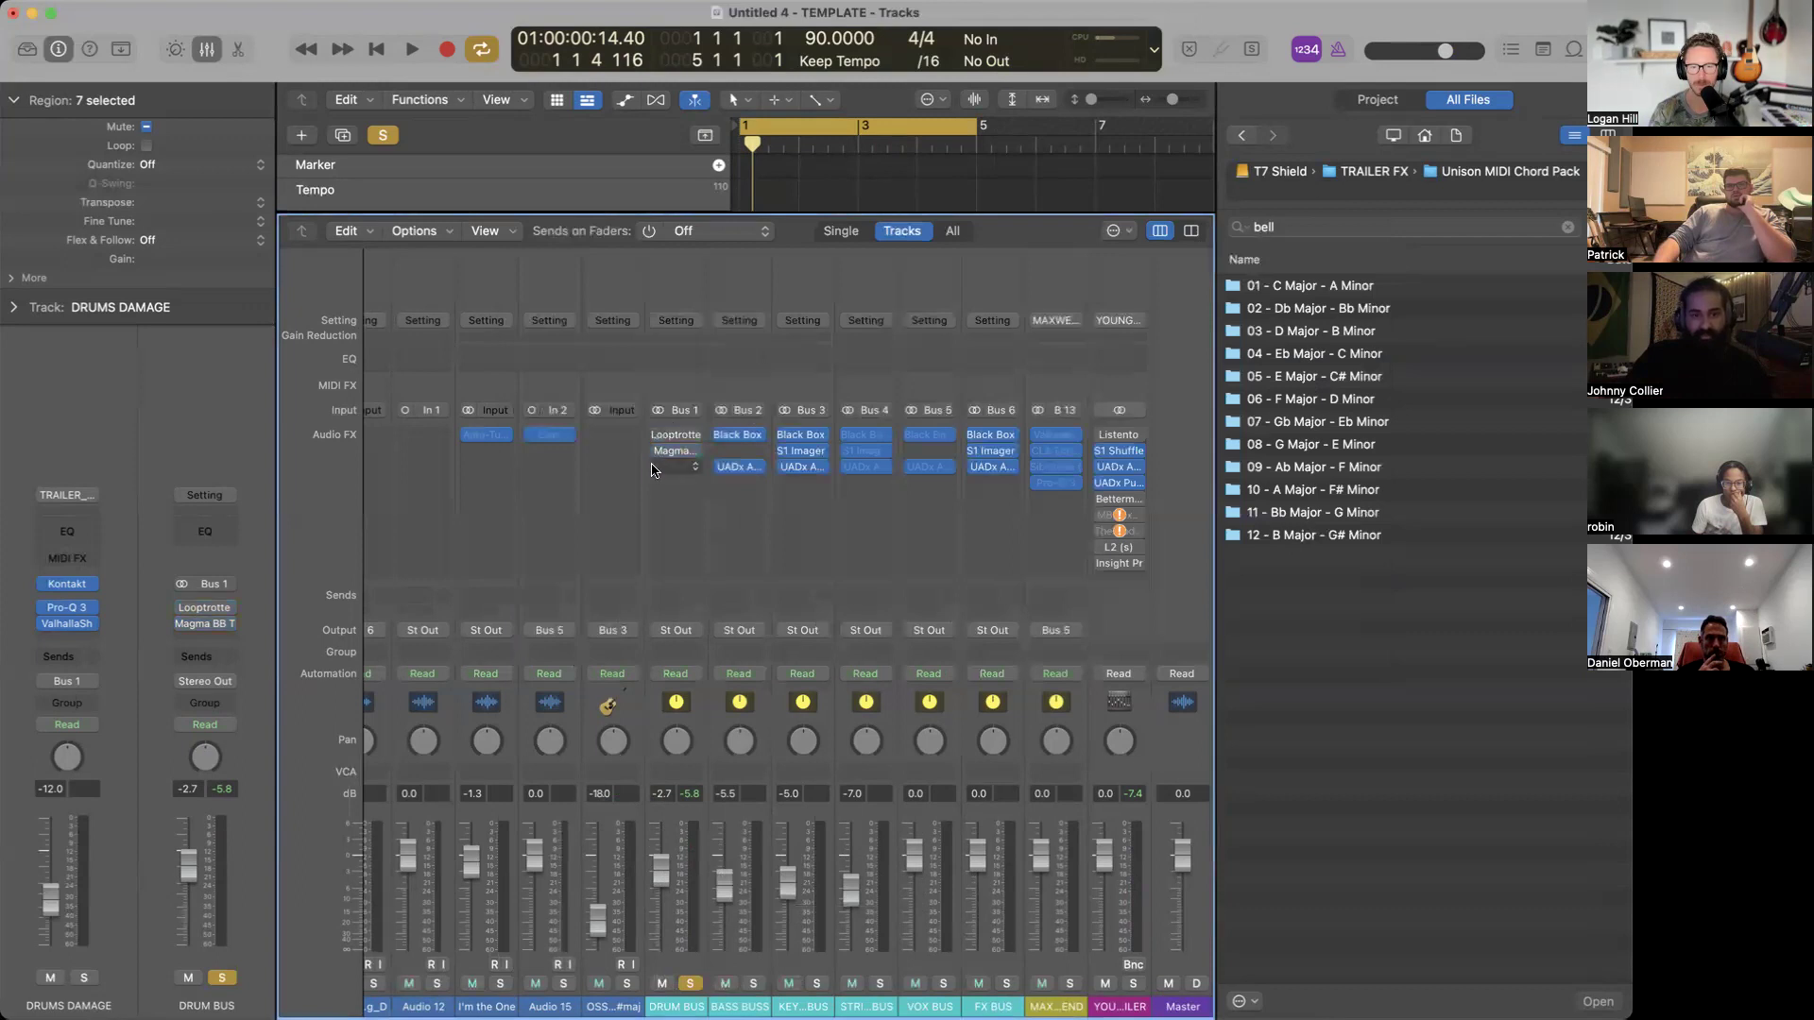
key(space)
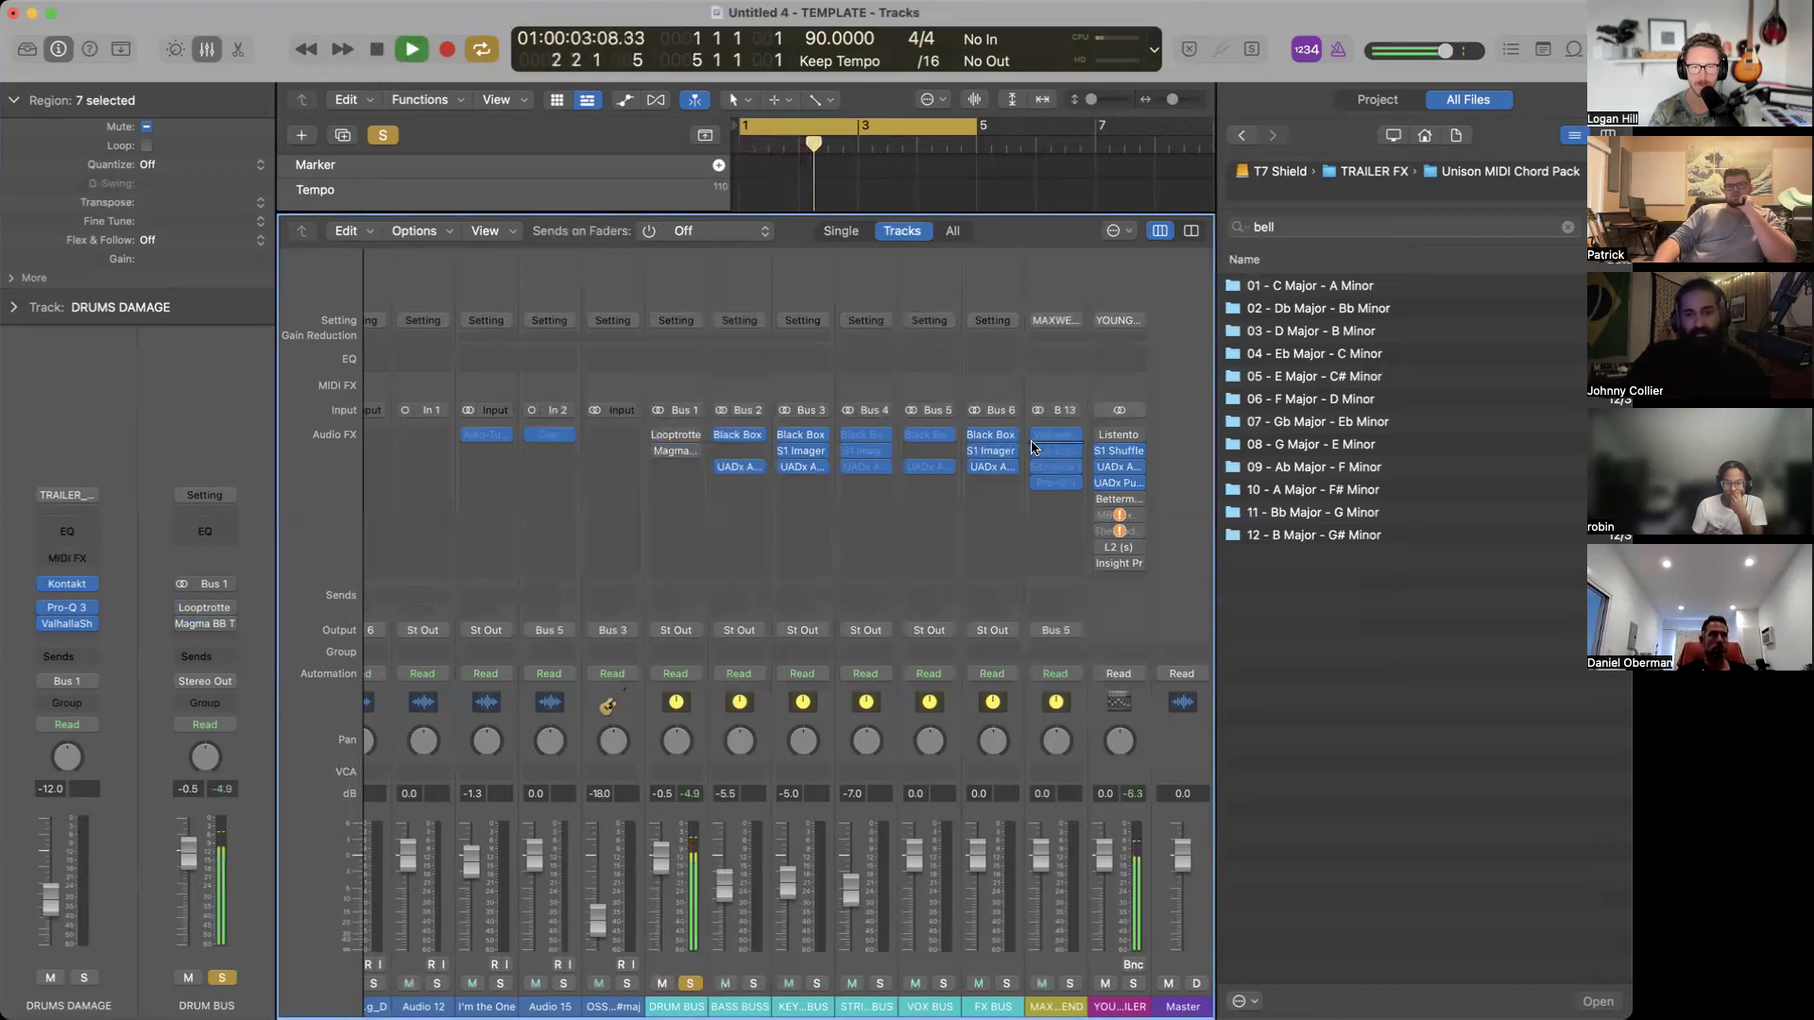
mouse_move(658, 437)
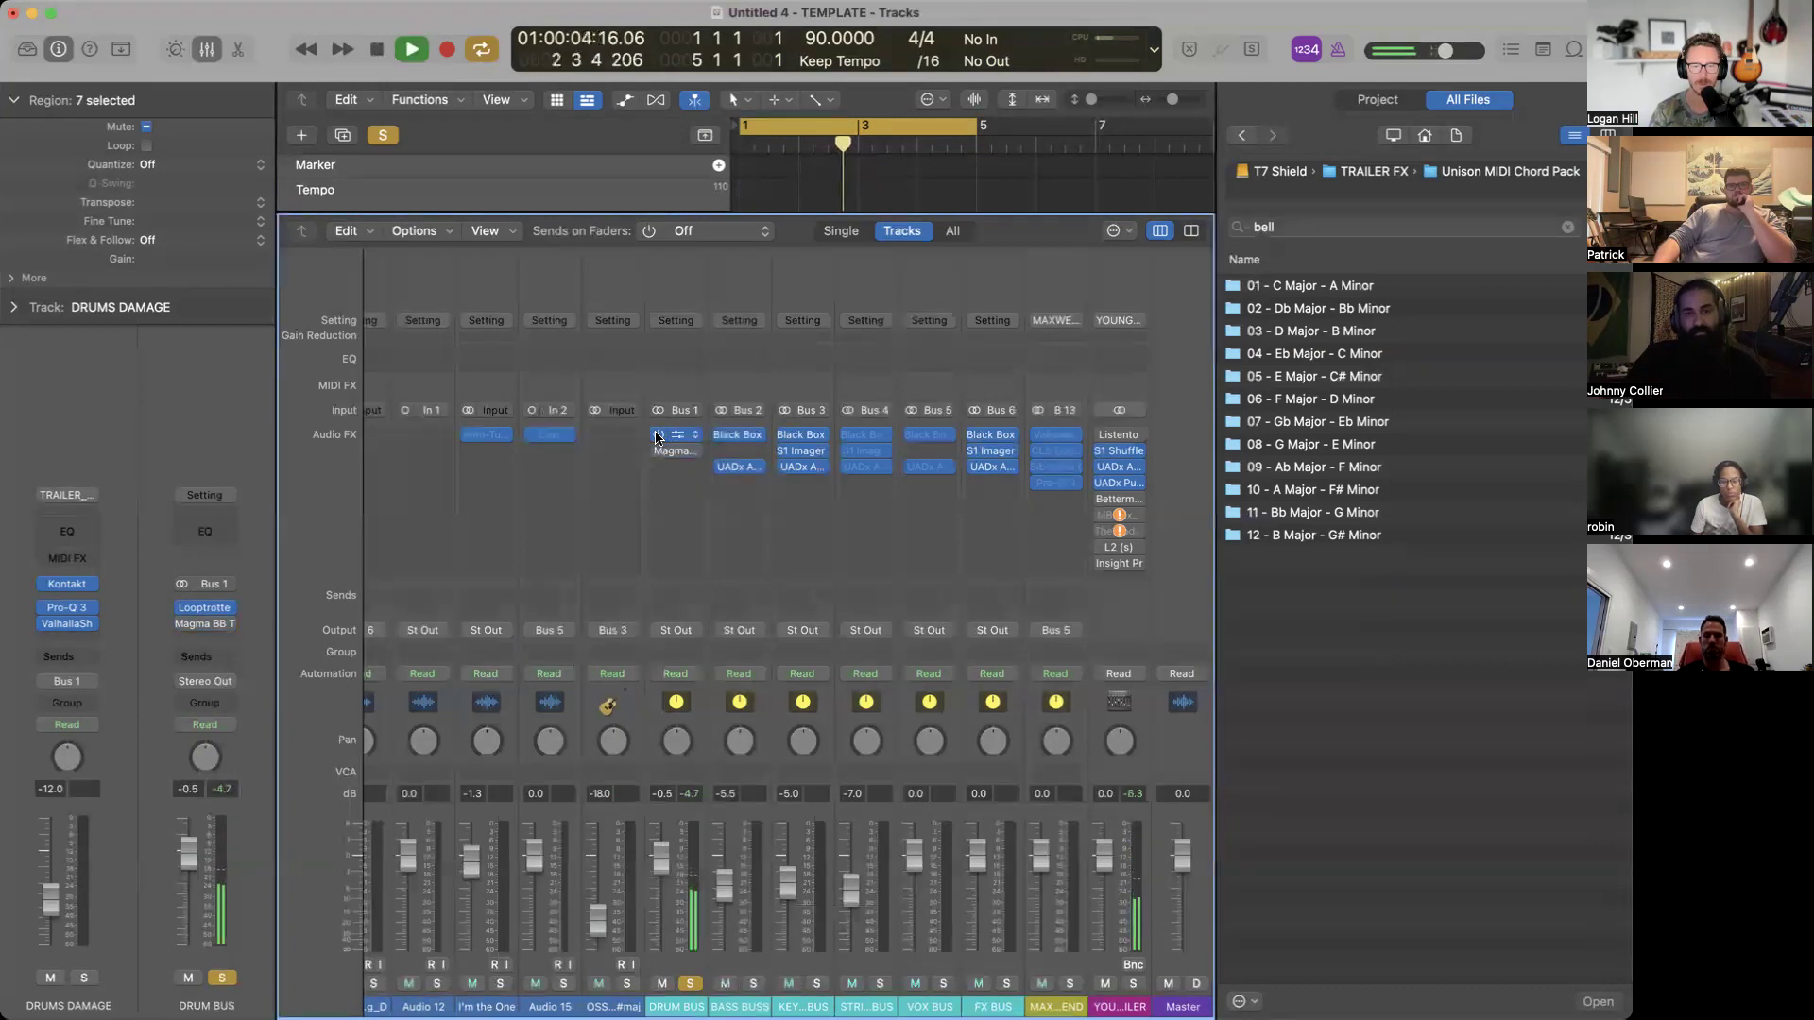
key(space)
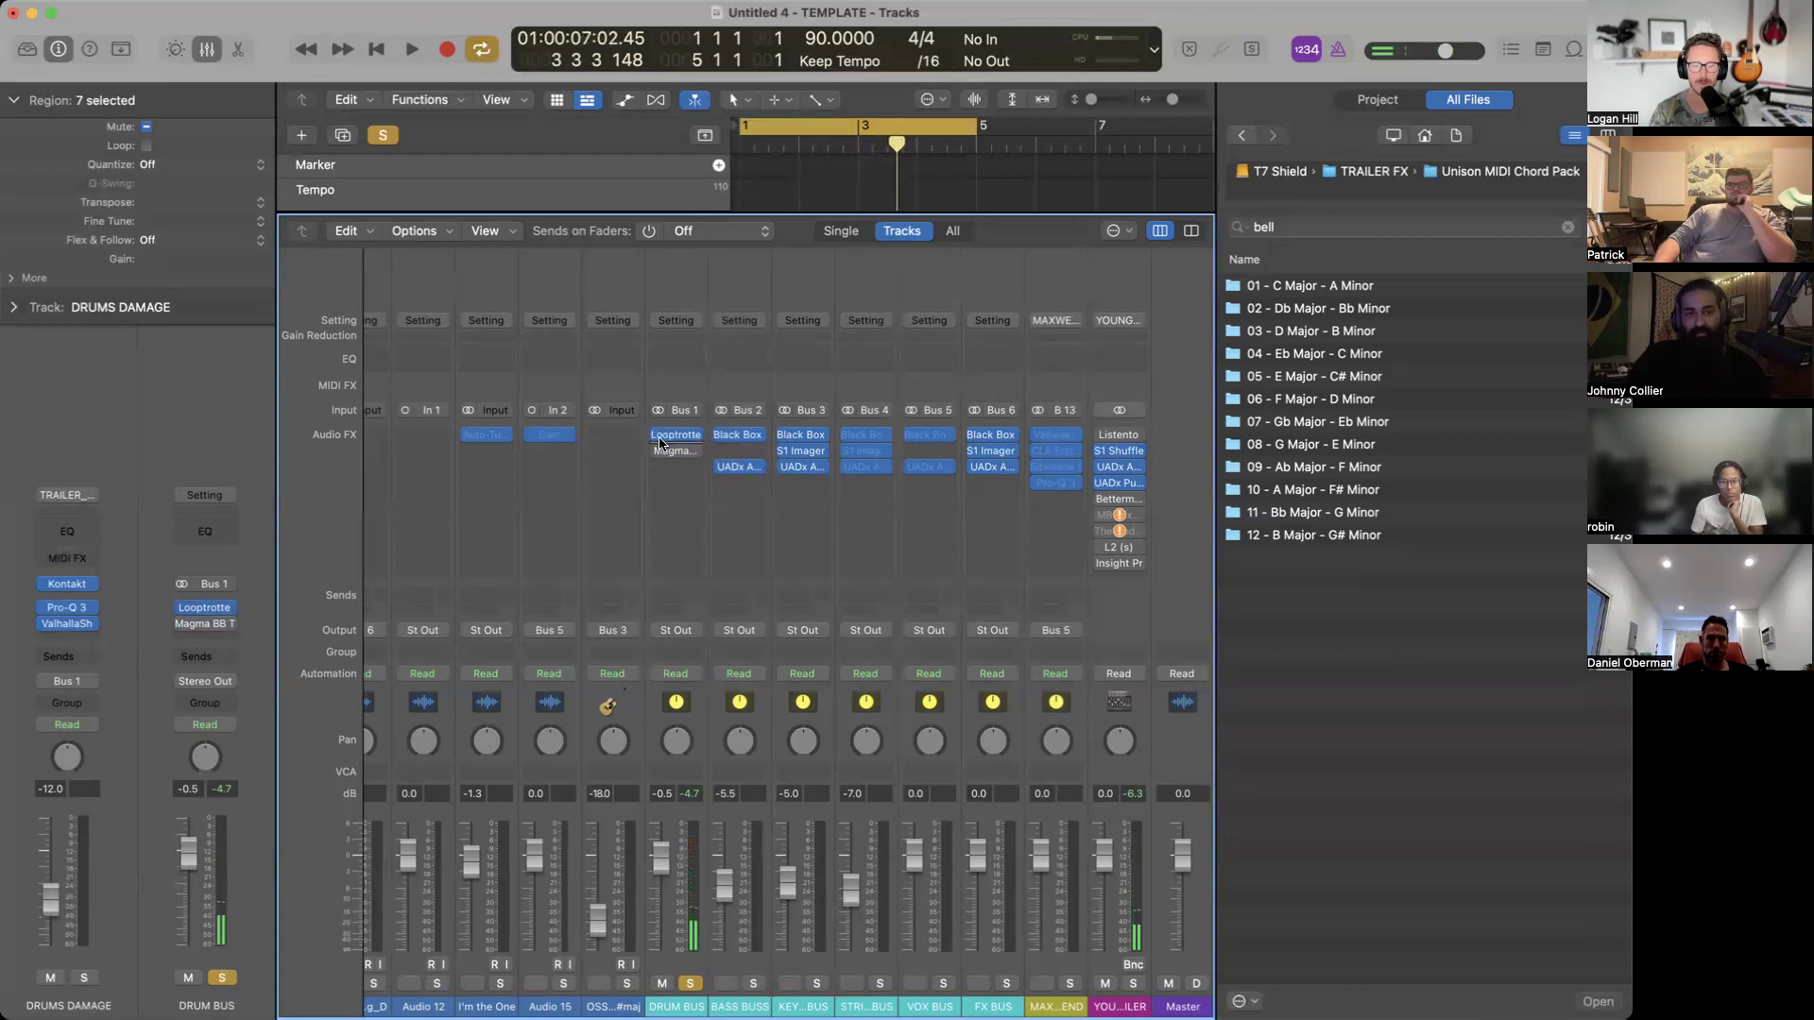
Insert the stereo UADx API 2500 Bus Compressor between Looptrotter and Magma on DRUM BUS, check its interface and close it.
click(695, 453)
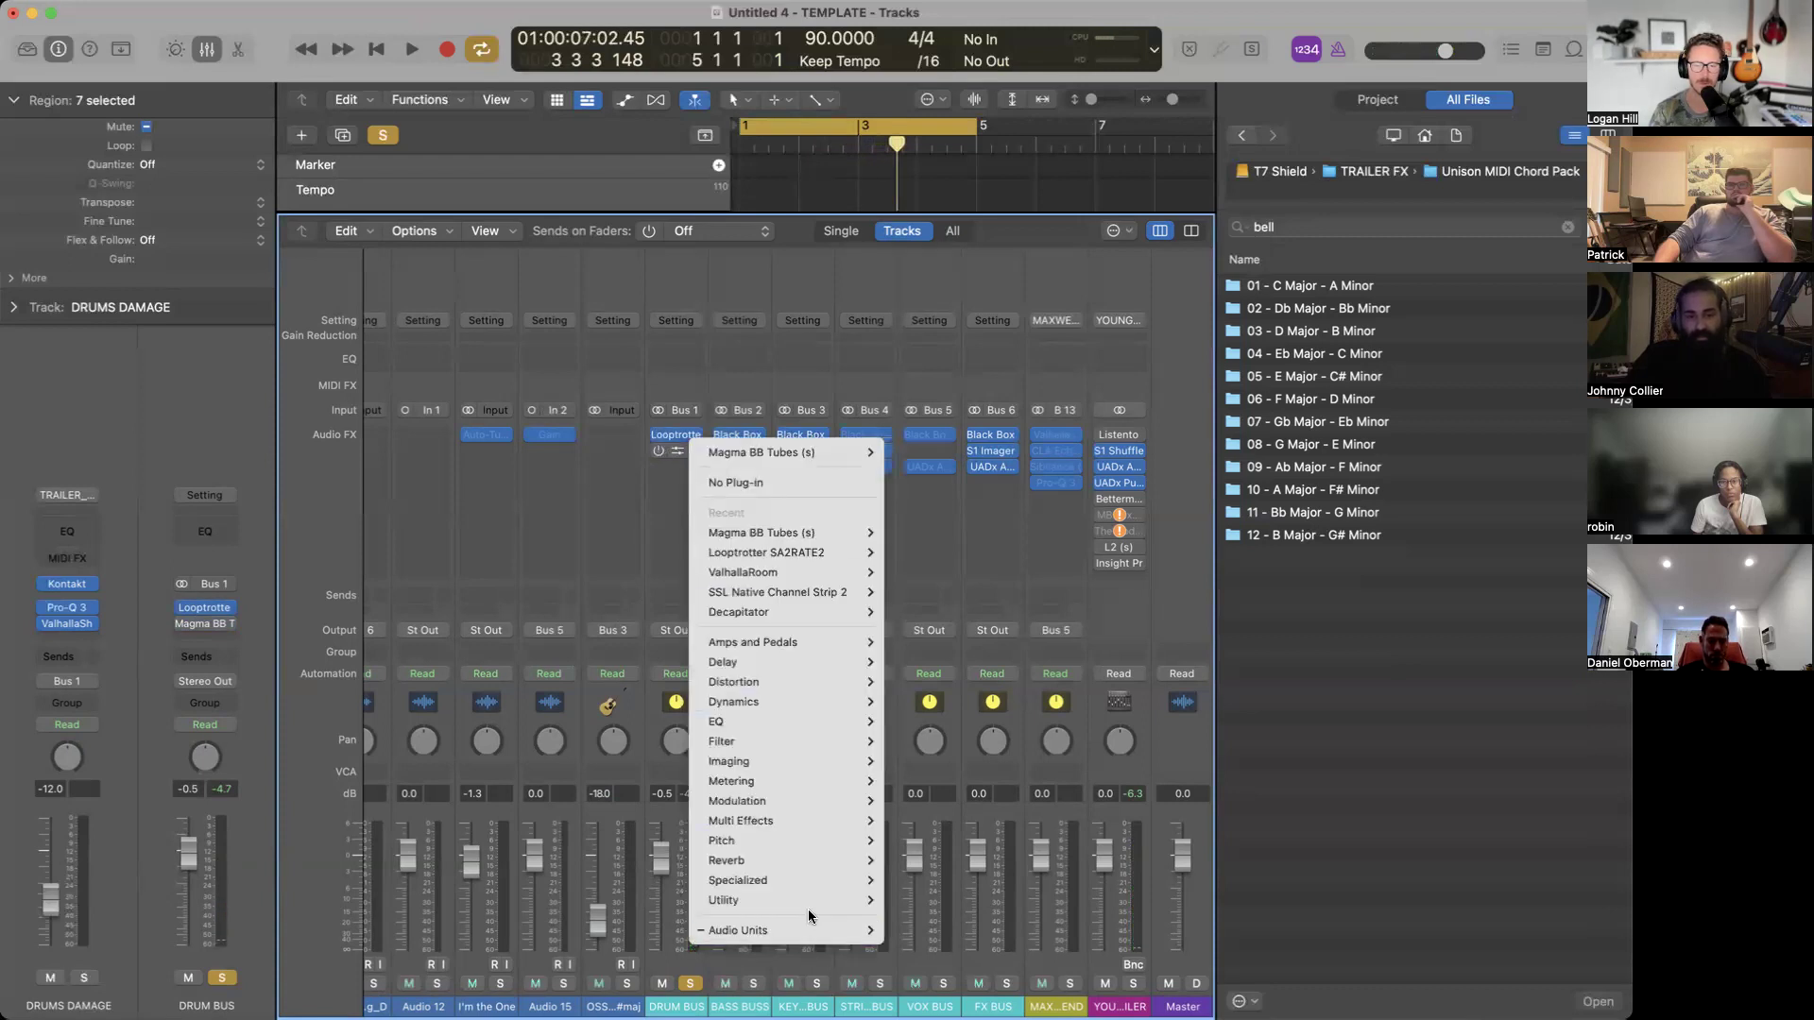
click(620, 511)
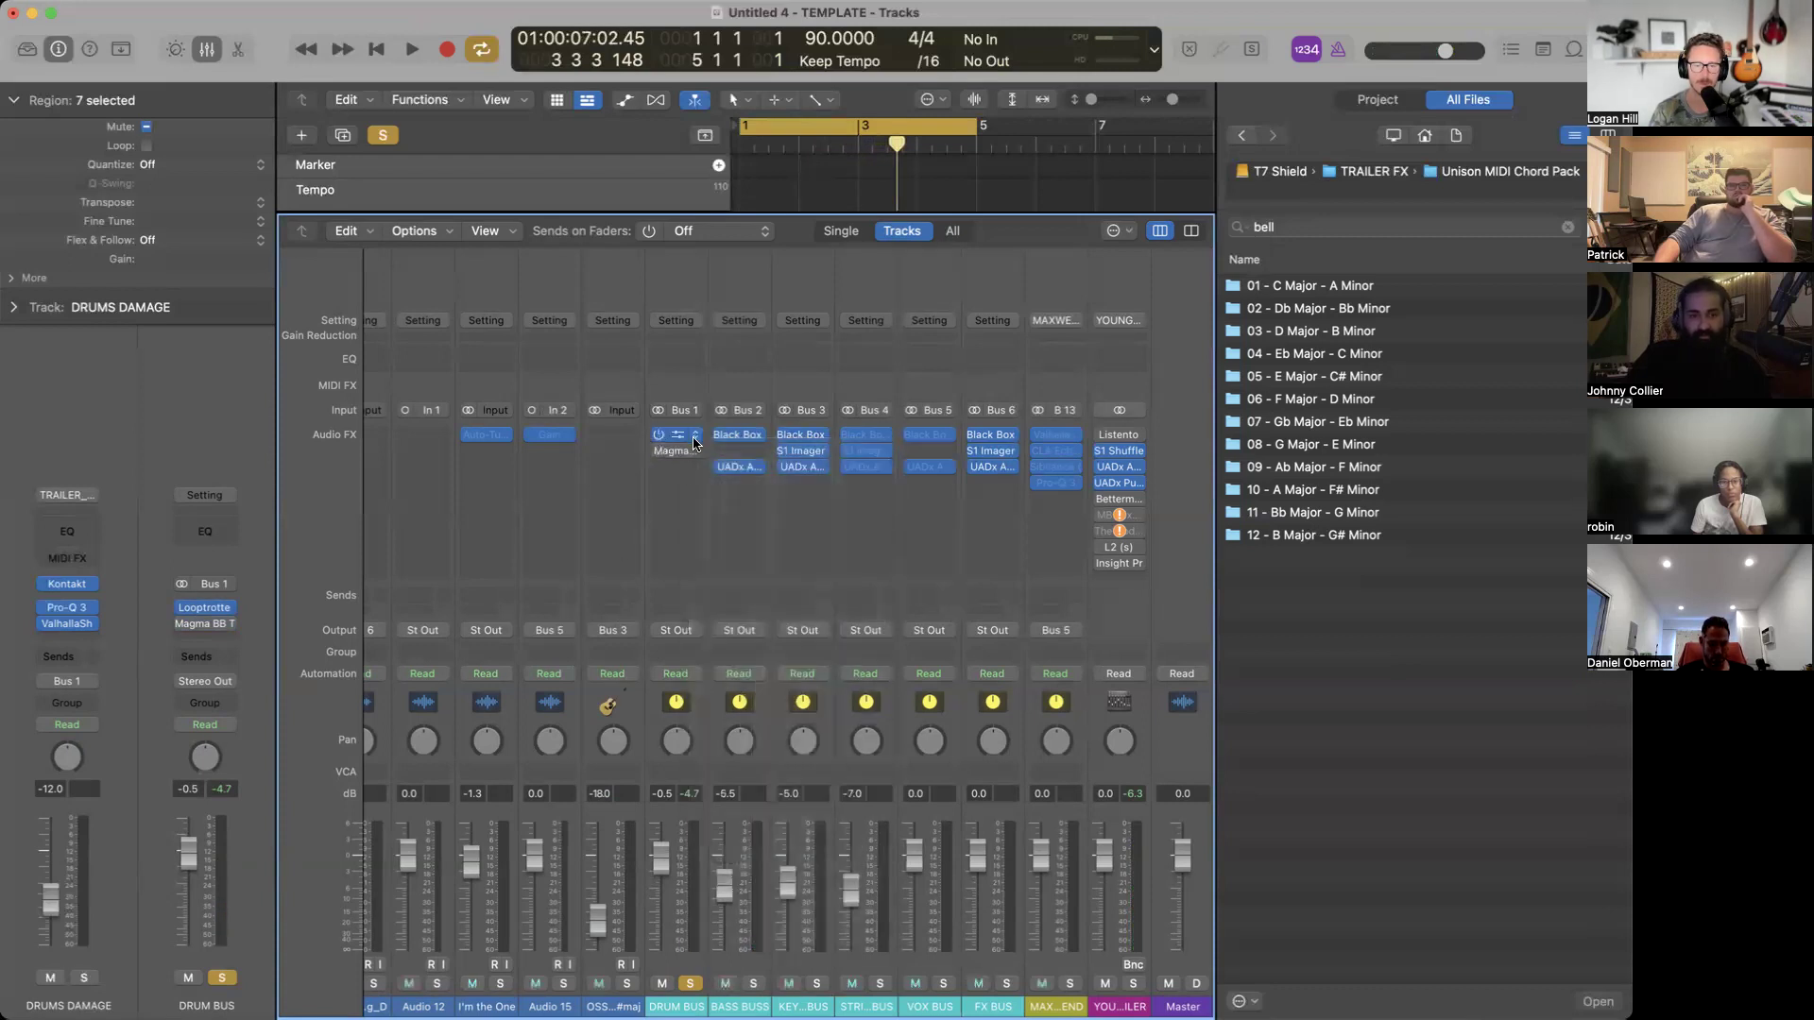
click(695, 444)
mouse_move(775, 872)
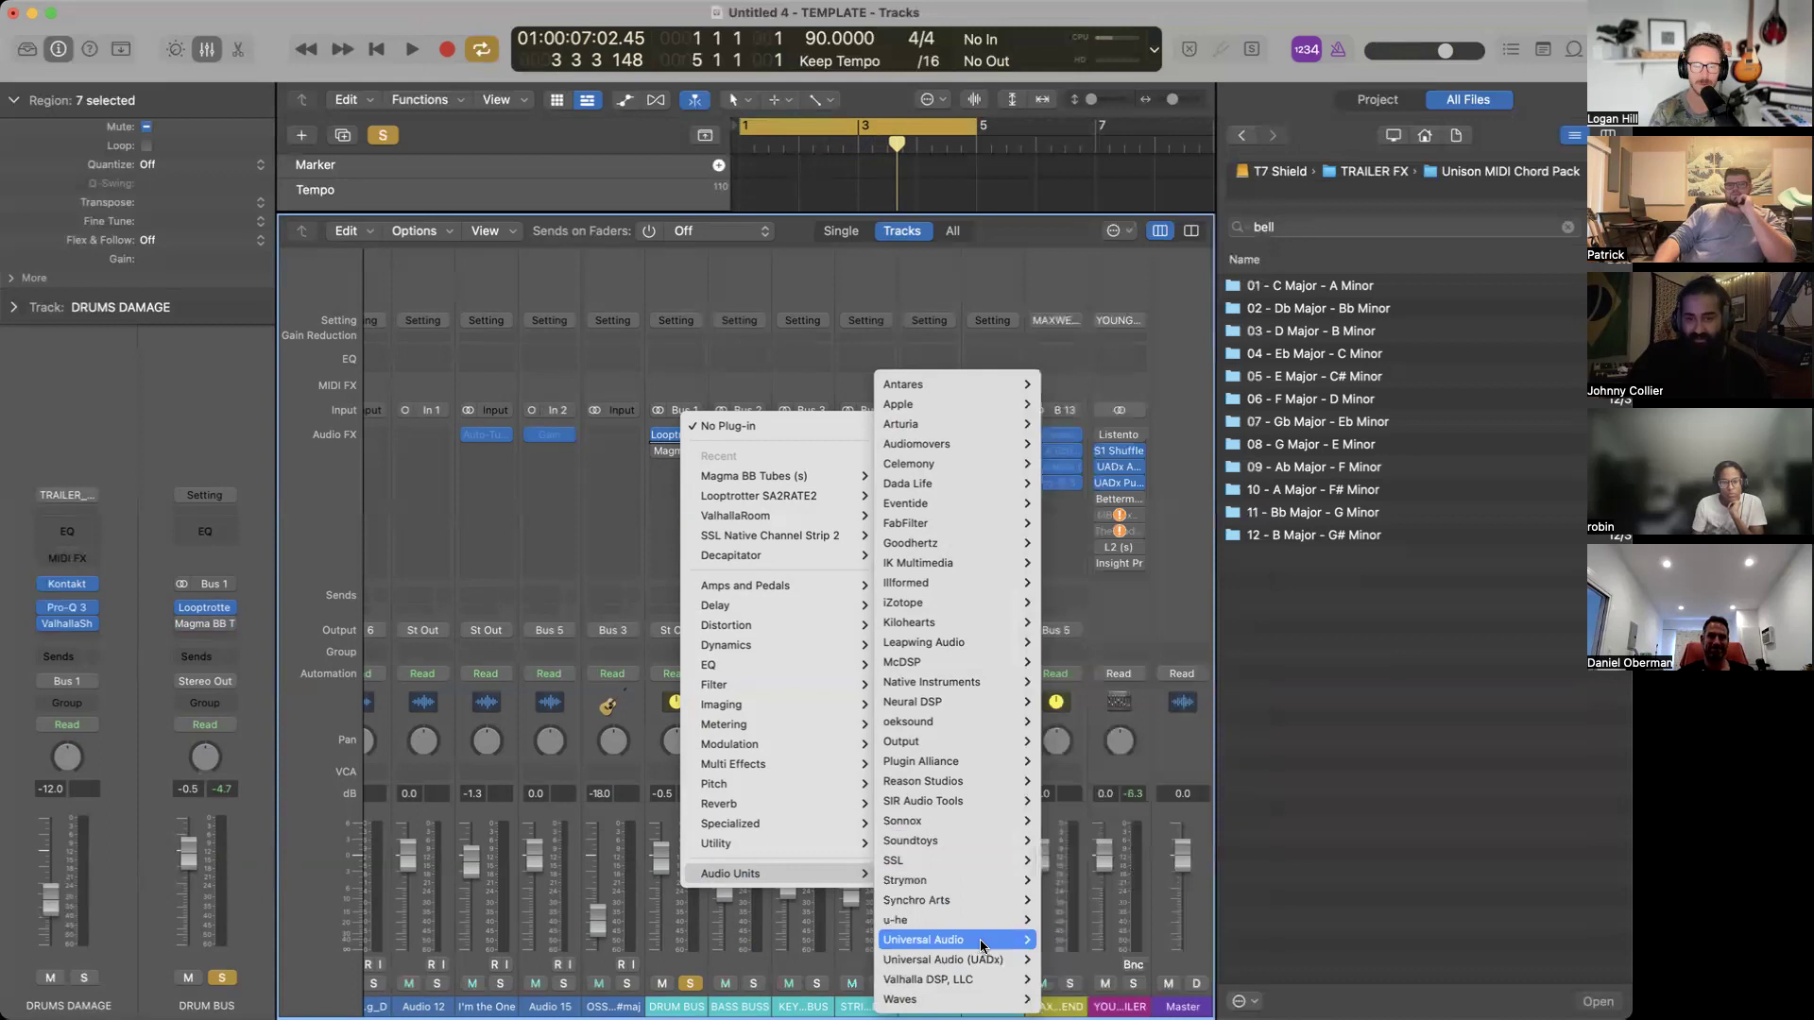
mouse_move(982, 987)
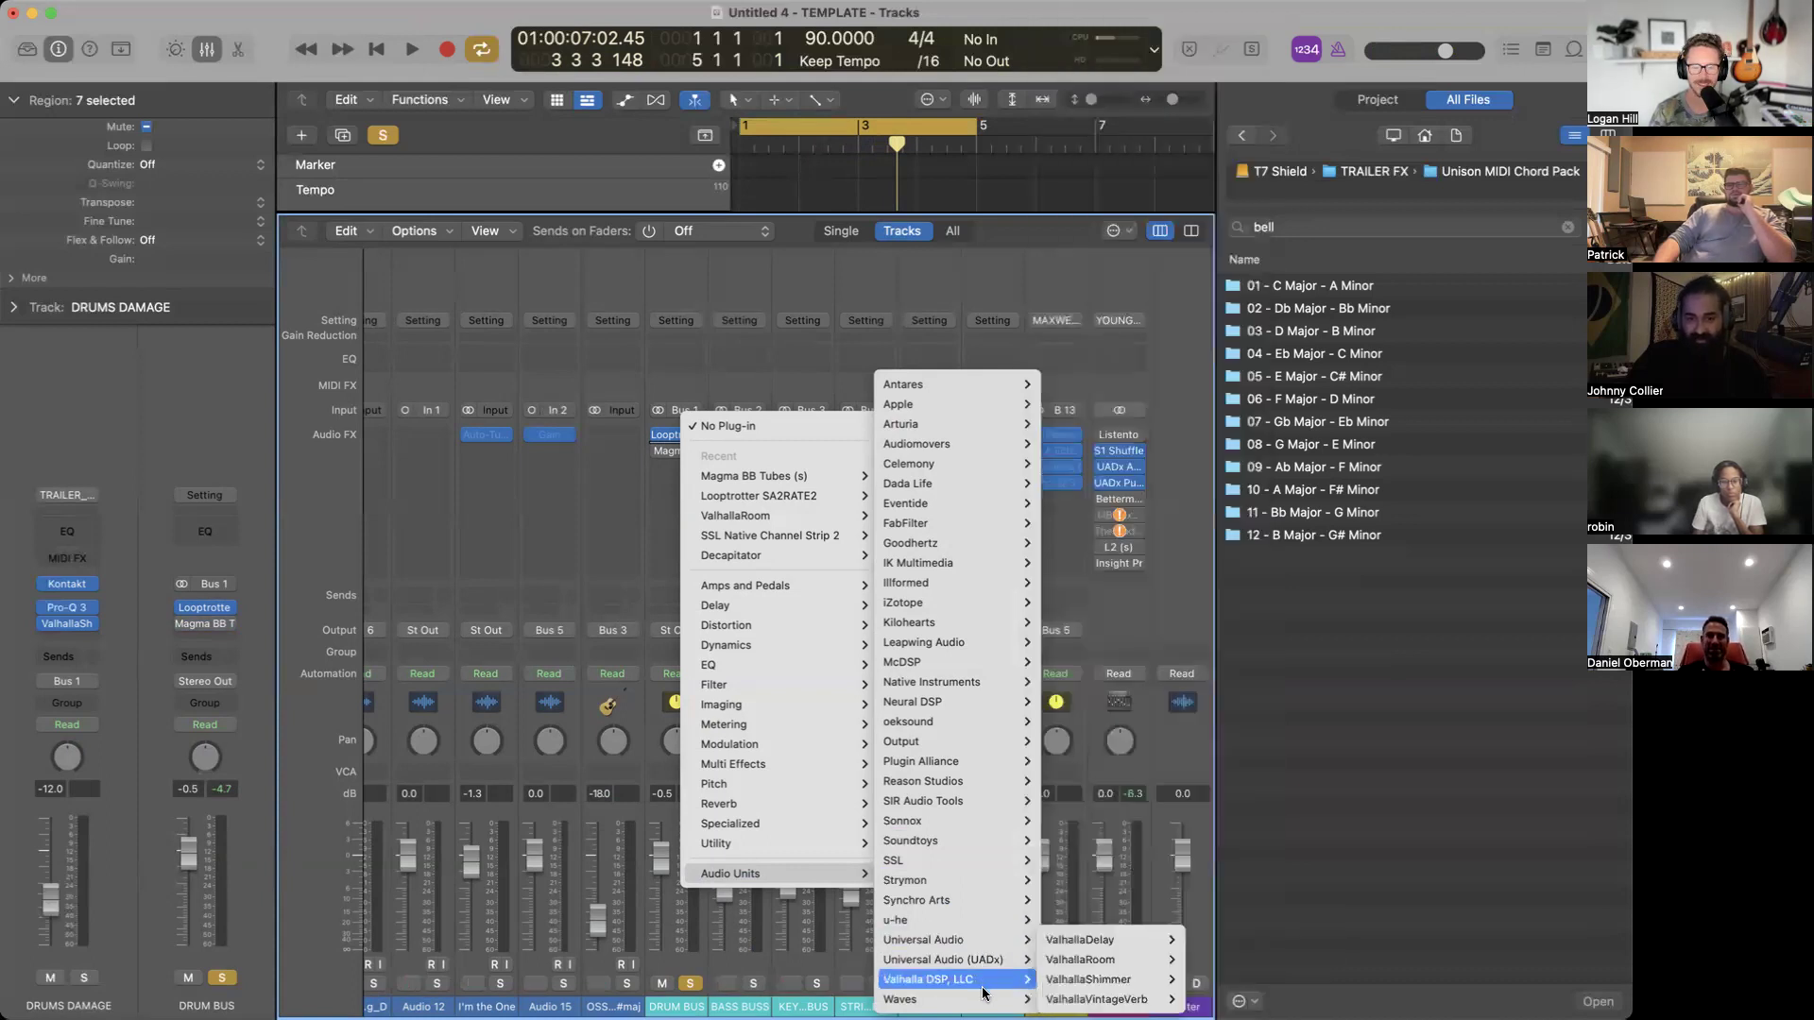
mouse_move(1110, 335)
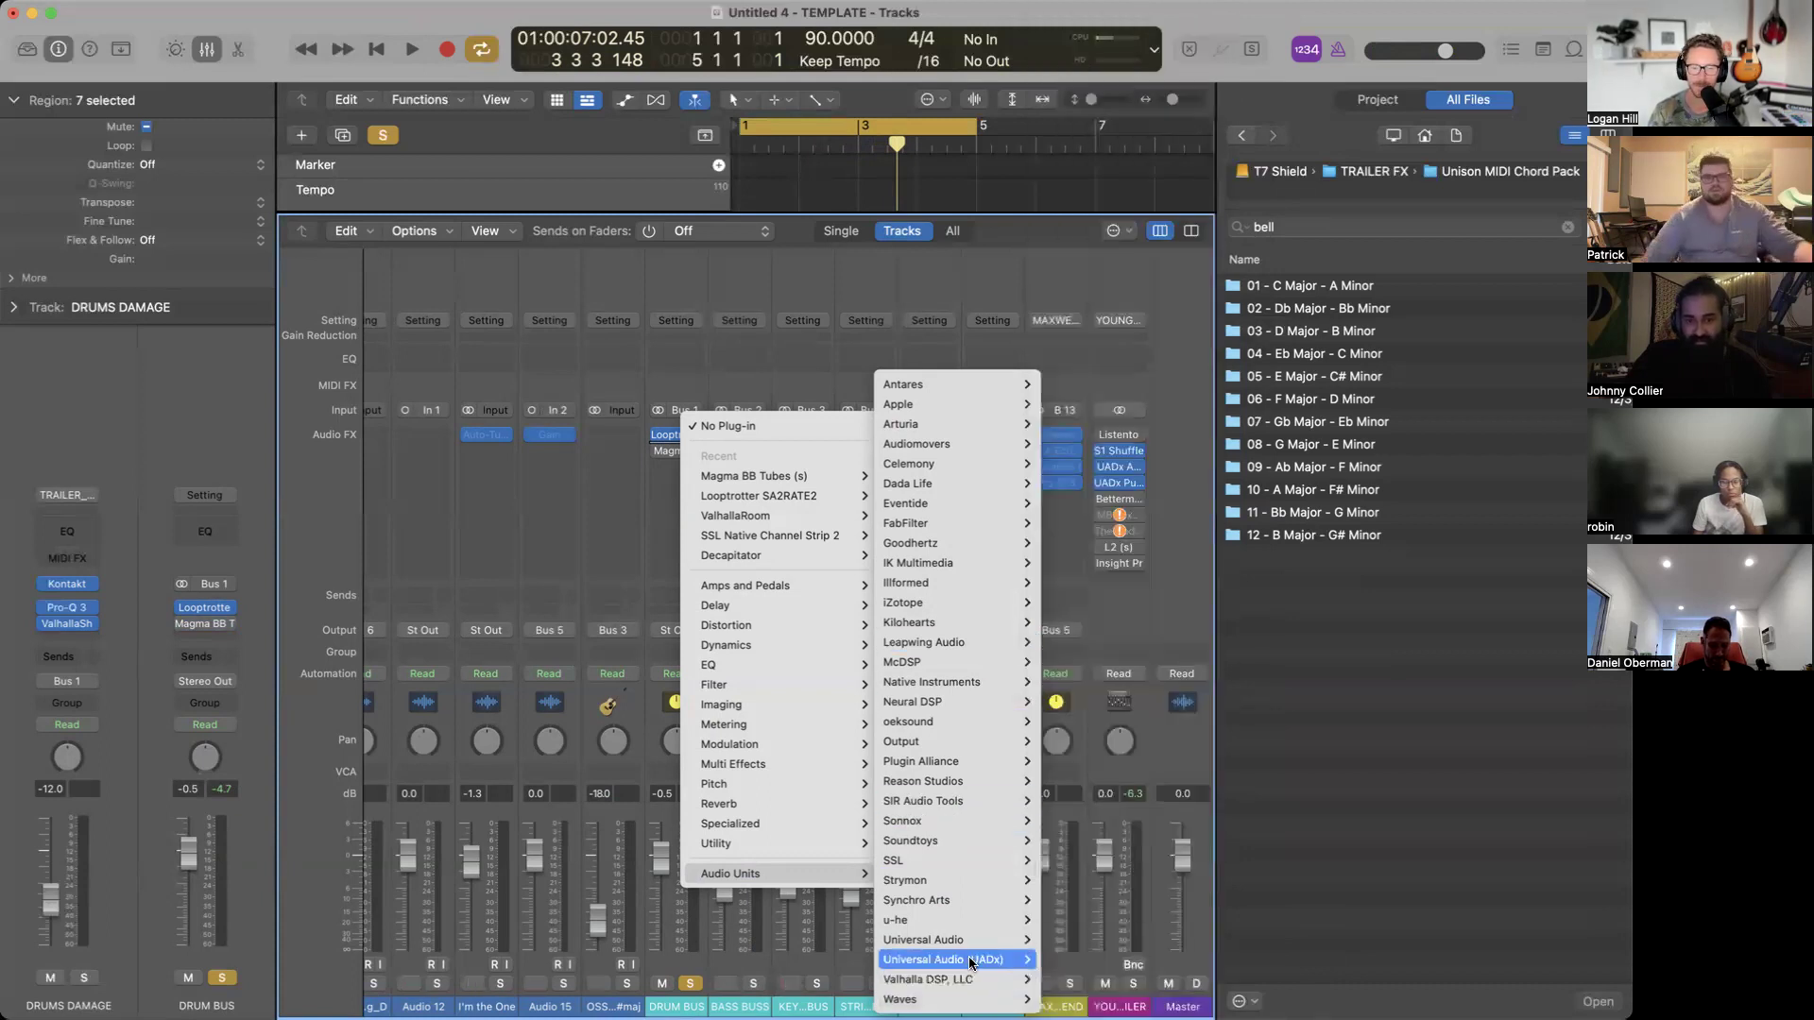
mouse_move(968, 956)
mouse_move(1192, 312)
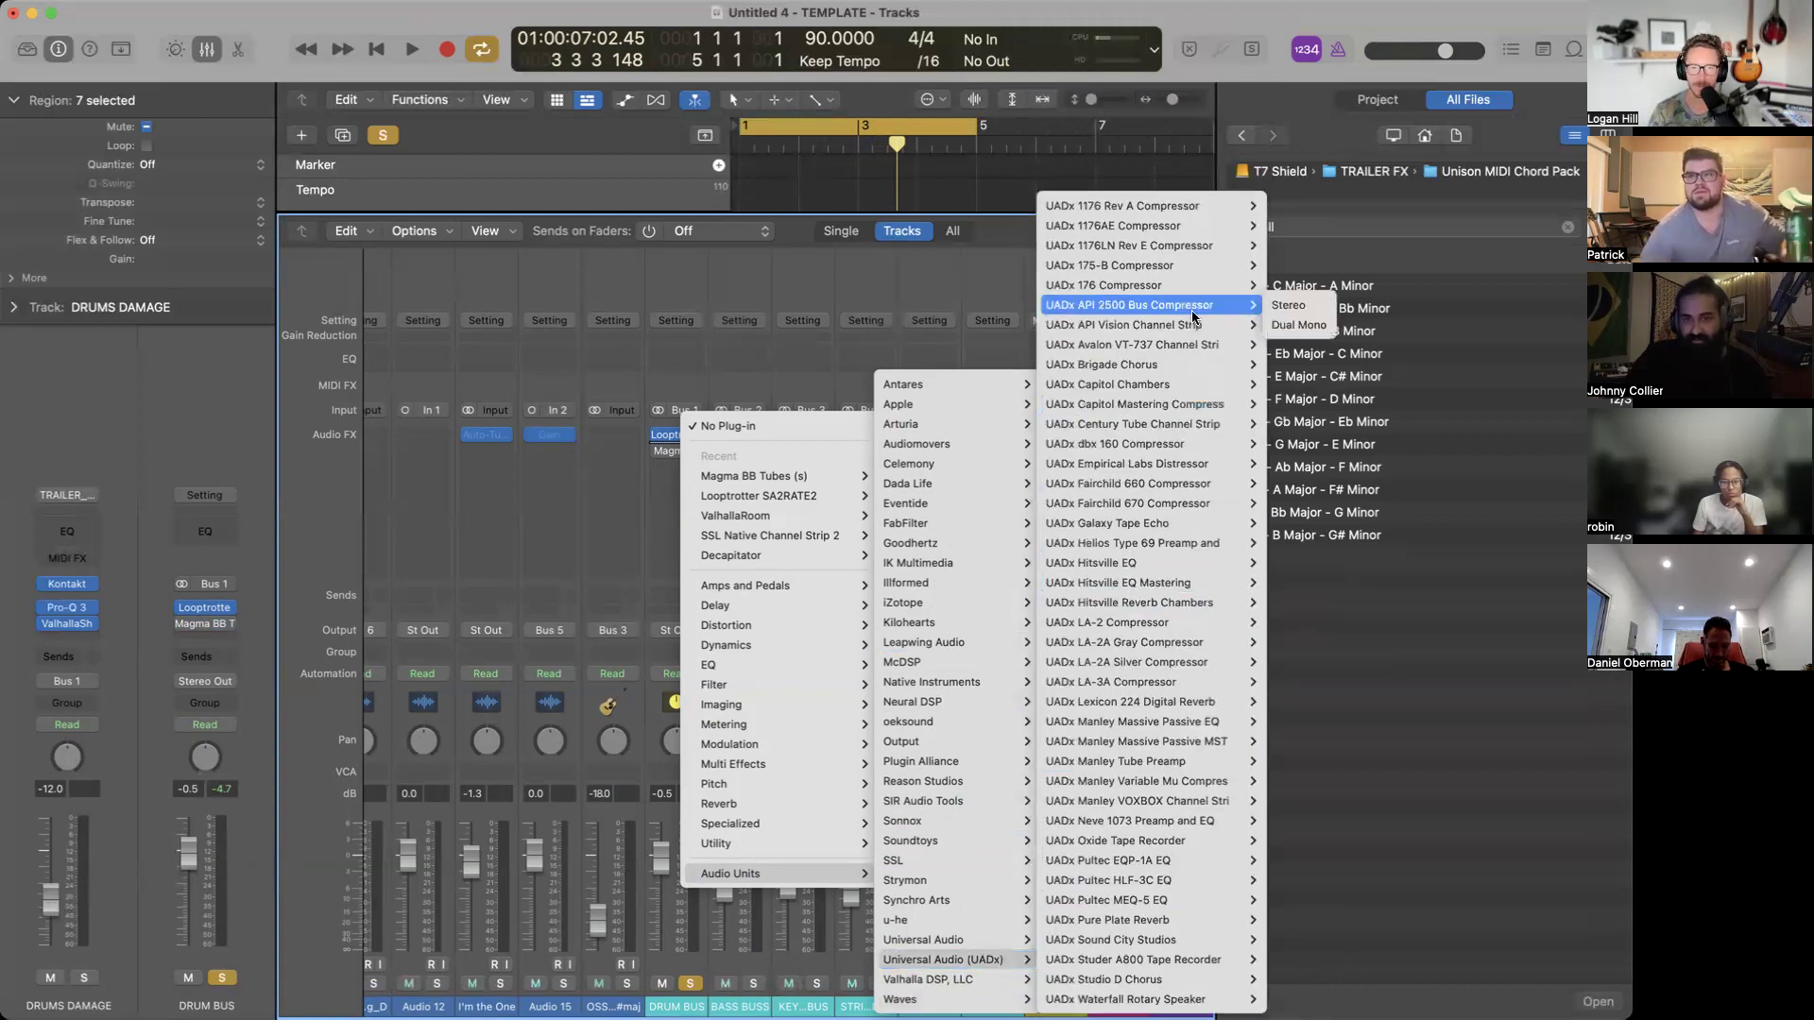
click(1289, 305)
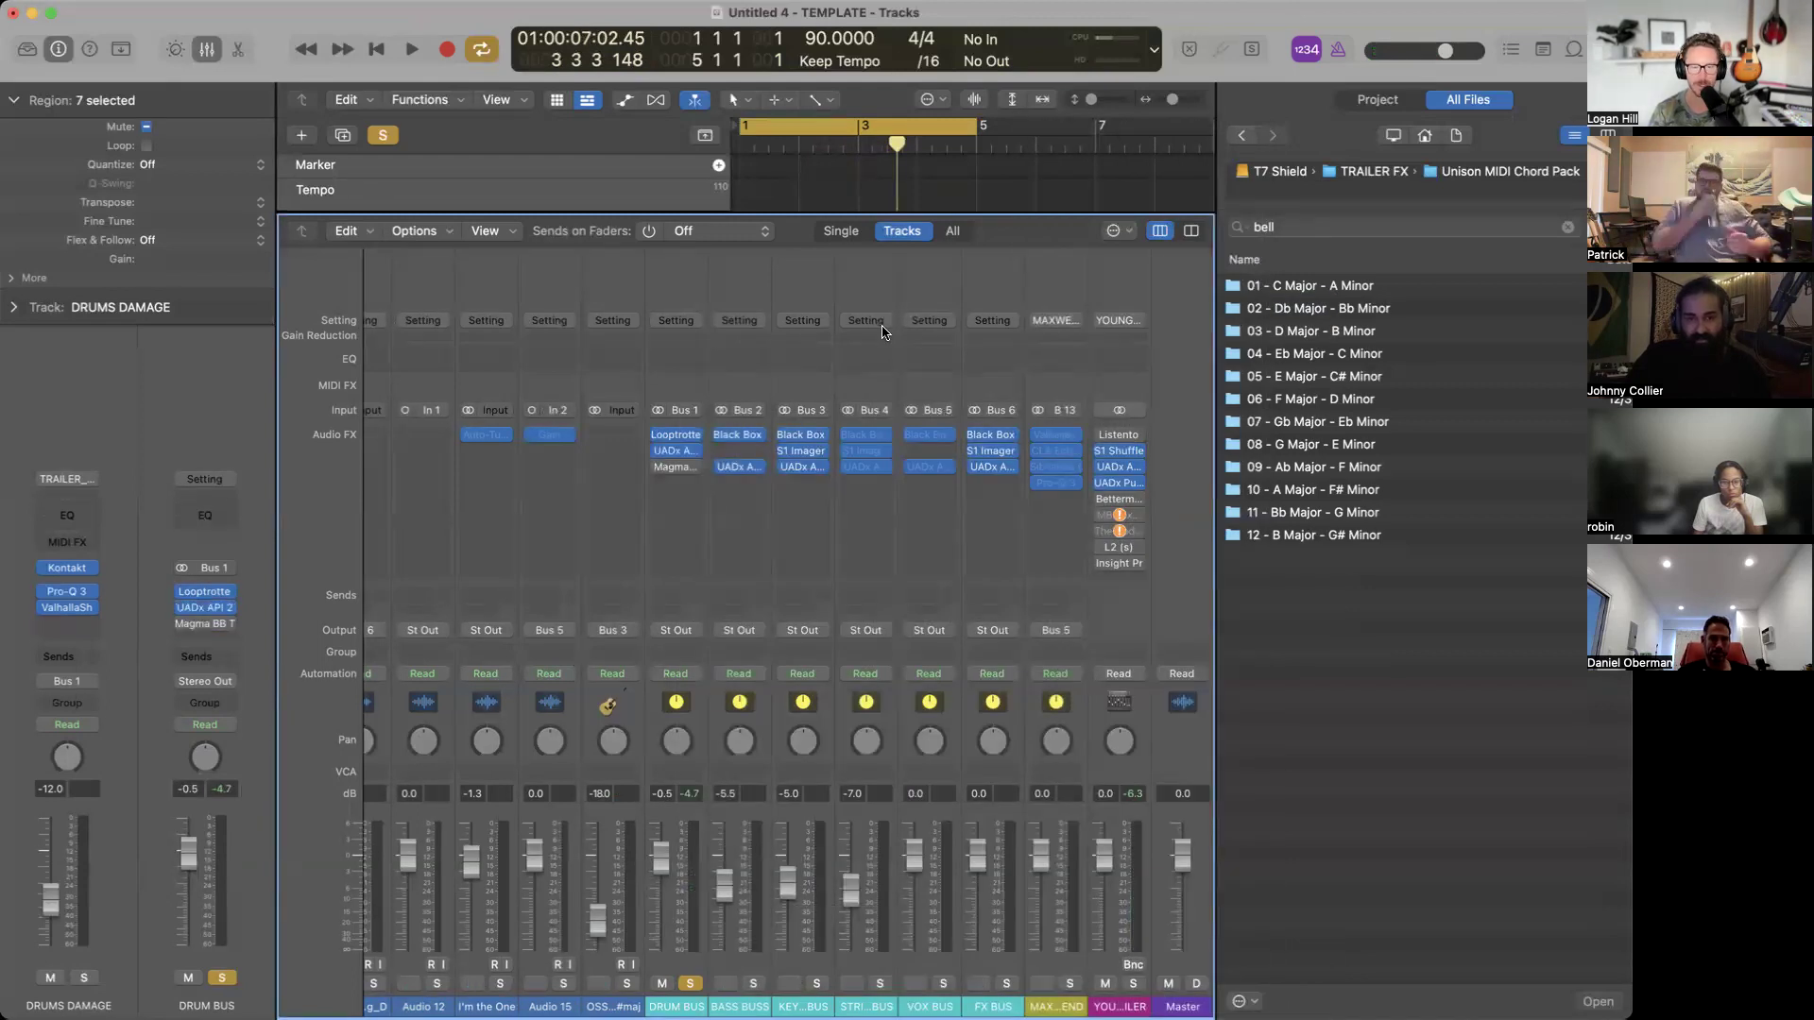
click(676, 453)
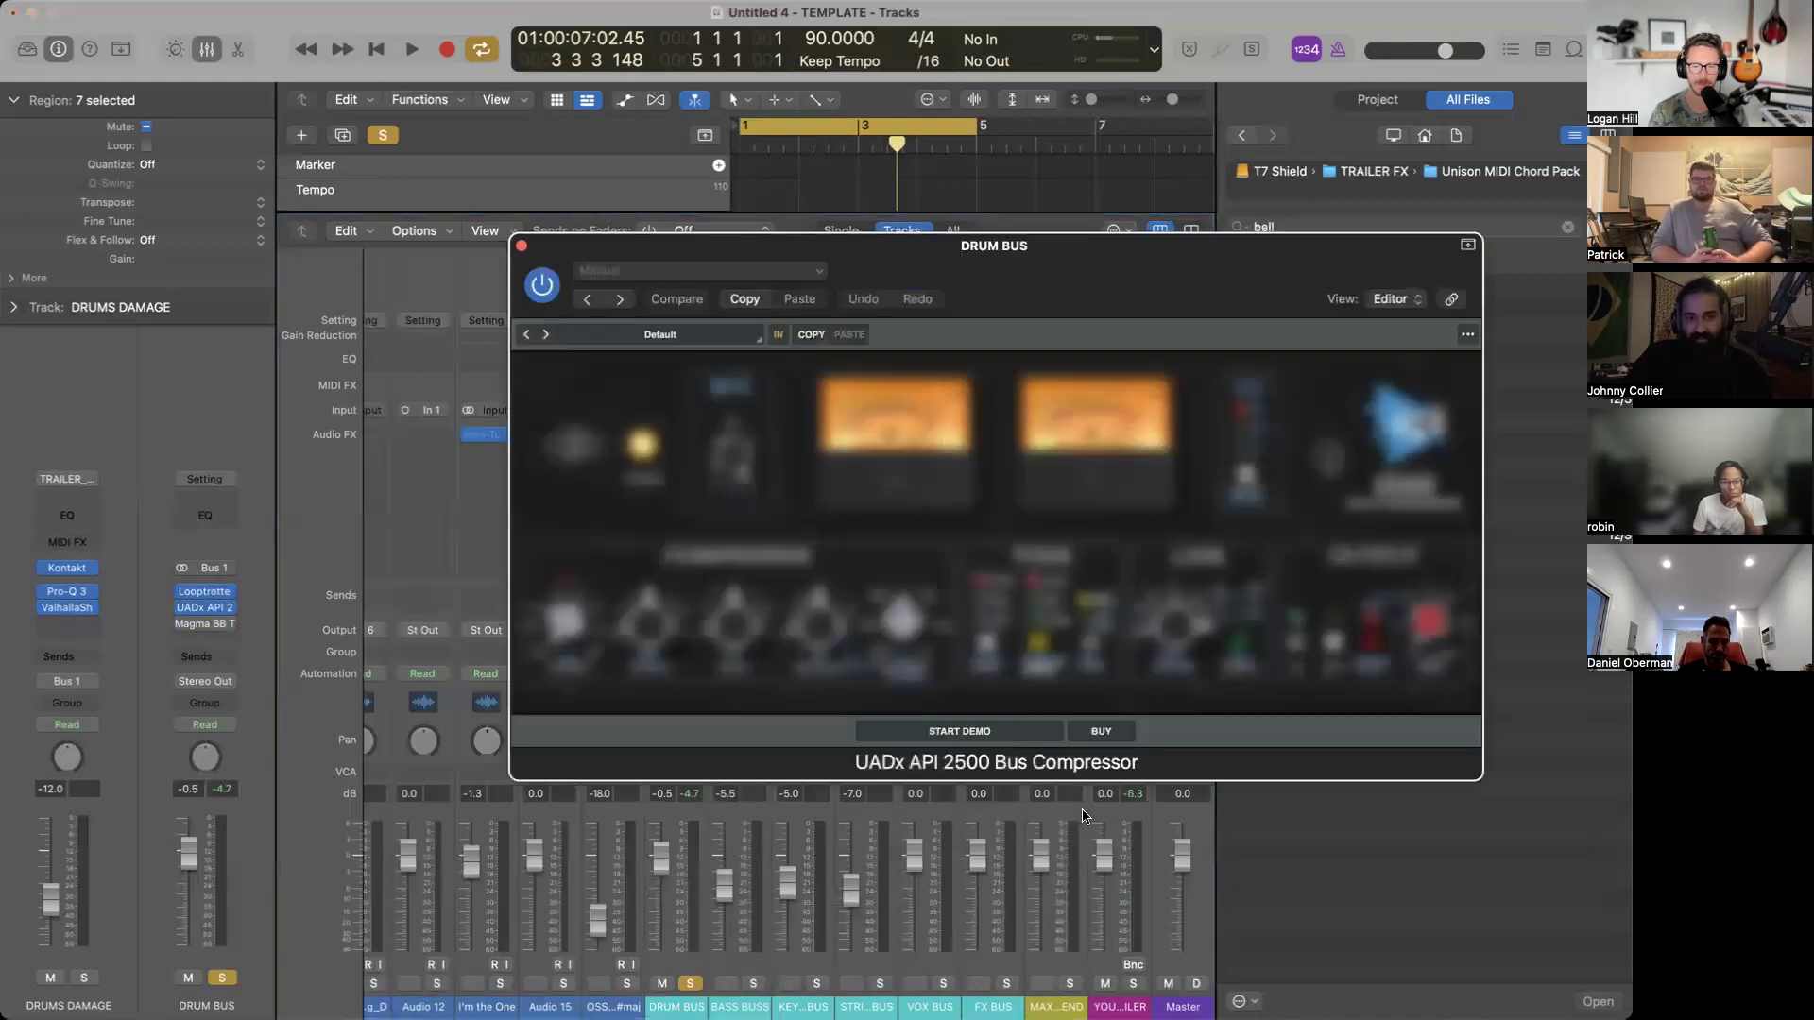
click(521, 246)
Replace the UADx API 2500 Bus Compressor on DRUM BUS with the stereo Waves SSLComp (s).
click(693, 454)
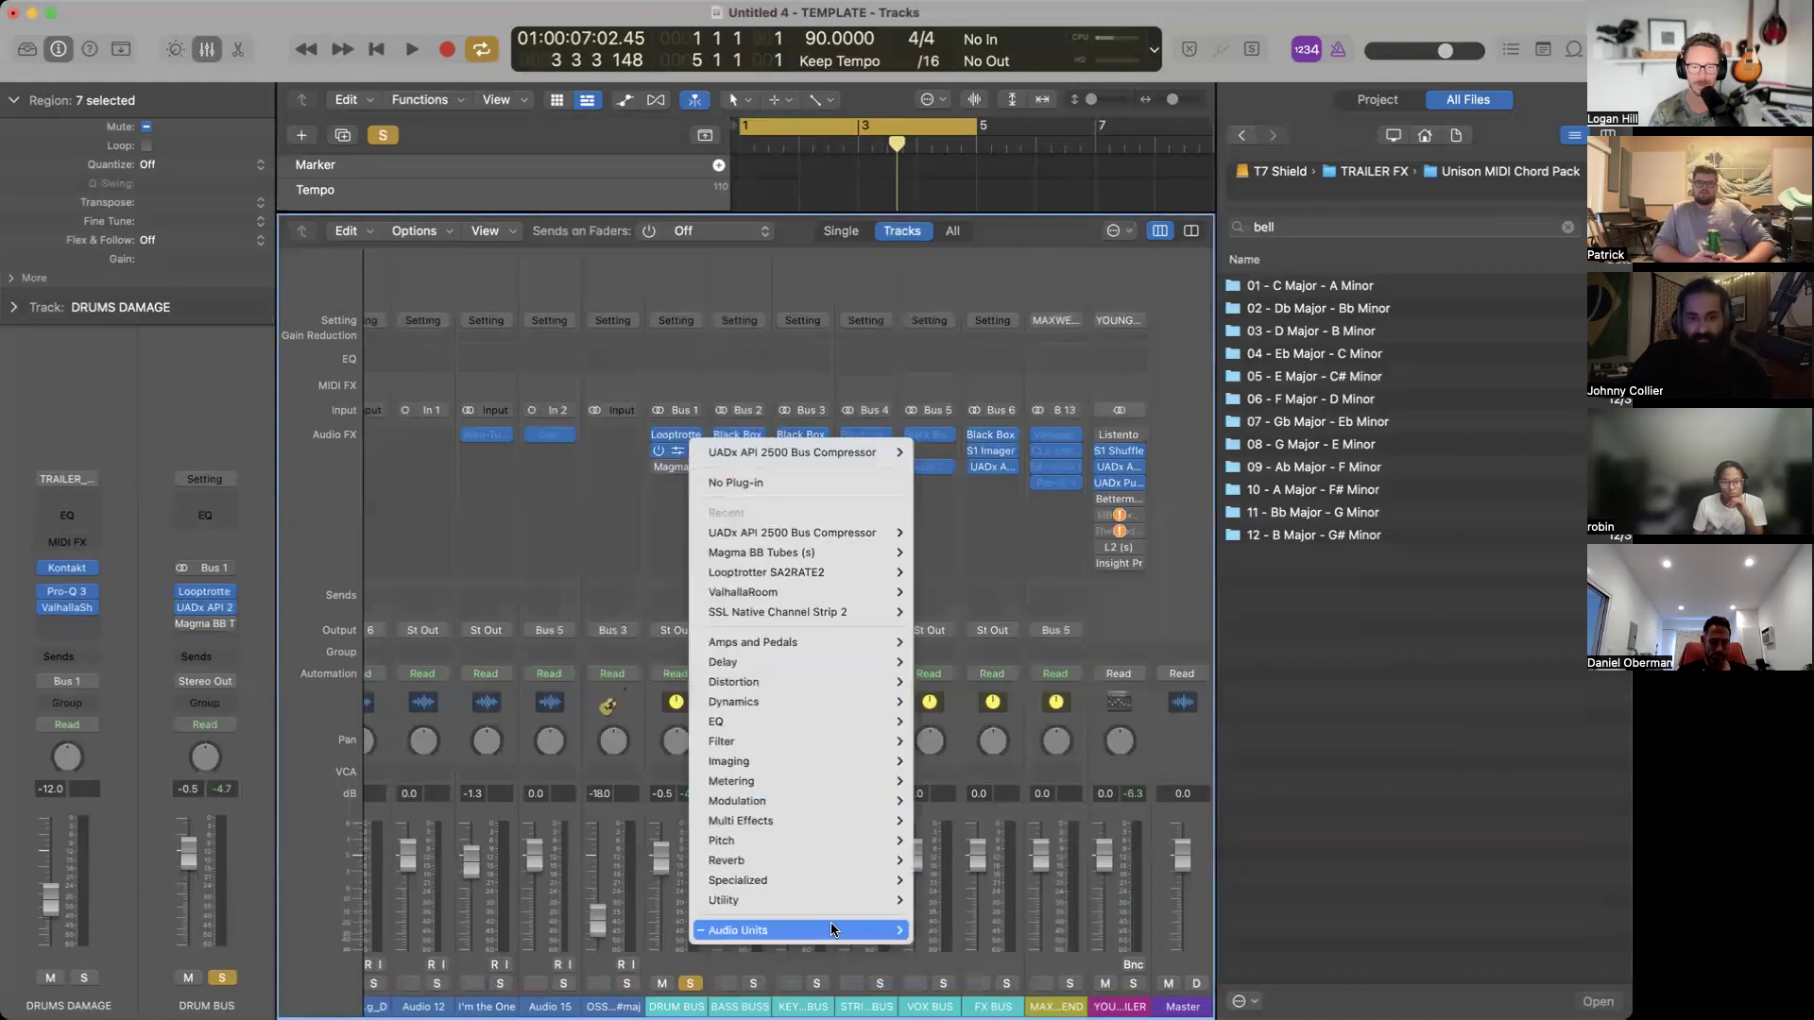
mouse_move(904, 927)
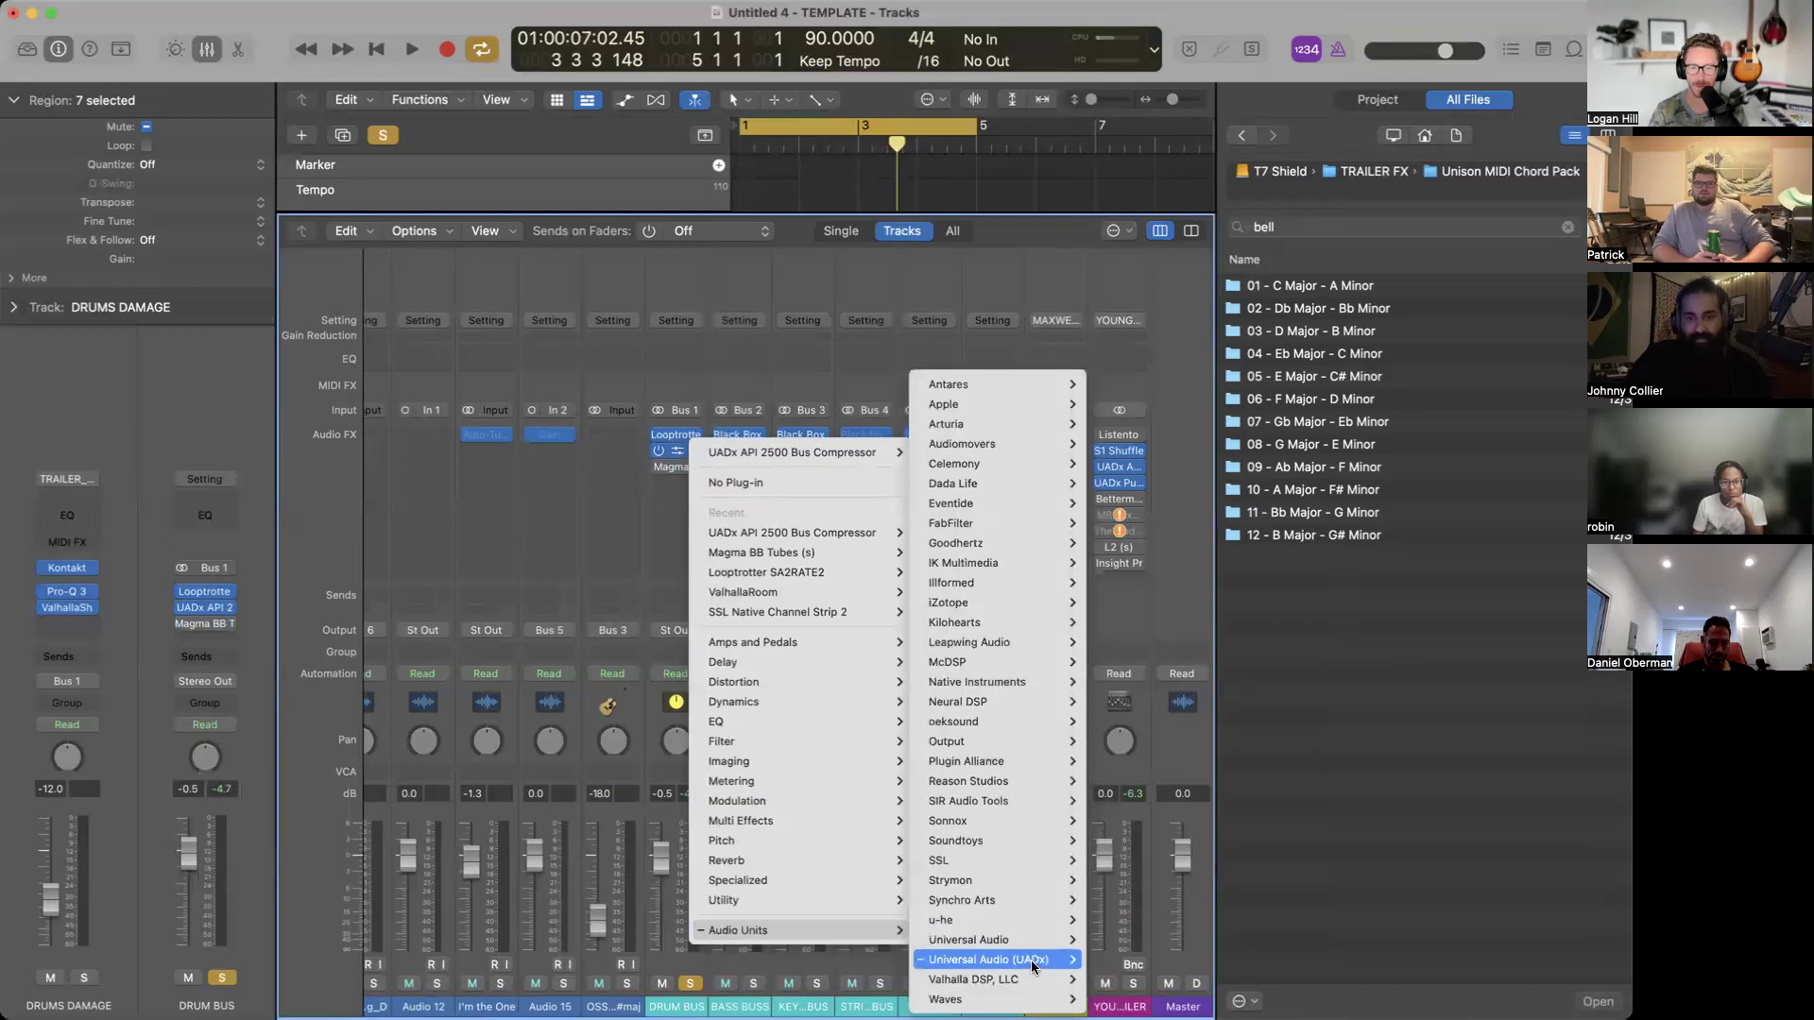
mouse_move(1003, 863)
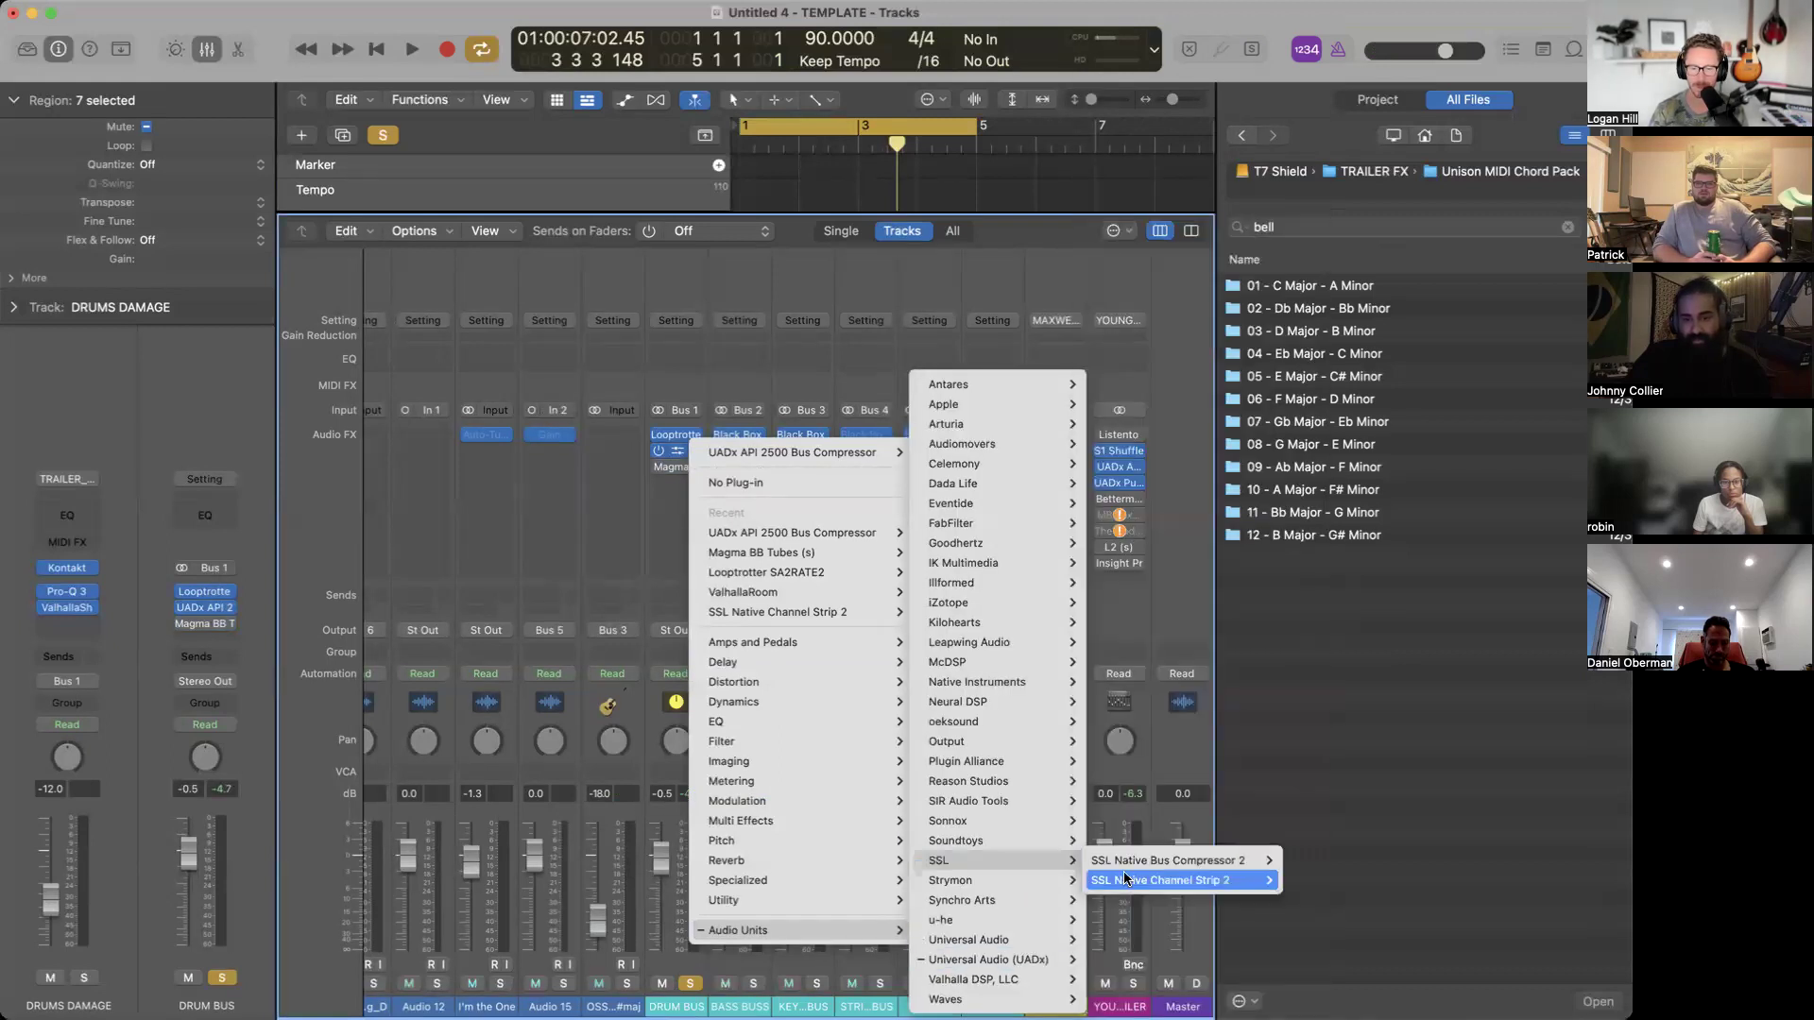
mouse_move(1140, 866)
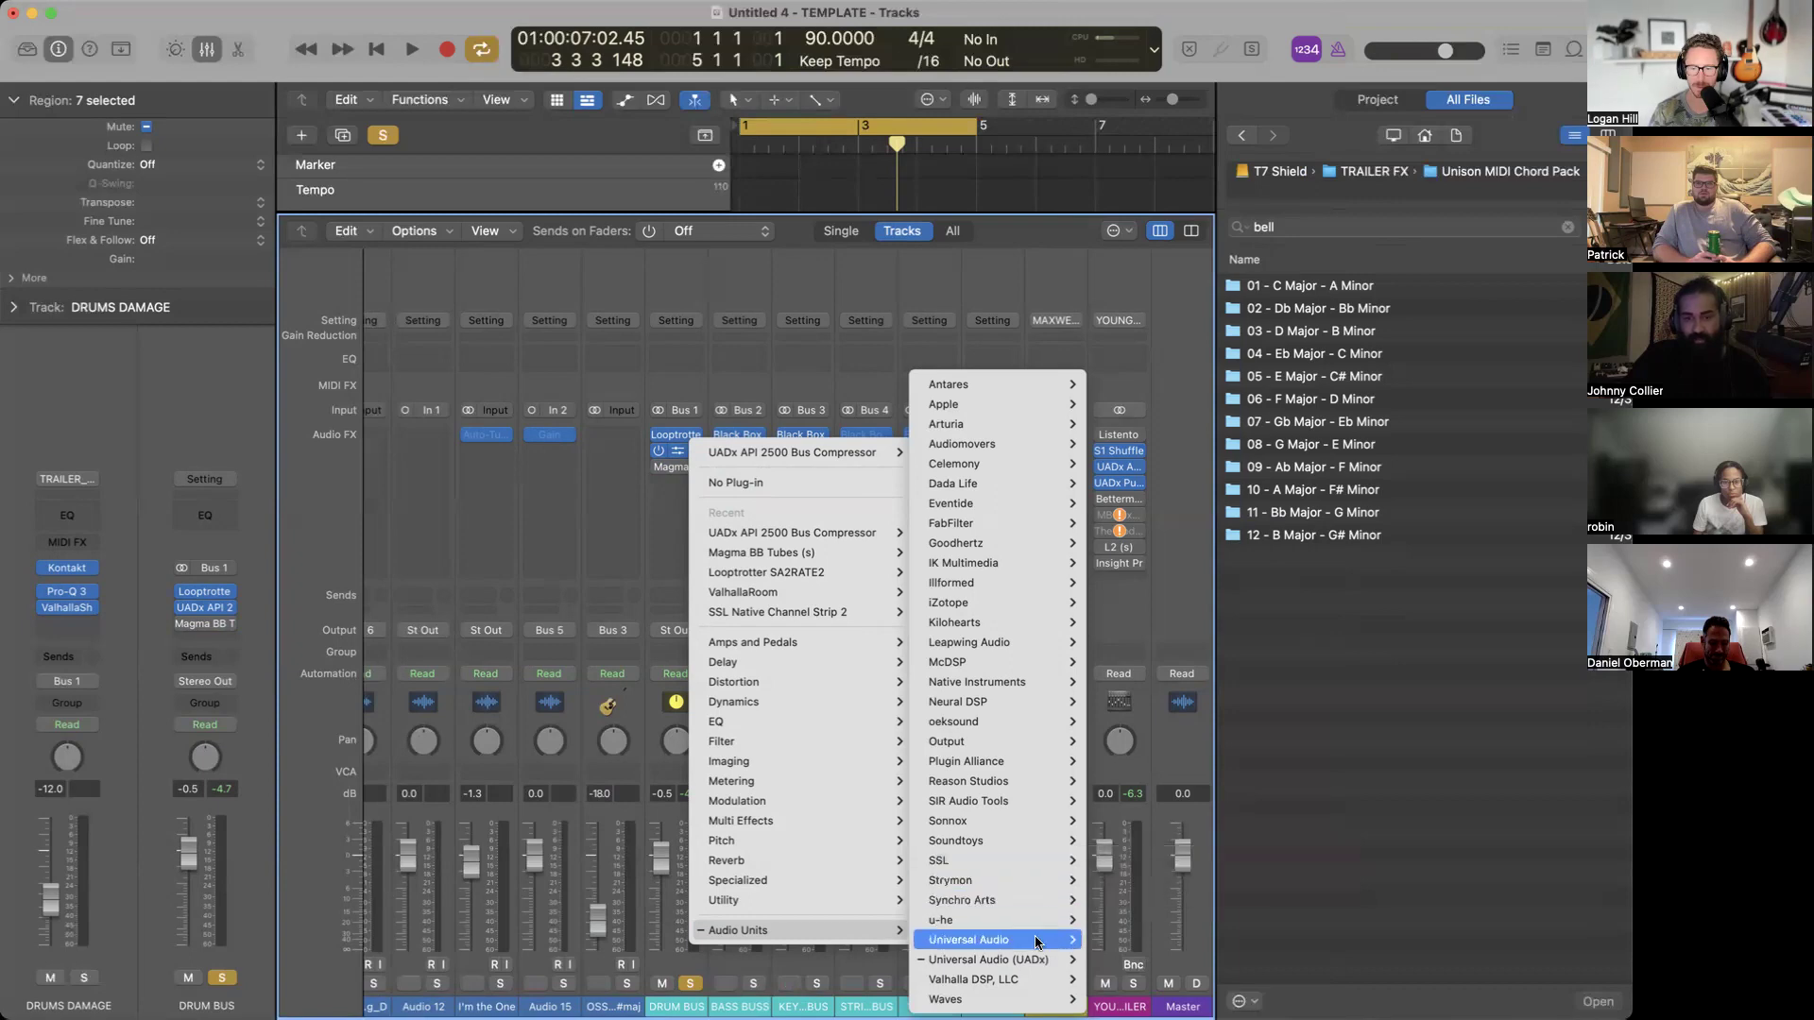
scroll(1181, 801, down, 10)
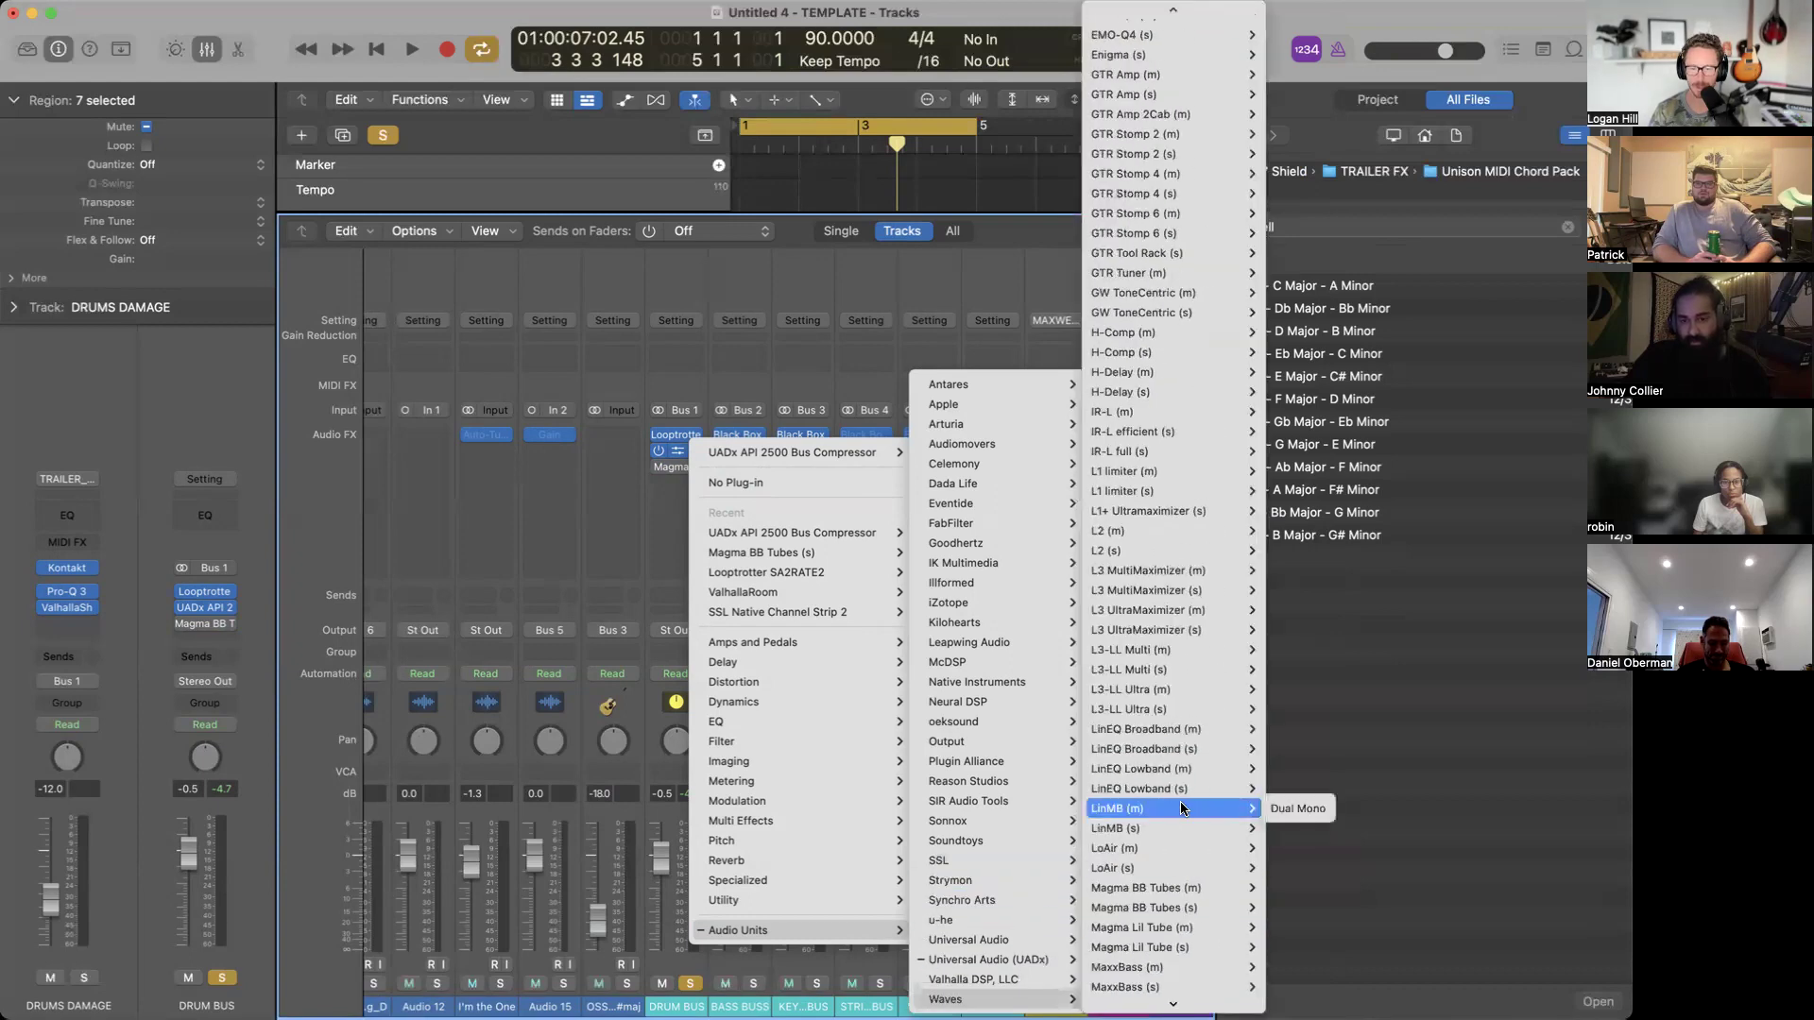
scroll(1181, 808, down, 15)
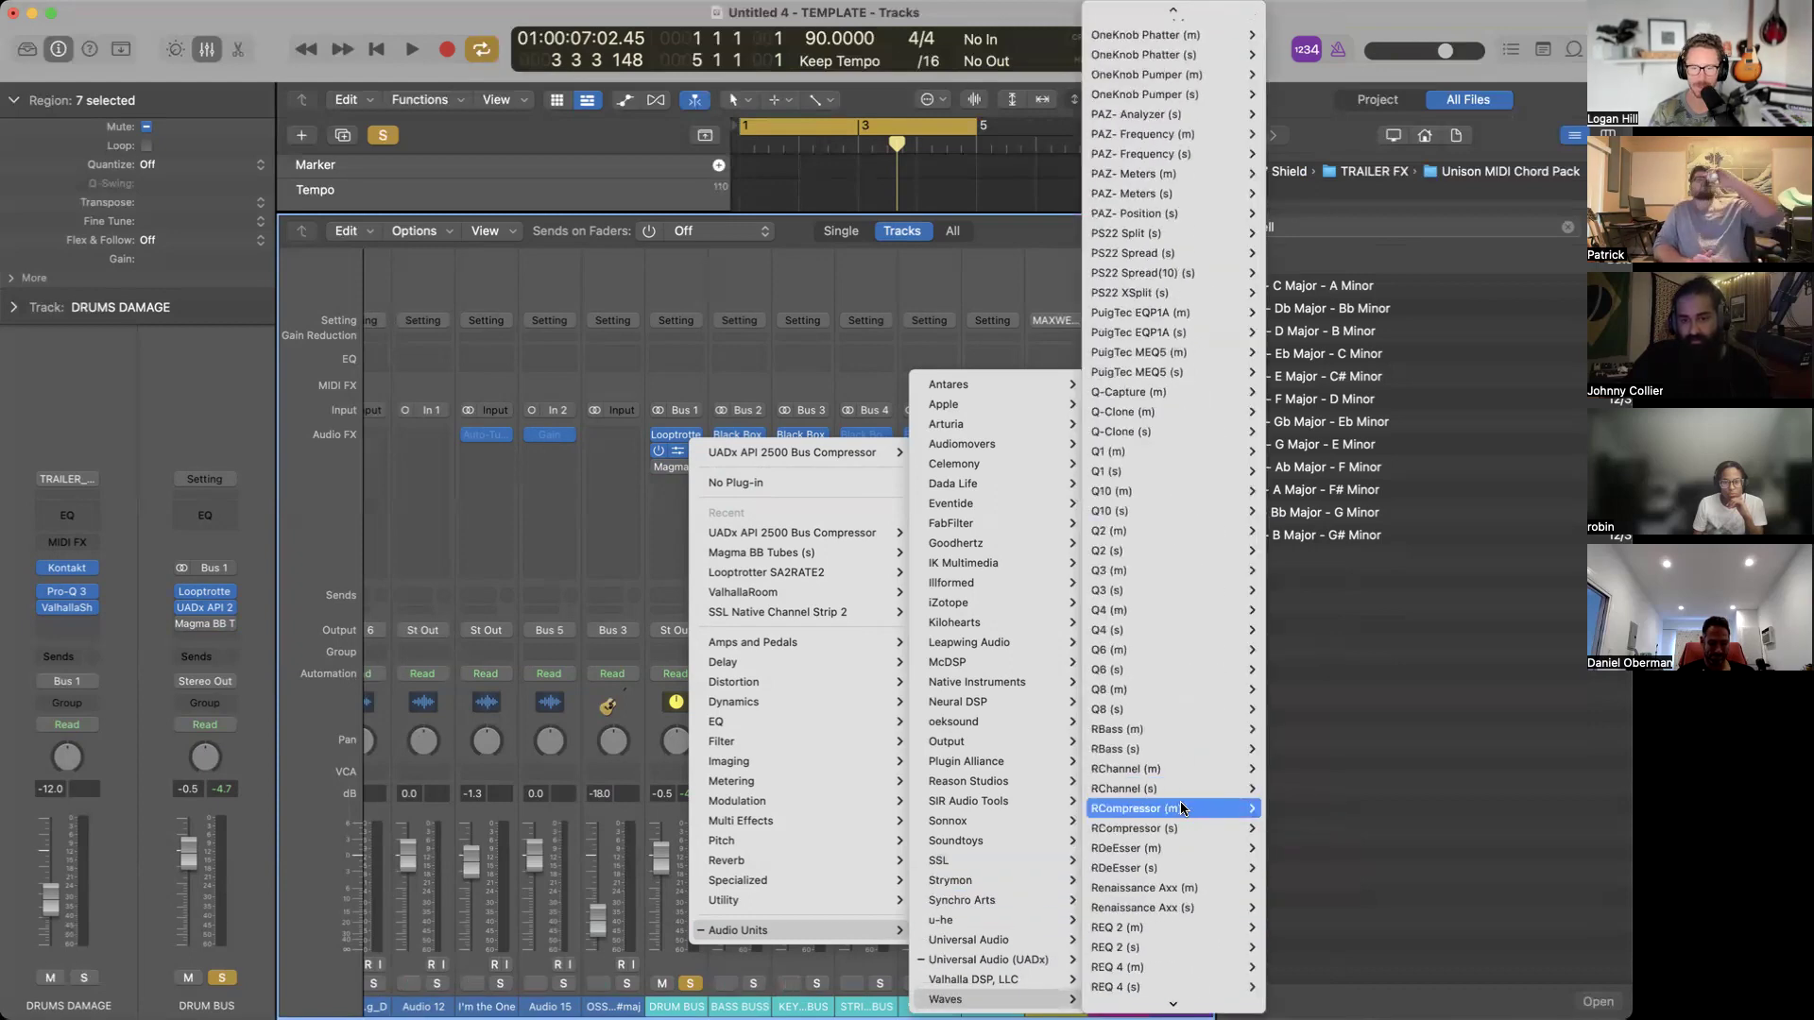
scroll(1181, 802, down, 4)
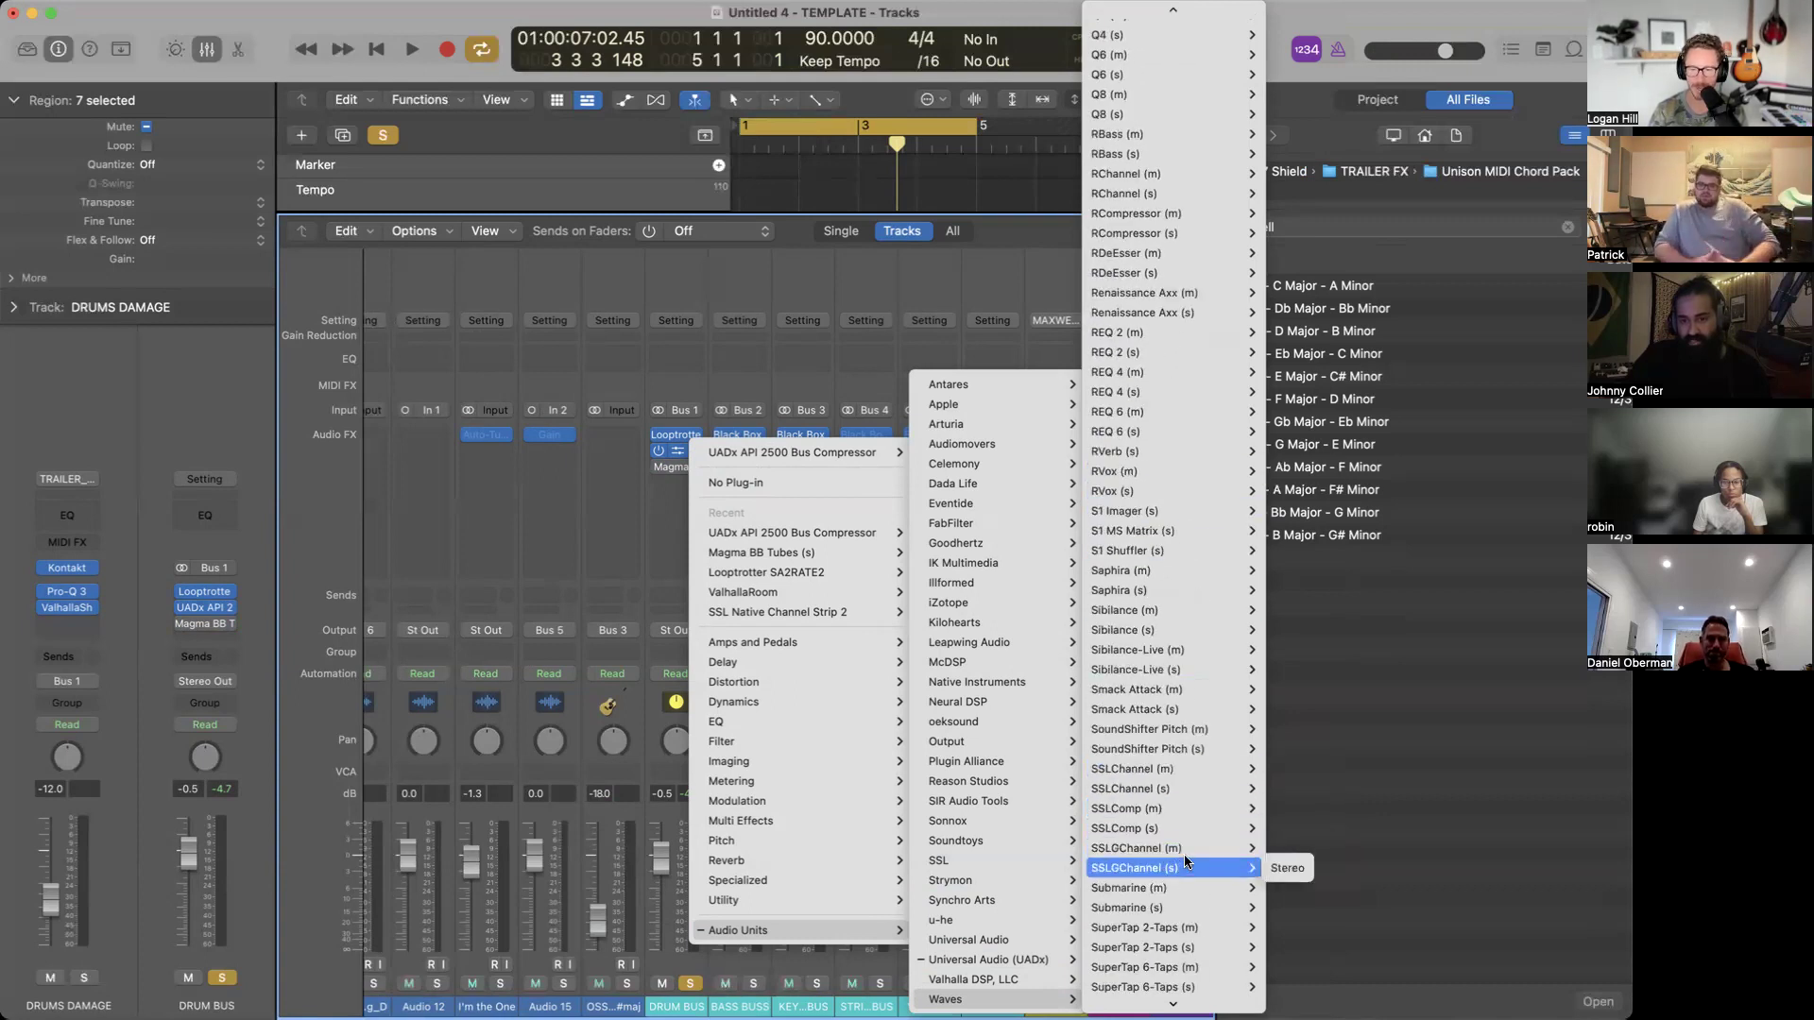
mouse_move(1182, 827)
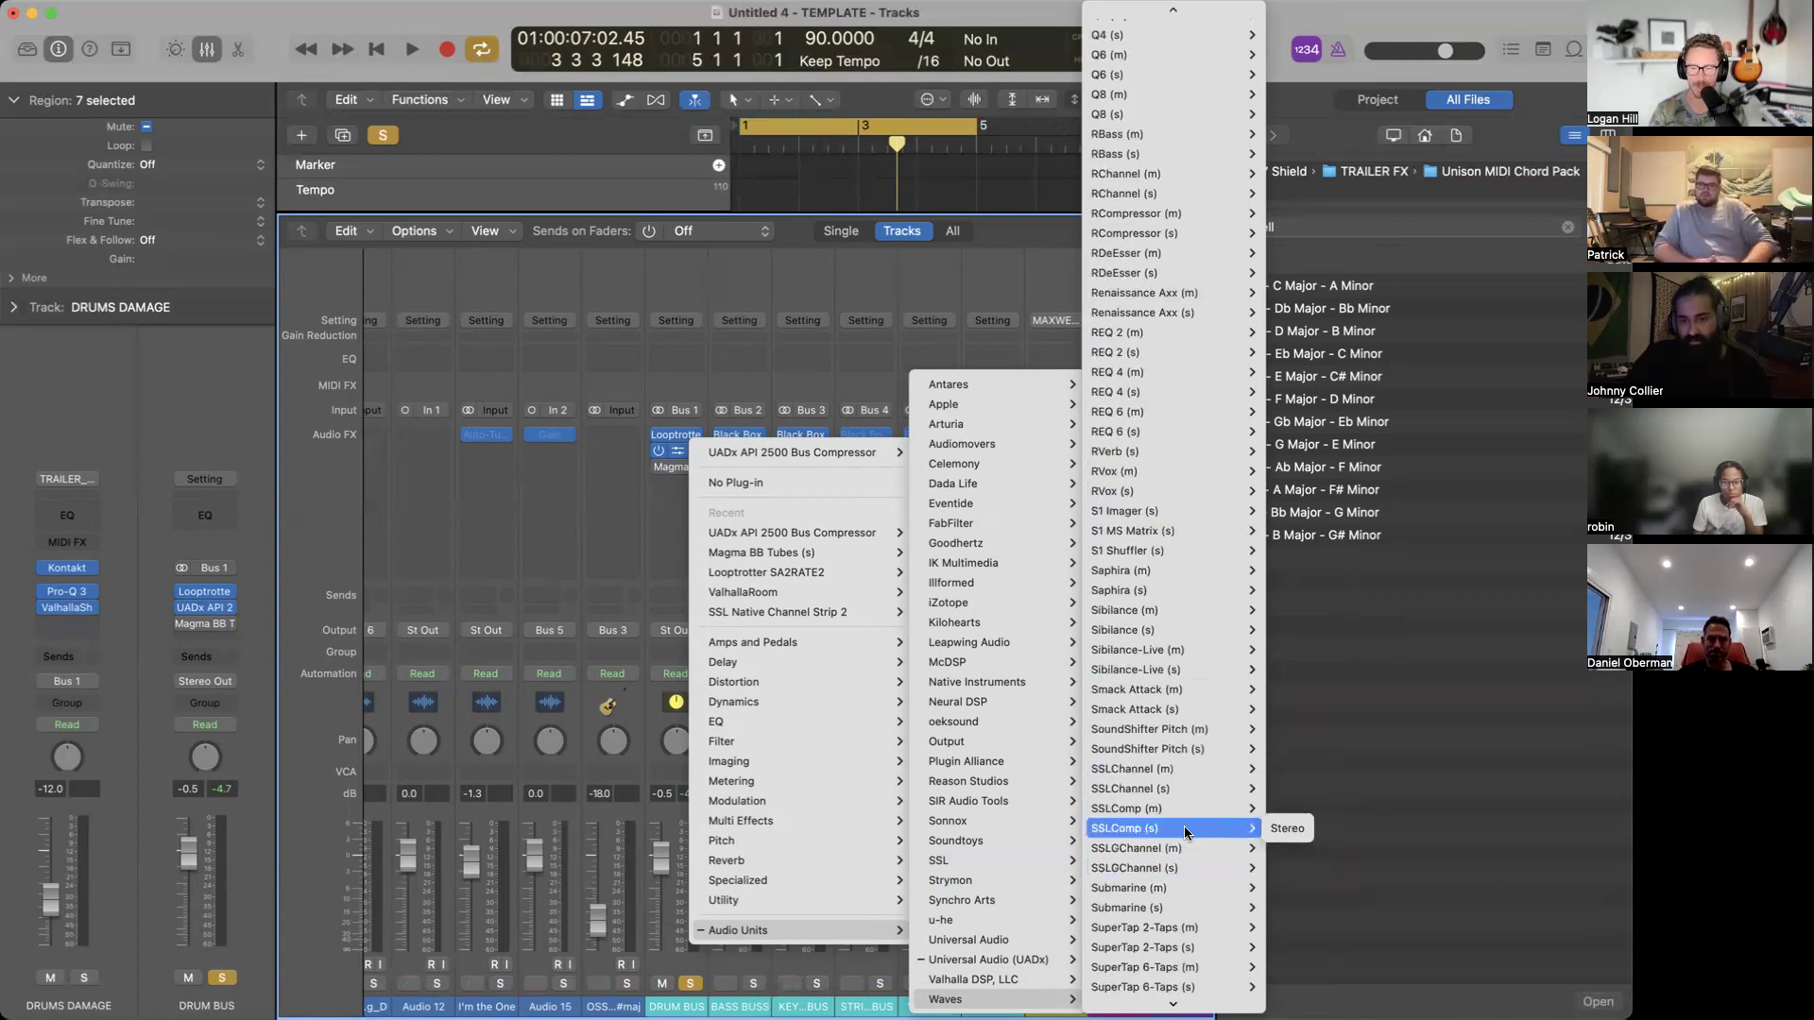
click(1283, 830)
Play the drums from the start through SSLComp, bypass it for comparison, stop playback and re-enable it.
drag(671, 283, 1019, 286)
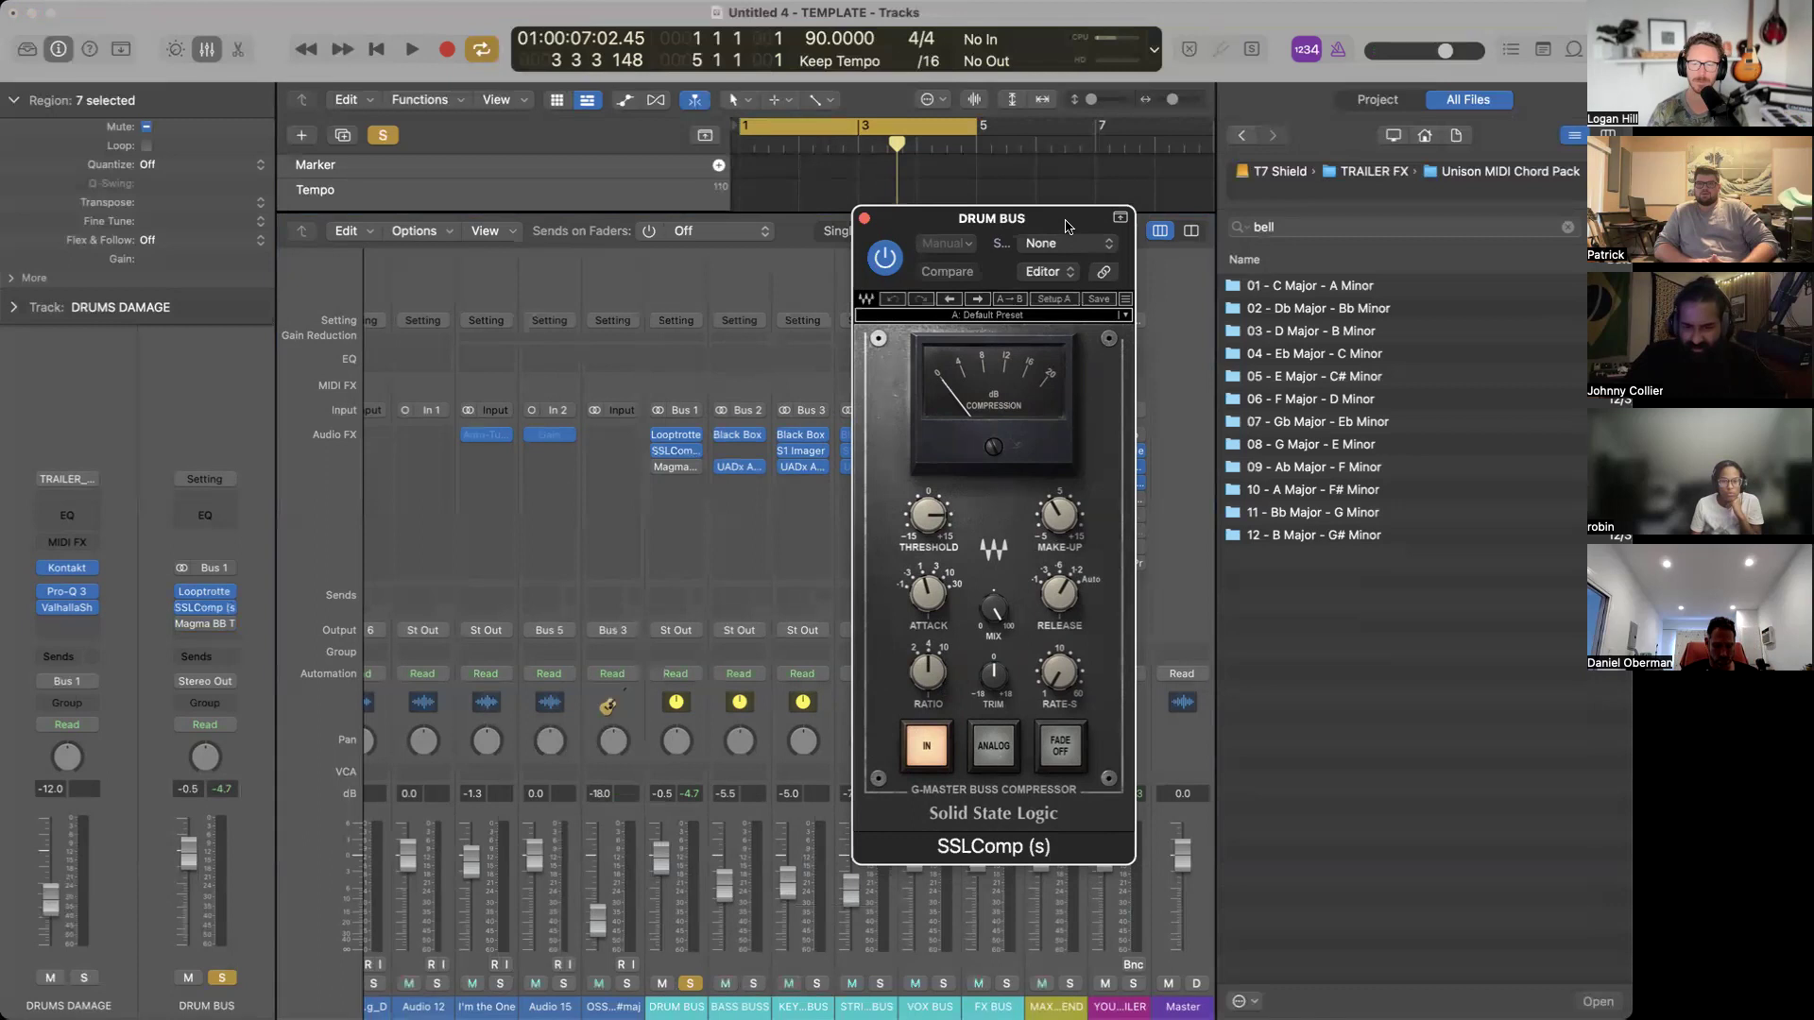
key(Return)
key(space)
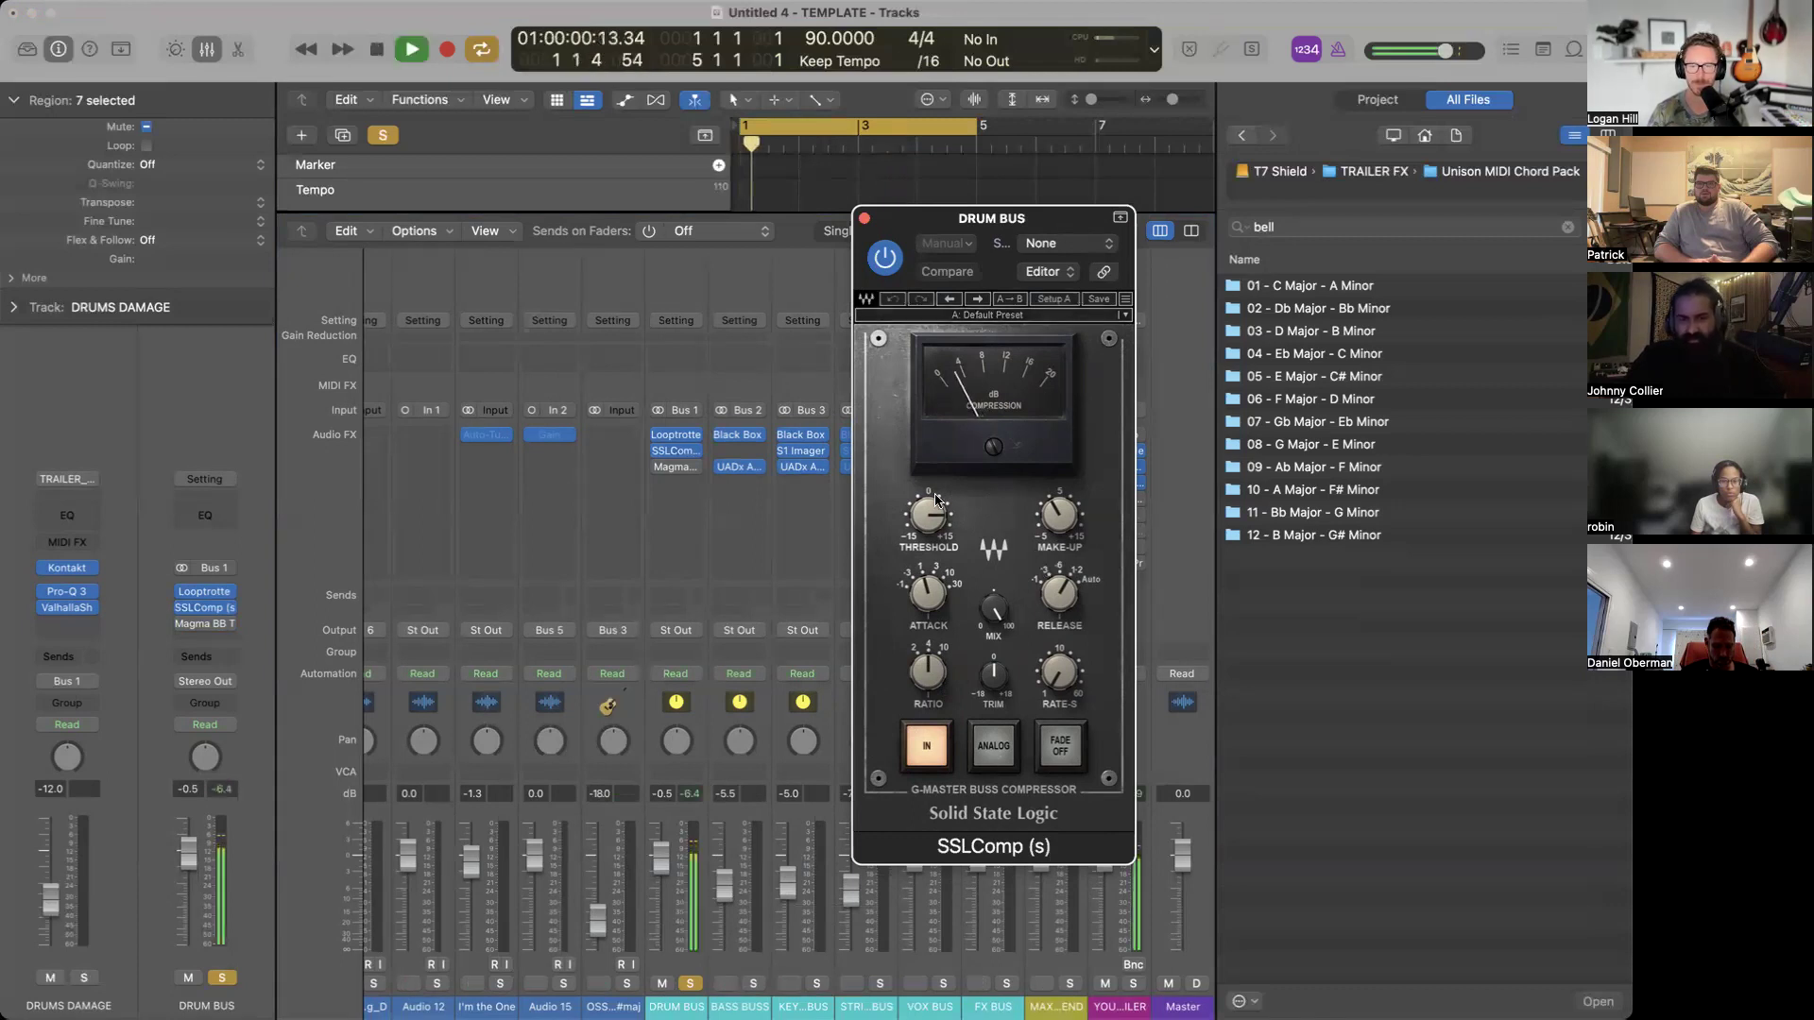
click(885, 257)
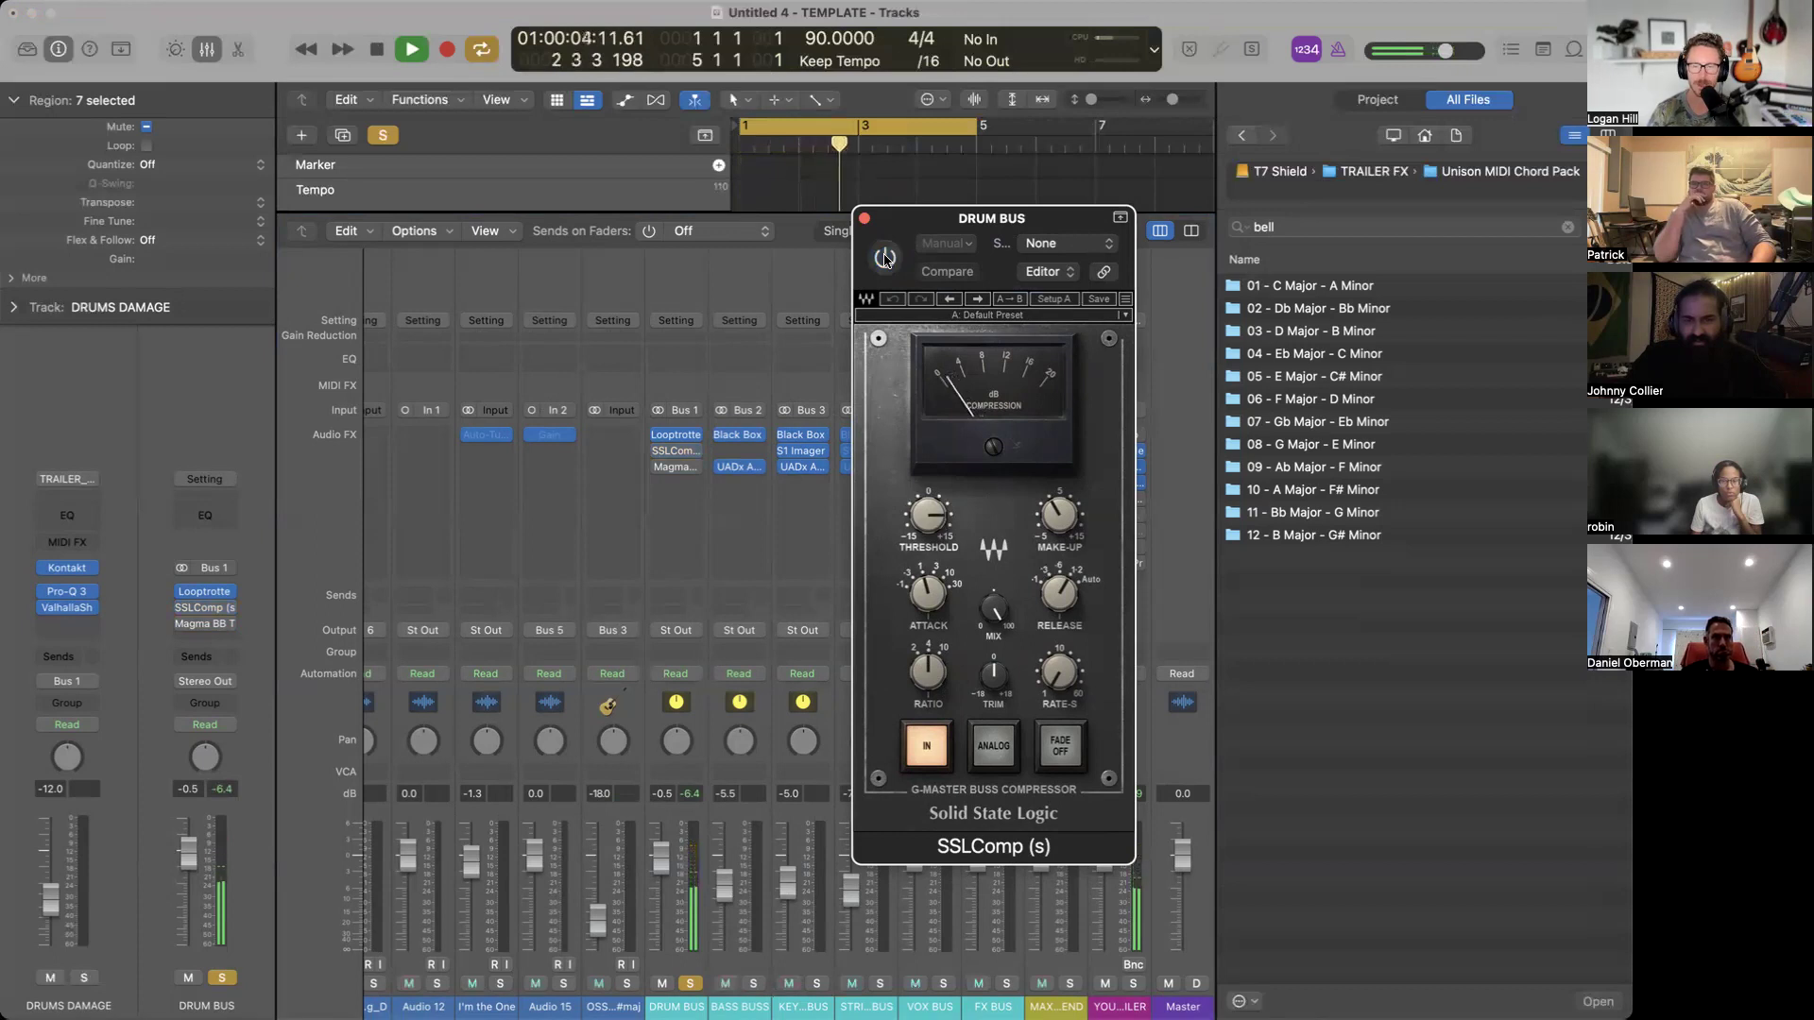
key(space)
click(885, 258)
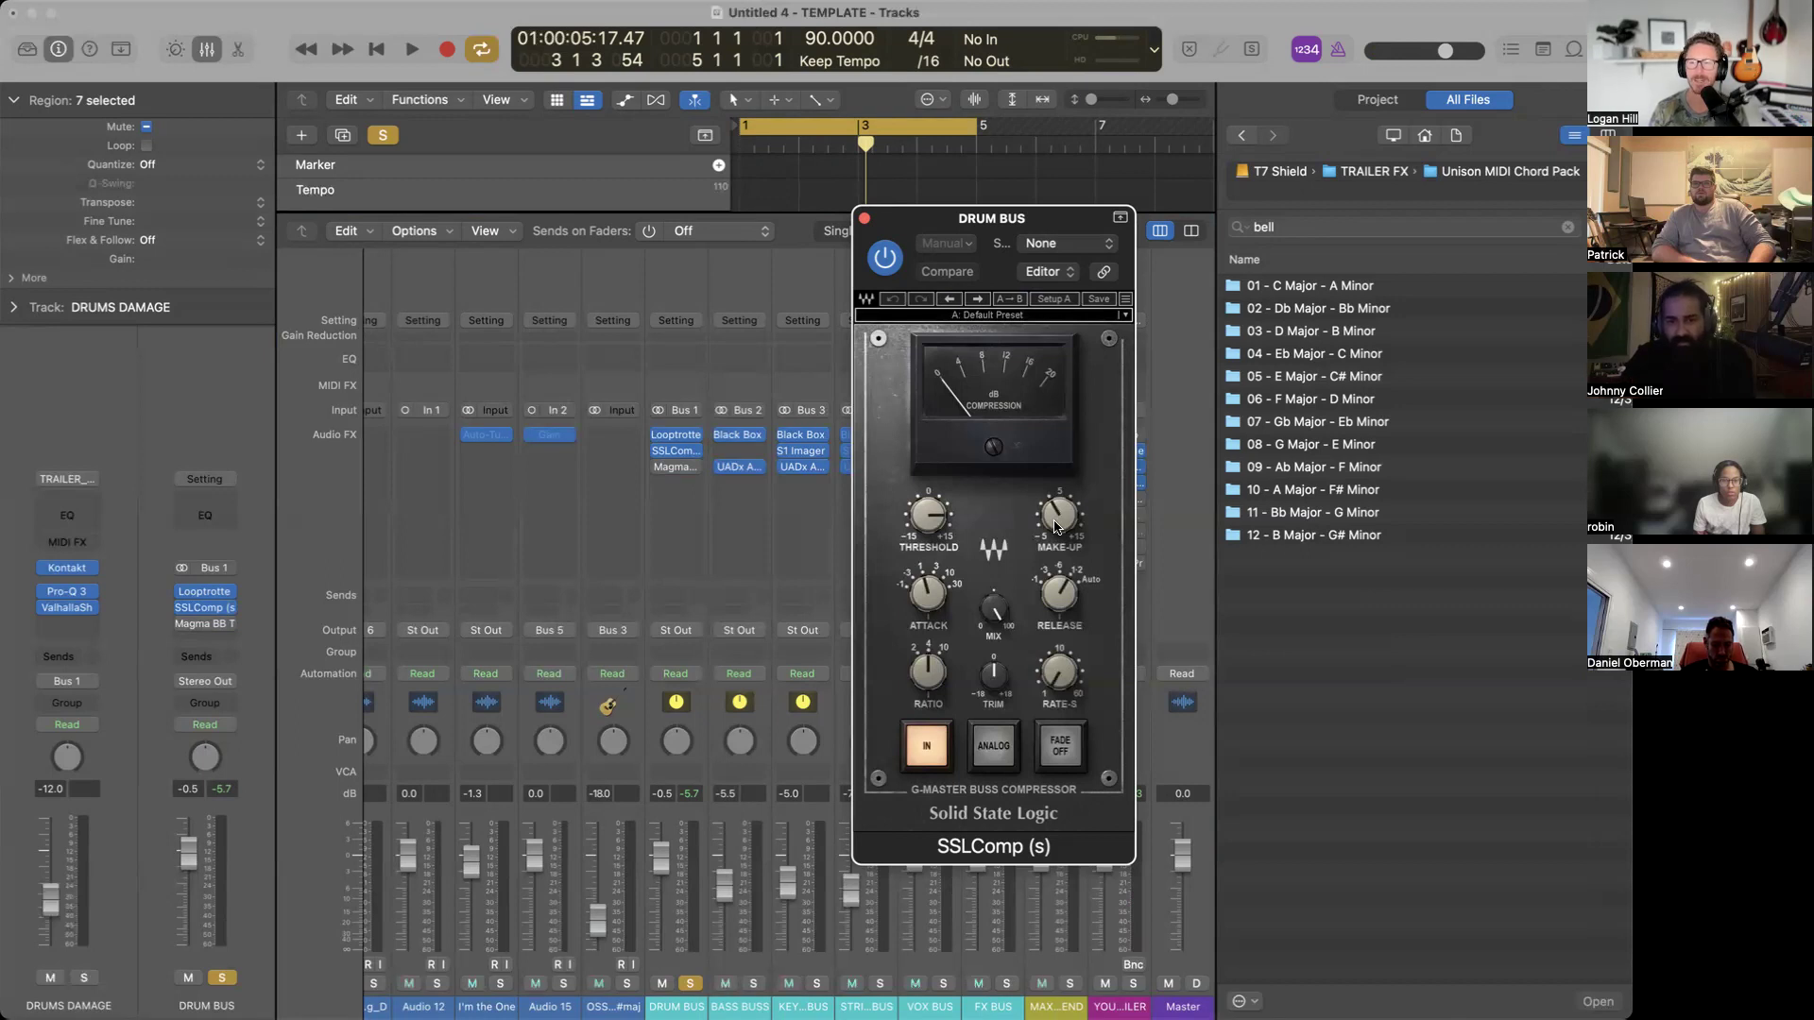
Collapse the SSLComp window's header, move the window aside and load the Chycki Subtle Glue preset.
double_click(983, 214)
drag(1048, 220, 677, 198)
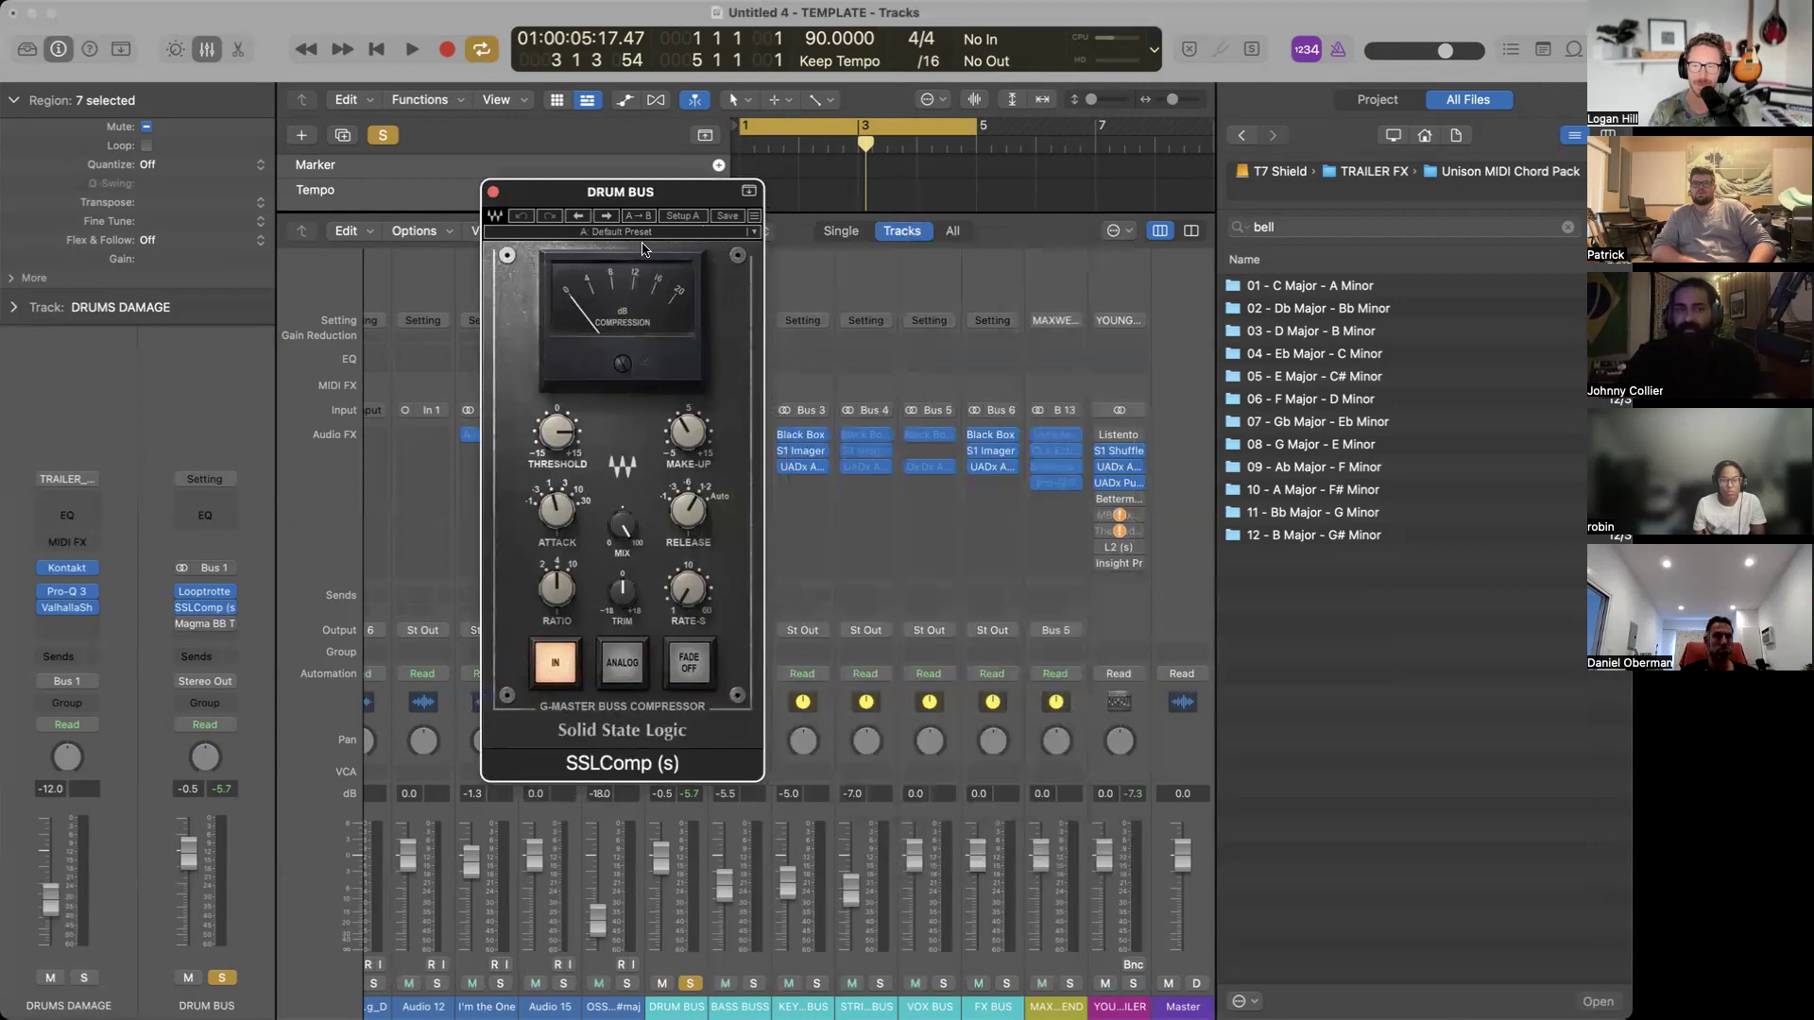
drag(642, 198, 645, 145)
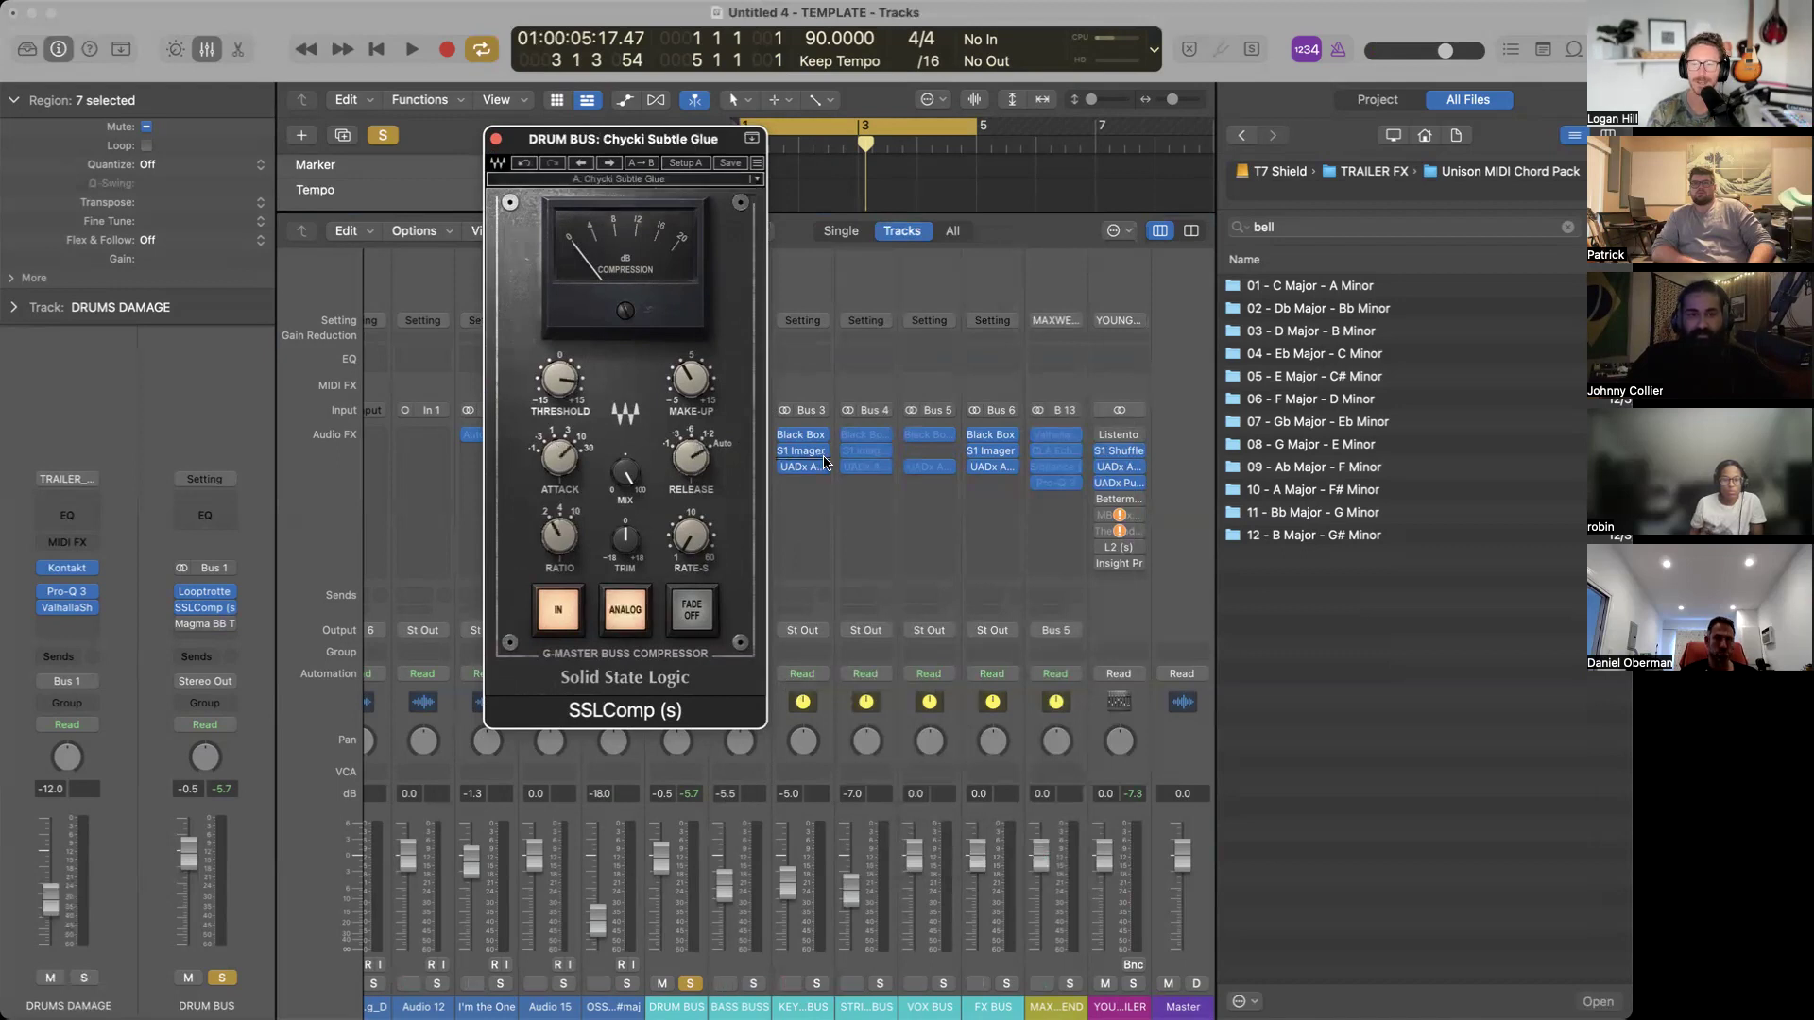
Play the drums, bypass the DRUM BUS inserts for comparison, and enable Looptrotter, SSLComp and Magma together.
key(space)
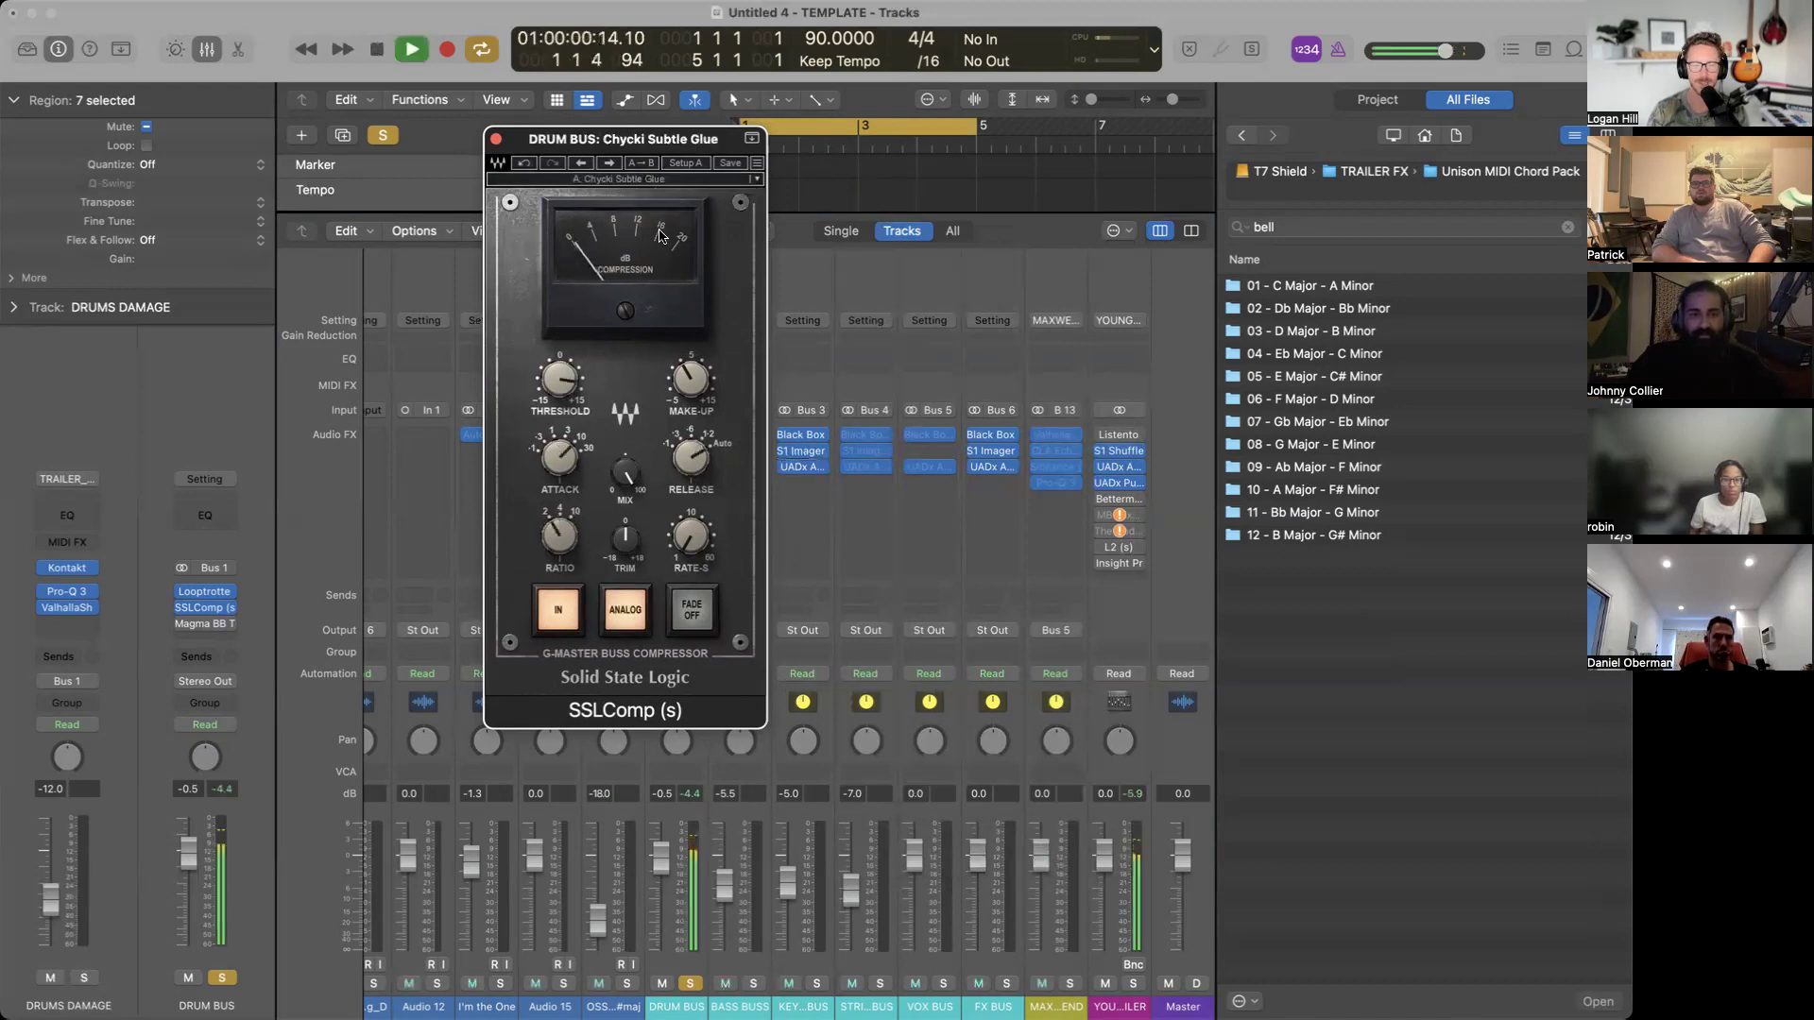
click(496, 139)
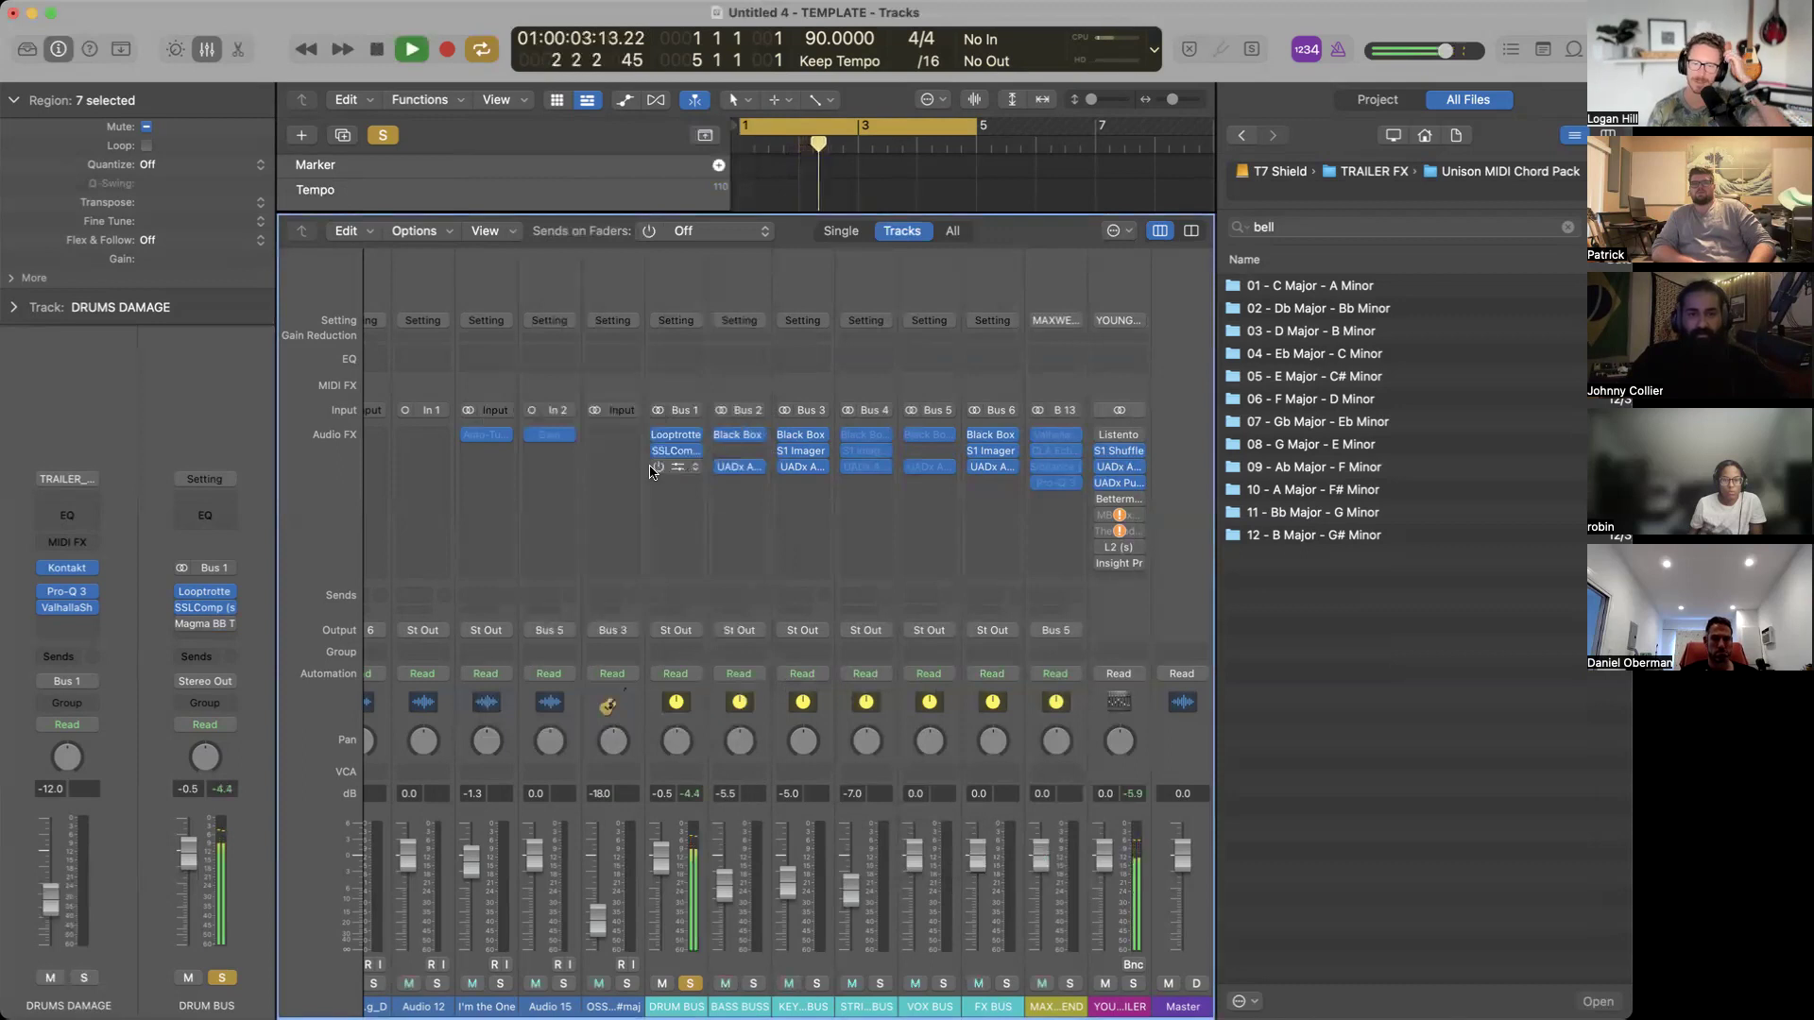
click(658, 437)
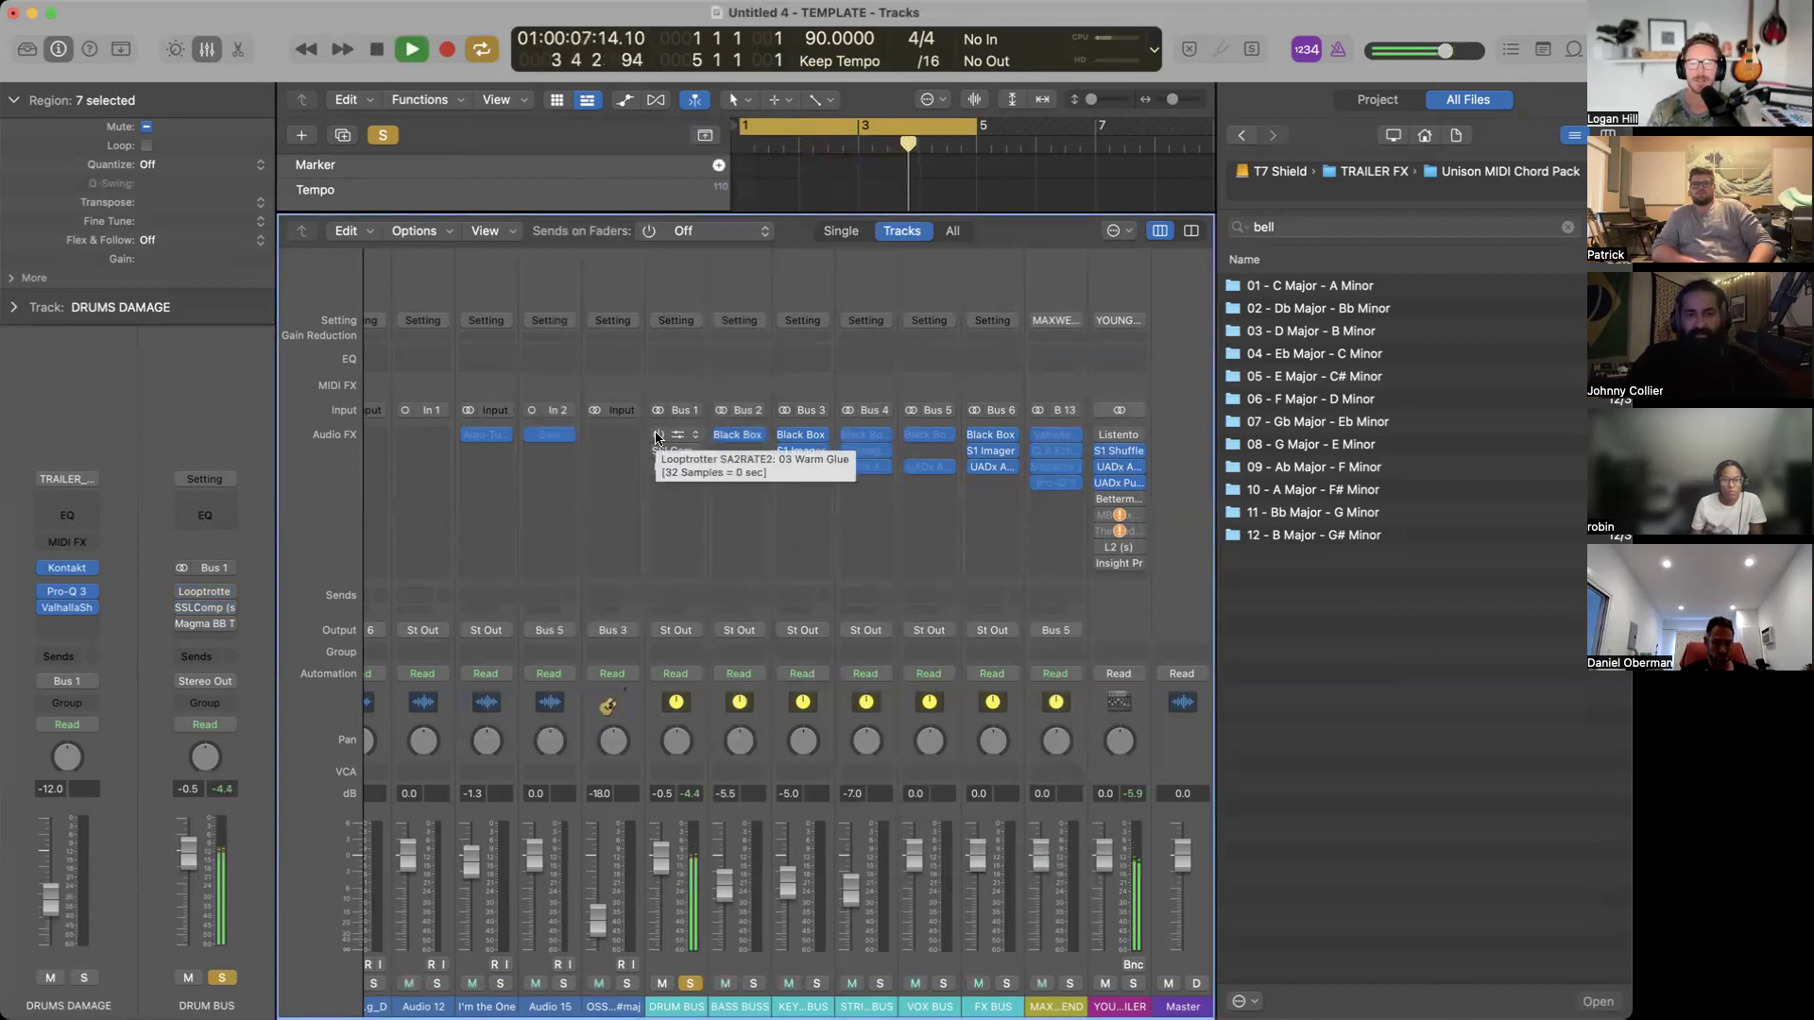
click(657, 437)
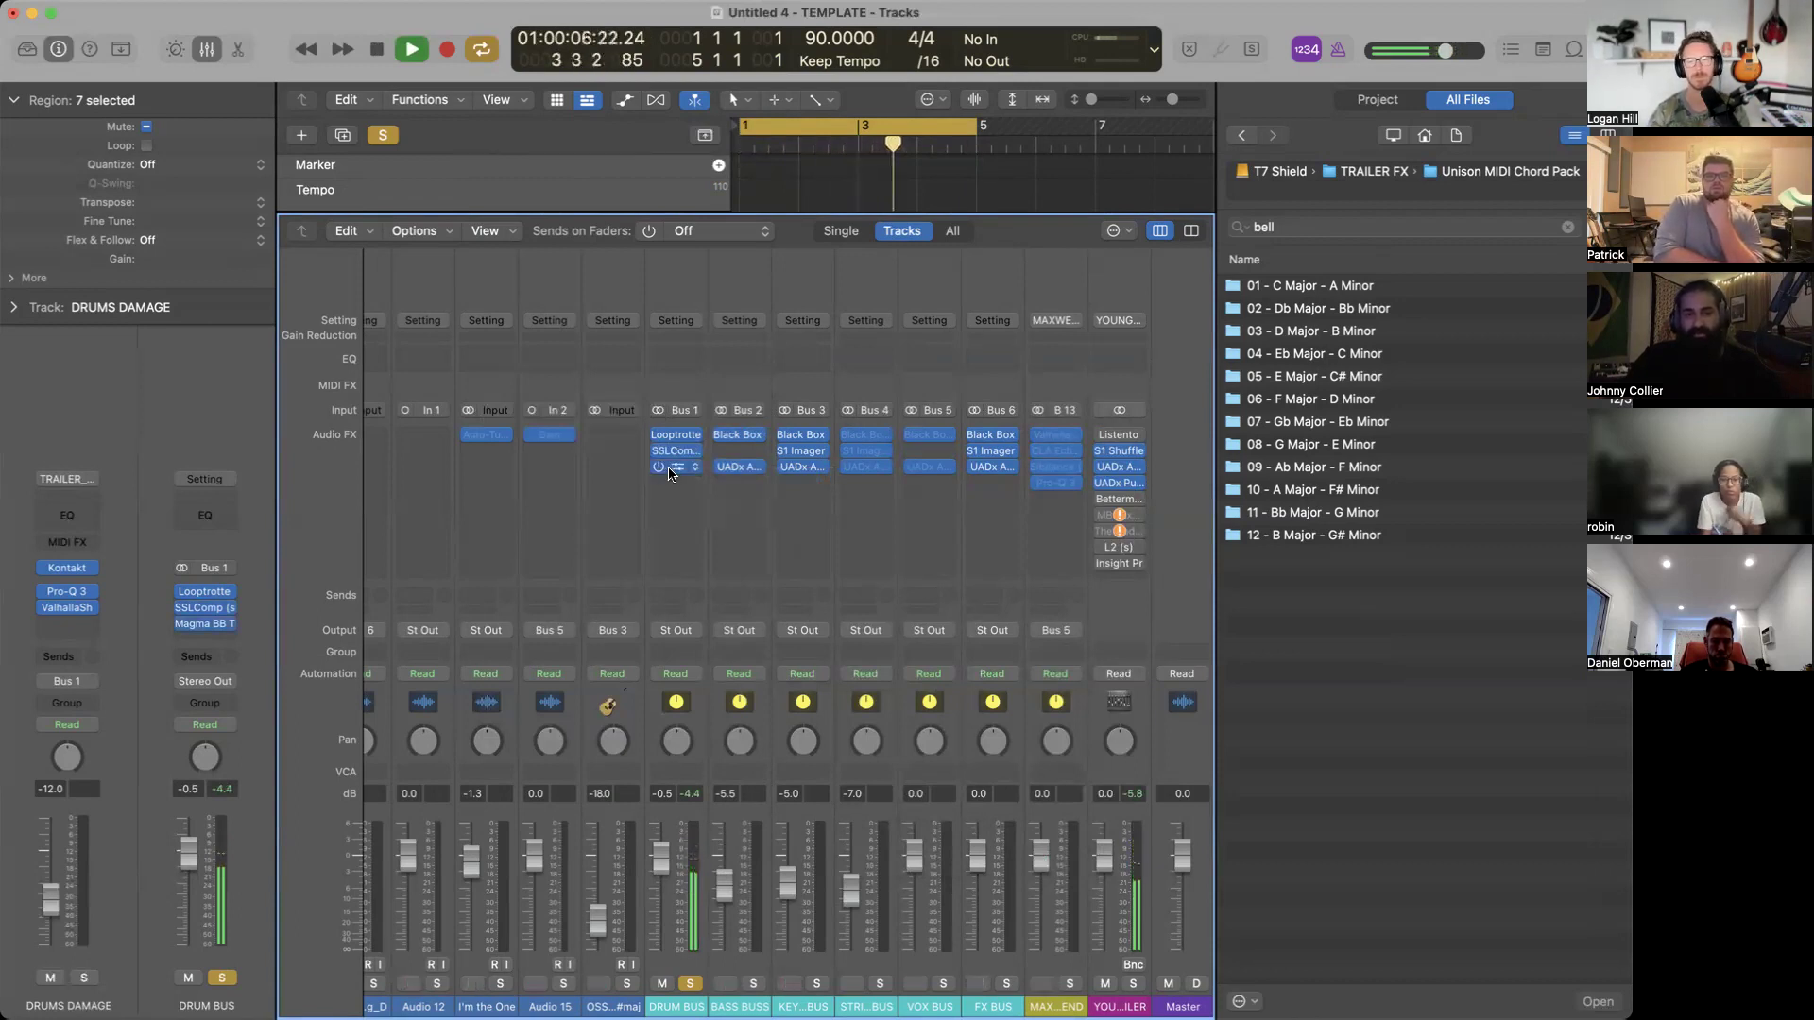
Set Beauty and Beast to about 1 each in Magma BB Tubes on DRUM BUS and raise Bass Relief slightly.
click(674, 468)
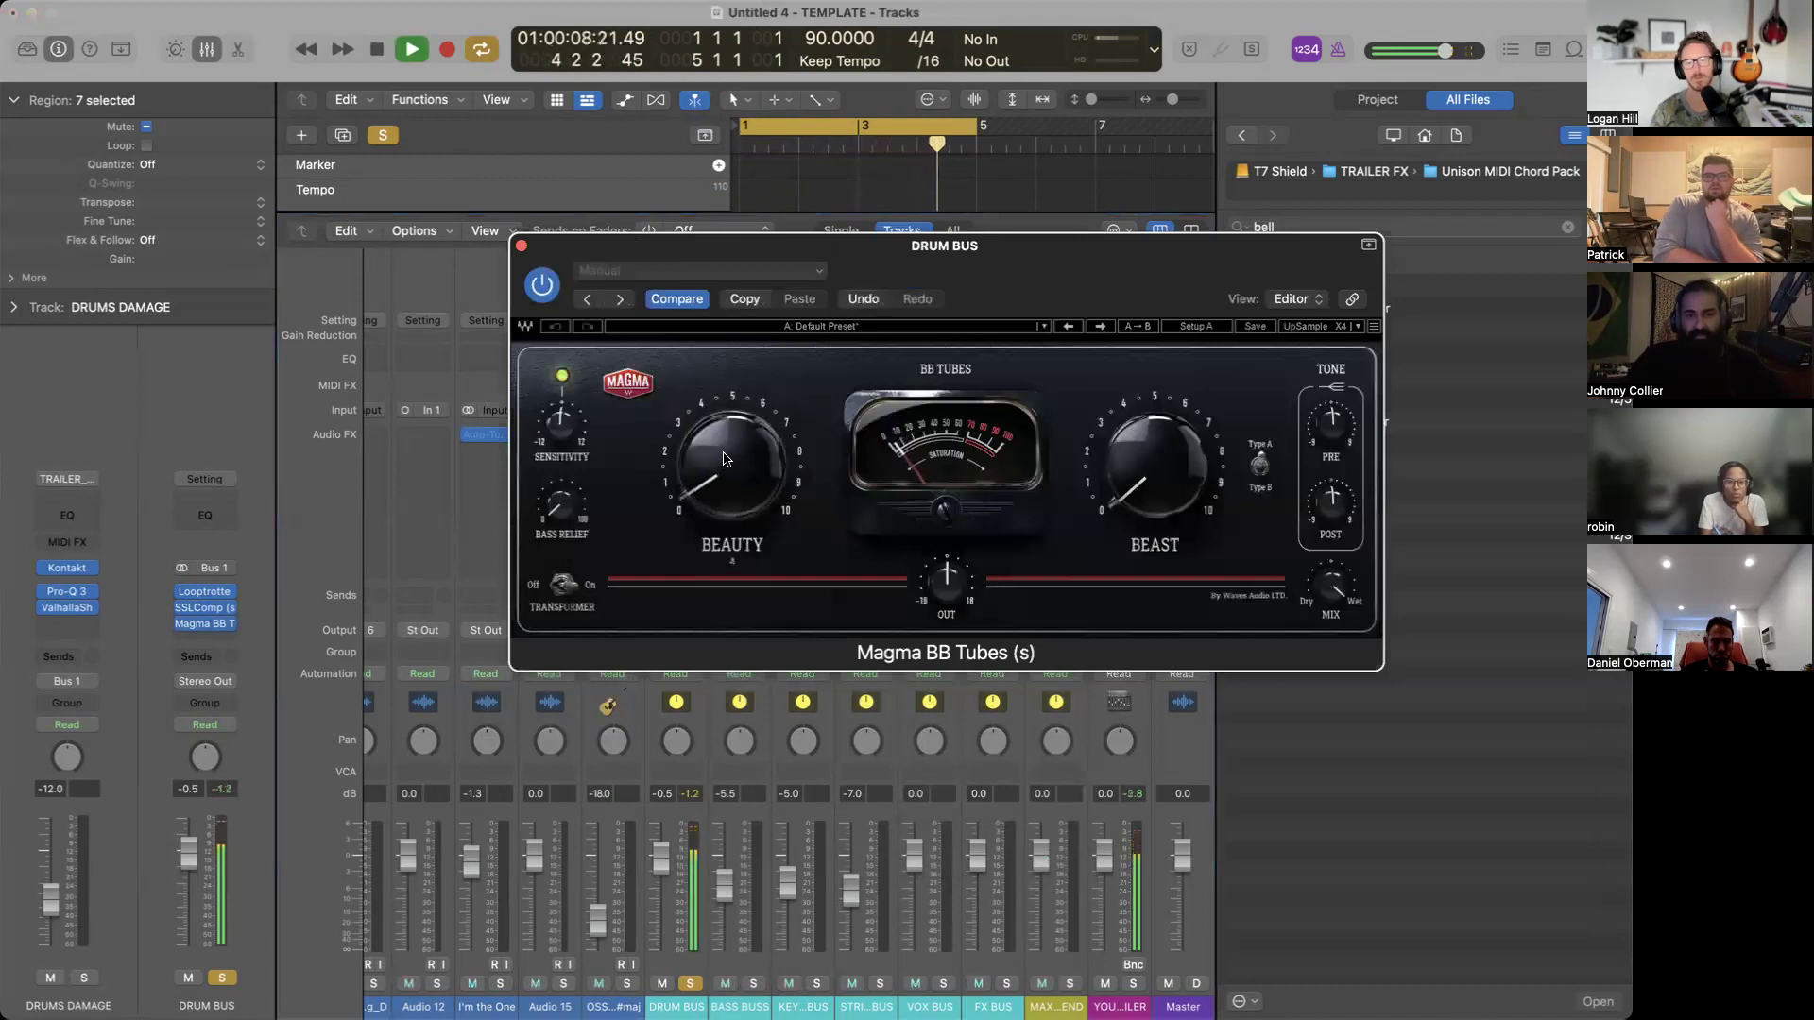
drag(725, 430, 725, 417)
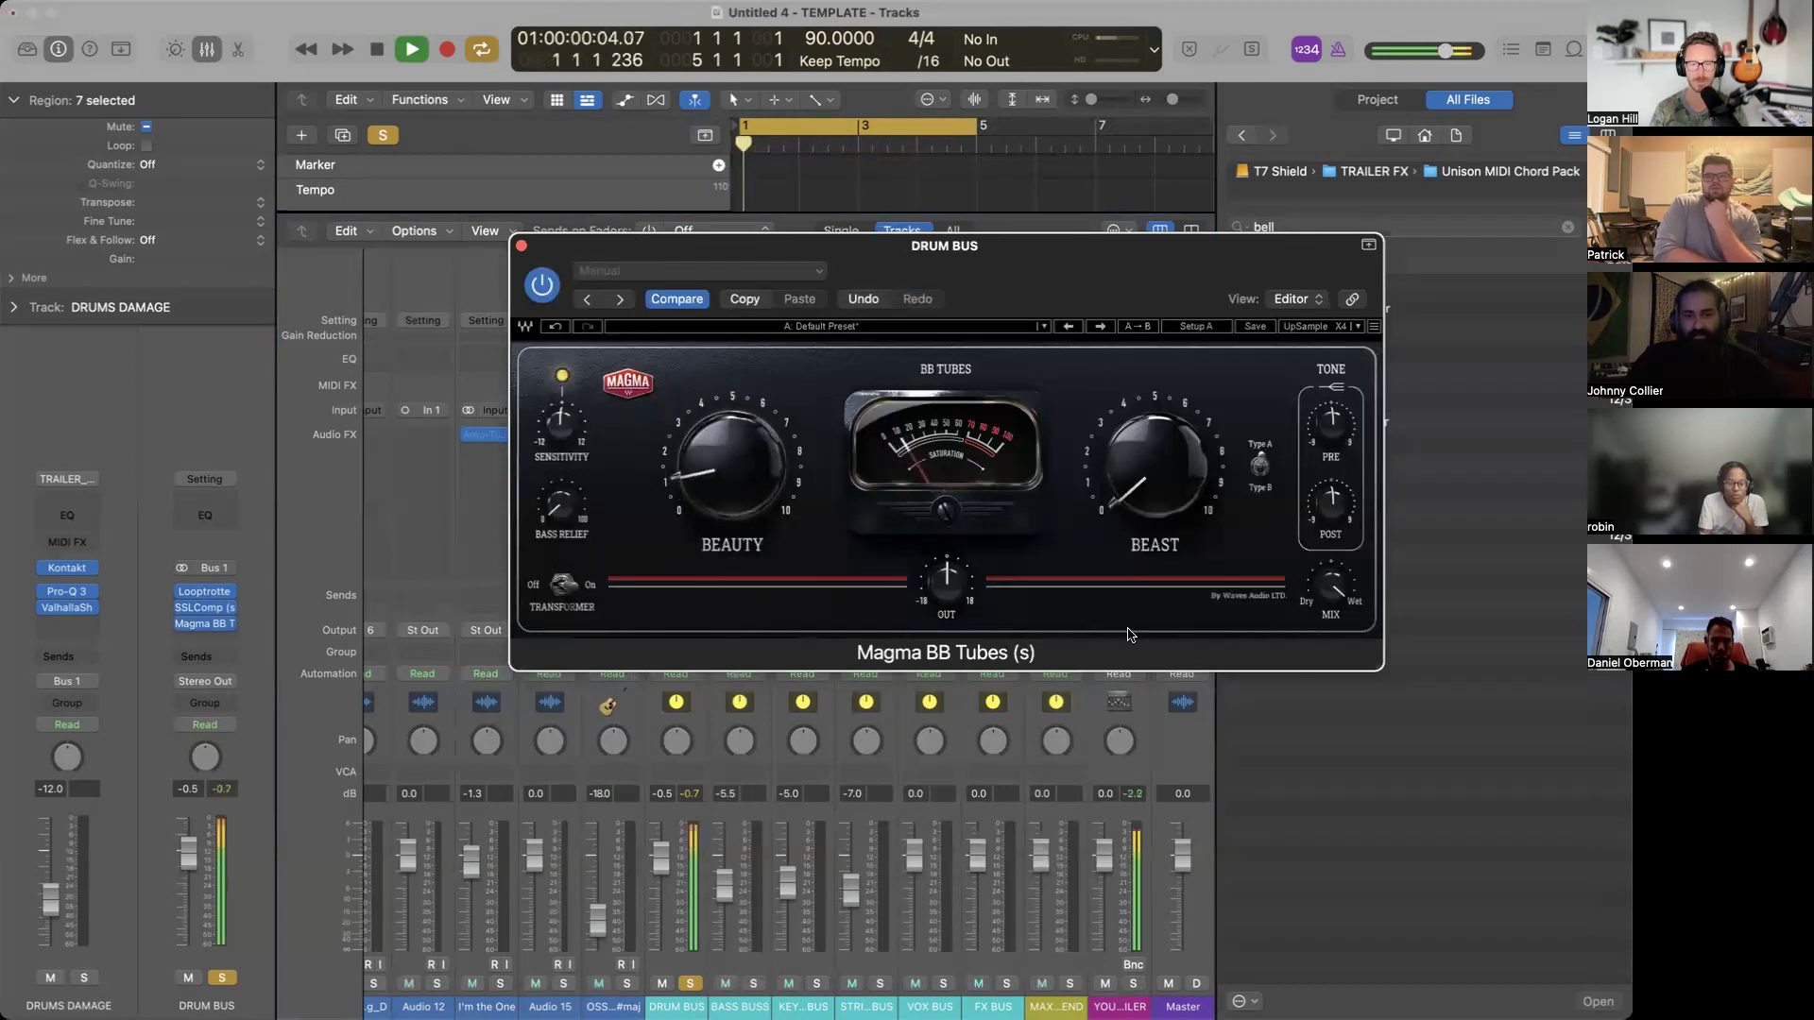
drag(1154, 465, 1154, 450)
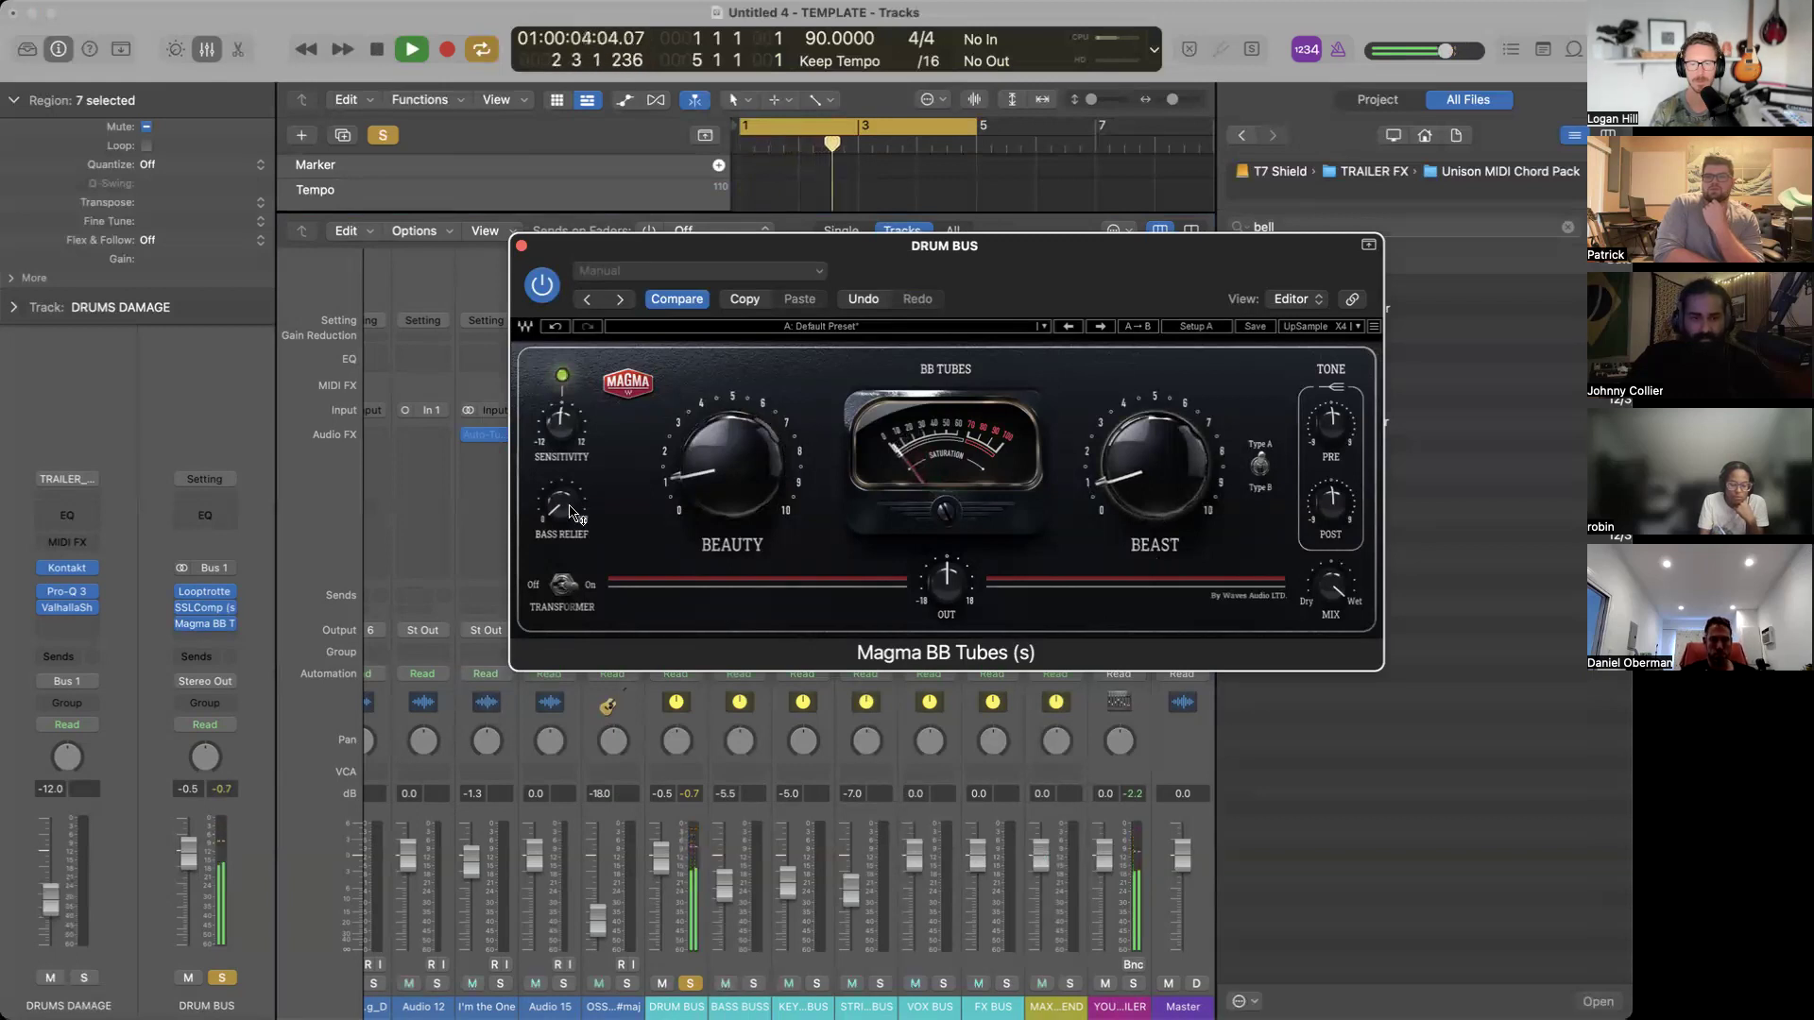
mouse_move(571, 513)
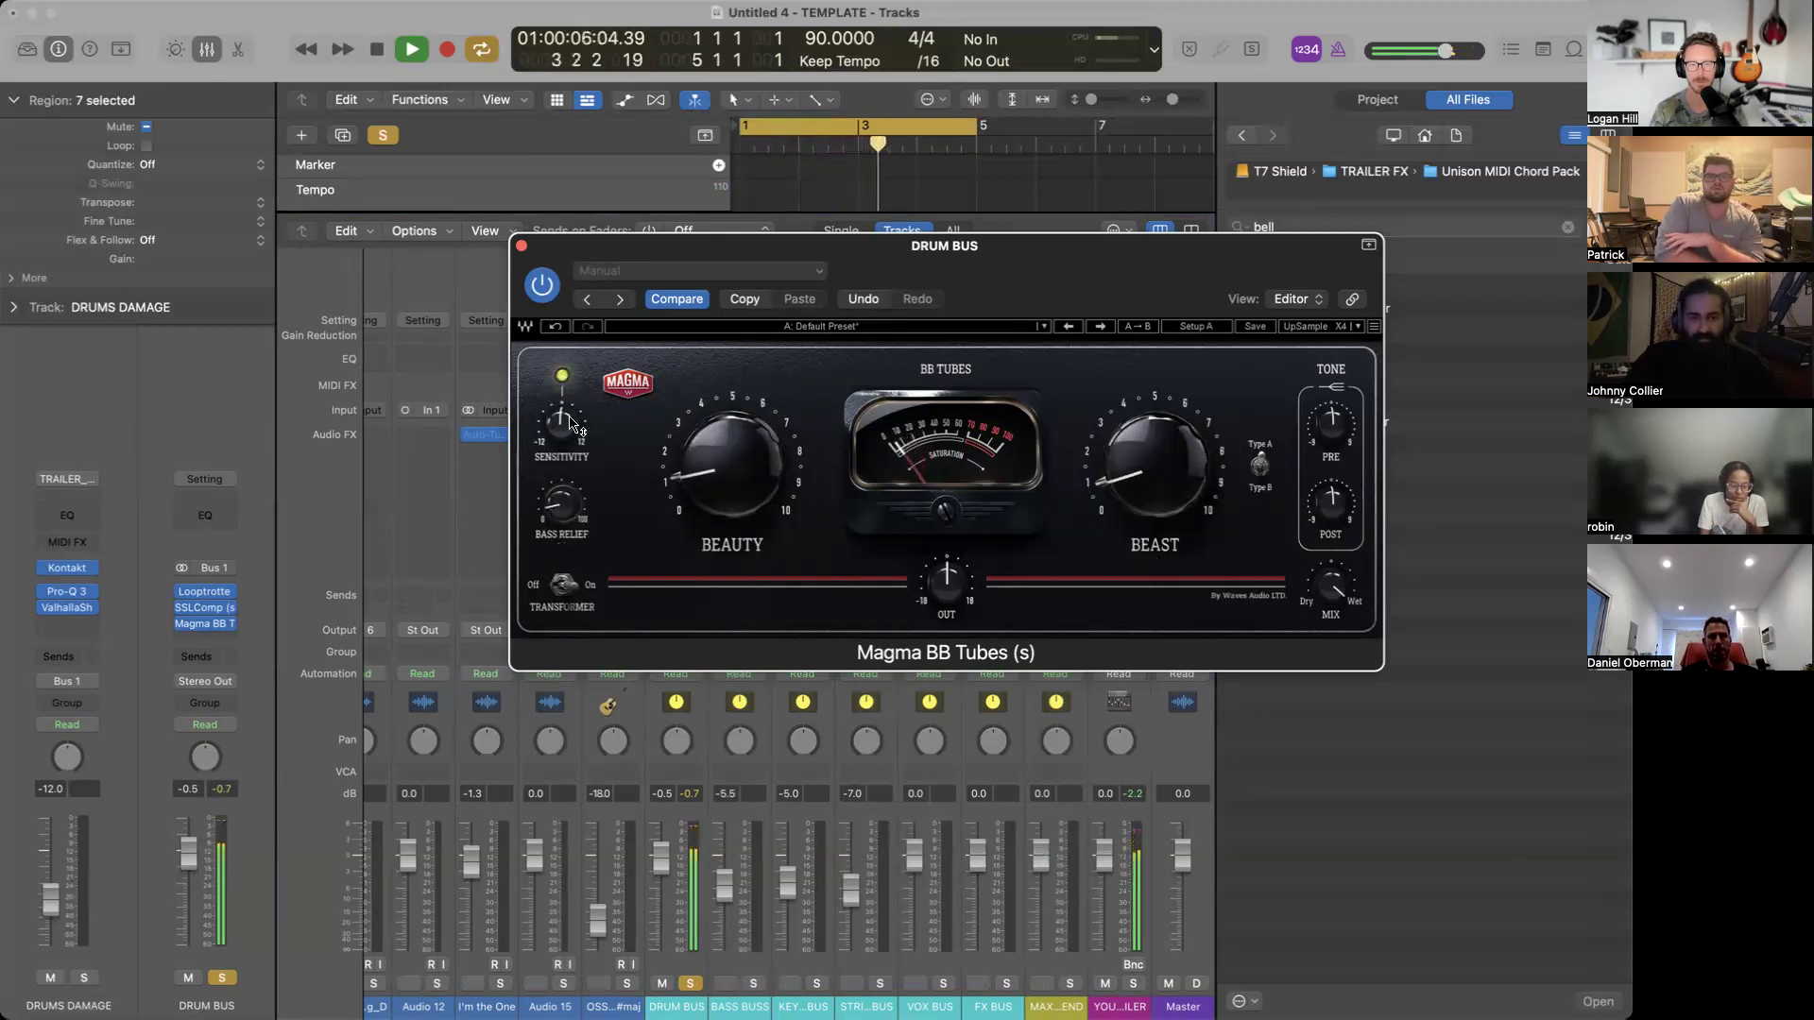
Compare the drums with Magma BB Tubes bypassed and enabled, leave it on and close its window.
click(546, 287)
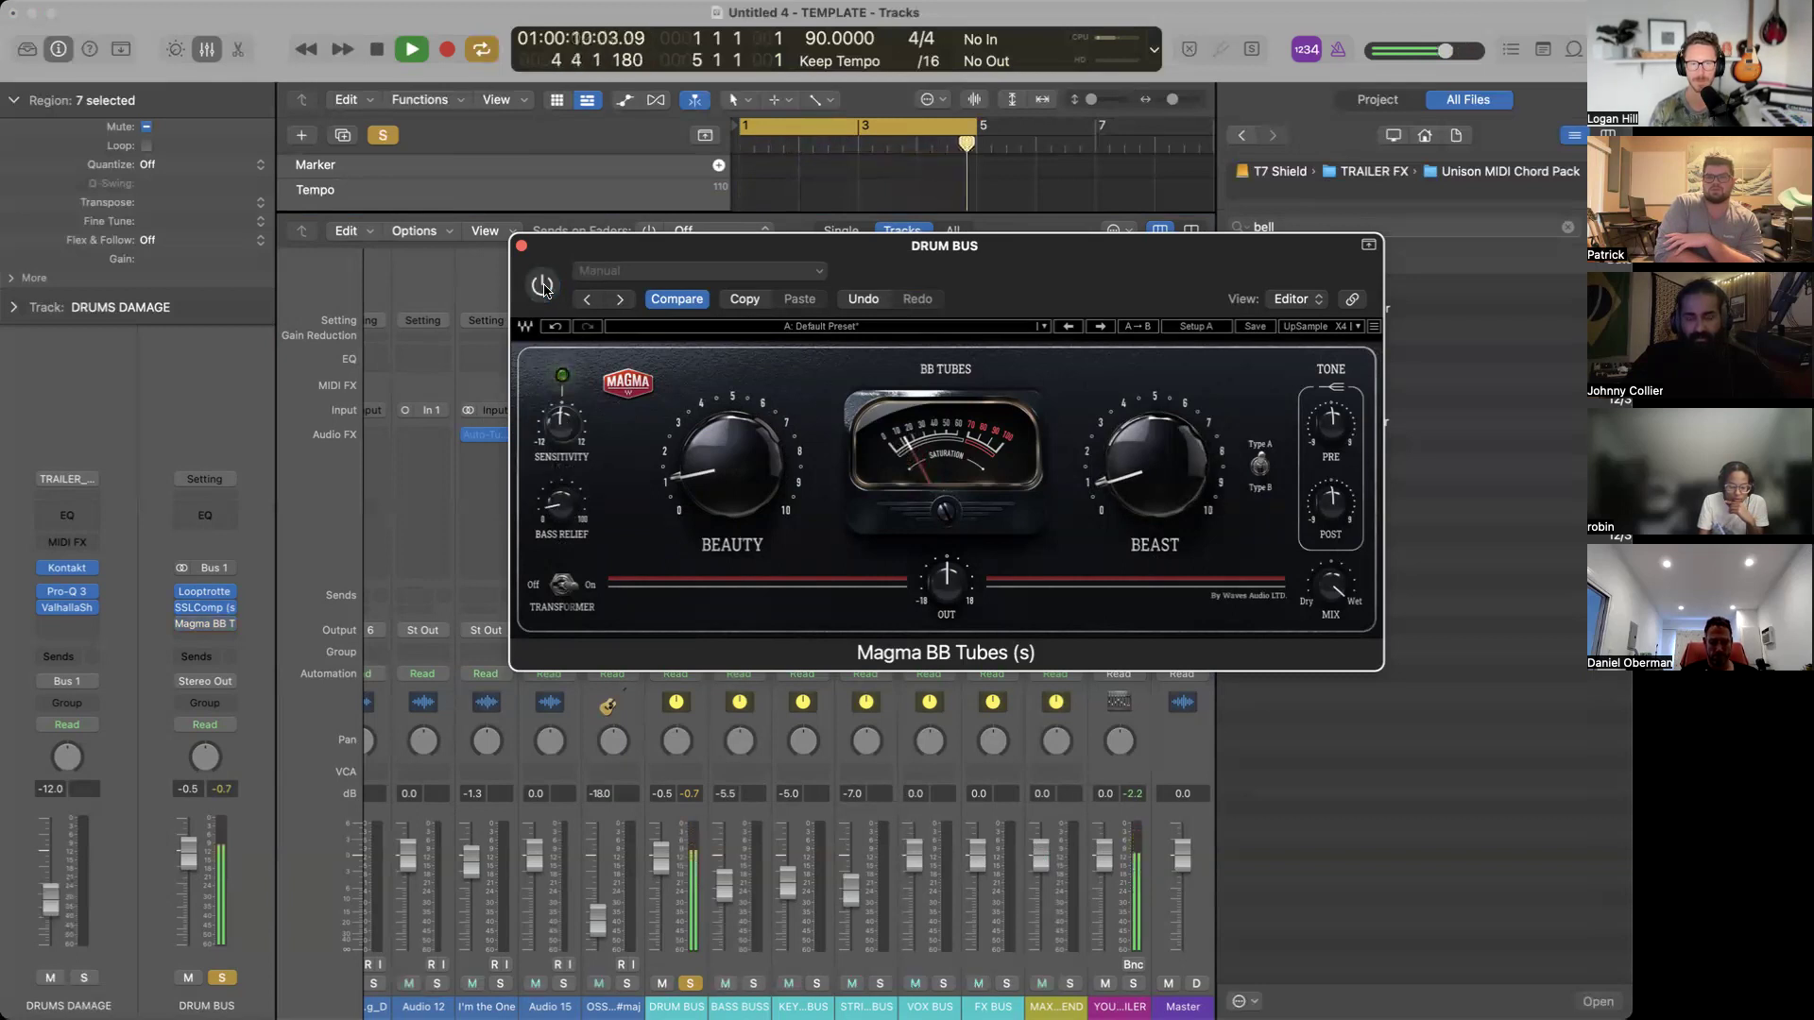
click(544, 289)
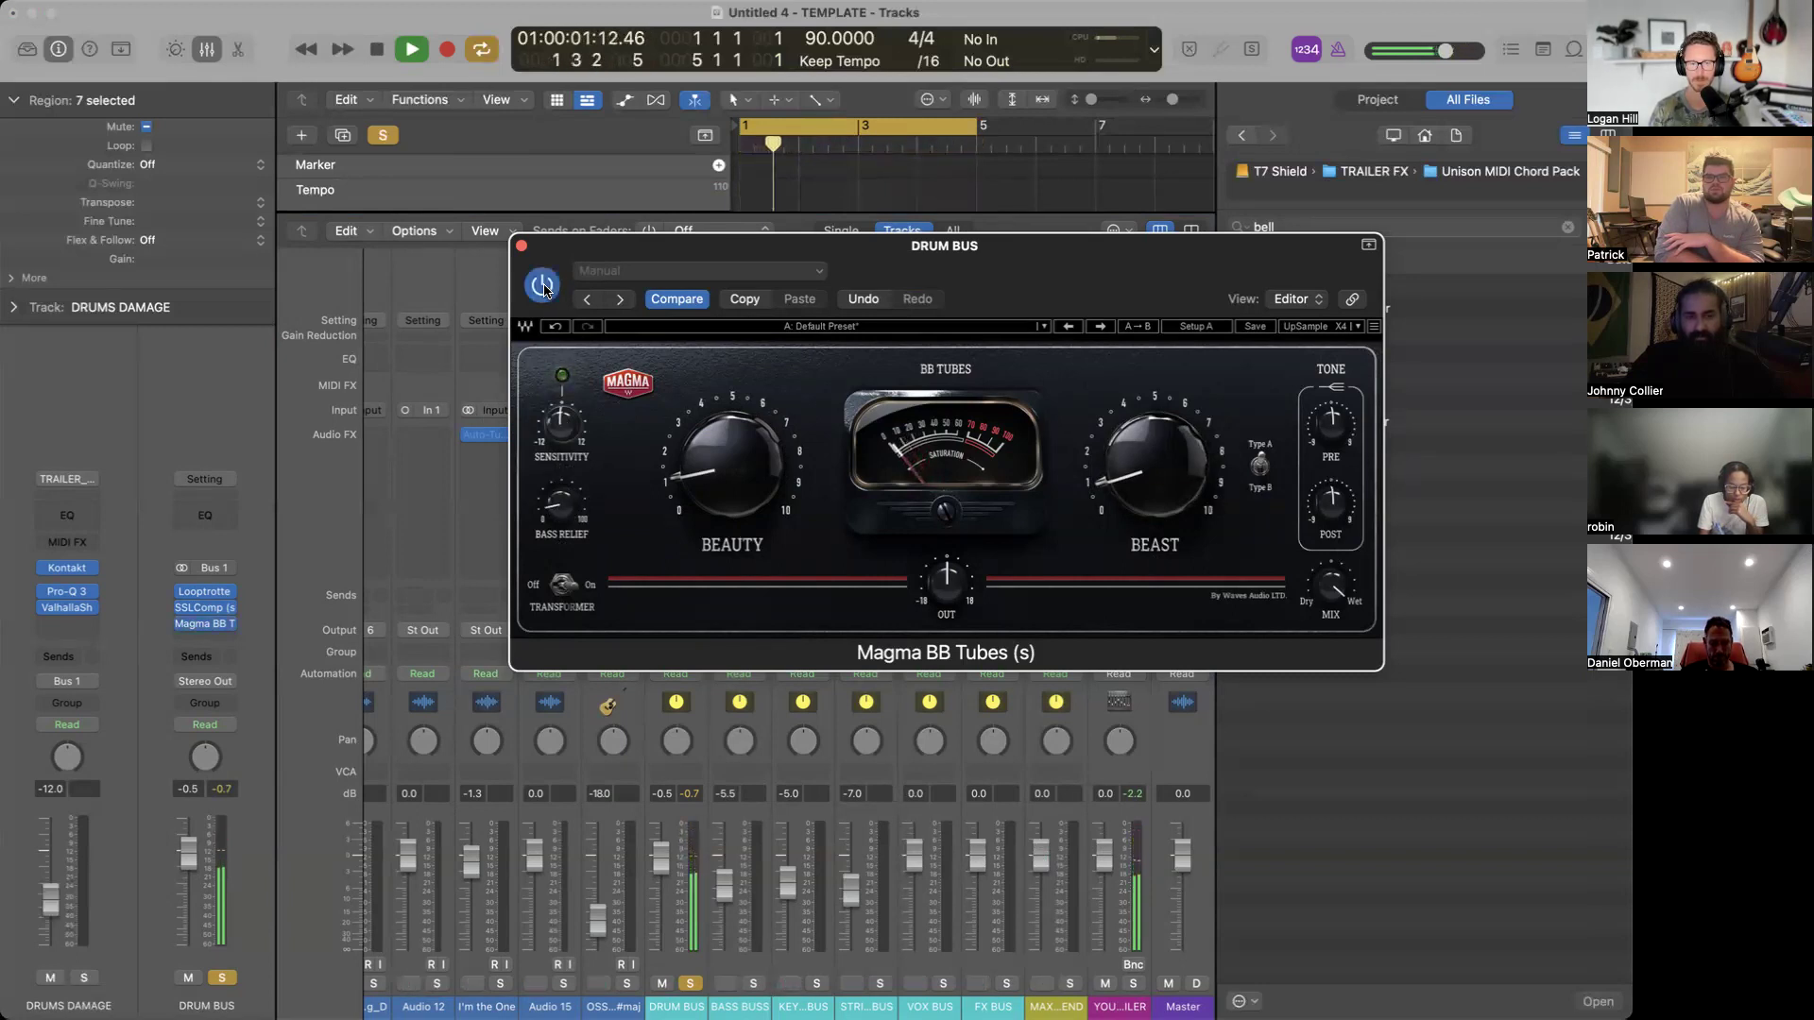
click(521, 248)
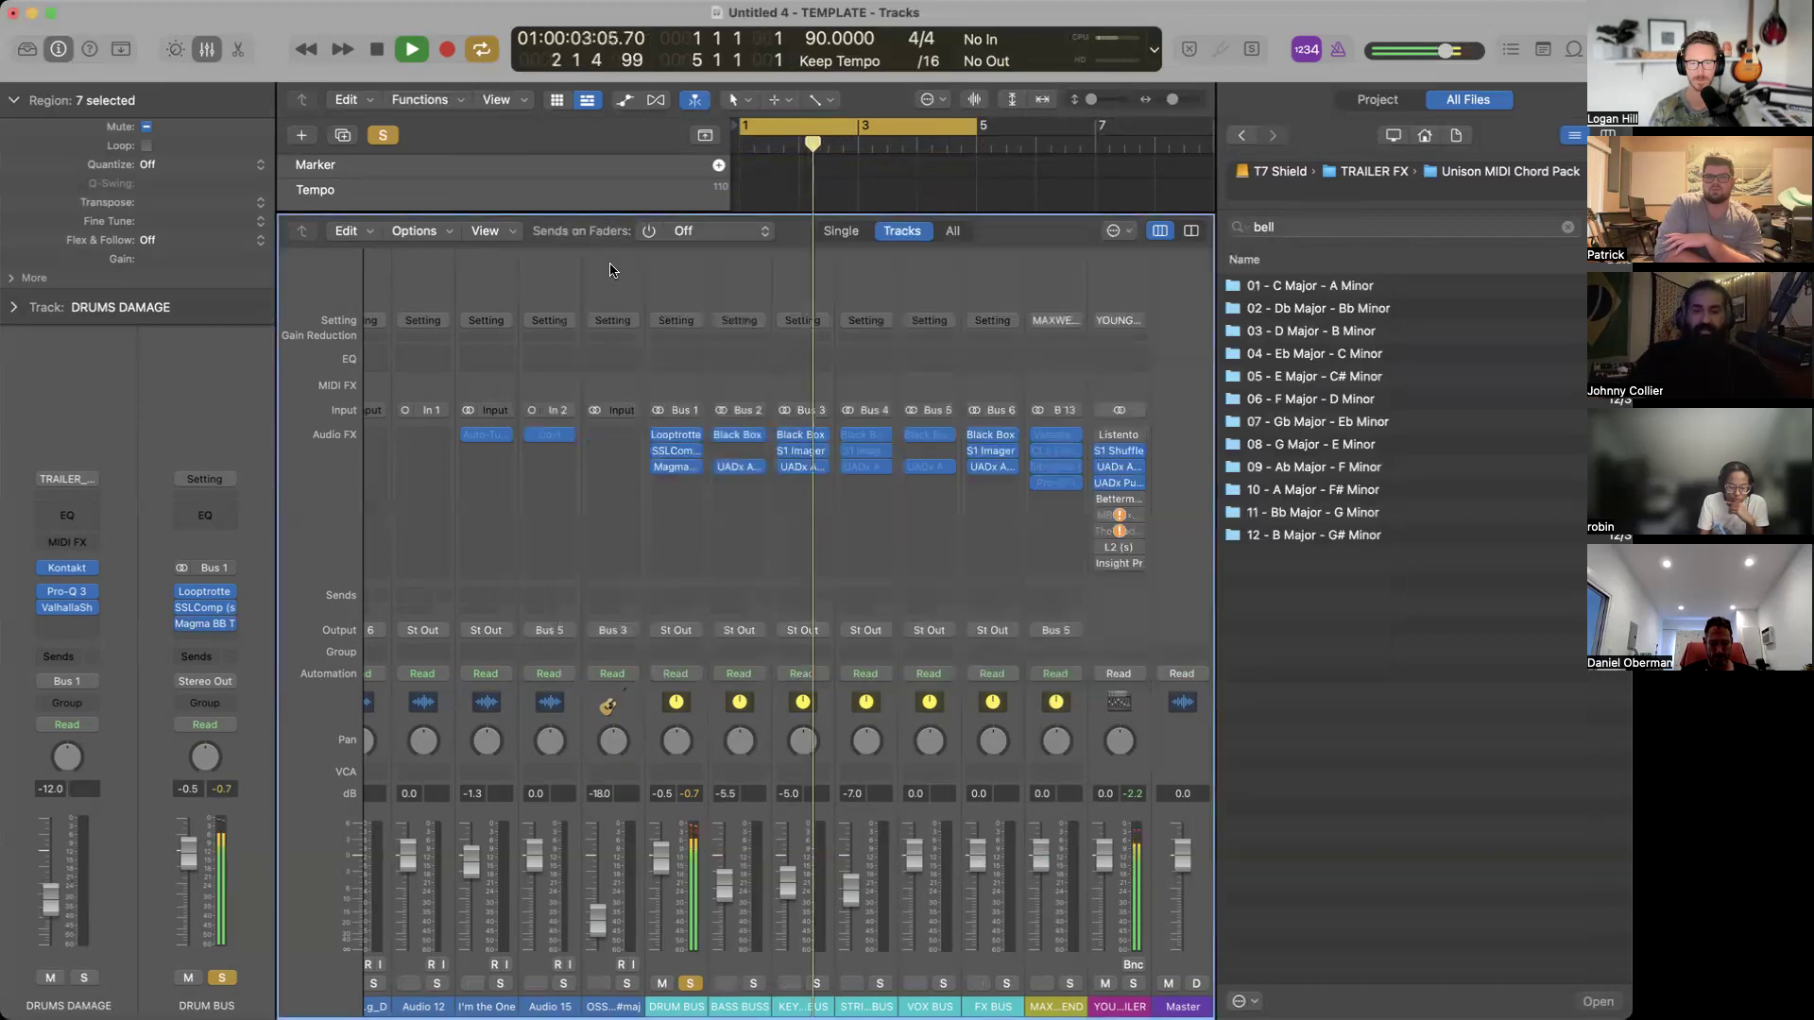
Hide the mixer, clear the solos, raise the level of the OSS_HFG1 acoustic guitar track and return to the drum tracks.
key(x)
click(382, 135)
scroll(737, 662, down, 15)
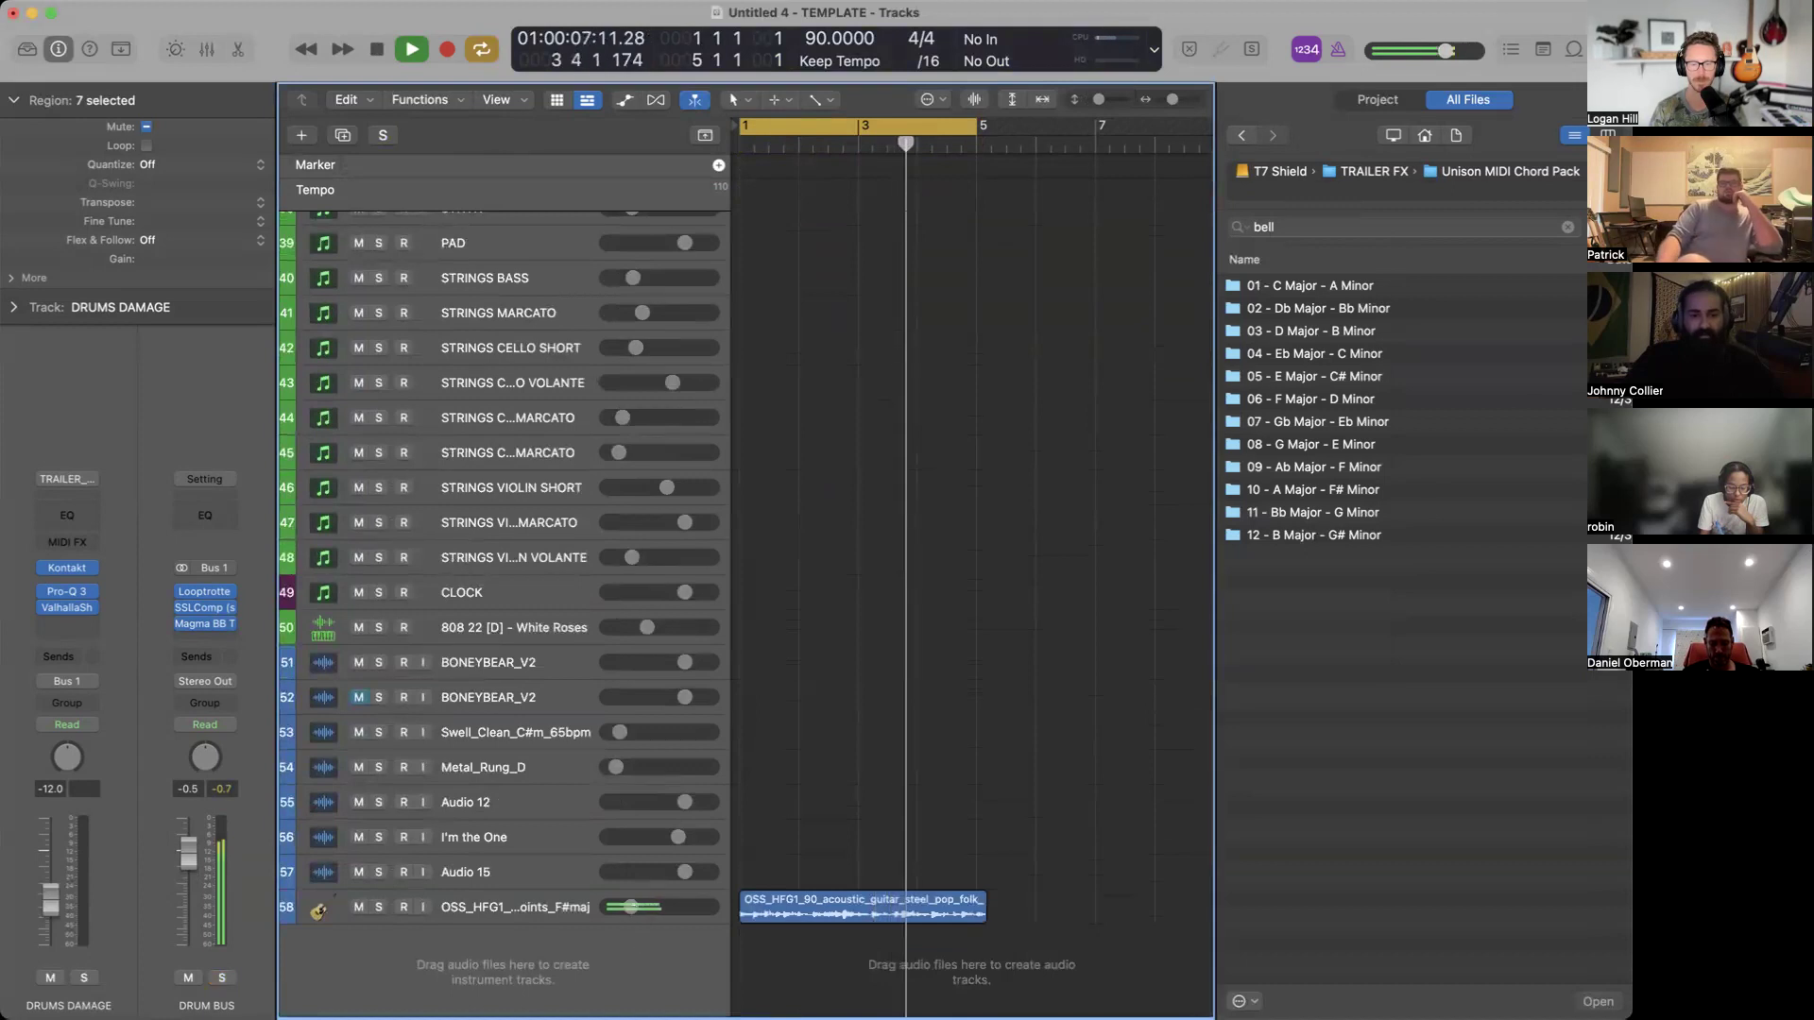
drag(631, 907, 664, 908)
click(807, 710)
scroll(807, 710, up, 11)
scroll(807, 710, up, 2)
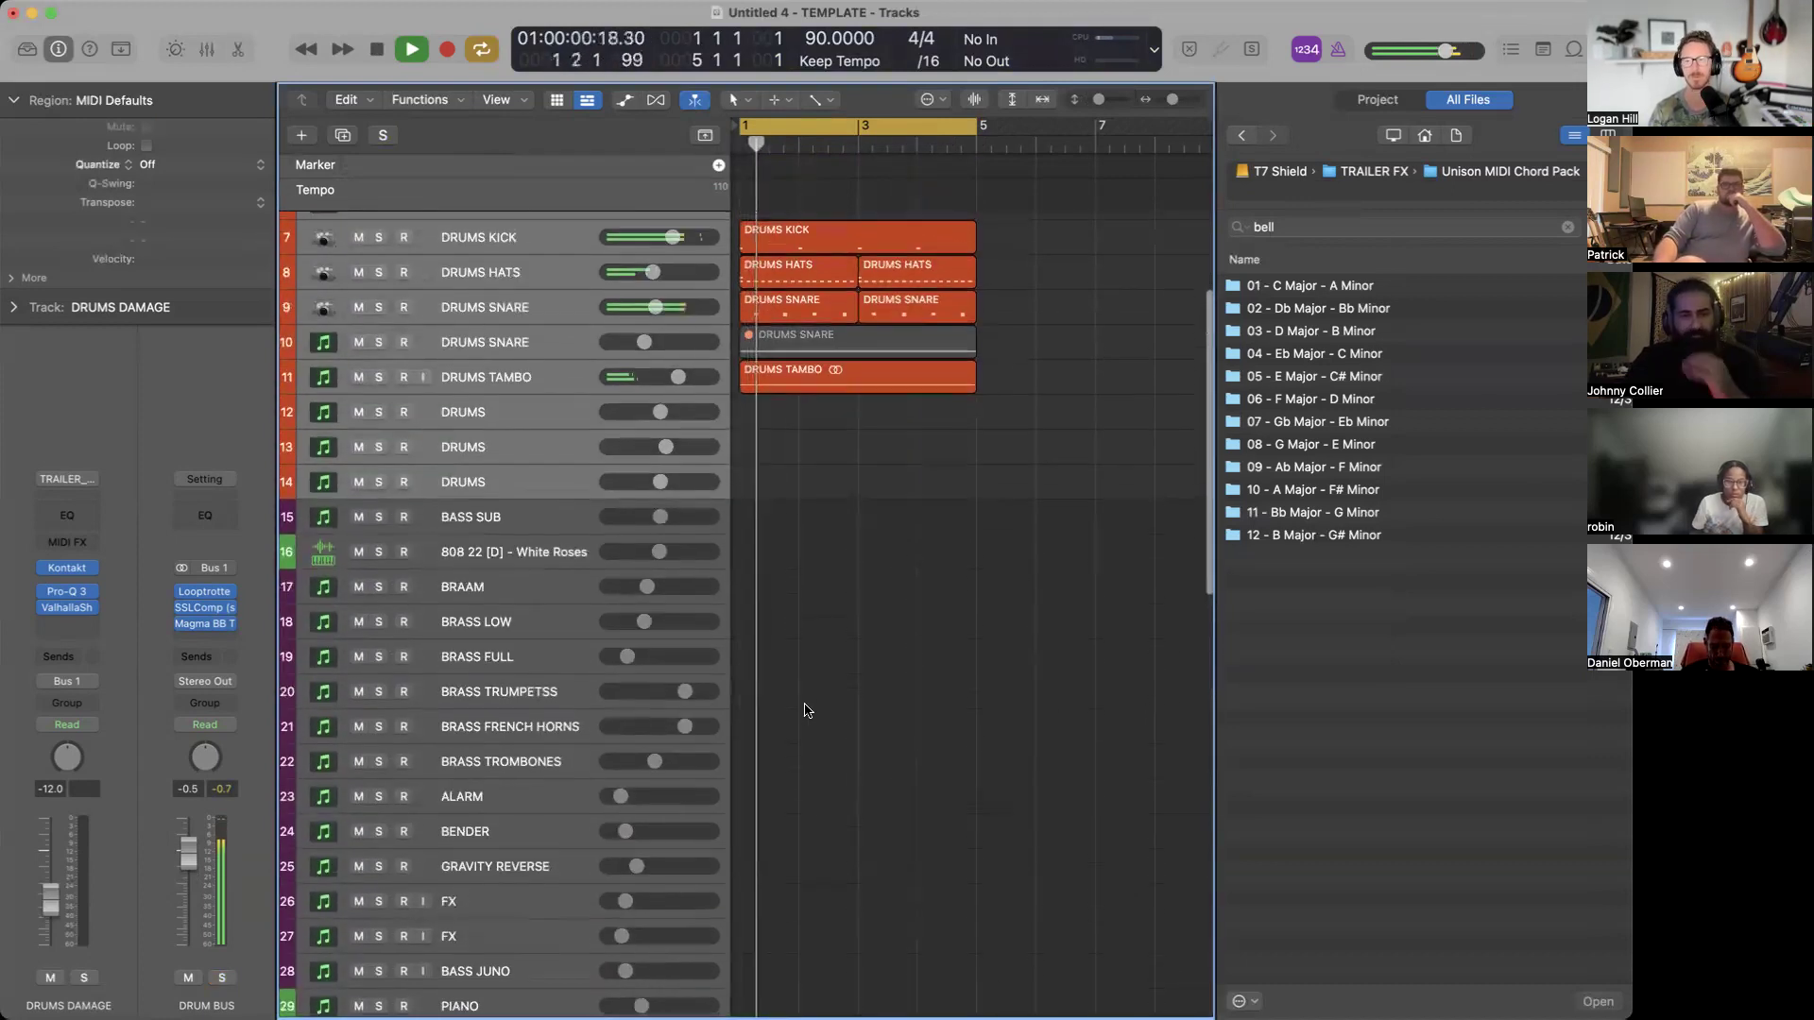
Stop playback, show the mixer and open the Looptrotter insert on DRUM BUS.
click(524, 522)
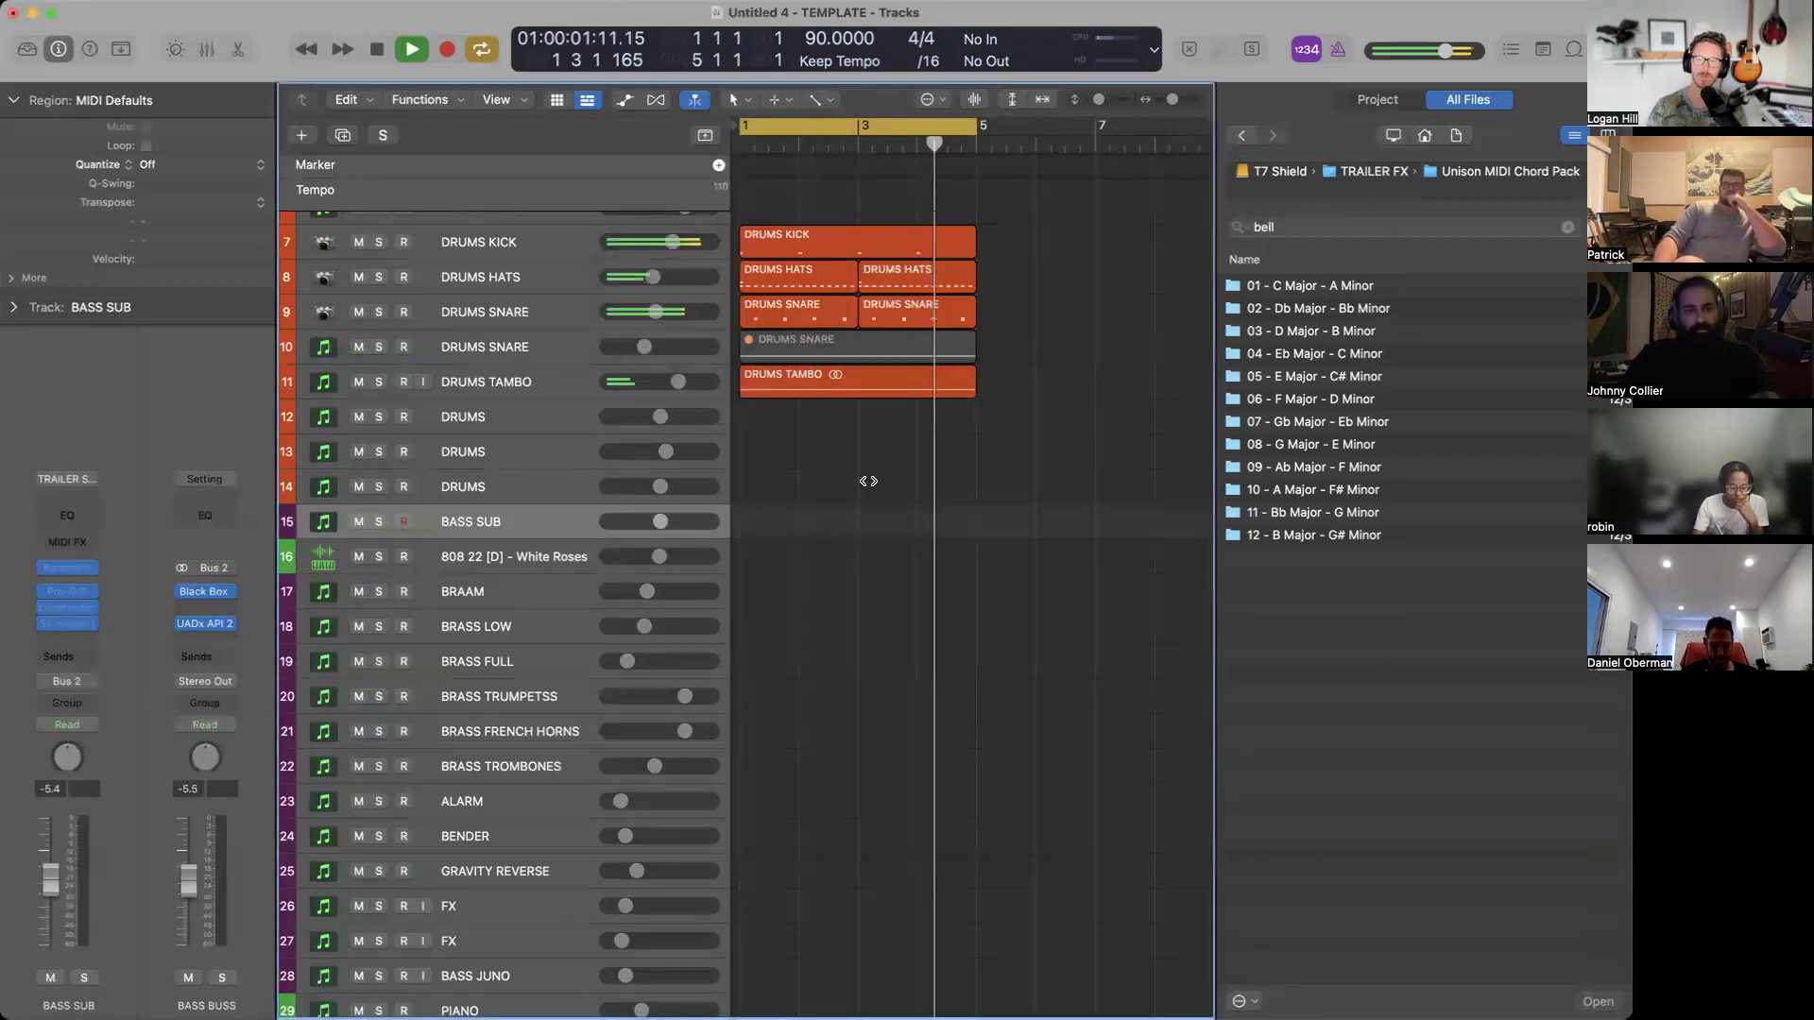
key(space)
scroll(859, 476, down, 2)
scroll(860, 476, down, 5)
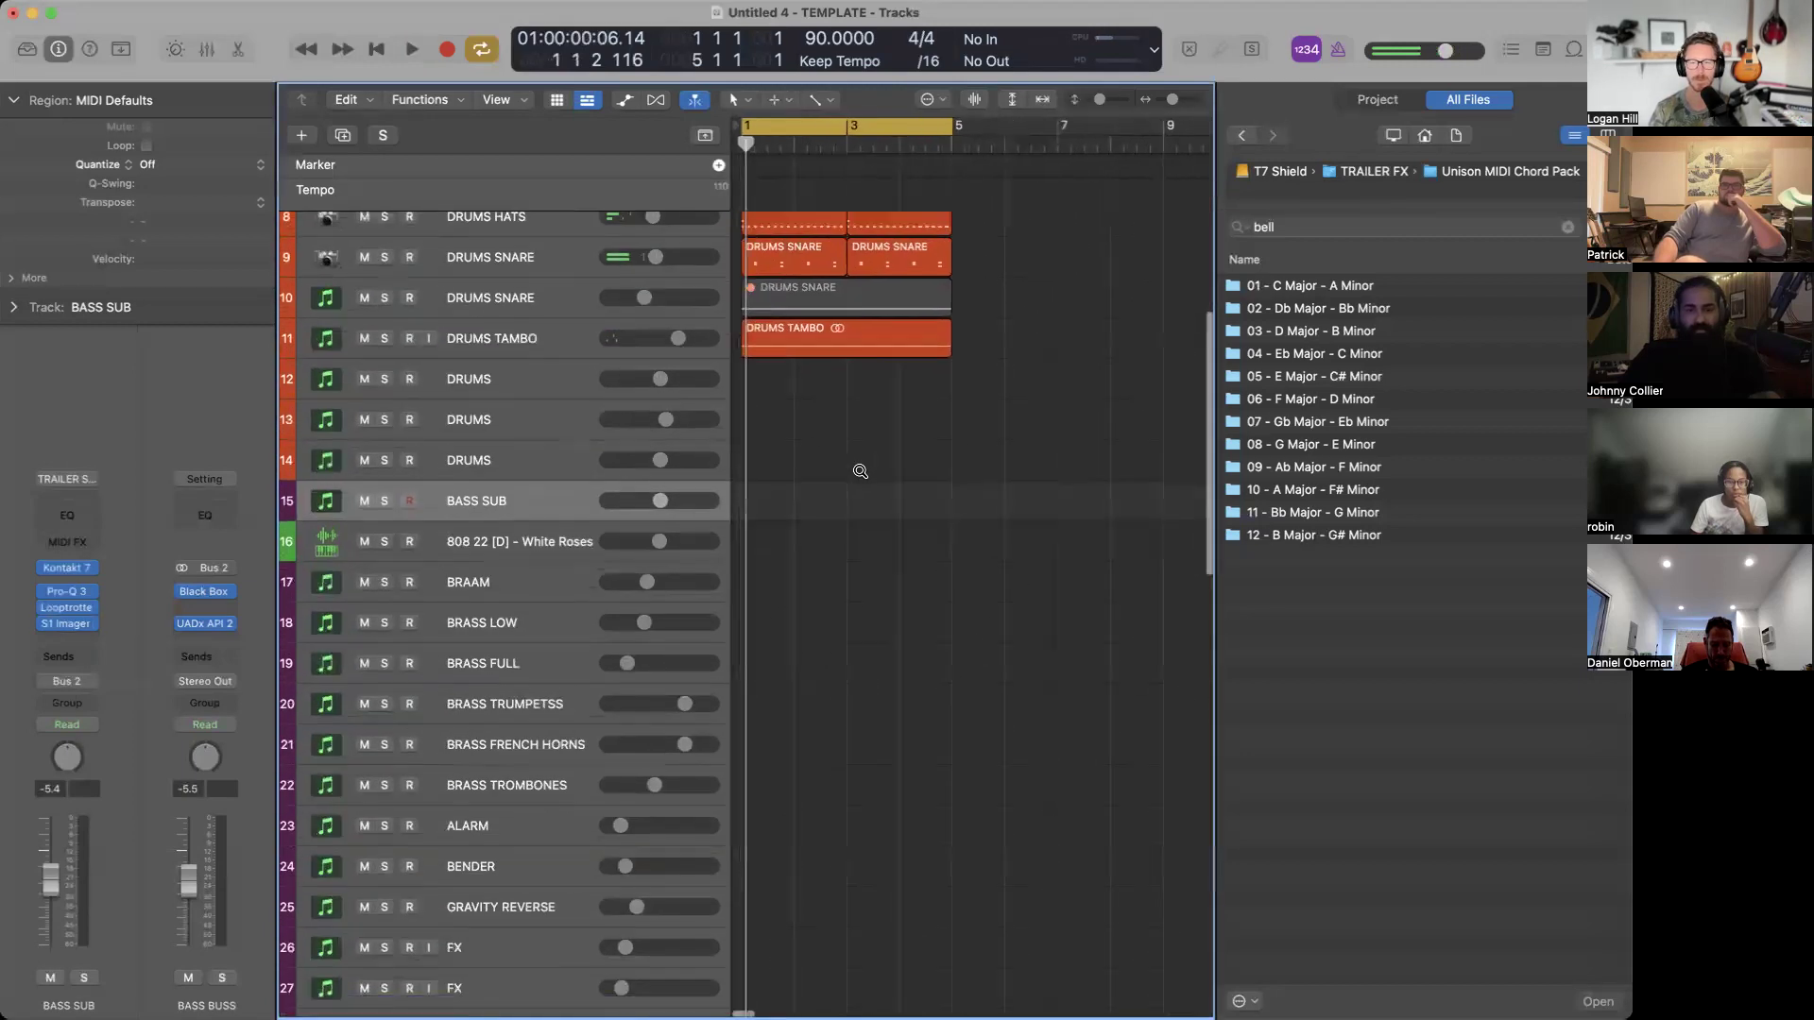
key(x)
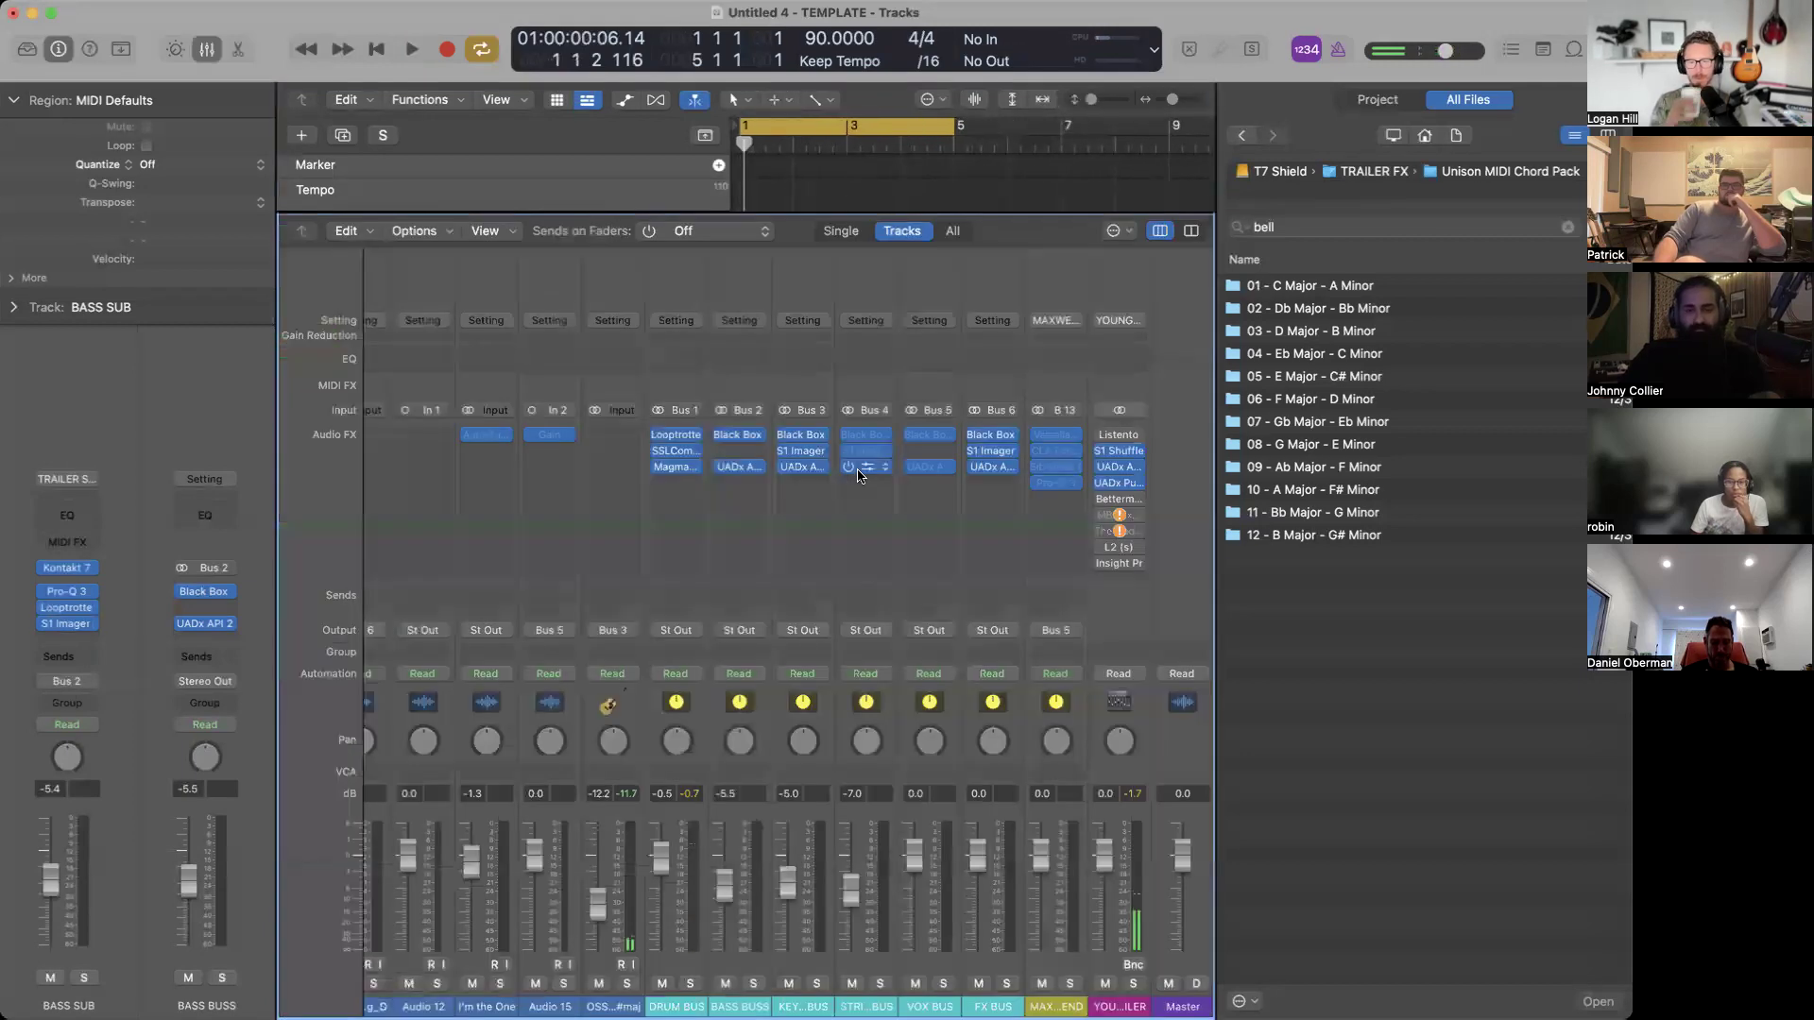
click(678, 436)
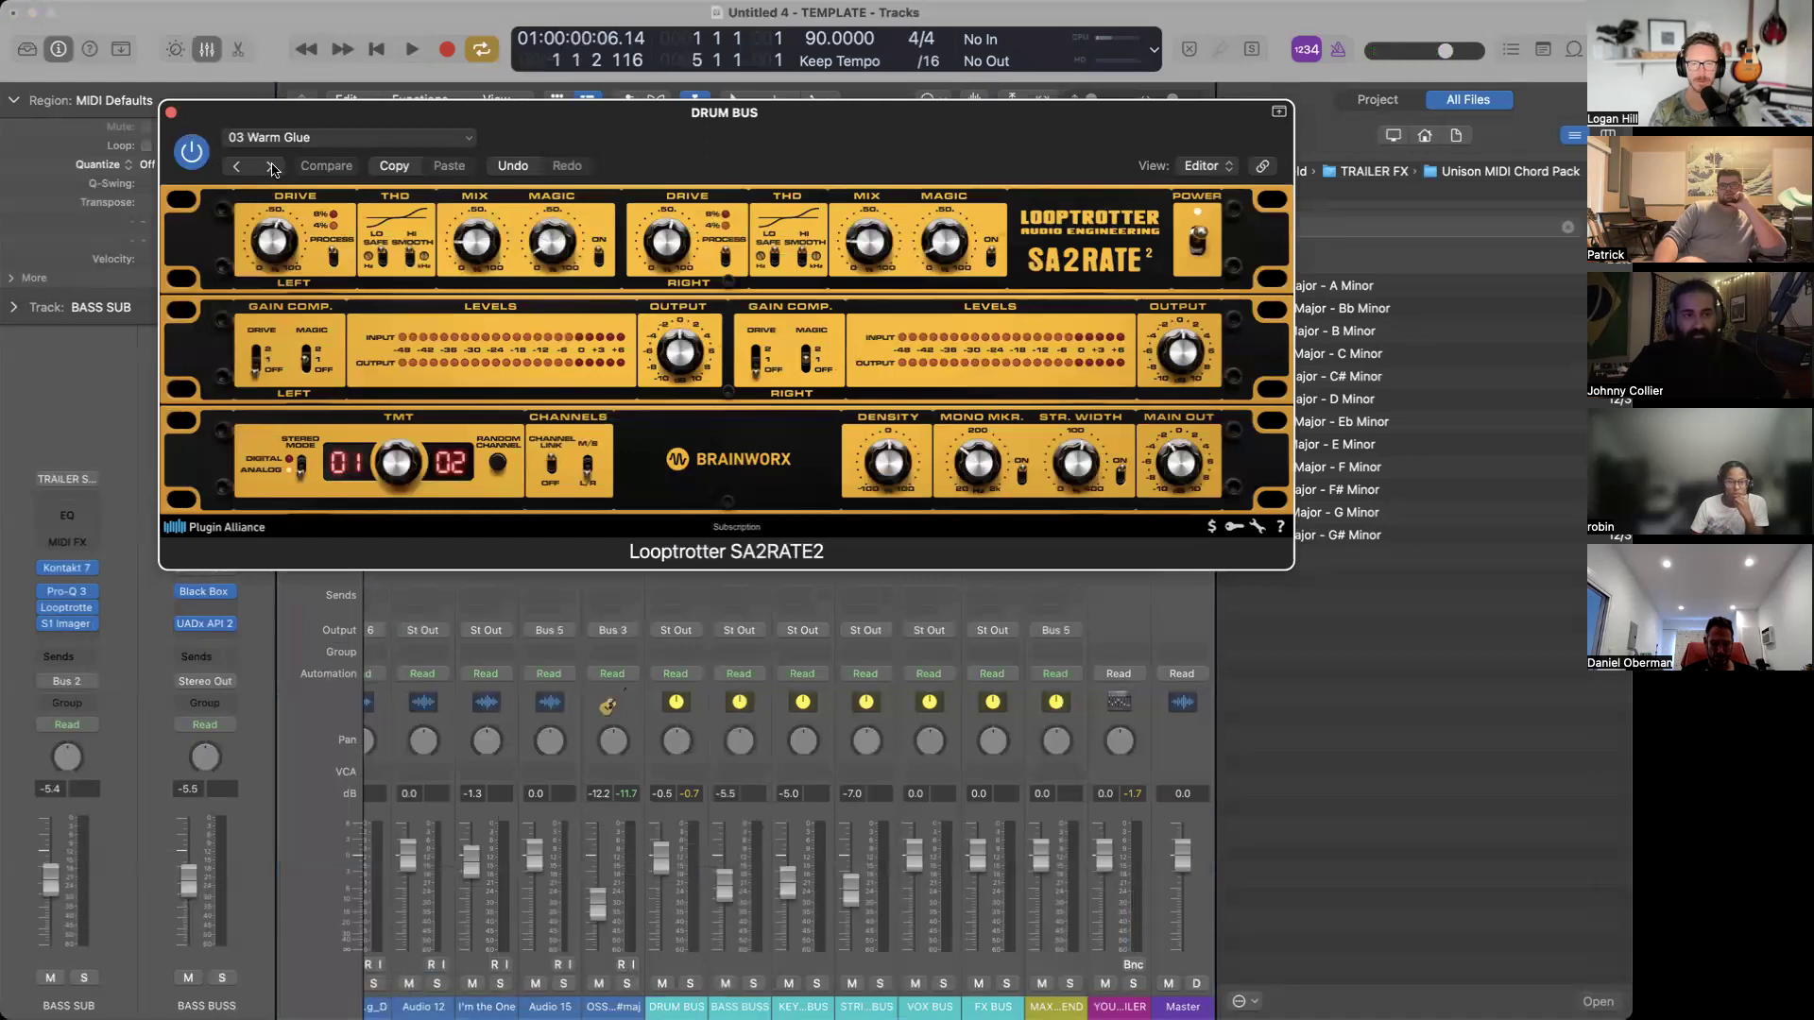
Play the mix while trying the left Drive in Looptrotter SA2RATE2, stop playback, and close the plug-in and mixer.
key(space)
drag(277, 238, 276, 197)
drag(465, 212, 462, 210)
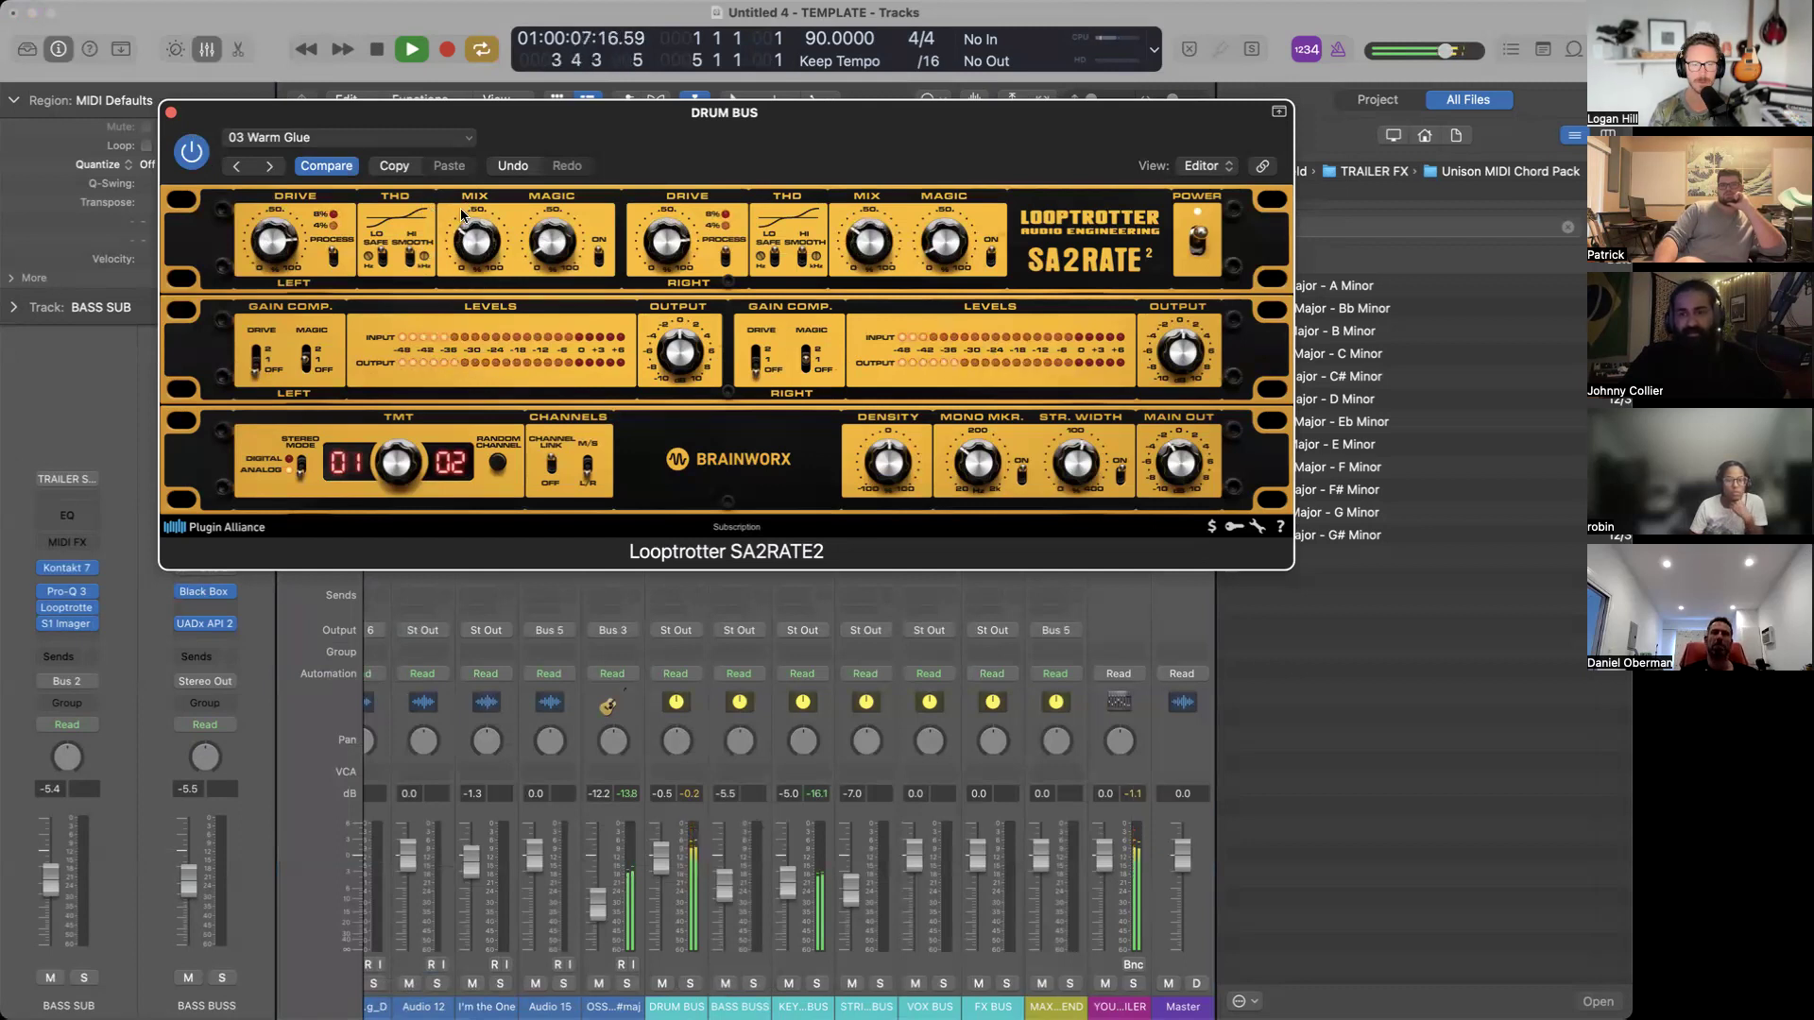
key(space)
key(space)
key(space)
click(171, 112)
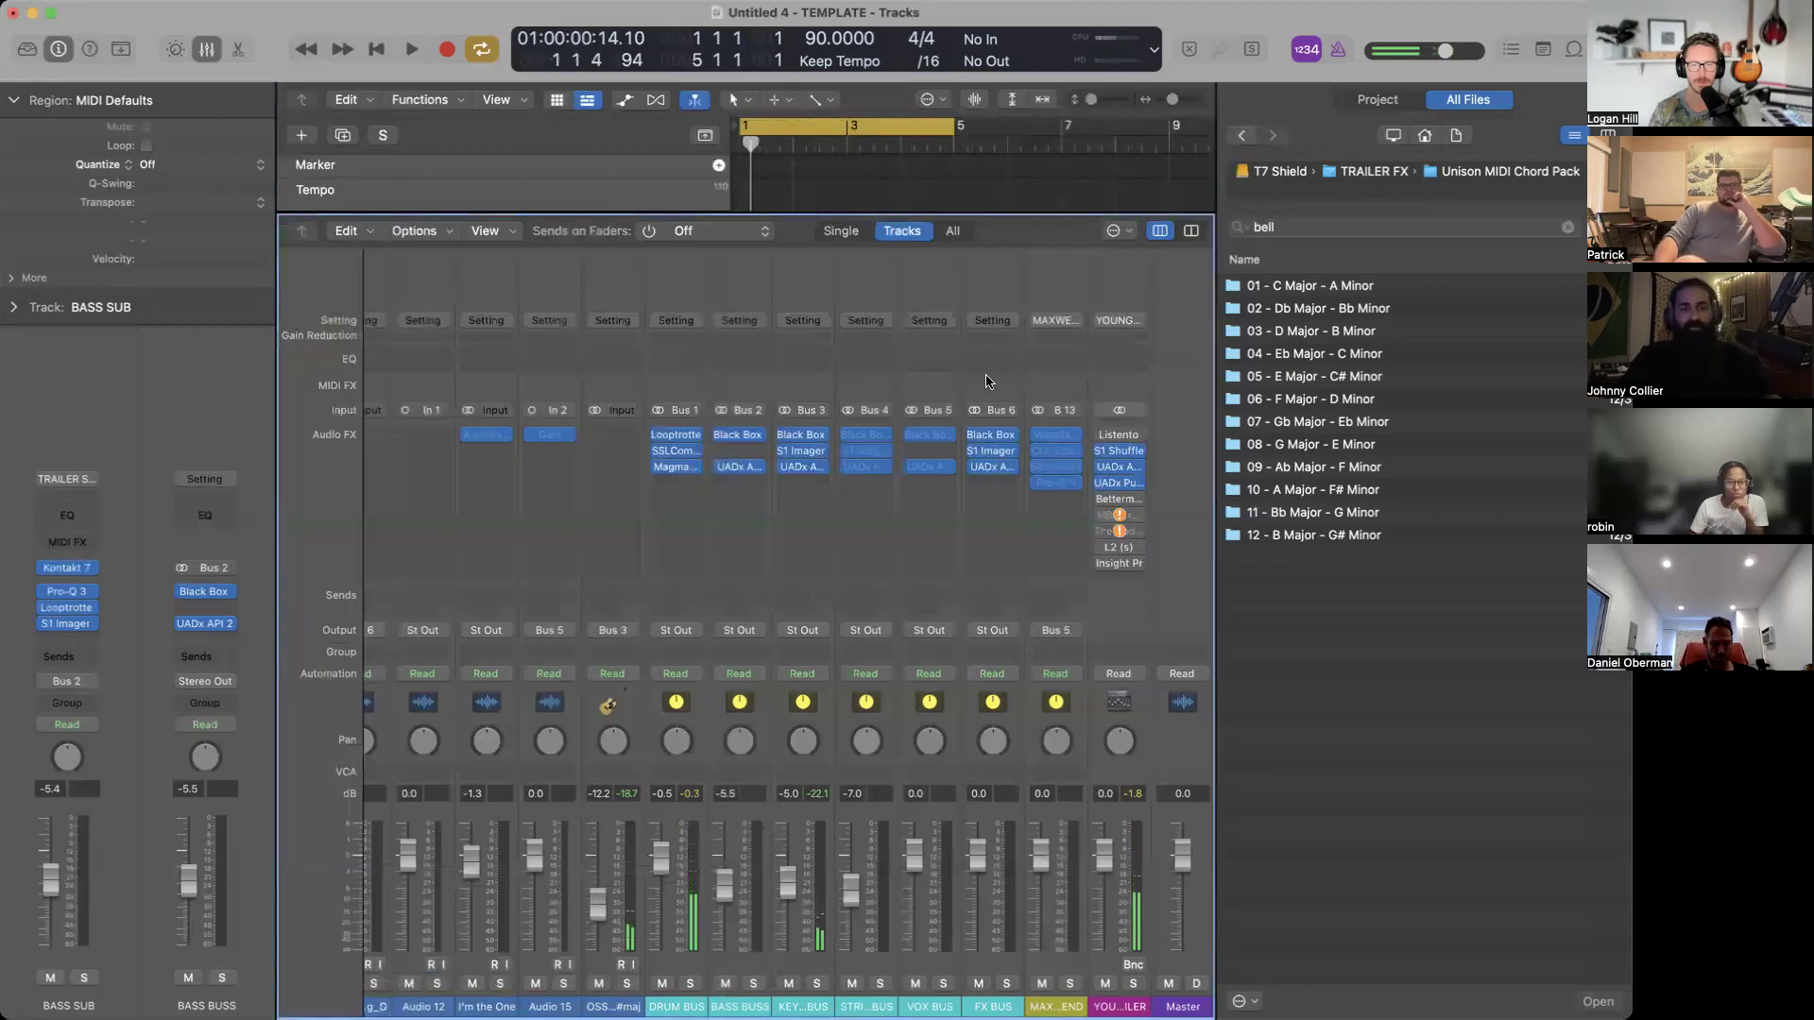
key(x)
scroll(870, 409, up, 10)
scroll(870, 409, down, 10)
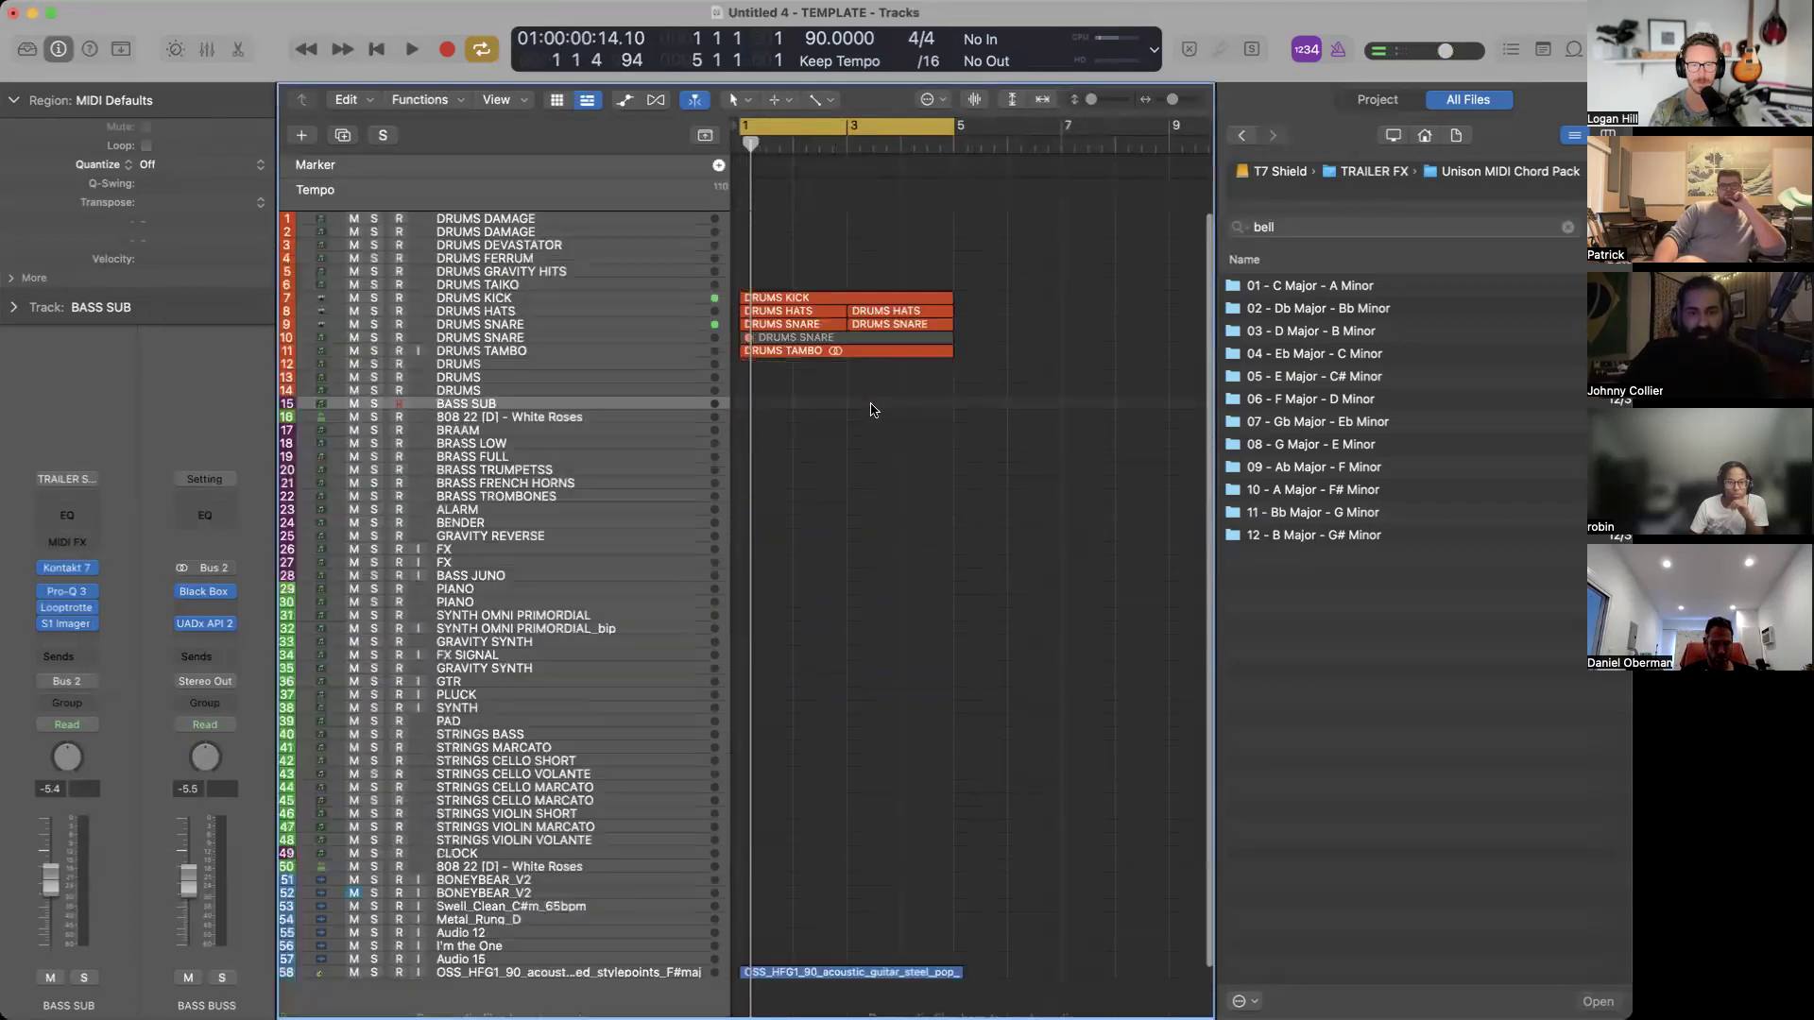
click(547, 348)
click(539, 388)
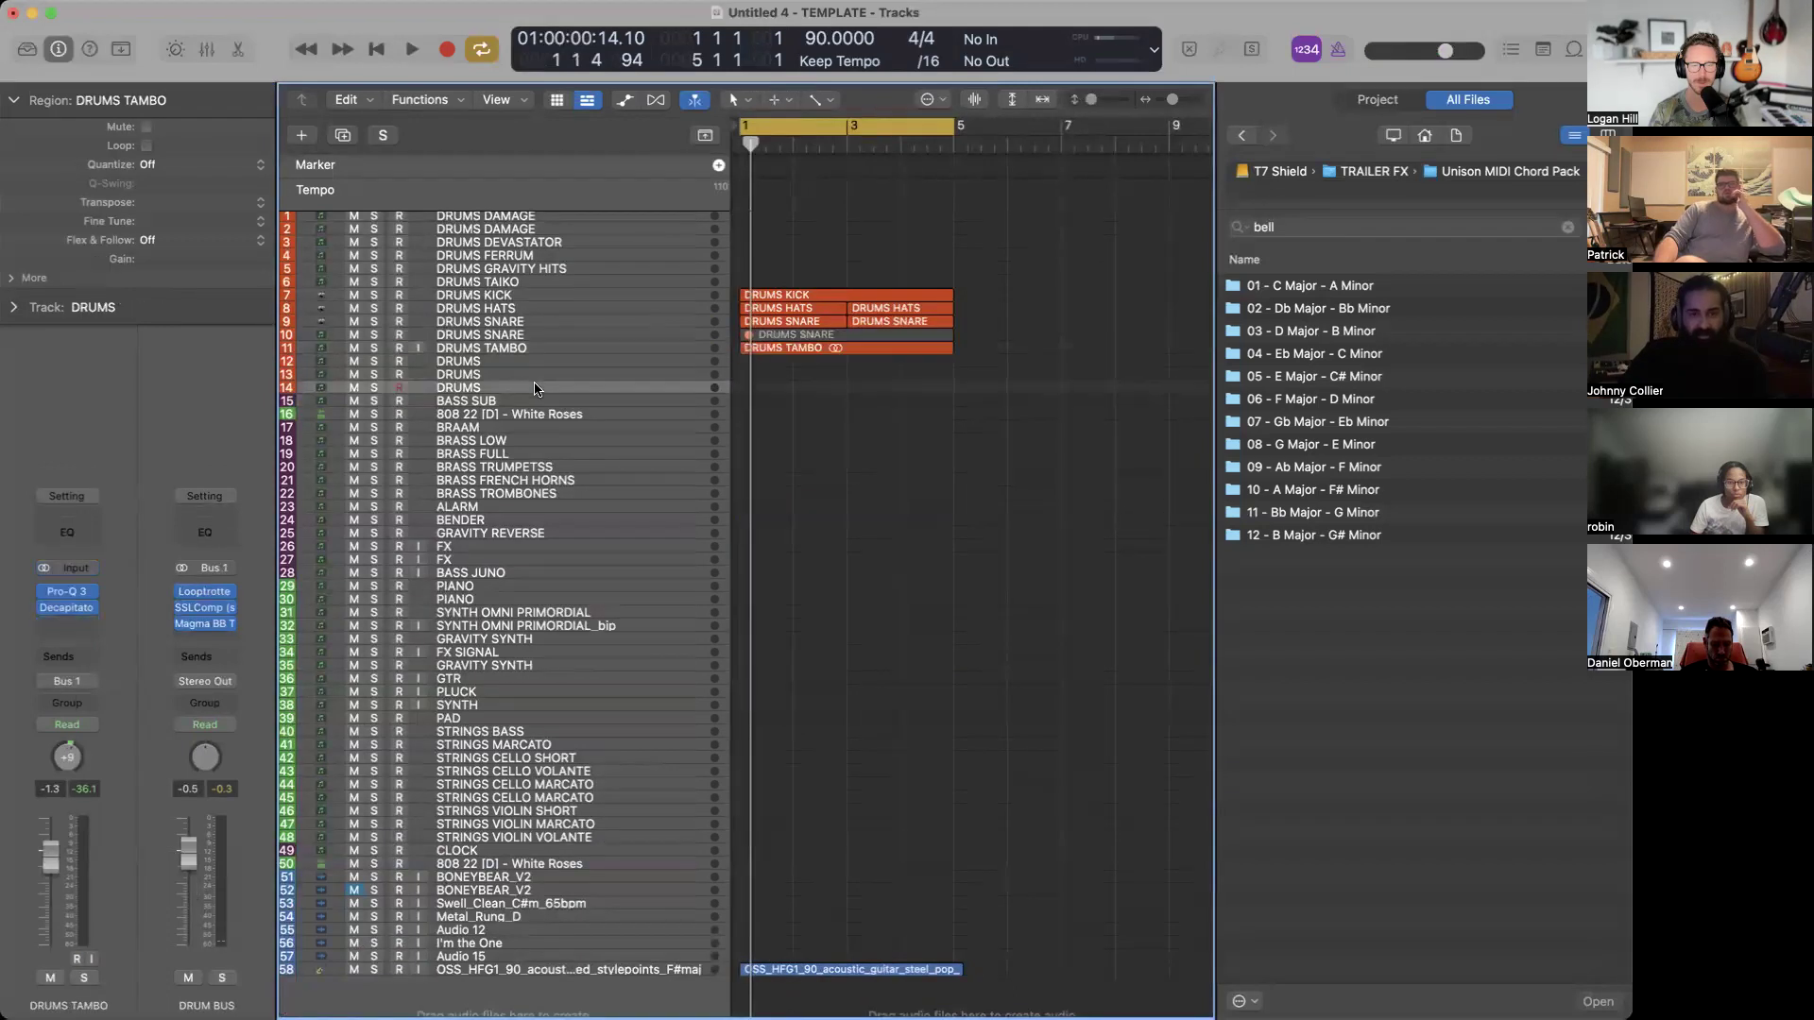
shift+click(555, 933)
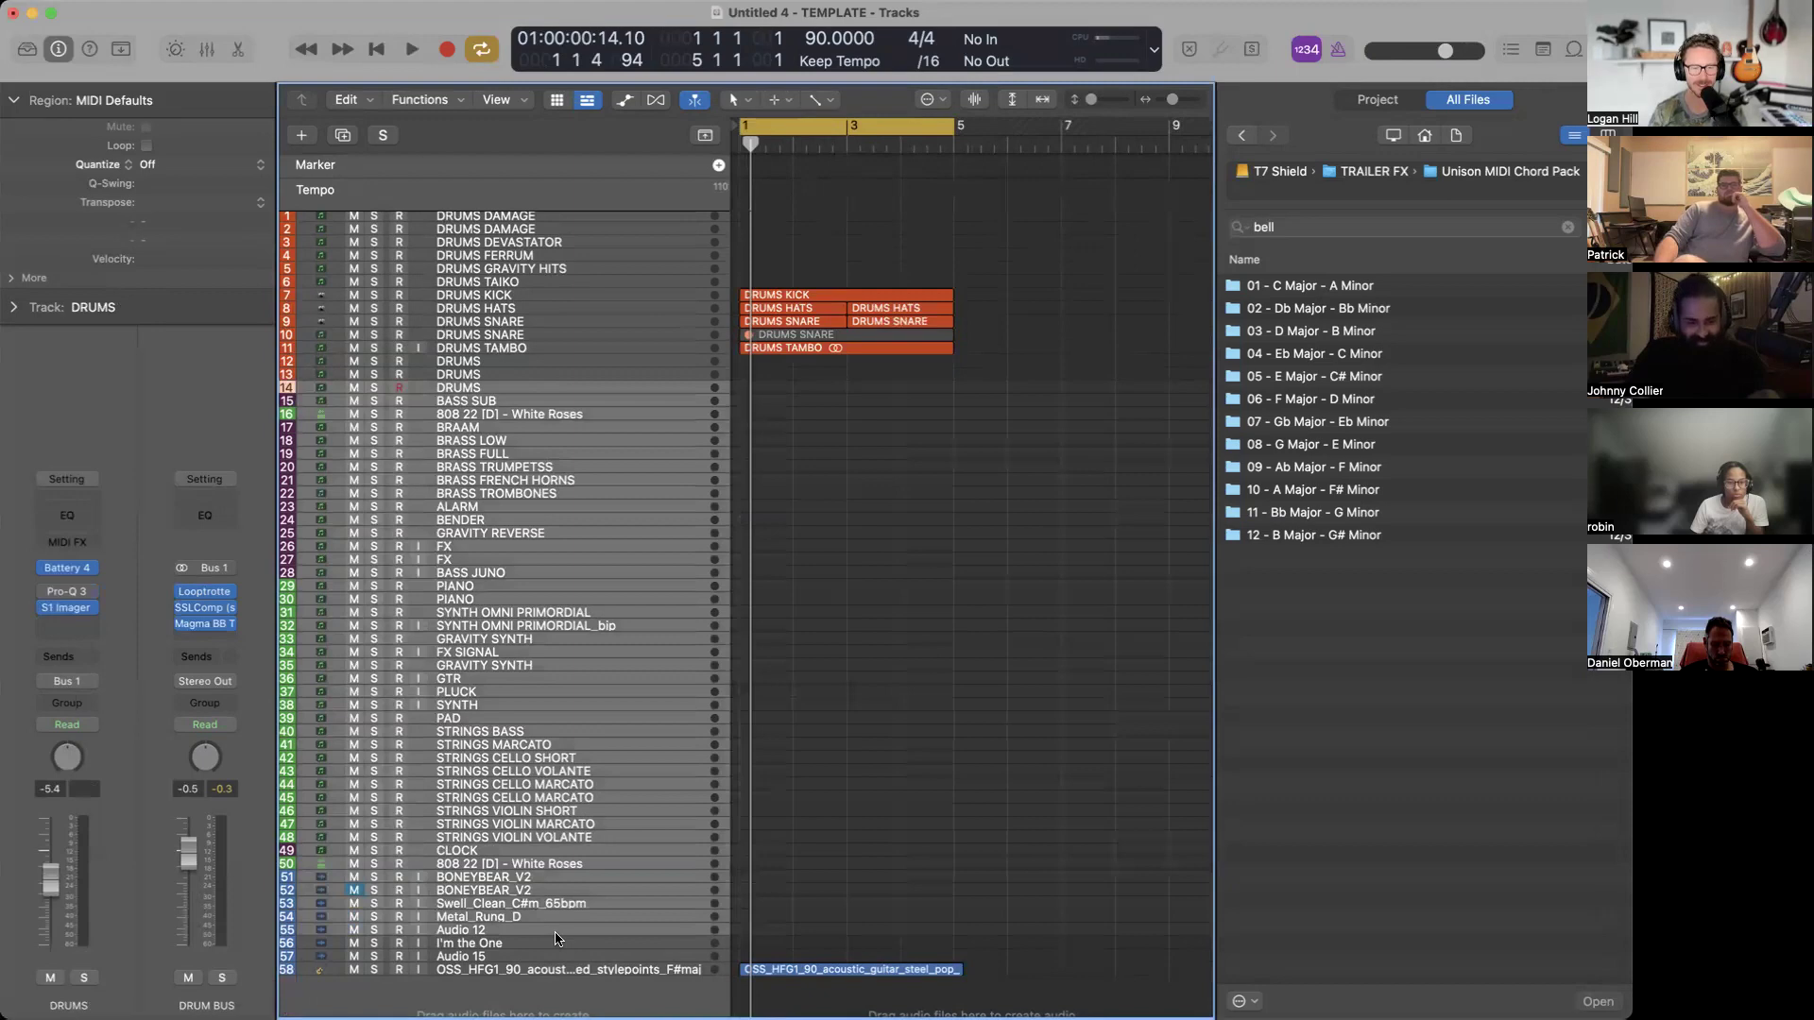
scroll(556, 939, up, 8)
scroll(556, 933, down, 12)
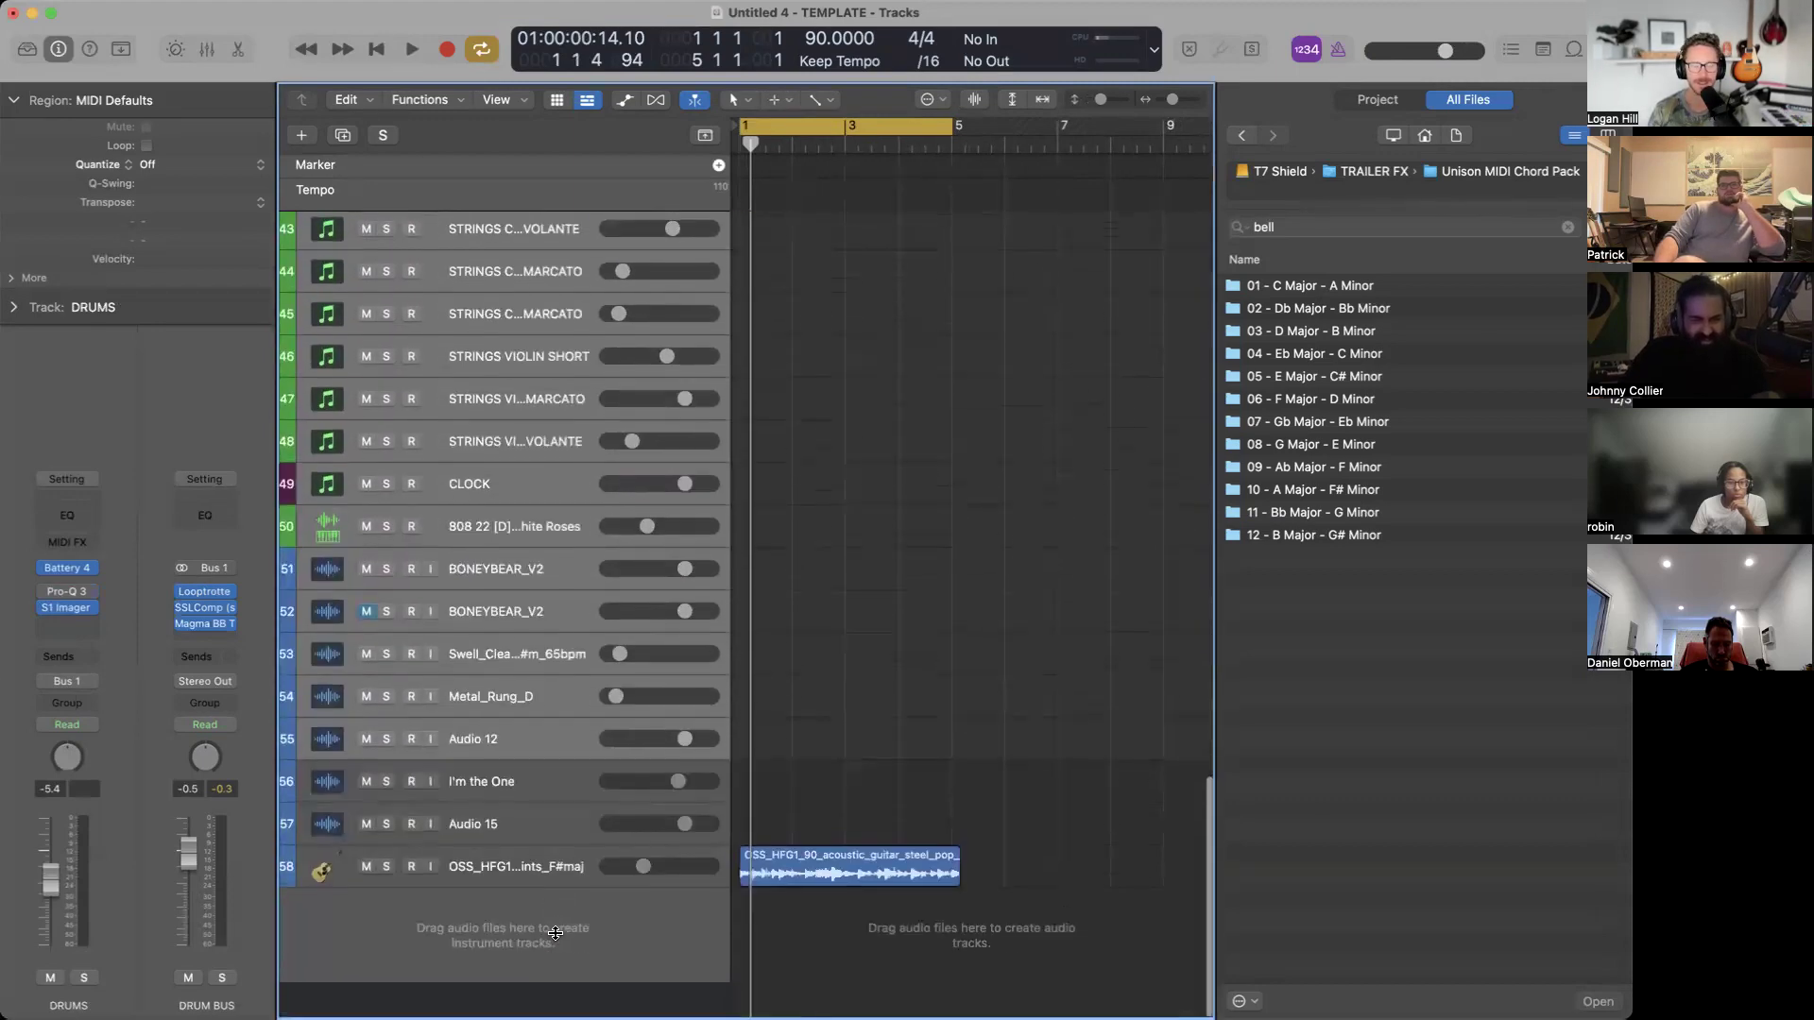
click(536, 831)
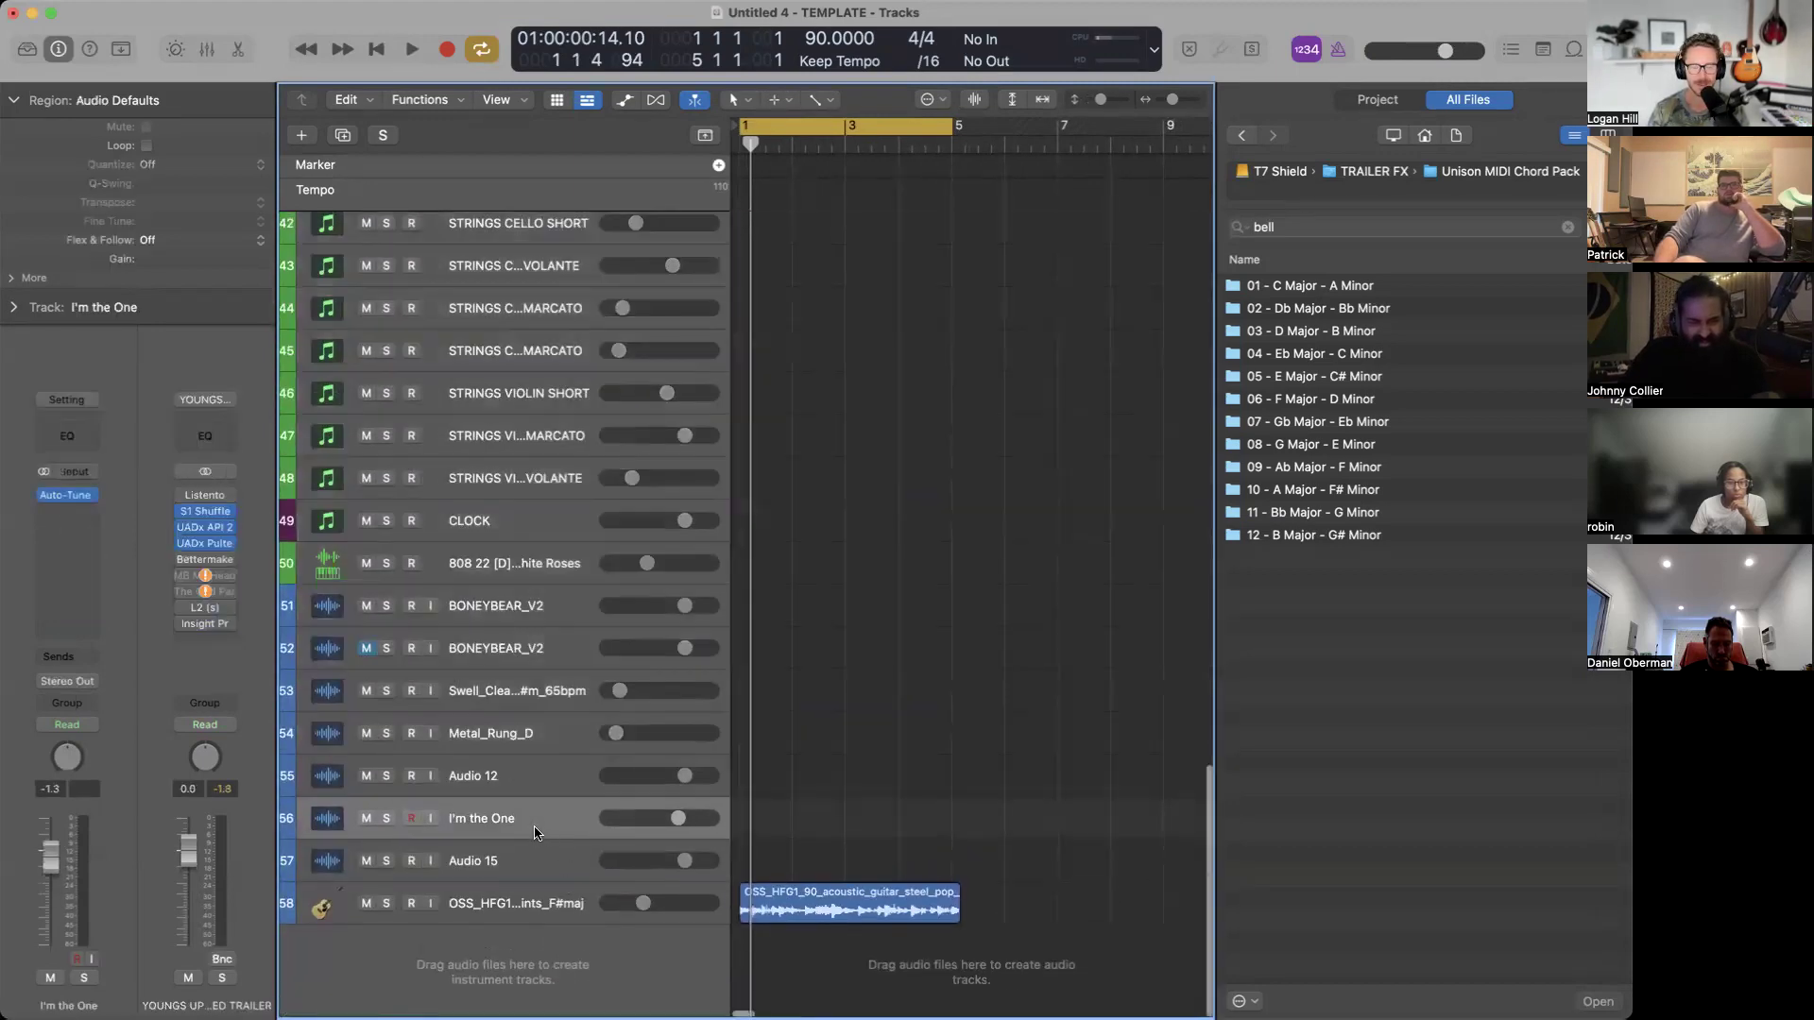
click(520, 866)
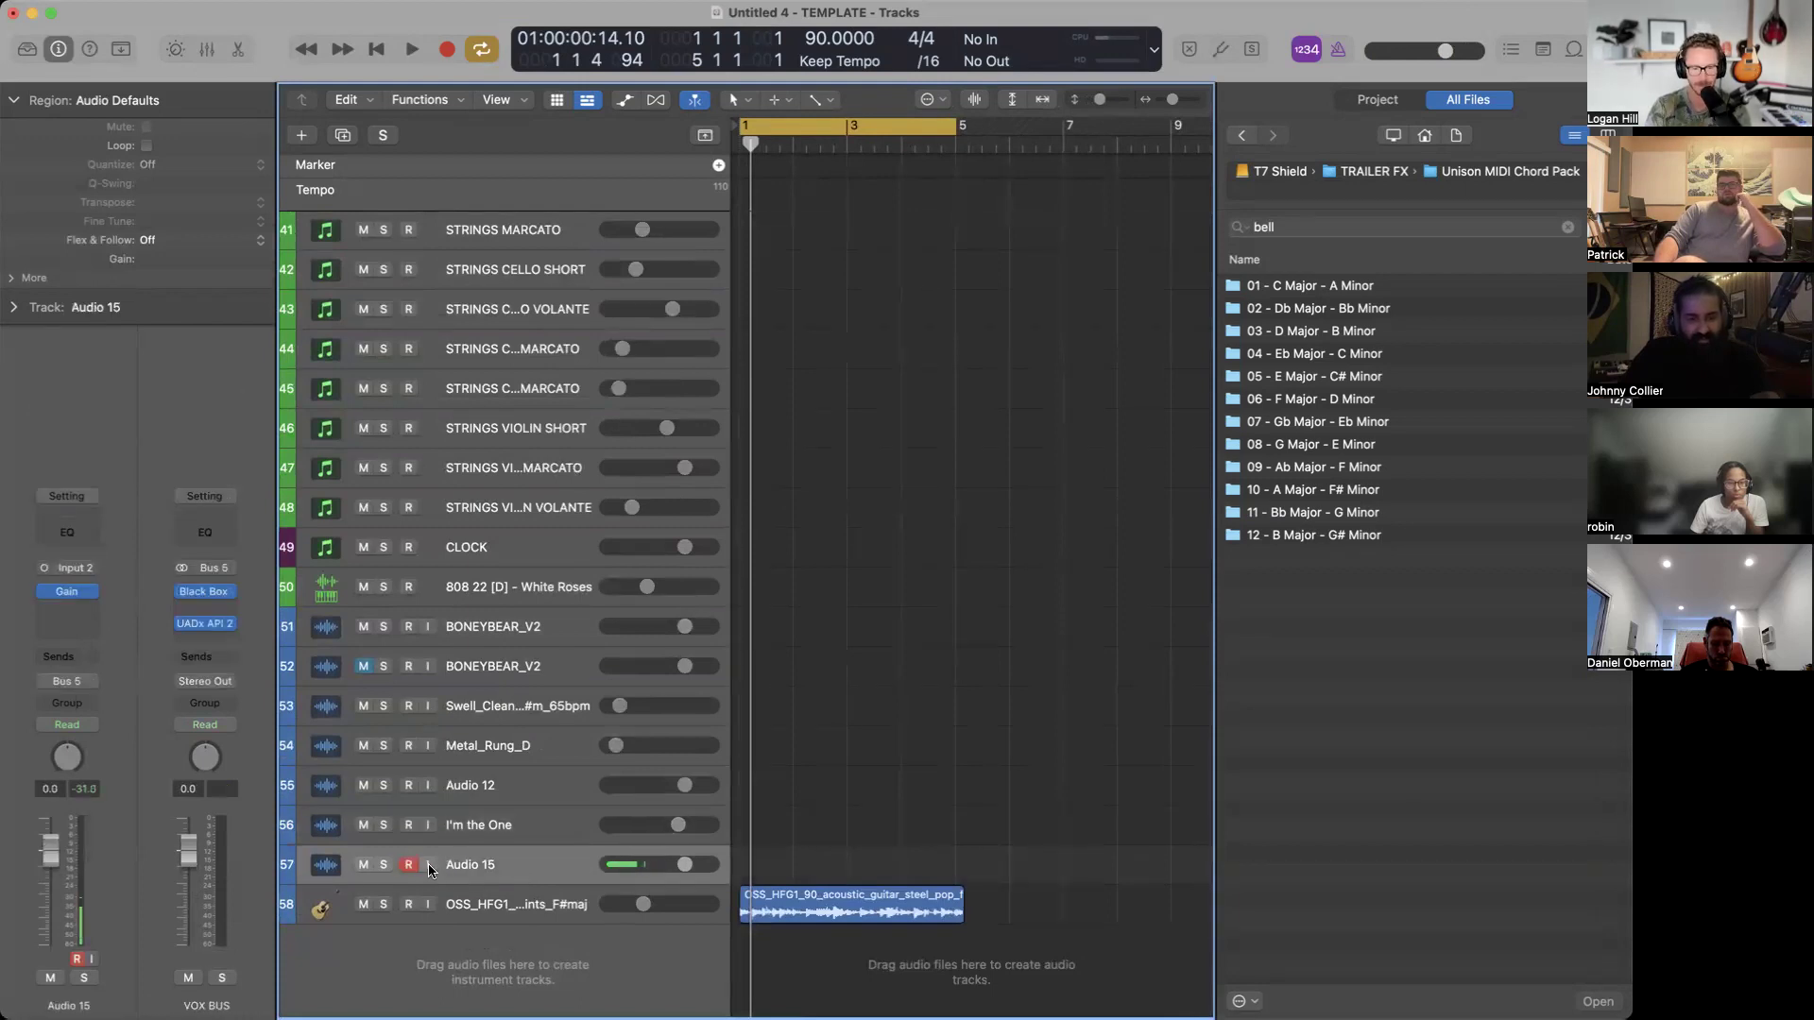
Delete all tracks from the second DRUMS track (track 13) through I'm the One, including their regions.
key(super+Up)
key(super+Left)
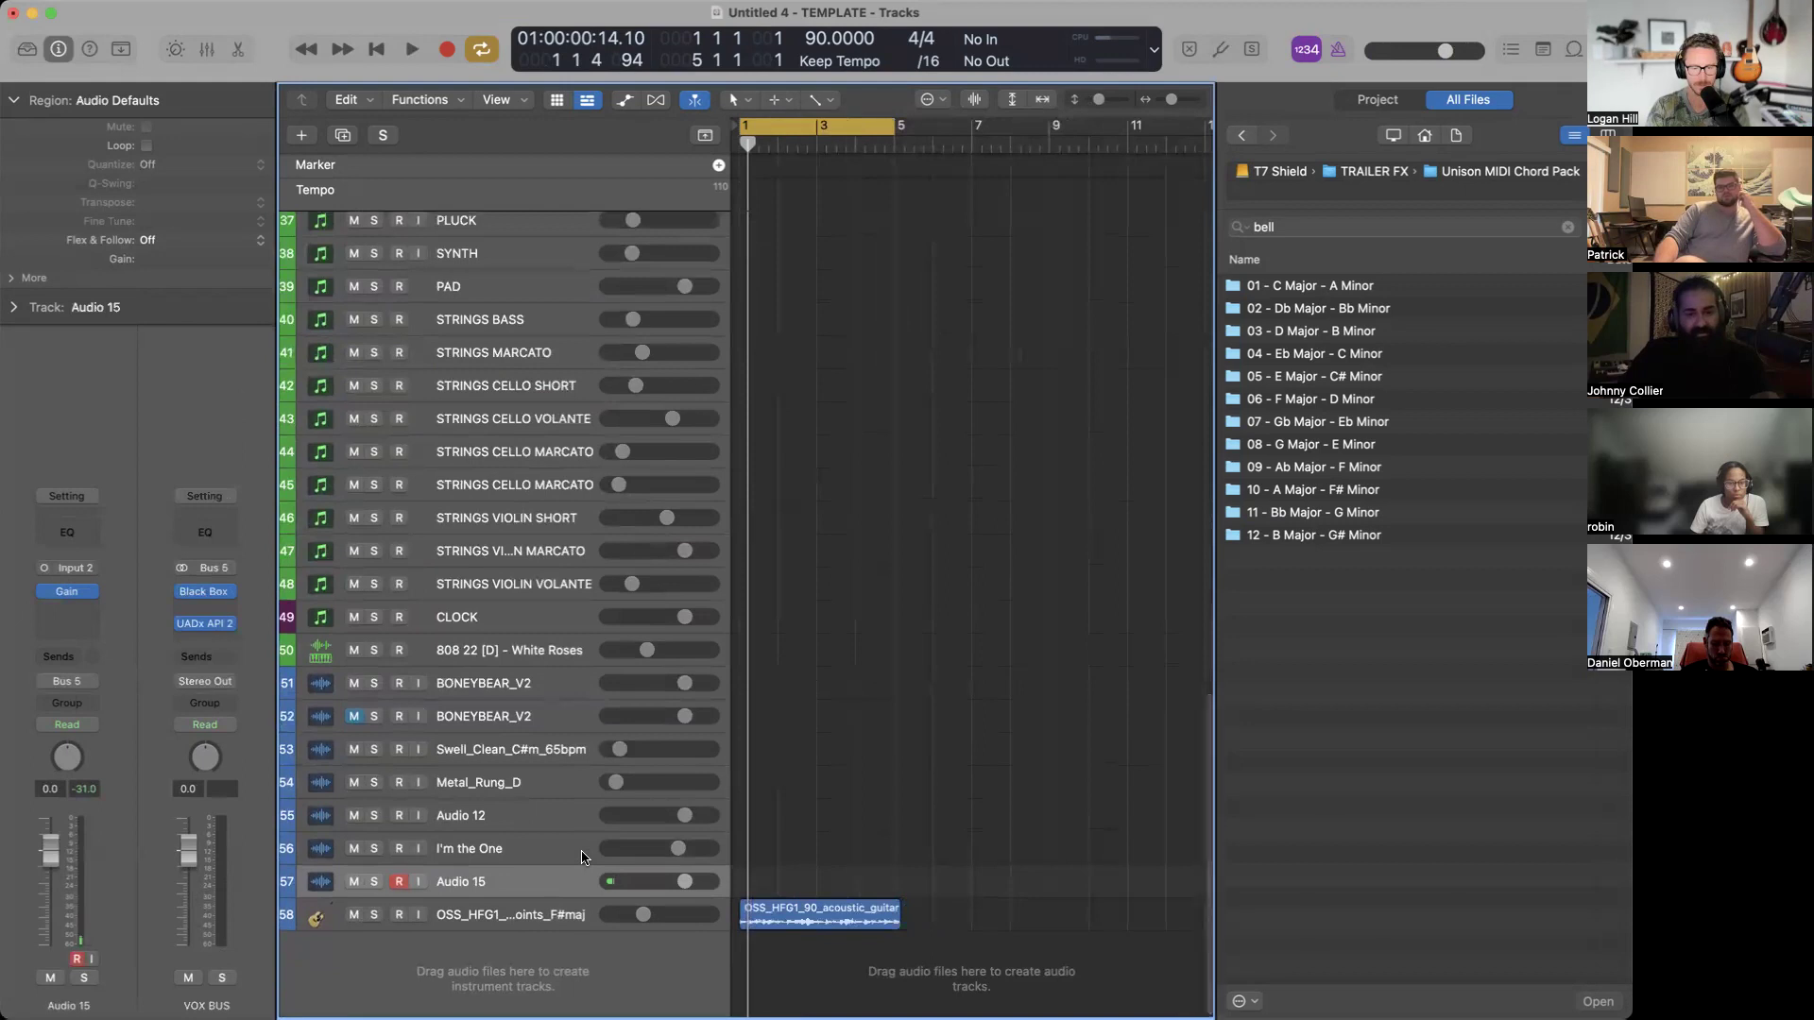
key(super+Right)
key(super+Right)
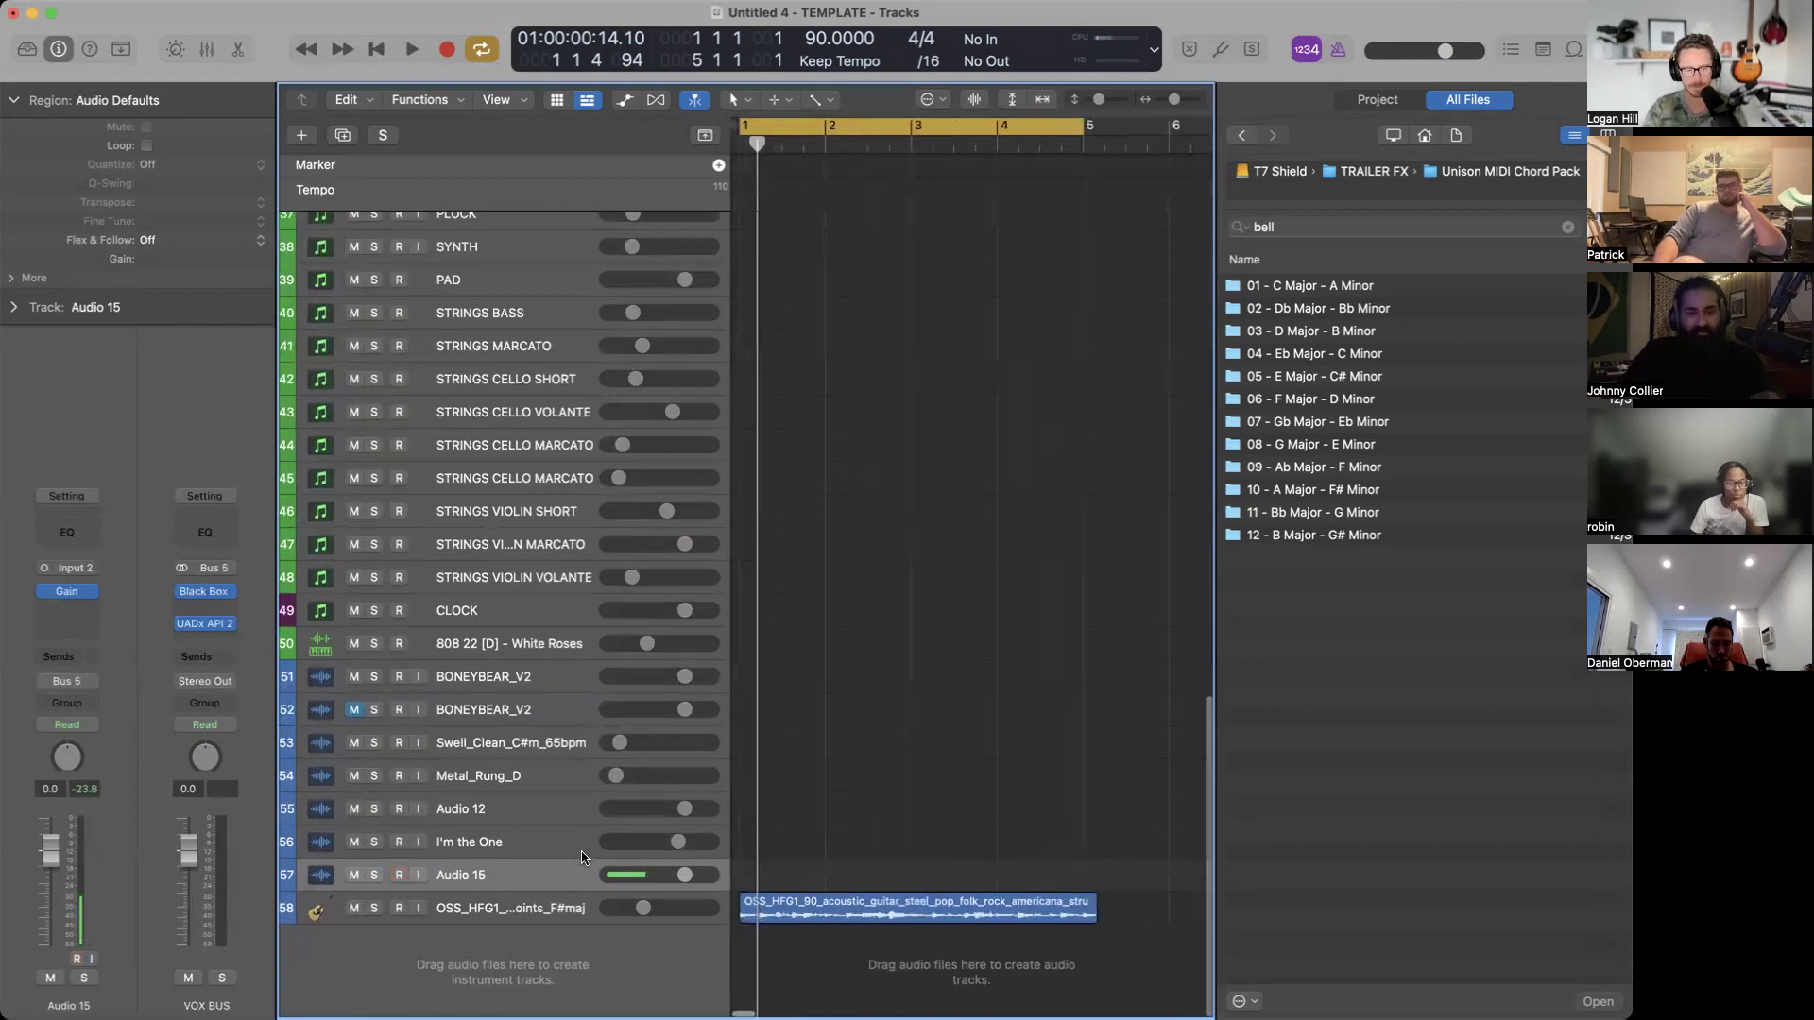
key(super+Up)
click(541, 858)
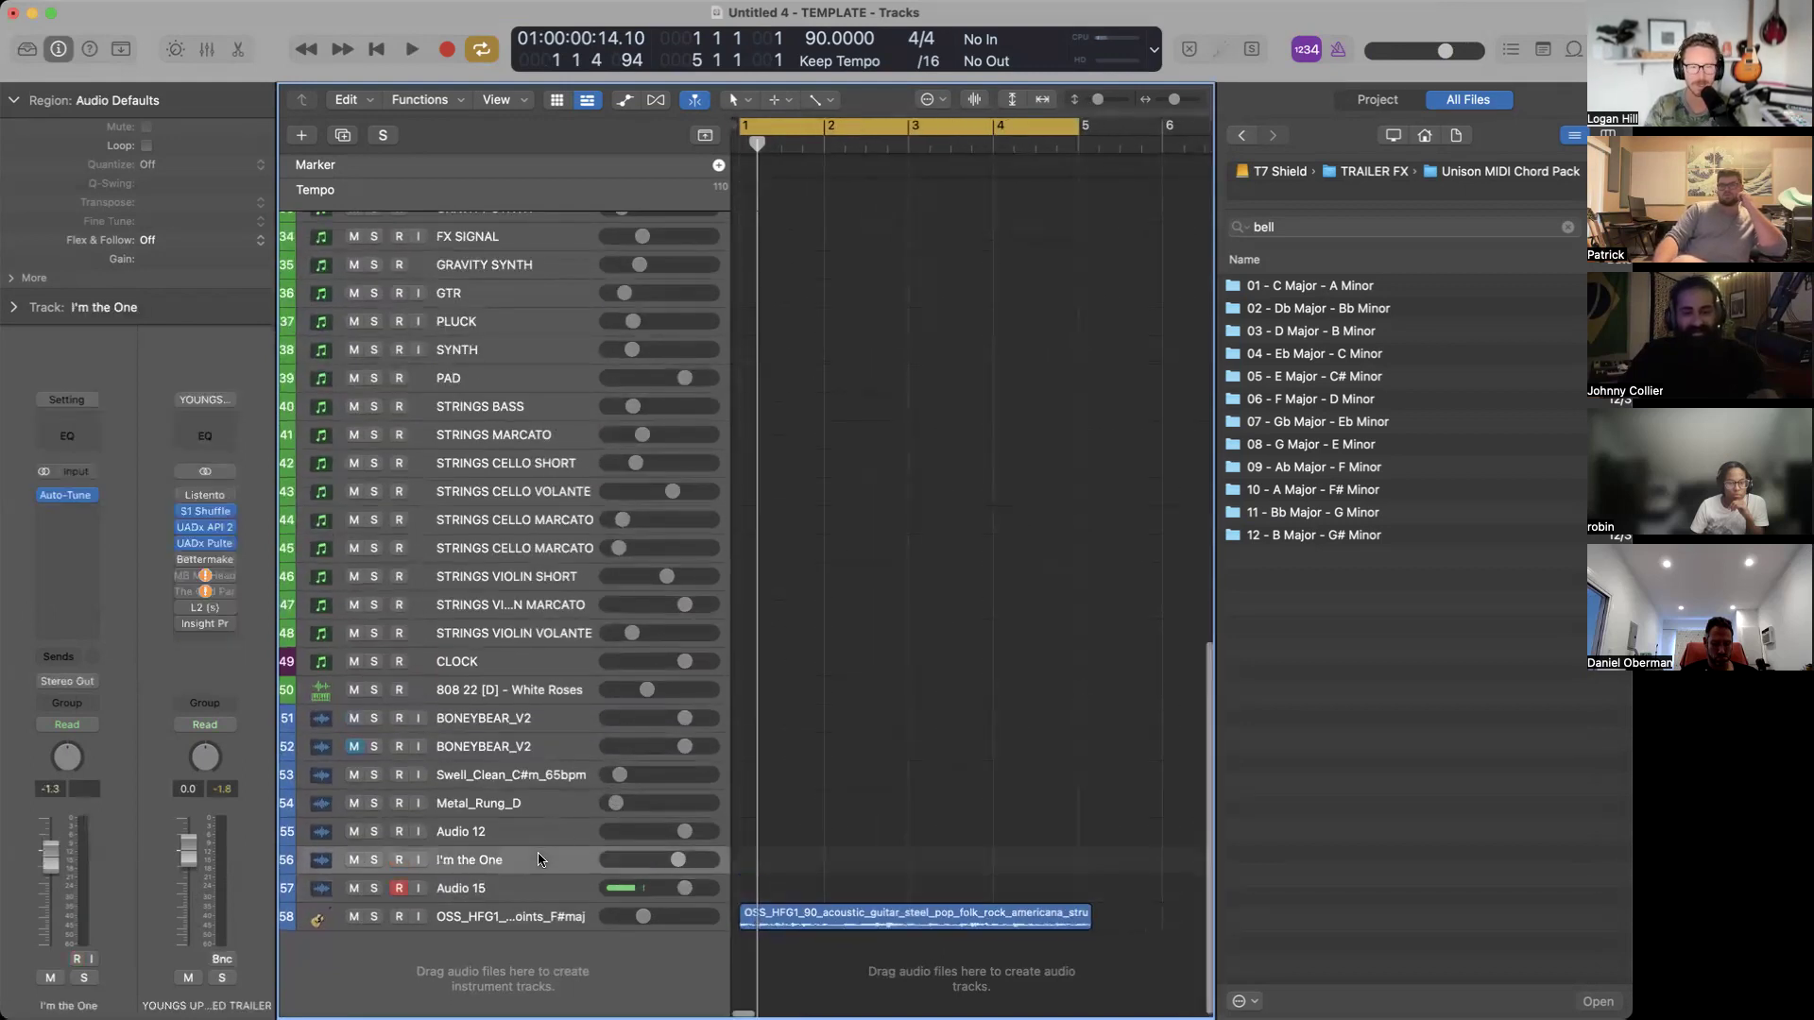
key(super+Up)
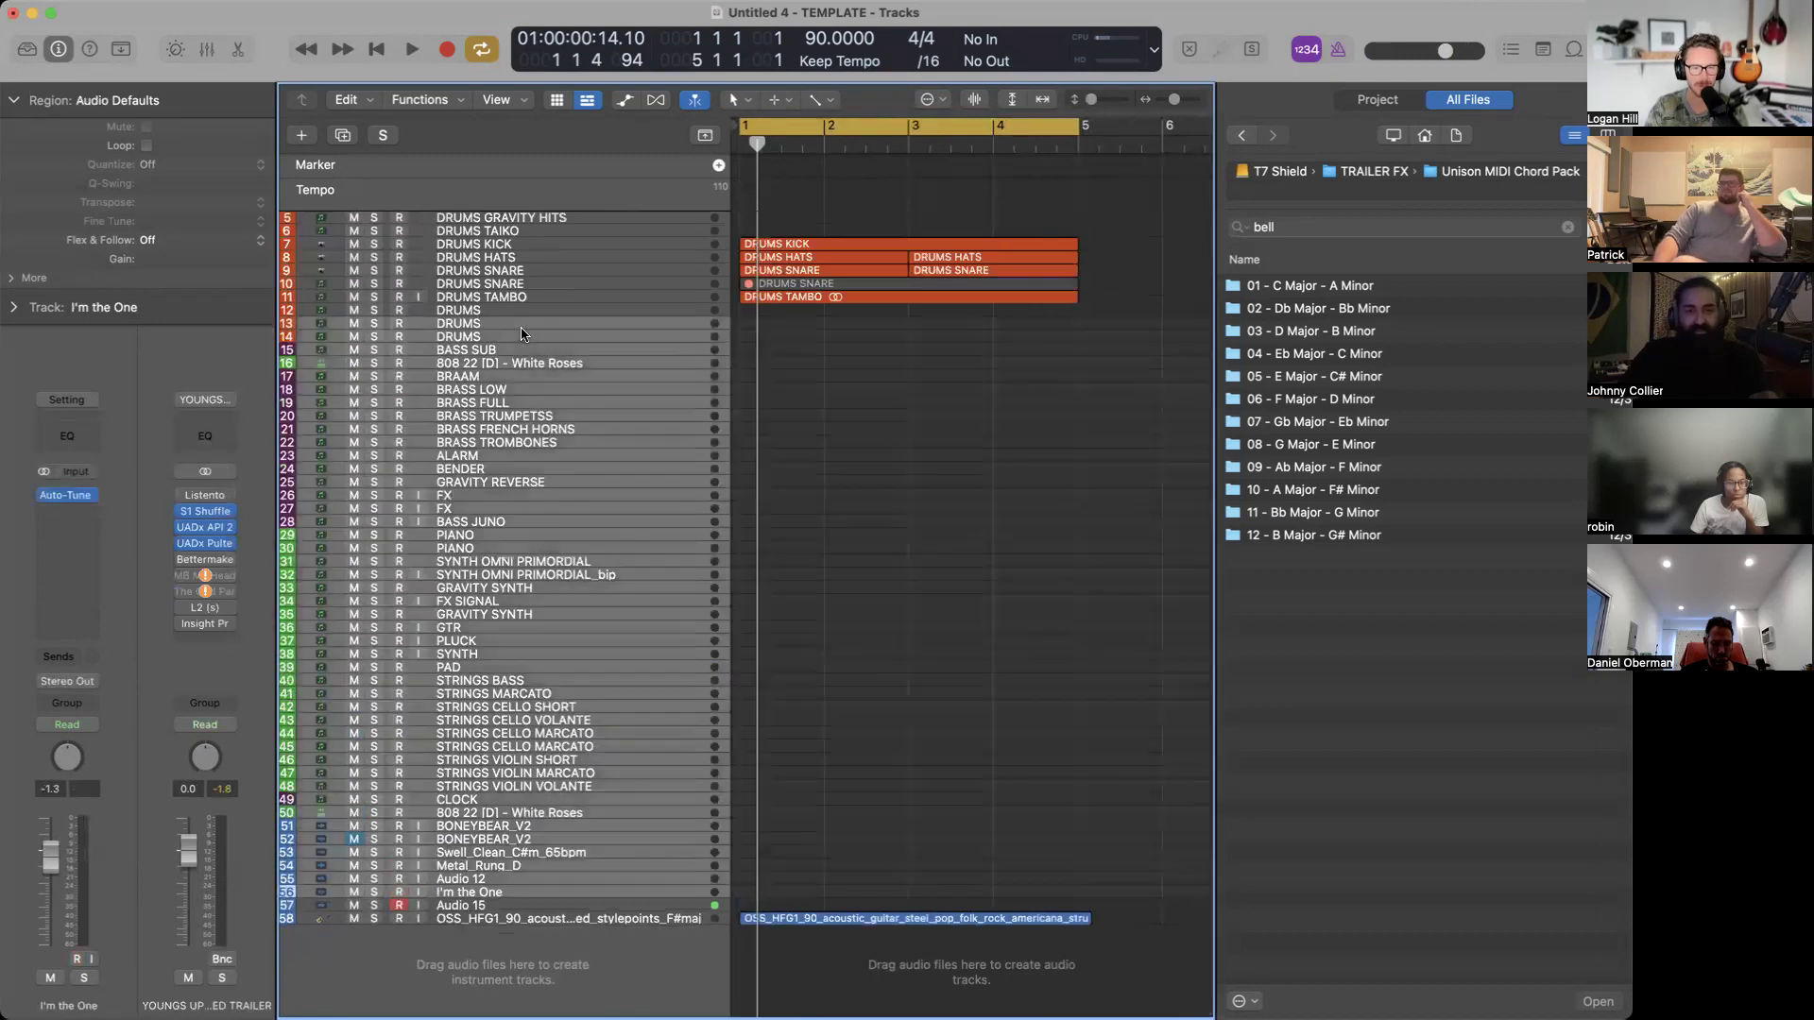
key(super+BackSpace)
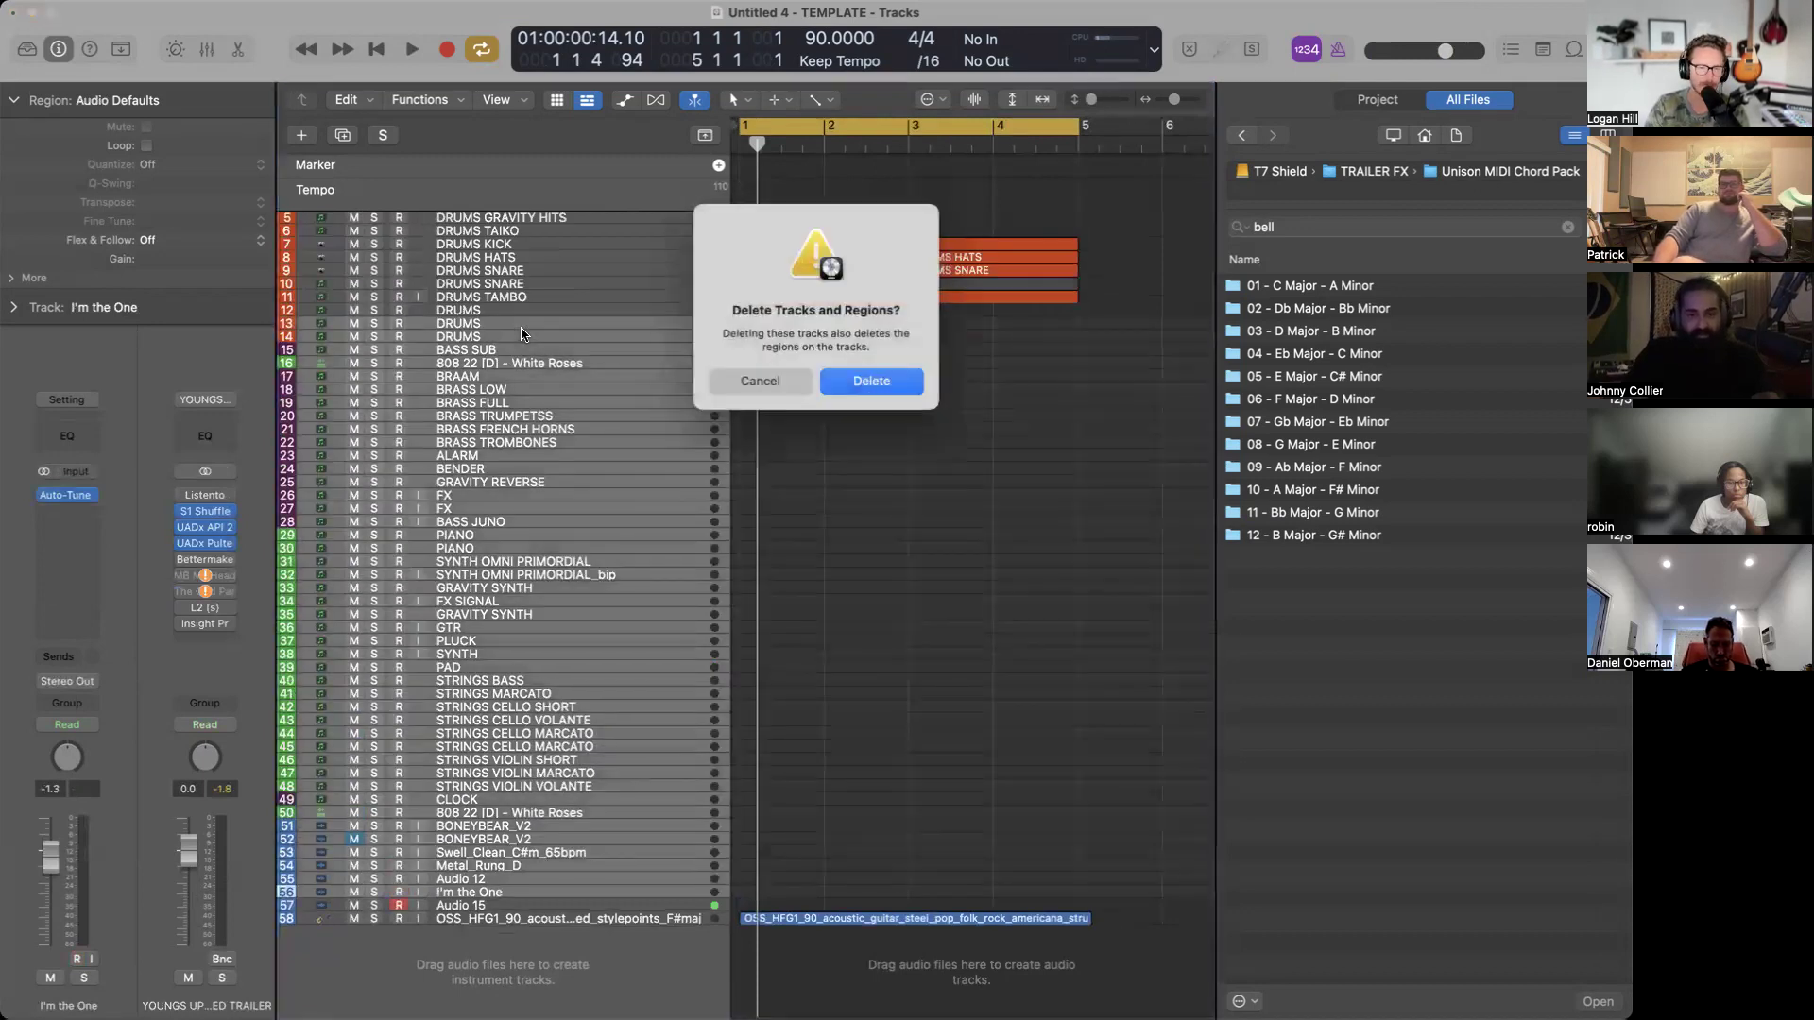
key(Return)
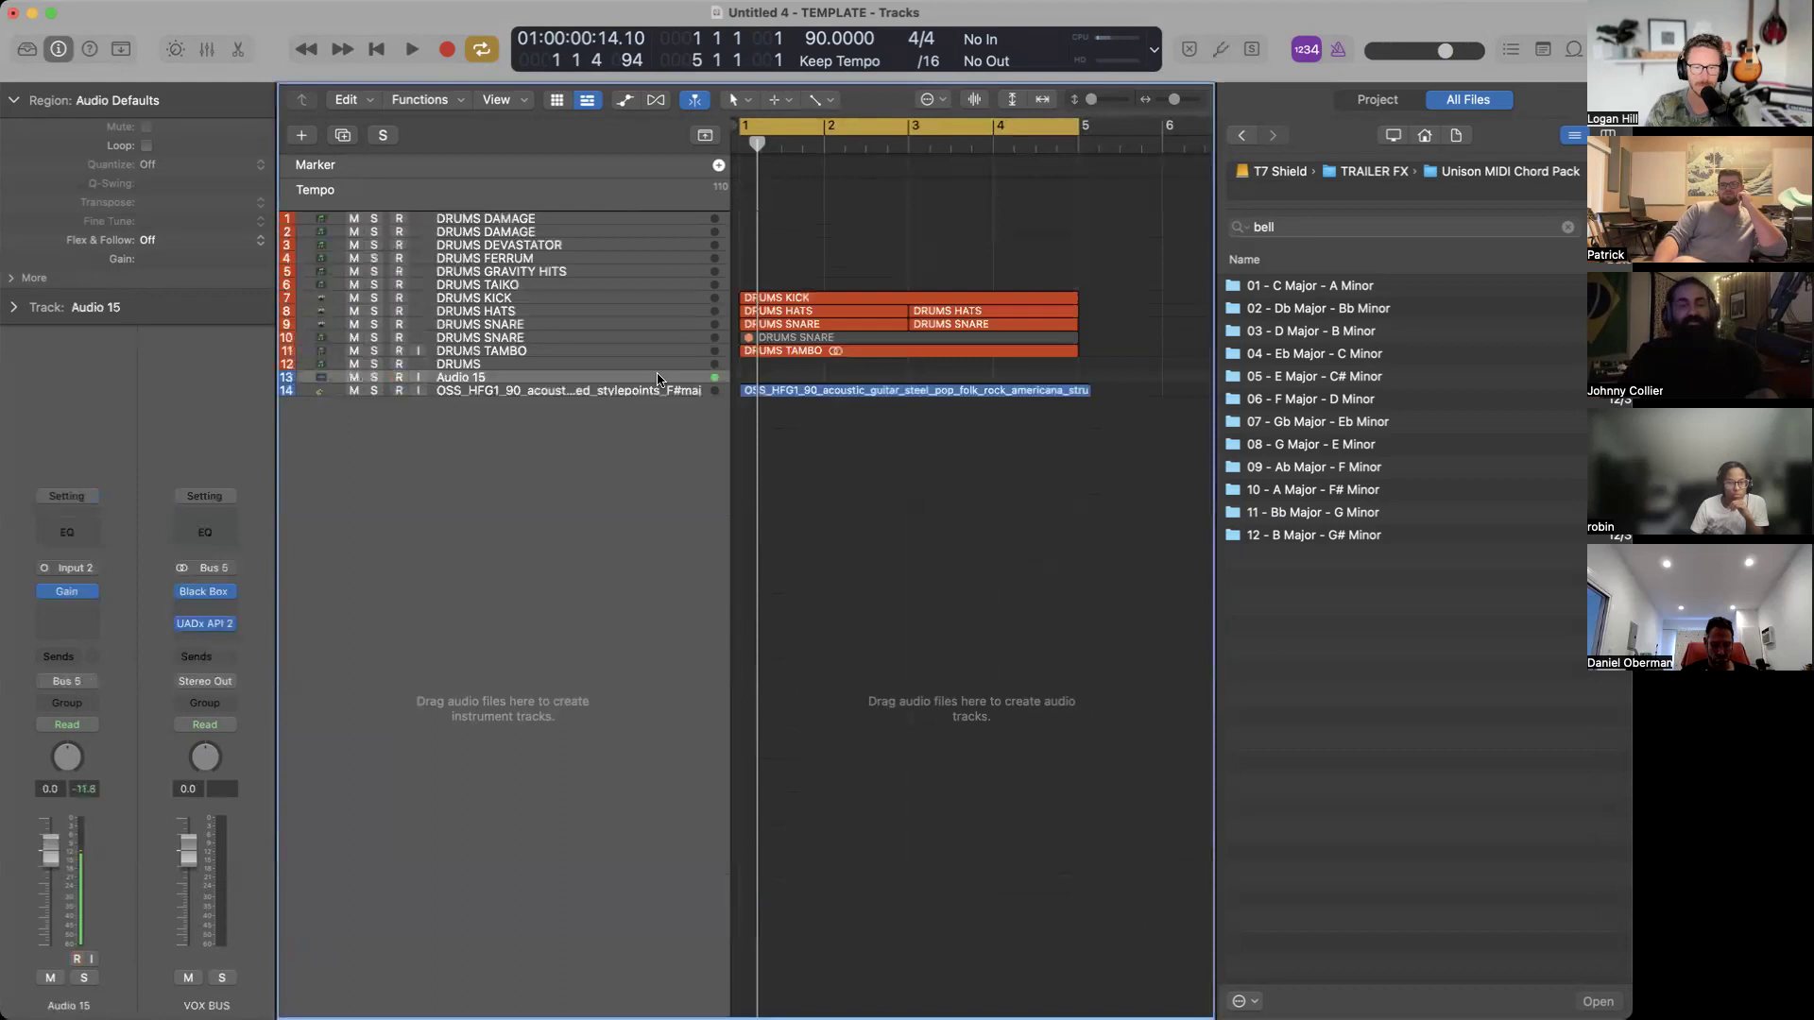
Delete the six unused drum tracks above DRUMS KICK, from DRUMS DAMAGE through DRUMS TAIKO.
key(super+Down)
scroll(660, 357, up, 1)
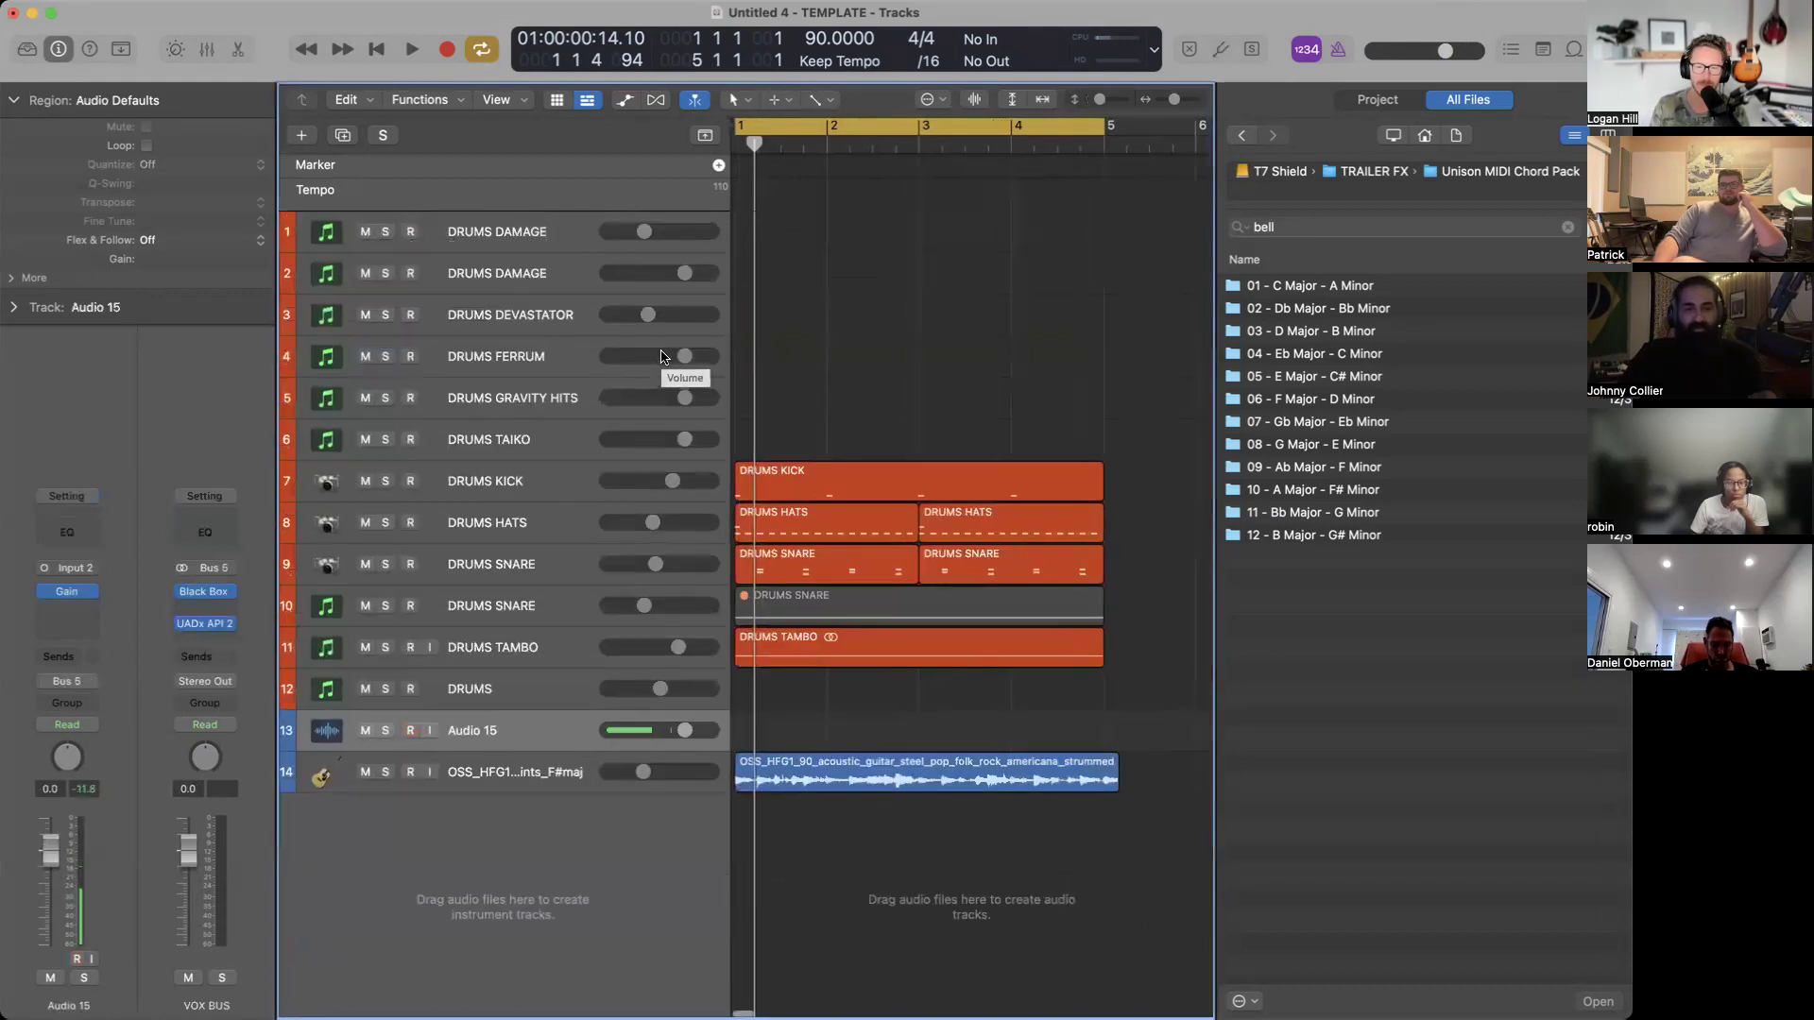
click(531, 238)
shift+click(517, 446)
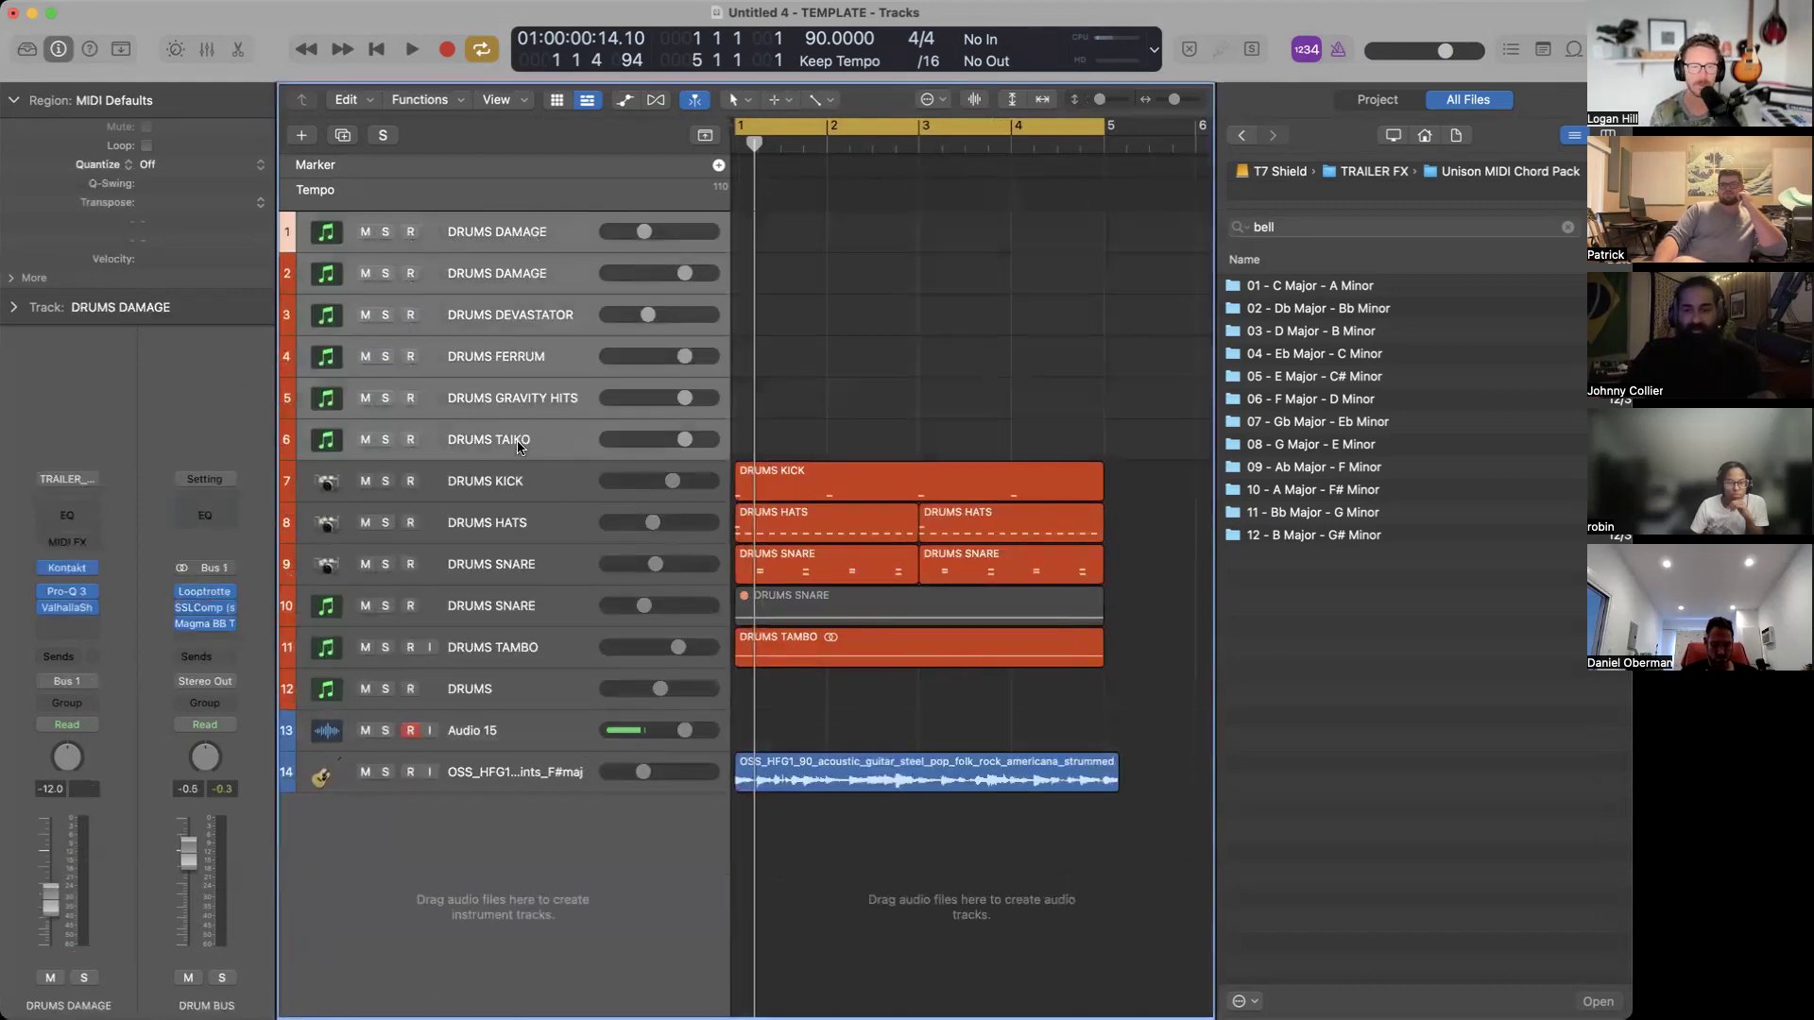
key(super+BackSpace)
scroll(737, 293, up, 3)
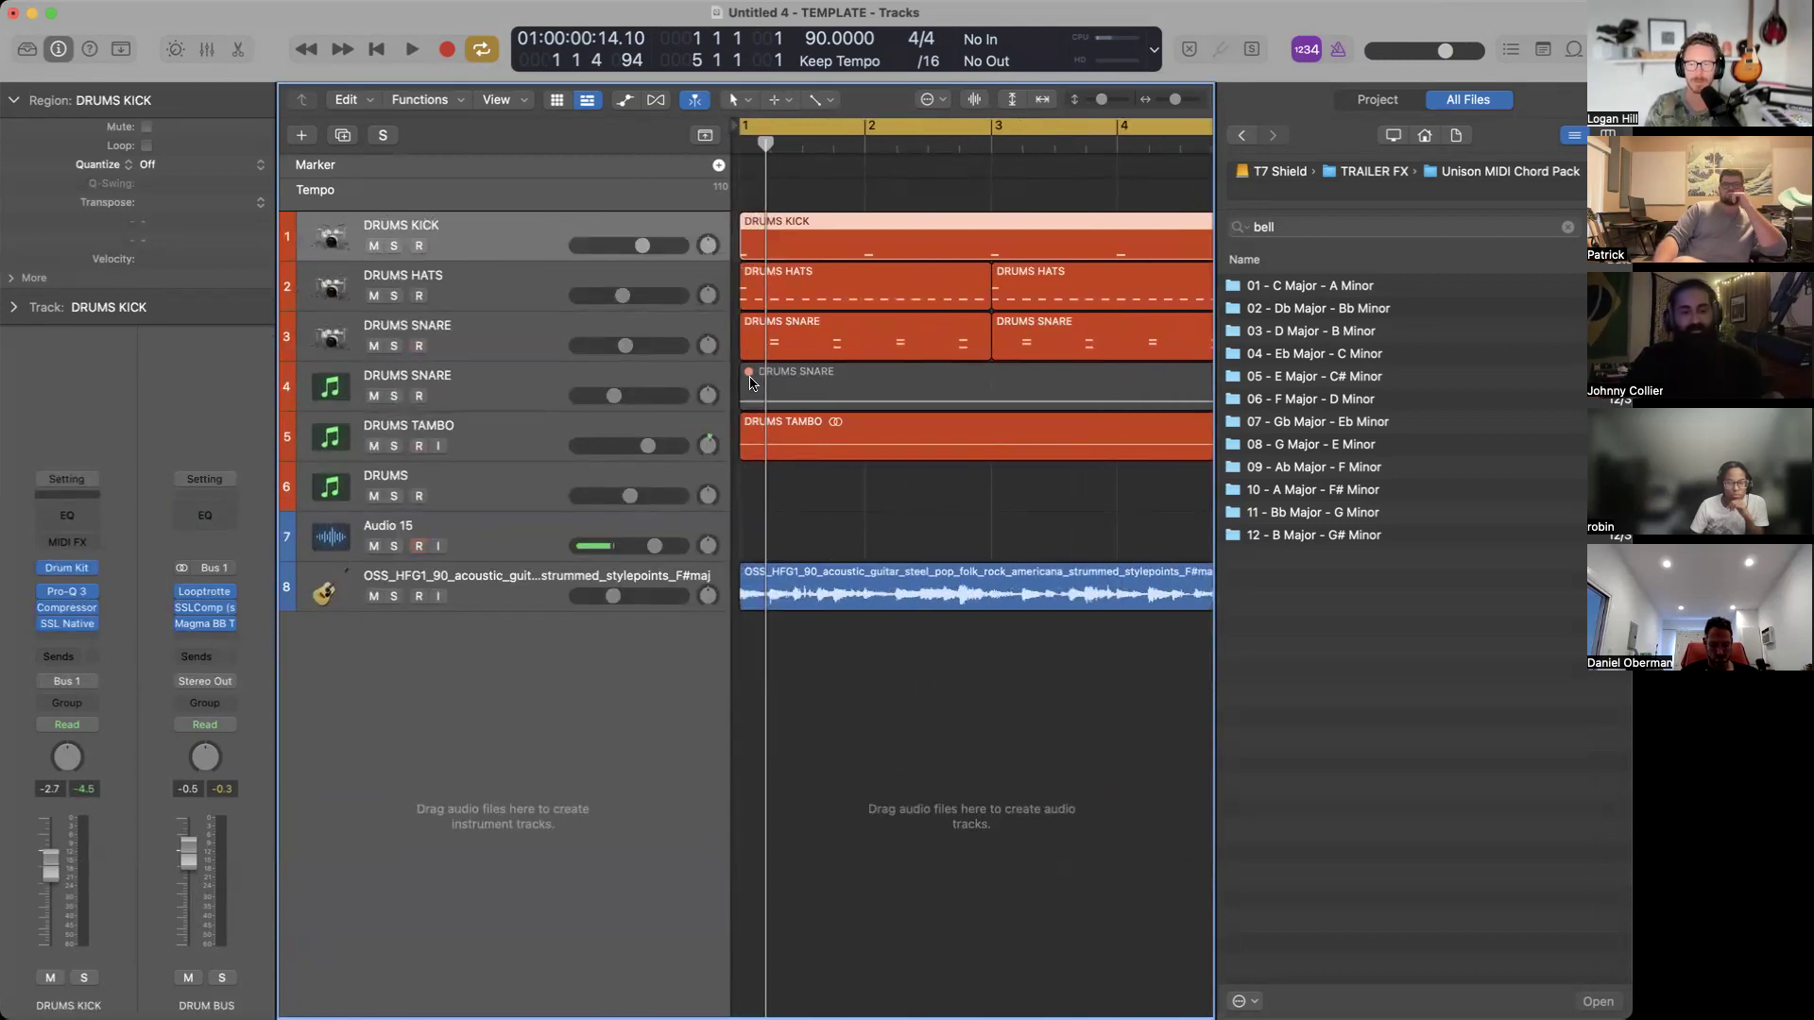
scroll(751, 383, down, 5)
scroll(750, 383, up, 4)
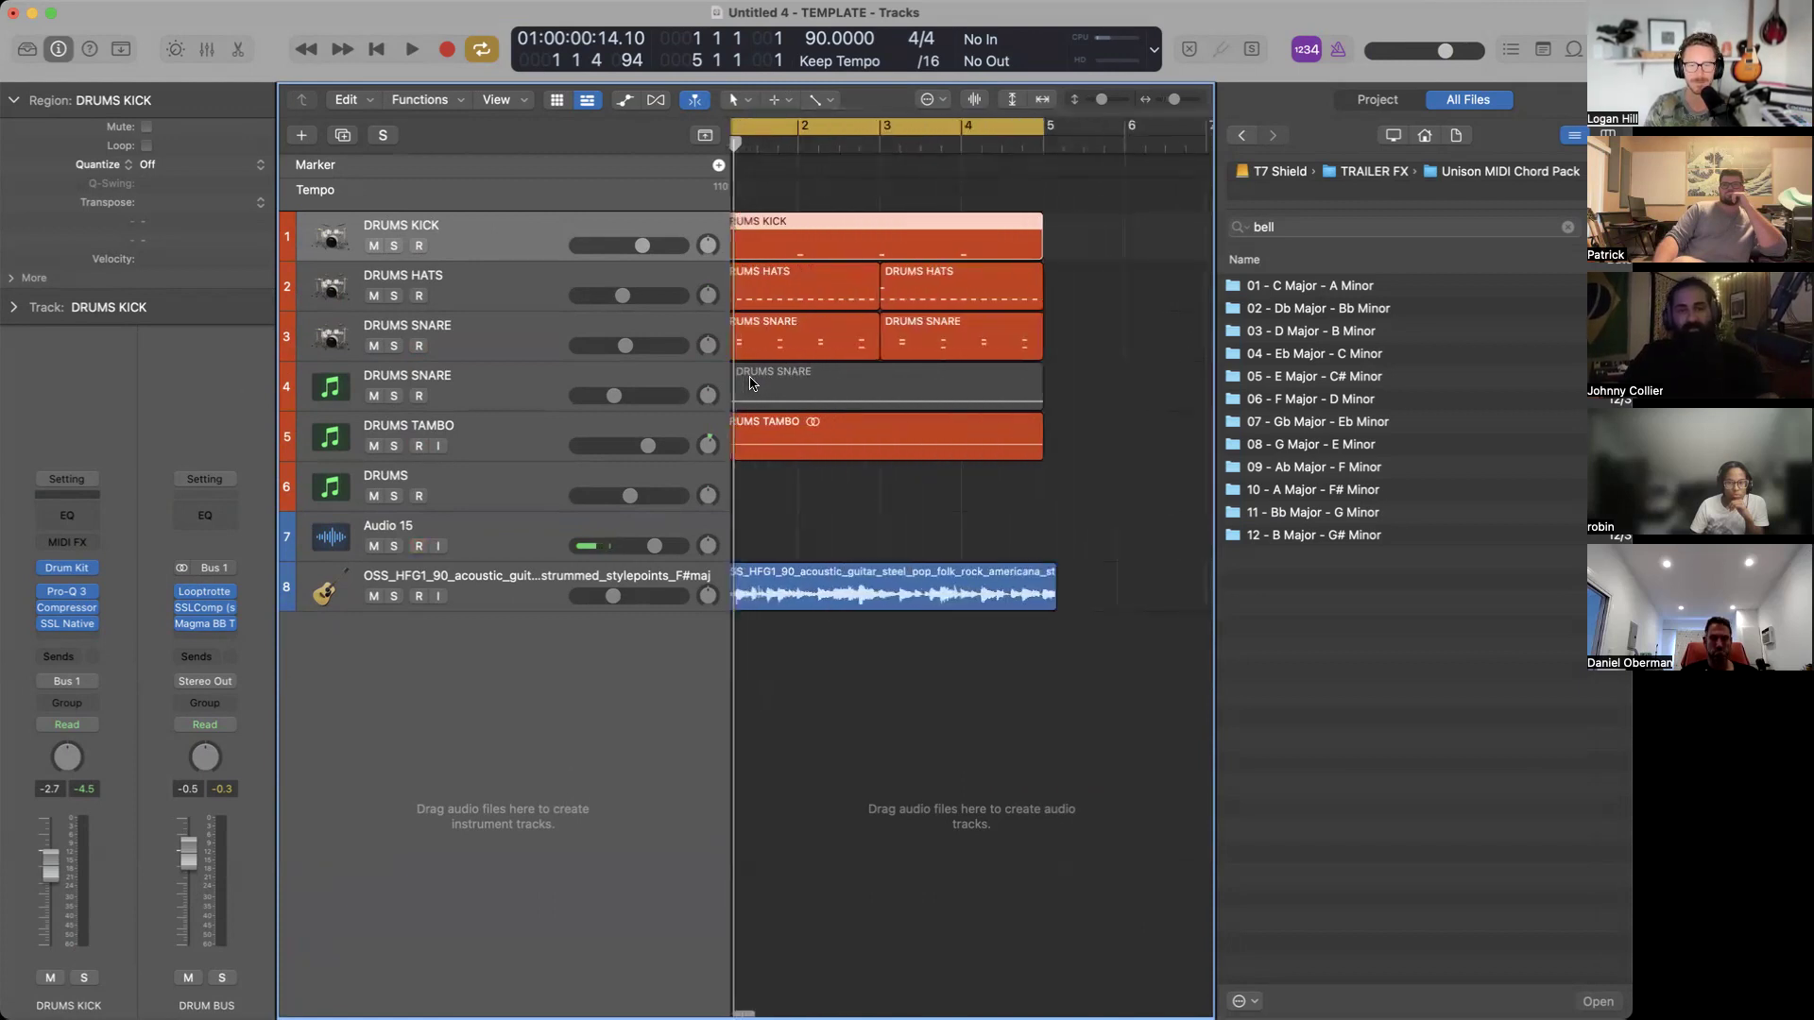
scroll(751, 383, up, 3)
scroll(844, 359, down, 4)
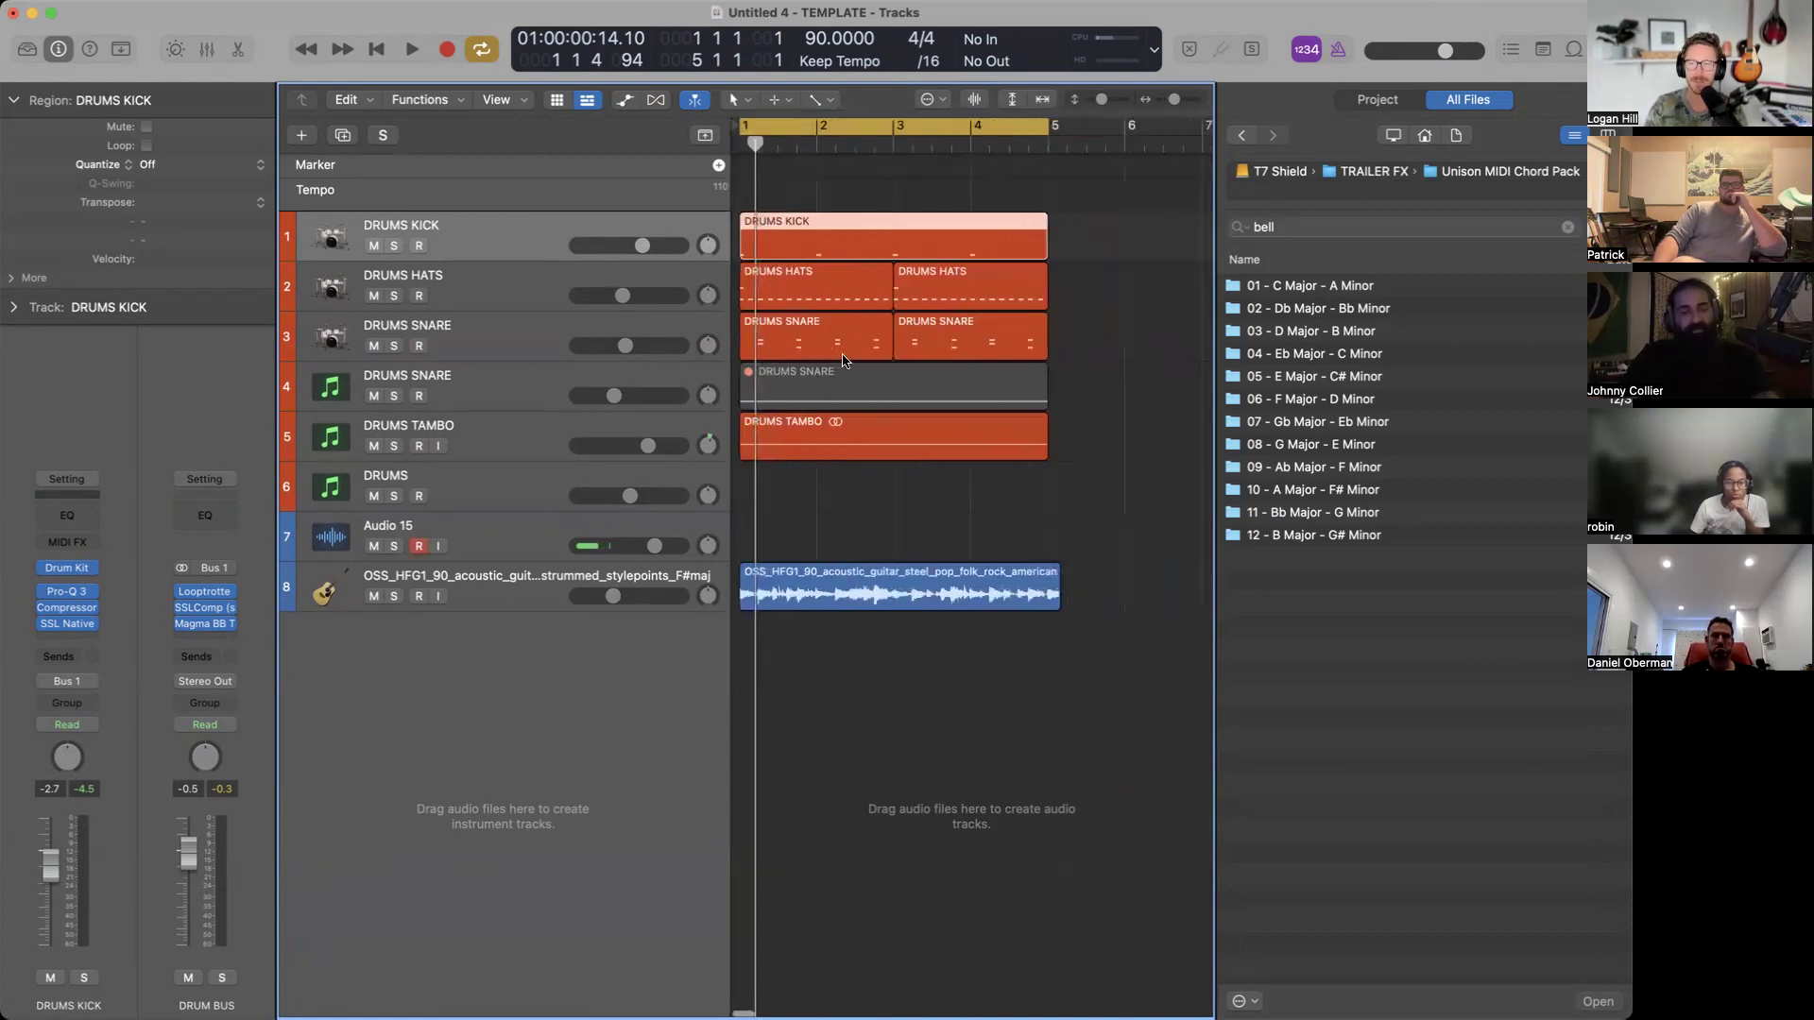
scroll(843, 360, down, 3)
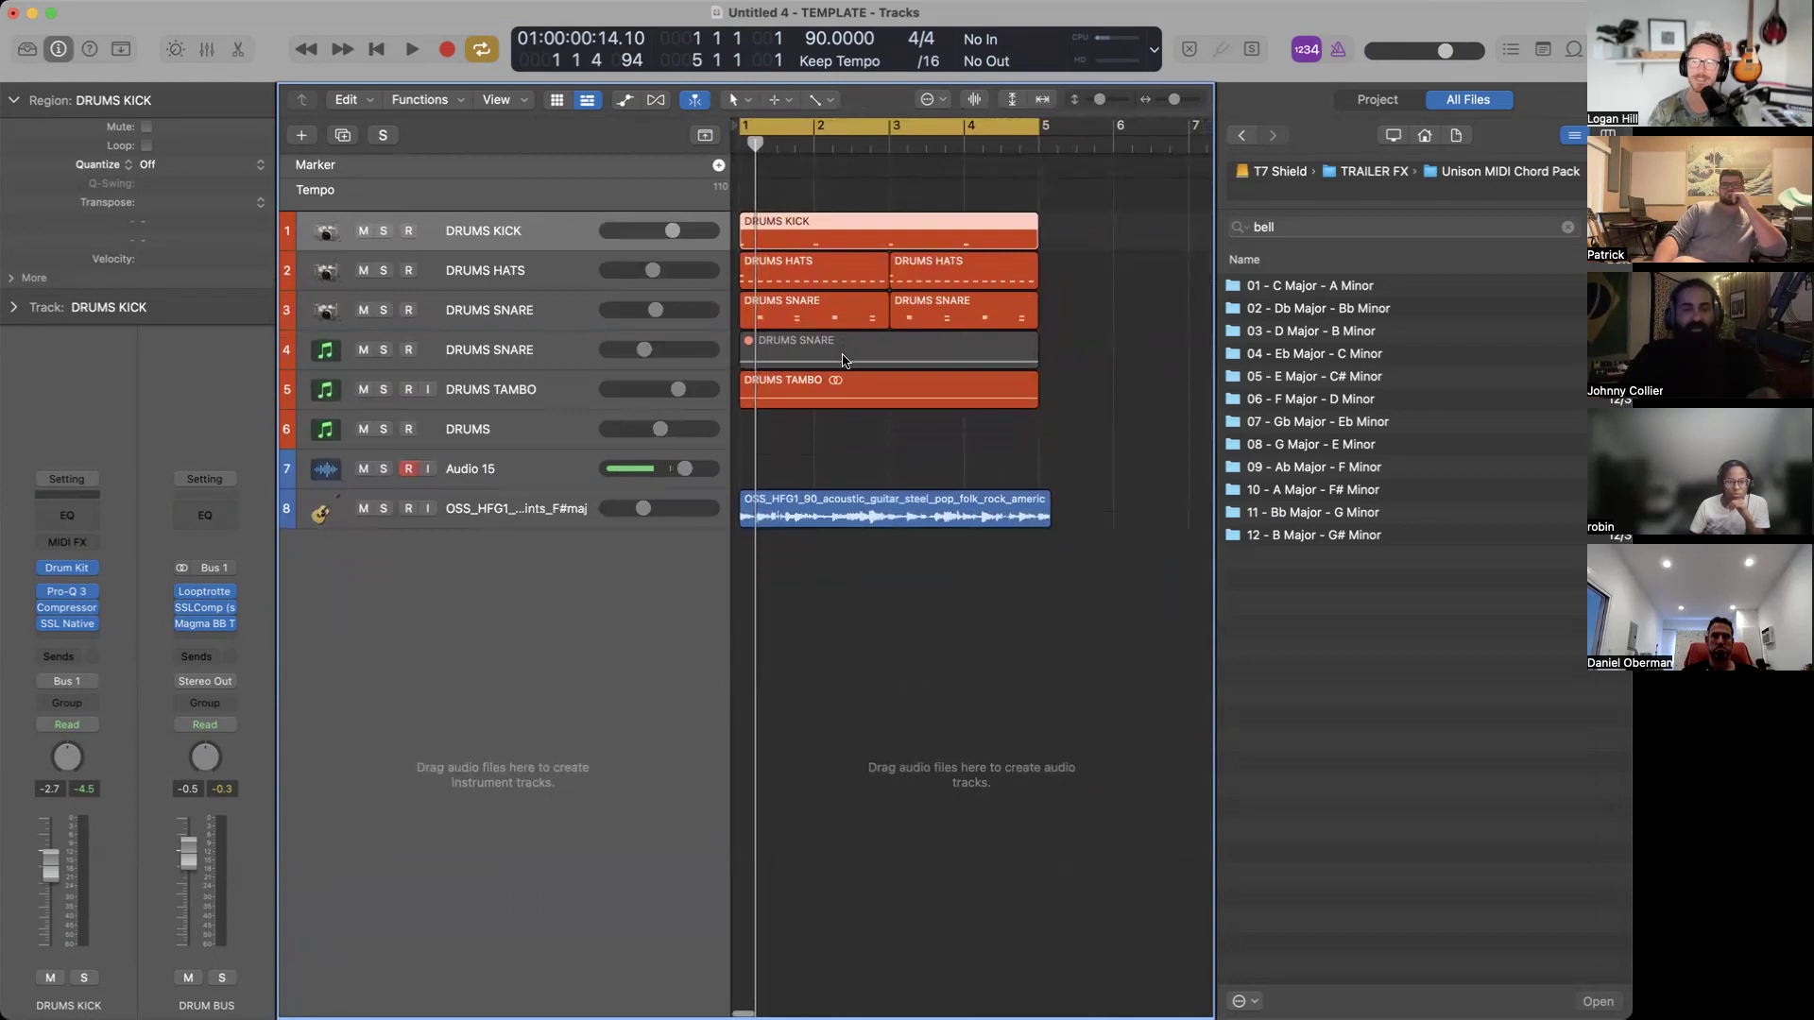
scroll(843, 360, up, 3)
scroll(843, 360, down, 3)
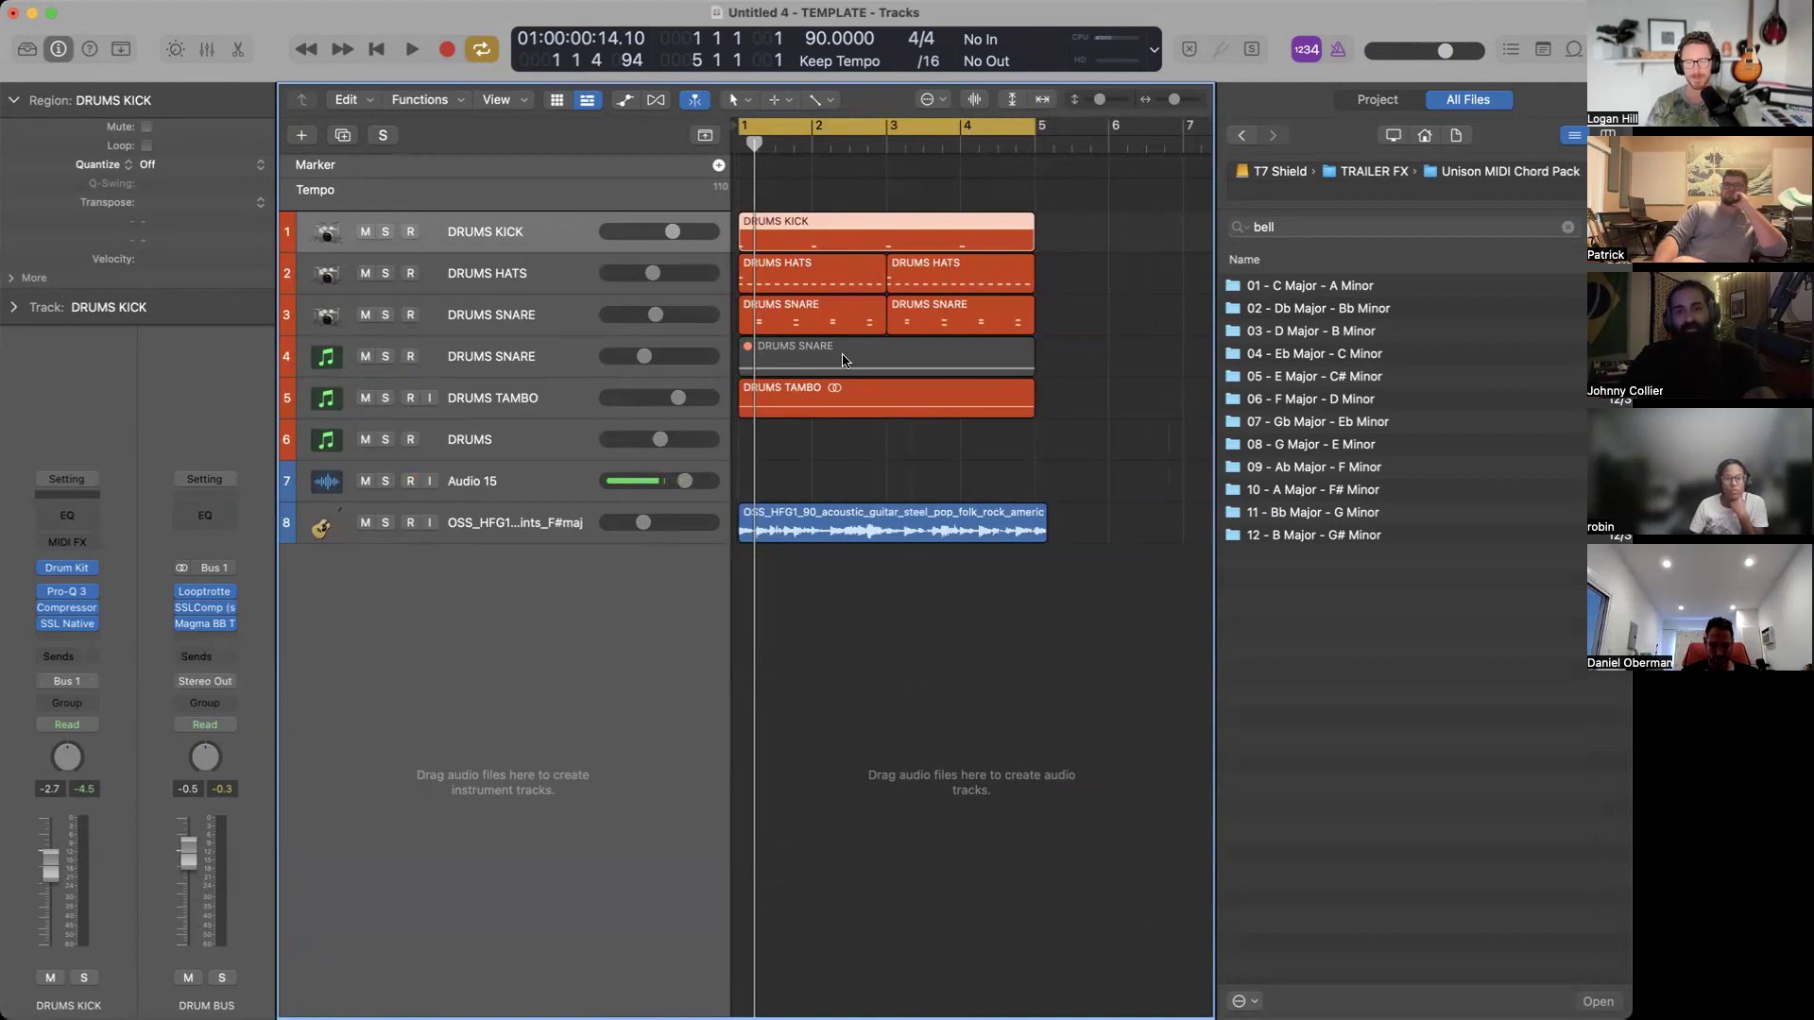
scroll(843, 360, up, 3)
scroll(844, 360, down, 2)
scroll(844, 359, up, 3)
scroll(843, 360, down, 5)
scroll(844, 360, up, 5)
scroll(844, 359, down, 2)
scroll(844, 359, down, 1)
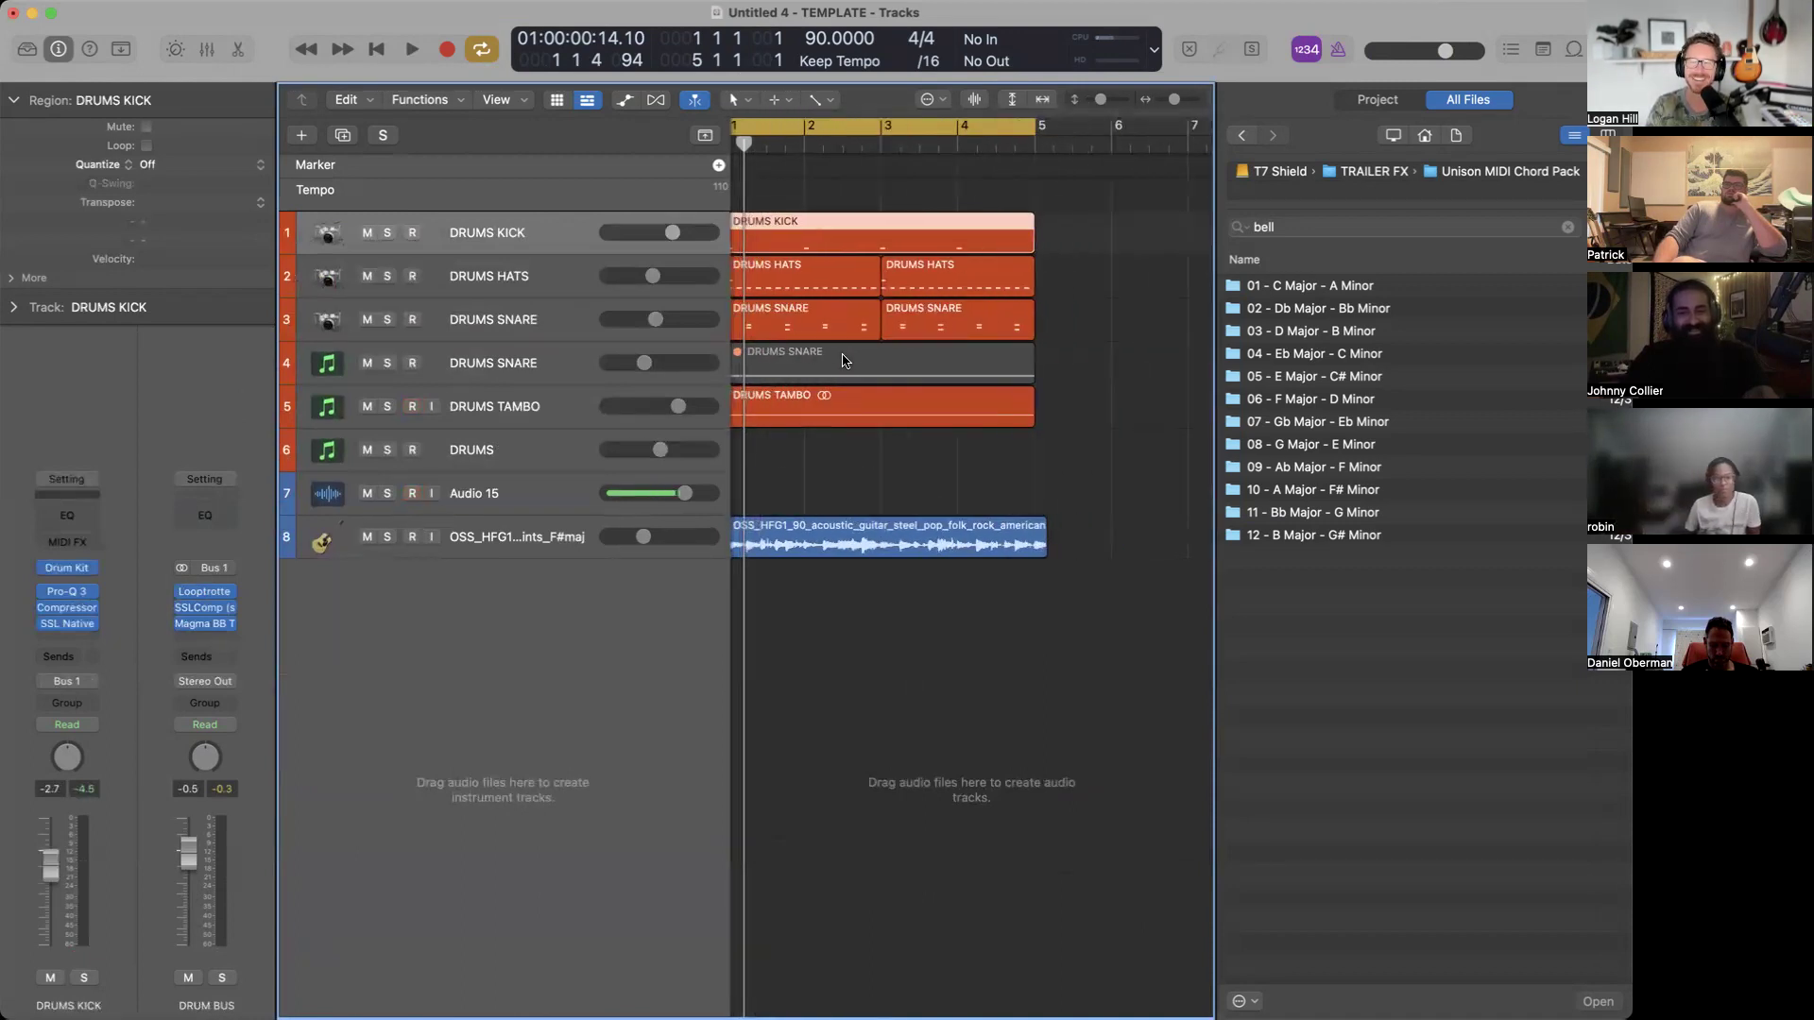
scroll(843, 360, up, 1)
Play the full mix, compare it with the DRUM BUS inserts bypassed and enabled, and hide the mixer.
key(space)
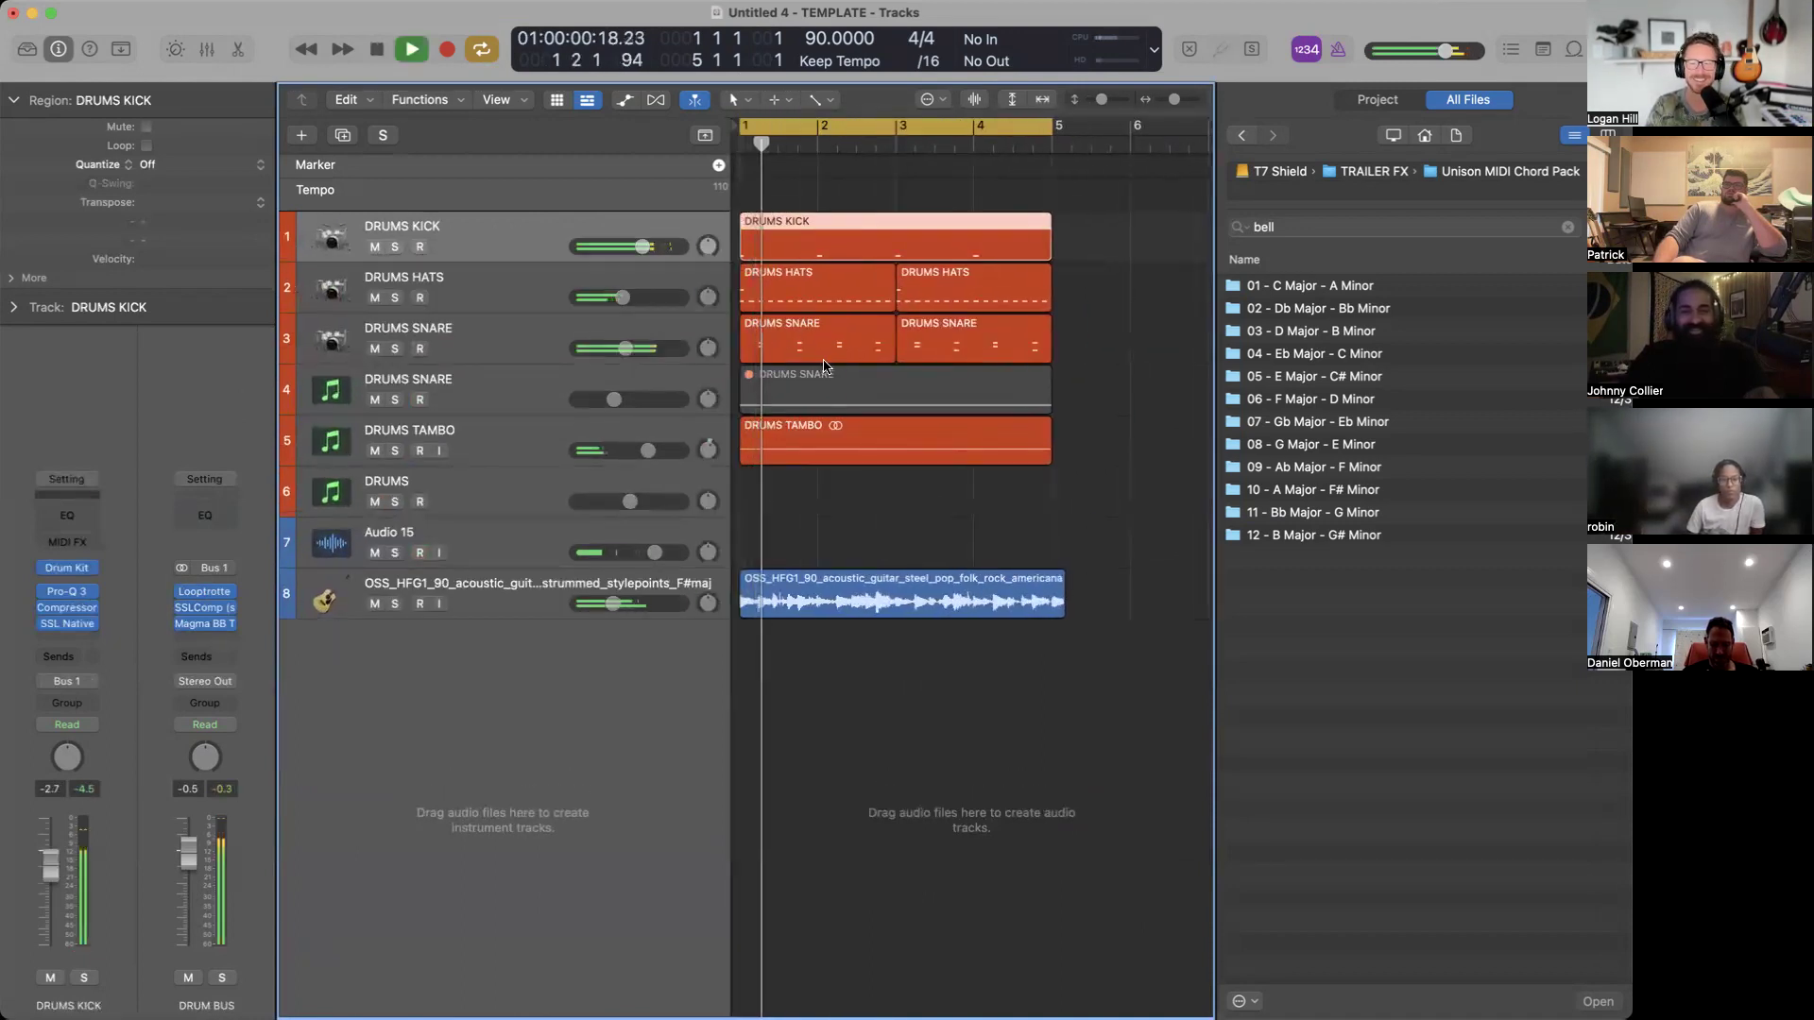
key(x)
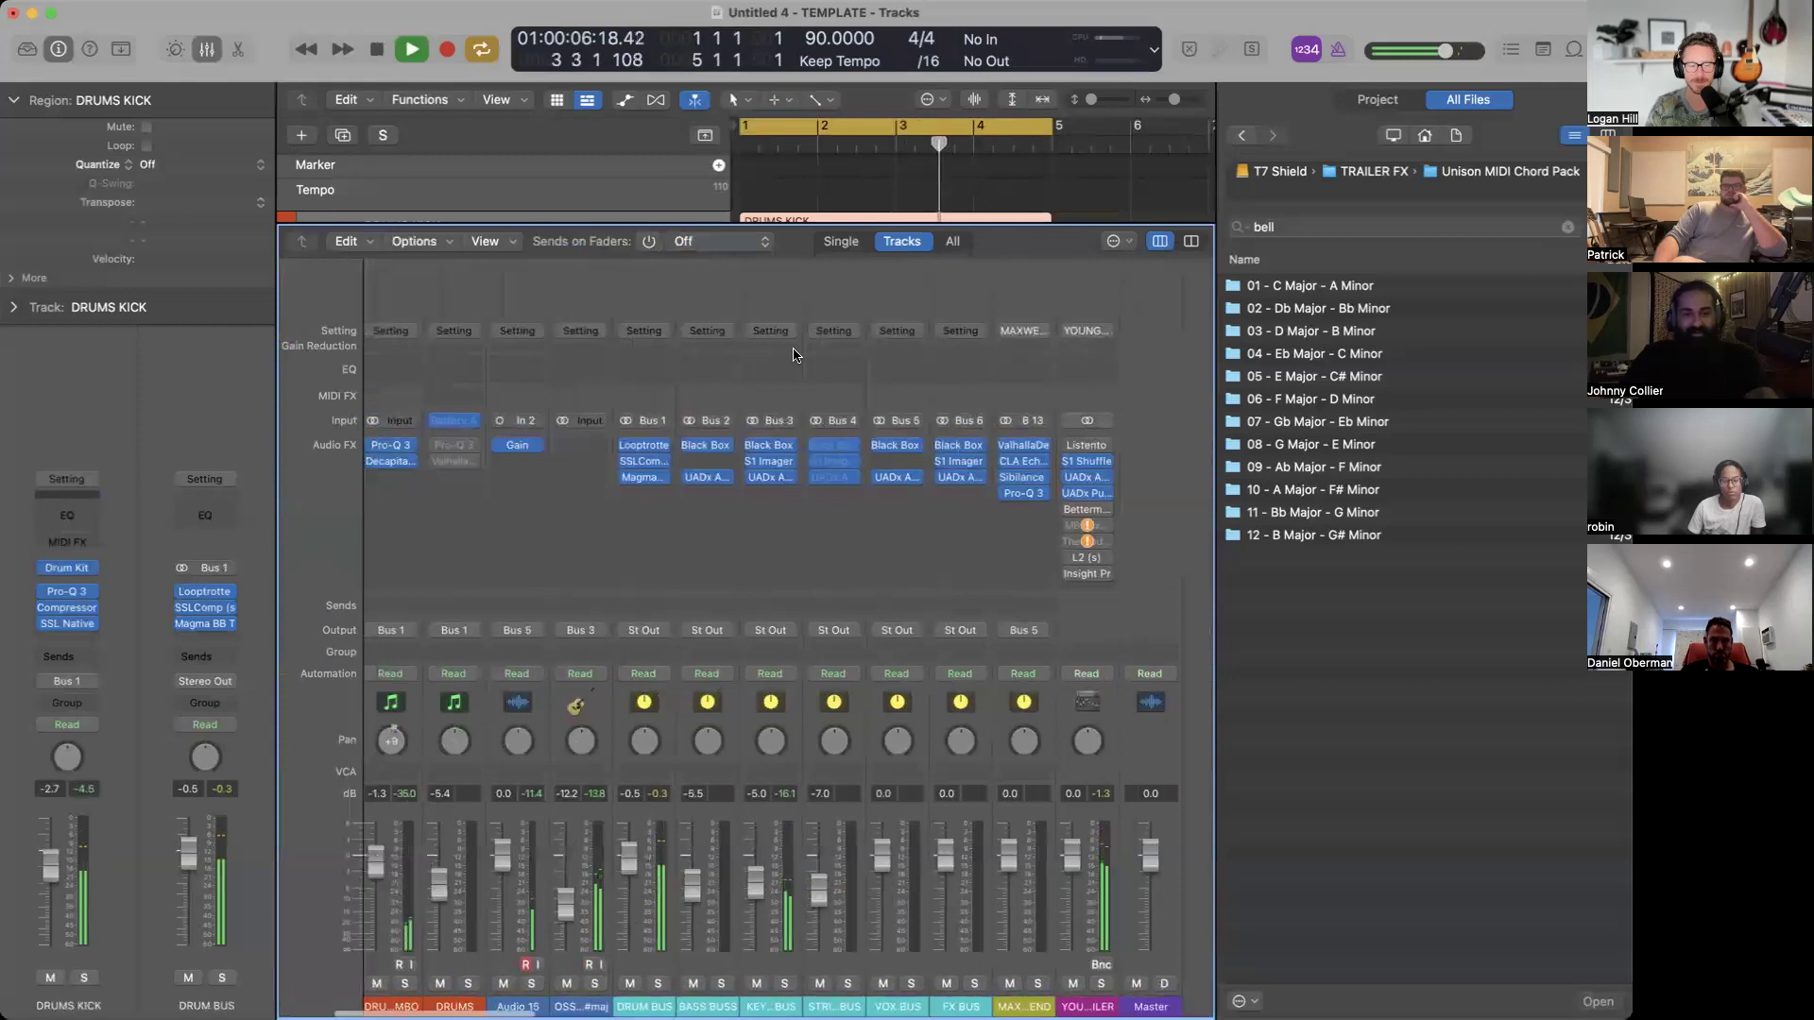
click(625, 445)
click(625, 461)
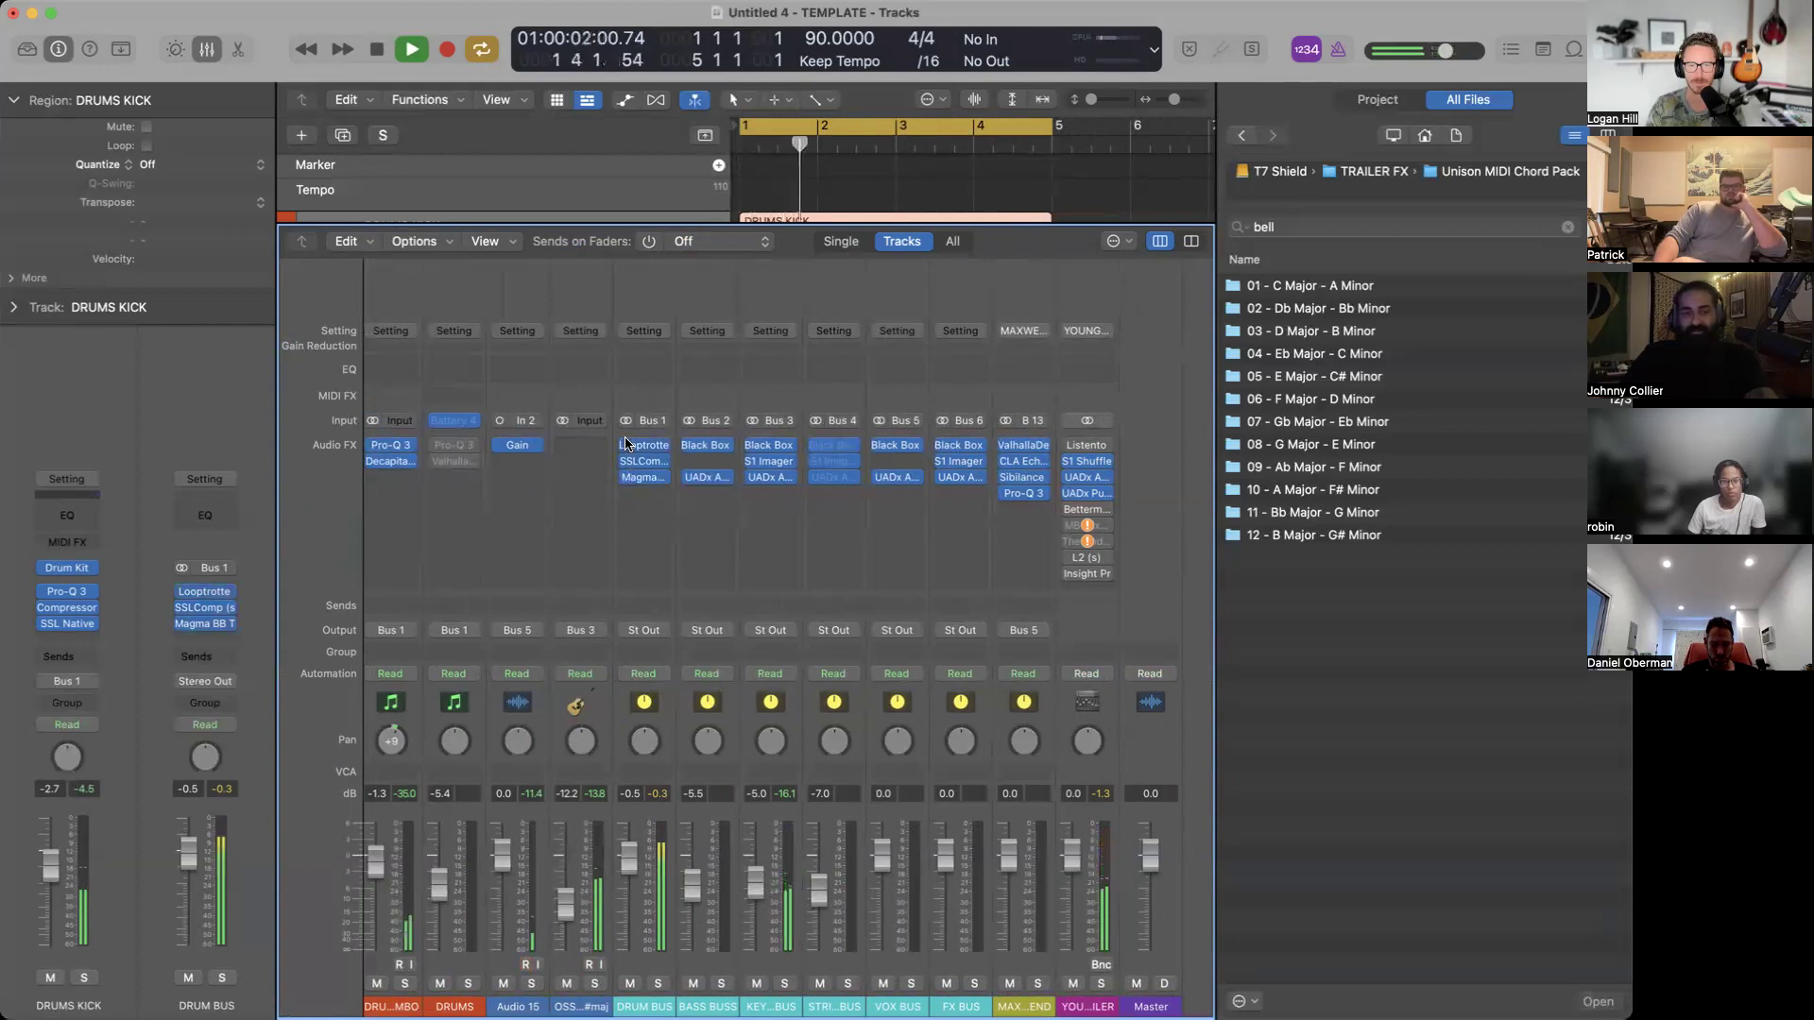
key(x)
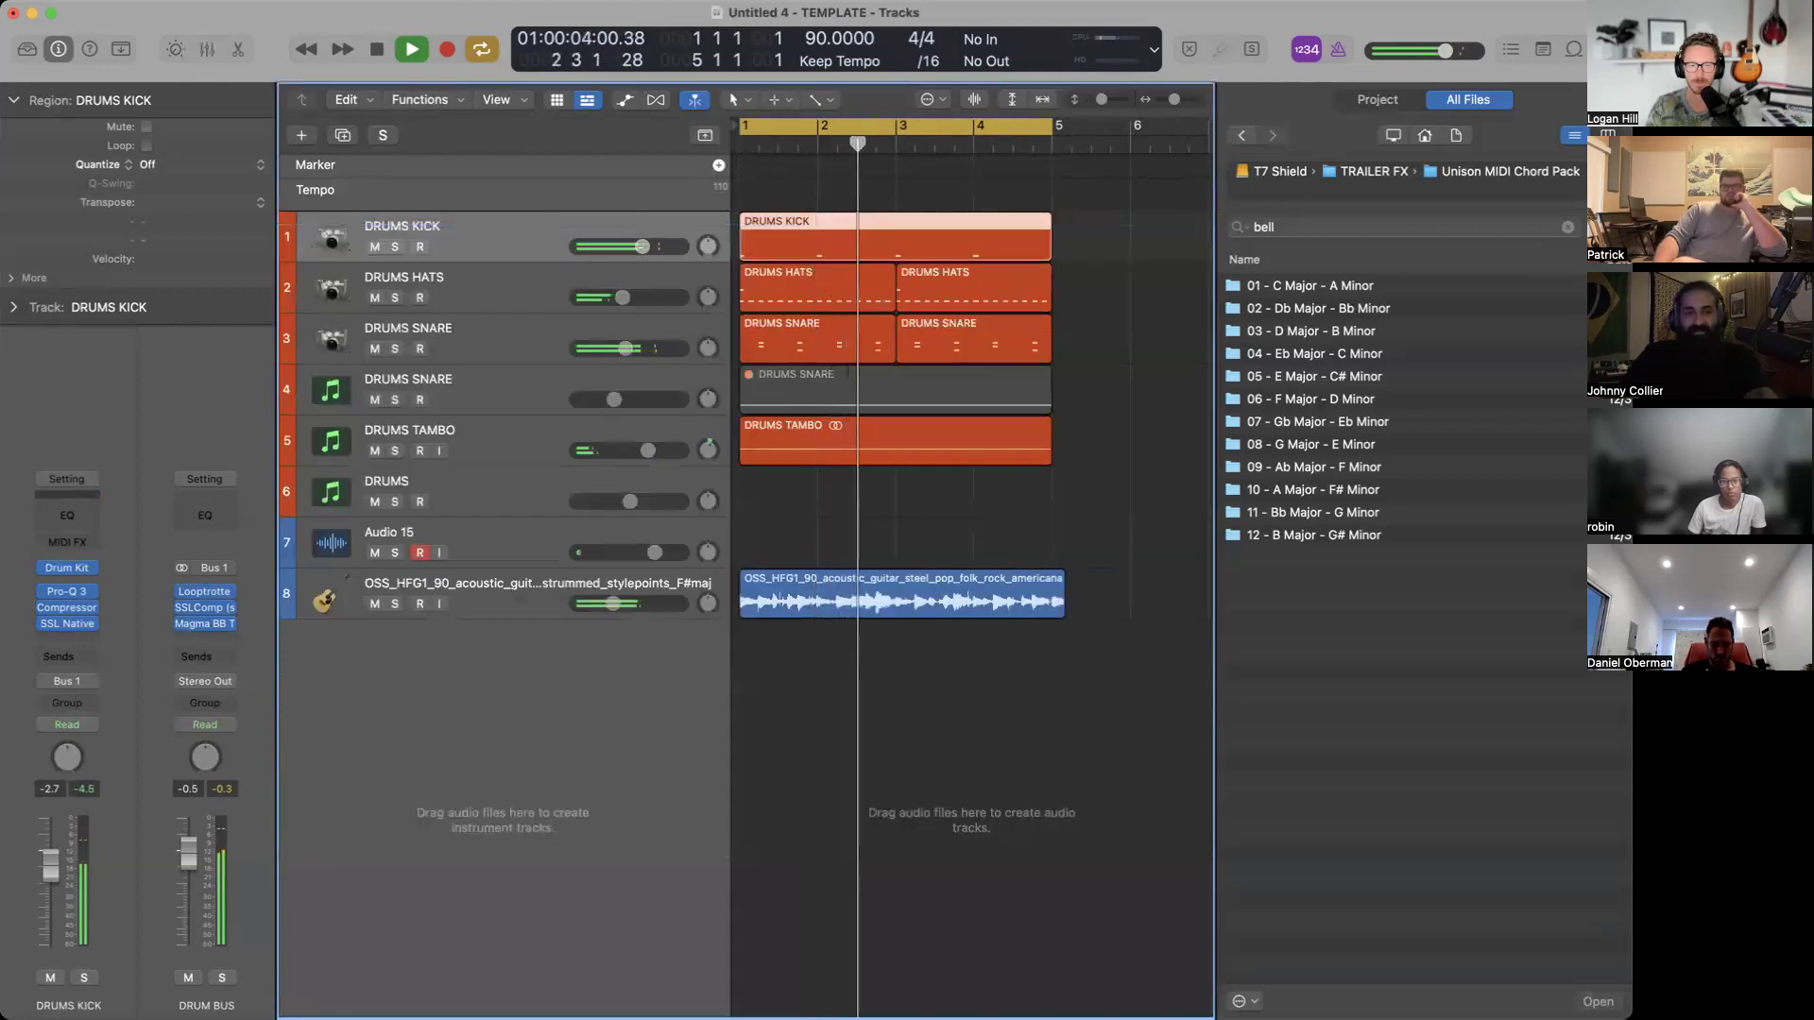
Lower DRUMS KICK to -7.2 dB, reduce the active snare and hats slightly, and stop playback.
drag(631, 248, 618, 261)
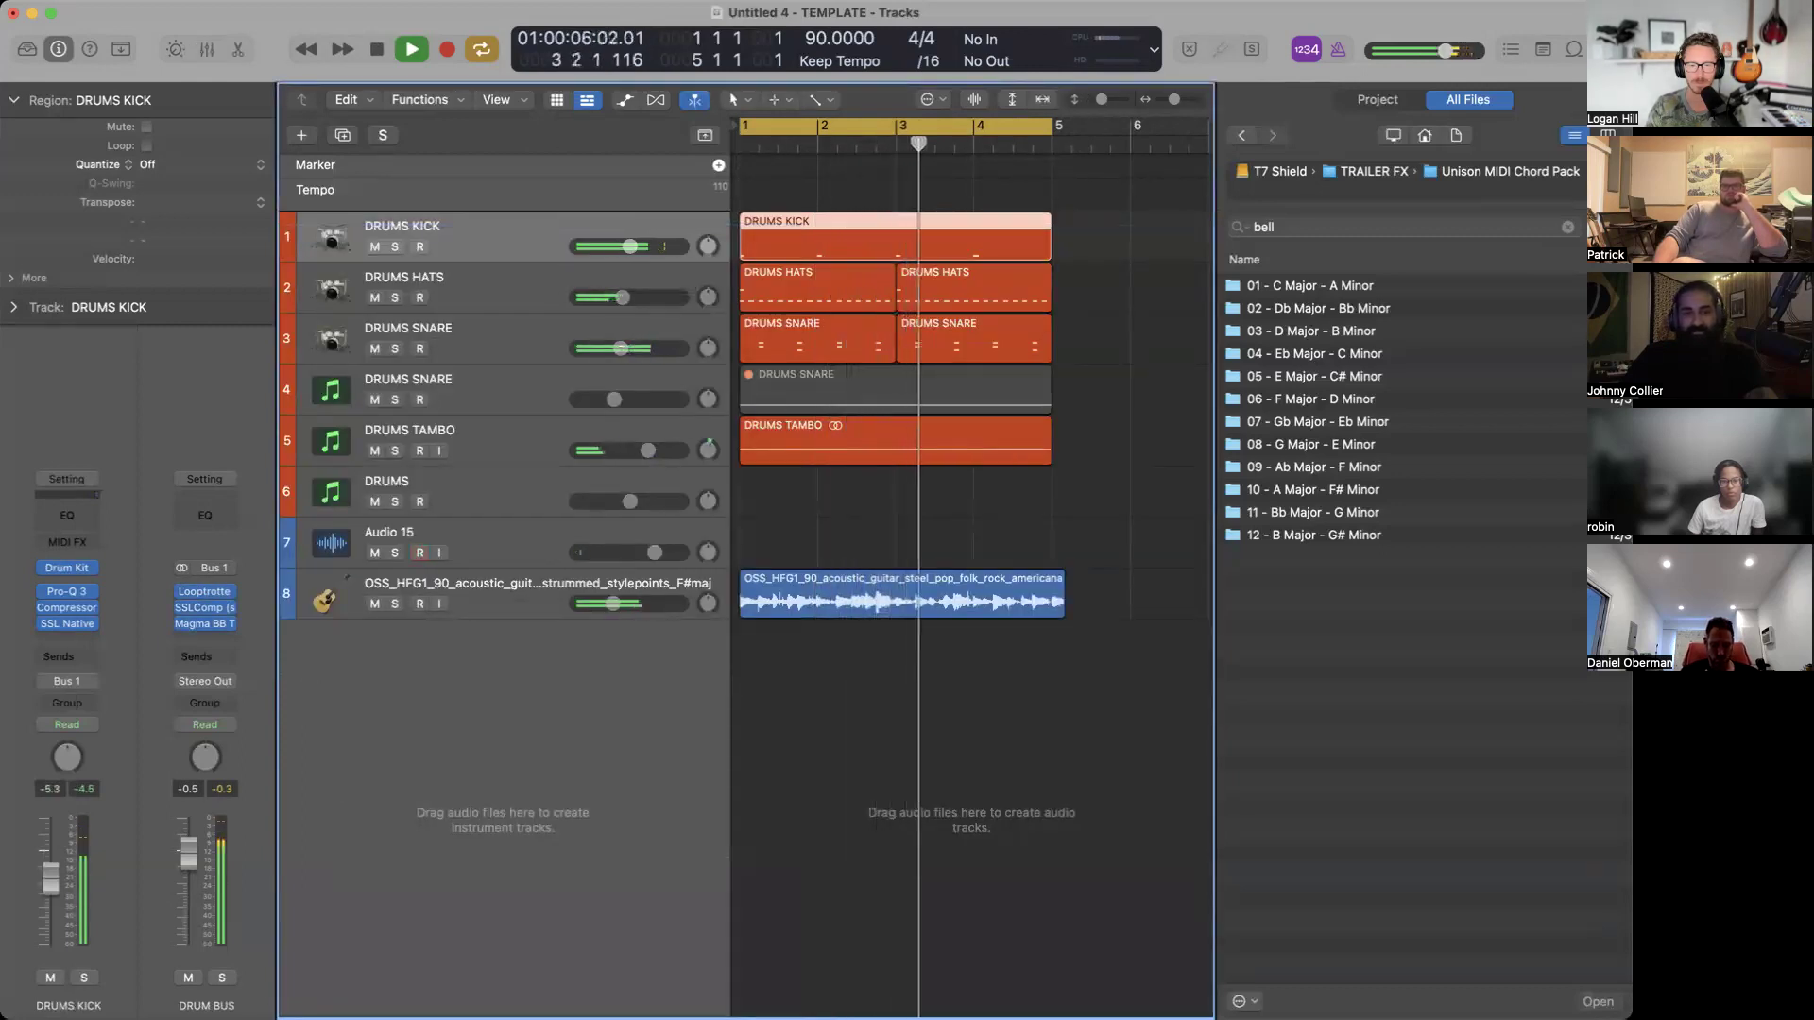
drag(629, 247, 619, 248)
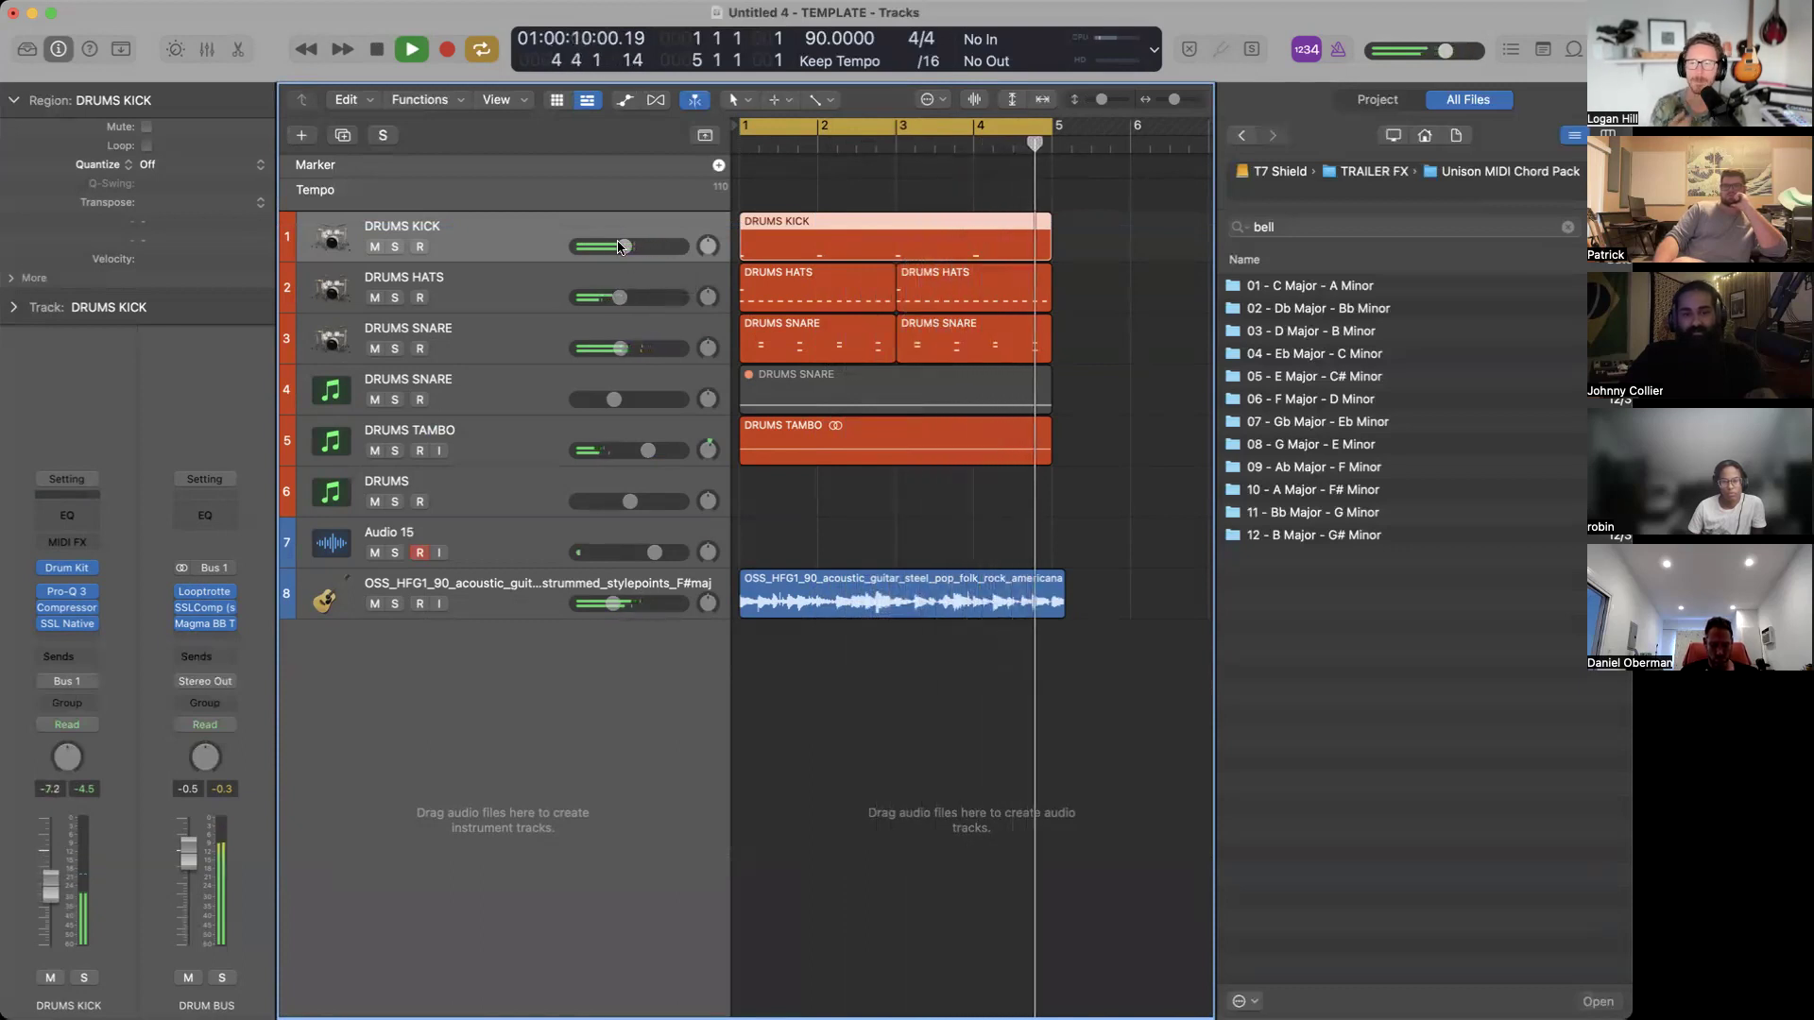
key(space)
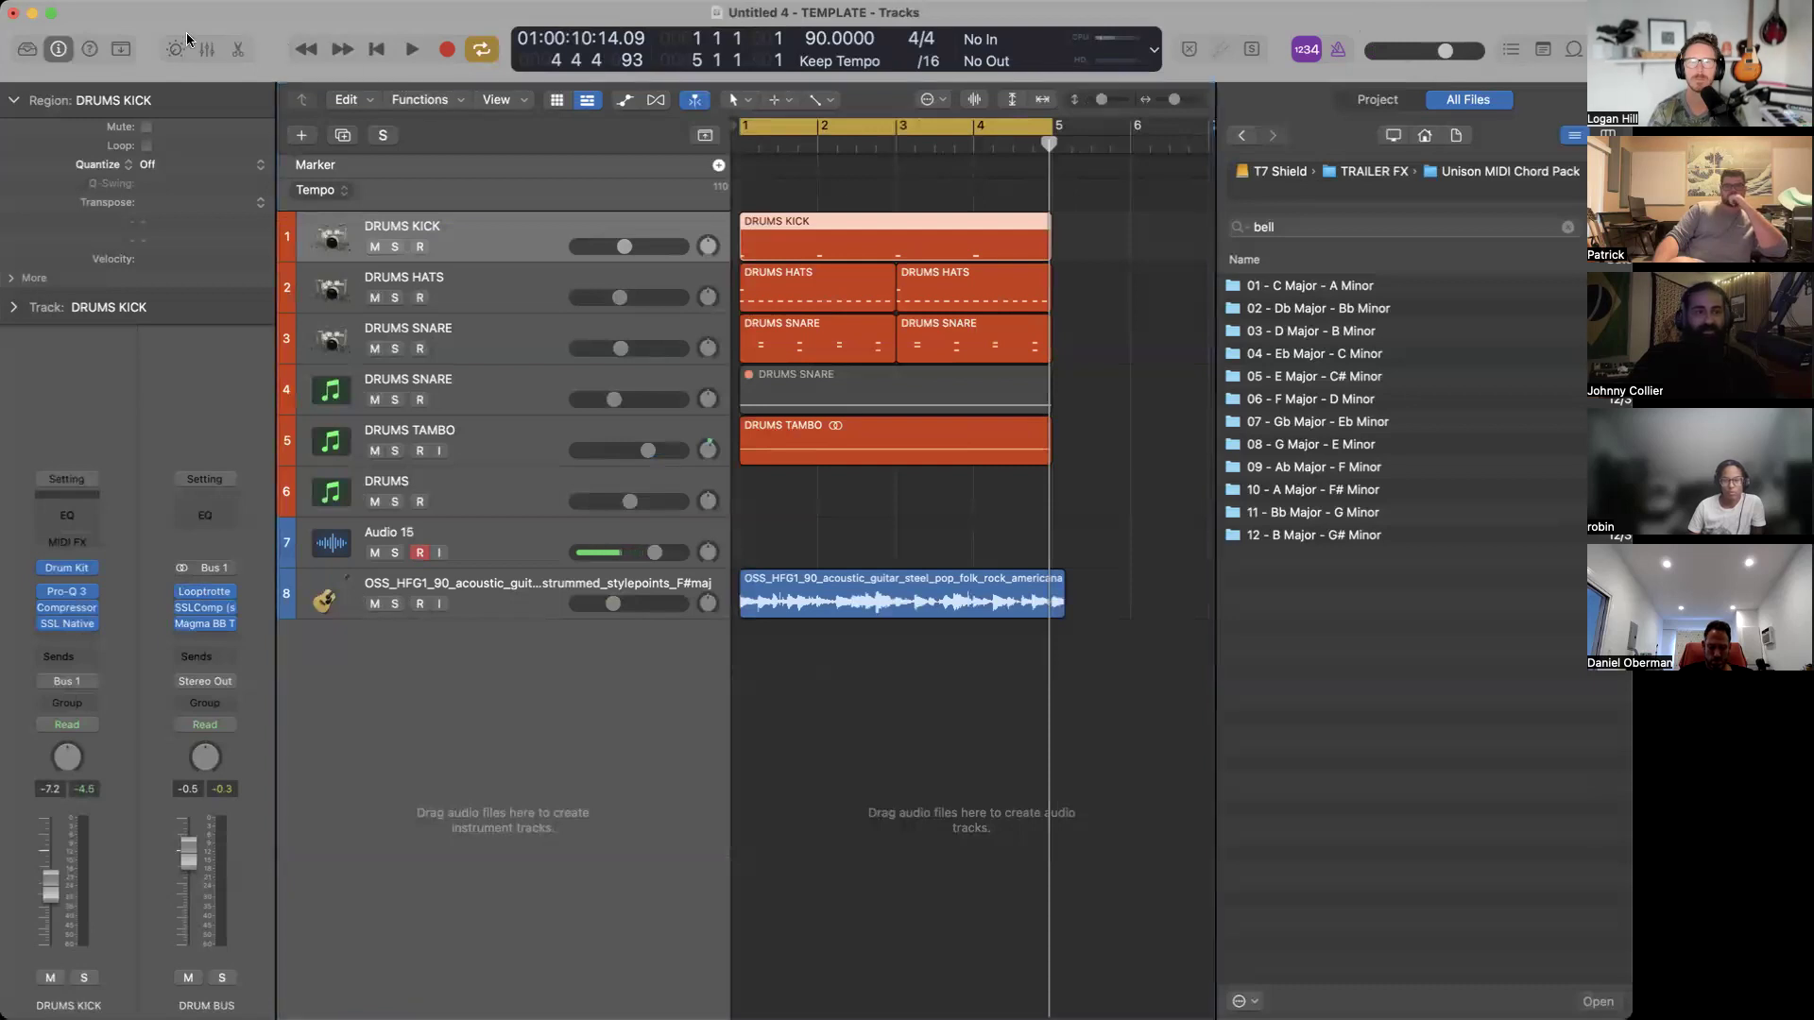
Open the CIRCLES HEAT folder inside TRAILER FX and search it for SNARE.
click(1401, 224)
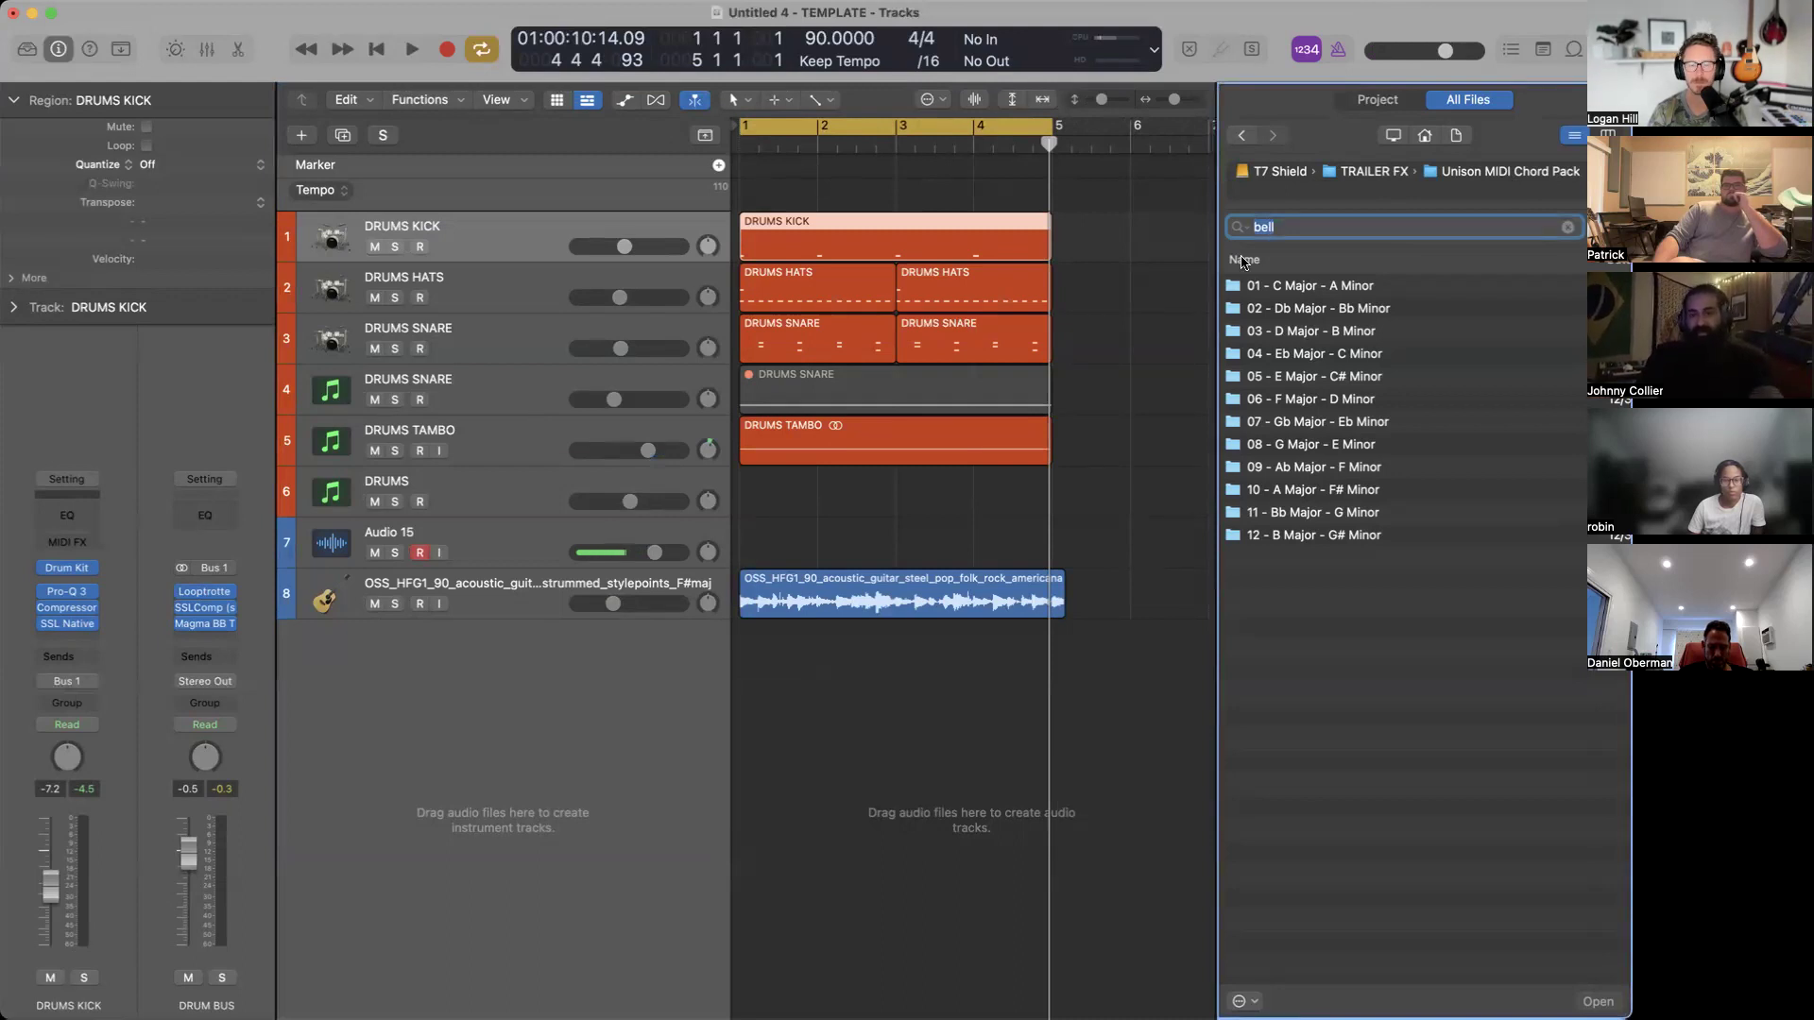
click(1392, 172)
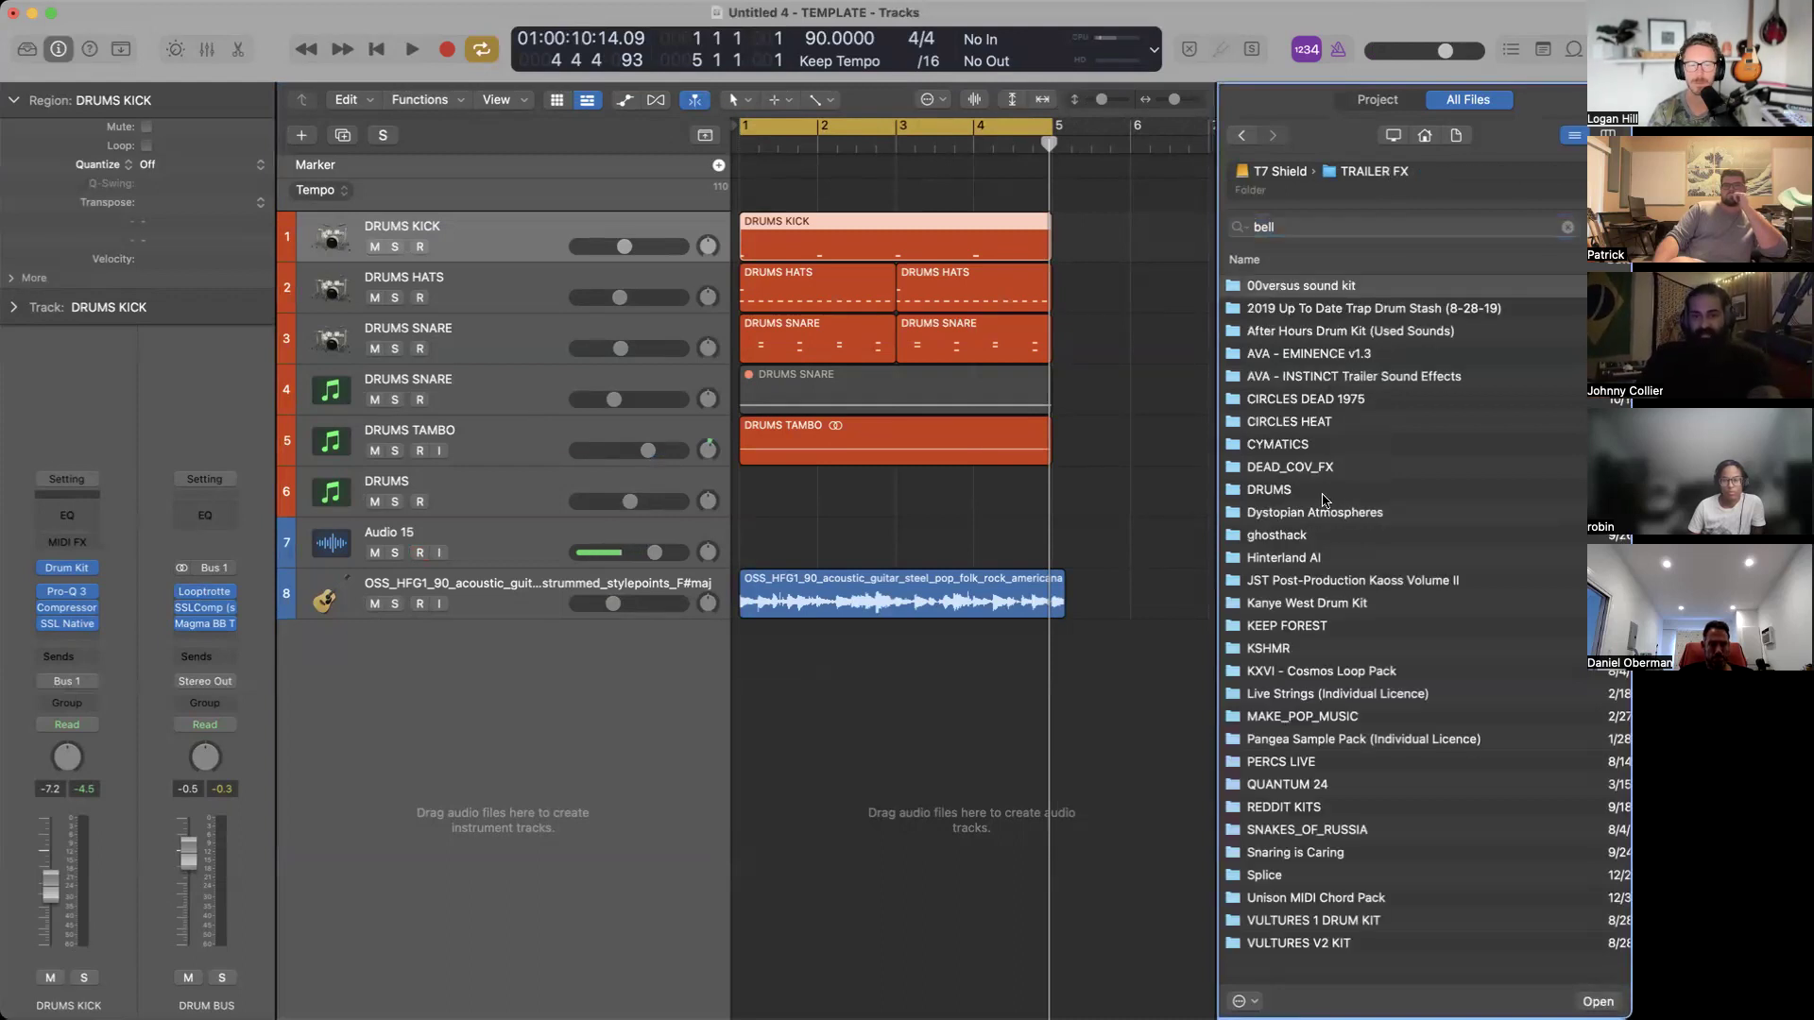
click(1312, 425)
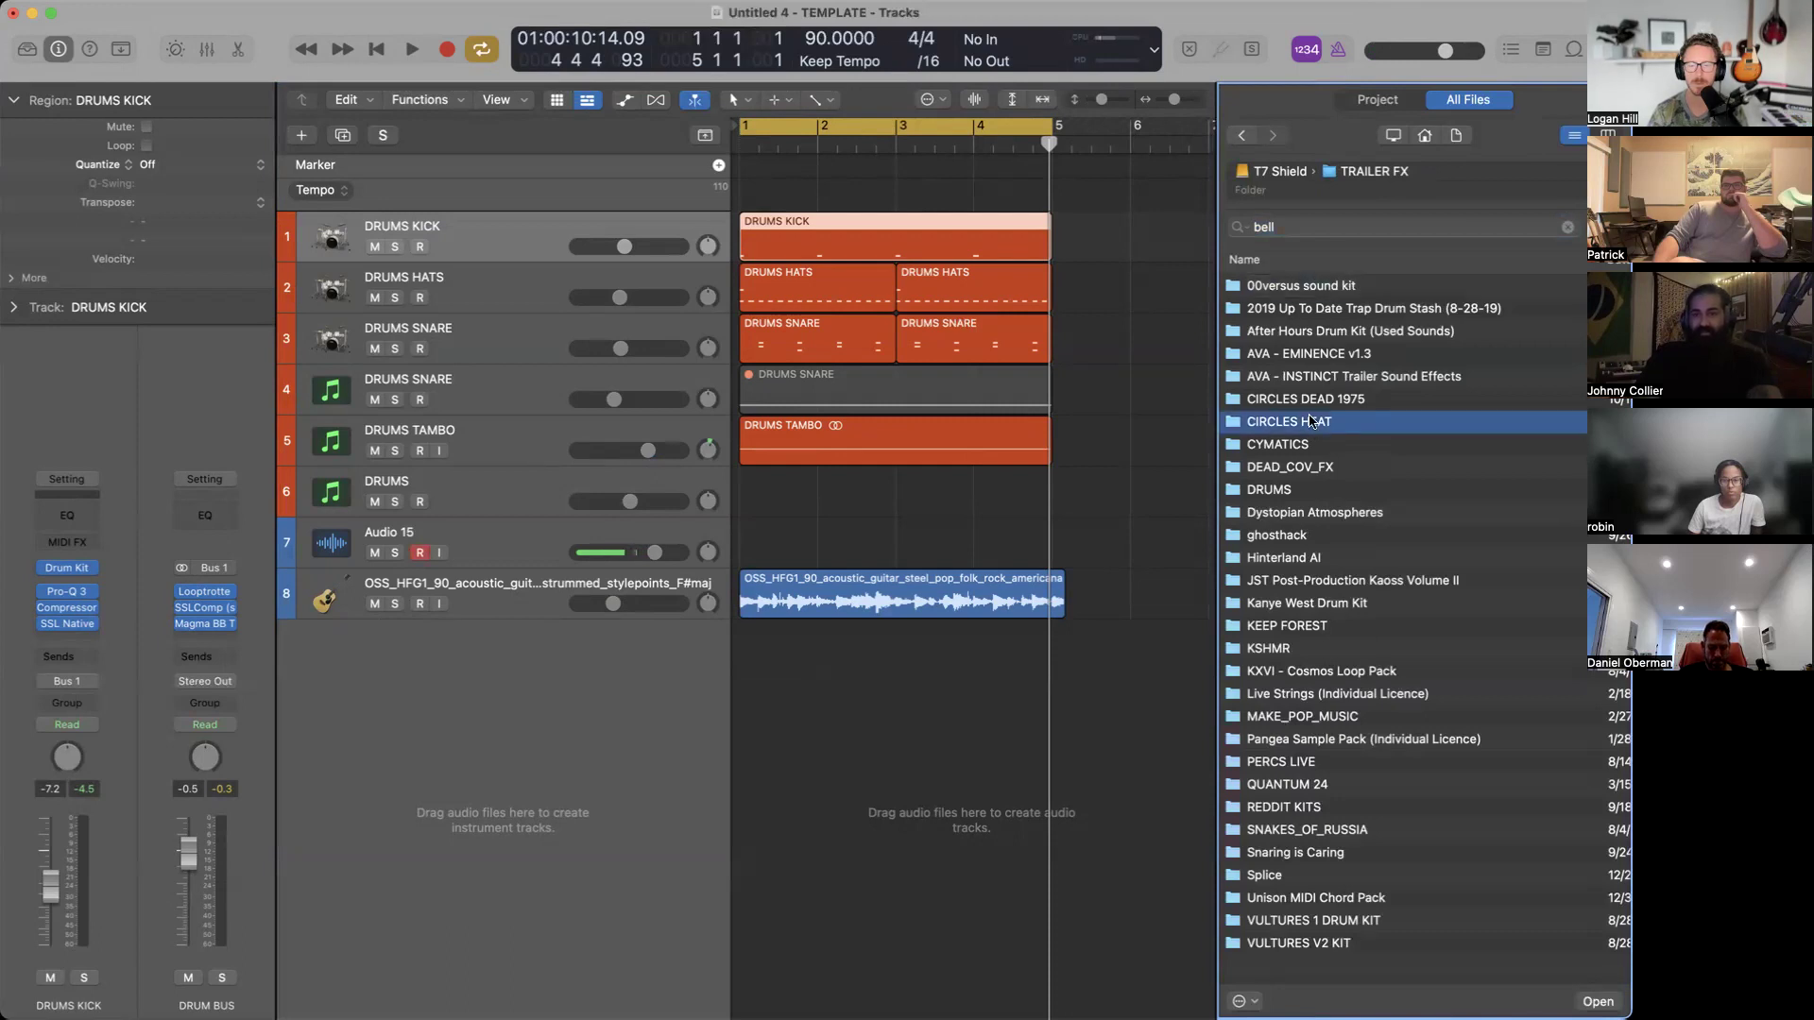
double_click(1289, 425)
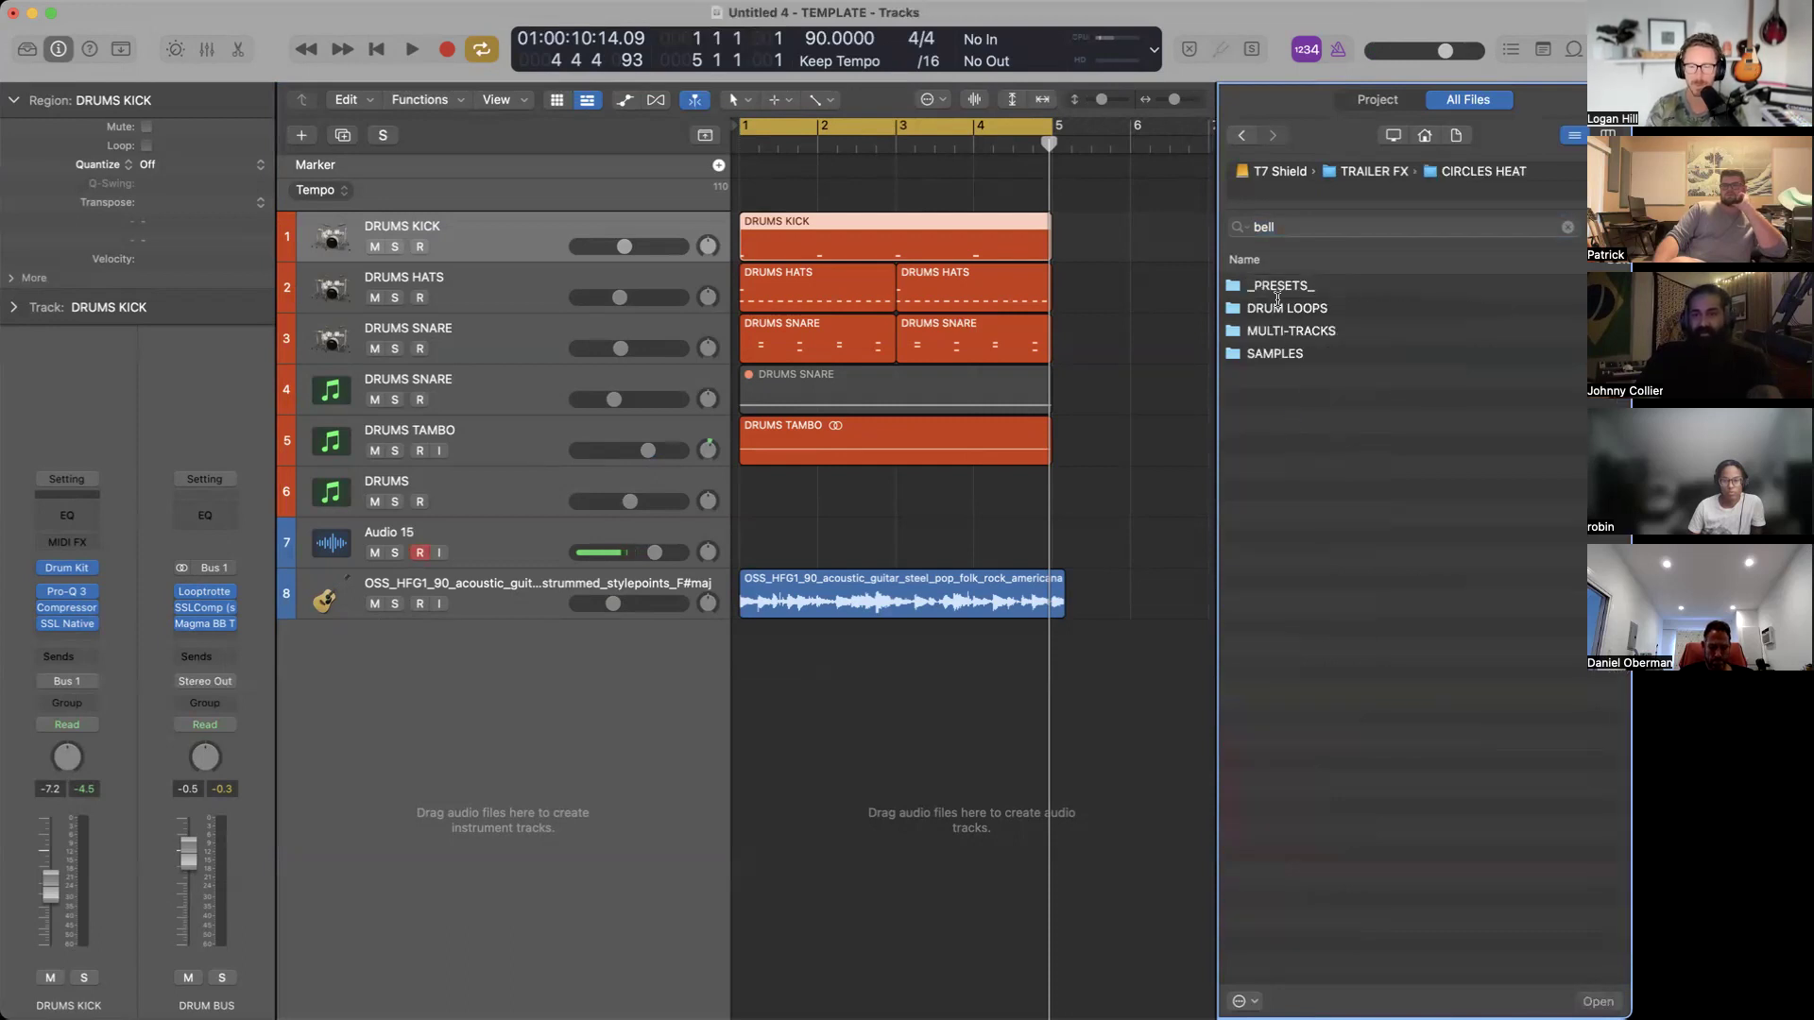
click(1276, 226)
text(SNARE)
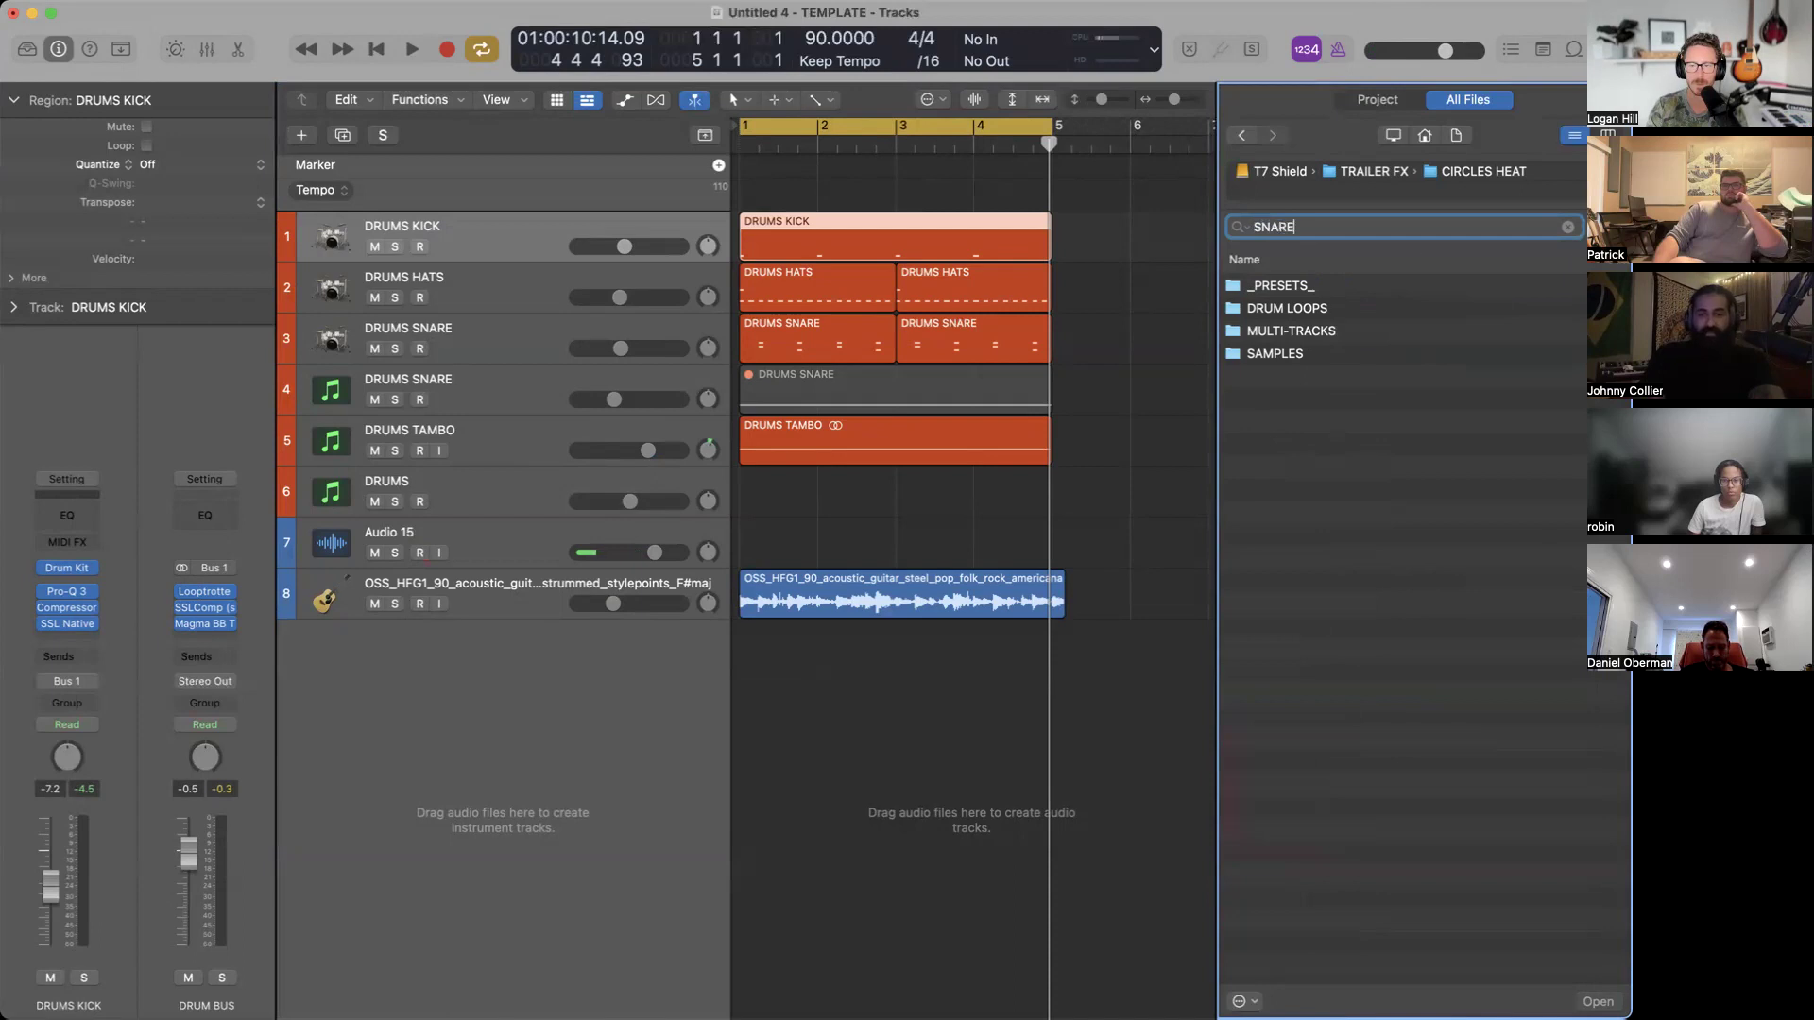
key(Return)
Audition several snare samples and loops from across the CIRCLES HEAT search results.
click(1283, 467)
click(1282, 602)
scroll(1280, 602, down, 10)
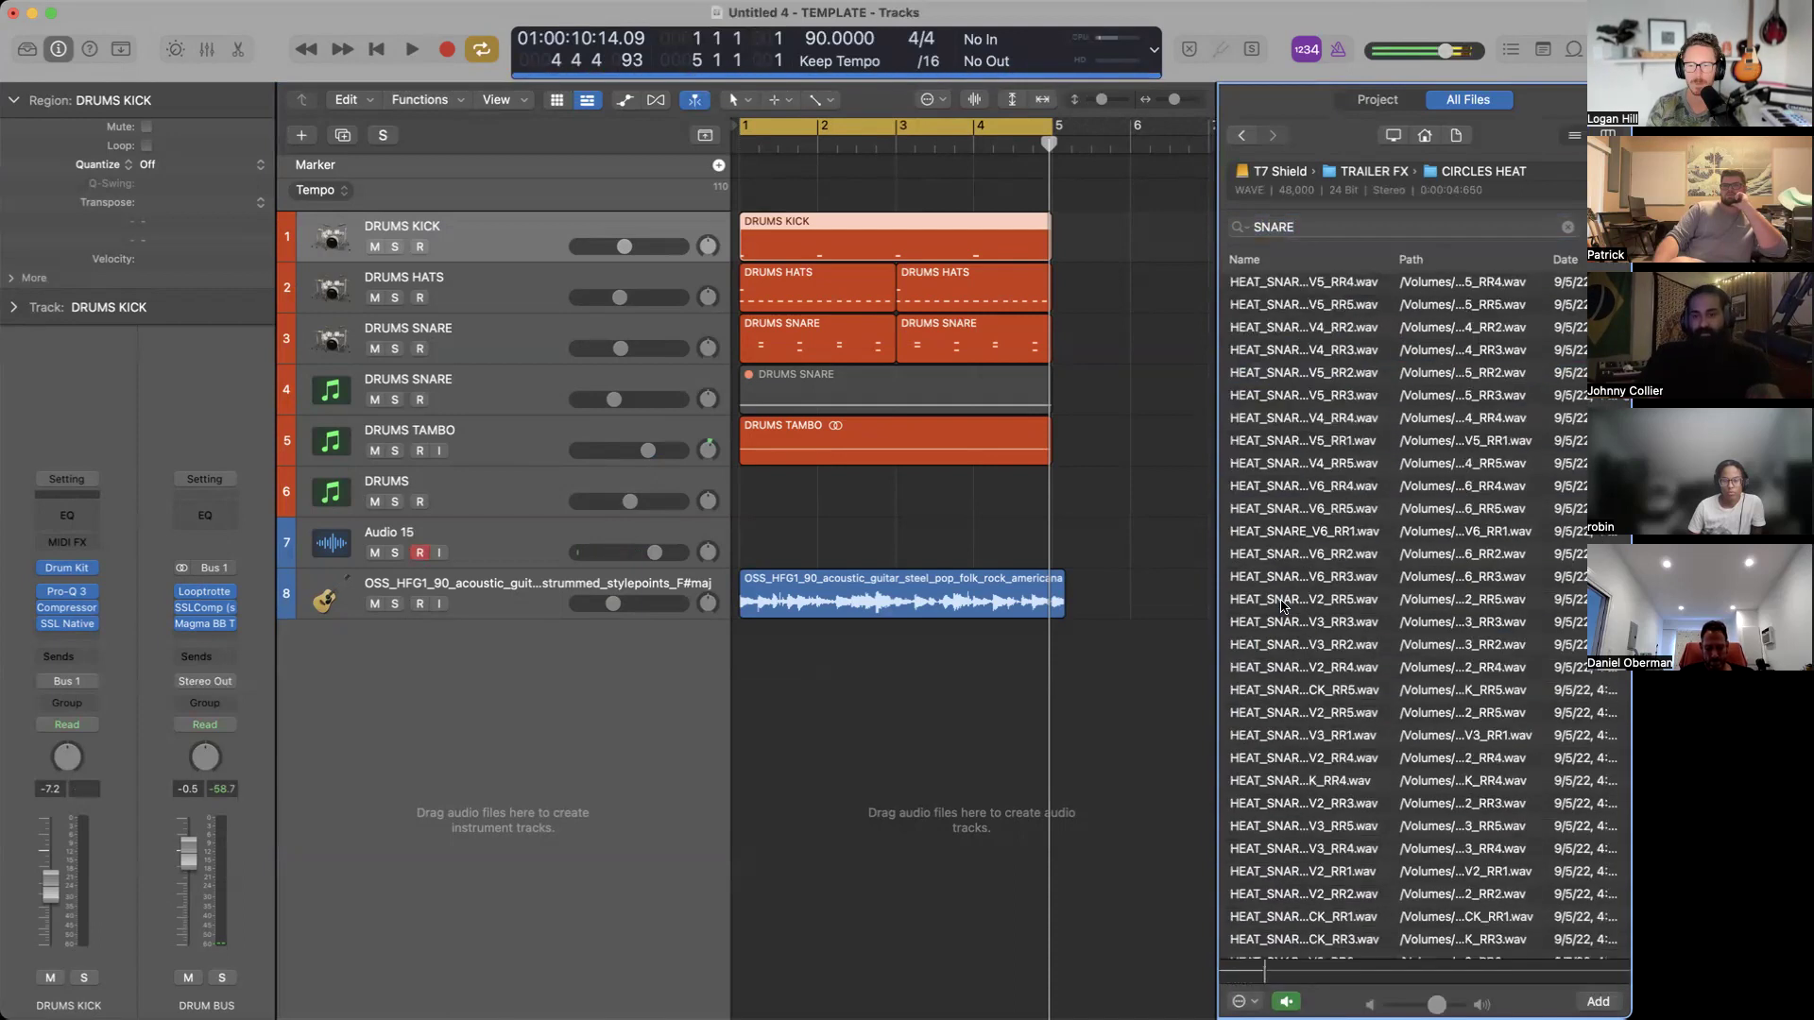
click(1282, 602)
scroll(1282, 606, down, 10)
click(1282, 606)
scroll(1282, 605, down, 5)
scroll(1281, 606, down, 5)
click(1282, 601)
scroll(1282, 605, down, 3)
click(1282, 601)
scroll(1282, 605, down, 5)
click(1281, 601)
scroll(1282, 605, down, 5)
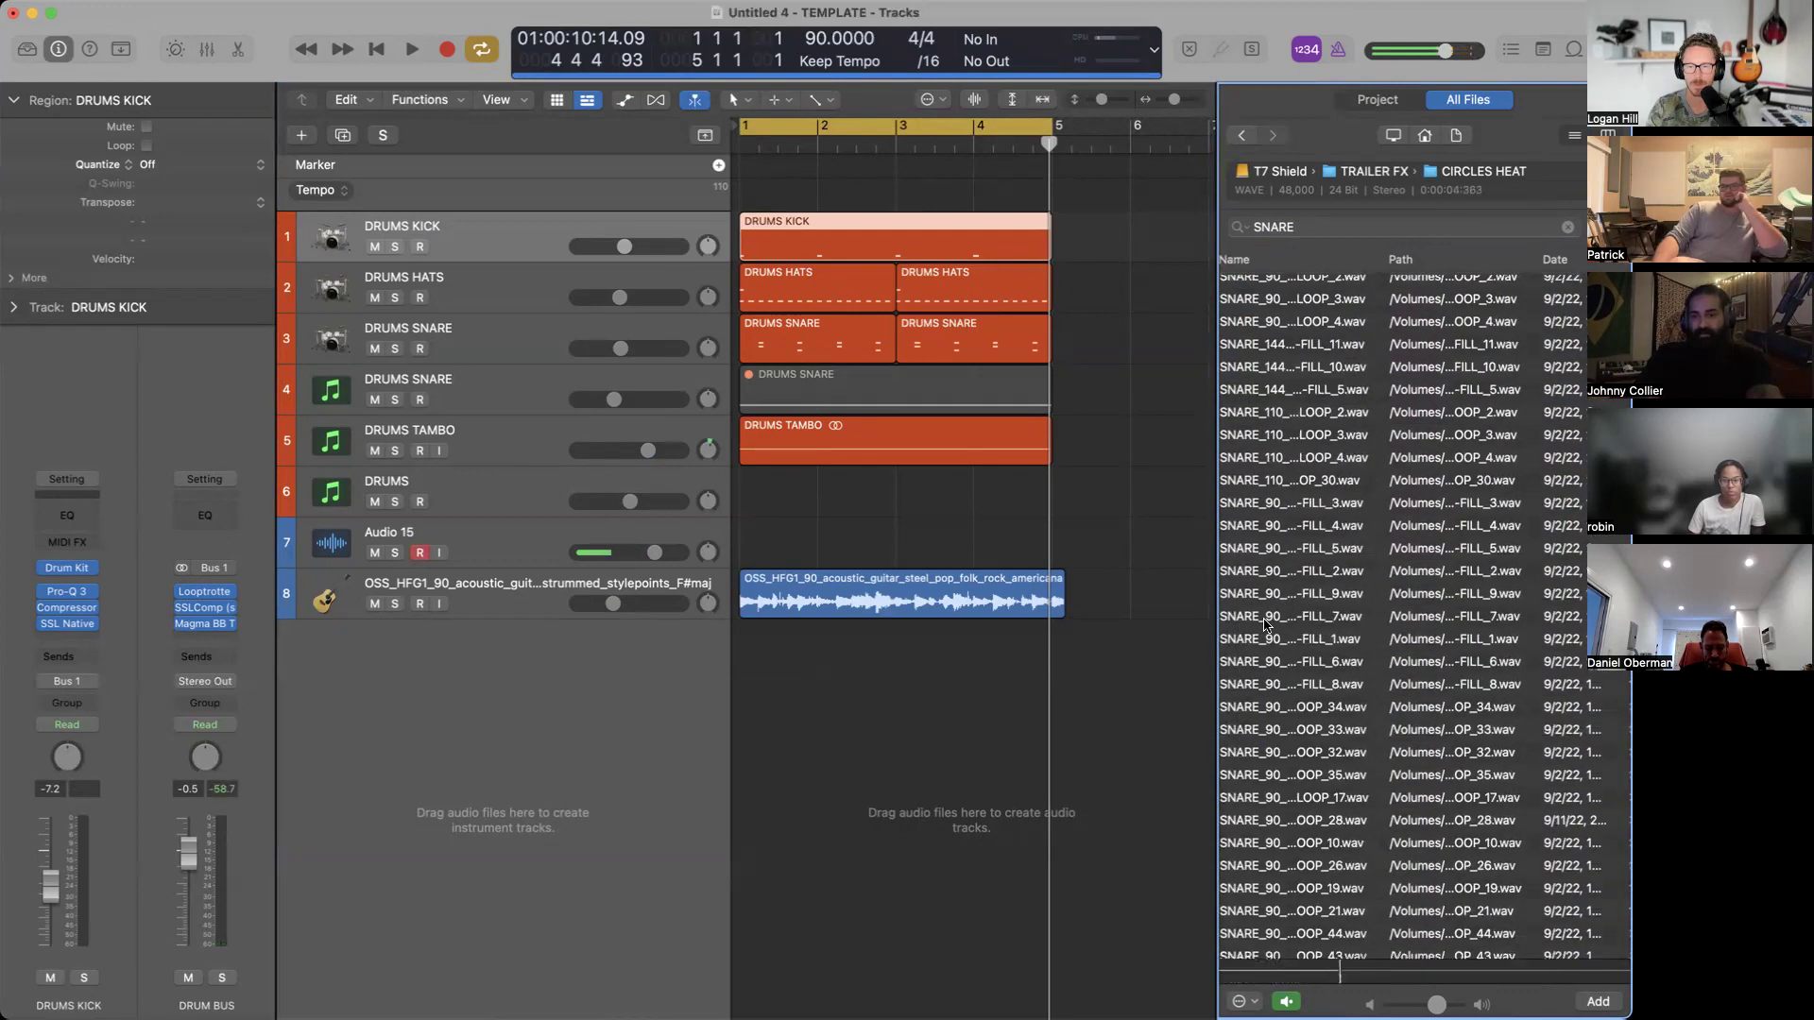
scroll(1266, 619, down, 10)
click(1266, 609)
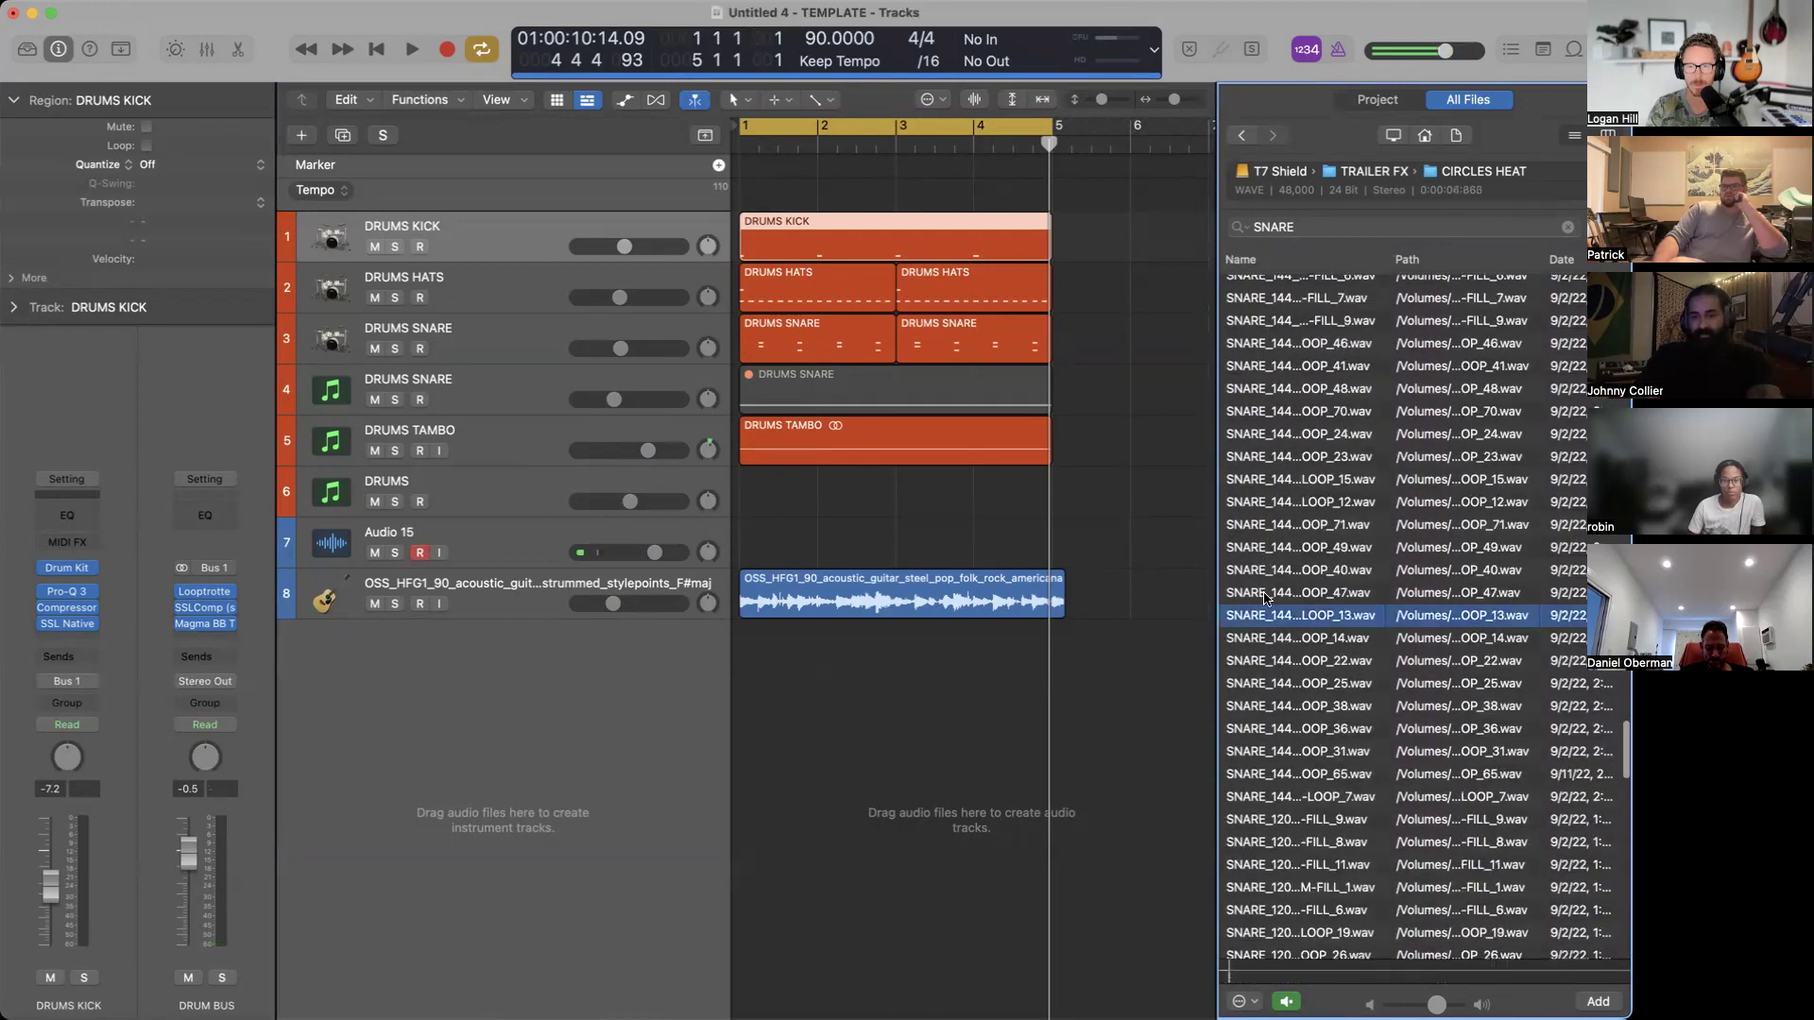
Return to the CIRCLES HEAT folder, look through SAMPLES and its _ONE SHOTS_ folder, and open the SNARE folder.
click(1439, 175)
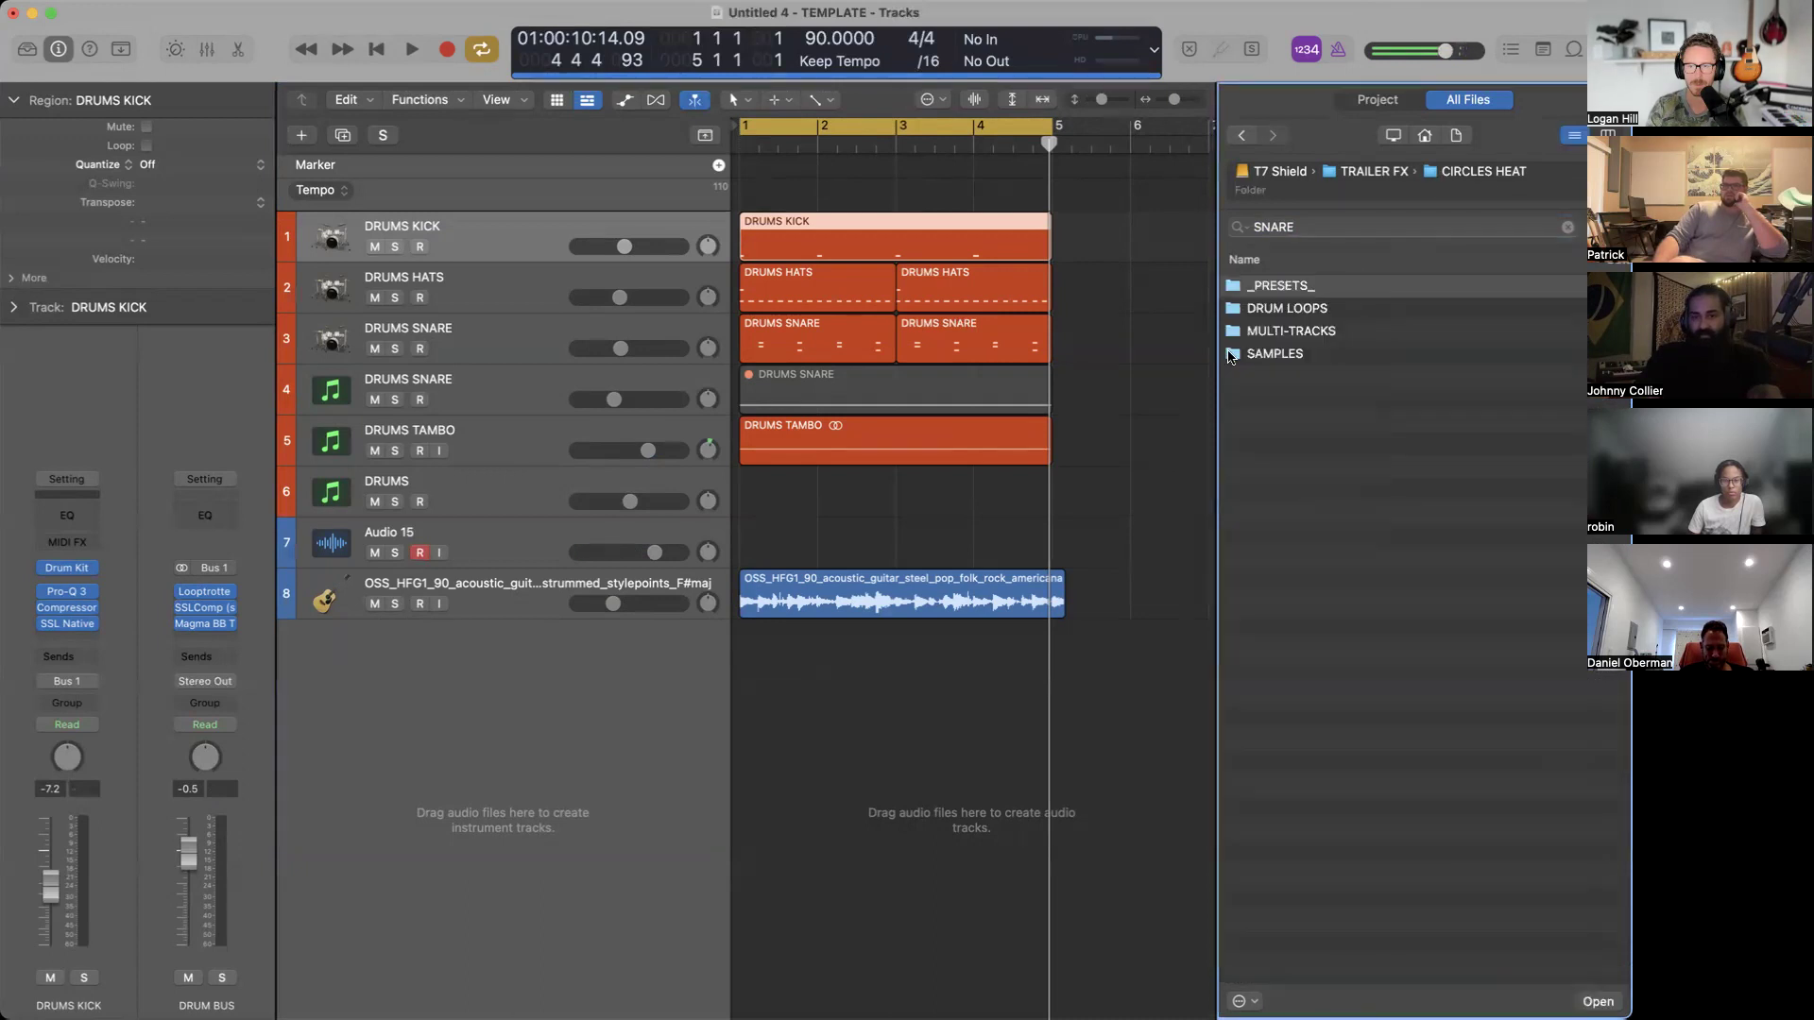
double_click(1275, 353)
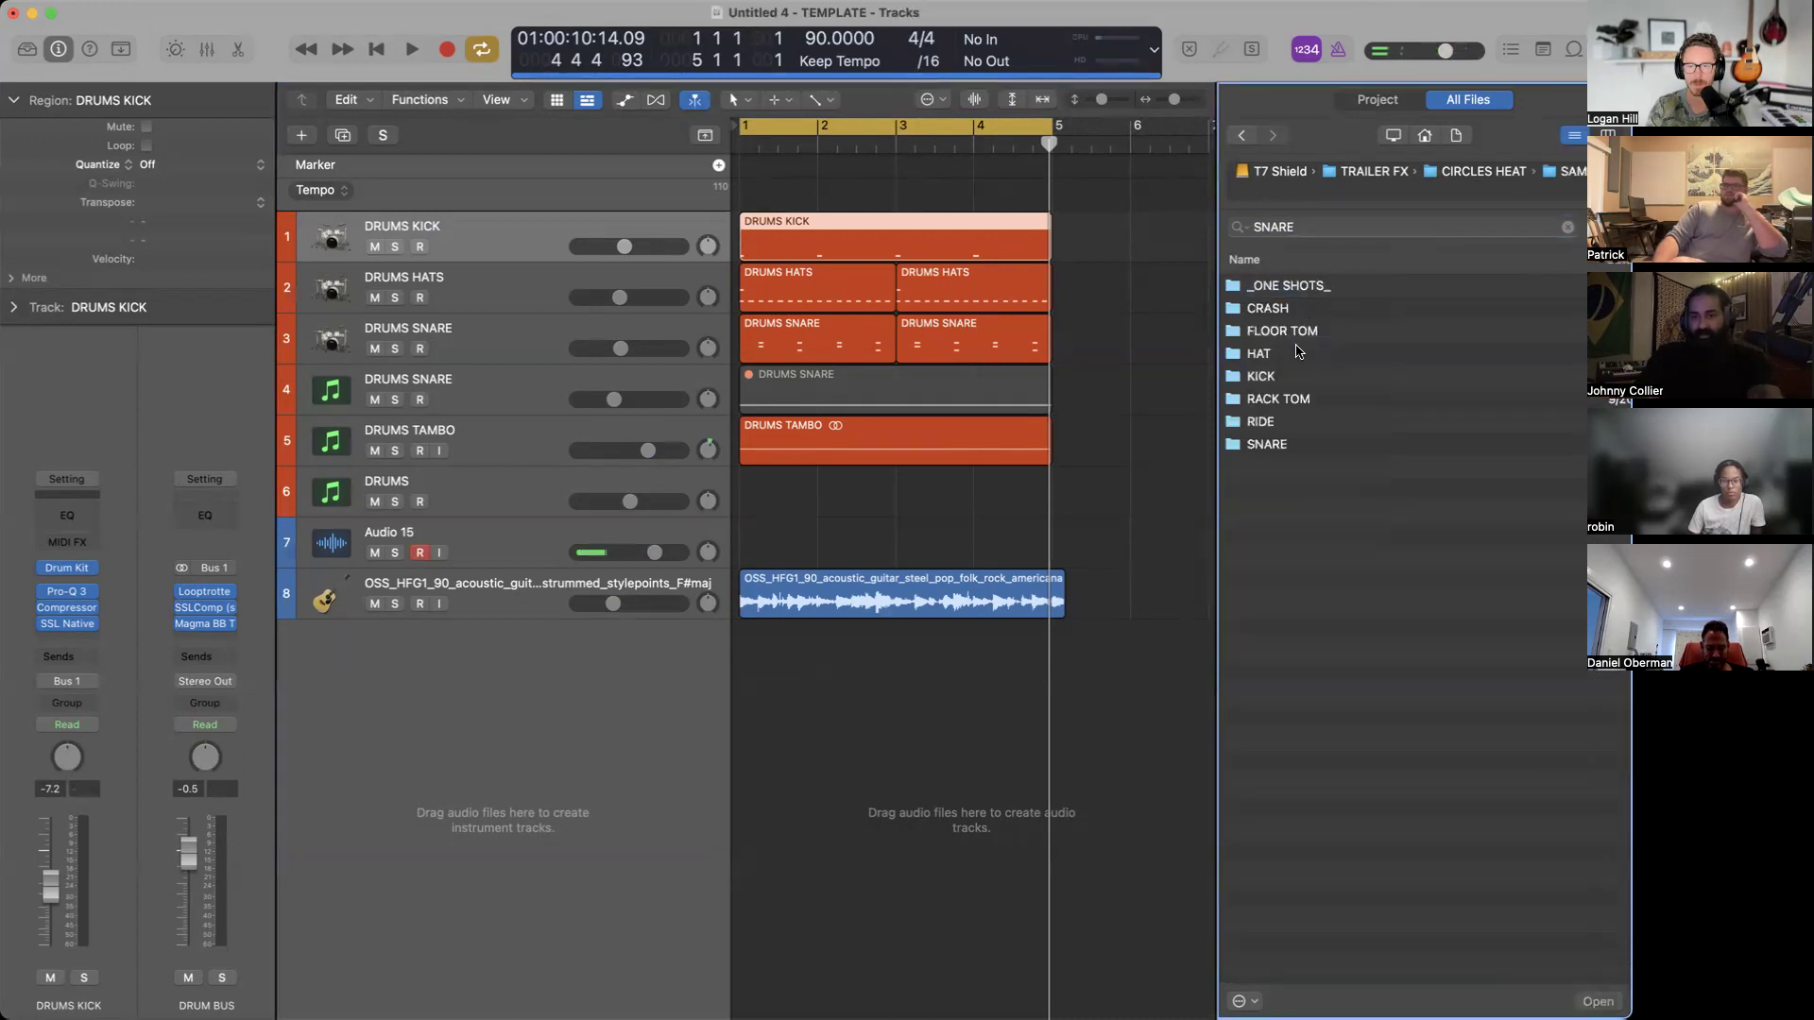
double_click(1289, 286)
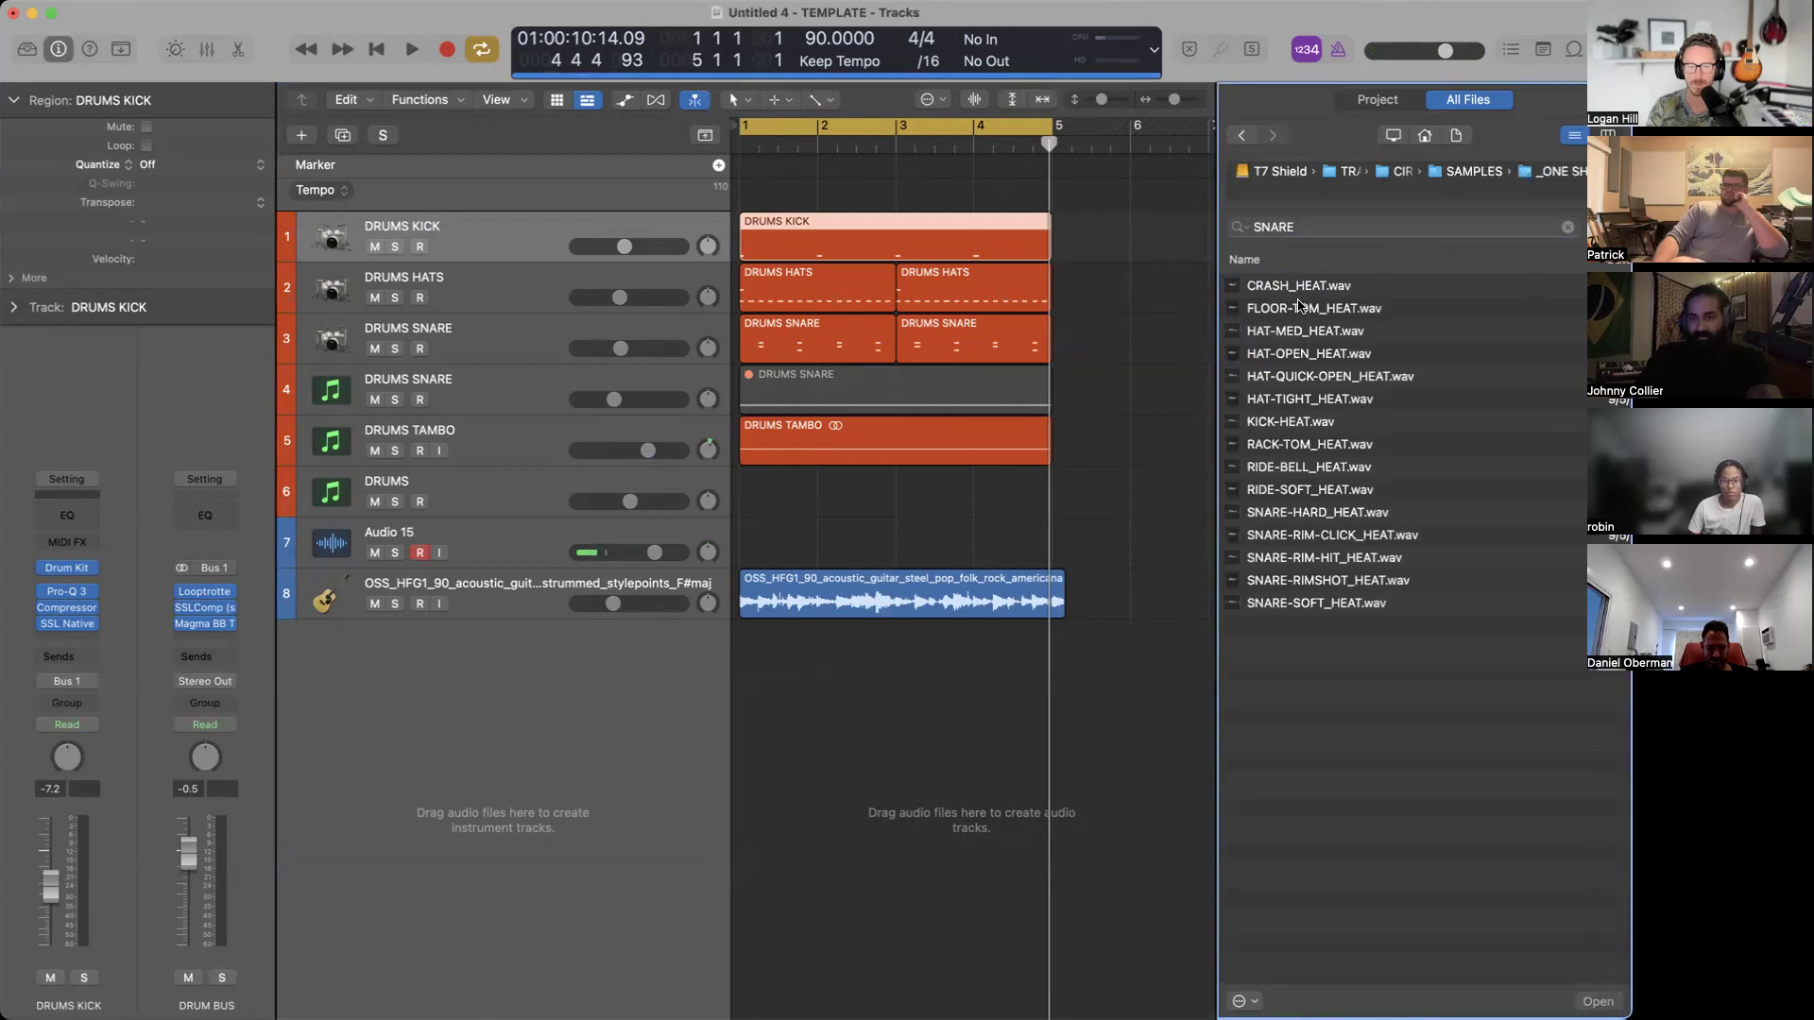
click(1242, 137)
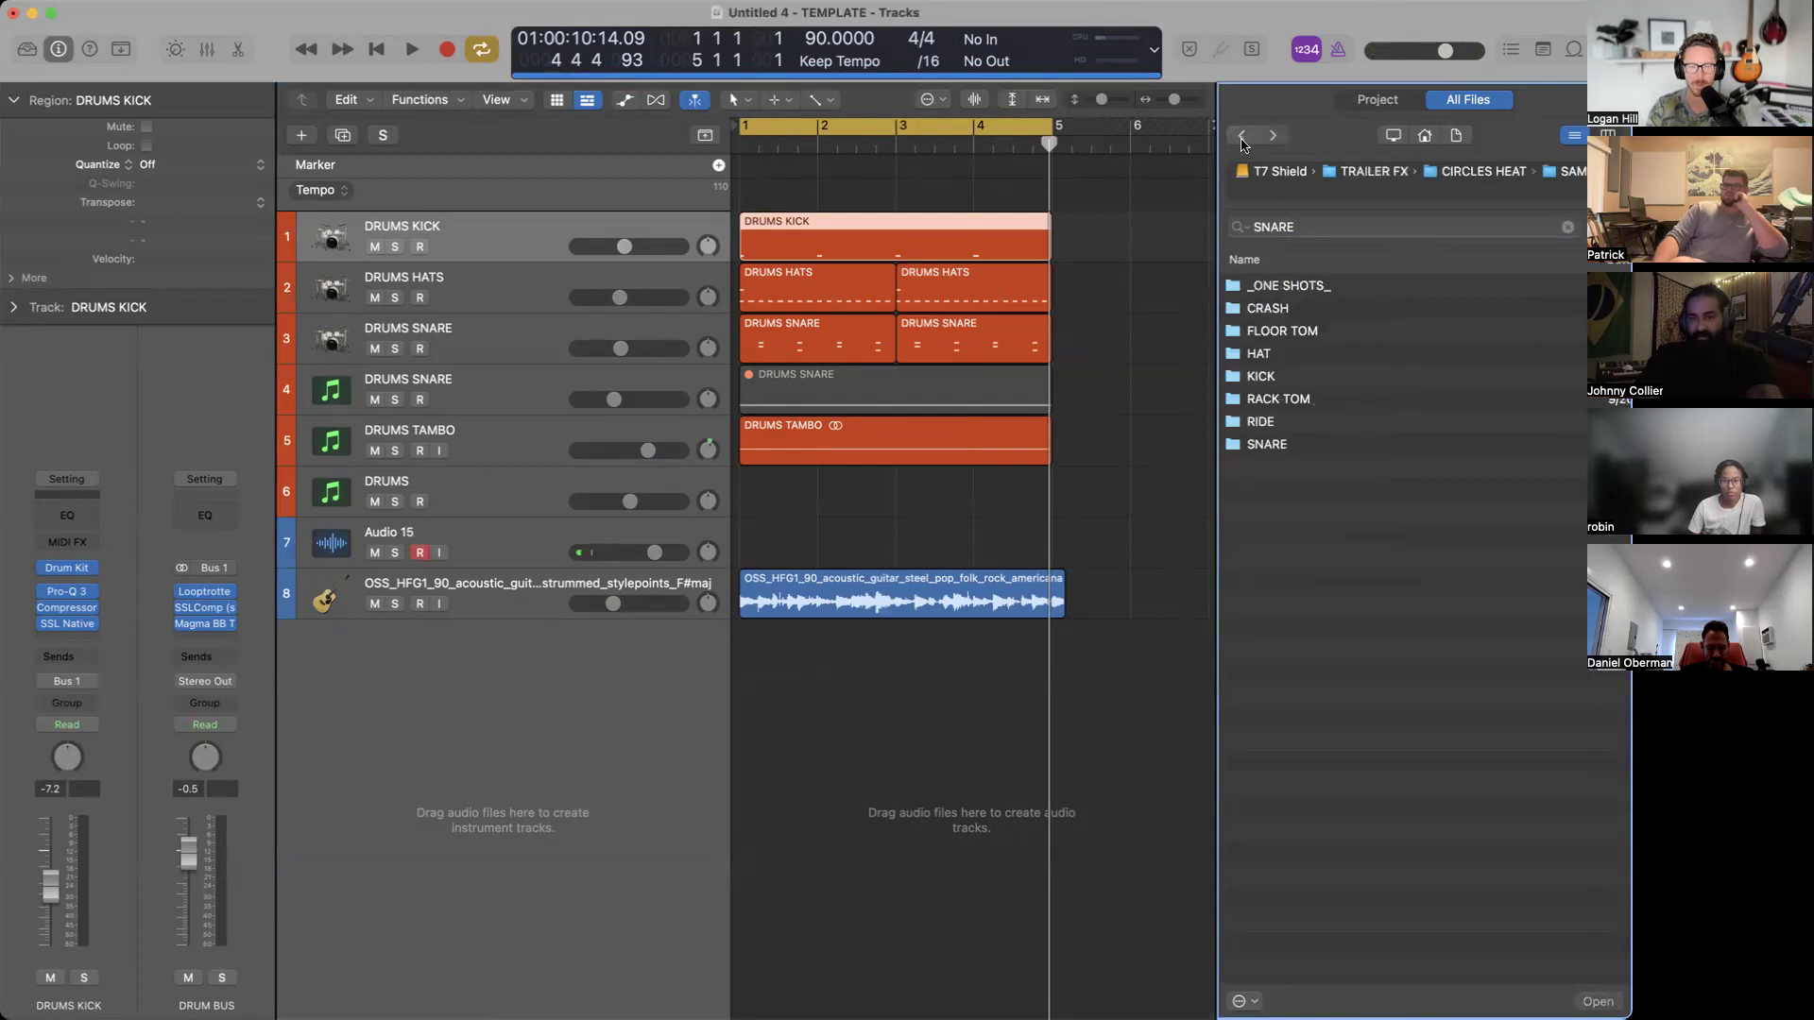
double_click(1284, 444)
Audition the rim-click, rim-hit and V2 to V6 snare samples, ending on HEAT_SNARE_V3_RR4.wav.
click(1283, 359)
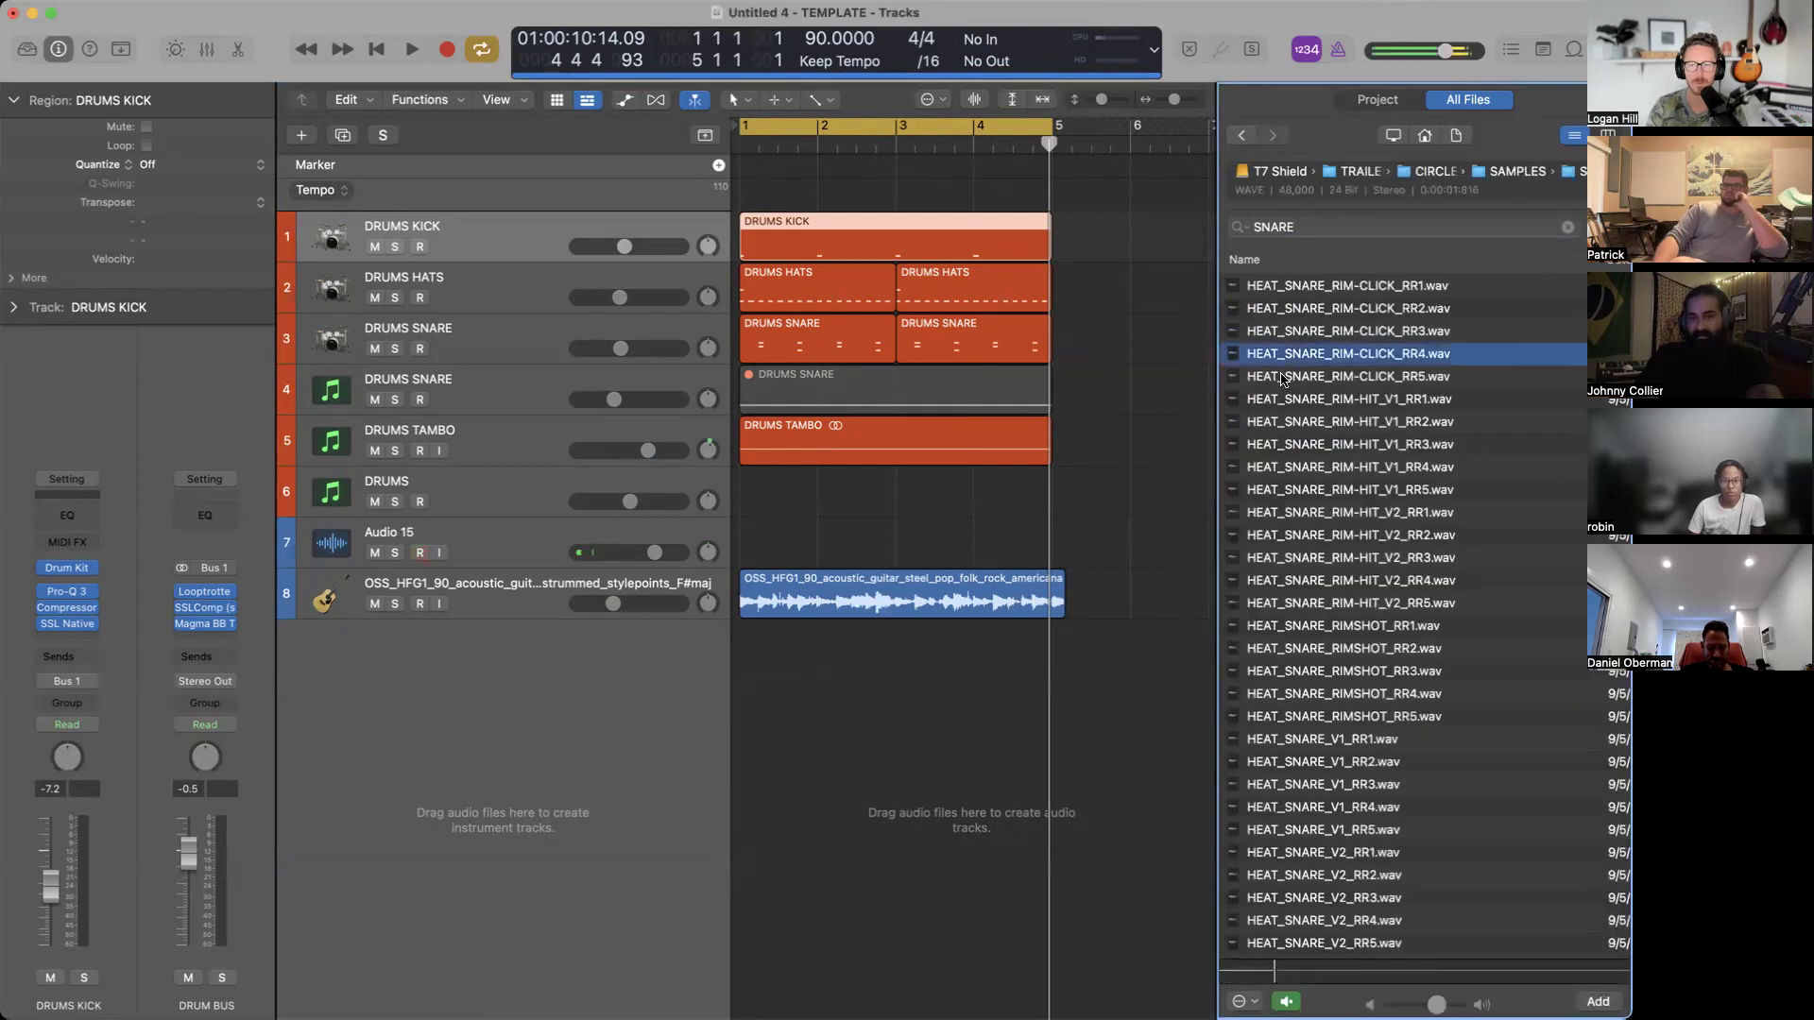
click(1281, 489)
scroll(1282, 489, down, 6)
click(1282, 494)
click(1290, 525)
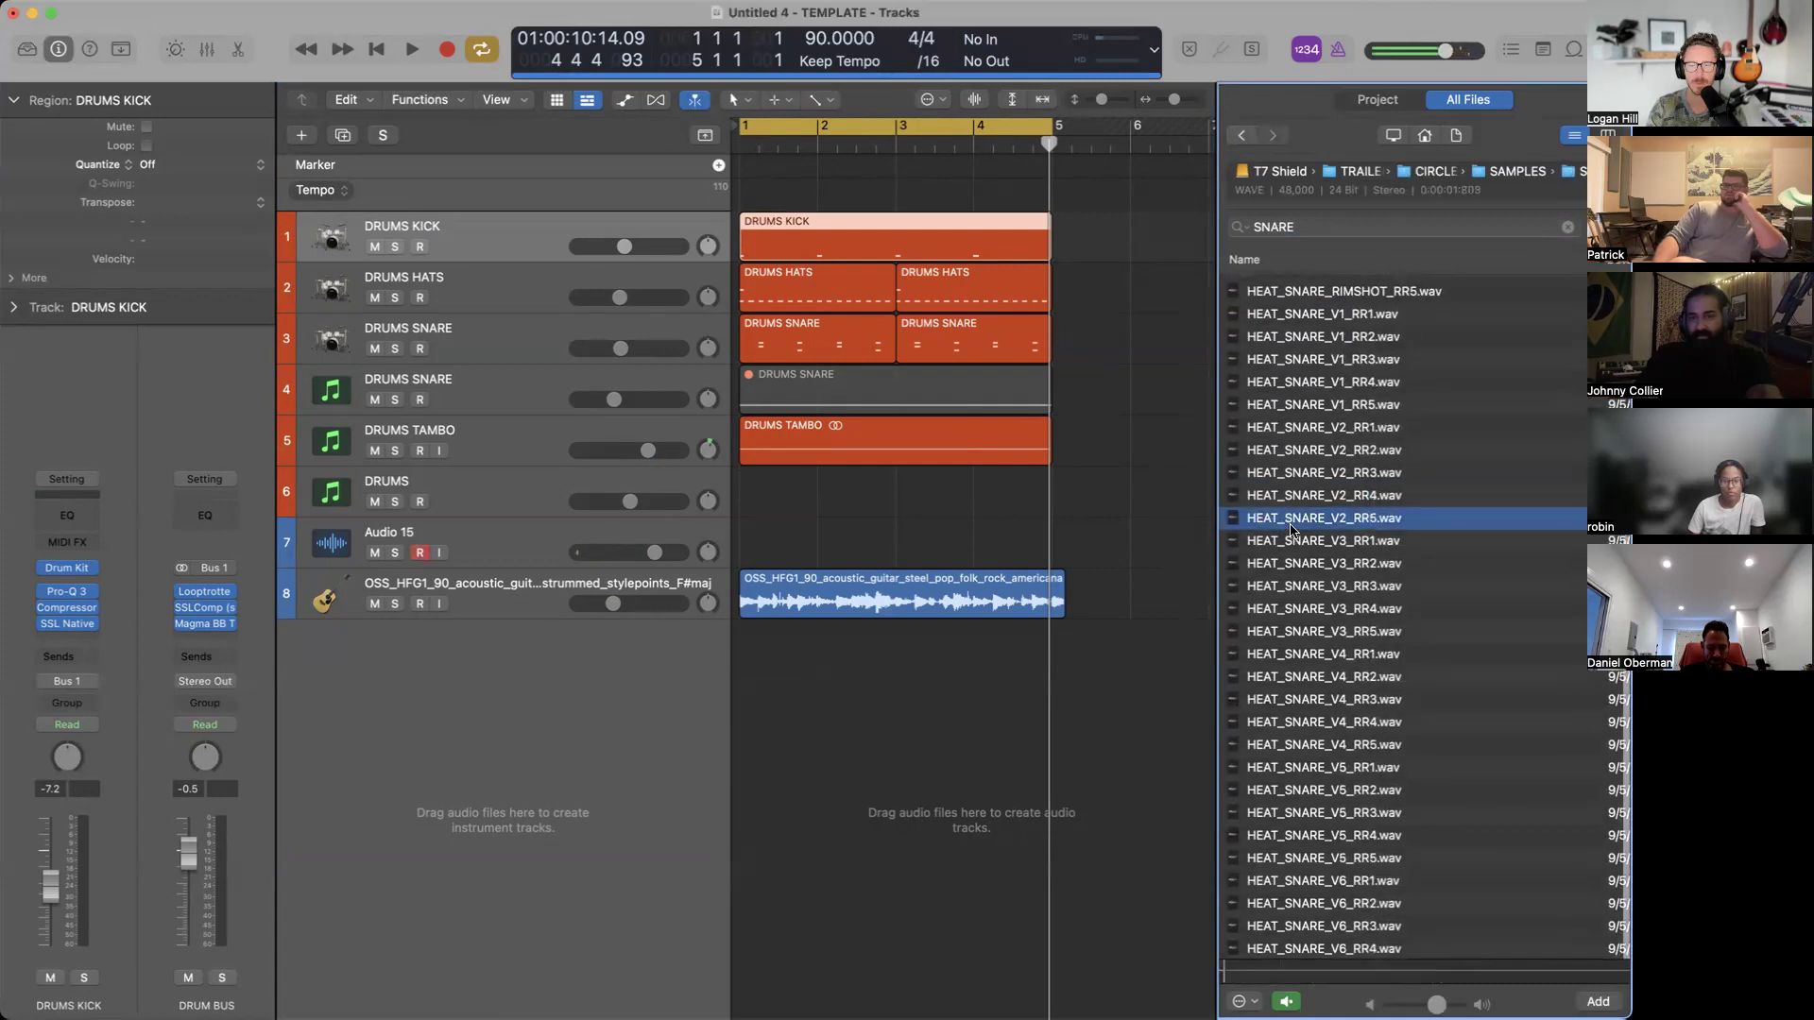
click(1291, 609)
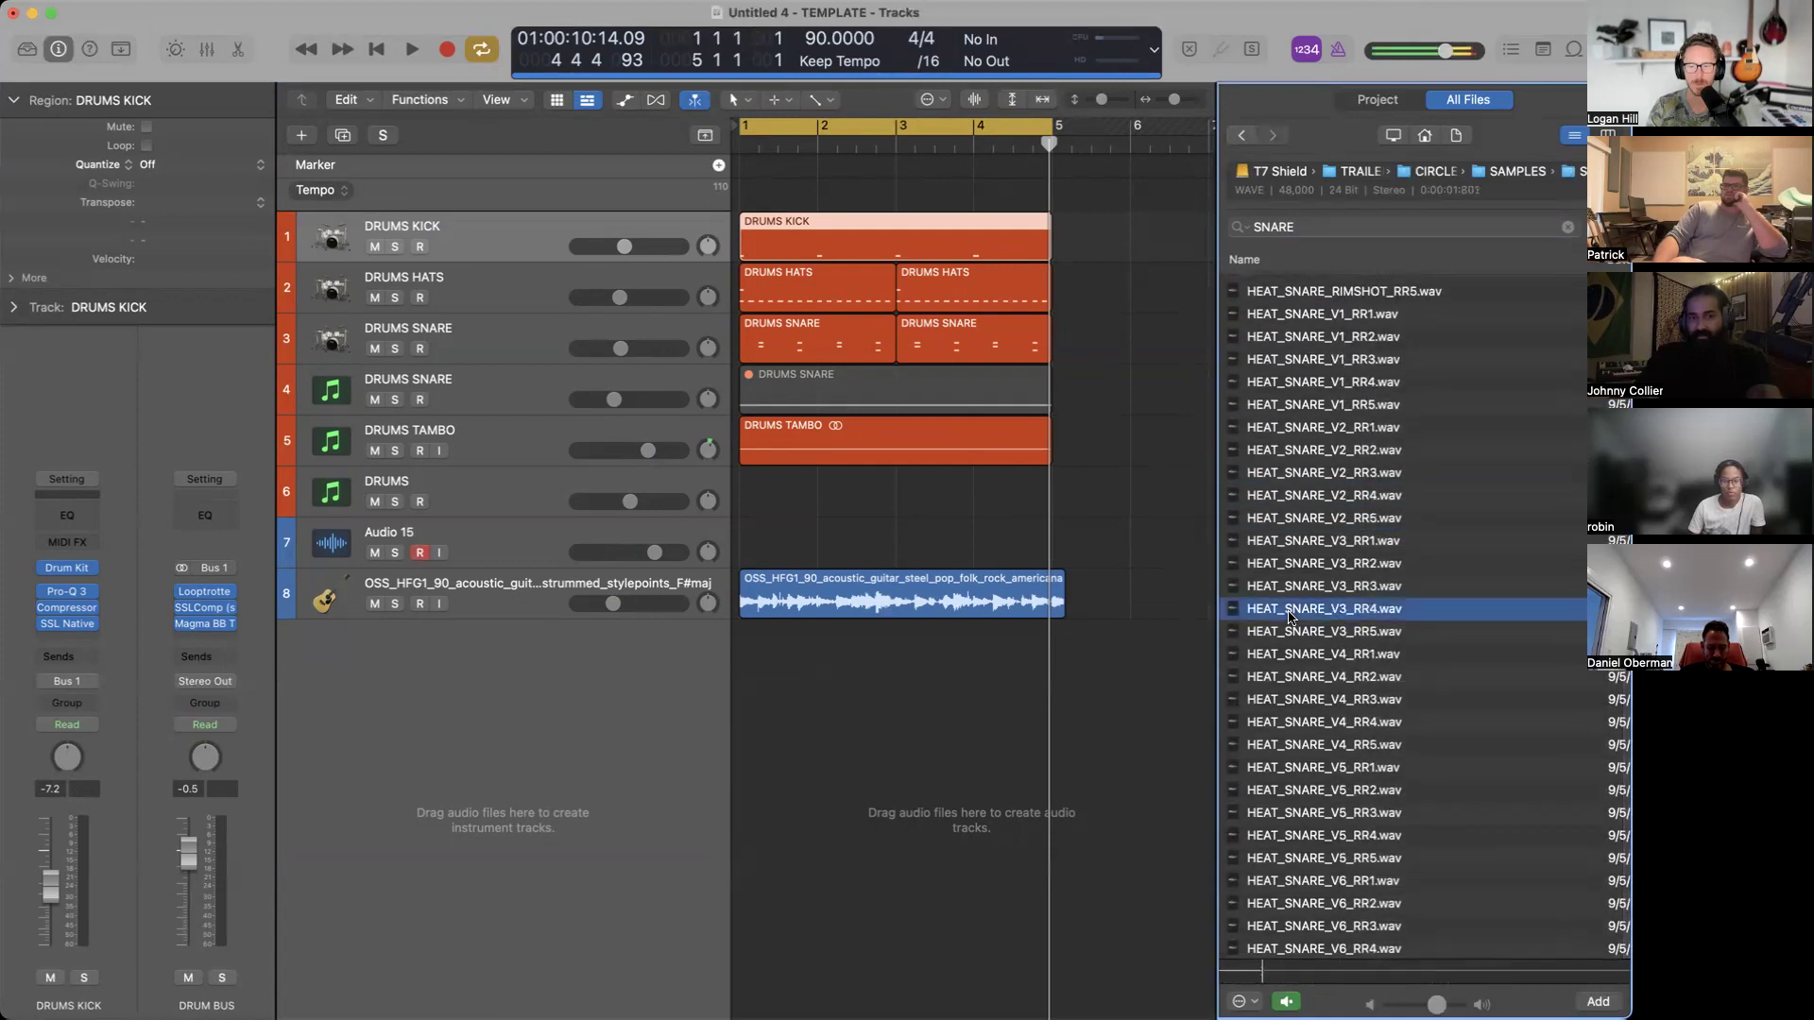
click(1297, 698)
click(1305, 746)
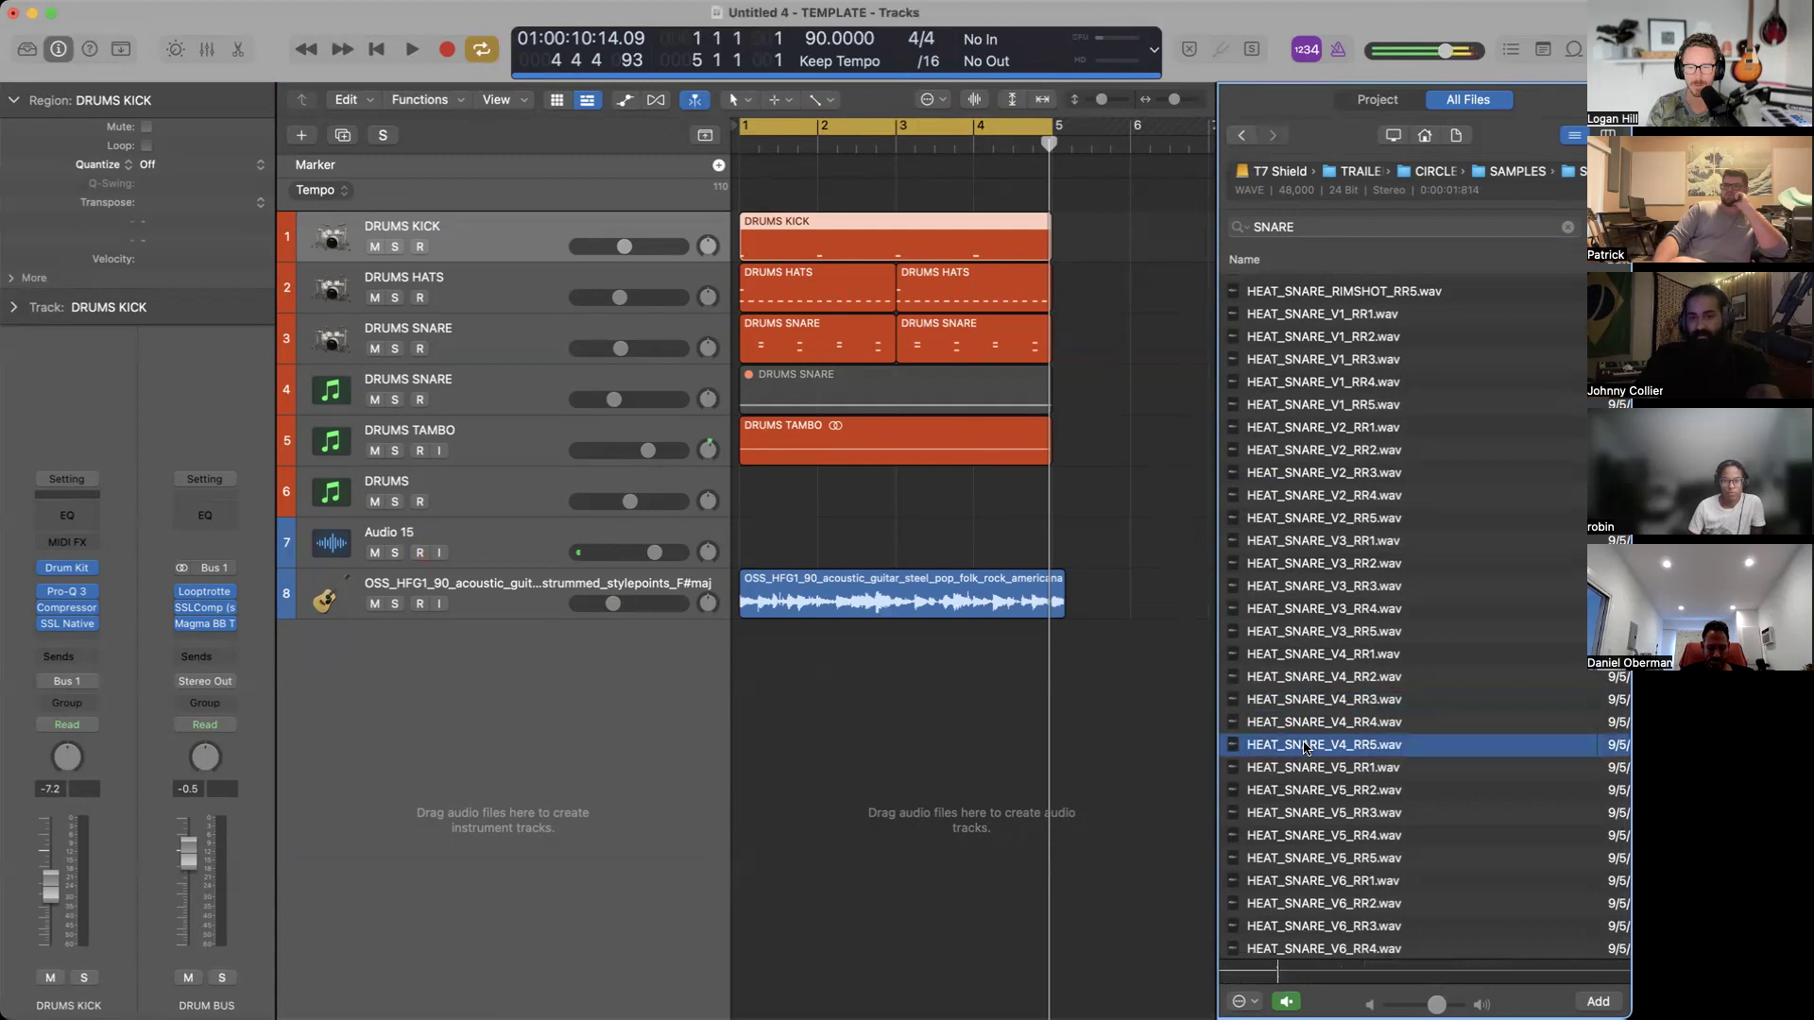
click(1318, 888)
click(1322, 607)
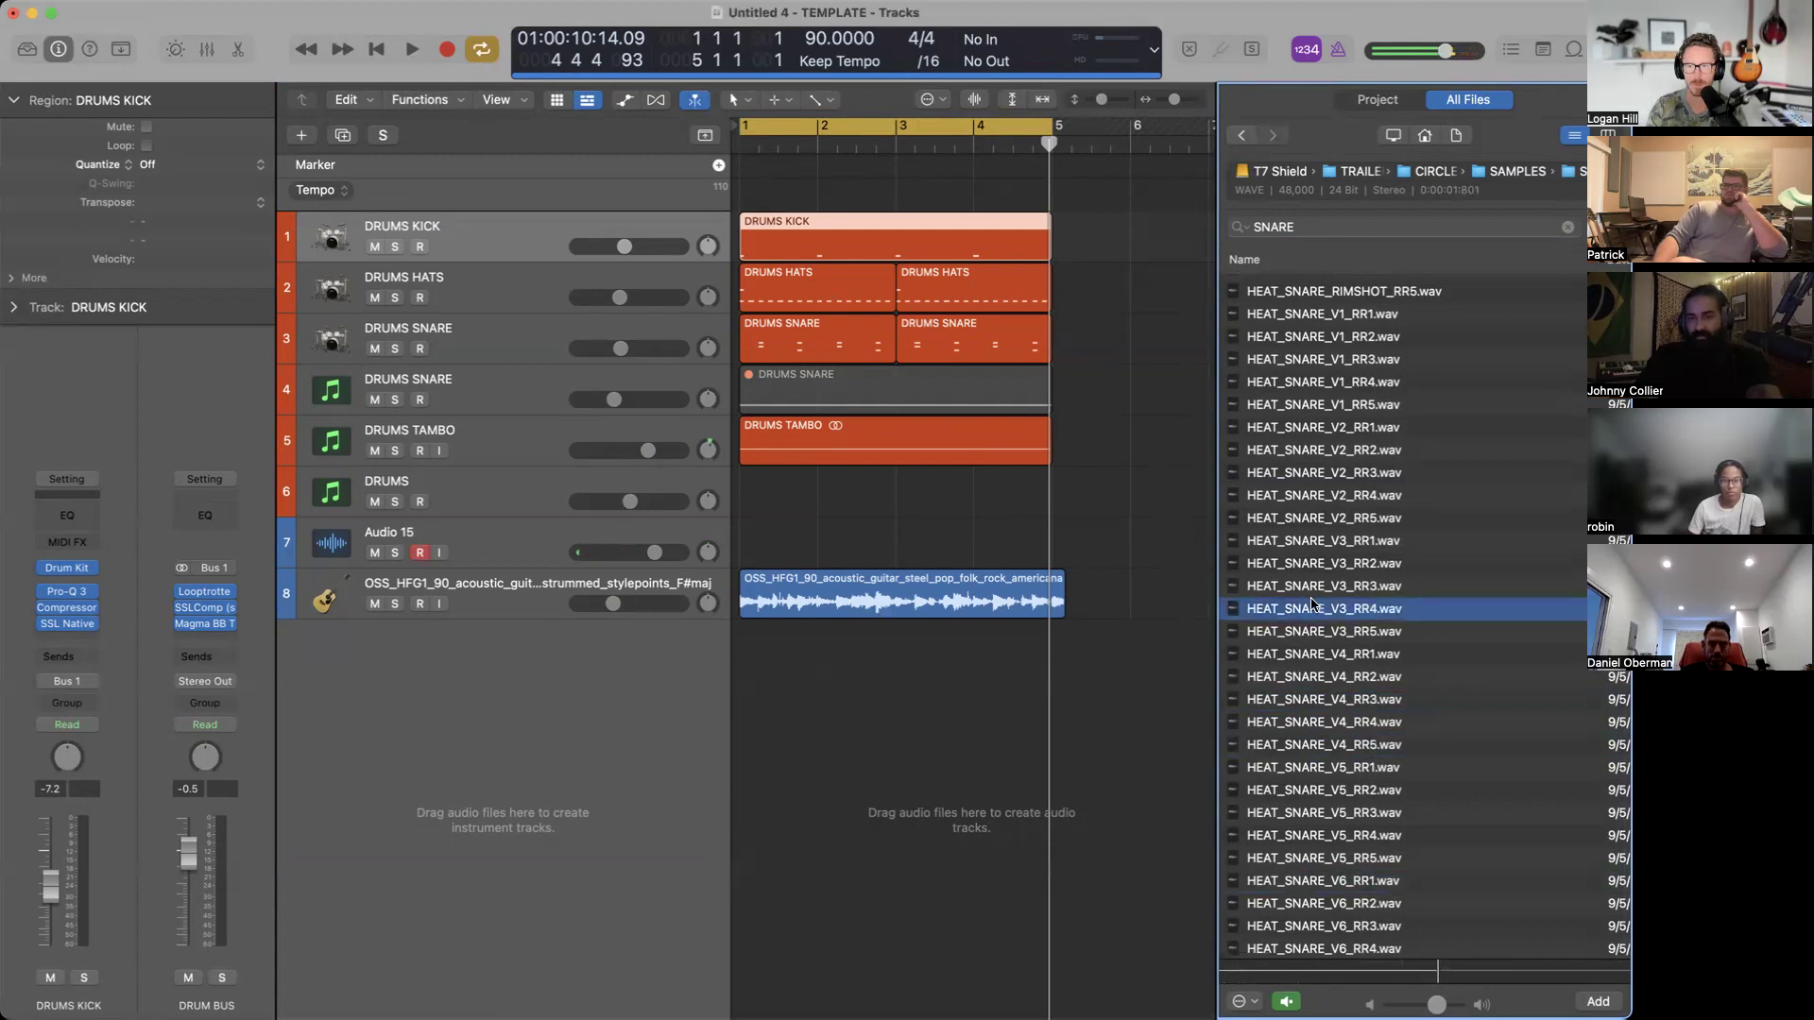
Place HEAT_SNARE_V3_RR4.wav on a new audio track below the guitar loop and align it to beat 2 of bar 1.
drag(1312, 606, 775, 656)
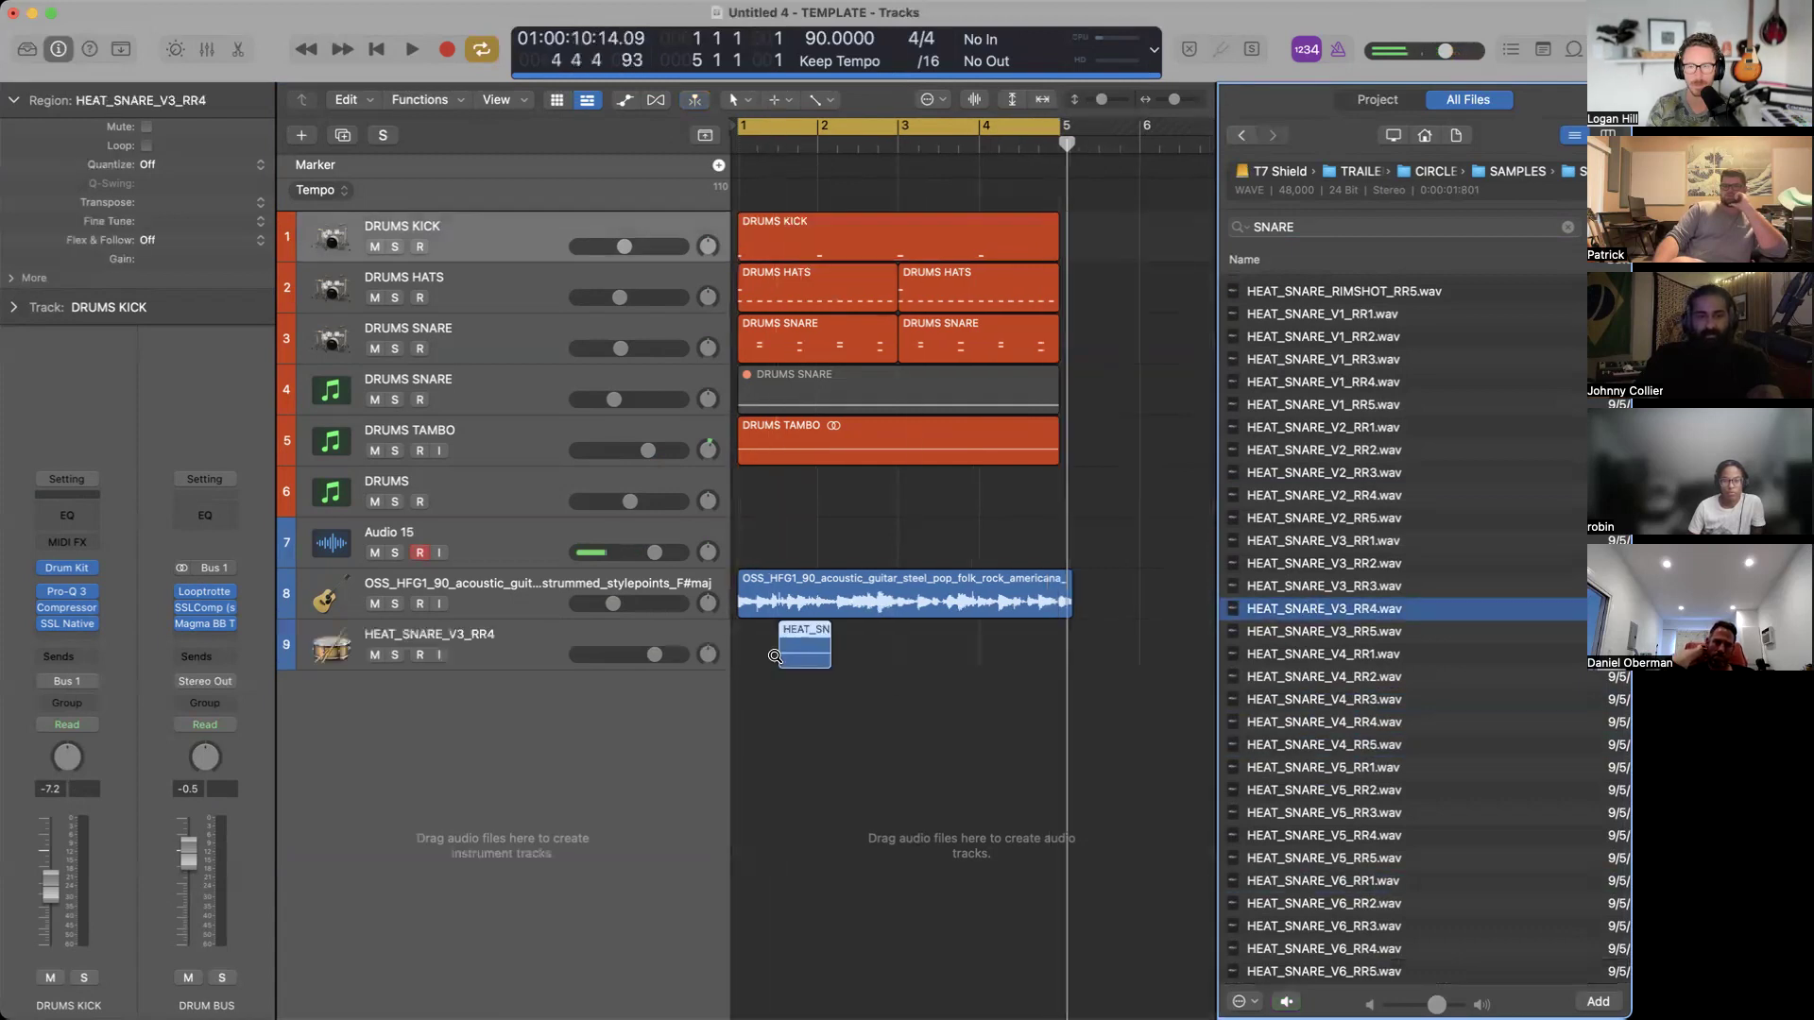
scroll(775, 656, up, 5)
scroll(777, 655, left, 1)
drag(1122, 646, 982, 647)
Rename the new snare sample track DRUM SNARE and route its output to Bus 1 (DRUM BUS).
click(571, 650)
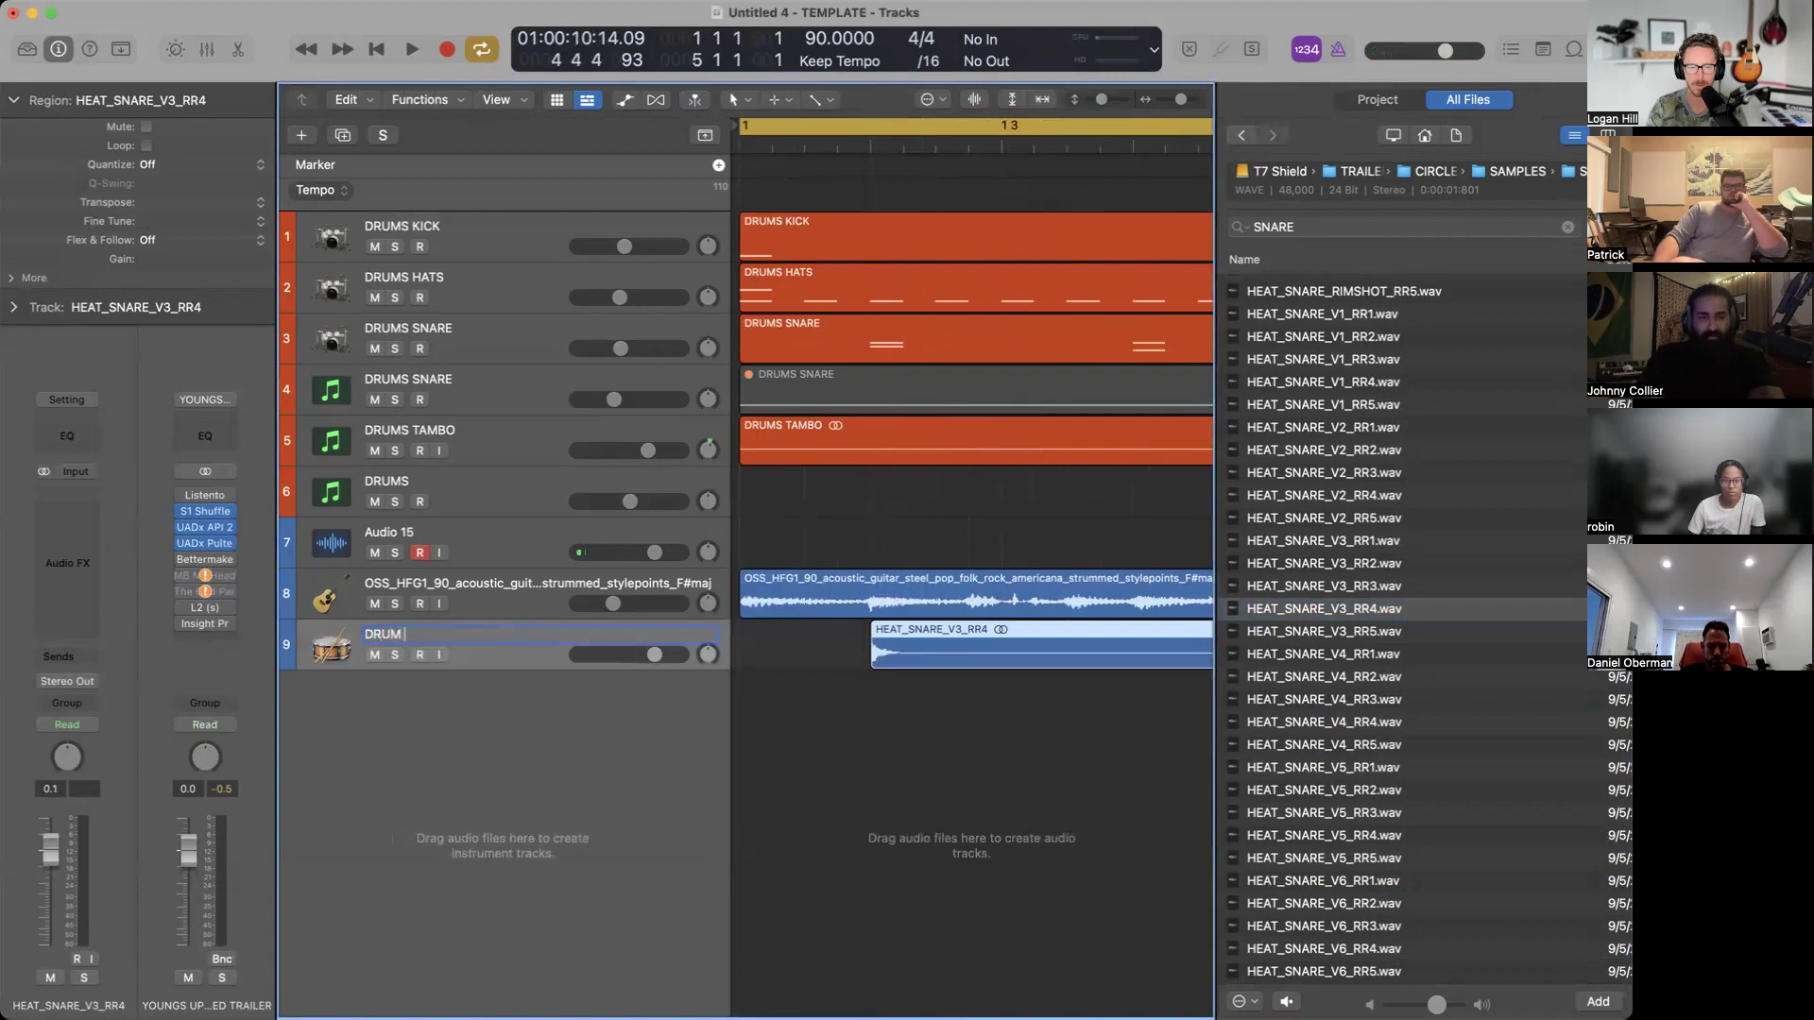
key(Return)
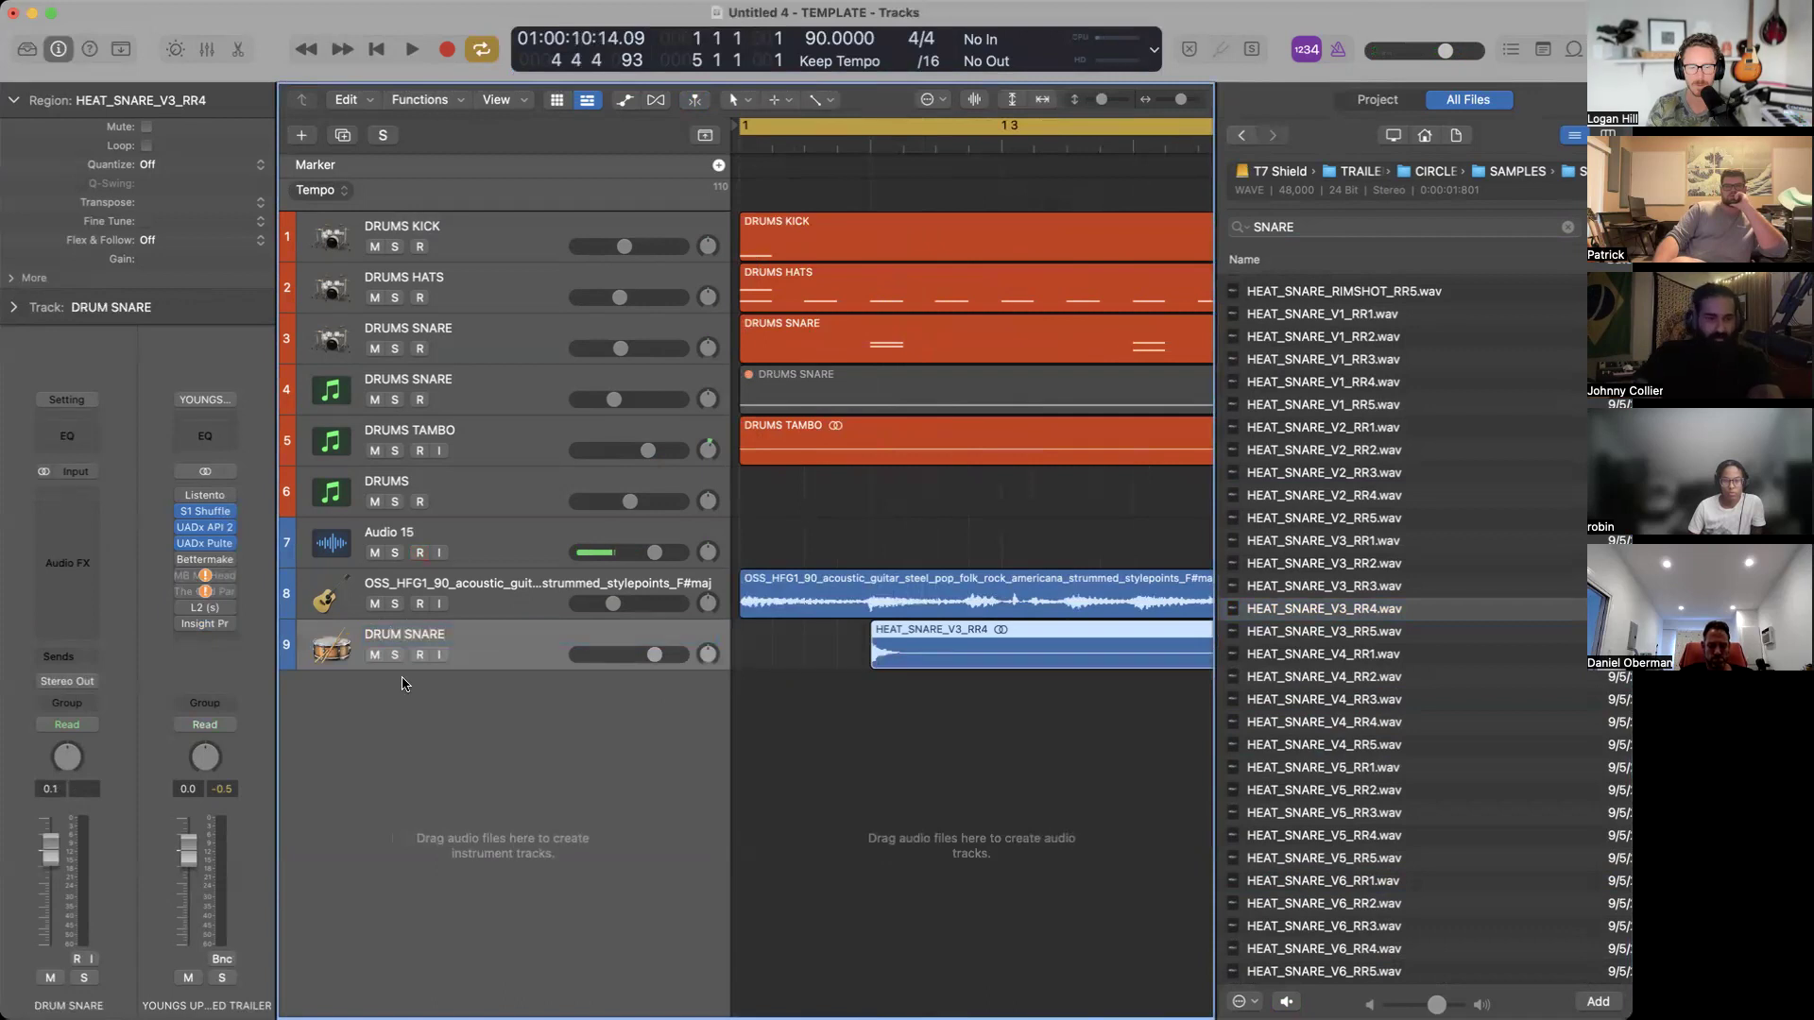
click(75, 681)
mouse_move(119, 770)
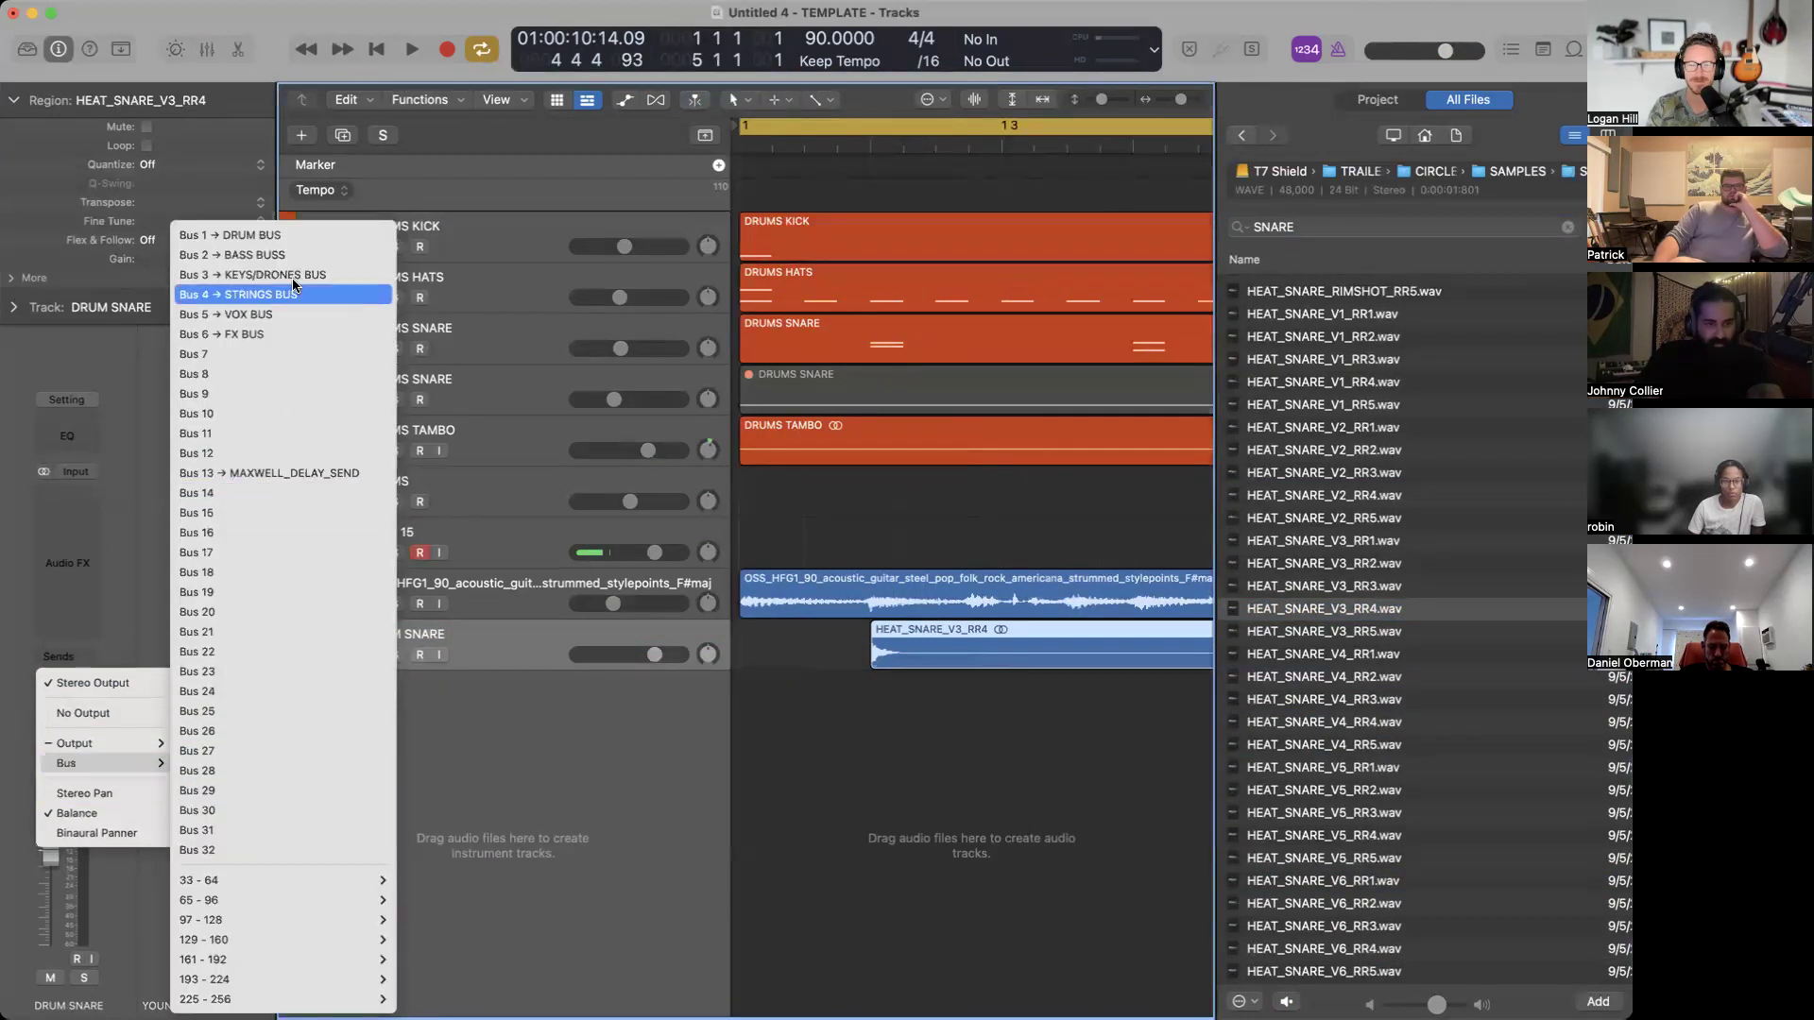
click(282, 235)
Play the mix from the start and lower the DRUM SNARE track to -23.0 dB.
key(space)
key(Return)
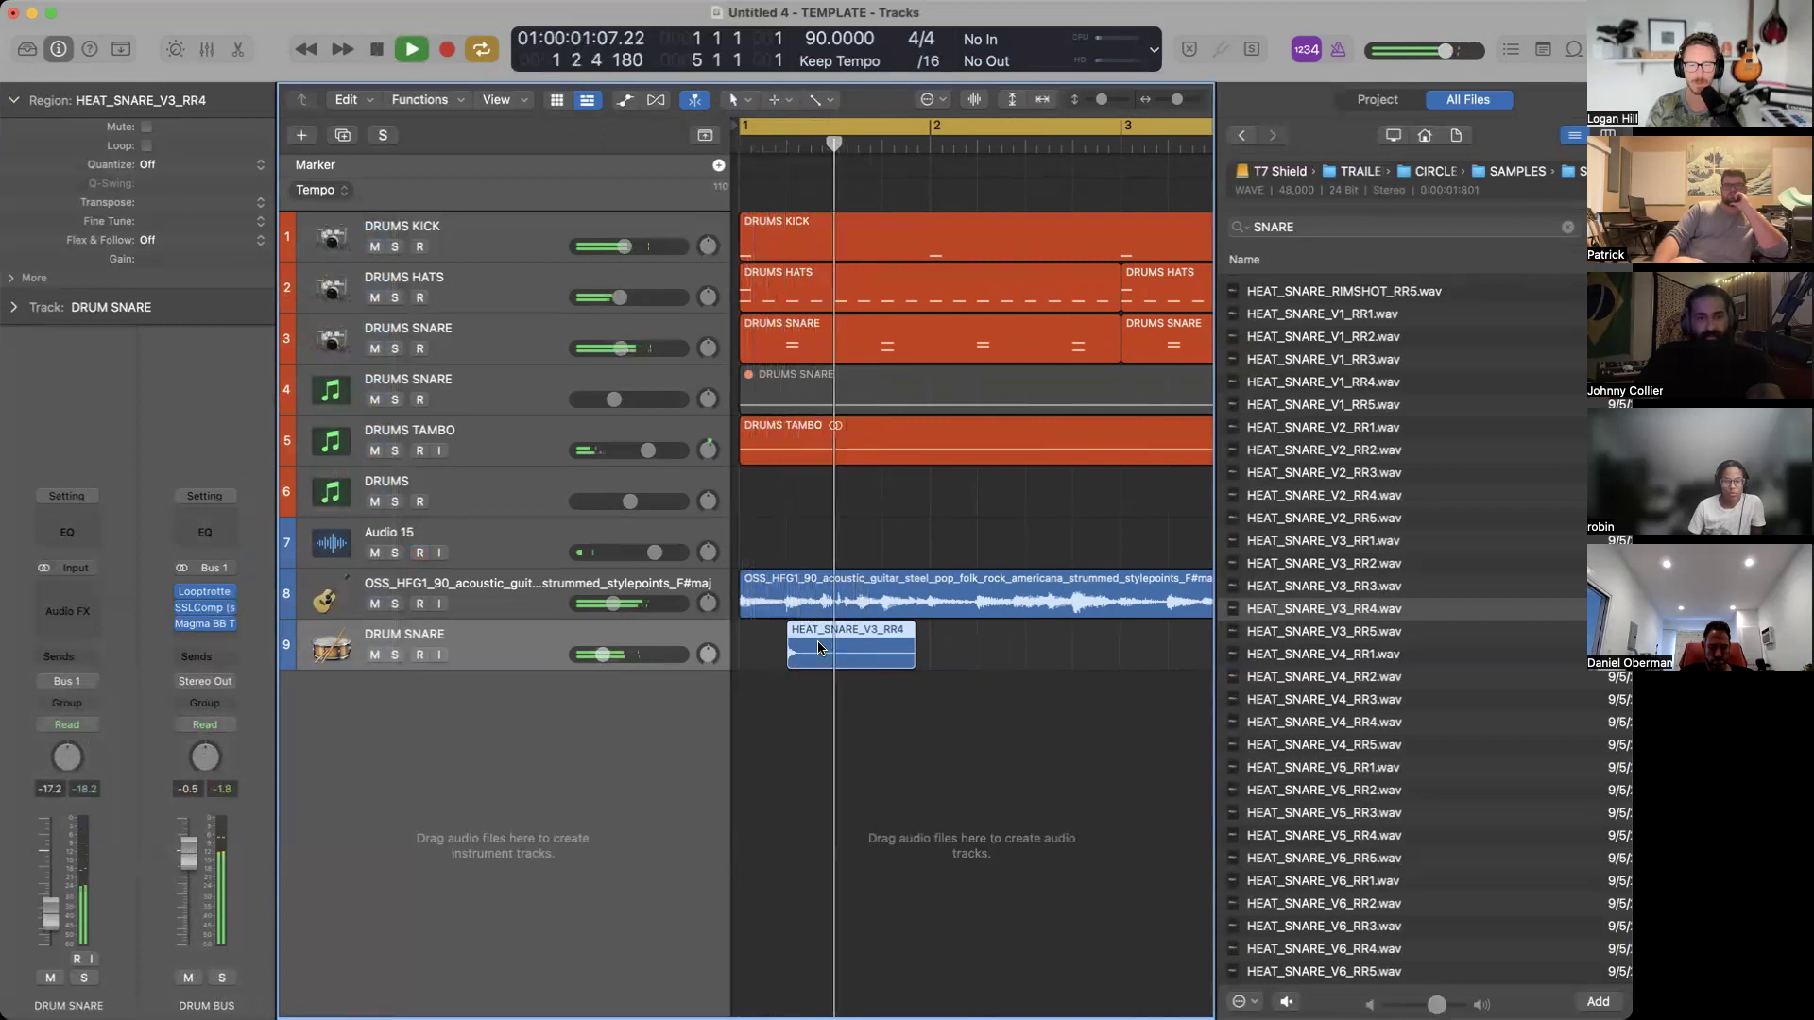
drag(631, 654, 609, 656)
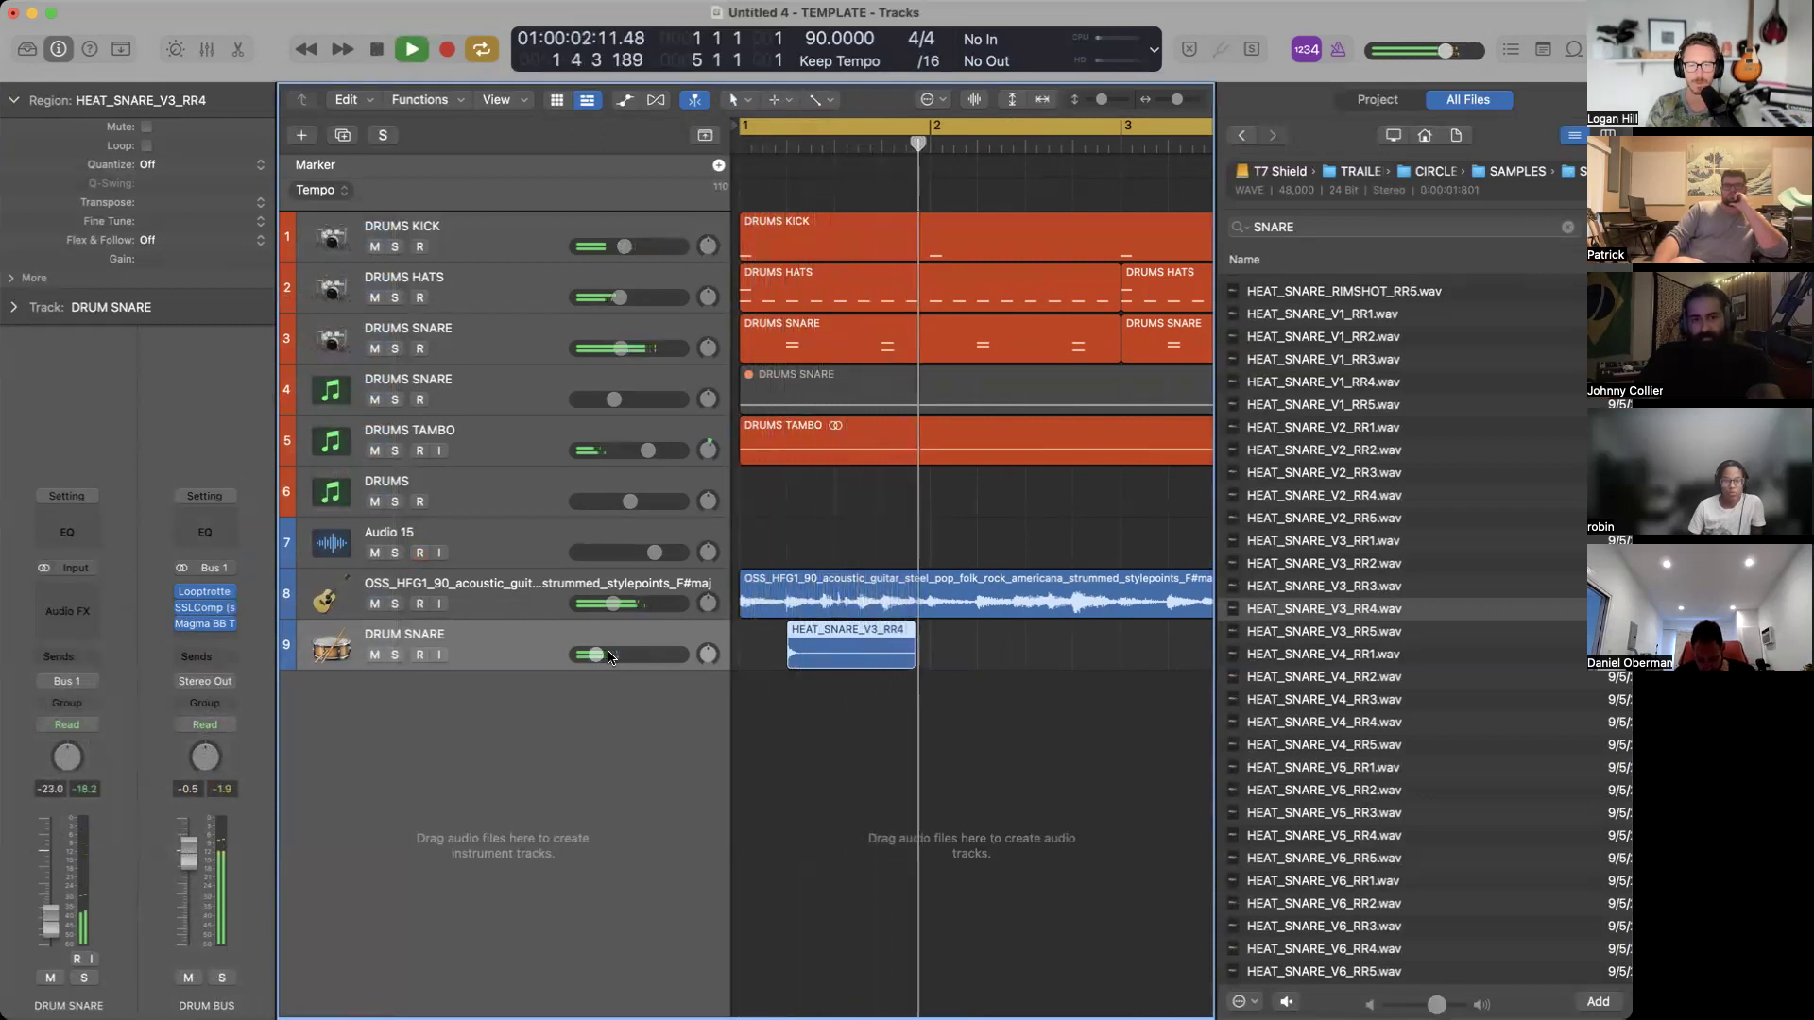
key(space)
Copy the snare region to beat 2 of bar 2, then play the mix and lower DRUM SNARE to -25.5 dB.
drag(794, 662, 1004, 678)
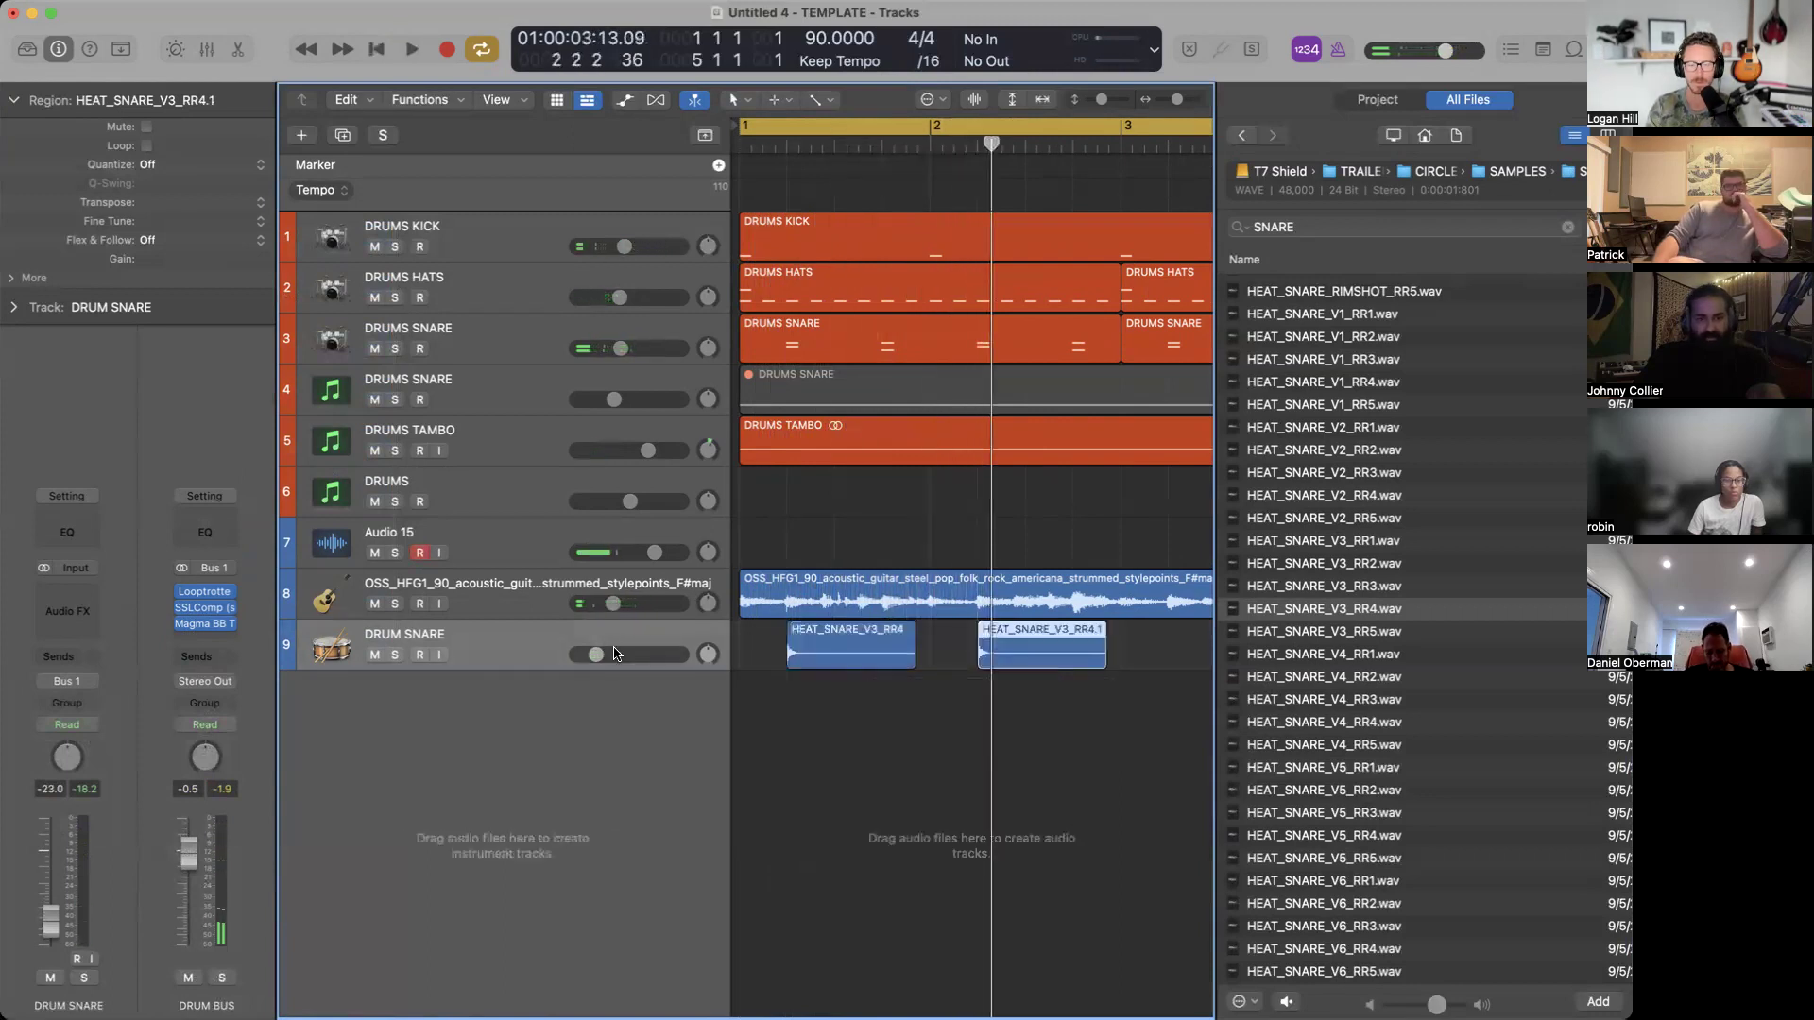
key(space)
scroll(617, 657, up, 2)
scroll(617, 658, left, 3)
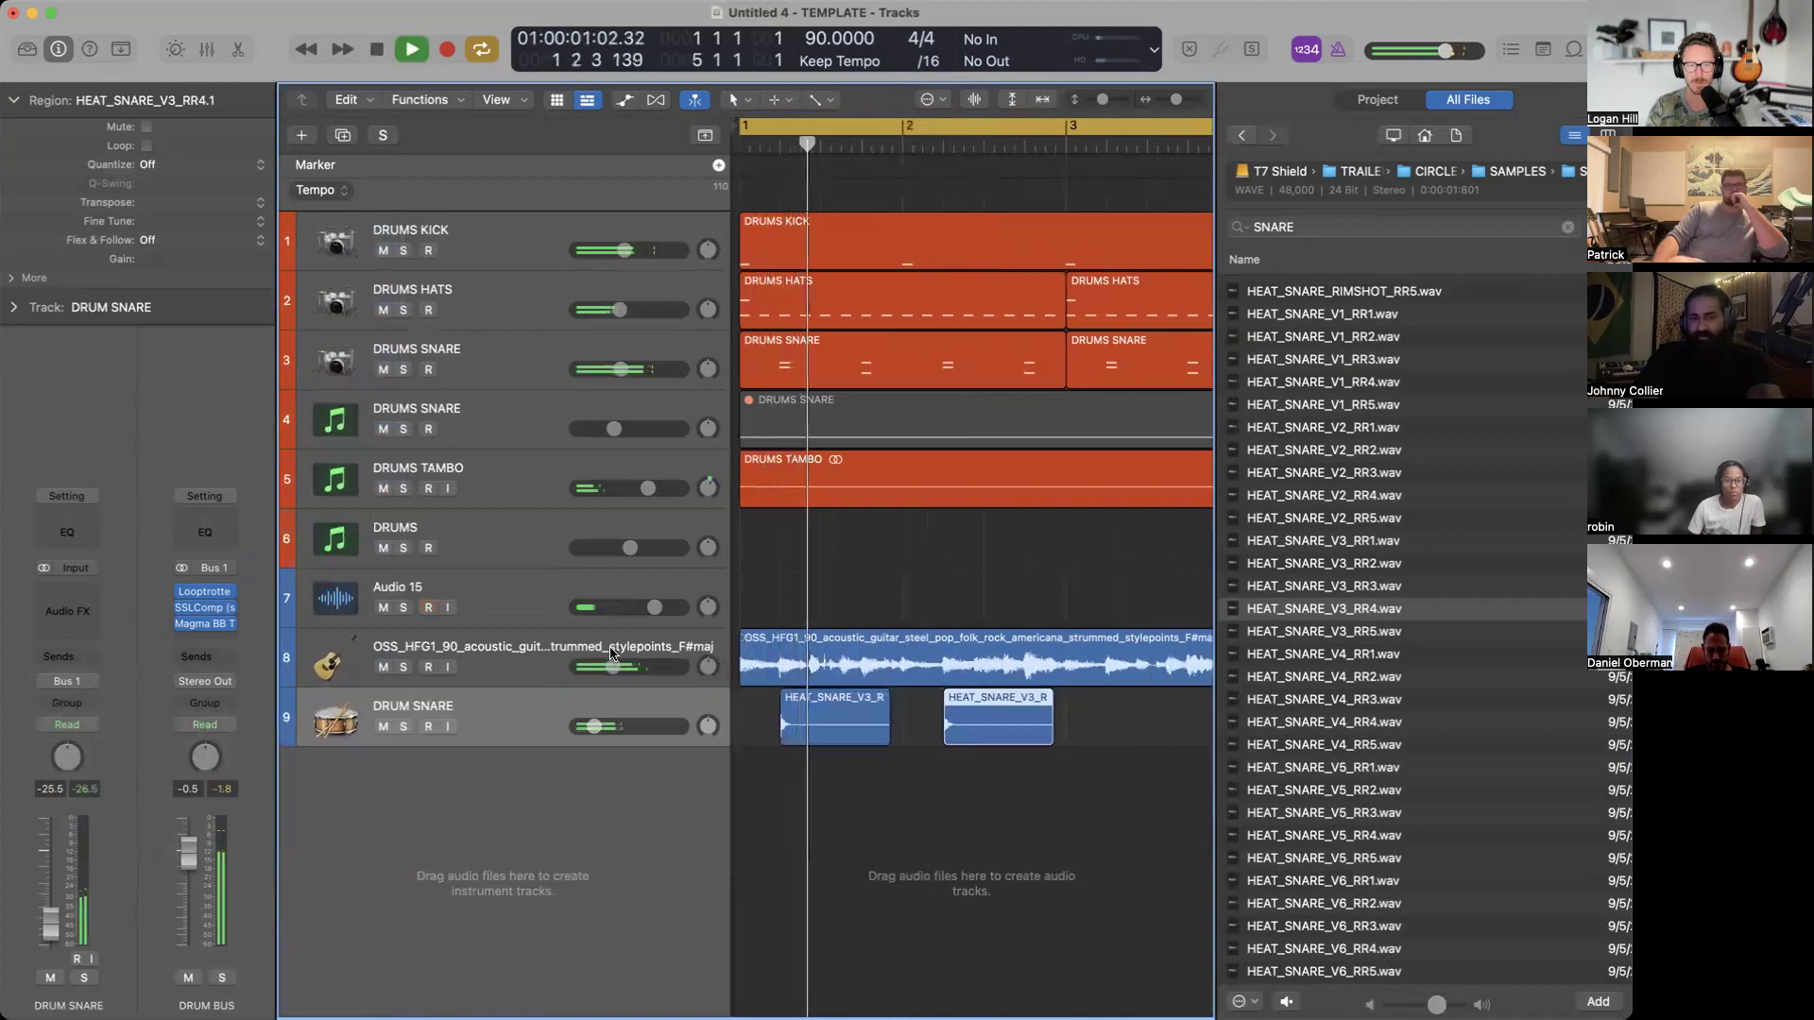
scroll(663, 709, left, 5)
scroll(663, 708, down, 3)
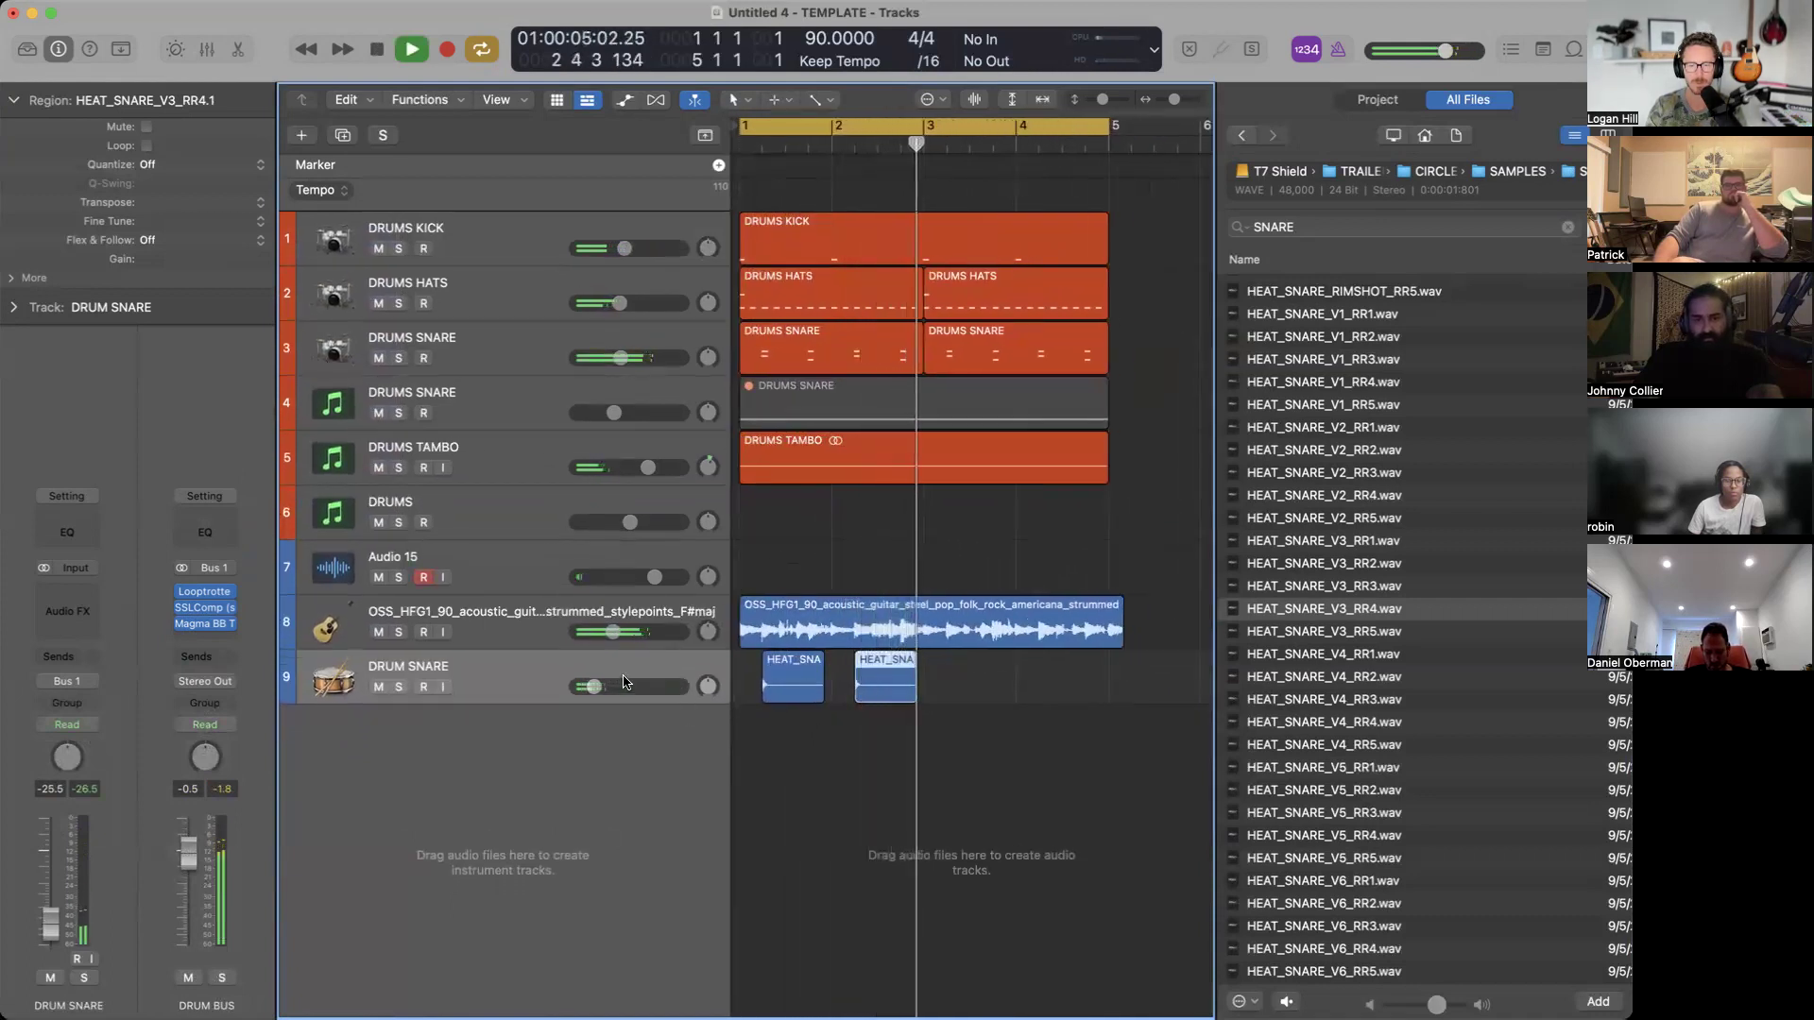
key(space)
key(space)
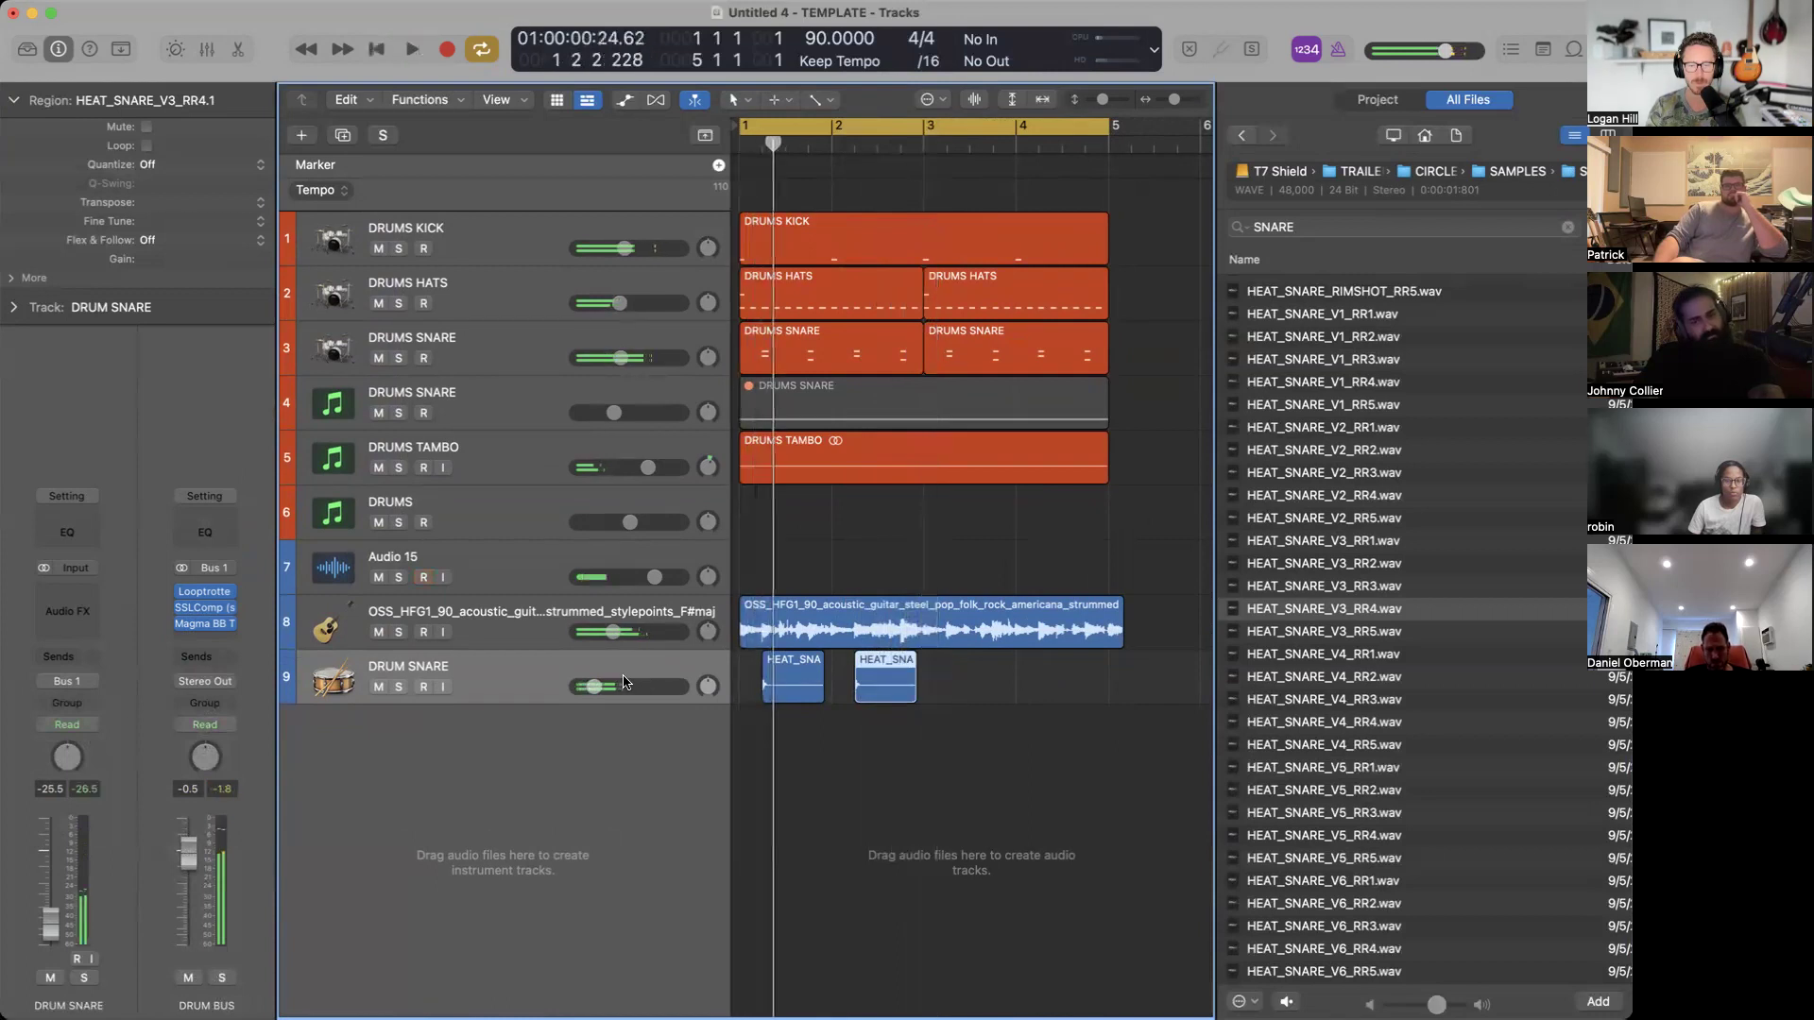
Shorten the cycle range to bar 1 and play the loop to hear the layered snare.
scroll(931, 696, right, 3)
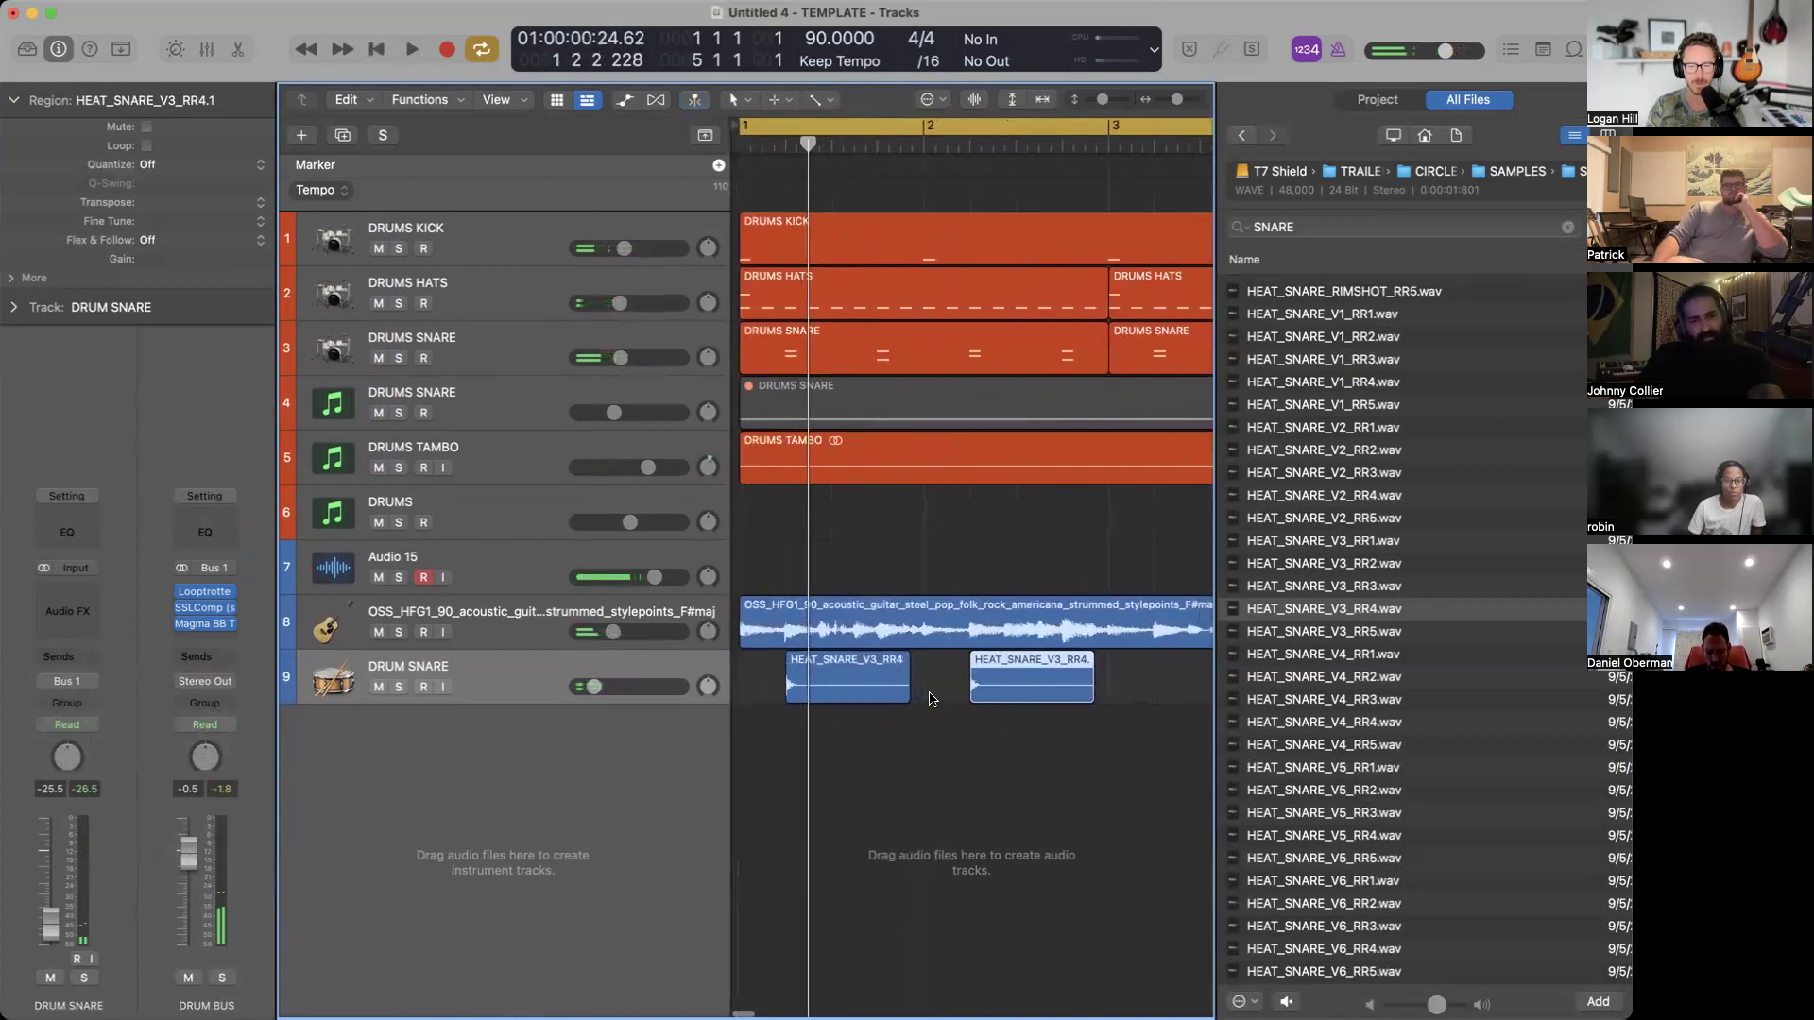
drag(913, 126, 742, 126)
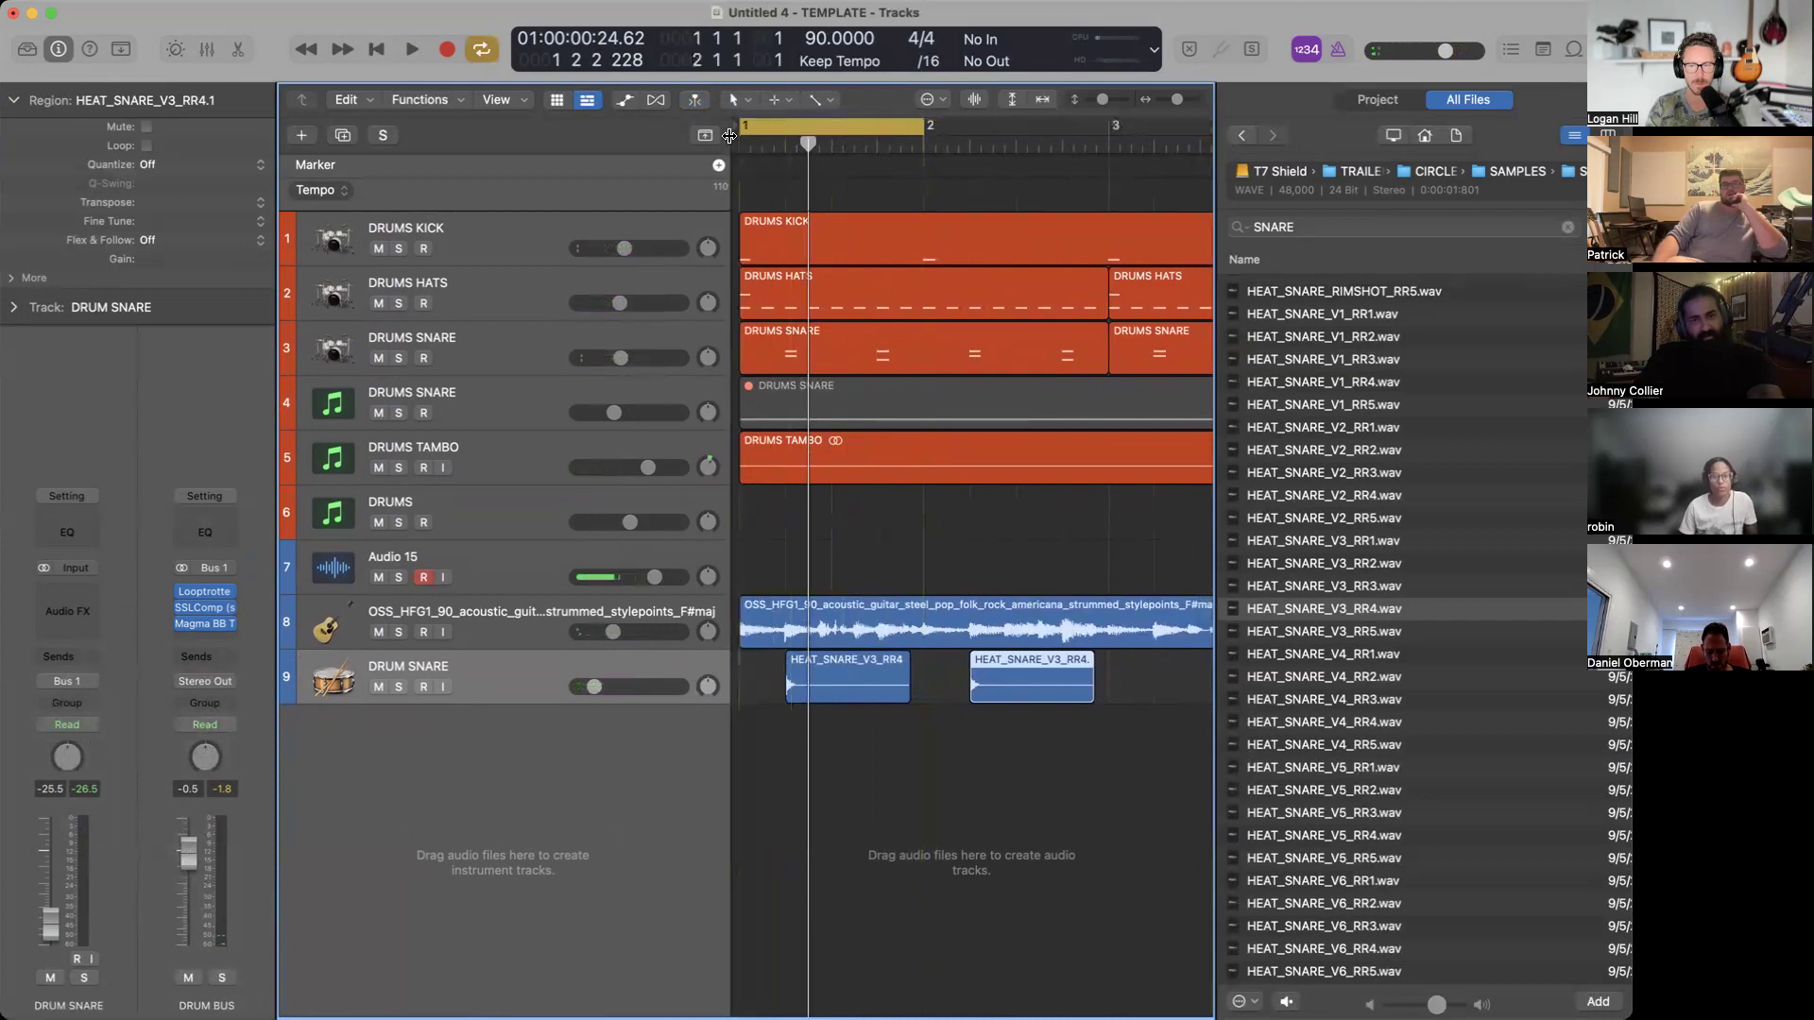
key(space)
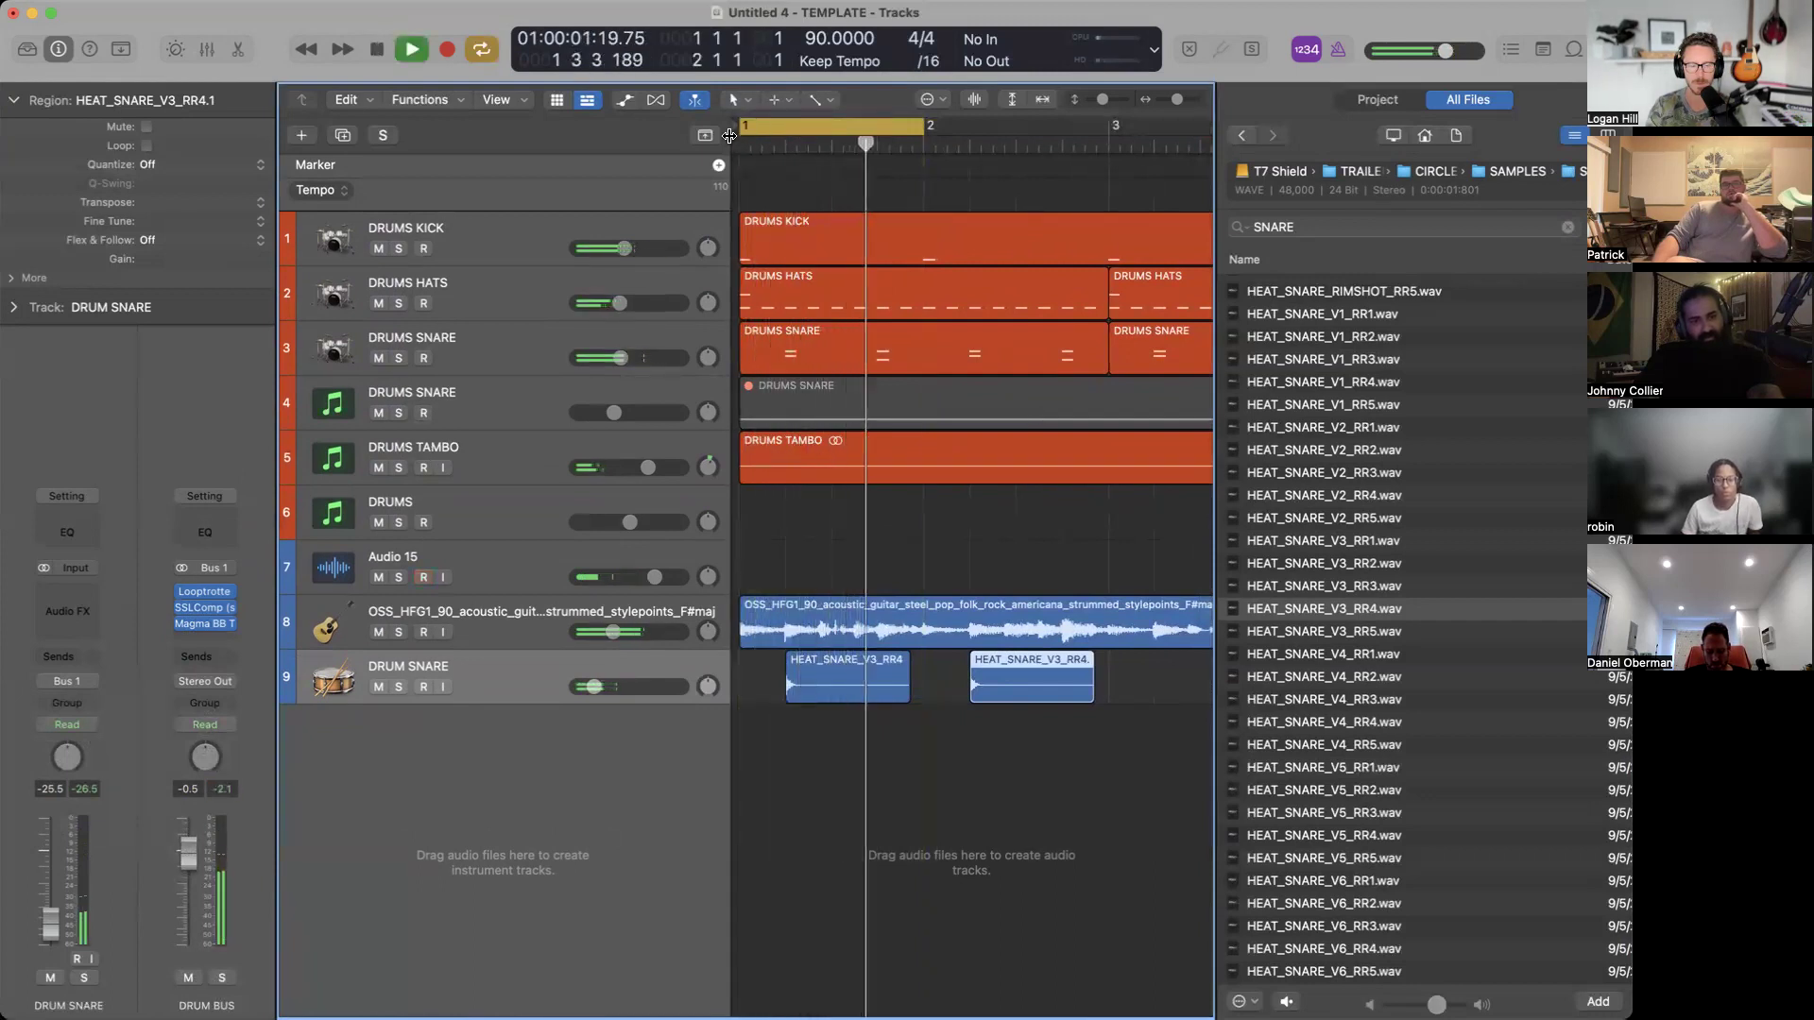
key(space)
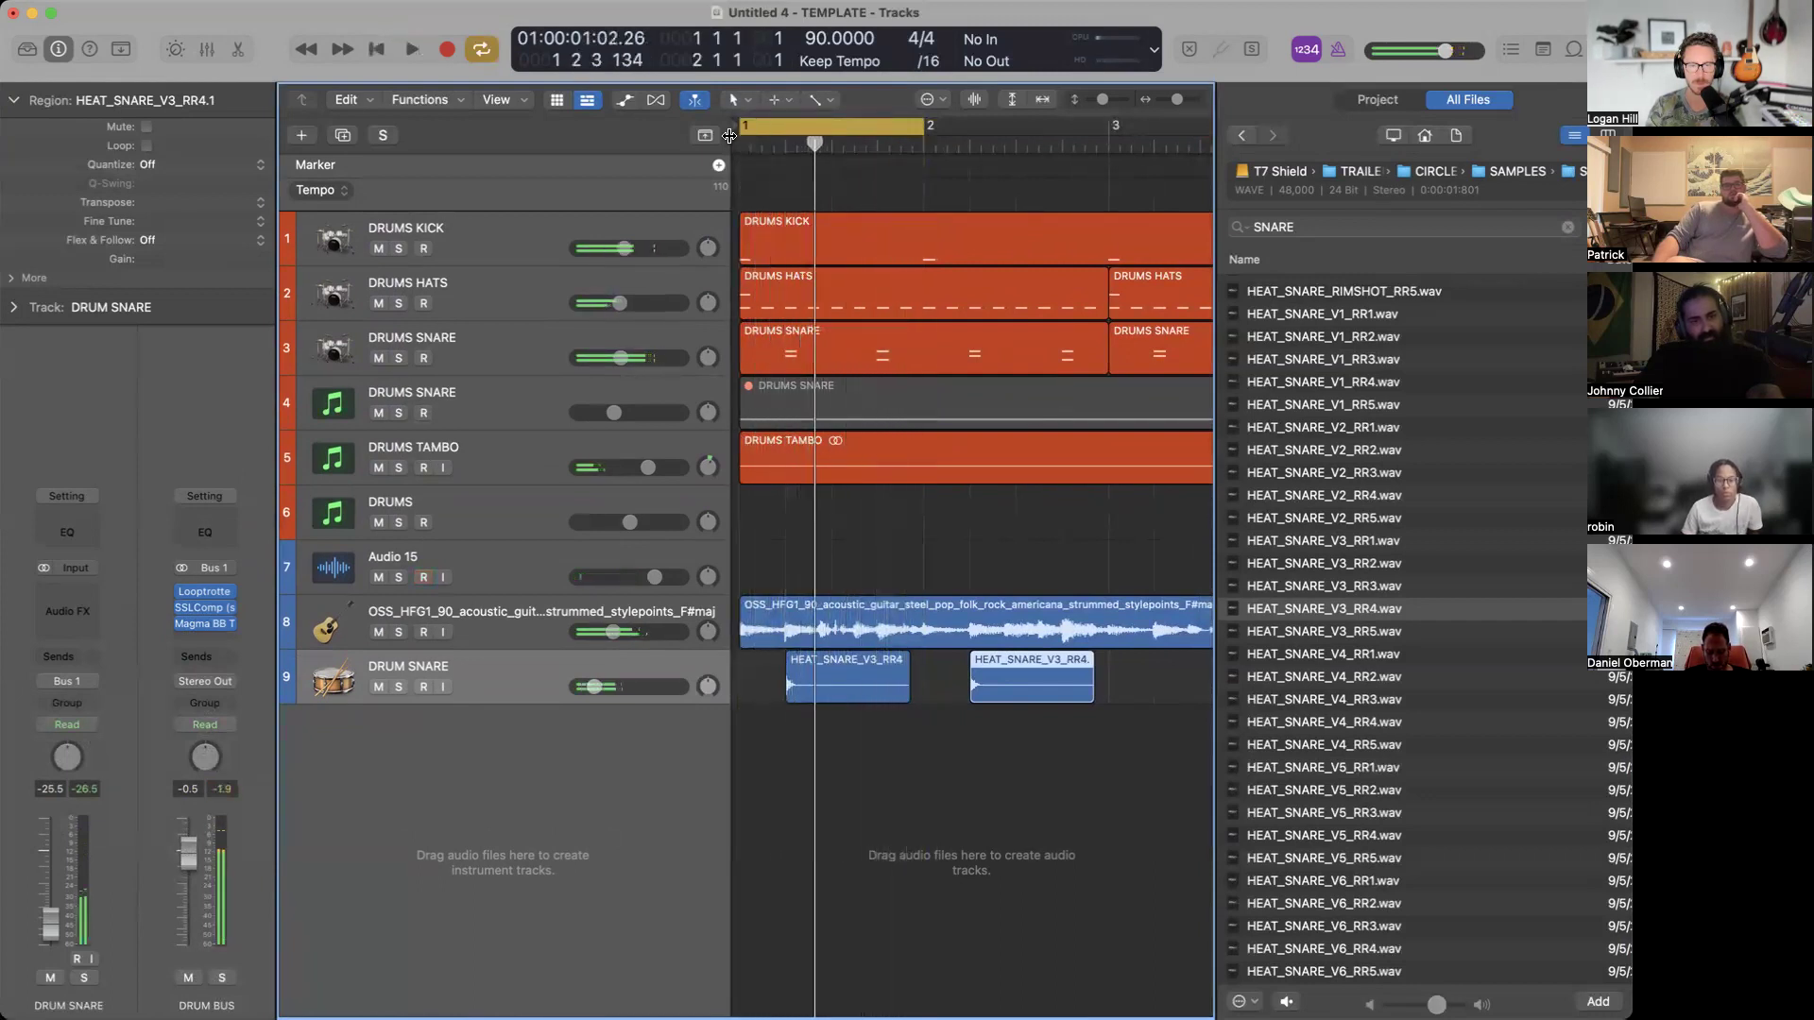
Trim the end of the first DRUM SNARE region and copy the shortened region to beat 4 of bar 1.
click(922, 719)
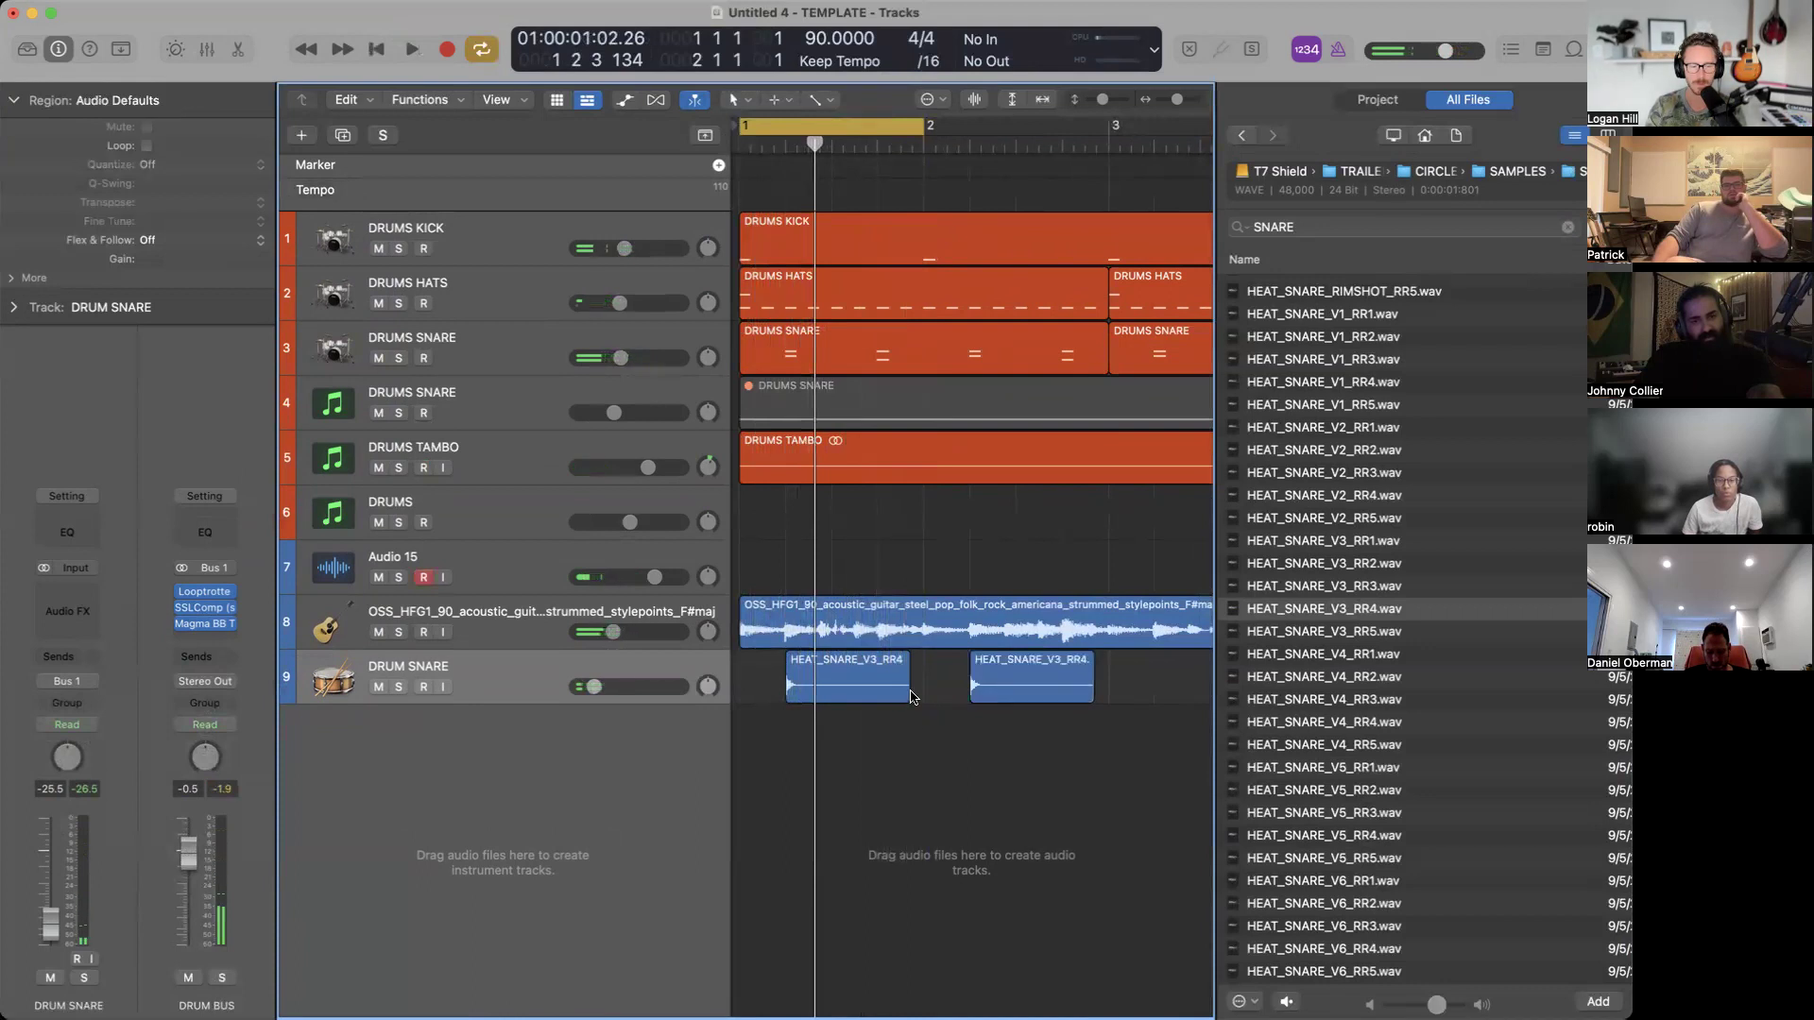
drag(907, 689, 977, 676)
key(super+Right)
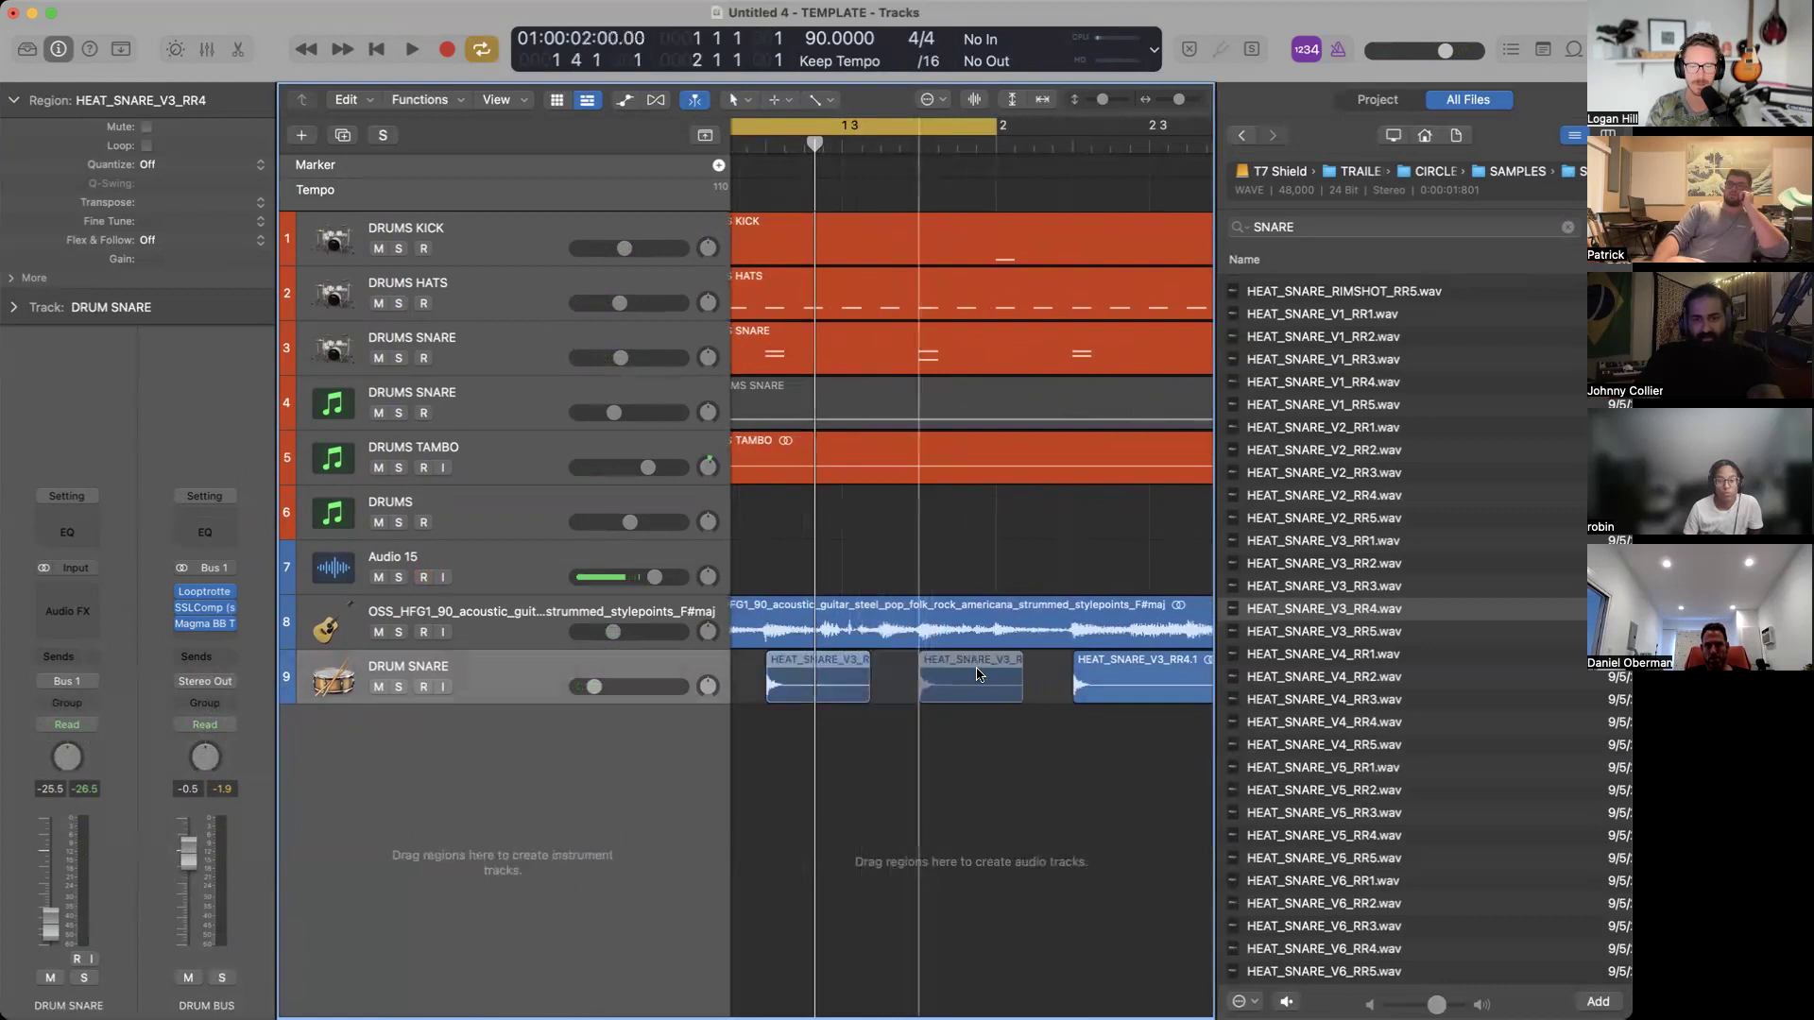
Extend the cycle range from bar 1 to position 5 4 3, past the end of the guitar loop.
key(super+Left)
key(super+Left)
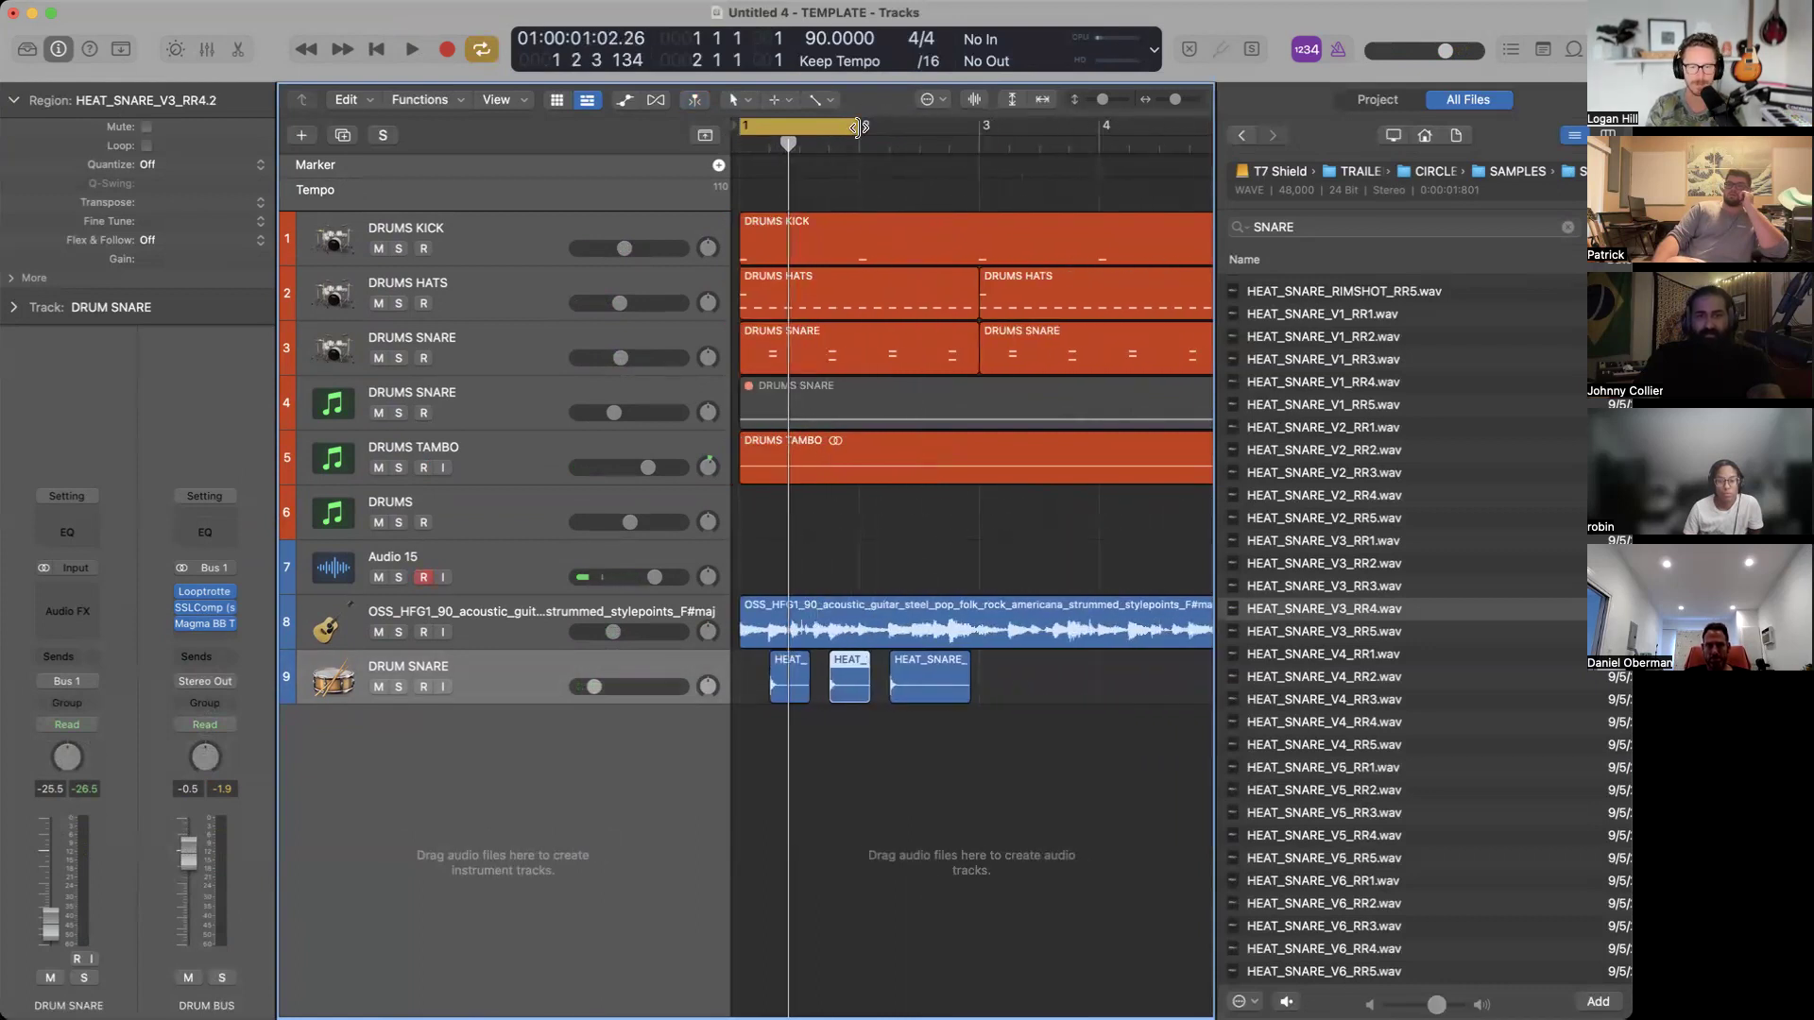
drag(857, 128, 1324, 196)
key(super+Left)
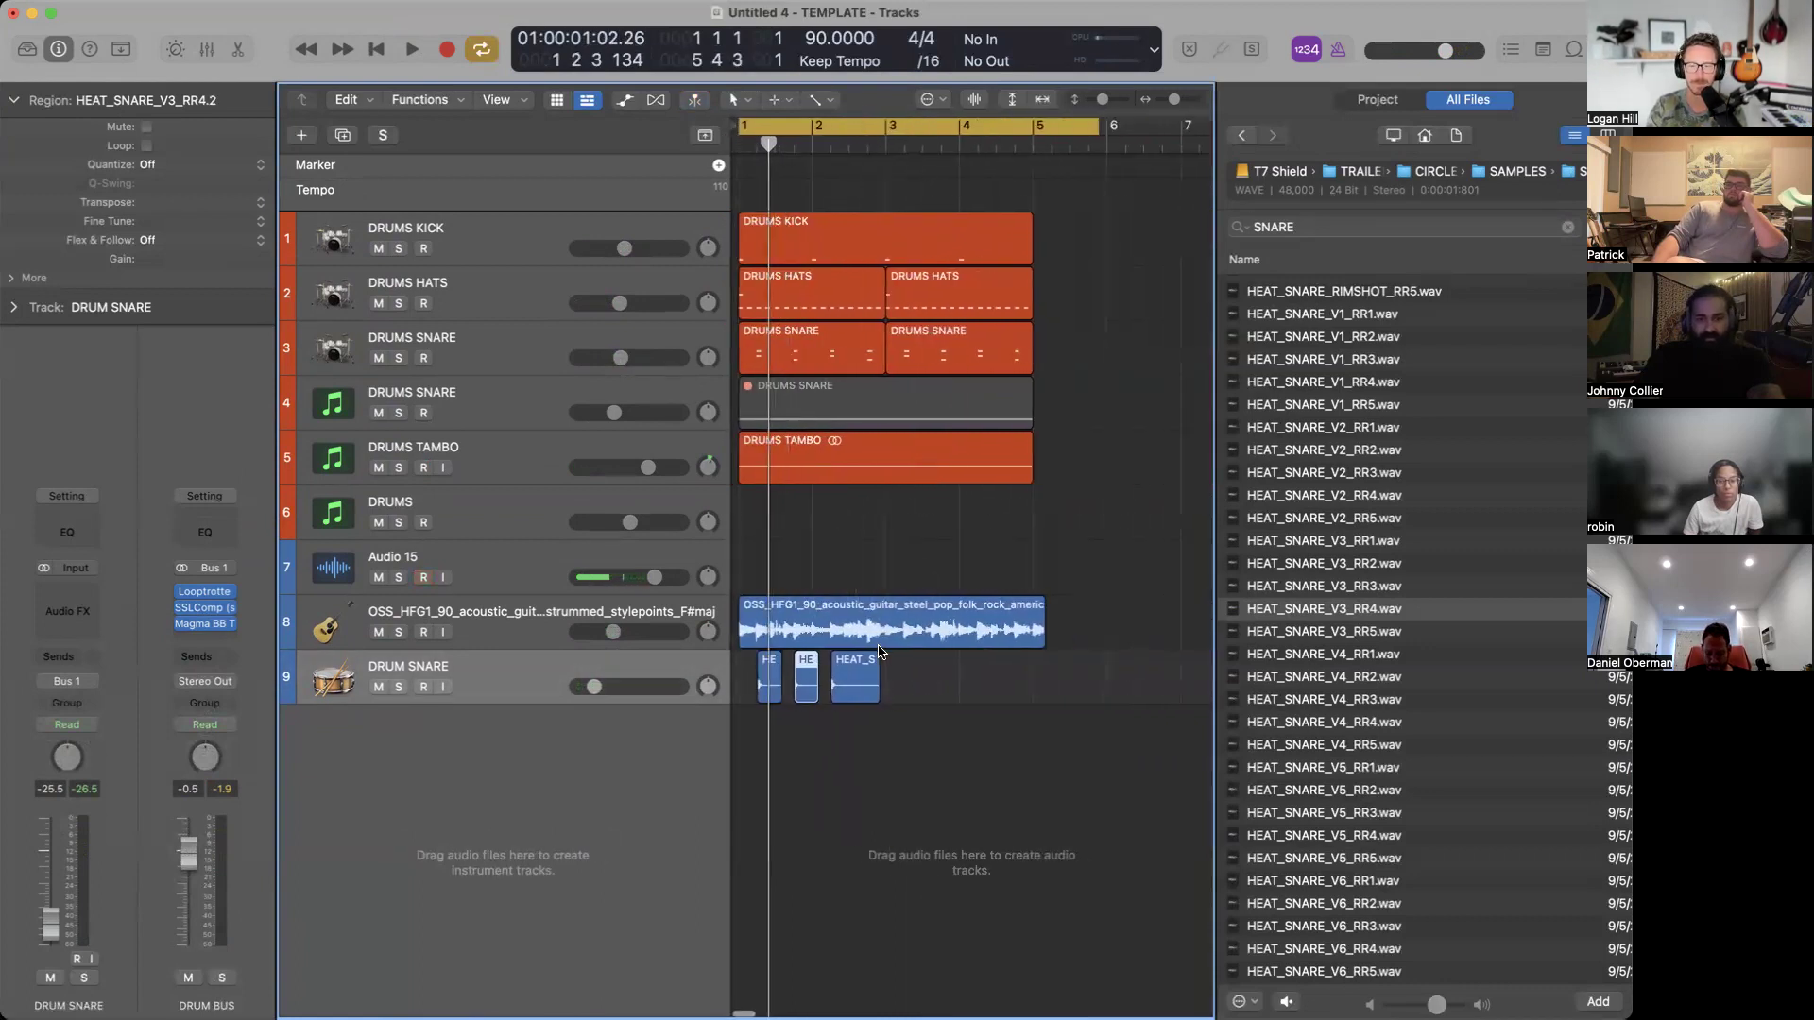
Copy the HEAT snare regions to beat 4 of bar 2 and across bars 3 and 4 on the audio DRUM SNARE track.
key(super+Right)
drag(888, 687, 944, 687)
drag(1073, 686, 993, 663)
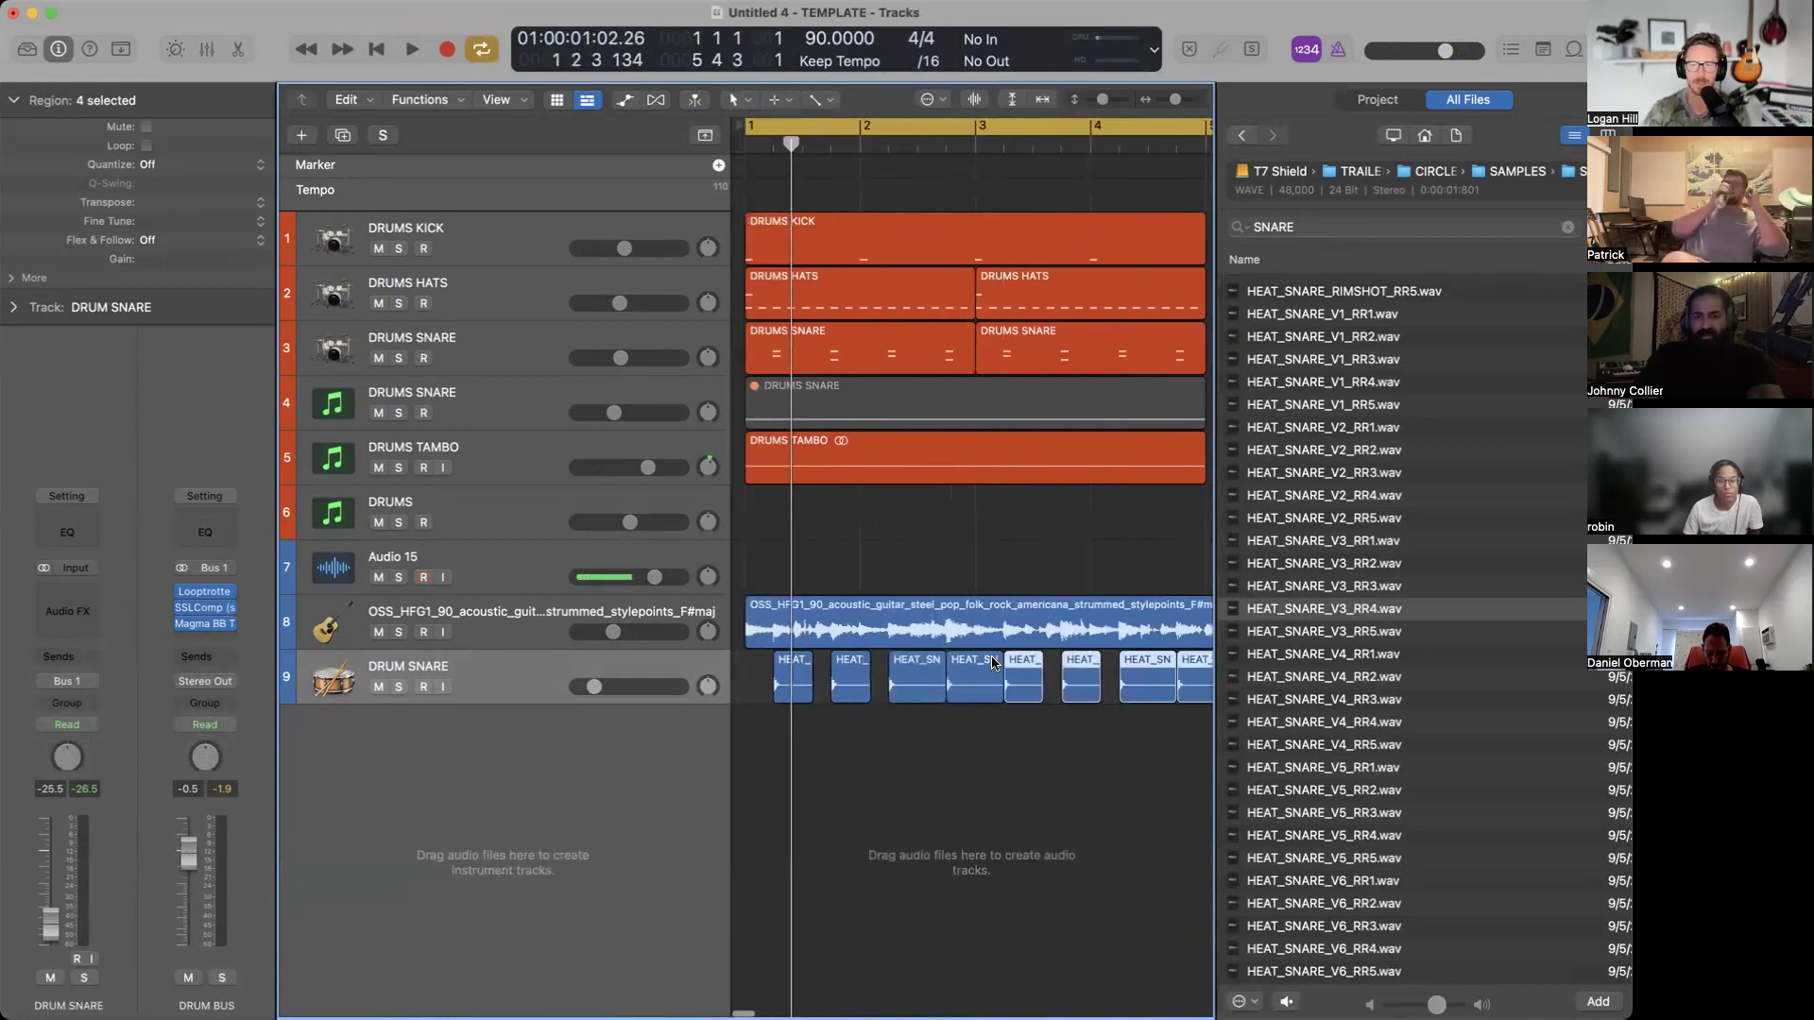
Solo the audio DRUM SNARE track and play its copied hits on their own.
click(399, 688)
key(space)
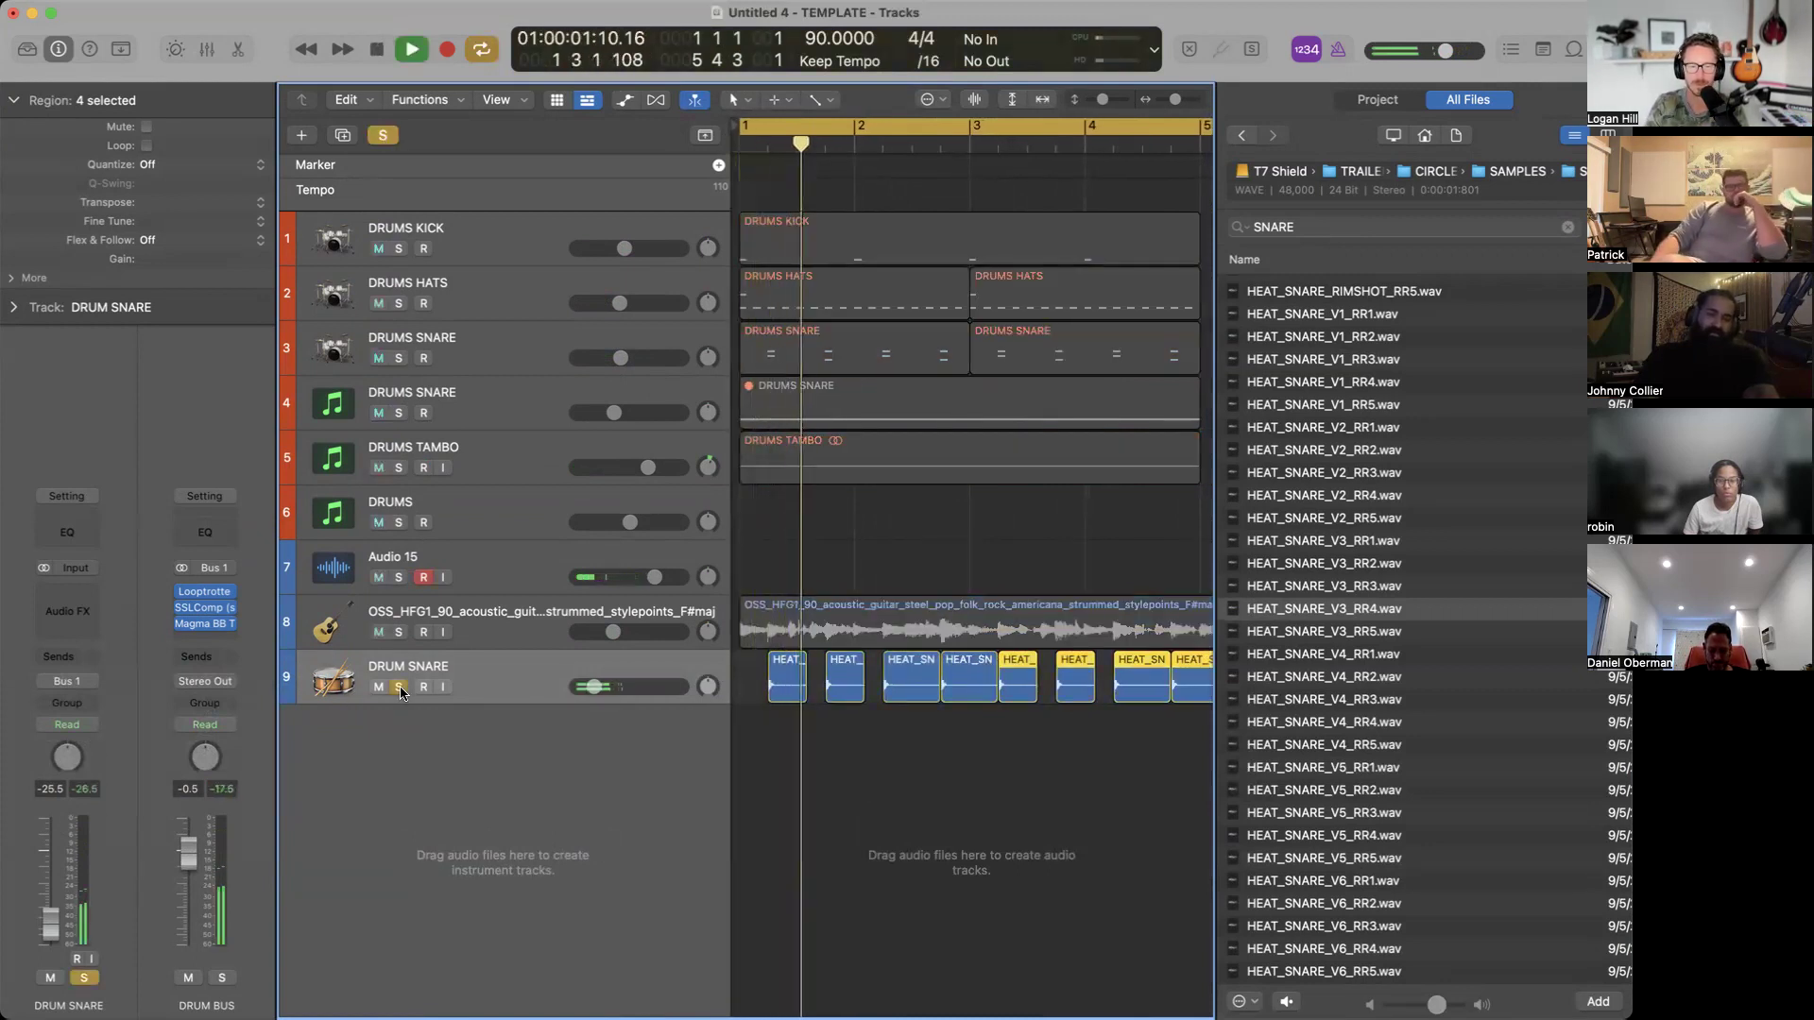
key(space)
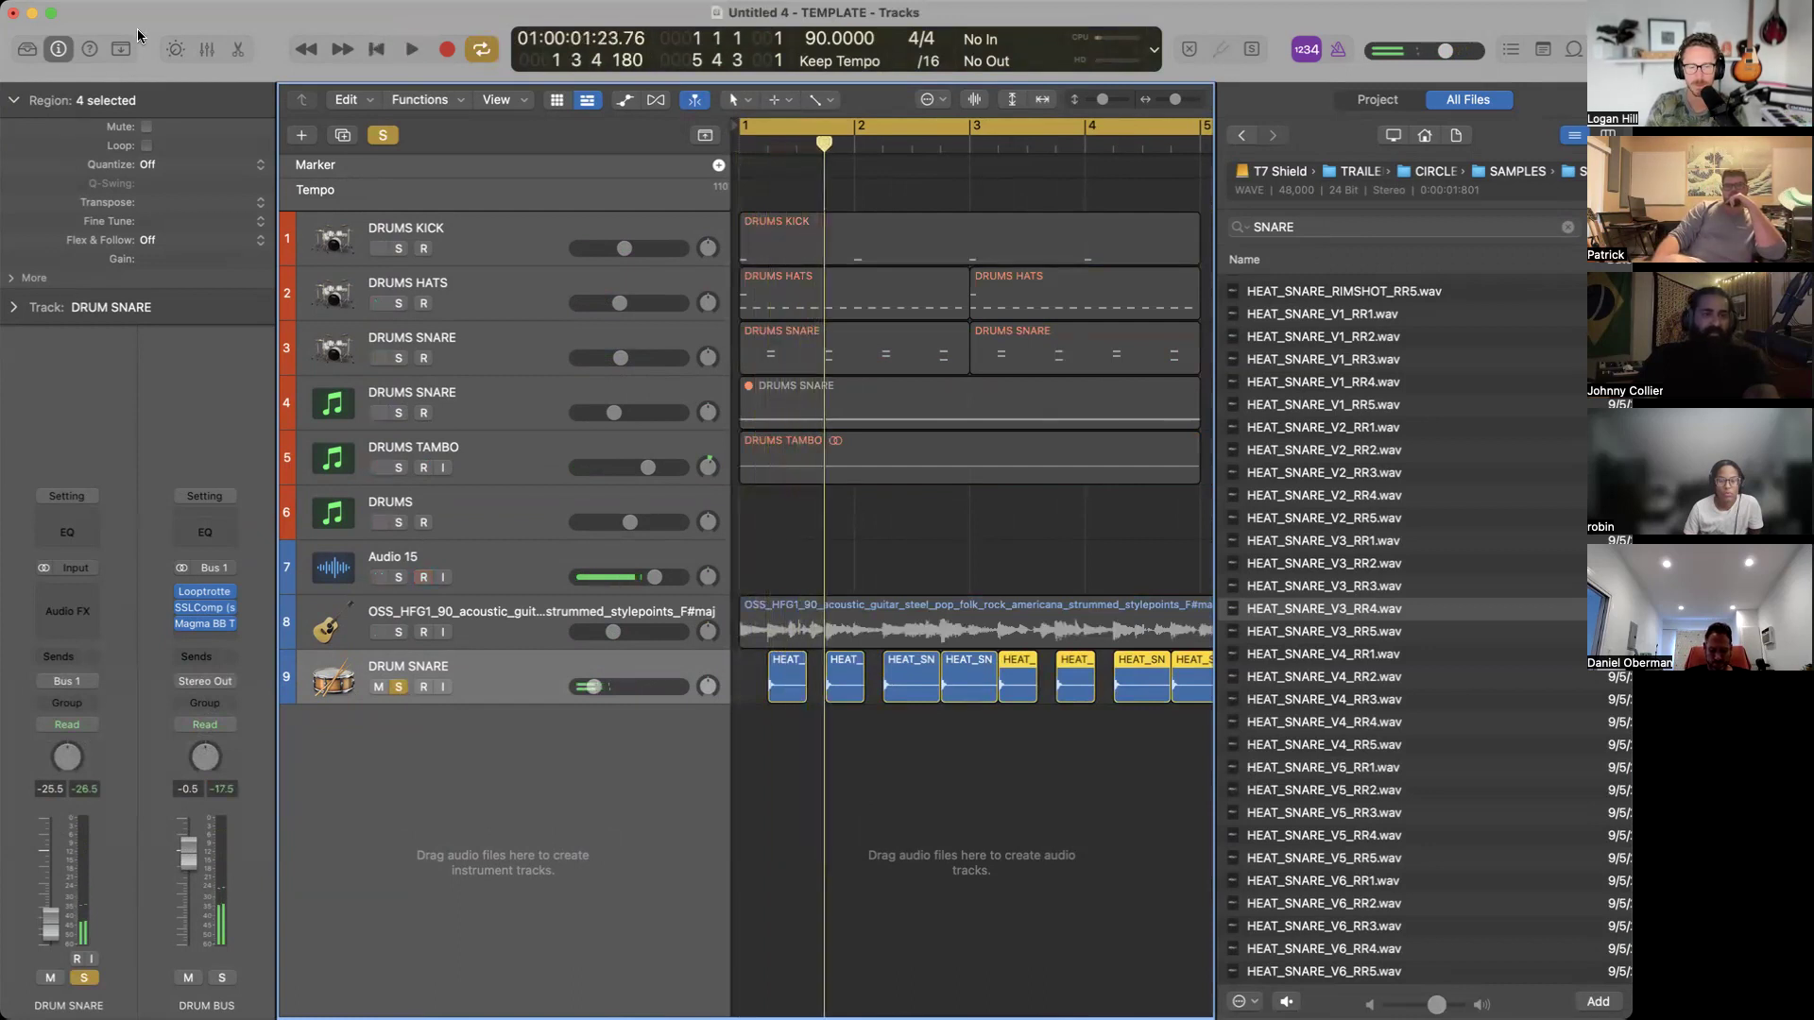
Insert a stereo Looptrotter SA2RATE2 in the DRUM SNARE channel's first effect slot.
click(63, 592)
mouse_move(173, 662)
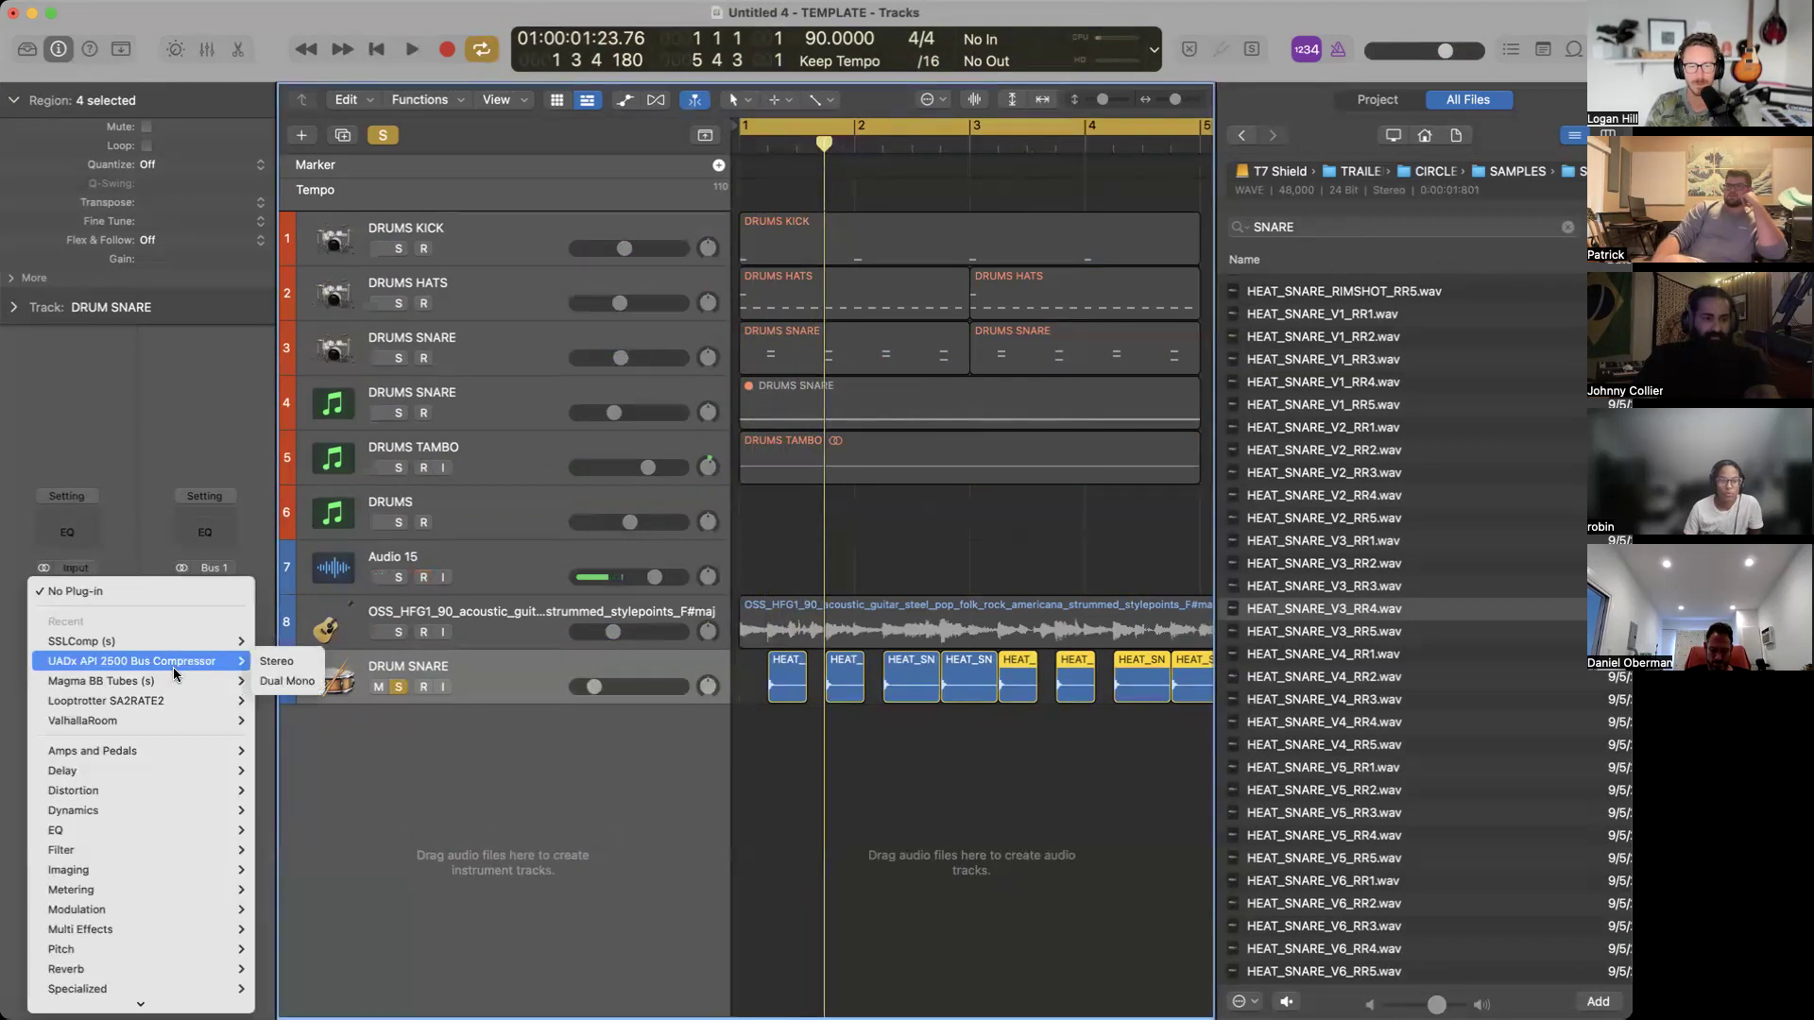
mouse_move(179, 701)
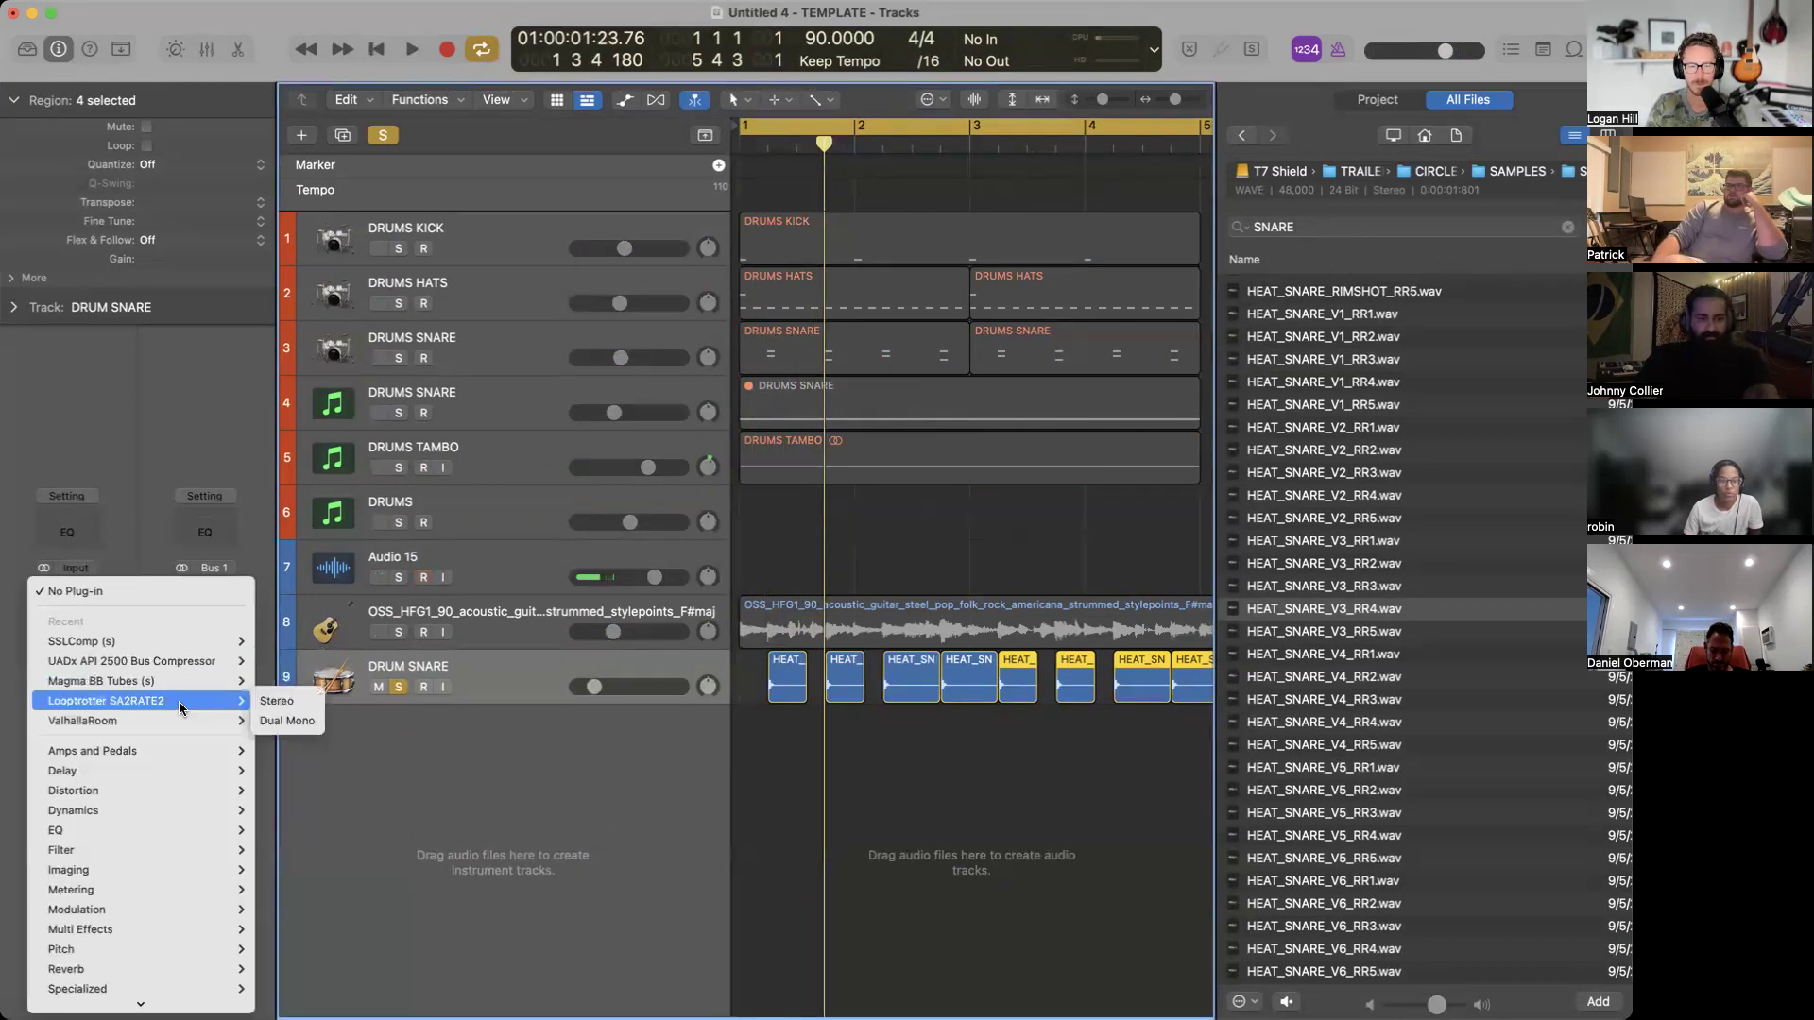
click(277, 701)
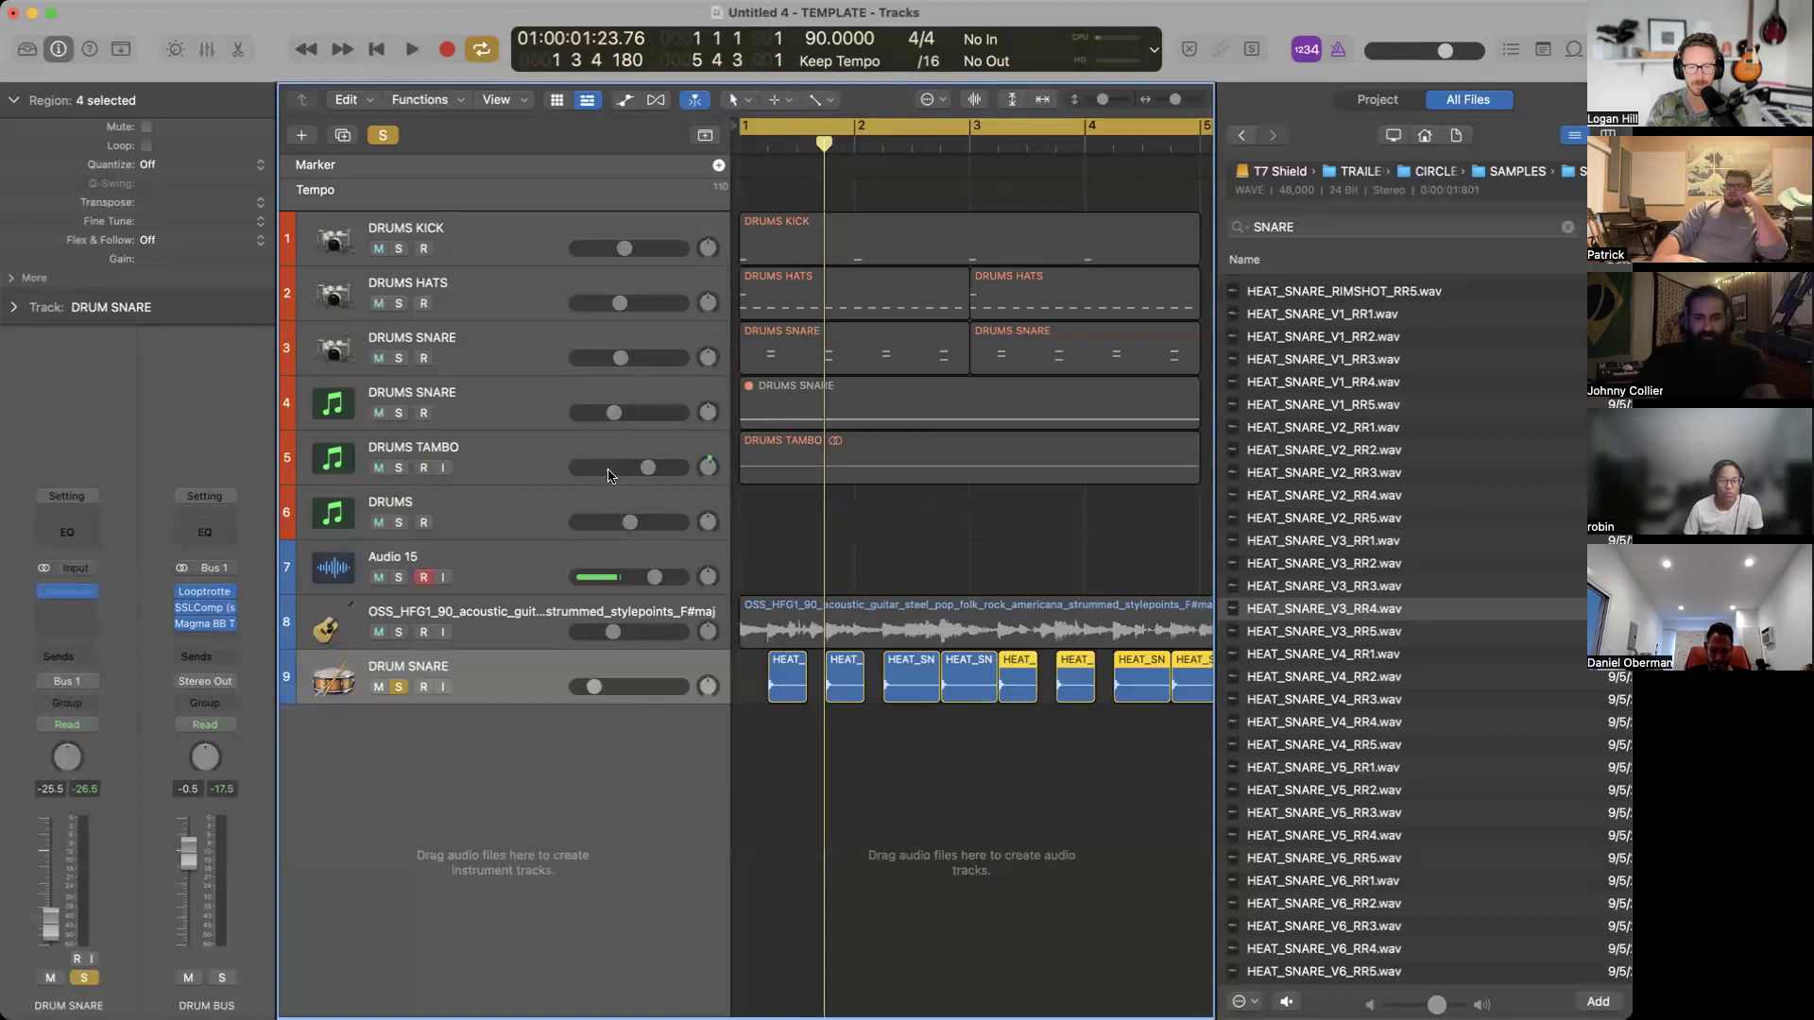
key(space)
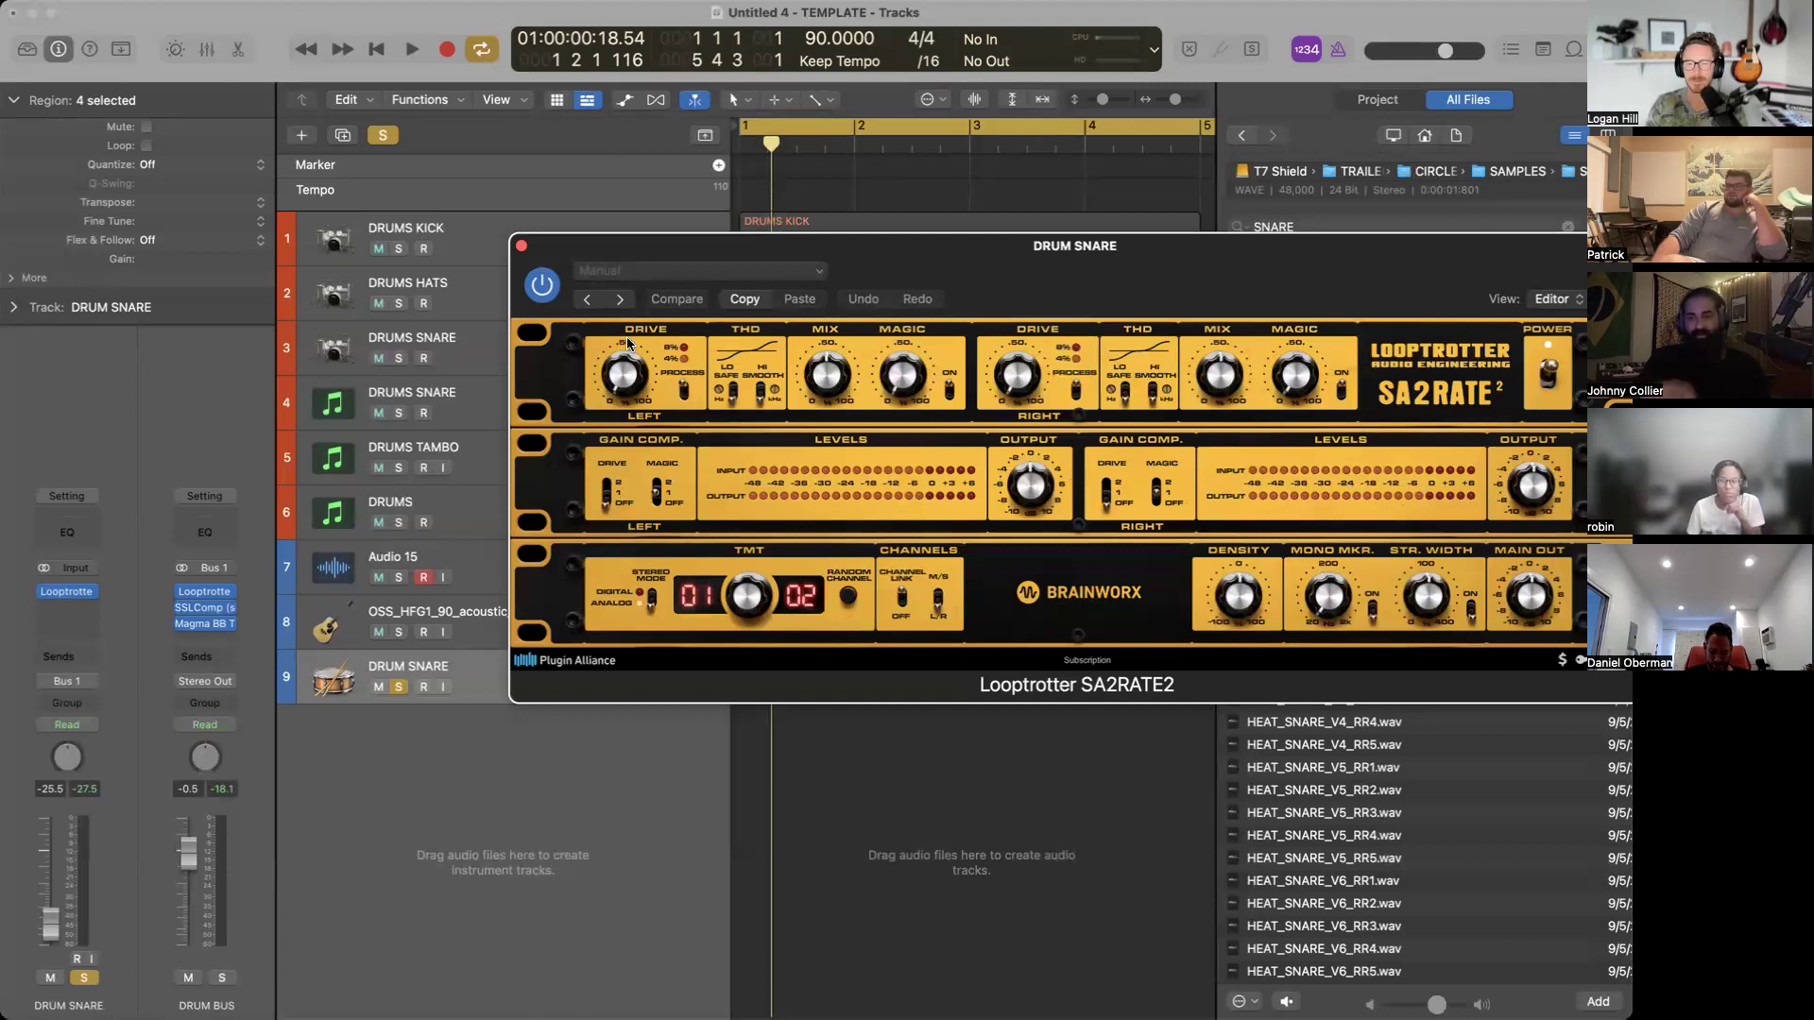
Add a stereo Soundtoys Decapitator after SA2RATE2 on the DRUM SNARE channel.
click(105, 612)
mouse_move(189, 998)
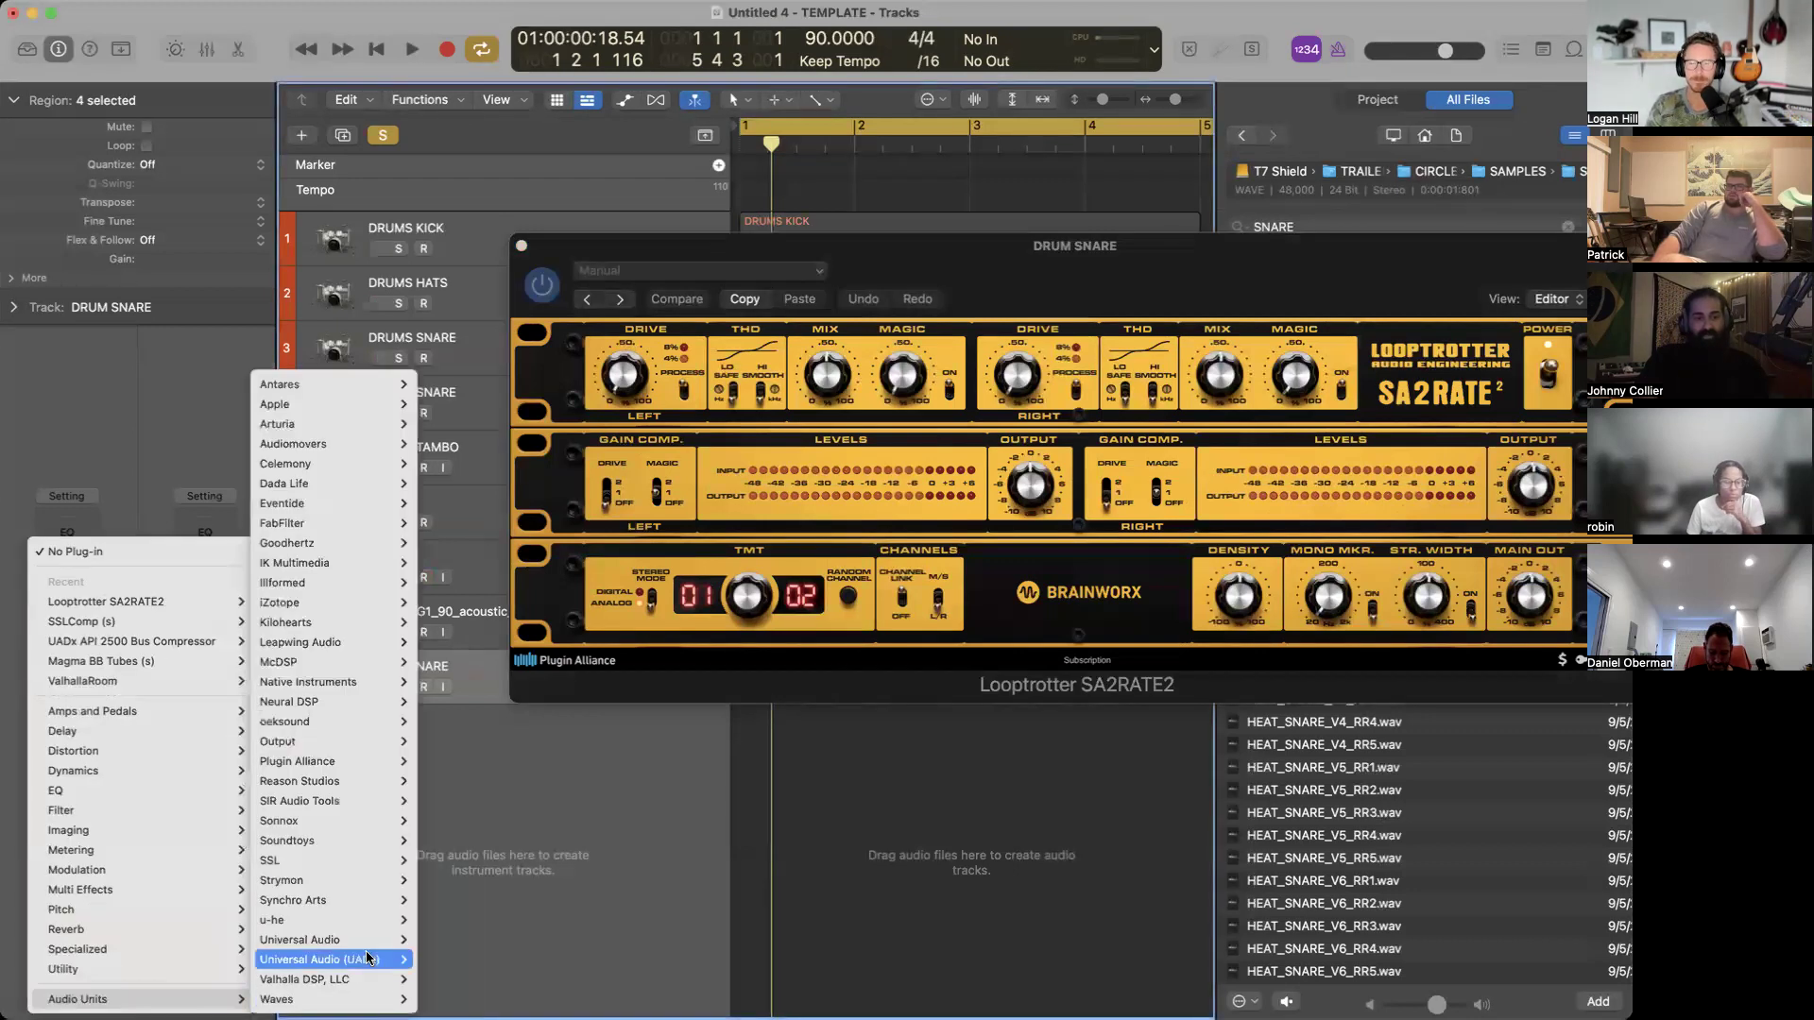
mouse_move(378, 841)
mouse_move(501, 623)
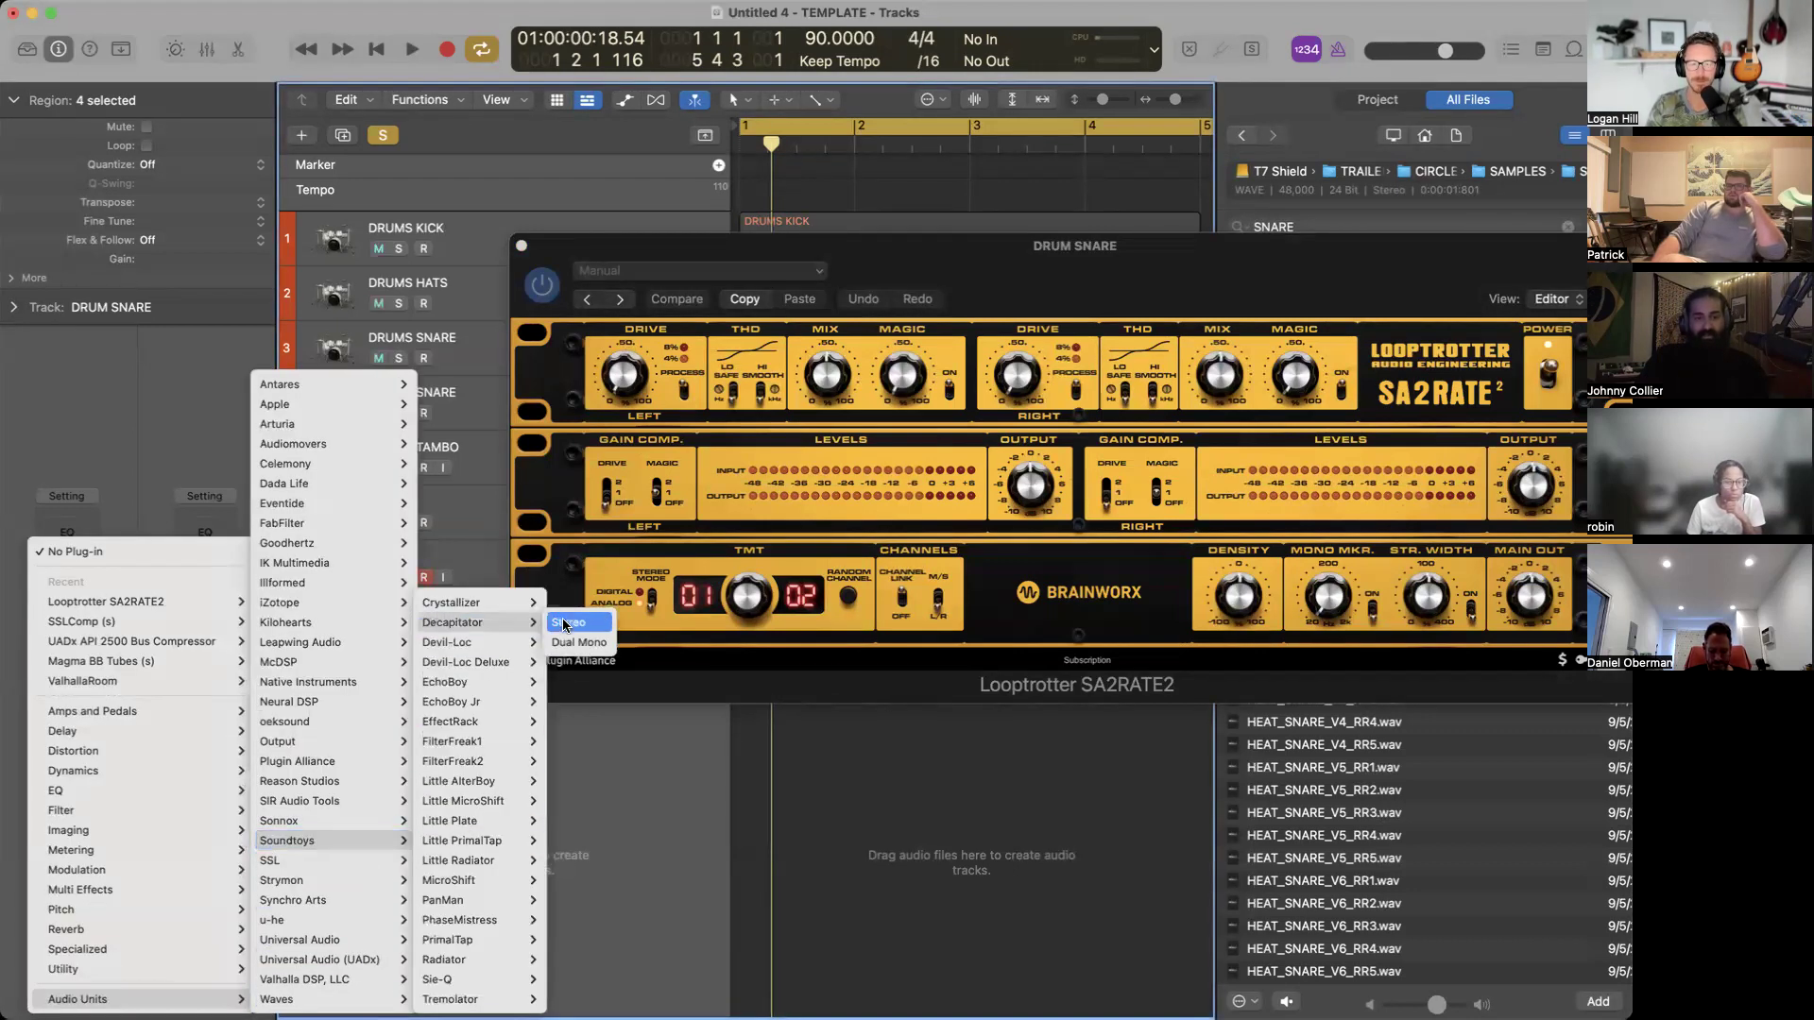
click(564, 624)
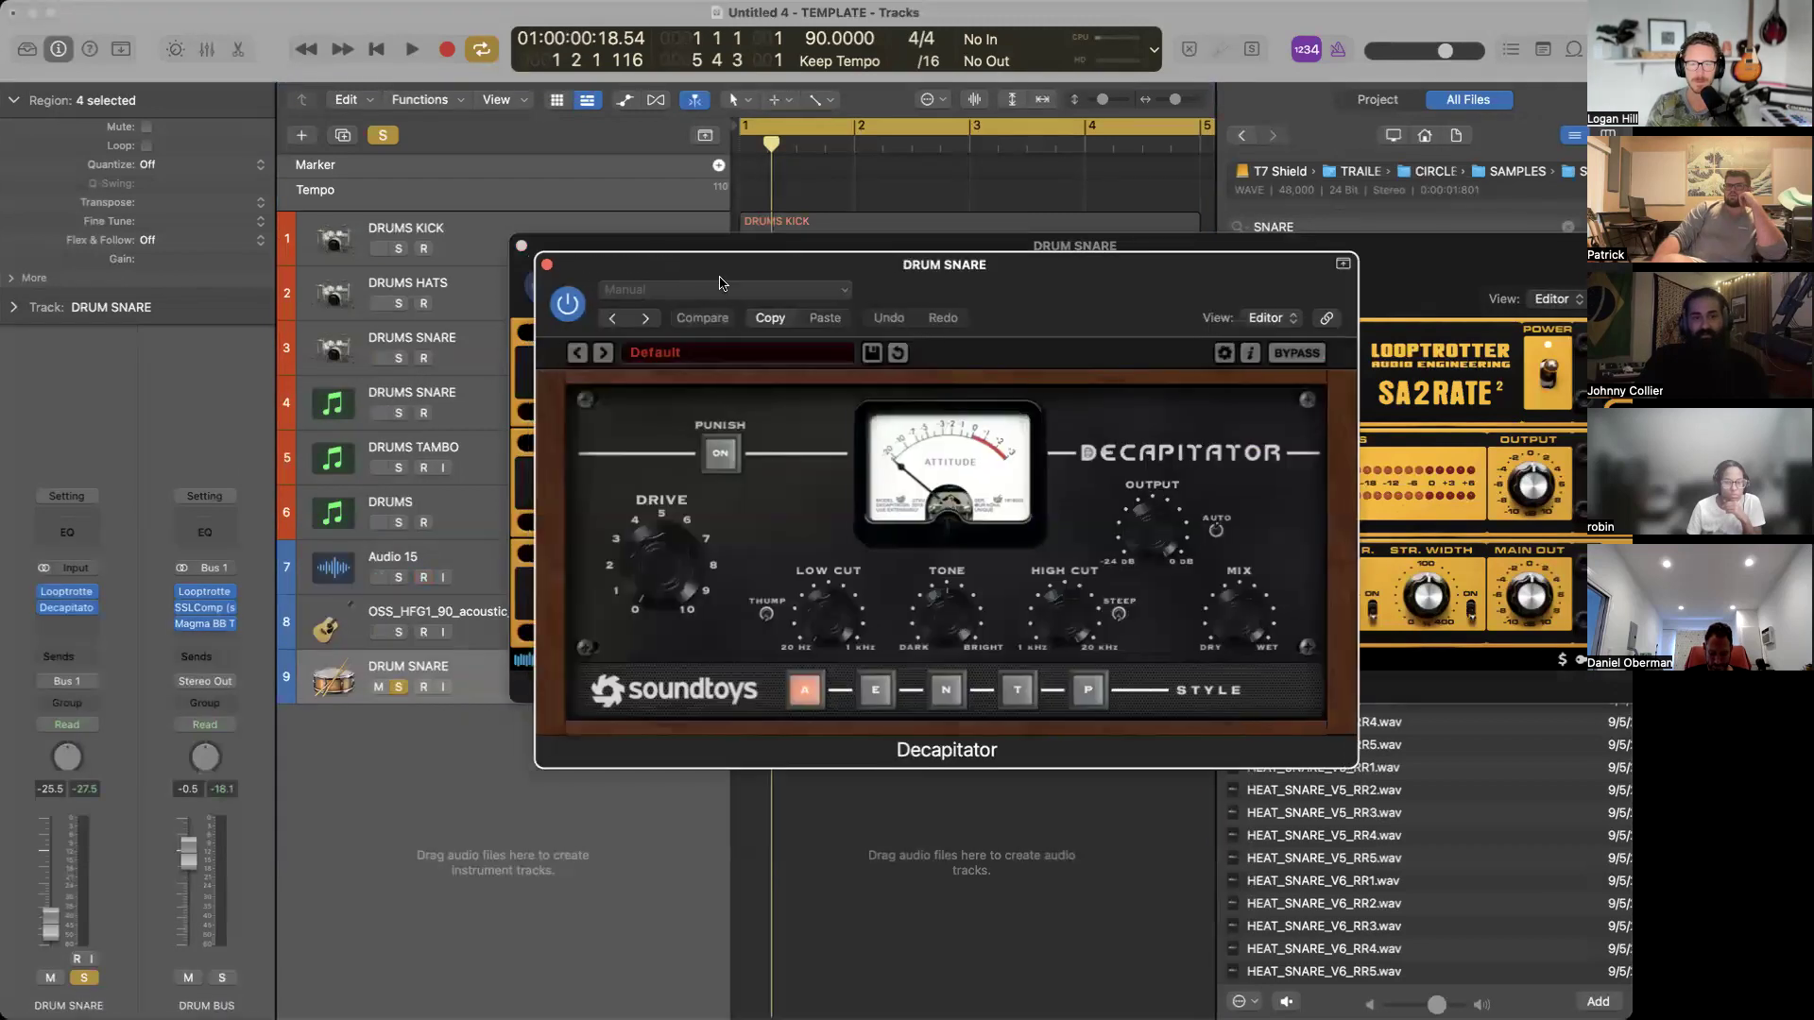
Arrange both plug-in windows so neither covers the other and raise the DRUM SNARE fader to -11.6 dB.
drag(661, 263, 730, 475)
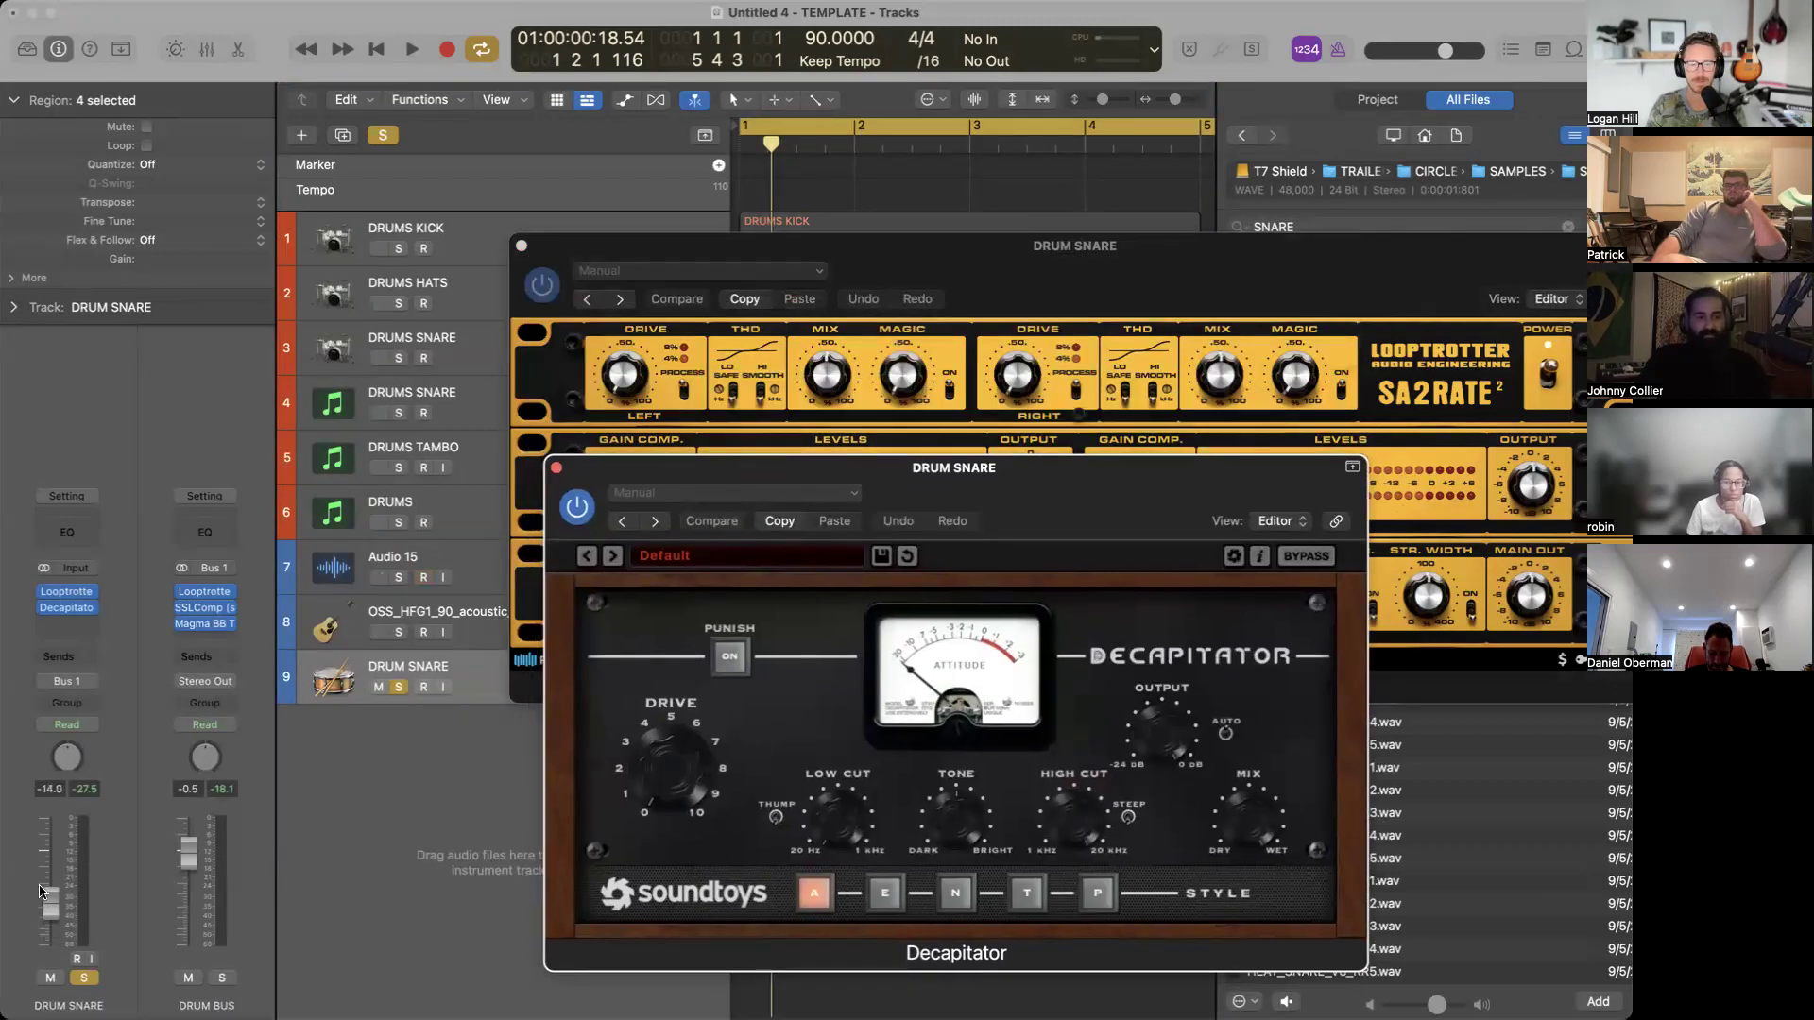
drag(42, 891, 42, 882)
drag(775, 252, 631, 25)
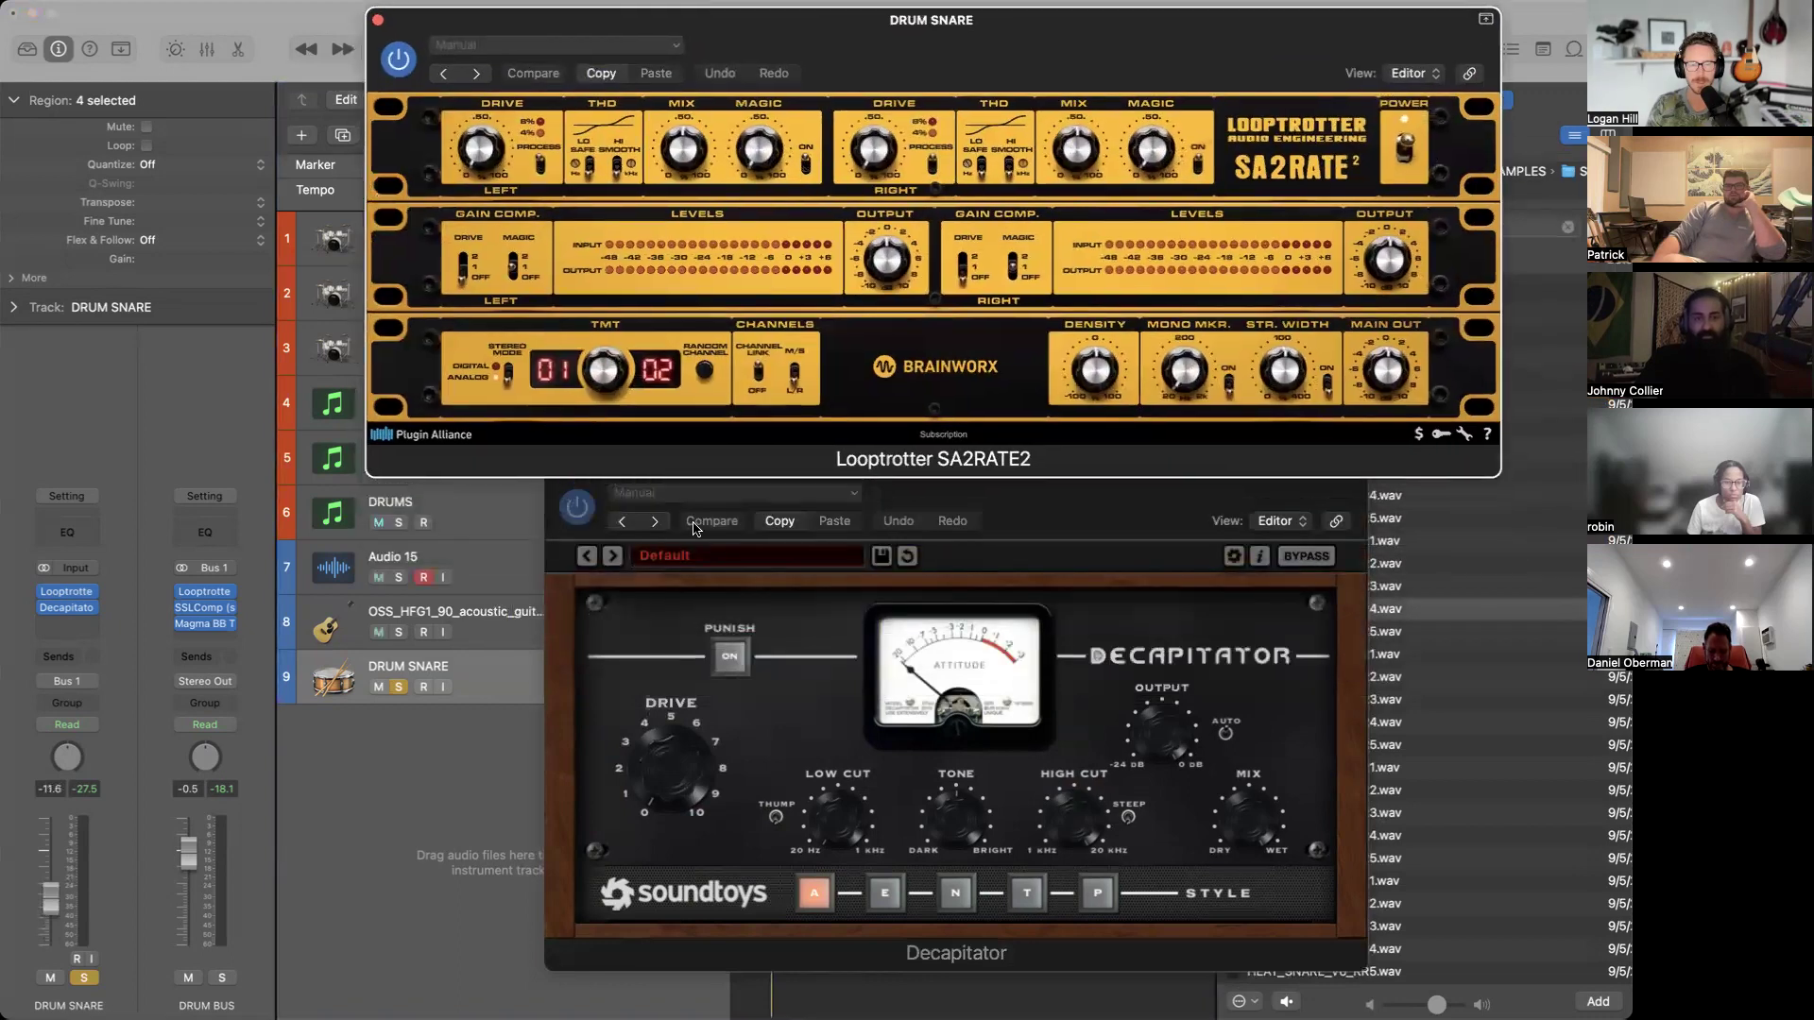
Bypass Decapitator, switch SA2RATE2's left Process control, and compare the snare with SA2RATE2 off and on.
click(44, 611)
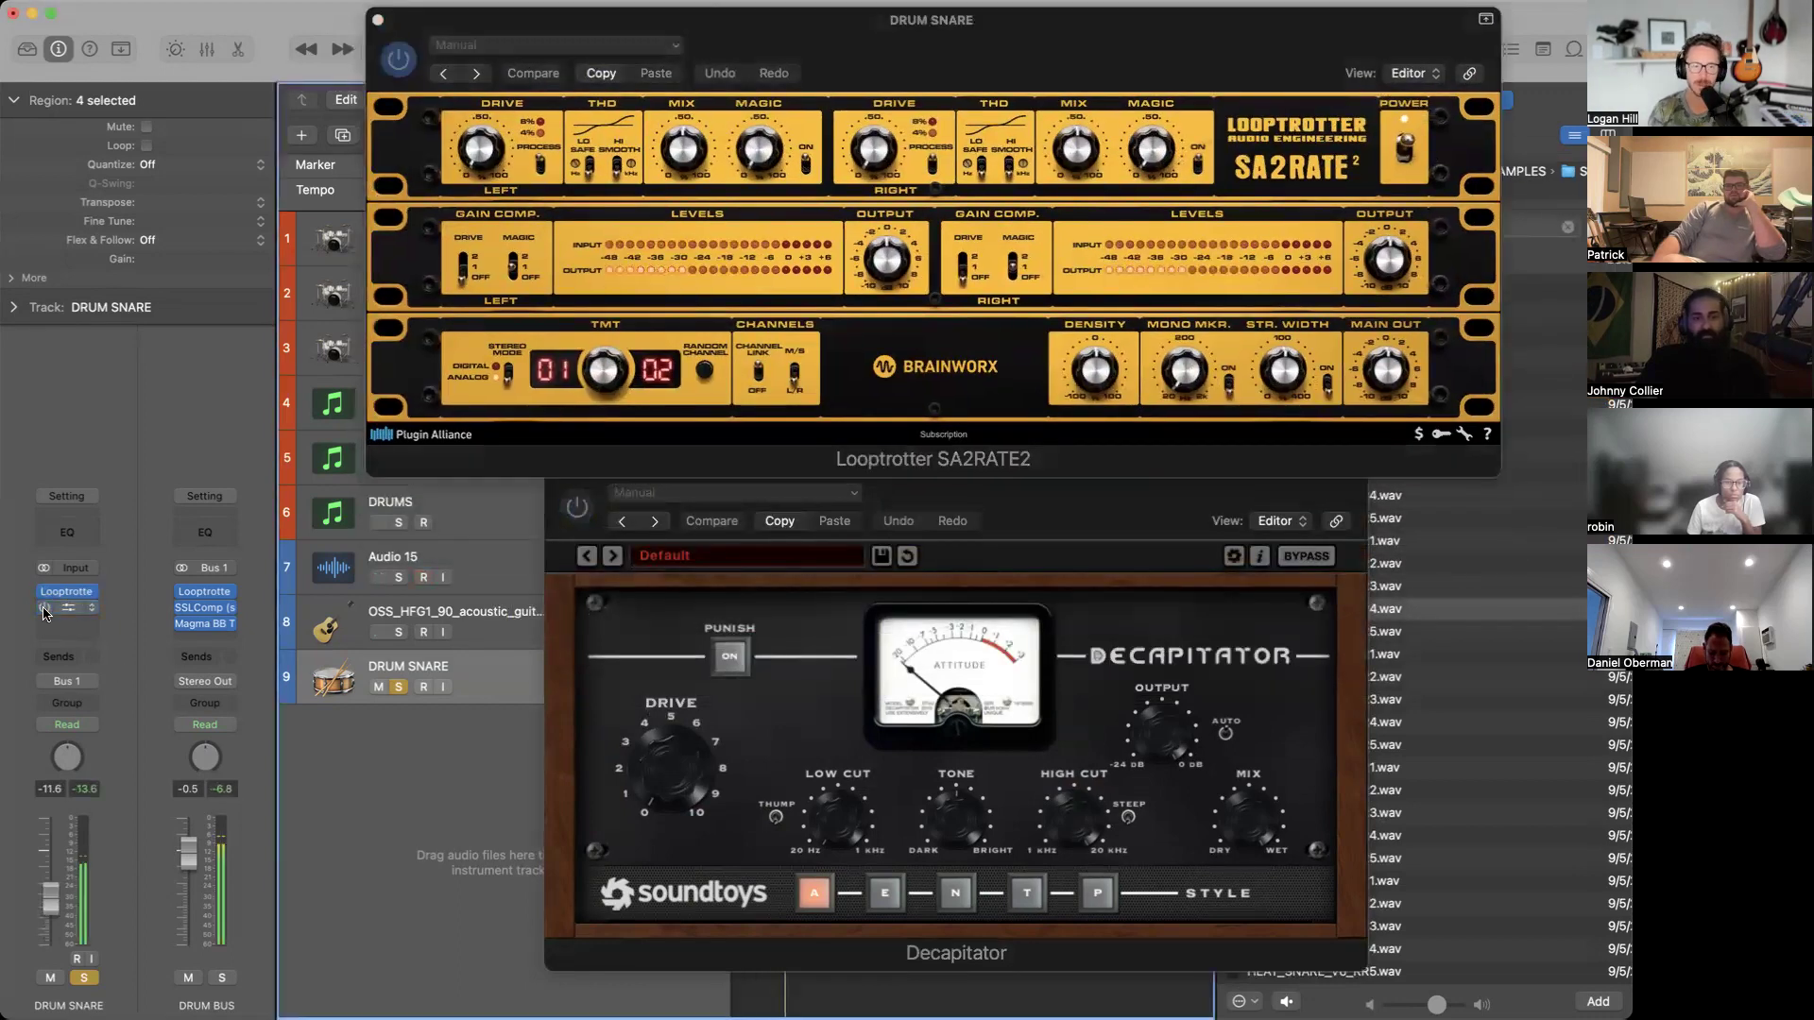
click(408, 16)
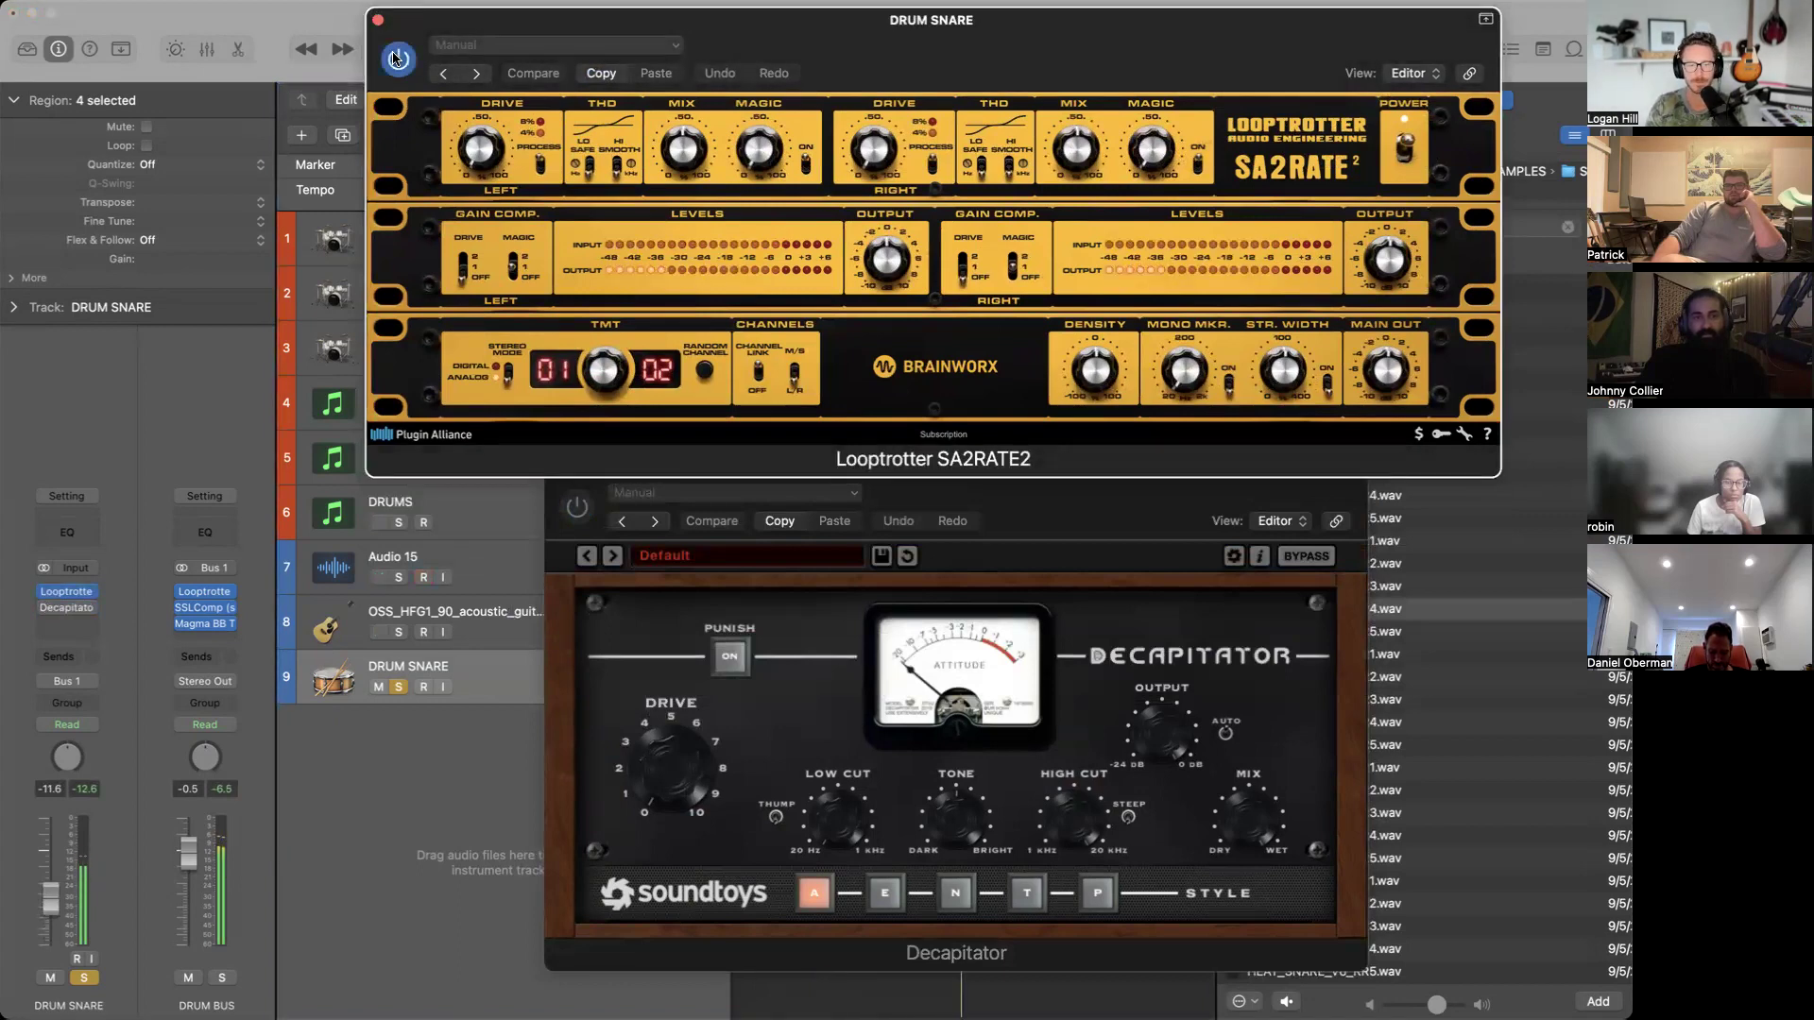
click(539, 162)
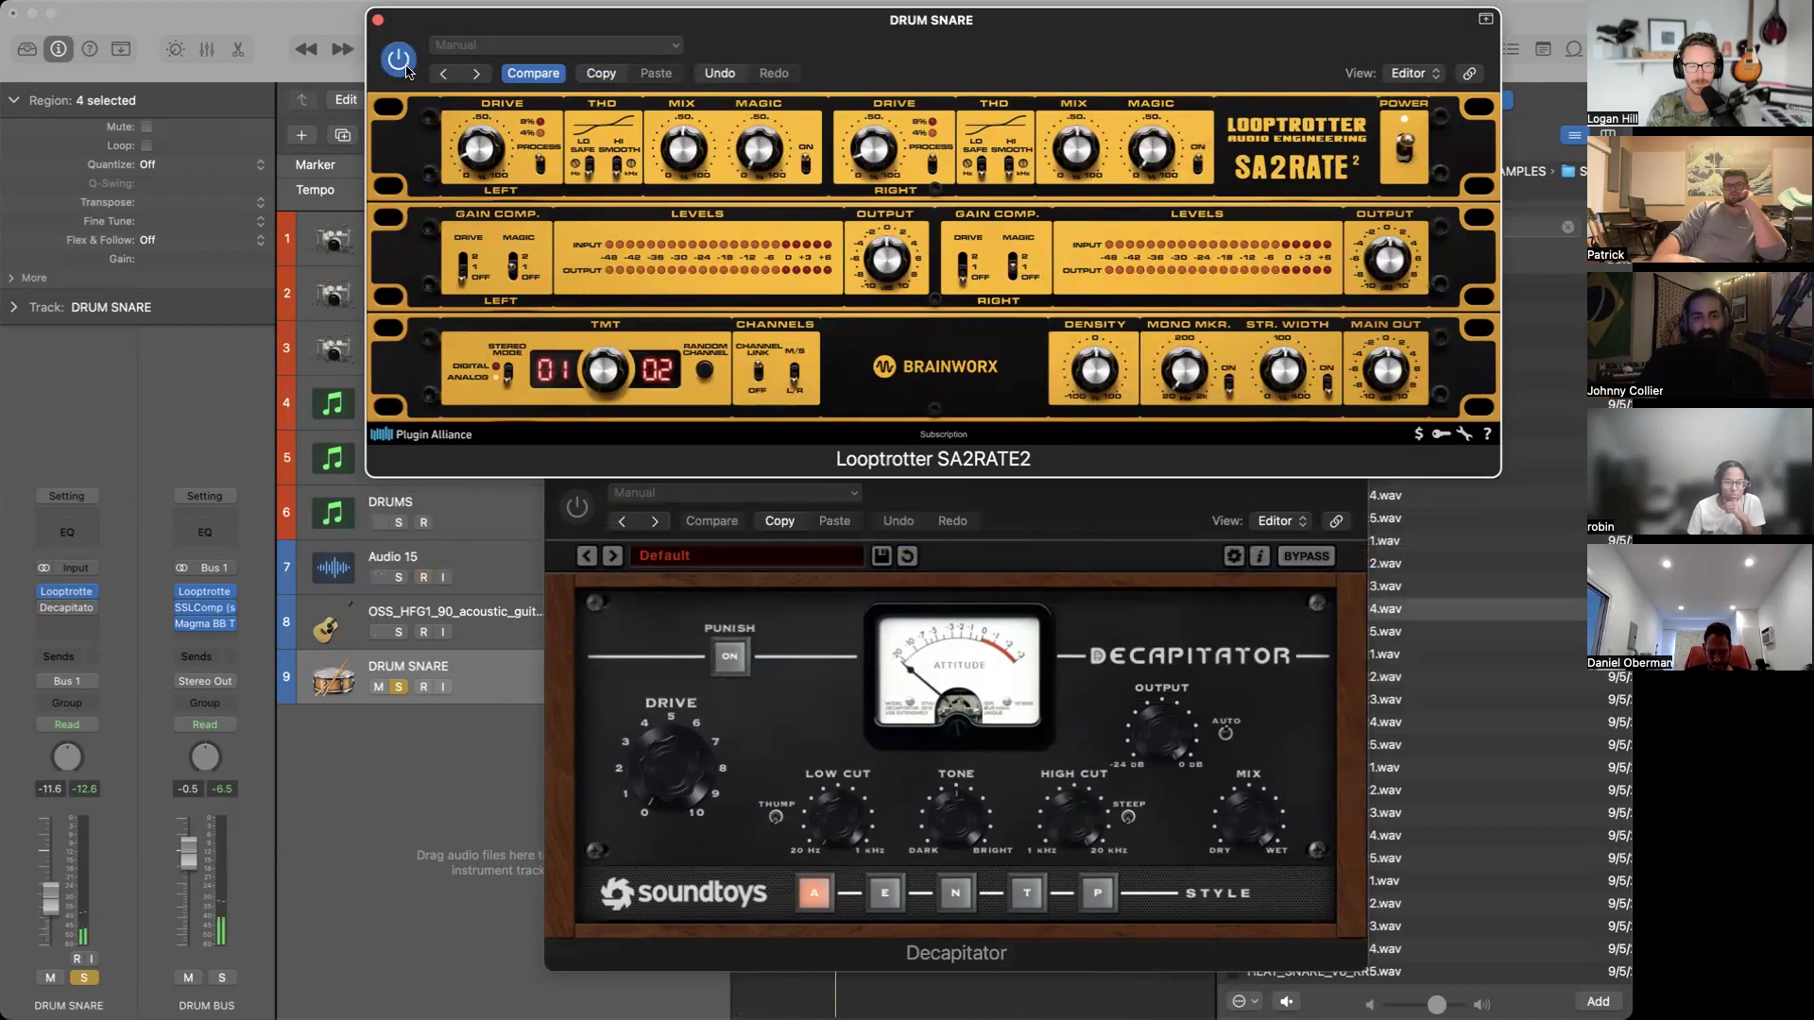
Move SA2RATE2 clear of the ruler and shorten the cycle range to bars 1 through 3, ending at bar 4.
drag(501, 28, 650, 488)
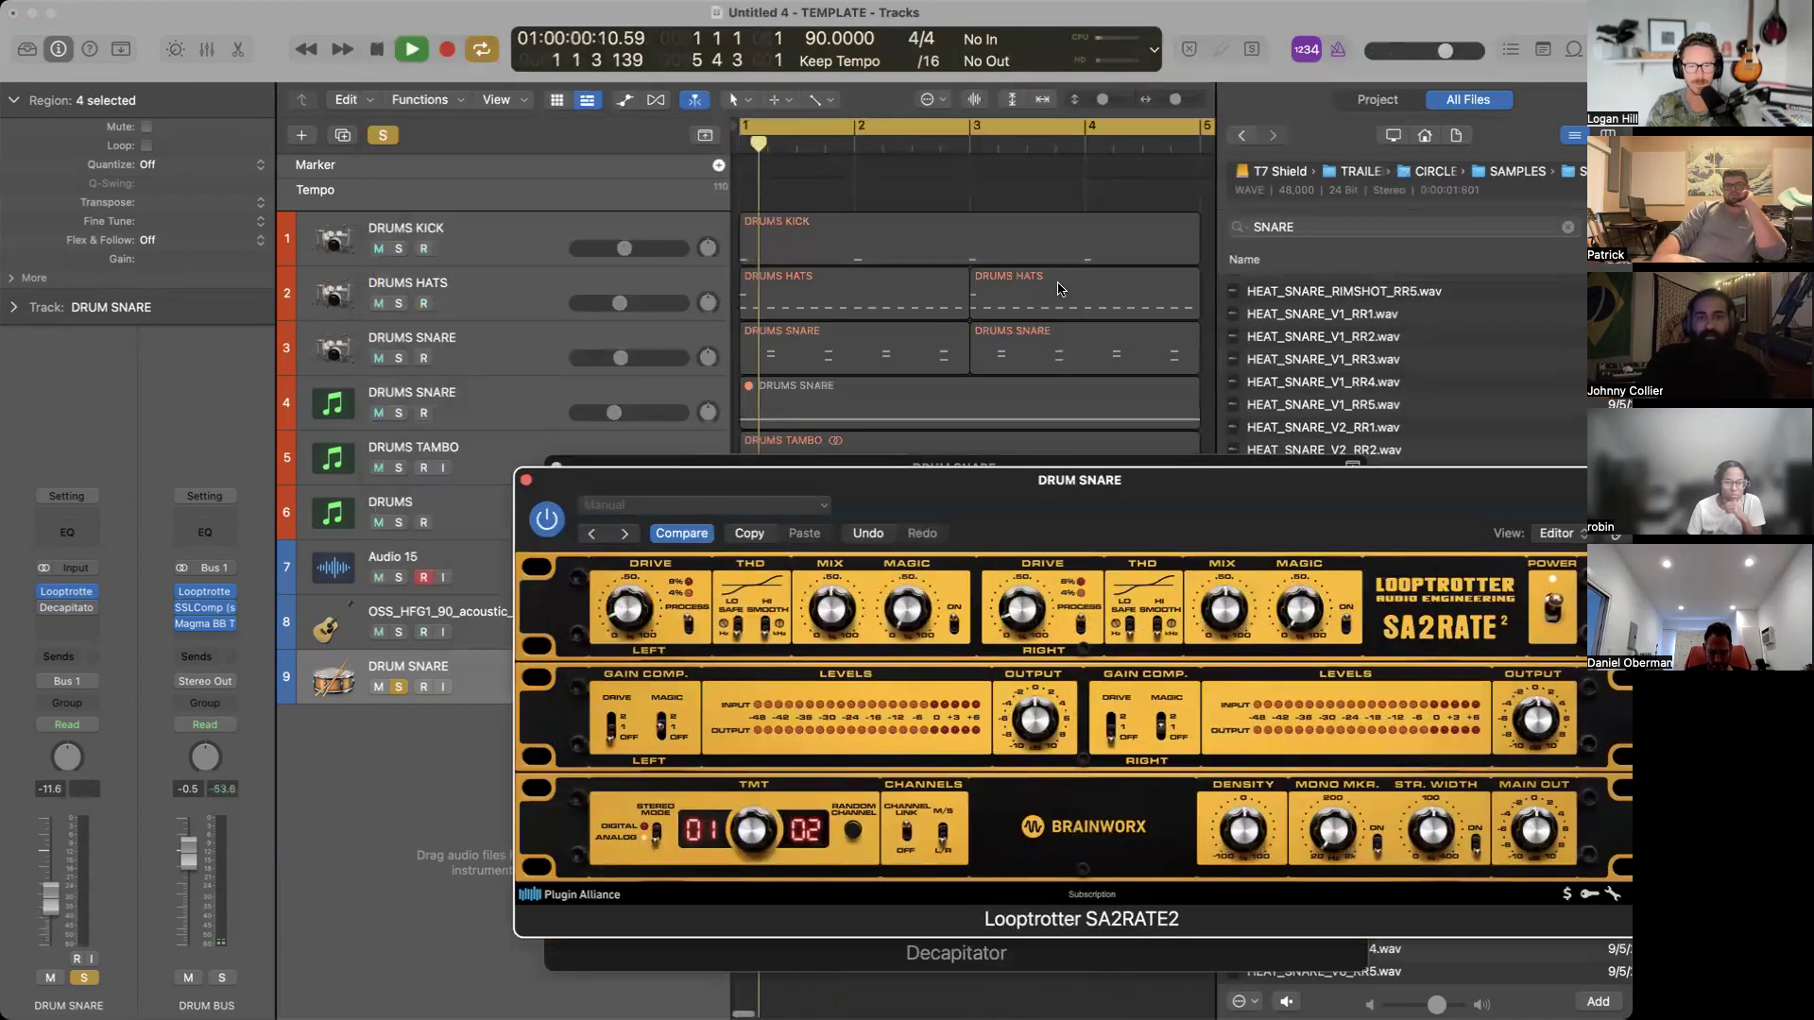
click(1082, 131)
click(1082, 129)
click(1083, 130)
drag(1084, 130, 742, 130)
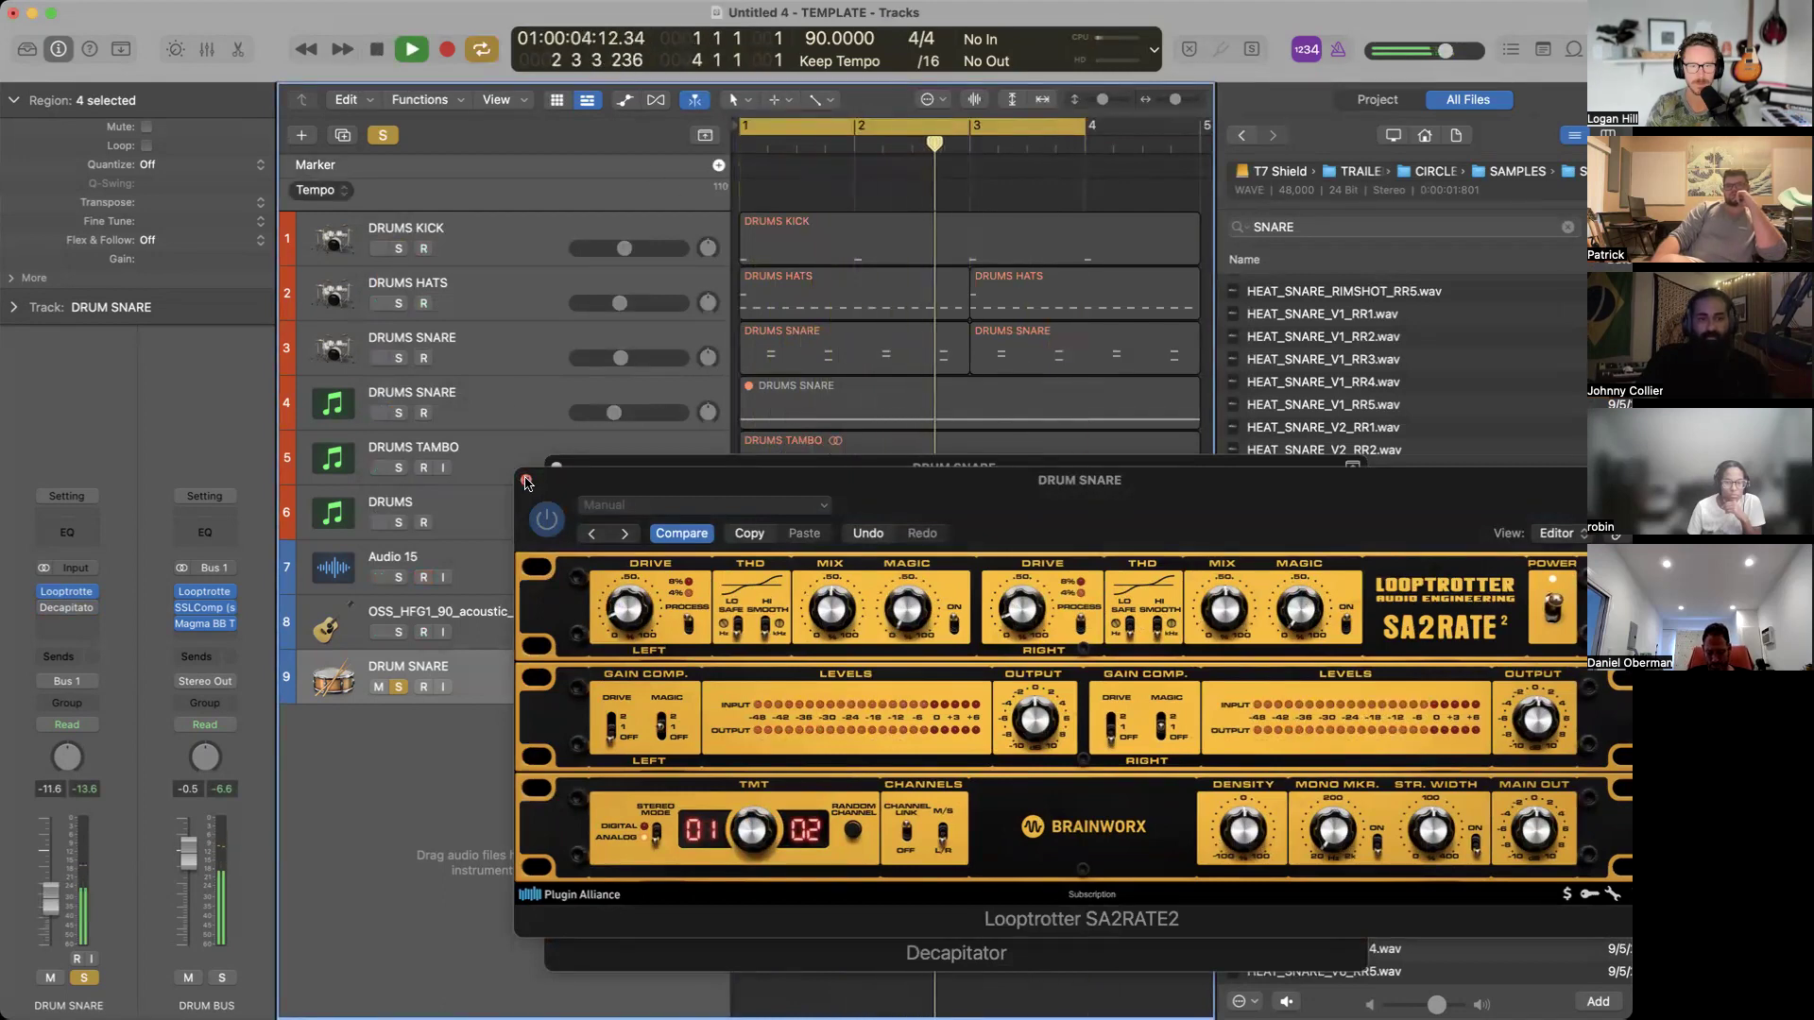
Bypass SA2RATE2, raise the Drive in Decapitator, and compare the snare with Decapitator off and on.
click(545, 516)
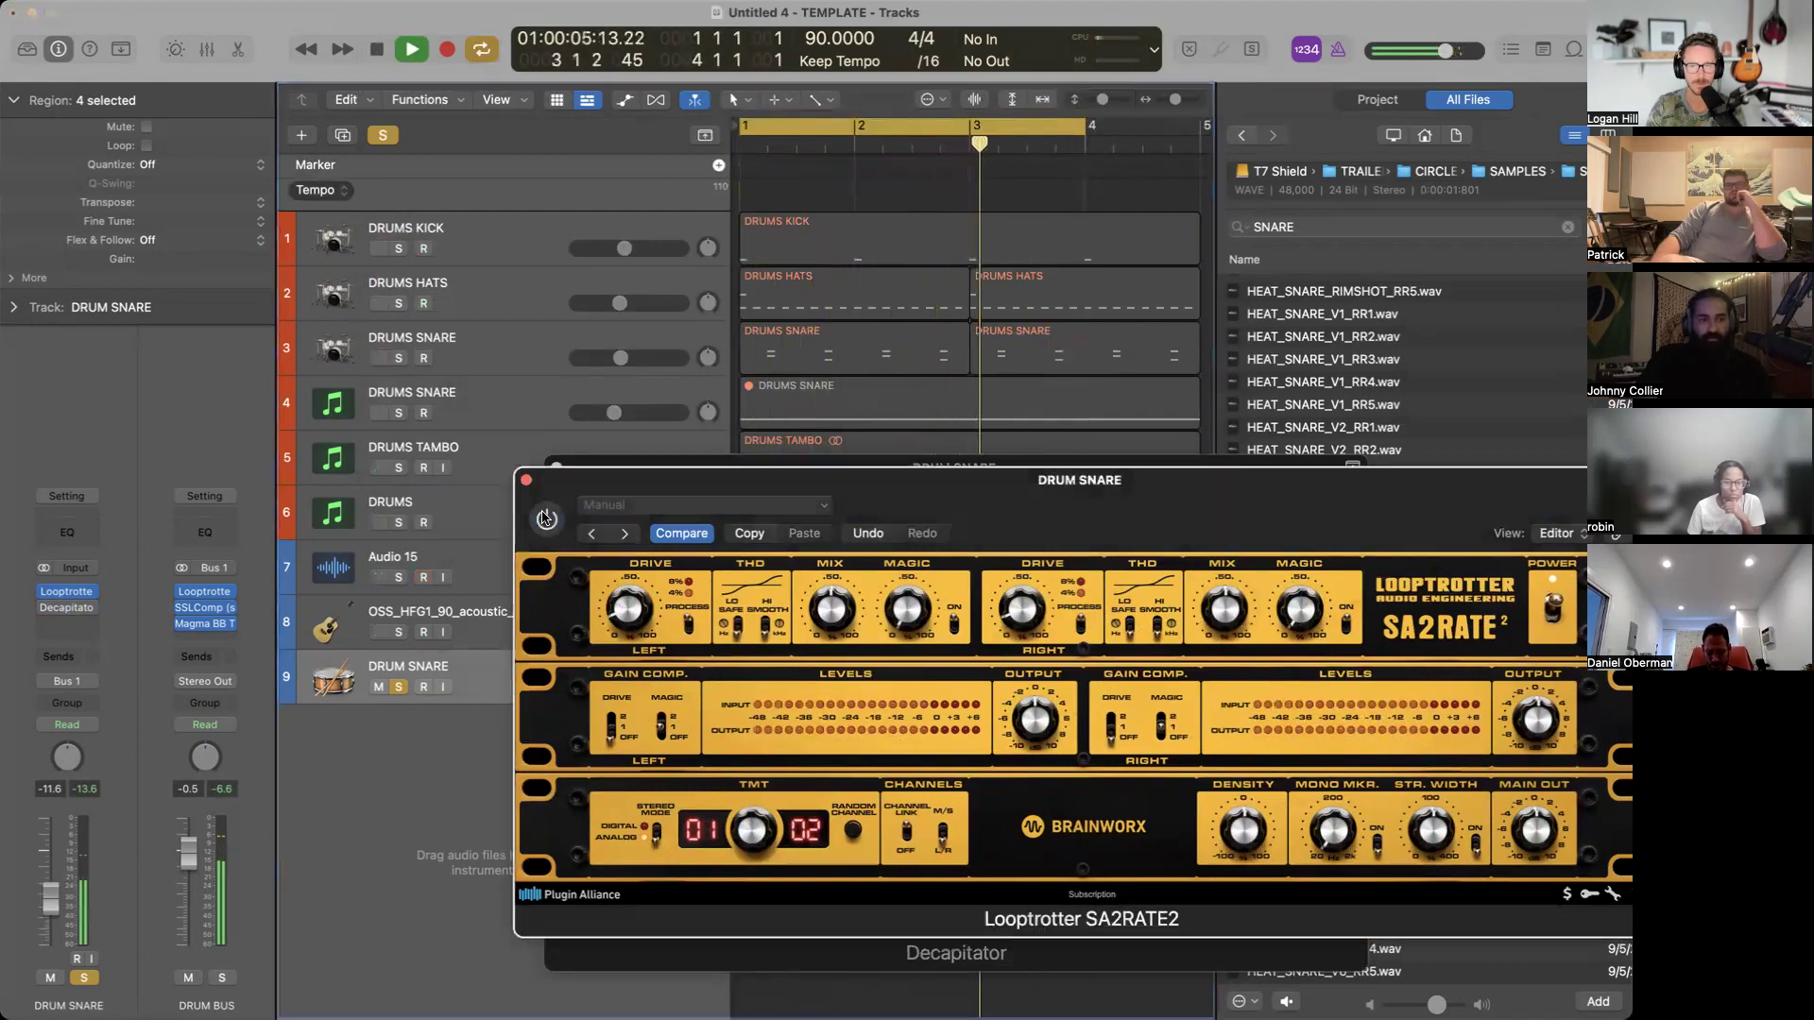
click(638, 467)
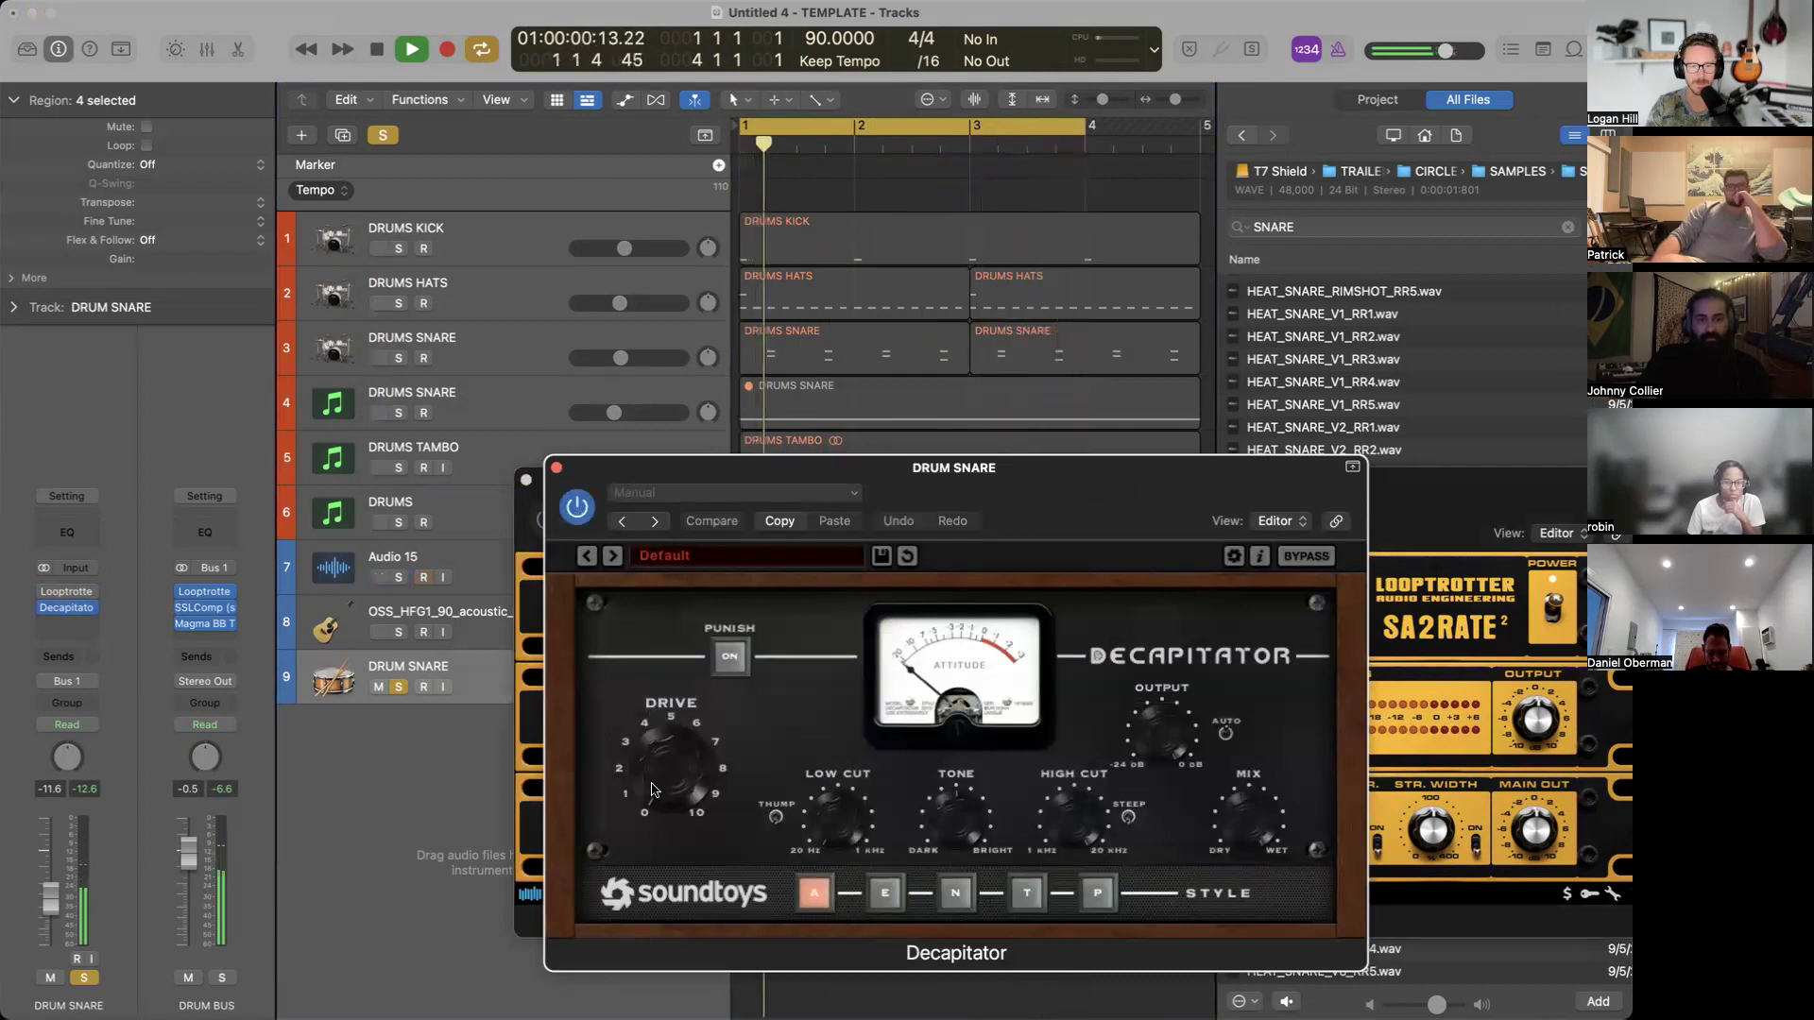
drag(658, 791, 656, 767)
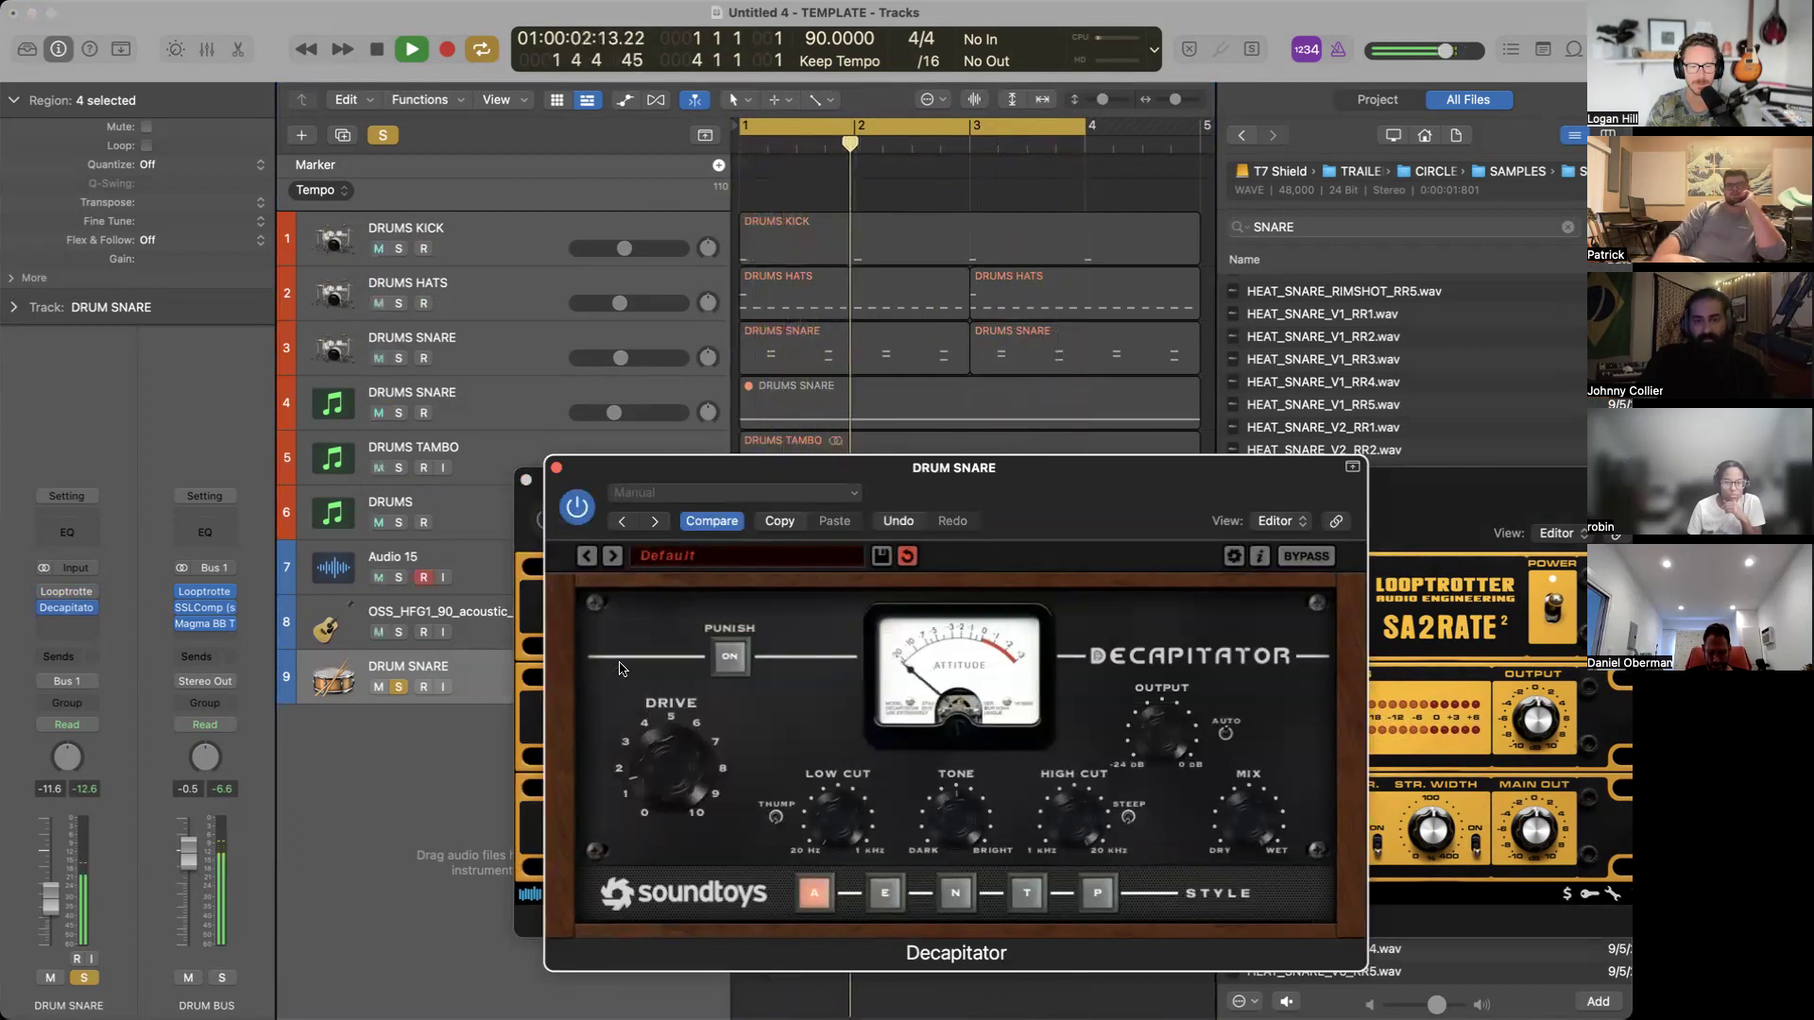
click(582, 517)
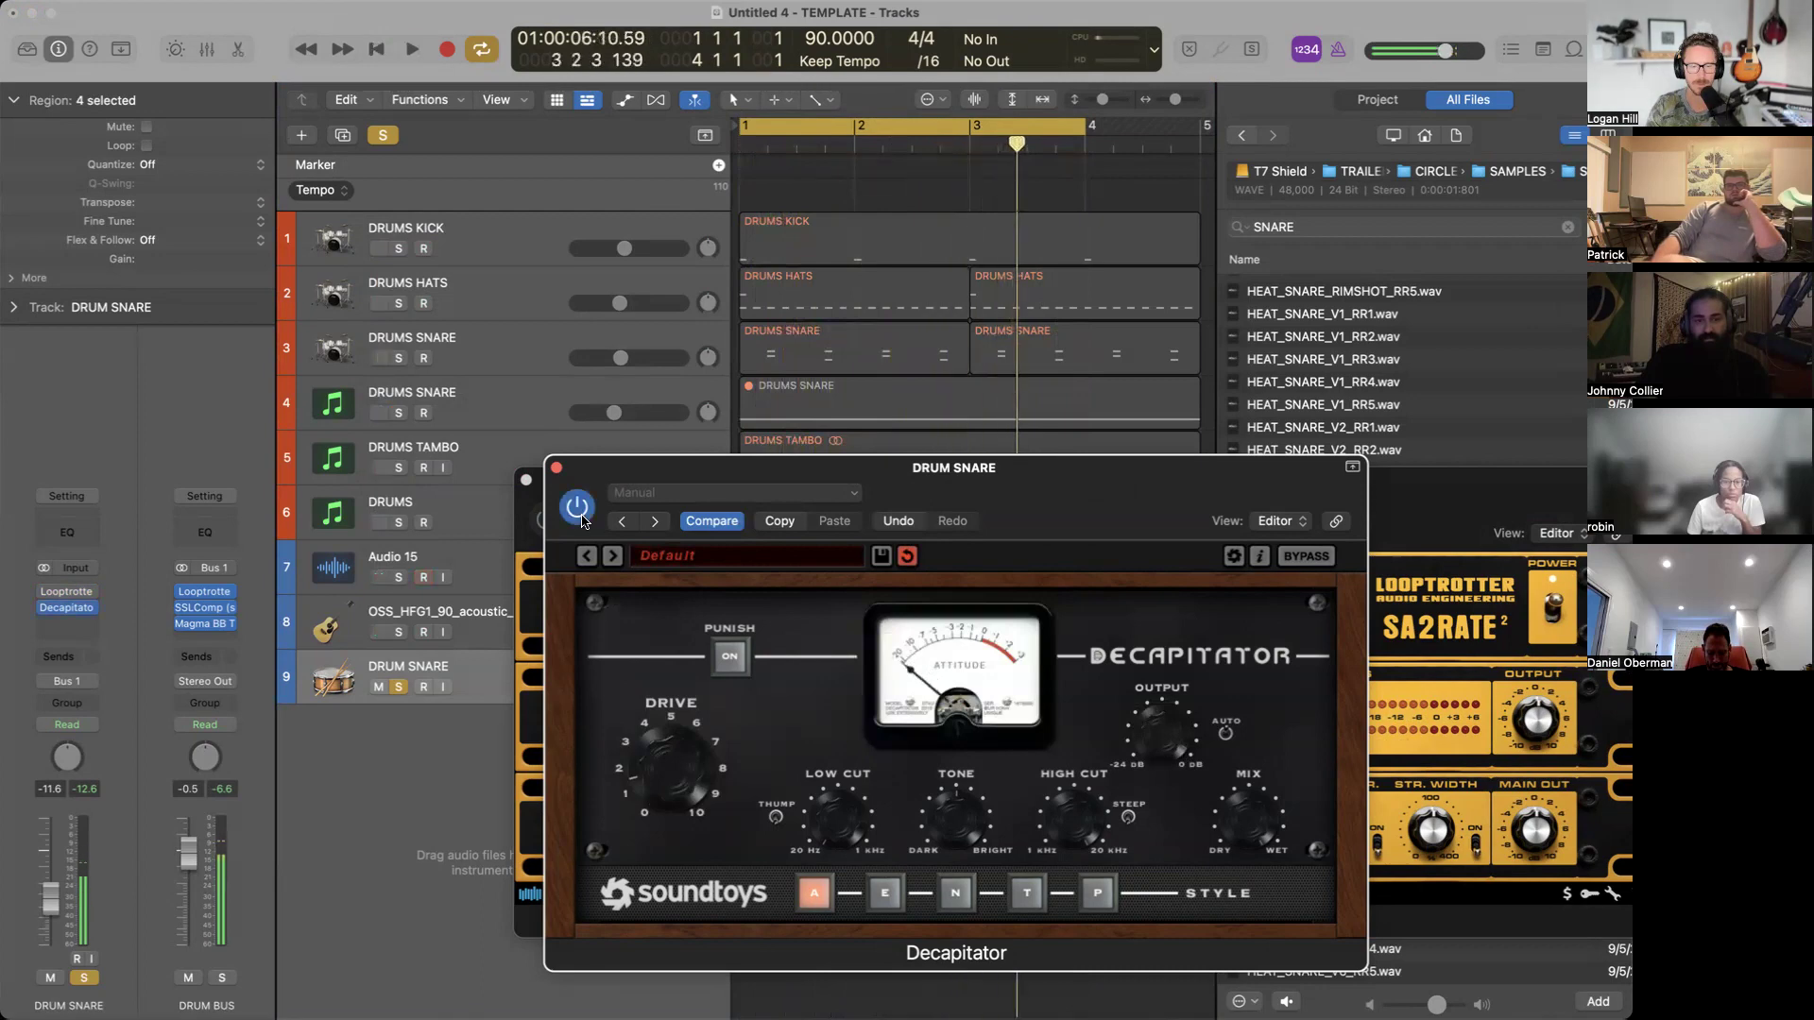
Close both plug-in windows, lower DRUM SNARE to -14.6 dB during playback, and compare SA2RATE2 with Decapitator, leaving only Decapitator enabled.
click(557, 469)
click(527, 480)
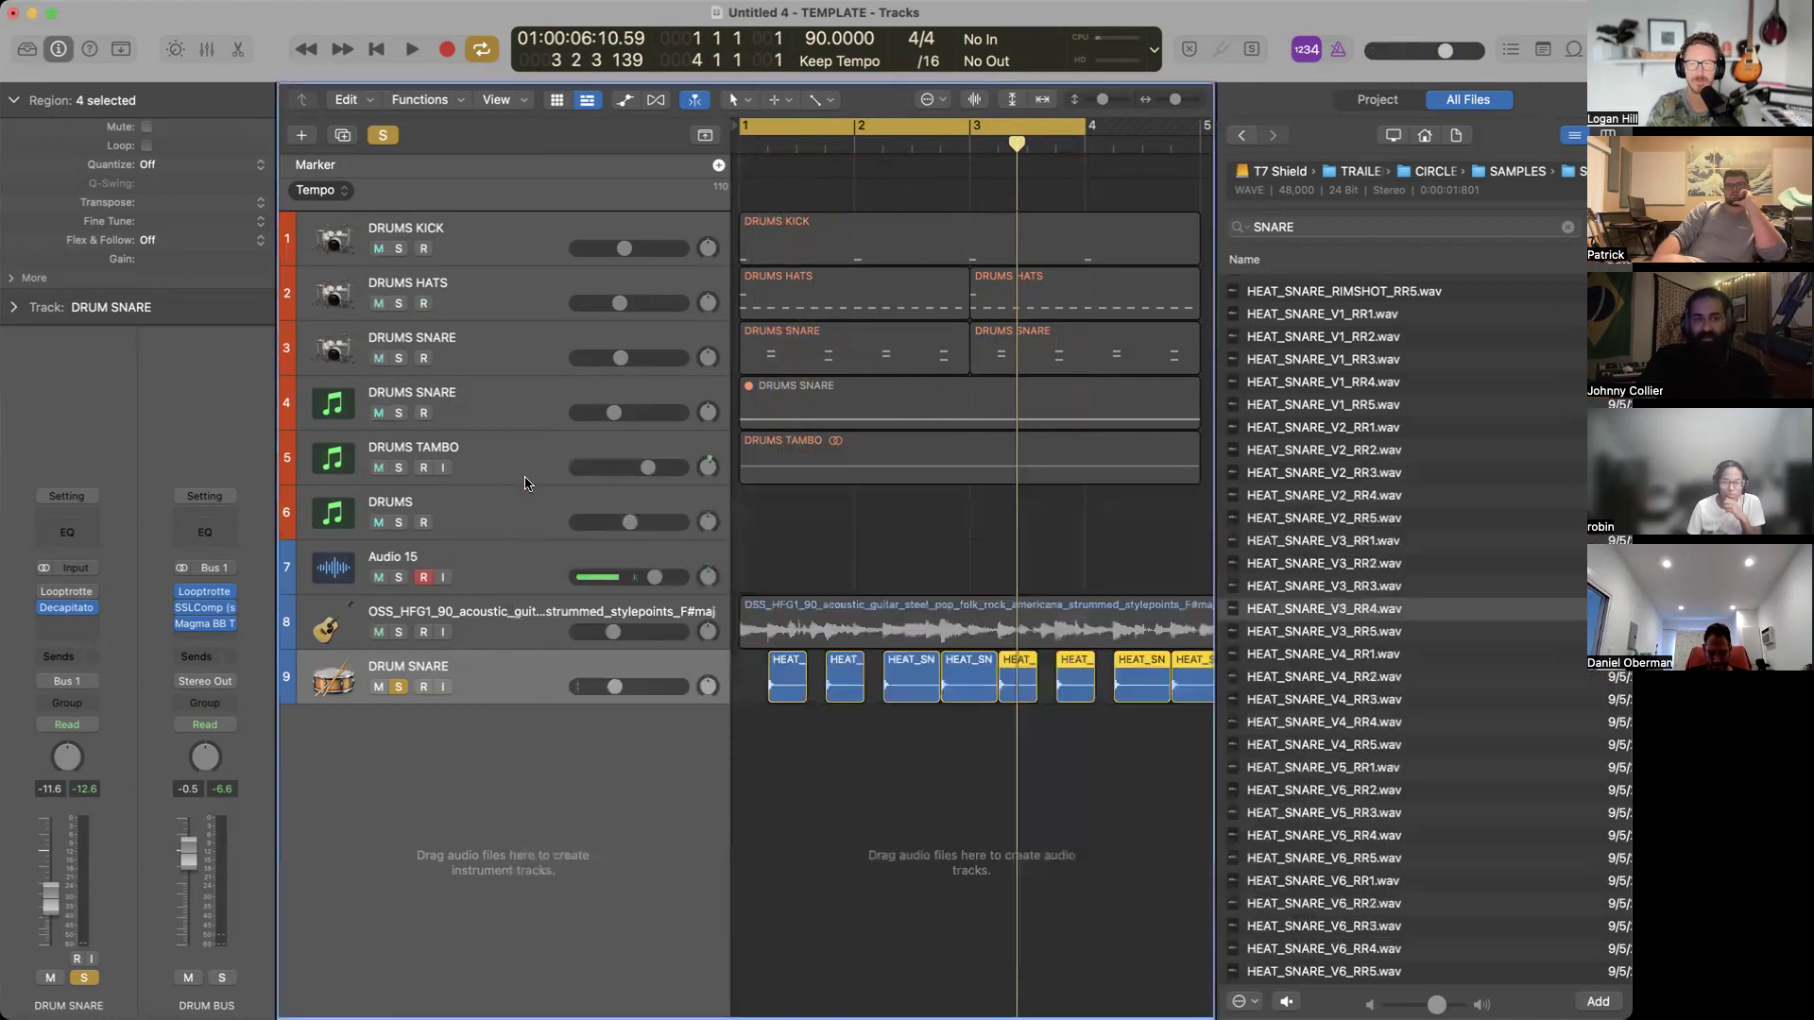
key(Return)
key(space)
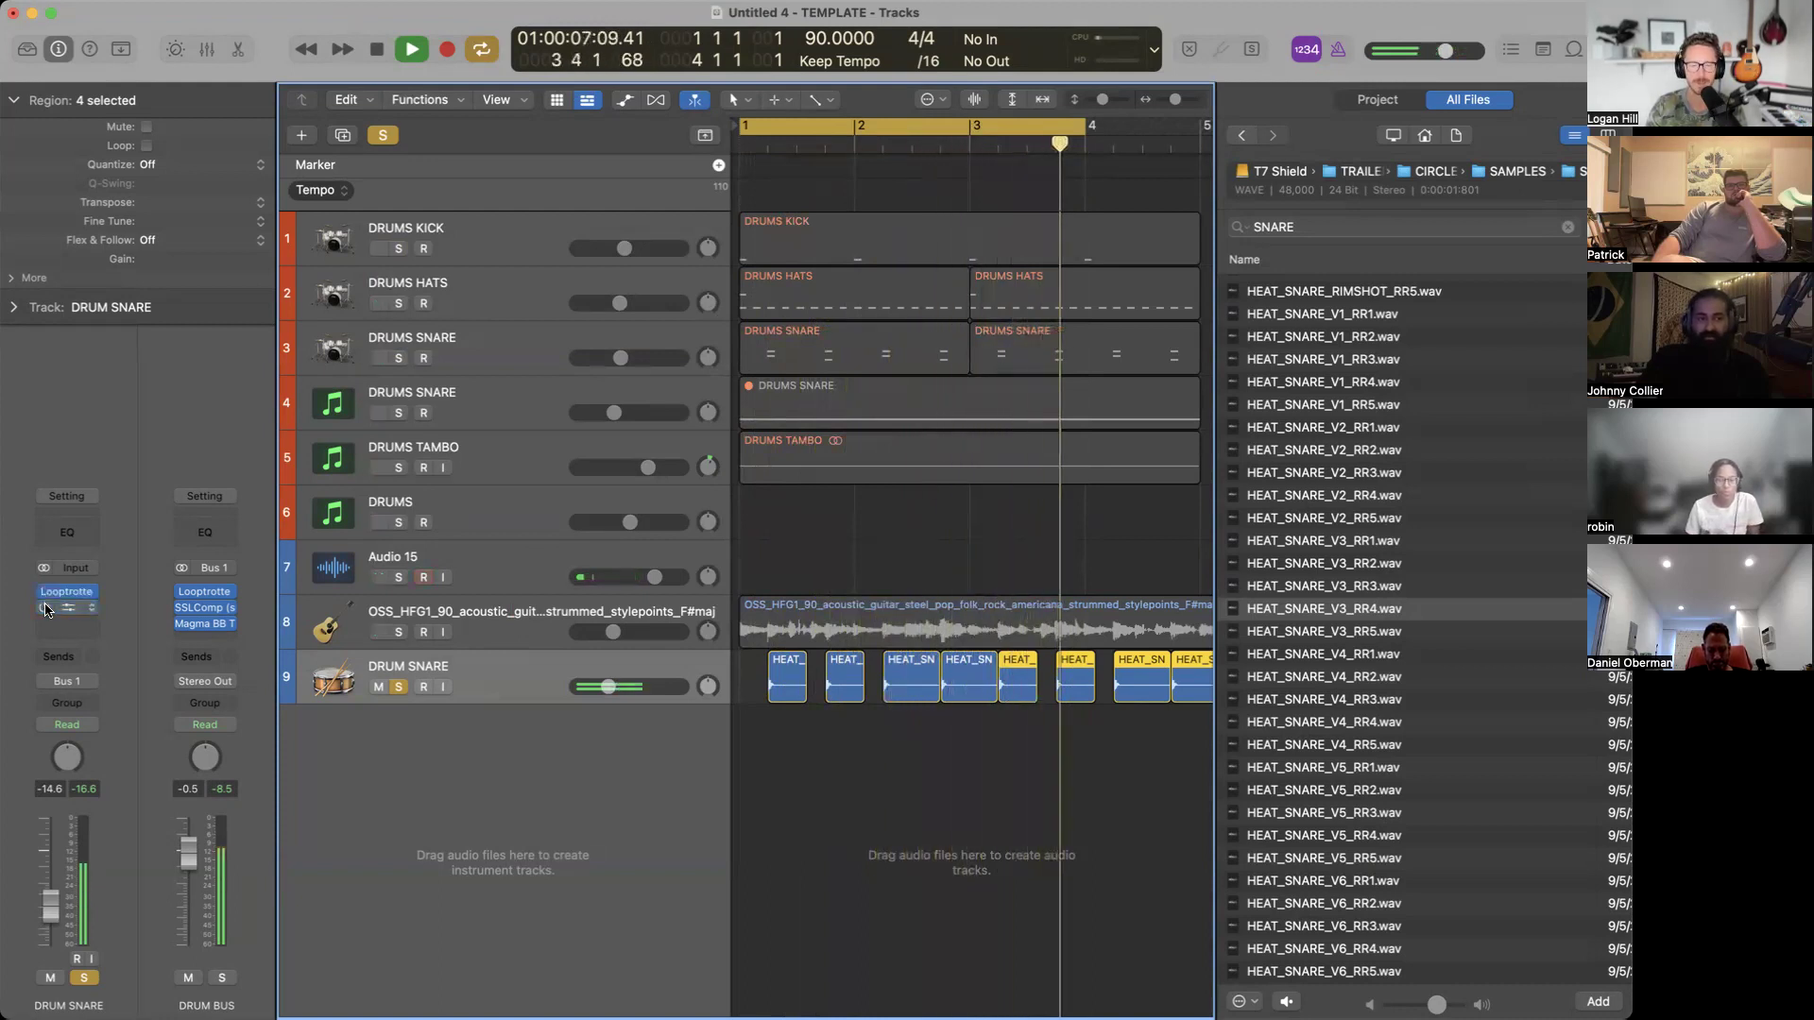
click(45, 607)
click(46, 592)
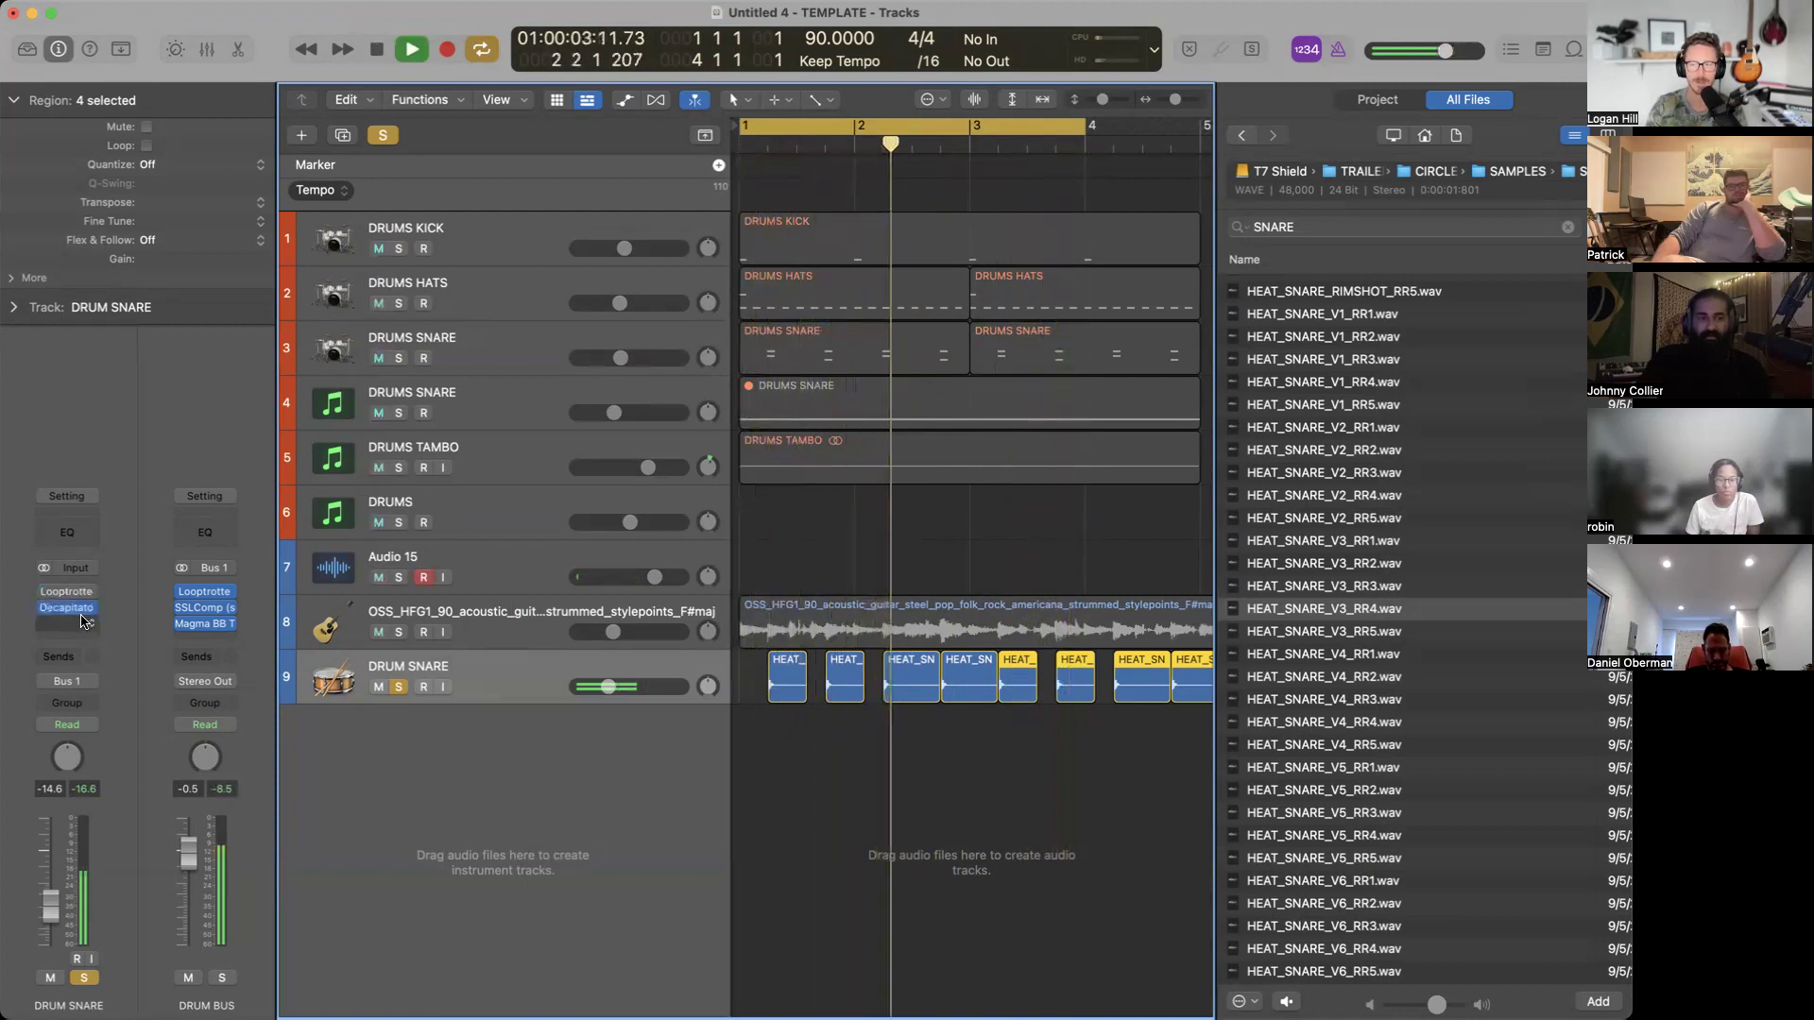
Turn on Punish in the DRUM SNARE channel's Decapitator and set its saturation Style to E.
click(68, 608)
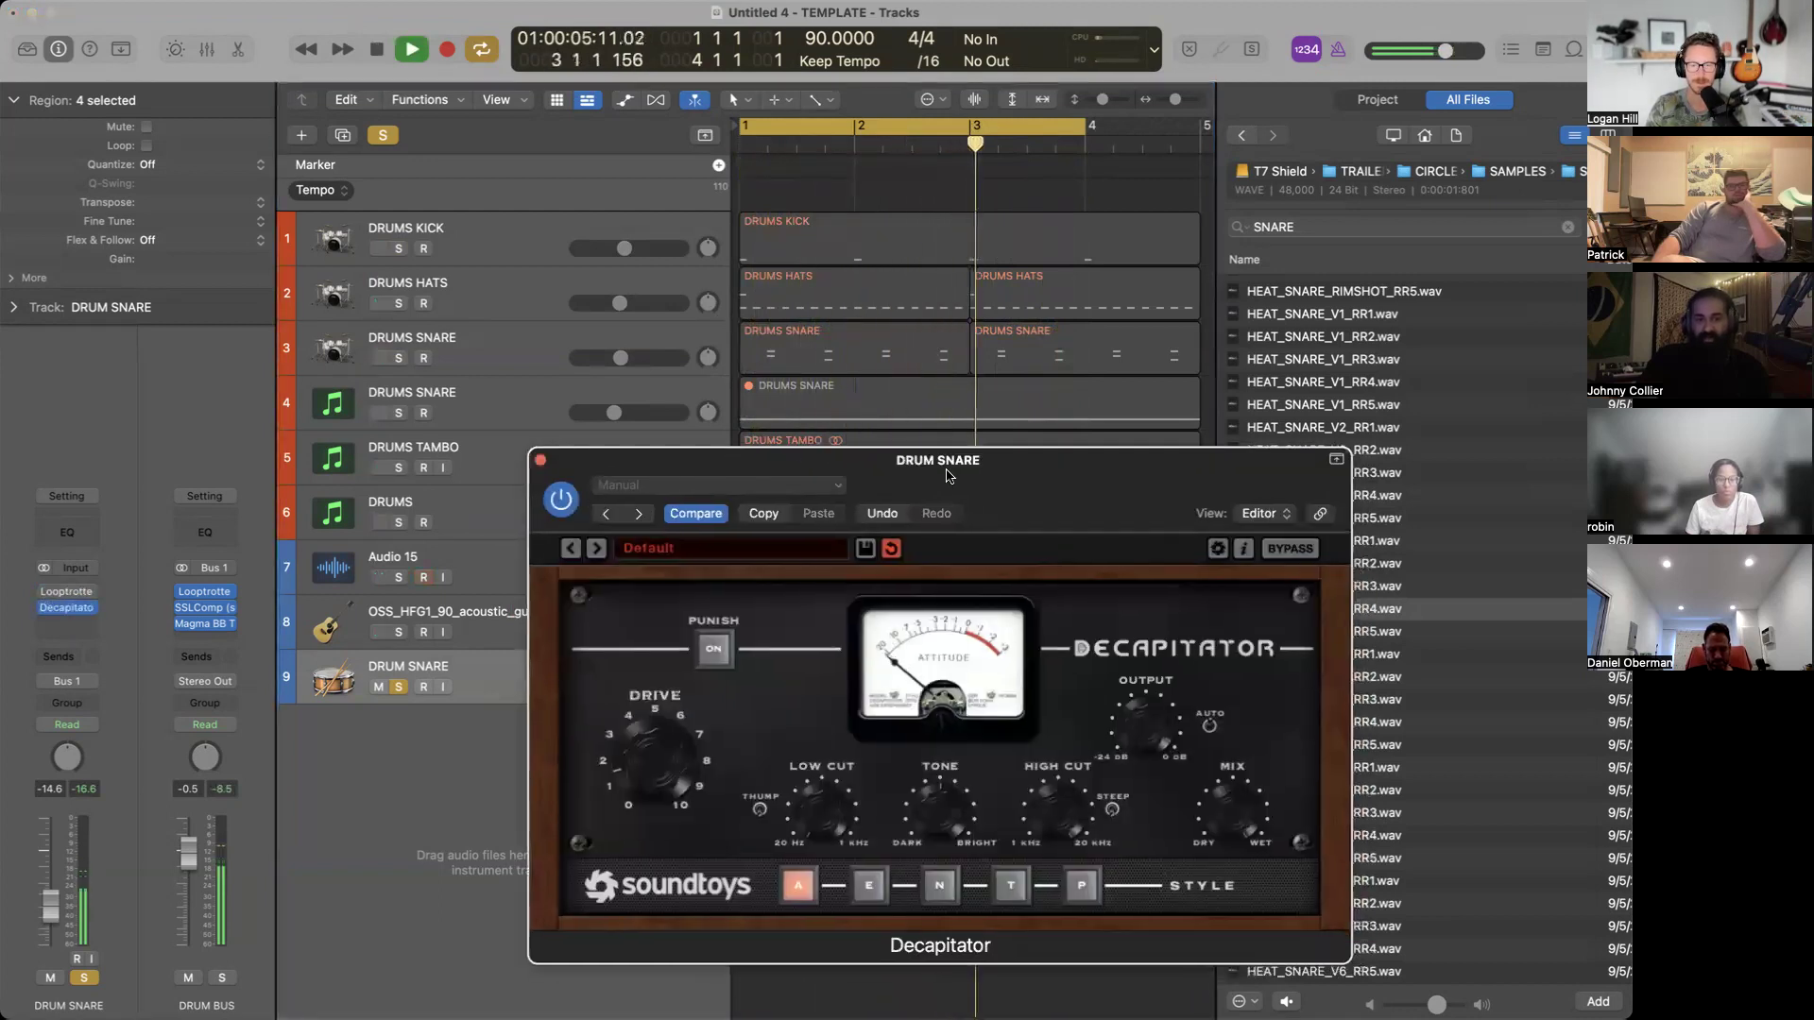
drag(948, 476, 798, 280)
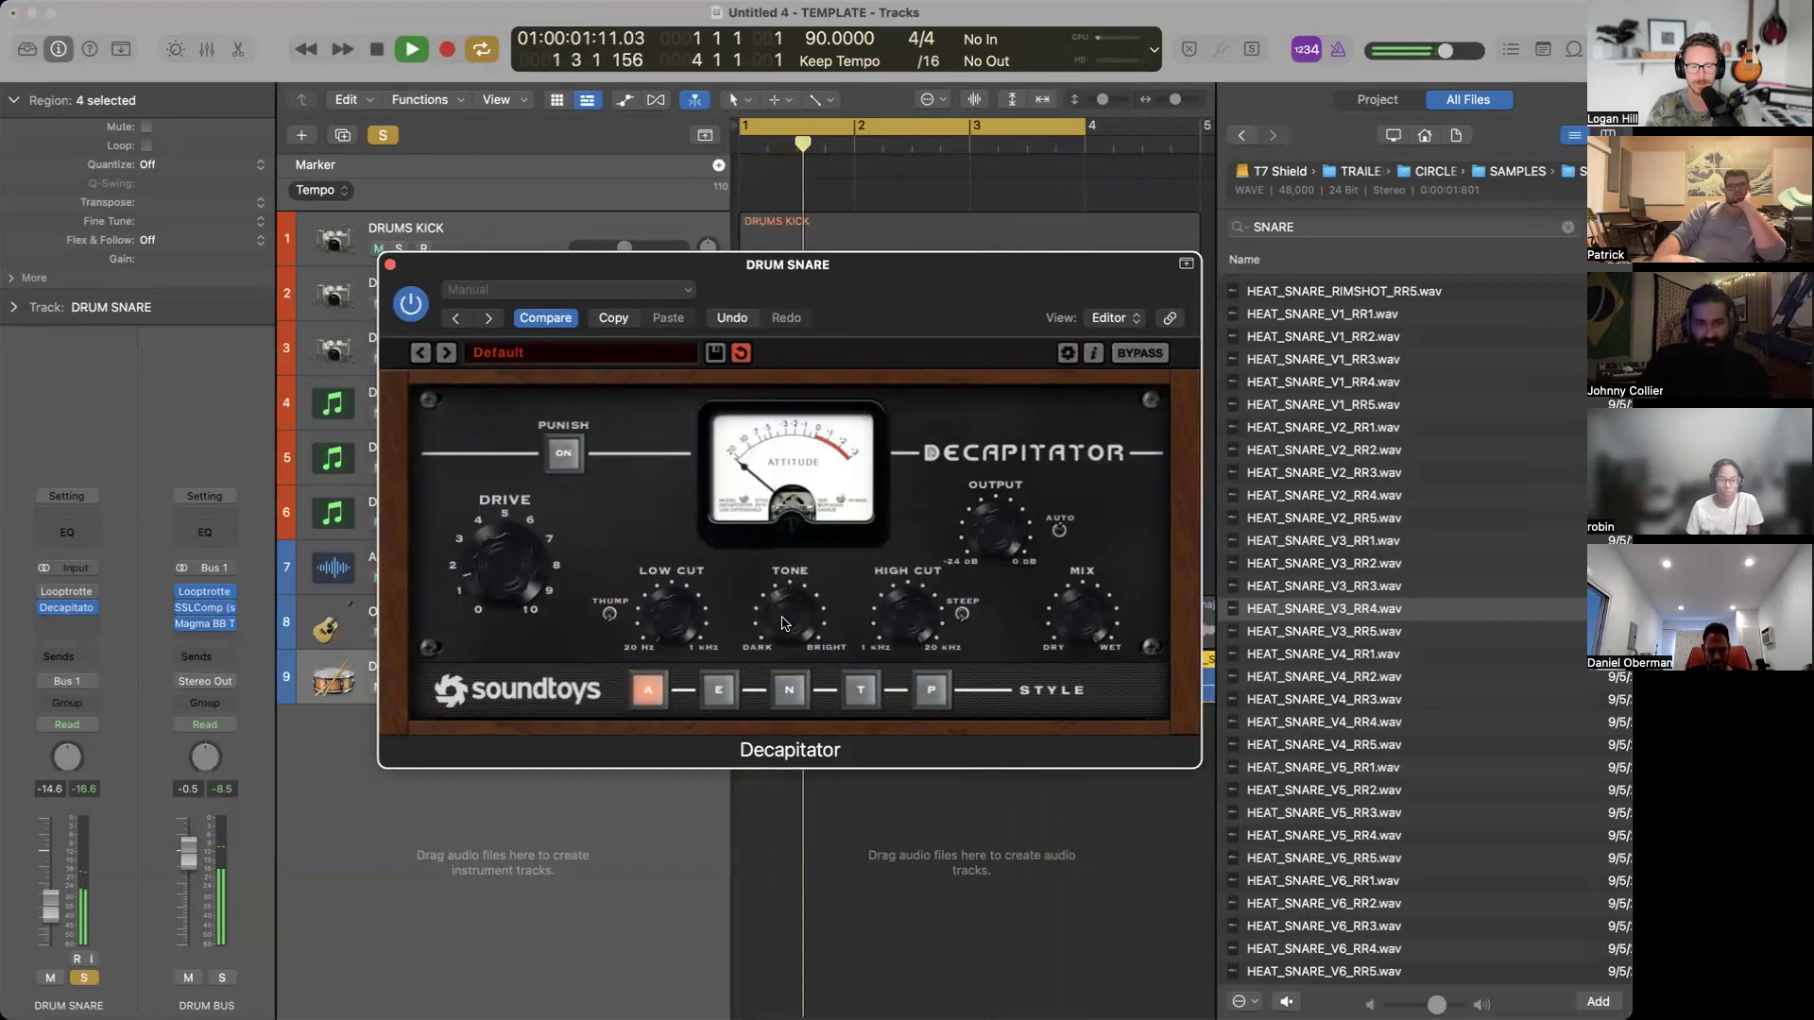
click(576, 451)
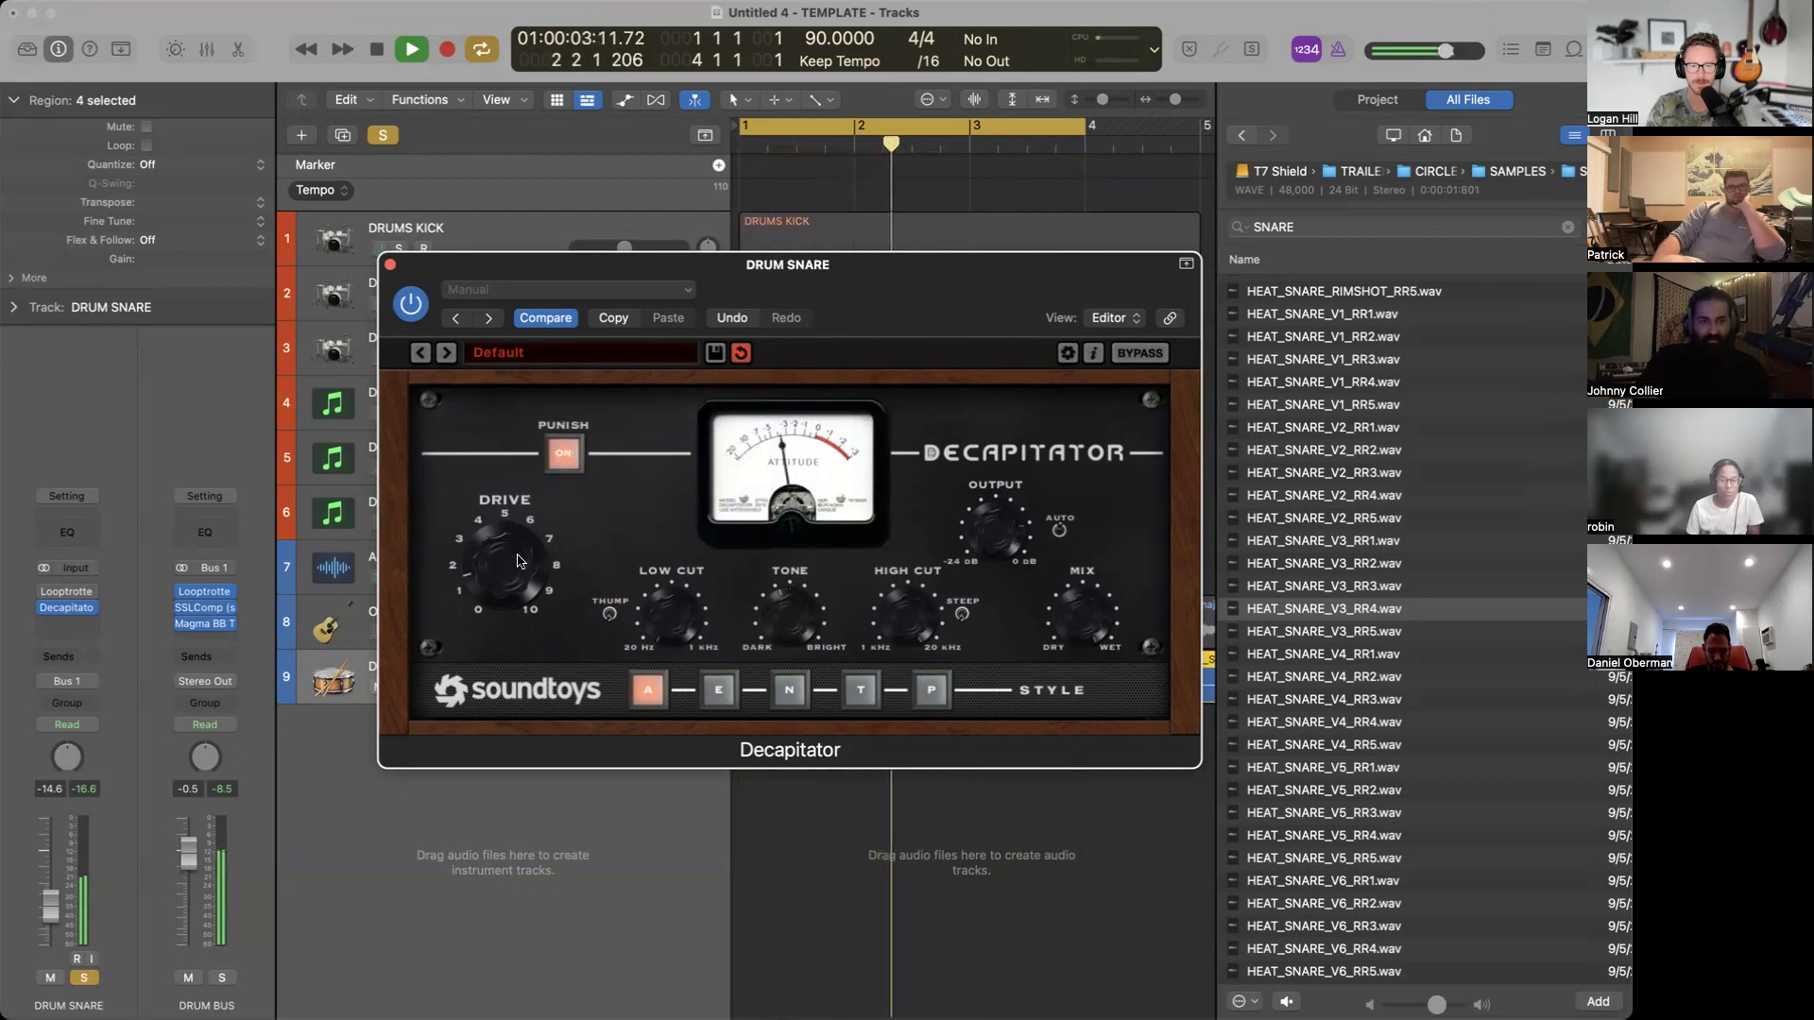
click(718, 689)
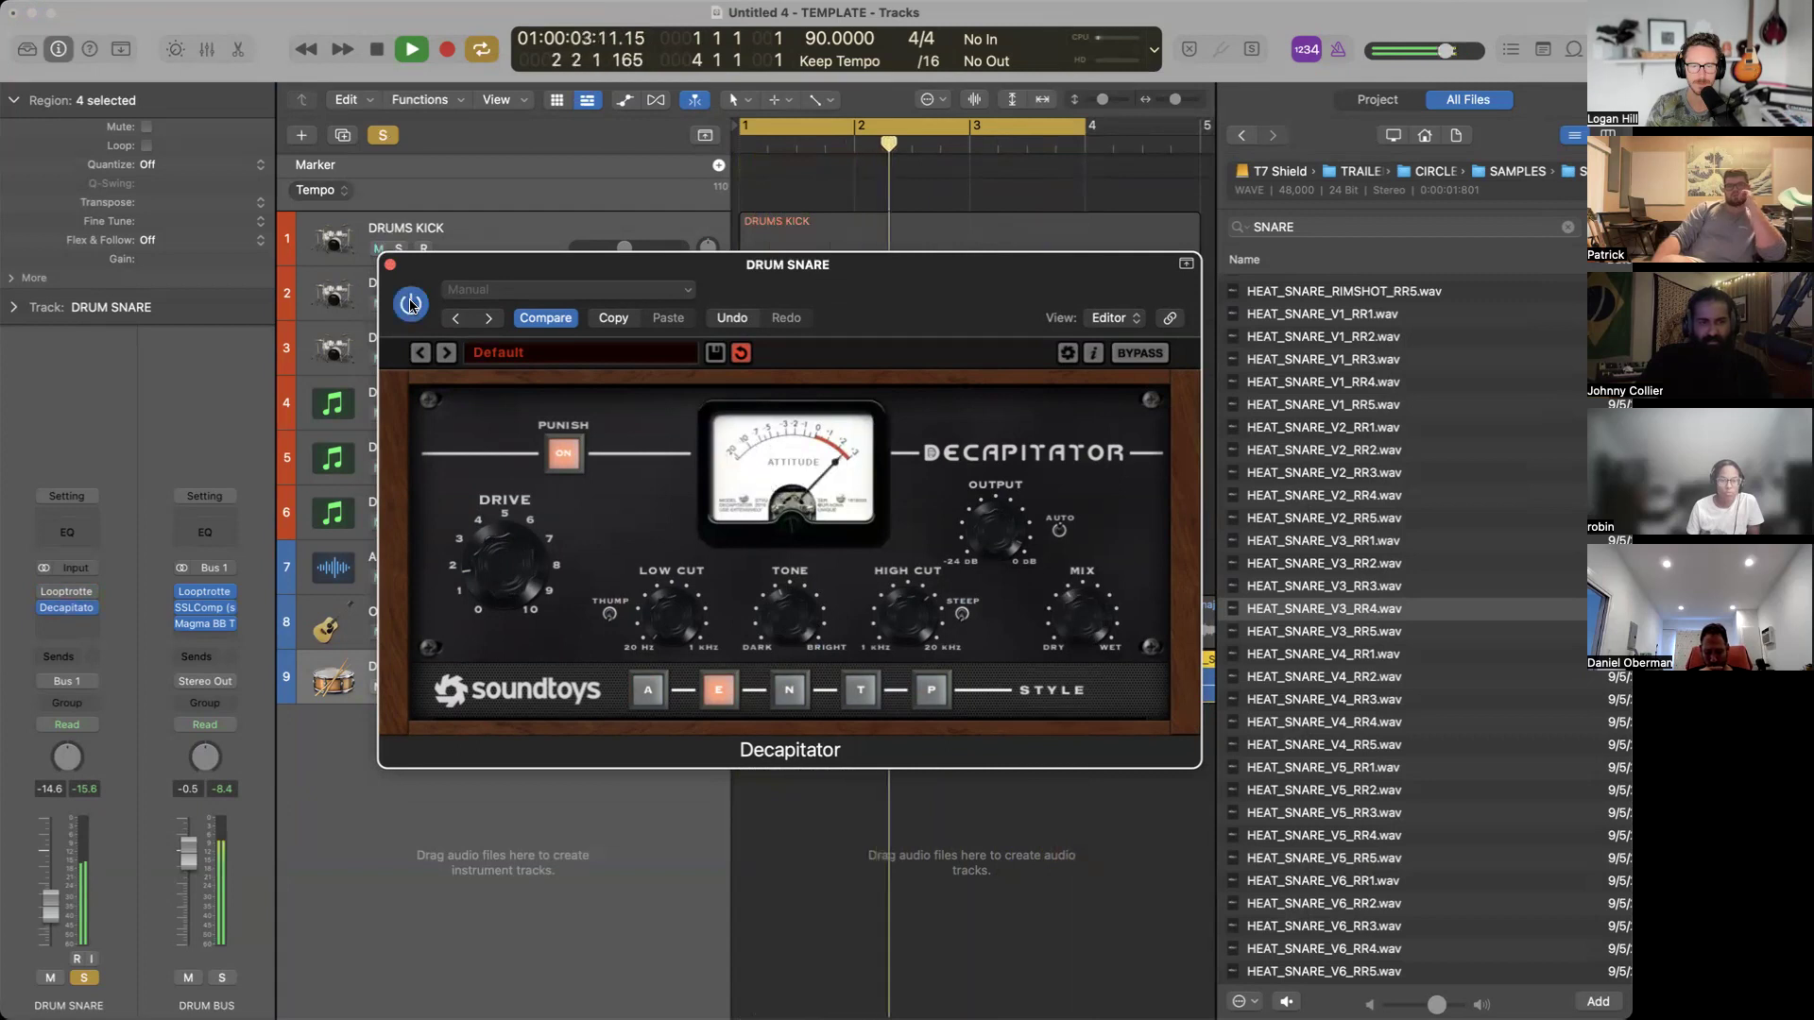
Clear the DRUM SNARE solo, switch off cycling, and lower the track to -21.5 dB while playing the full mix.
click(390, 265)
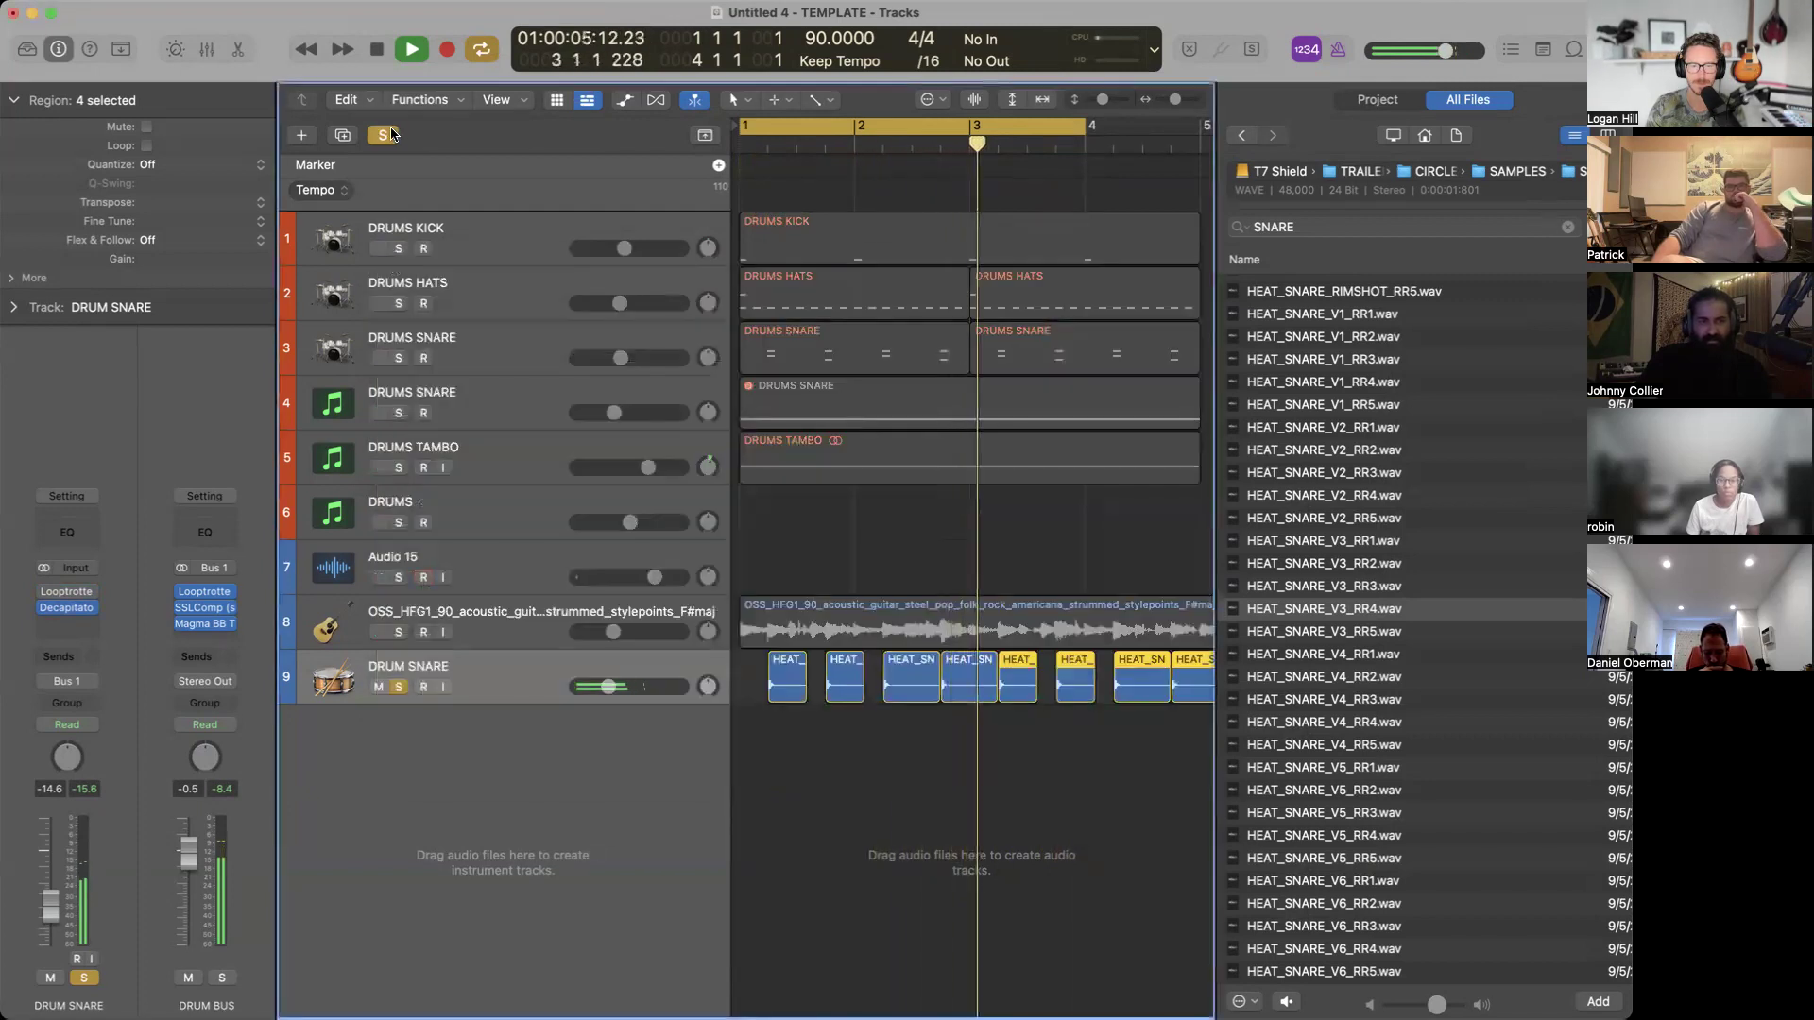
click(398, 687)
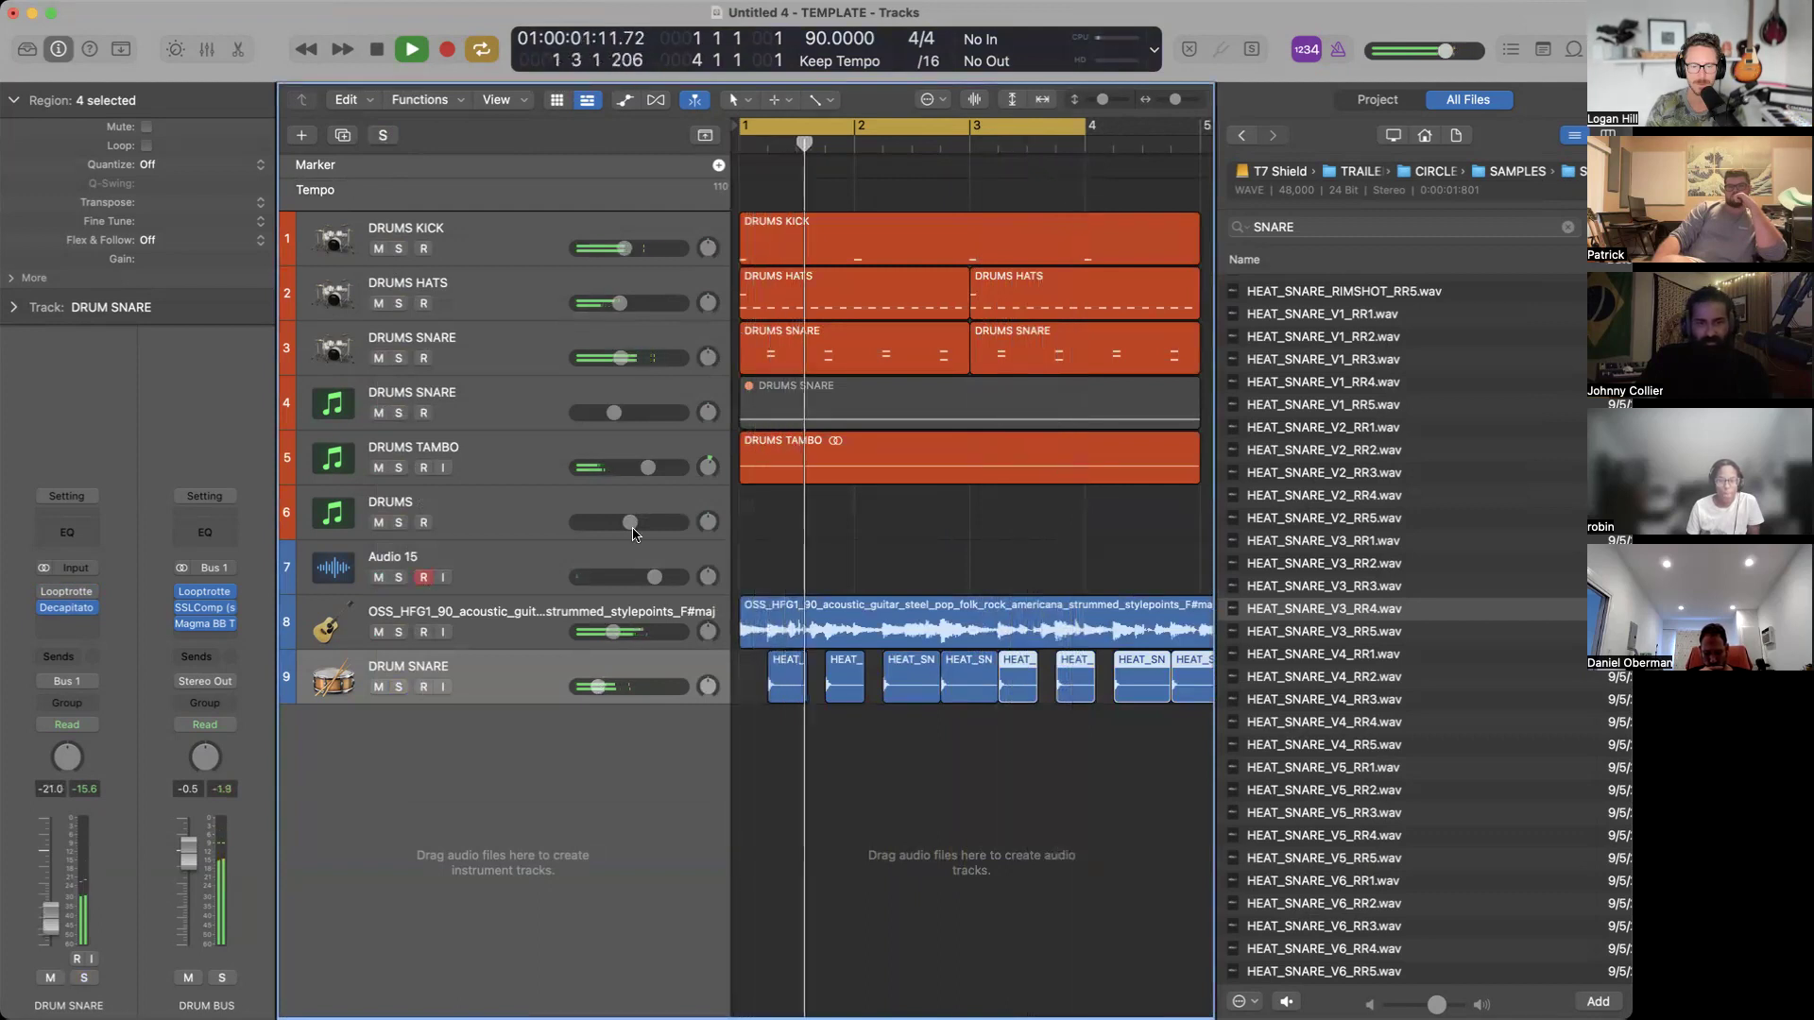
click(1021, 131)
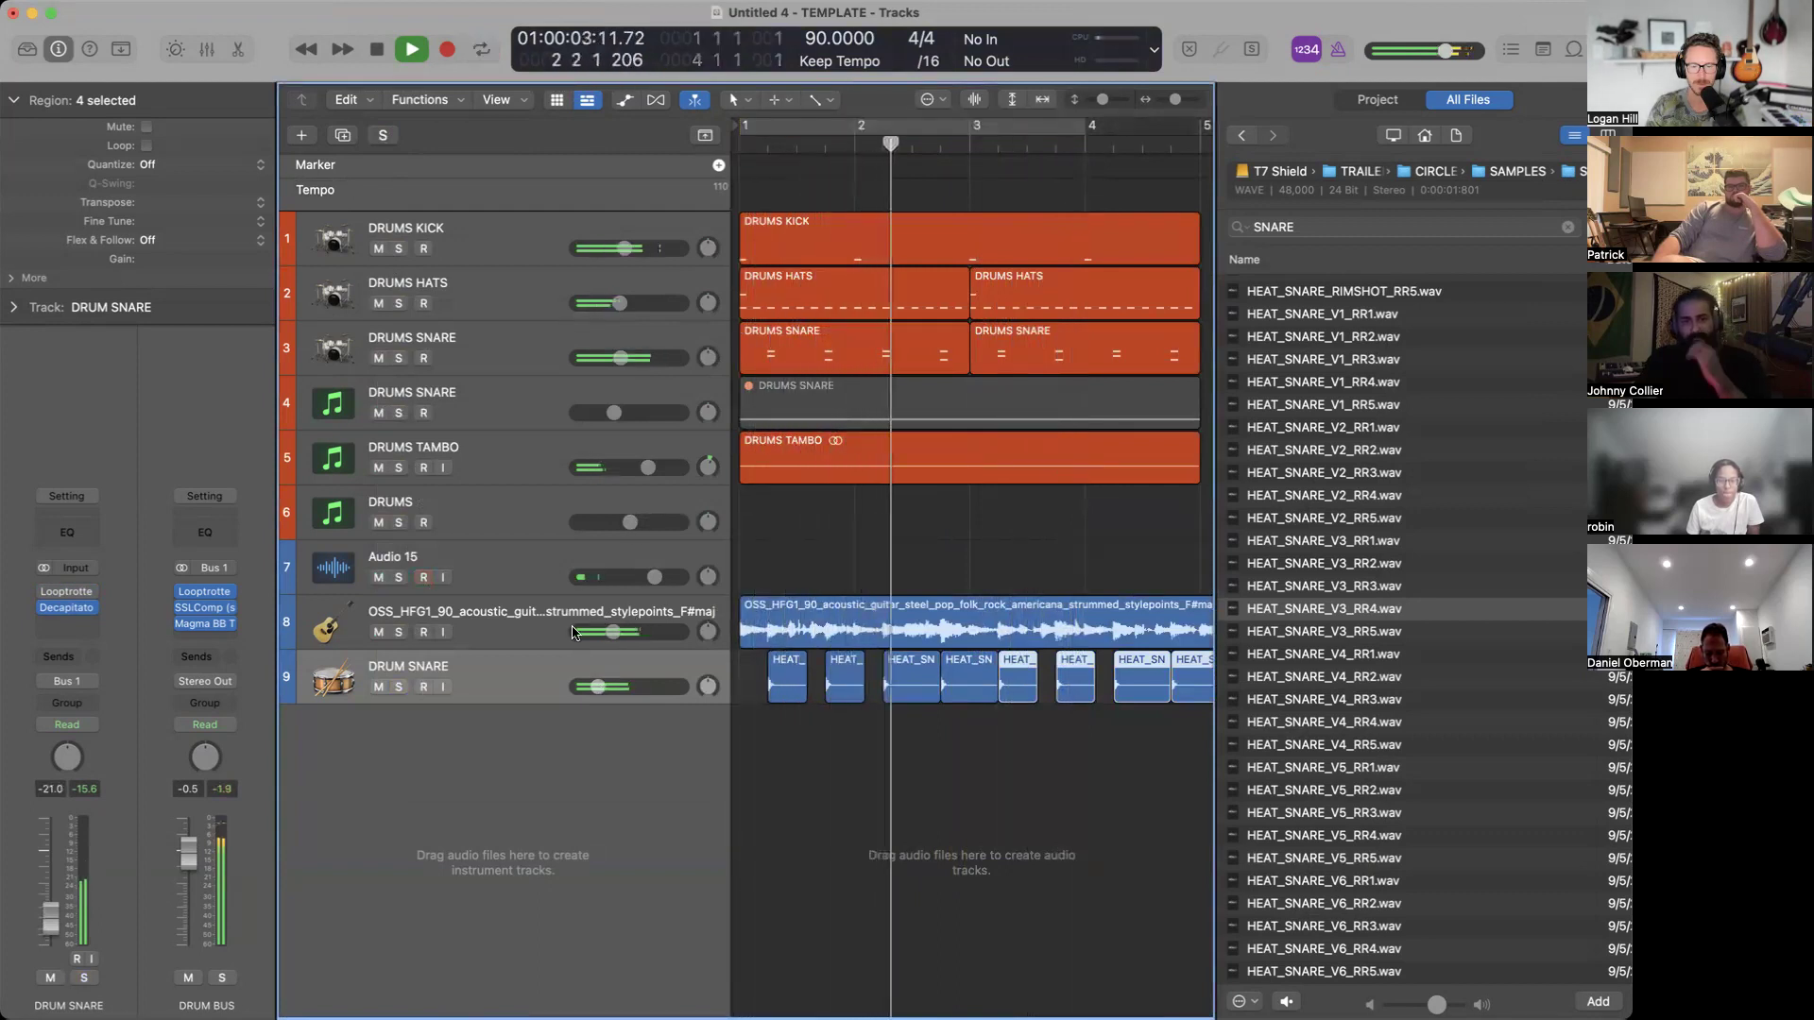
key(super+Left)
key(super+Left)
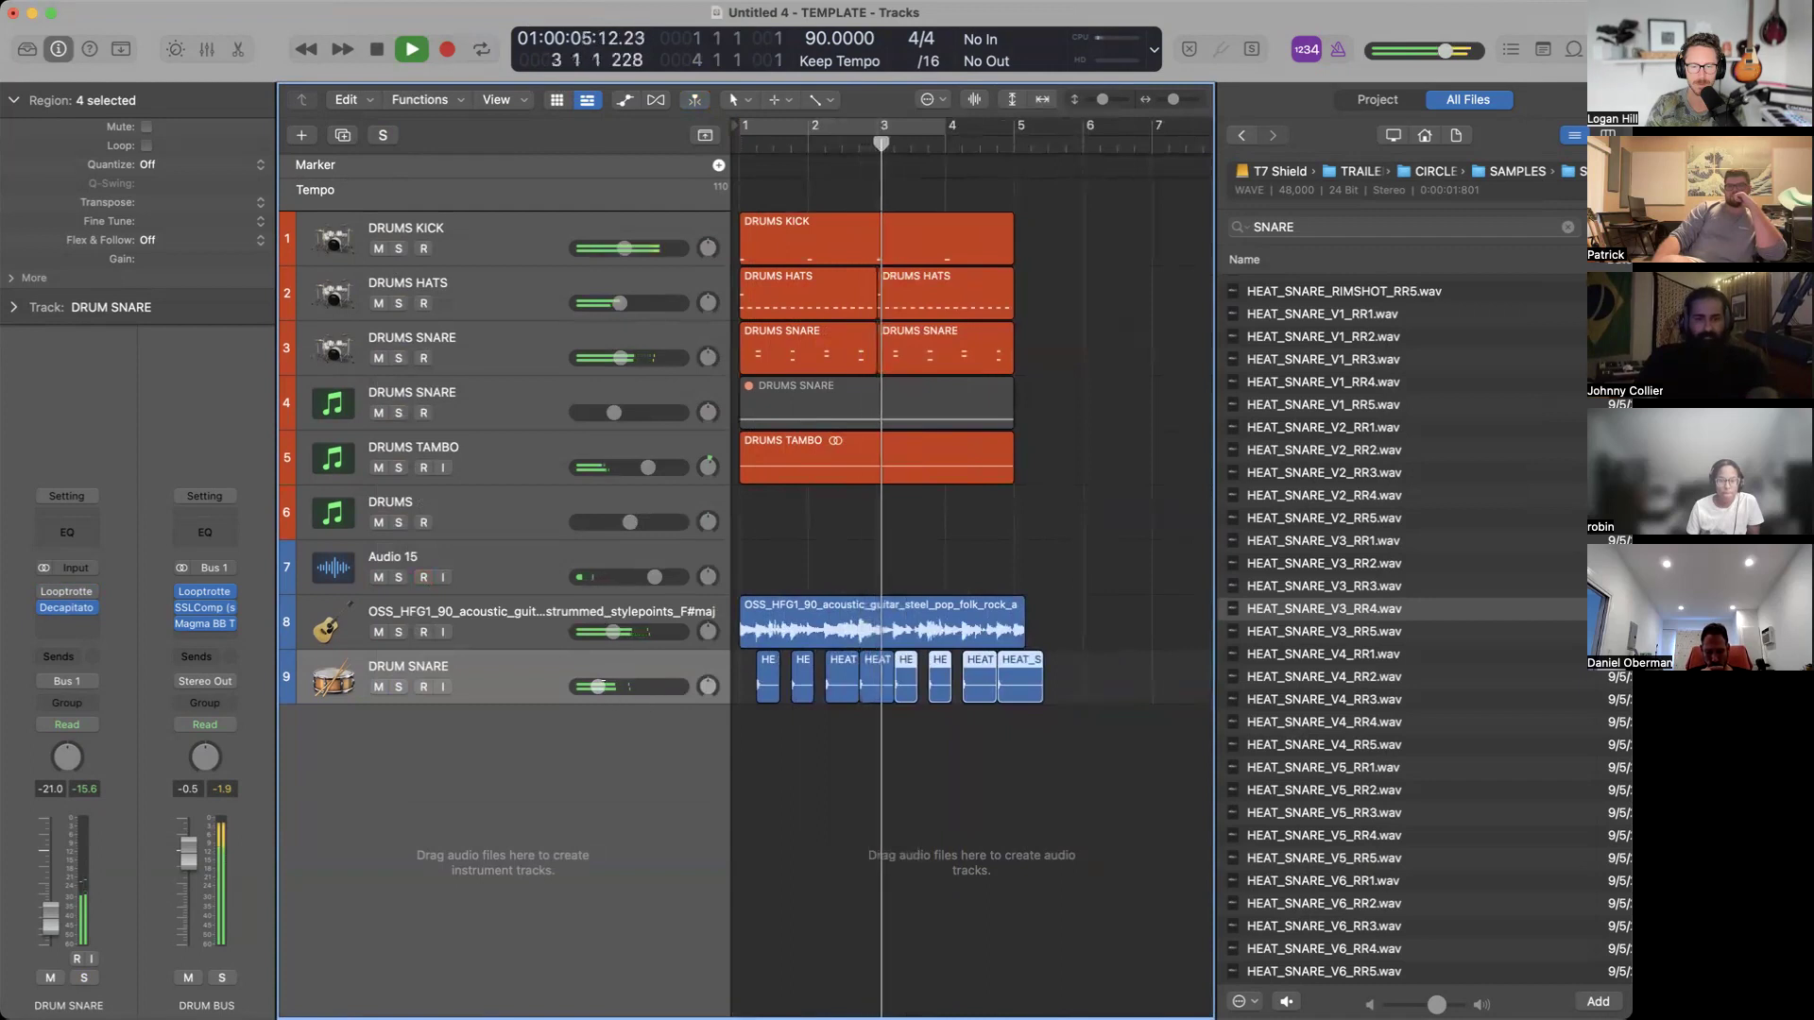
drag(602, 686, 602, 685)
key(space)
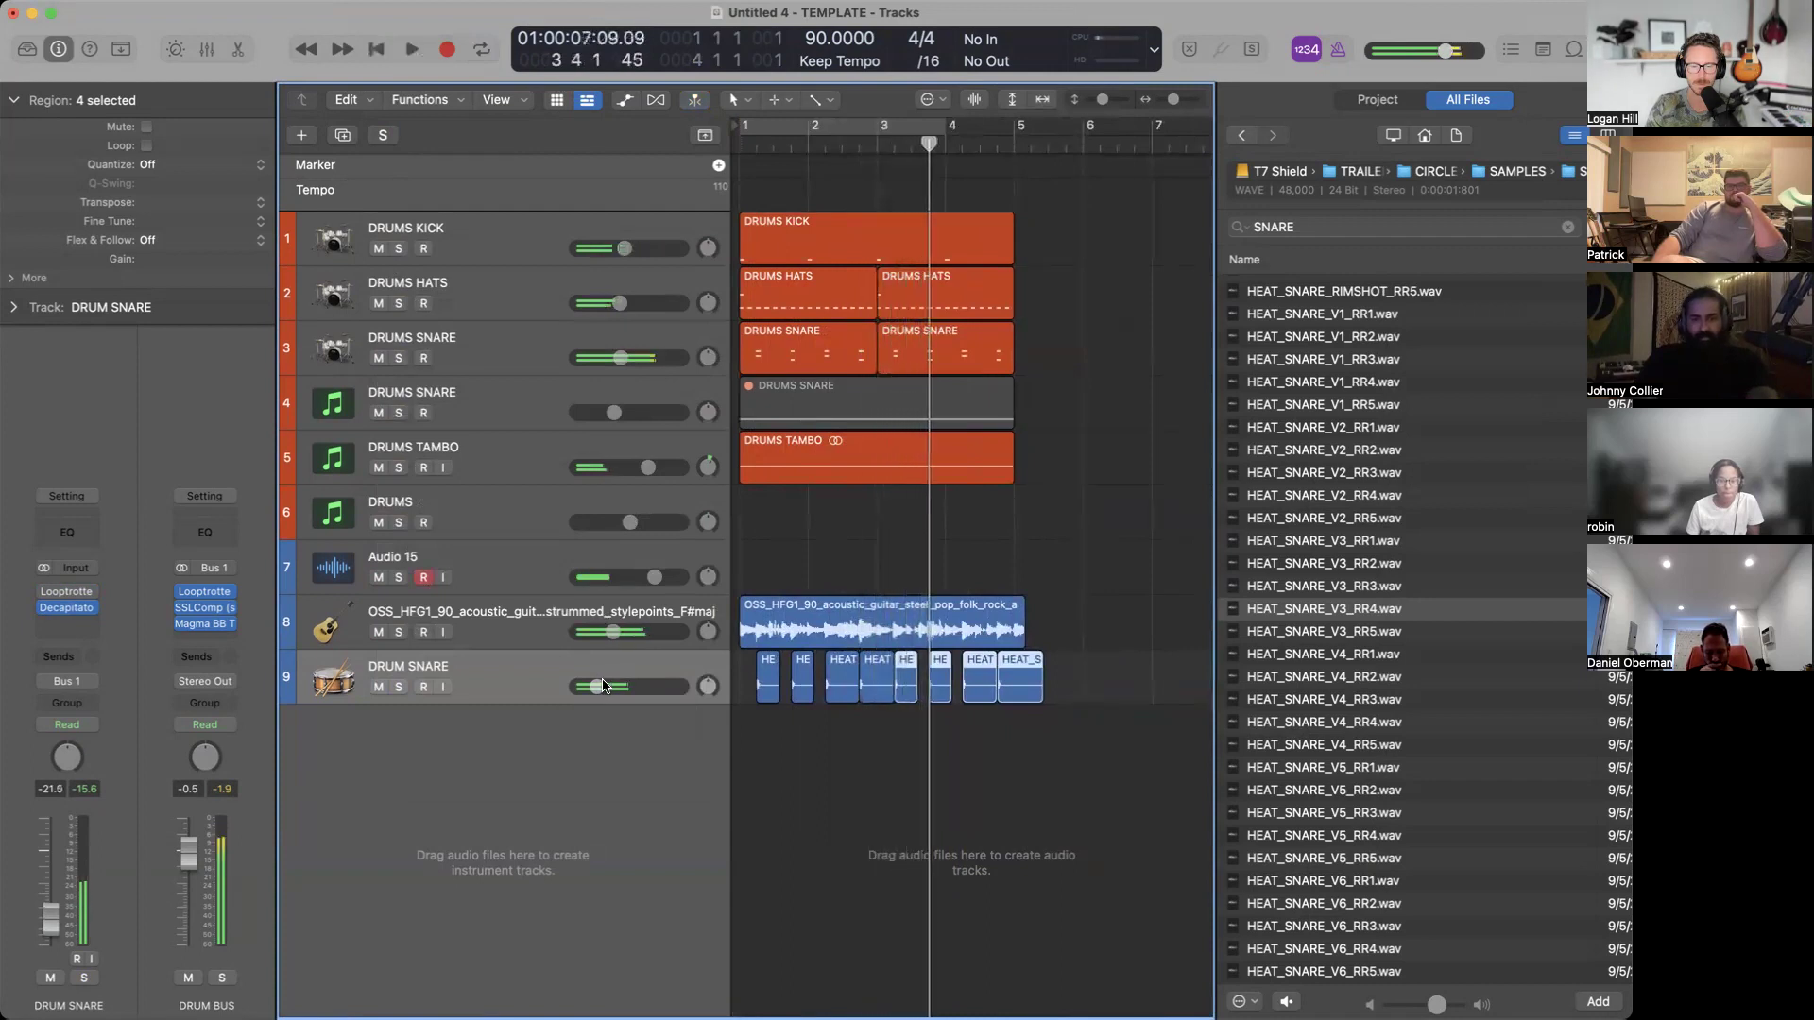
Set the cycle range from bar 1 to bar 5 and examine the HEAT snare waveforms around bar 3.
drag(1020, 131, 752, 135)
scroll(1034, 408, up, 5)
scroll(1035, 408, down, 1)
key(super+Right)
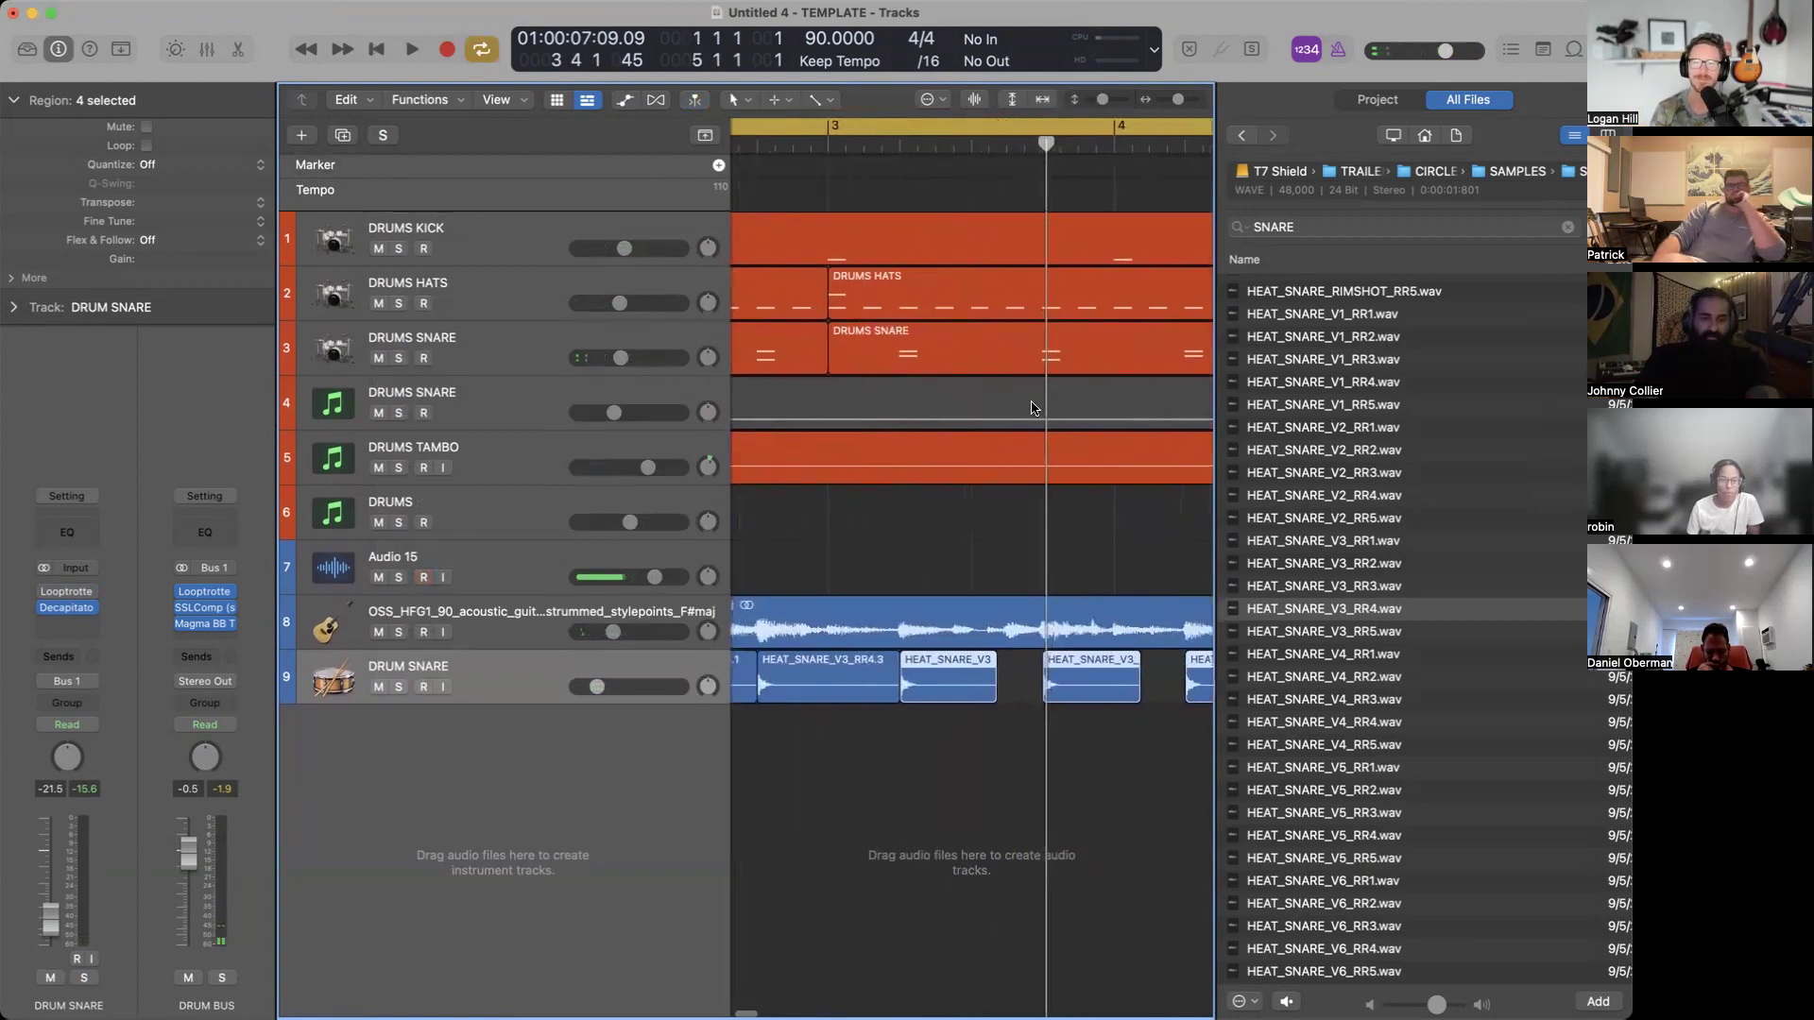
key(super+Down)
key(super+Right)
key(super+Right)
key(super+Right)
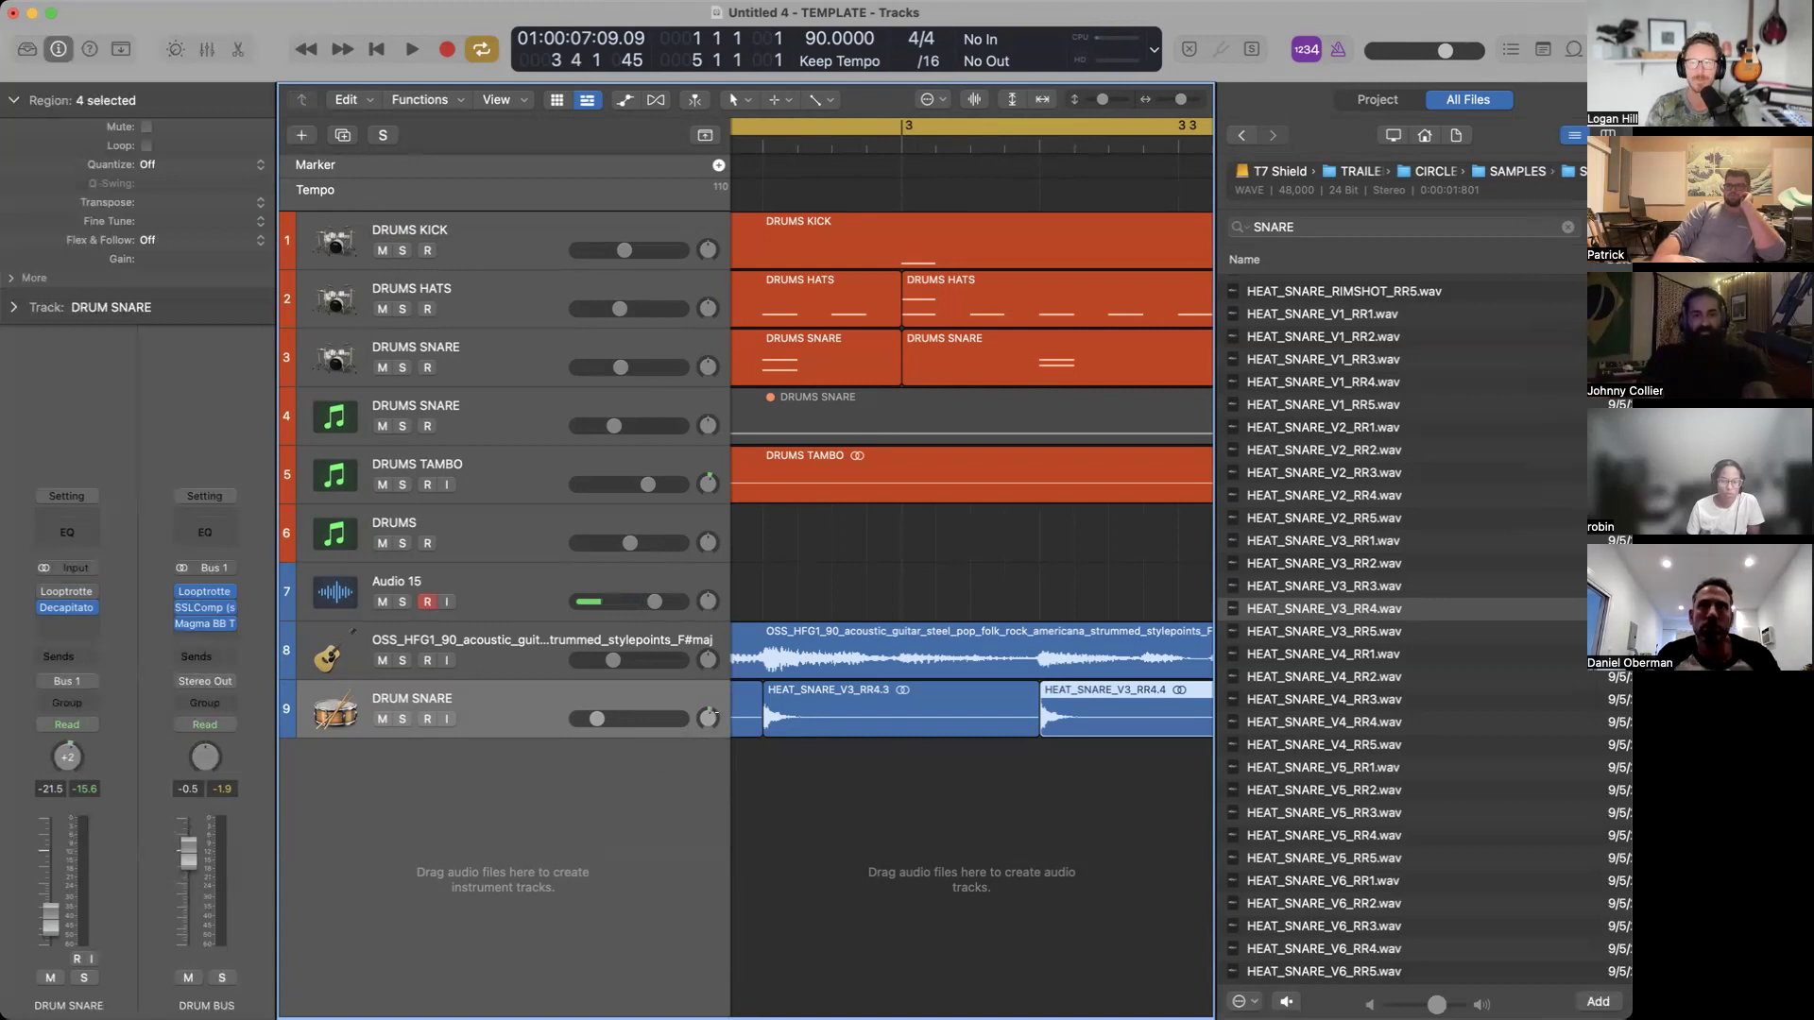
Play the full mix from bar 1 with the layered DRUM SNARE, and stop playback in bar 4.
key(Return)
key(space)
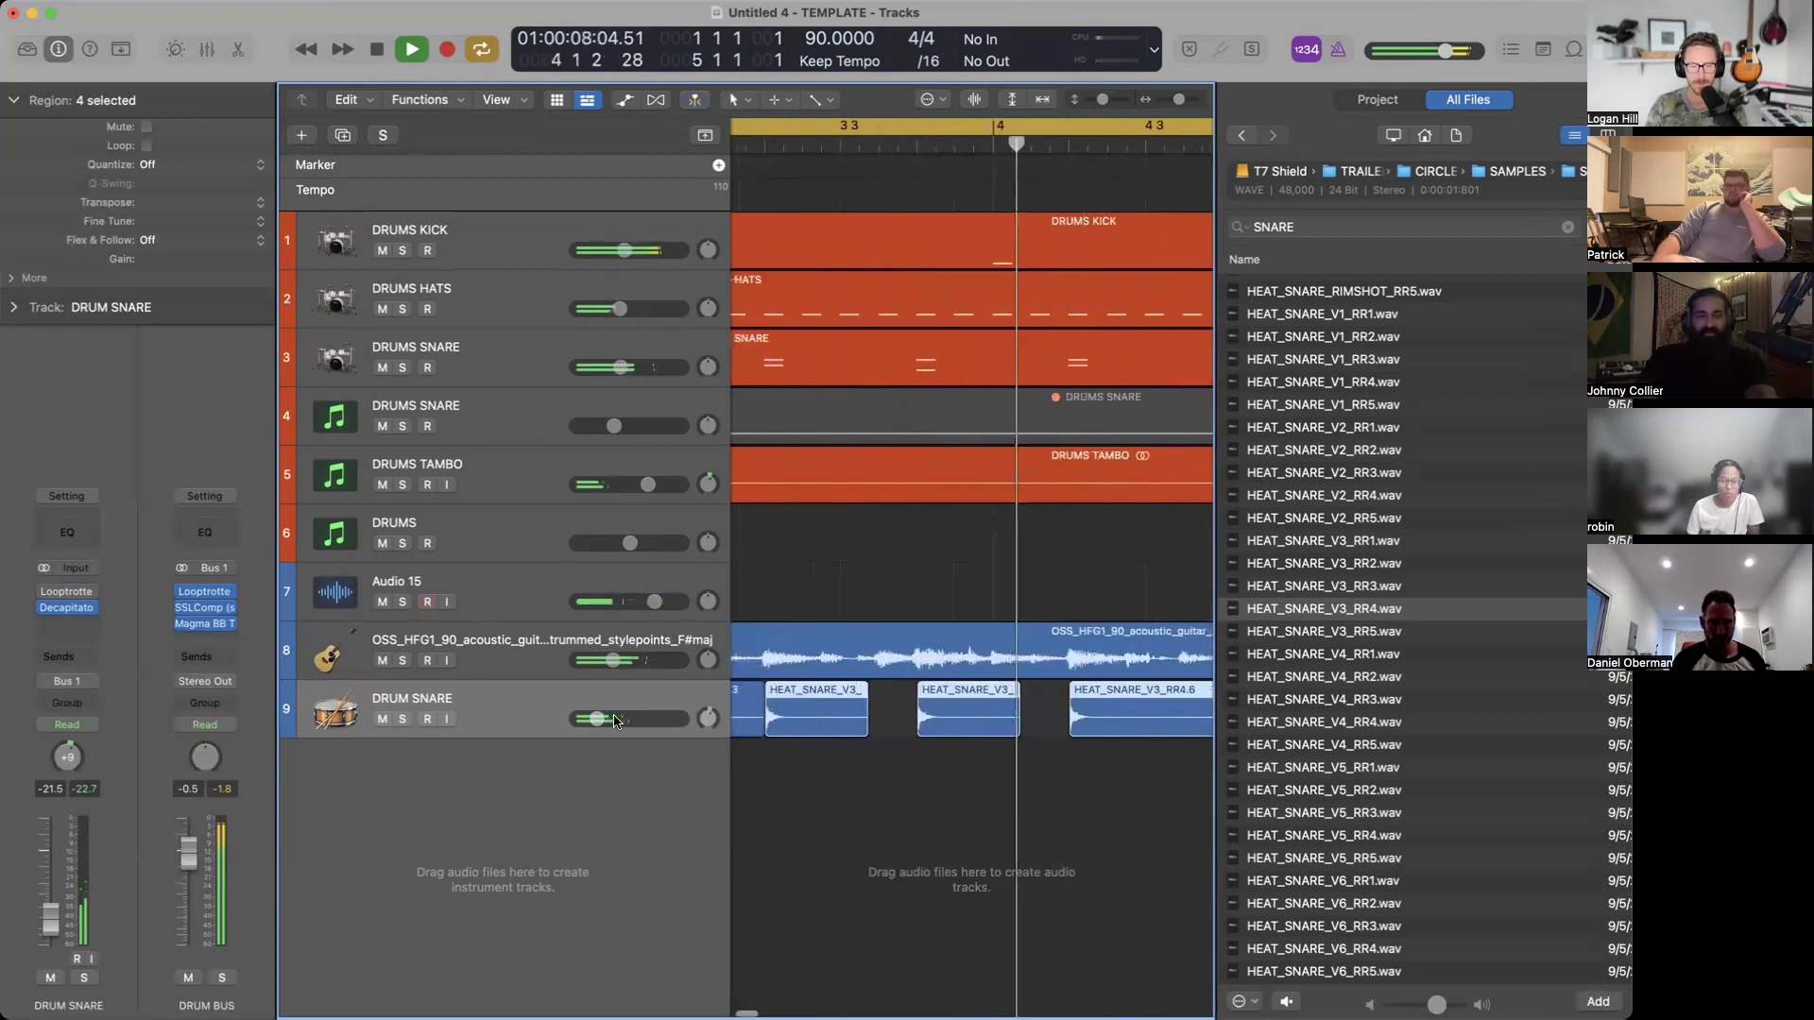
key(space)
key(super+Left)
scroll(863, 642, down, 2)
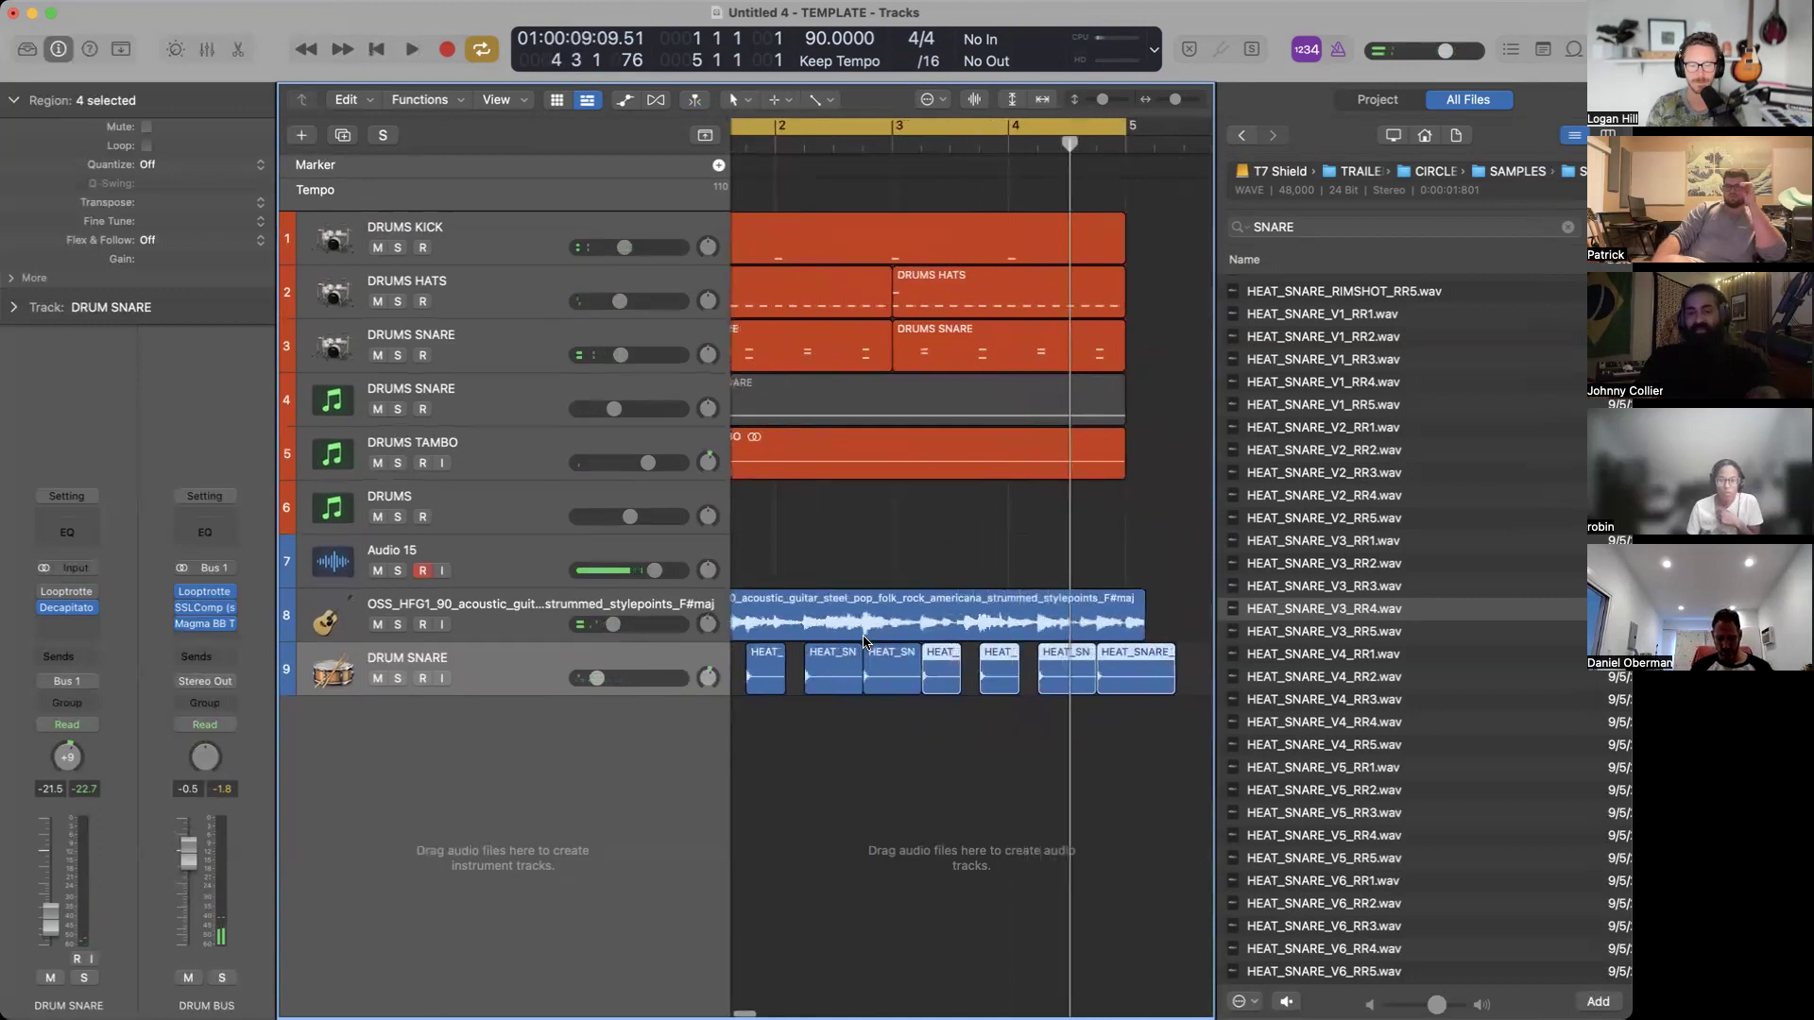
Select the DRUMS HATS track and pan it slightly left, to about -9.
key(super+Down)
key(super+Down)
key(super+Down)
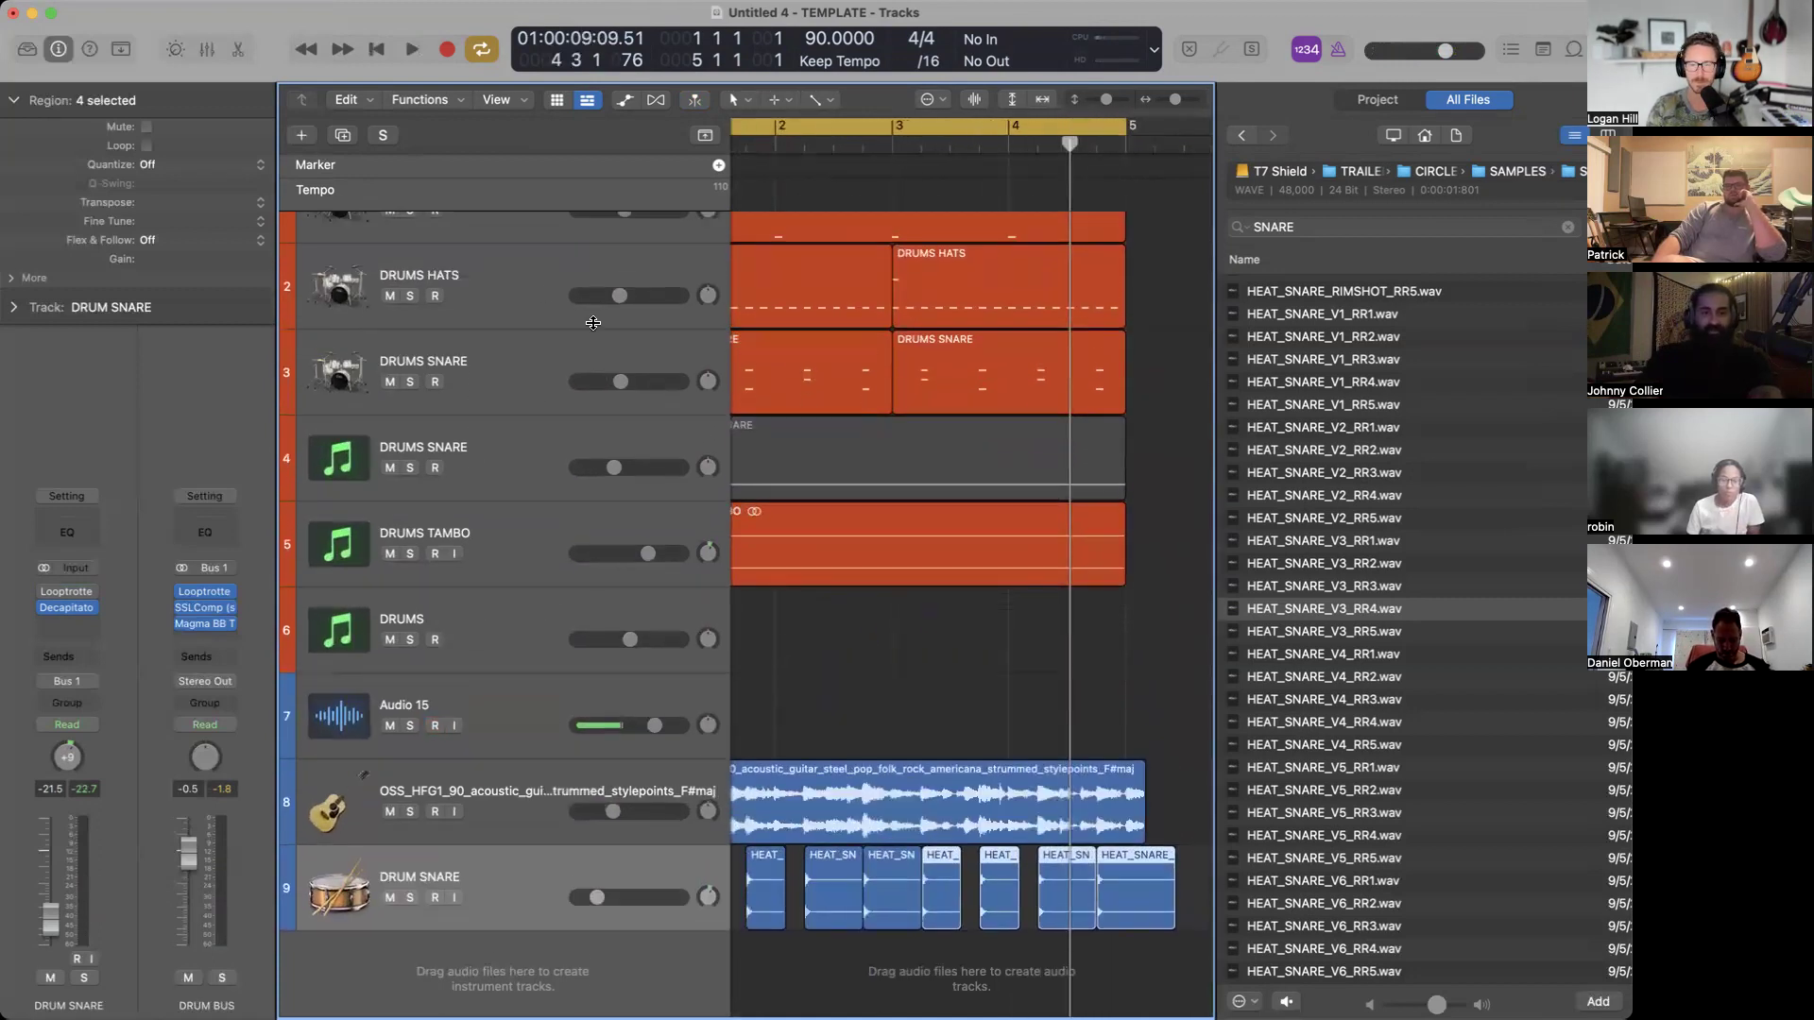
click(580, 291)
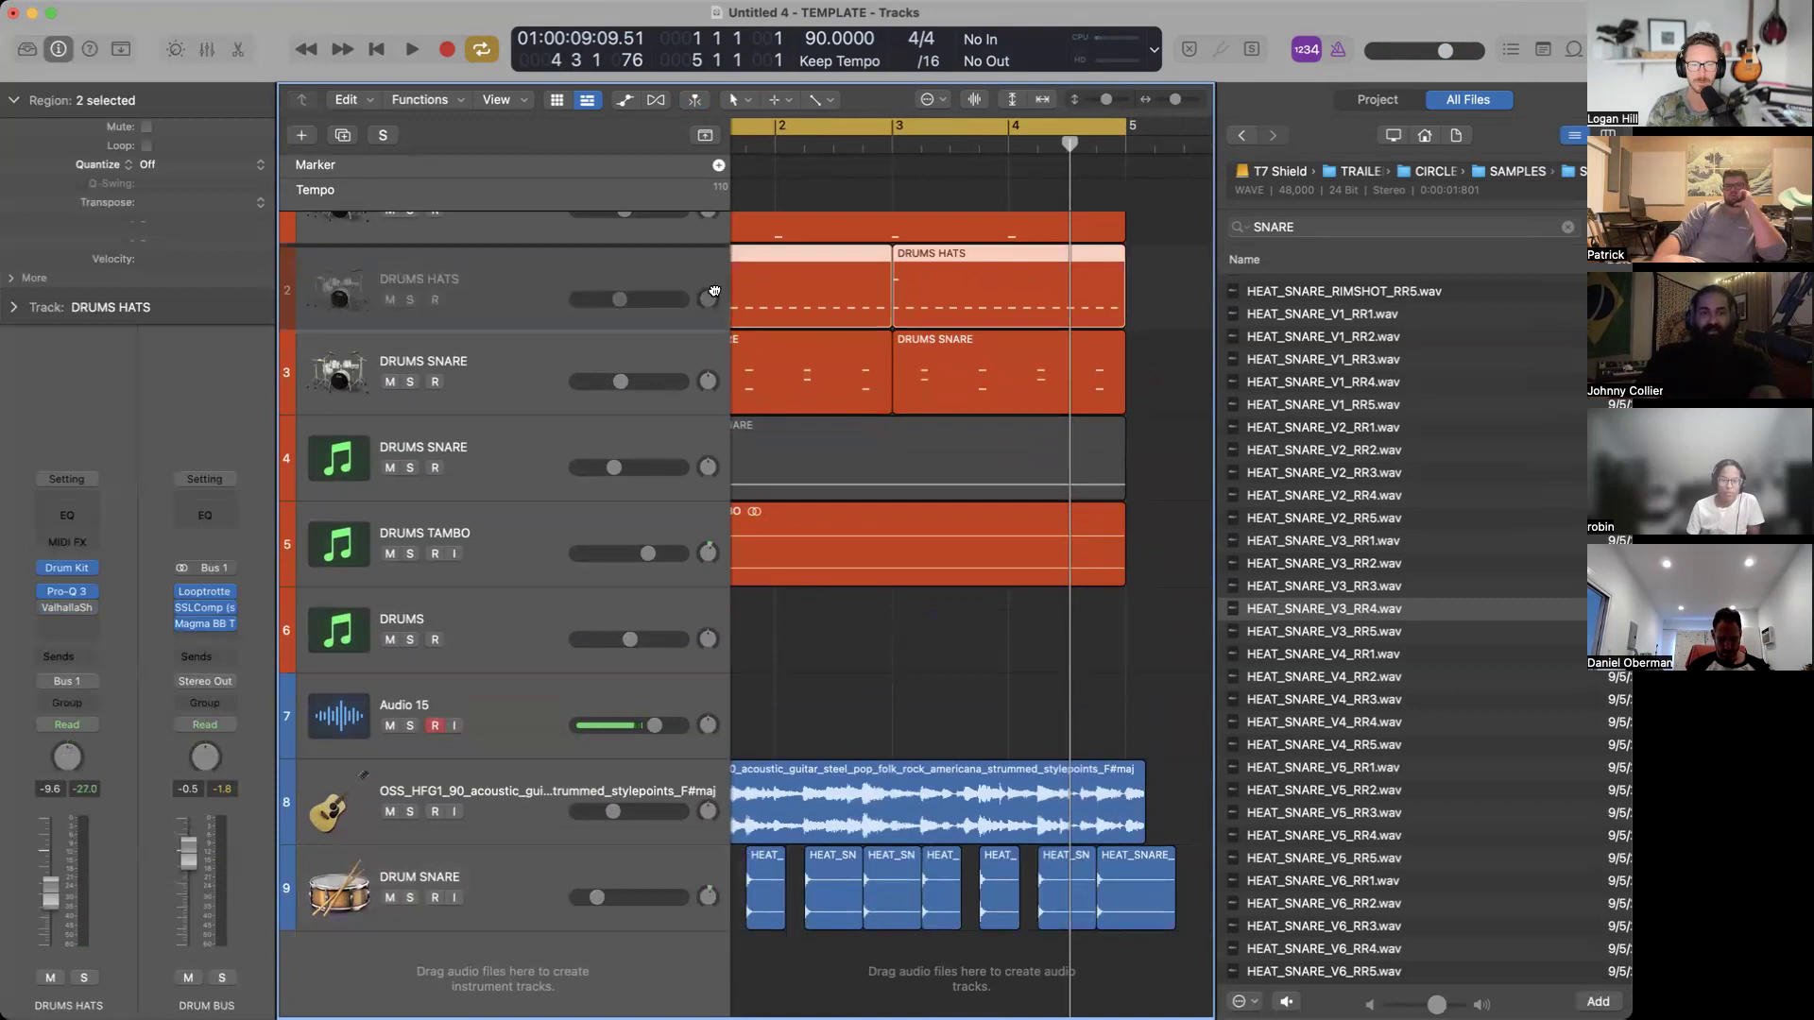
click(707, 295)
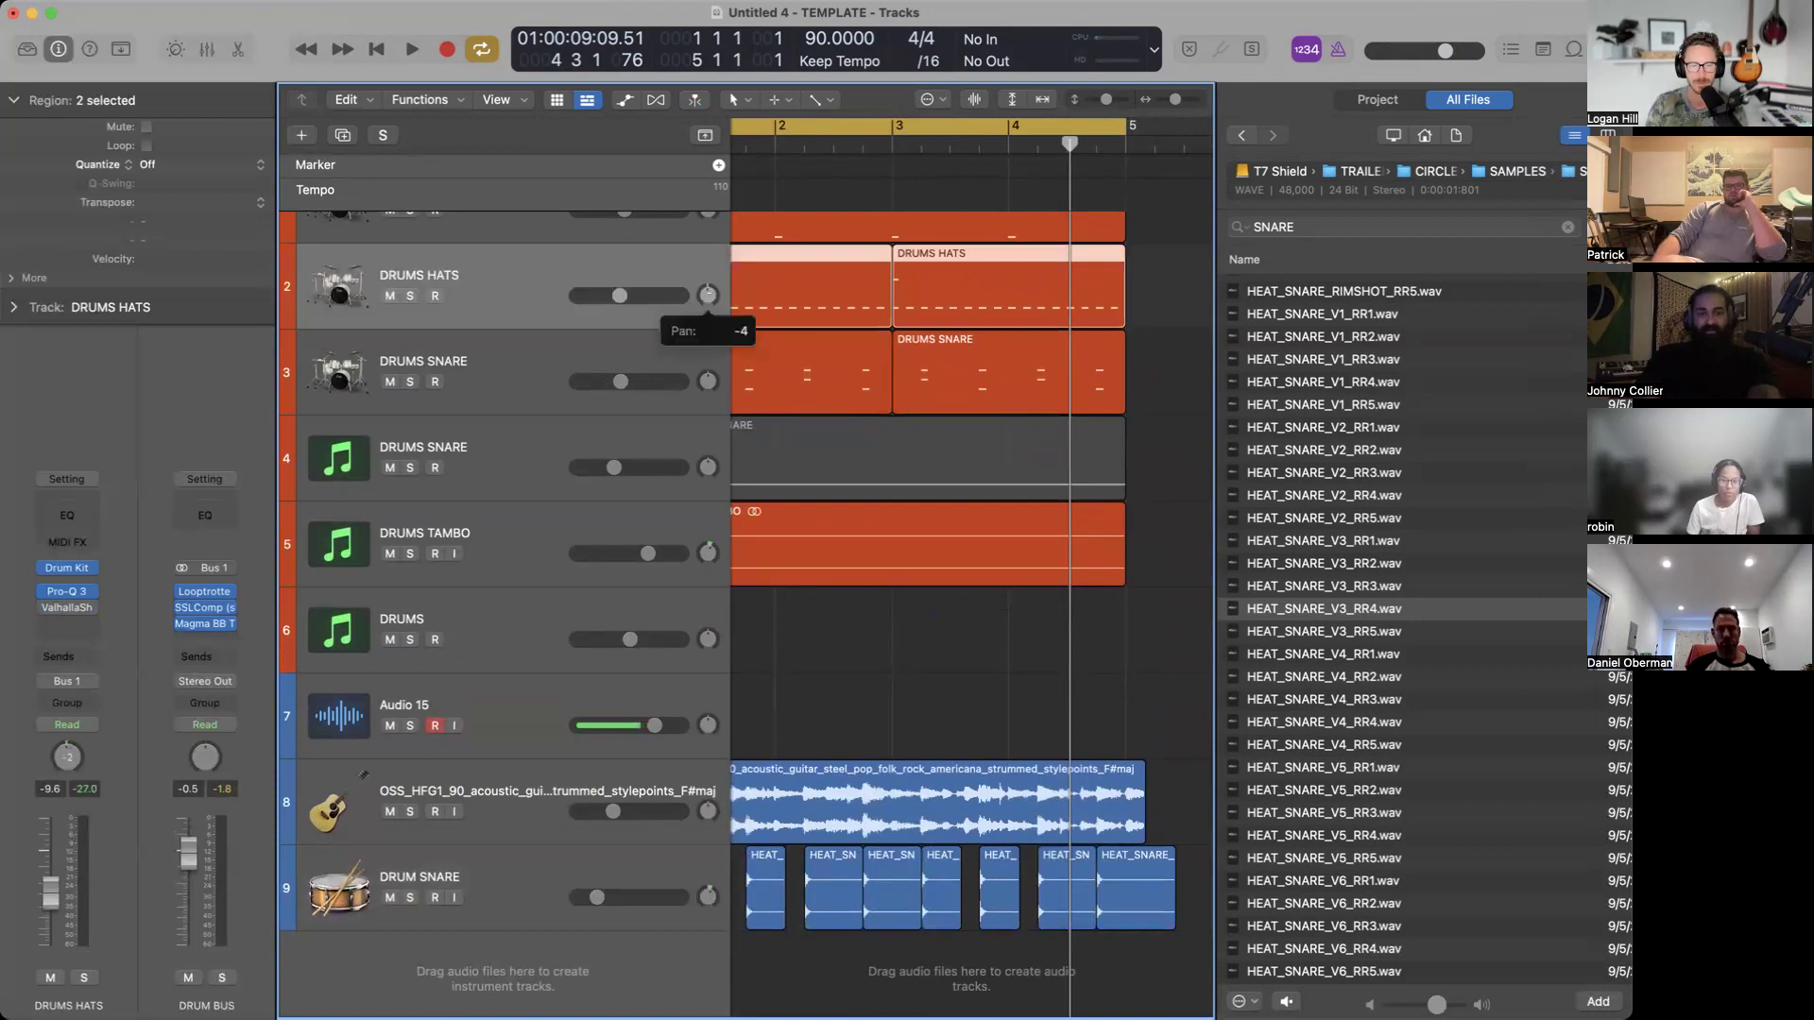
drag(707, 295, 708, 296)
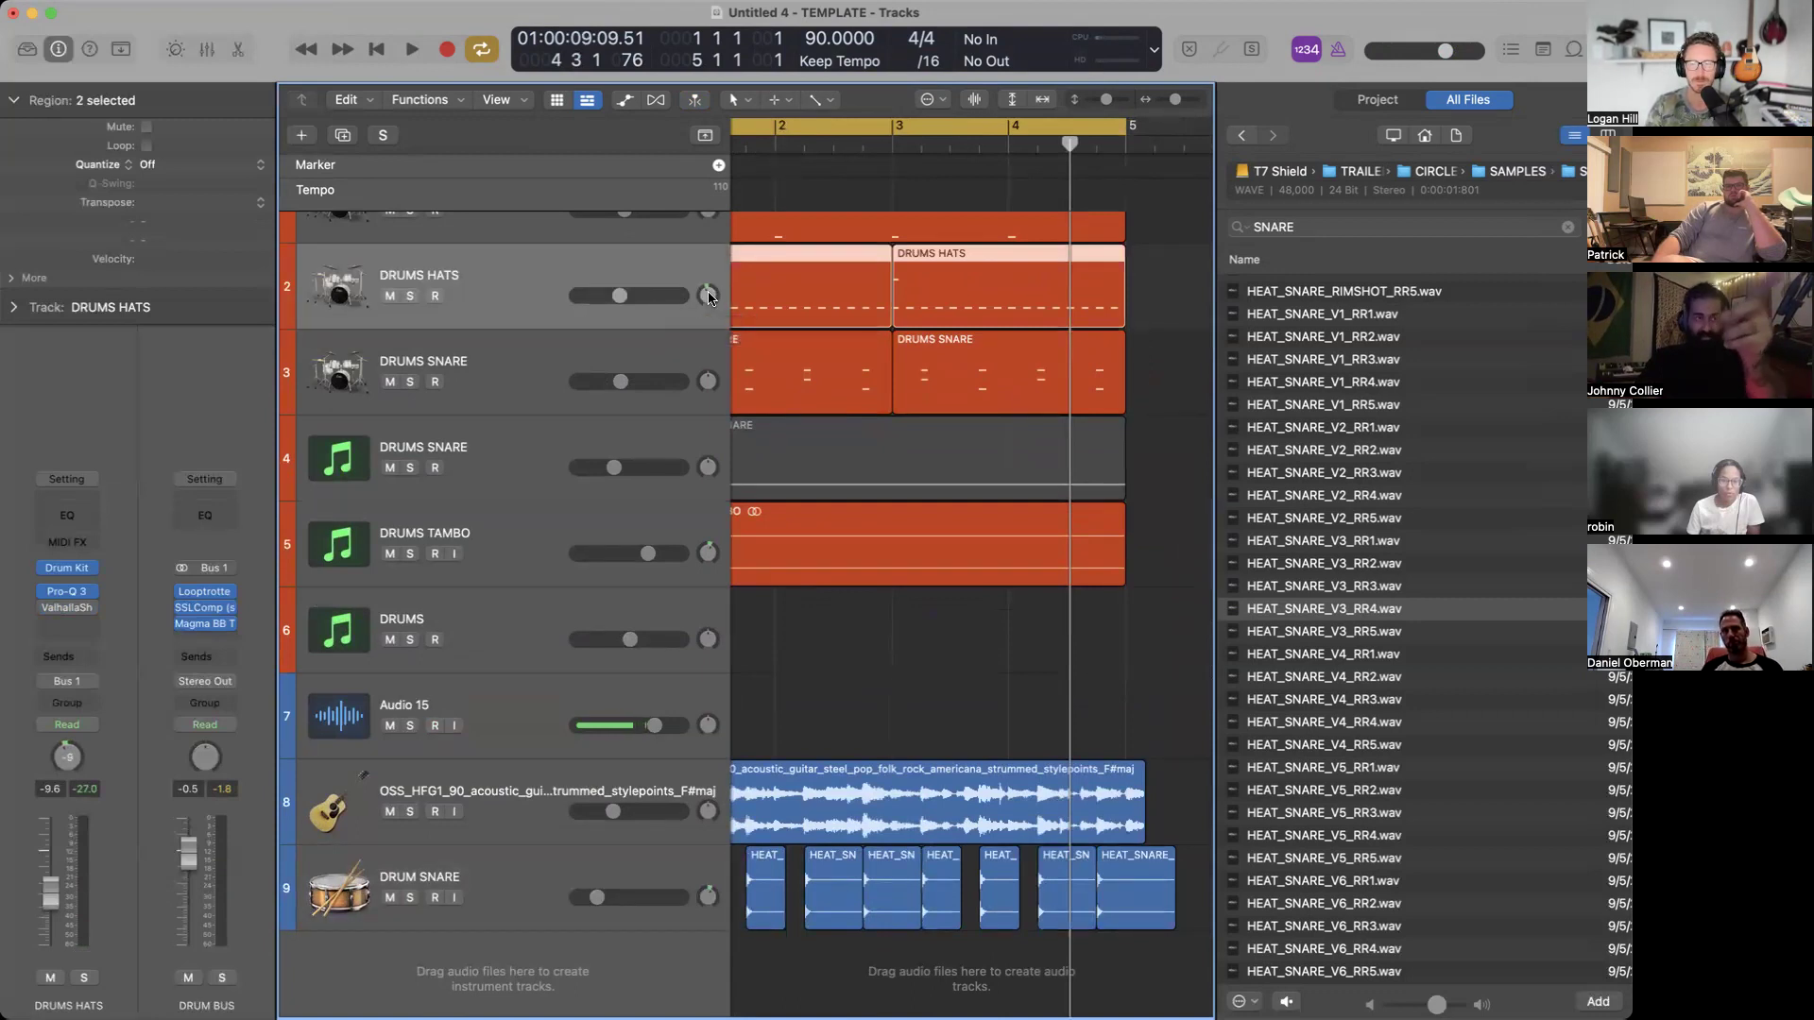
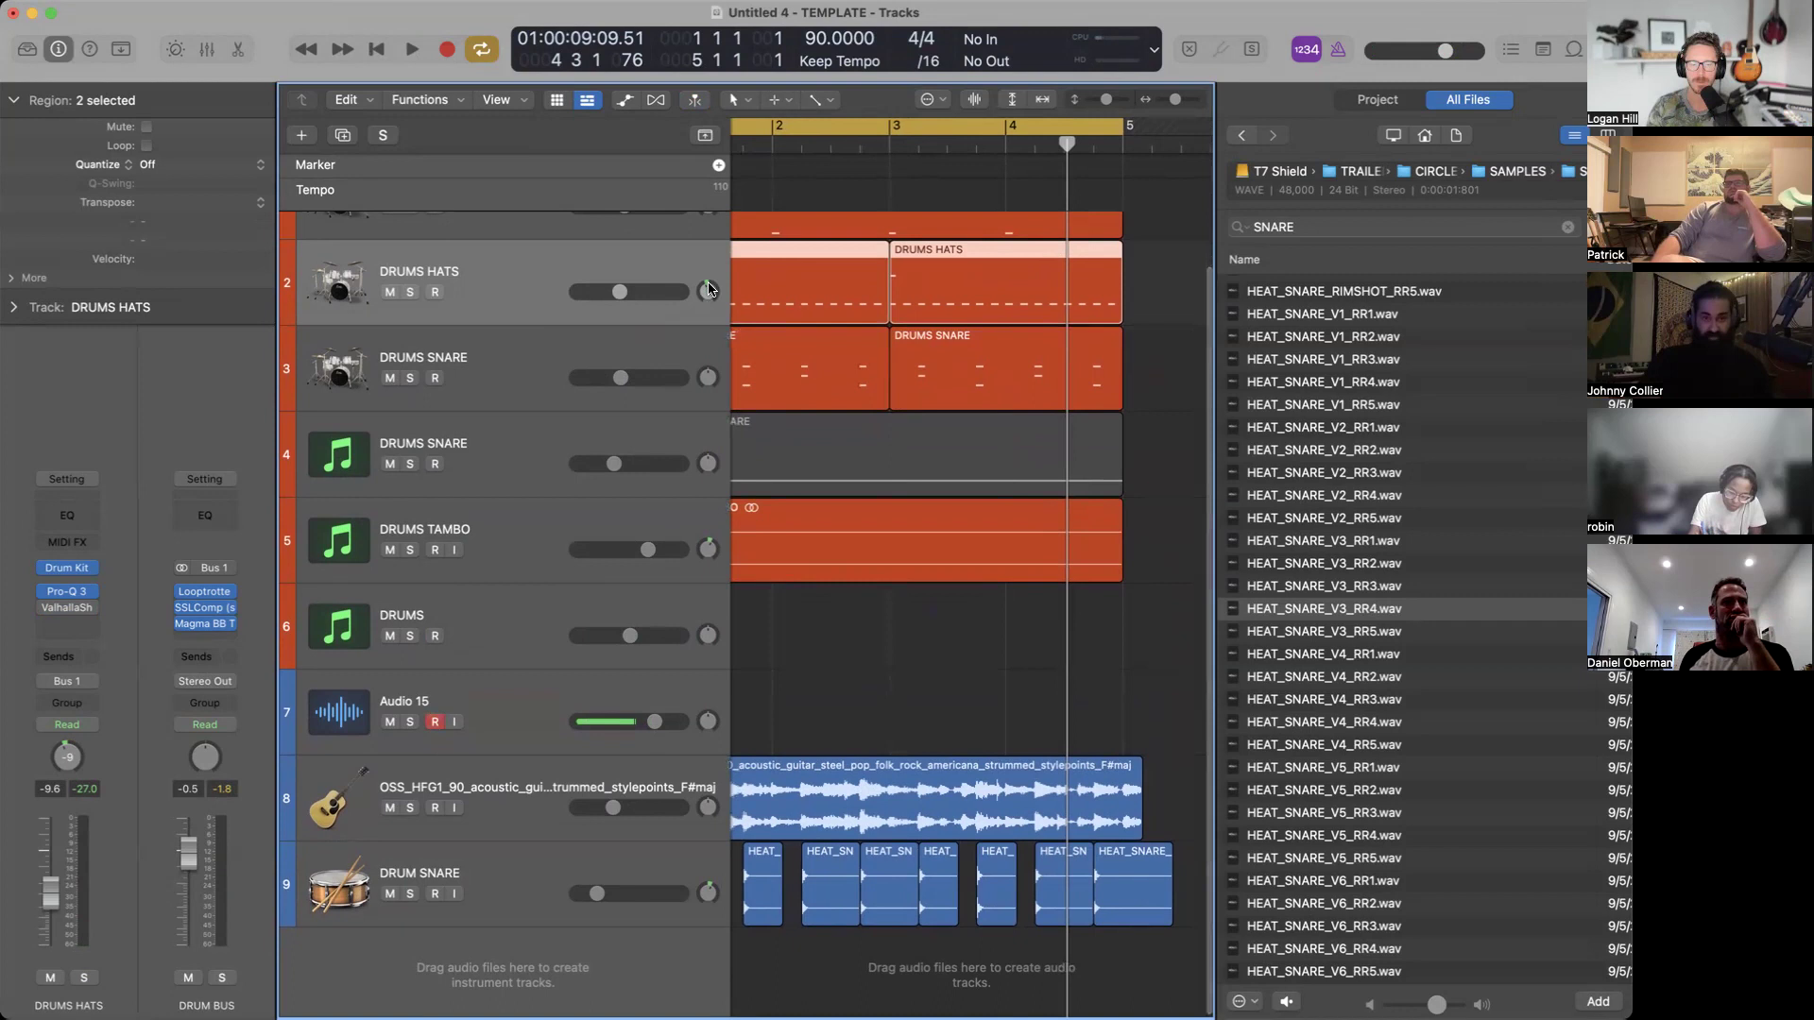
Play the mix while comparing DRUMS HATS pan positions of -11, -7 and centre, and stop playback.
key(space)
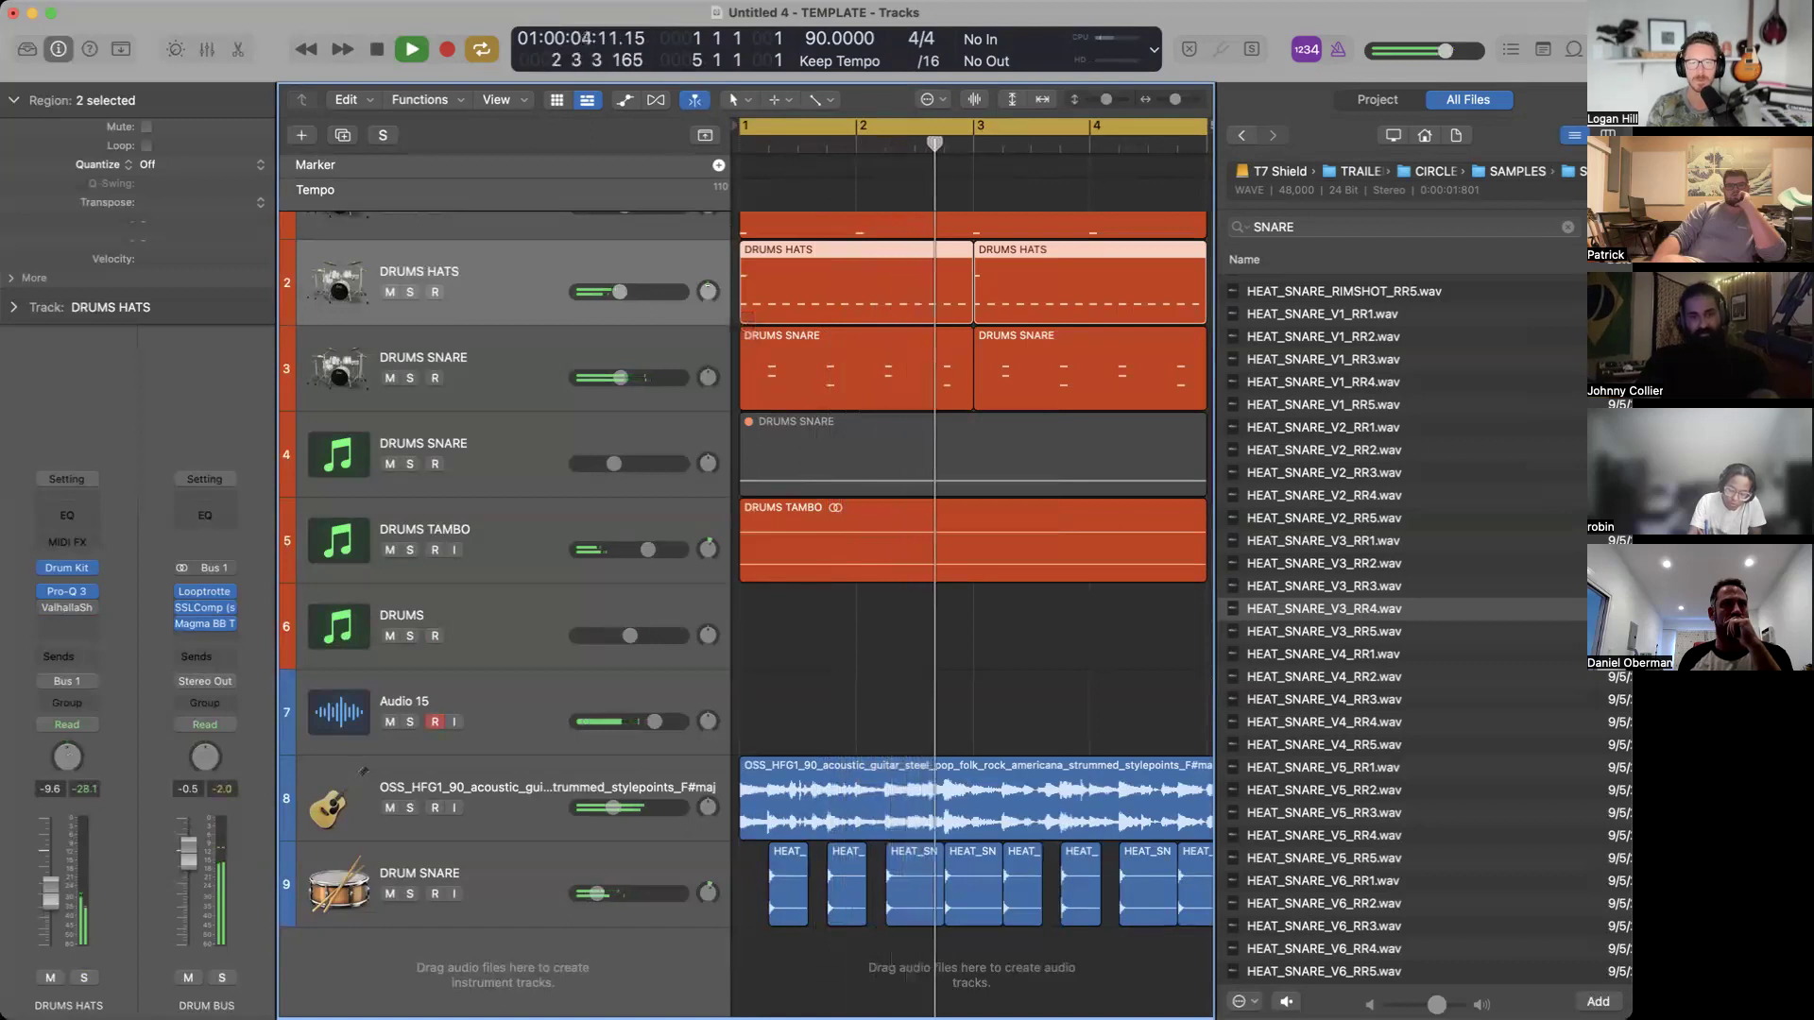
drag(707, 289, 707, 295)
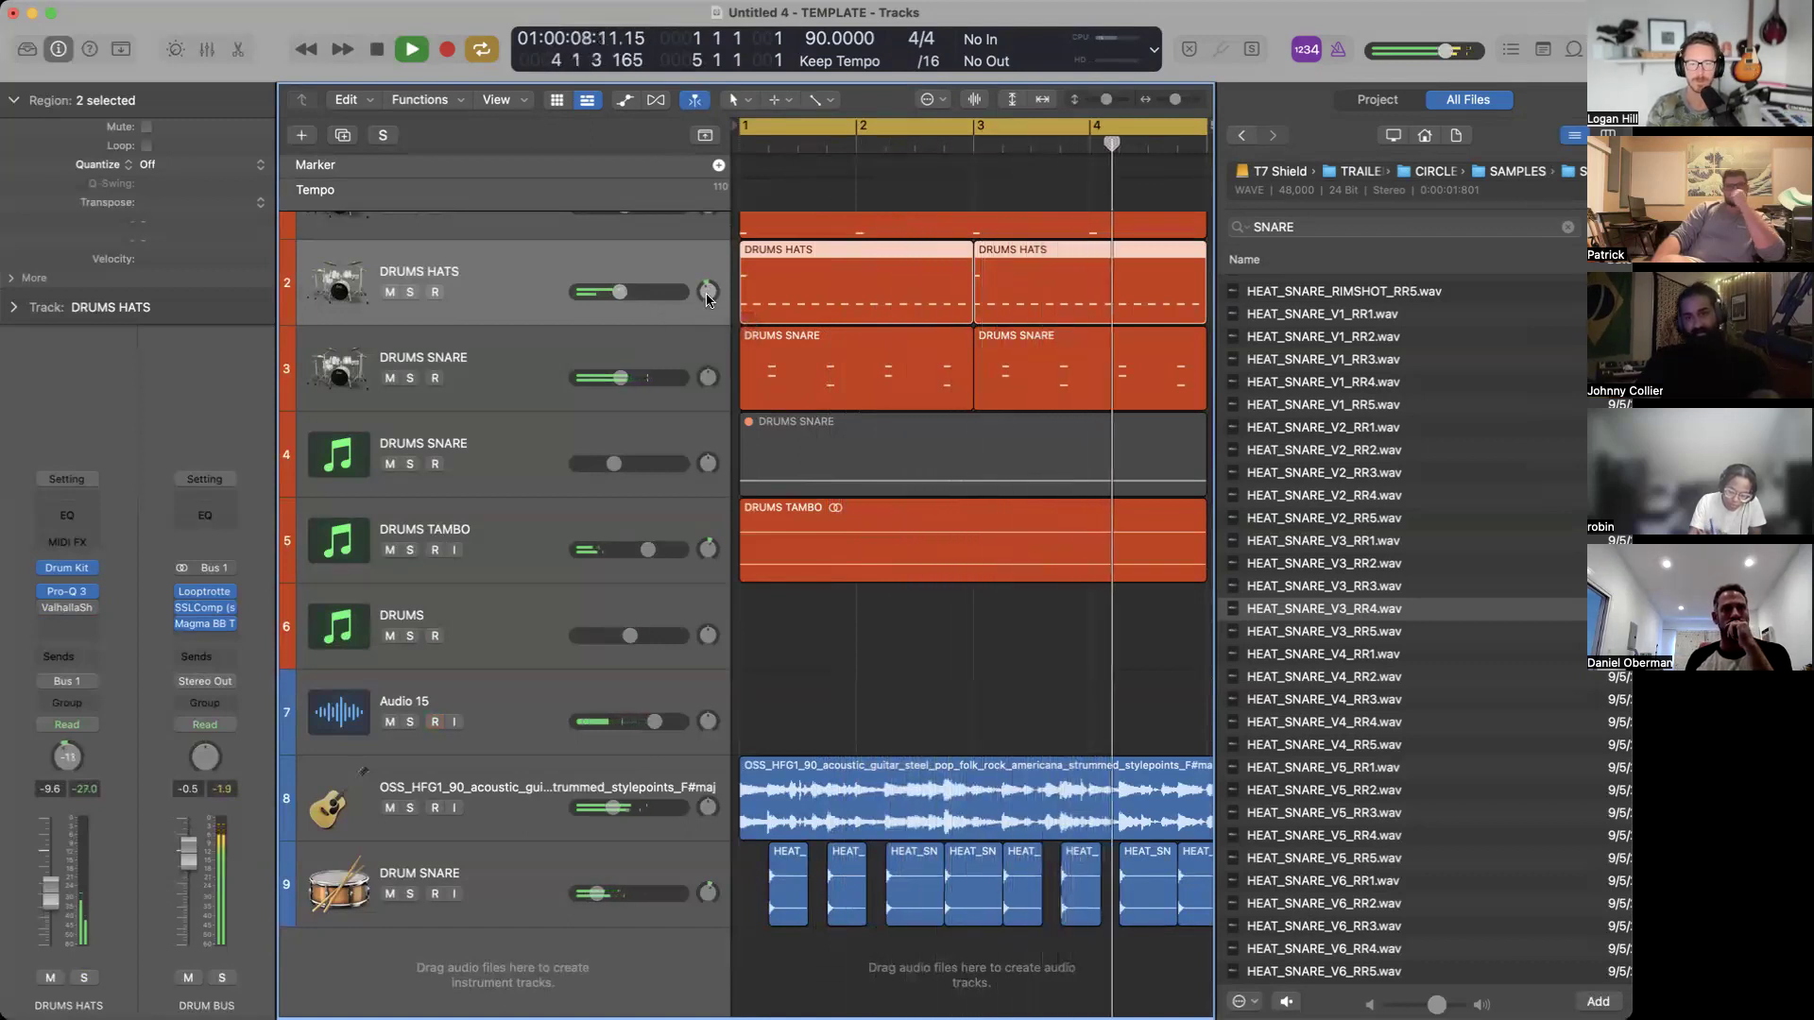
scroll(706, 294, right, 3)
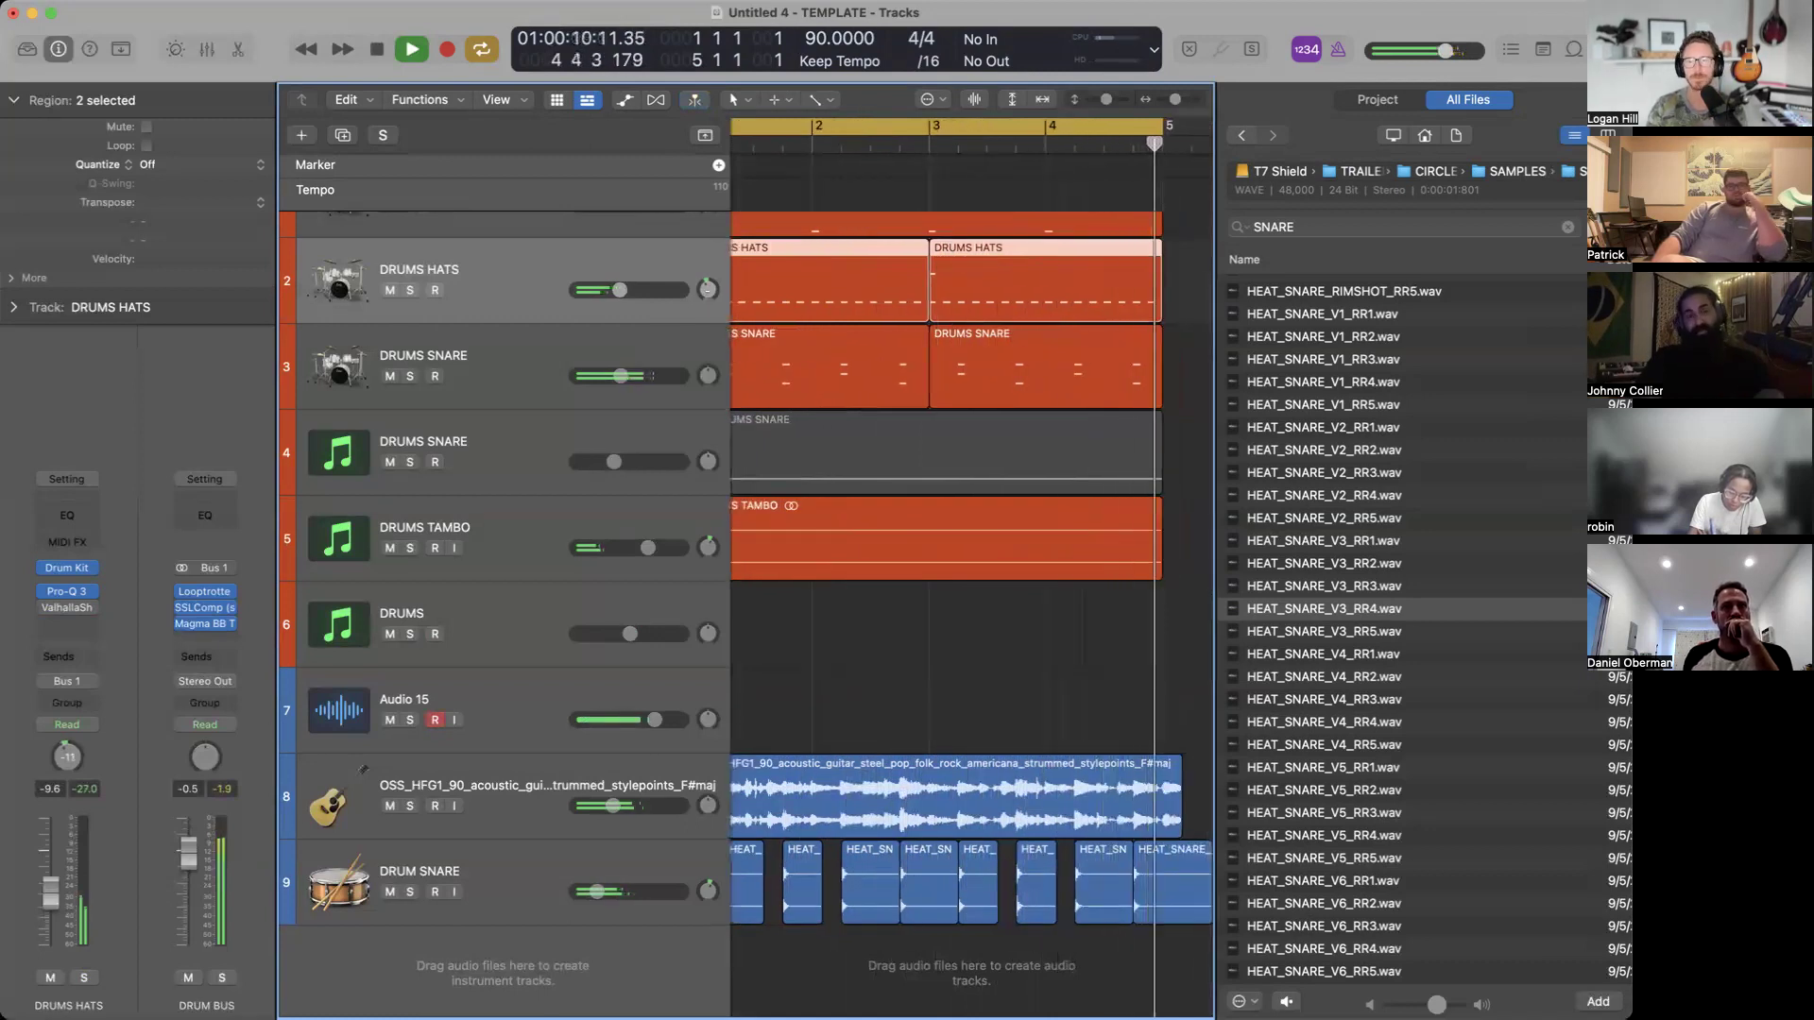
drag(707, 301, 707, 282)
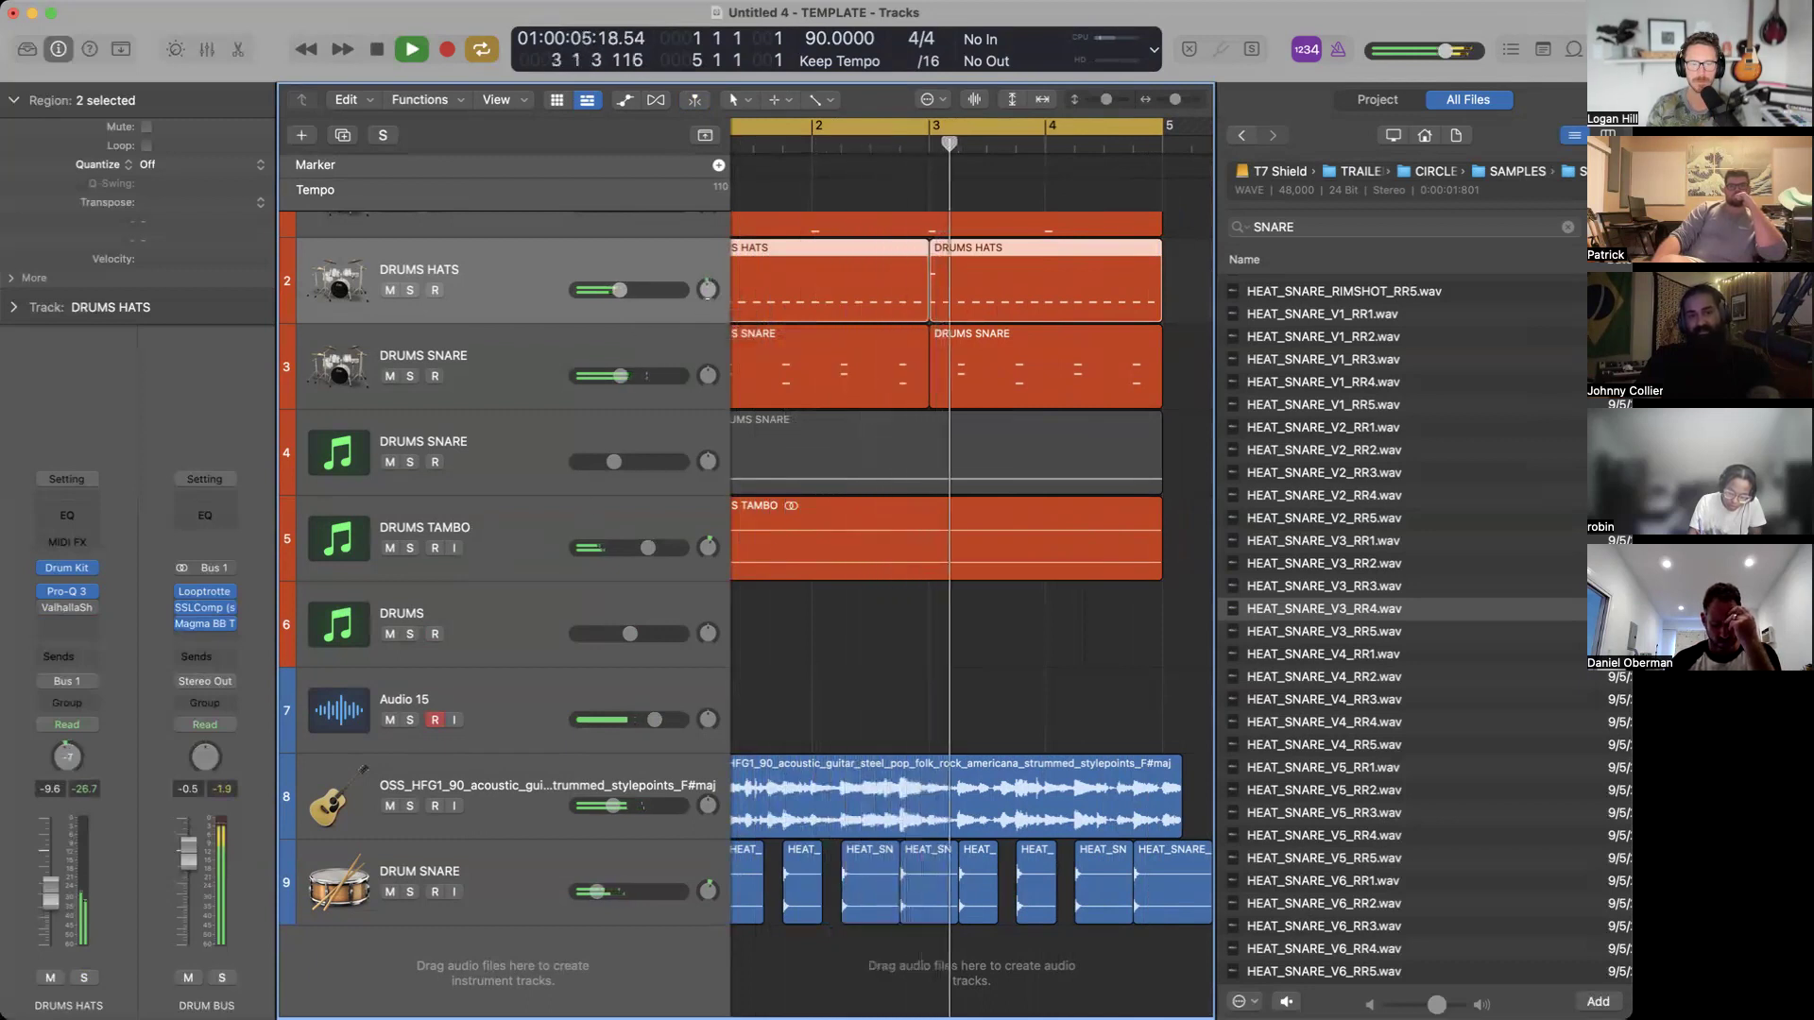
scroll(792, 325, left, 1)
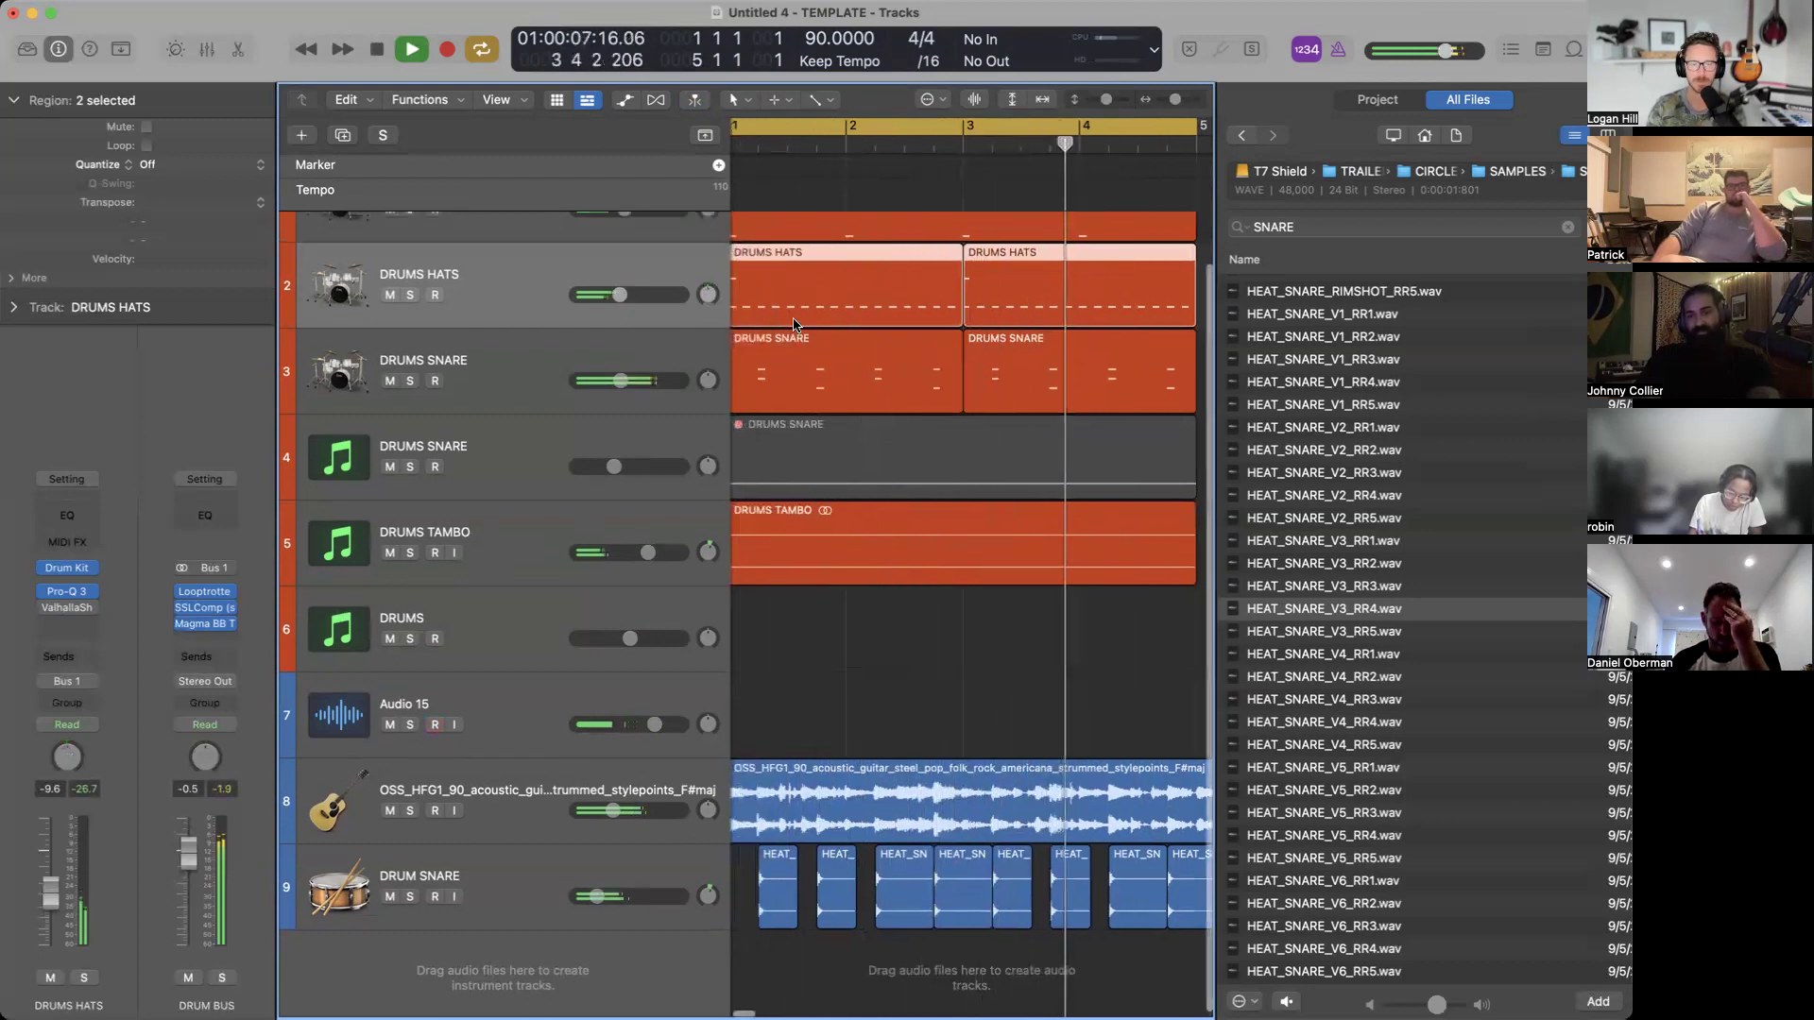
scroll(793, 325, up, 2)
key(space)
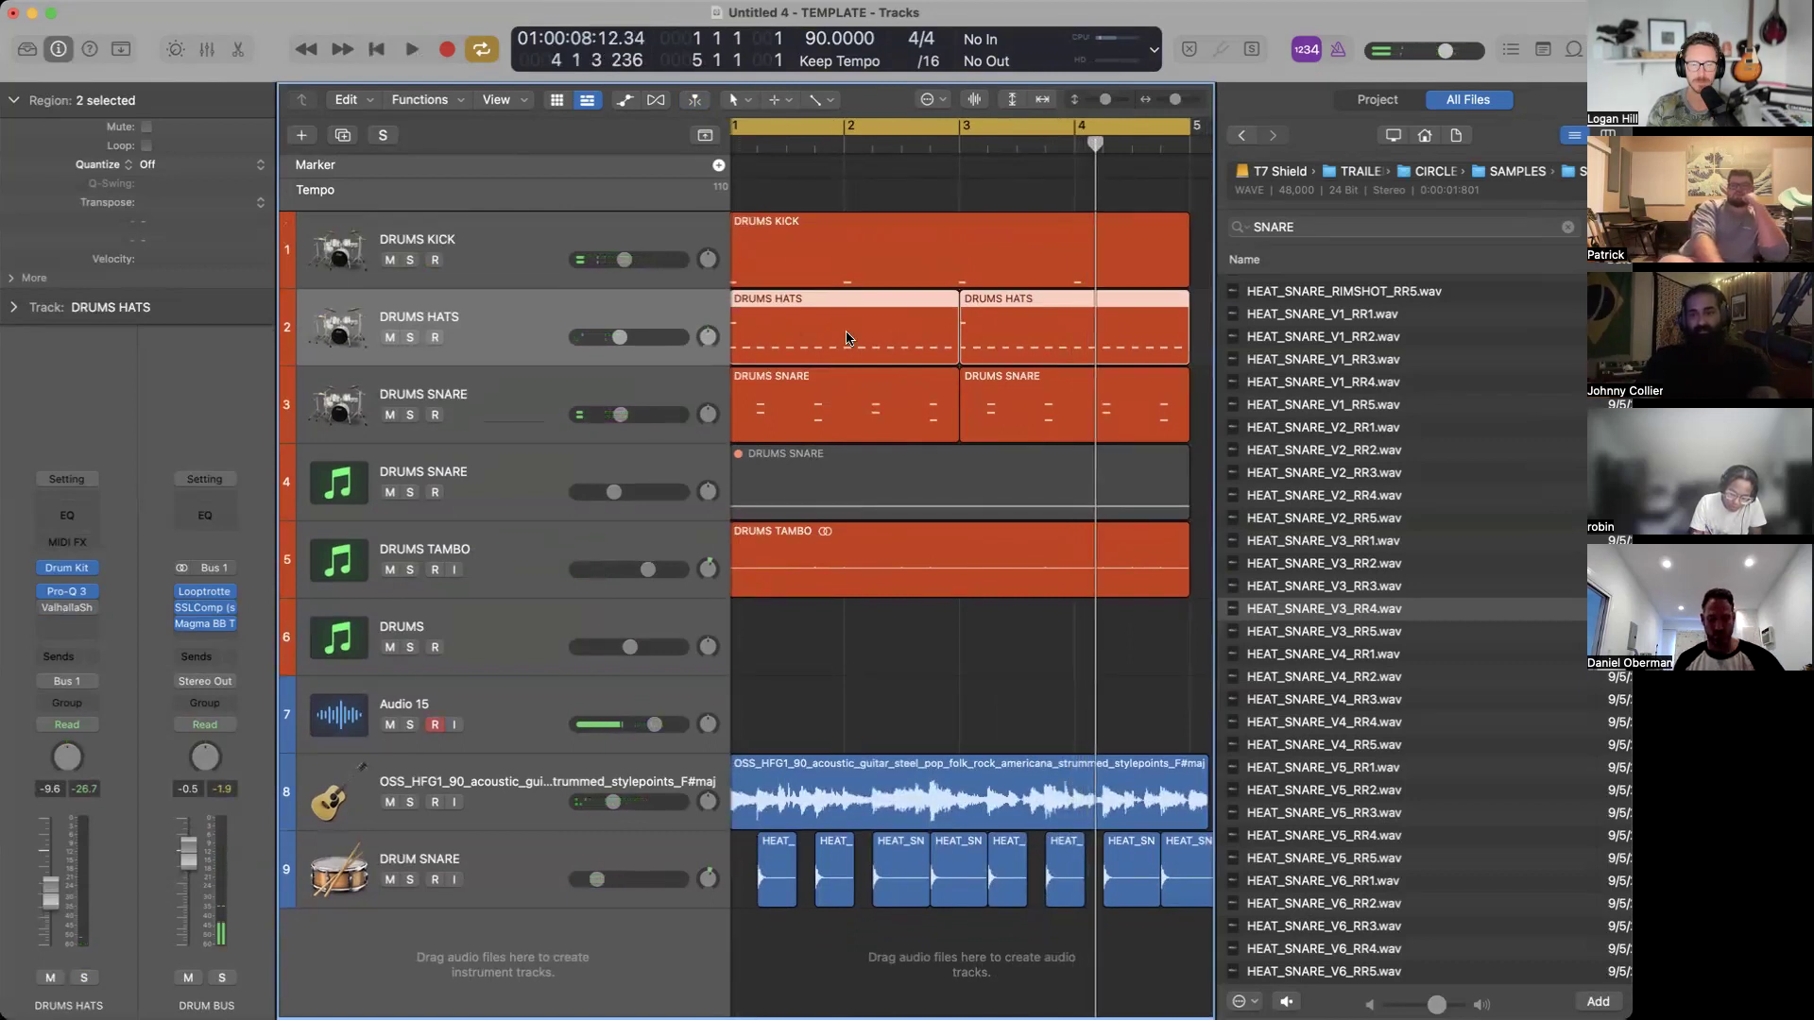
scroll(846, 338, left, 1)
scroll(847, 338, down, 5)
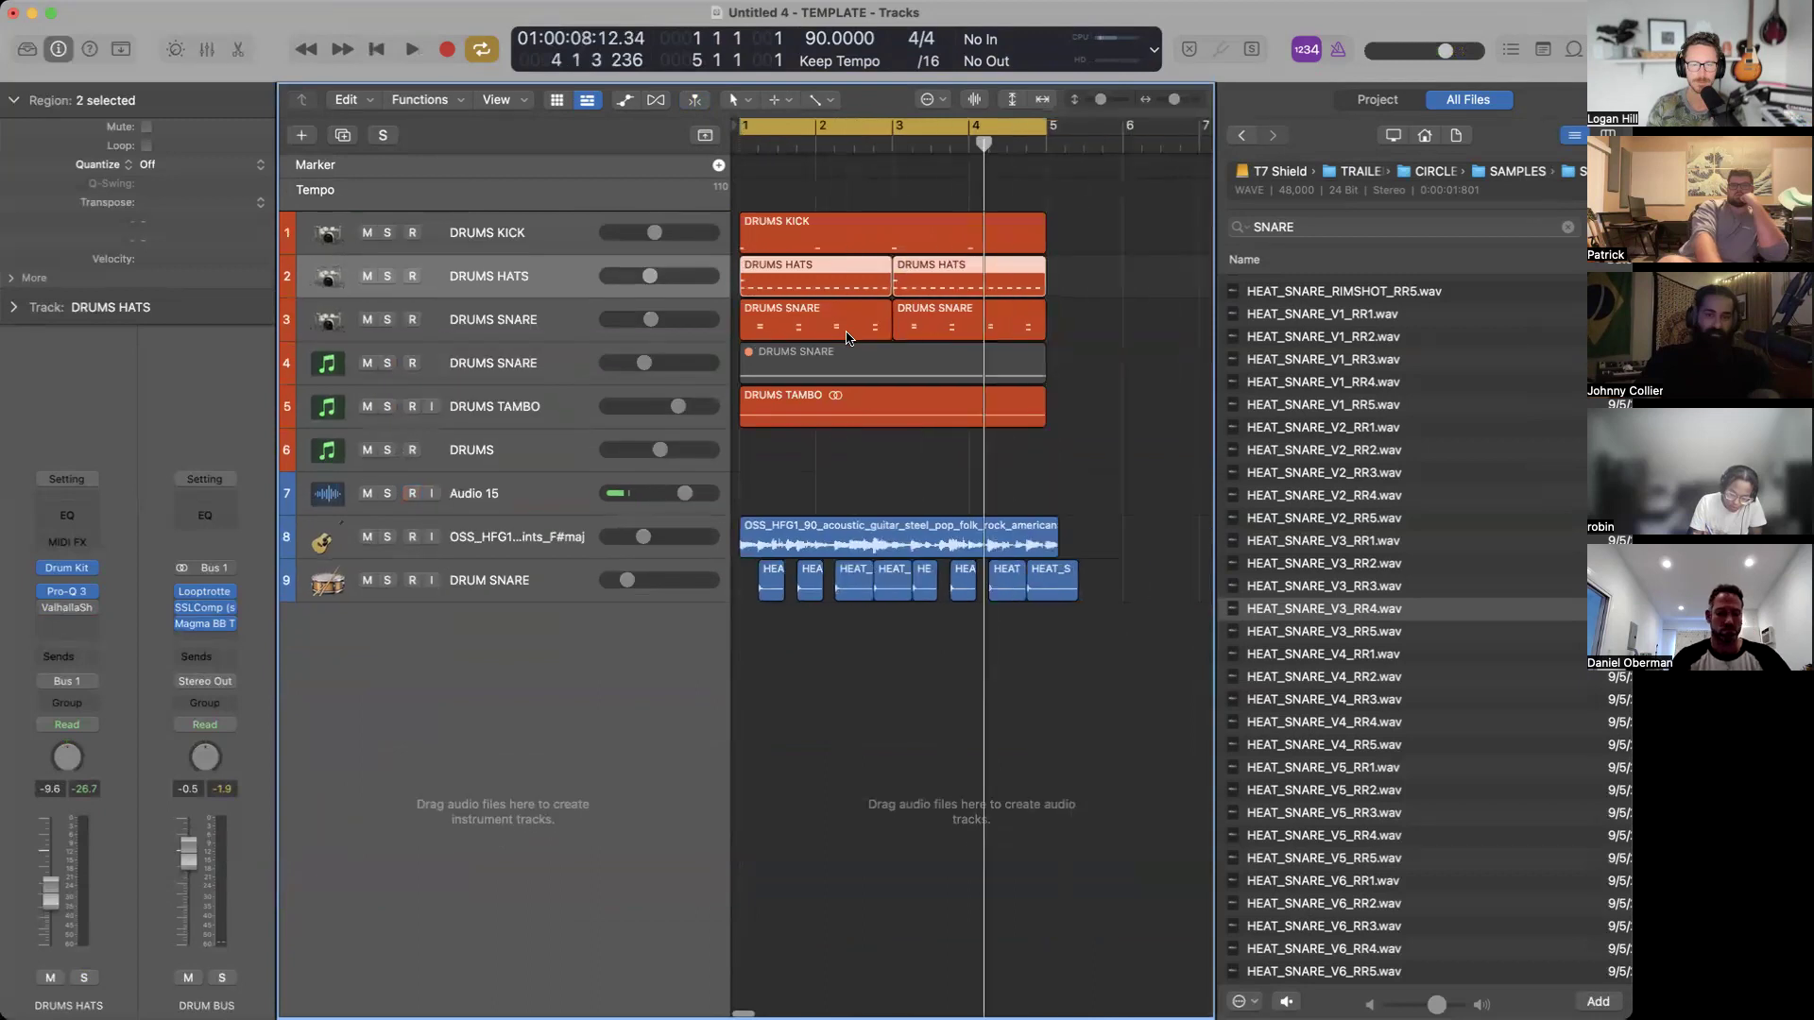
scroll(847, 338, up, 4)
scroll(846, 338, left, 2)
scroll(847, 338, down, 2)
scroll(846, 338, right, 1)
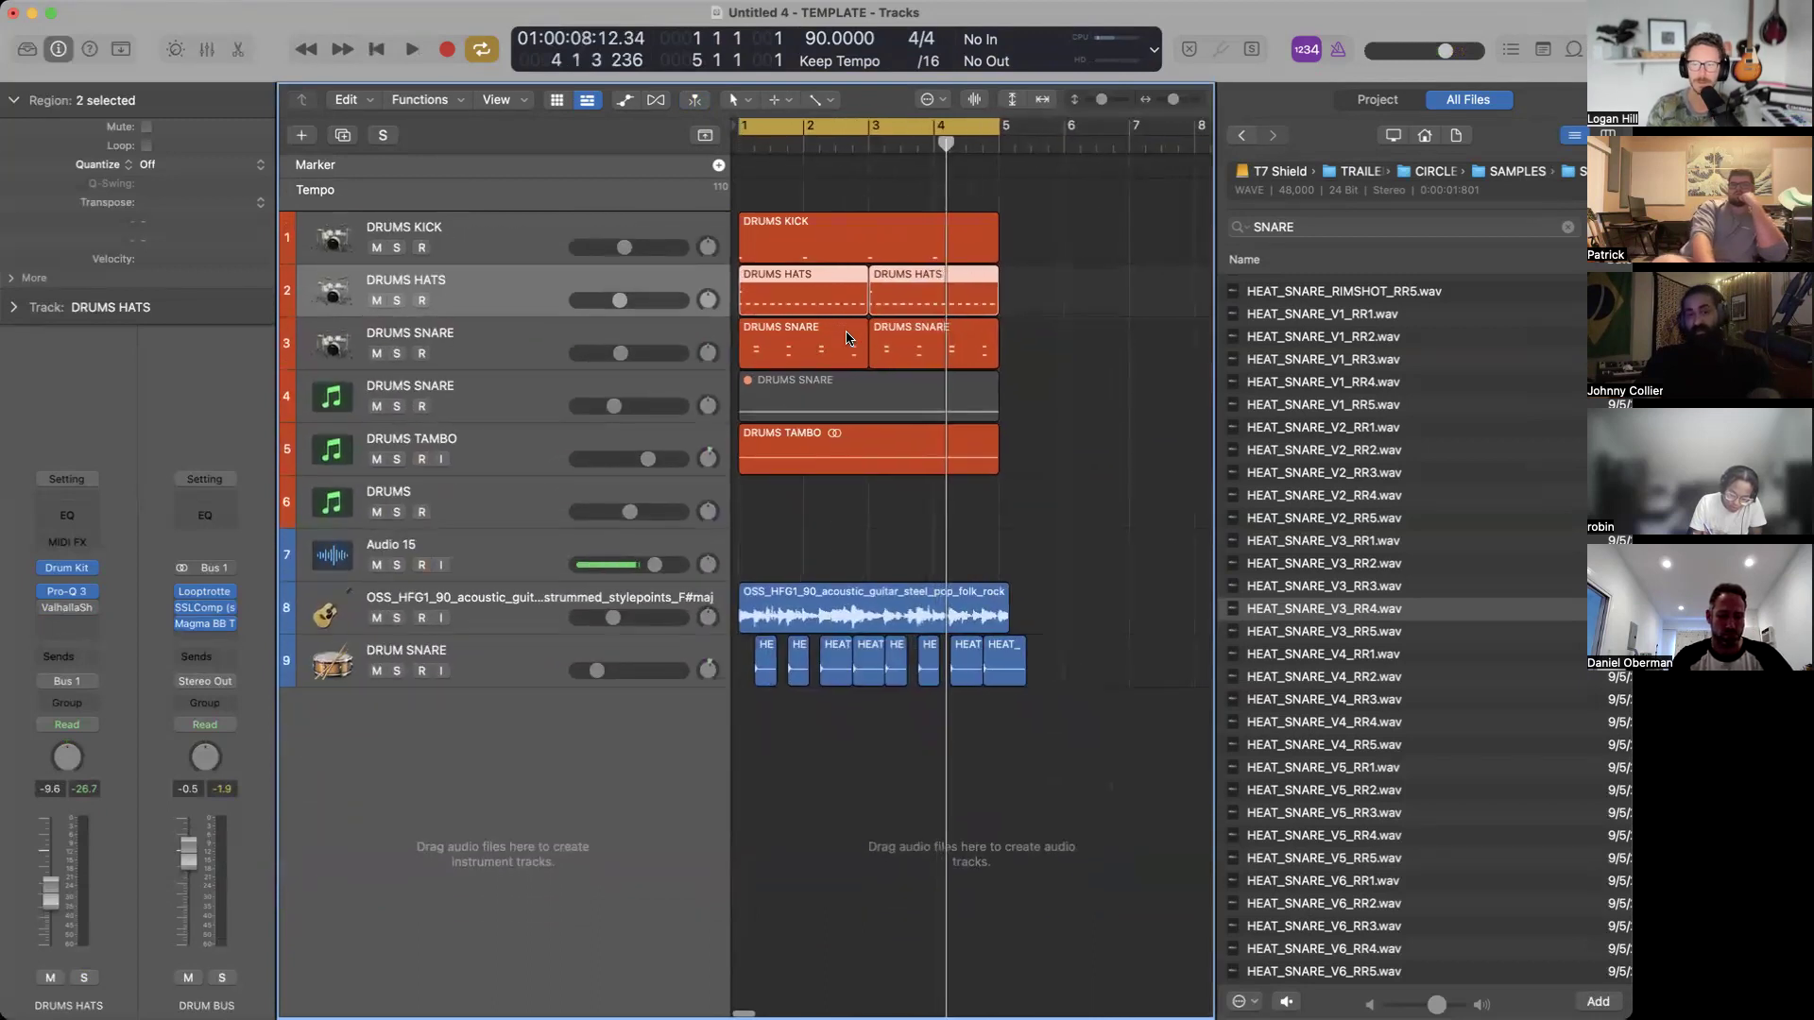
scroll(846, 338, down, 1)
scroll(968, 184, down, 1)
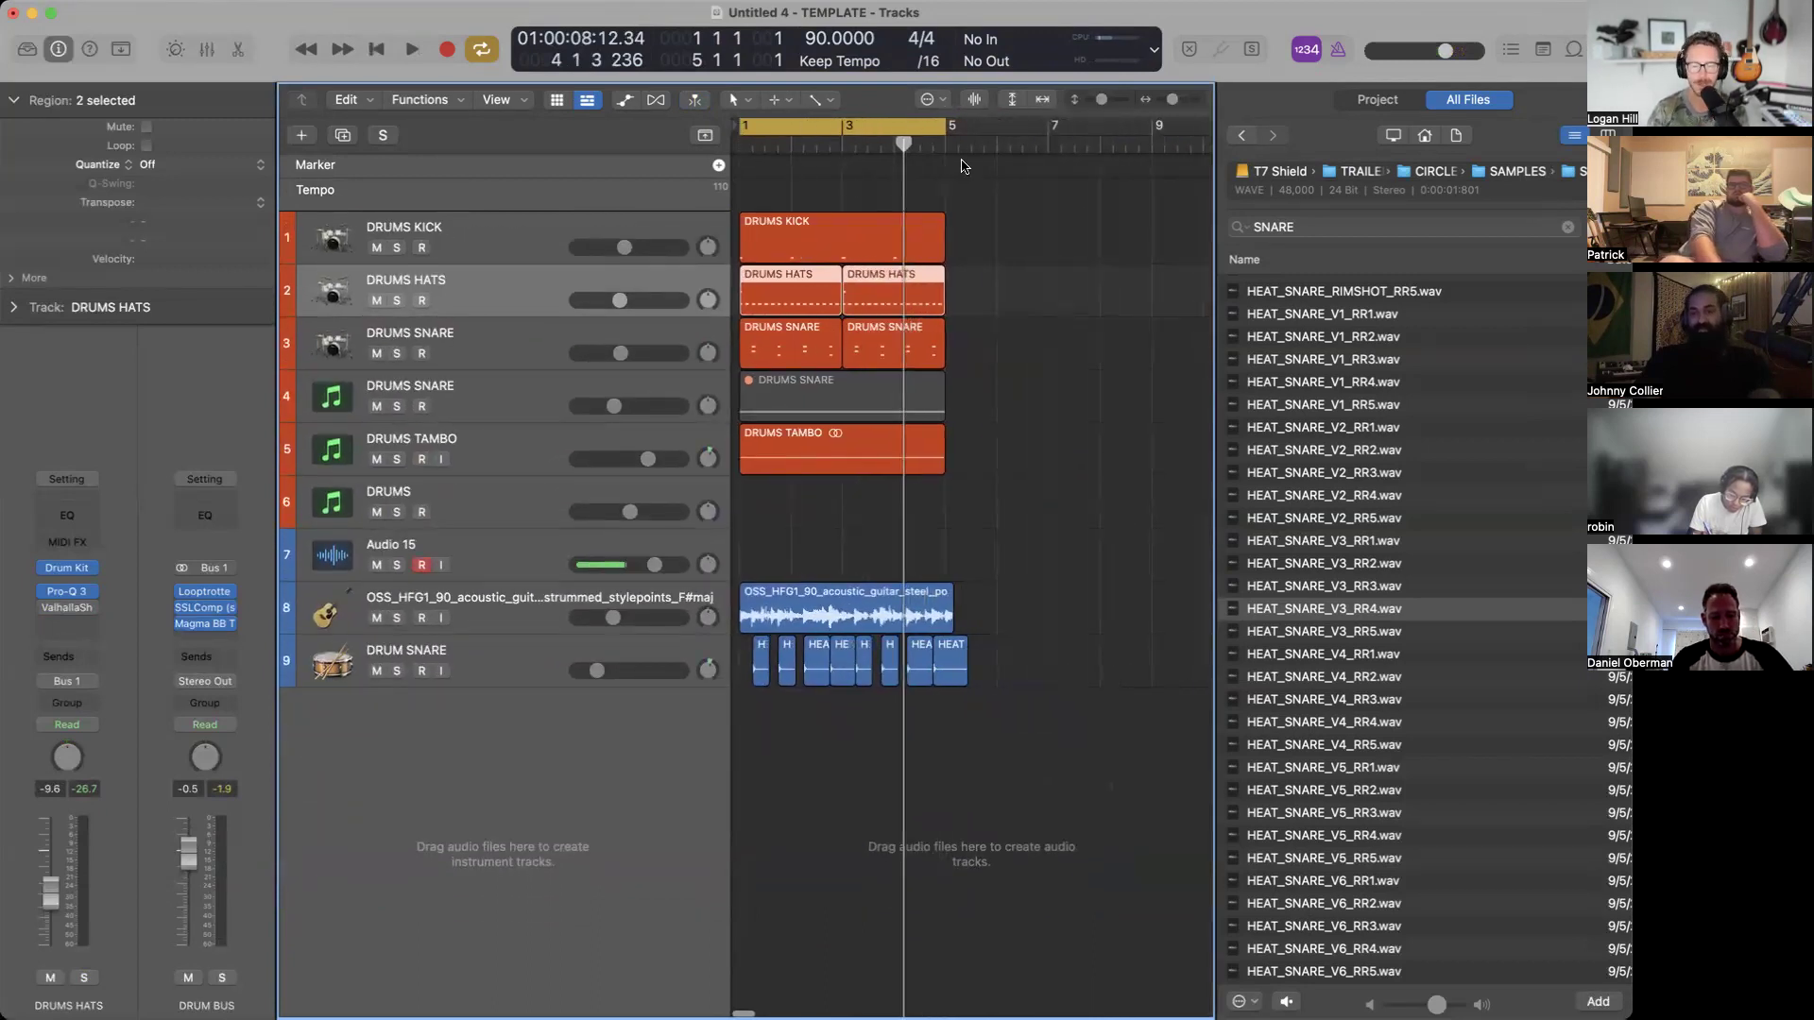
scroll(953, 262, up, 5)
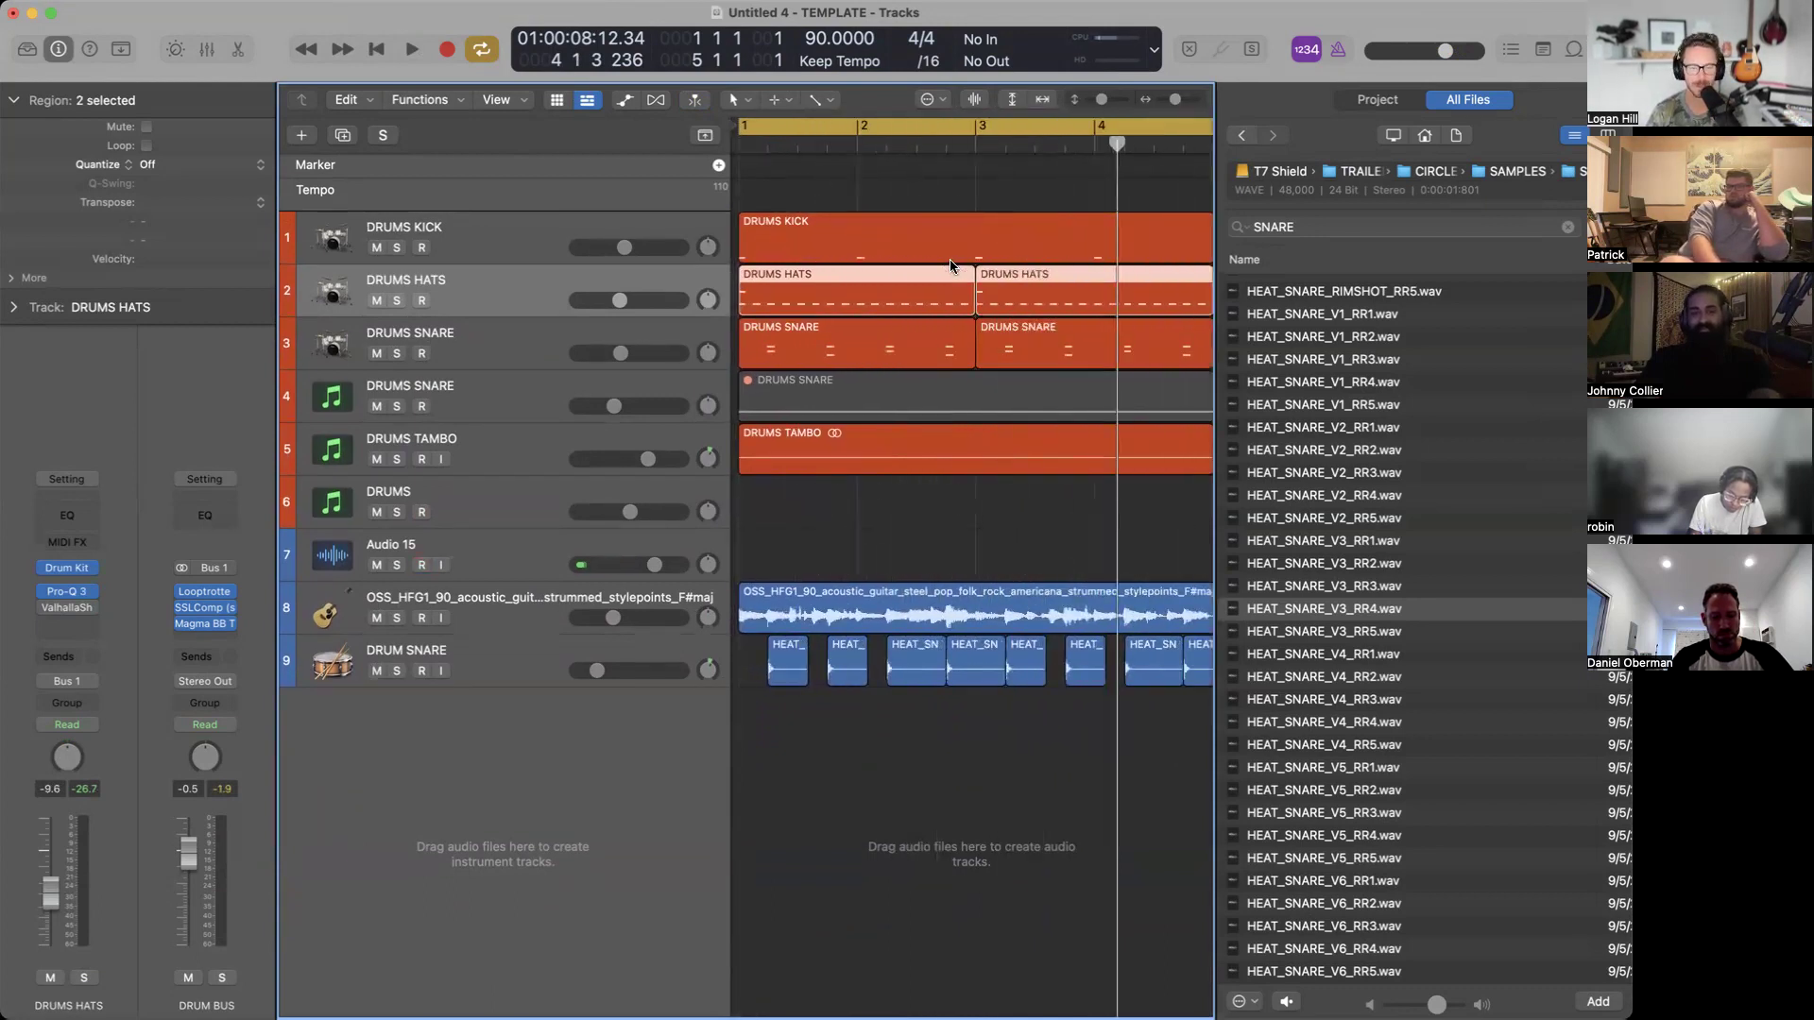
Pan DRUMS HATS left to -12, and during playback lower DRUMS TAMBO slightly and bring its pan closer to centre.
scroll(951, 262, up, 2)
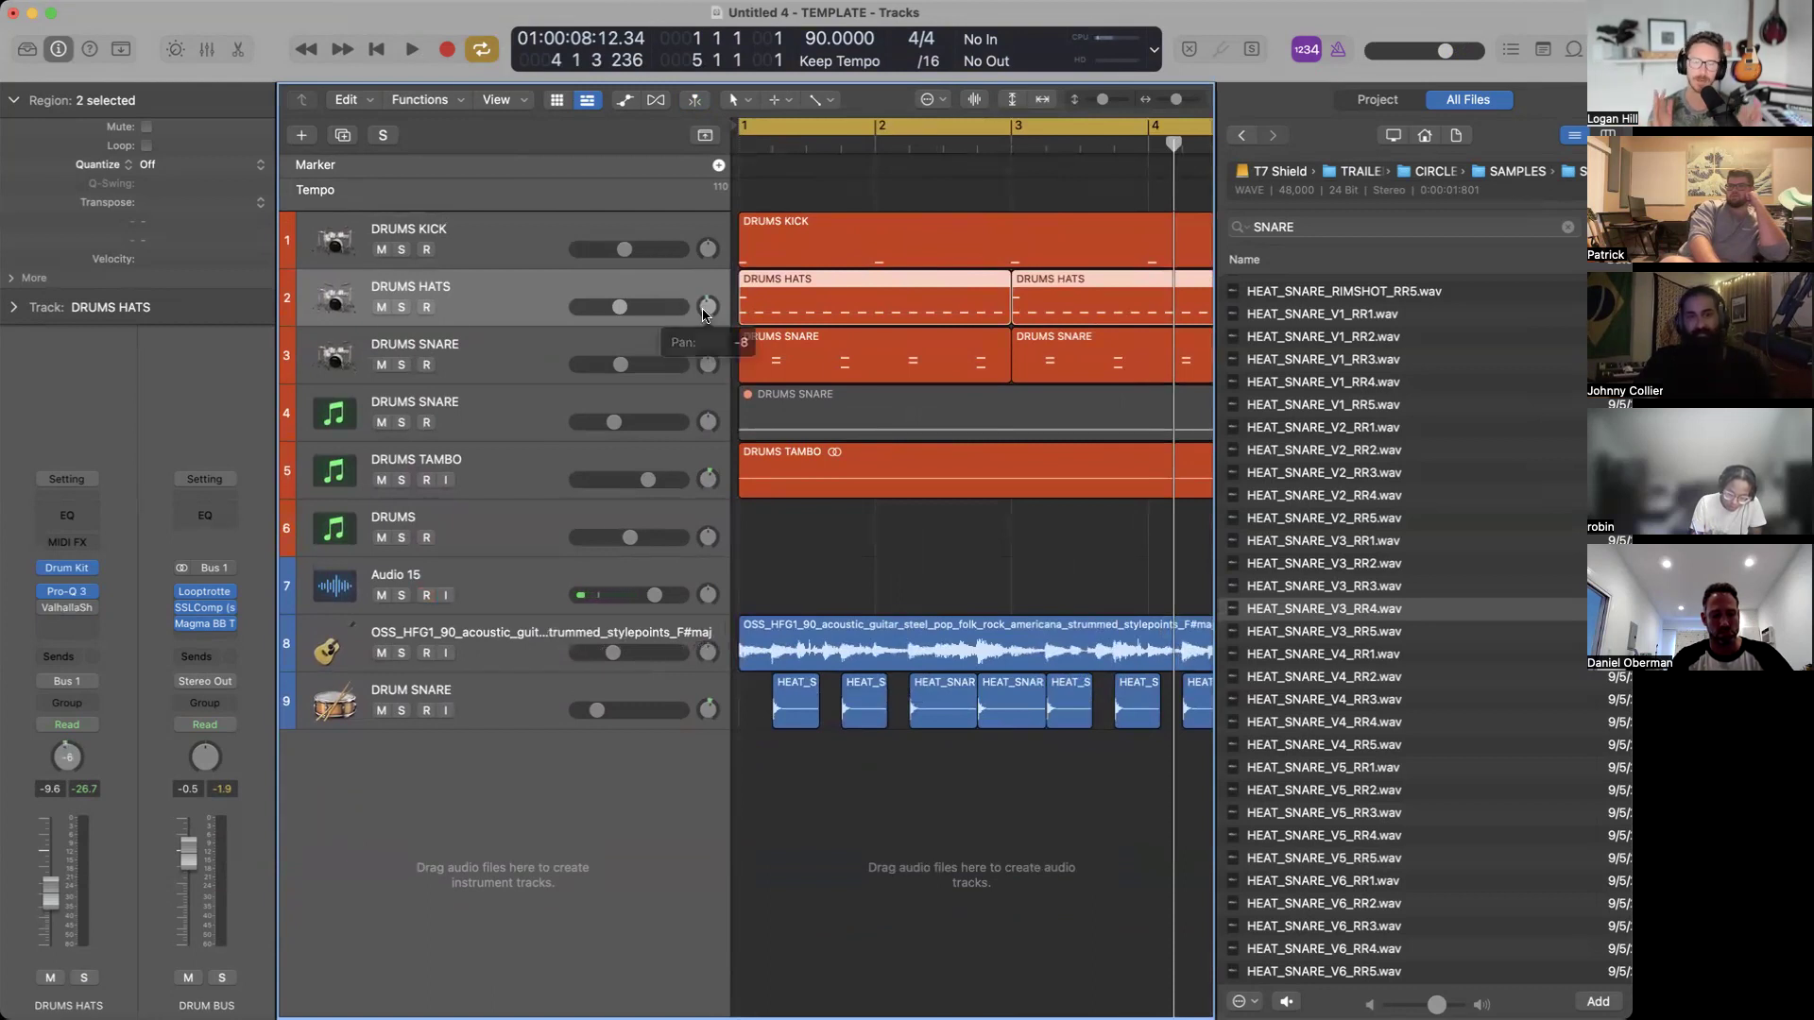
drag(706, 308, 707, 315)
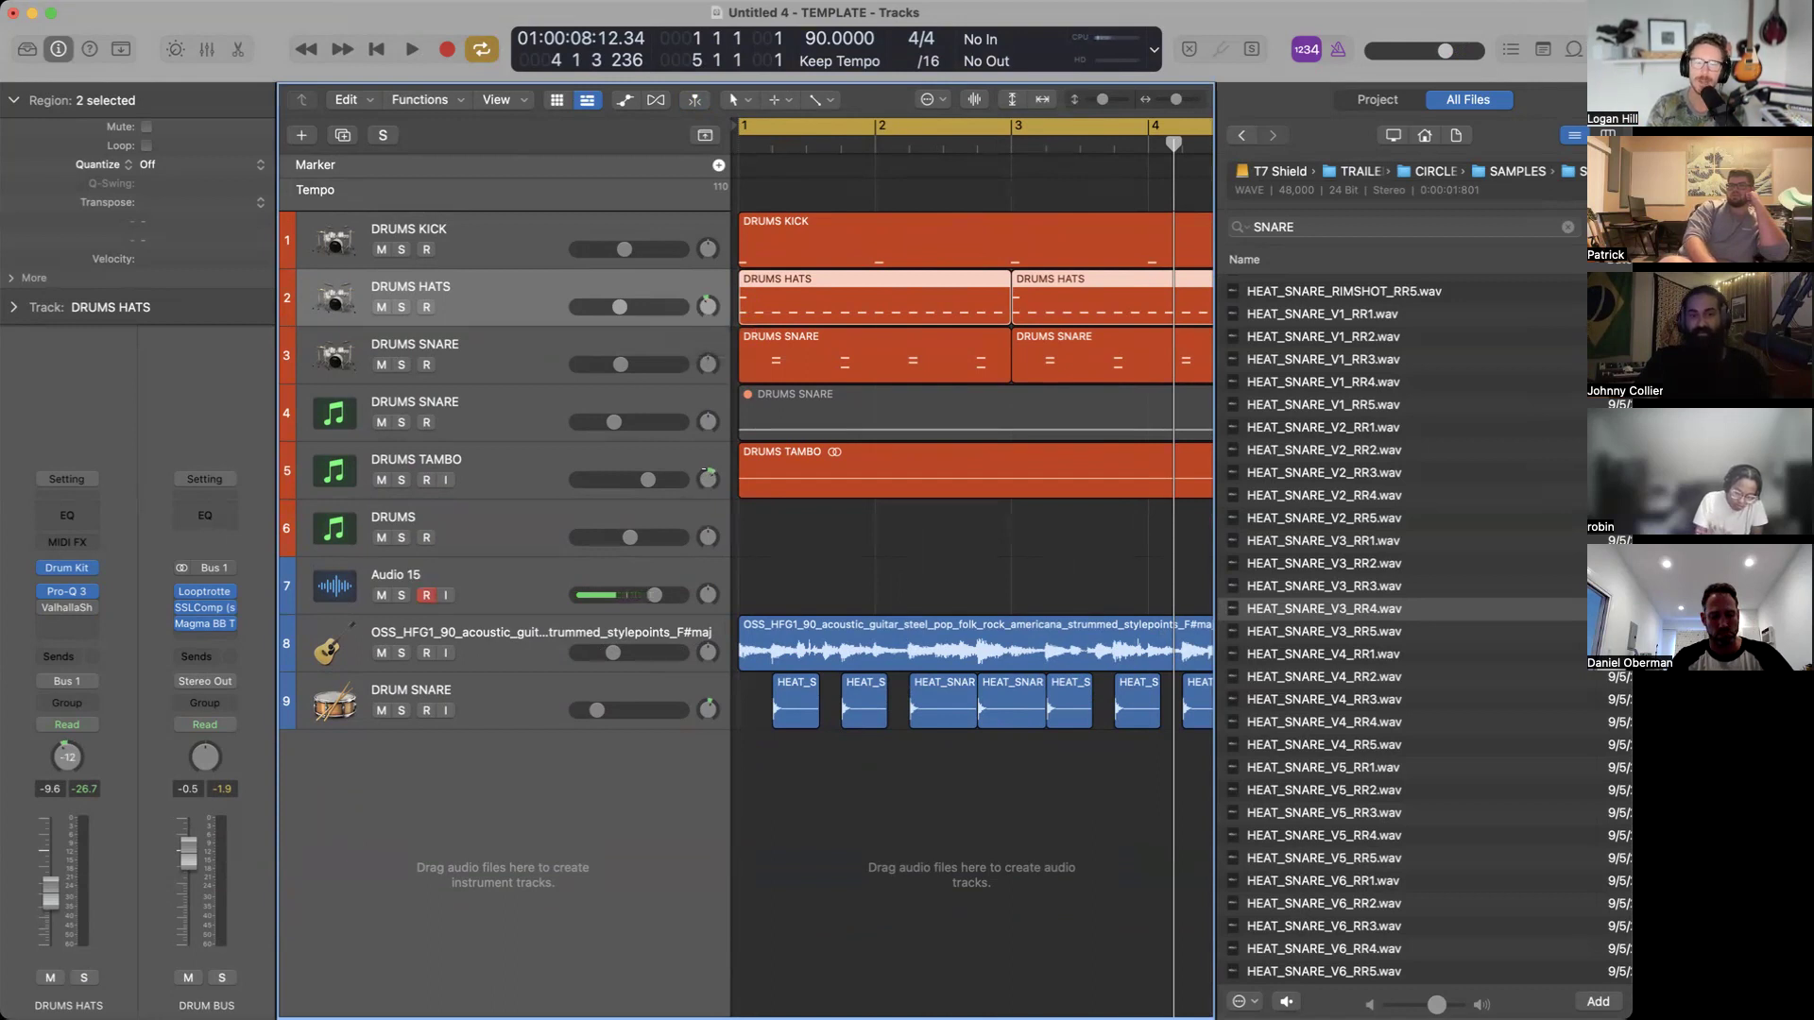
mouse_move(705, 471)
key(space)
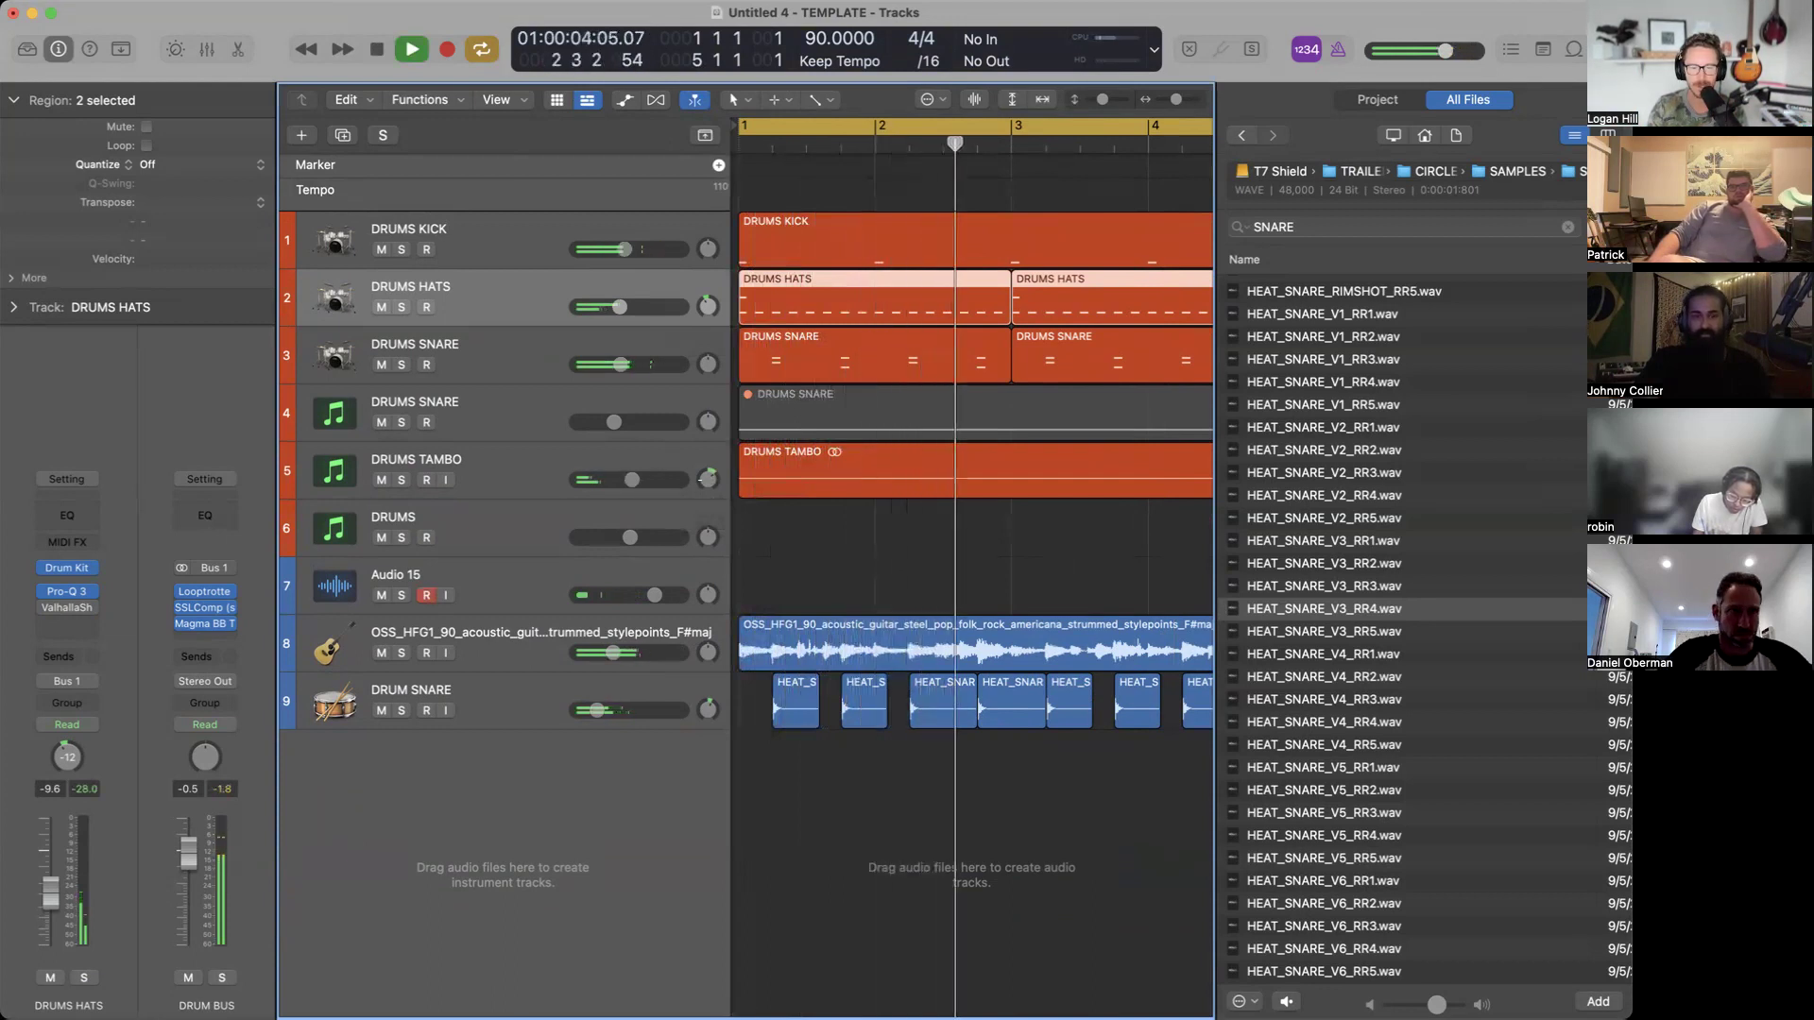
drag(704, 478, 701, 490)
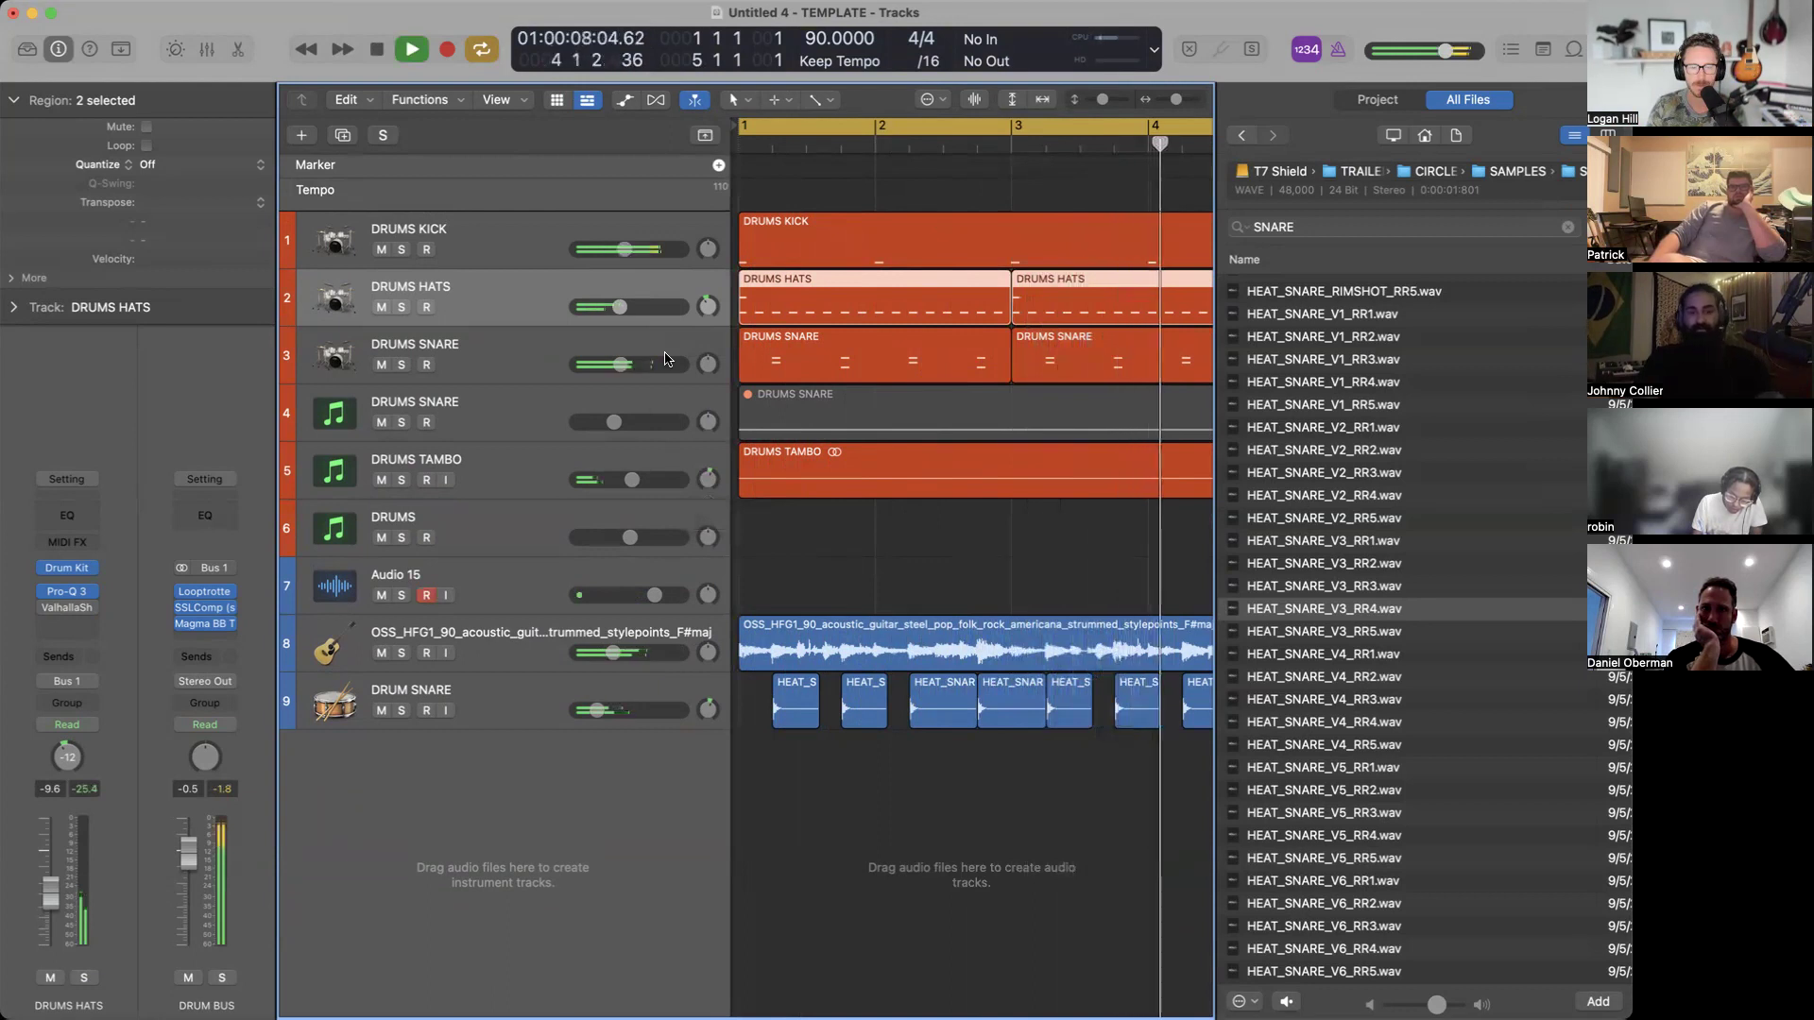
scroll(664, 359, down, 5)
scroll(664, 359, up, 3)
scroll(664, 359, up, 2)
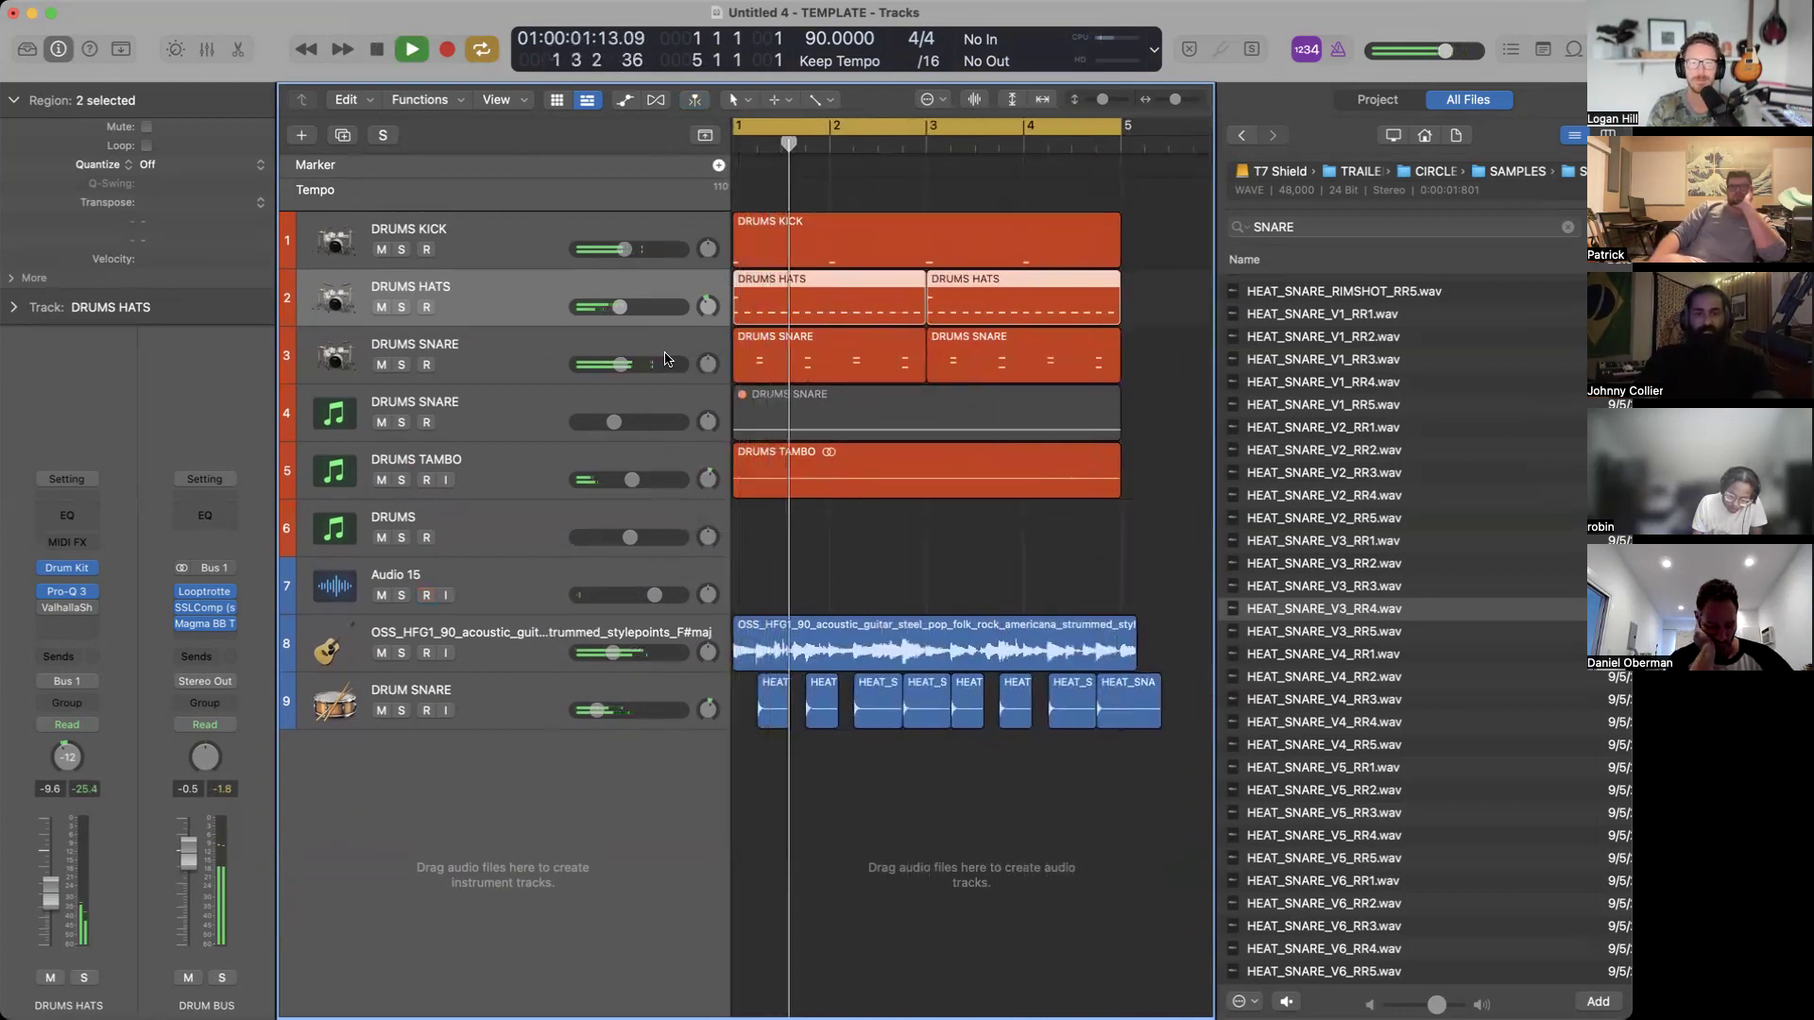
key(space)
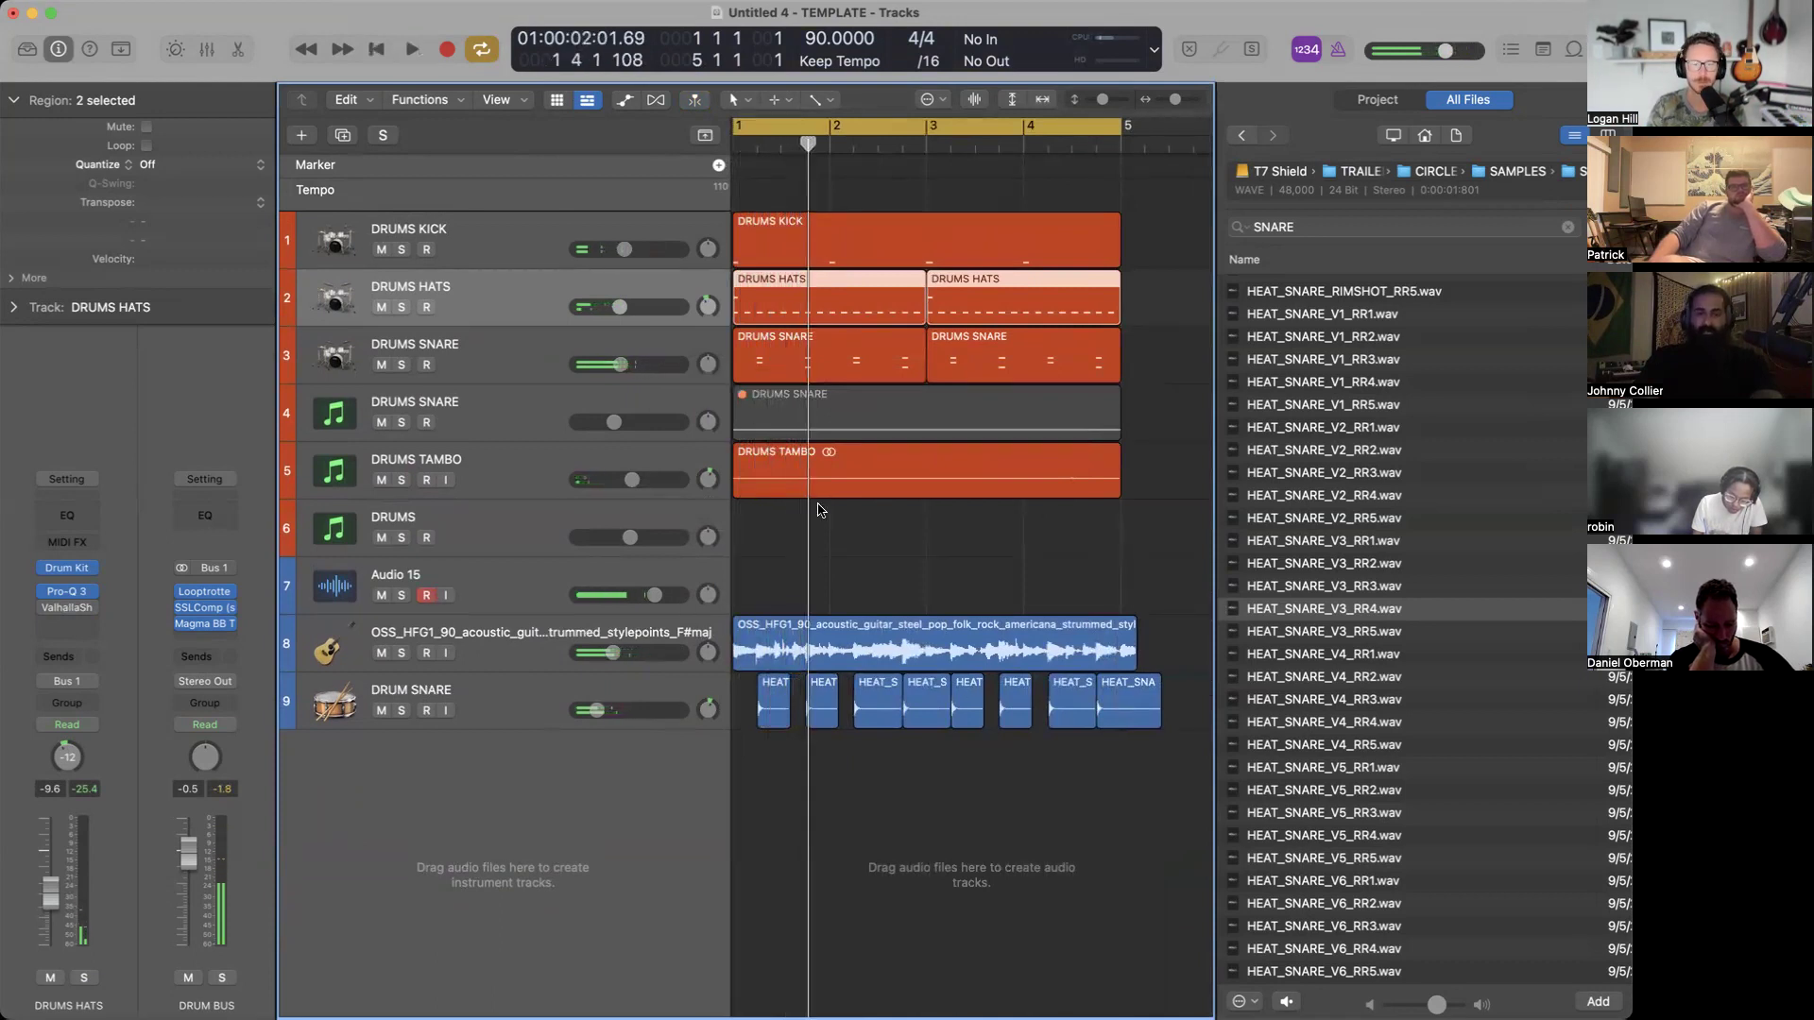
Examine the Pro-Q 3 EQ curve on the DRUMS KICK channel, and close the plug-in window.
scroll(828, 504, up, 2)
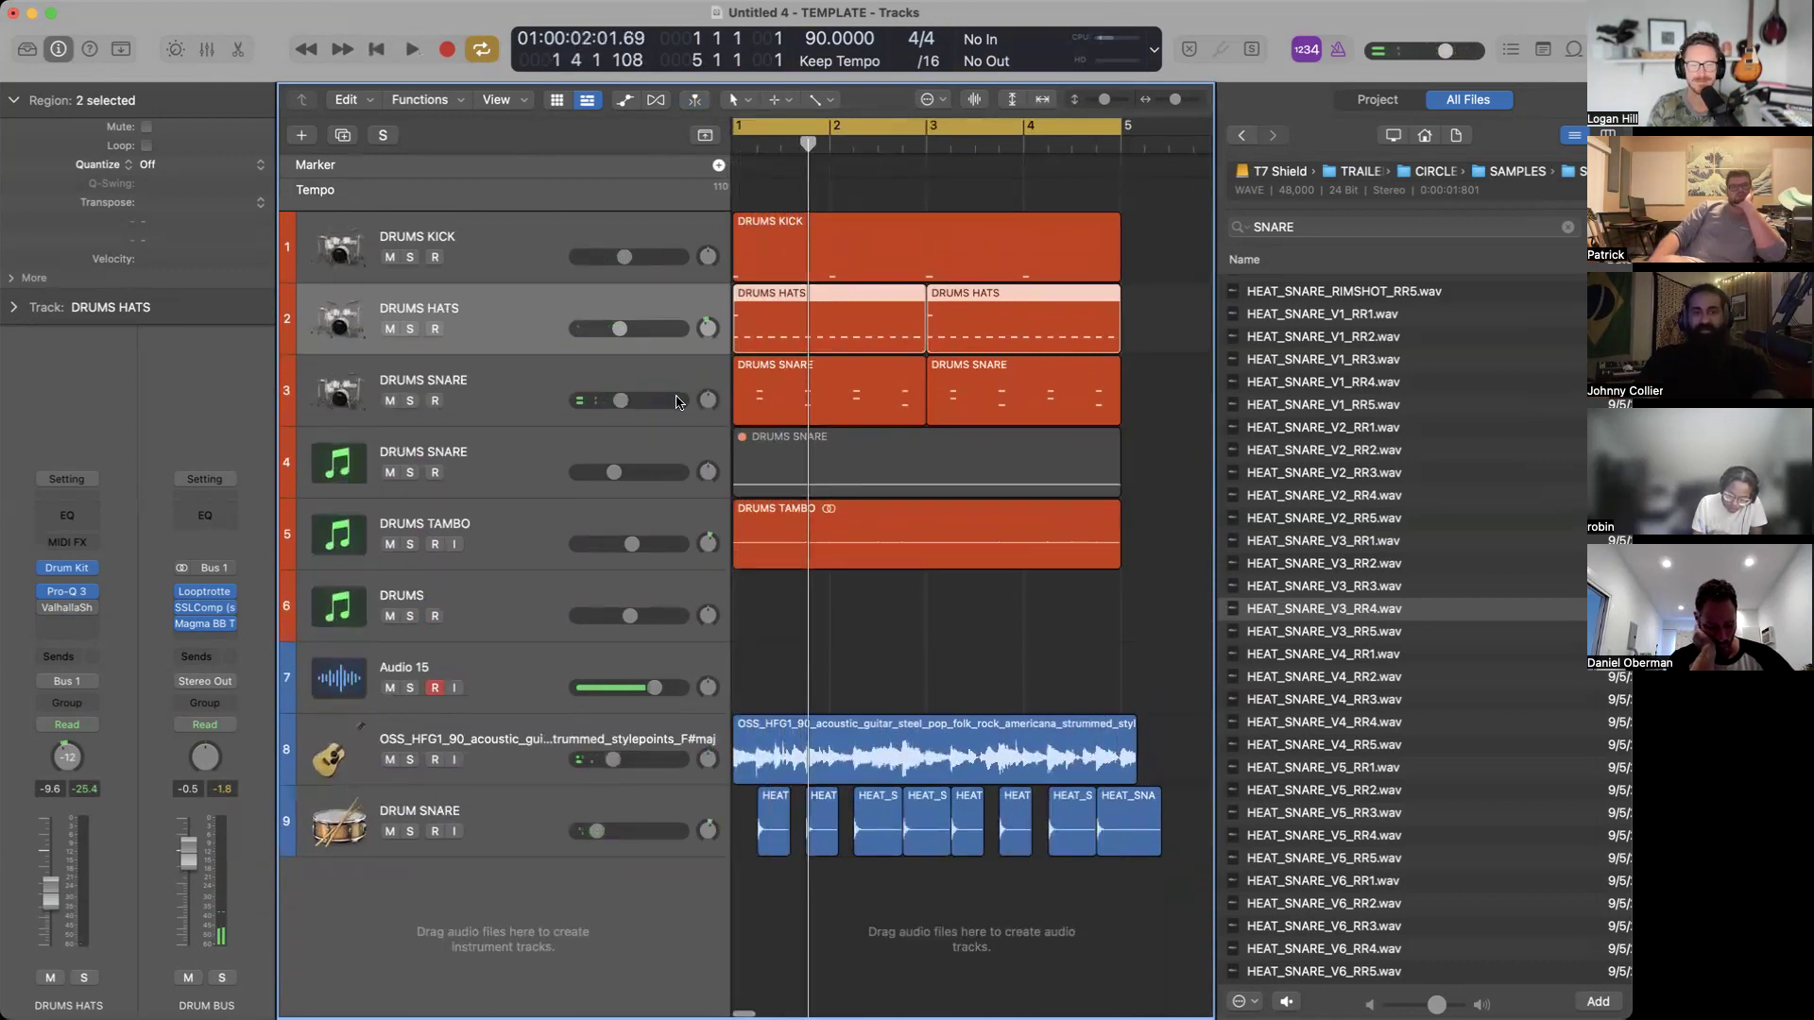
click(548, 253)
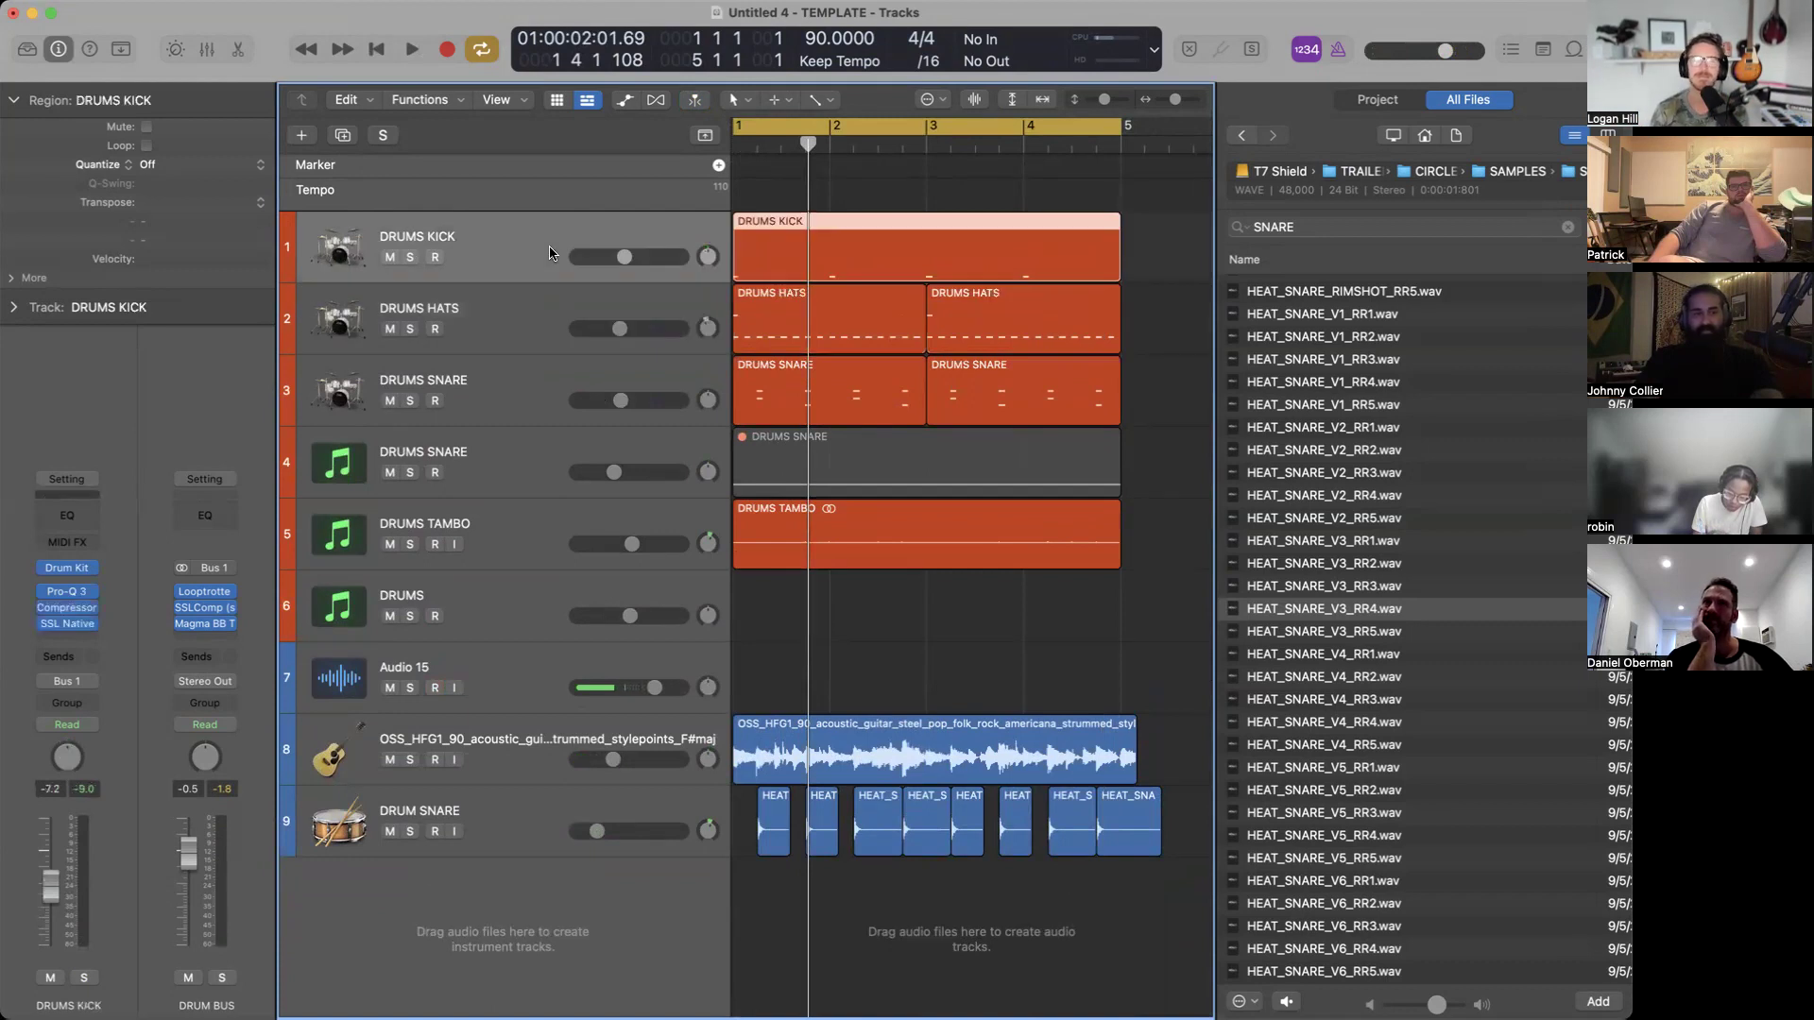
scroll(612, 303, down, 2)
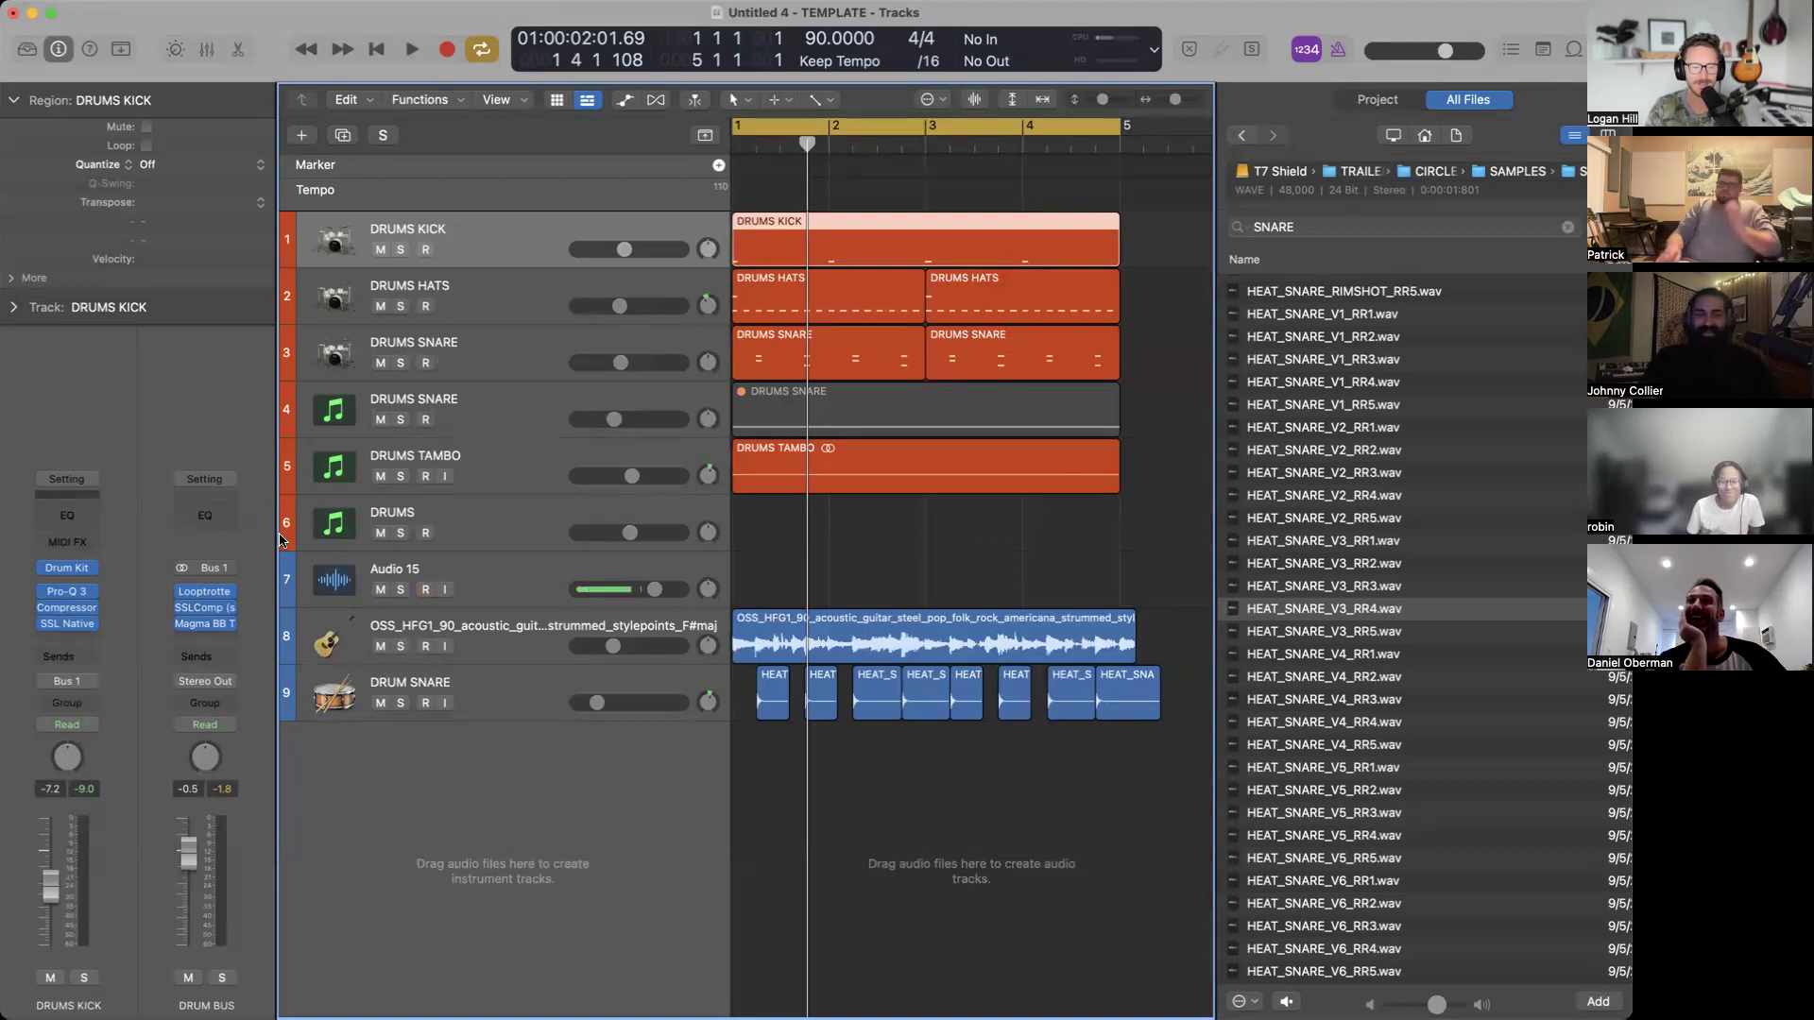
click(68, 595)
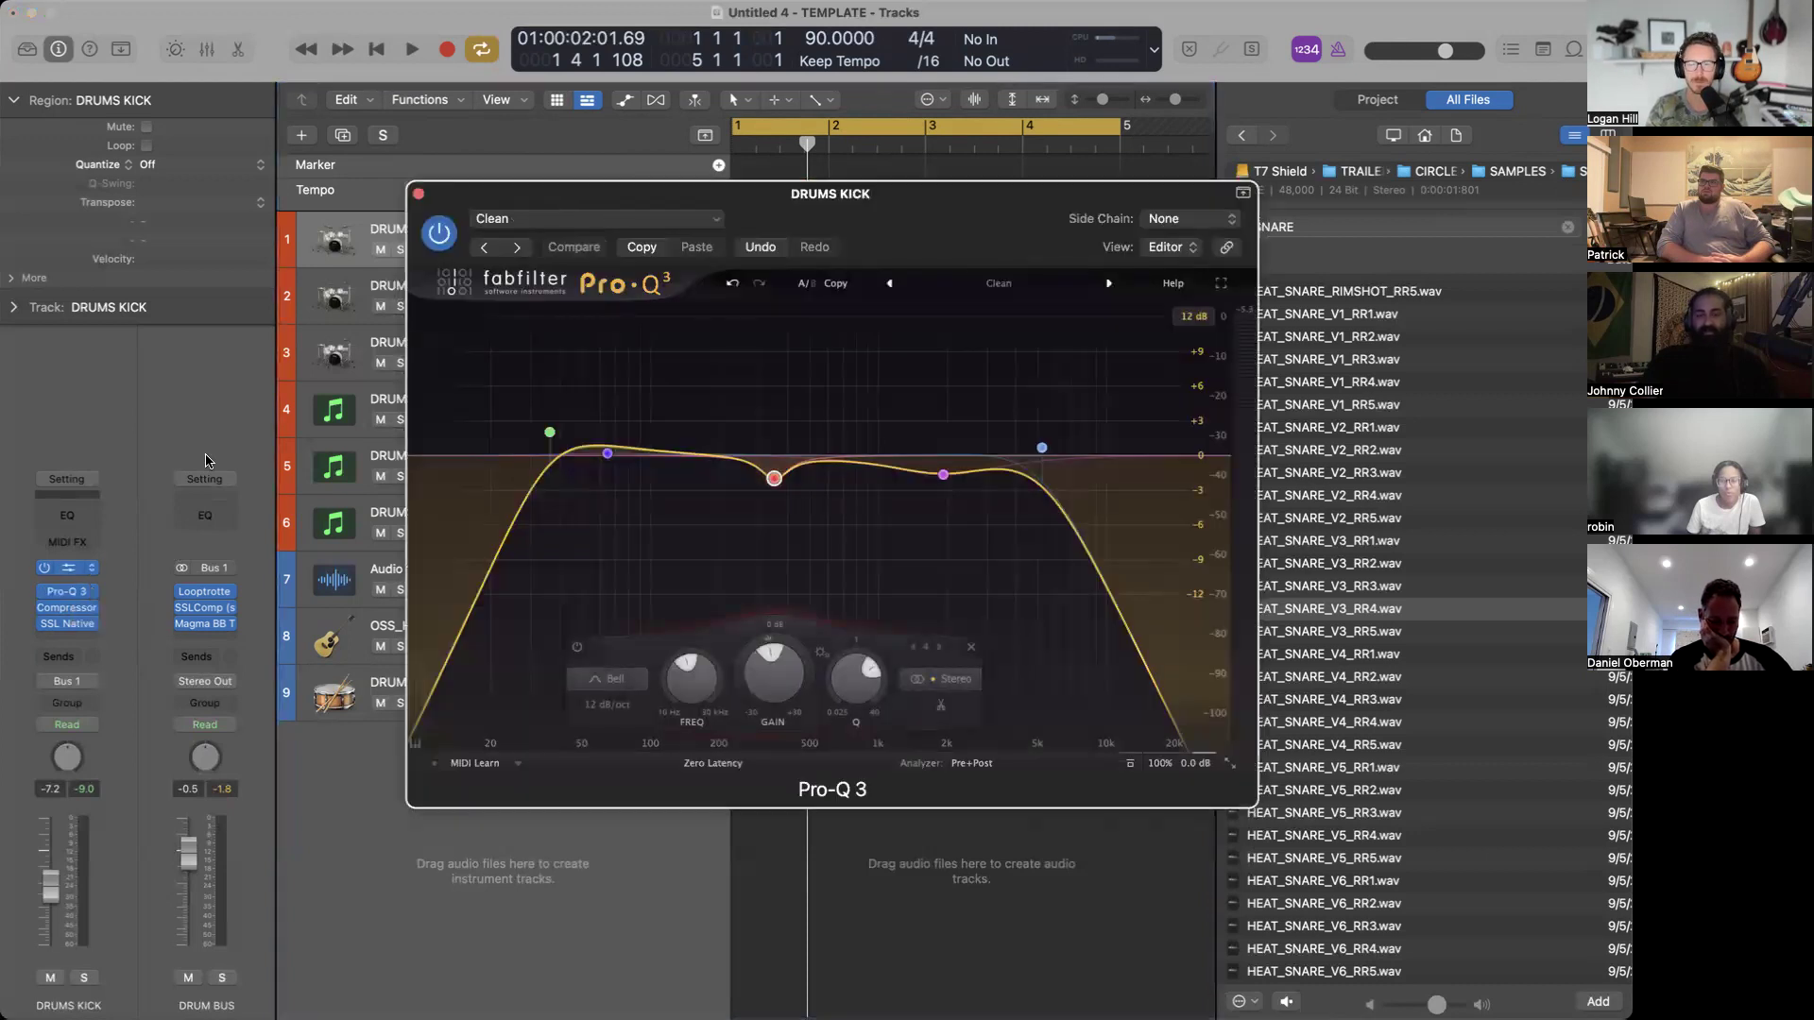
click(419, 195)
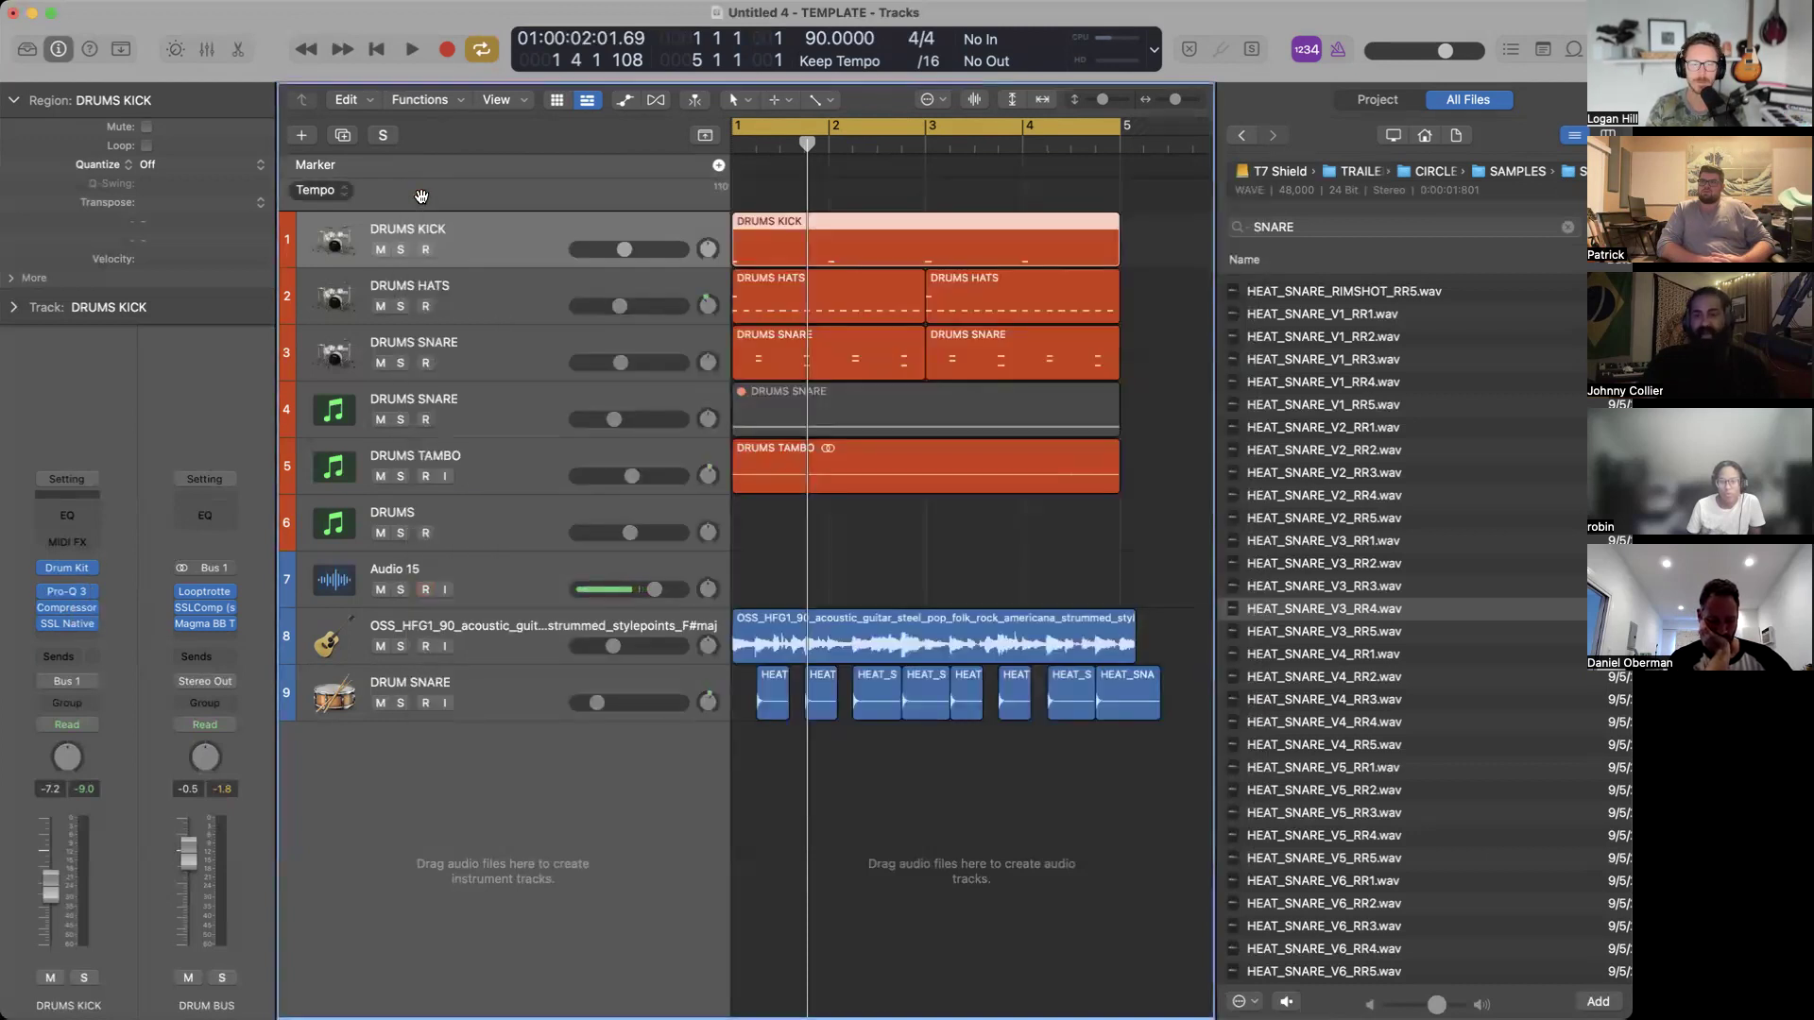
click(54, 590)
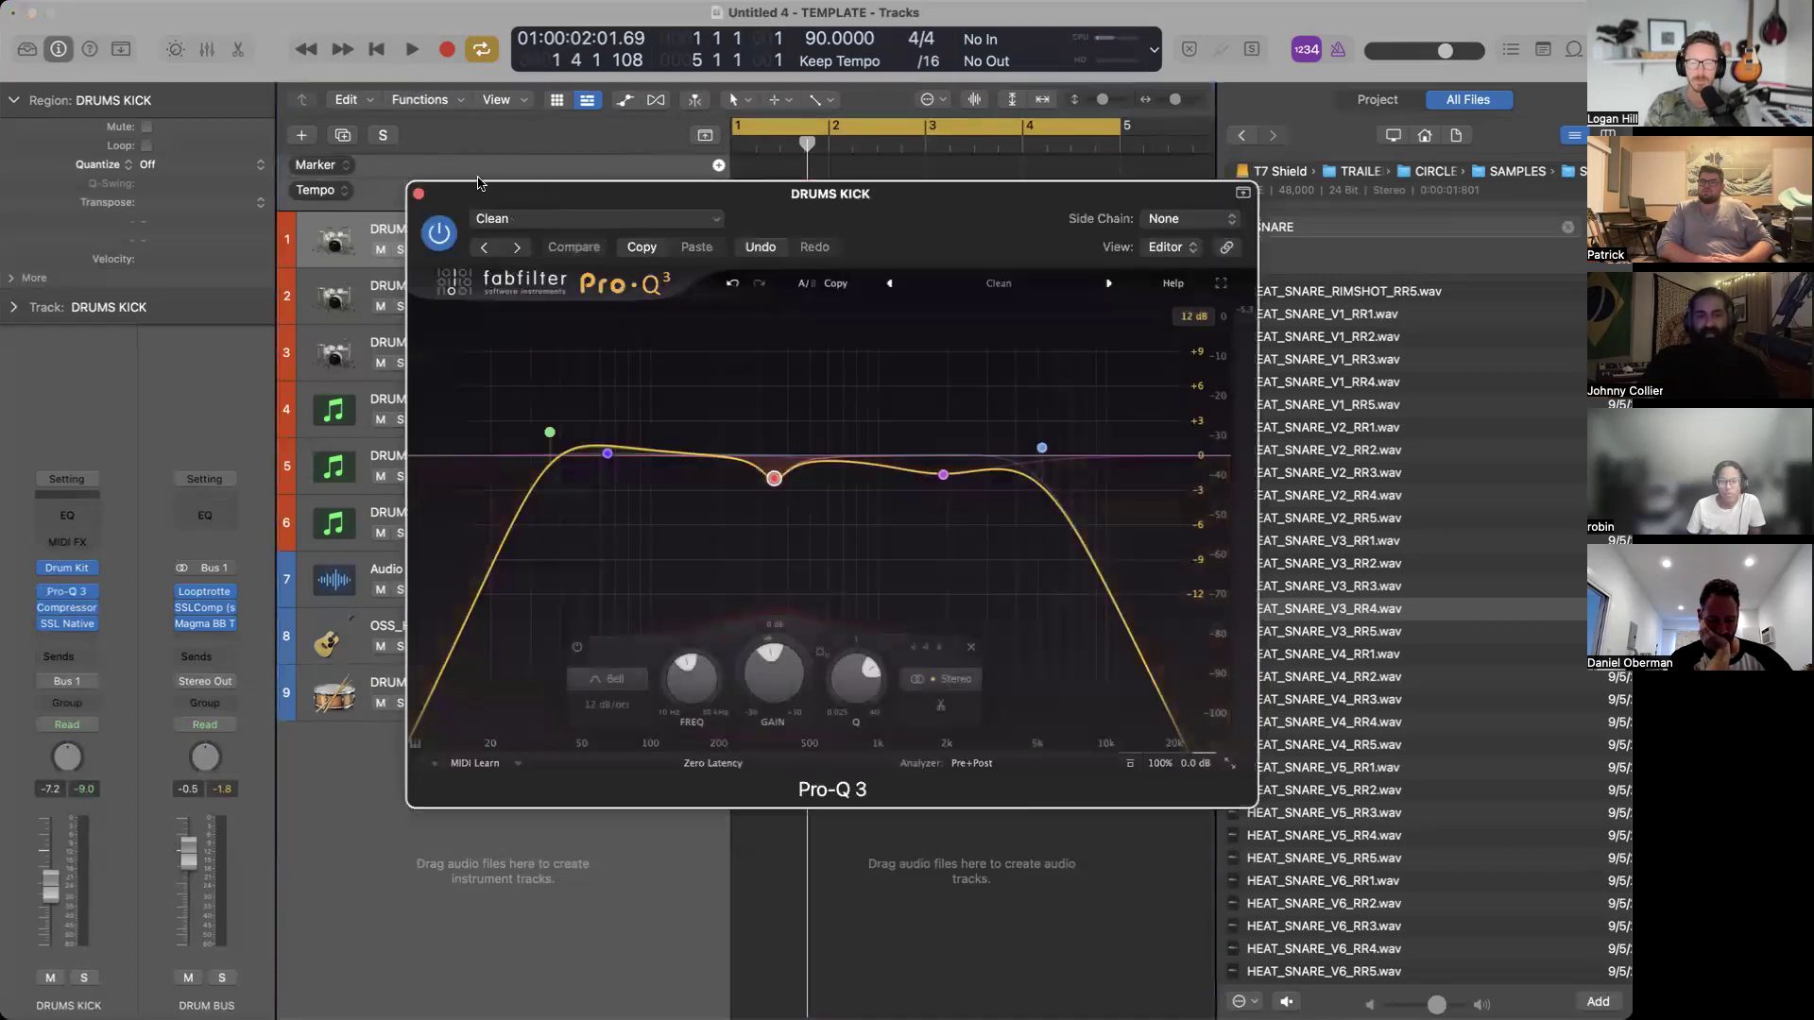
click(419, 194)
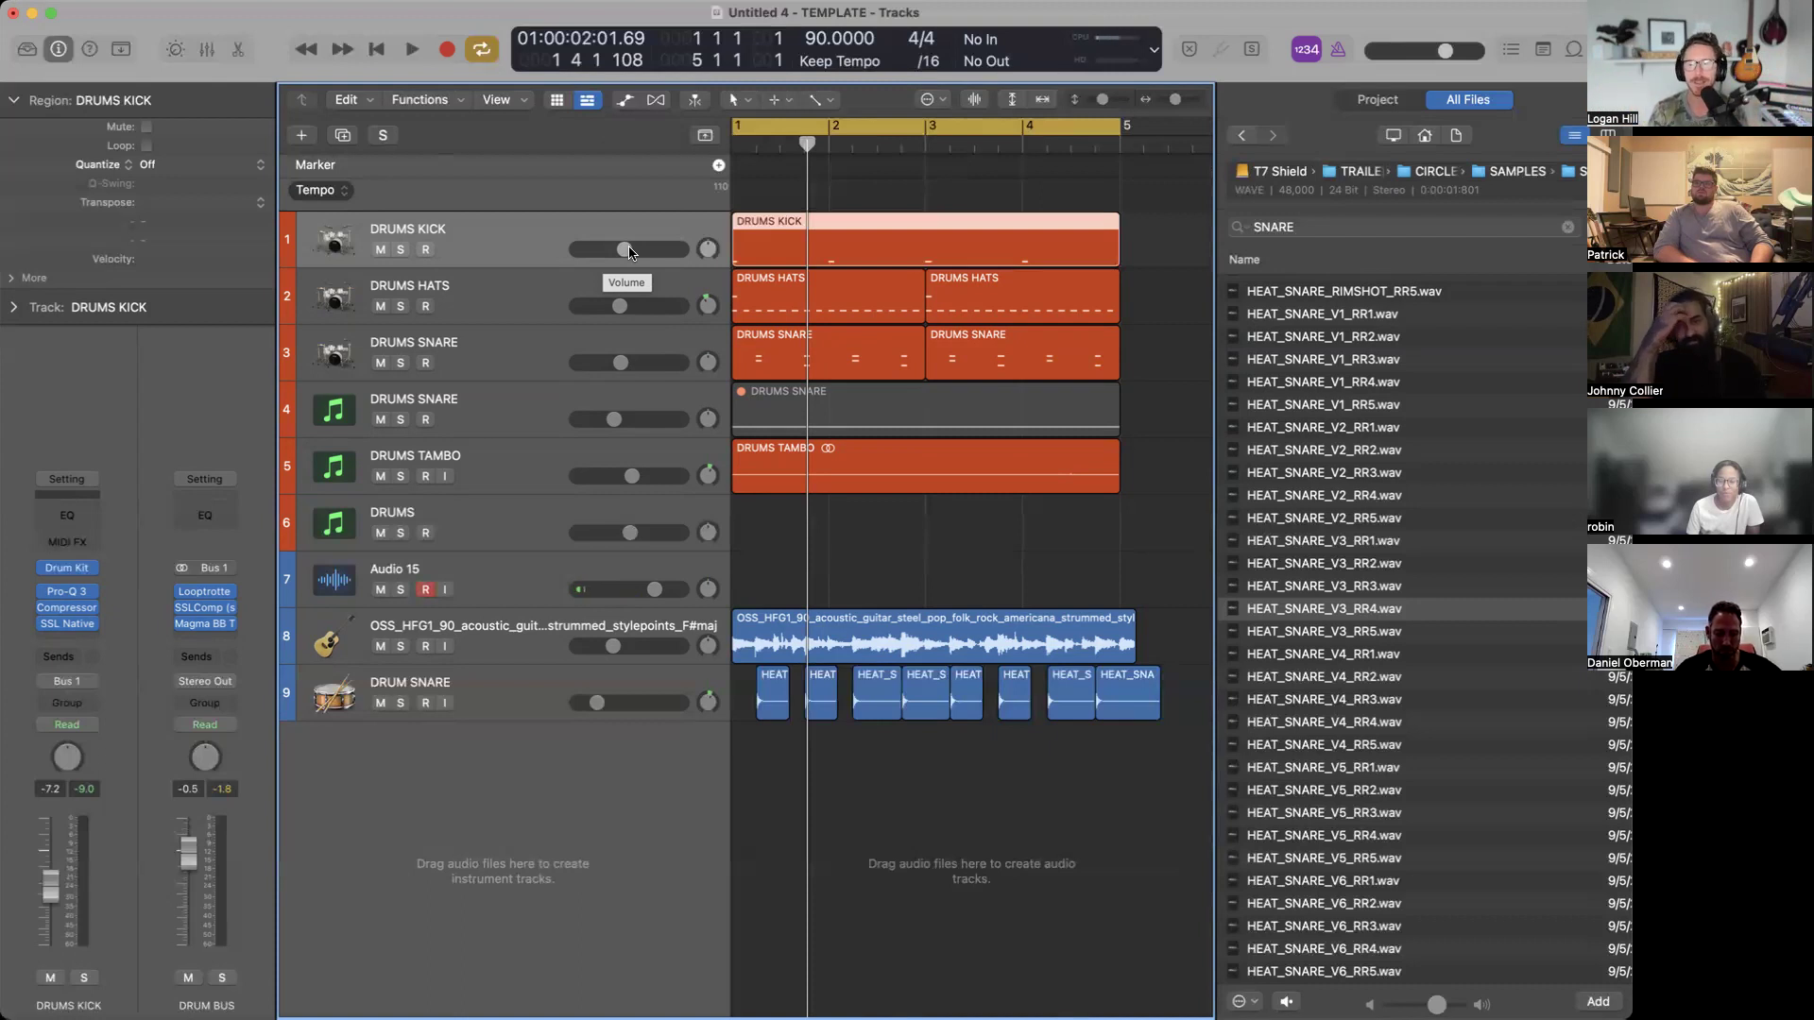
Open the DRUMS KICK region in the Piano Roll and undo the stray note added at bar 1.
key(super+Right)
scroll(629, 251, left, 2)
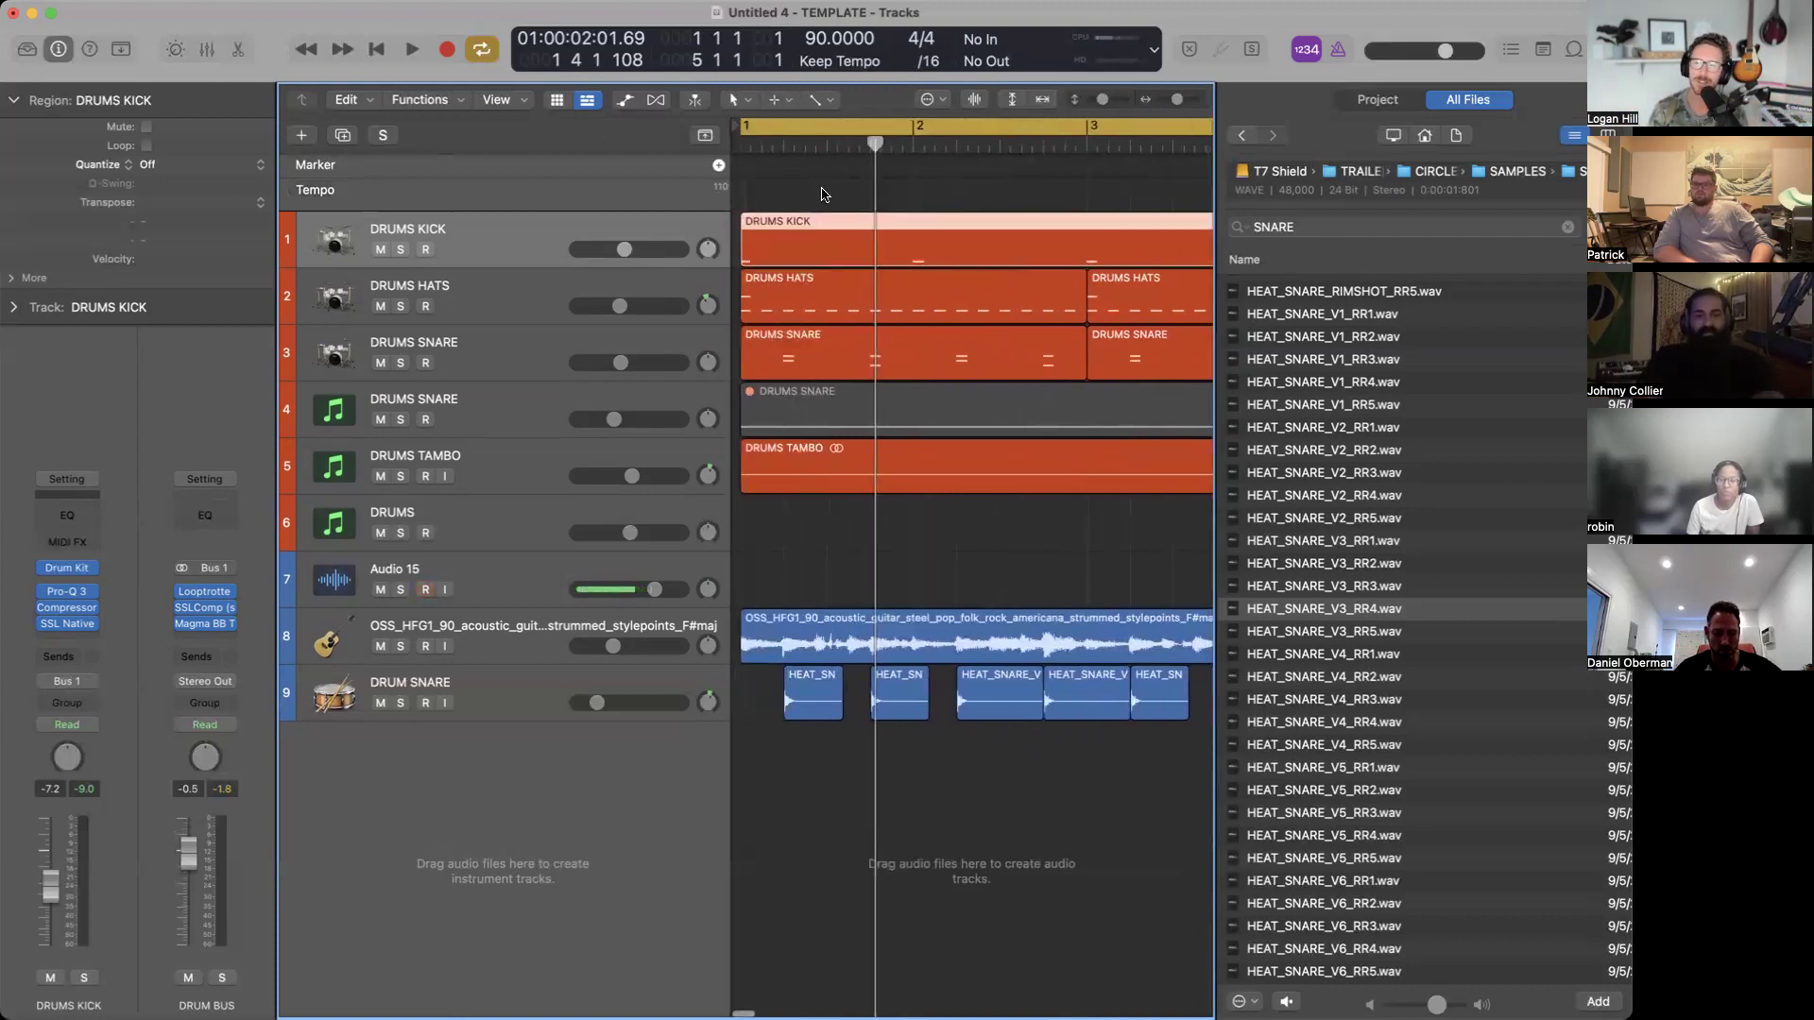
key(e)
scroll(658, 784, down, 3)
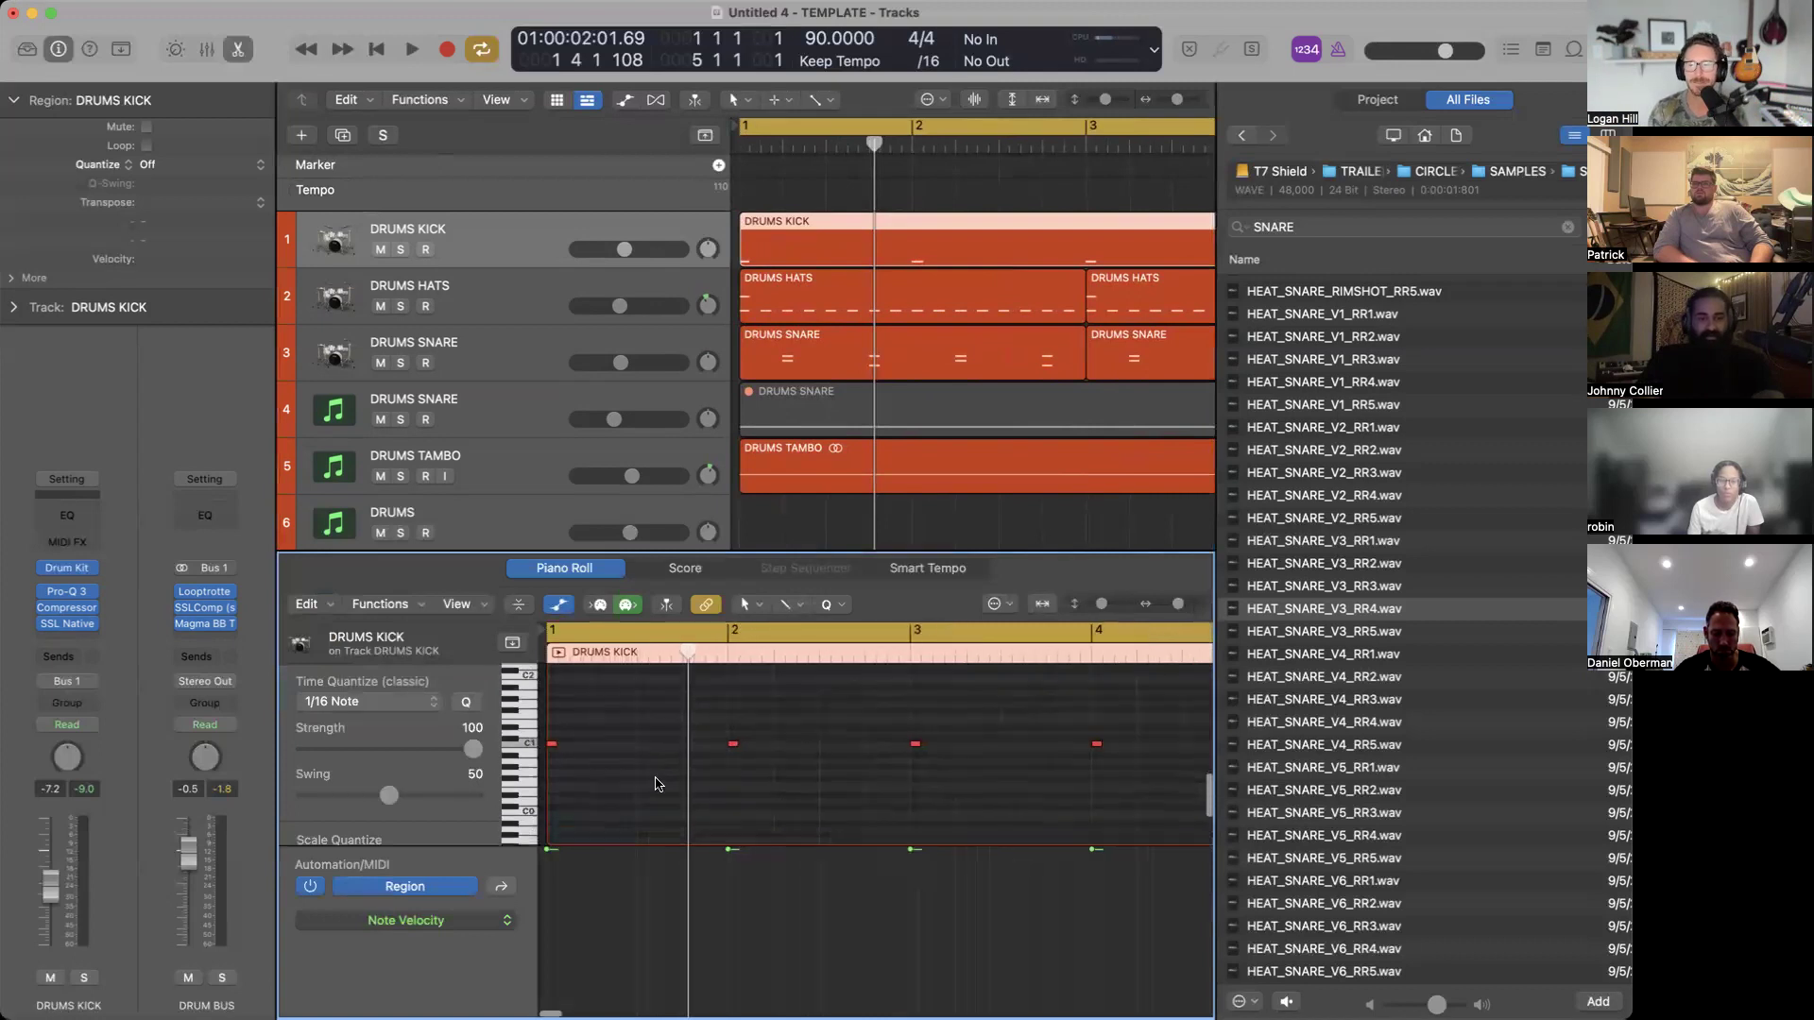
click(560, 758)
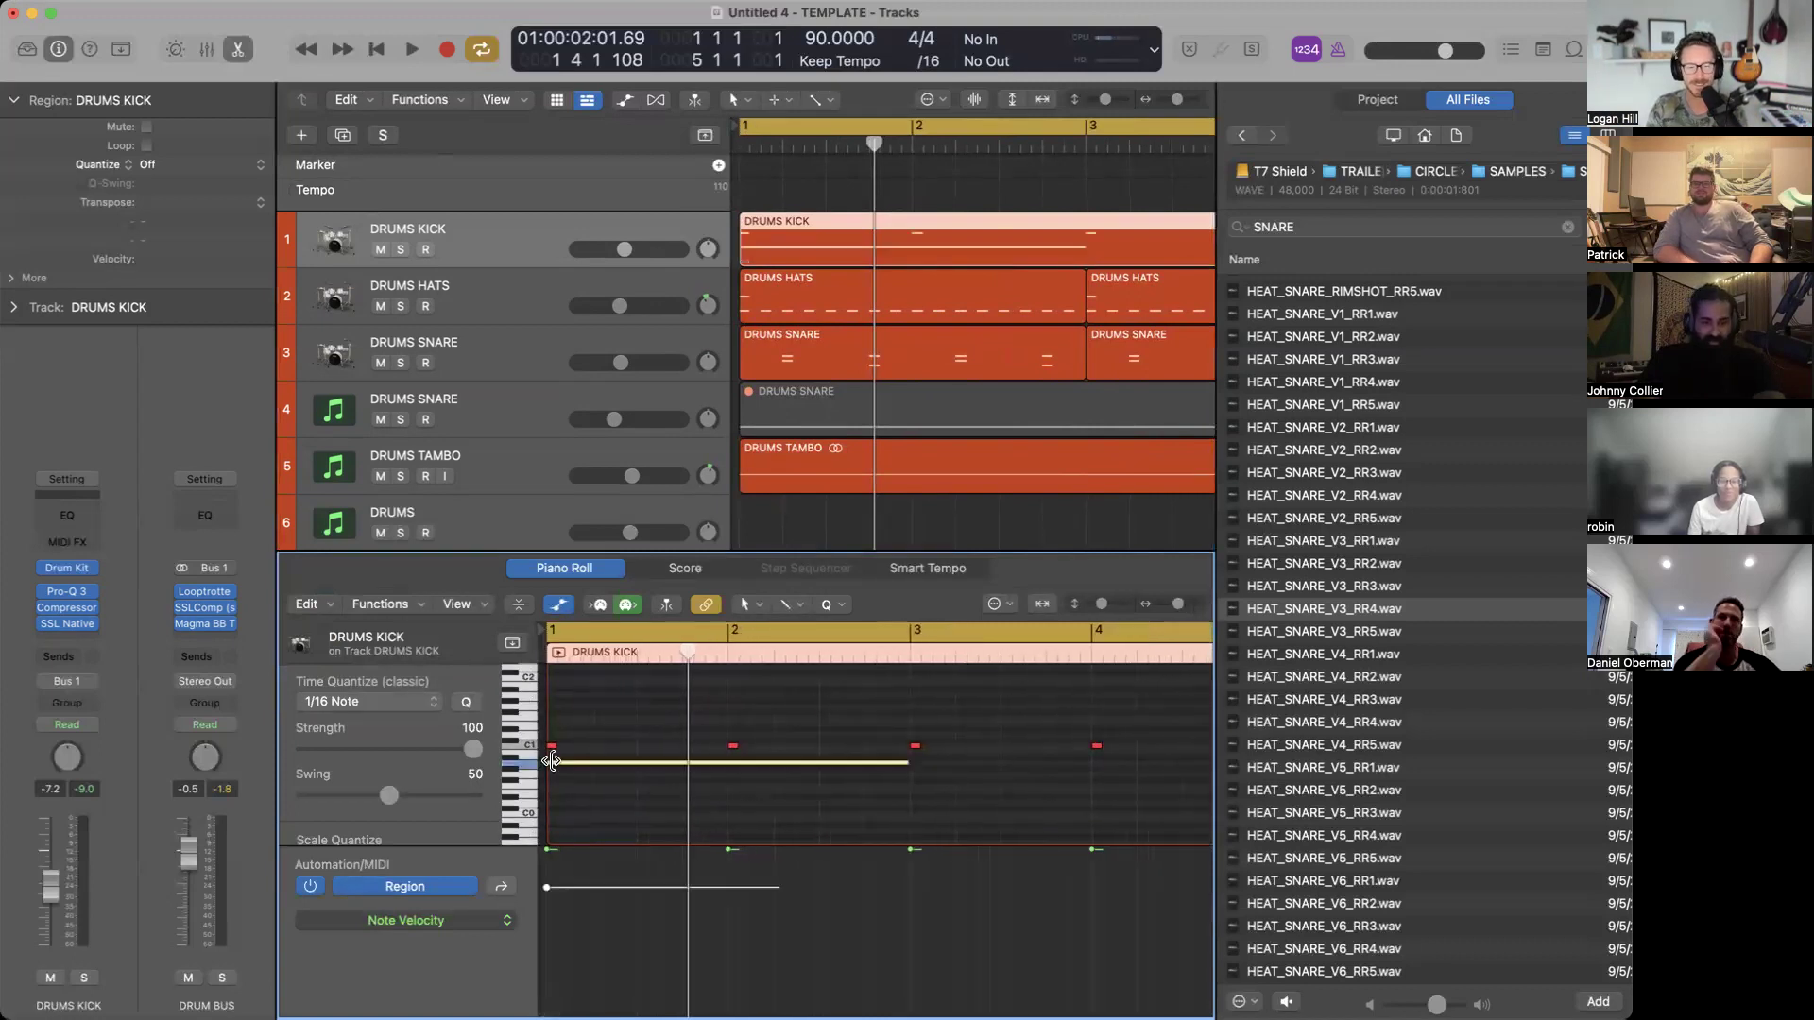
key(ctrl+z)
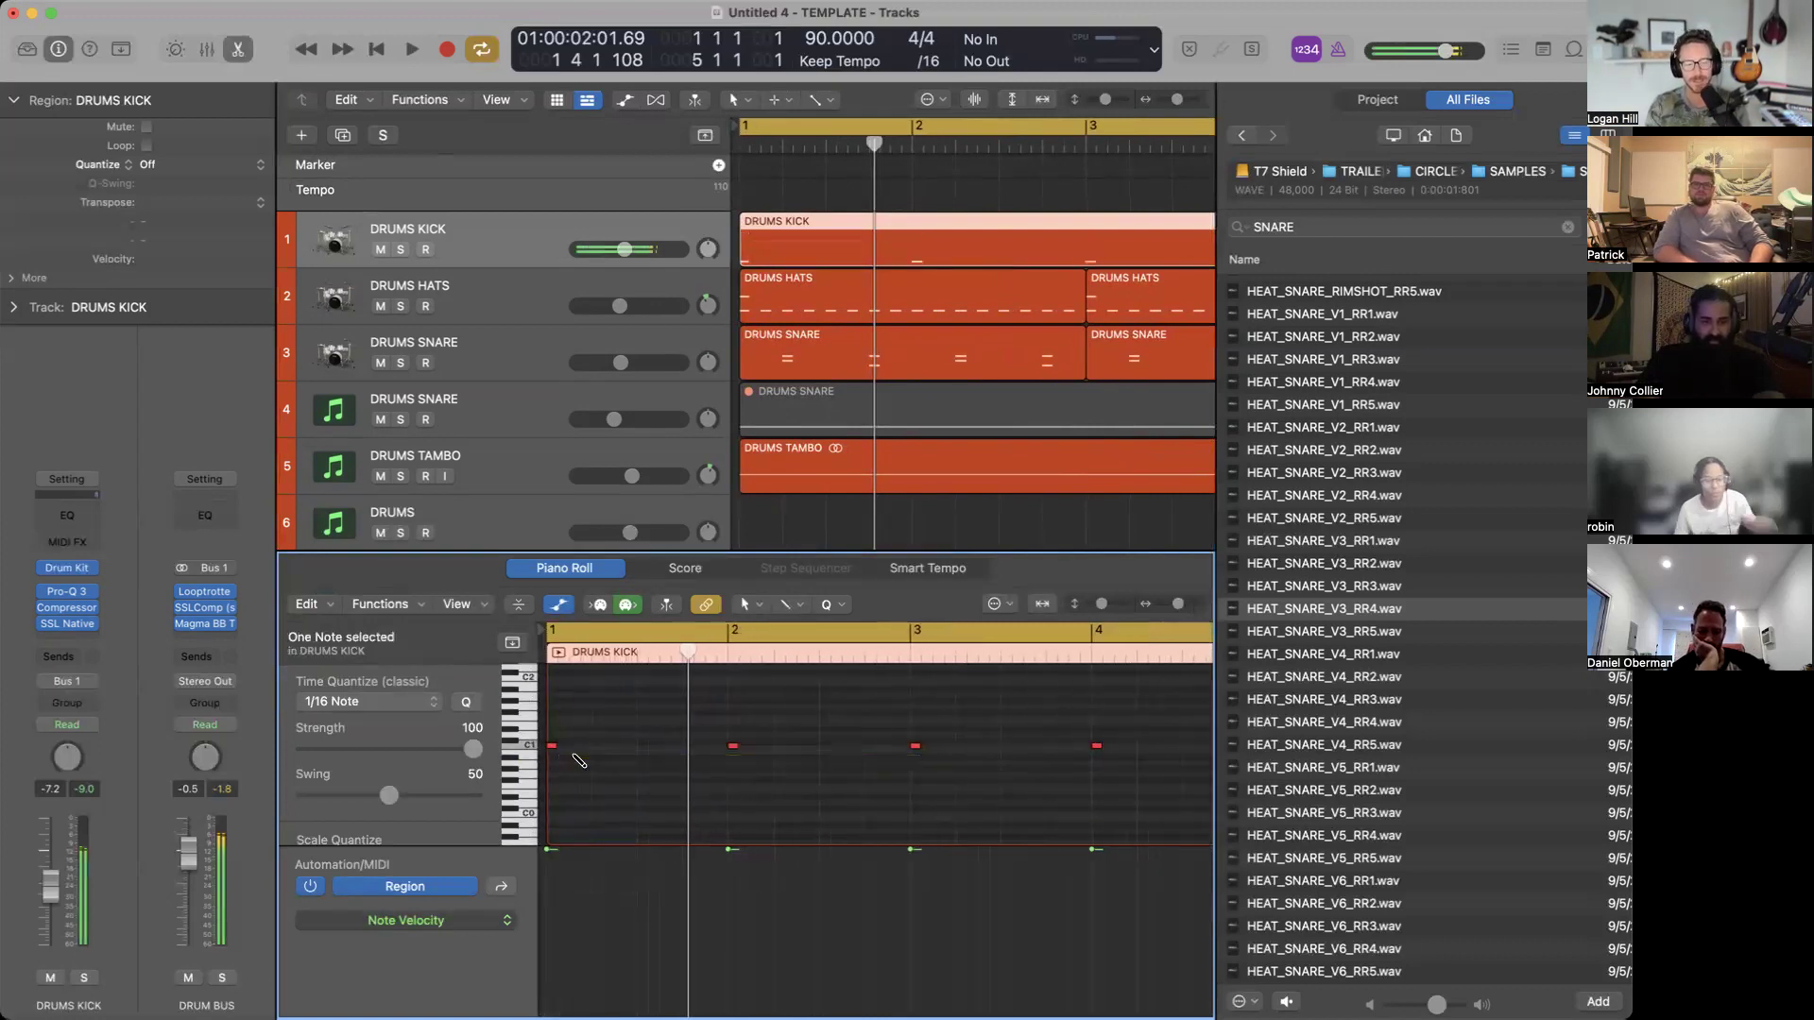
Show the first DRUMS HATS region in the Piano Roll without the velocity automation lane and select the higher note at bar 1.
click(789, 299)
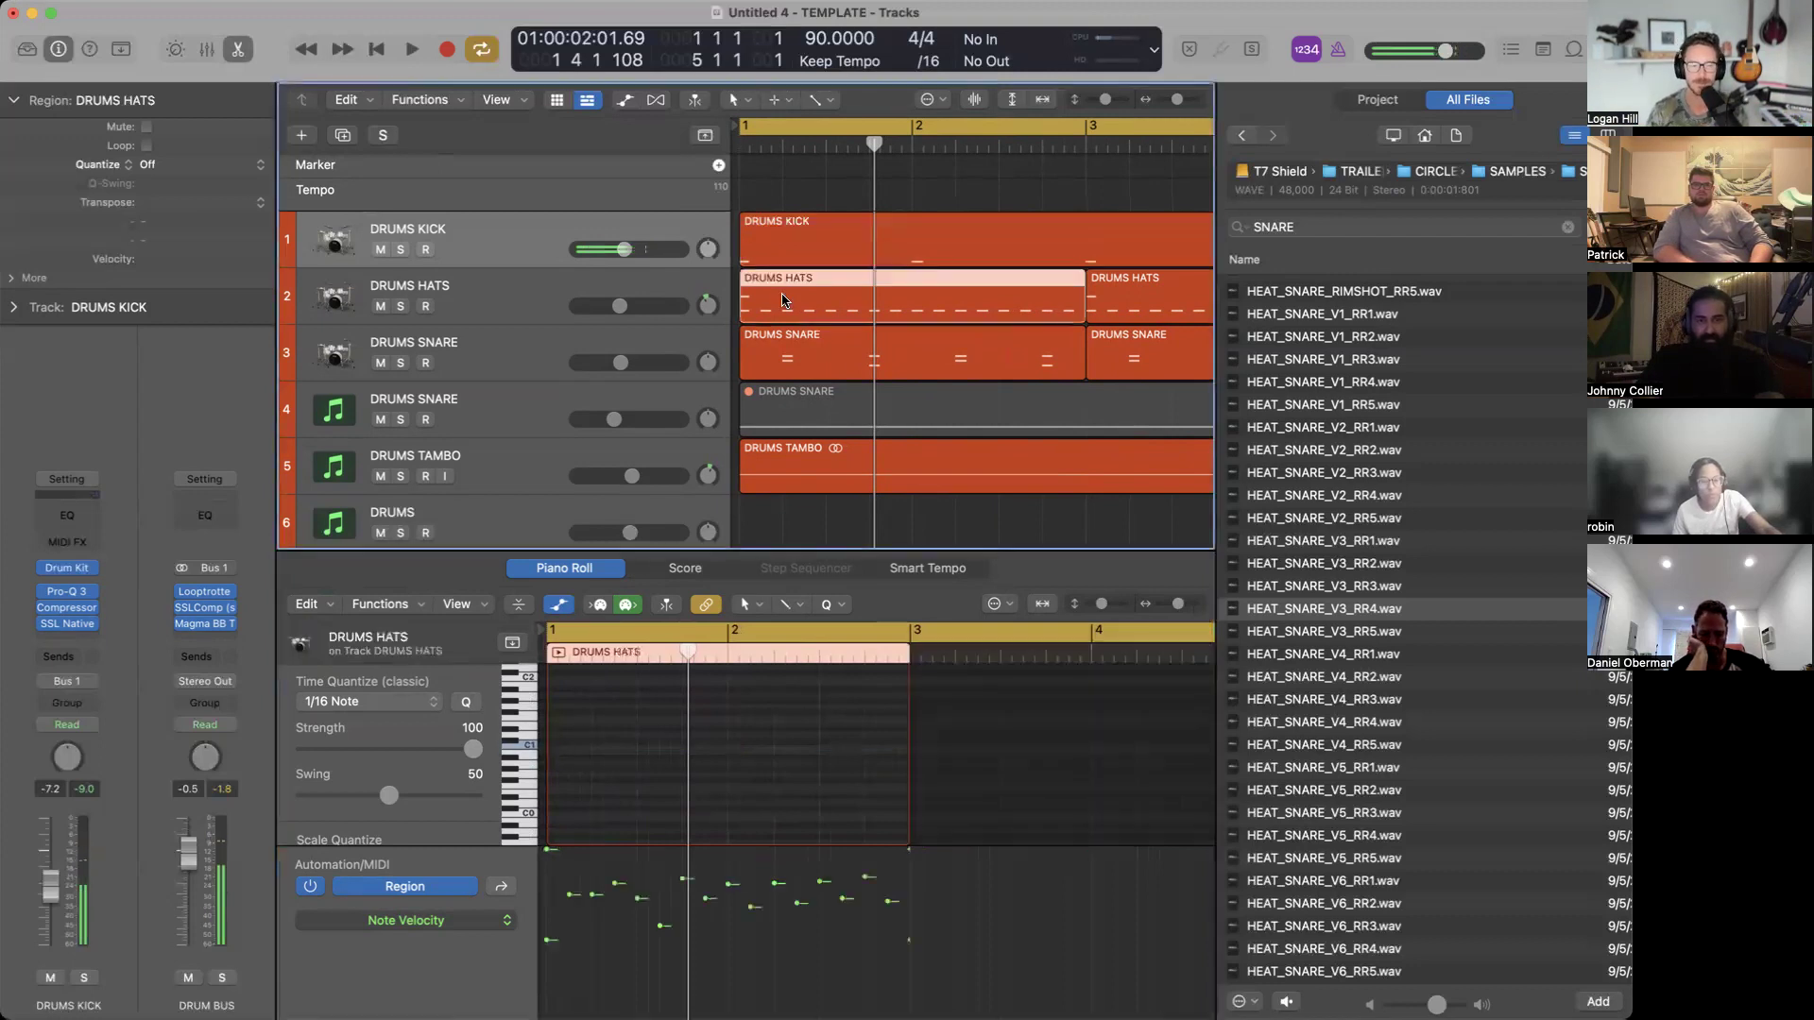
key(a)
key(a)
click(606, 735)
key(a)
ctrl+alt+click(609, 735)
click(555, 803)
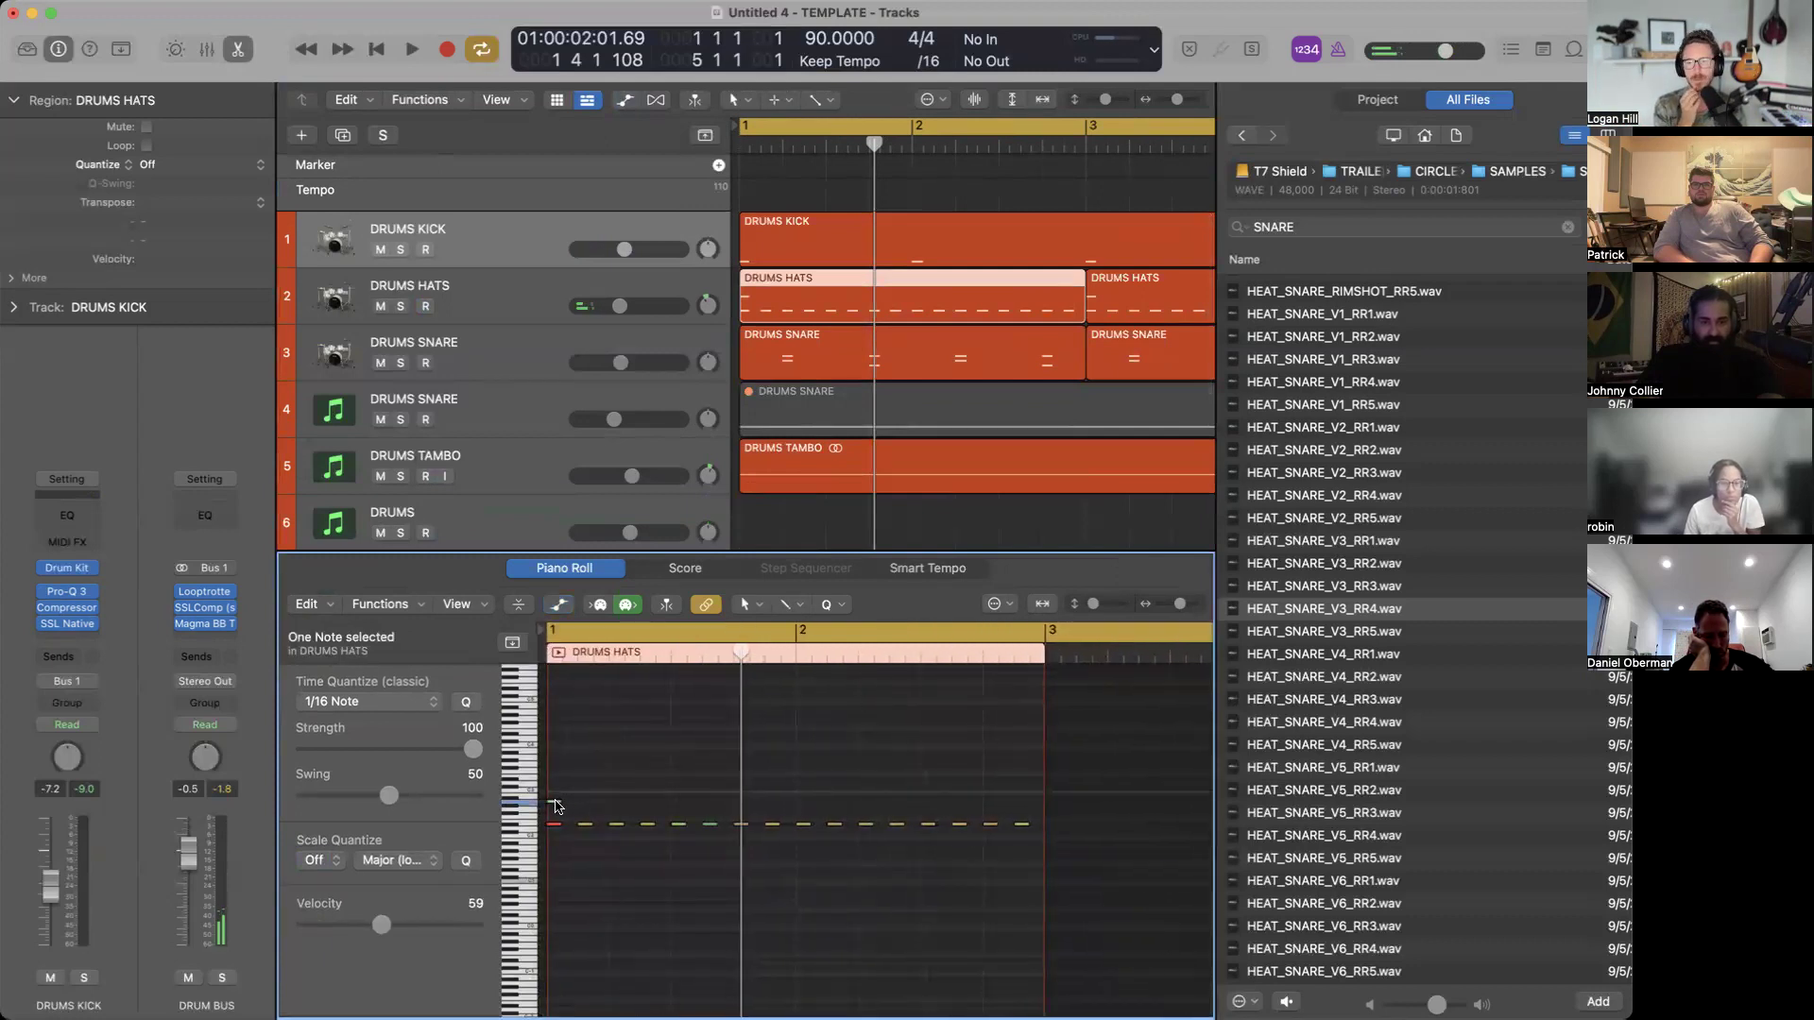
Audition the two opening hat notes, remove the lower one, and add a note just above the higher one at bar 1.
click(561, 814)
click(554, 826)
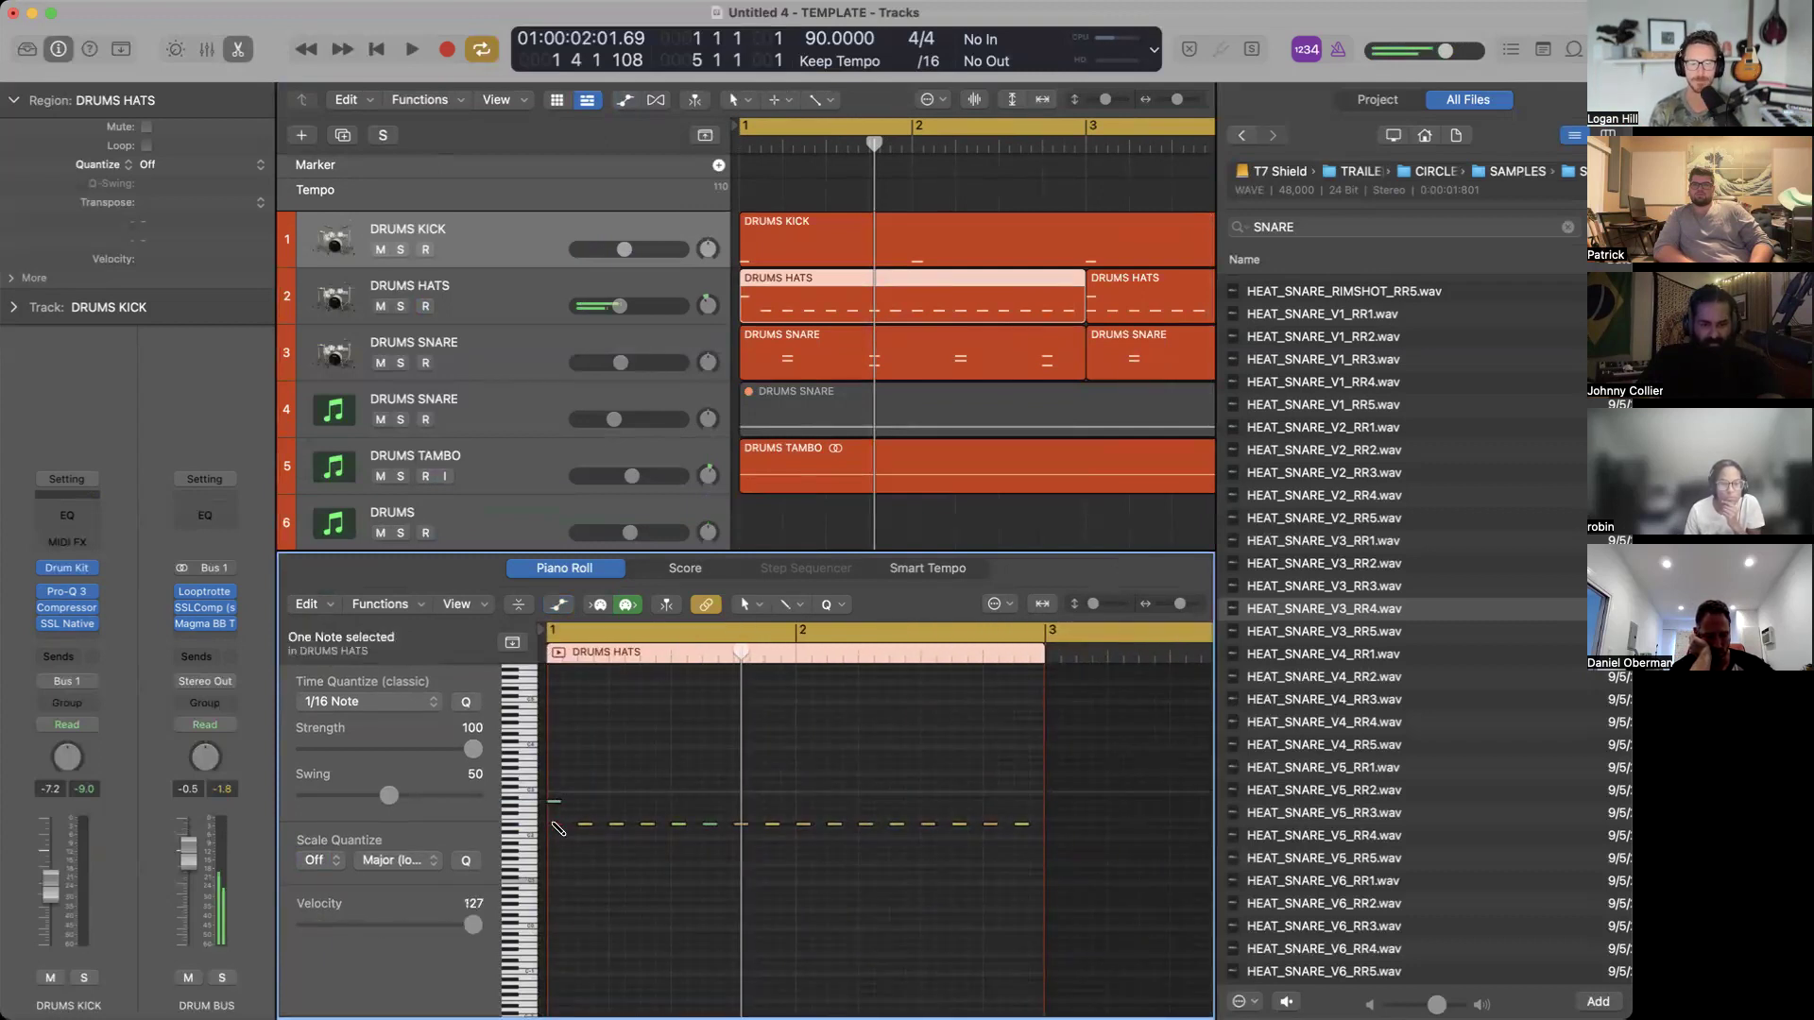
click(555, 804)
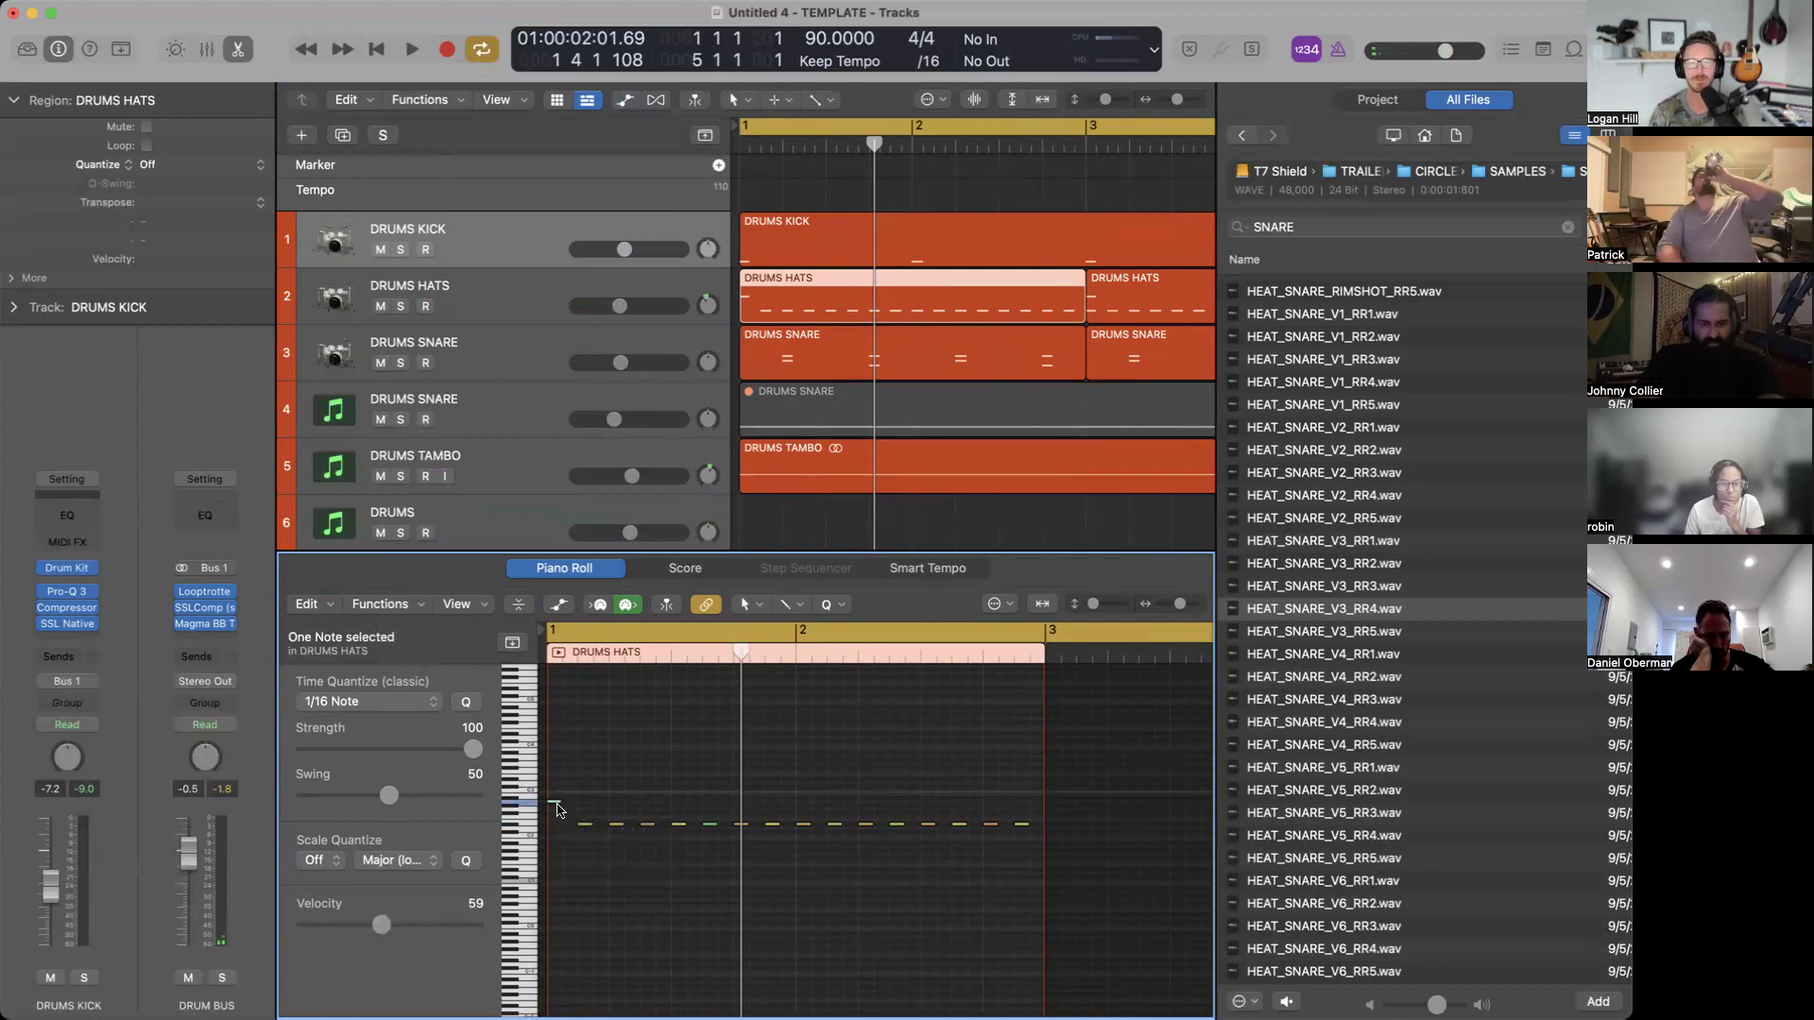
click(557, 809)
super+click(555, 796)
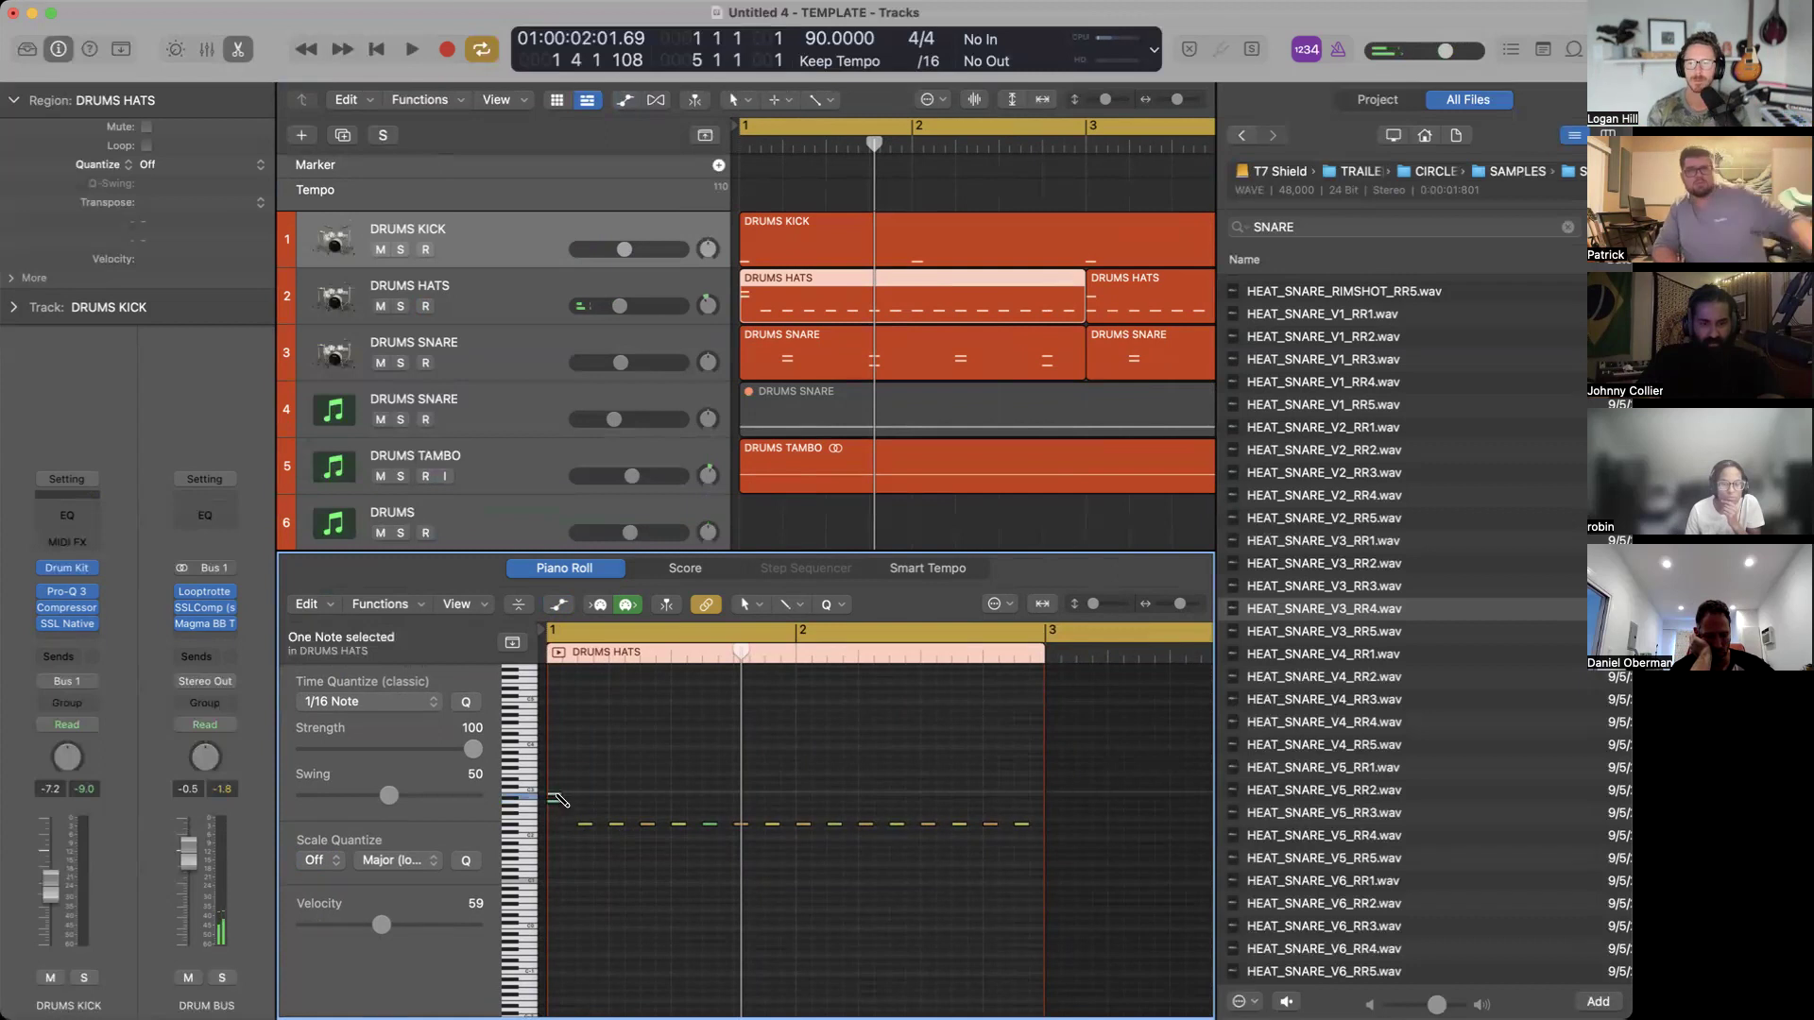
Move the added bar 1 note down beside the main hat row and set its velocity to 127.
mouse_move(560, 800)
mouse_down()
mouse_move(557, 767)
mouse_move(553, 832)
mouse_up()
drag(387, 929, 477, 928)
click(567, 855)
click(555, 822)
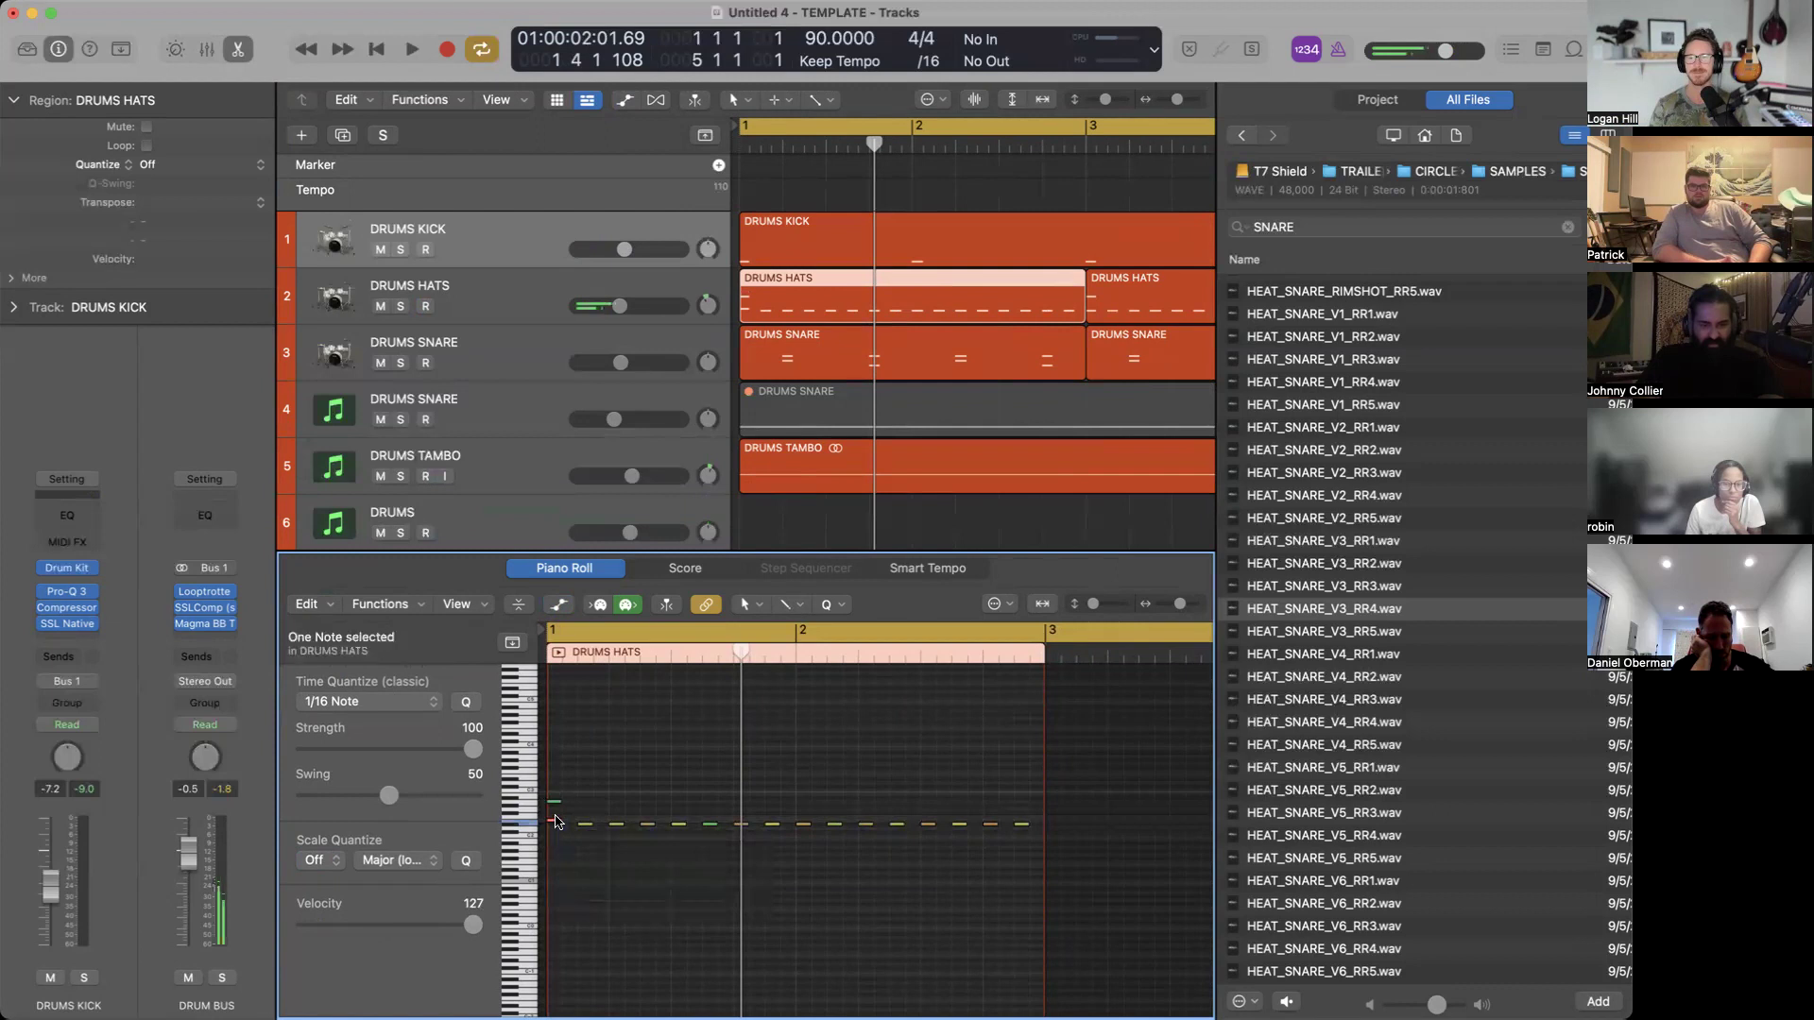
Play the opening, add a longer, lower note at bar 1 of the DRUMS HATS region, and listen to it in the mix.
key(super+Right)
key(space)
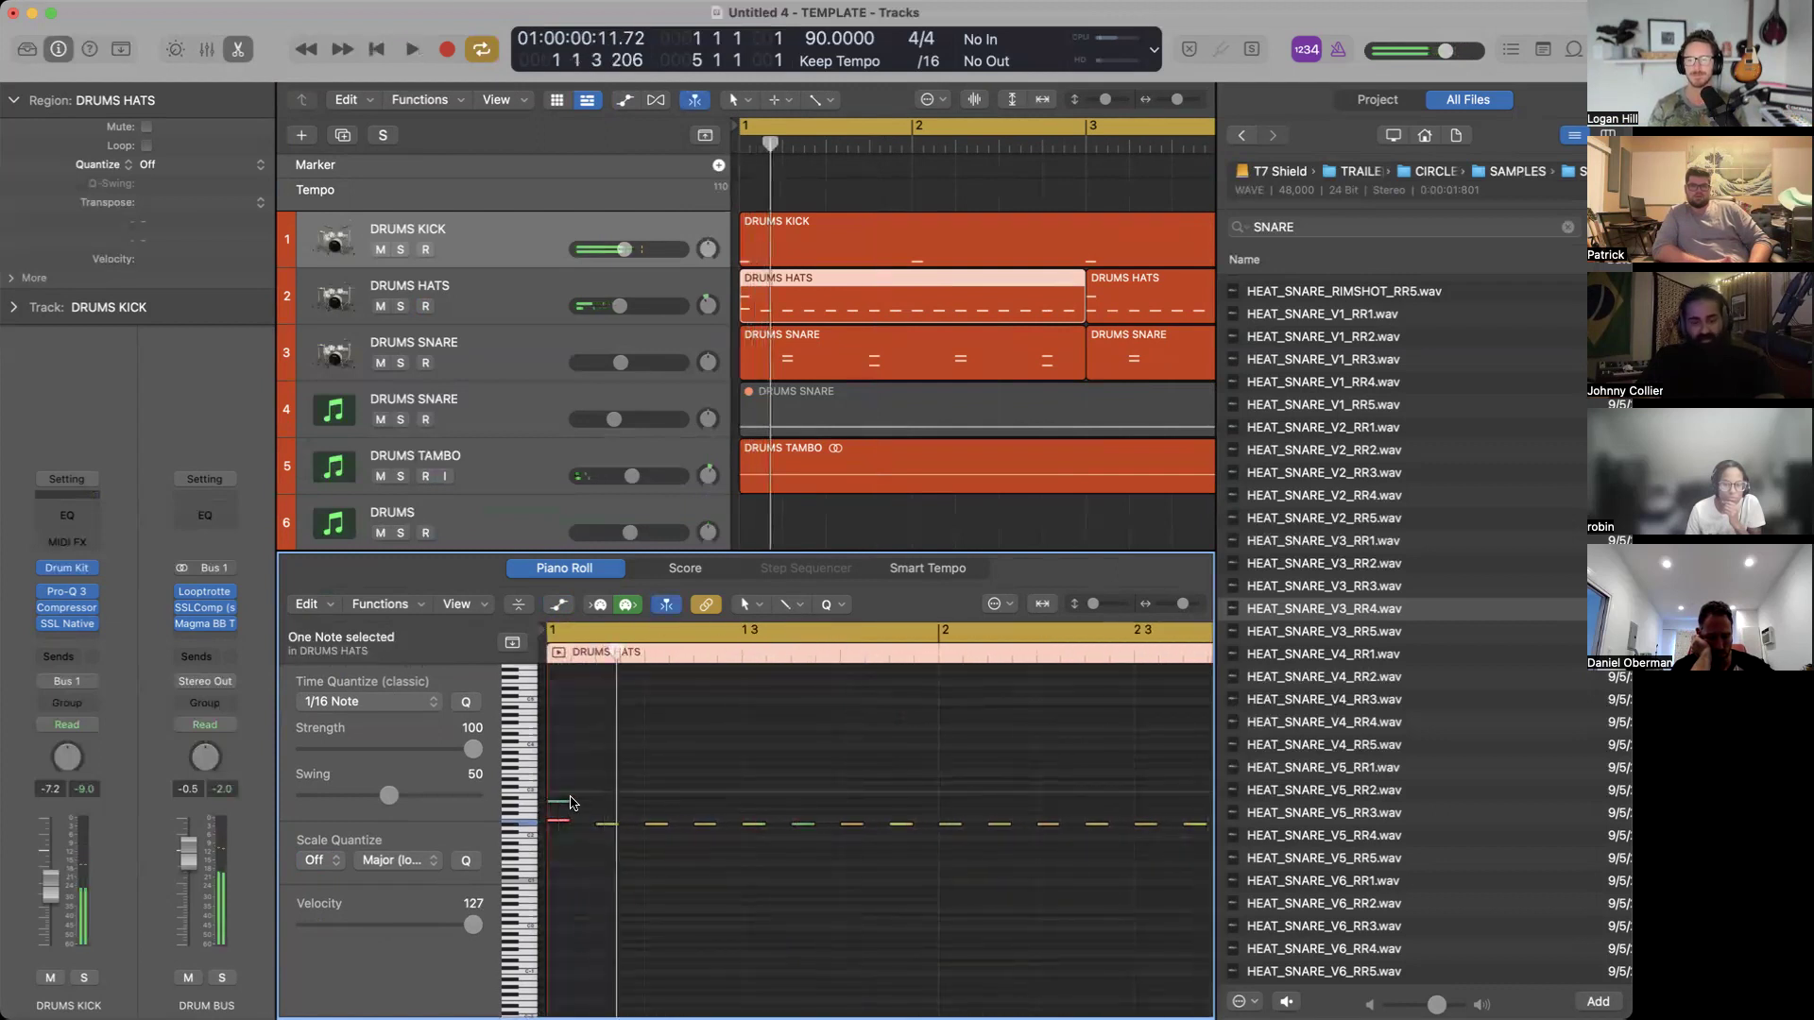
click(557, 848)
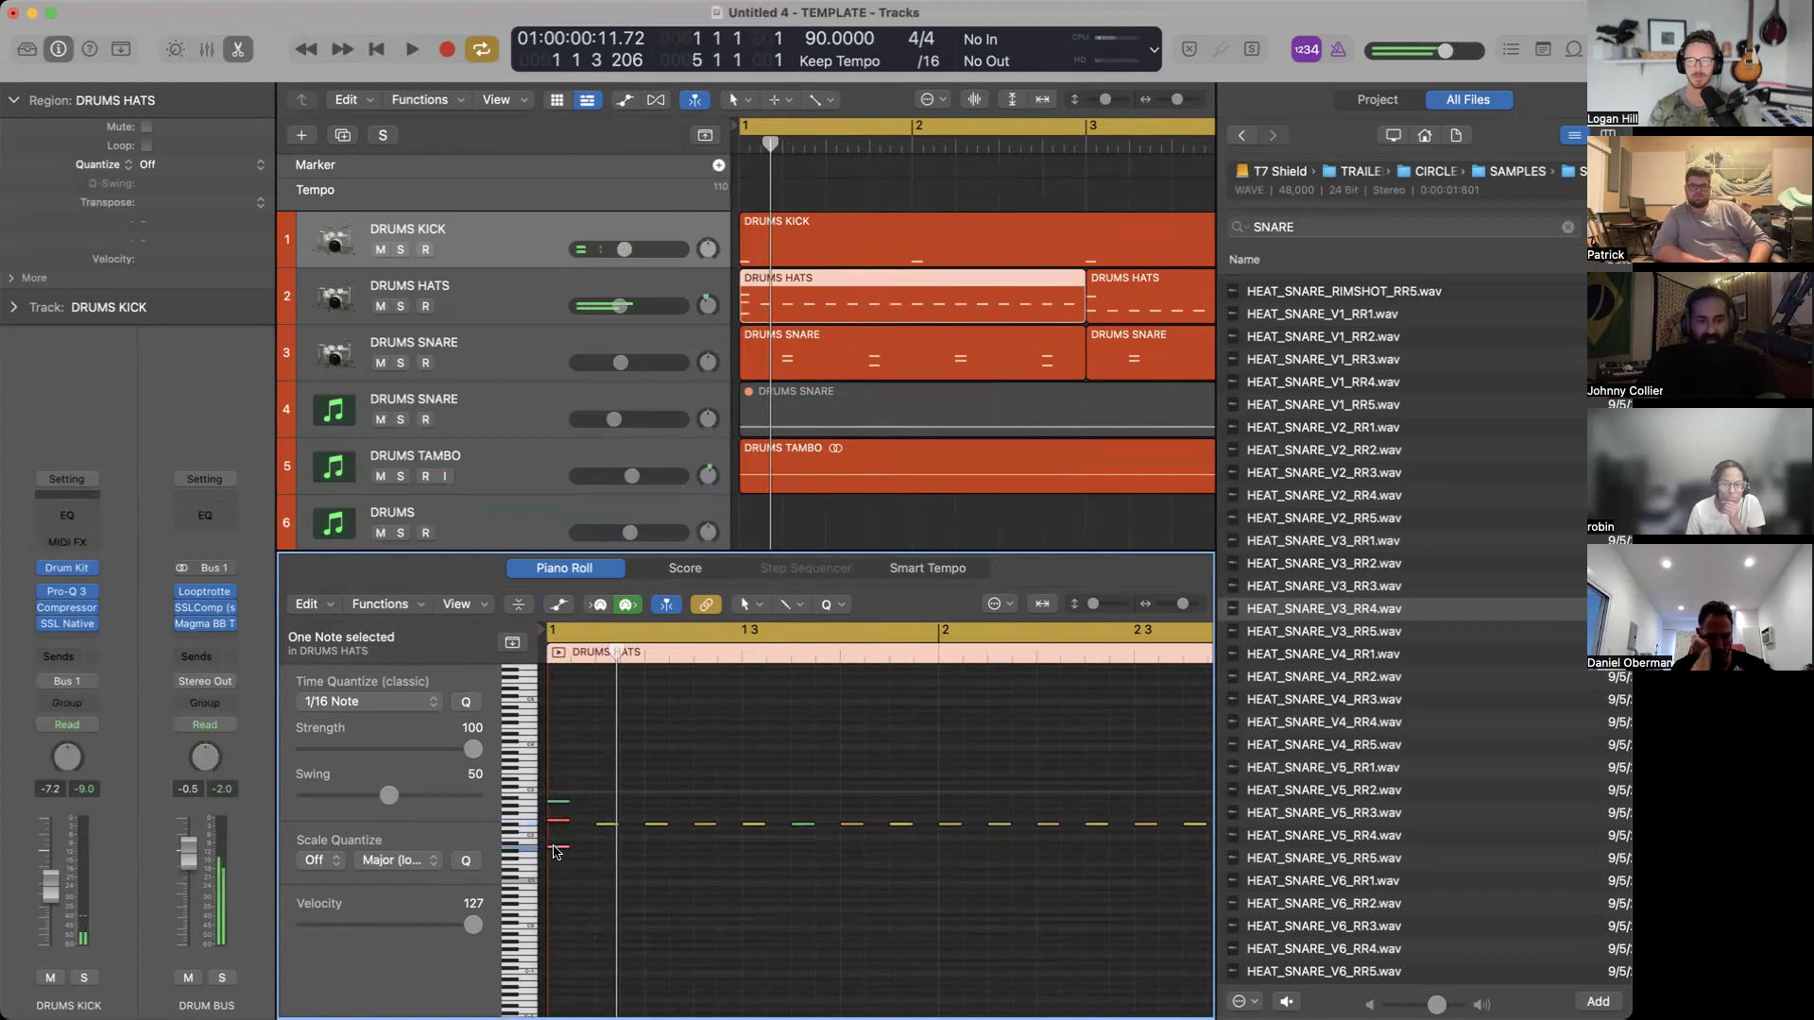
drag(559, 849, 561, 860)
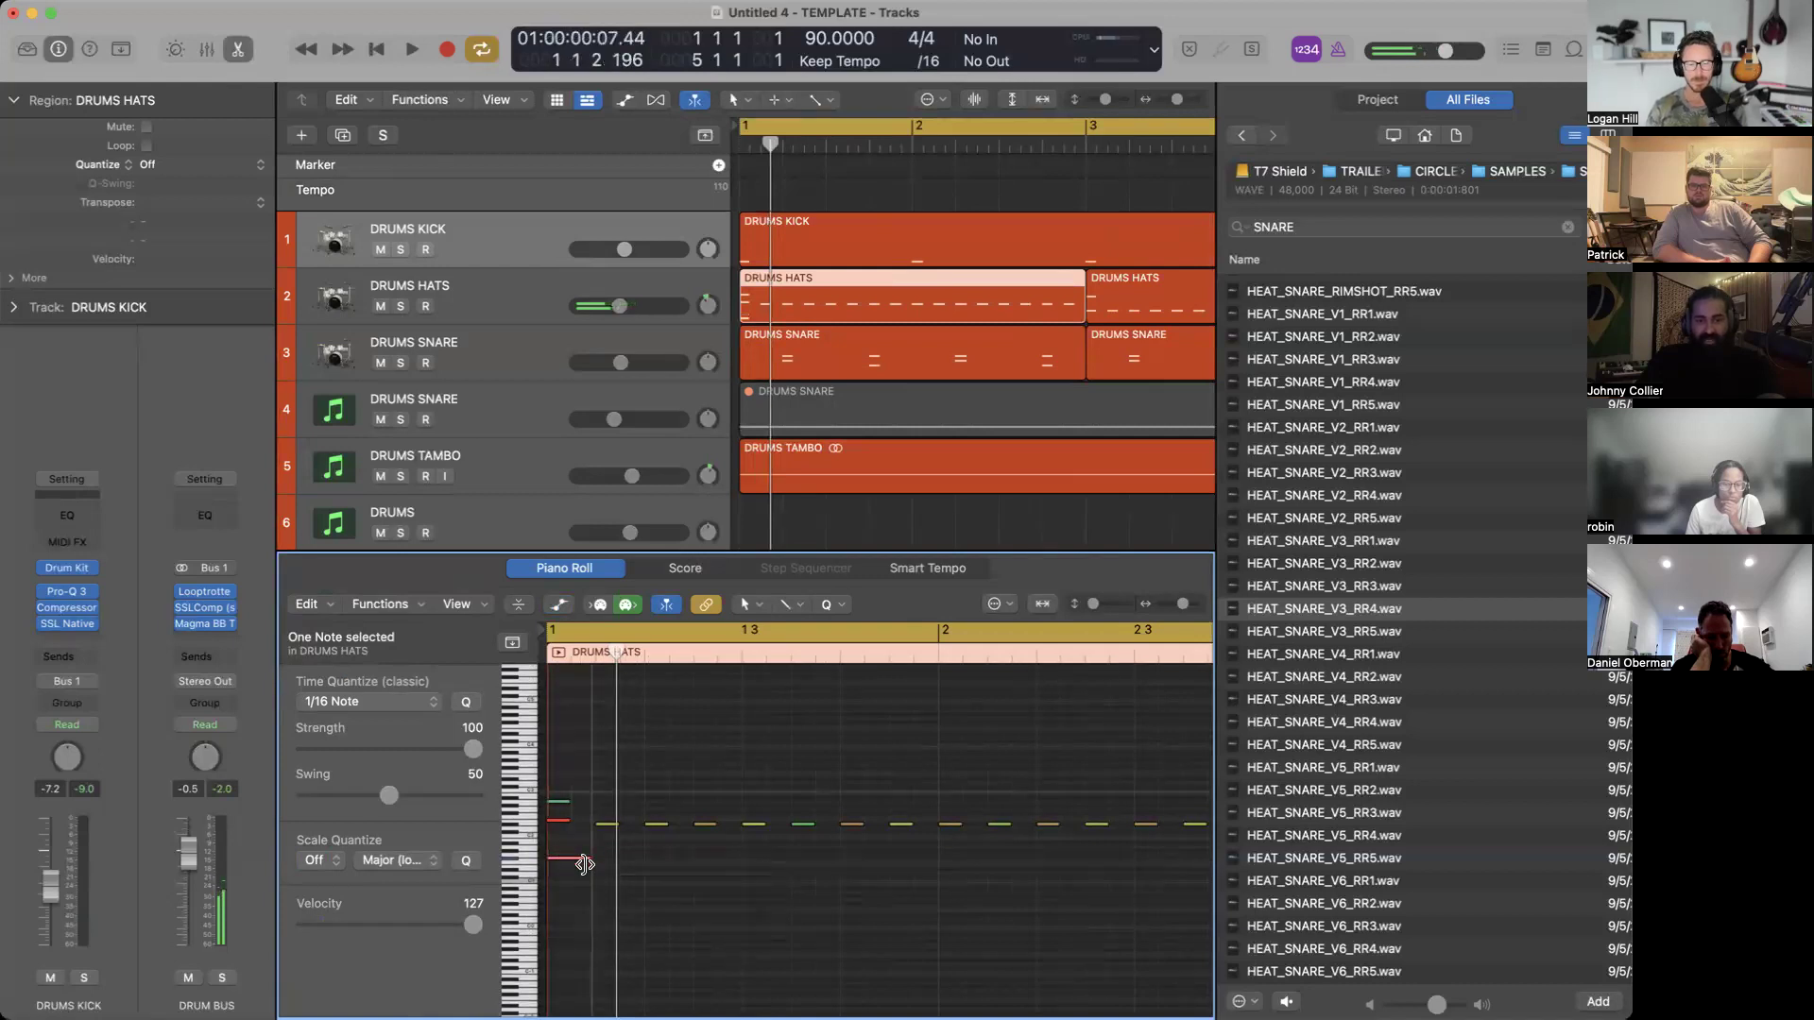
key(space)
key(space)
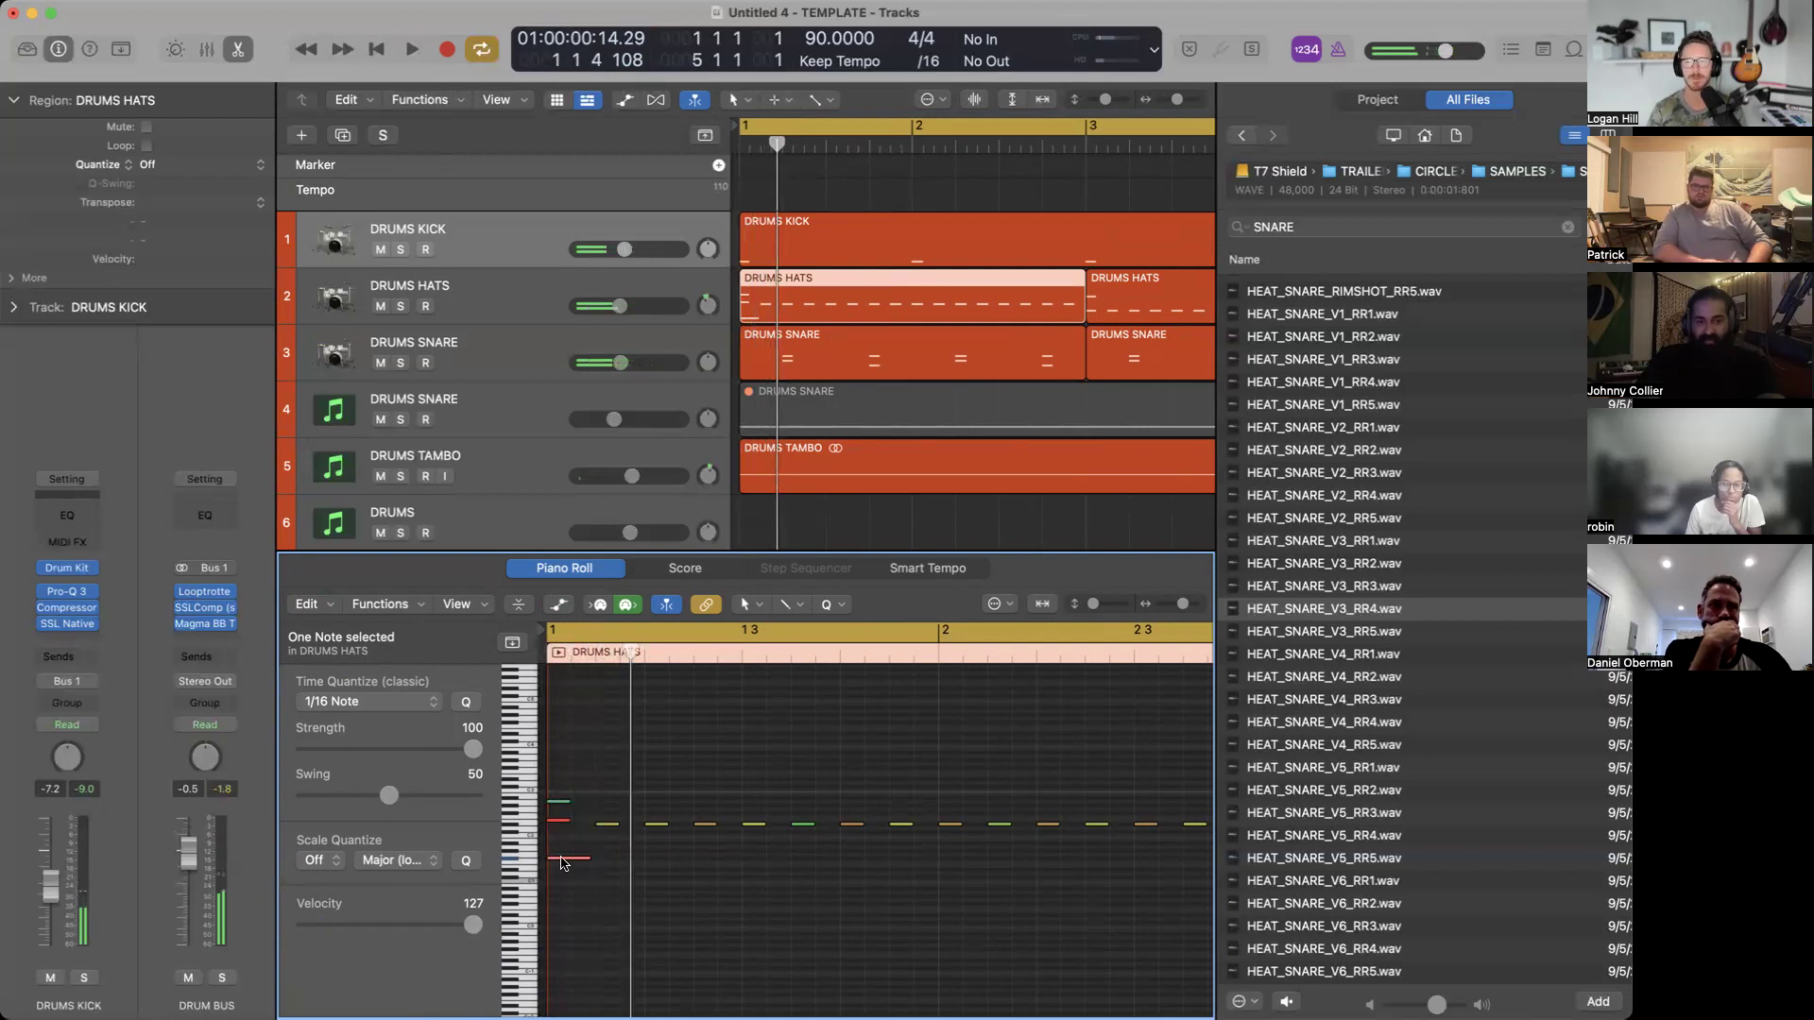
Raise the DRUMS HATS track volume slightly and play the opening beat.
drag(616, 313, 631, 313)
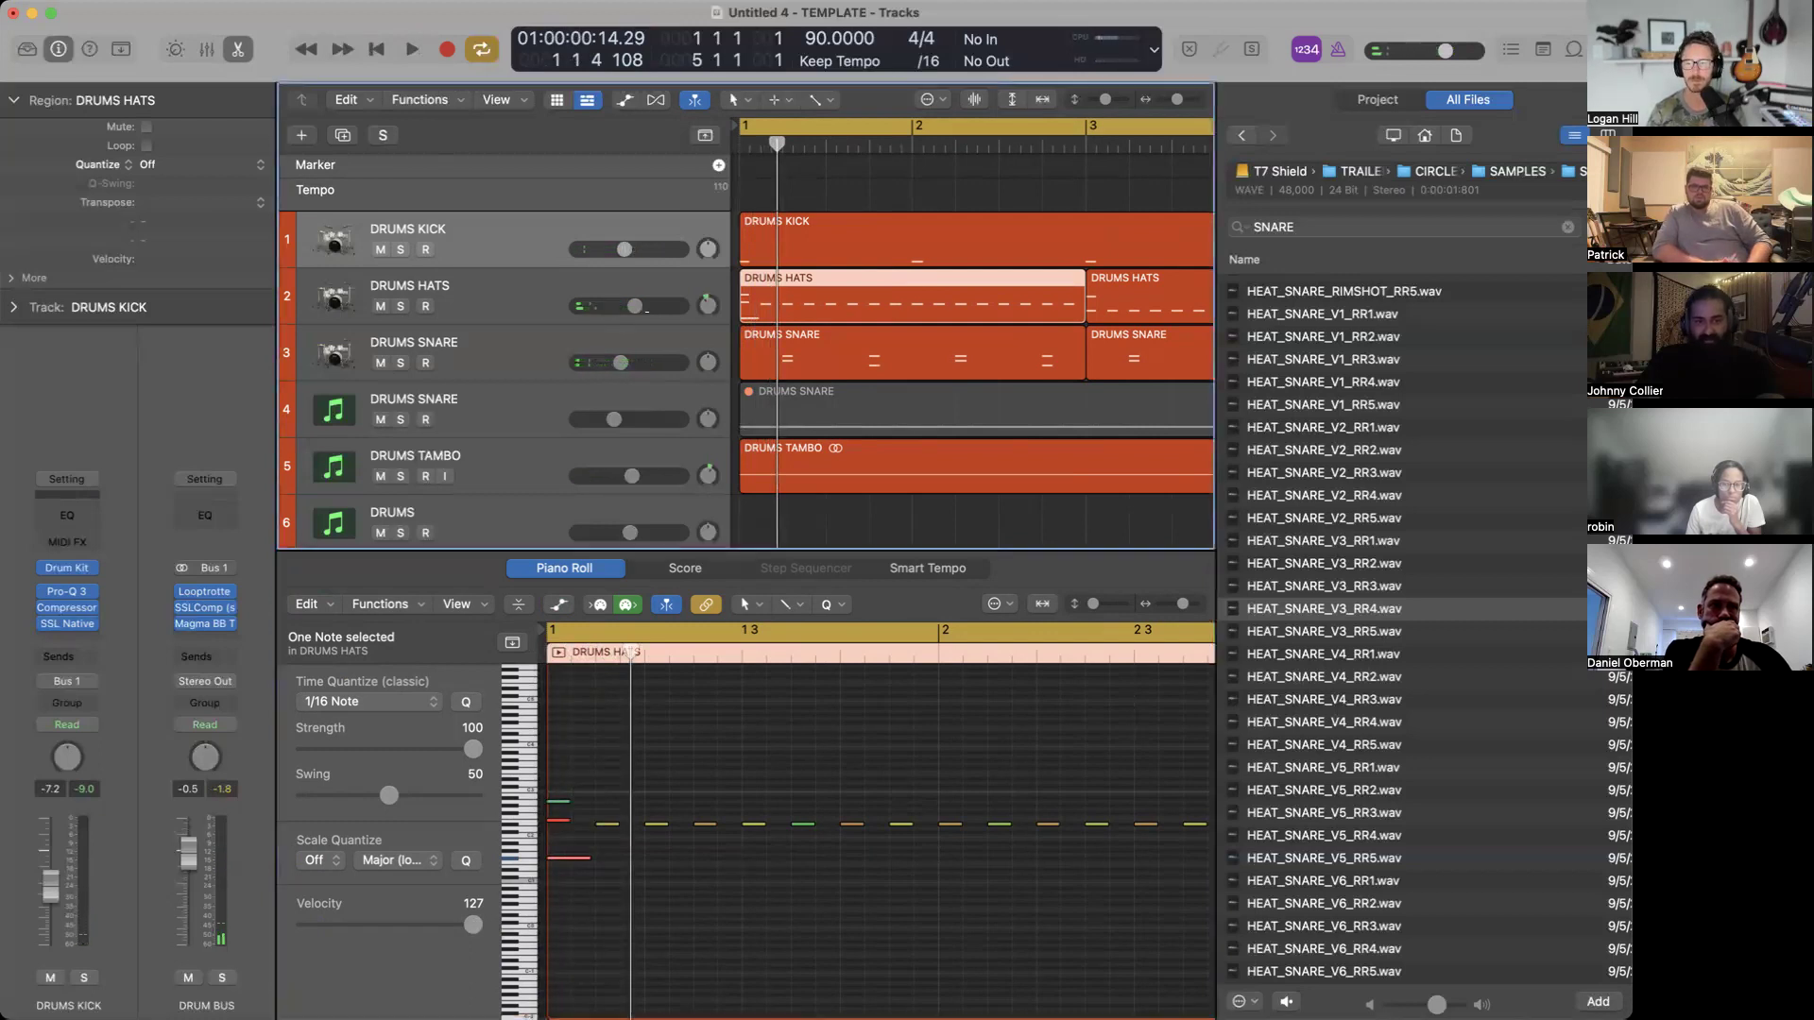
key(space)
key(space)
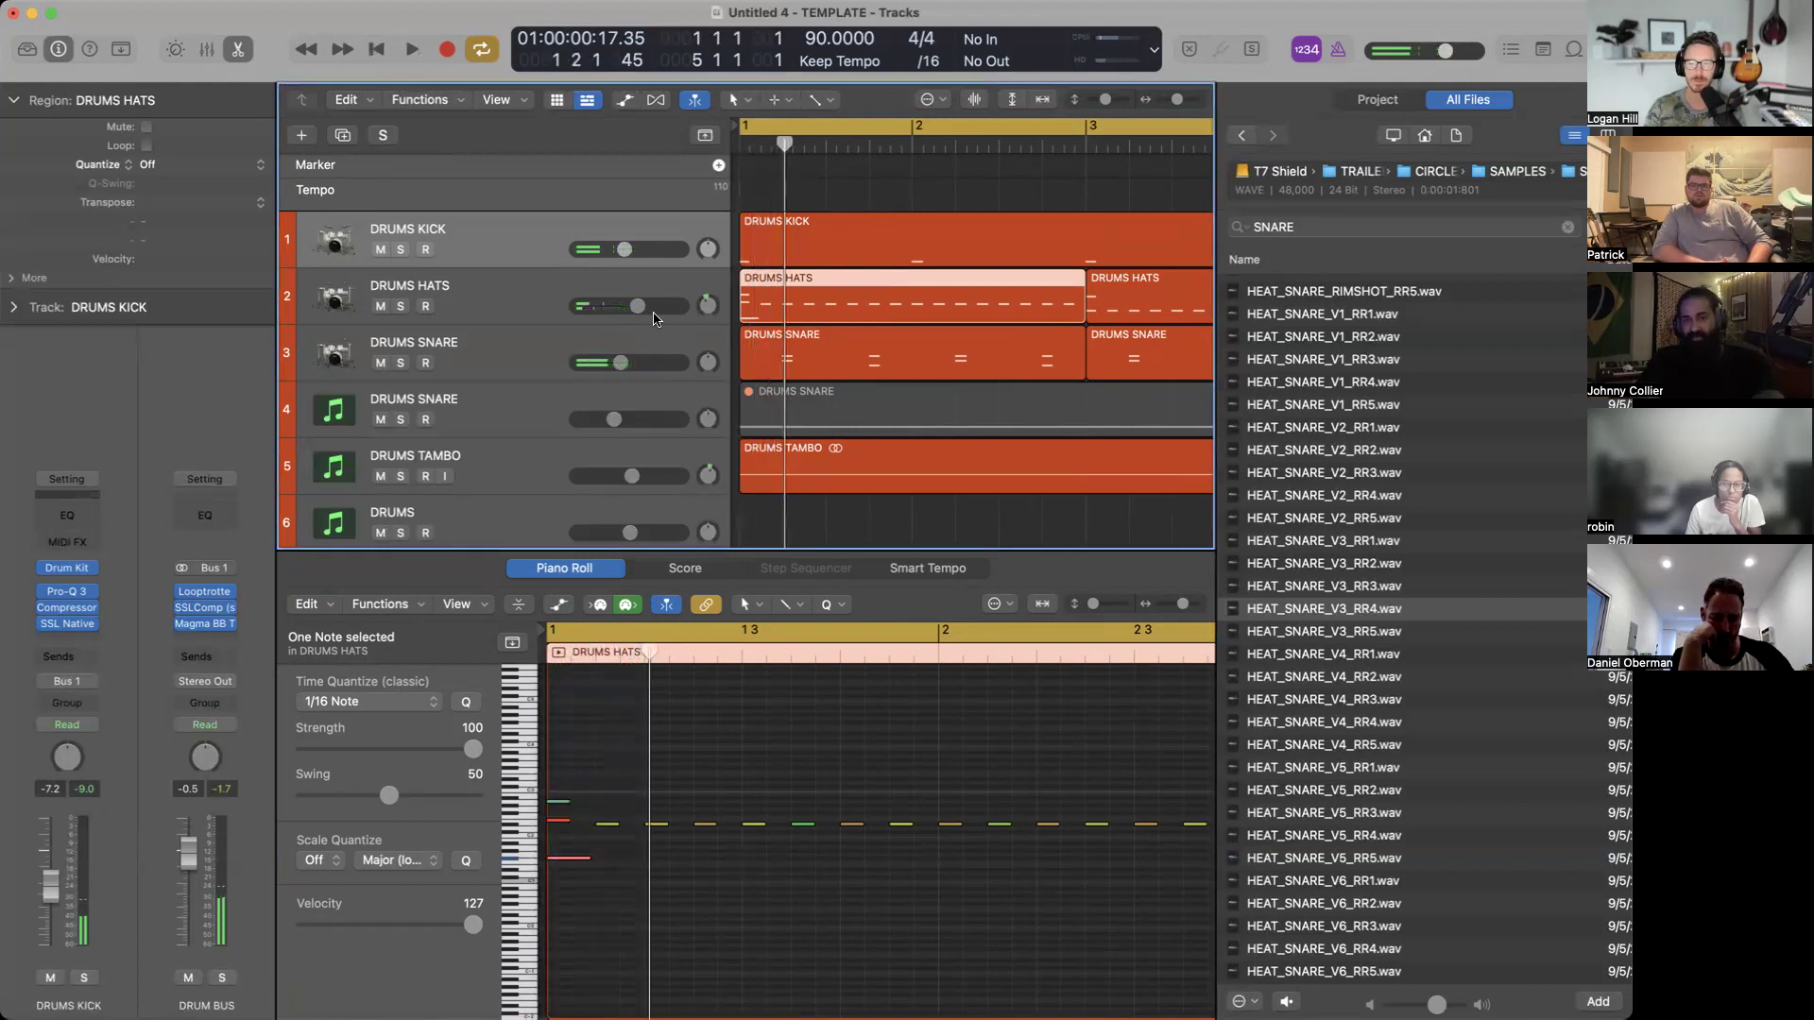
Delete the lowest note at bar 1 of the DRUMS HATS region and close the Piano Roll.
click(583, 908)
click(565, 860)
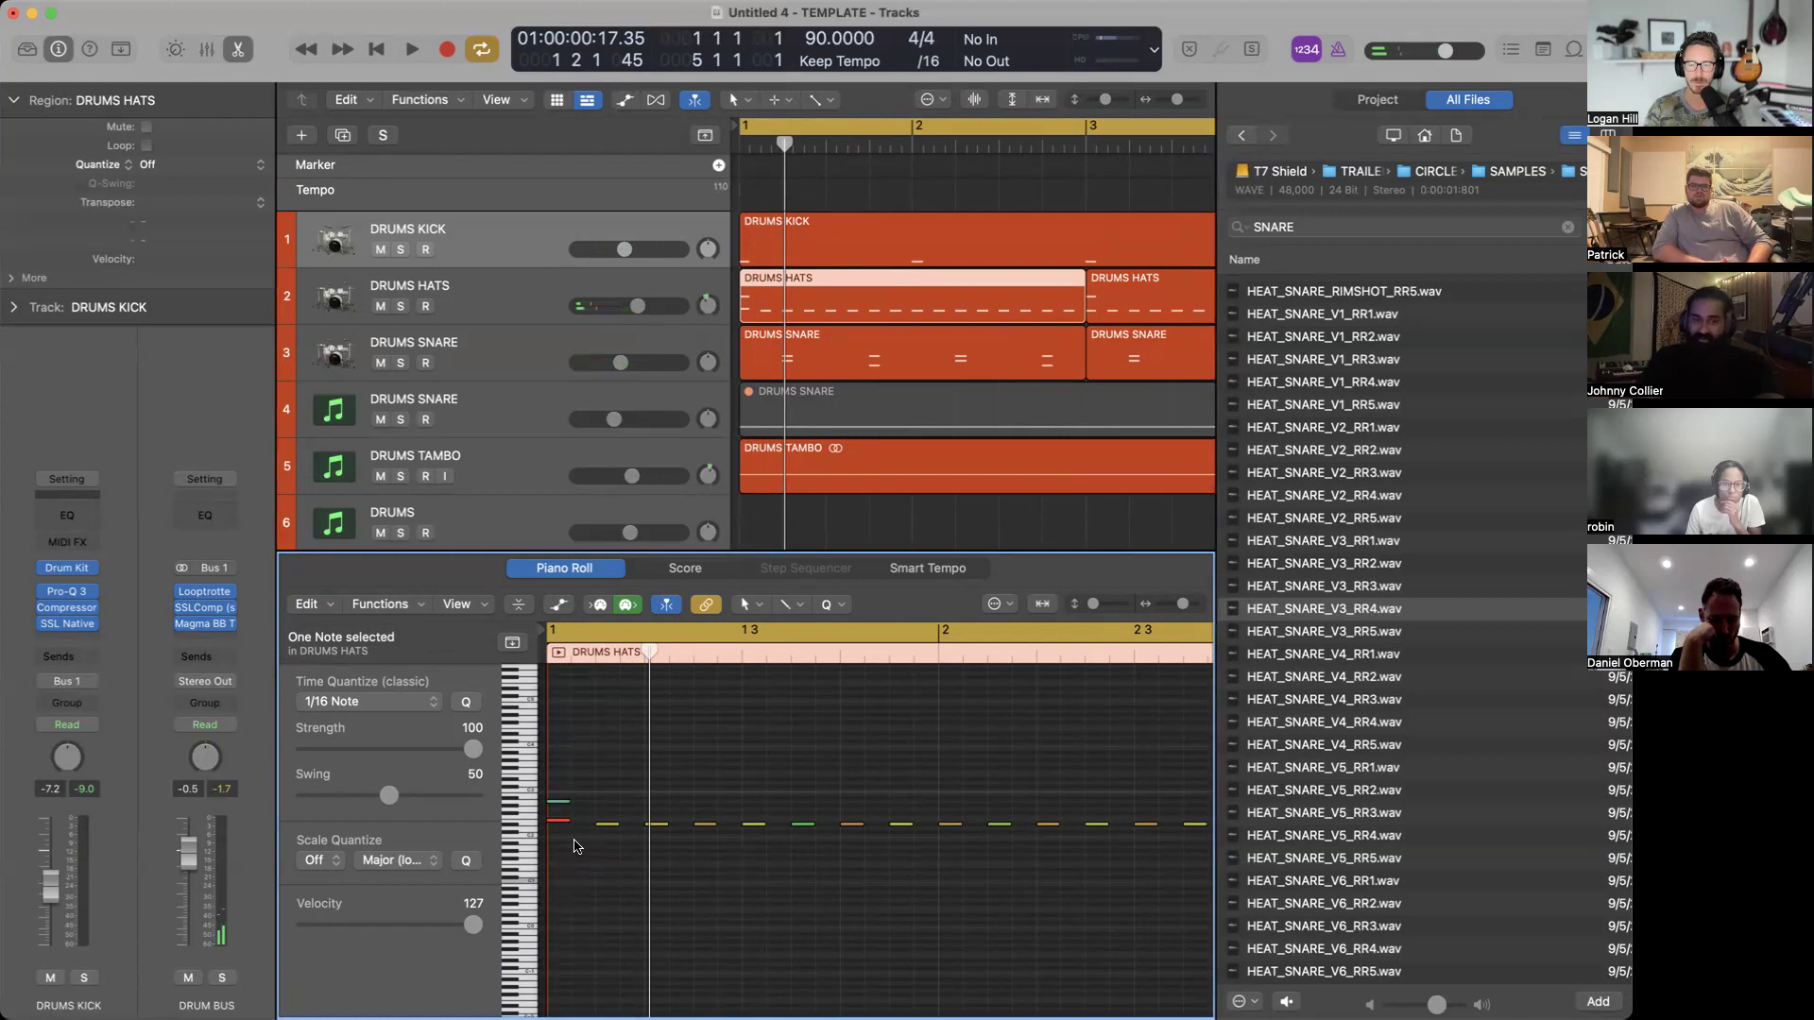
scroll(579, 847, down, 5)
scroll(578, 847, up, 6)
scroll(578, 847, right, 1)
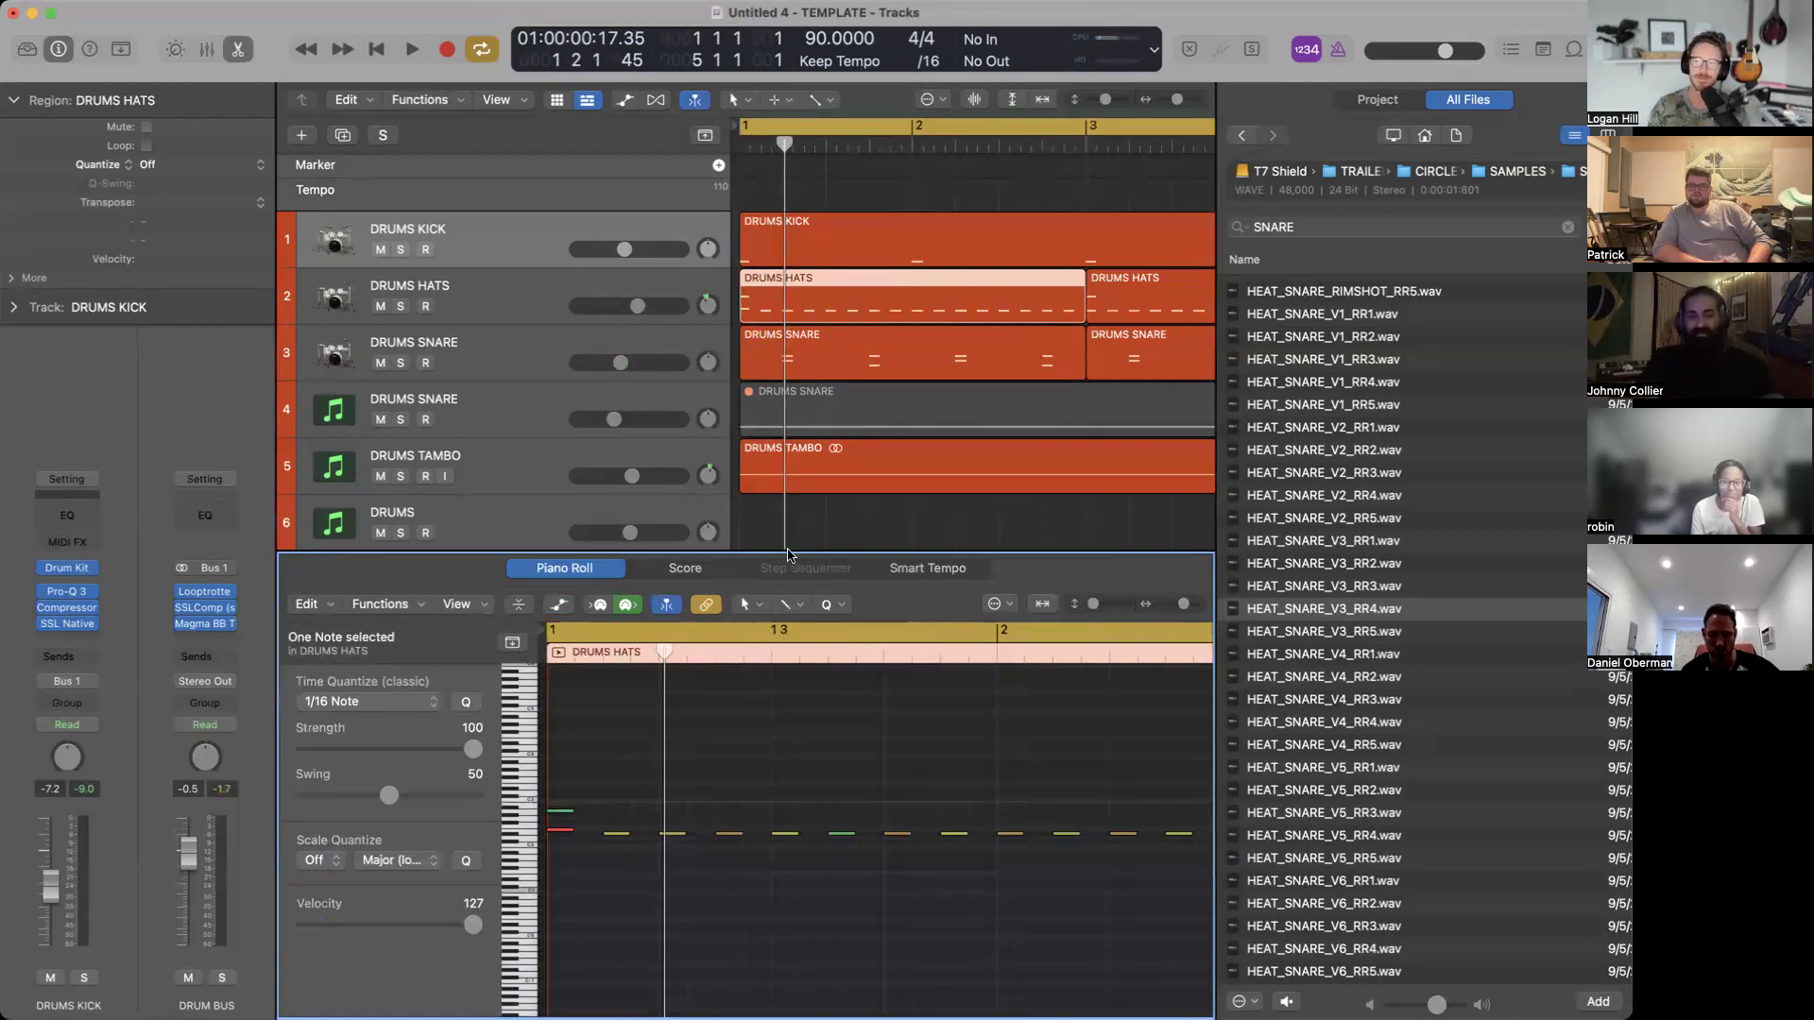
scroll(790, 546, down, 5)
scroll(791, 538, up, 5)
key(e)
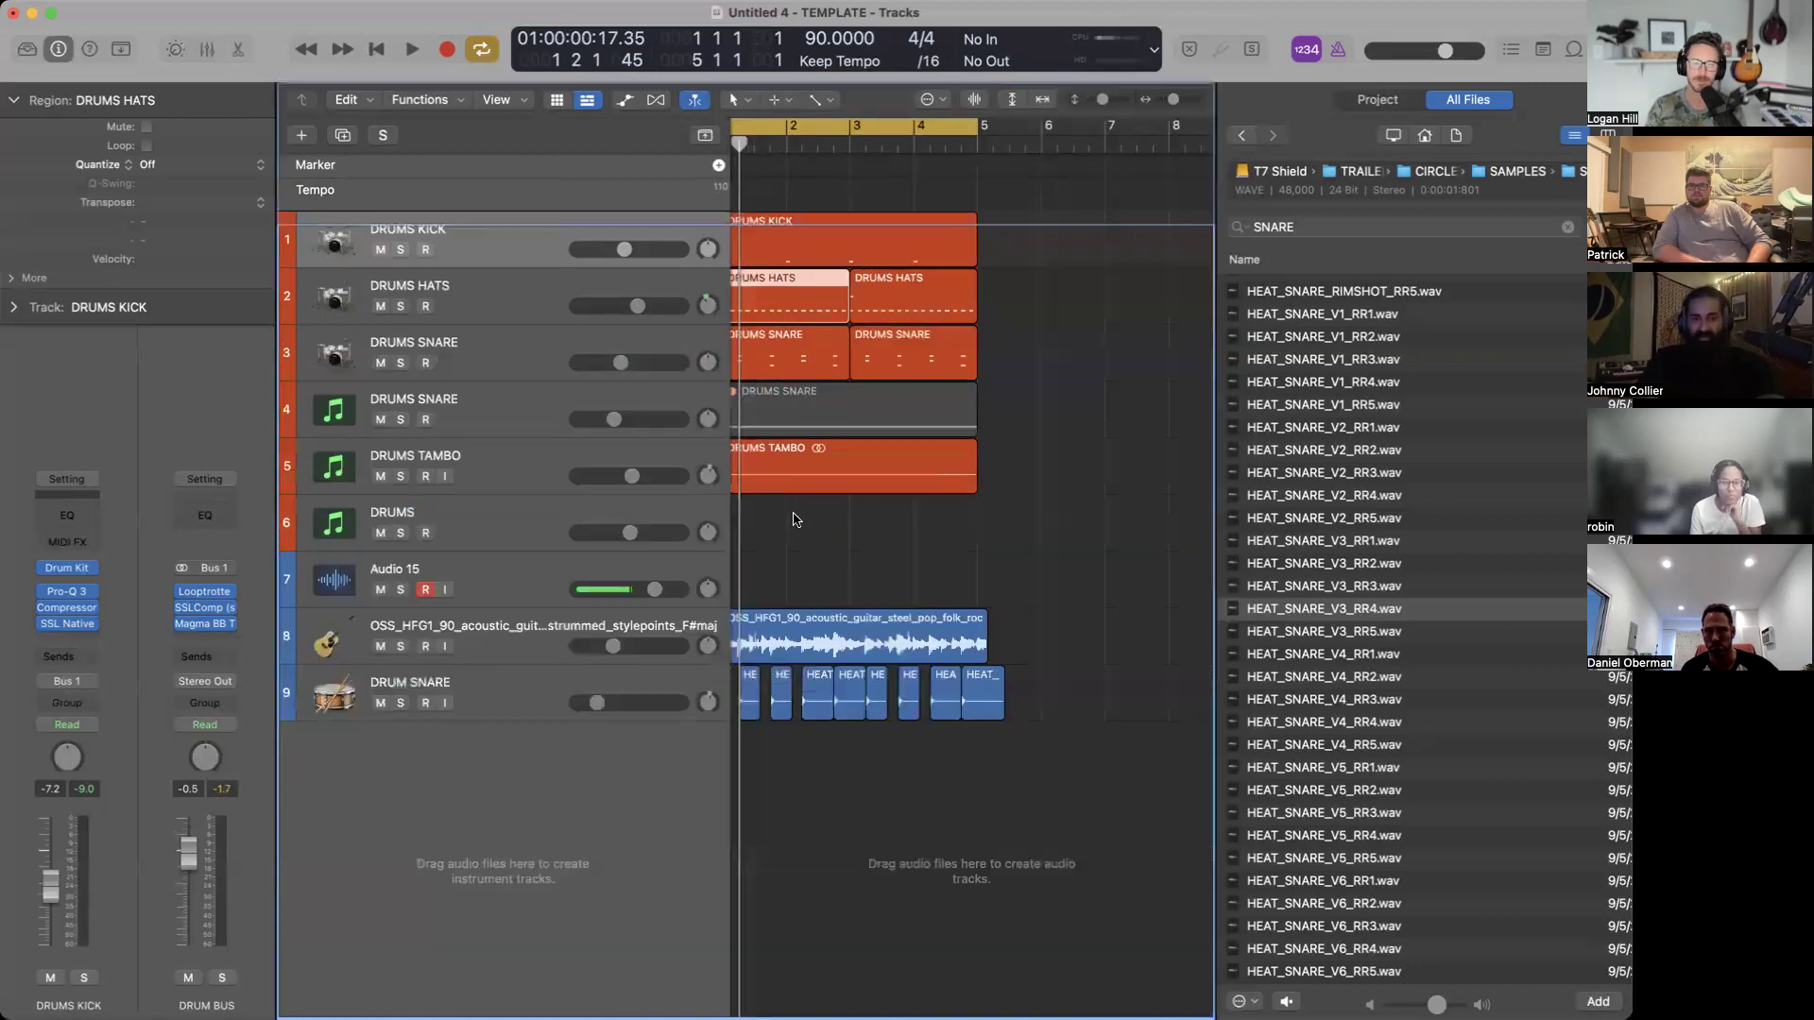
scroll(794, 519, up, 1)
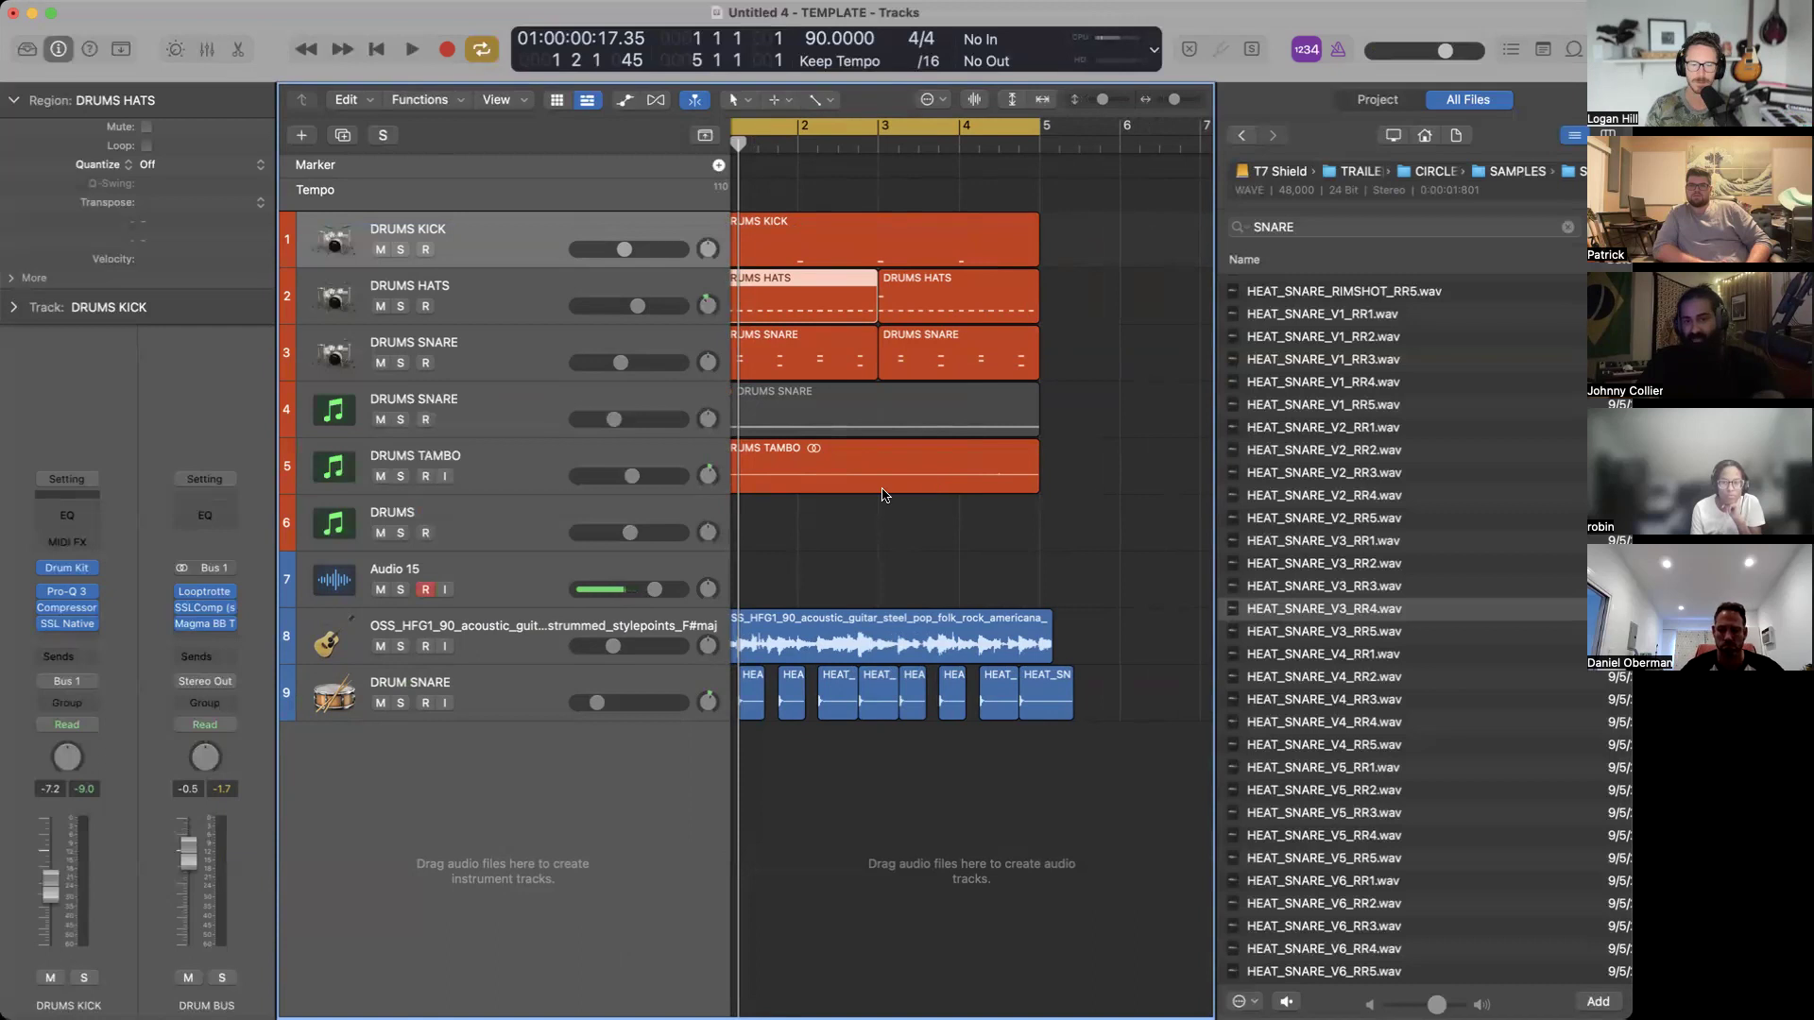
scroll(884, 495, up, 2)
scroll(884, 495, down, 3)
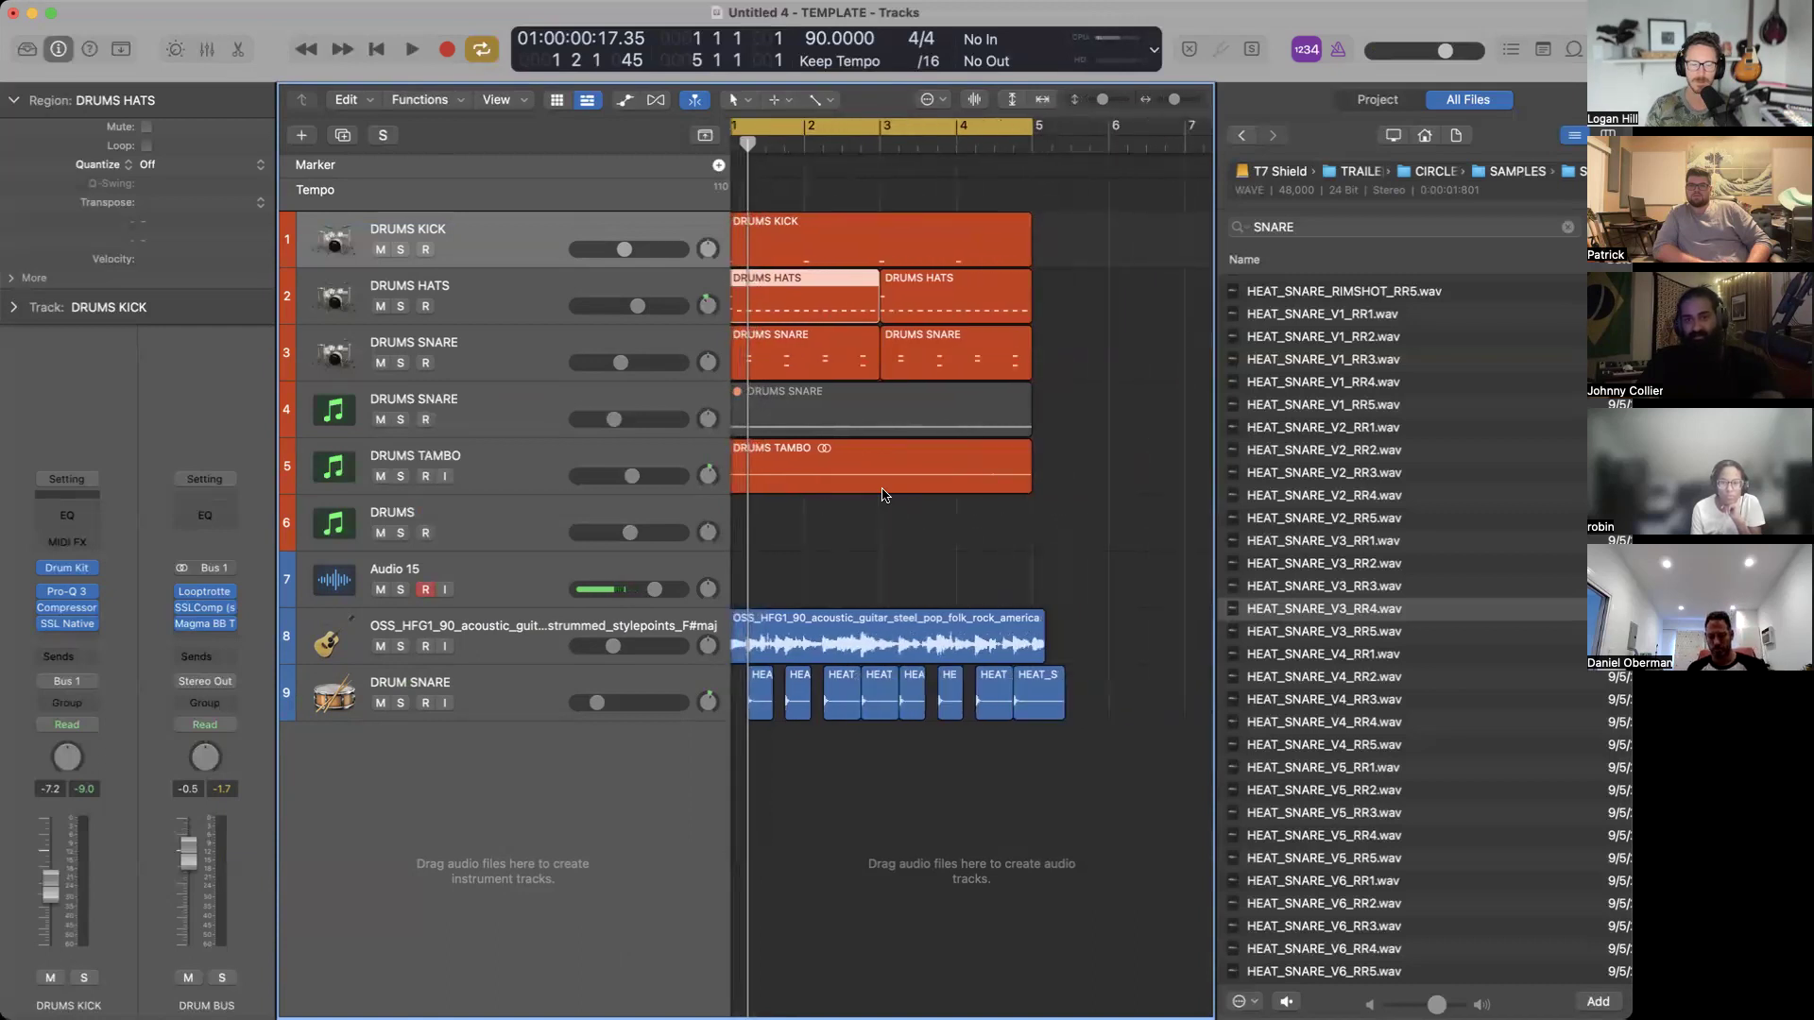
scroll(884, 495, down, 1)
scroll(971, 248, down, 1)
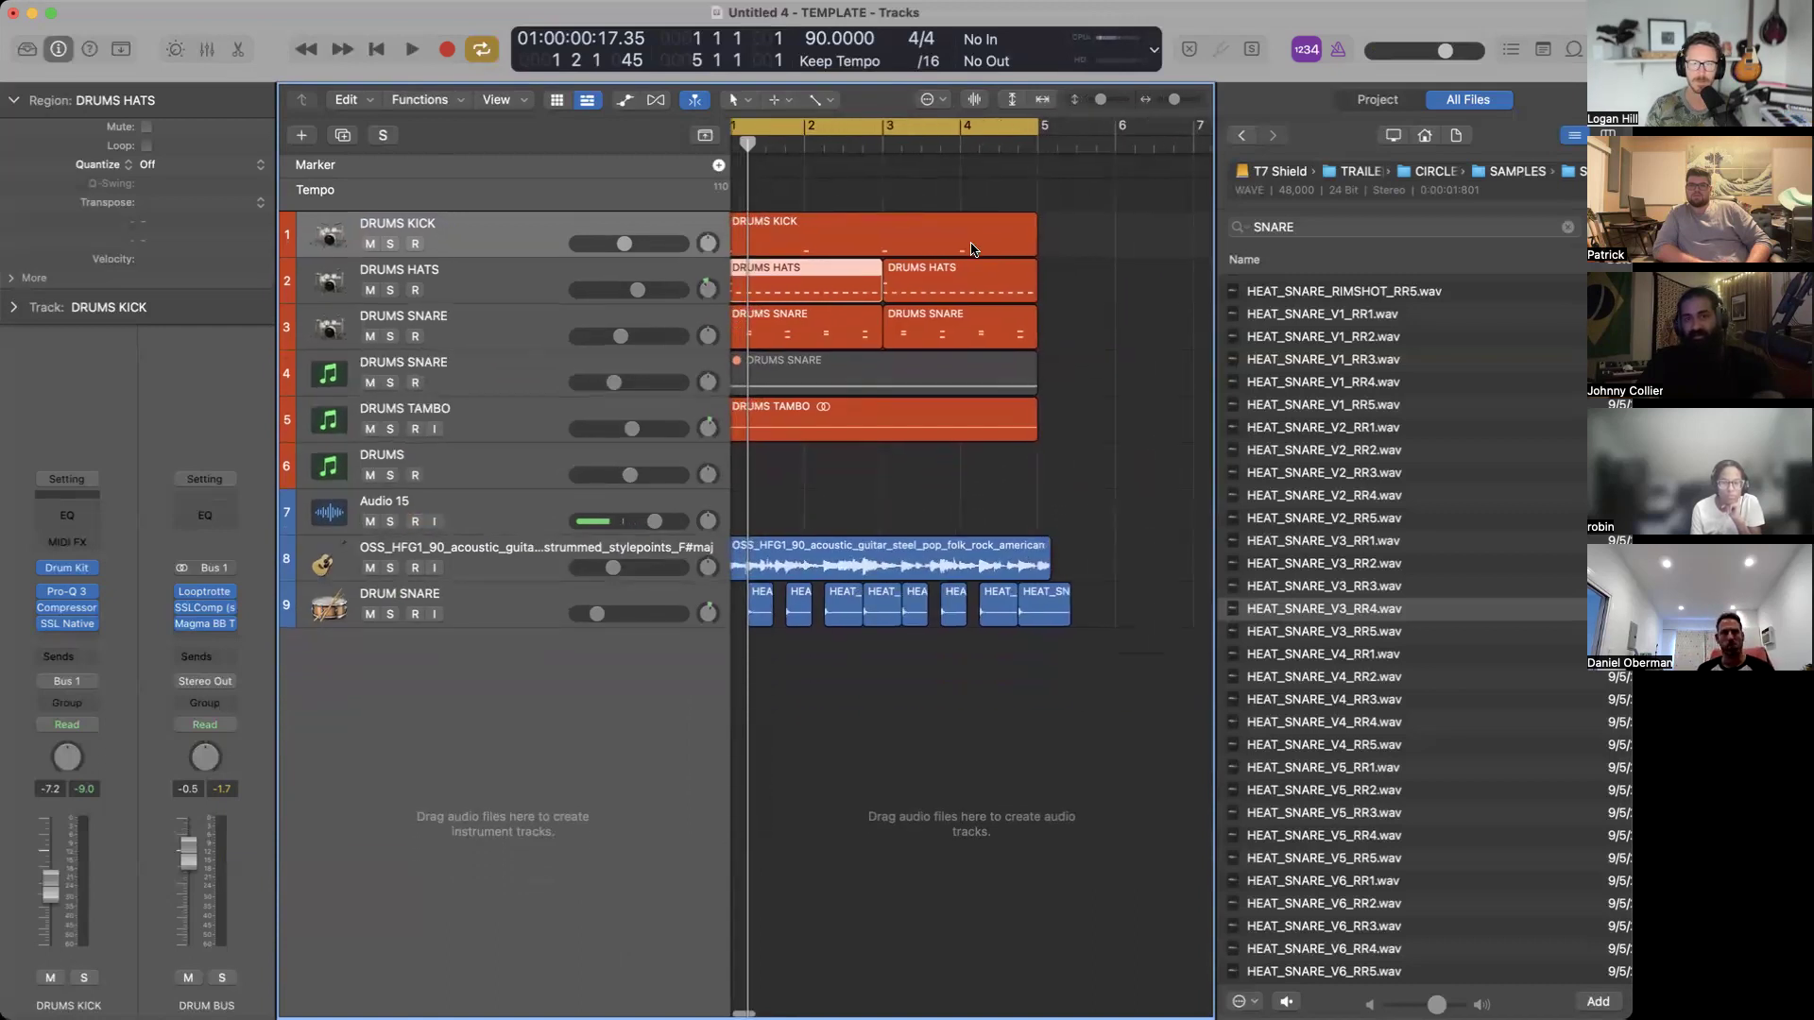
scroll(971, 248, up, 2)
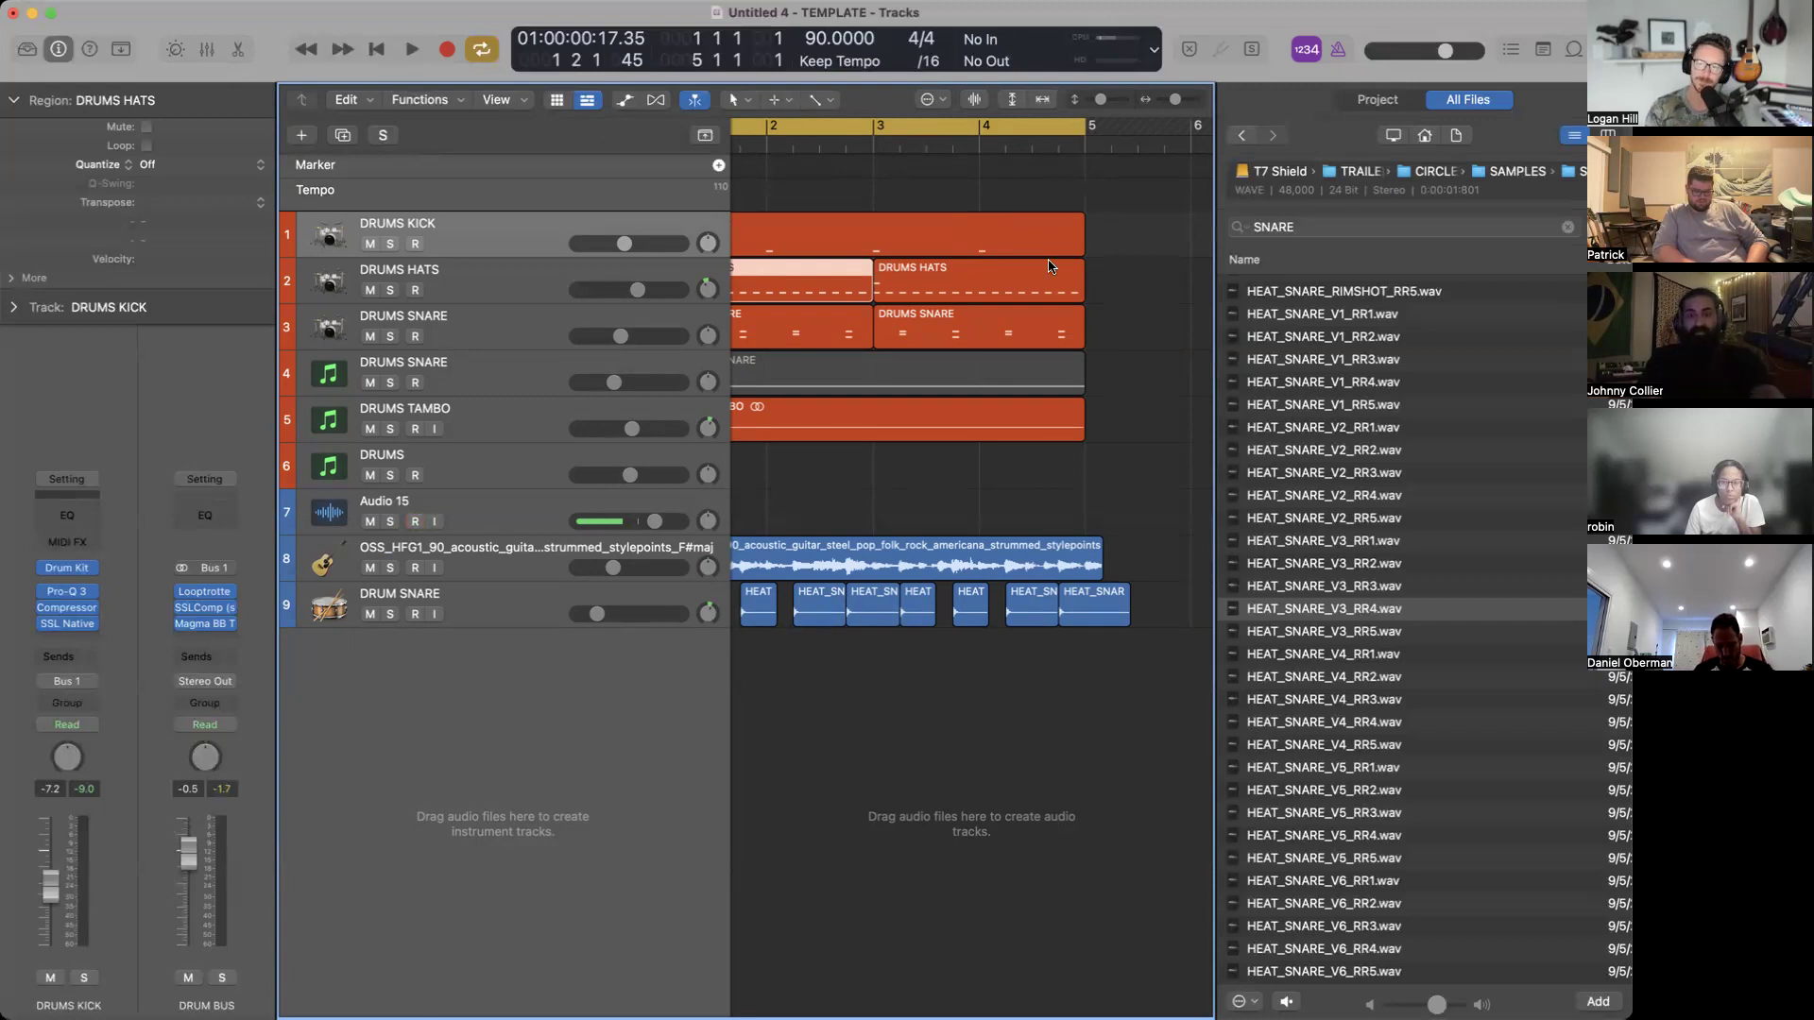
key(z)
scroll(1009, 290, down, 4)
drag(1020, 116, 1030, 157)
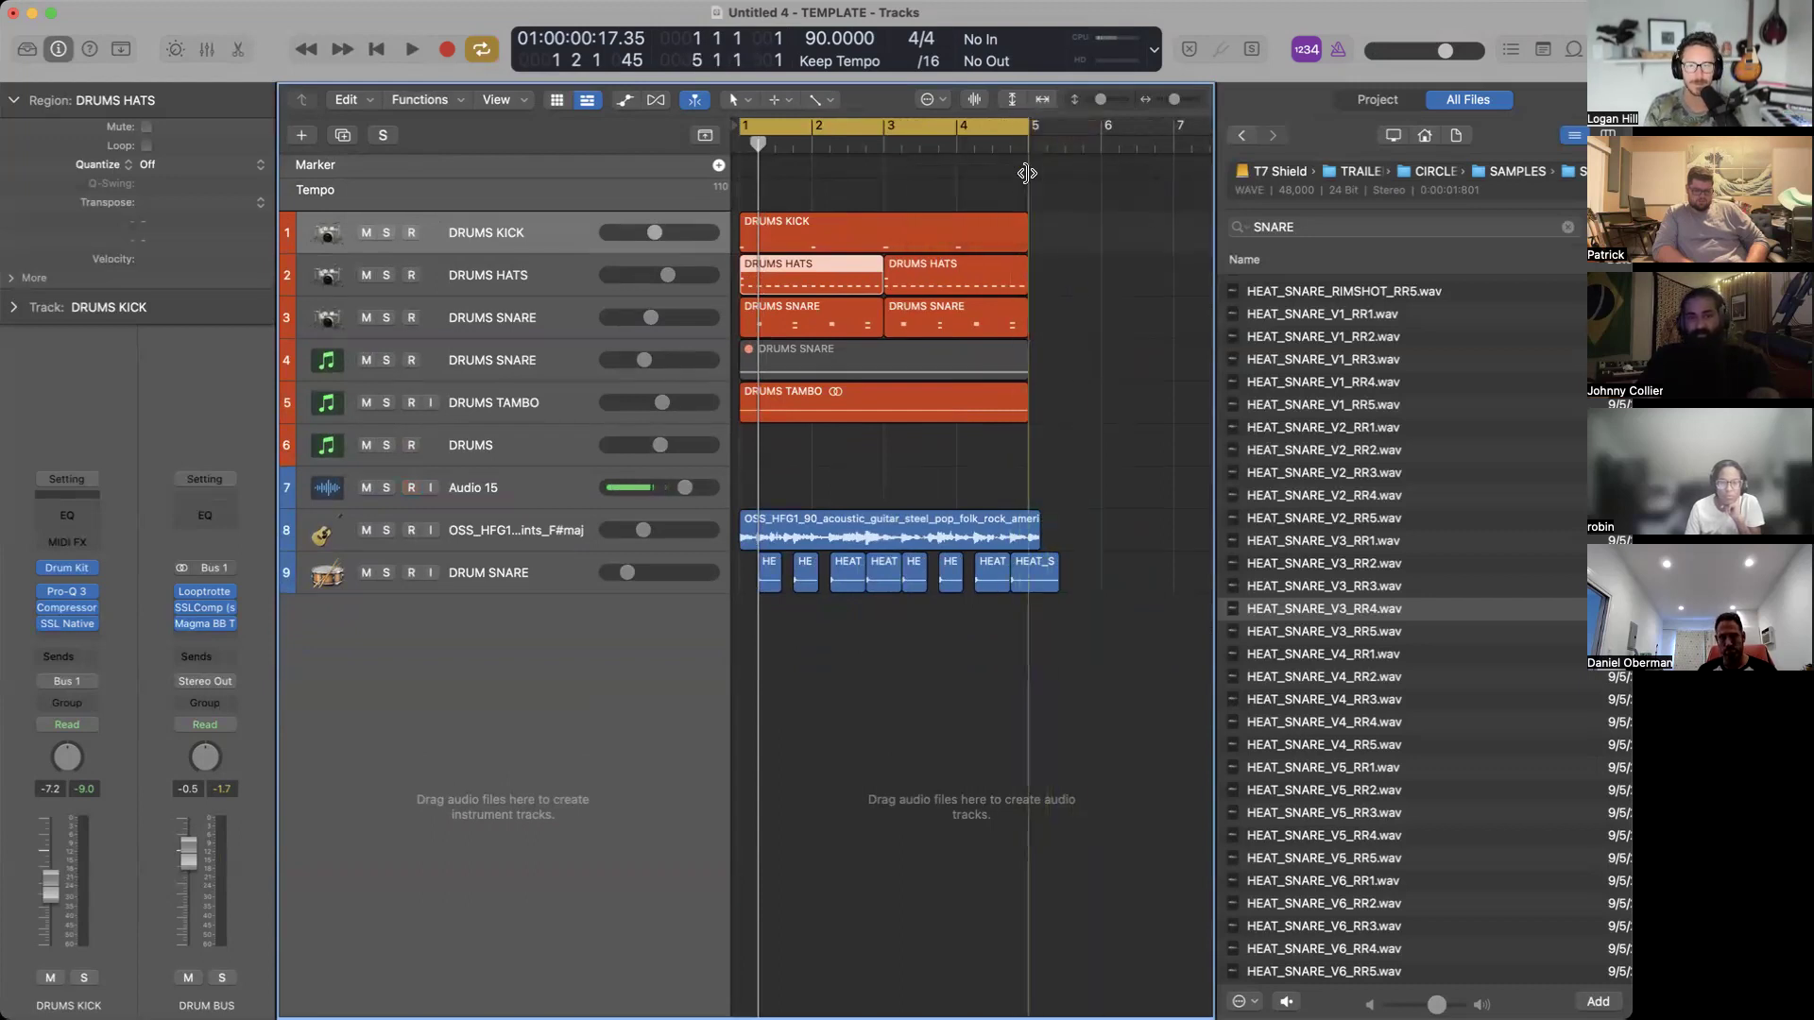
scroll(1027, 172, down, 2)
mouse_move(935, 129)
mouse_down()
mouse_move(1025, 142)
mouse_move(1033, 163)
mouse_move(935, 130)
mouse_up()
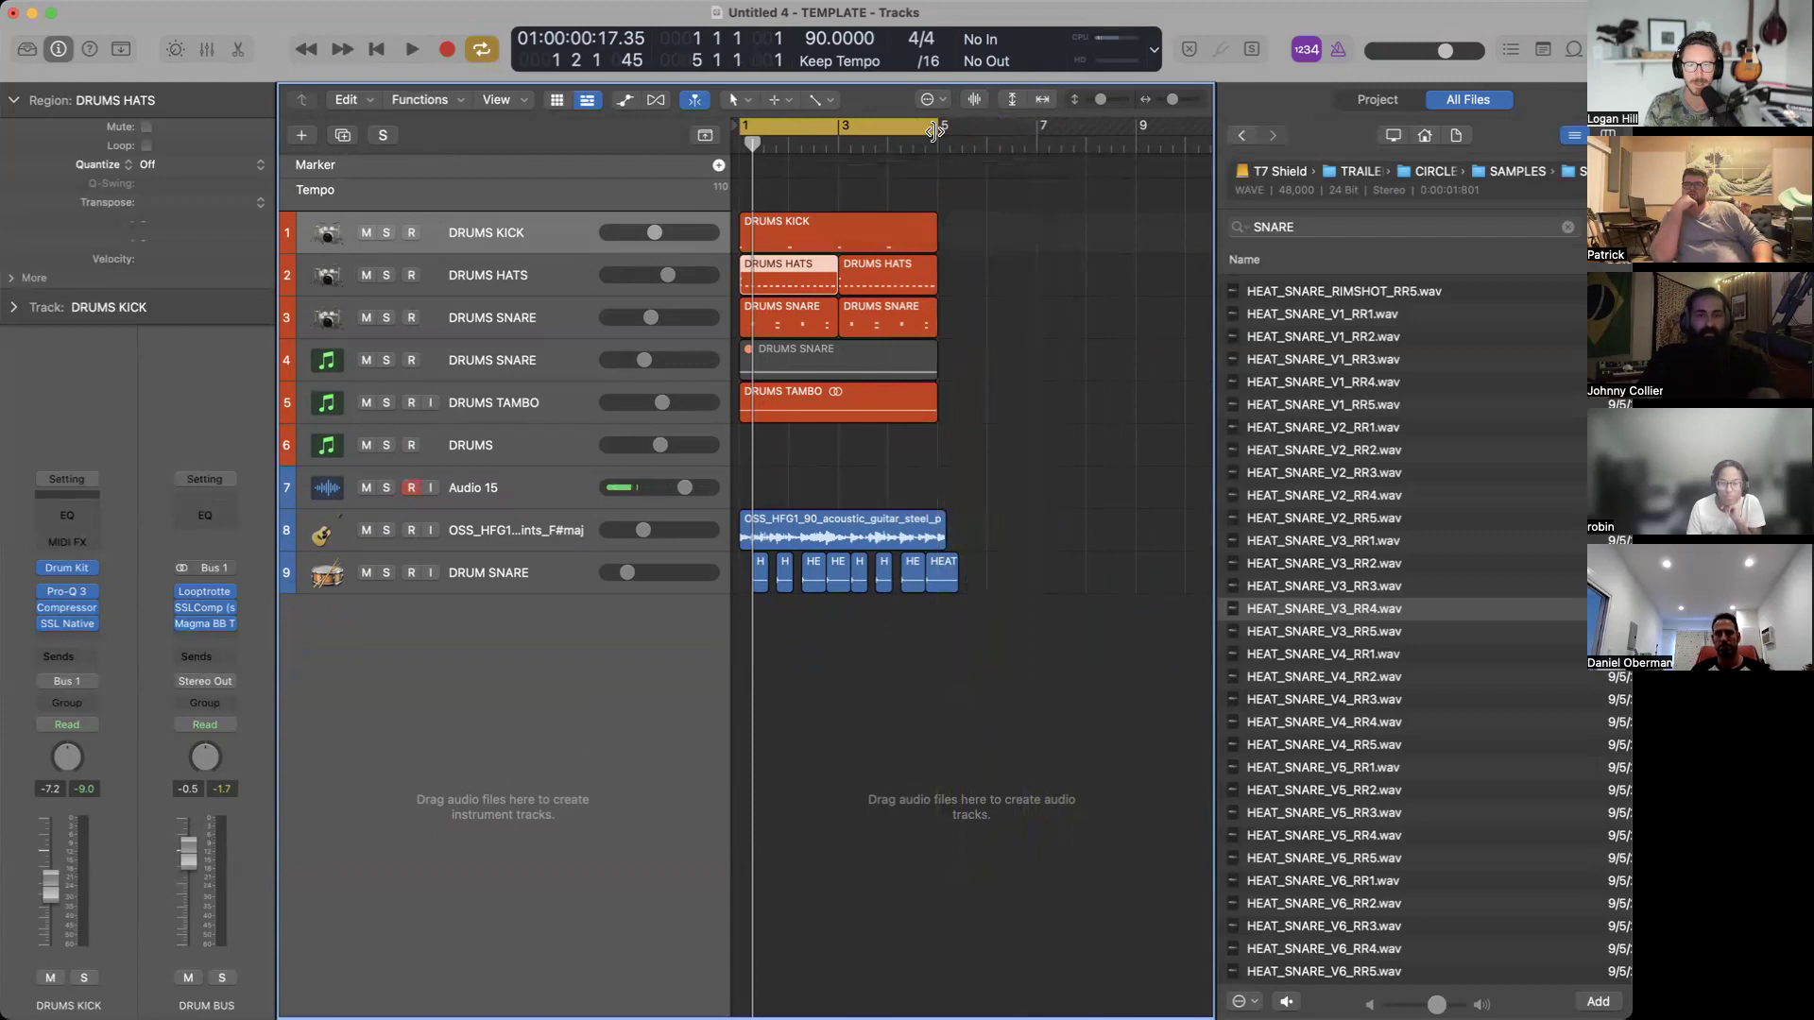
scroll(828, 297, up, 5)
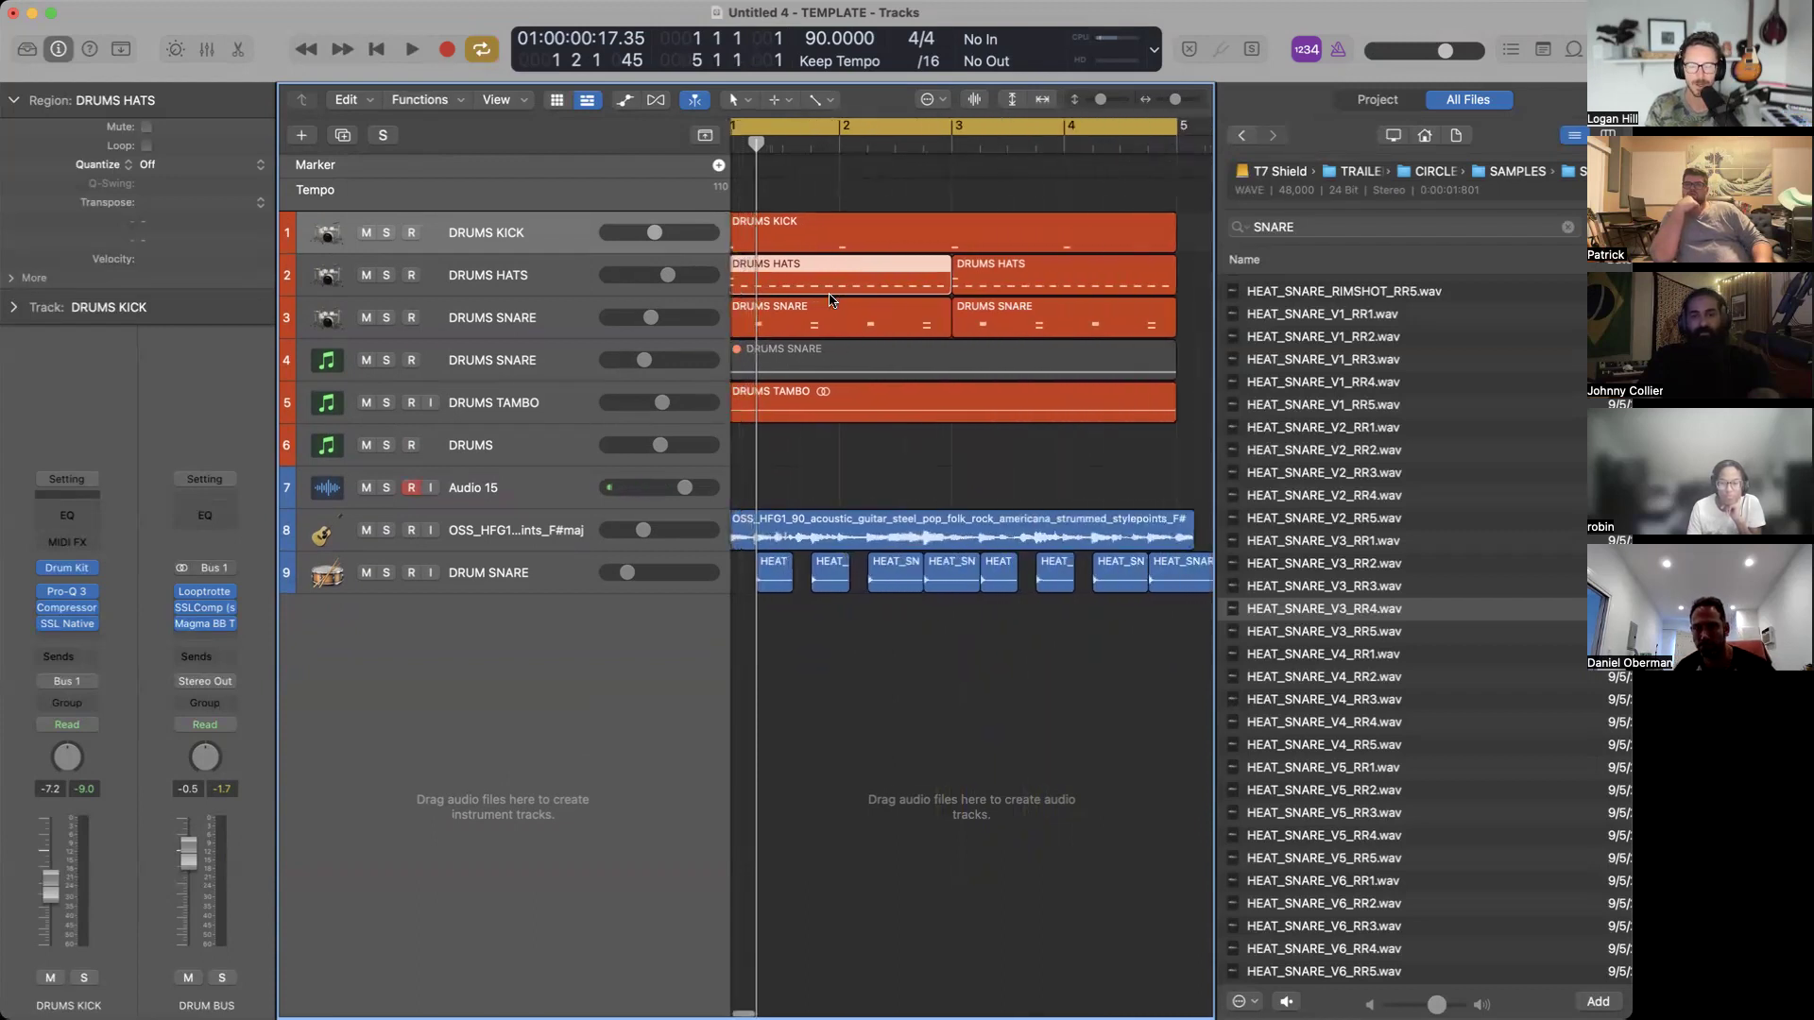
scroll(830, 299, down, 3)
scroll(830, 299, down, 5)
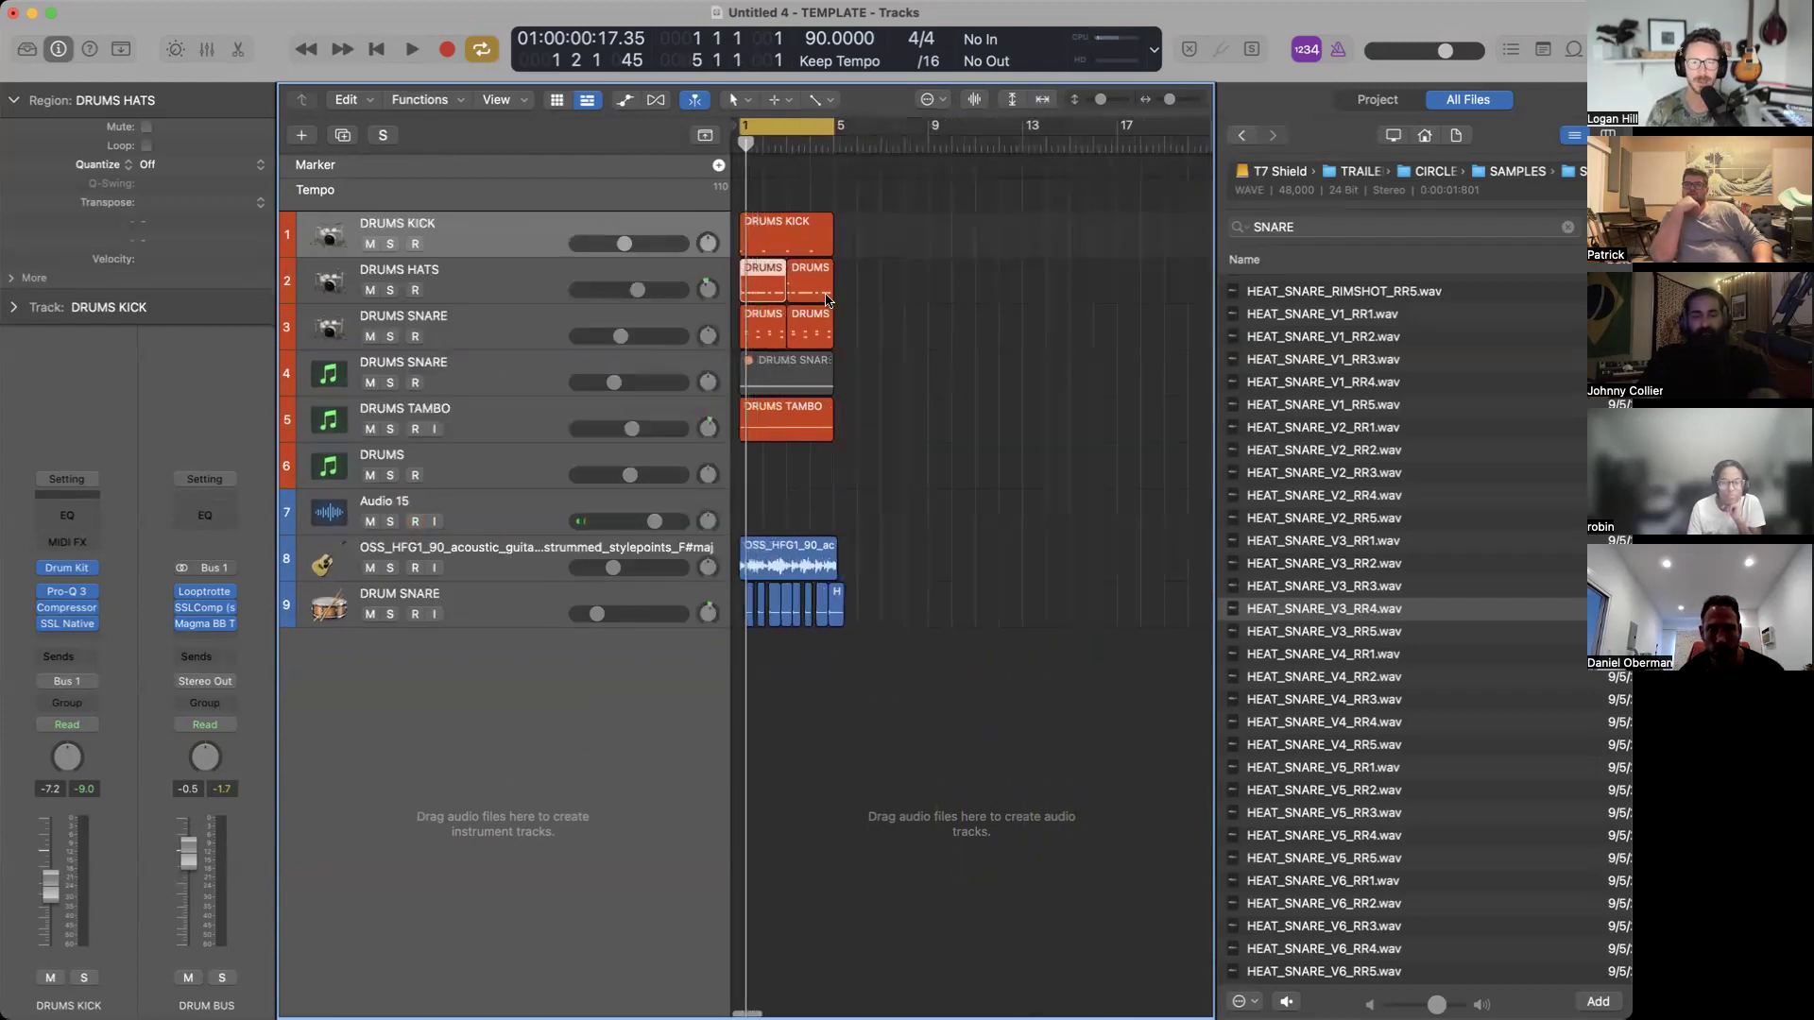
scroll(828, 300, down, 3)
scroll(827, 299, up, 3)
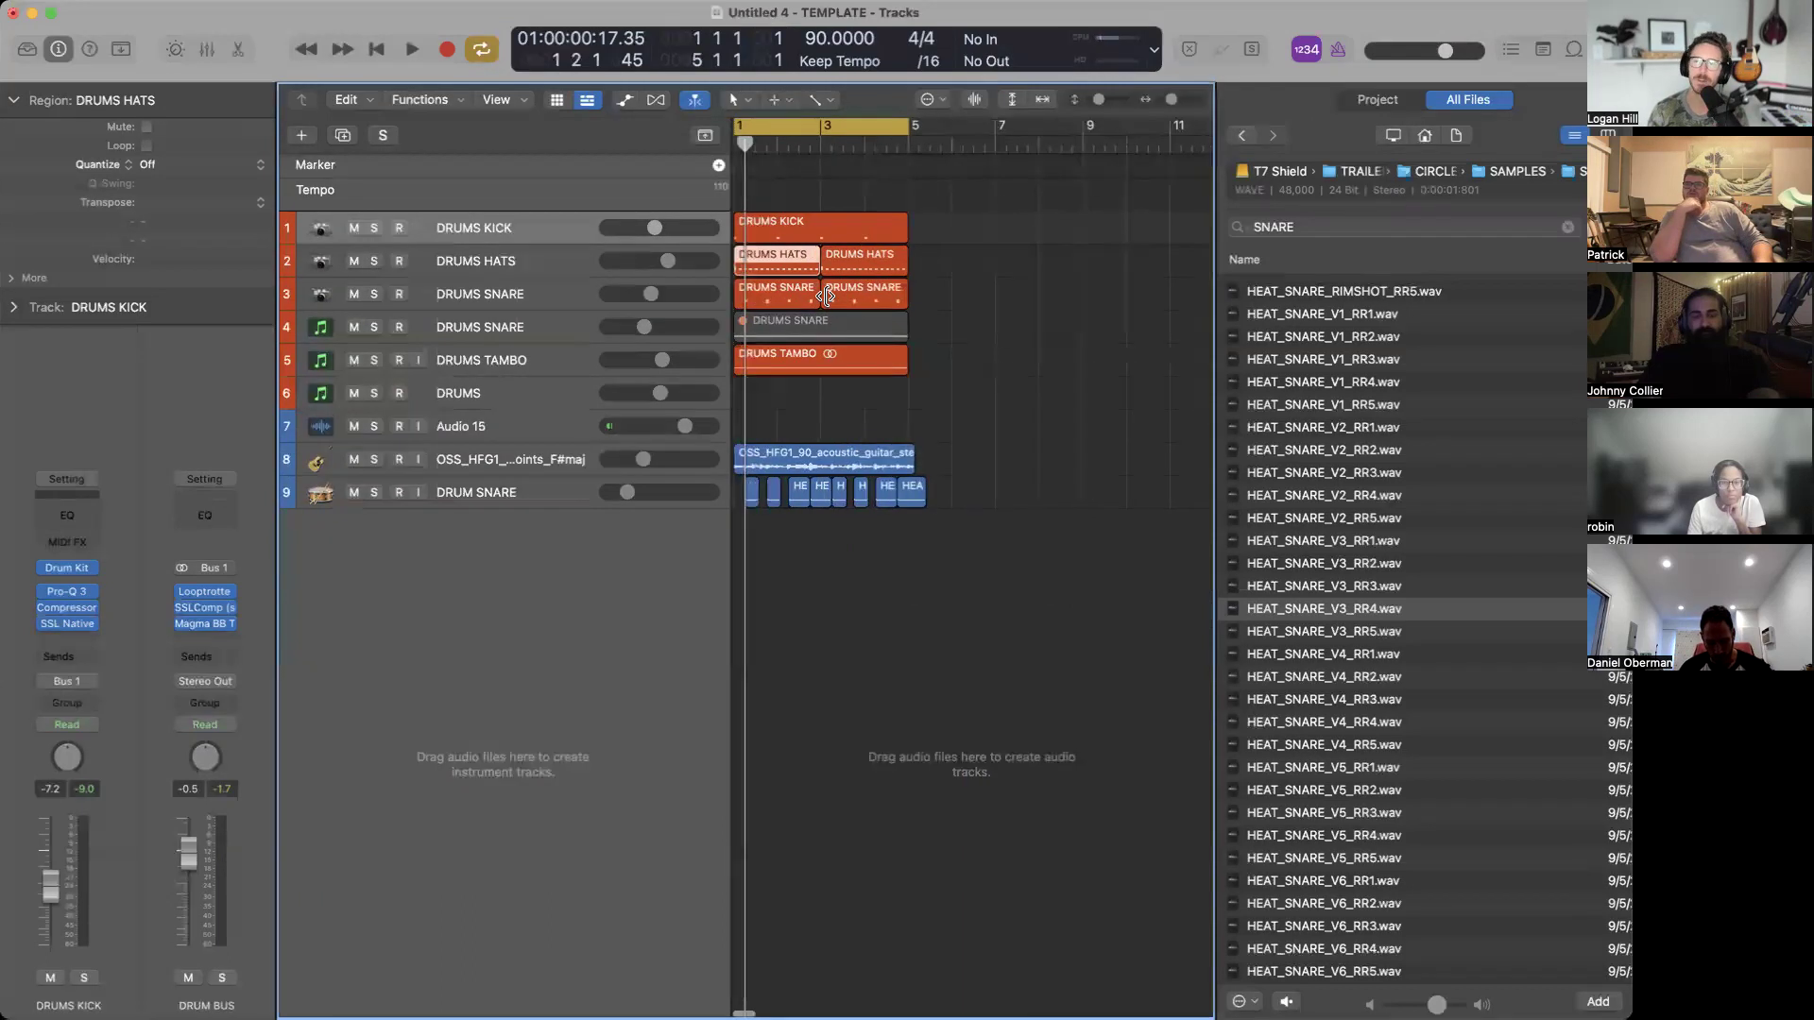
scroll(827, 297, up, 2)
scroll(828, 296, up, 2)
scroll(827, 296, up, 2)
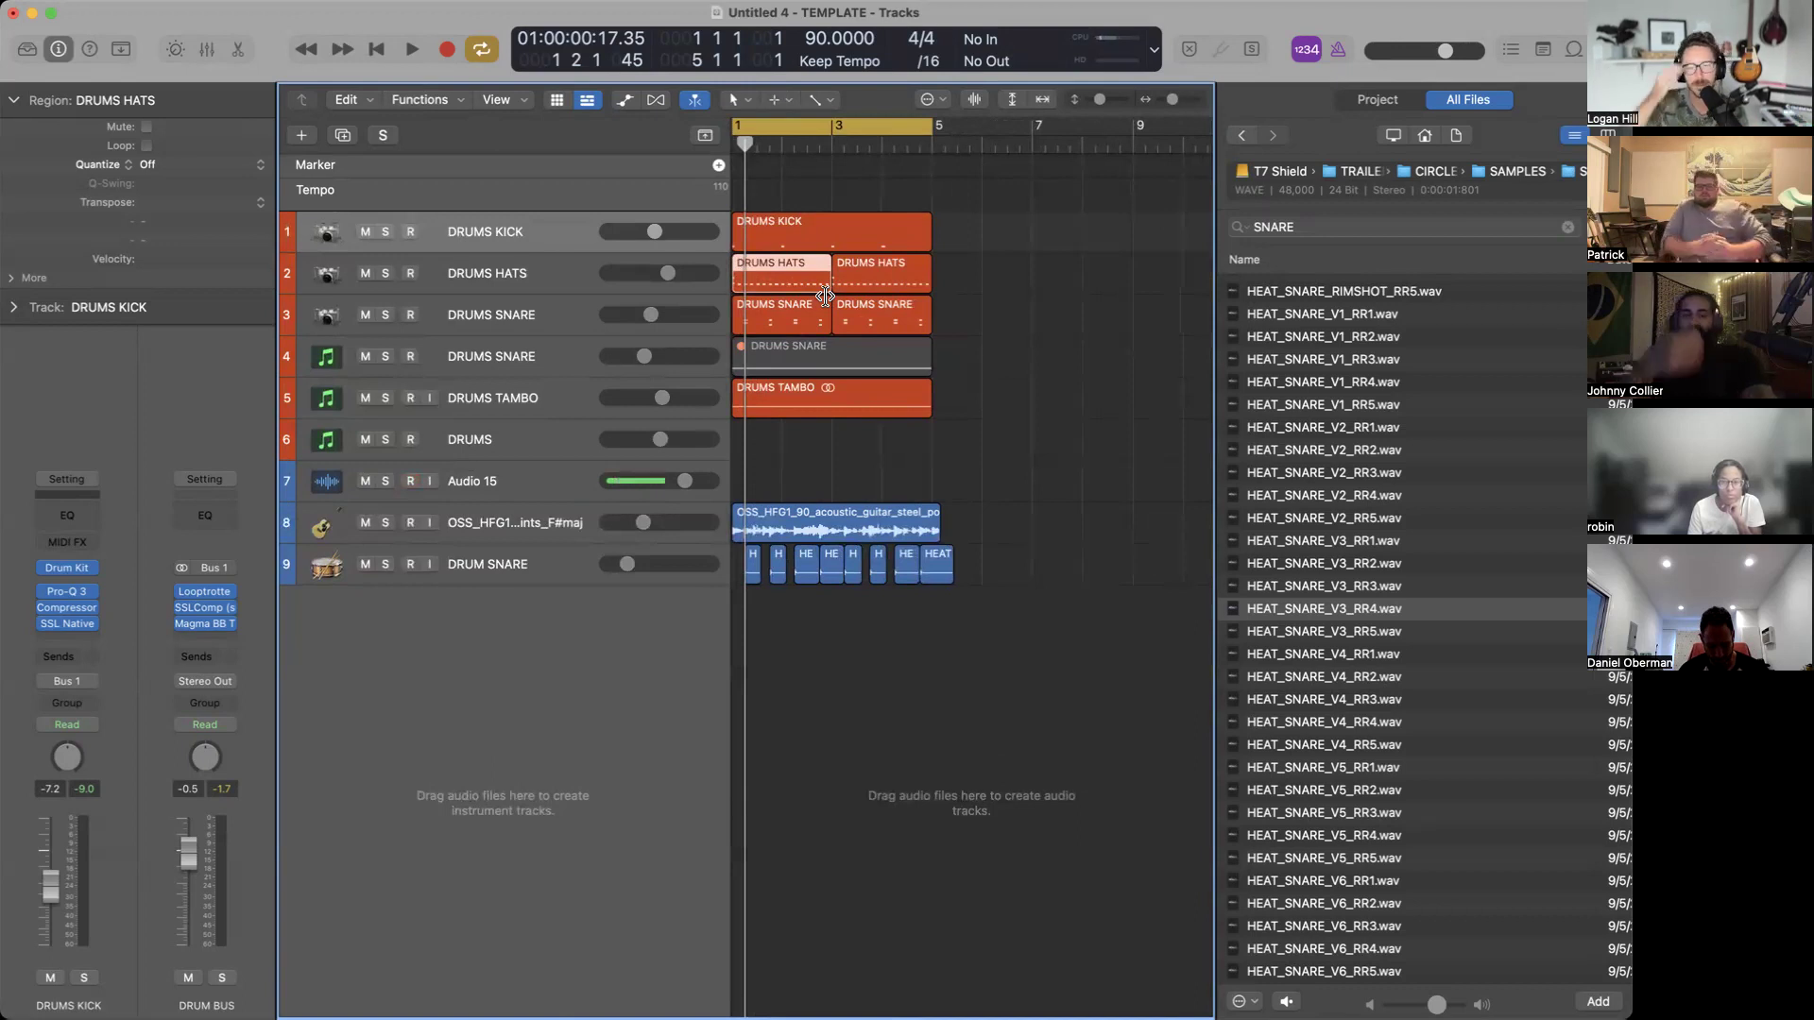
During playback, lower the DRUMS HATS volume and set the DRUMS KICK volume to -8.2, and stop playback.
key(space)
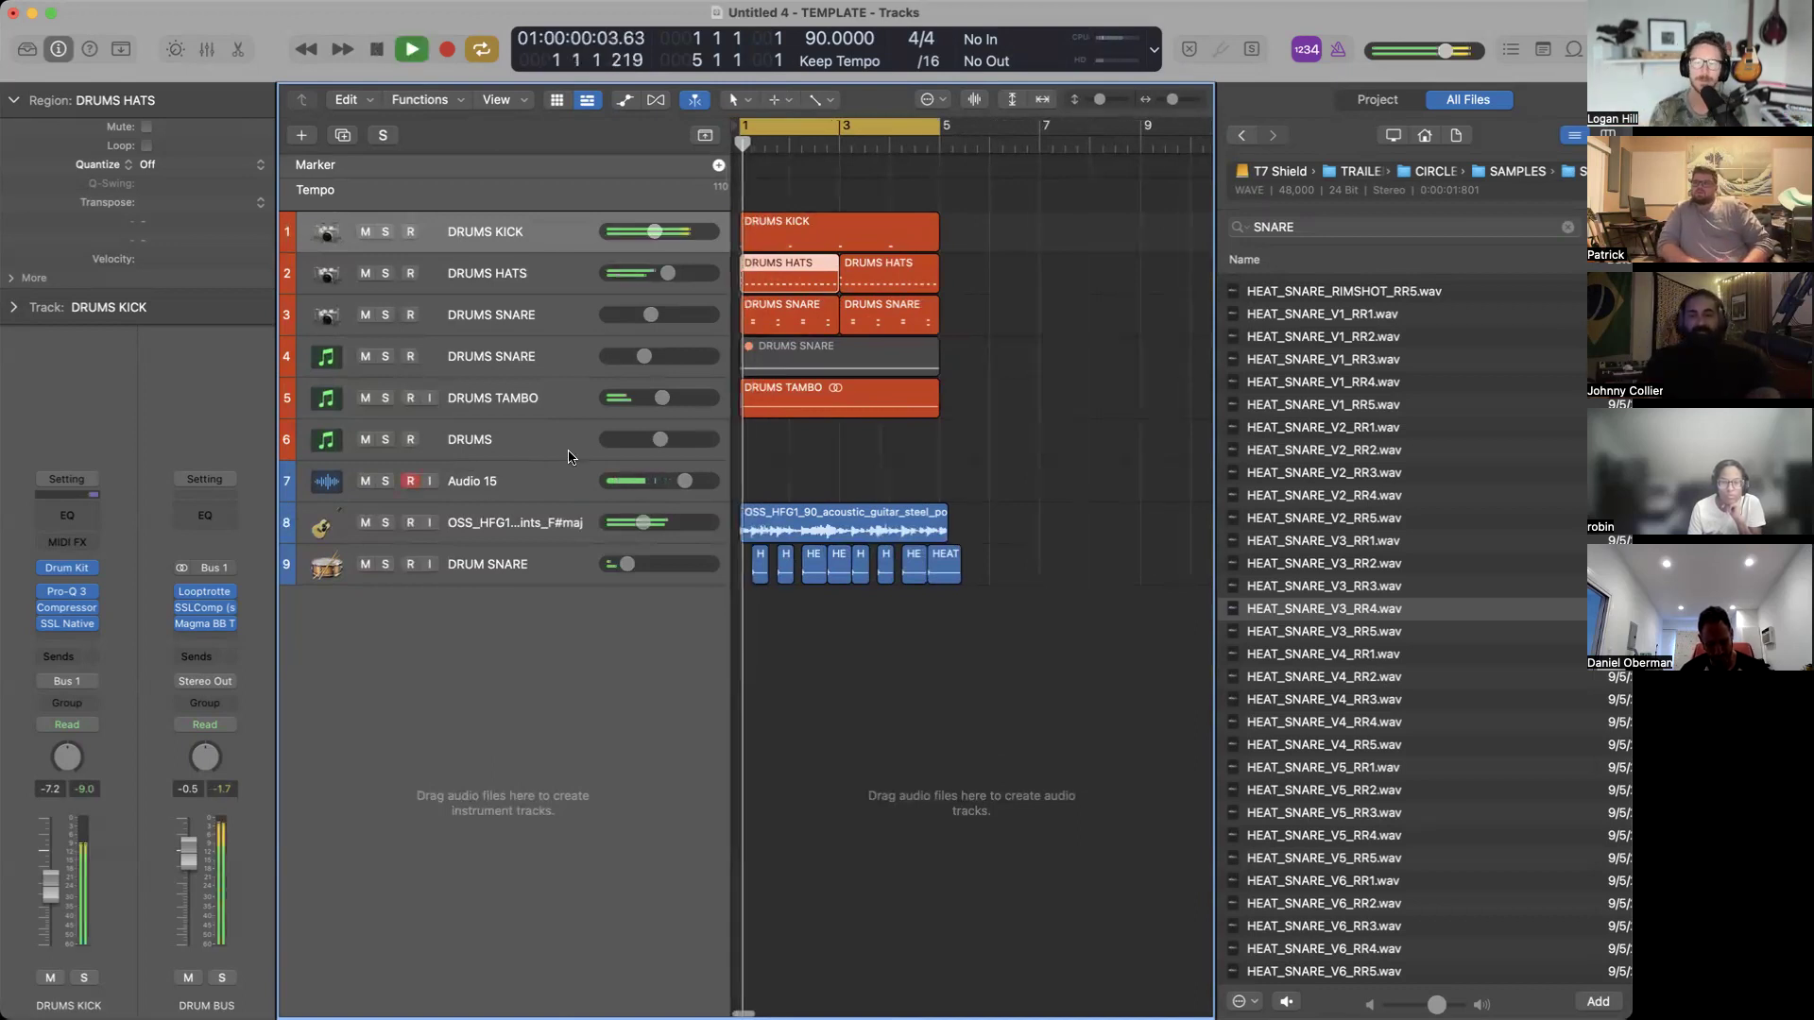
drag(669, 276, 654, 236)
key(space)
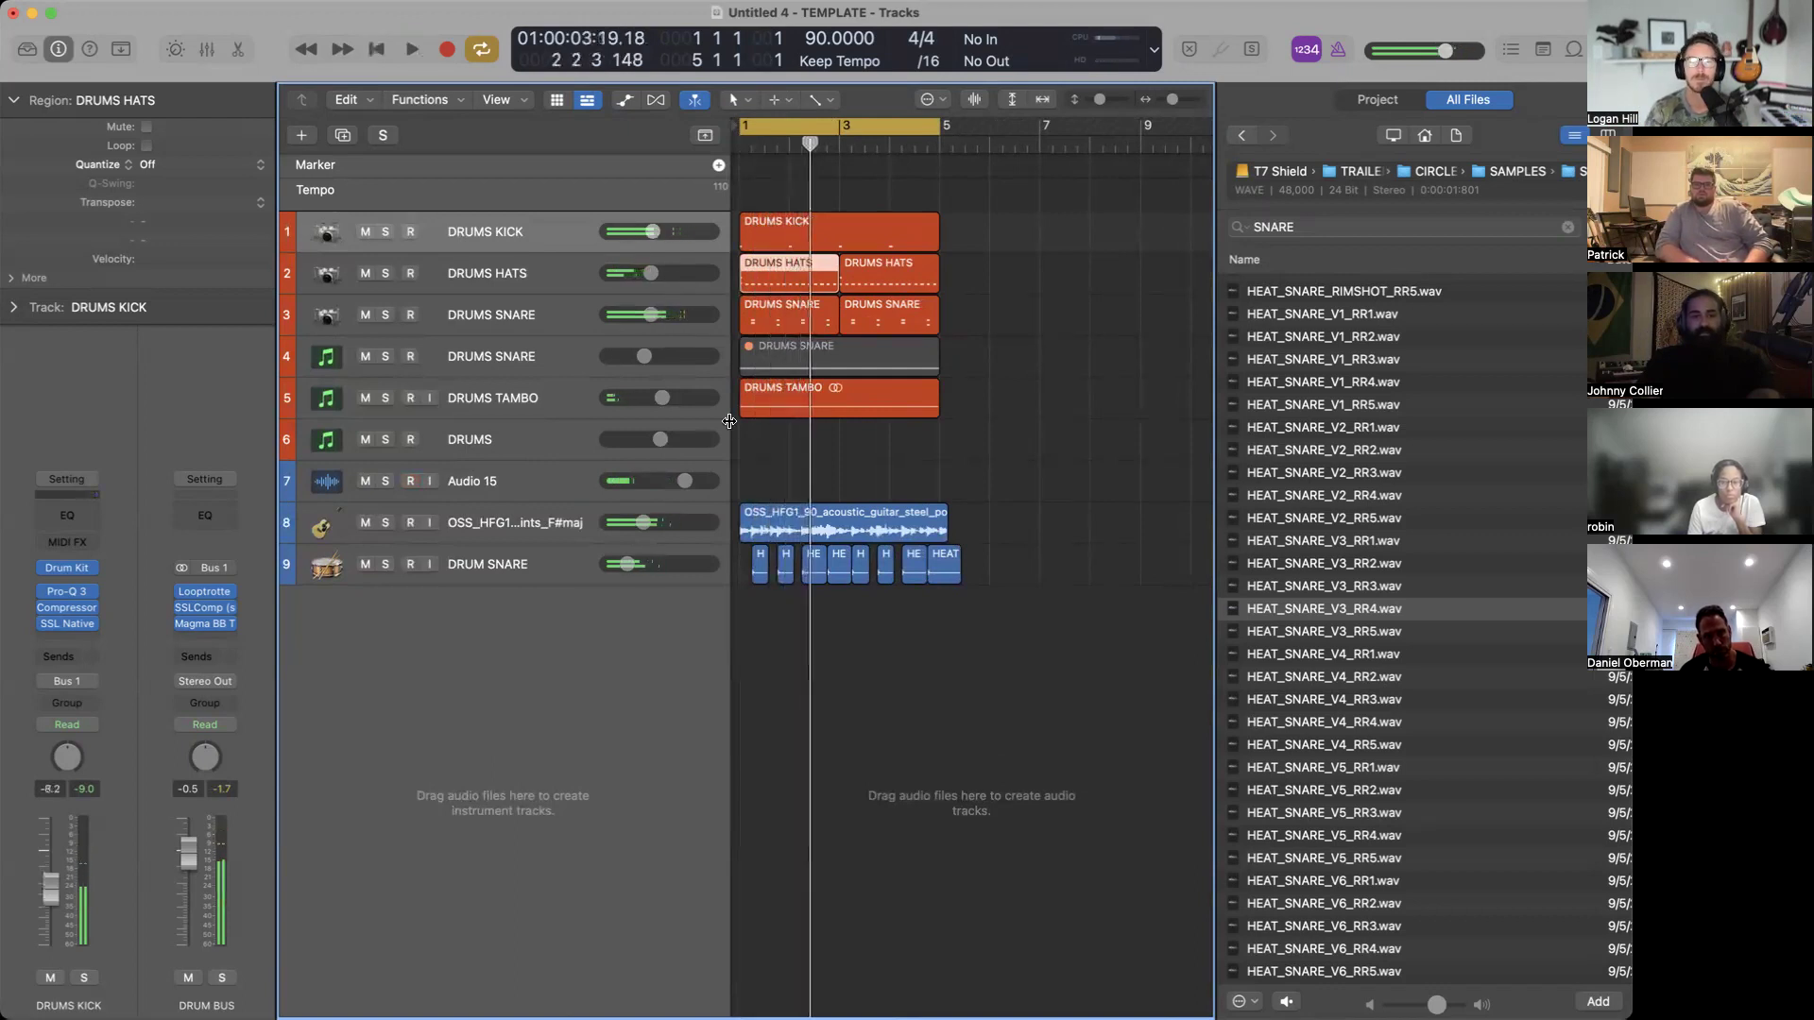
Replace the Battery 4 instrument on the DRUMS track with Kontakt 7 in stereo.
click(528, 439)
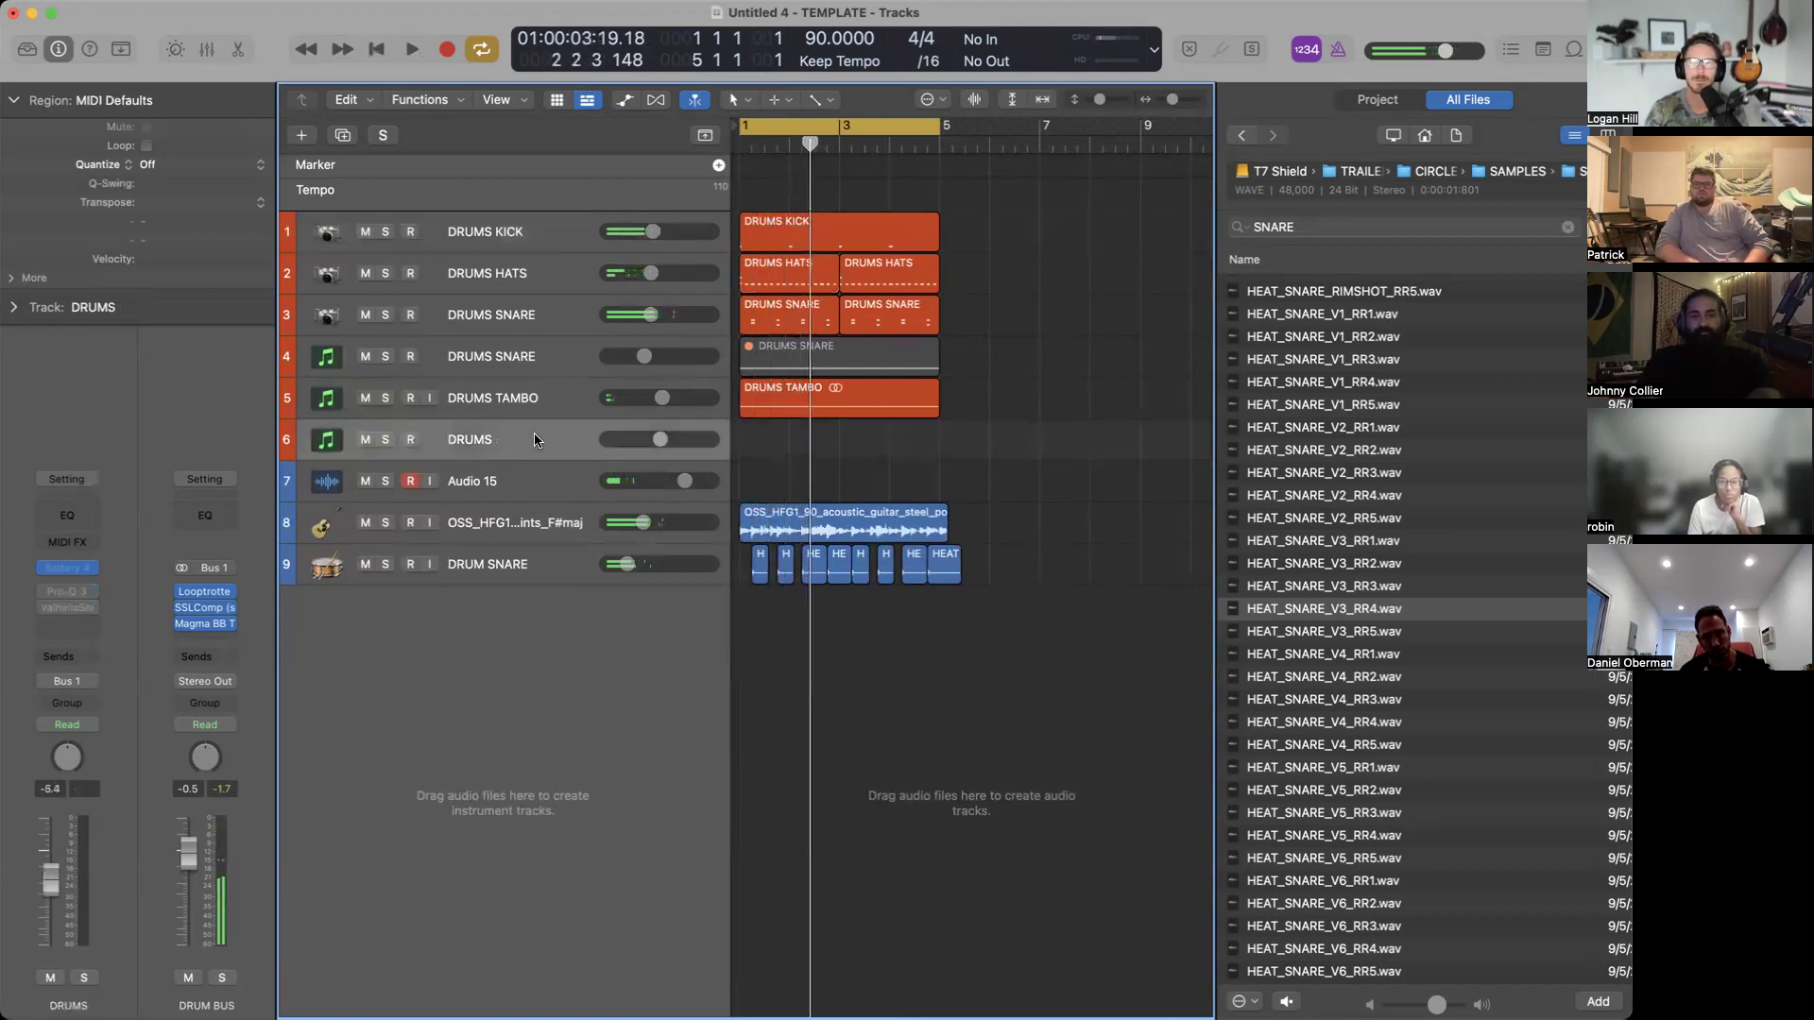
click(106, 573)
mouse_move(225, 341)
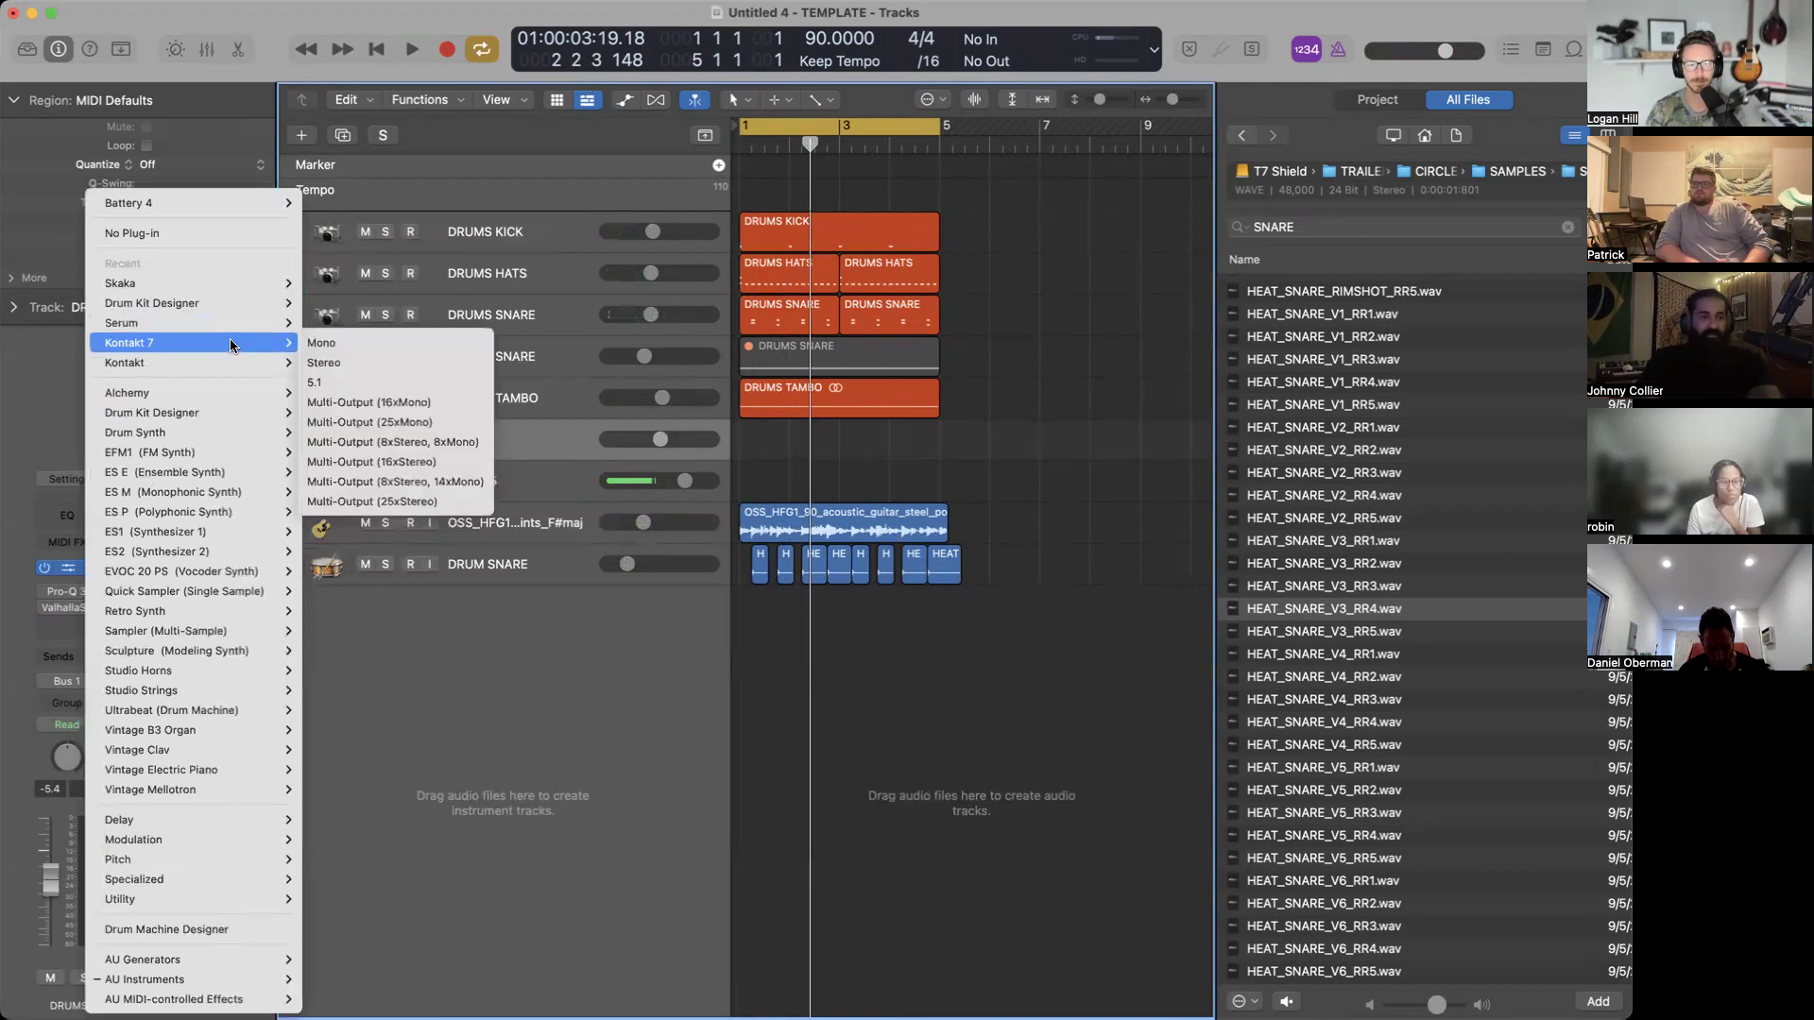
click(330, 363)
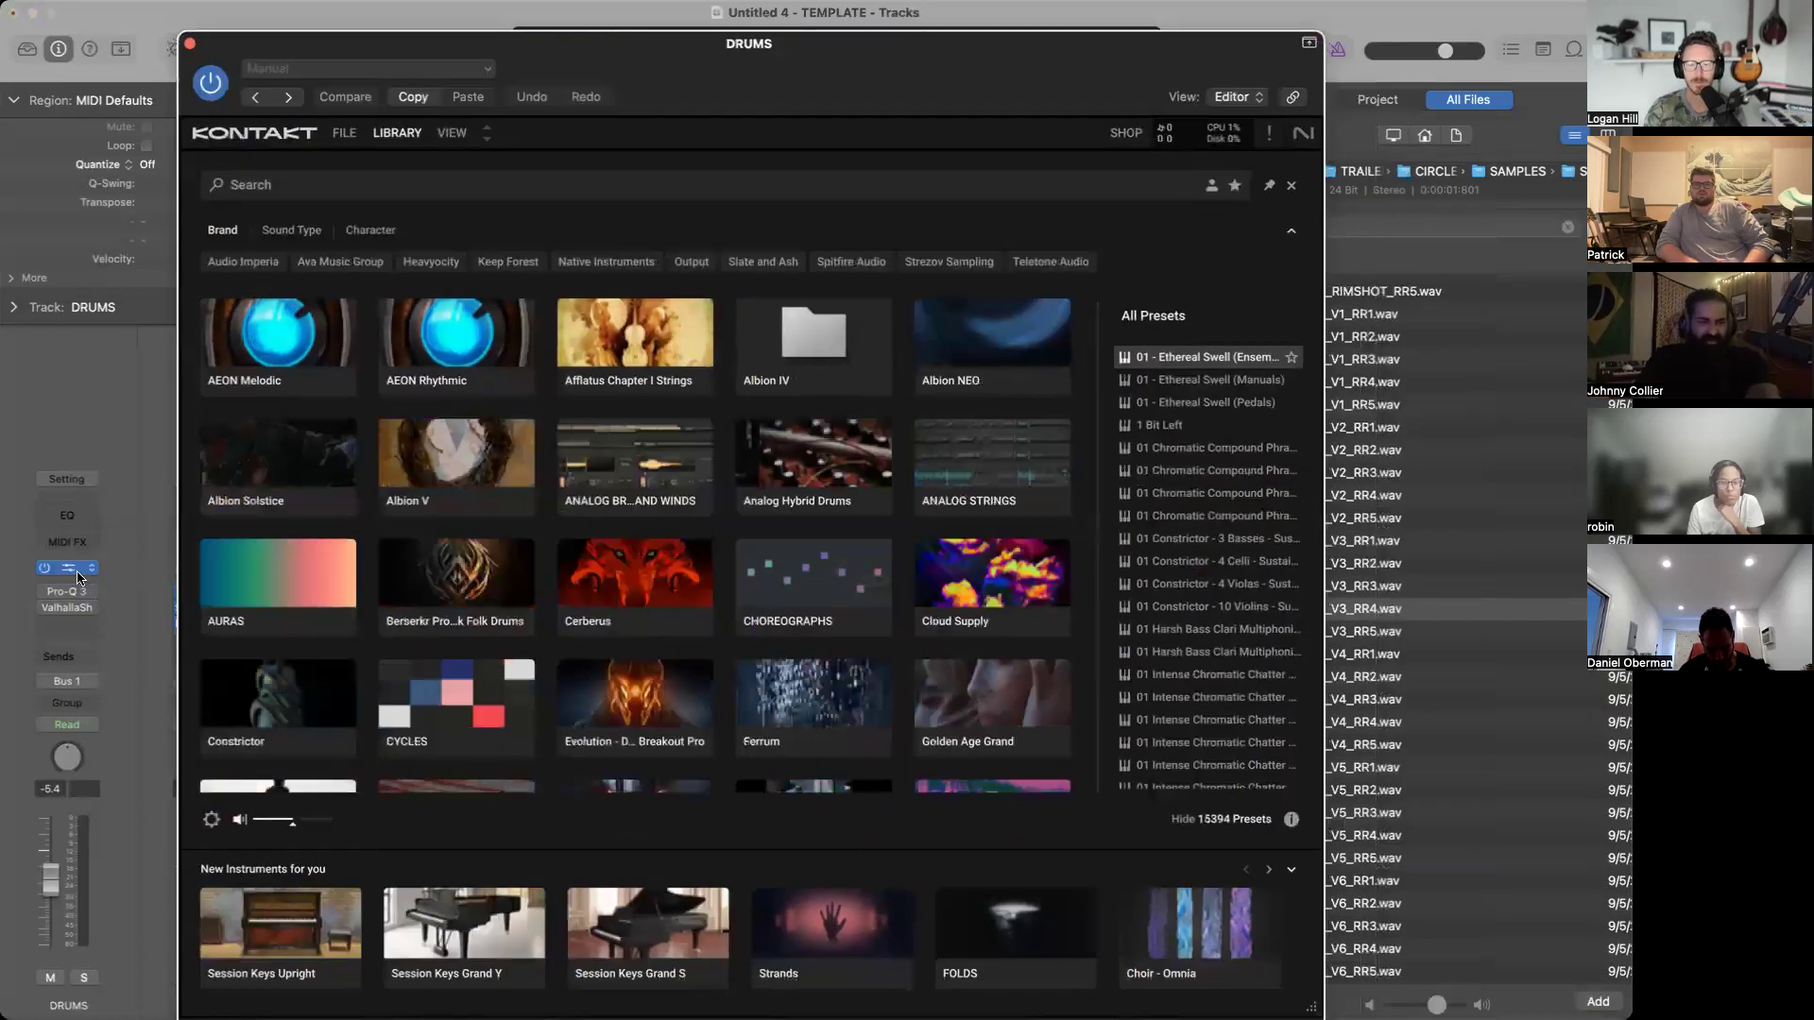
Switch Kontakt to its classic view with the Libraries side pane beside the instrument rack.
click(455, 136)
click(467, 161)
click(451, 141)
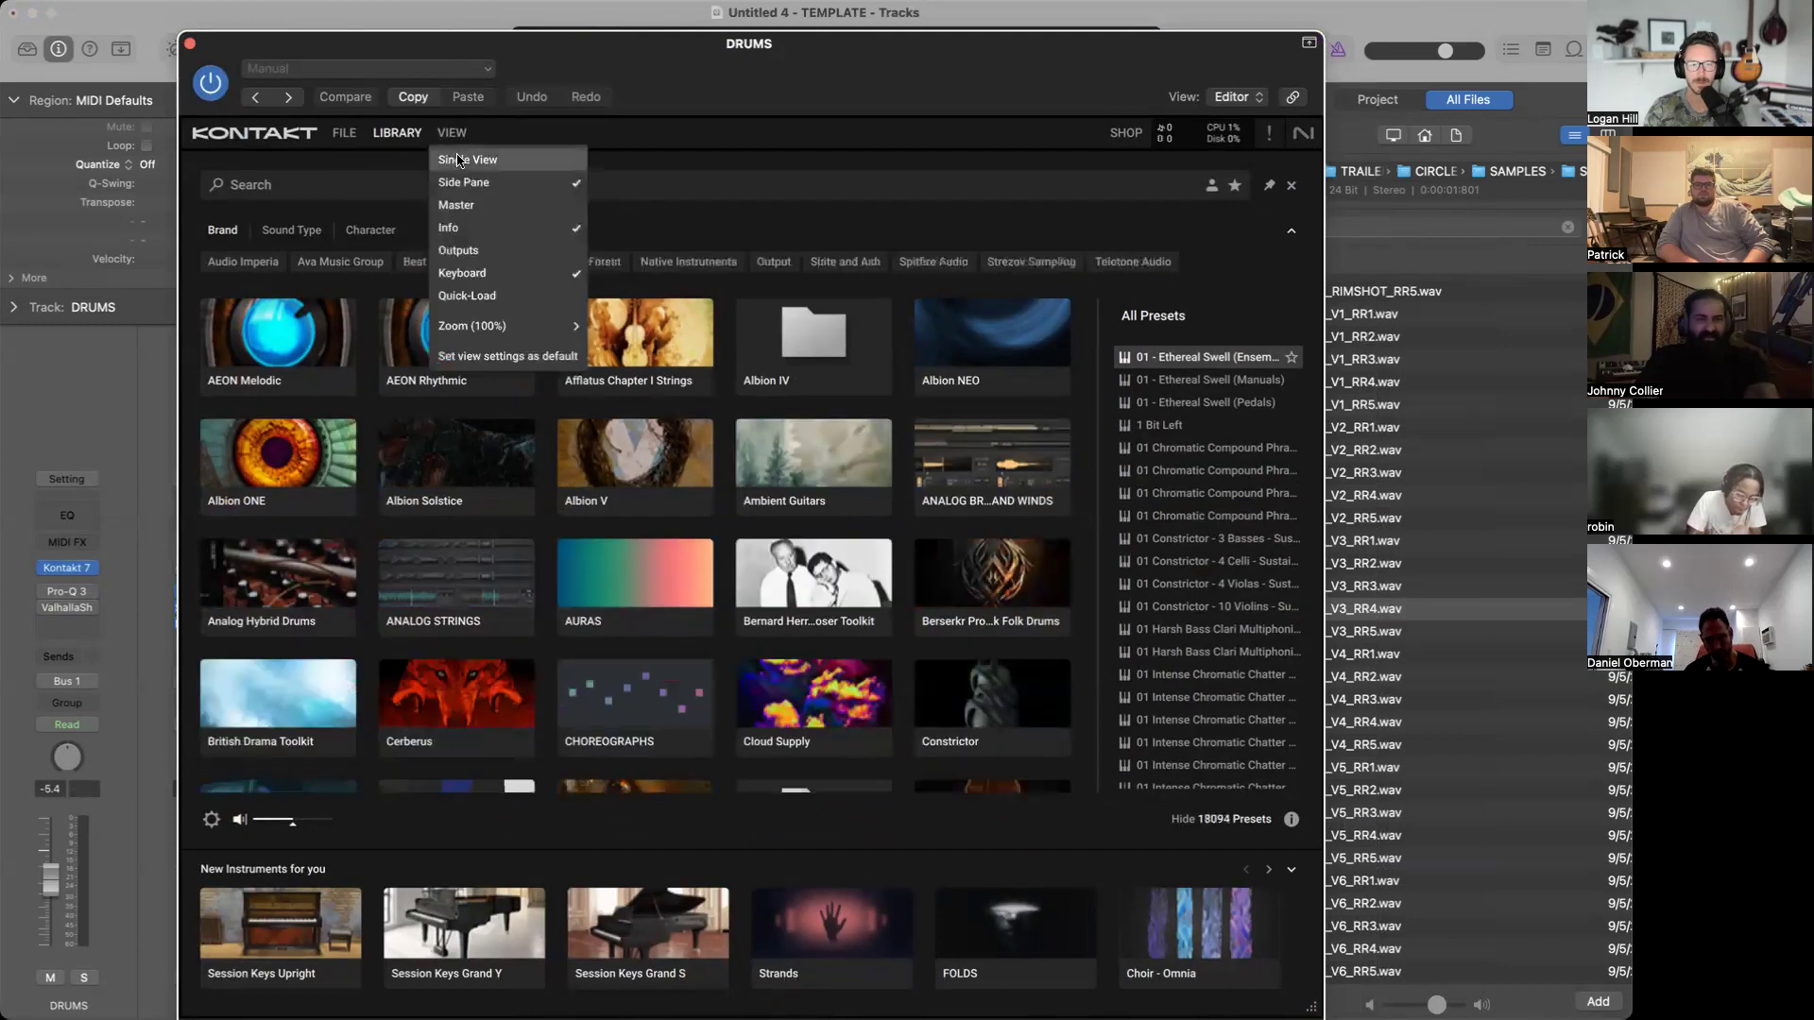
click(463, 159)
click(455, 141)
click(462, 158)
click(342, 135)
click(397, 133)
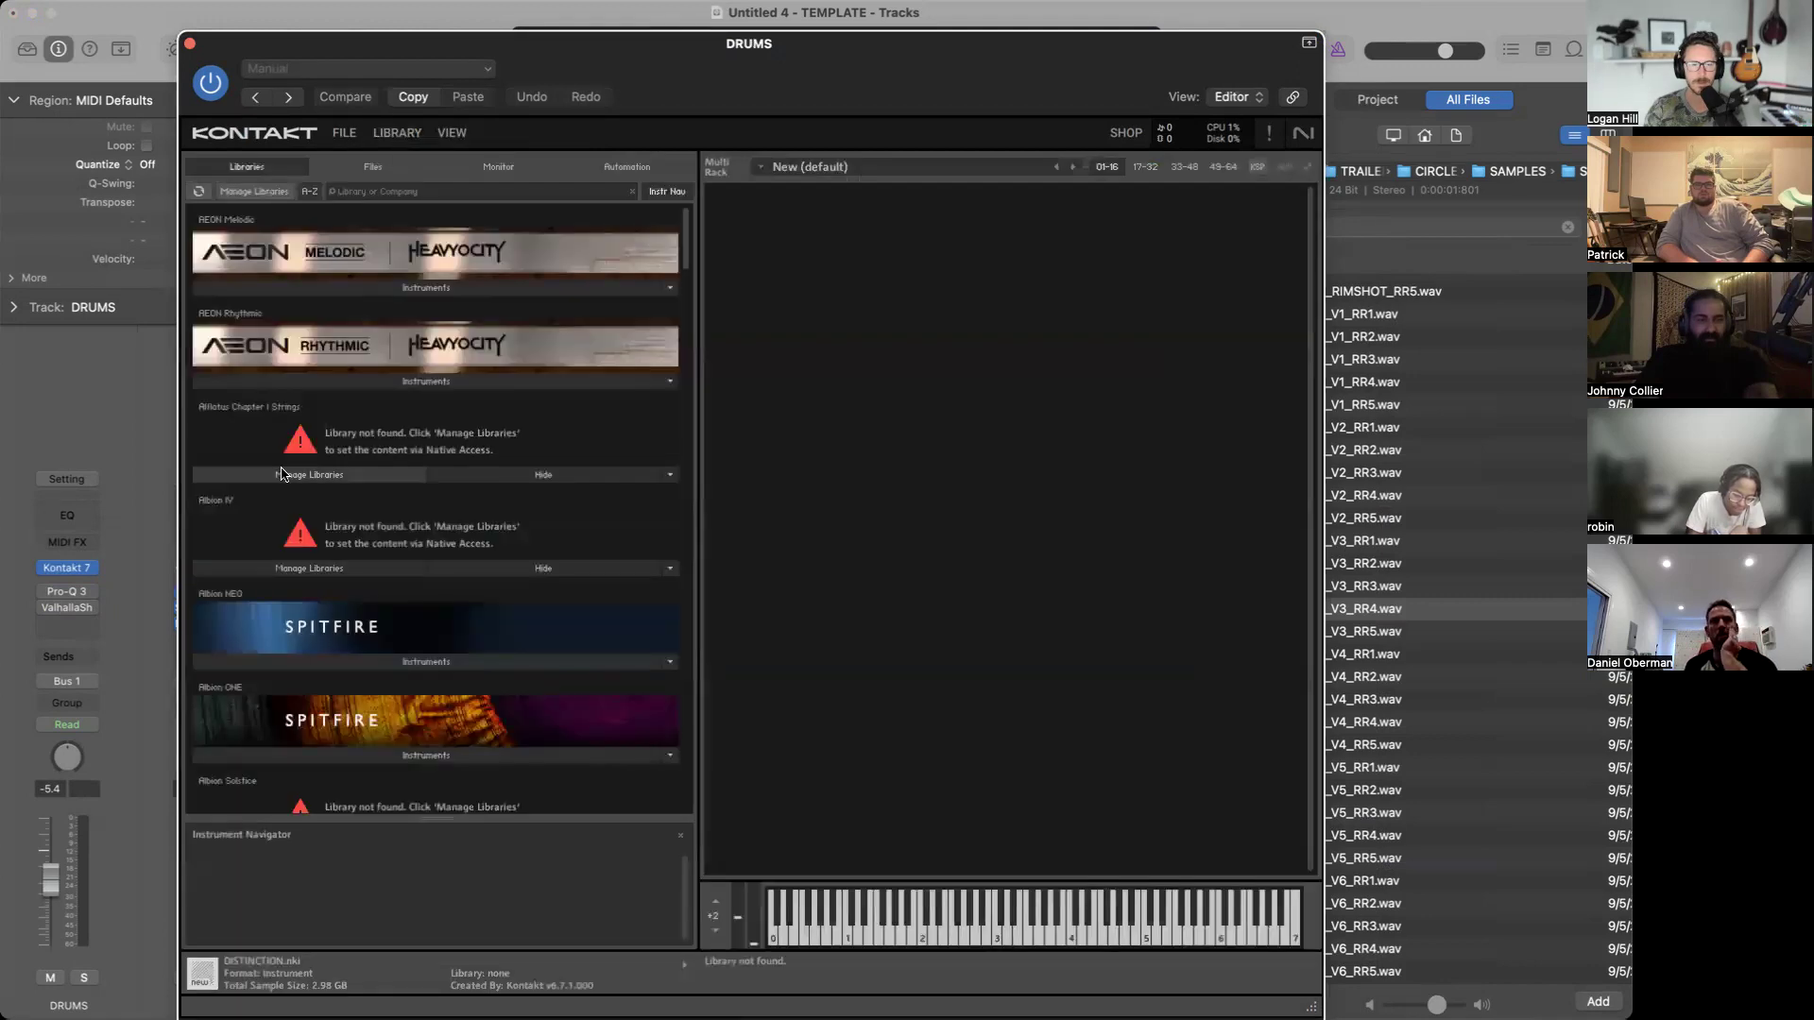
Load Machines.nki from the CYCLES library into Kontakt.
scroll(282, 474, down, 15)
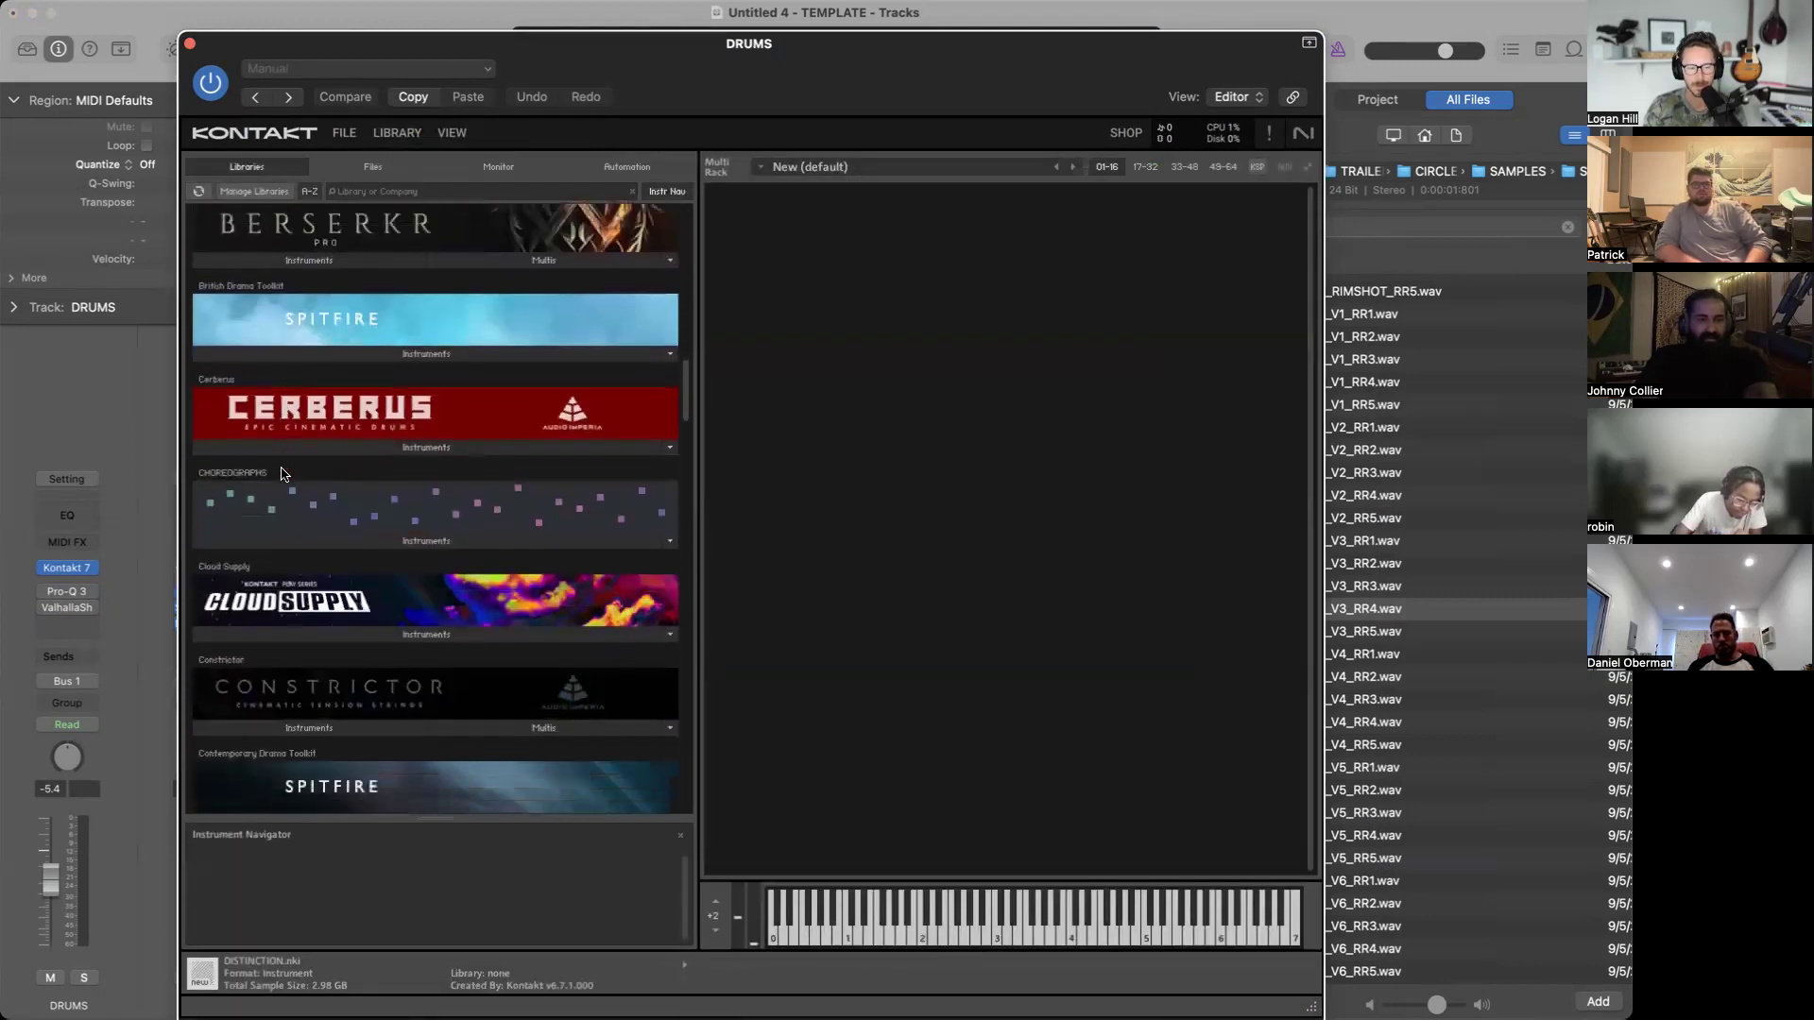
scroll(397, 538, down, 5)
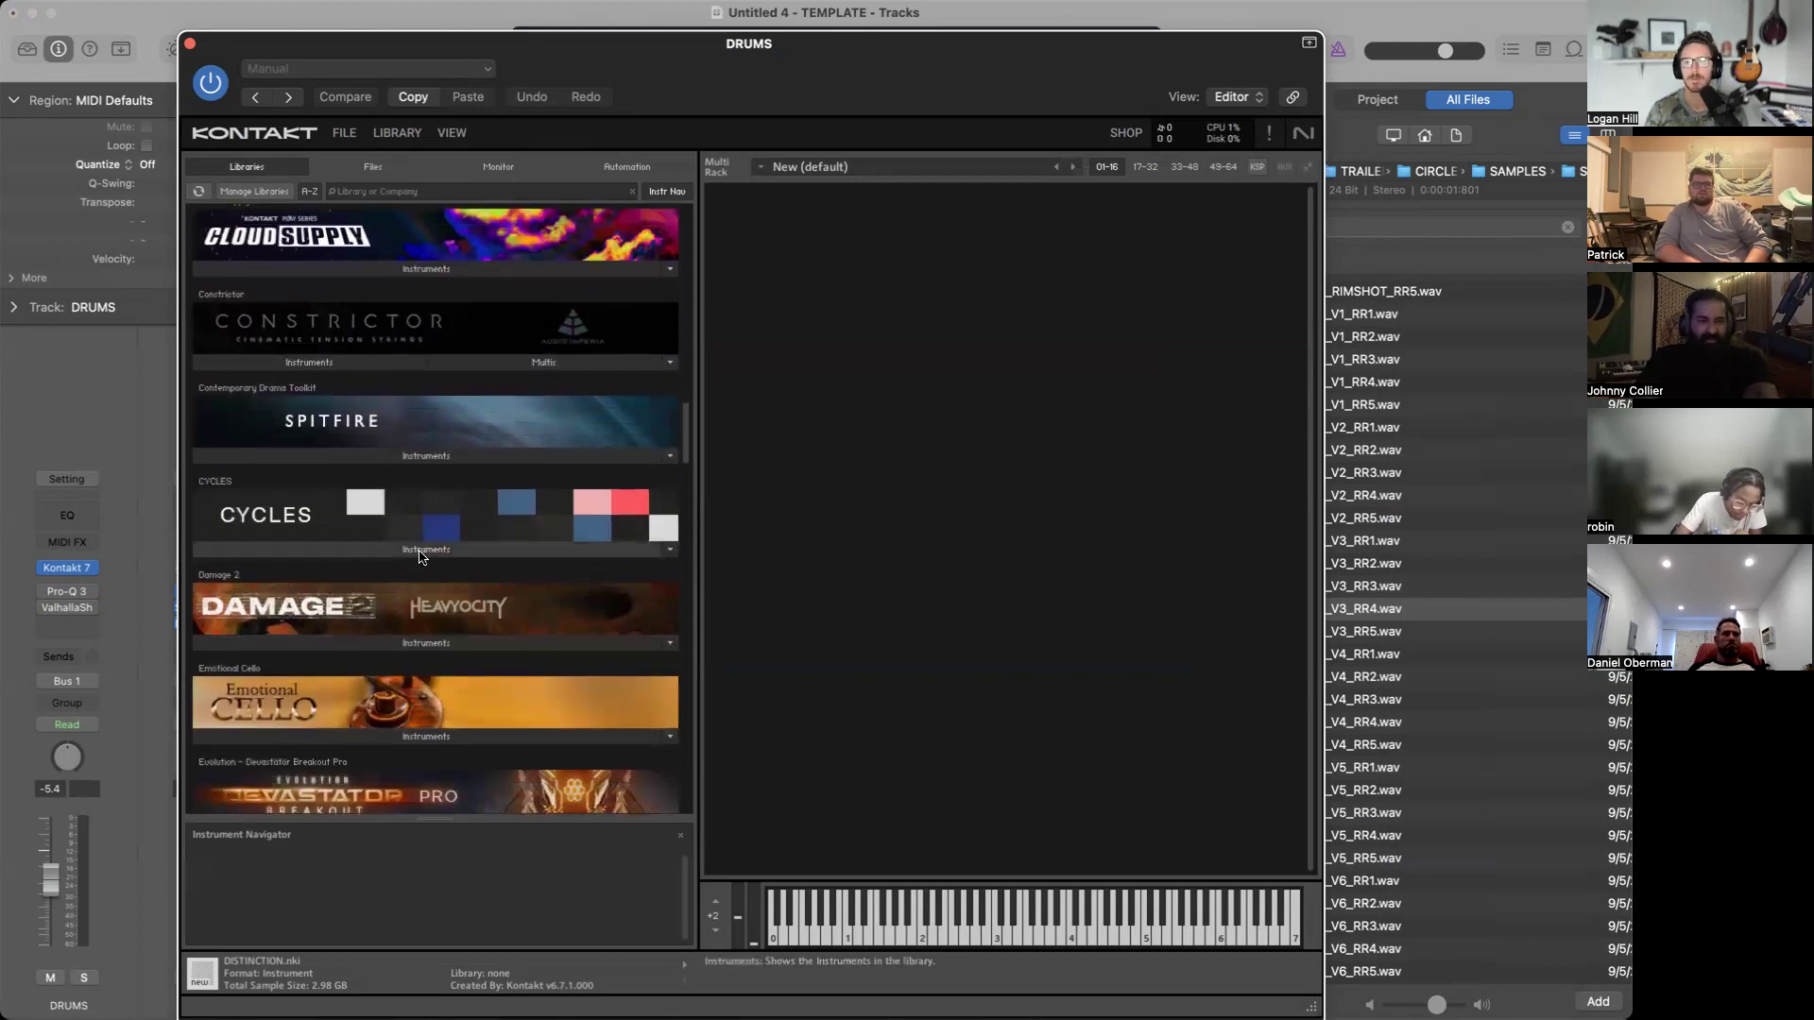
click(422, 552)
double_click(274, 592)
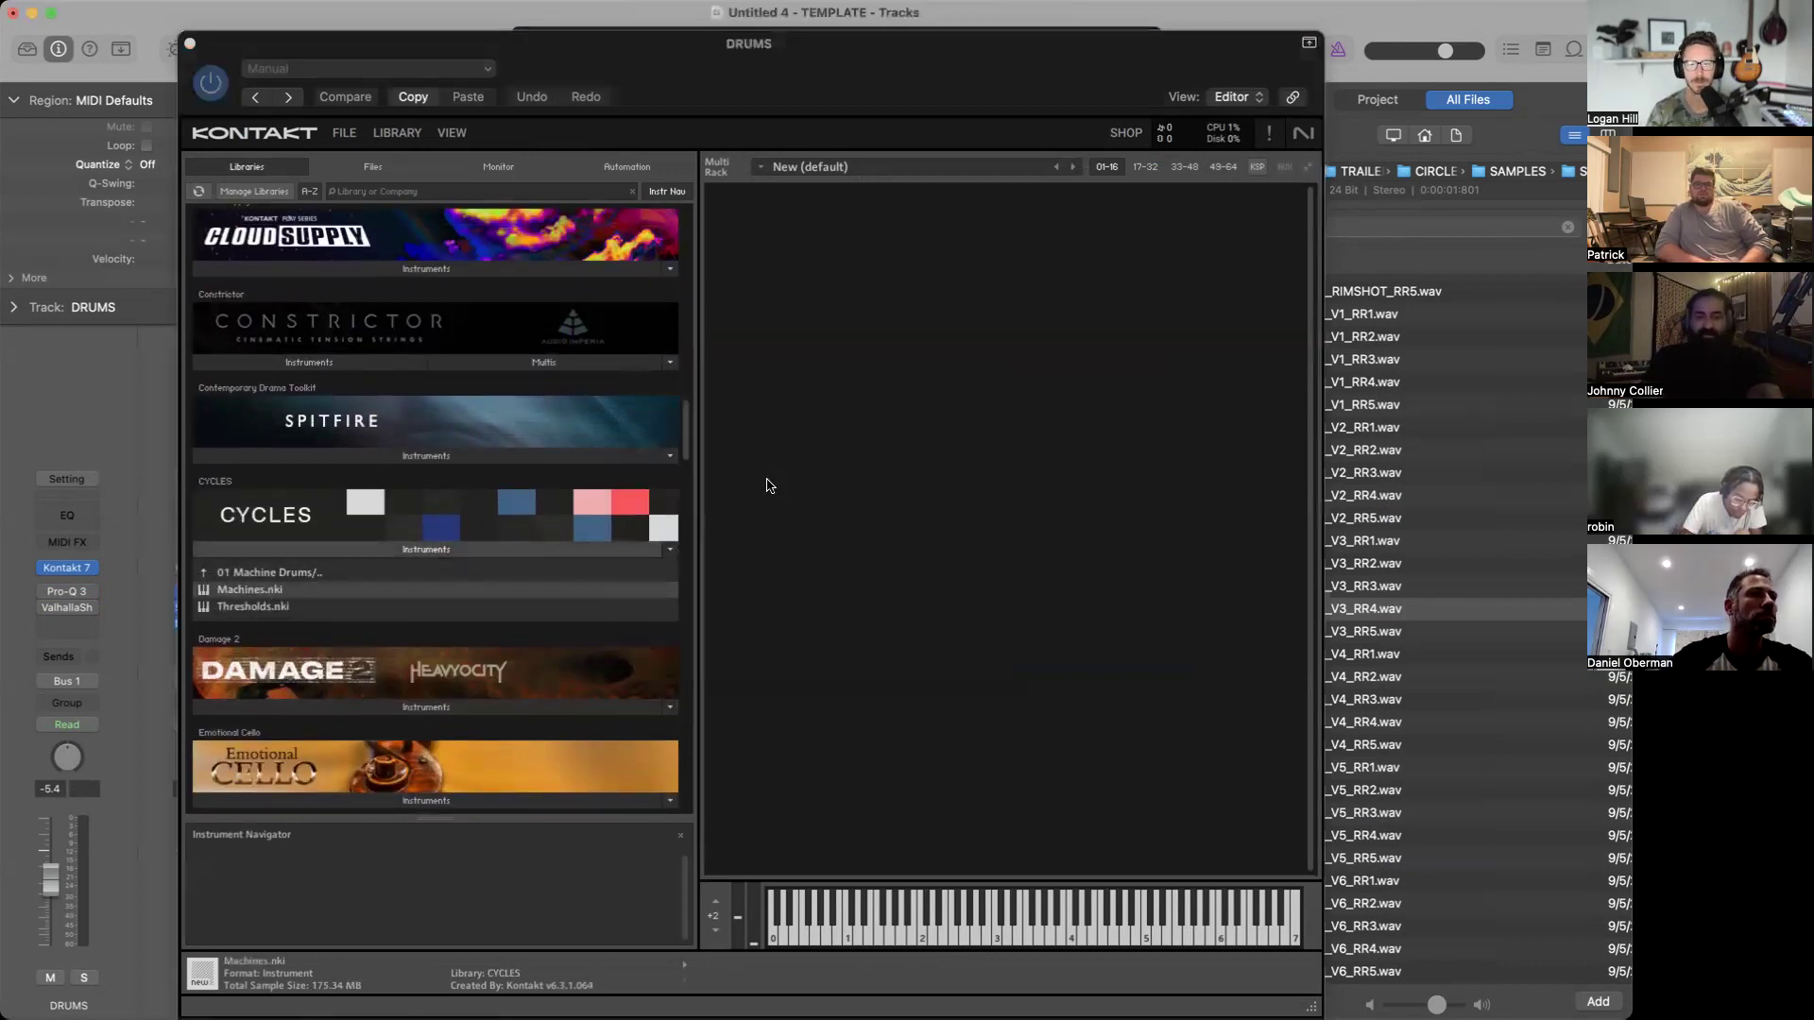
Bring up the Musical Typing keyboard and arm the DRUMS track for recording with the Kontakt window moved aside and back.
key(super+k)
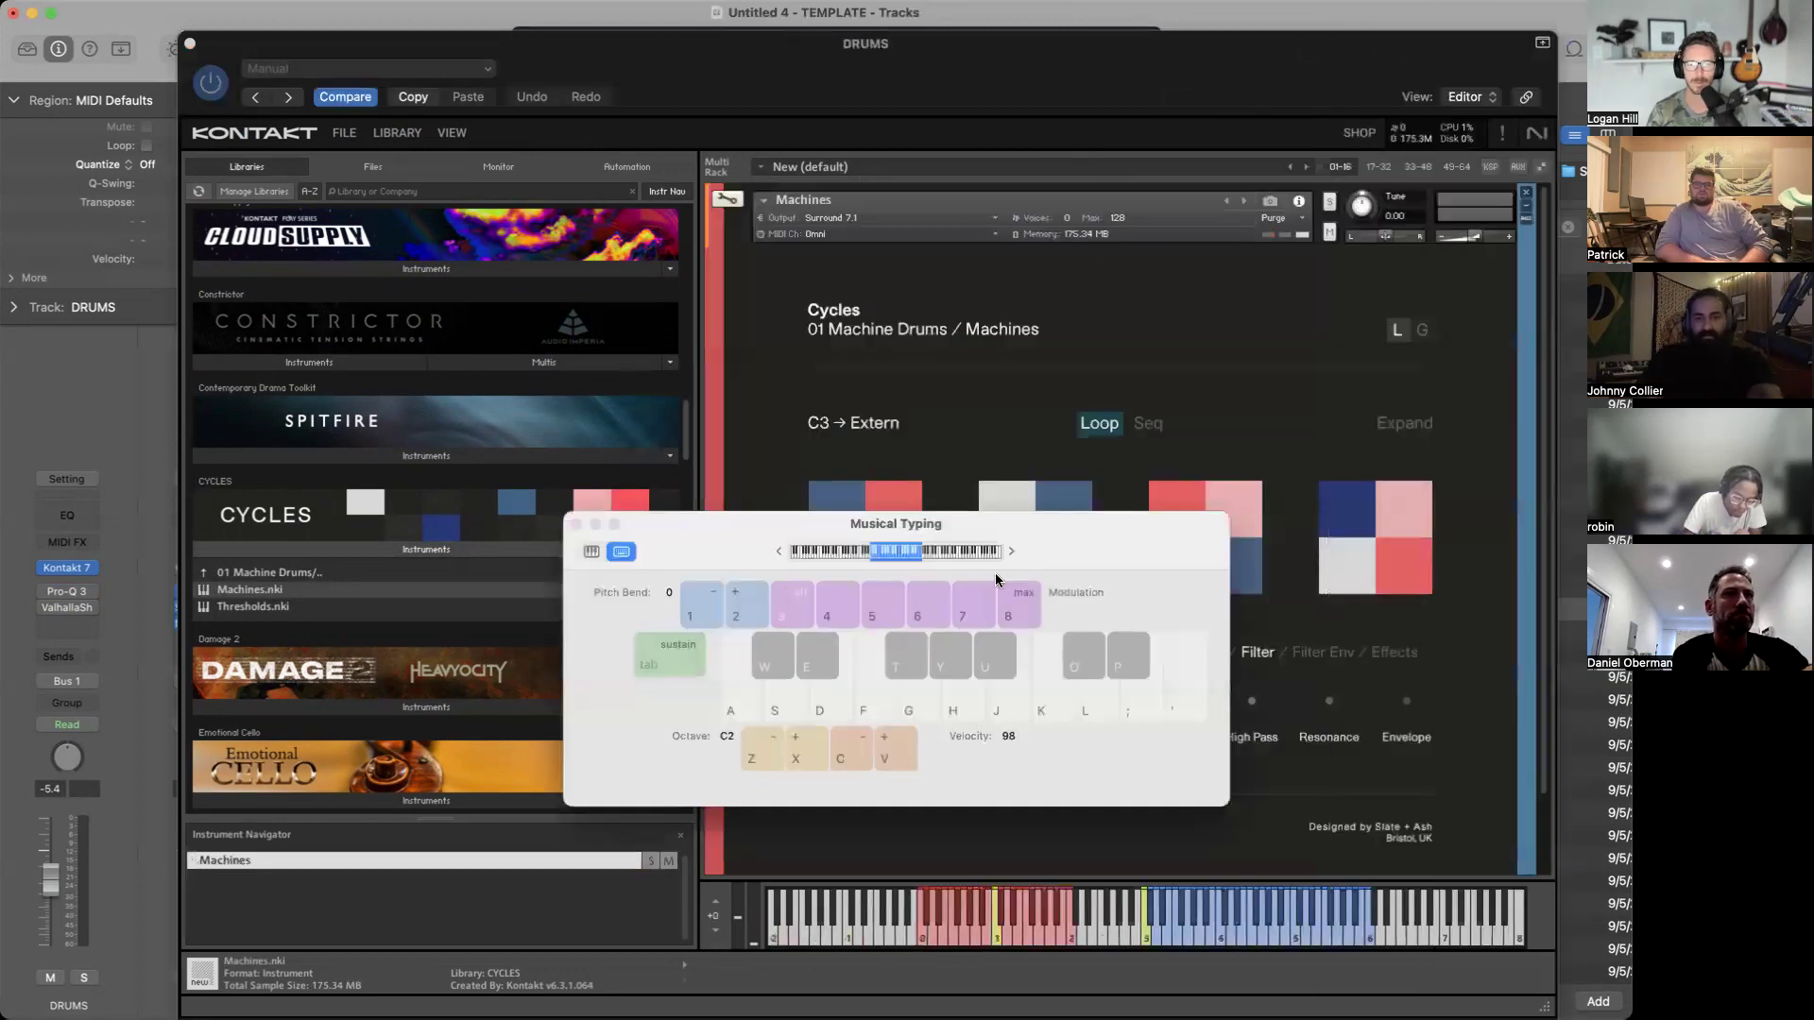
key(d)
drag(611, 48, 884, 575)
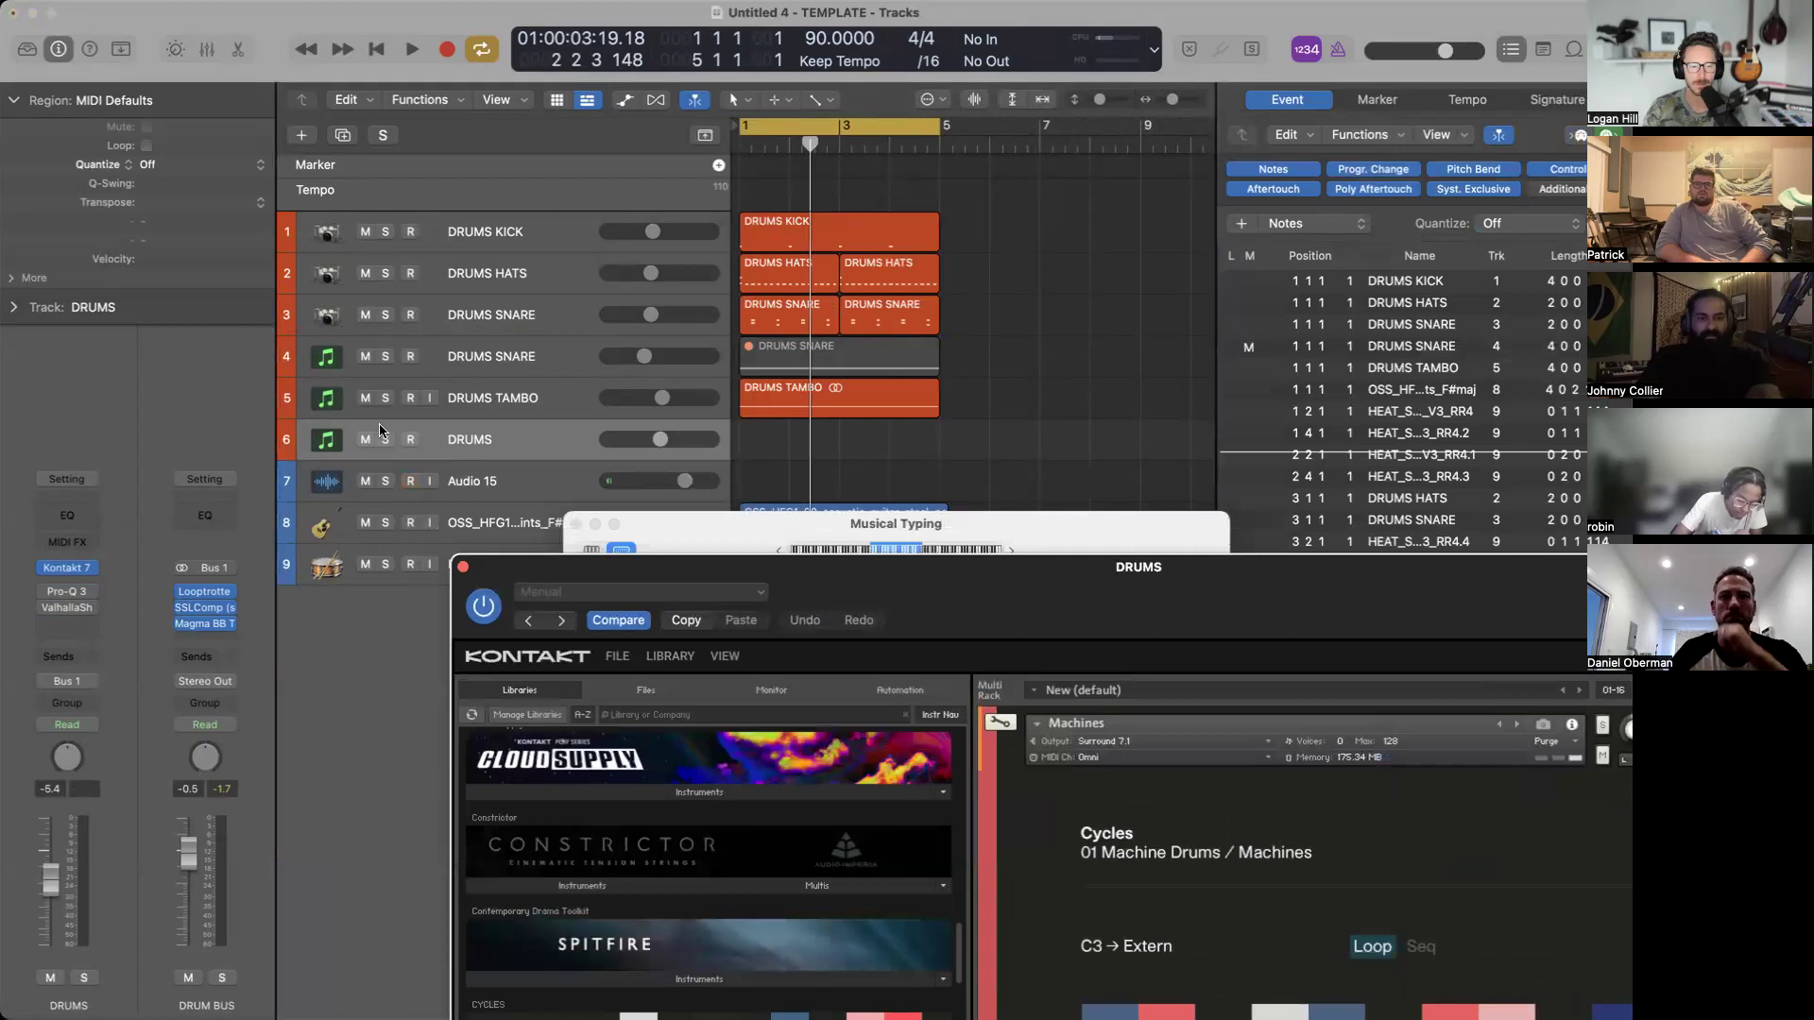
click(482, 448)
click(412, 440)
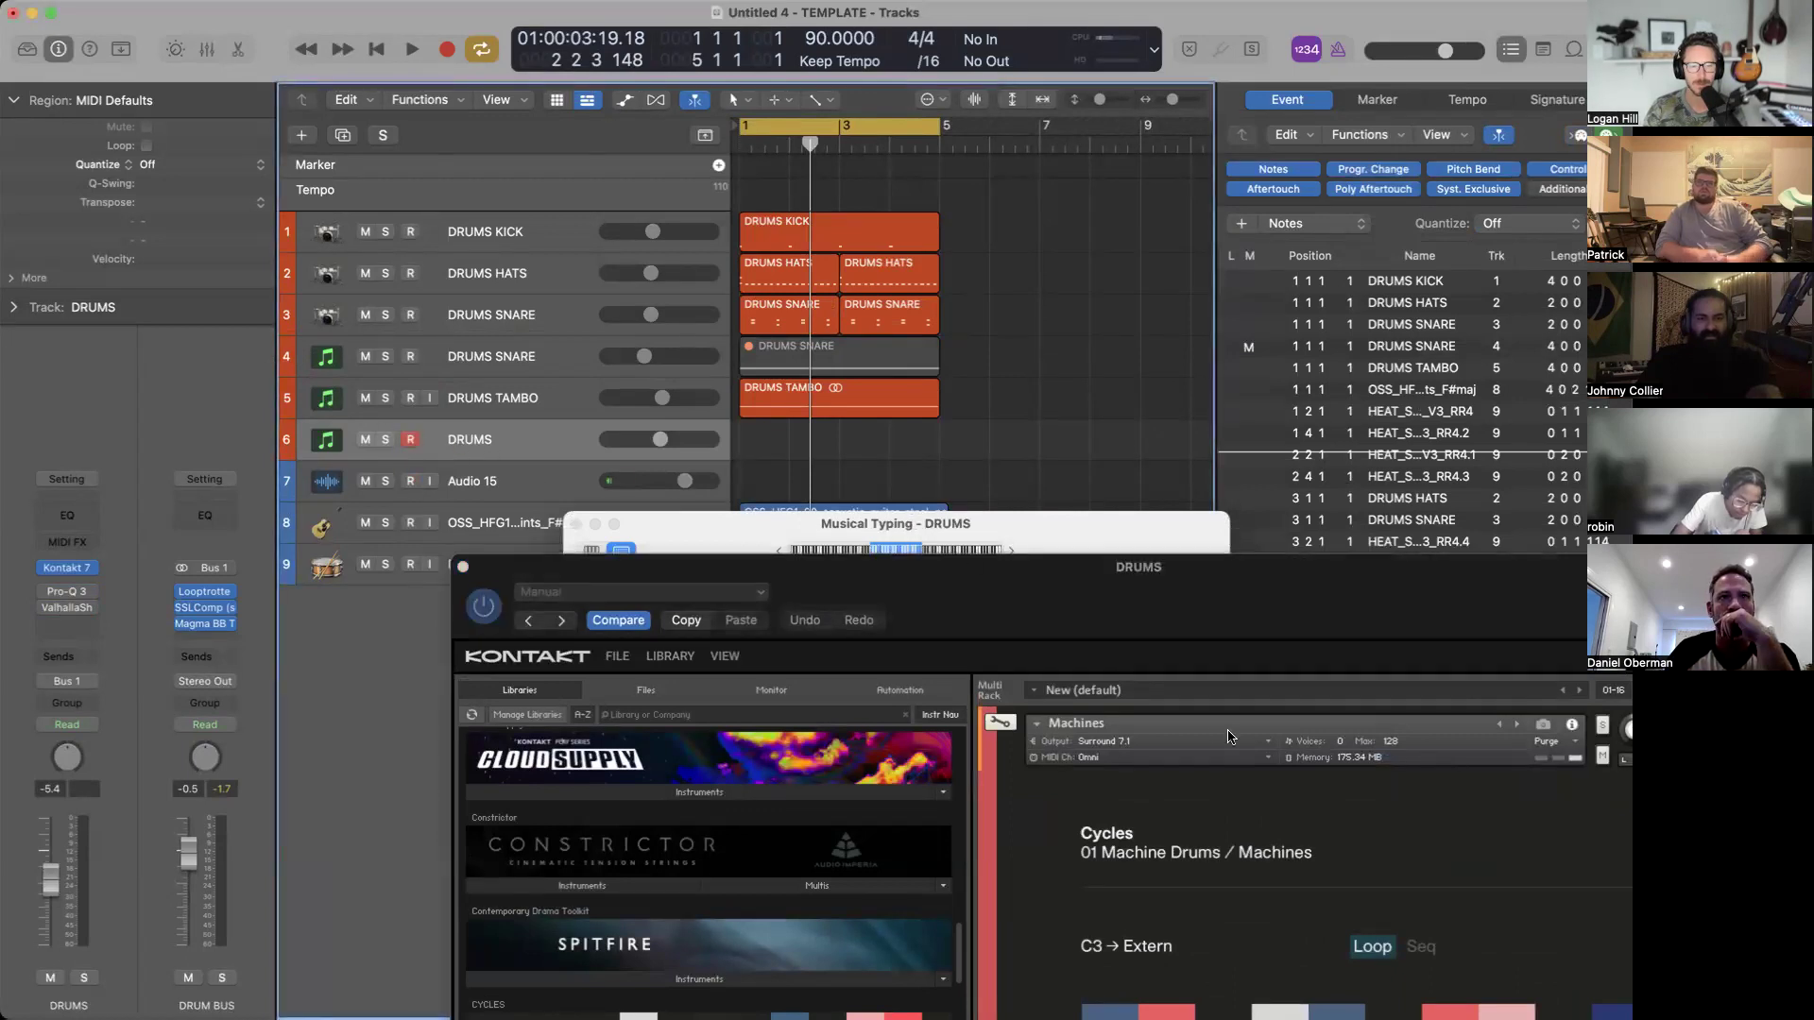
click(411, 482)
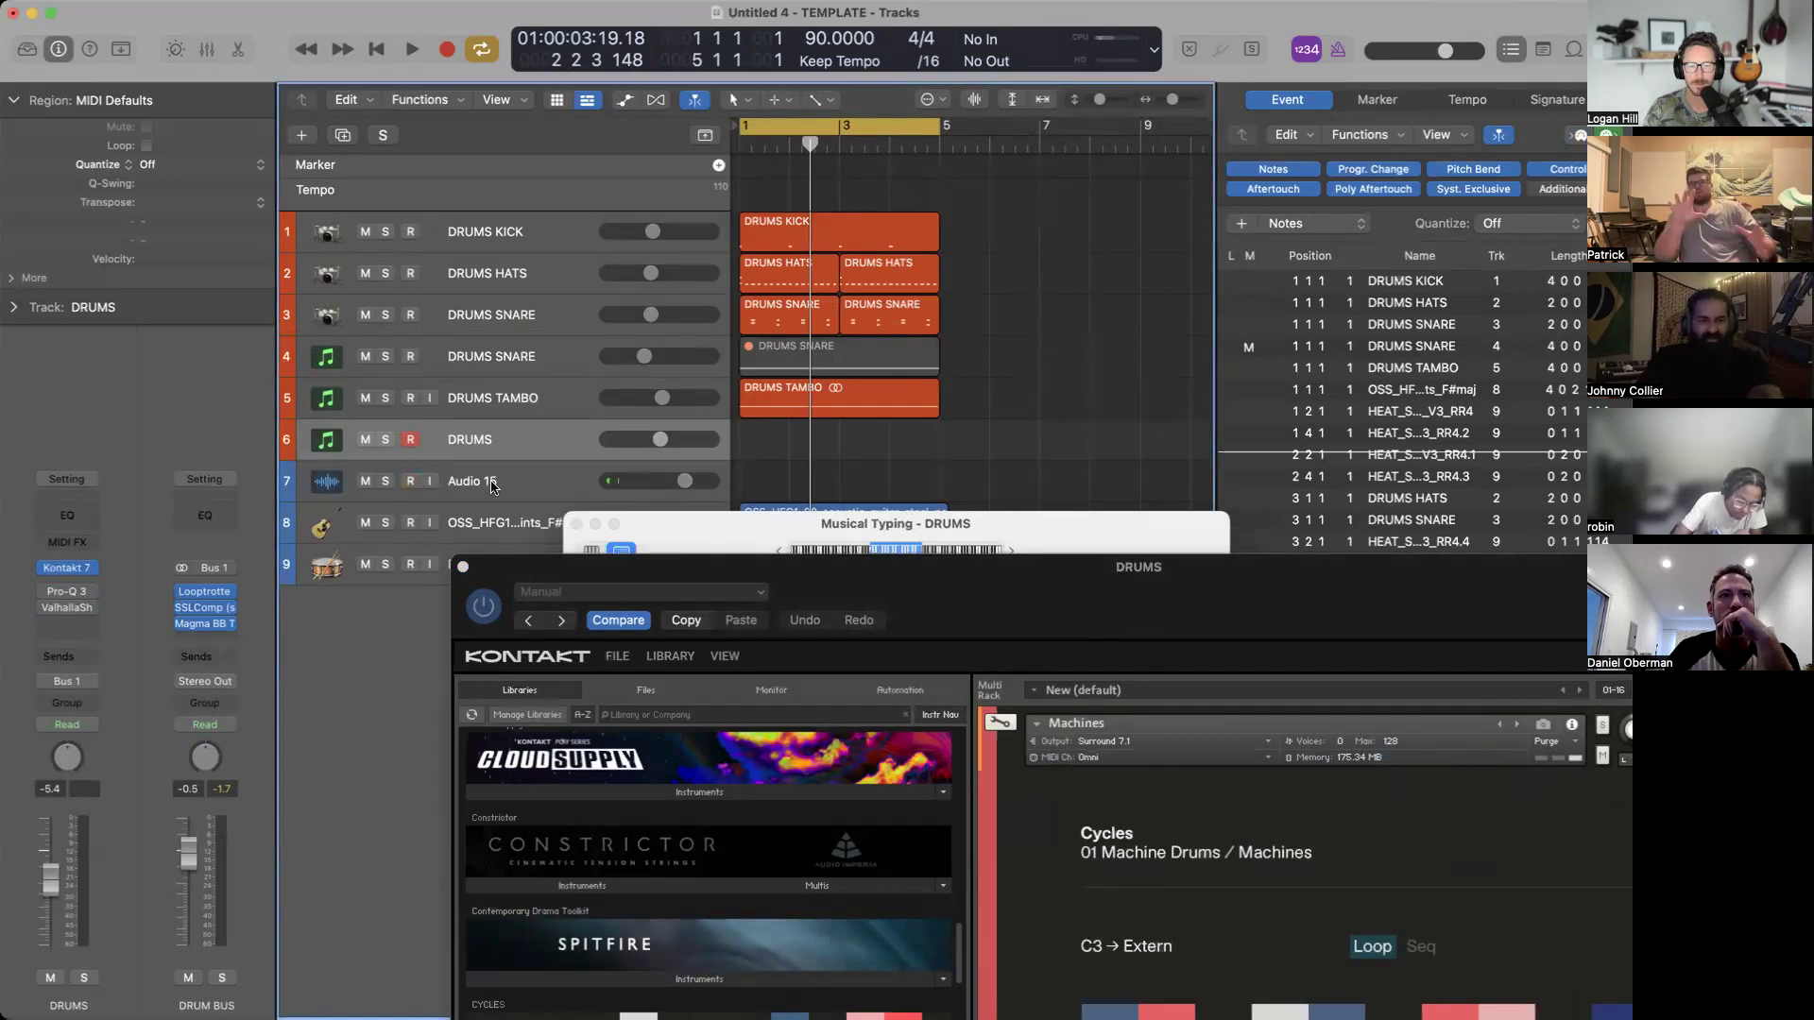
drag(1051, 640, 633, 57)
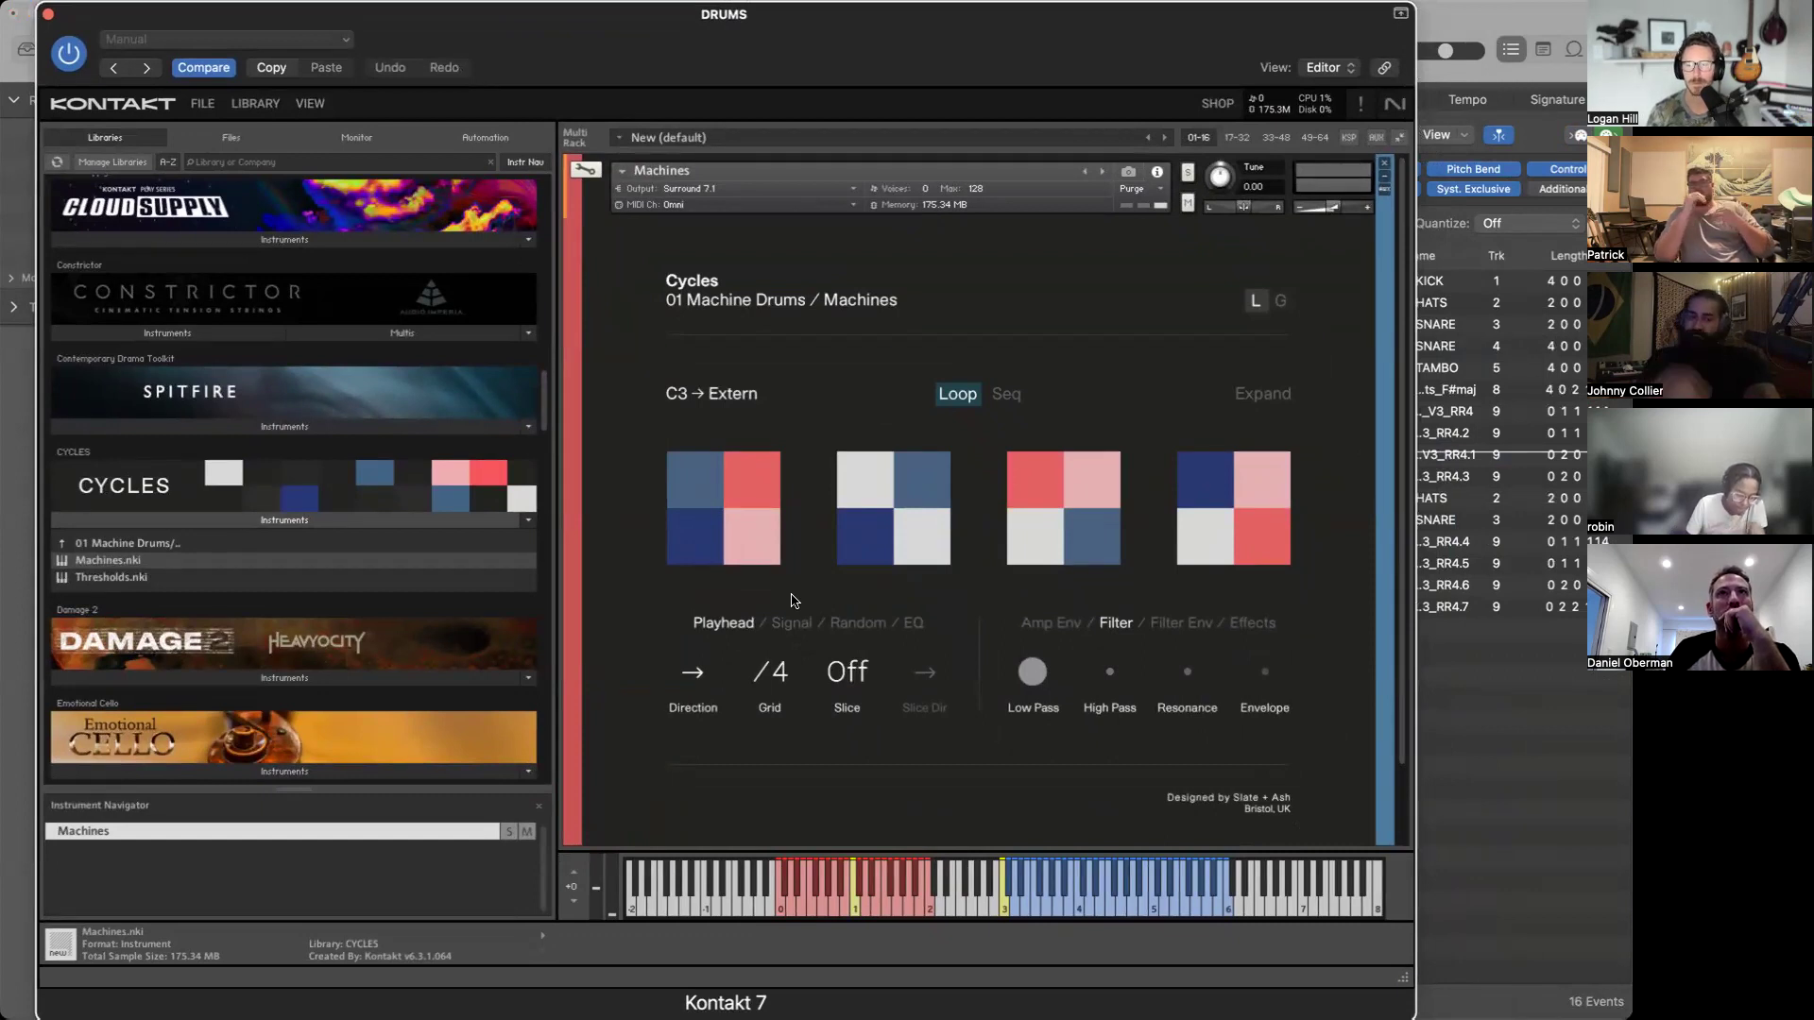
Raise the Musical Typing octave to C3 and audition the Glyph loop of the Machines instrument on G3.
key(super+k)
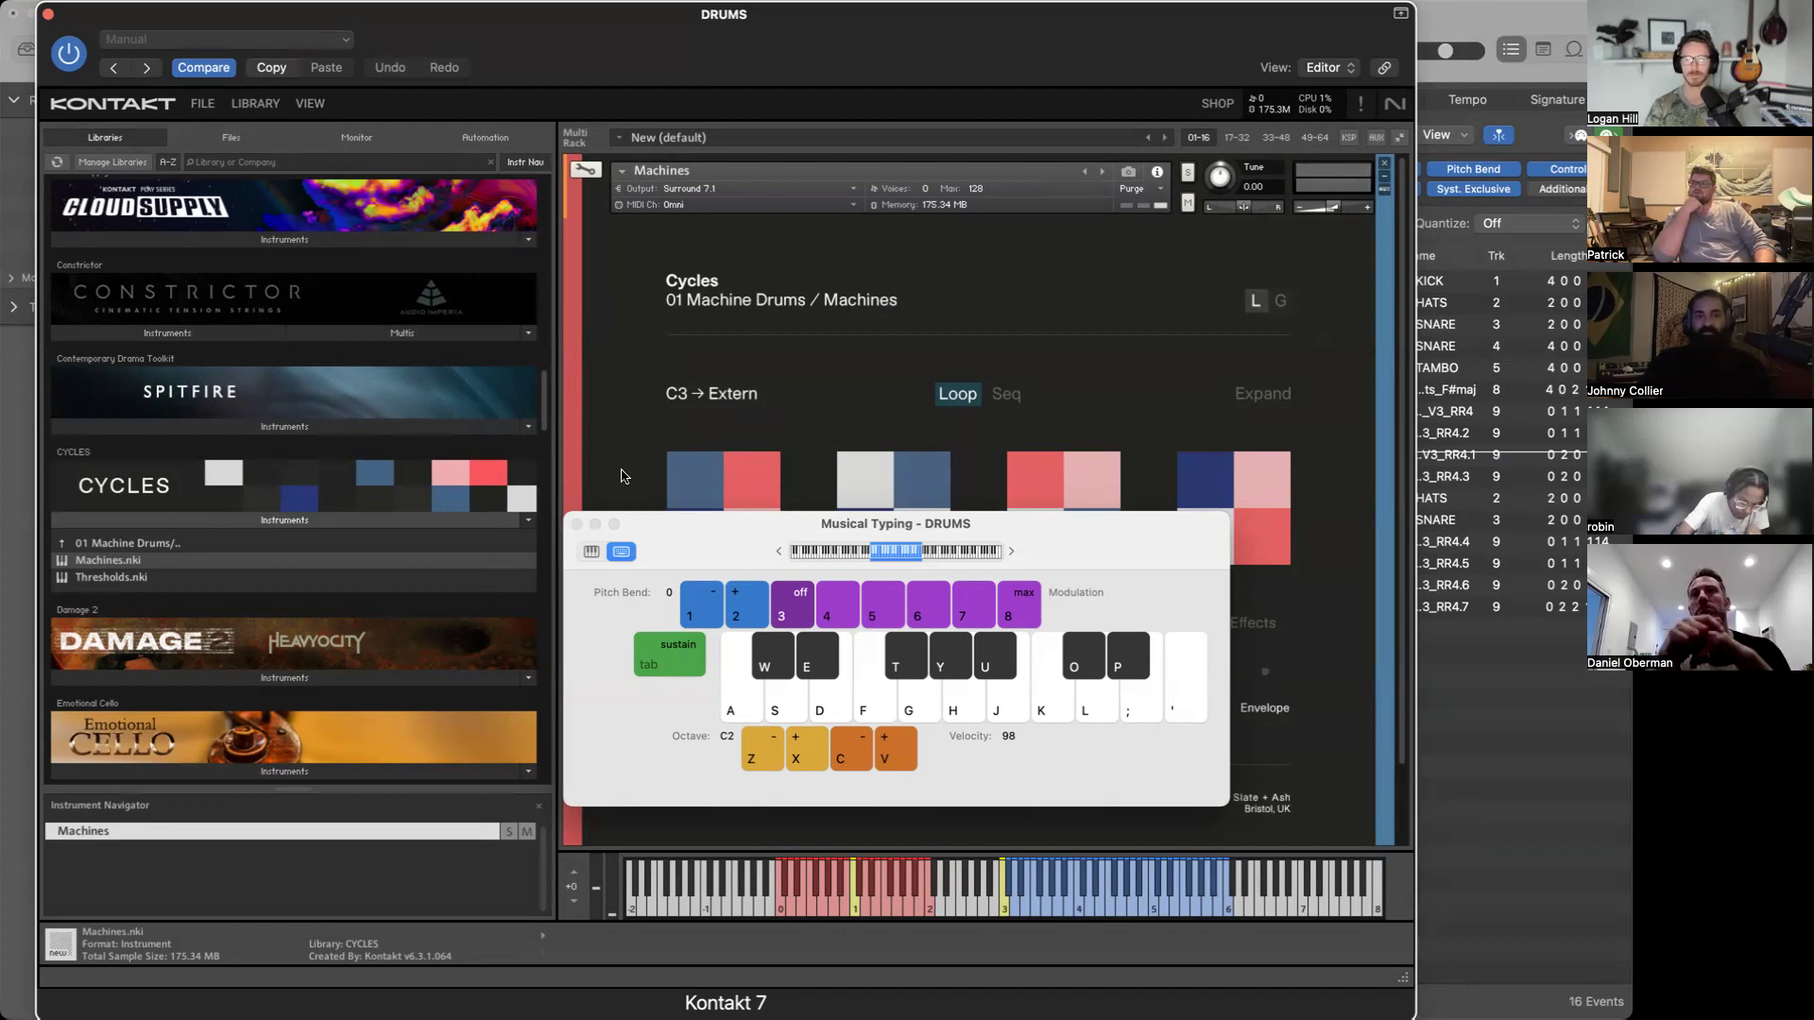
click(575, 524)
mouse_move(541, 43)
mouse_down()
mouse_move(543, 83)
mouse_move(586, 122)
mouse_move(548, 44)
mouse_up()
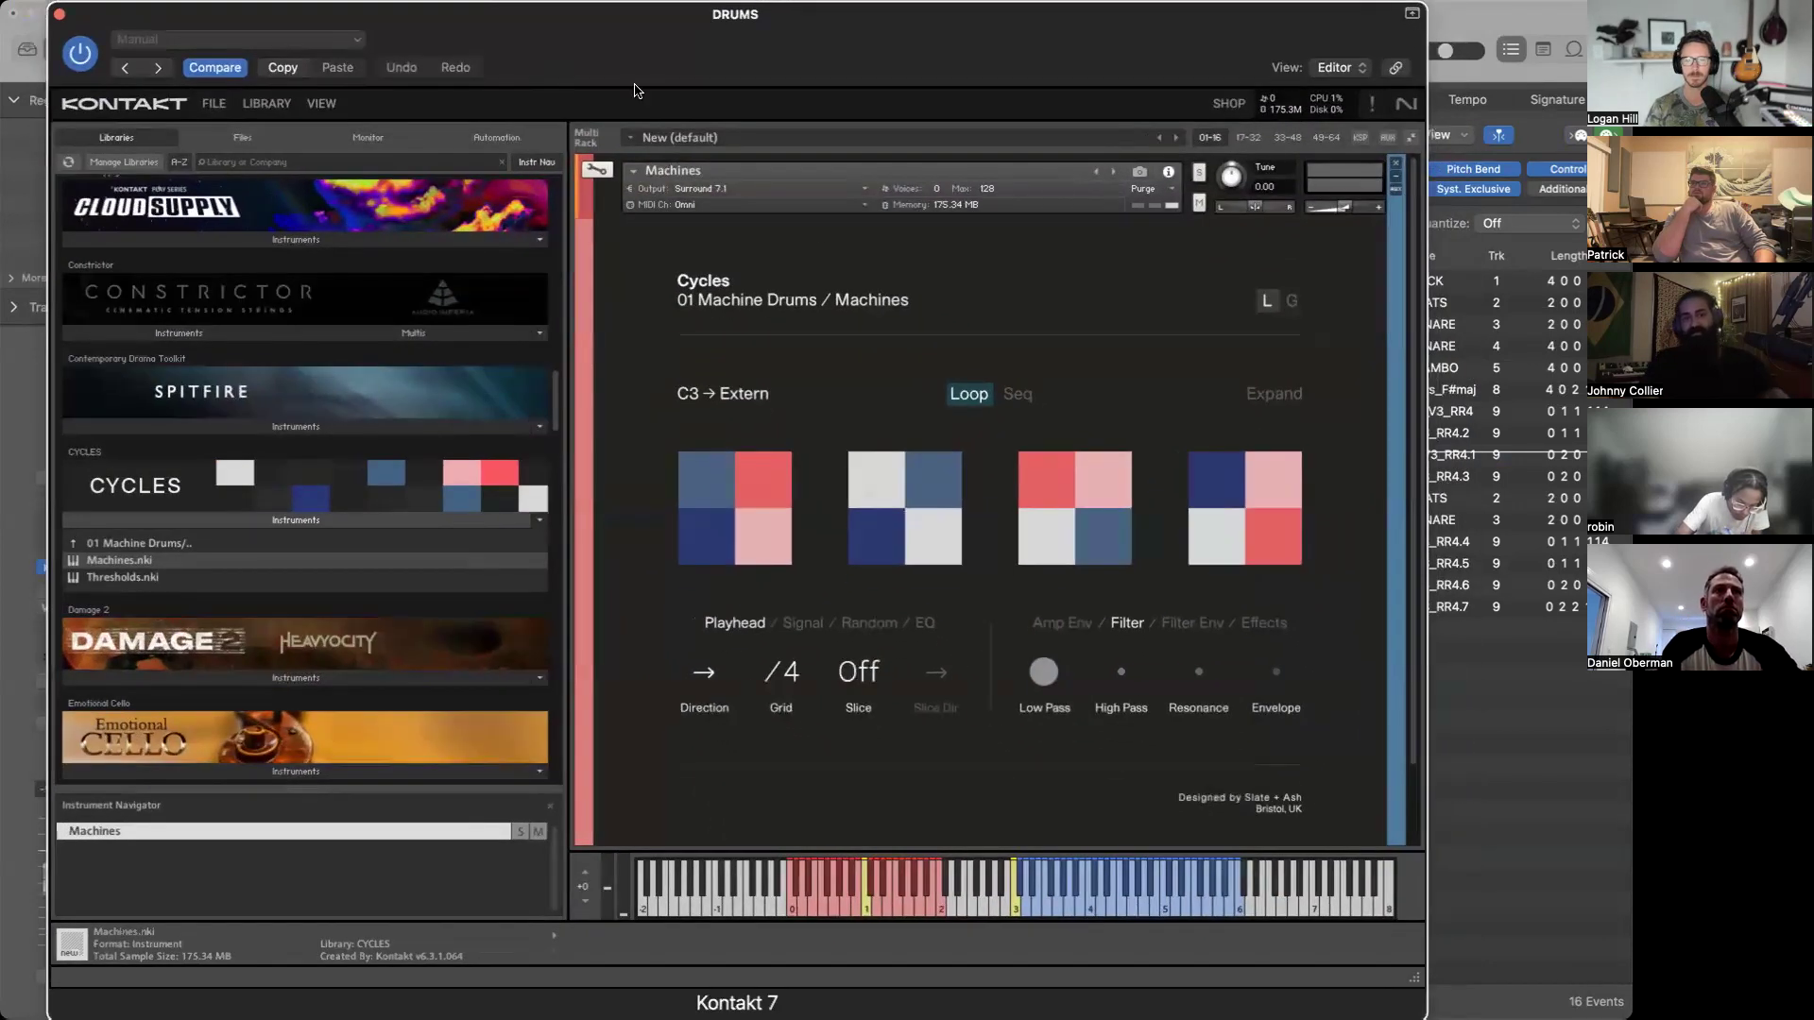
key(super+k)
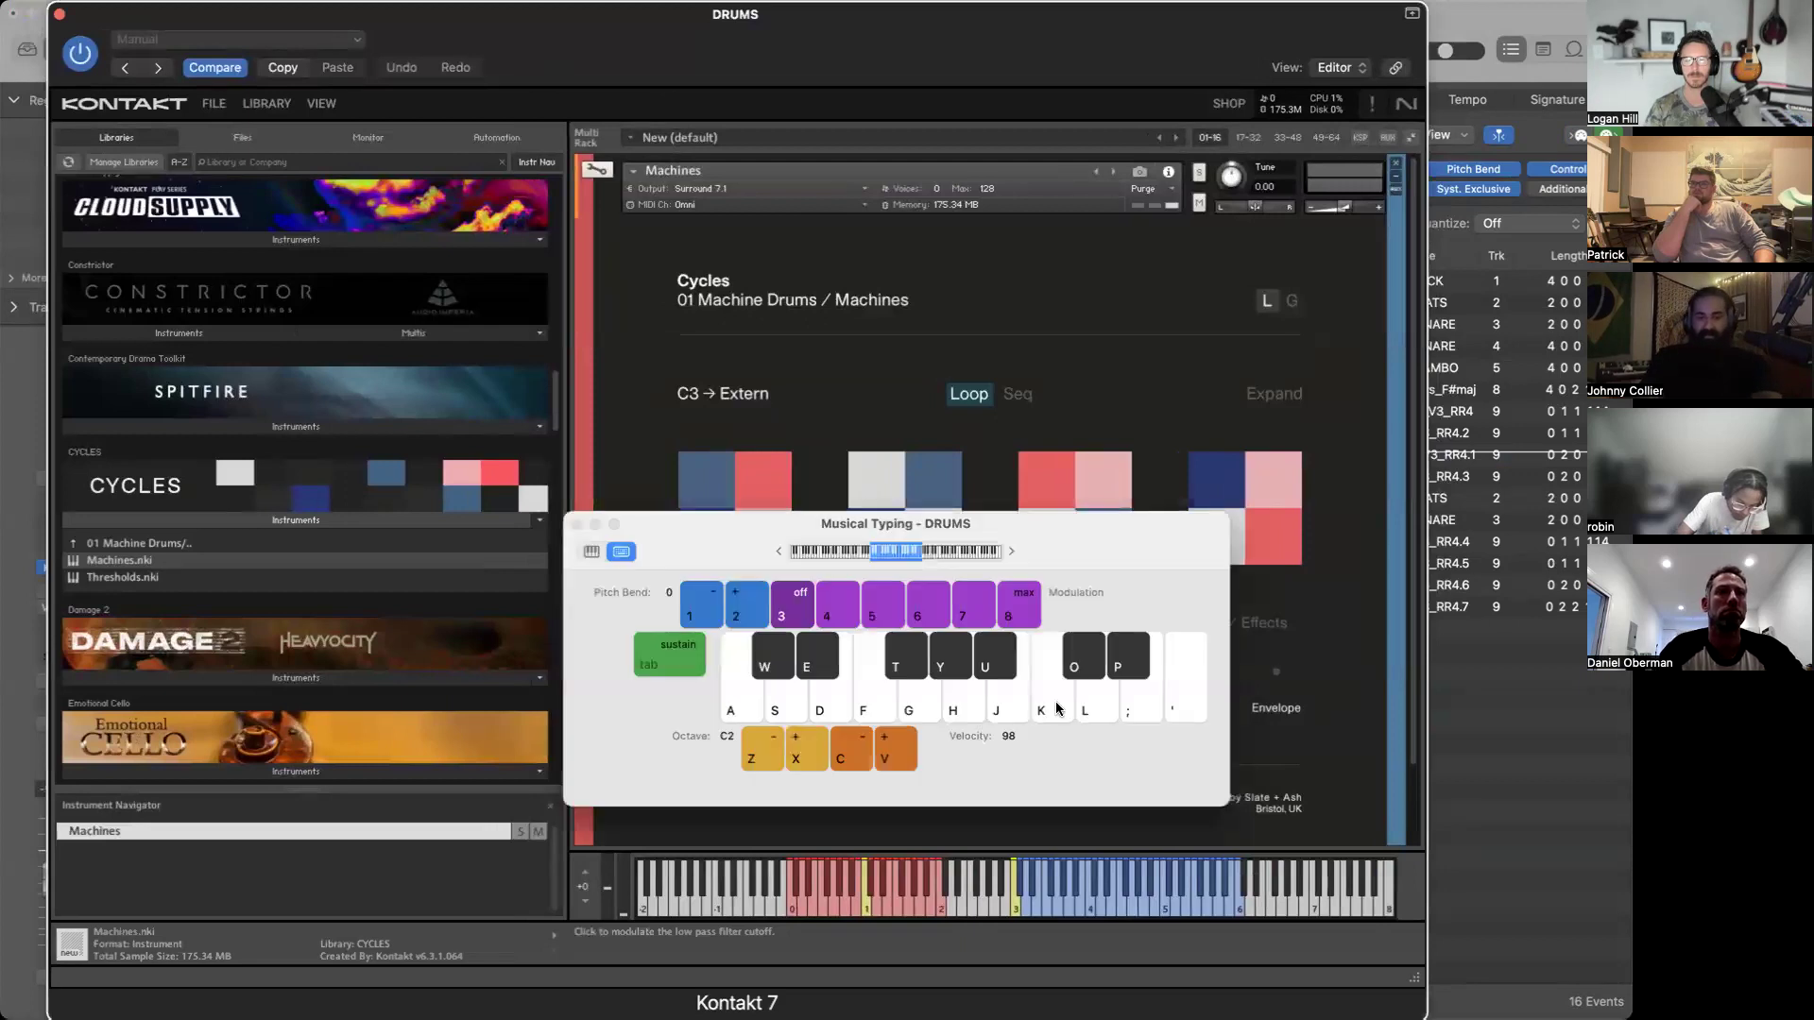
key(f)
key(d)
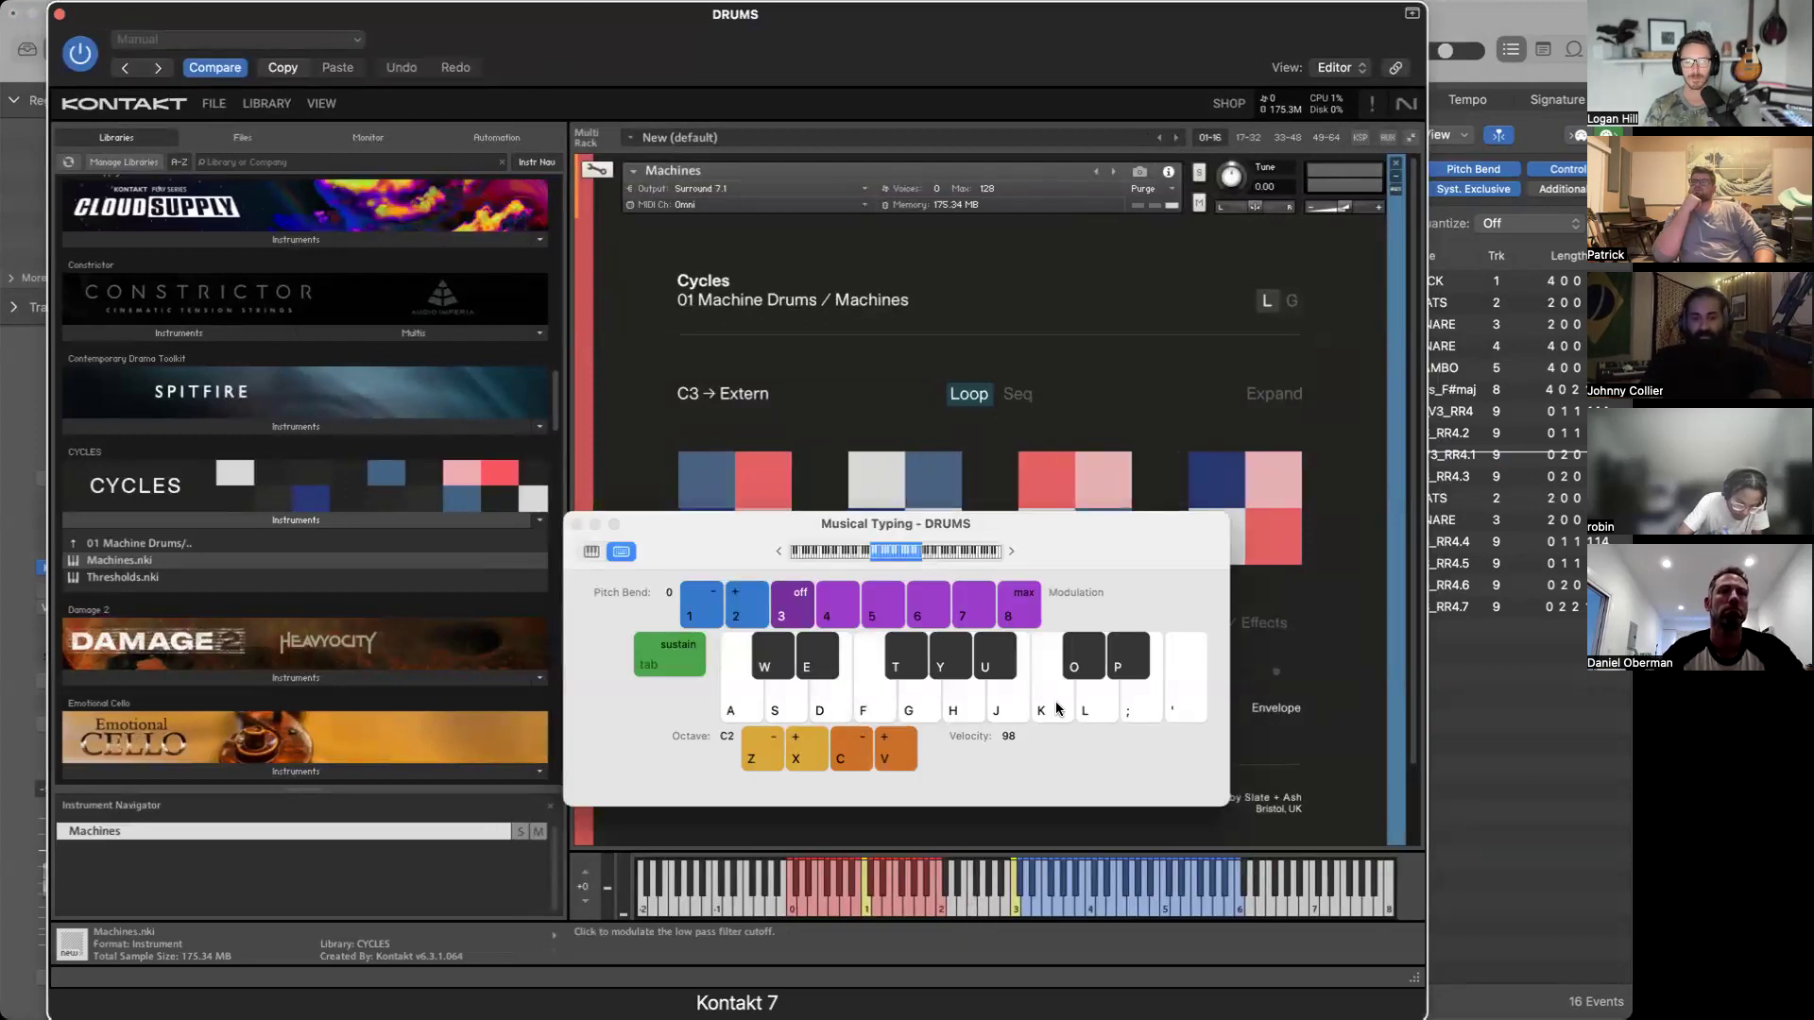
key(x)
key(g)
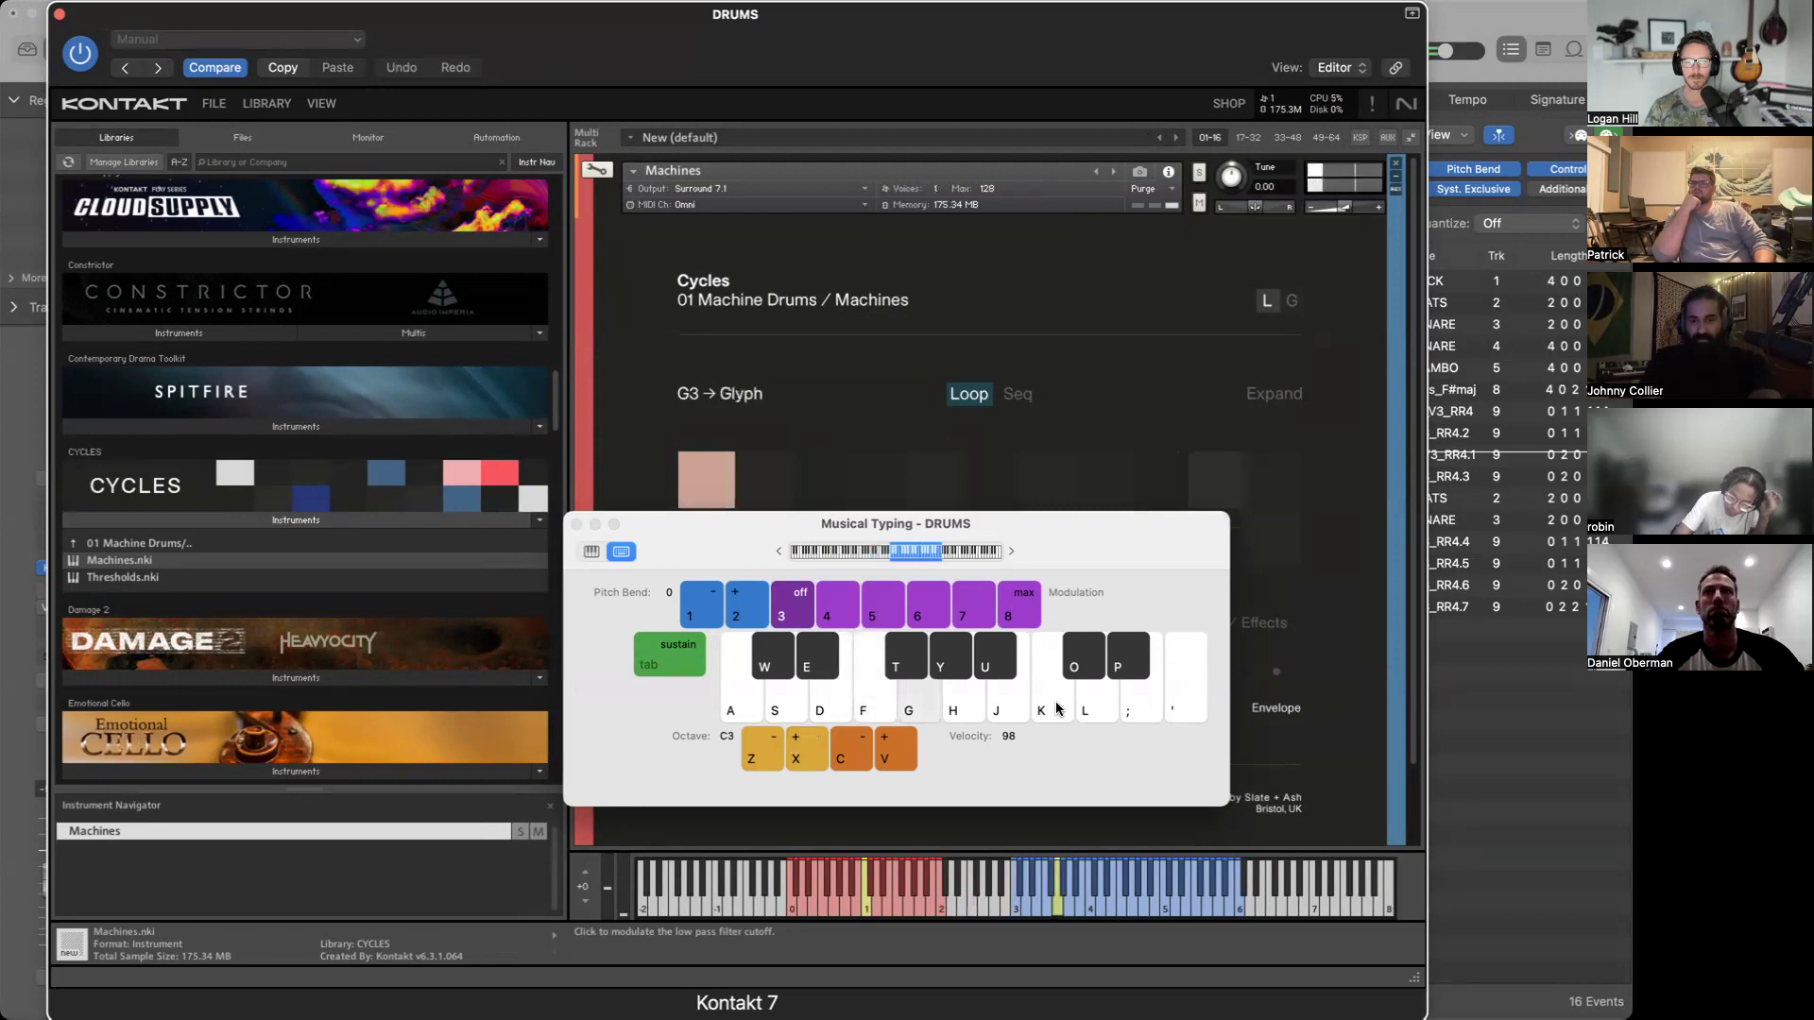
key(g)
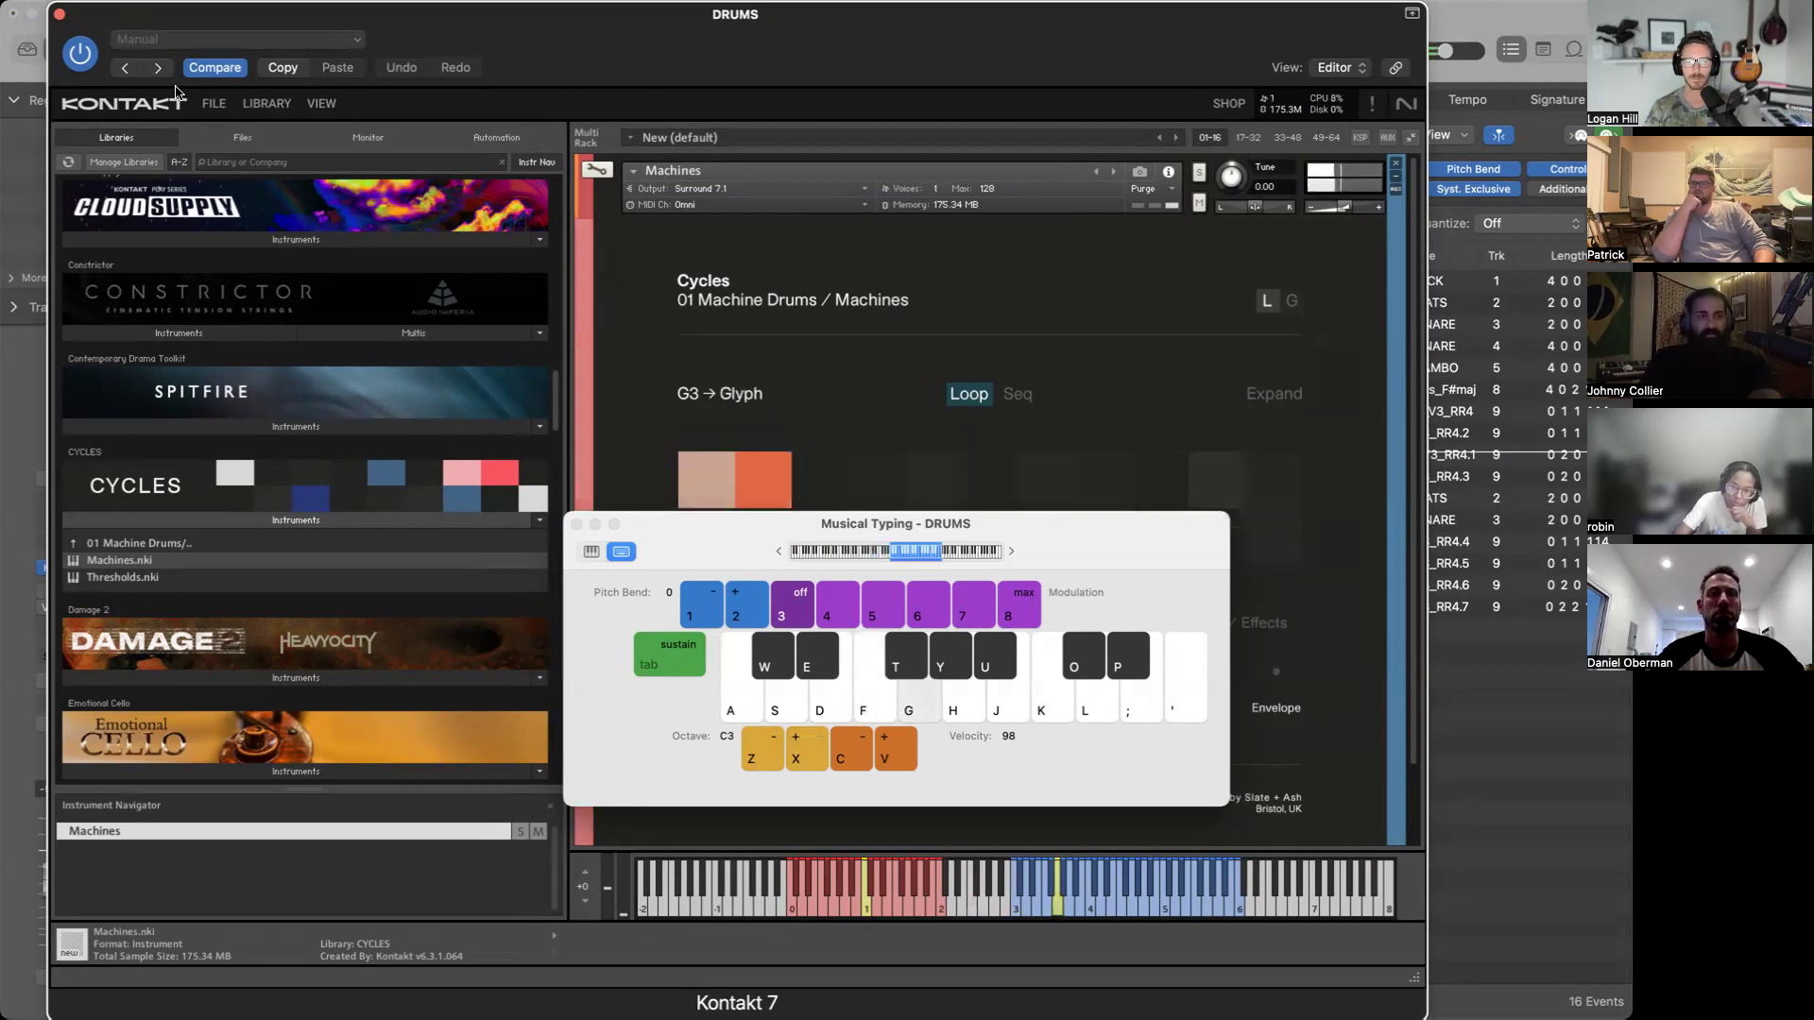
Close the Kontakt window, solo the DRUMS track and record a G3 note on it from bar 1.
click(59, 13)
click(388, 440)
key(g)
key(g)
key(g)
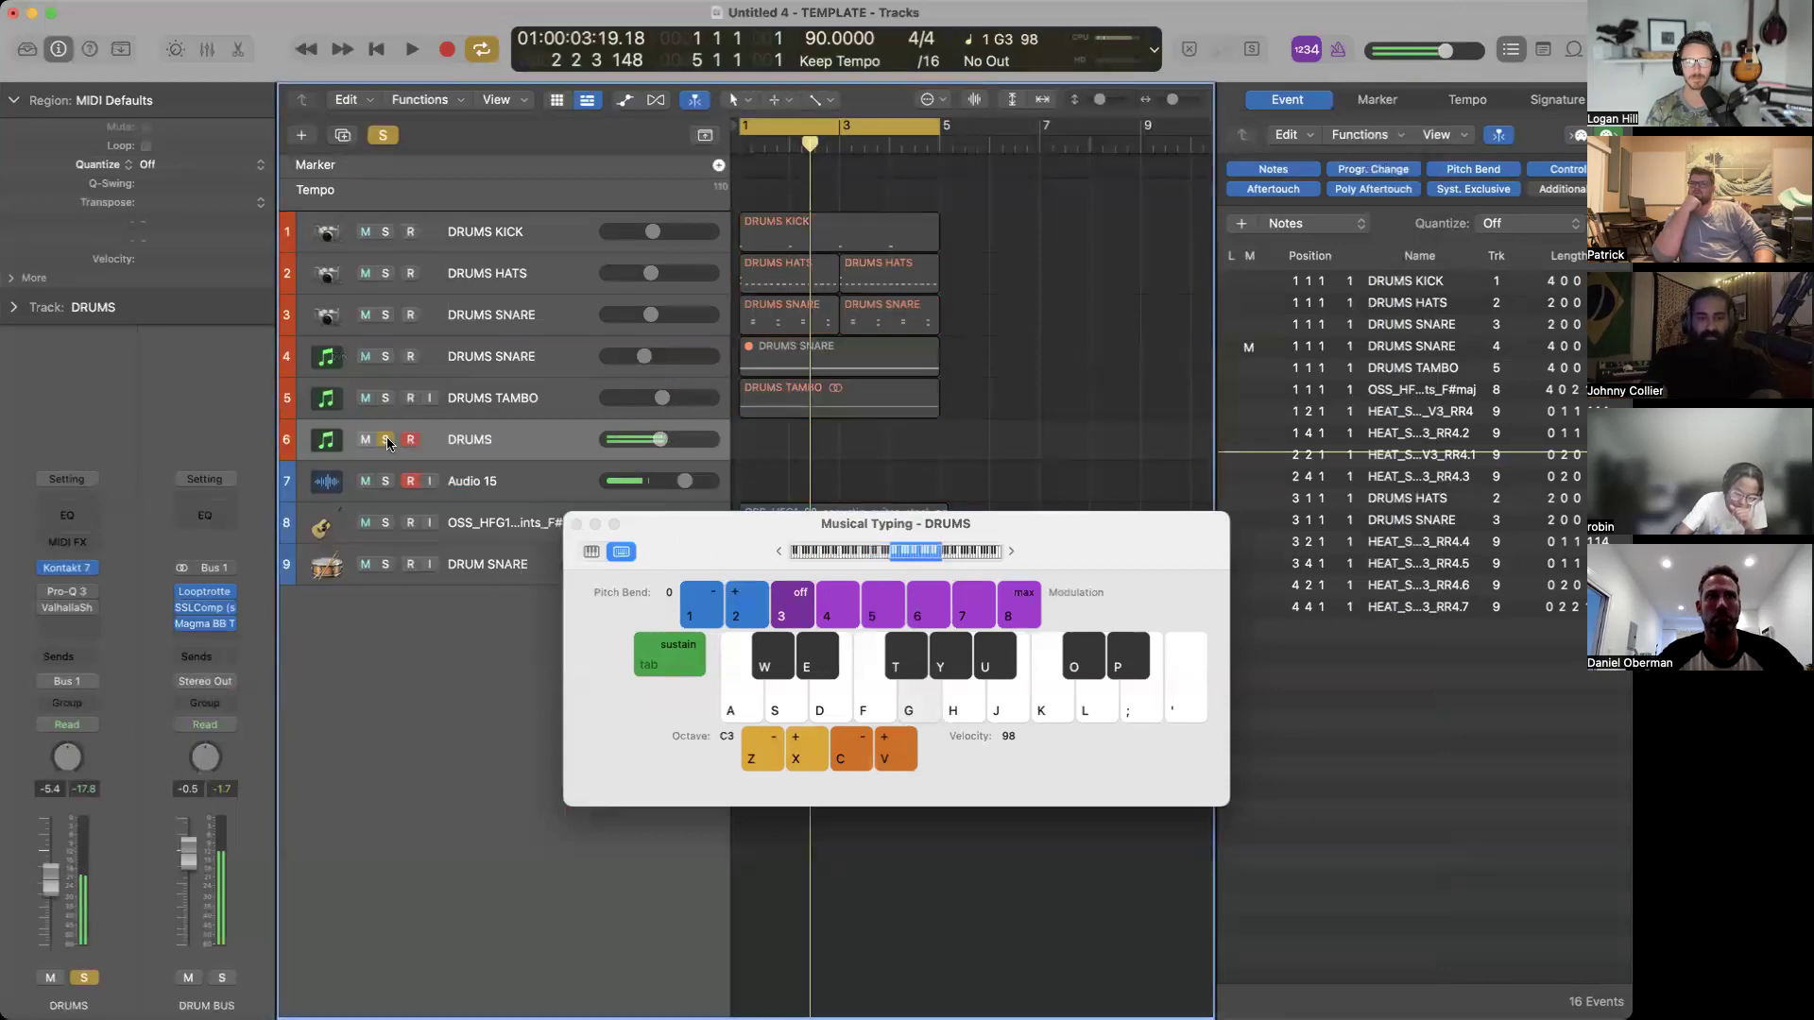
key(r)
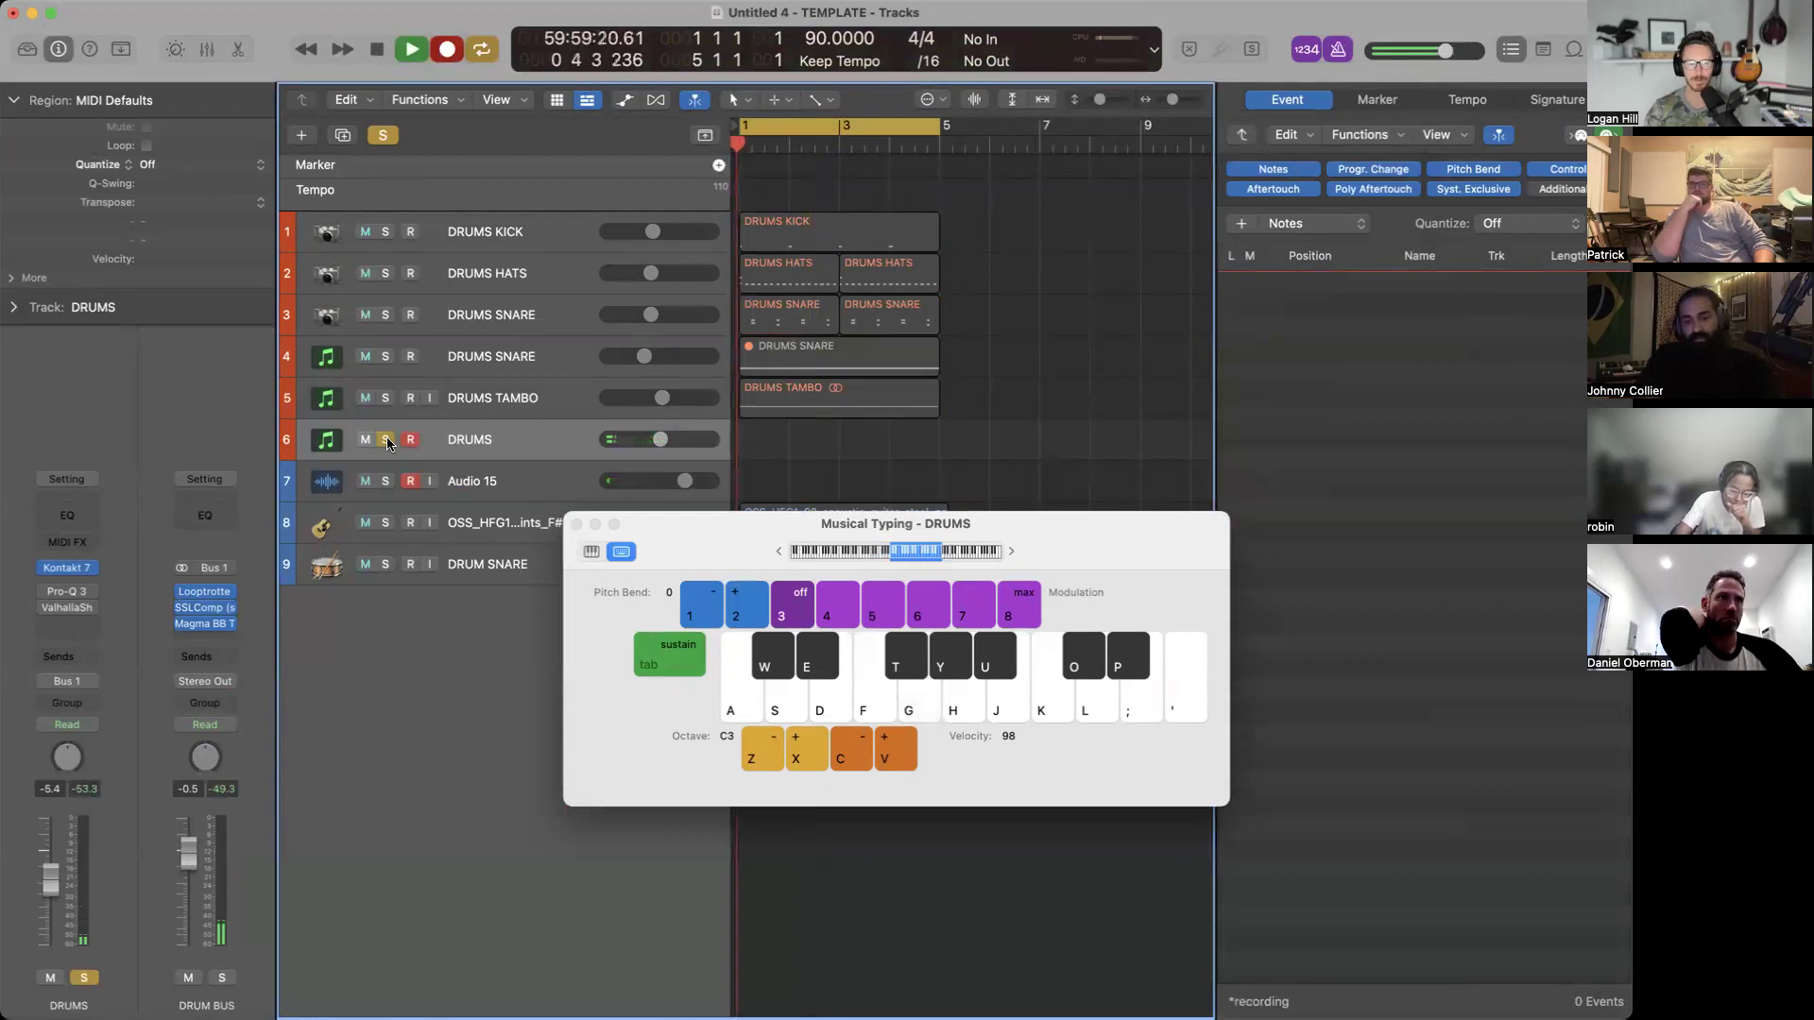
key(g)
key(space)
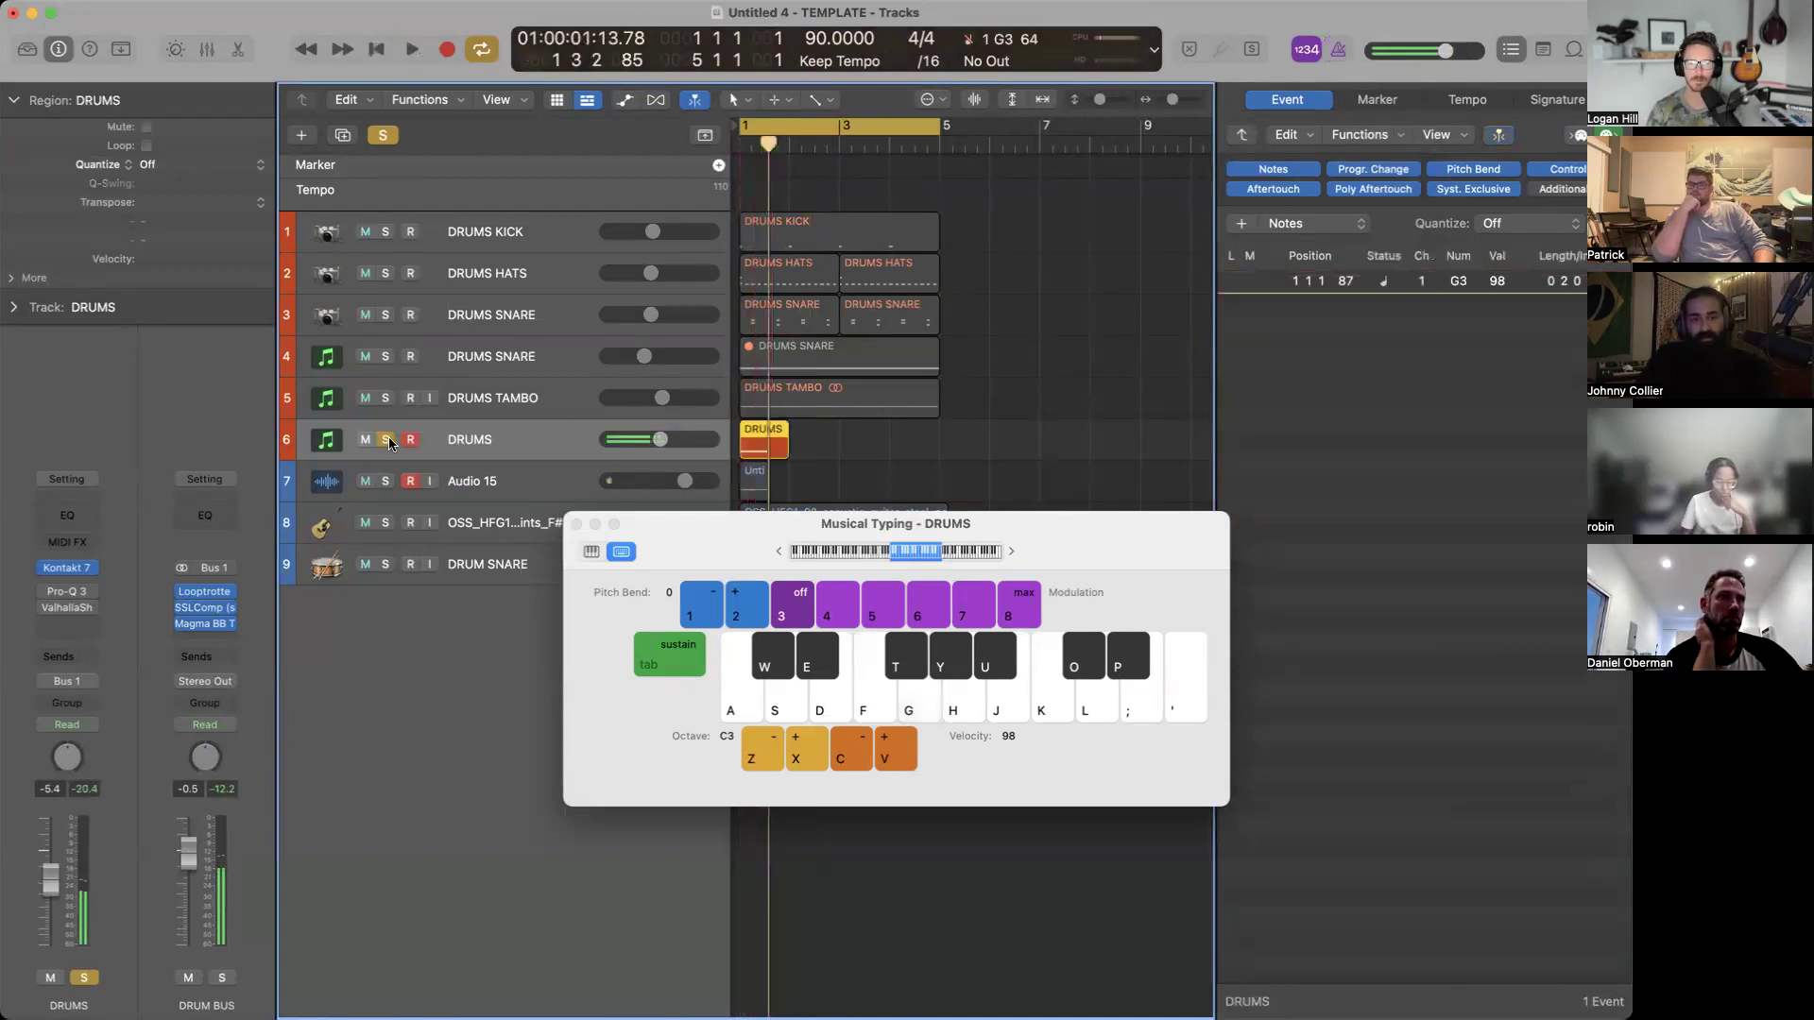
Extend the recorded DRUMS region to bar 5 and stretch its G3 note to fill all four bars from bar 1.
drag(783, 451, 935, 442)
double_click(888, 442)
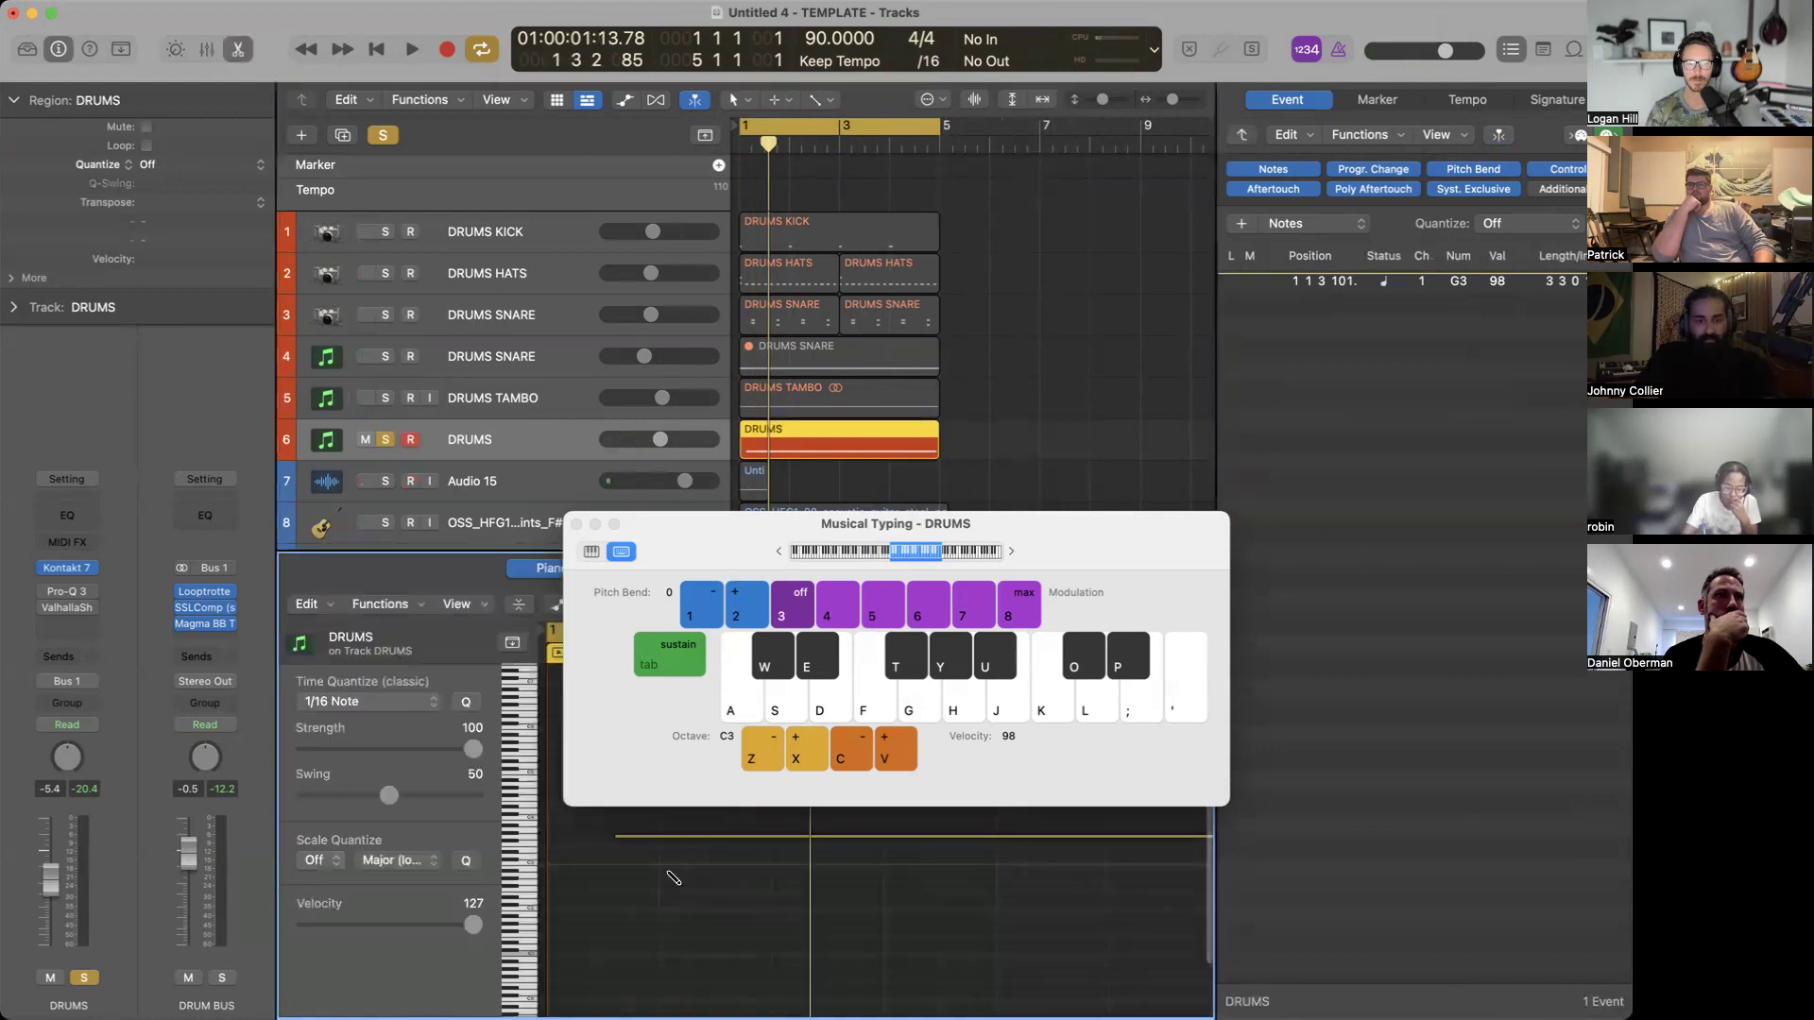
key(super+a)
drag(619, 835, 549, 835)
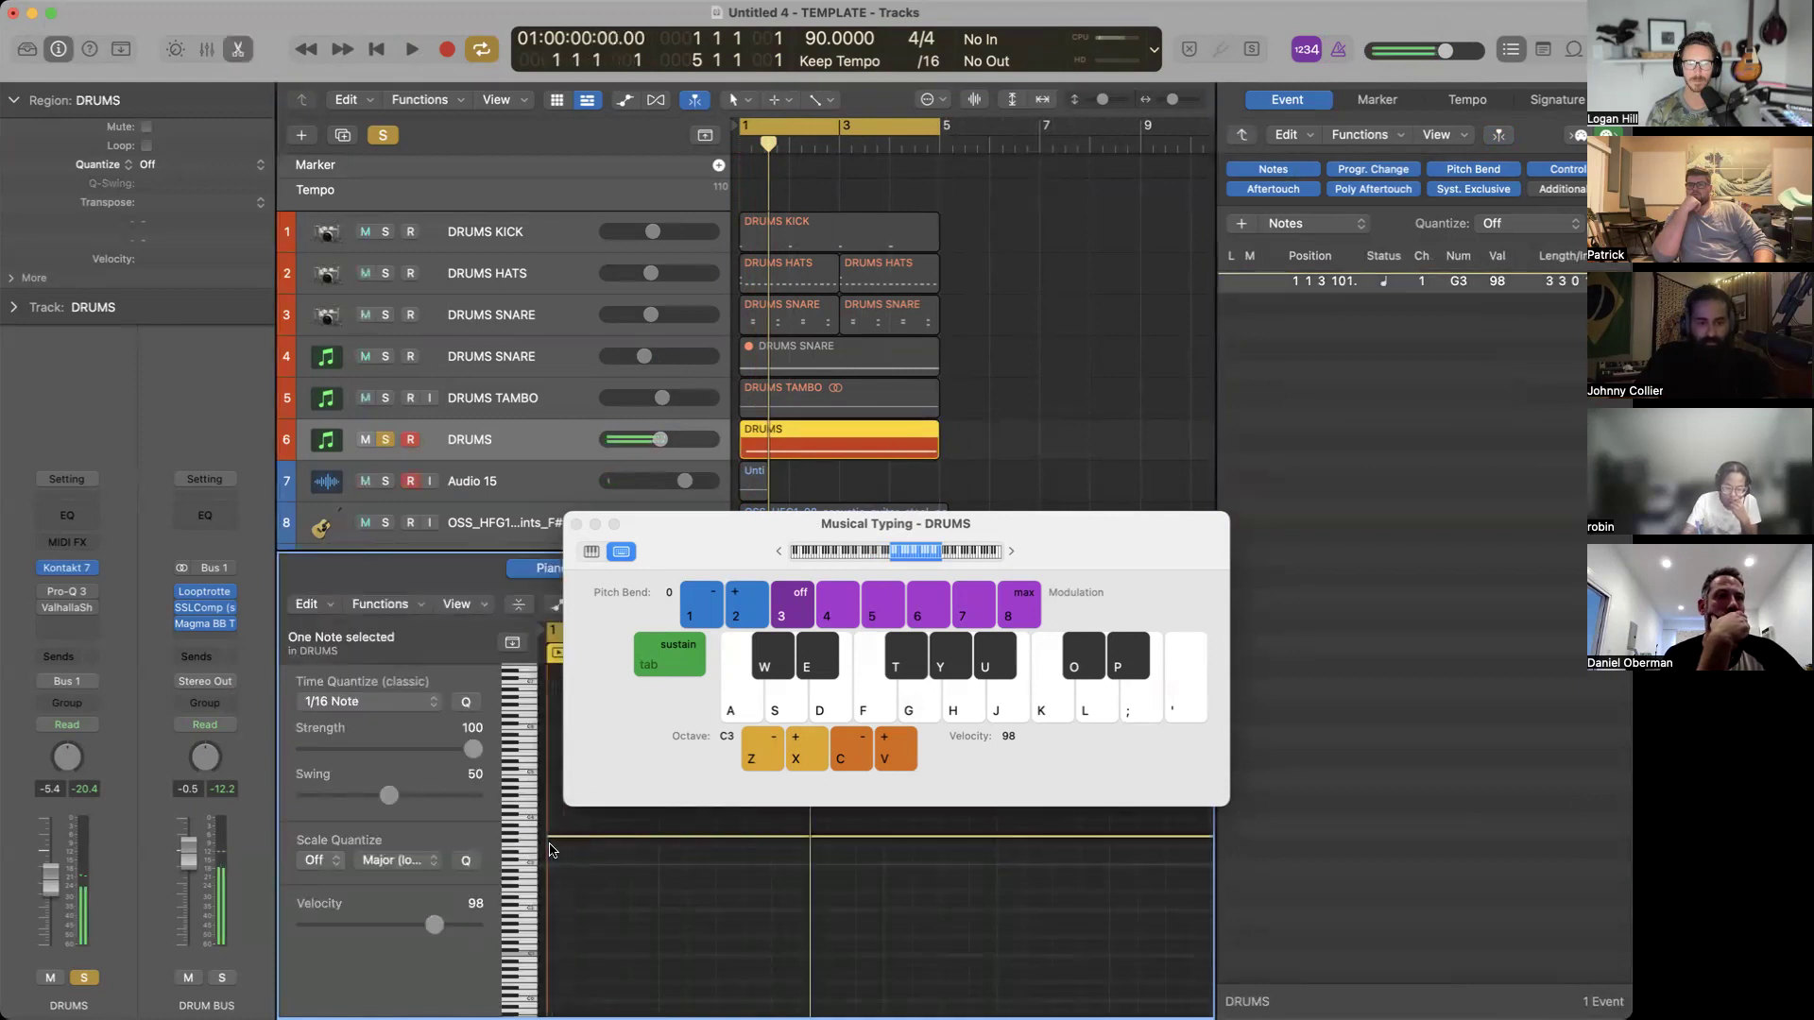
click(577, 526)
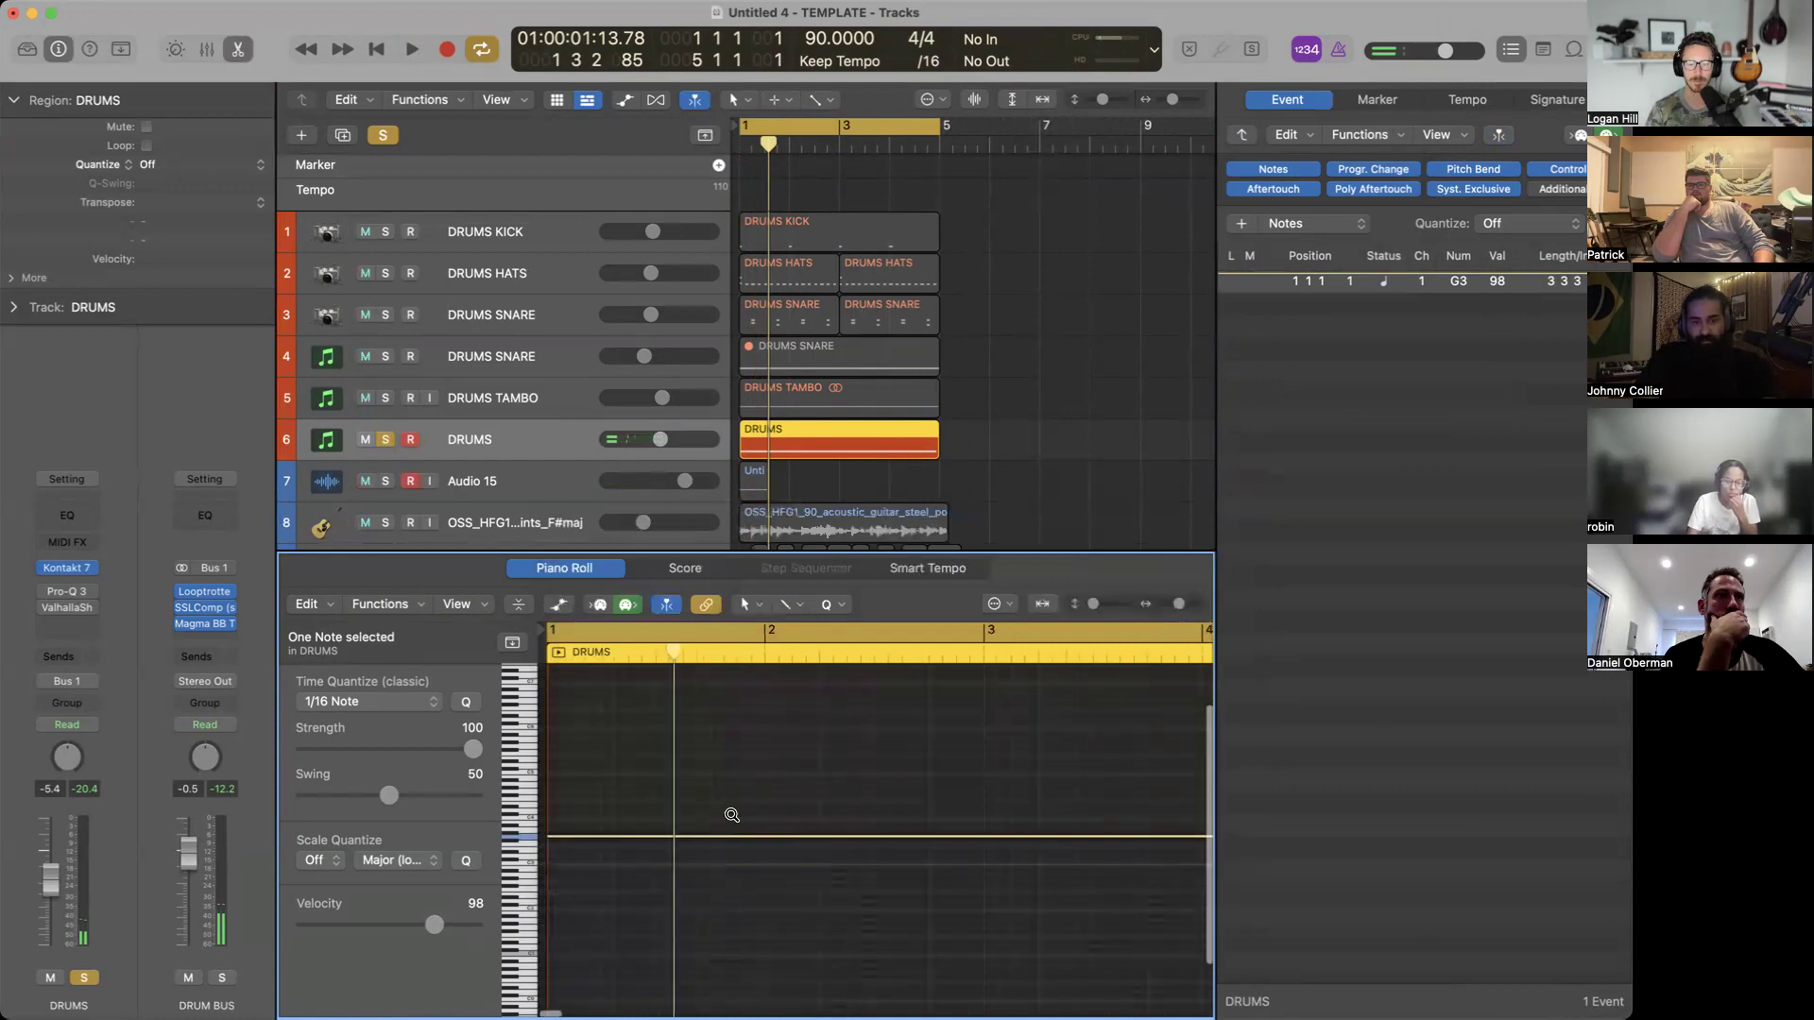
scroll(729, 818, down, 3)
drag(866, 837, 886, 836)
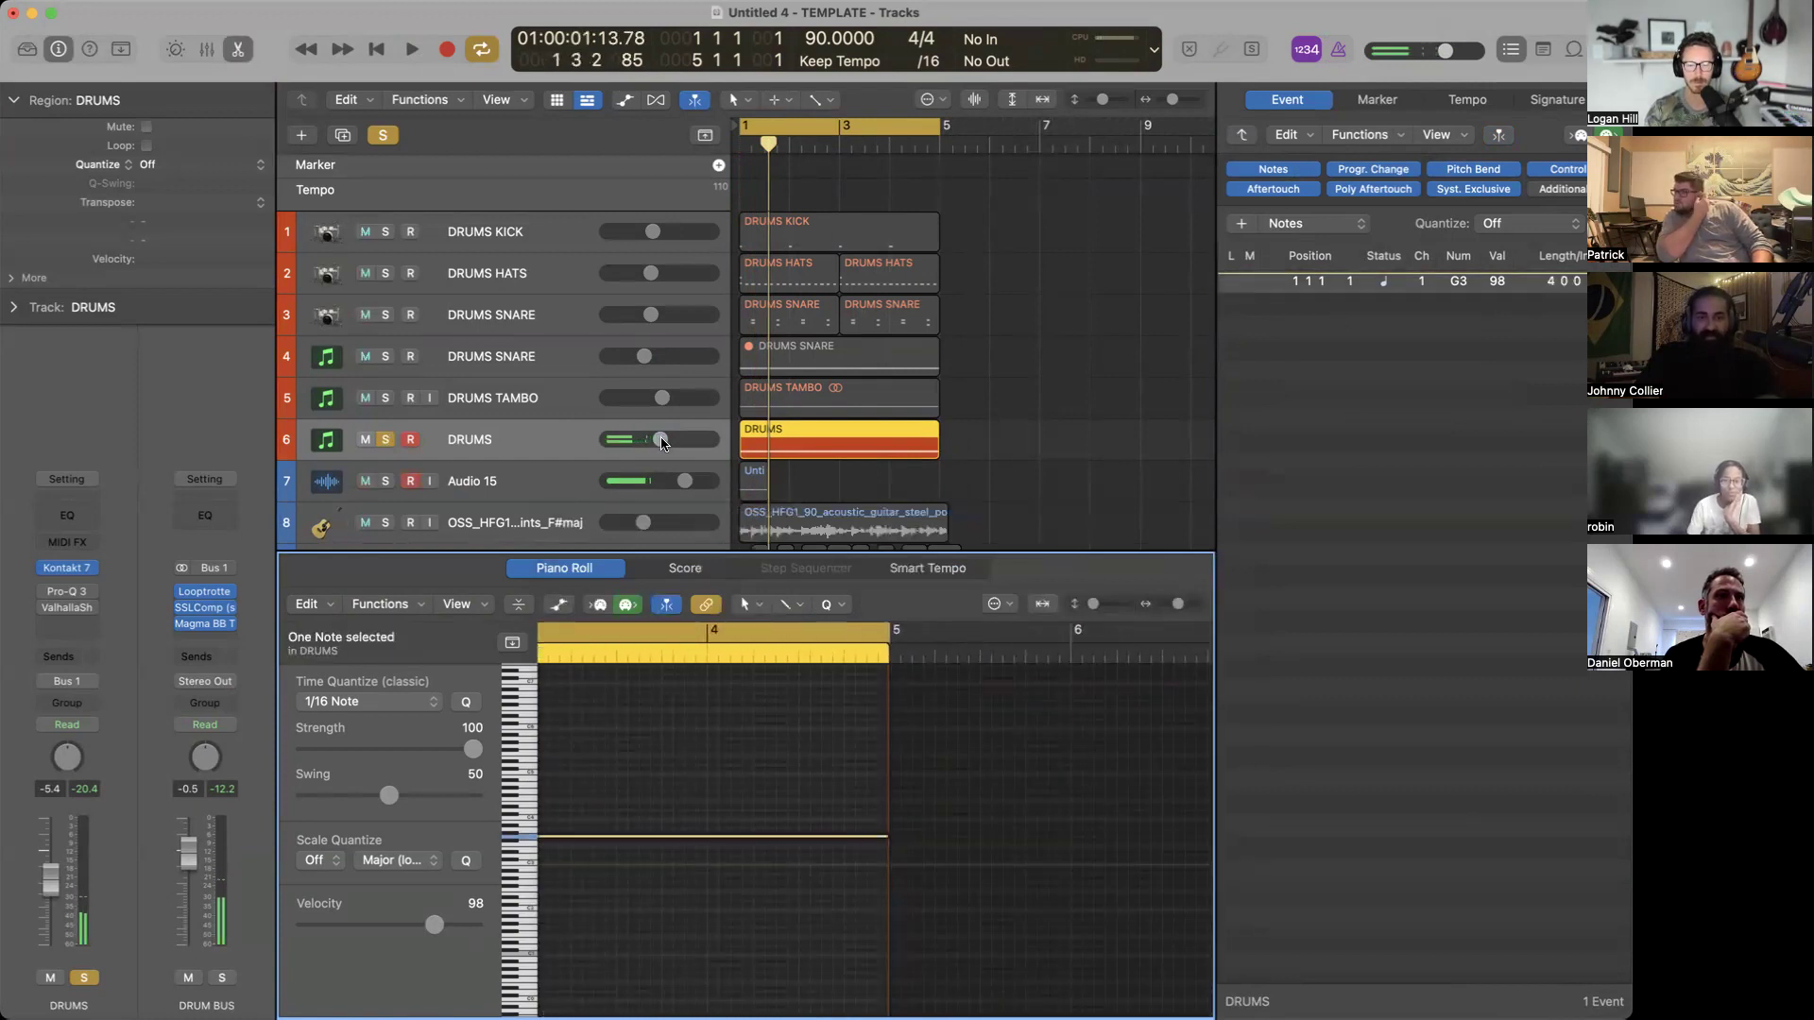
Set the DRUMS volume to 0.0 and bounce its region in place to a new track named DRUM LOOP.
click(773, 454)
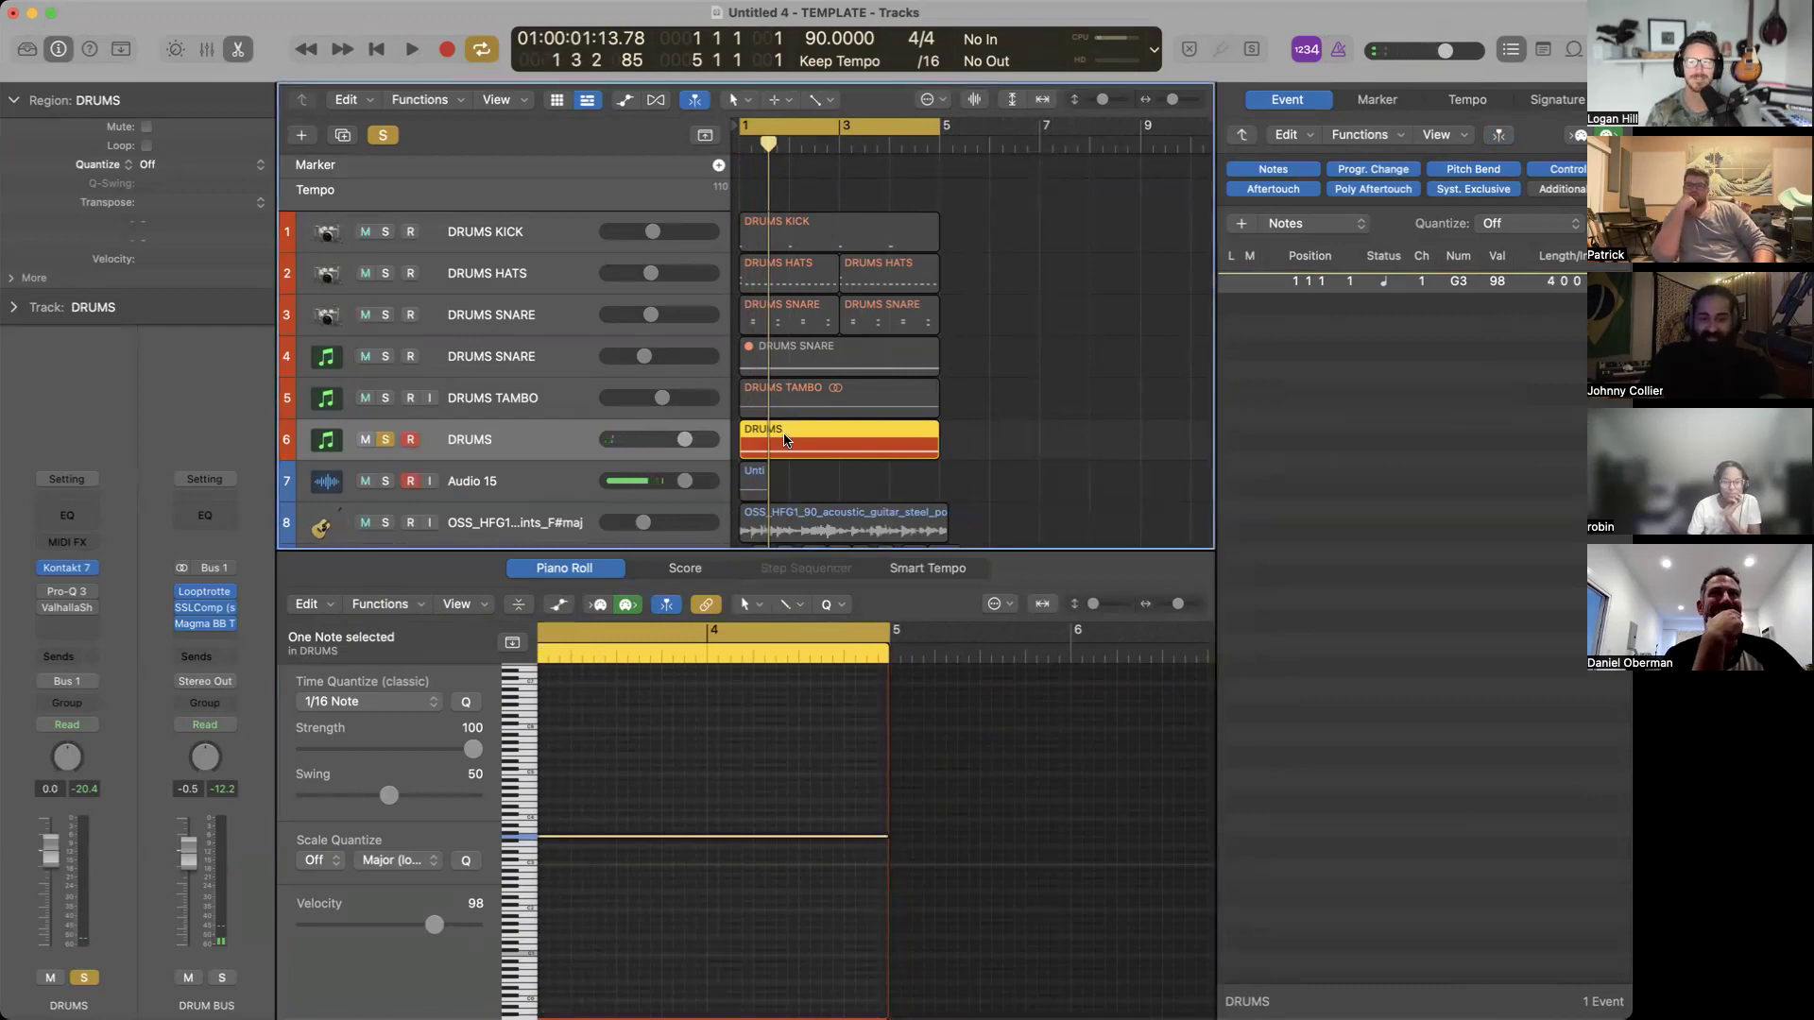
key(ctrl+b)
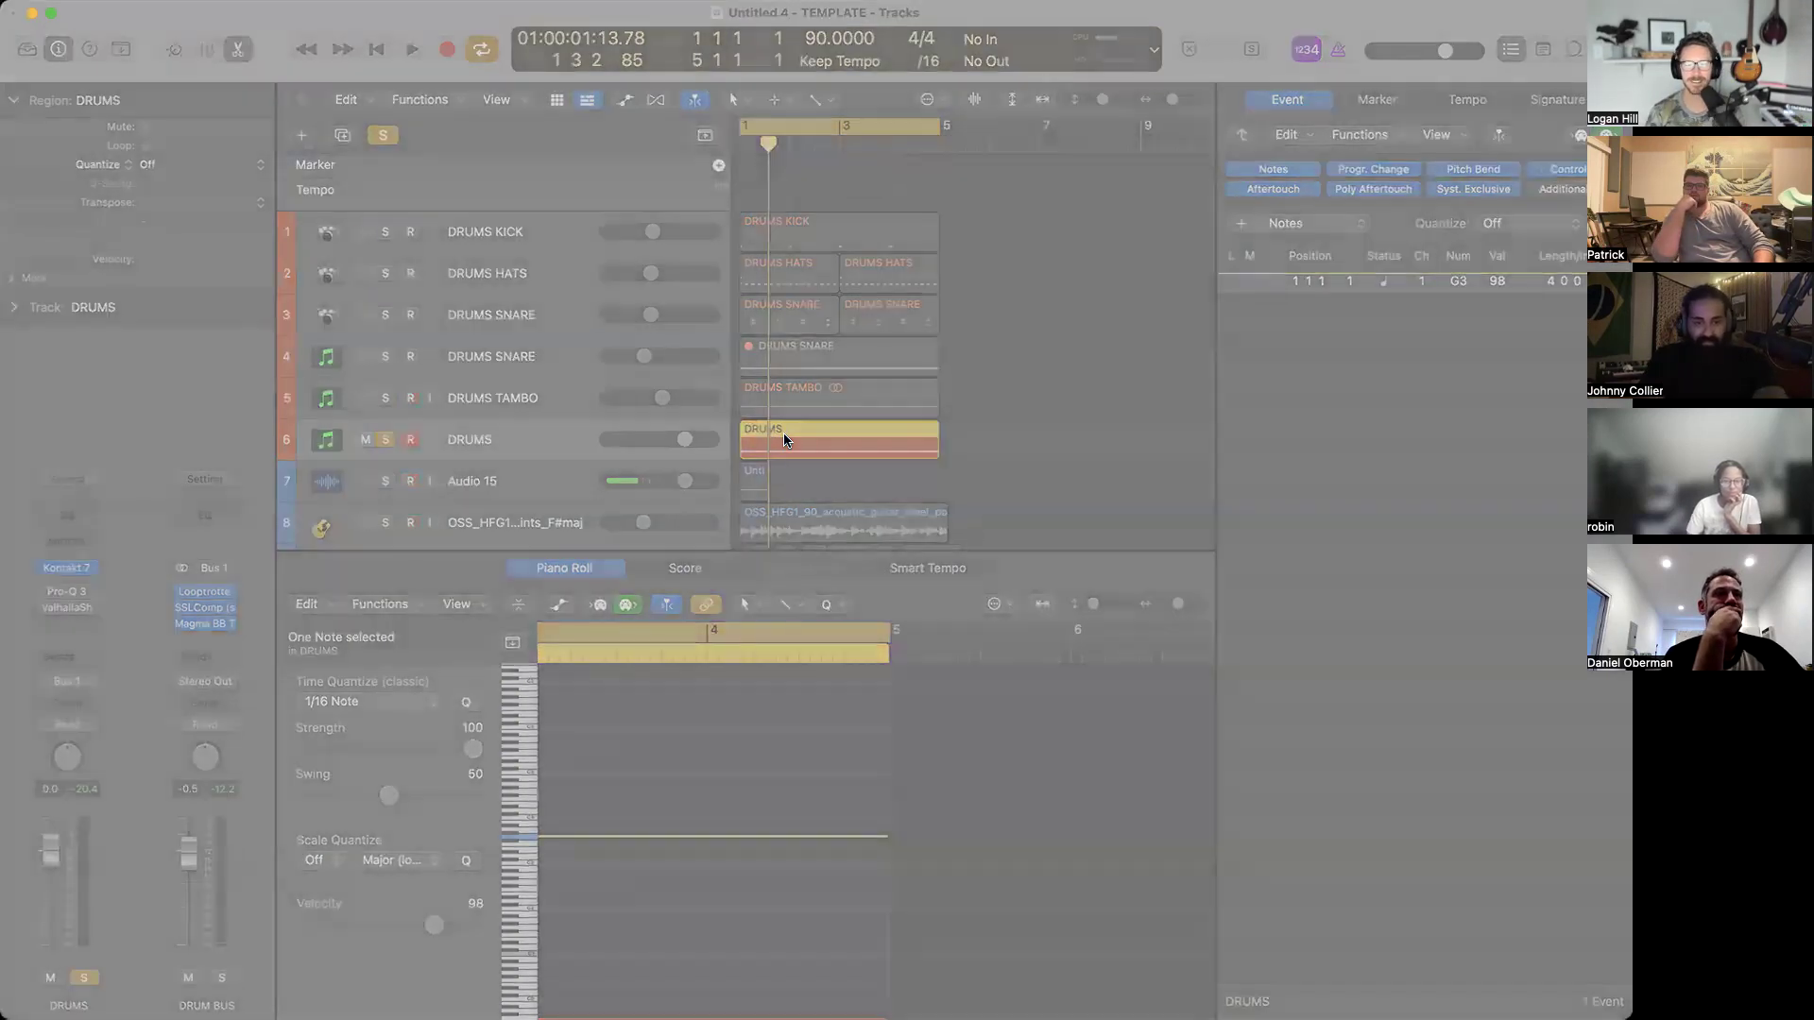
text(drums )
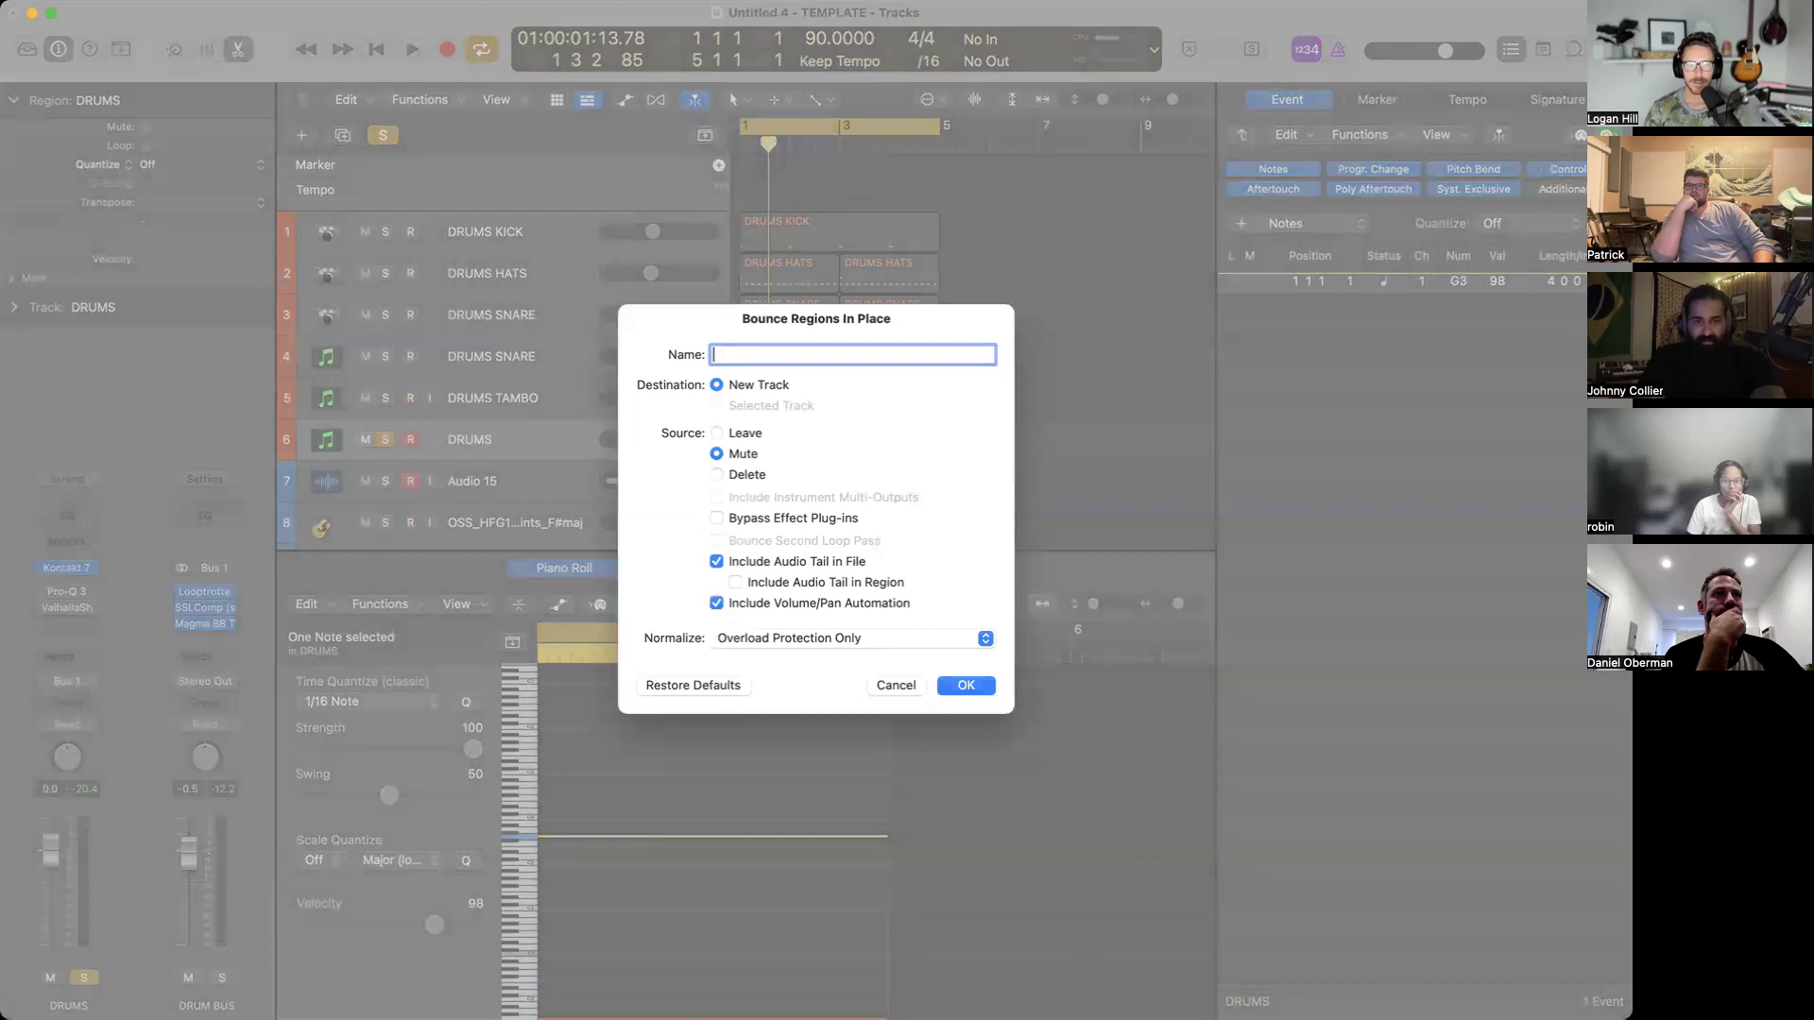
text(LOOP)
key(Return)
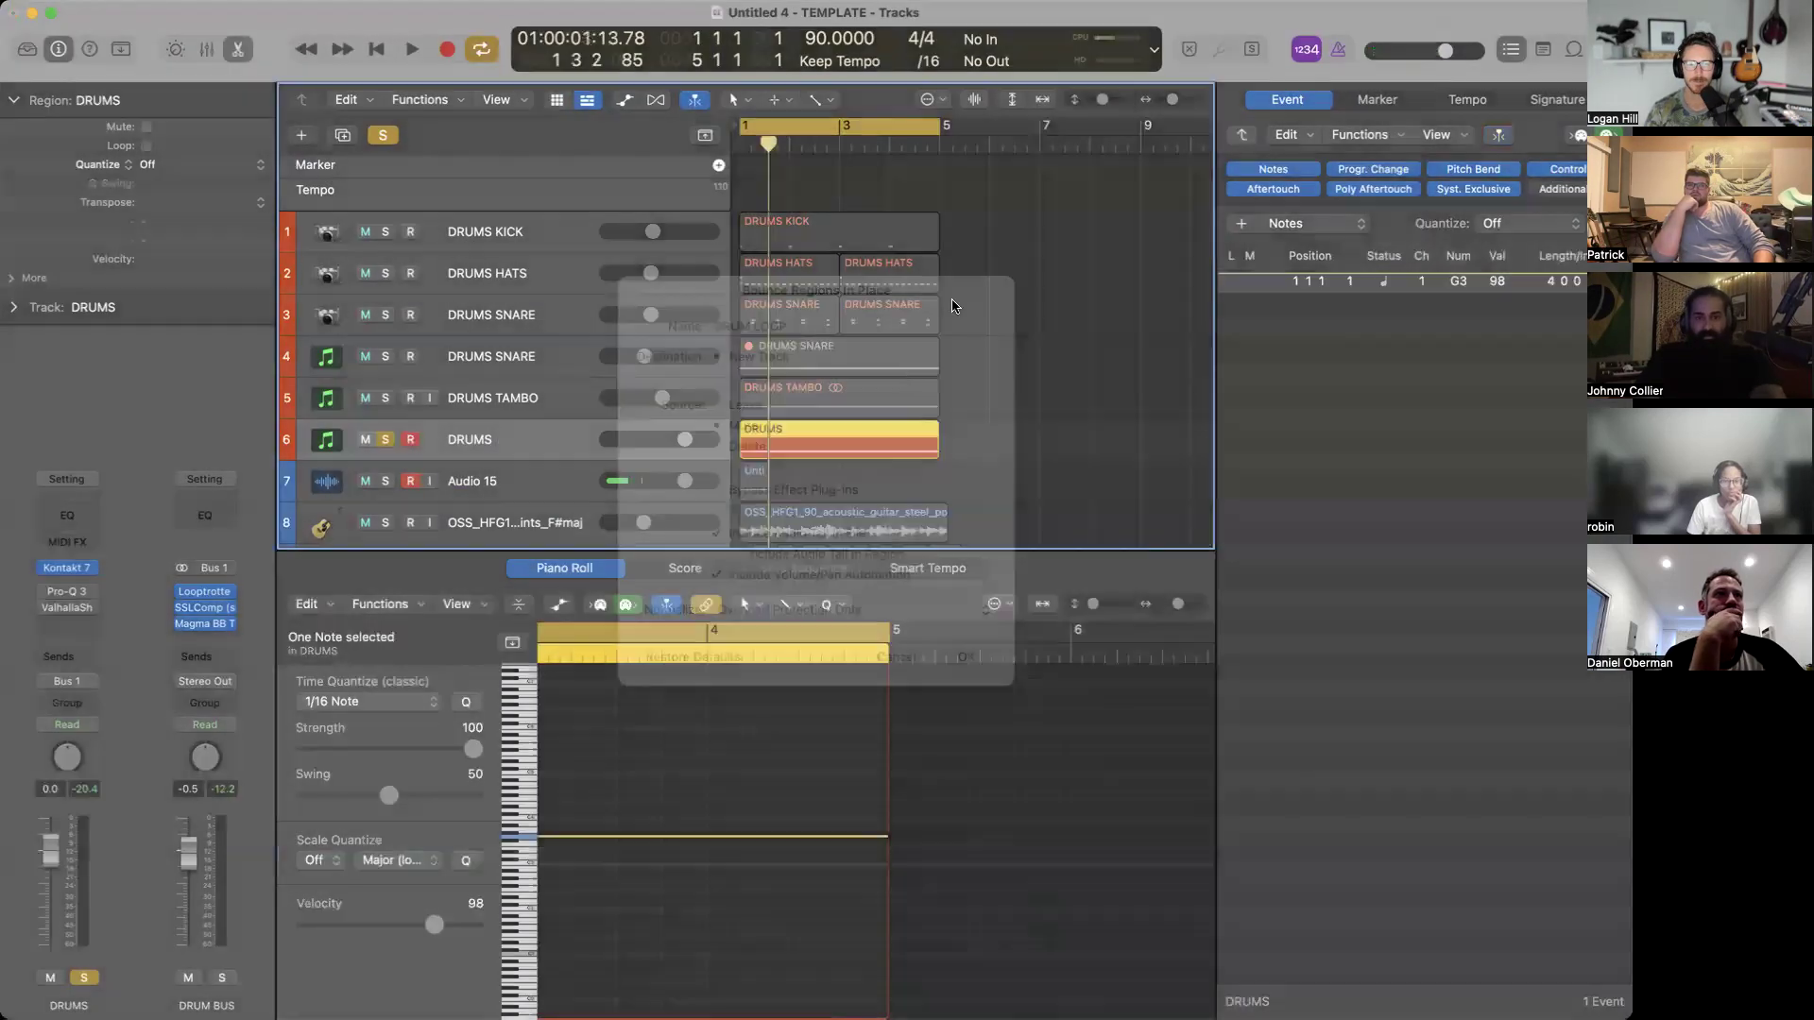
Move the solo from DRUMS to DRUM LOOP, play the loop and lower the DRUM LOOP volume to -2.3.
key(super+Down)
key(super+Down)
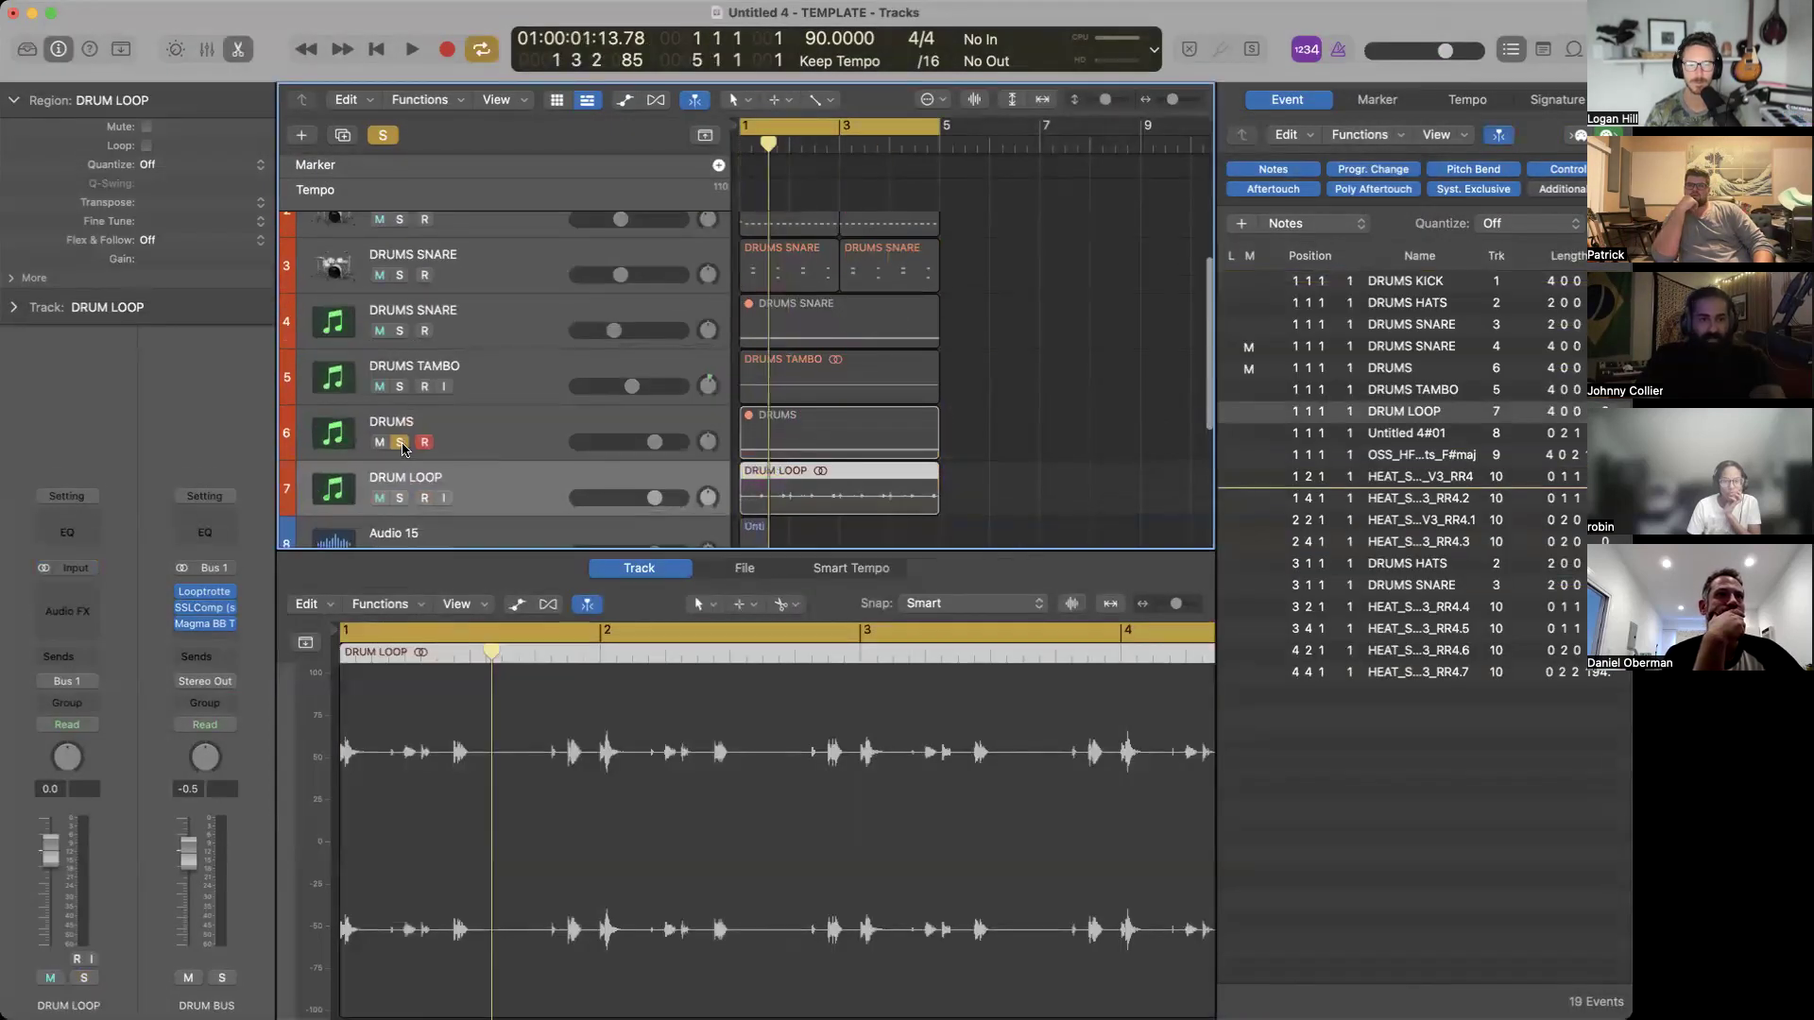
click(402, 443)
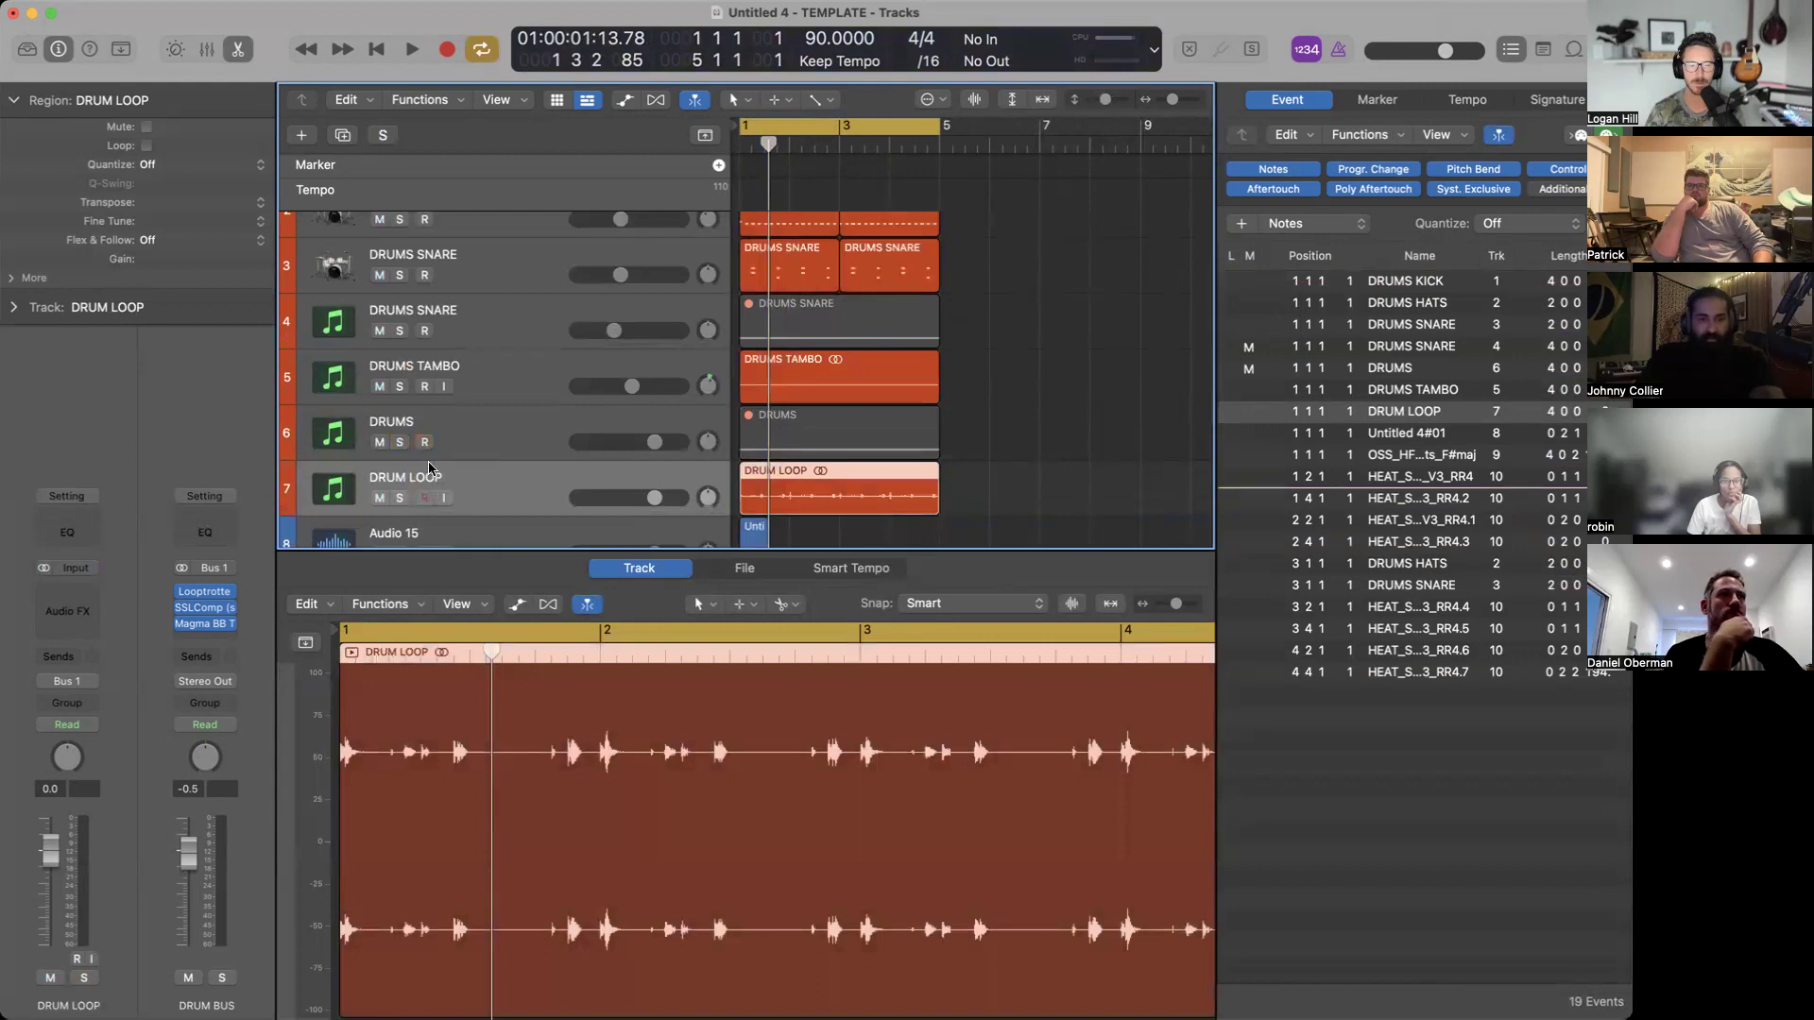
click(401, 498)
key(space)
drag(654, 497, 639, 505)
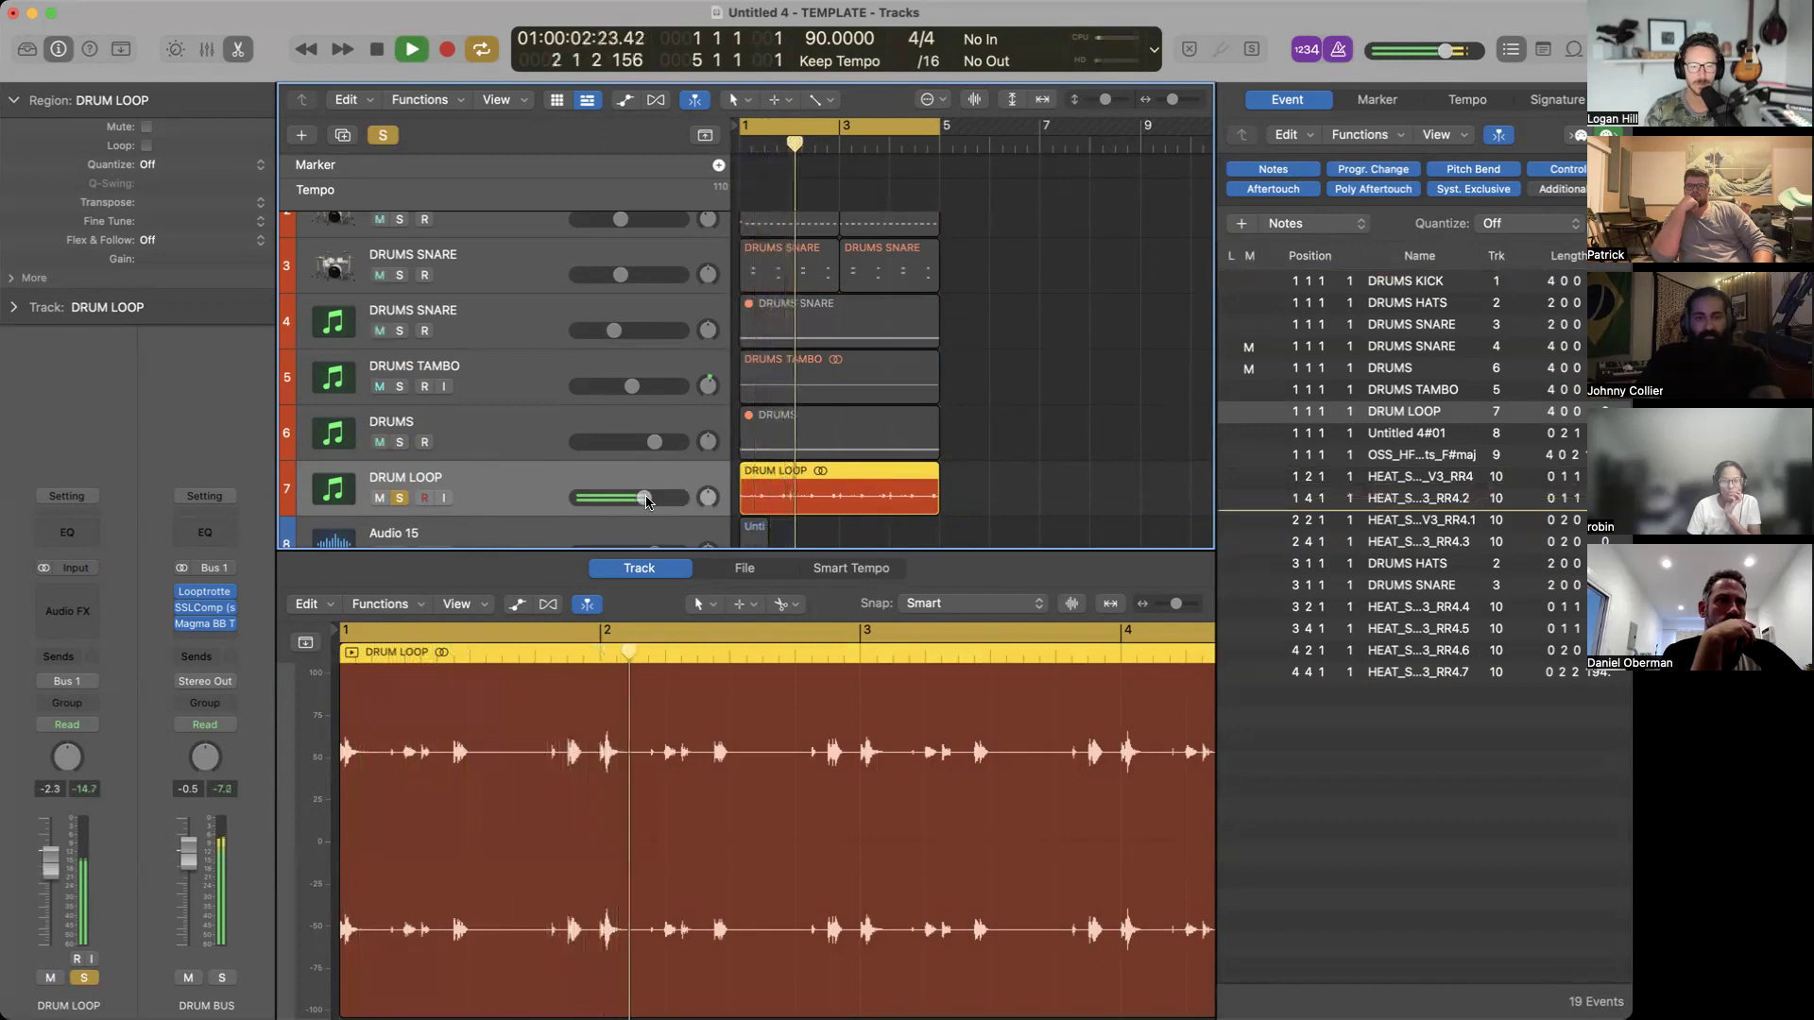
scroll(810, 457, up, 5)
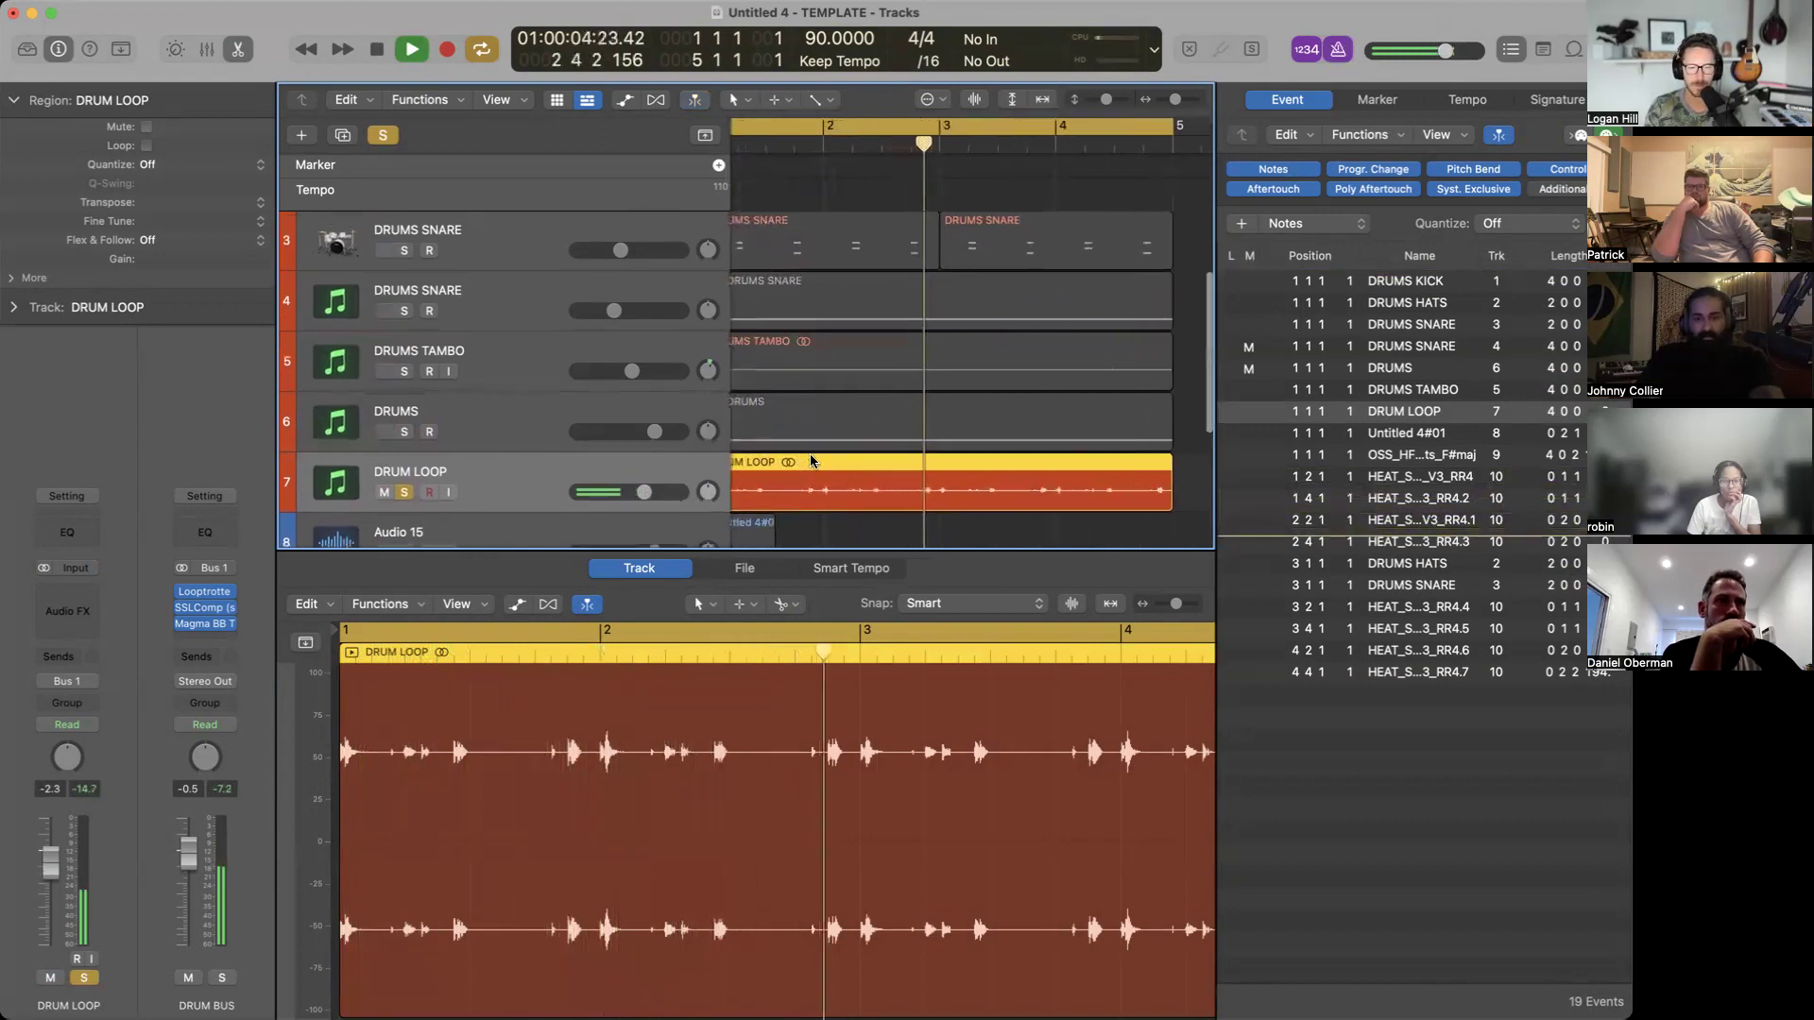
scroll(810, 458, up, 6)
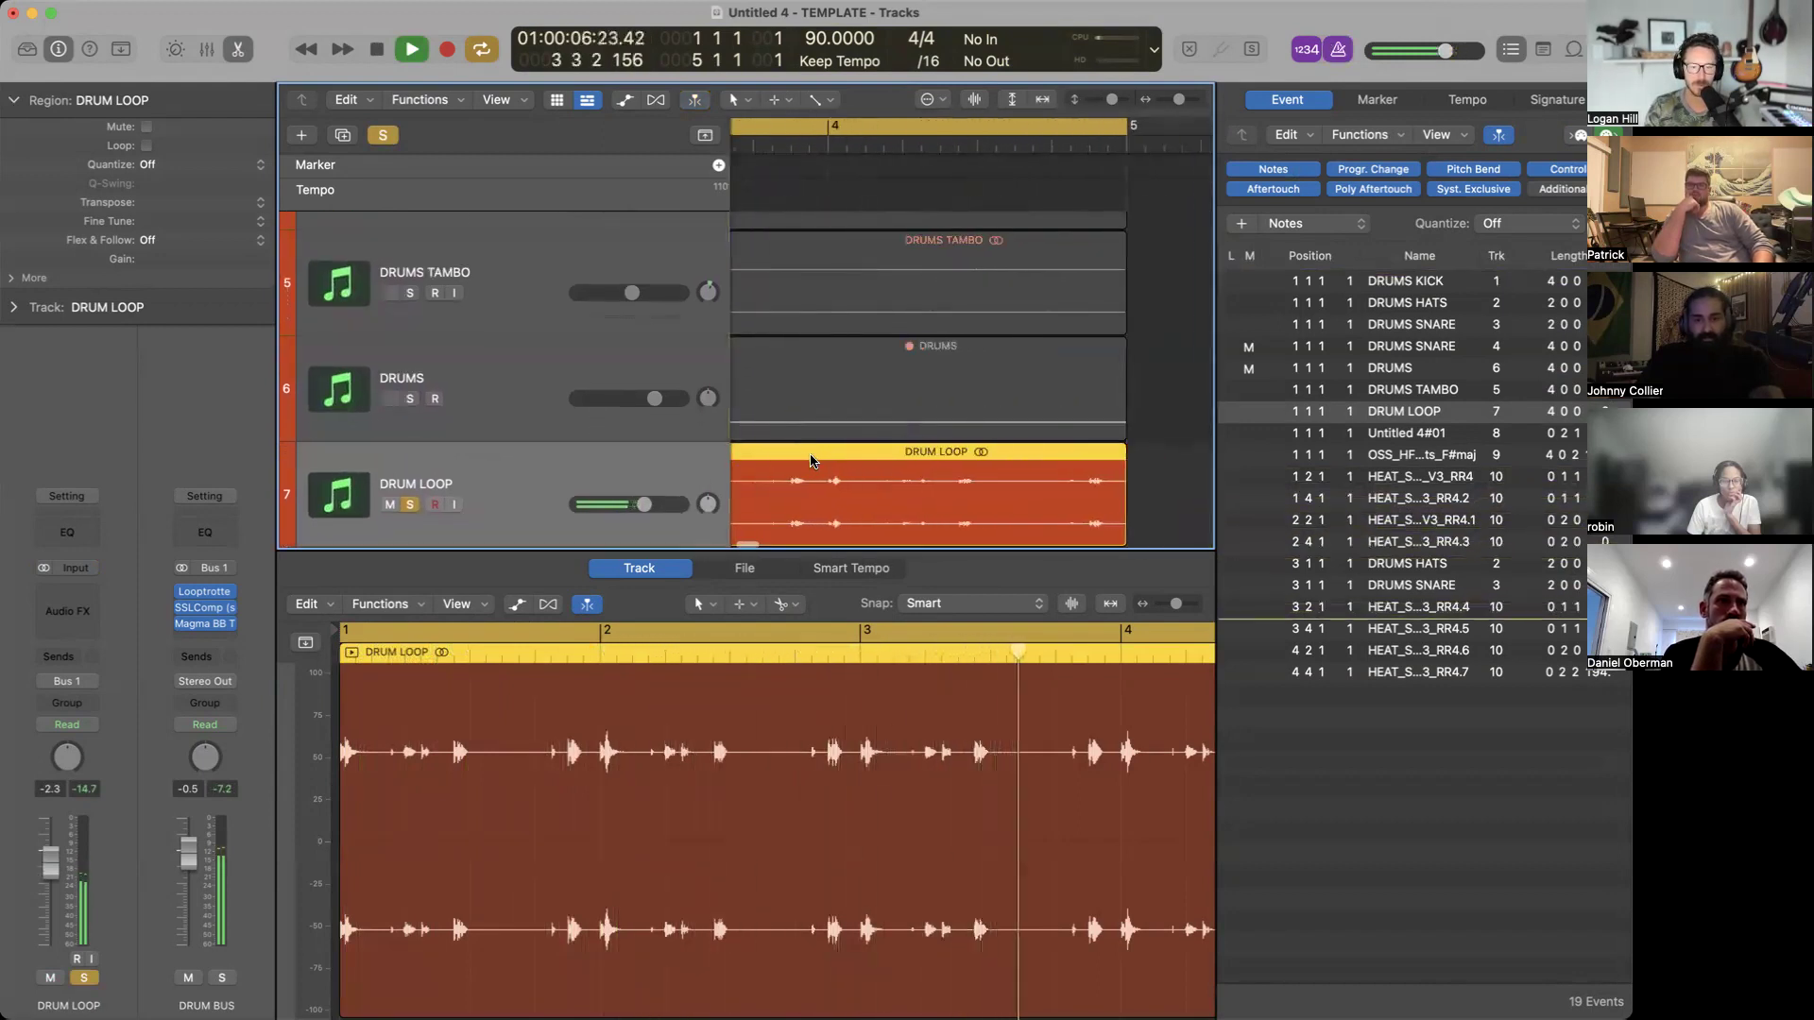
scroll(809, 460, up, 5)
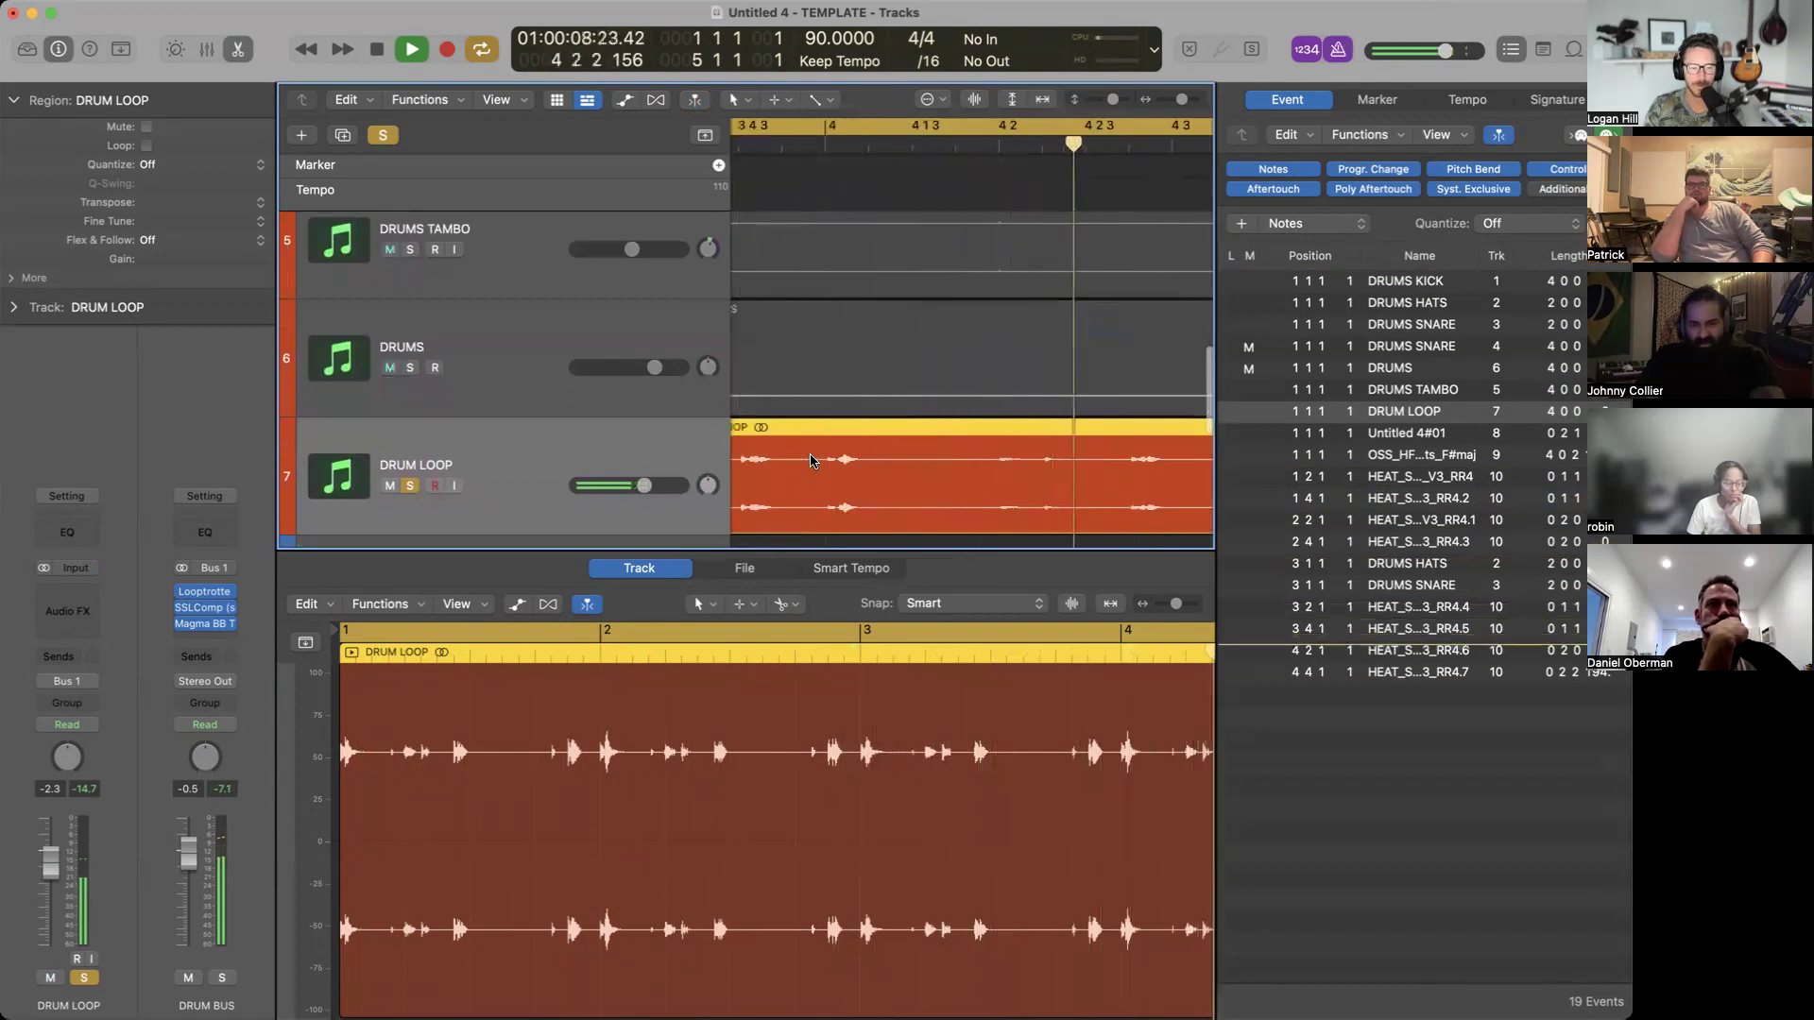
Stop playback, delete the bounced DRUM LOOP region and select the original DRUMS region.
key(space)
key(Delete)
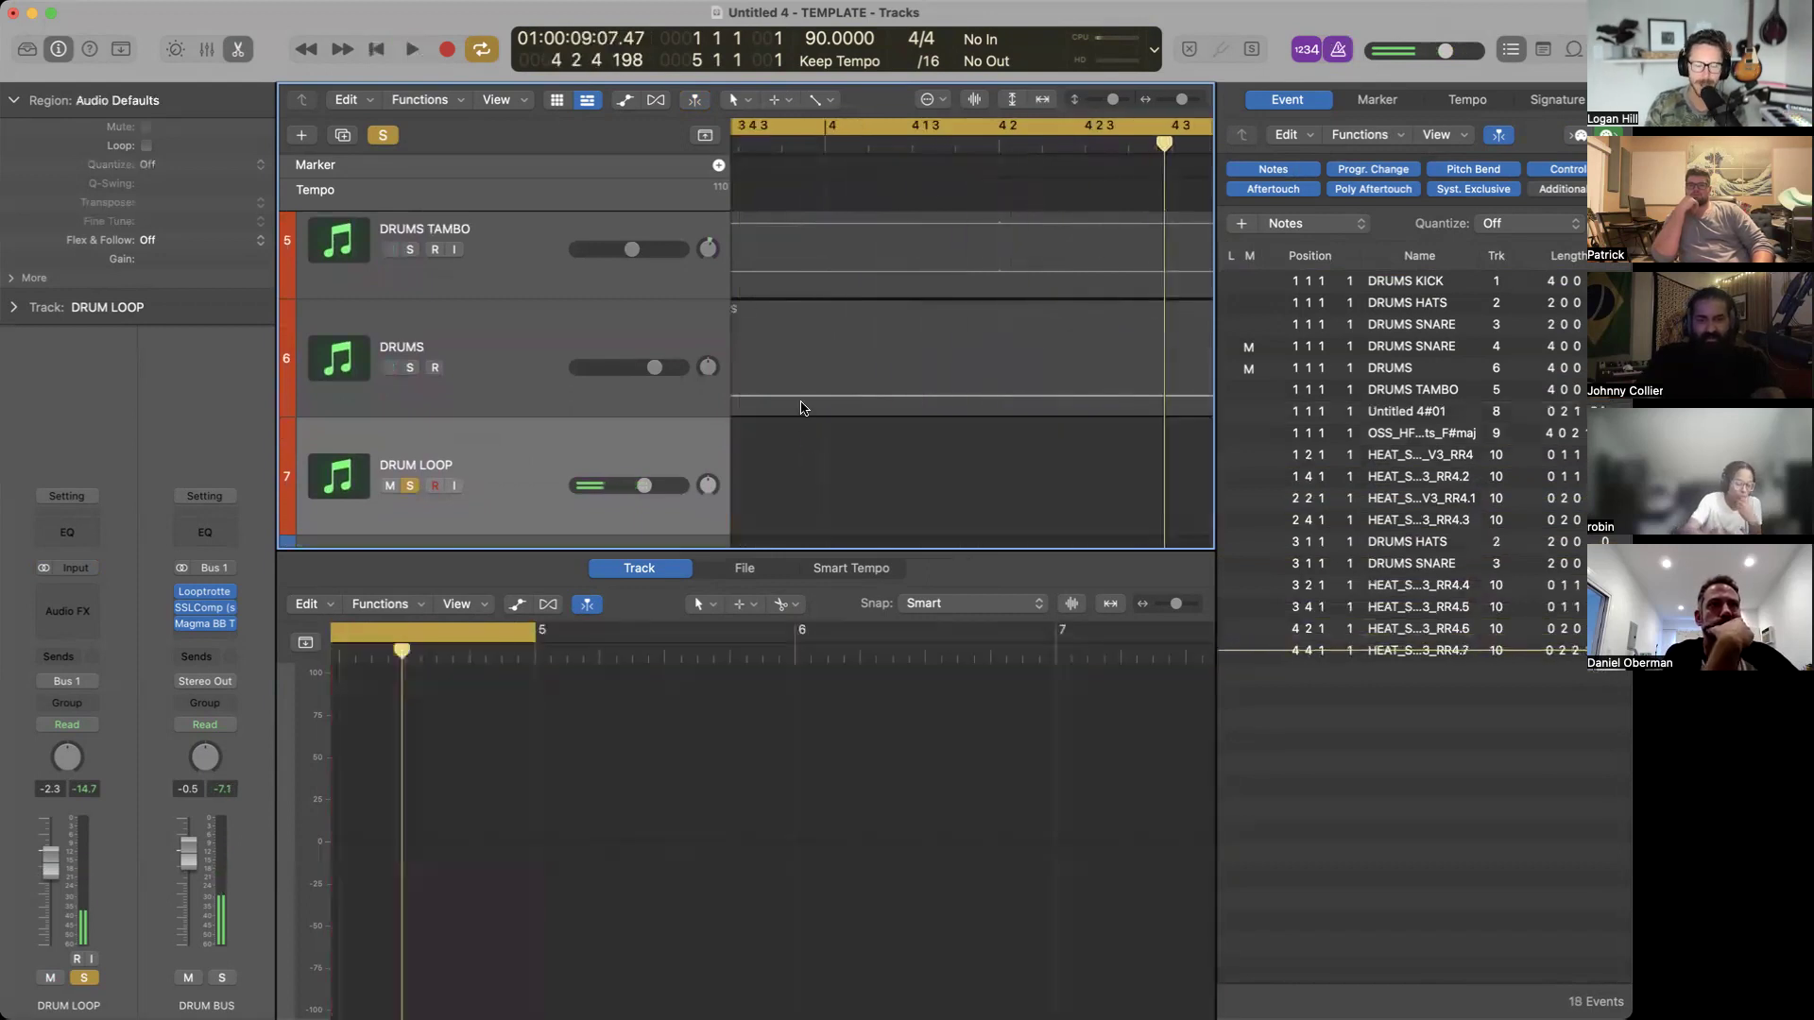
click(808, 342)
scroll(564, 814, left, 4)
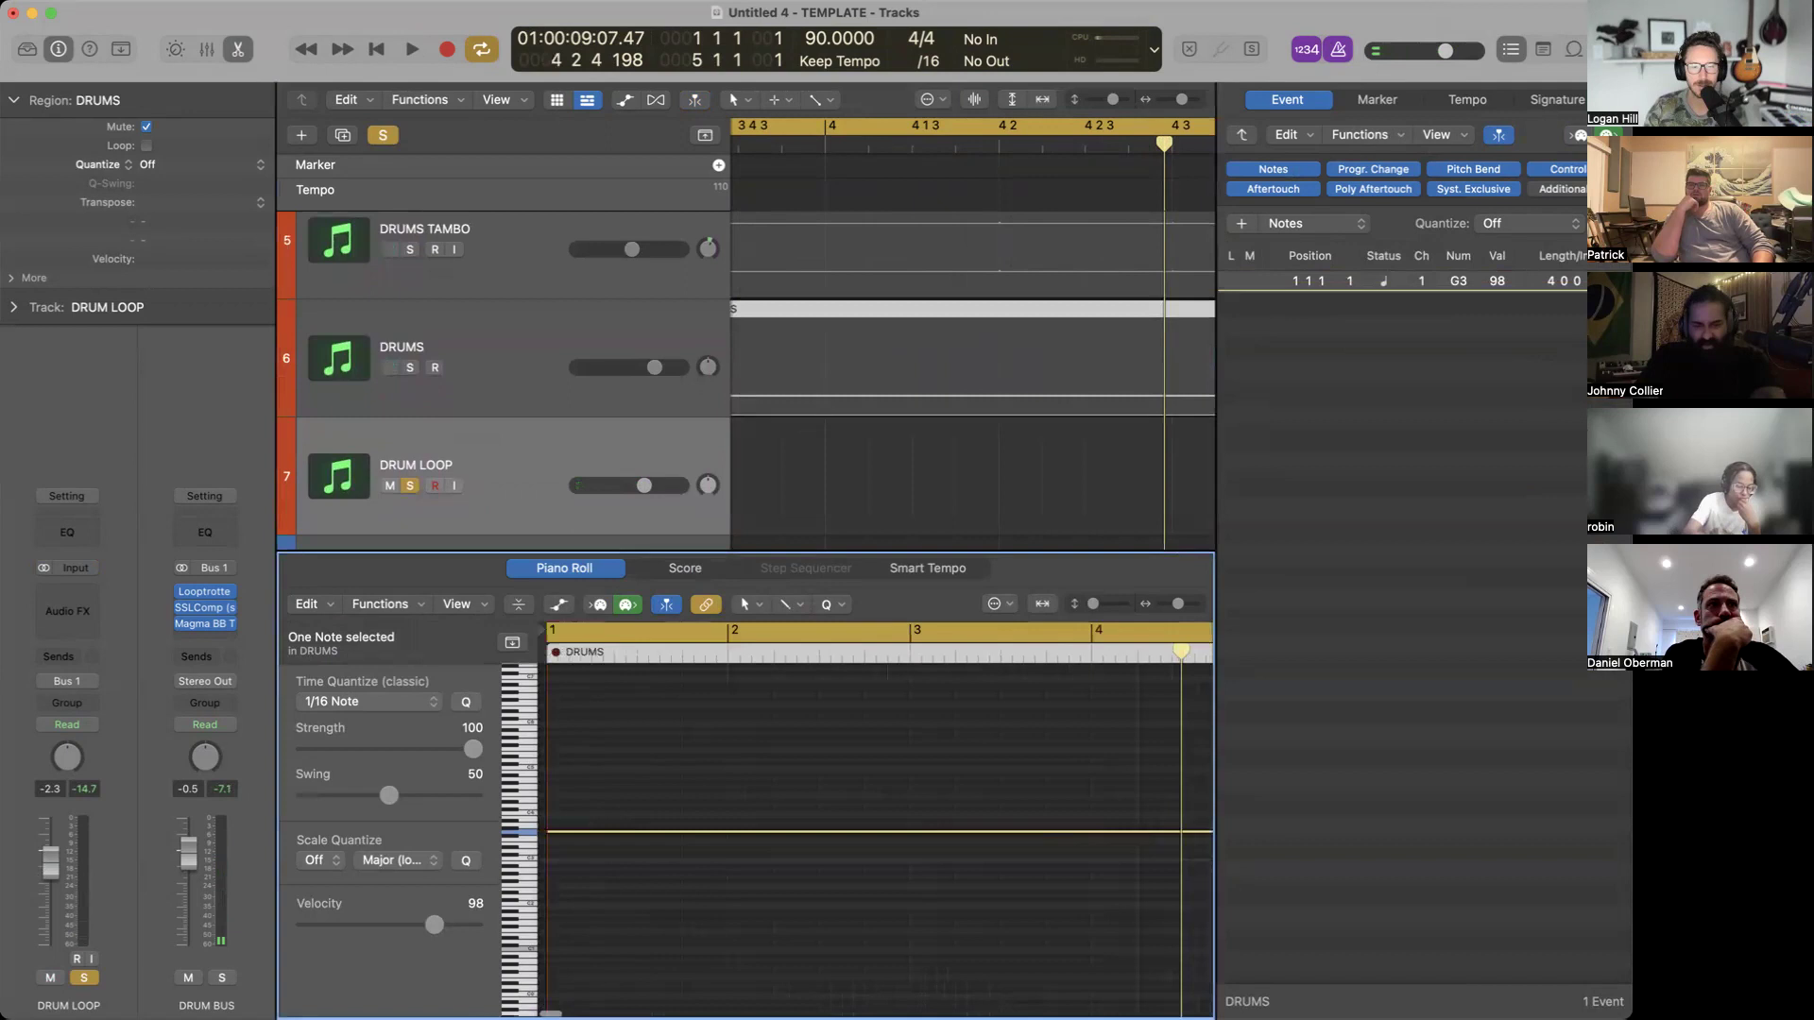
Open the G3 note's event details, set the DRUMS note's time quantize to 1/8 Note and start playback.
click(566, 823)
click(567, 831)
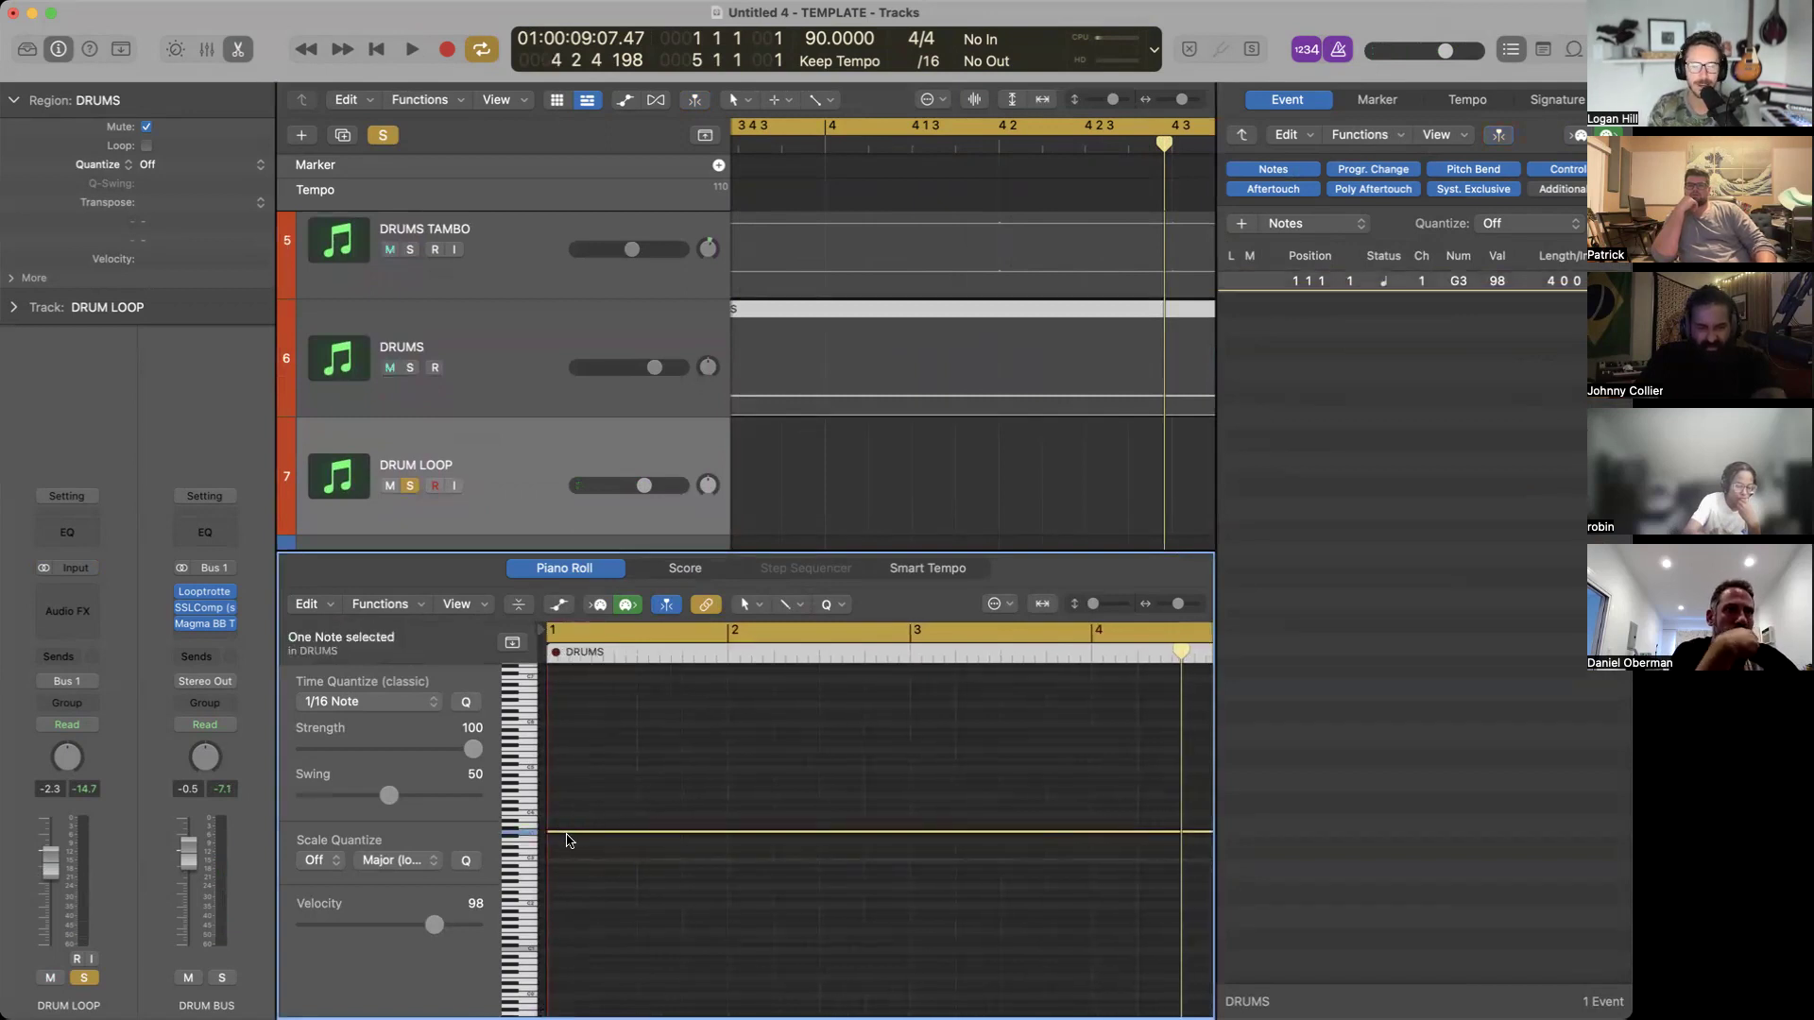
double_click(564, 832)
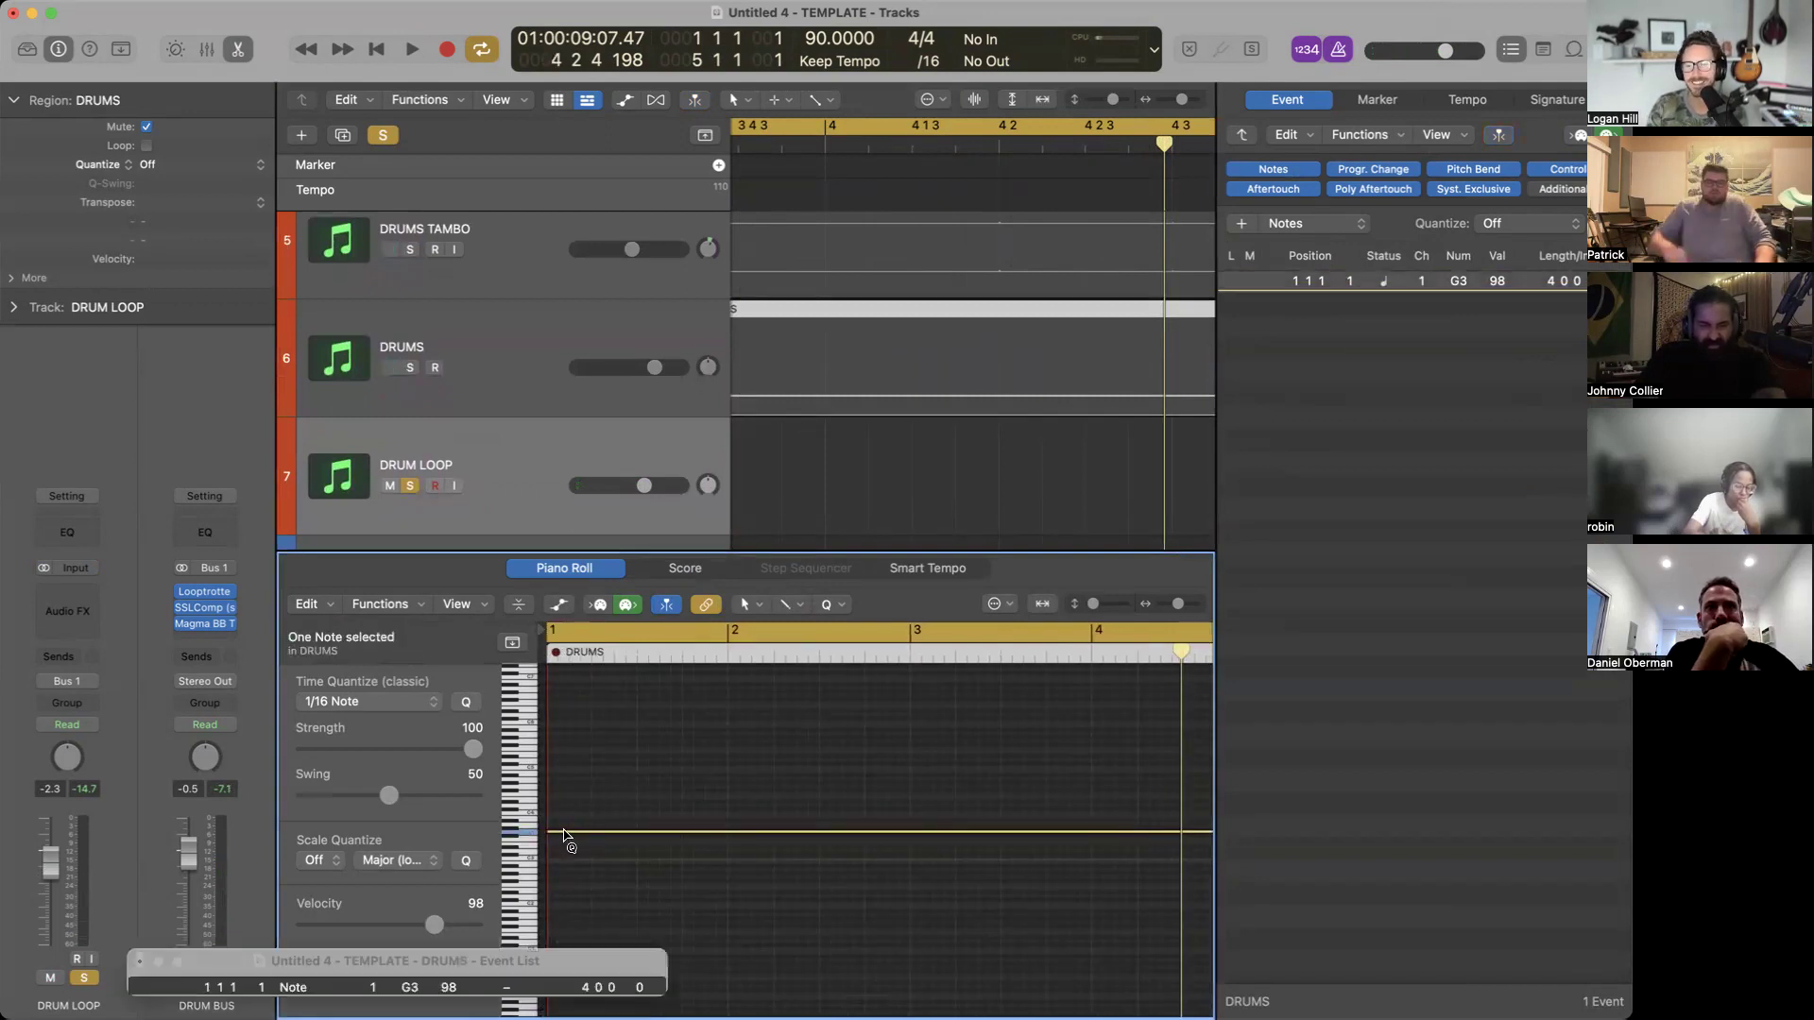
click(394, 701)
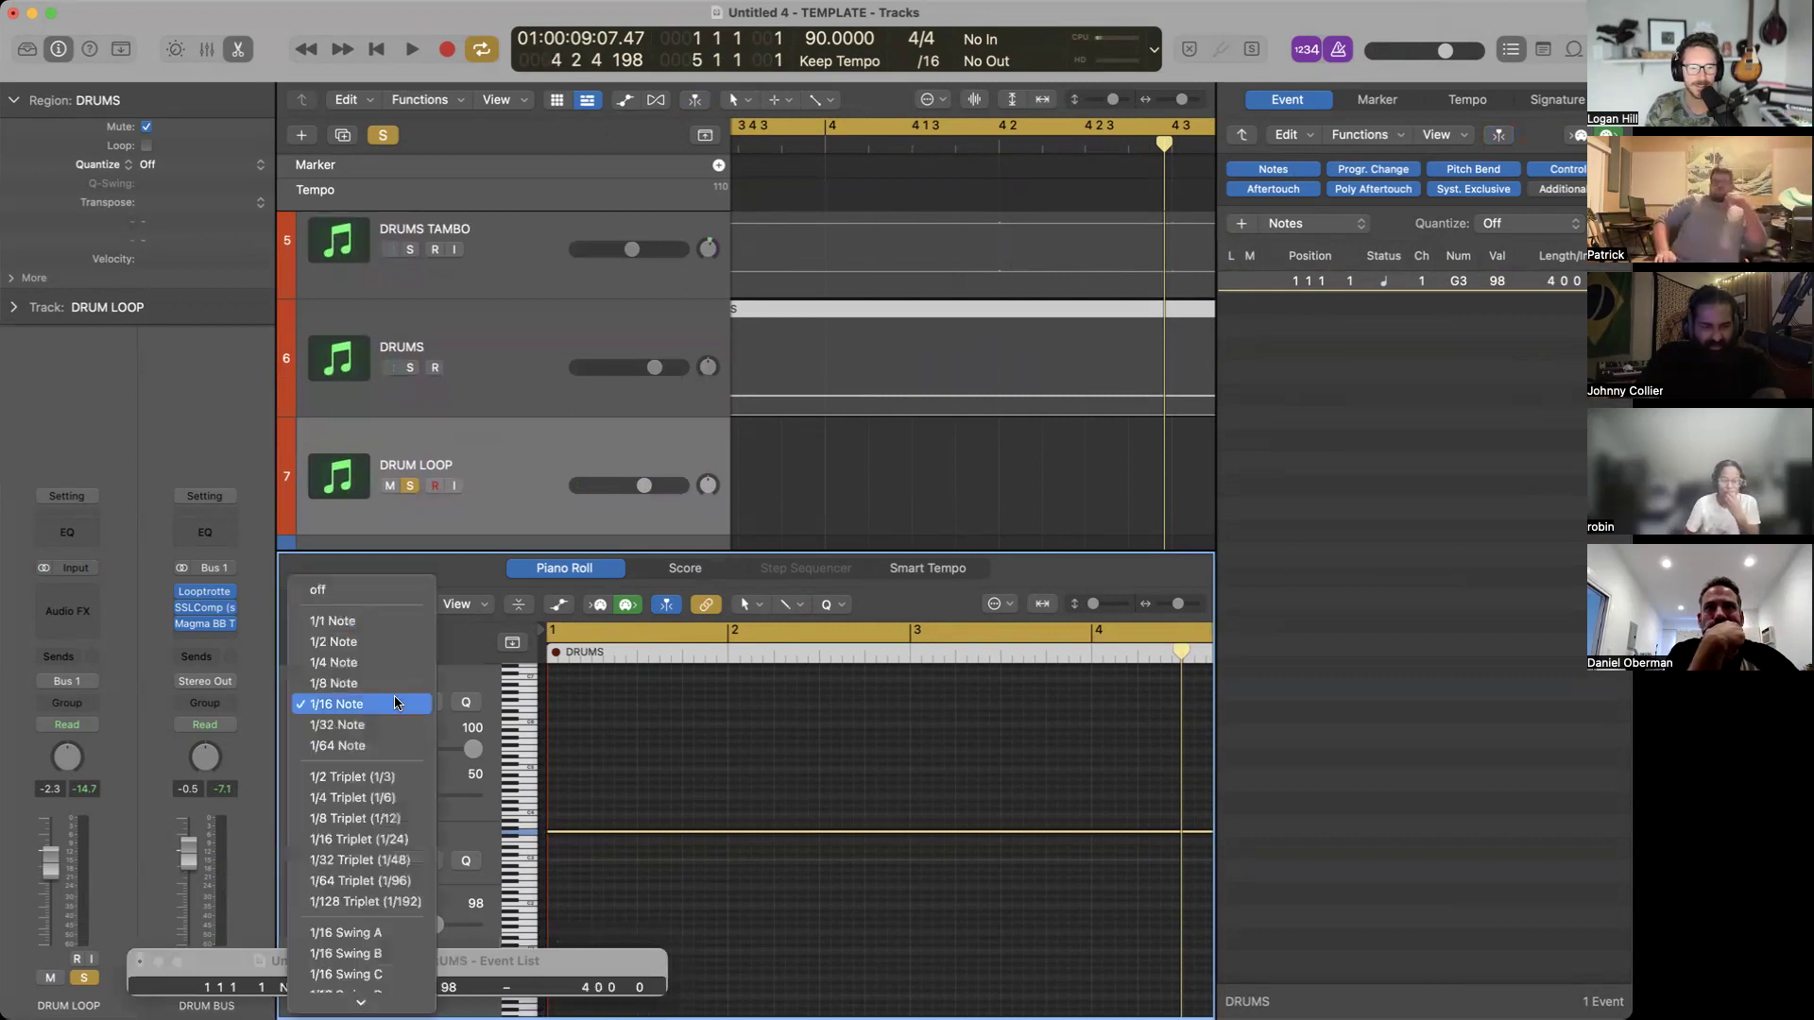
click(393, 696)
key(space)
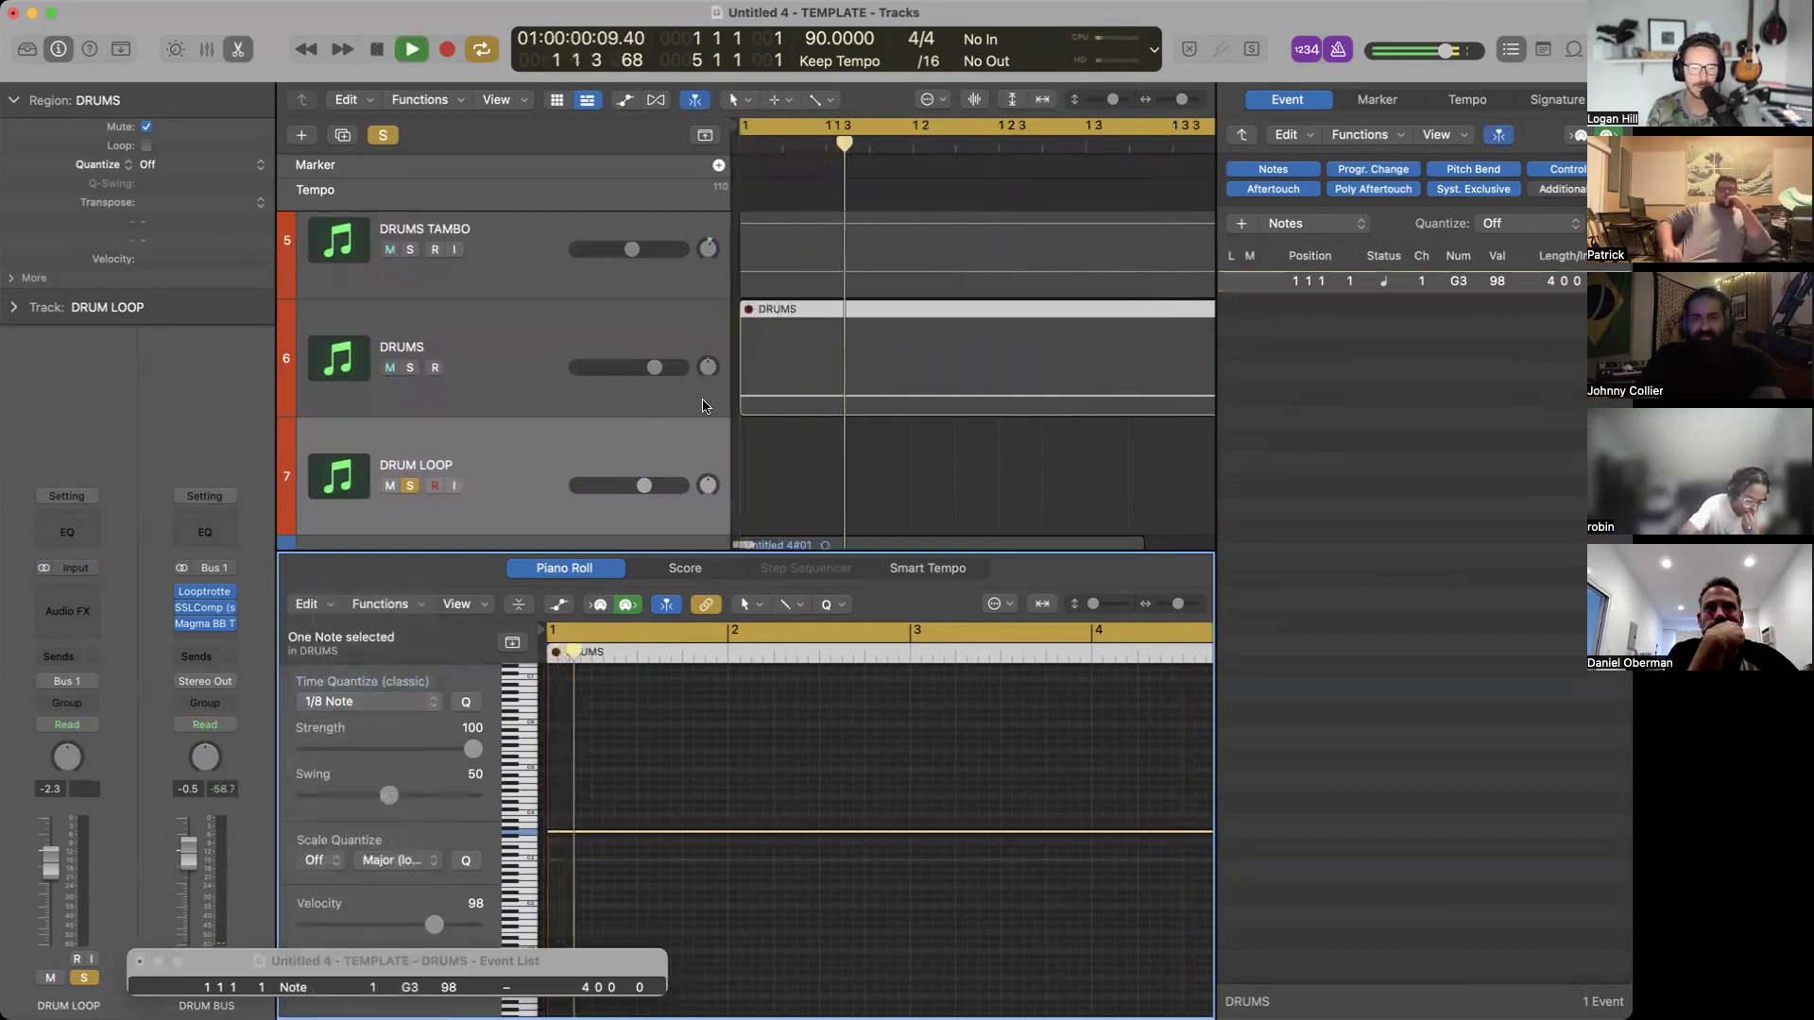
click(782, 382)
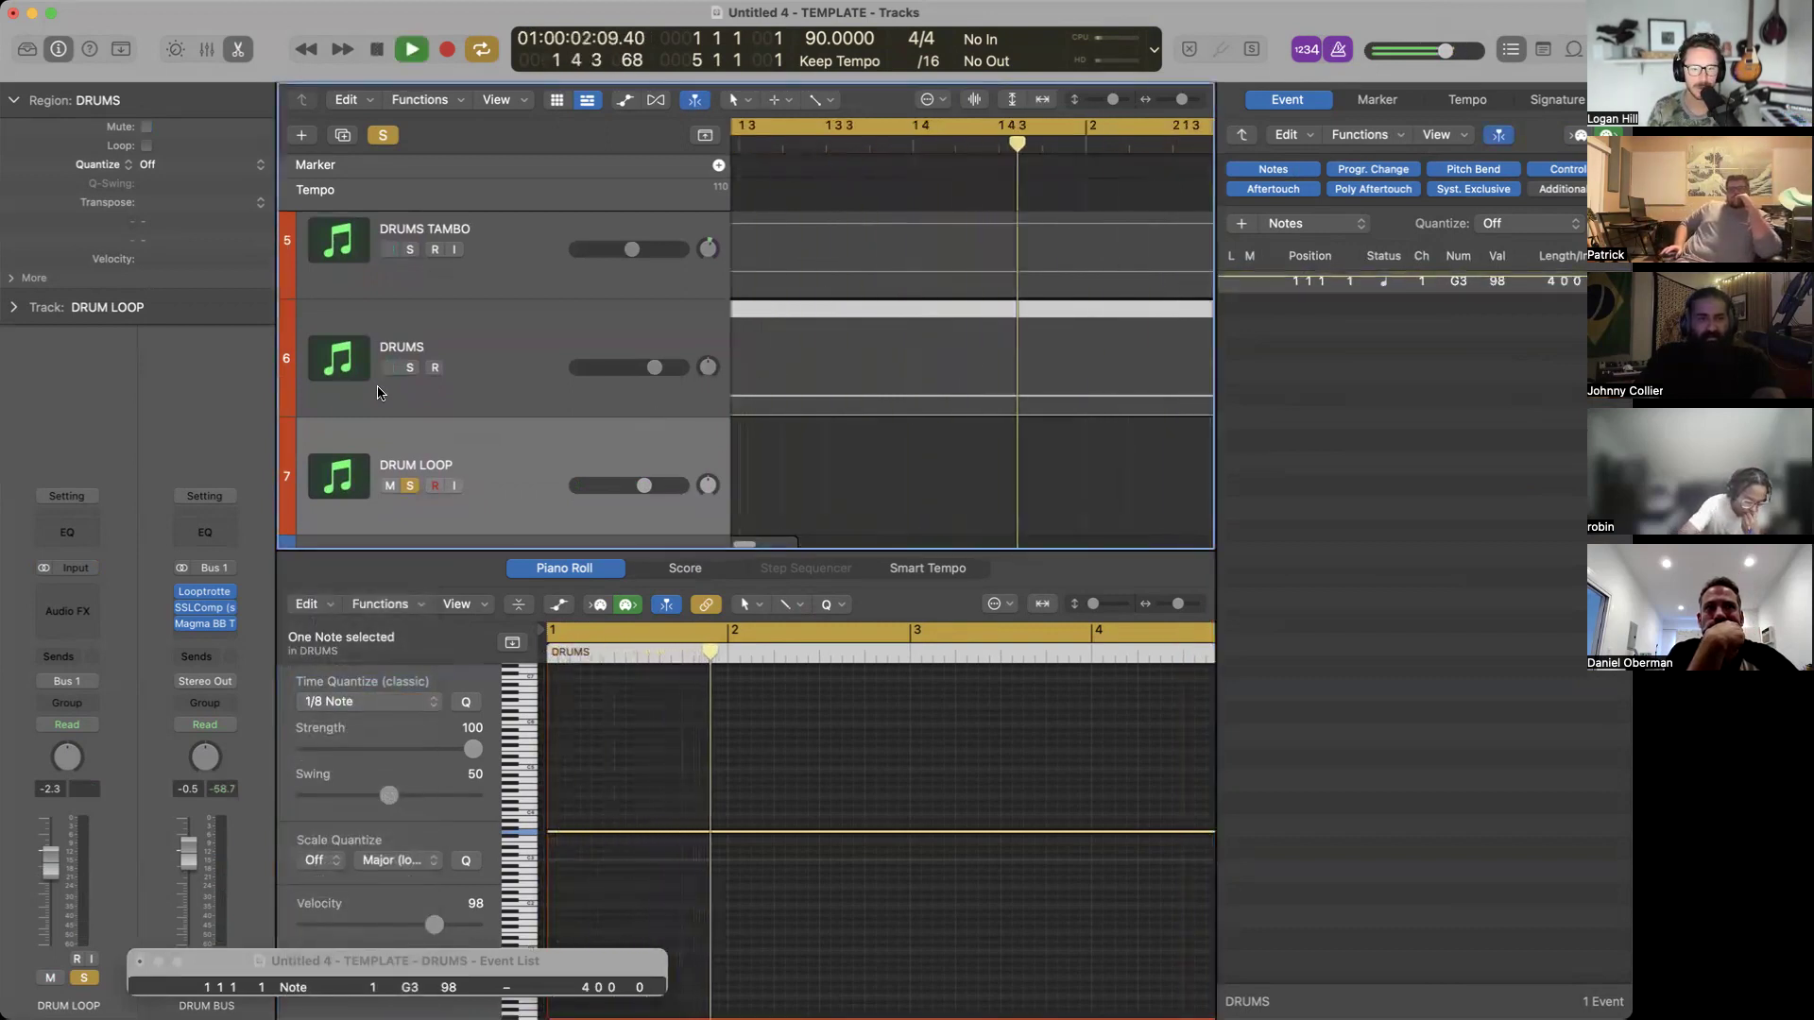
Solo and record-enable the DRUMS track, return the playhead to the loop start and stop playback.
click(430, 368)
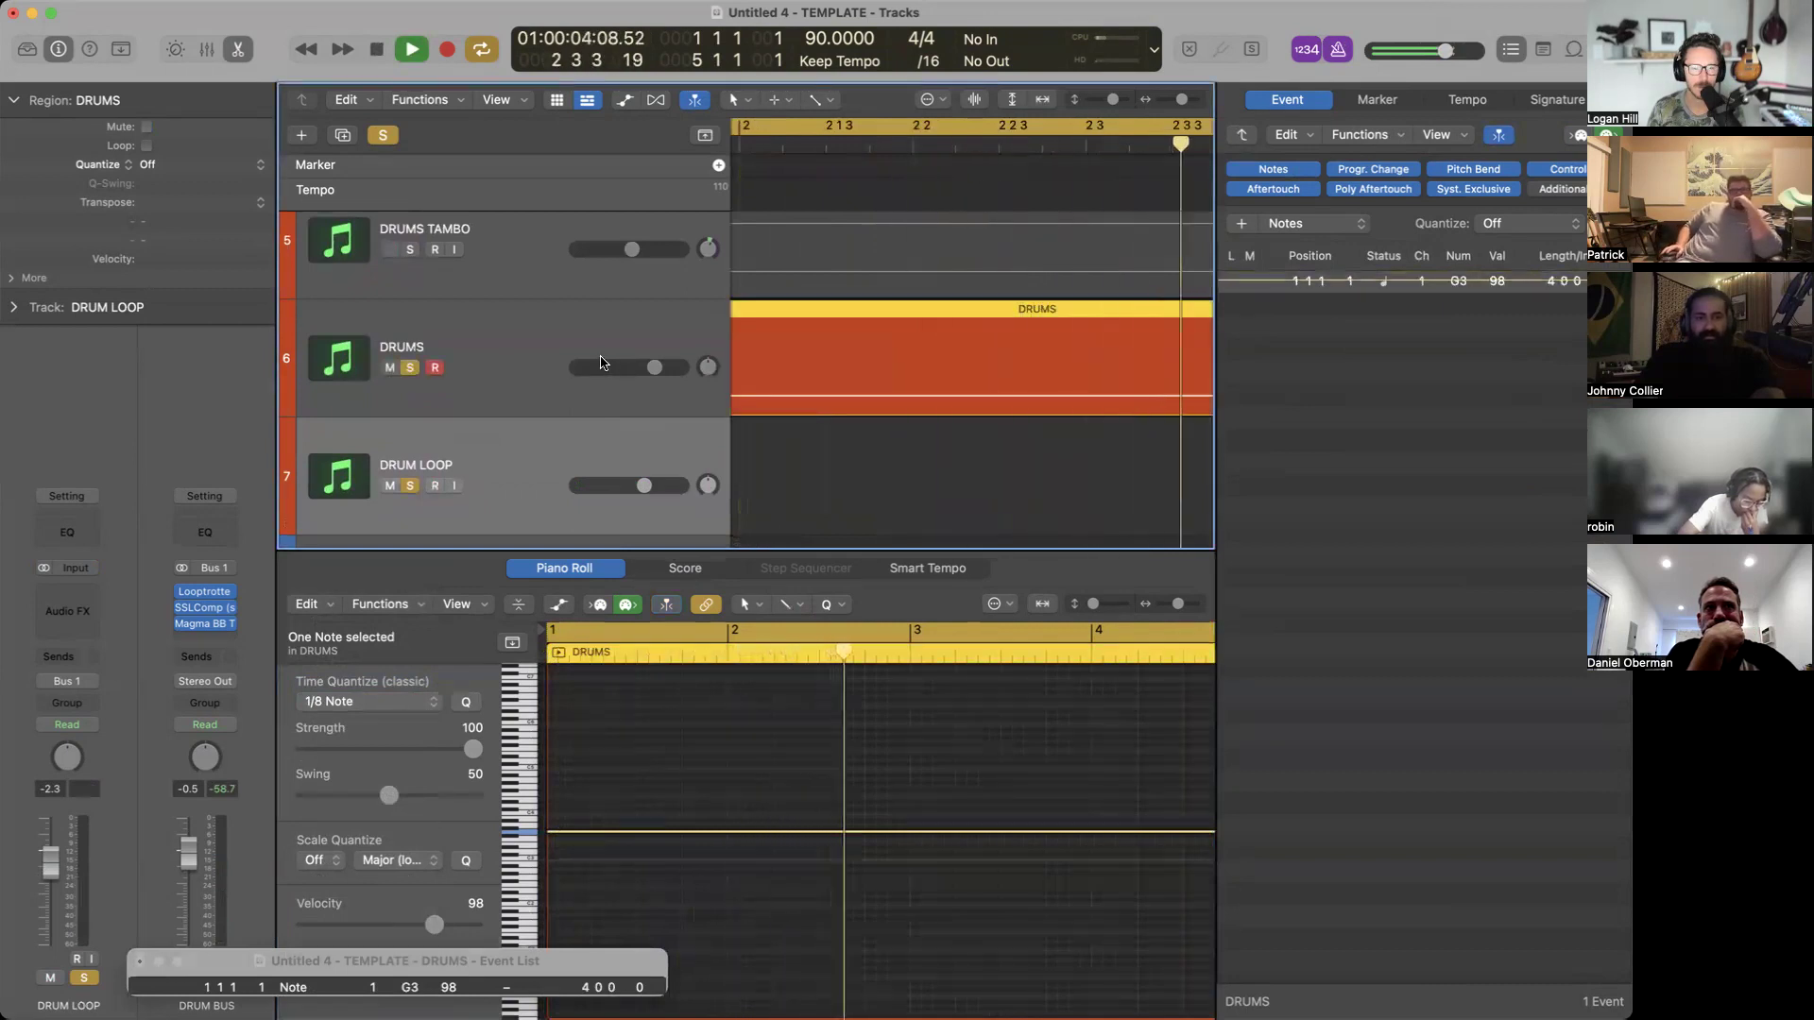
key(super+Left)
key(super+Left)
key(super+Left)
key(super+Left)
key(Return)
key(space)
Transpose the DRUMS region's note up in semitone steps to B3, auditioning the loop at the new pitches.
click(608, 831)
key(Up)
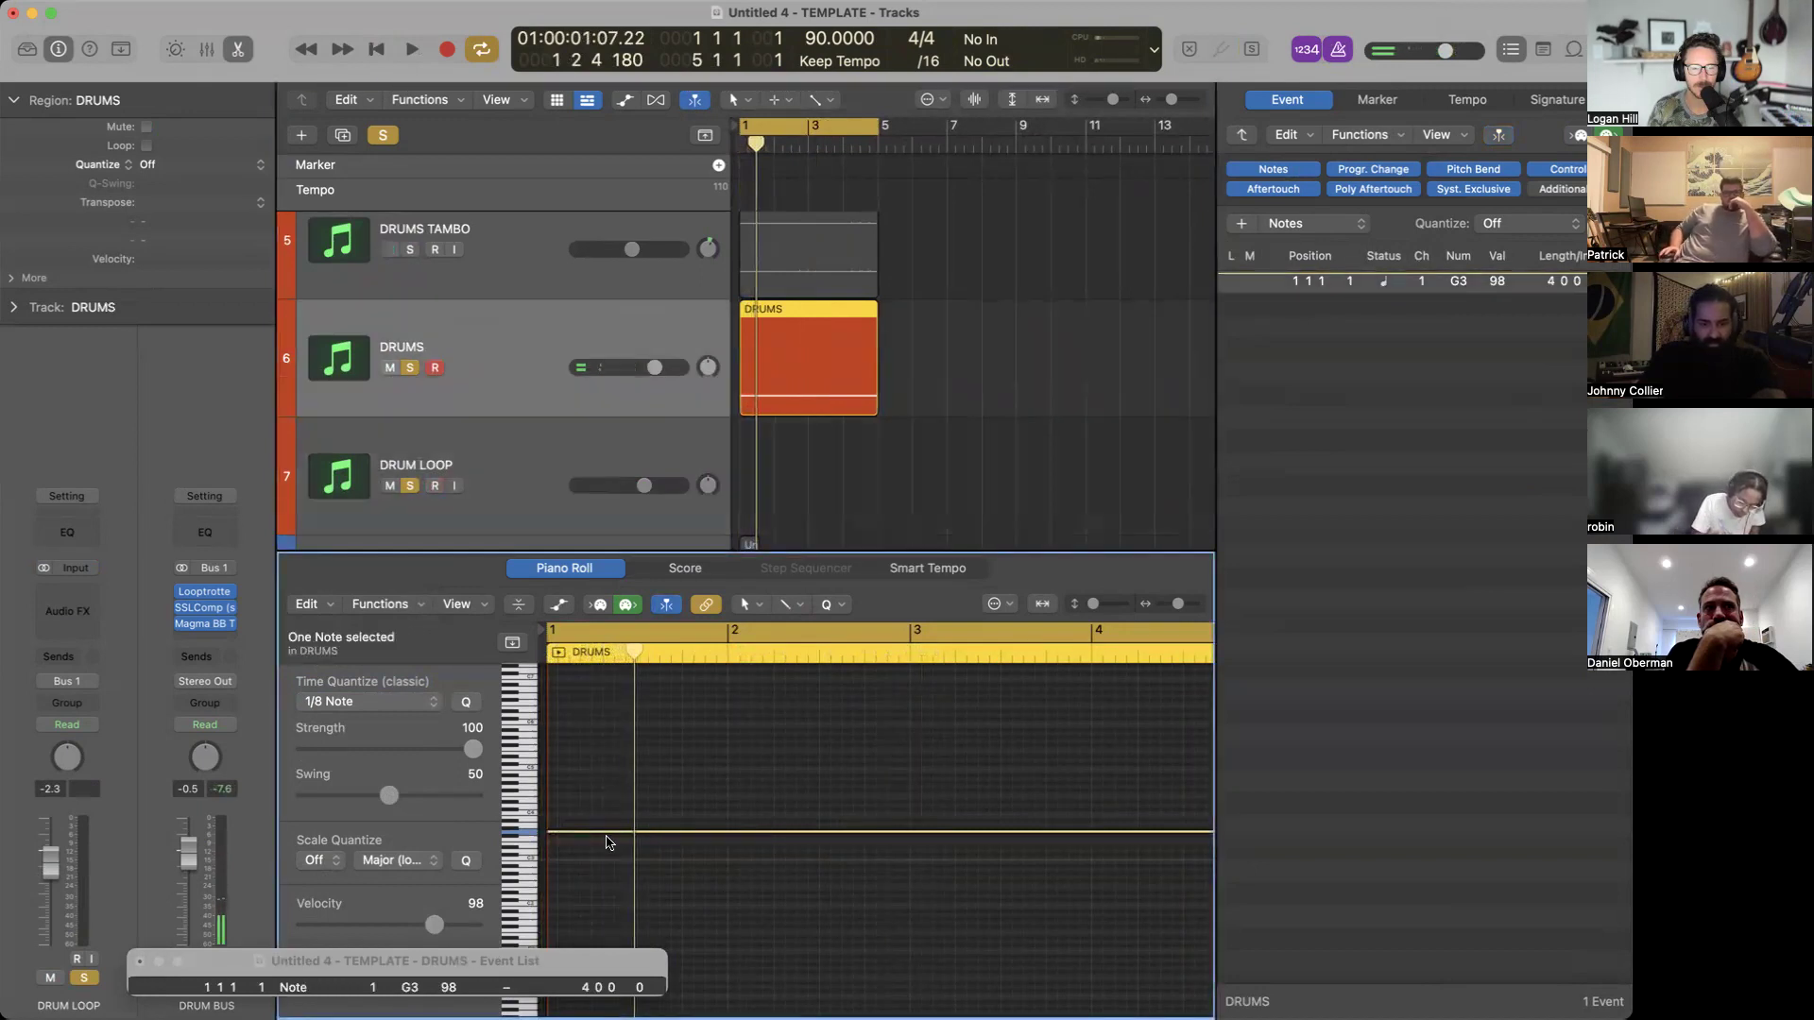
key(Down)
click(837, 377)
click(648, 831)
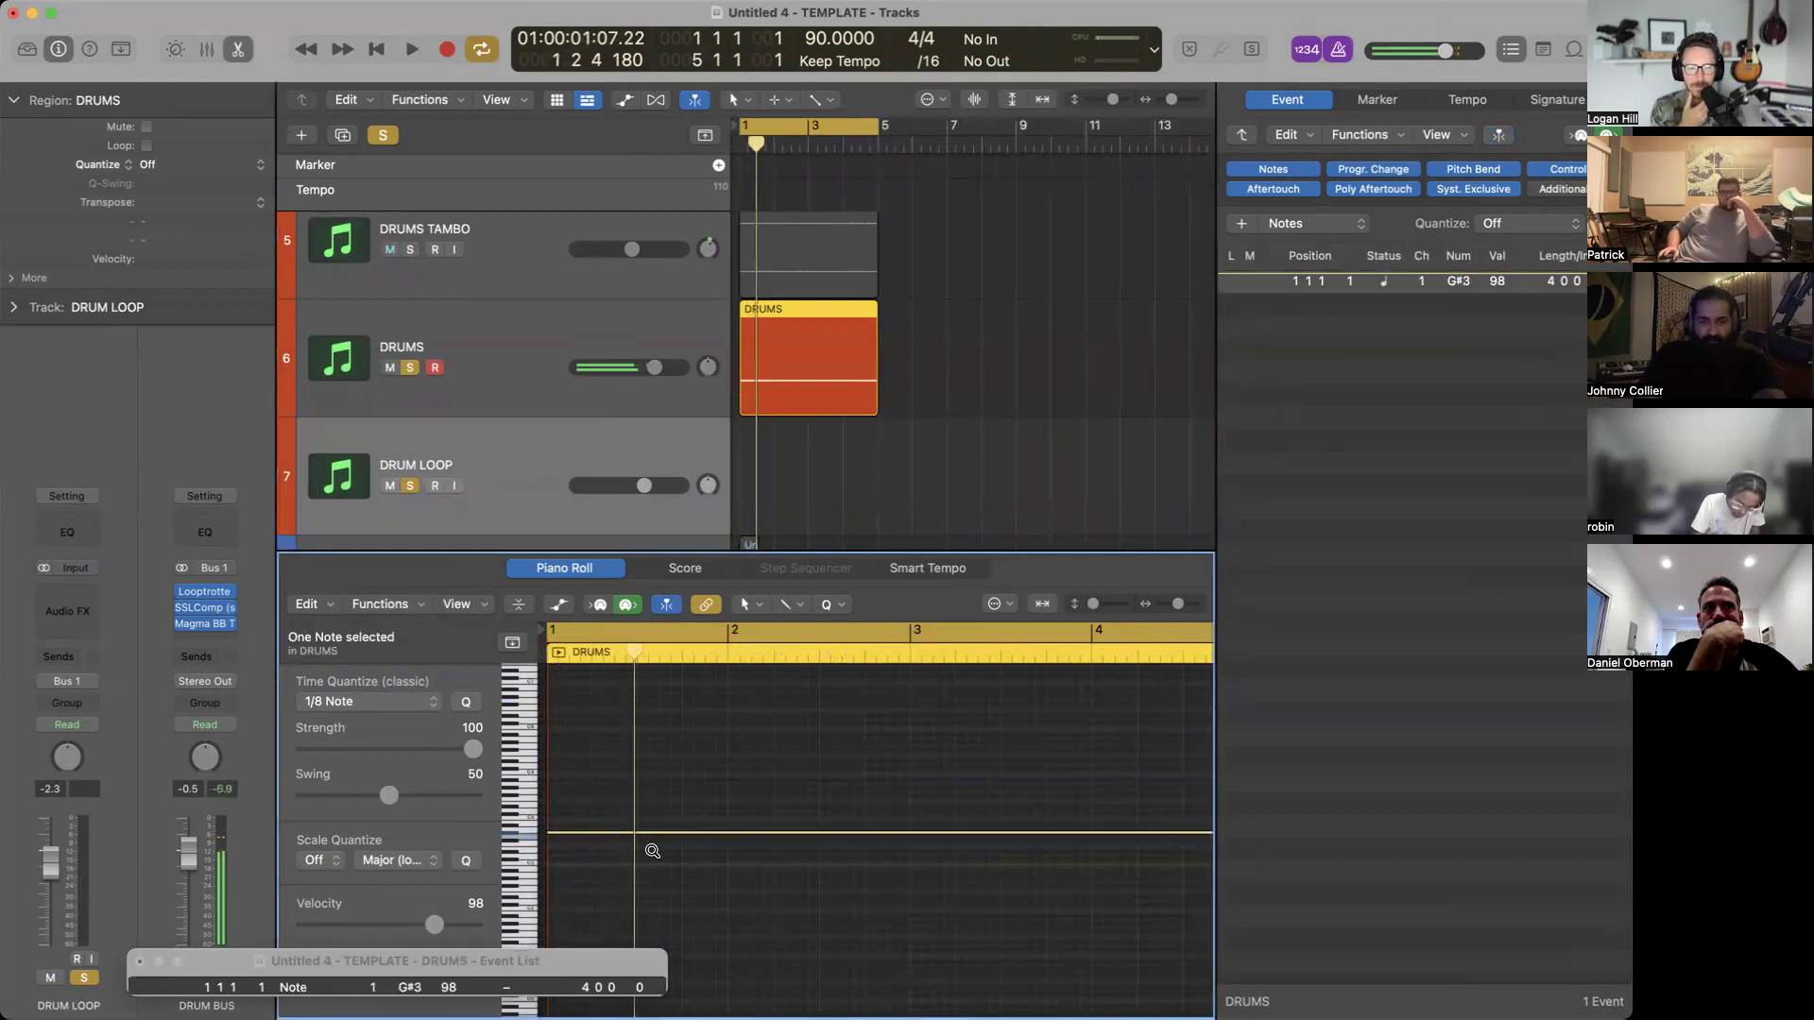
key(alt+Up)
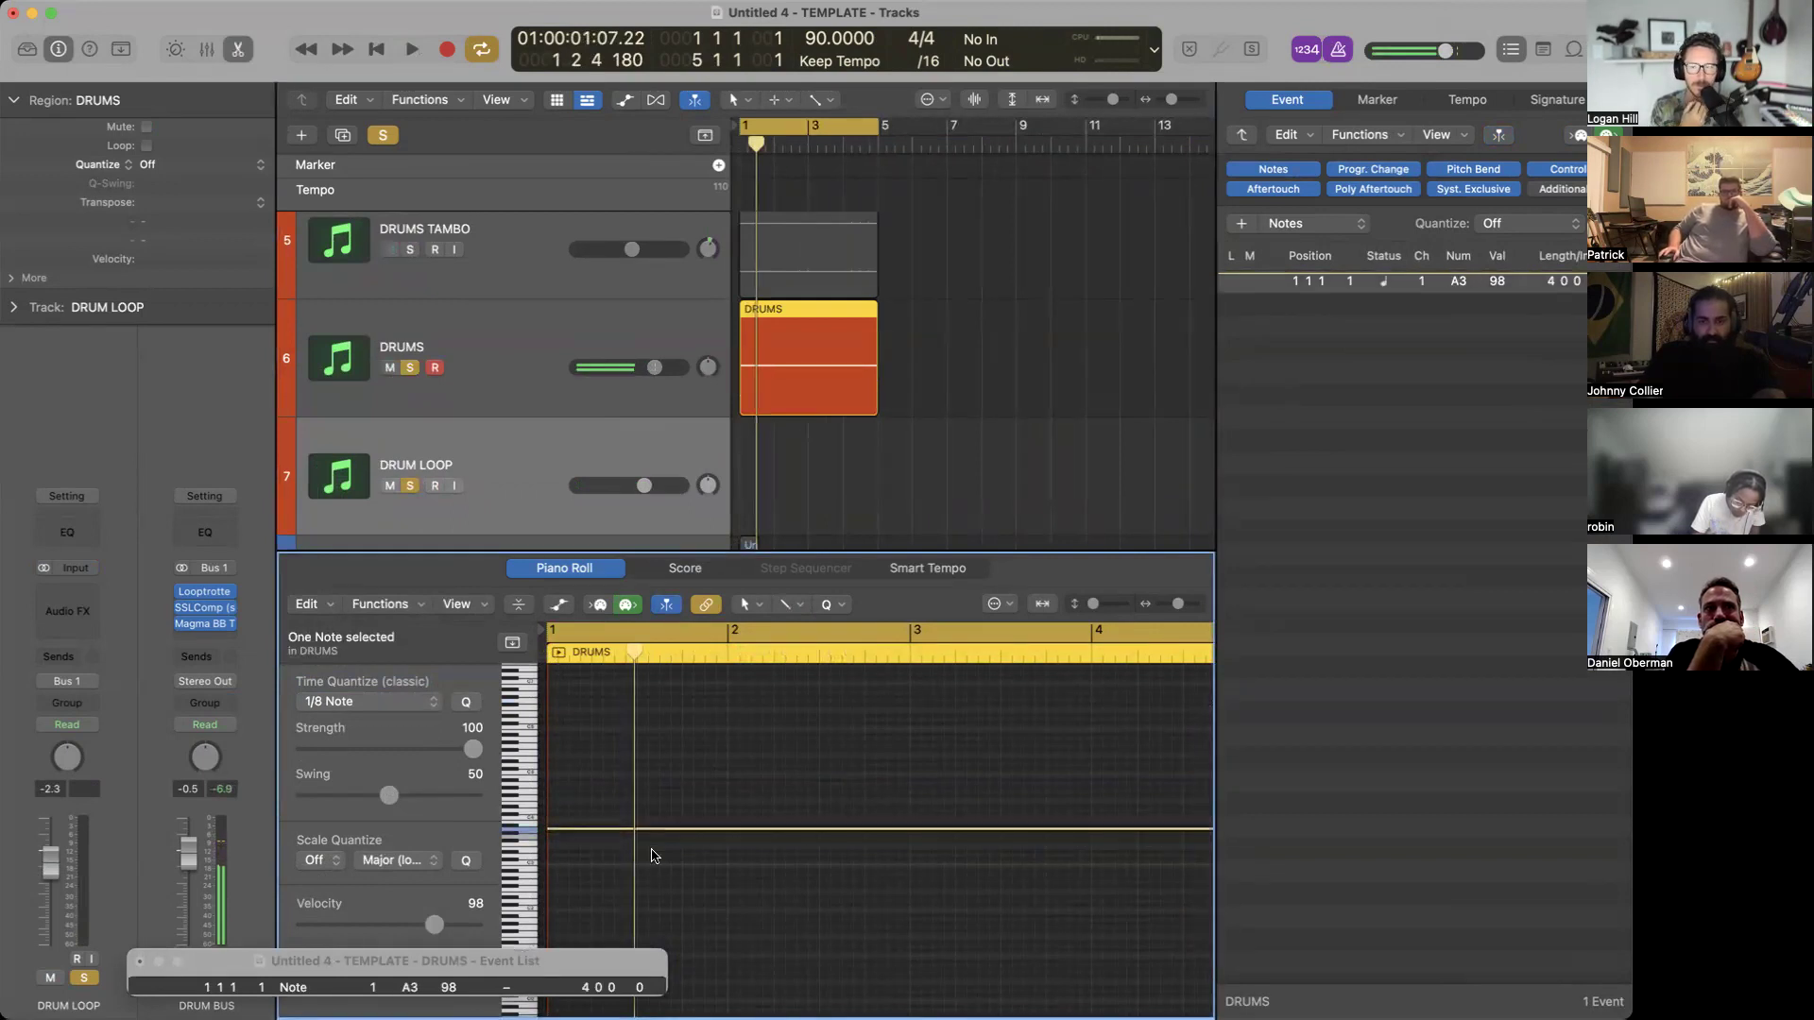
key(space)
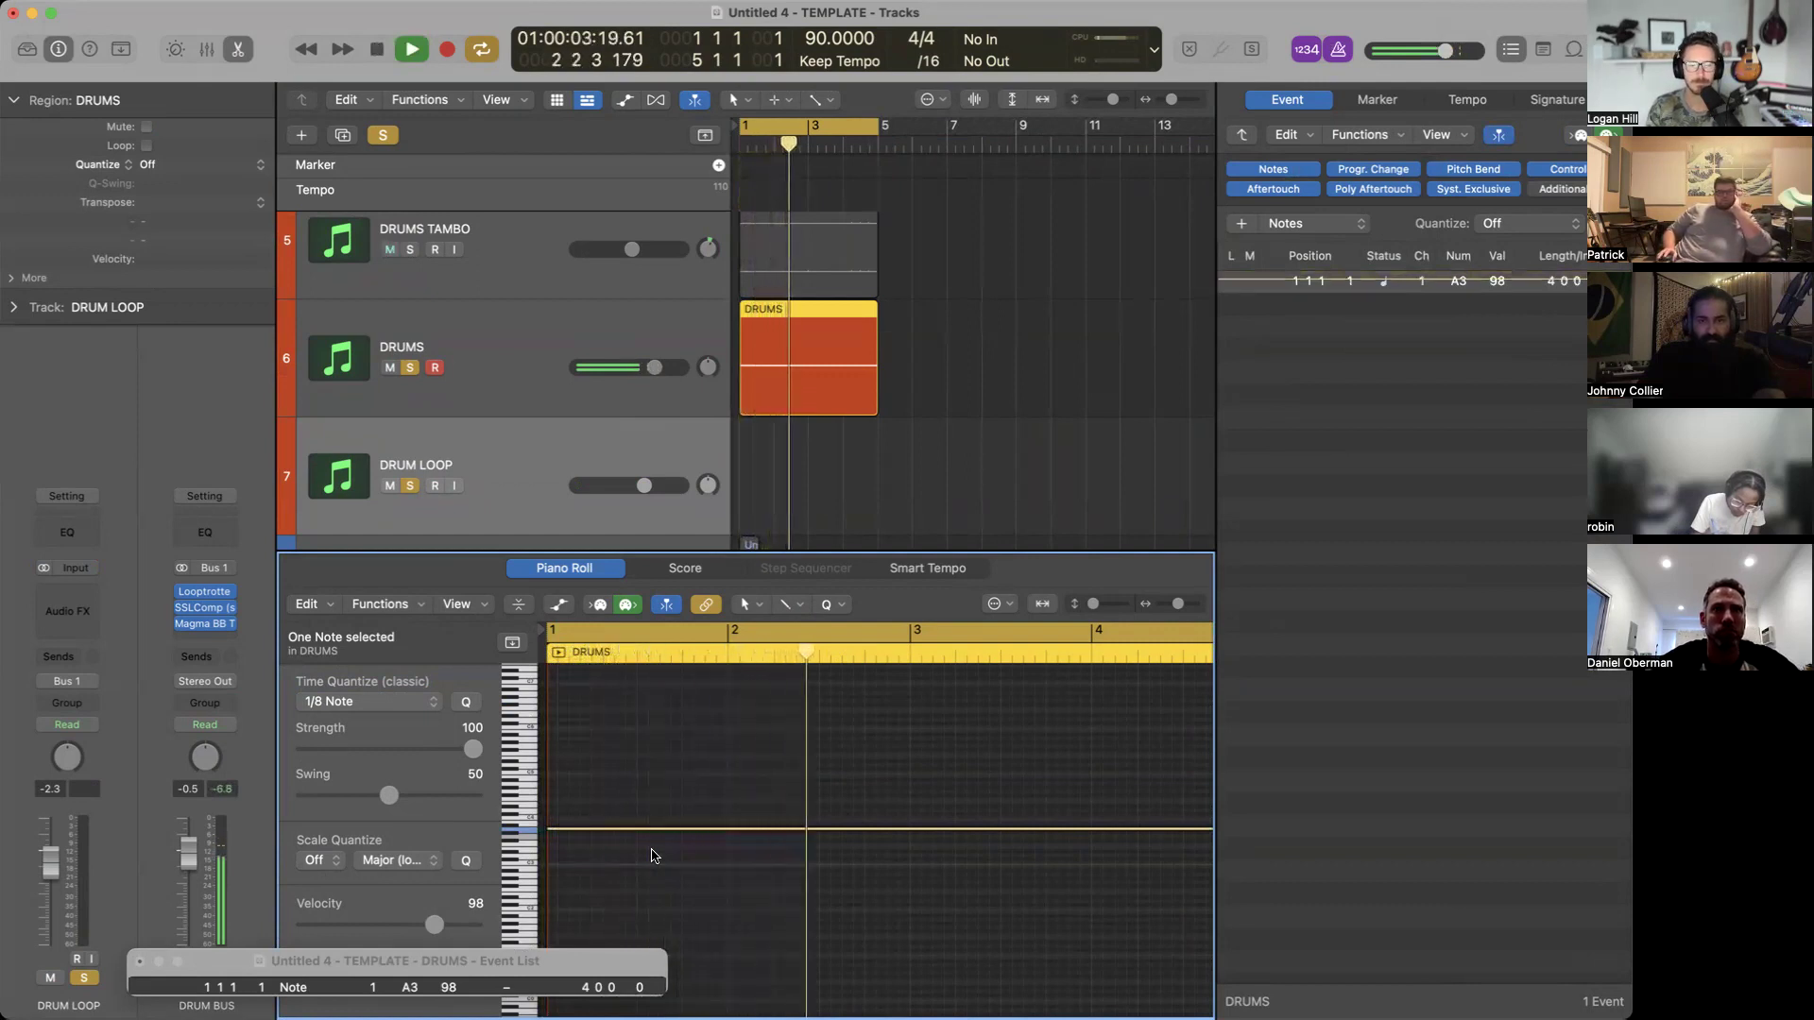
key(alt+Up)
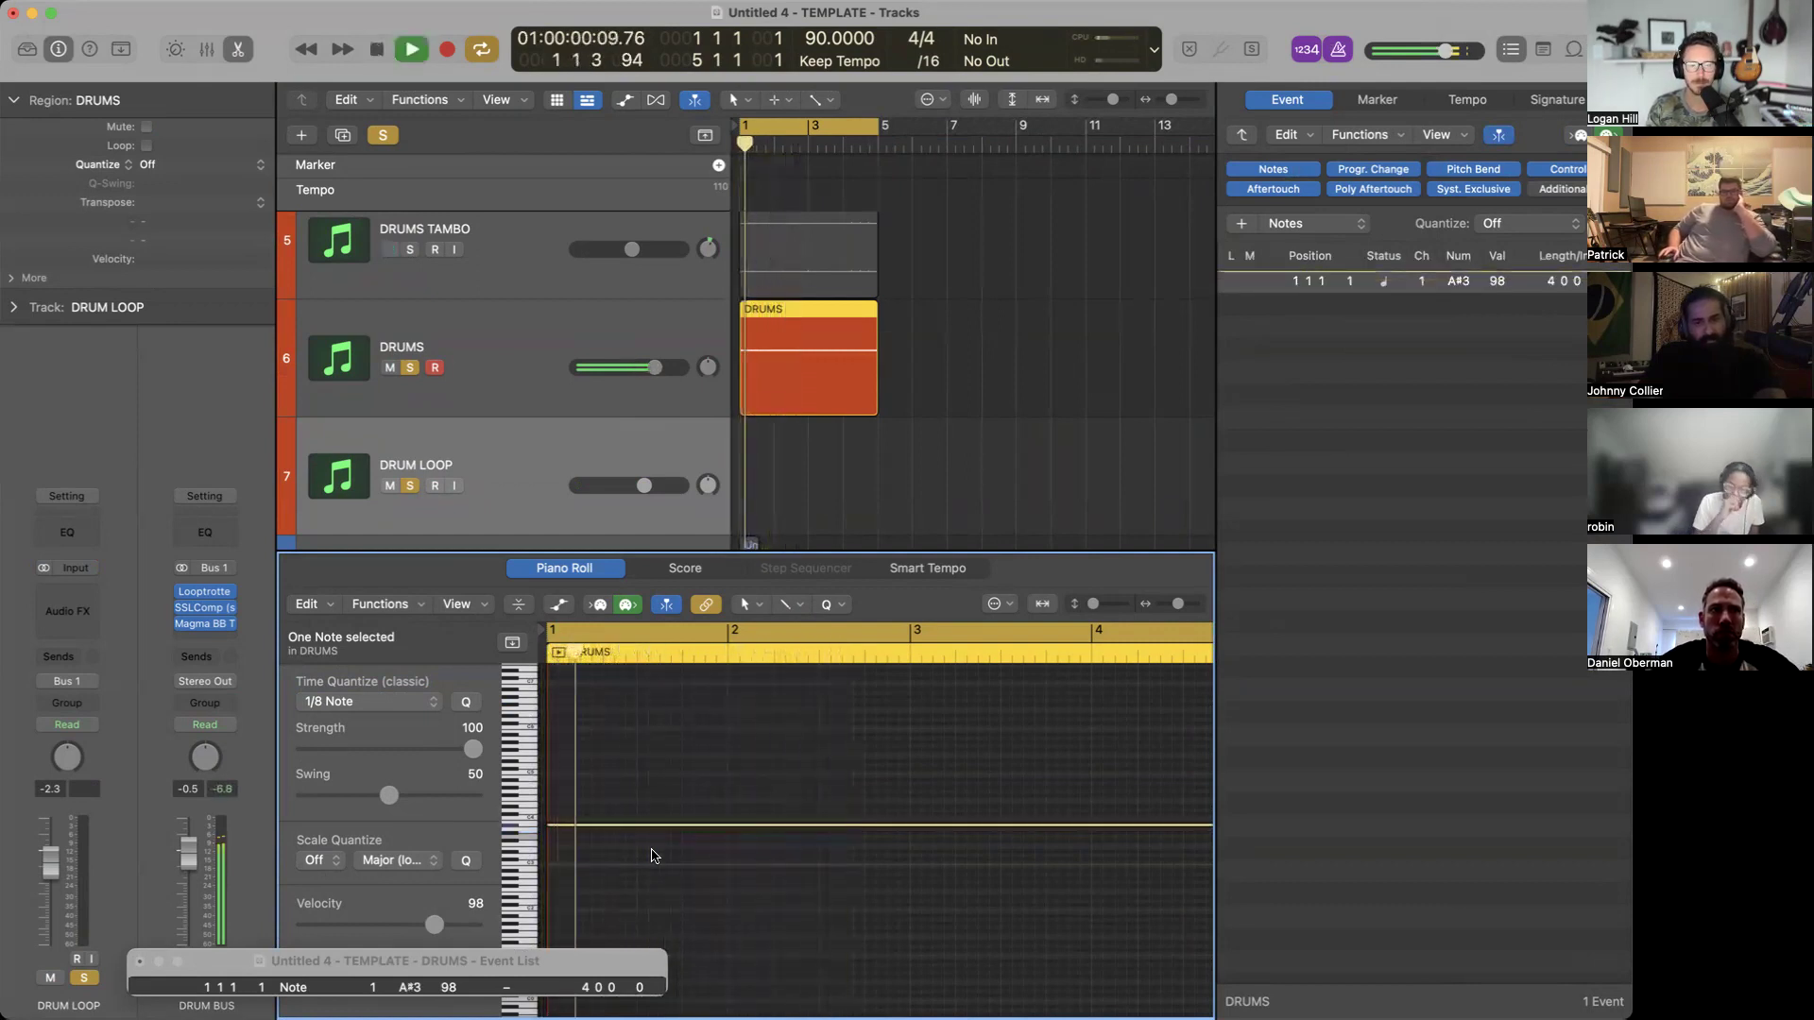
key(space)
key(alt+Up)
key(space)
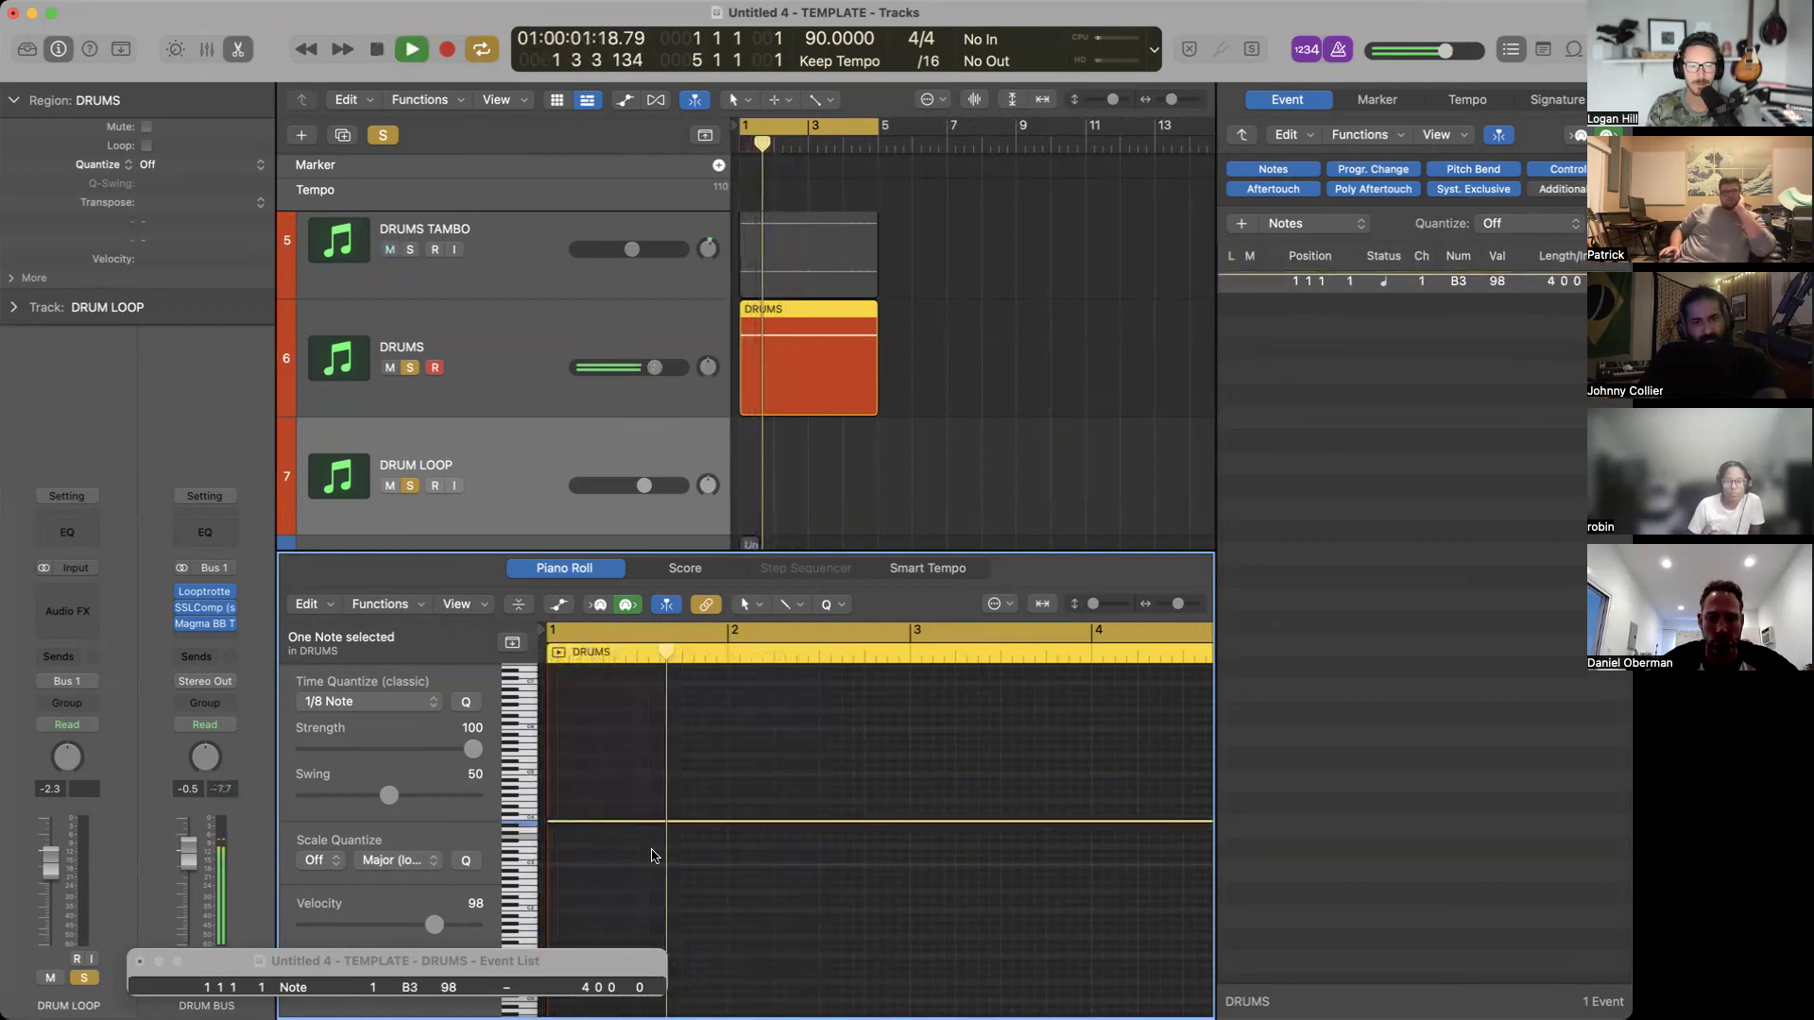
Bounce the DRUMS region in place to a new track named DRUMS LOOP, muting the source region.
click(796, 393)
key(ctrl+b)
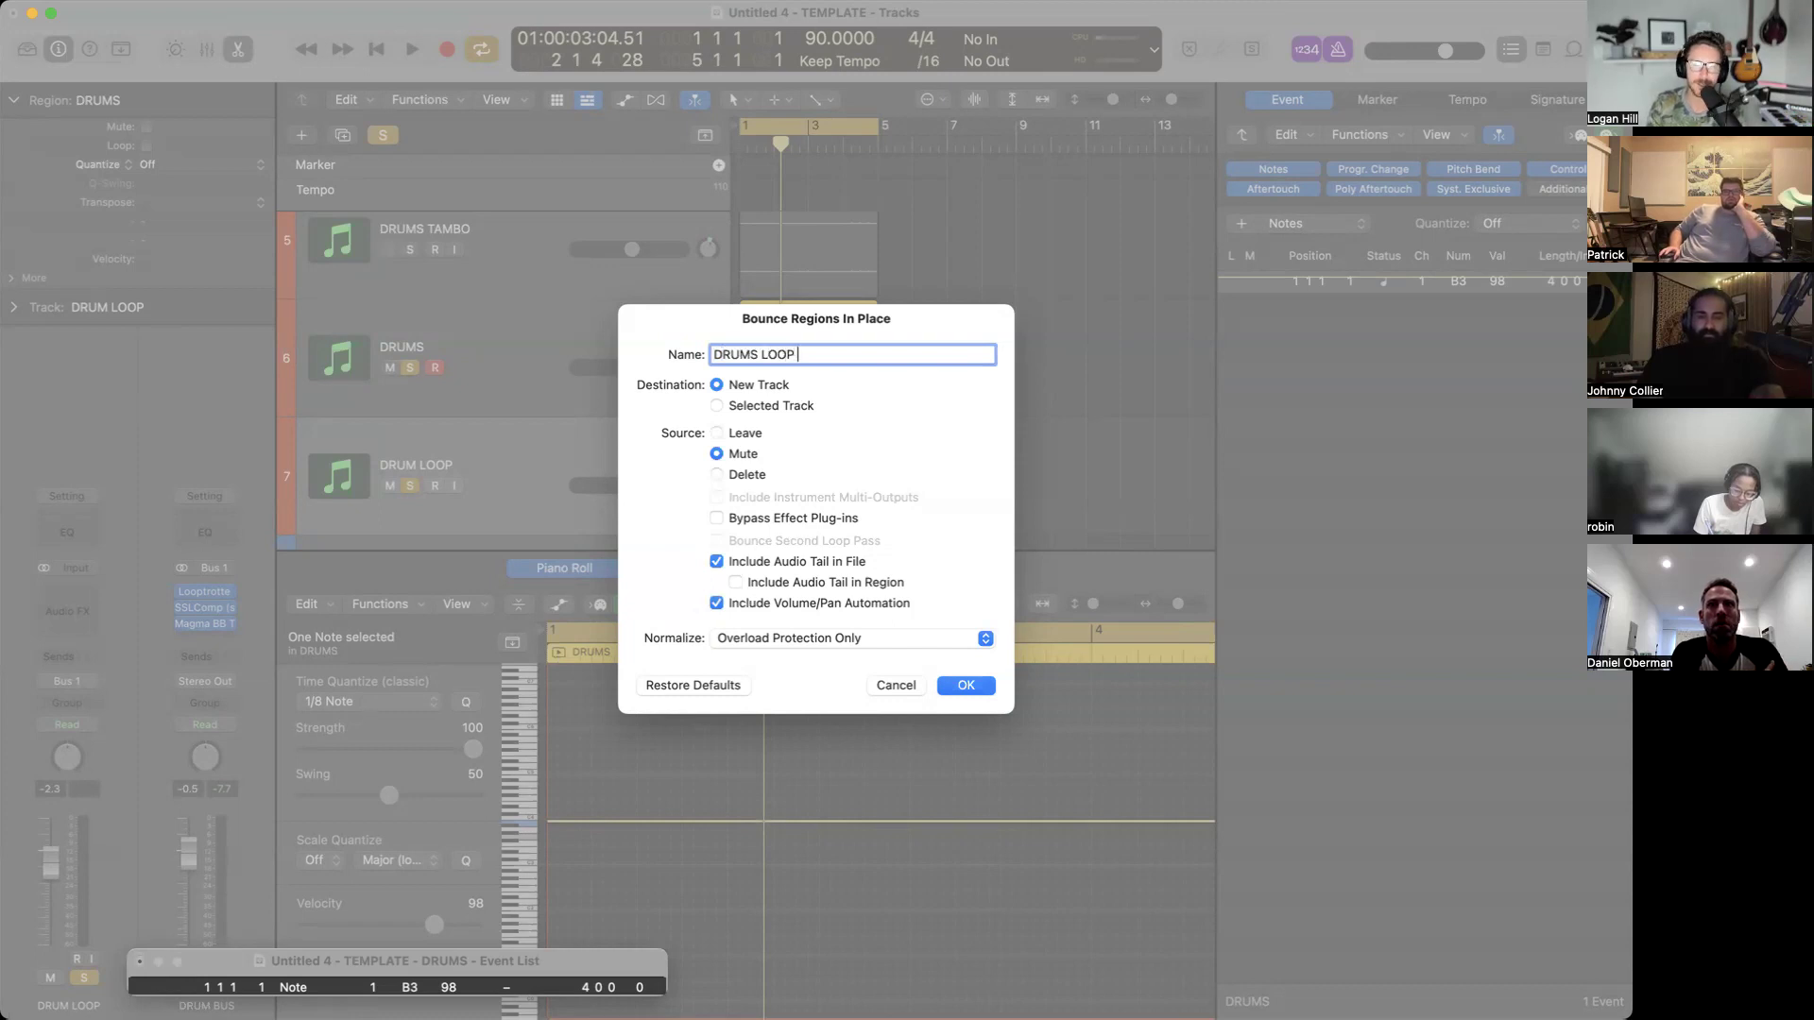
key(Return)
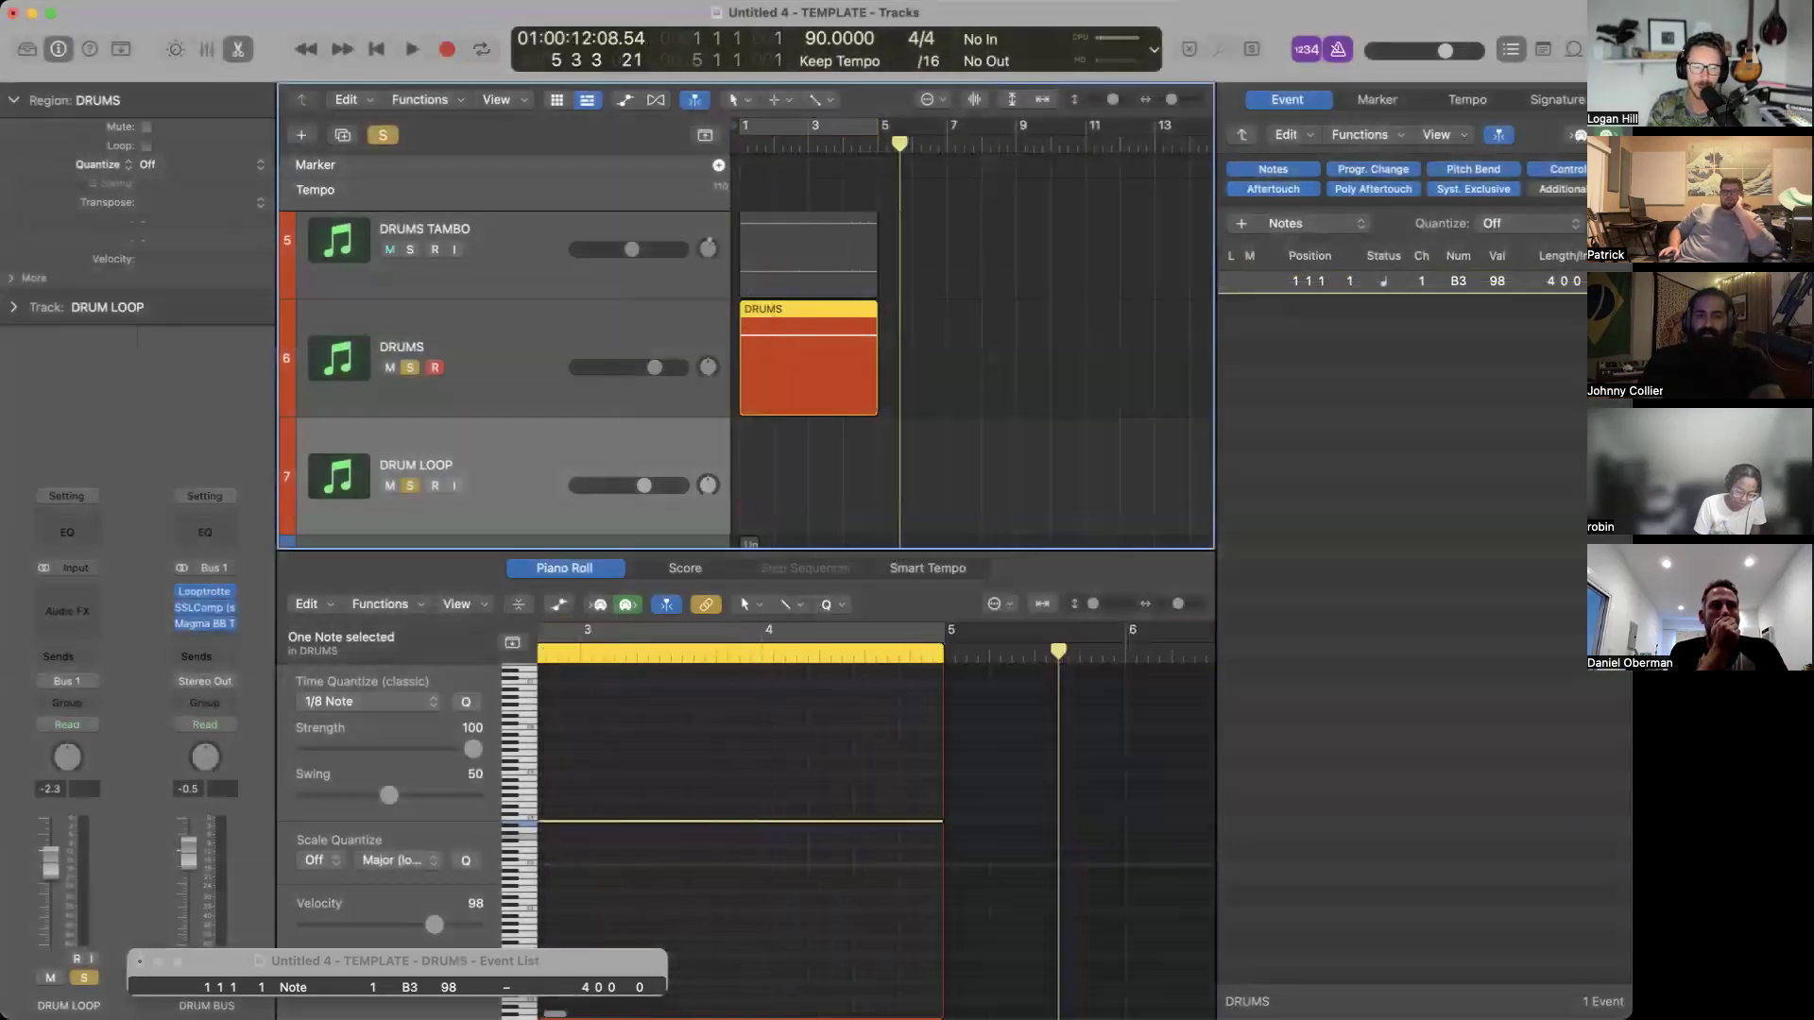
scroll(809, 388, right, 5)
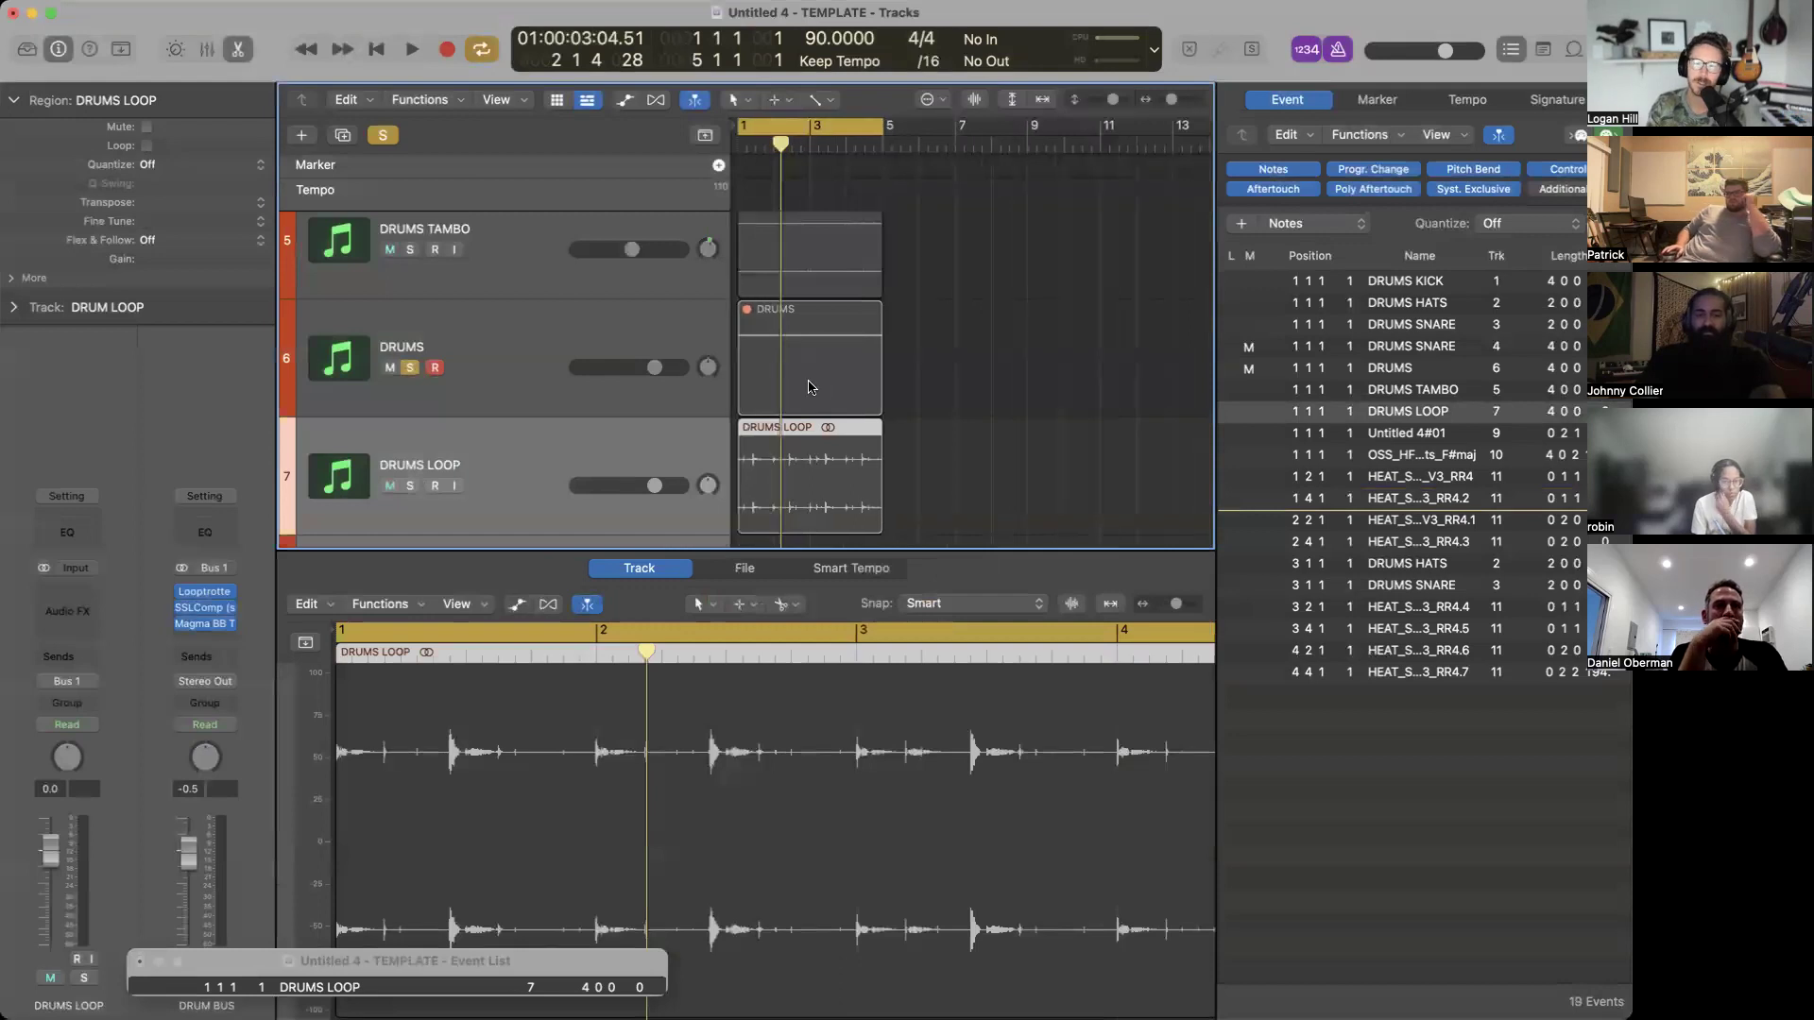
Solo the DRUMS LOOP track and select its bounced region.
click(987, 440)
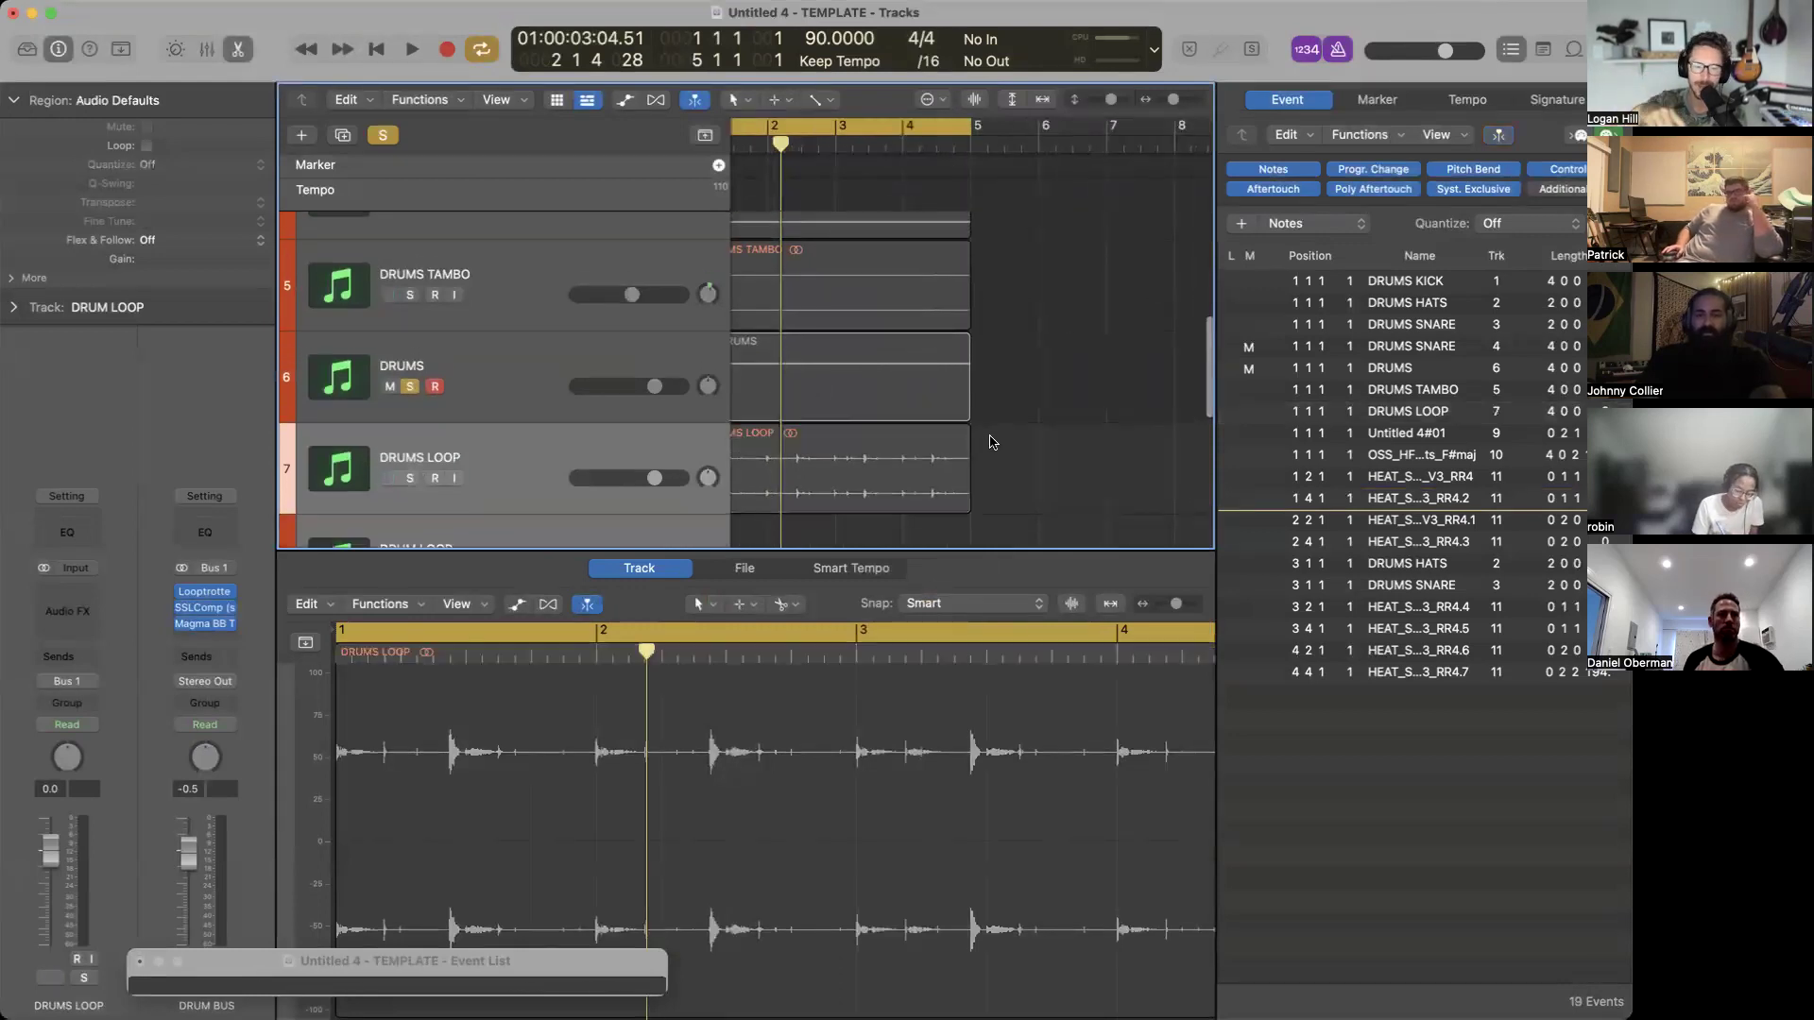
scroll(990, 442, left, 2)
click(596, 442)
click(777, 392)
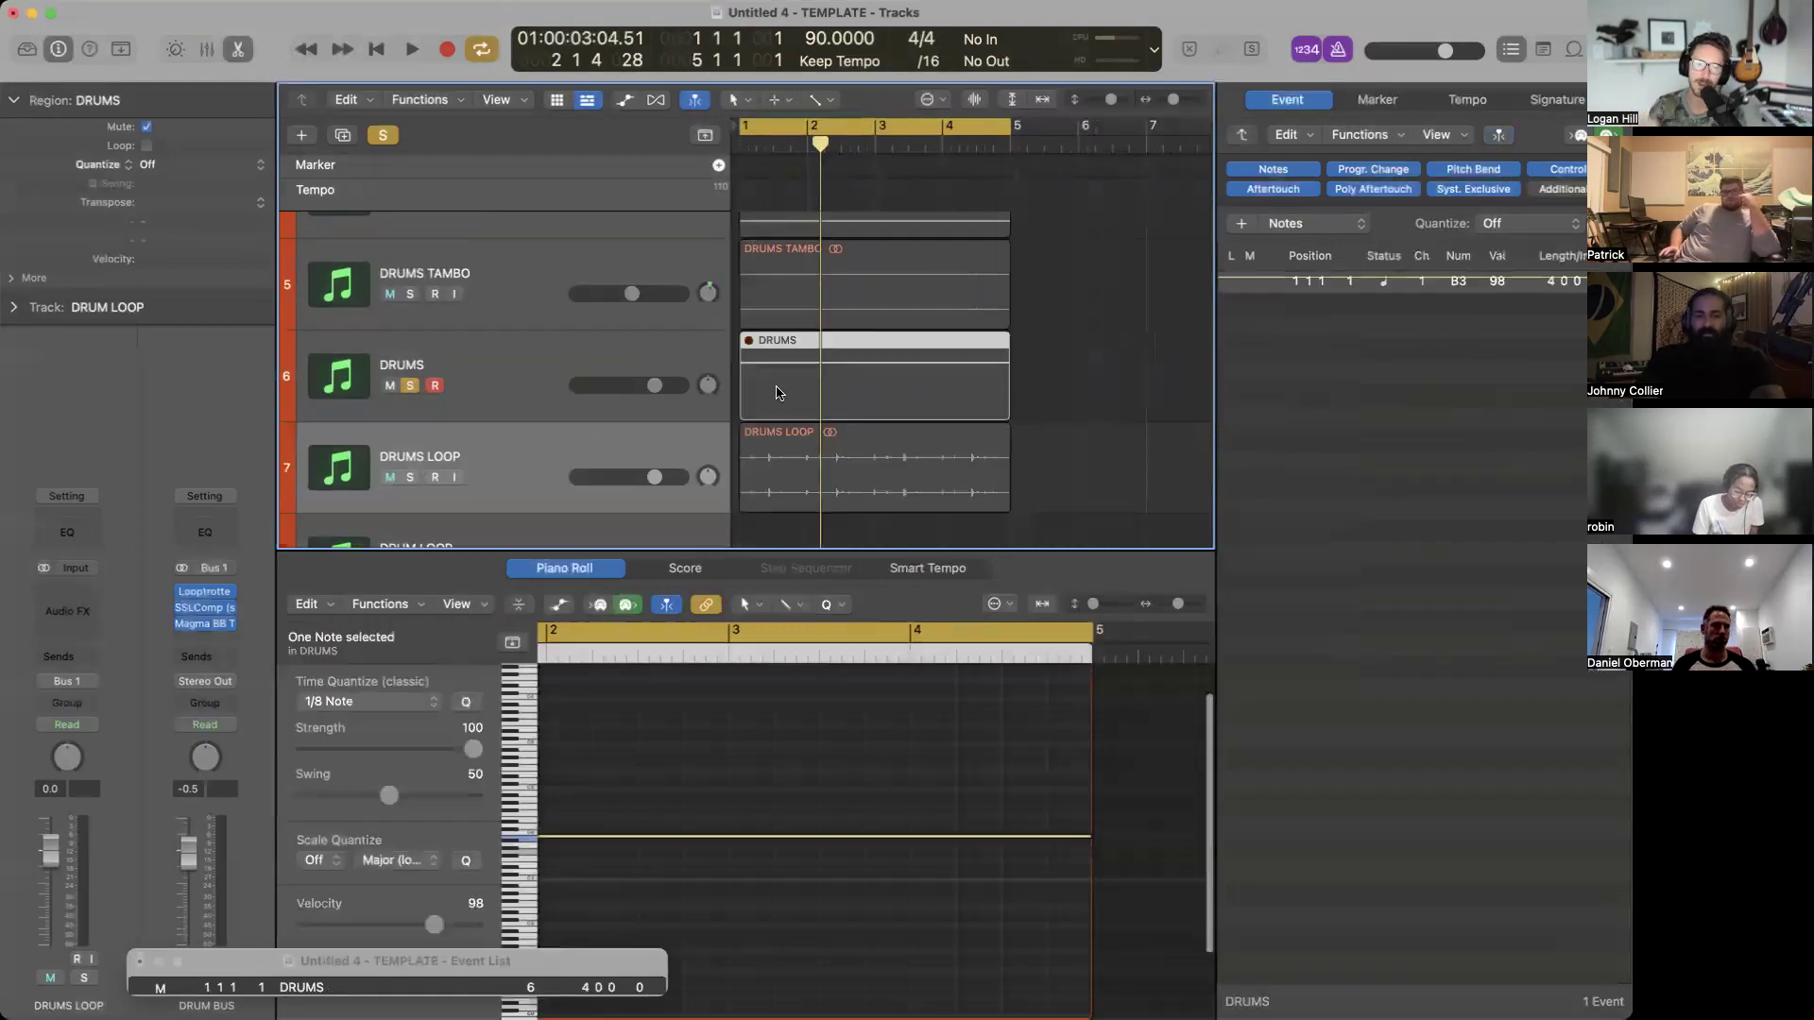
click(412, 478)
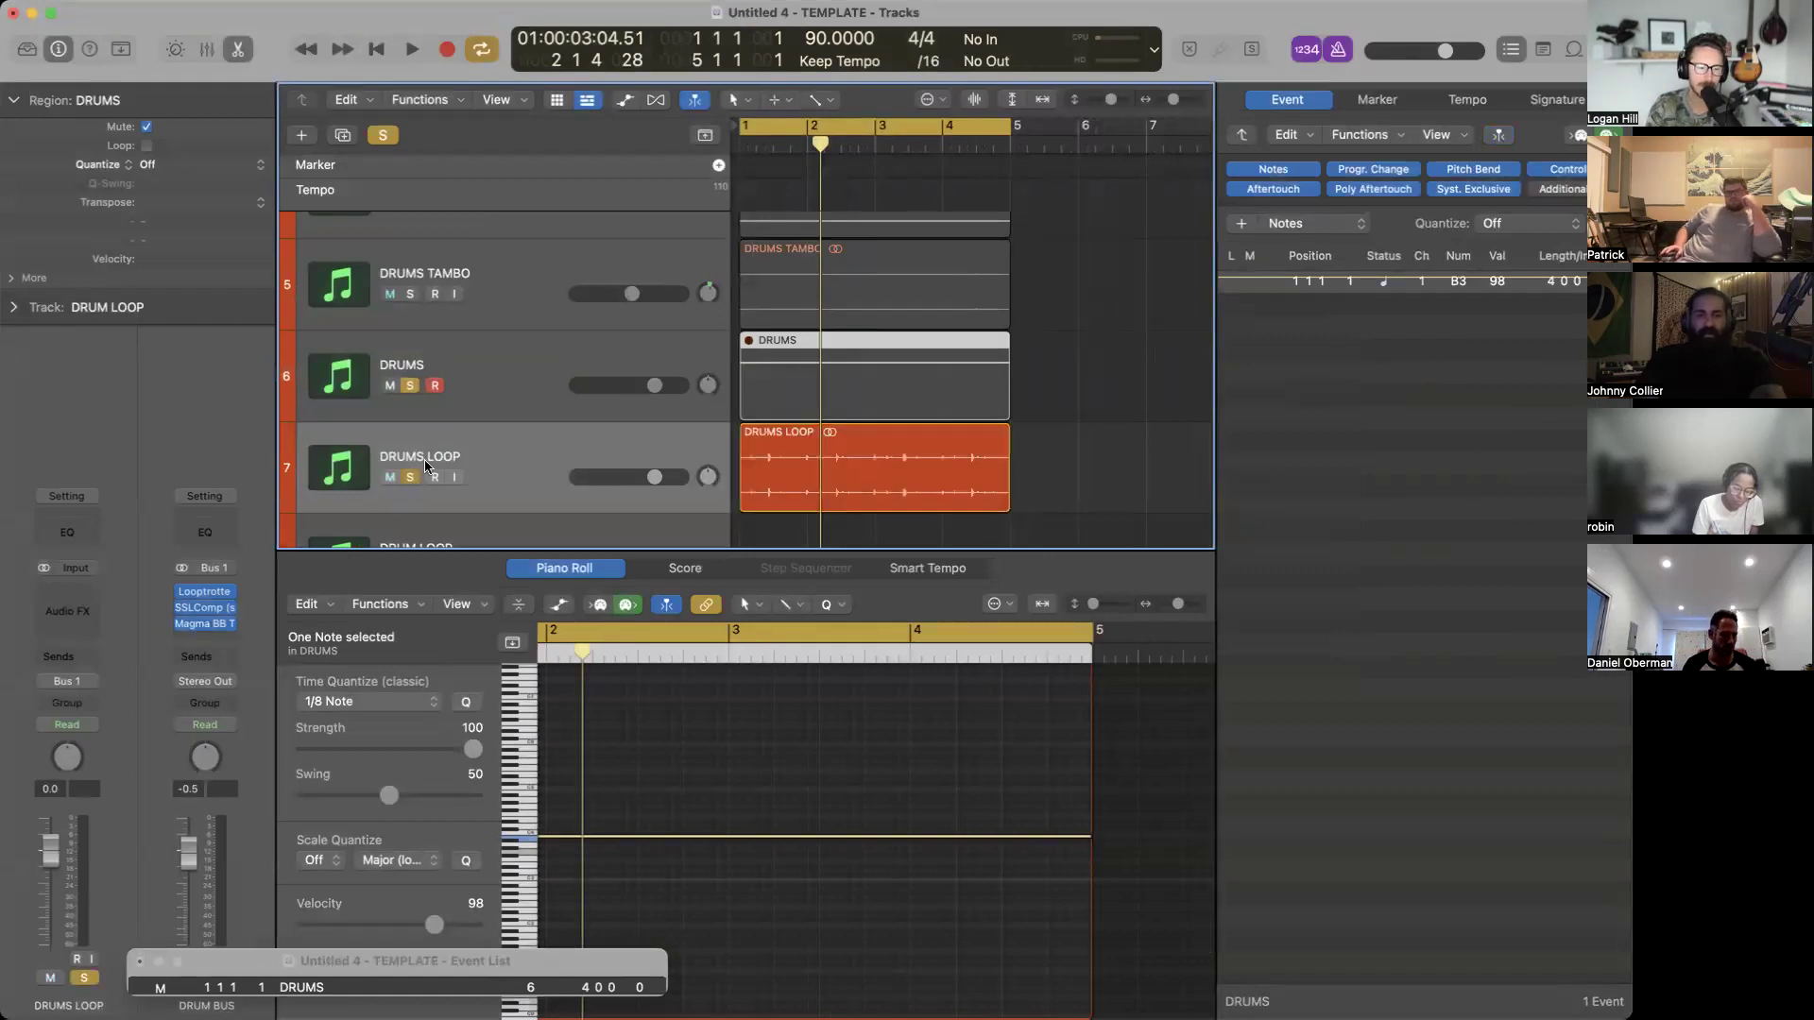
click(457, 458)
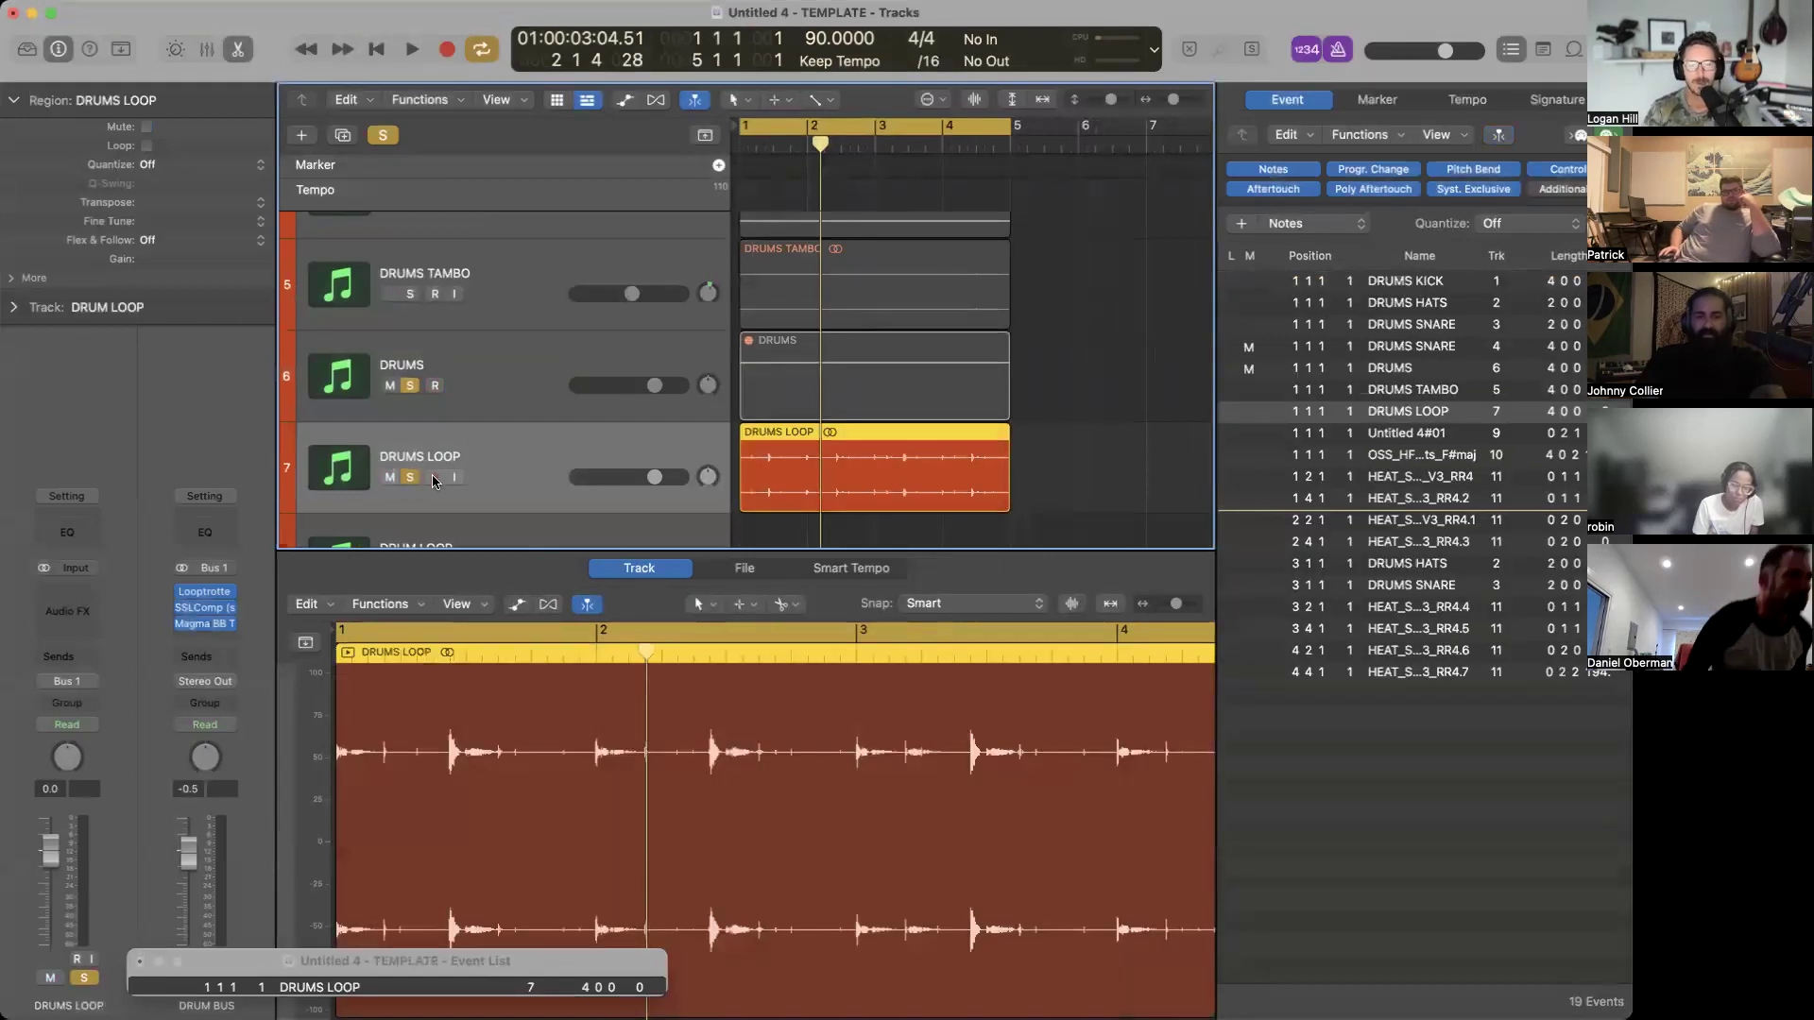
Audition the soloed DRUMS LOOP region, stop playback and clear all track solos.
key(space)
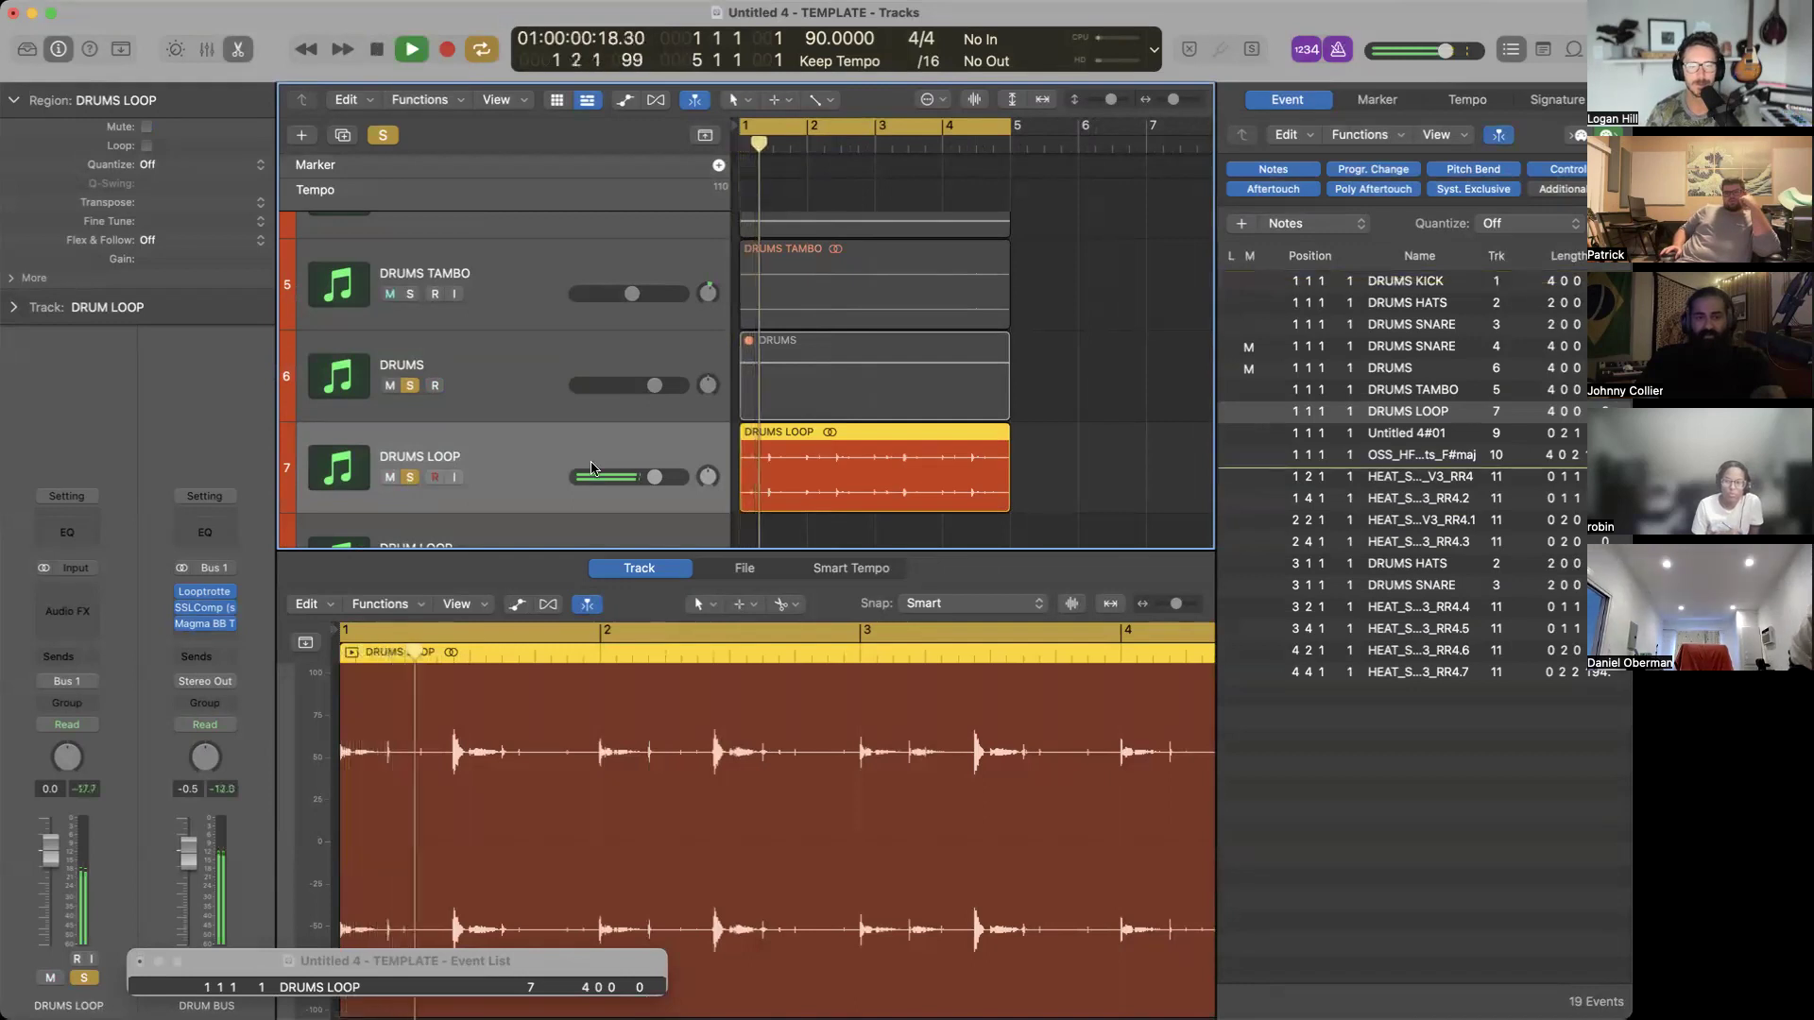
key(super+Right)
key(super+Down)
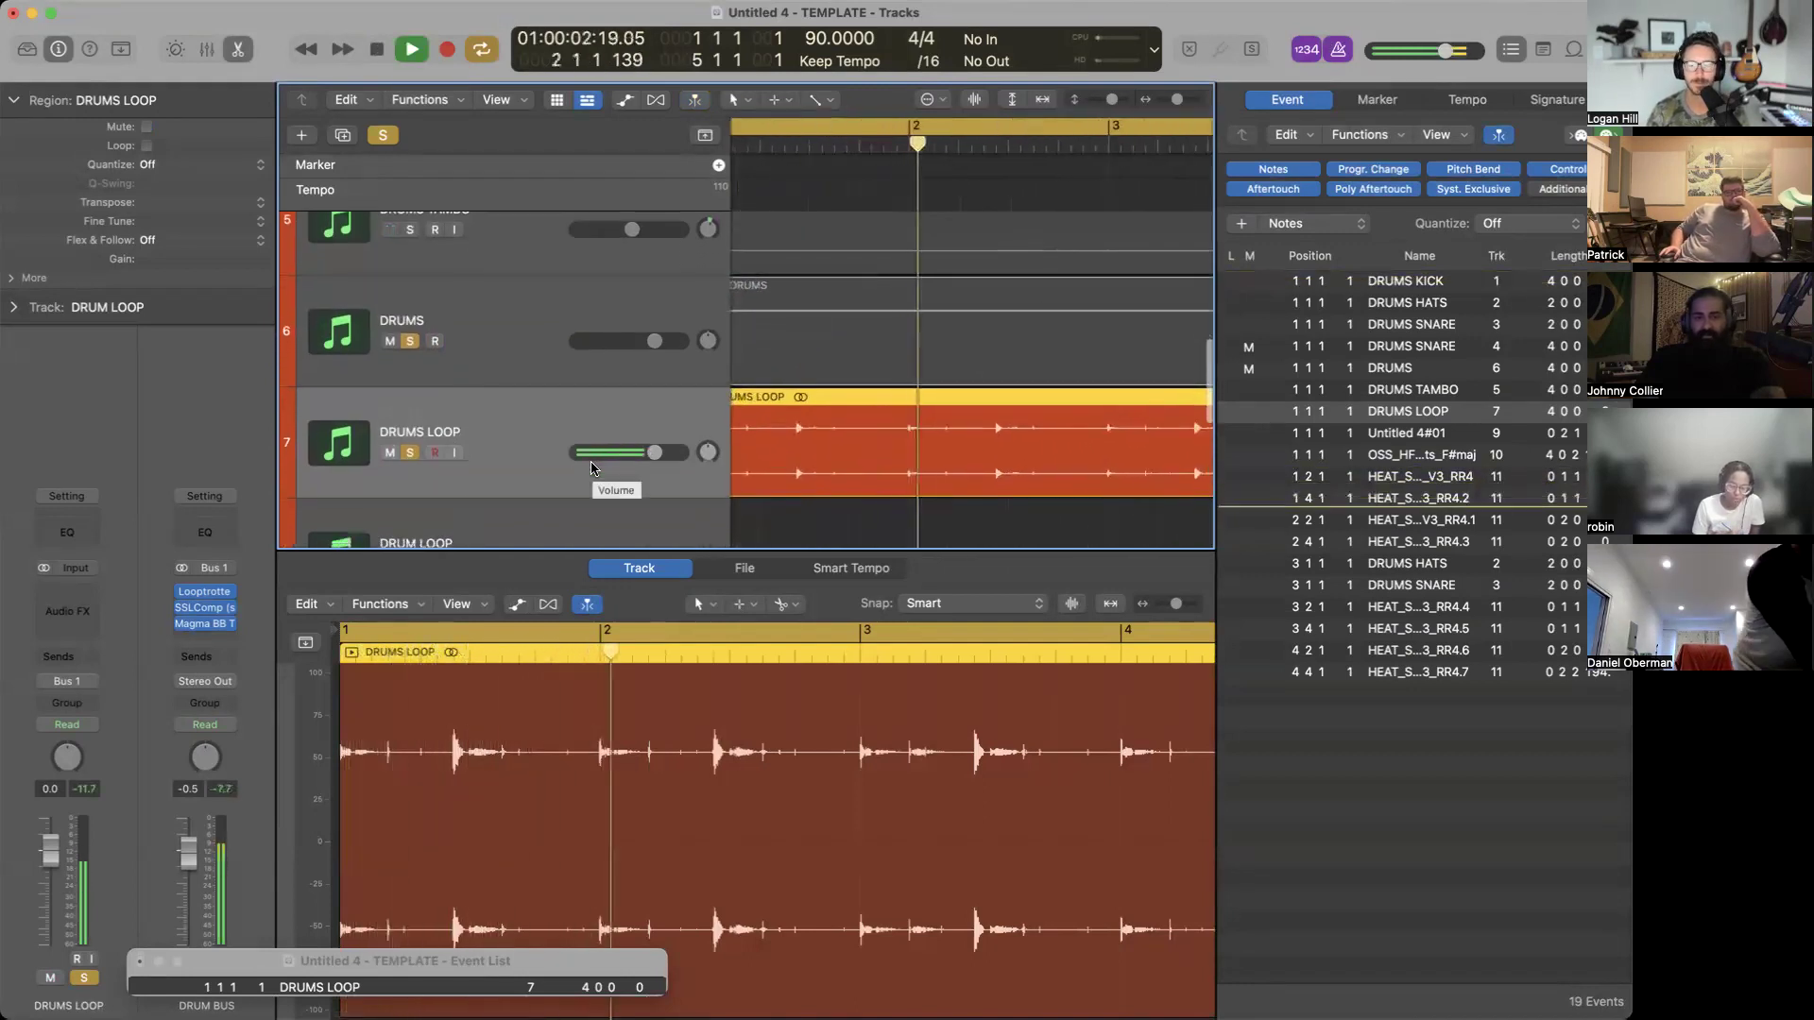
key(super+Left)
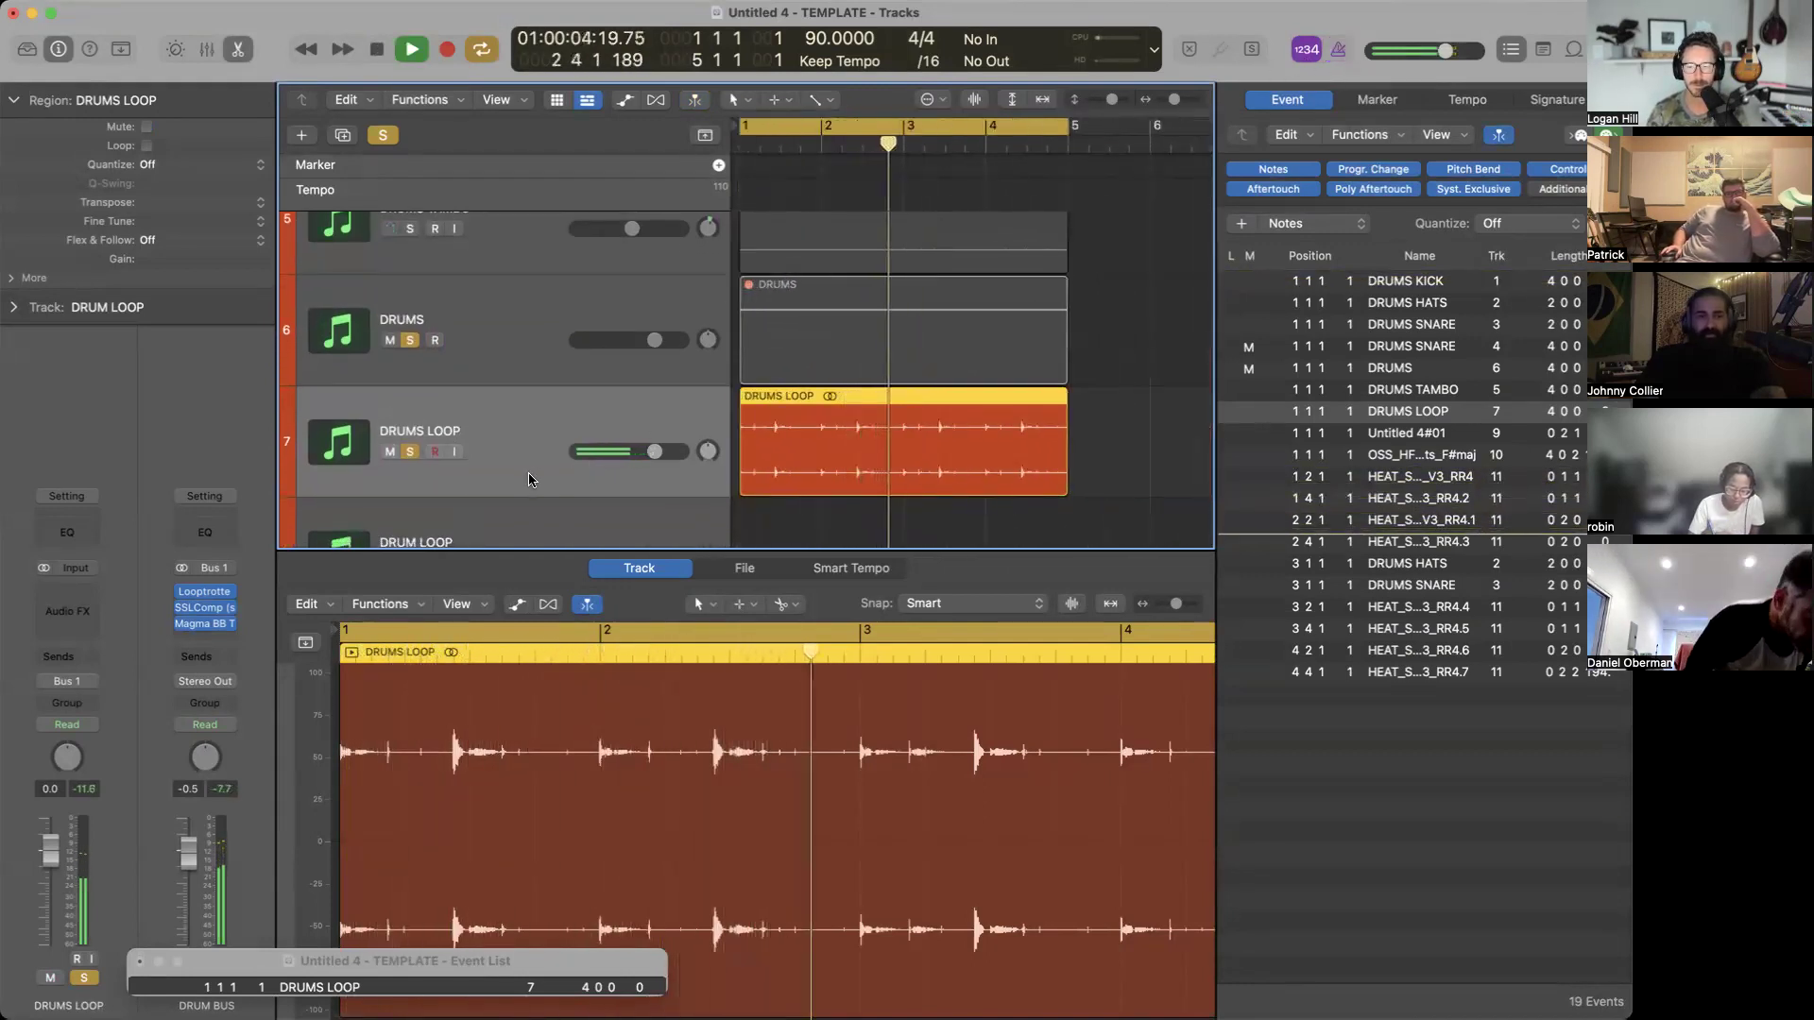
key(super+Right)
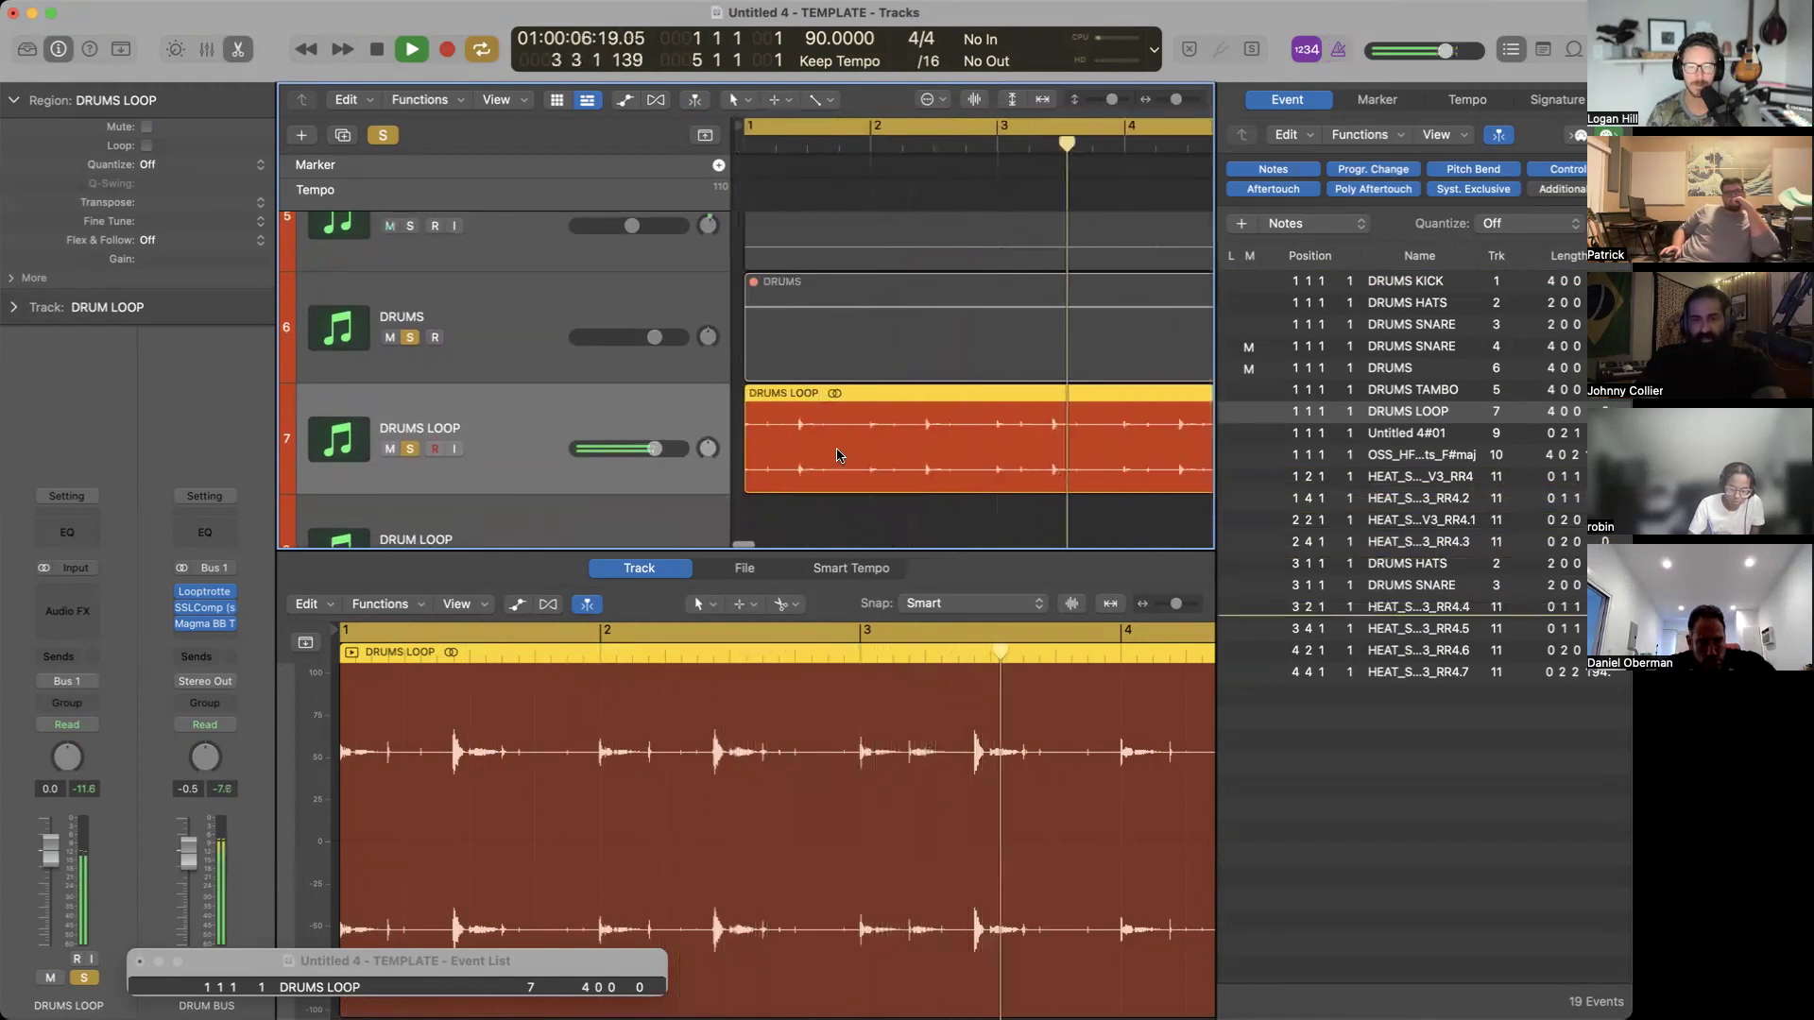
key(super+Up)
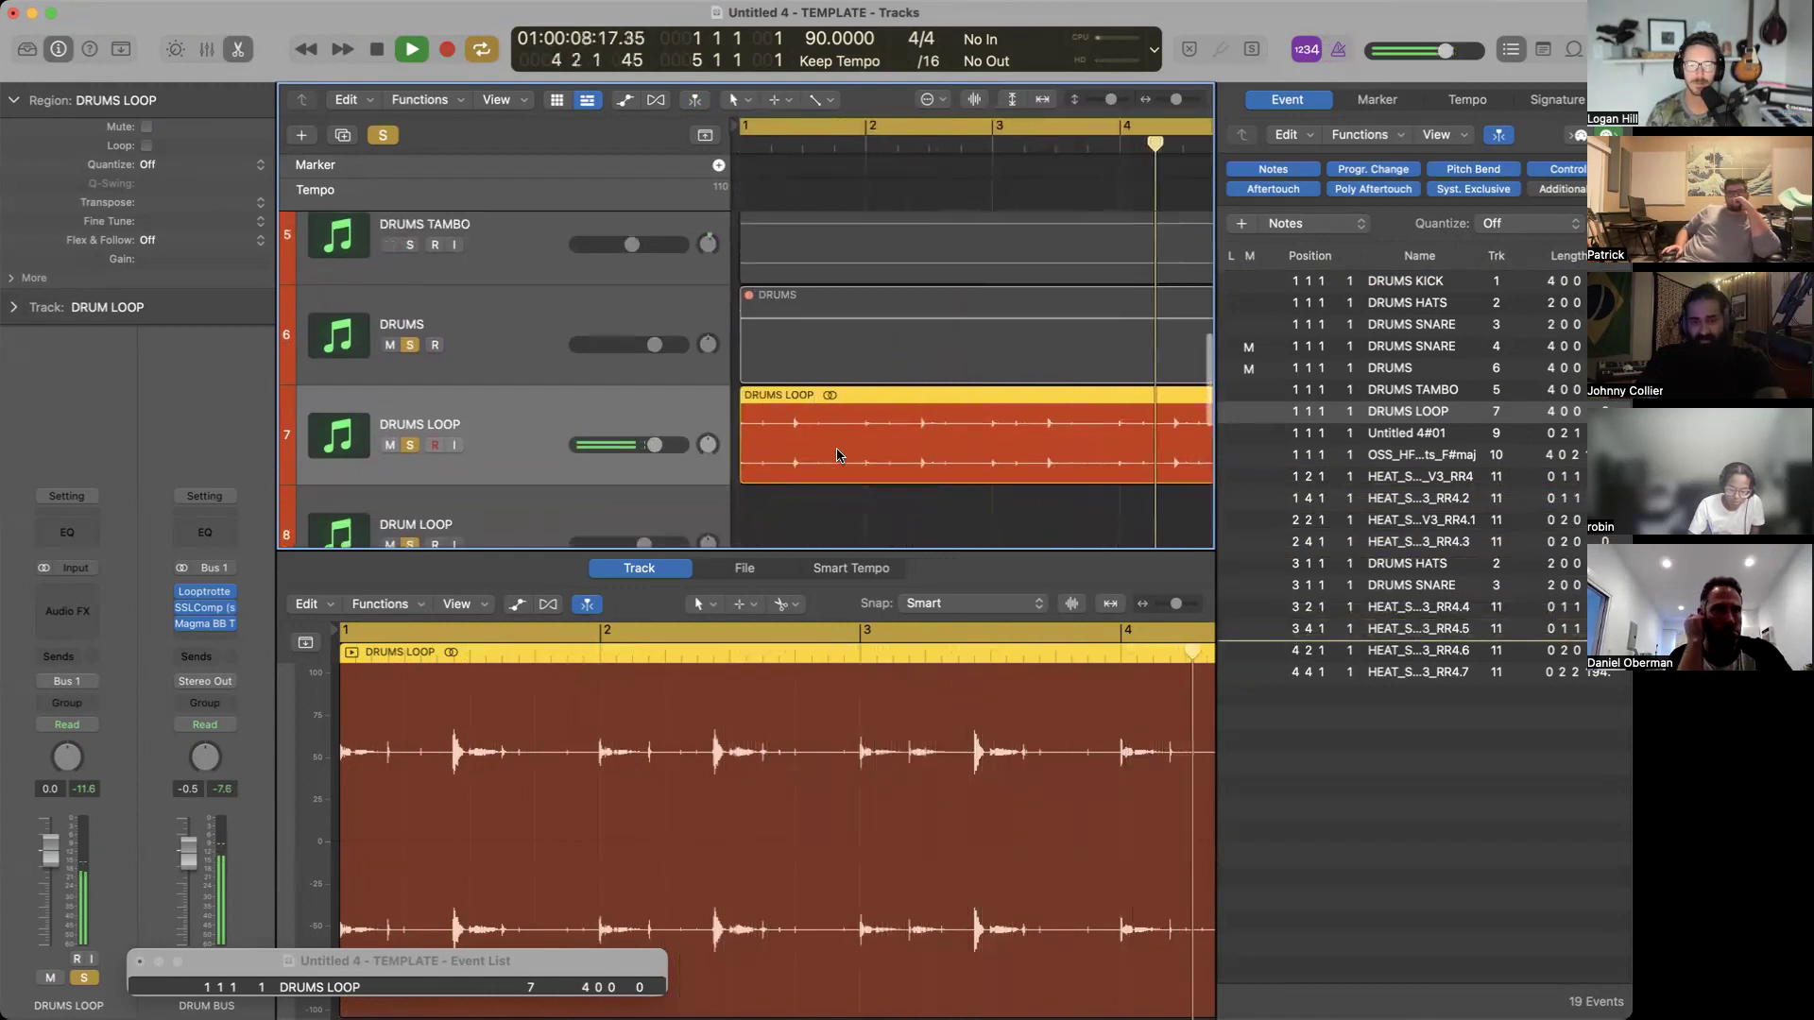
key(super+Up)
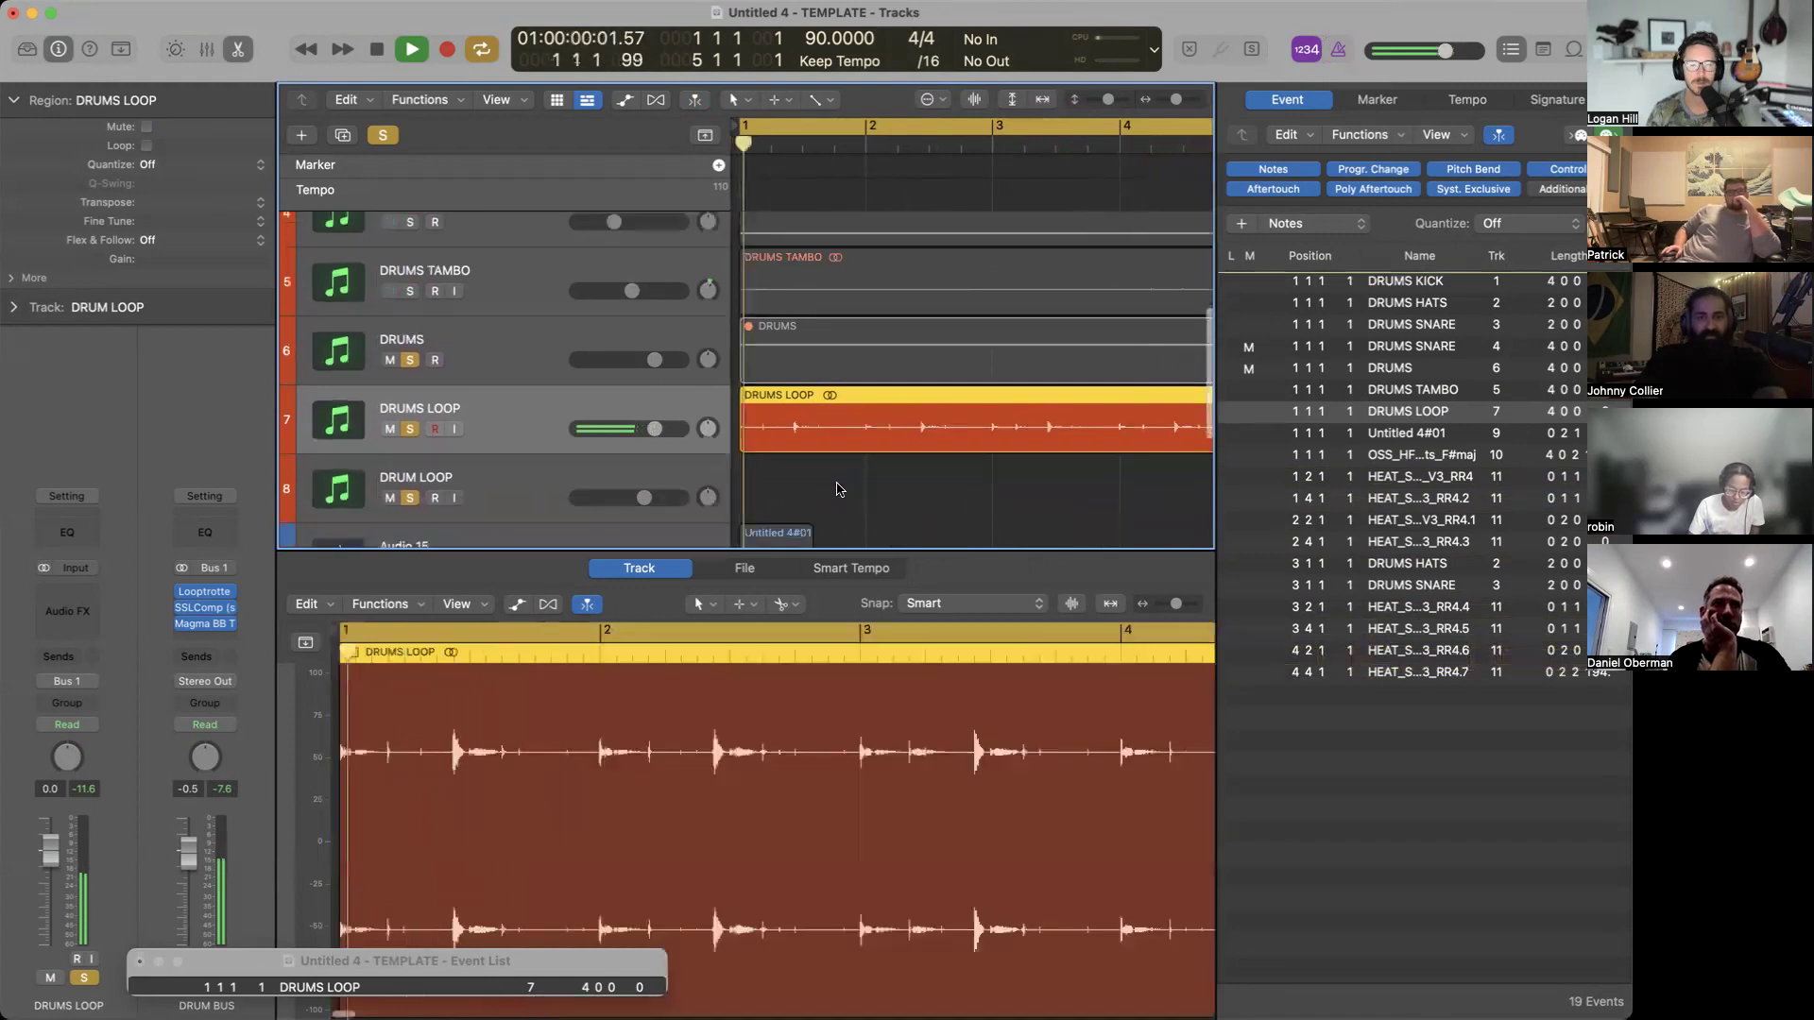
key(space)
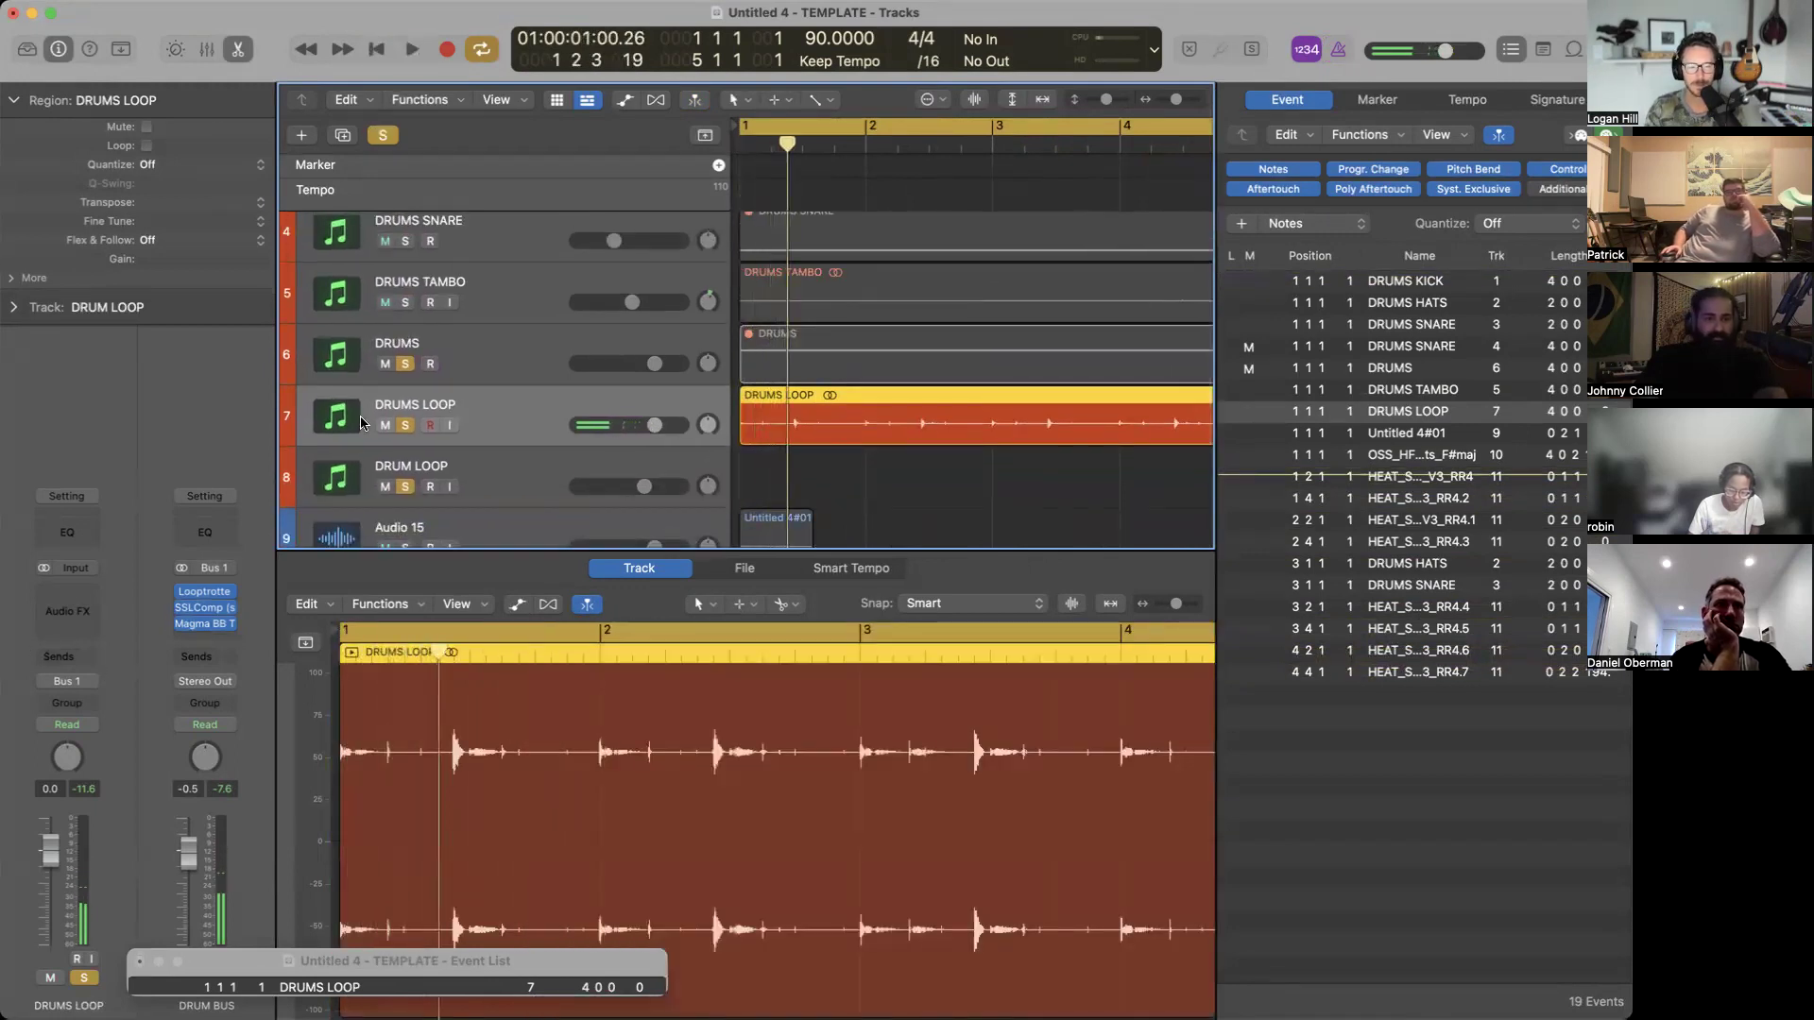
alt+click(406, 424)
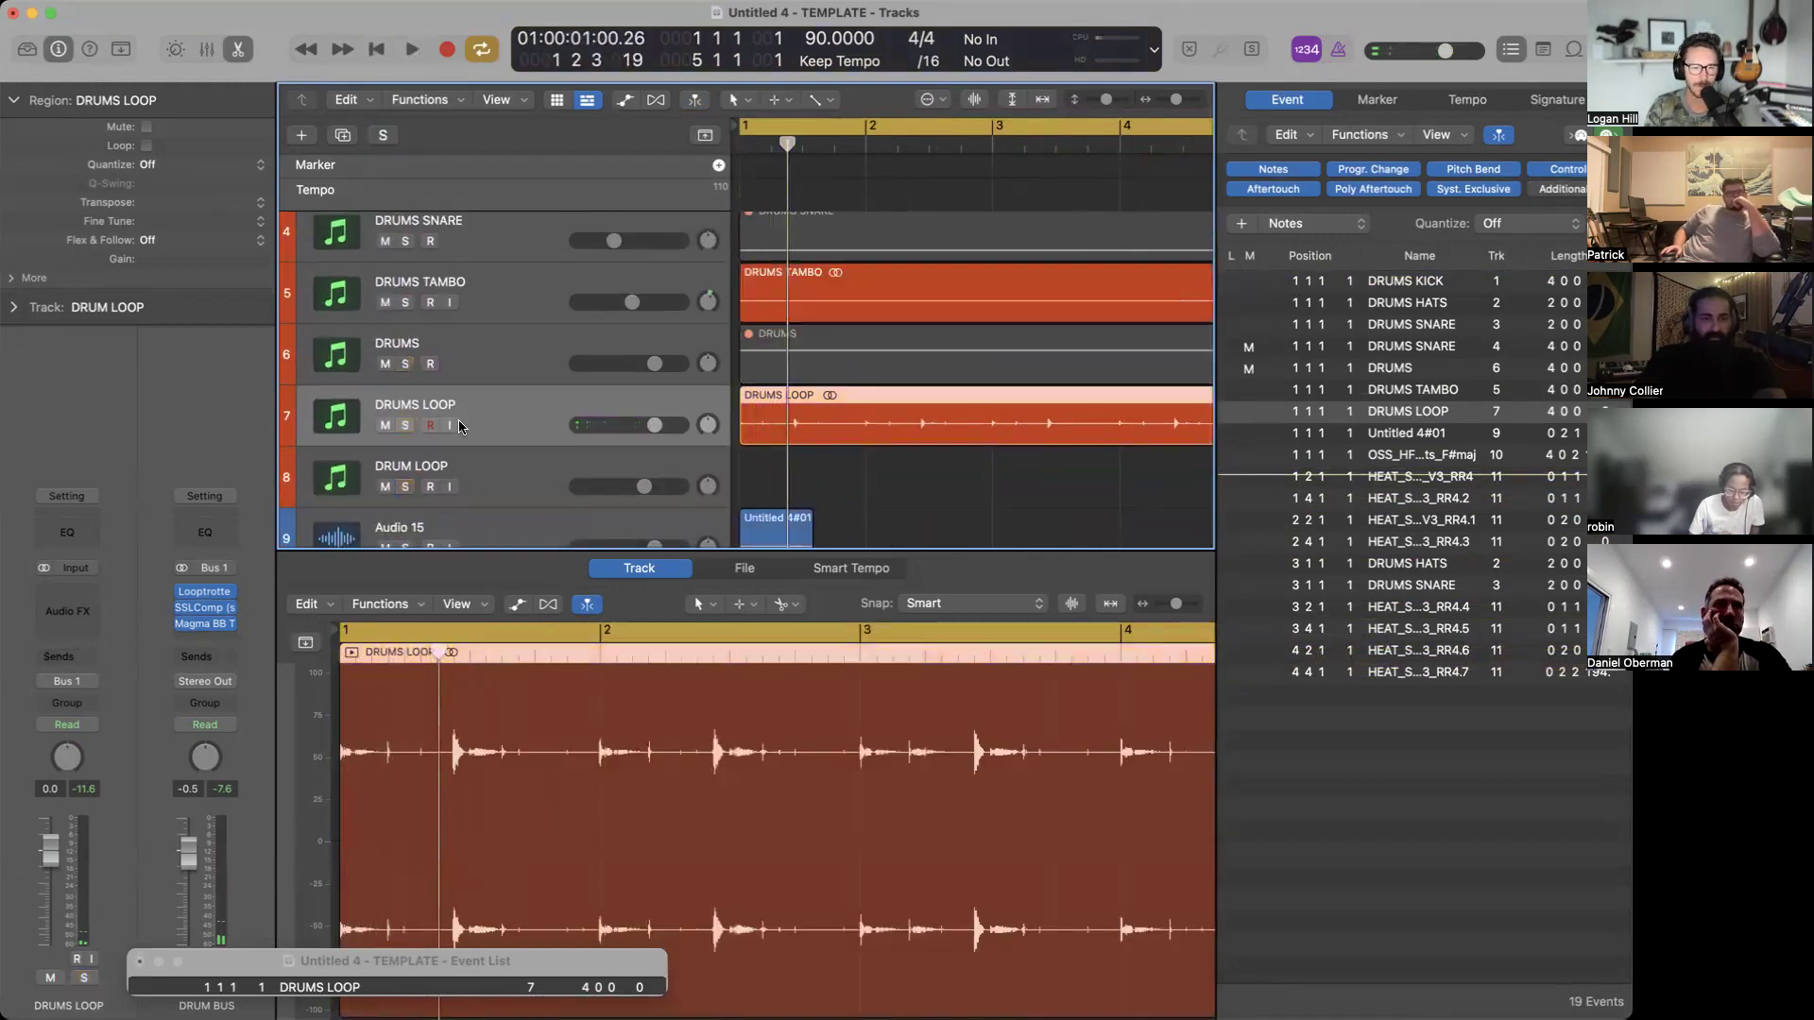
Insert a stereo FabFilter Pro-Q 3 on DRUMS LOOP and add a low cut at about 50 Hz.
click(92, 605)
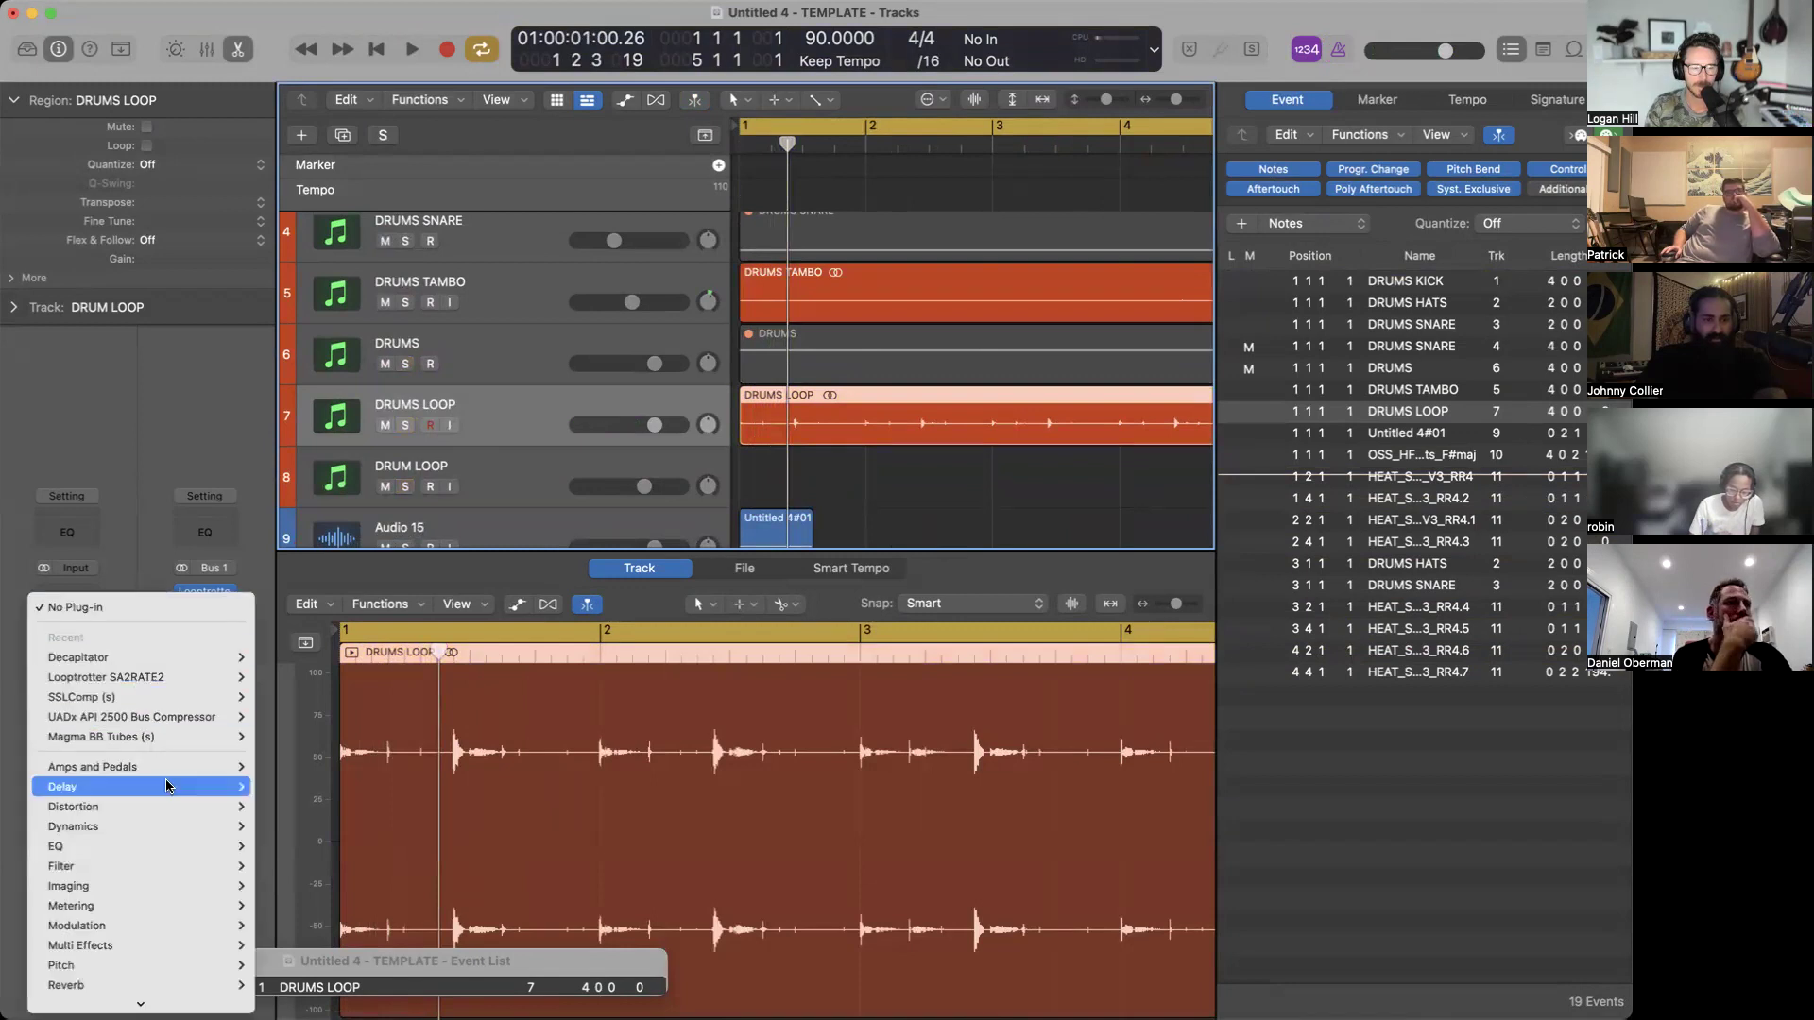
mouse_move(142, 998)
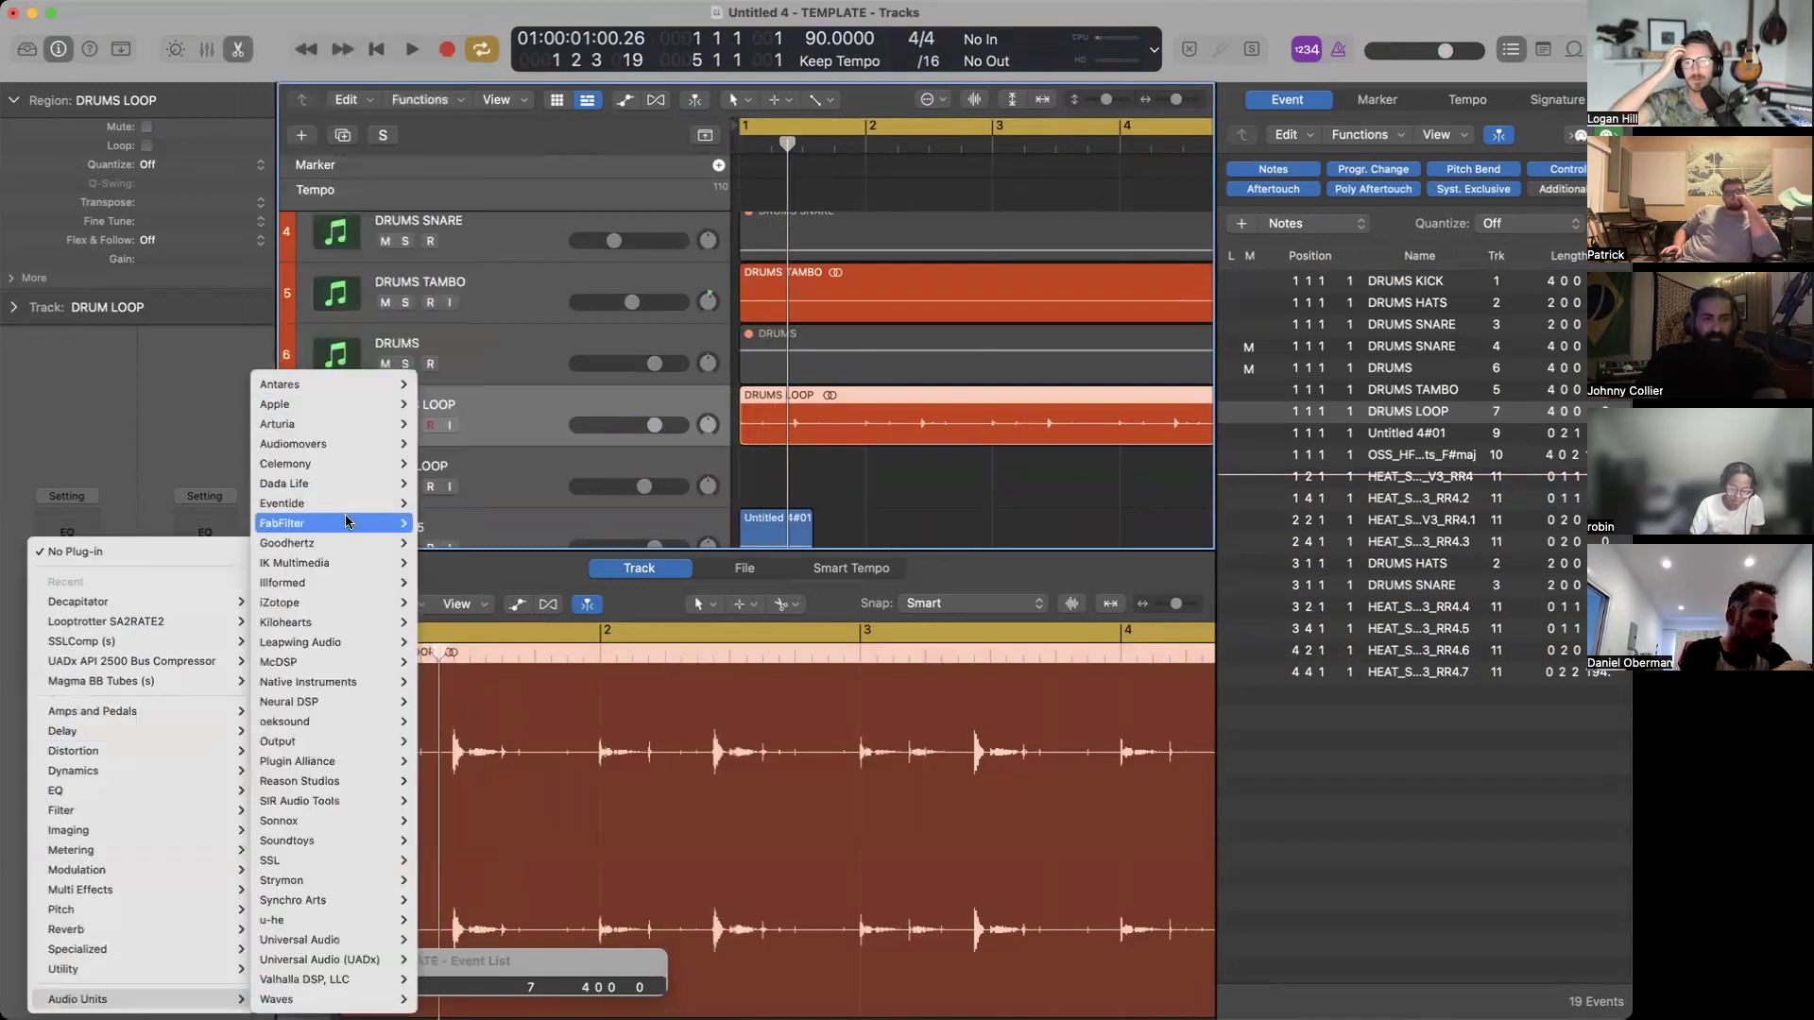
mouse_move(346, 523)
click(546, 642)
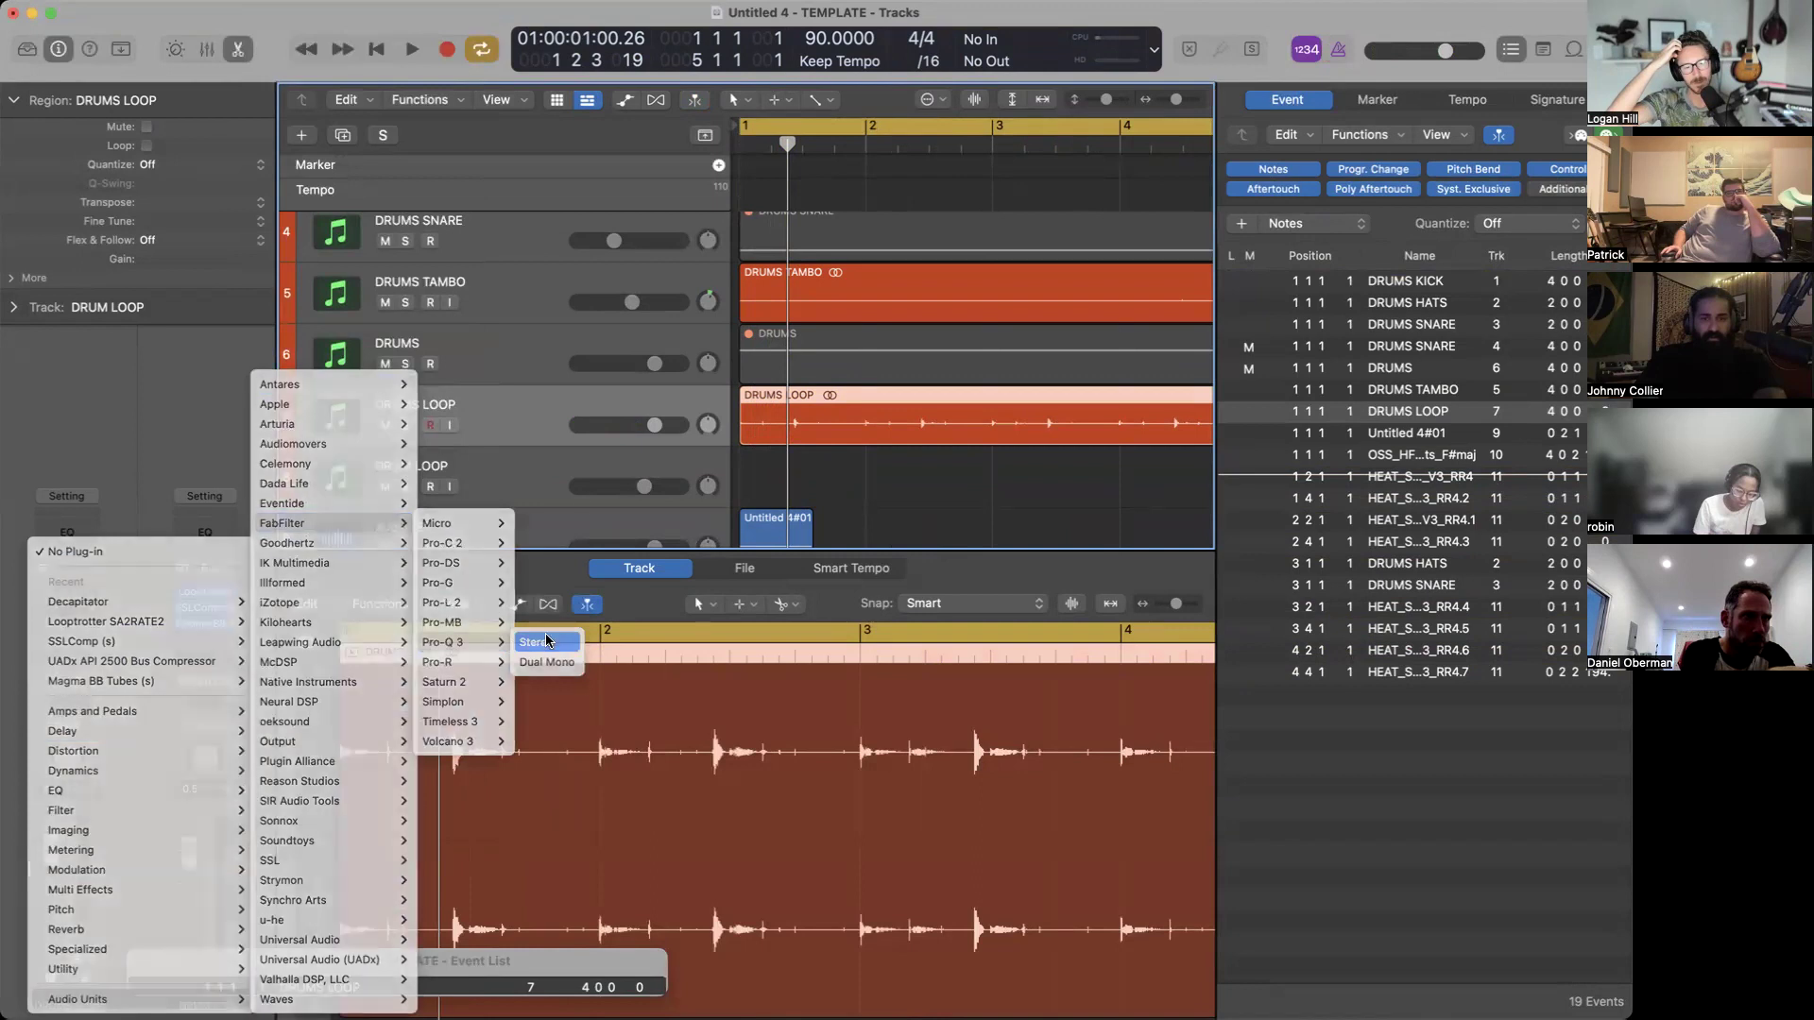
drag(564, 511, 686, 503)
Insert the Waves H-Delay (s) plug-in below Pro-Q 3 on DRUMS LOOP and load the Blur Delay preset.
click(87, 608)
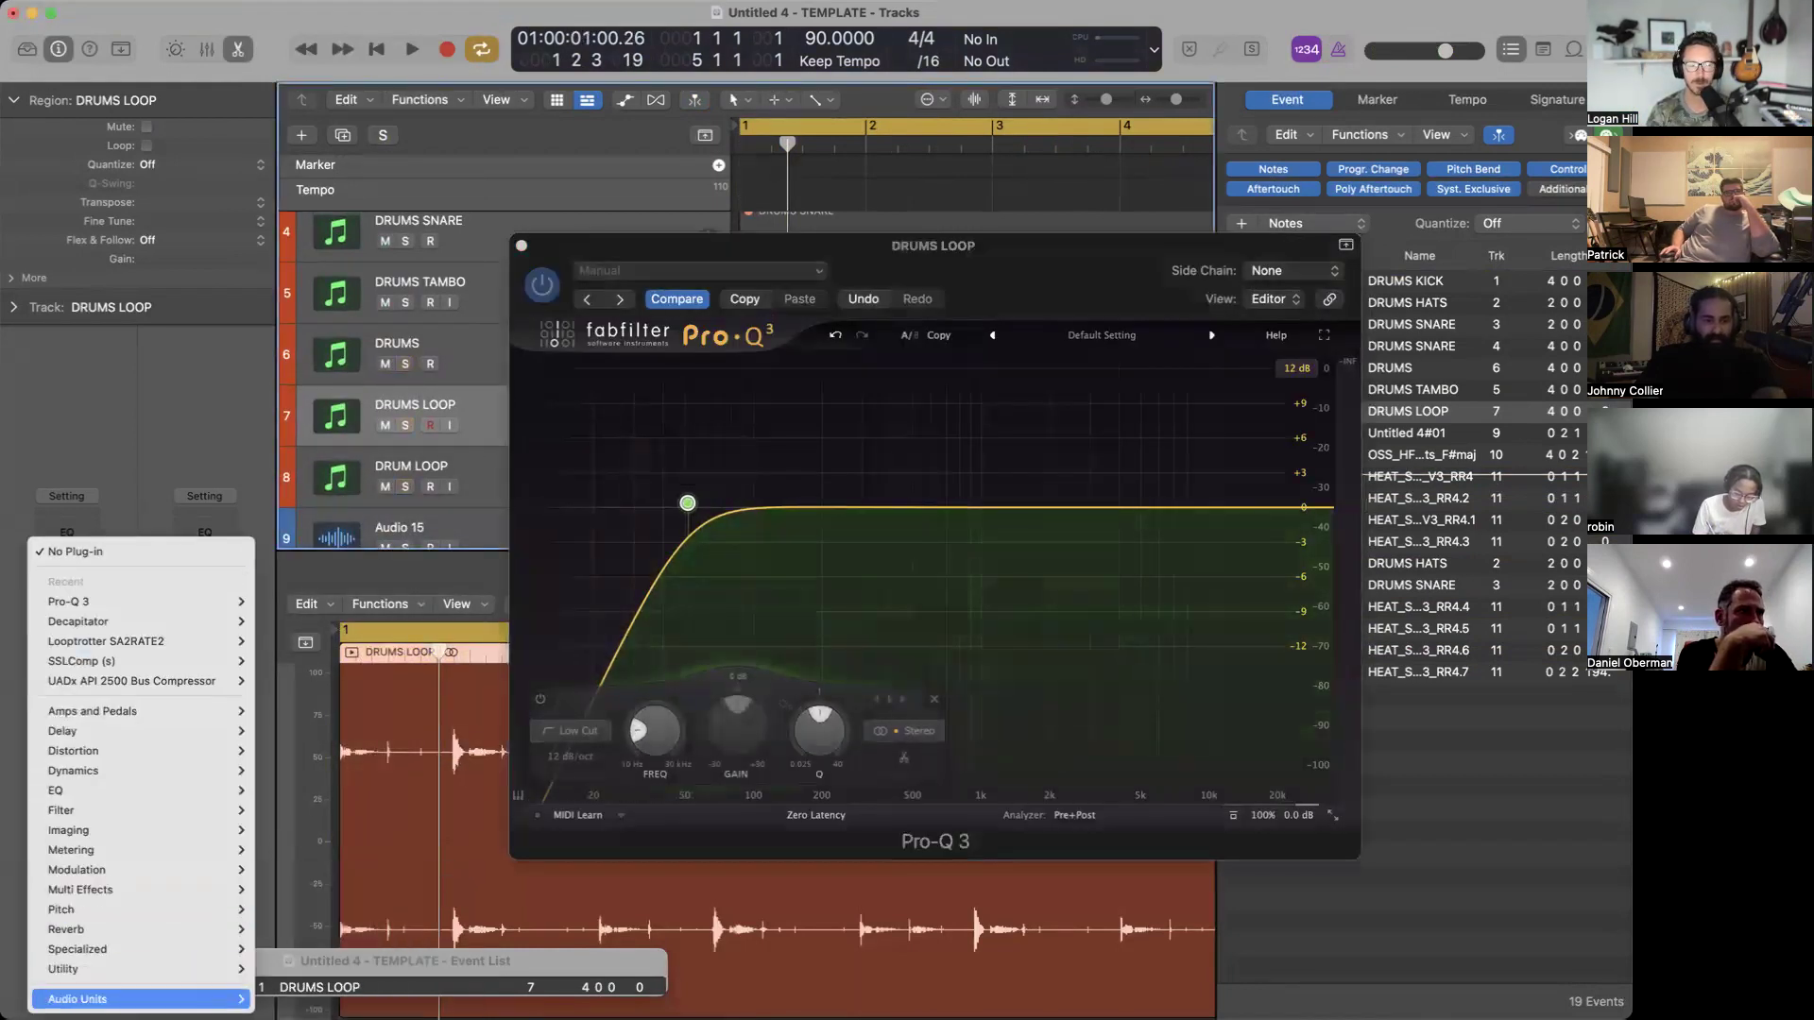
mouse_move(170, 998)
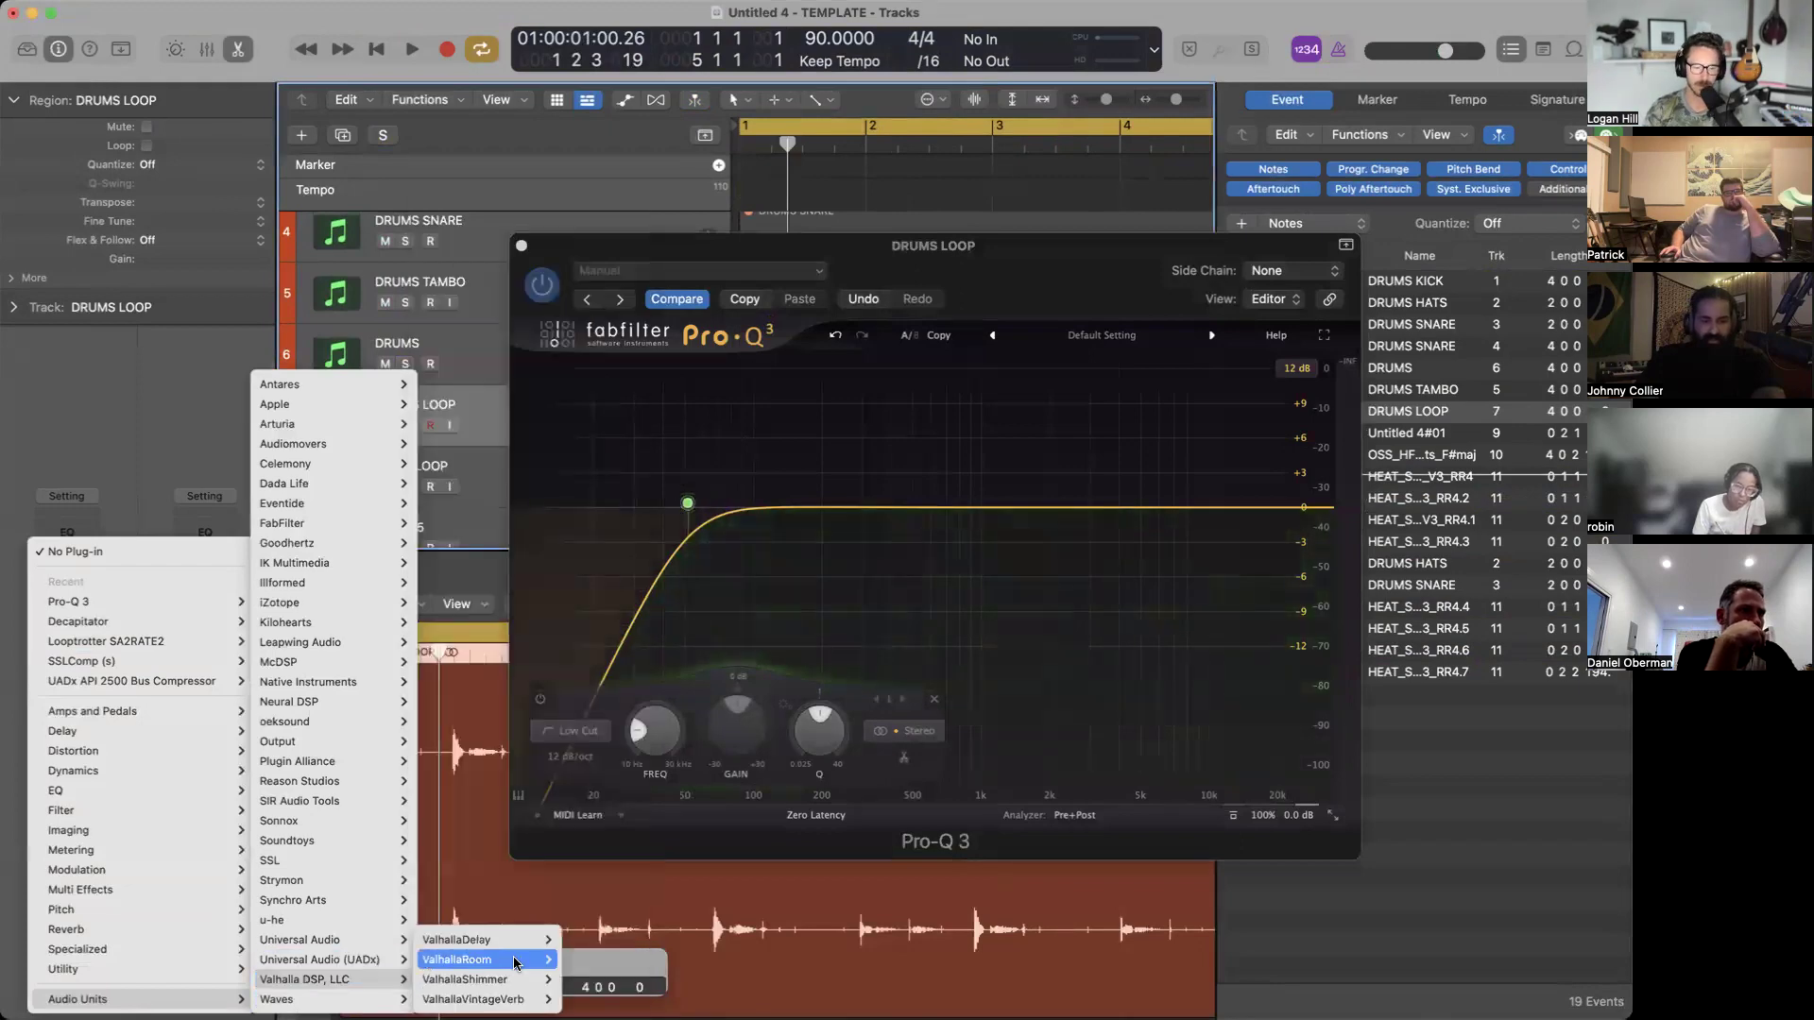
mouse_move(284, 998)
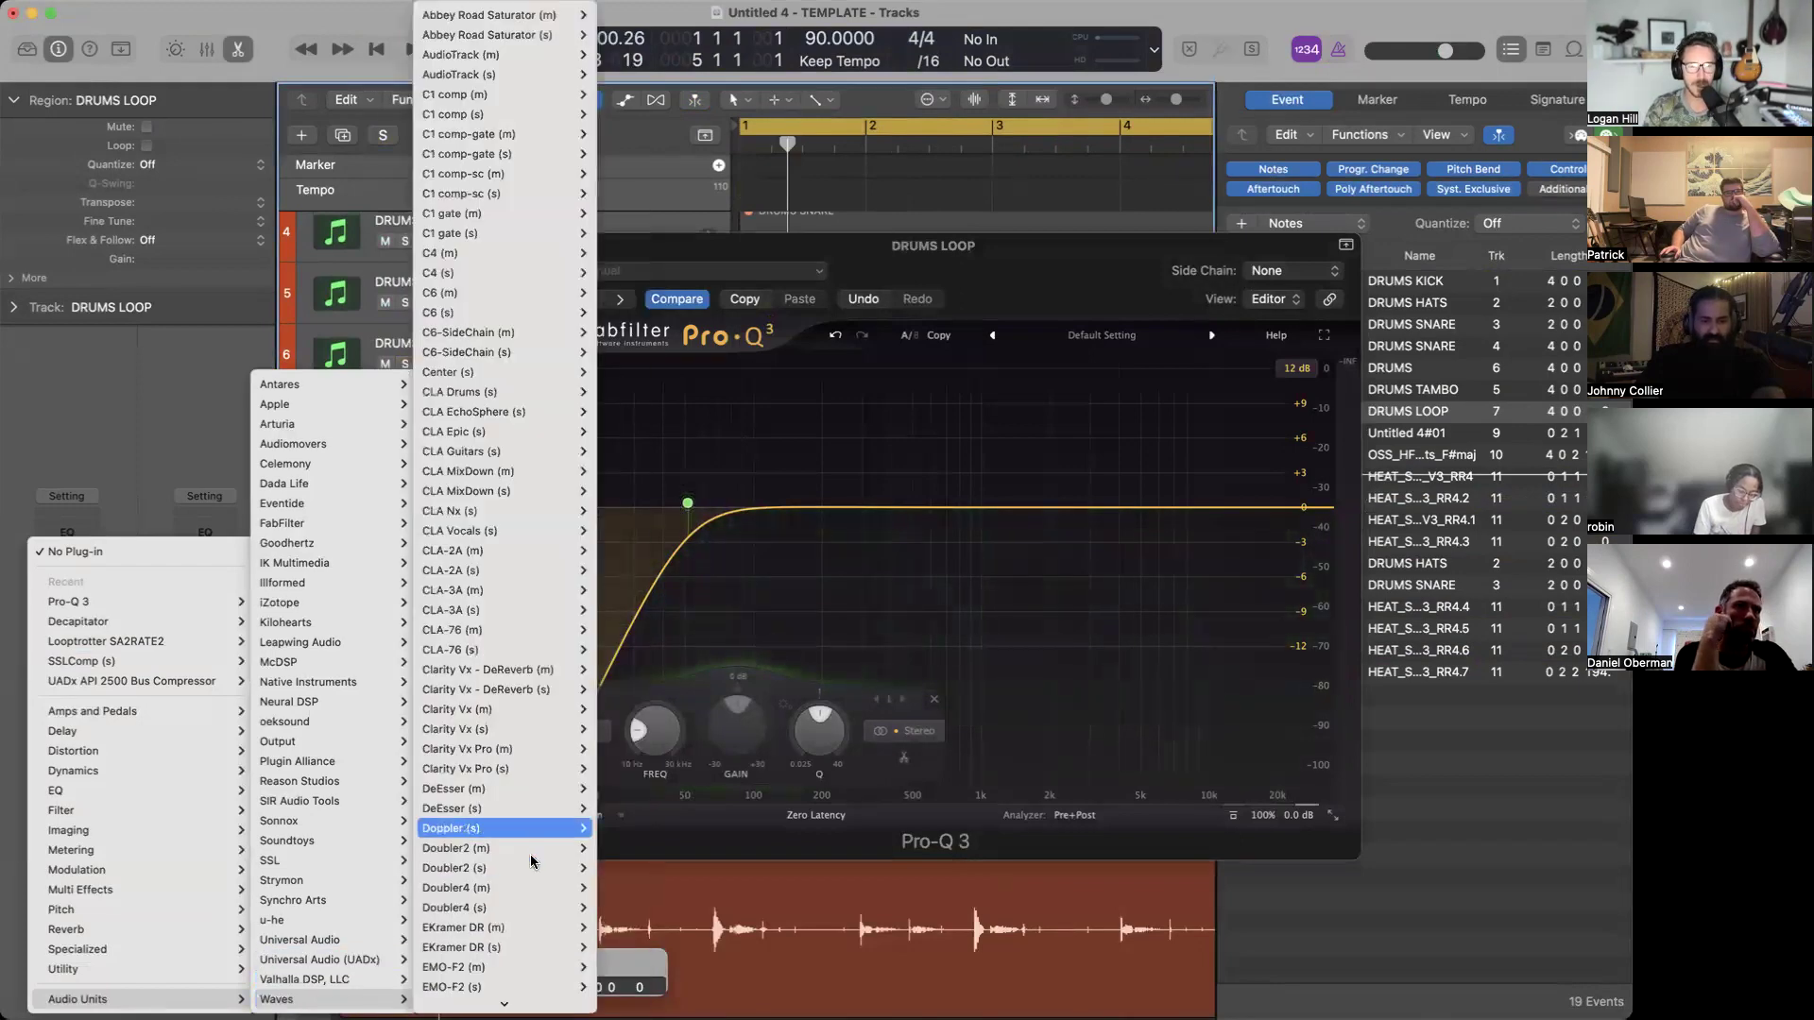
scroll(511, 784, down, 3)
mouse_move(543, 774)
scroll(543, 774, down, 9)
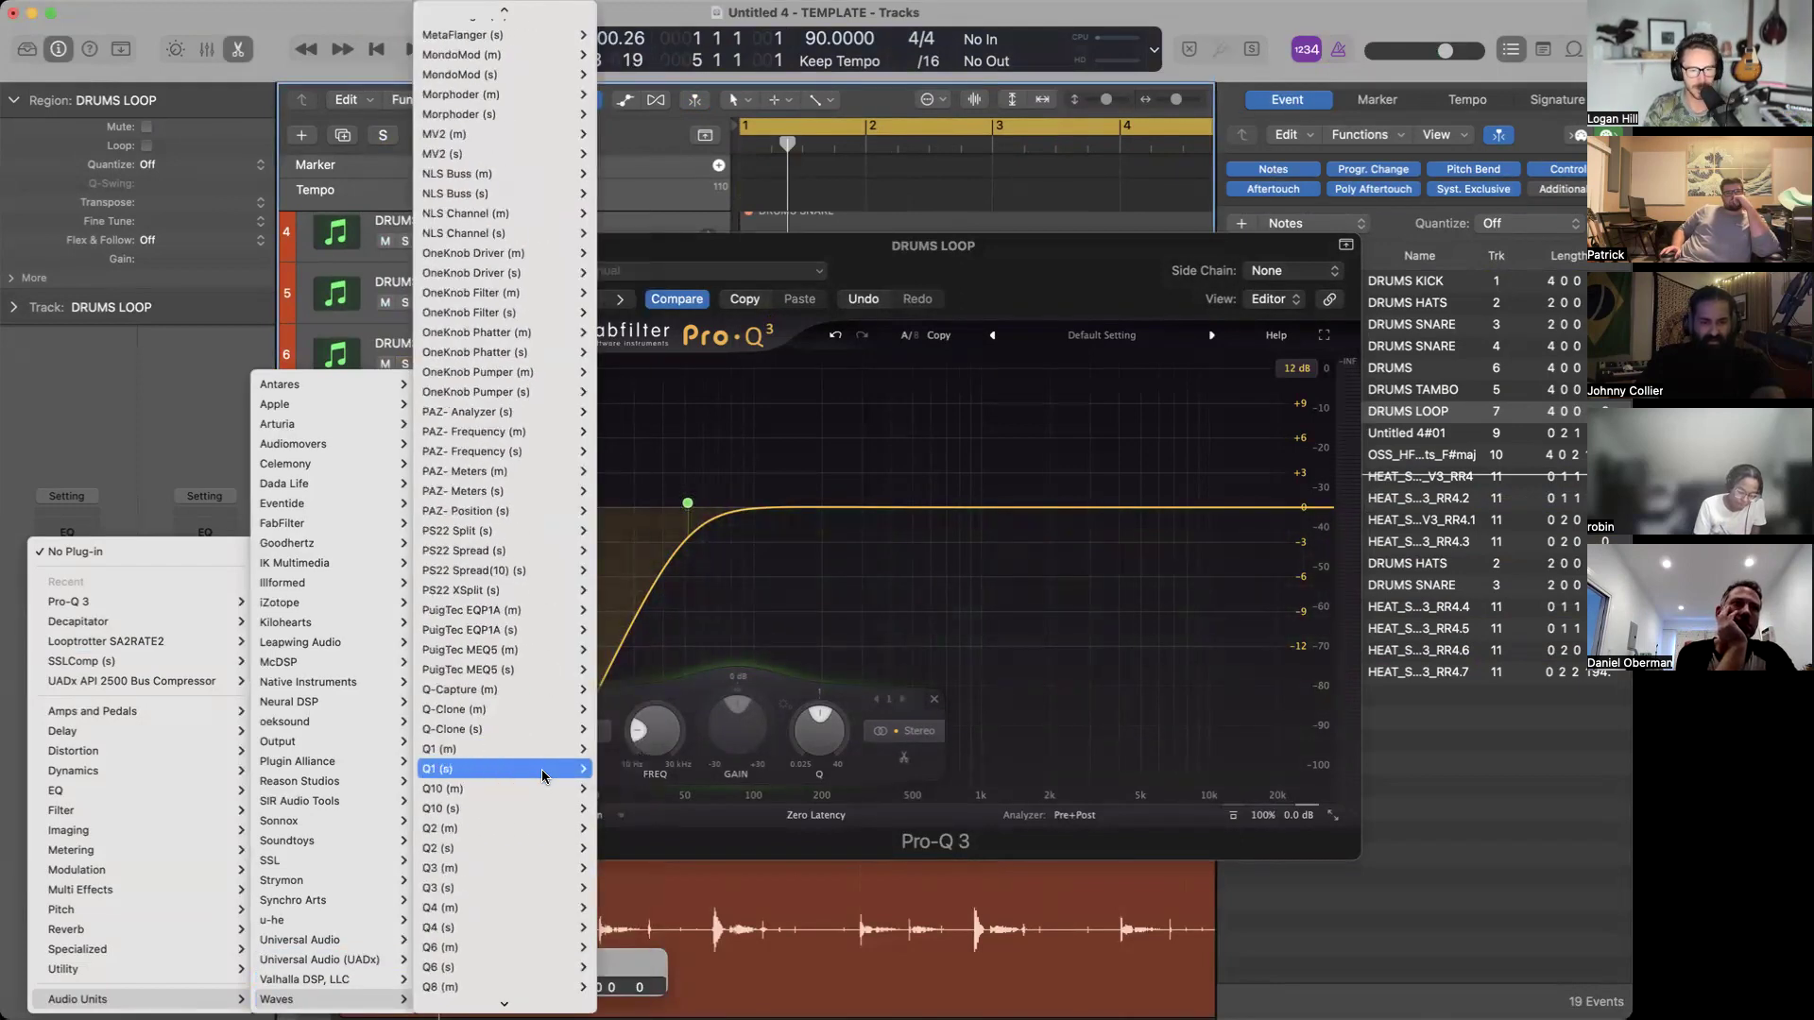
scroll(543, 774, up, 10)
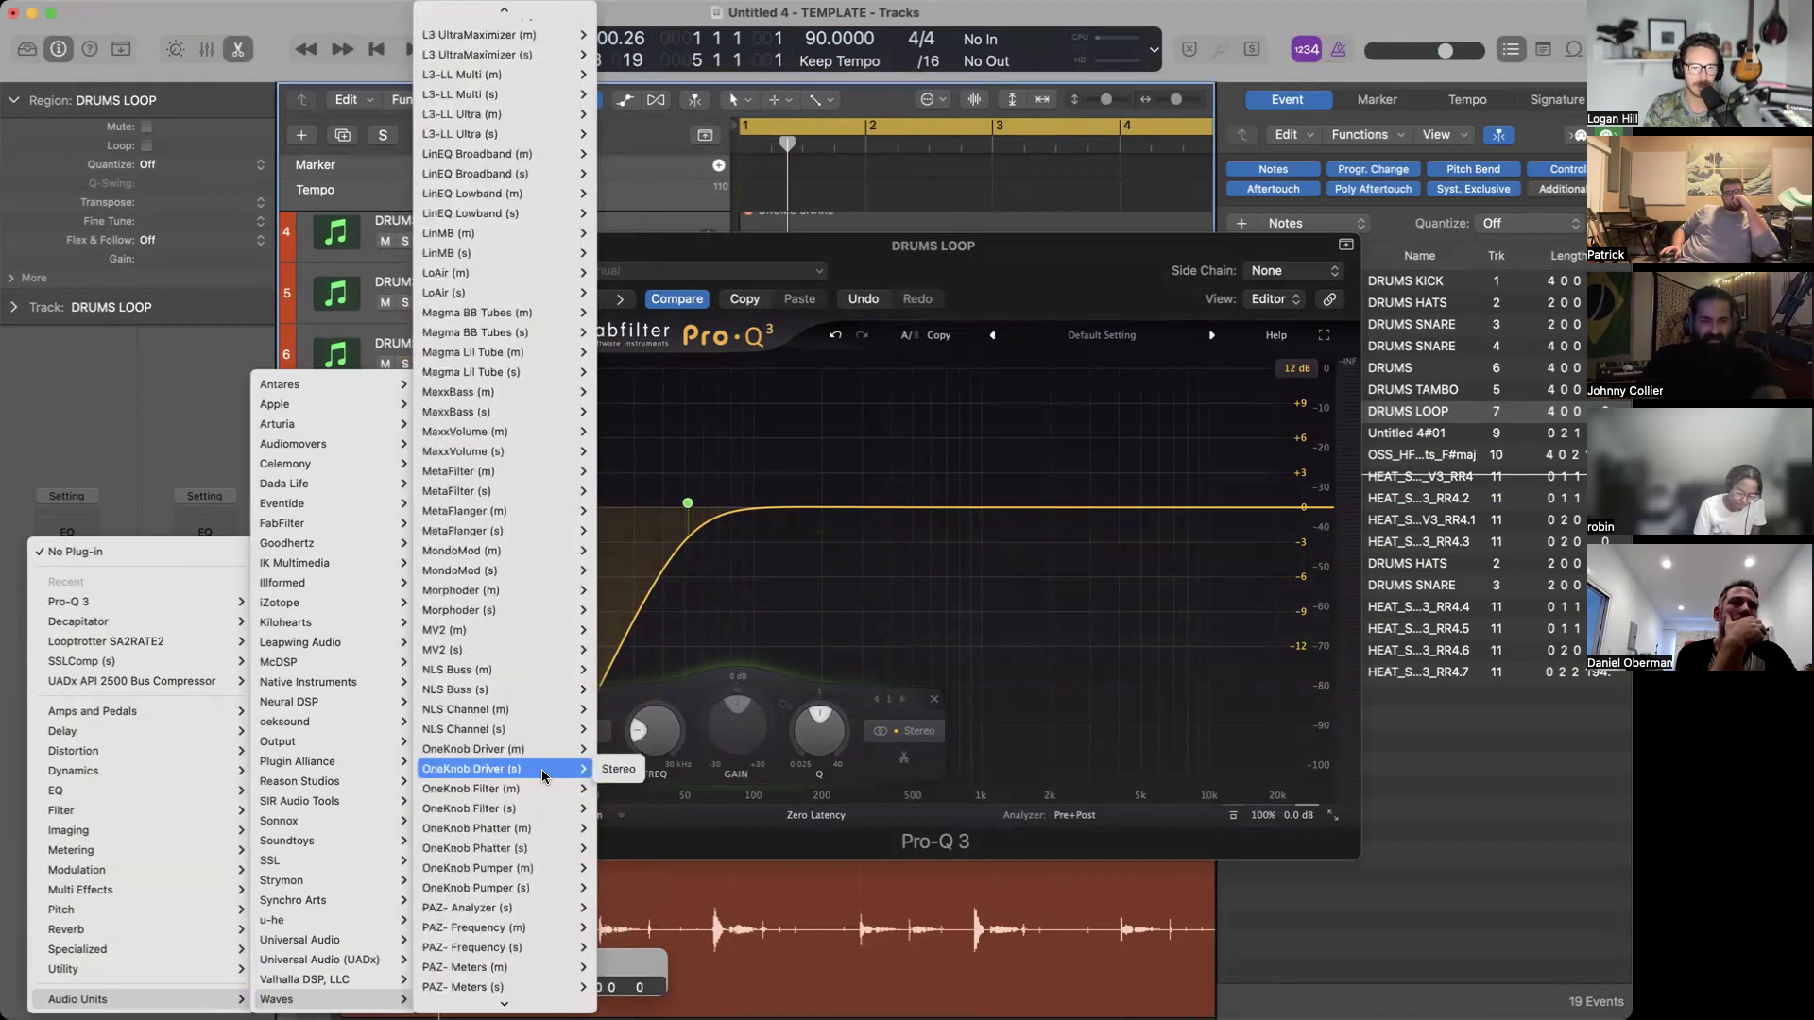
scroll(543, 775, up, 13)
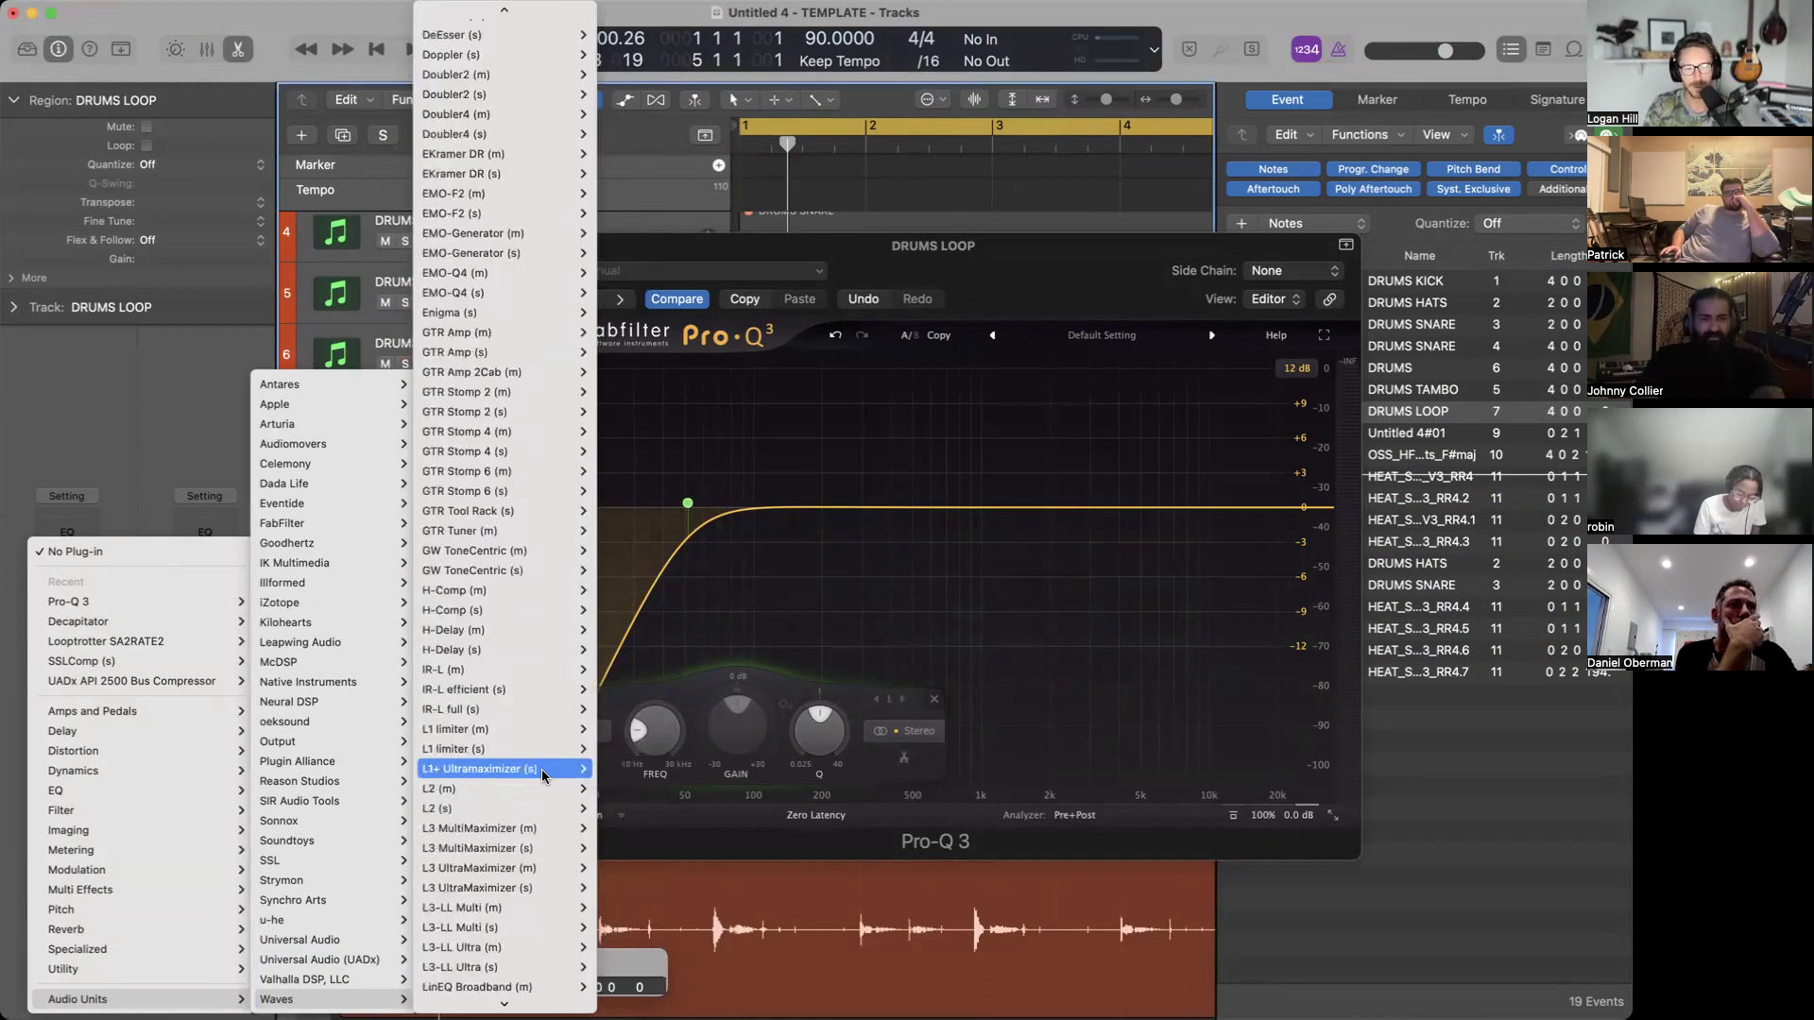
scroll(543, 774, up, 9)
scroll(543, 775, down, 11)
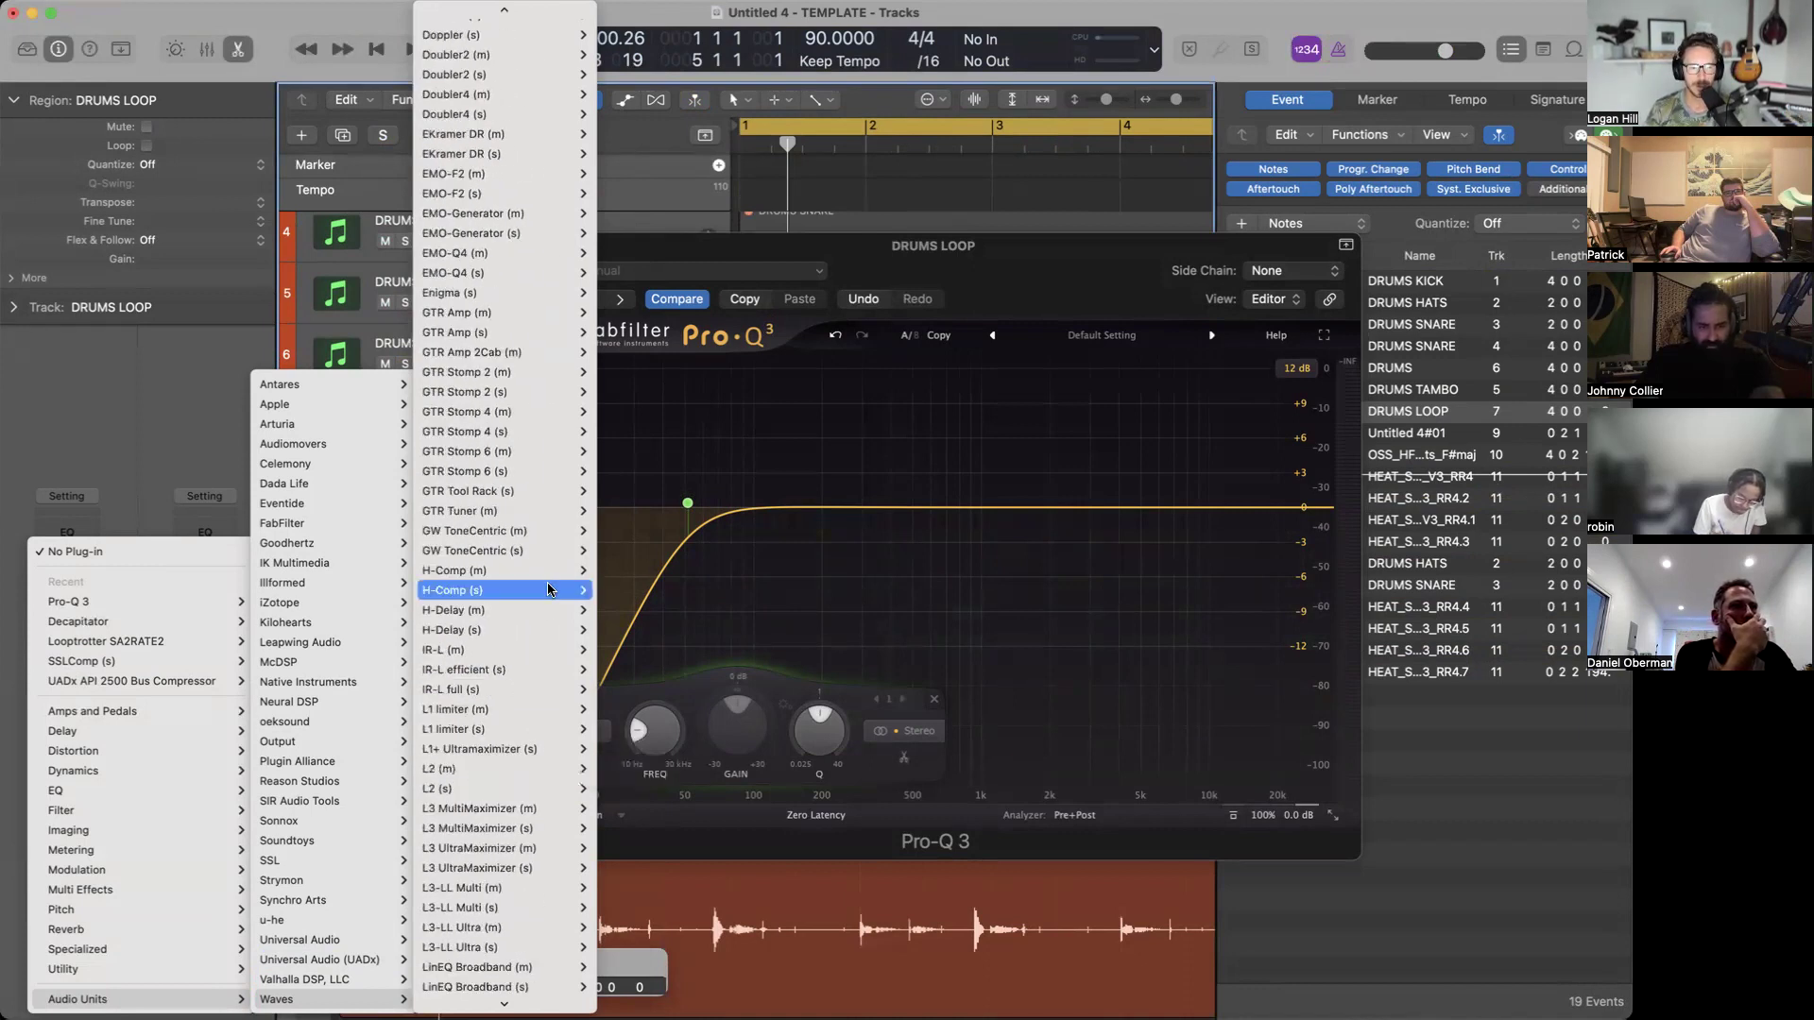
mouse_move(550, 629)
click(604, 629)
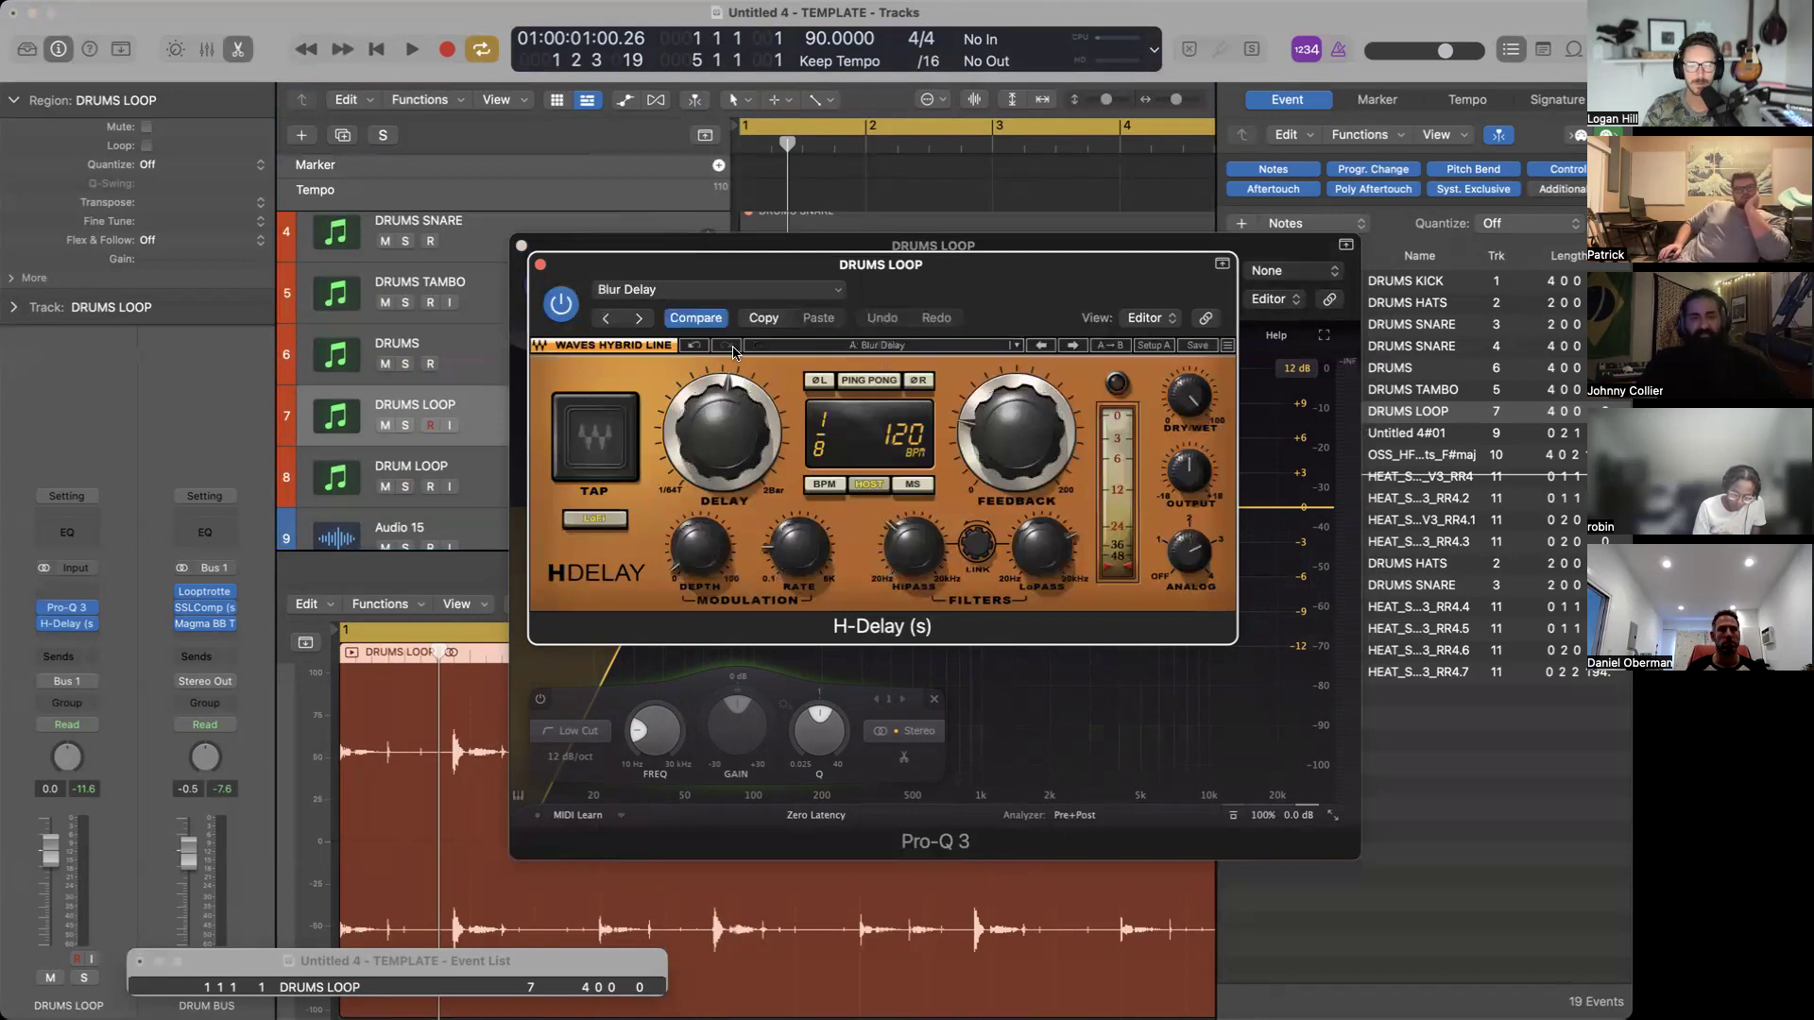
Play the full drum mix, close both plug-in windows and lower the DRUMS LOOP volume to -11.4.
key(space)
click(539, 264)
click(521, 246)
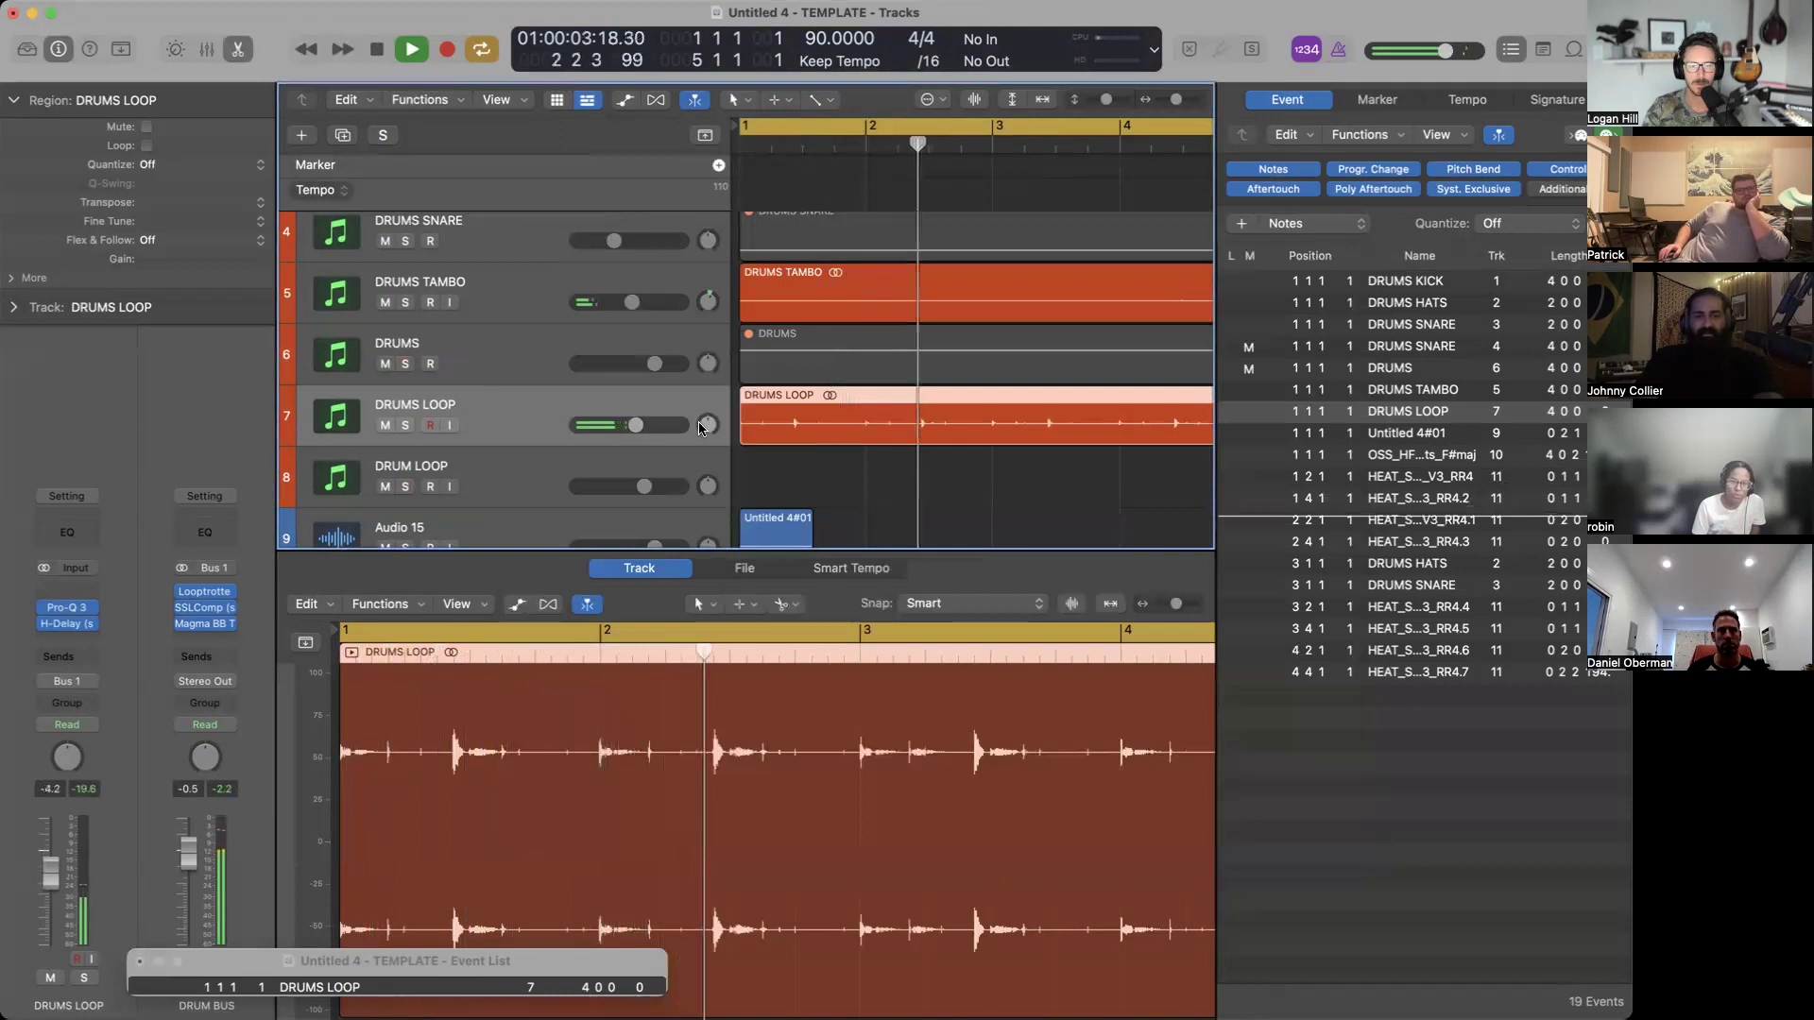
key(super+Left)
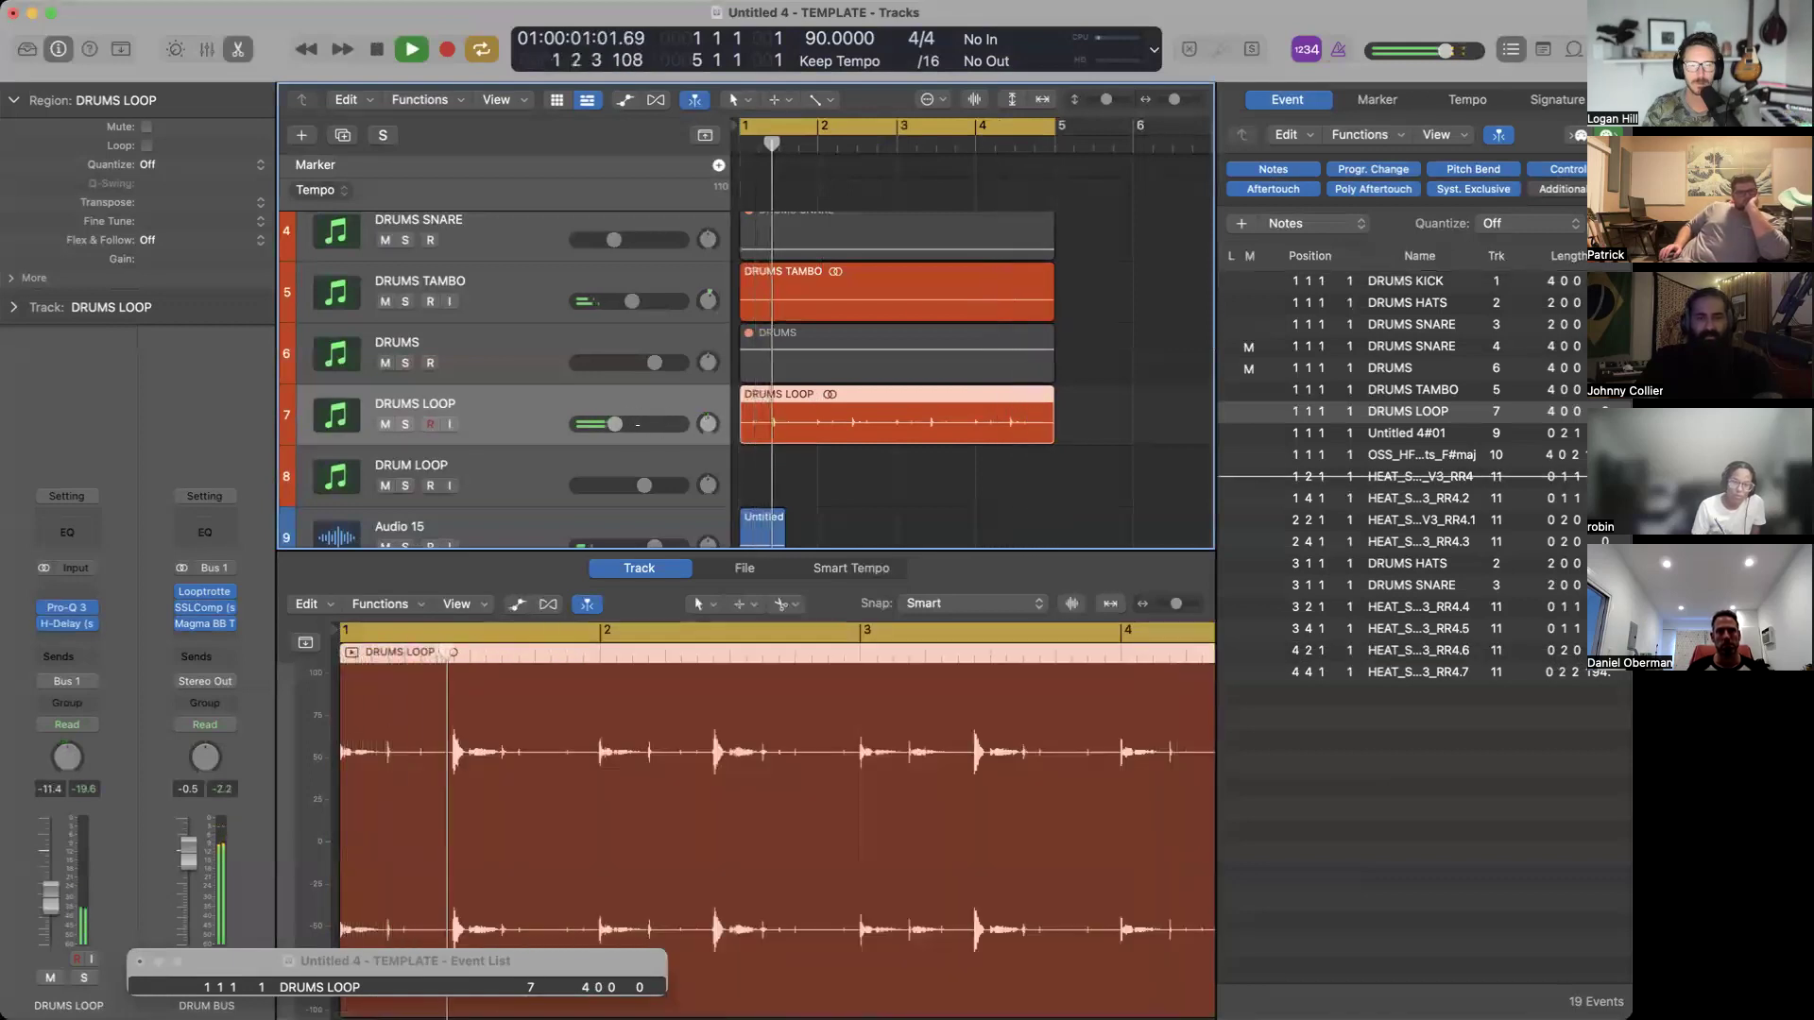
Solo DRUMS LOOP and compare its sound with H-Delay bypassed and active, leaving the plug-in window closed.
key(s)
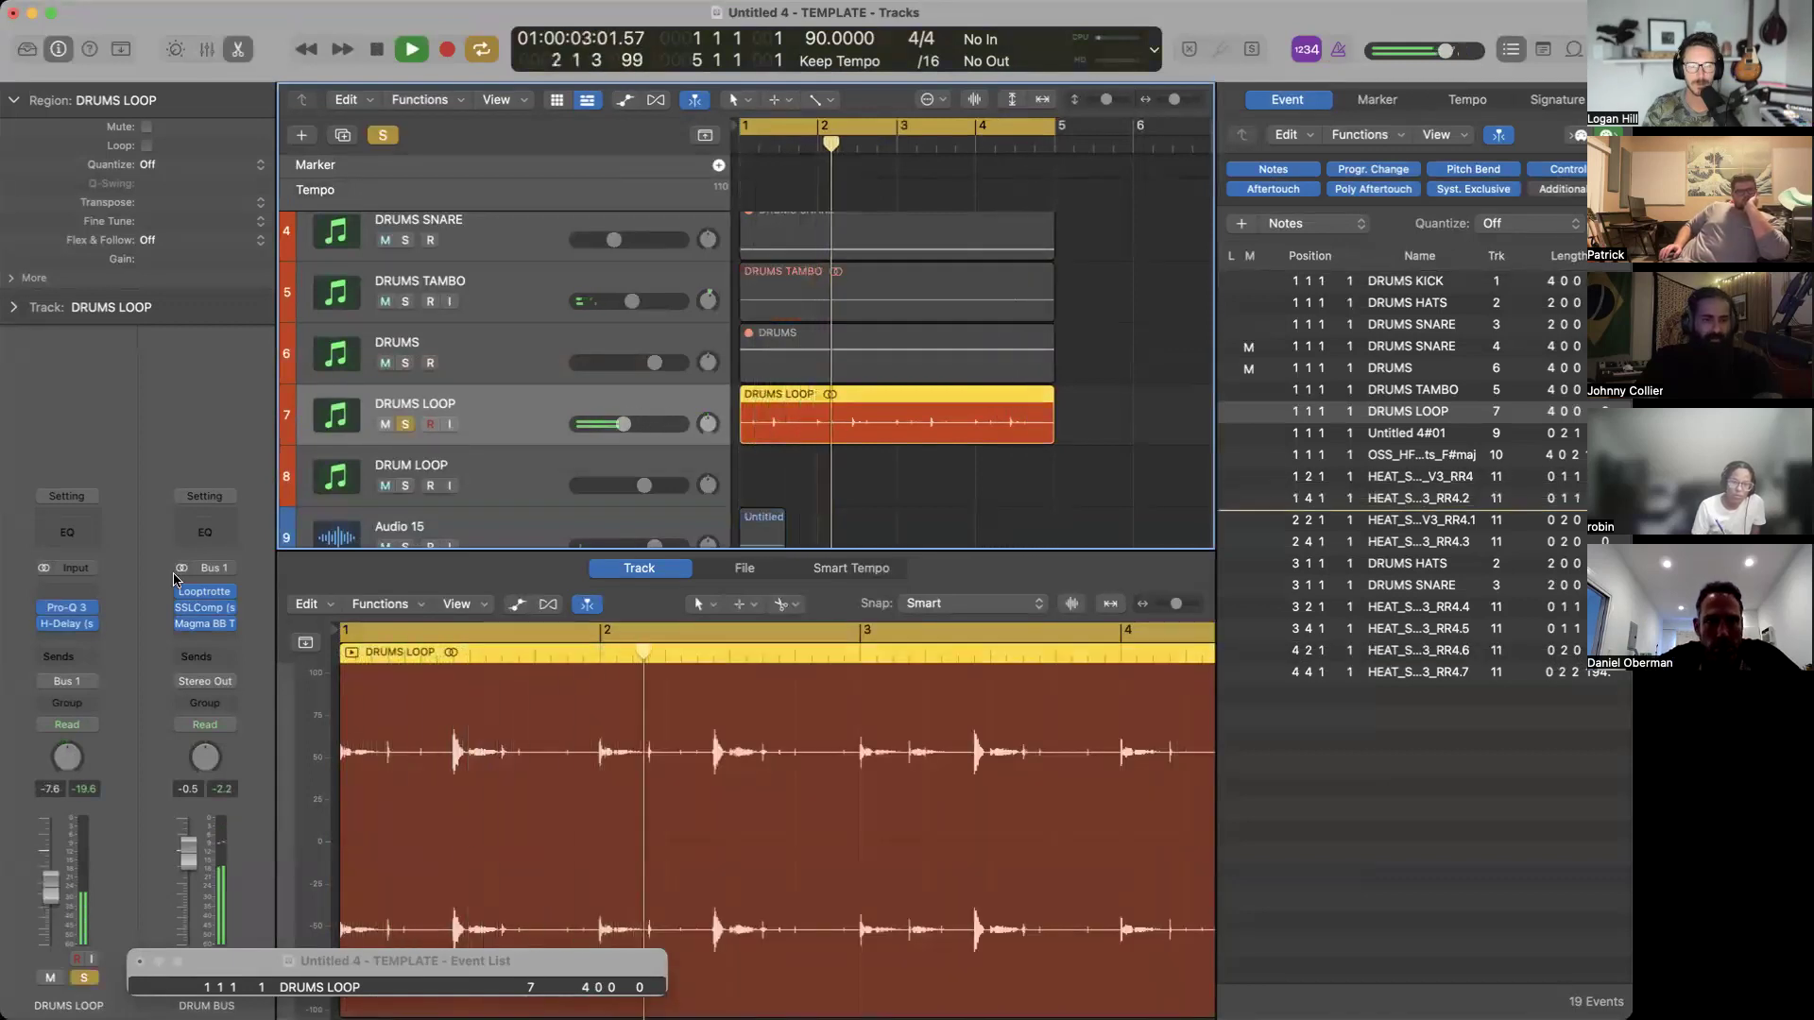
click(68, 624)
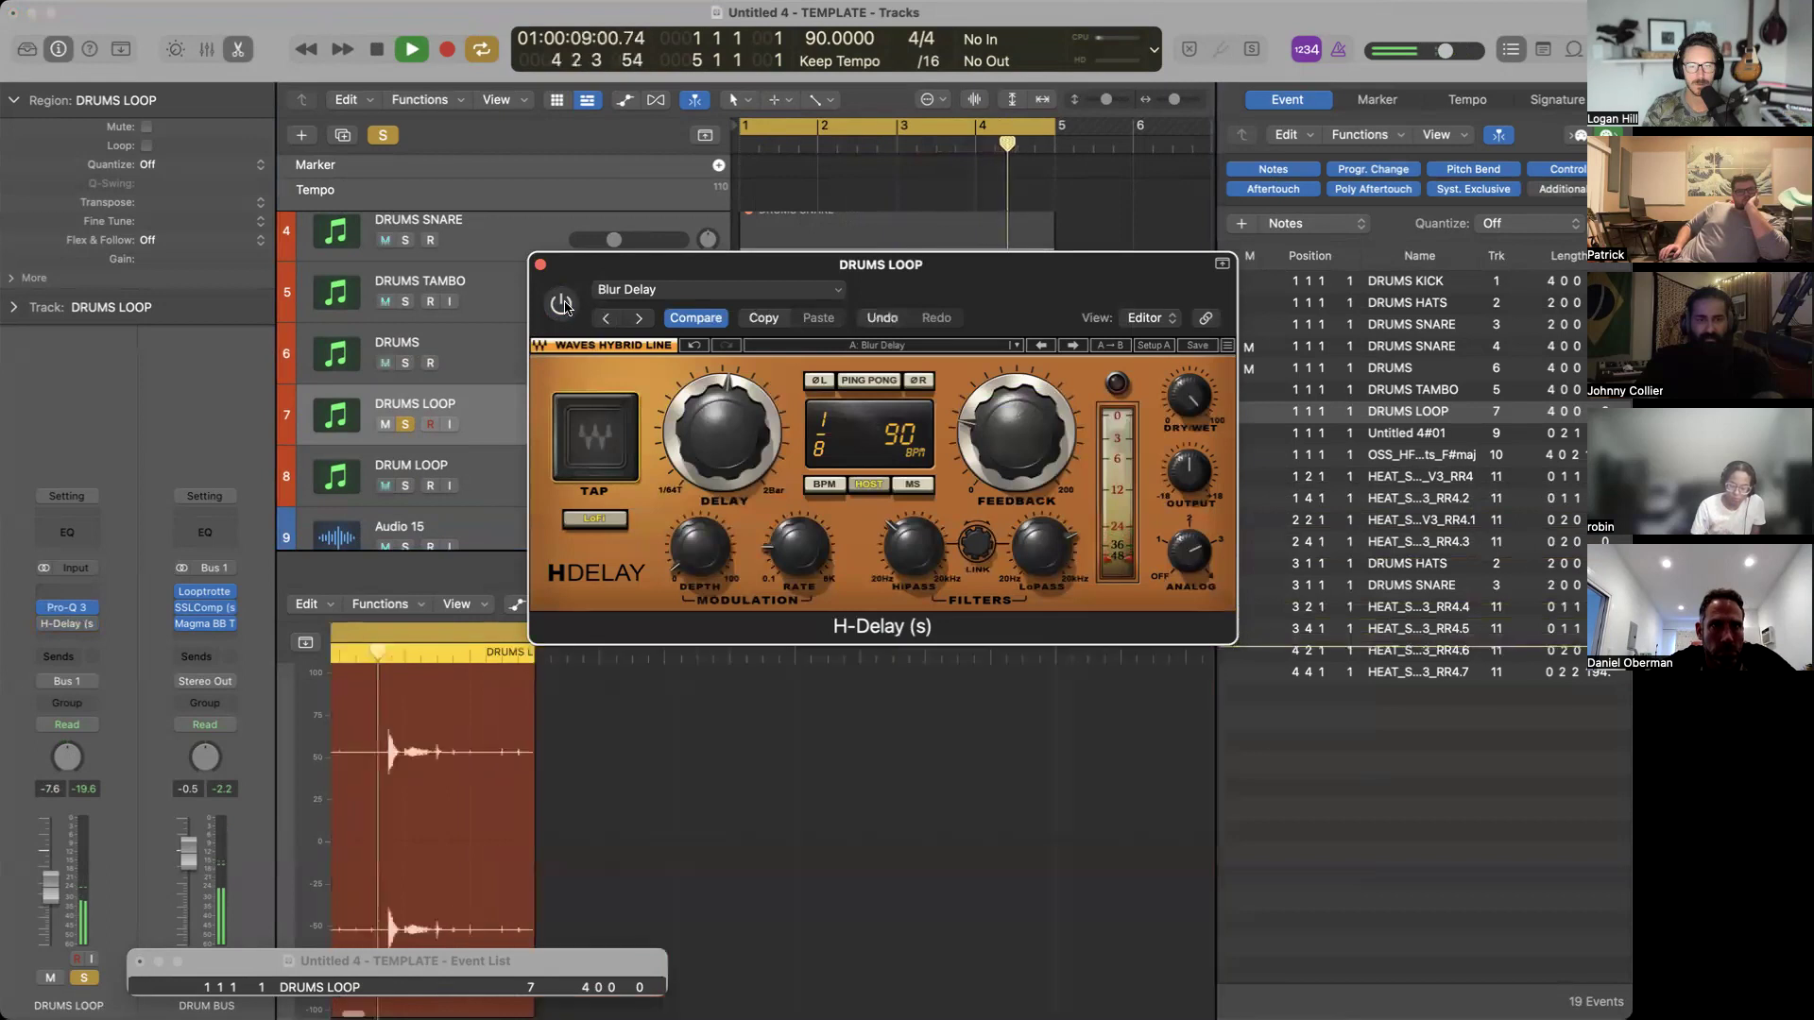
click(1048, 346)
click(1072, 346)
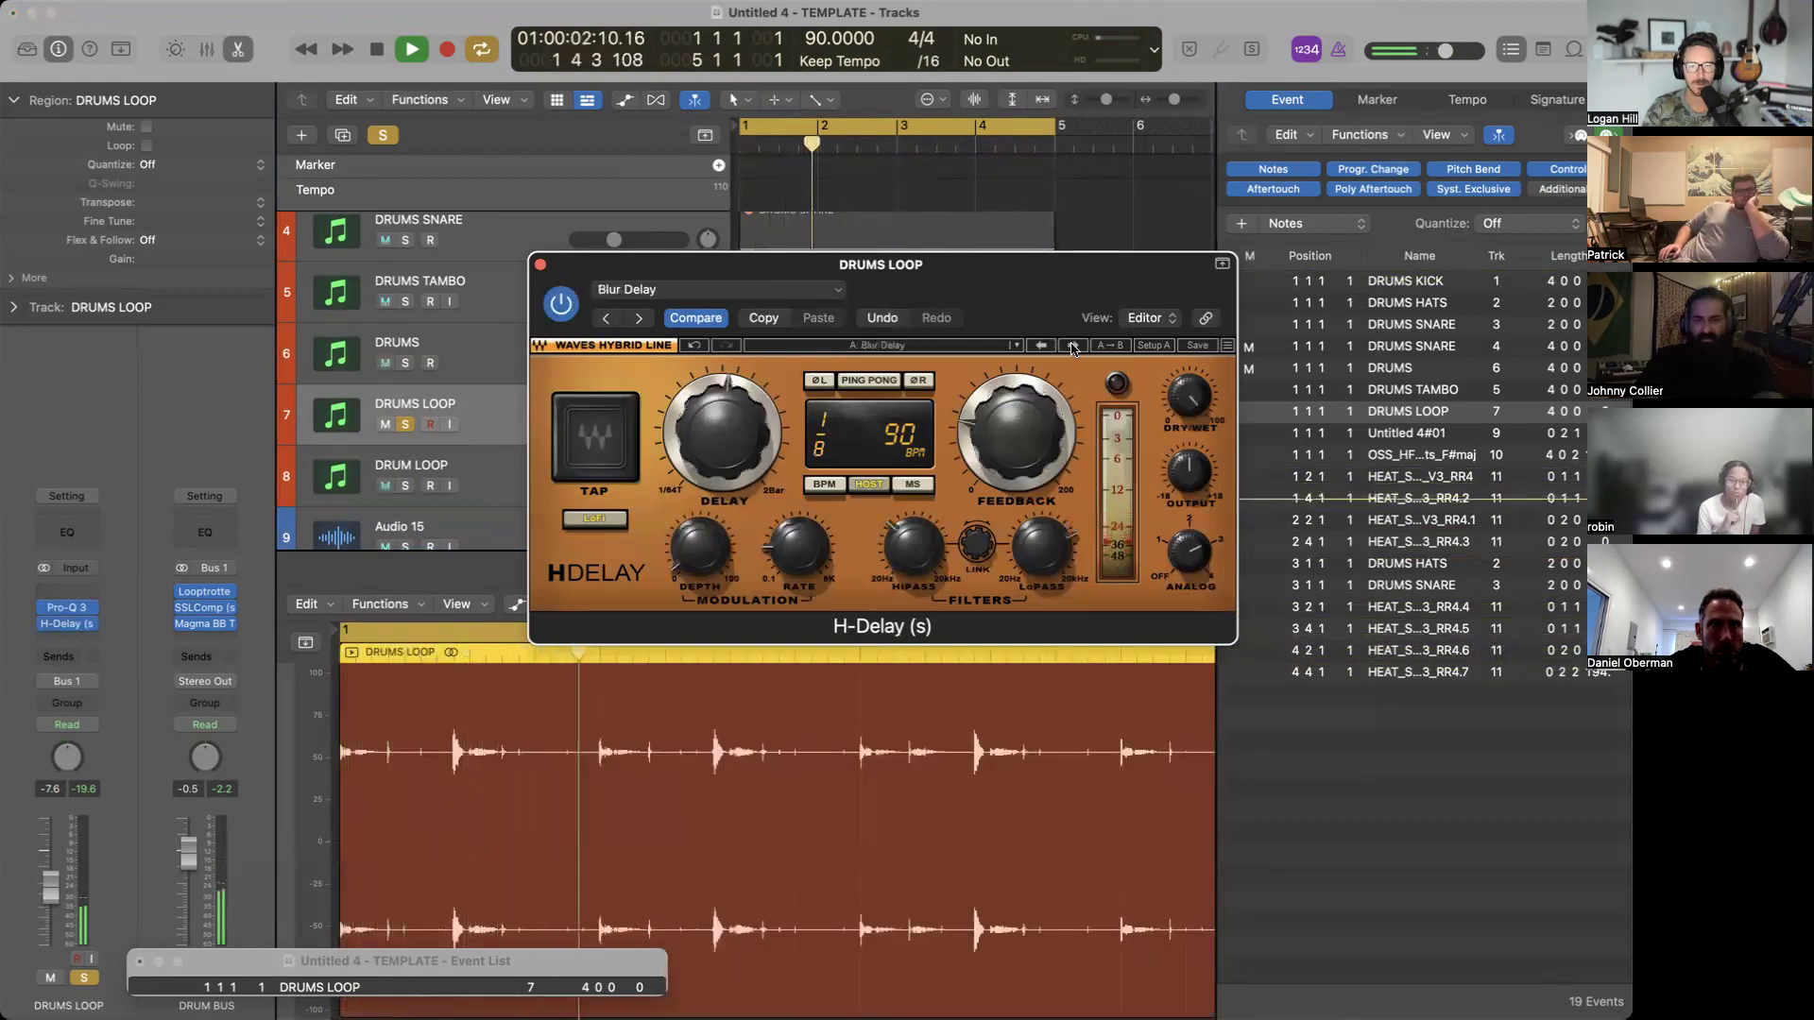
key(space)
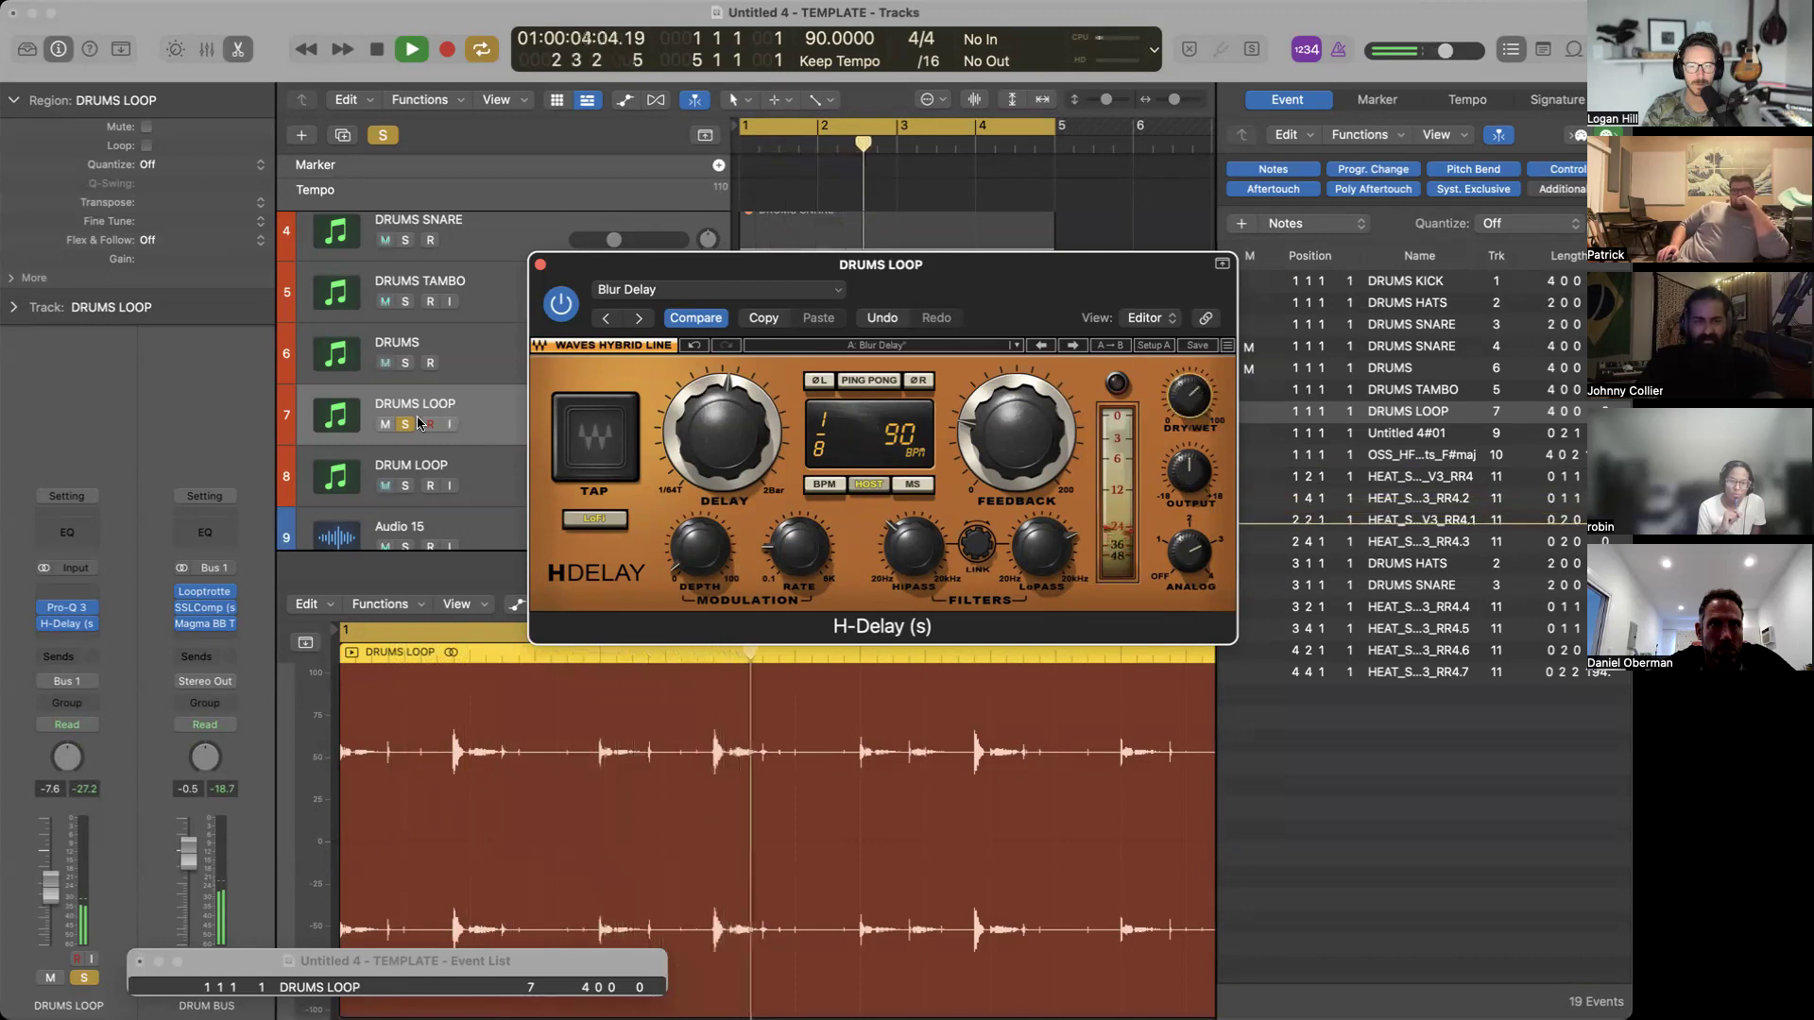
click(540, 264)
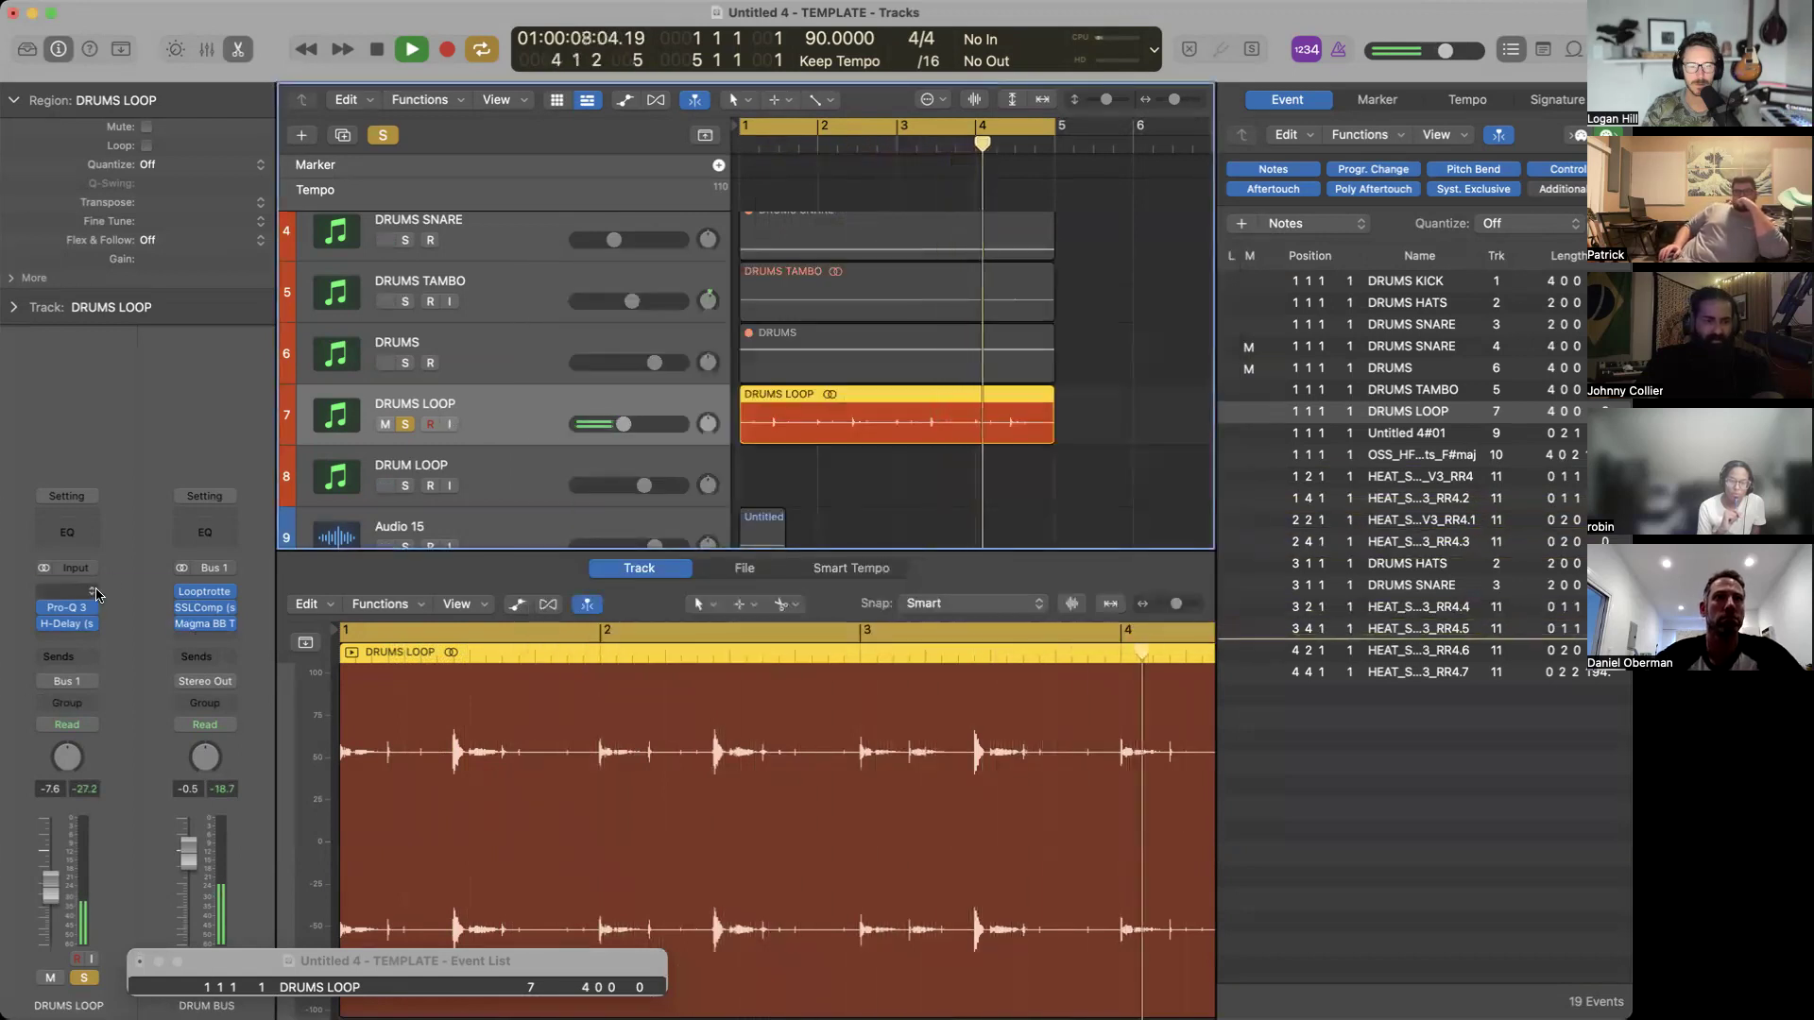
Insert a stereo Tremolo above Pro-Q 3 on DRUMS LOOP with rate 1/8t, depth 77% and smoothing 56%.
click(67, 640)
mouse_move(151, 998)
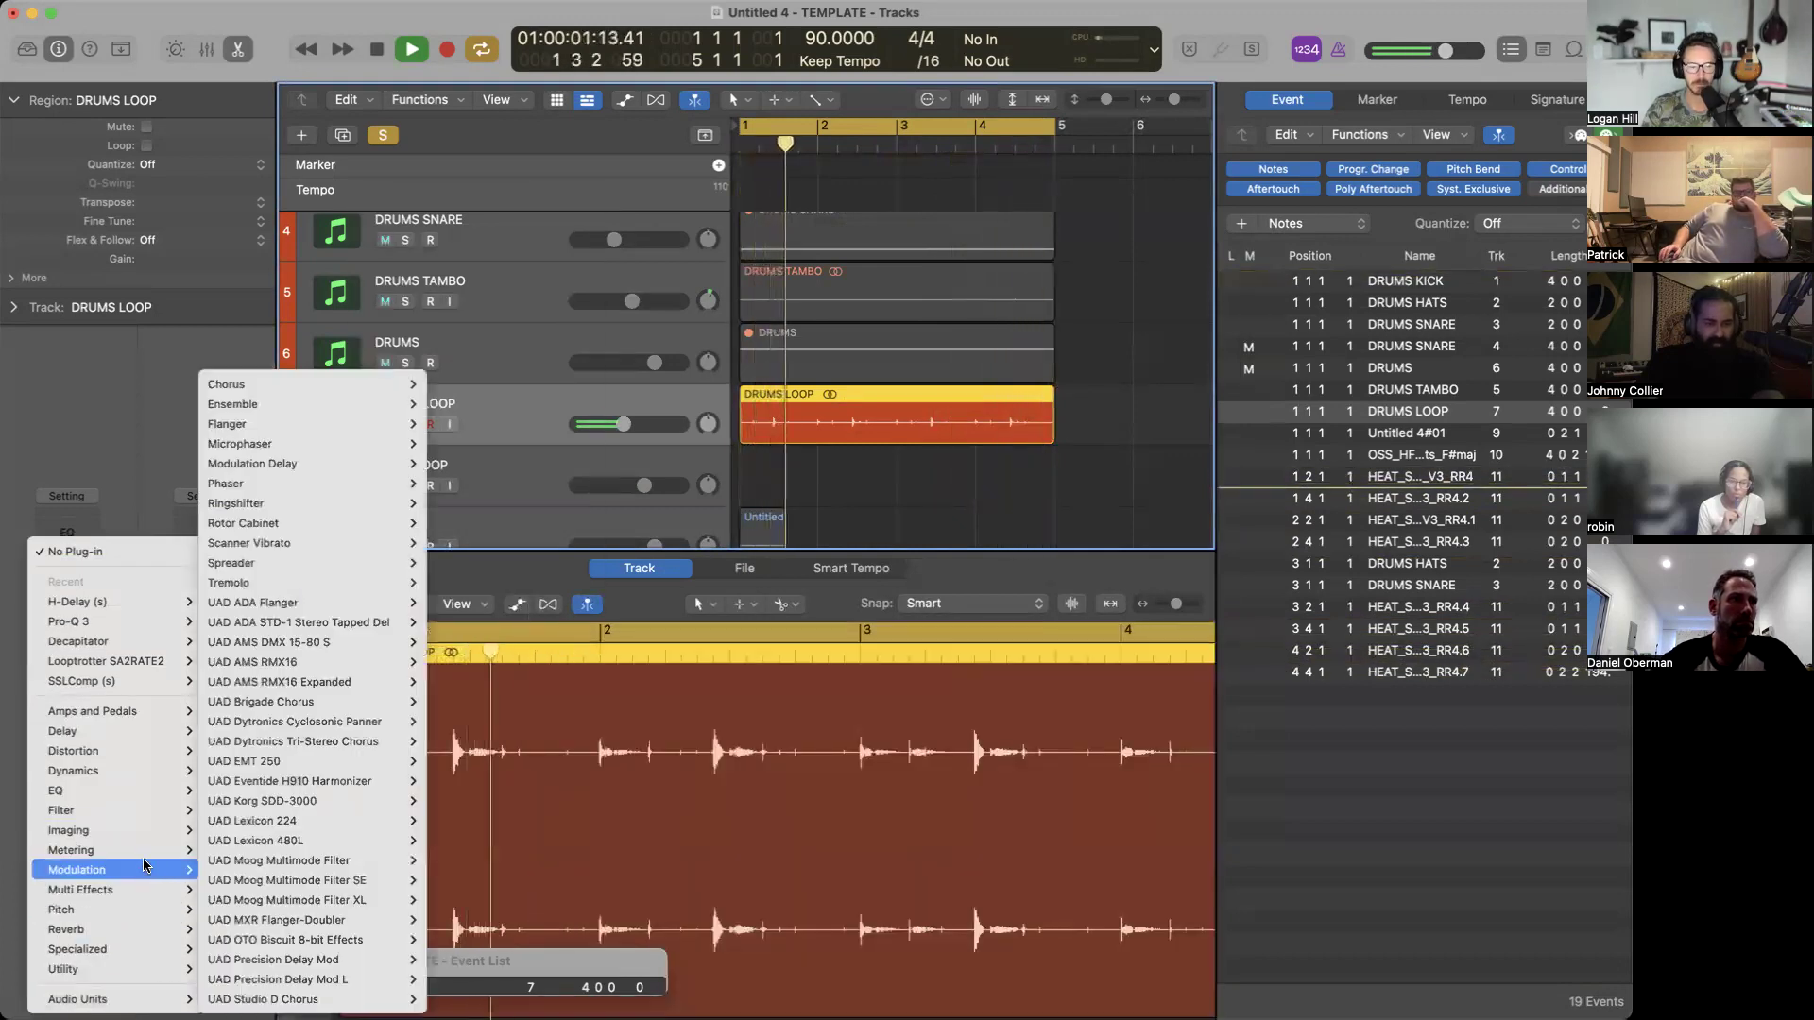
mouse_move(146, 857)
mouse_move(157, 804)
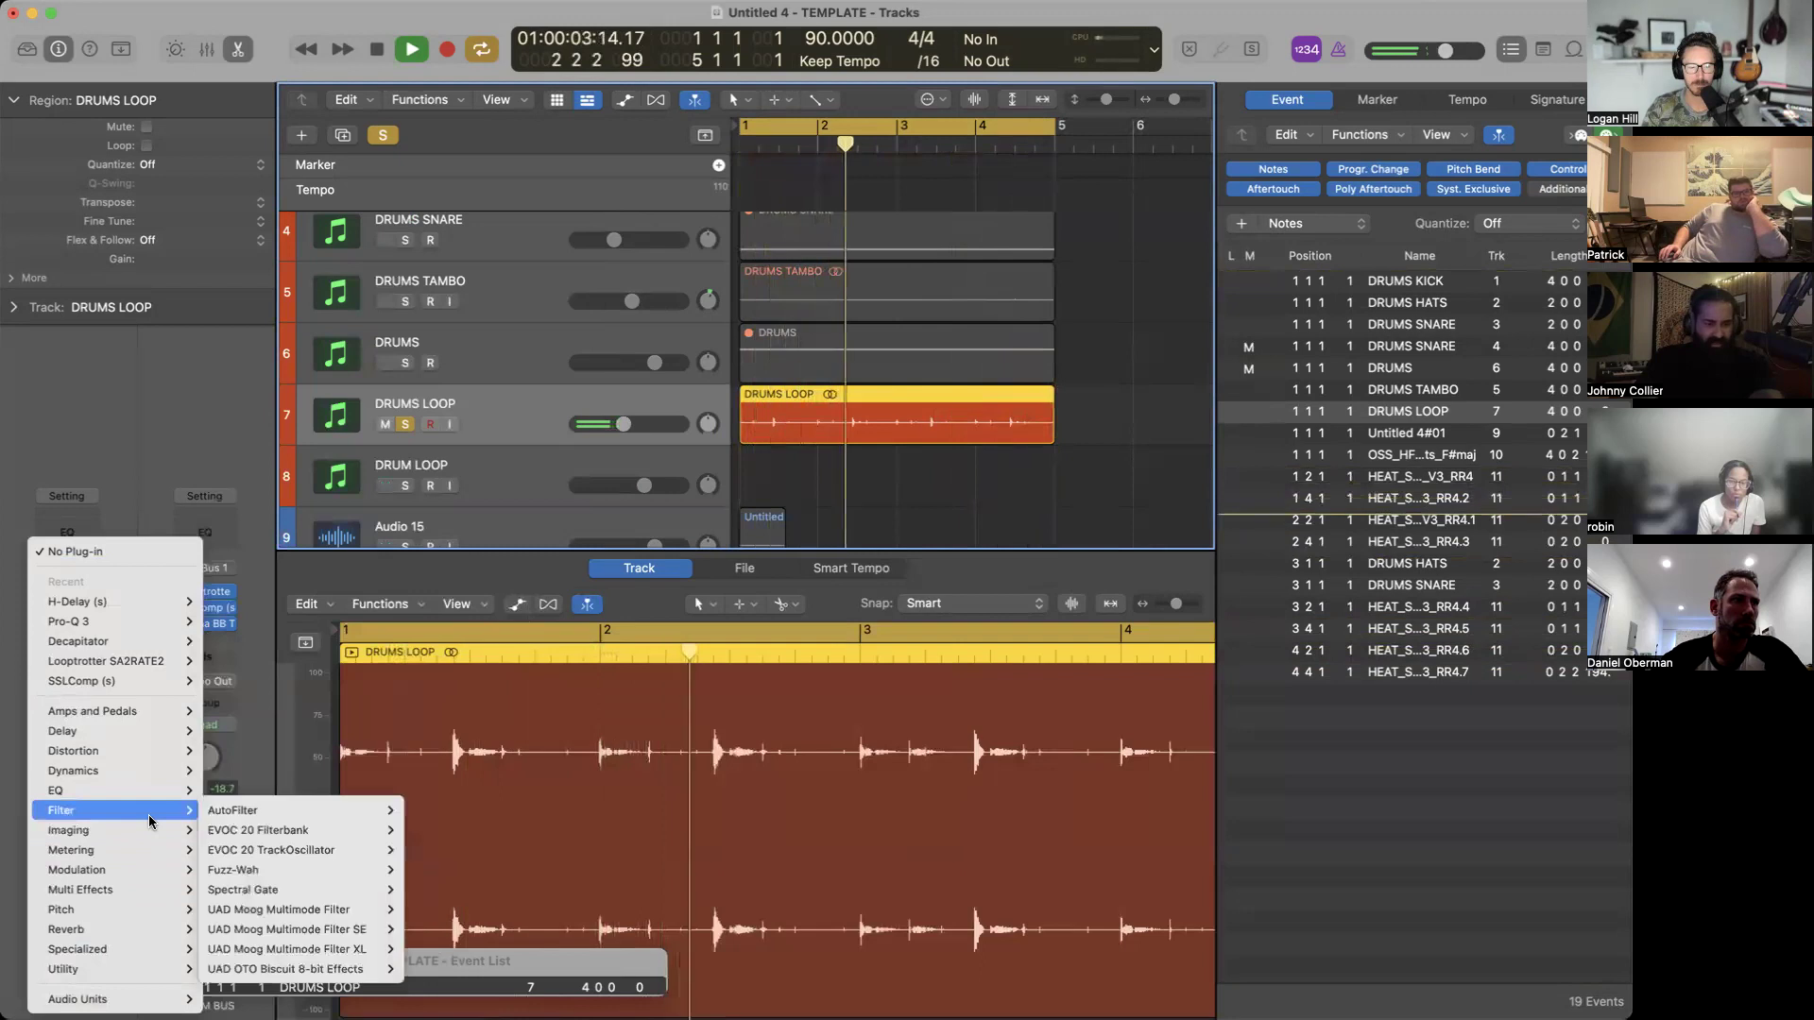
mouse_move(157, 745)
mouse_move(137, 905)
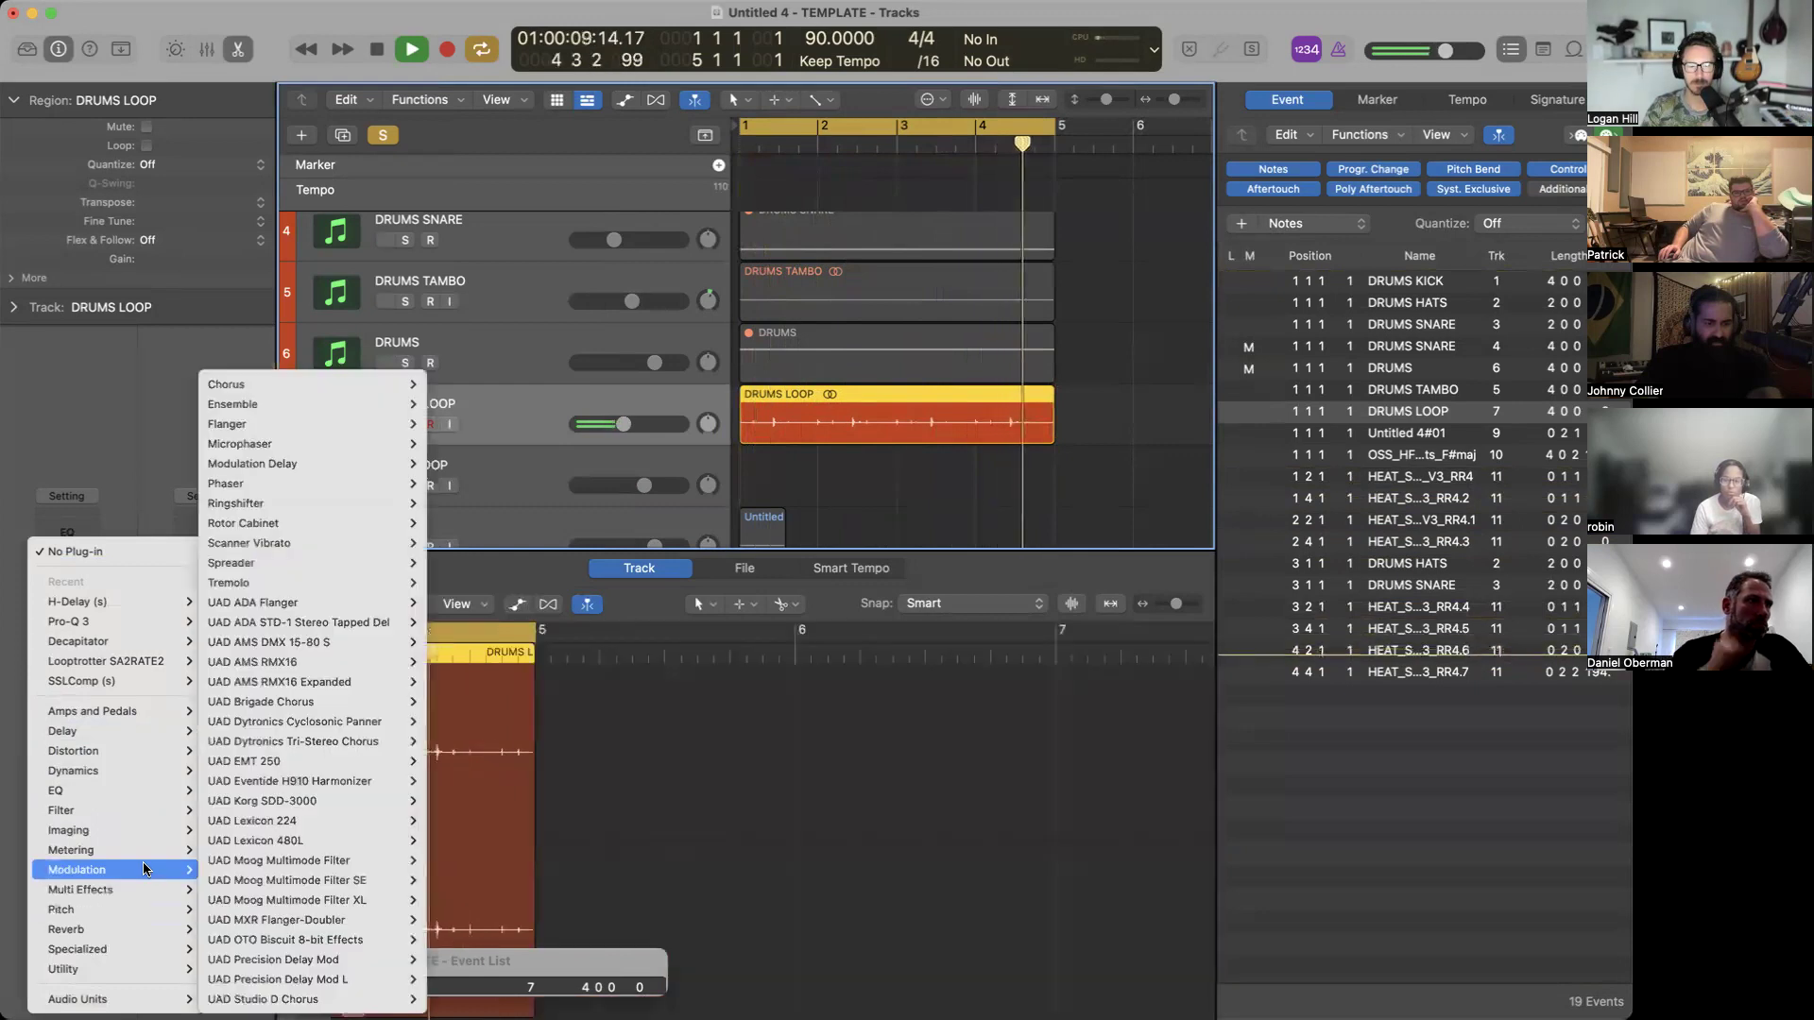
mouse_move(112, 948)
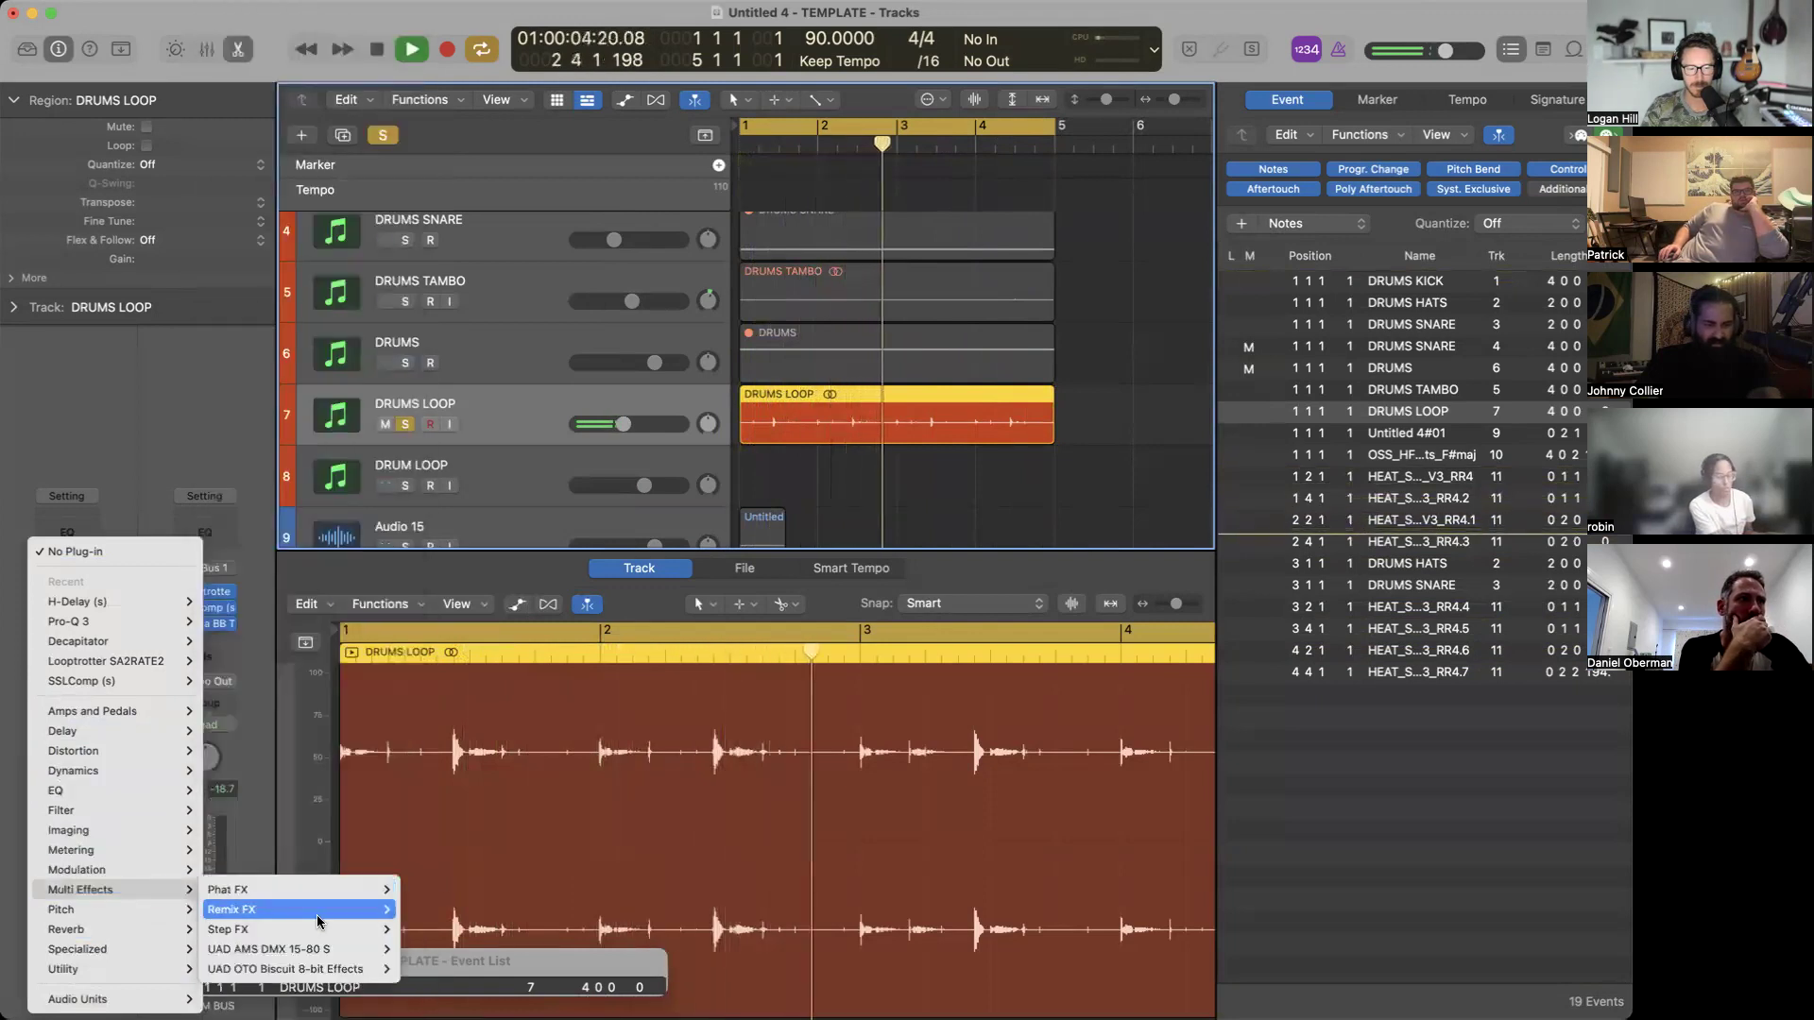
mouse_move(319, 912)
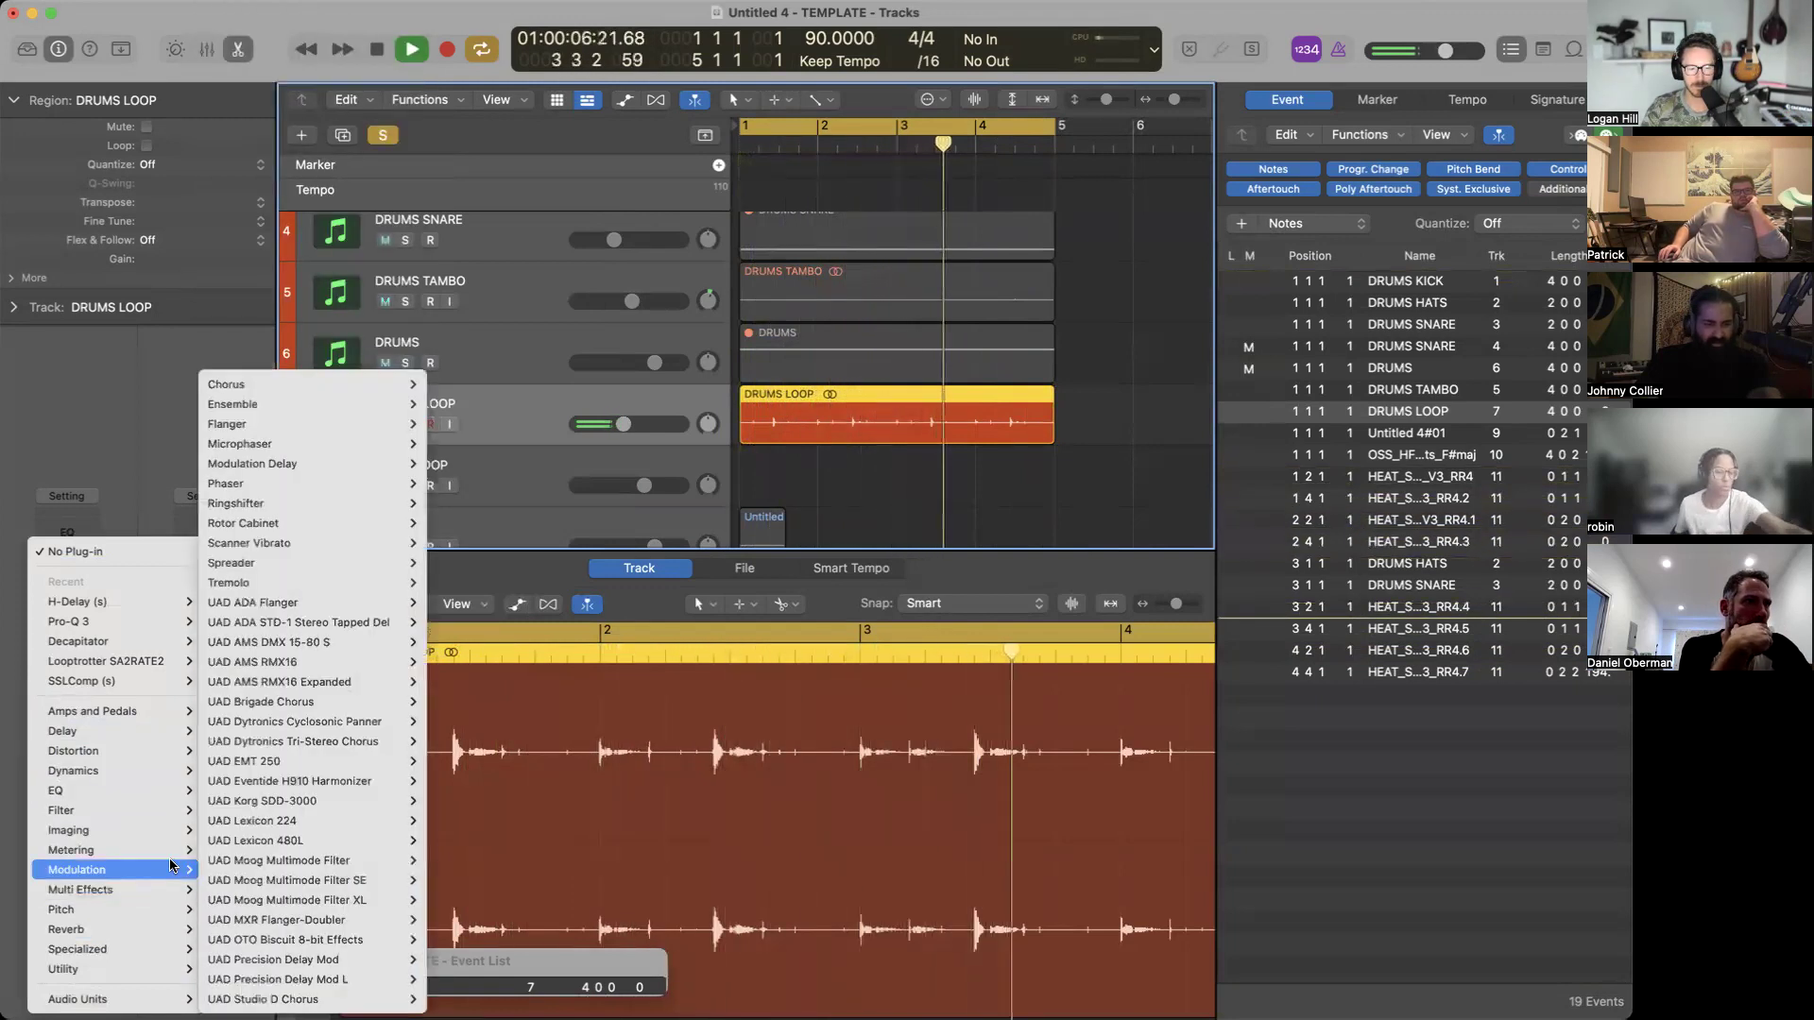
mouse_move(363, 563)
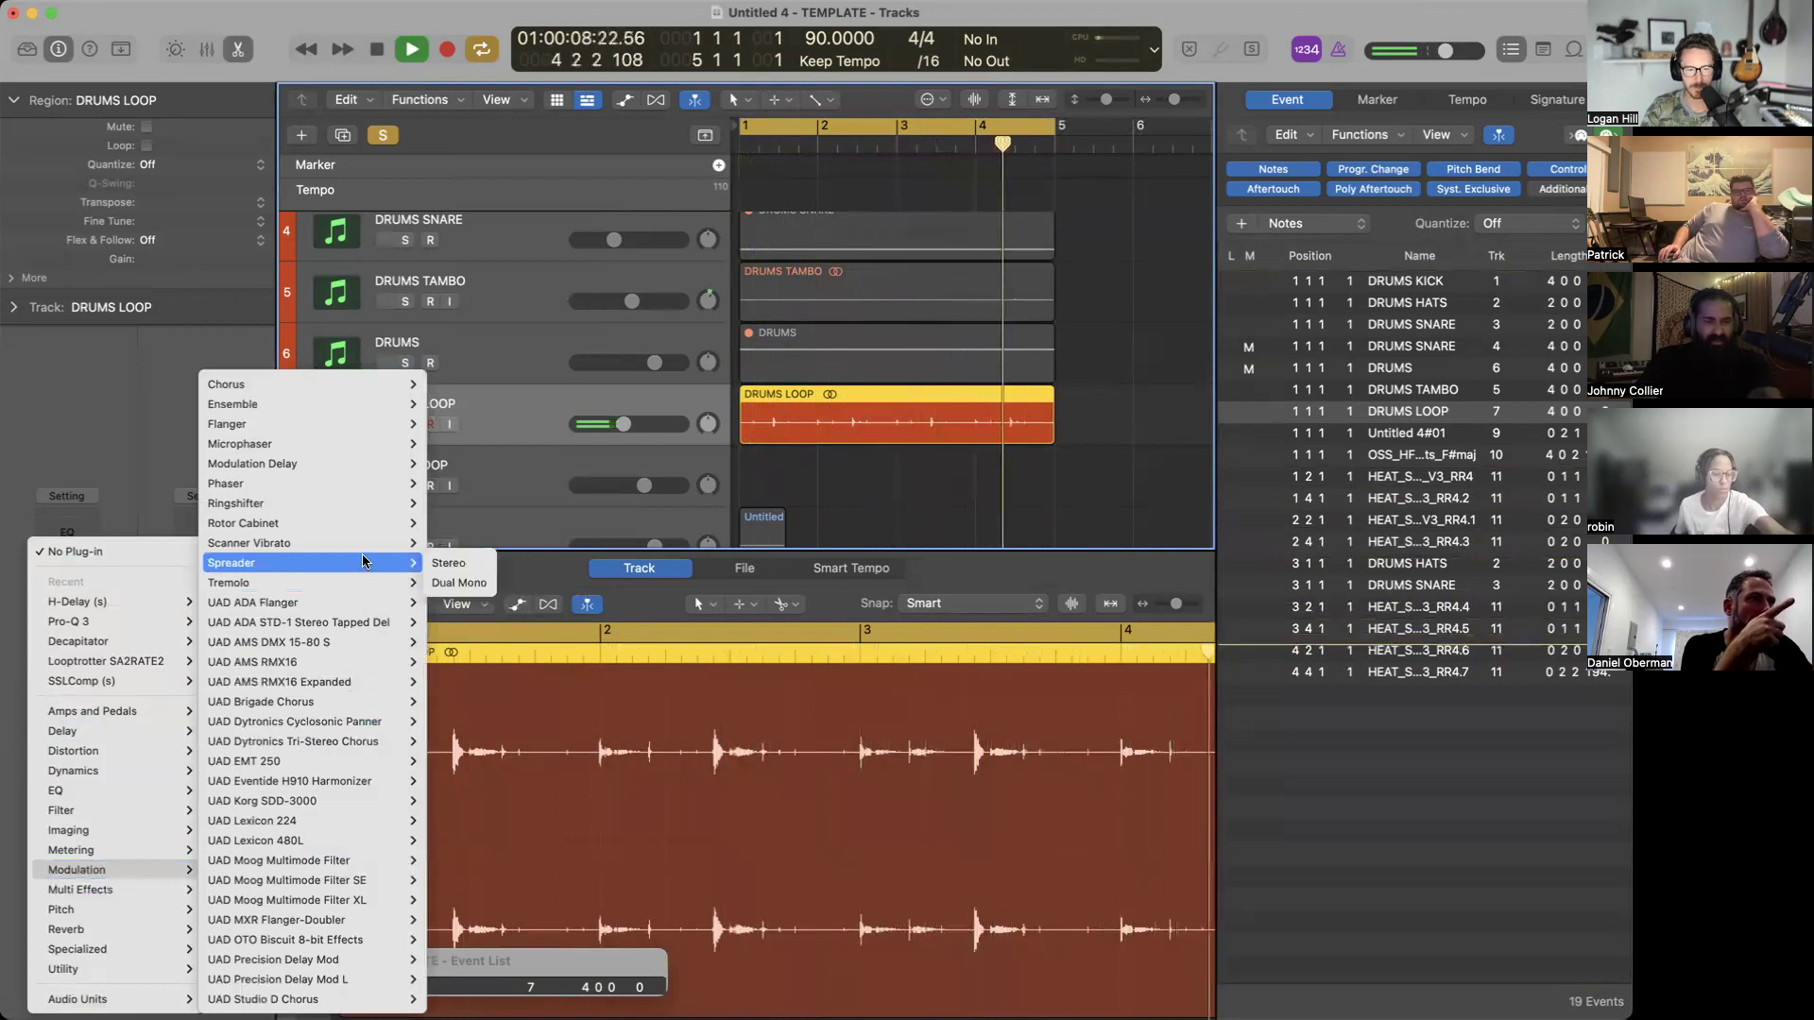
mouse_move(360, 443)
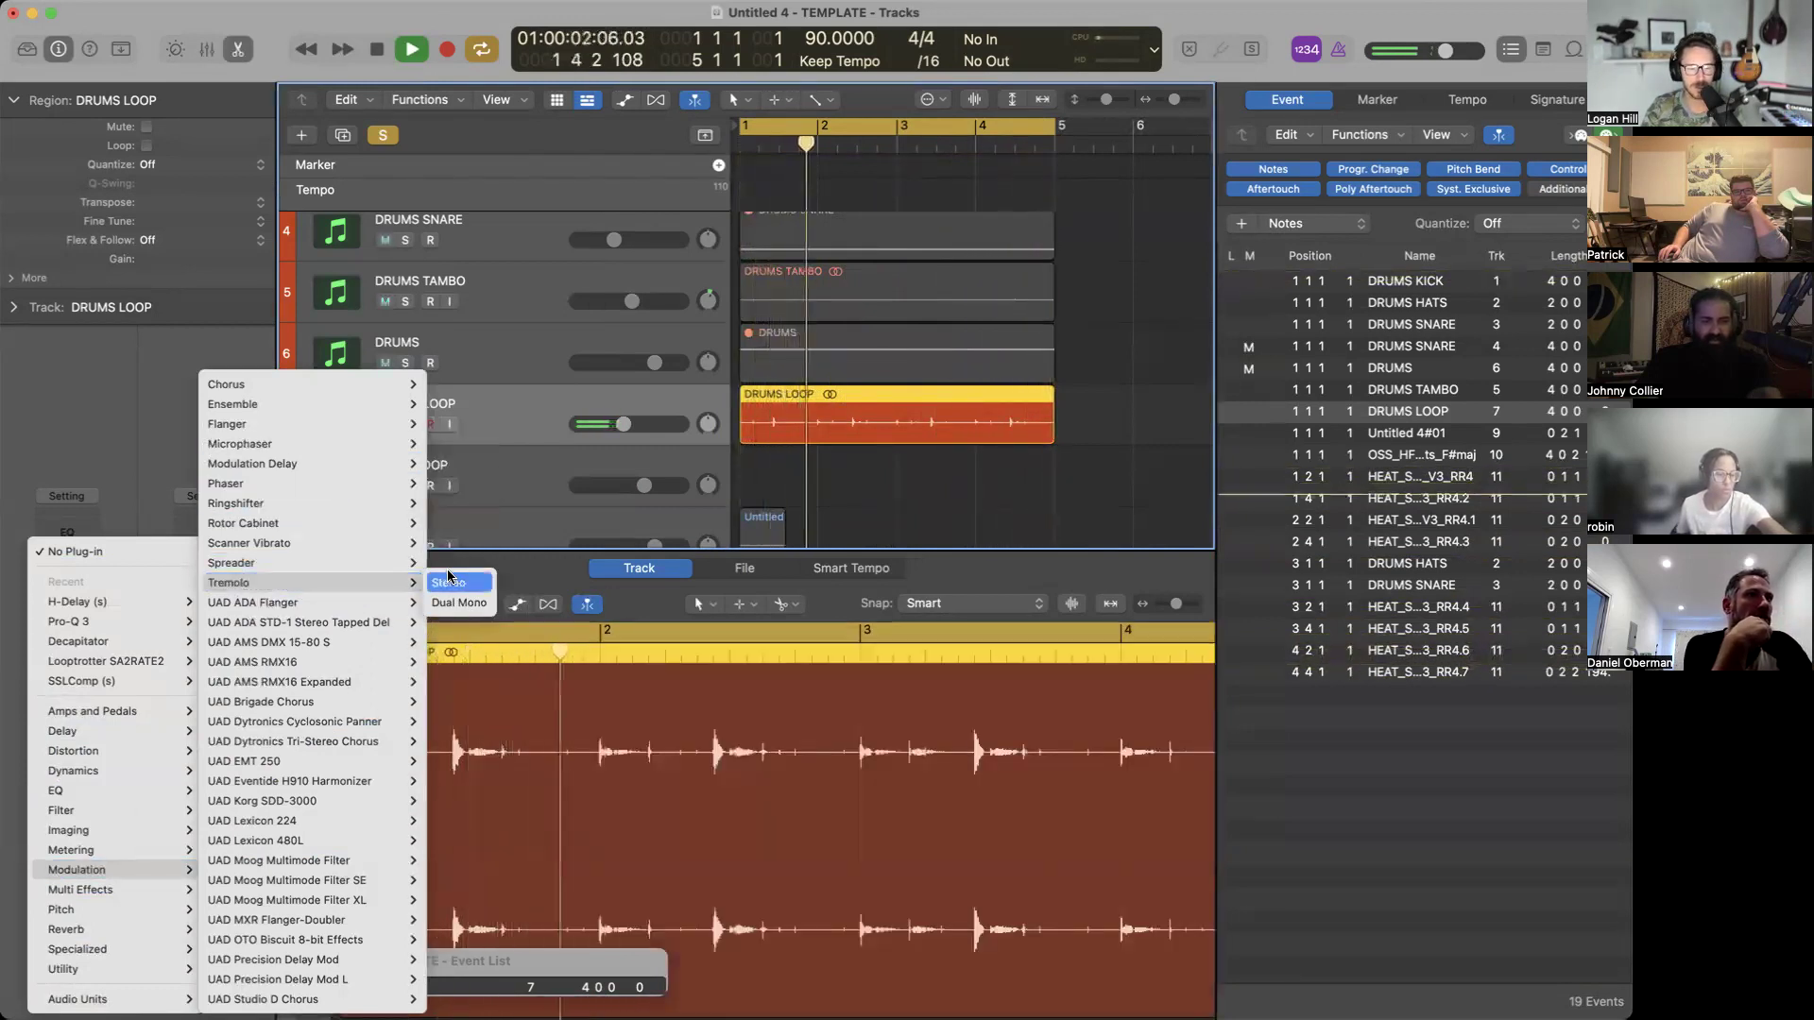
click(450, 580)
drag(596, 419, 623, 499)
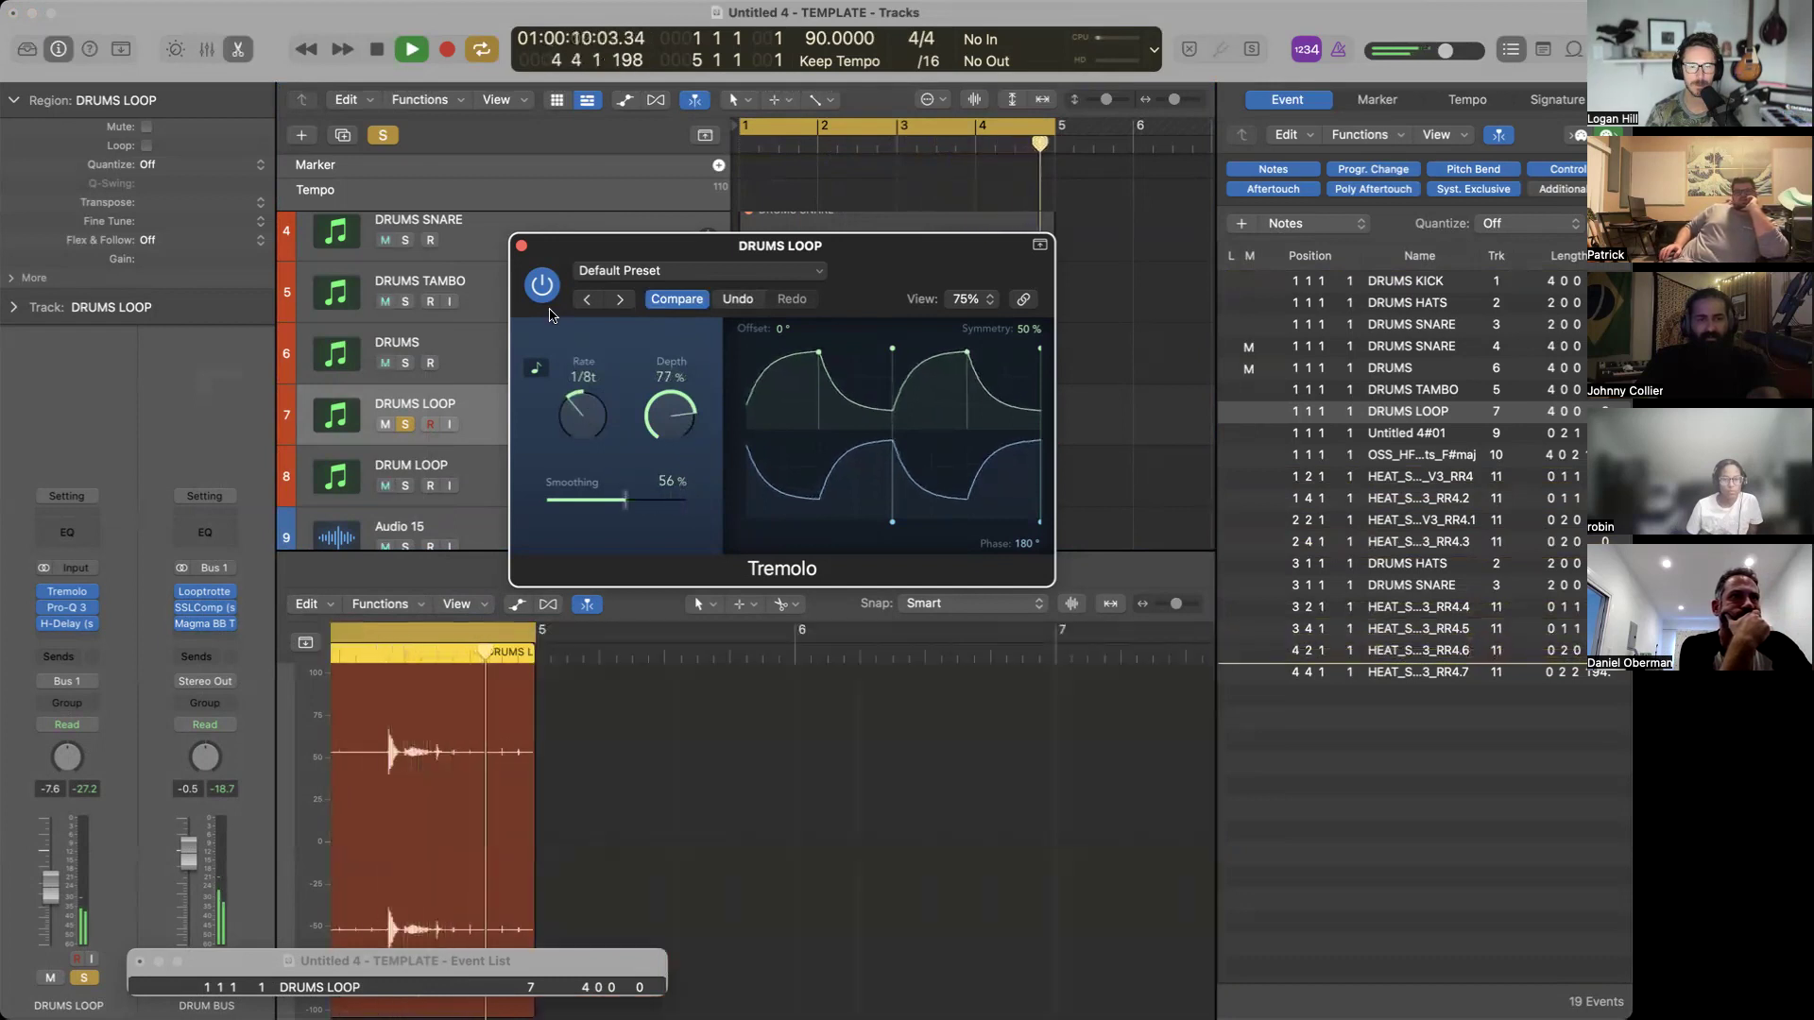
Unsolo DRUMS LOOP, raise its volume to -5.0 in the full mix, and stop playback with the Tremolo window and audio editor closed.
click(405, 424)
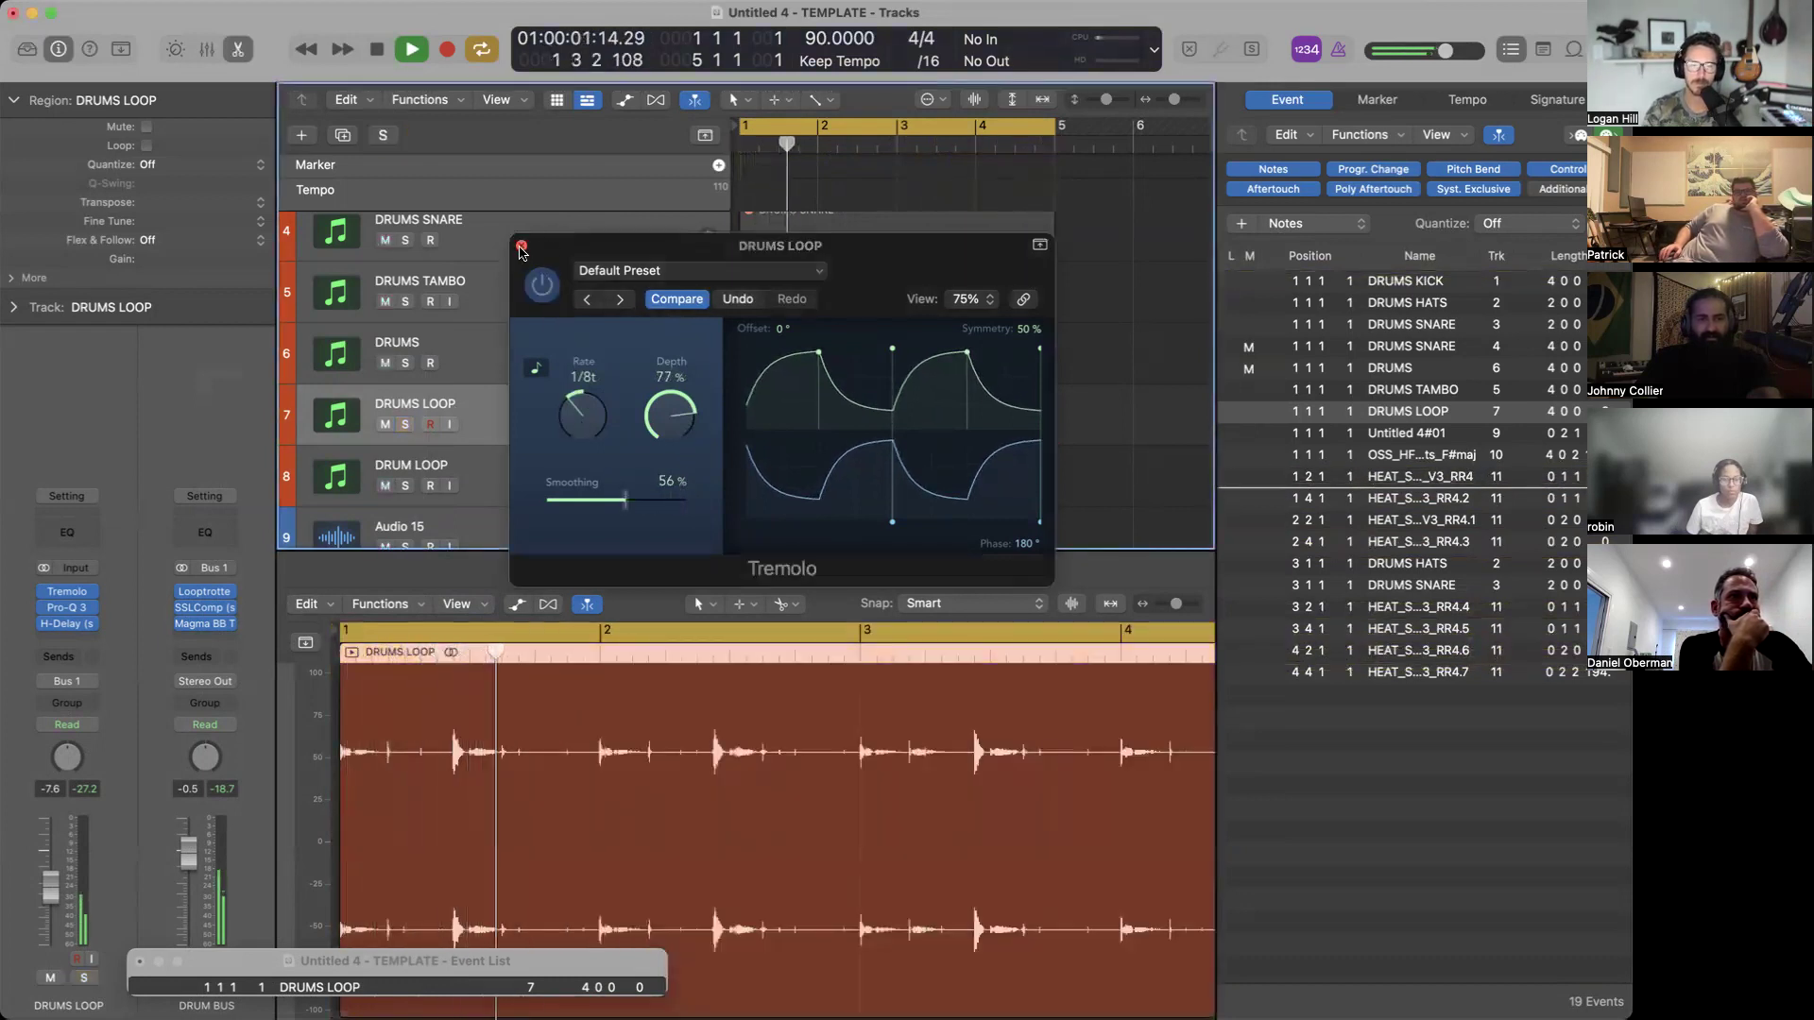
click(520, 249)
drag(619, 424, 633, 426)
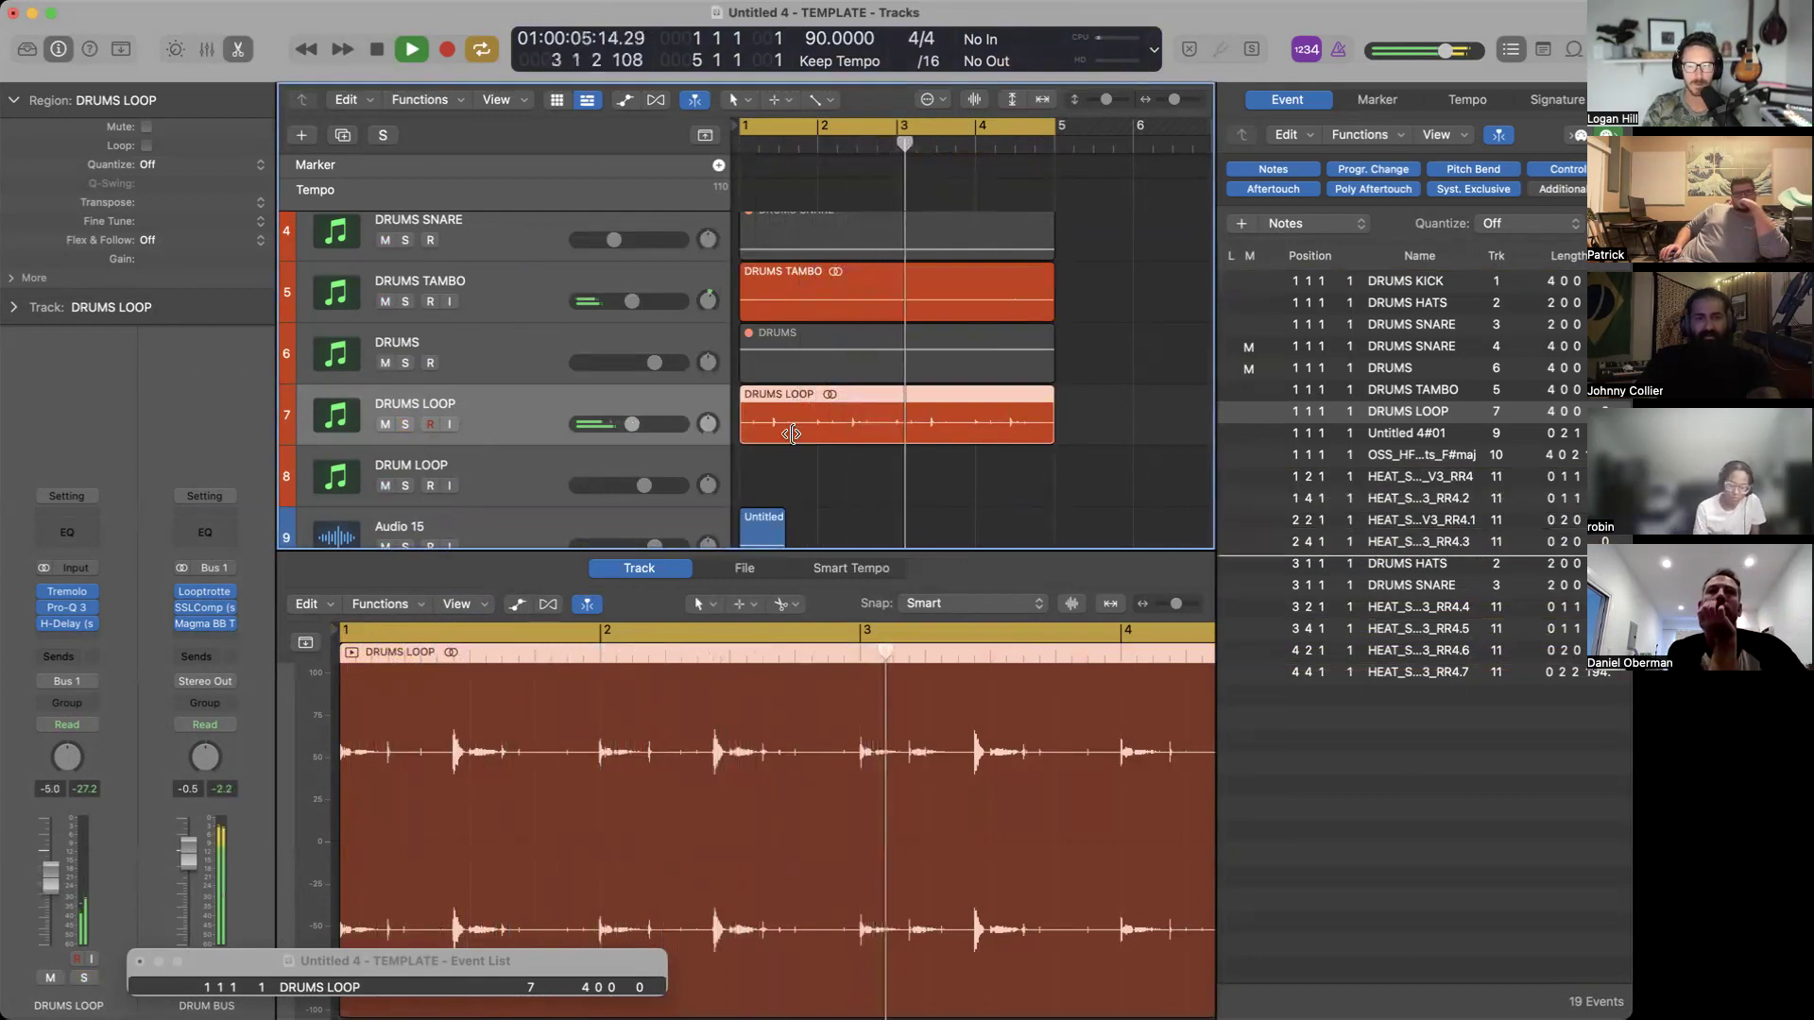
key(space)
key(e)
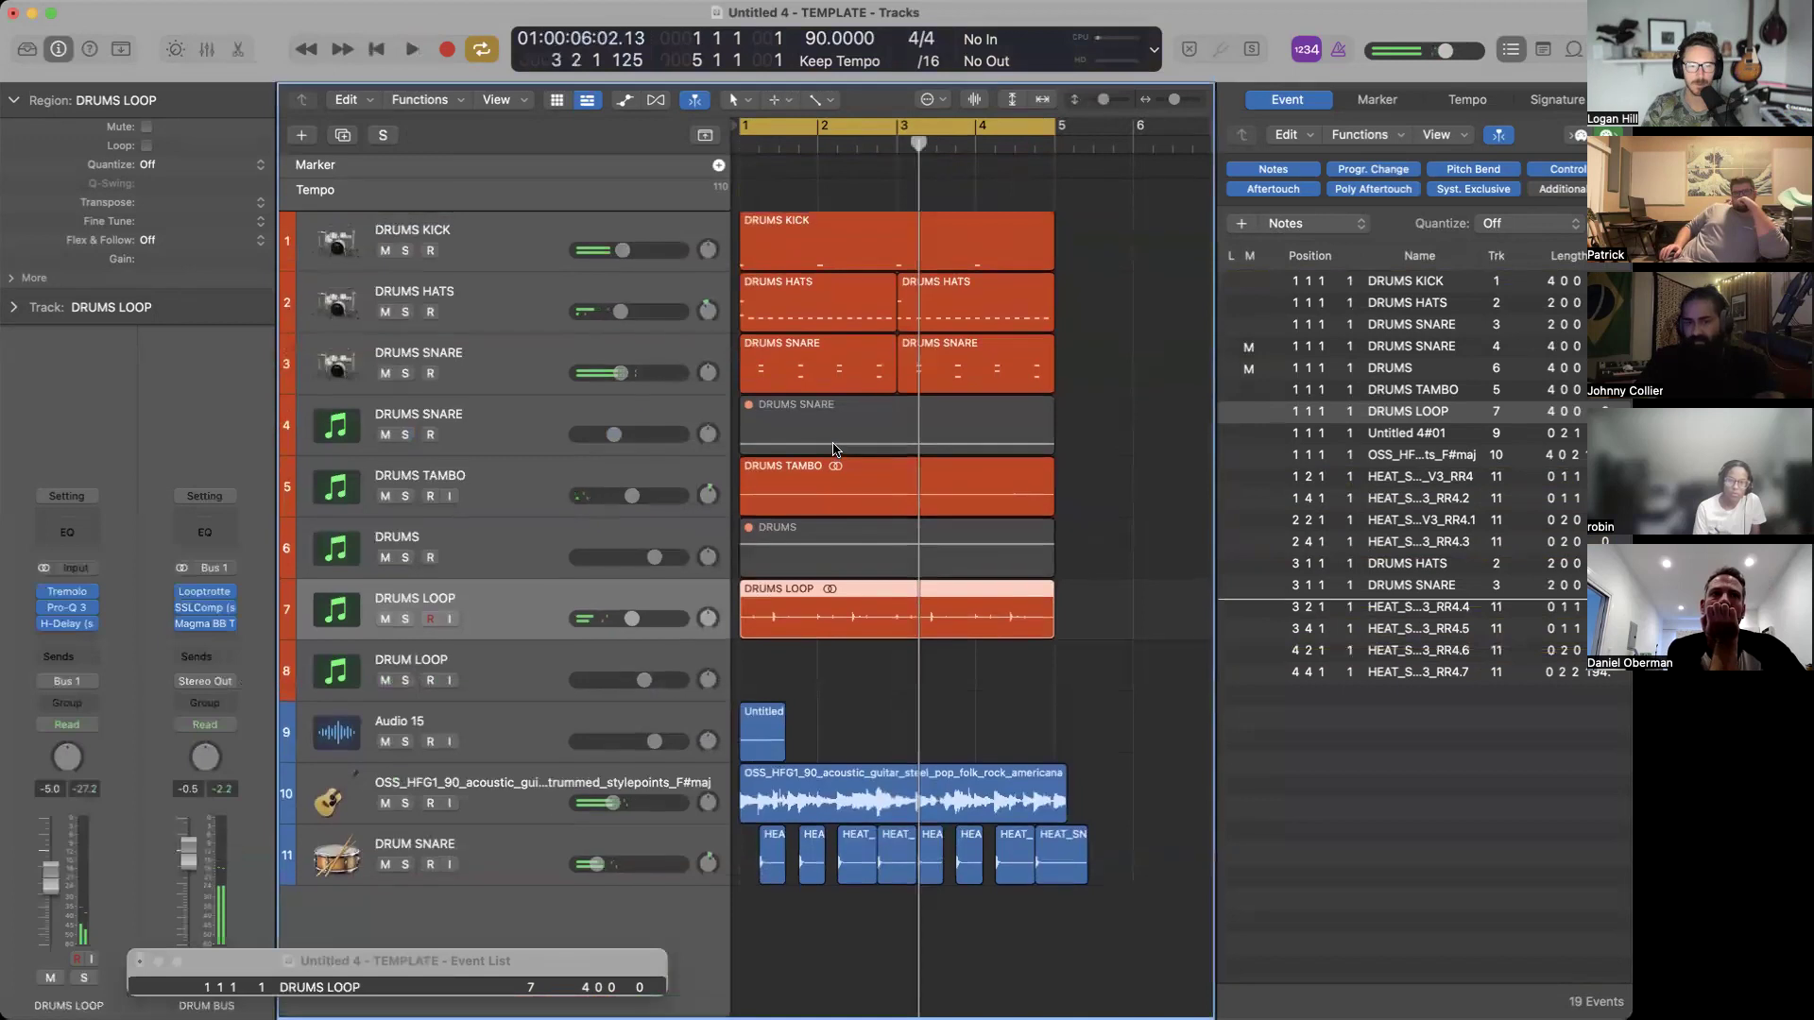
Play the full arrangement from the start and lower the DRUMS LOOP volume to -7.4, stopping playback at the end.
key(super+Right)
key(super+Right)
key(super+Right)
key(super+Right)
key(super+Left)
key(super+Left)
key(super+Left)
key(super+Left)
key(super+Left)
key(super+Left)
key(super+Right)
key(super+Right)
key(Return)
key(space)
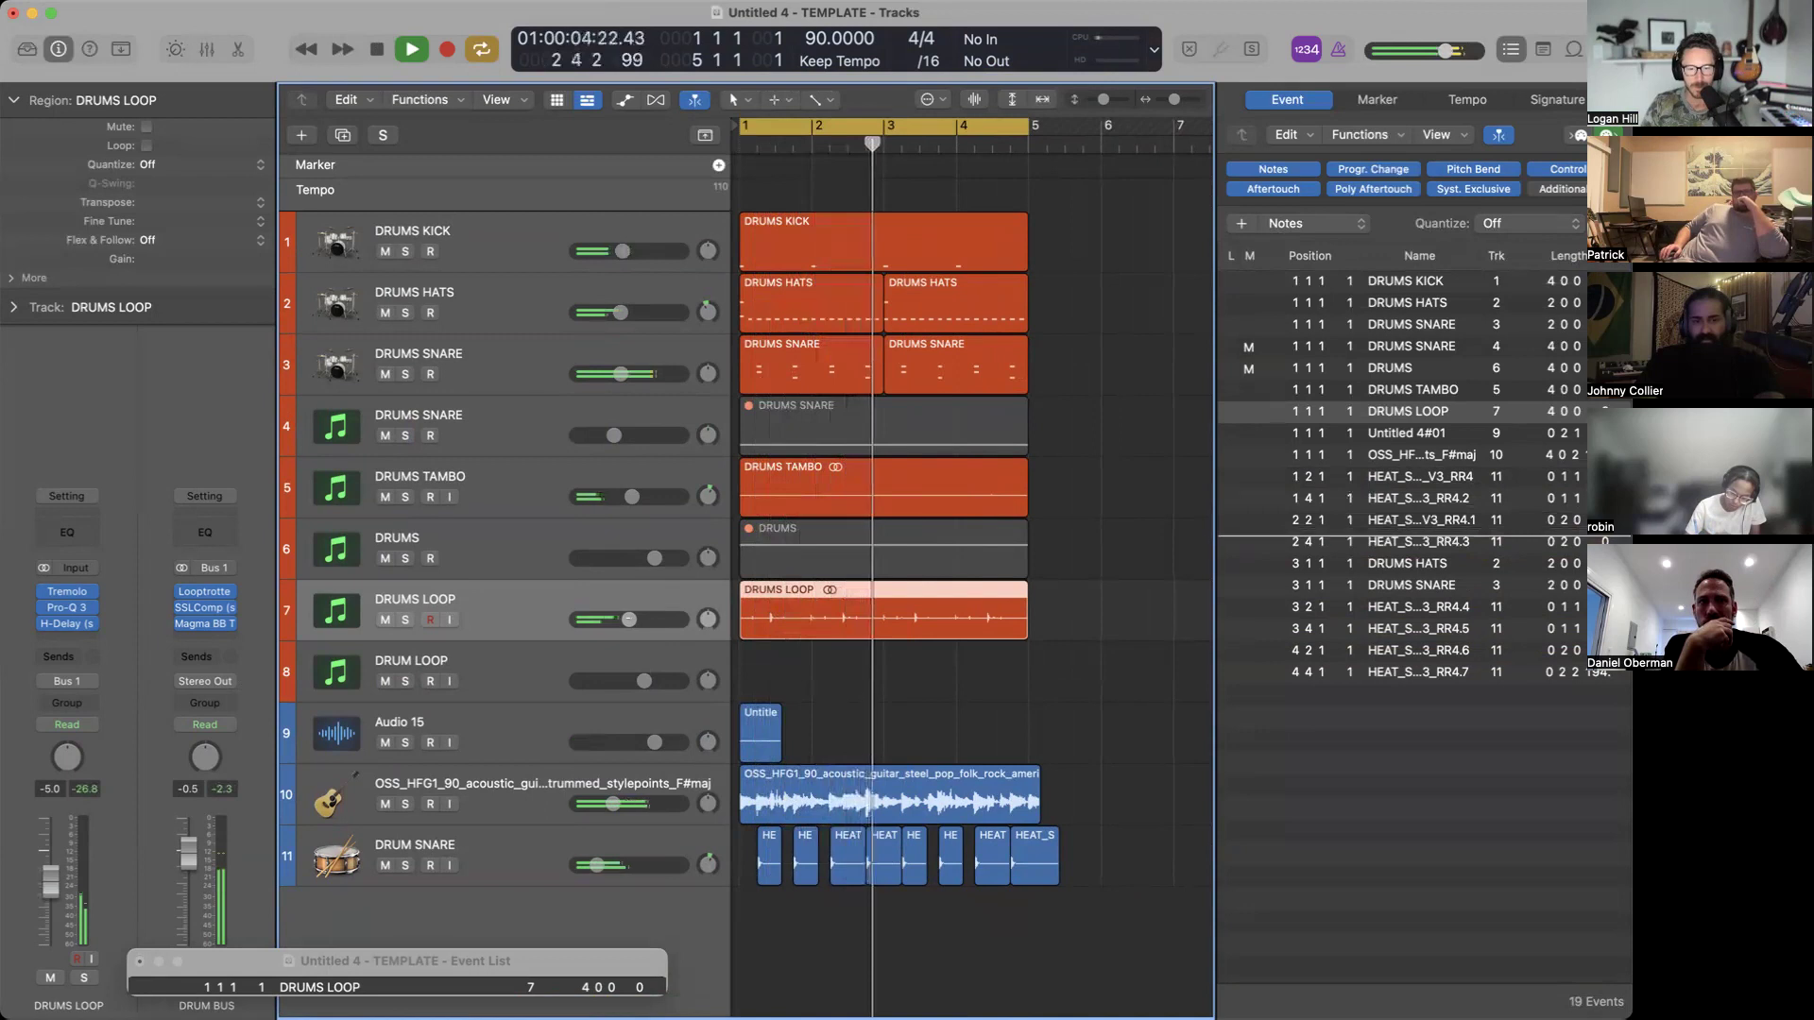
drag(624, 619, 618, 620)
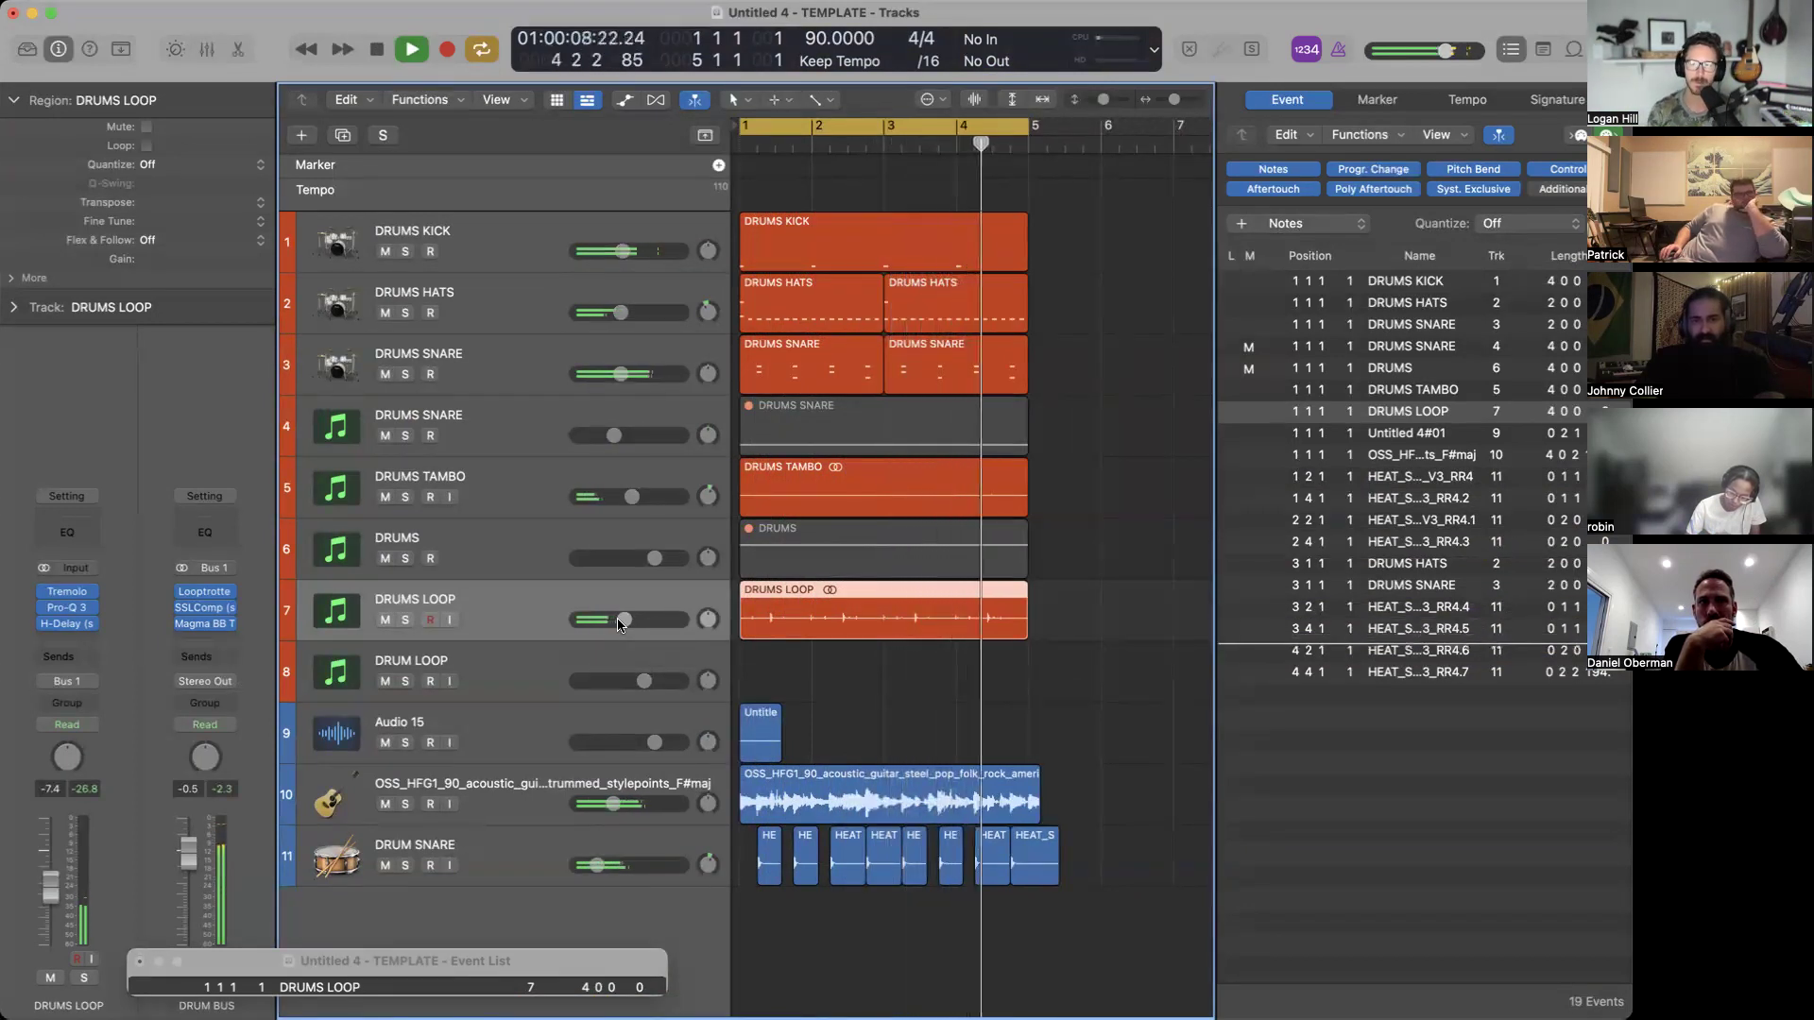
key(space)
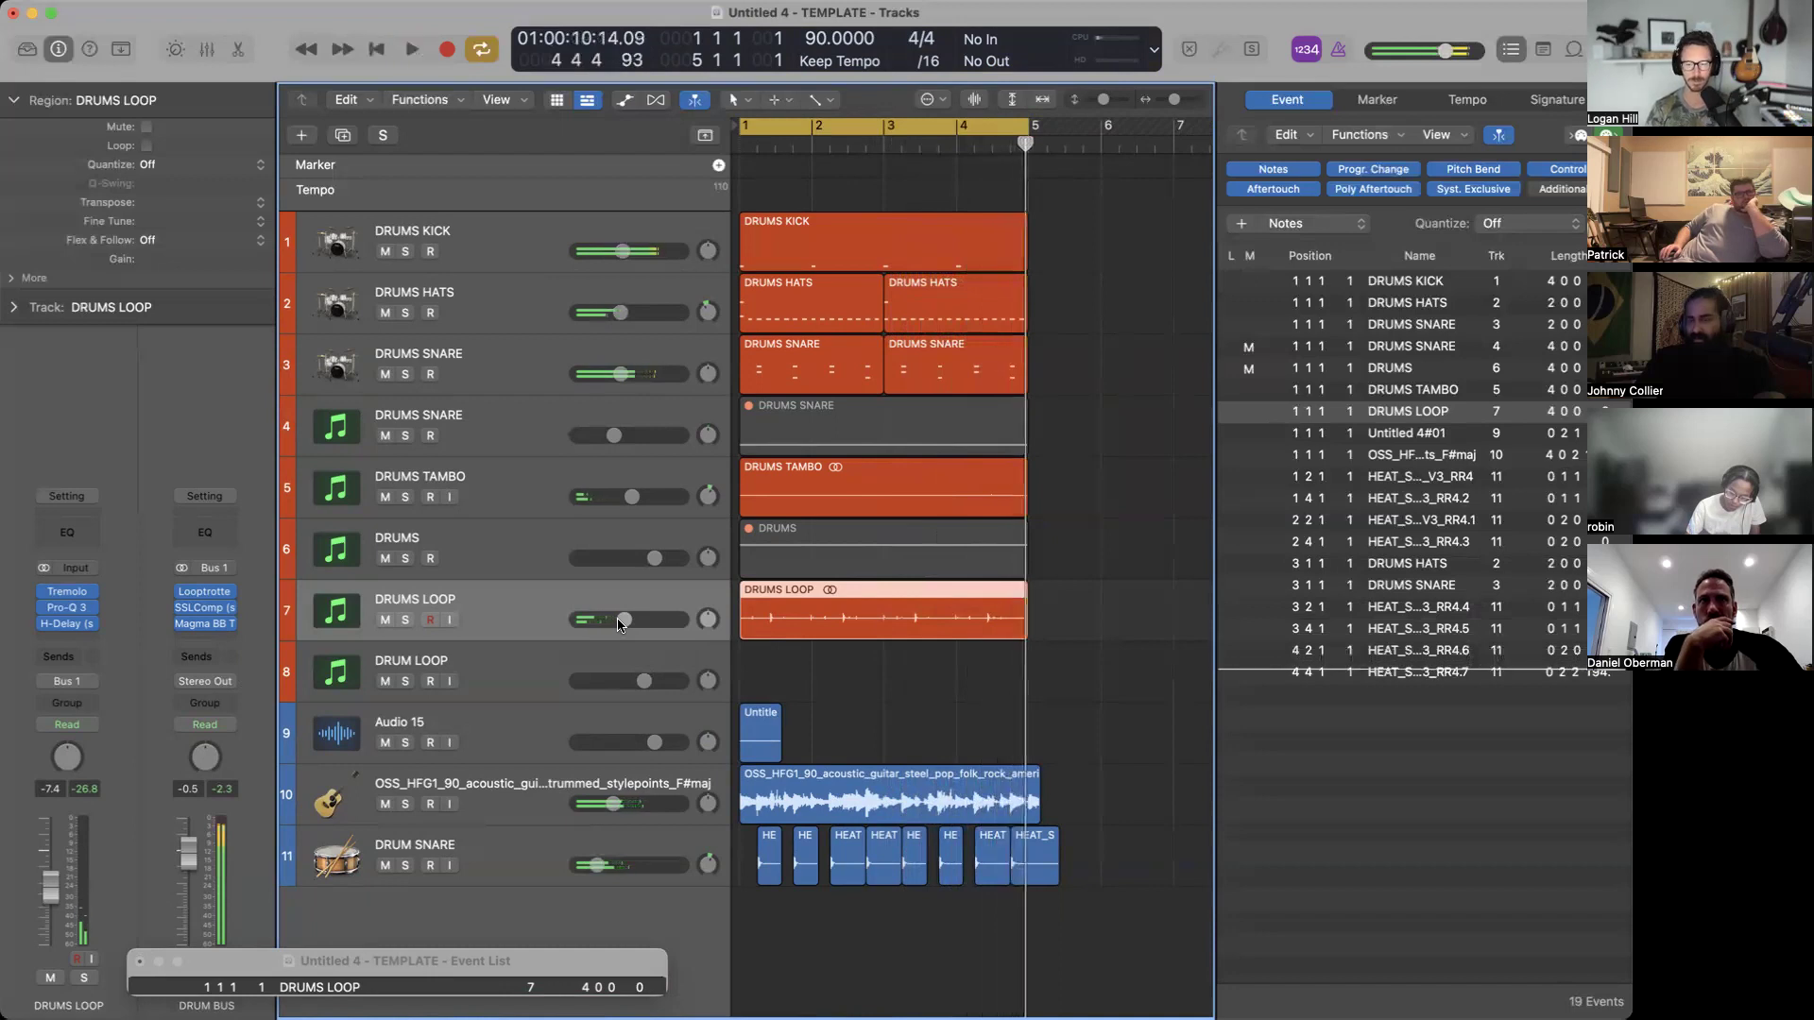
Delete the muted DRUMS region on track 6.
key(super+Up)
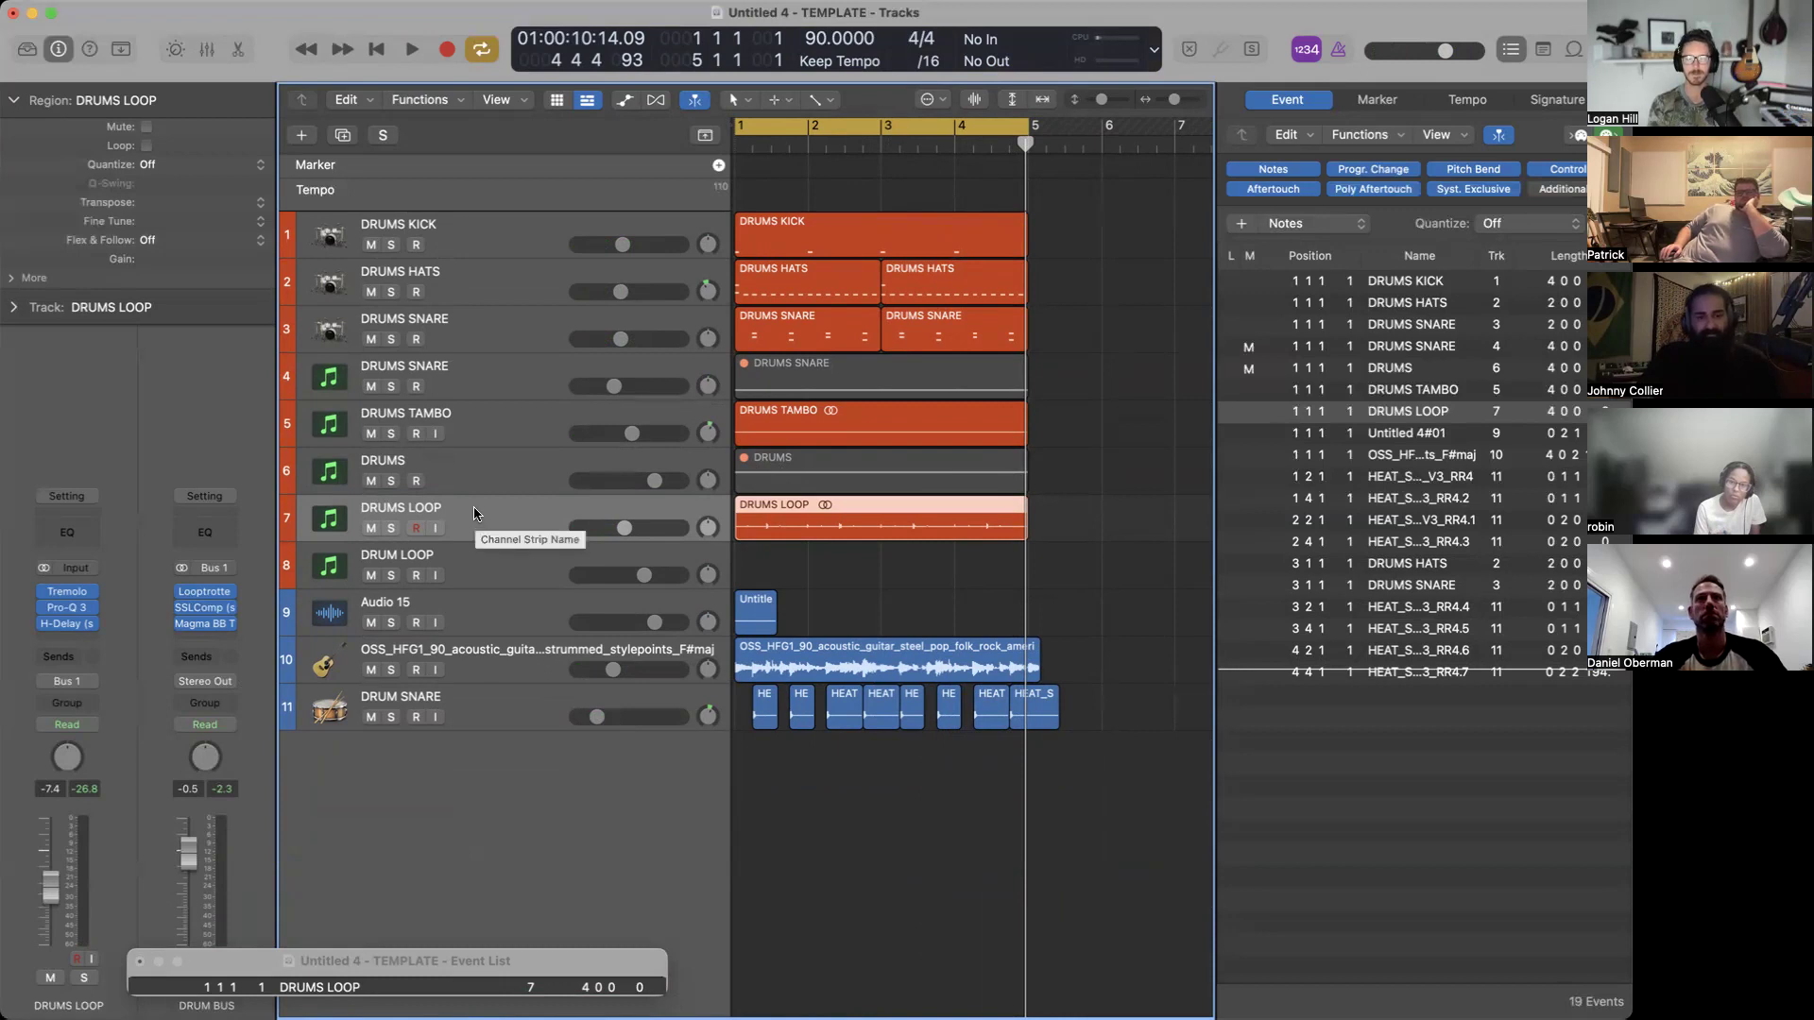
click(767, 469)
key(Delete)
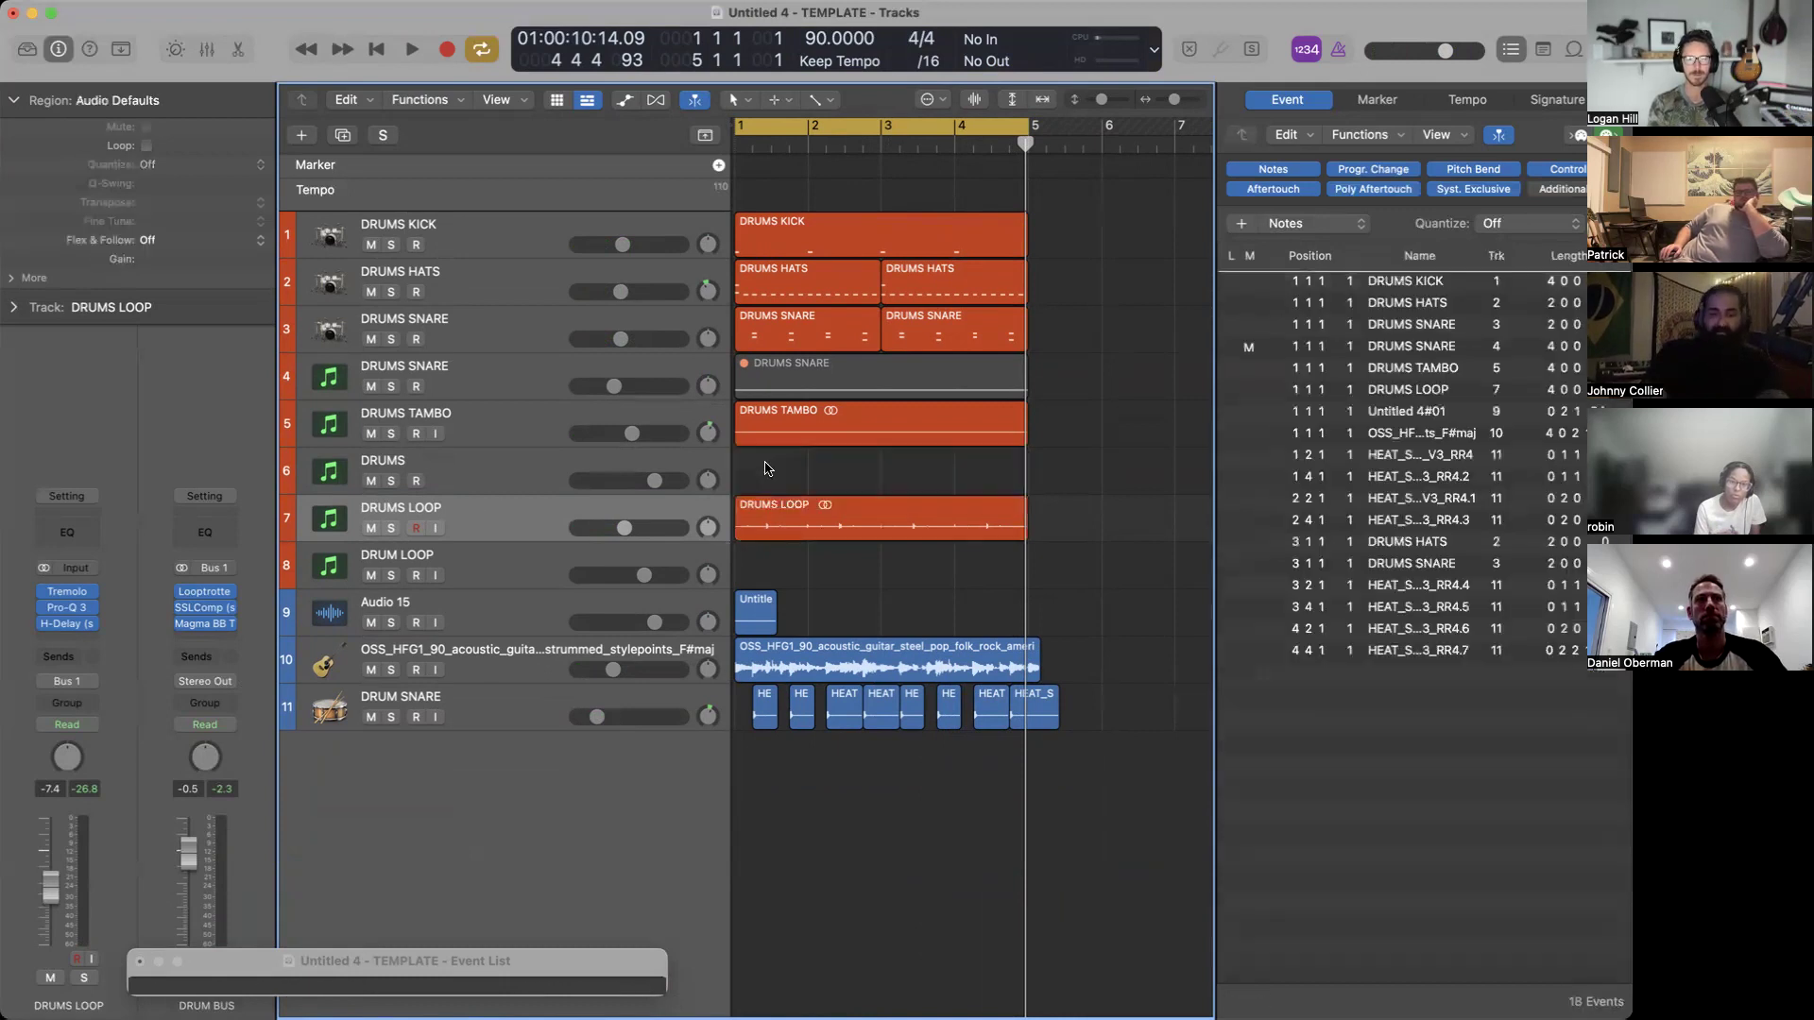
Replace the Kontakt 7 instrument on the DRUMS track with Output's Arcade.
click(552, 467)
click(67, 570)
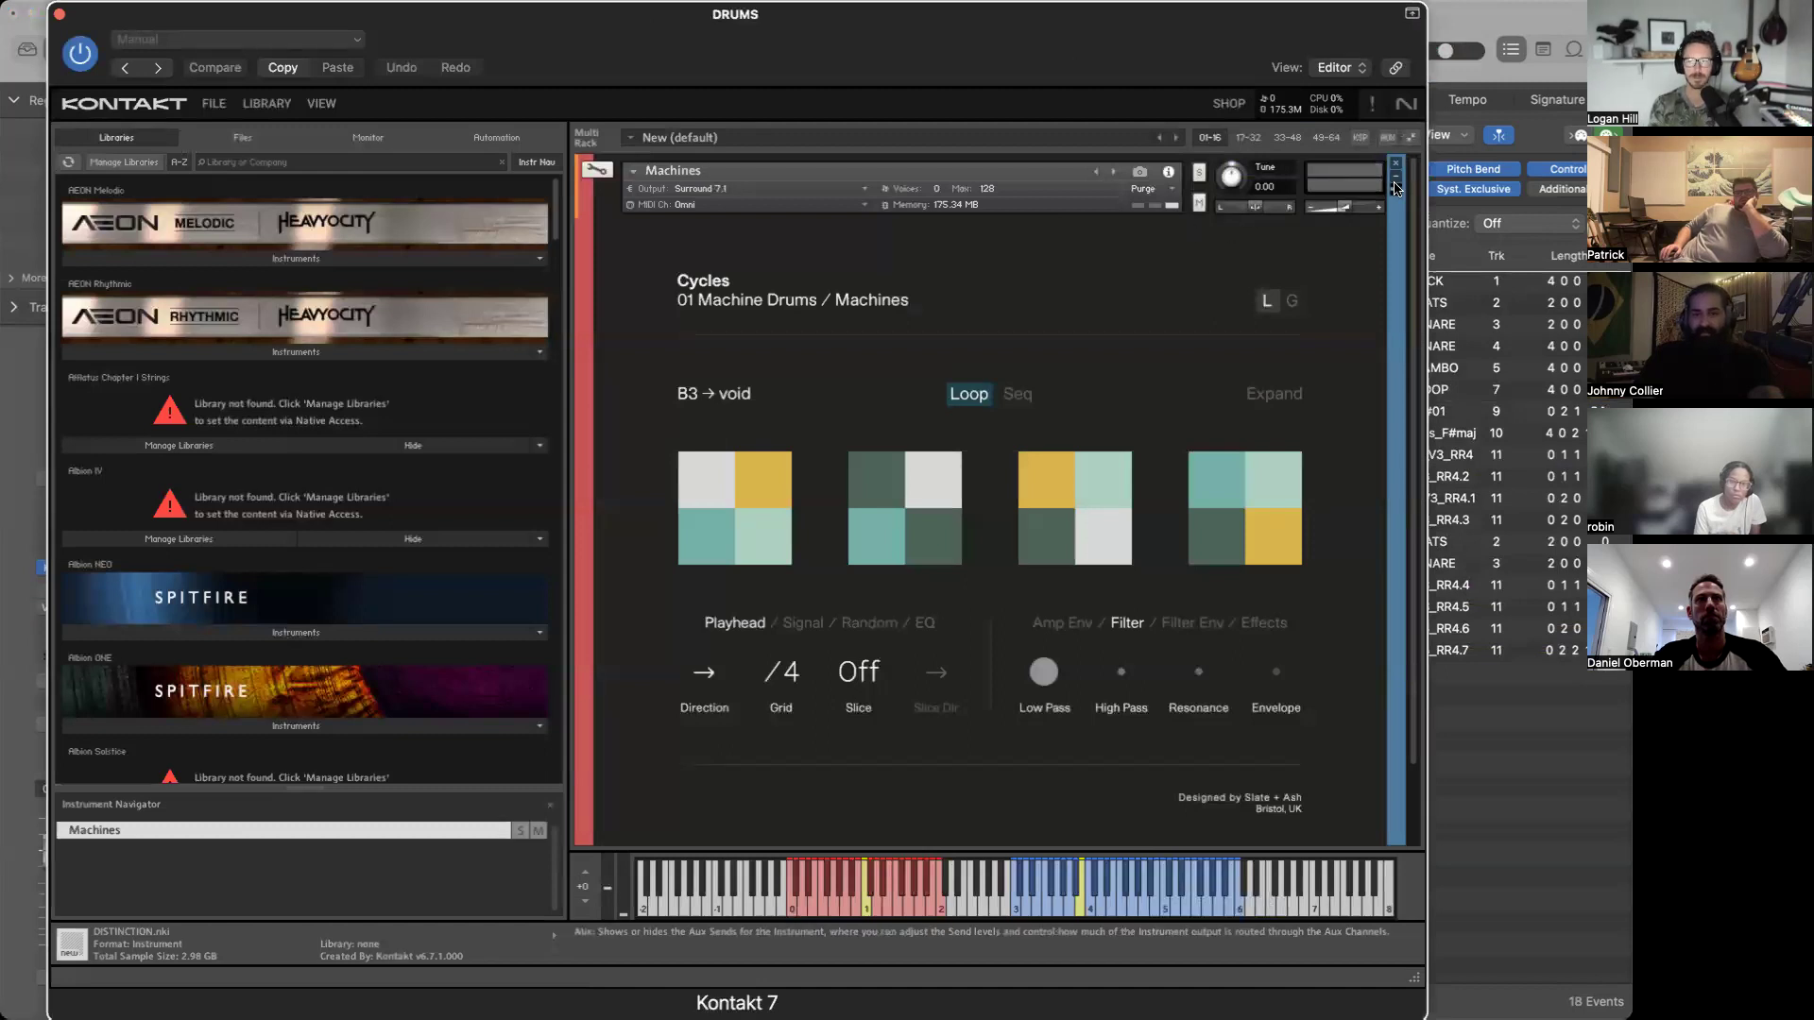
click(59, 13)
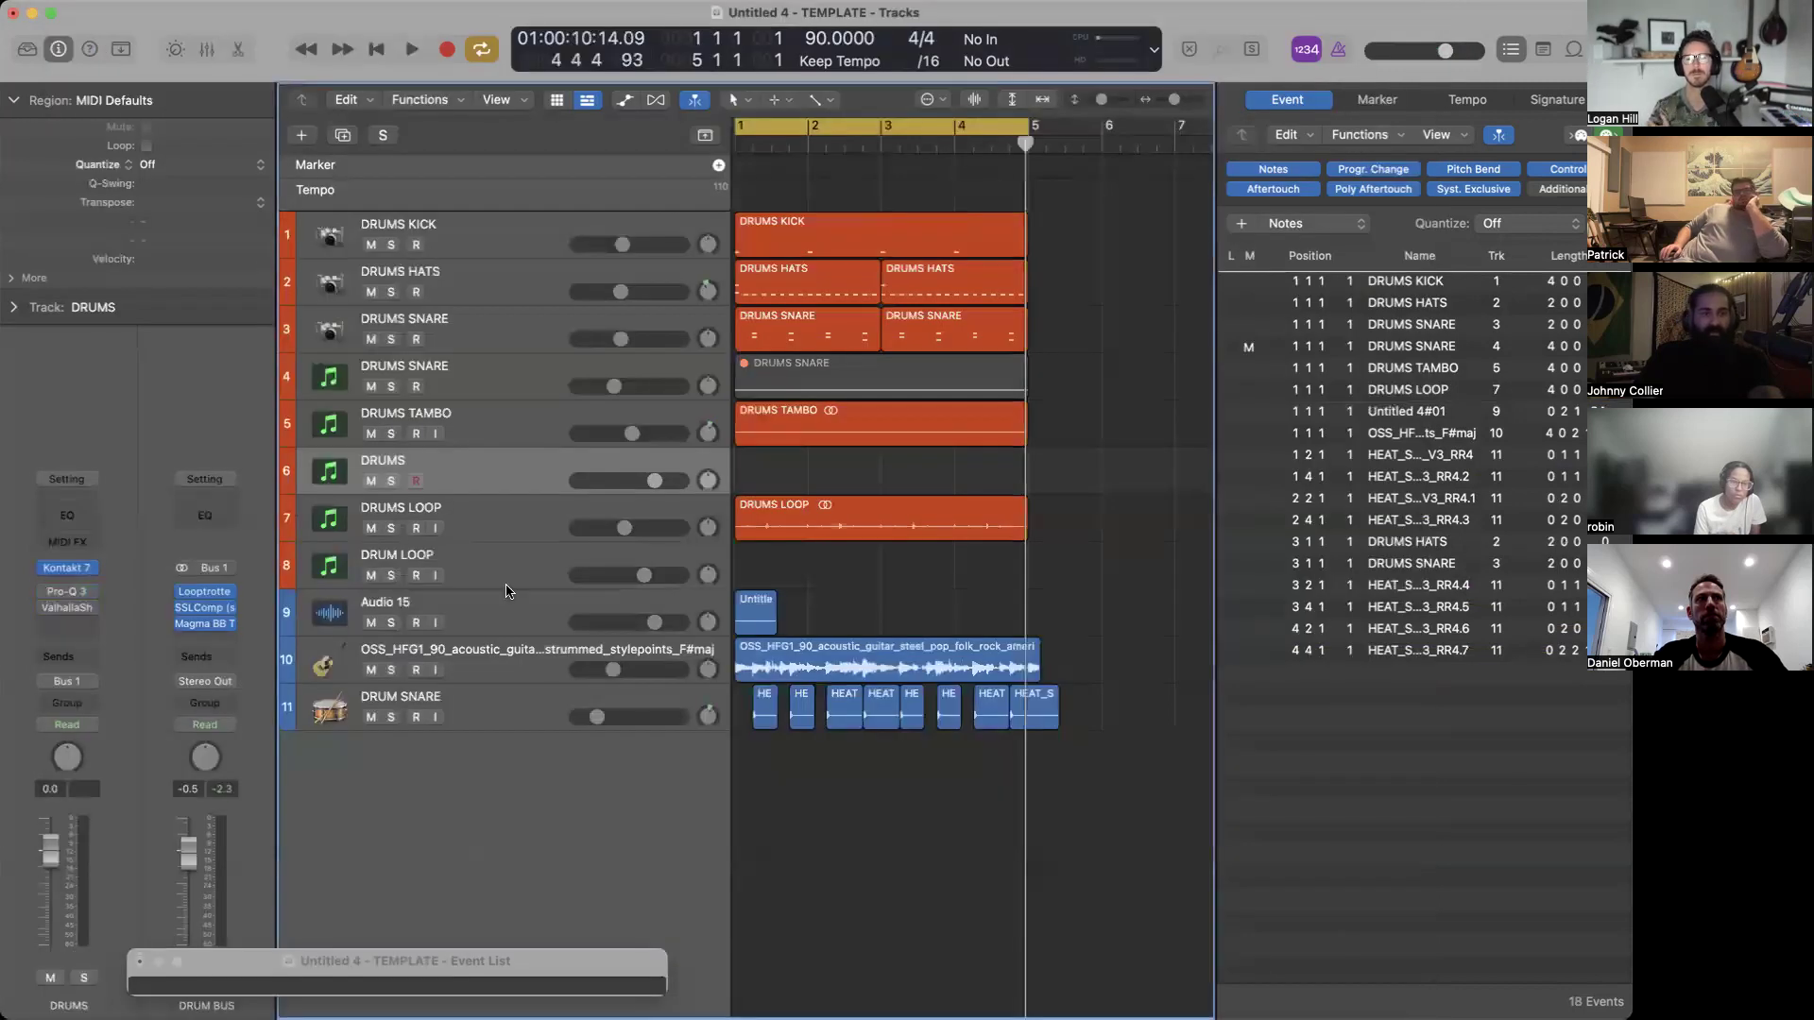
click(92, 566)
mouse_move(243, 979)
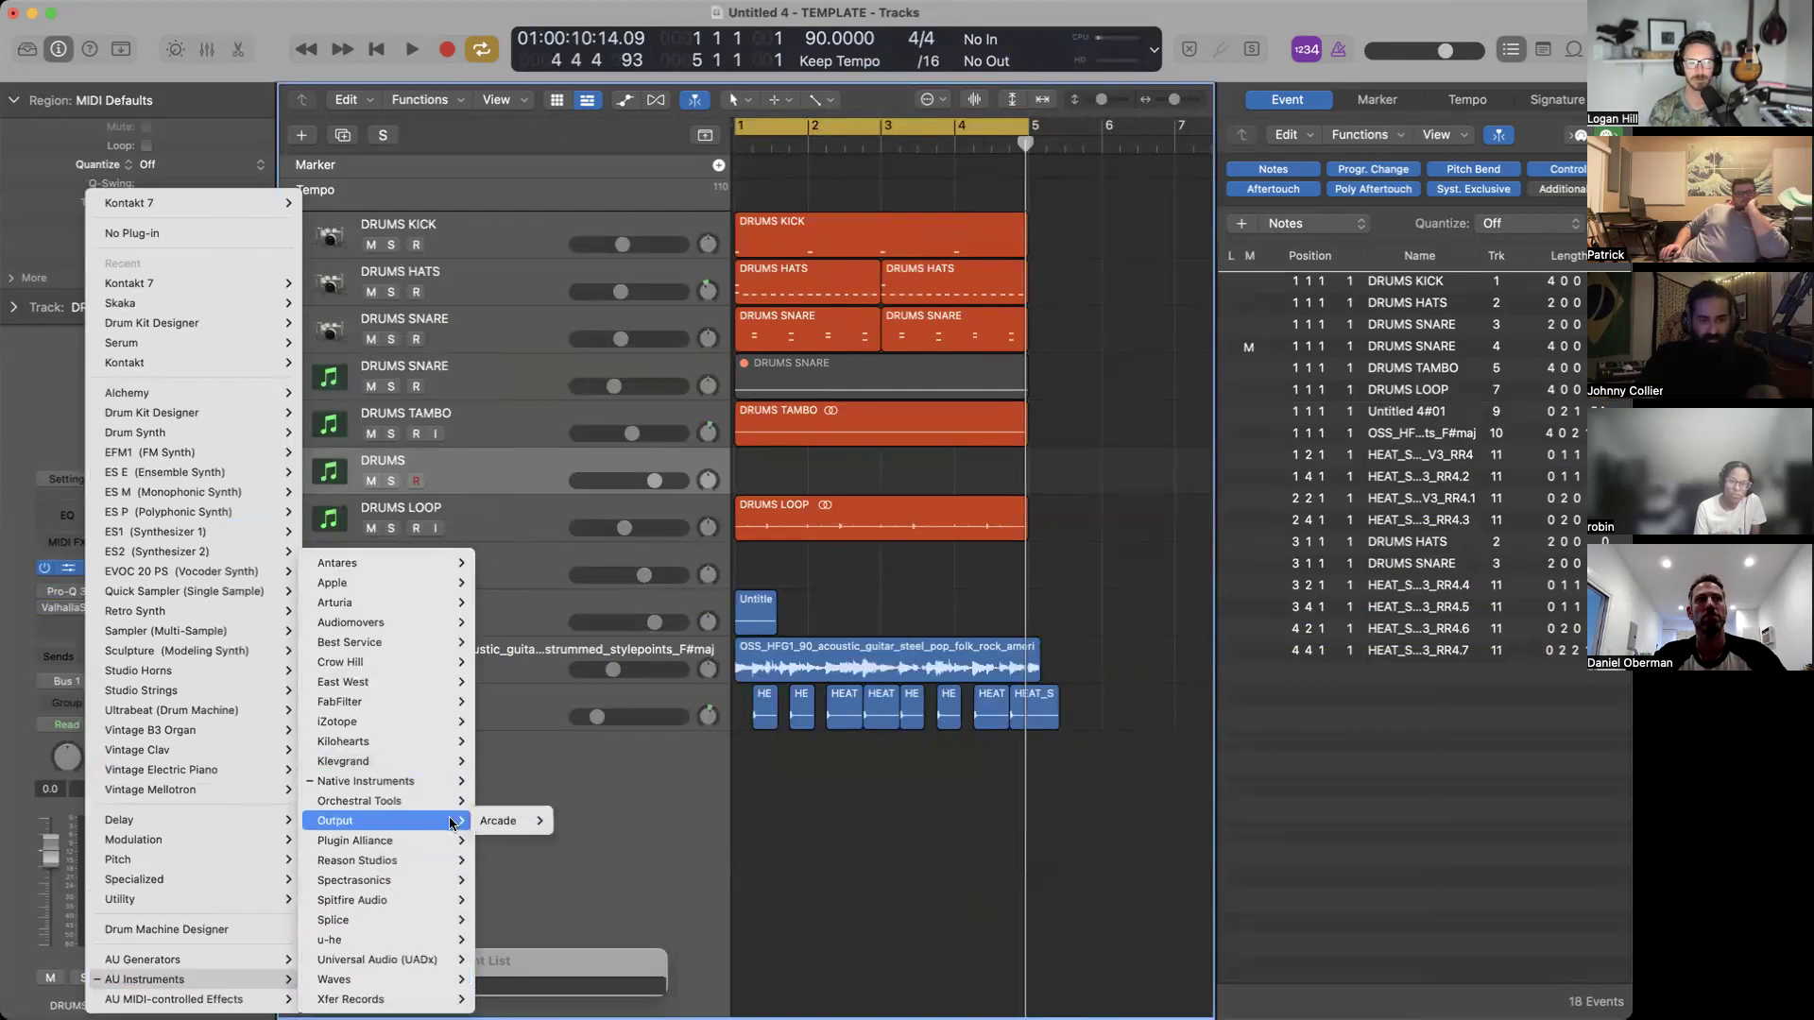
click(572, 818)
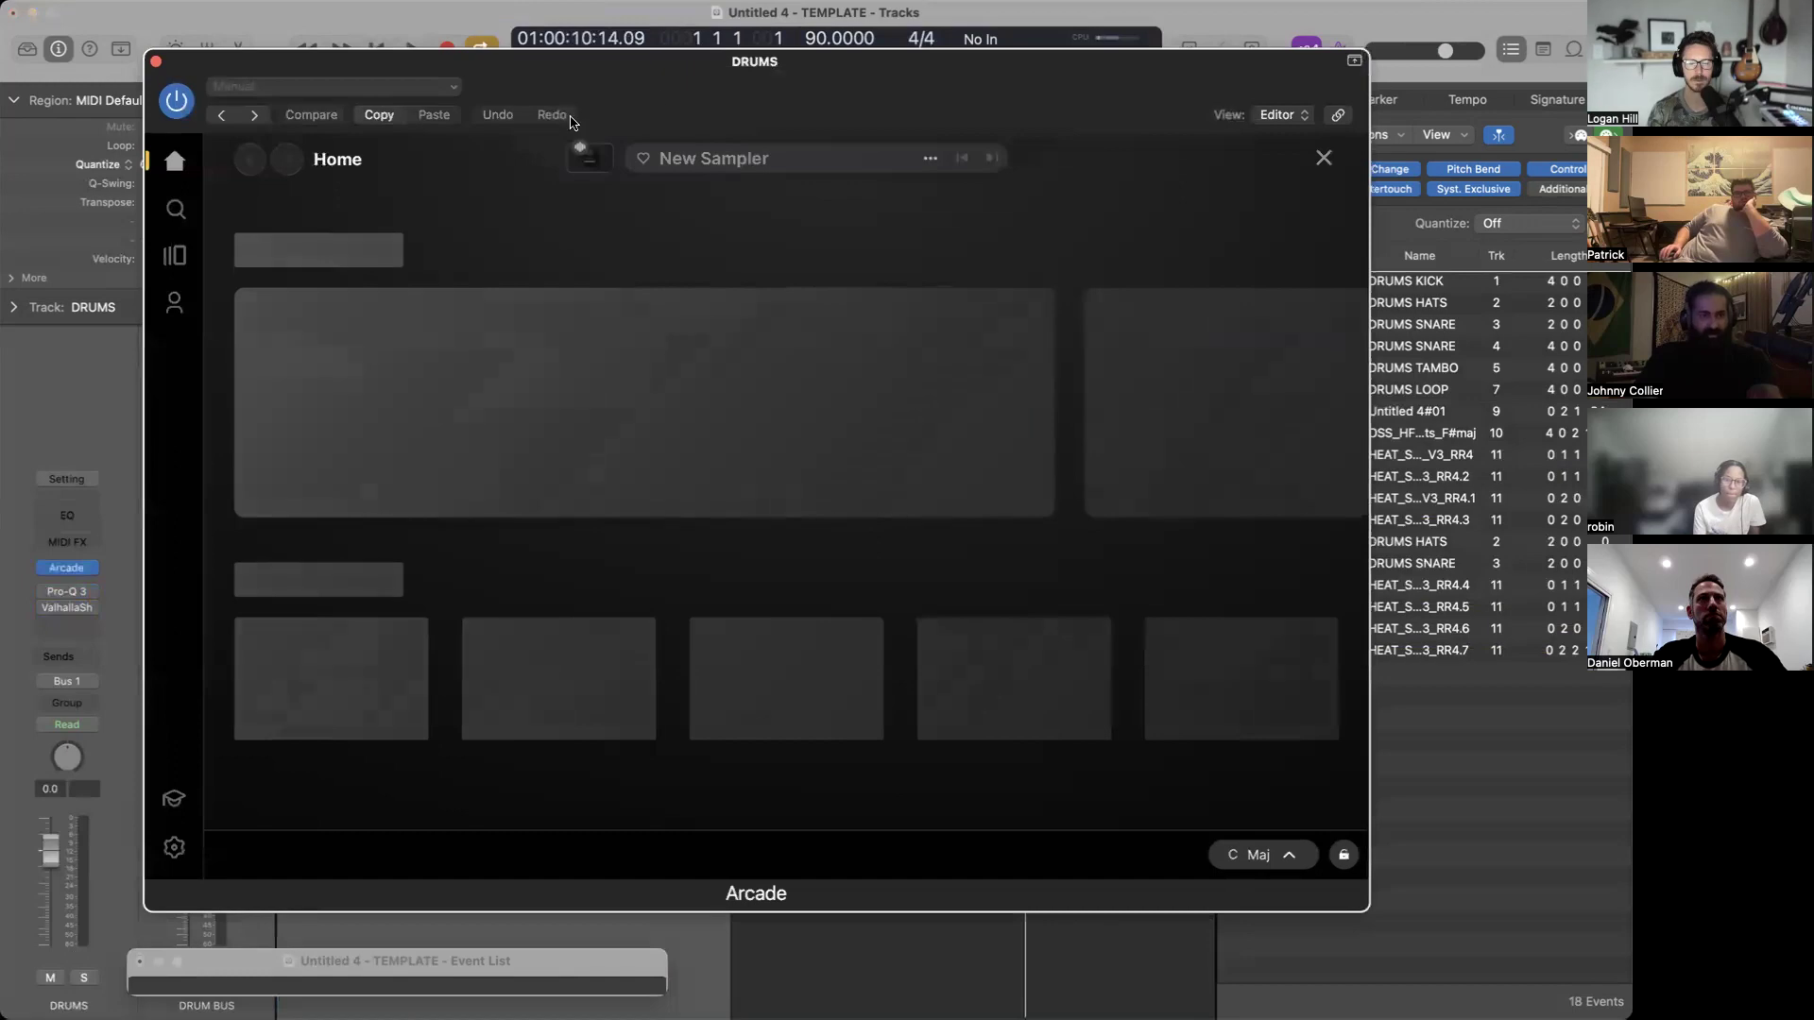
Browse Arcade's Lines library and open the Instead Of Hi-Hats line.
click(185, 269)
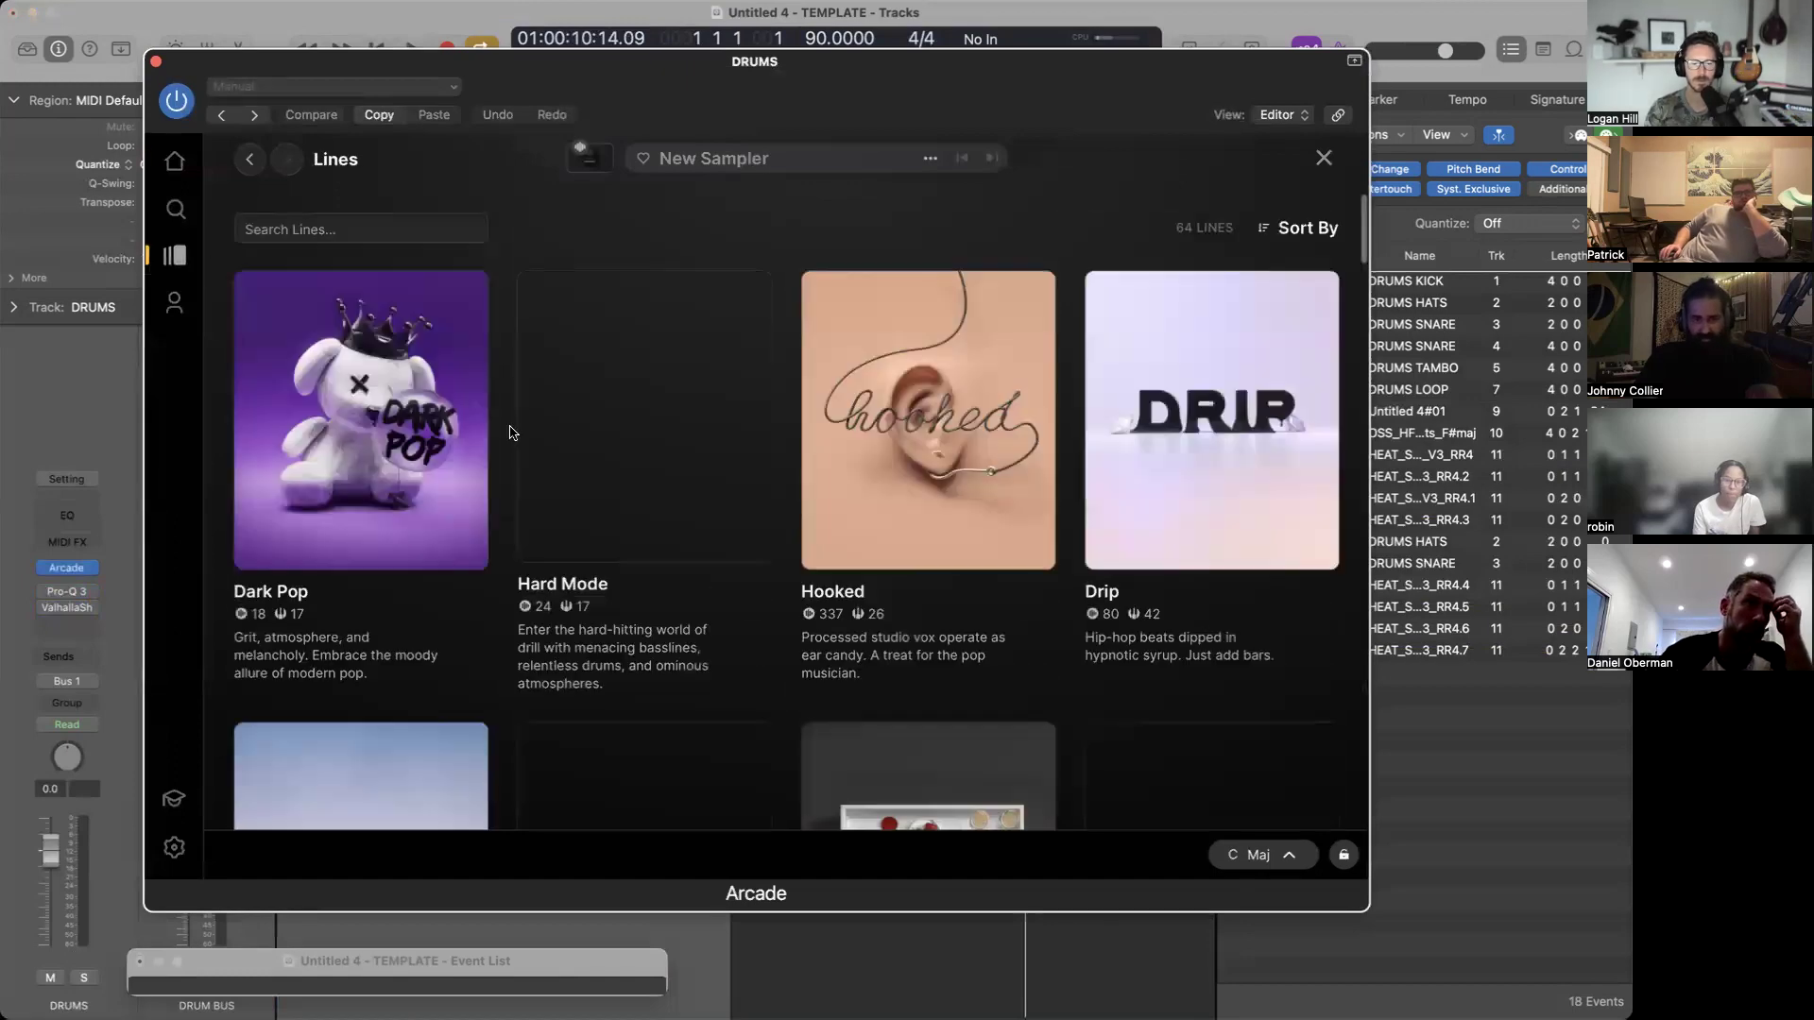
scroll(509, 432, down, 5)
scroll(509, 433, down, 15)
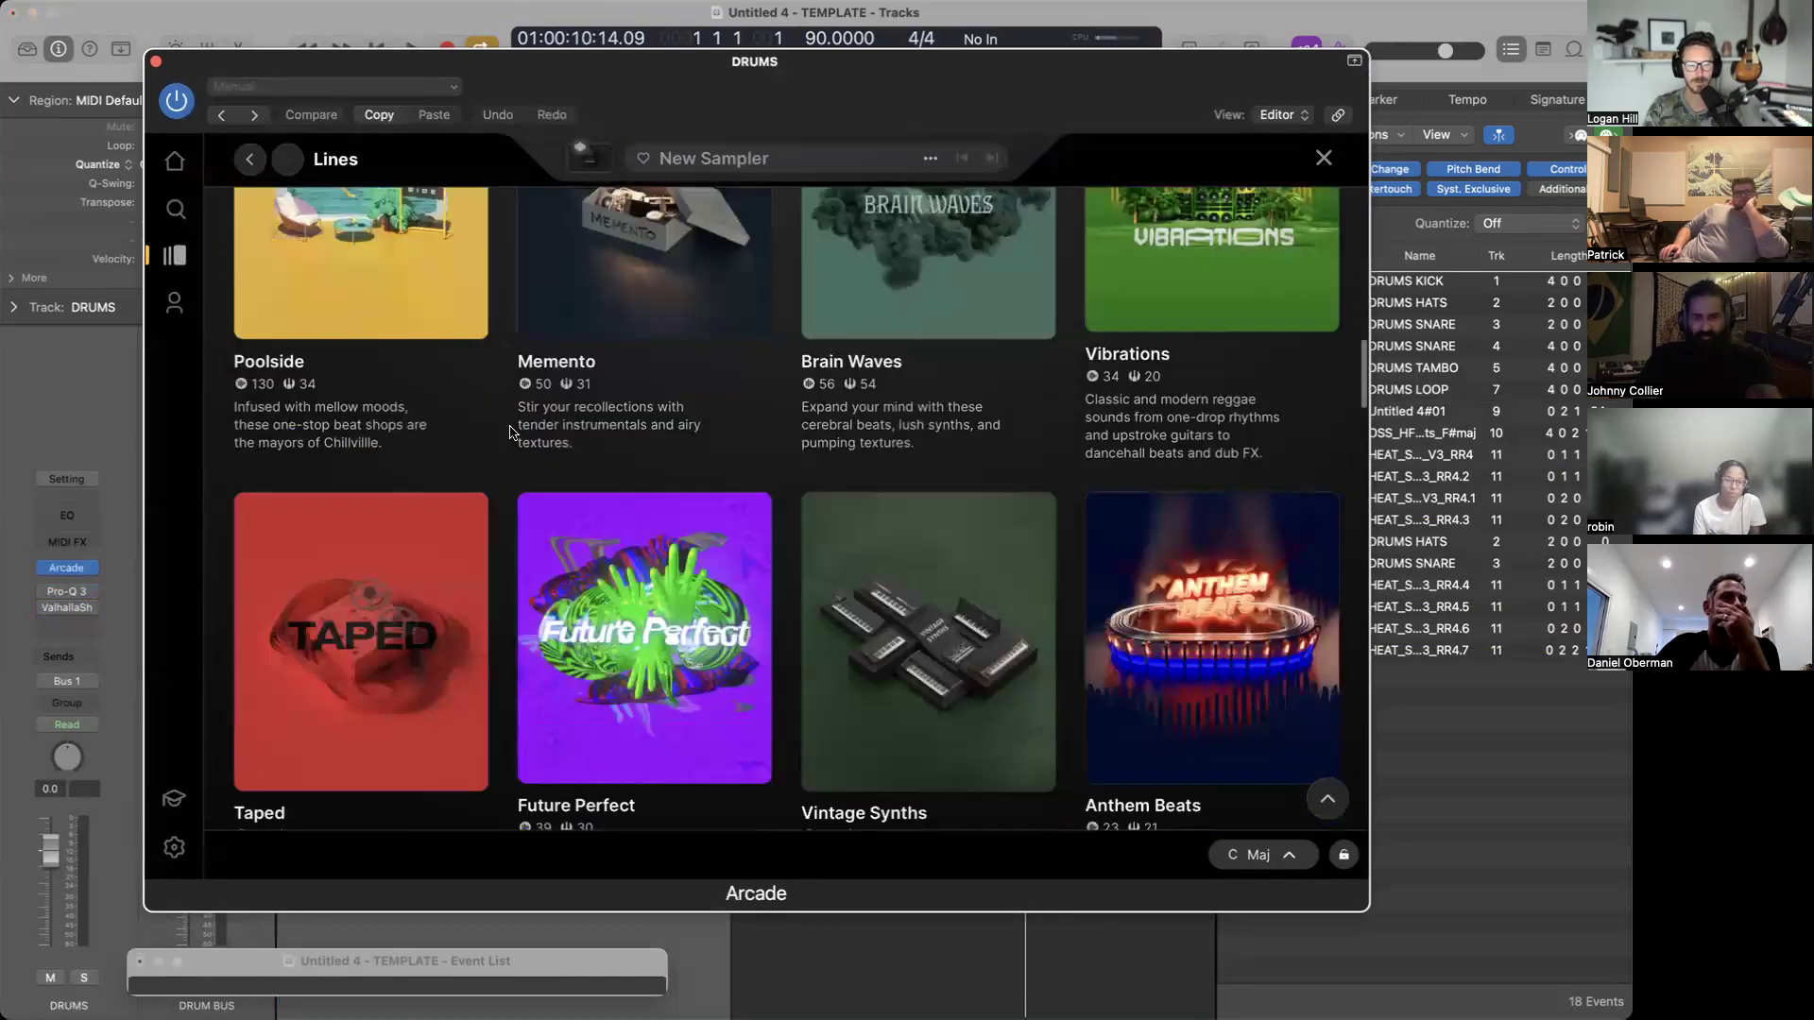
scroll(509, 432, down, 20)
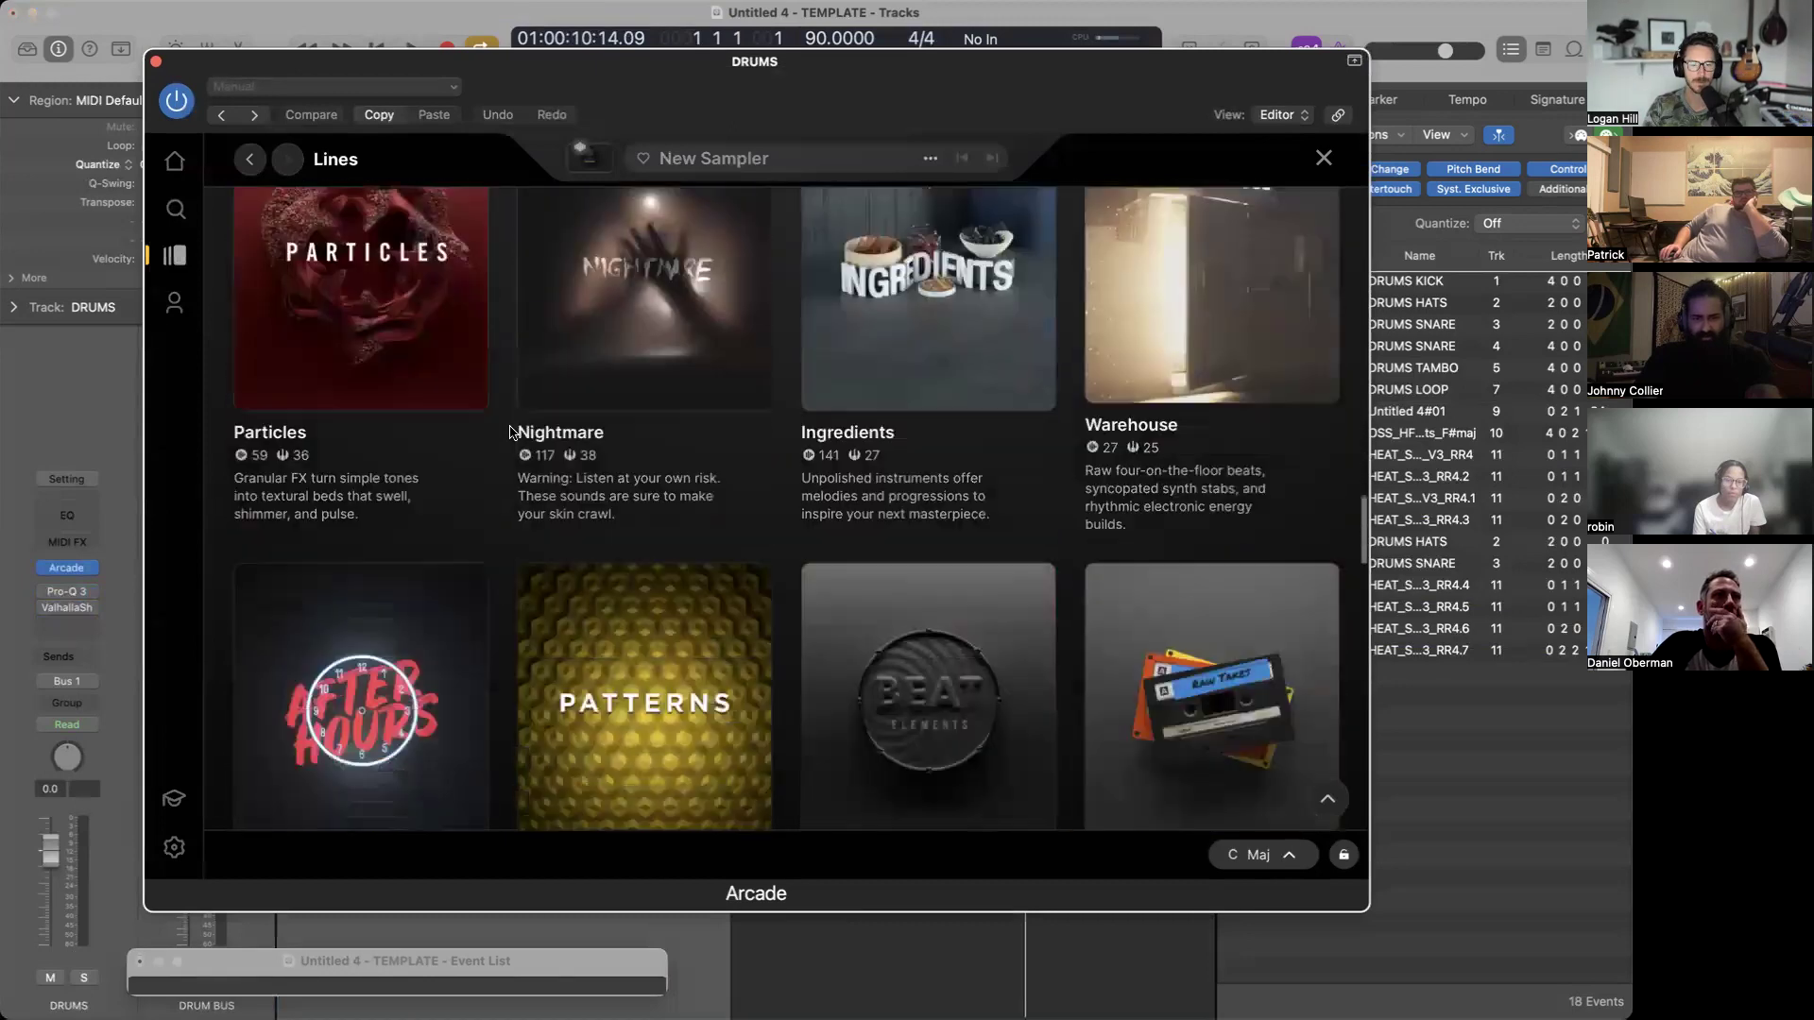
scroll(509, 432, up, 3)
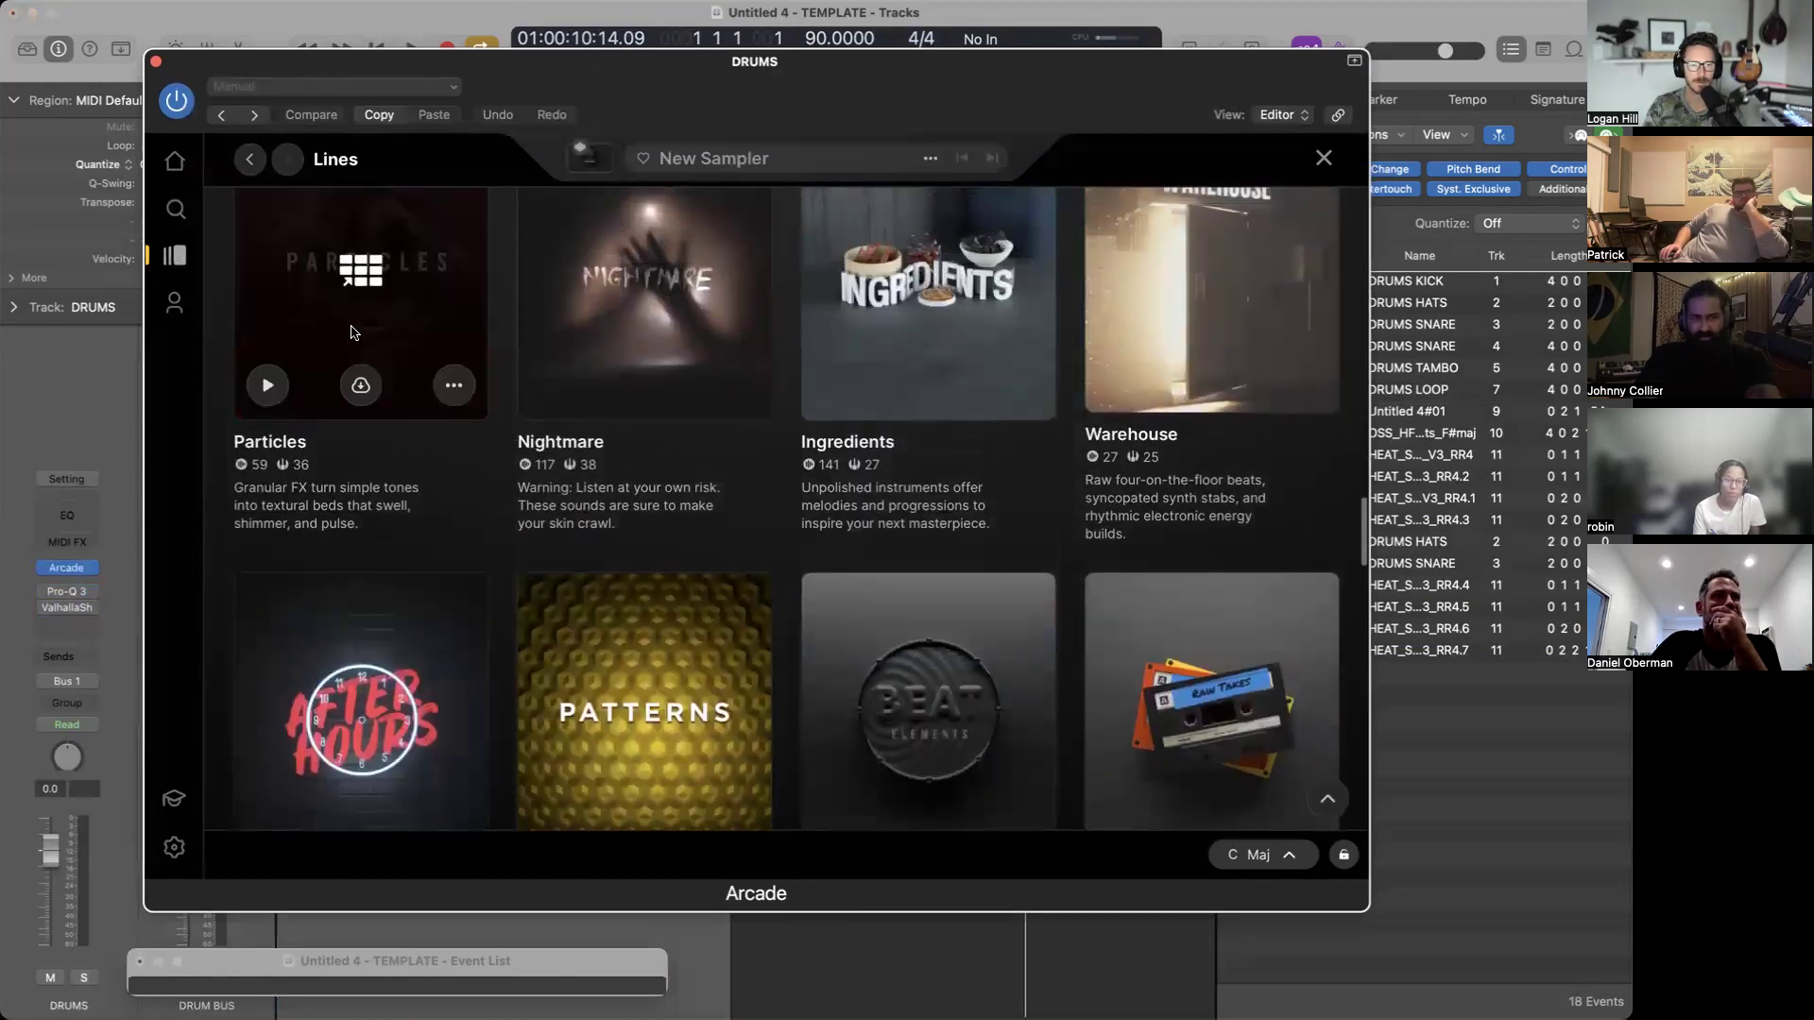
scroll(575, 376, down, 15)
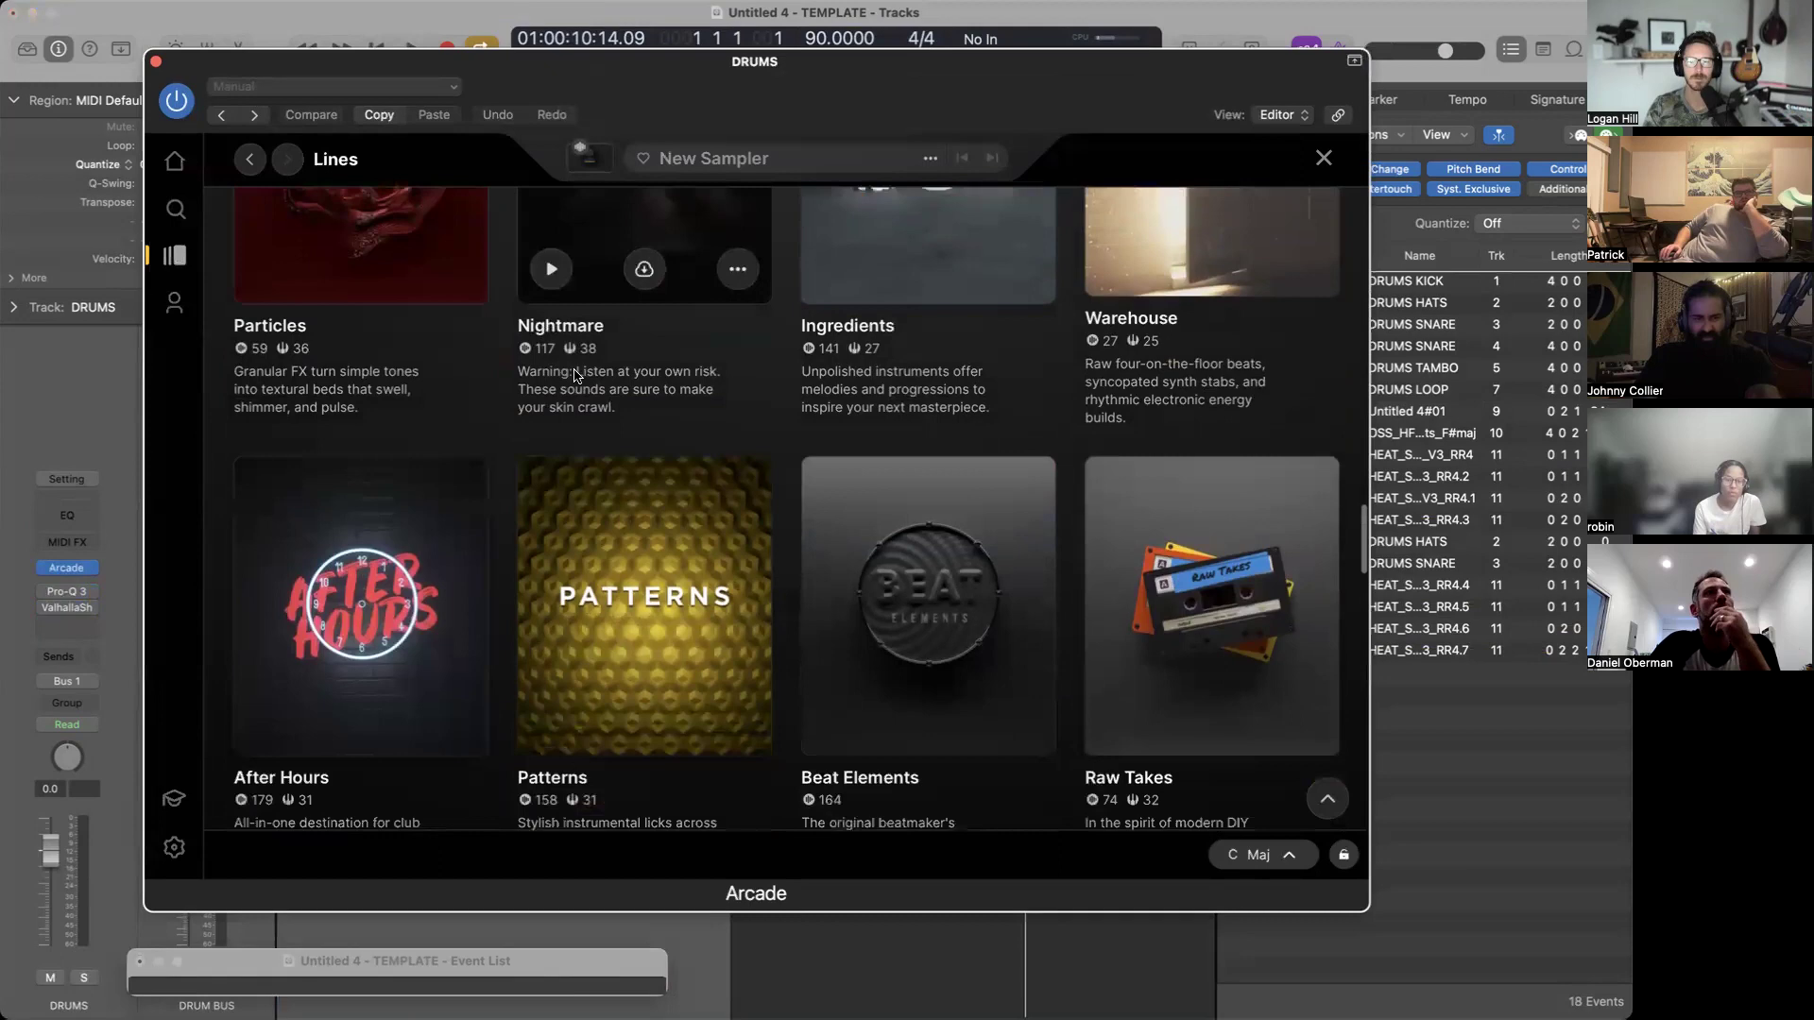
scroll(576, 376, down, 15)
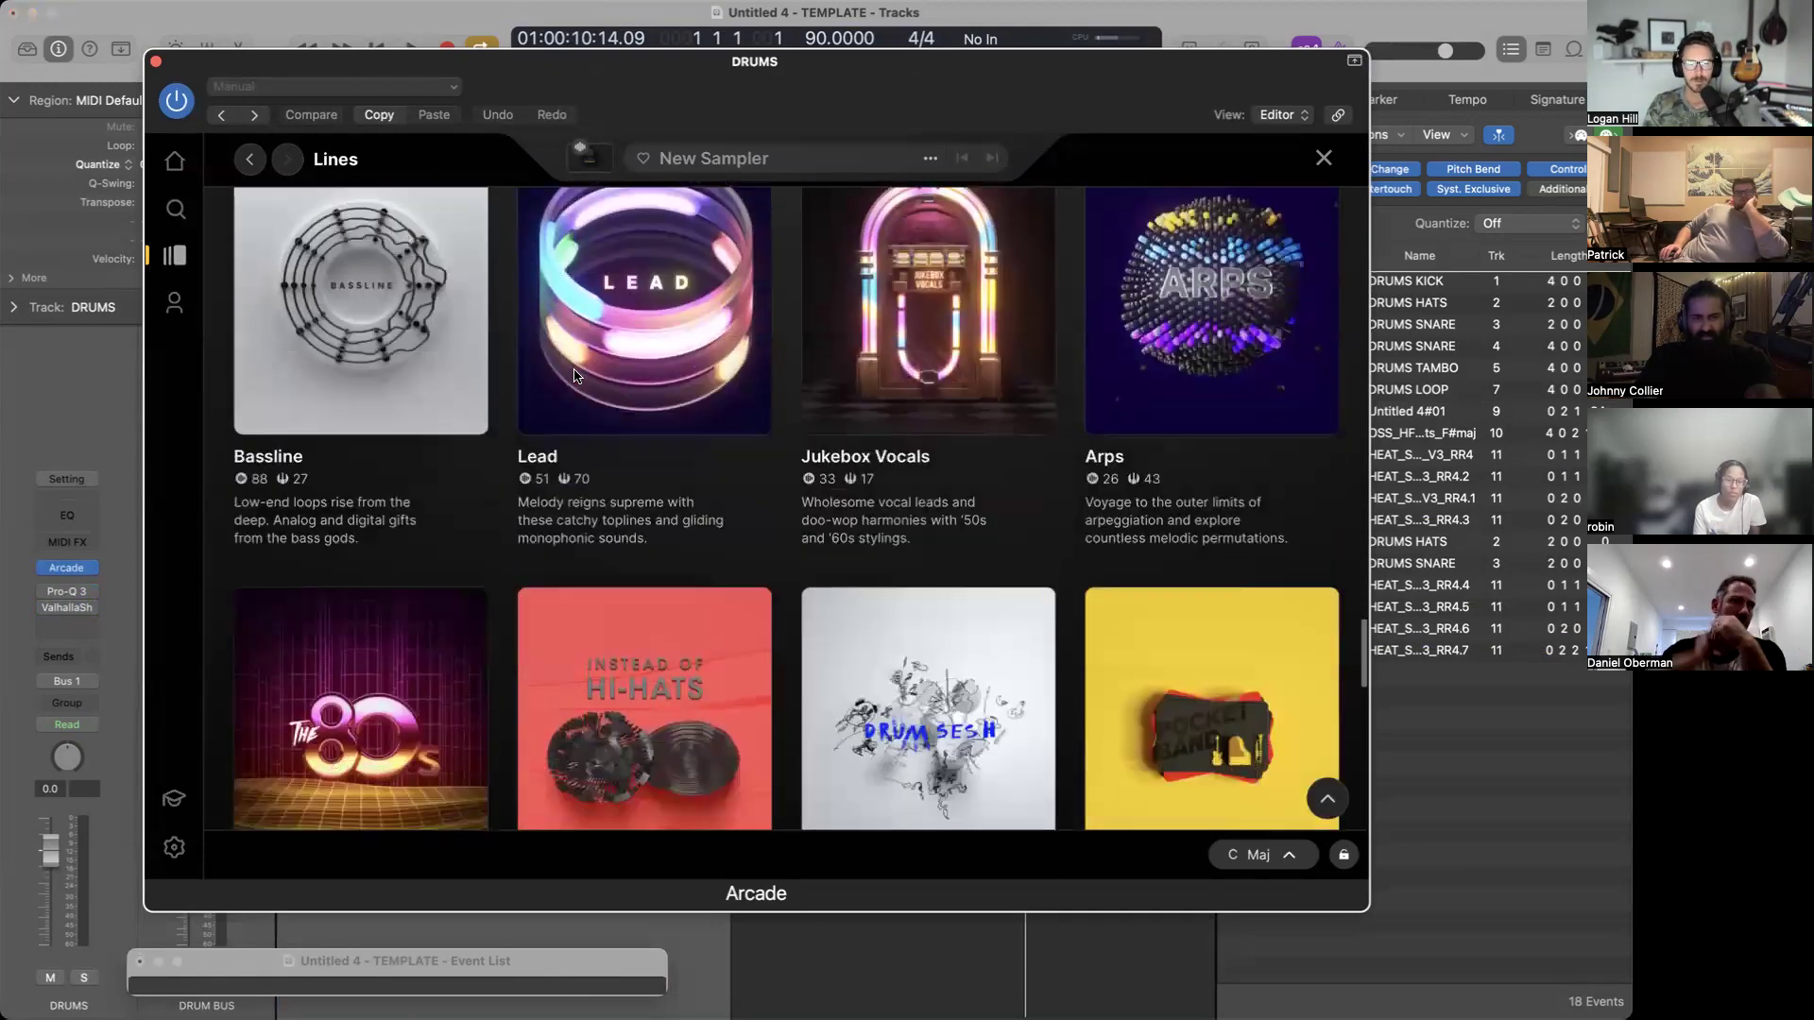
click(654, 472)
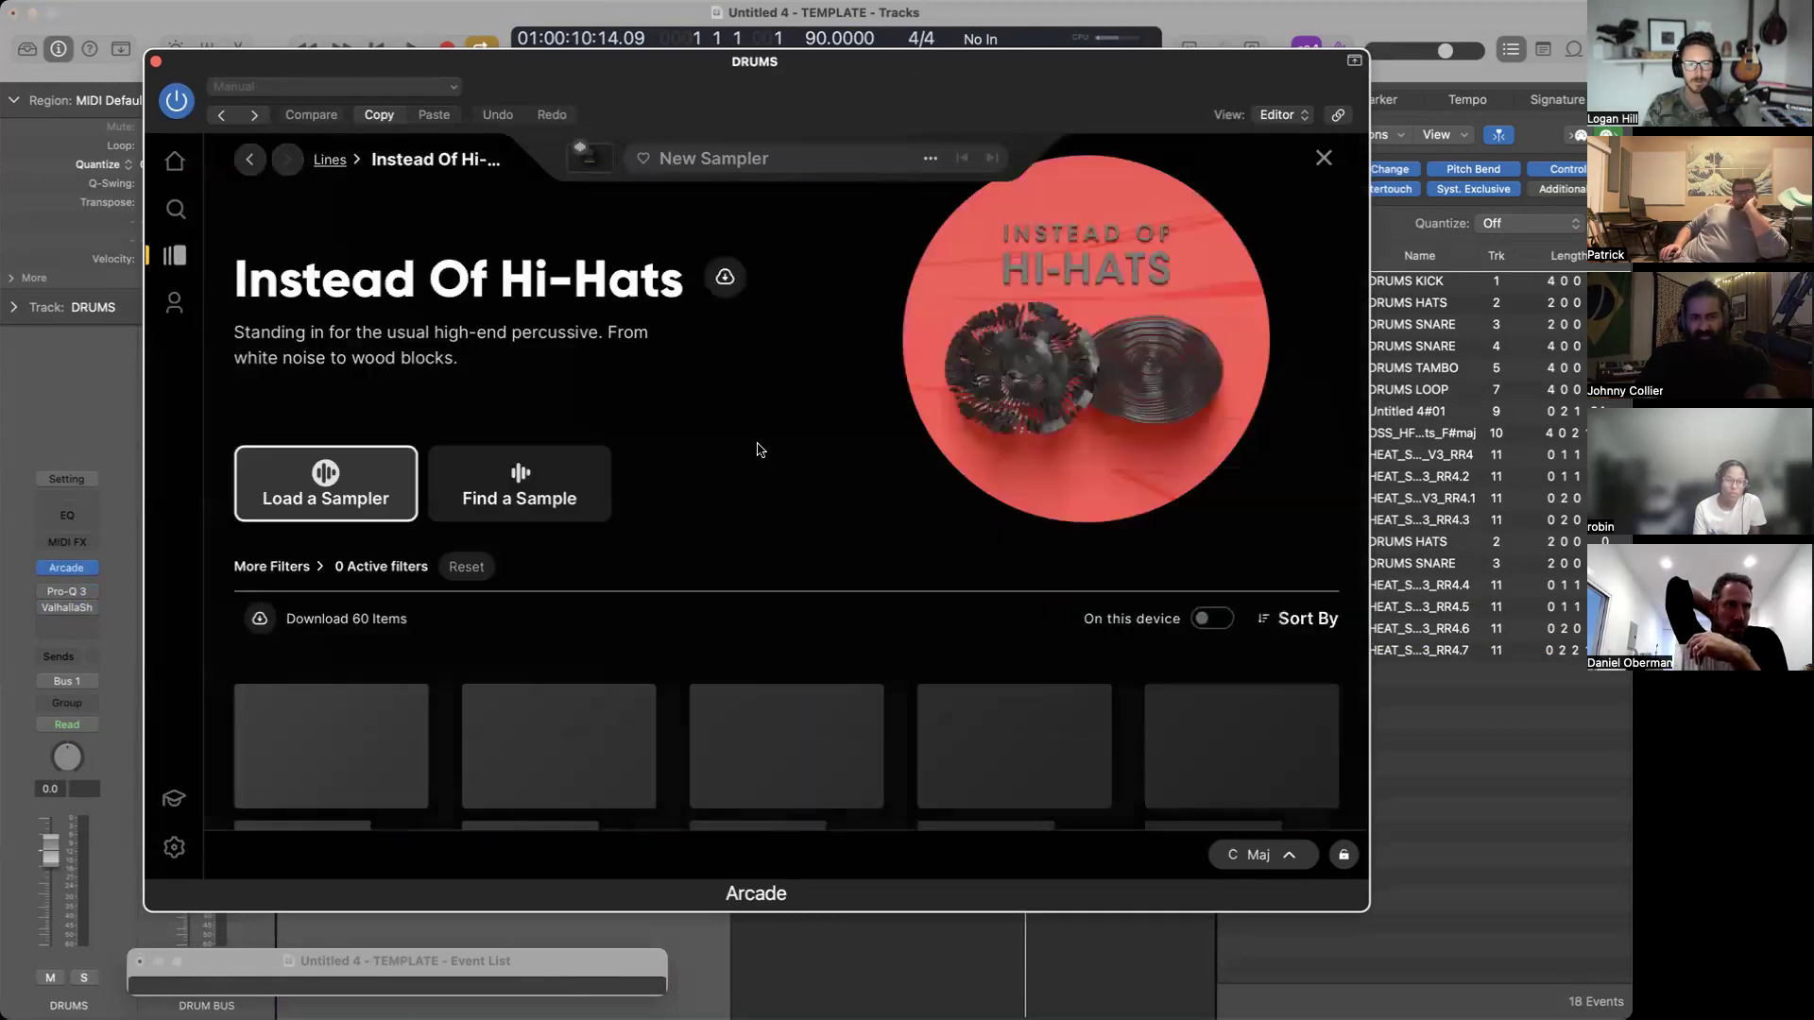
Preview samplers in the Instead Of Hi-Hats line and download the Sharp Stab sampler.
scroll(756, 447, down, 2)
scroll(756, 448, down, 5)
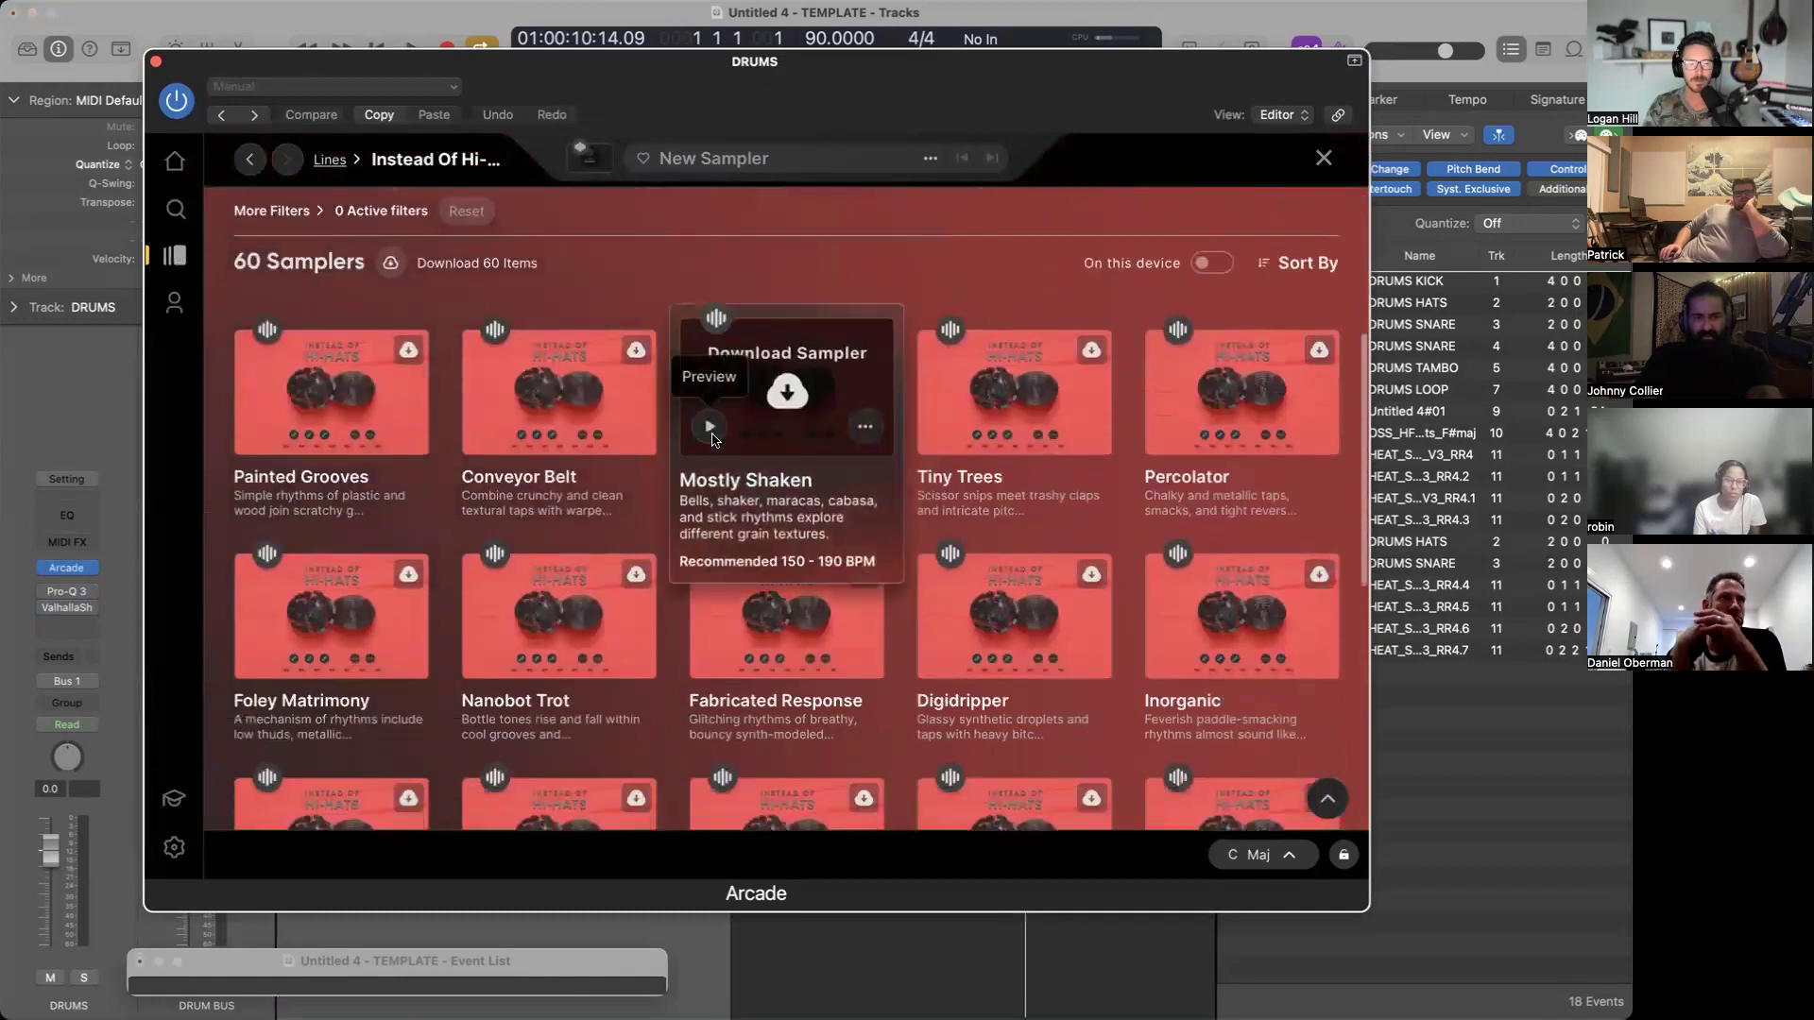
click(781, 393)
scroll(711, 432, down, 8)
scroll(711, 432, up, 3)
click(710, 419)
scroll(711, 418, up, 1)
click(939, 472)
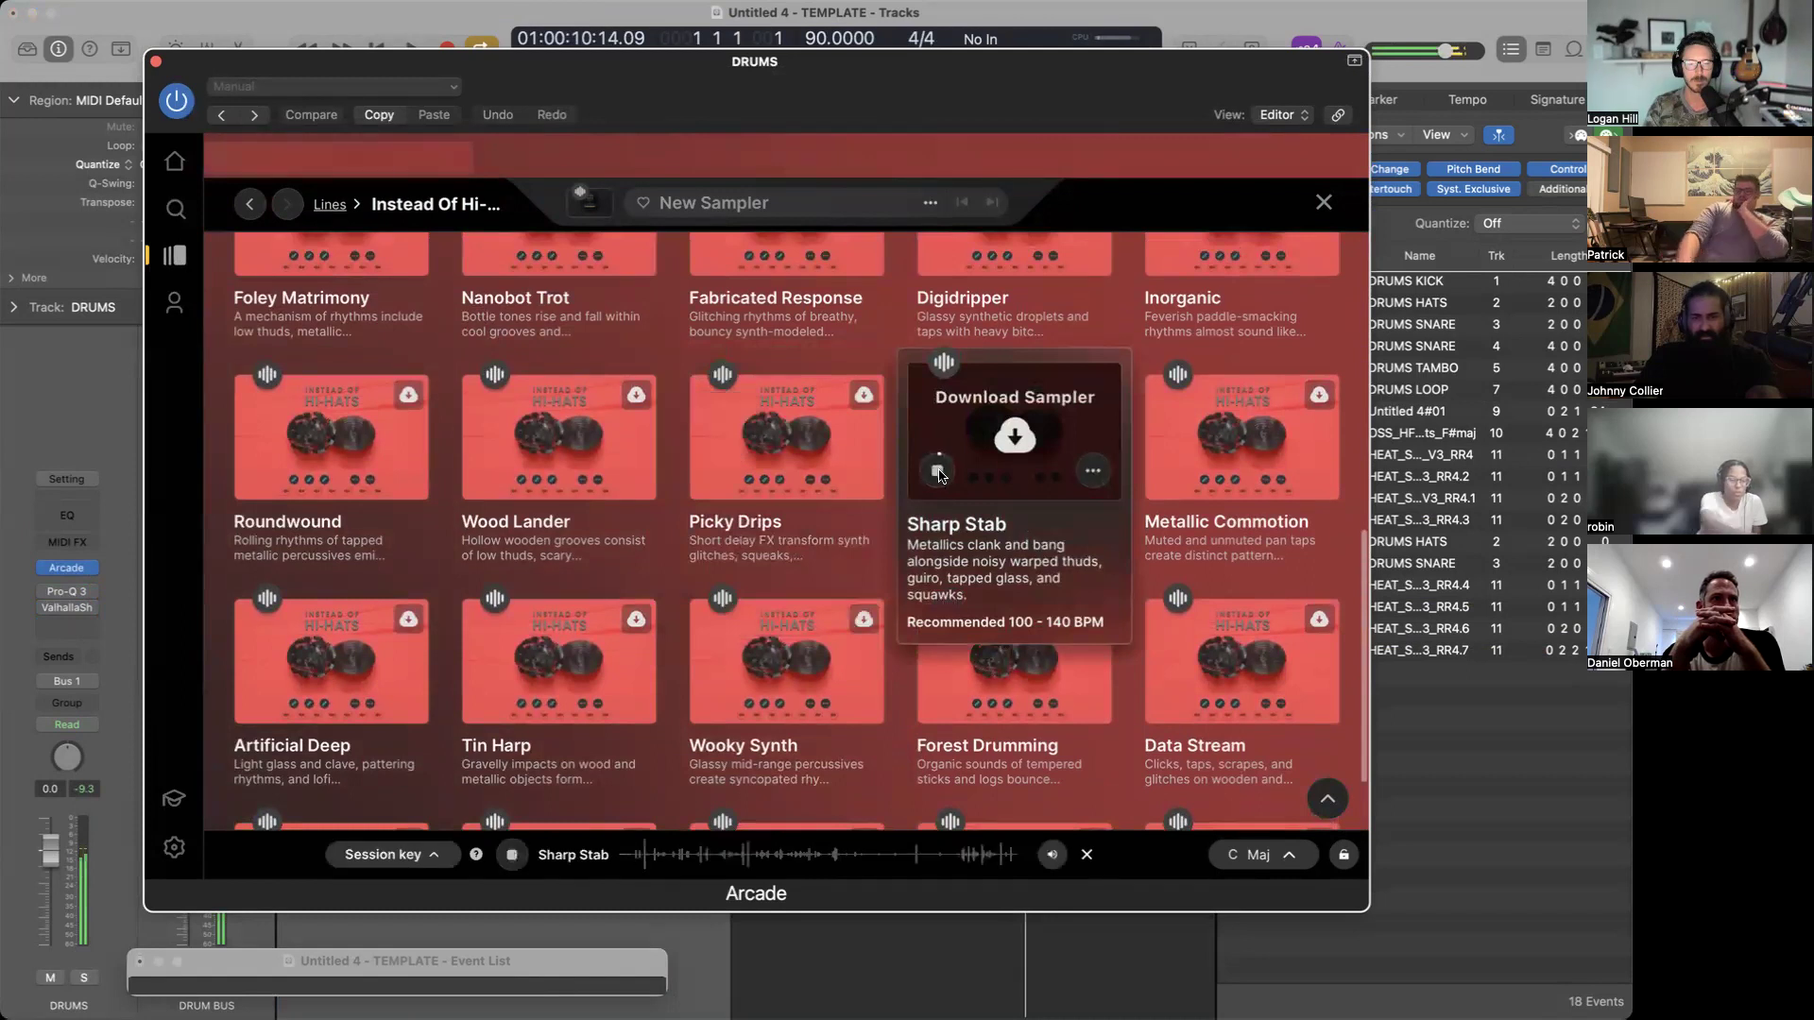
click(938, 472)
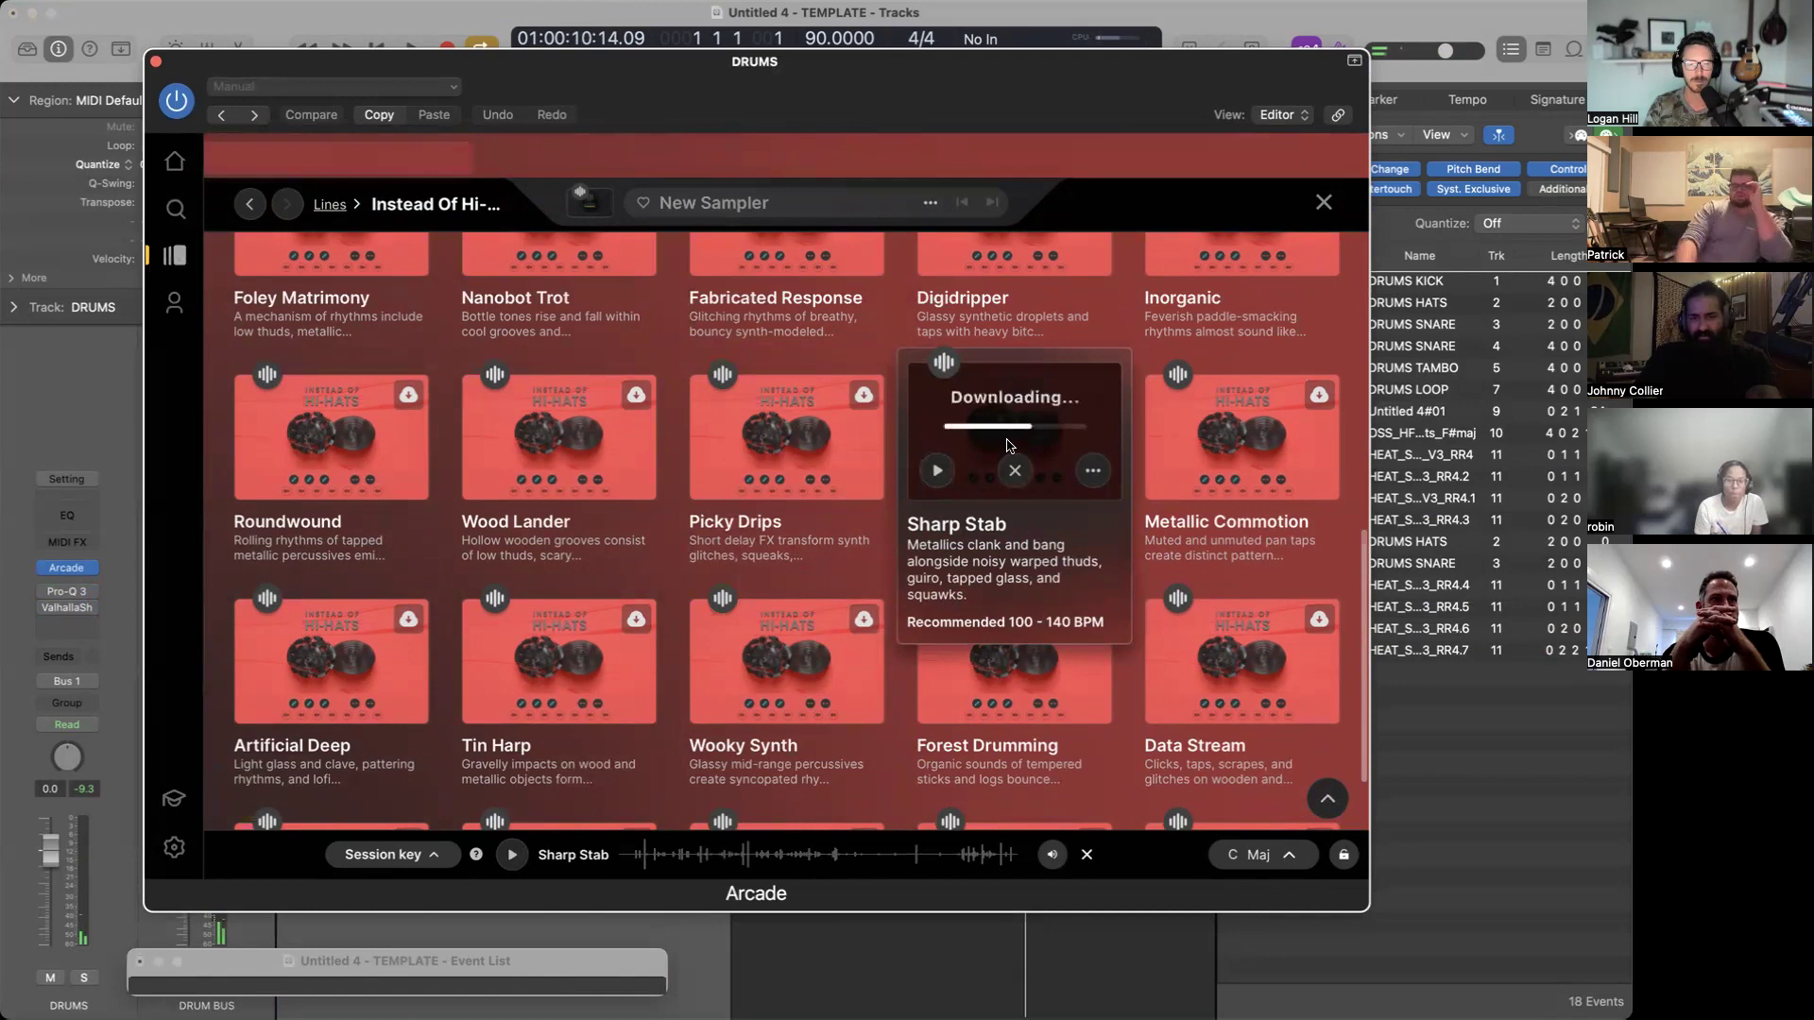
Load the downloaded Sharp Stab sampler, audition a few notes with Musical Typing, and close the Arcade window.
click(1006, 440)
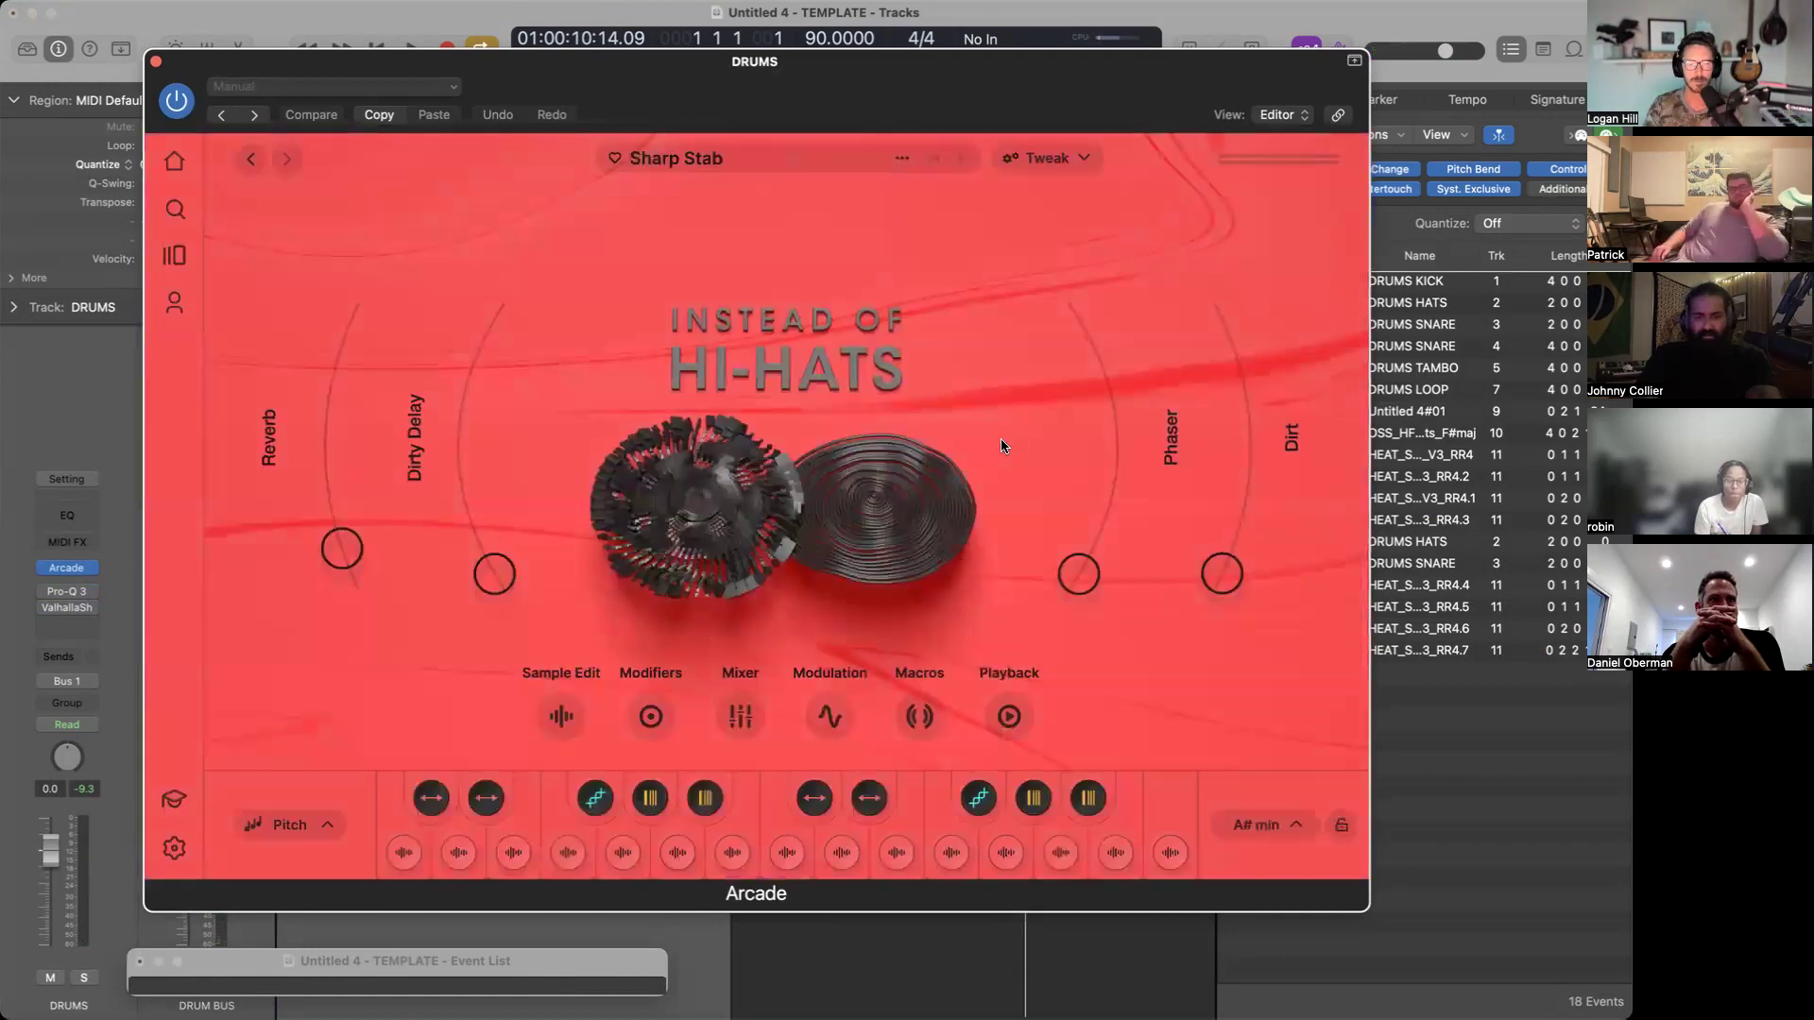
key(super+k)
key(d)
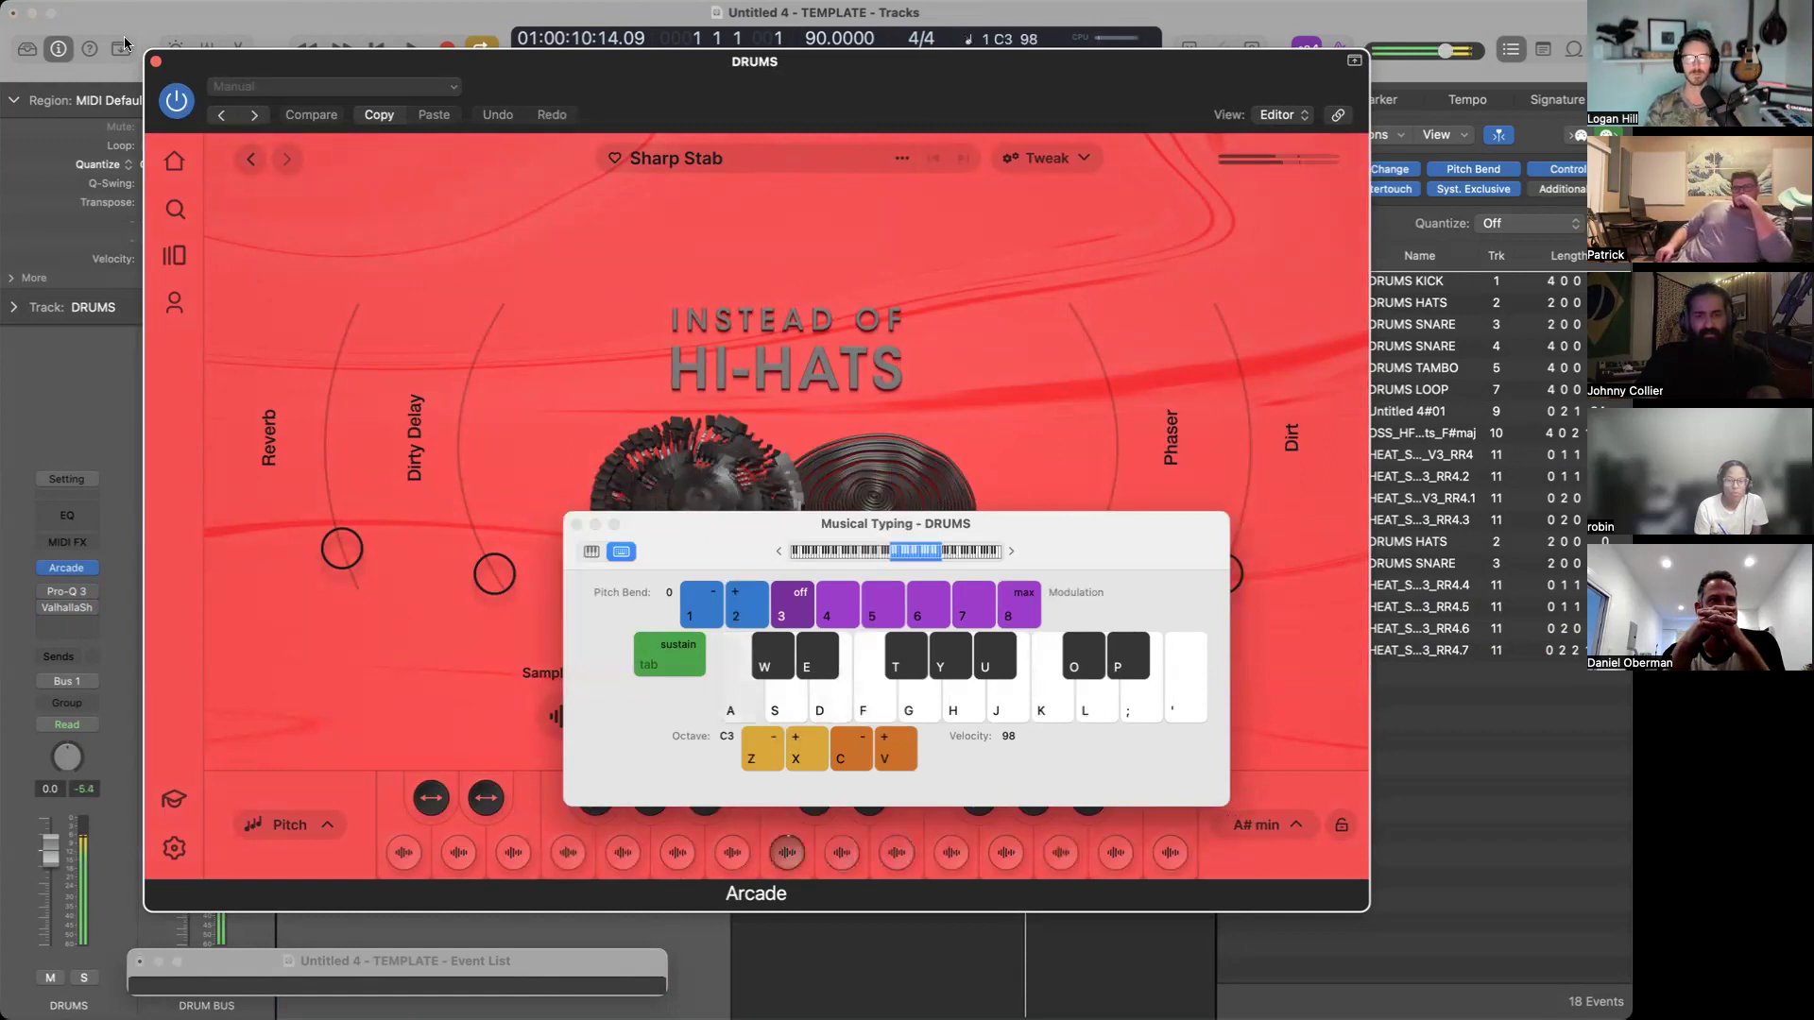
key(g)
click(159, 62)
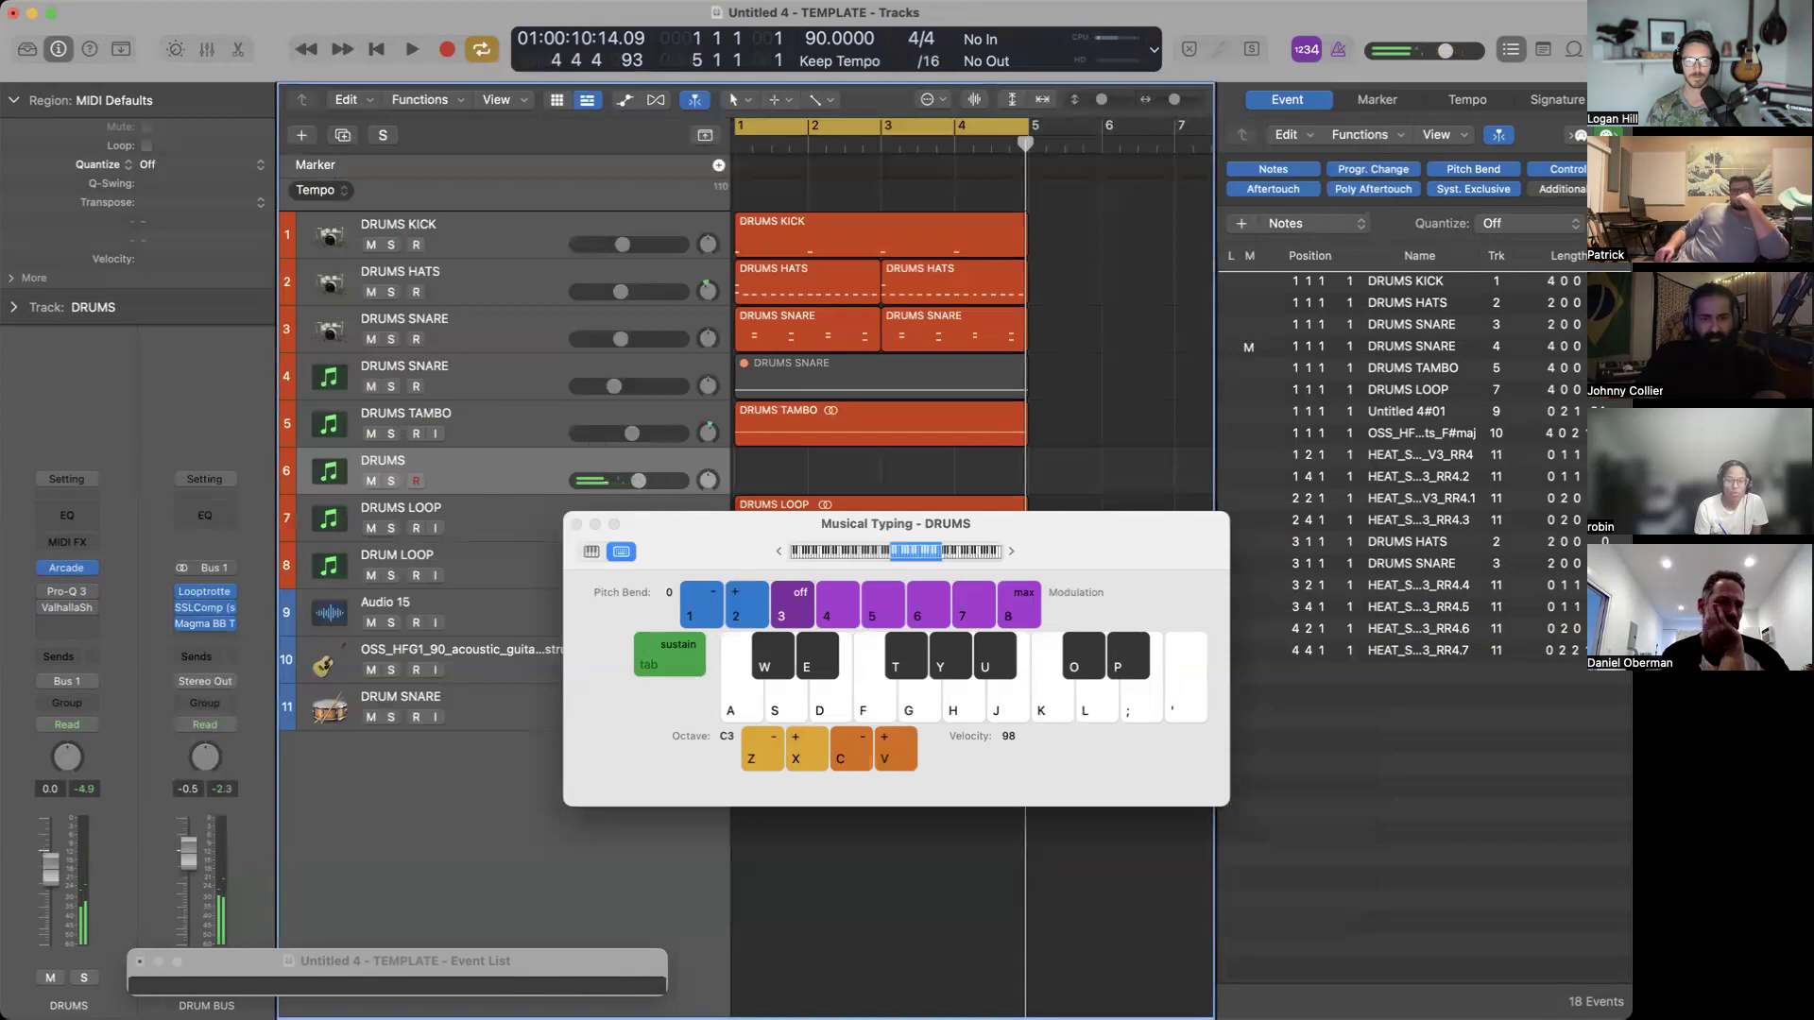
Enable Pro-Q 3 on the DRUMS track and add a 12 dB/oct high cut at about 4150 Hz.
click(62, 592)
click(62, 593)
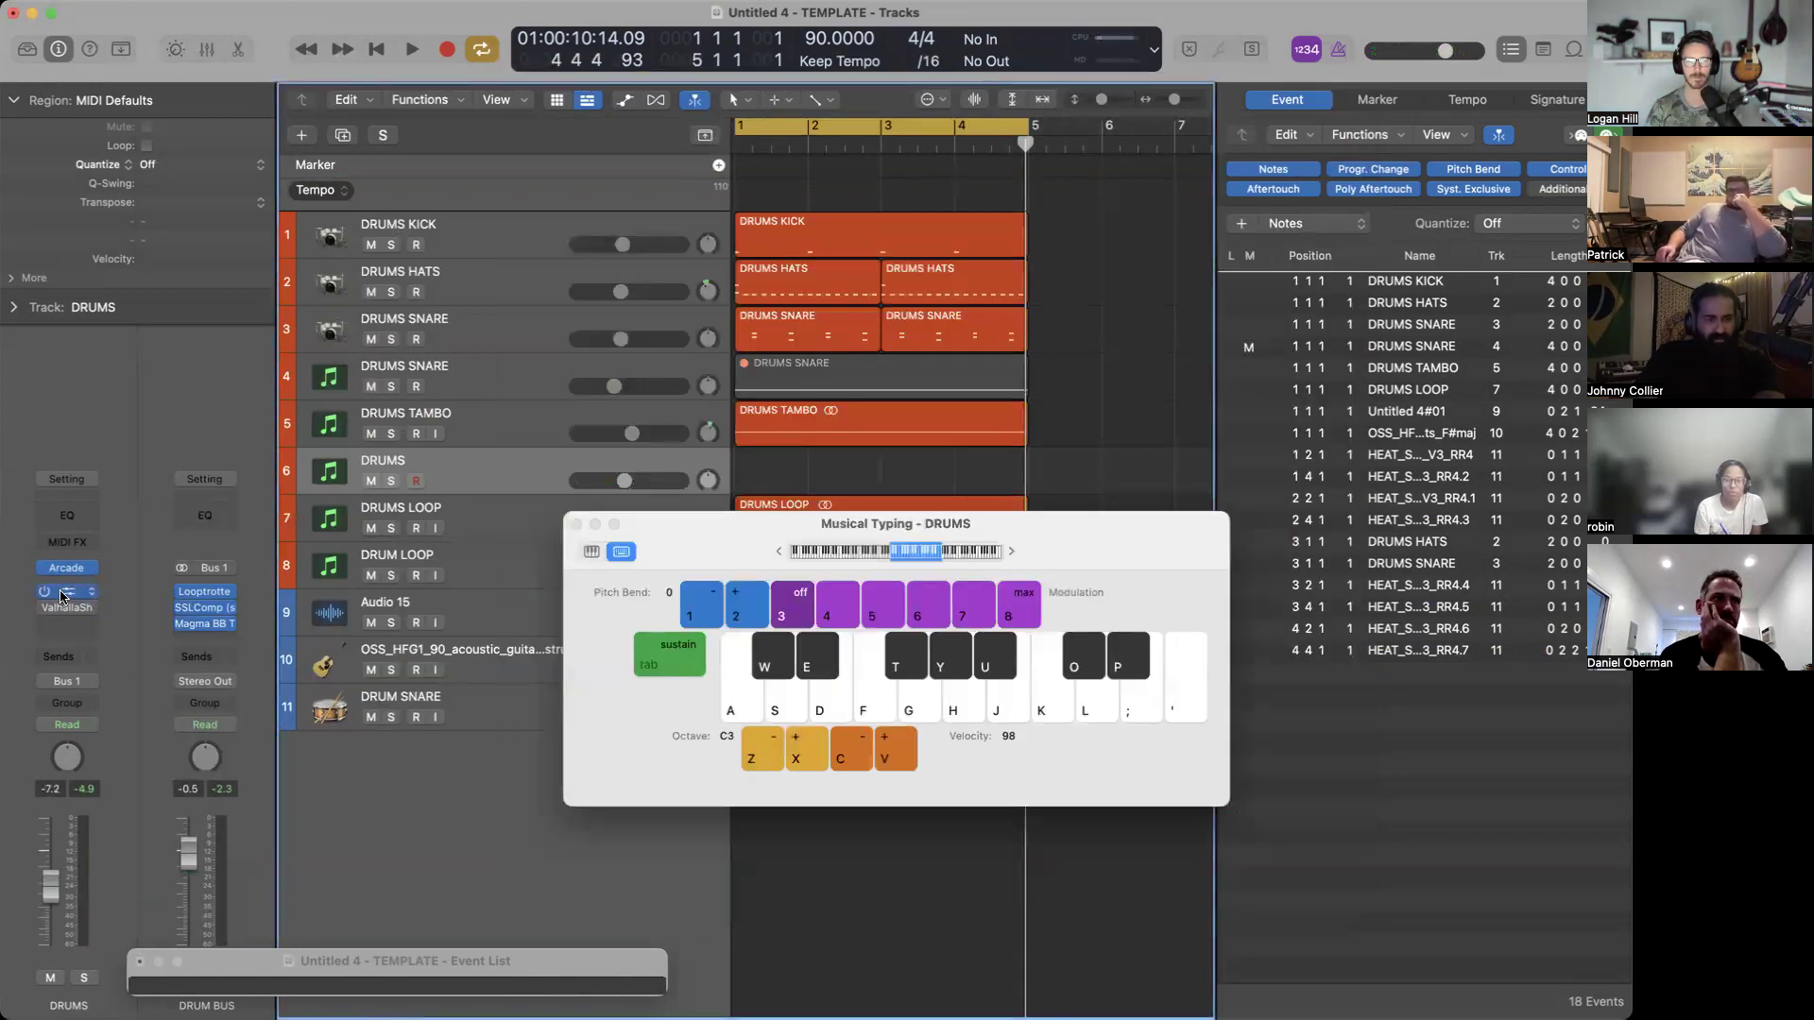
click(62, 593)
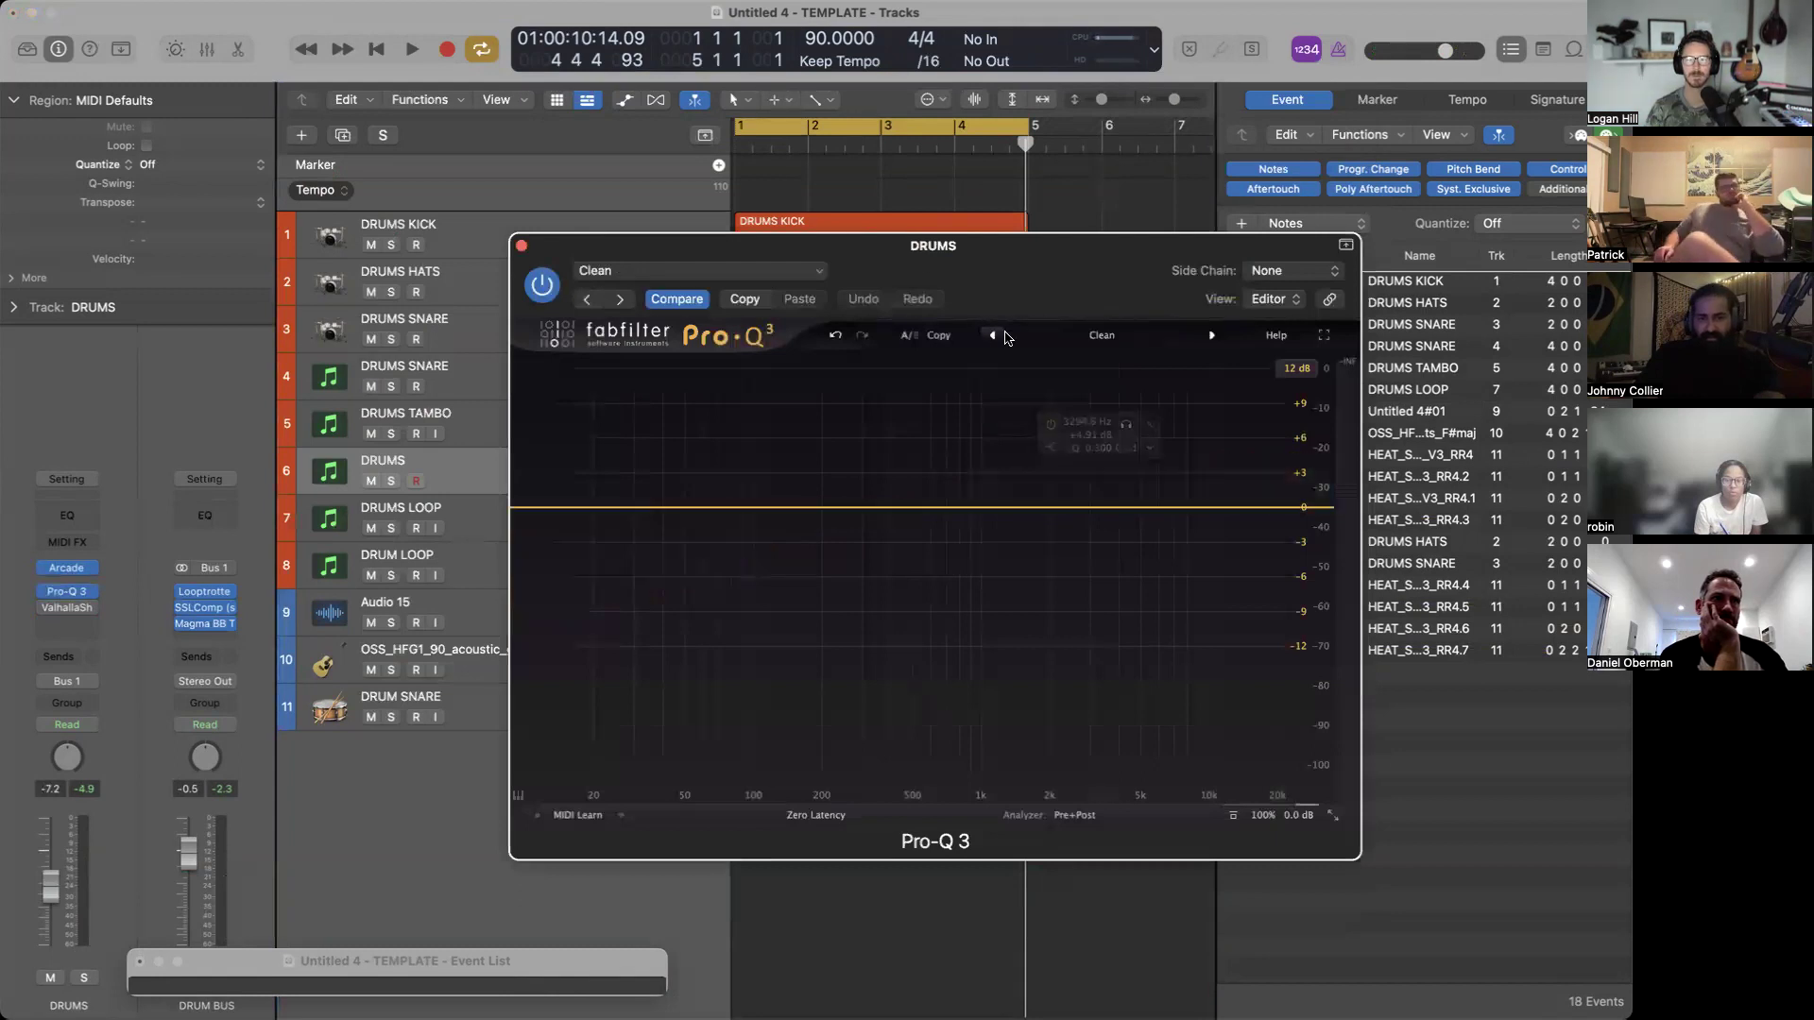
drag(1304, 518, 1122, 527)
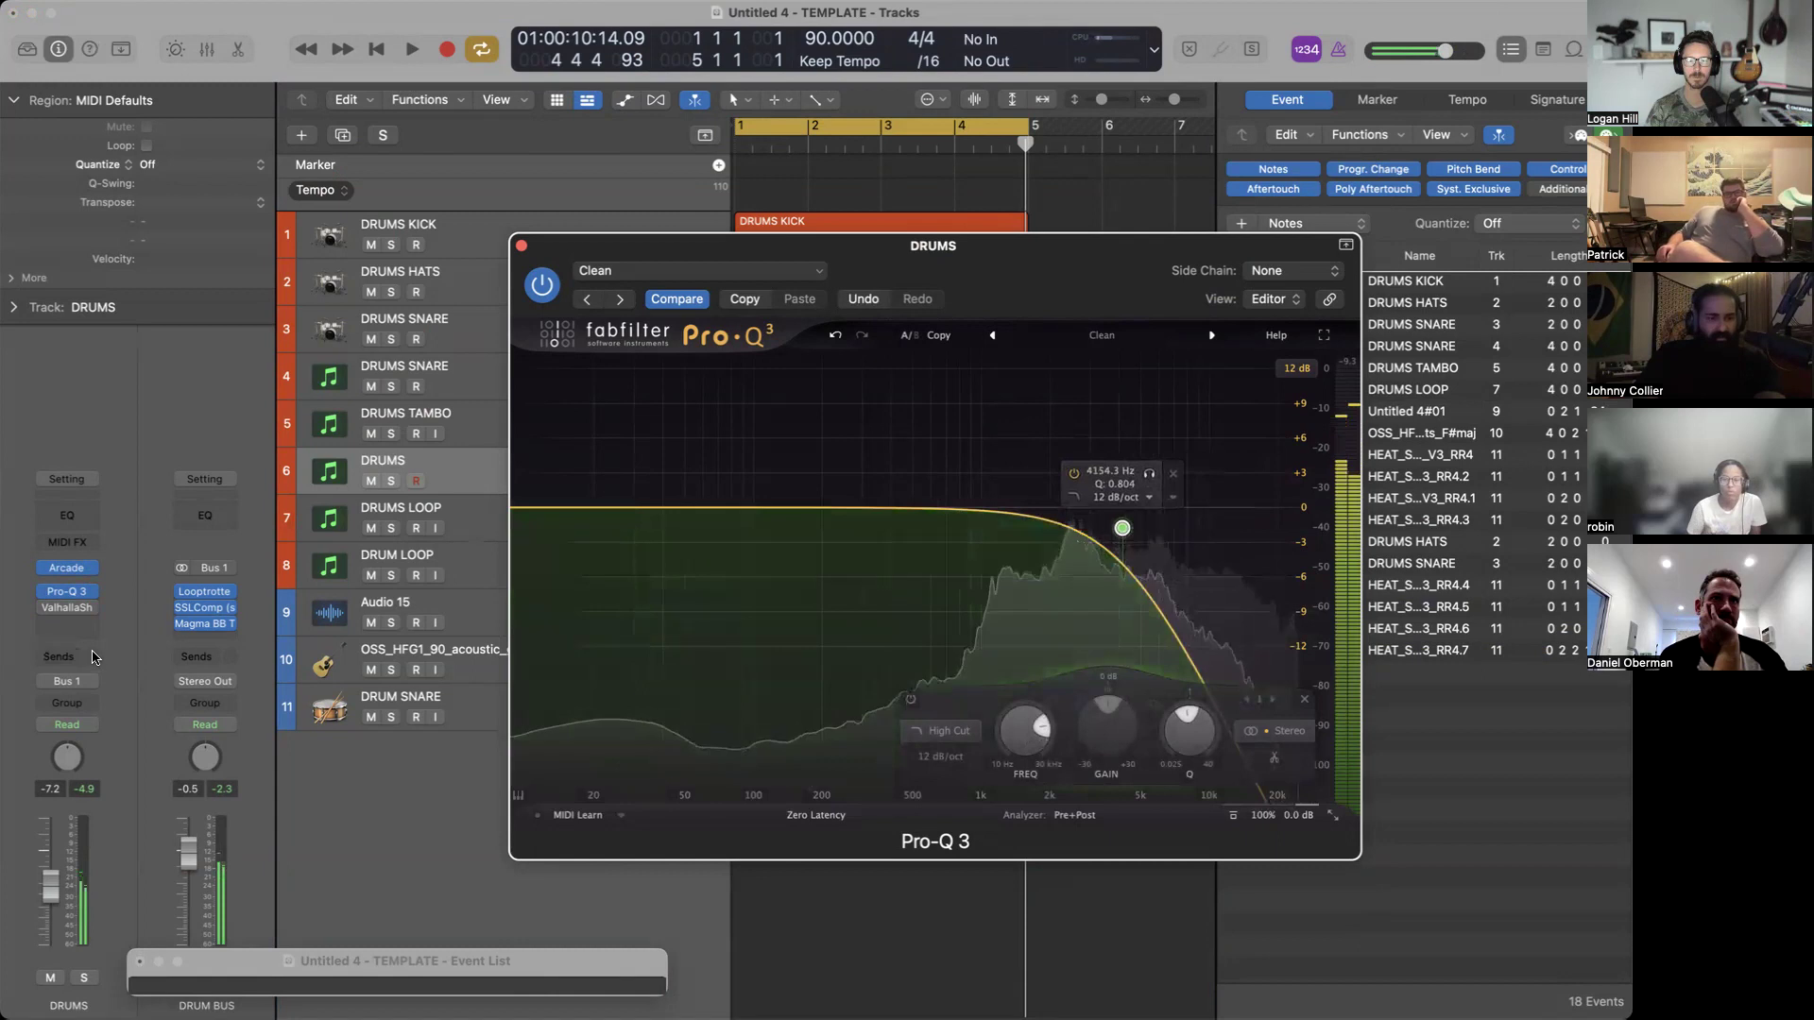
Replace ValhallaShimmer on the DRUMS track with Decapitator and close both effect windows.
click(95, 616)
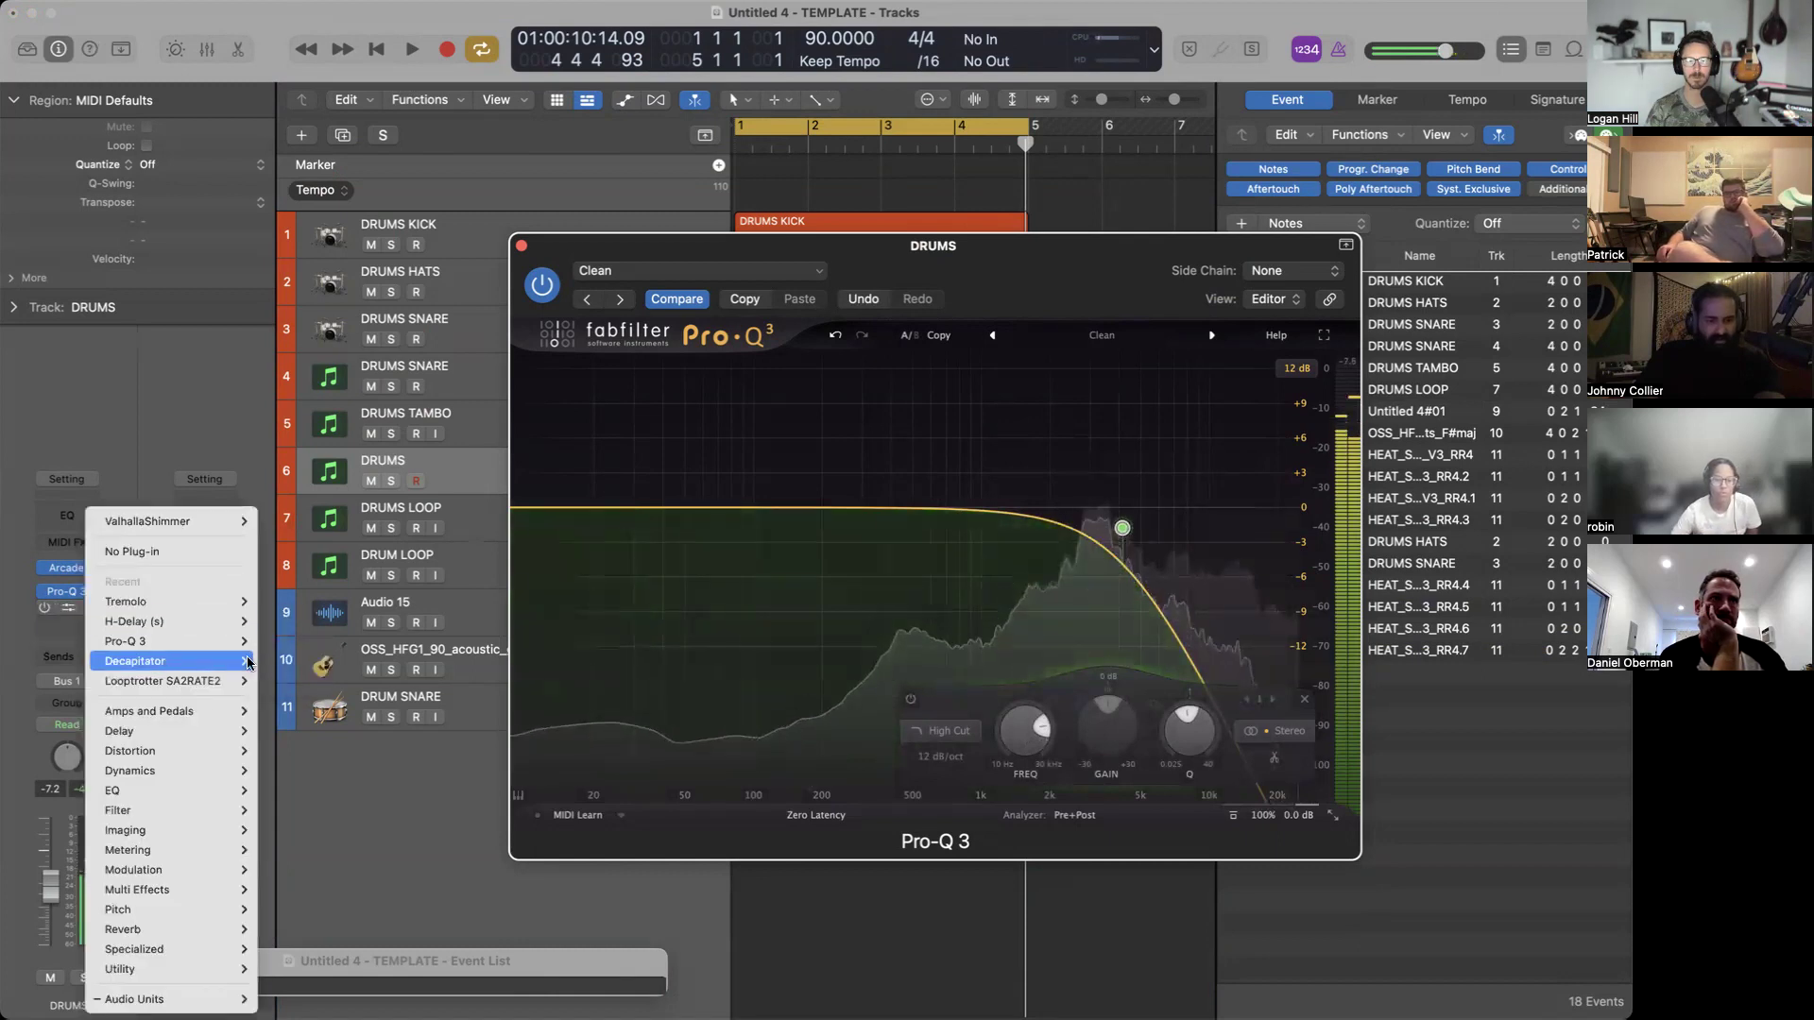
click(269, 662)
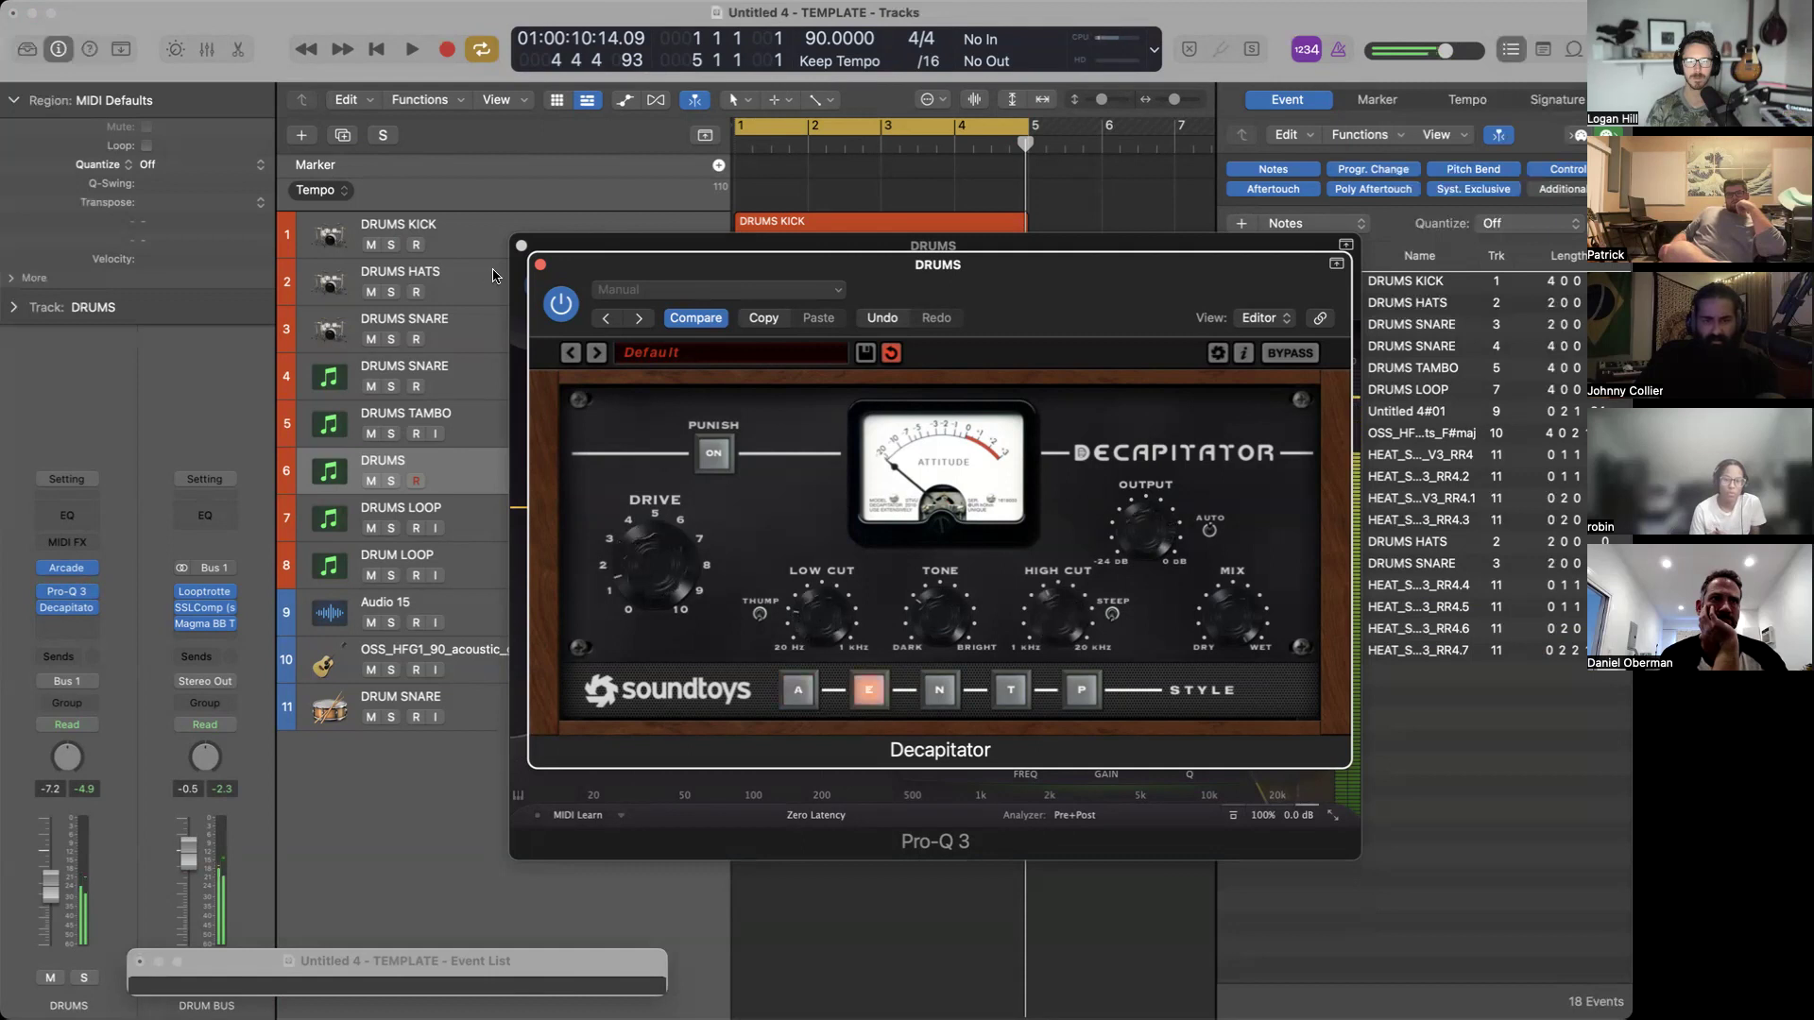
click(541, 264)
click(521, 245)
Audition the Arcade loop against the beat, then record a G3 note on the DRUMS track from bar 1.
key(space)
key(g)
key(g)
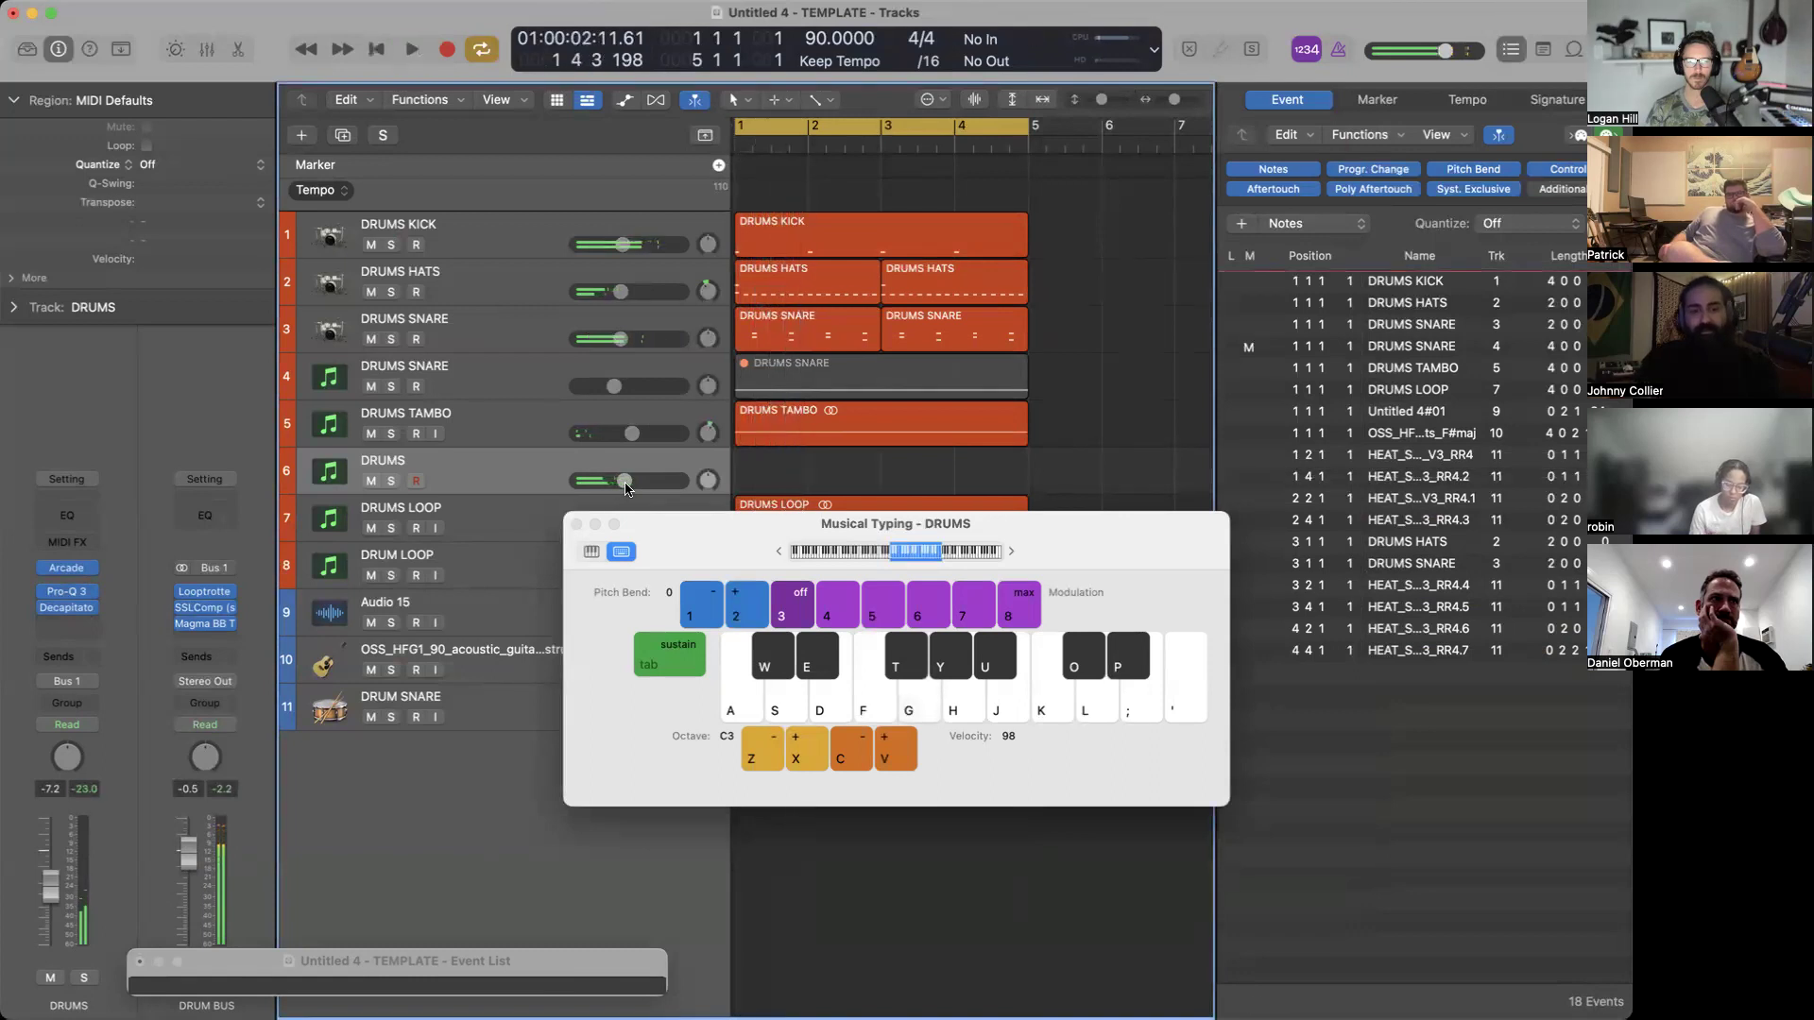
key(r)
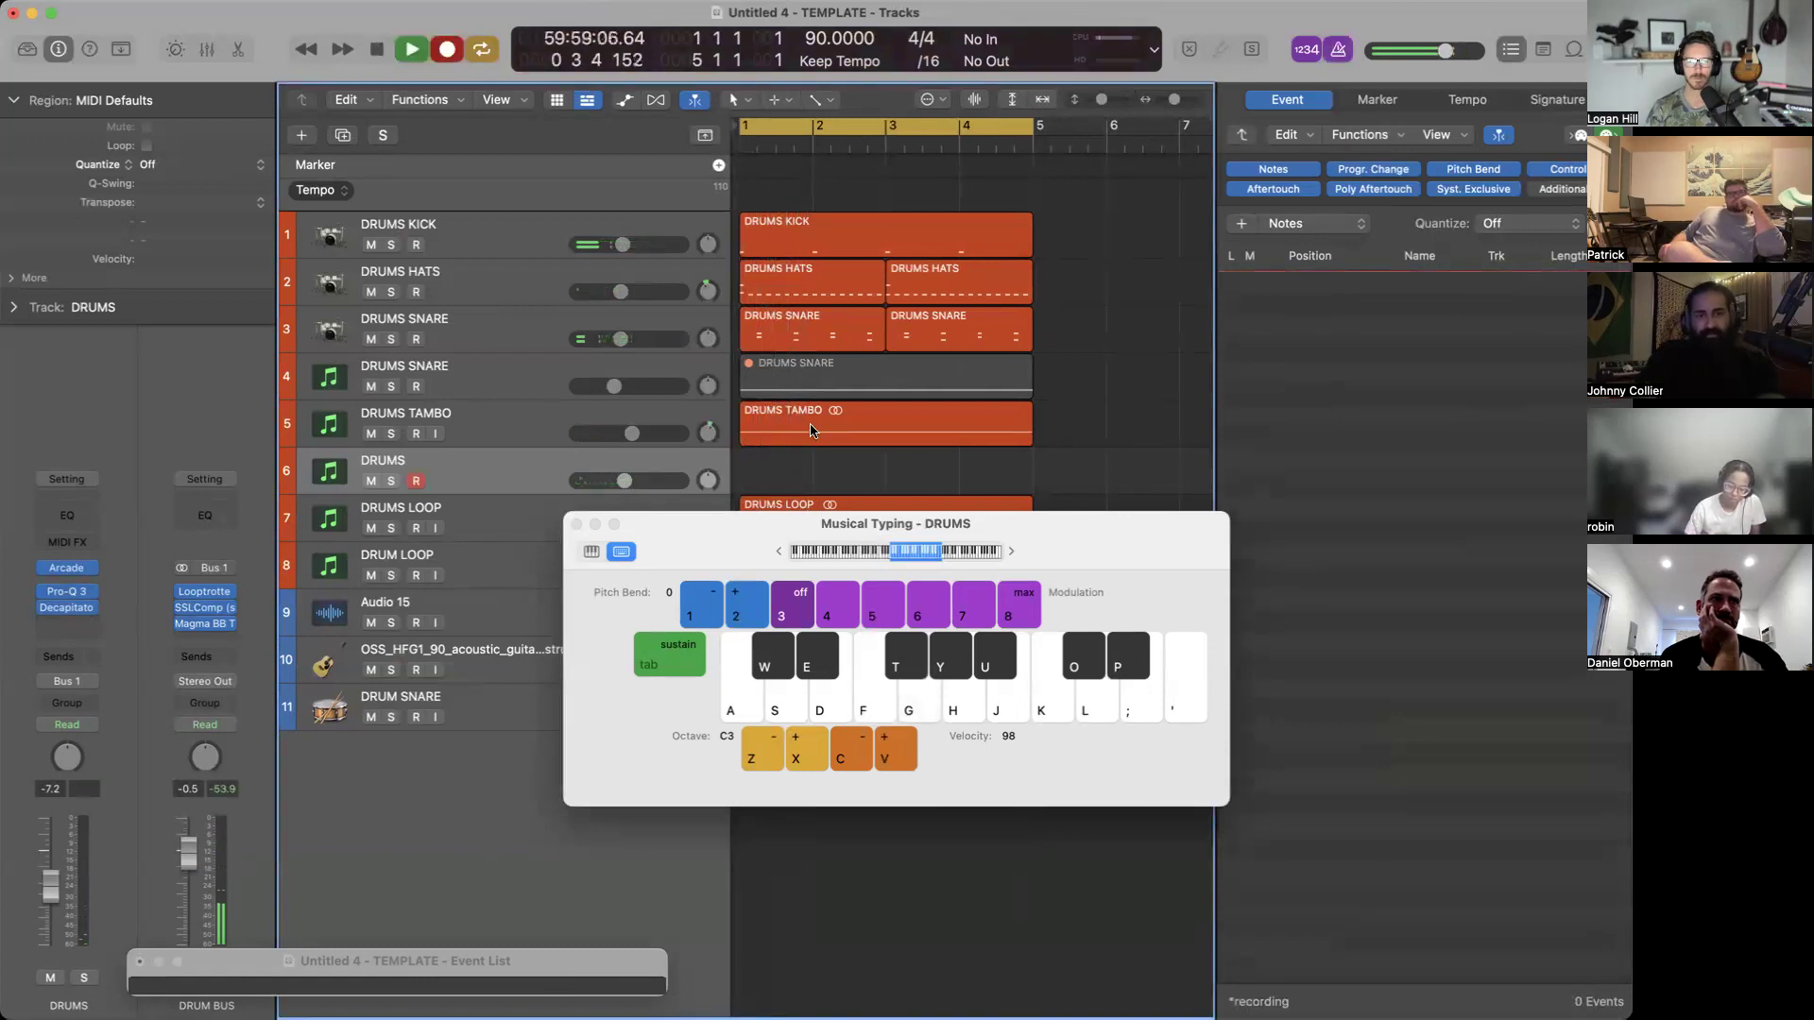
key(g)
key(space)
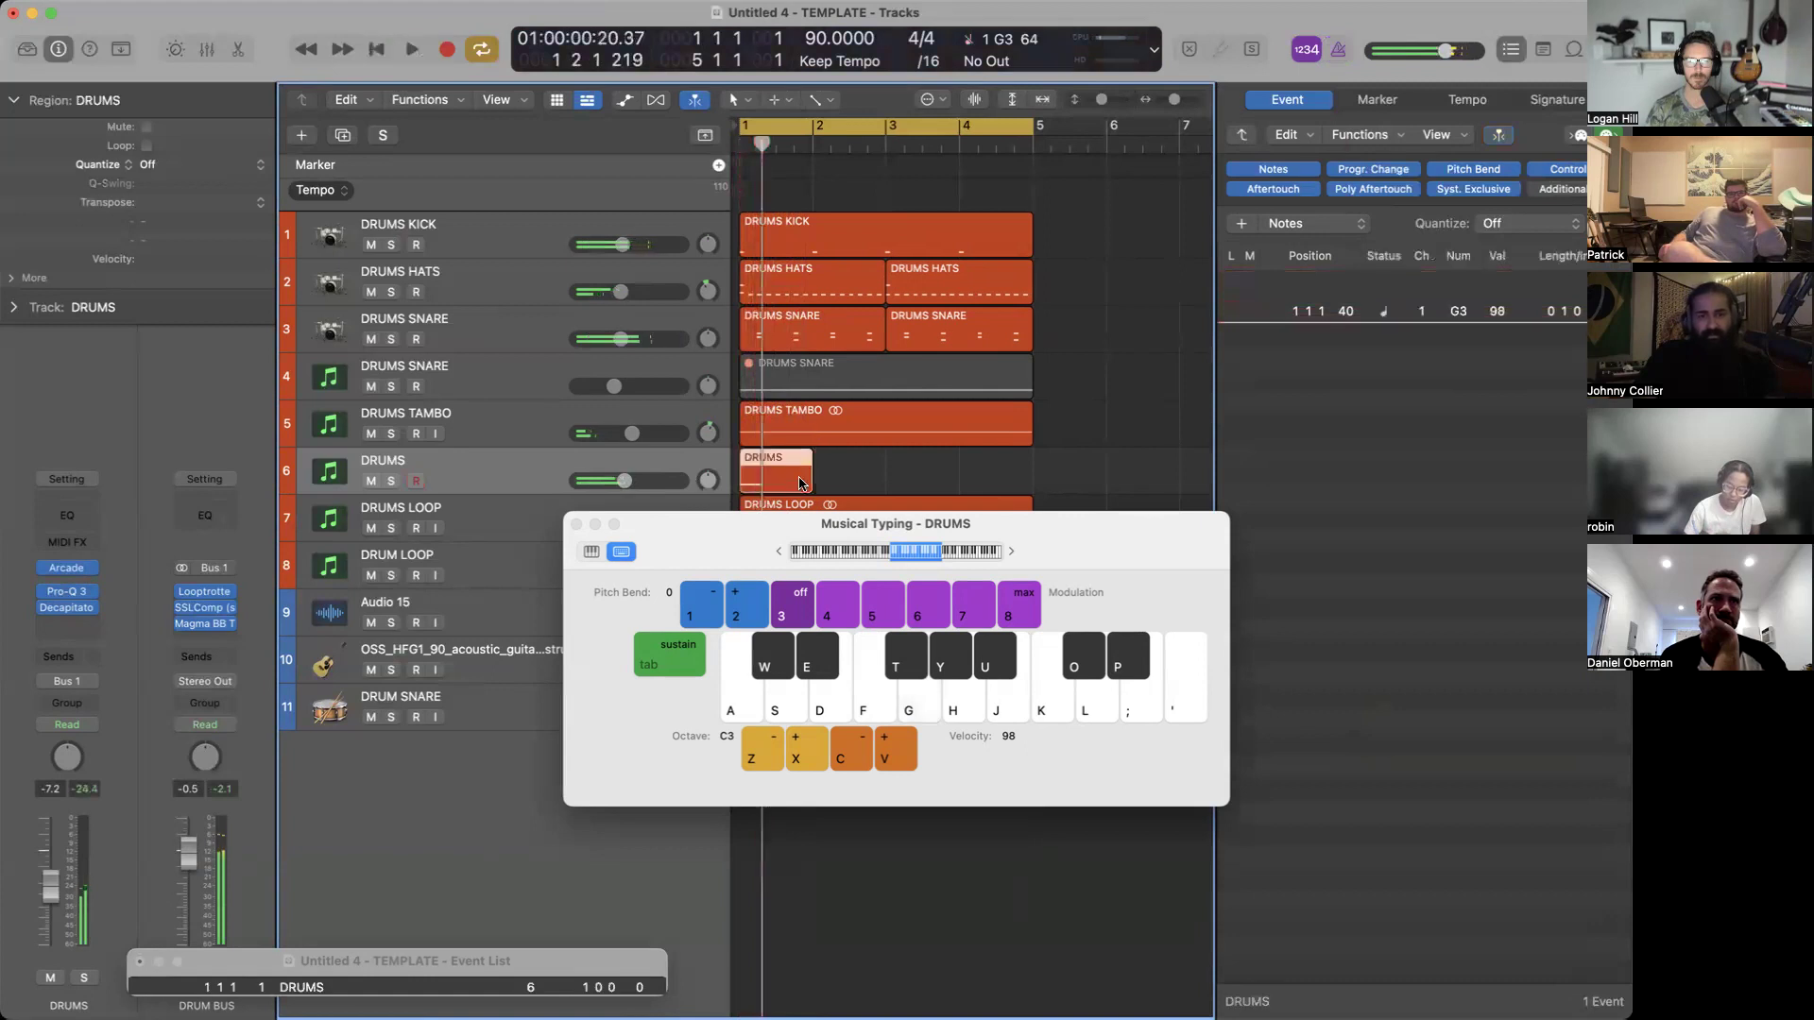
Extend the recorded DRUMS region past bar 7 and lengthen its G3 note to about bar 5.
drag(806, 482, 1200, 473)
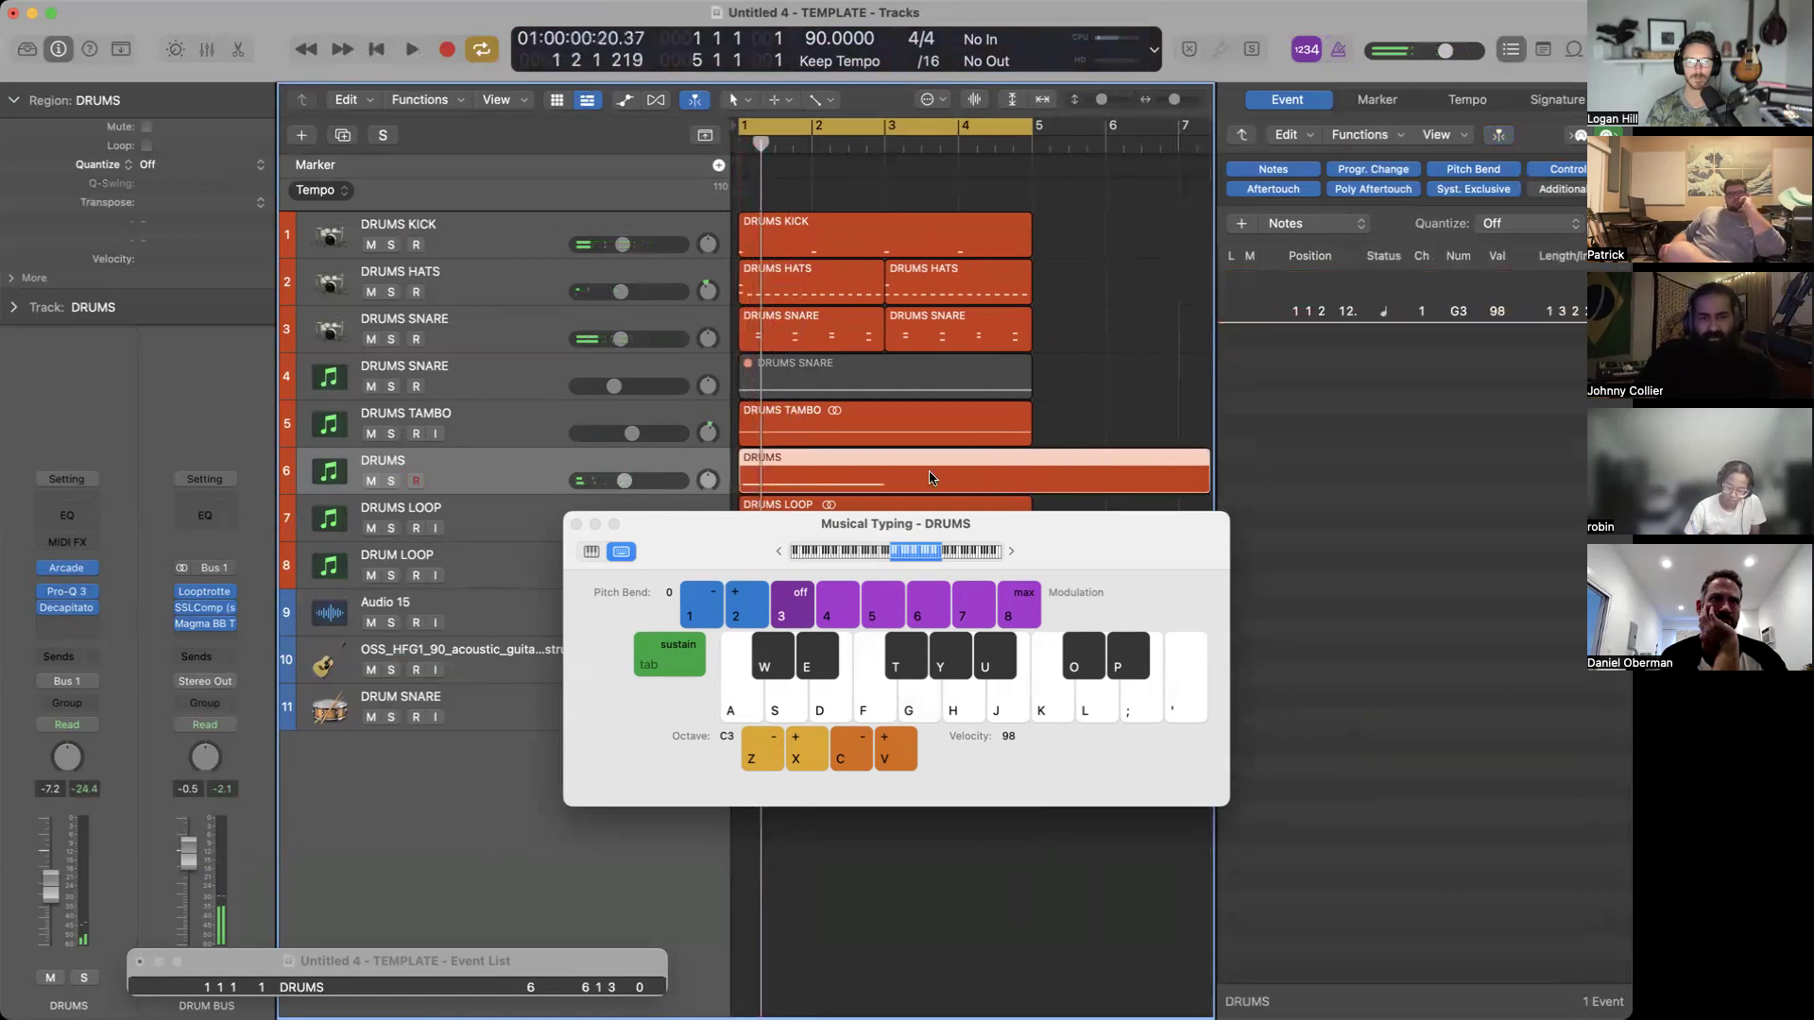
double_click(931, 477)
click(574, 522)
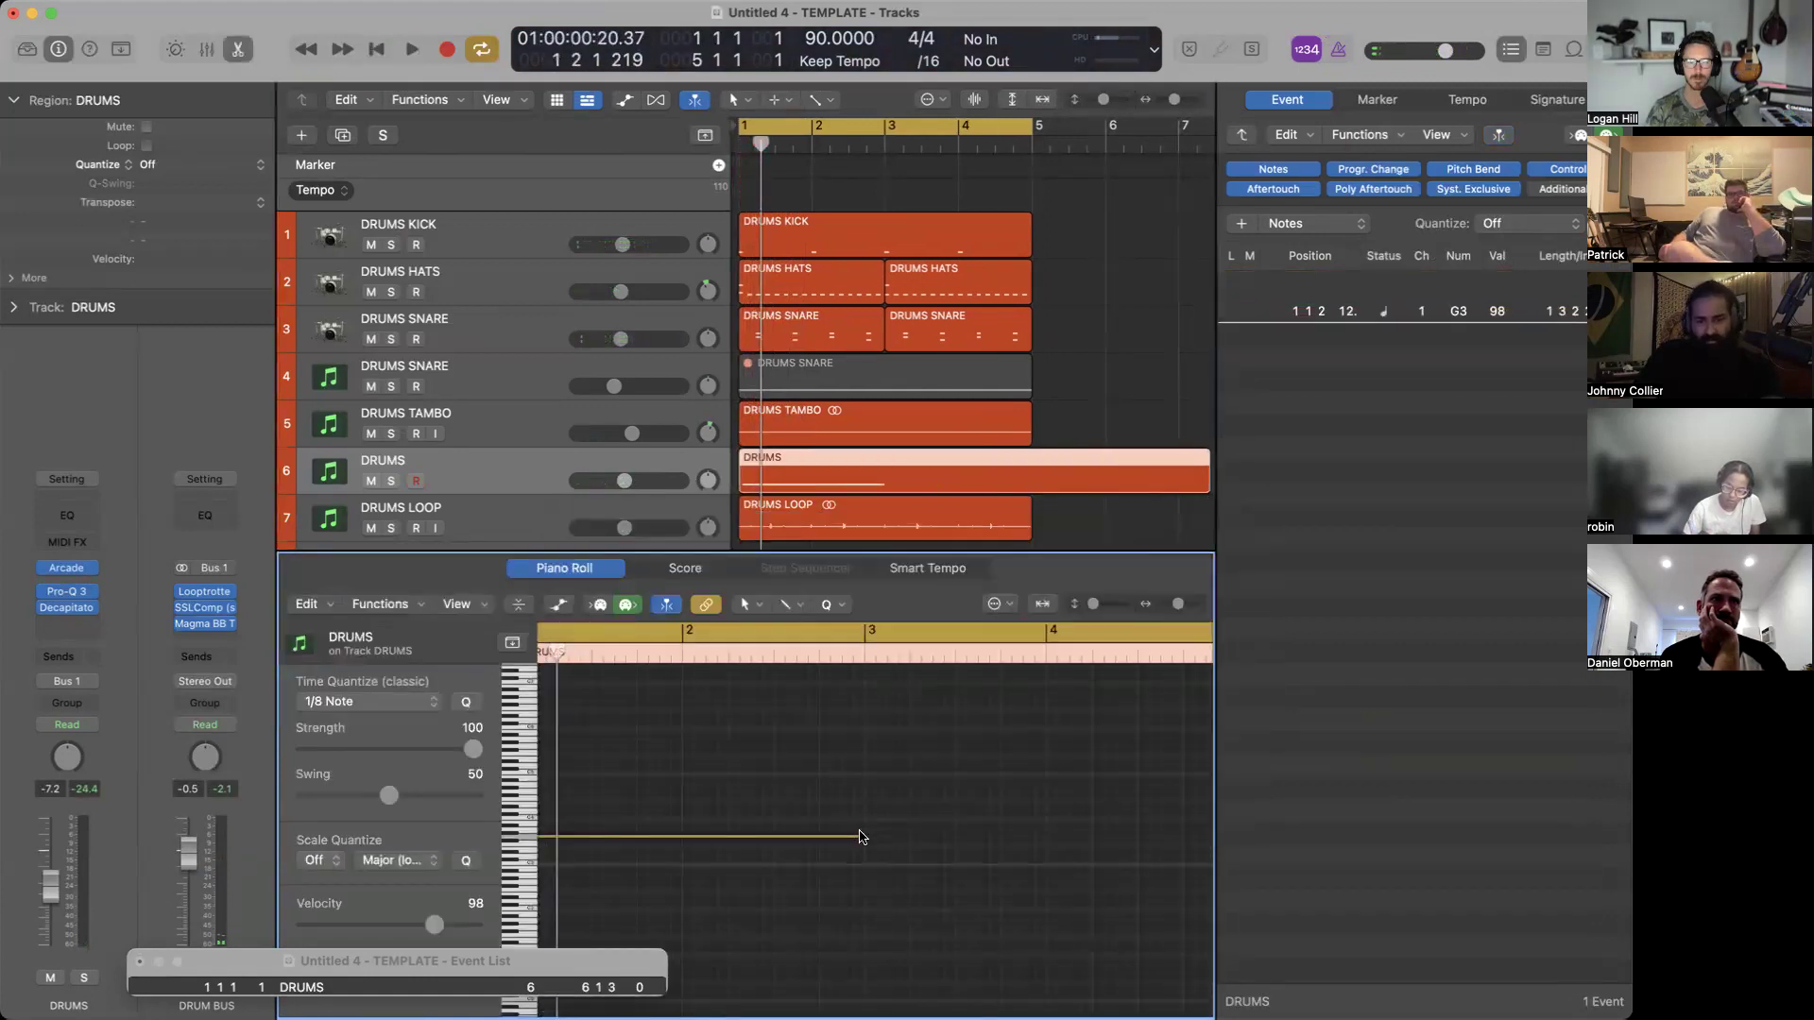
drag(860, 836, 1068, 836)
drag(1205, 836, 632, 816)
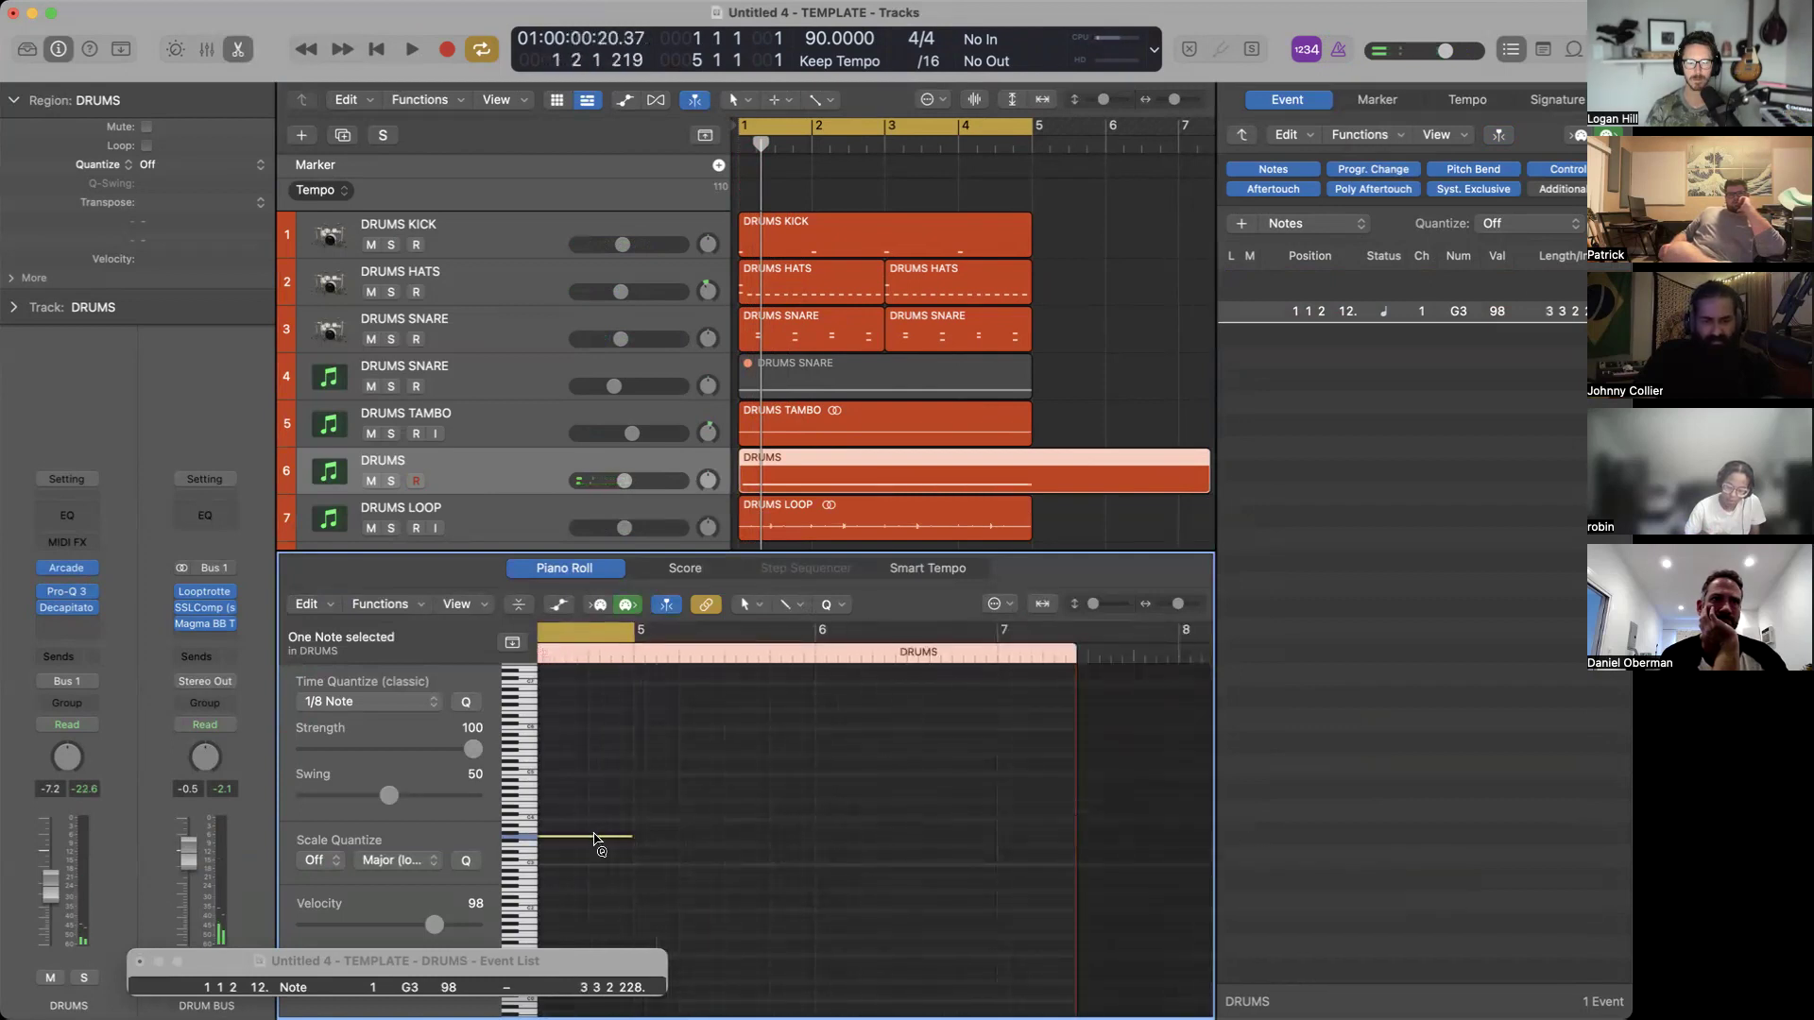
Move the G3 note in the DRUMS region to start exactly at bar 1.
click(812, 459)
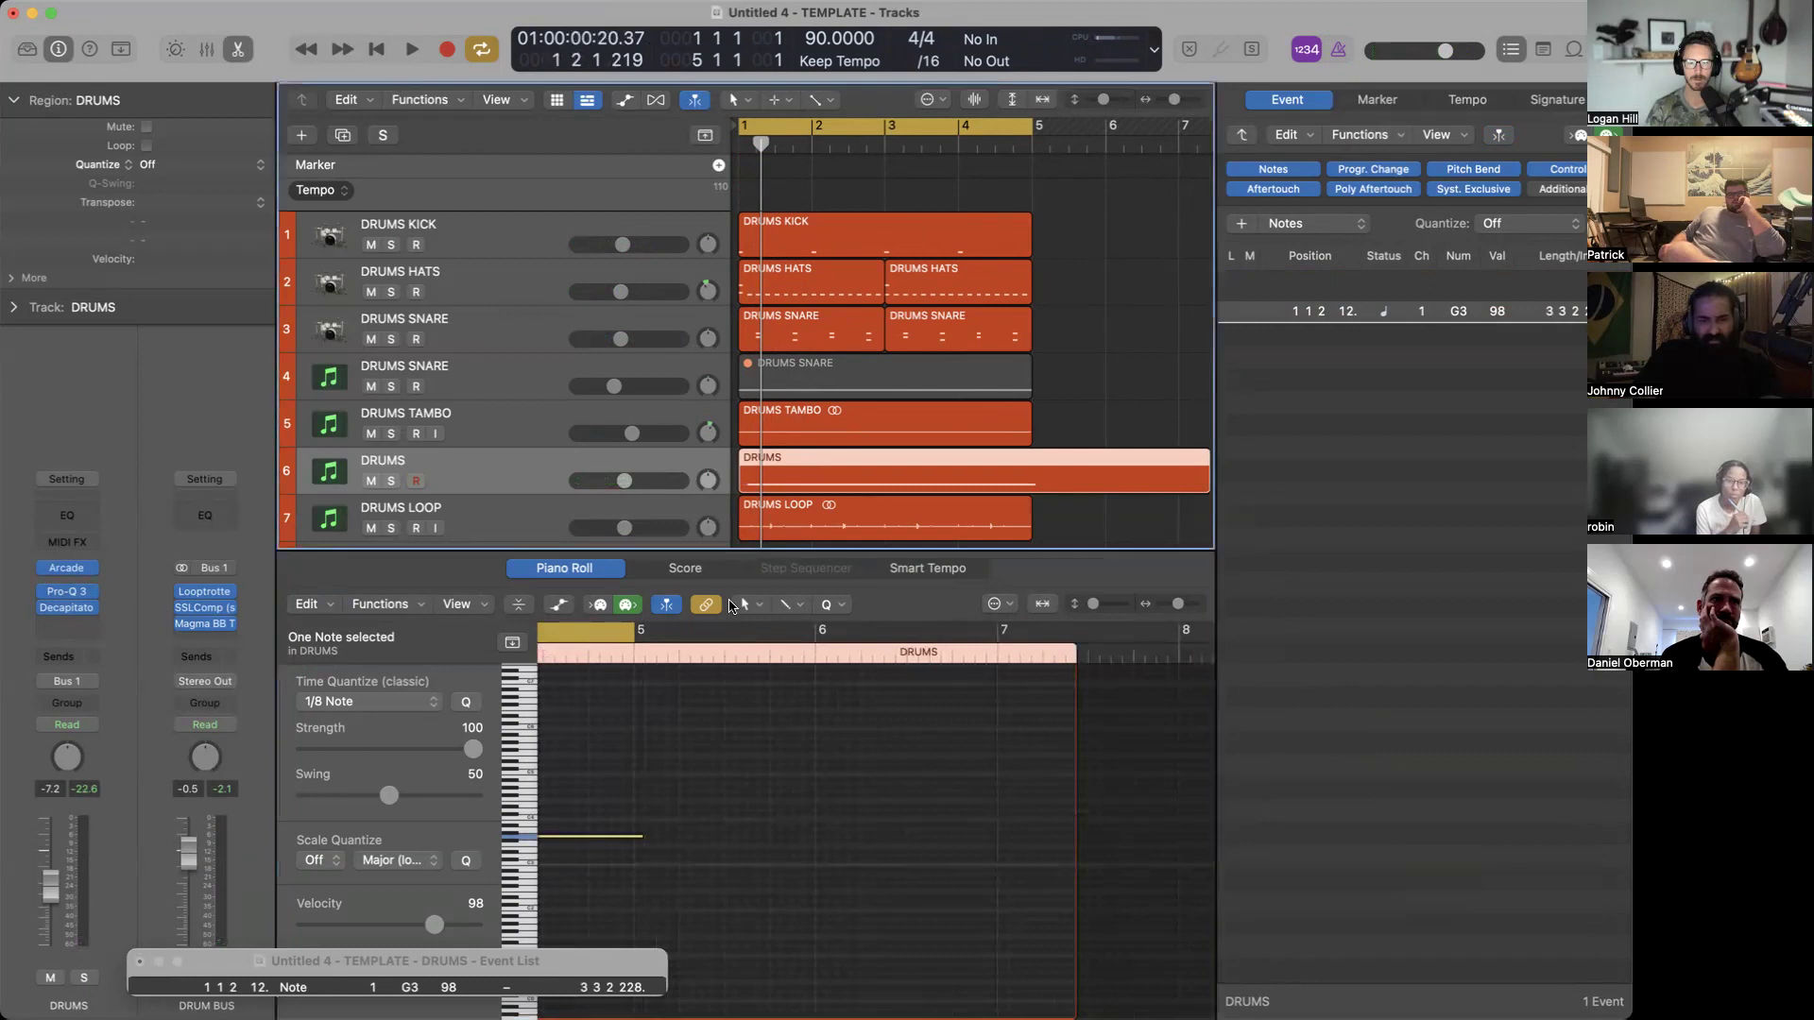
scroll(643, 820, left, 10)
drag(565, 837, 551, 838)
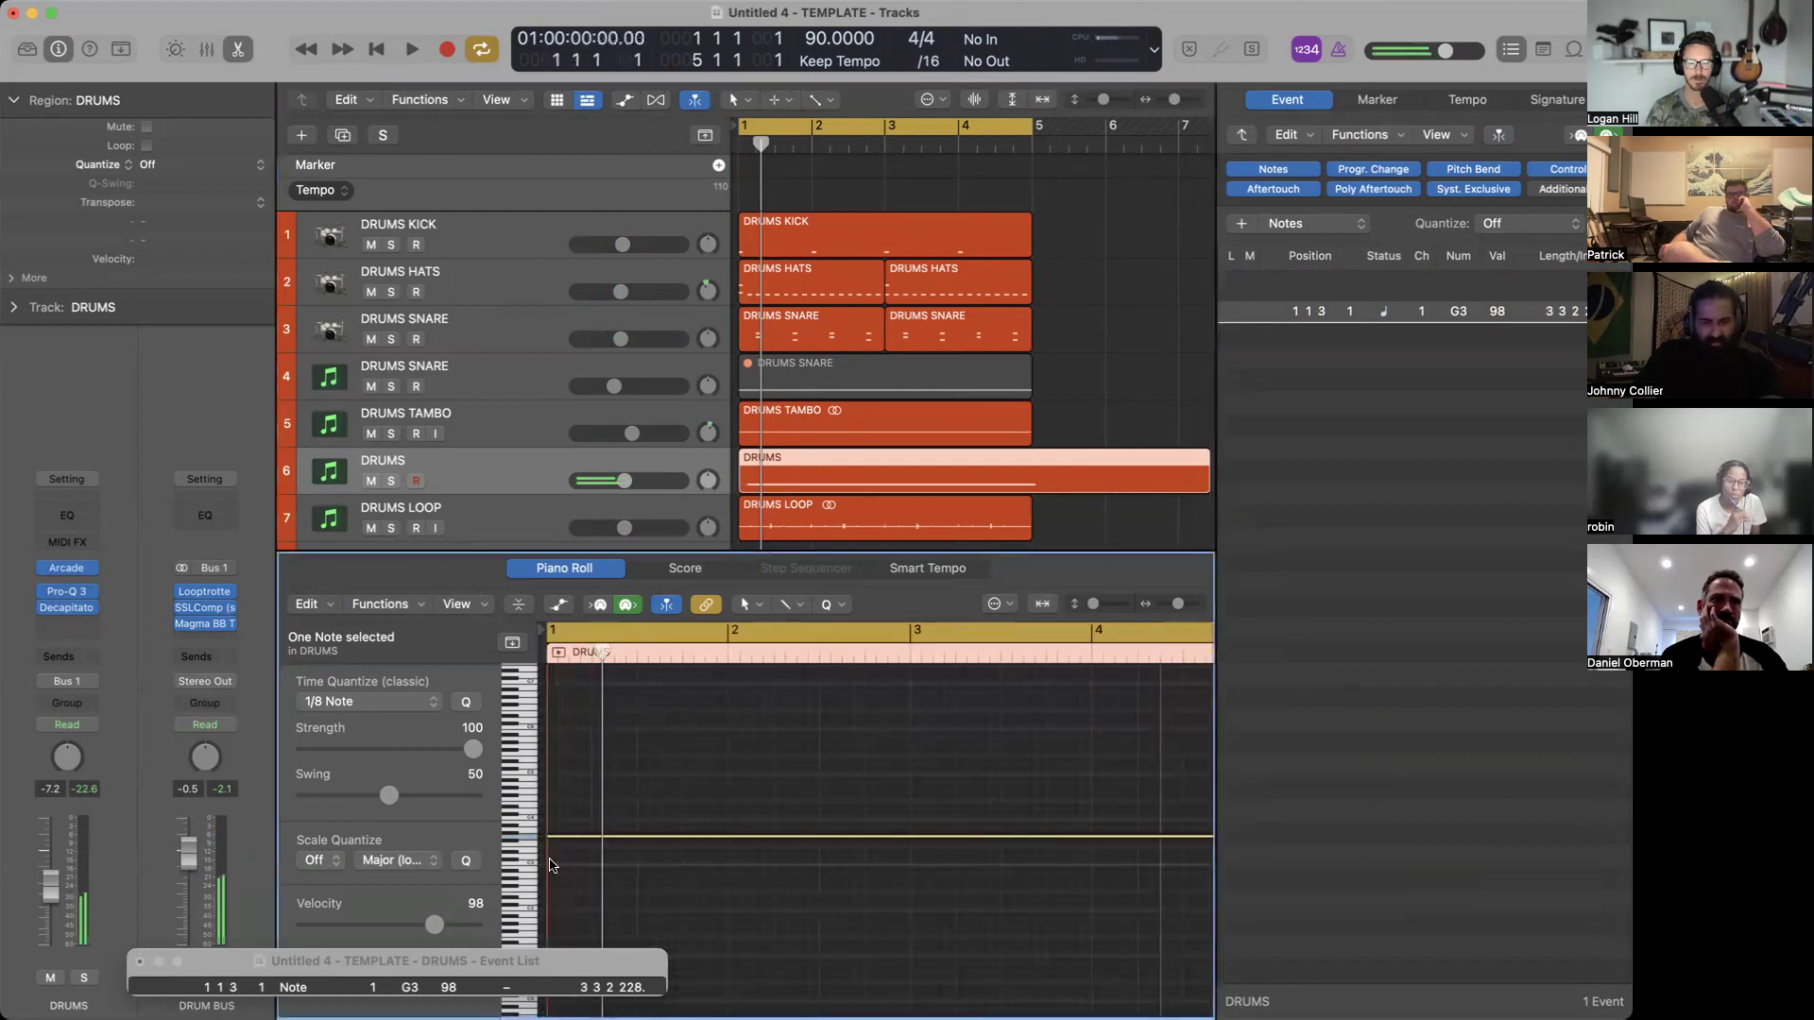
Bounce the DRUMS region in place to a new track named DRUMS LOOP, muting the source, and delete the bounced audio after bar 5.
key(ctrl+b)
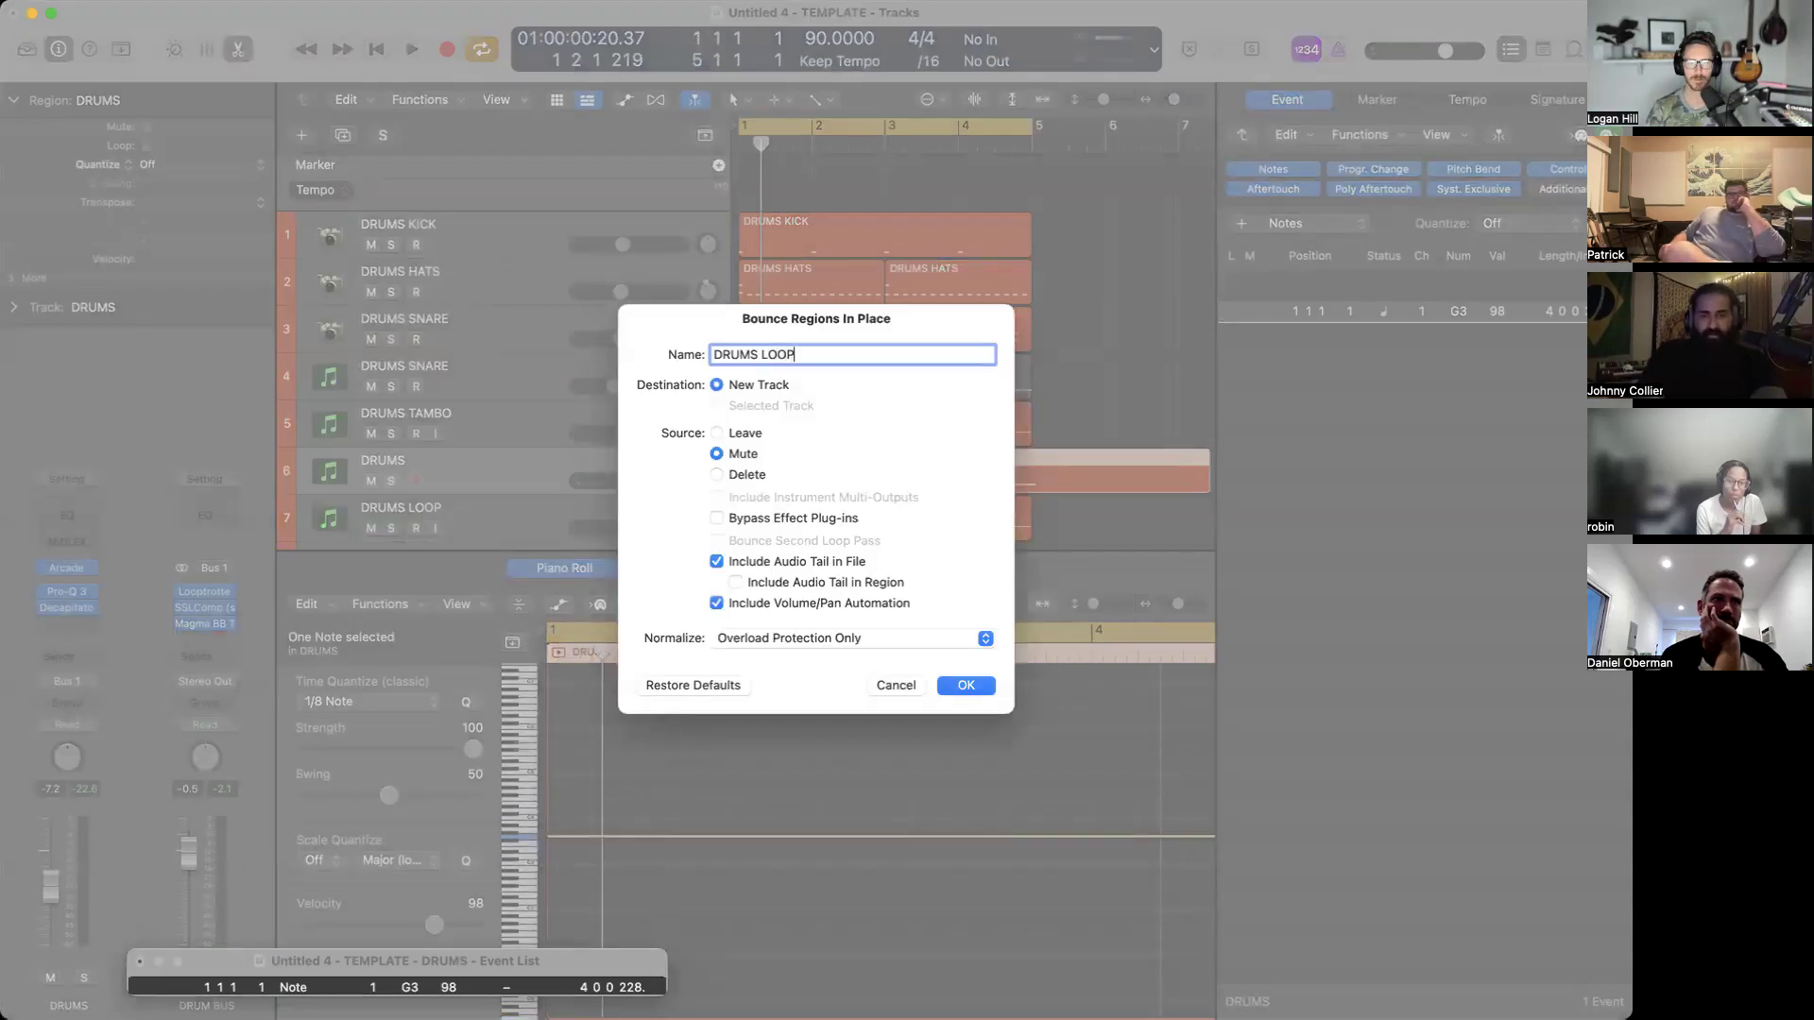
key(Return)
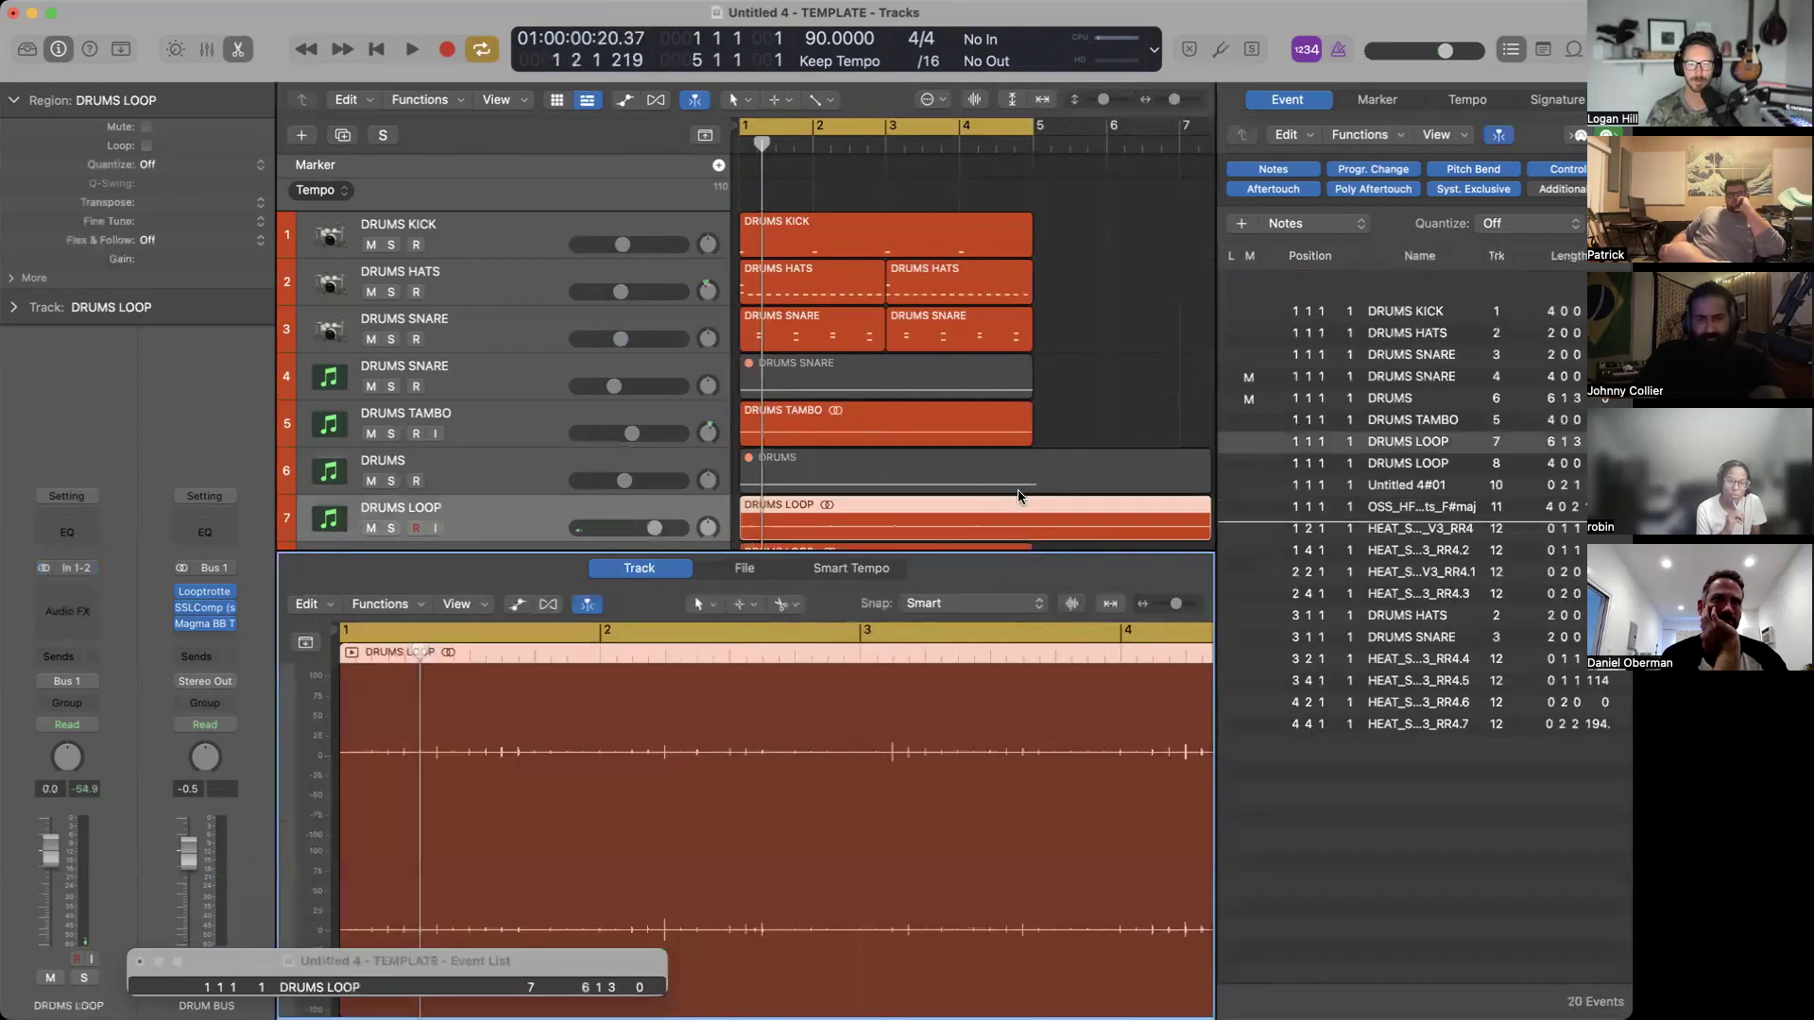
super+double_click(1033, 504)
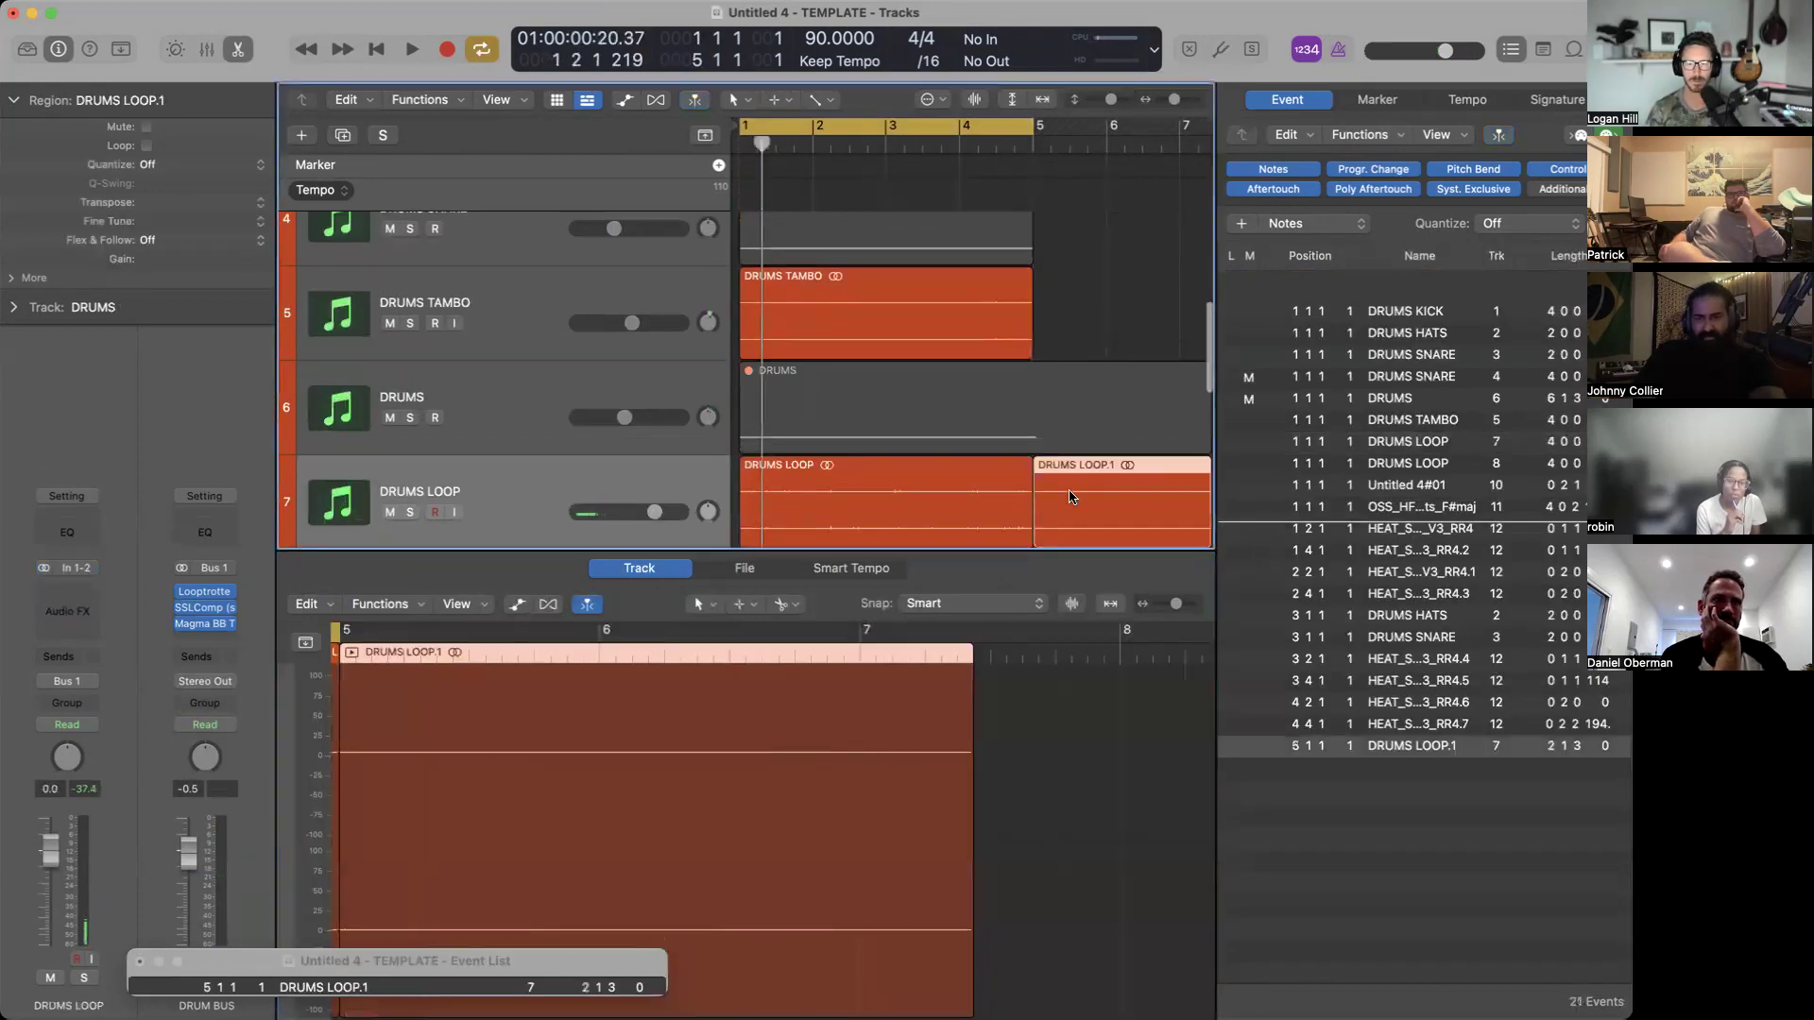
key(Delete)
Play the arrangement and solo the new DRUMS LOOP track to hear the bounced loop alone.
key(space)
click(409, 512)
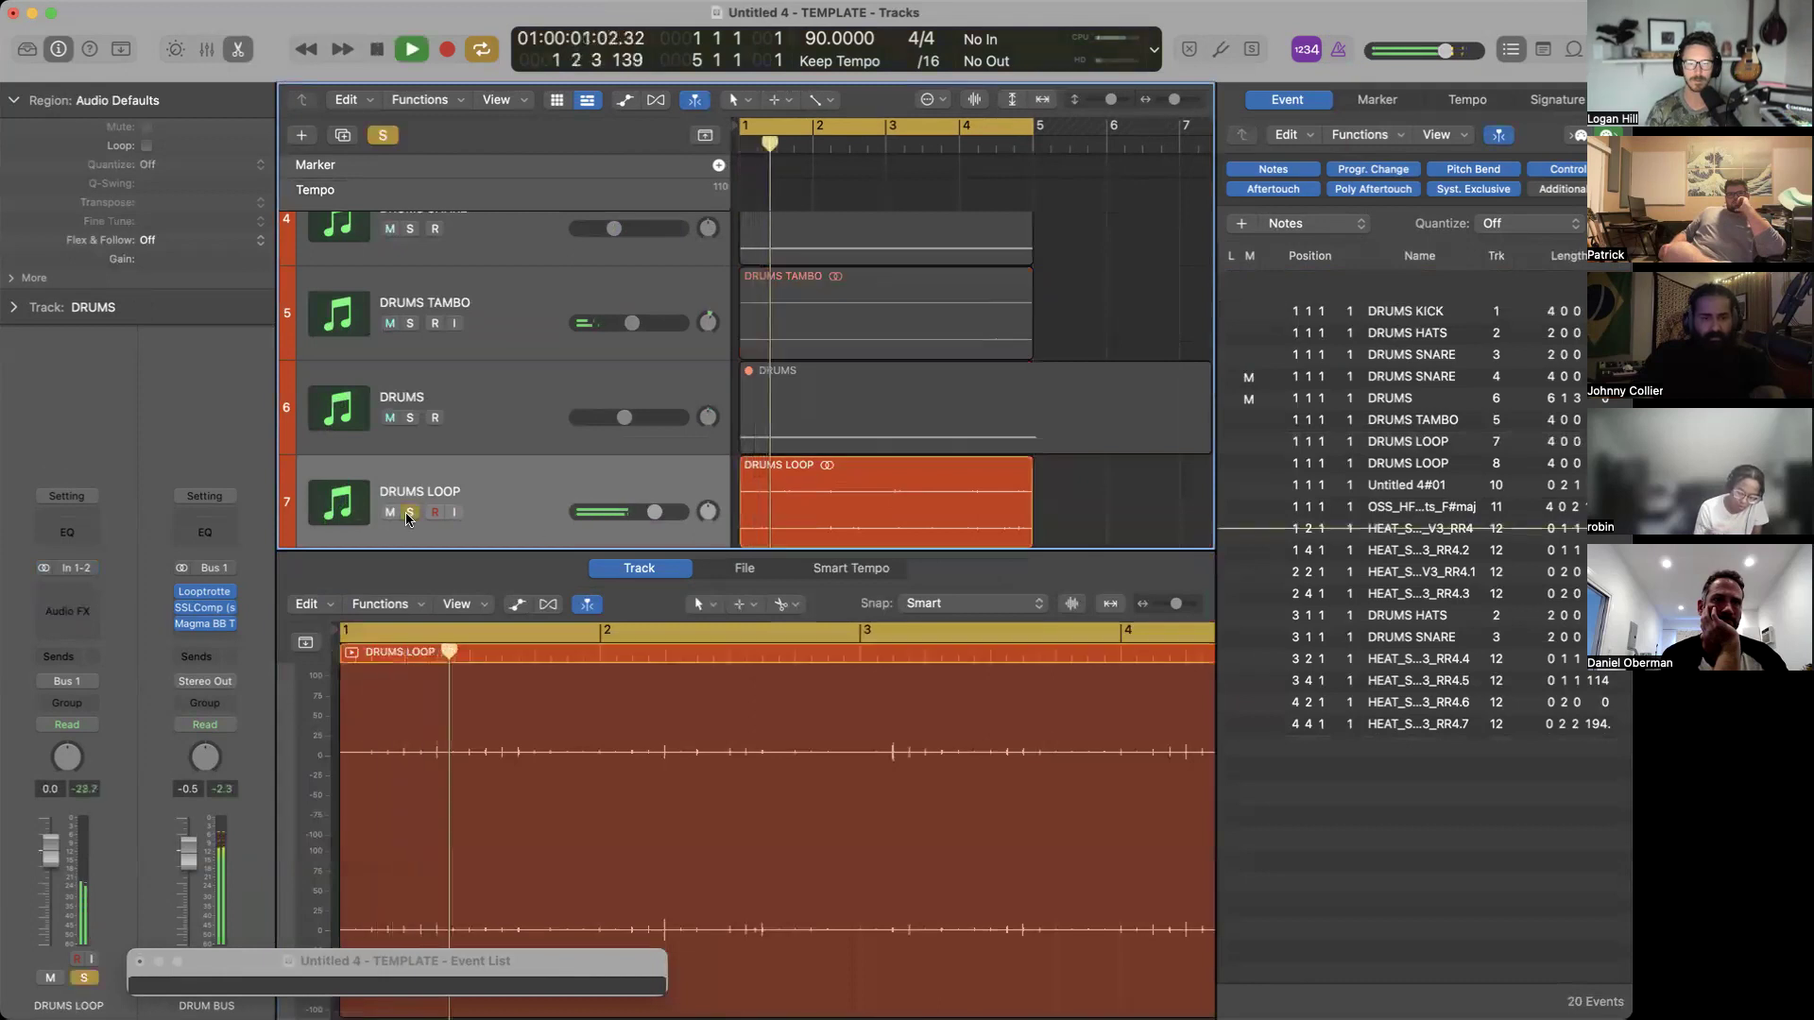
Lower the track 7 DRUMS LOOP to -15.0 dB and also solo the DRUMS TAMBO and track 8 DRUMS LOOP tracks.
drag(655, 512, 544, 516)
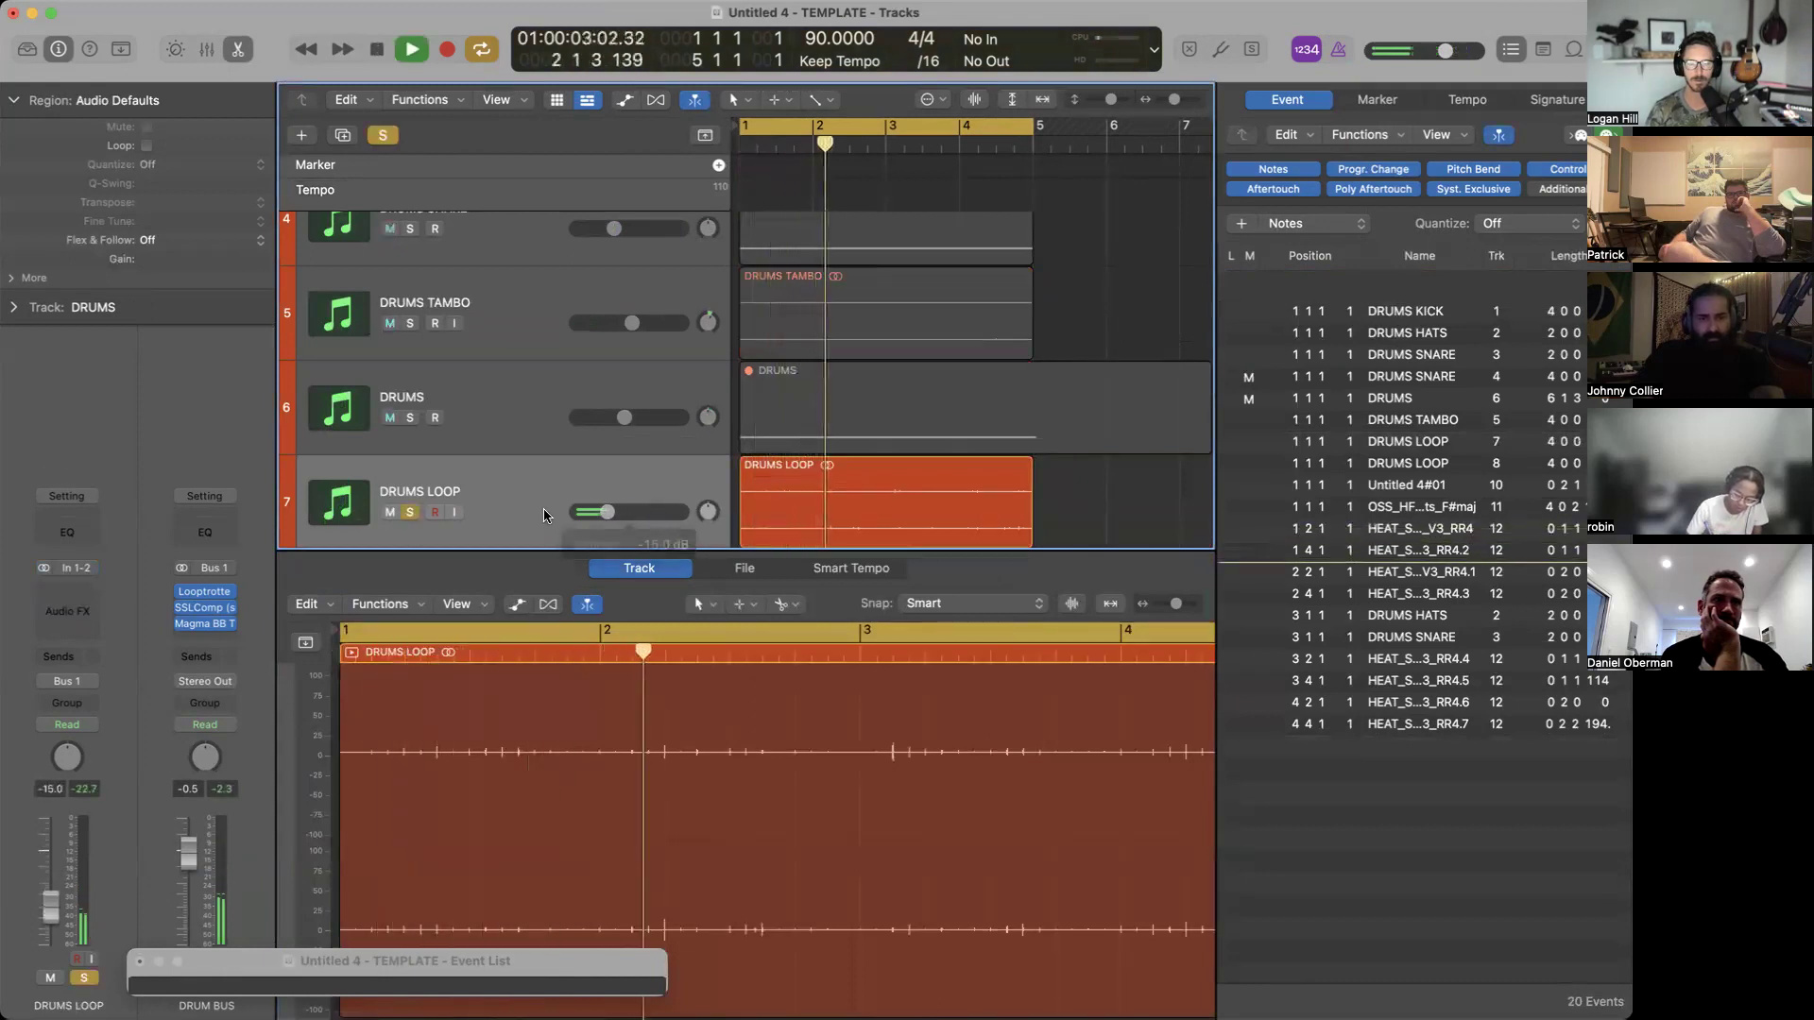
click(410, 323)
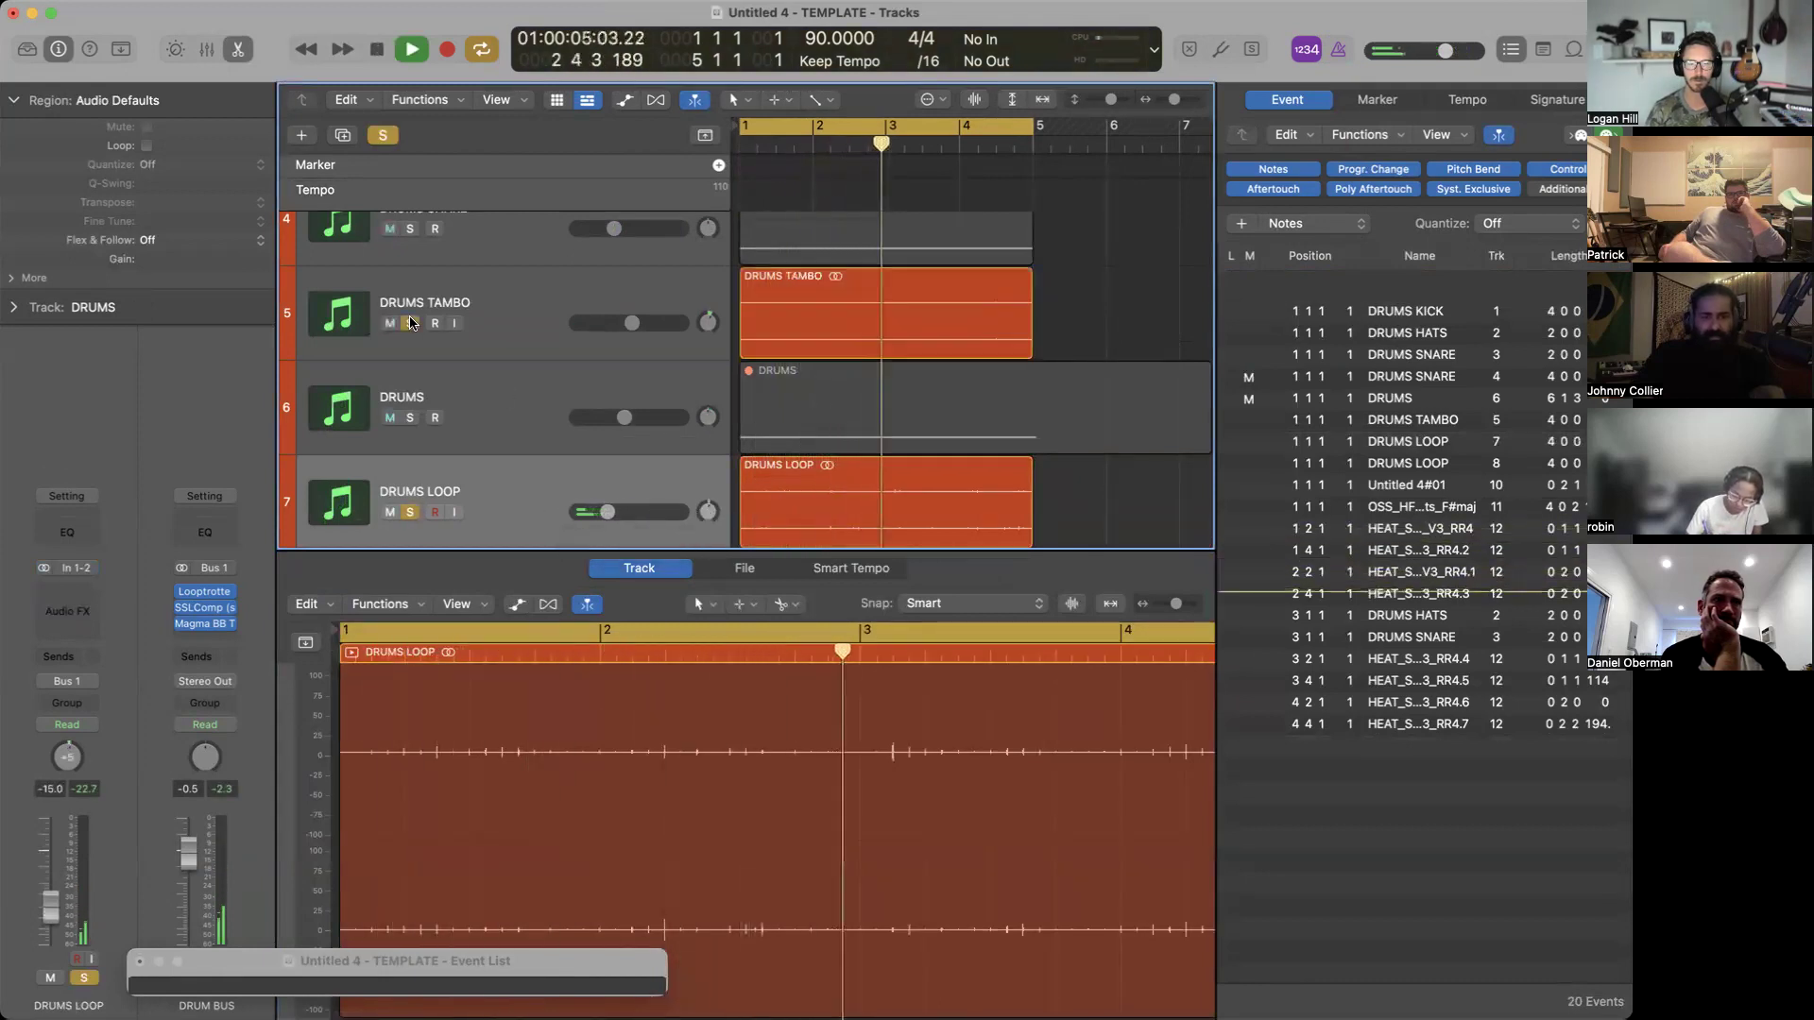
scroll(410, 425, down, 4)
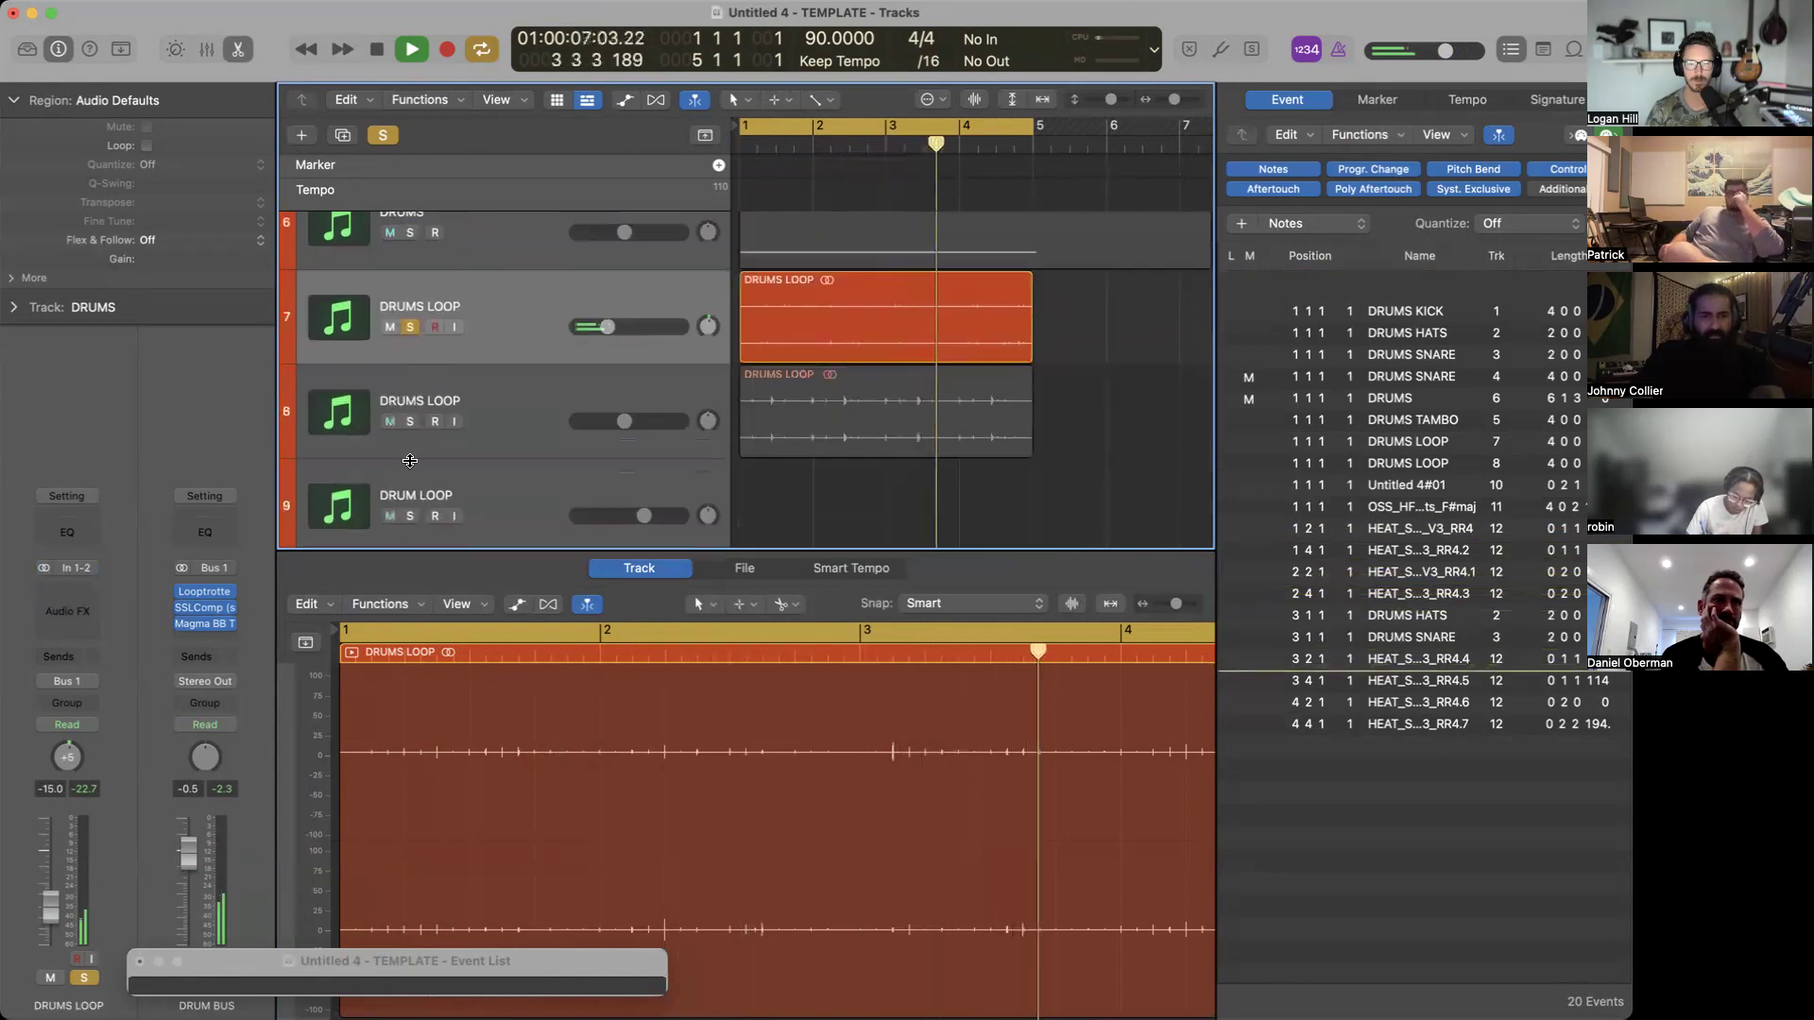
click(410, 421)
key(super+Up)
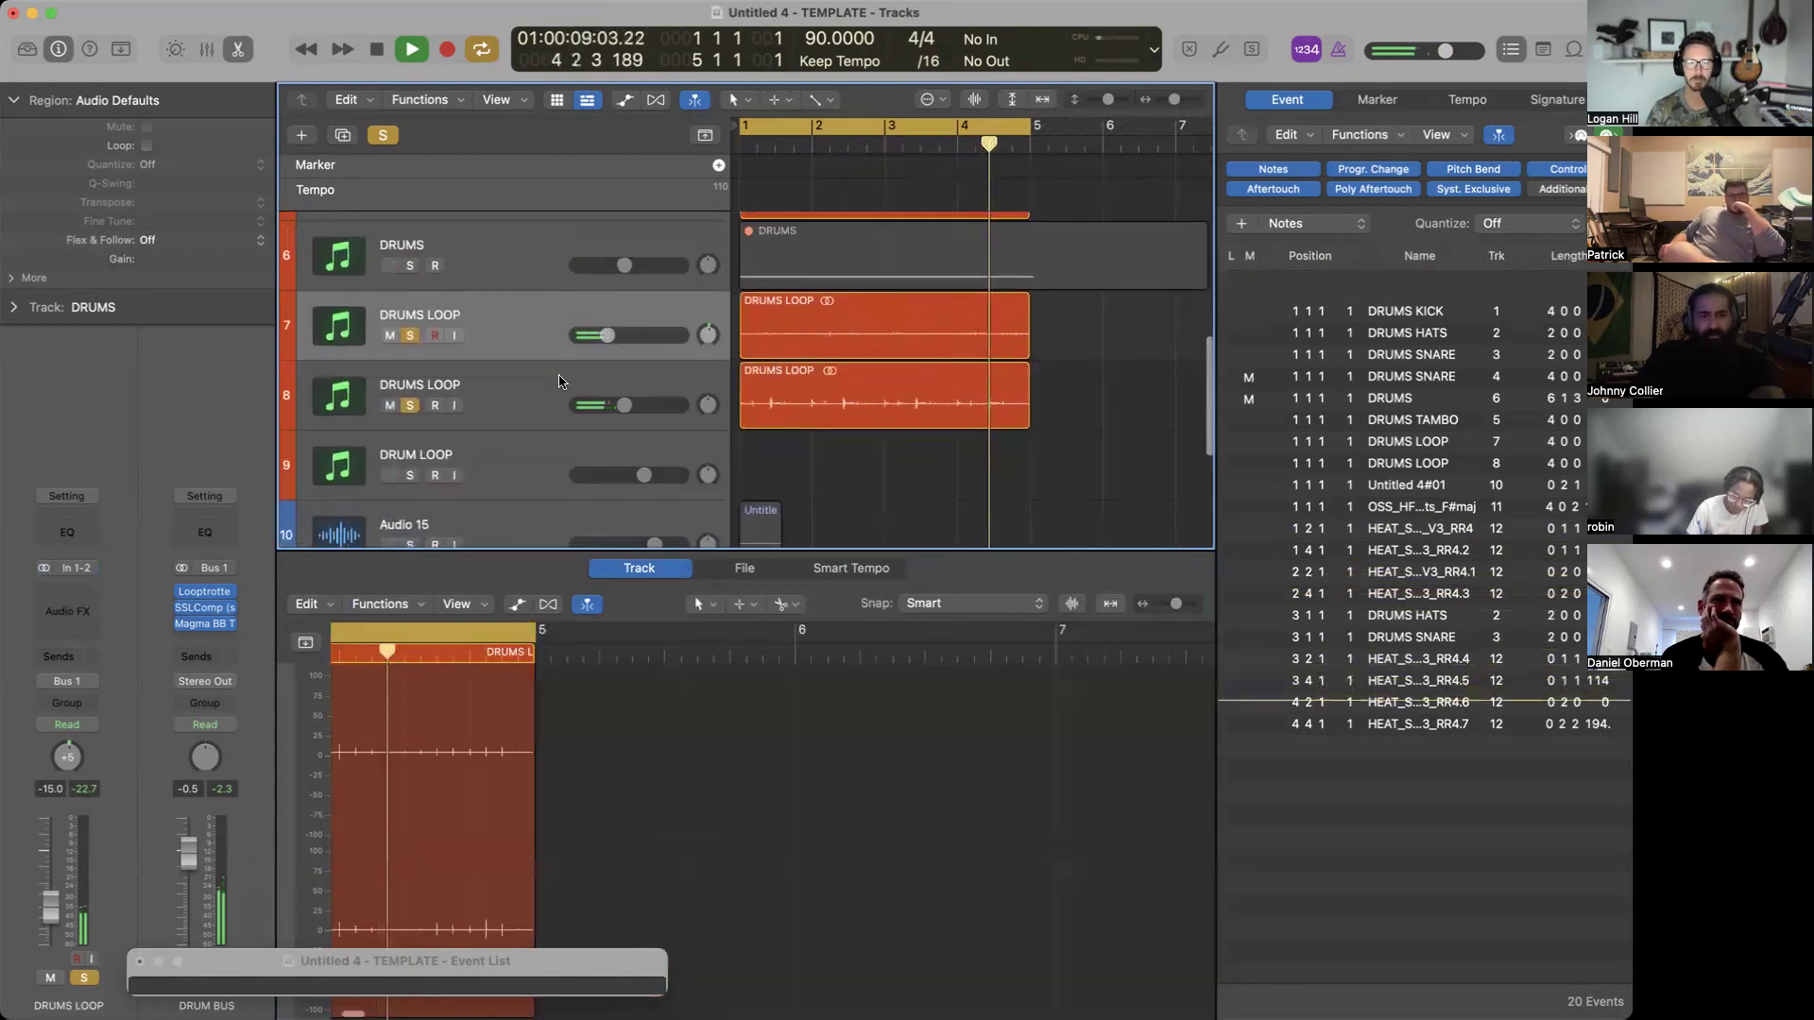
Rebalance the two soloed drum loops, setting track 7 to -3.2 dB and track 8 to -8.8 dB.
drag(608, 335, 639, 335)
drag(625, 405, 620, 405)
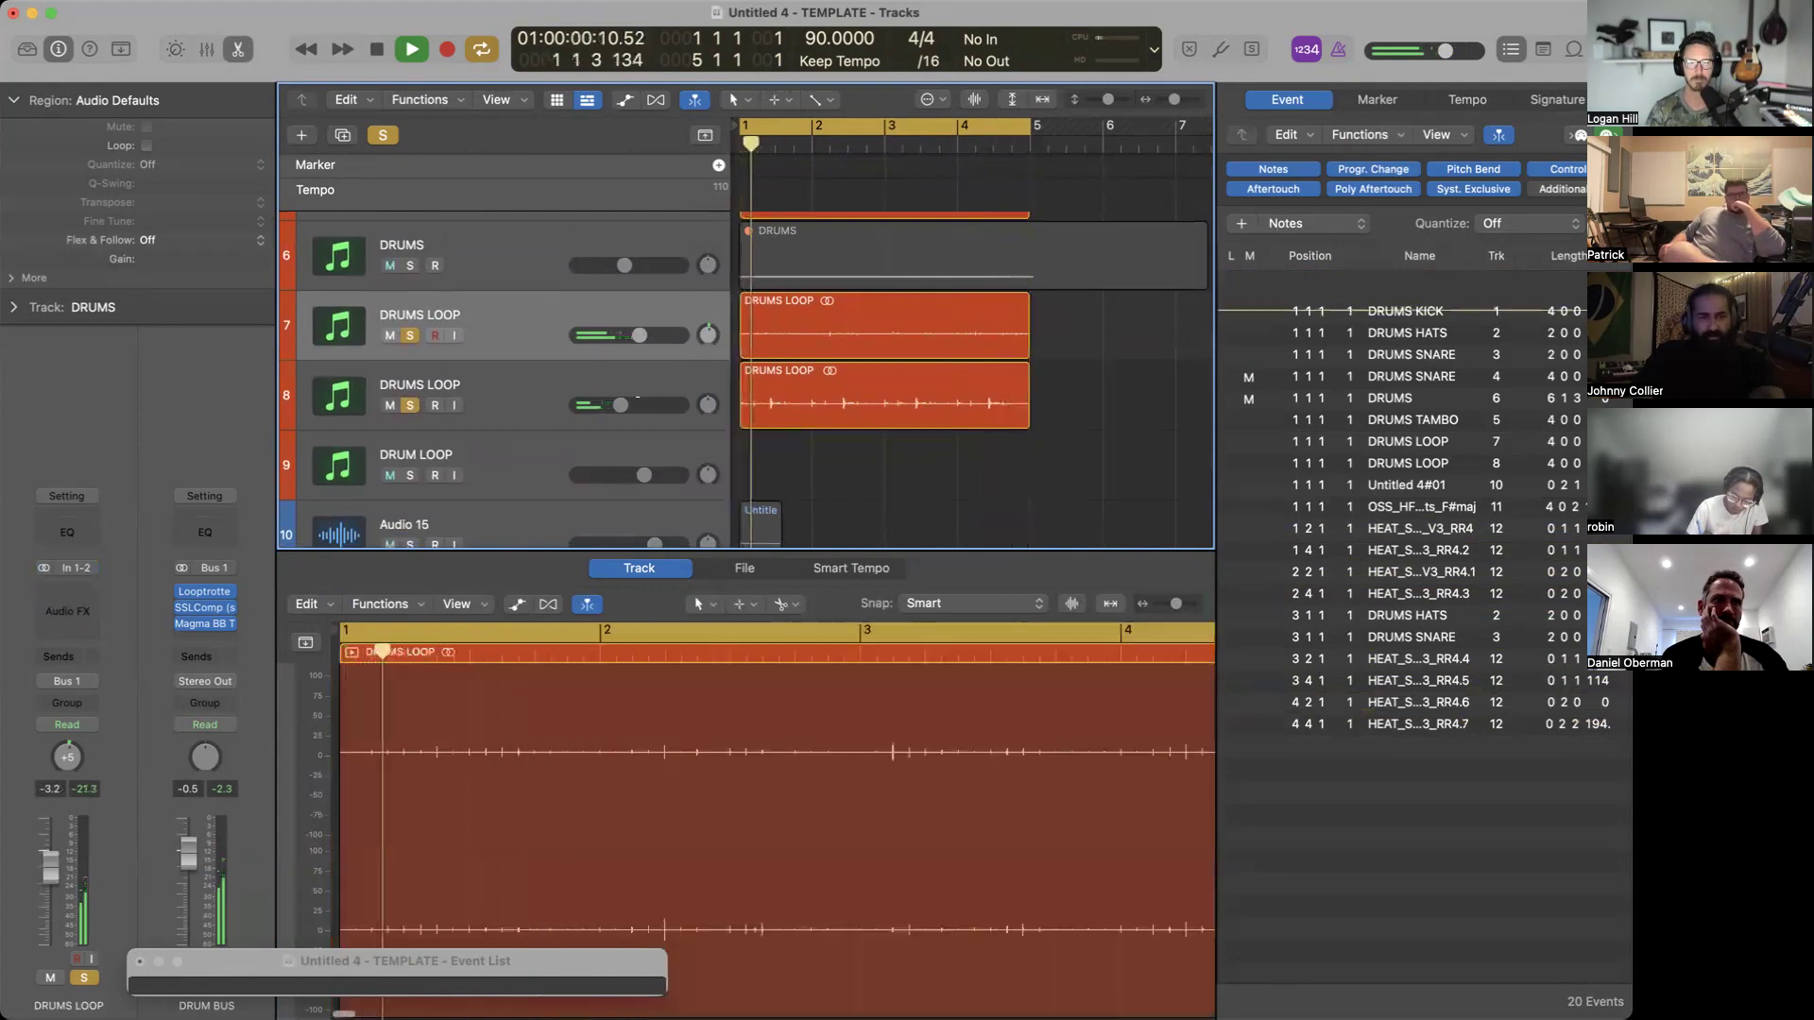
Adjust the high-frequency end in Pro-Q 3 on the track 8 DRUMS LOOP and close the plug-in window.
click(510, 390)
click(67, 607)
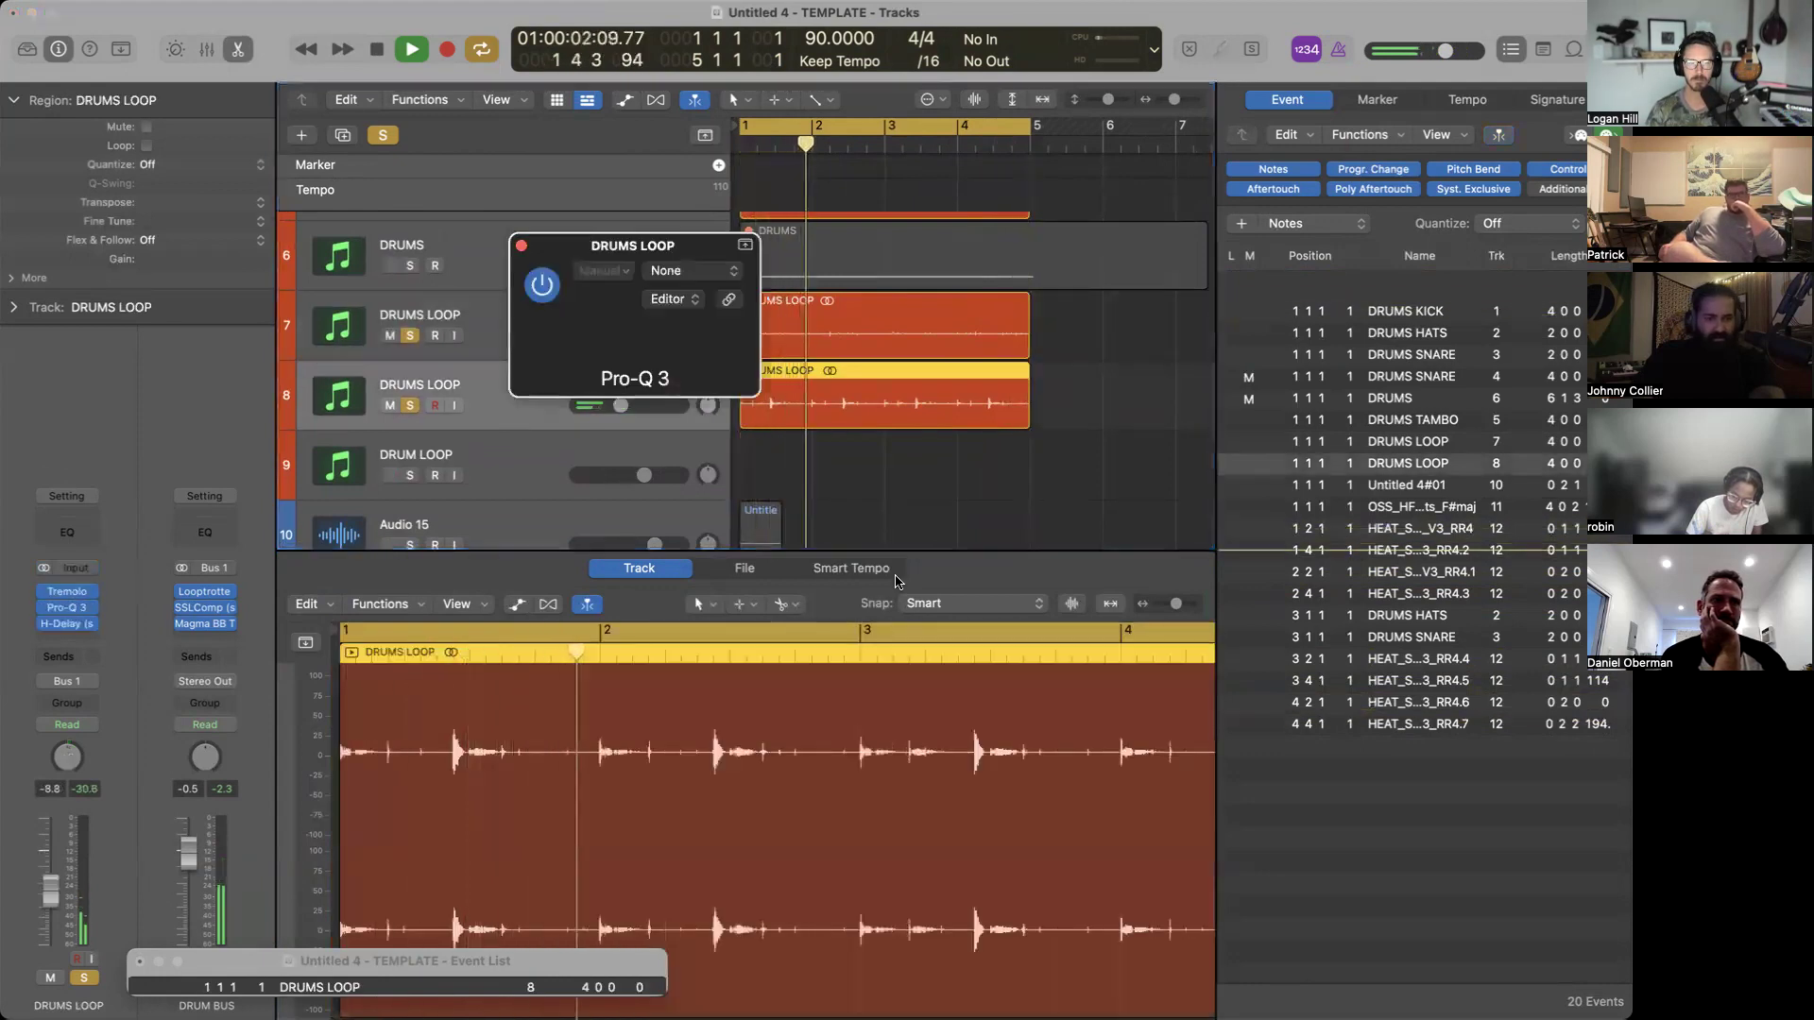
drag(1312, 509, 1155, 519)
click(520, 245)
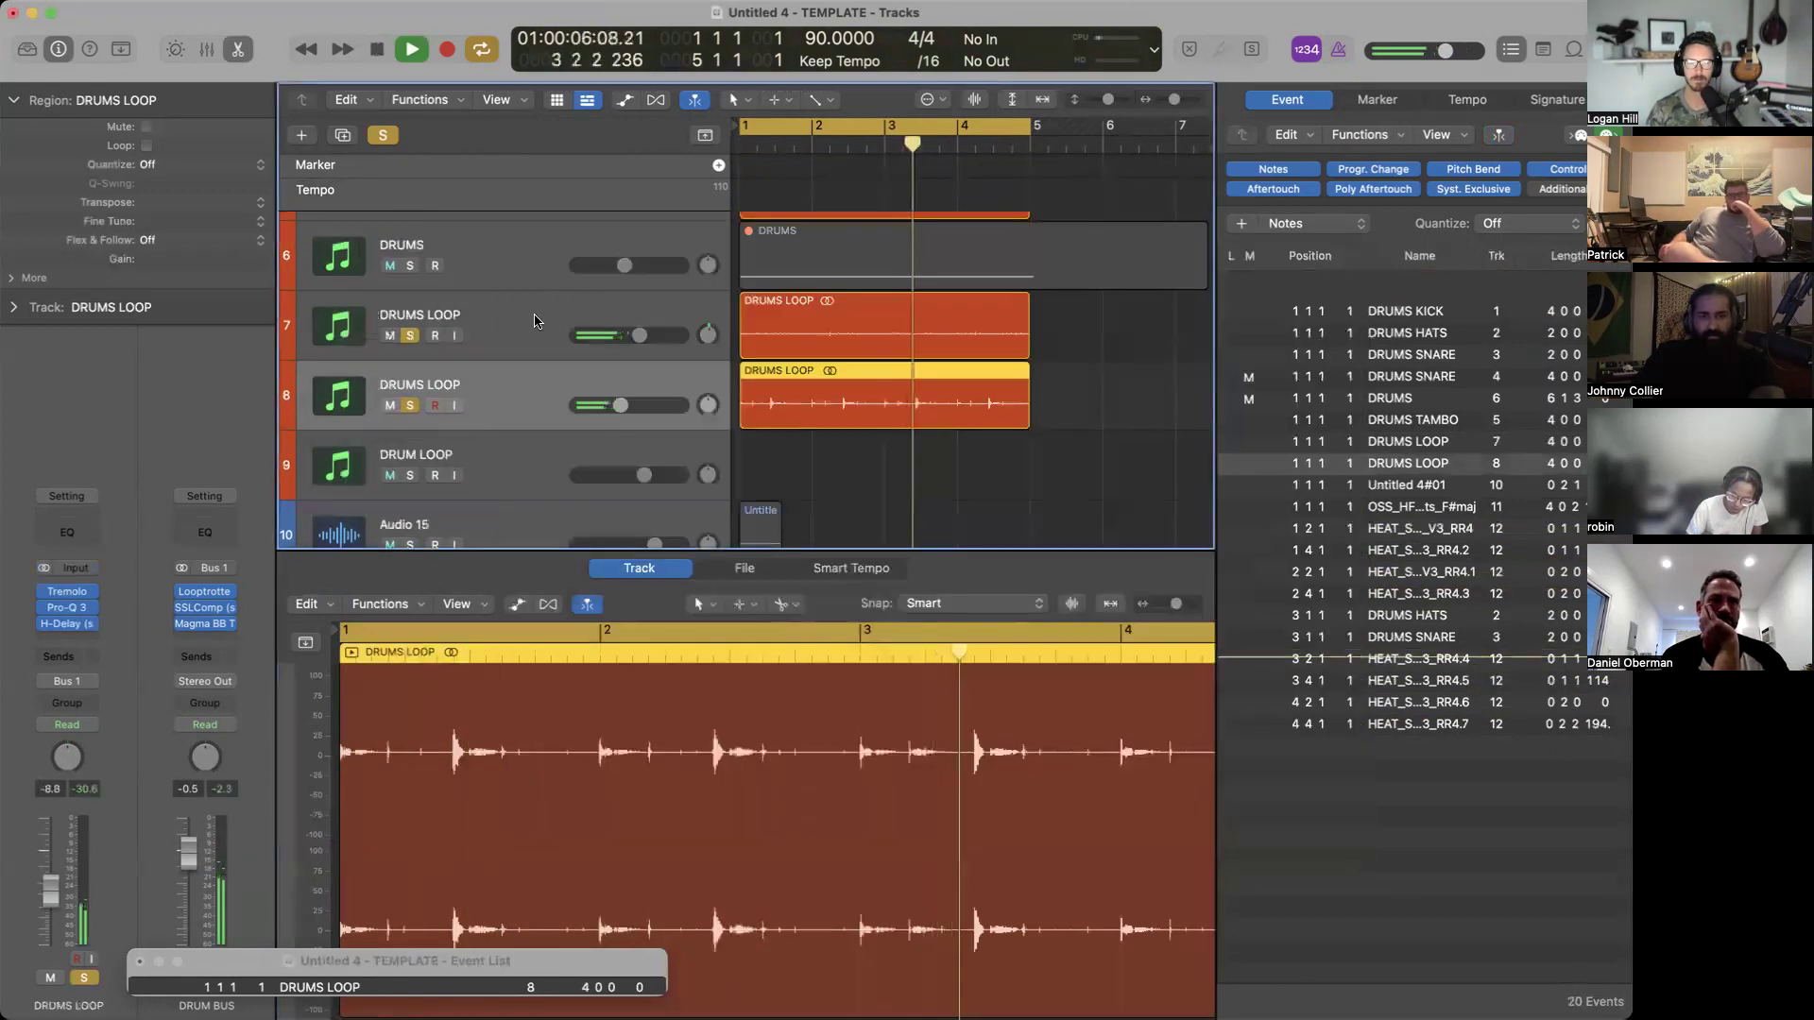
Insert the Looptrotter SA2RATE2 saturation plug-in on the track 7 DRUMS LOOP.
click(534, 321)
click(67, 591)
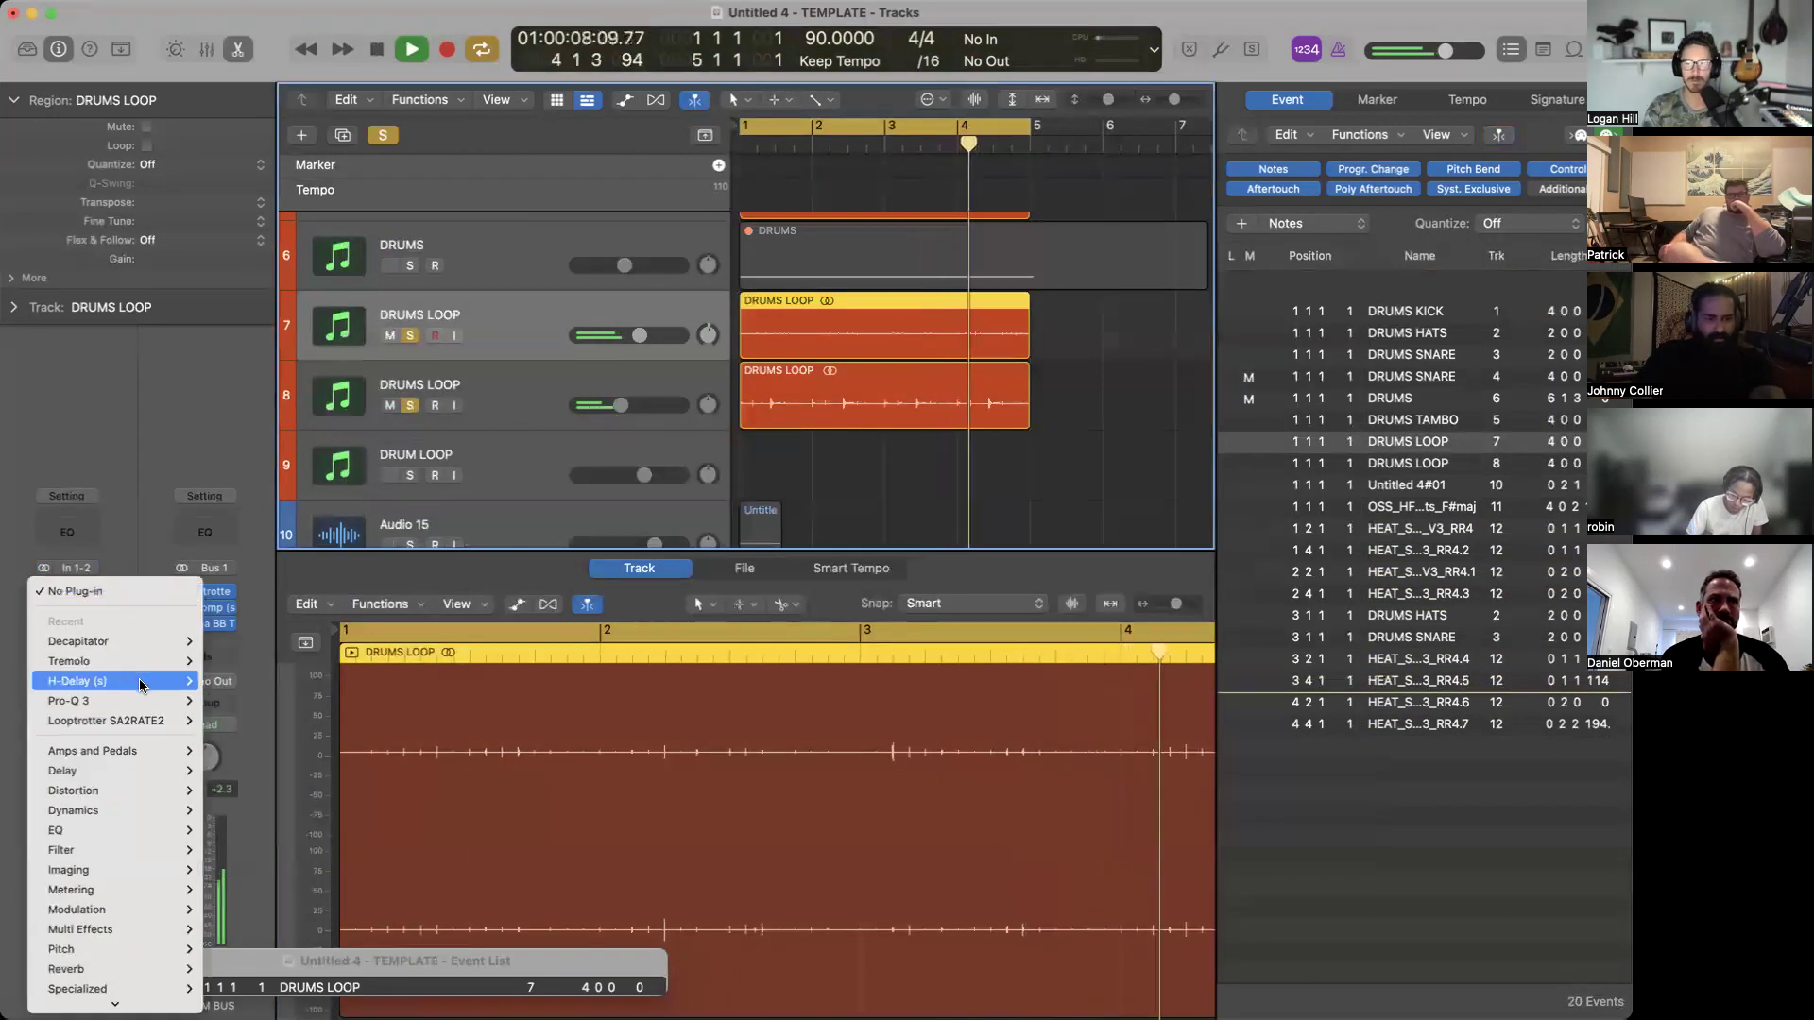
click(231, 726)
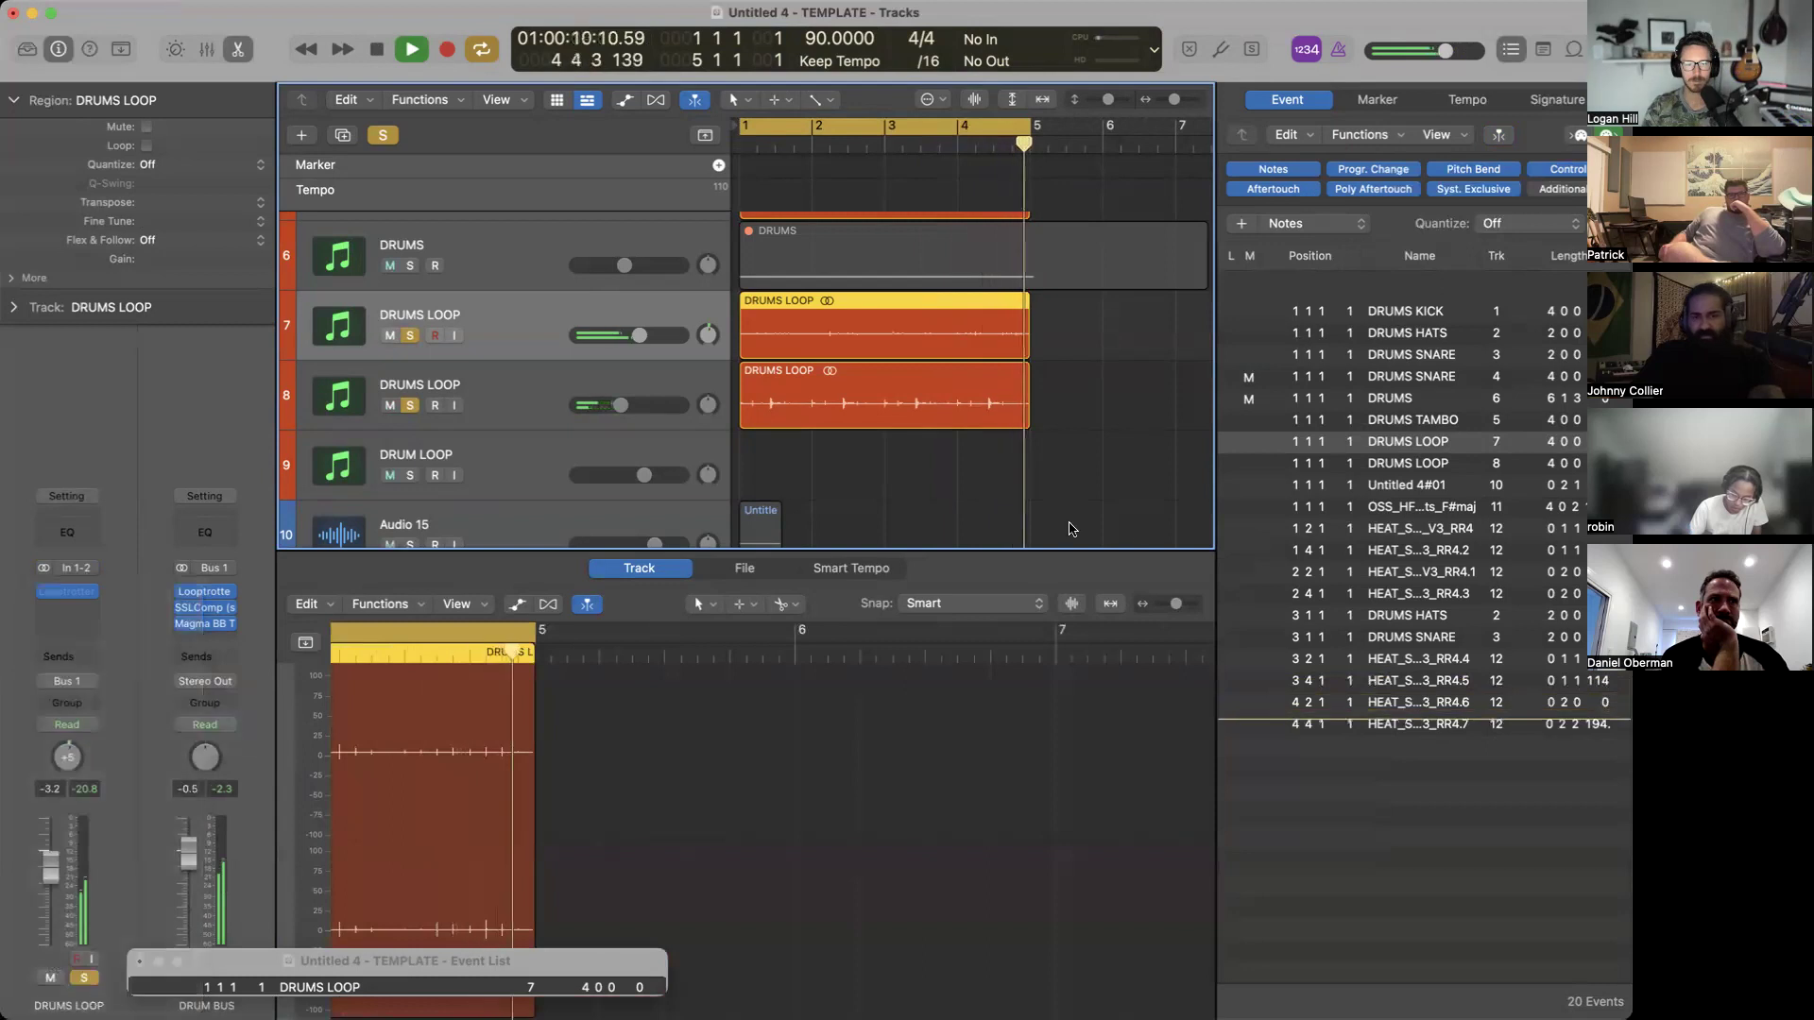
click(83, 591)
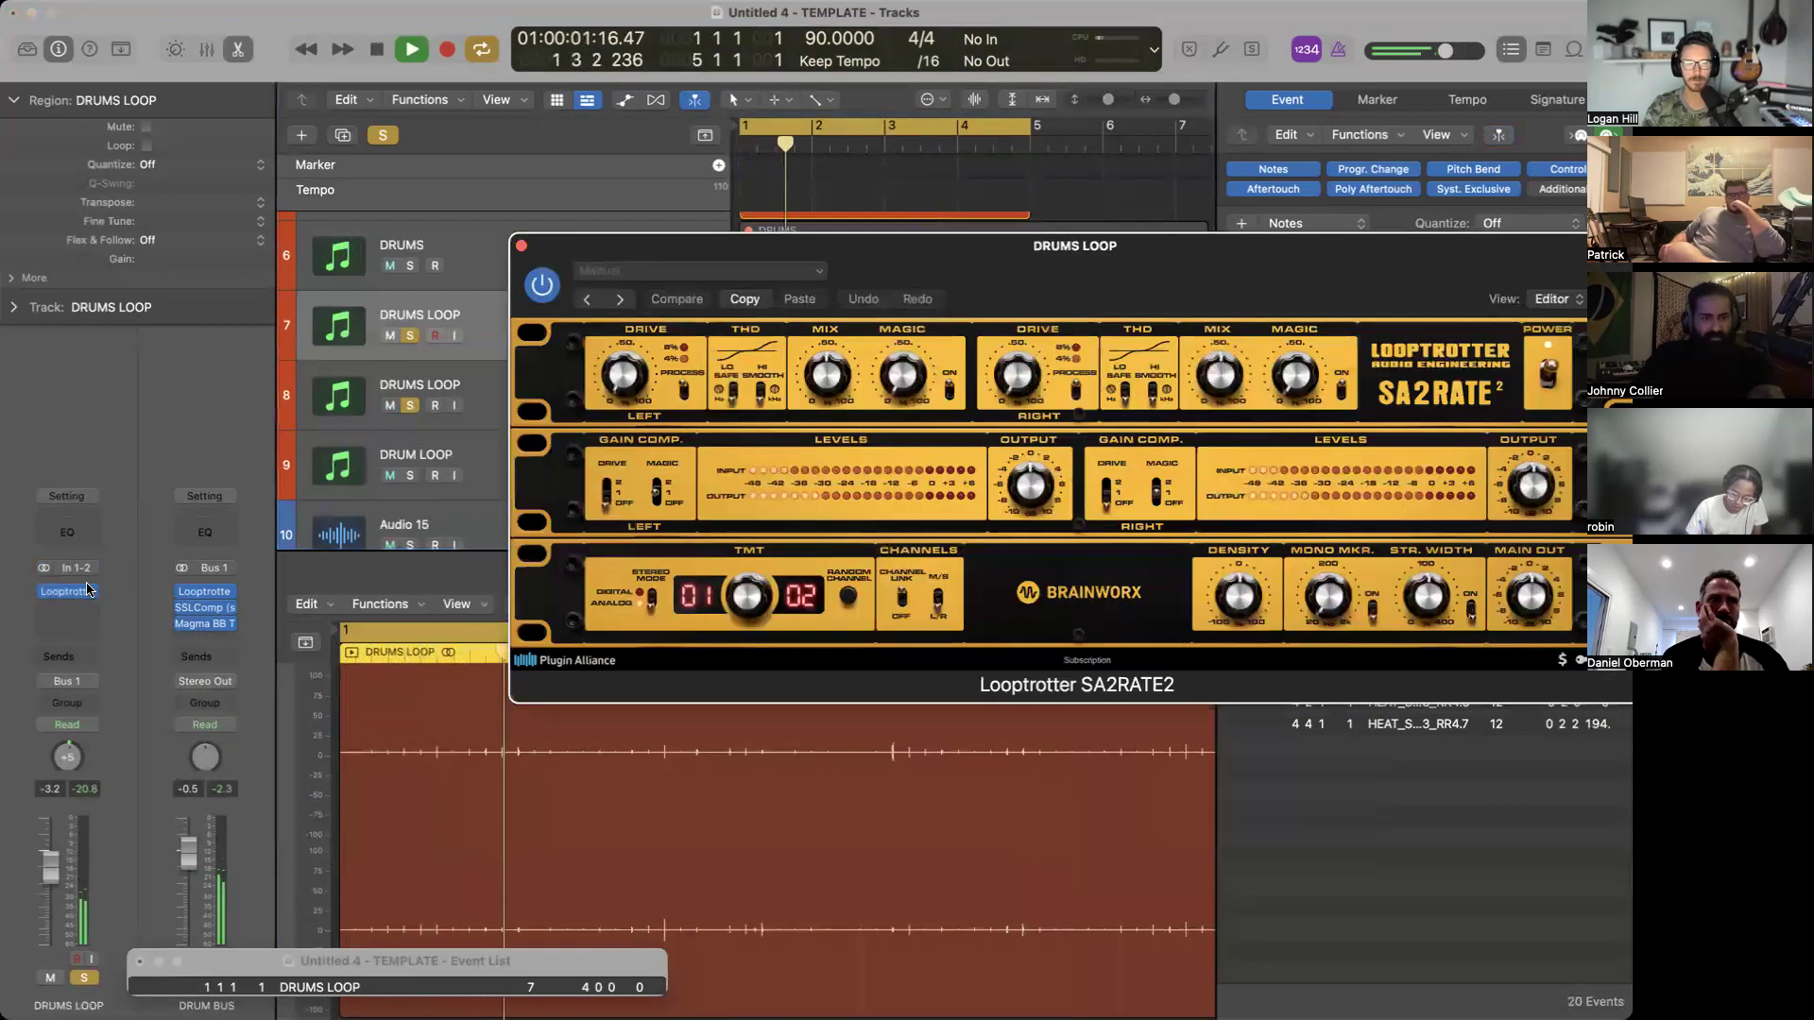
Insert a stereo Pro-Q 3 before the SA2RATE2 in track 7's effects chain.
click(83, 590)
mouse_move(177, 656)
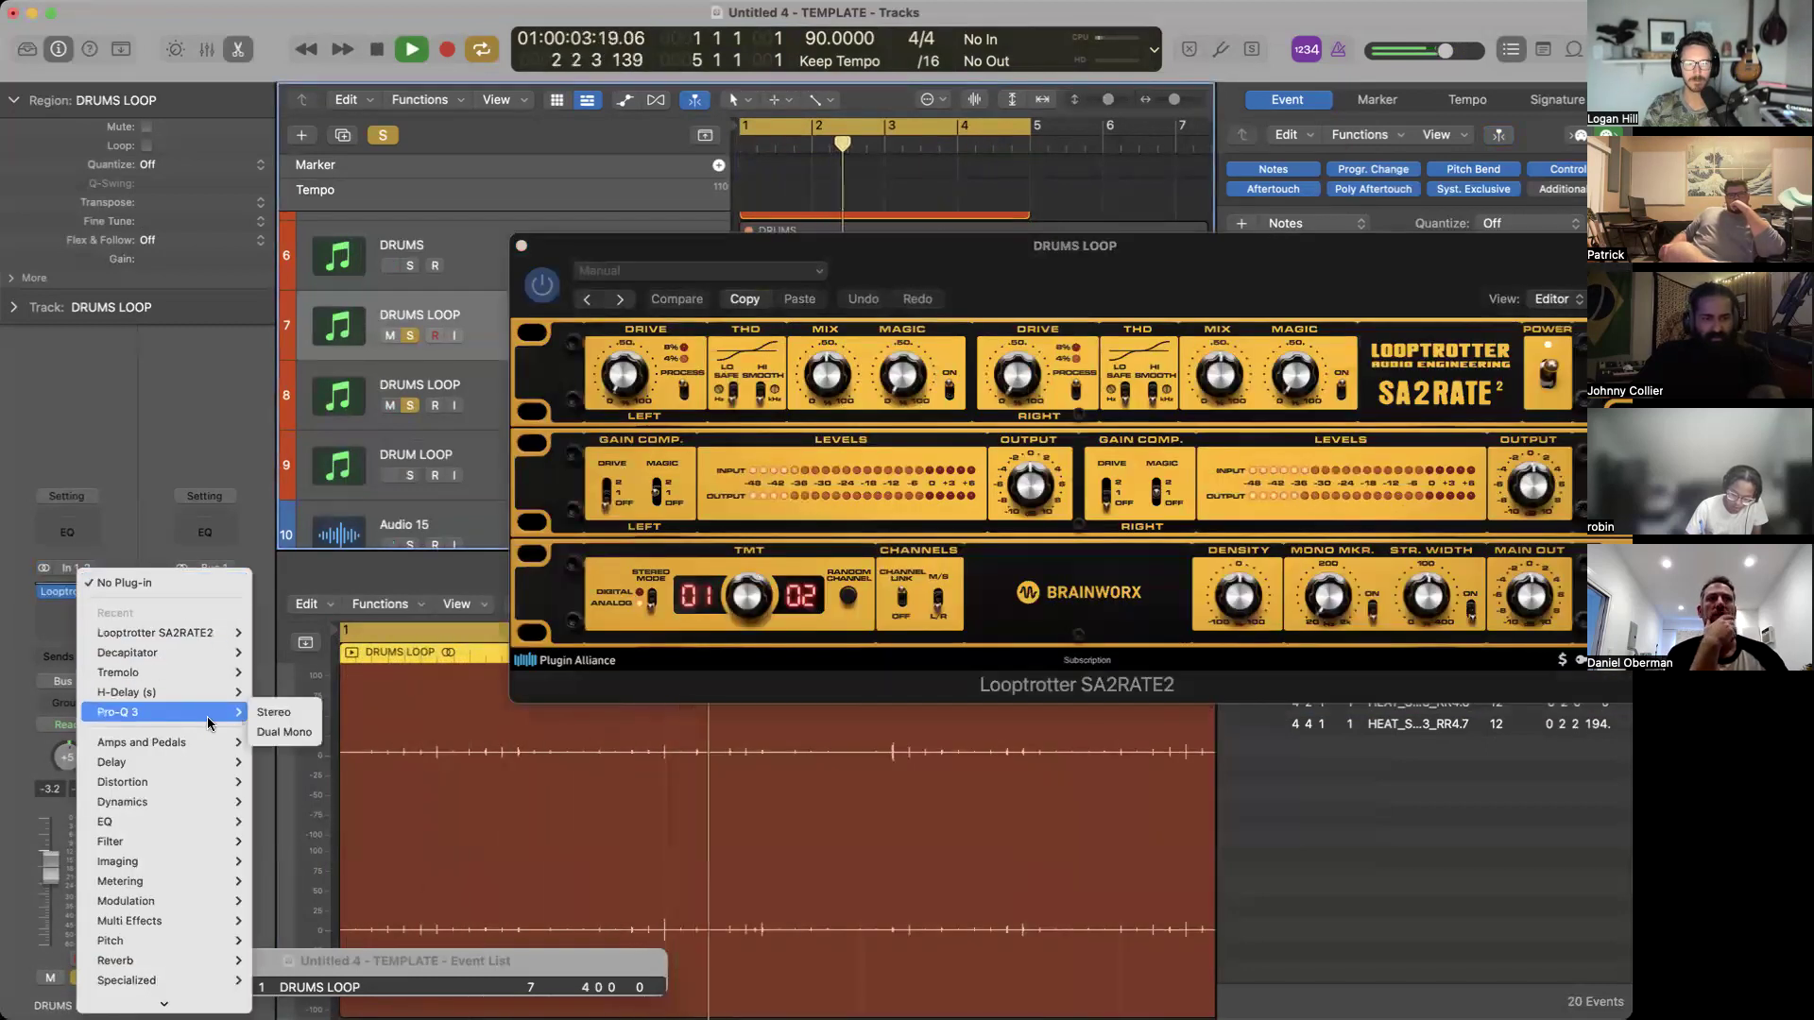
click(274, 710)
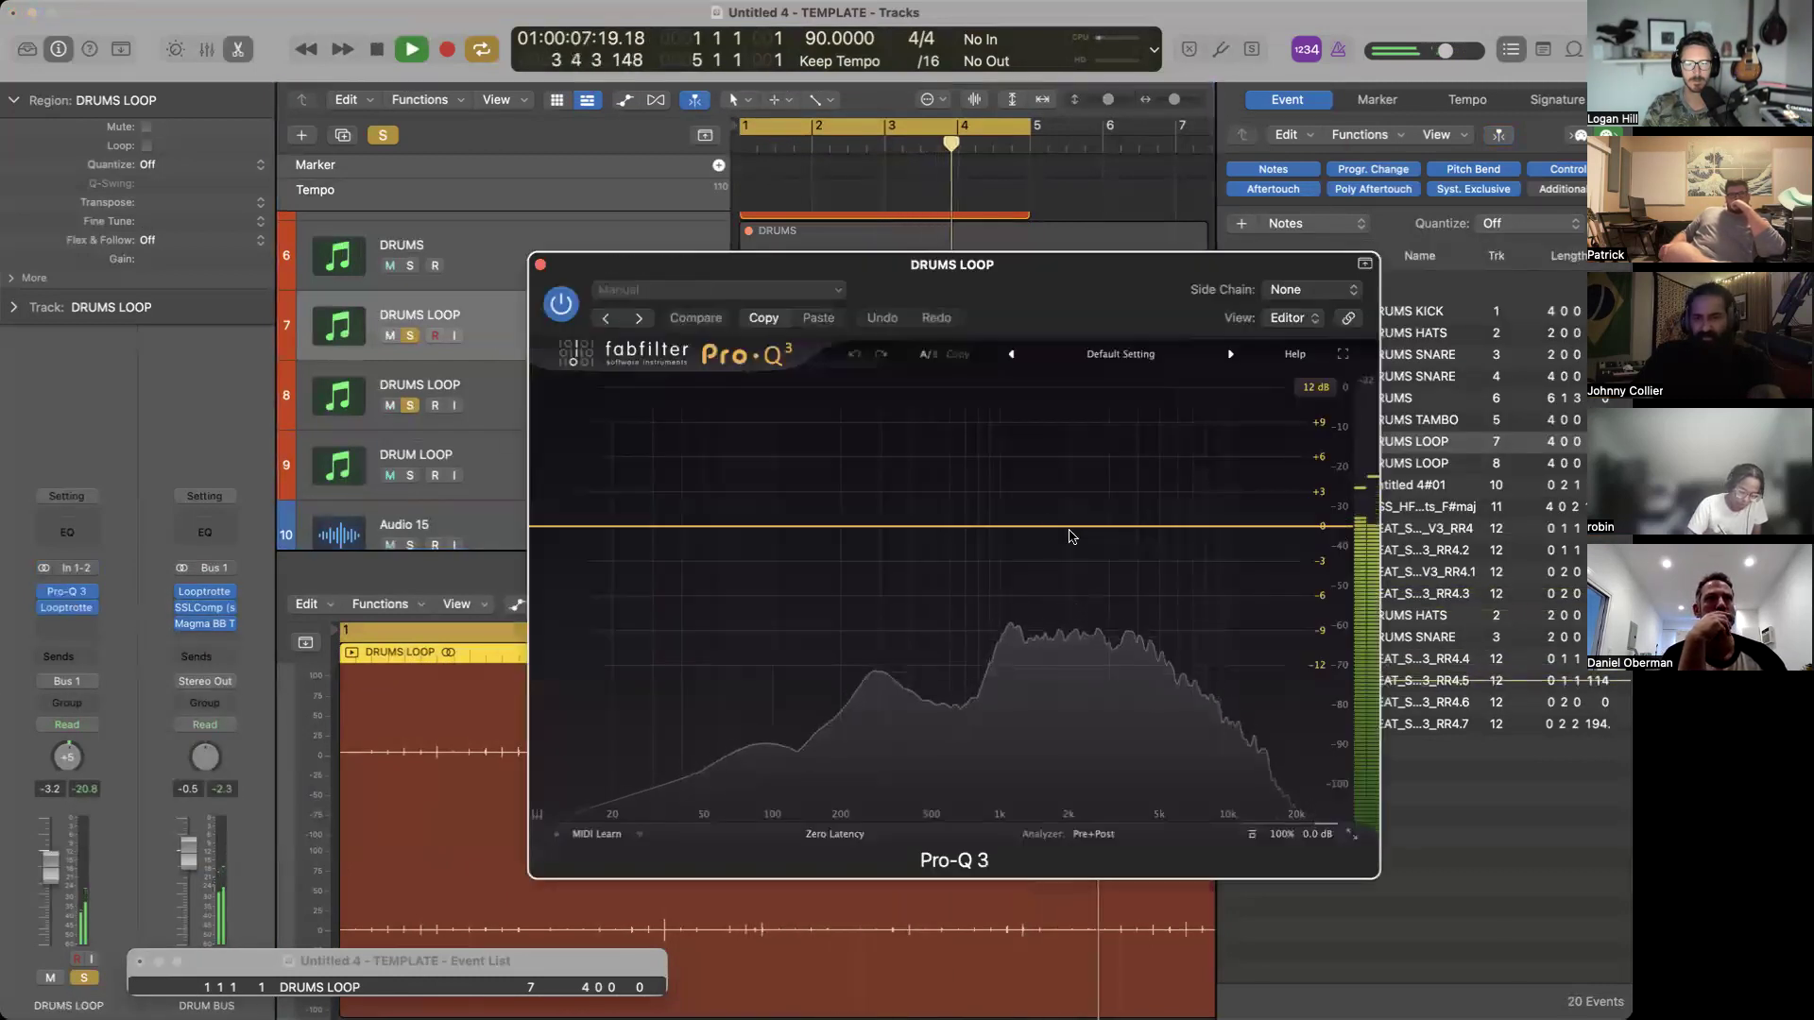
In track 7's Pro-Q 3, add a -1.10 dB dip around 1644.8 Hz and a 12 dB/oct High Cut, and close the plug-in.
drag(1045, 526, 1048, 538)
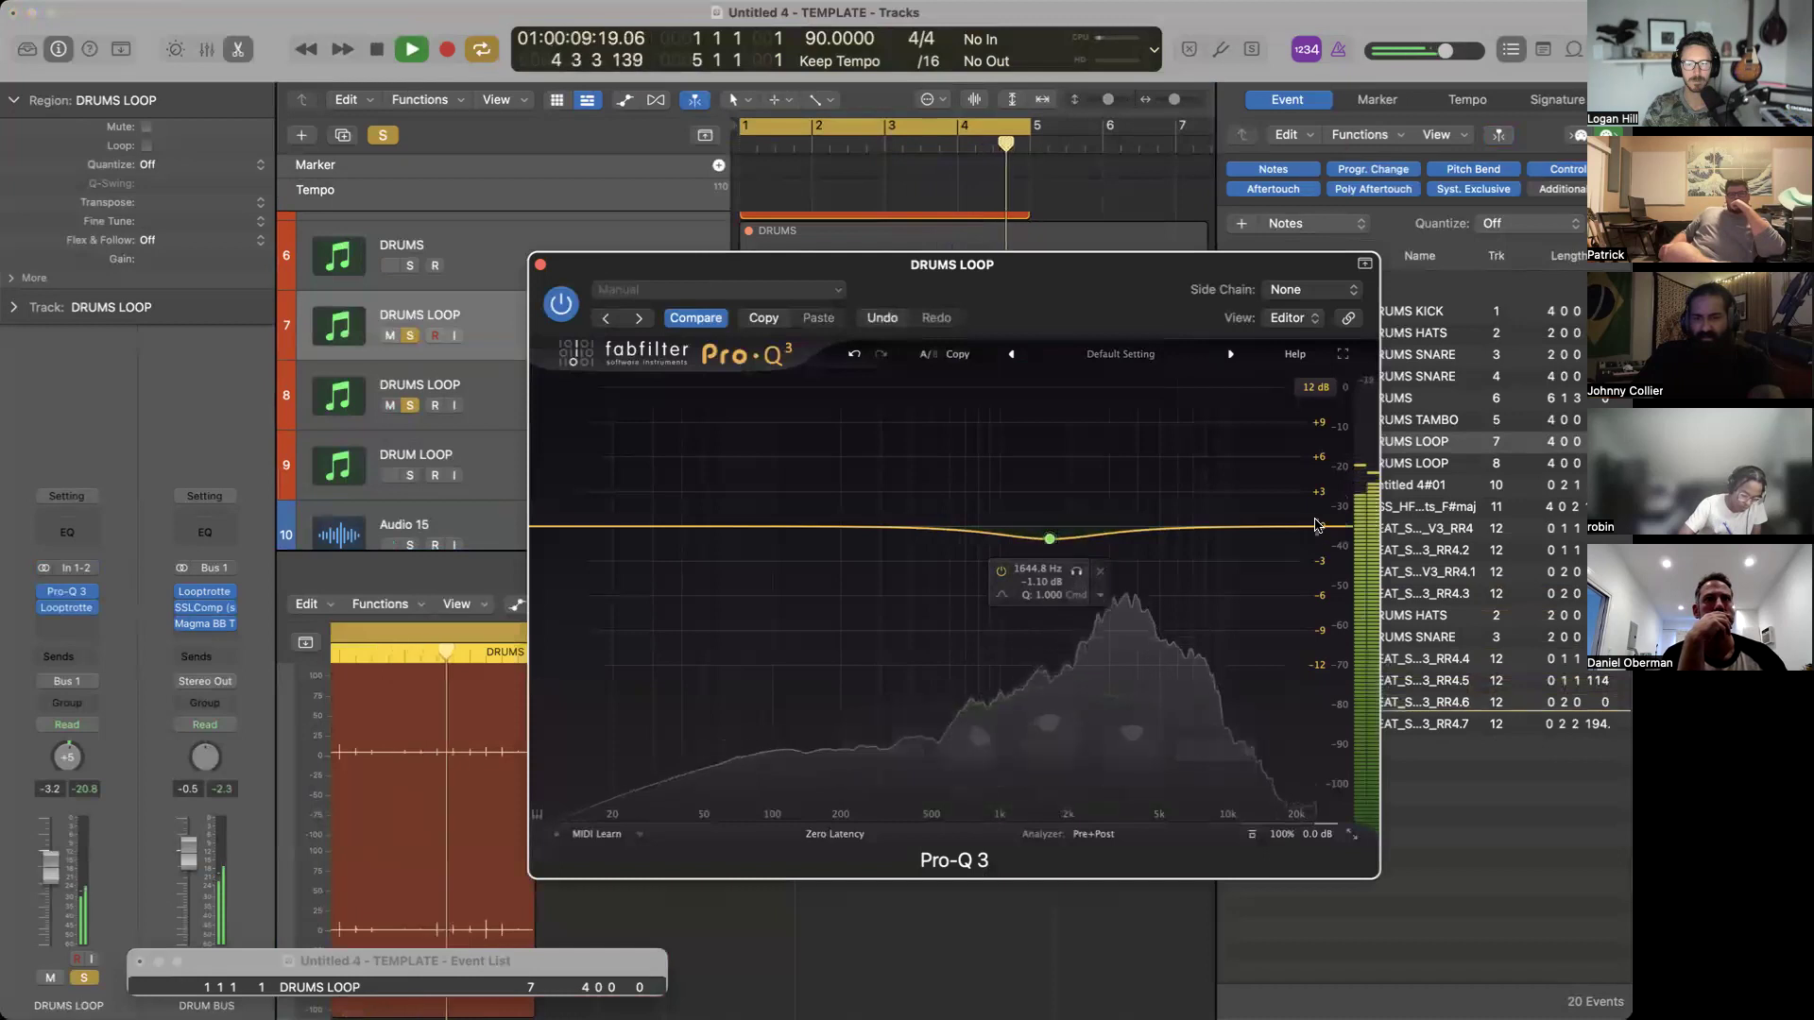
drag(1322, 520, 1175, 592)
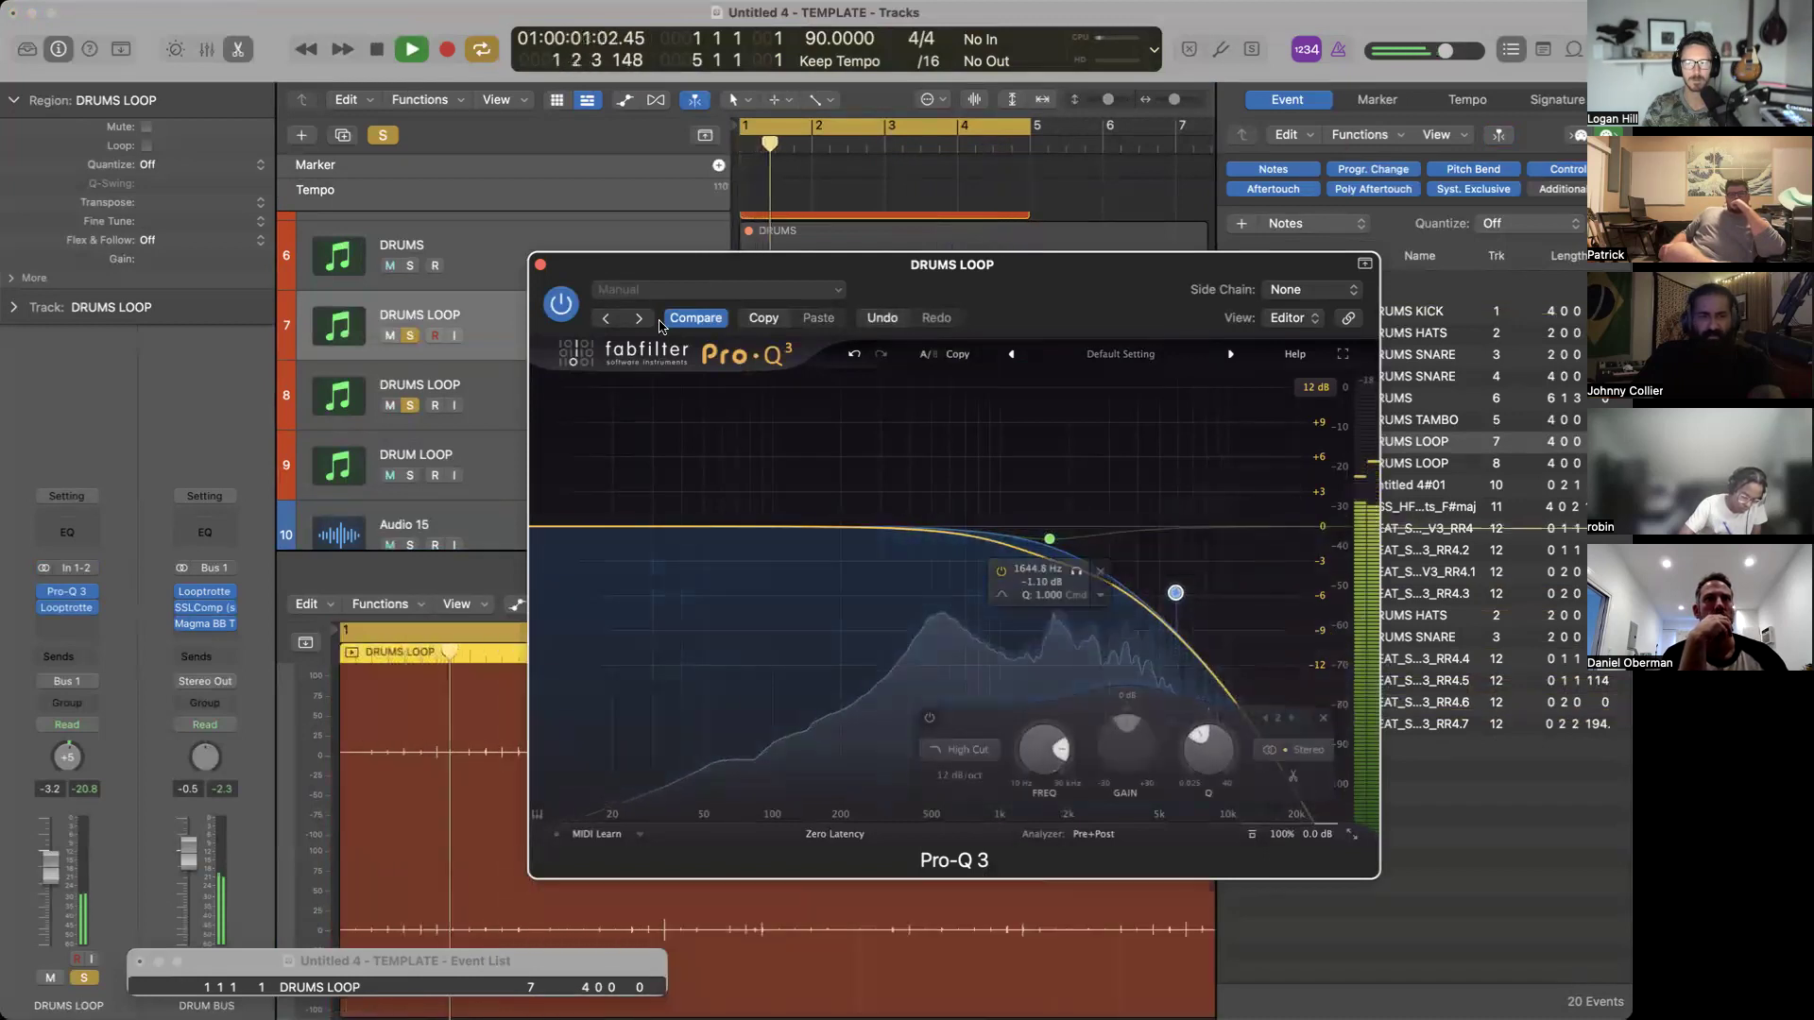
click(539, 265)
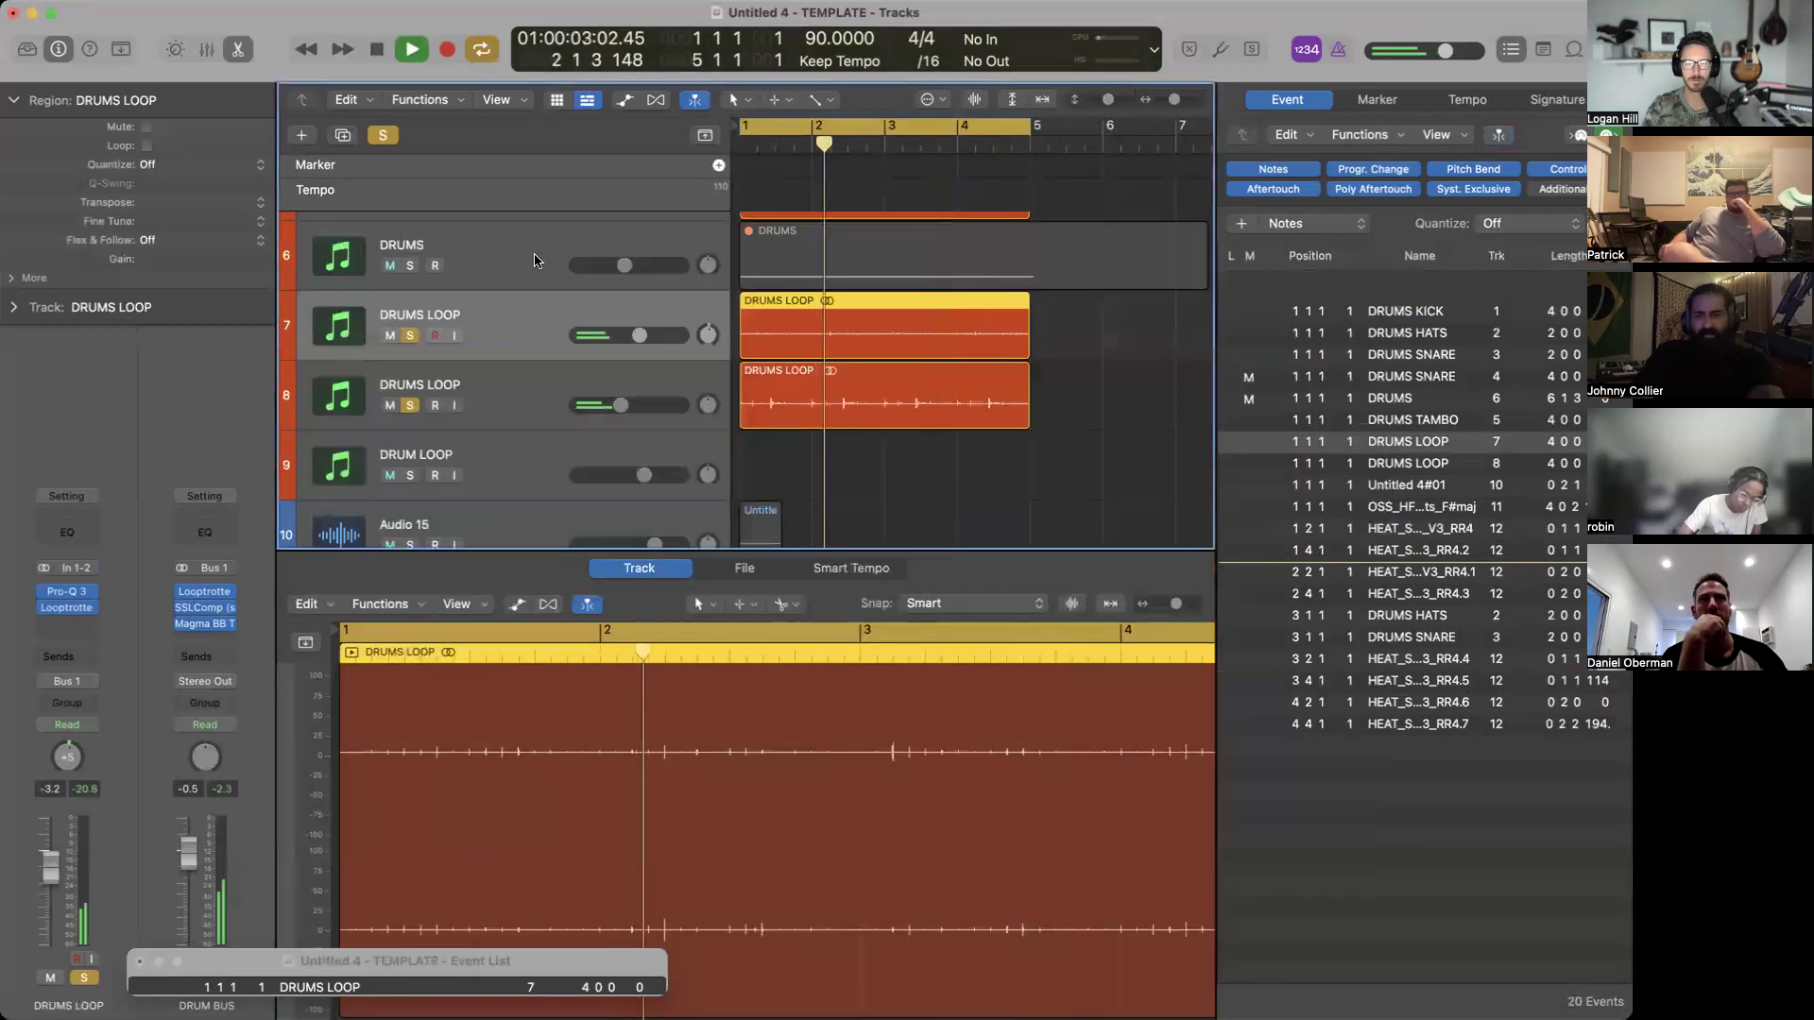
Hide the audio editor to show all tracks and stop playback after returning to the start.
key(e)
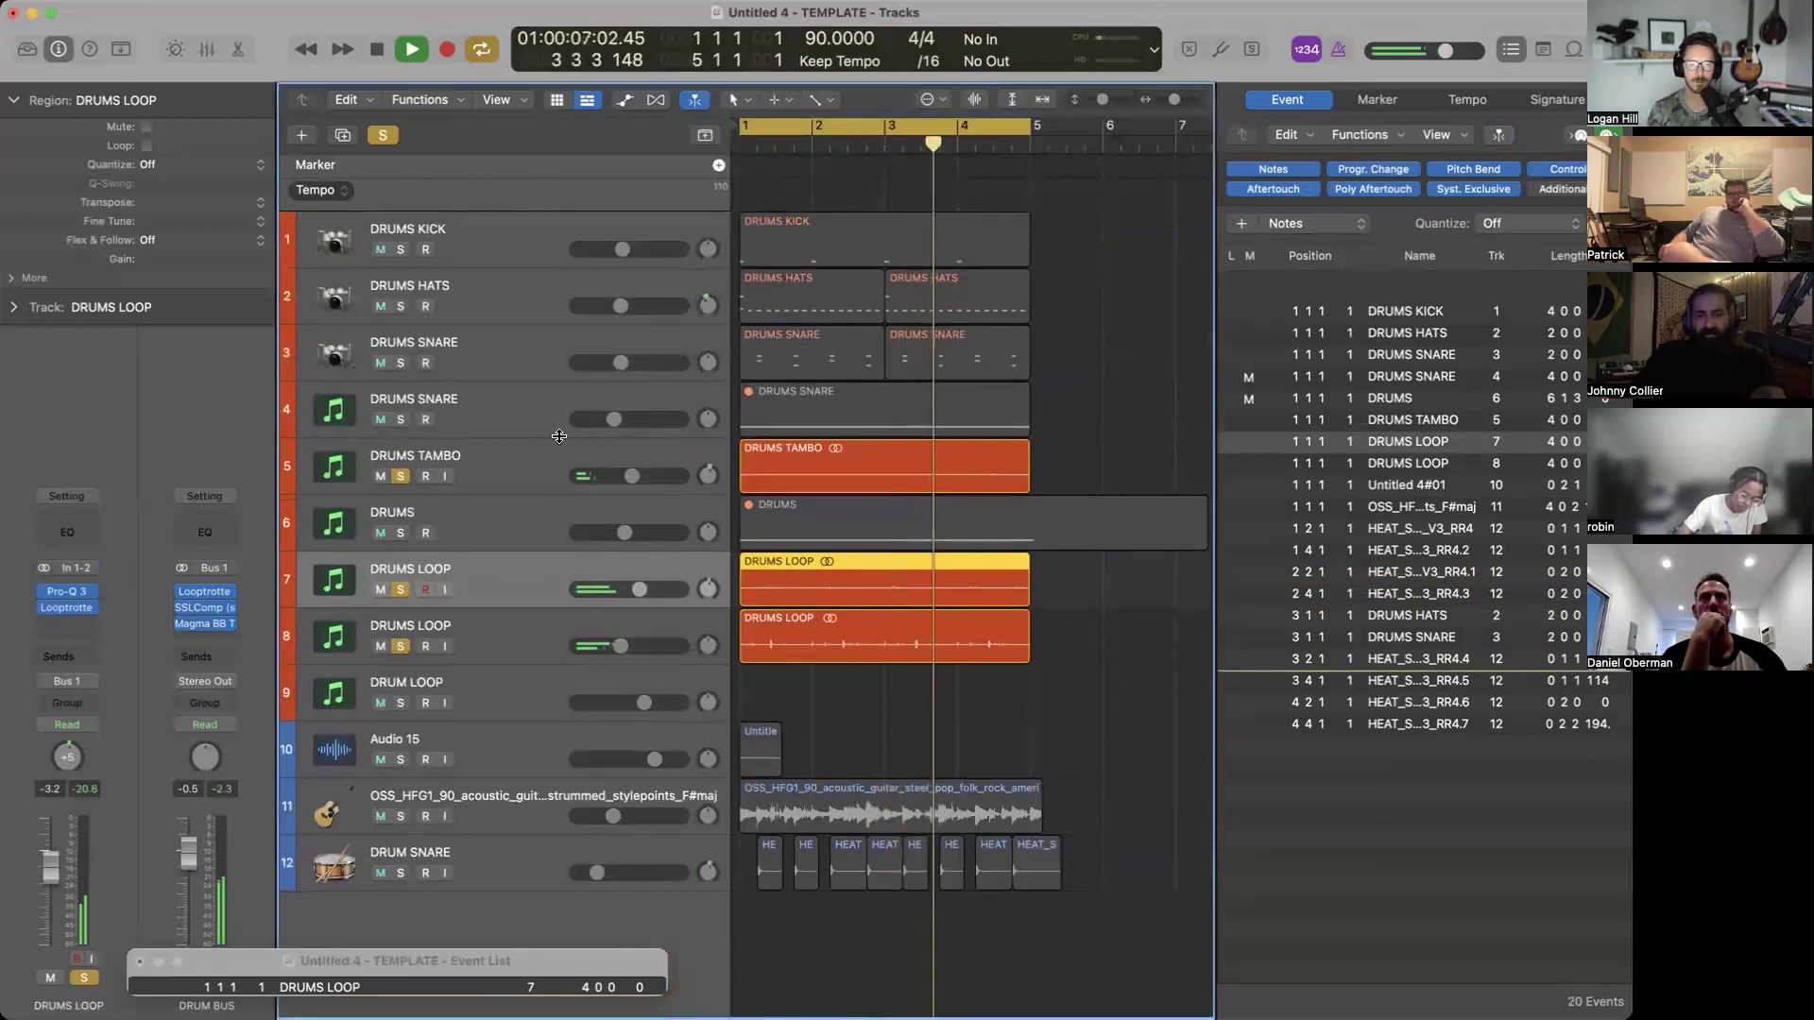
key(Return)
key(space)
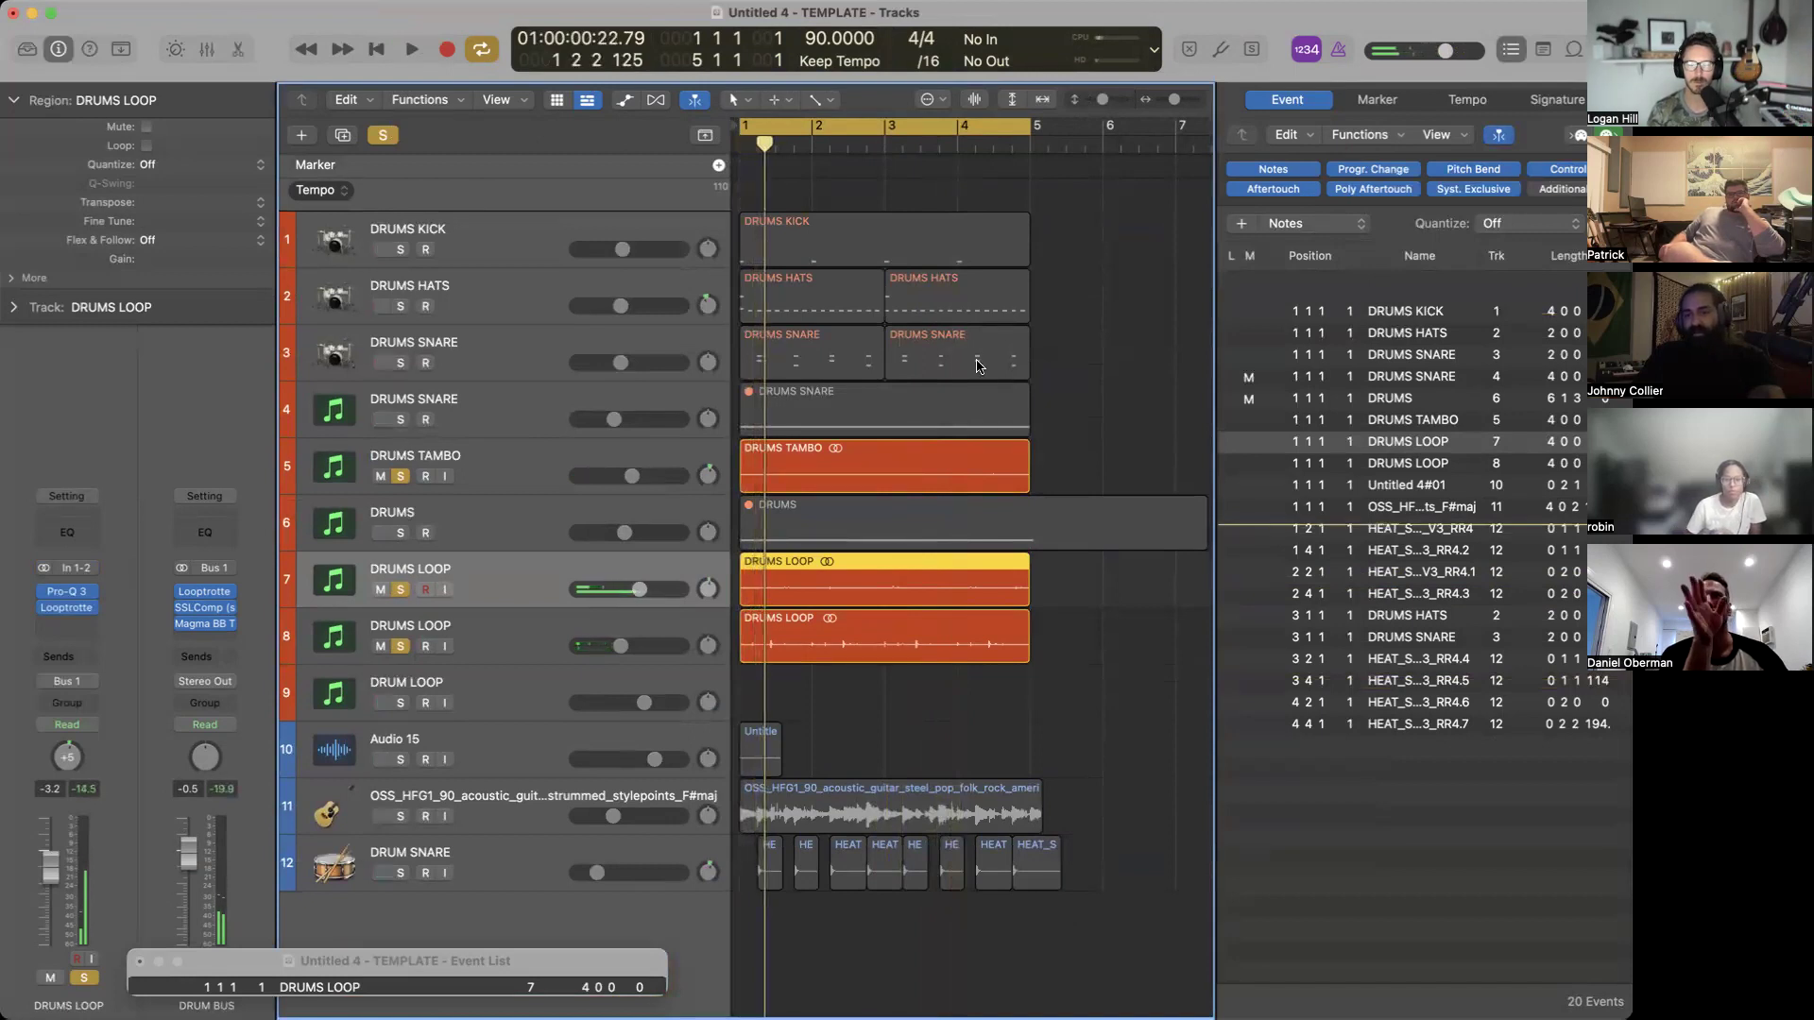
Turn off solo on all soloed tracks at once.
scroll(976, 367, up, 3)
scroll(925, 351, right, 4)
scroll(924, 349, left, 4)
scroll(924, 349, right, 2)
scroll(924, 349, down, 2)
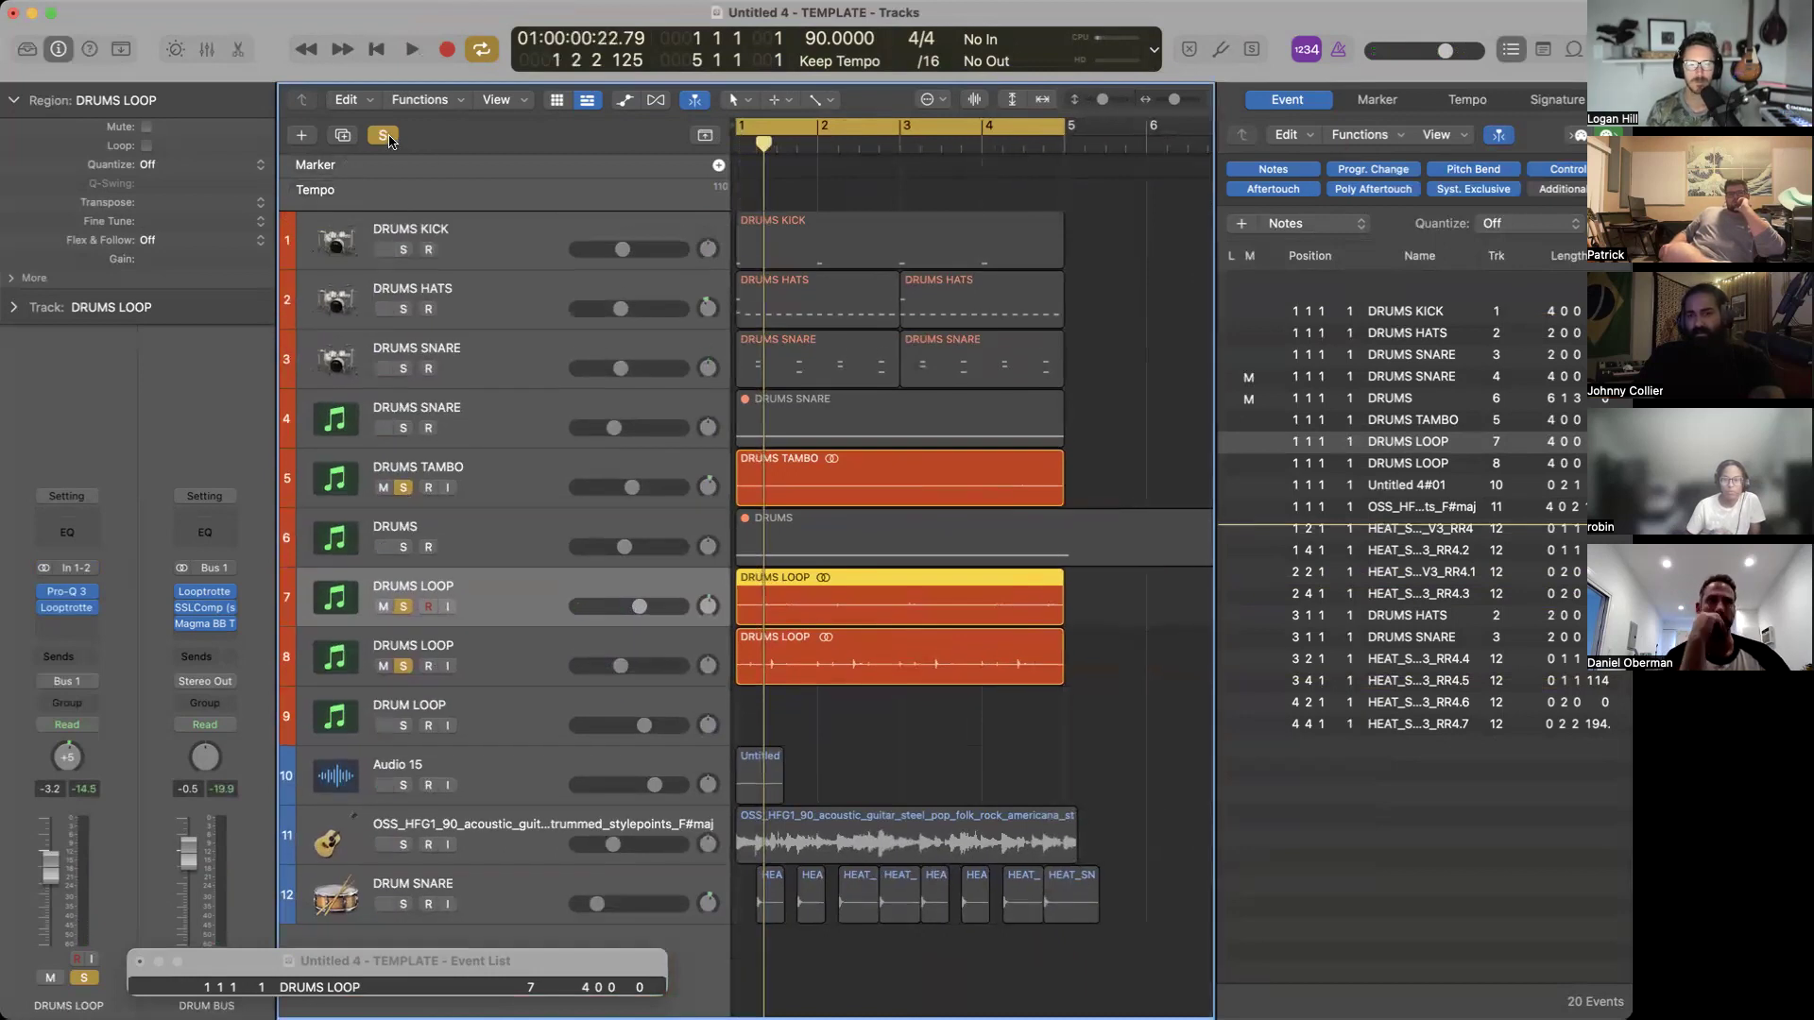
click(384, 136)
Trim the end of the muted DRUMS region on track 6 back to bar 5.
scroll(946, 445, down, 3)
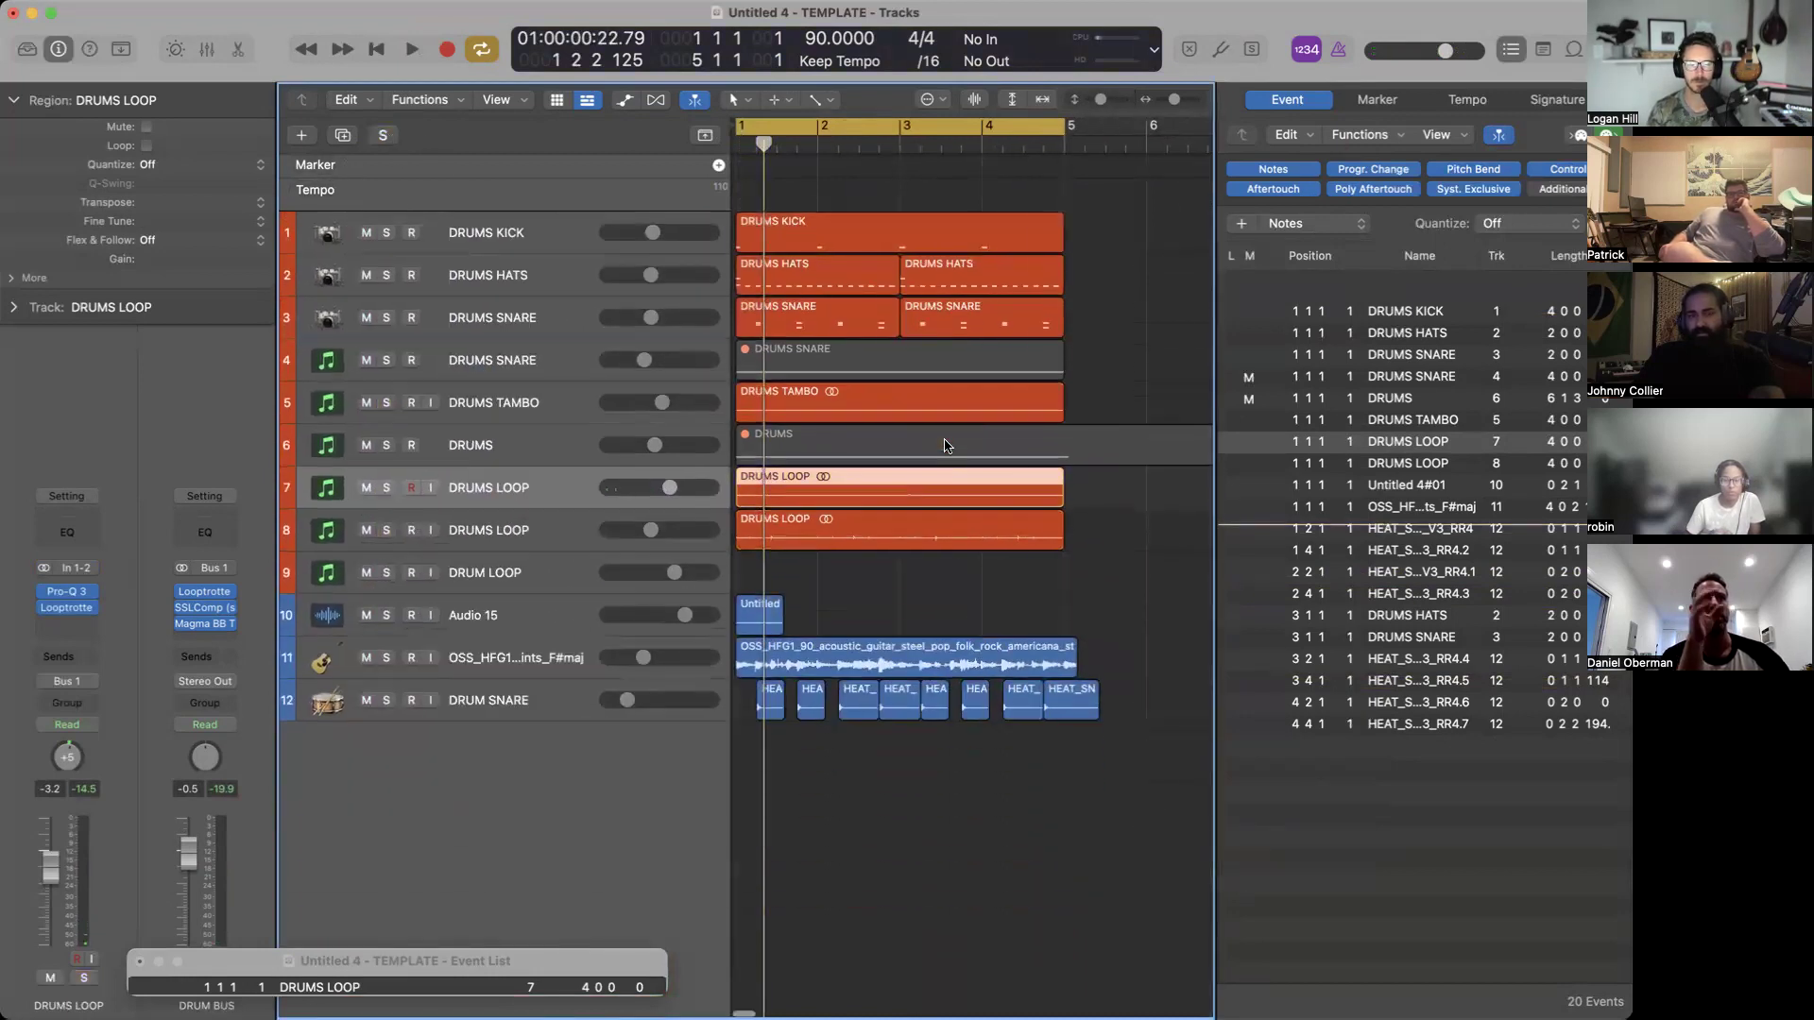
scroll(947, 445, left, 3)
drag(1034, 467, 927, 454)
scroll(927, 454, up, 3)
scroll(1107, 421, right, 5)
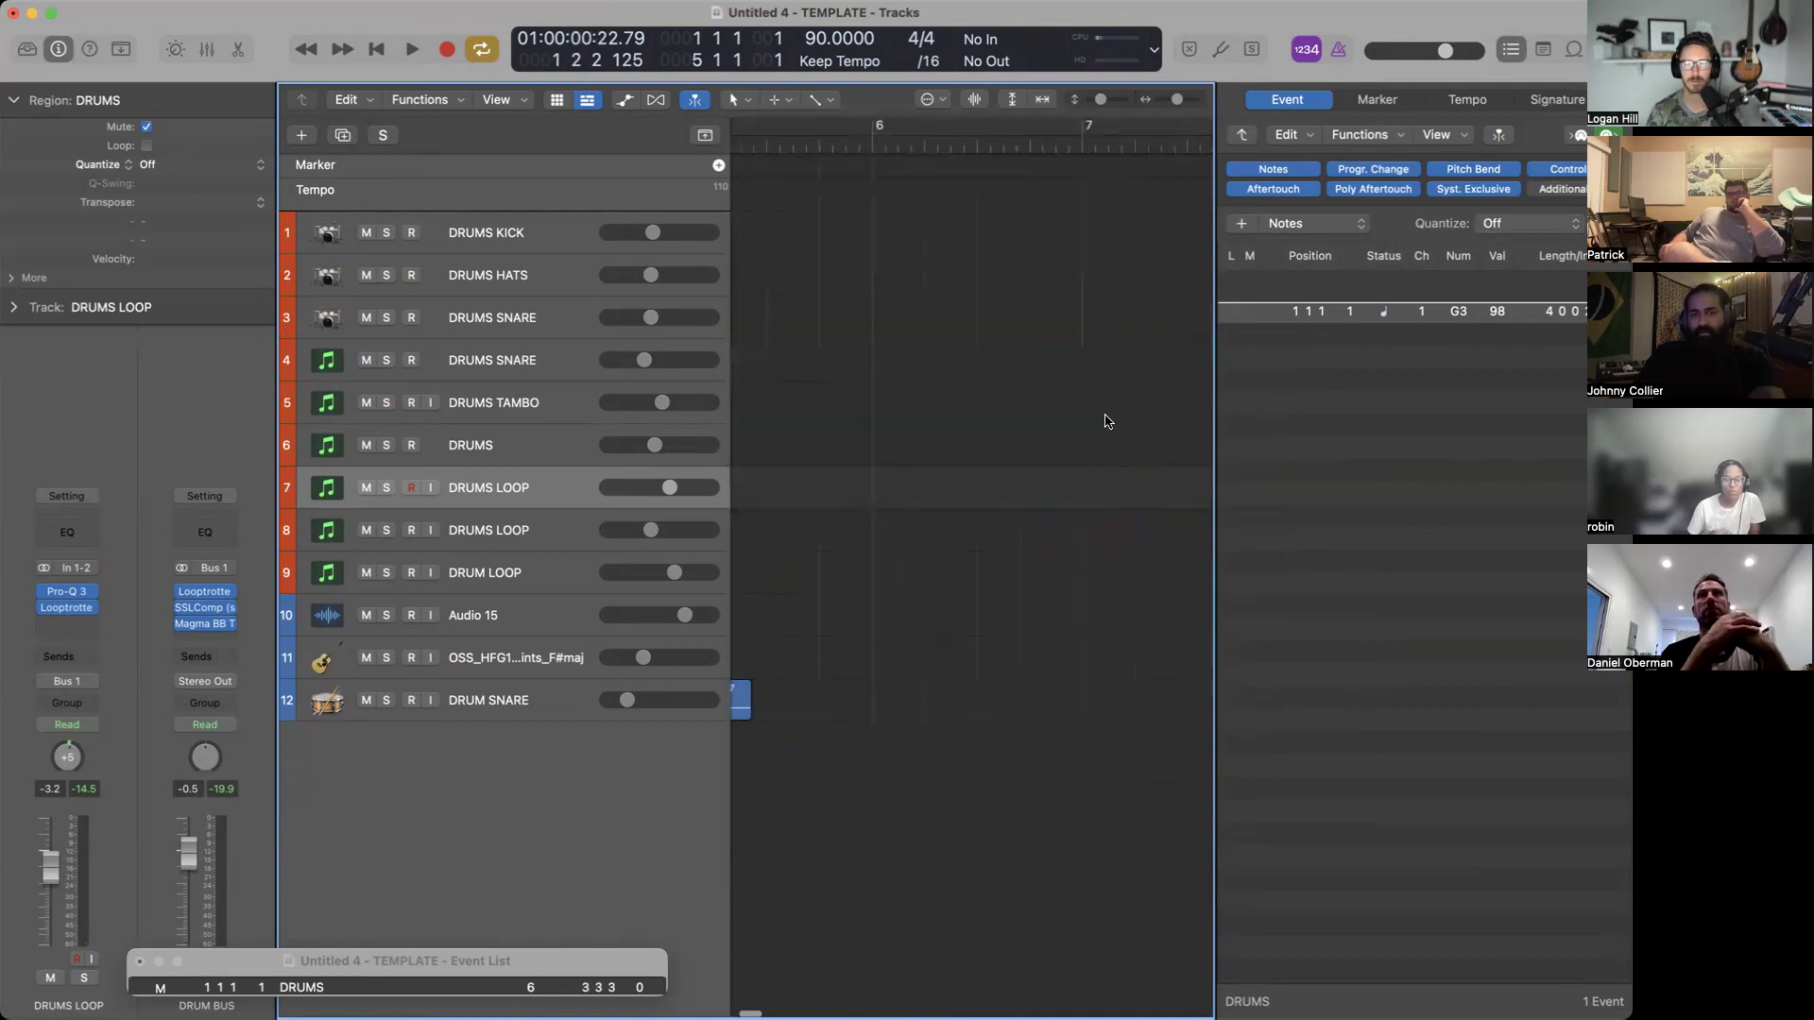
scroll(860, 494, left, 3)
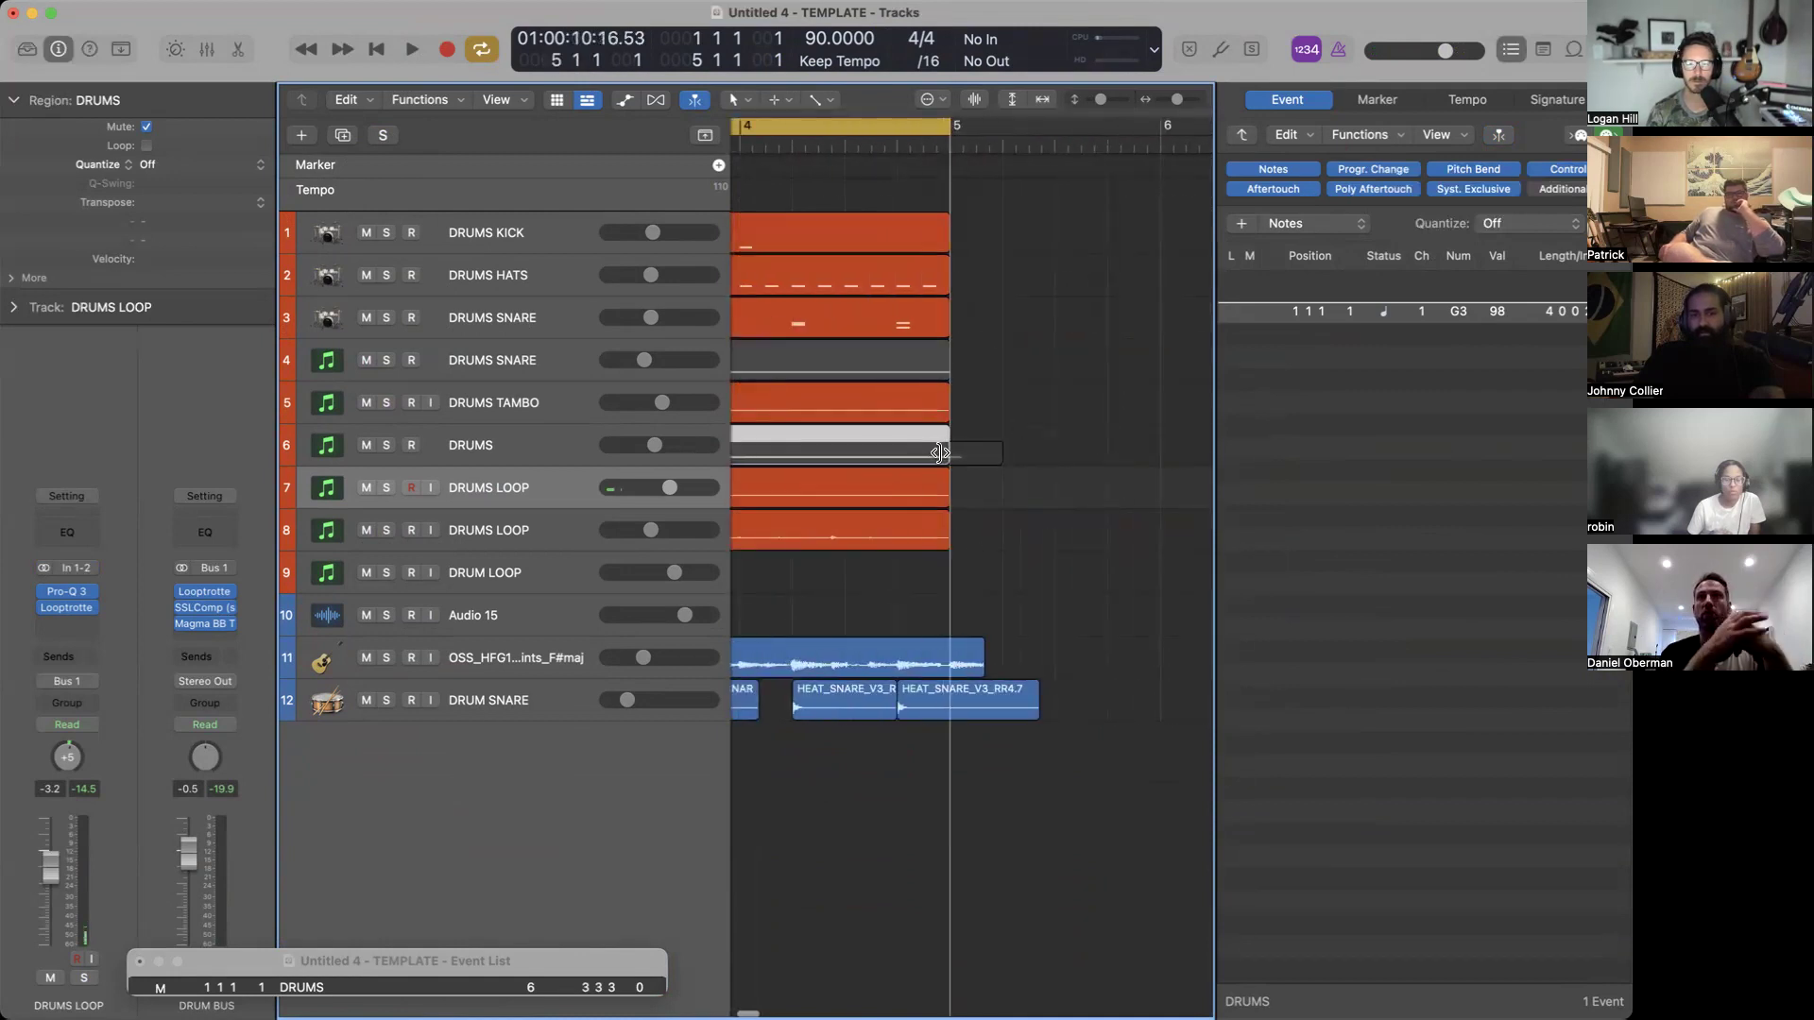
scroll(941, 453, down, 5)
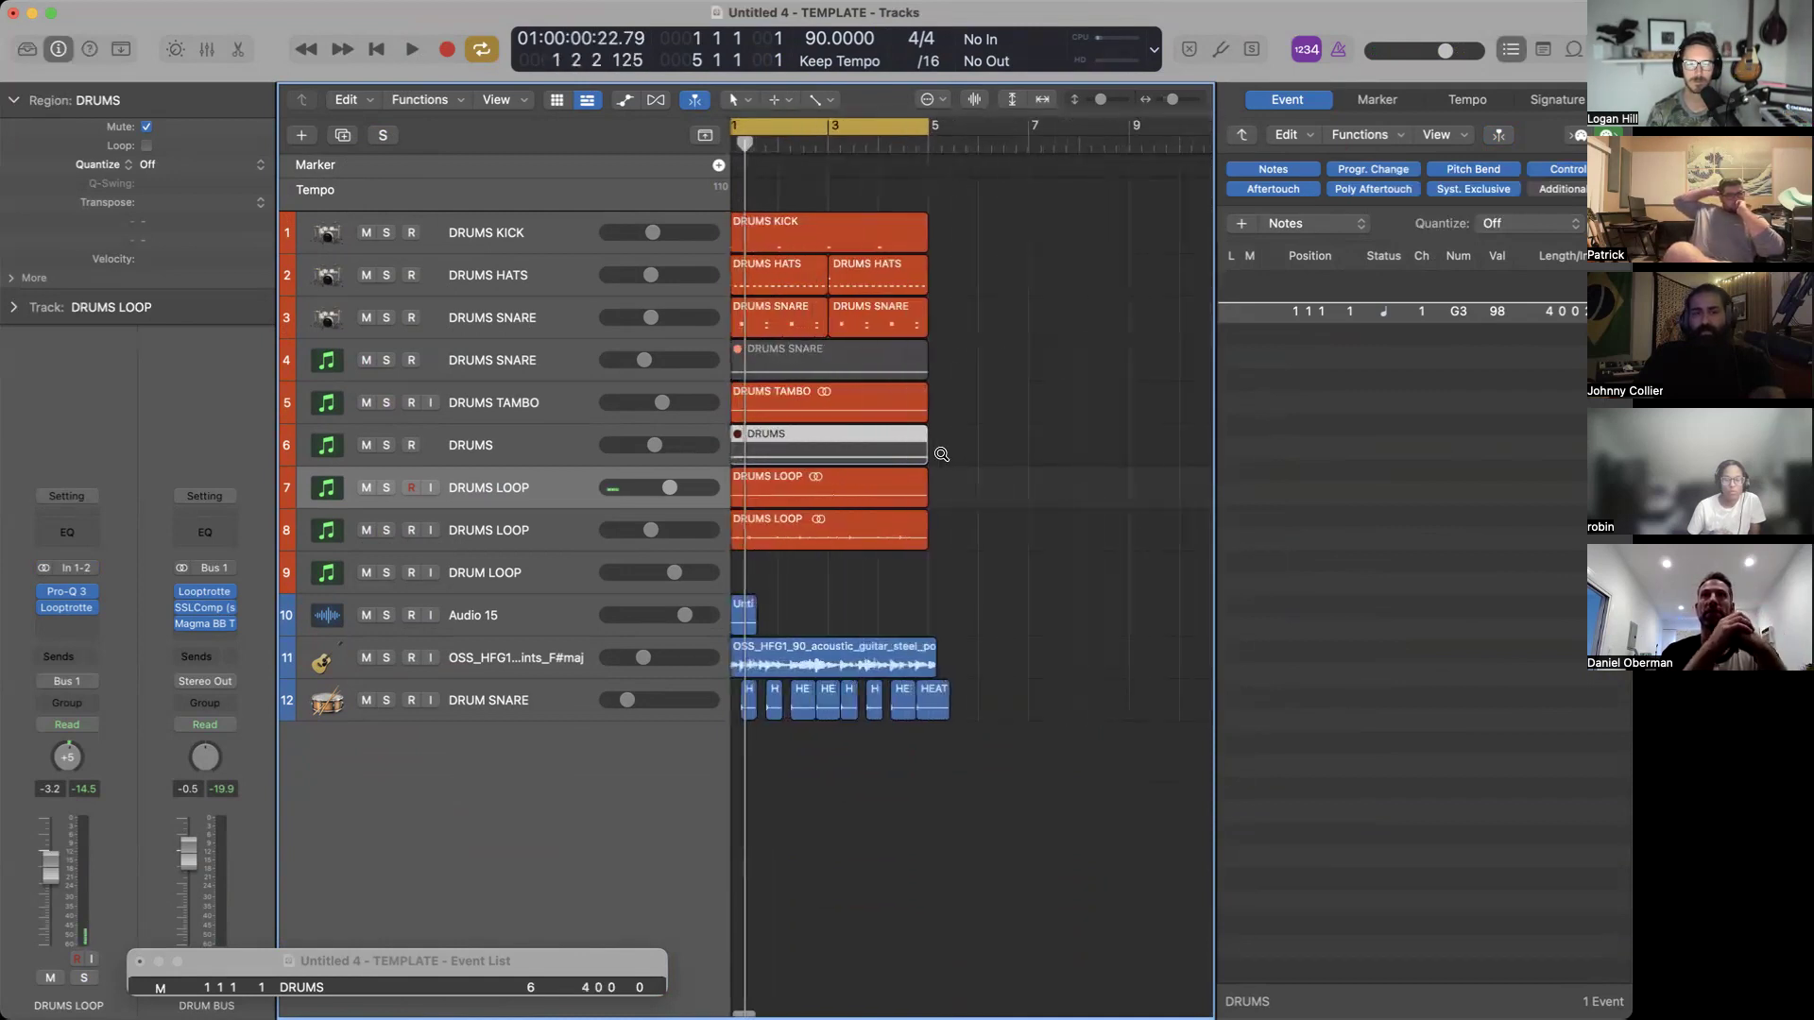
scroll(940, 453, up, 1)
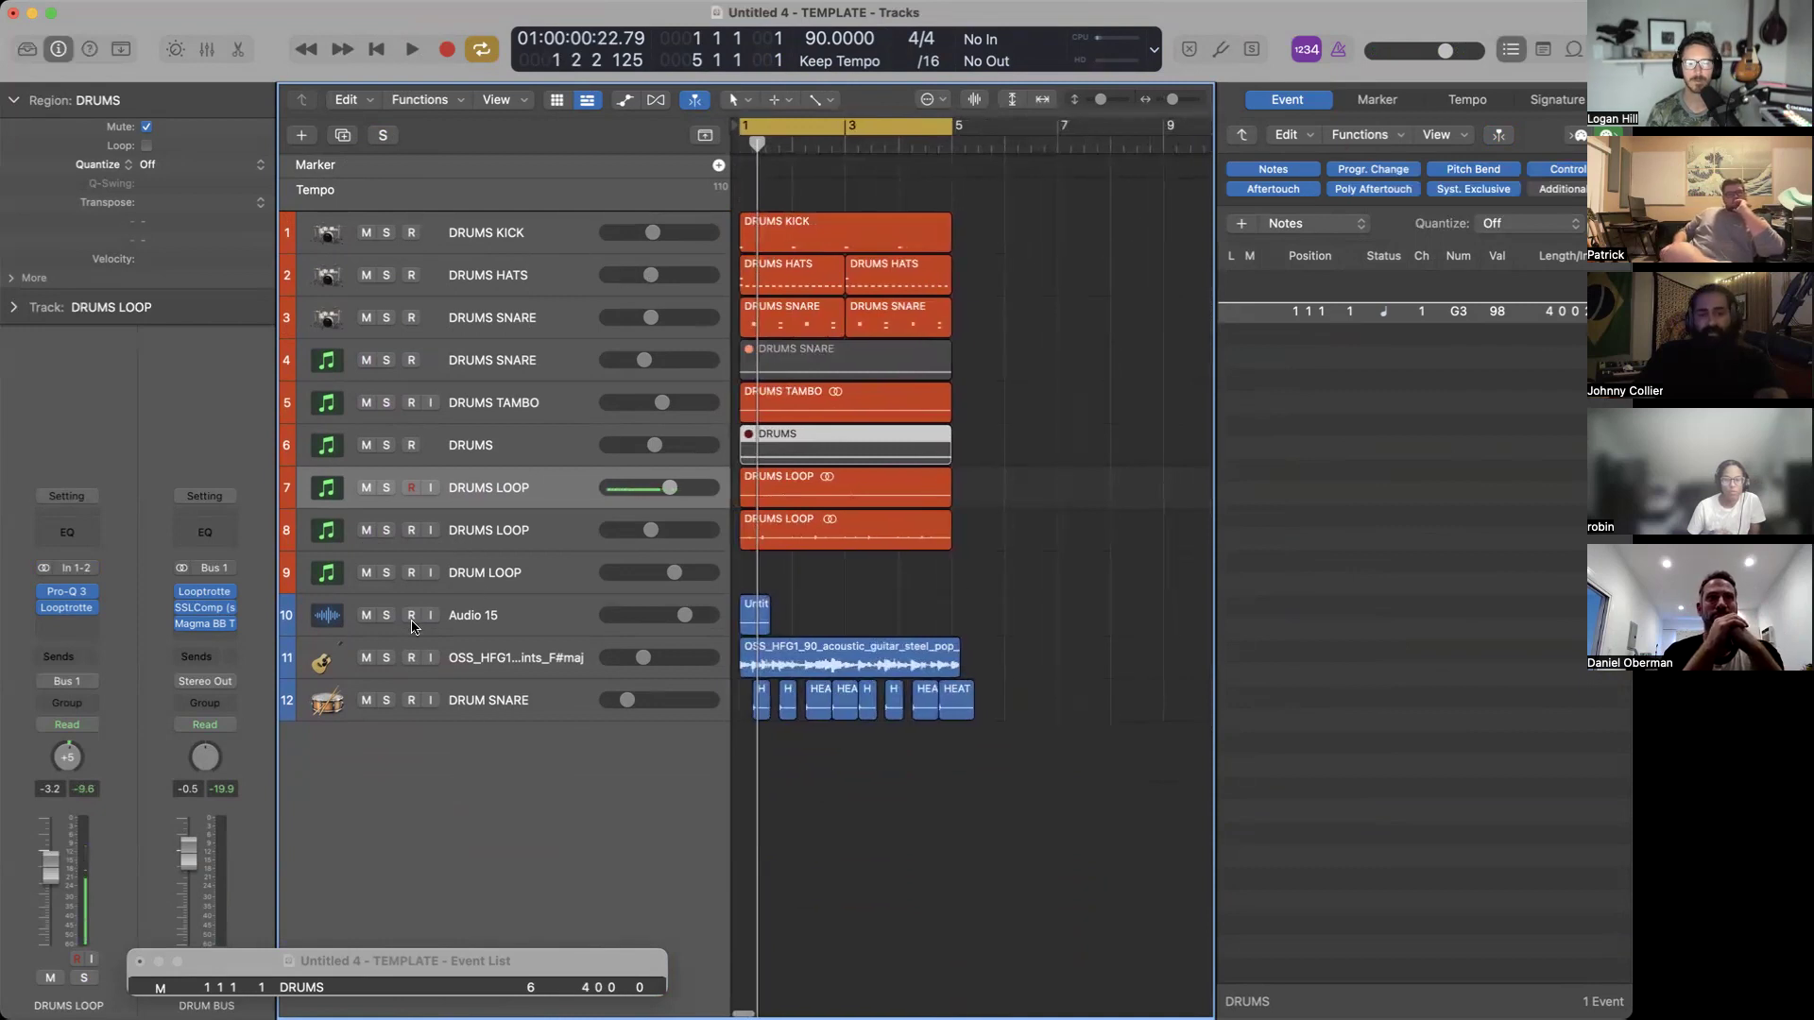
Play the full mix with the acoustic guitar unmuted, lowering track 7's DRUMS LOOP to -13.6 dB and track 8's slightly.
click(366, 659)
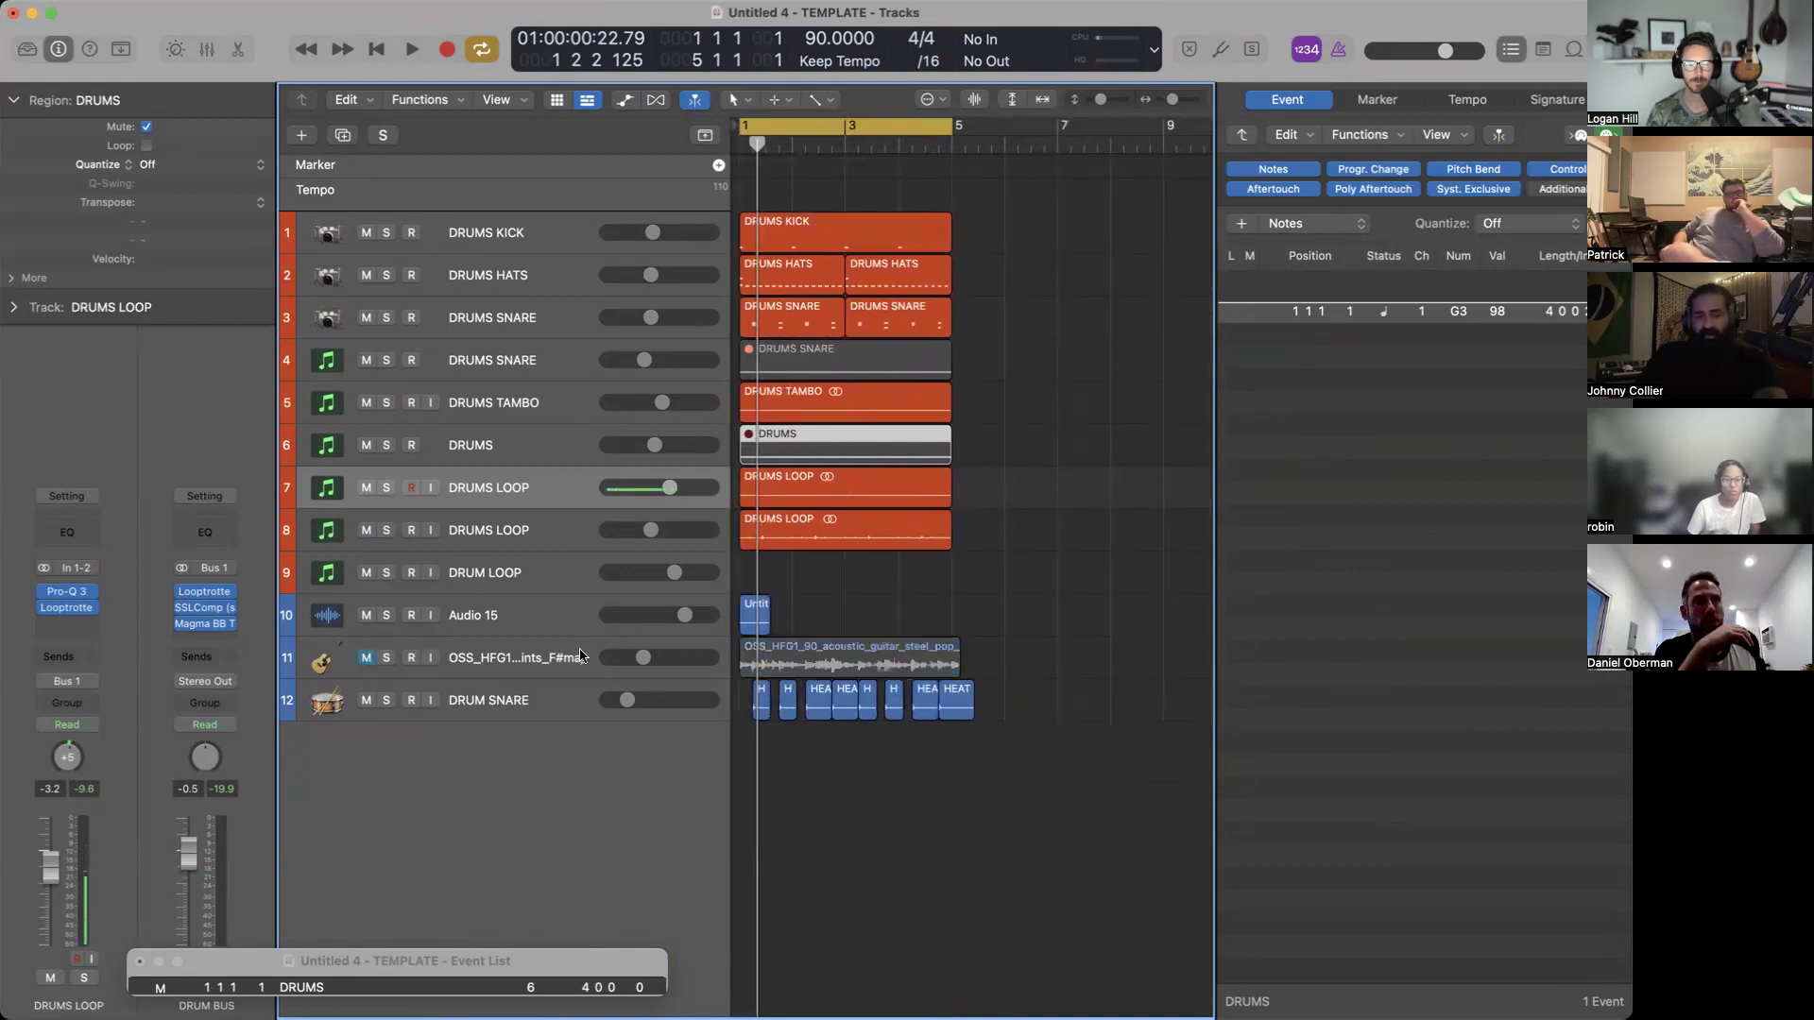
click(367, 658)
key(space)
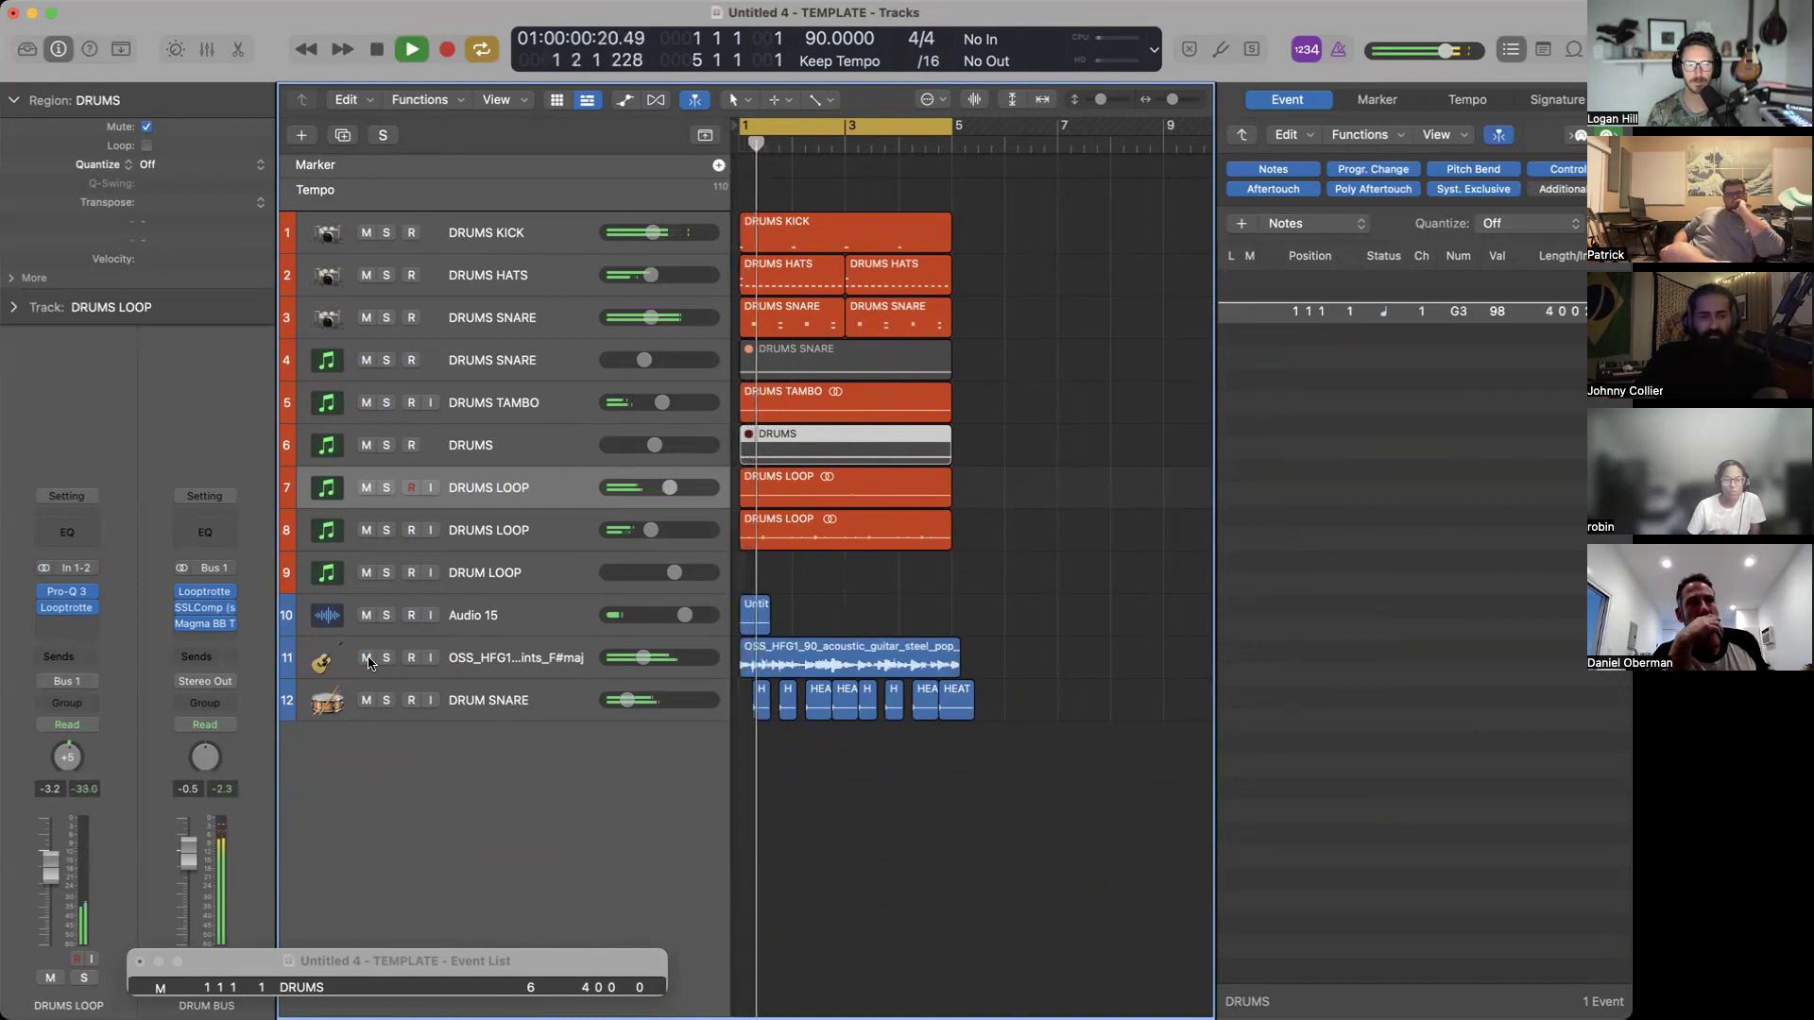
scroll(350, 658, up, 2)
drag(654, 488, 625, 488)
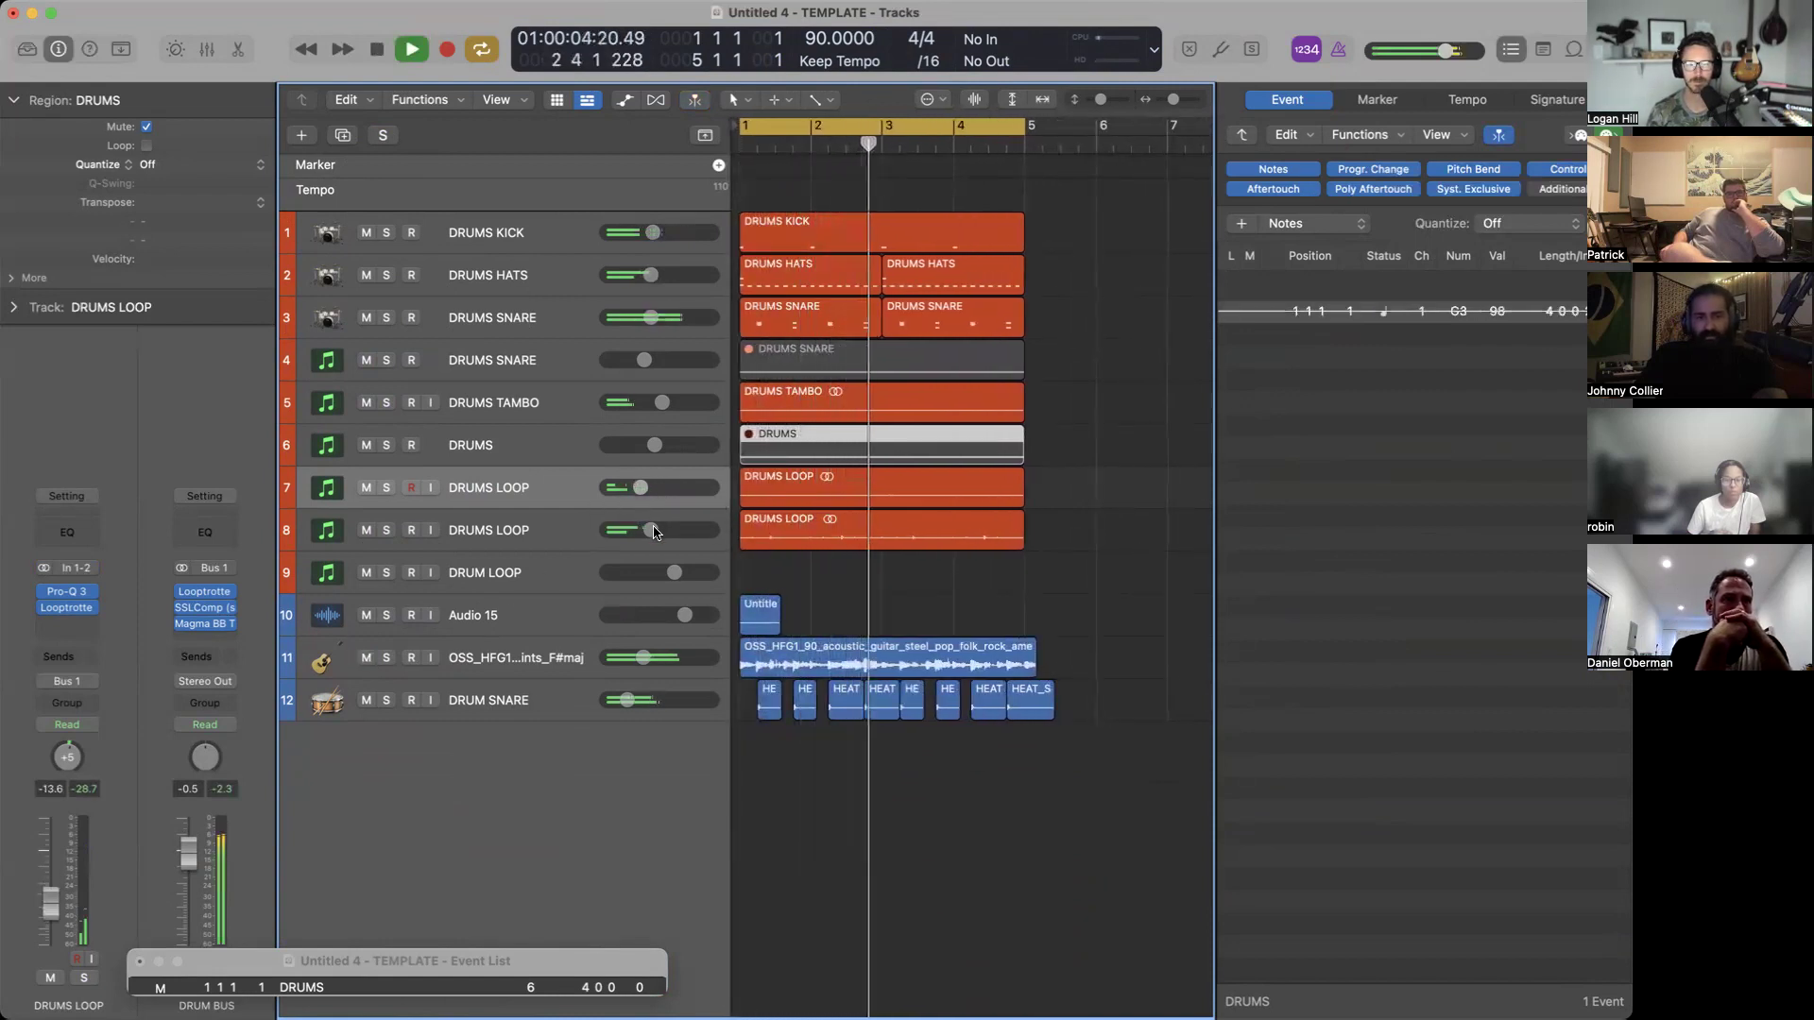
scroll(973, 425, down, 2)
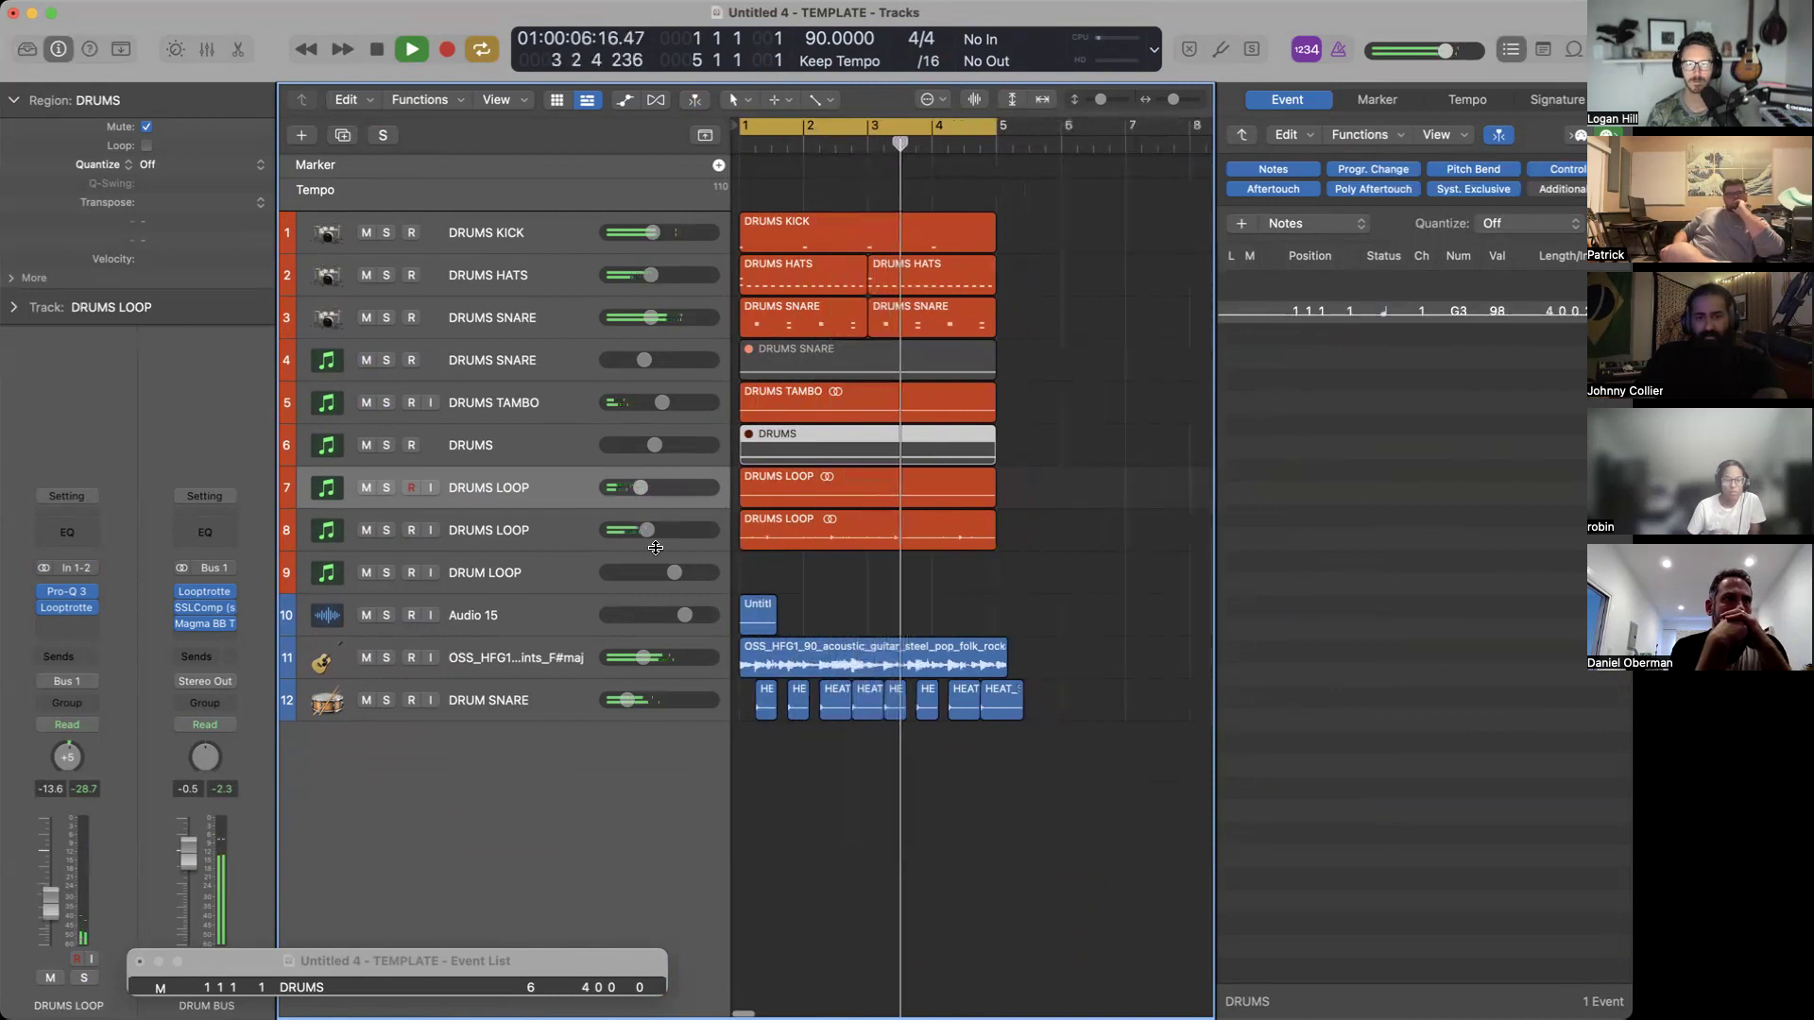
Mute the acoustic guitar track and delete the muted DRUMS region on track 6.
click(365, 657)
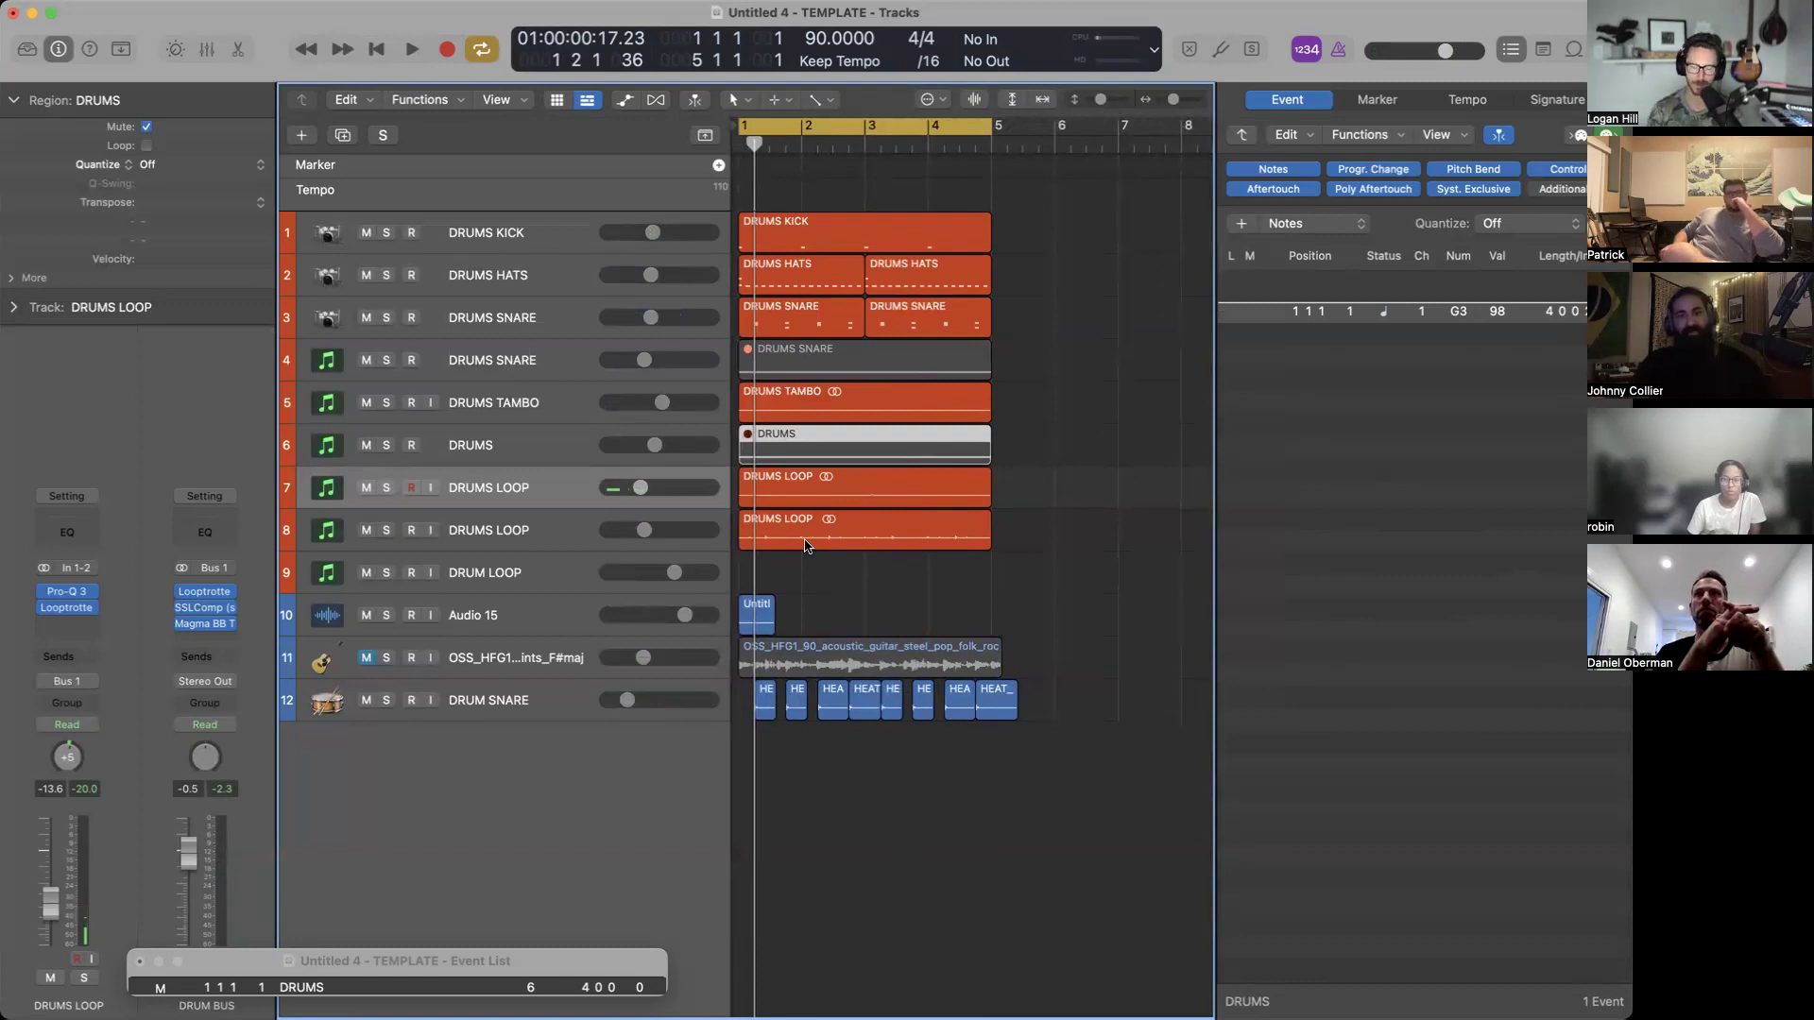
click(1014, 435)
click(963, 441)
key(Delete)
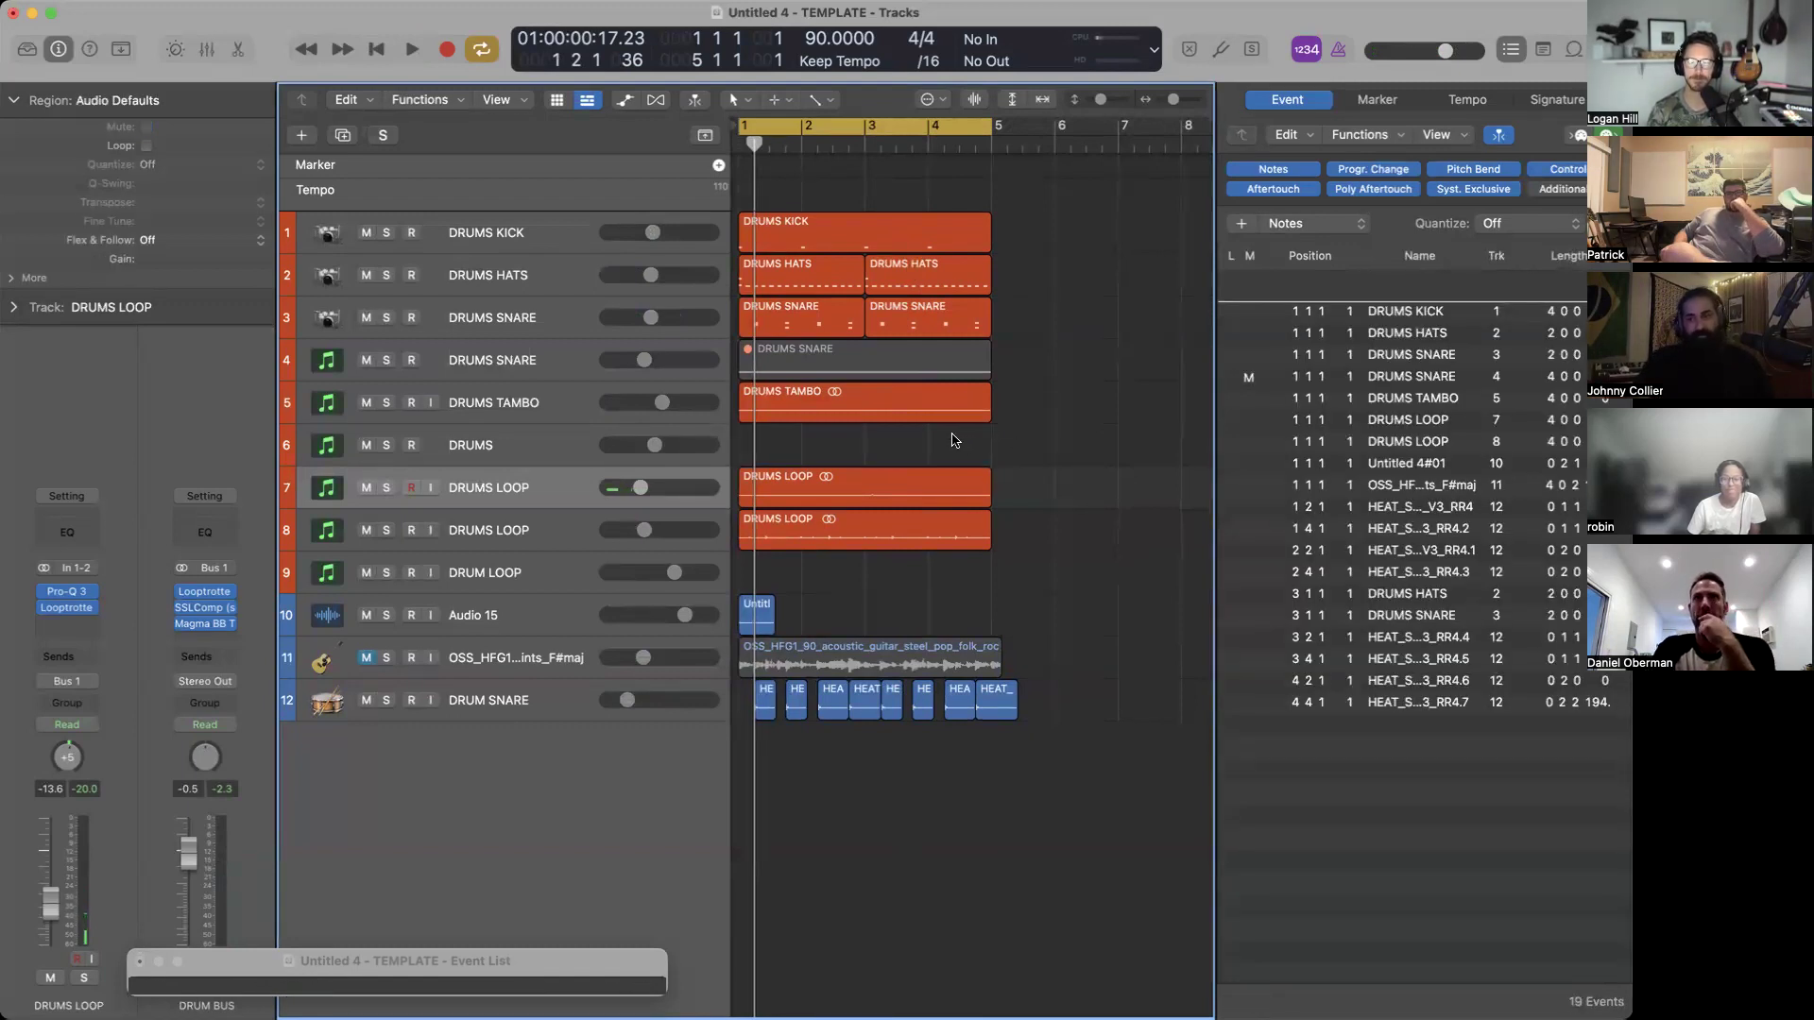
Briefly audition the loop with the acoustic guitar muted, and delete the guitar region from track 11 after unmuting the track.
click(799, 661)
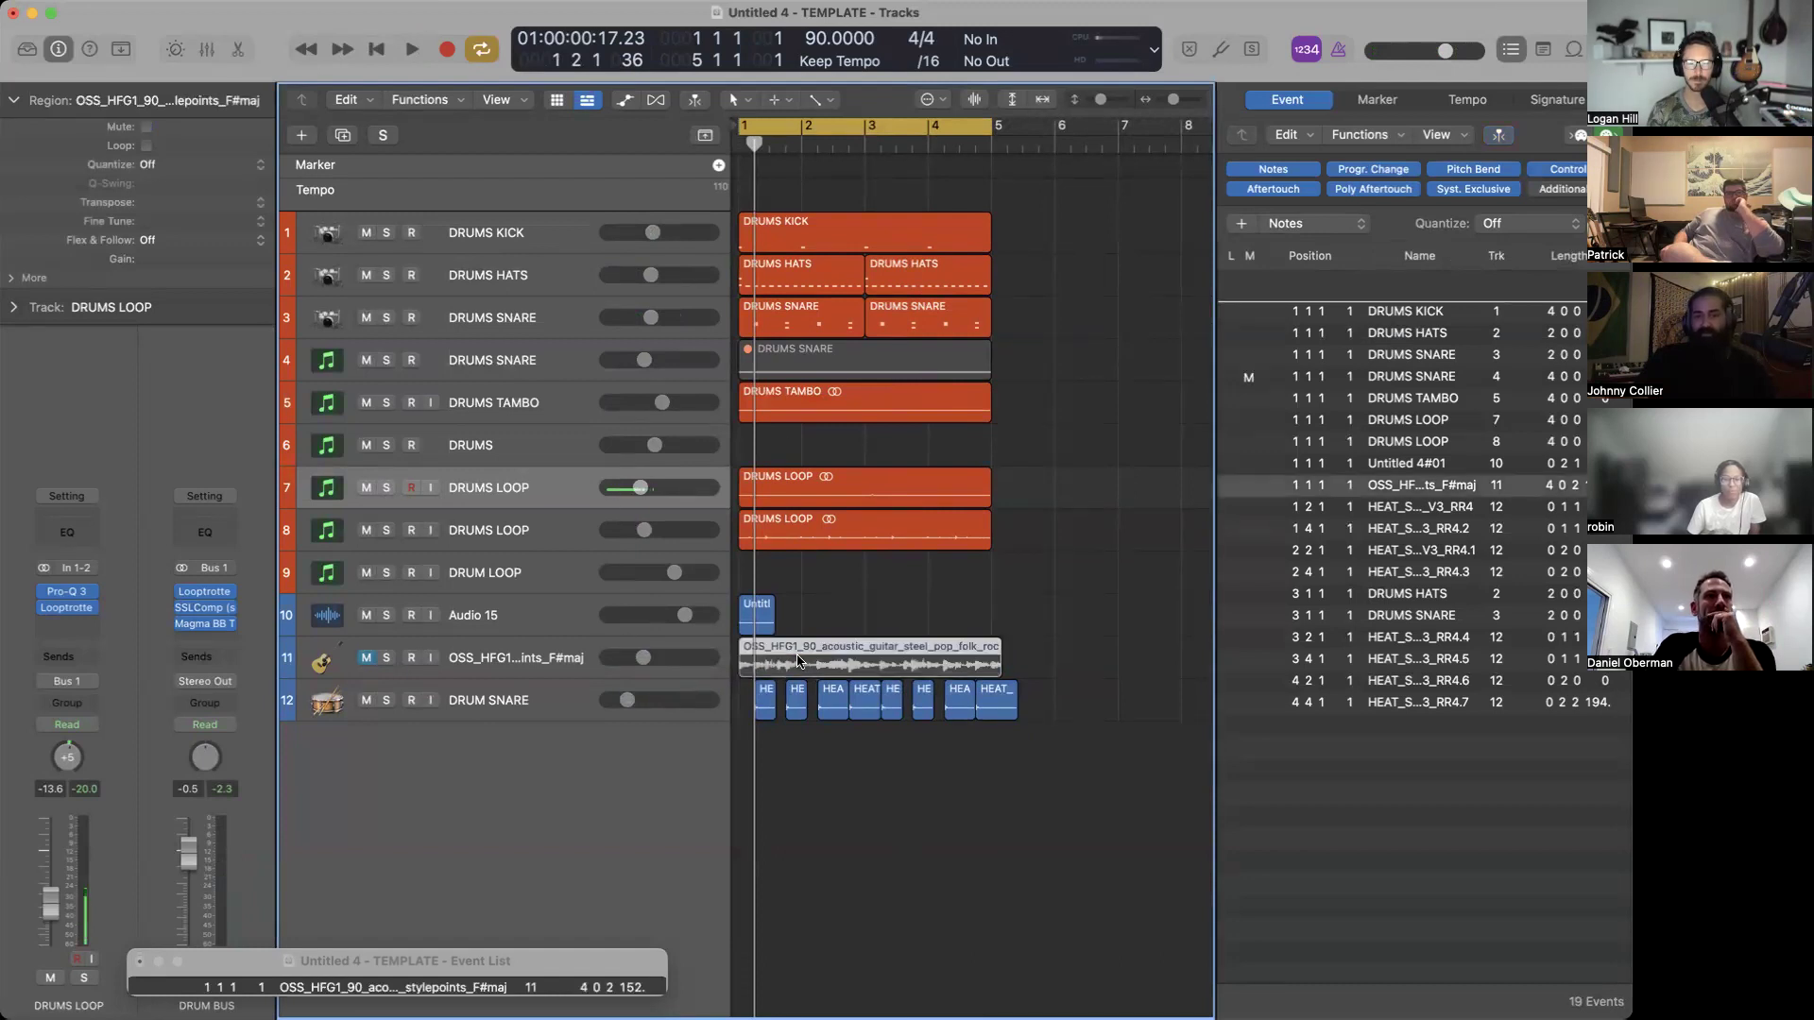
click(368, 659)
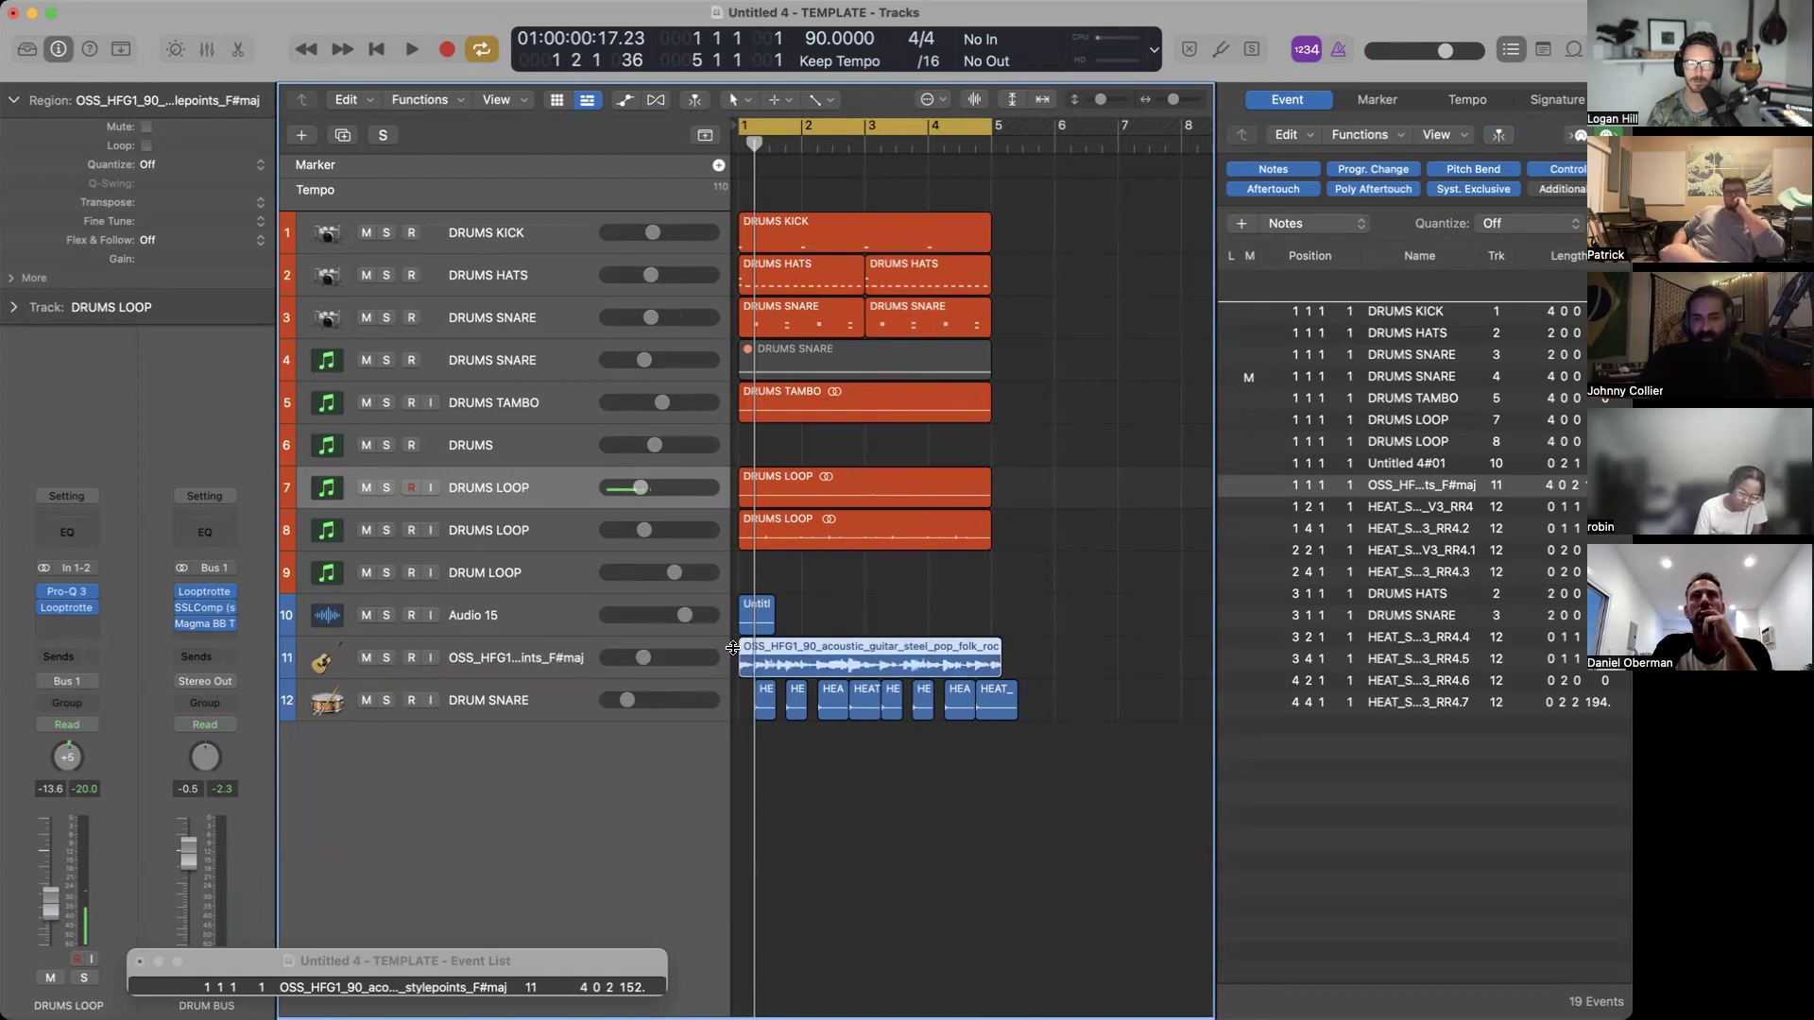
click(368, 660)
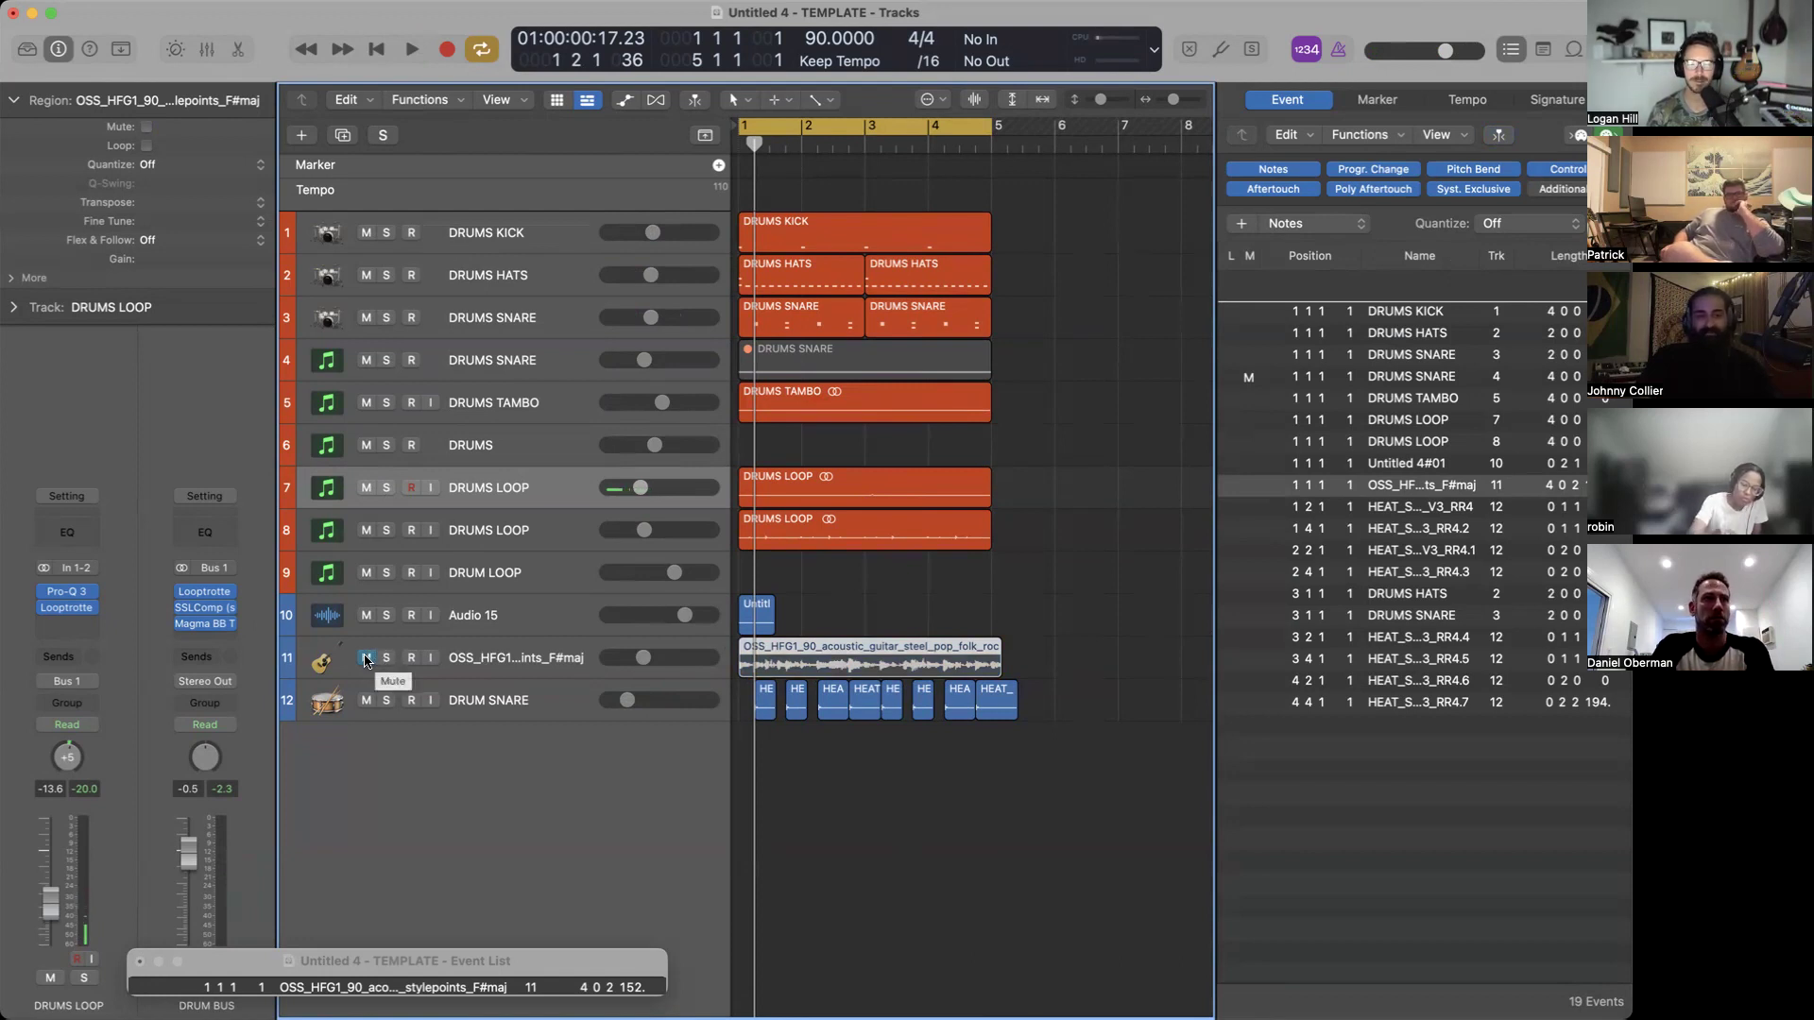
key(space)
key(space)
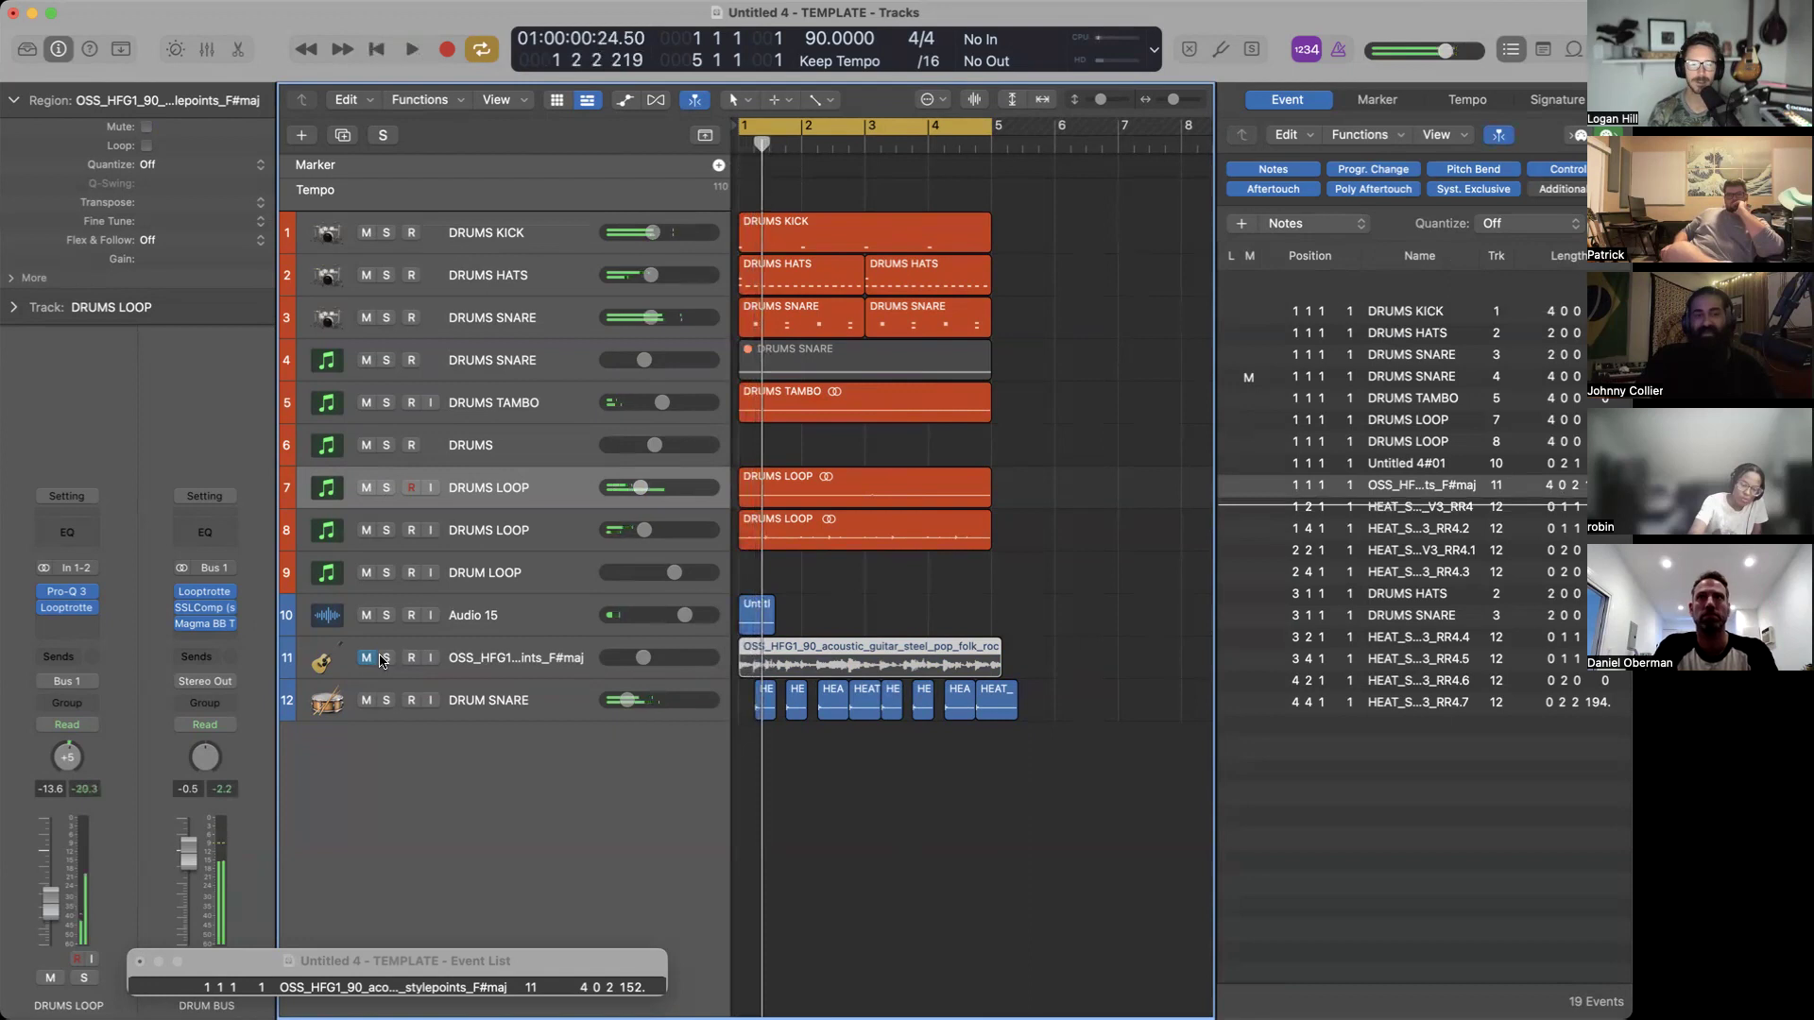
click(367, 658)
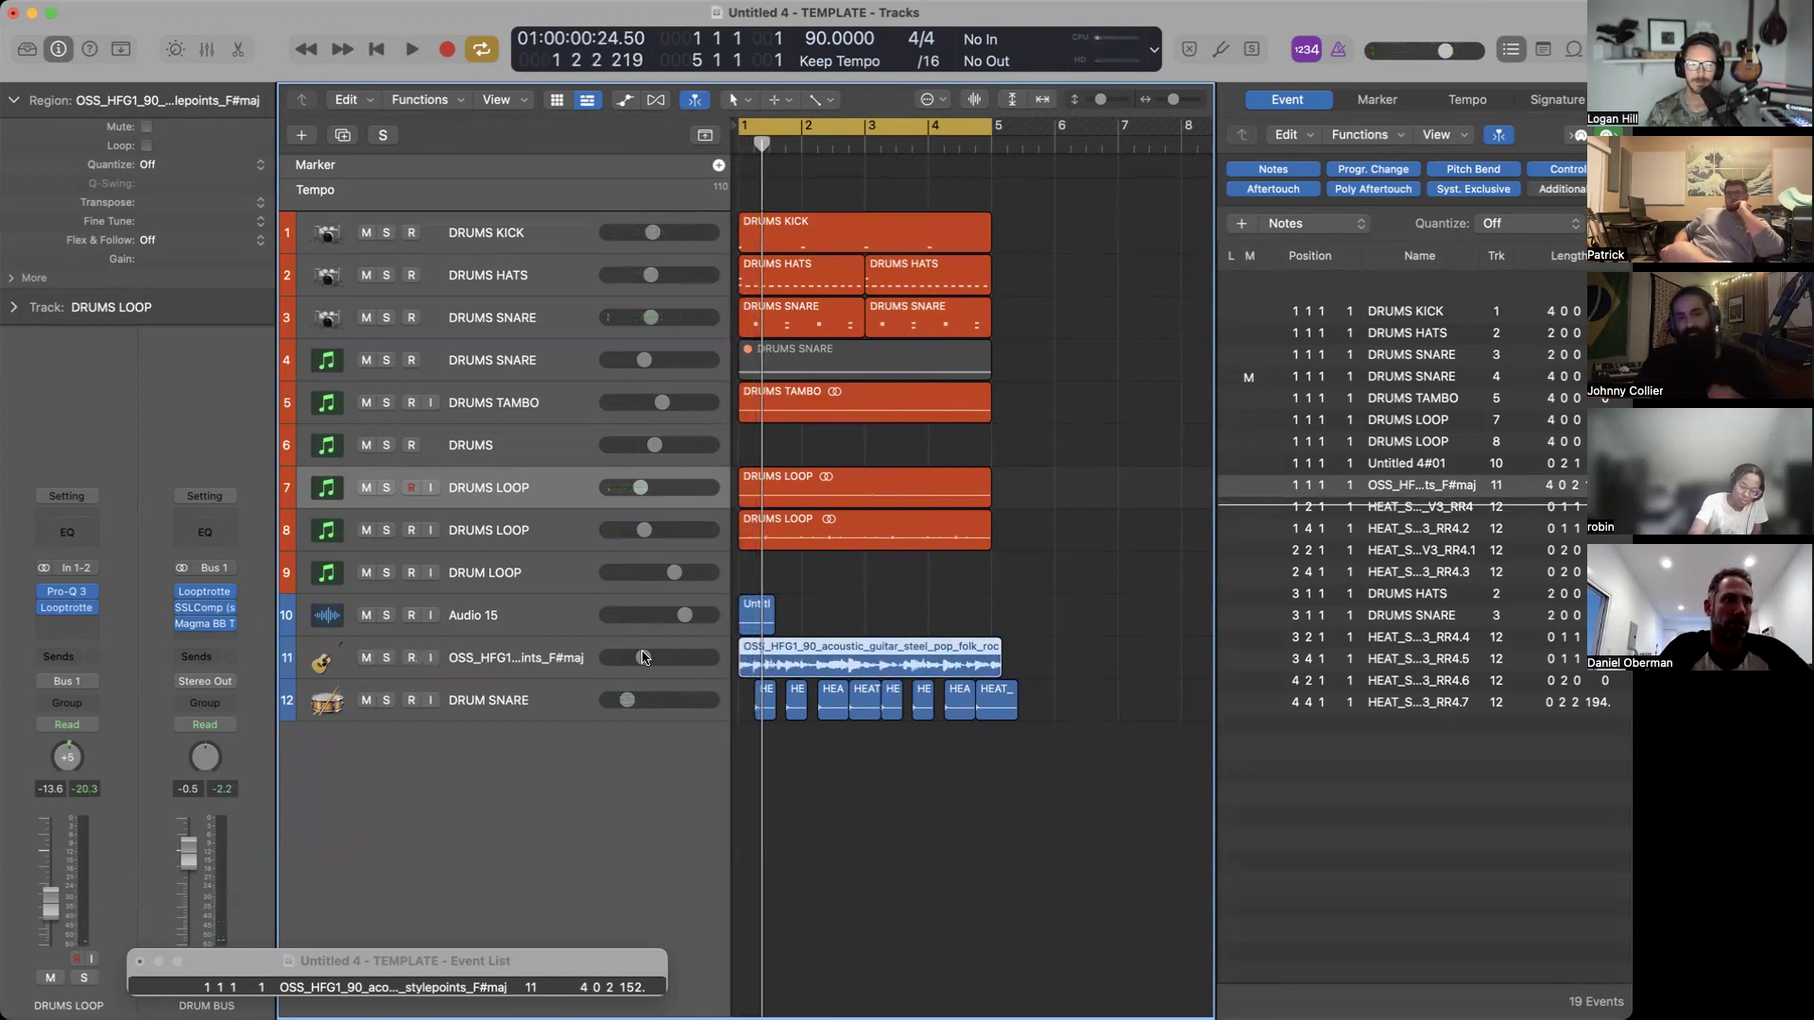
key(Delete)
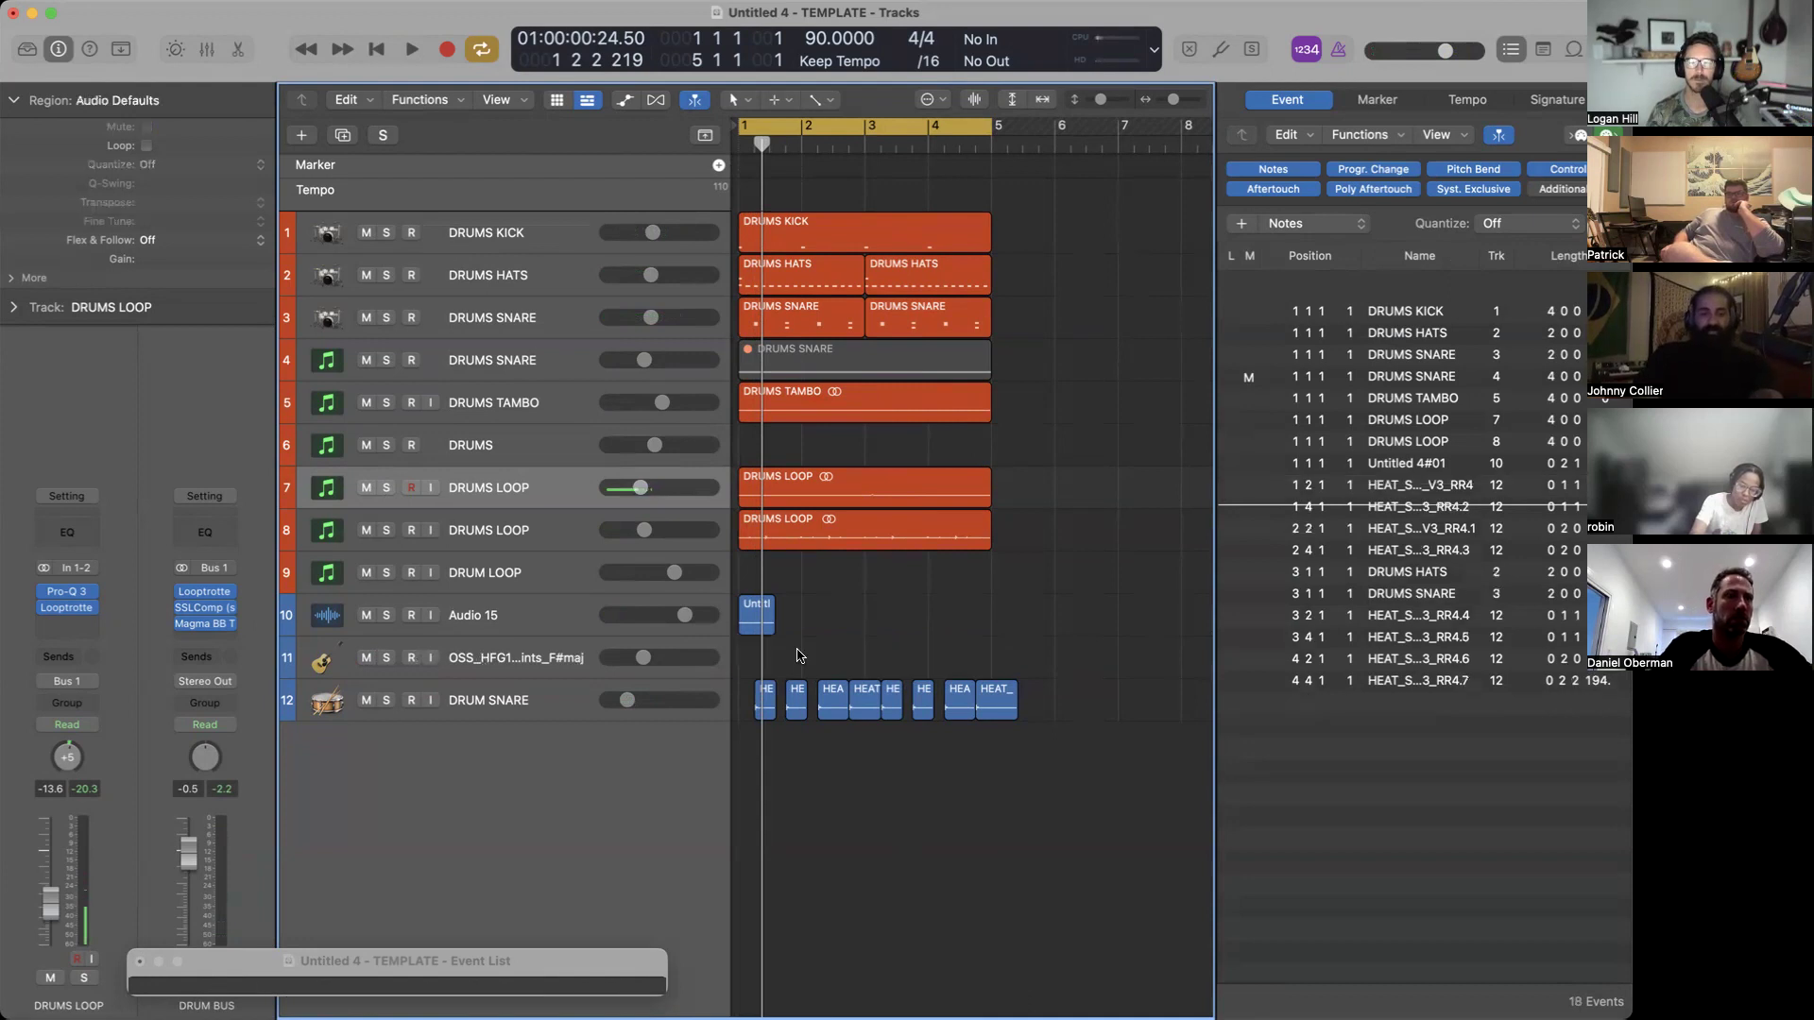
Restore the deleted acoustic guitar region on track 11 and audition it soloed, turning solo off again at the end.
key(super+z)
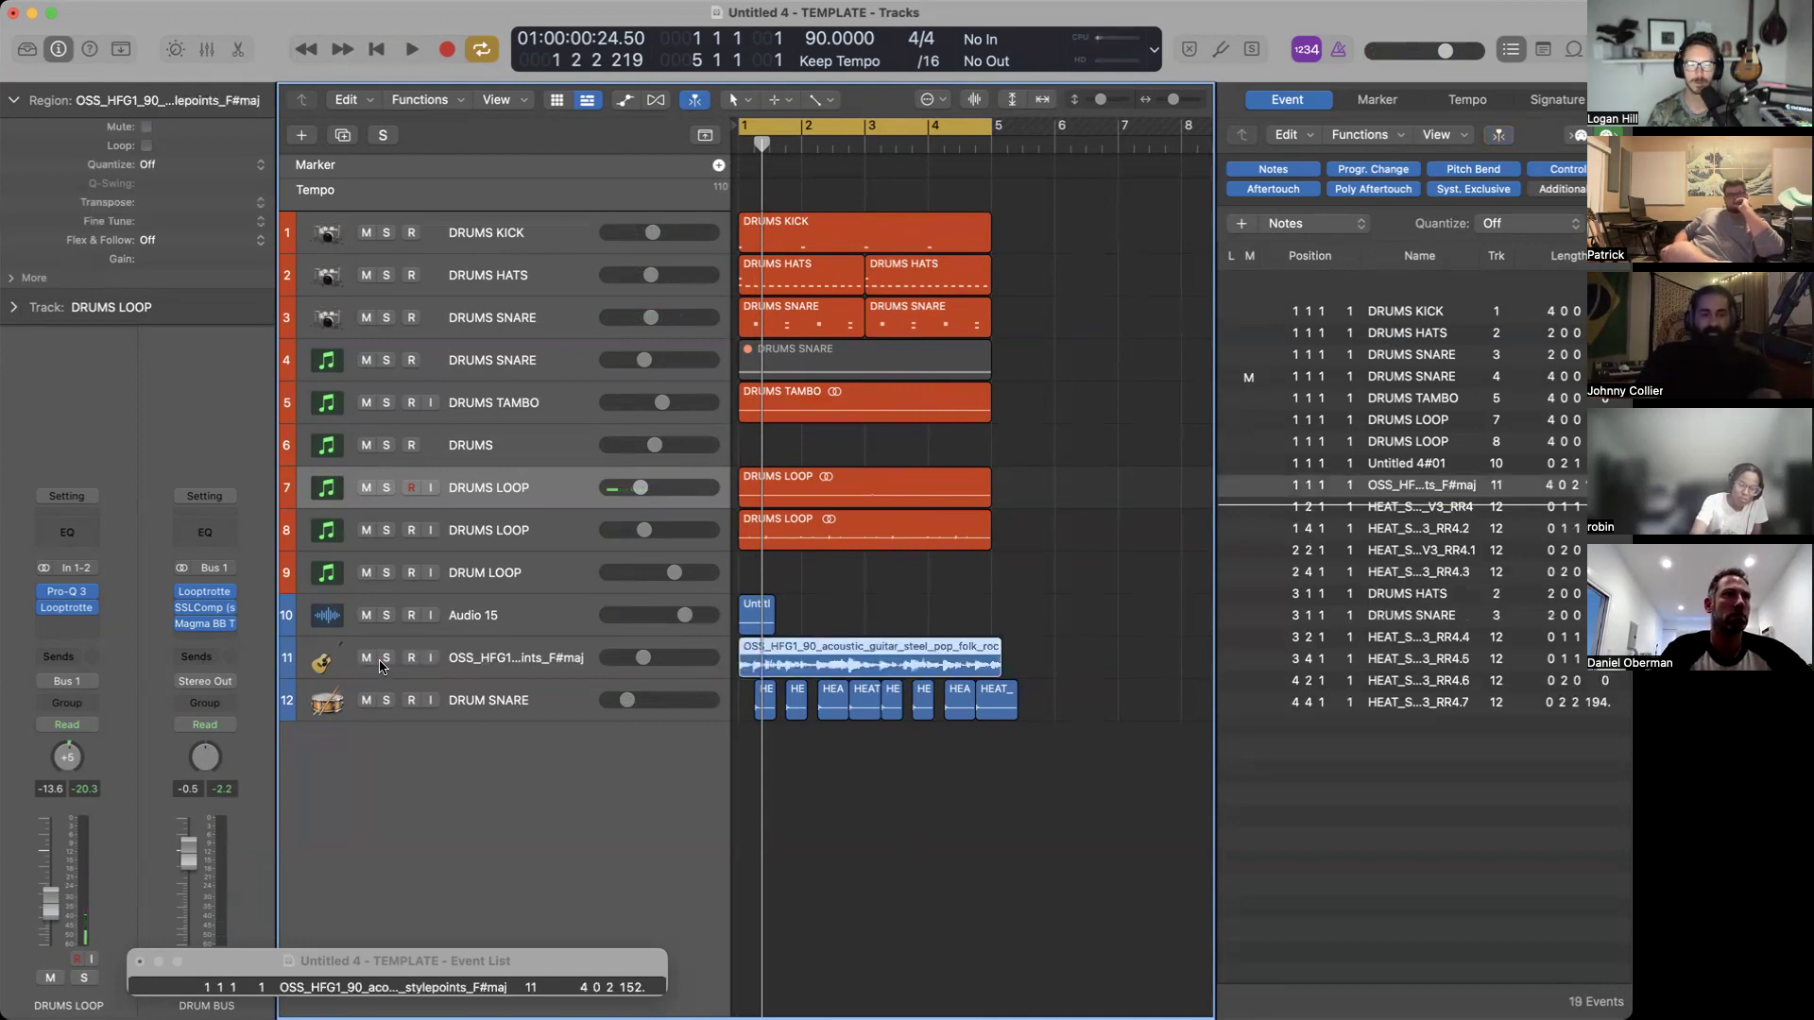
click(385, 658)
key(space)
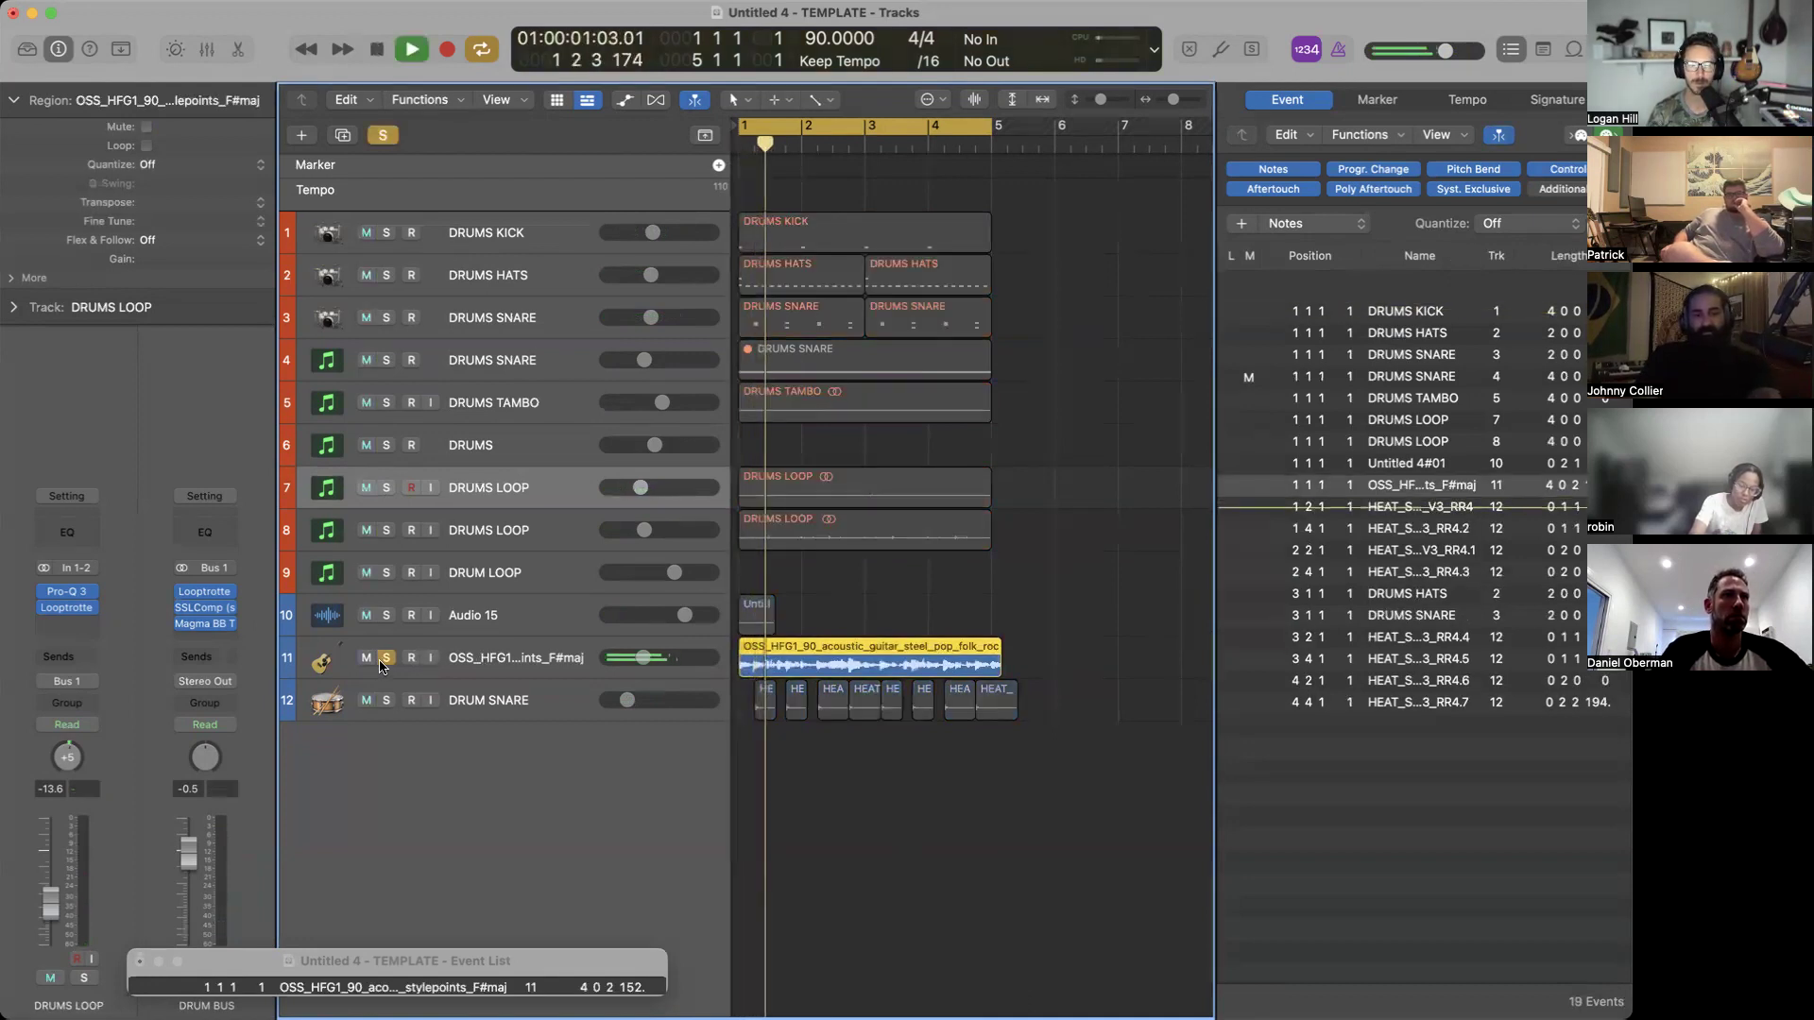
key(super+Right)
key(super+Right)
key(super+Right)
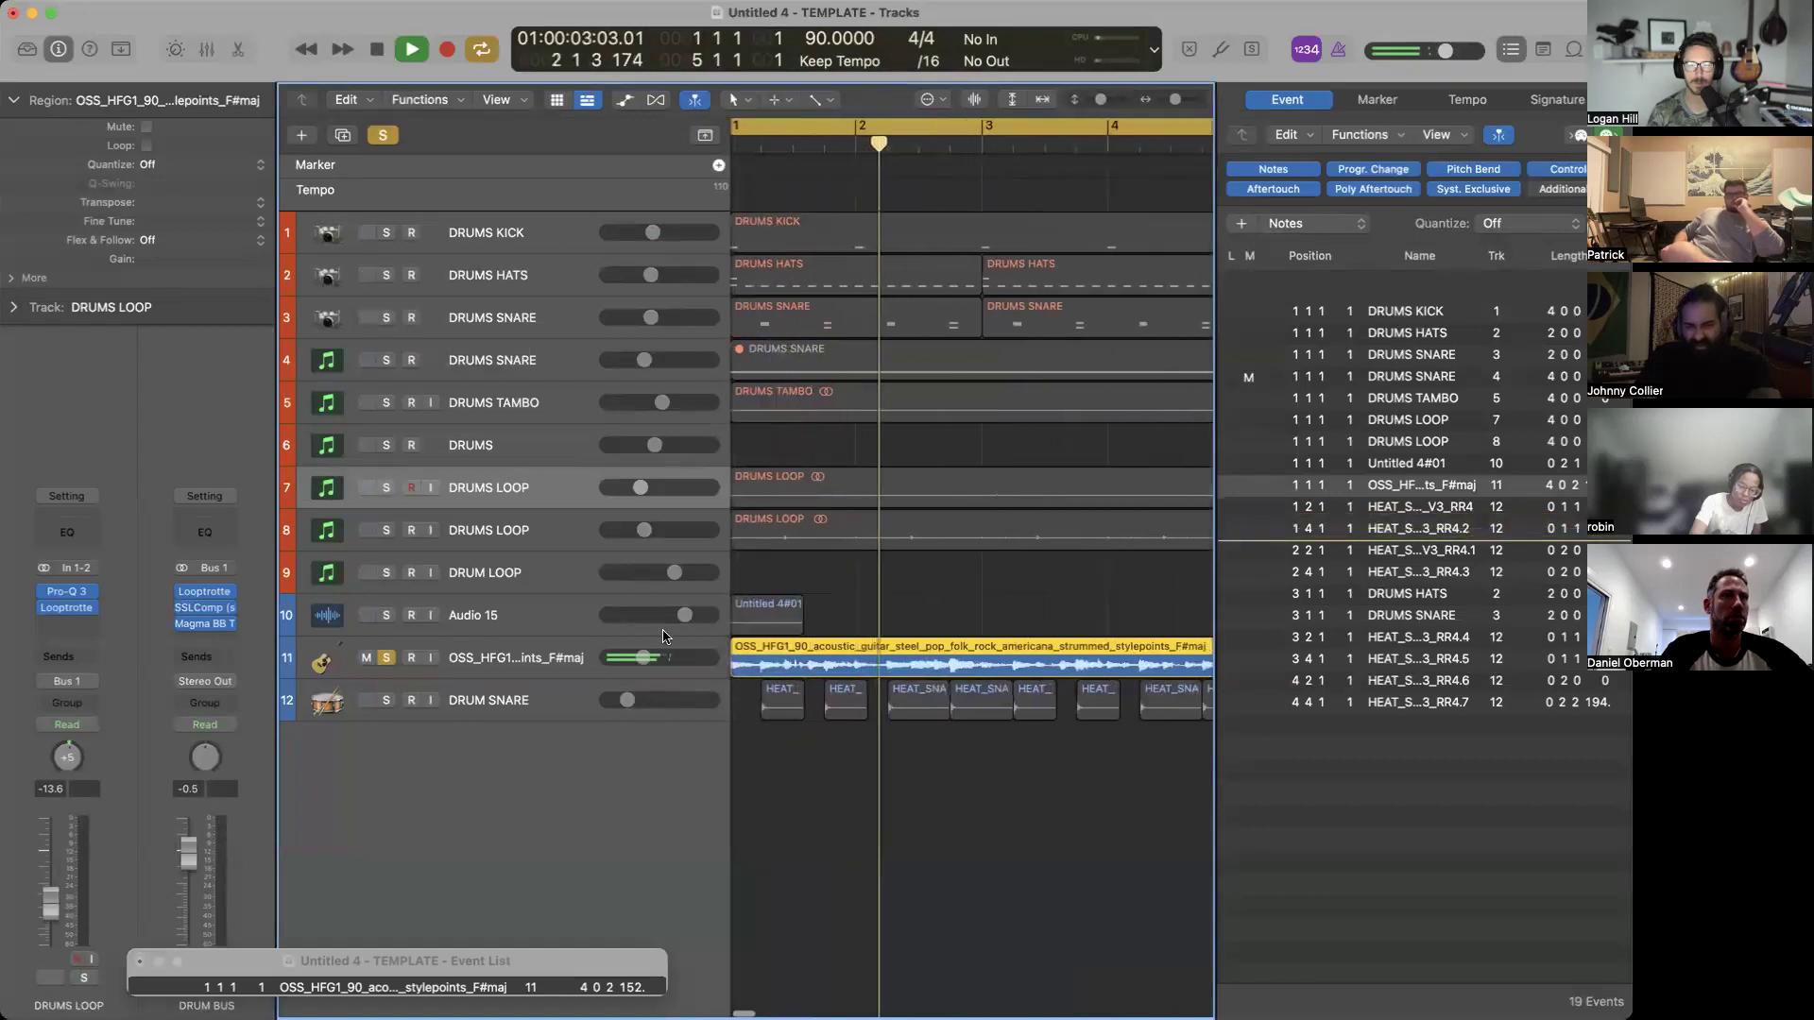
key(super+Left)
key(super+Left)
key(super+Left)
key(space)
click(385, 657)
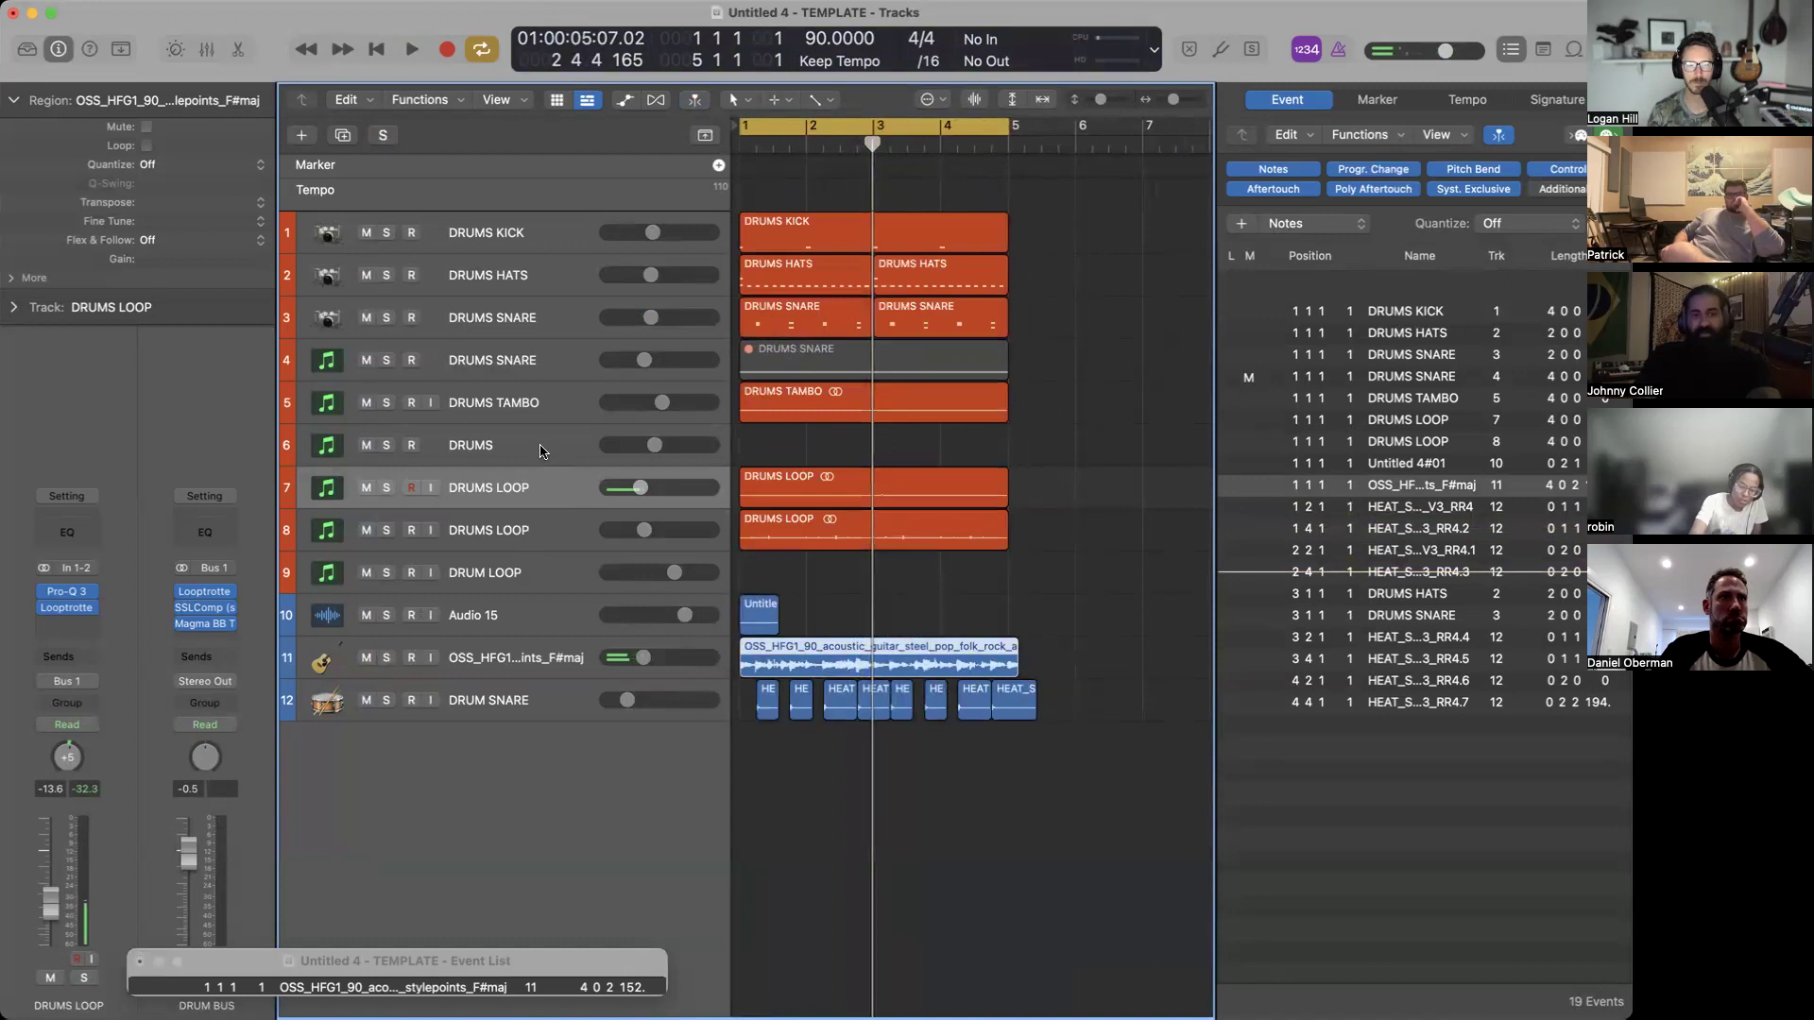
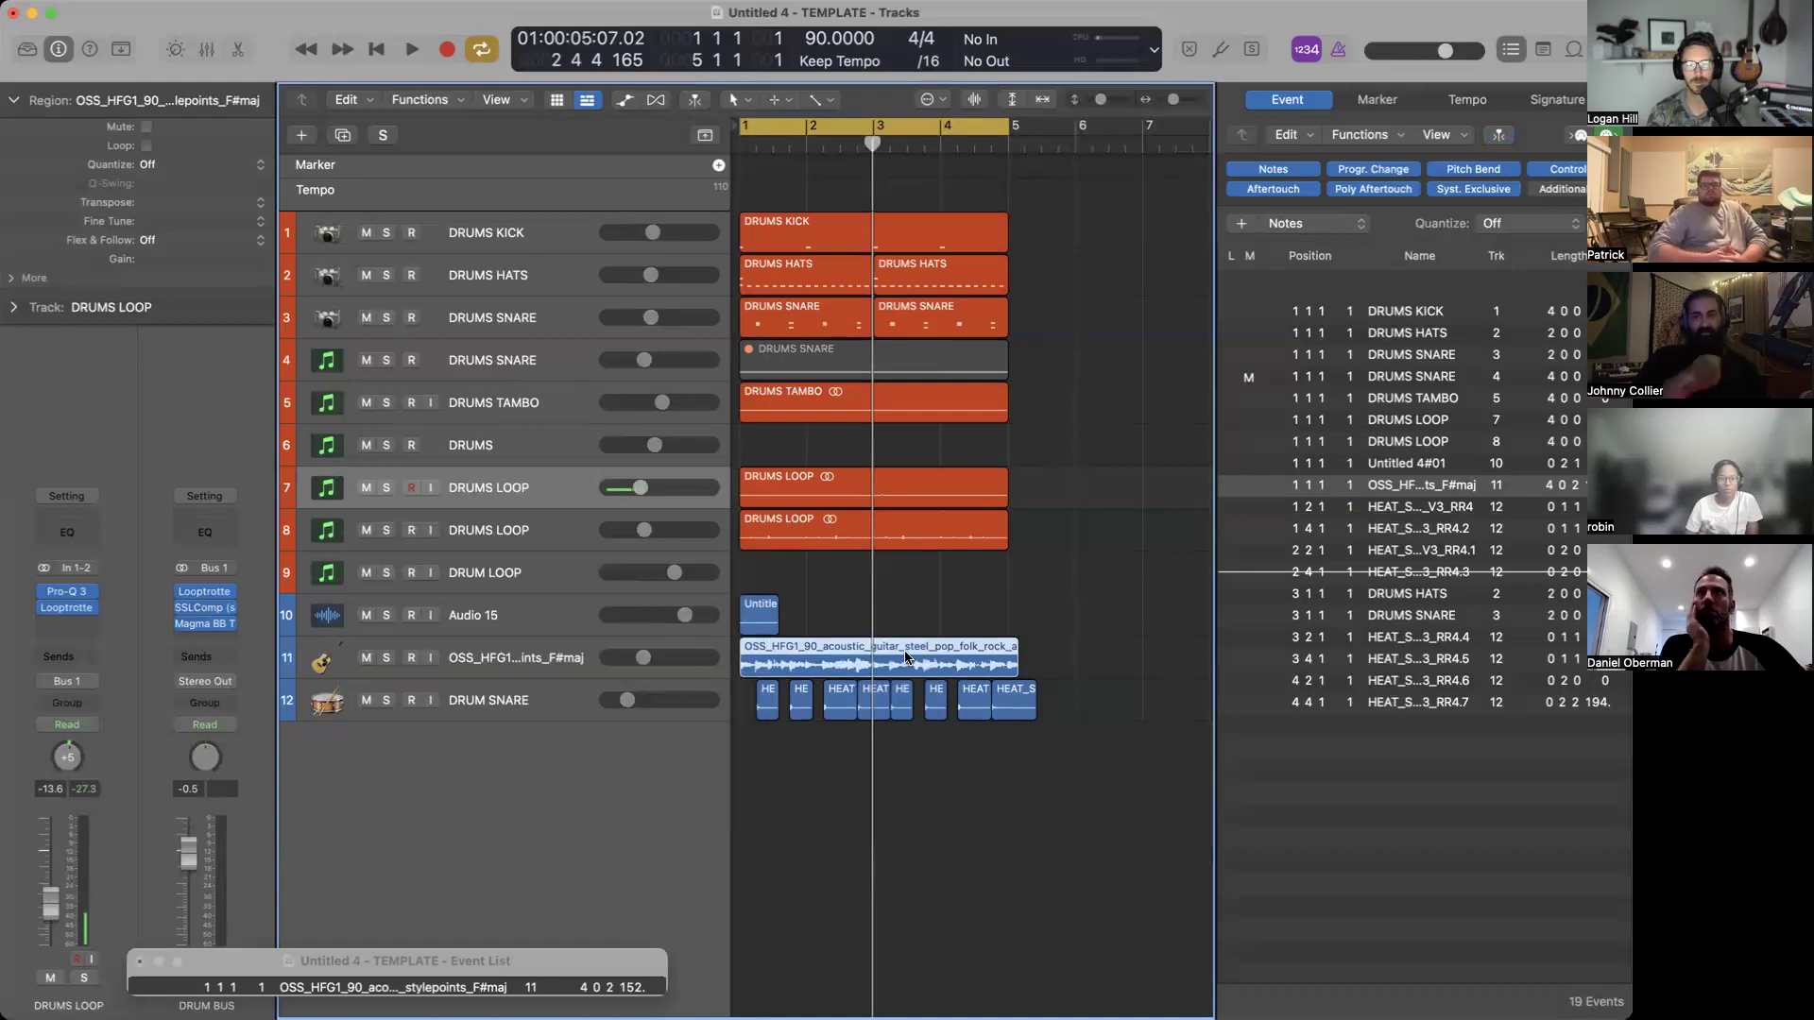
Play the full mix briefly, and add a software instrument track named BASS below track 9's DRUM LOOP.
key(space)
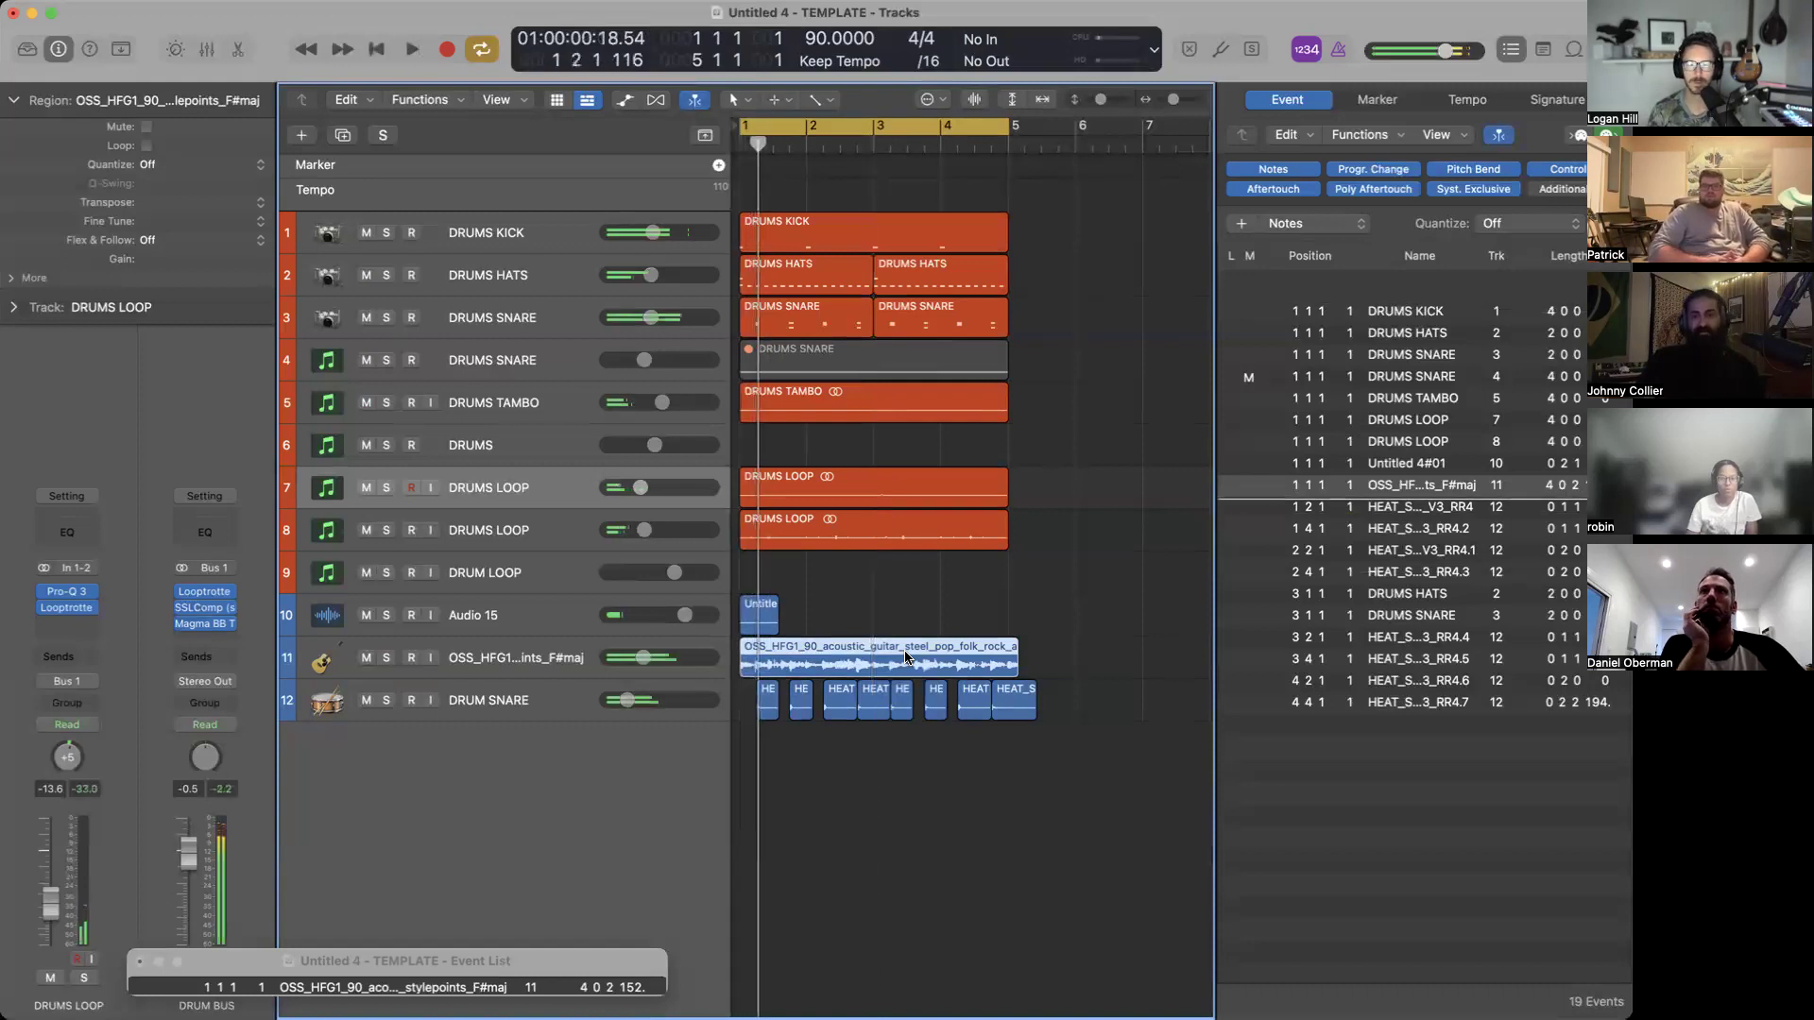
right_click(577, 576)
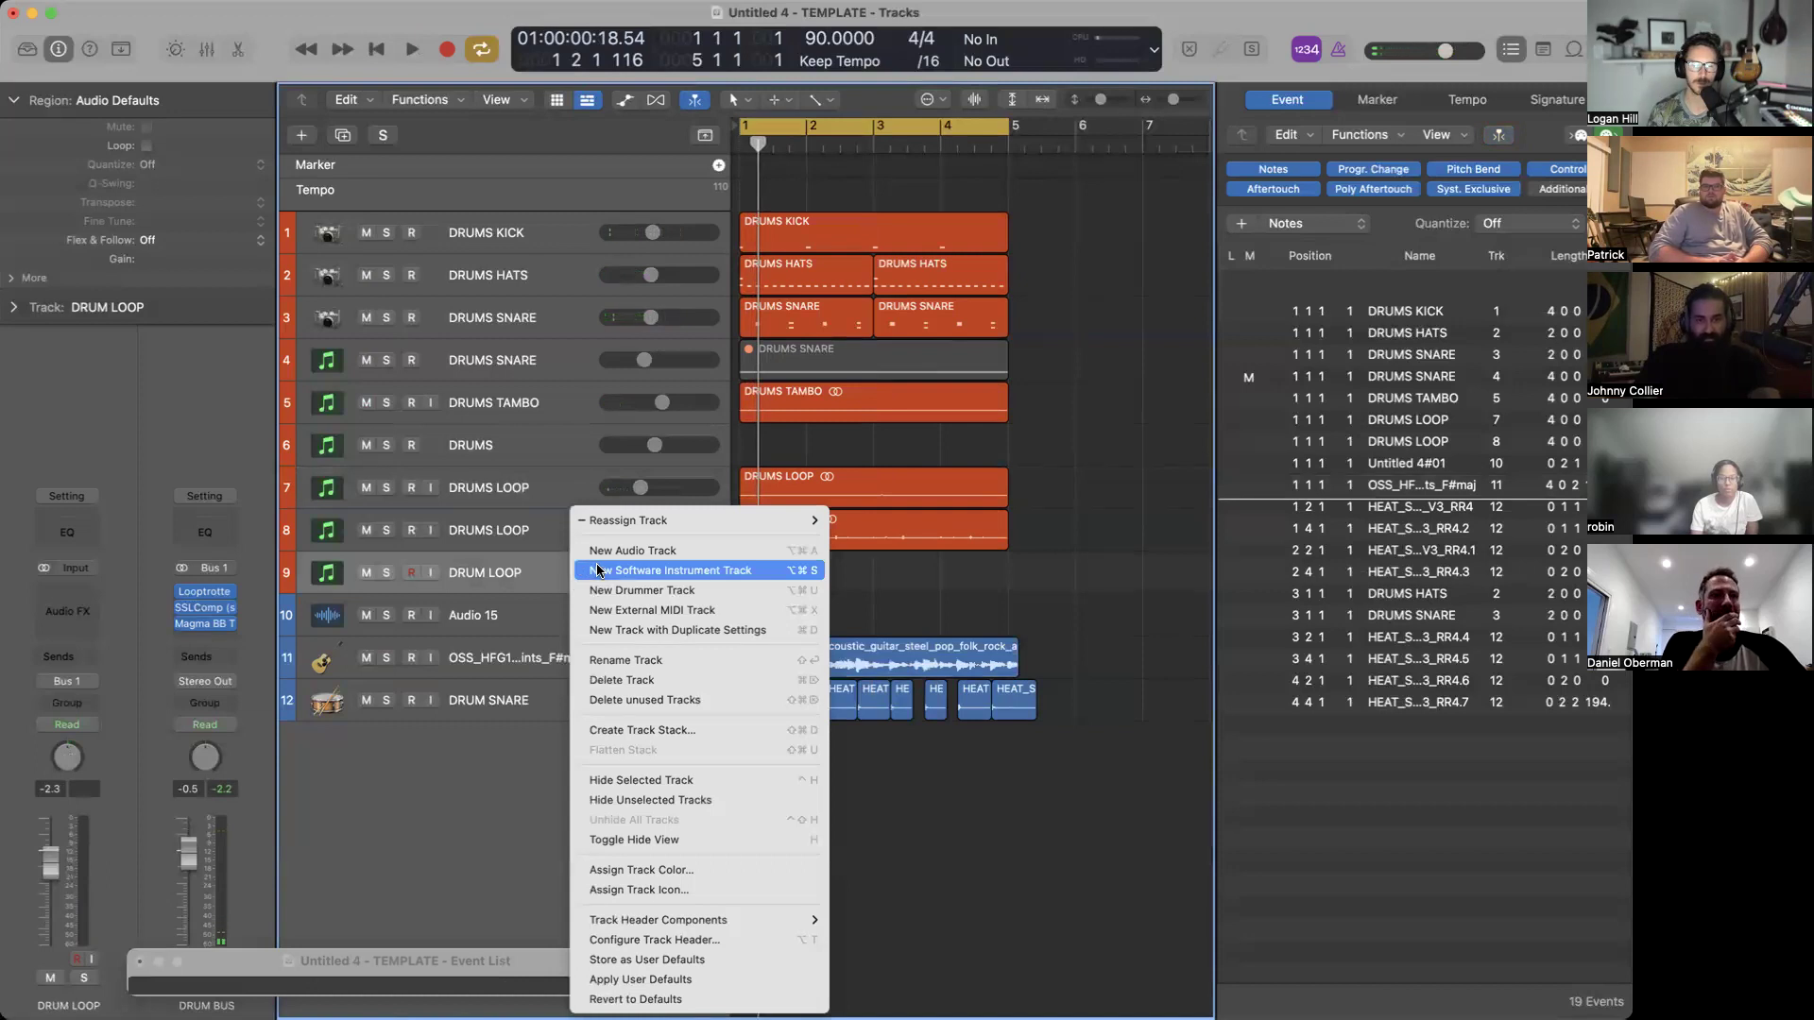
click(597, 570)
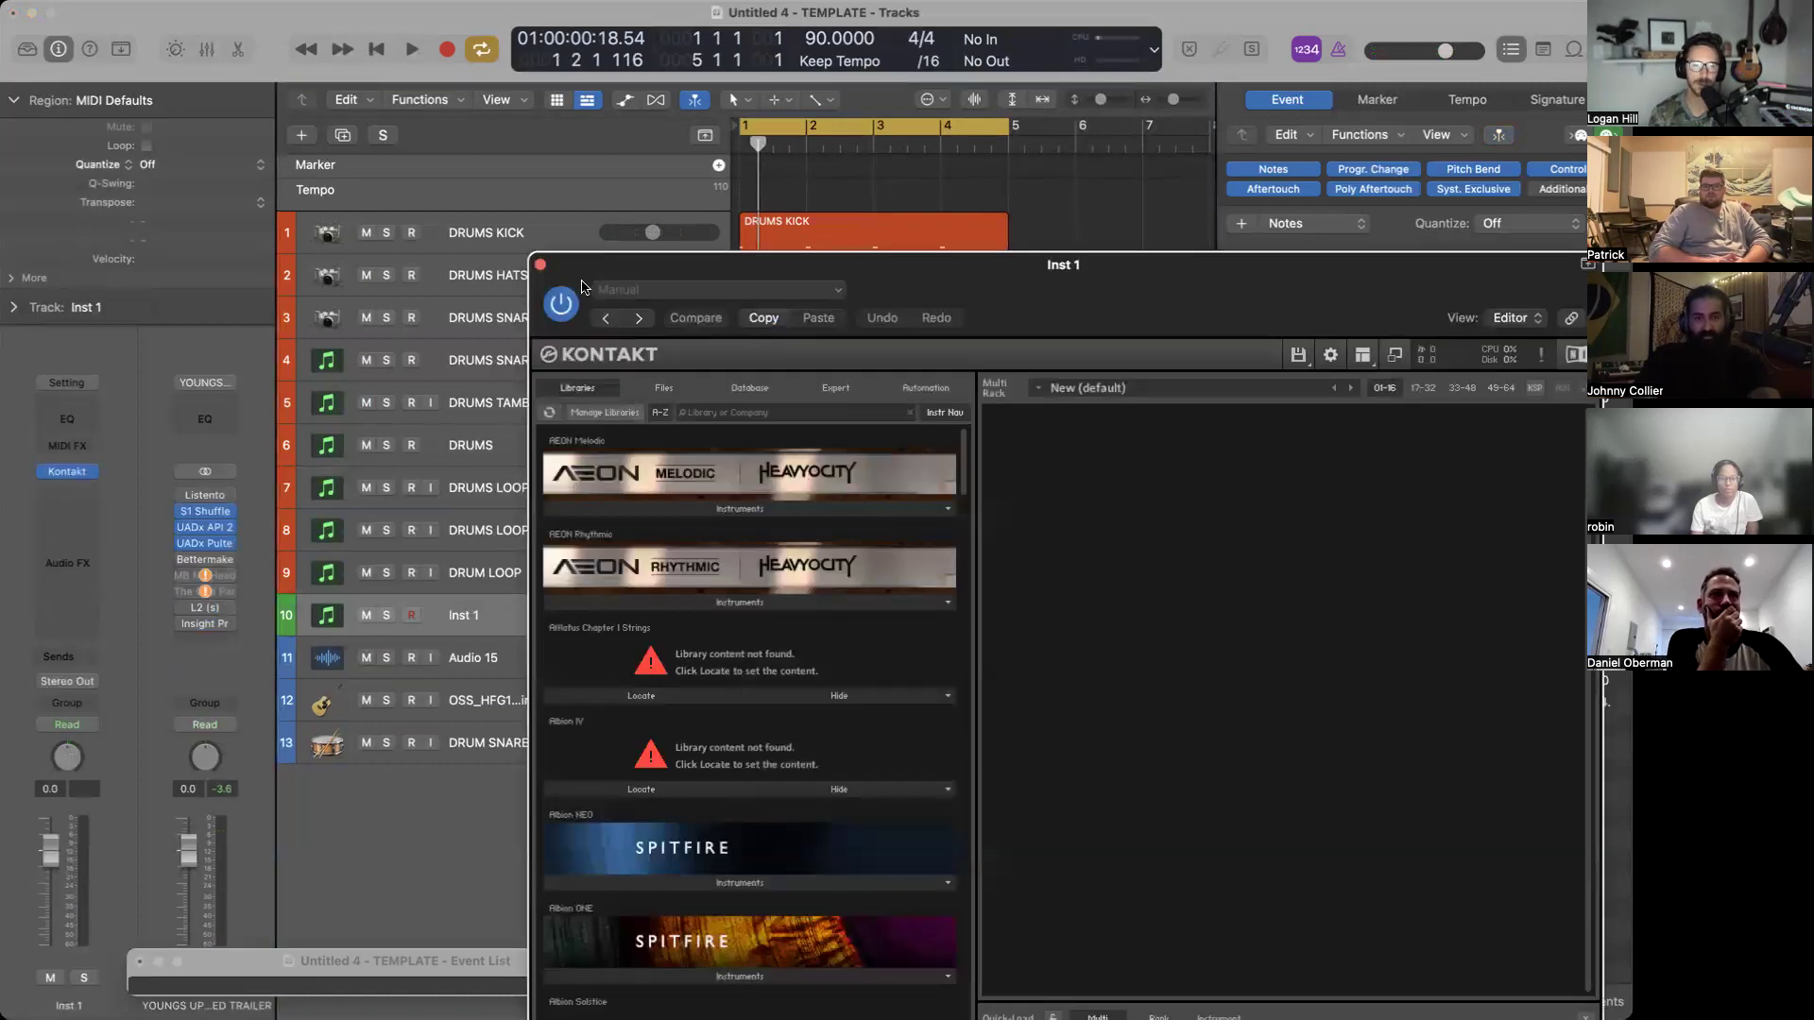
click(540, 264)
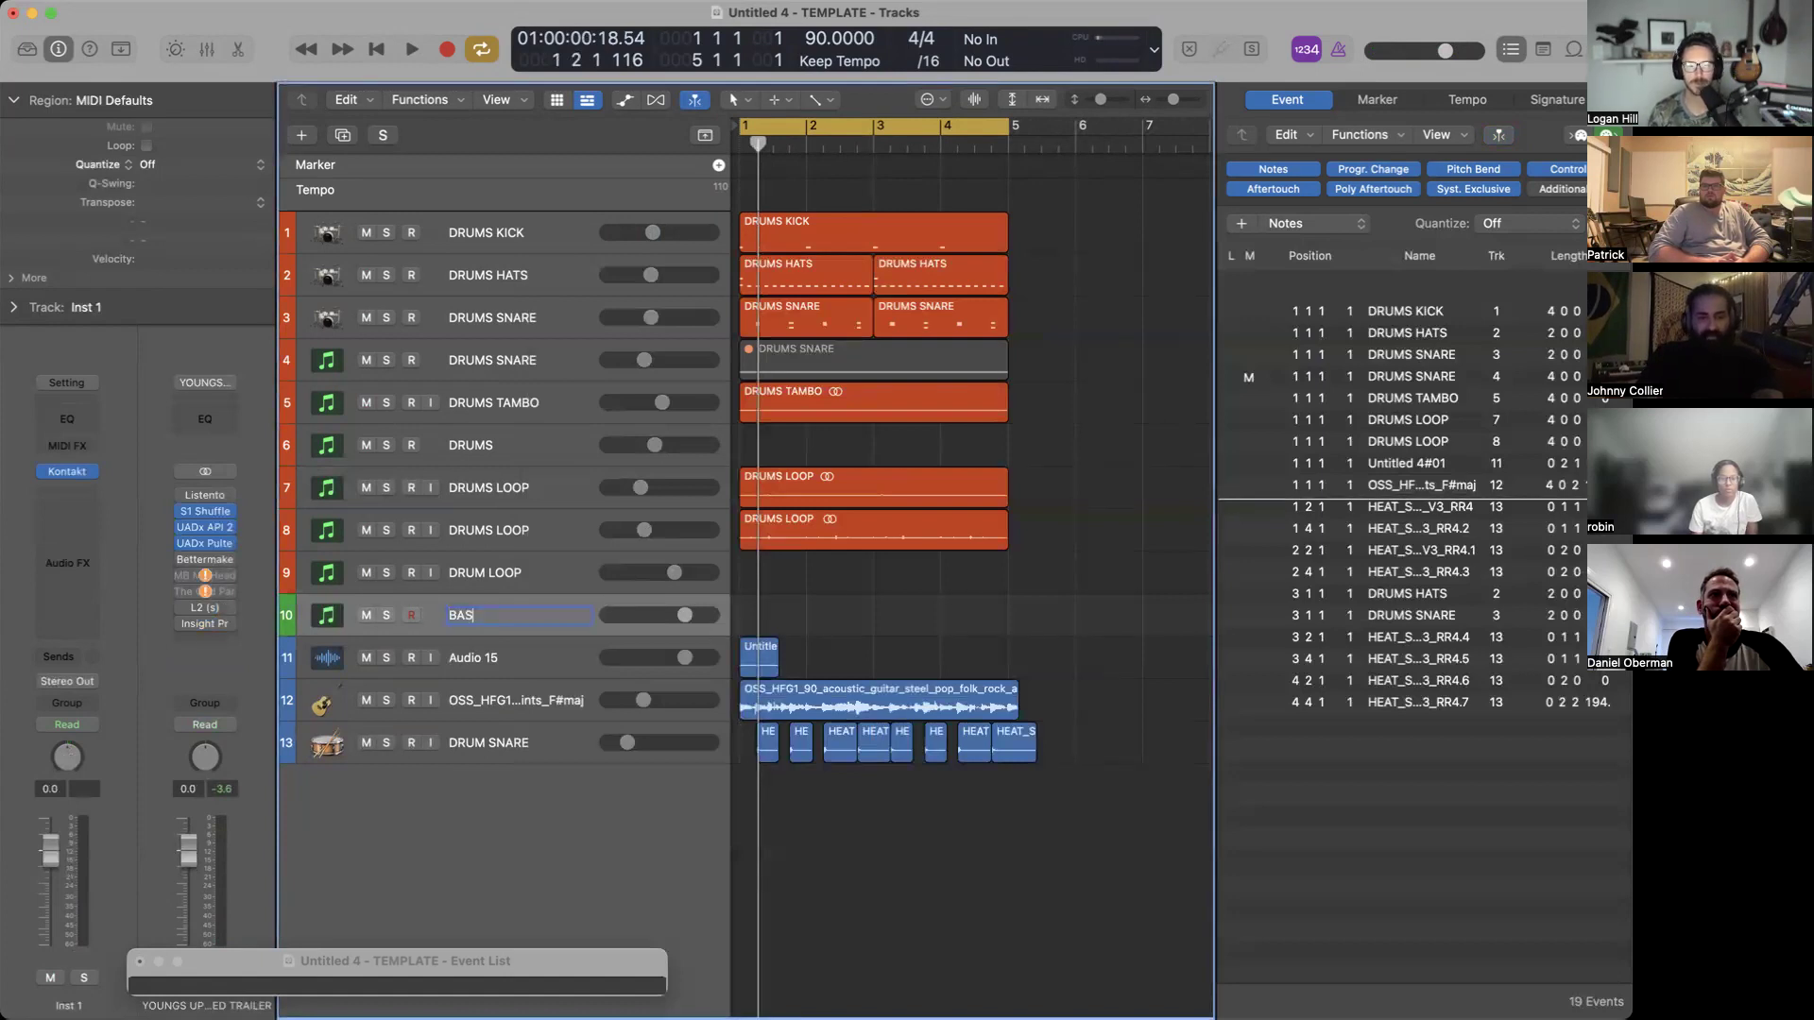
click(850, 704)
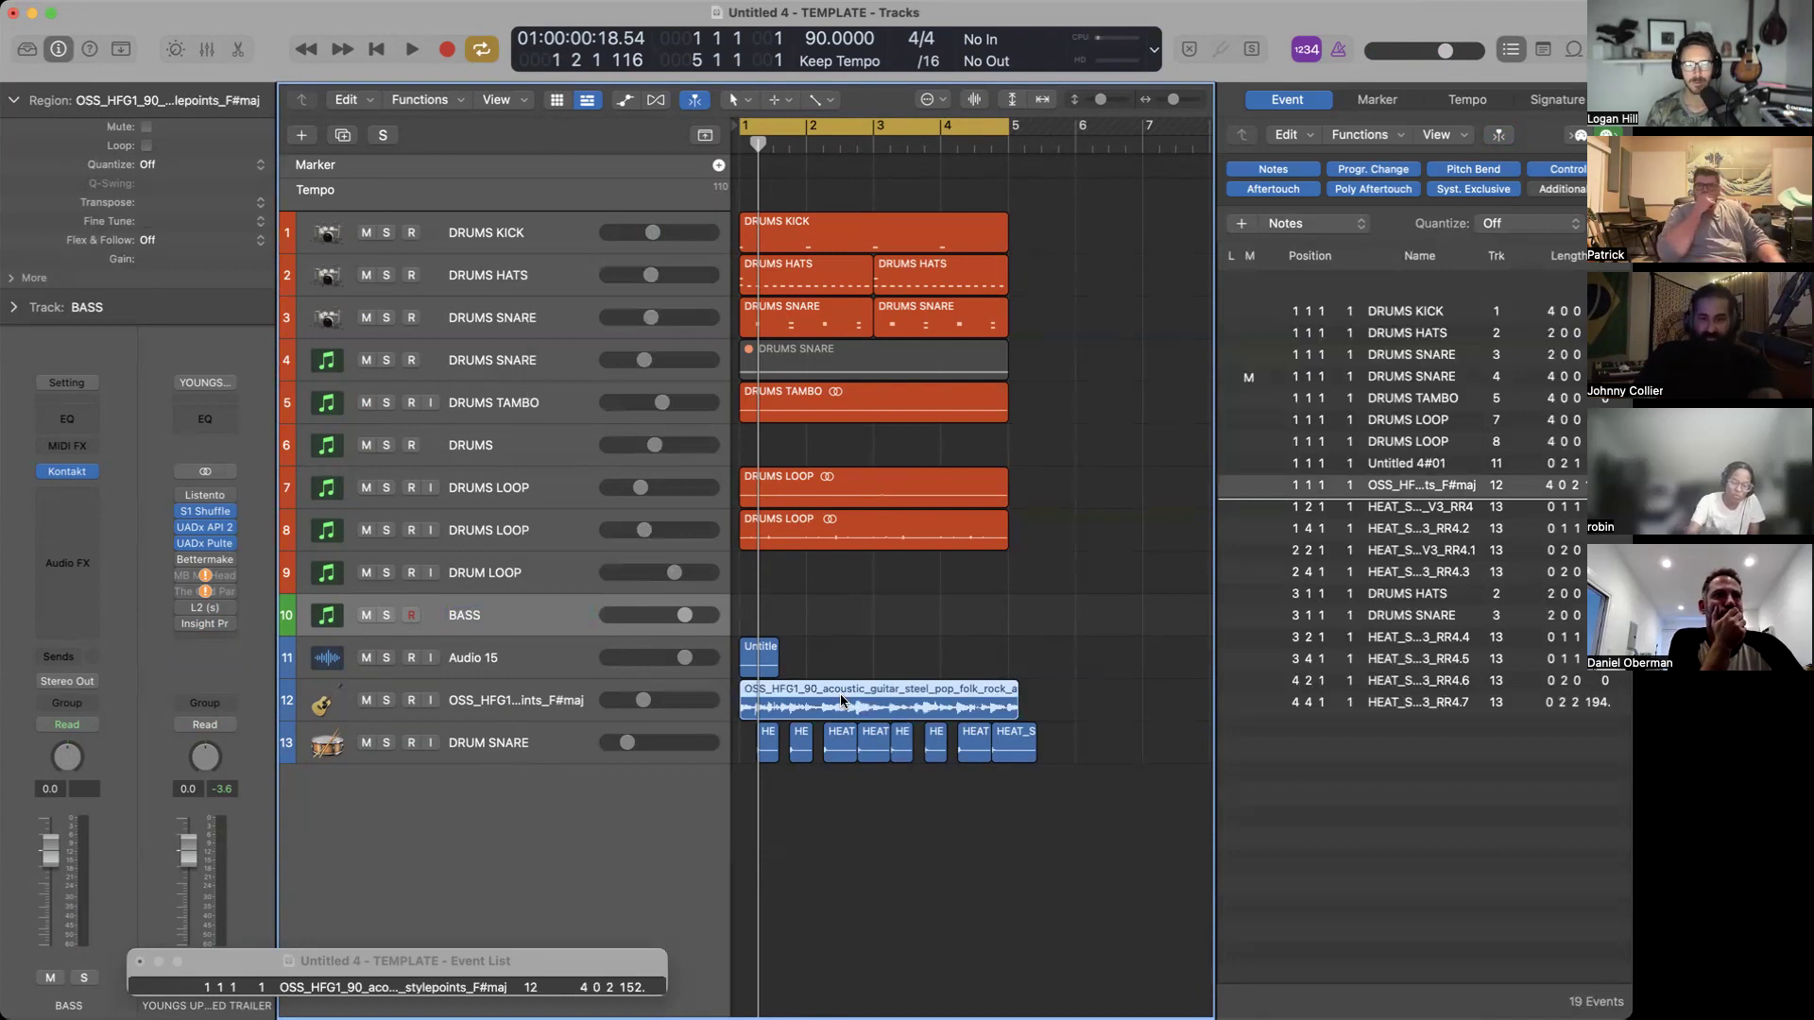
Audition the acoustic guitar on track 12 soloed, and play the full loop from bar 1 with solo off.
key(space)
click(386, 700)
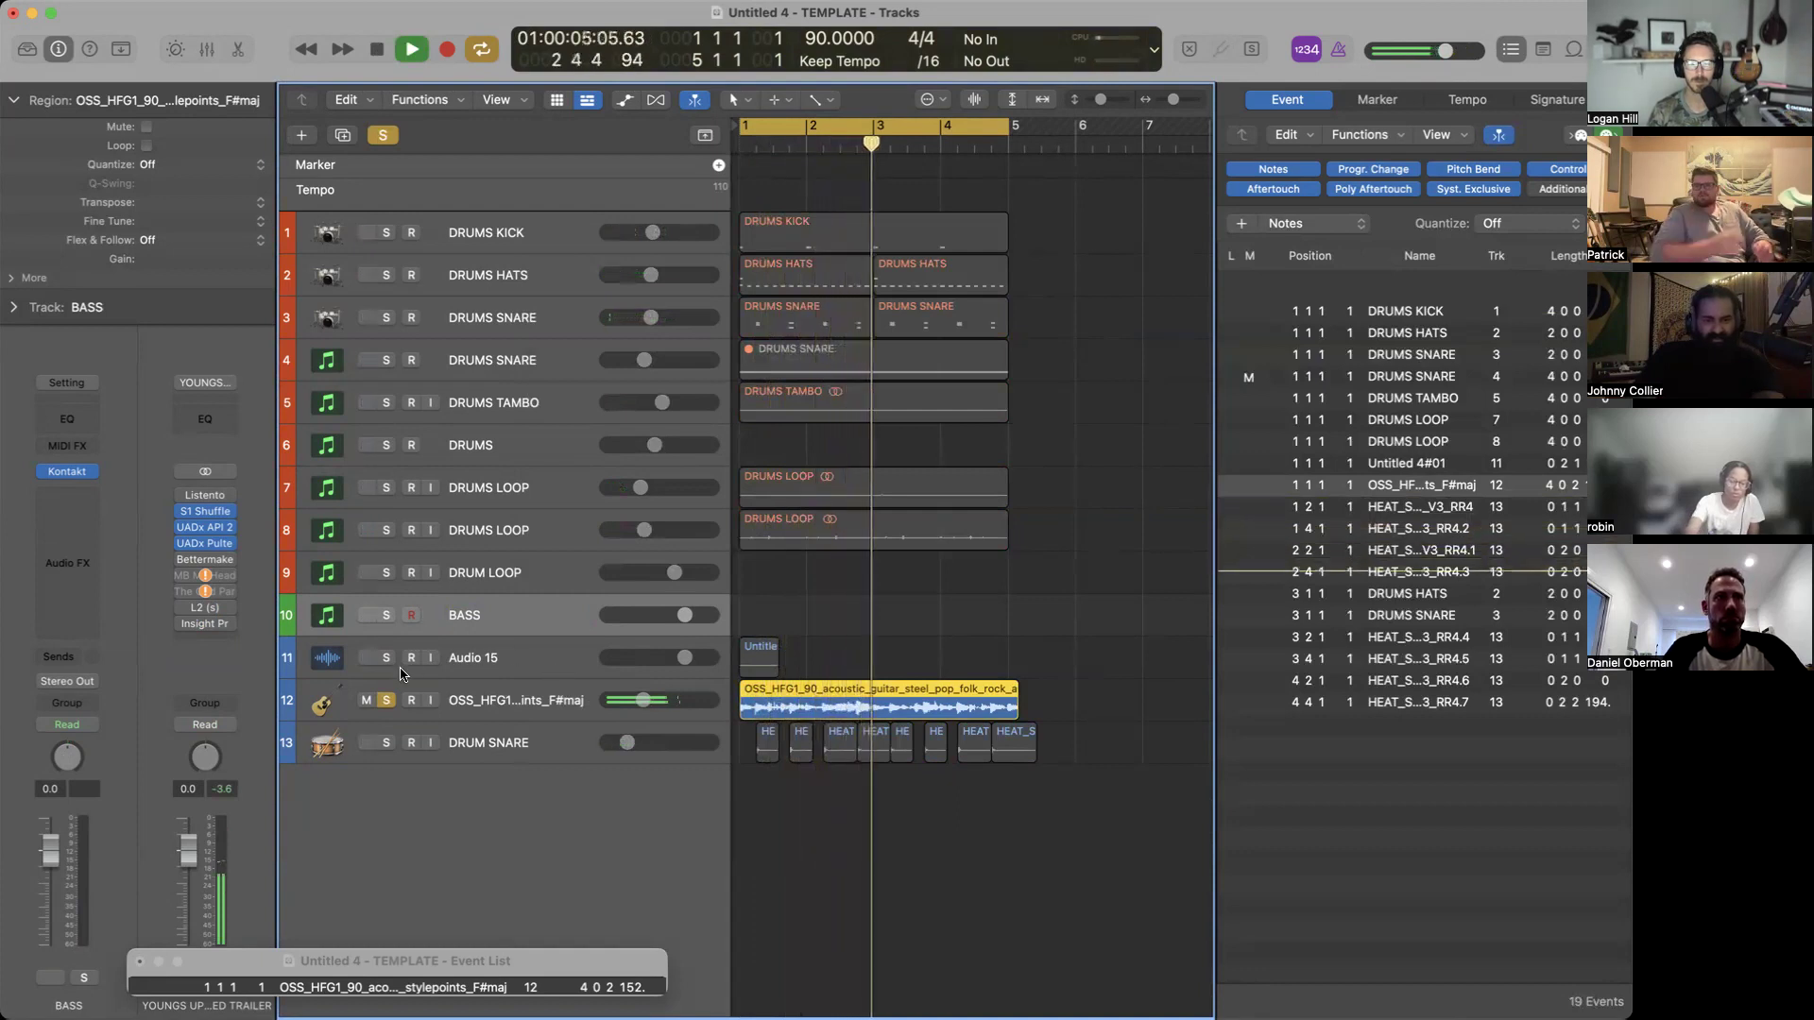
key(space)
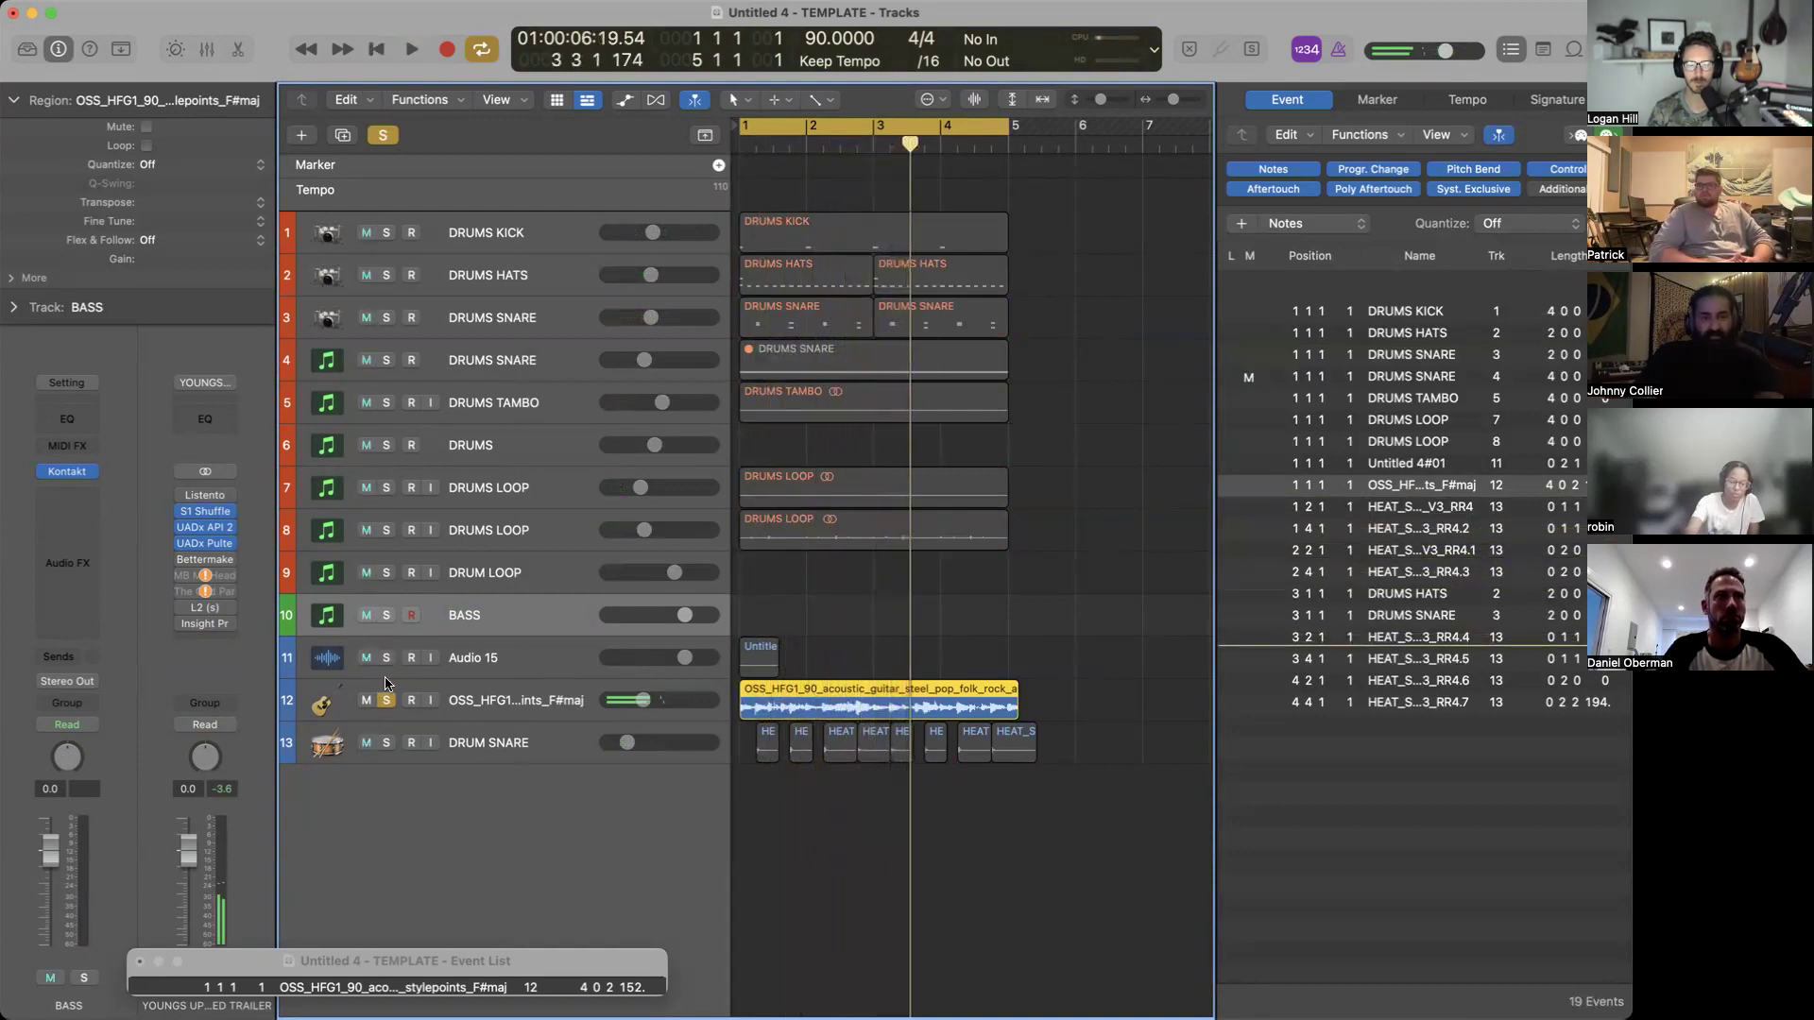
click(386, 700)
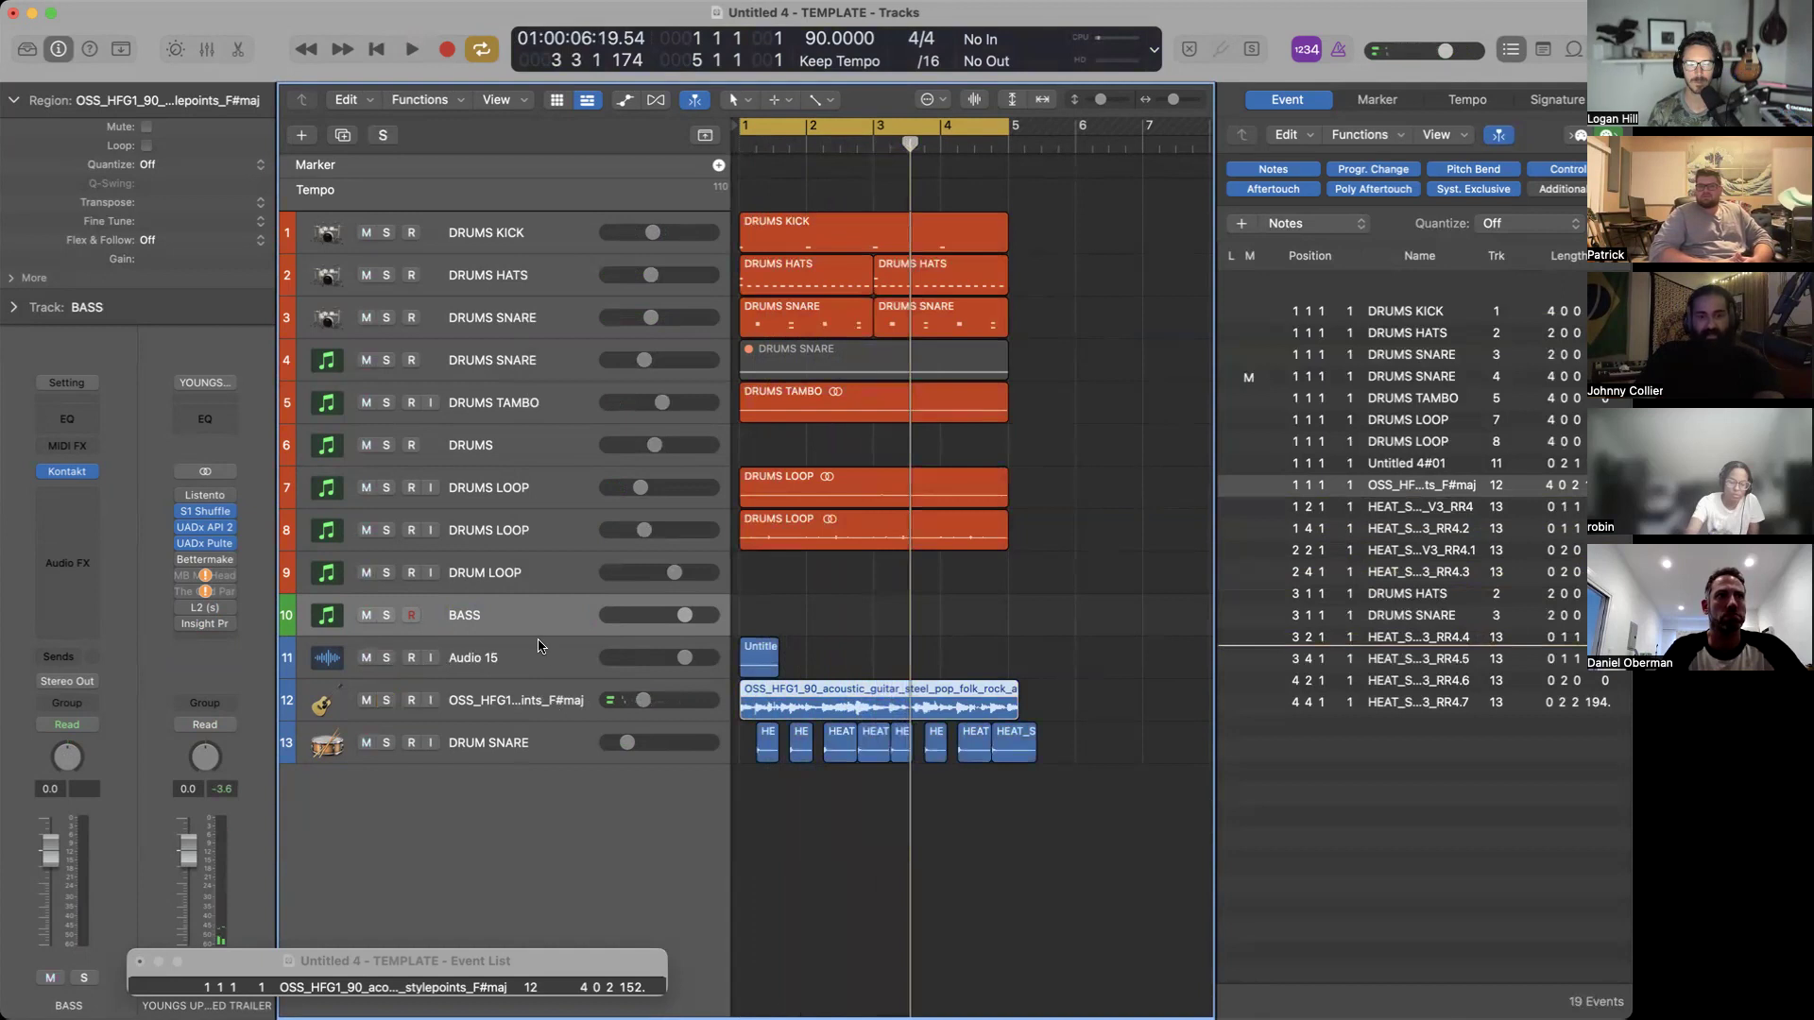
key(Return)
key(space)
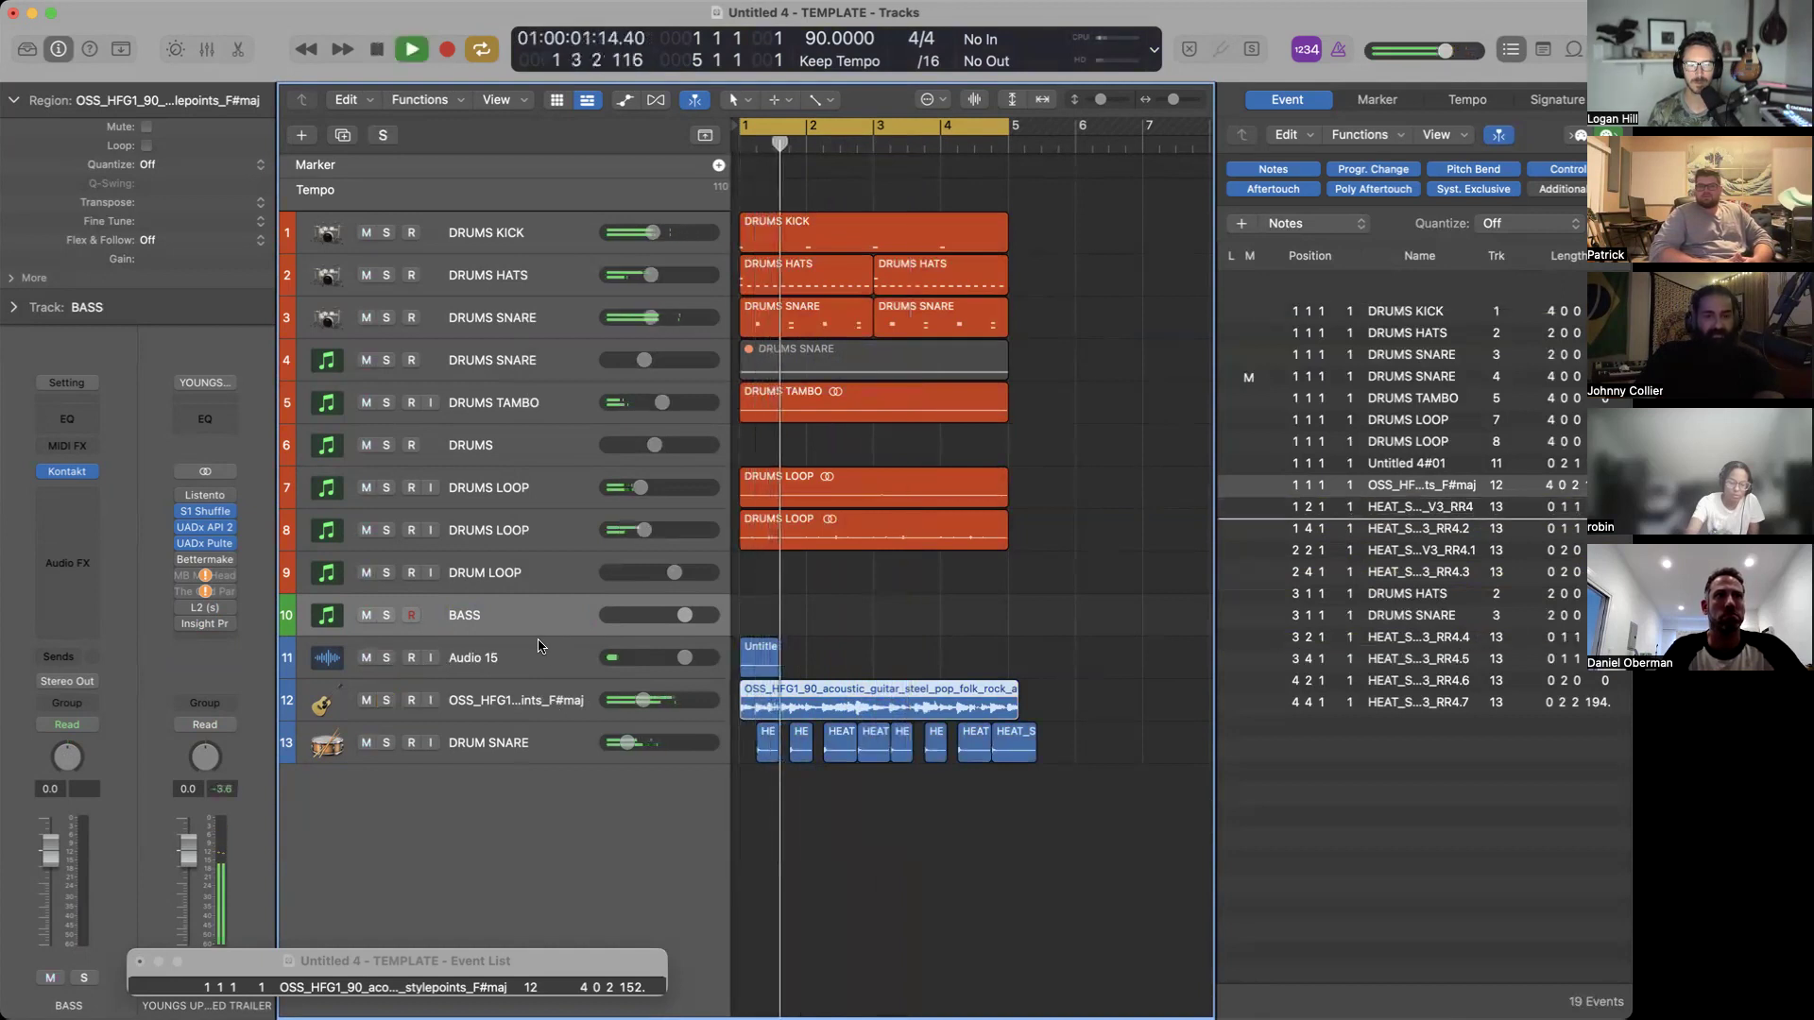
key(space)
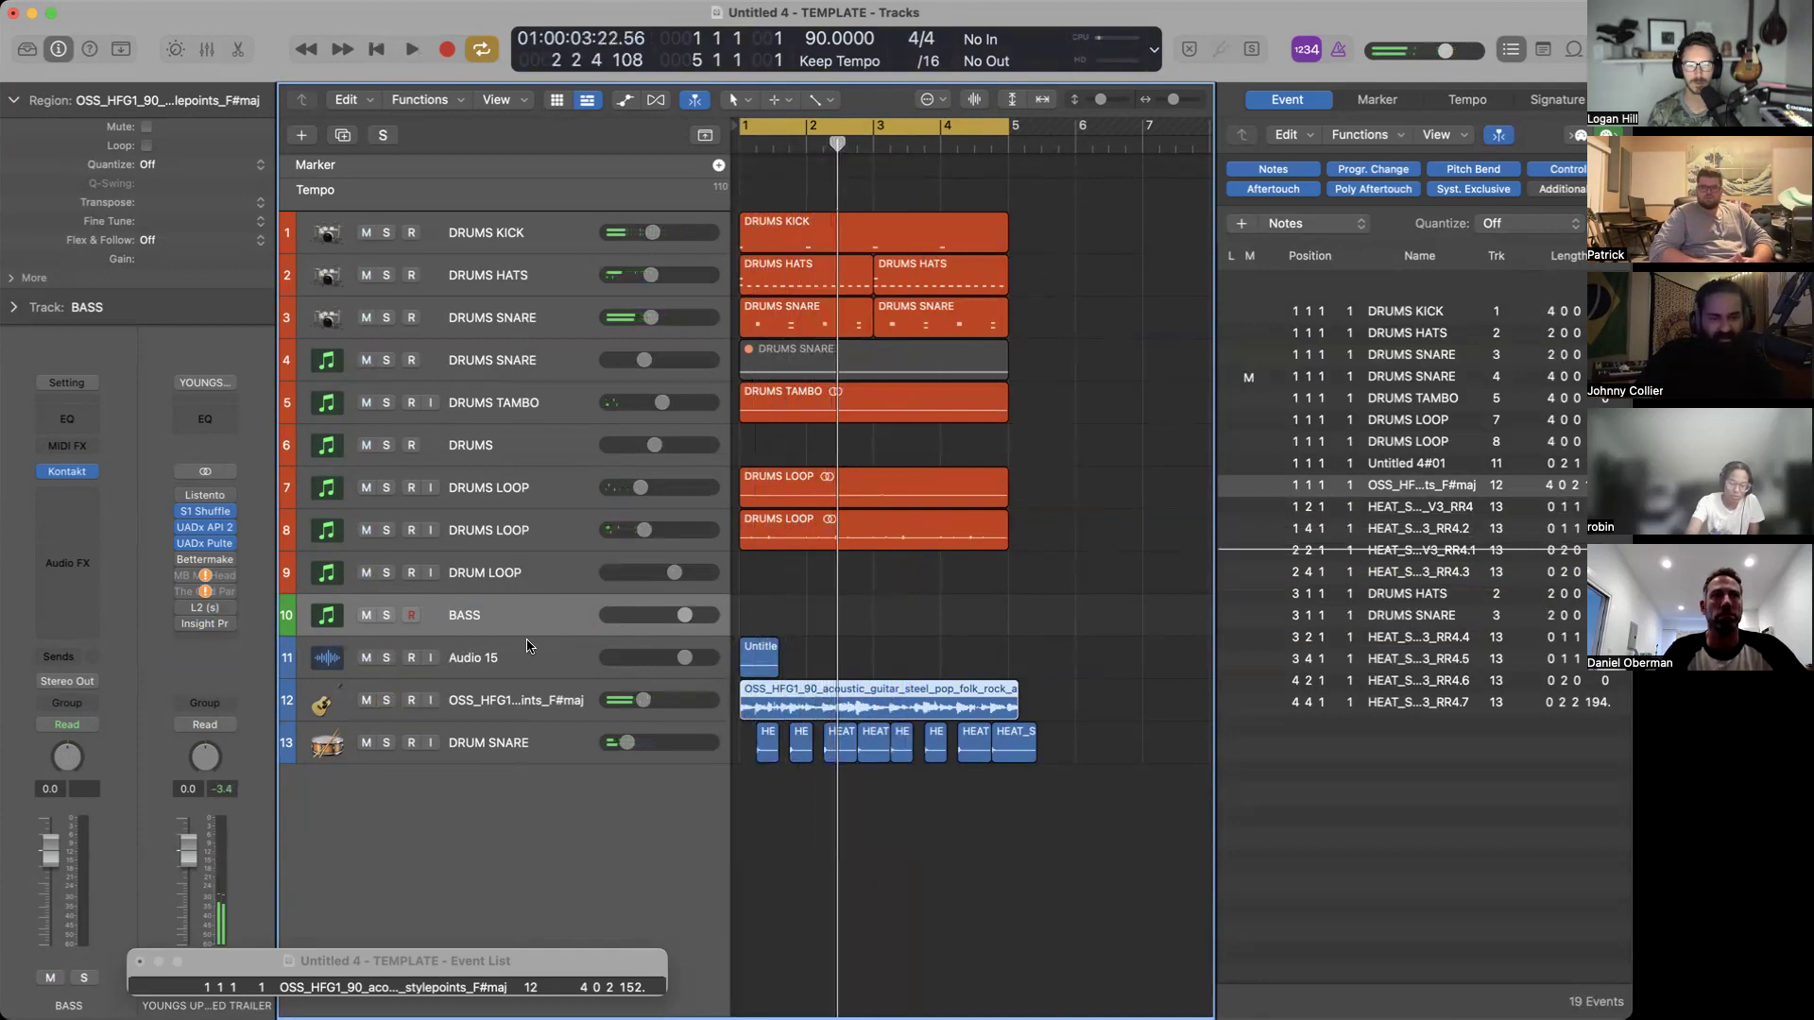
click(521, 654)
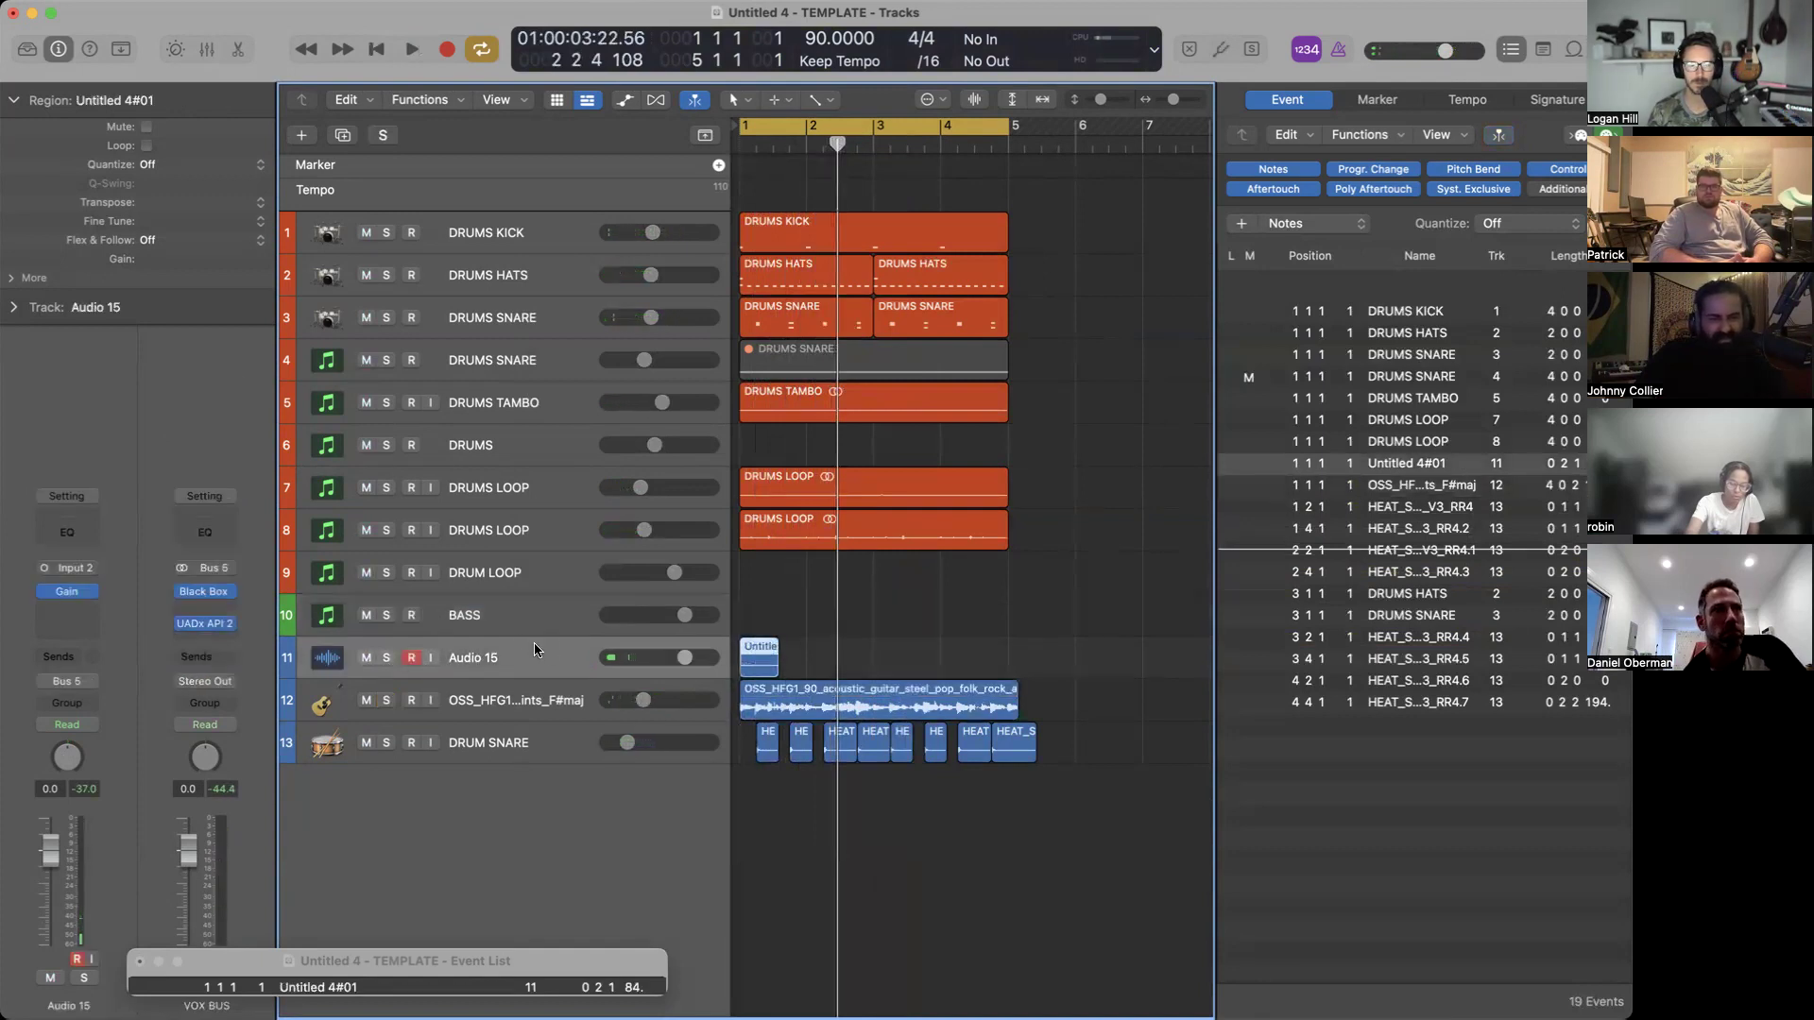
click(522, 614)
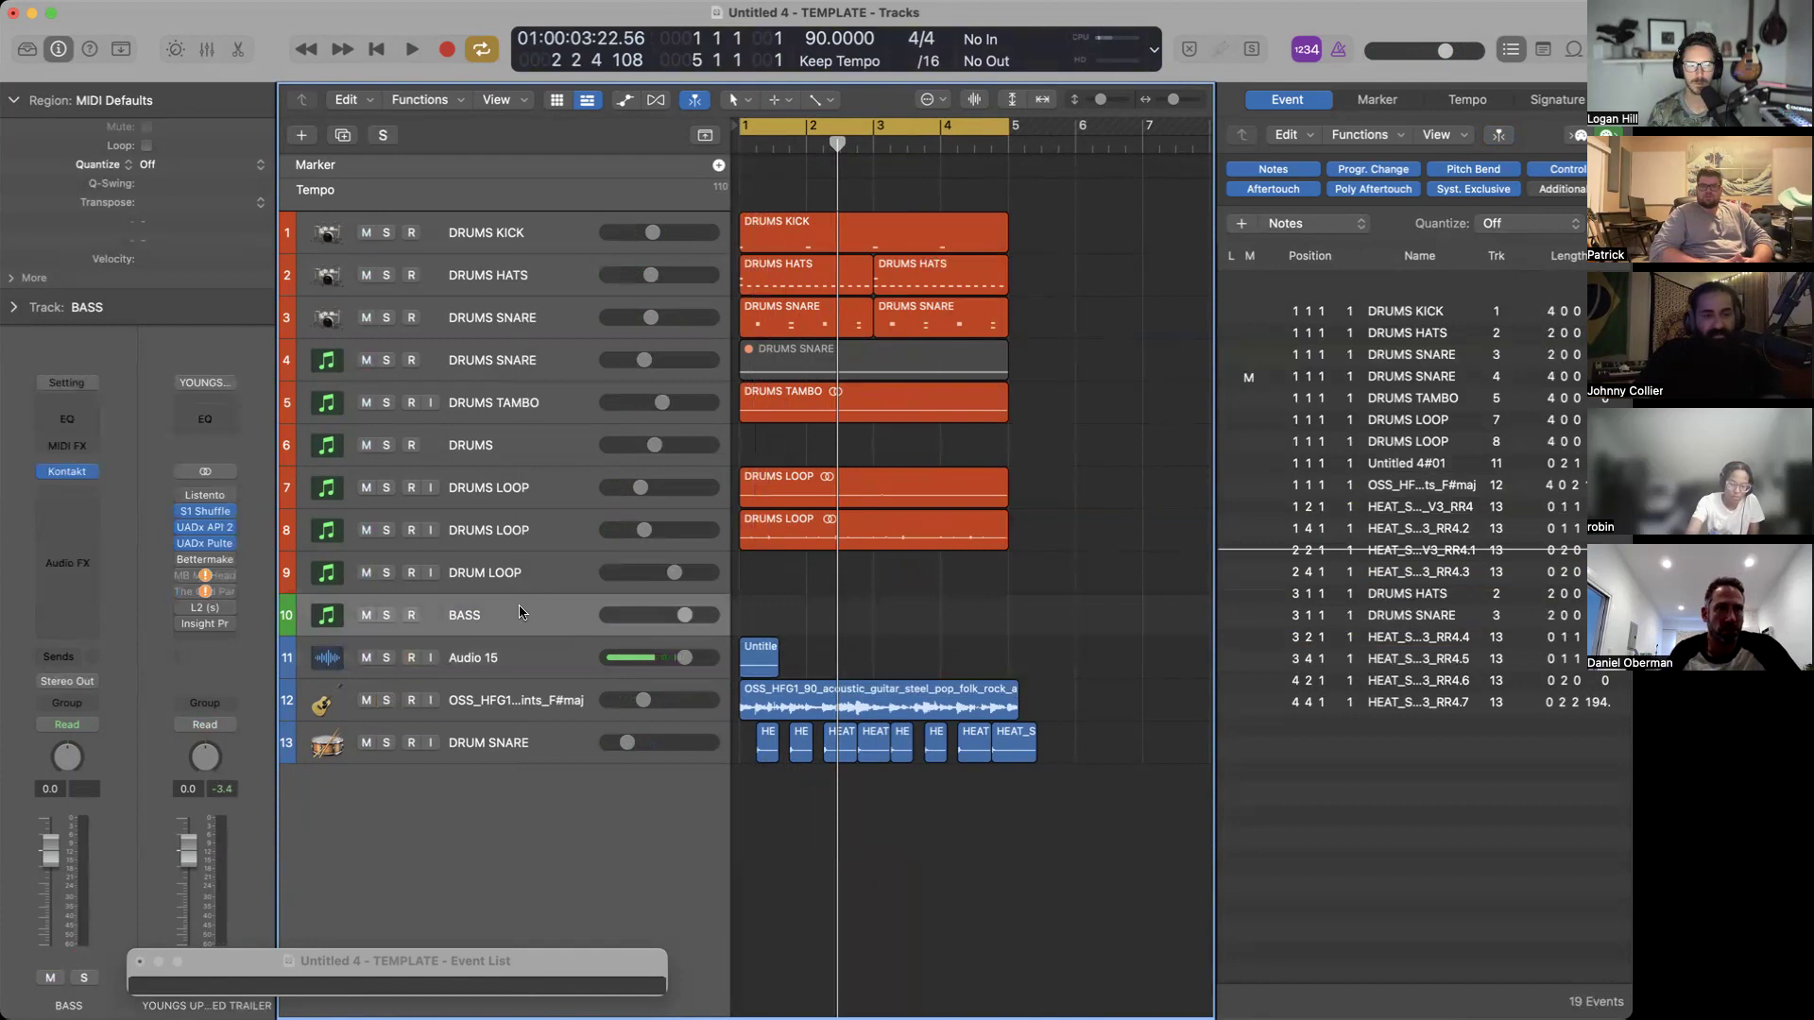
click(96, 471)
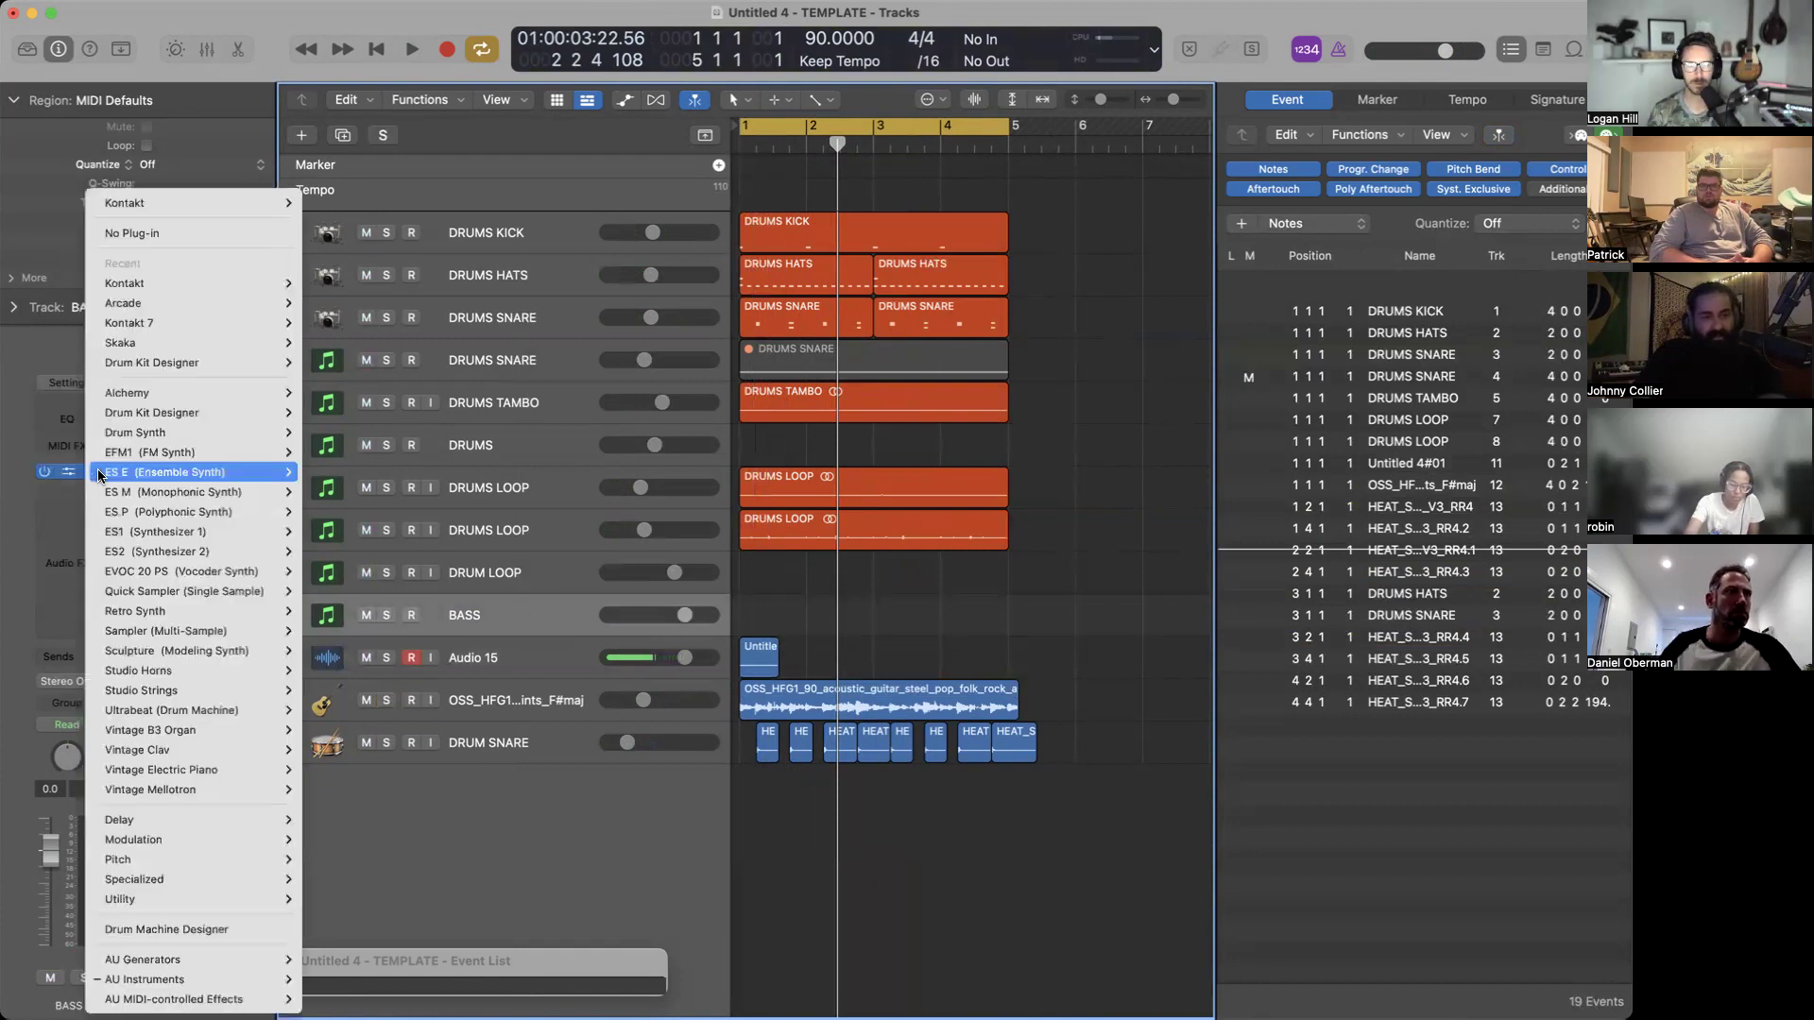
mouse_move(289, 977)
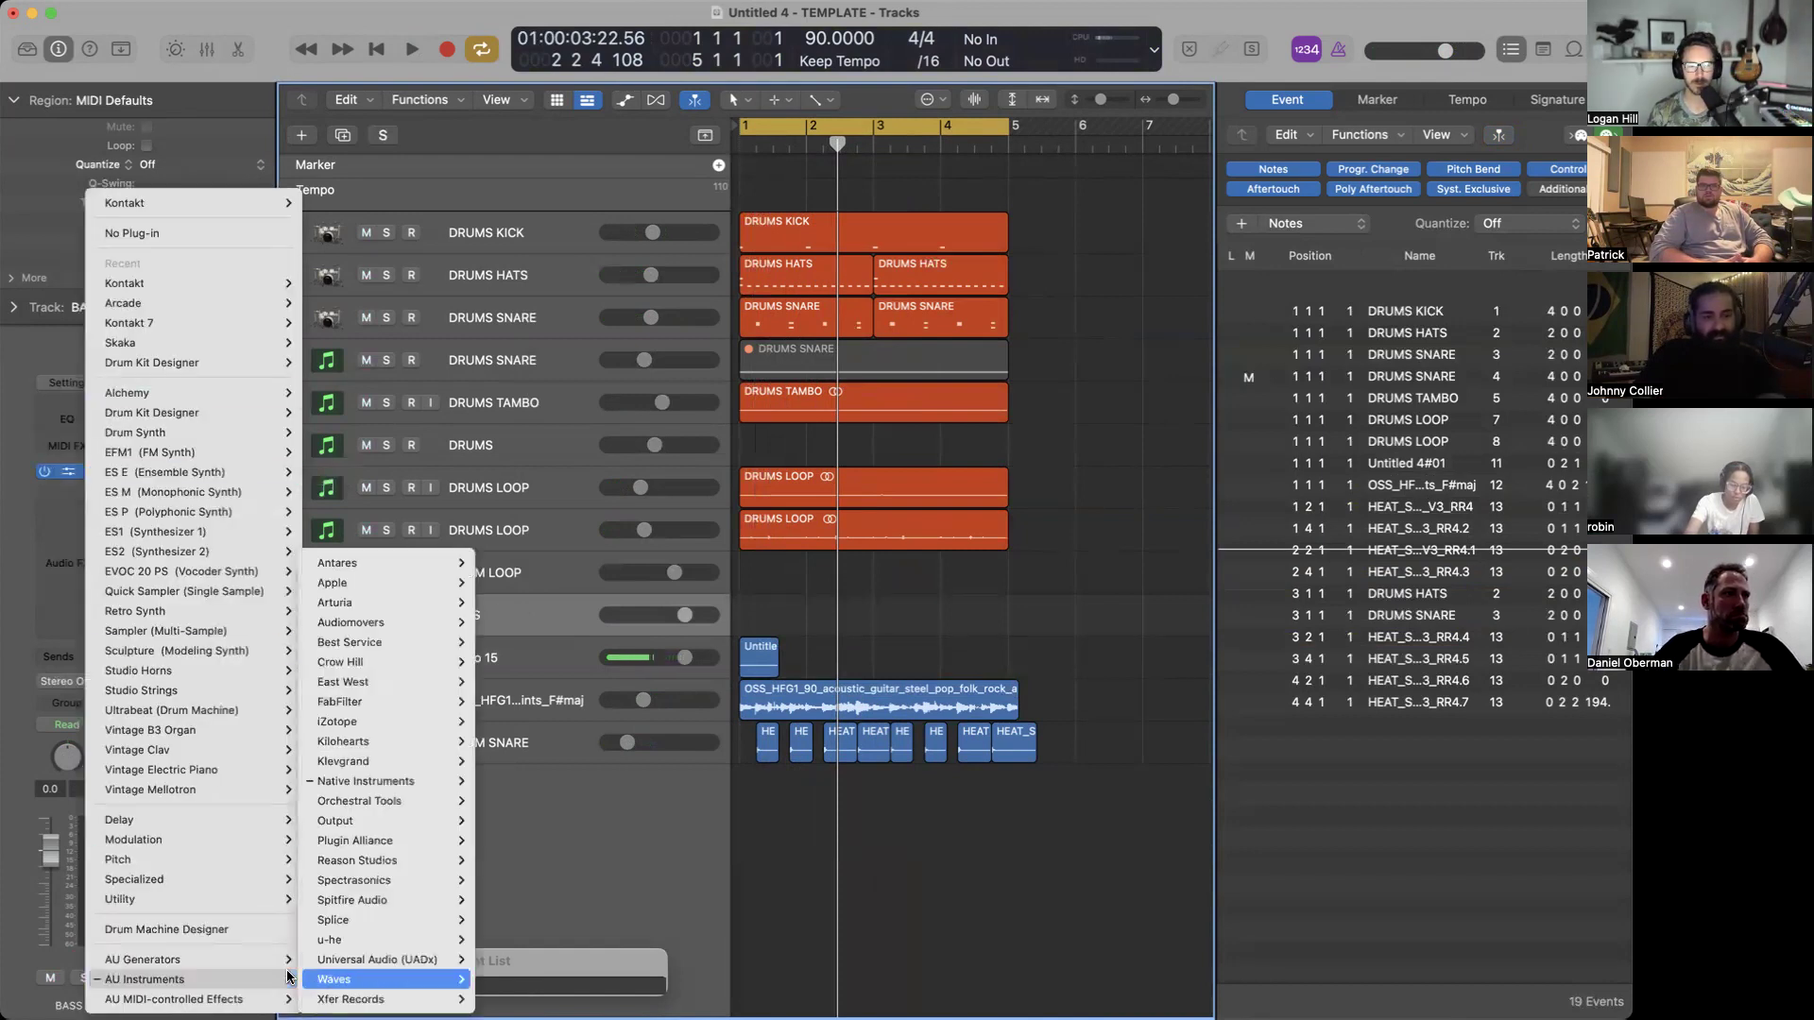
mouse_move(336, 999)
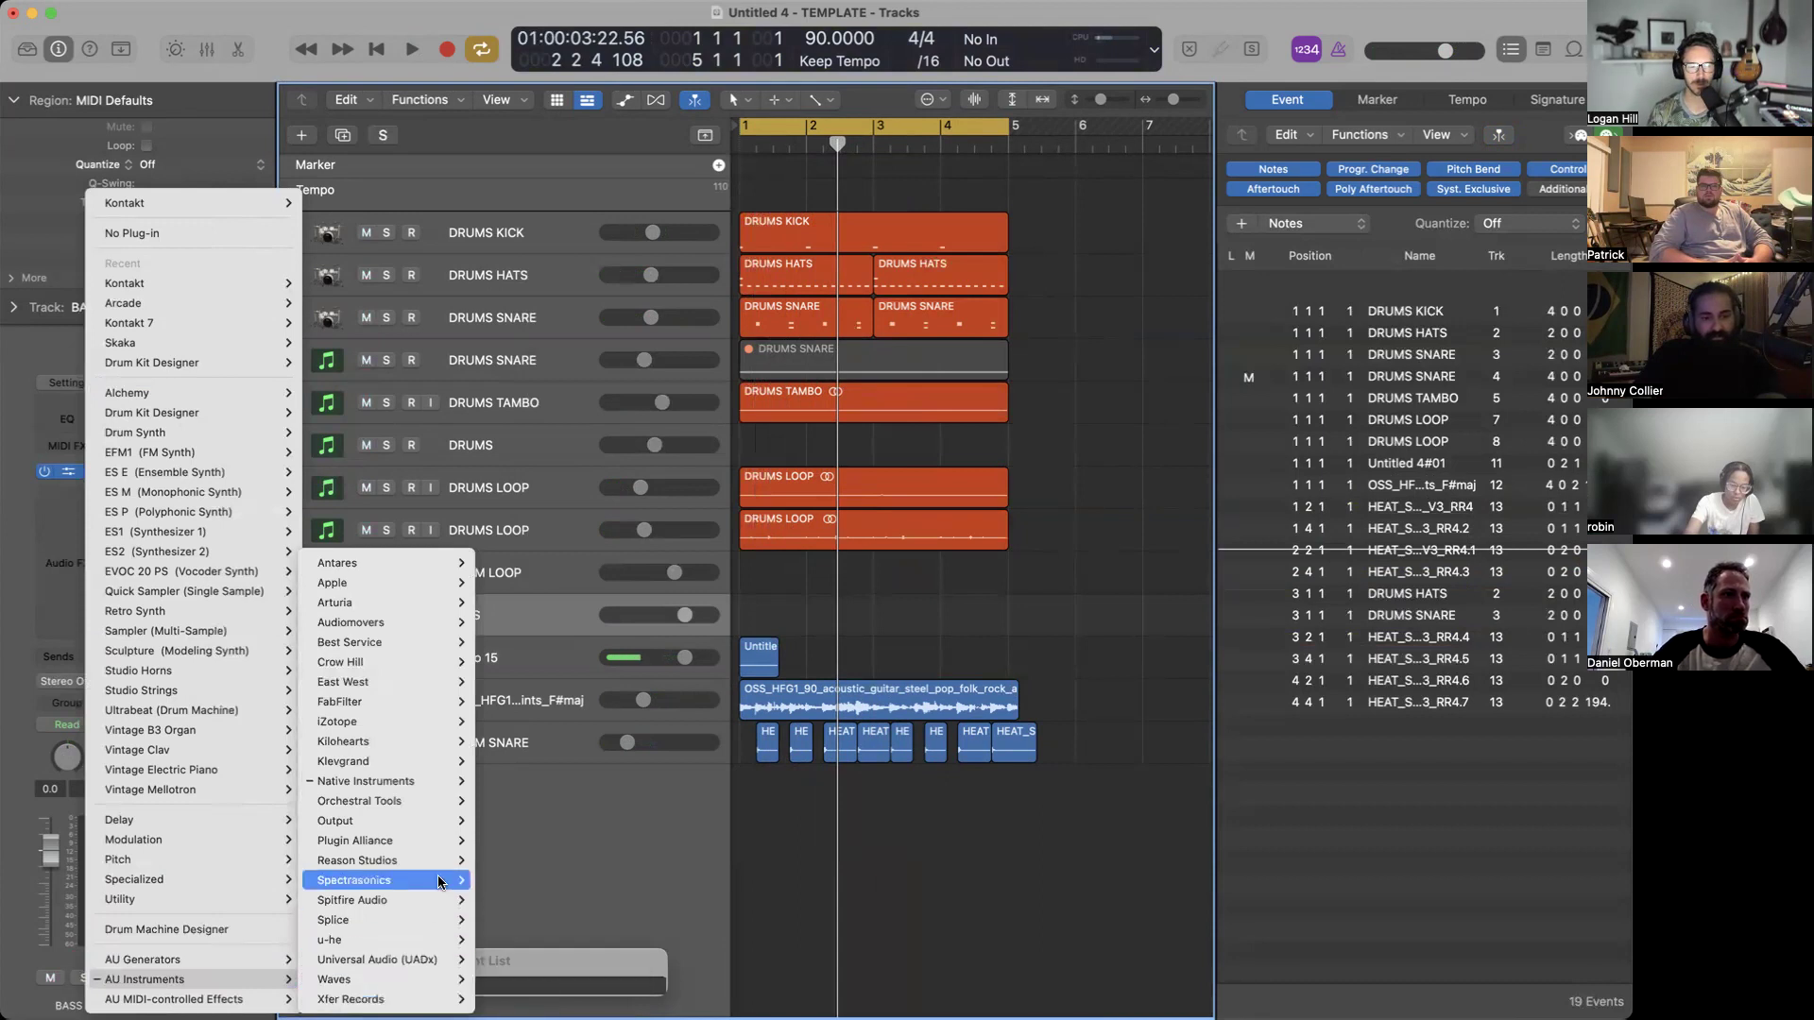
mouse_move(420, 899)
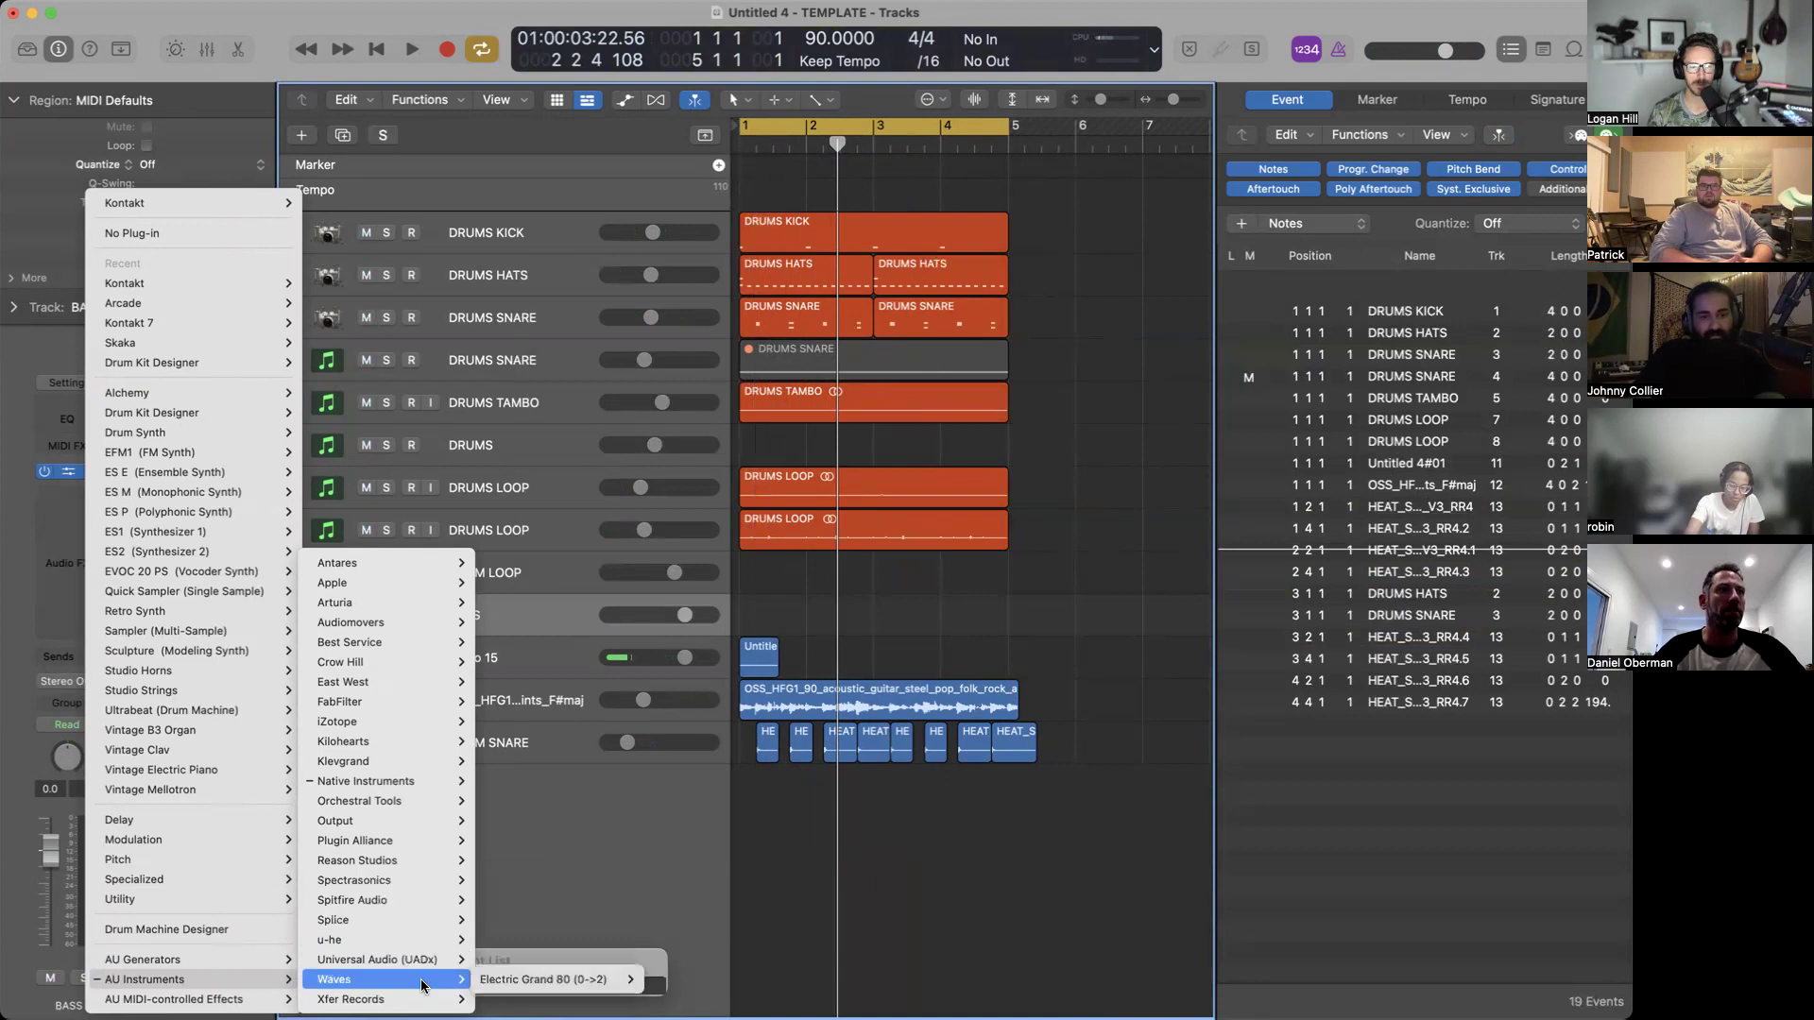
mouse_move(496, 1000)
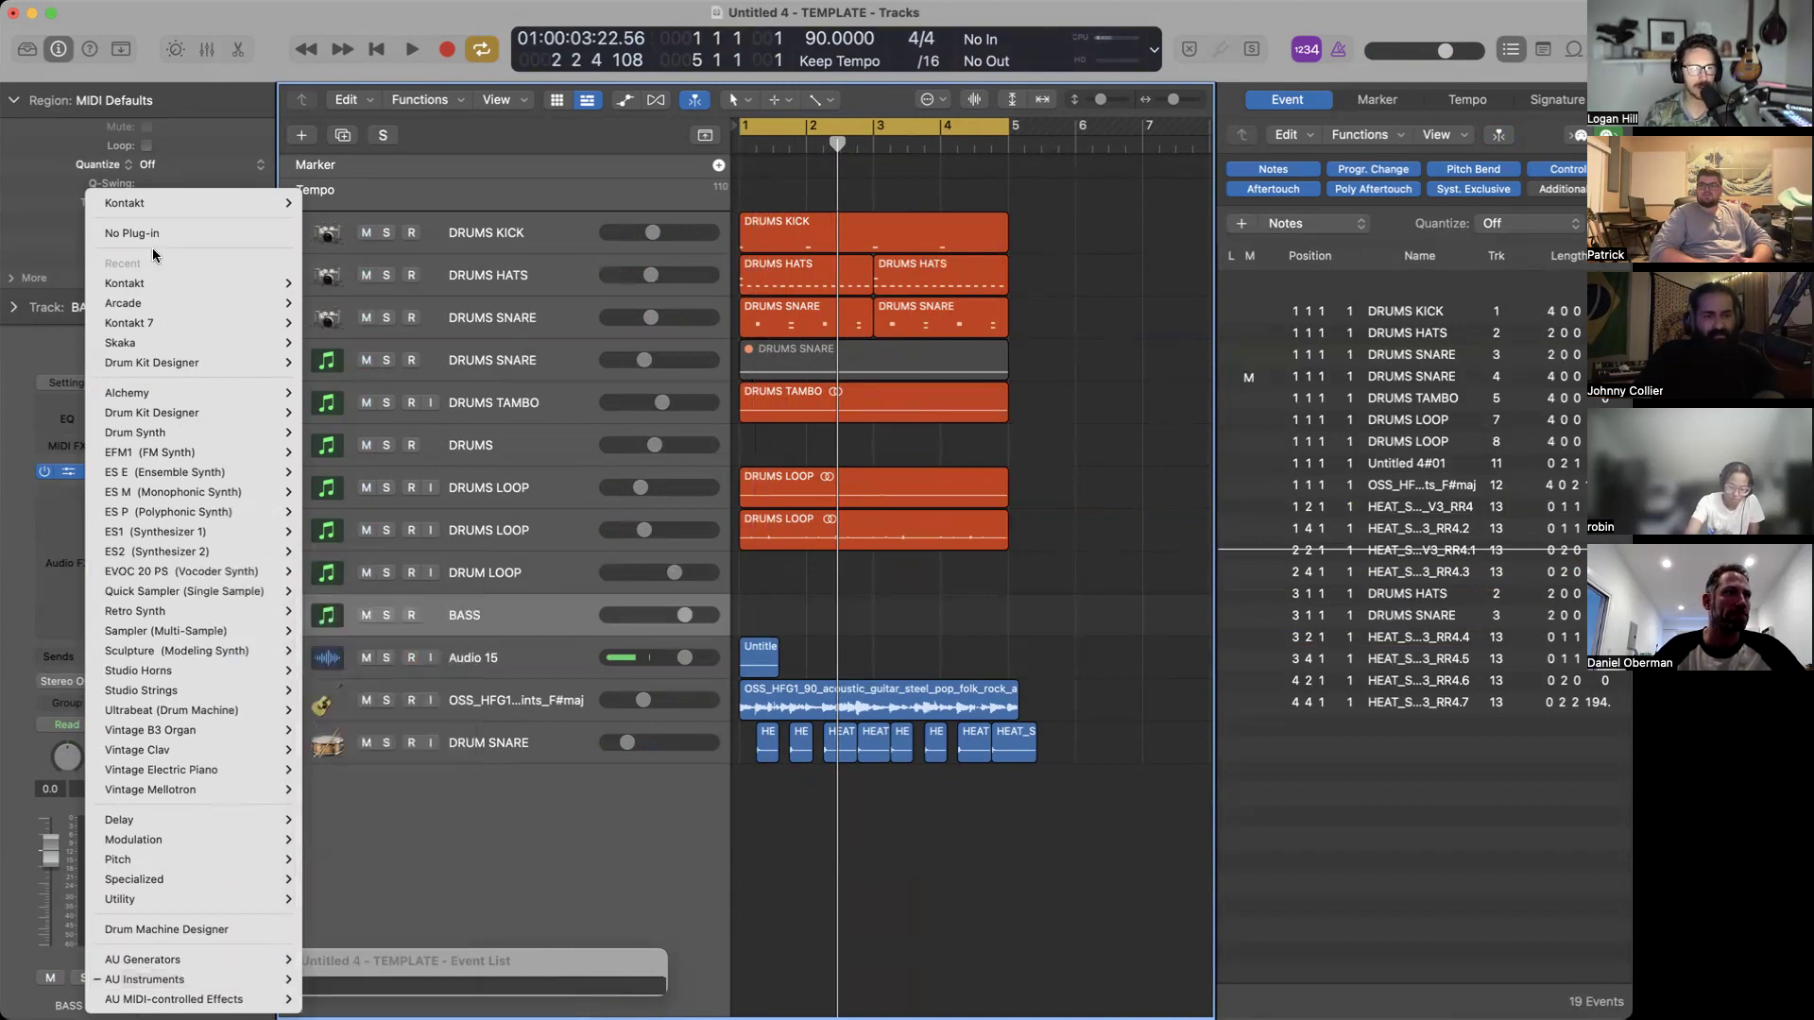
click(45, 392)
click(46, 392)
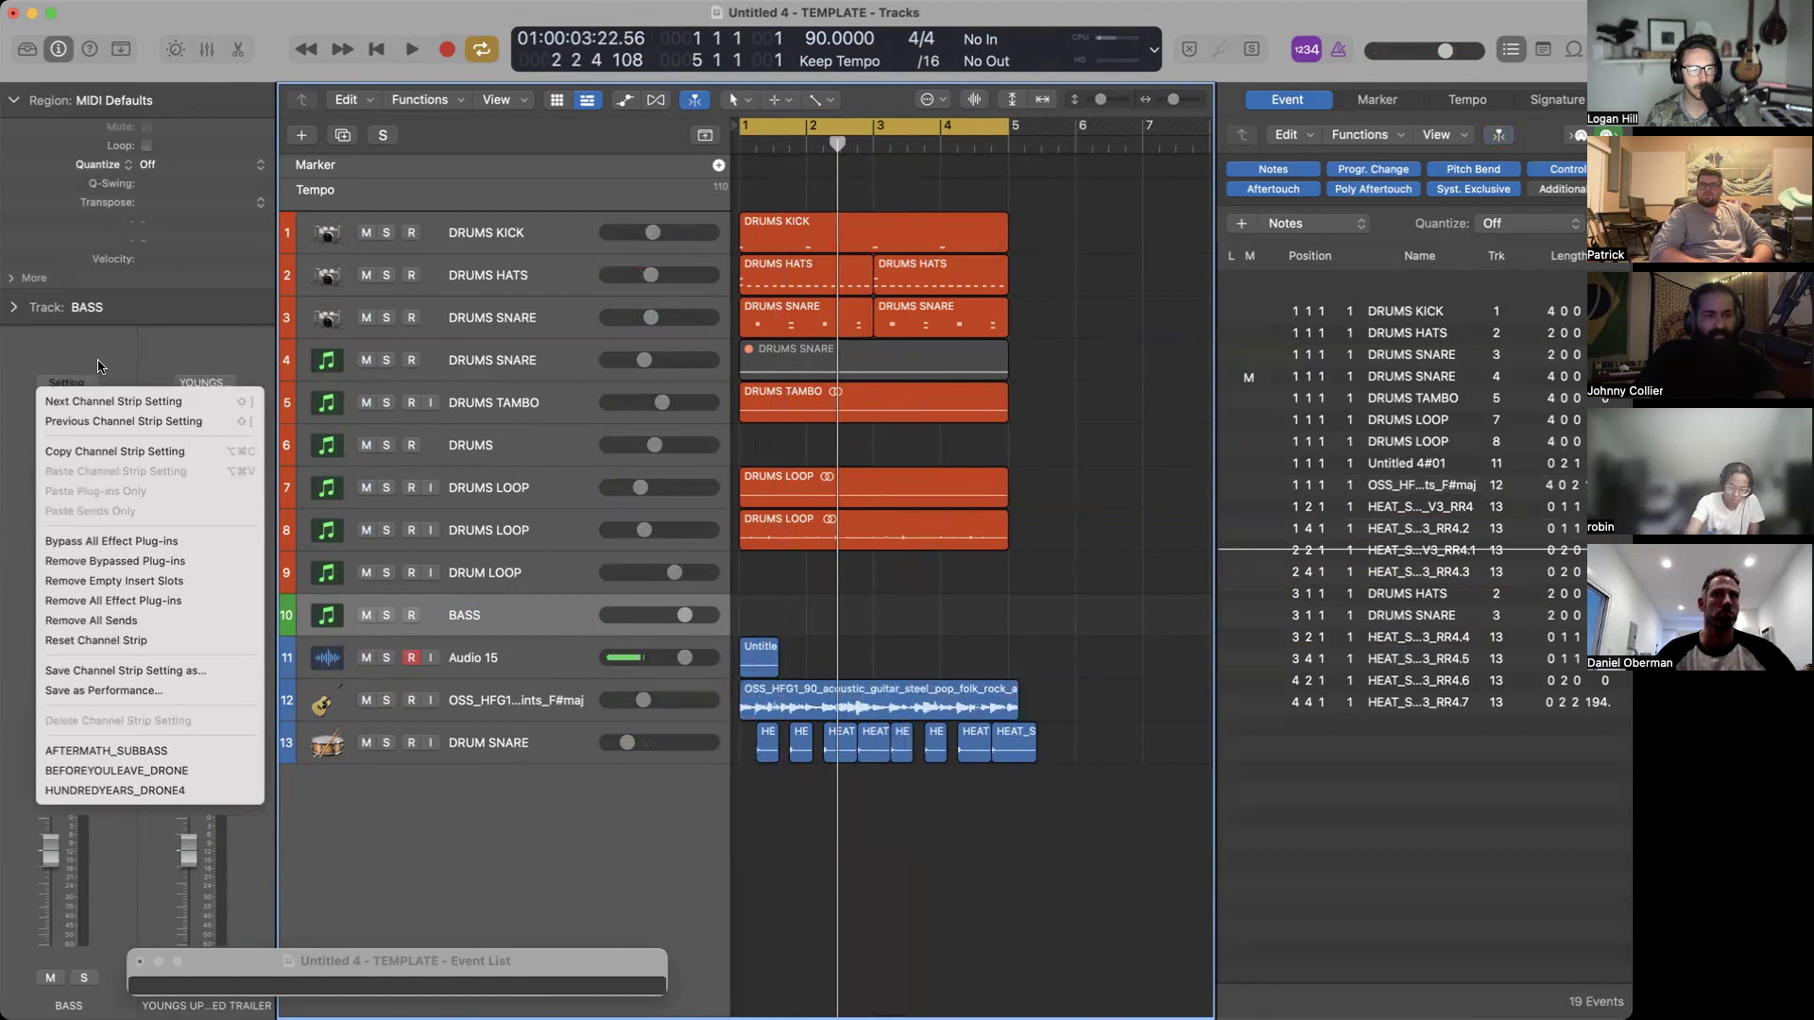
key(Escape)
Replace Kontakt with a stereo Serum instrument on the BASS track, and close the plug-in and Musical Typing windows.
click(85, 471)
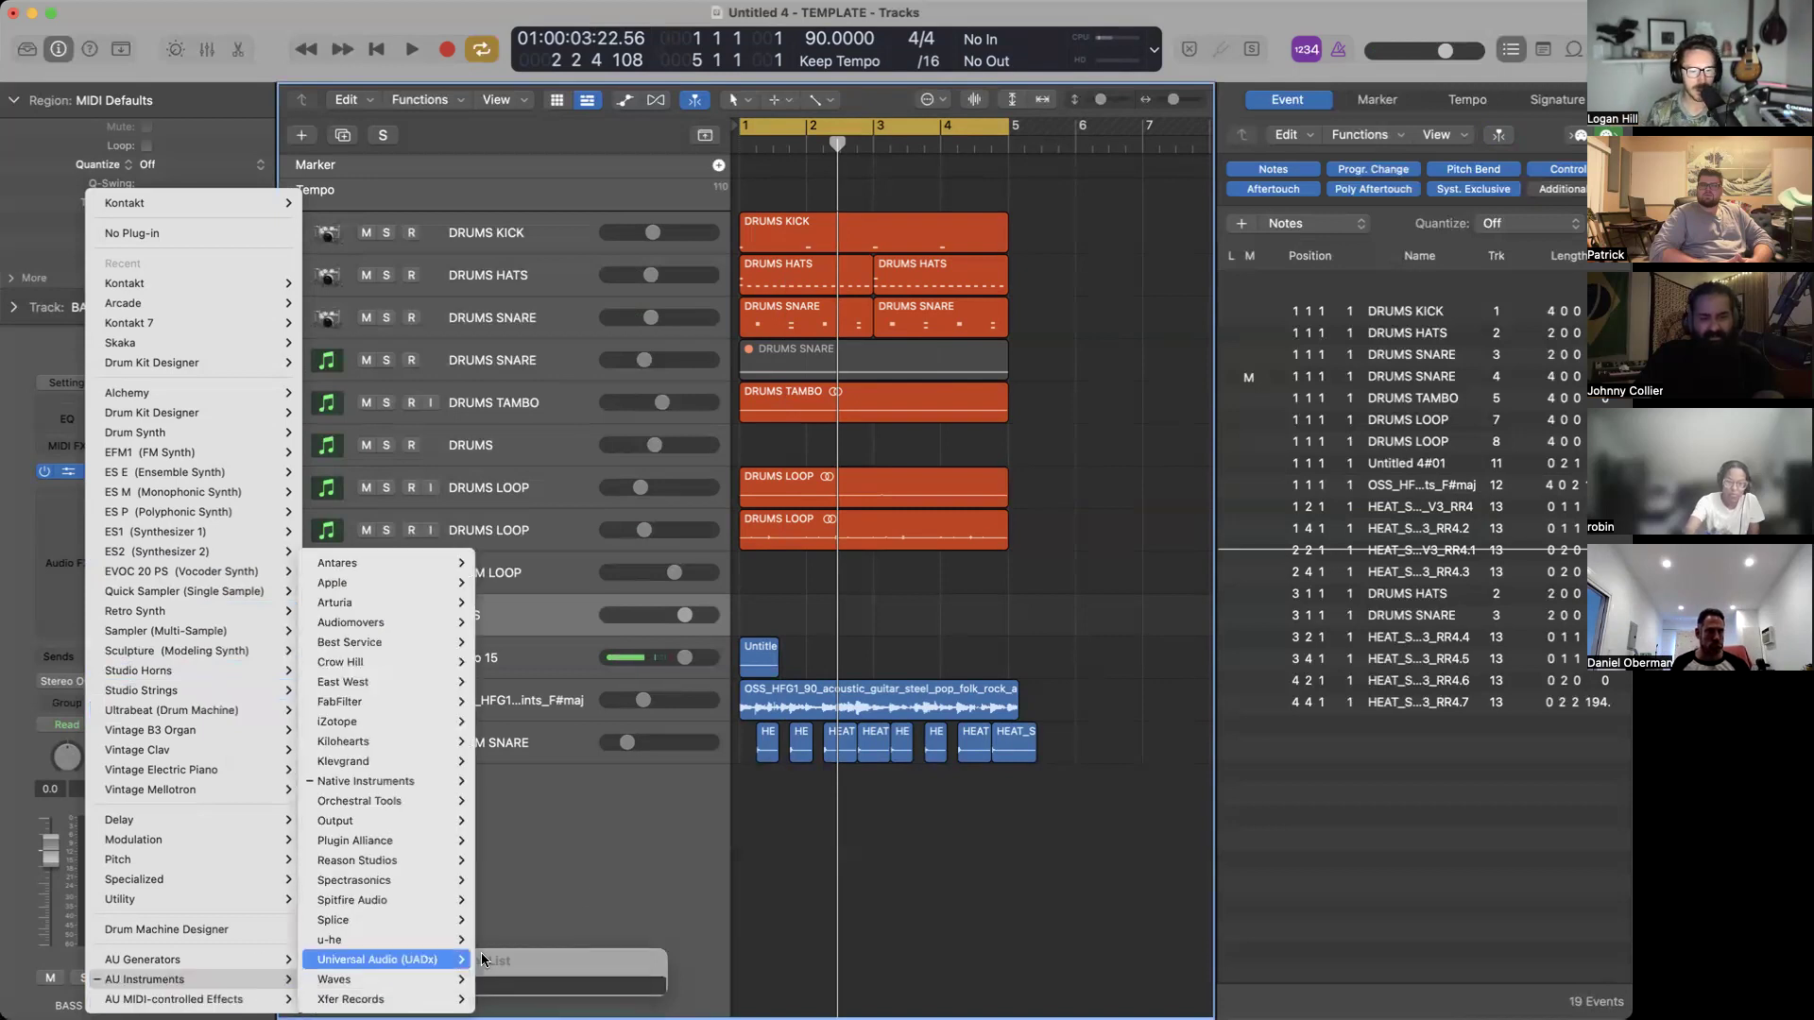
key(Right)
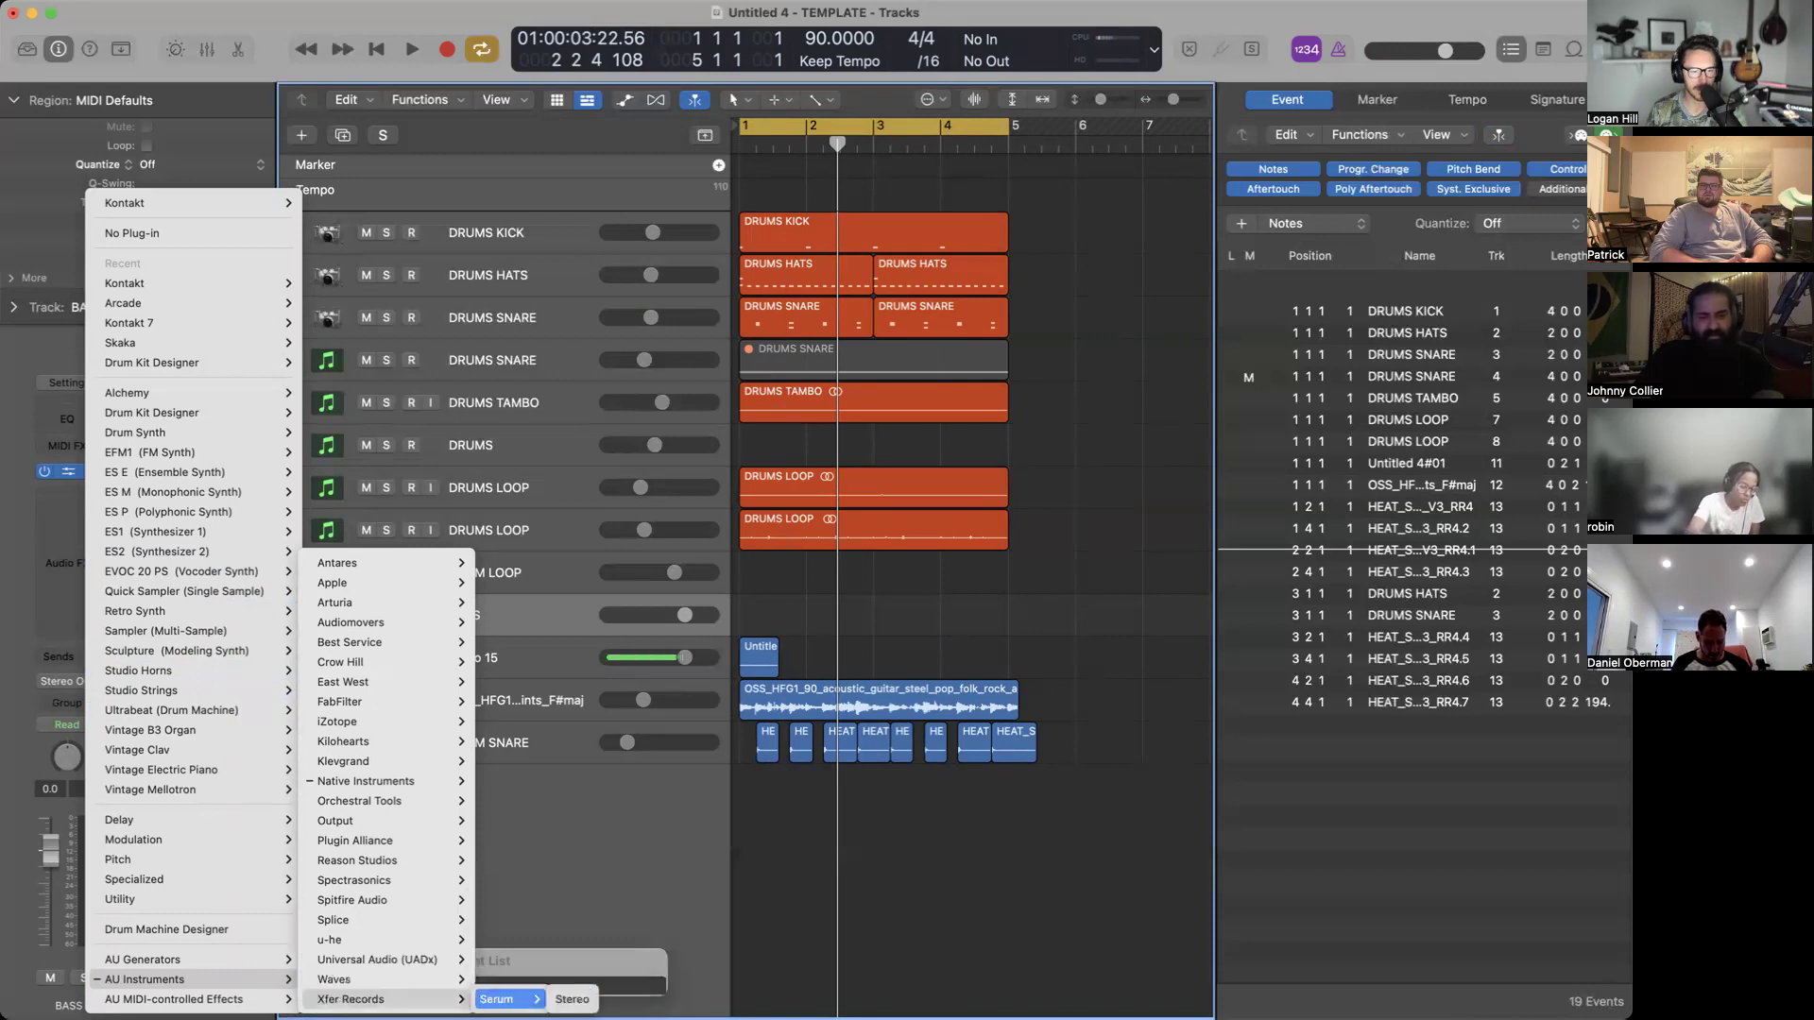
click(572, 999)
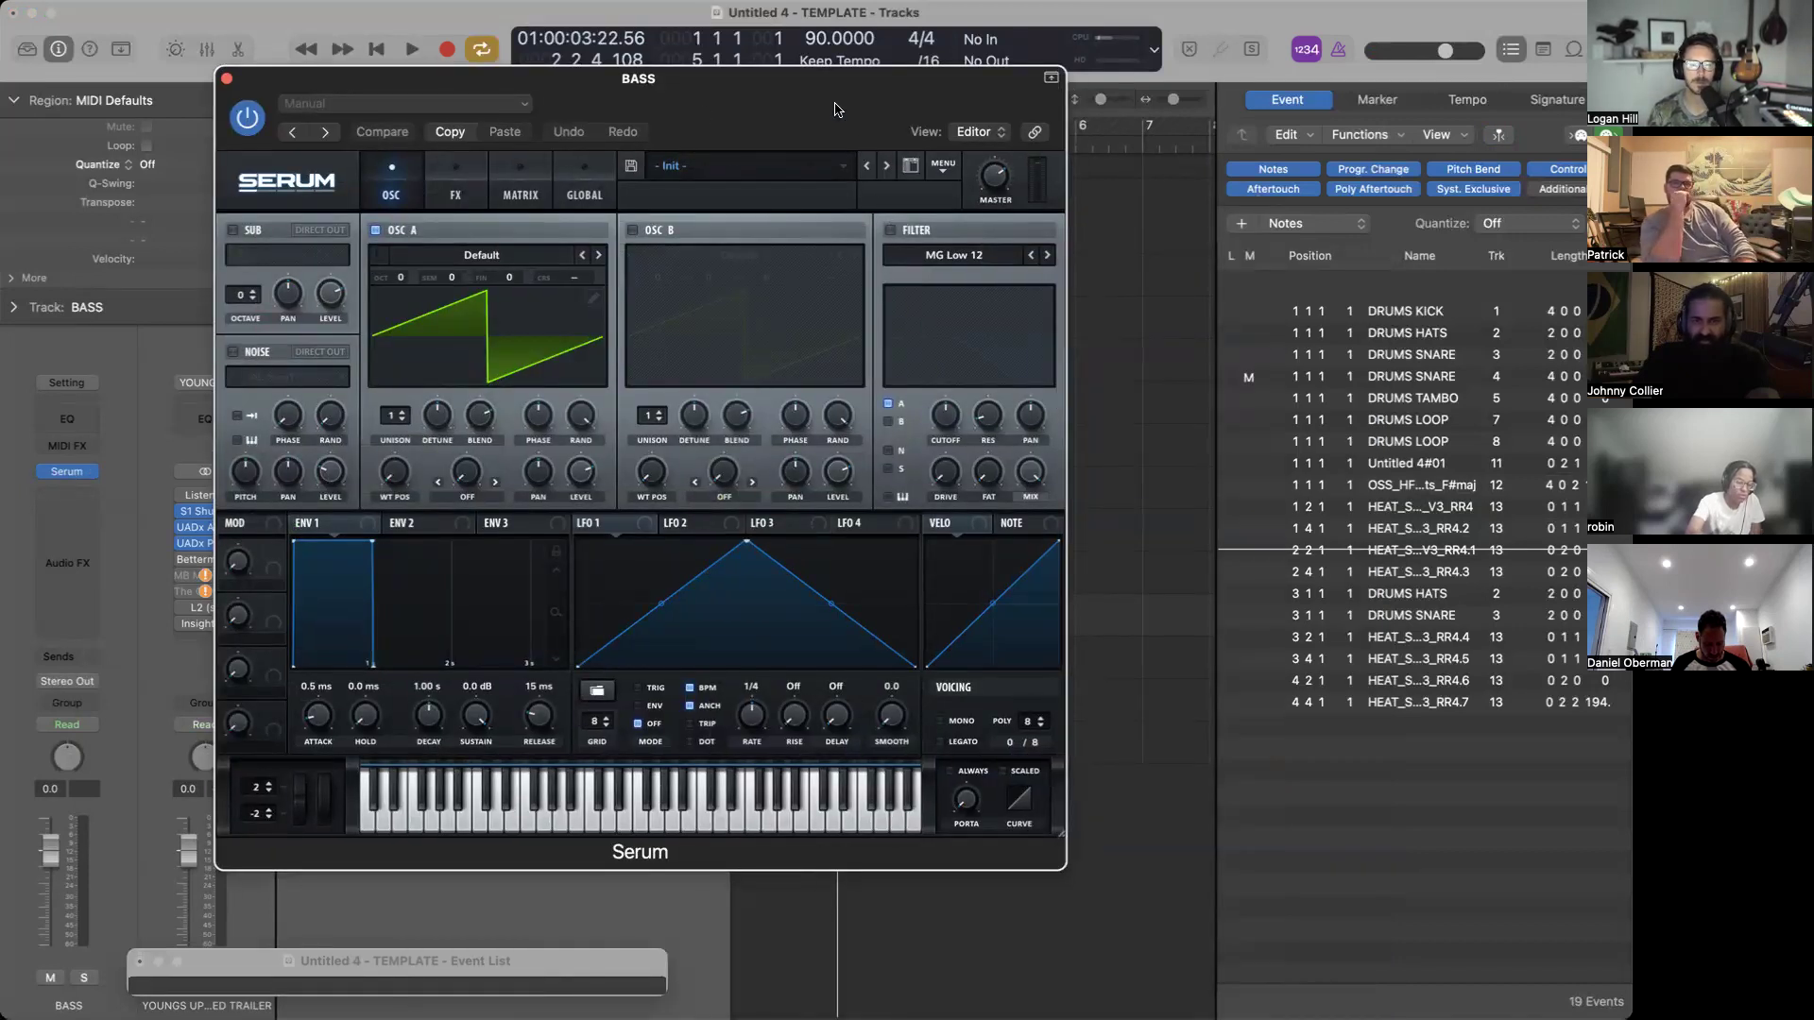
key(super+k)
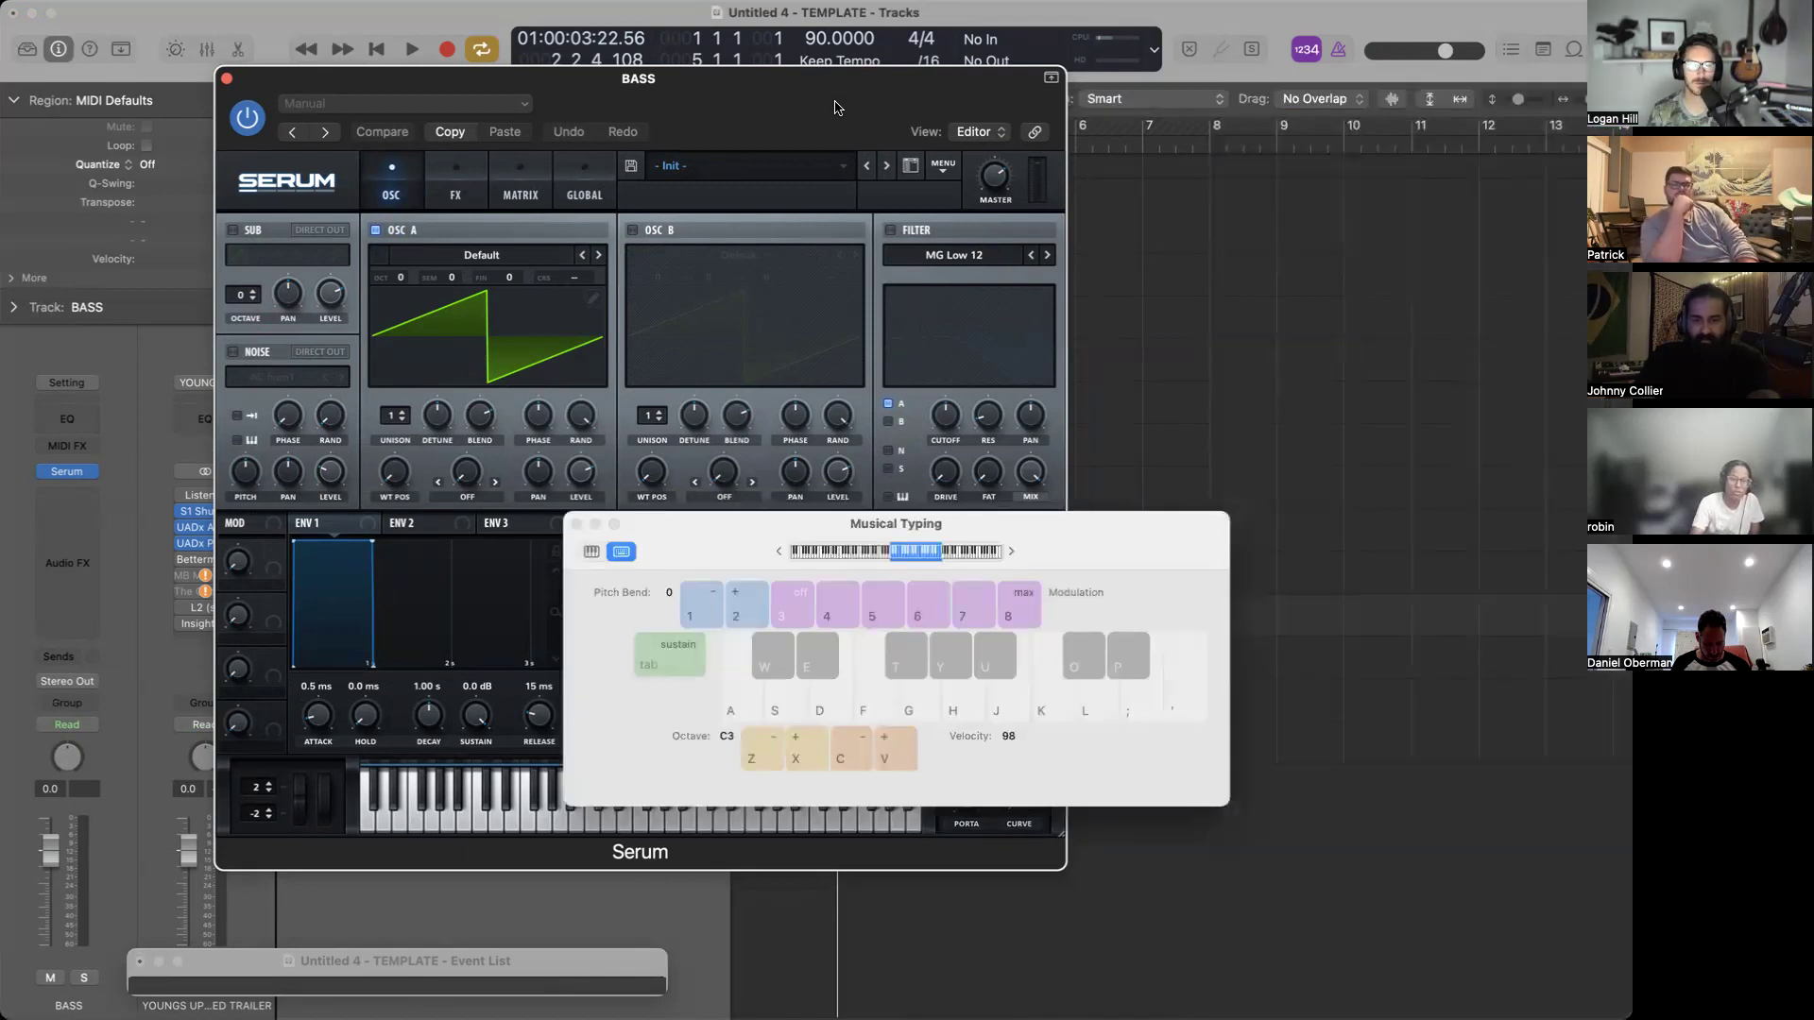
click(226, 80)
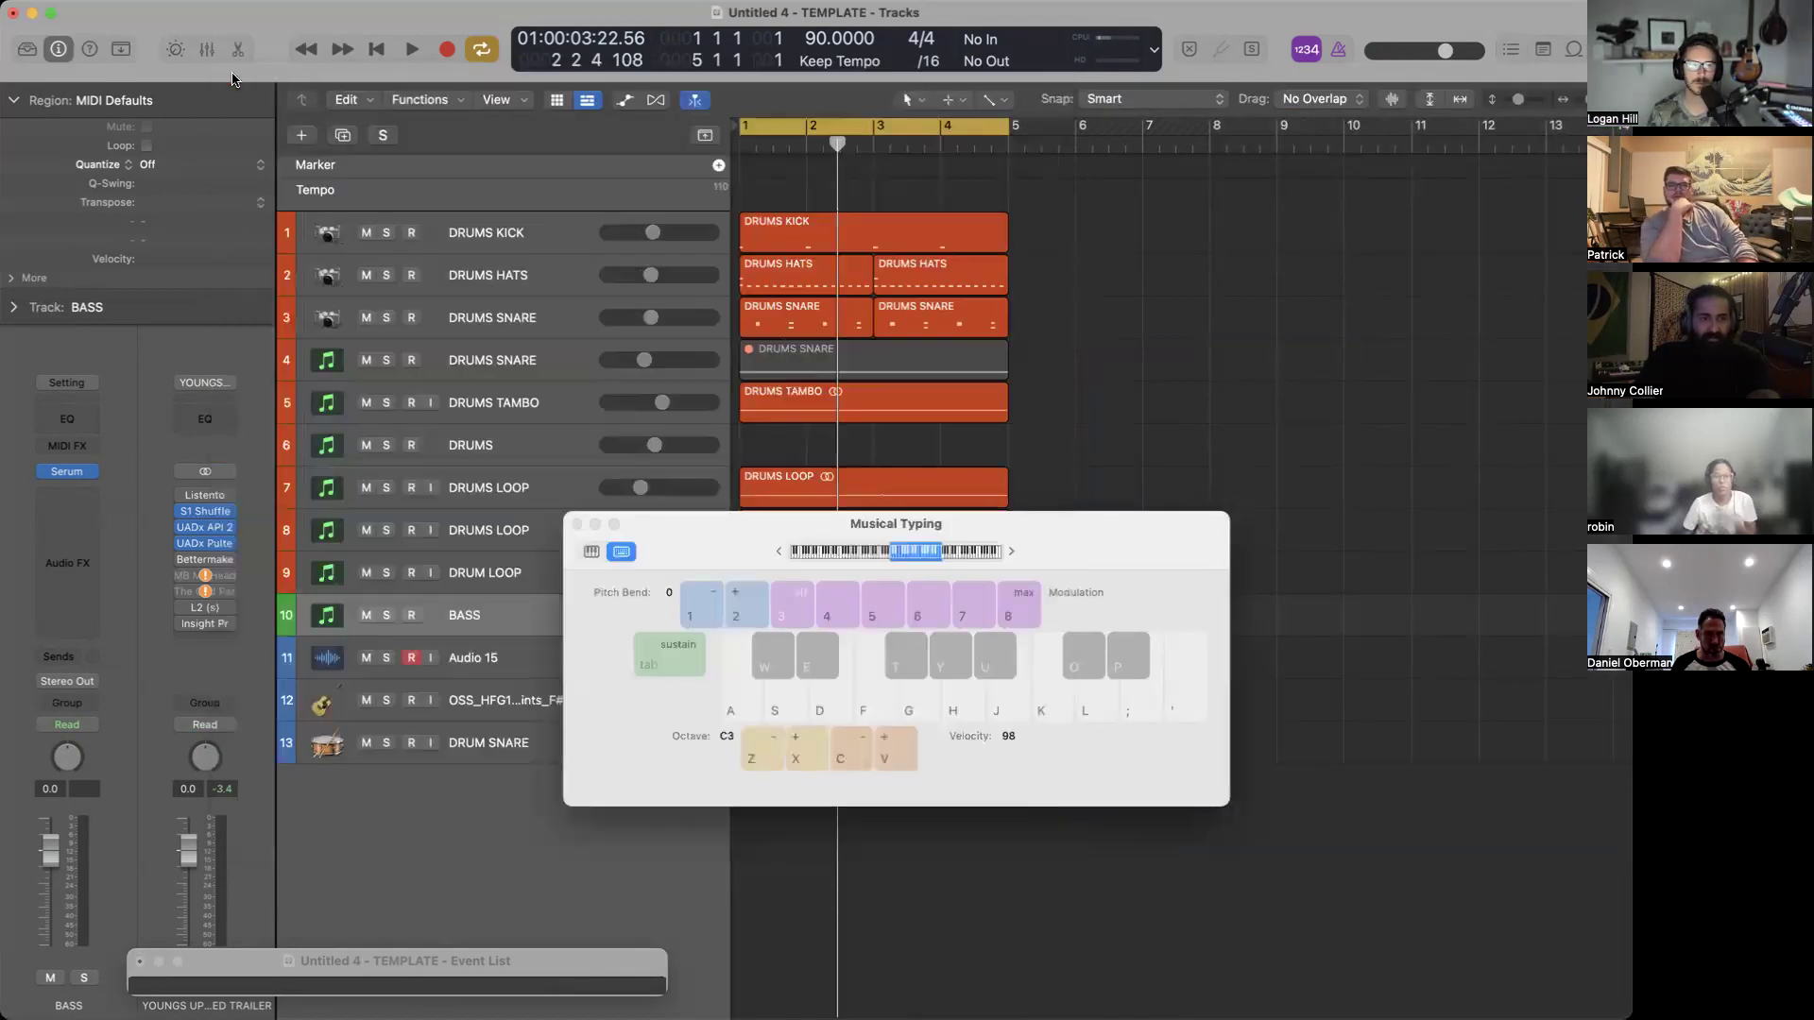
click(577, 526)
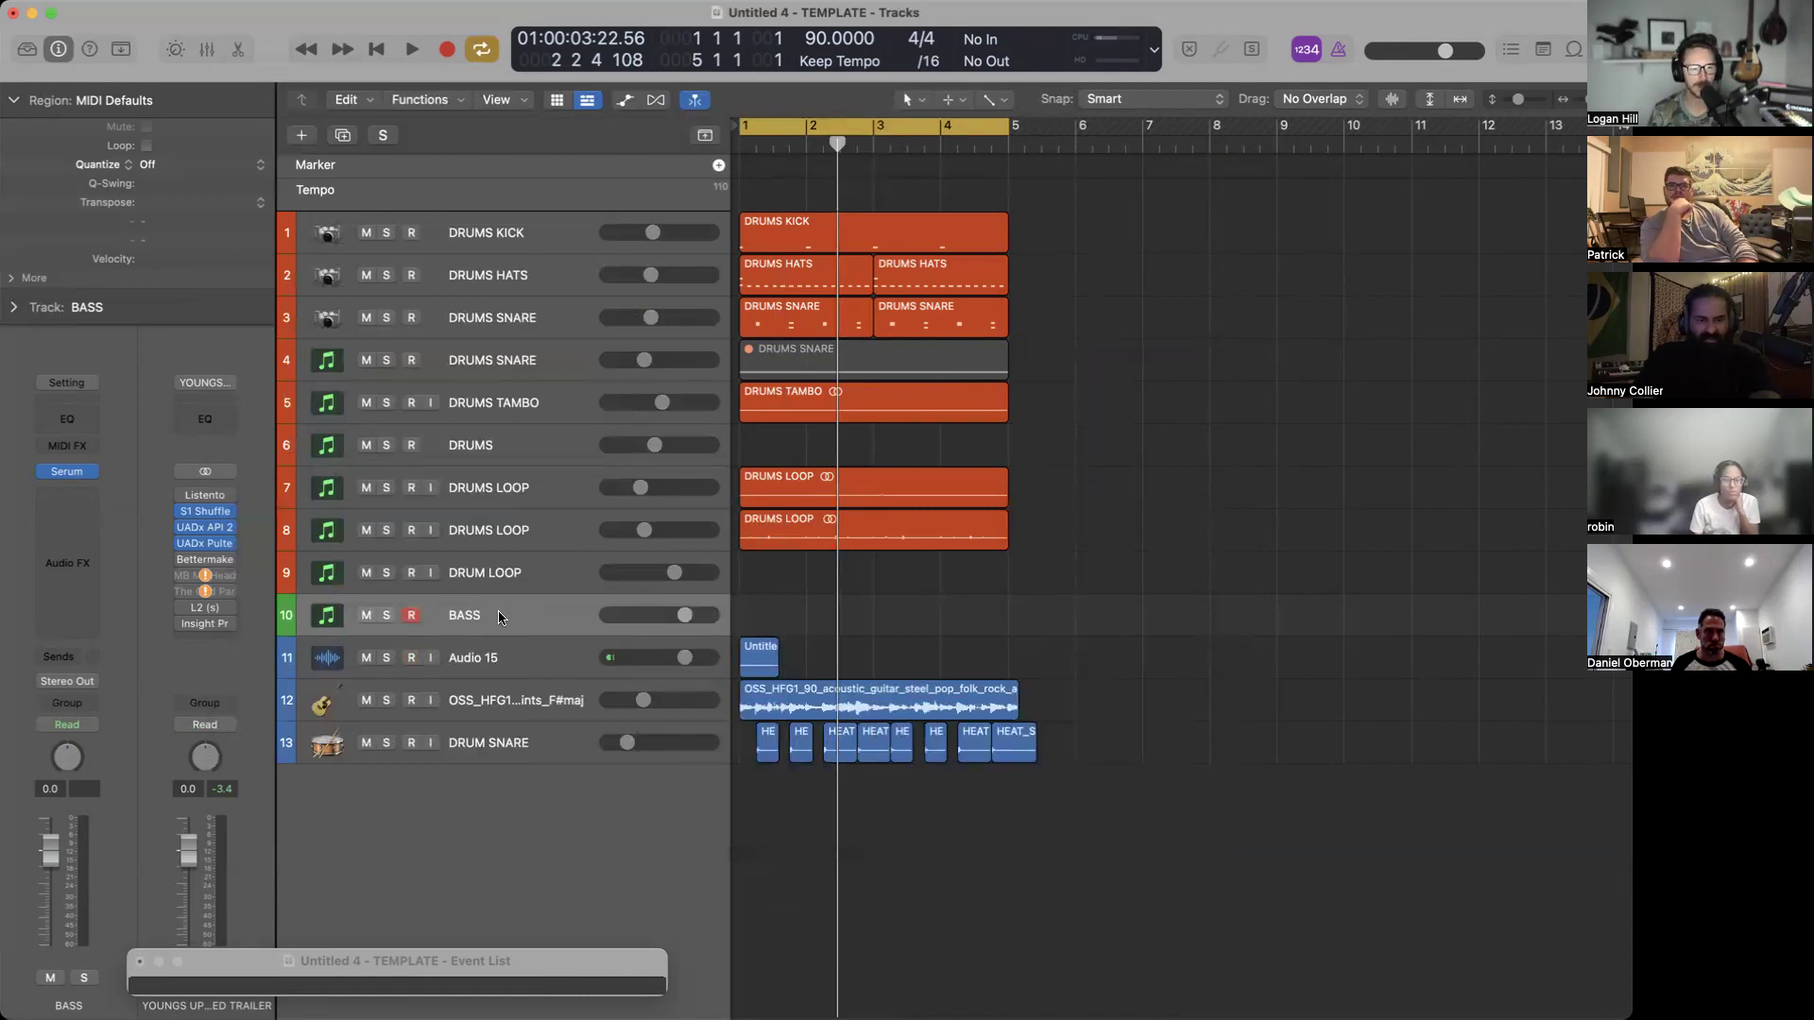
Examine the built-in instruments offered for the BASS track's instrument slot, leaving Serum in place.
click(68, 380)
click(155, 452)
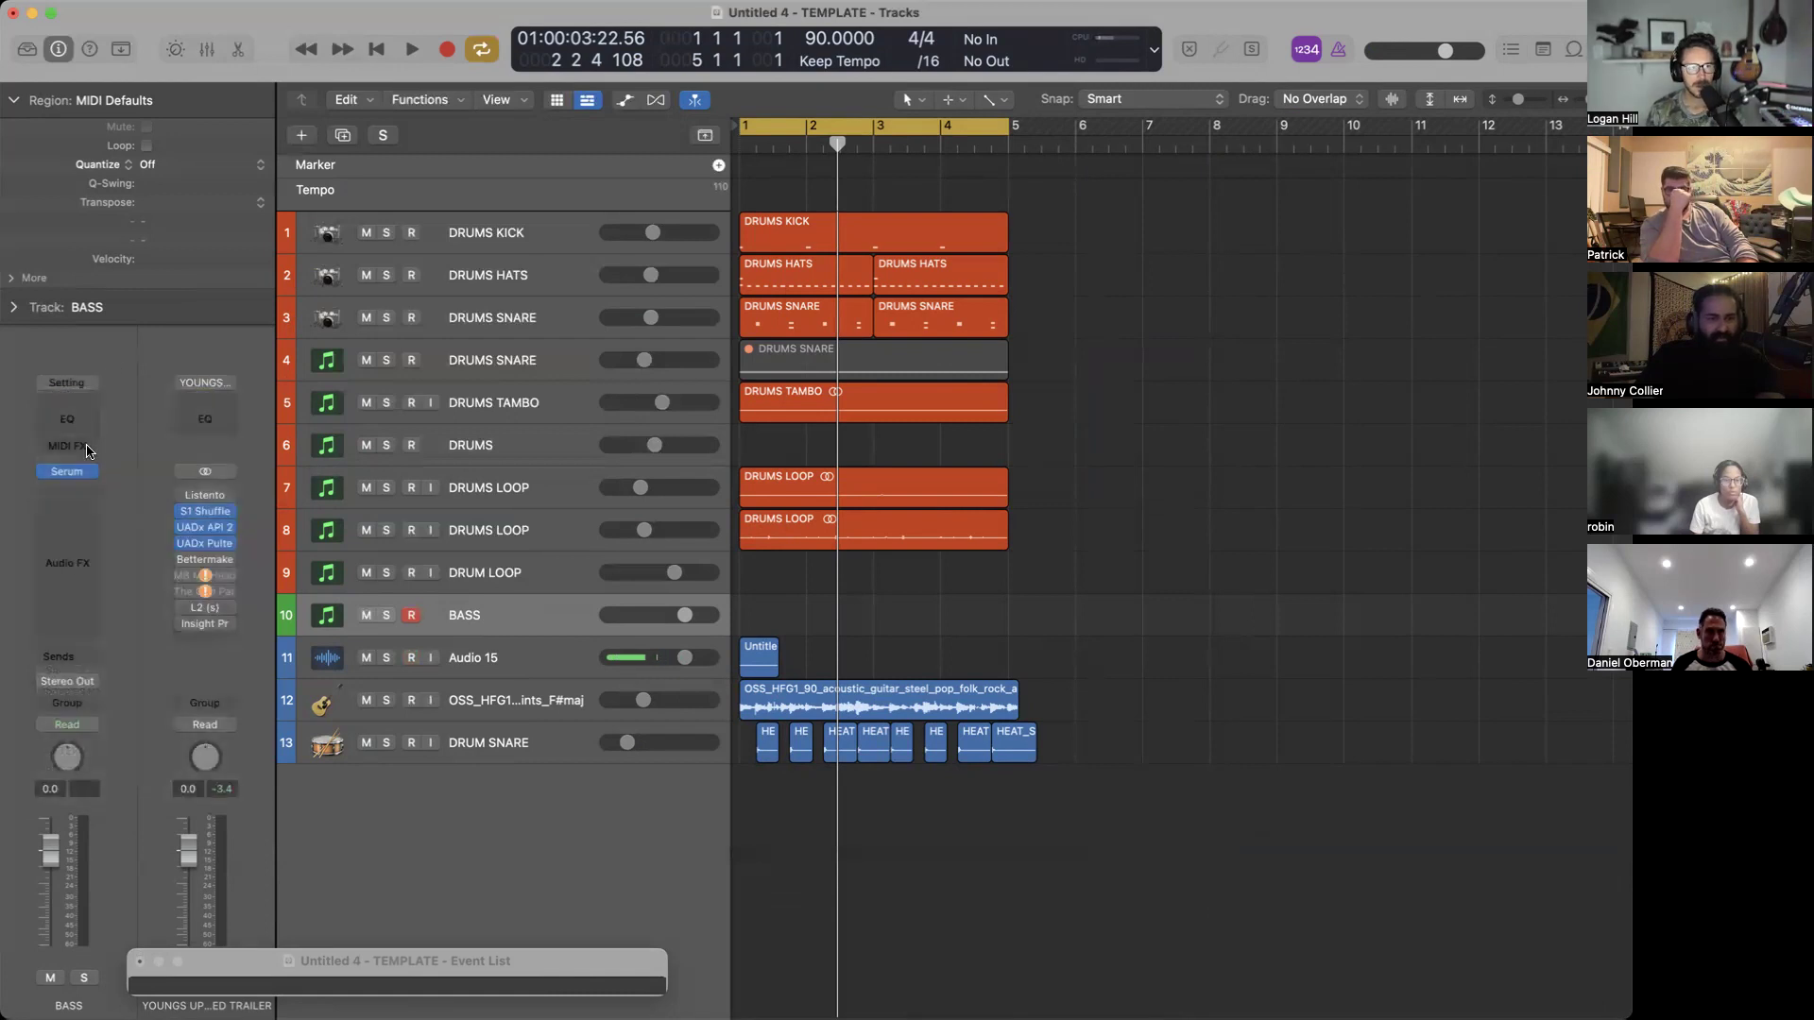
click(88, 468)
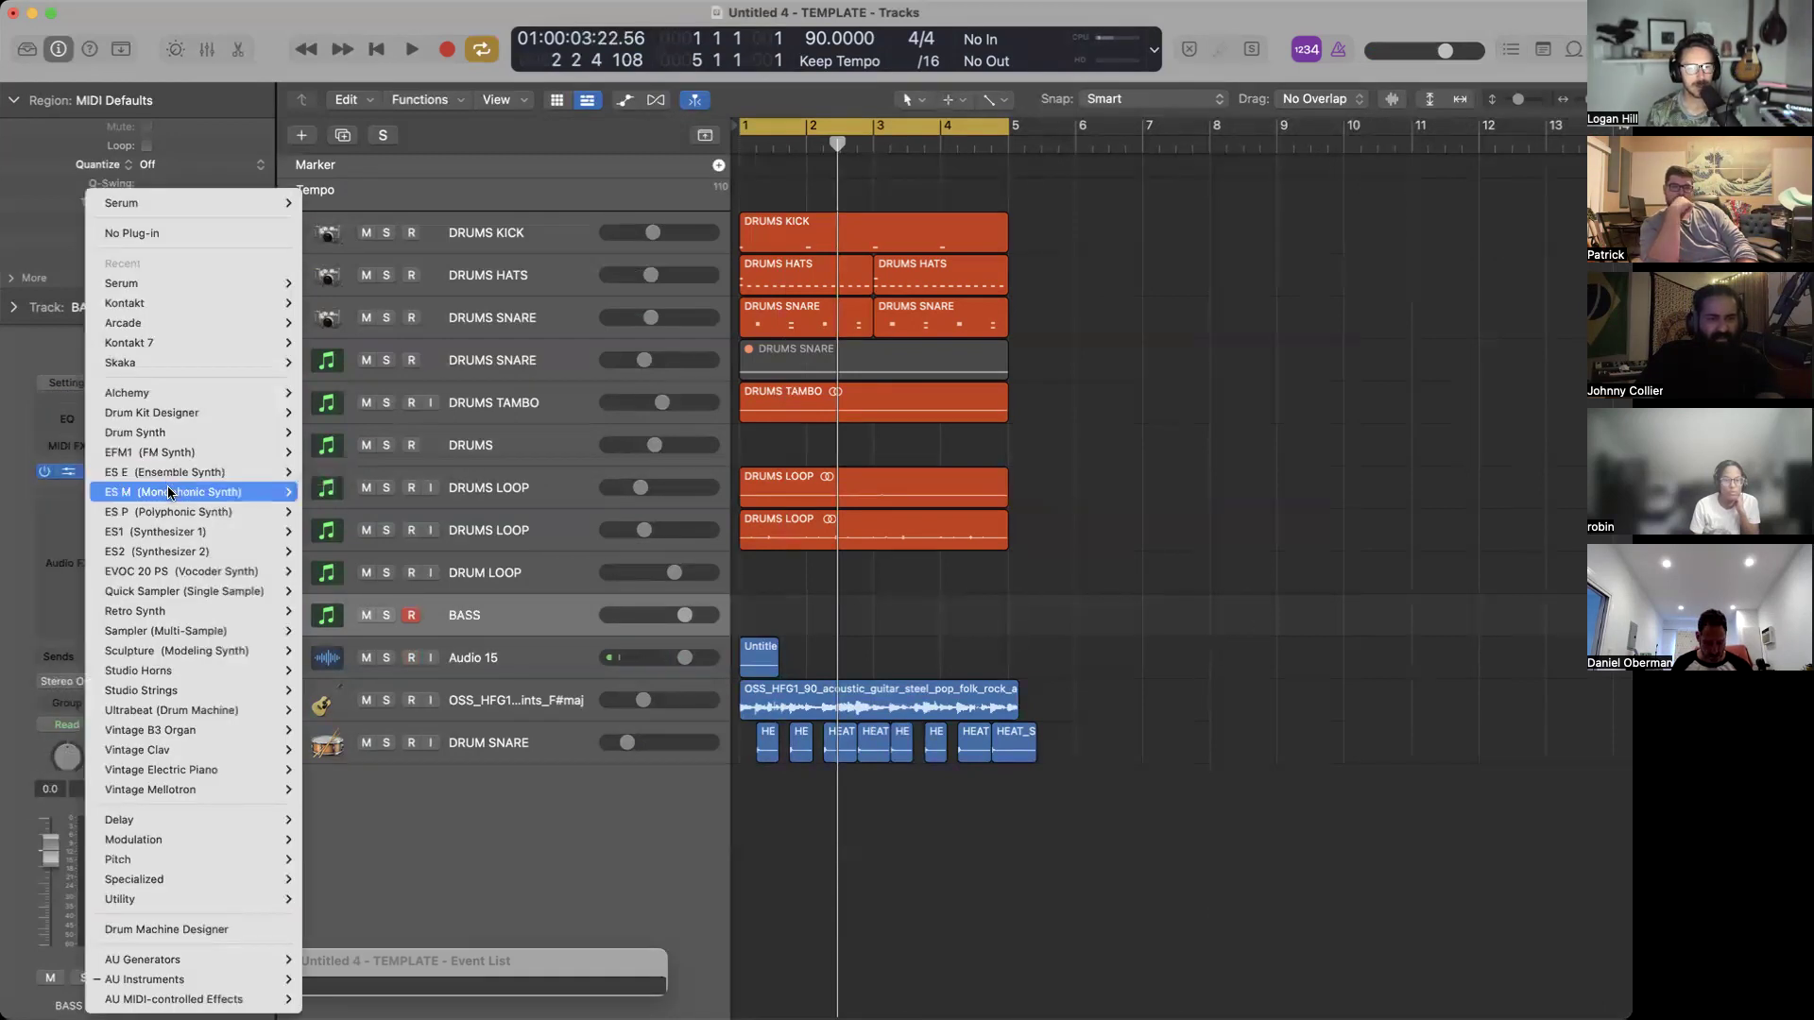
mouse_move(196, 676)
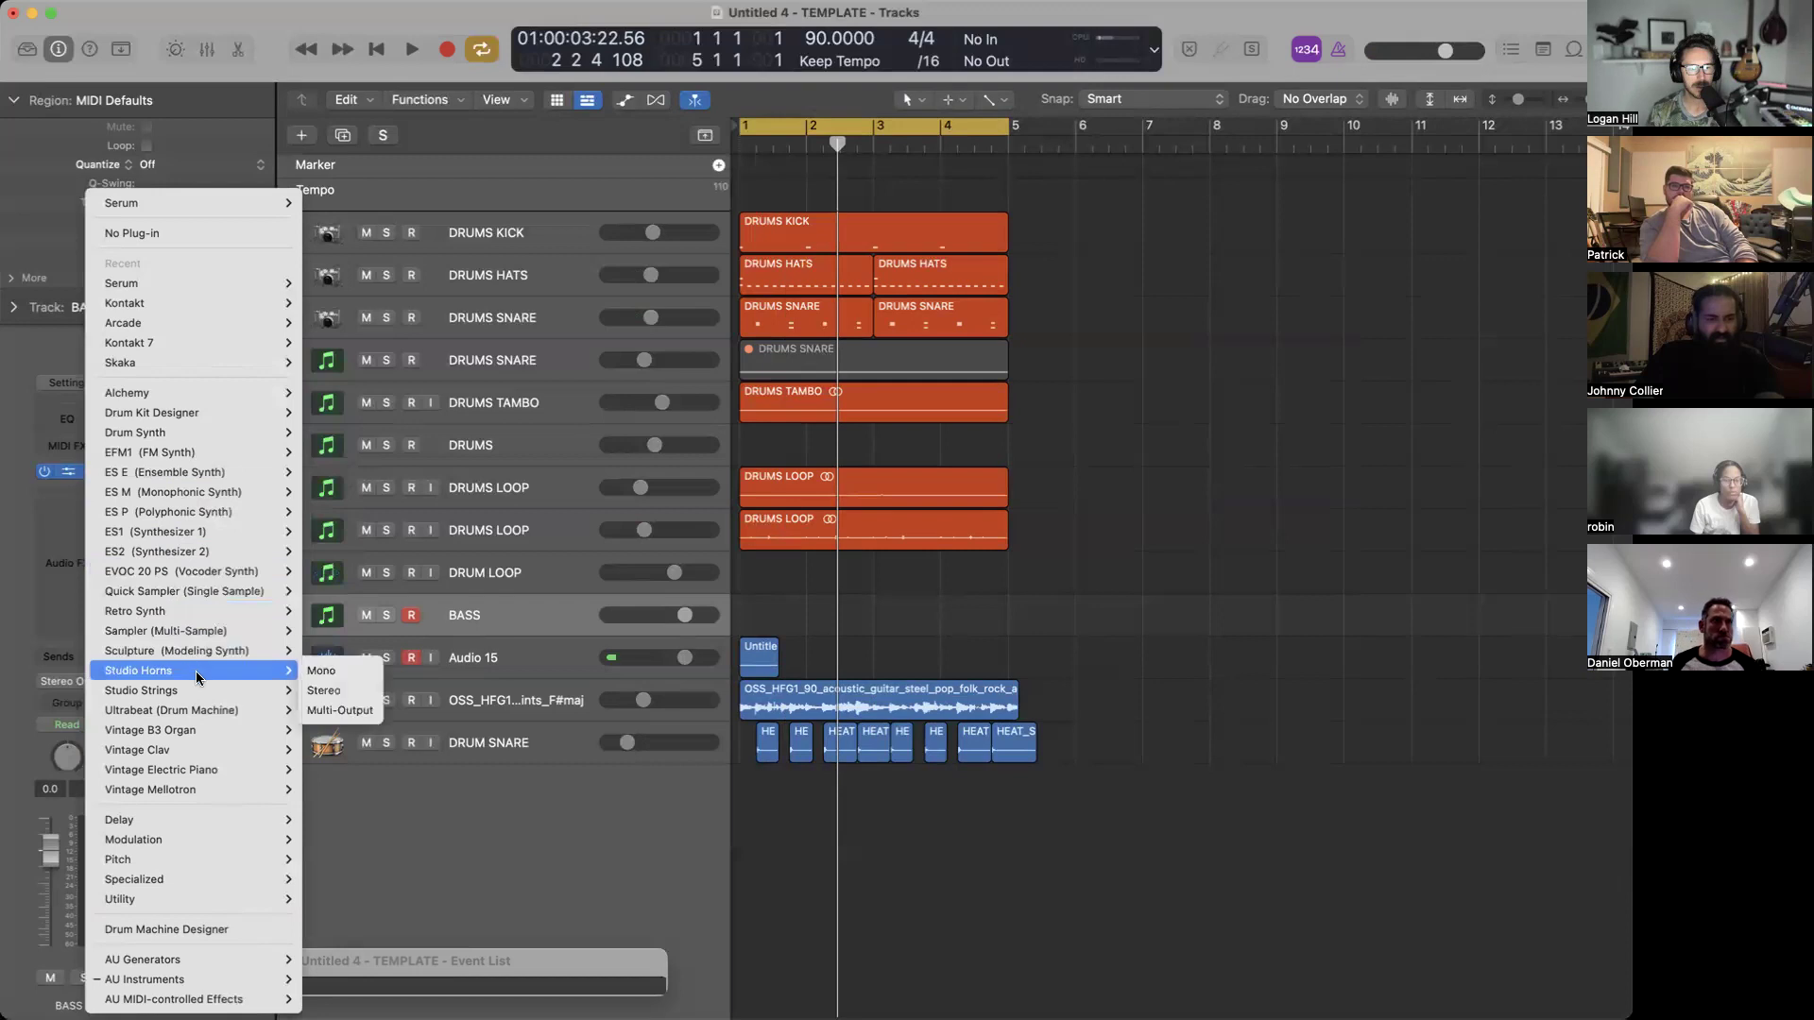
mouse_move(188, 558)
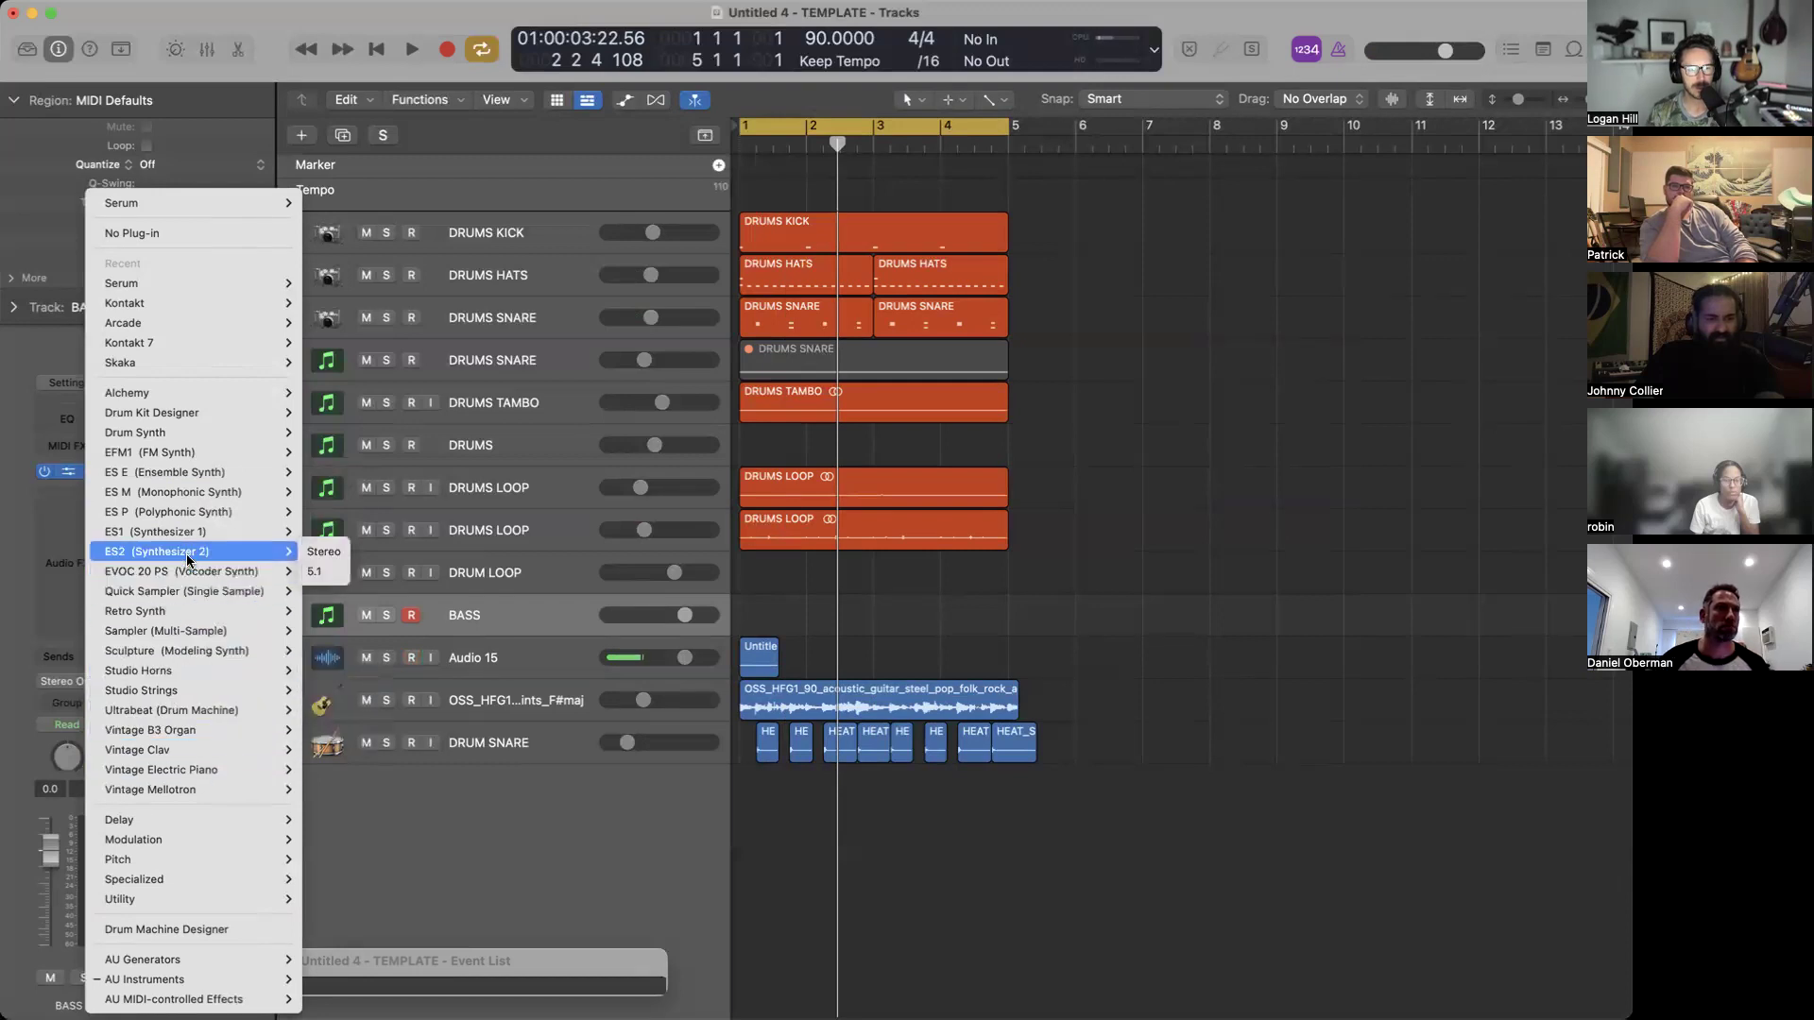
mouse_move(196, 591)
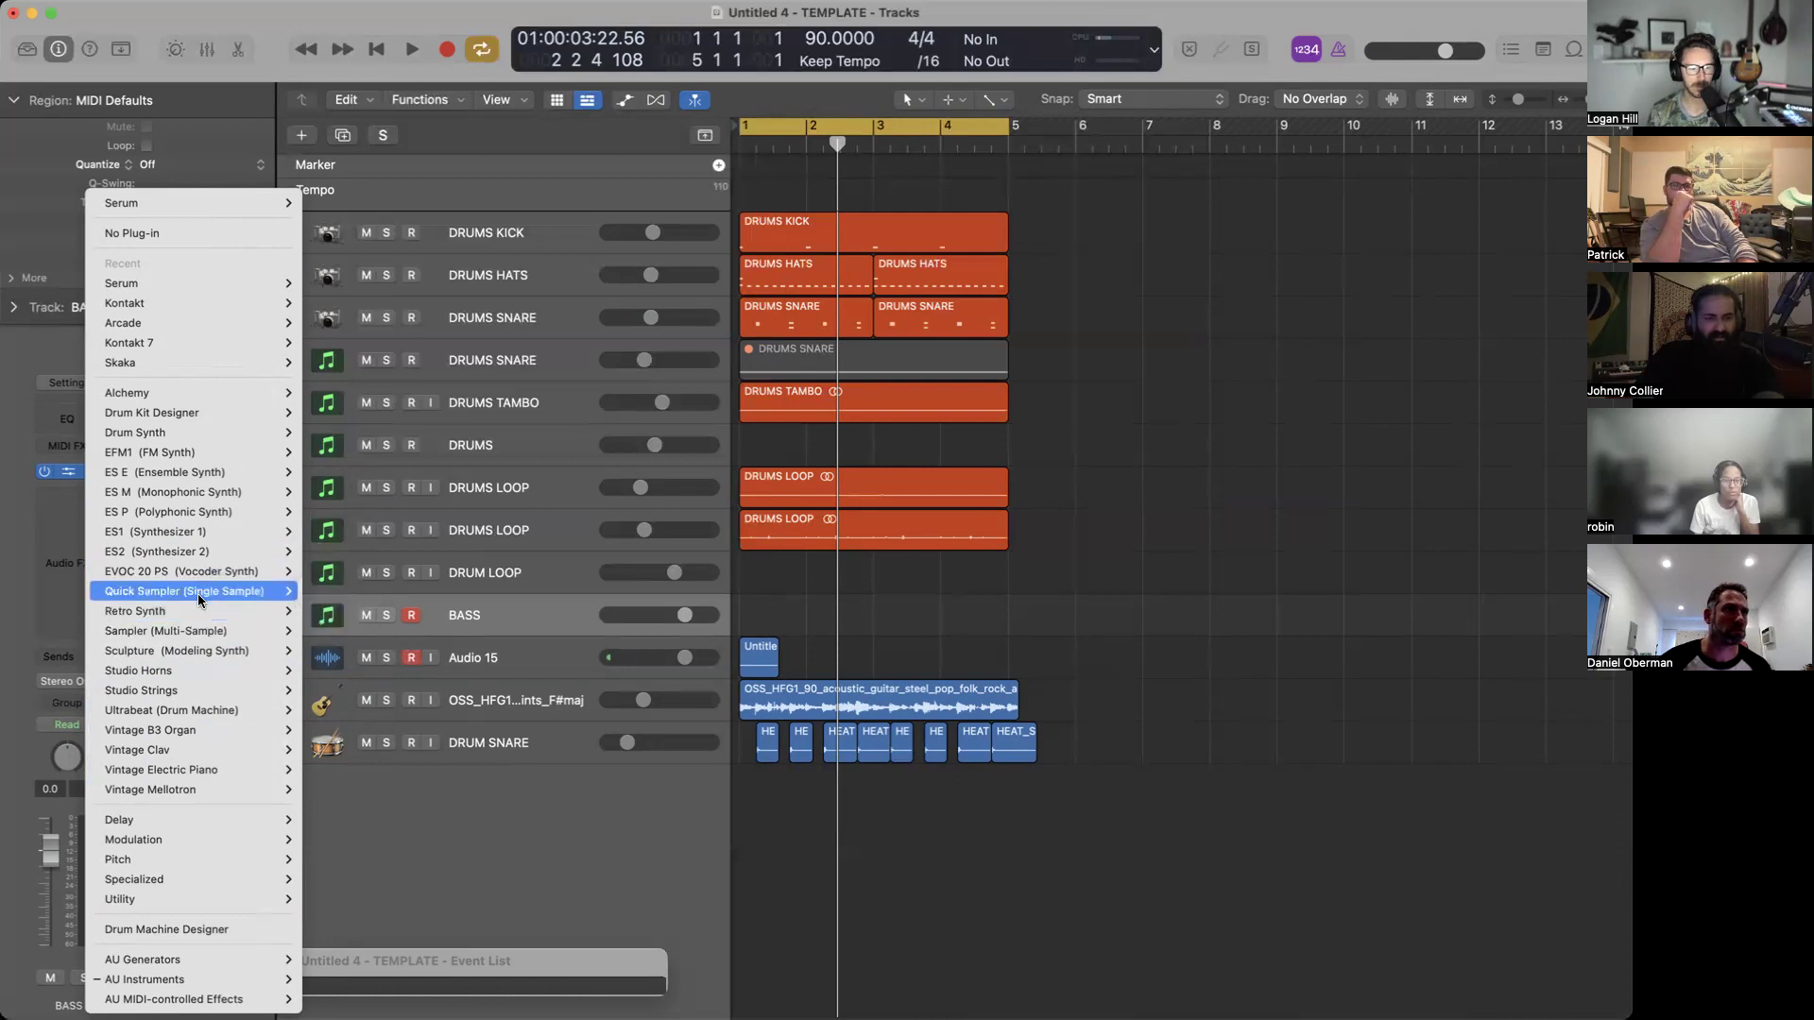
mouse_move(190, 488)
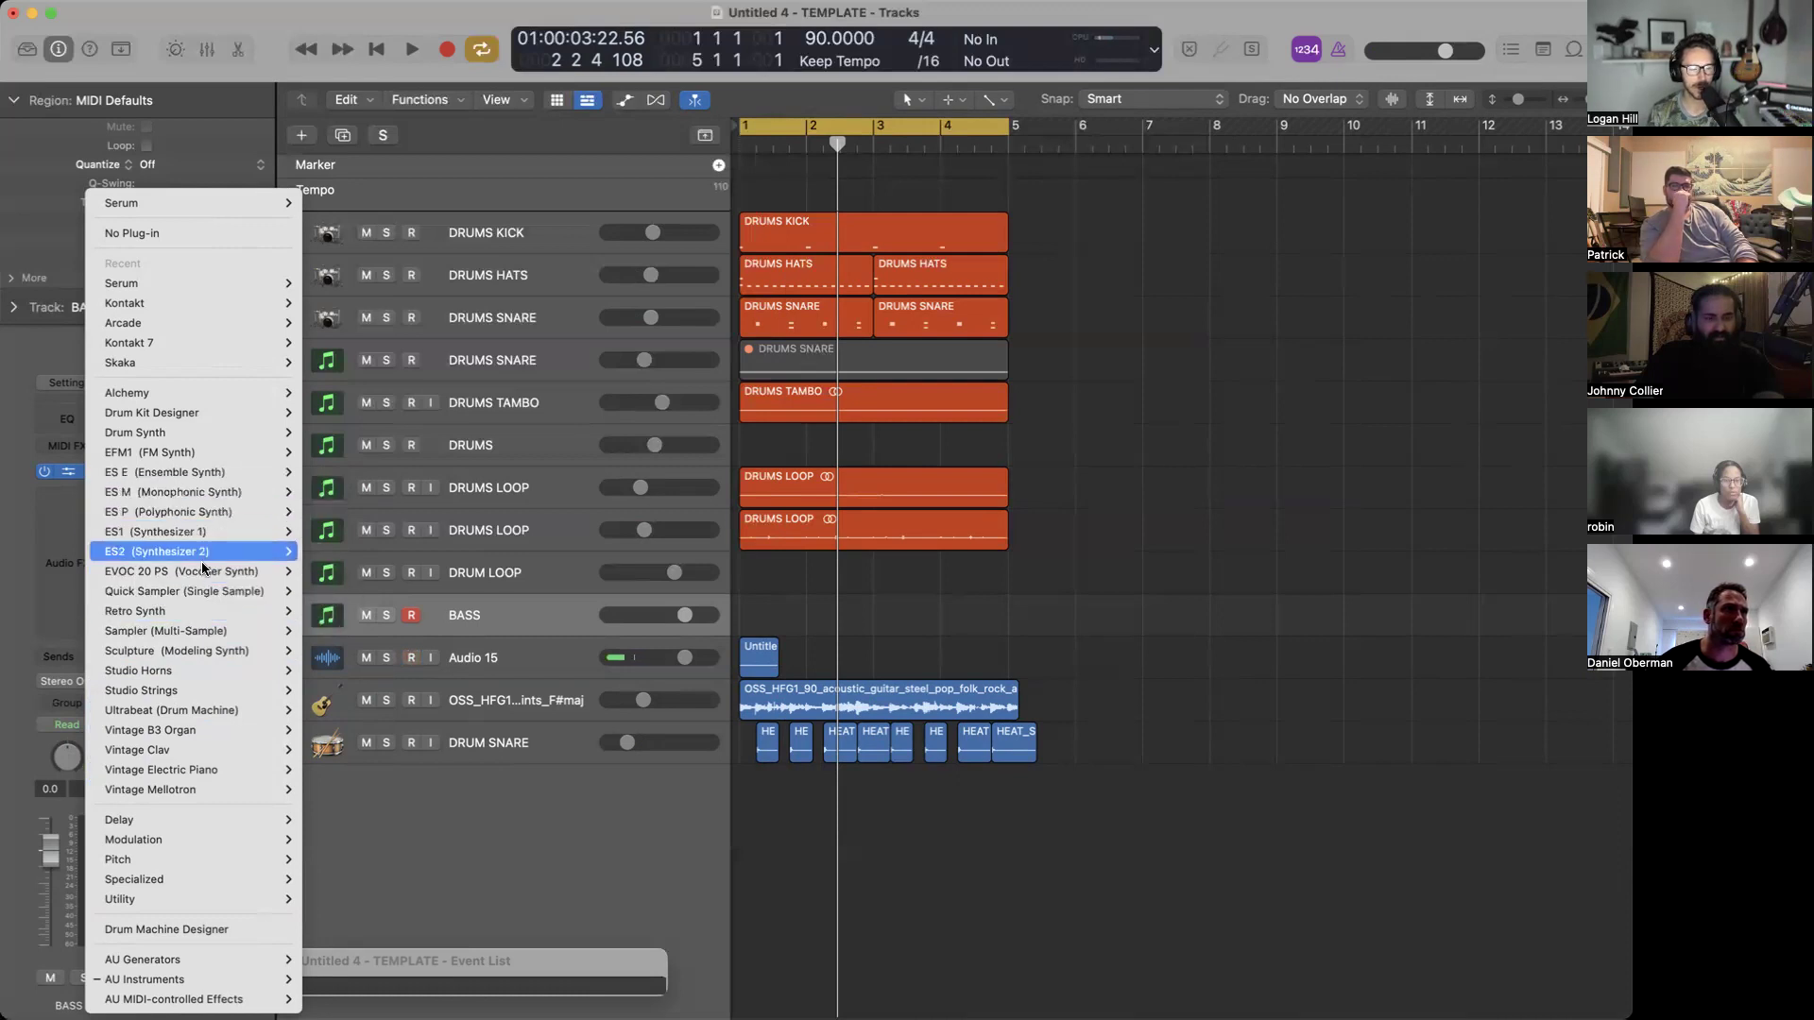
mouse_move(202, 593)
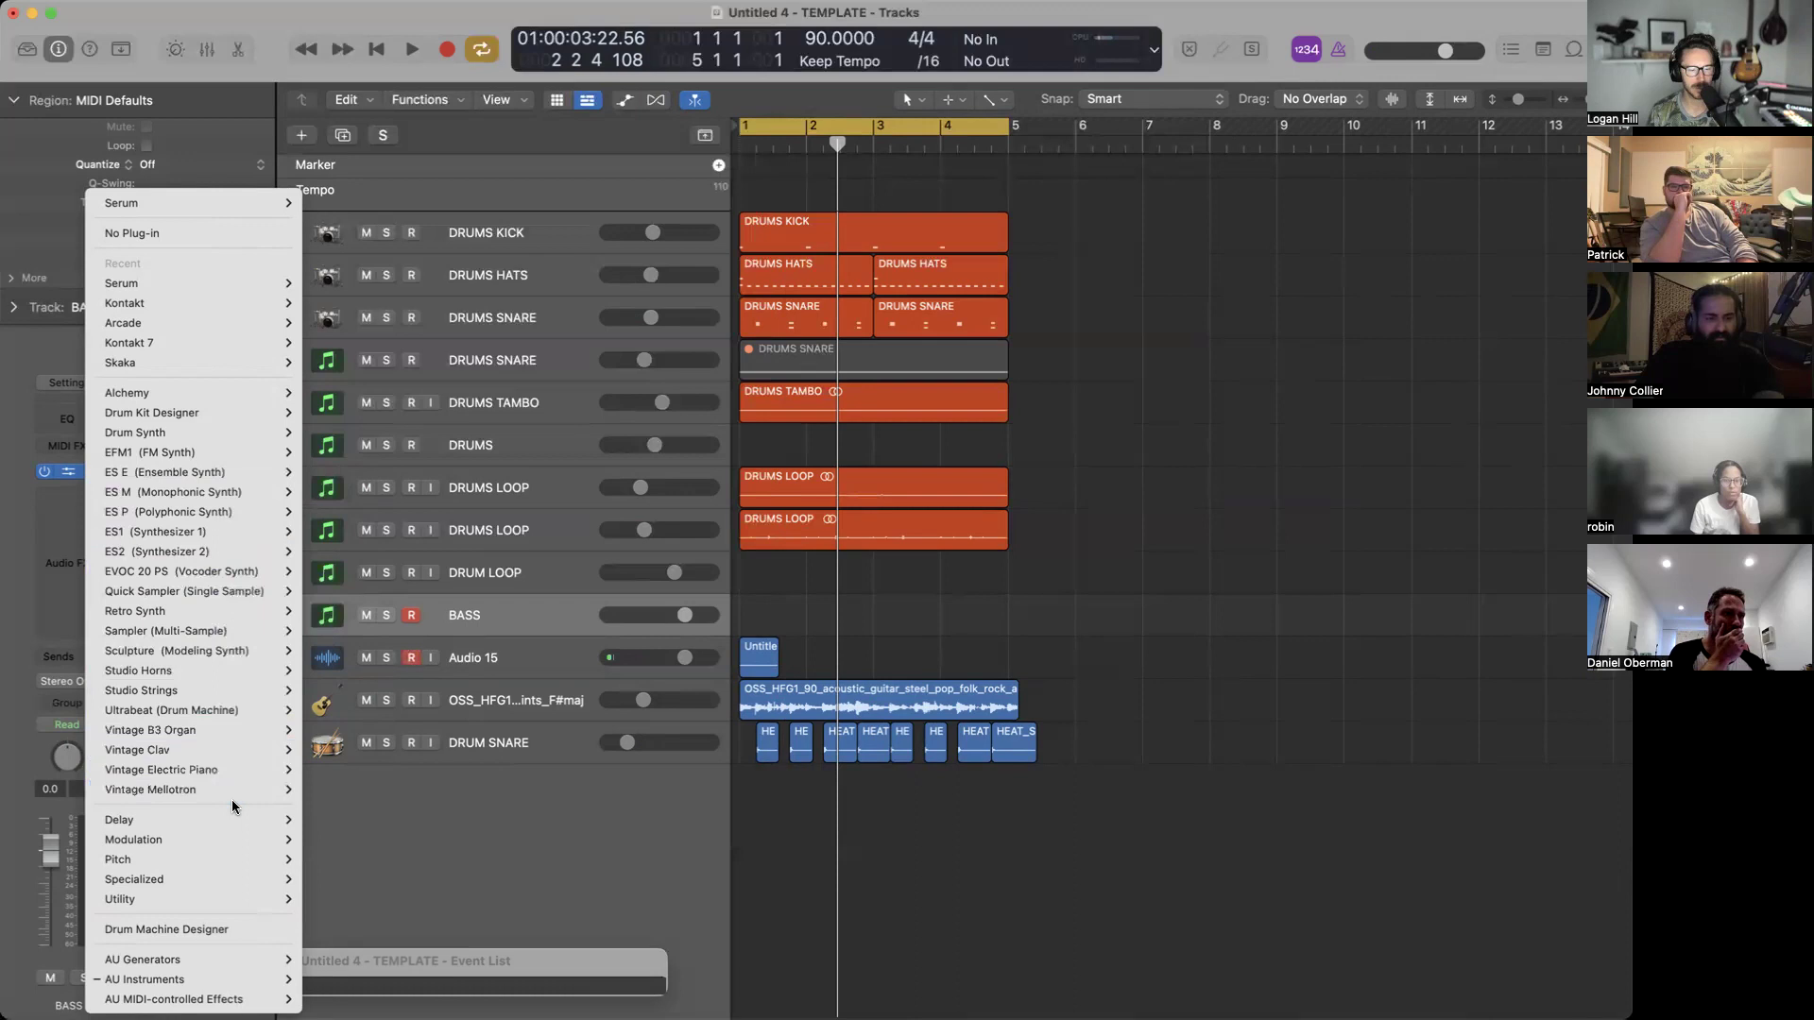
mouse_move(251, 979)
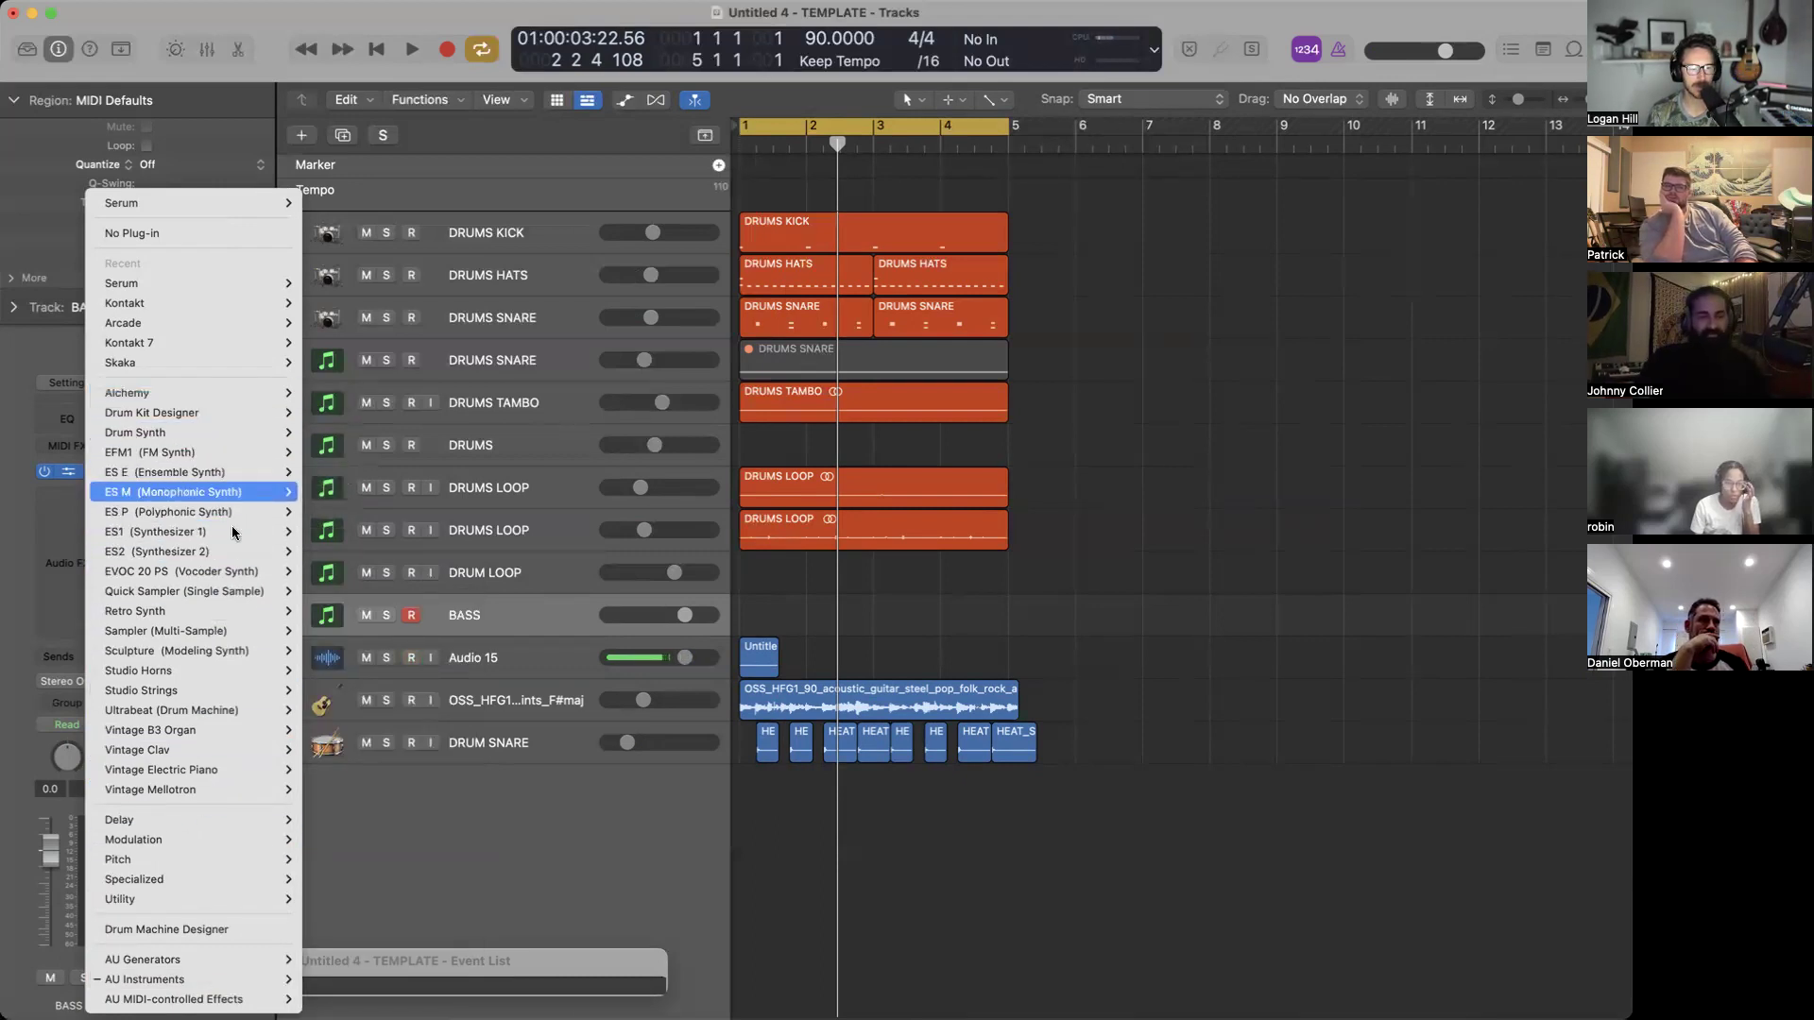
click(55, 15)
Show the sound Library for the BASS track and browse its Guitar and Bass categories.
click(29, 49)
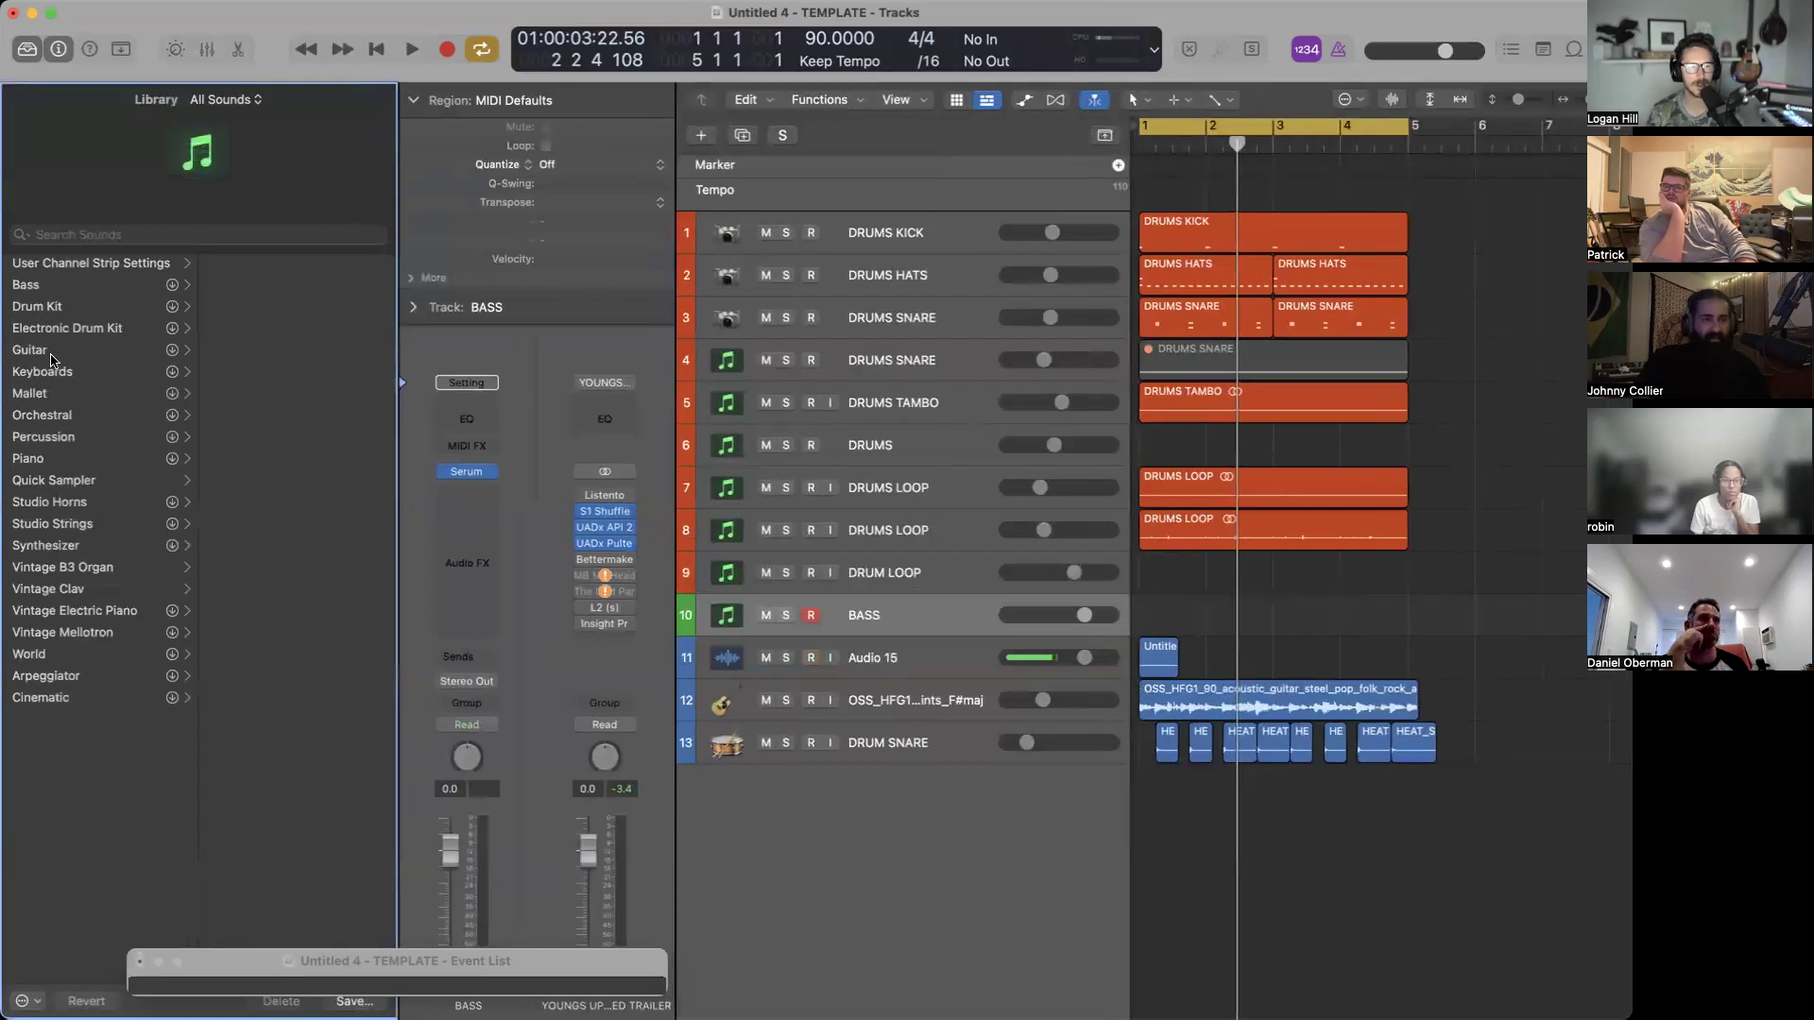
click(50, 347)
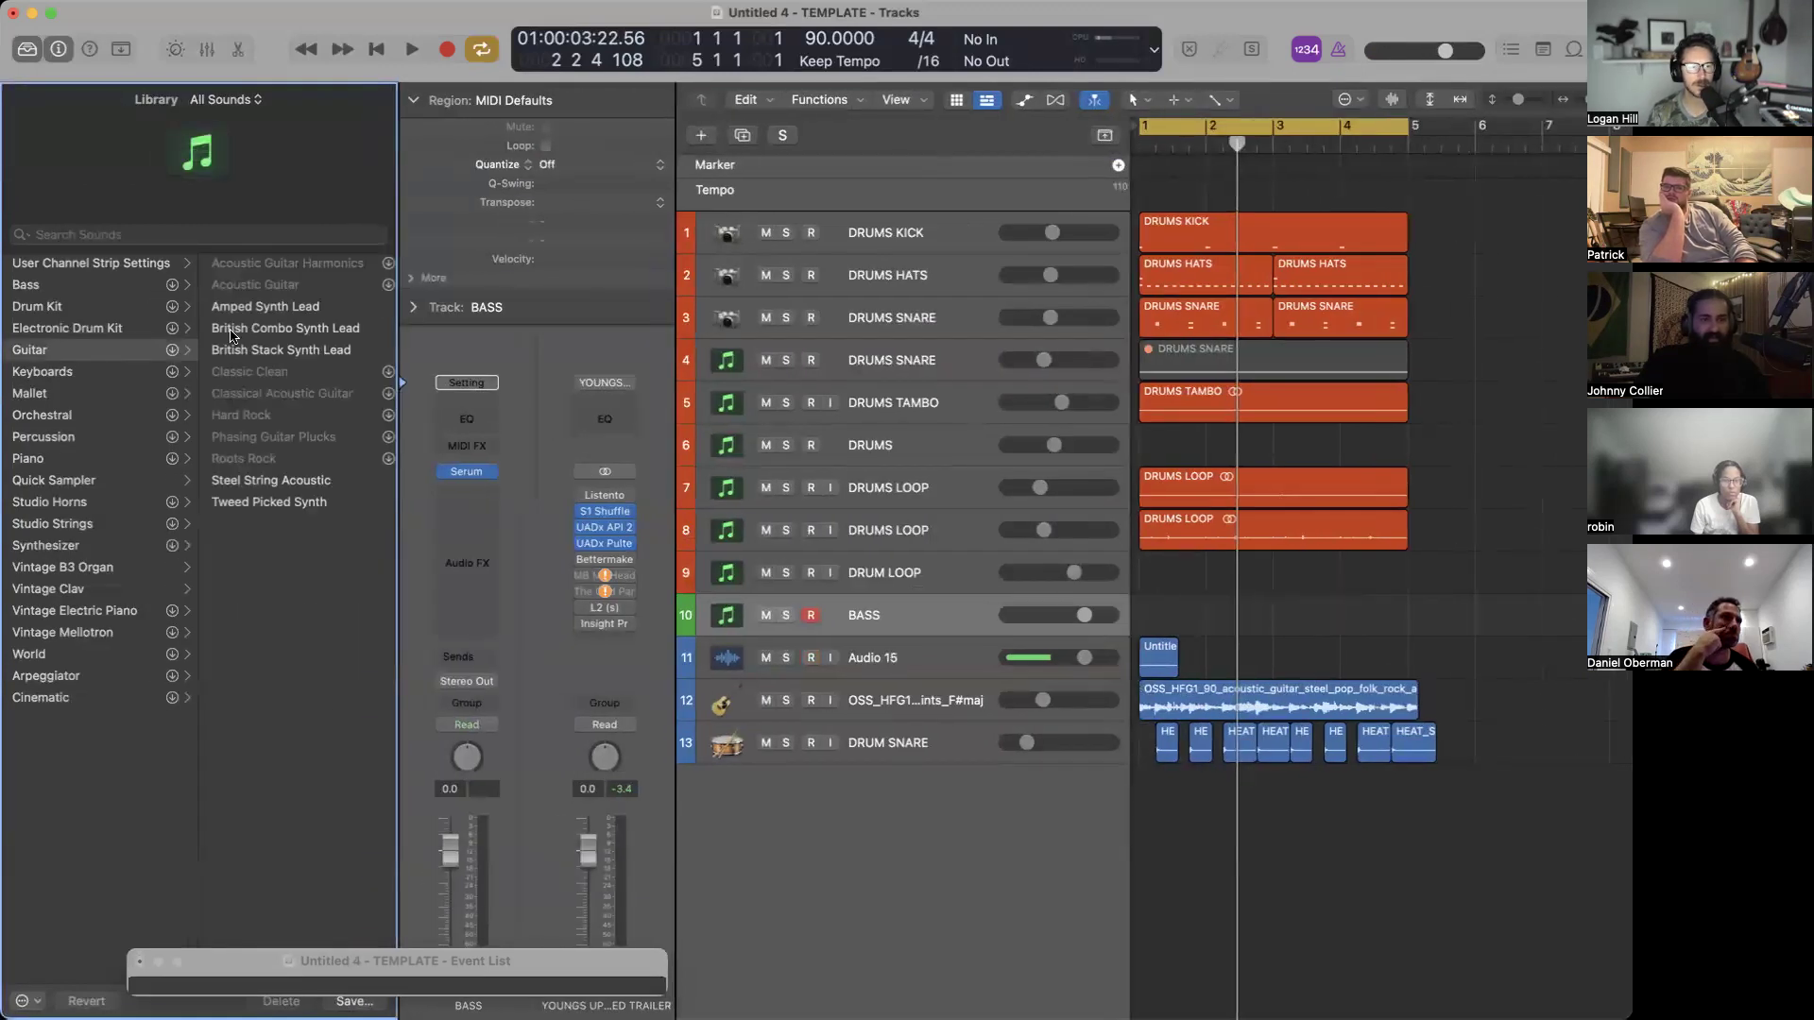
click(61, 285)
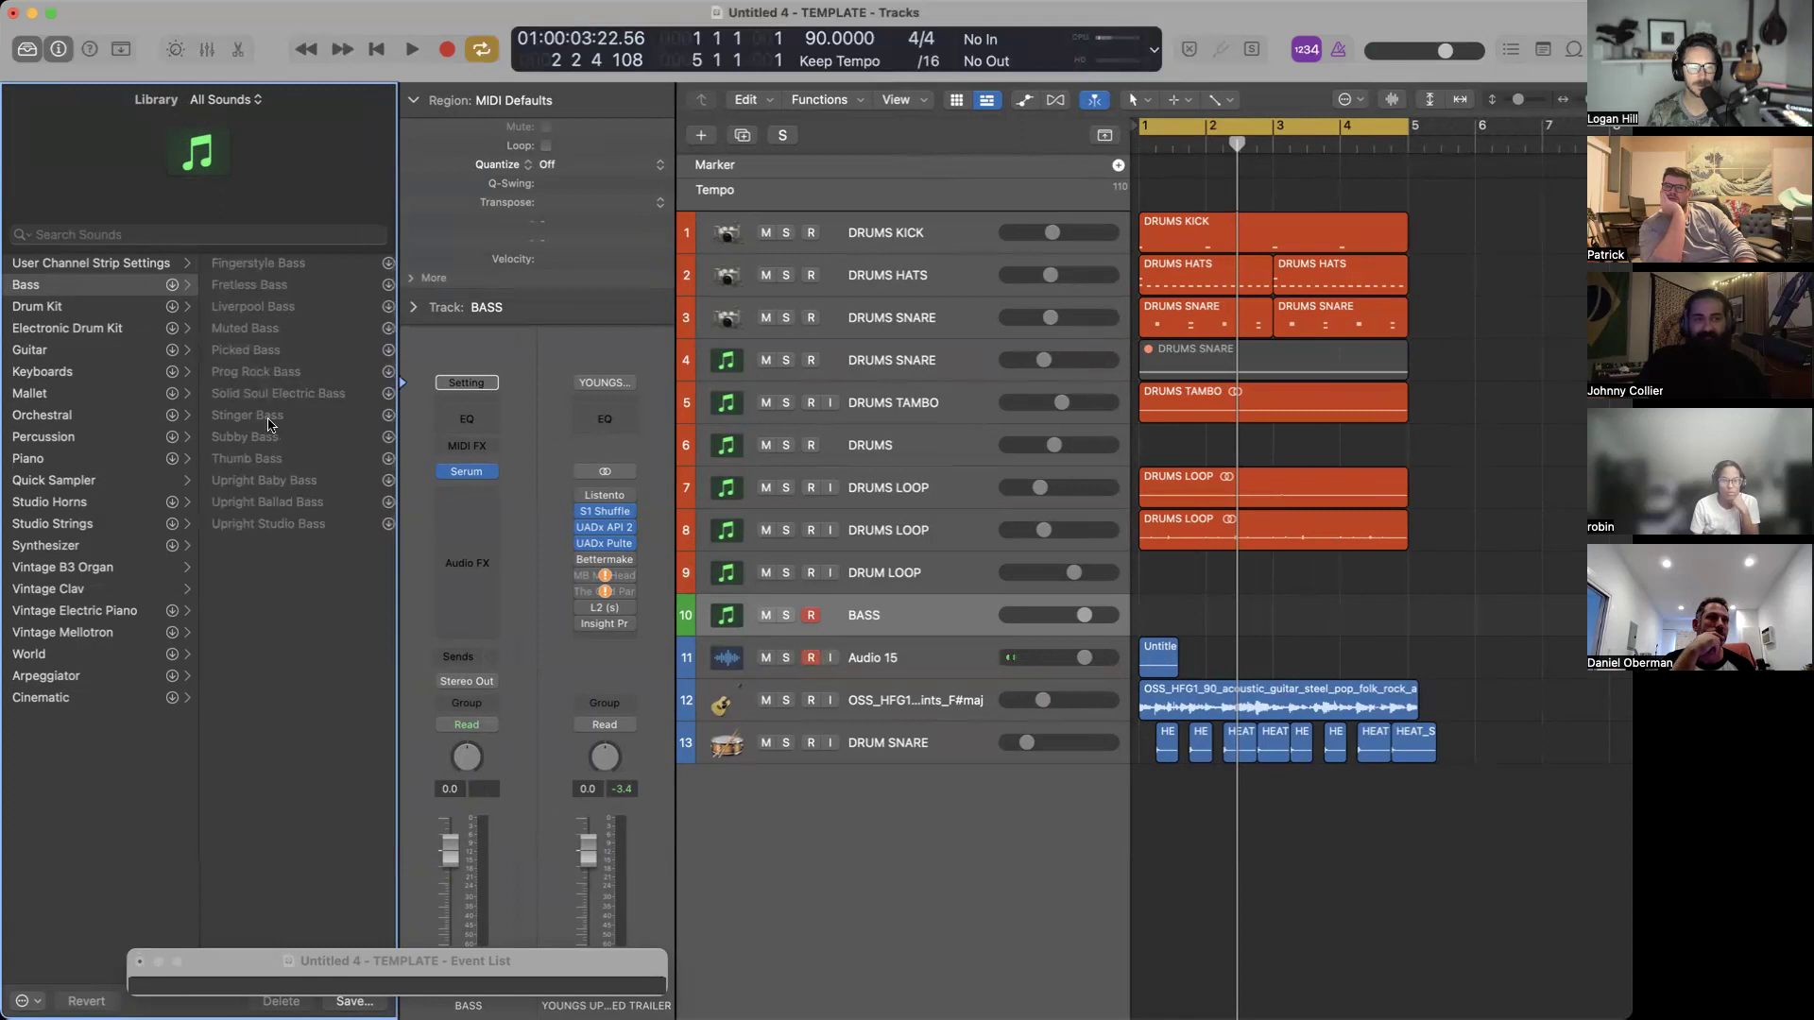
scroll(921, 628, right, 10)
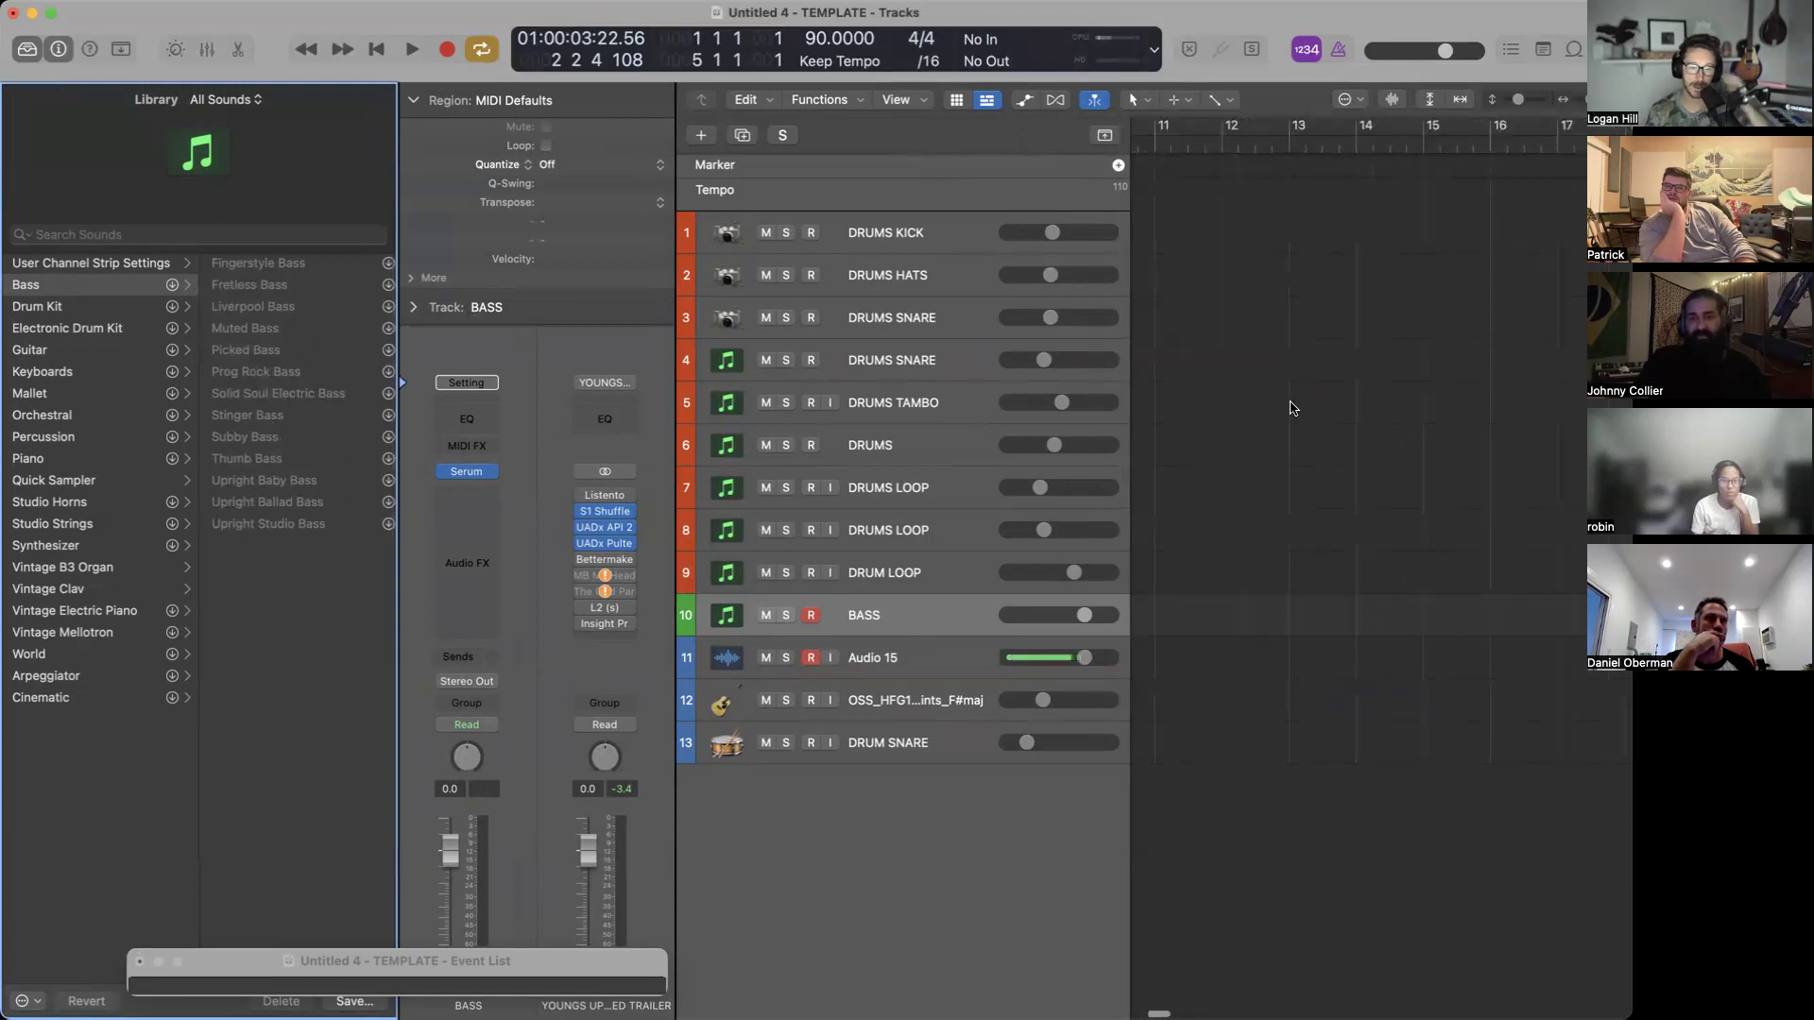
scroll(1213, 491, left, 10)
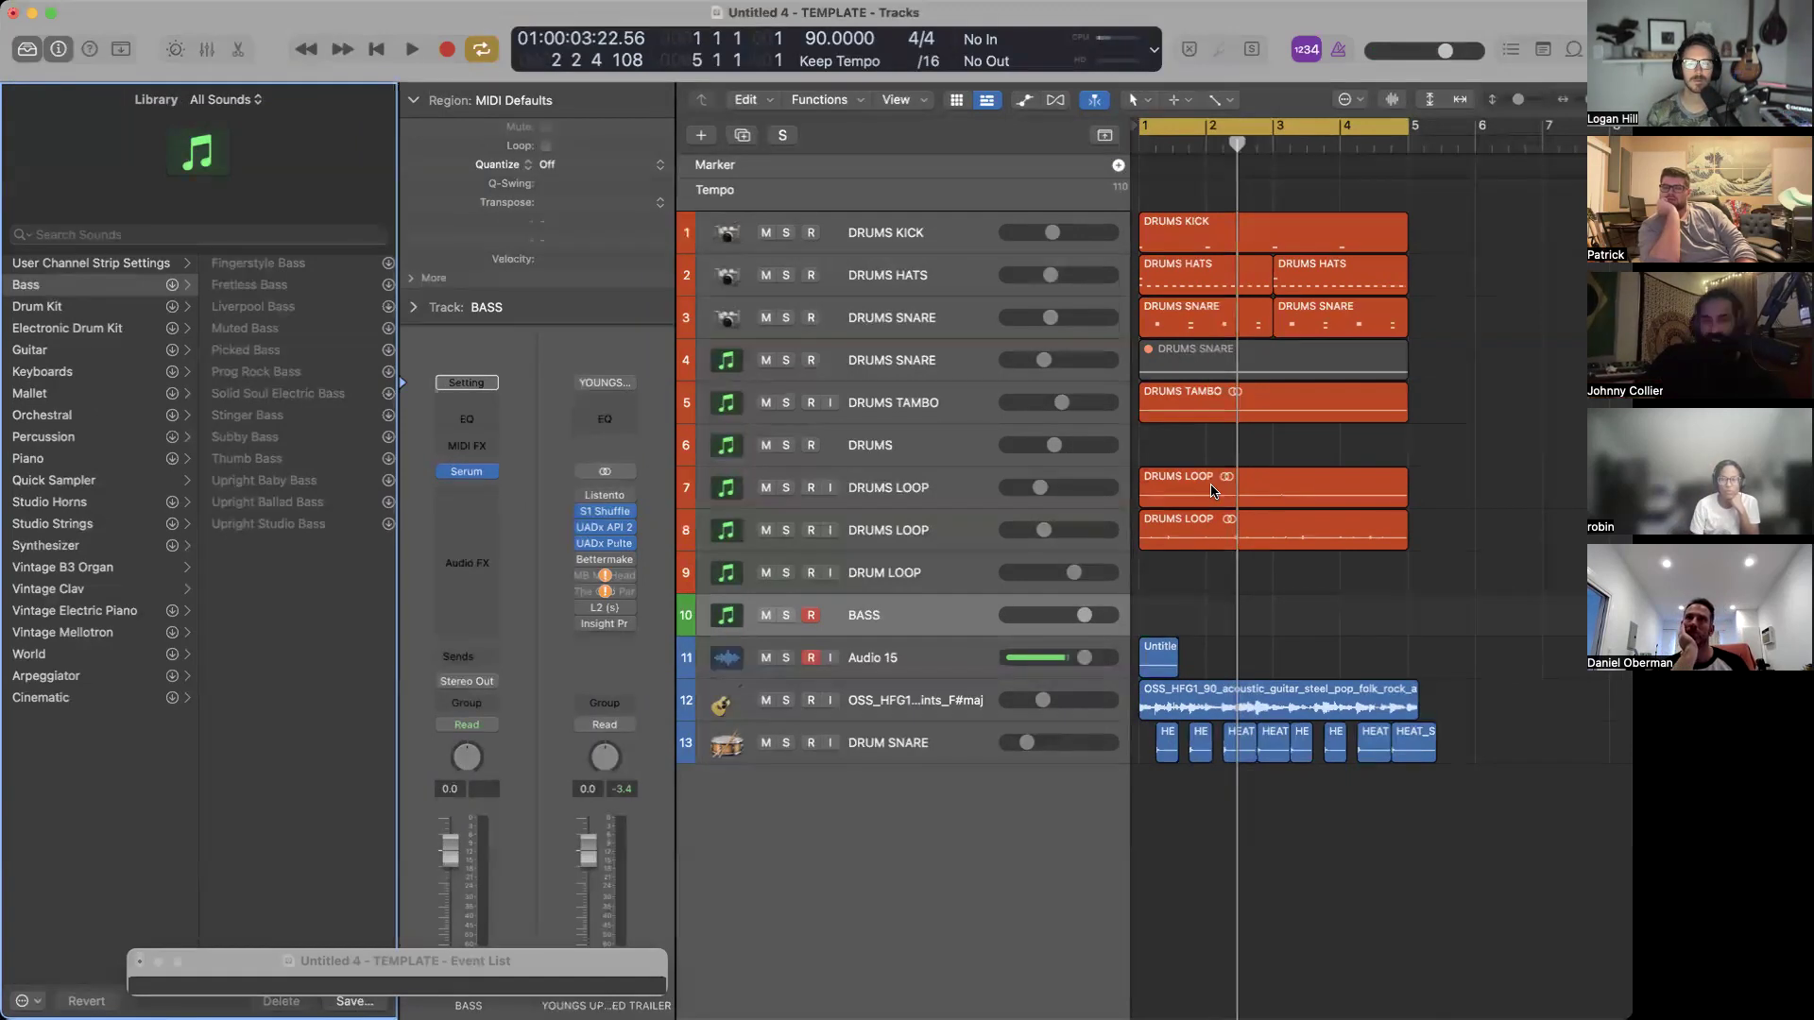
scroll(1157, 565, down, 5)
scroll(1158, 565, up, 2)
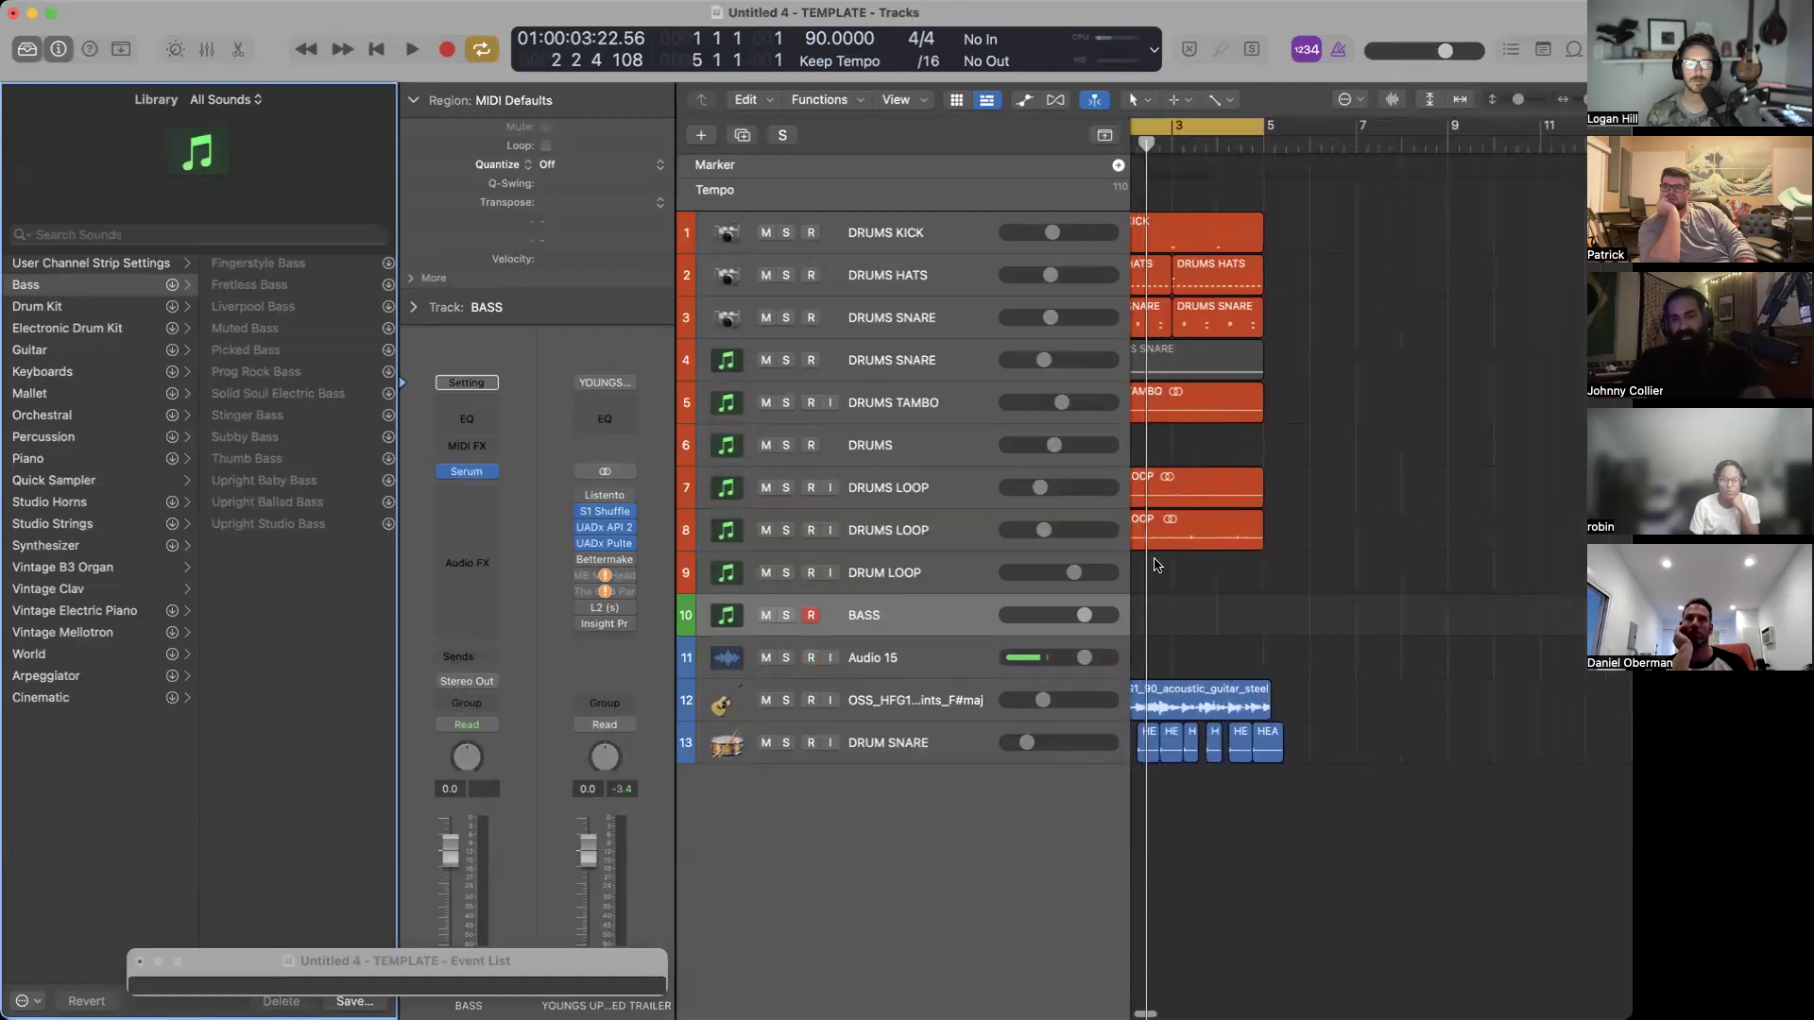
scroll(1157, 565, right, 2)
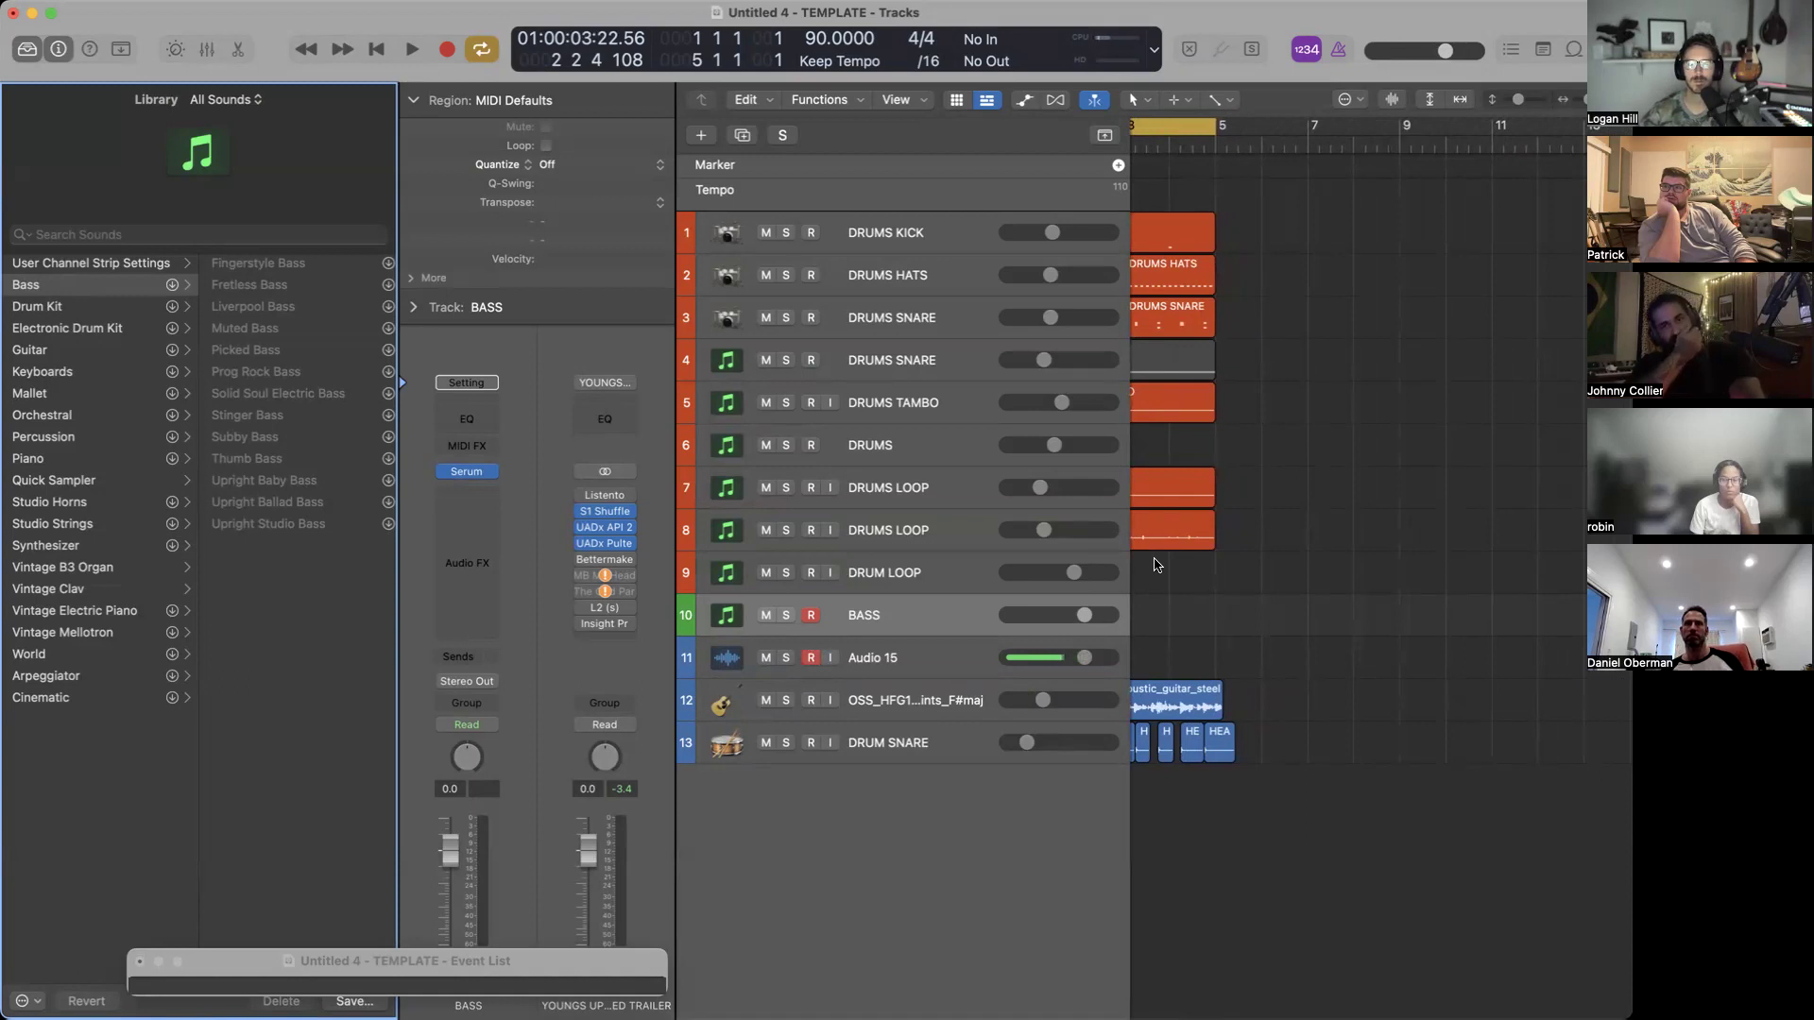
scroll(1157, 565, left, 4)
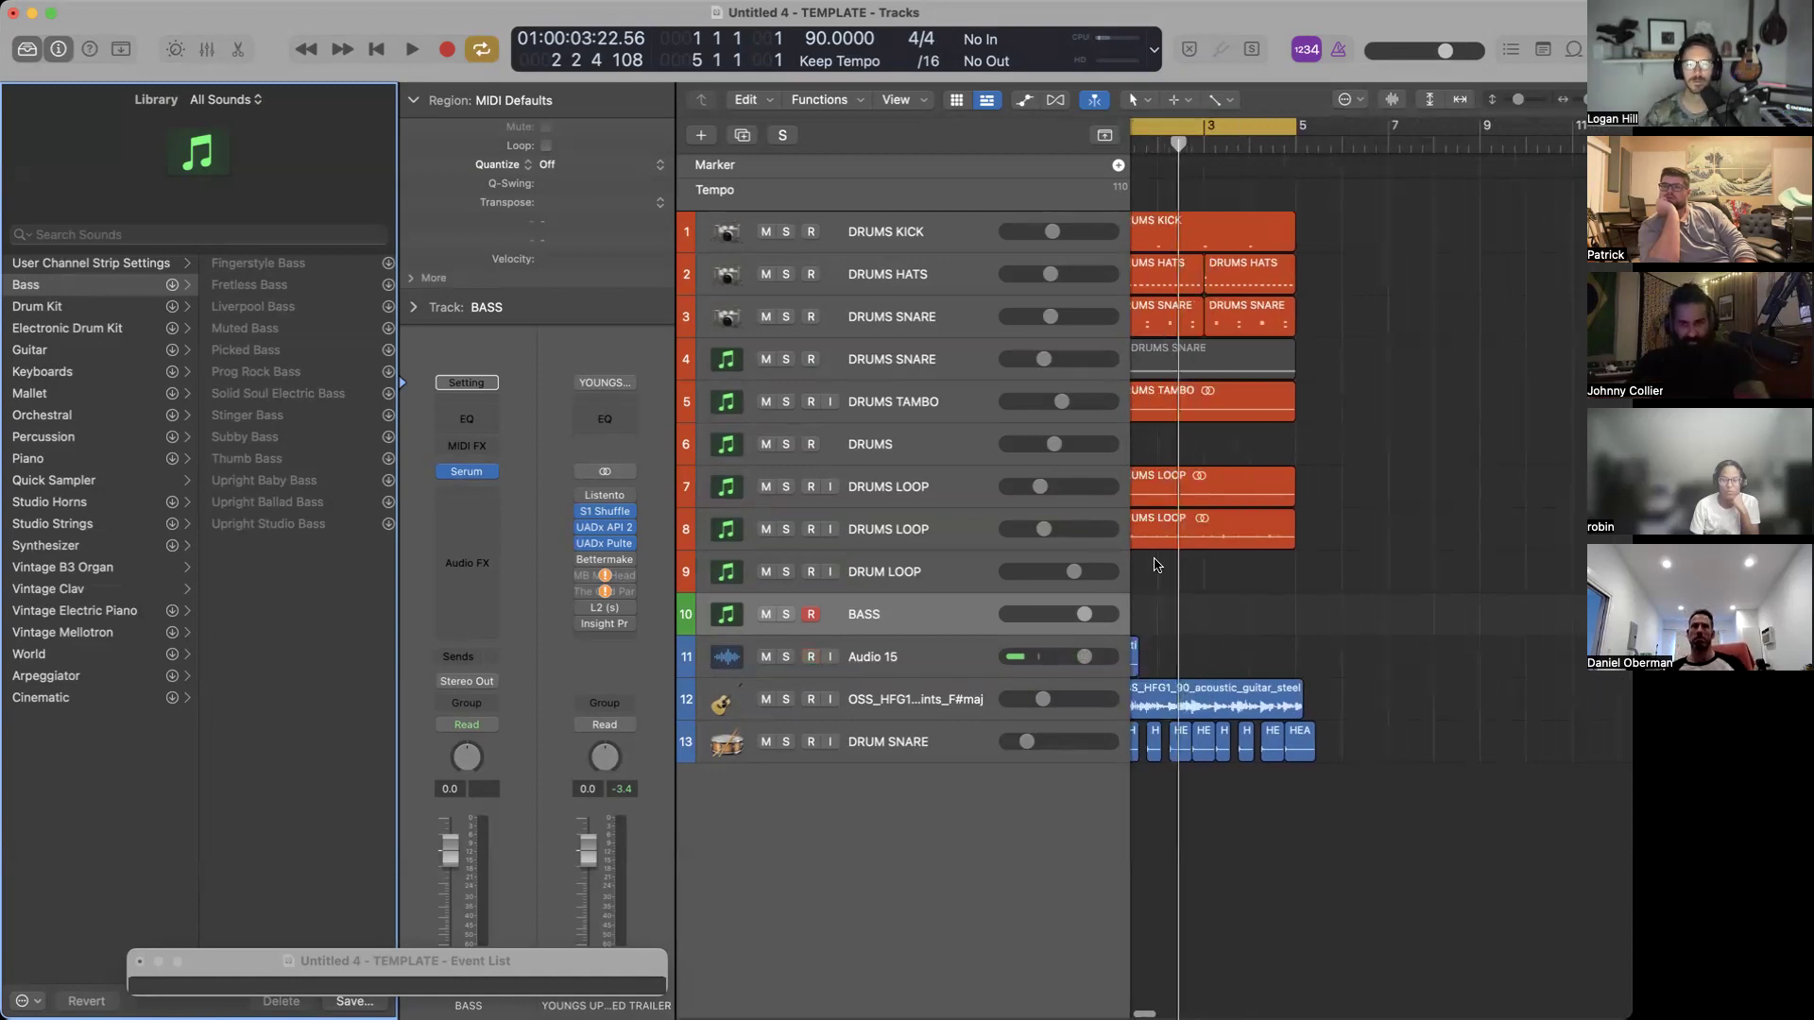
scroll(1157, 565, down, 3)
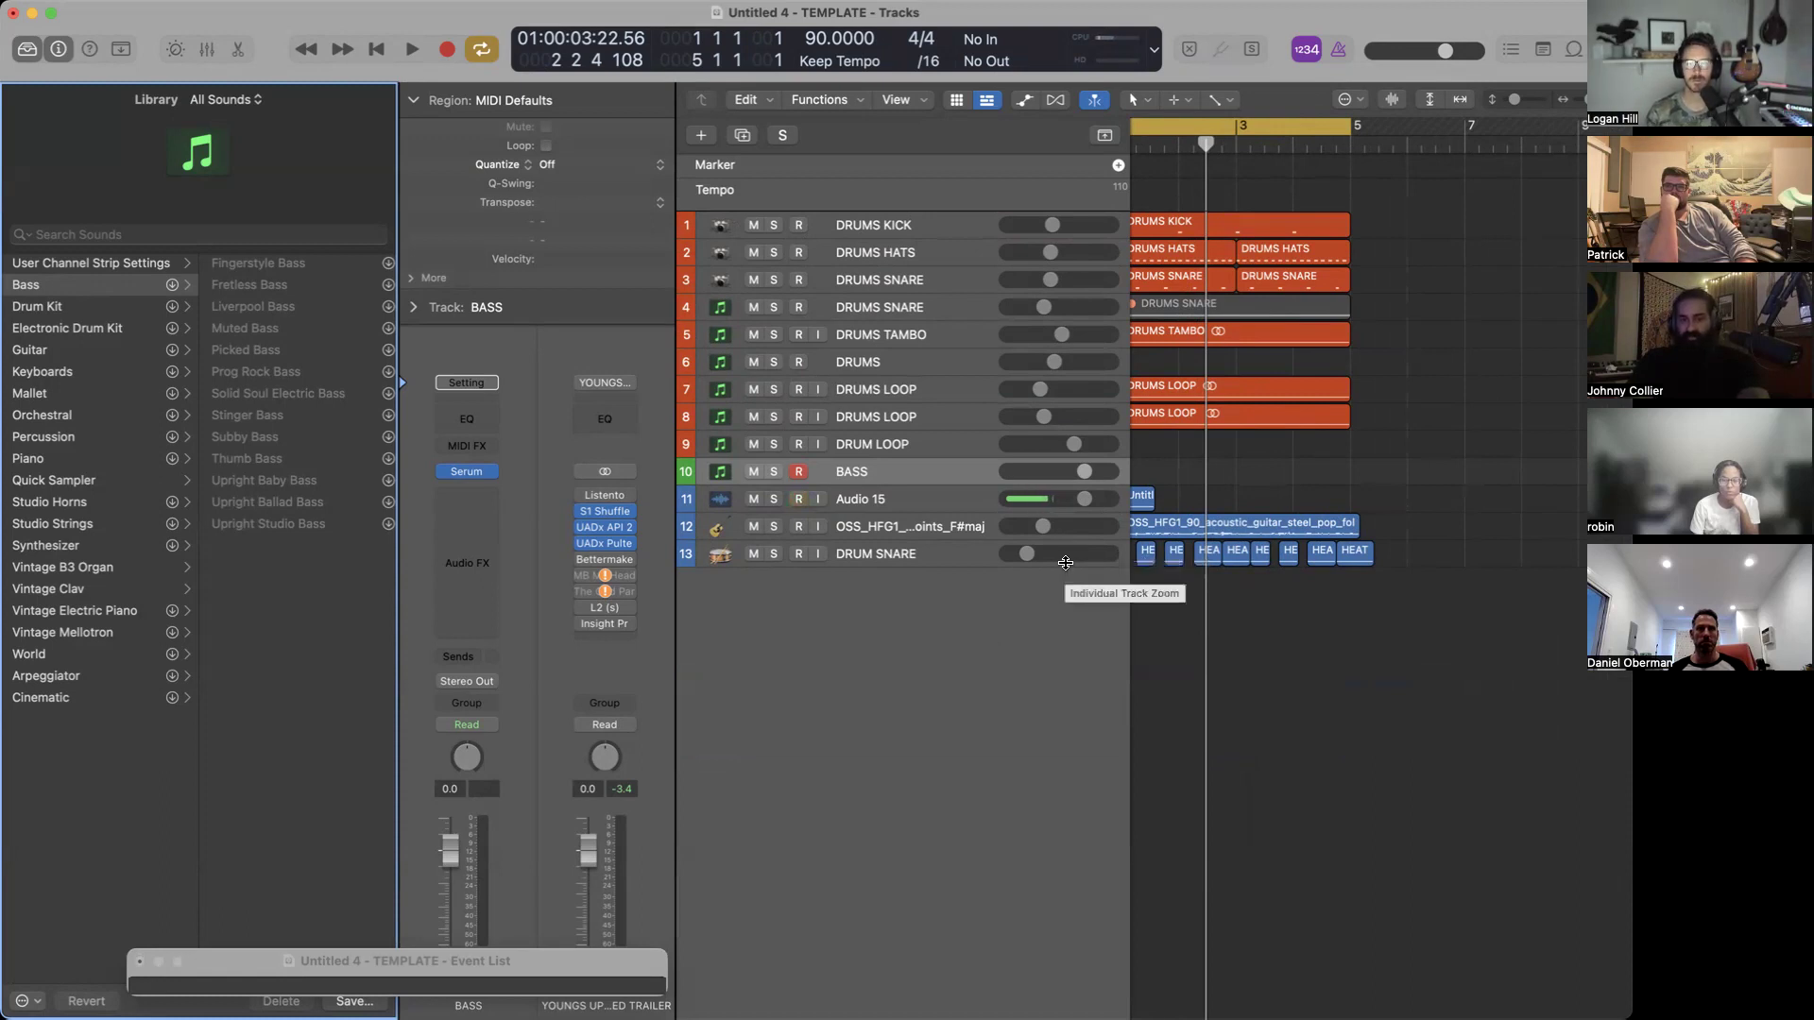
scroll(1066, 567, up, 3)
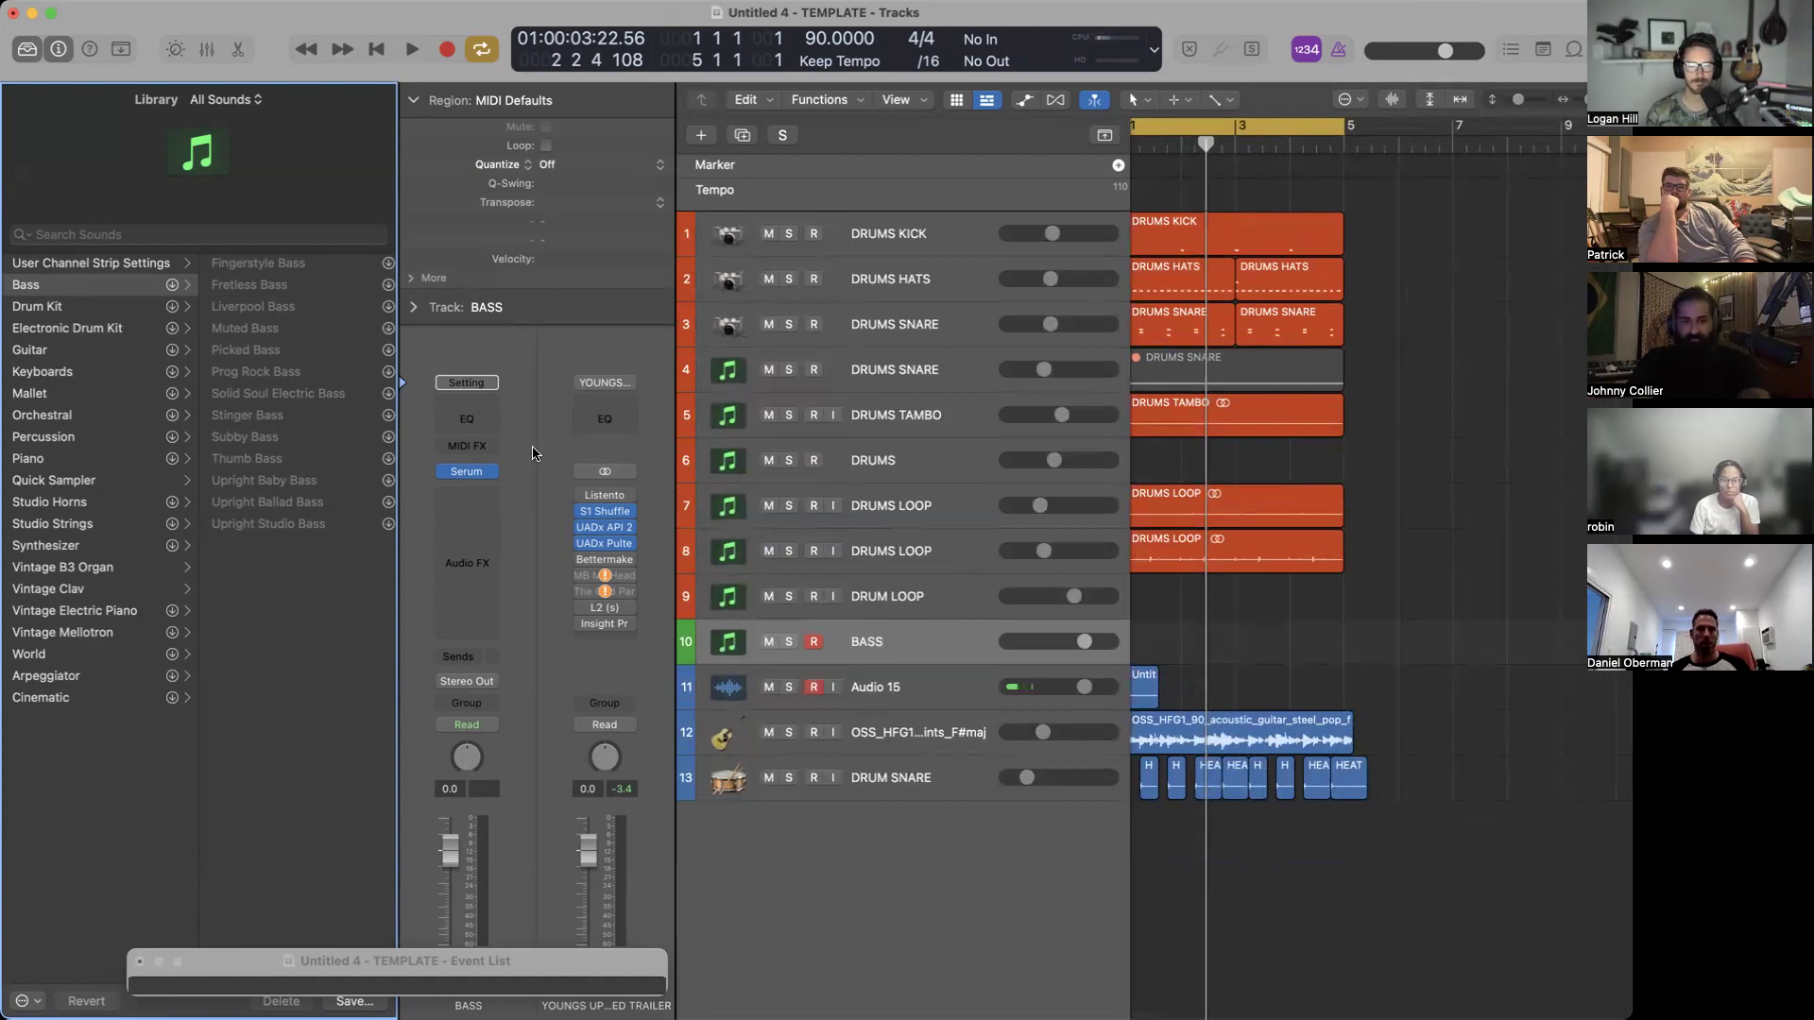
Replace Serum with a stereo Arcade instrument on the BASS track, and reposition its plug-in window to show it fully.
click(489, 472)
mouse_move(573, 329)
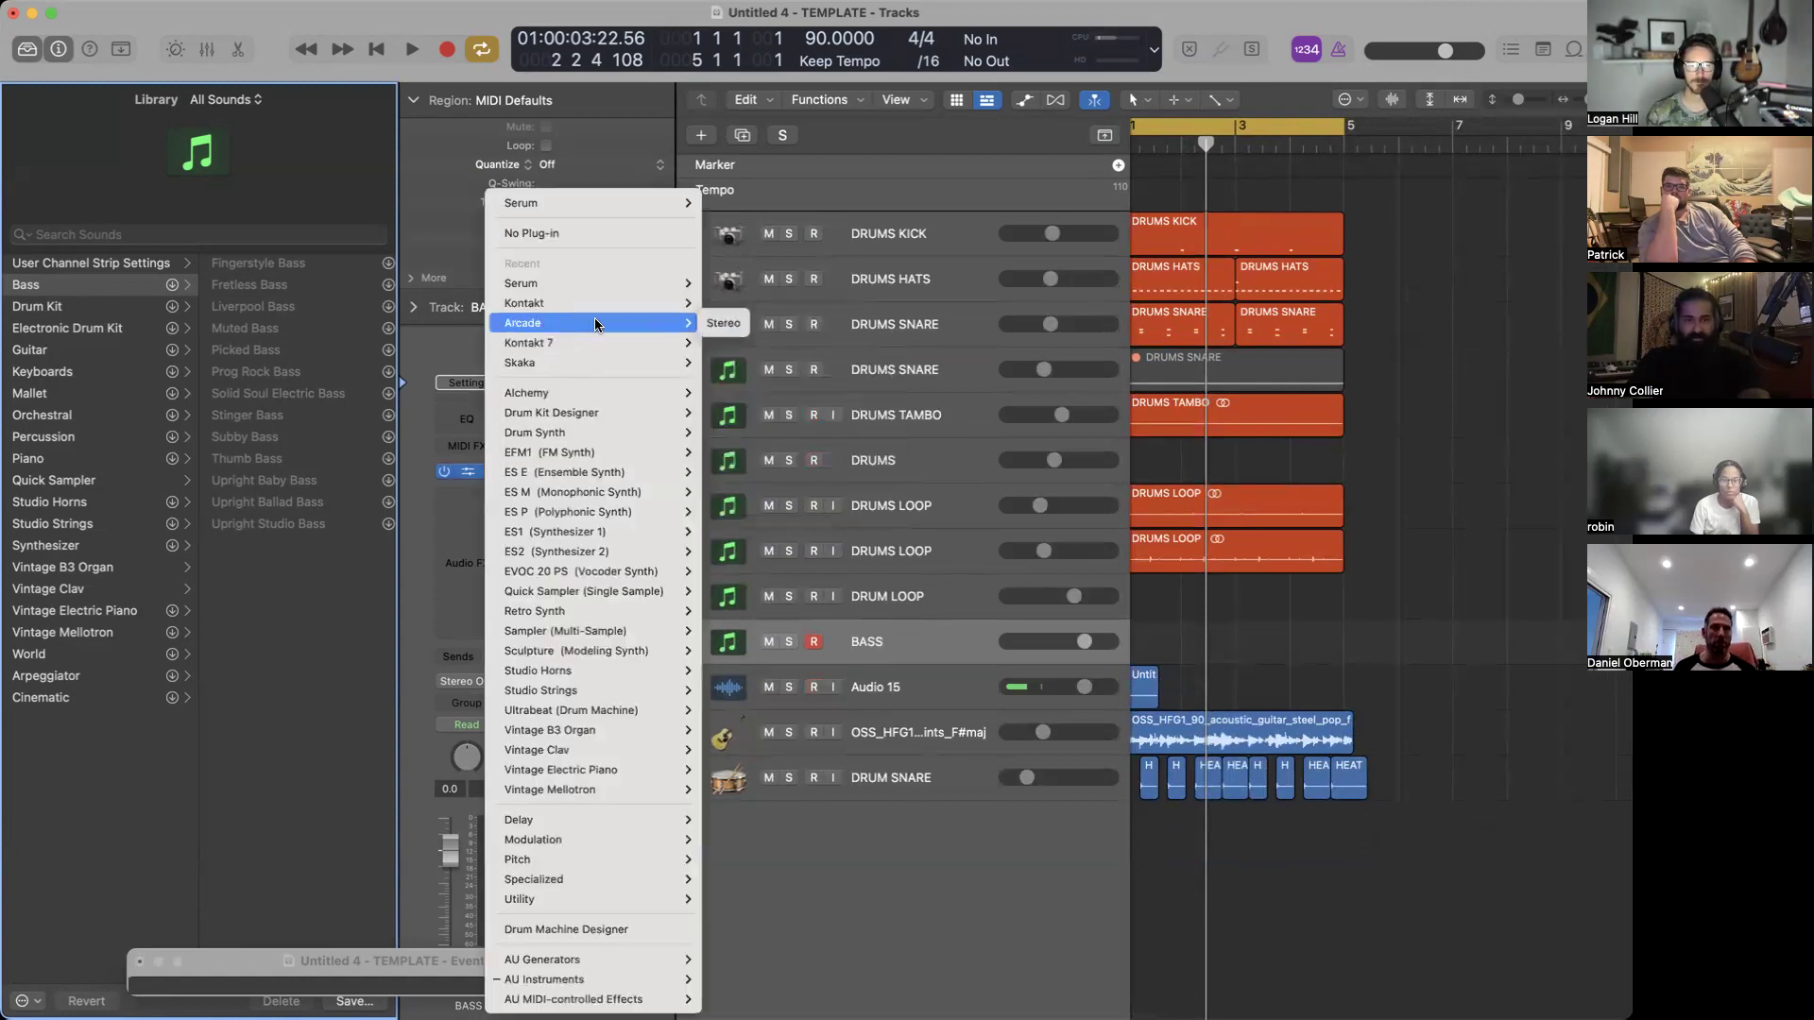
click(723, 323)
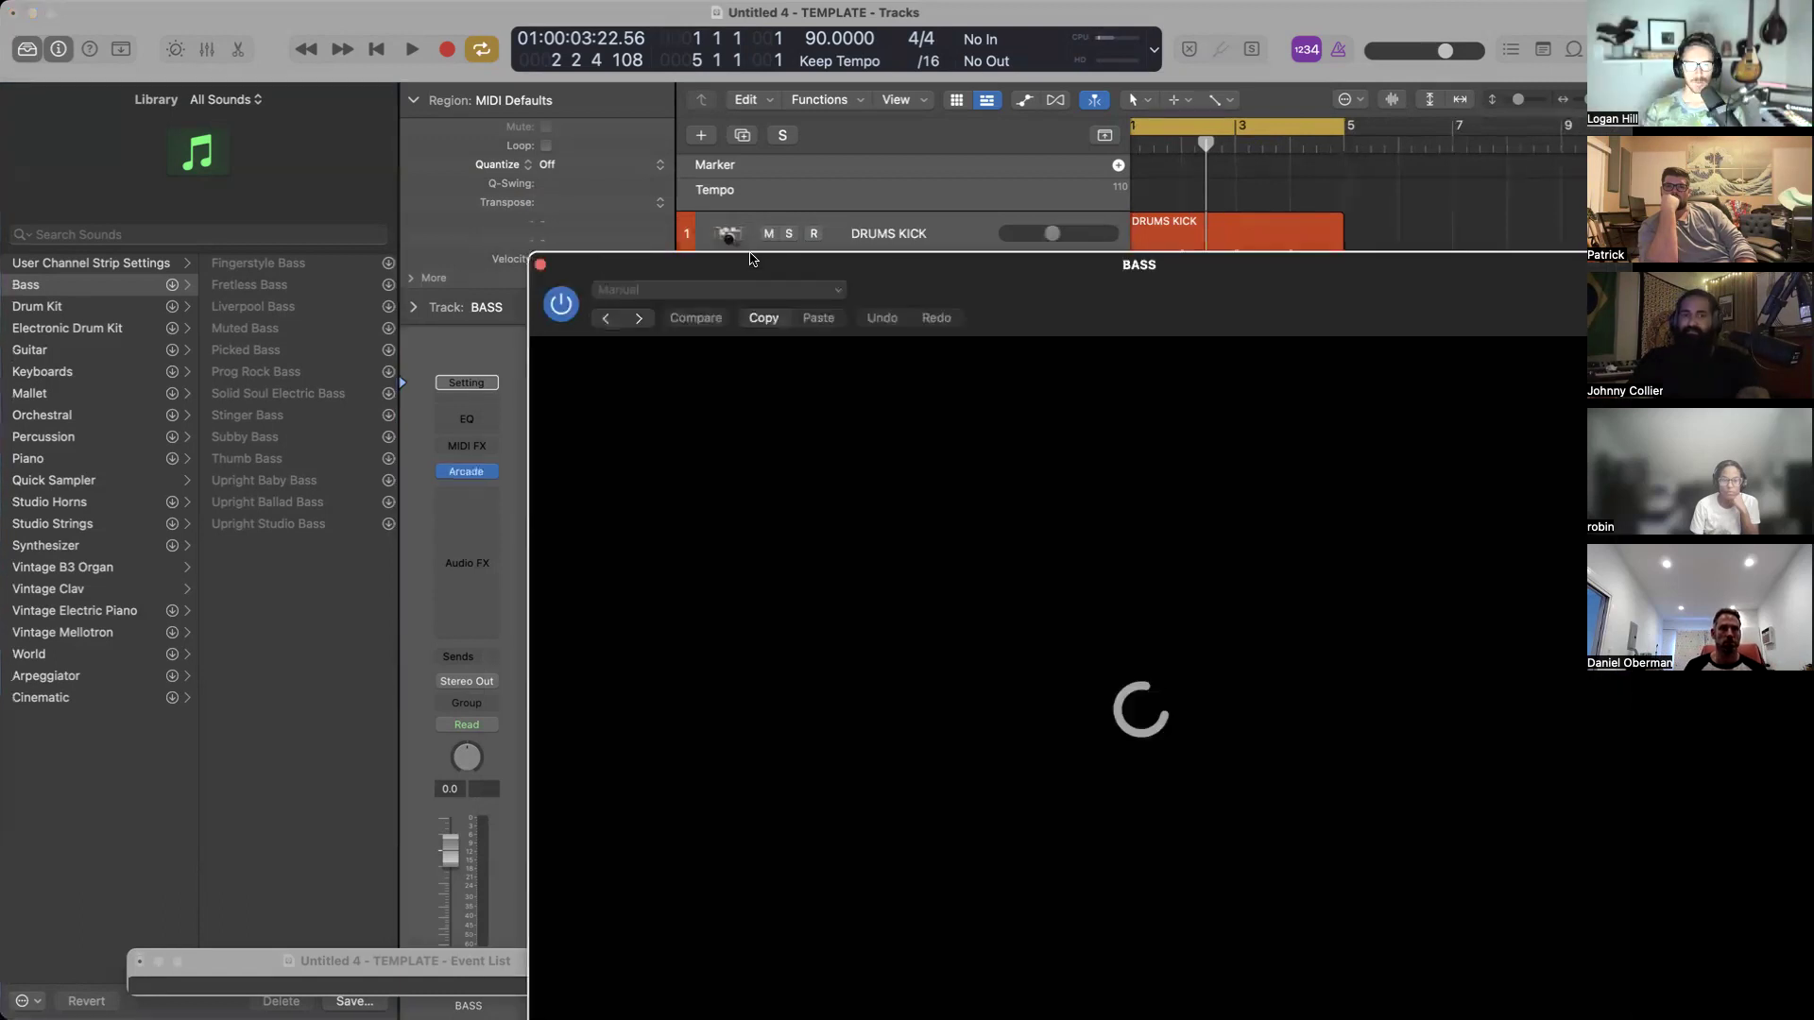
drag(910, 268, 534, 67)
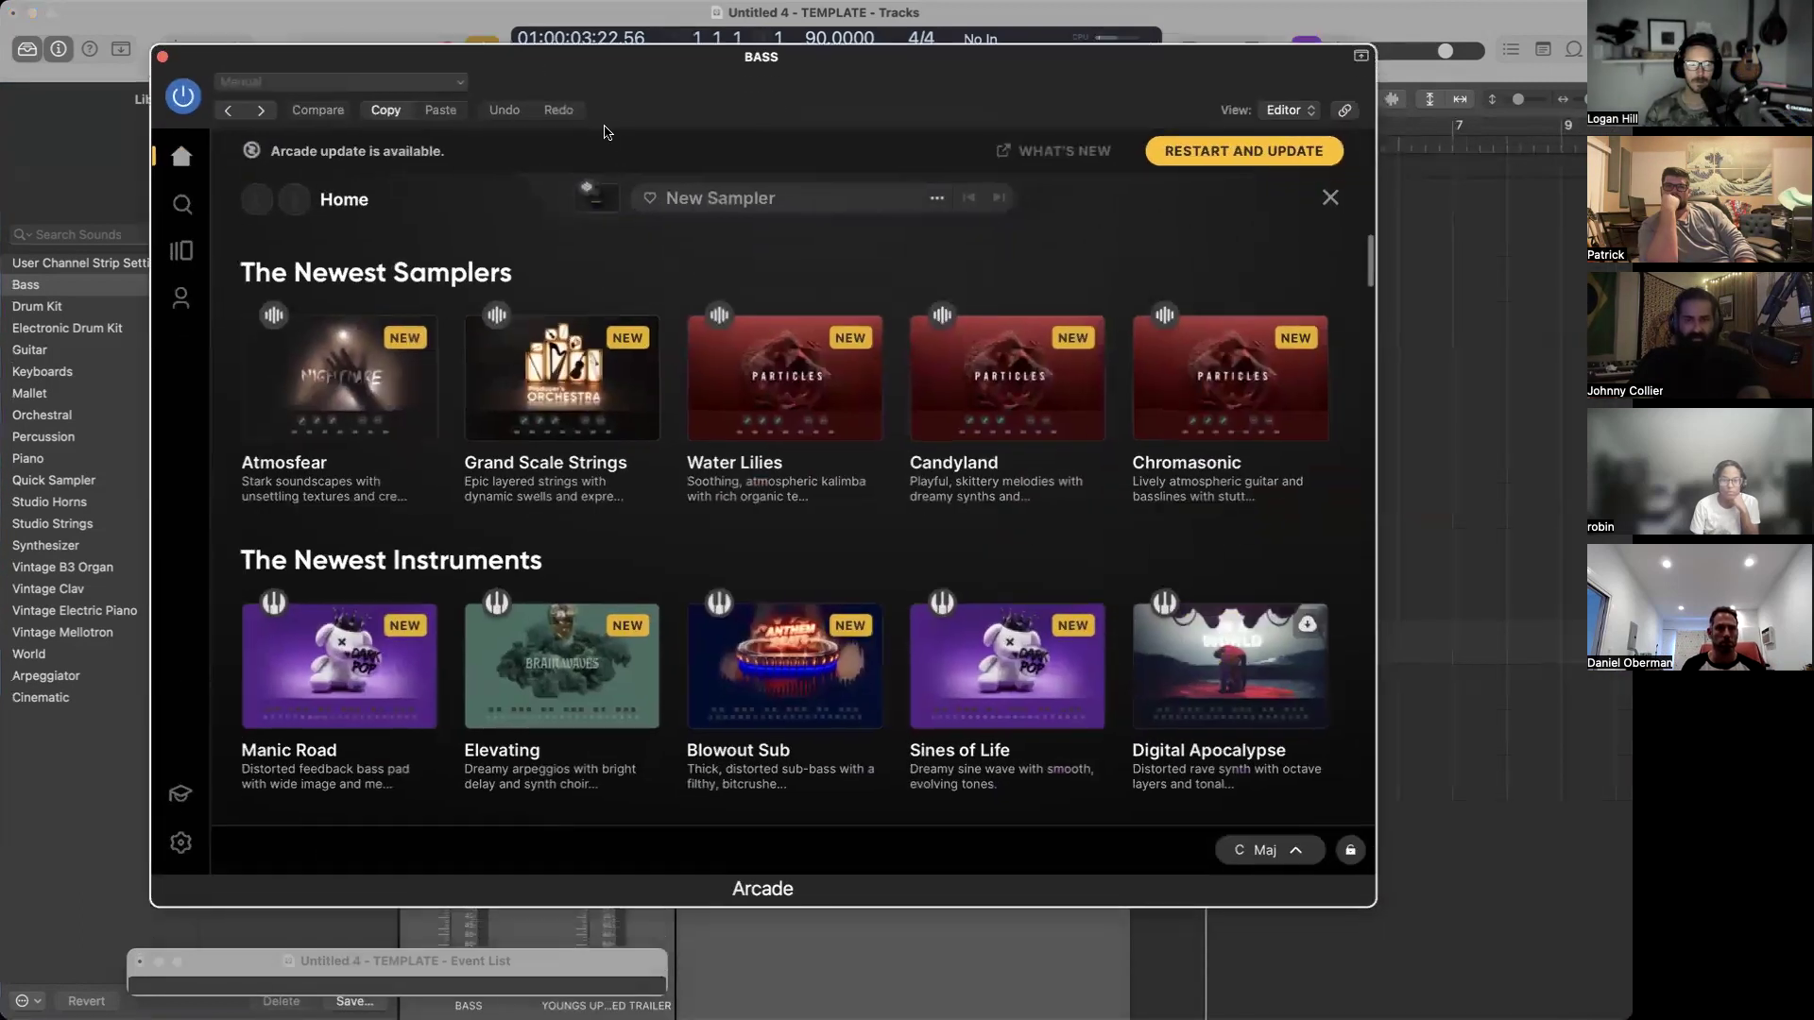
Browse Arcade's Lines and open the Taped line's samplers.
click(179, 252)
mouse_move(612, 544)
scroll(613, 544, down, 10)
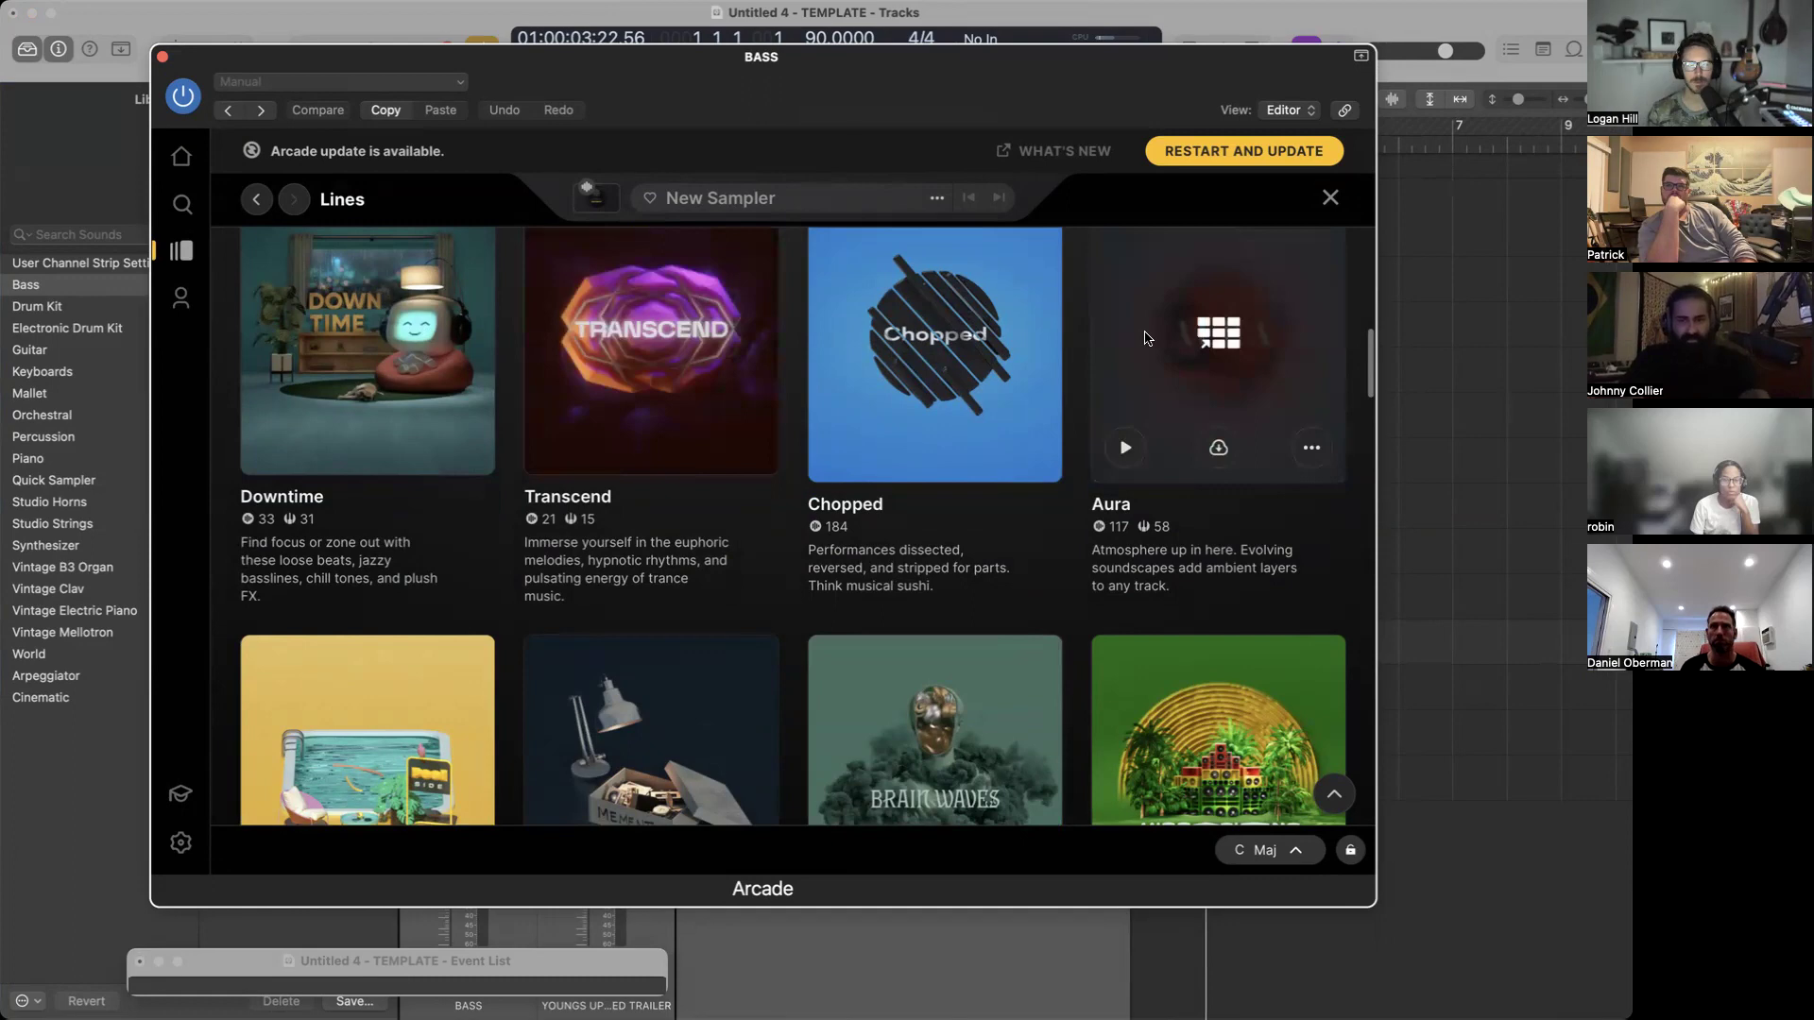
scroll(1214, 326, down, 4)
scroll(1181, 330, down, 5)
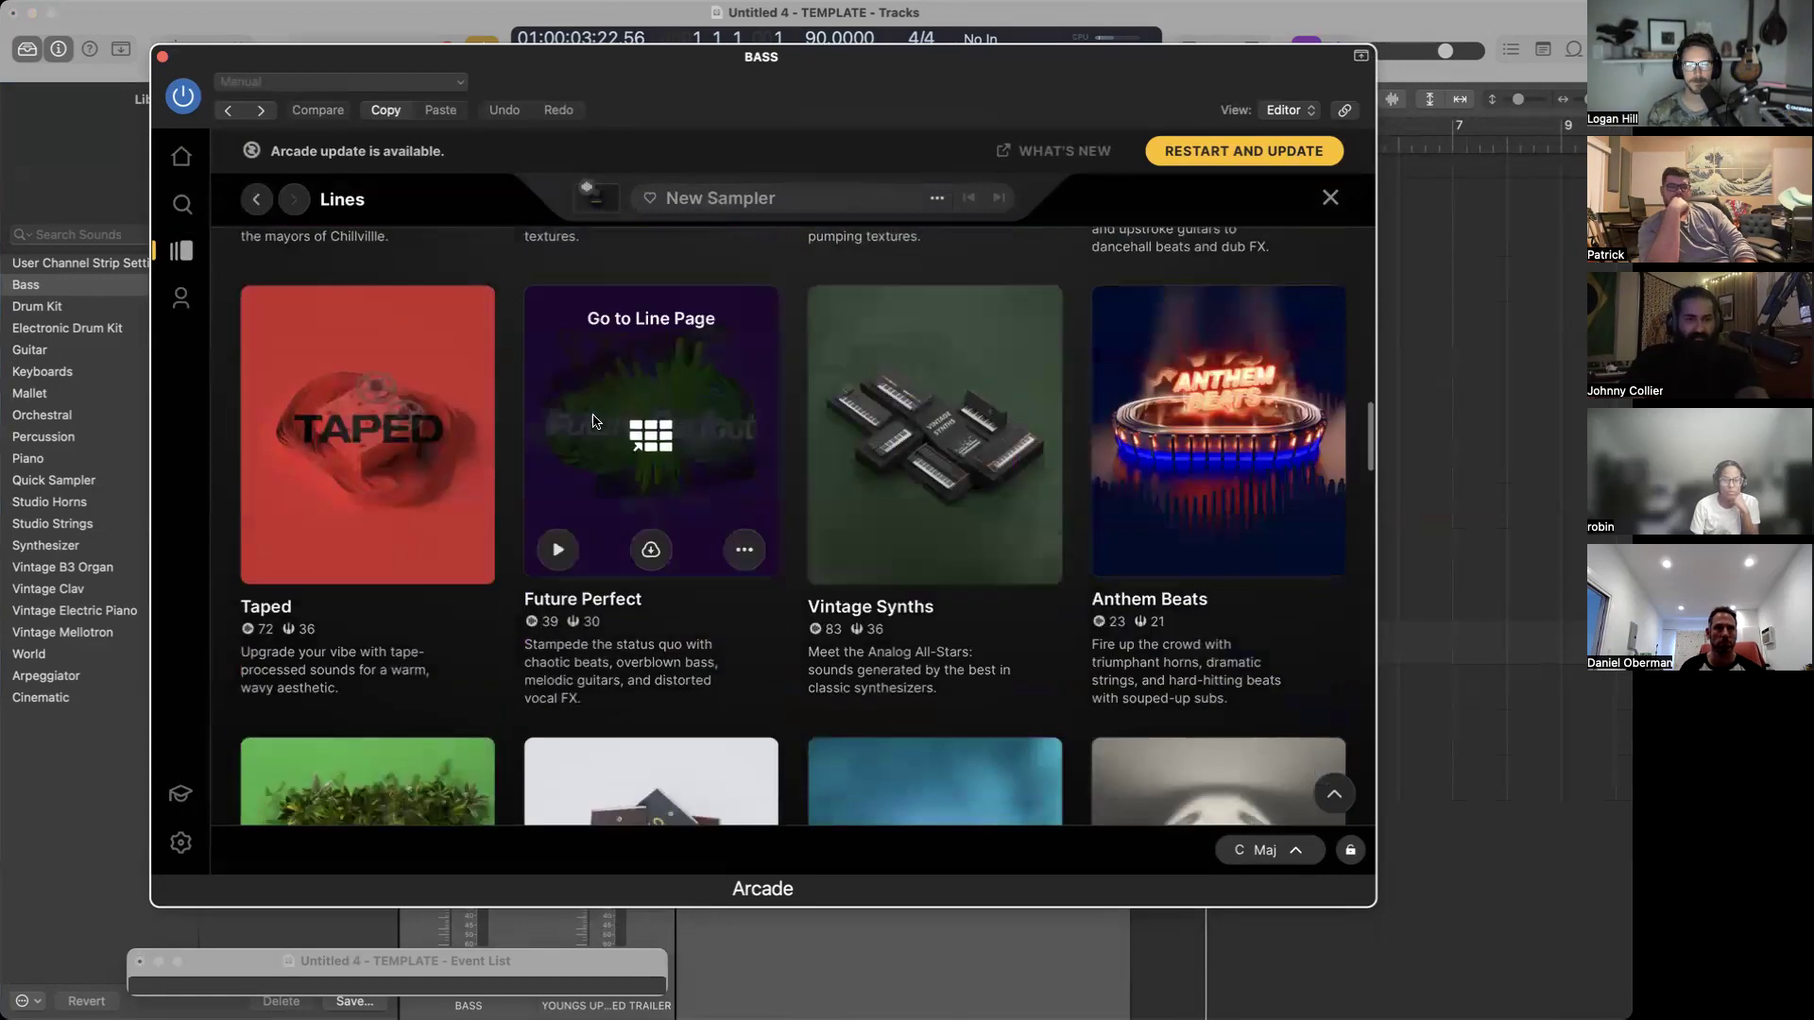
click(369, 420)
scroll(976, 544, down, 10)
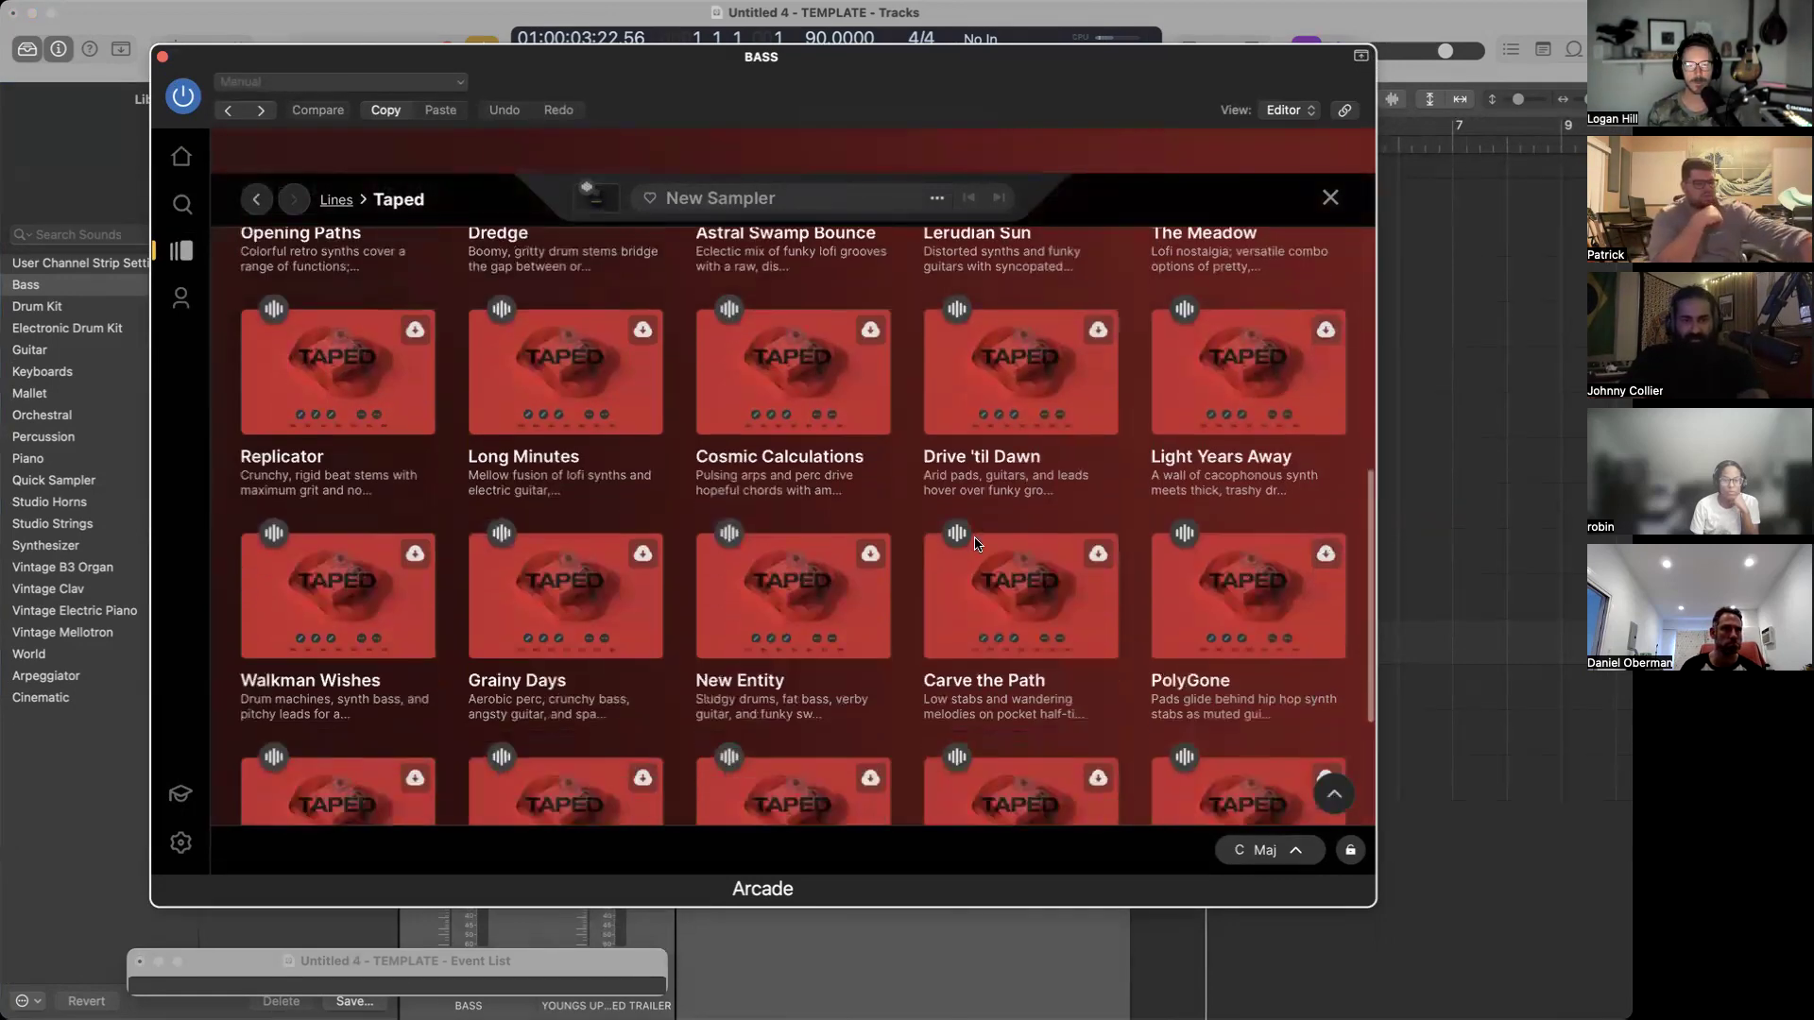
Preview the New Entity, Grainy Days and Flyover samplers in the Taped line.
click(716, 510)
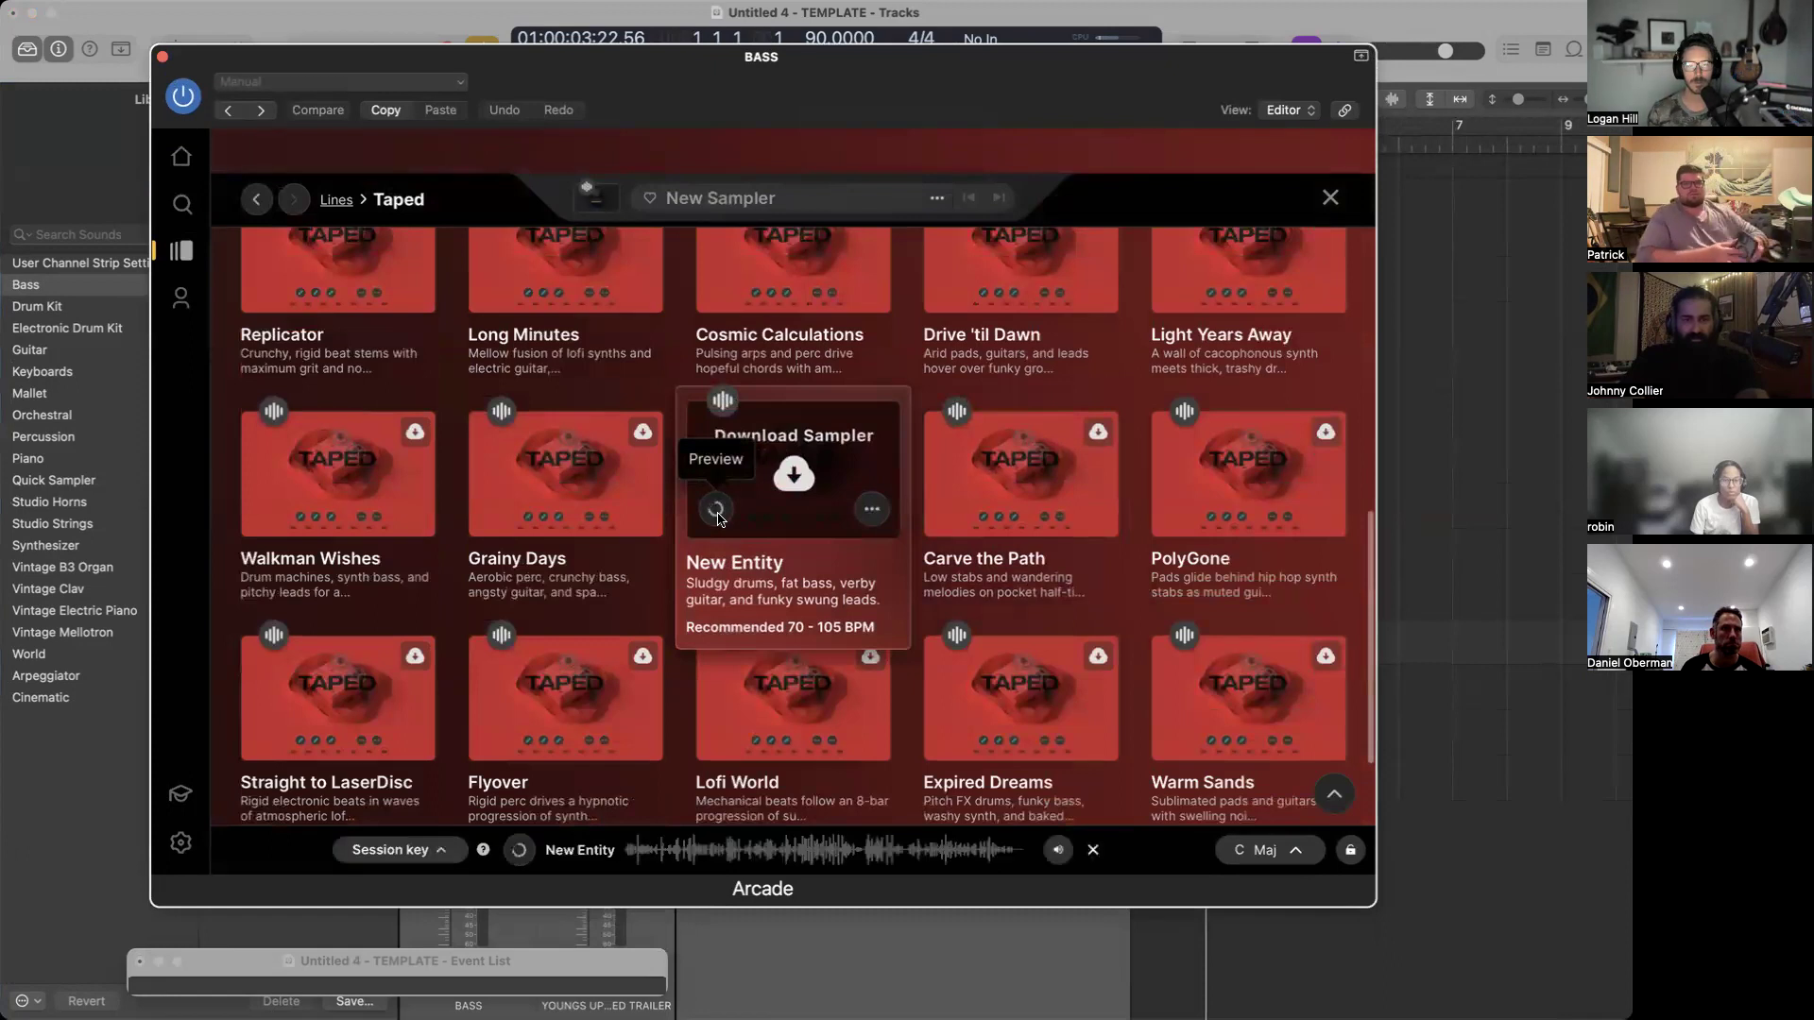
click(491, 510)
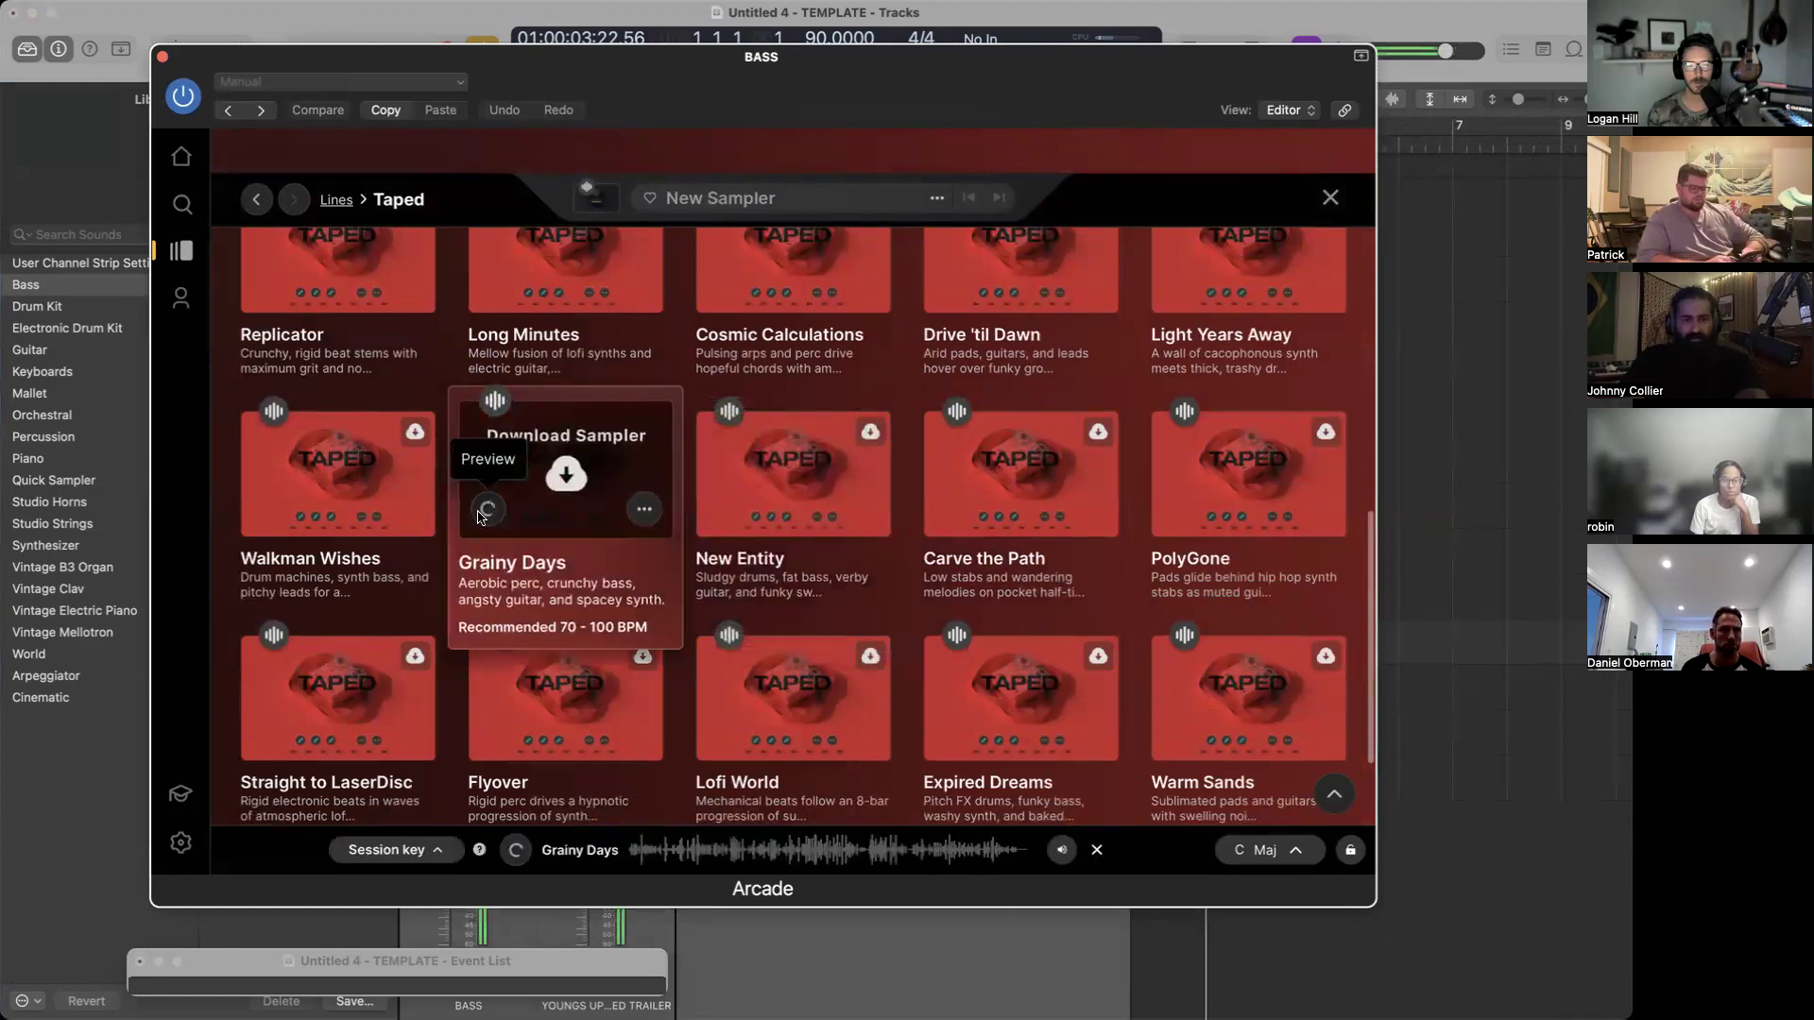
scroll(478, 517, down, 4)
click(488, 535)
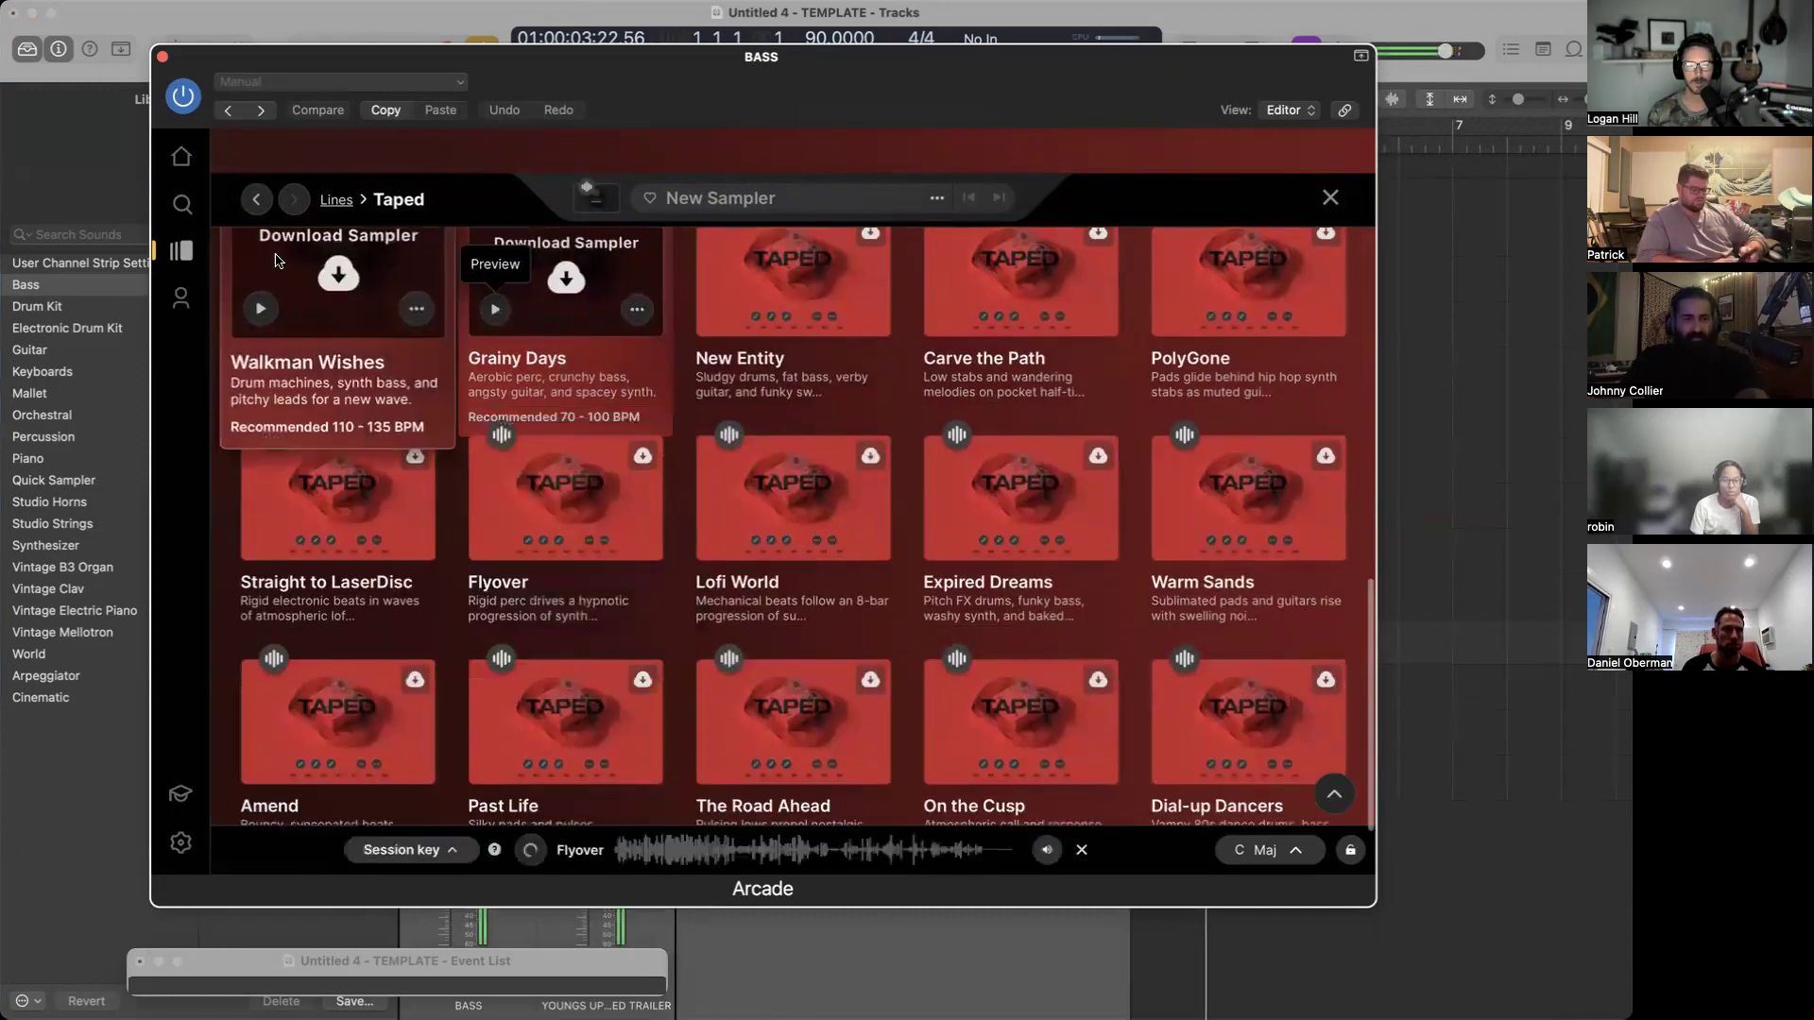
Return to Arcade's Lines overview and open the Particles line.
click(256, 200)
scroll(363, 562, down, 10)
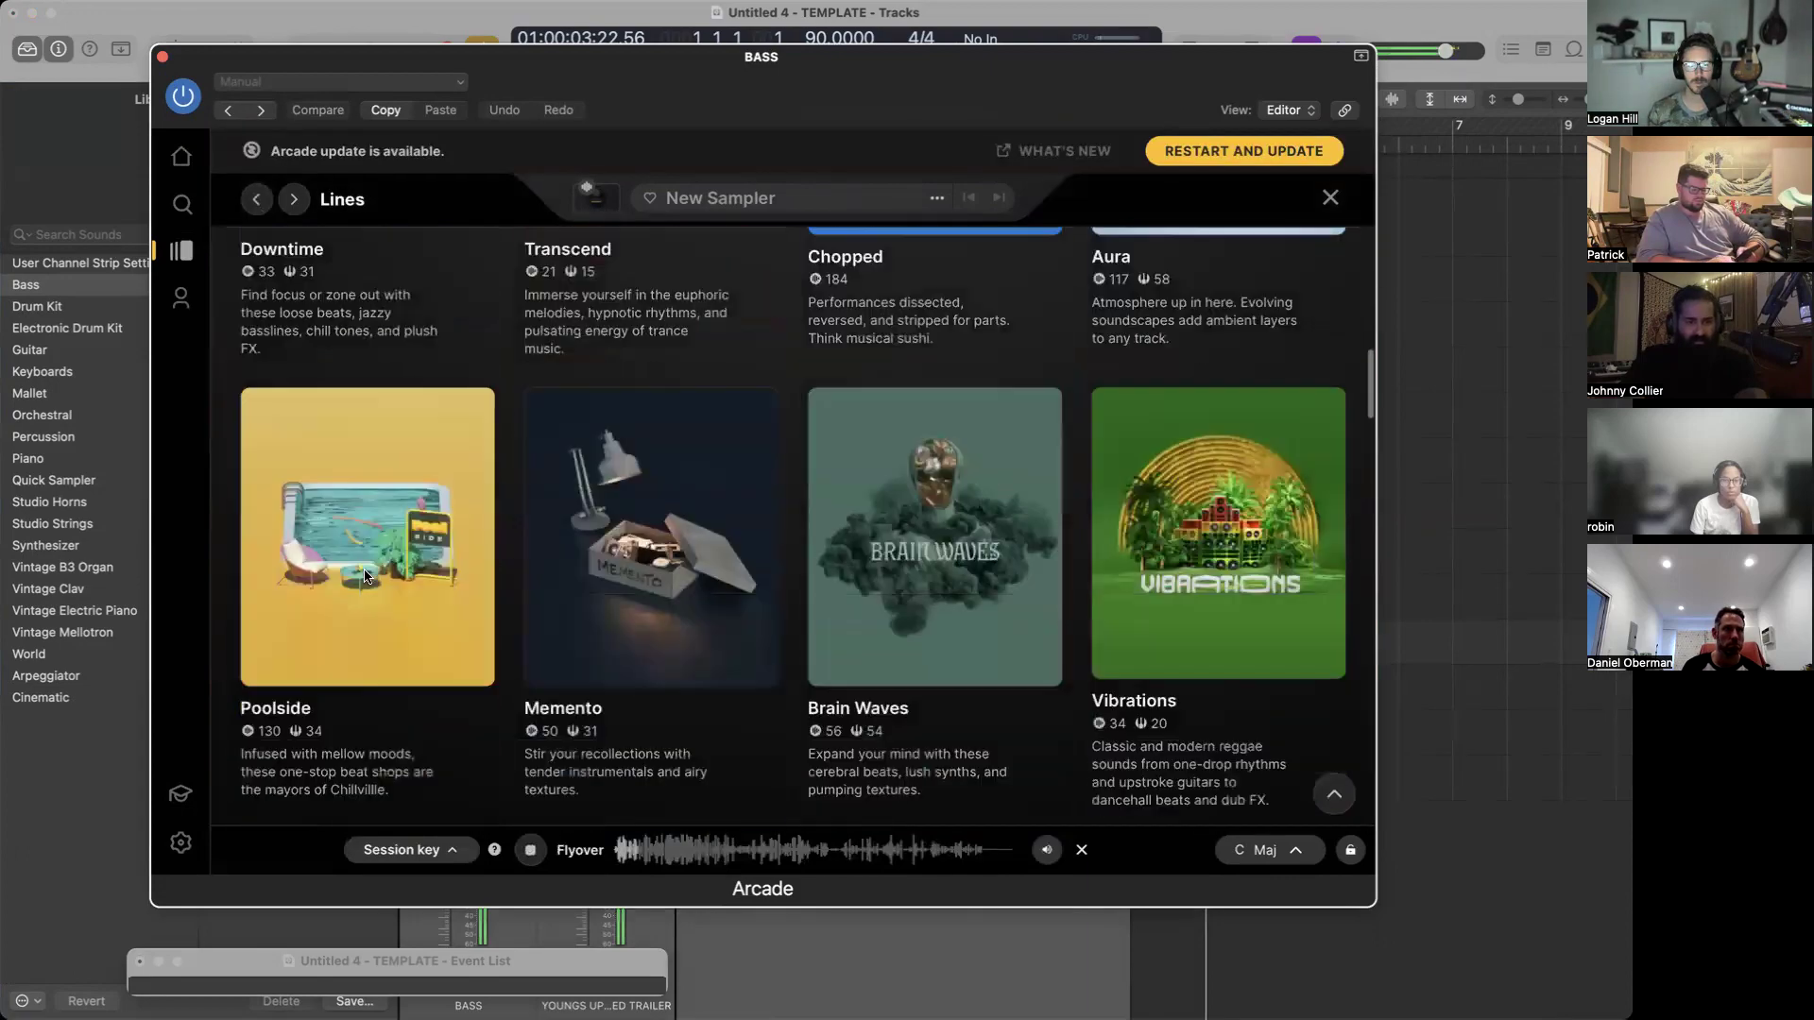
scroll(365, 567, up, 10)
scroll(365, 570, down, 20)
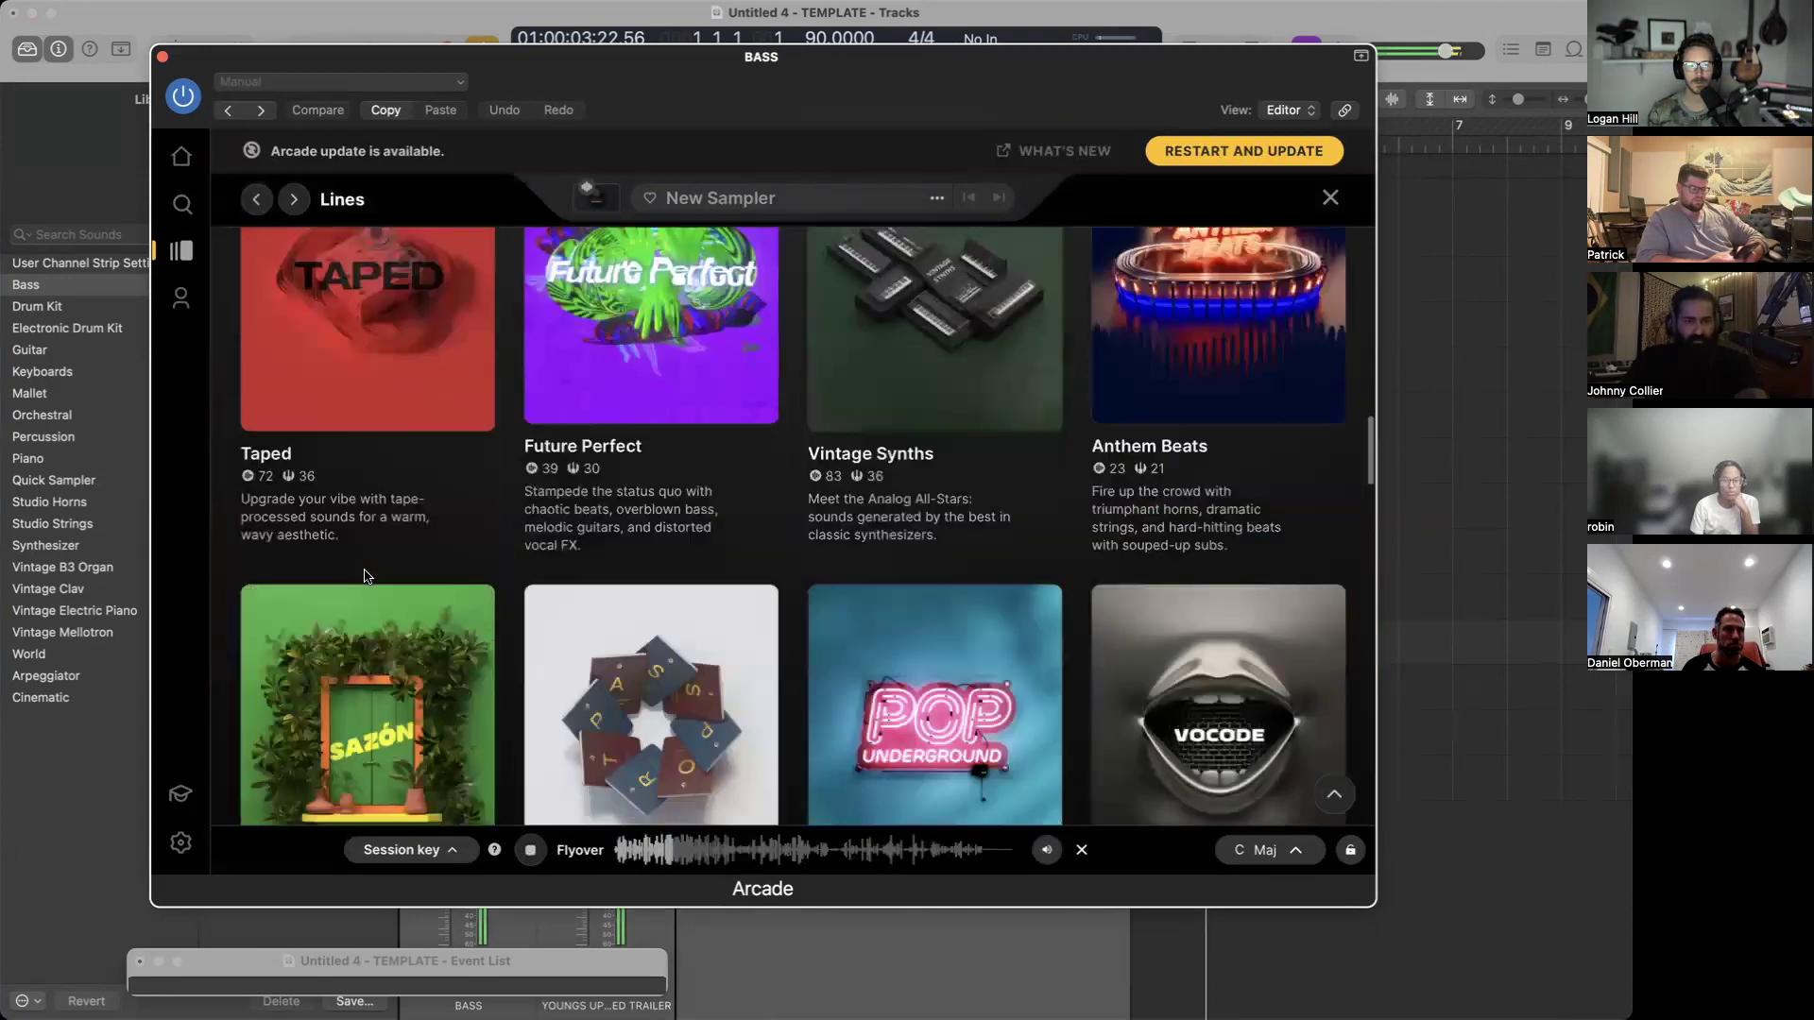
scroll(367, 576, up, 3)
click(368, 571)
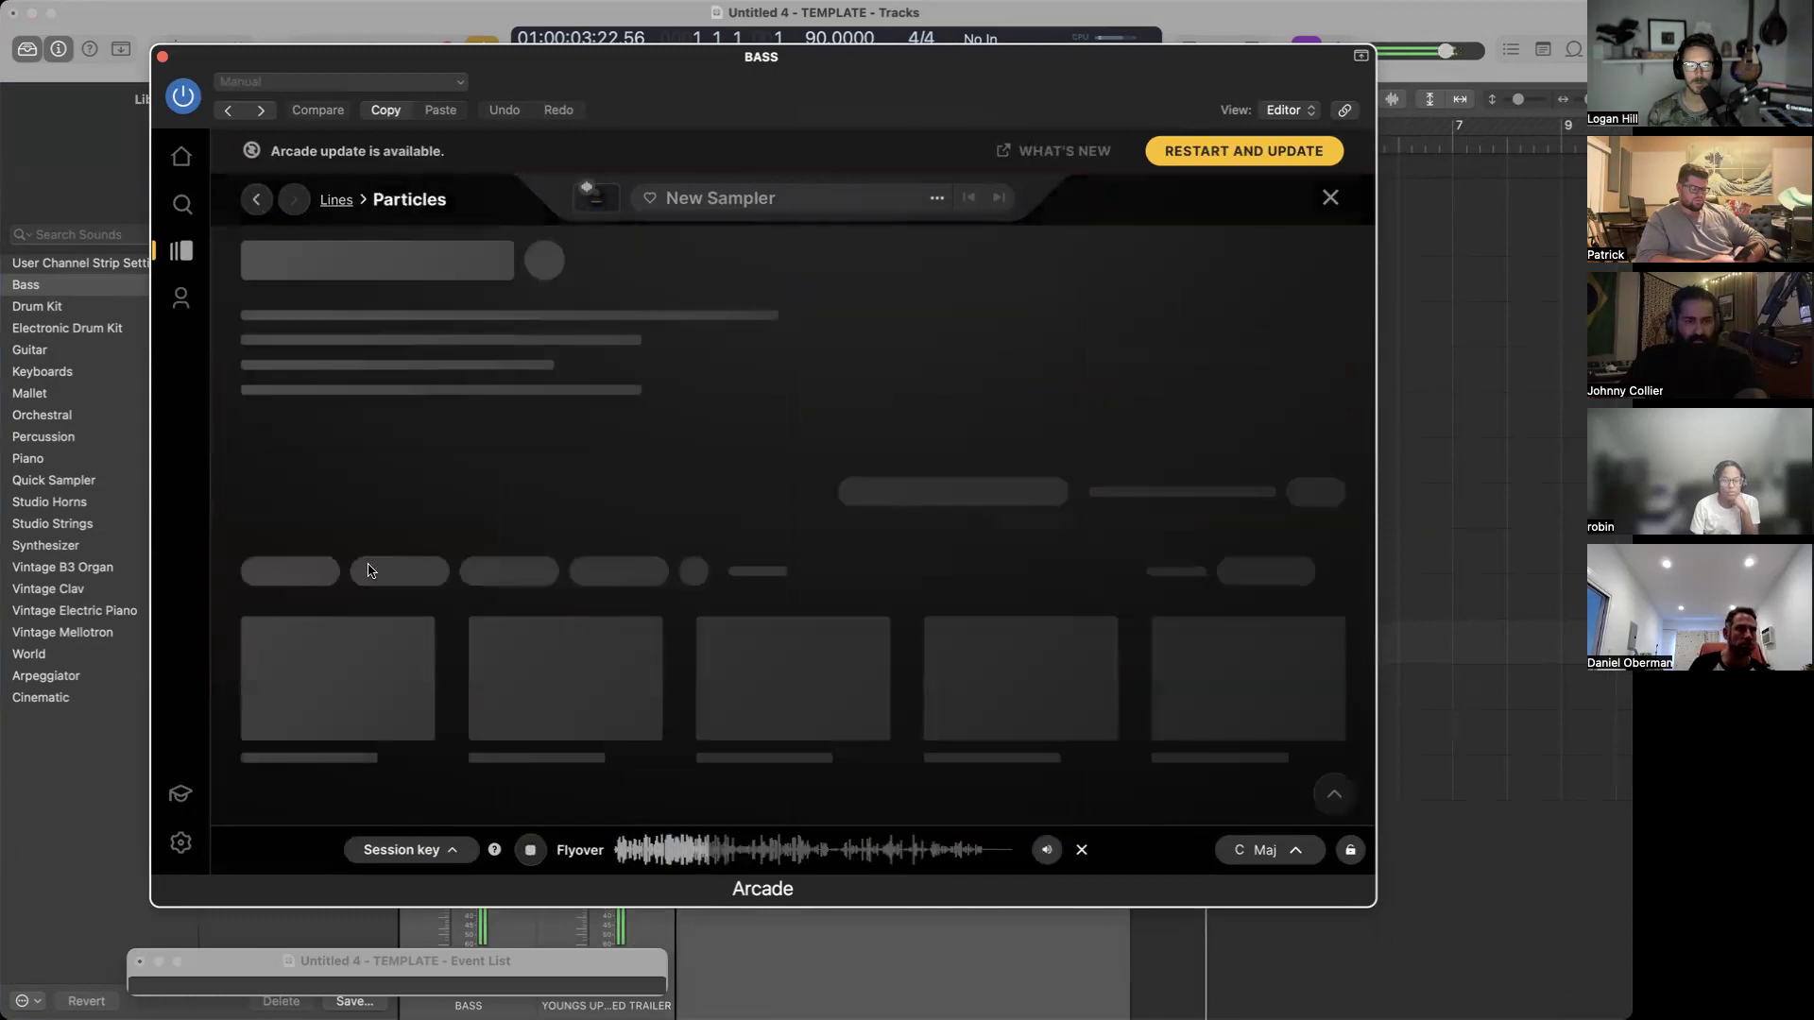
Preview the Stereoscopic sampler in the Particles line and download it.
scroll(586, 659, down, 5)
scroll(566, 614, down, 2)
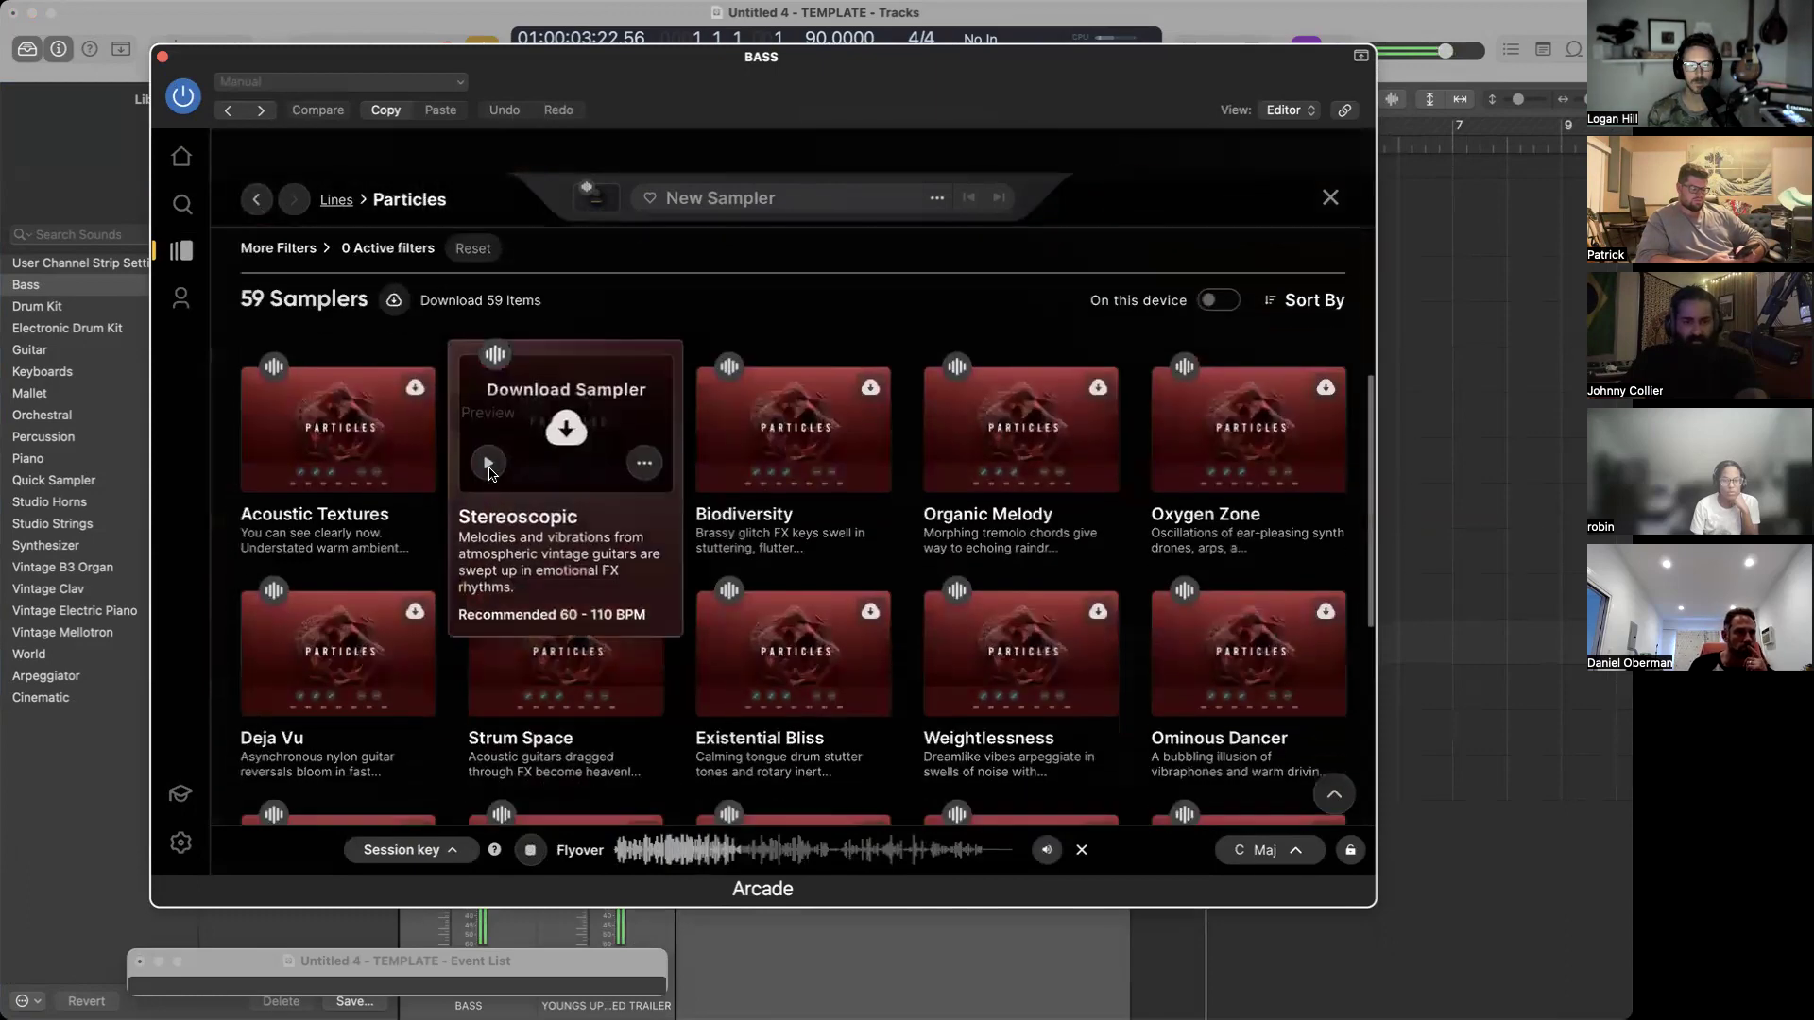
click(488, 472)
scroll(490, 472, down, 2)
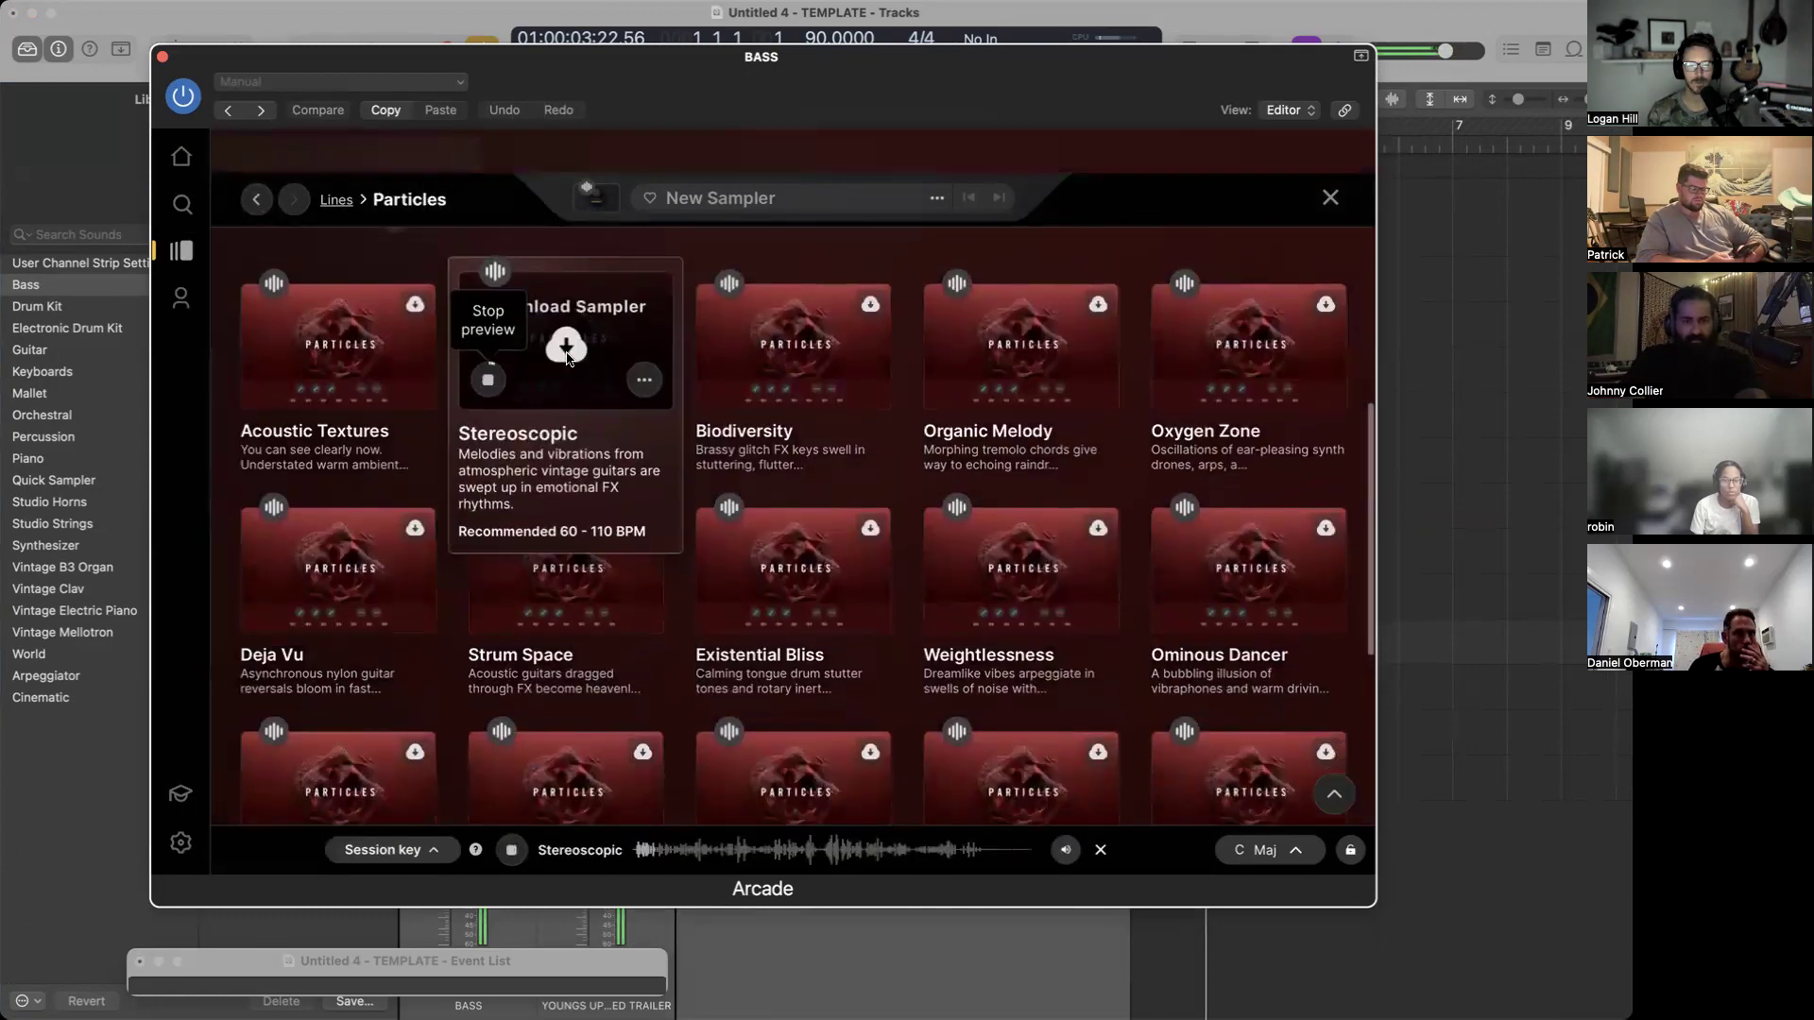
click(566, 352)
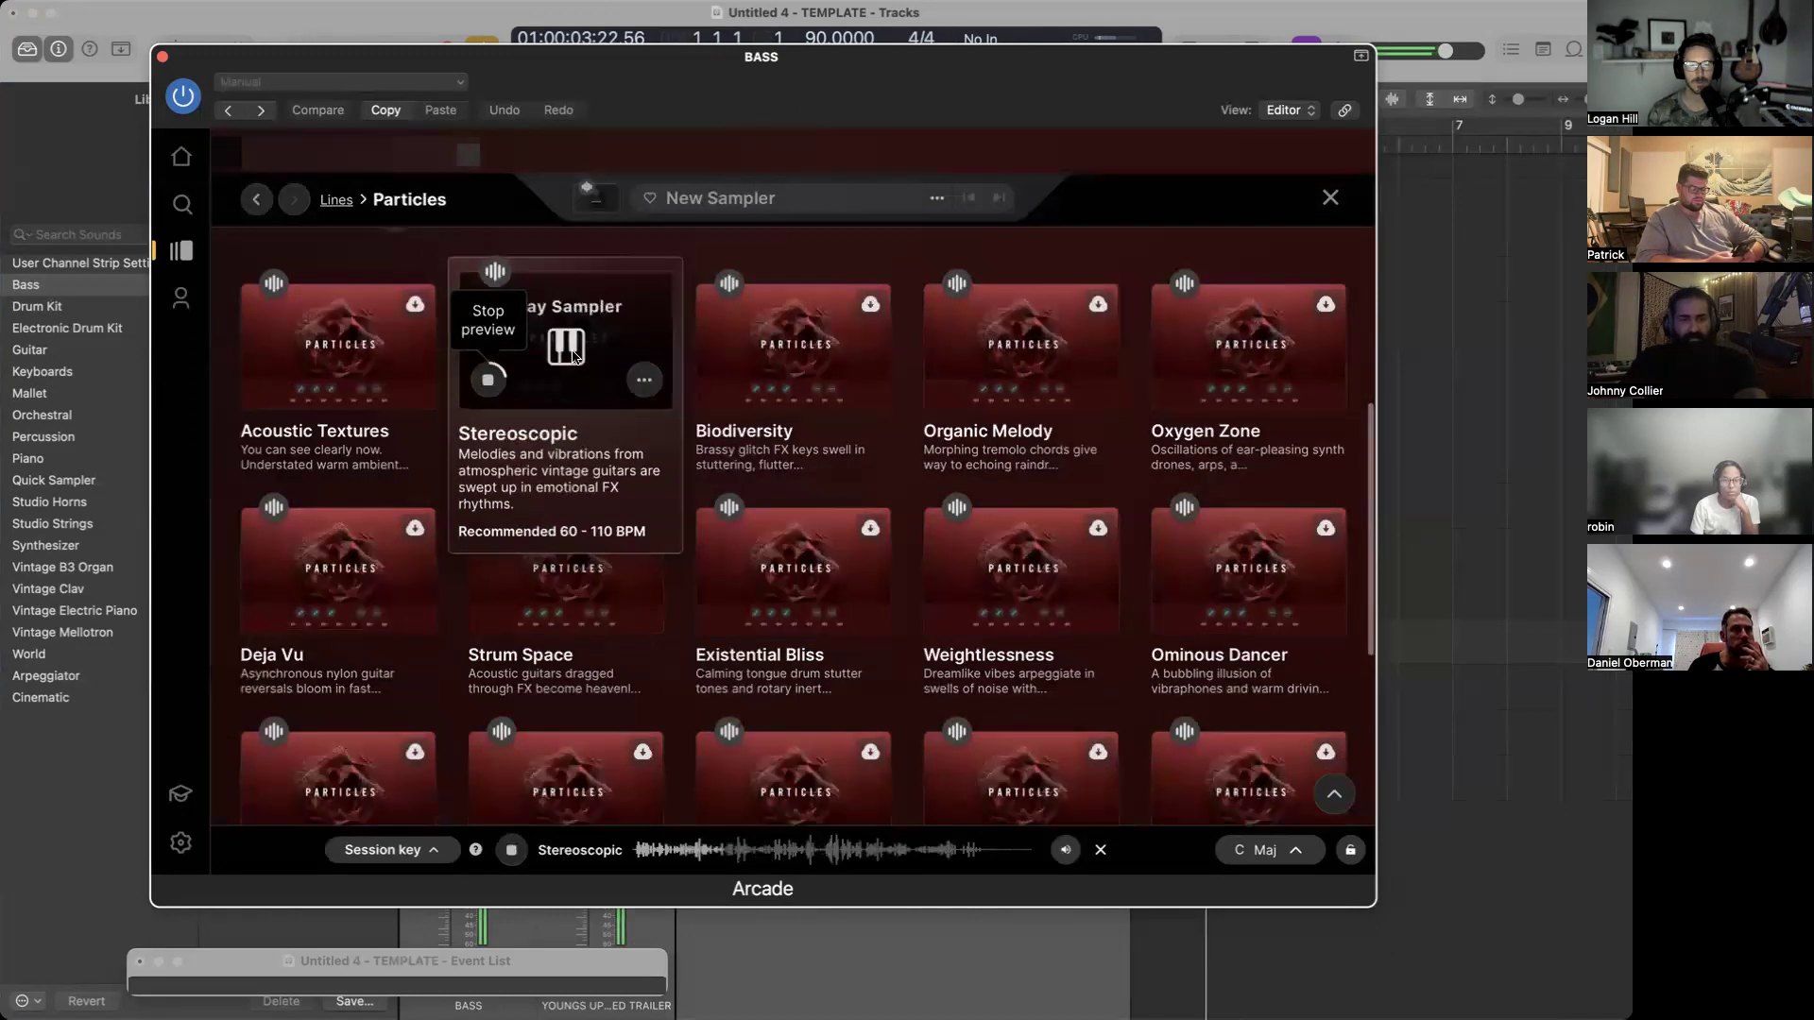
Try a note of the Stereoscopic sampler with Musical Typing, set its session key to F# Maj and close the plug-in window.
key(super+k)
key(d)
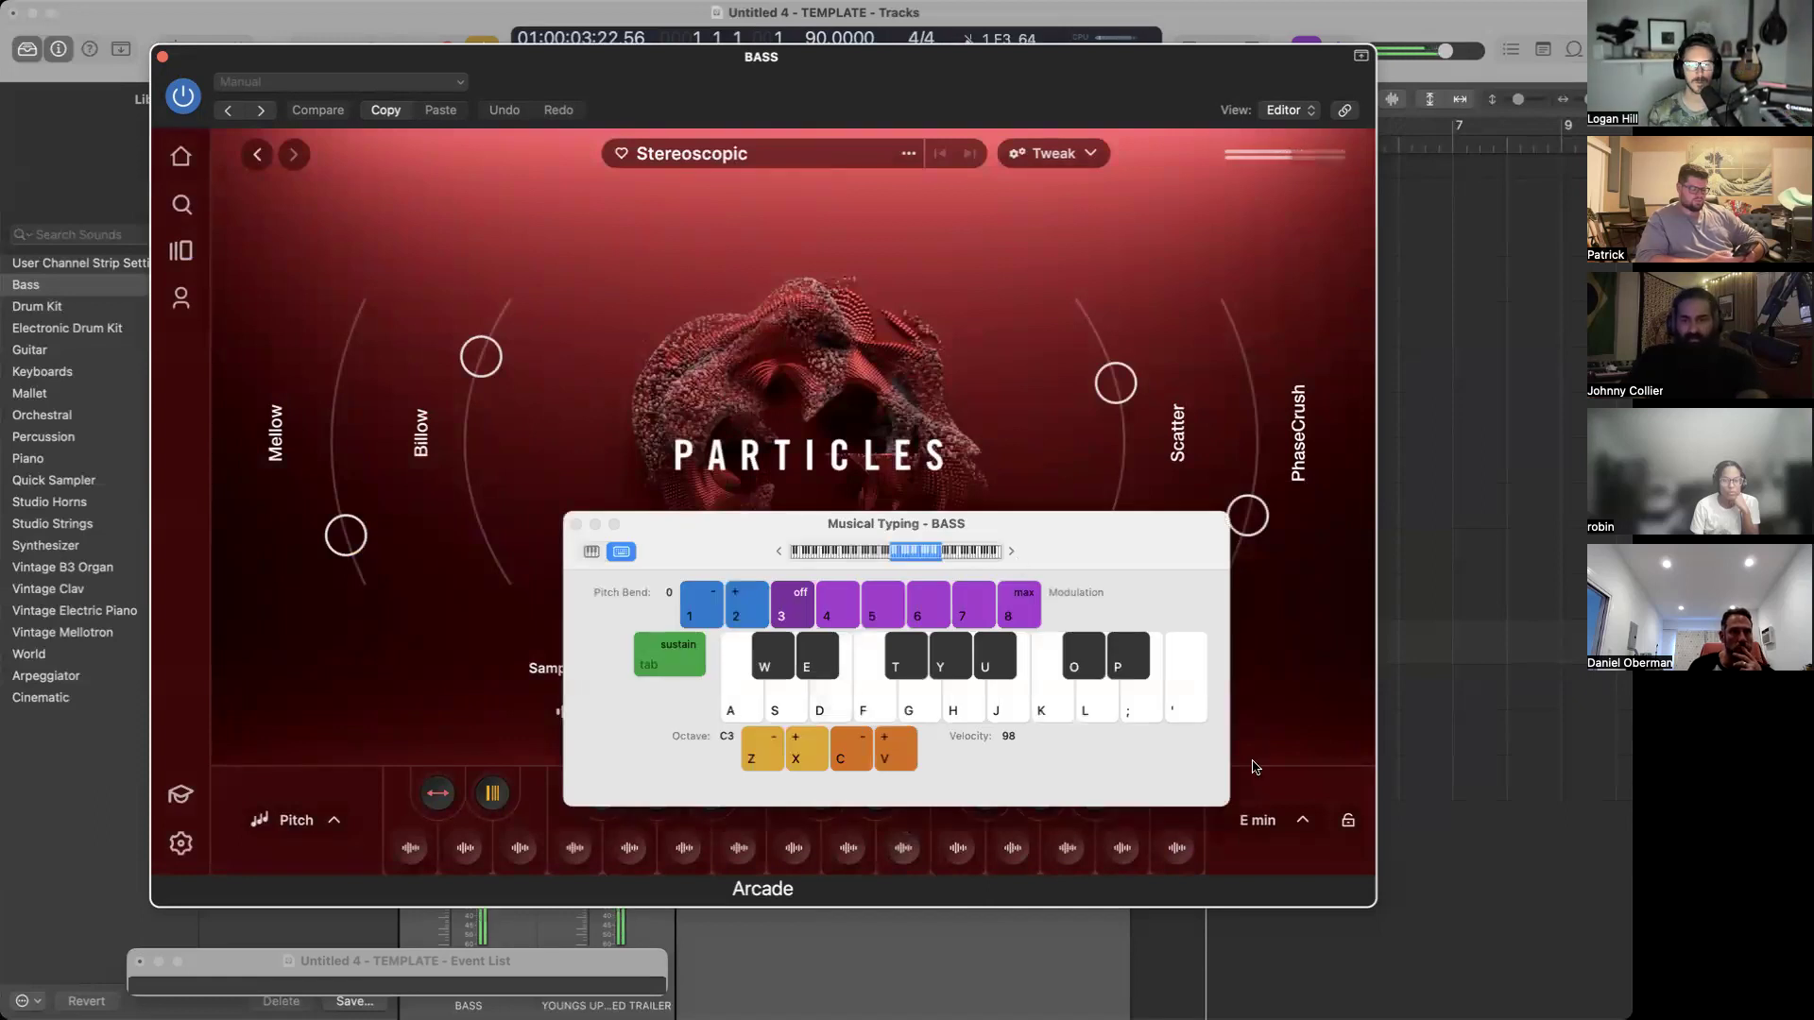
click(1262, 820)
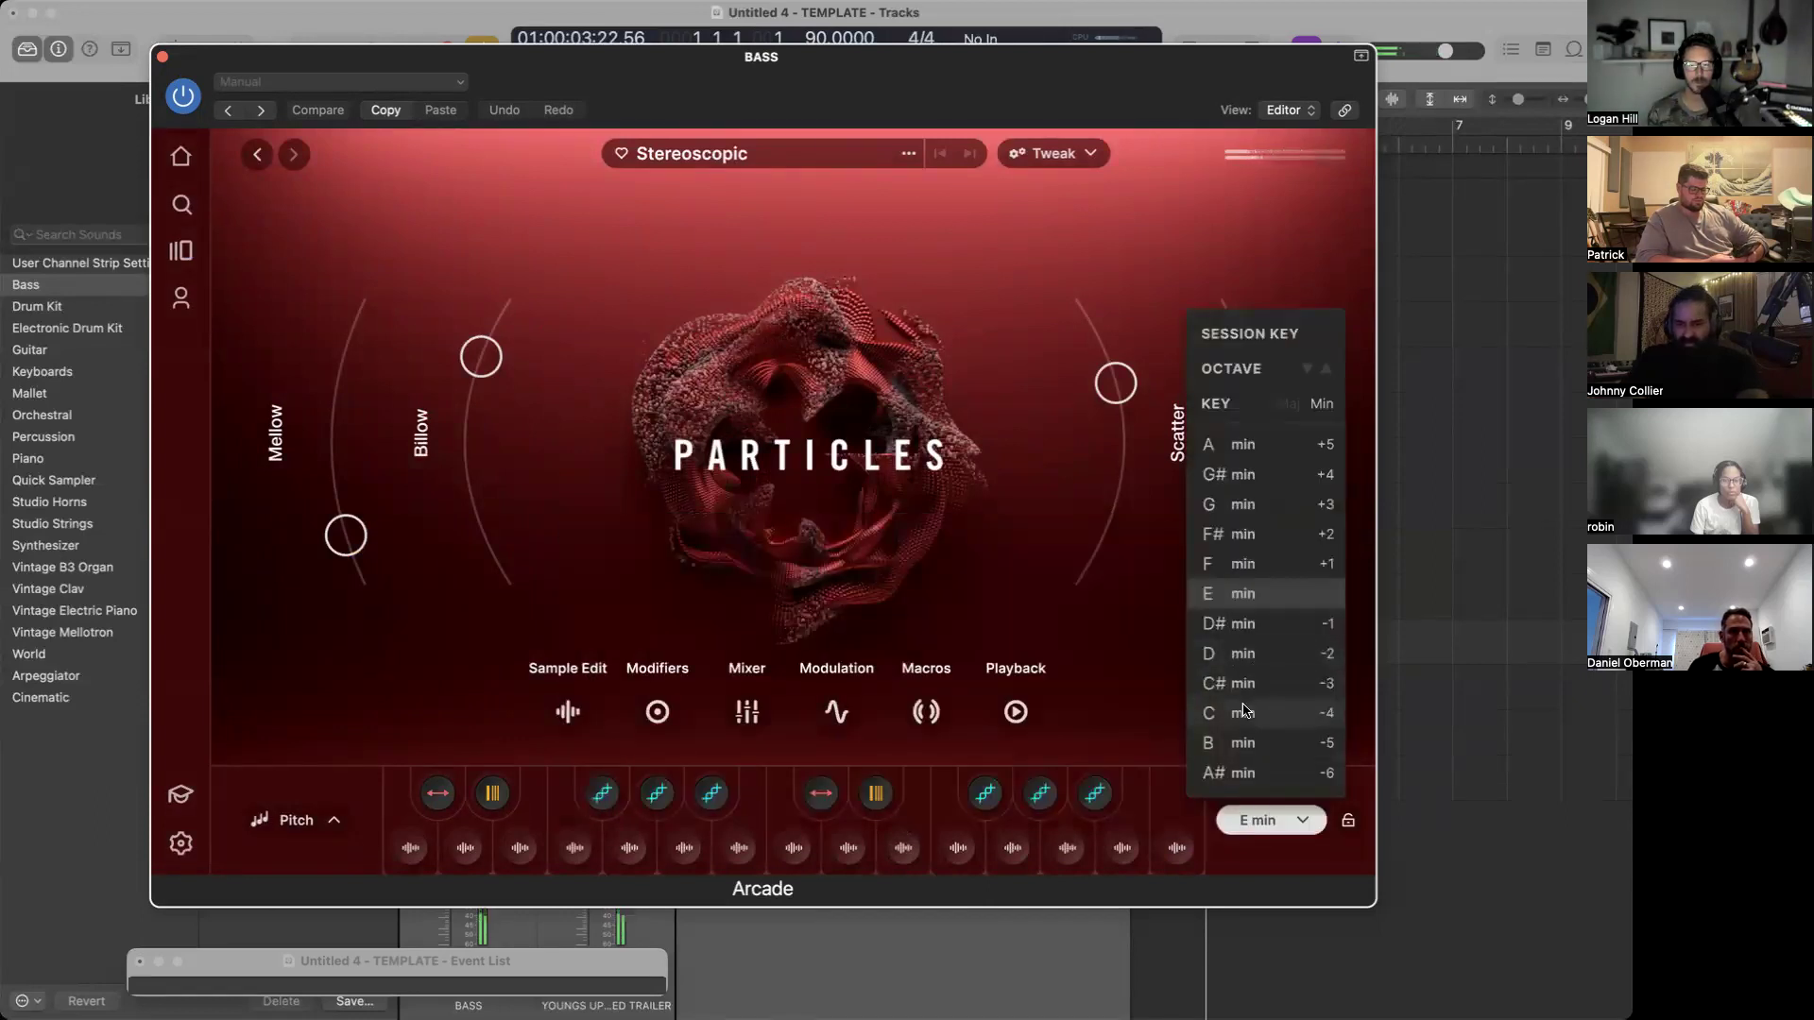
click(1290, 404)
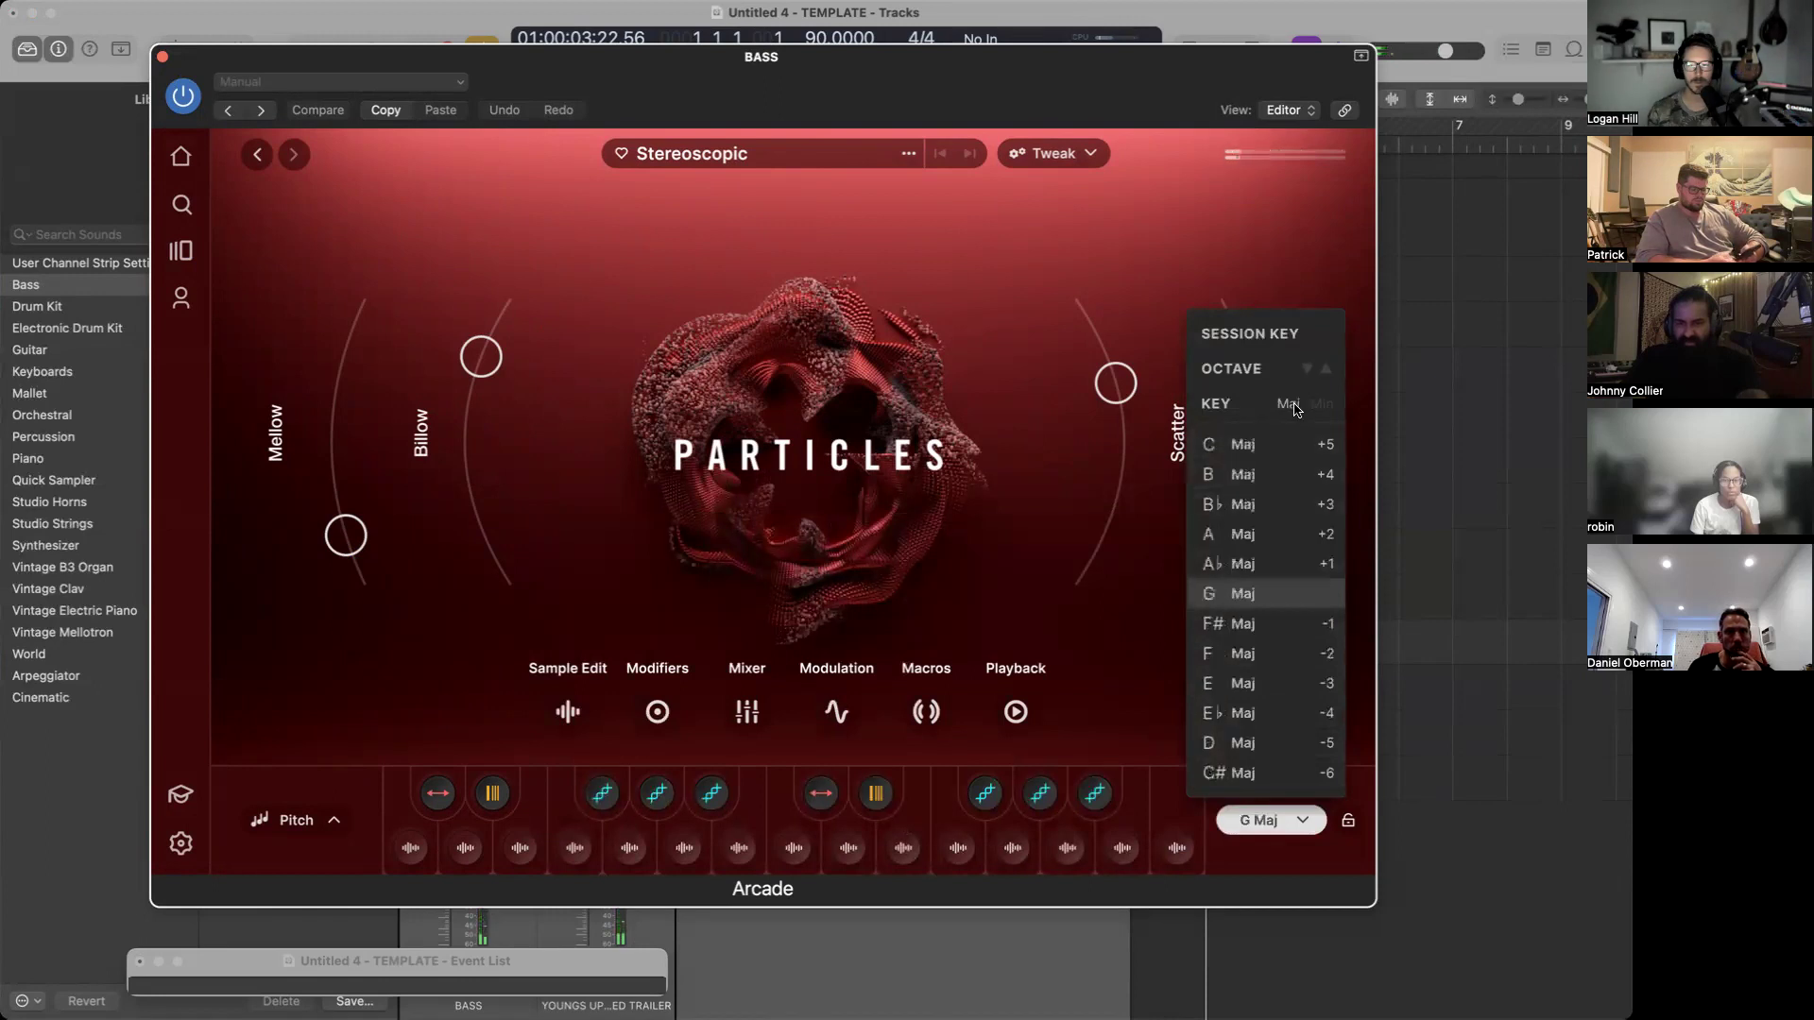
click(1223, 624)
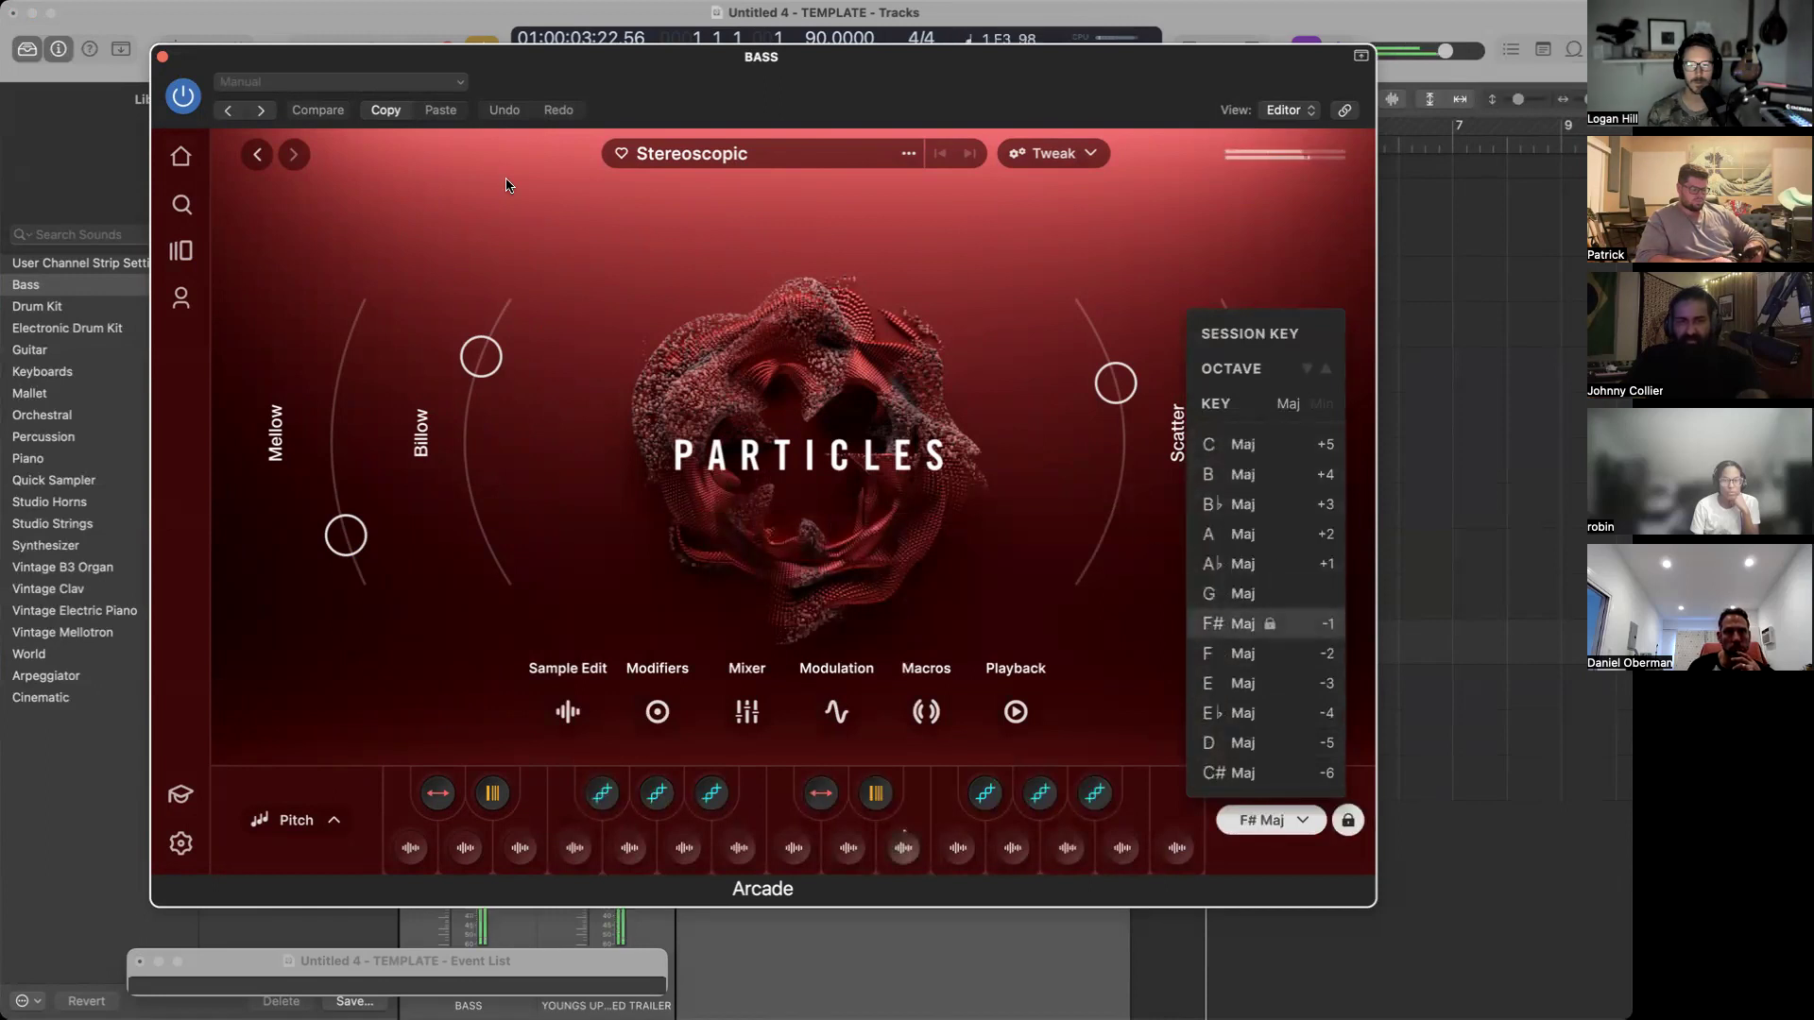
click(163, 58)
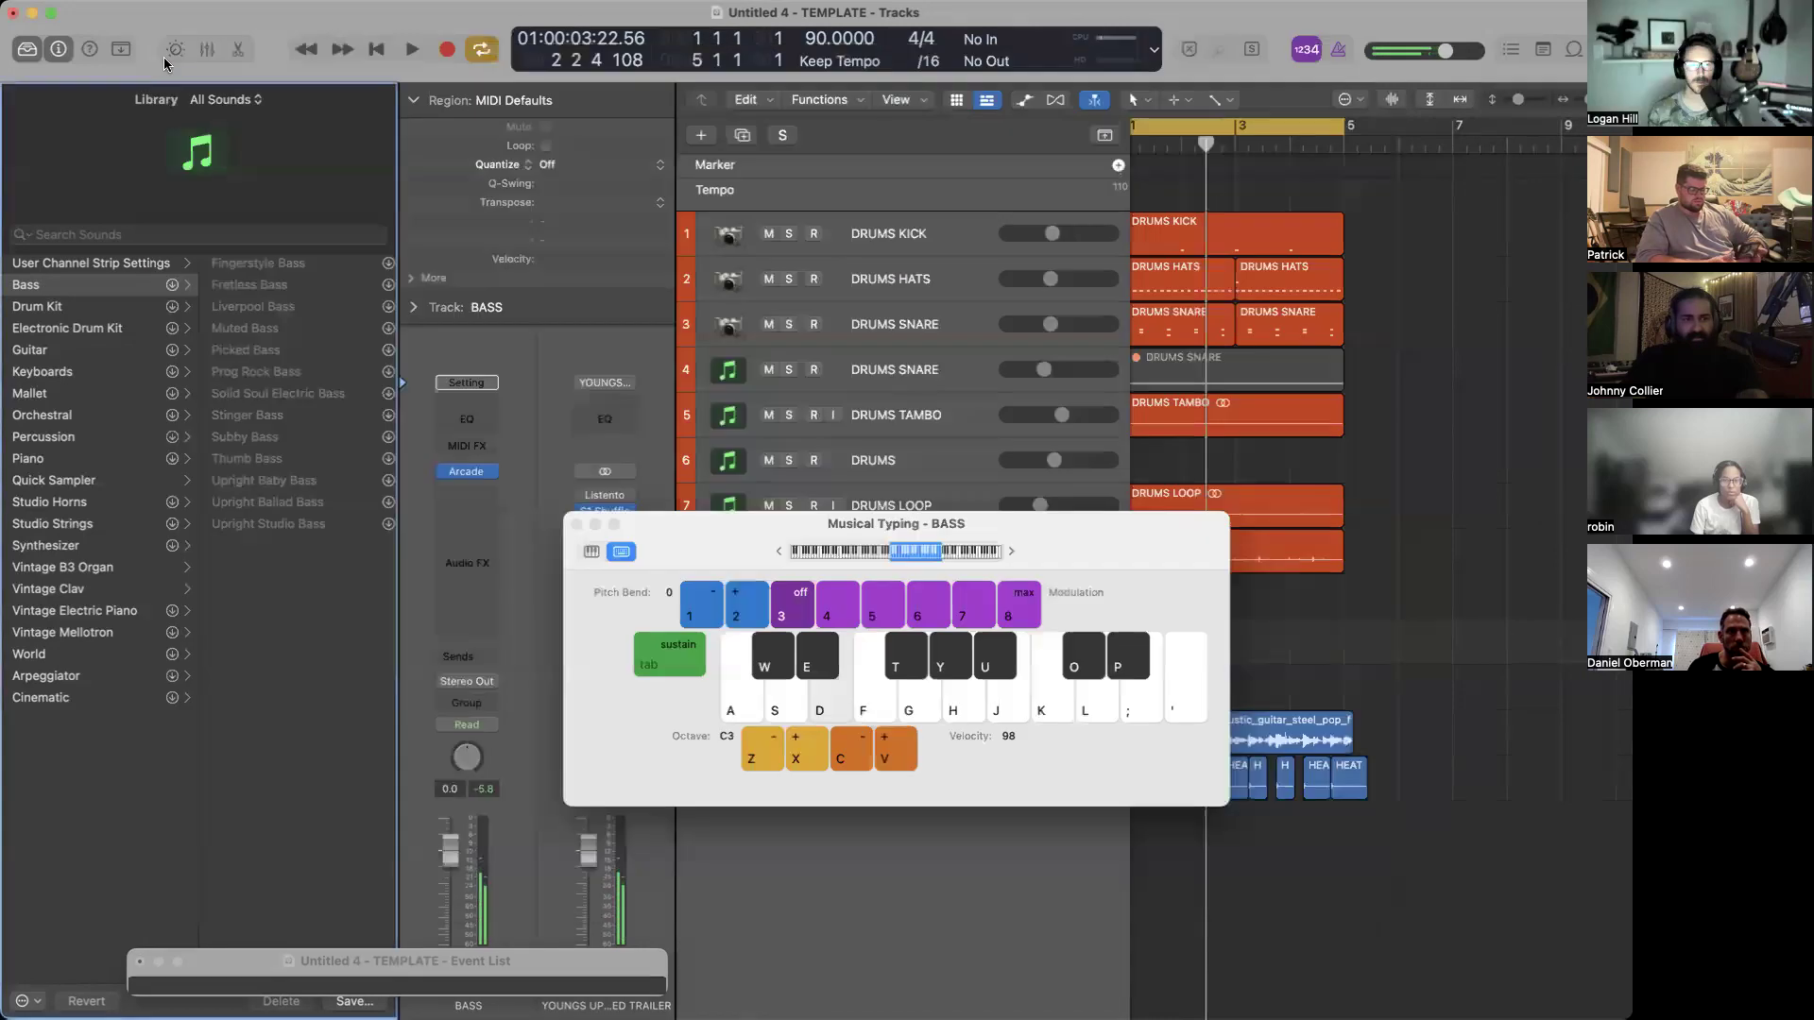
Play the loop and audition Stereoscopic notes over it with Musical Typing.
key(space)
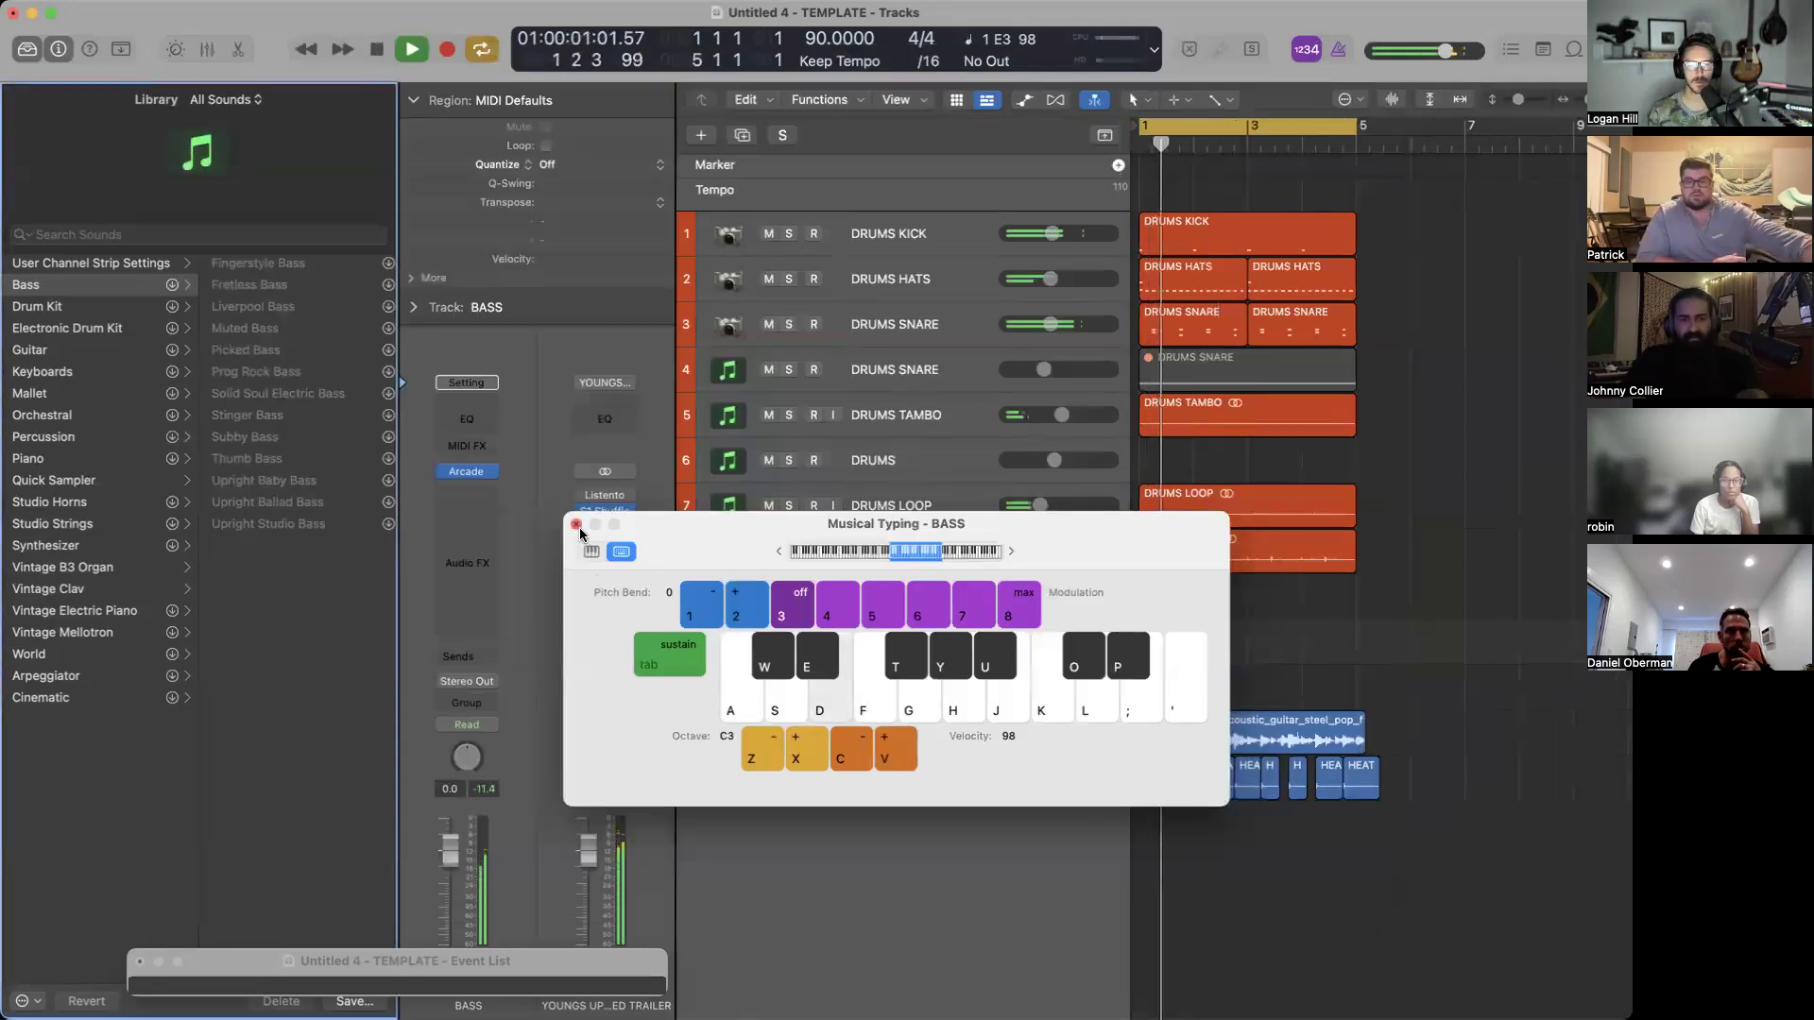
click(577, 529)
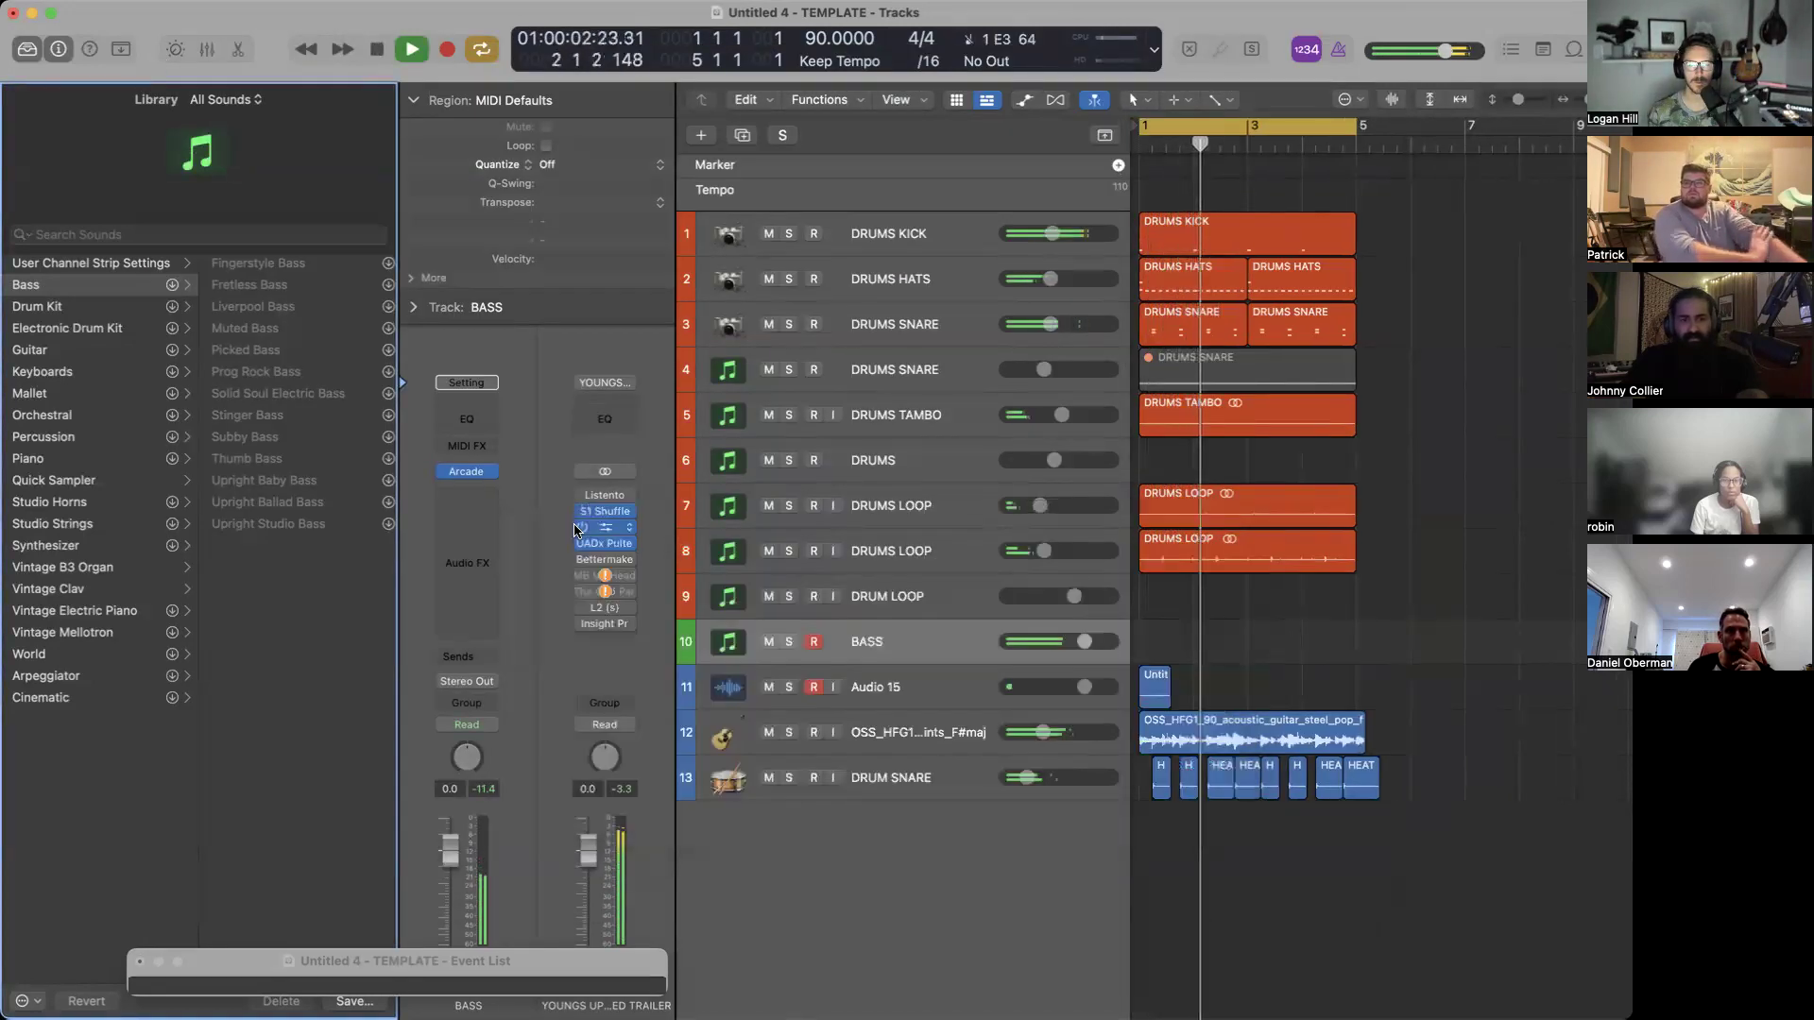
key(d)
key(d)
key(d)
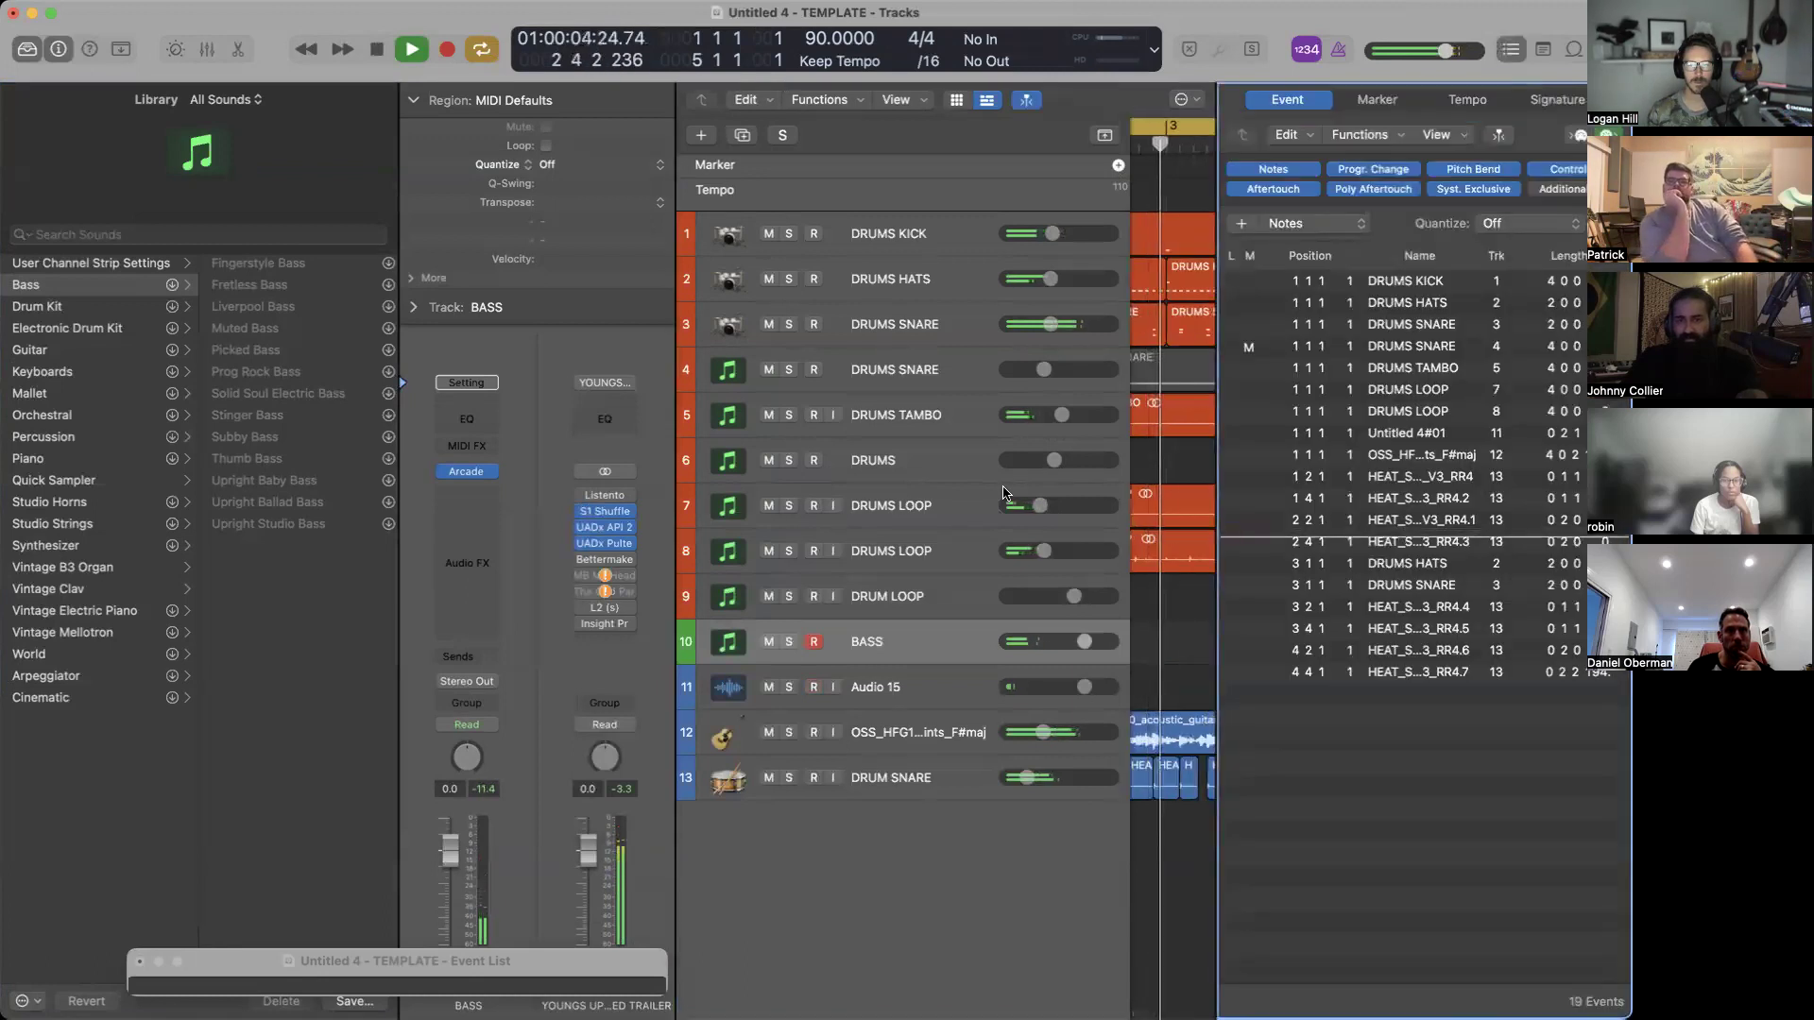
key(super+k)
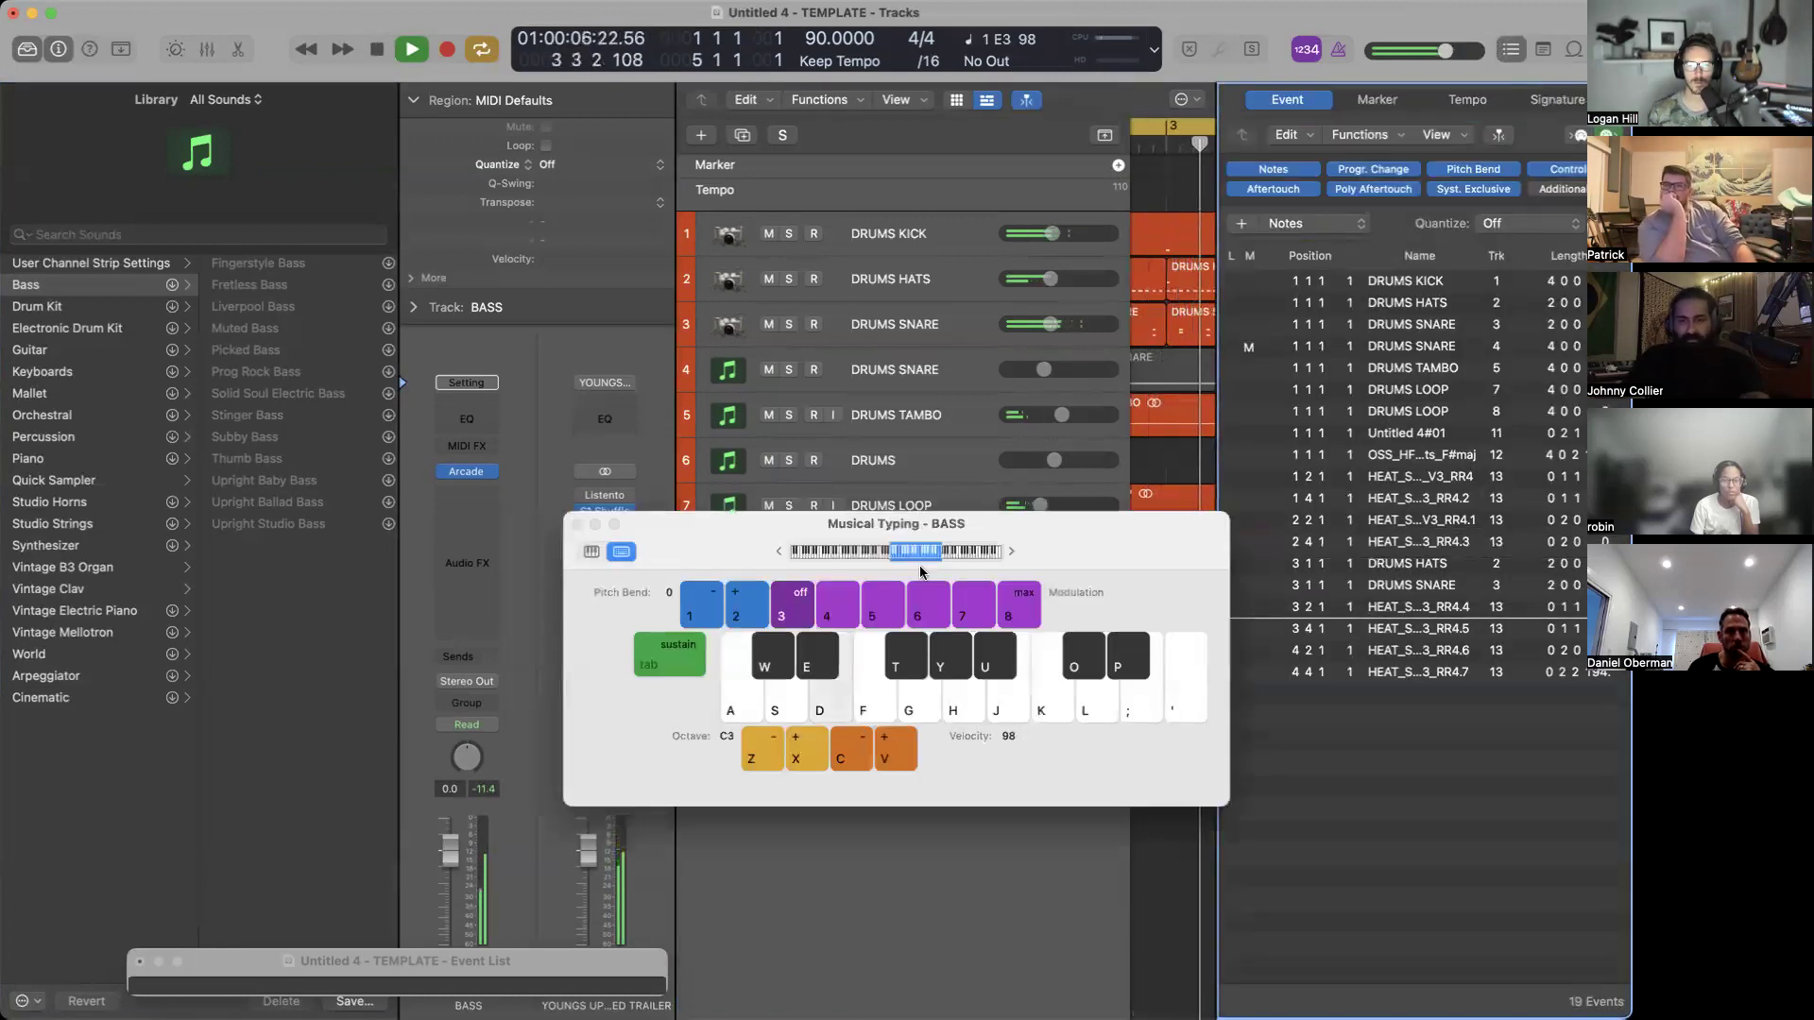
key(f)
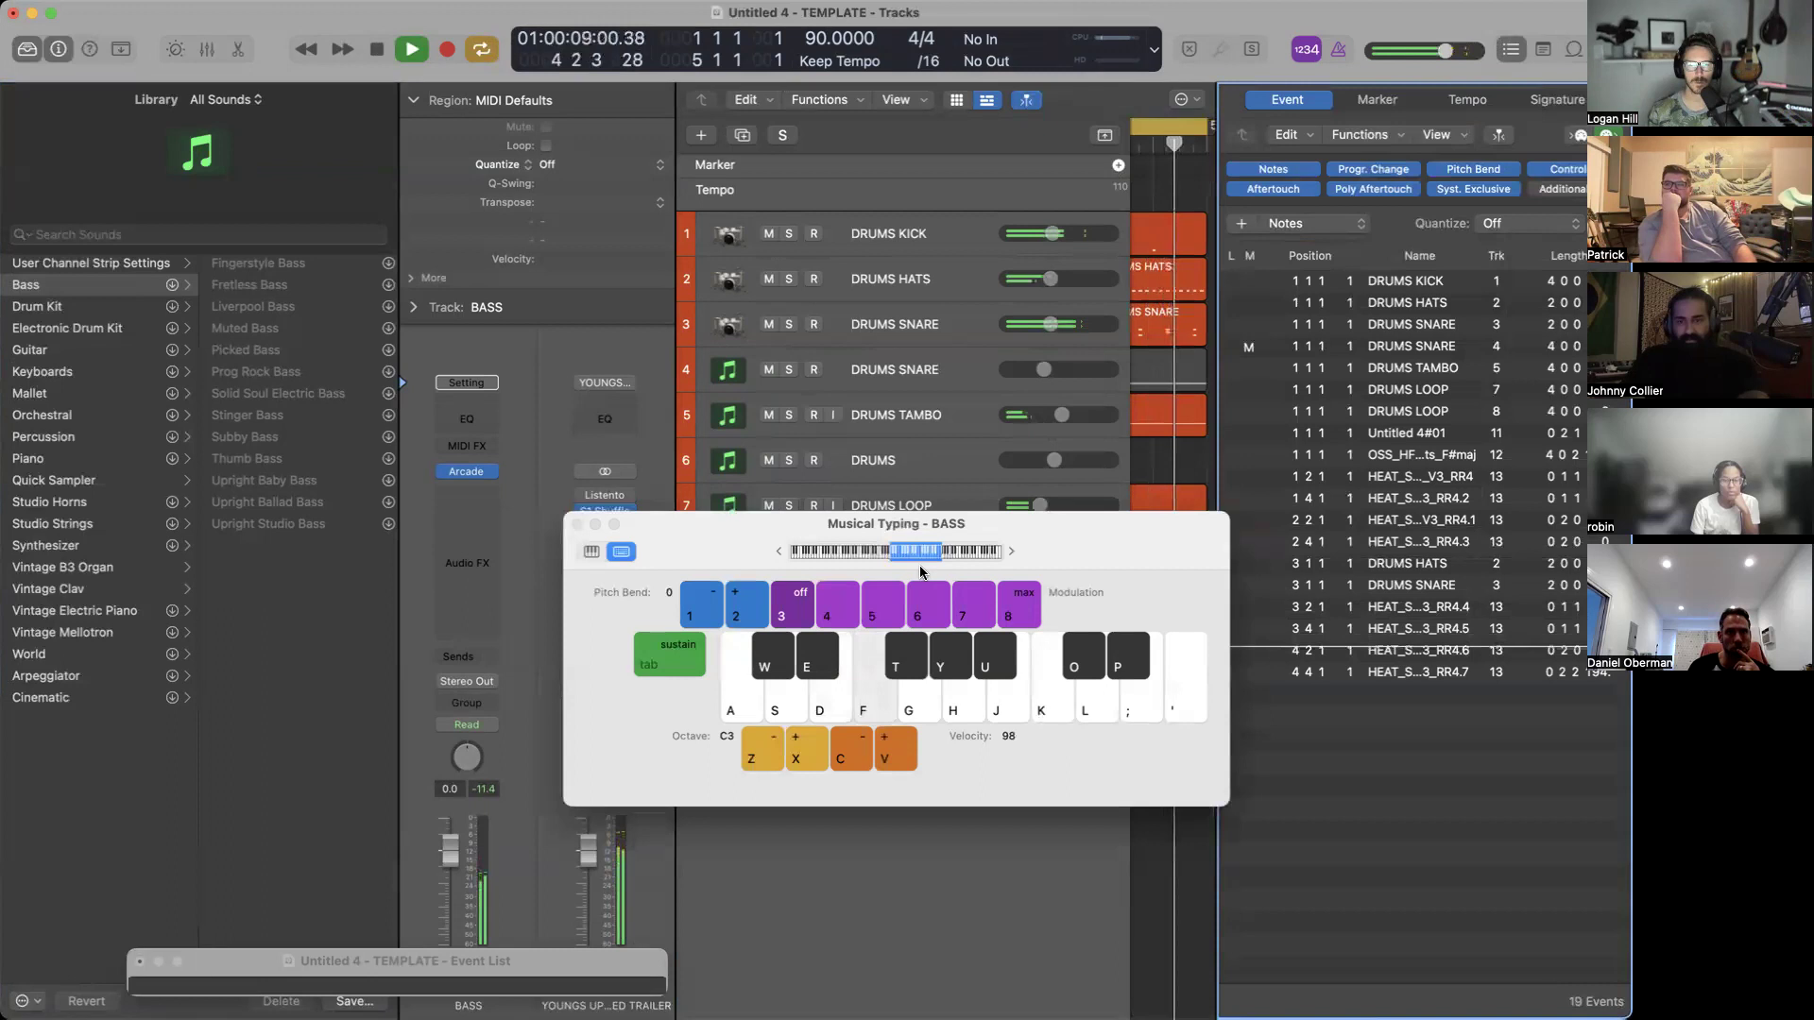
key(space)
click(578, 523)
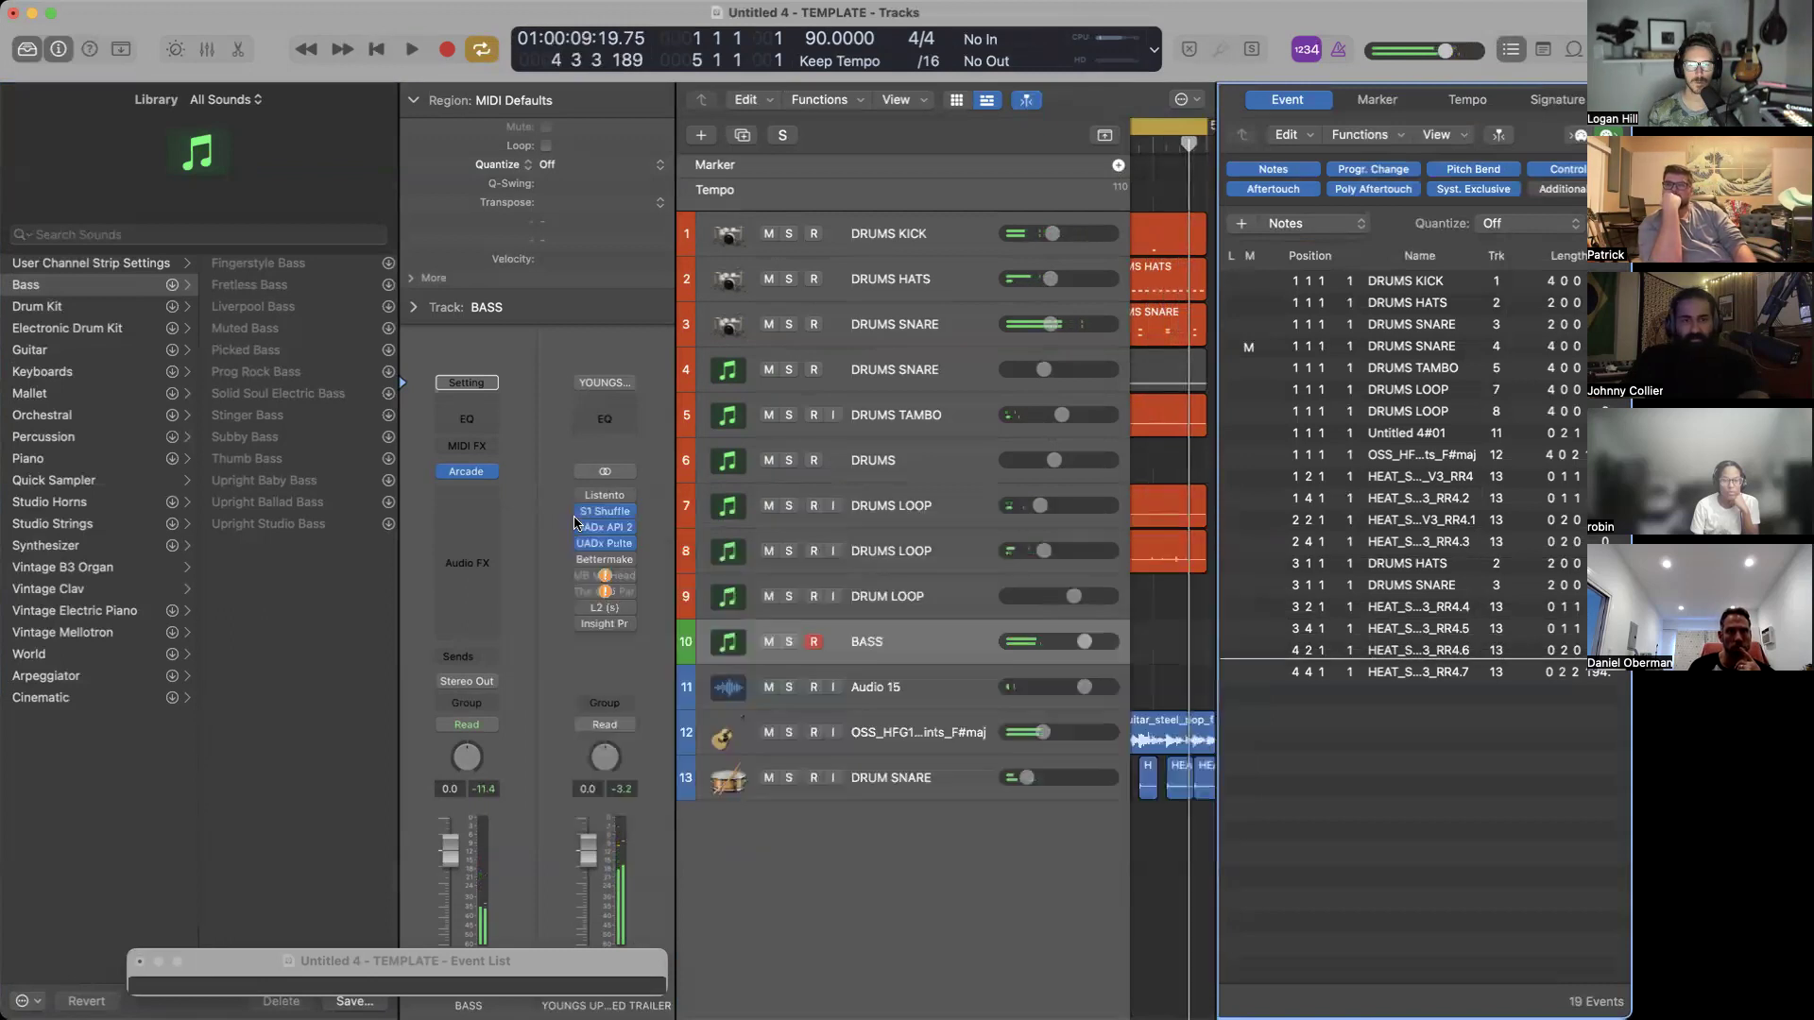
key(r)
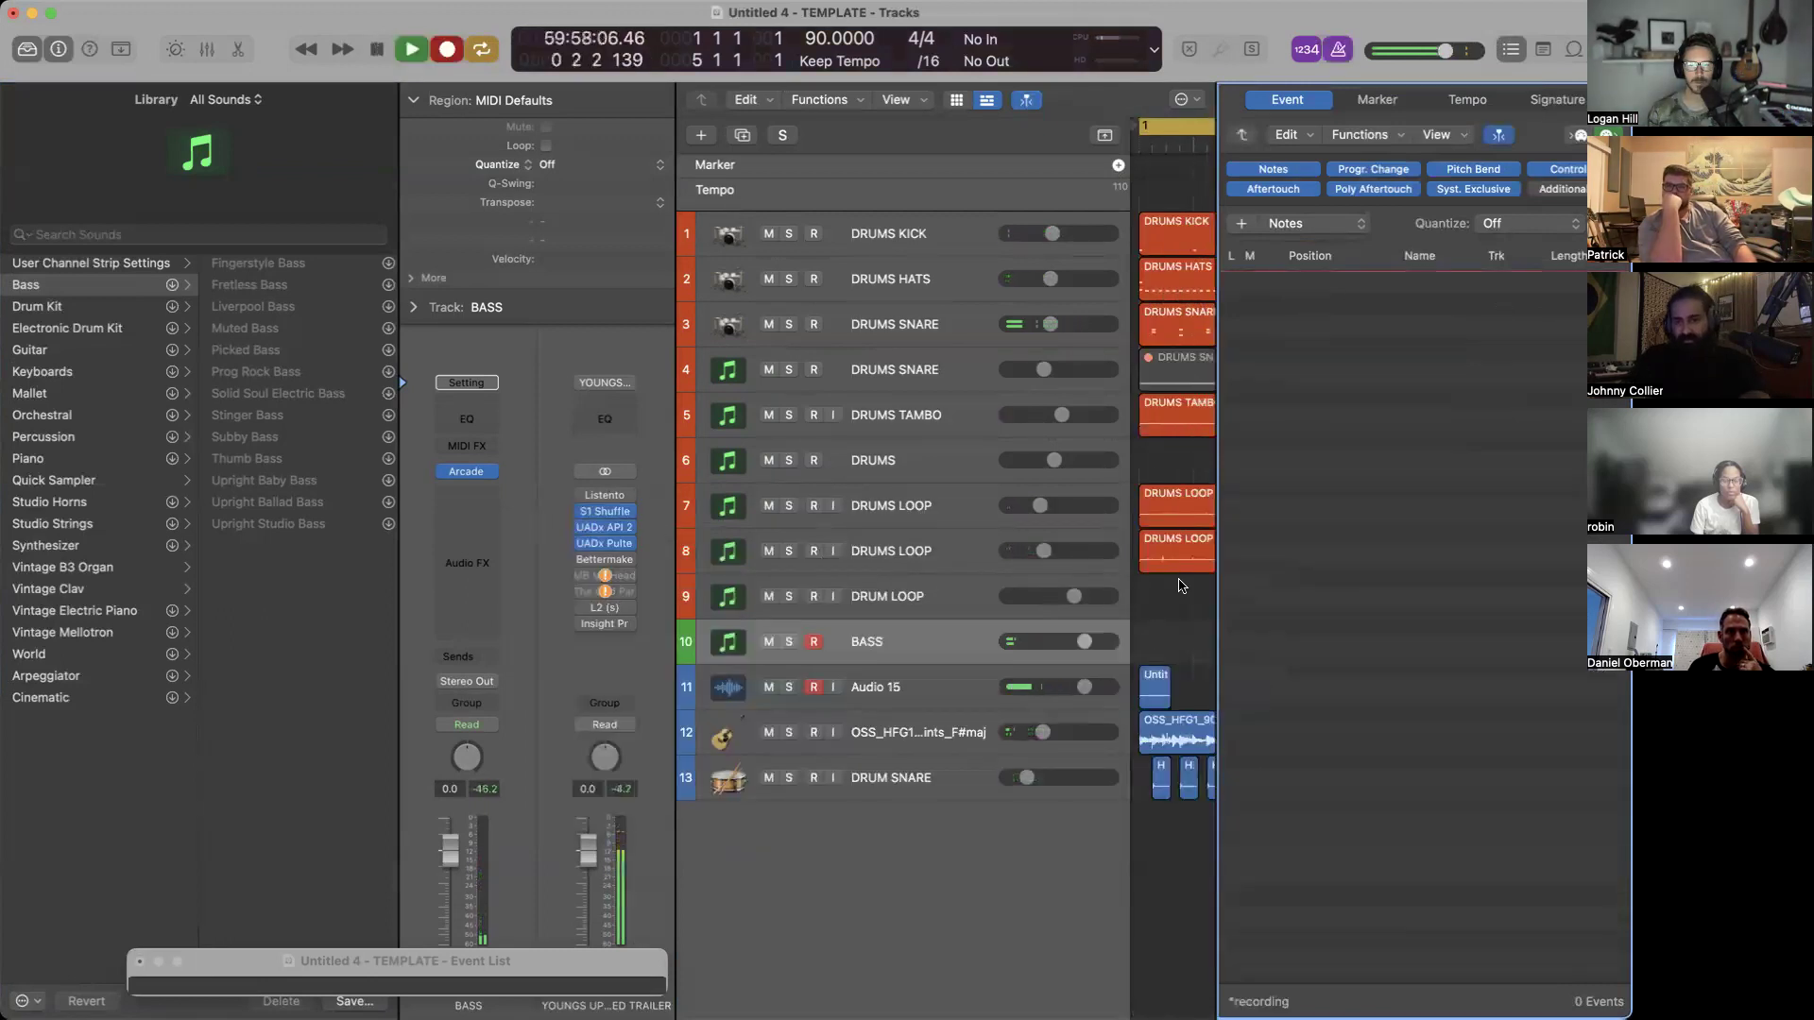
key(f)
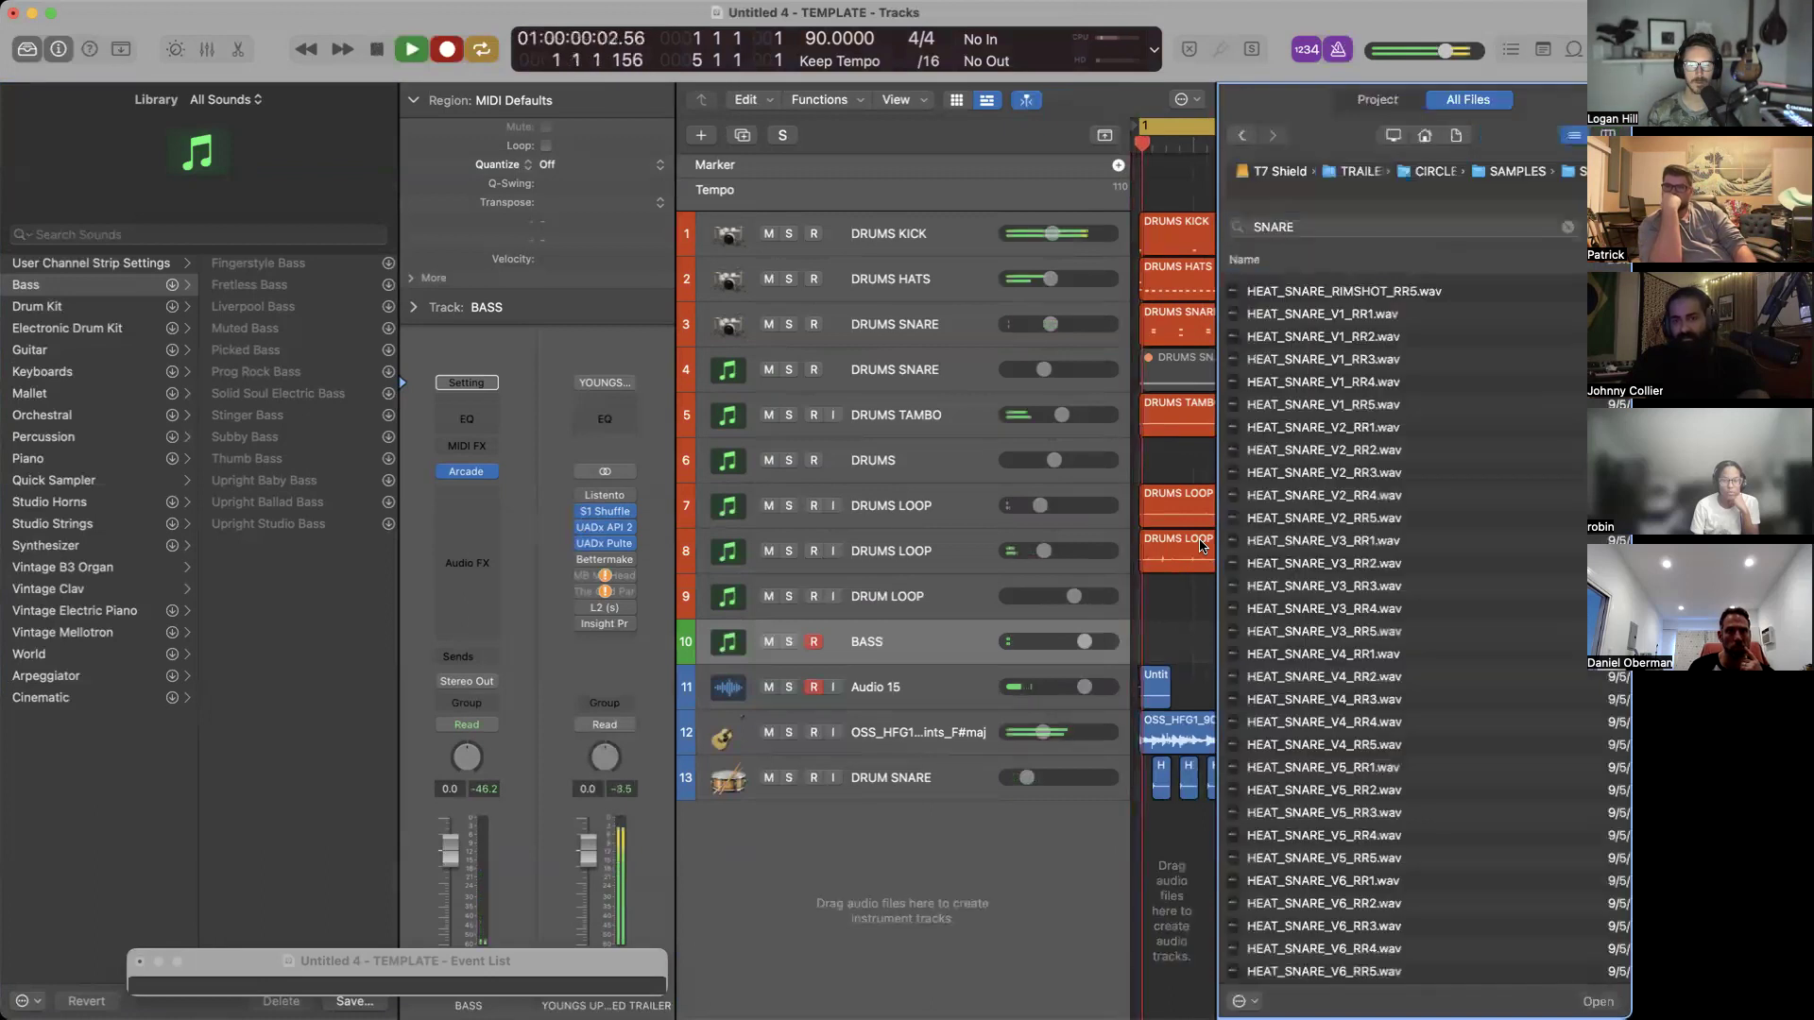
key(space)
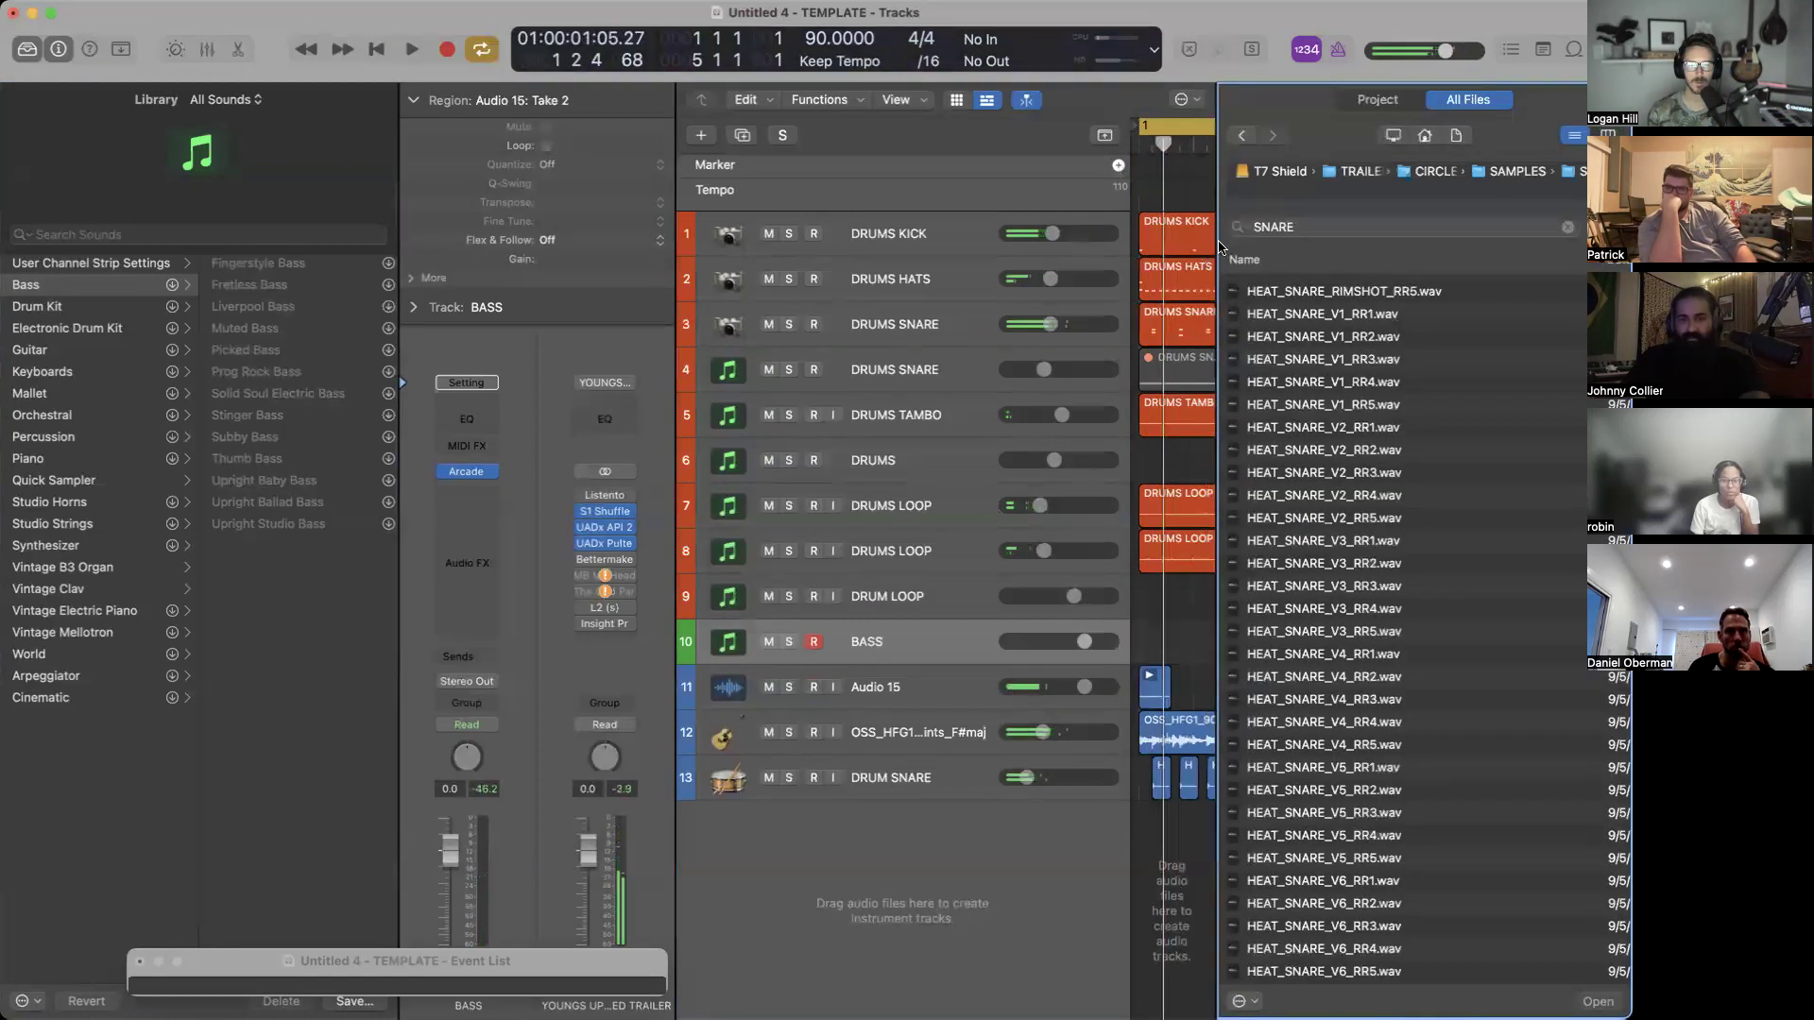
Record one held F note on the BASS track with Musical Typing from bar 1, stopping near the end of bar 2.
key(super+k)
key(f)
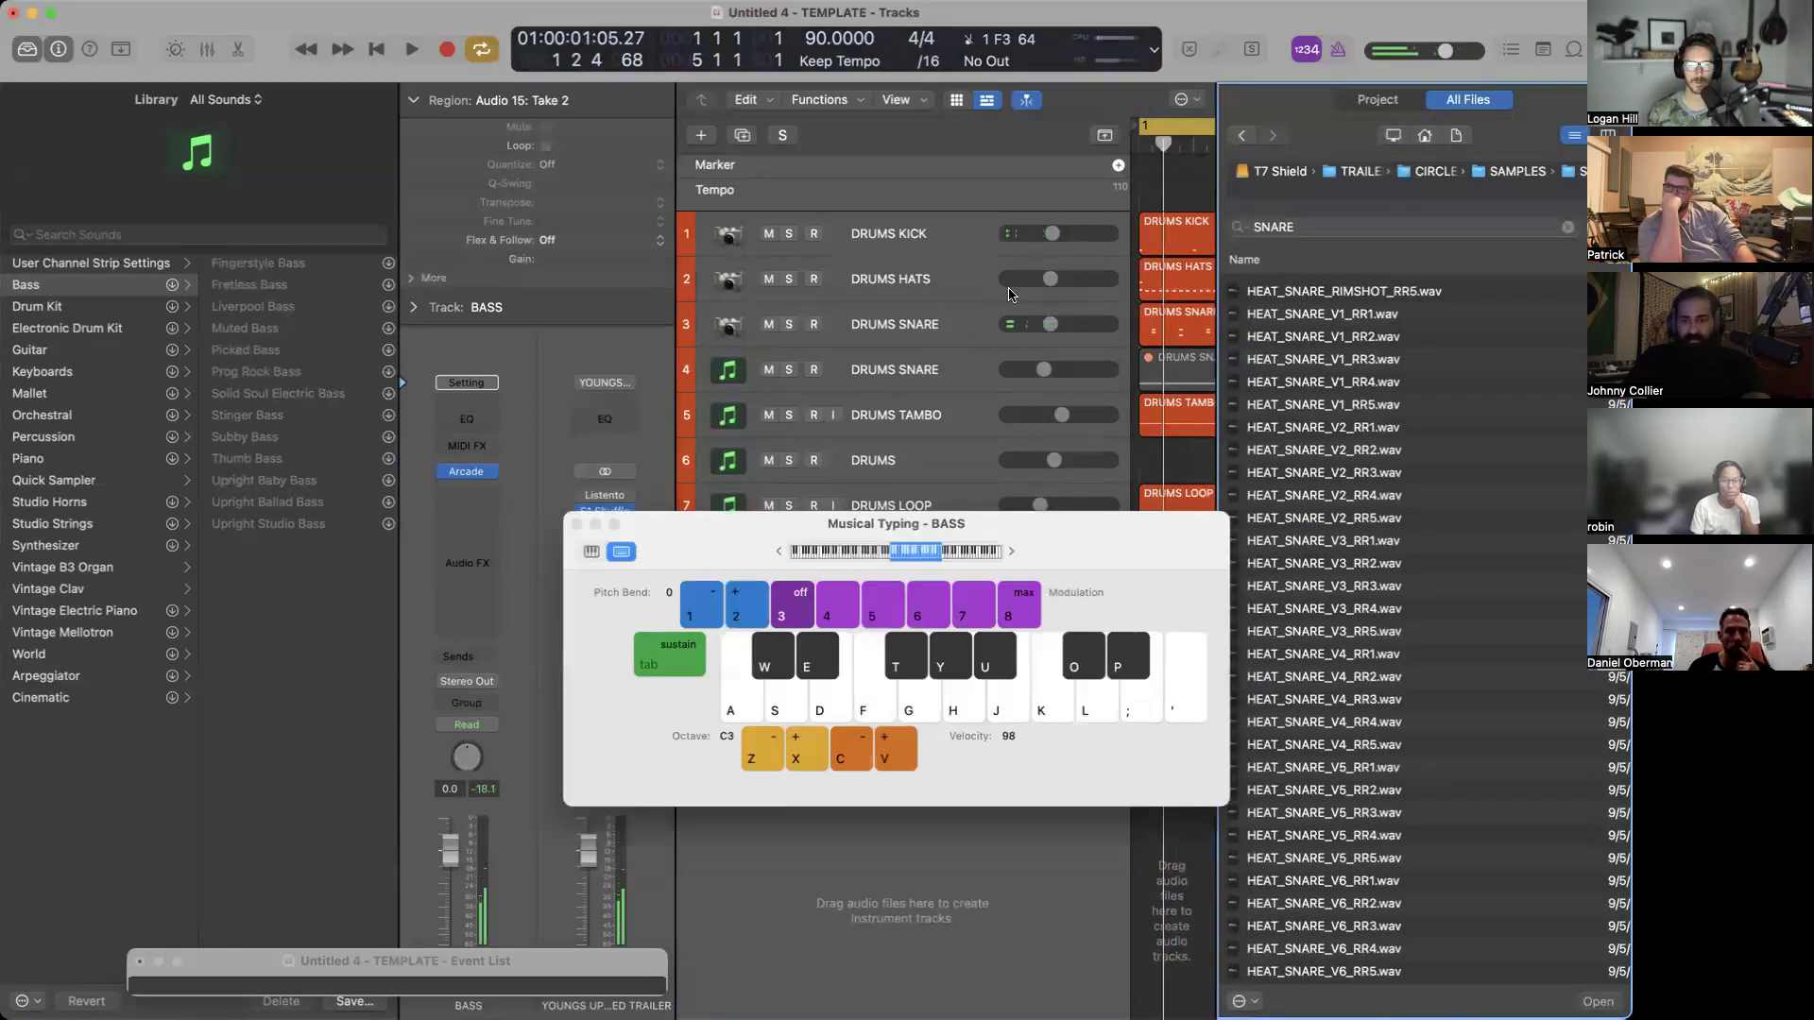
key(r)
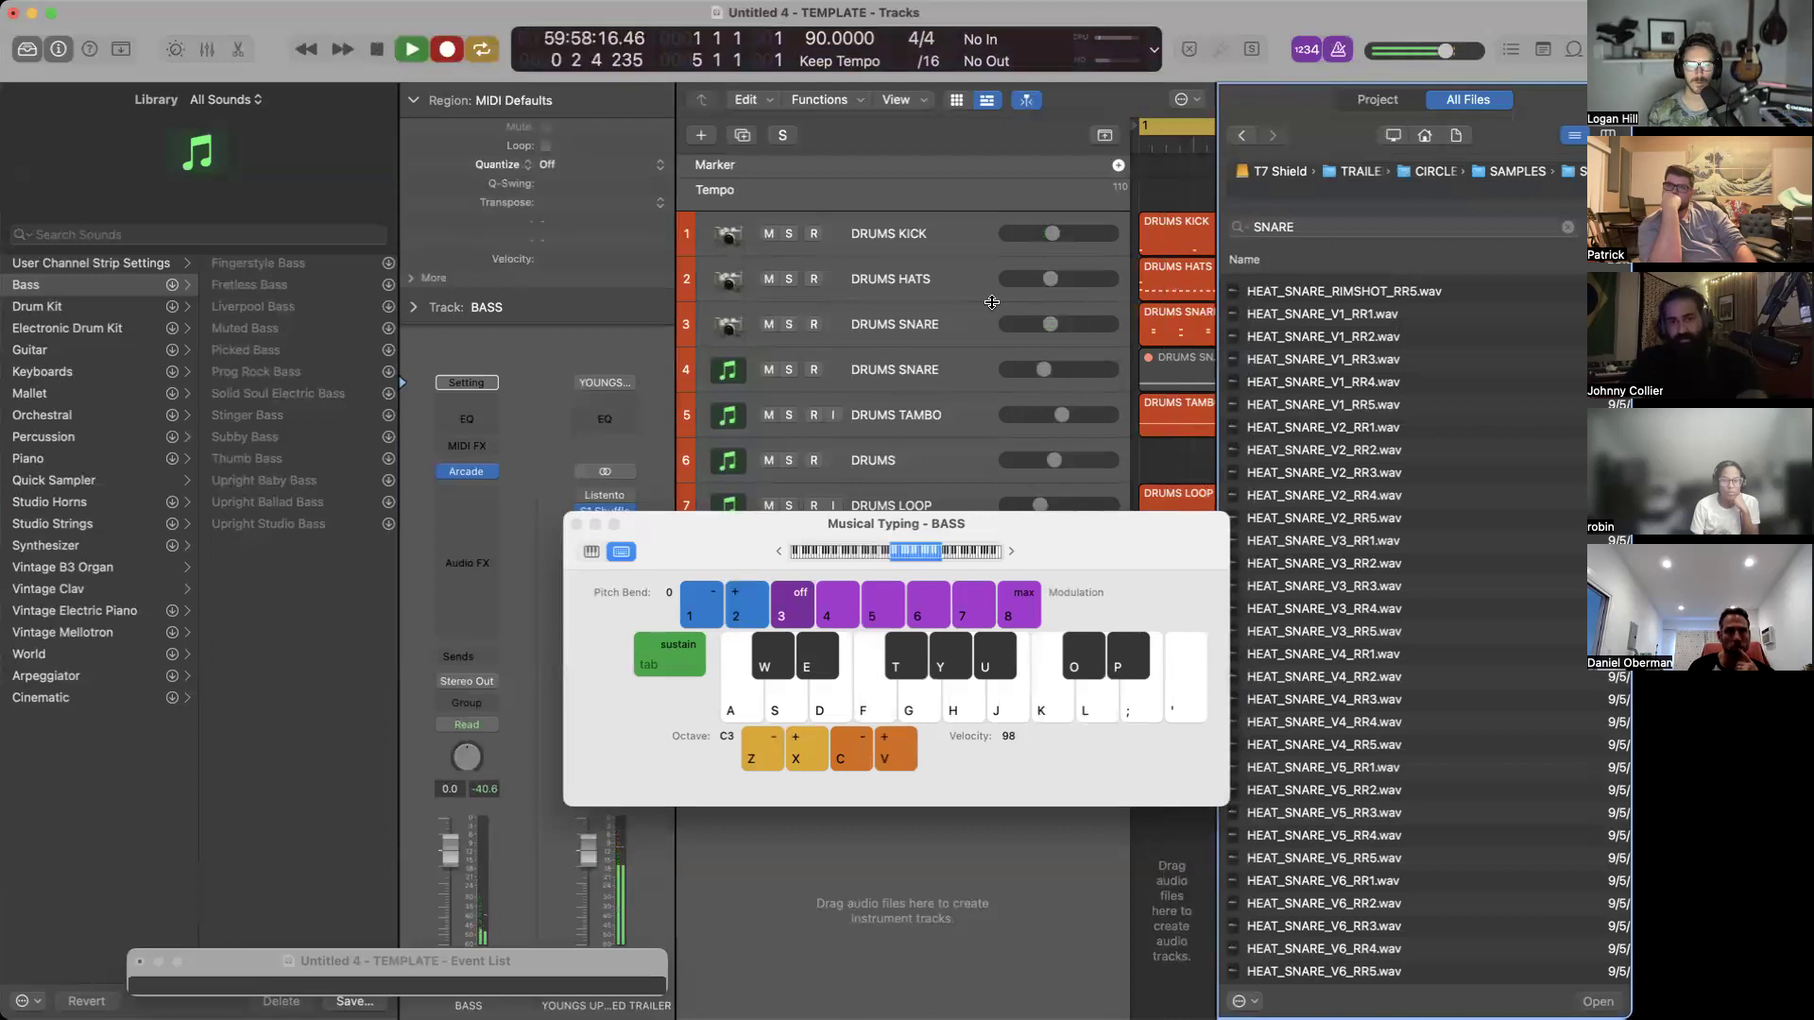
key(f)
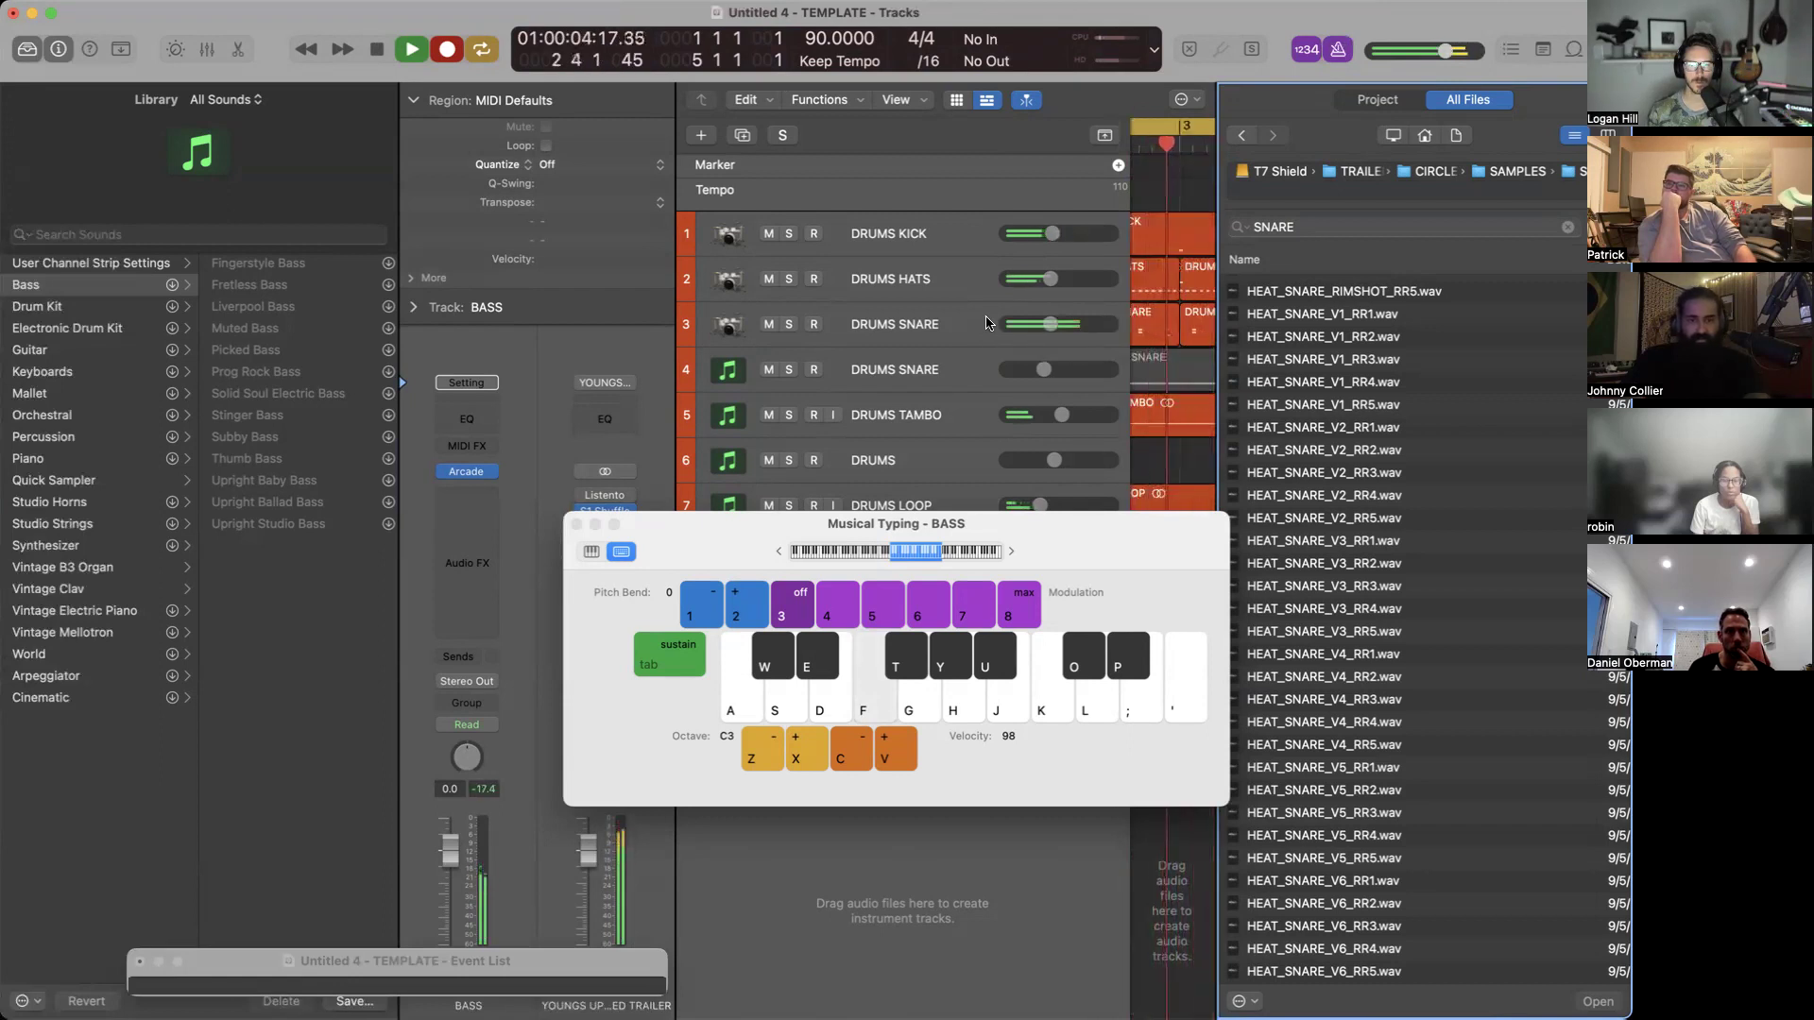
key(space)
click(576, 524)
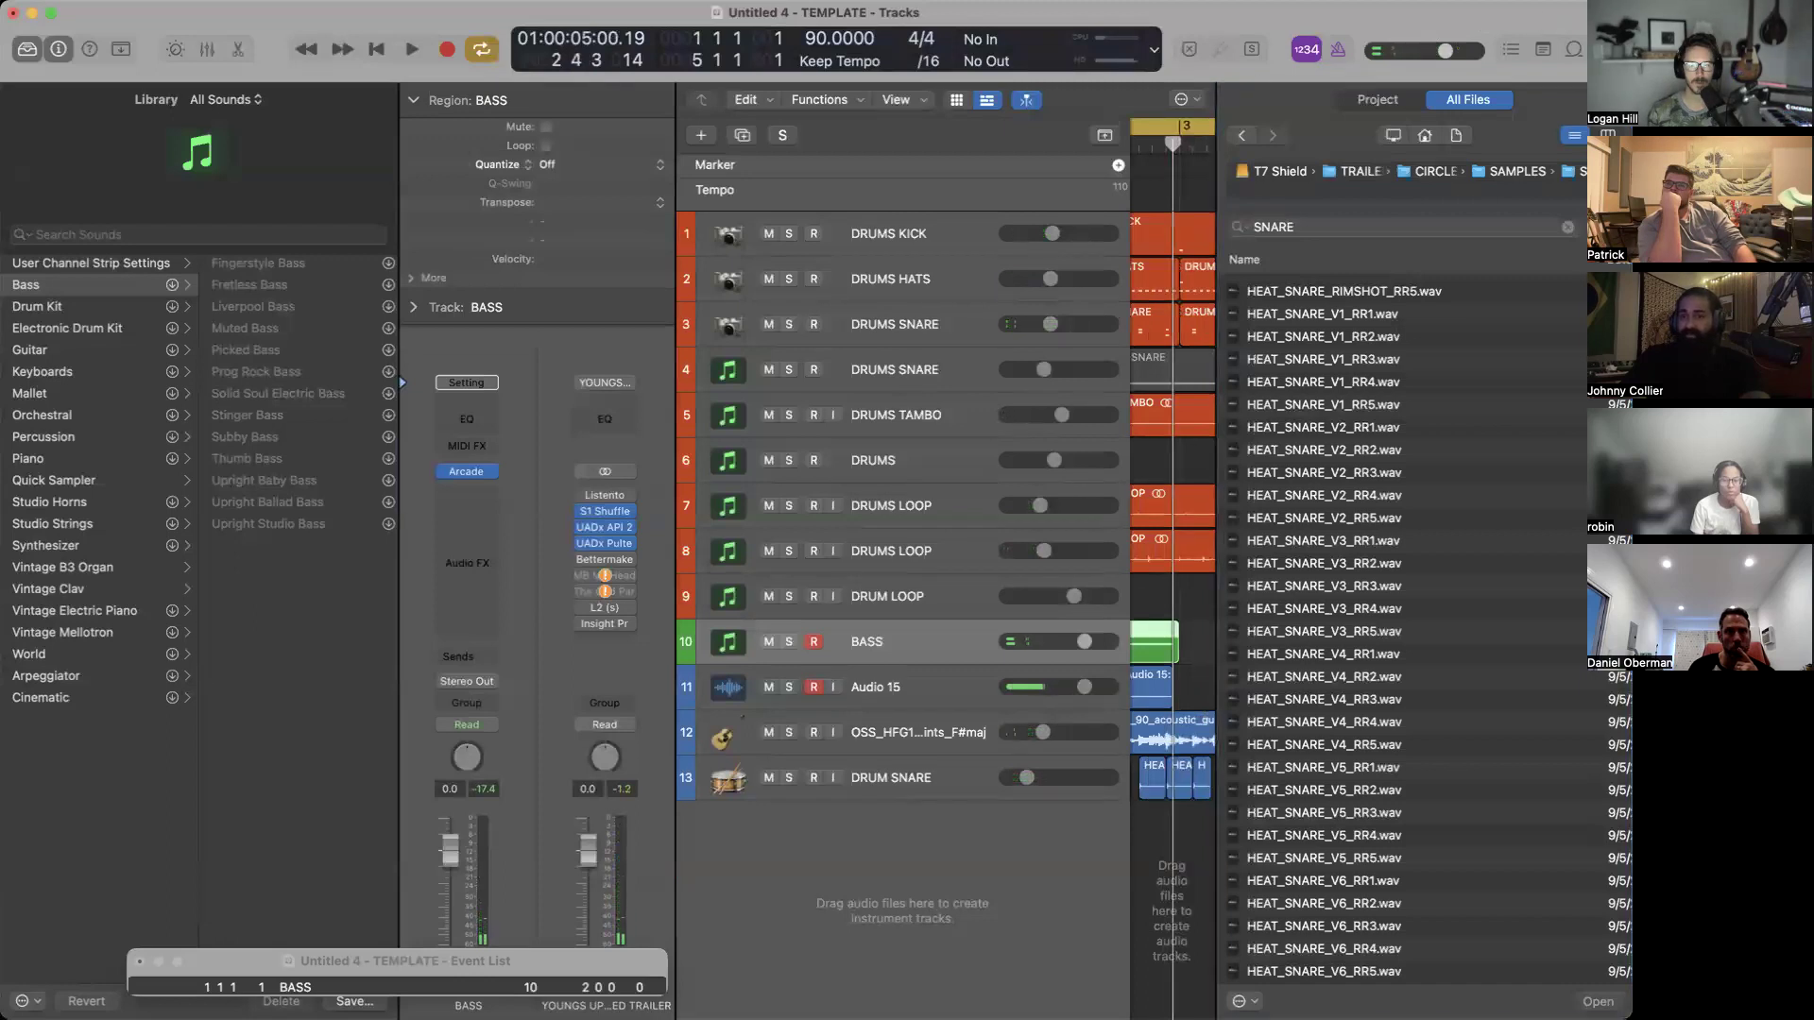
Open the recorded BASS region in the Piano Roll and quantize its note to 1/4 Note.
key(f)
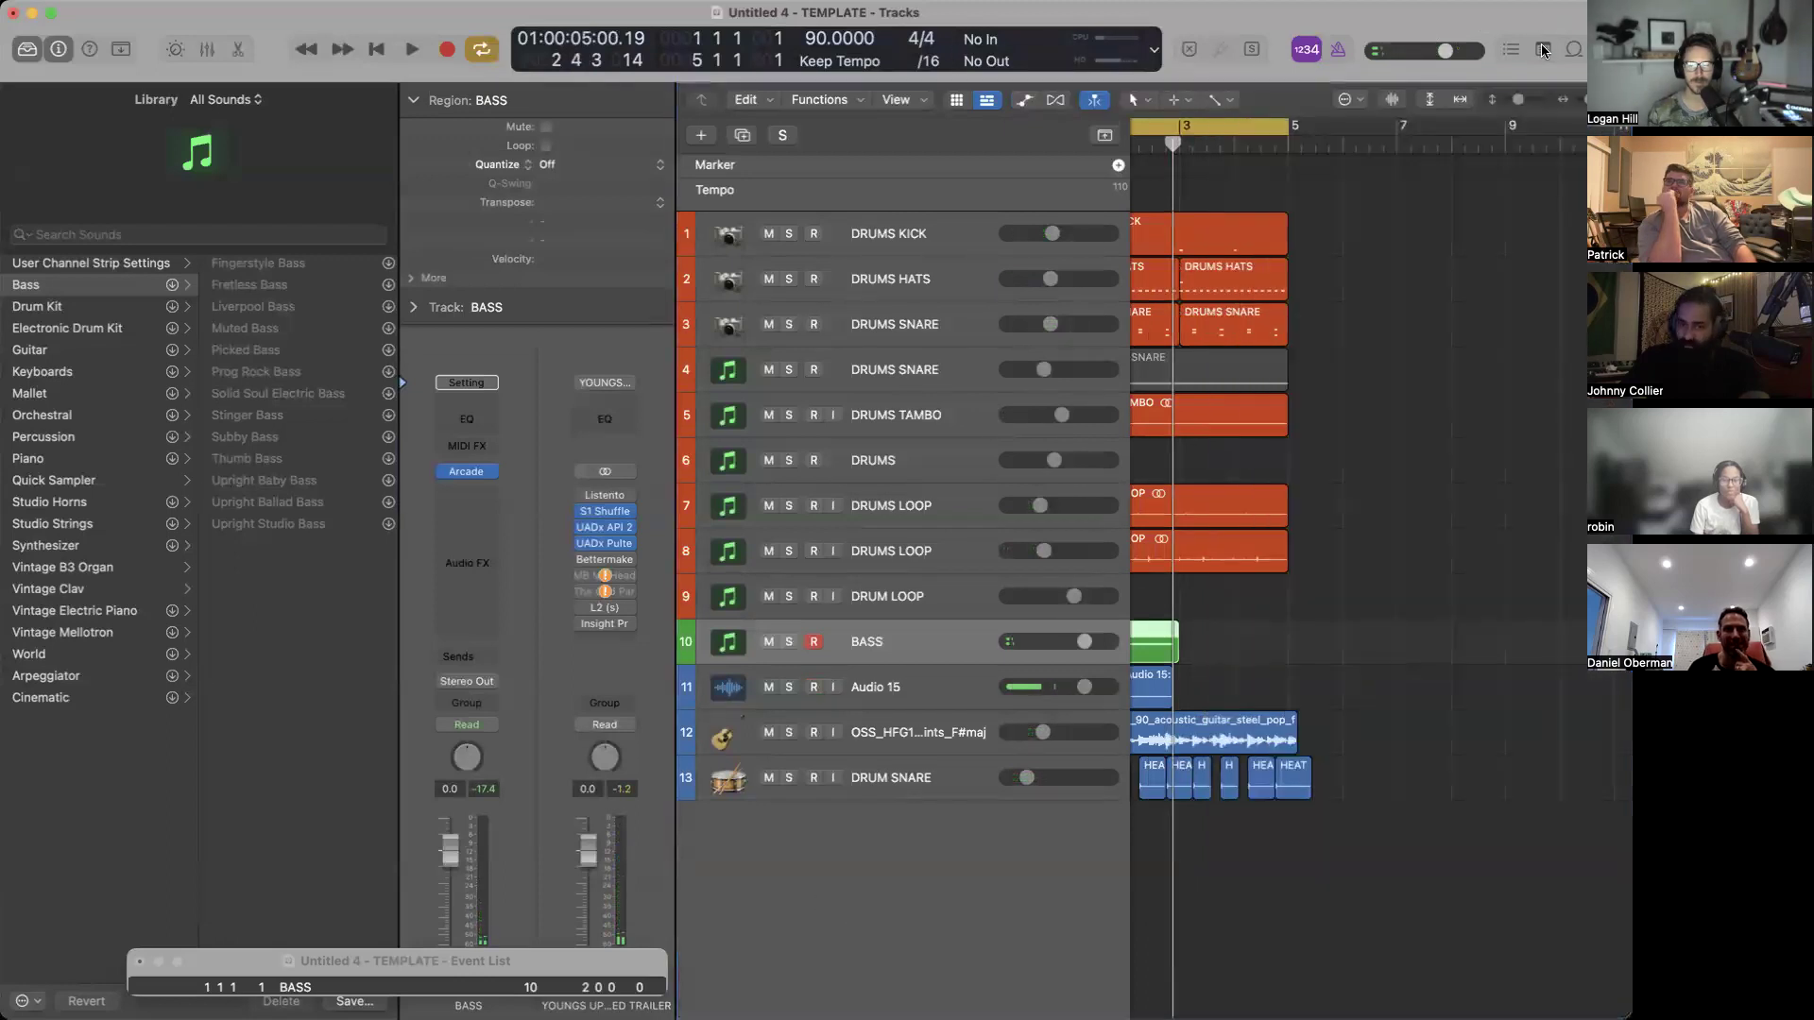
scroll(1327, 531, left, 2)
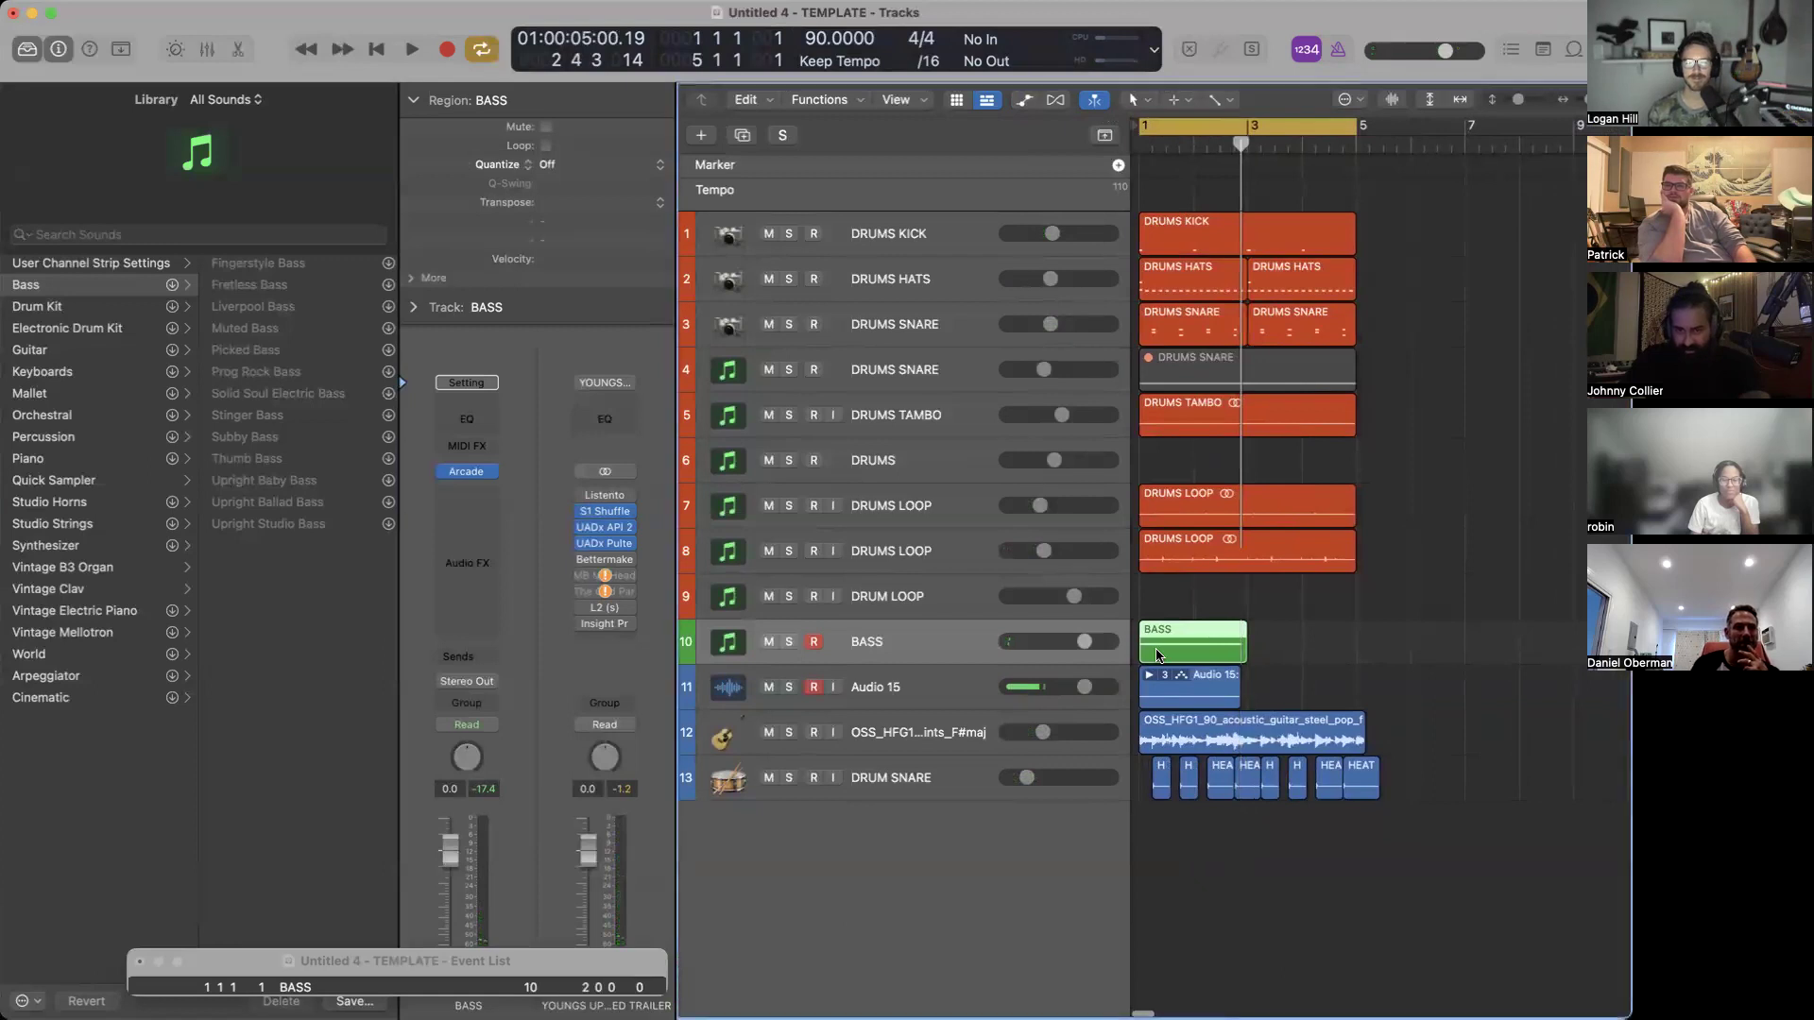
key(e)
click(1011, 838)
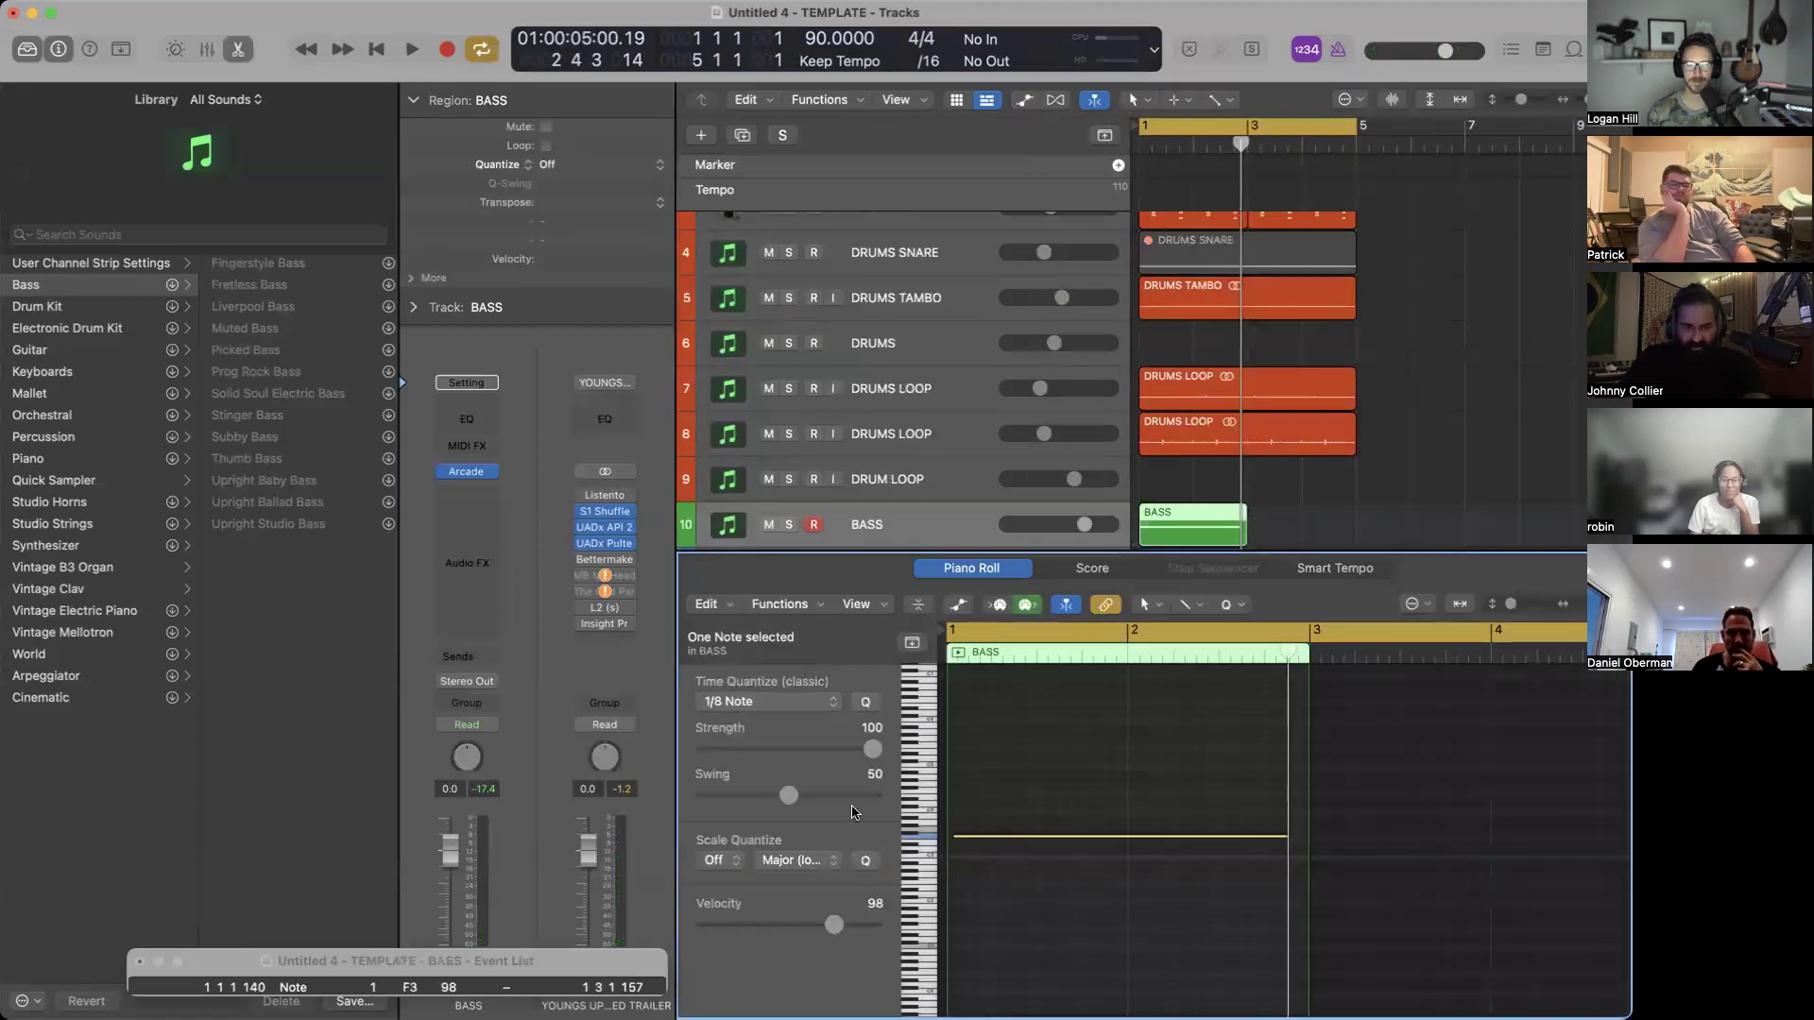
click(796, 710)
click(780, 684)
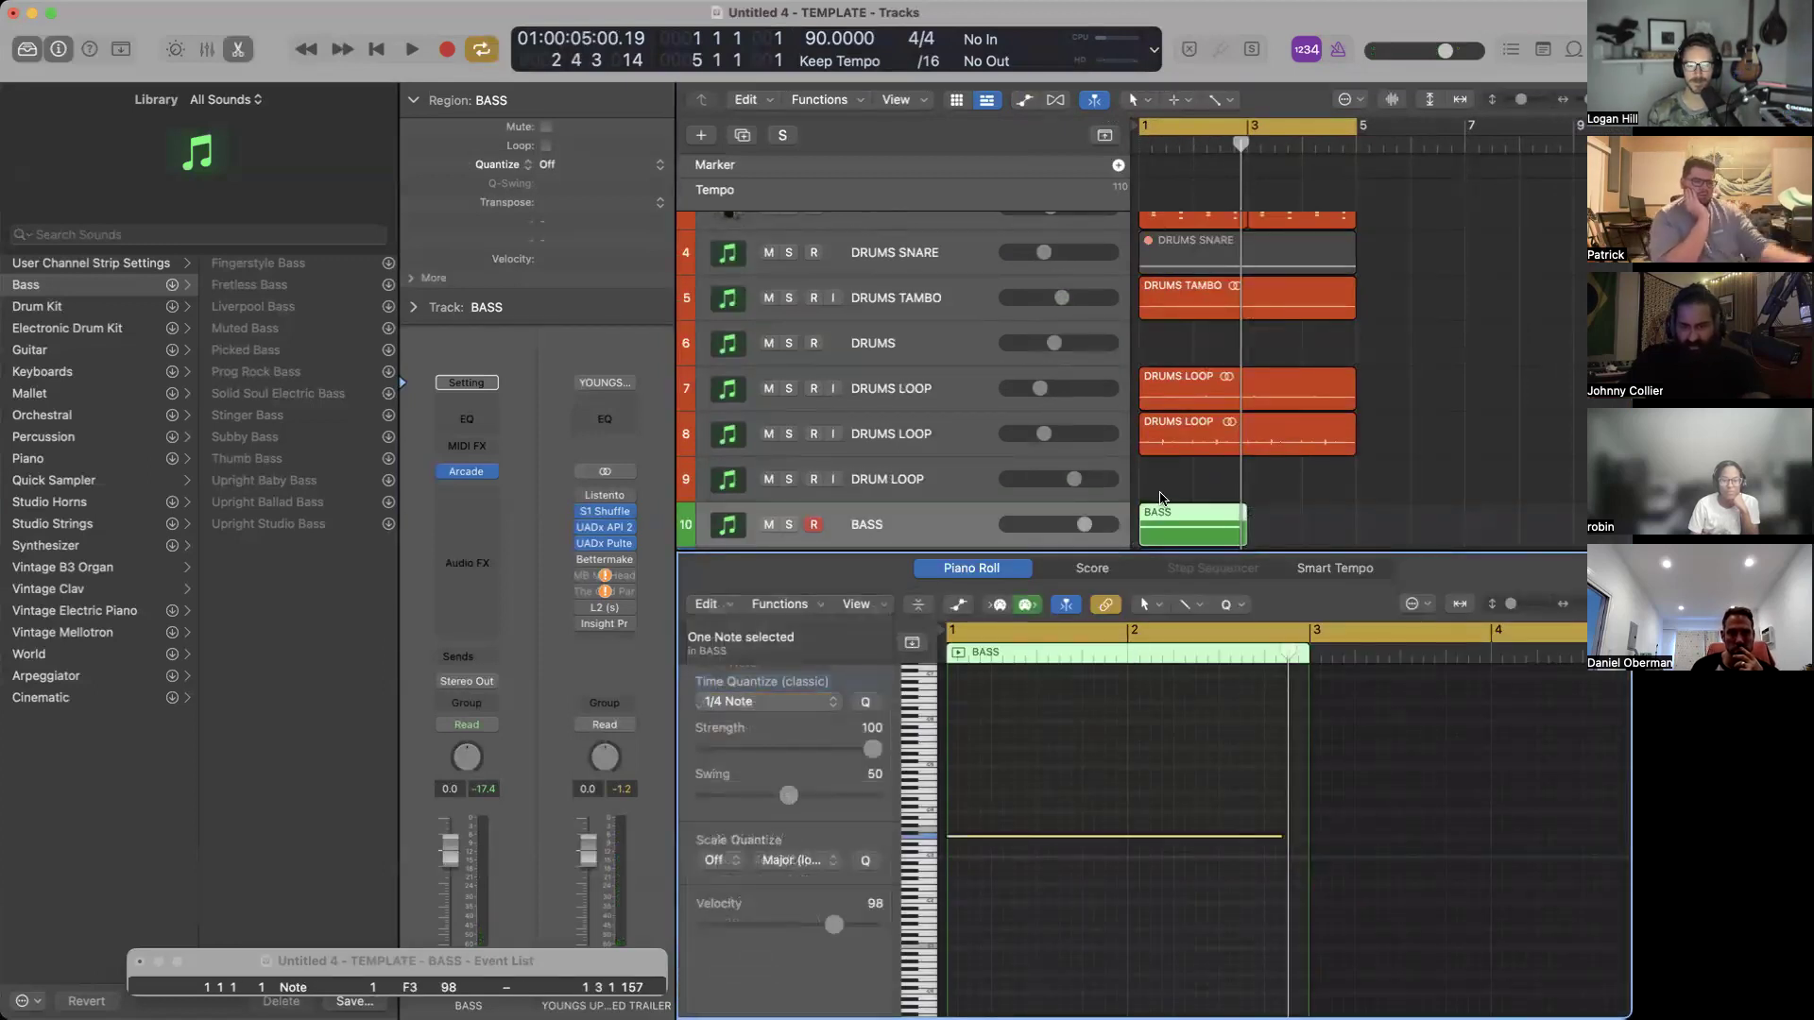
Extend the BASS region to bar 5 and lengthen its note to fill the four bars.
drag(1242, 533, 1355, 534)
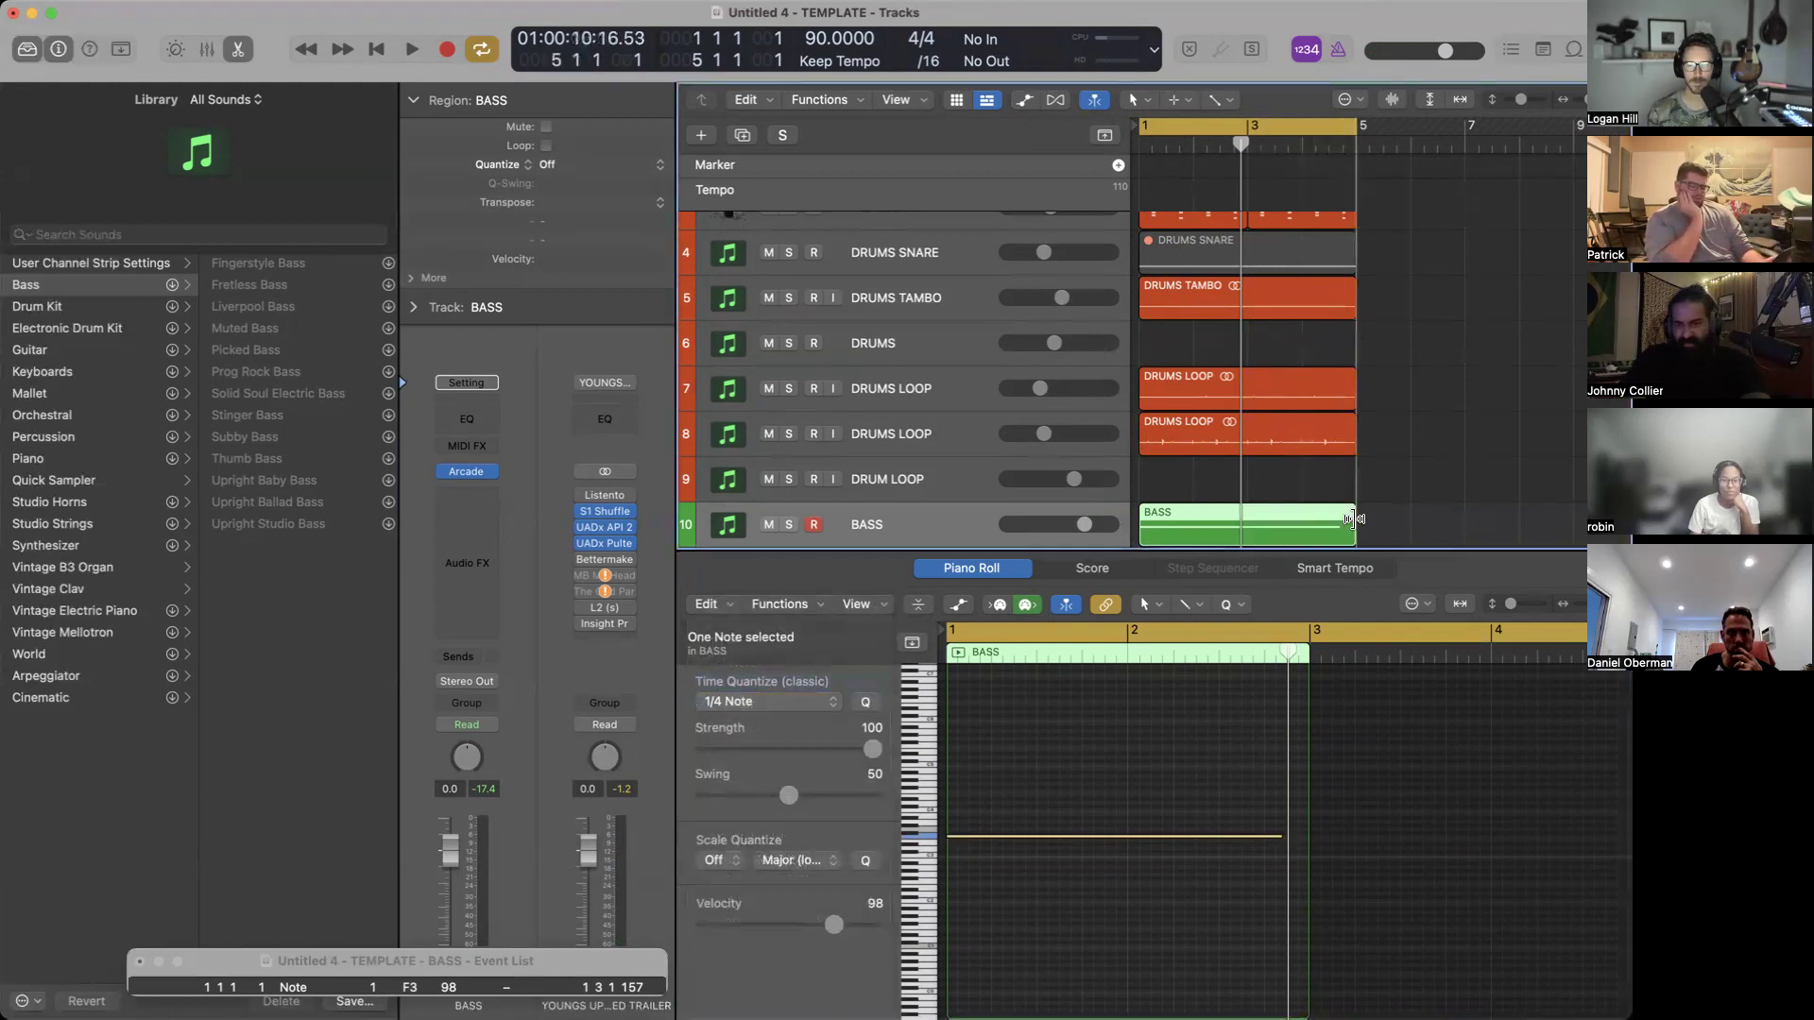
scroll(1251, 862, up, 5)
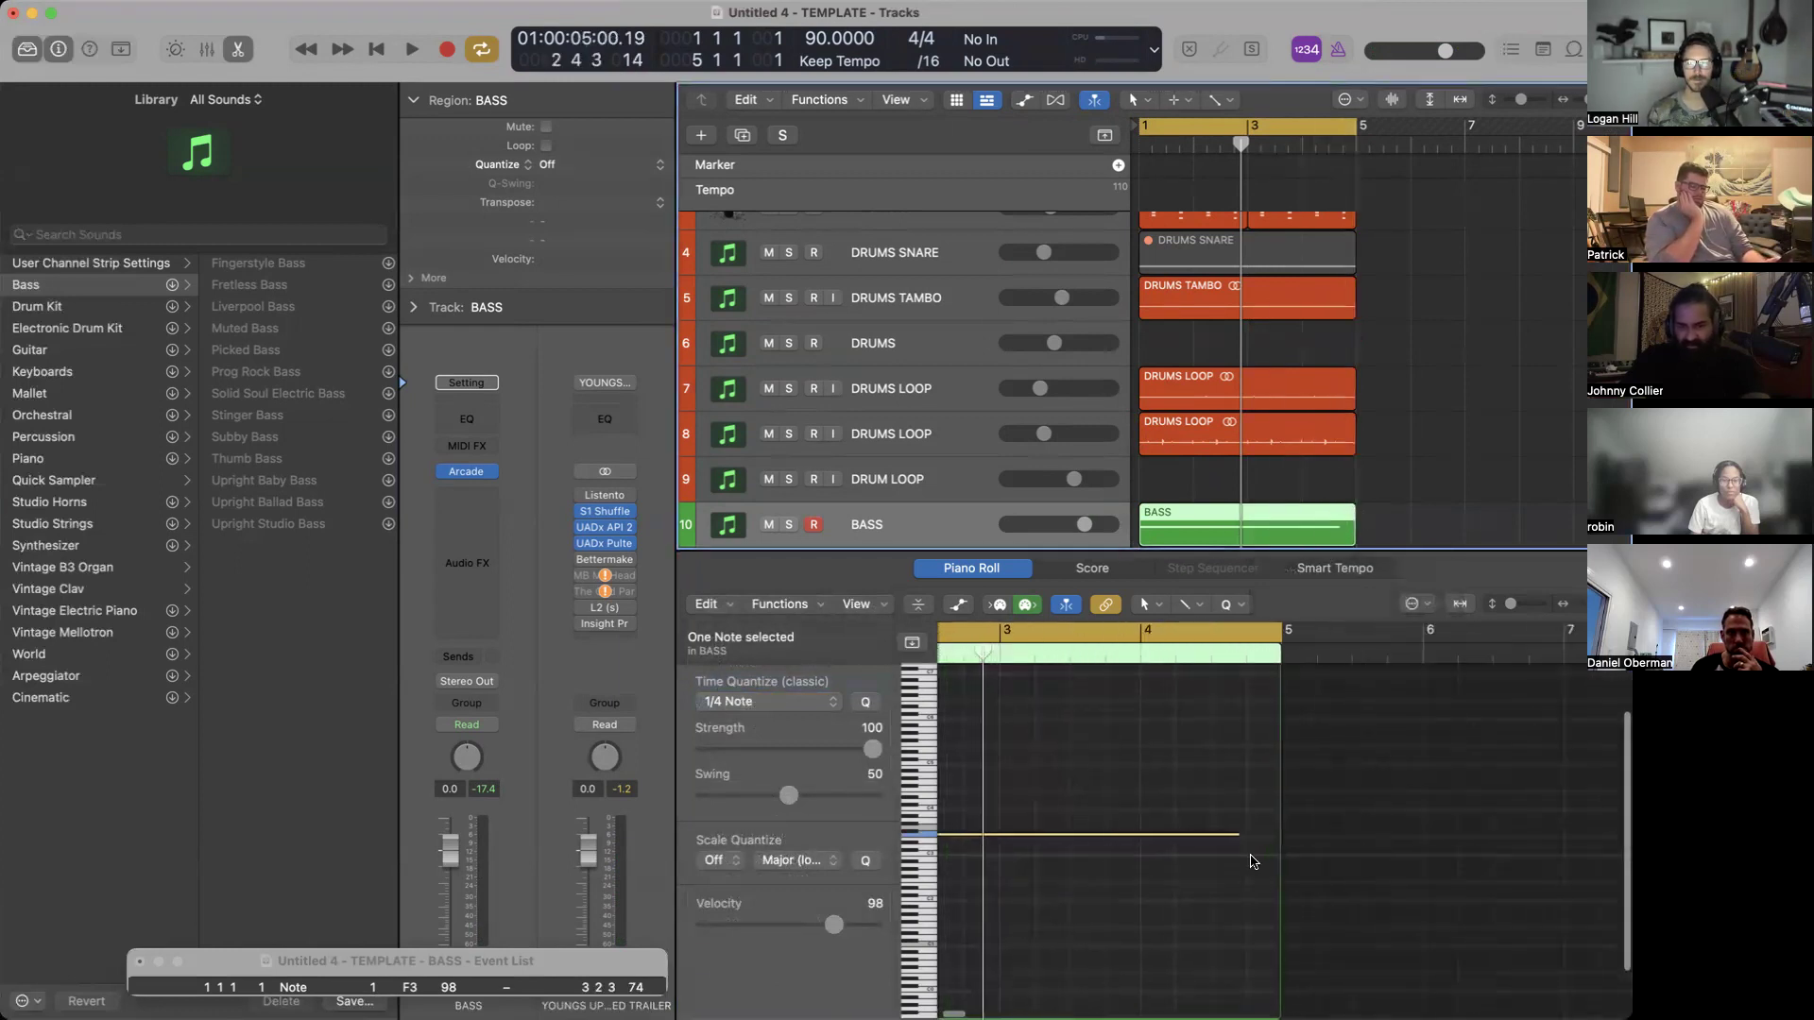
drag(1061, 840, 1138, 840)
Bounce the BASS region in place to a new track named SYNTH DRONE, with the source muted.
scroll(1213, 498, down, 2)
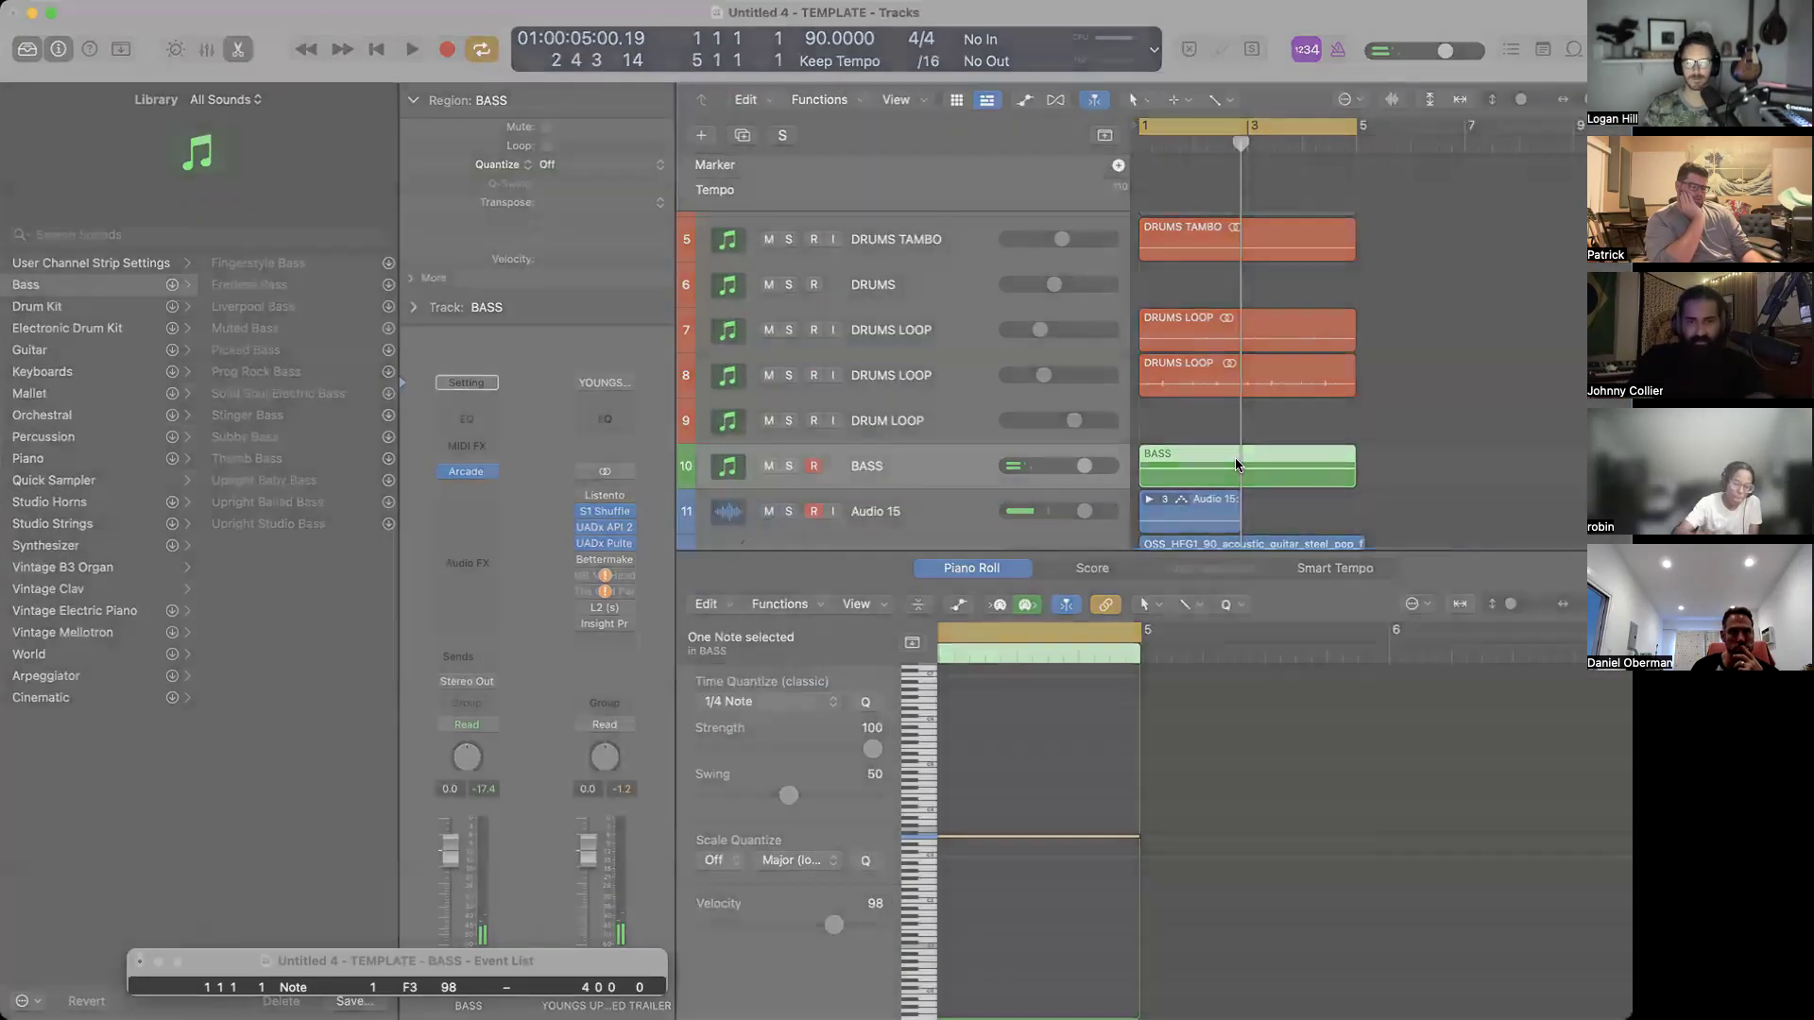
key(ctrl+b)
text(SYNTH)
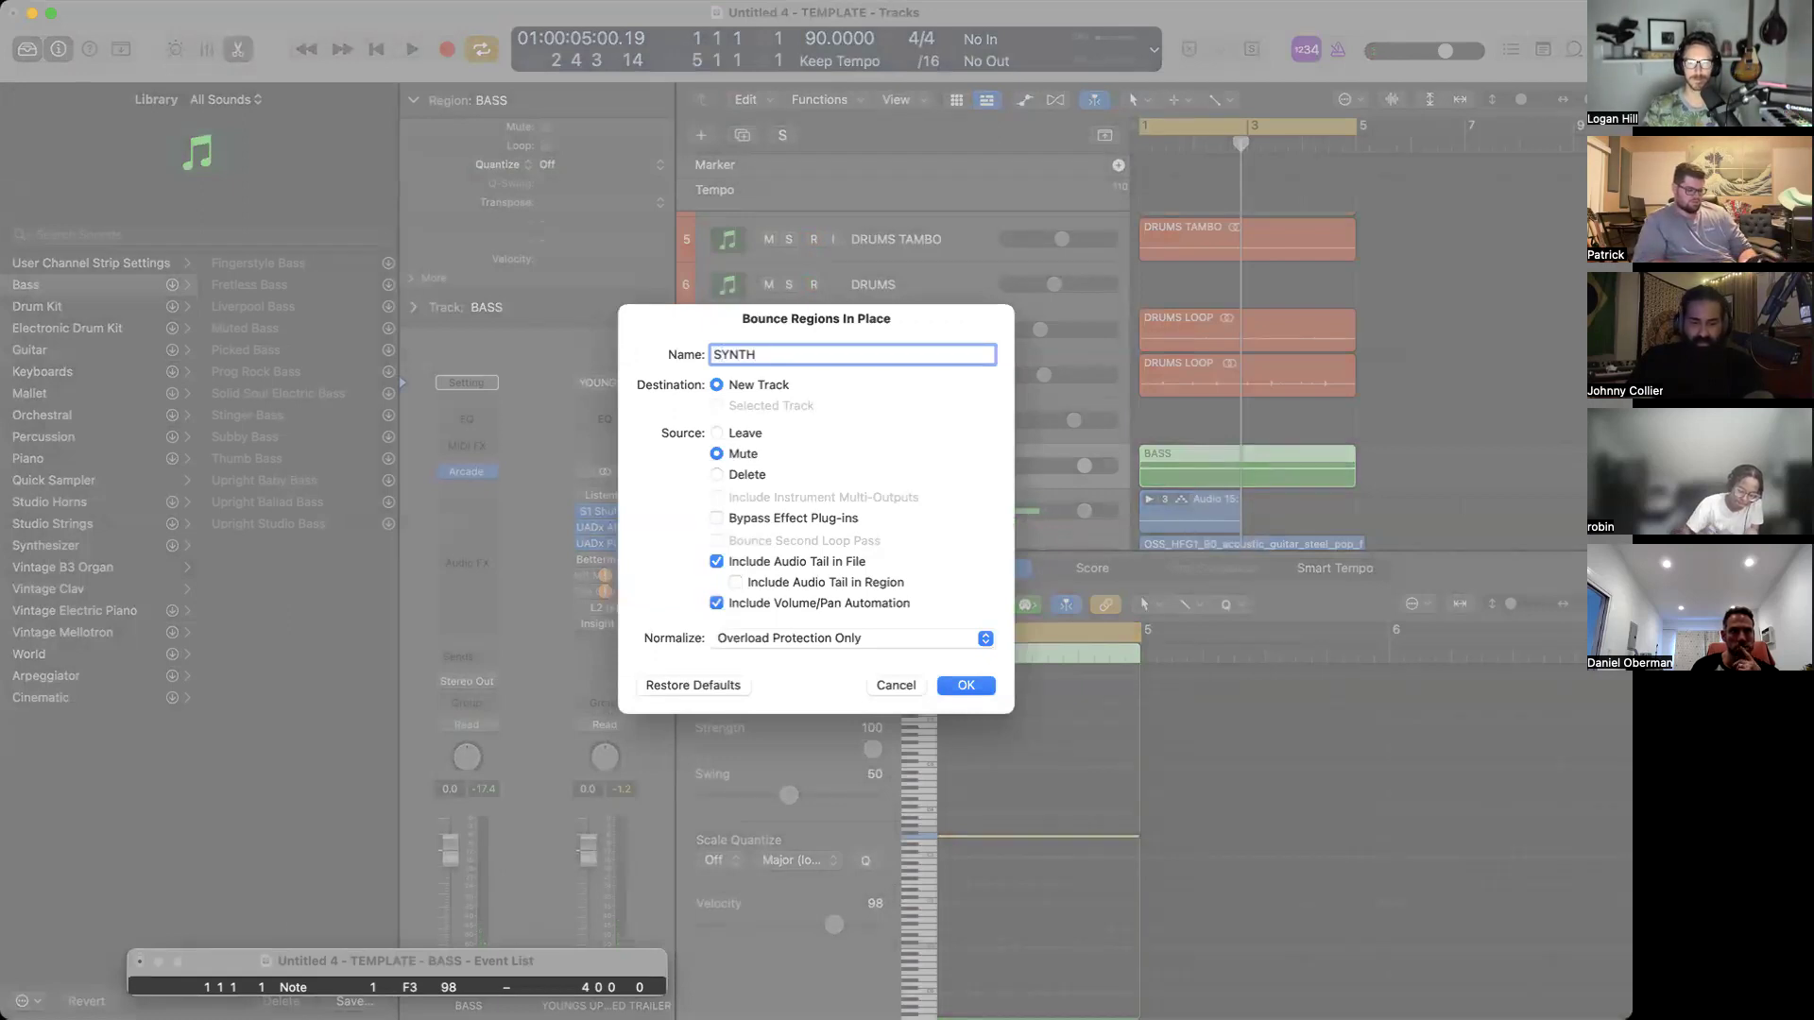
key(Return)
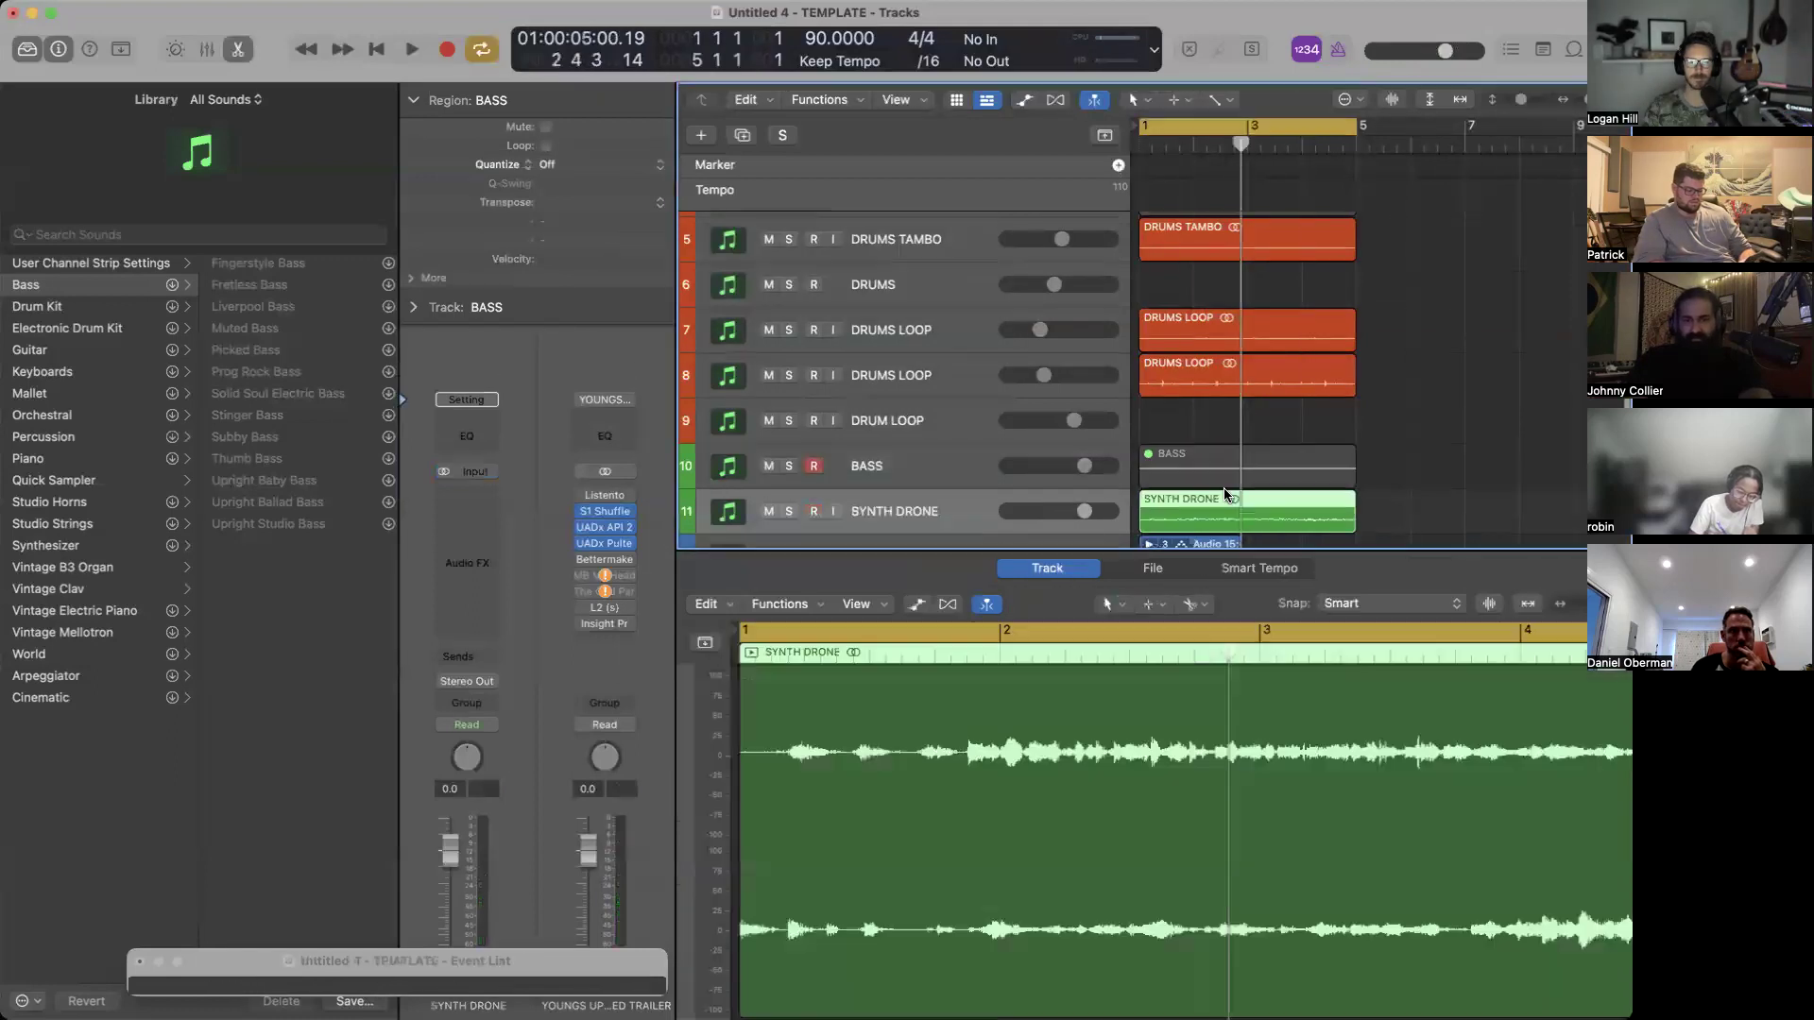
Delete the unwanted Audio 15 takes together with their recorded audio file.
scroll(1229, 493, down, 3)
click(1153, 459)
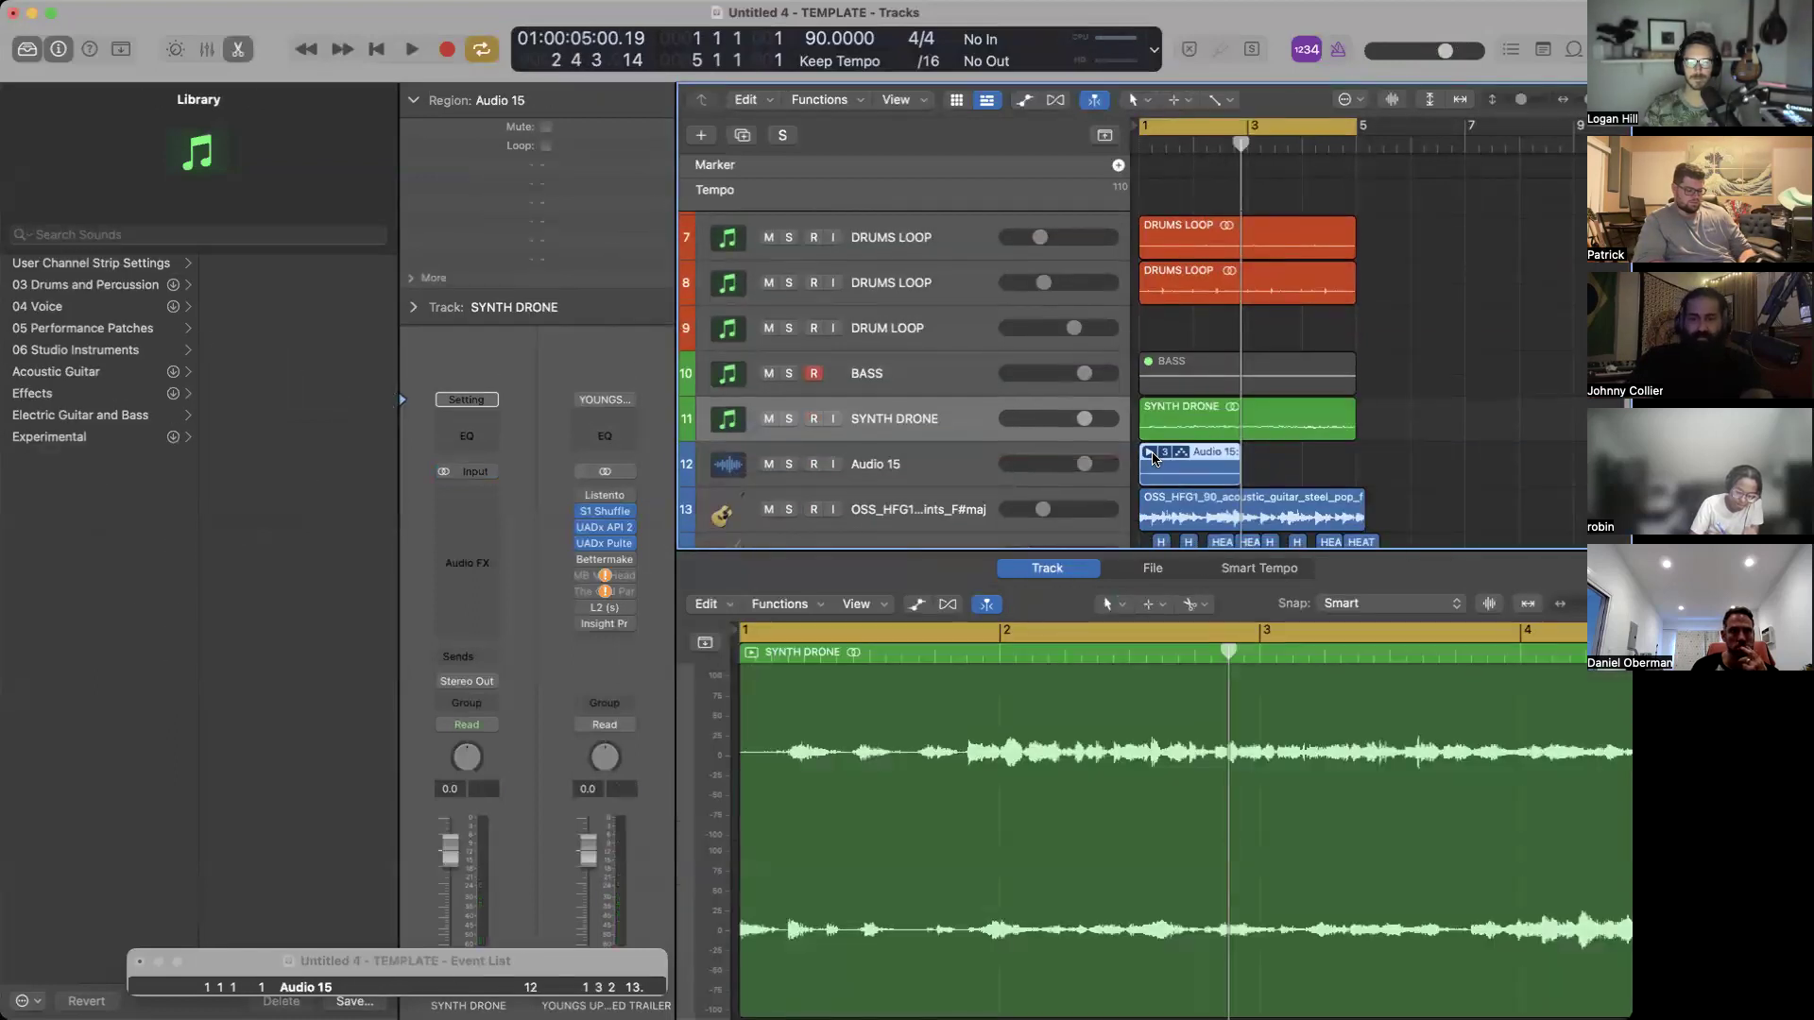
key(BackSpace)
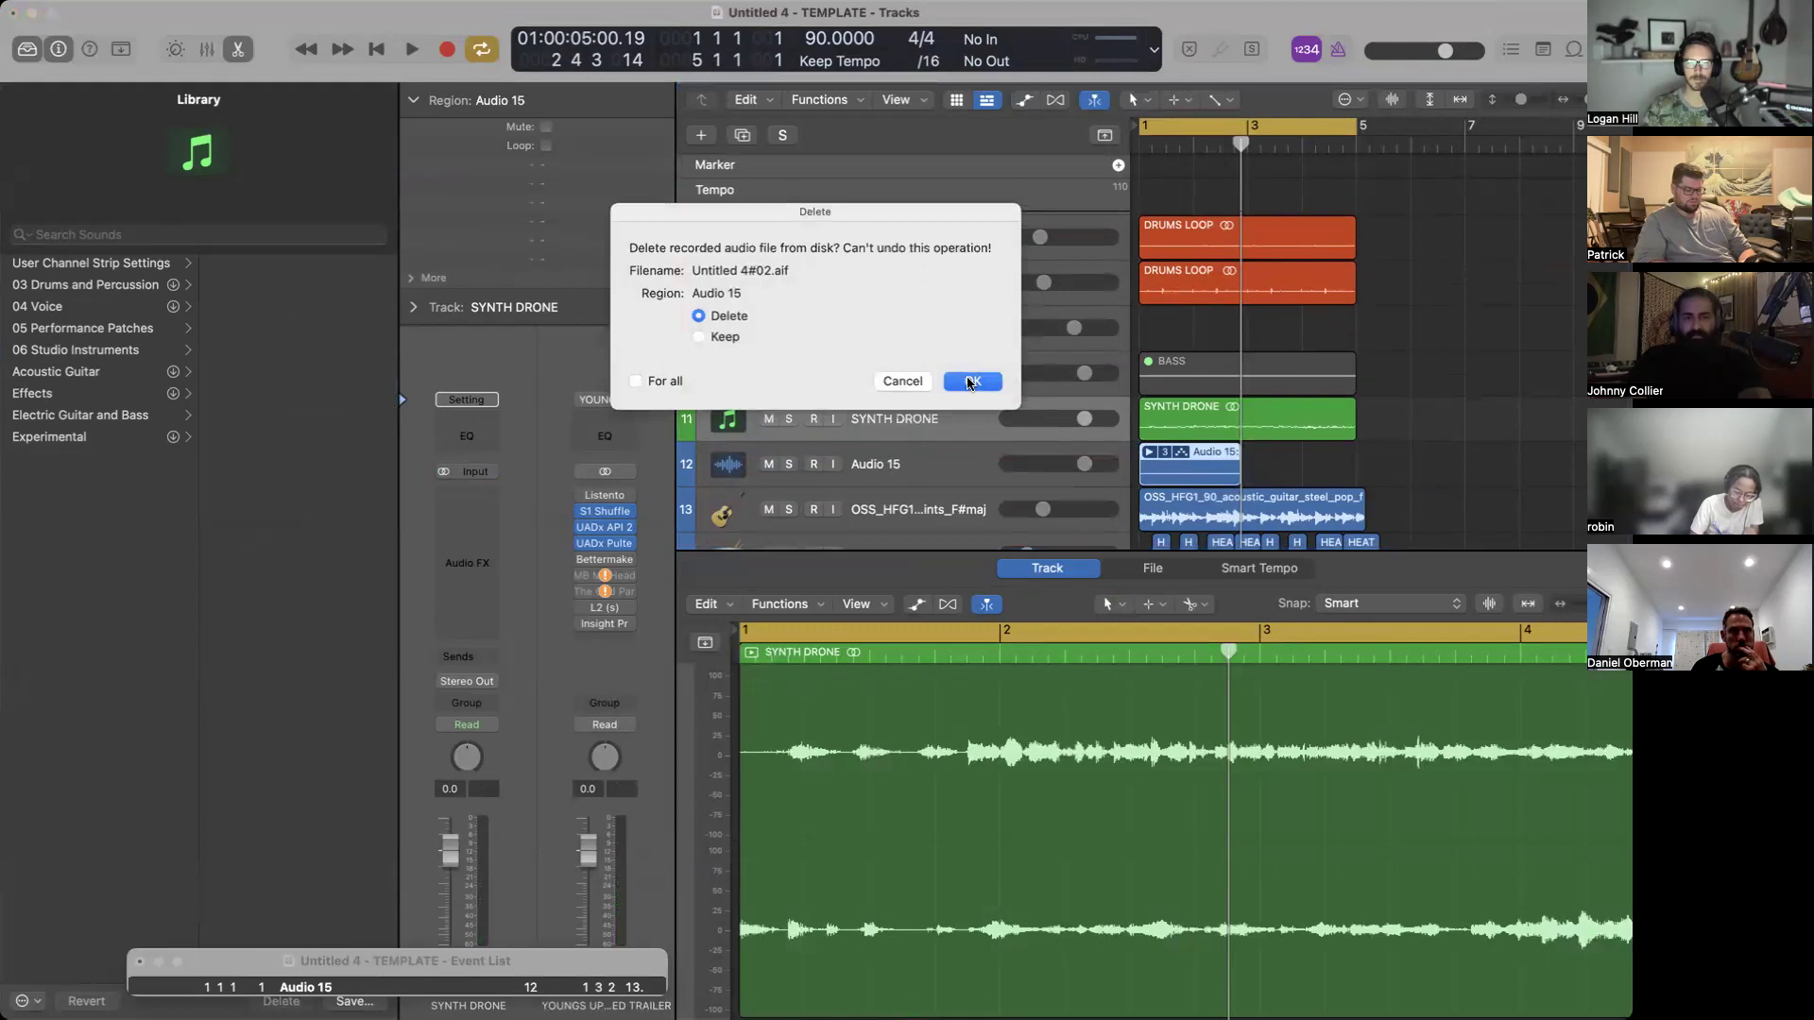
click(976, 379)
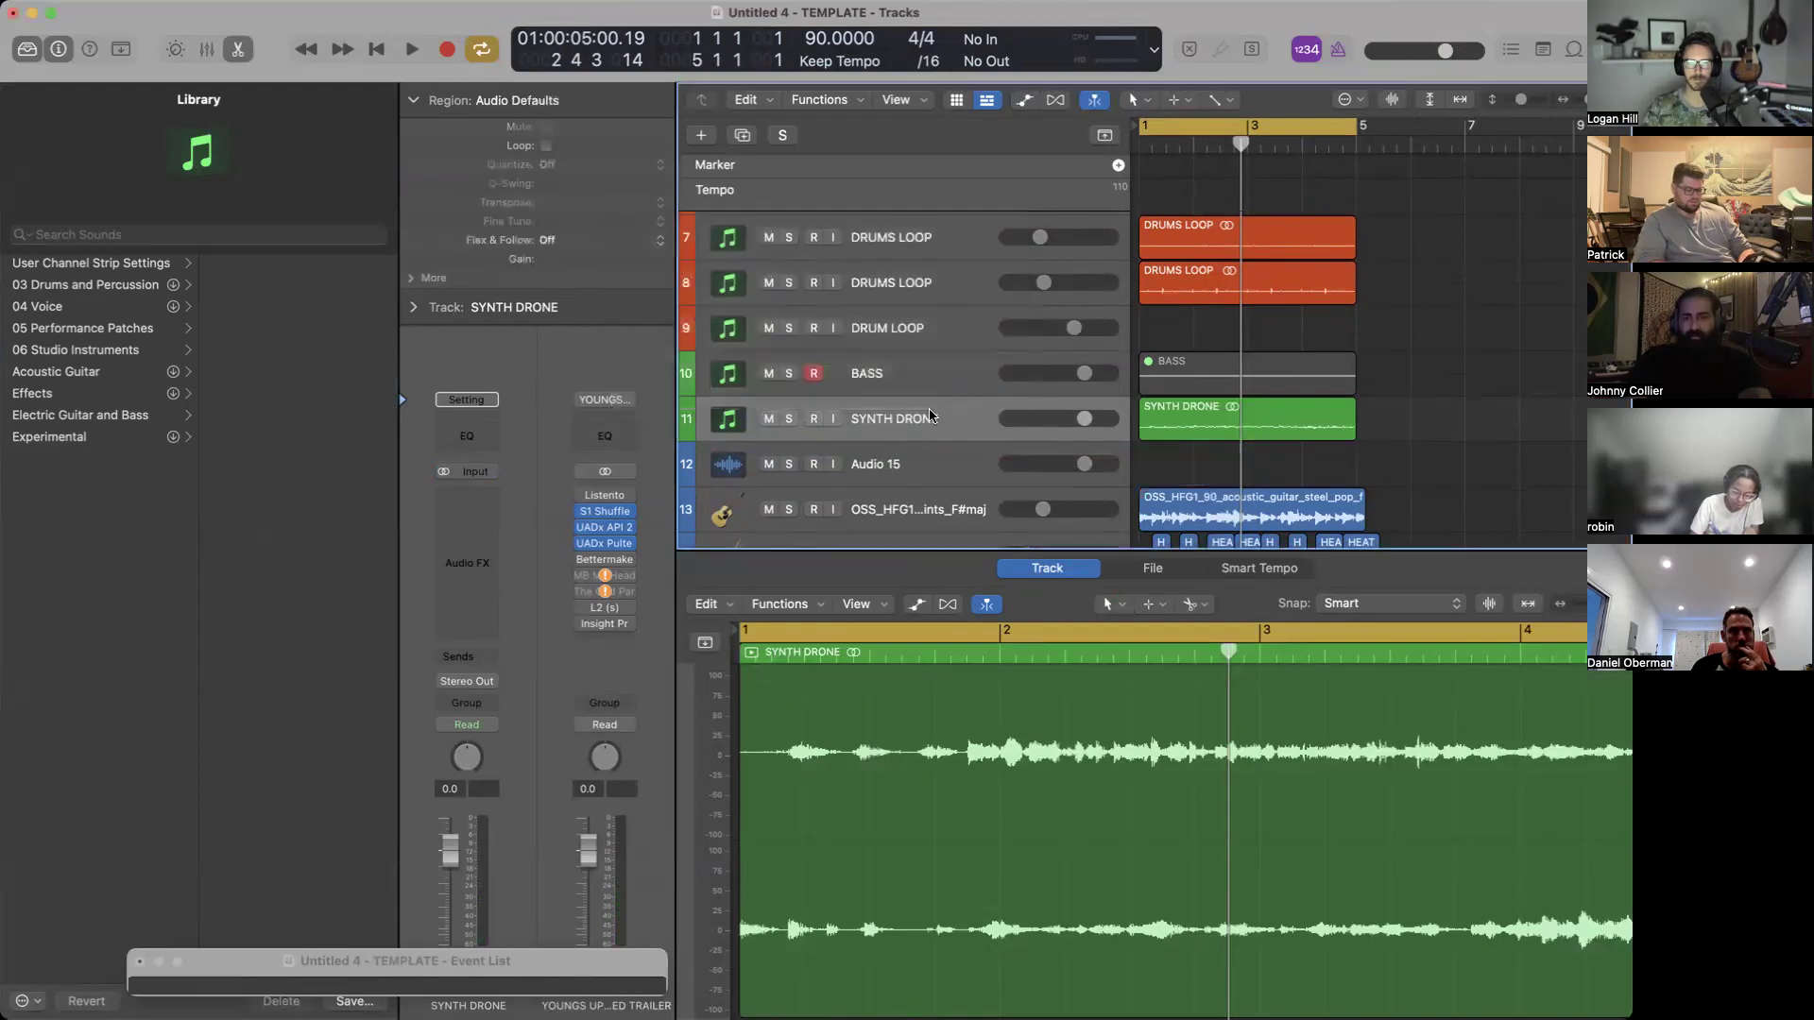
Solo the SYNTH DRONE track, start playback and insert the Soundtoys Tremolator plug-in on it.
click(787, 419)
key(space)
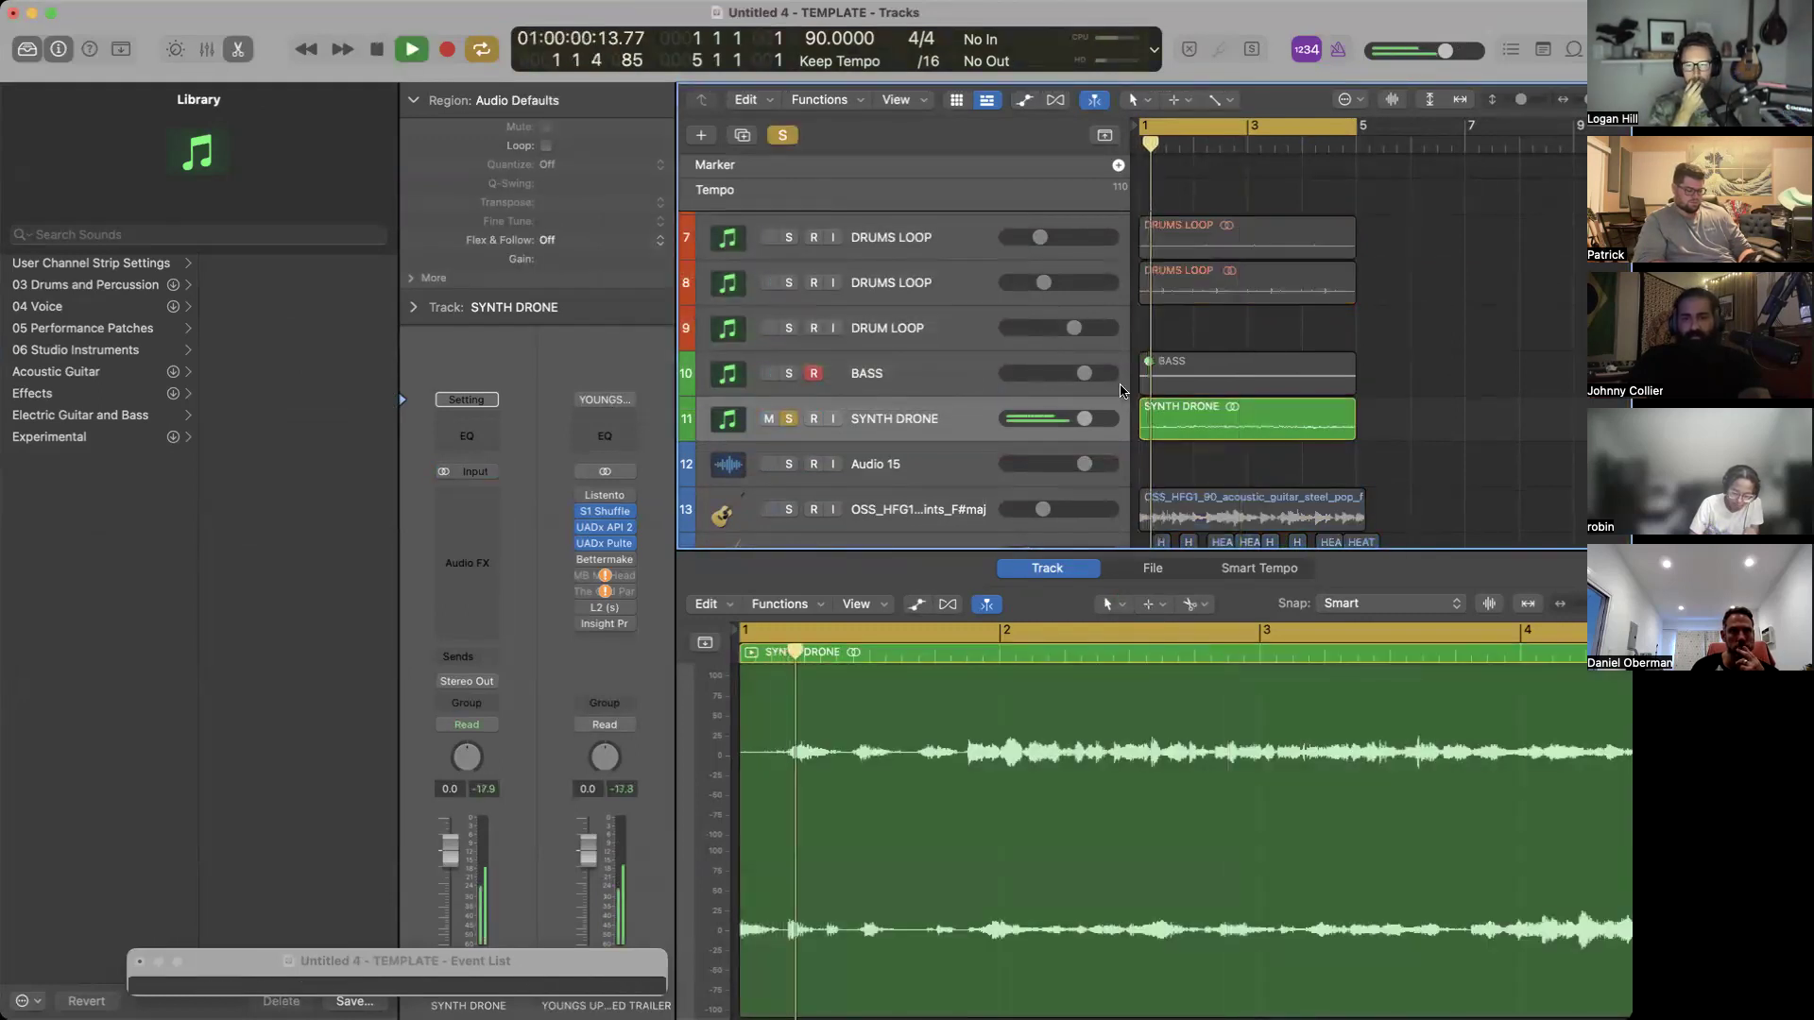
click(467, 492)
mouse_move(555, 947)
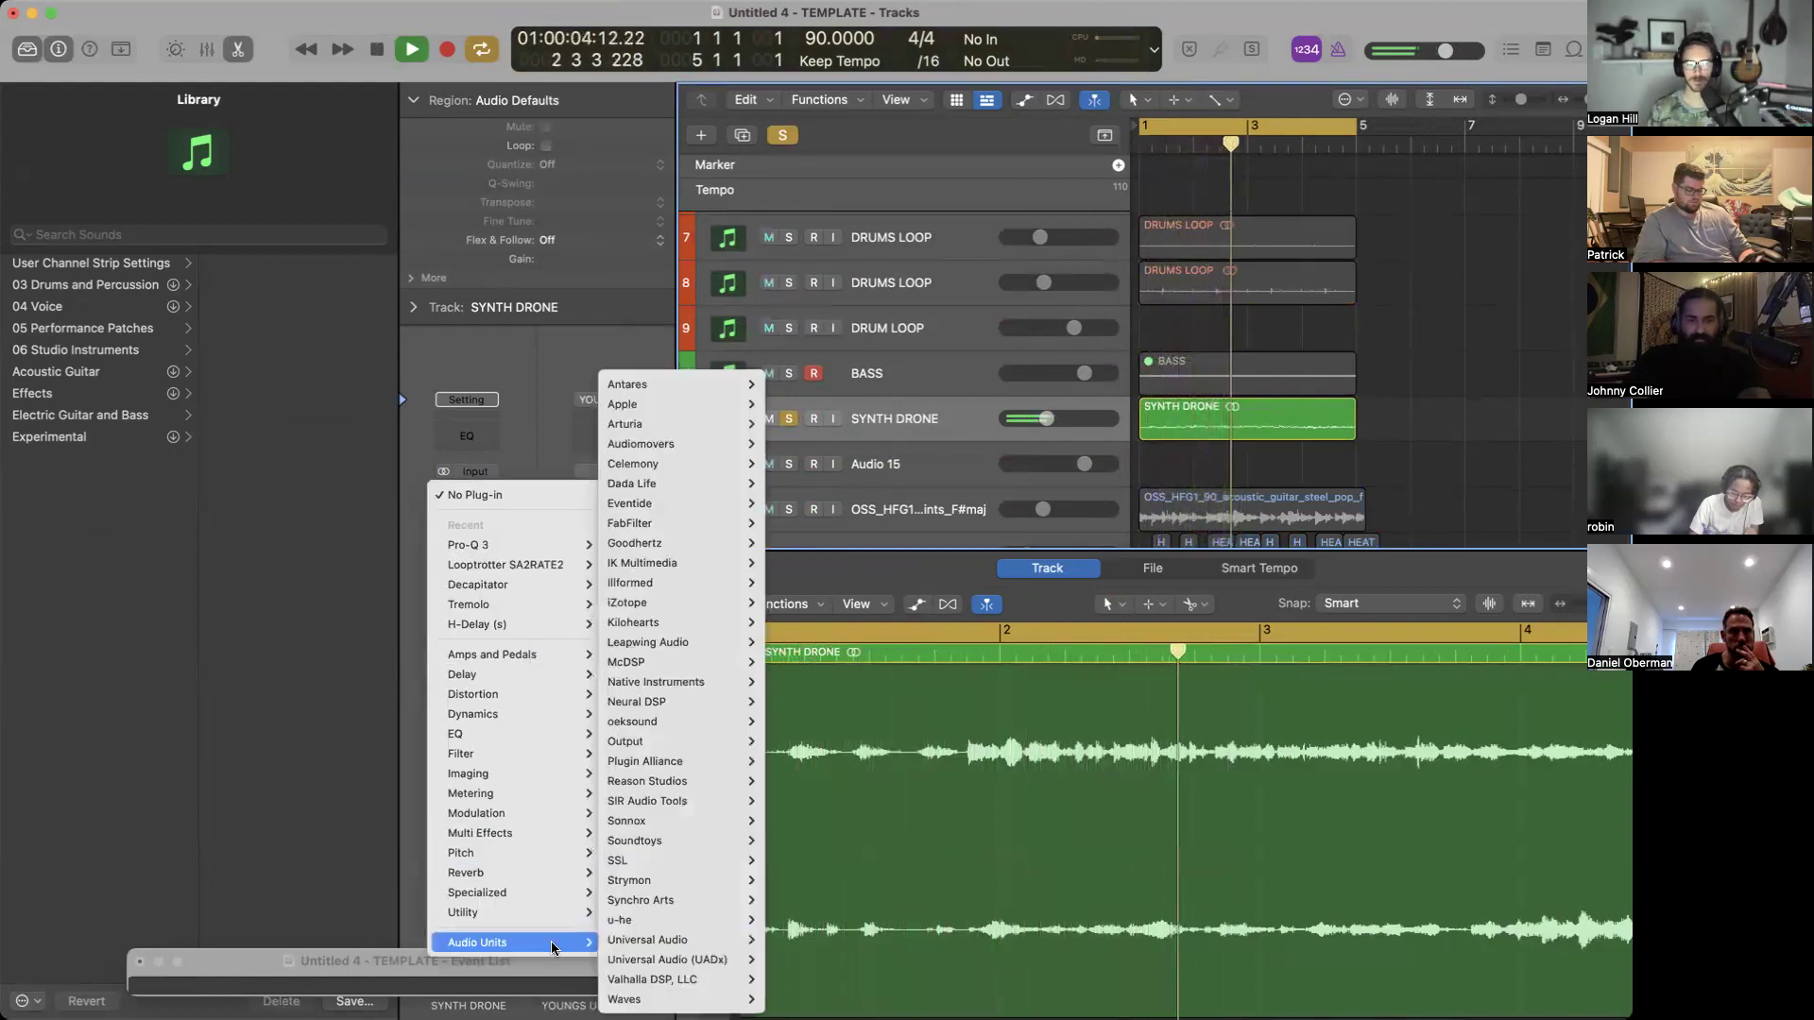
mouse_move(681, 841)
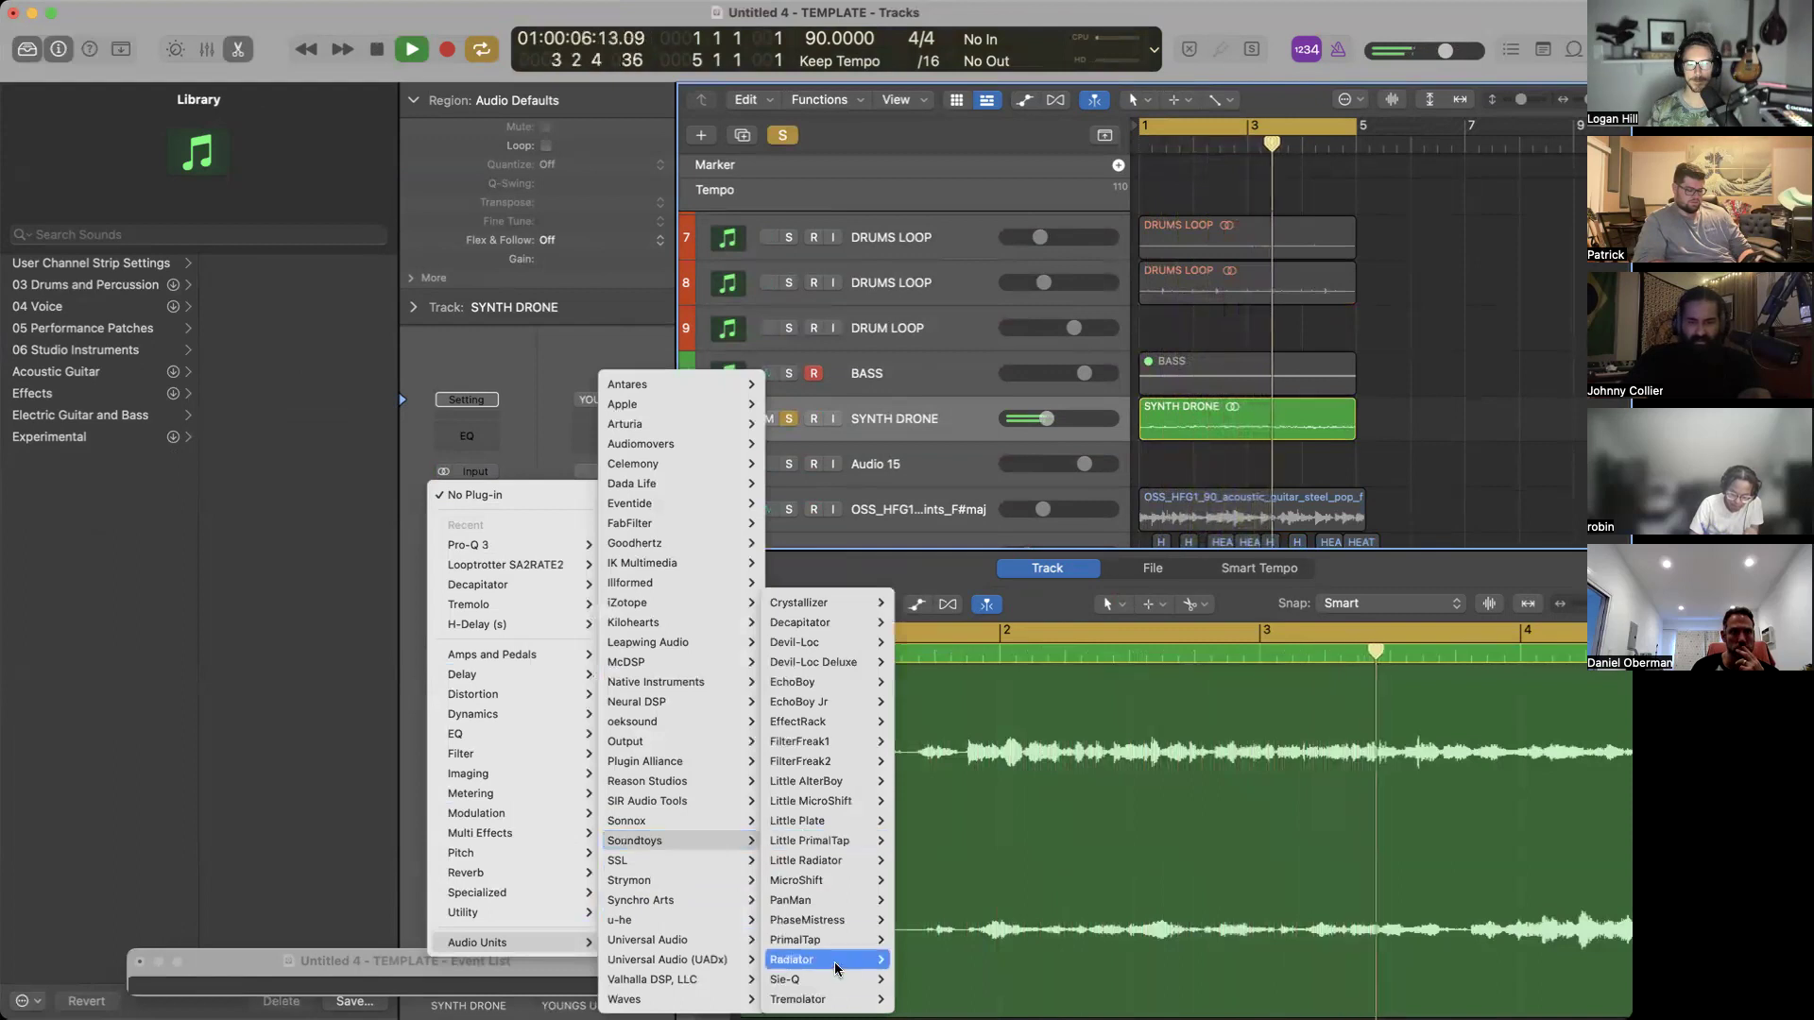
mouse_move(831, 999)
click(904, 982)
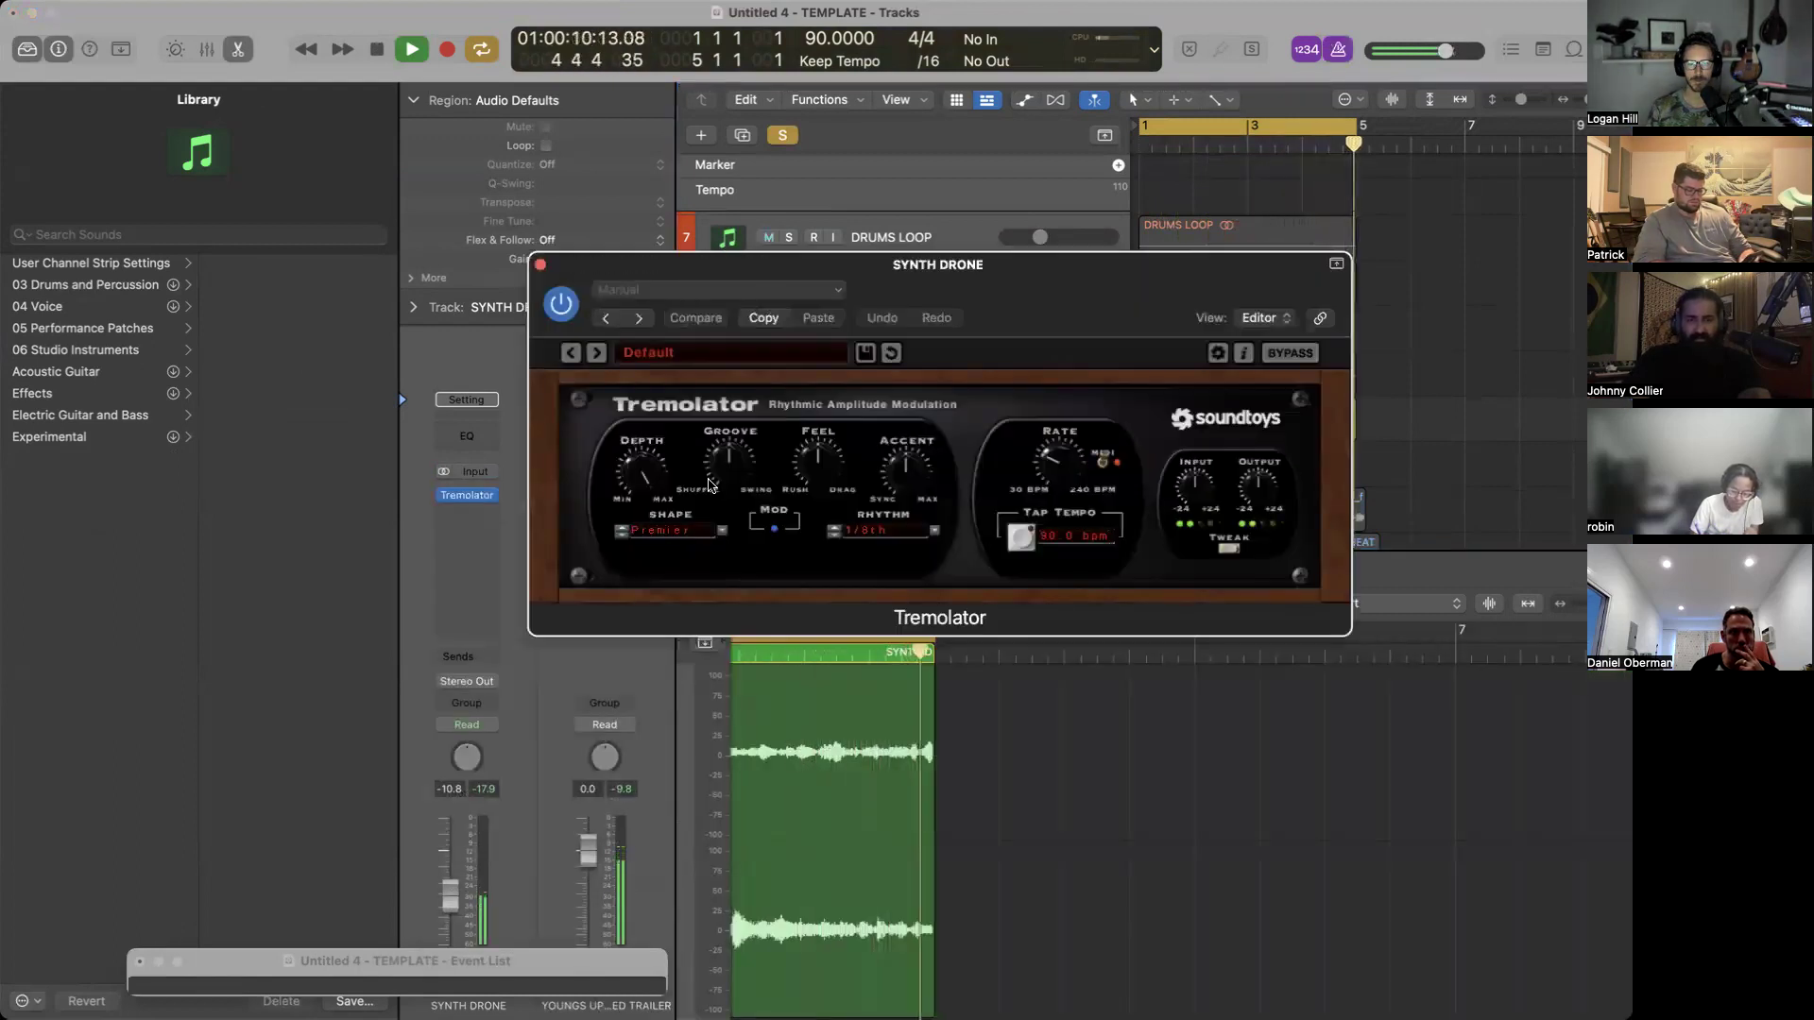
Set the Tremolator rhythm to 1/16th notes, reduce its depth, and close the plug-in window.
click(878, 535)
mouse_move(886, 521)
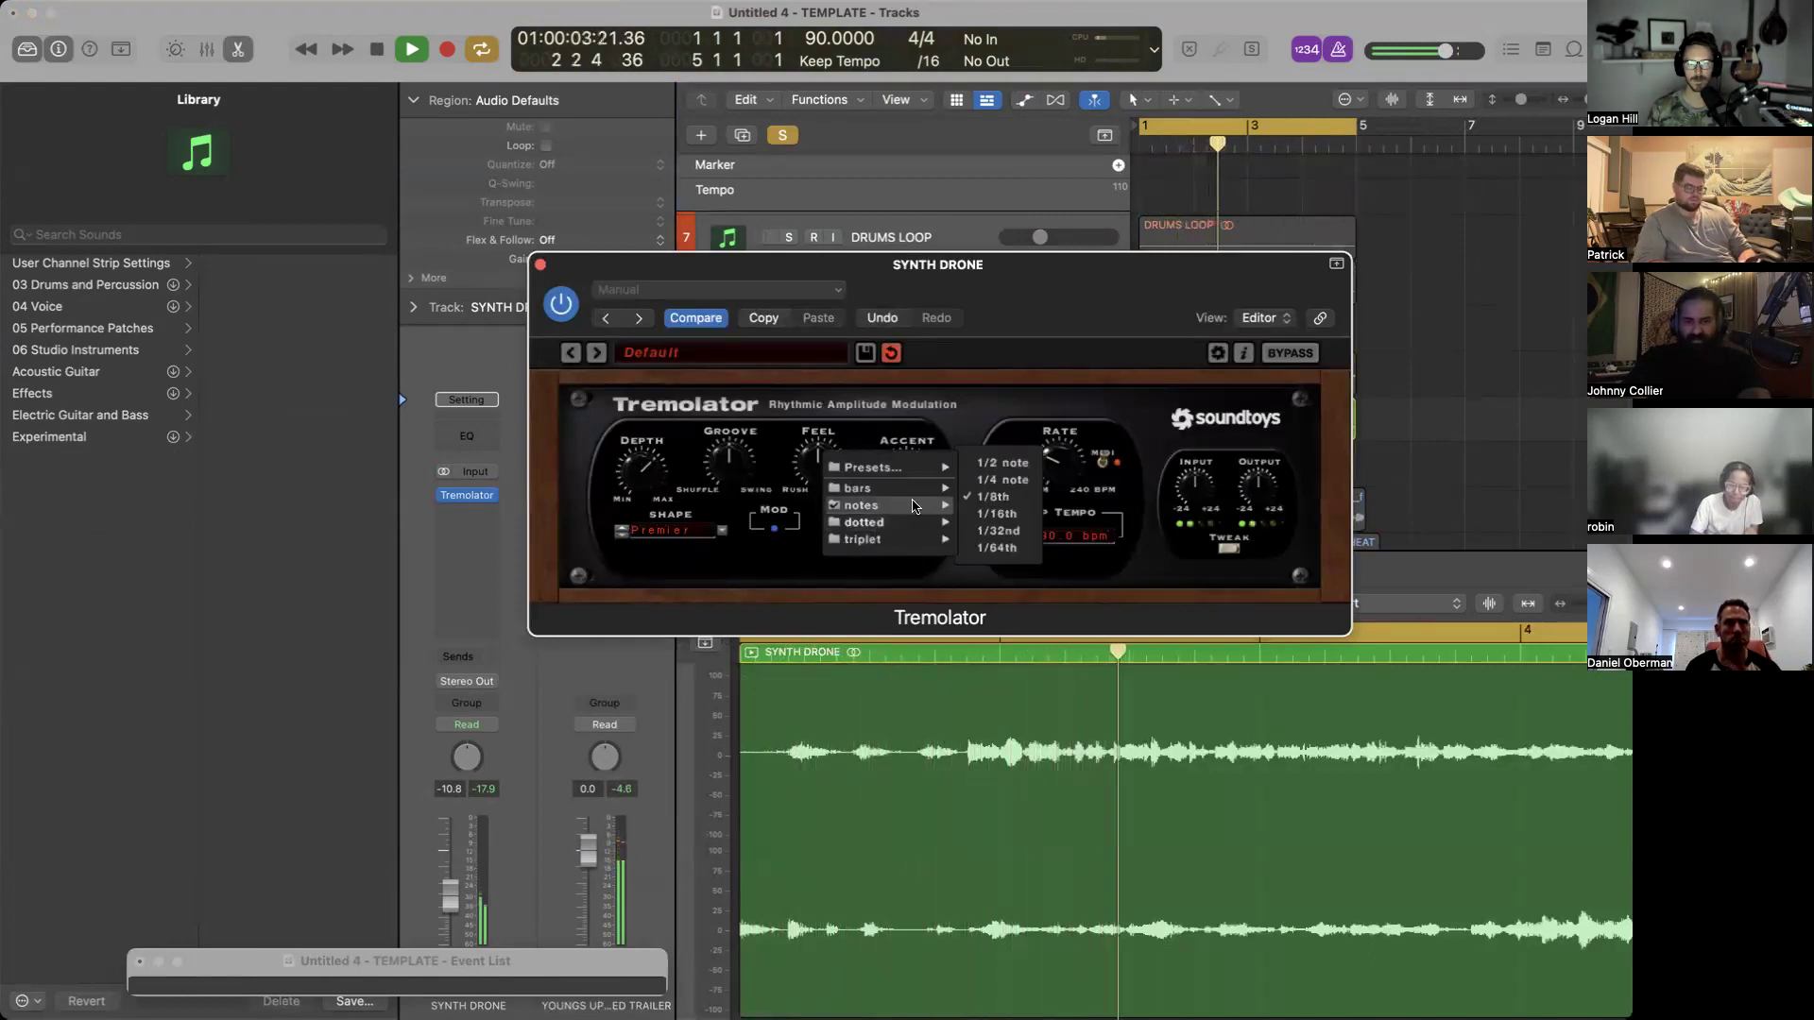
click(1000, 527)
drag(735, 460, 633, 500)
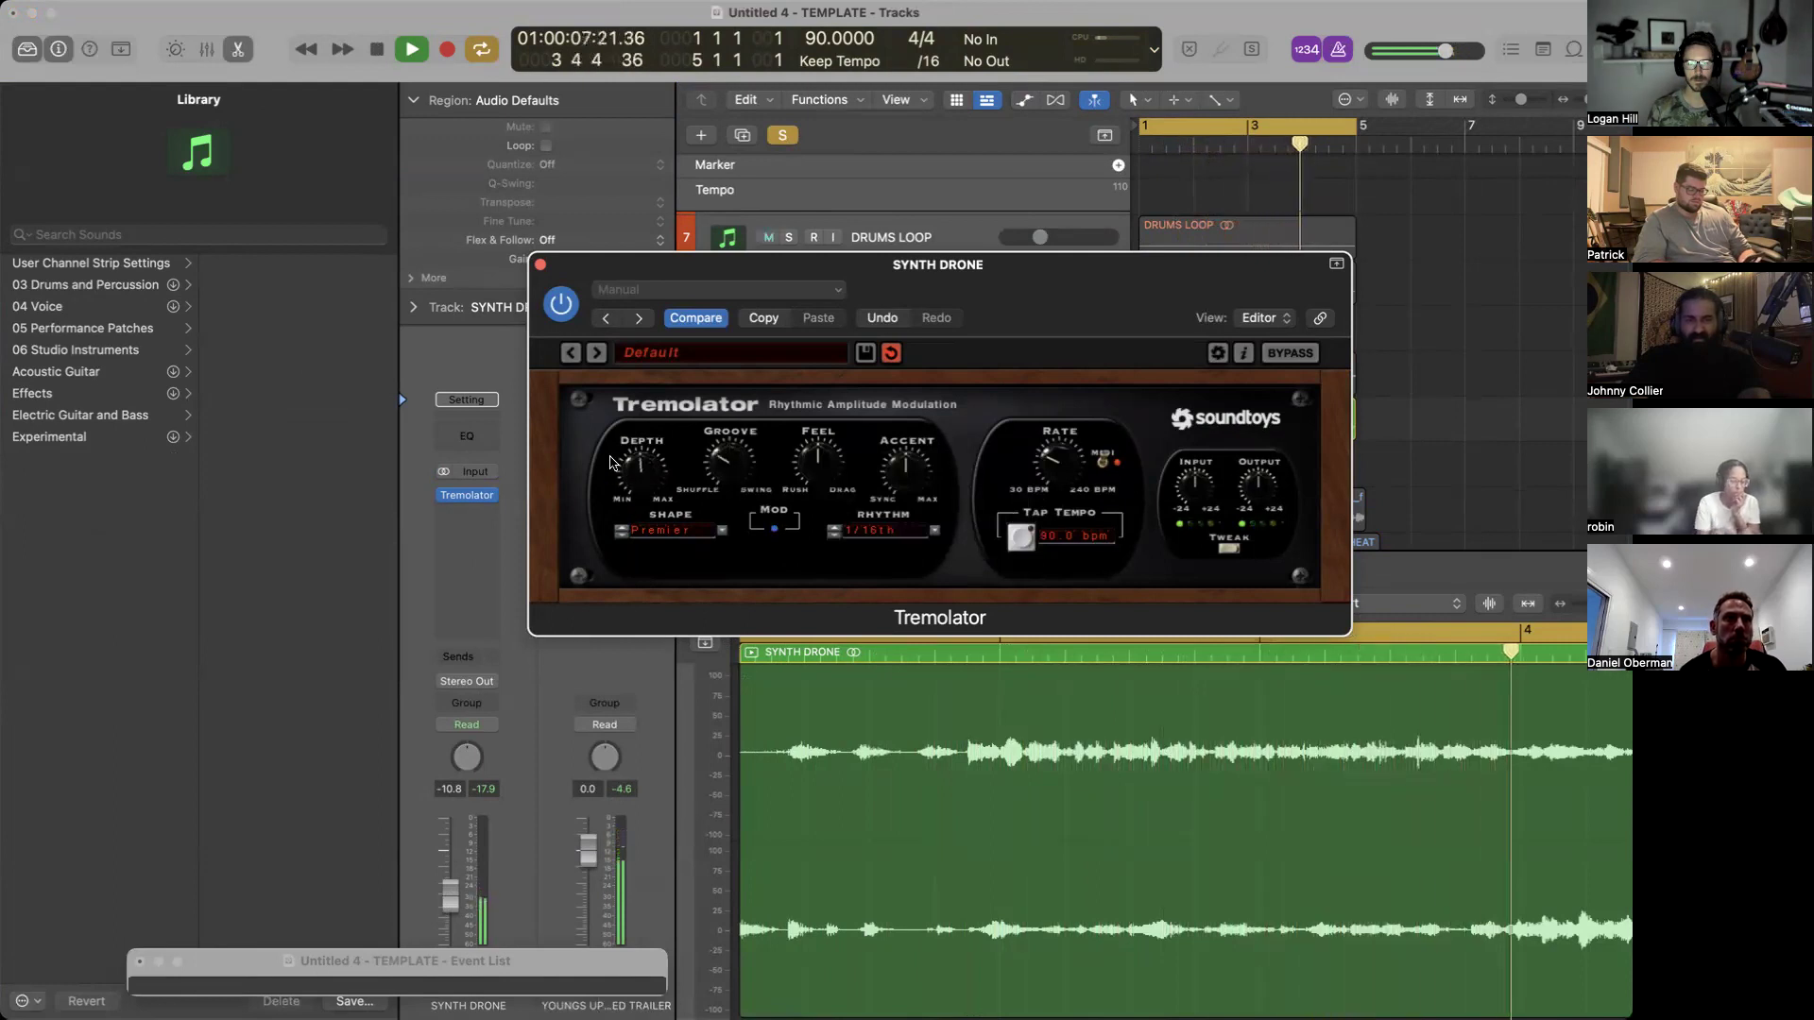
click(539, 263)
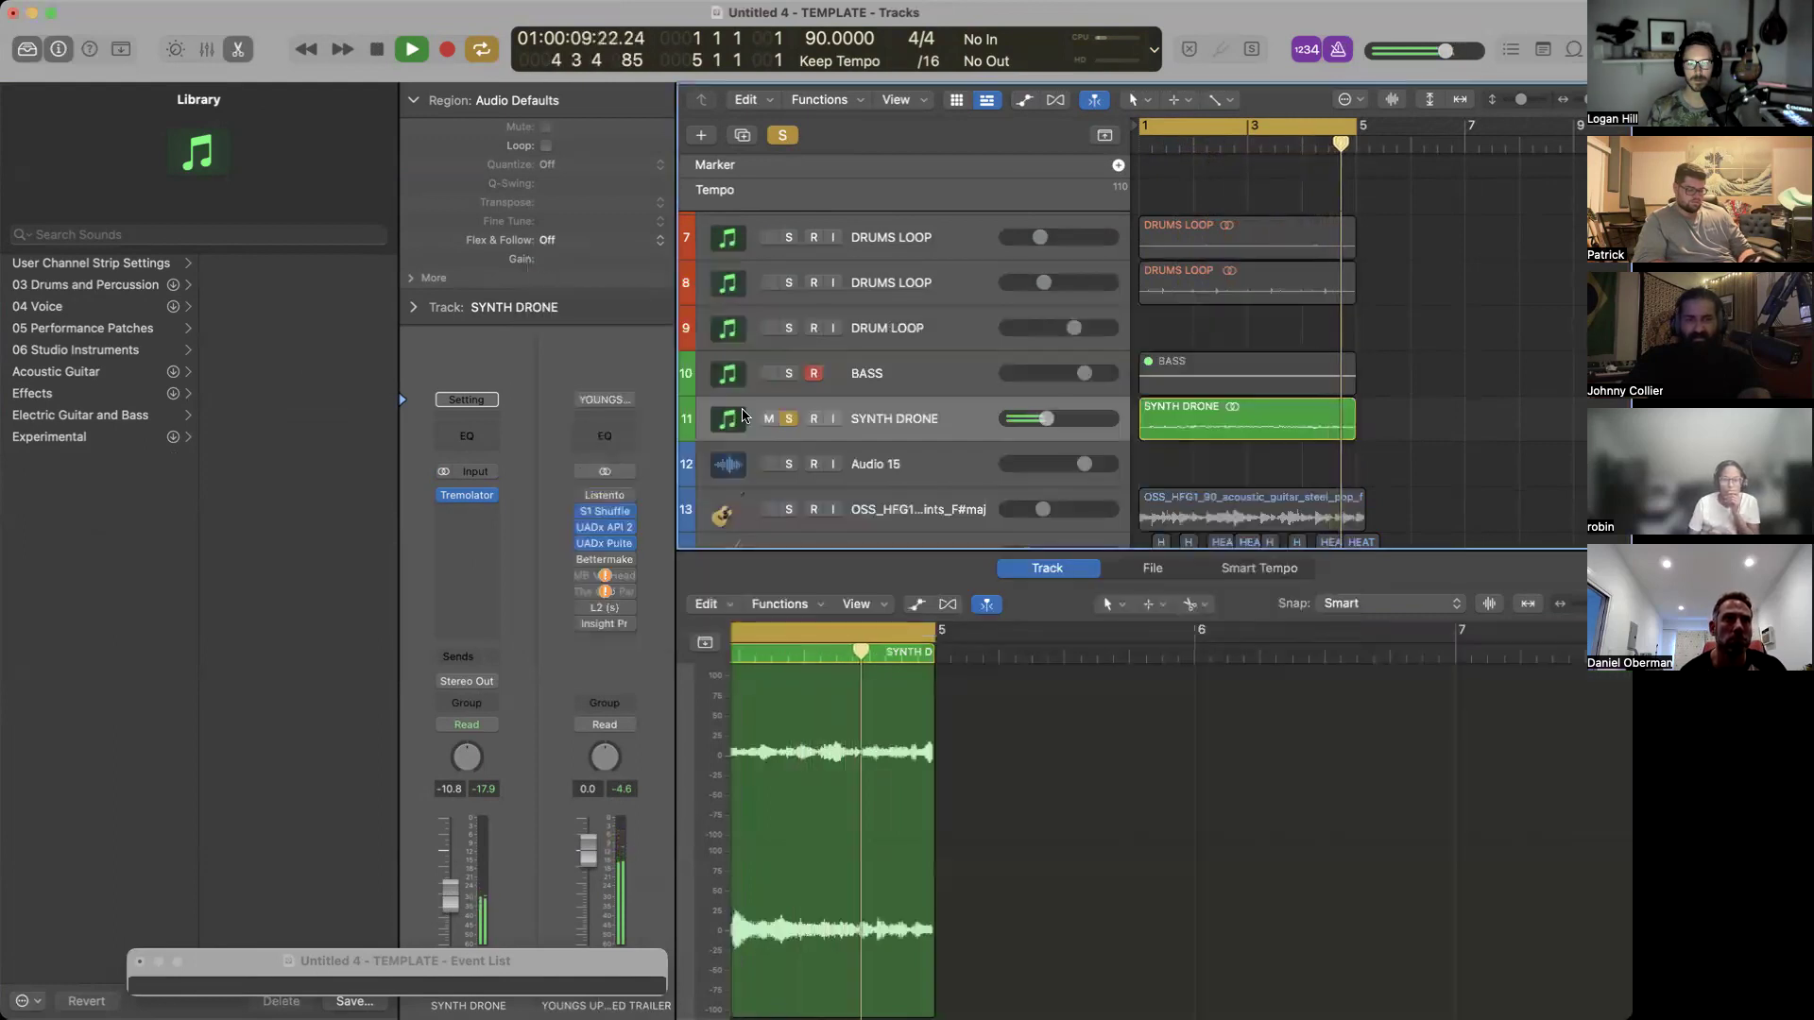
Unsolo the SYNTH DRONE track and raise its volume to -5.6 dB in the full mix.
scroll(1273, 430, up, 5)
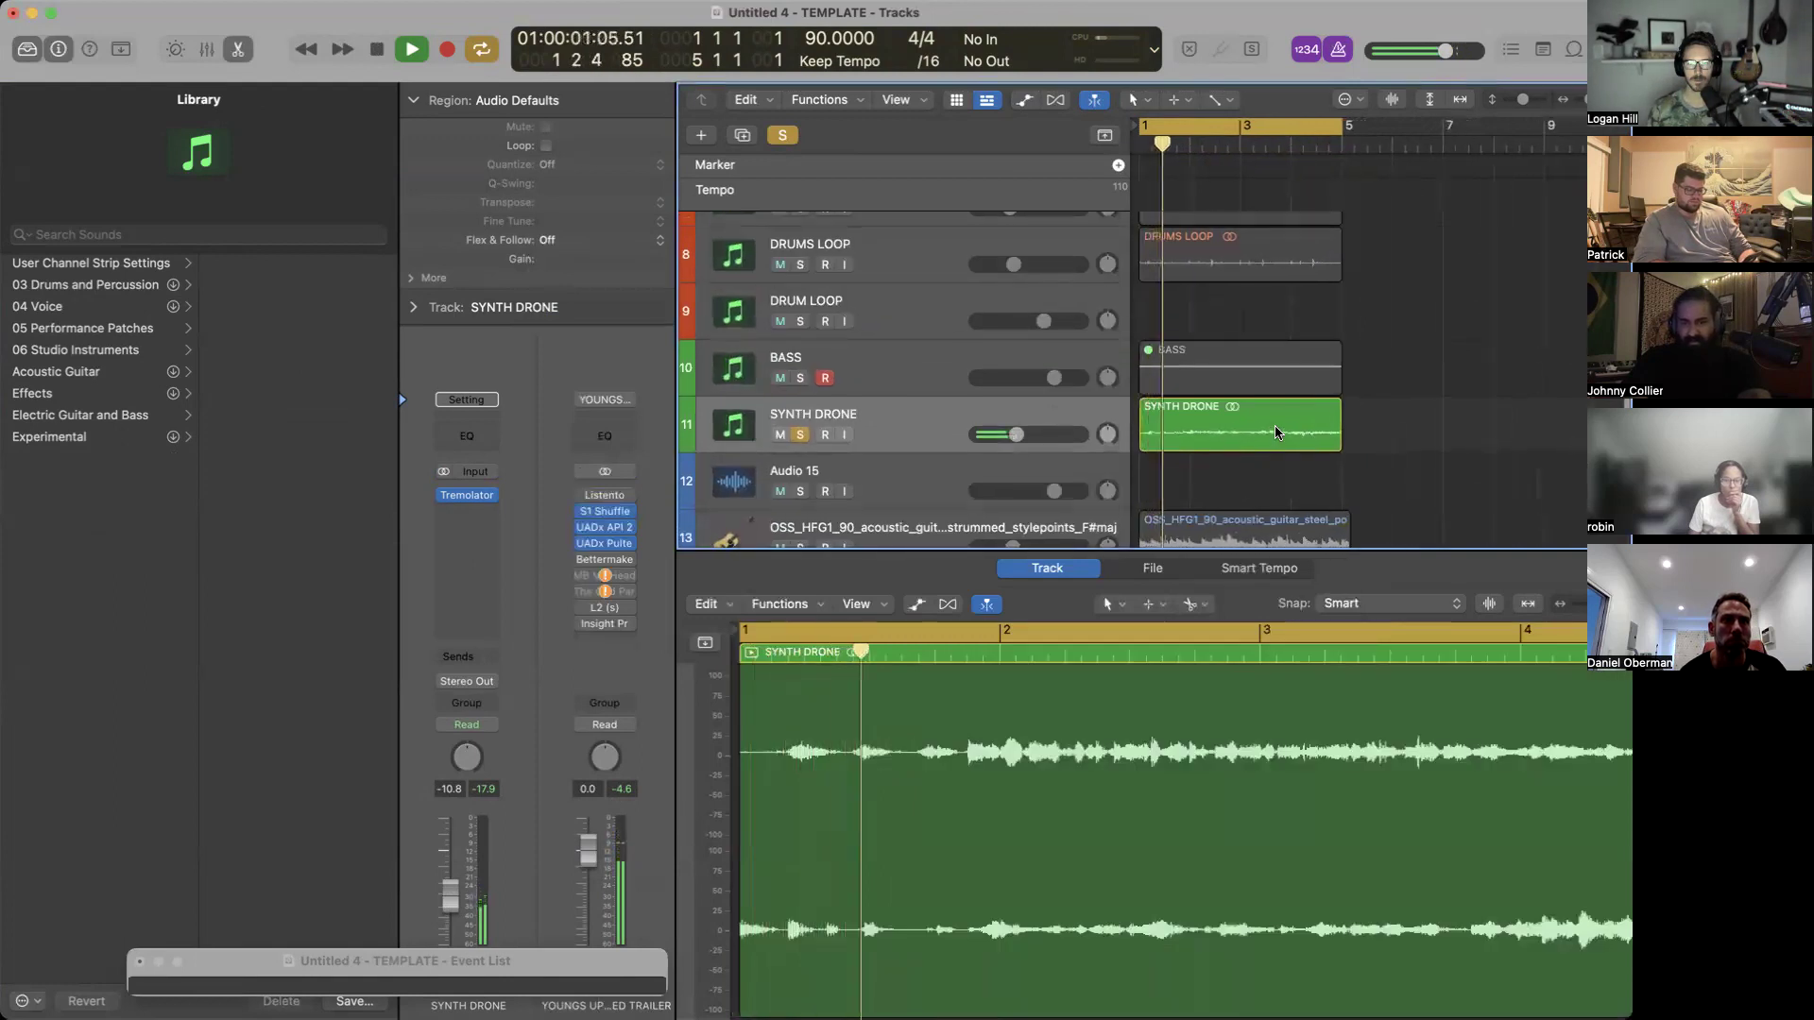
key(s)
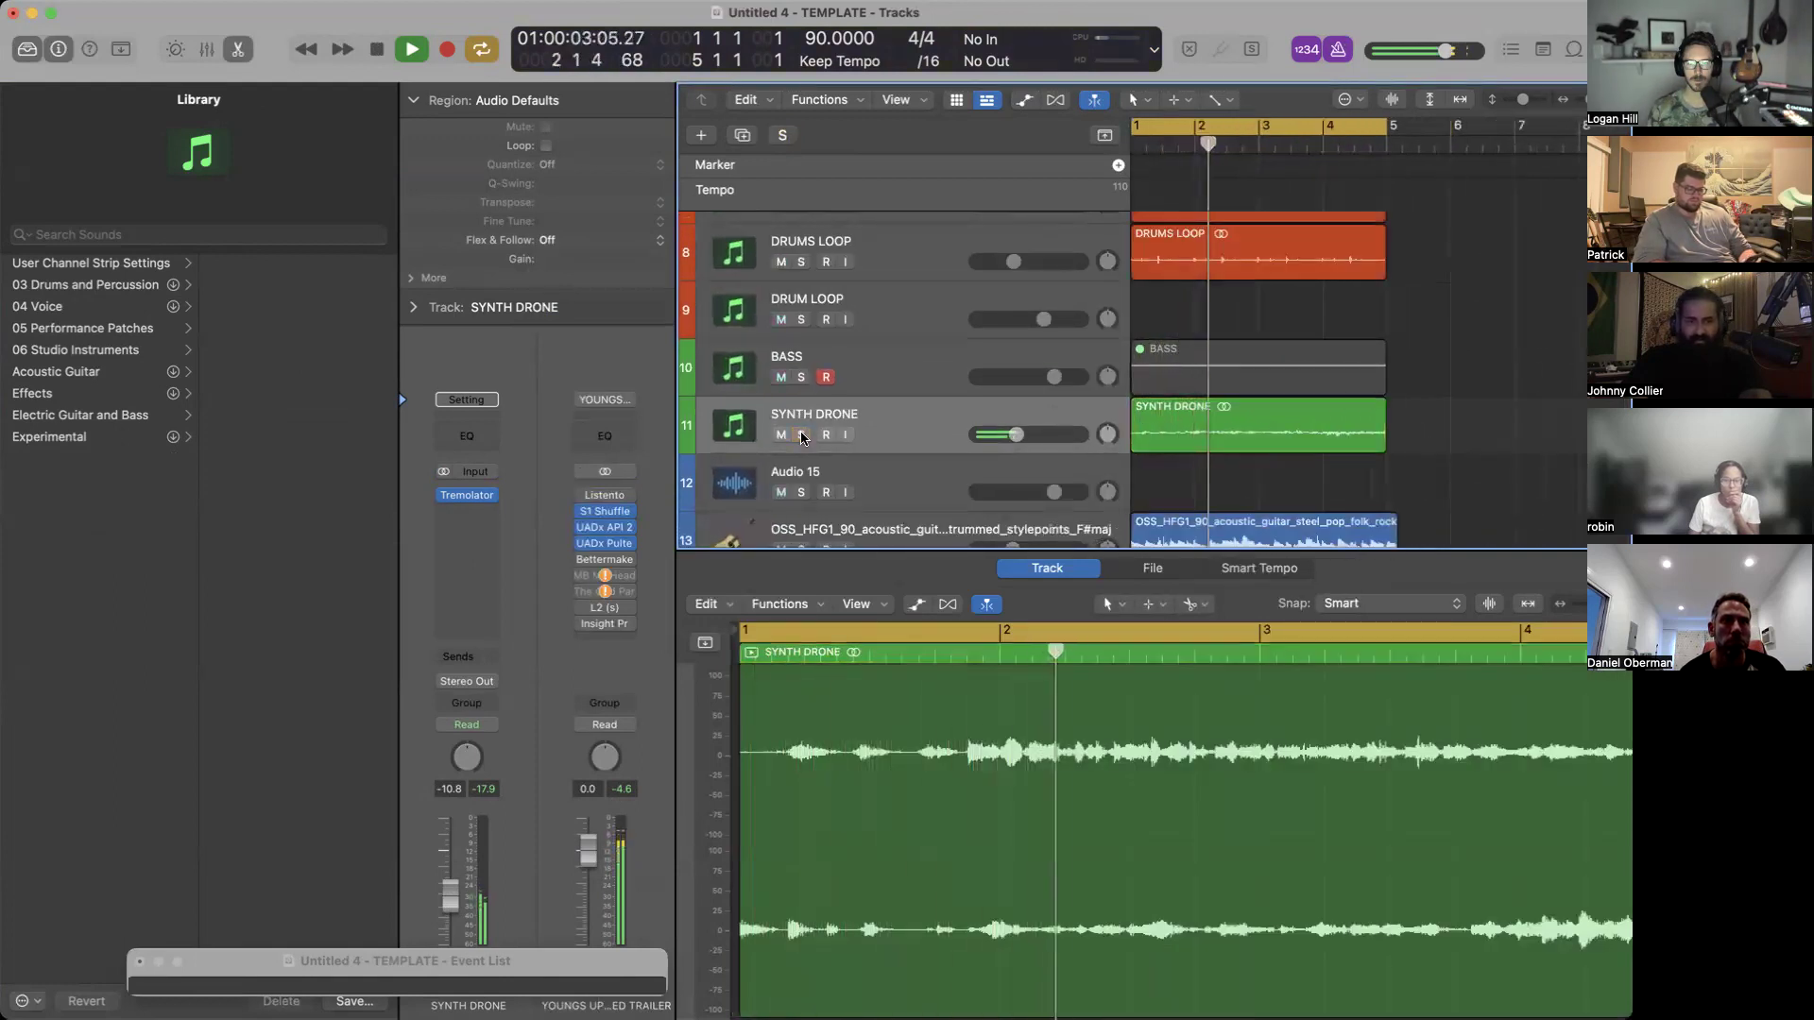
scroll(1058, 438, down, 3)
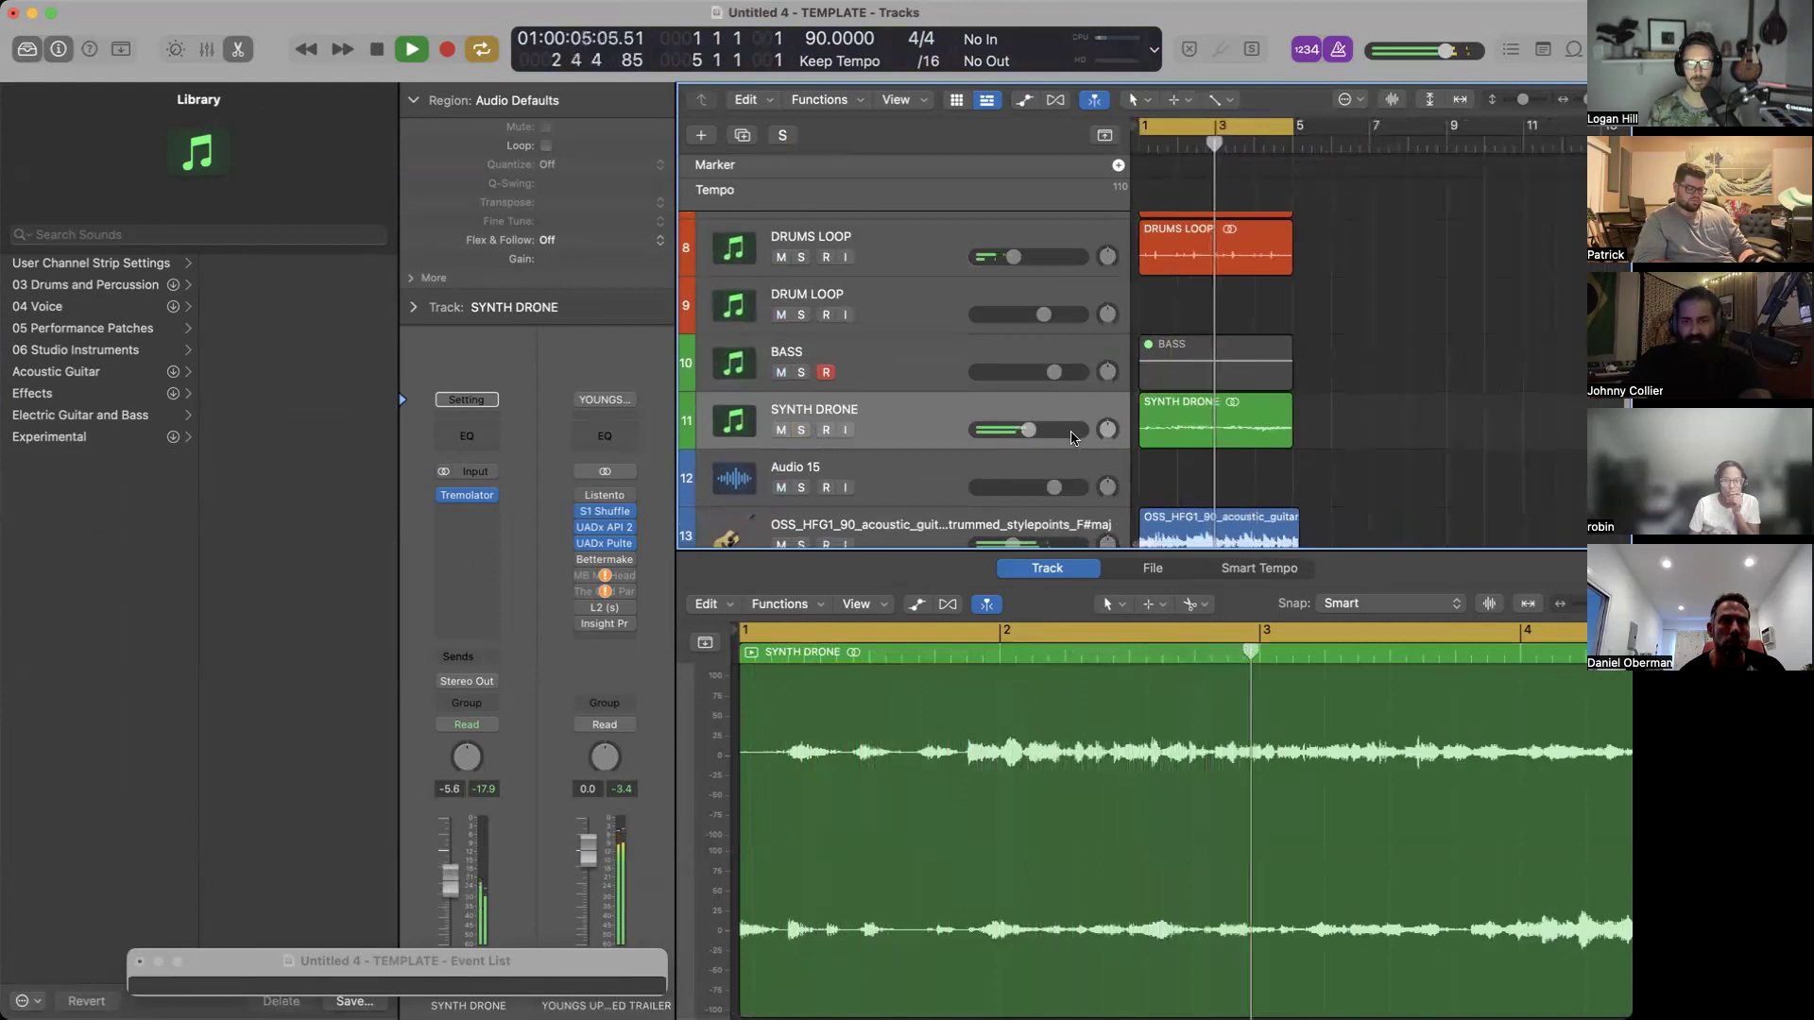
scroll(1072, 439, up, 1)
Switch off the metronome click while the loop keeps playing.
click(1338, 49)
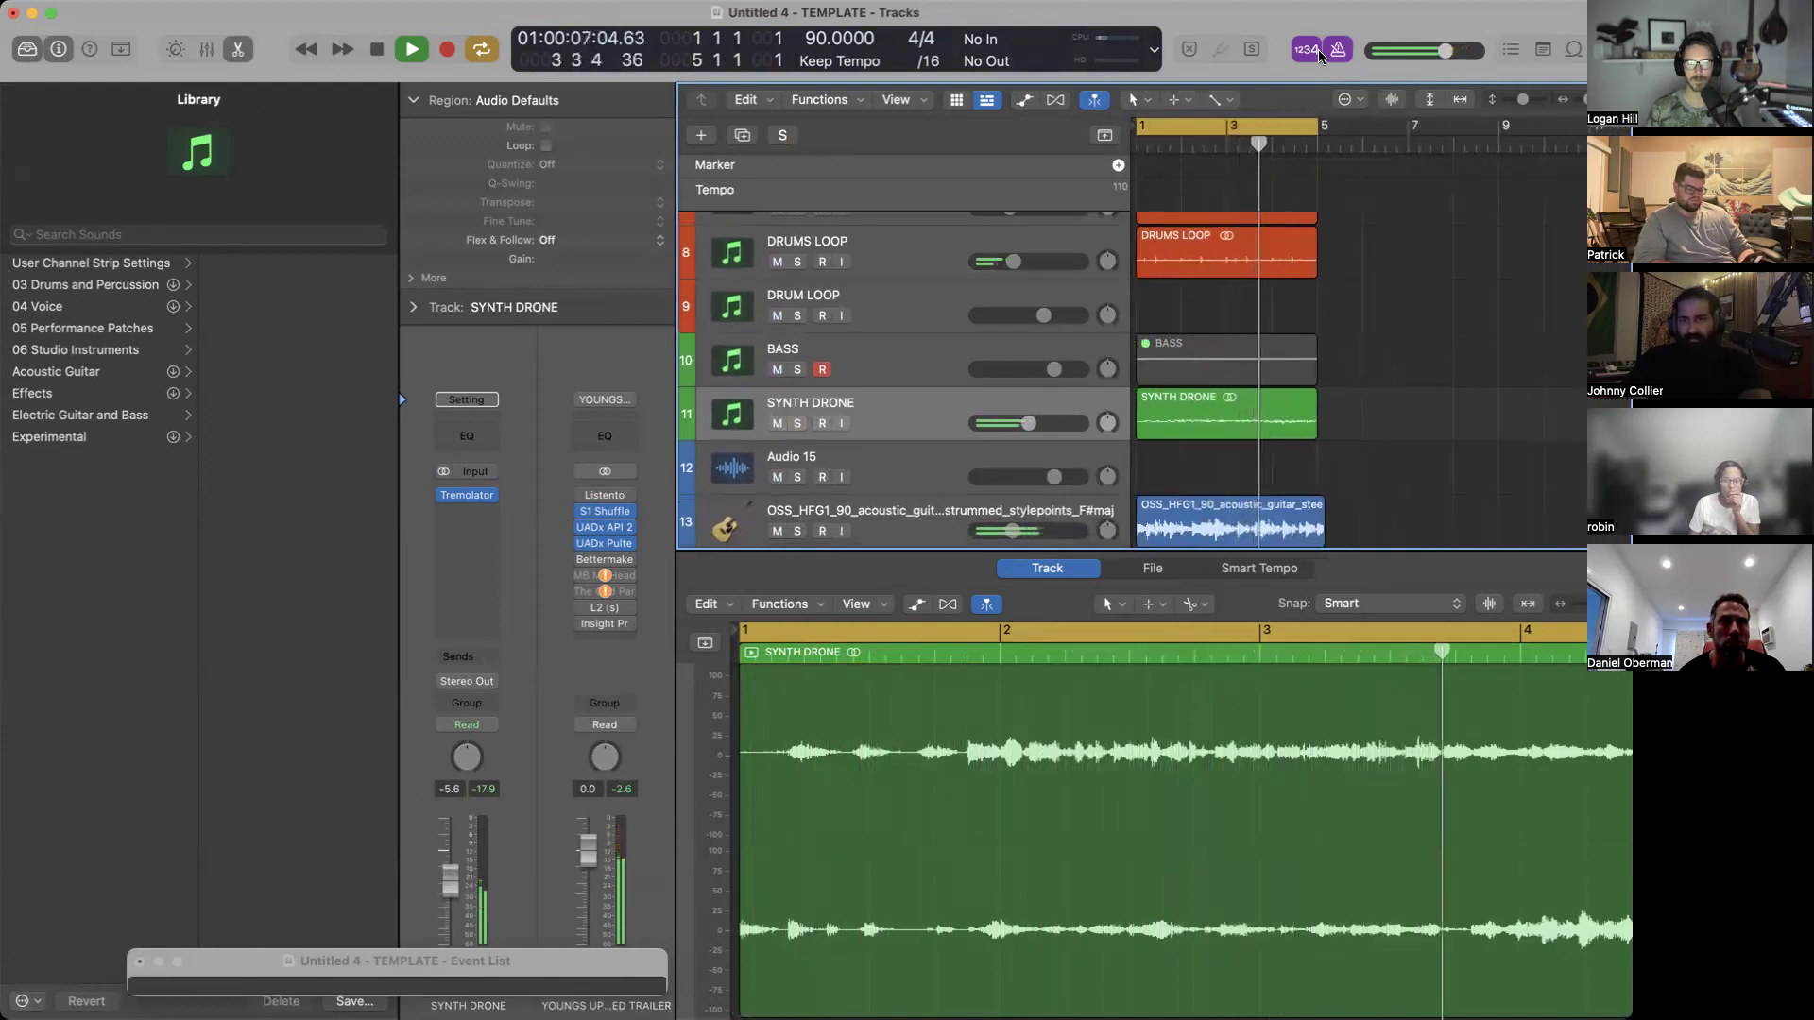
scroll(1204, 260, down, 2)
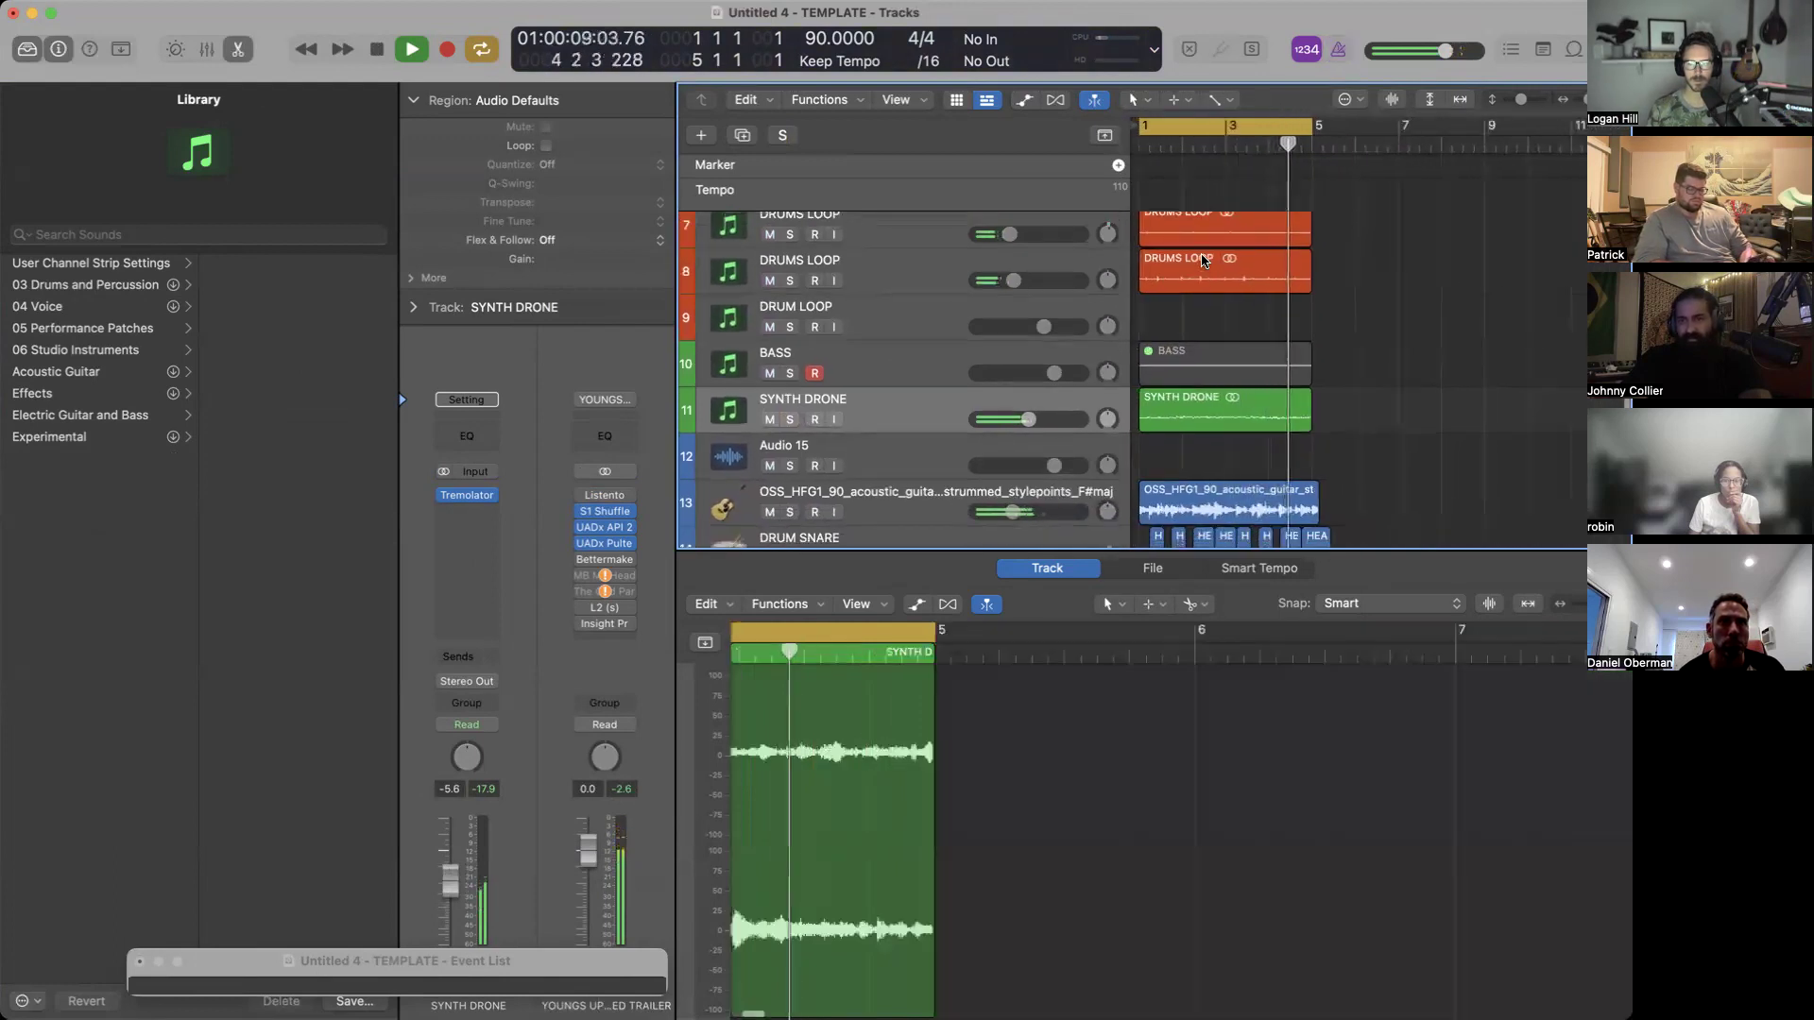
scroll(1202, 260, down, 3)
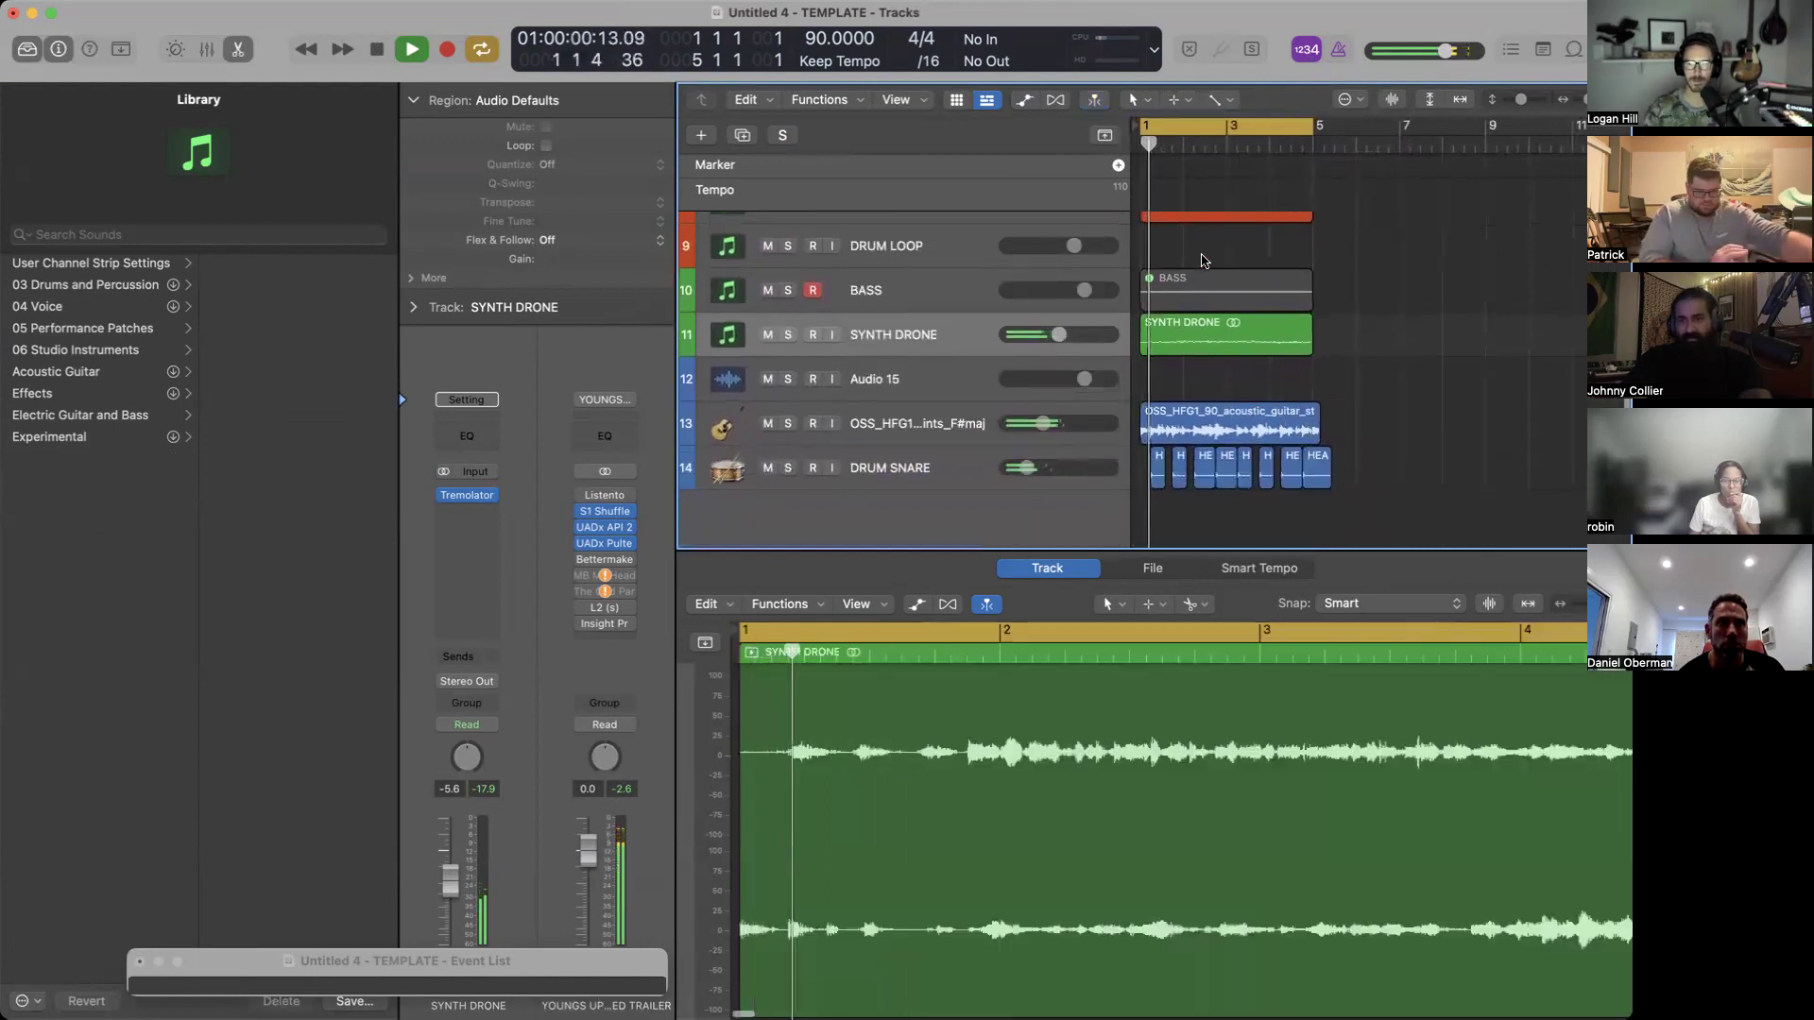
scroll(1205, 260, up, 3)
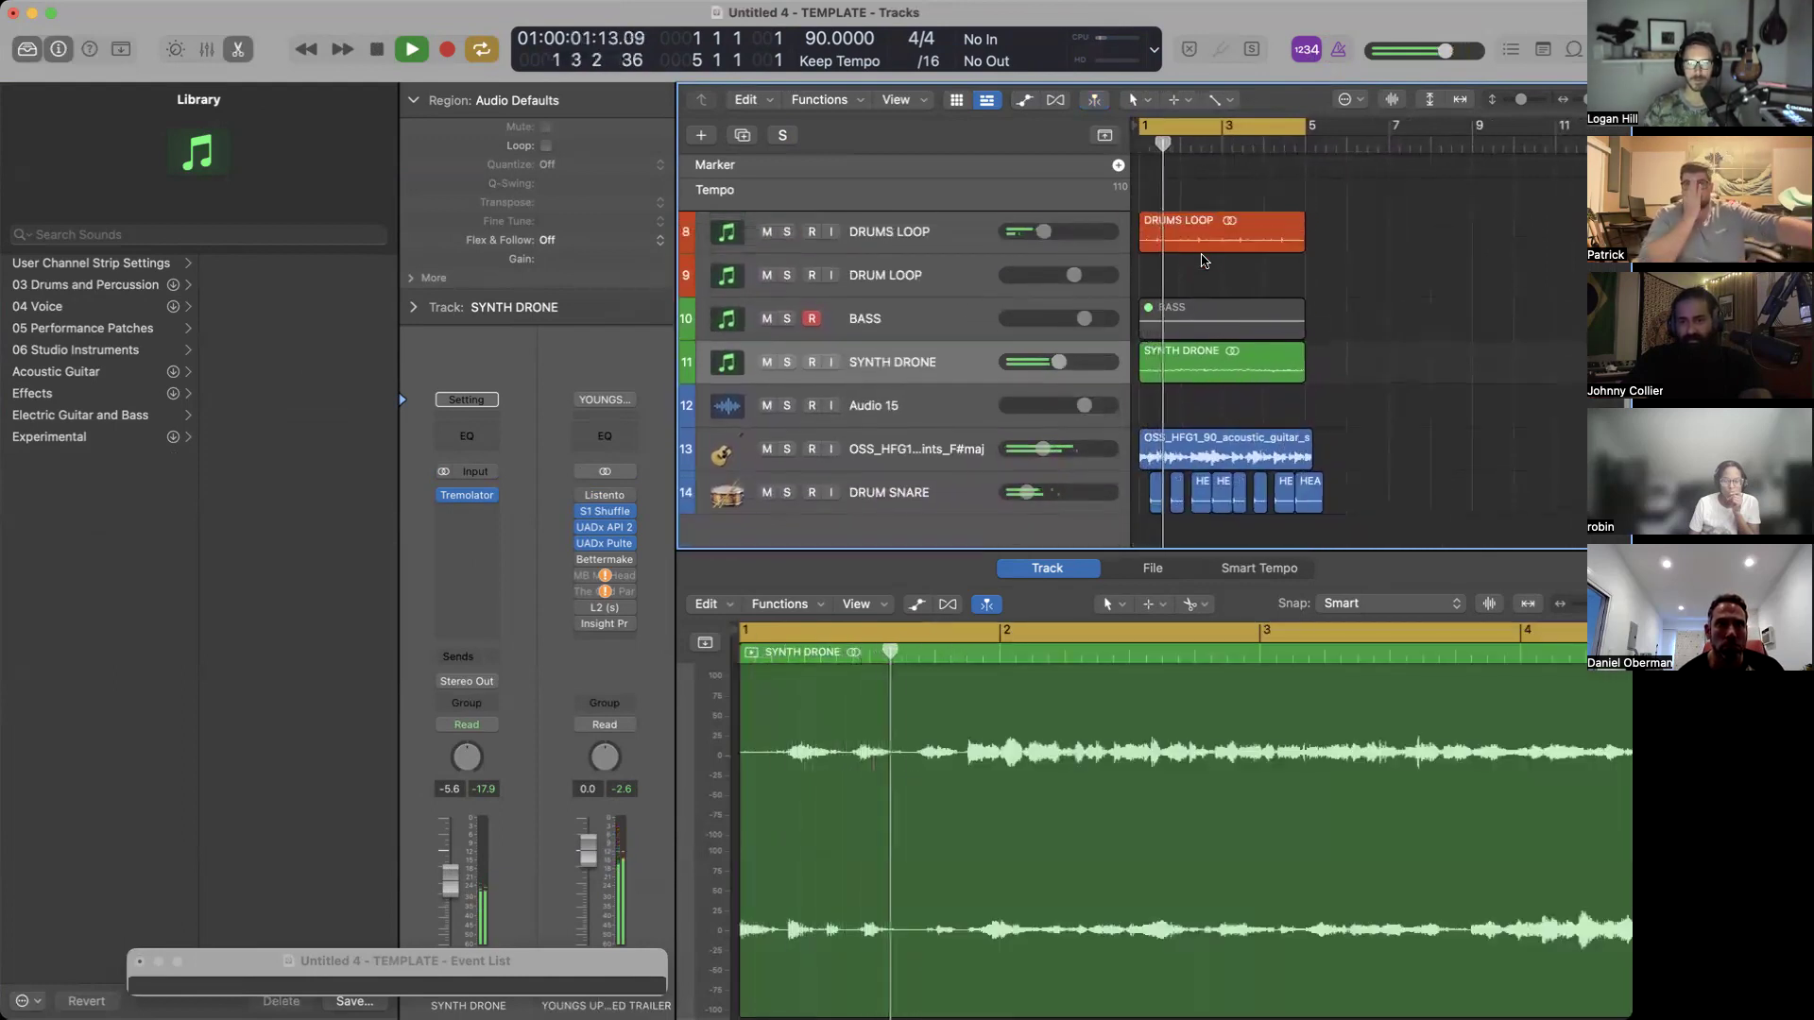
Stop playback, split off the last bar of the SYNTH DRONE region and move that piece to bar 1.
click(1270, 359)
key(space)
drag(1222, 363, 1132, 357)
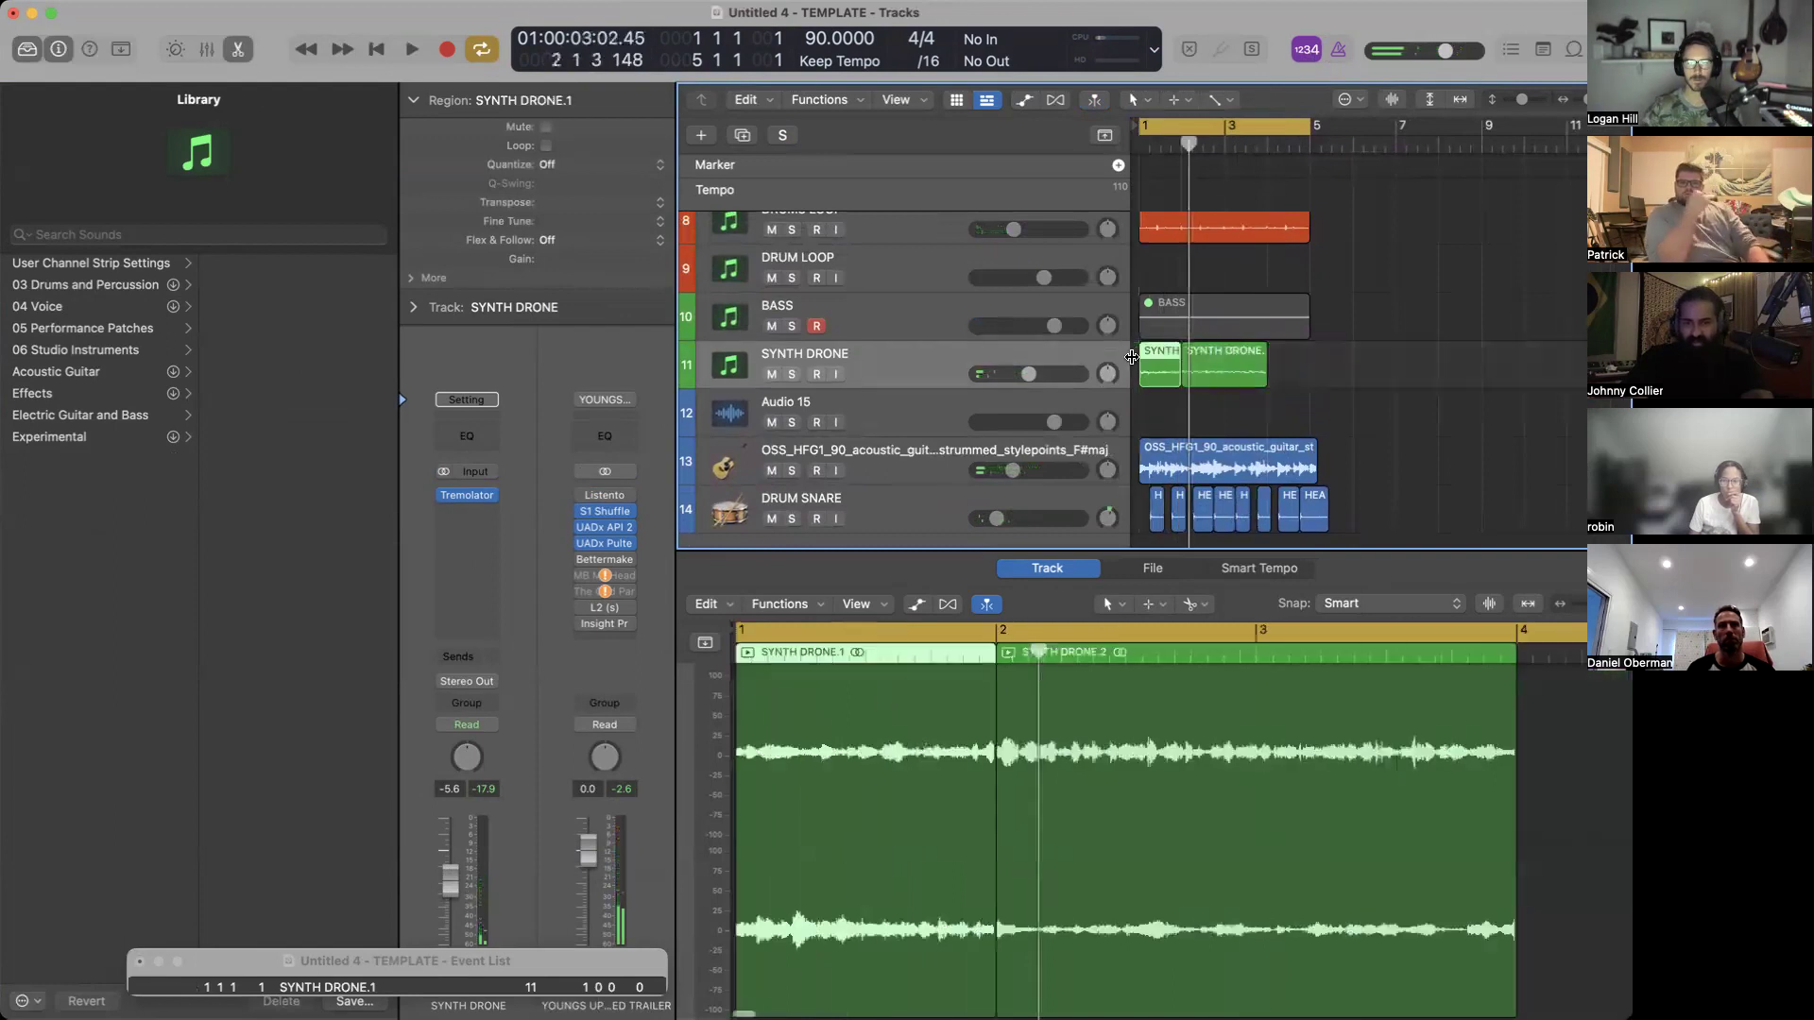
Solo the SYNTH DRONE track and repeat its one-bar region three times to fill the loop up to bar 5.
click(791, 374)
key(space)
scroll(1184, 380, up, 2)
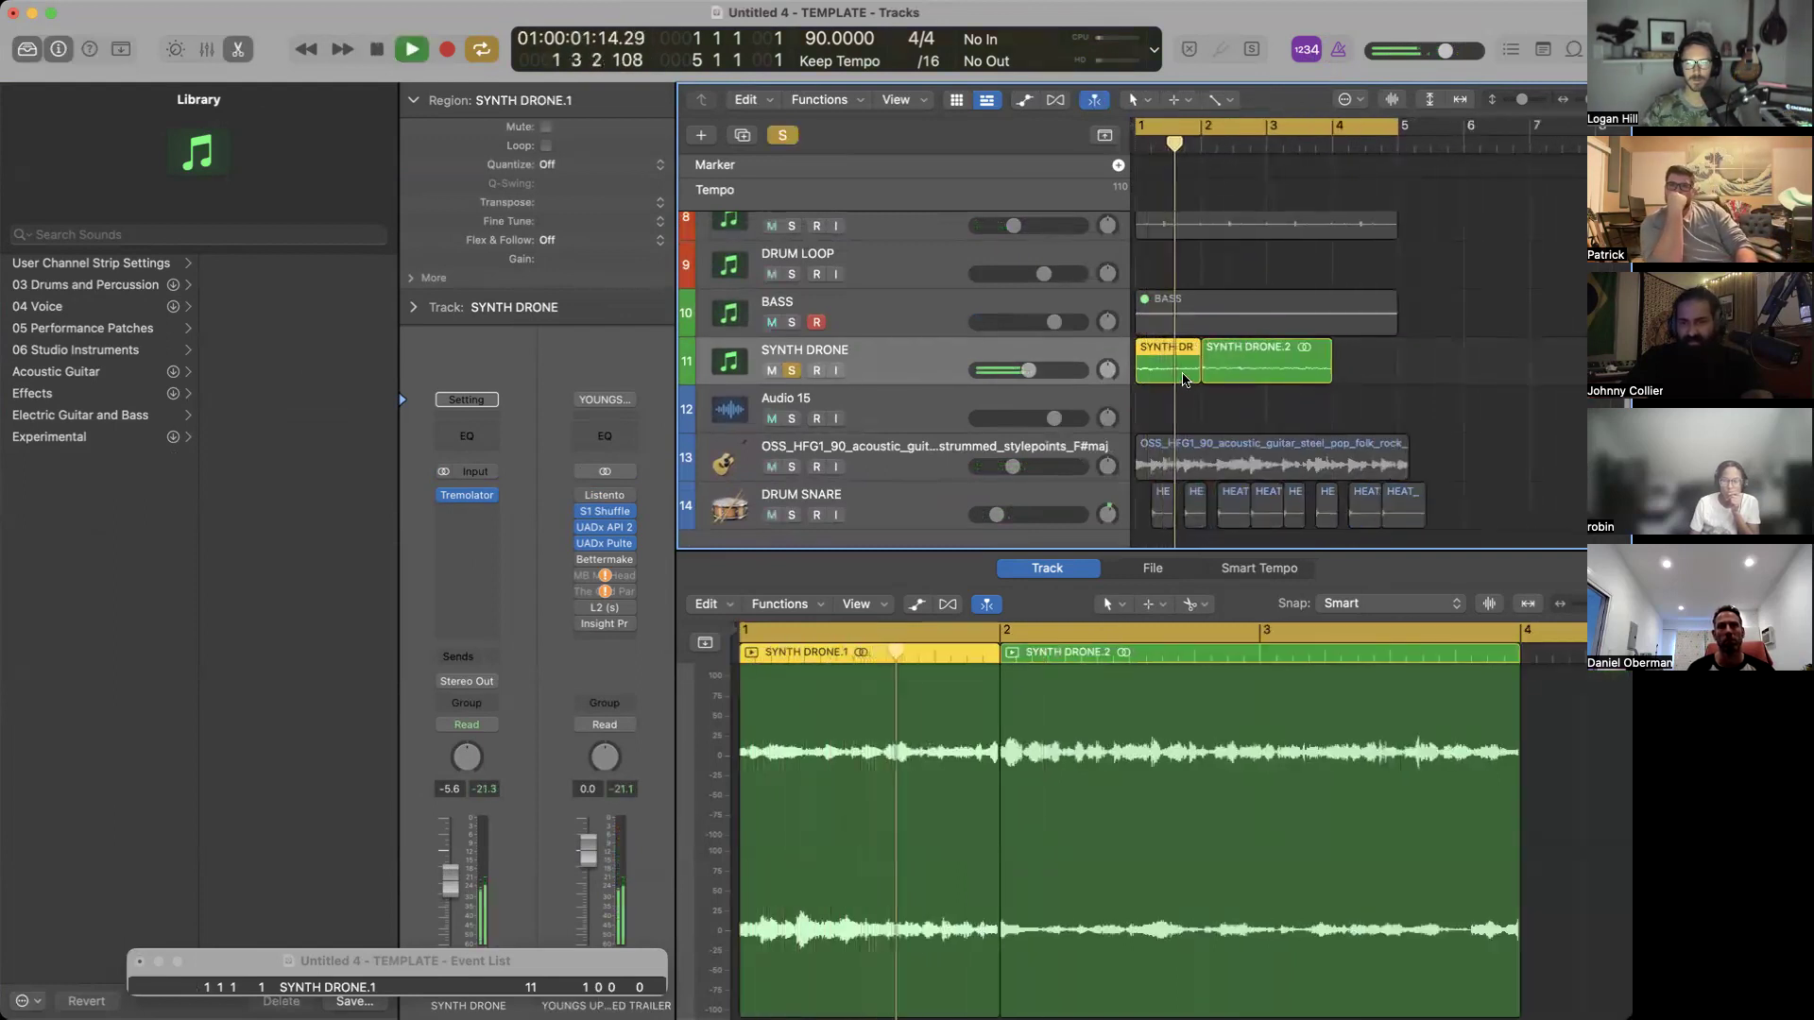
key(super+r)
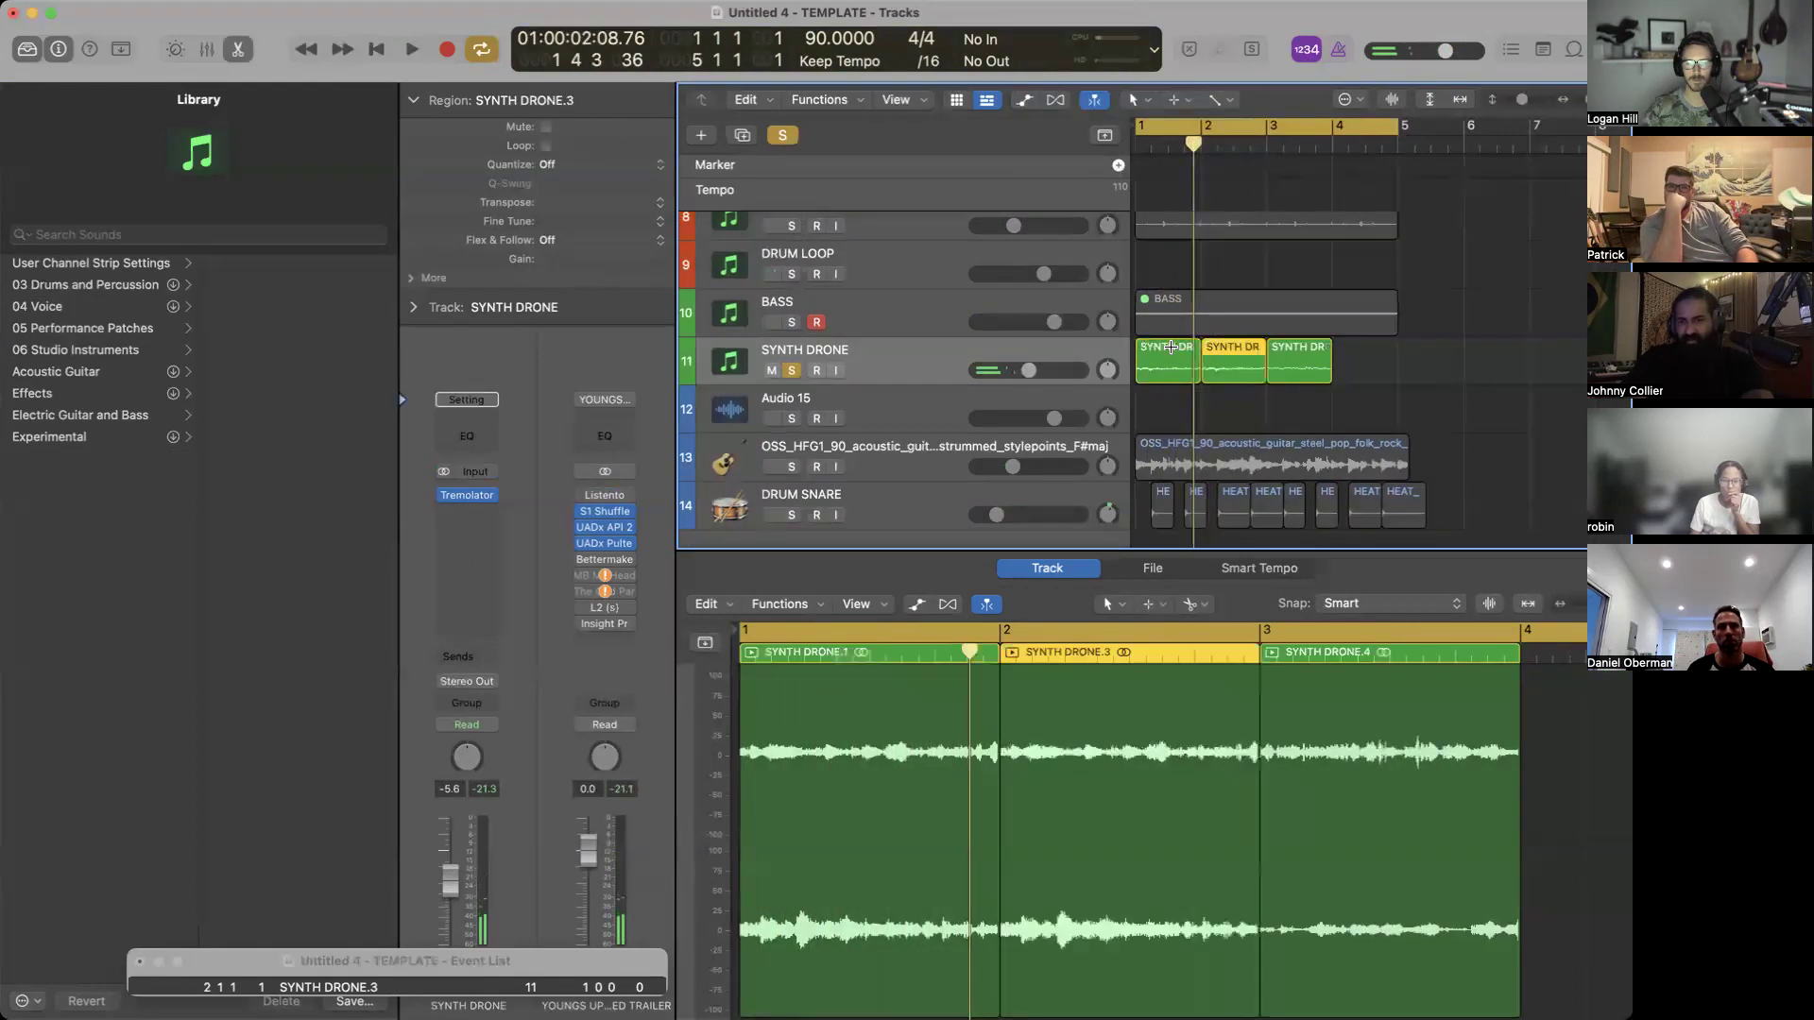
scroll(1167, 347, right, 1)
key(super+r)
key(super+r)
scroll(1383, 333, down, 2)
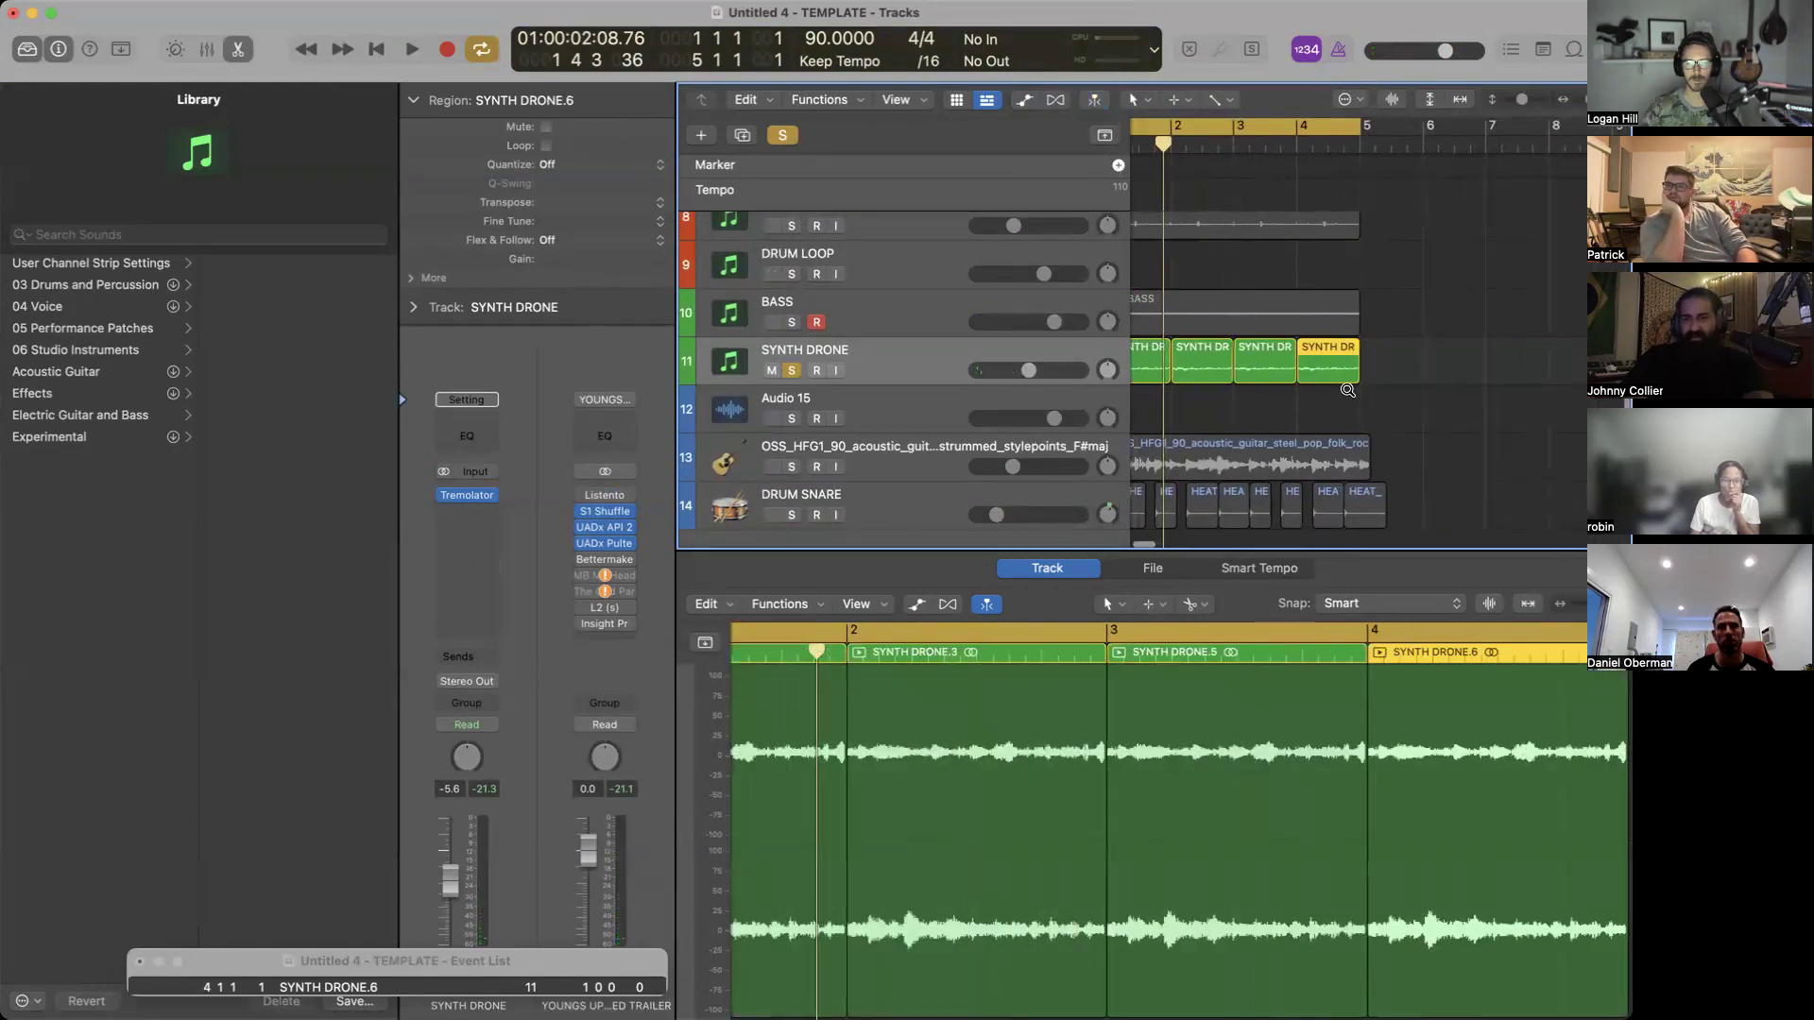
Select all four SYNTH DRONE regions and add crossfades across the joins between them.
click(1382, 355)
drag(1382, 353, 1133, 350)
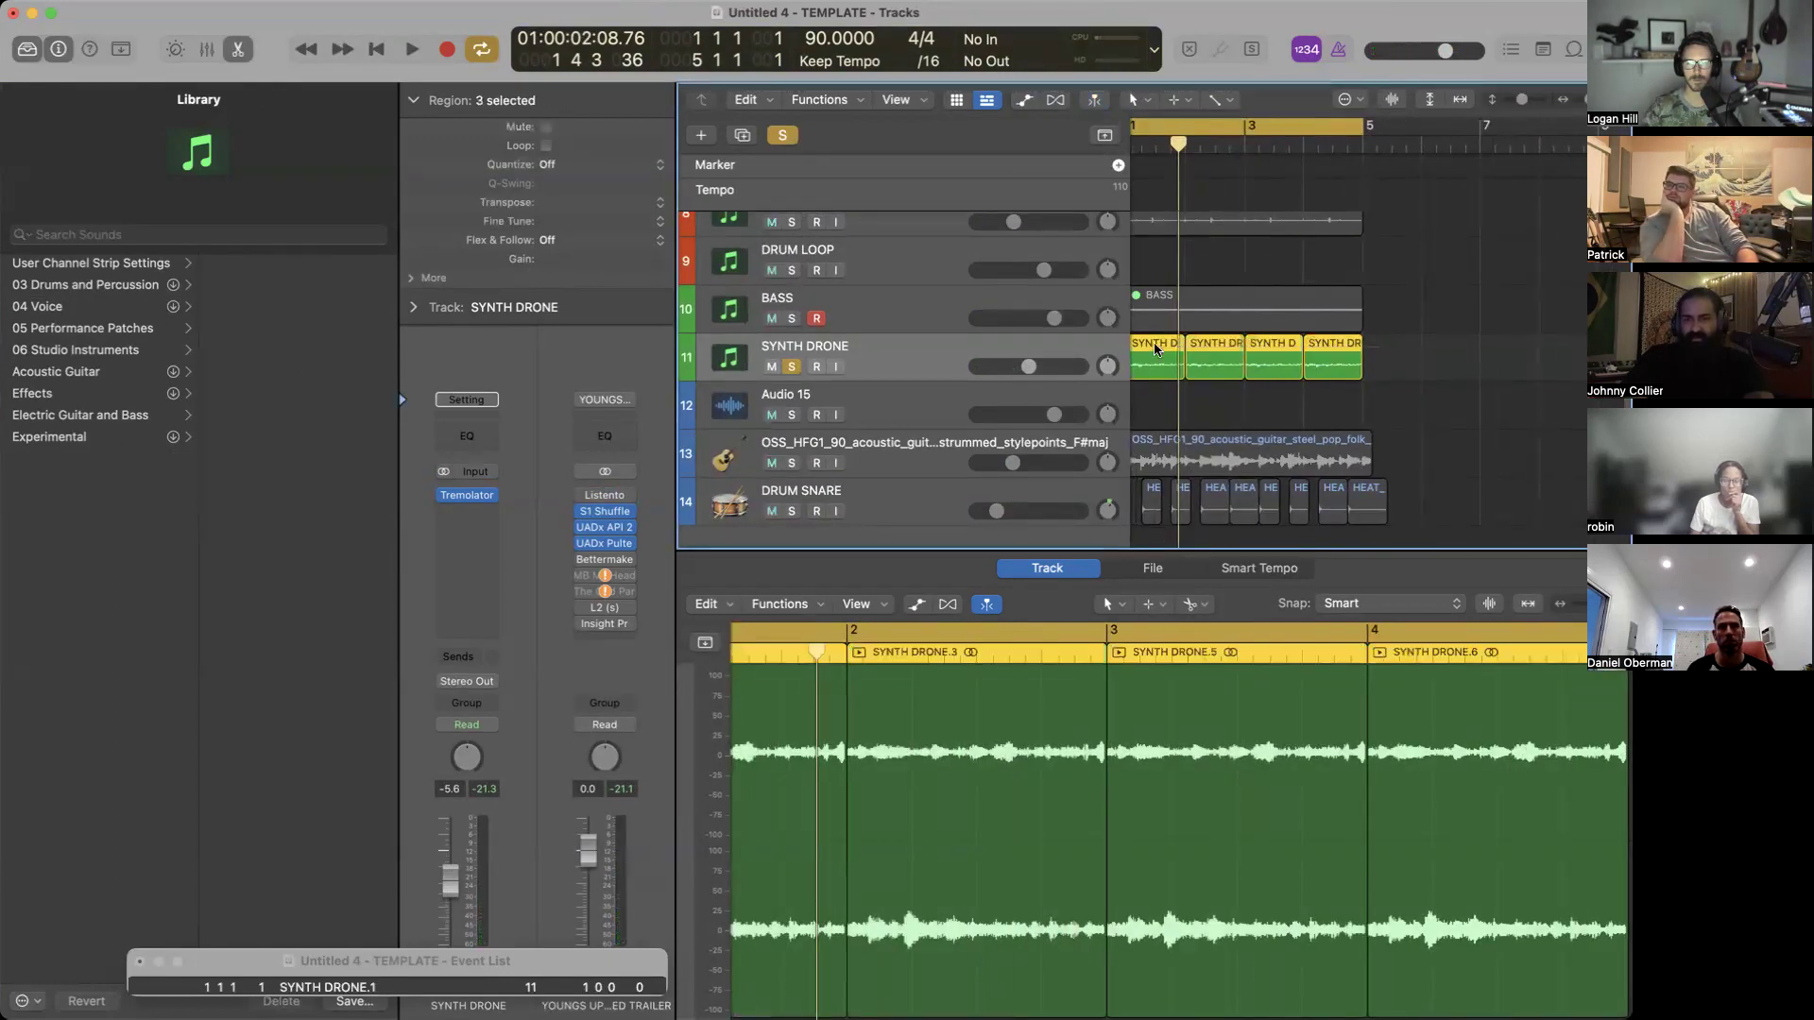
key(super+Right)
key(super+Right)
key(super+Right)
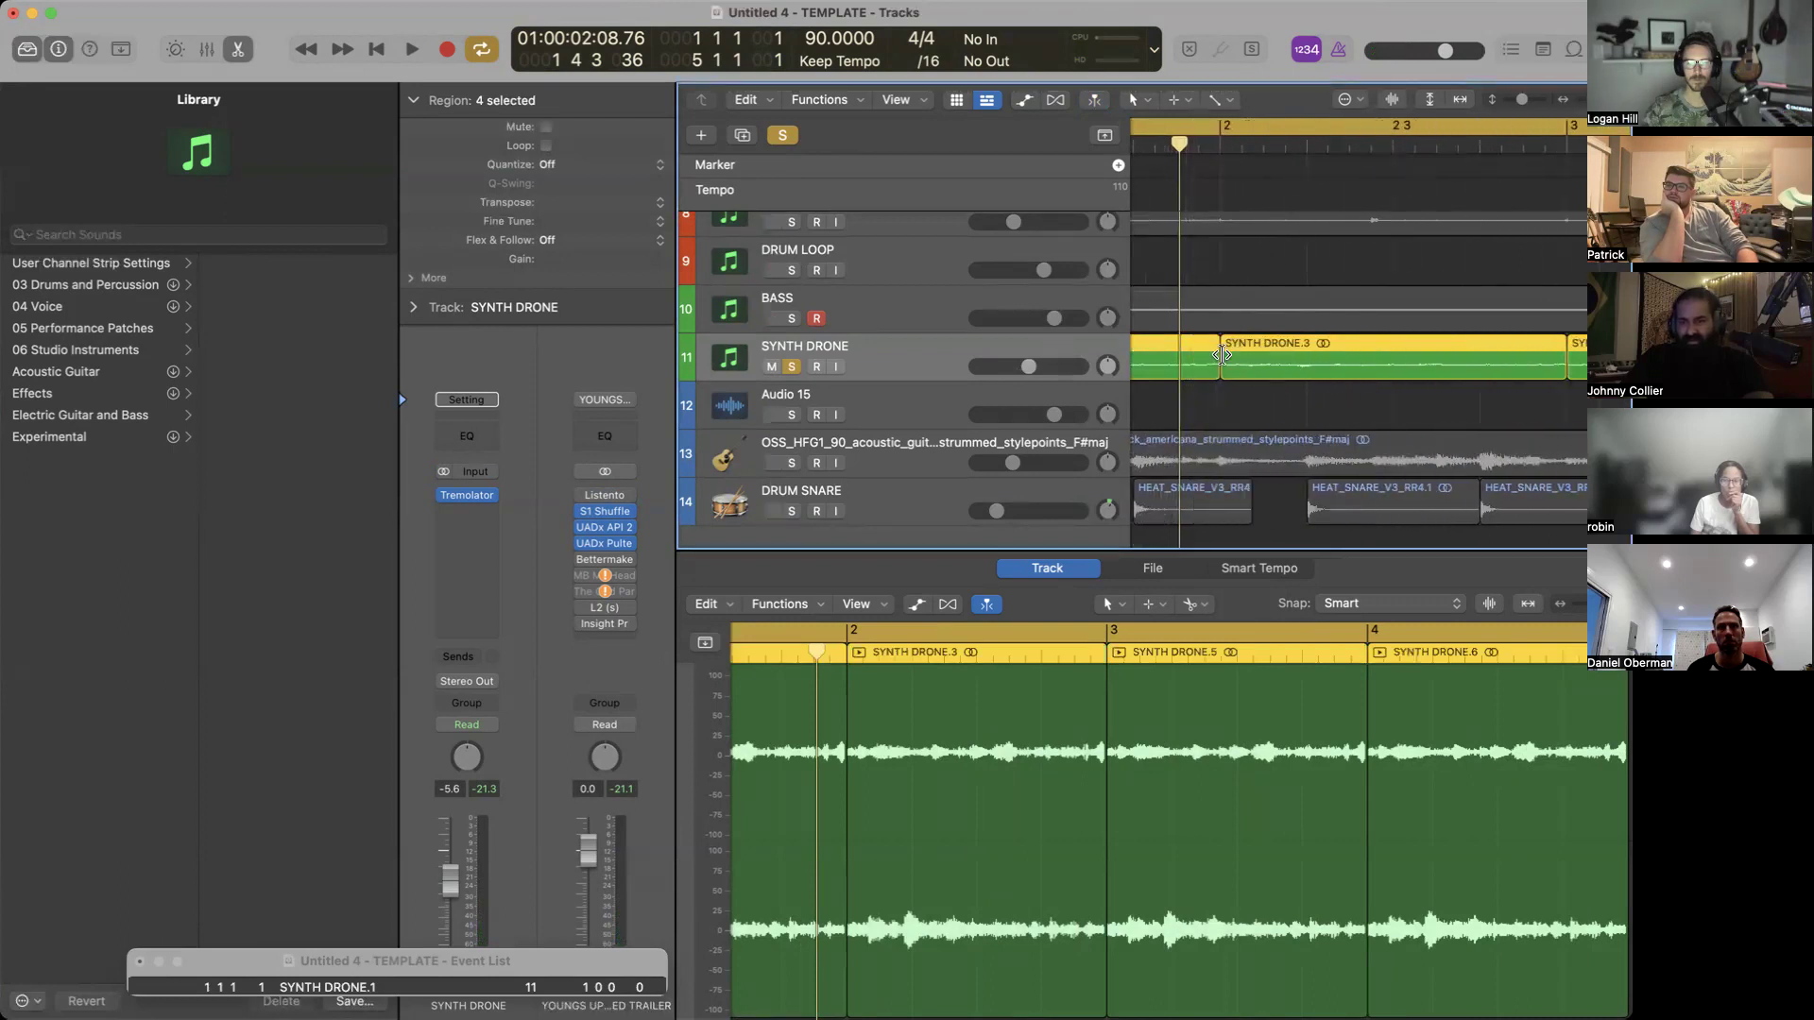
drag(1205, 357, 1199, 356)
key(super+Left)
key(super+Left)
key(super+Left)
key(super+Left)
key(super+Left)
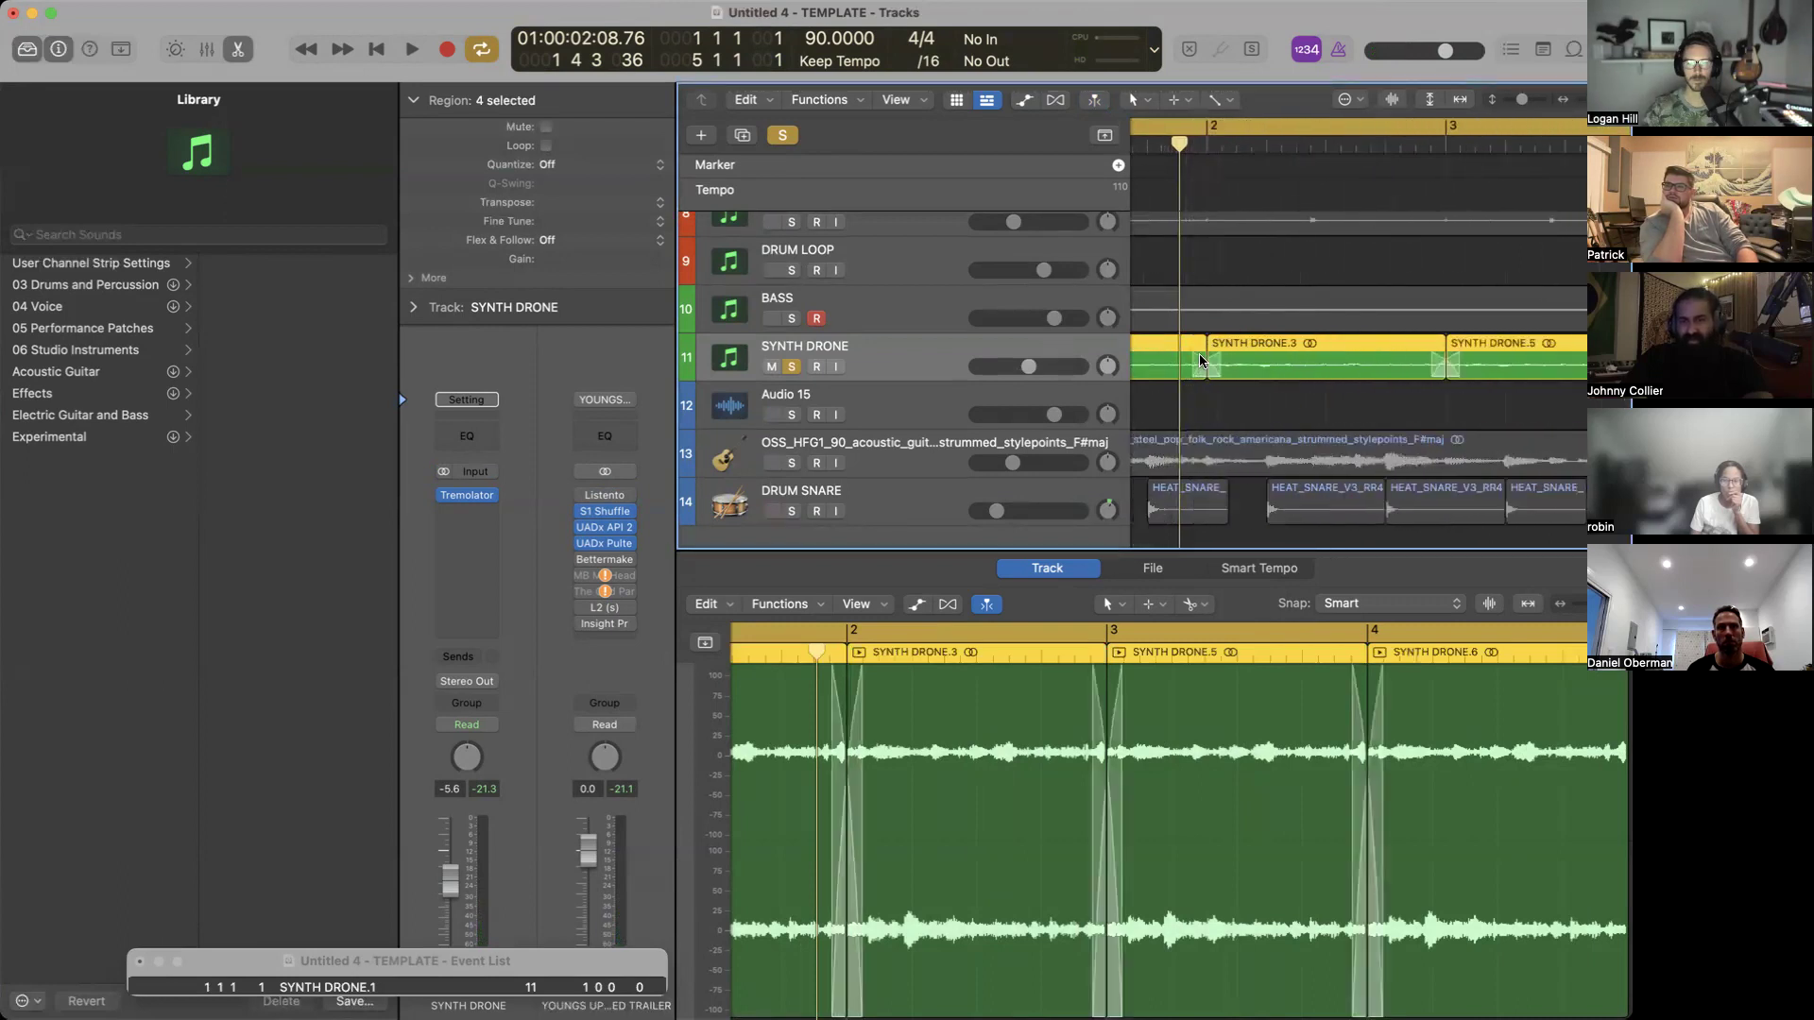
Play the loop with SYNTH DRONE unsoloed and lower that track's volume to -12.6 dB.
key(space)
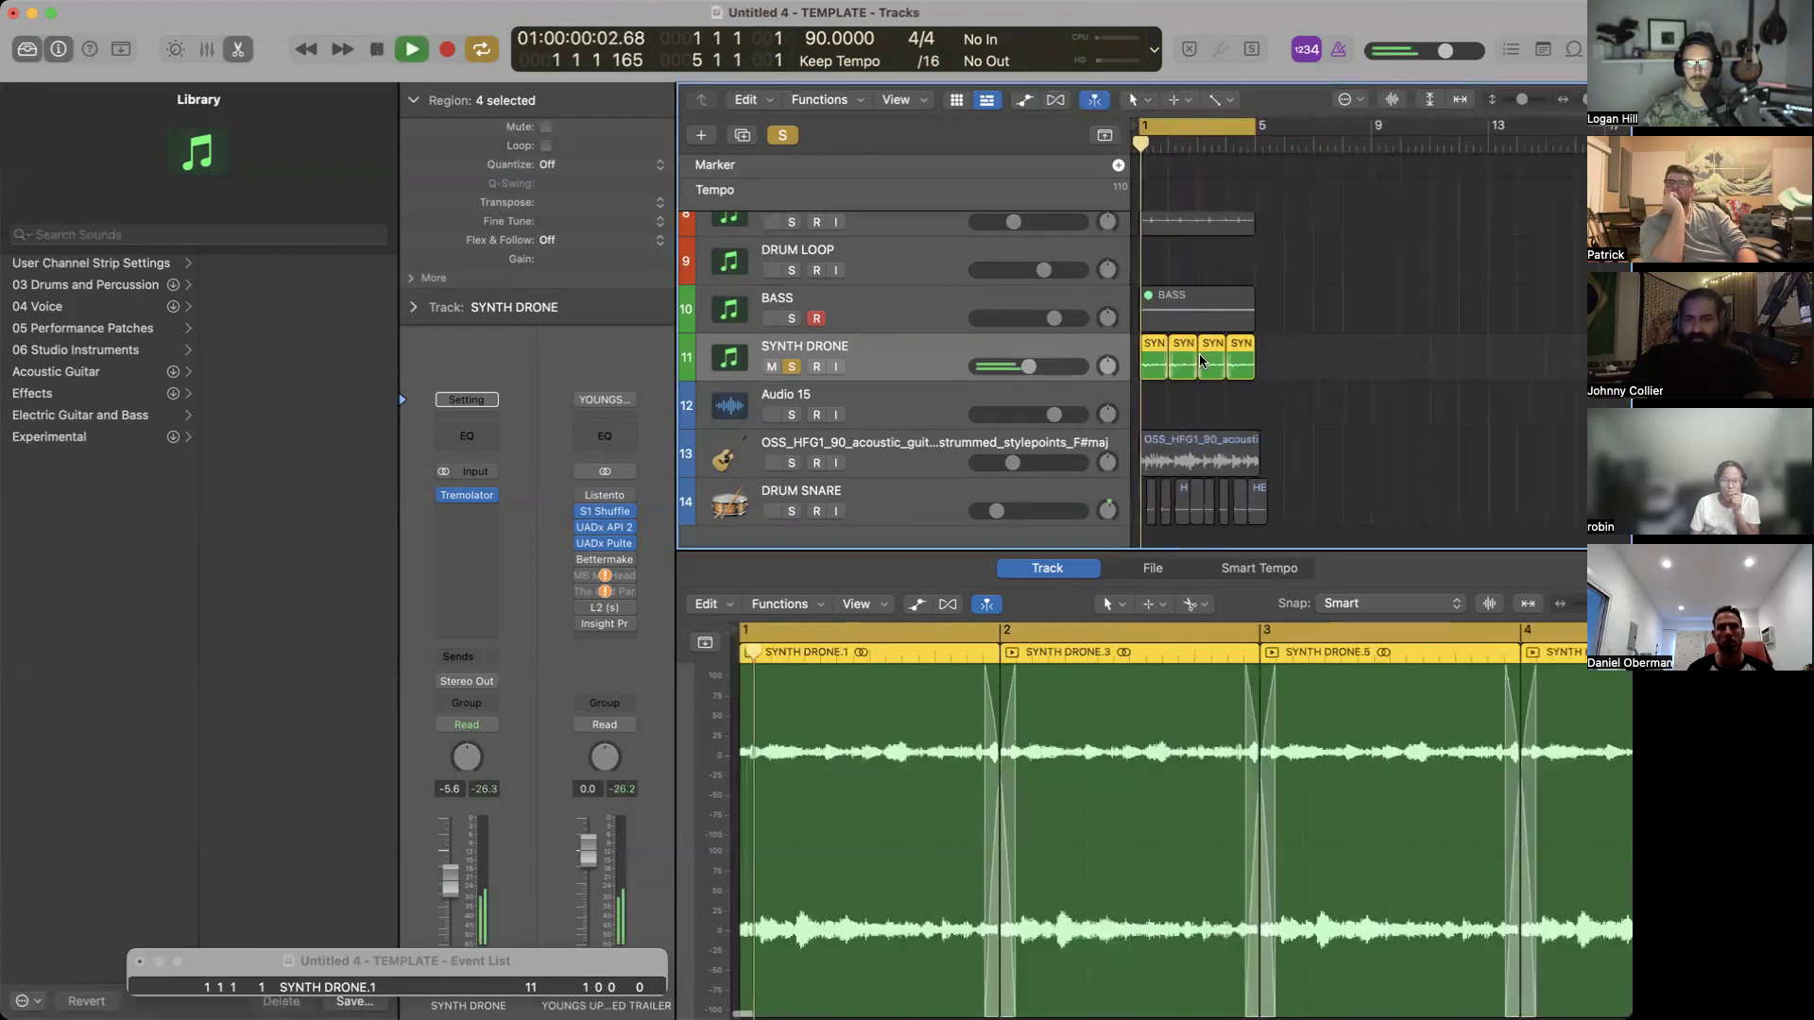
click(792, 367)
key(super+Right)
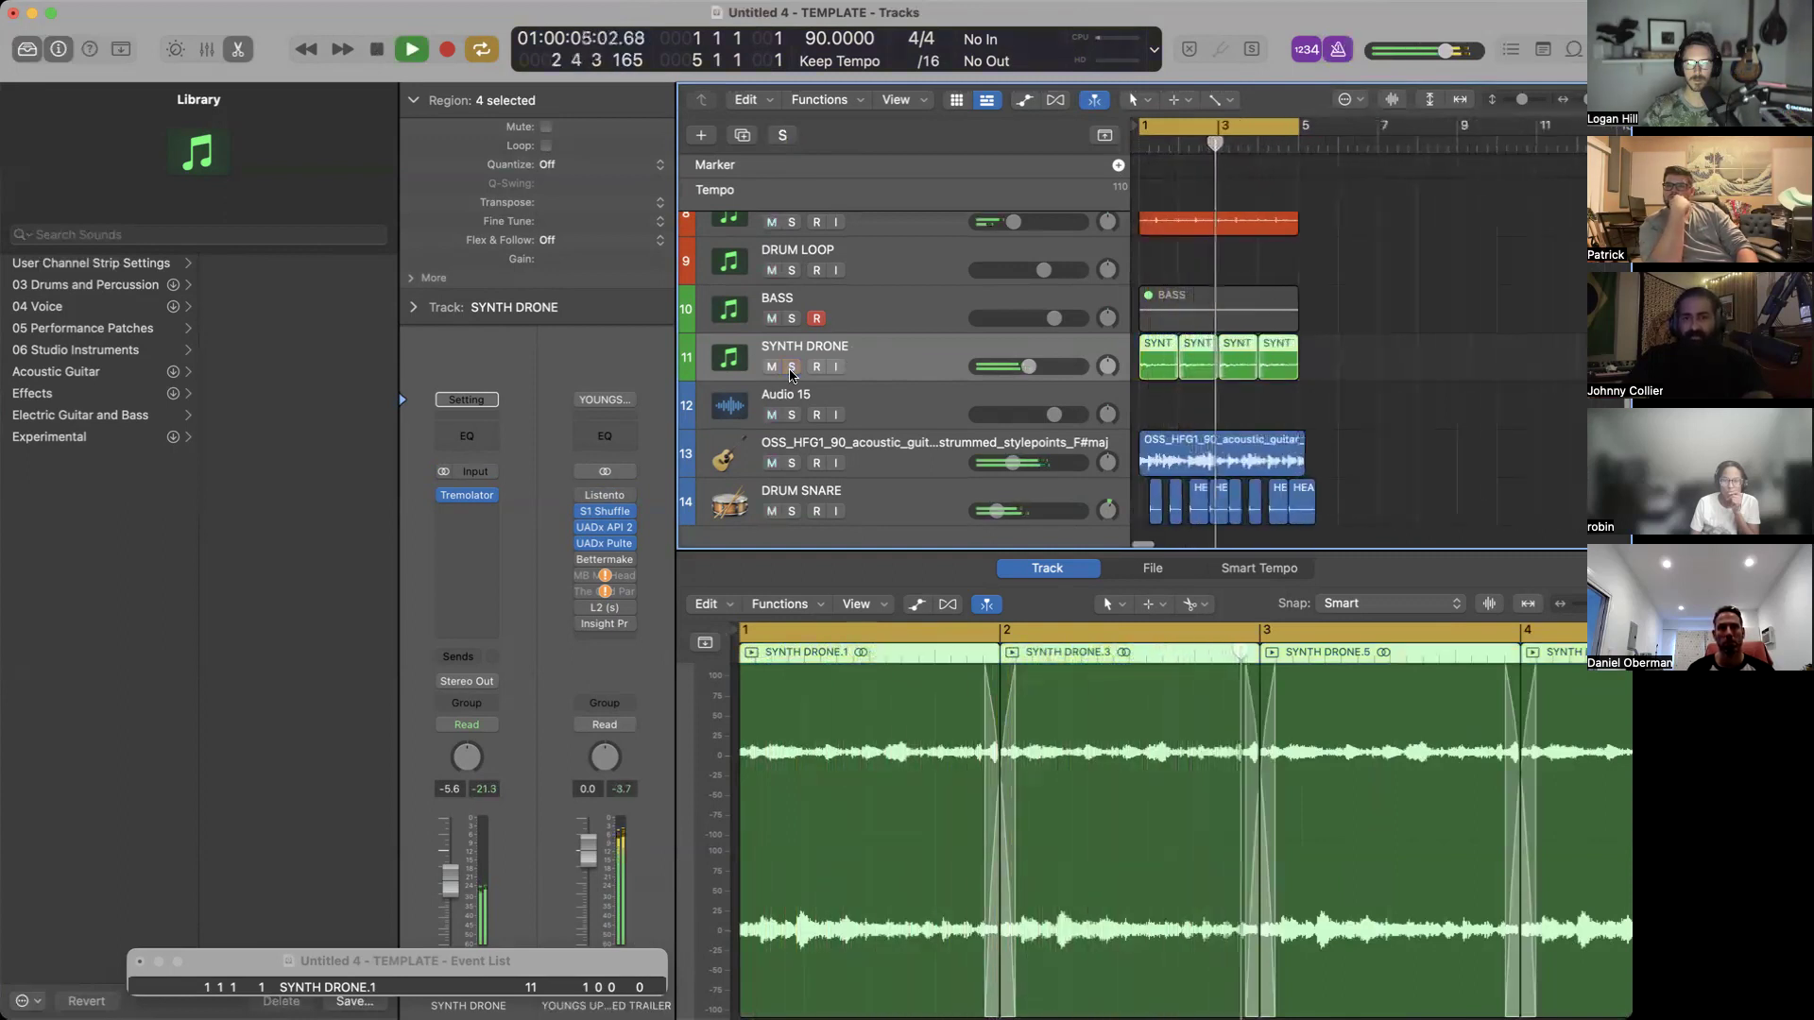
drag(1003, 364, 986, 363)
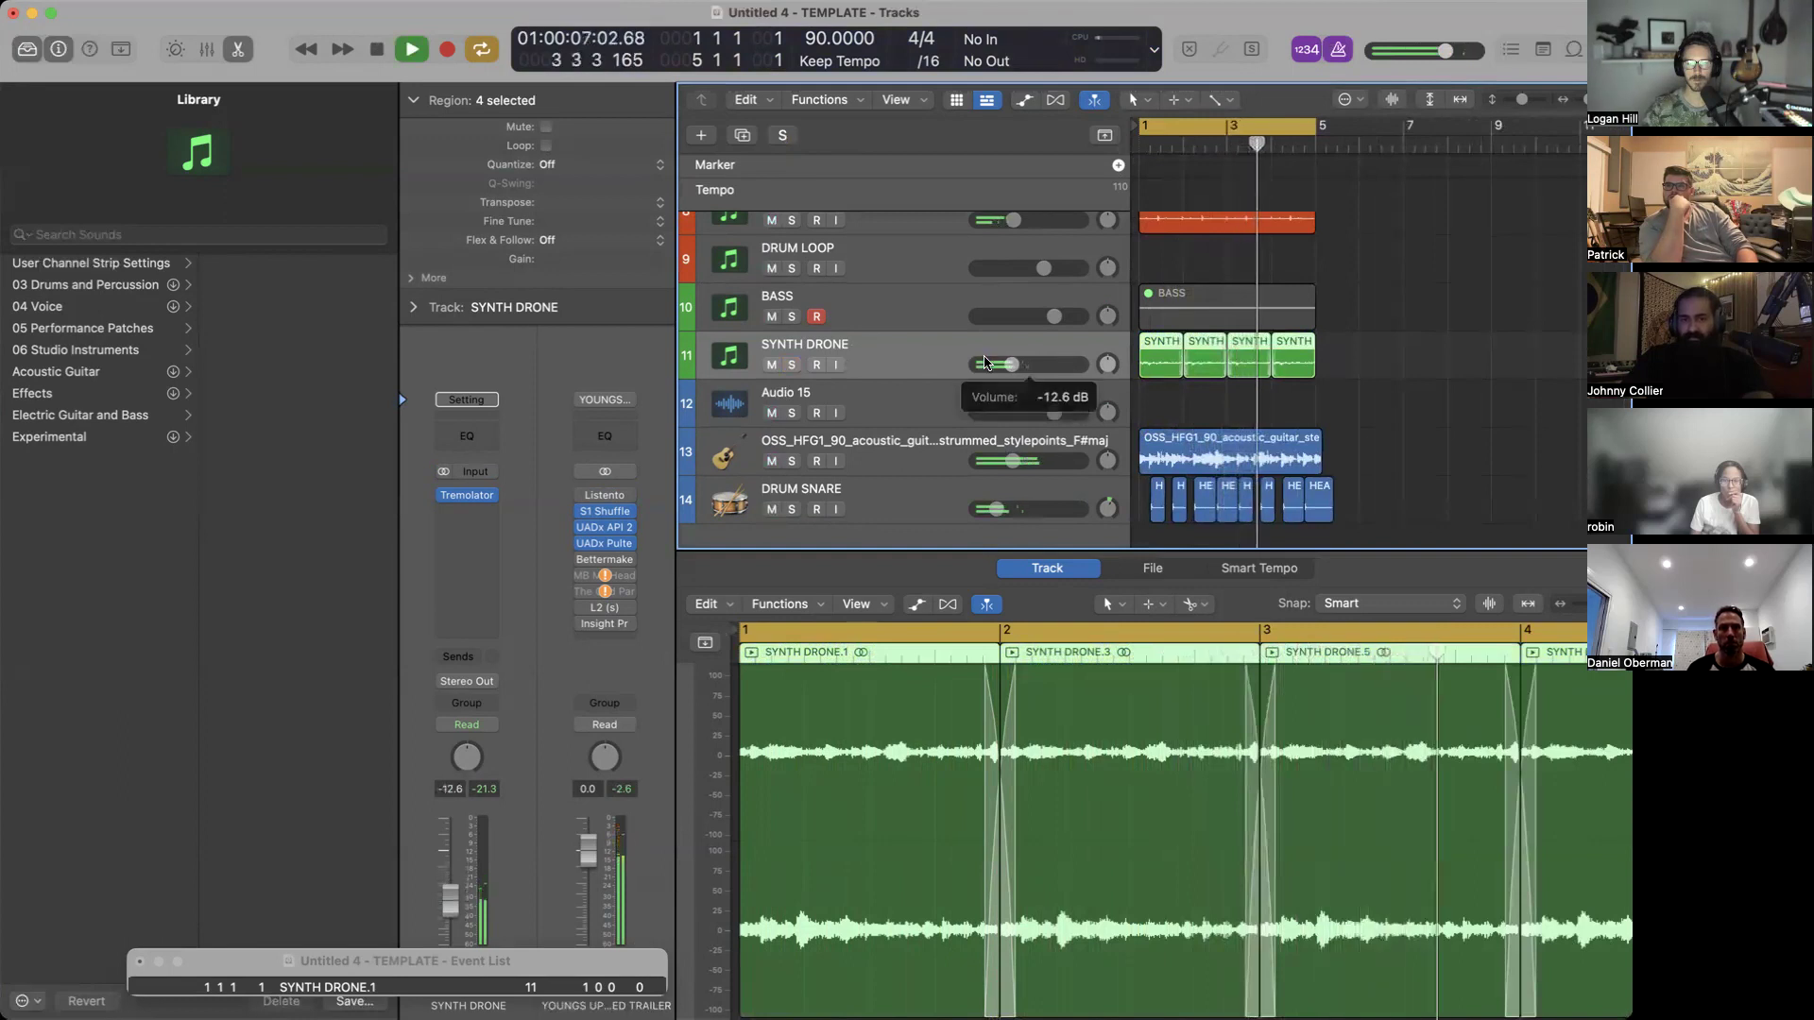
scroll(1186, 368, down, 3)
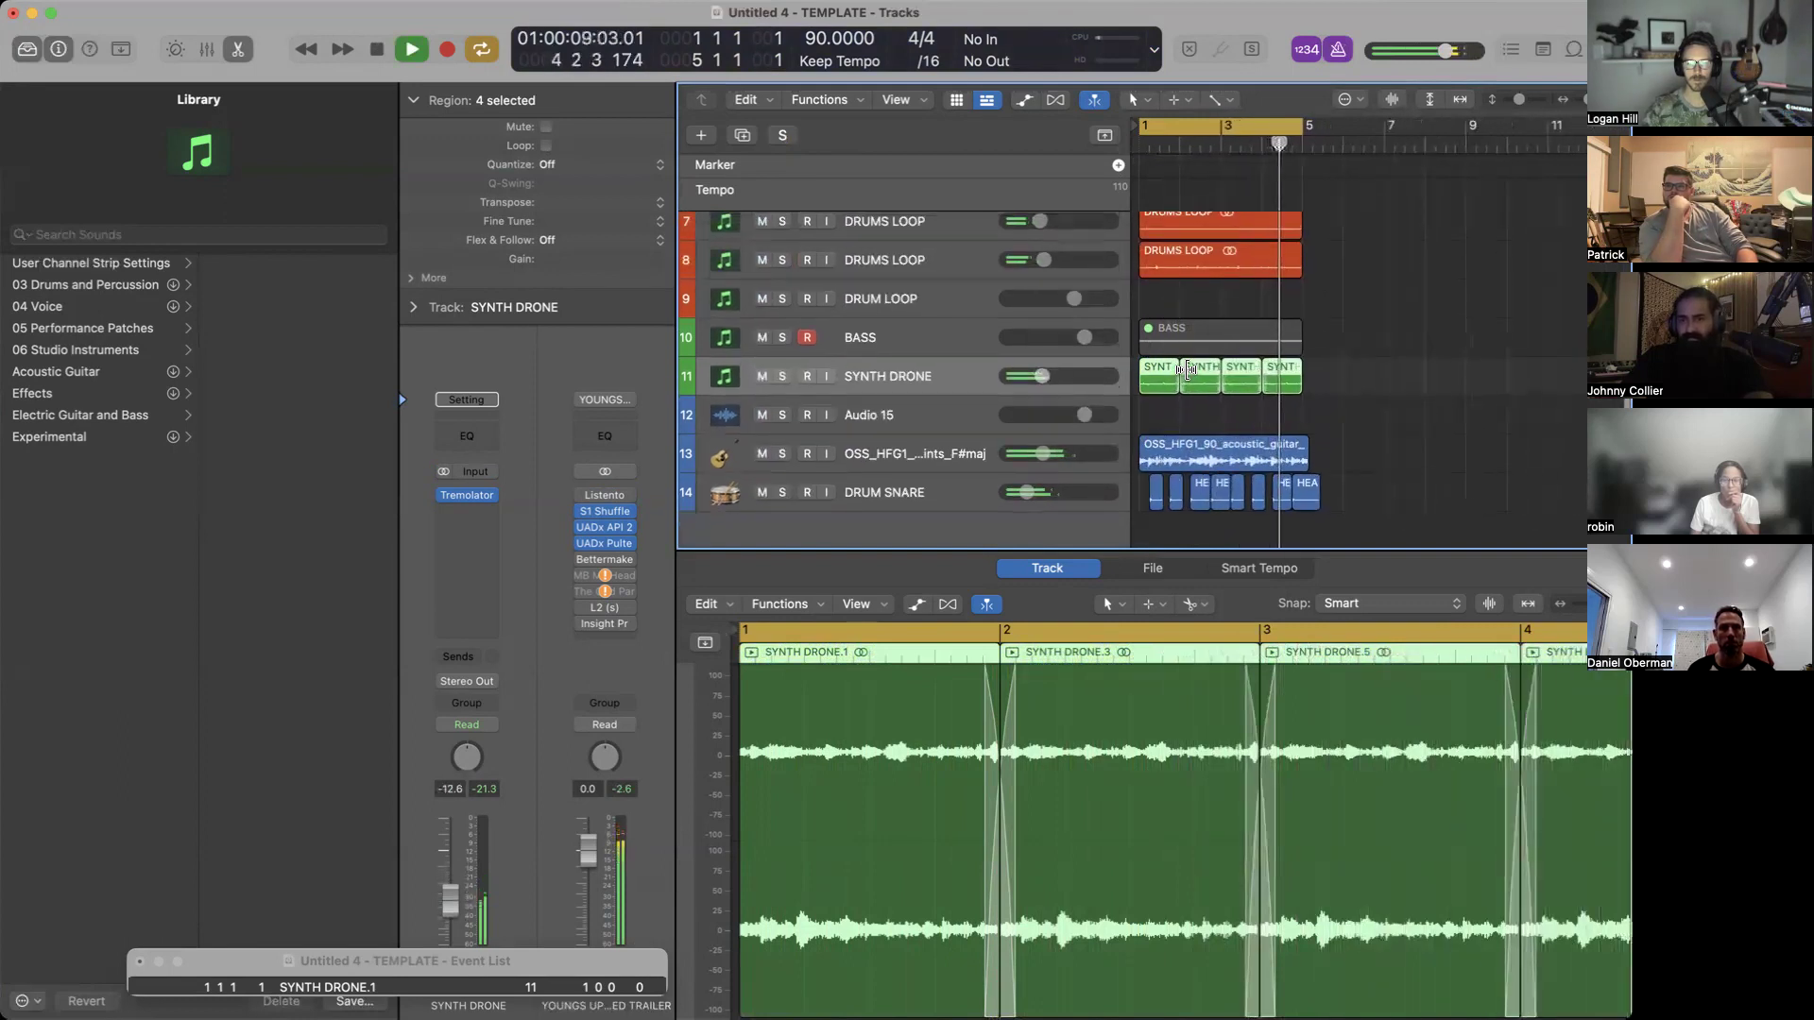
scroll(1187, 370, down, 2)
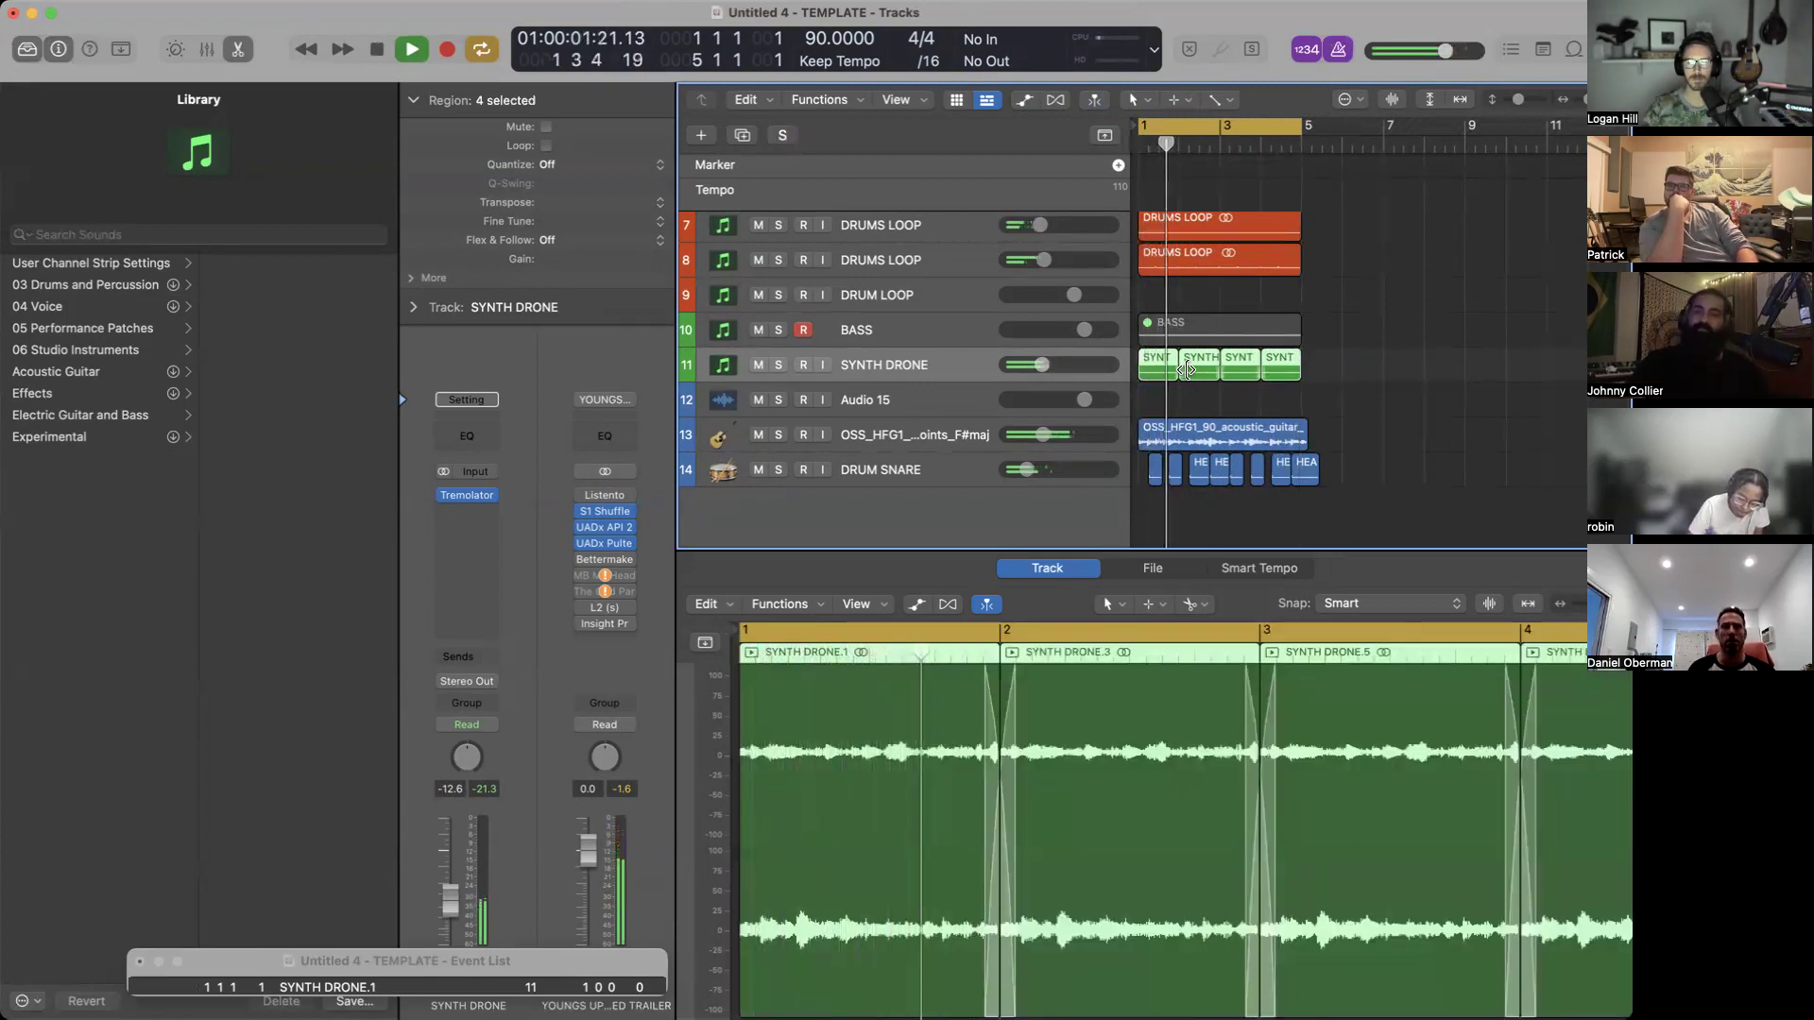
key(space)
scroll(1090, 378, down, 2)
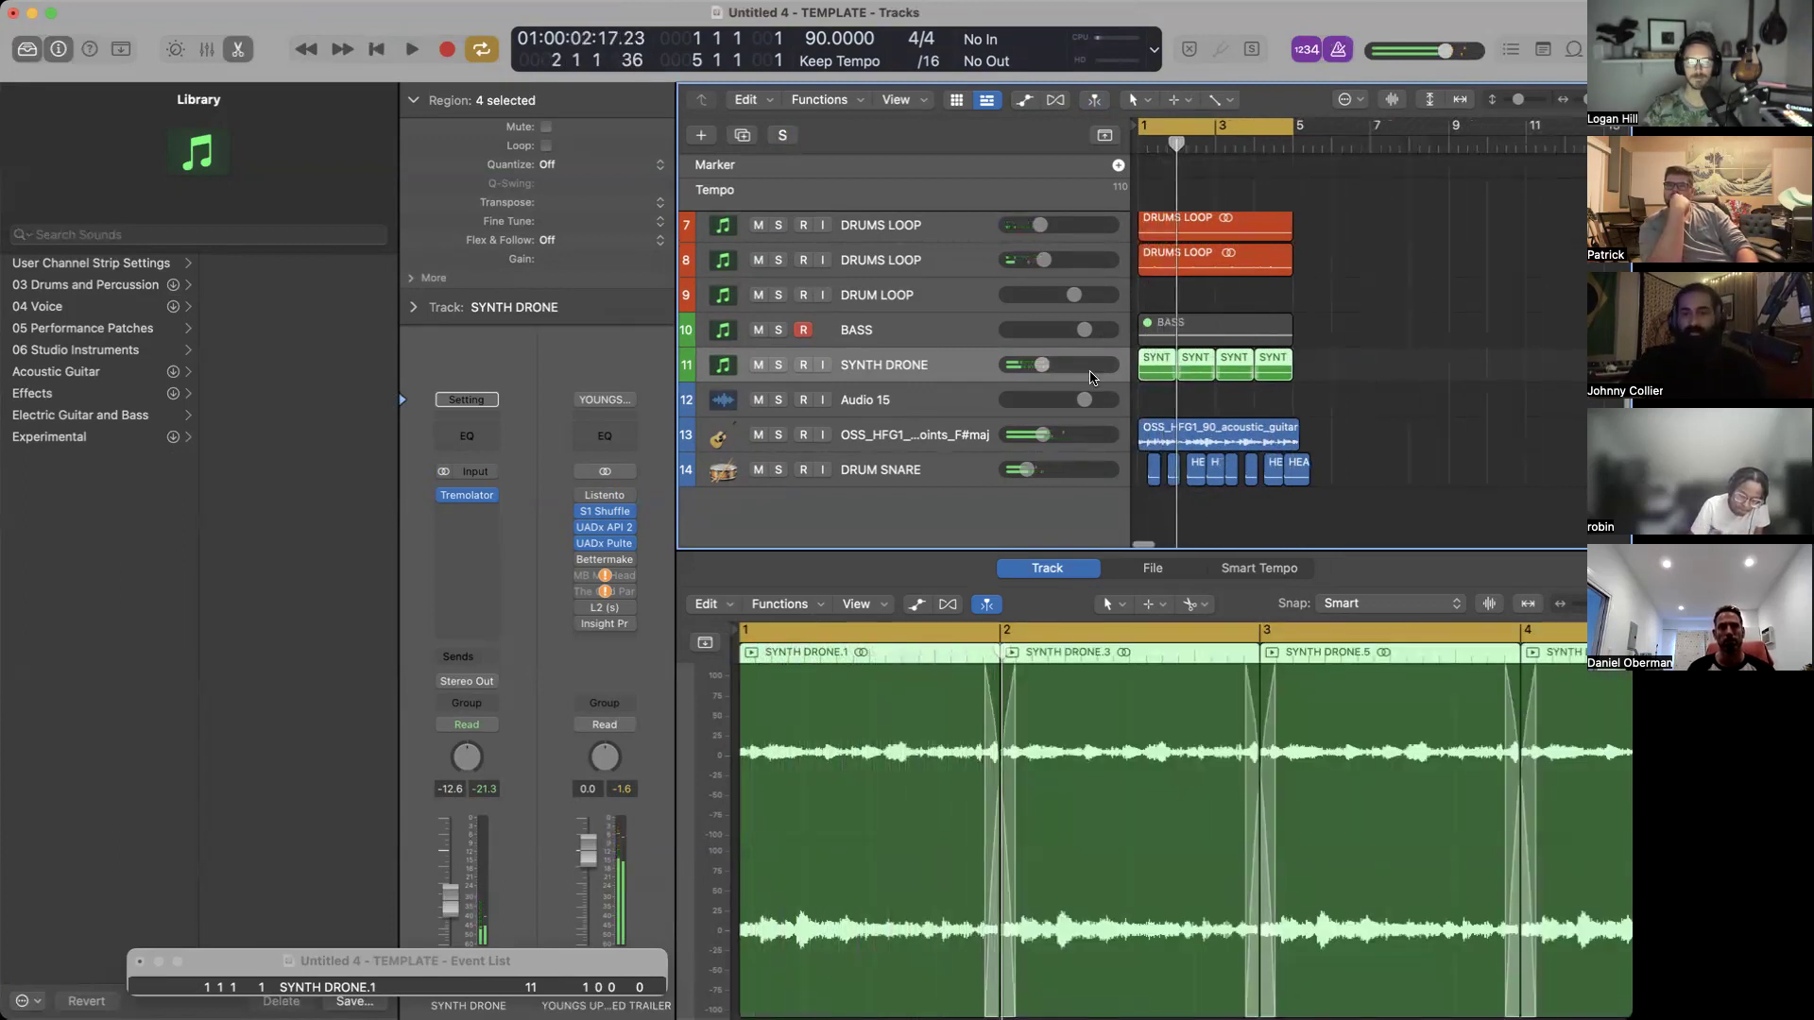
scroll(1090, 378, up, 4)
scroll(1090, 377, up, 2)
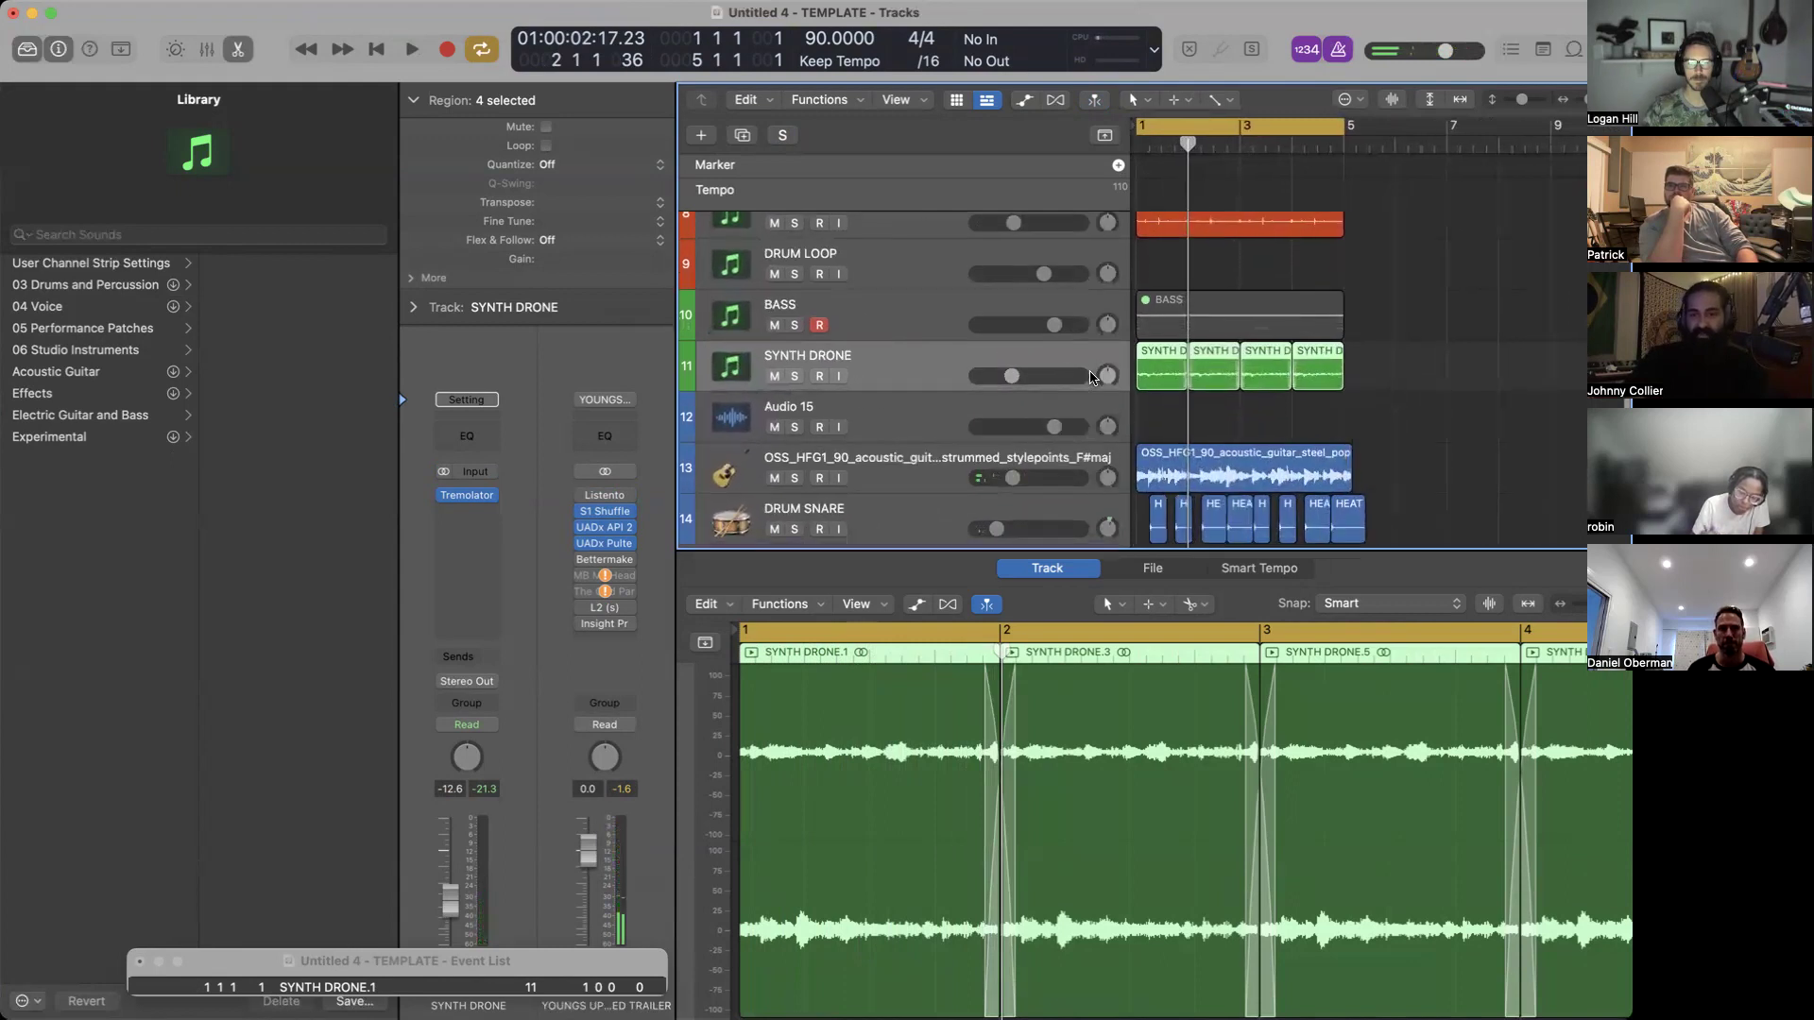
Solo the SYNTH DRONE and acoustic guitar tracks during playback and lower the guitar's volume slightly.
click(793, 364)
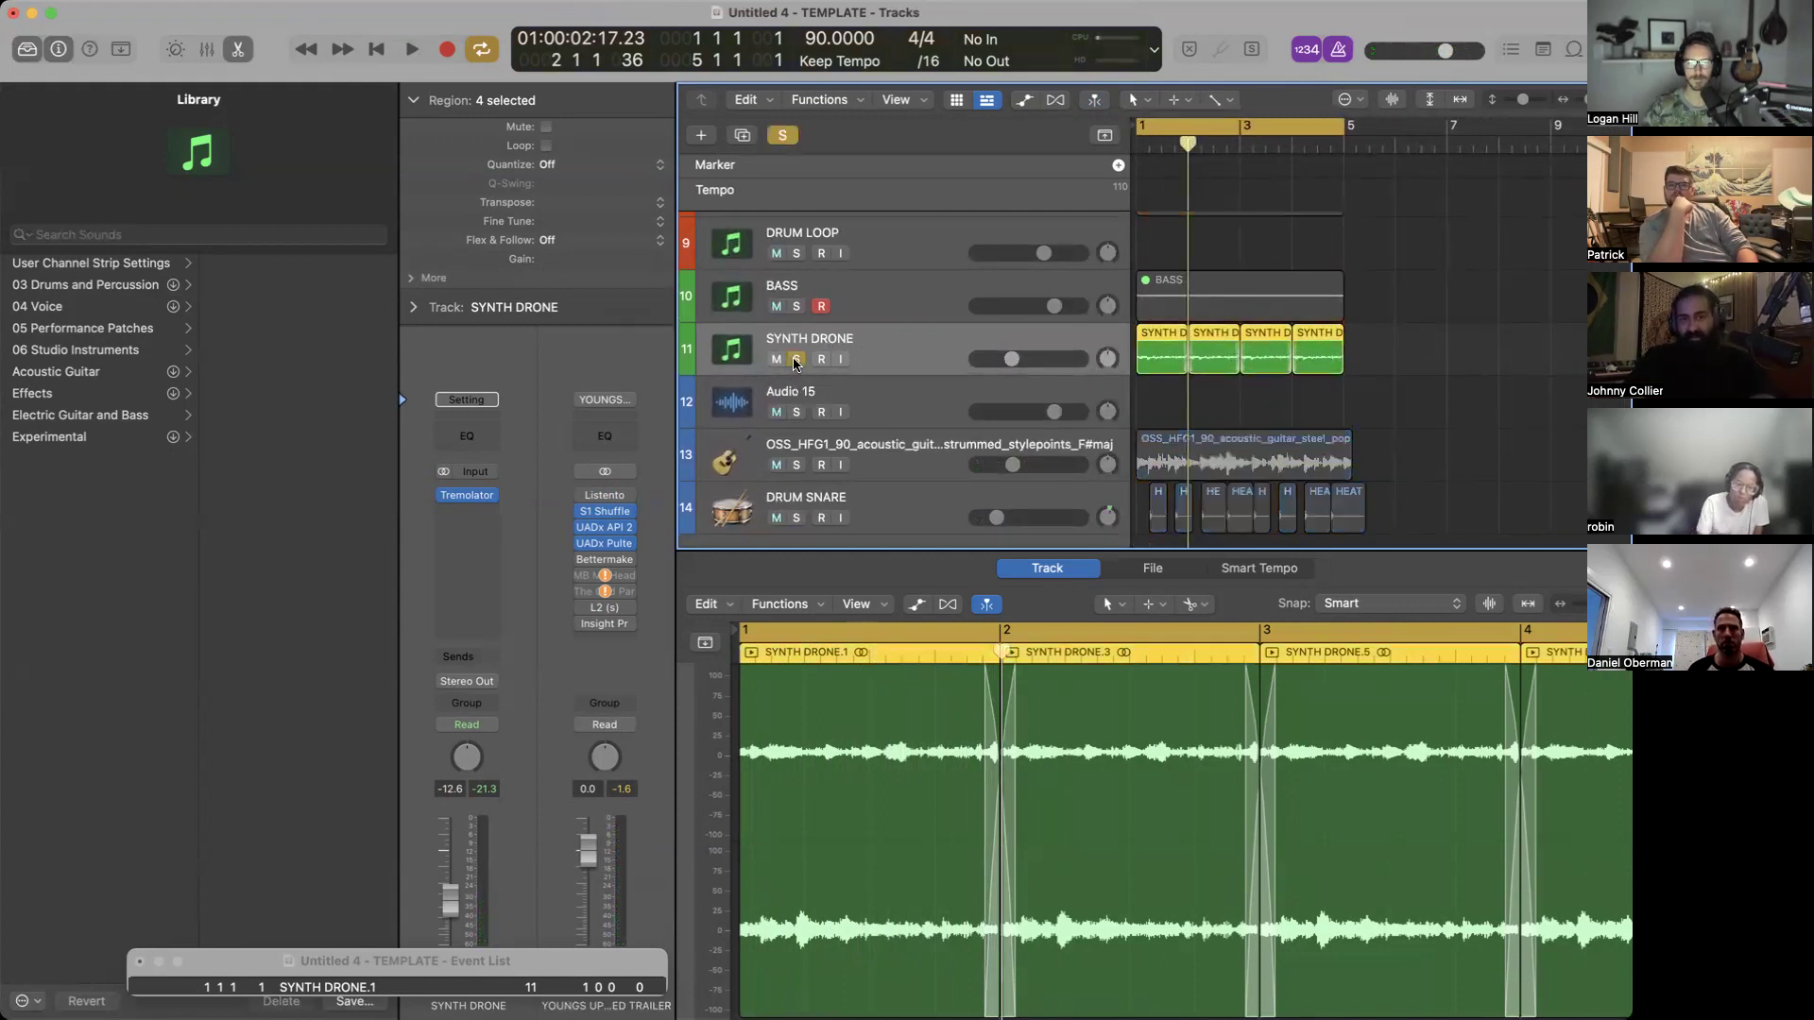
key(space)
scroll(793, 365, down, 2)
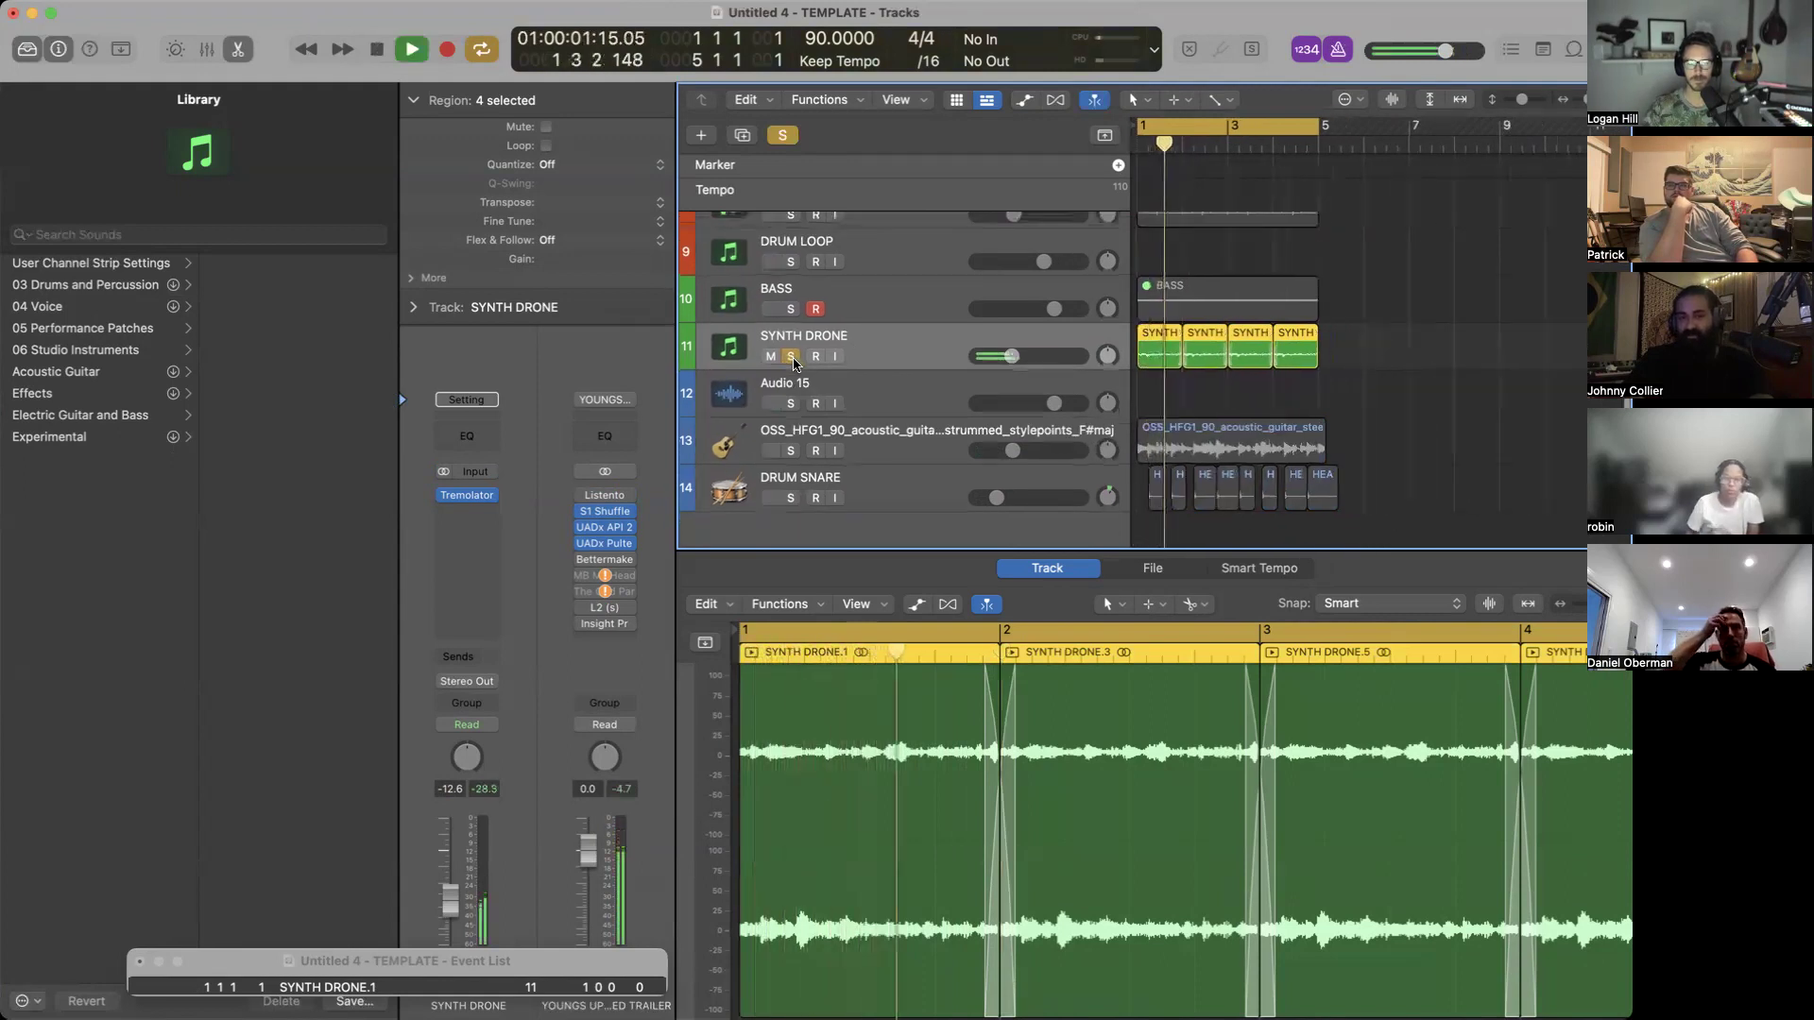
click(791, 452)
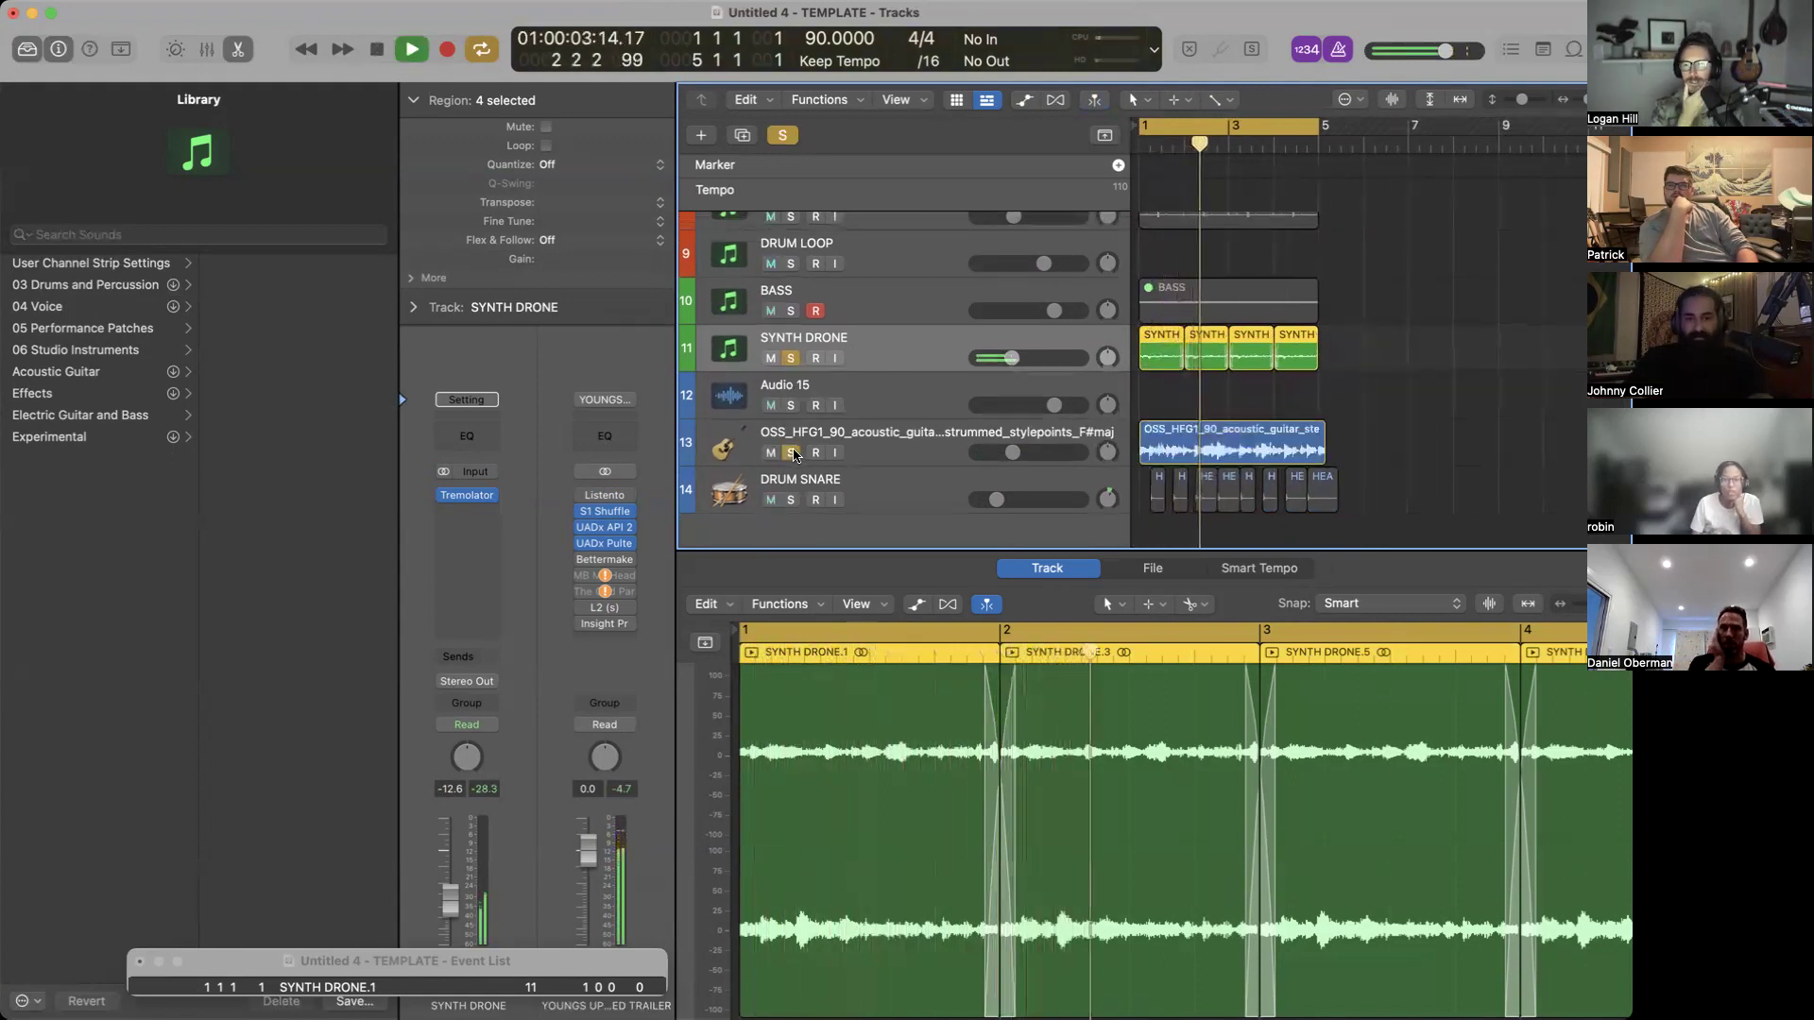
drag(1028, 450, 1025, 450)
Repeat the SYNTH DRONE and acoustic guitar regions once to extend them to bar 9, and turn off cycle mode.
key(super+Left)
key(super+Left)
key(super+Up)
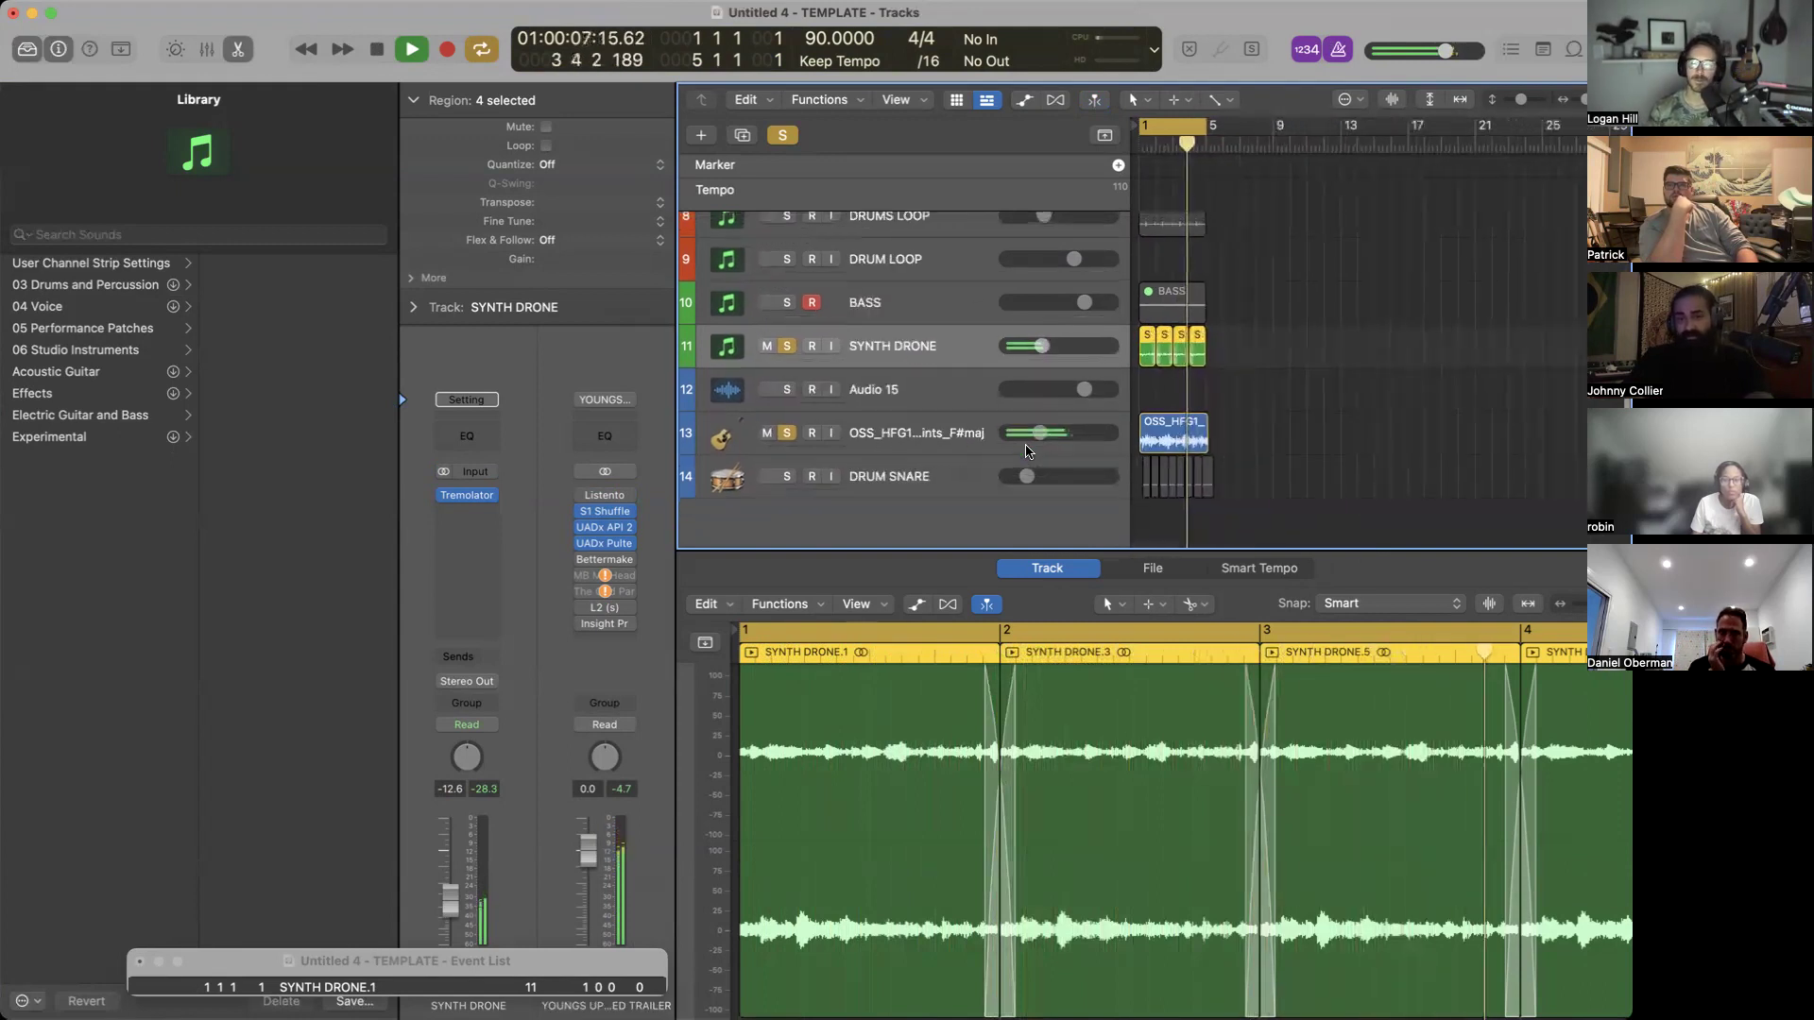
drag(1241, 418, 1158, 352)
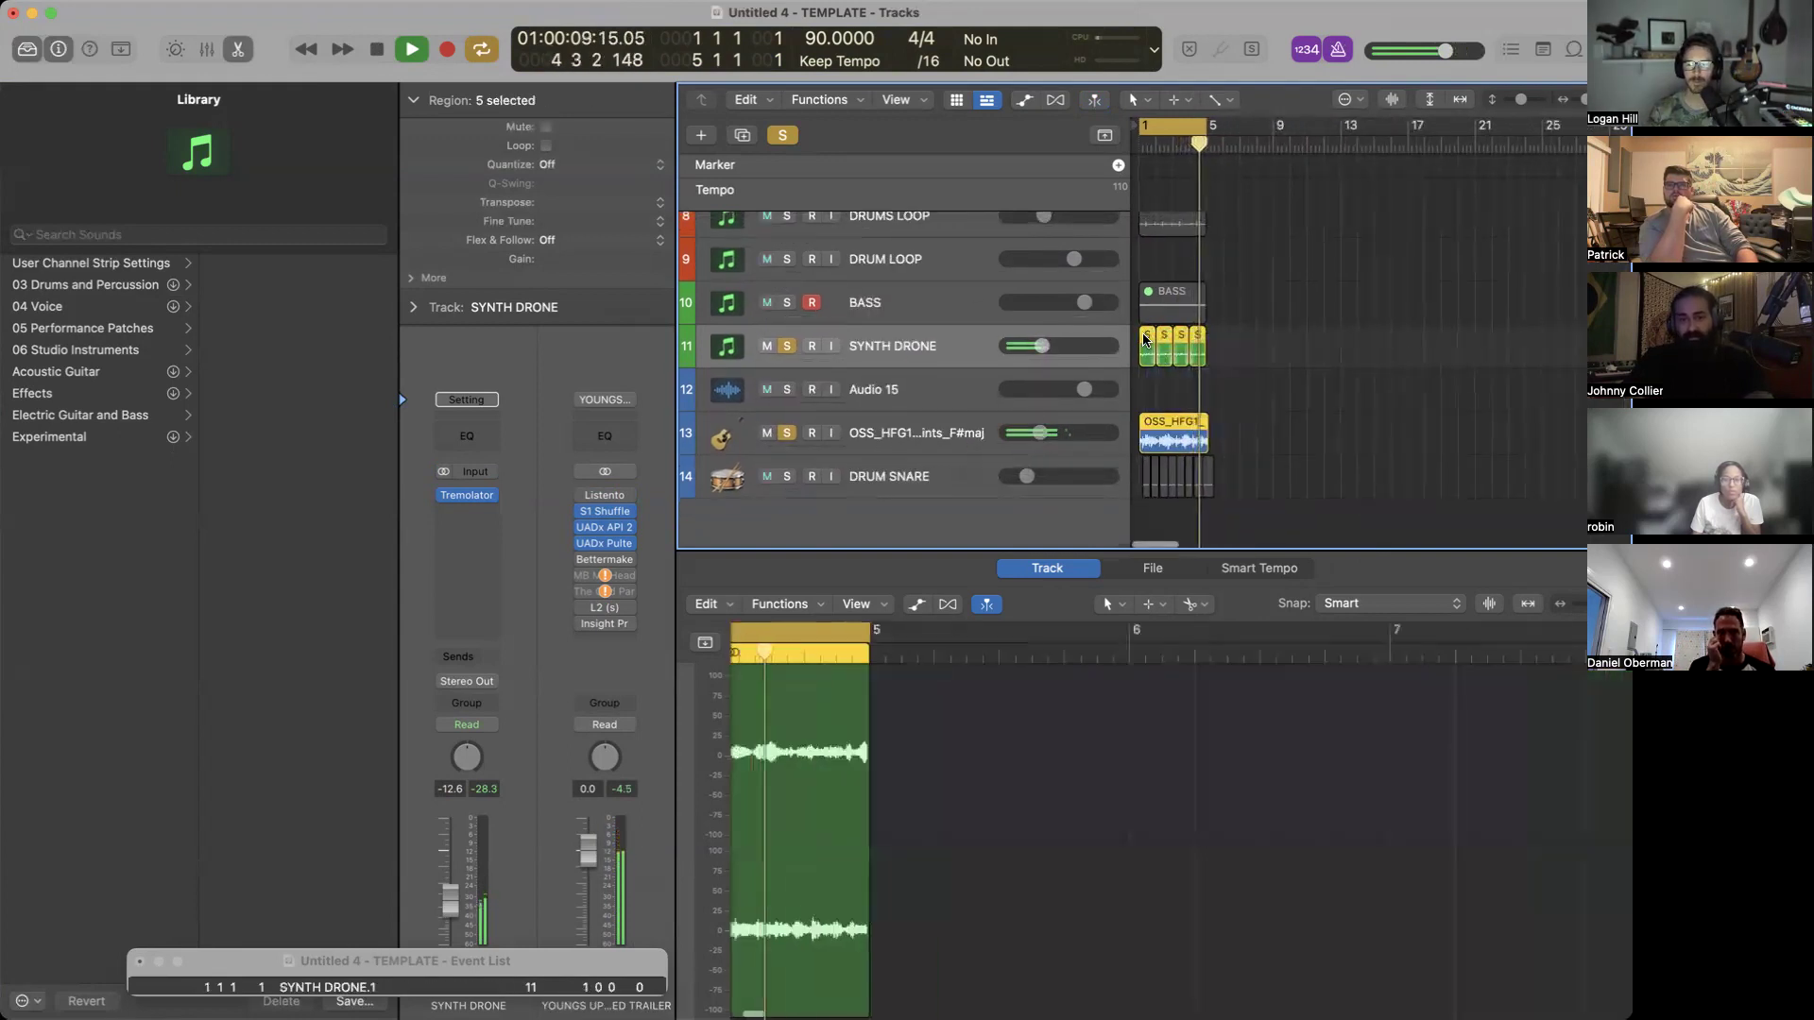
key(super+r)
click(1190, 117)
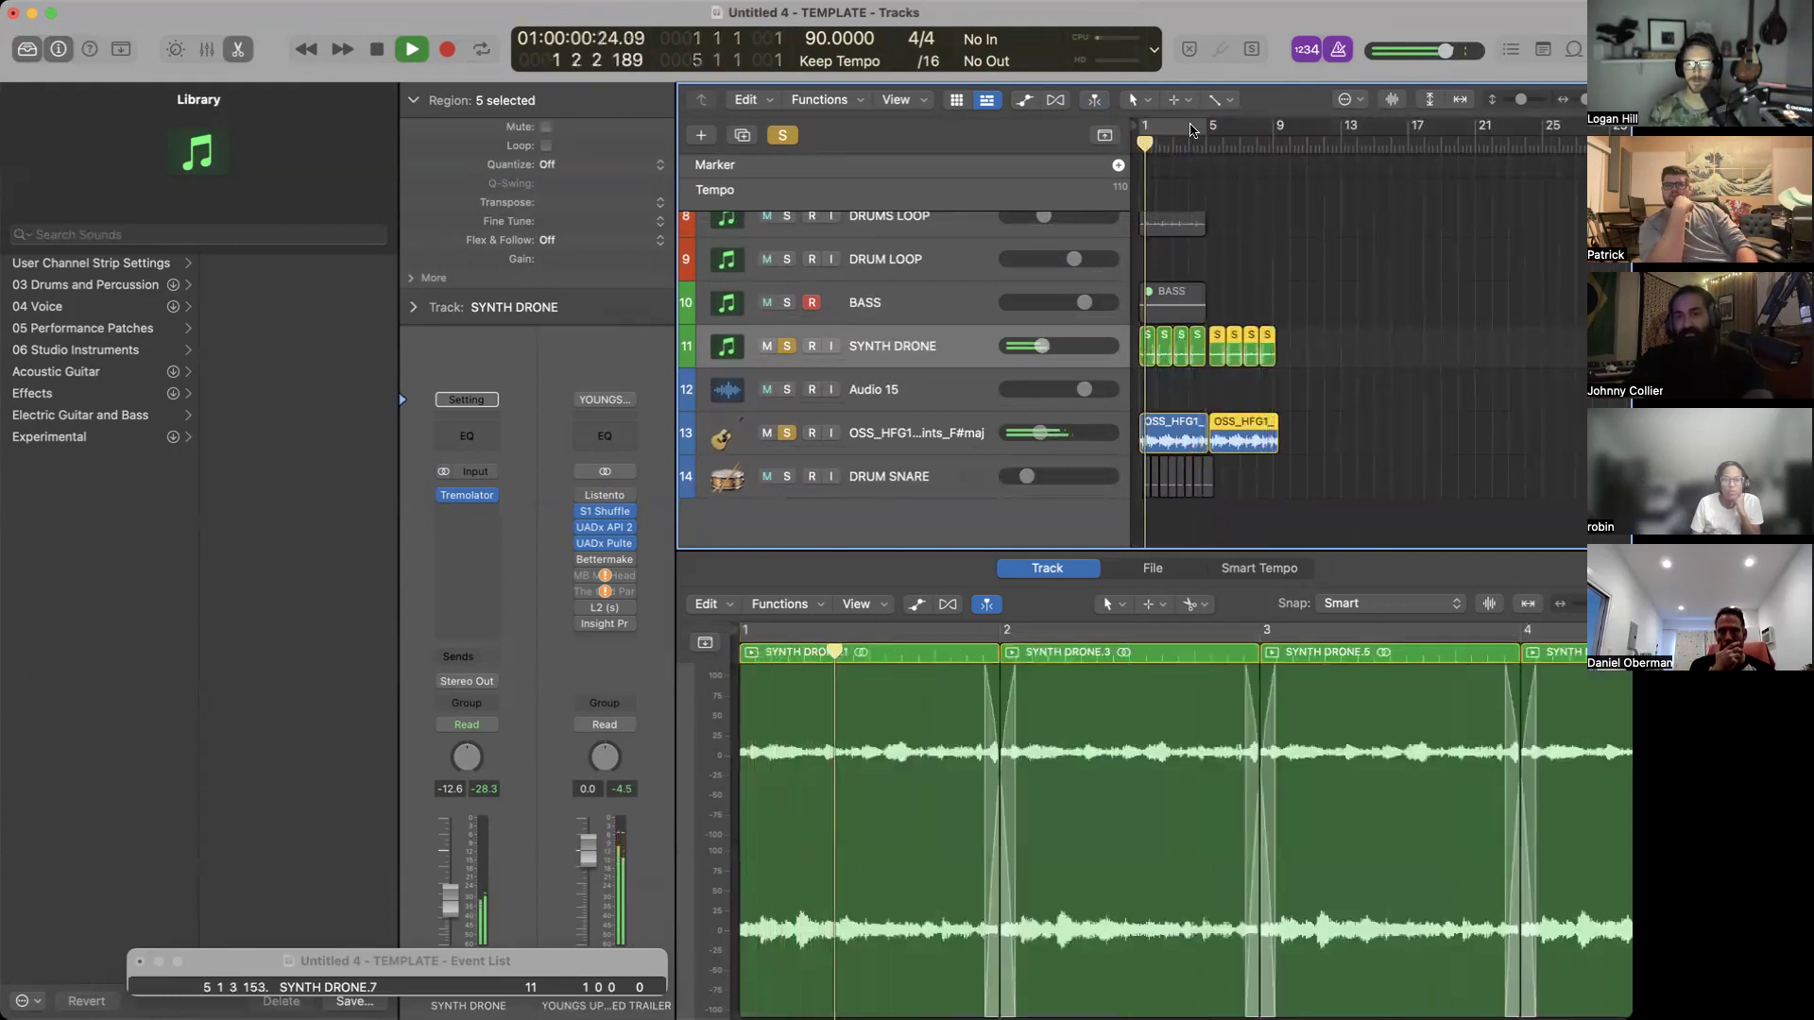
key(super+Up)
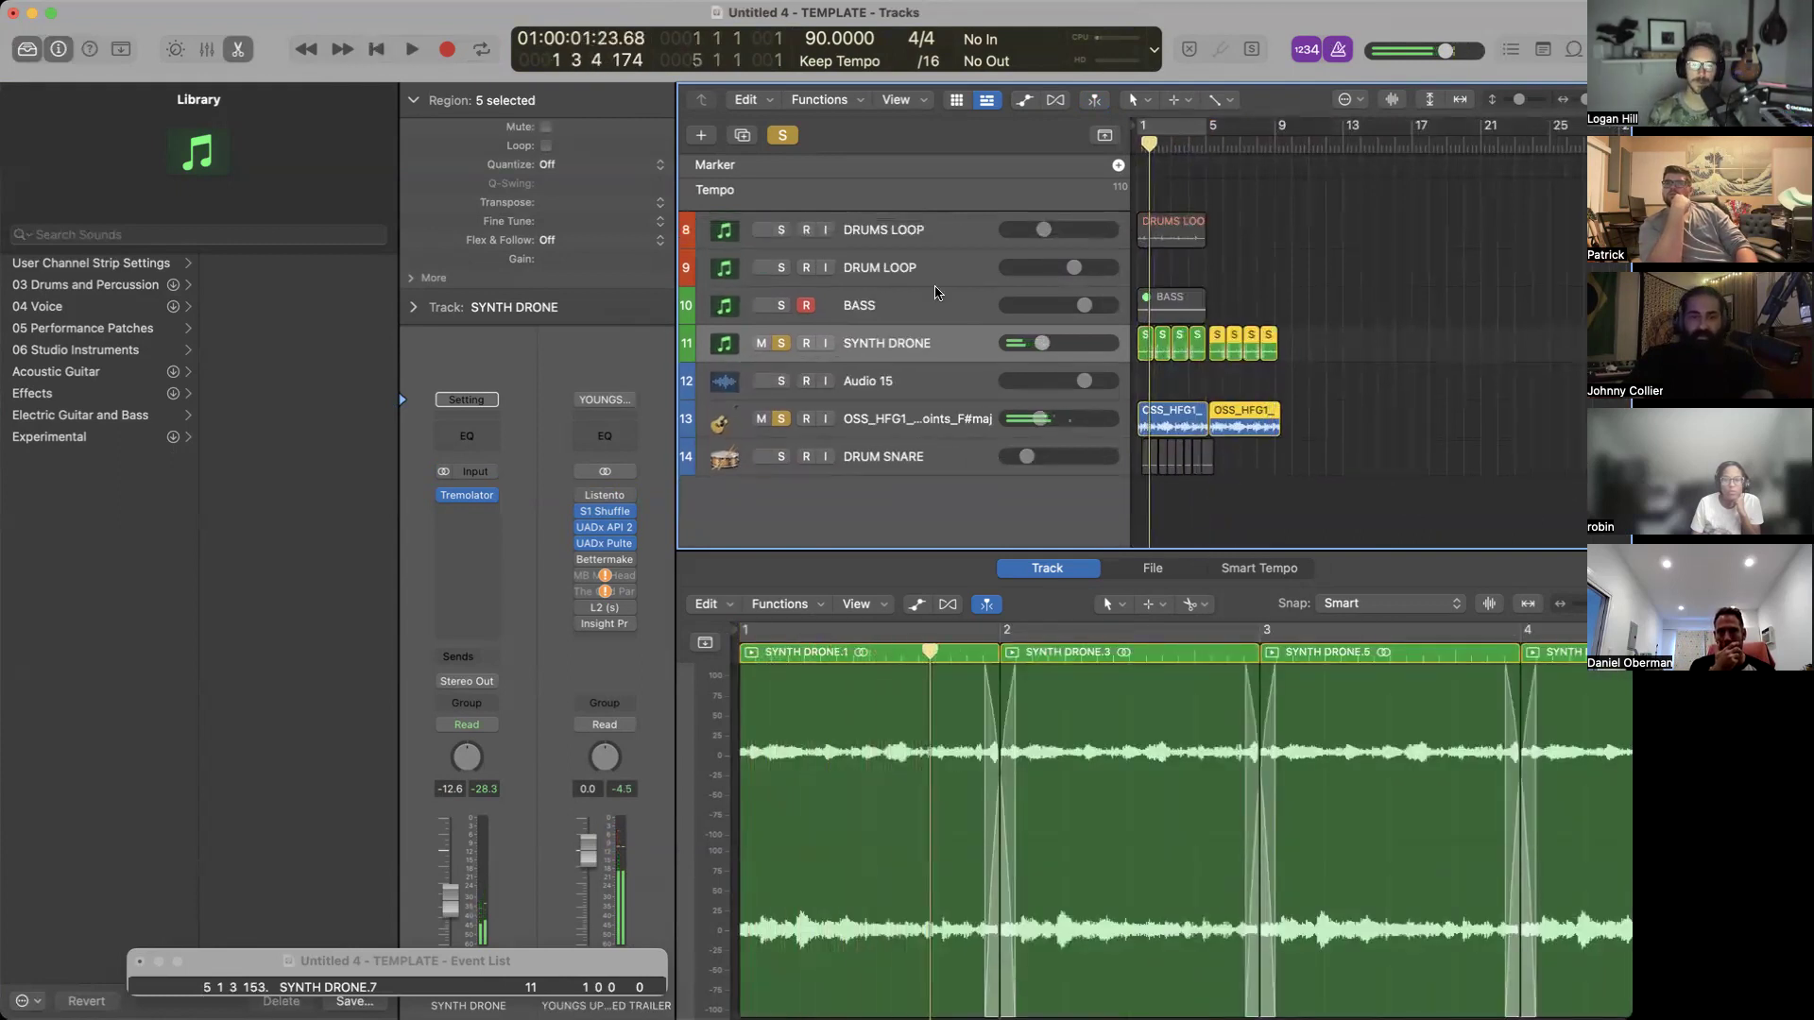
Open the Arcade instrument on the BASS track to check its loaded preset, and close it.
click(899, 311)
click(474, 475)
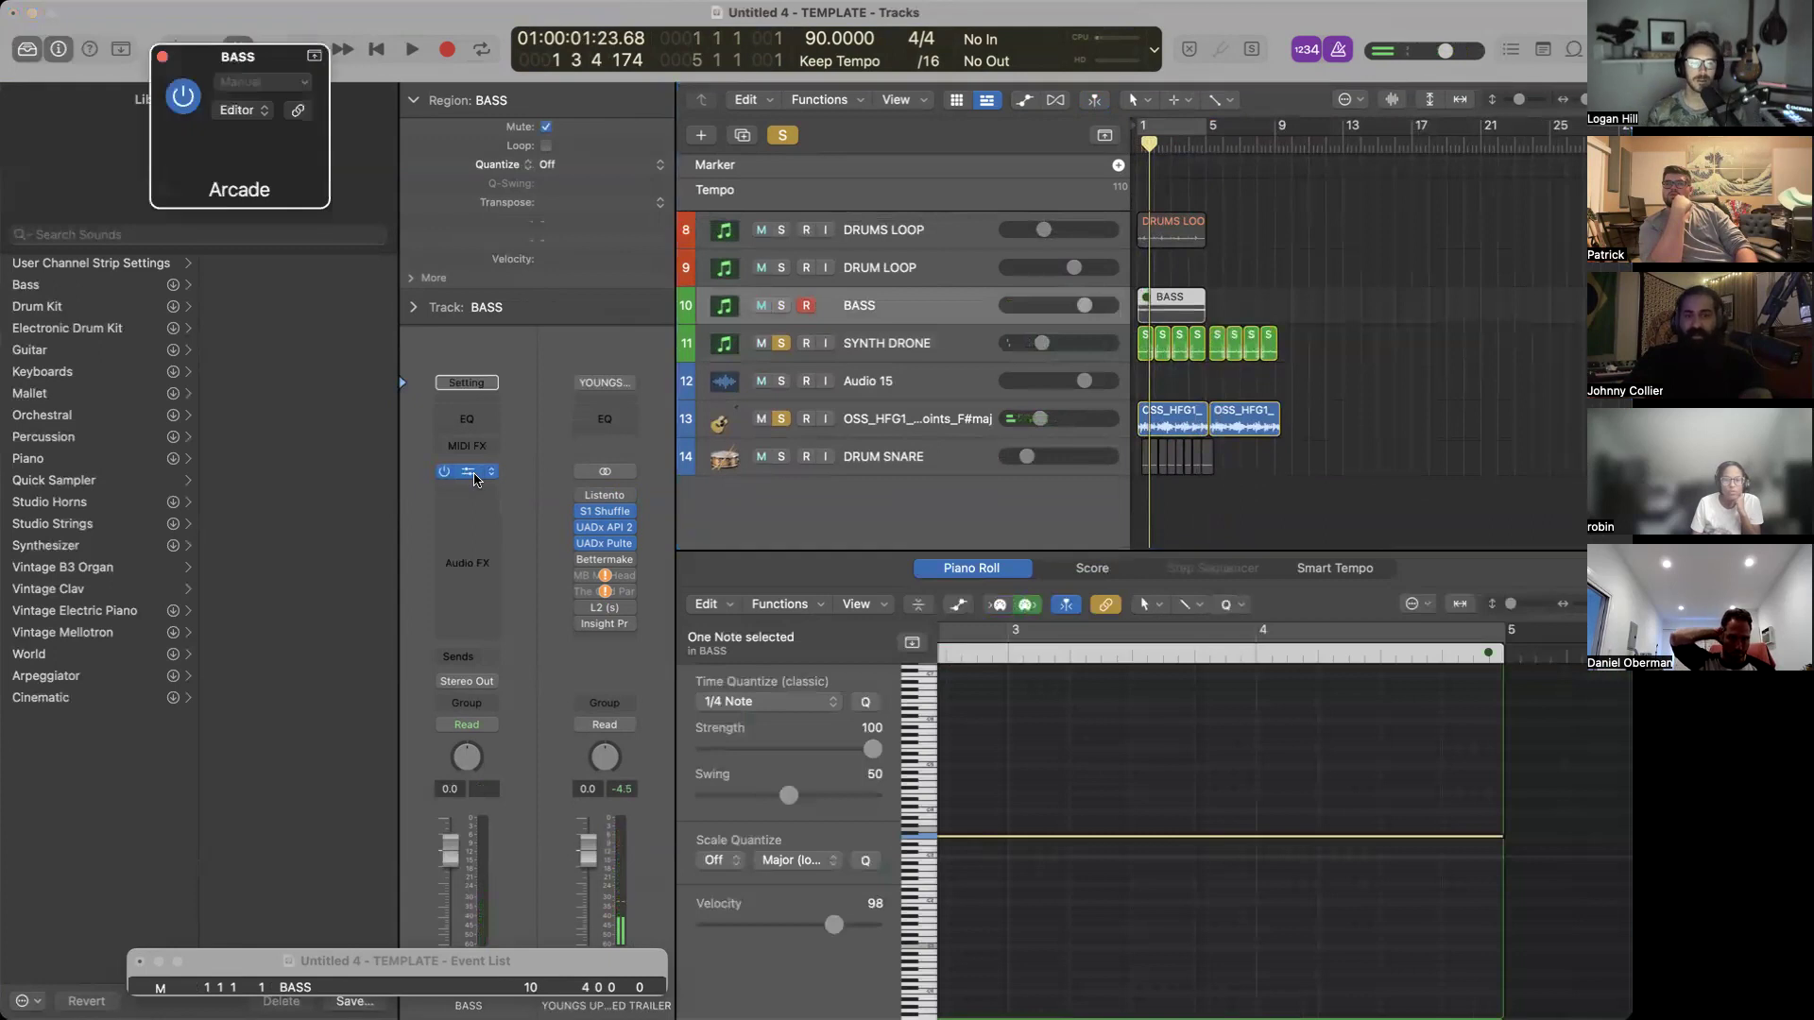
click(162, 58)
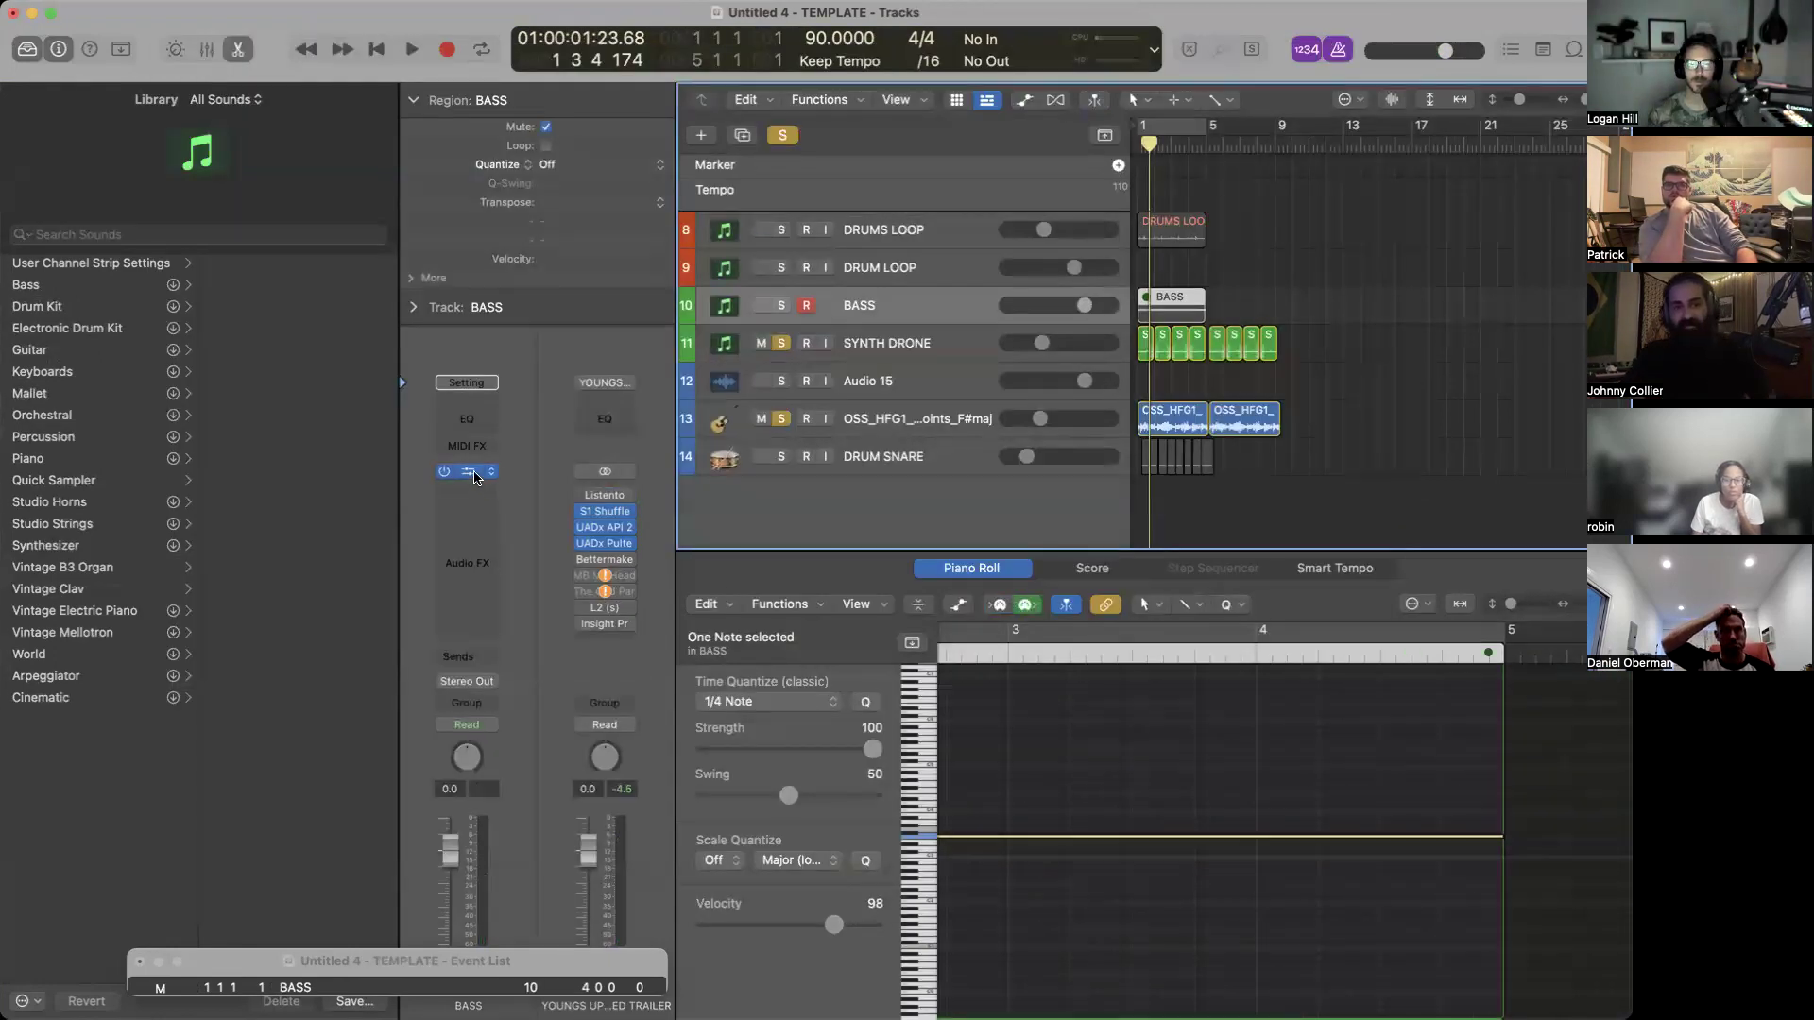
click(475, 475)
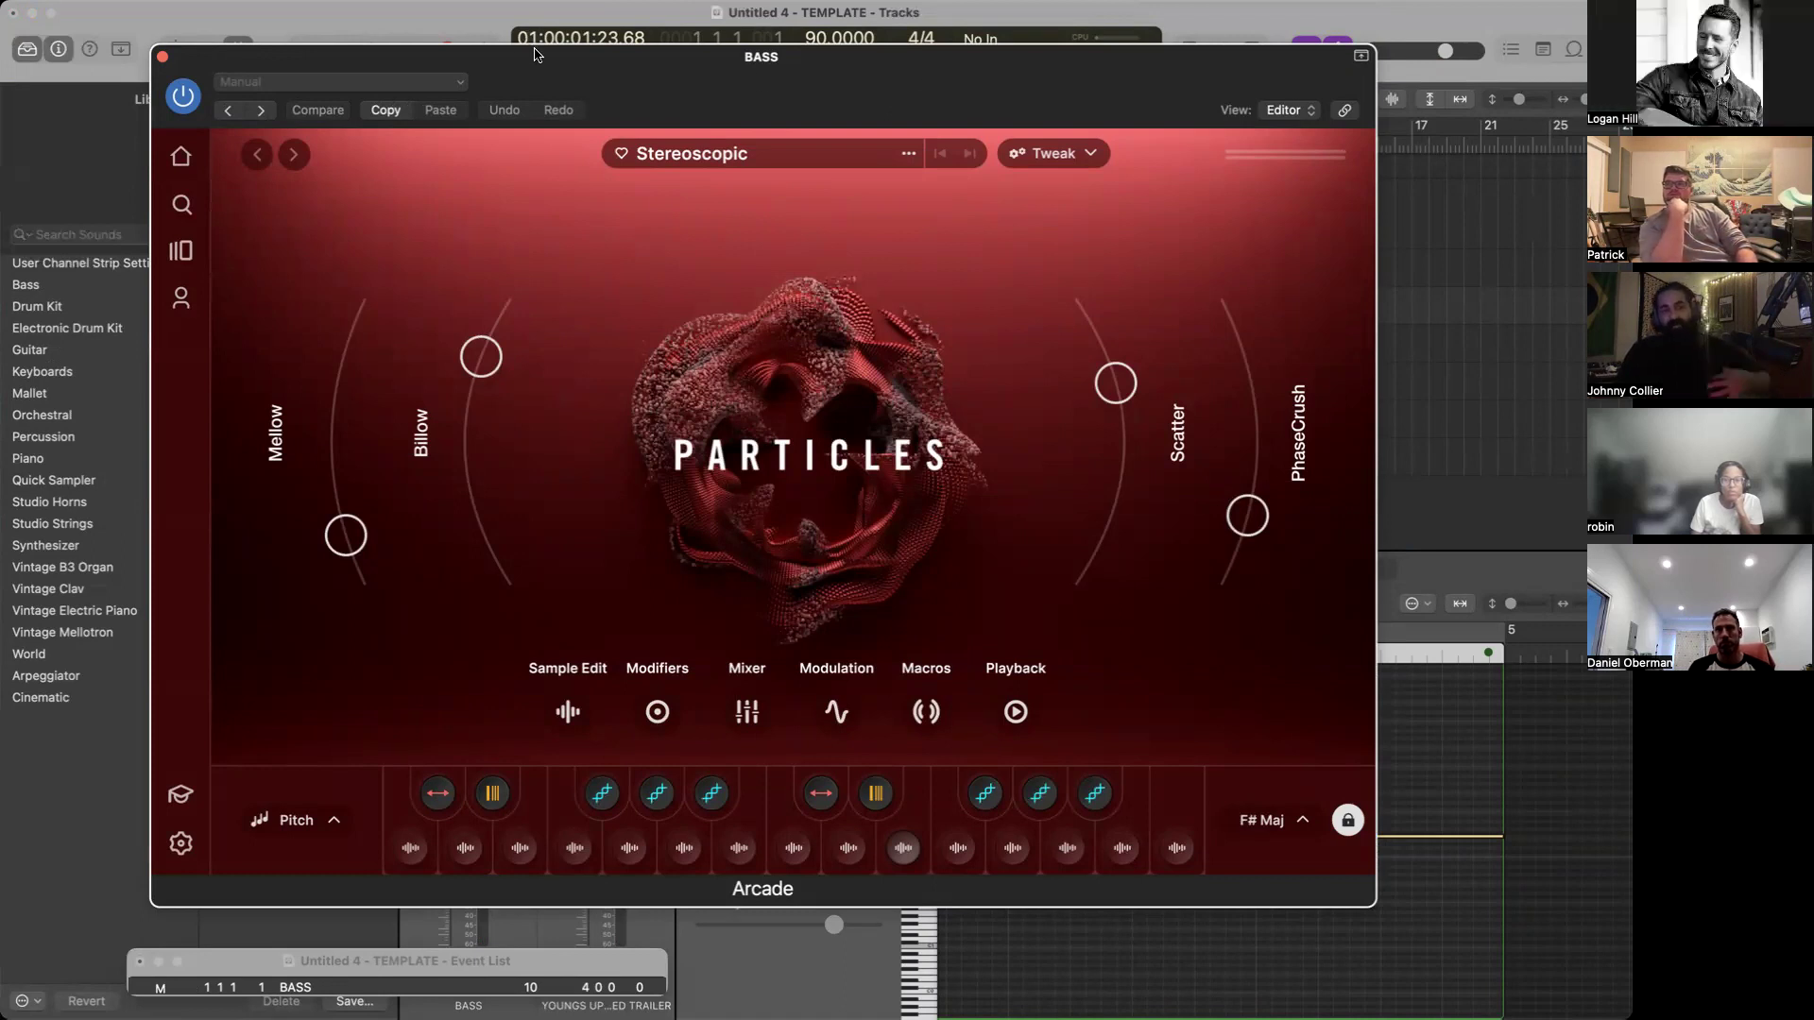
click(161, 59)
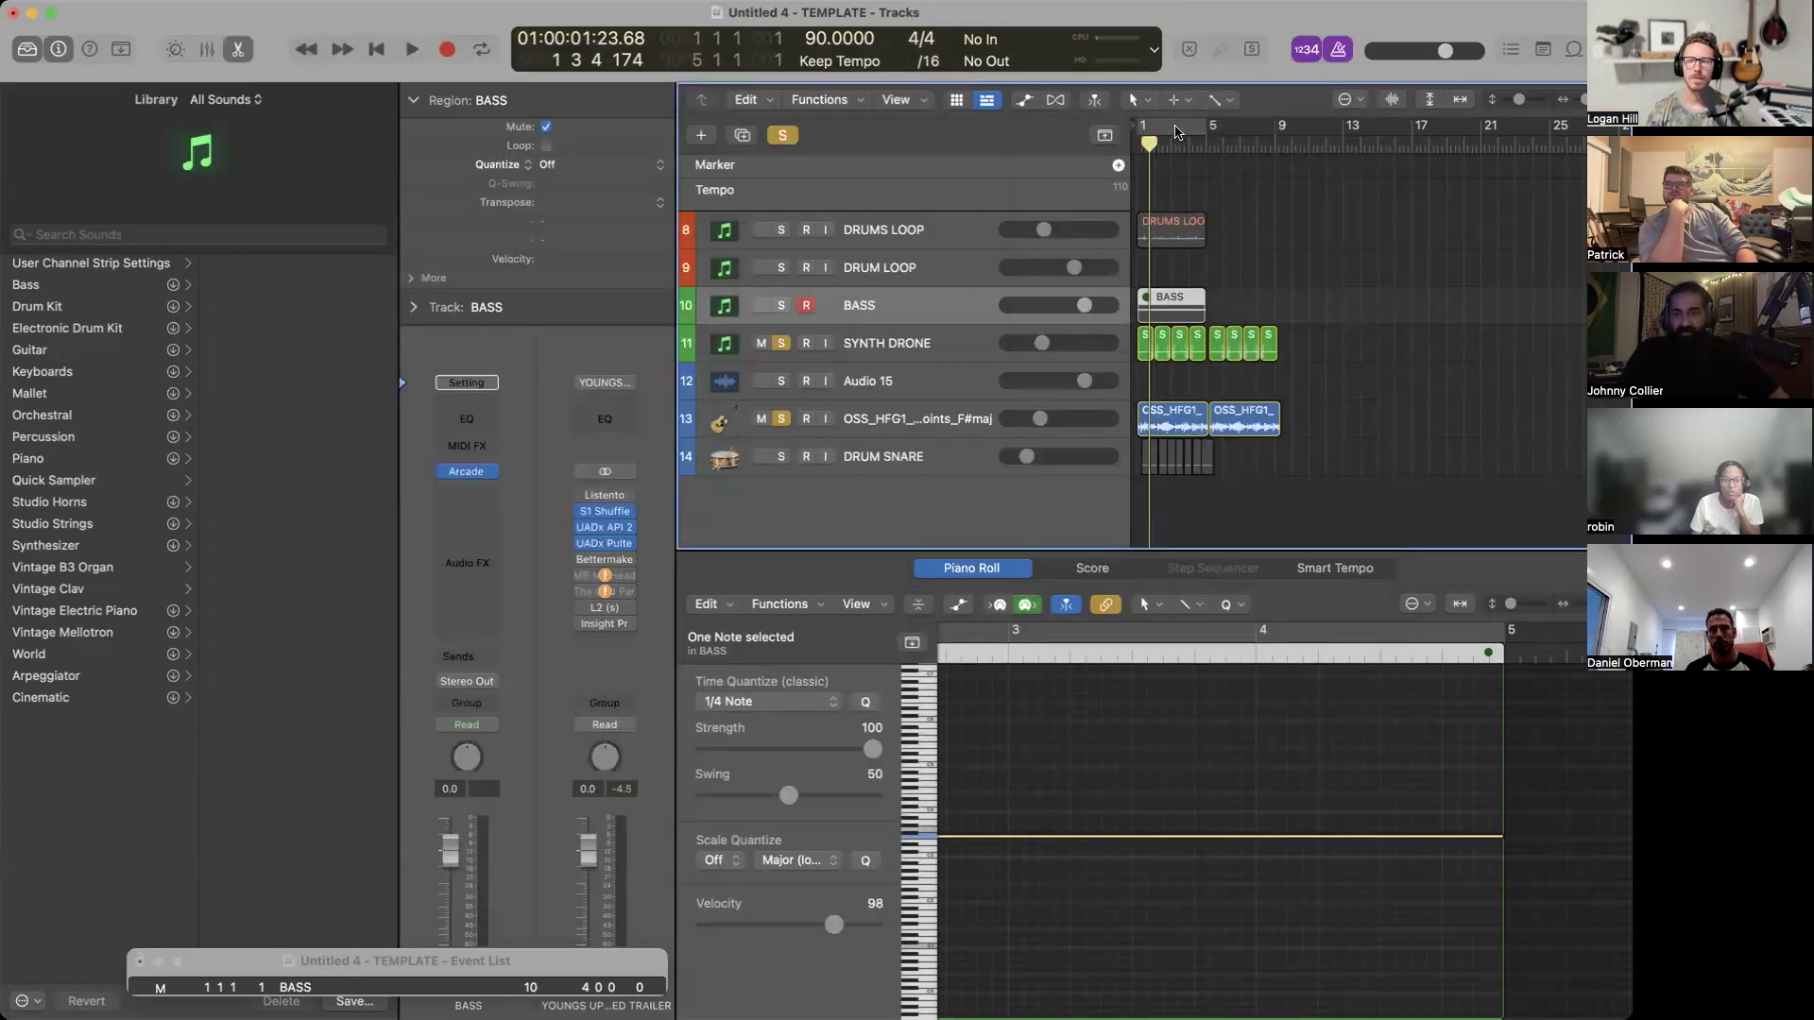
Turn cycle mode back on, delete the repeated SYNTH DRONE regions from bar 5 onward, and play the loop.
click(1176, 133)
drag(1303, 370, 1220, 305)
key(Delete)
scroll(1221, 305, up, 3)
scroll(1220, 305, down, 2)
key(space)
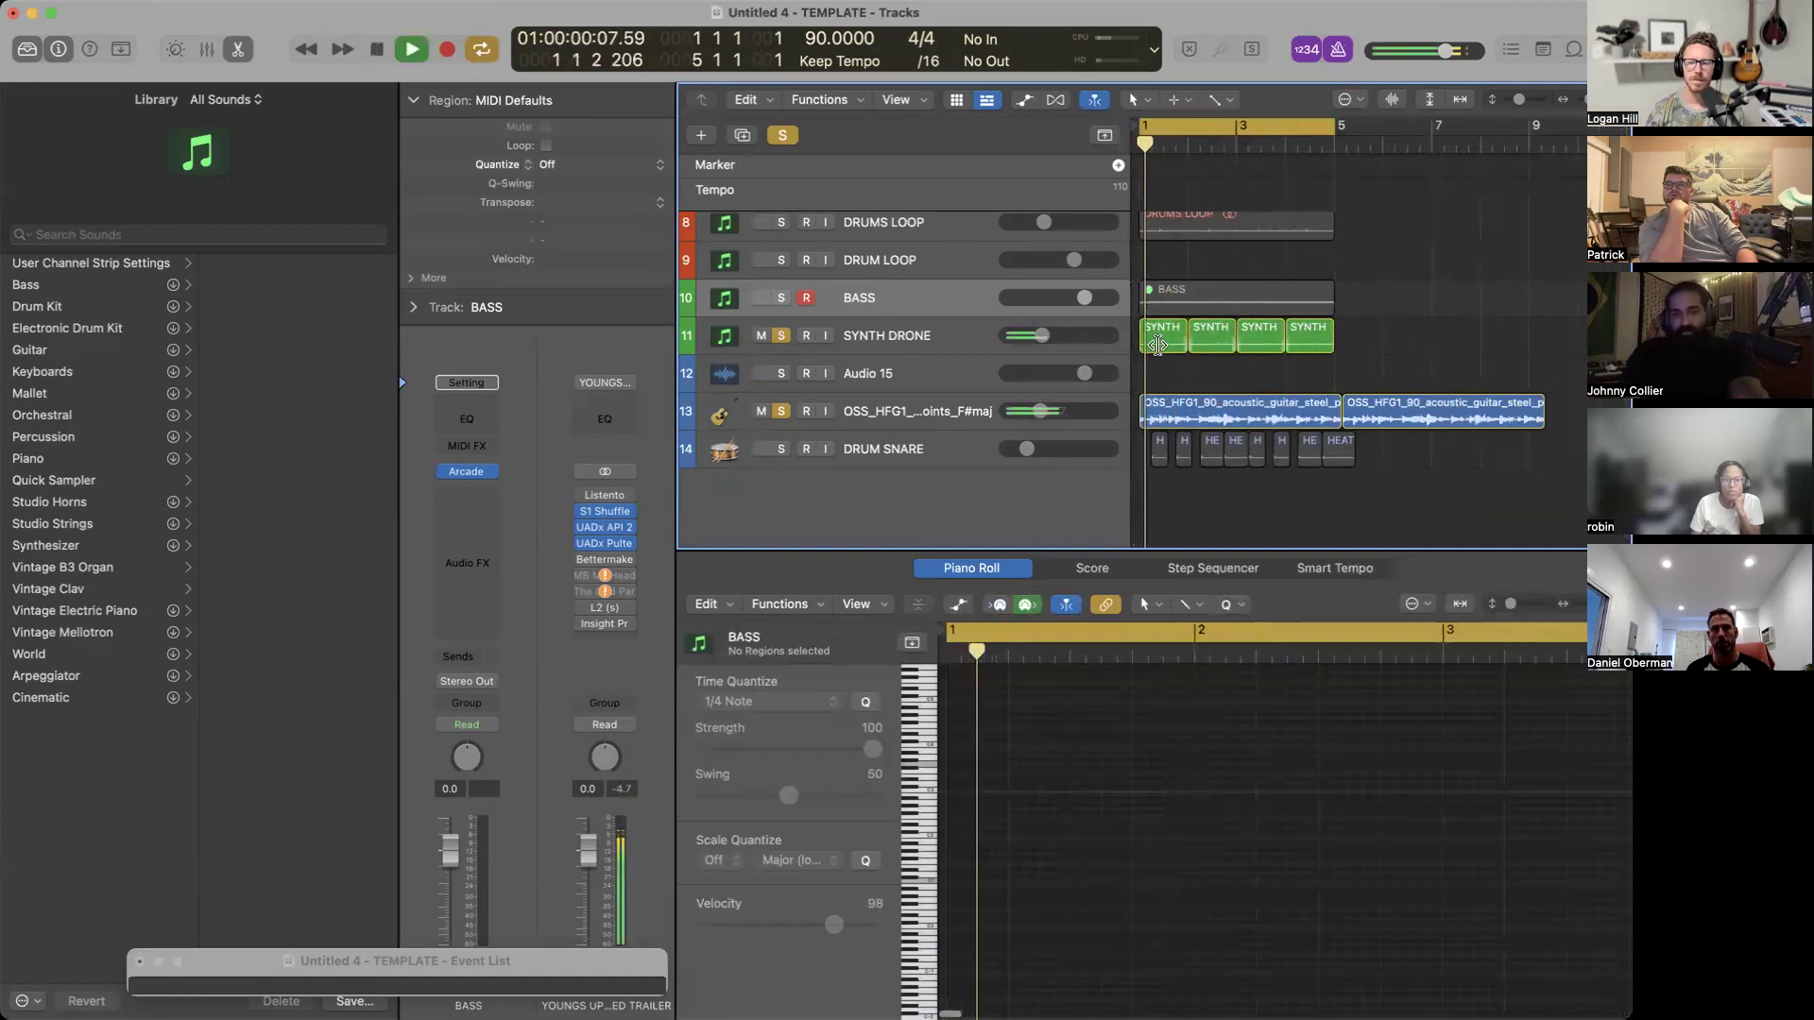
Select the SYNTH DRONE track, stop playback, and clear the solo state of all tracks.
click(905, 342)
scroll(905, 340, up, 4)
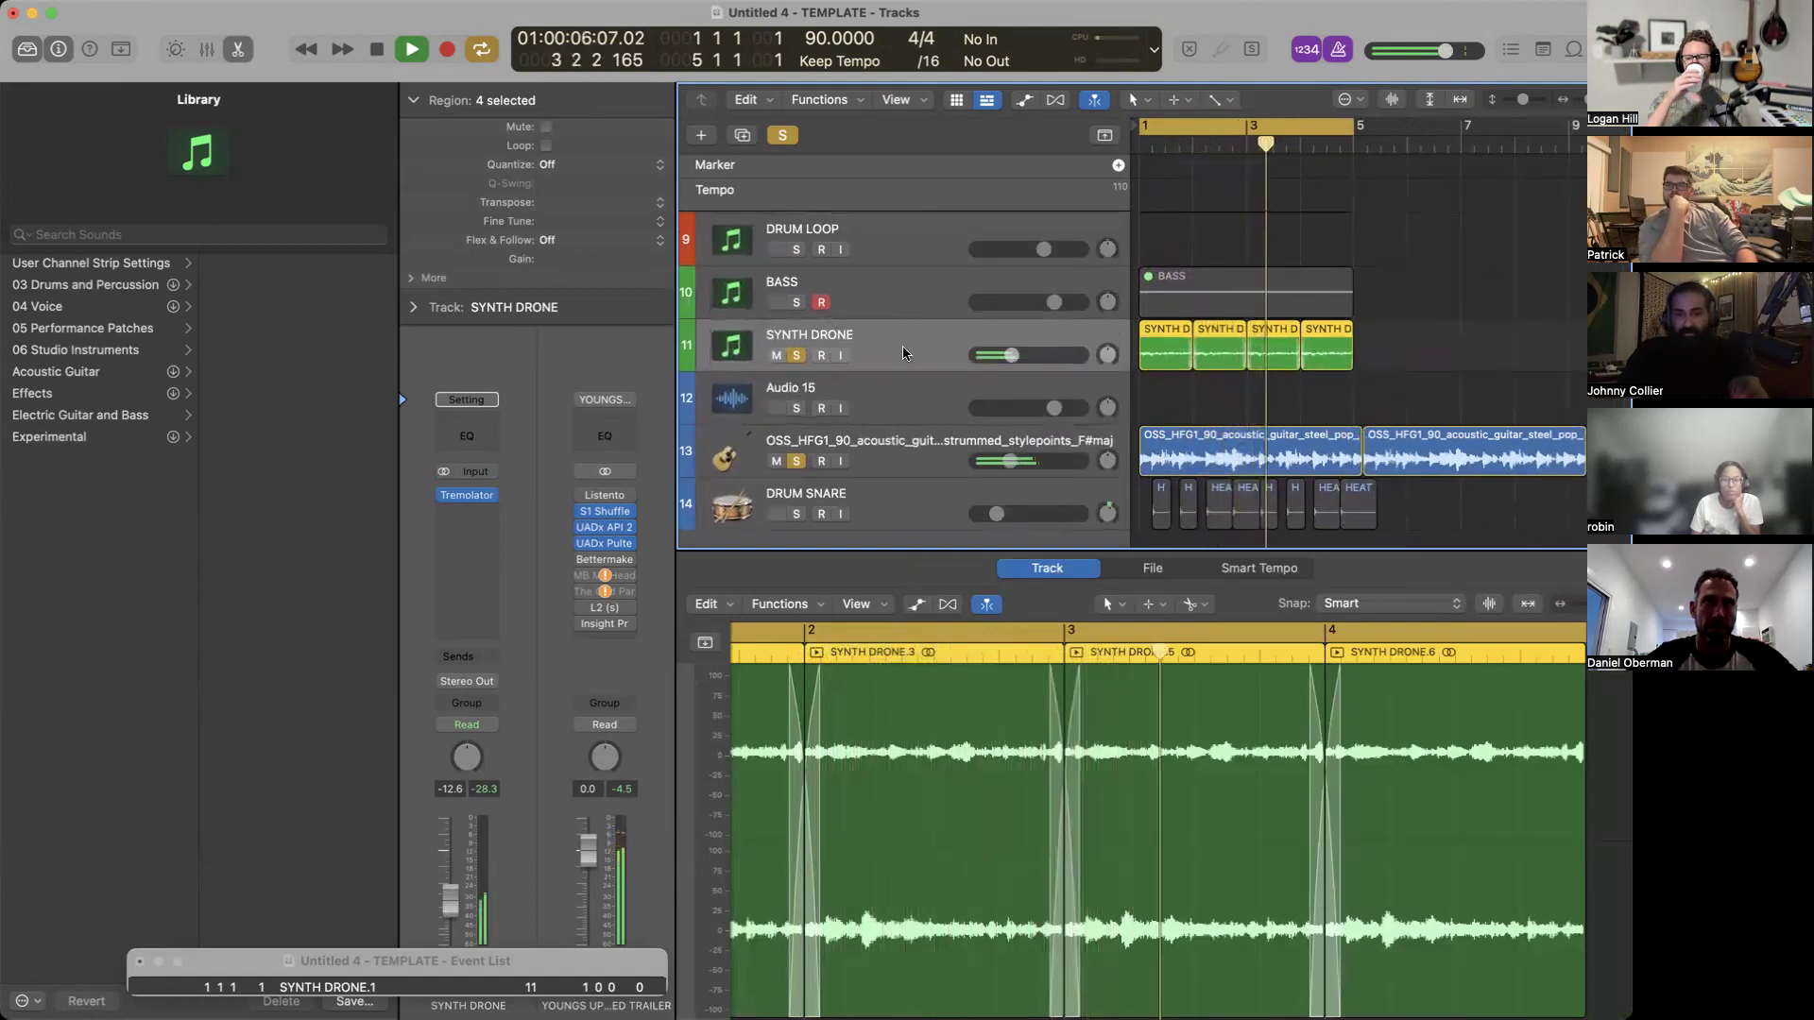
scroll(907, 344, down, 4)
scroll(909, 352, up, 5)
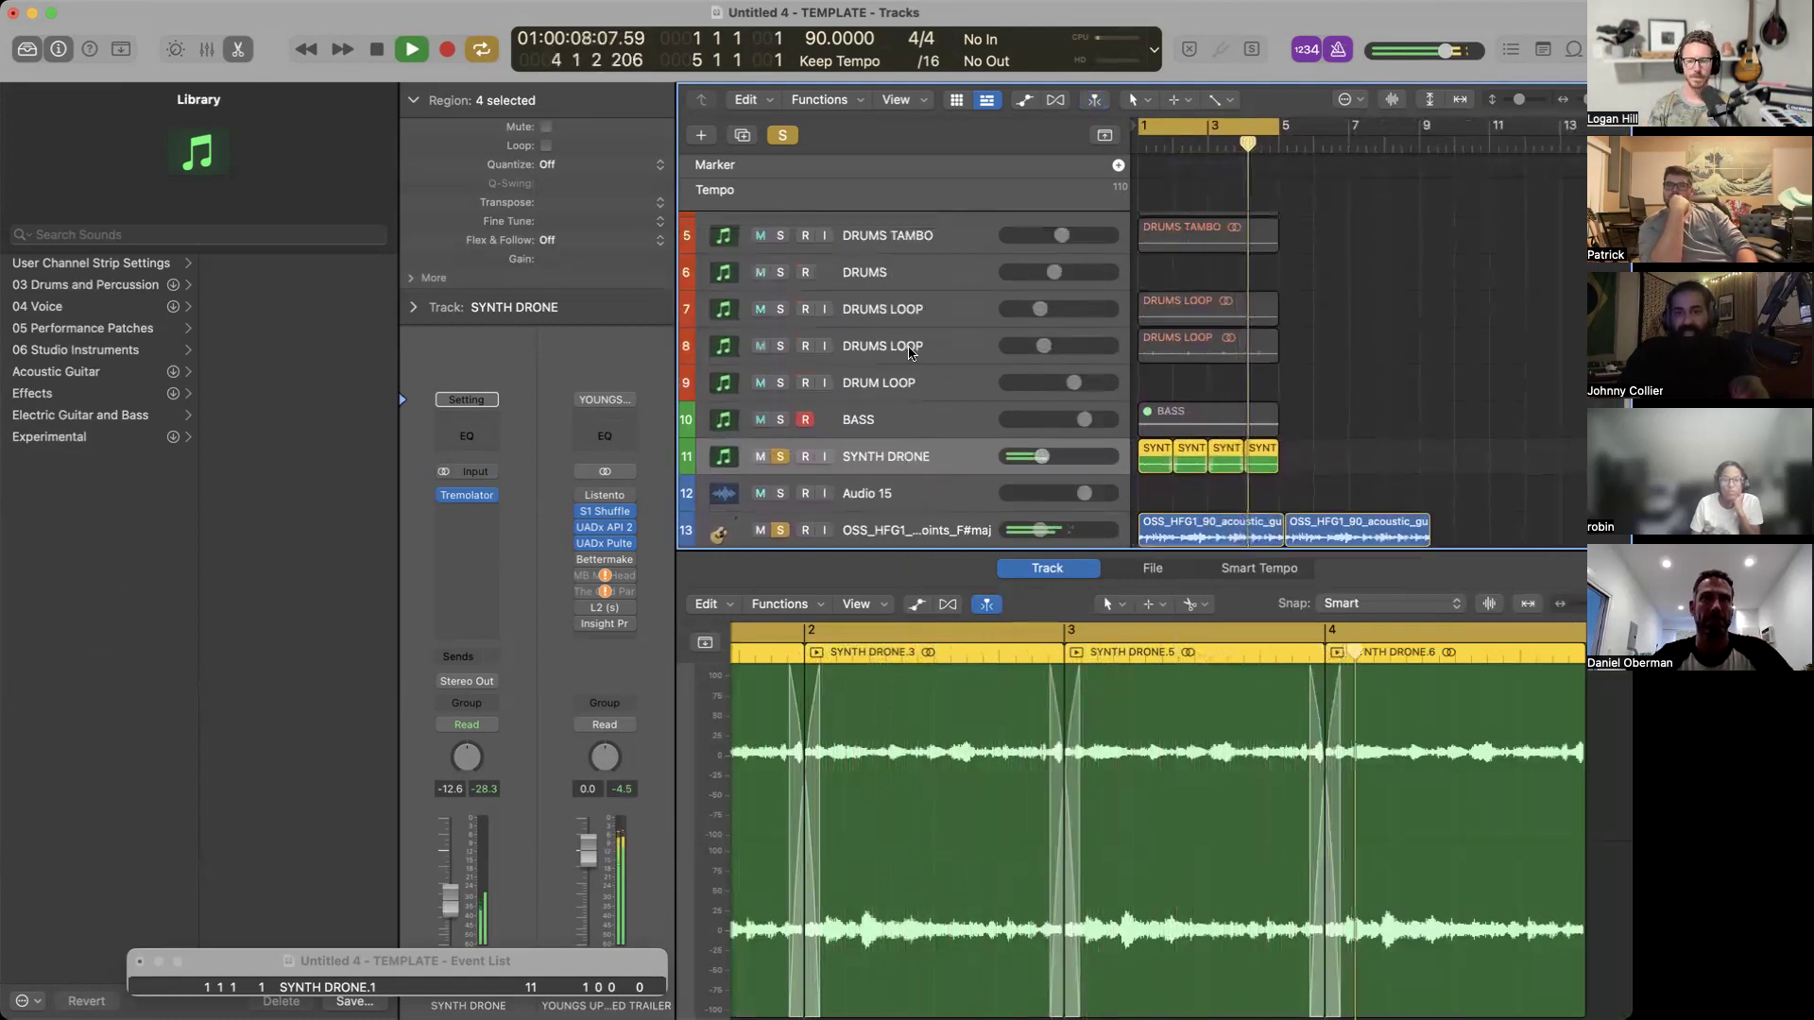
scroll(957, 337, down, 5)
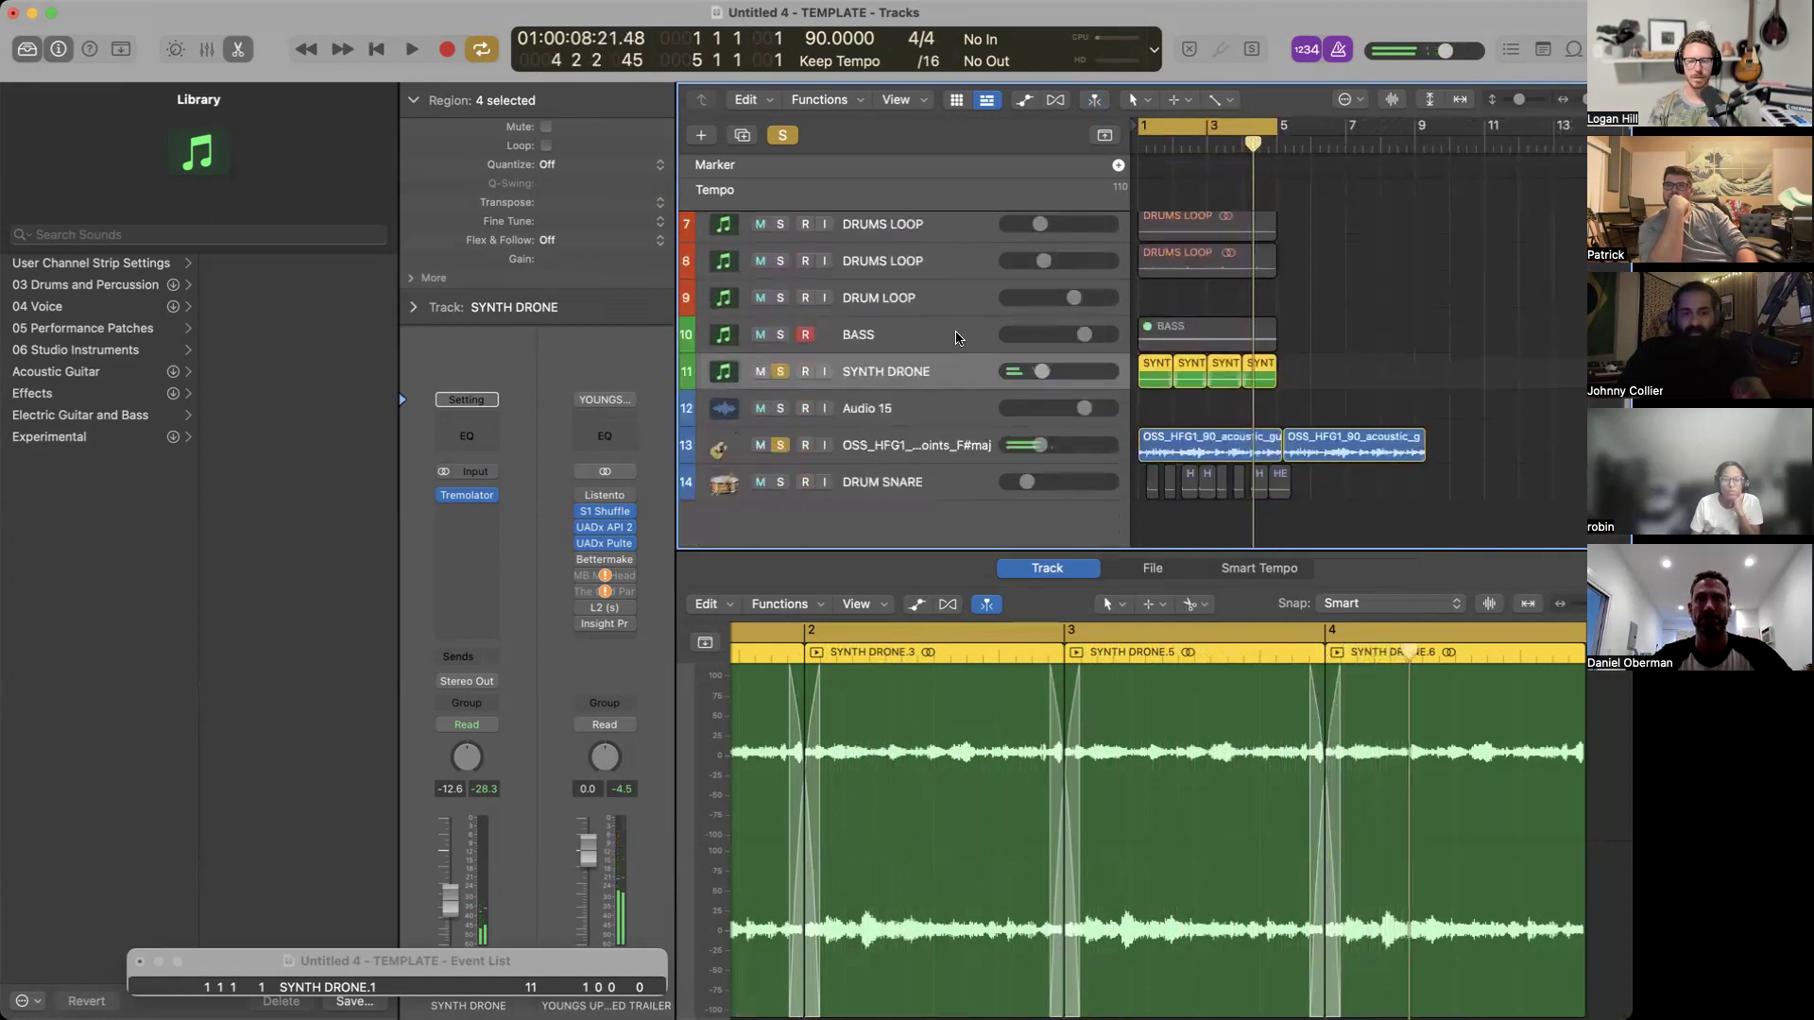
click(792, 136)
scroll(973, 283, down, 2)
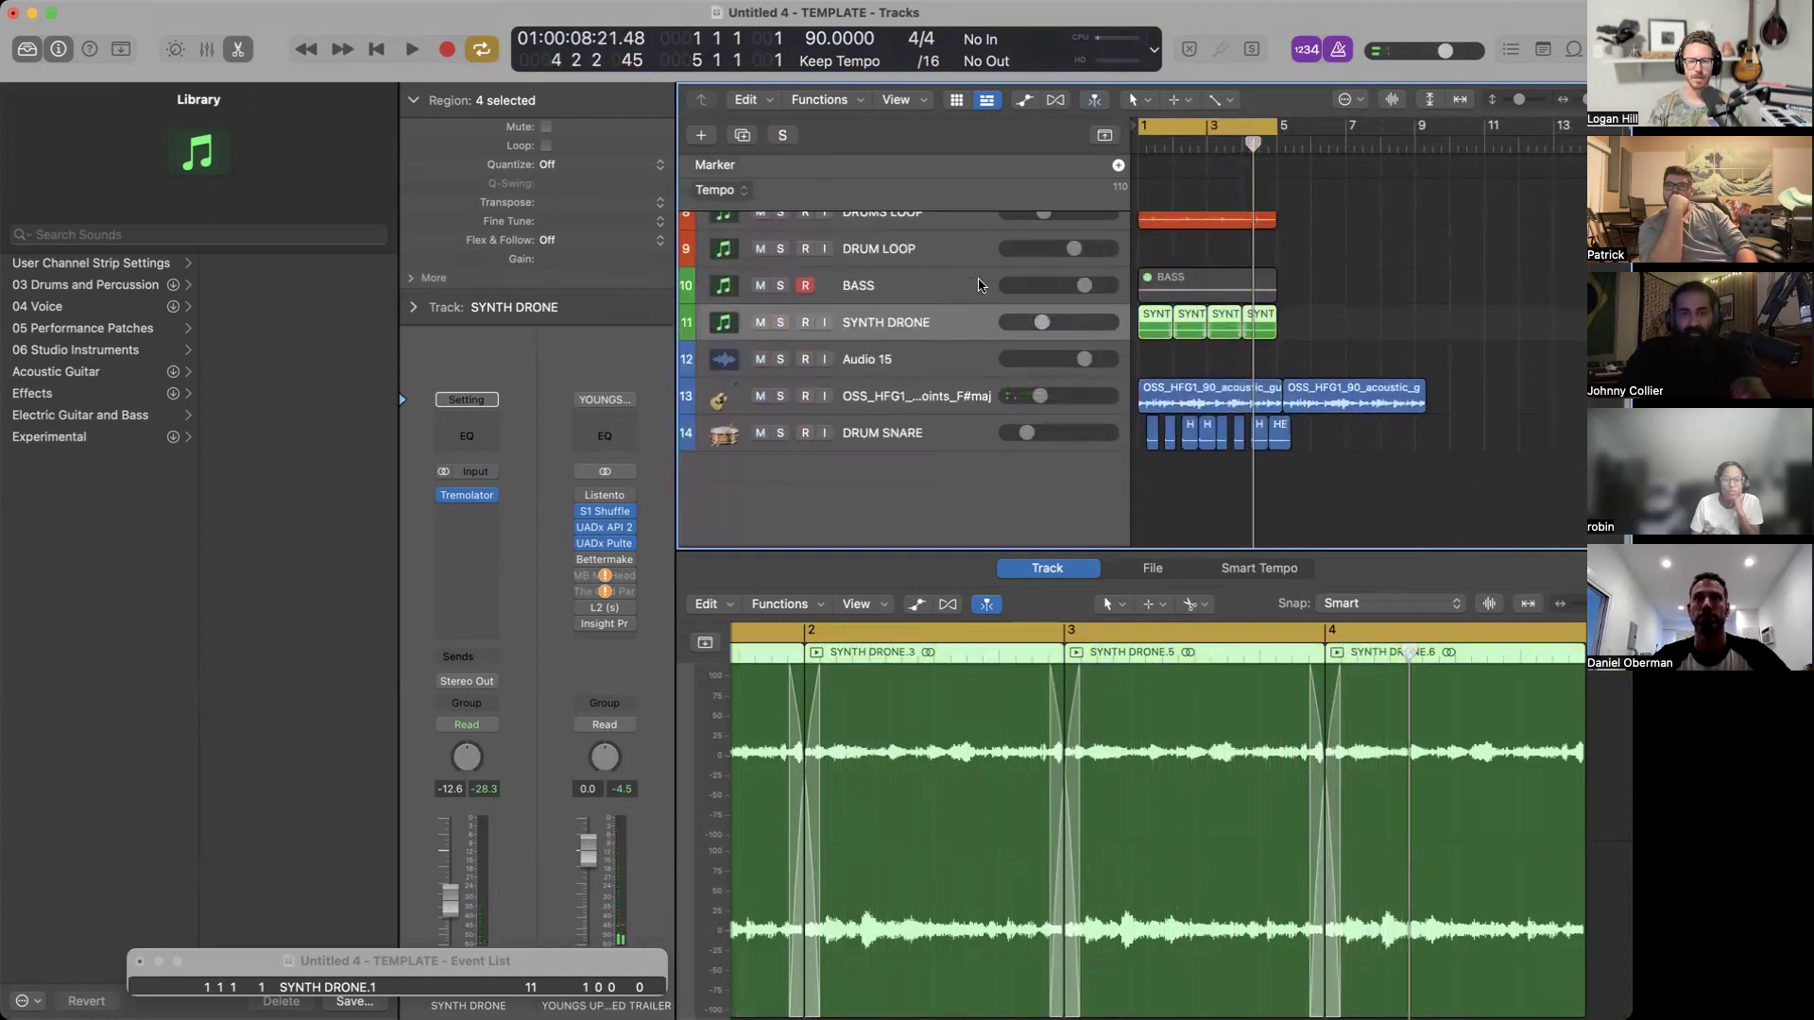
scroll(992, 291, up, 3)
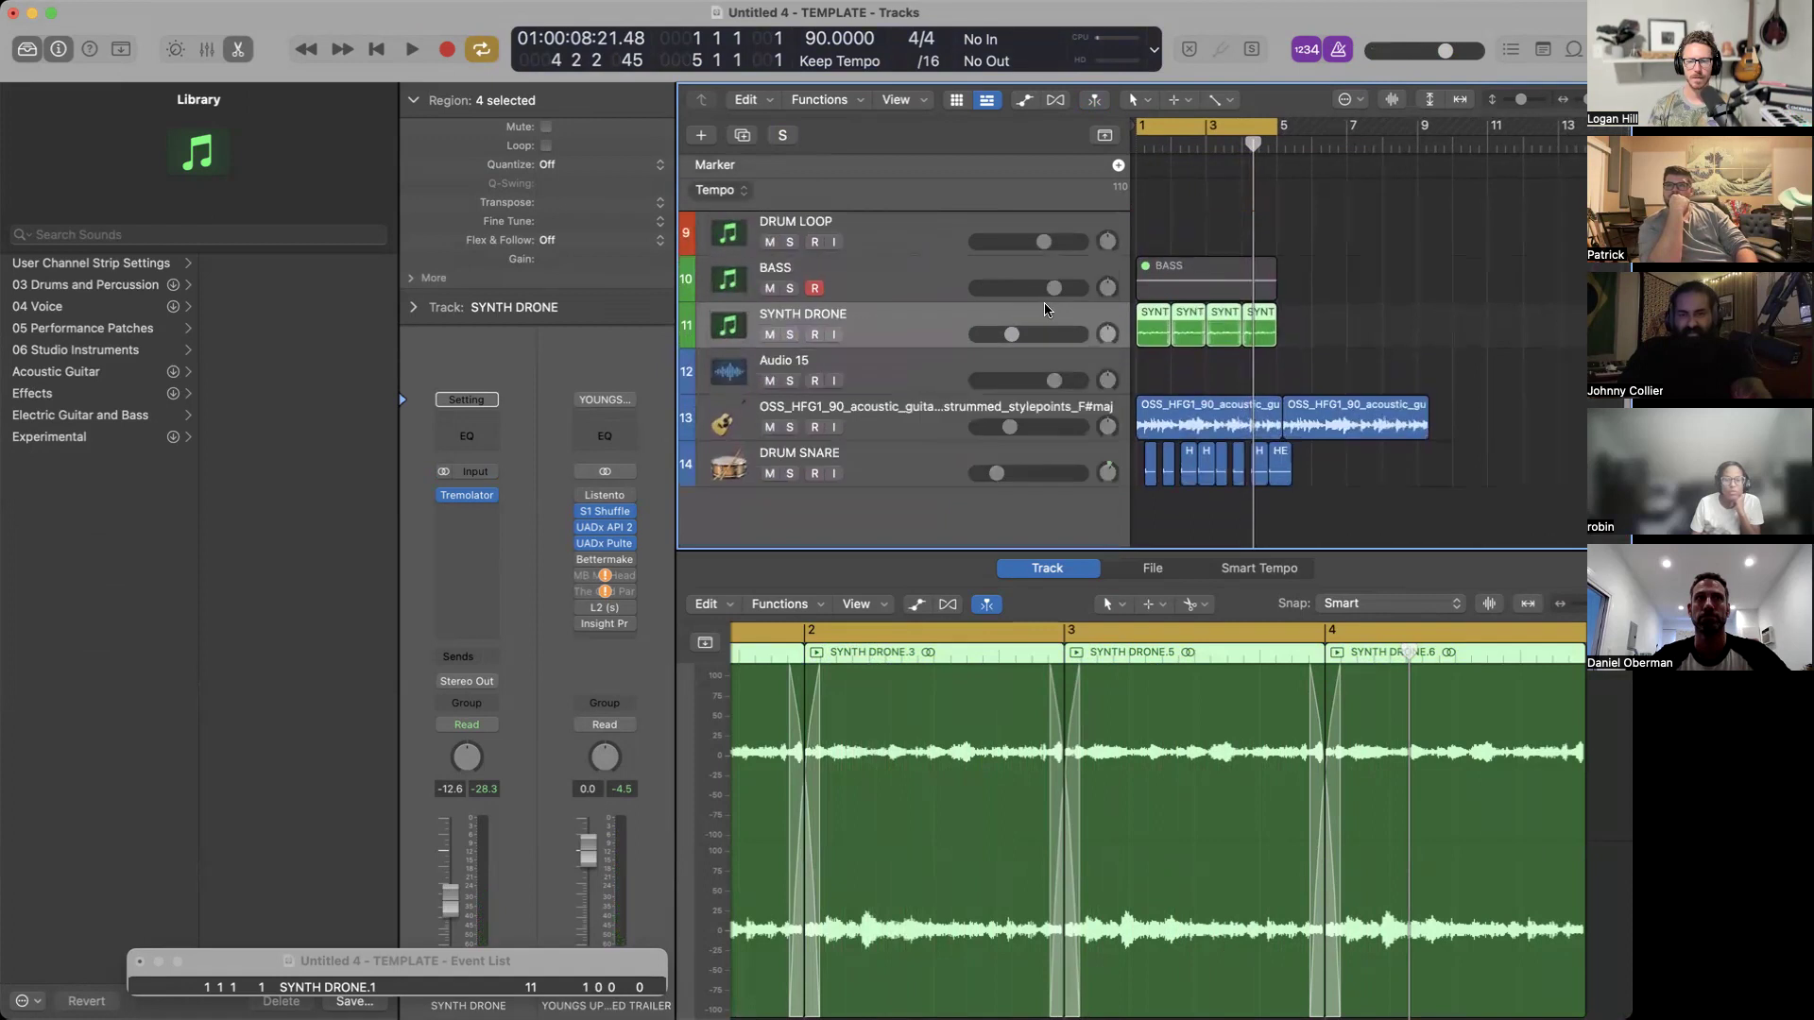
scroll(1188, 350, up, 1)
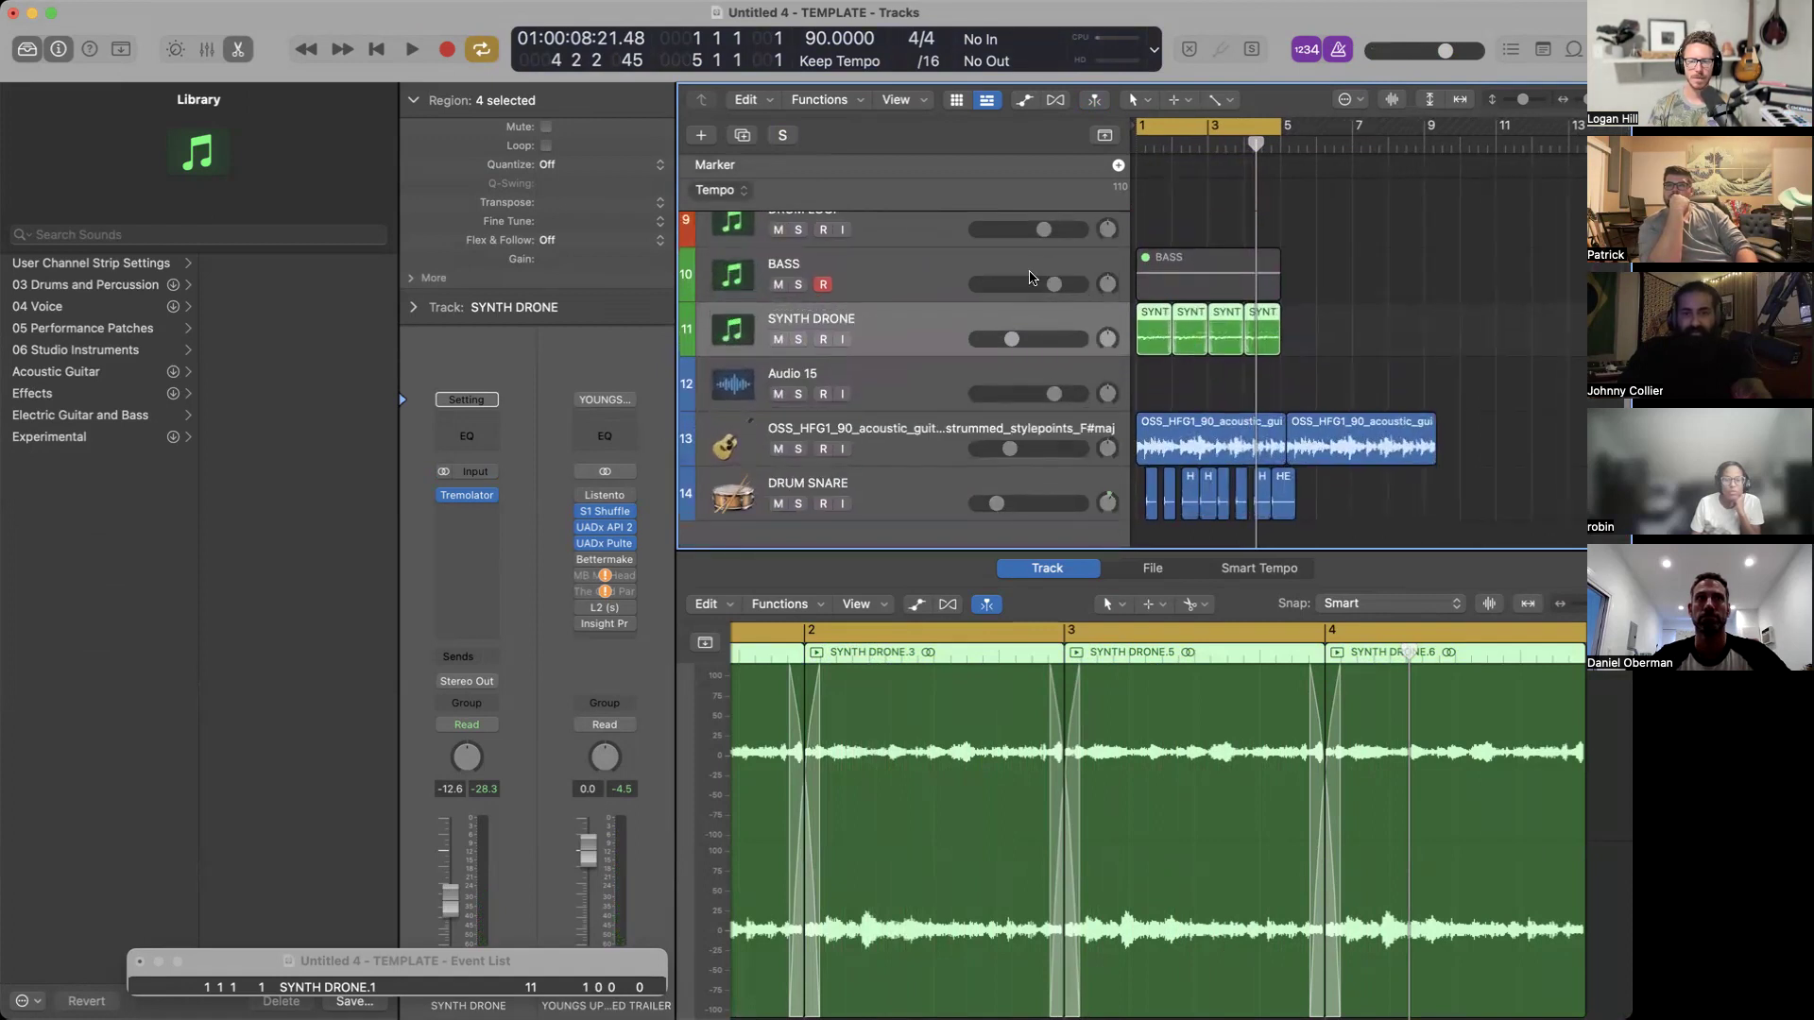
Select the Audio 15 track and review the regions of all tracks across the arrangement.
click(832, 374)
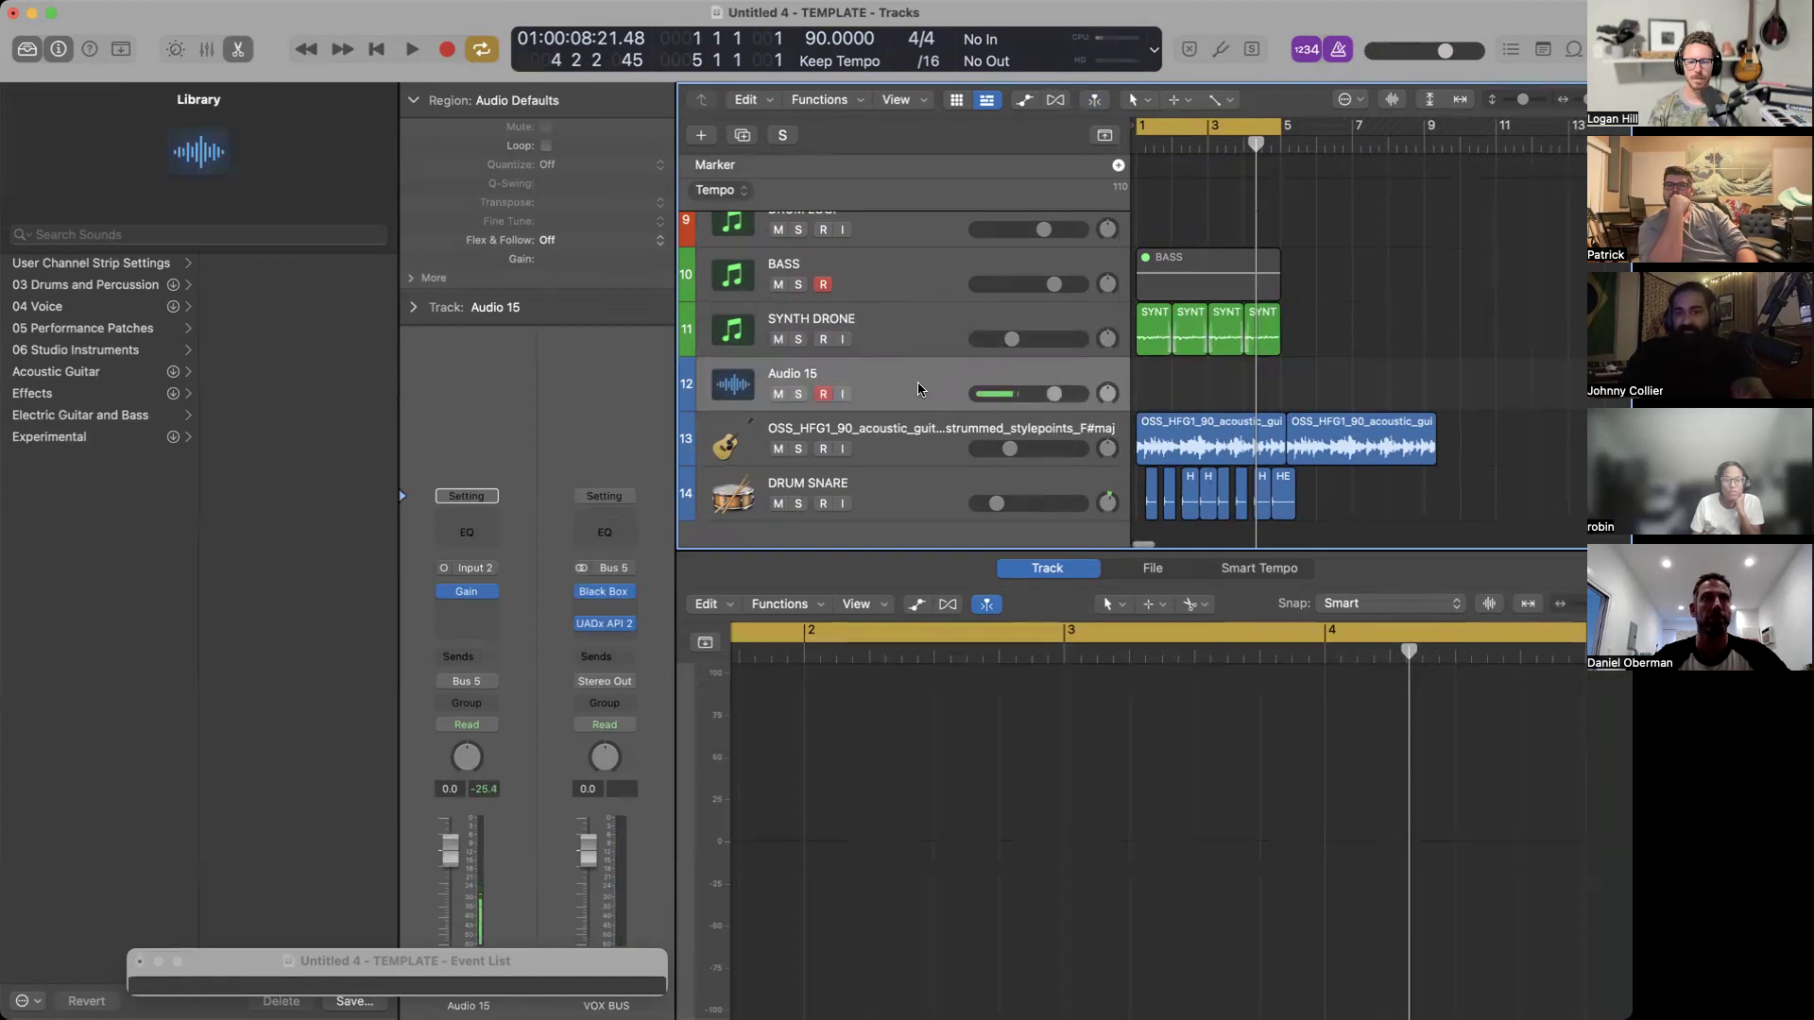
scroll(918, 389, down, 3)
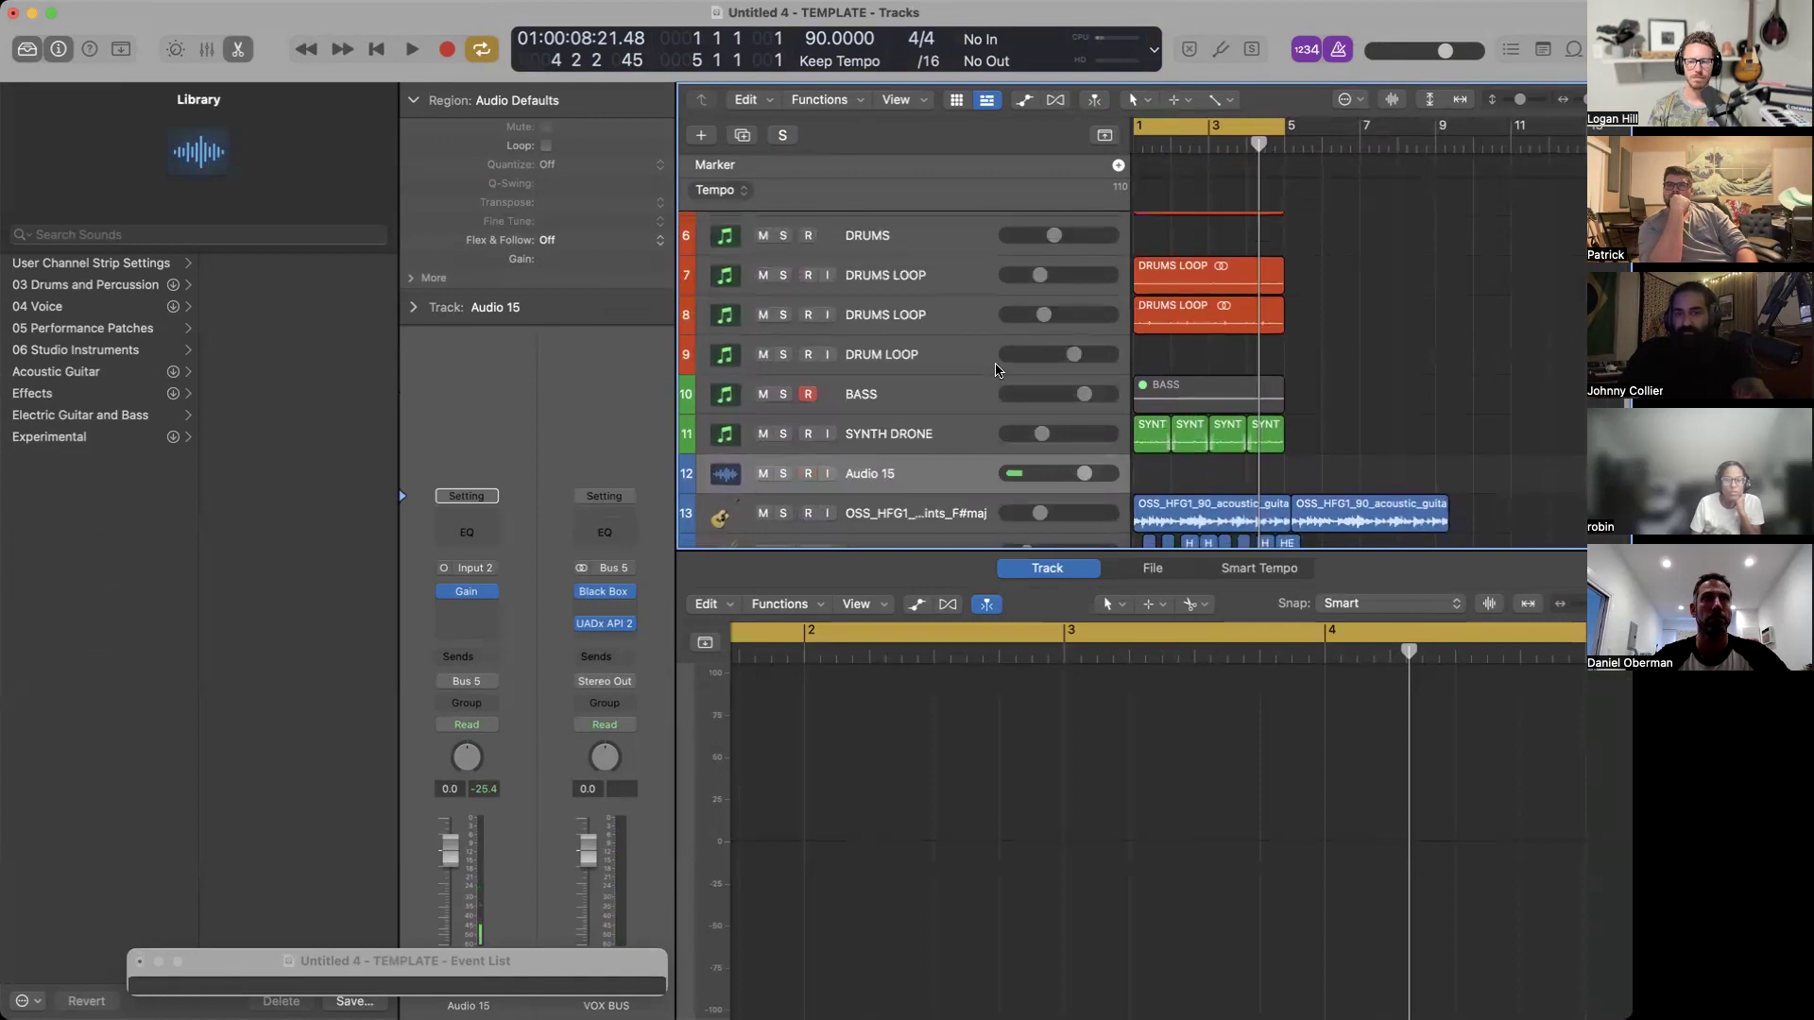
key(super+Up)
key(super+Up)
key(super+Left)
key(super+Left)
key(super+Left)
scroll(1163, 325, right, 3)
scroll(1164, 325, up, 2)
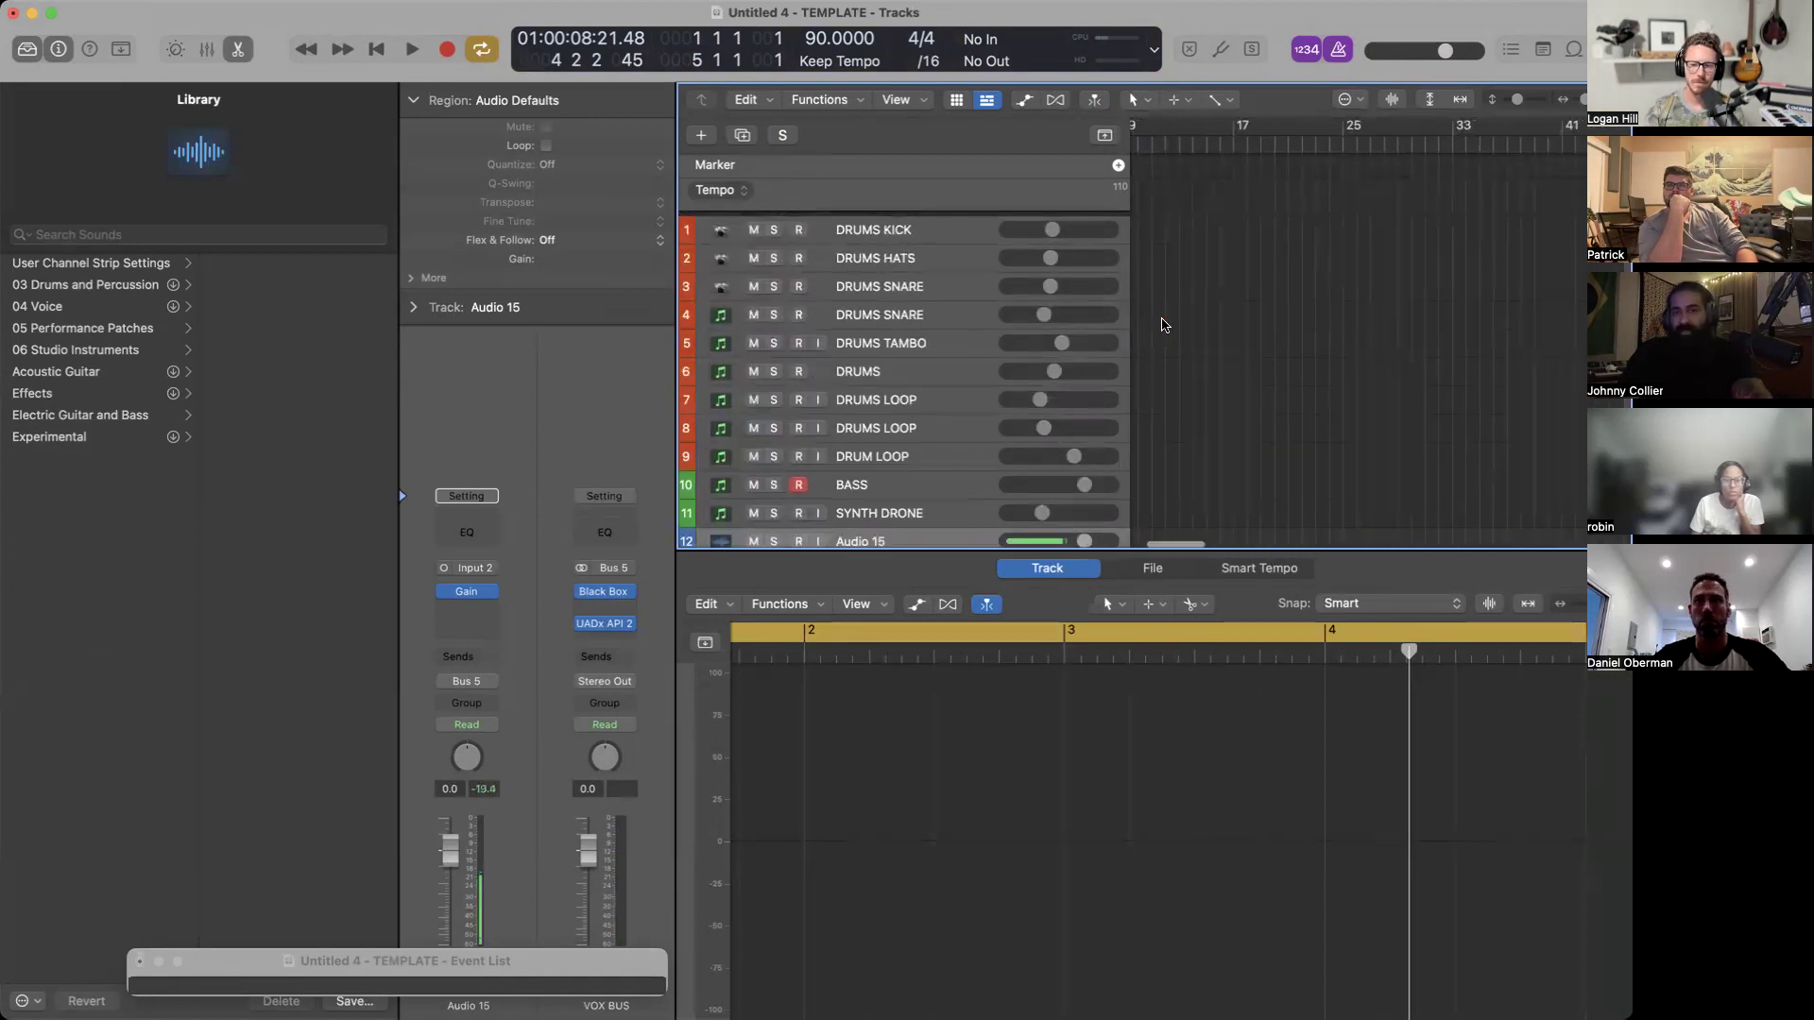
key(super+Up)
key(super+Right)
key(super+Right)
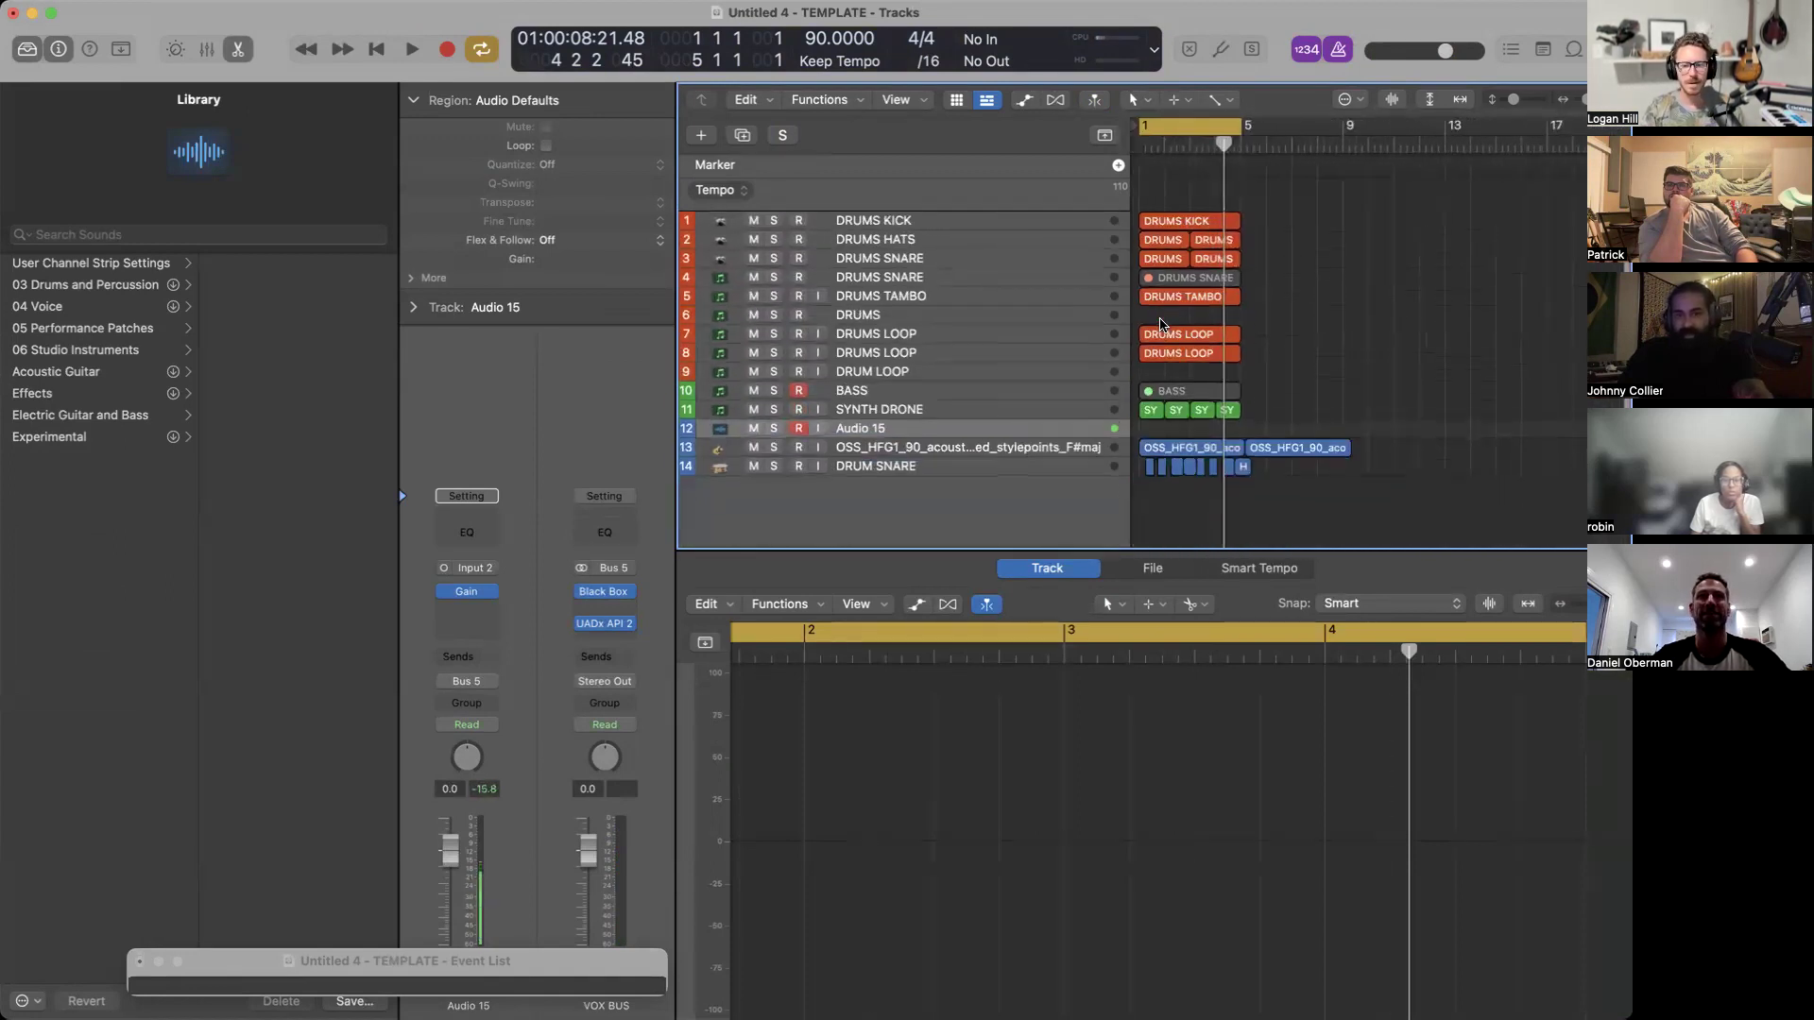
key(super+Up)
scroll(1161, 325, left, 3)
scroll(1161, 325, right, 3)
scroll(1161, 325, left, 2)
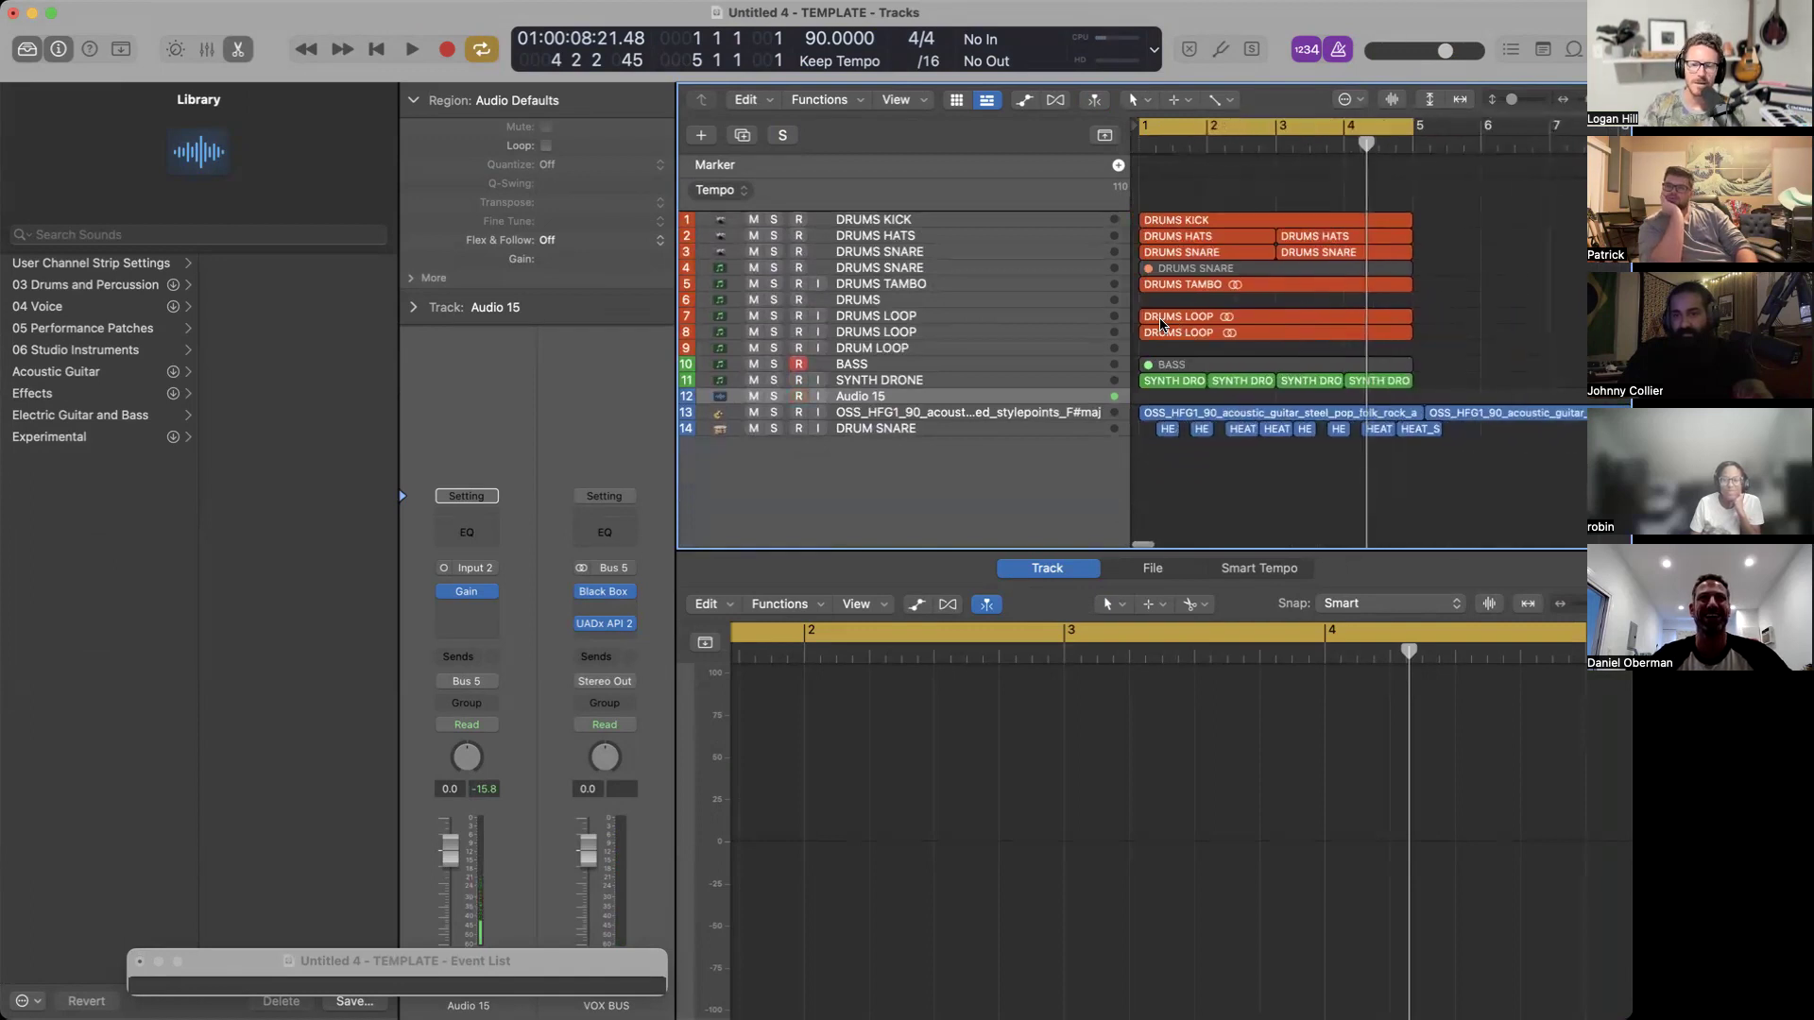
scroll(1161, 325, left, 1)
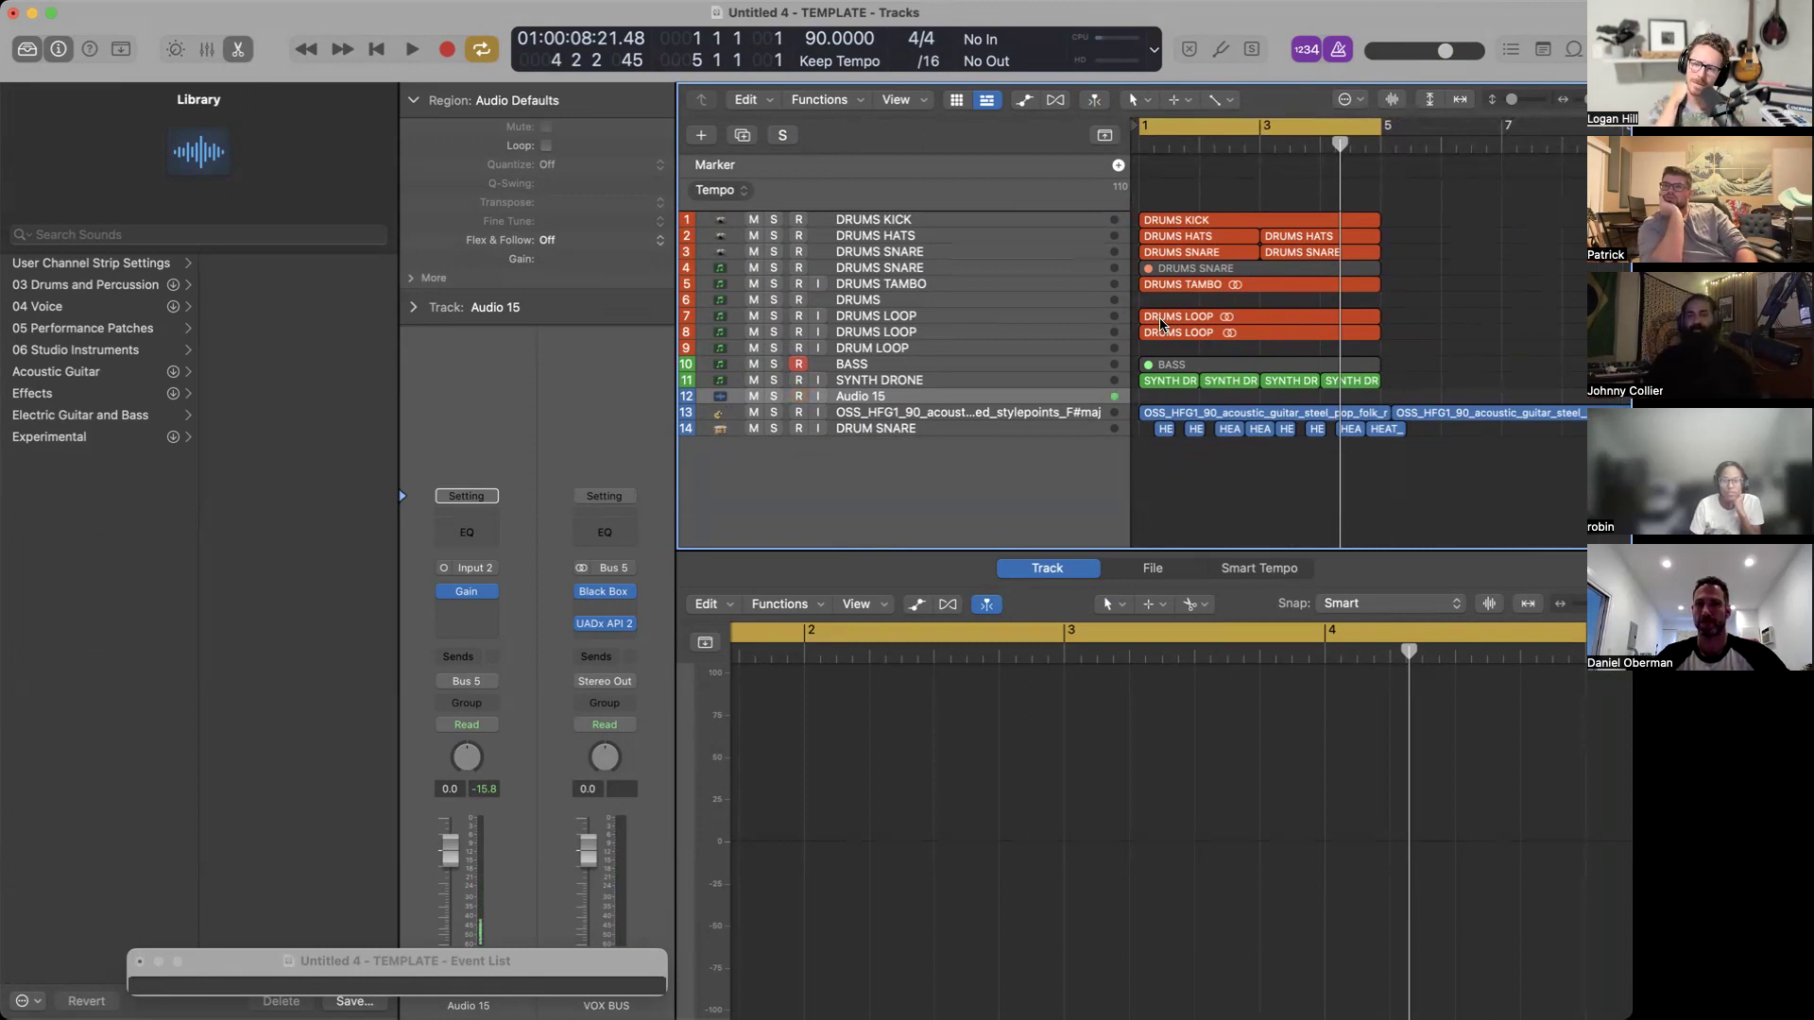
Delete the repeated acoustic guitar region that starts at bar 5.
key(super+Left)
key(super+Left)
key(super+Left)
key(super+Left)
key(super+Left)
key(super+Down)
key(super+Down)
key(super+Down)
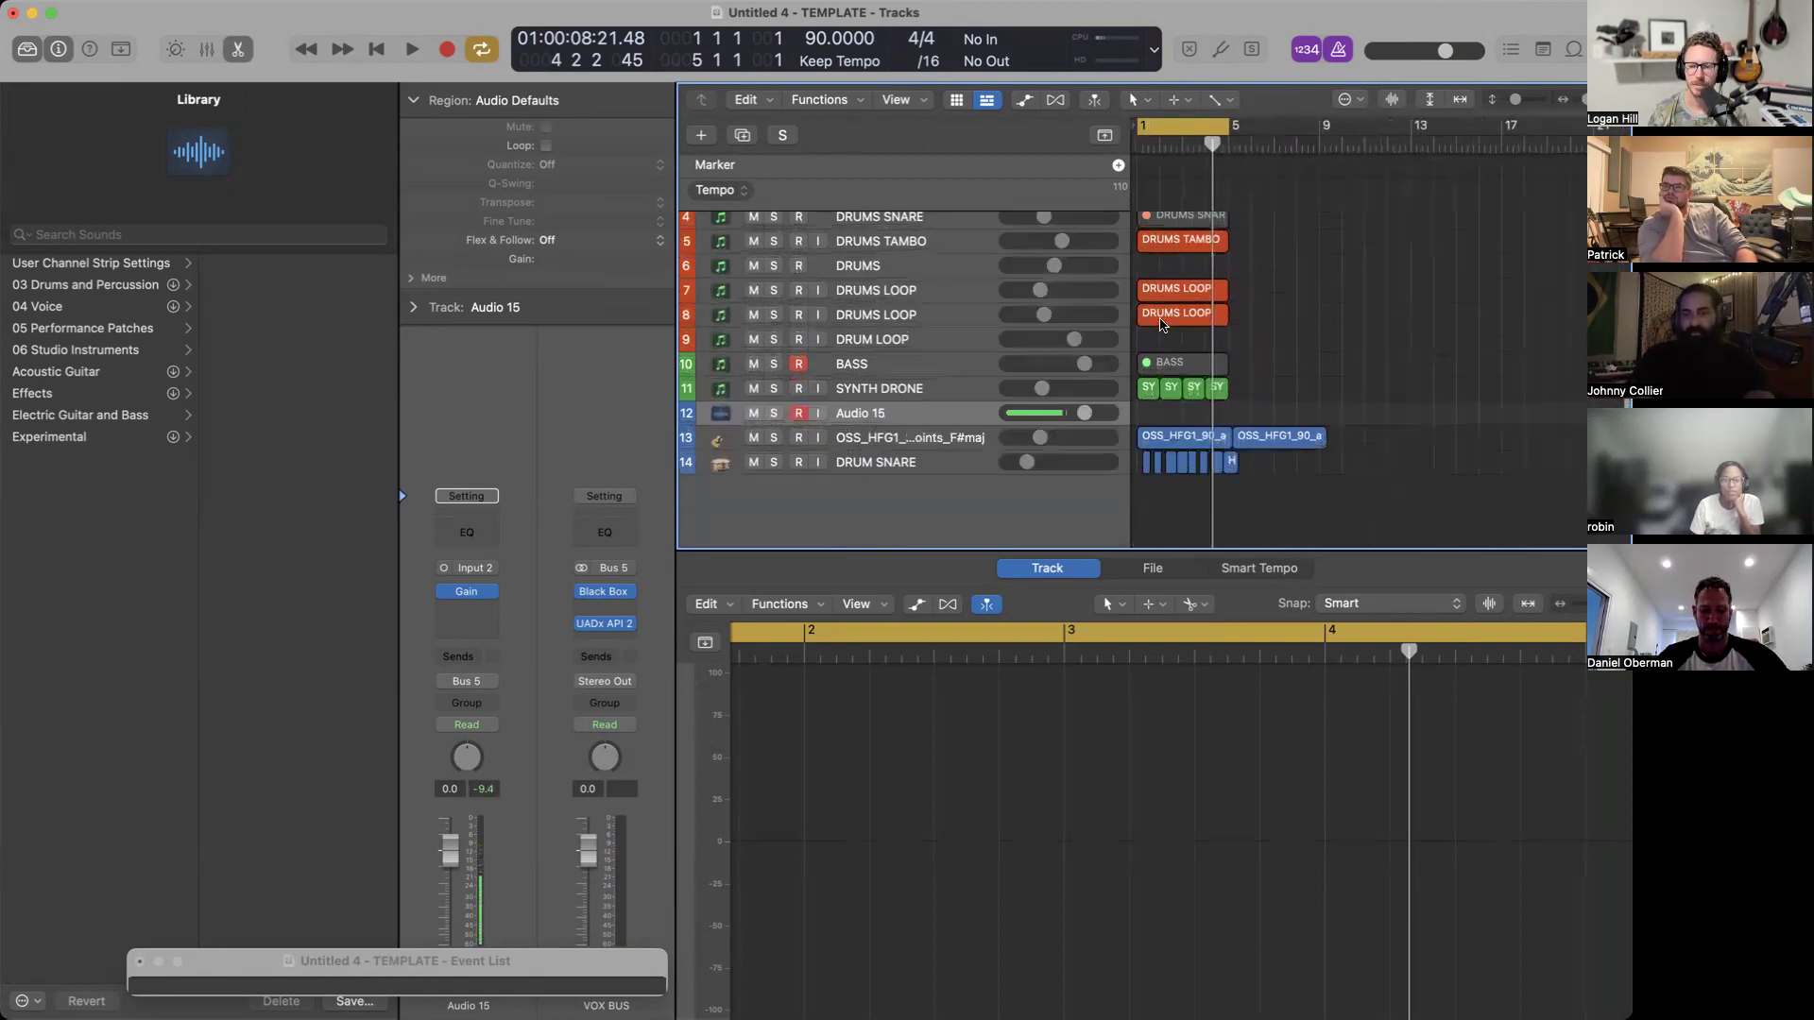
click(1311, 442)
key(Delete)
Select all regions of the four-bar loop and copy them to start at bar 5.
key(super+Right)
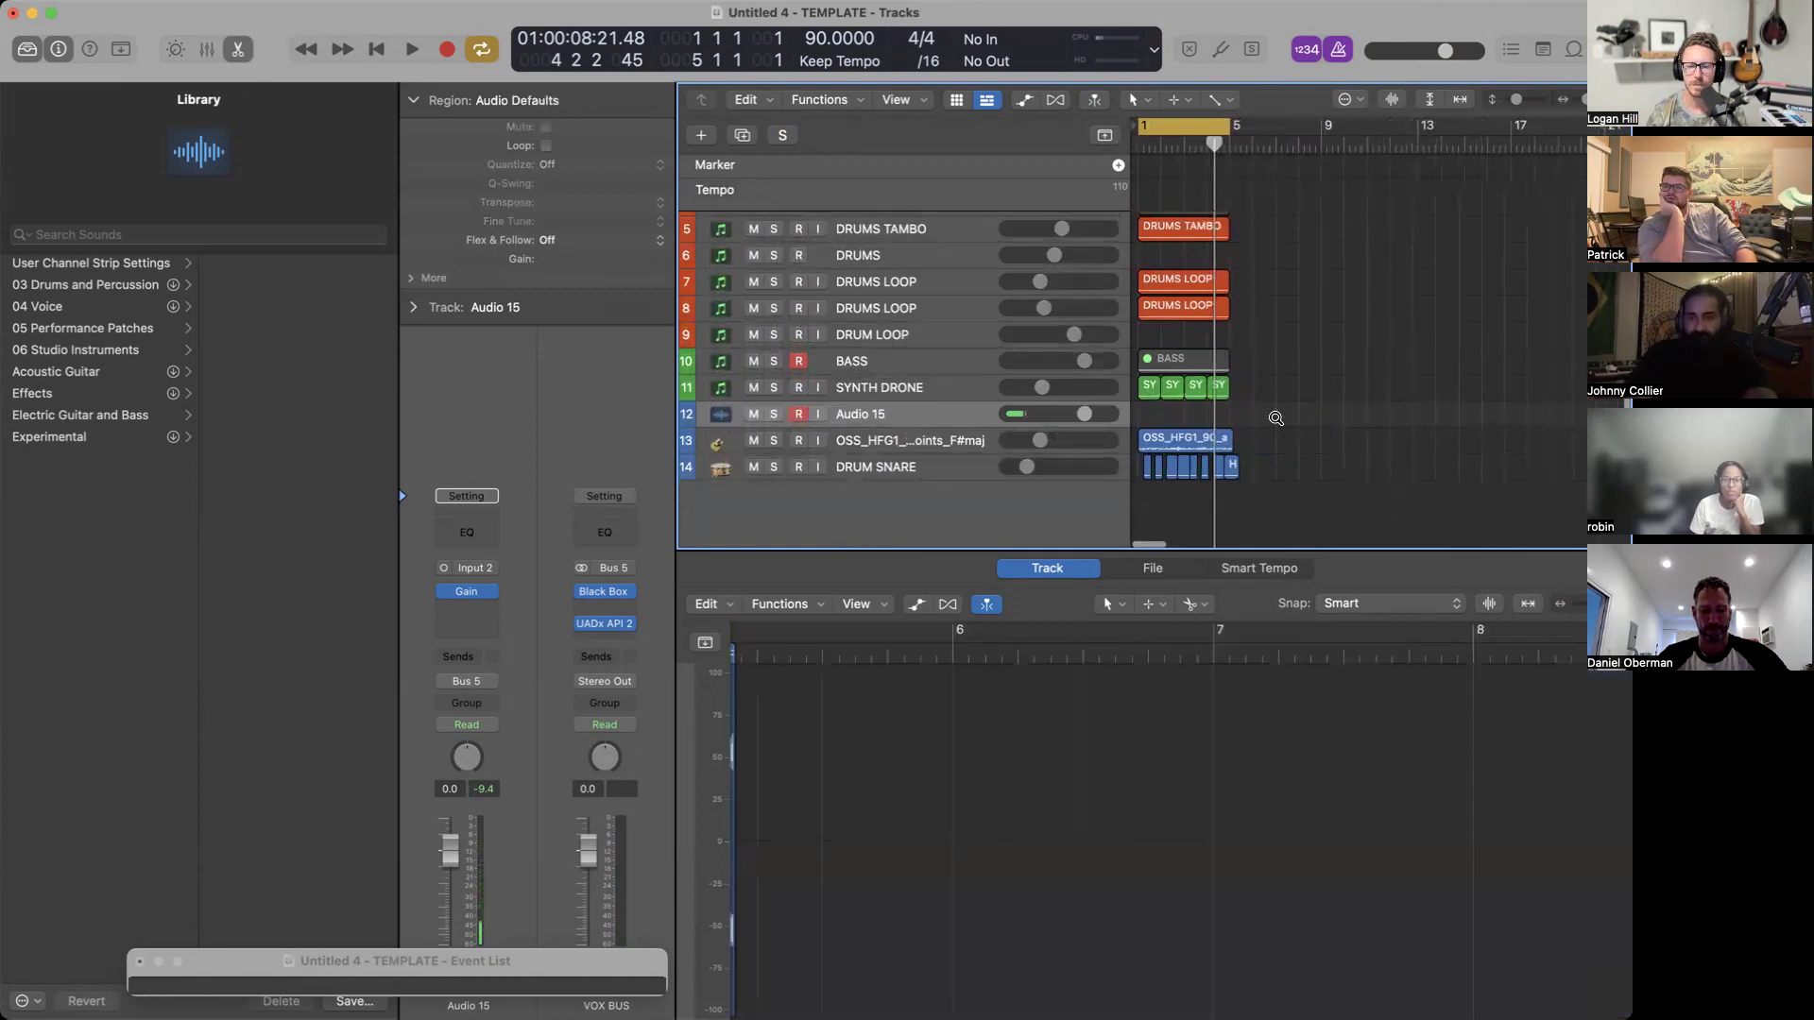
key(super+Up)
key(super+Up)
key(super+Up)
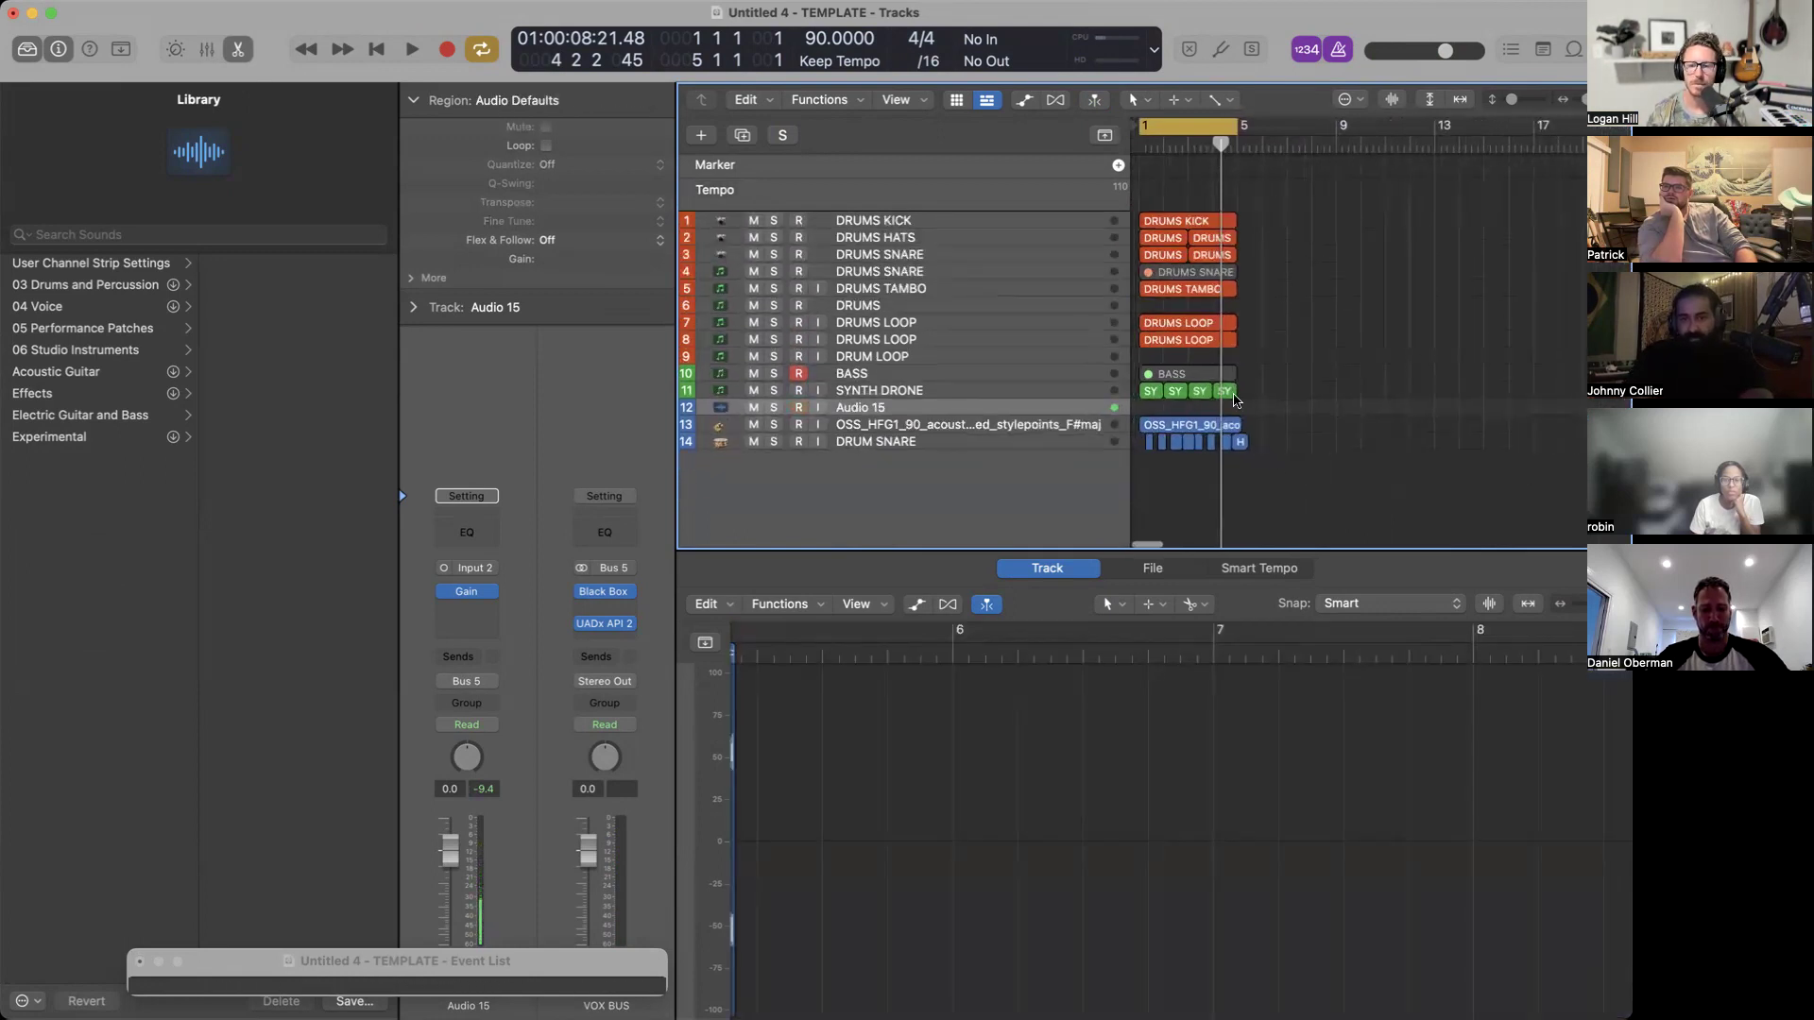
key(super+a)
key(super+Right)
key(super+Right)
drag(1206, 213, 1319, 221)
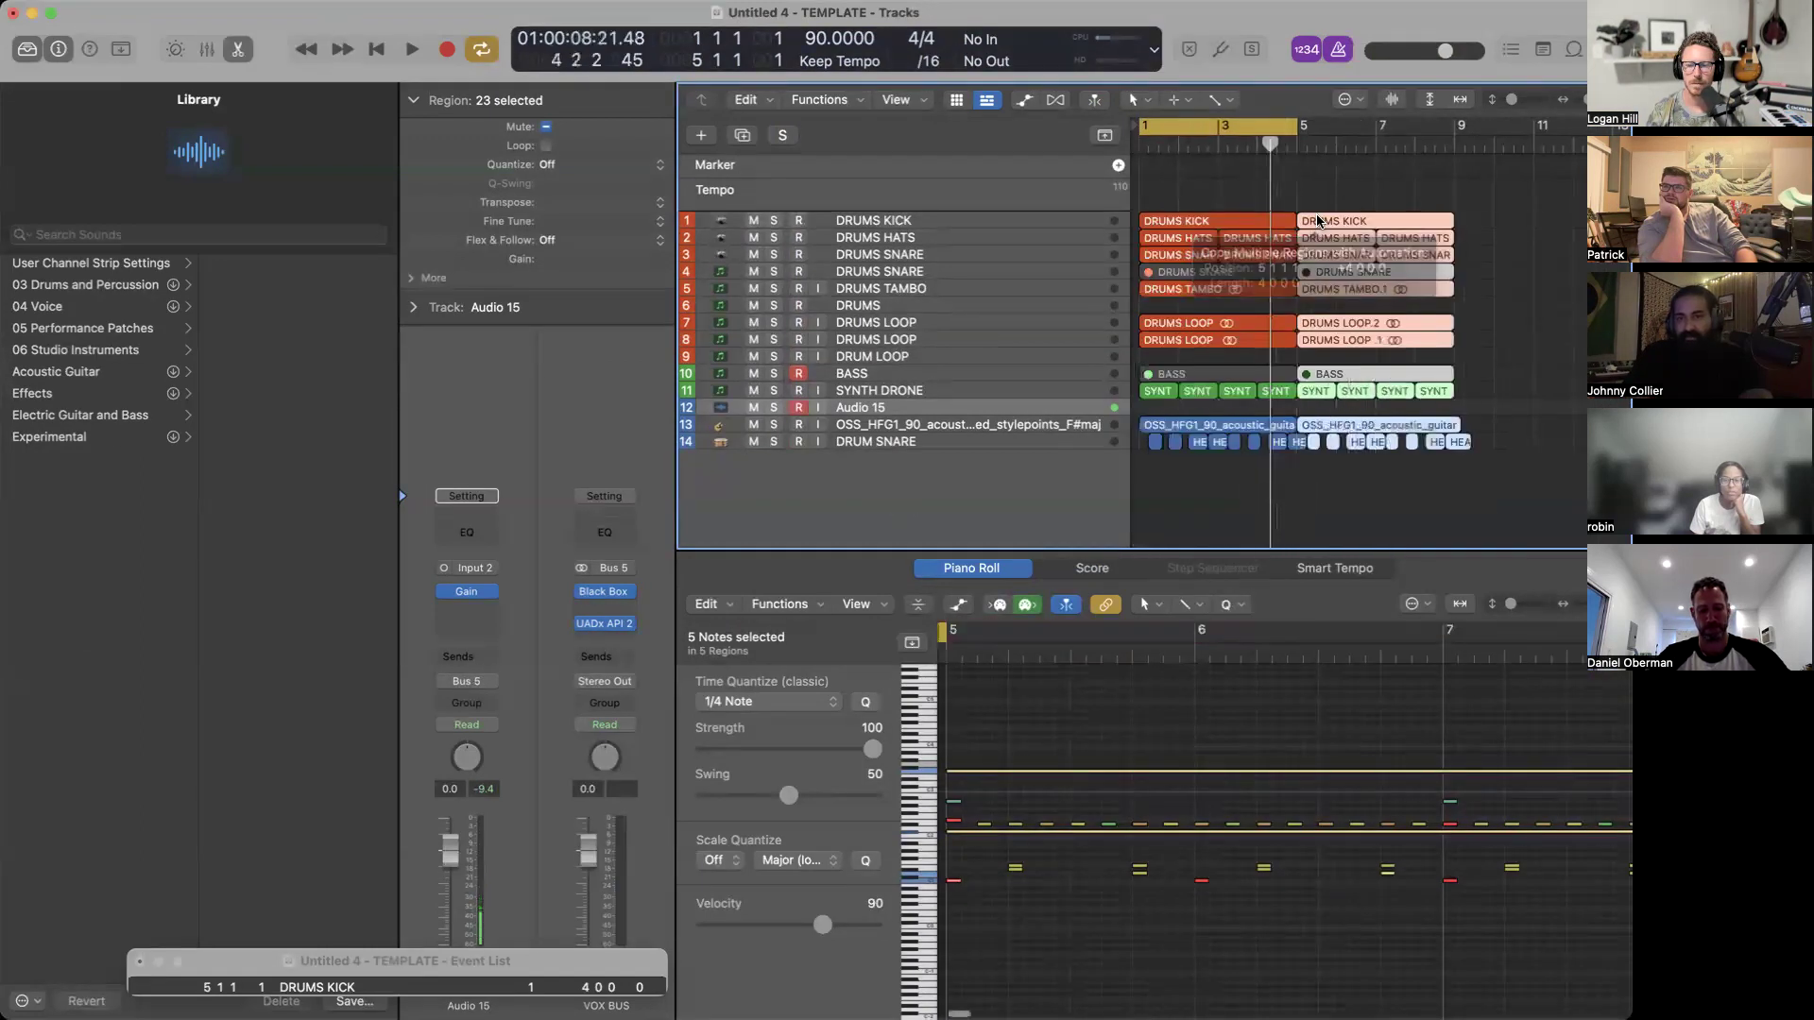
Select all regions in the first eight bars and copy them to start at bar 9.
key(super+Left)
key(super+Left)
key(super+a)
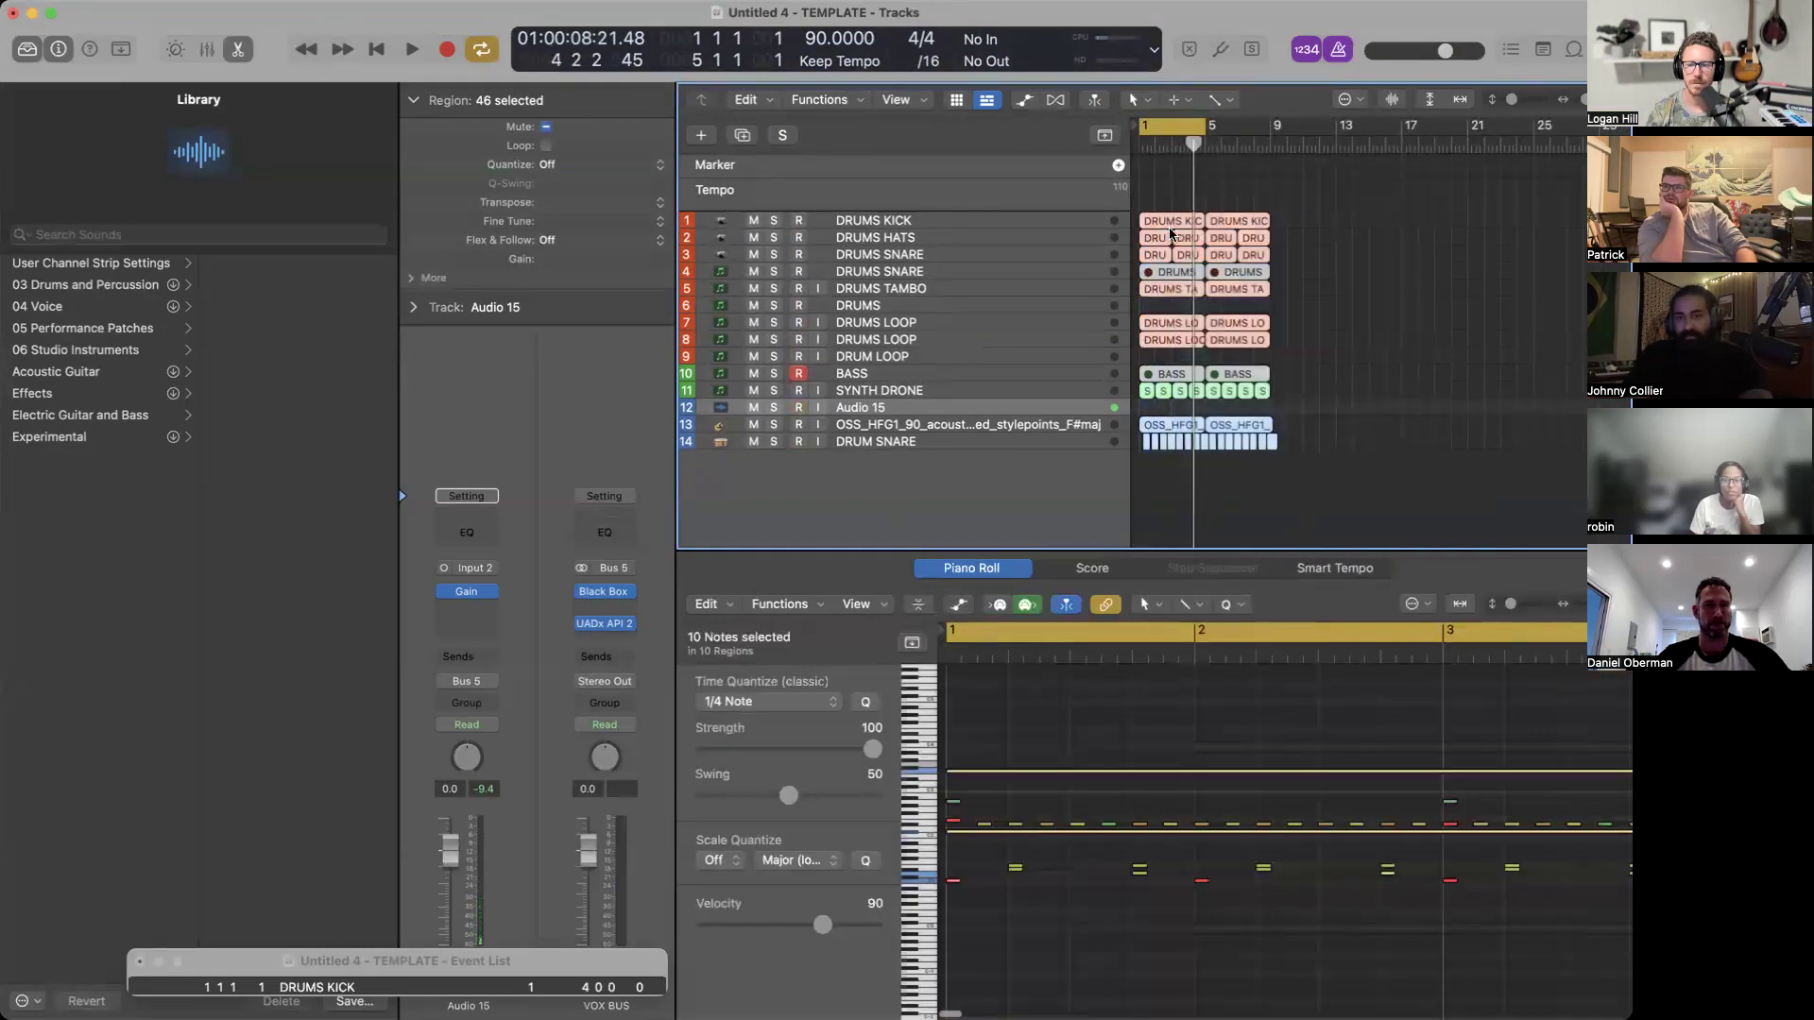
drag(1156, 224, 1223, 219)
key(super+Left)
key(super+Left)
key(super+z)
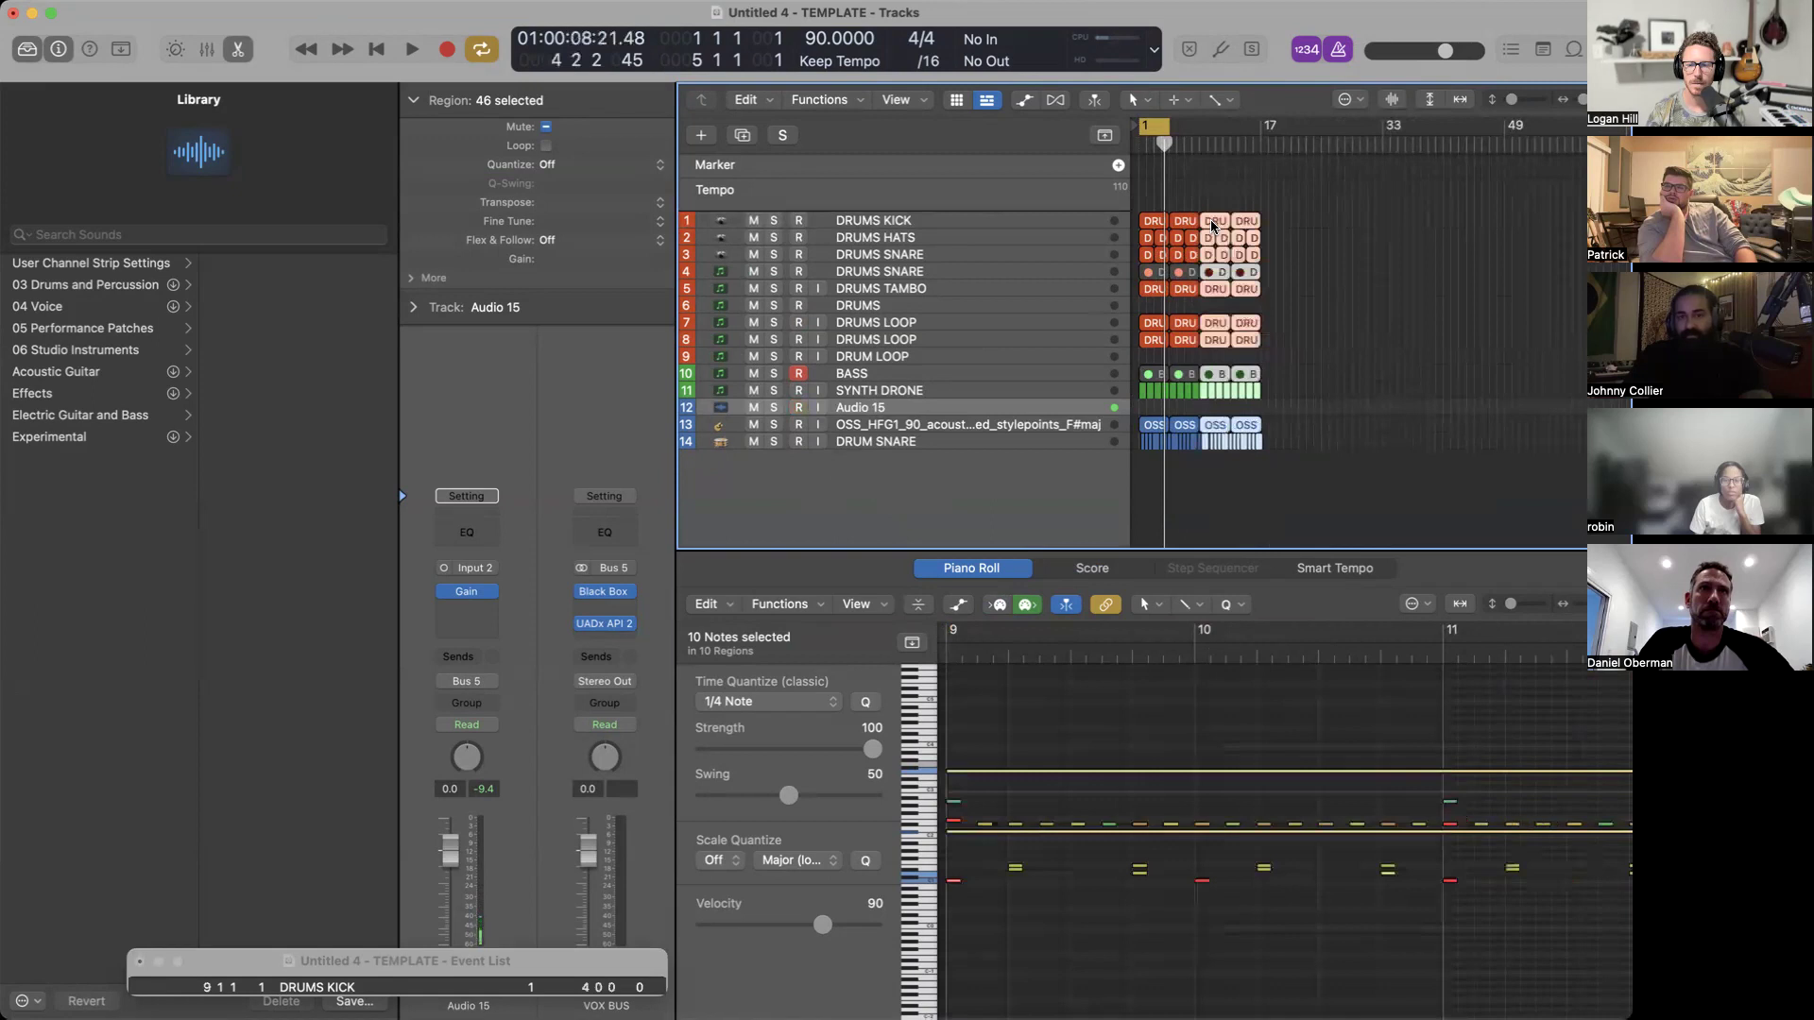
Repeat the copied eight-bar block once from bar 17 to extend the arrangement to bar 25.
key(super+r)
scroll(1156, 244, up, 5)
scroll(1156, 244, down, 3)
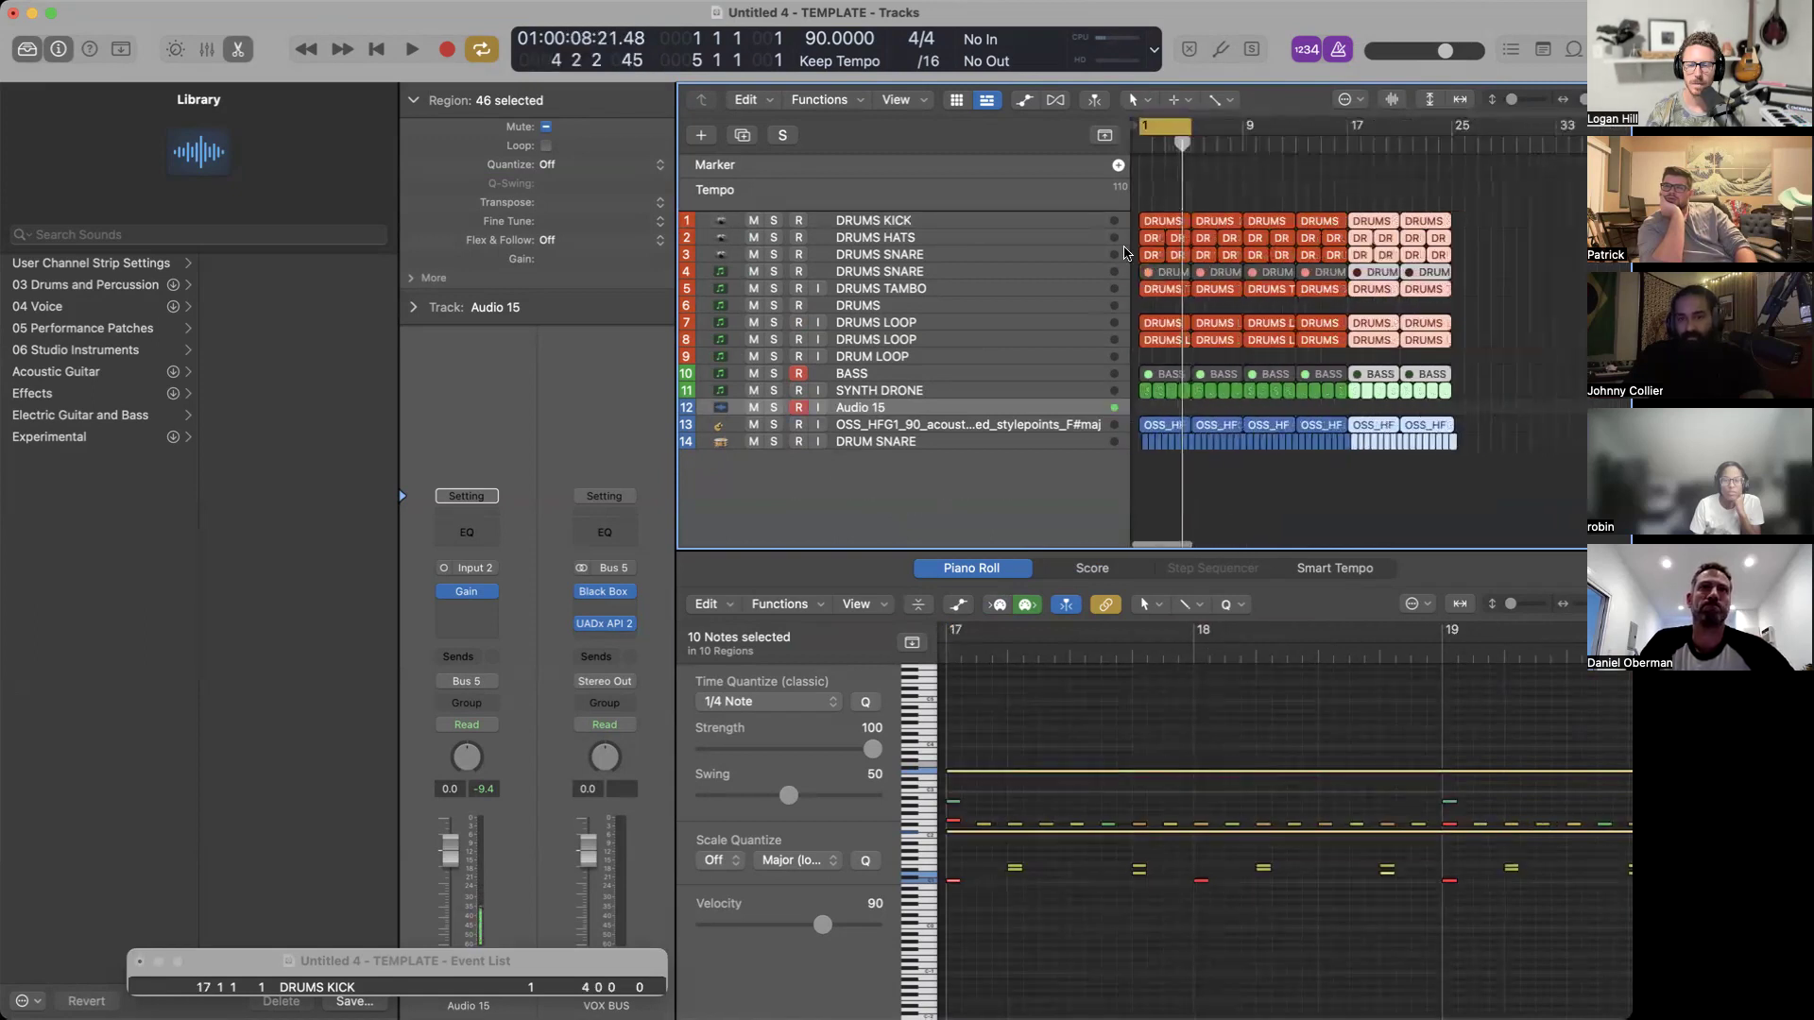
Delete the DRUMS KICK, HATS, SNARE and TAMBO regions before bar 9 and return the playhead to the start.
click(1147, 207)
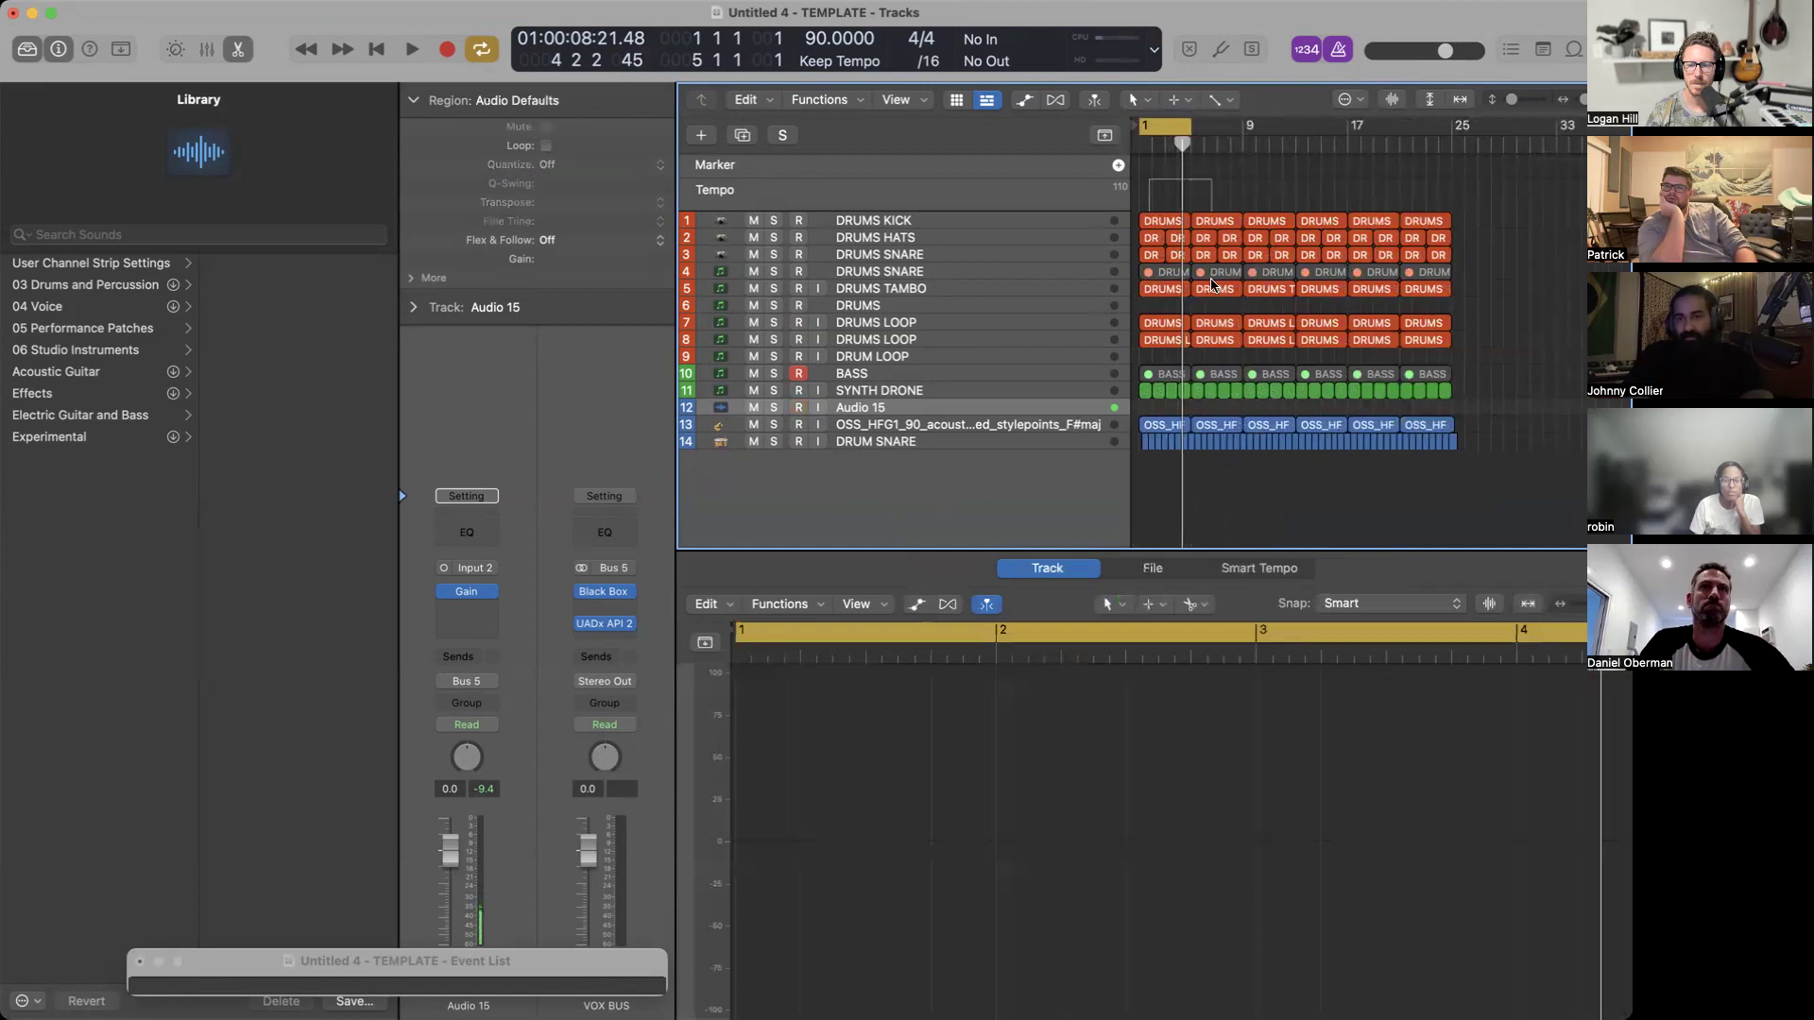
drag(1228, 302, 1141, 212)
key(Delete)
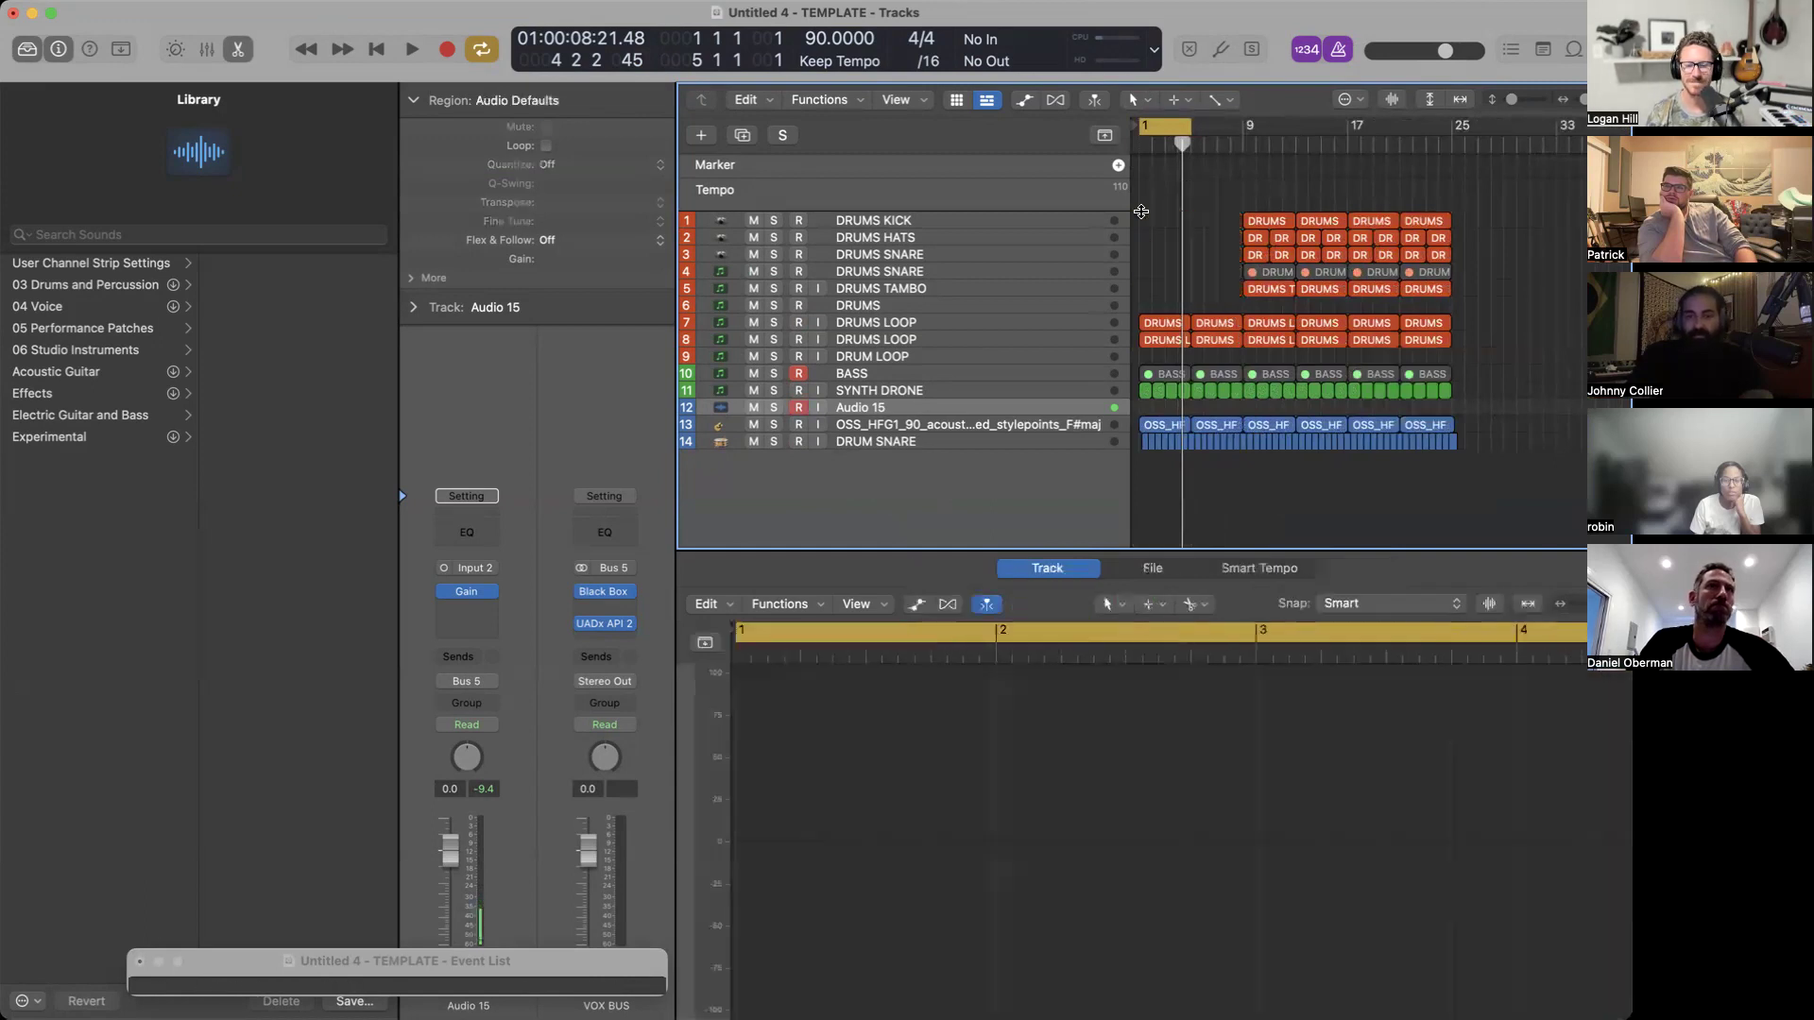
key(Return)
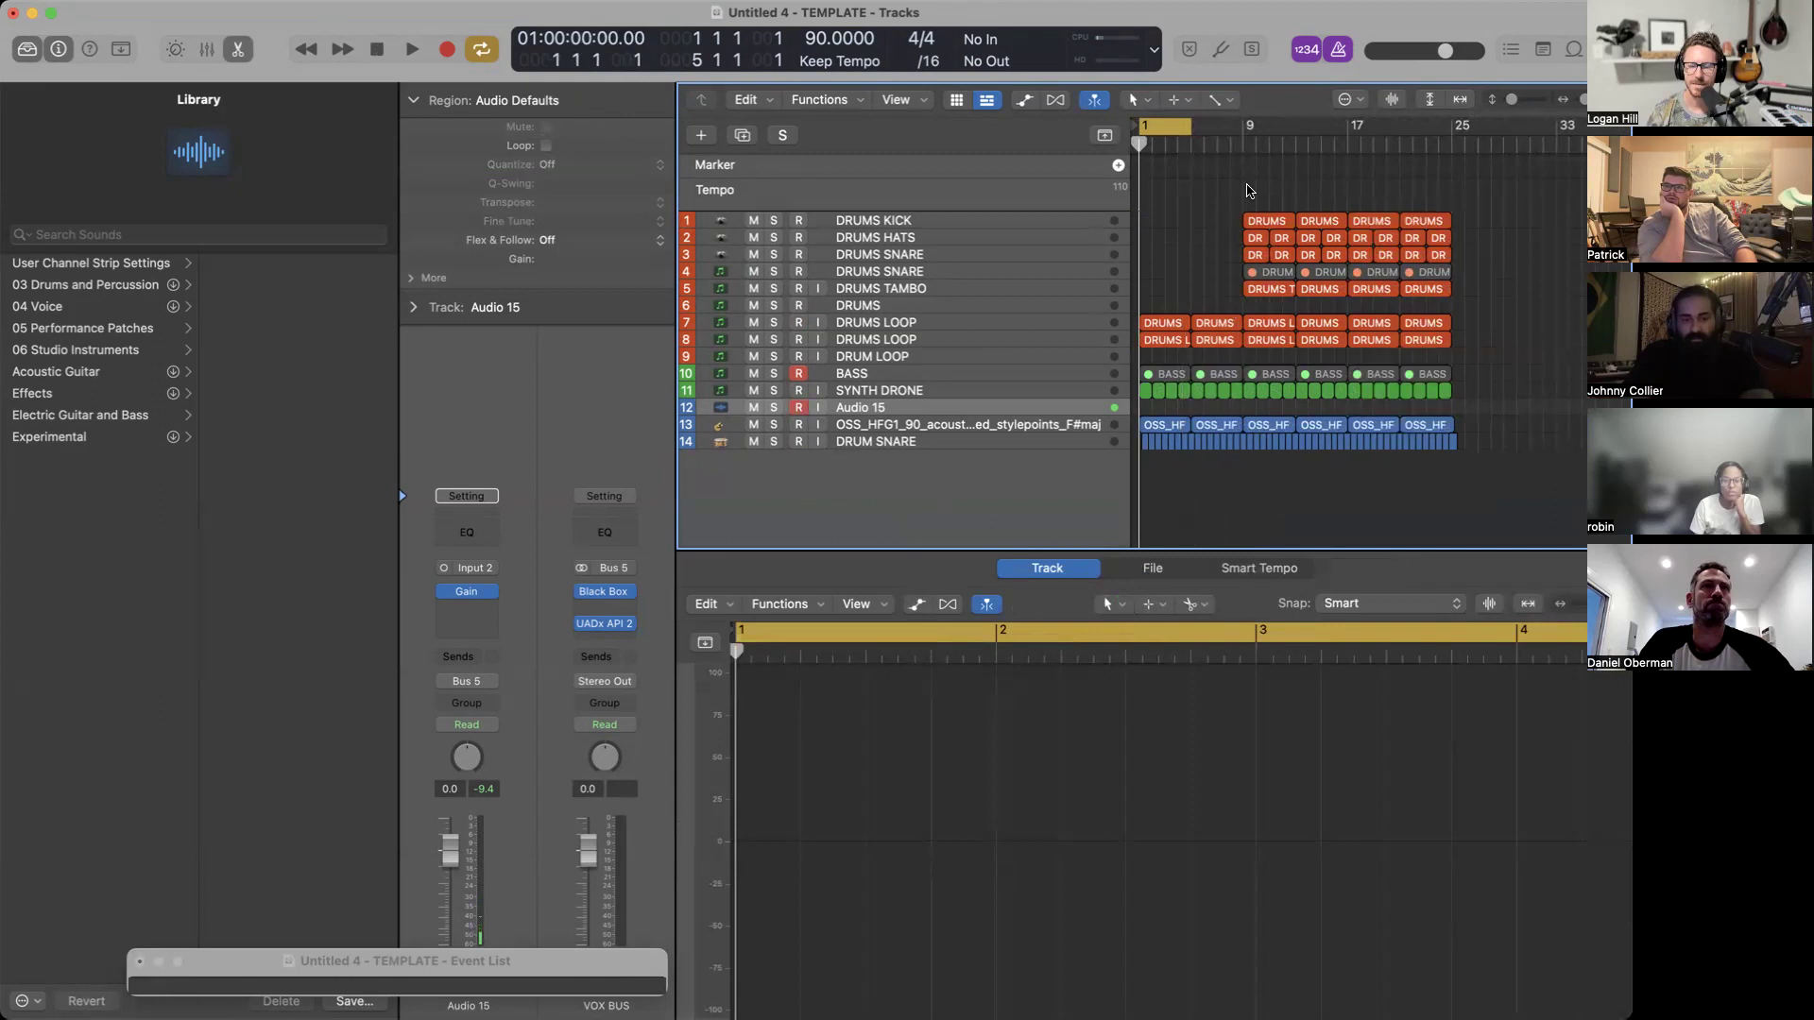
Try muting the first acoustic guitar region at bar 1, and unmute it.
key(super+Right)
key(super+Right)
key(super+Right)
key(super+Down)
key(super+Down)
key(super+Down)
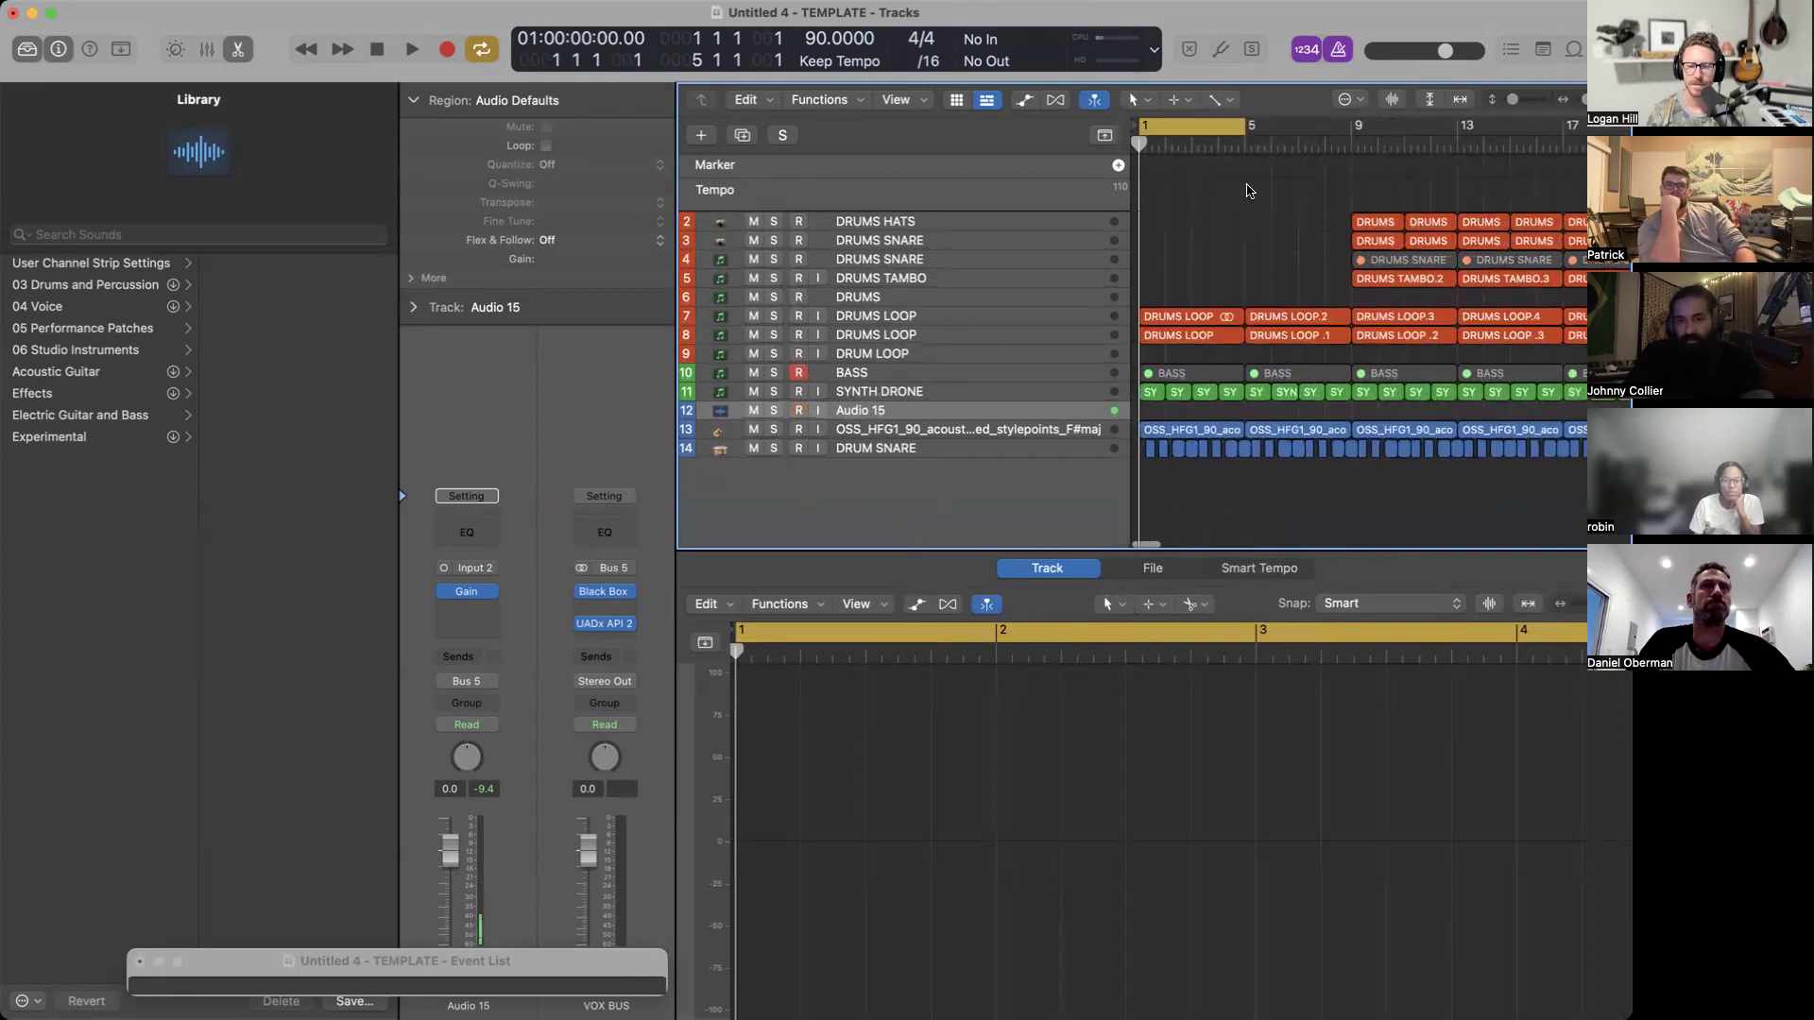
key(super+Down)
key(super+Right)
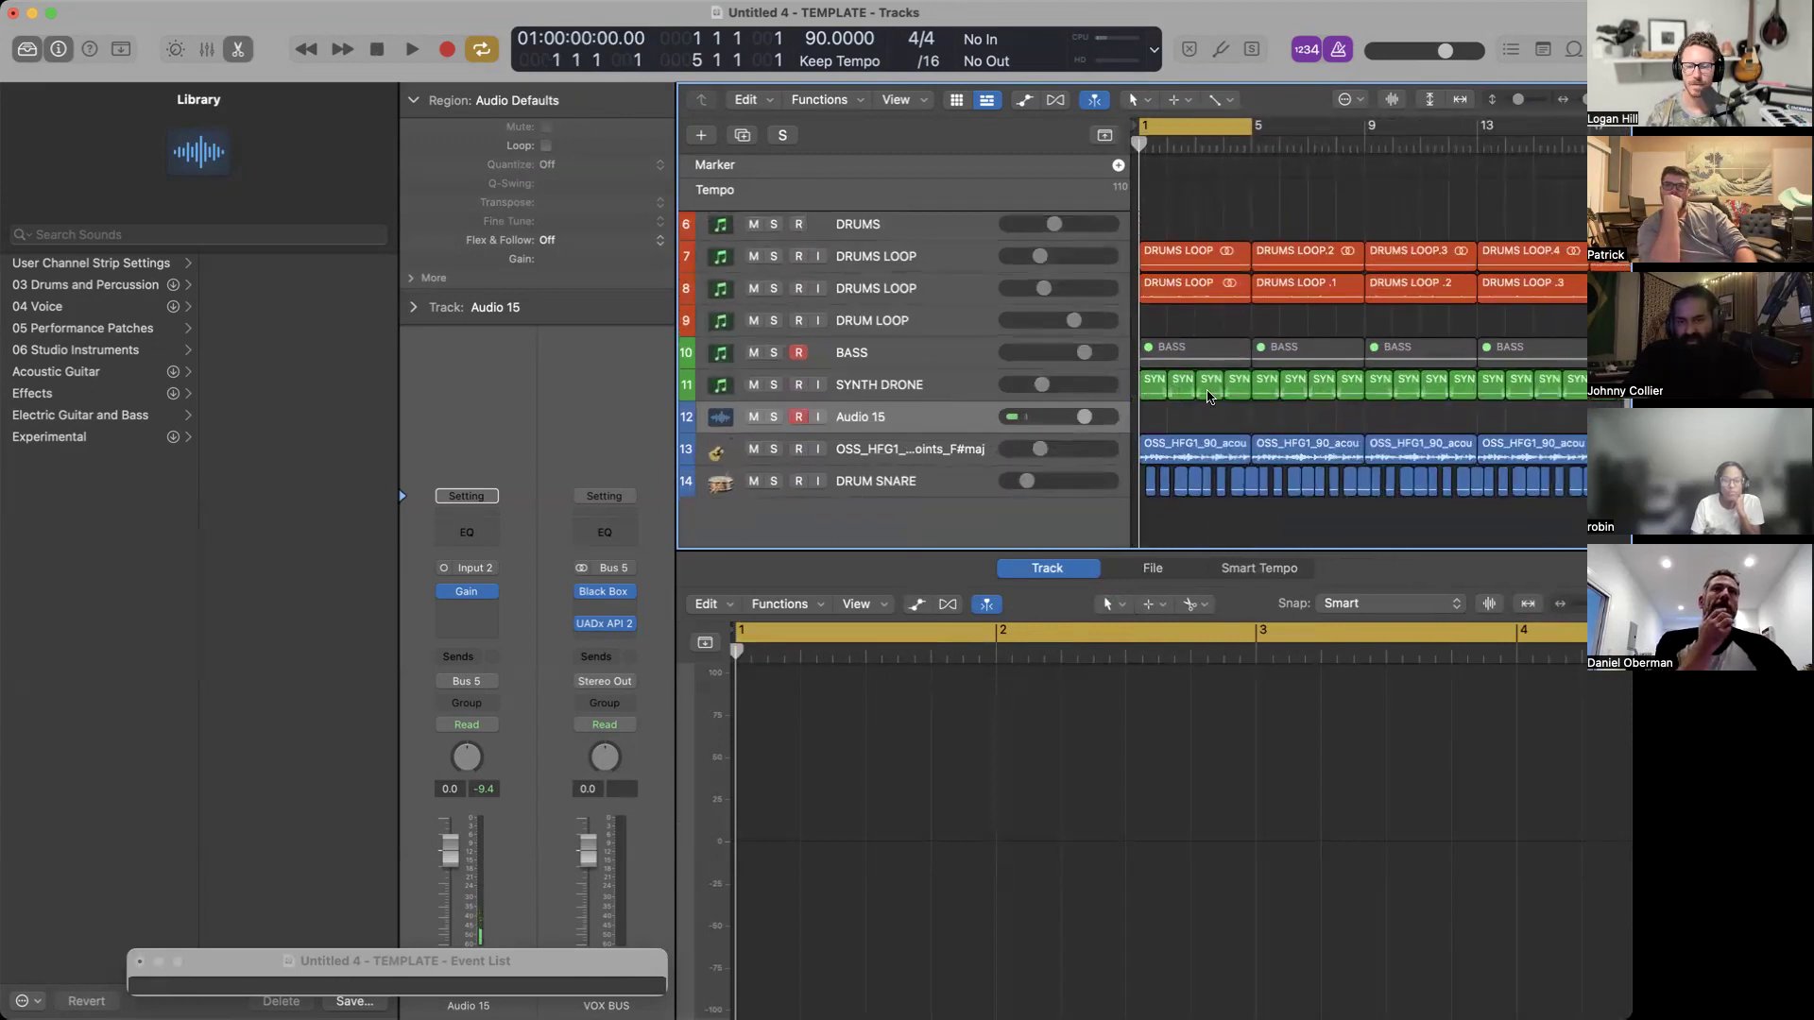
click(1188, 450)
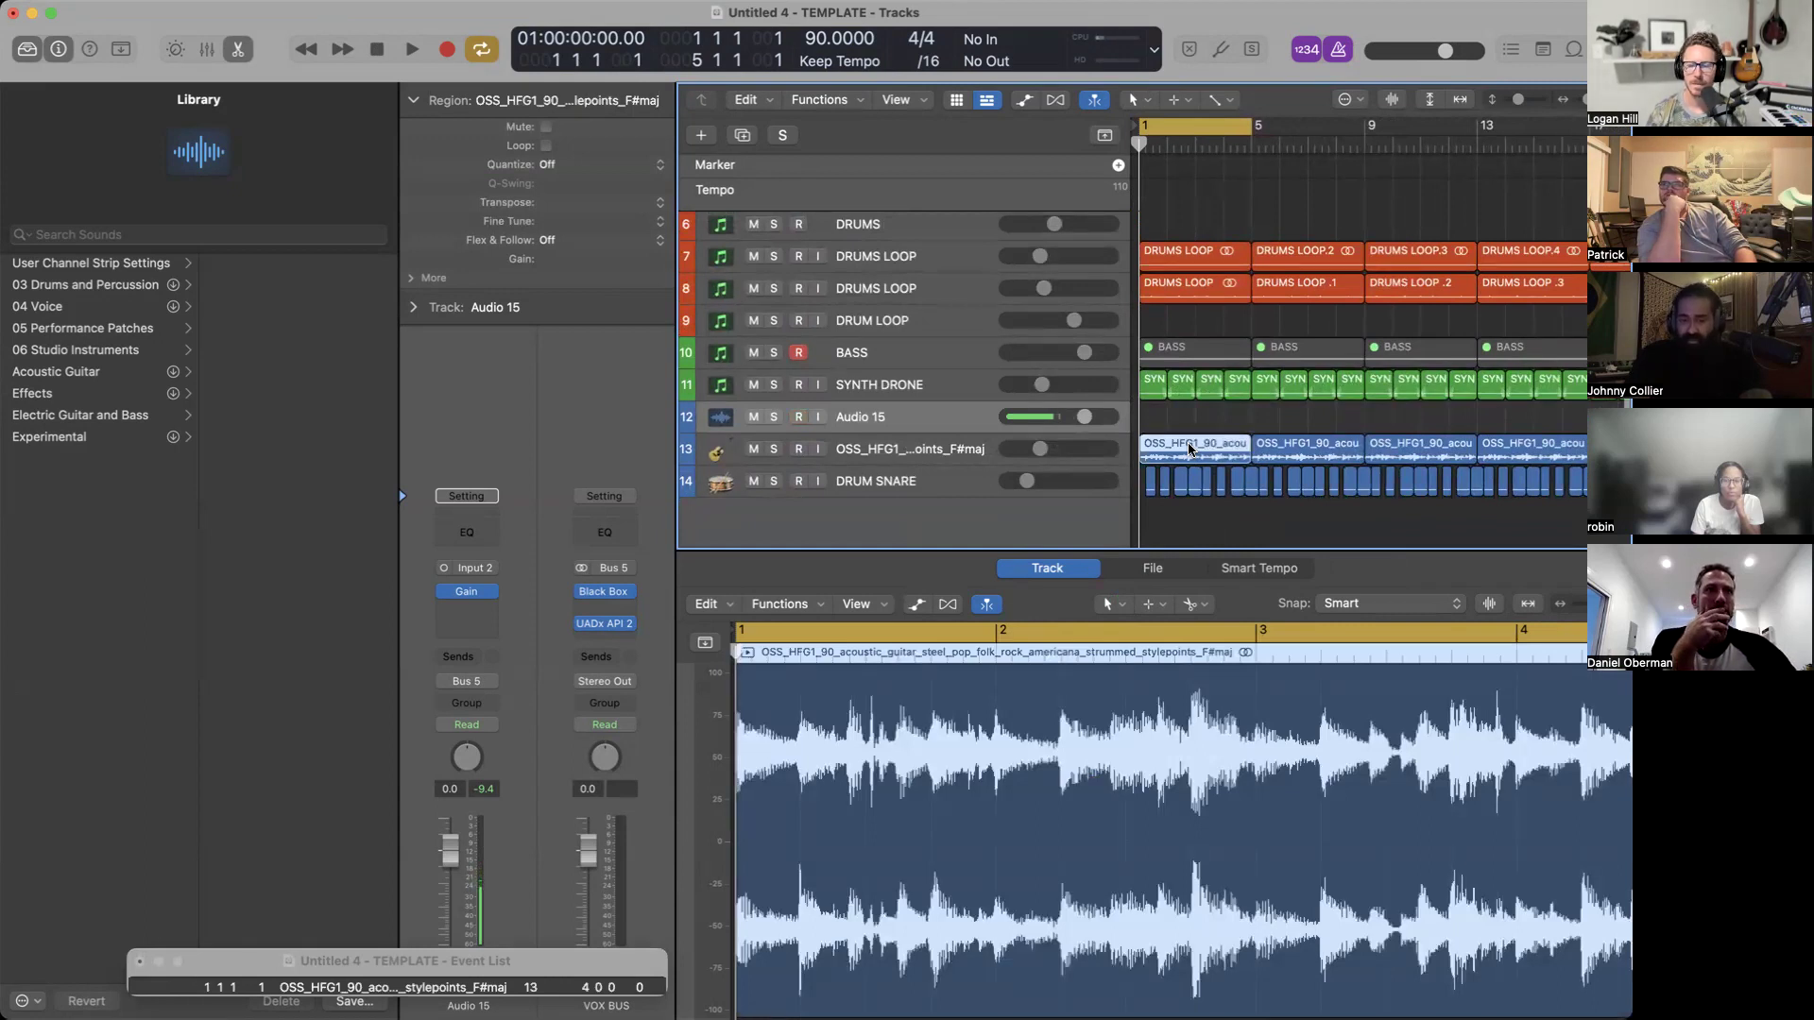
key(m)
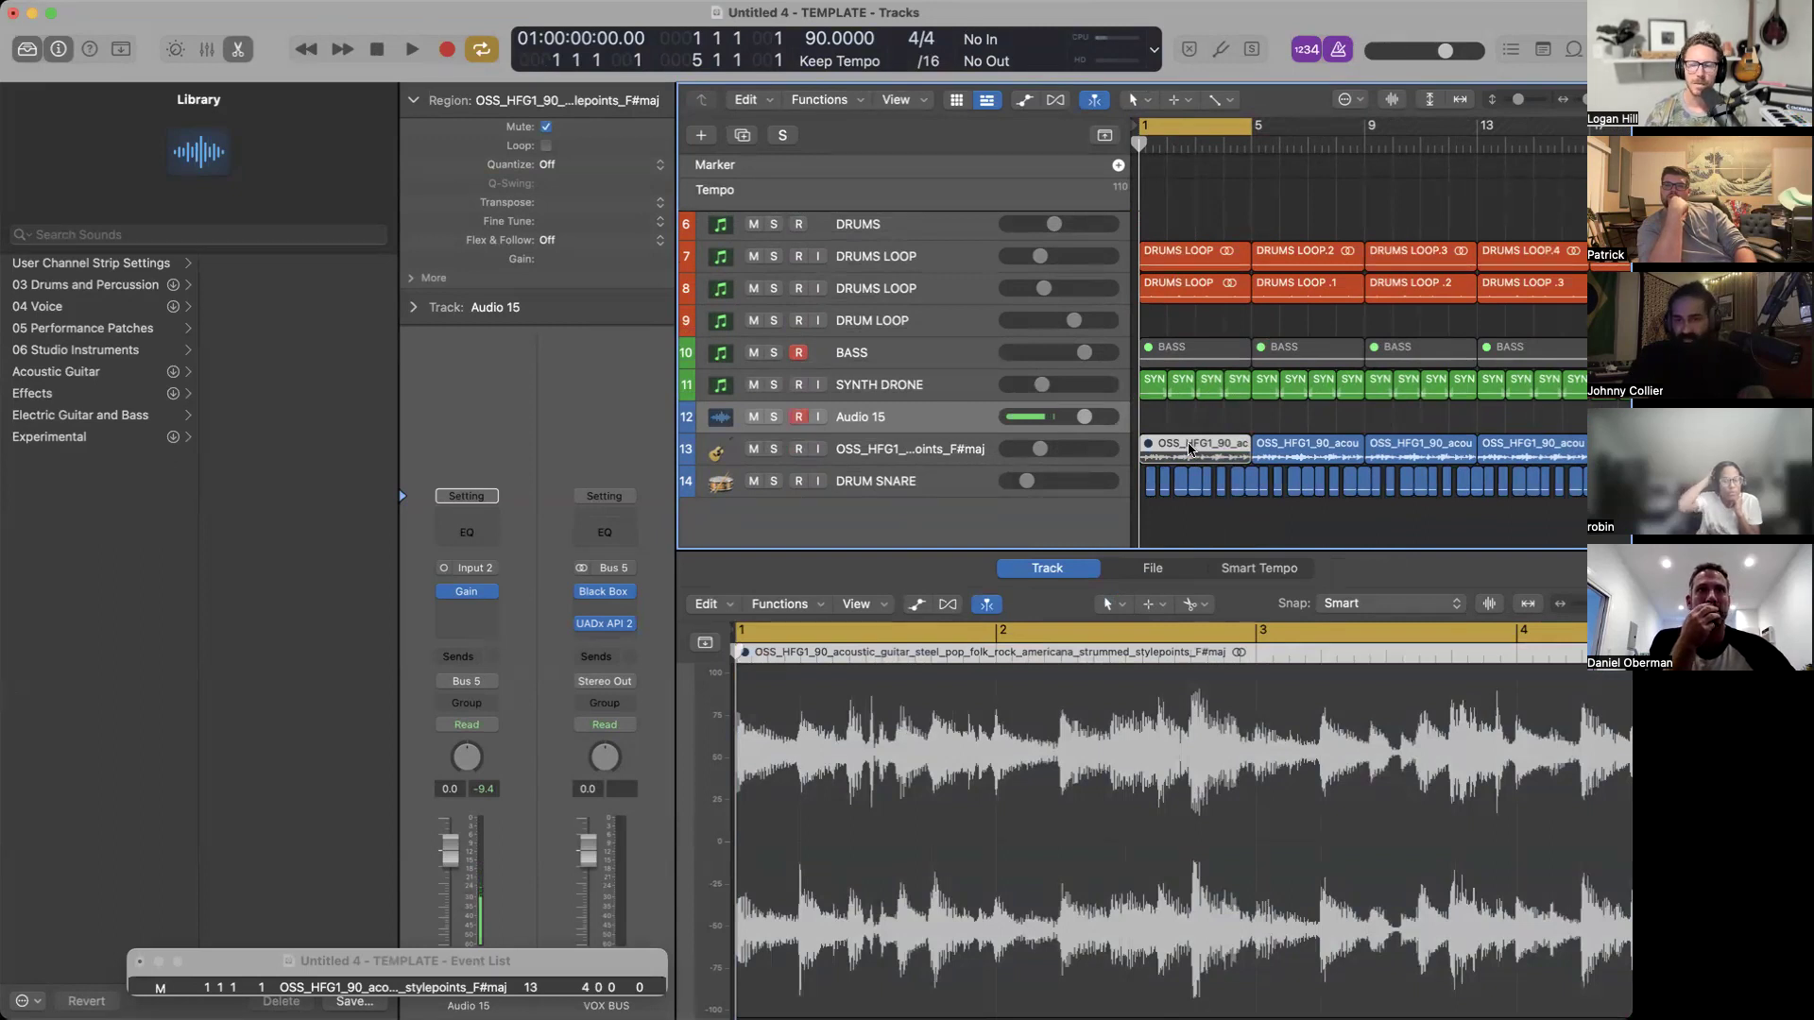
key(super+Right)
click(1188, 449)
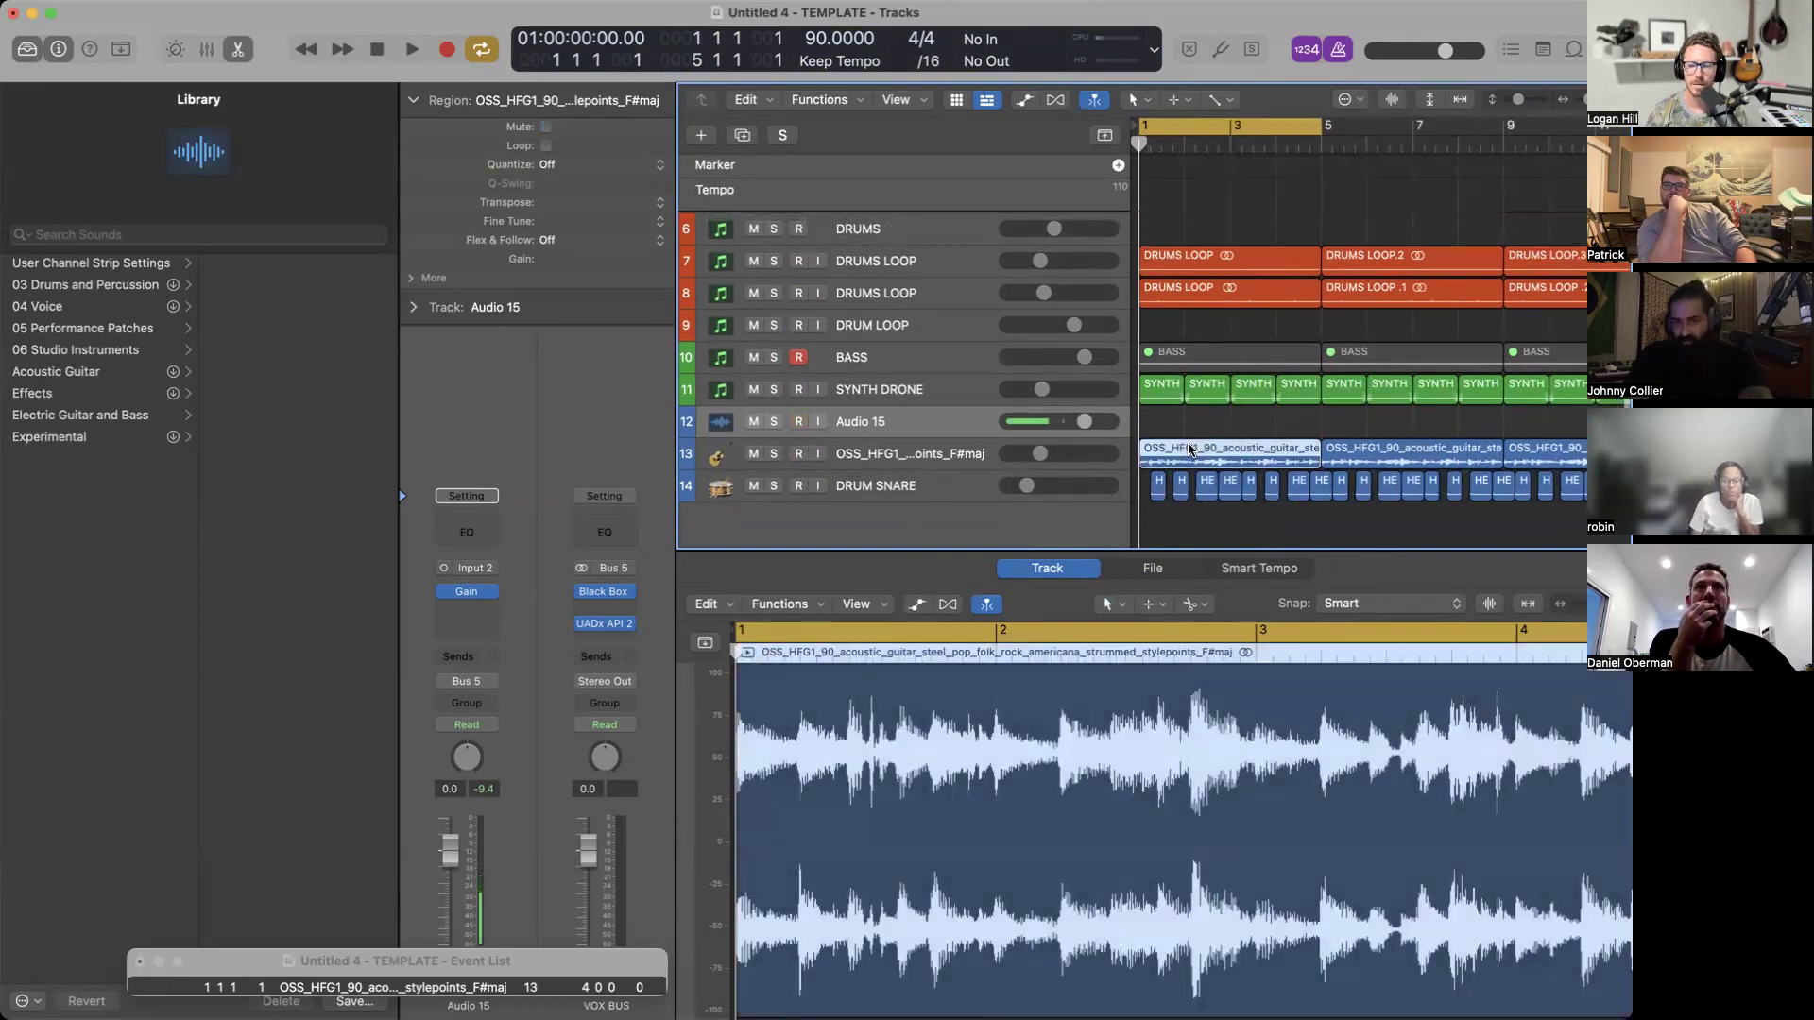
Mute the DRUM SNARE track and move it directly below the second DRUMS LOOP track.
drag(748, 487, 847, 324)
scroll(910, 414, up, 3)
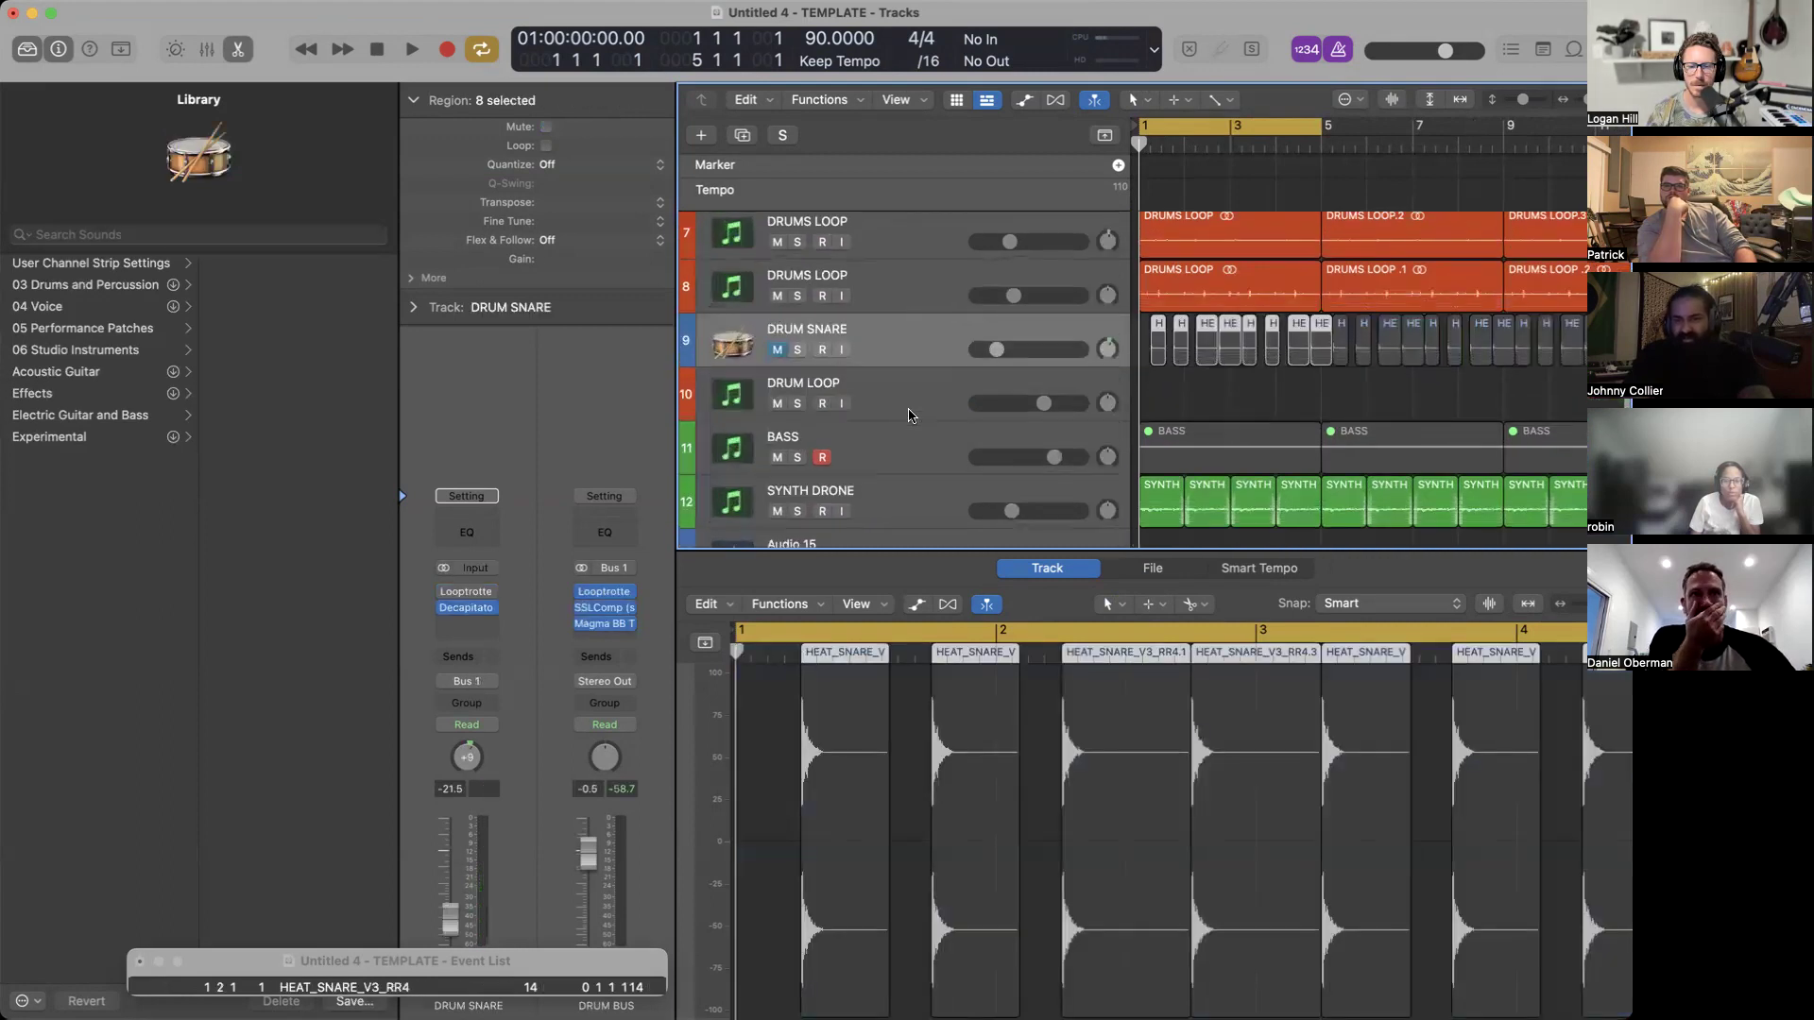
scroll(907, 416, down, 1)
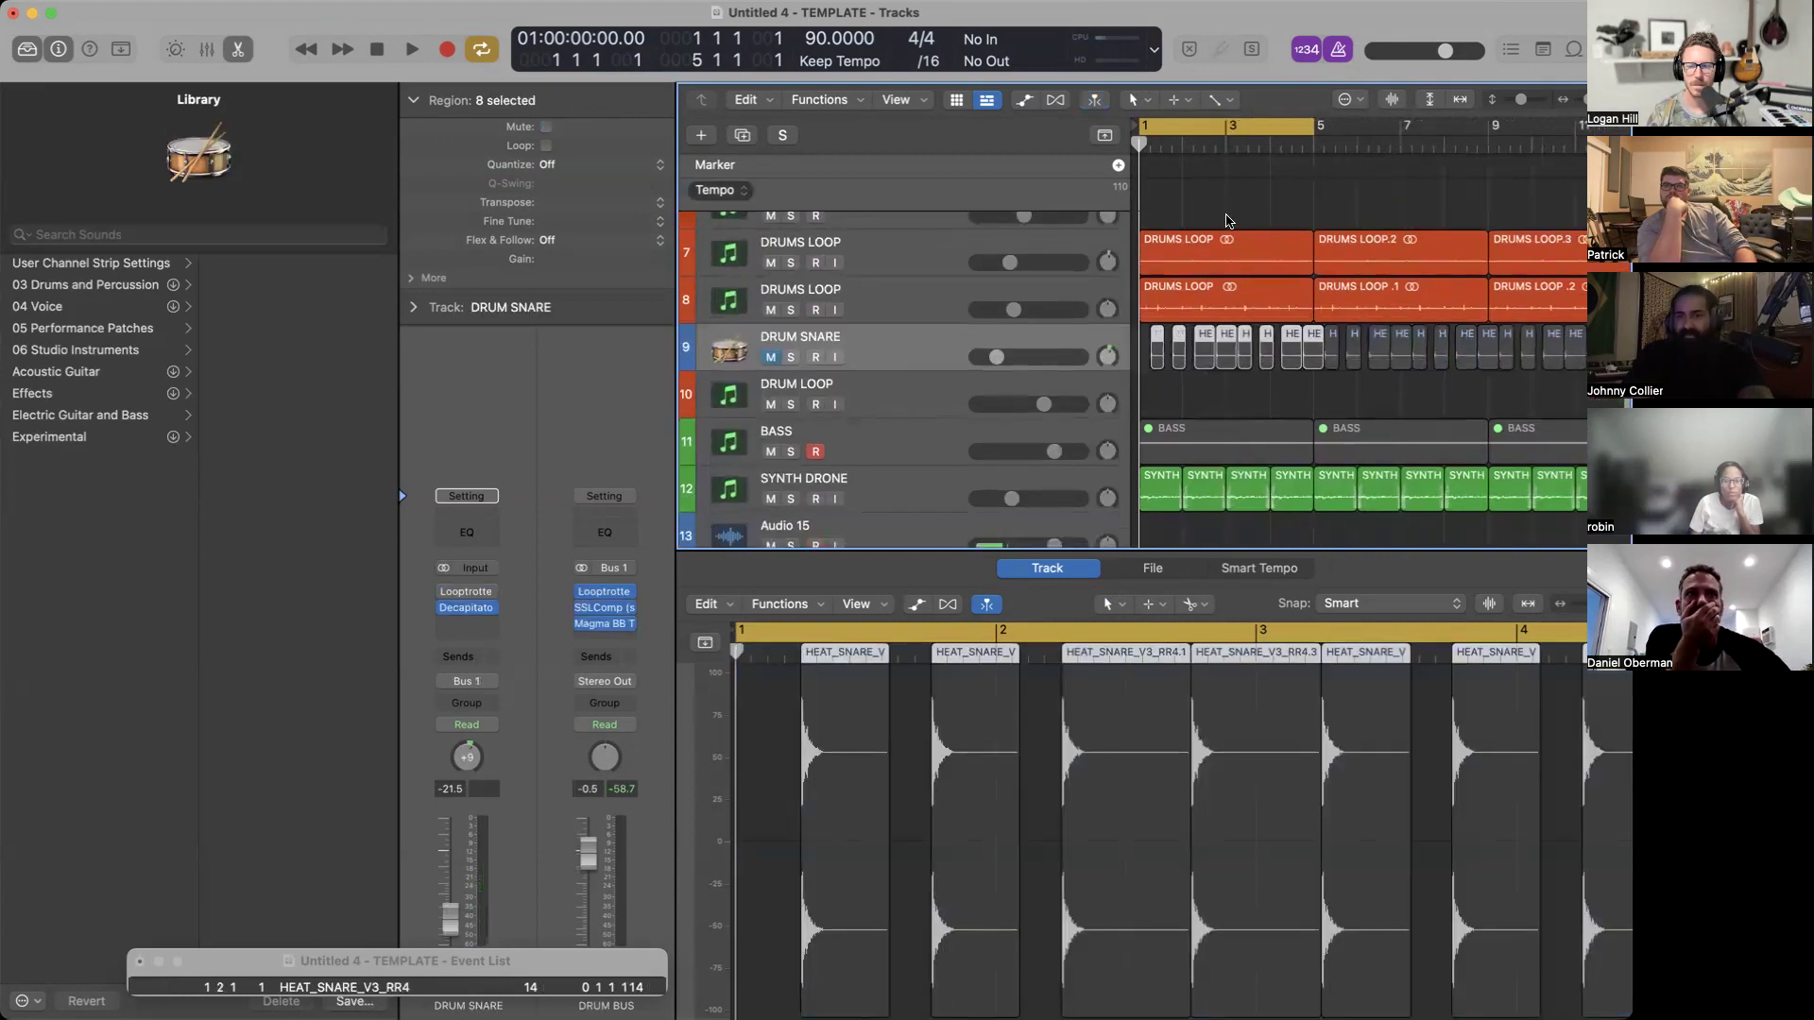
scroll(1226, 221, down, 5)
Play the stripped-down intro from bar 1, clear the region selection, and stop playback.
key(space)
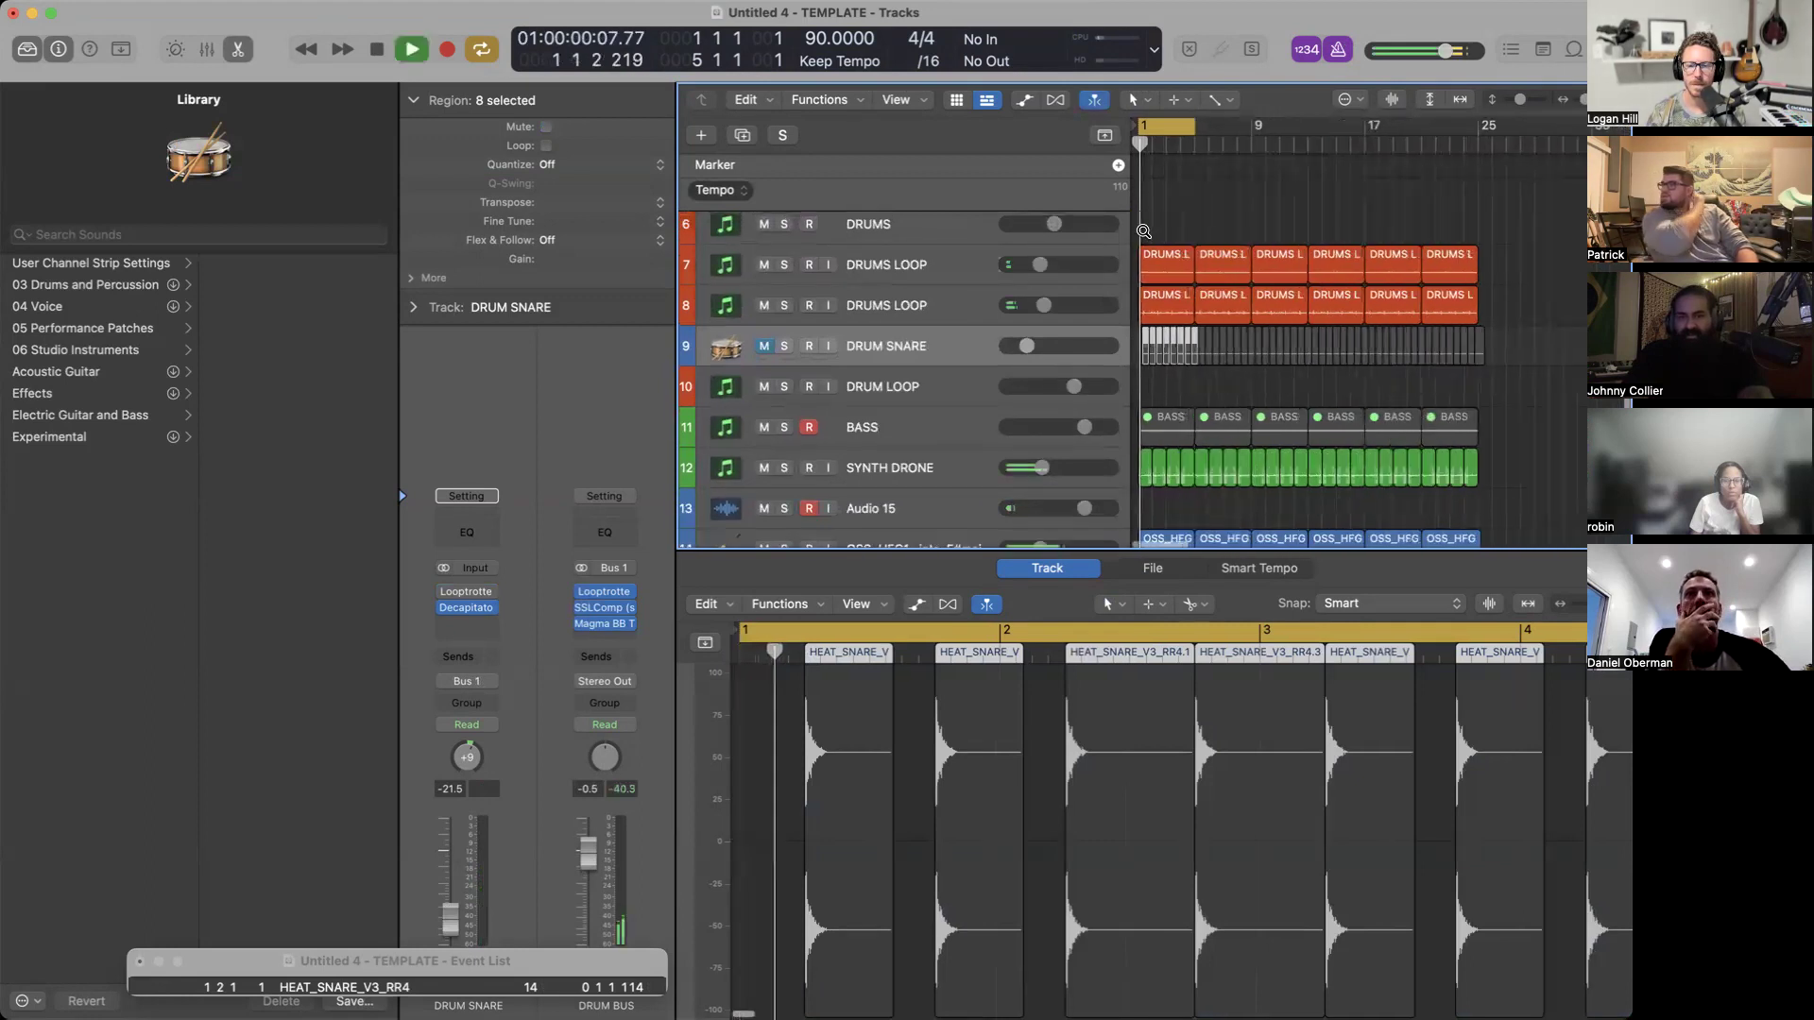
scroll(1143, 230, up, 3)
scroll(1171, 260, up, 3)
scroll(1170, 261, down, 5)
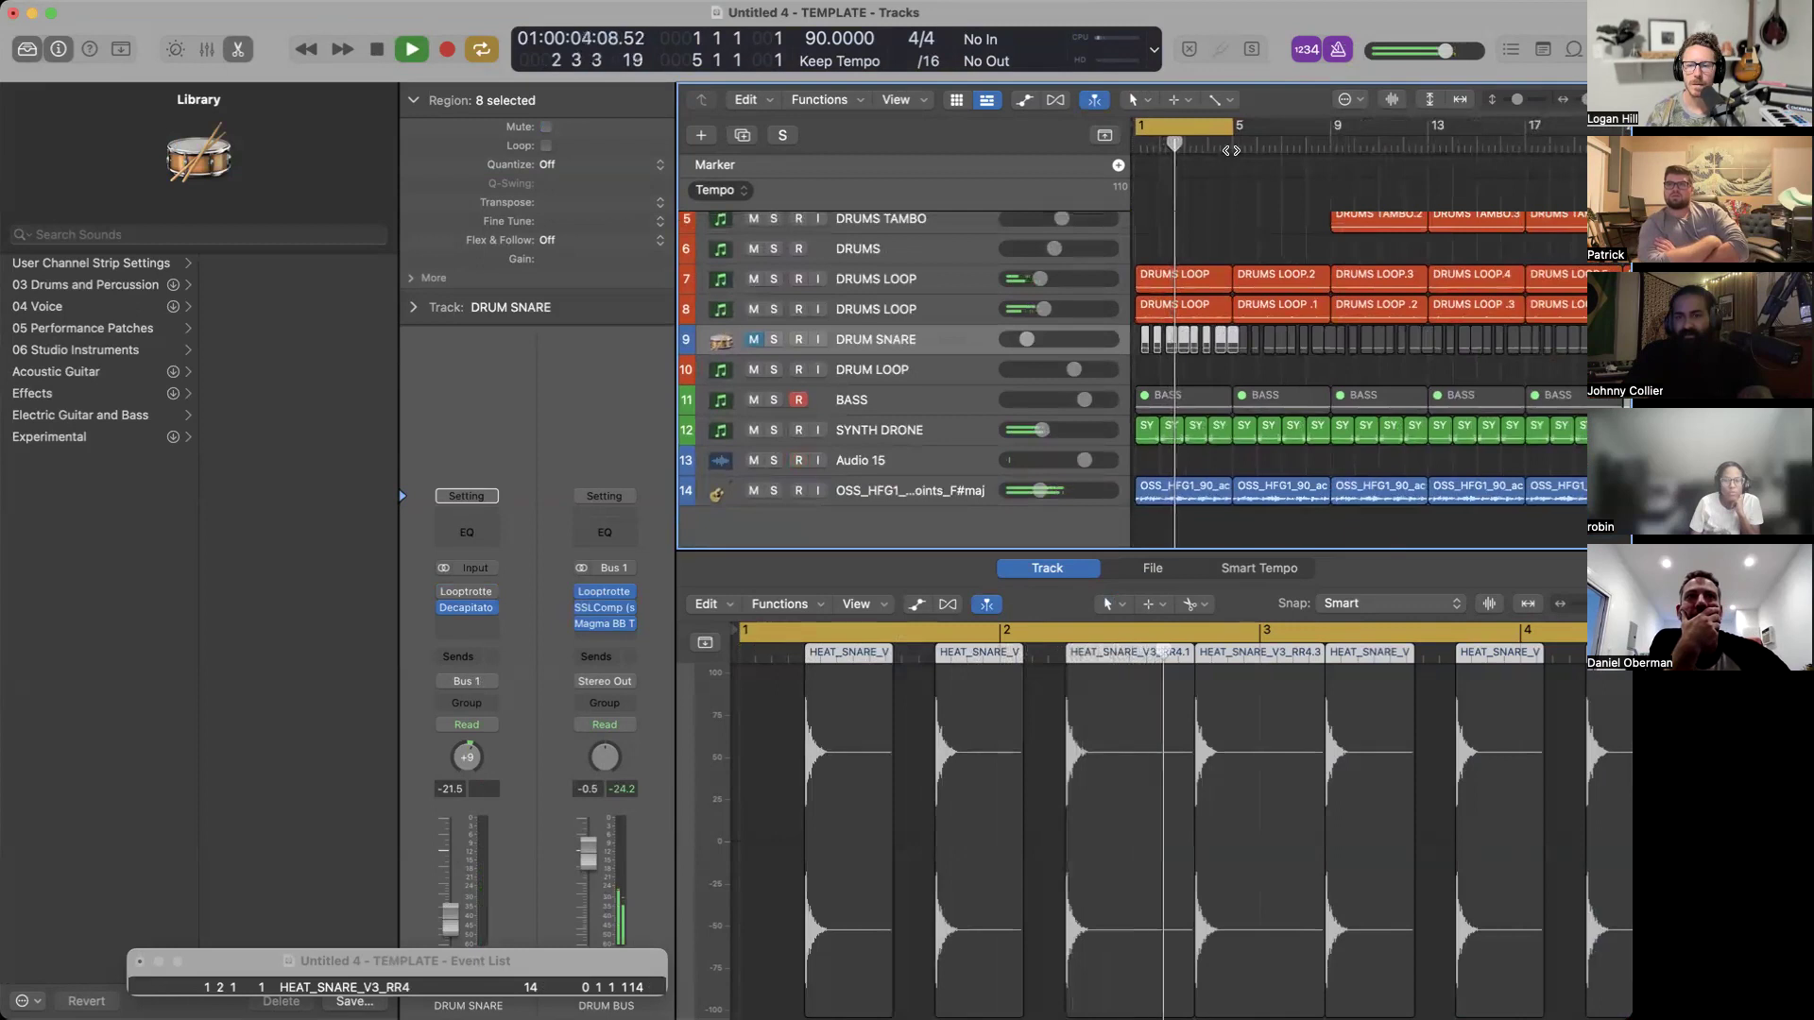
click(1186, 253)
key(space)
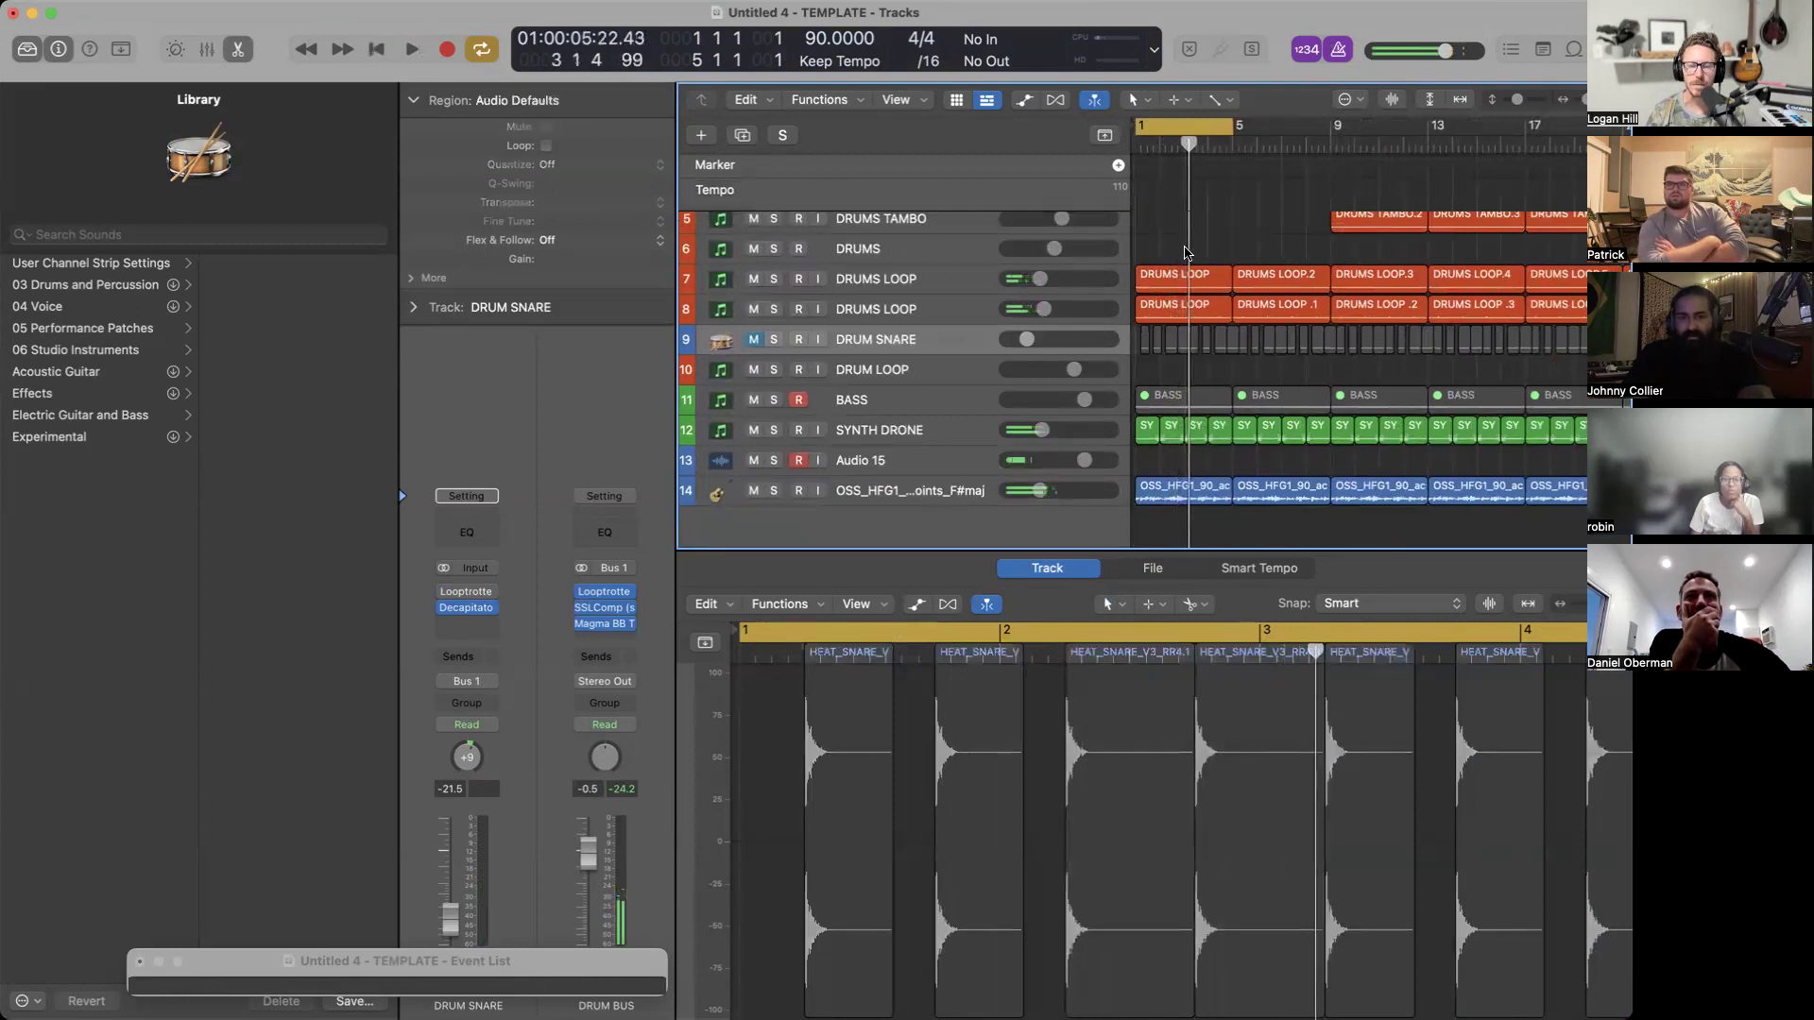
Select the first DRUMS LOOP region at bar 1 and check that track's volume automation.
click(1183, 277)
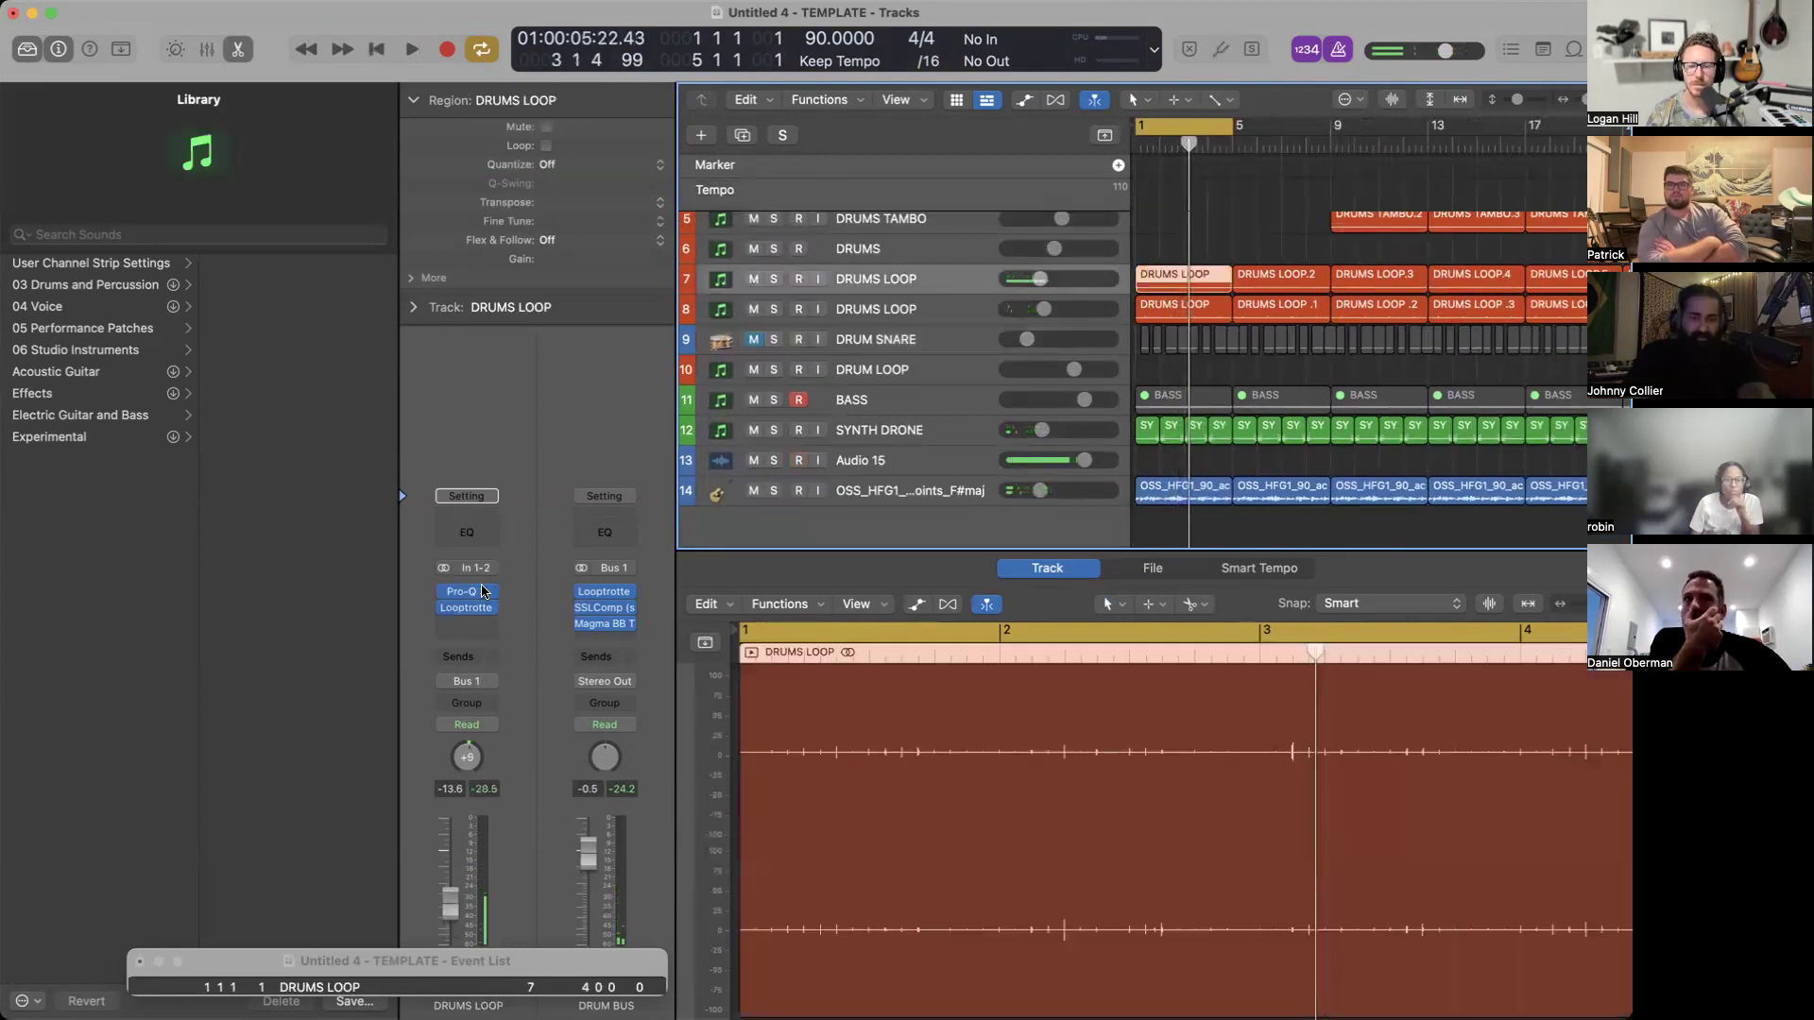
key(a)
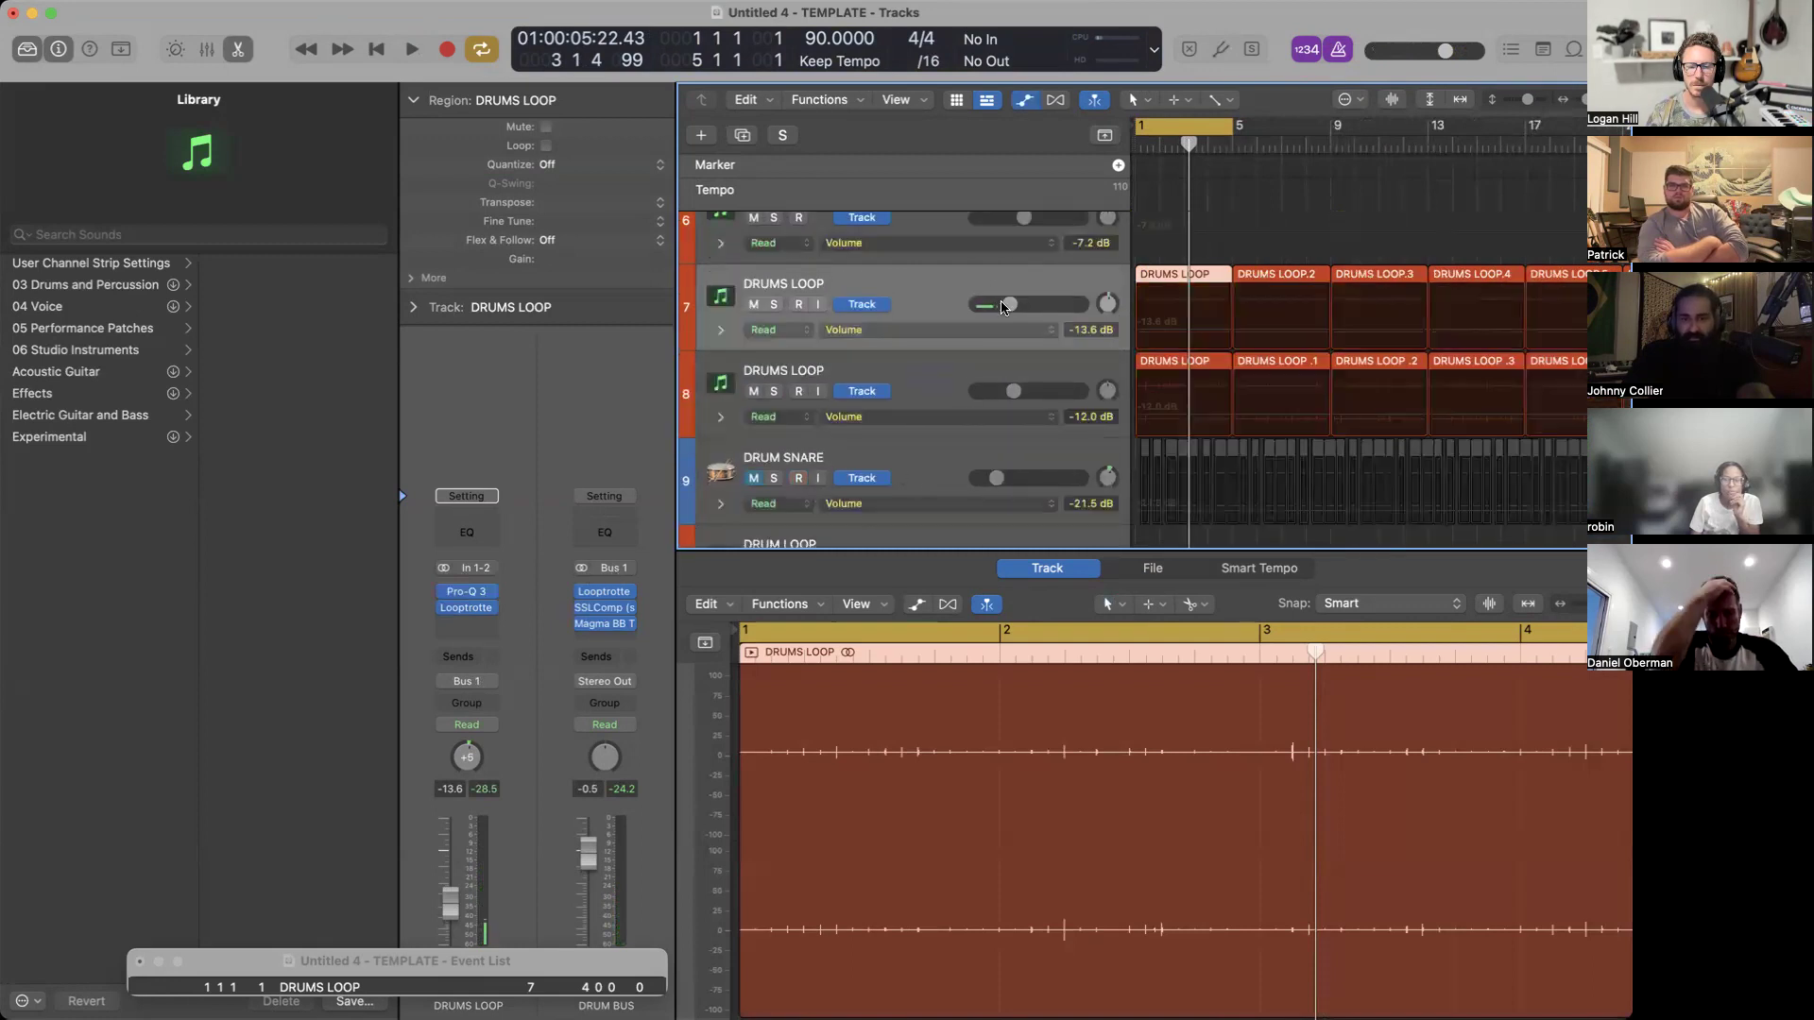
key(a)
Play the intro from bar 1, trying the cycle range at bars 5 to 9 before returning it to bars 1 to 5.
key(space)
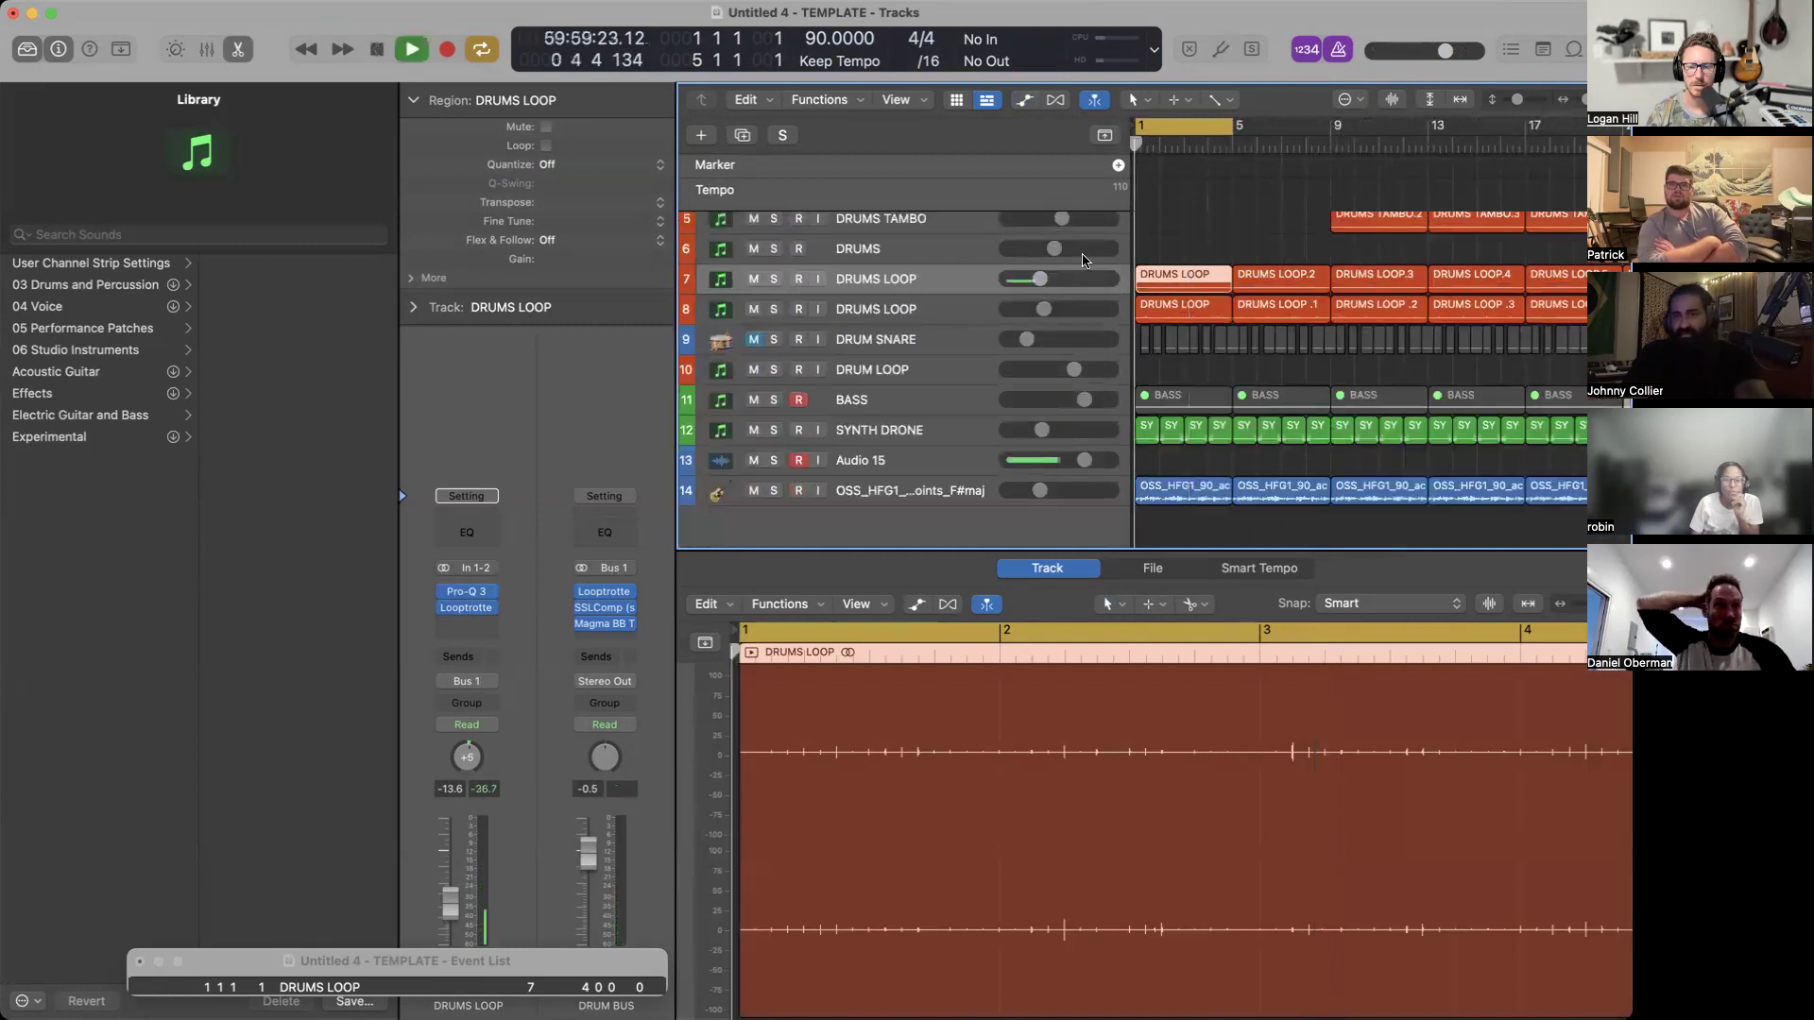
scroll(1218, 142, down, 5)
drag(1165, 125, 1206, 122)
scroll(1207, 121, up, 3)
key(super+Right)
key(super+Right)
key(super+Right)
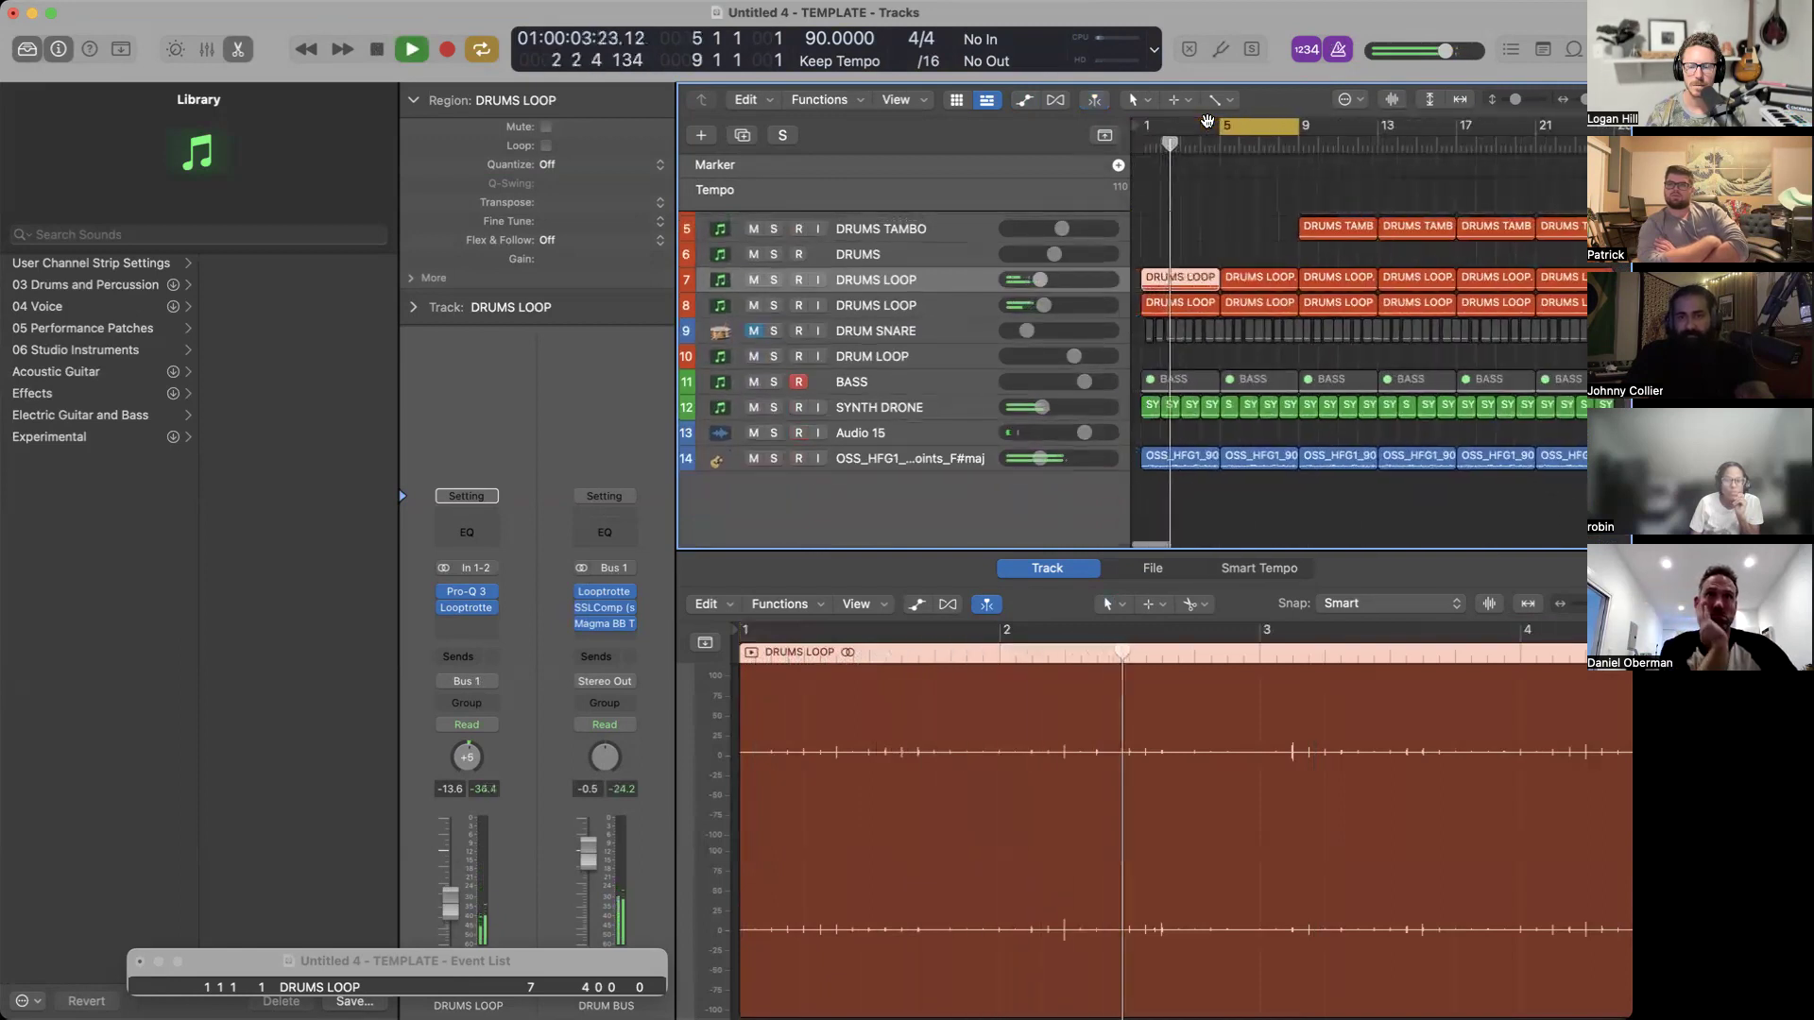
key(super+Down)
key(super+Down)
key(space)
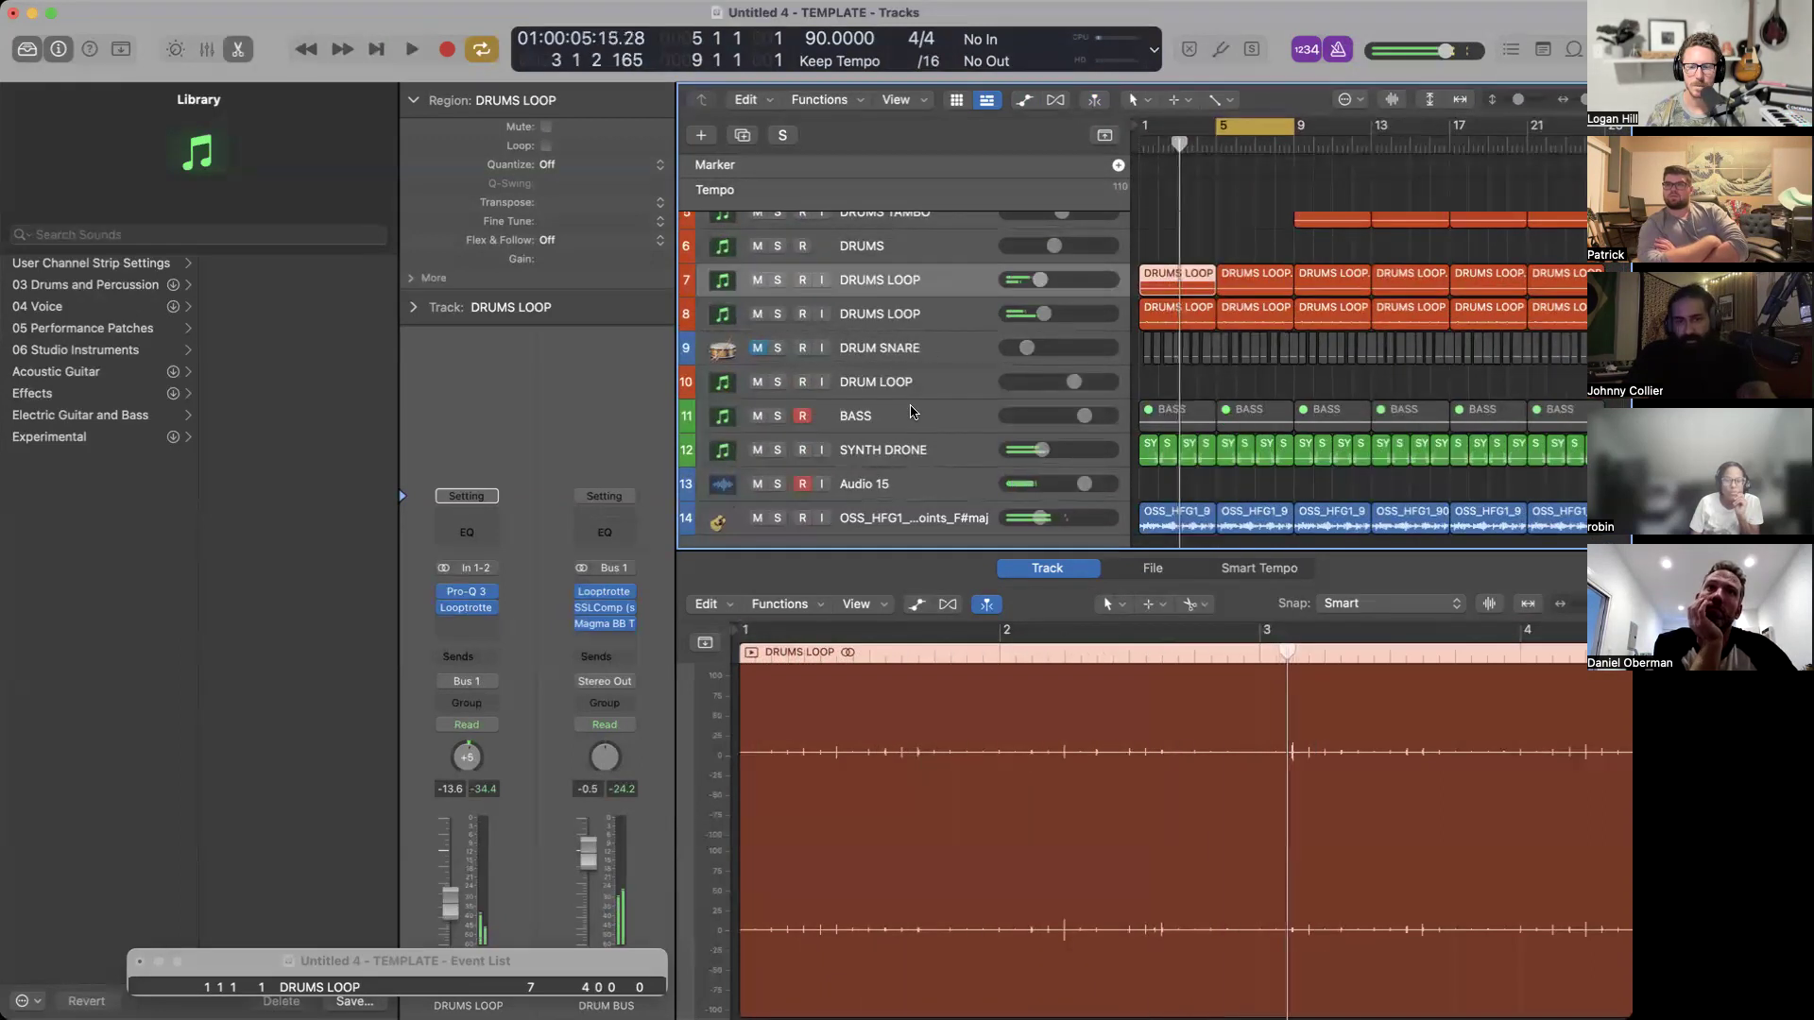
key(super+Left)
drag(1235, 125, 1170, 126)
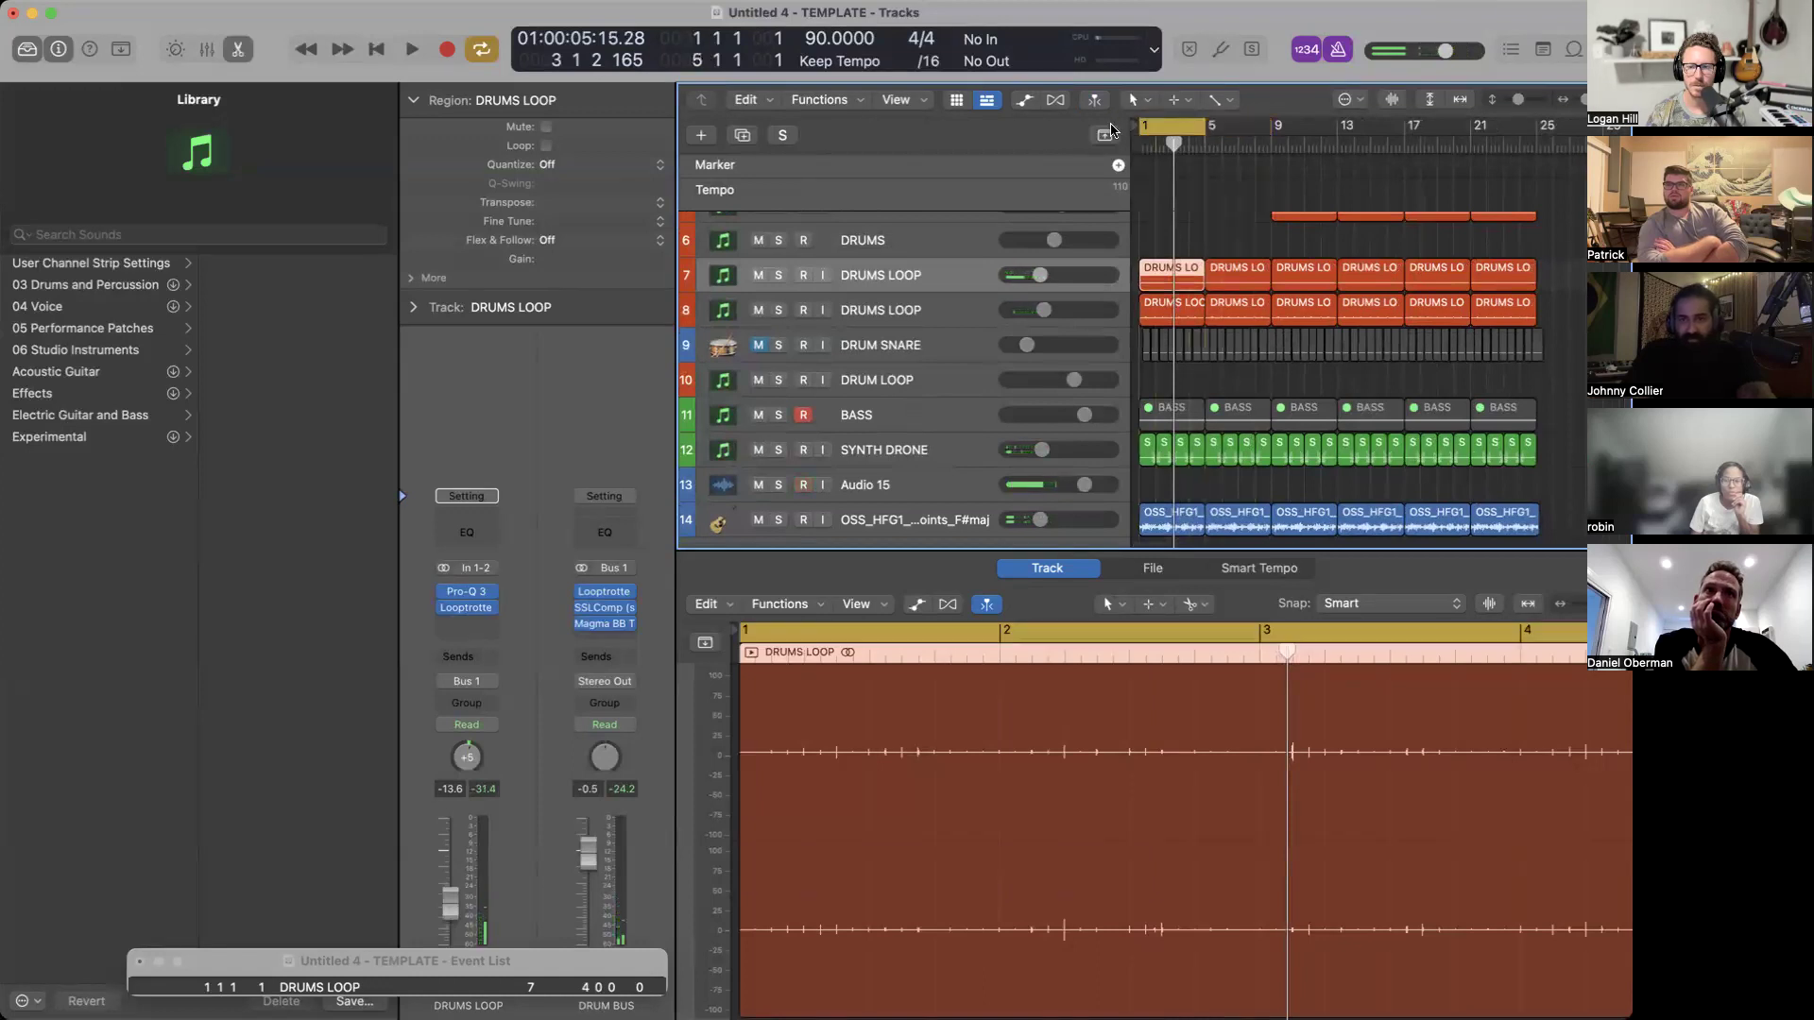
key(super+Left)
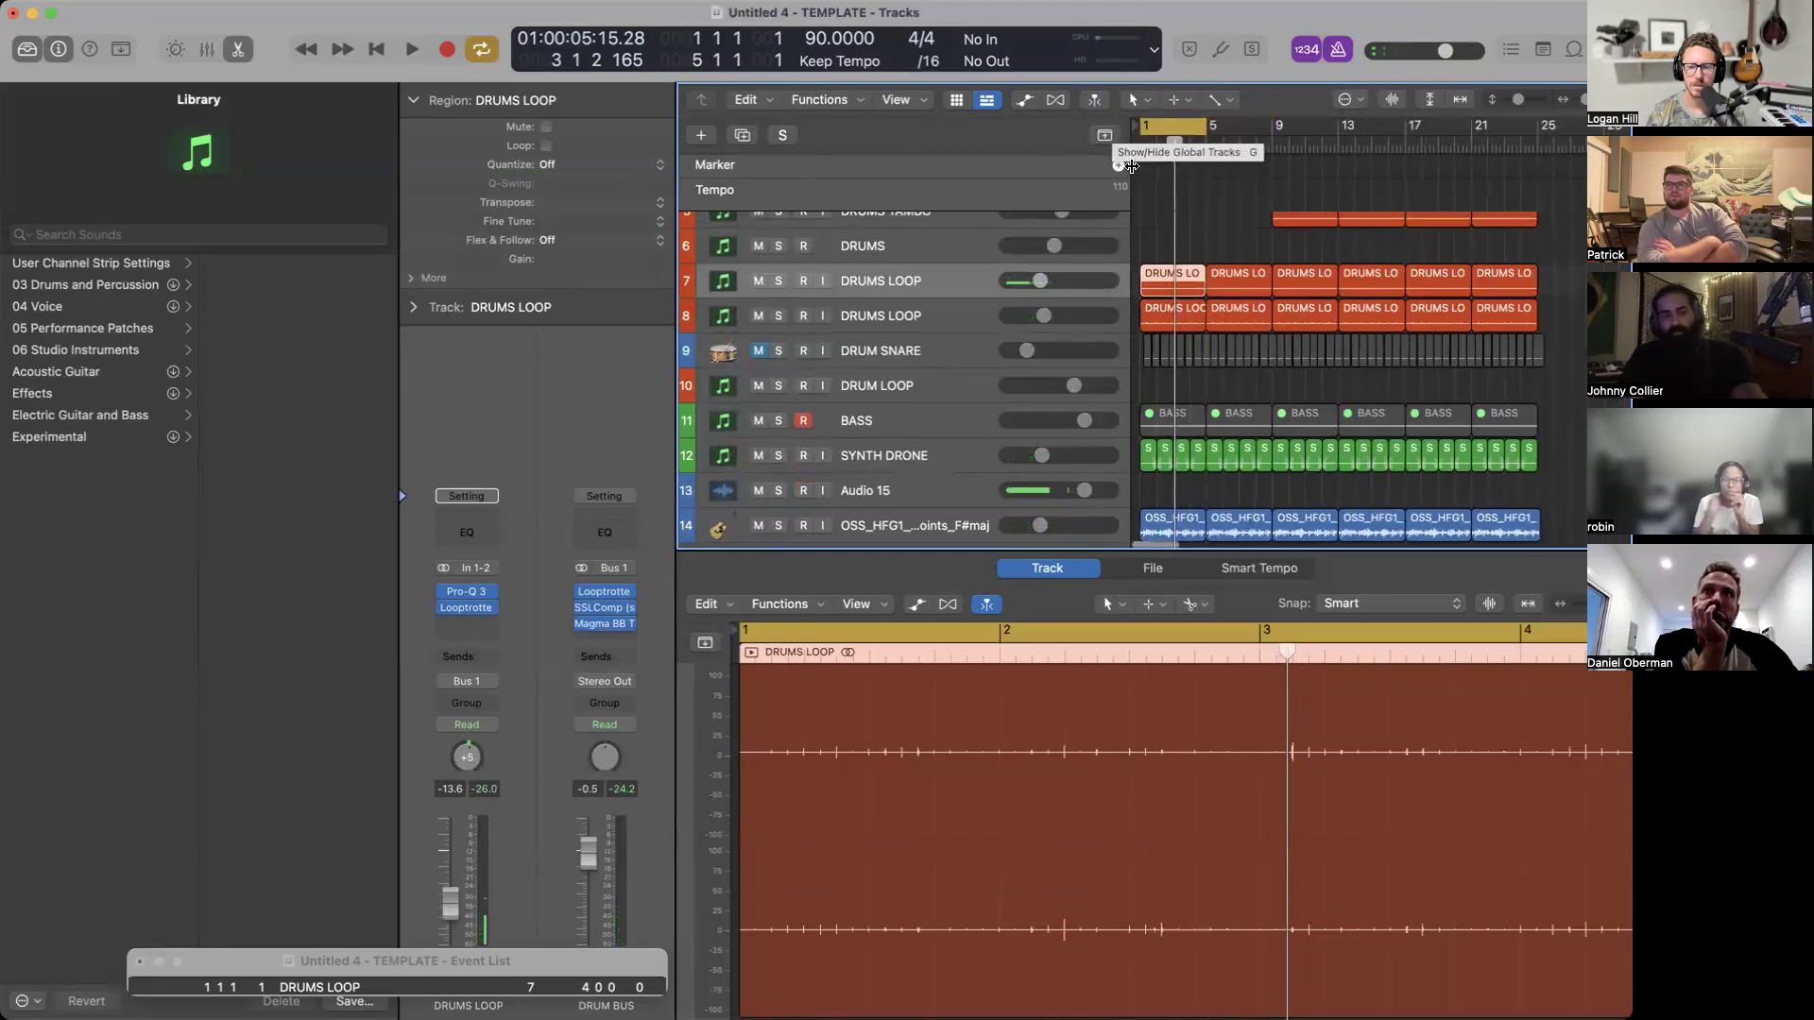
Look over the tracks and regions of the whole 24-bar arrangement.
key(super+Up)
key(super+Up)
key(super+Right)
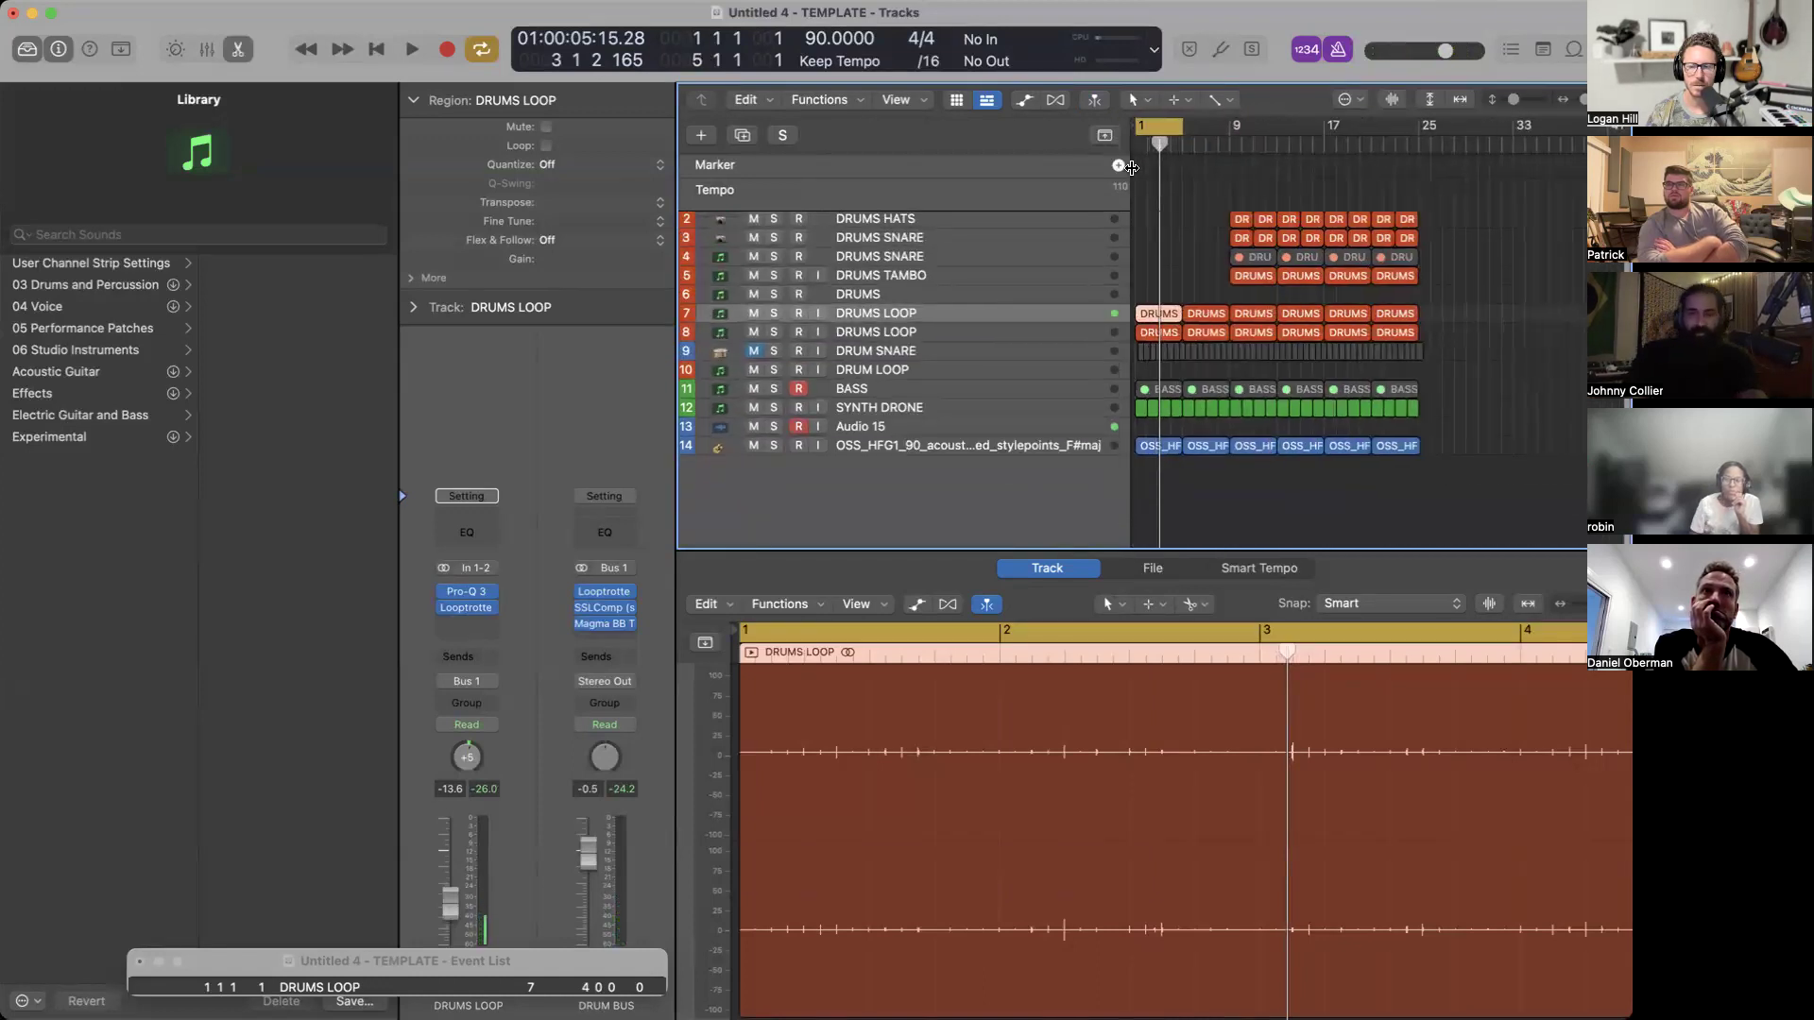
scroll(1132, 167, right, 2)
scroll(1171, 169, left, 2)
scroll(1208, 171, up, 3)
scroll(1210, 172, left, 2)
key(super+Right)
key(super+Right)
key(super+Right)
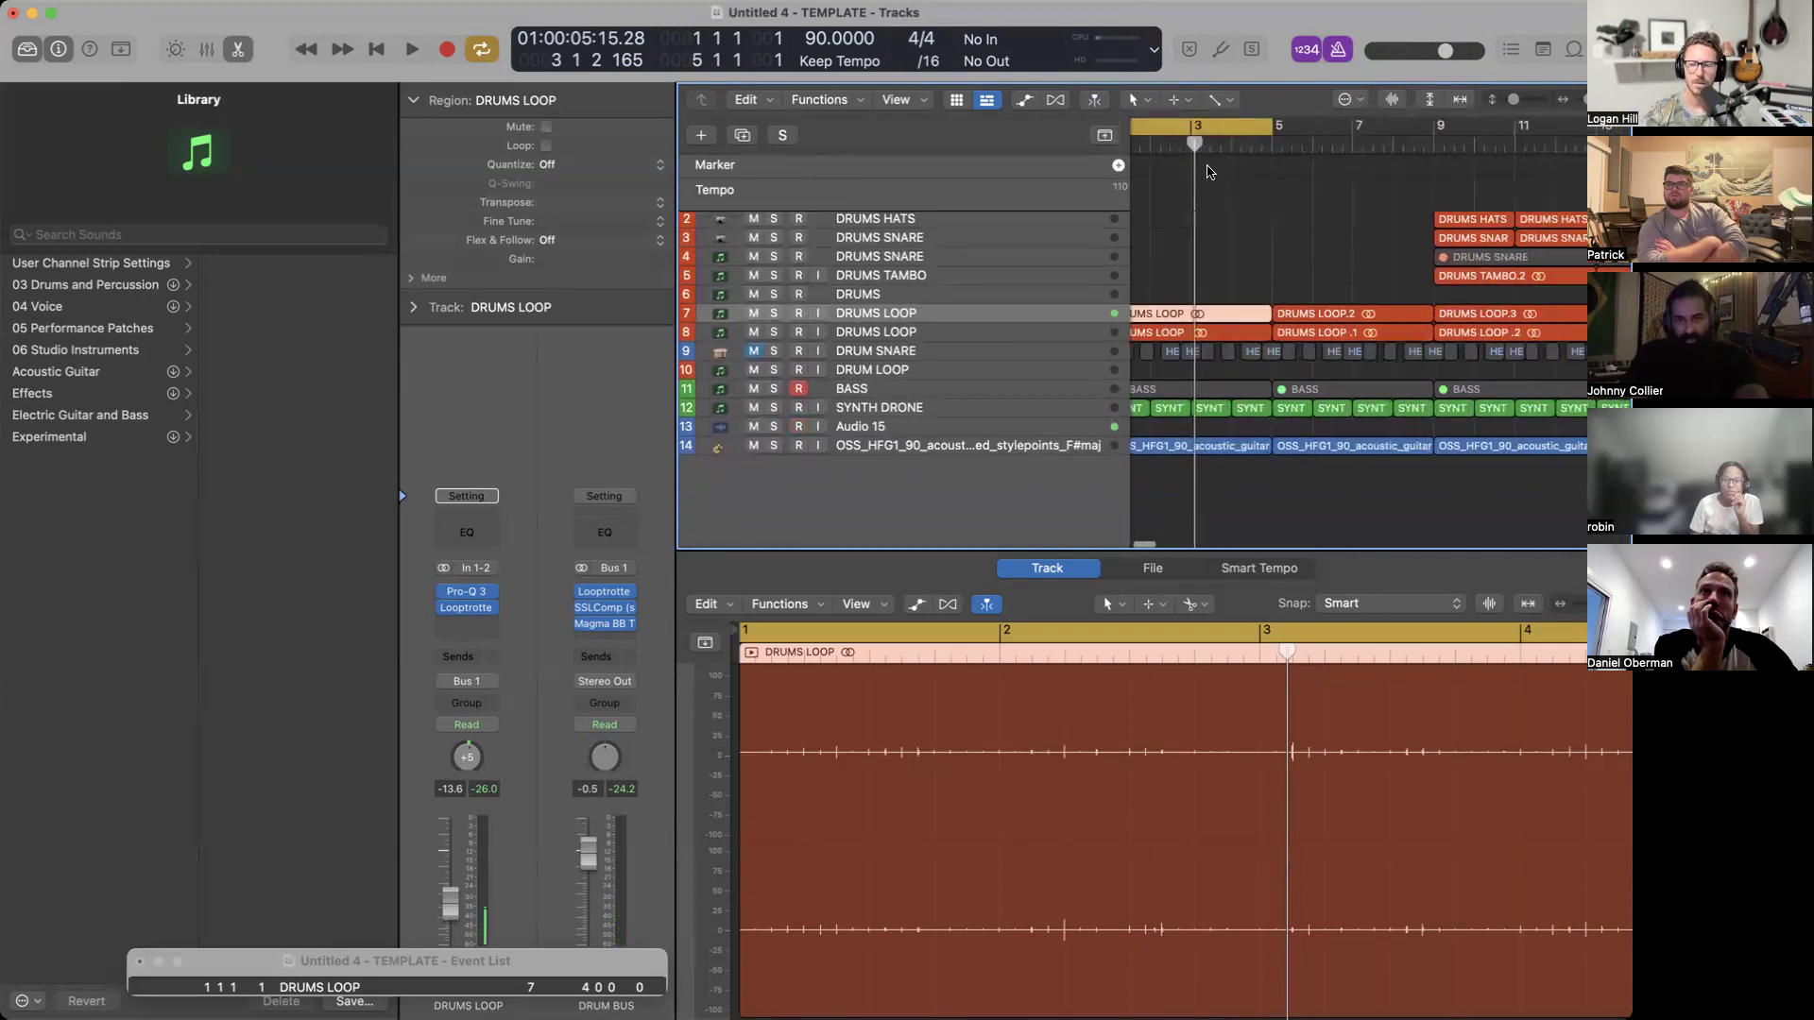
scroll(1211, 172, left, 2)
key(super+Down)
key(super+Down)
key(super+Left)
key(super+Left)
key(super+Left)
scroll(1210, 172, down, 1)
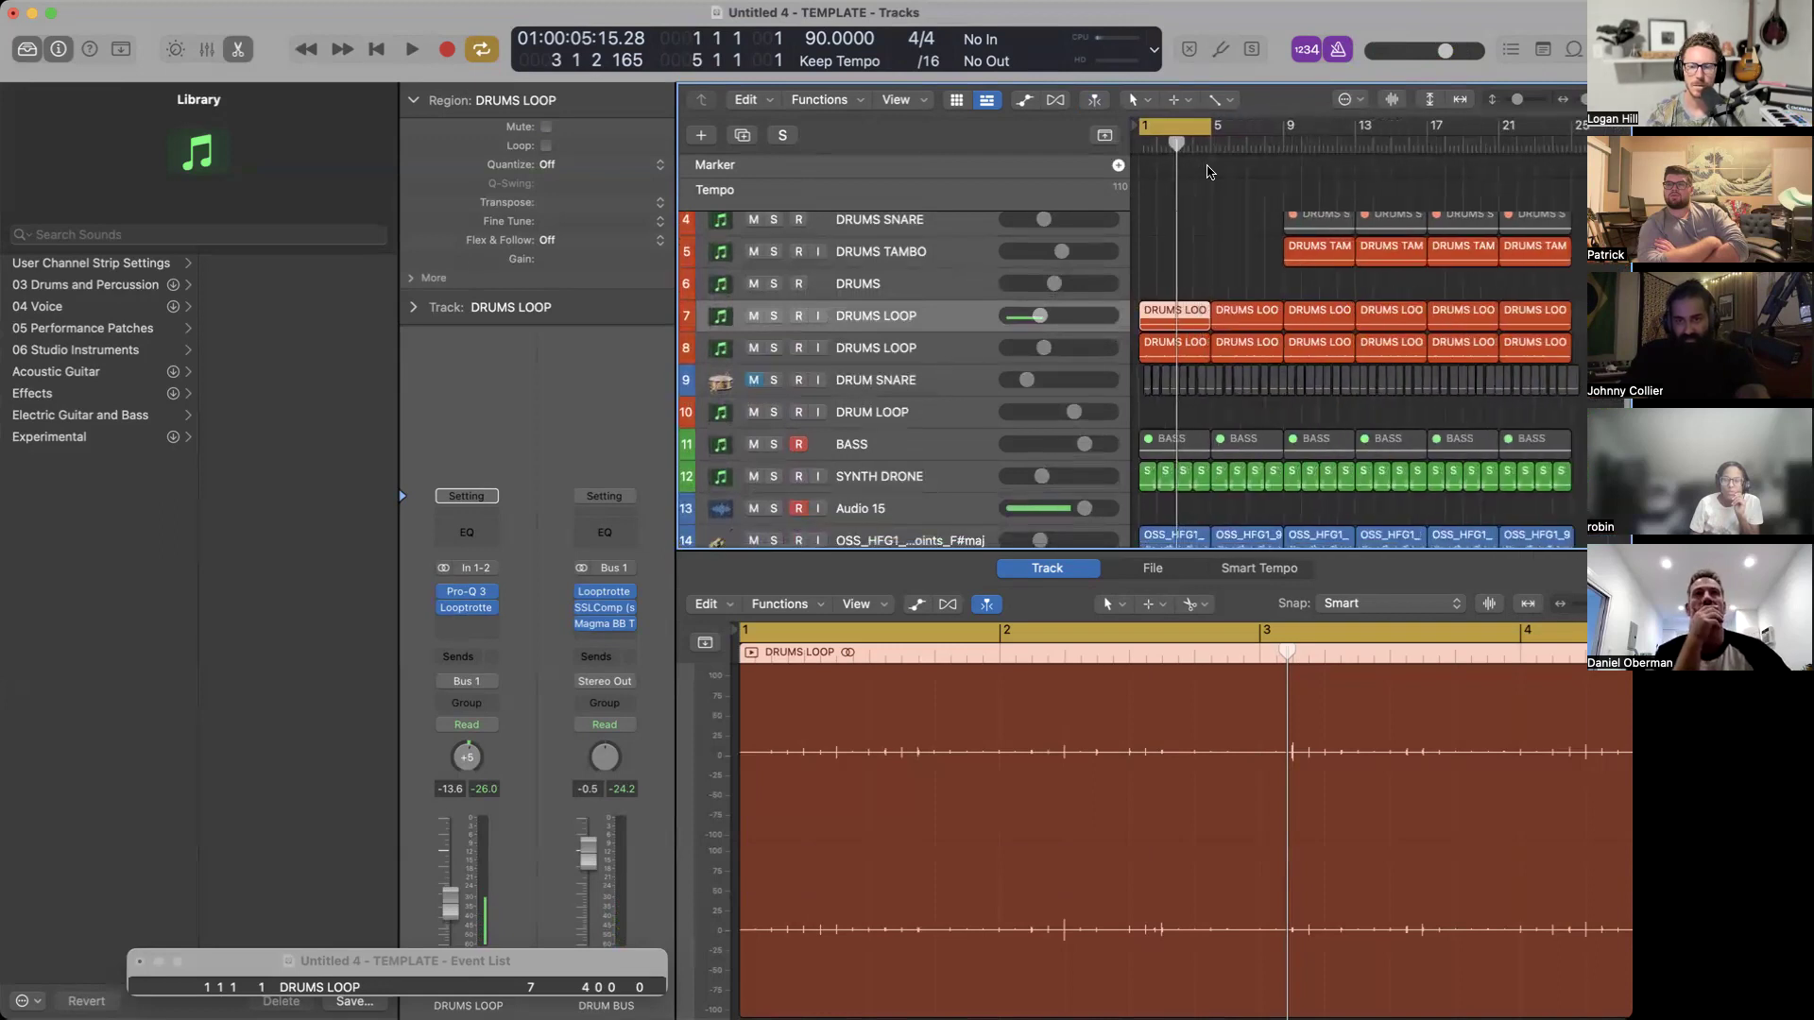
Add a software instrument track below the acoustic guitar track with Kontakt as its instrument.
key(super+Left)
scroll(1089, 427, down, 3)
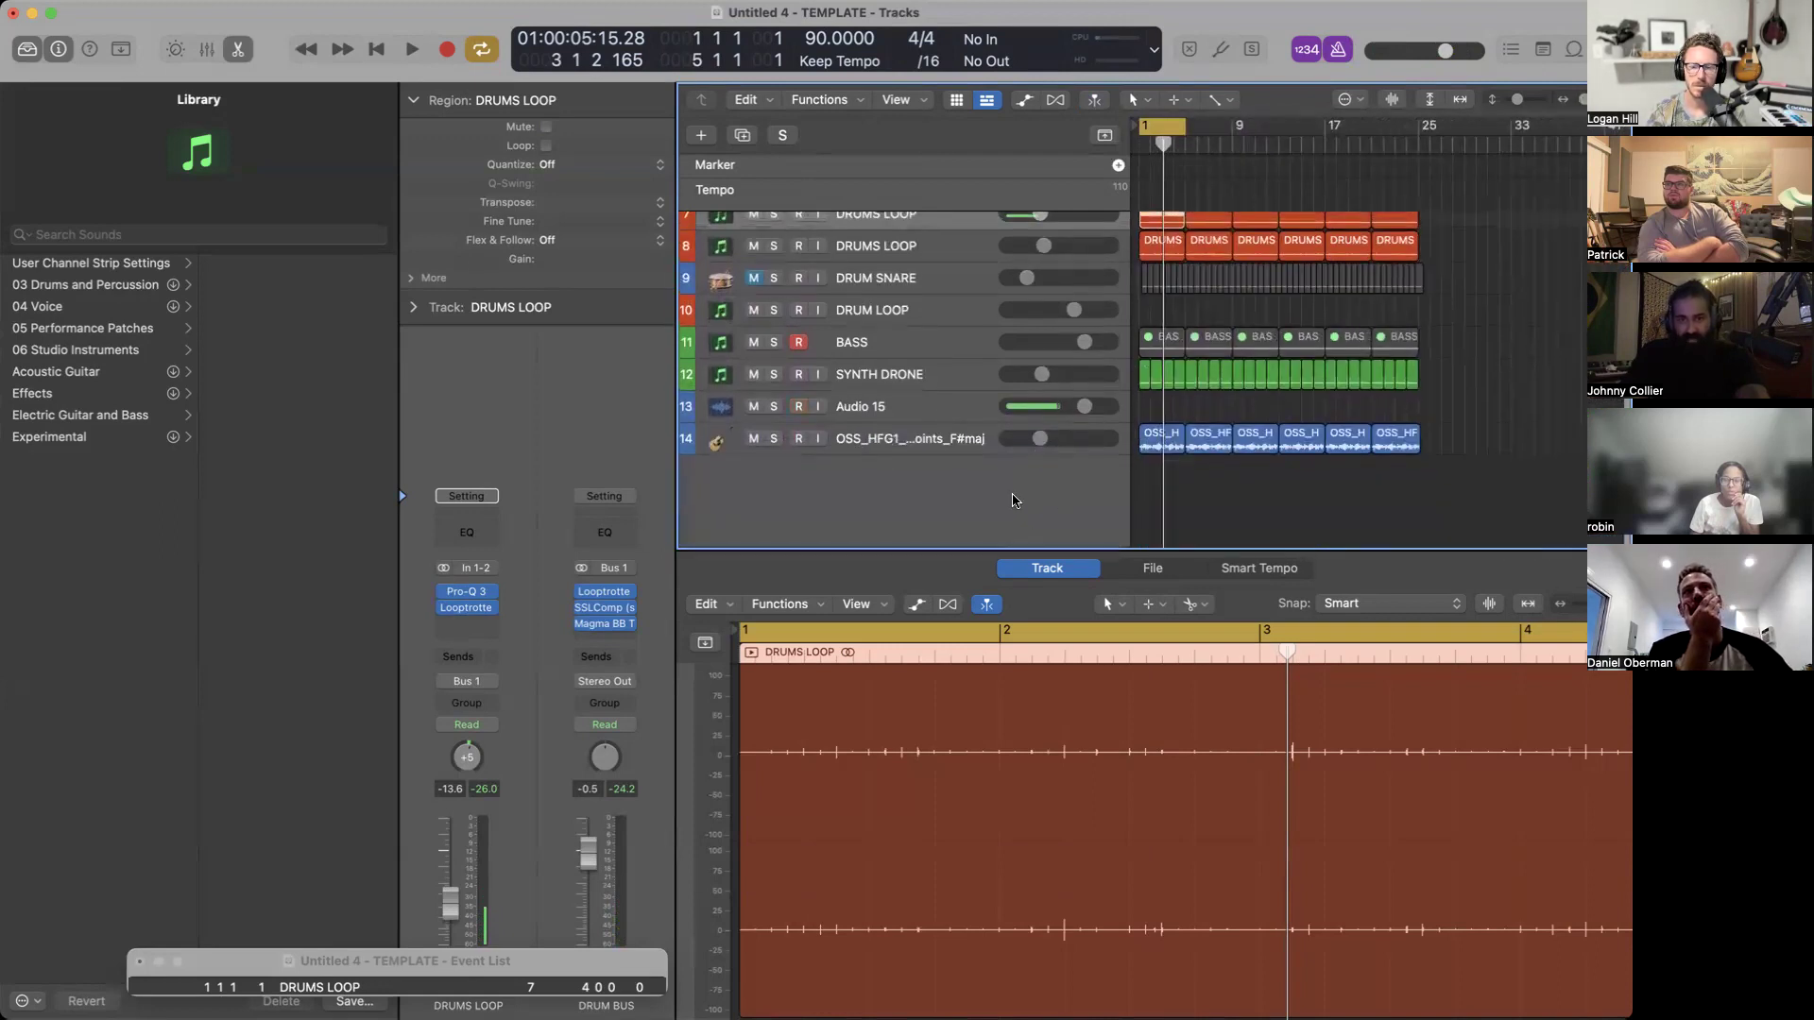
right_click(1014, 499)
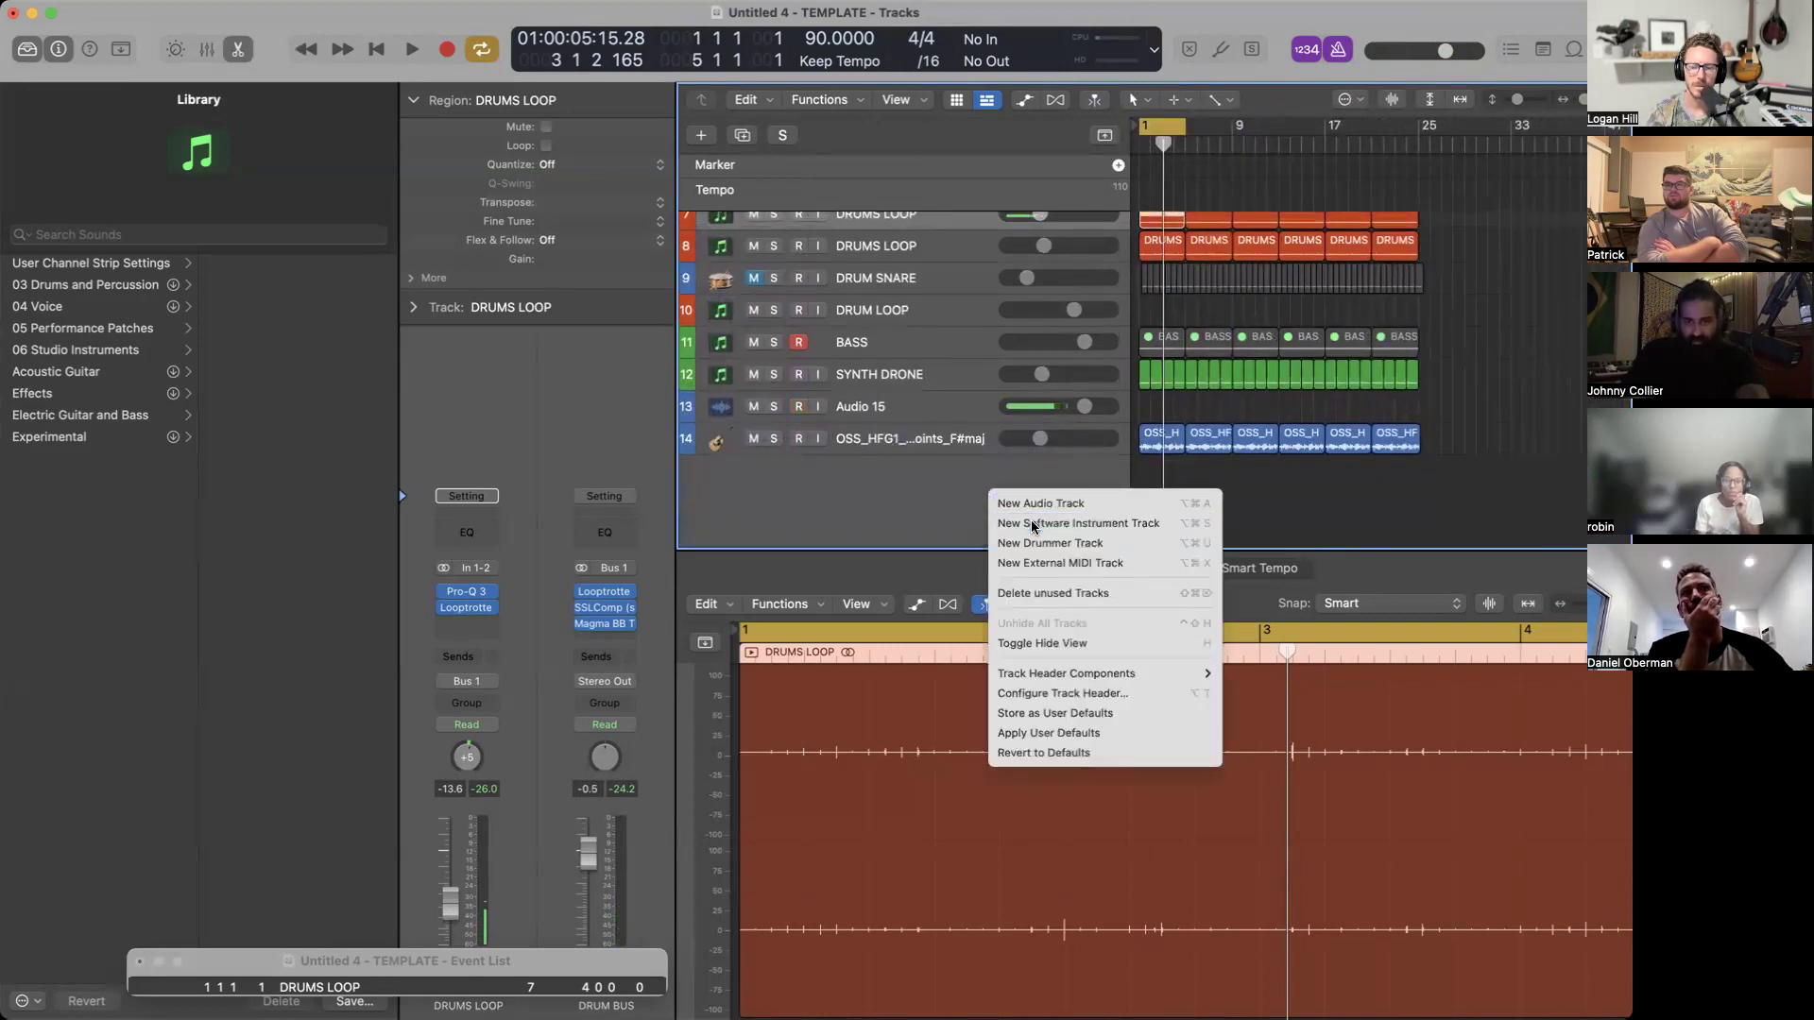
click(436, 556)
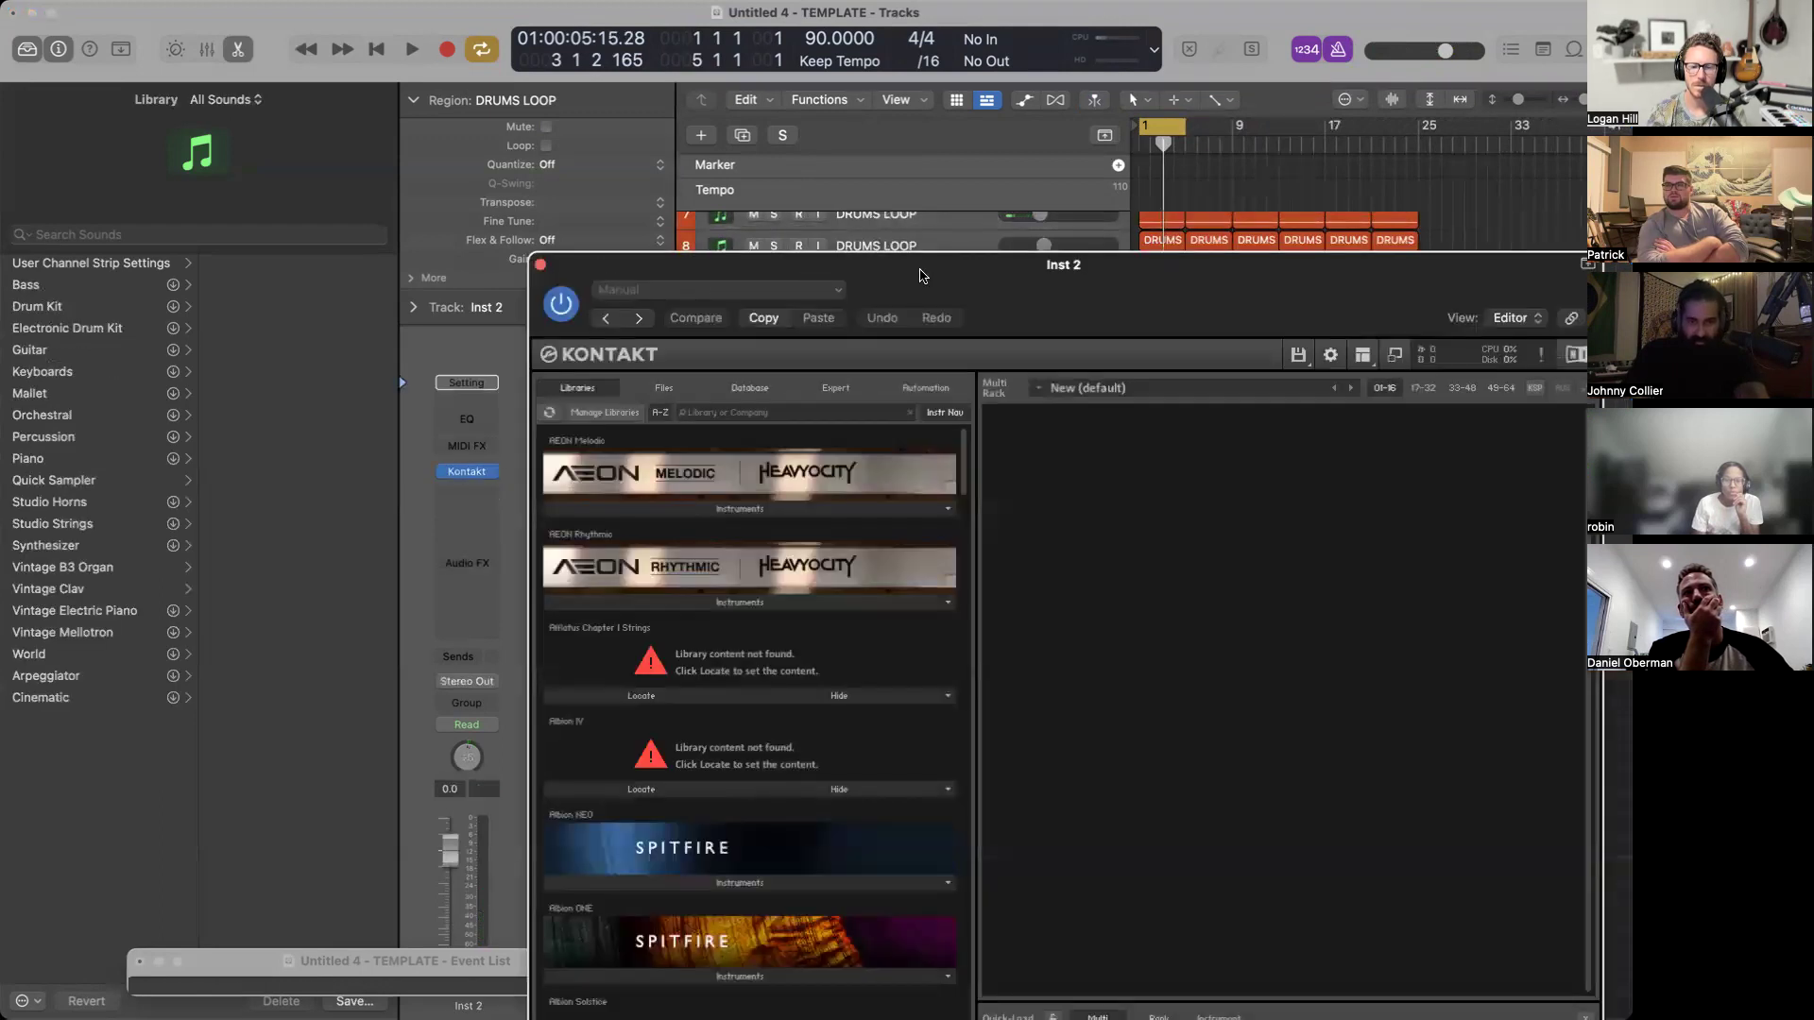
drag(921, 276, 714, 113)
Load 335 Feedback.nki from the Ink Nashville Toolkit folder in INK AUDIO into Kontakt.
click(458, 224)
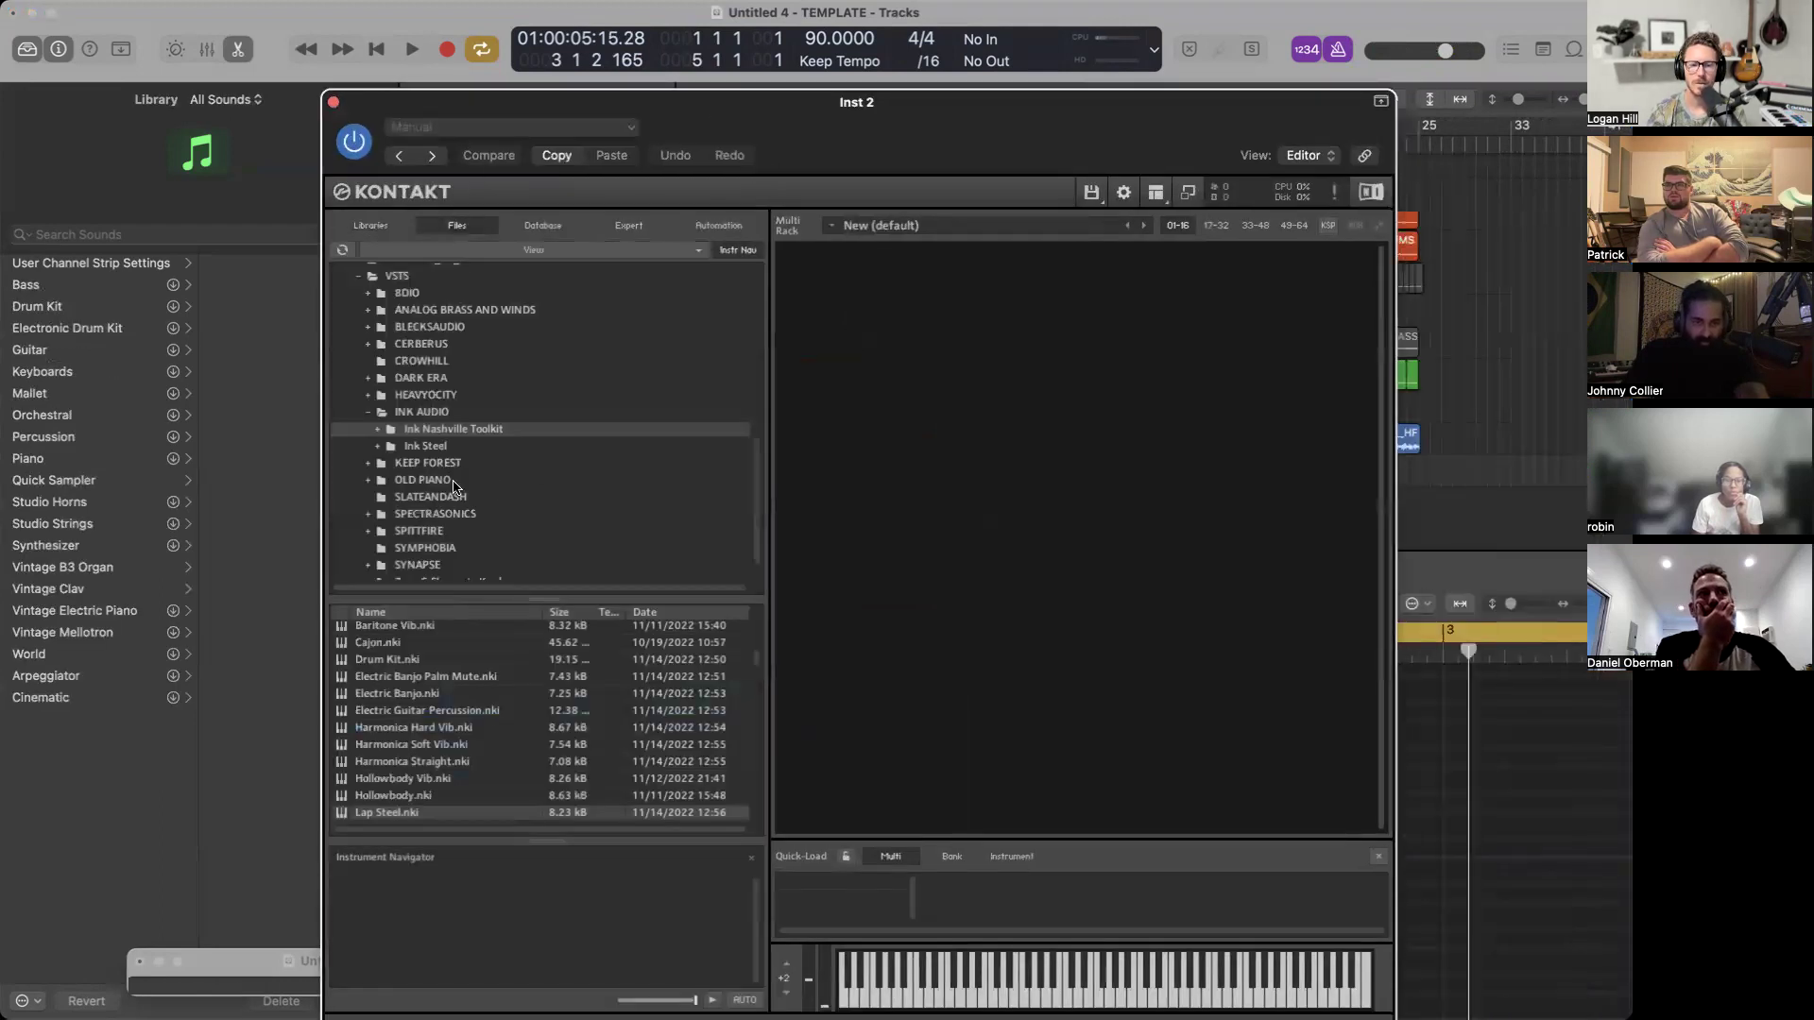
click(423, 413)
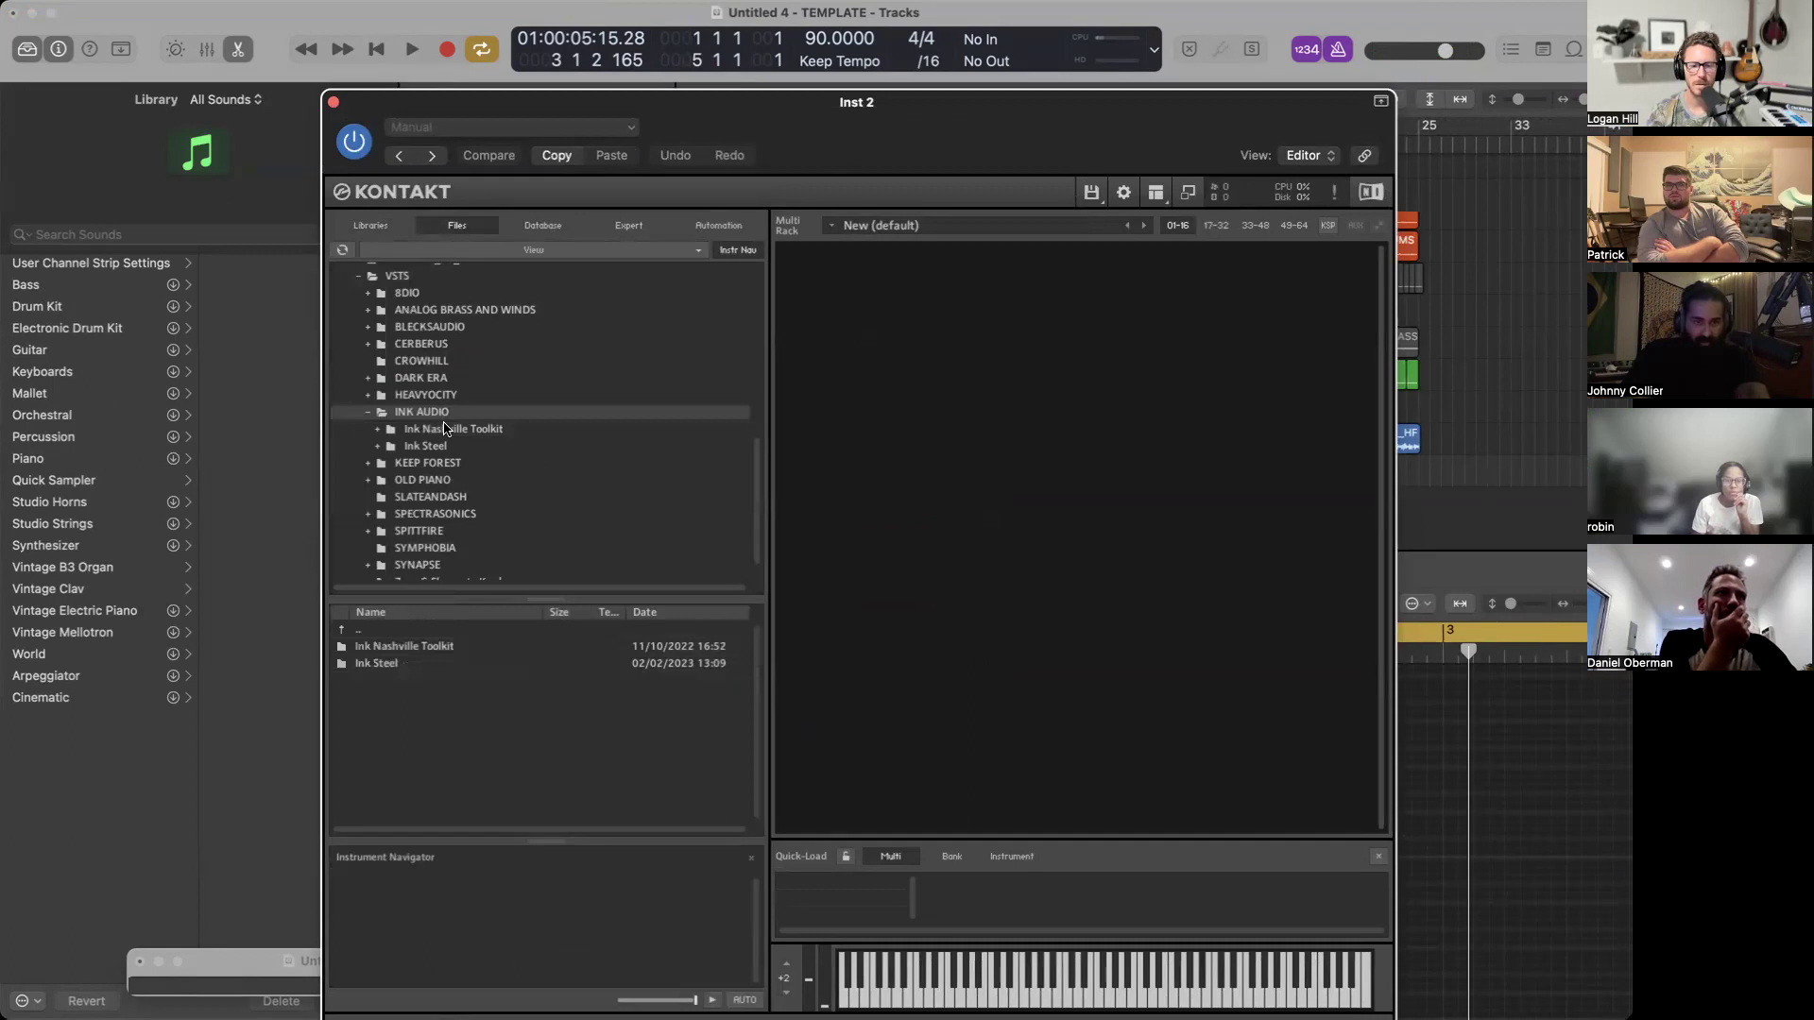
click(439, 428)
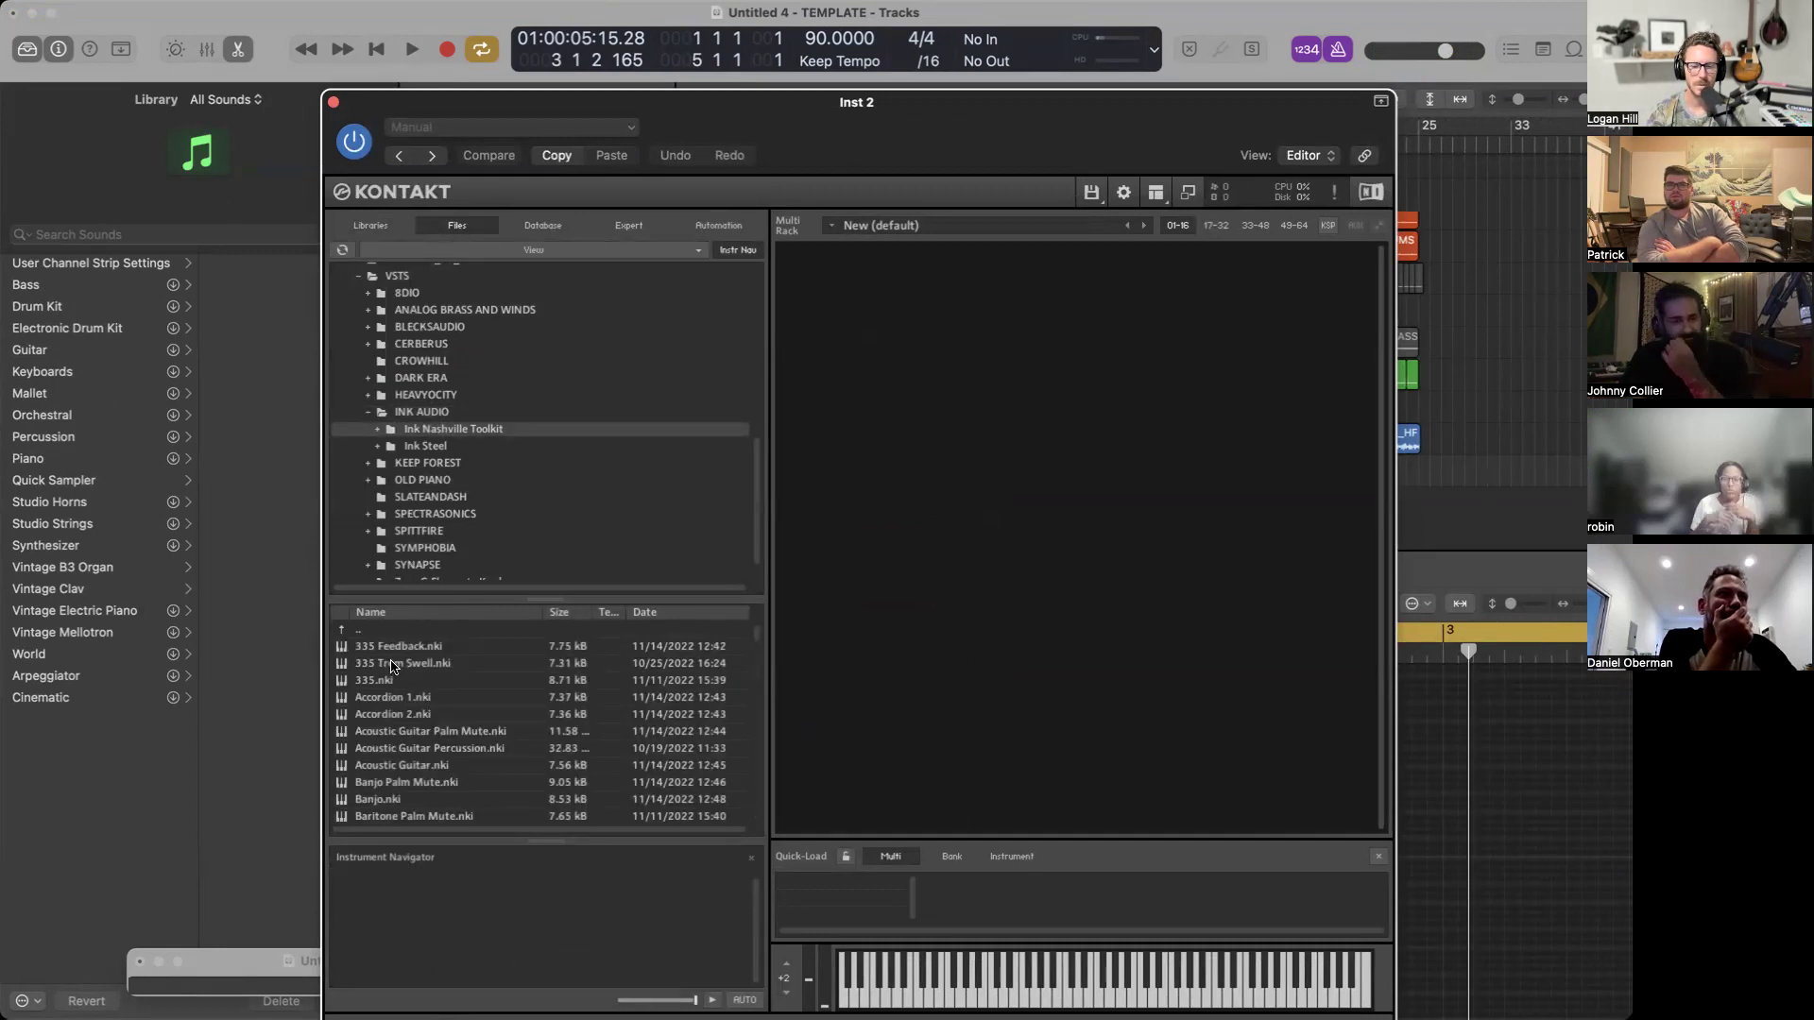
scroll(392, 666, down, 1)
scroll(392, 666, down, 3)
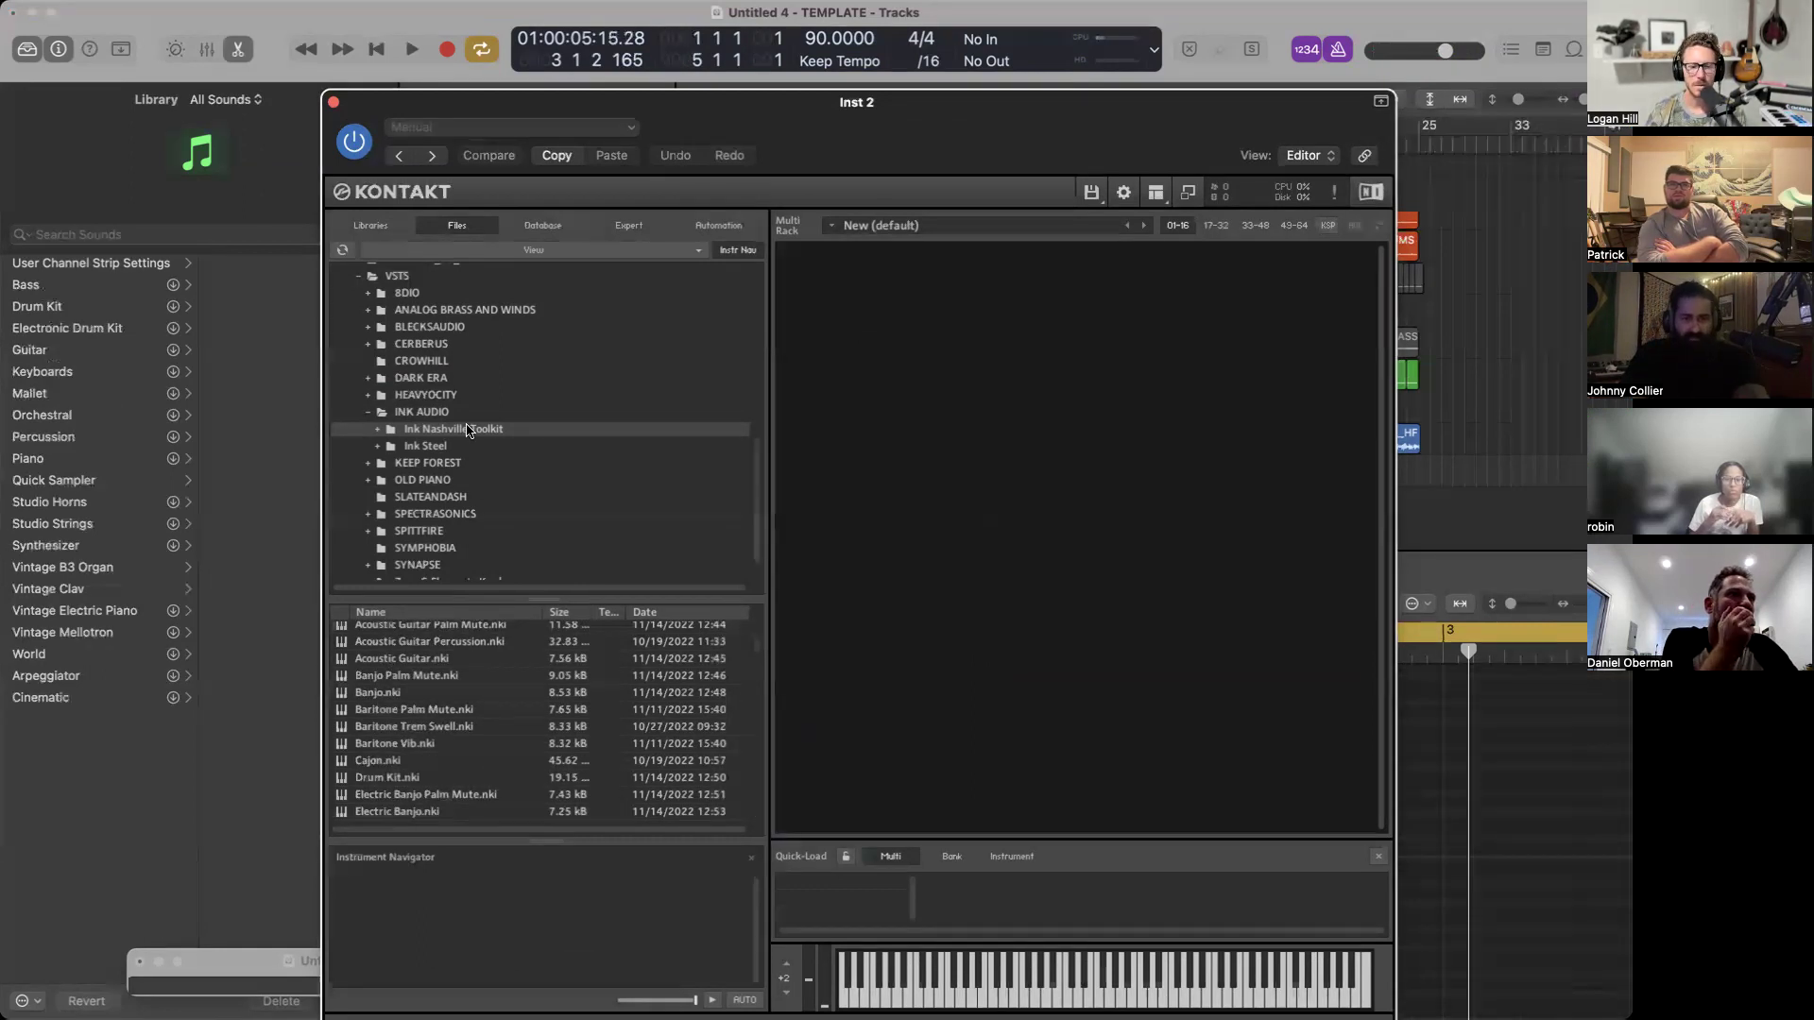
scroll(398, 754, up, 4)
scroll(399, 754, down, 1)
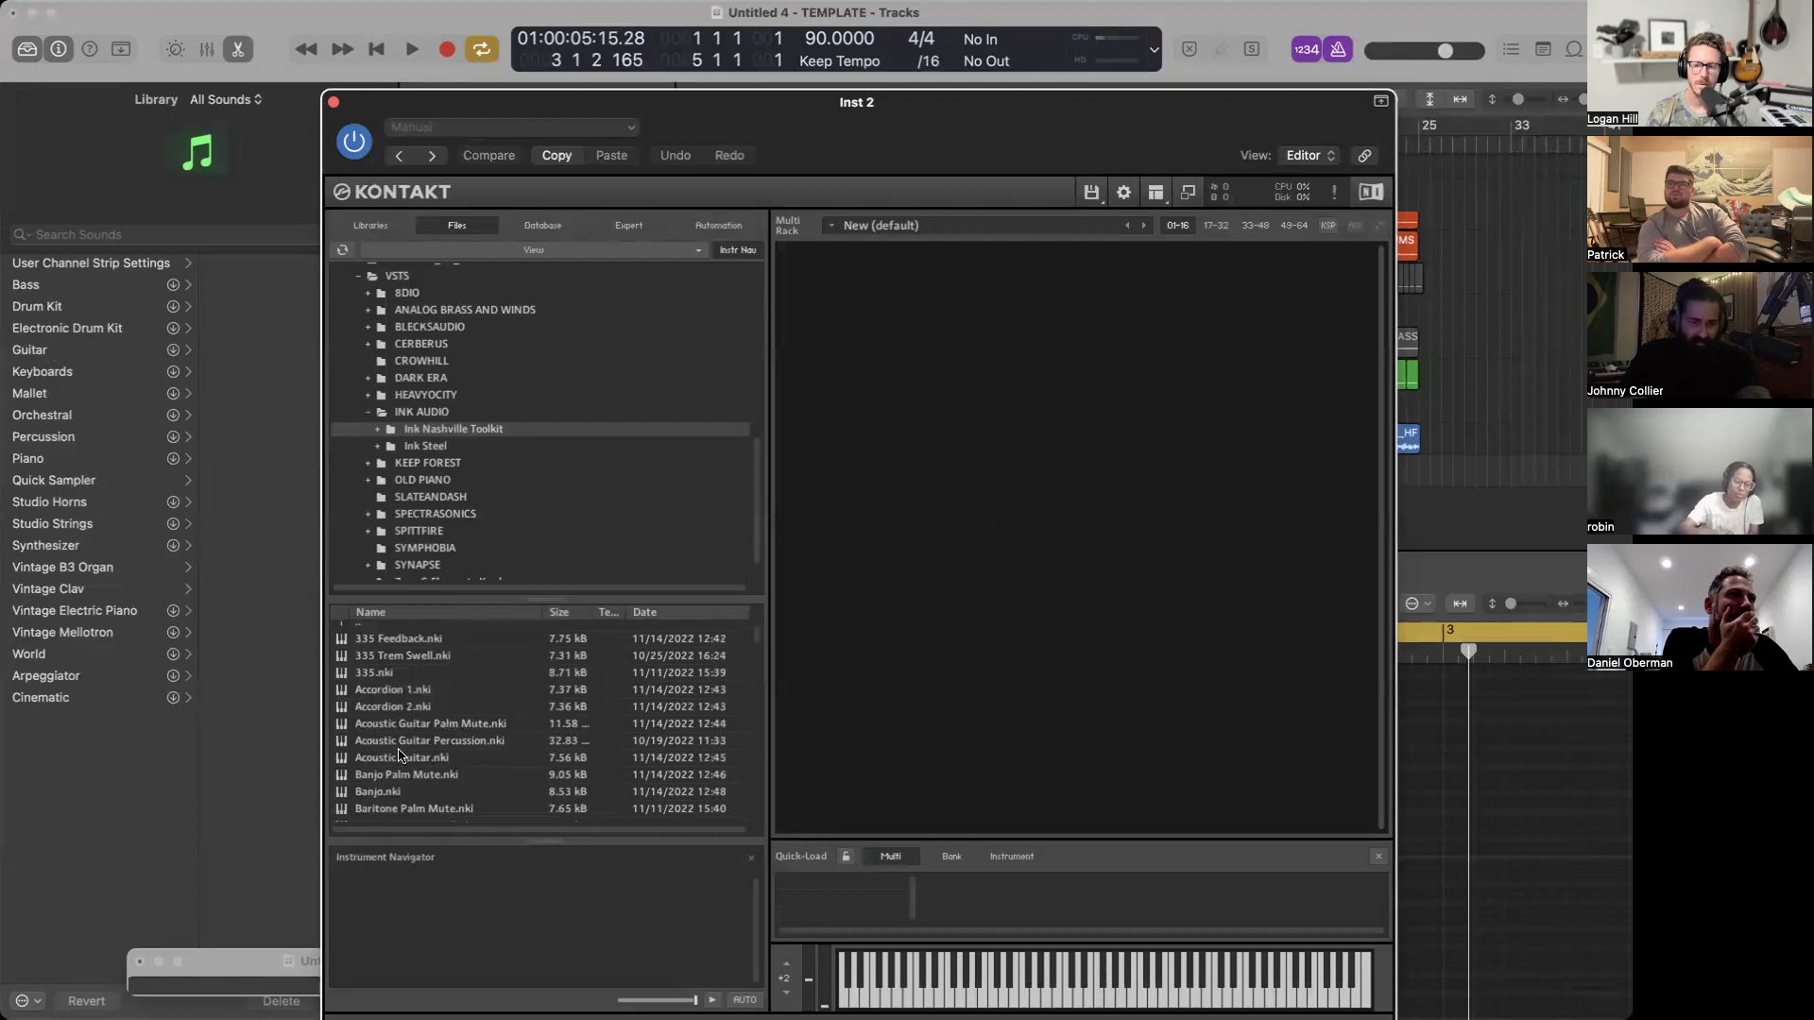
drag(396, 636, 887, 224)
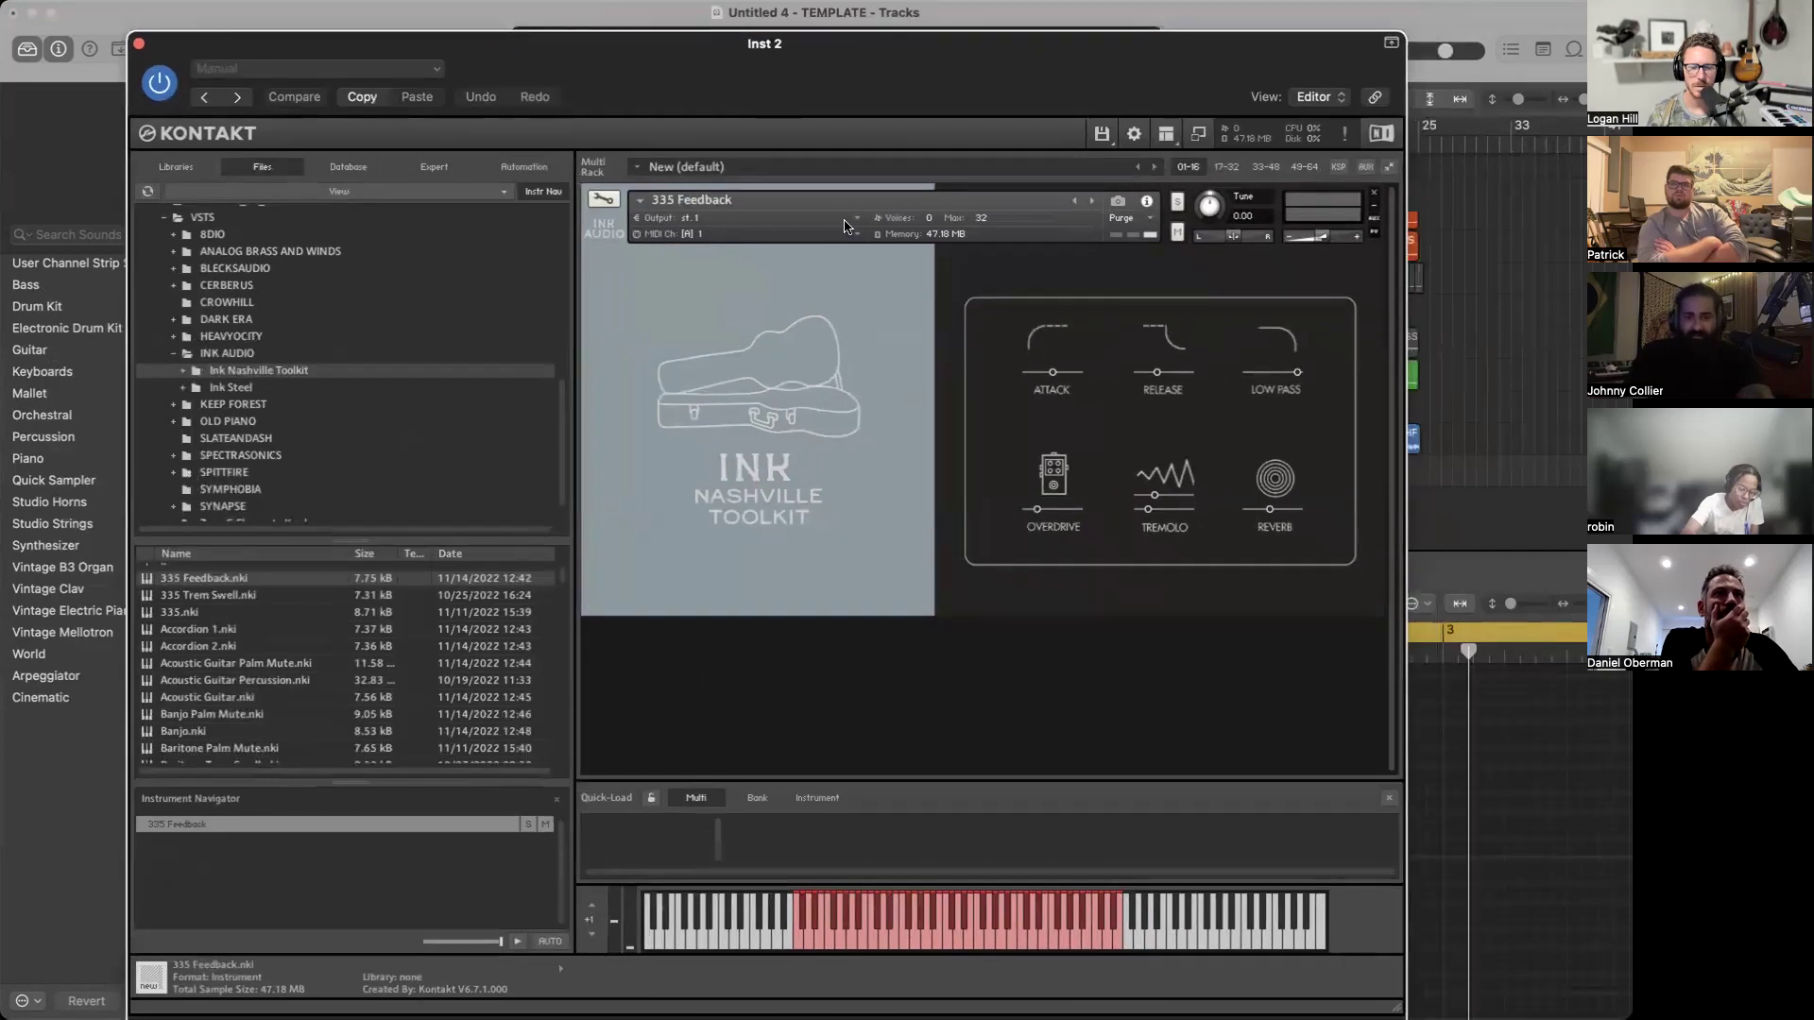
Enable Musical Typing, audition the 335 Feedback sound with a few notes, and close the Kontakt window.
key(super+k)
key(d)
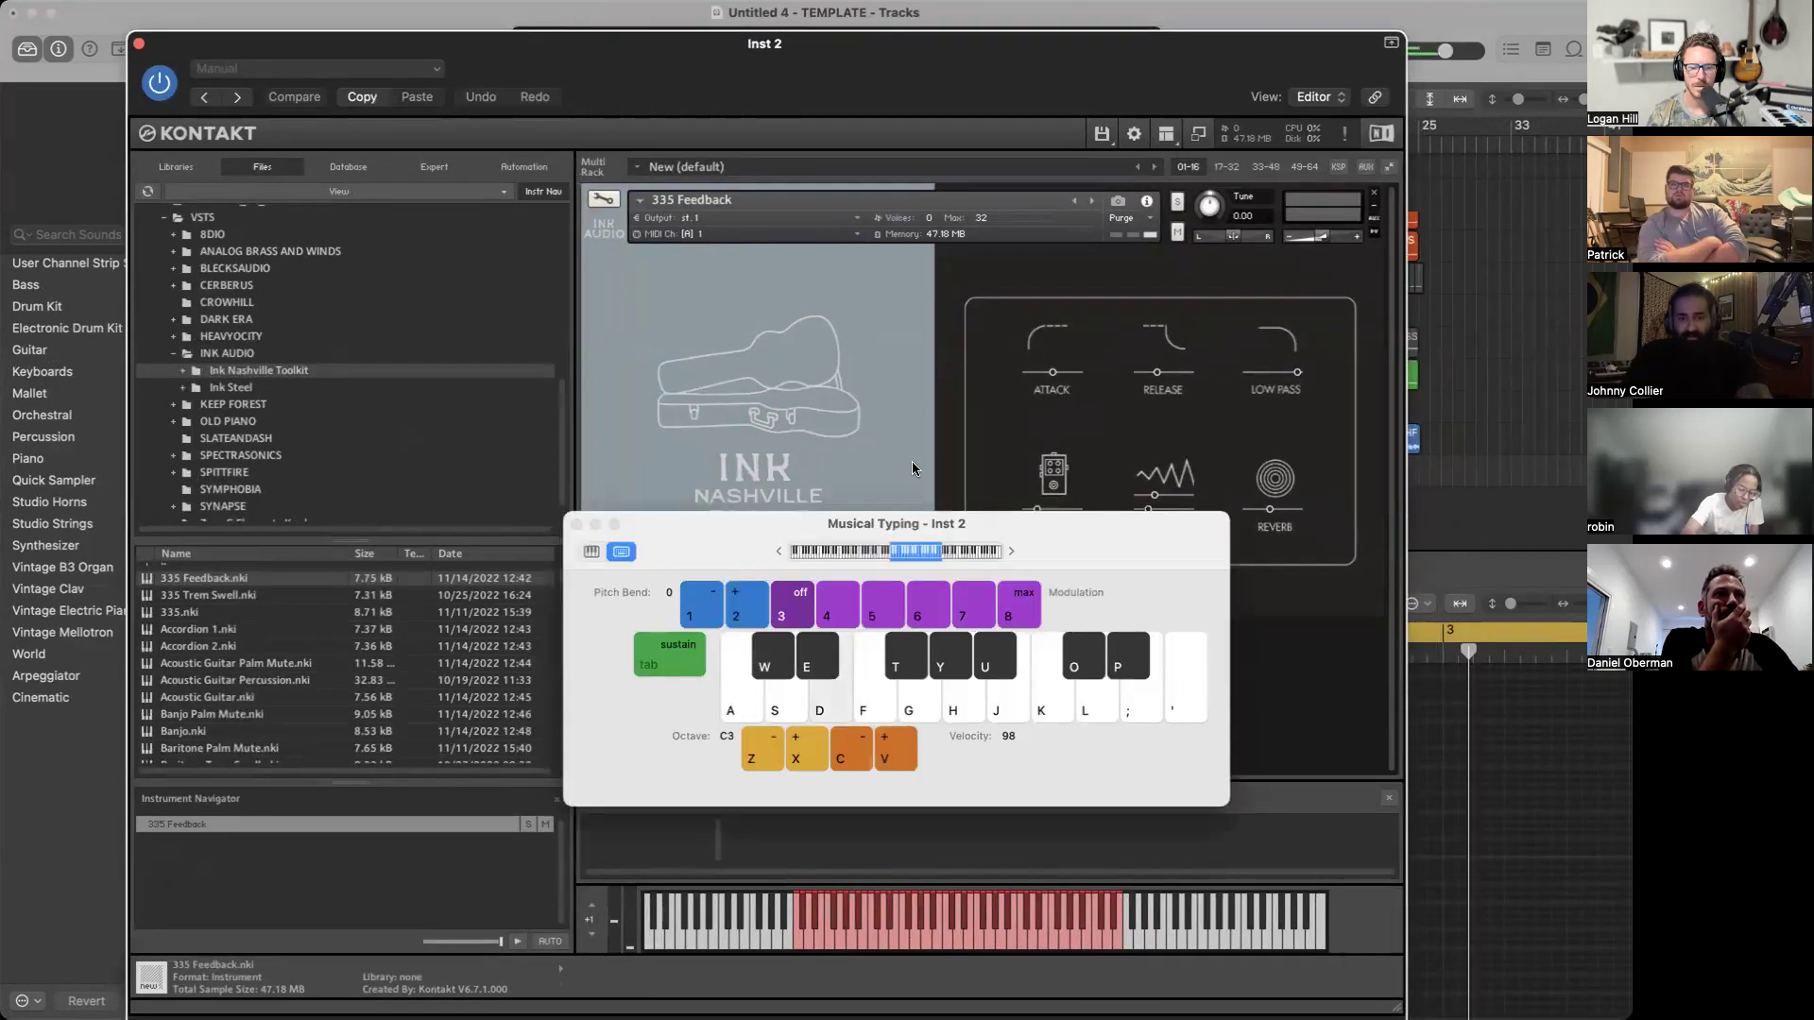
key(d)
click(139, 43)
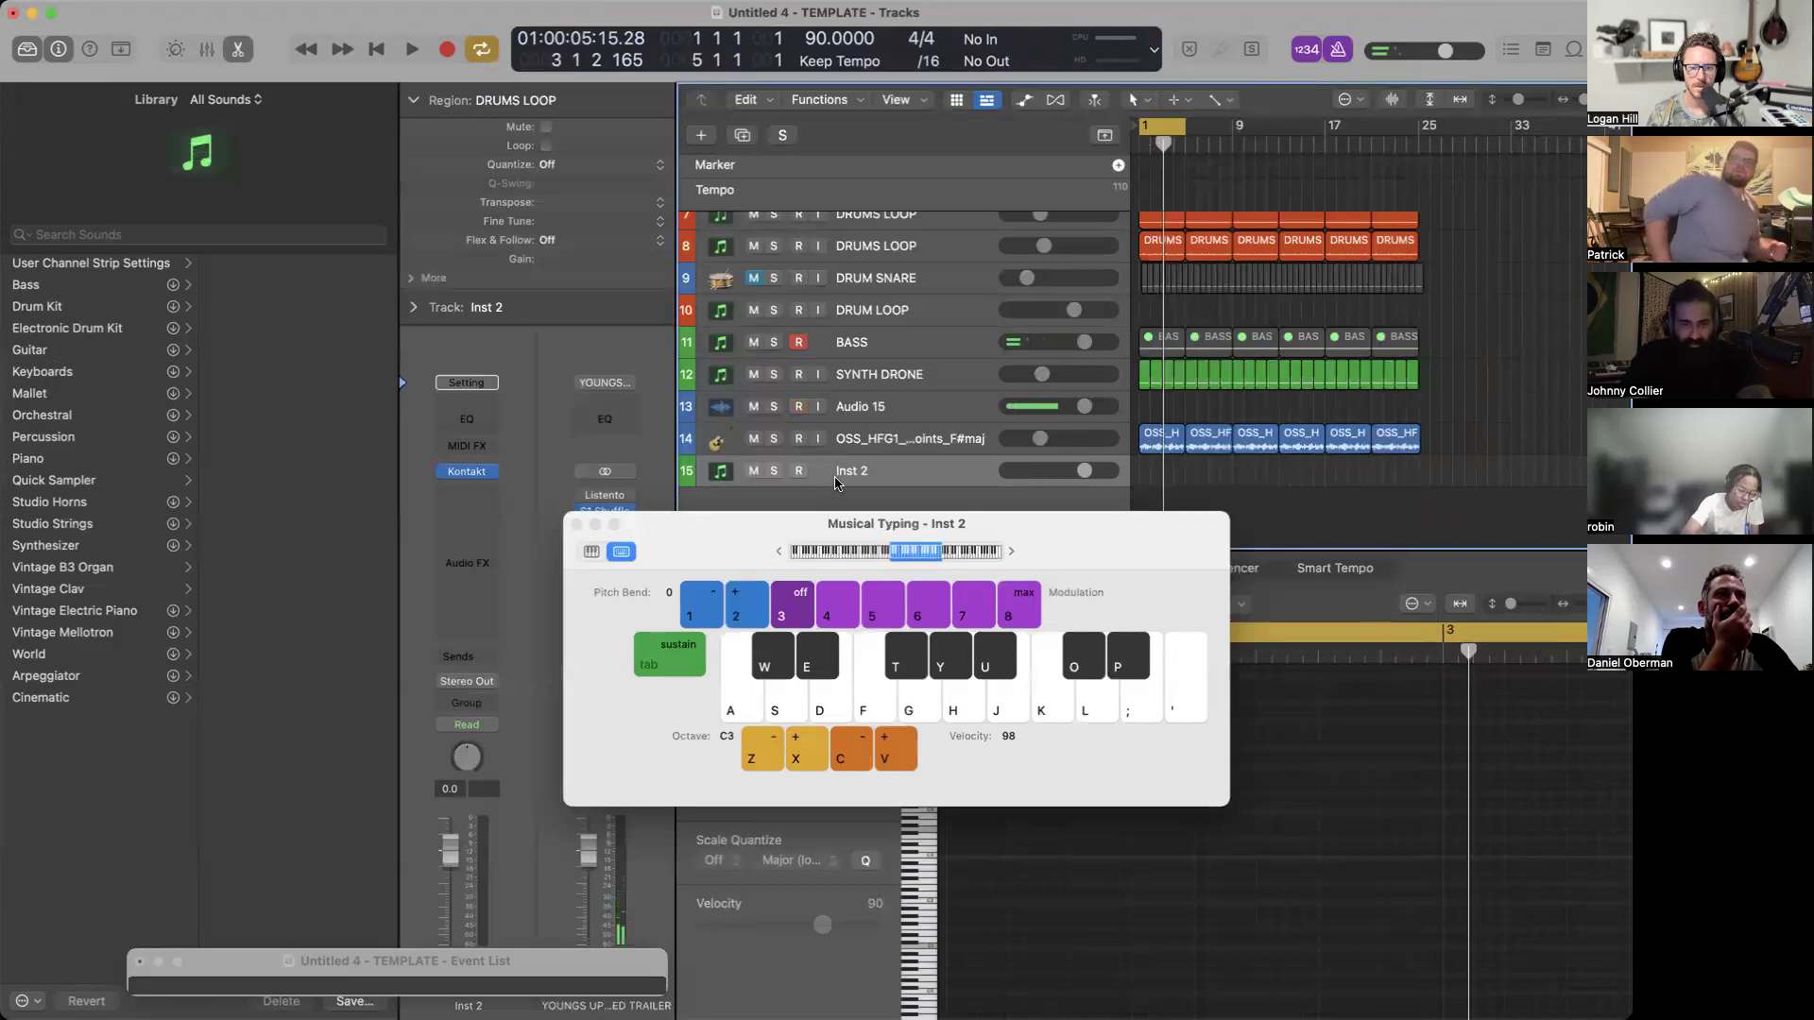
Route the Inst 2 track's output to Bus 3, the KEYS/DRONES BUS.
click(482, 684)
mouse_move(506, 763)
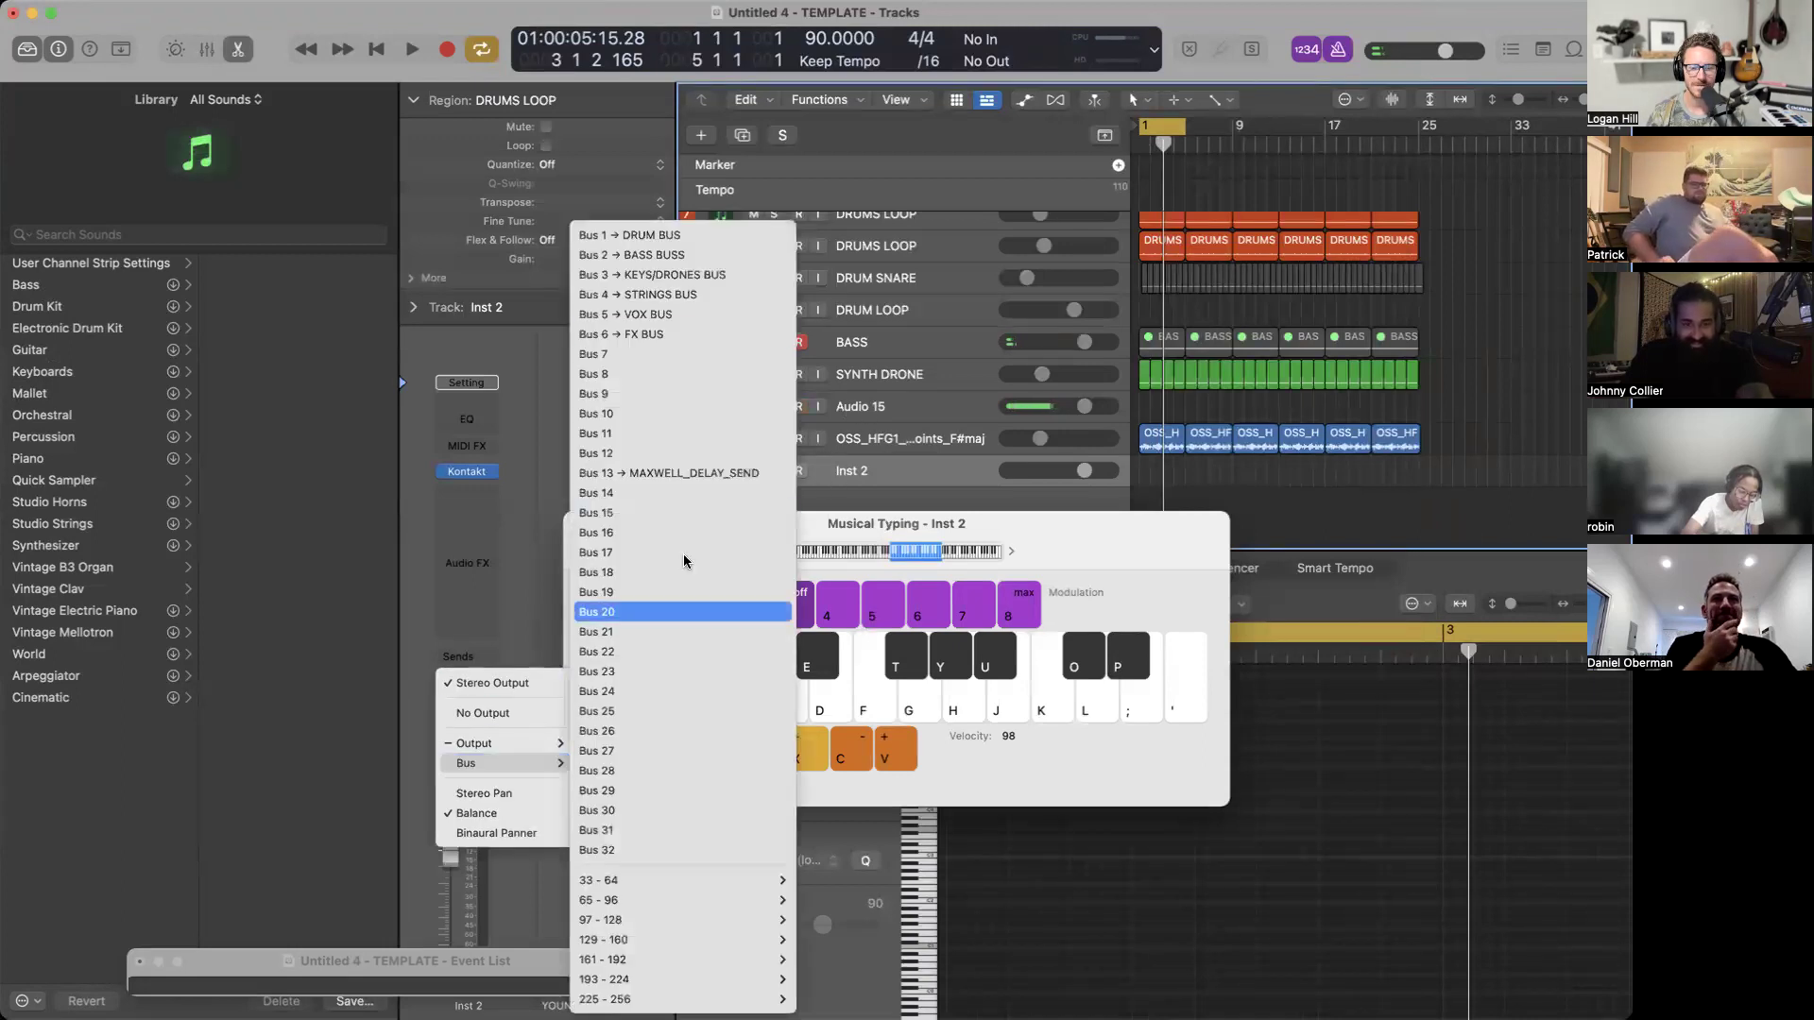
click(673, 275)
Record-arm Inst 2 instead of BASS and lower the Inst 2 volume to about -5.1 dB.
click(800, 343)
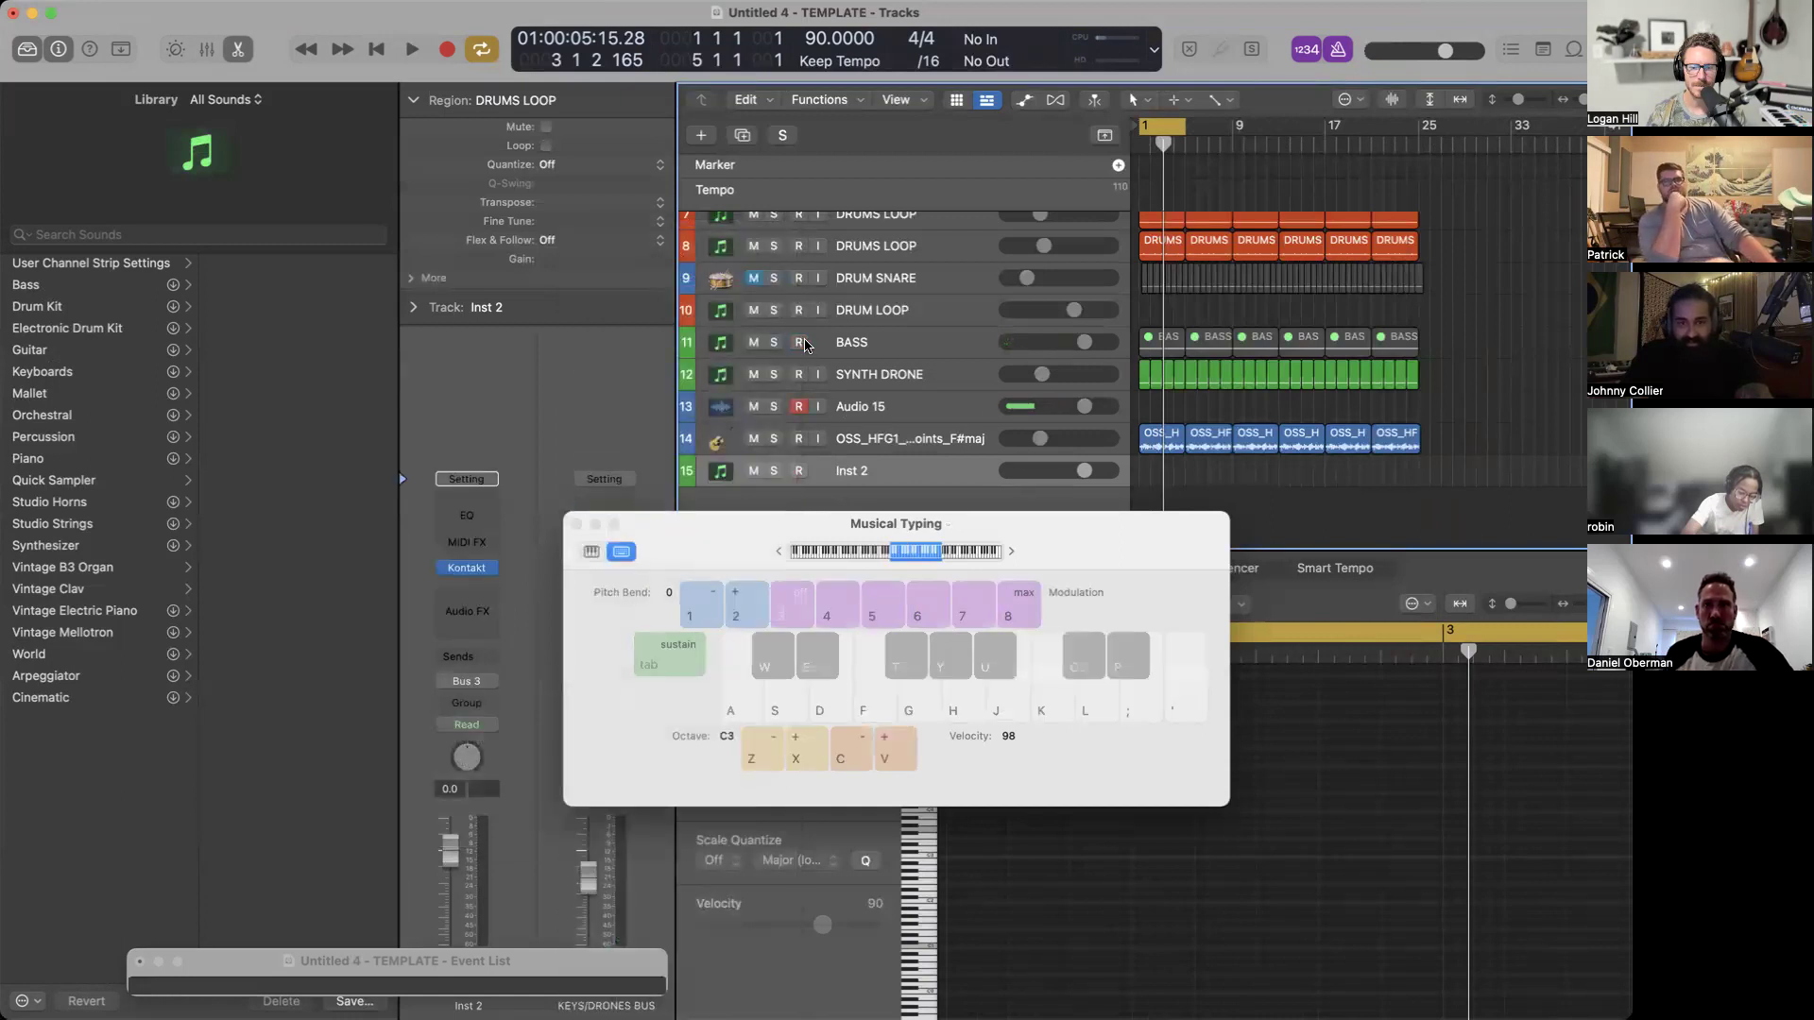
click(799, 470)
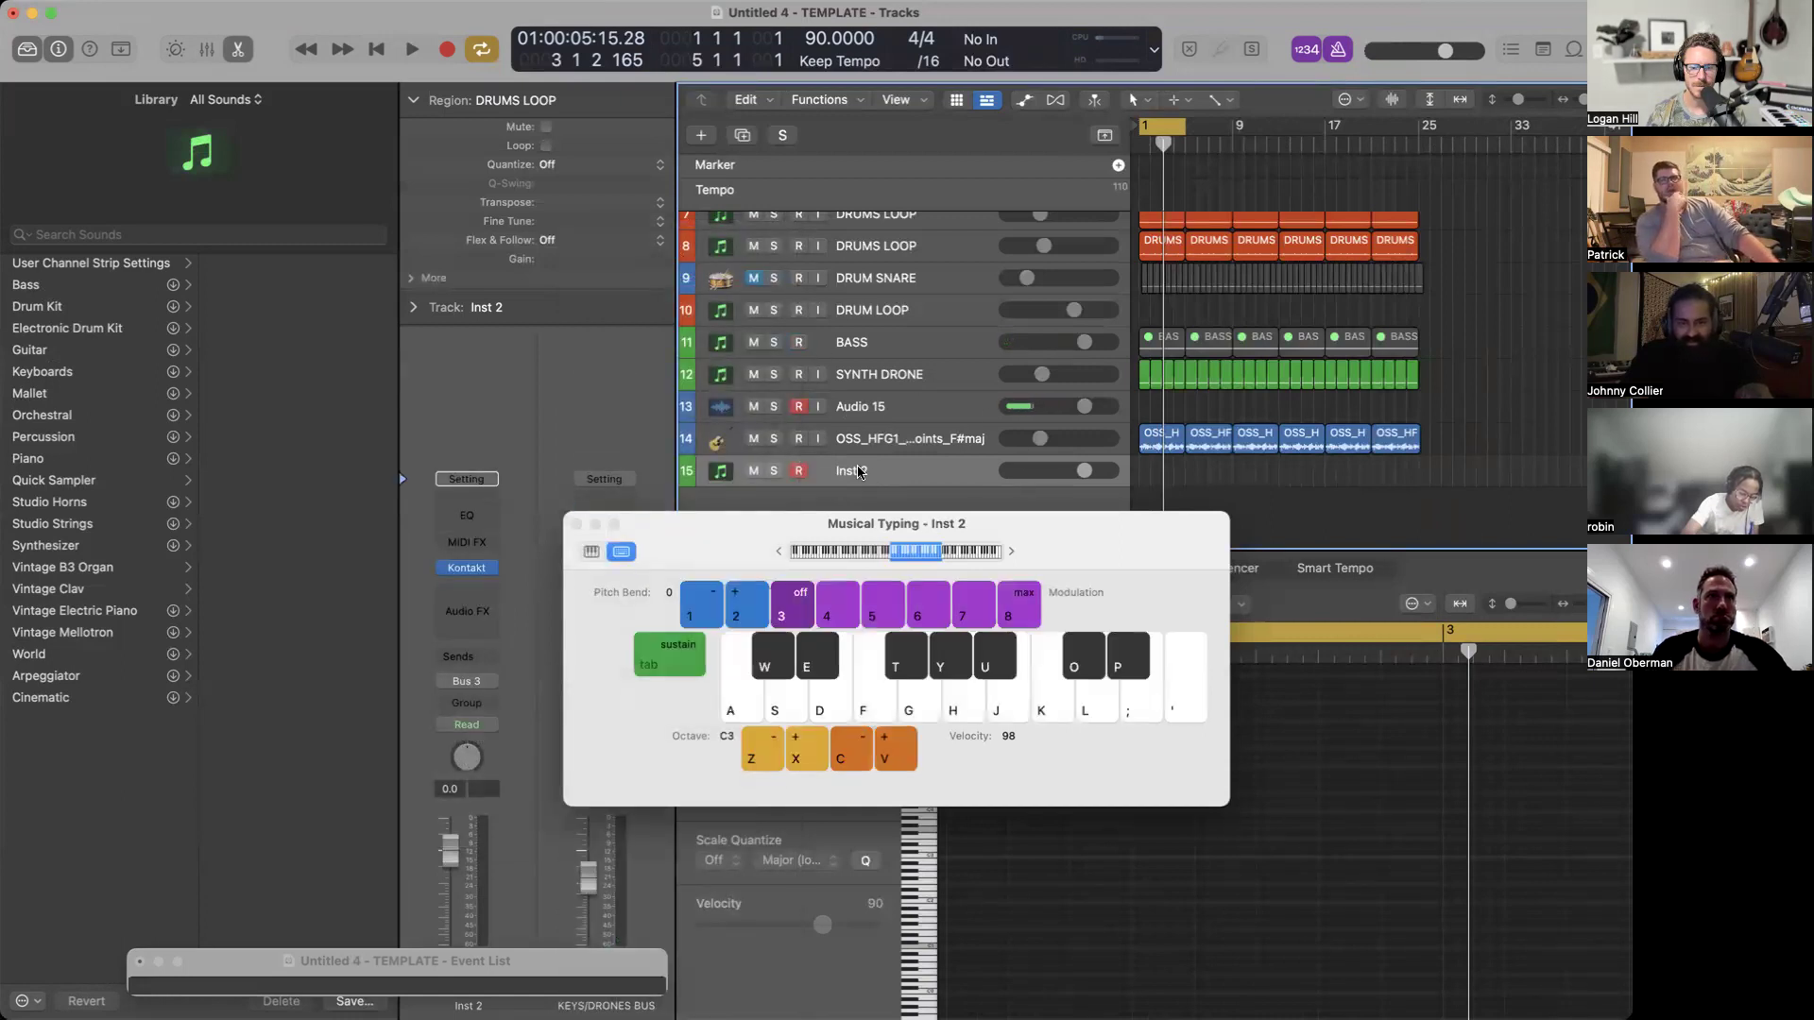
key(f)
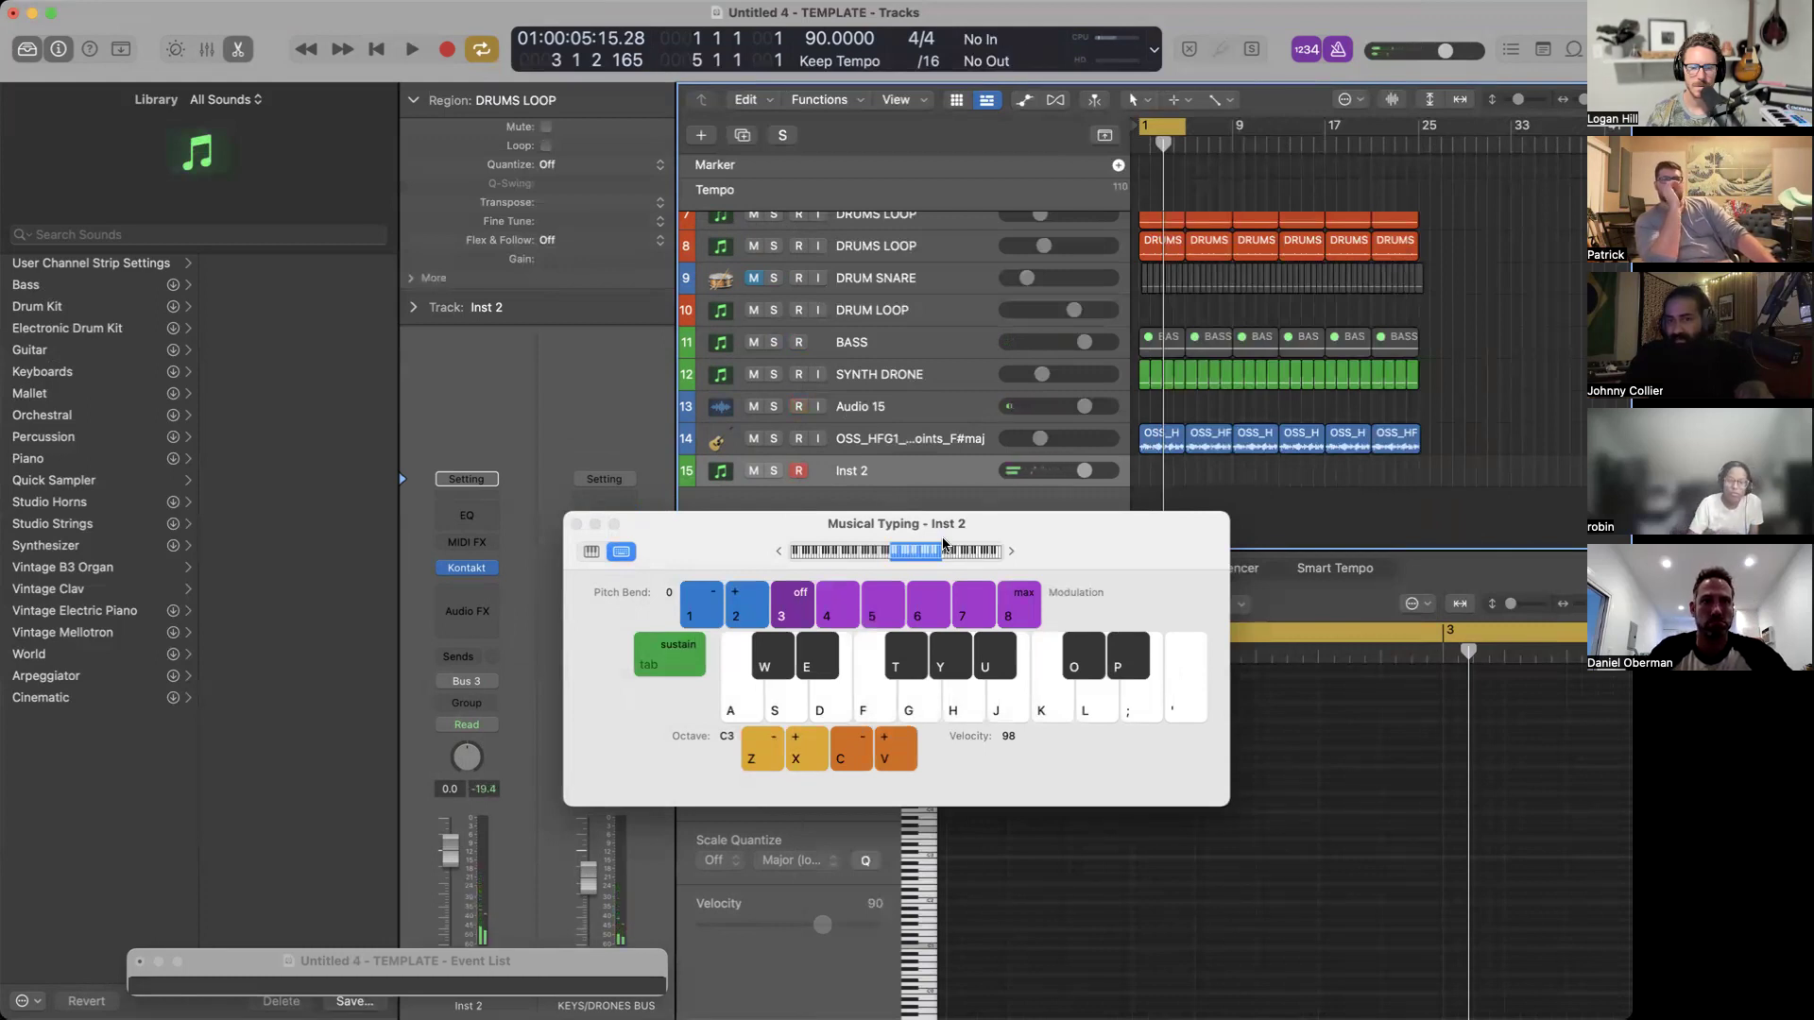
drag(1085, 471, 1061, 470)
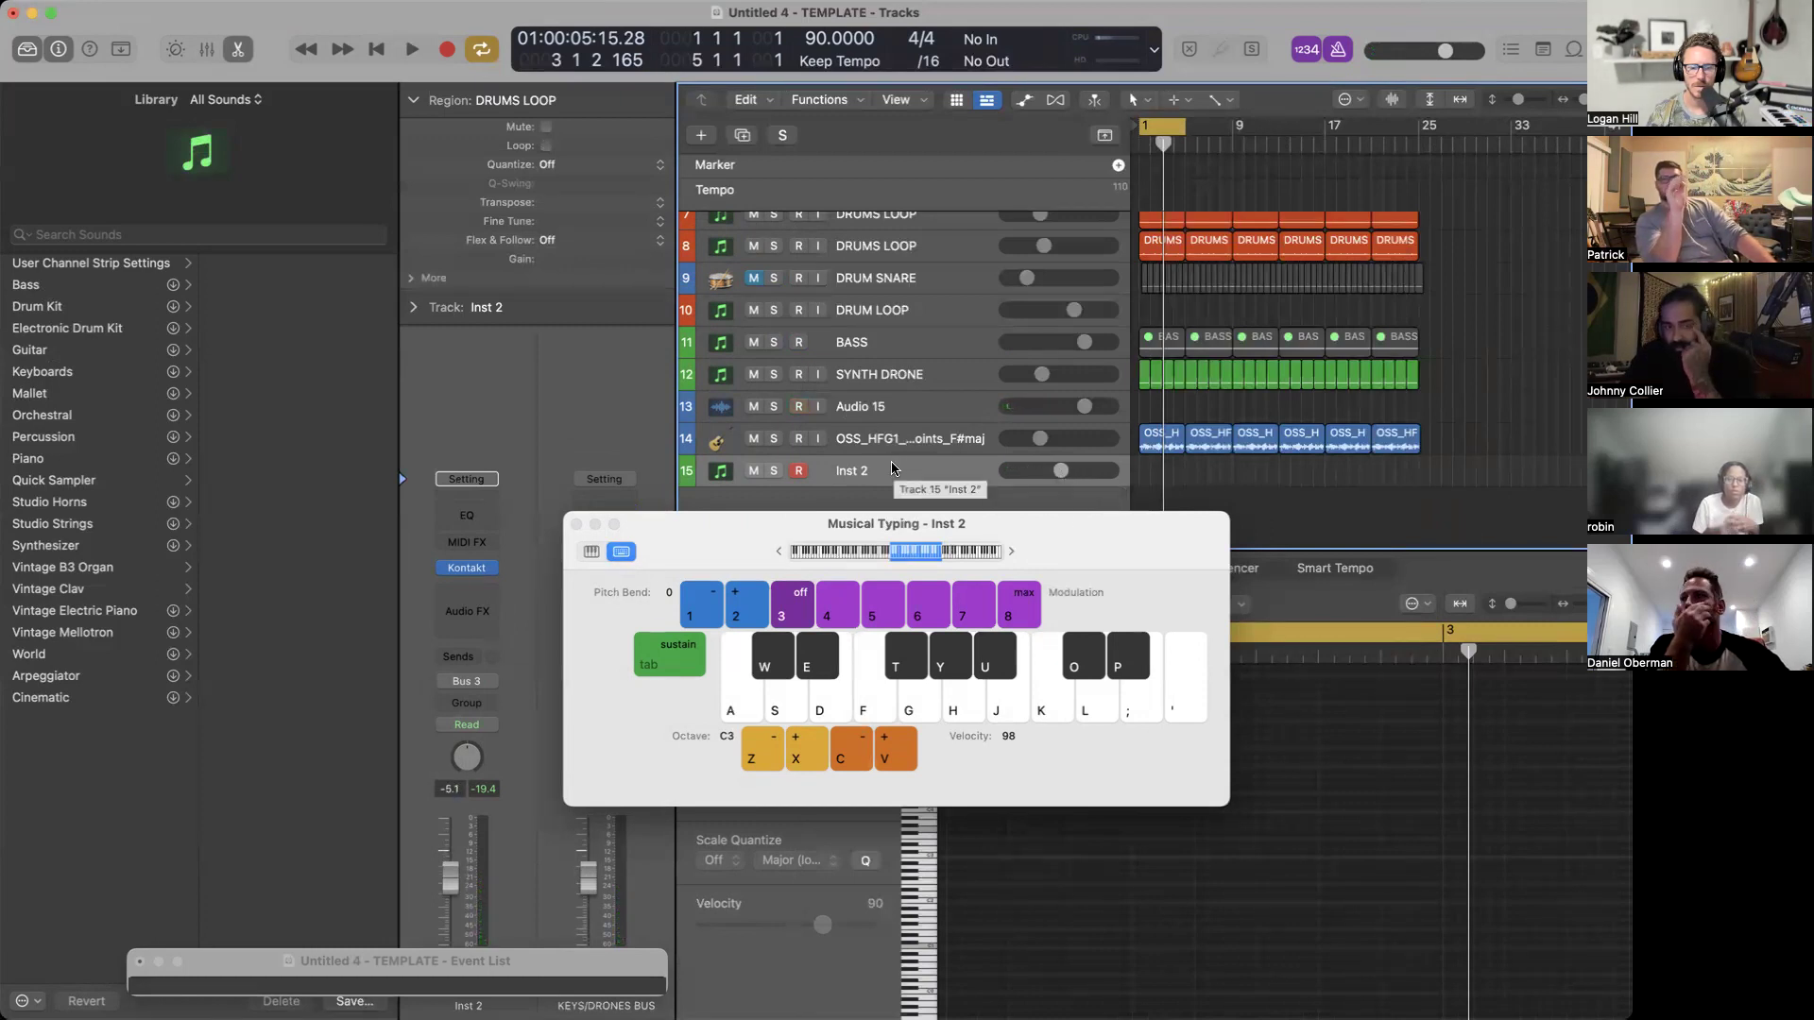
Review the channel strips of the Audio 15, DRUM LOOP, BASS, SYNTH DRONE and Inst 2 tracks.
click(876, 408)
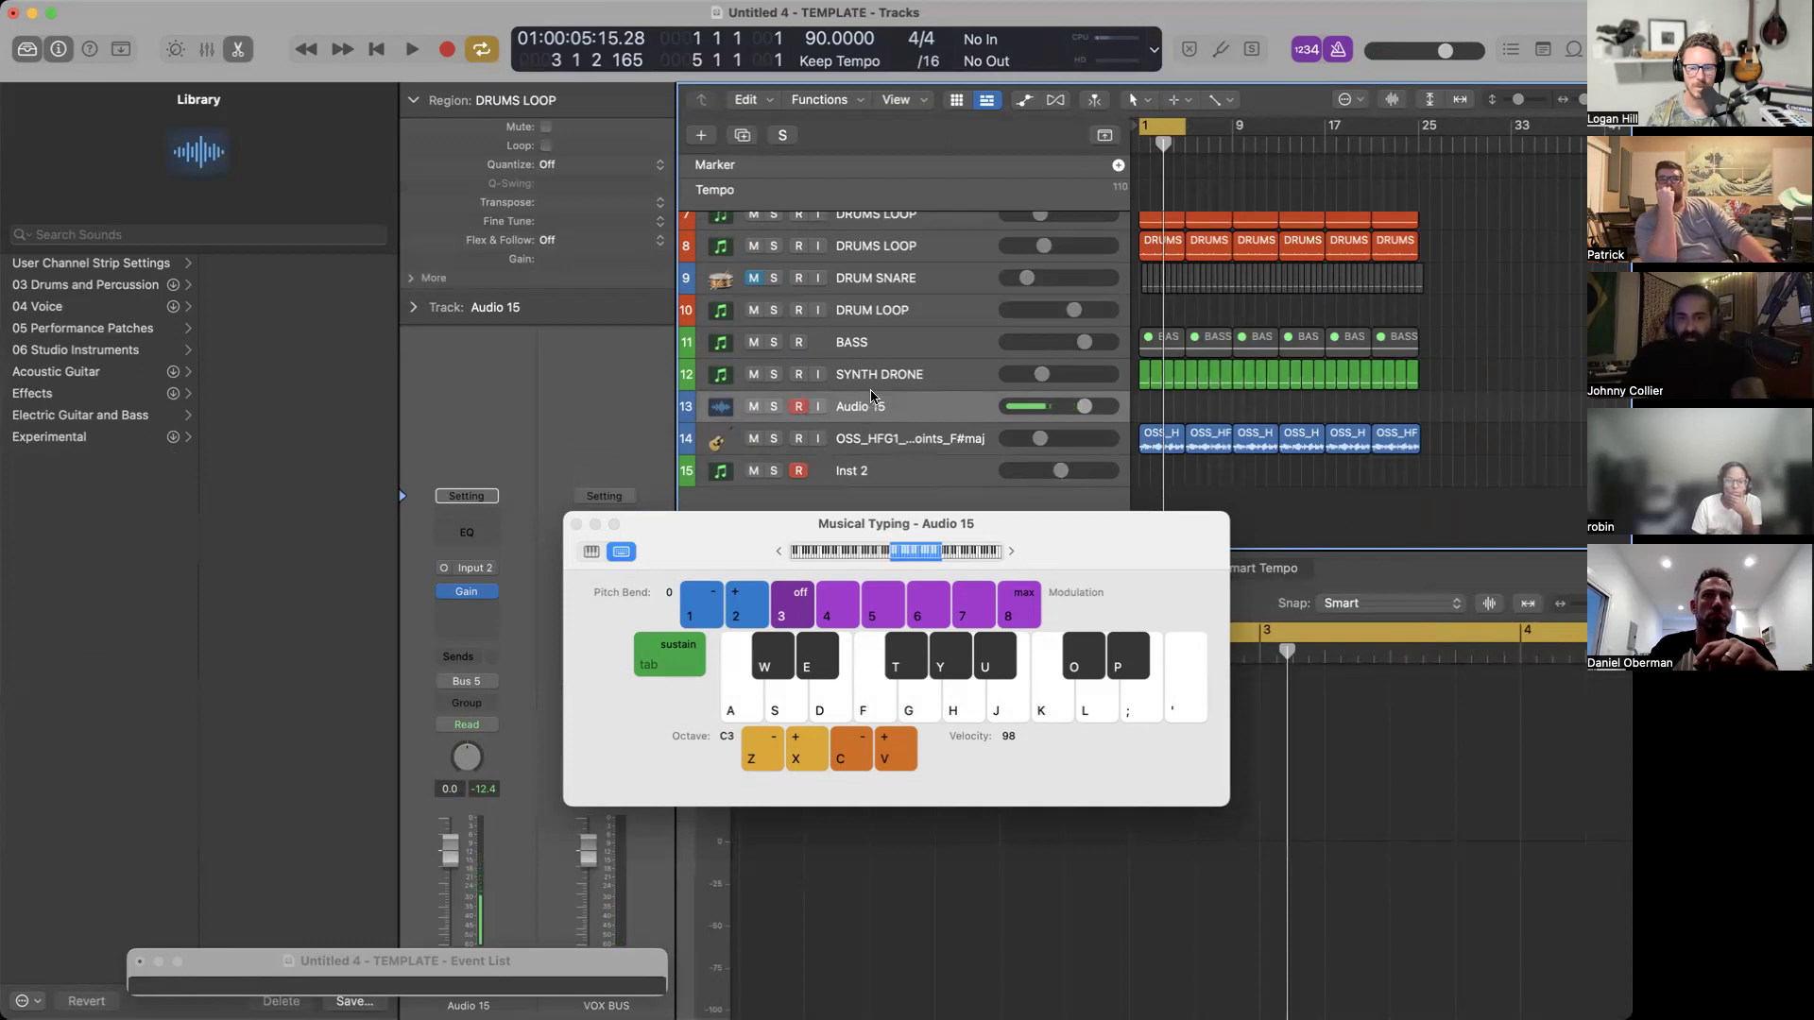
click(876, 309)
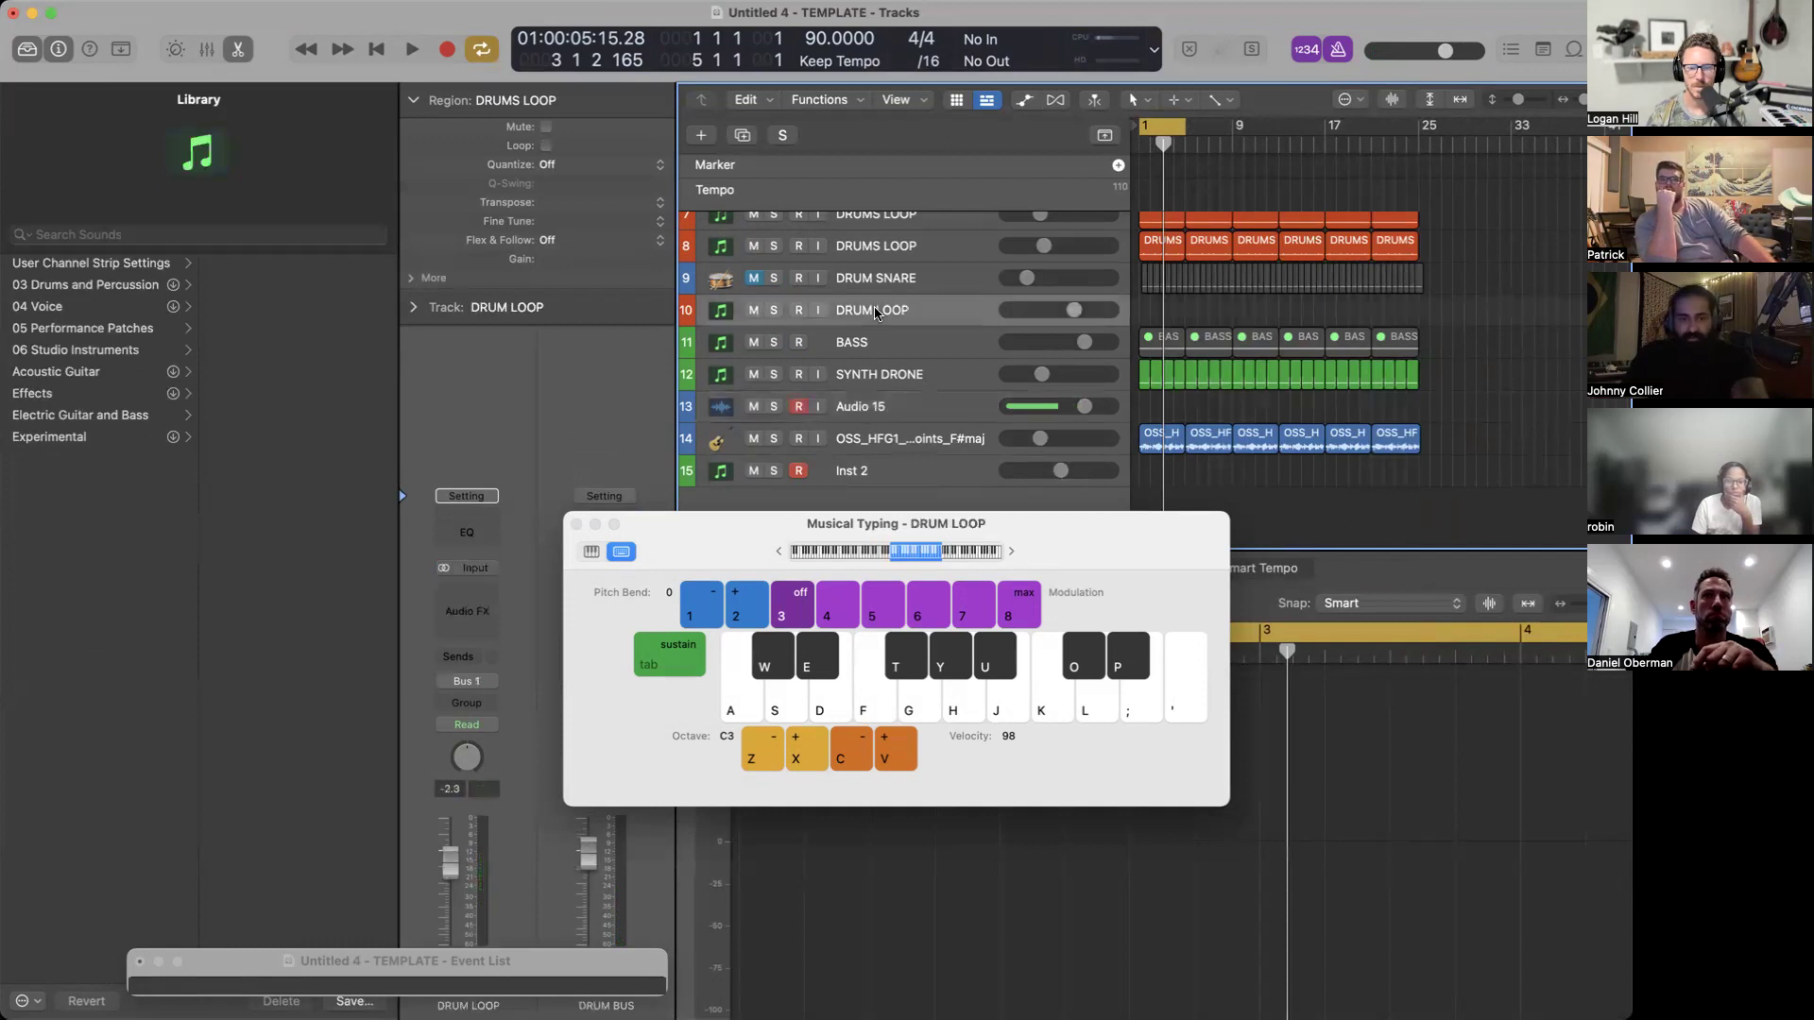
click(869, 356)
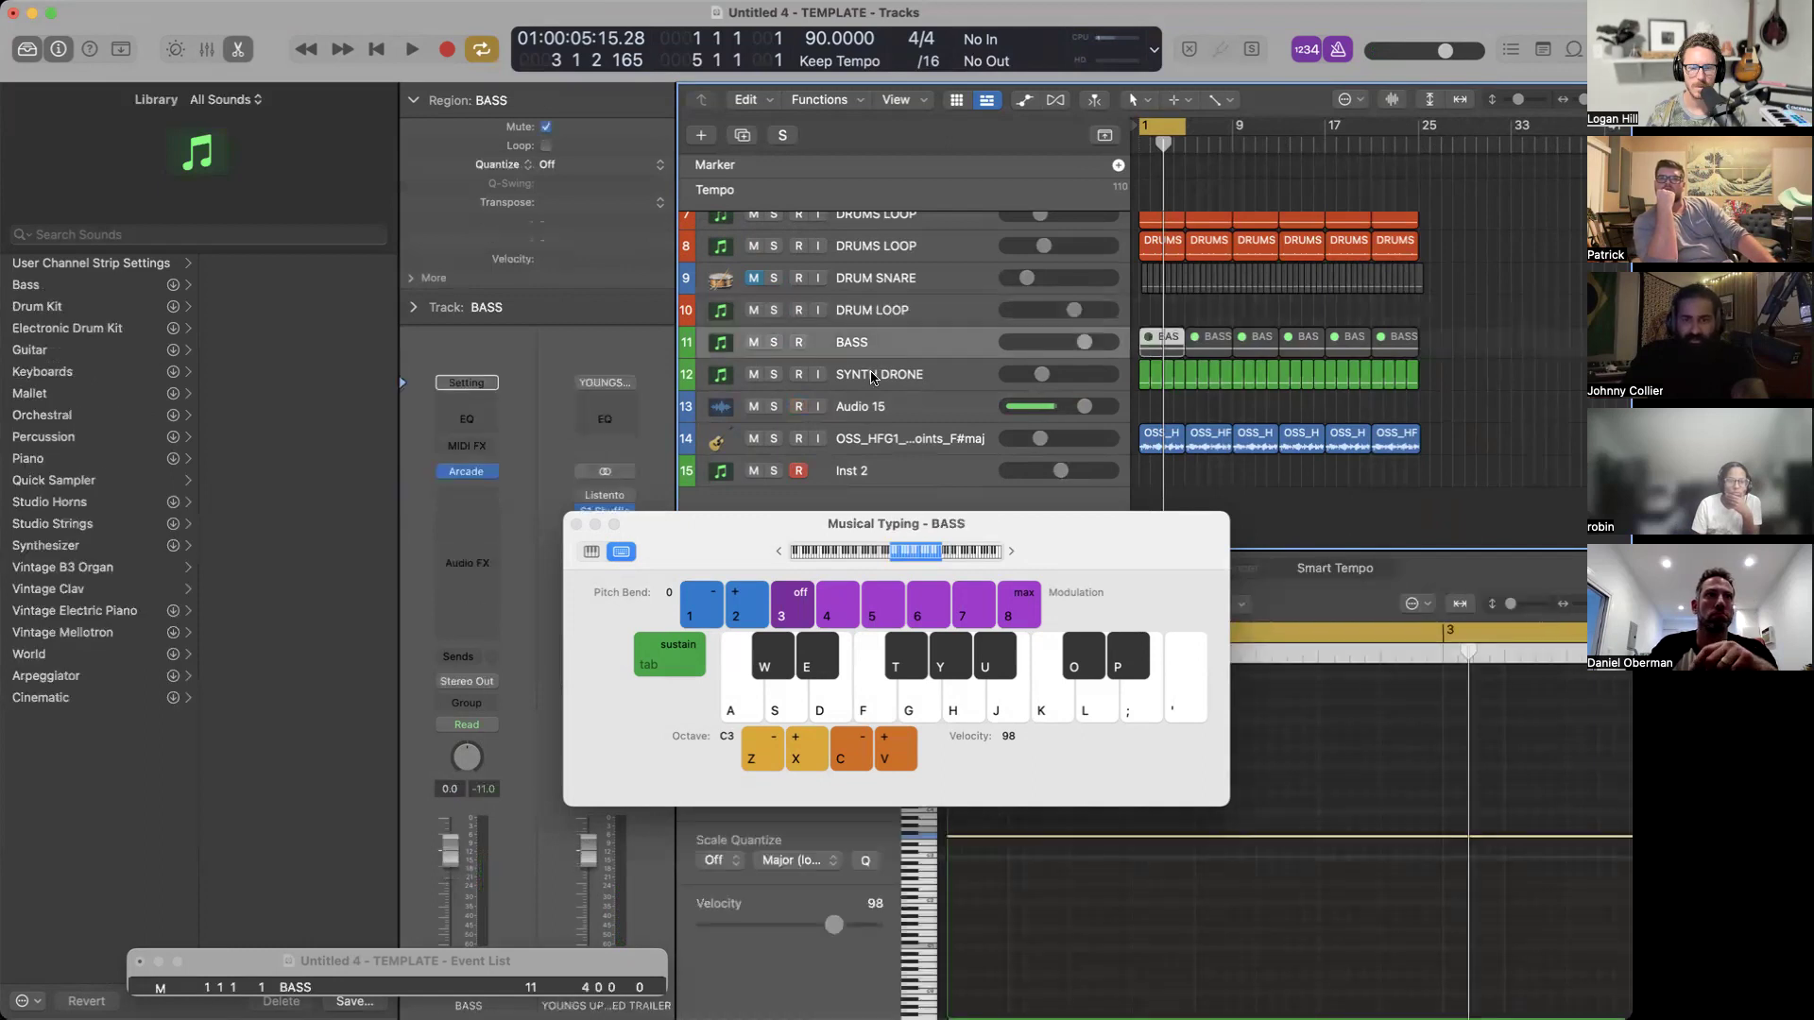
click(872, 378)
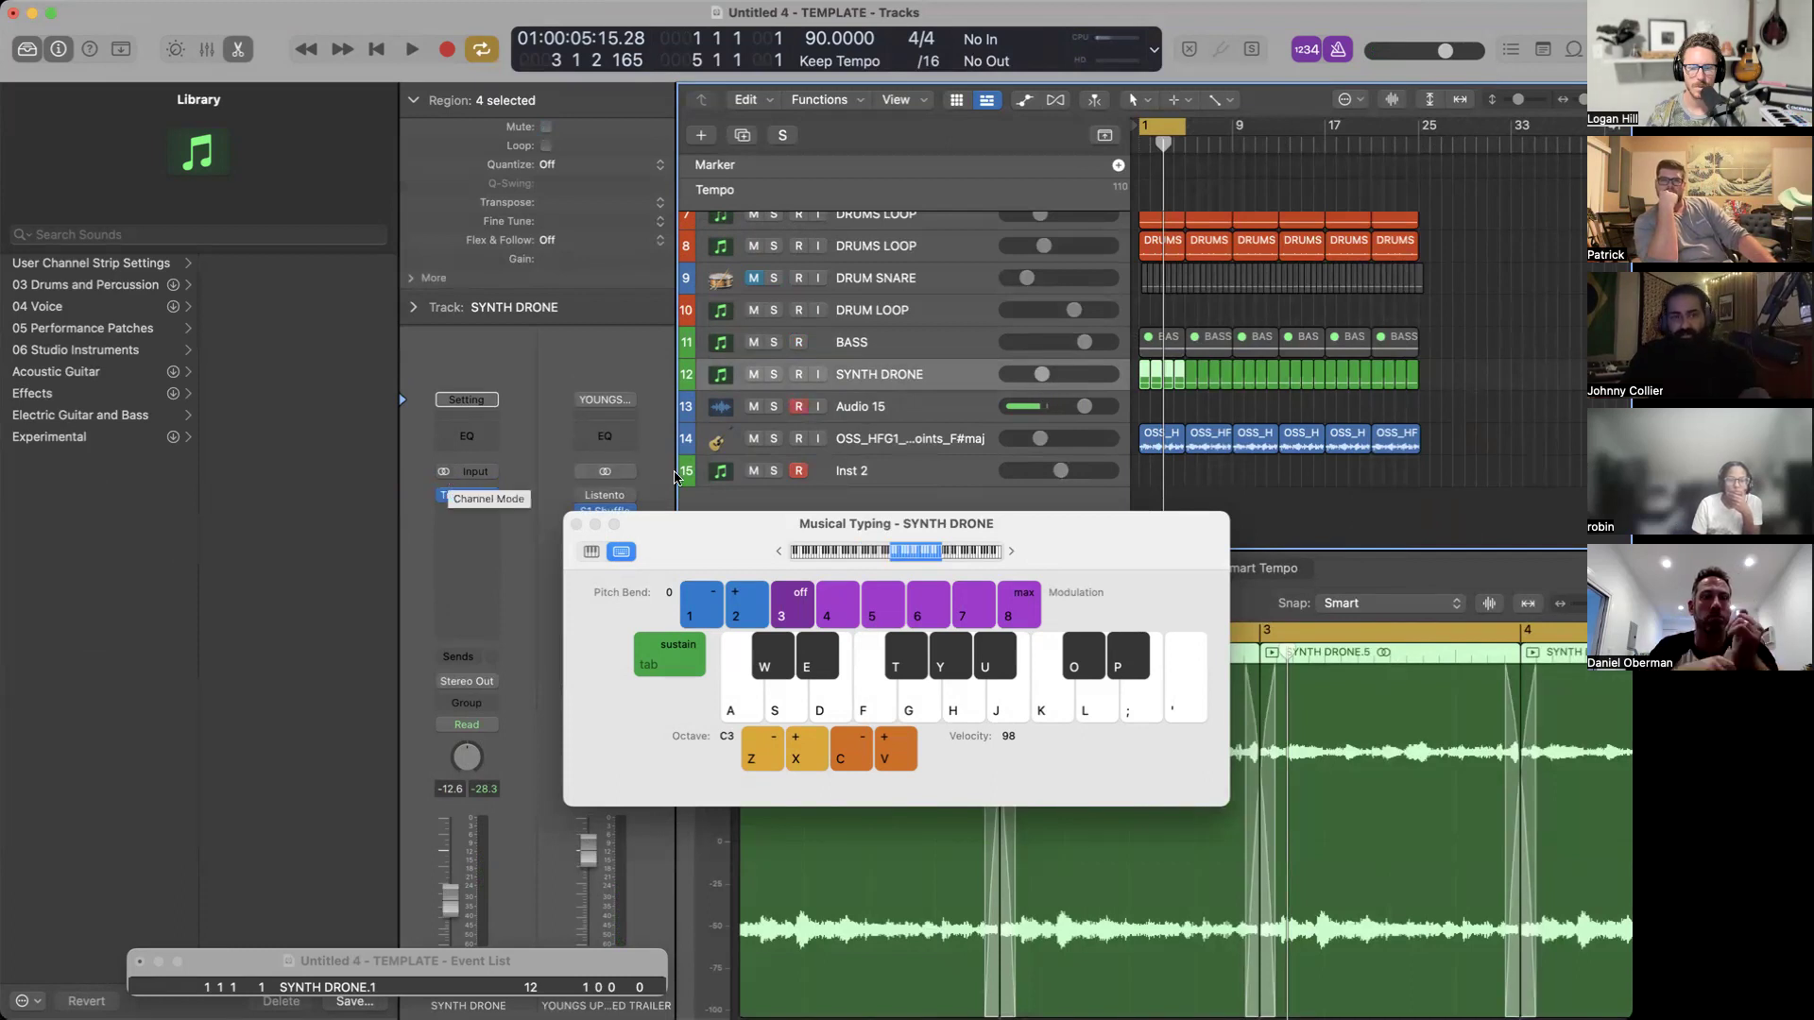
click(888, 413)
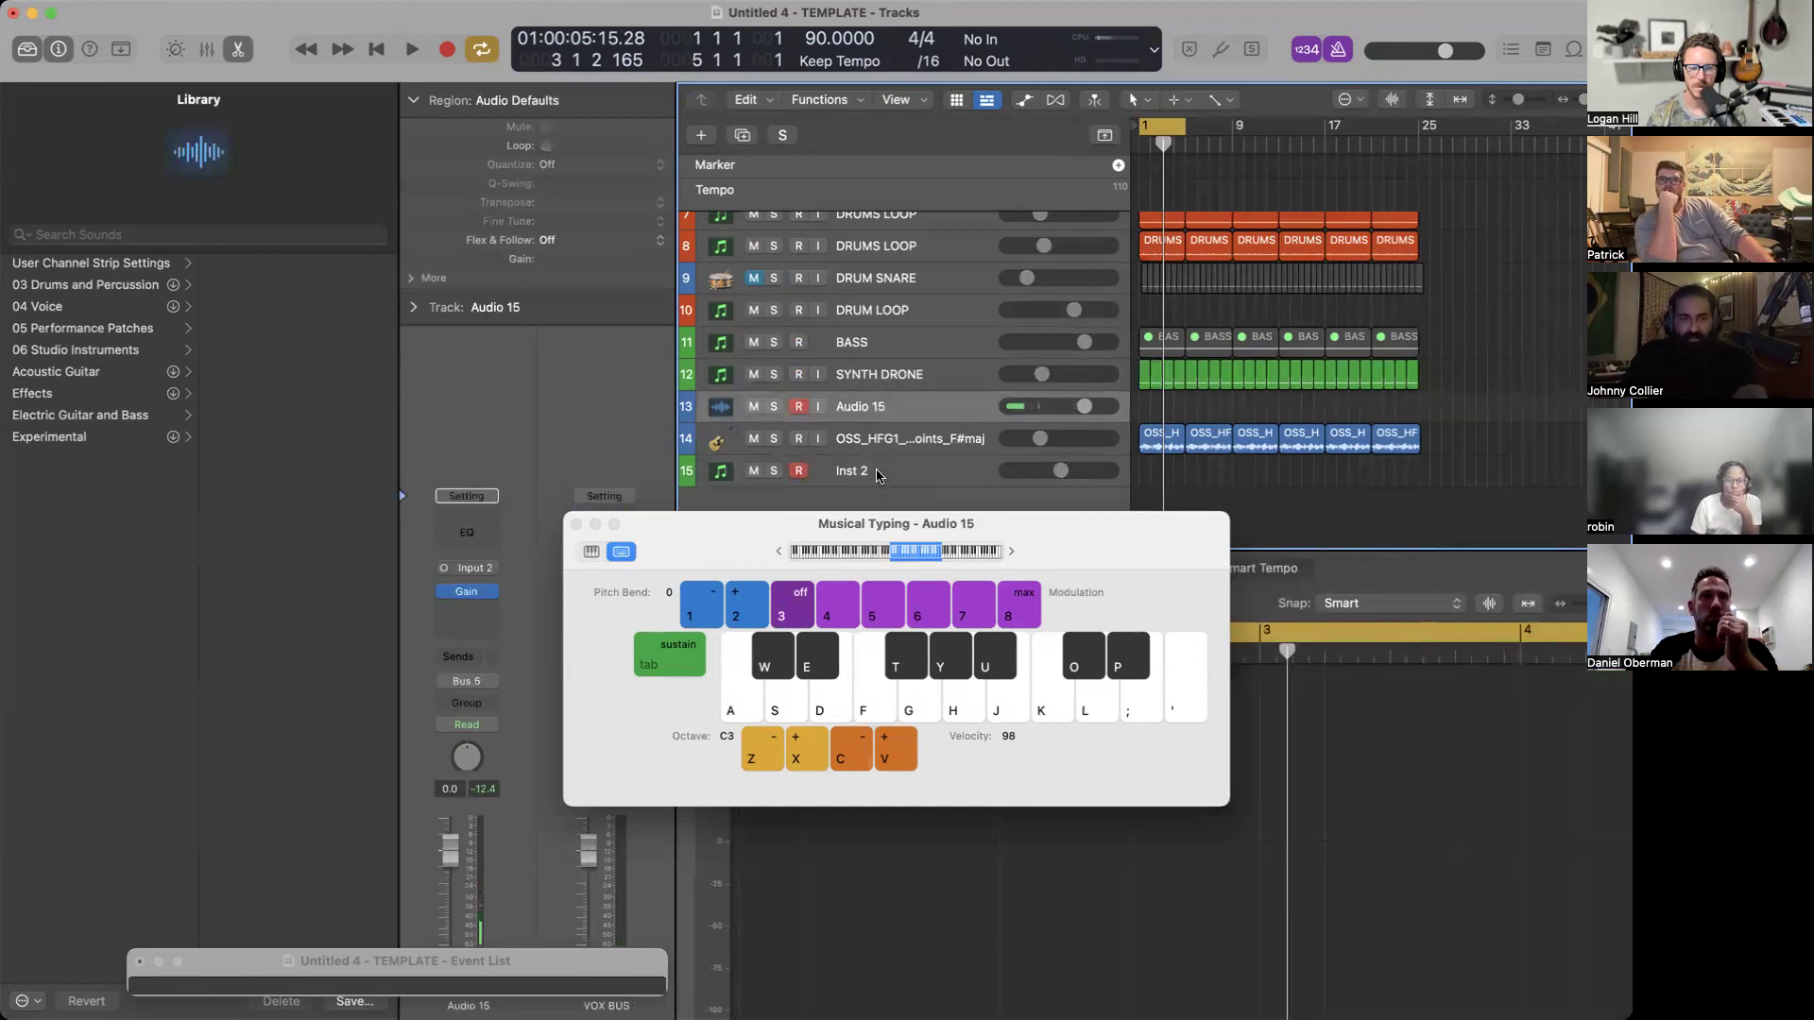
click(877, 472)
click(888, 413)
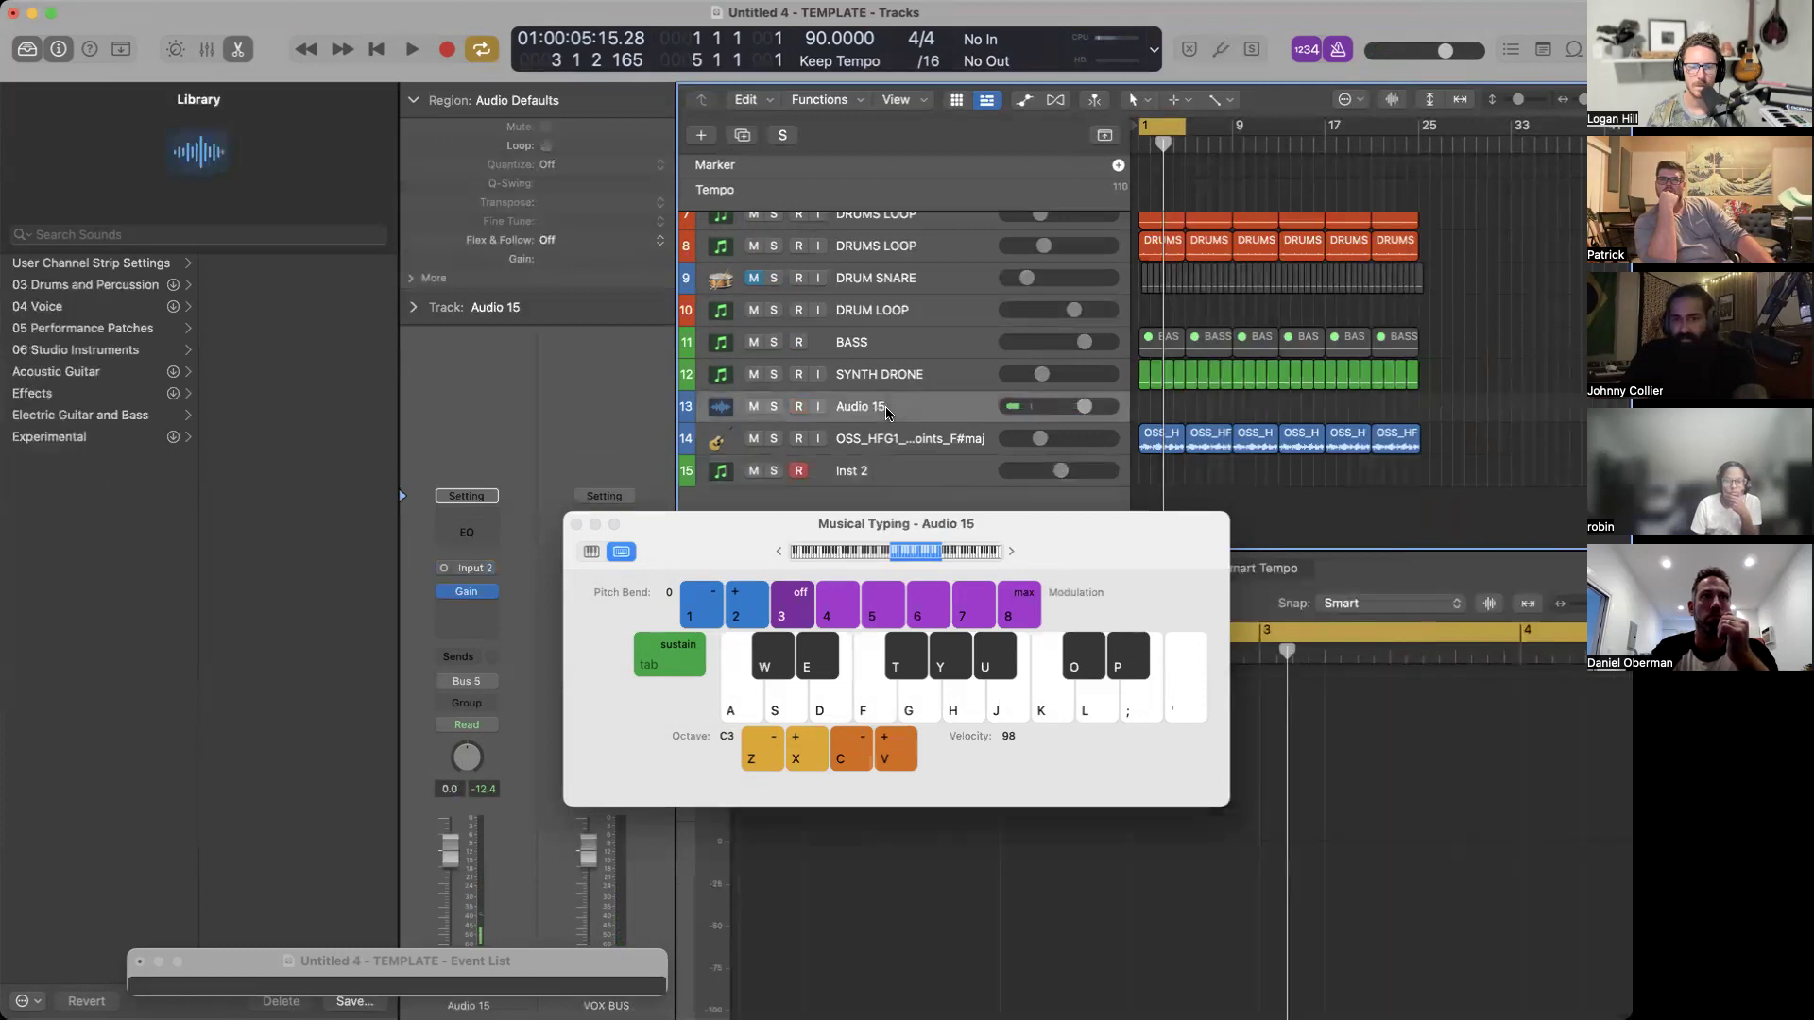
key(super+Left)
key(super+Right)
key(super+Right)
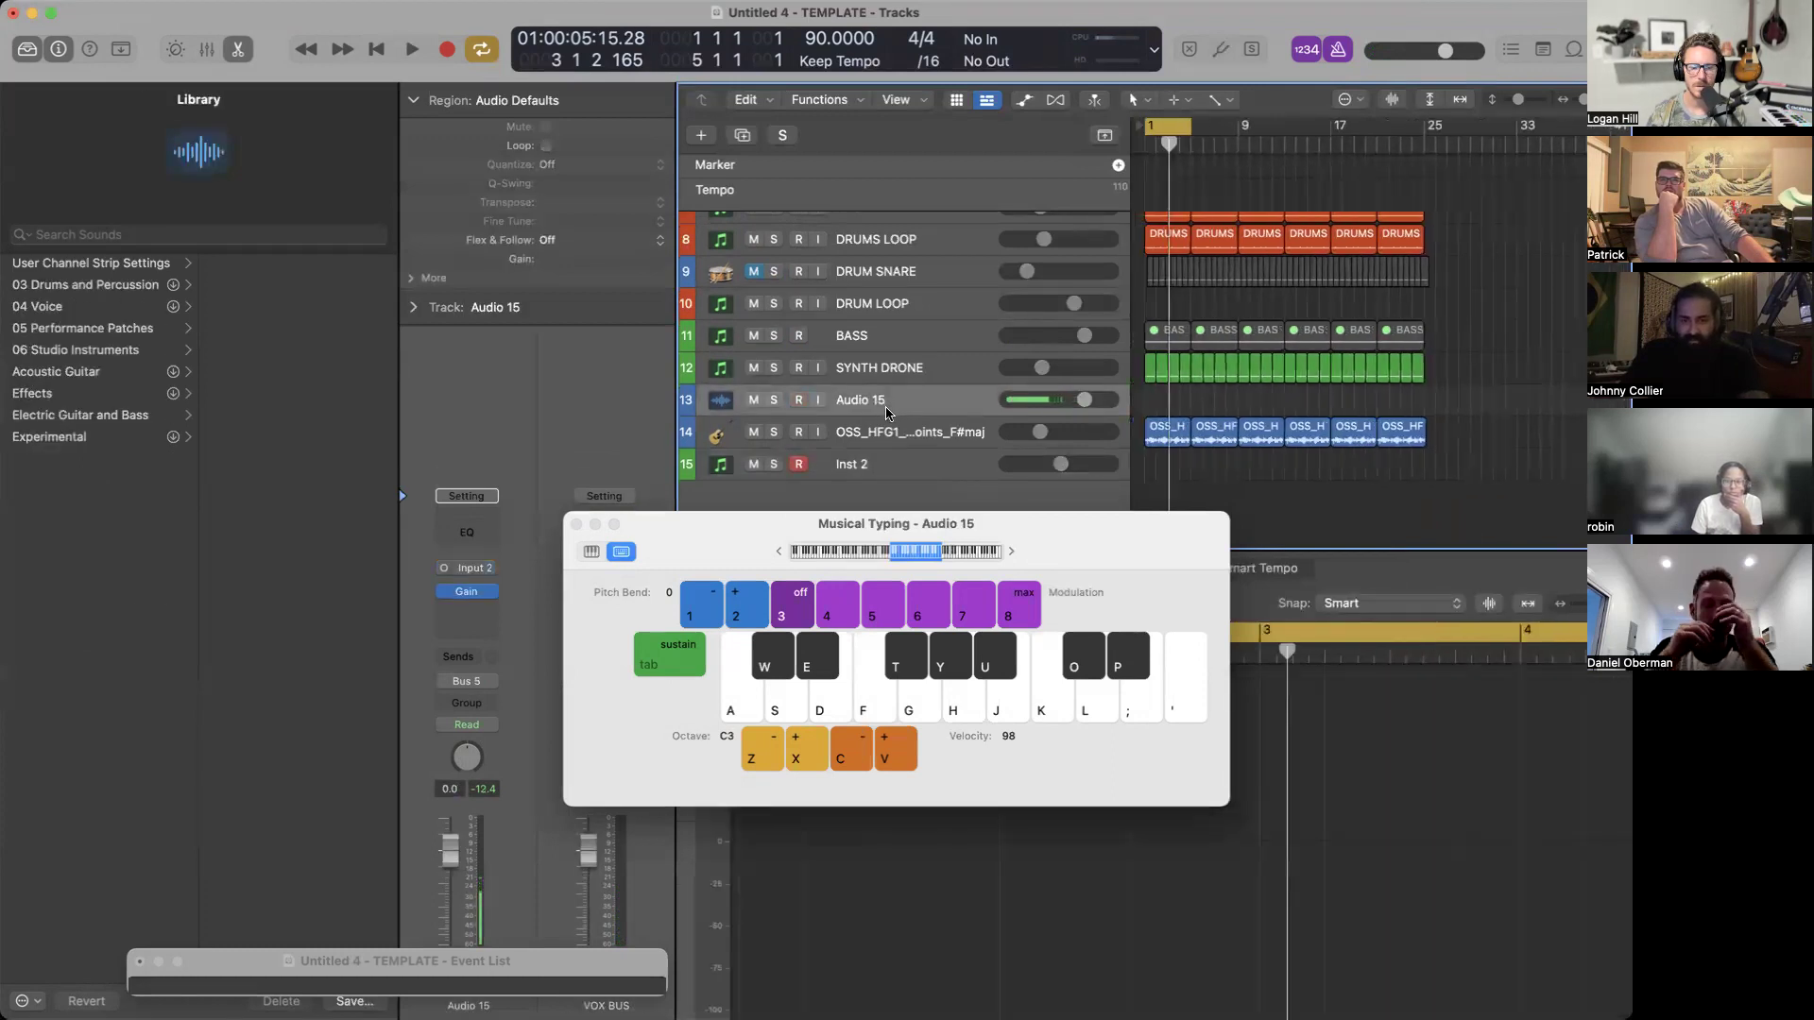
key(super+Right)
key(super+Right)
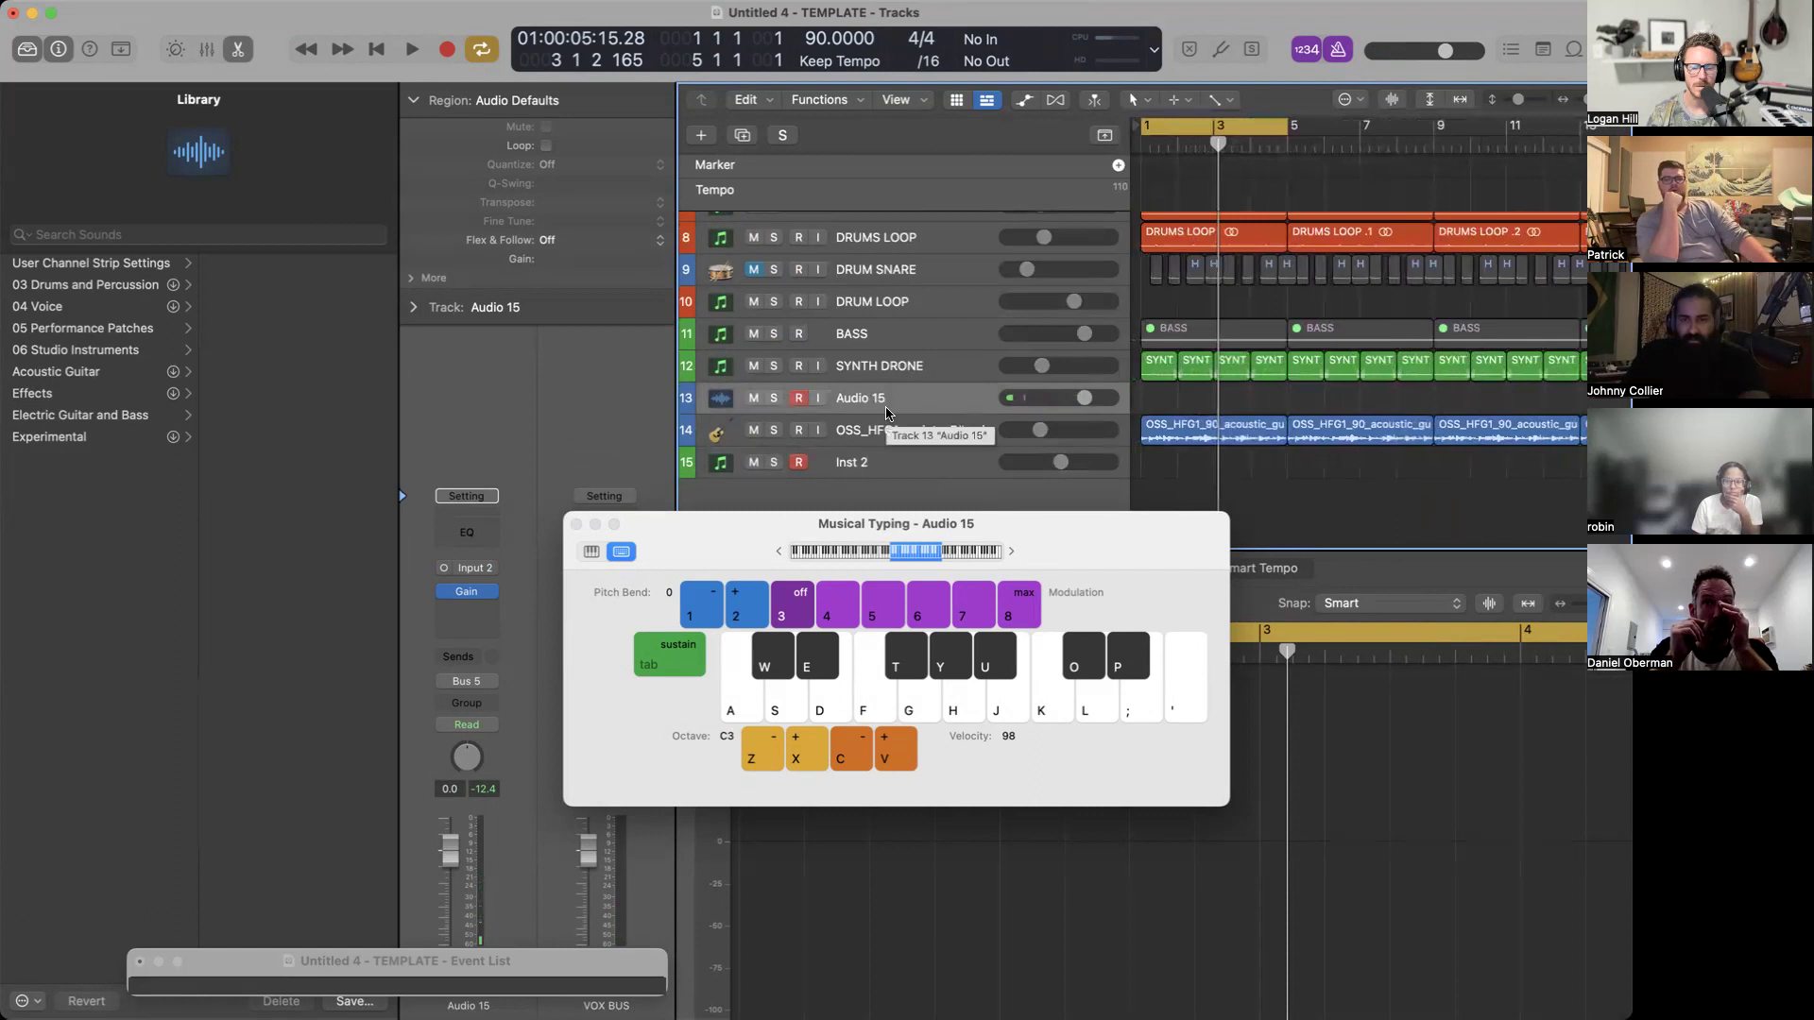
key(super+Down)
key(super+Down)
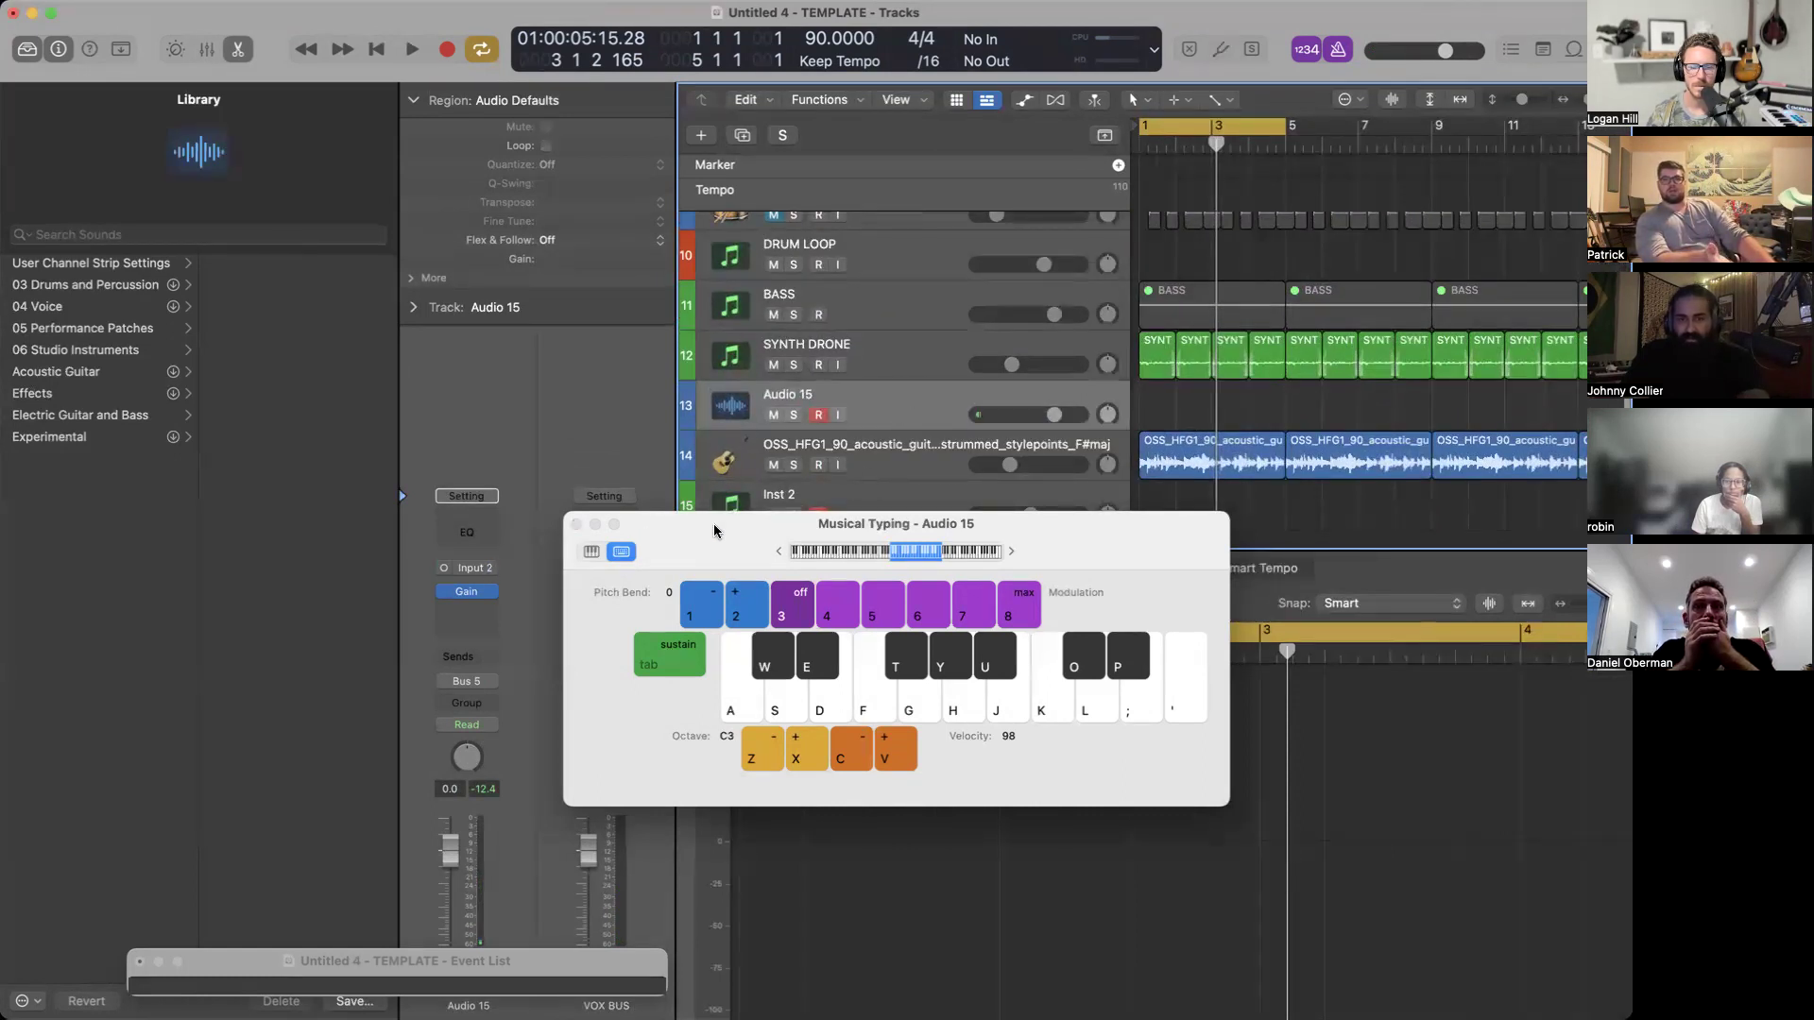
Audition the Inst 2 guitar feedback sound with repeated C4 notes.
scroll(909, 440, down, 3)
scroll(908, 440, up, 1)
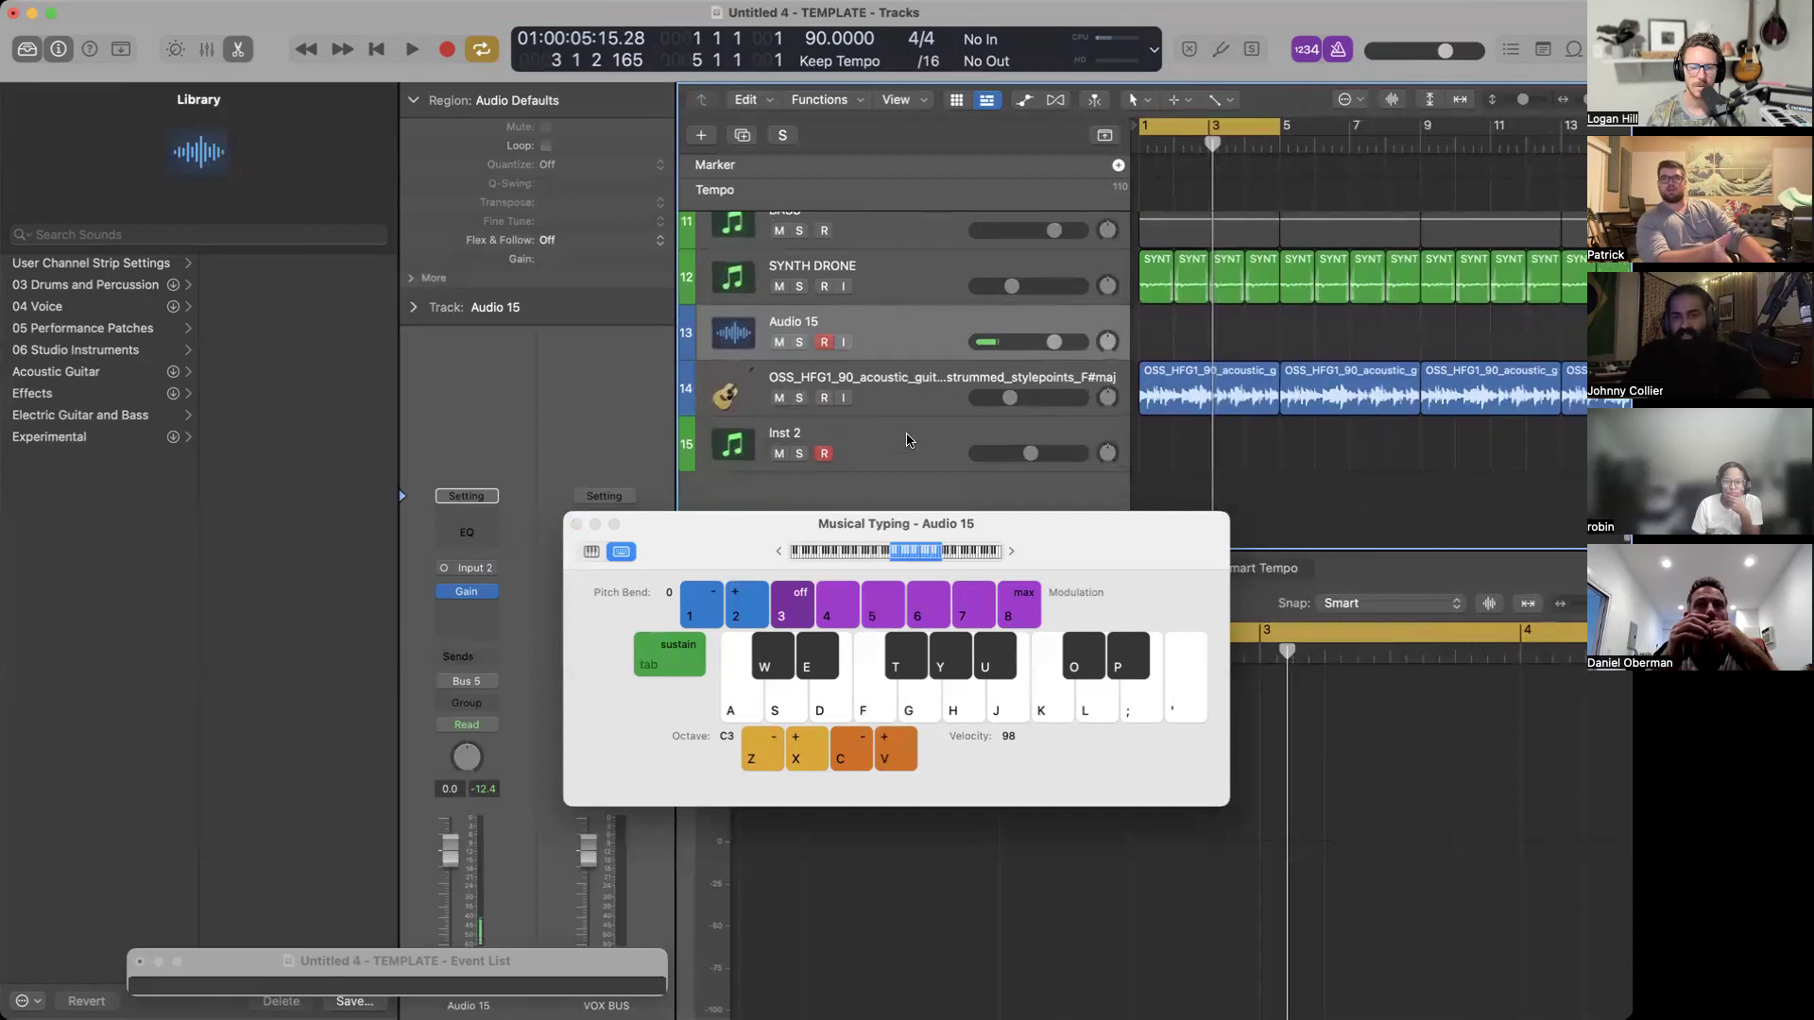
scroll(907, 440, up, 2)
scroll(906, 440, down, 1)
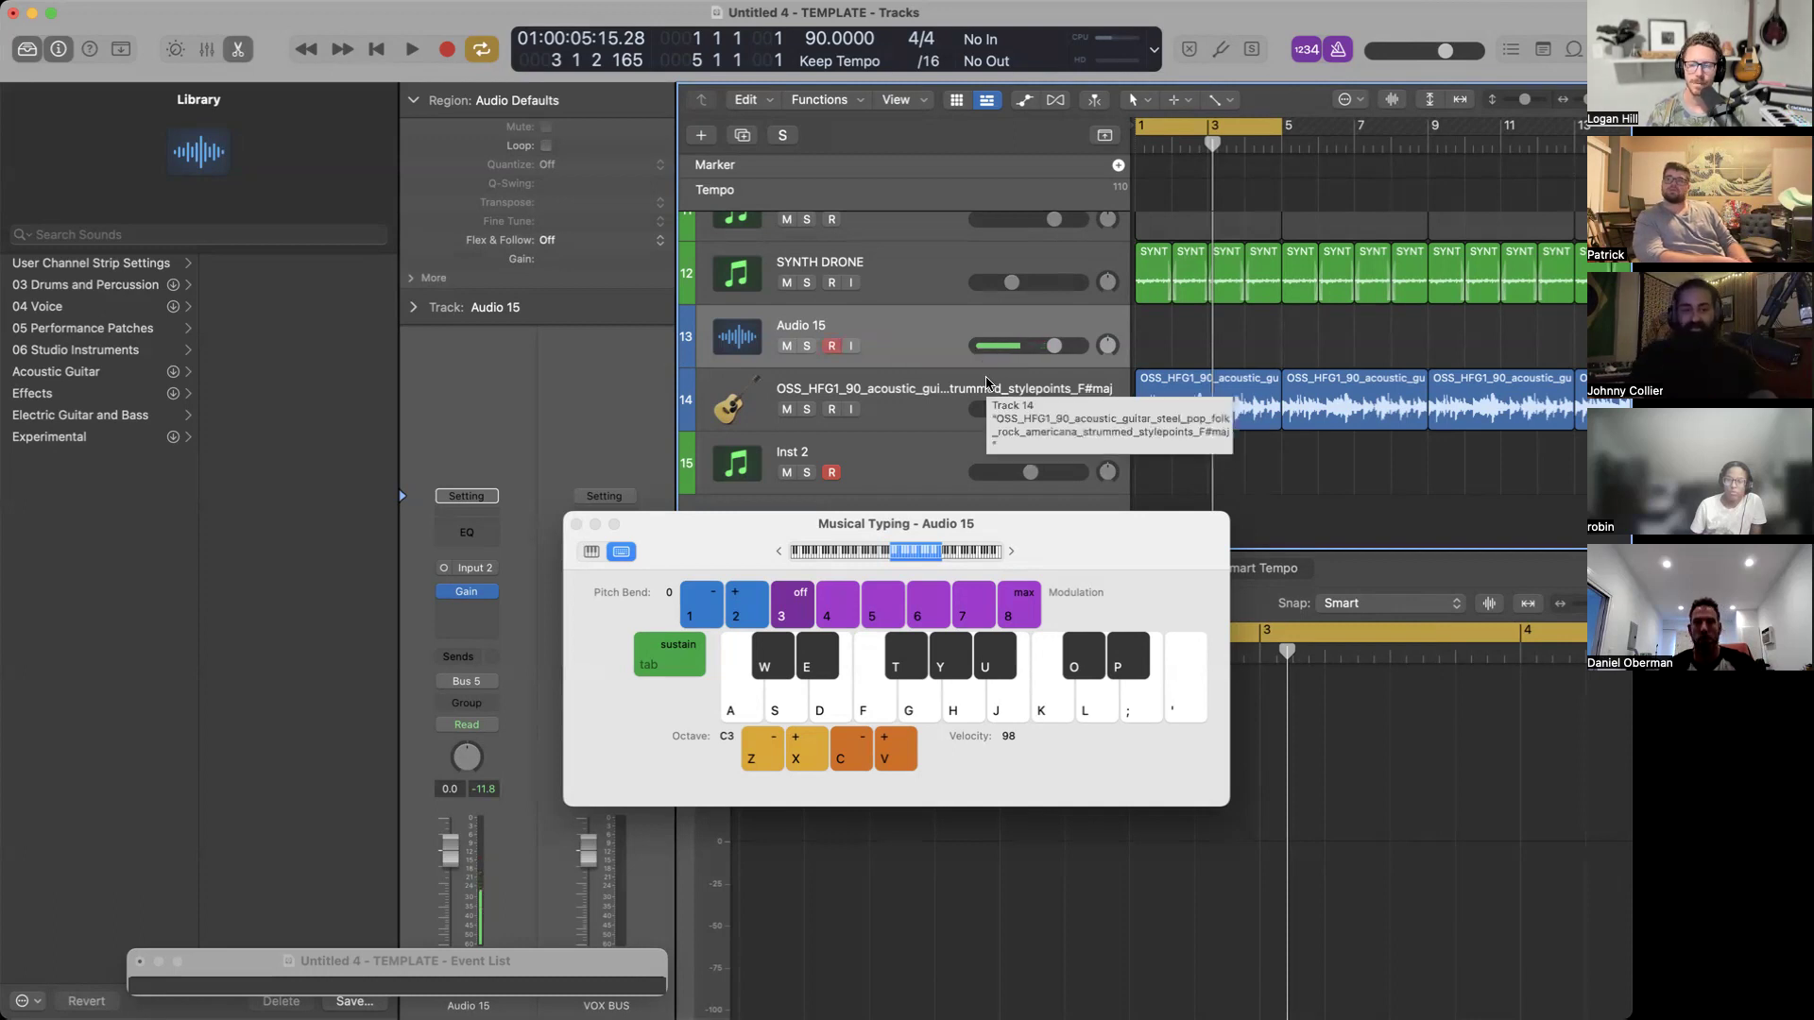
key(k)
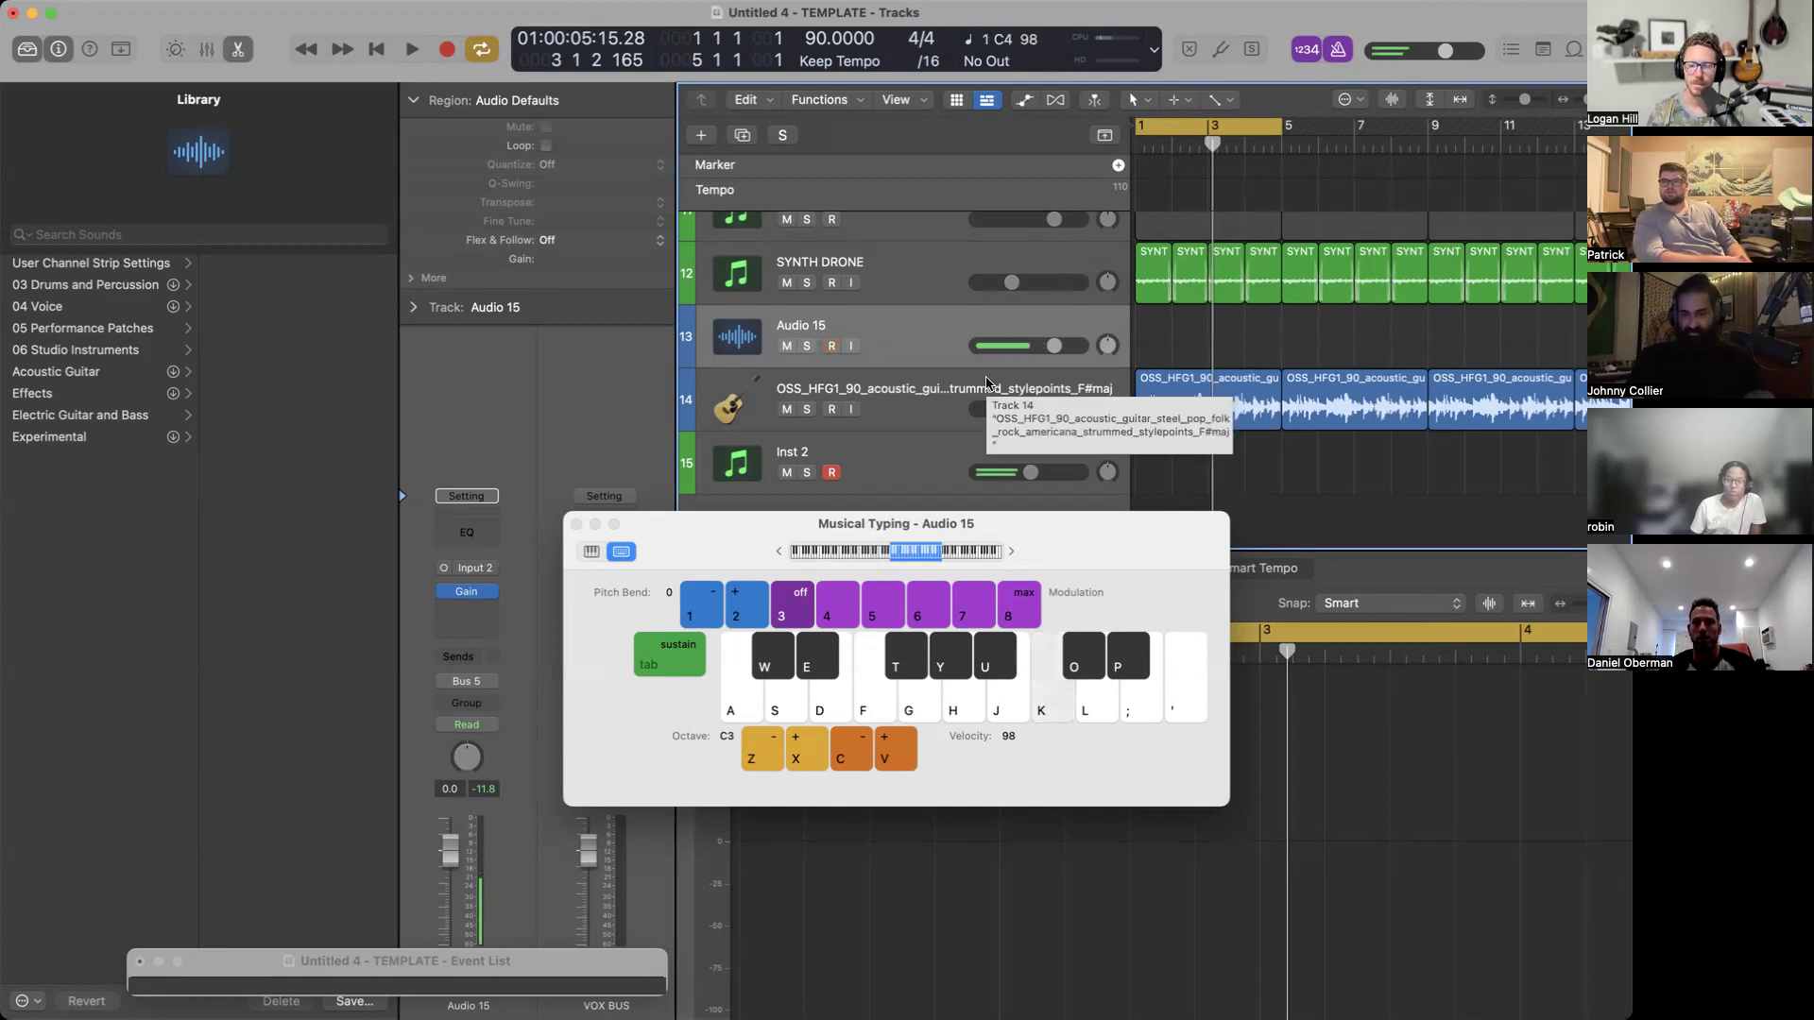
key(k)
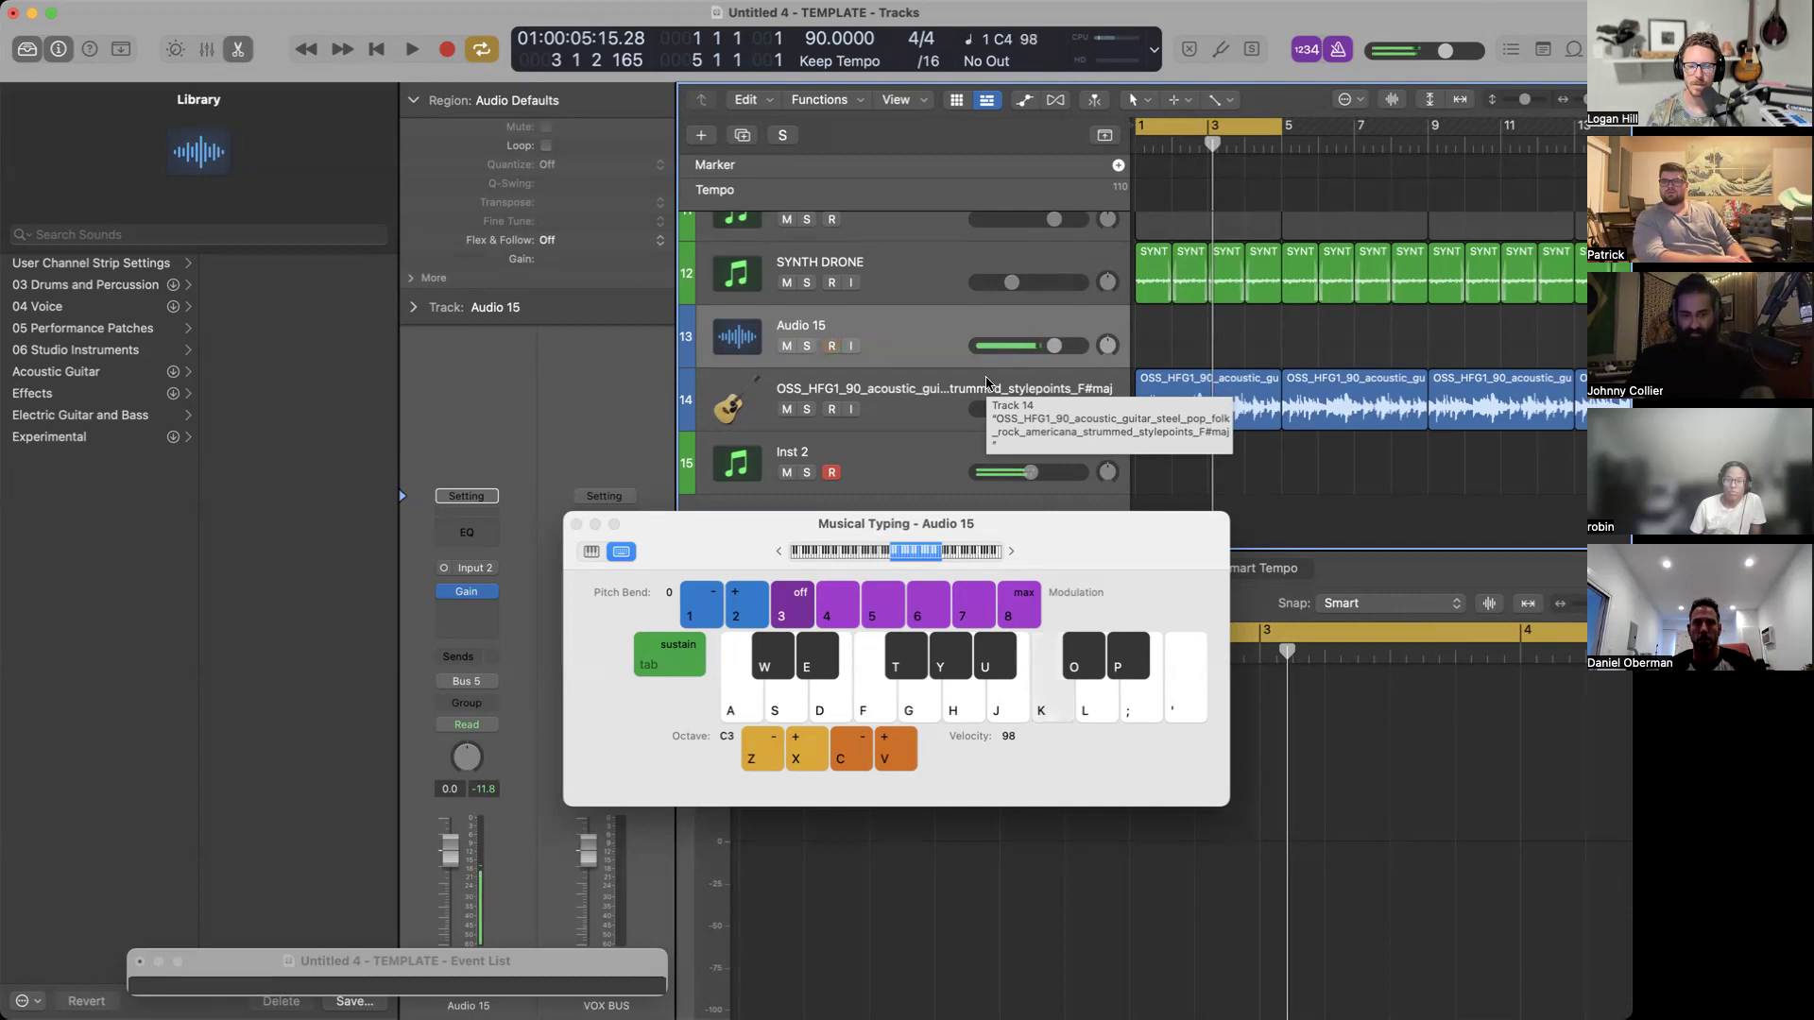
Move the Musical Typing keyboard clear of the channel strips and insert a stereo ValhallaVintageVerb on the Inst 2 track.
drag(769, 522, 380, 61)
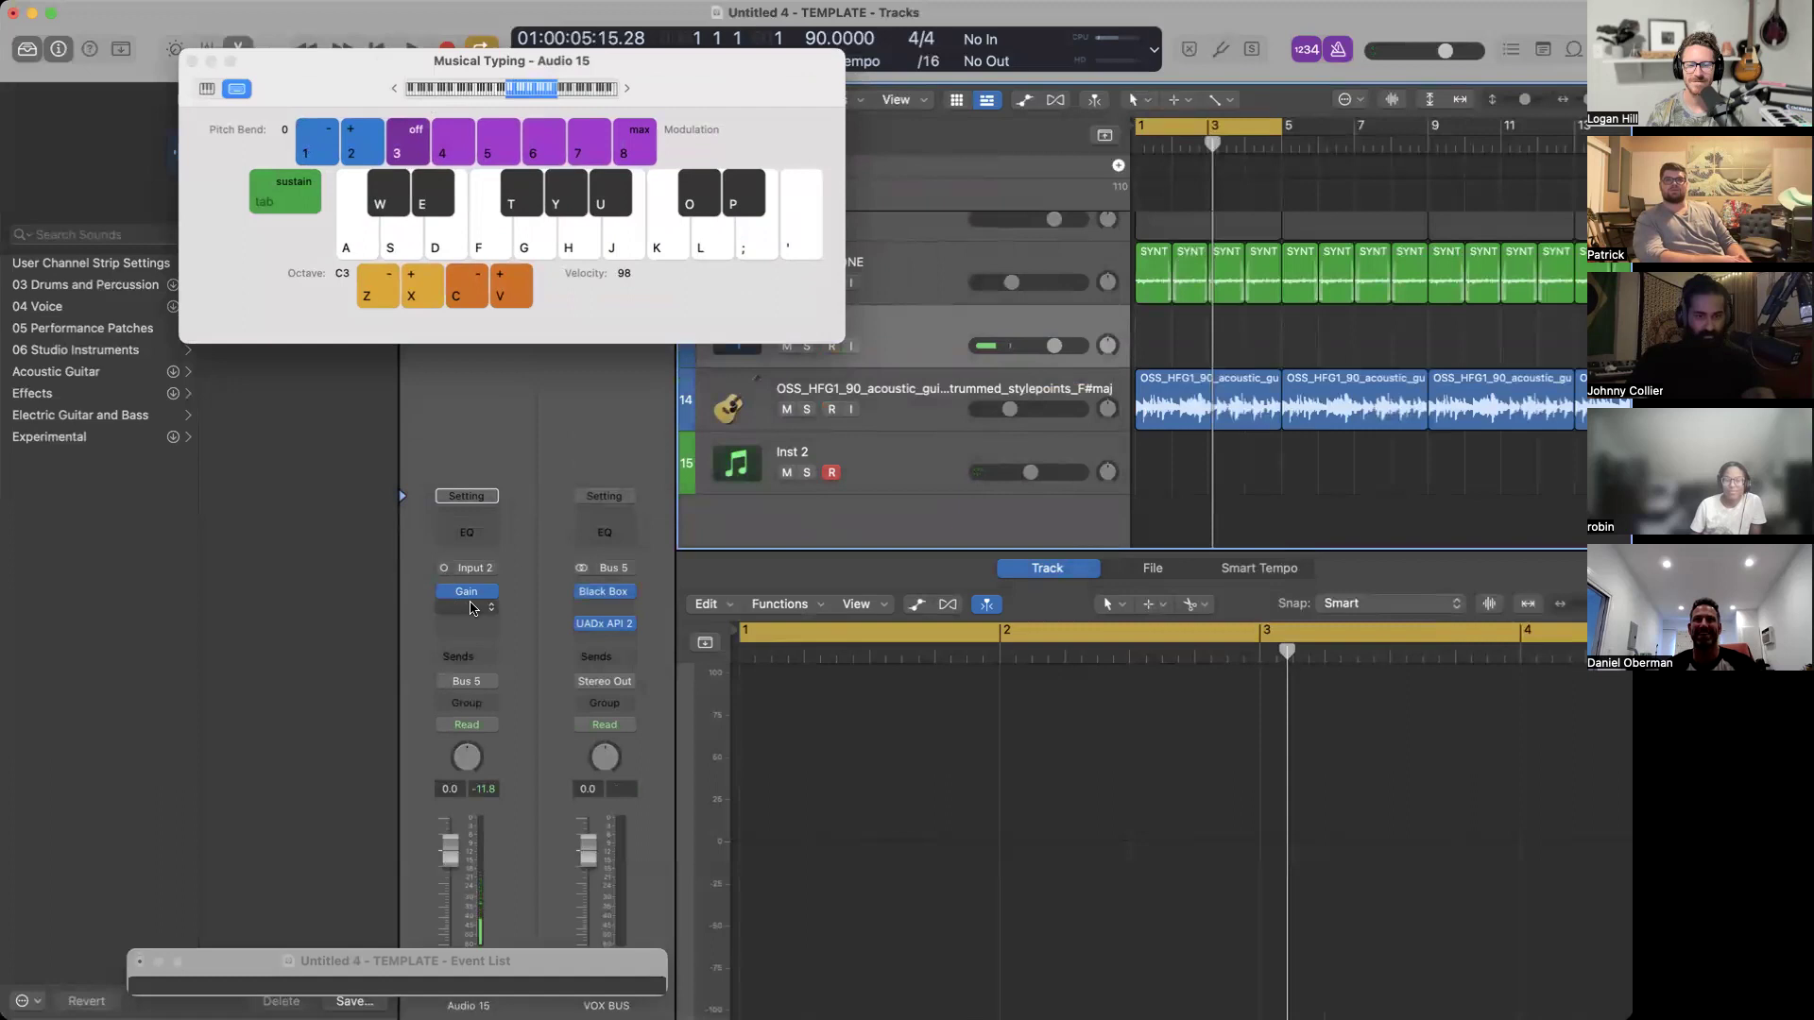
click(470, 607)
click(855, 494)
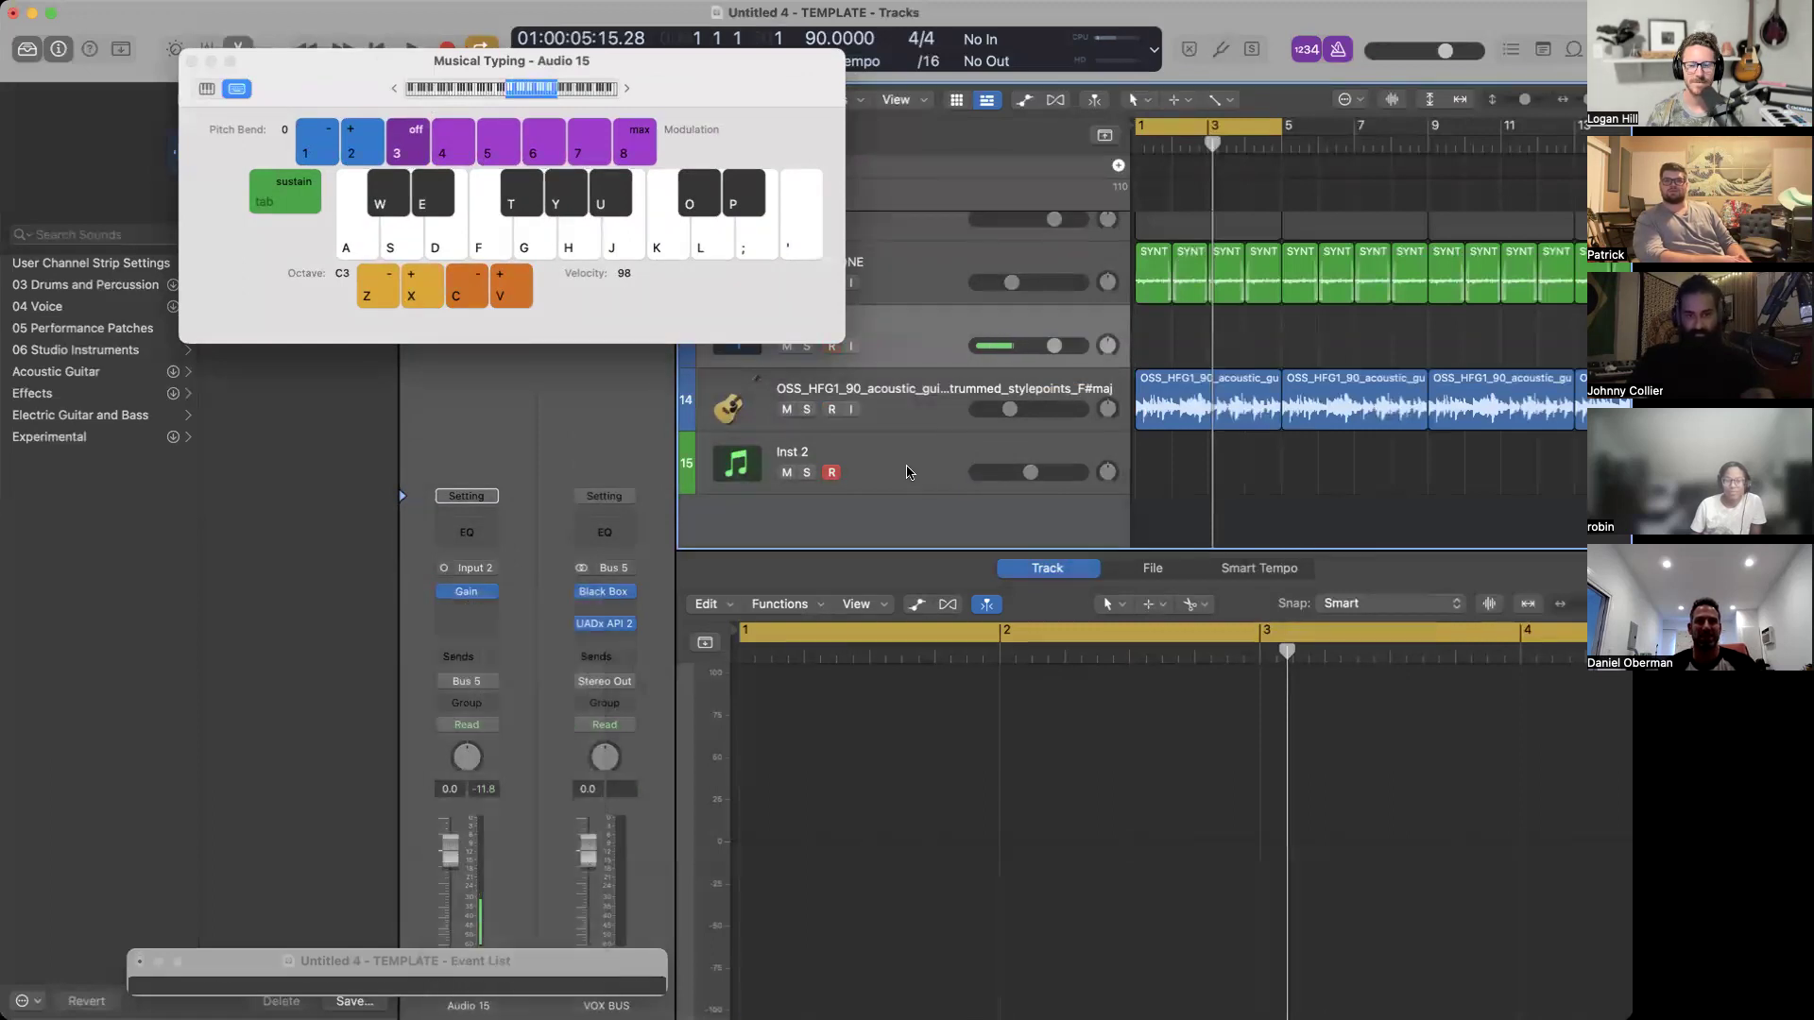
click(906, 473)
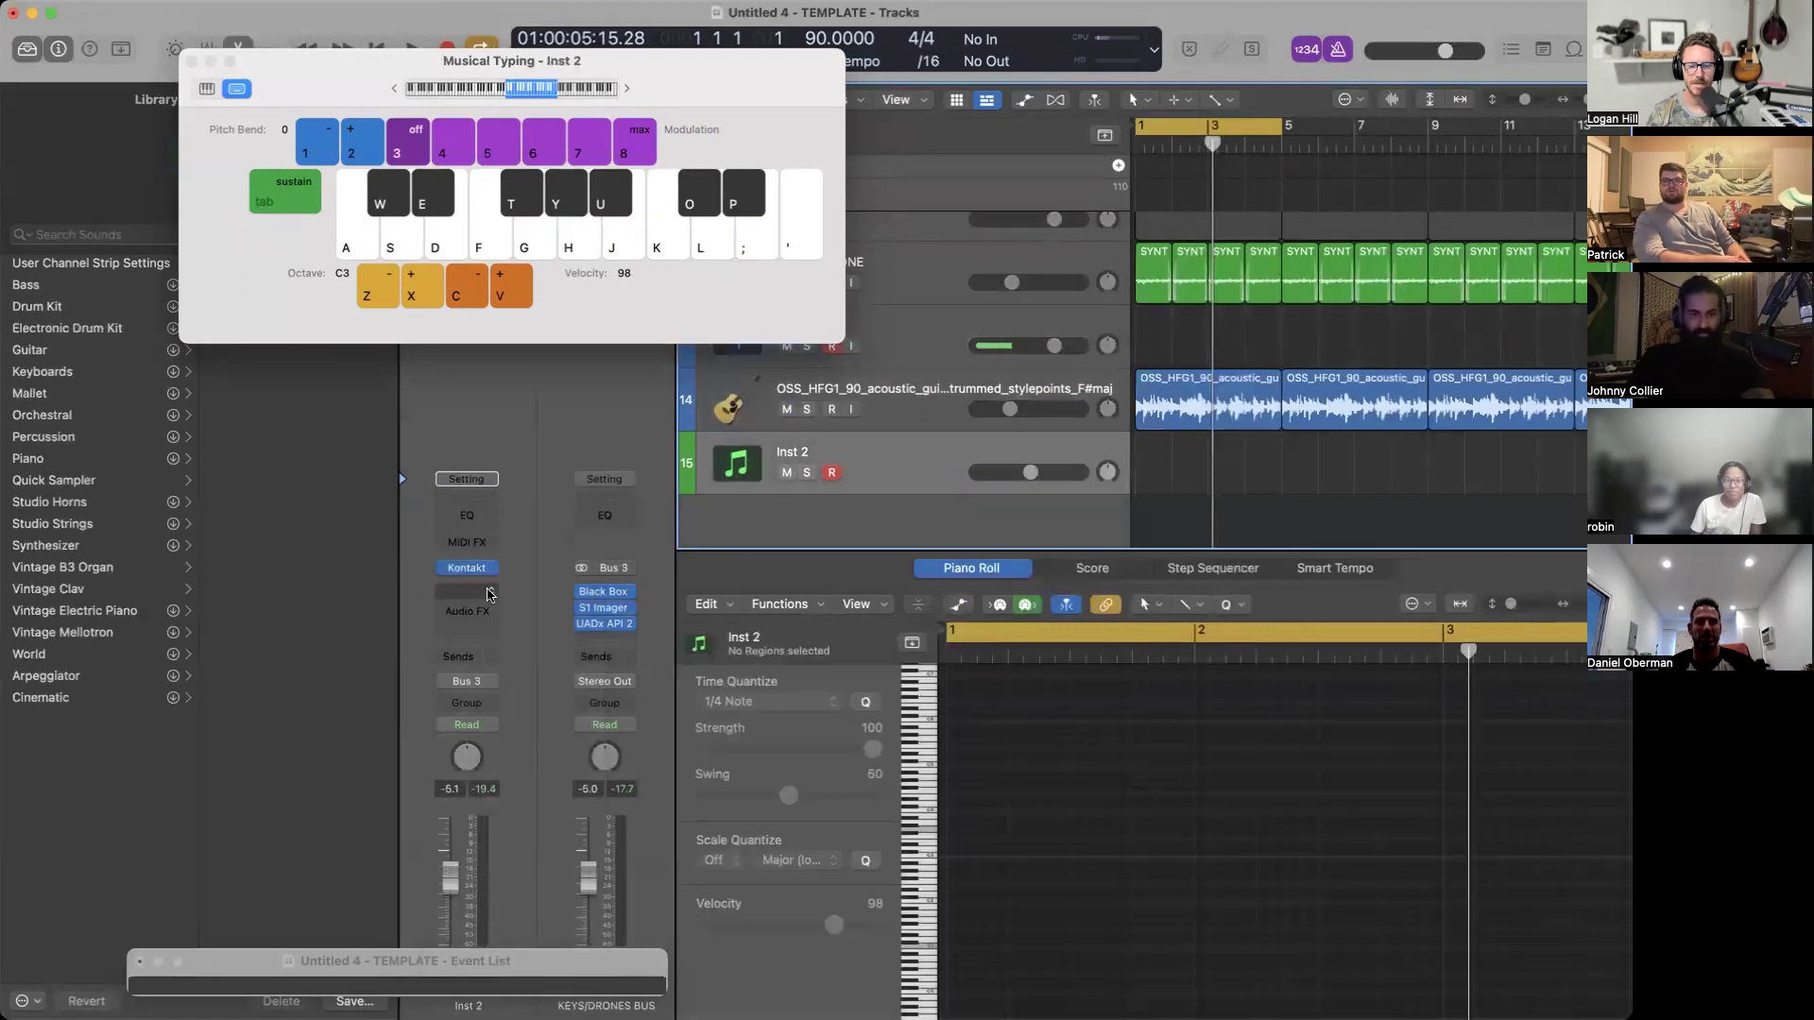
click(489, 593)
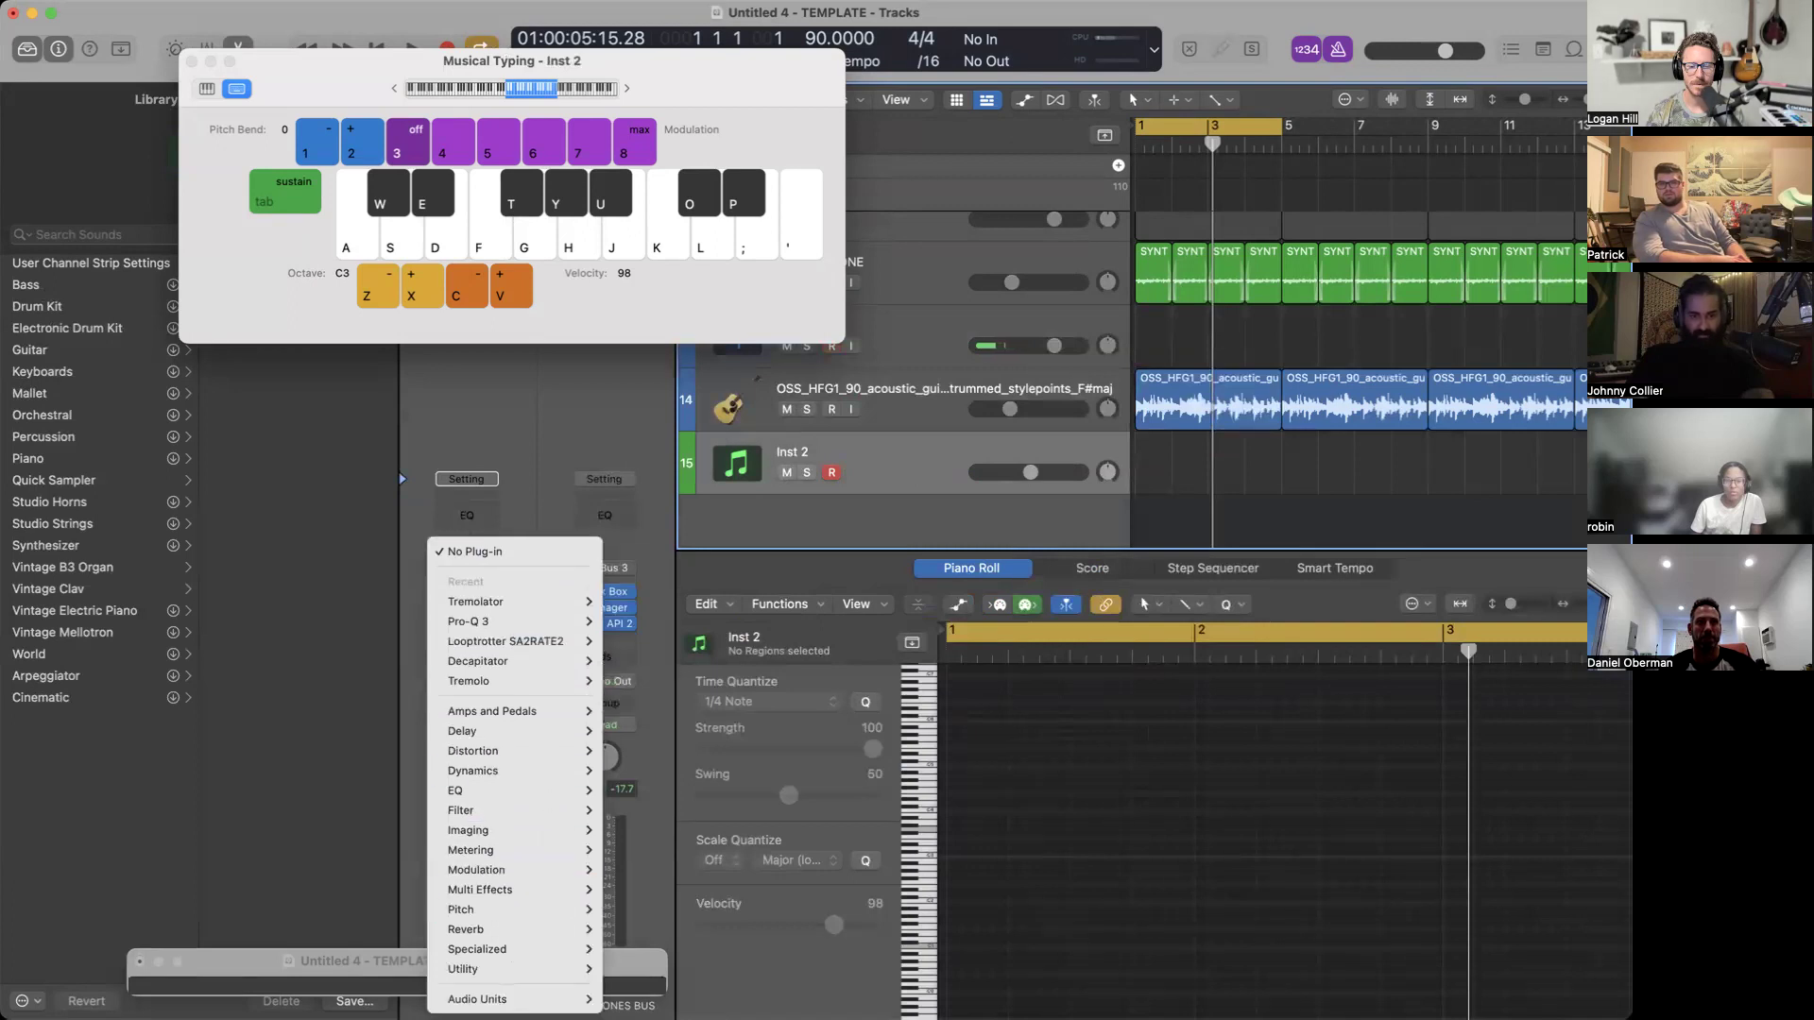
mouse_move(491, 998)
mouse_move(661, 979)
mouse_move(822, 999)
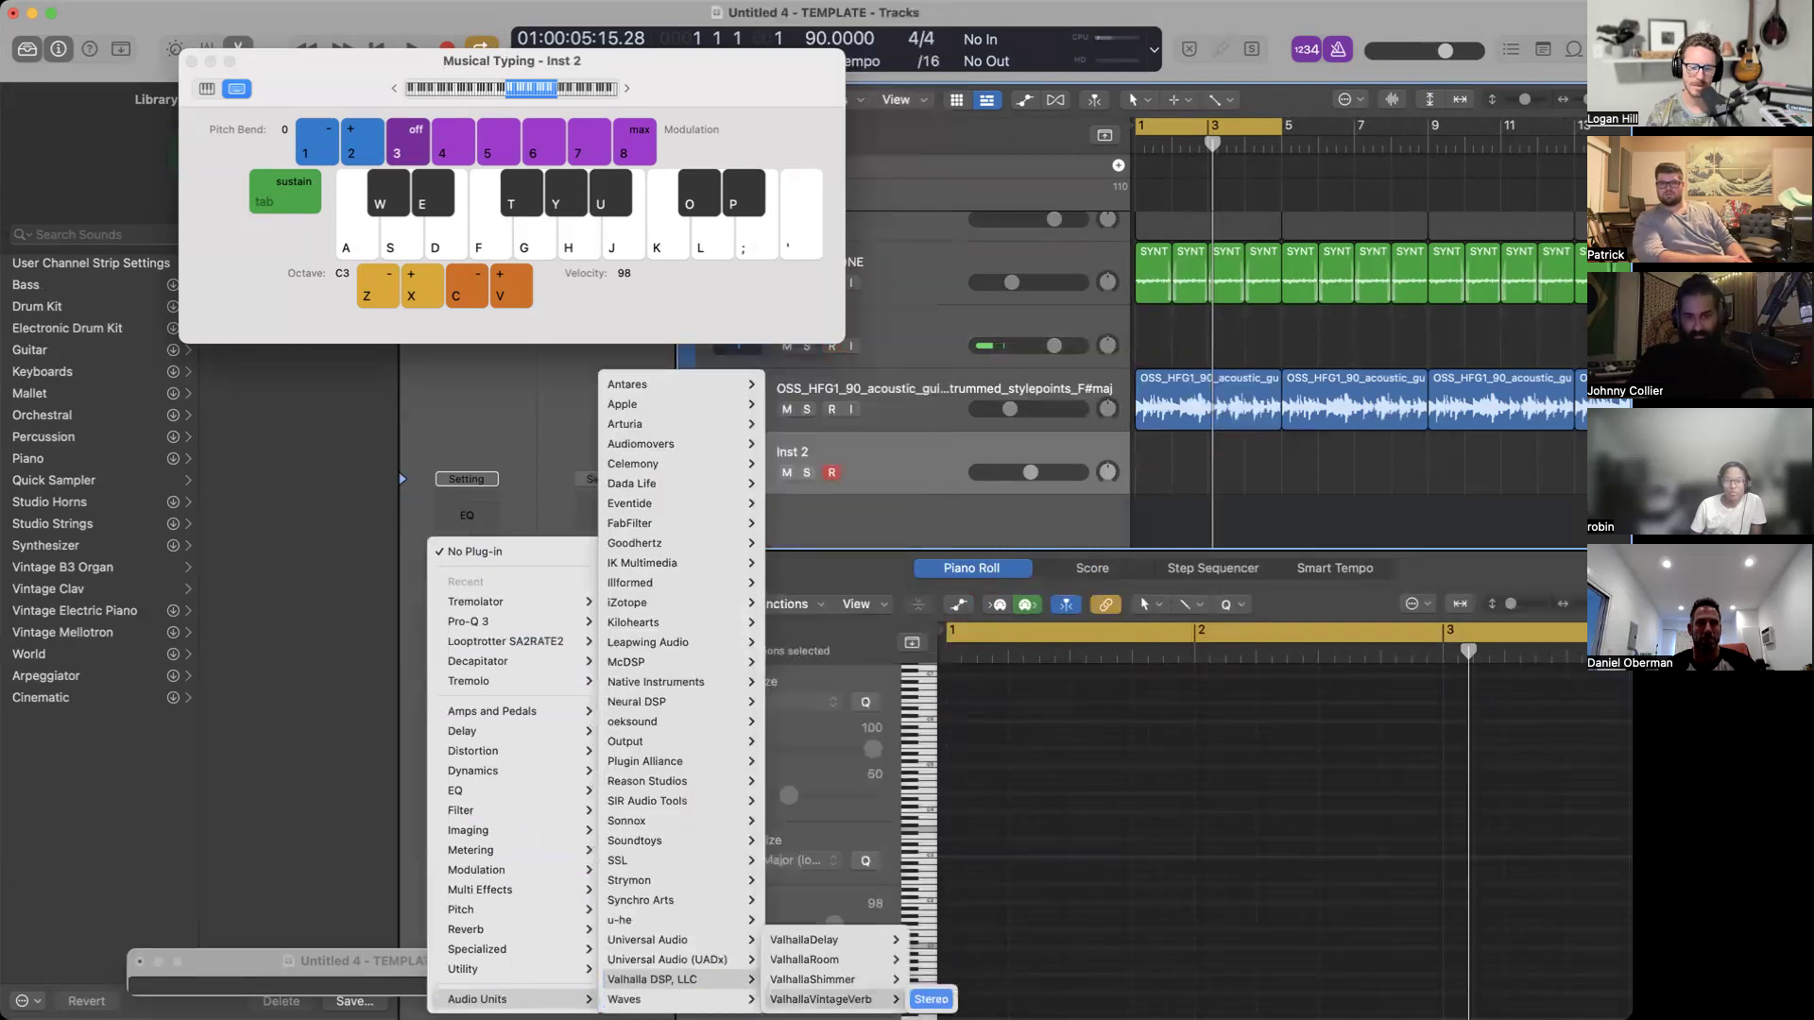
click(930, 998)
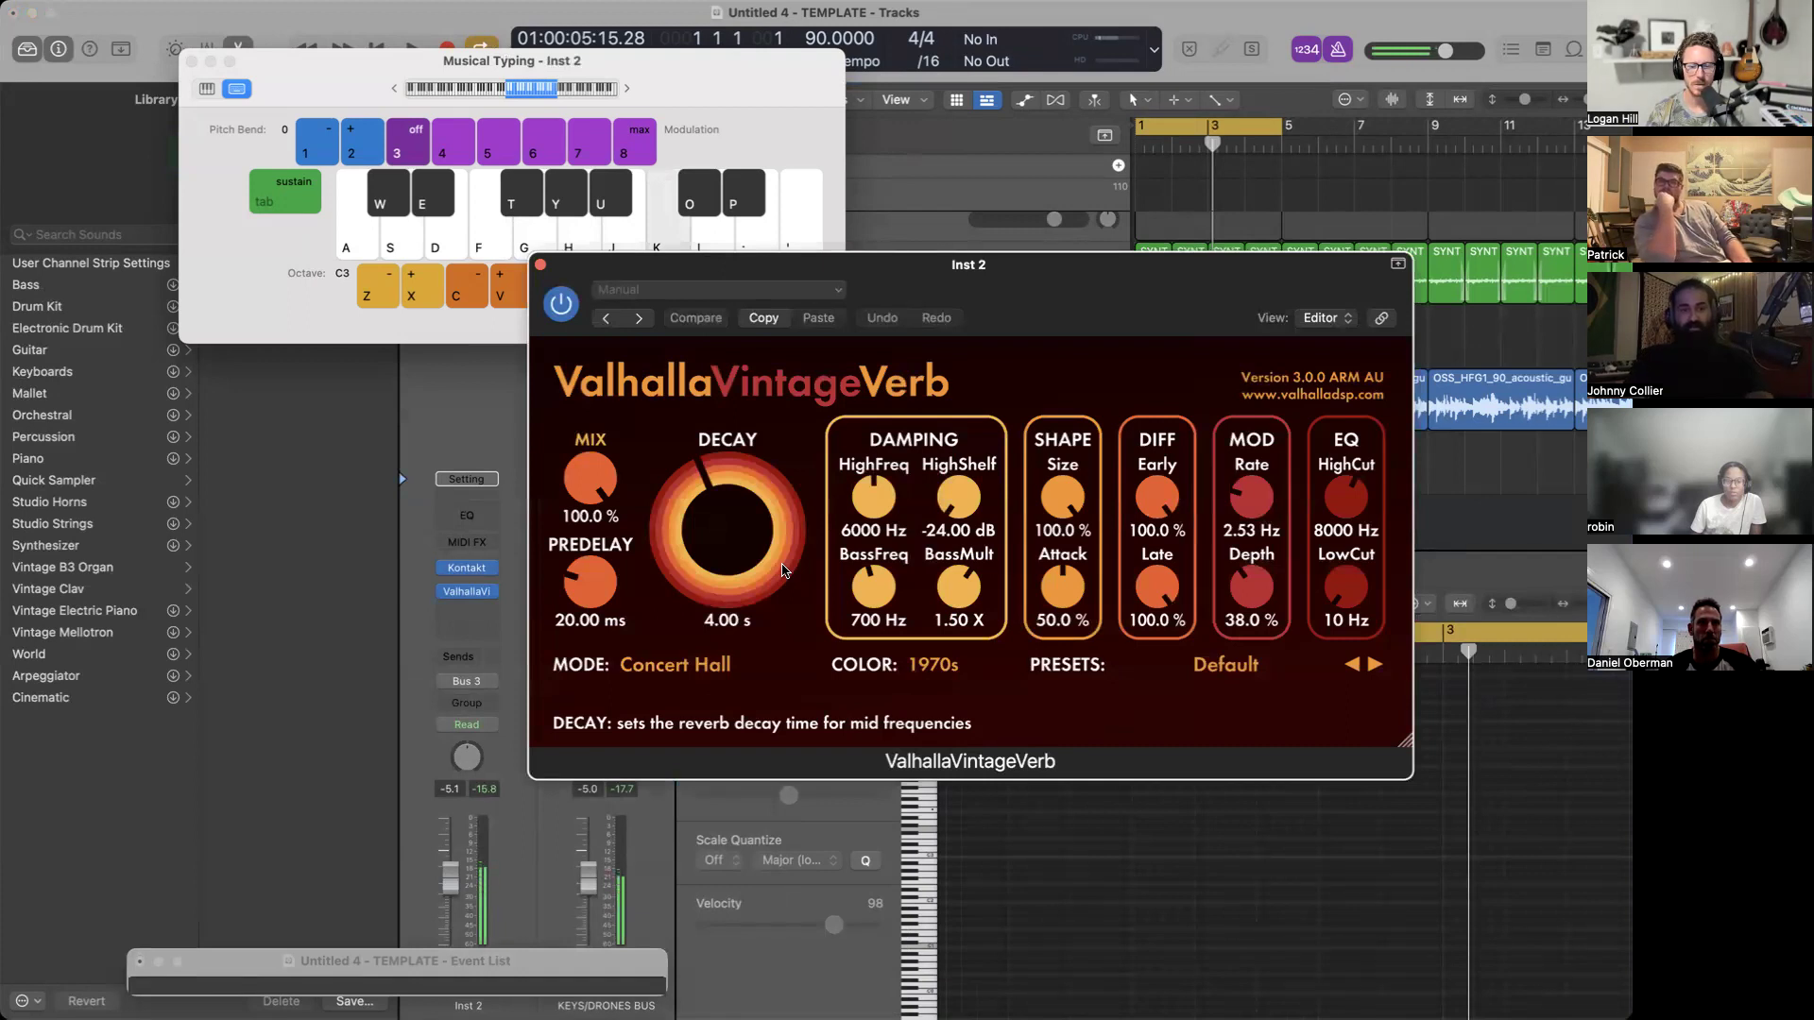
Audition guitar feedback notes from C4 up to D#4 through the reverb, alone and against the loop.
key(k)
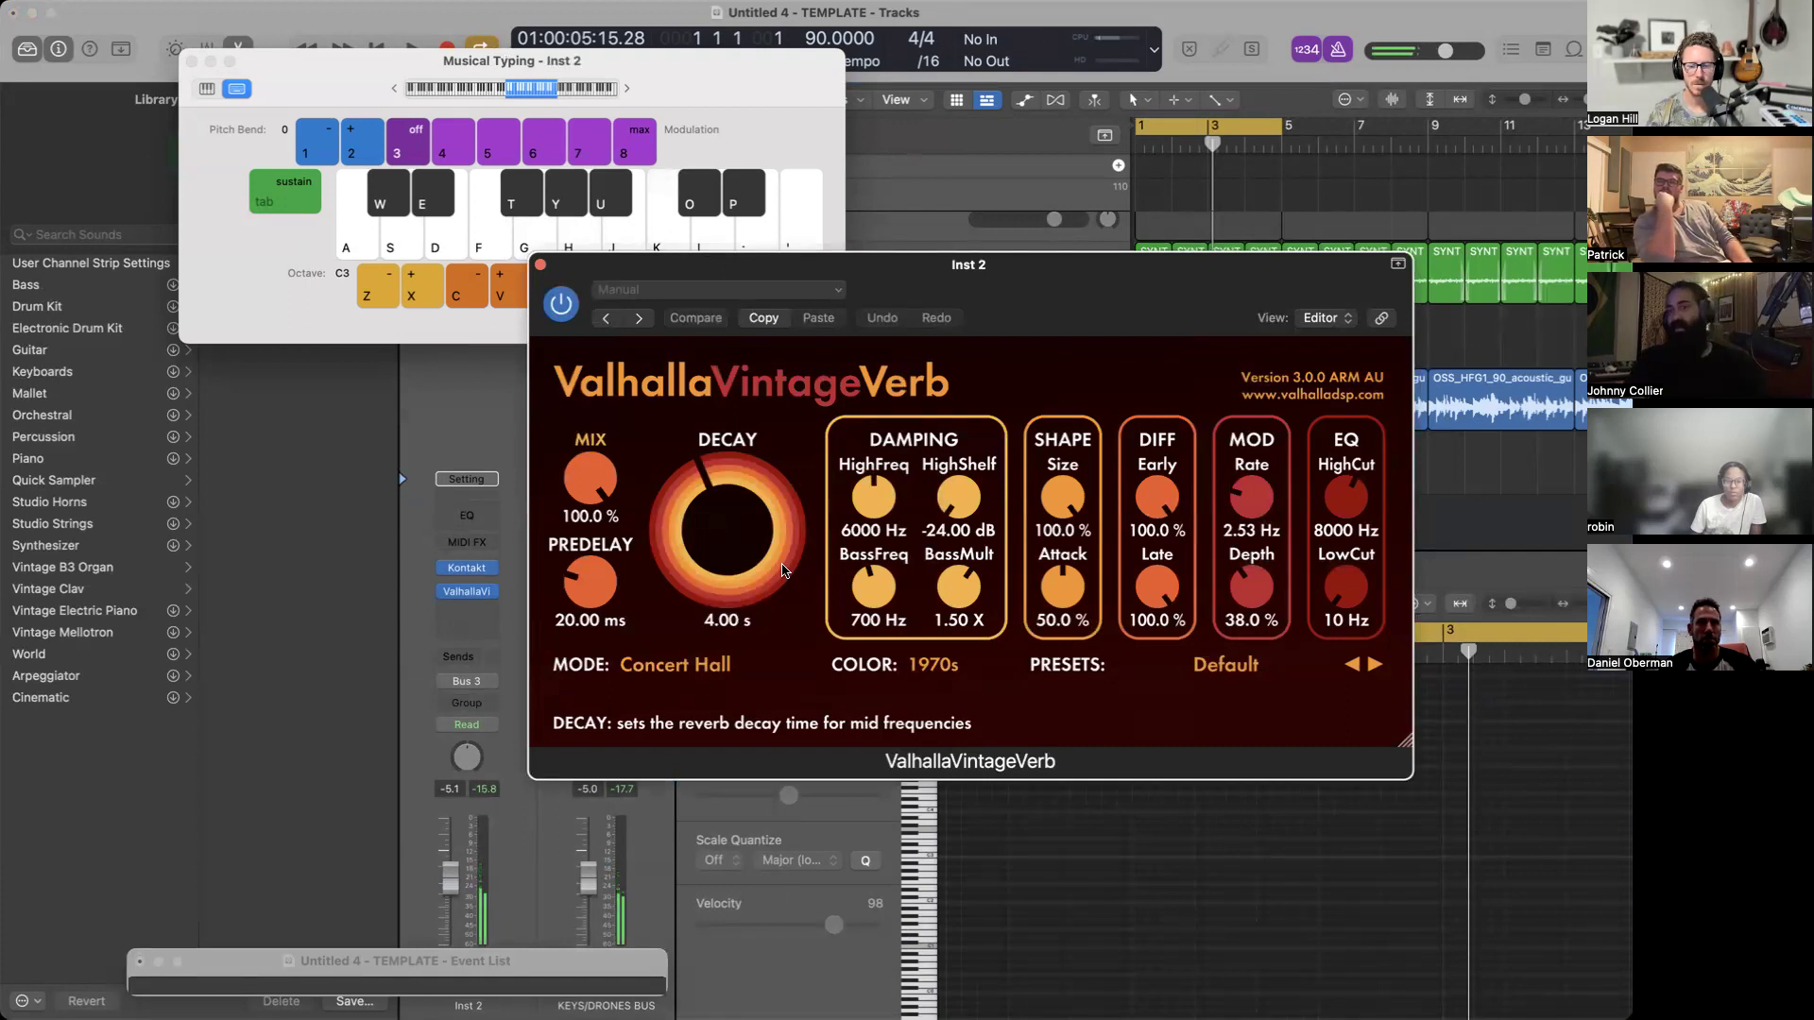
key(Return)
key(space)
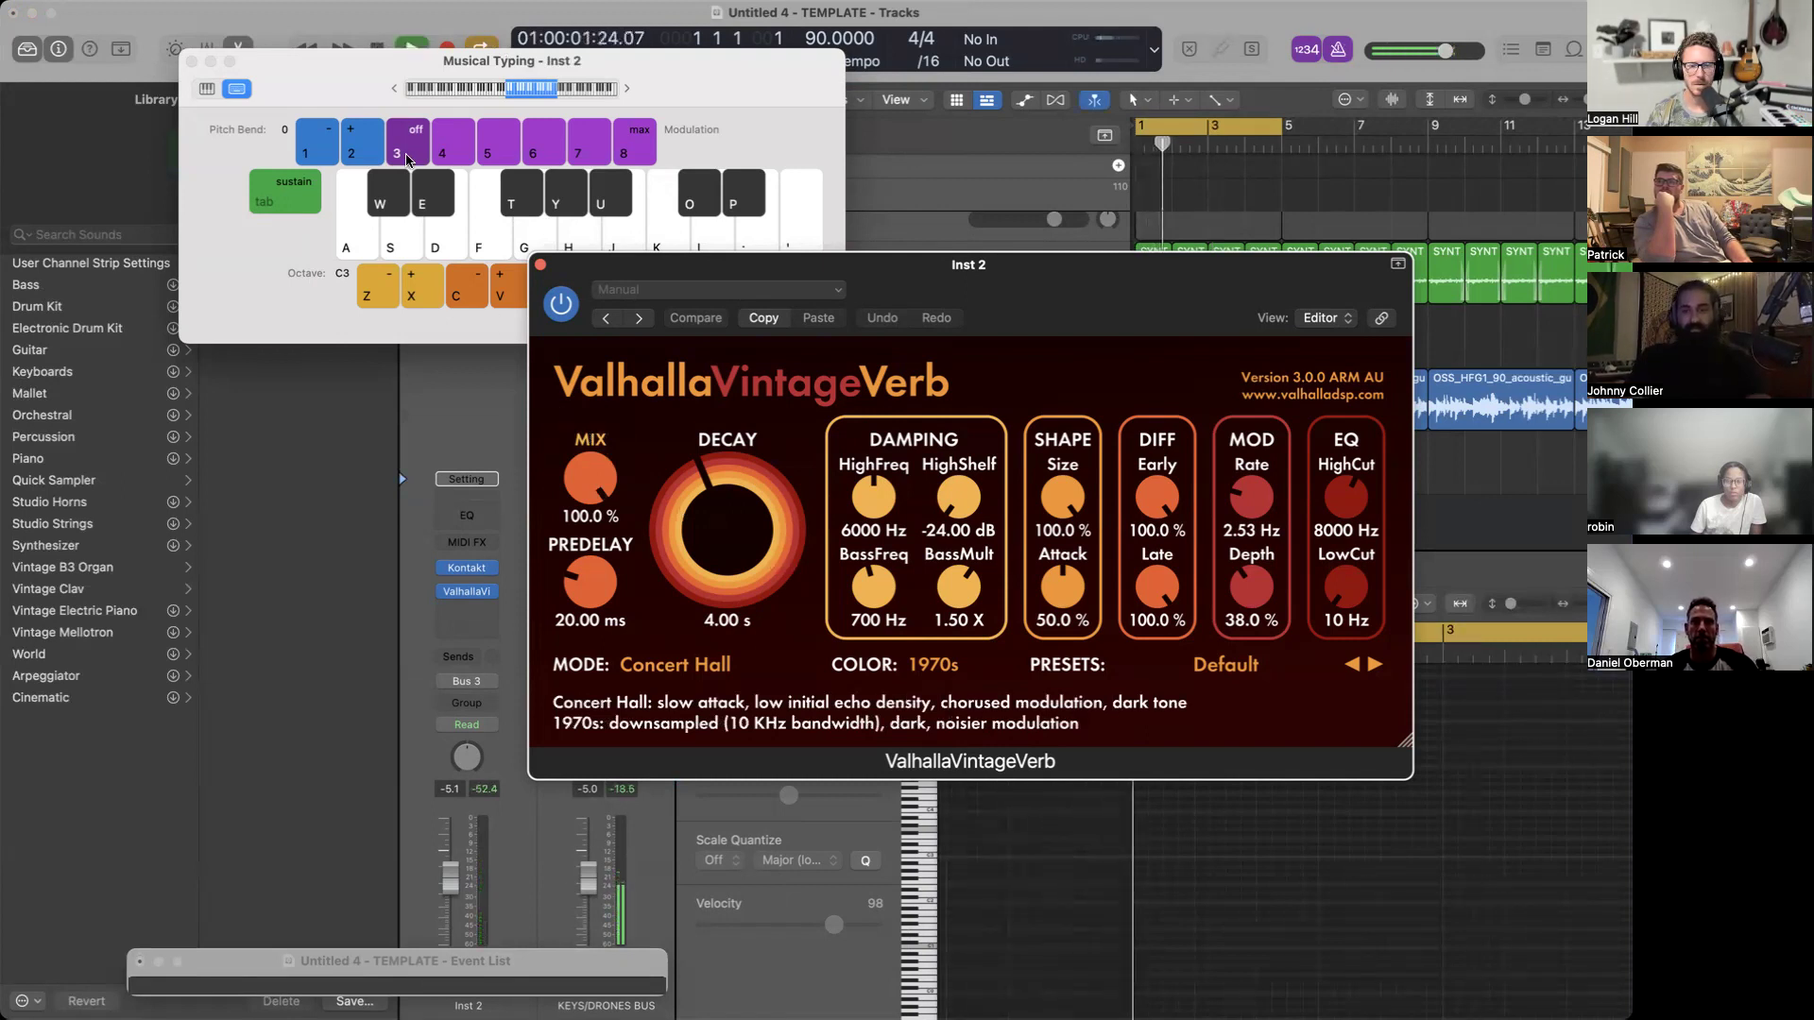
key(k)
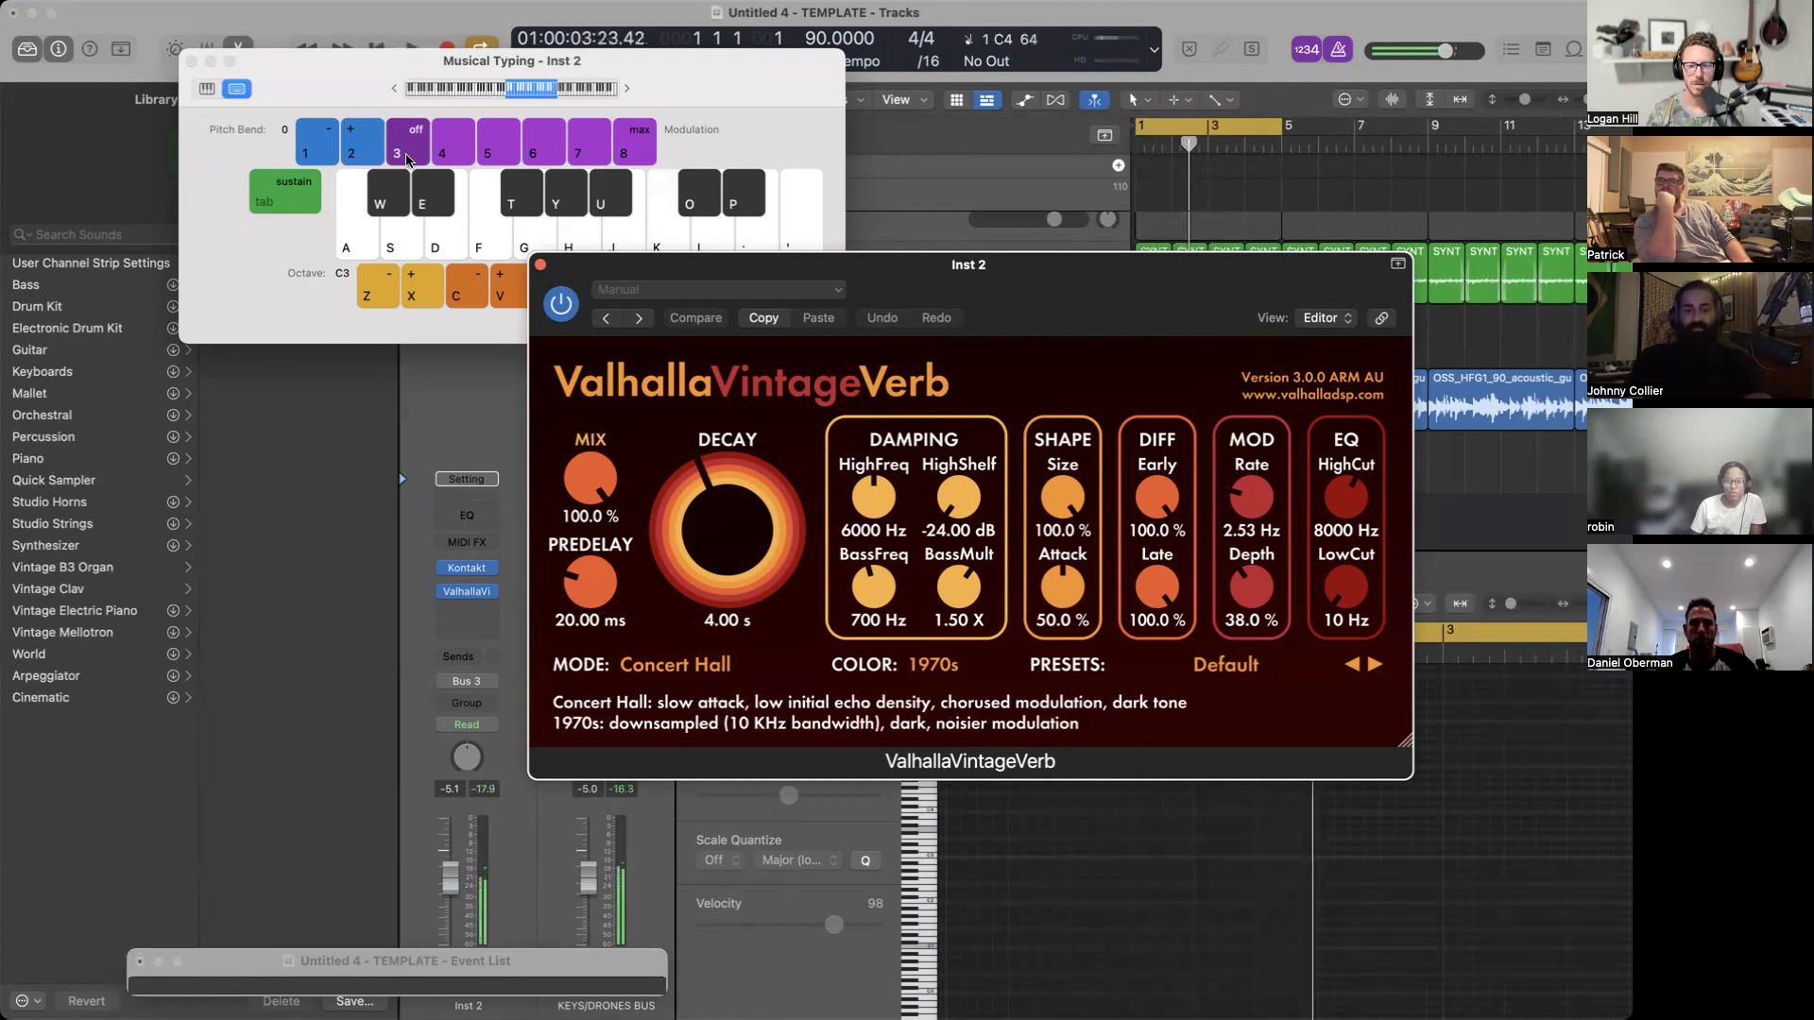
click(621, 248)
click(667, 236)
click(710, 238)
click(695, 213)
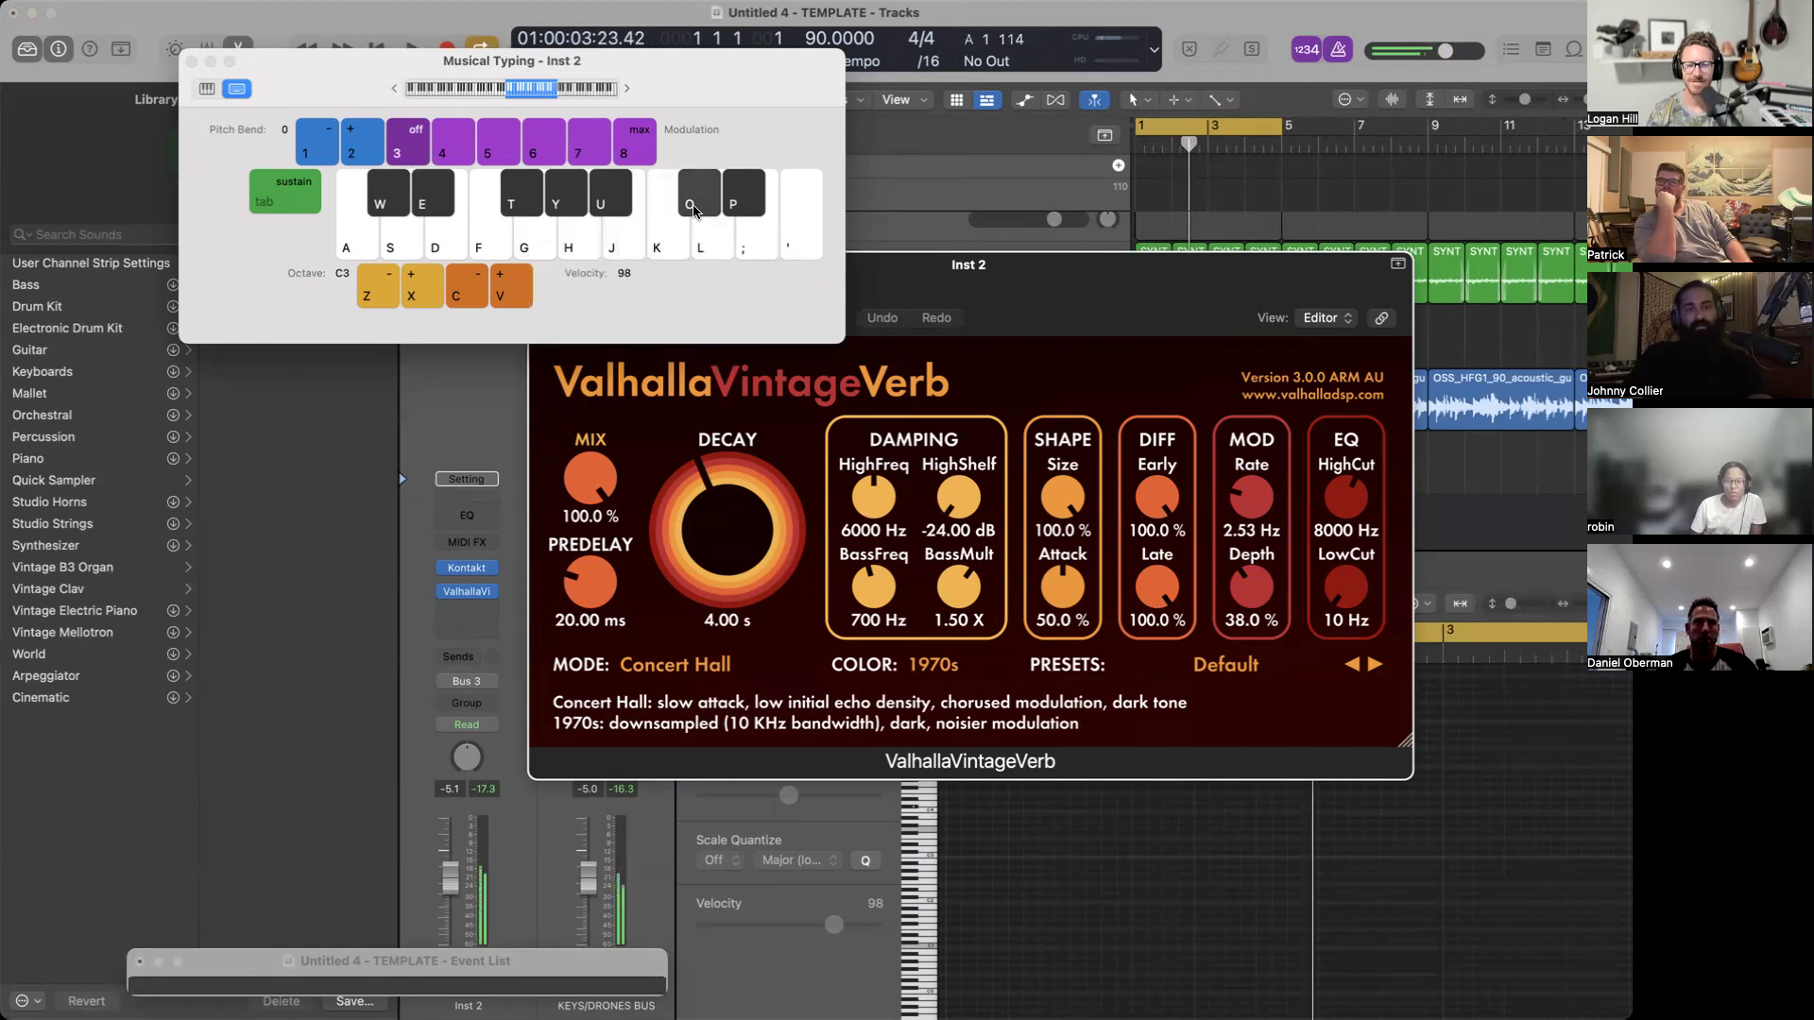
click(730, 212)
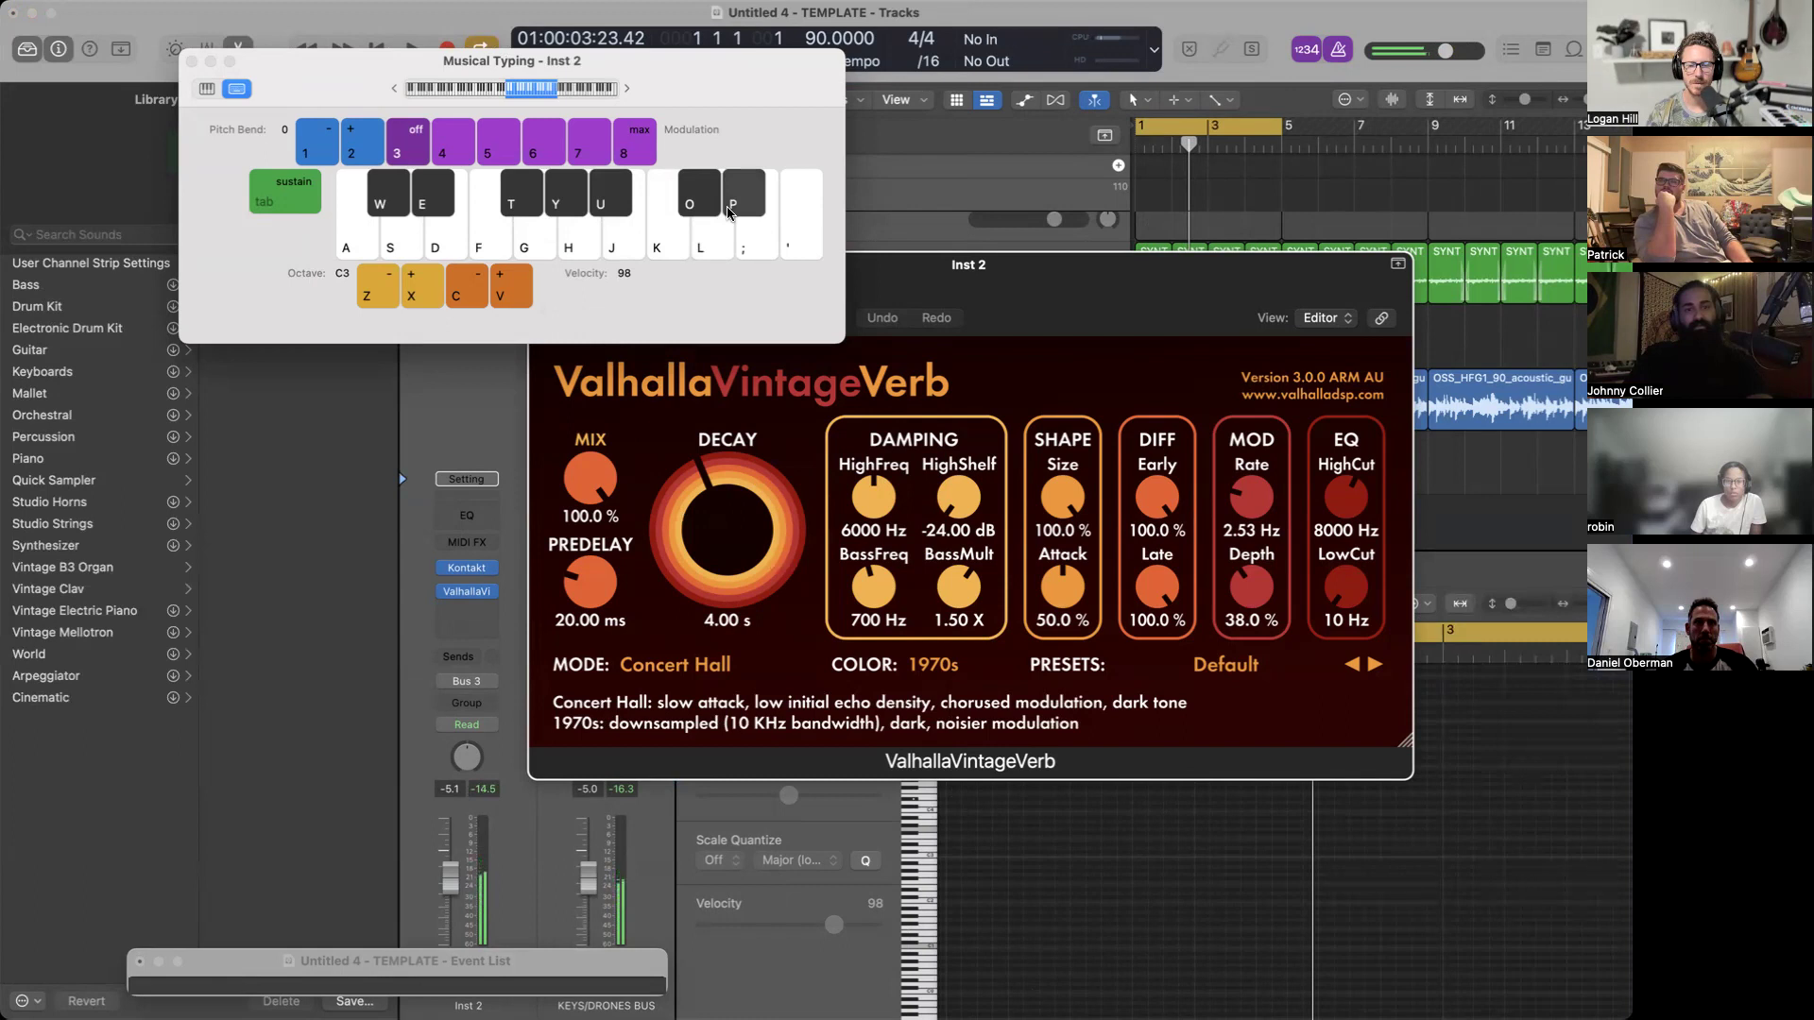
key(space)
click(733, 210)
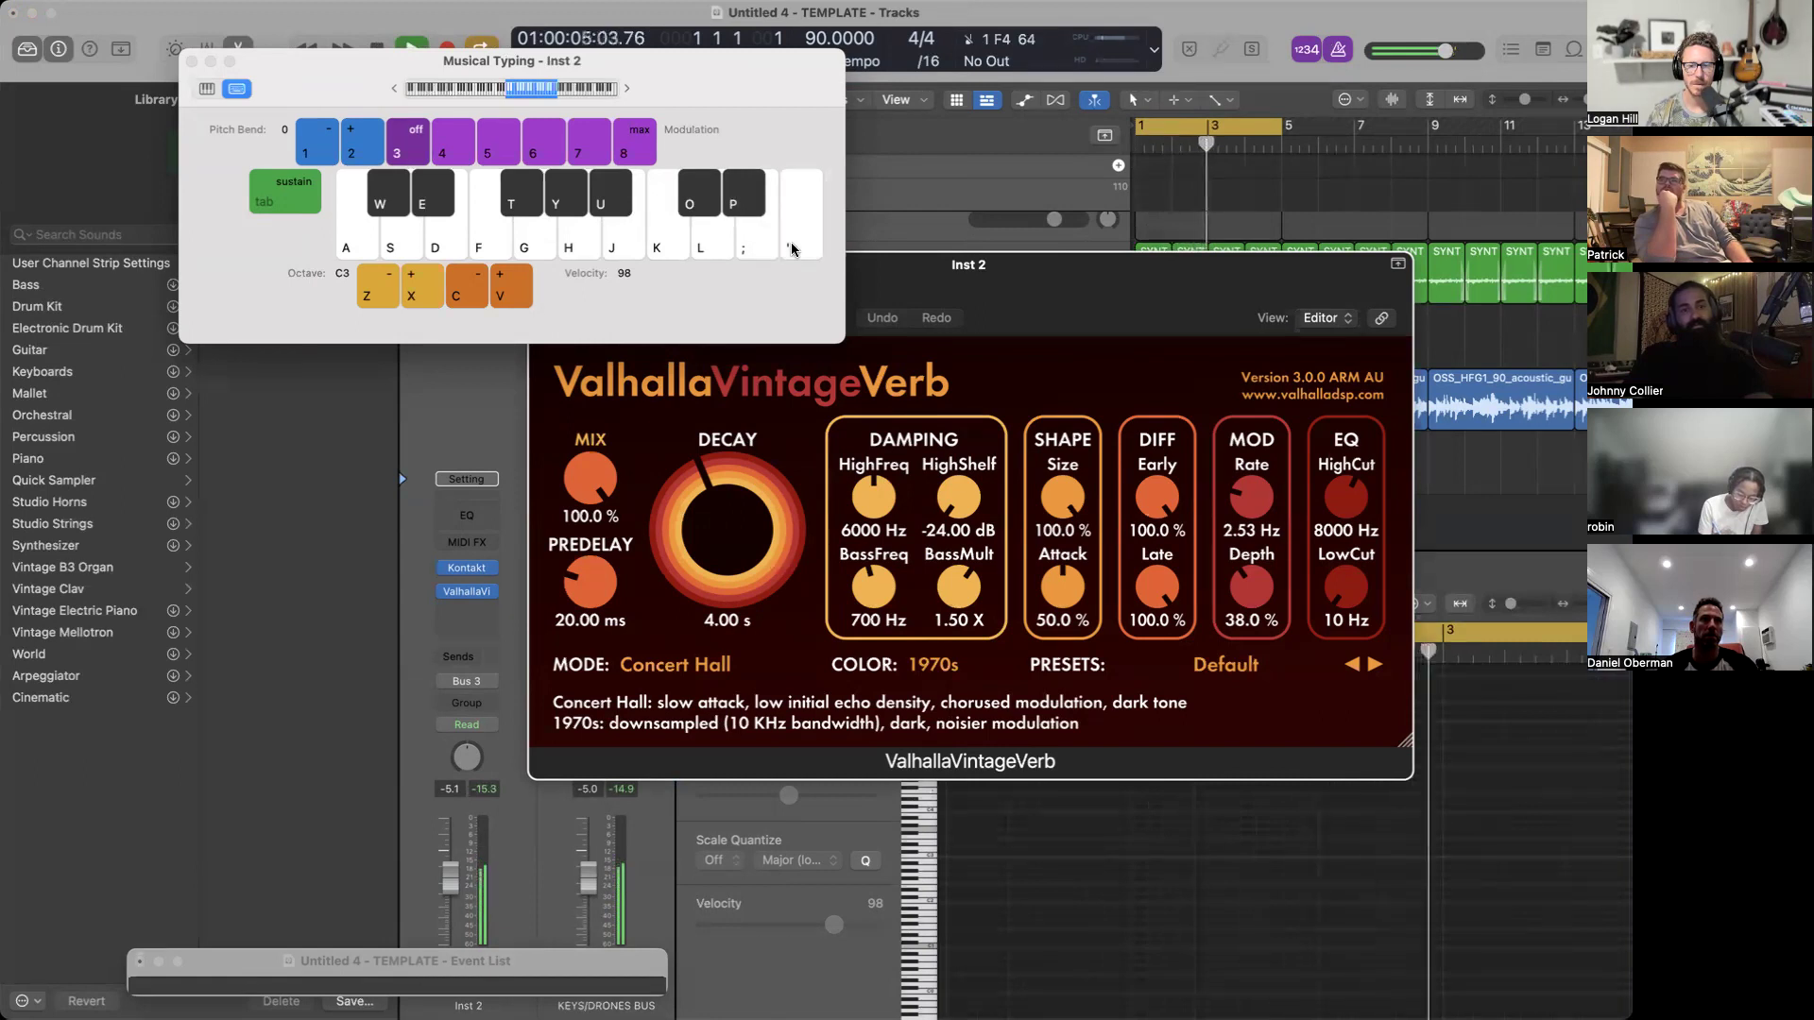
Raise the Musical Typing octave to C4 and try out notes between F#4 and A#4.
key(x)
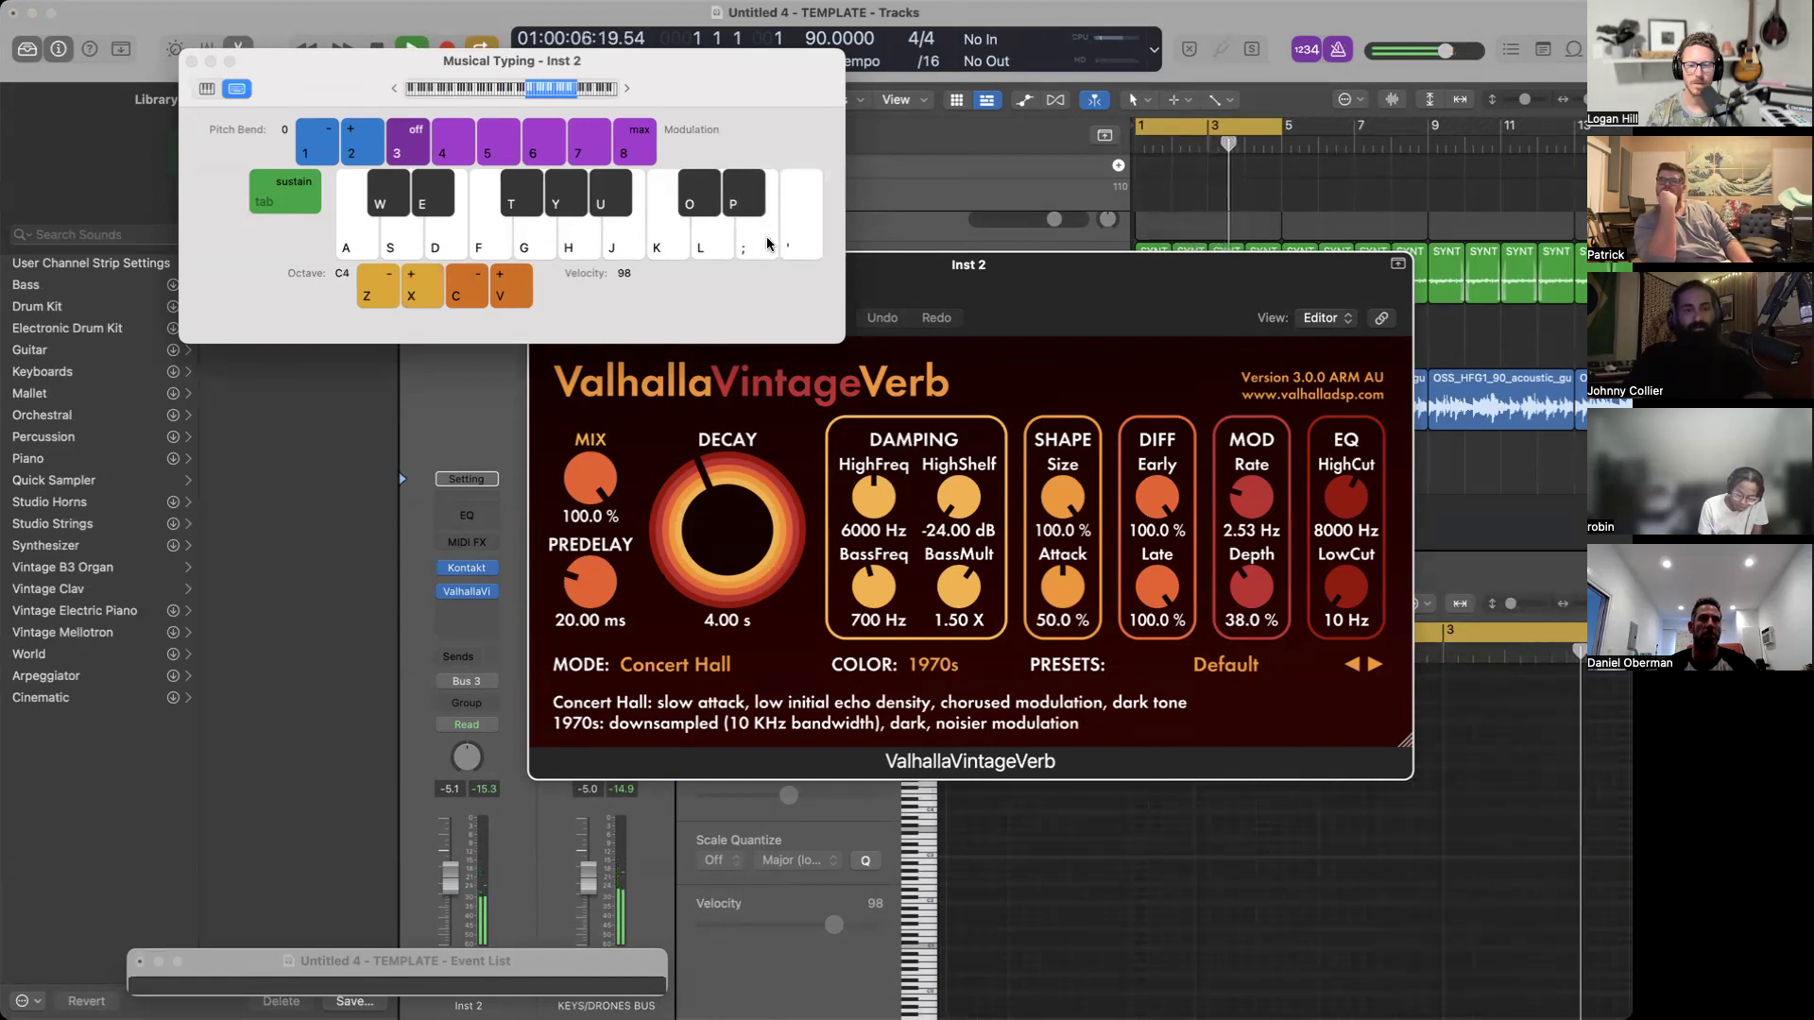
click(539, 234)
click(533, 207)
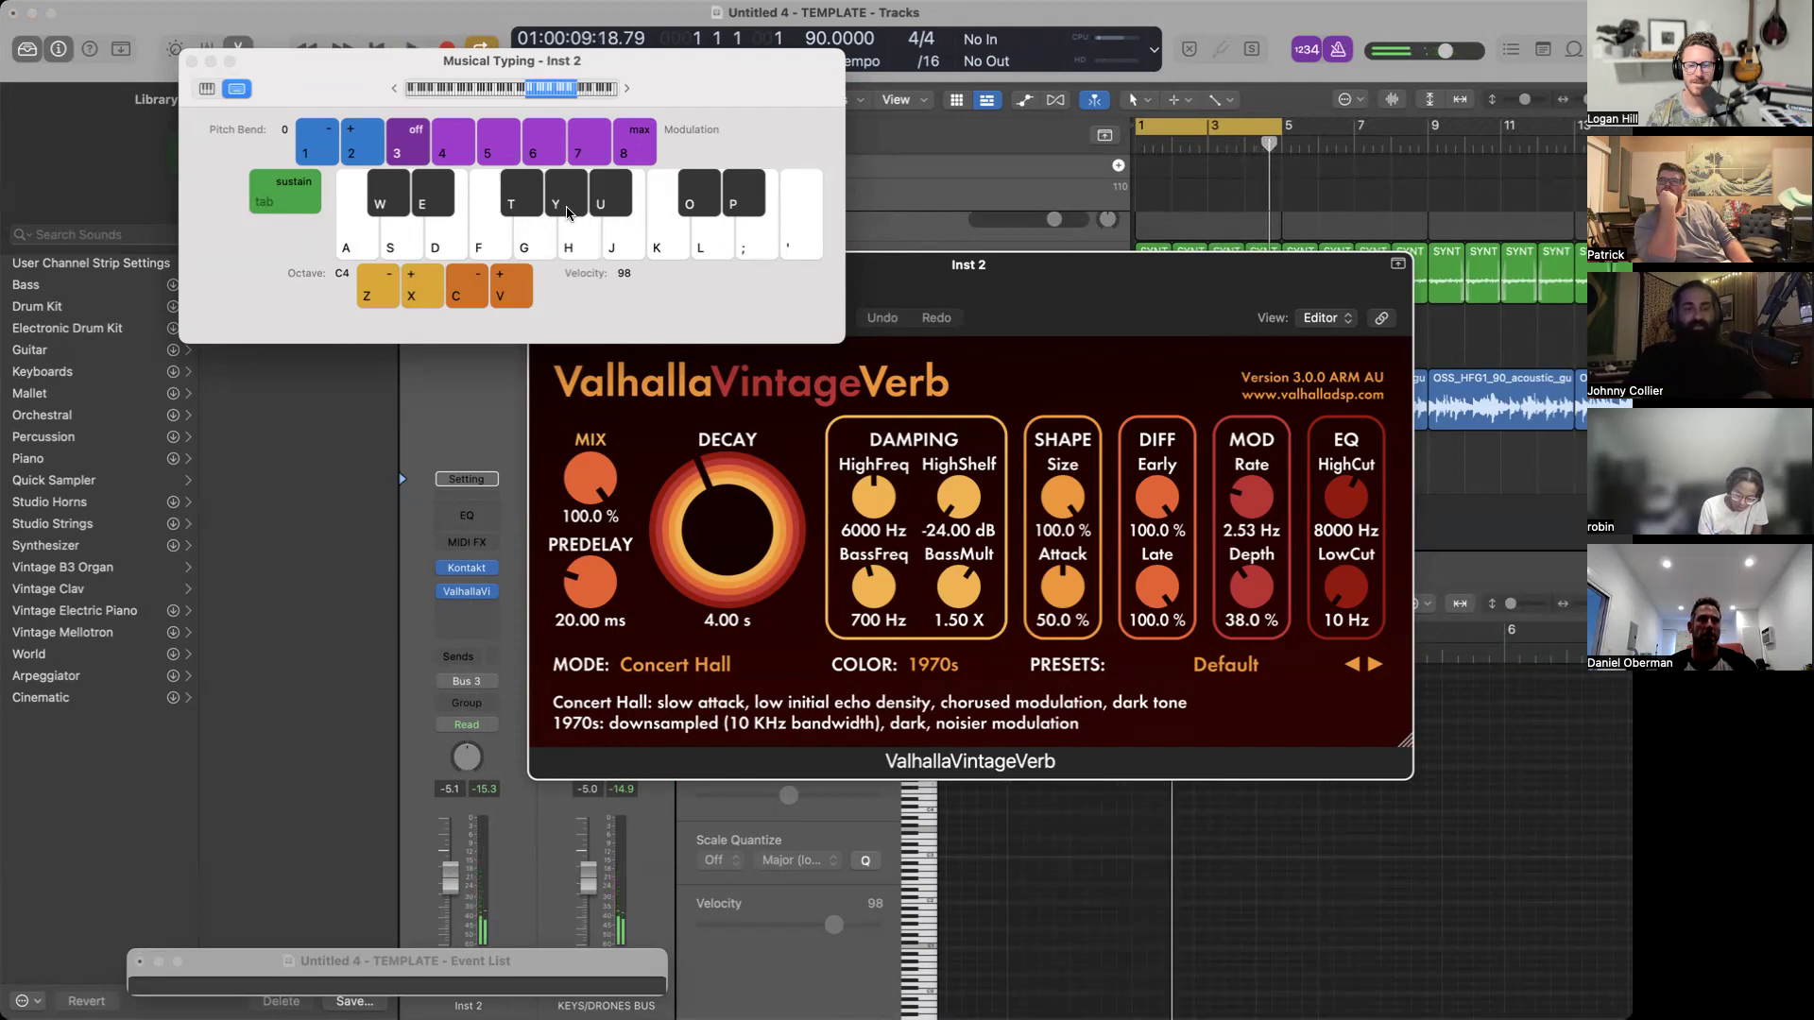
click(567, 212)
click(606, 233)
click(583, 231)
click(607, 212)
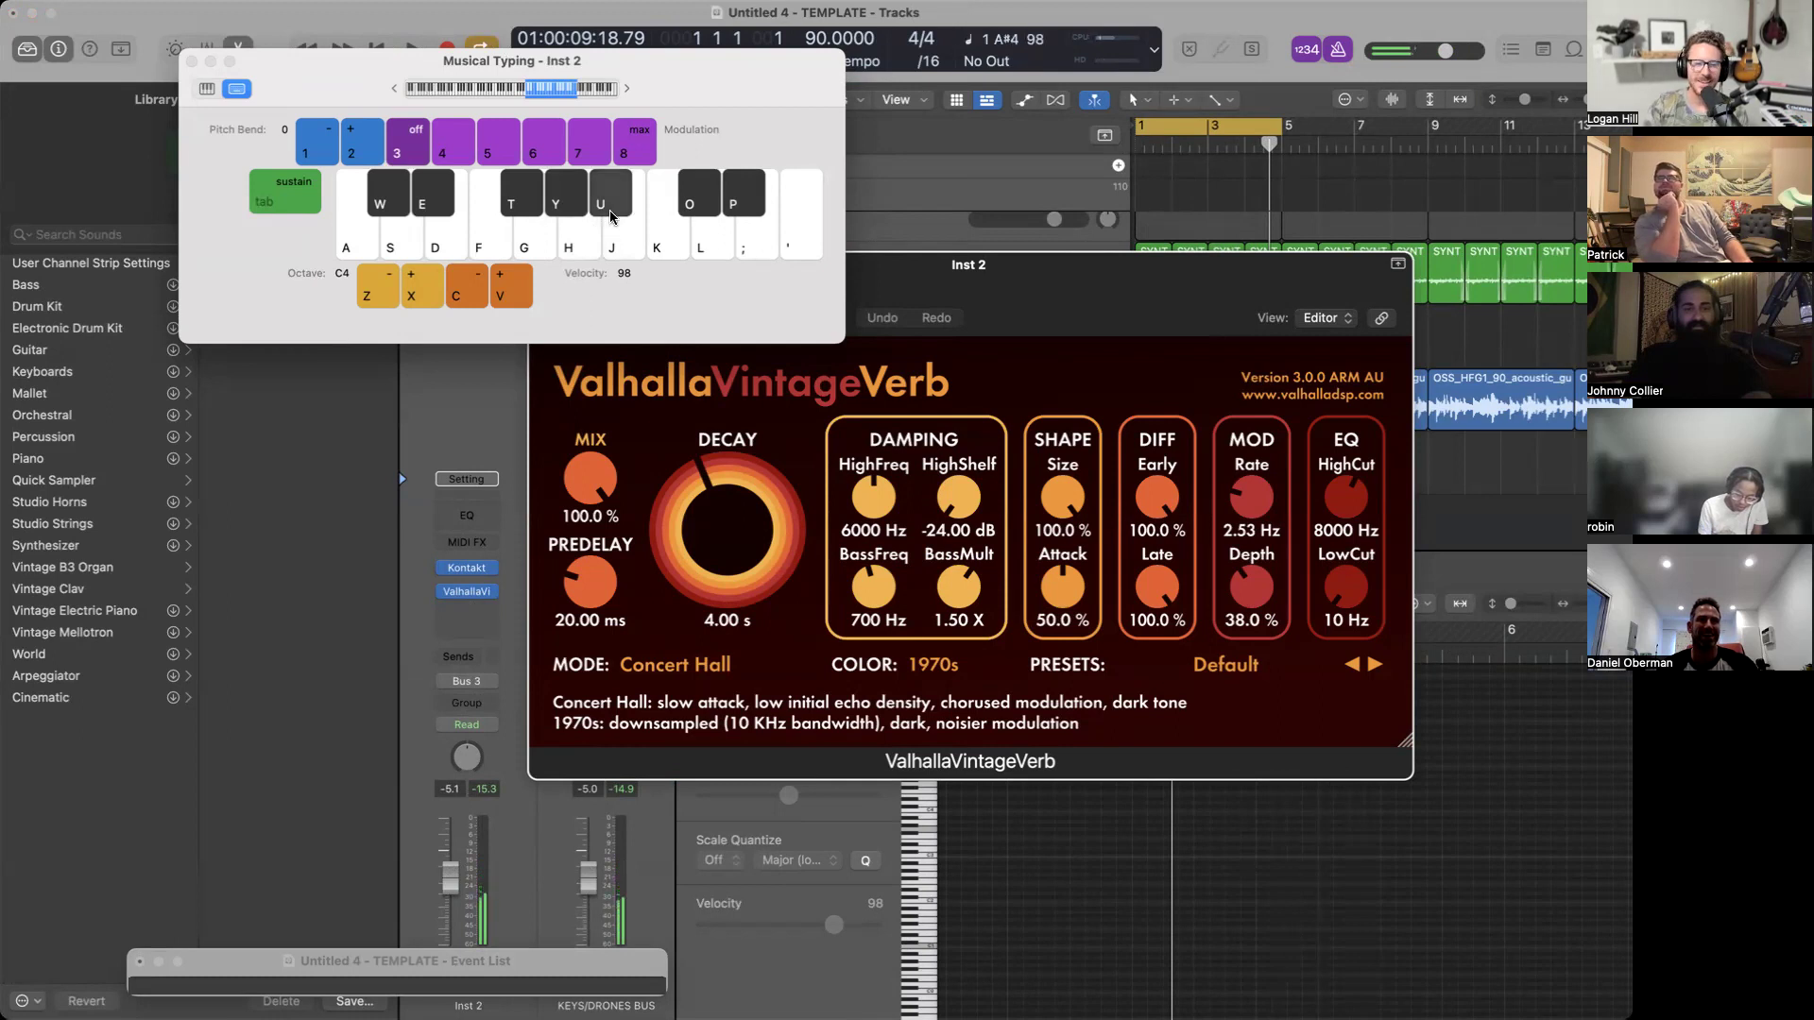
Play the loop and rehearse the descending A#4, G#4, F#4 line on Inst 2.
key(space)
click(610, 210)
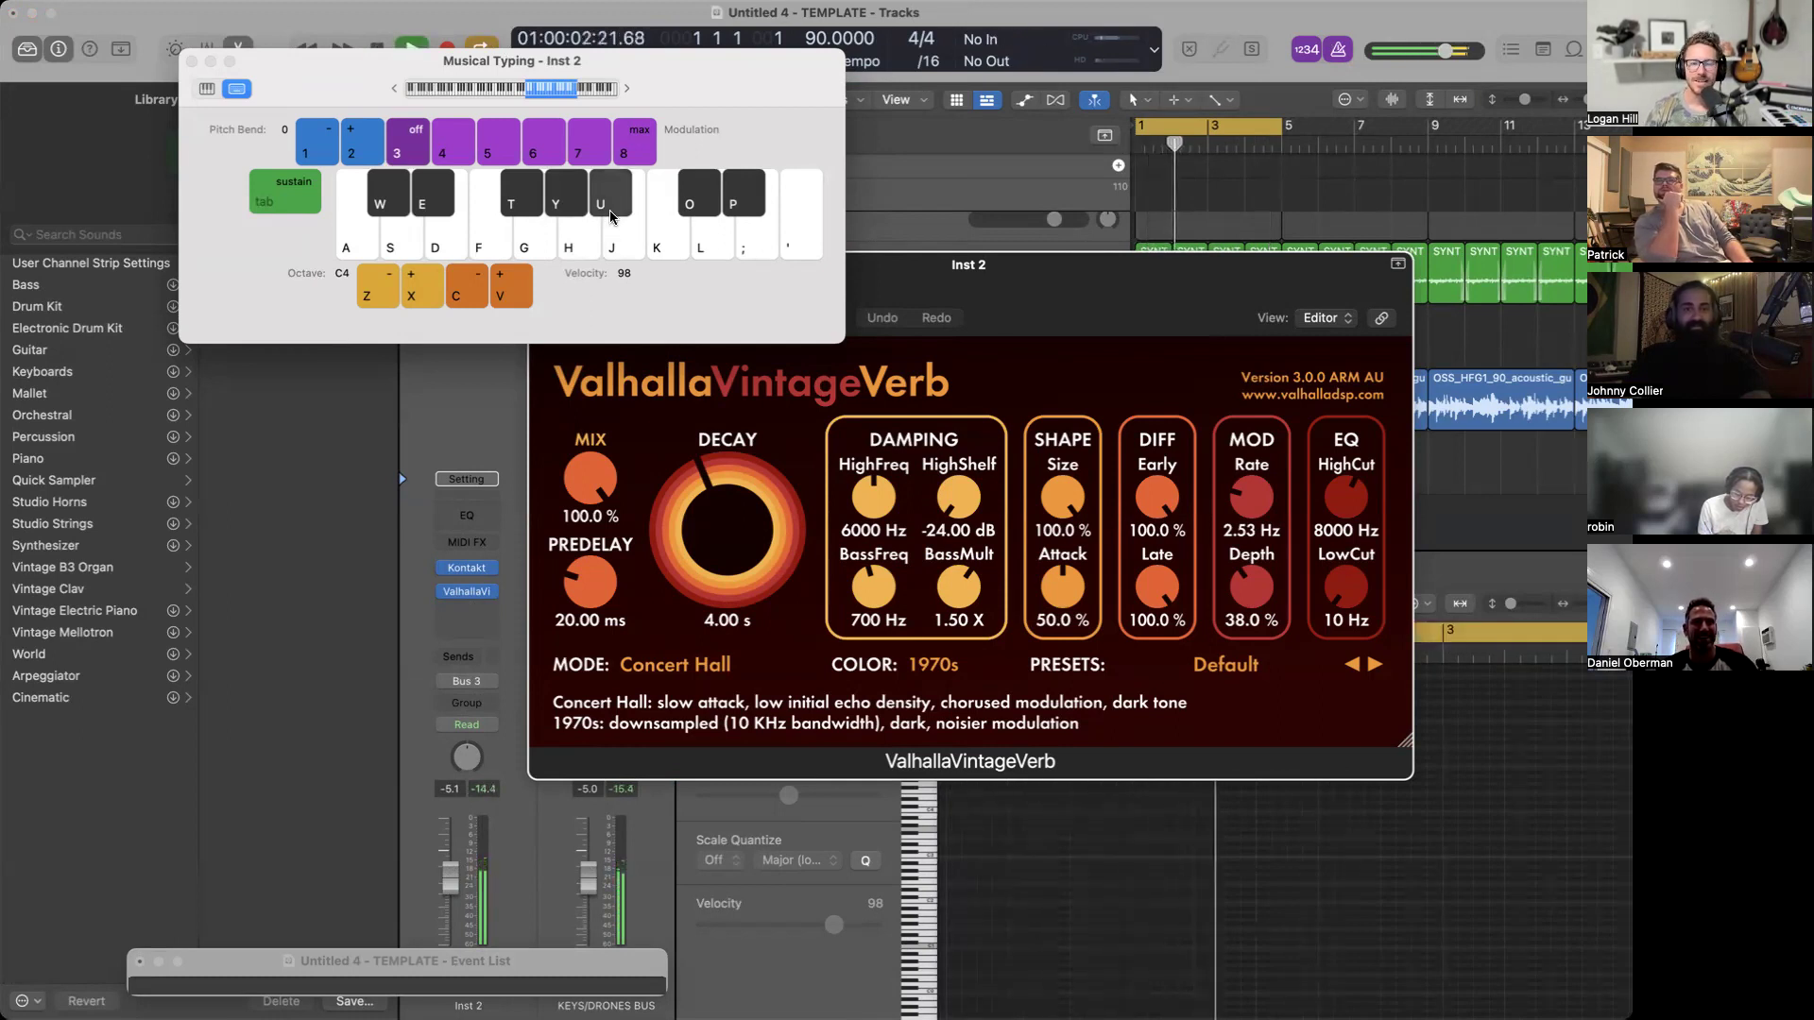
click(578, 210)
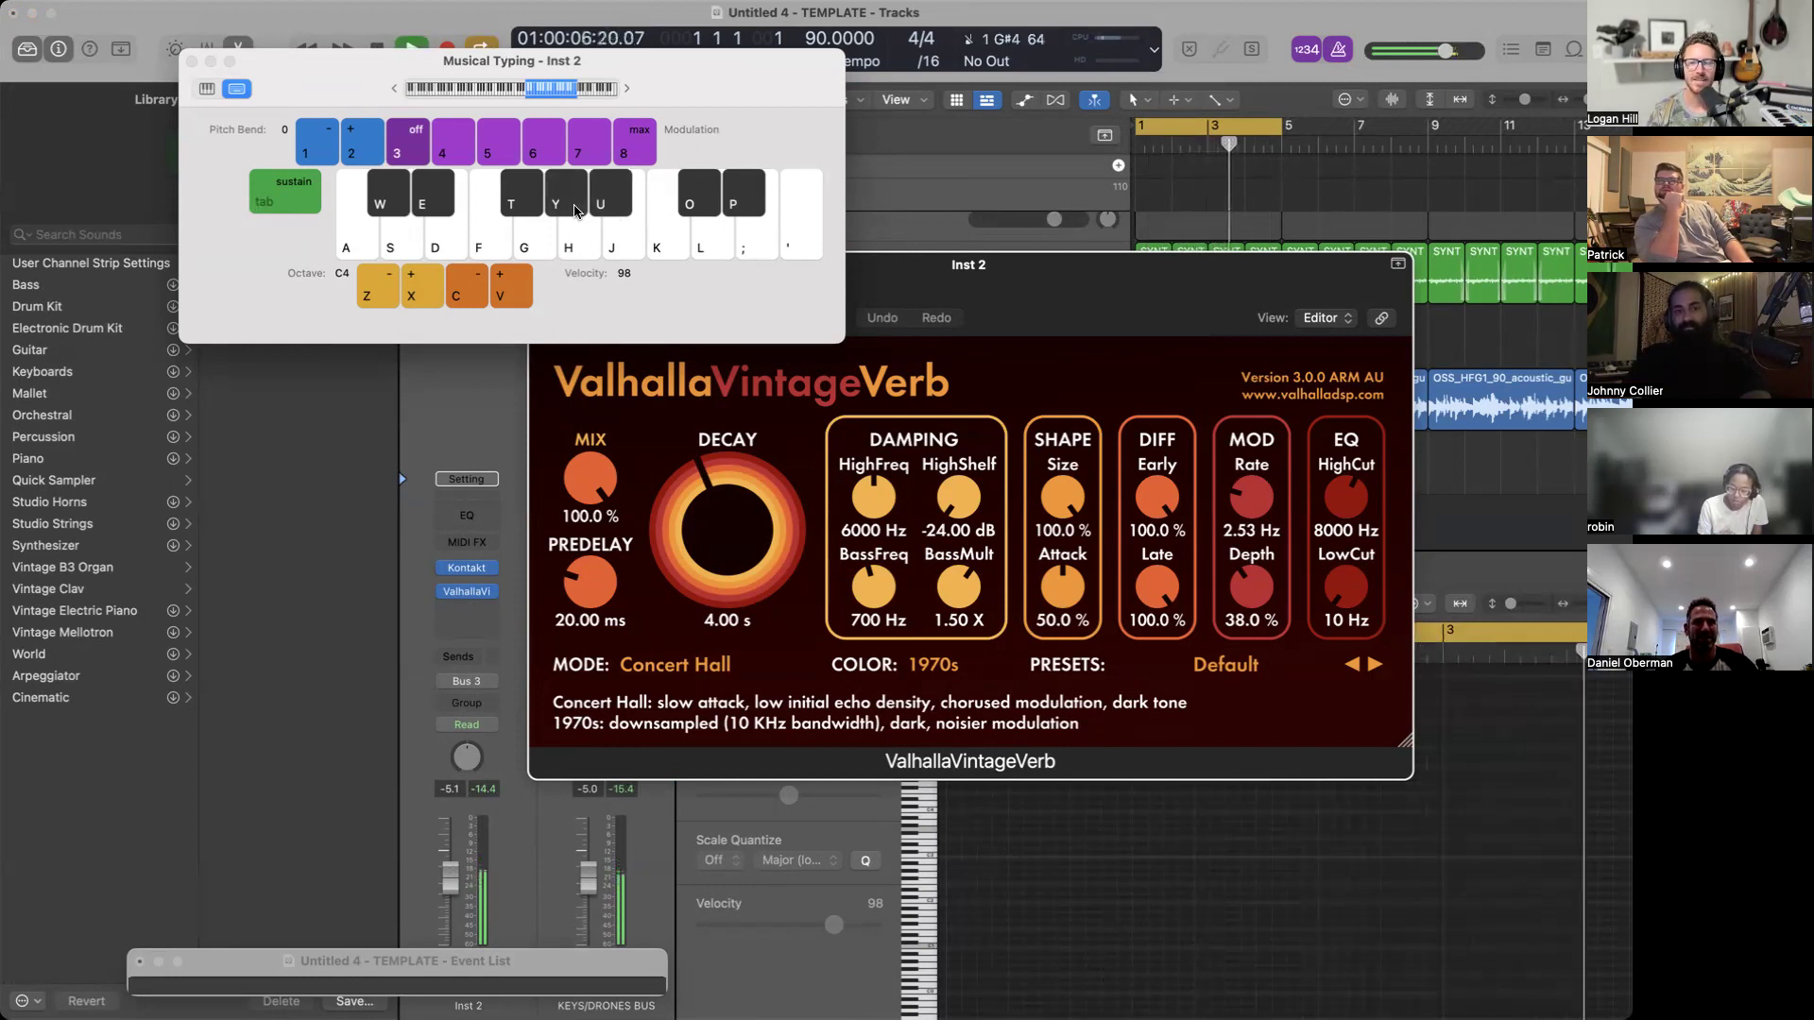
click(531, 217)
click(531, 209)
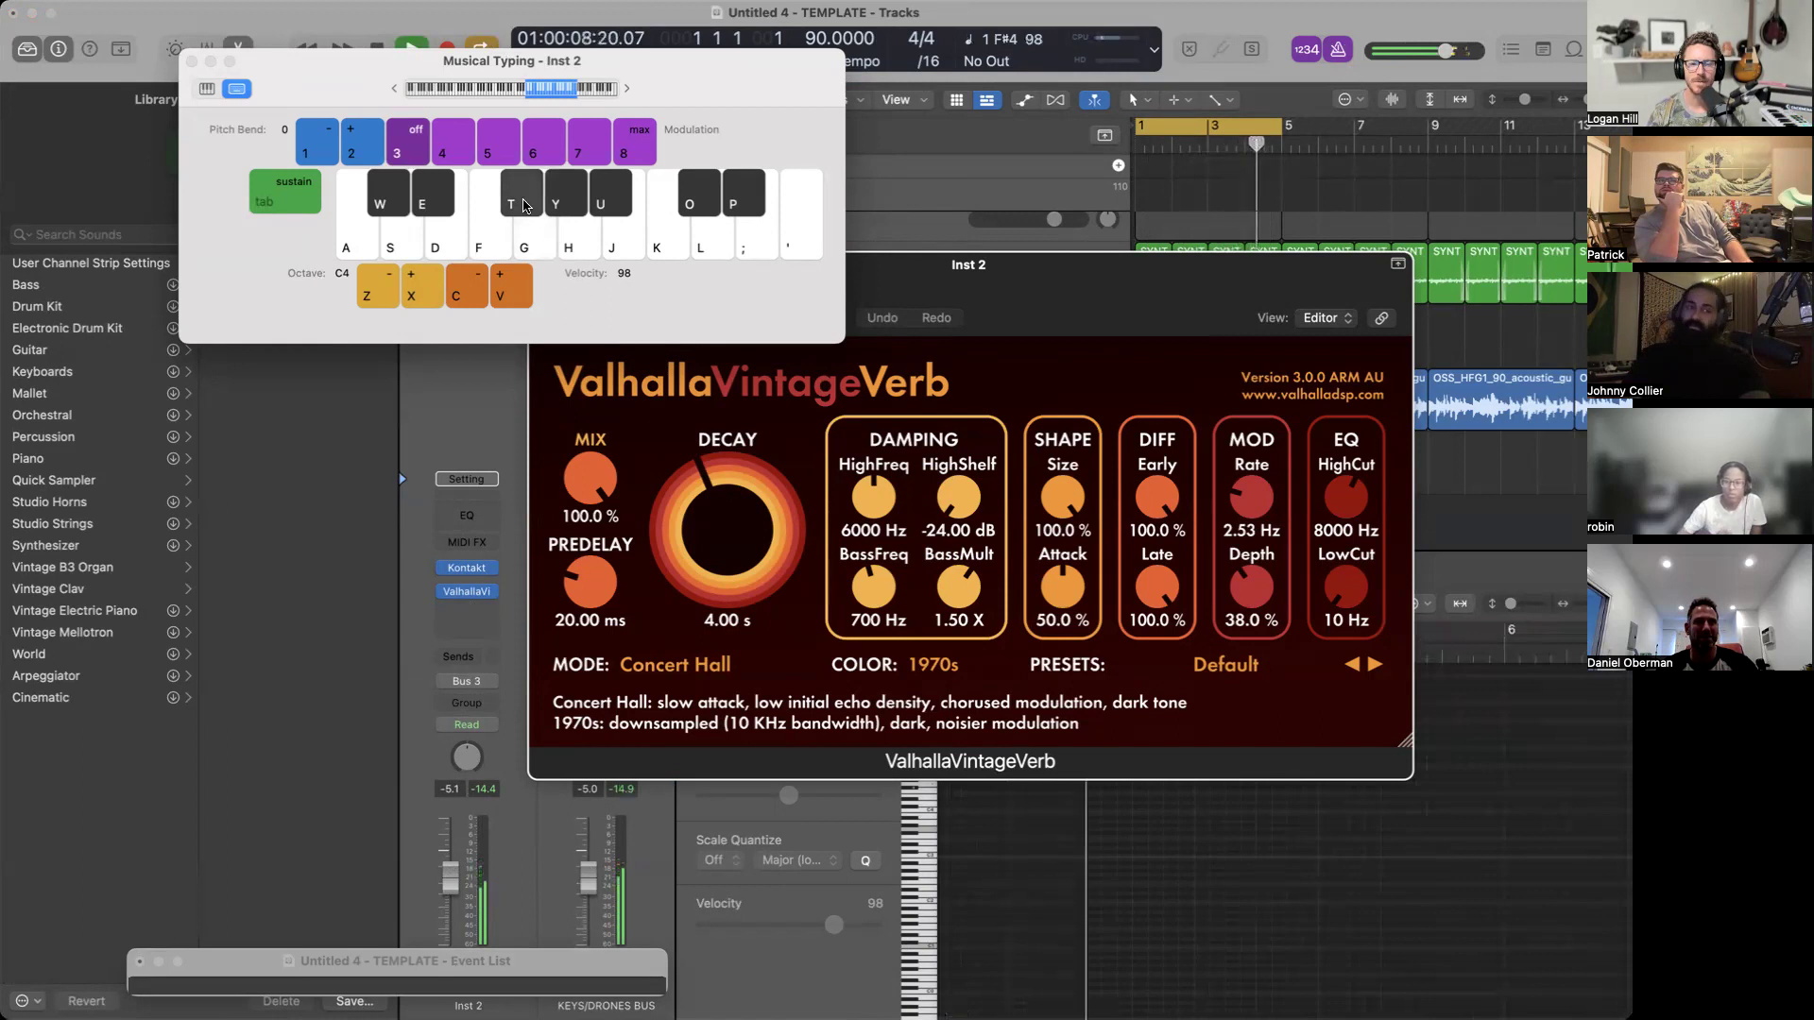
click(623, 199)
click(622, 202)
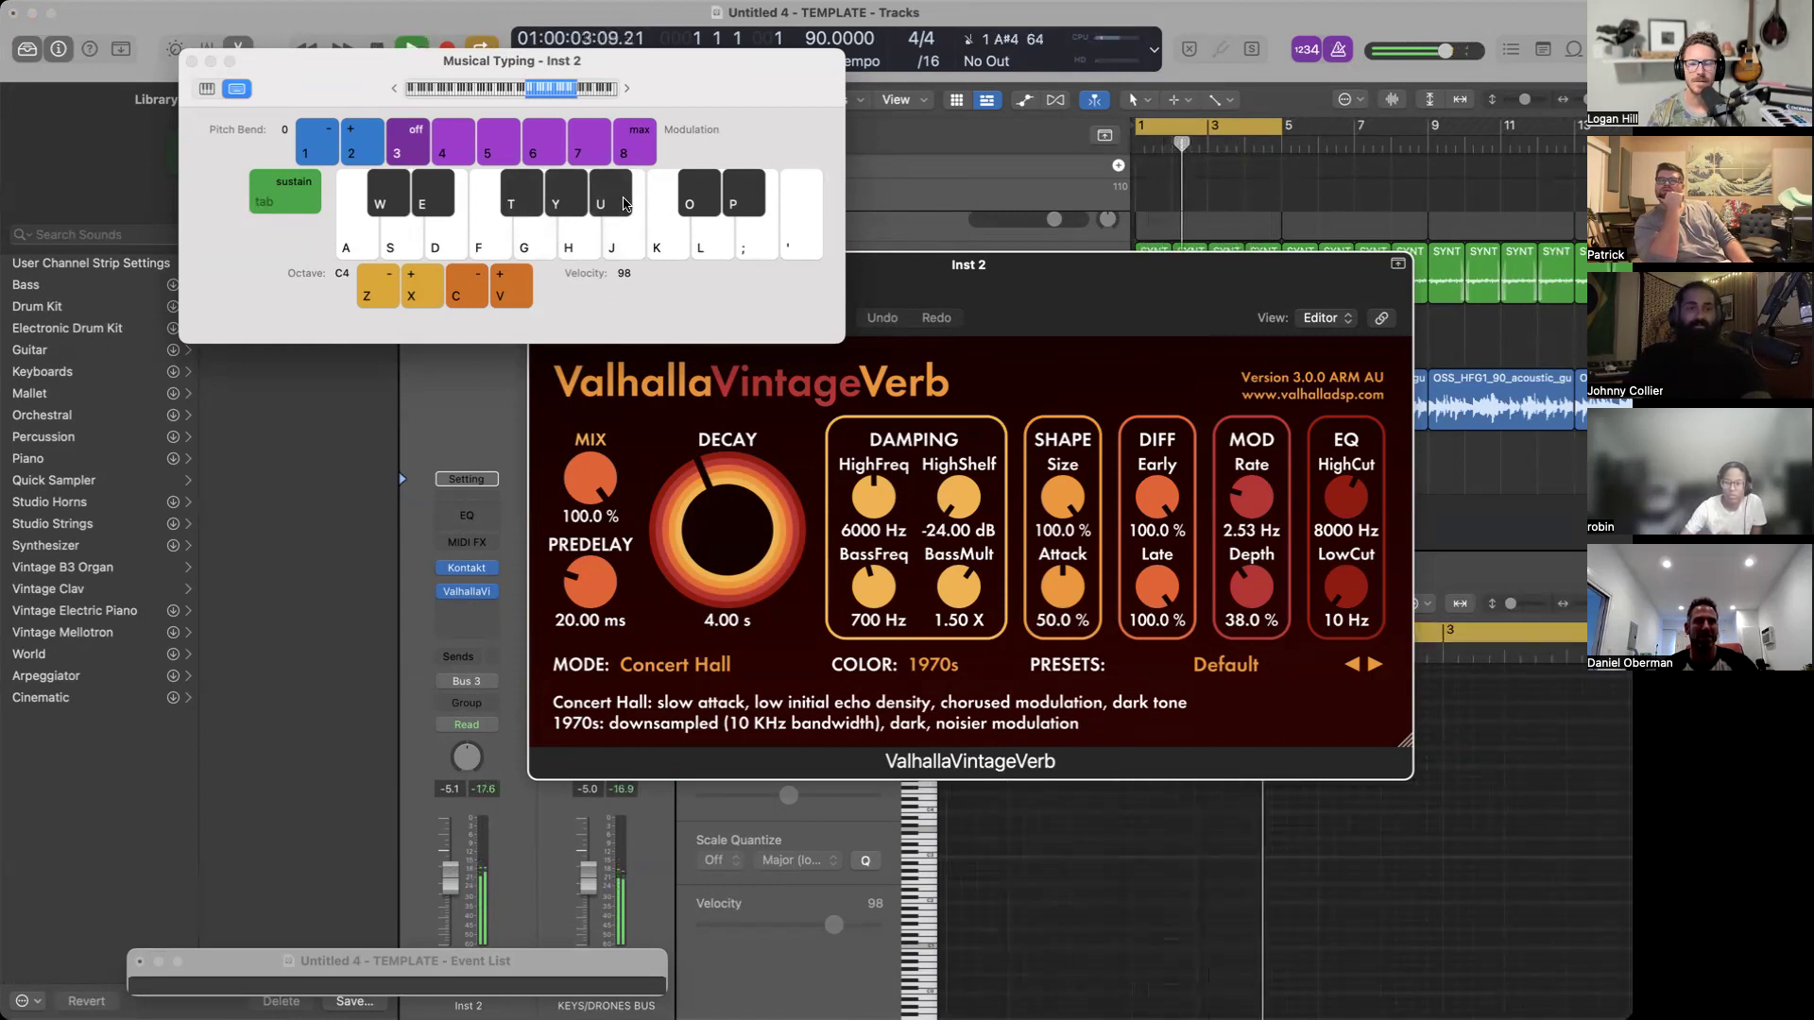
Lower the Musical Typing octave to C3, capture an A#3, G#3, F#3 line on Inst 2, and close the keyboard and reverb windows.
key(z)
click(622, 202)
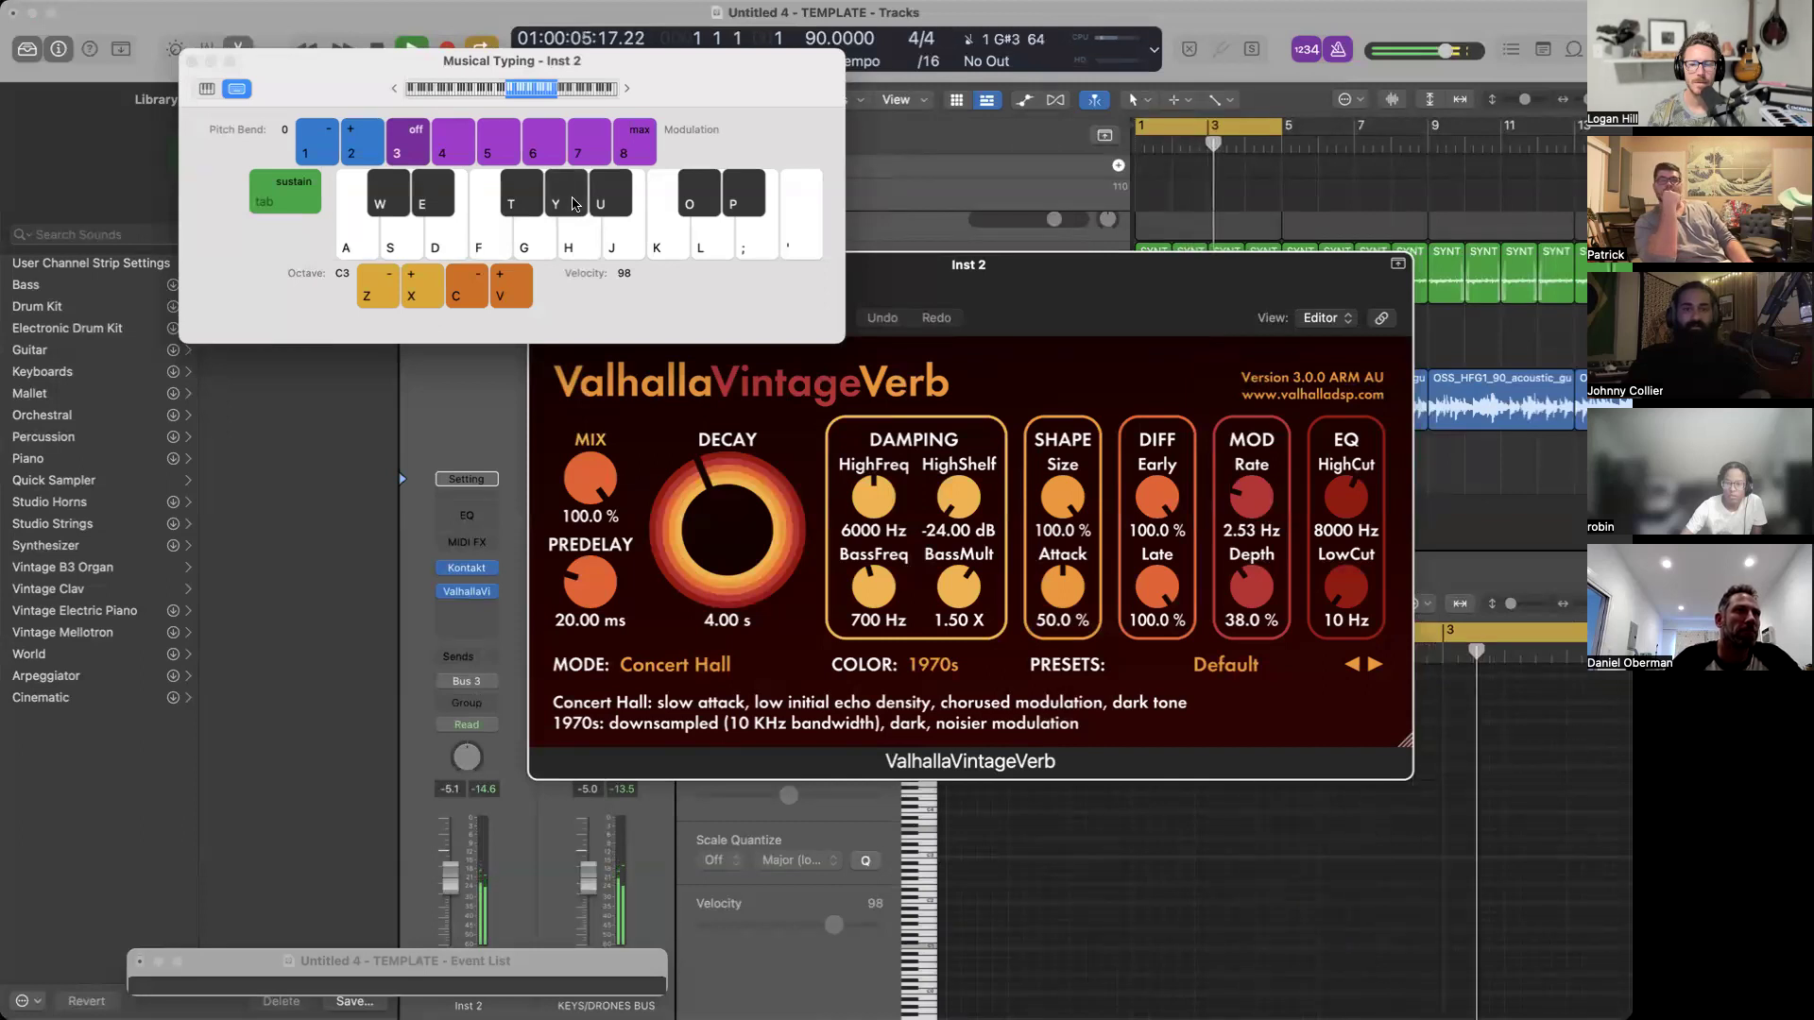
click(541, 204)
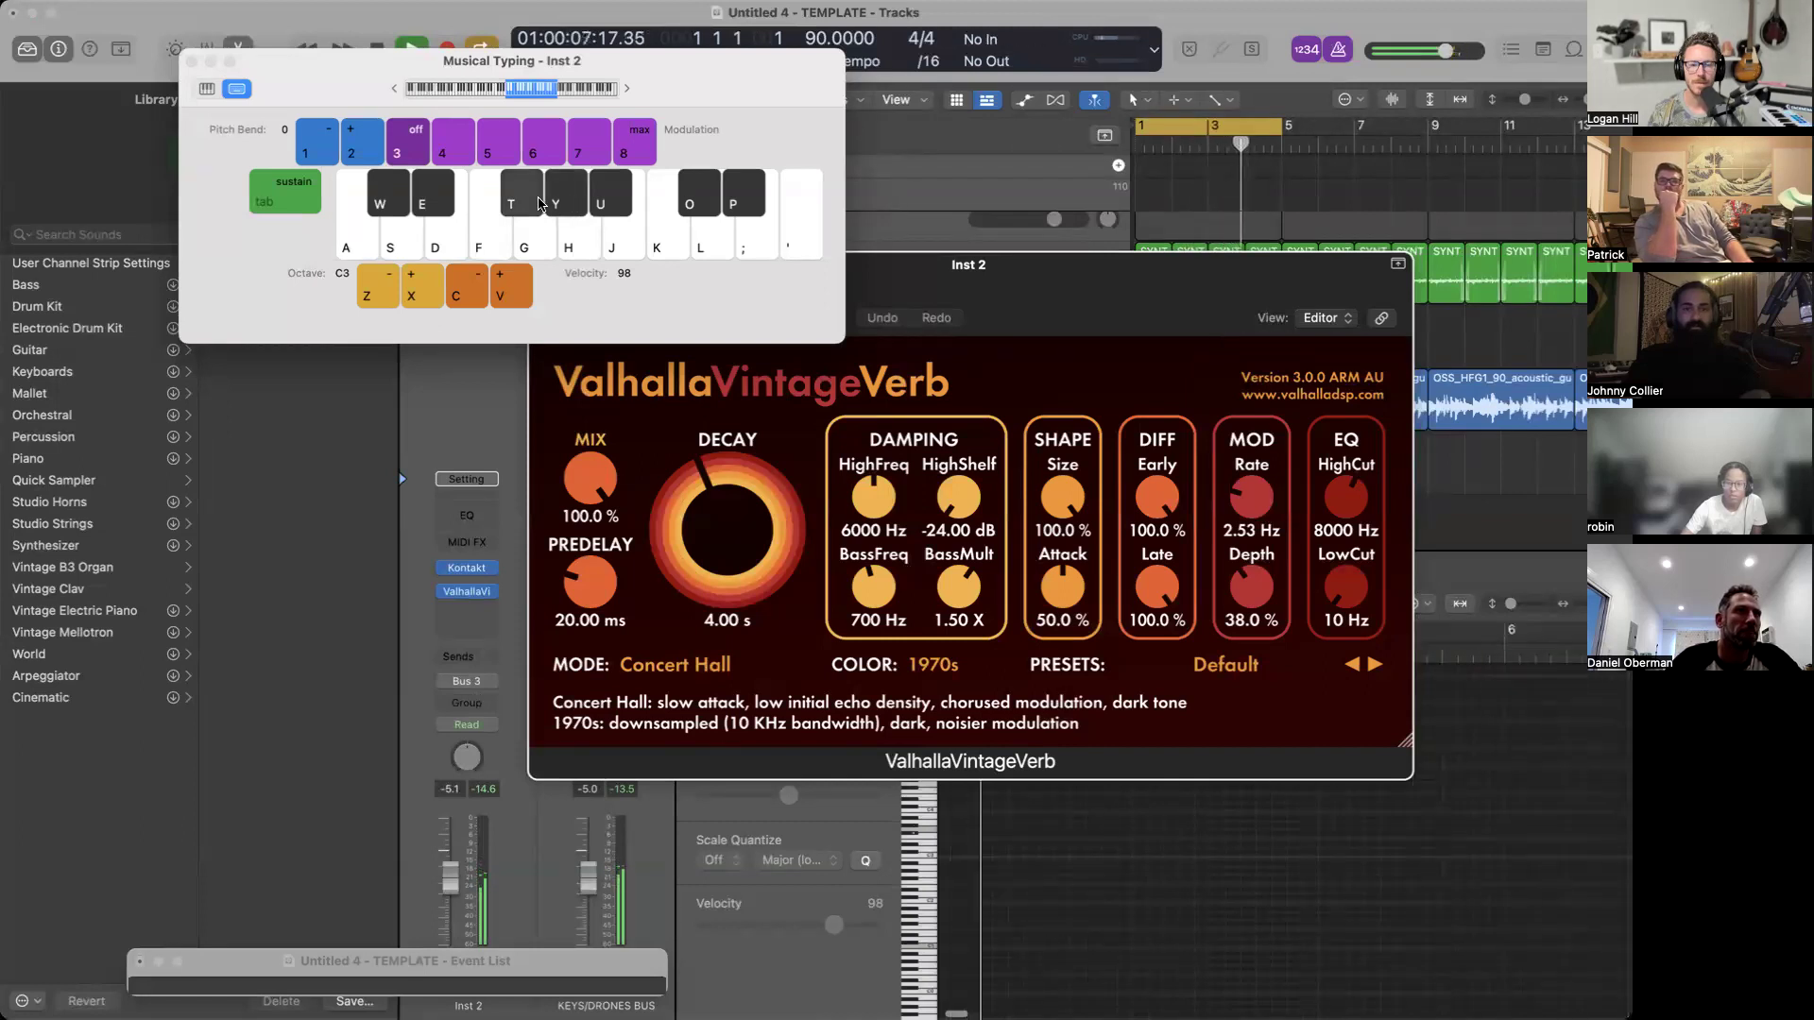
key(space)
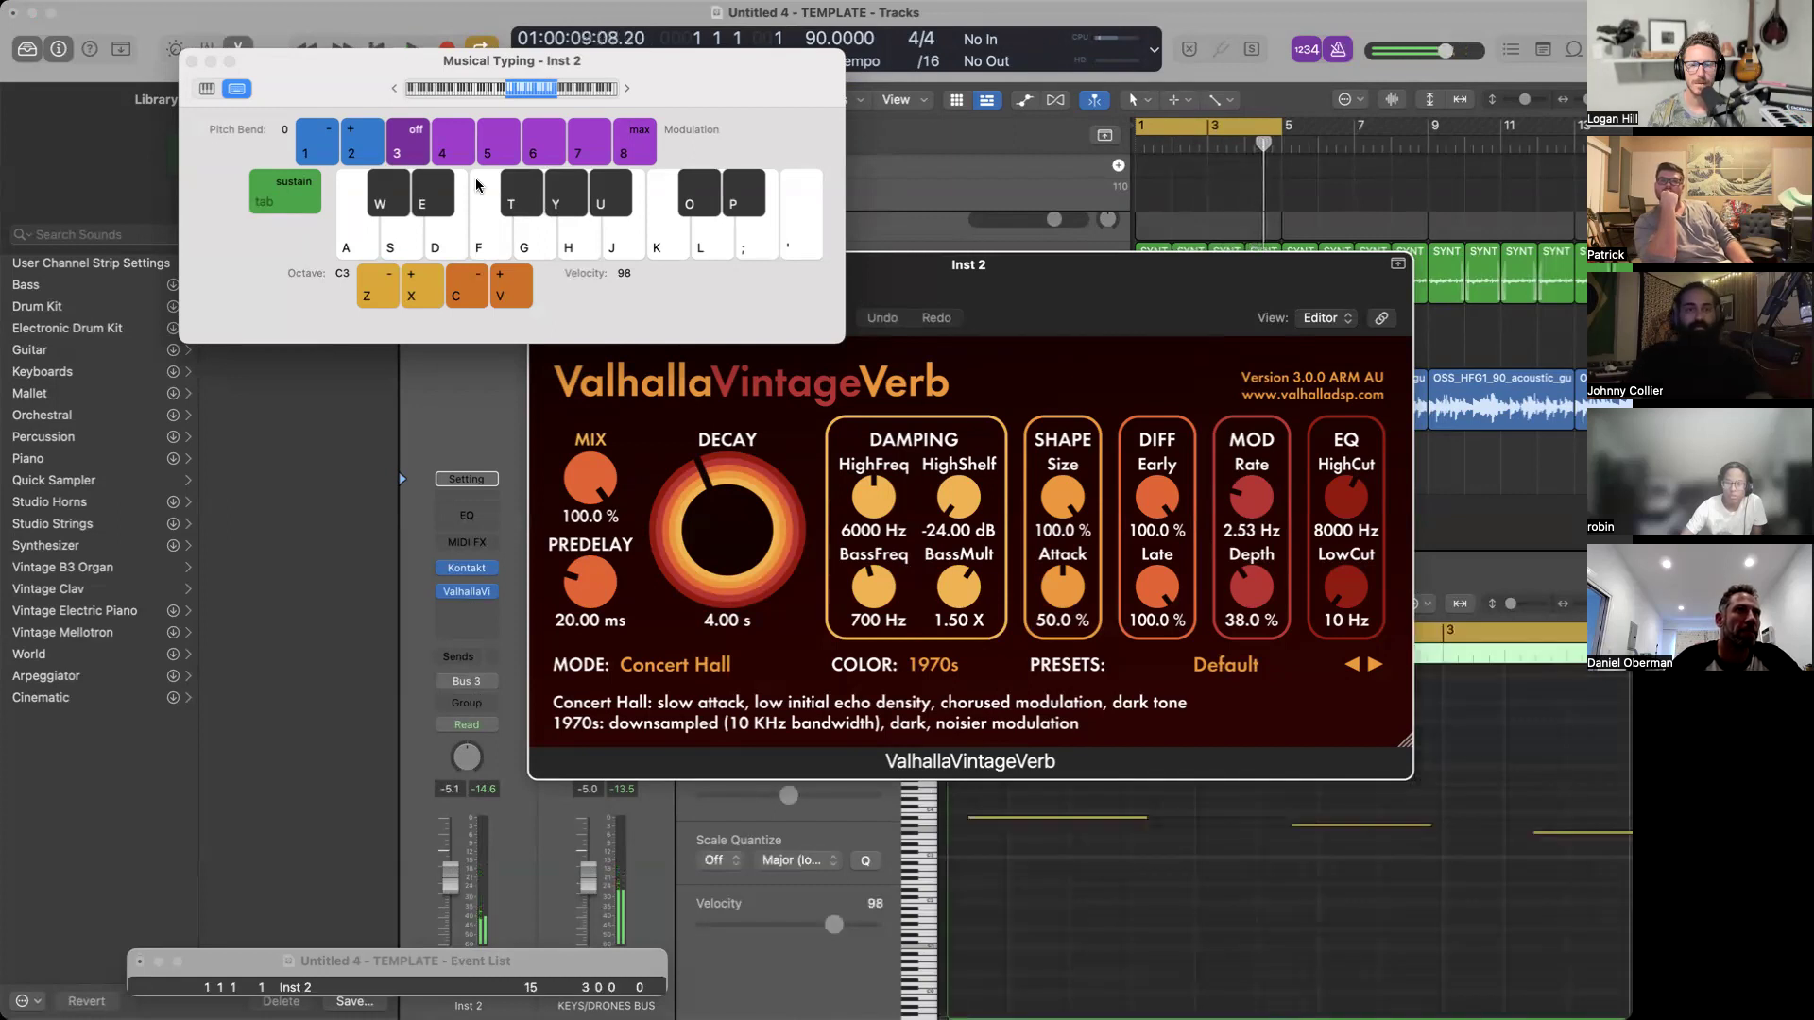
click(191, 62)
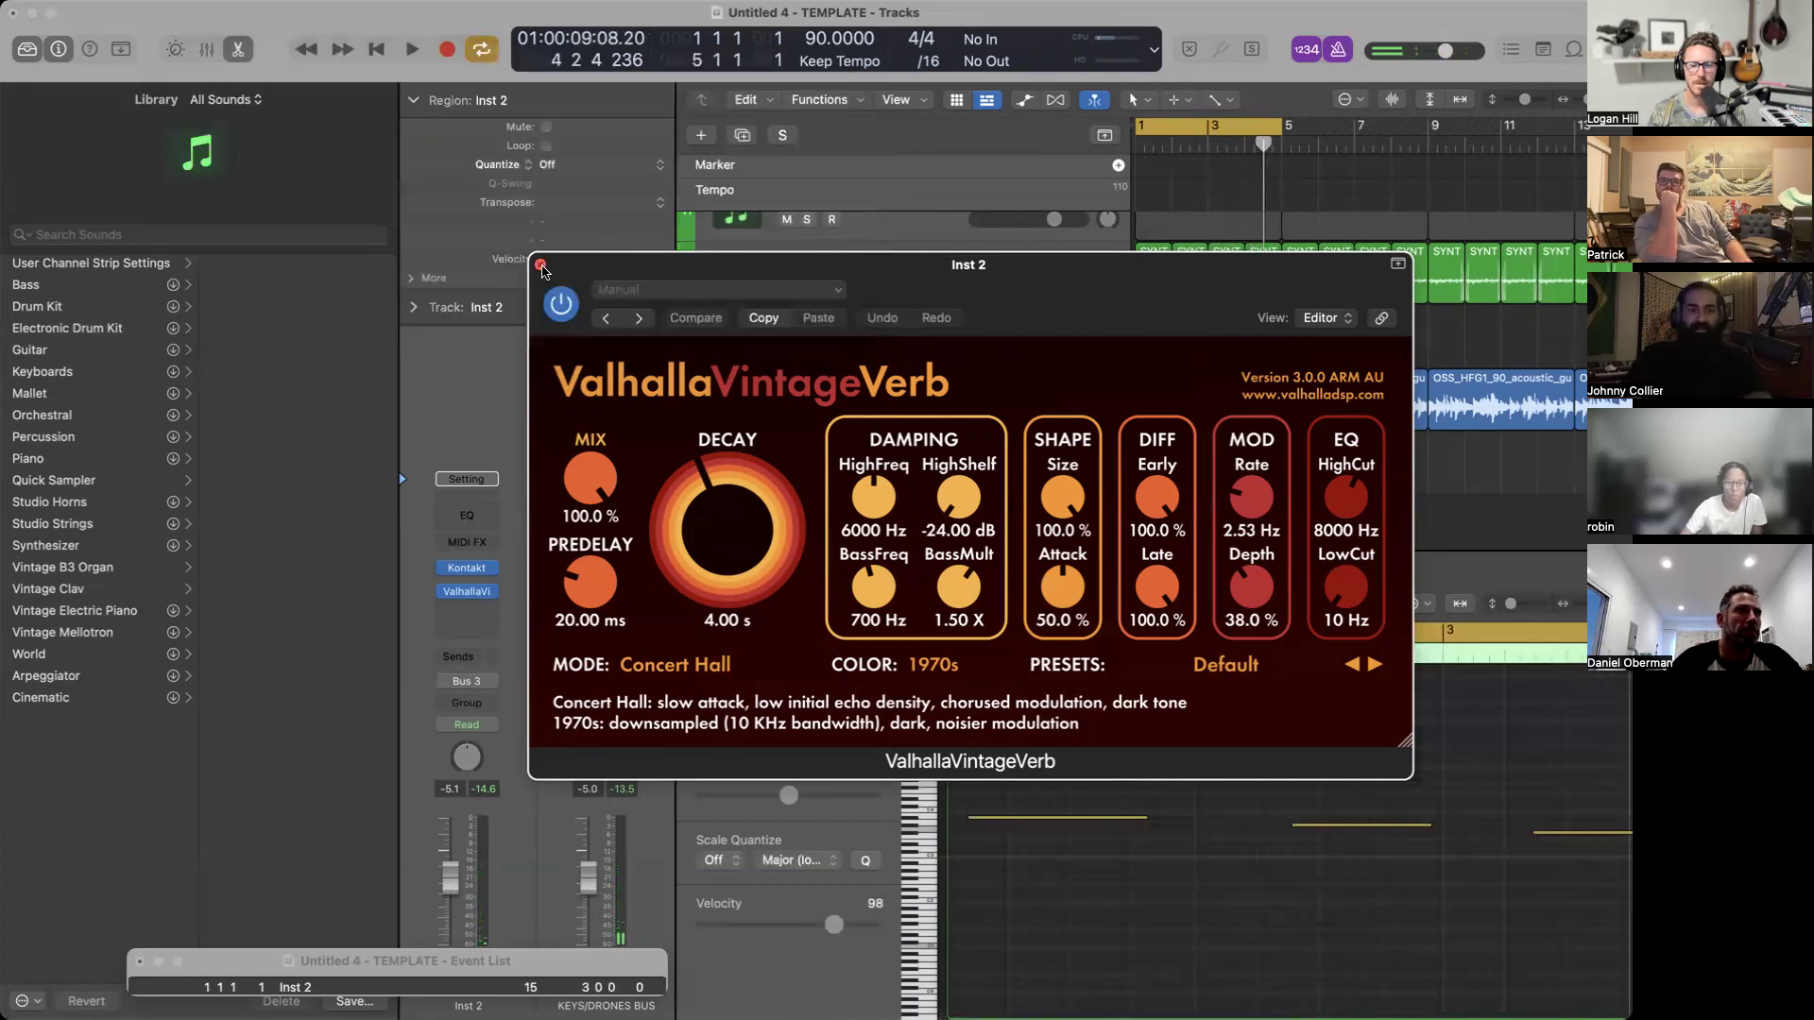
click(541, 268)
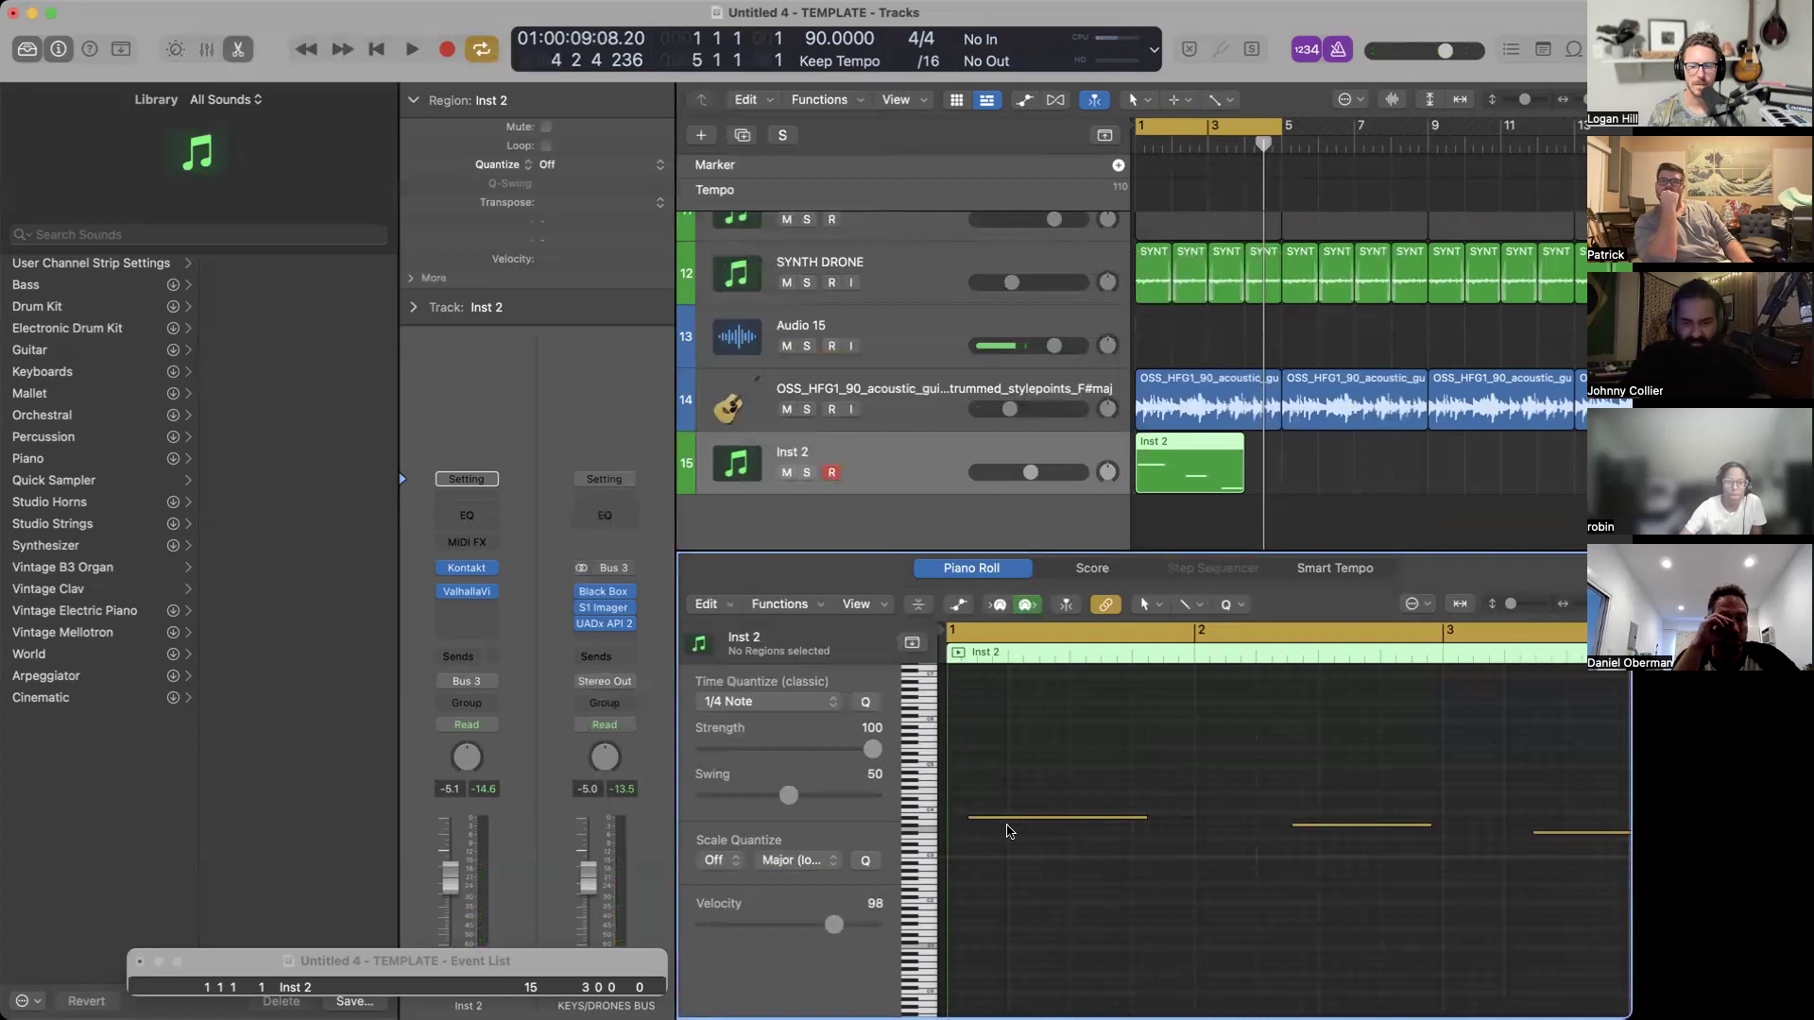
Extend the A#3 note's start back to bar 1 and trim the F#3 note's start to 3 3 1 1 in the Inst 2 region.
click(781, 701)
click(774, 701)
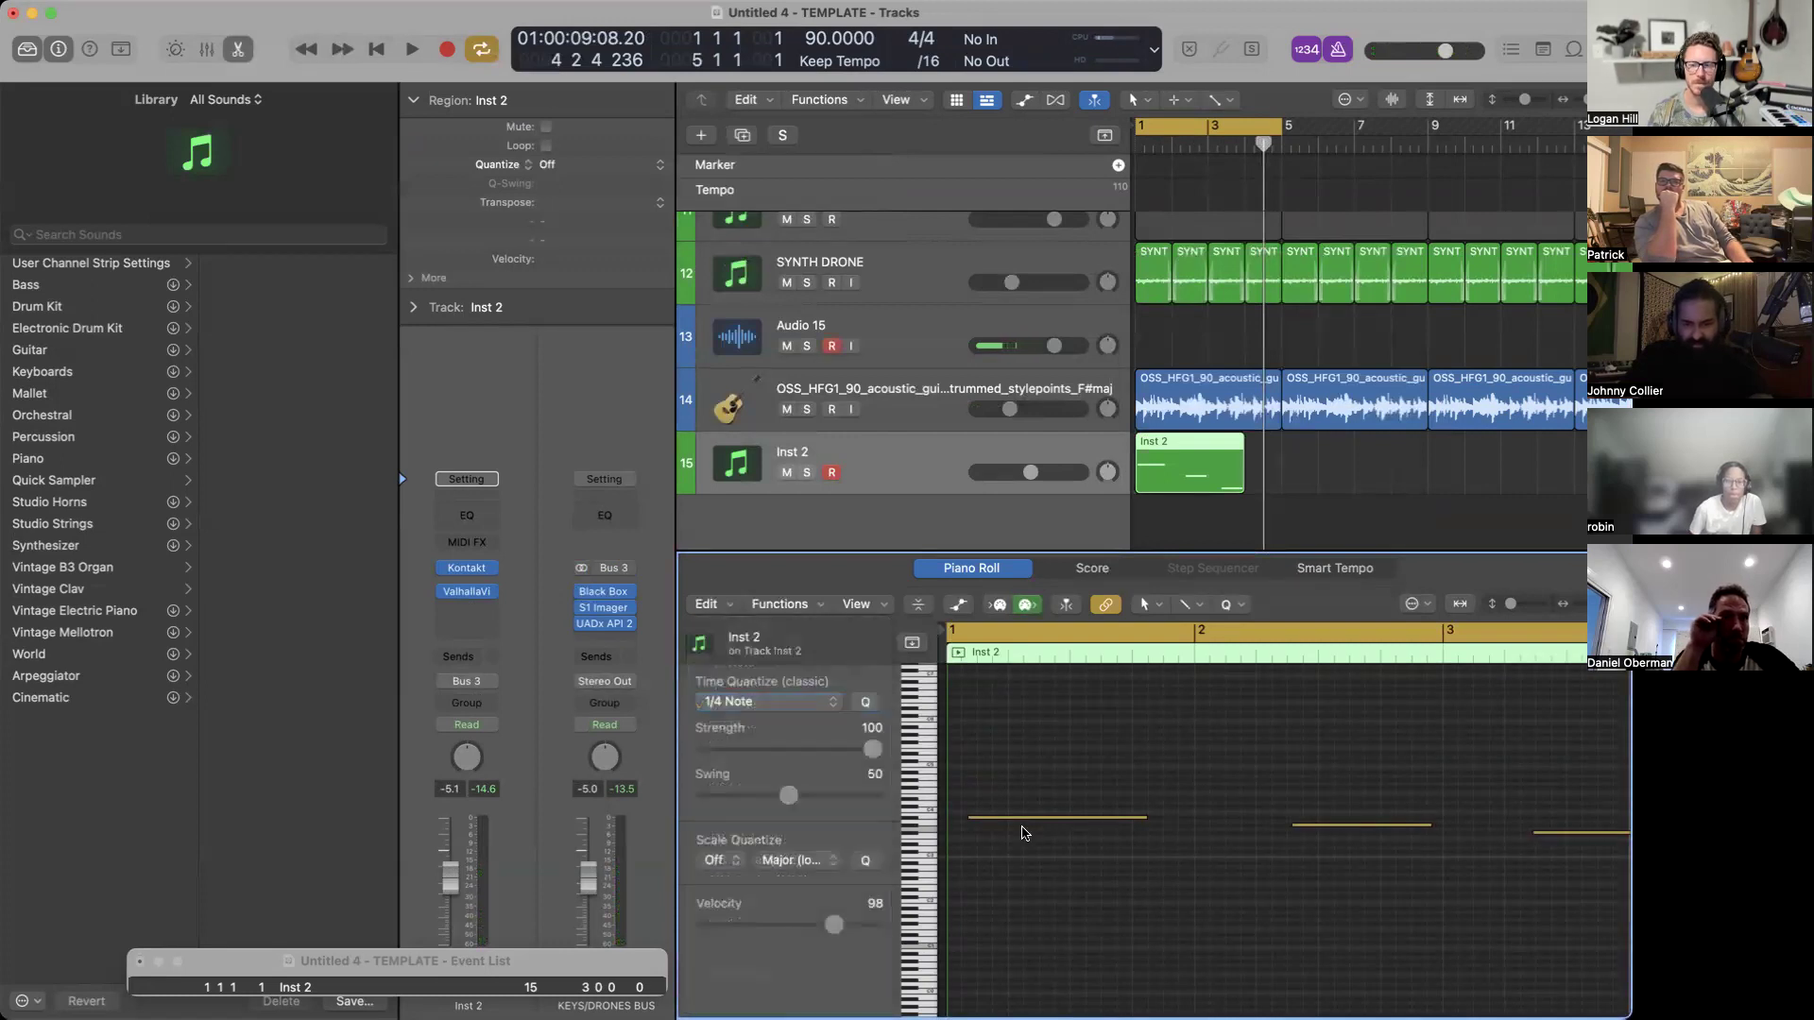
drag(968, 819, 948, 820)
key(space)
scroll(1222, 824, down, 5)
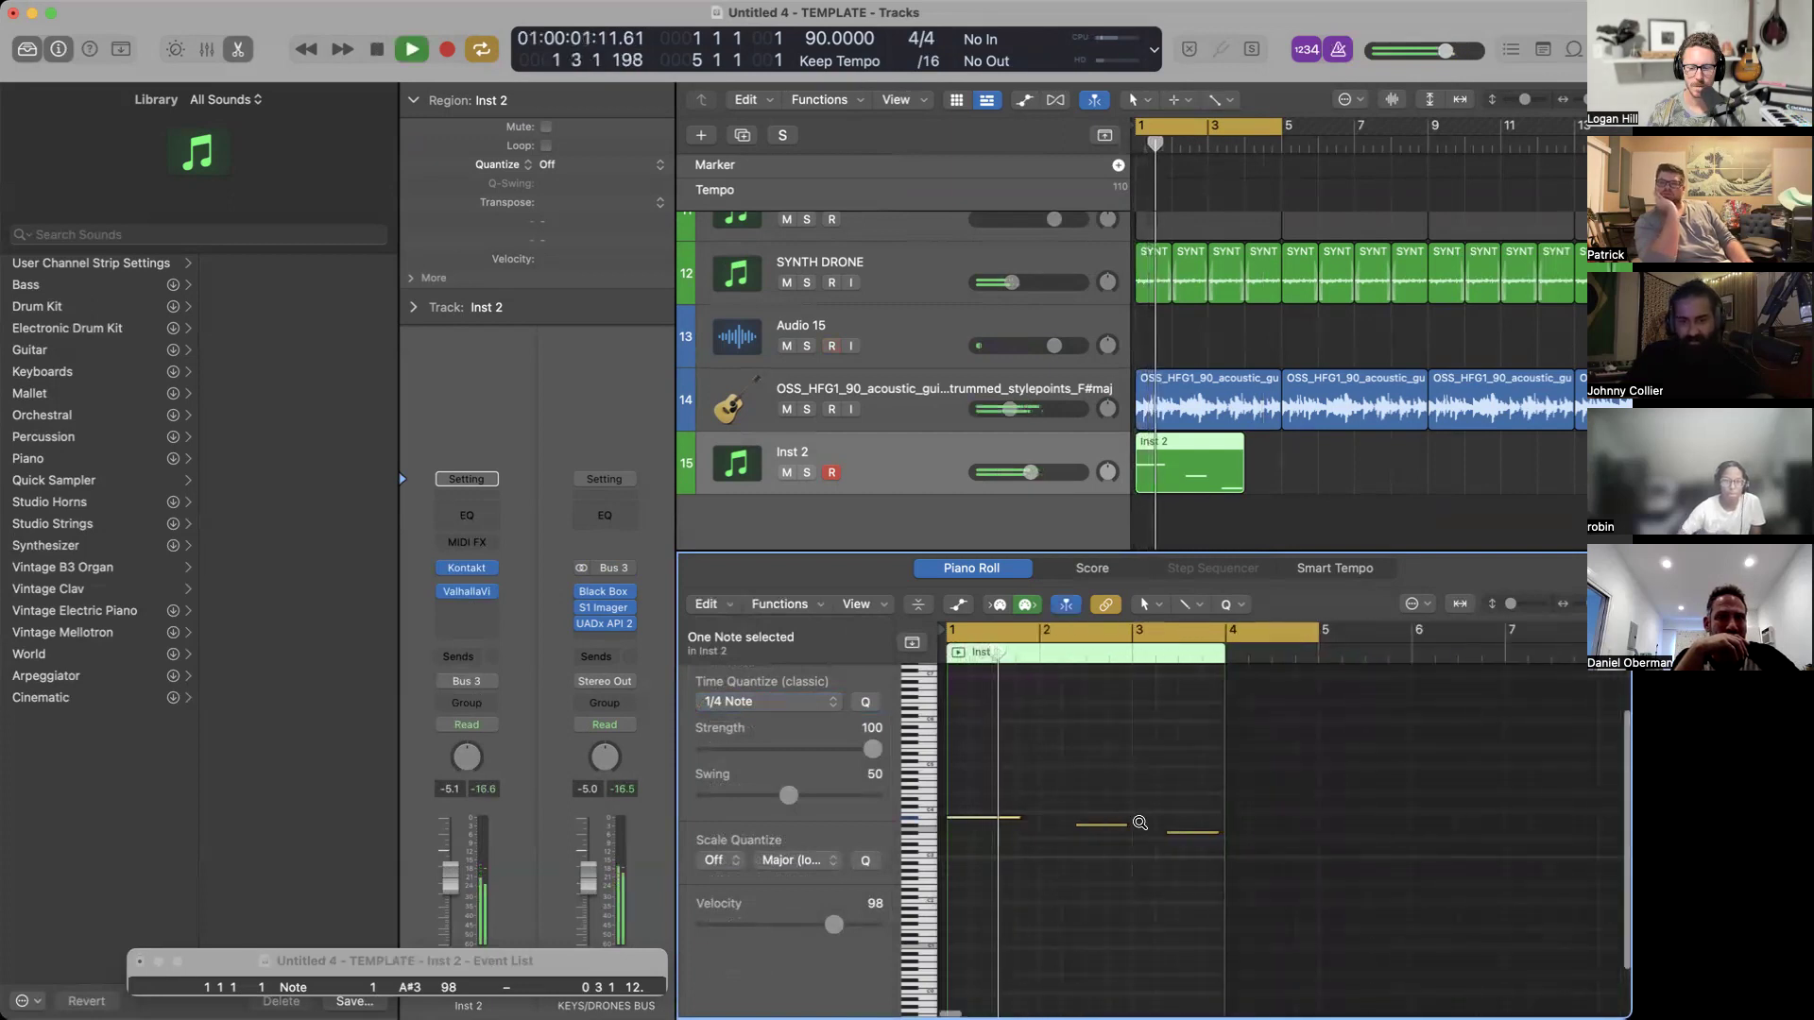
scroll(1140, 823, up, 4)
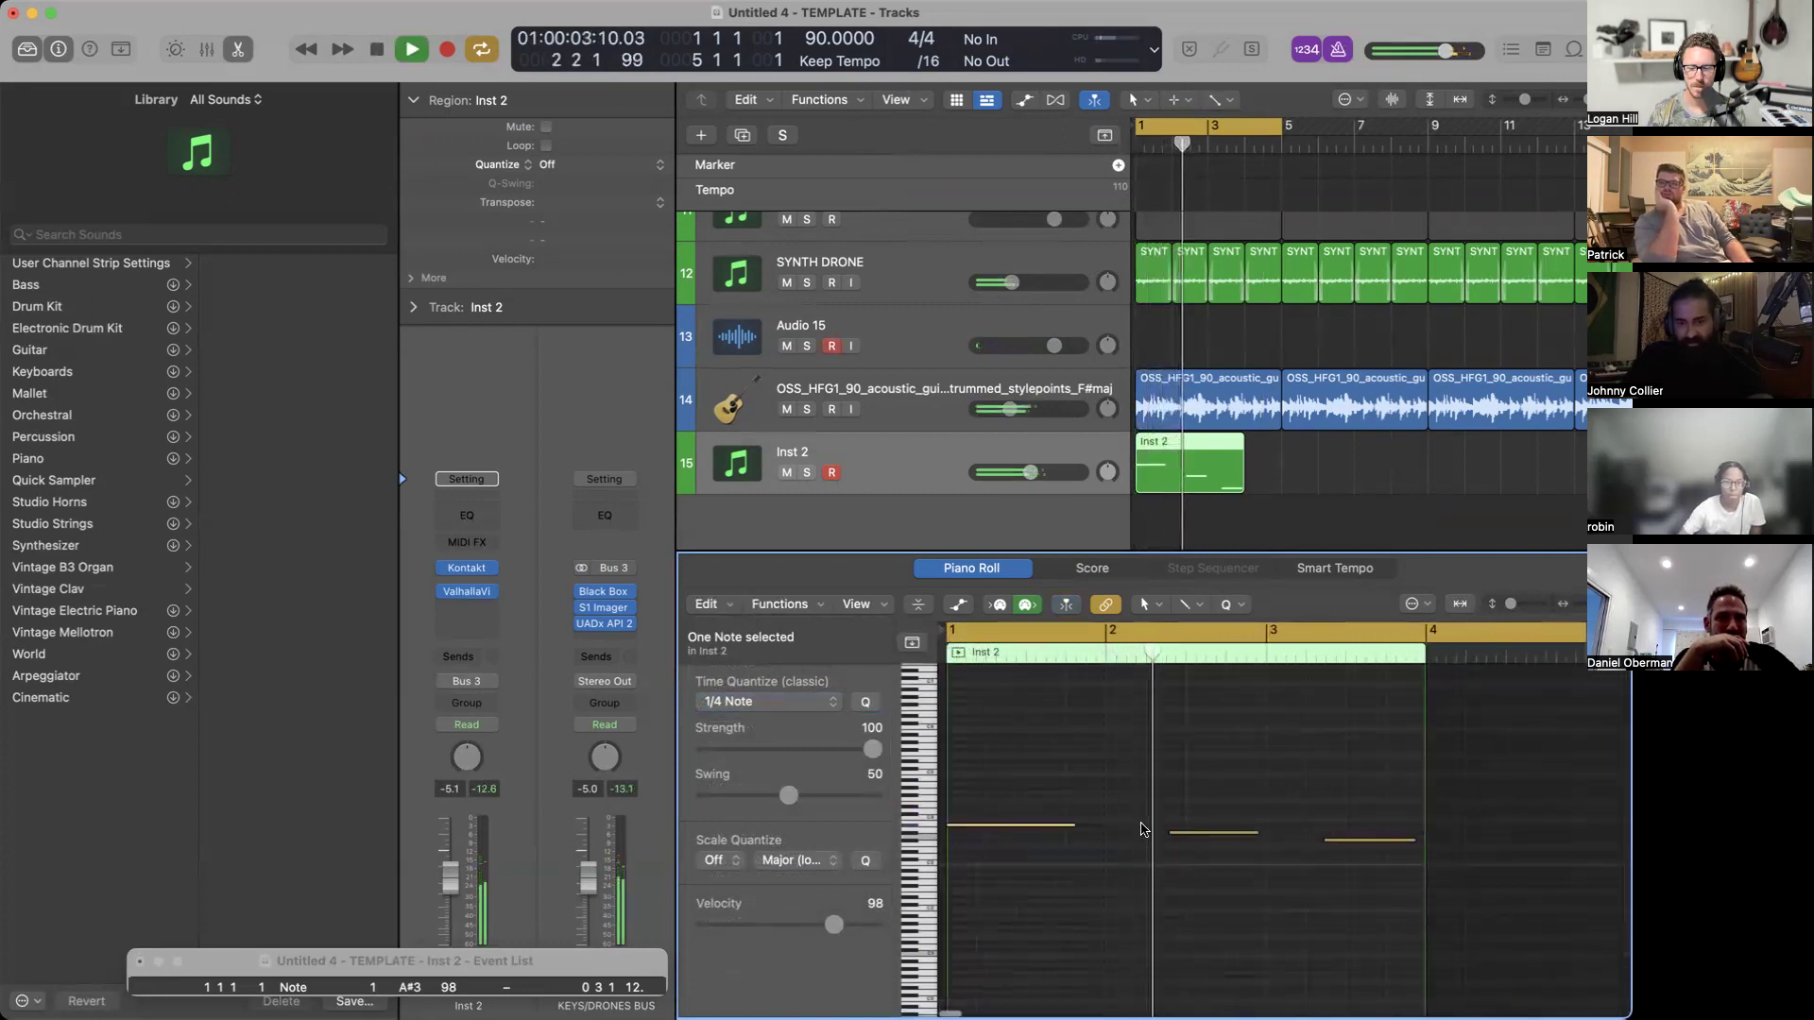
scroll(1222, 423, down, 3)
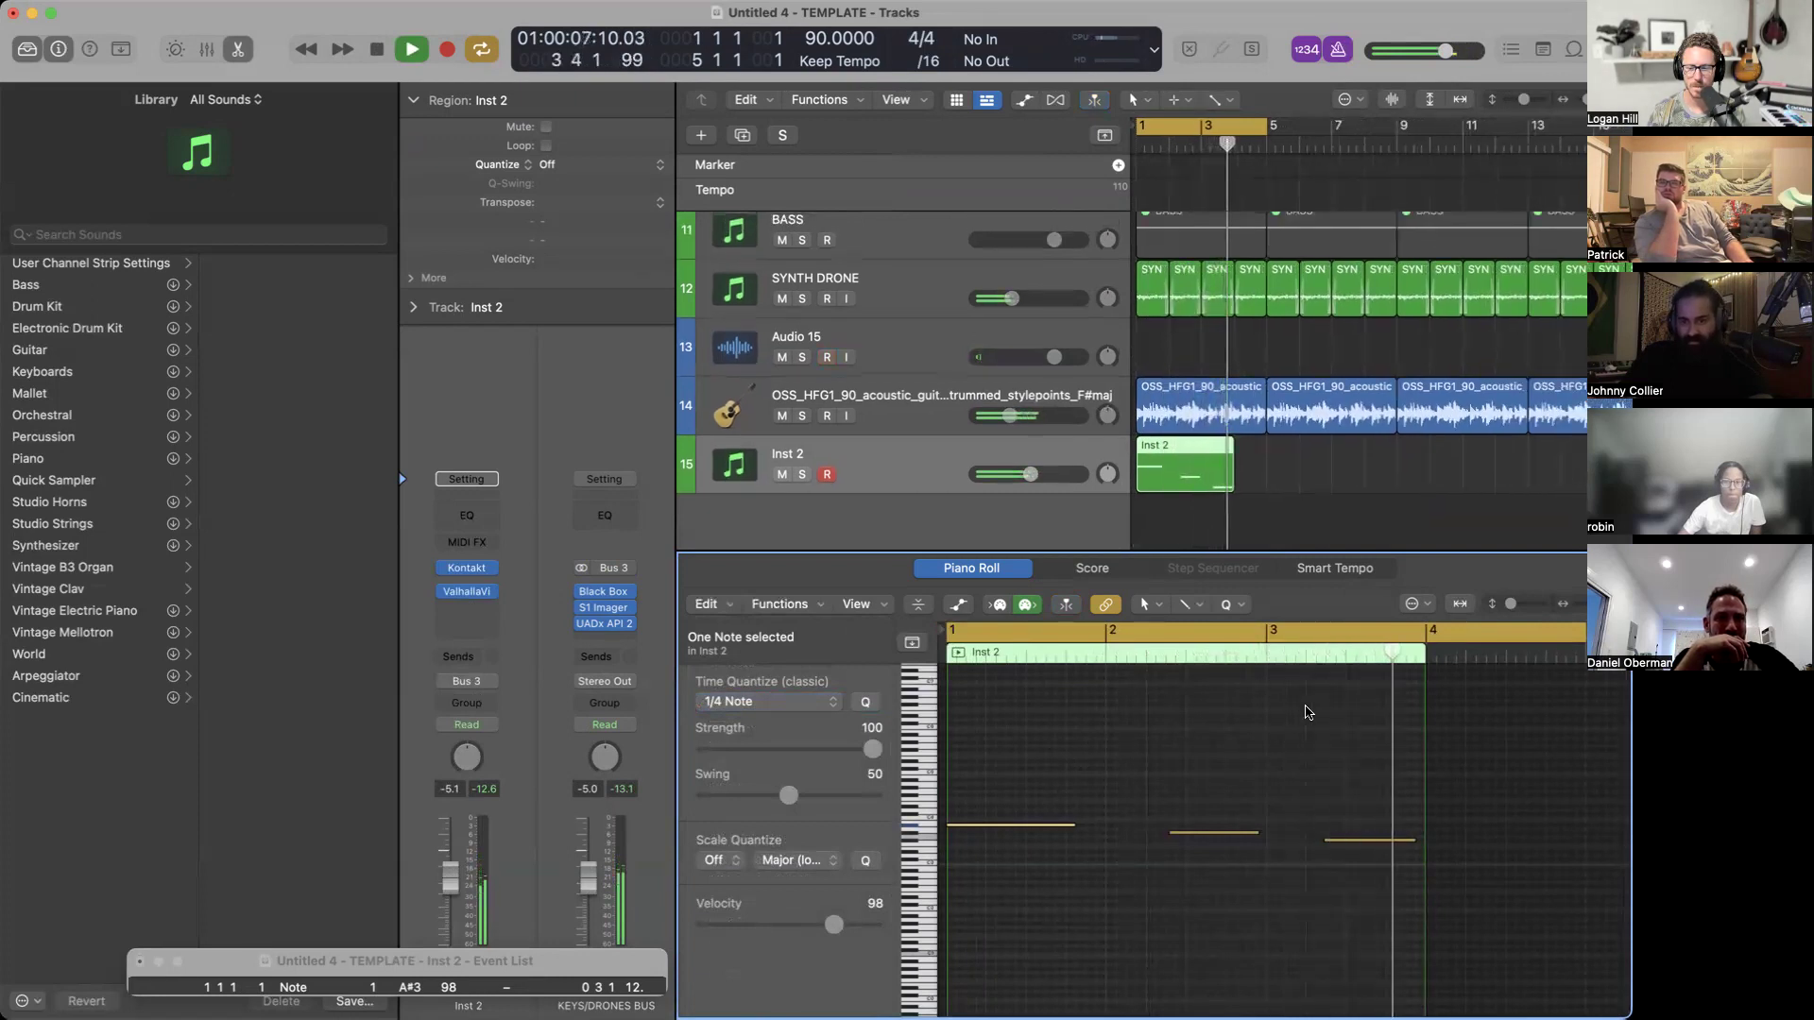
drag(1325, 840, 1346, 854)
key(space)
Bounce the Inst 2 region in place to a new track named GTR SWELL, muting the source.
click(1192, 457)
key(ctrl+b)
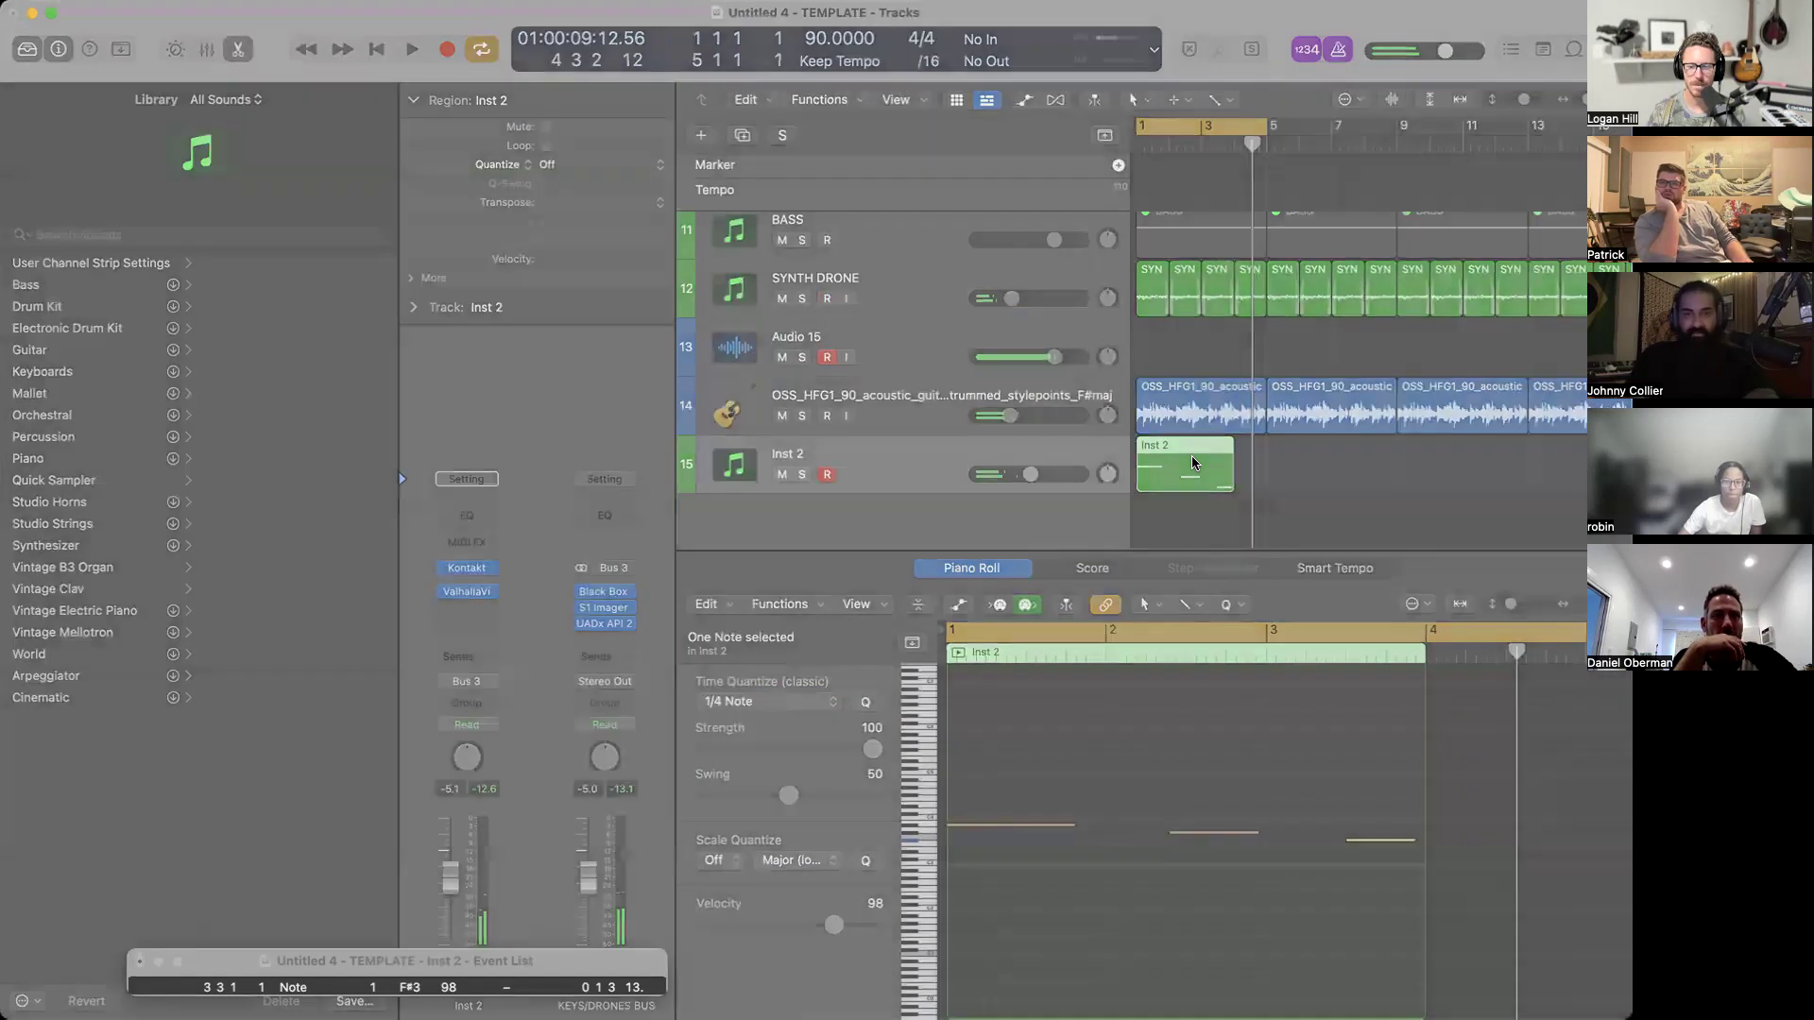
text(GTR)
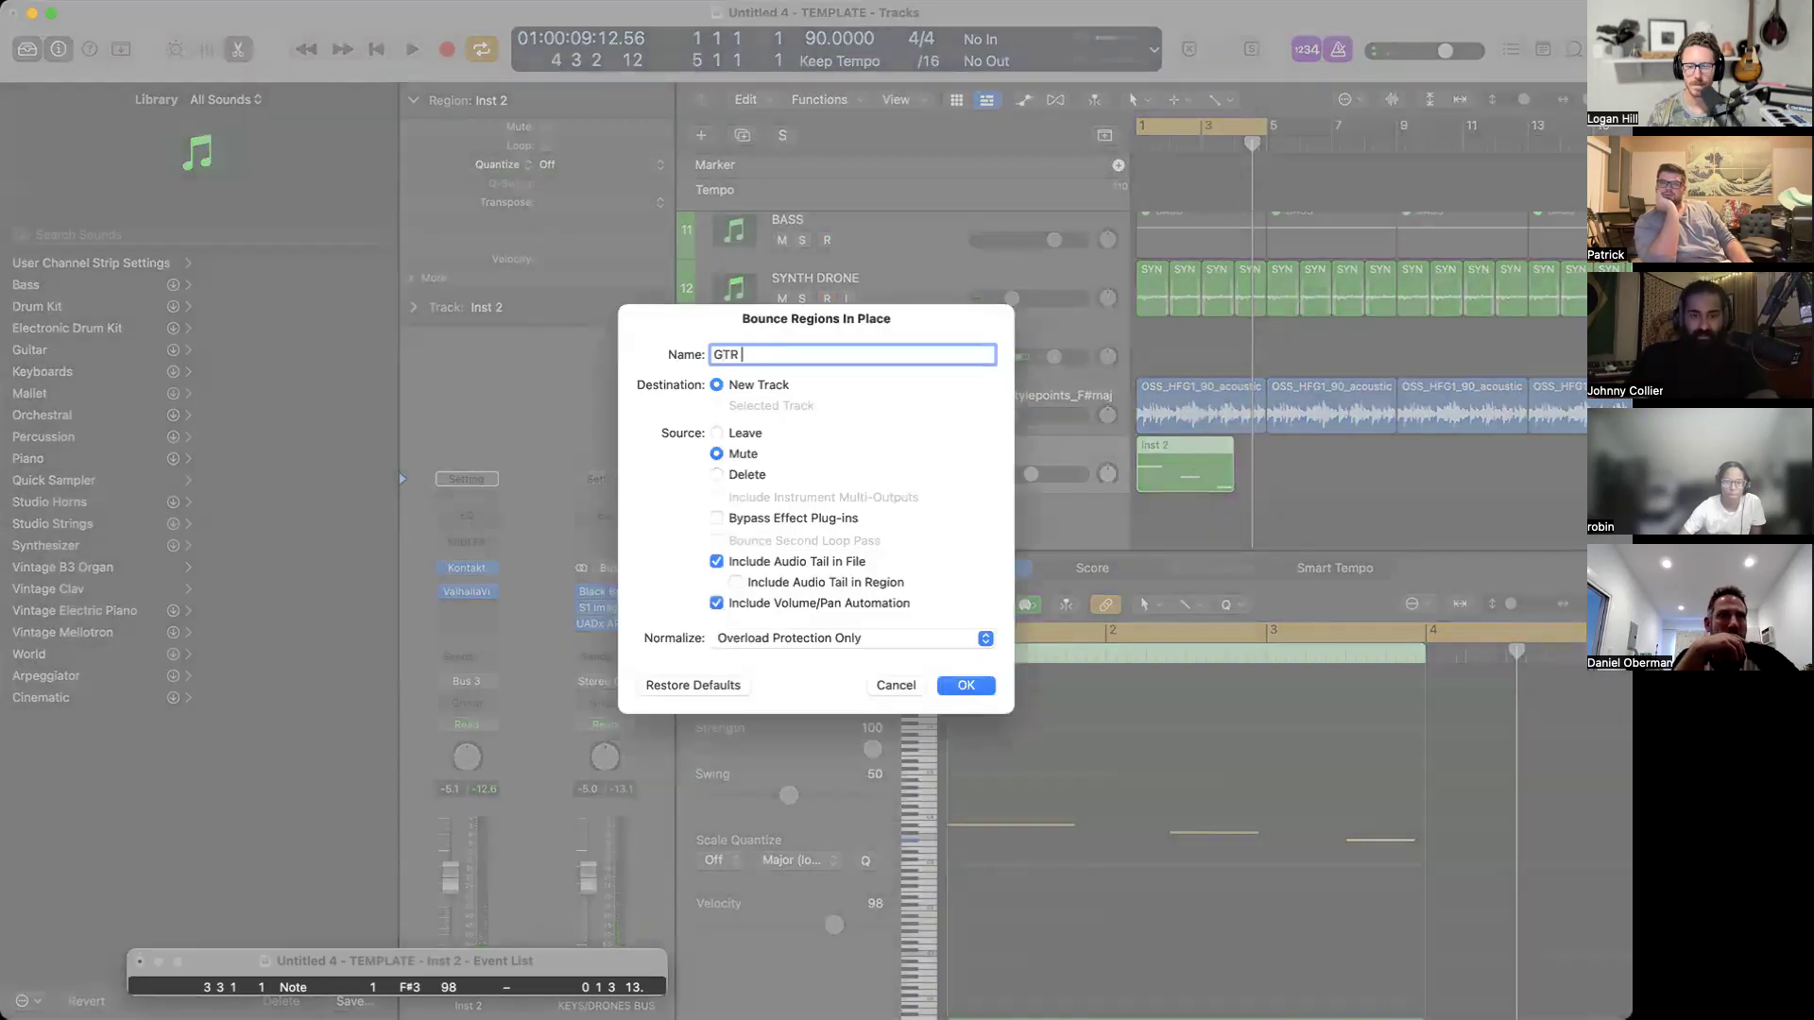
text( SWELL)
key(Return)
key(space)
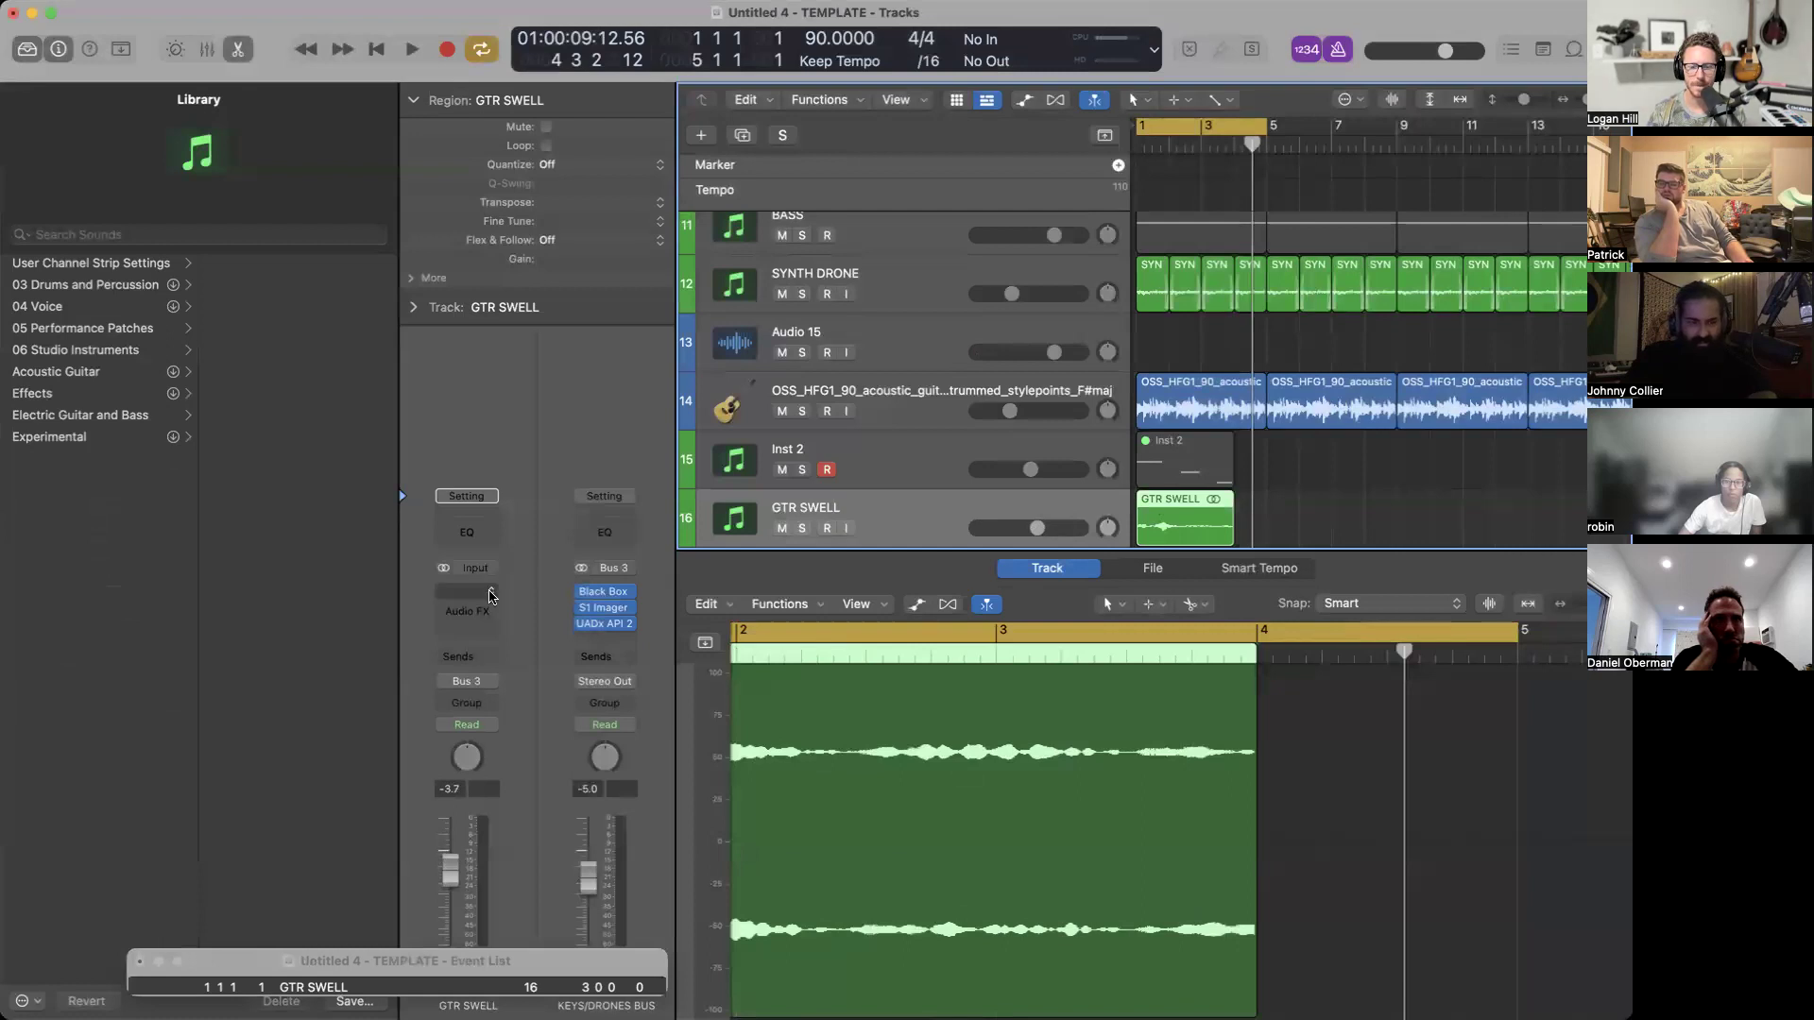
Insert the stereo Strymon BigSky reverb in the GTR SWELL track's first audio effect slot.
click(466, 605)
mouse_move(510, 998)
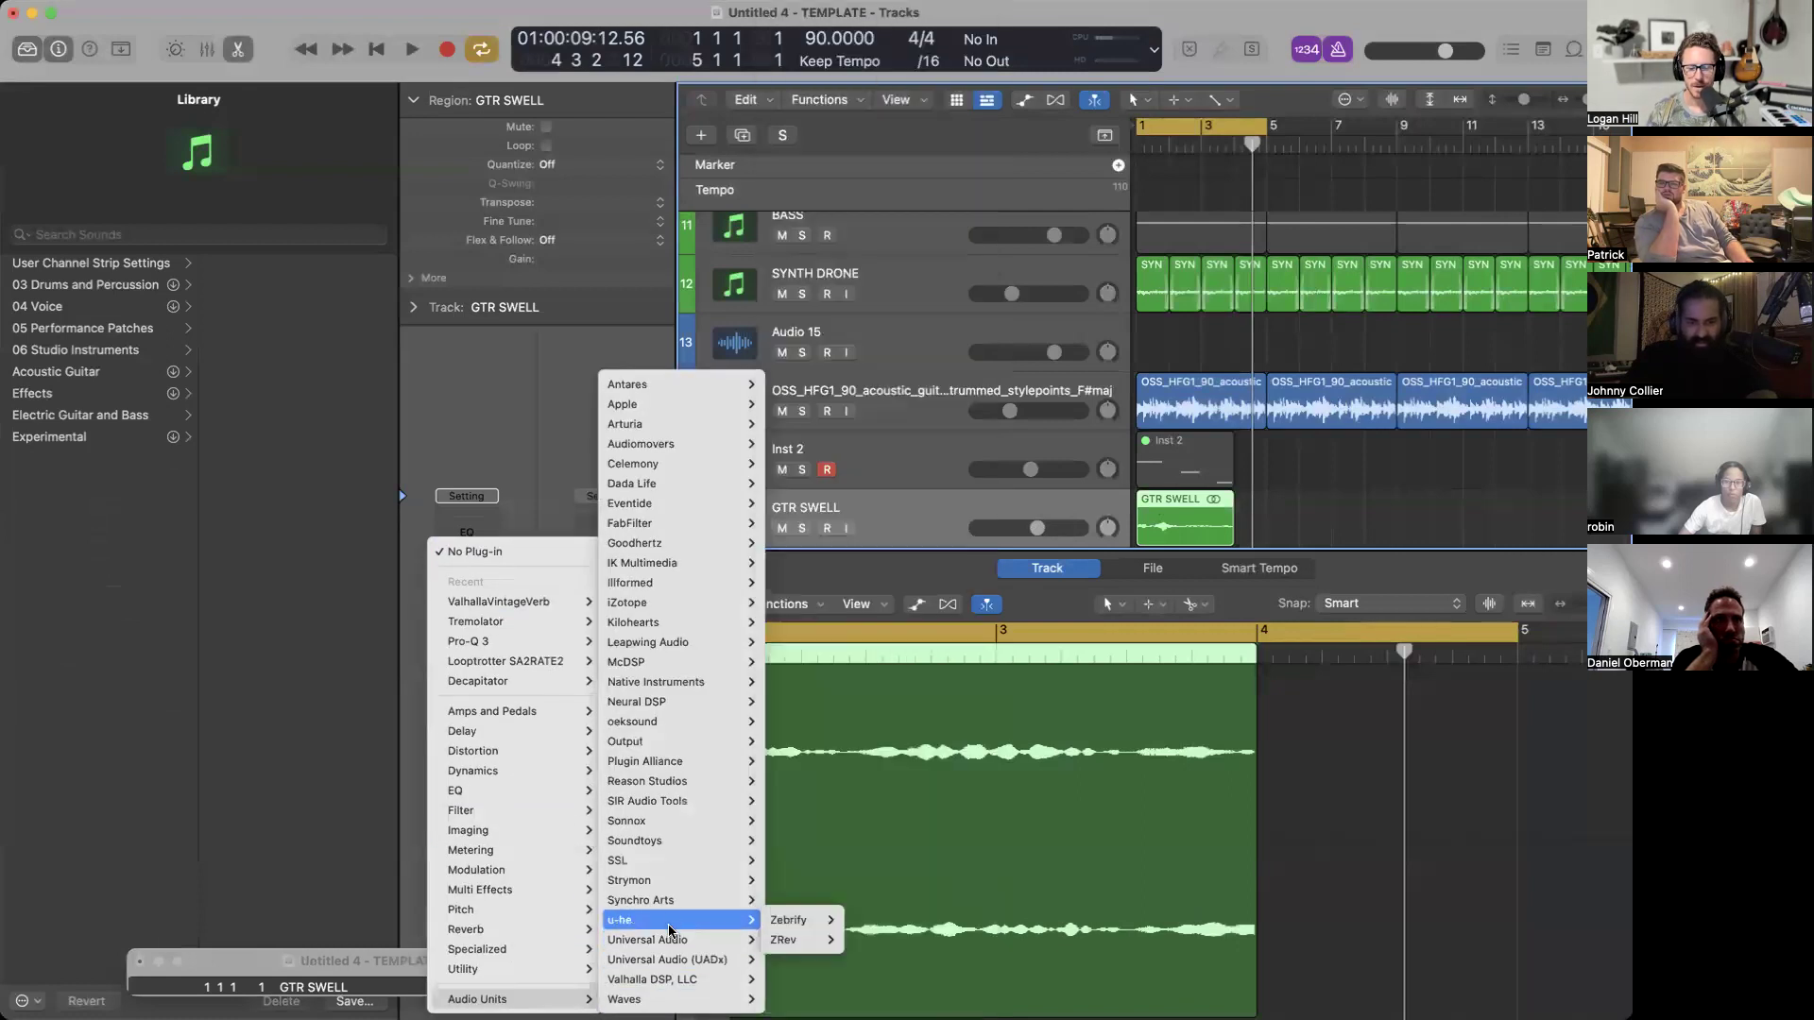
mouse_move(680, 879)
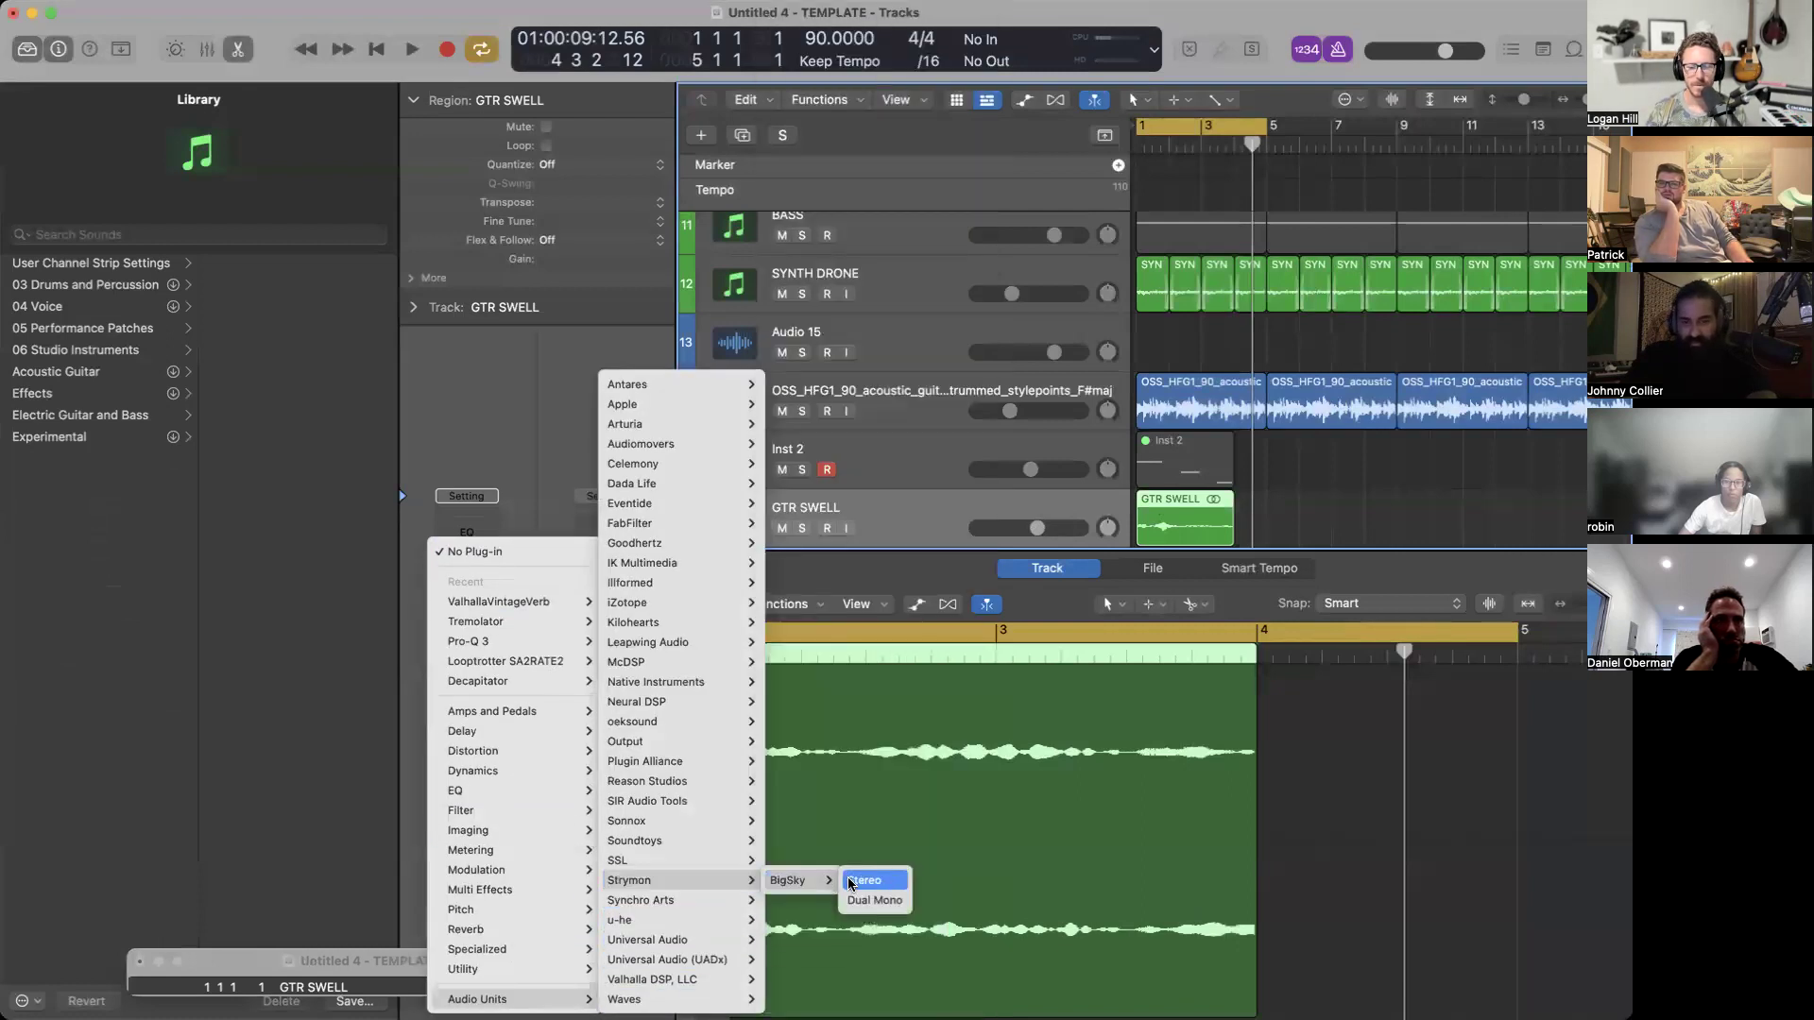
click(855, 881)
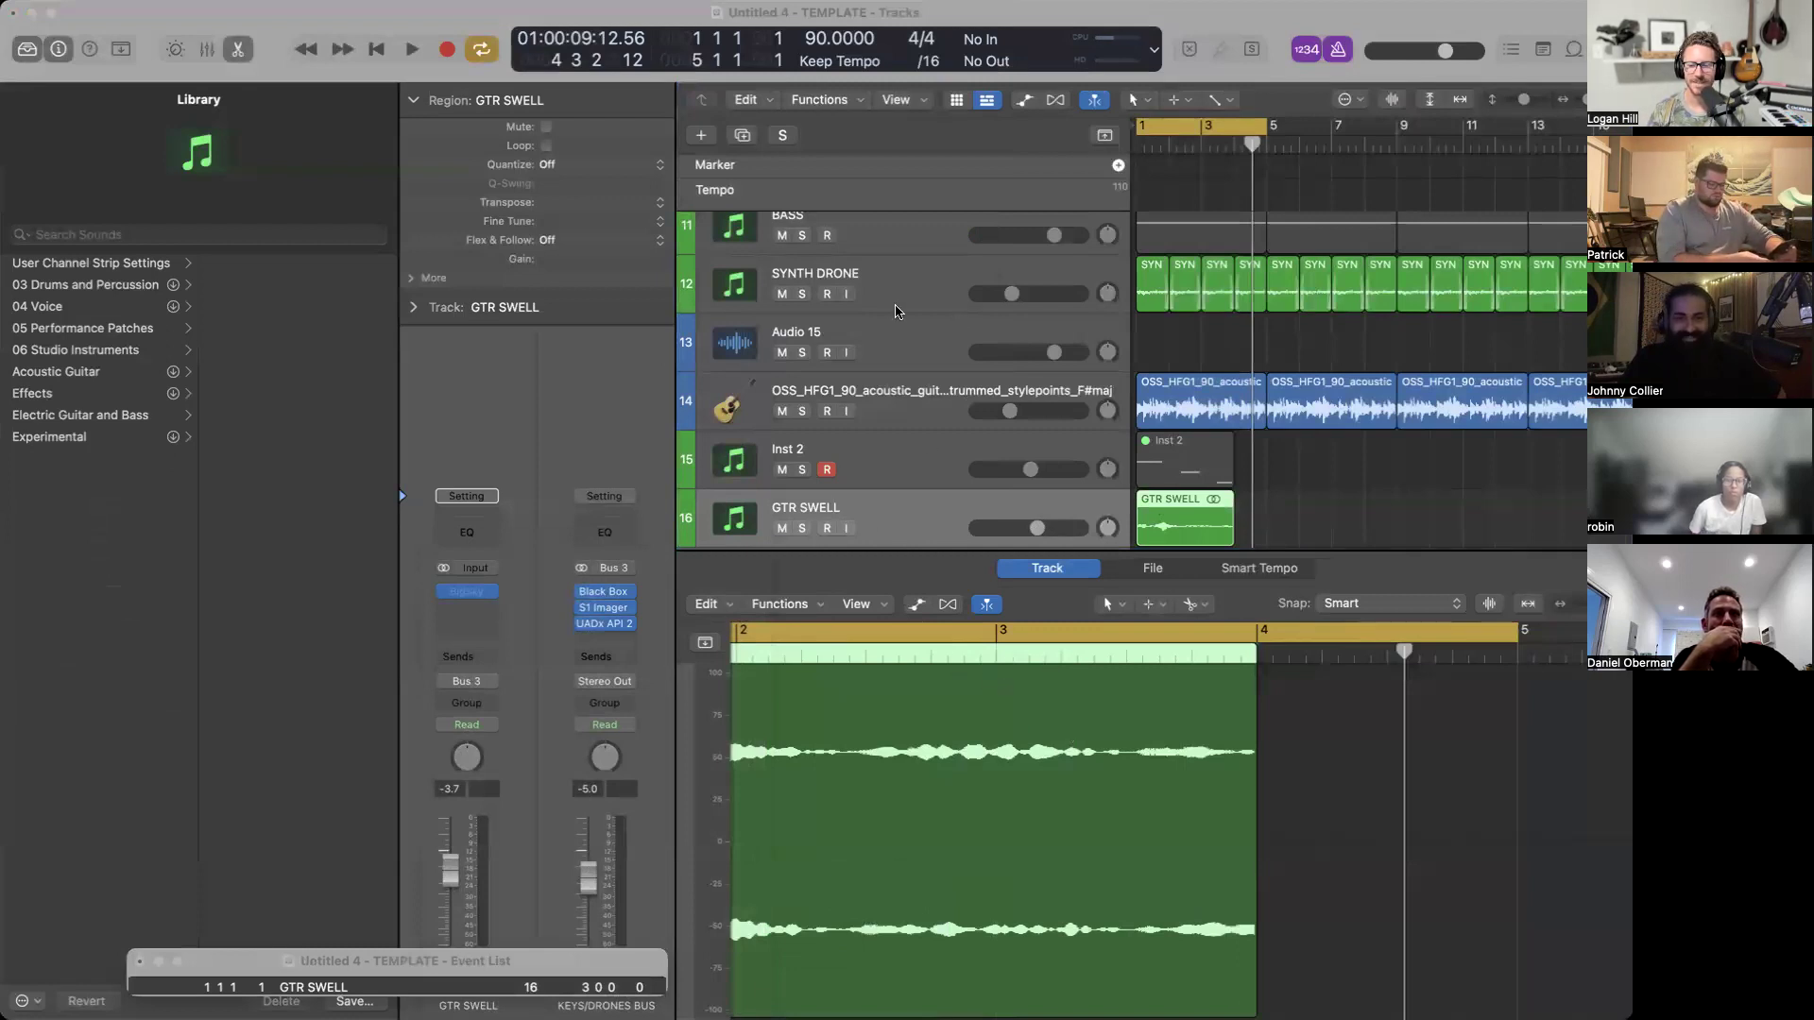
scroll(895, 308, right, 2)
scroll(894, 308, left, 2)
click(841, 248)
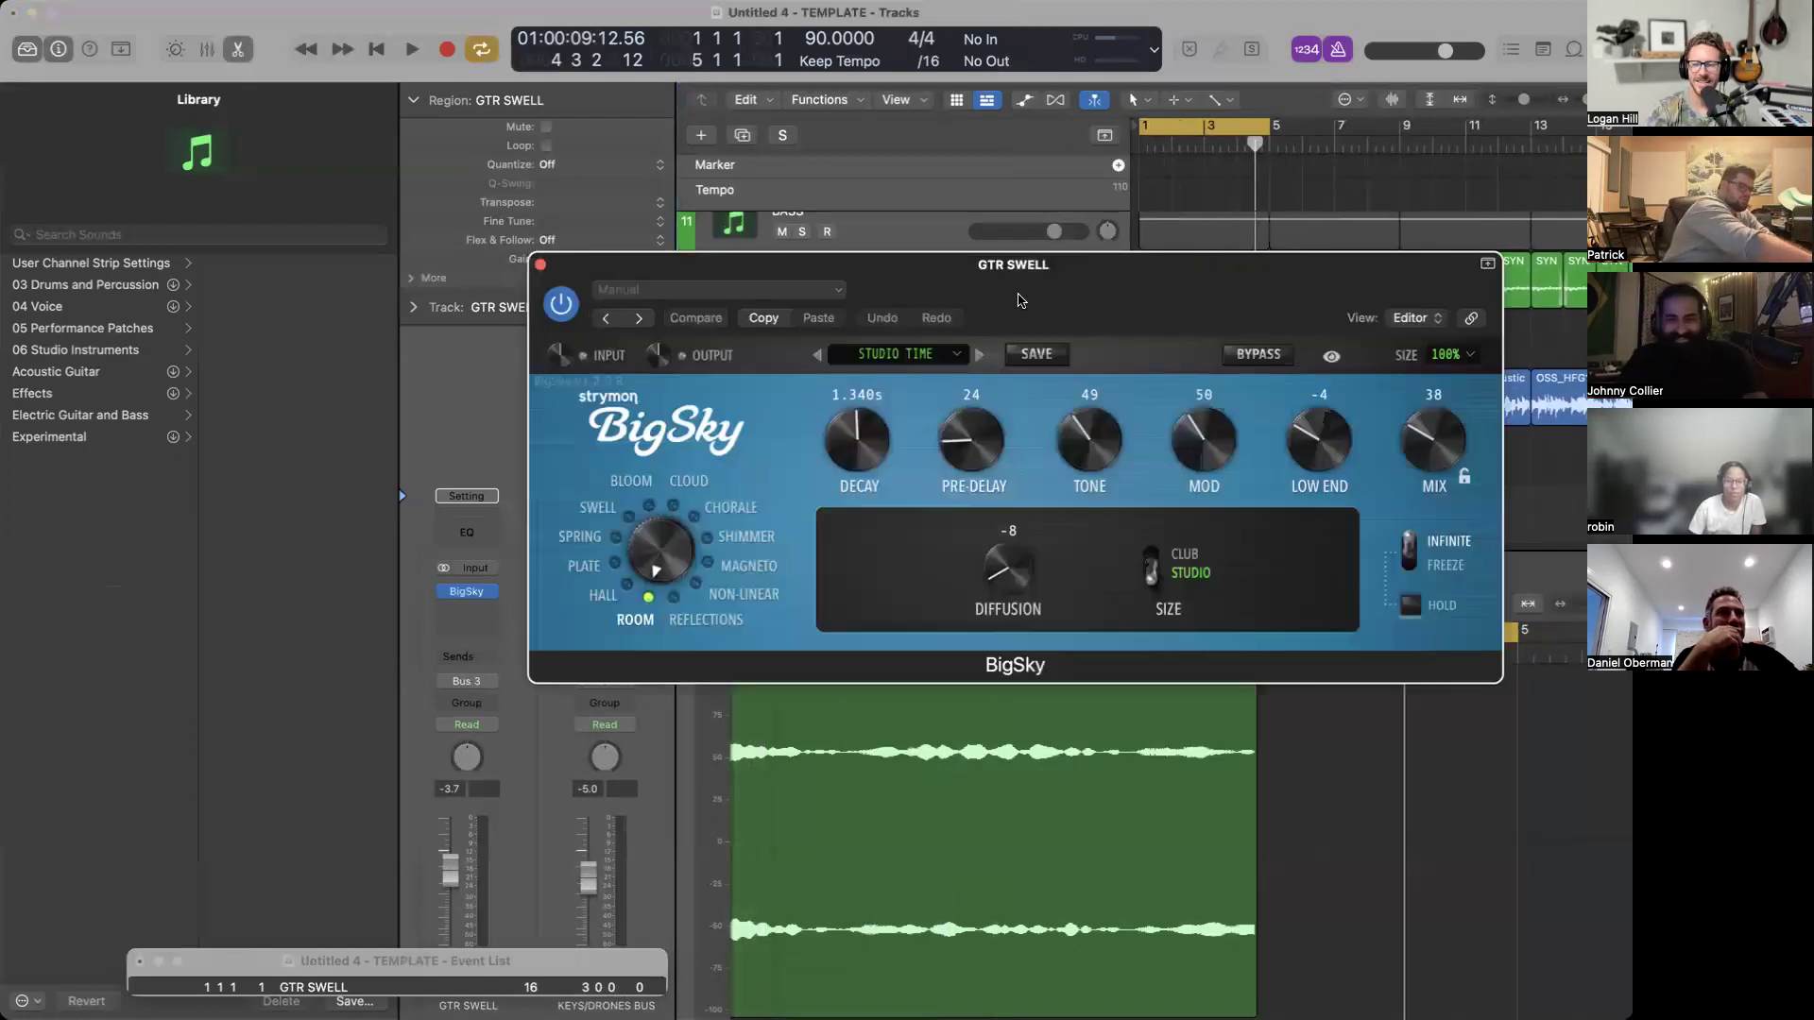
drag(1025, 297, 782, 266)
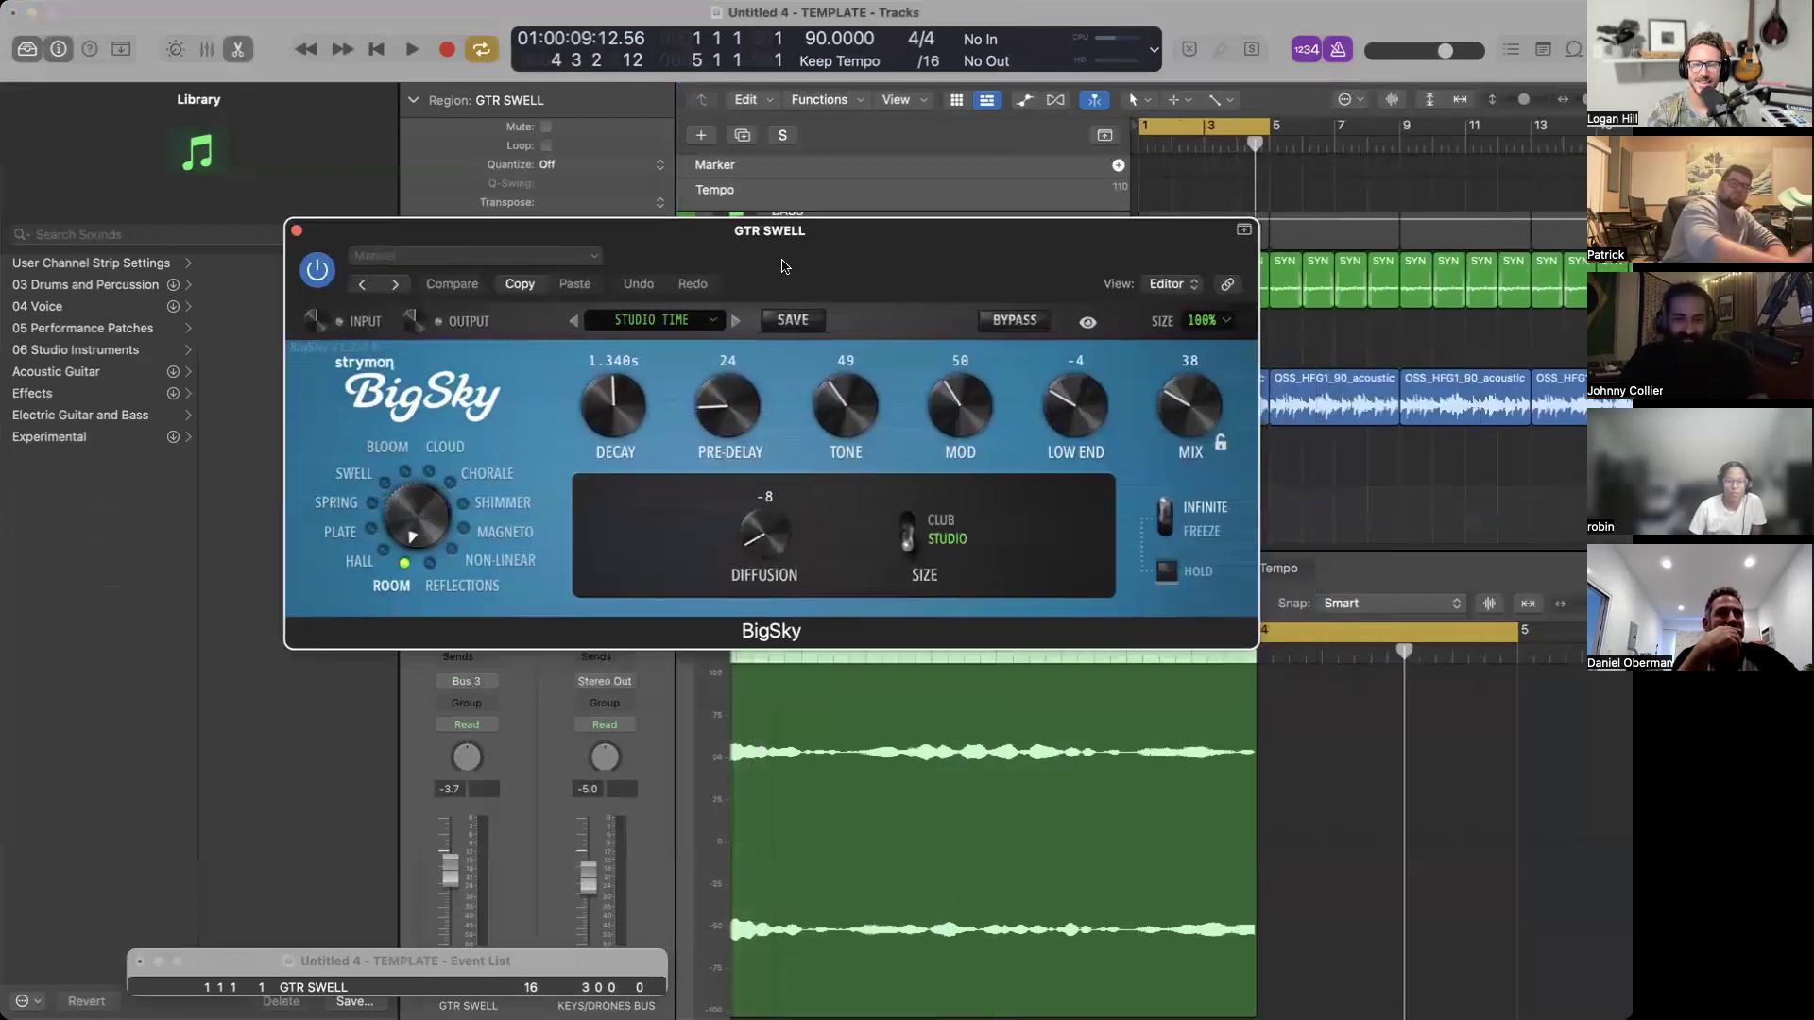
Switch the BigSky reverb to the Bloom type and move its window clear of the GTR SWELL track.
click(404, 472)
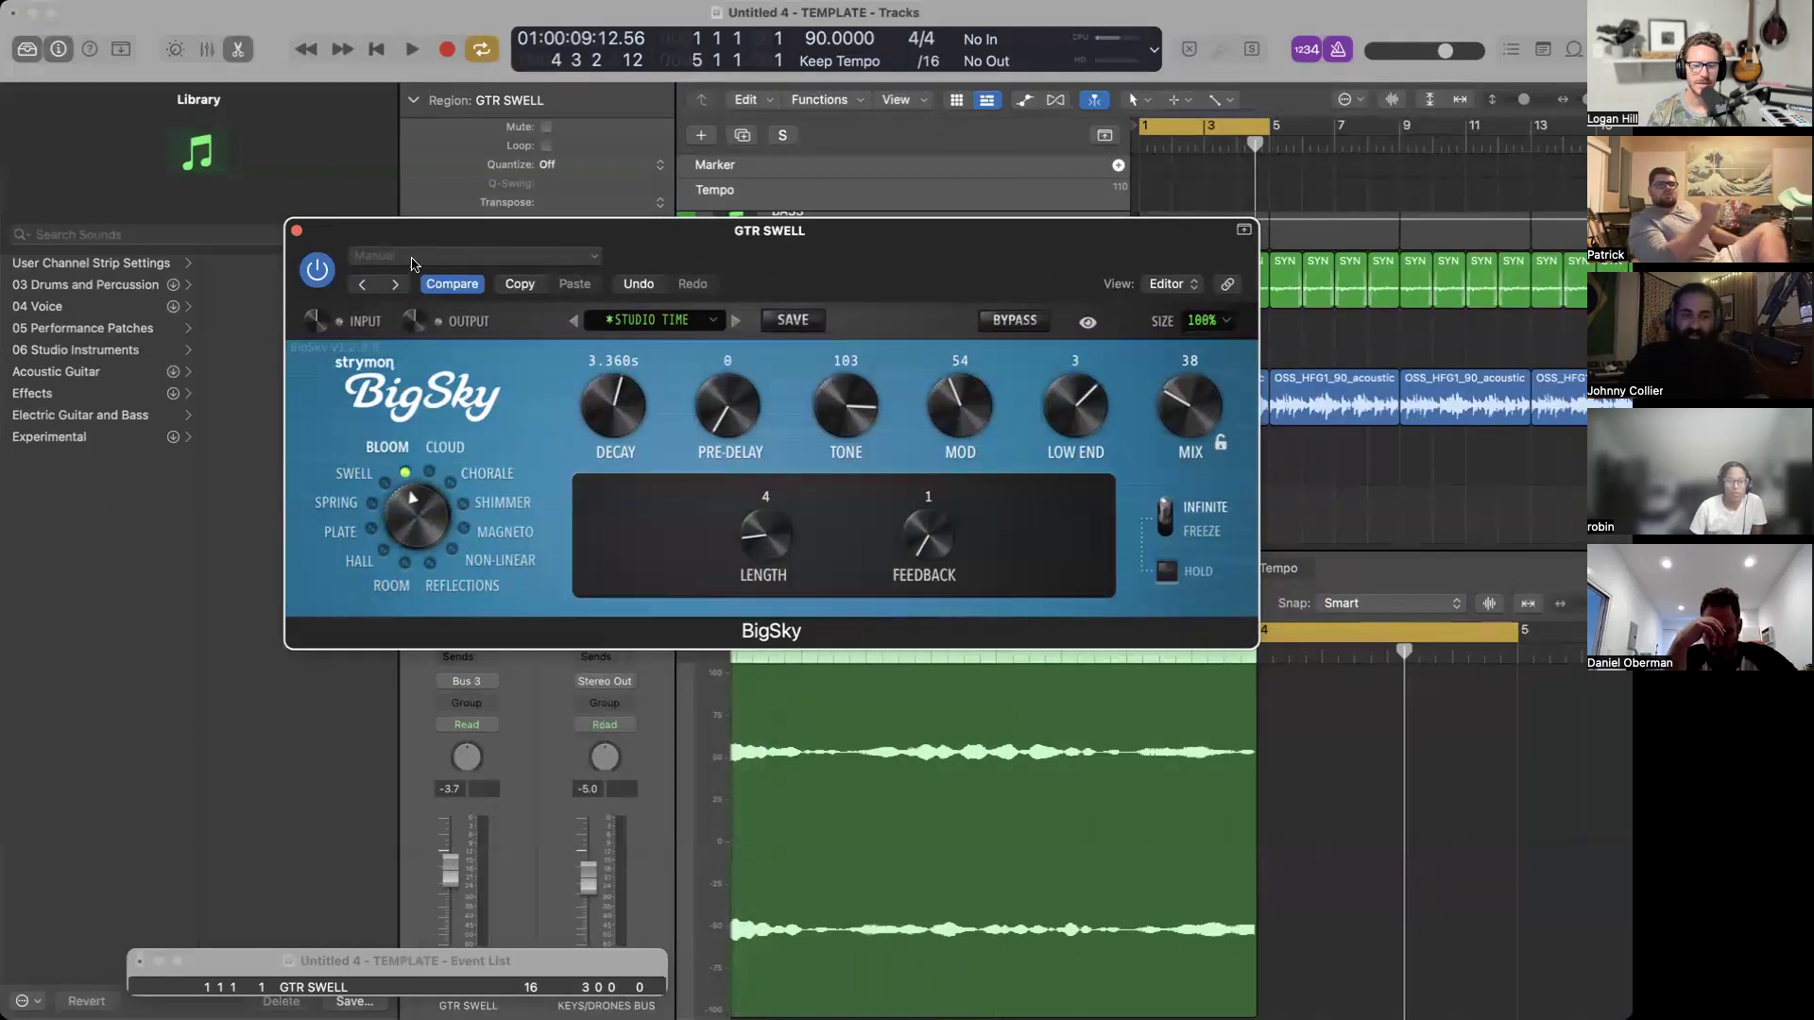
drag(448, 231, 393, 153)
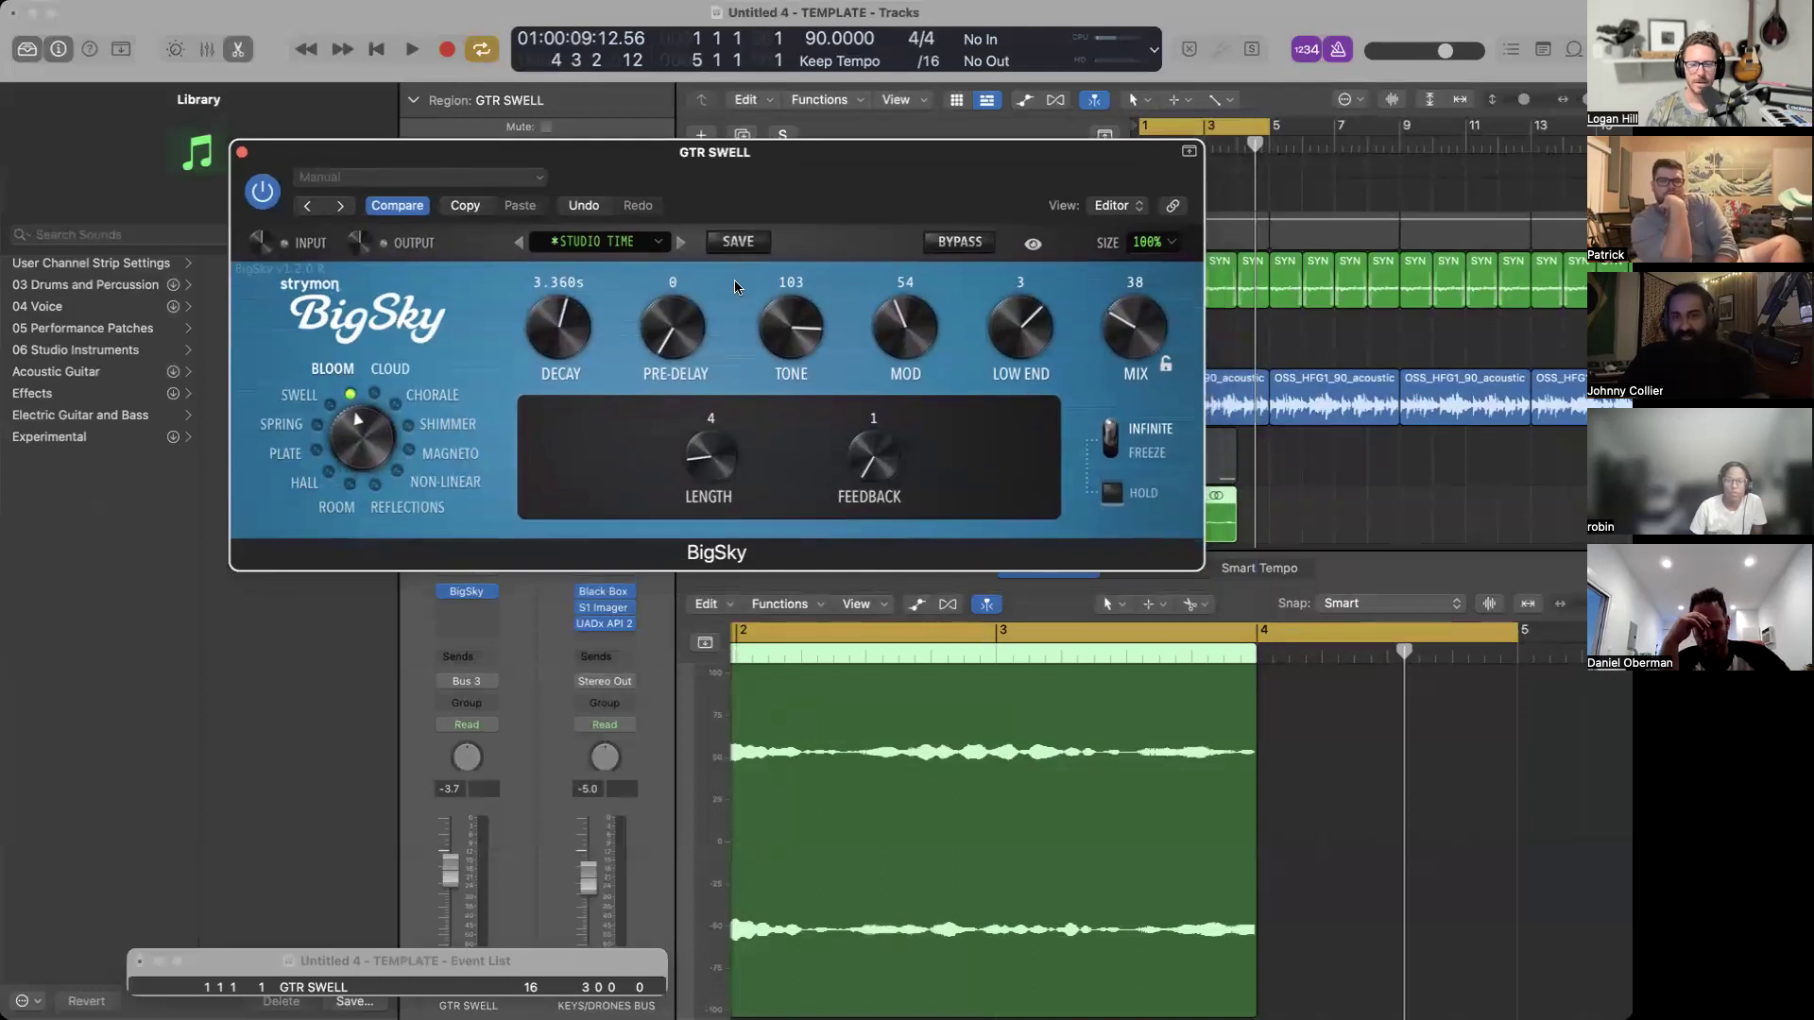
drag(813, 201, 745, 62)
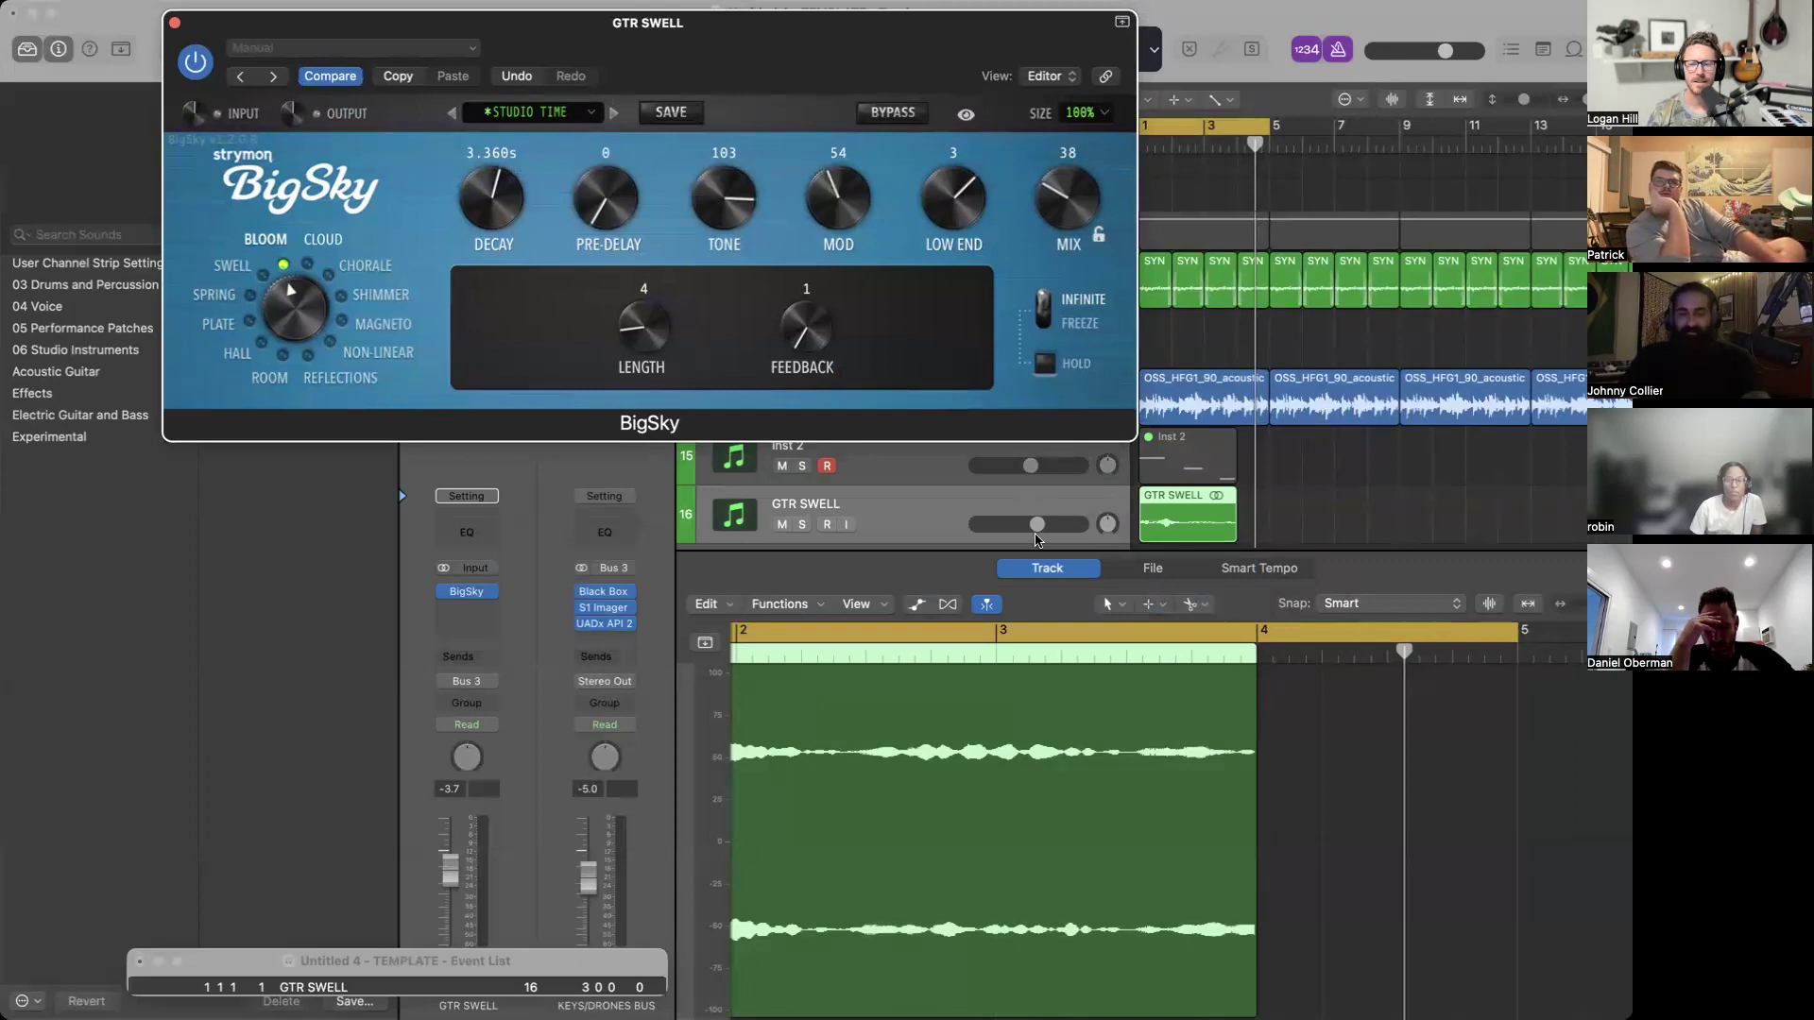
Lower GTR SWELL to -10.0 dB panned slightly right, and raise the BigSky mix to 71 while starting playback.
drag(449, 879, 450, 892)
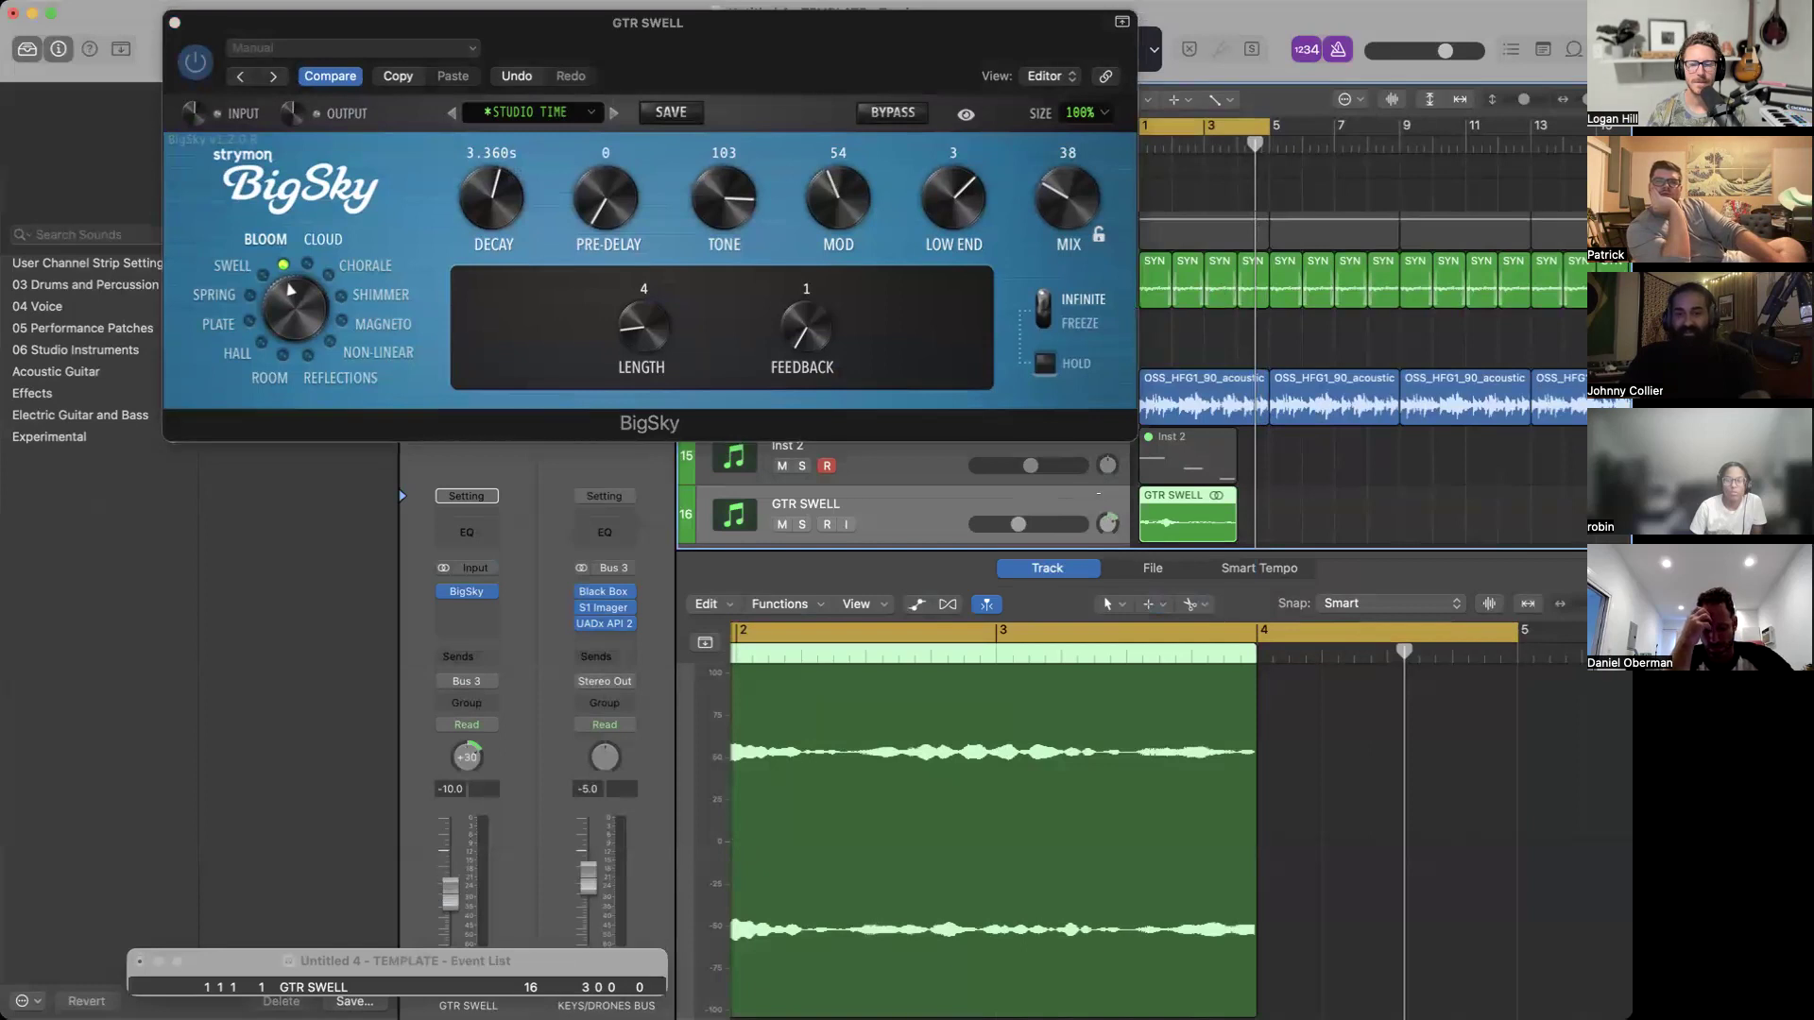
drag(1065, 185, 1065, 170)
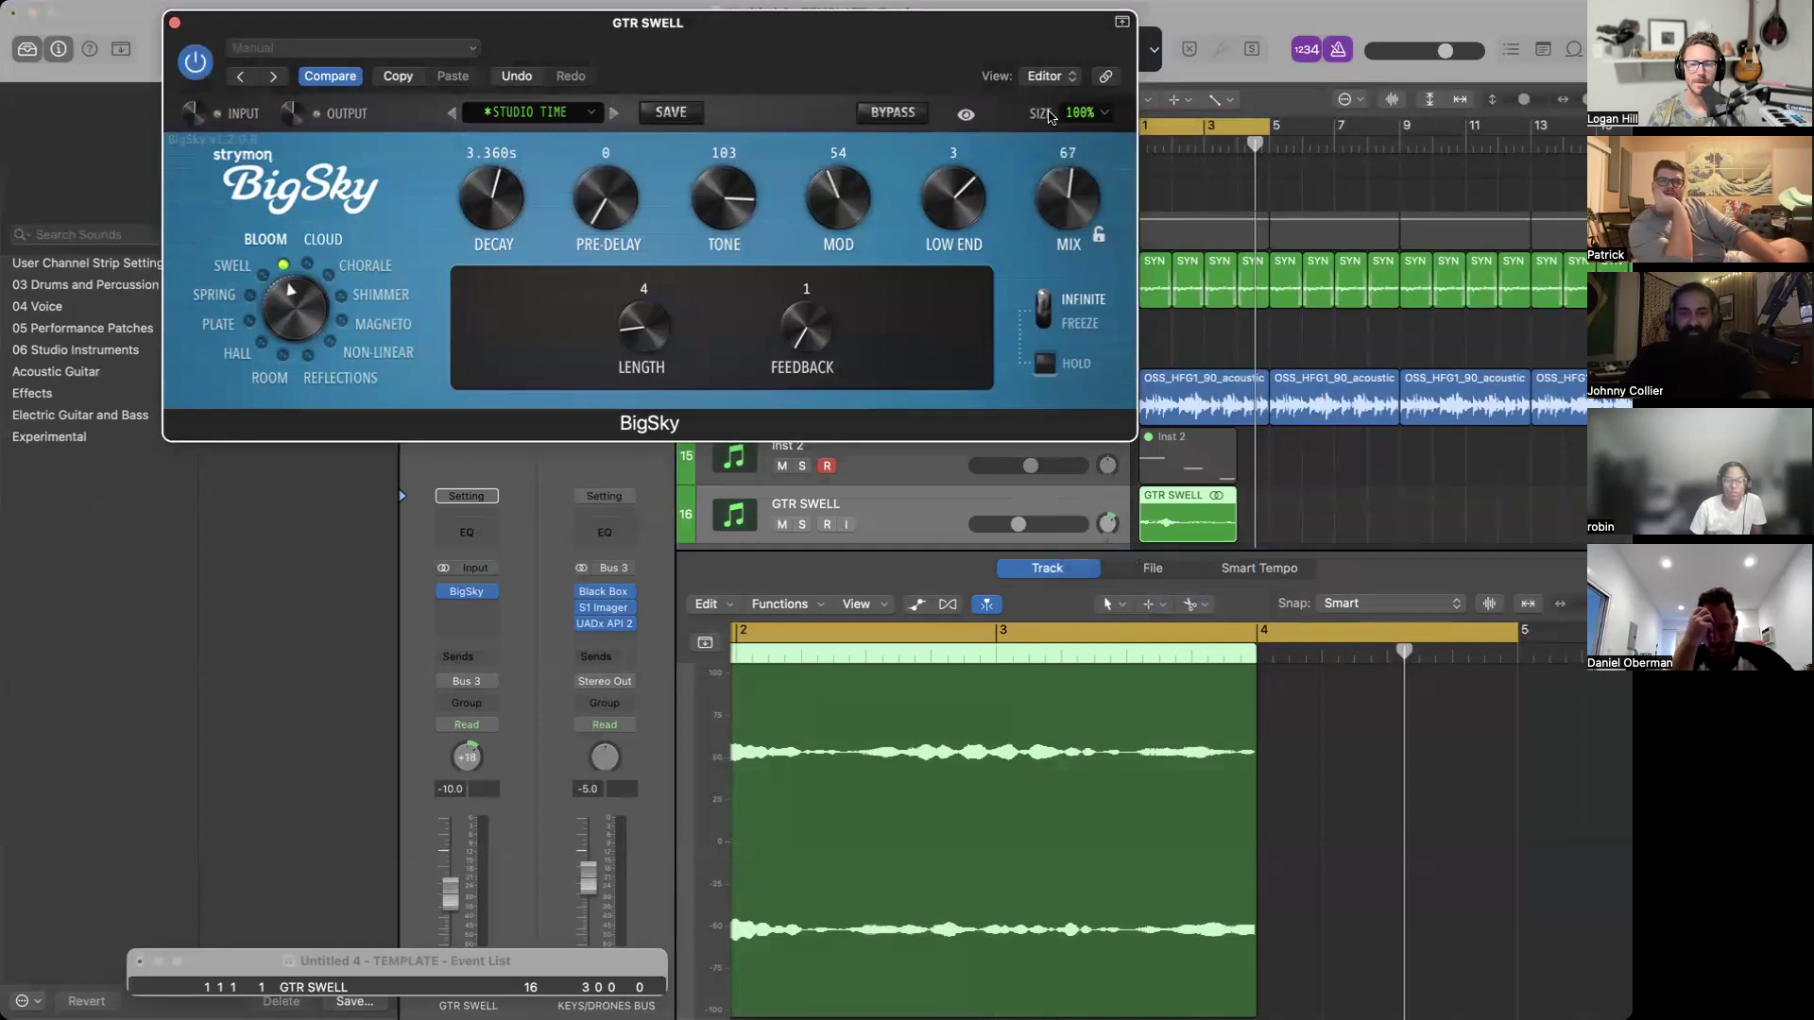
key(space)
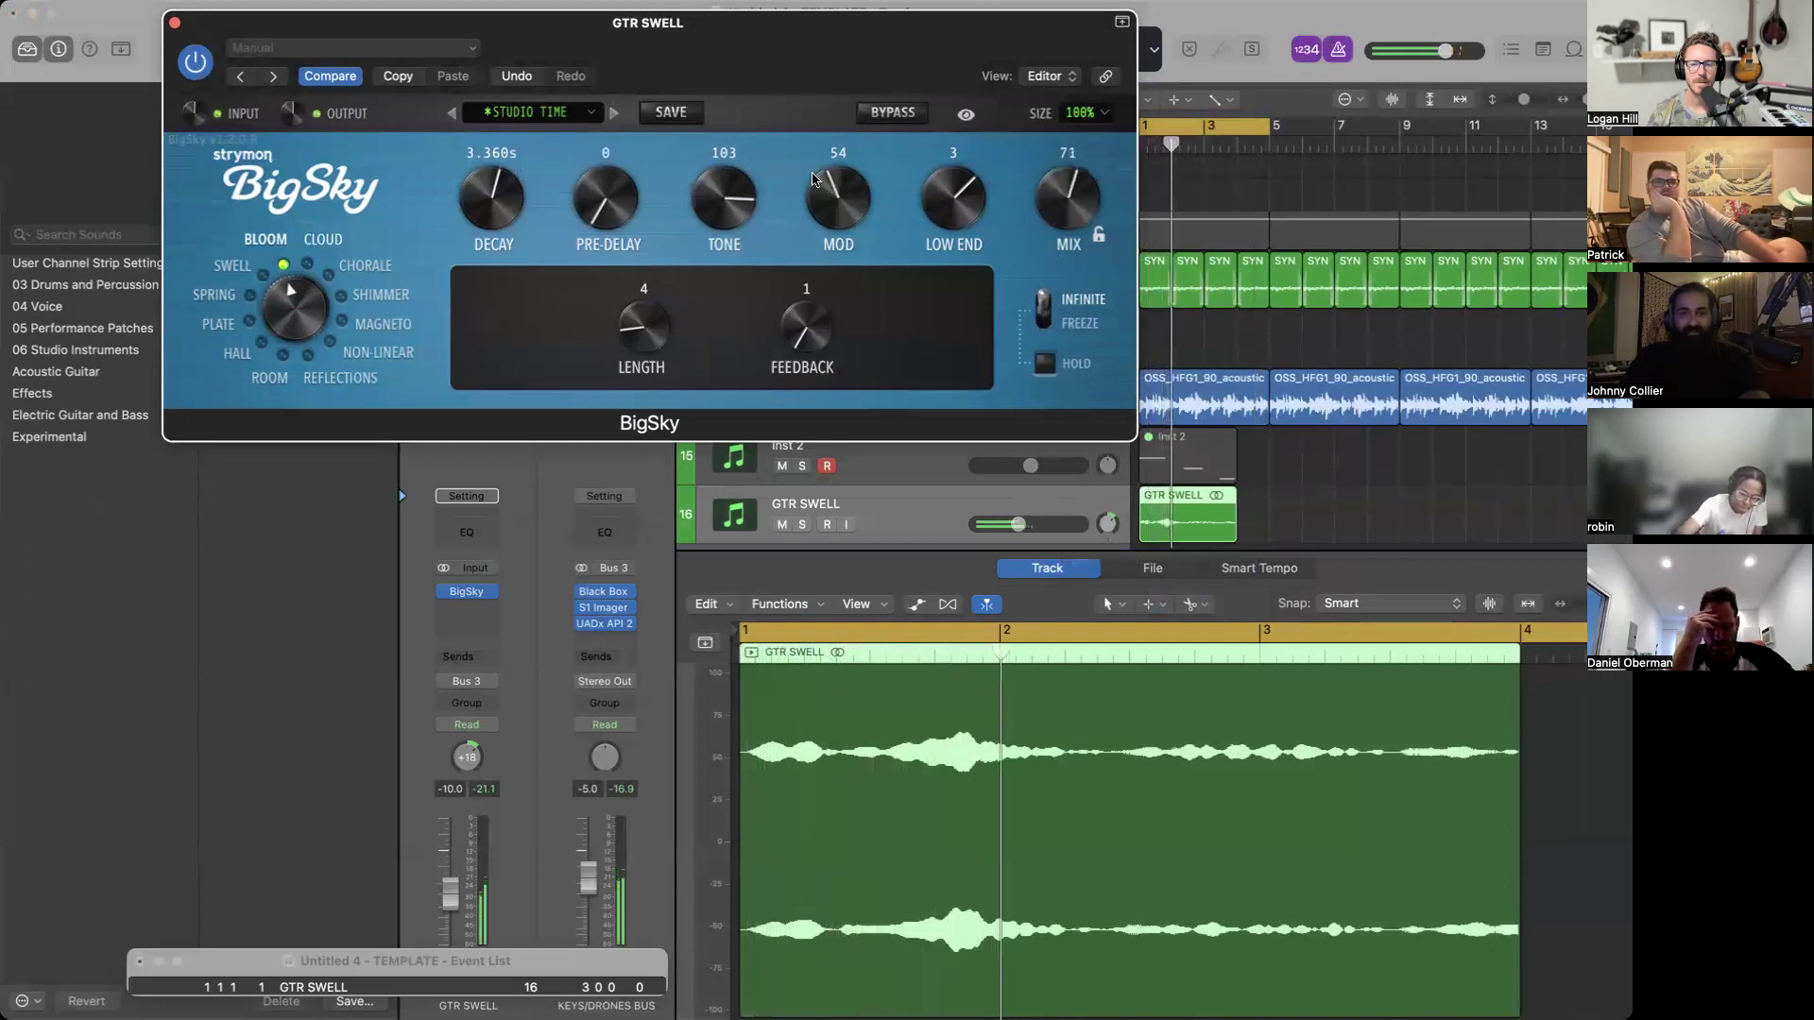
Close the reverb window and set GTR SWELL's volume to -3.2 dB.
click(175, 22)
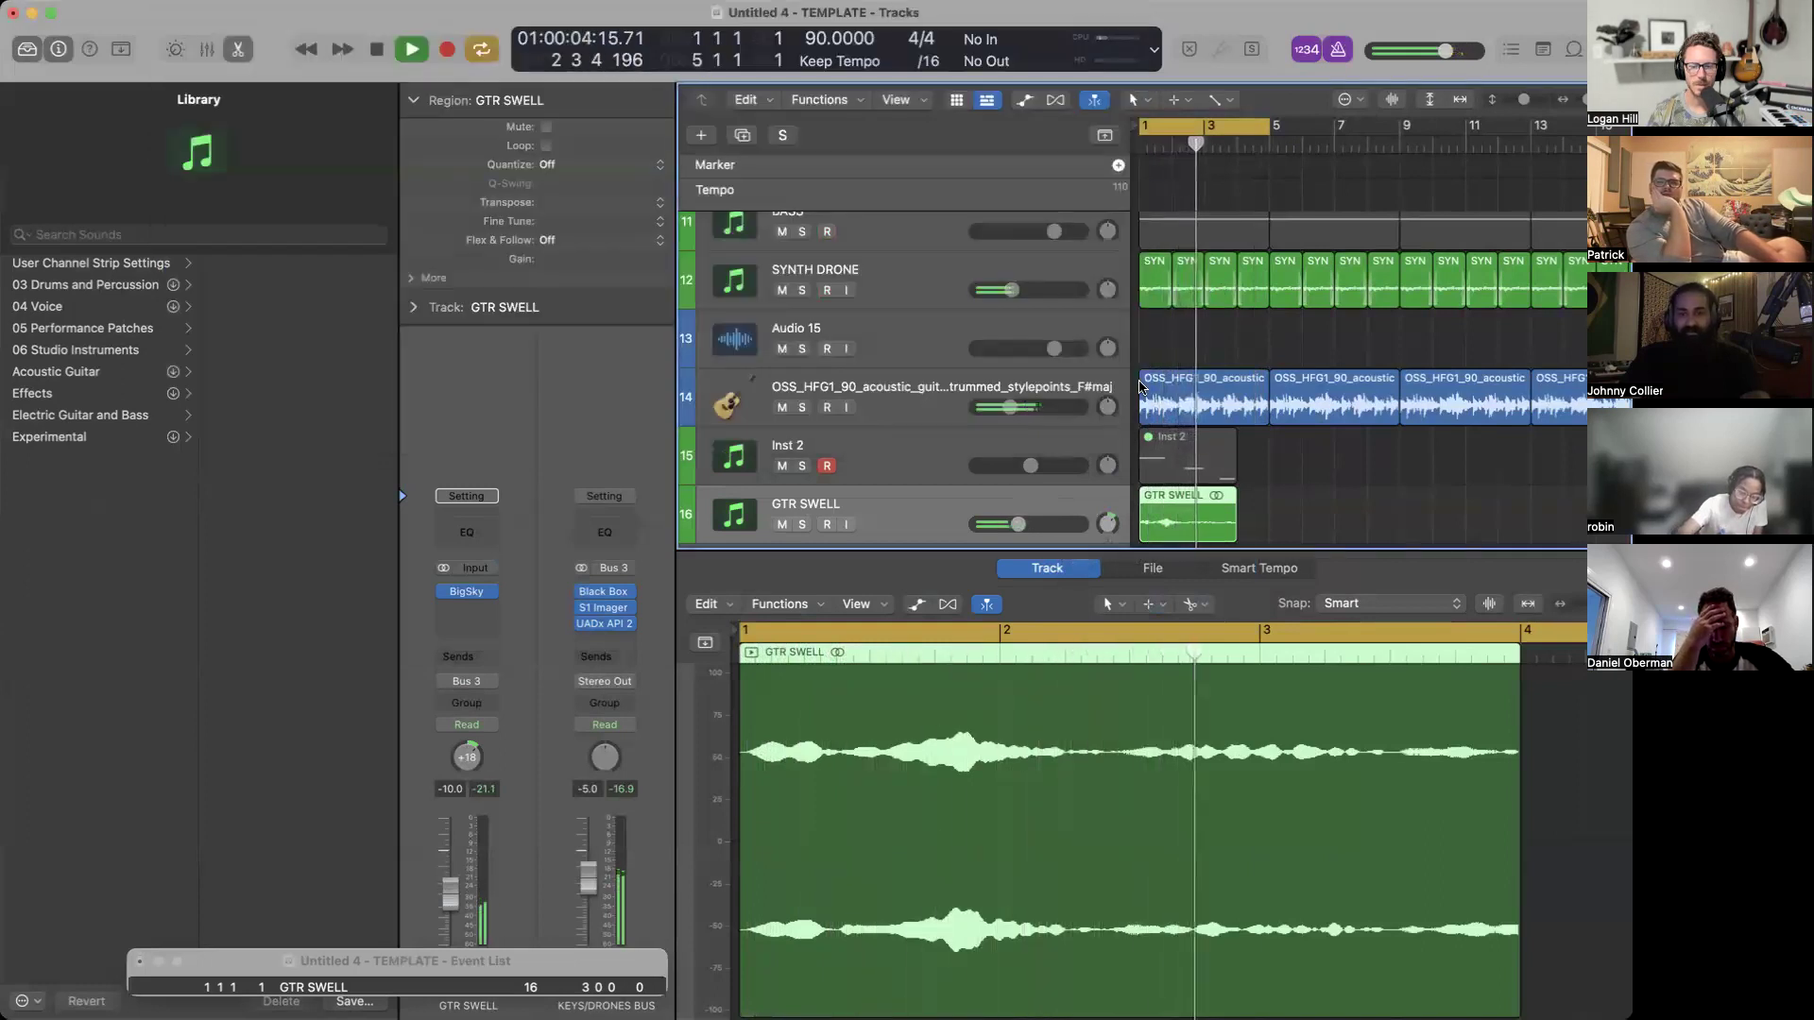
drag(1020, 523, 1039, 525)
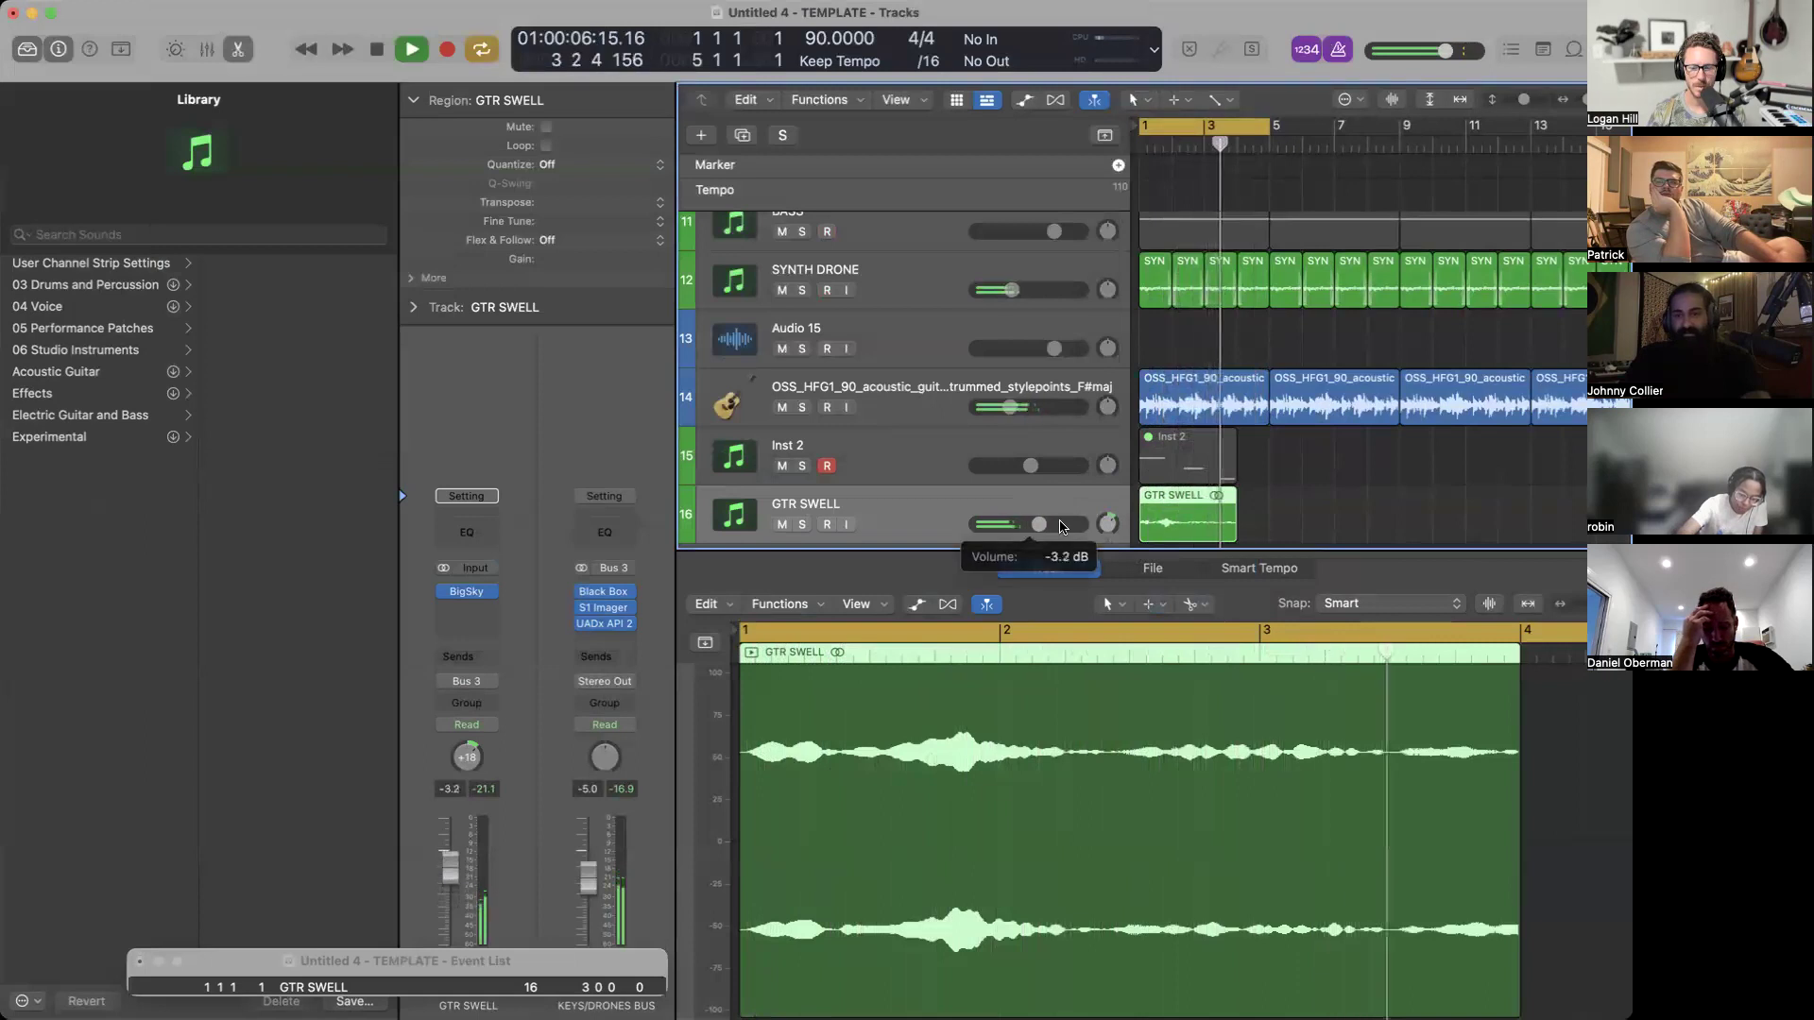
Turn off cycle playback and copy the GTR SWELL region from bar 1 to bar 9.
click(1261, 129)
scroll(1190, 303, down, 5)
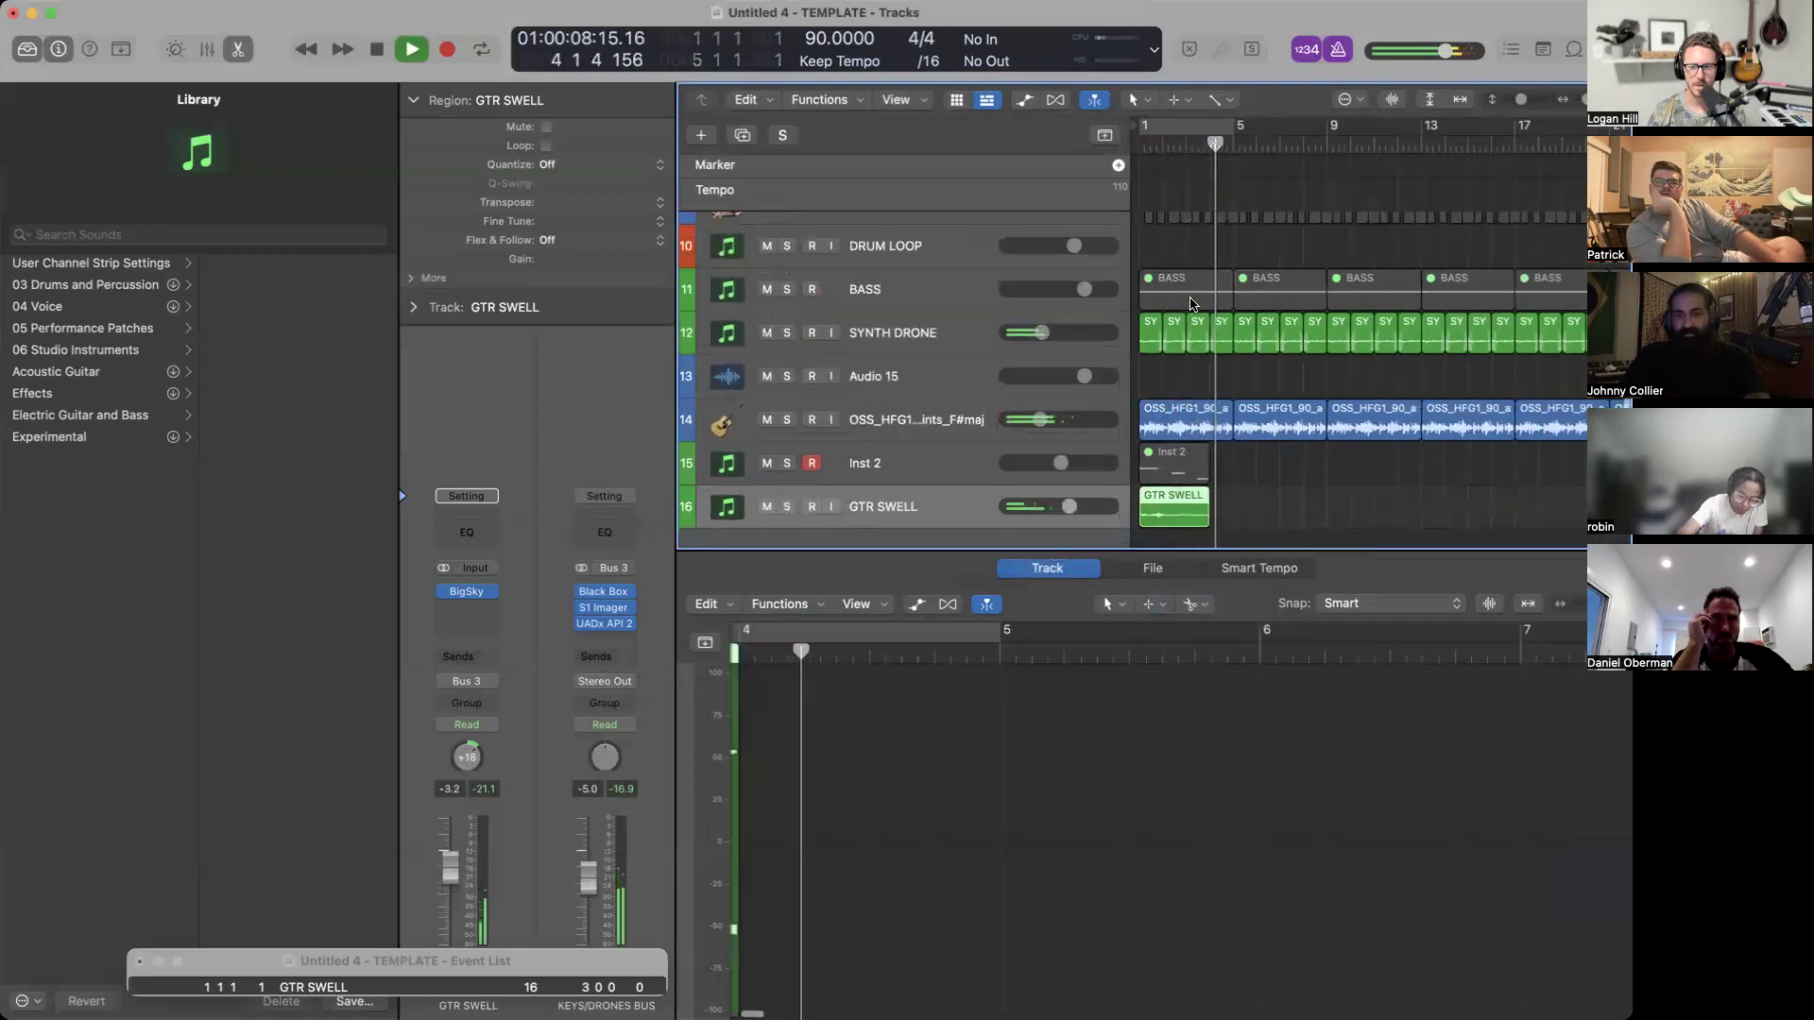
scroll(904, 427, down, 3)
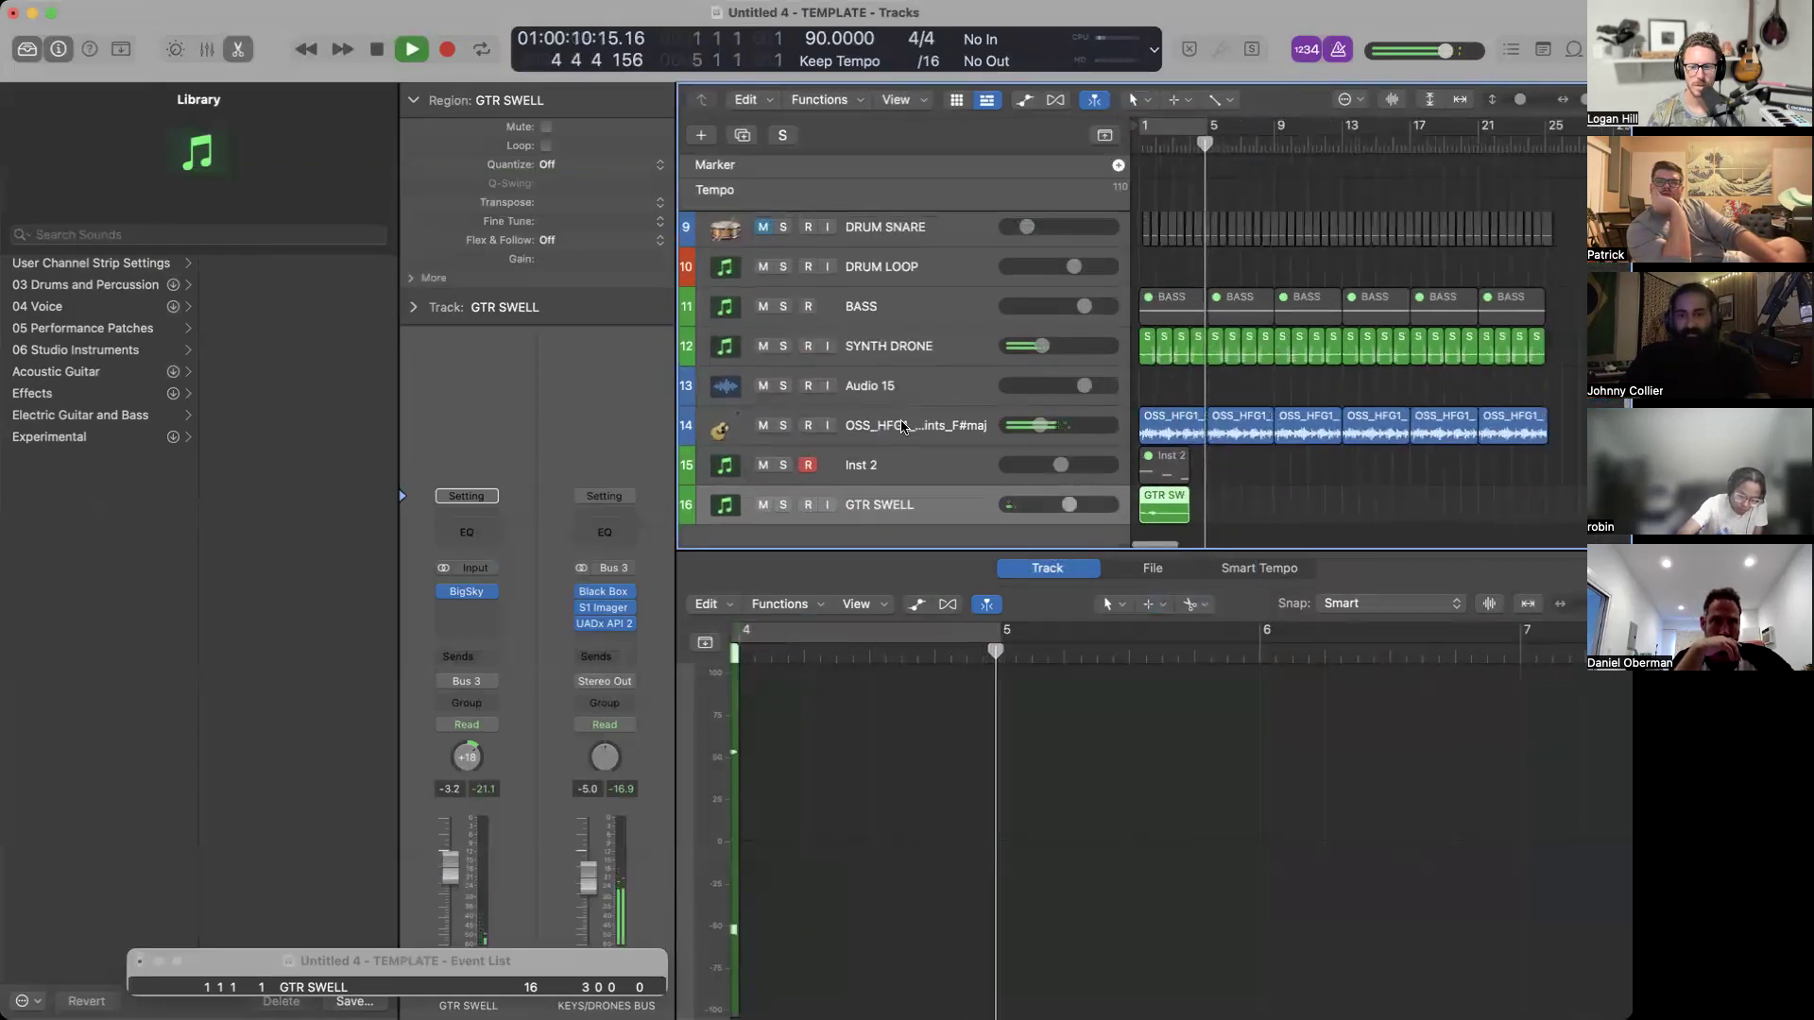
scroll(1111, 389, down, 4)
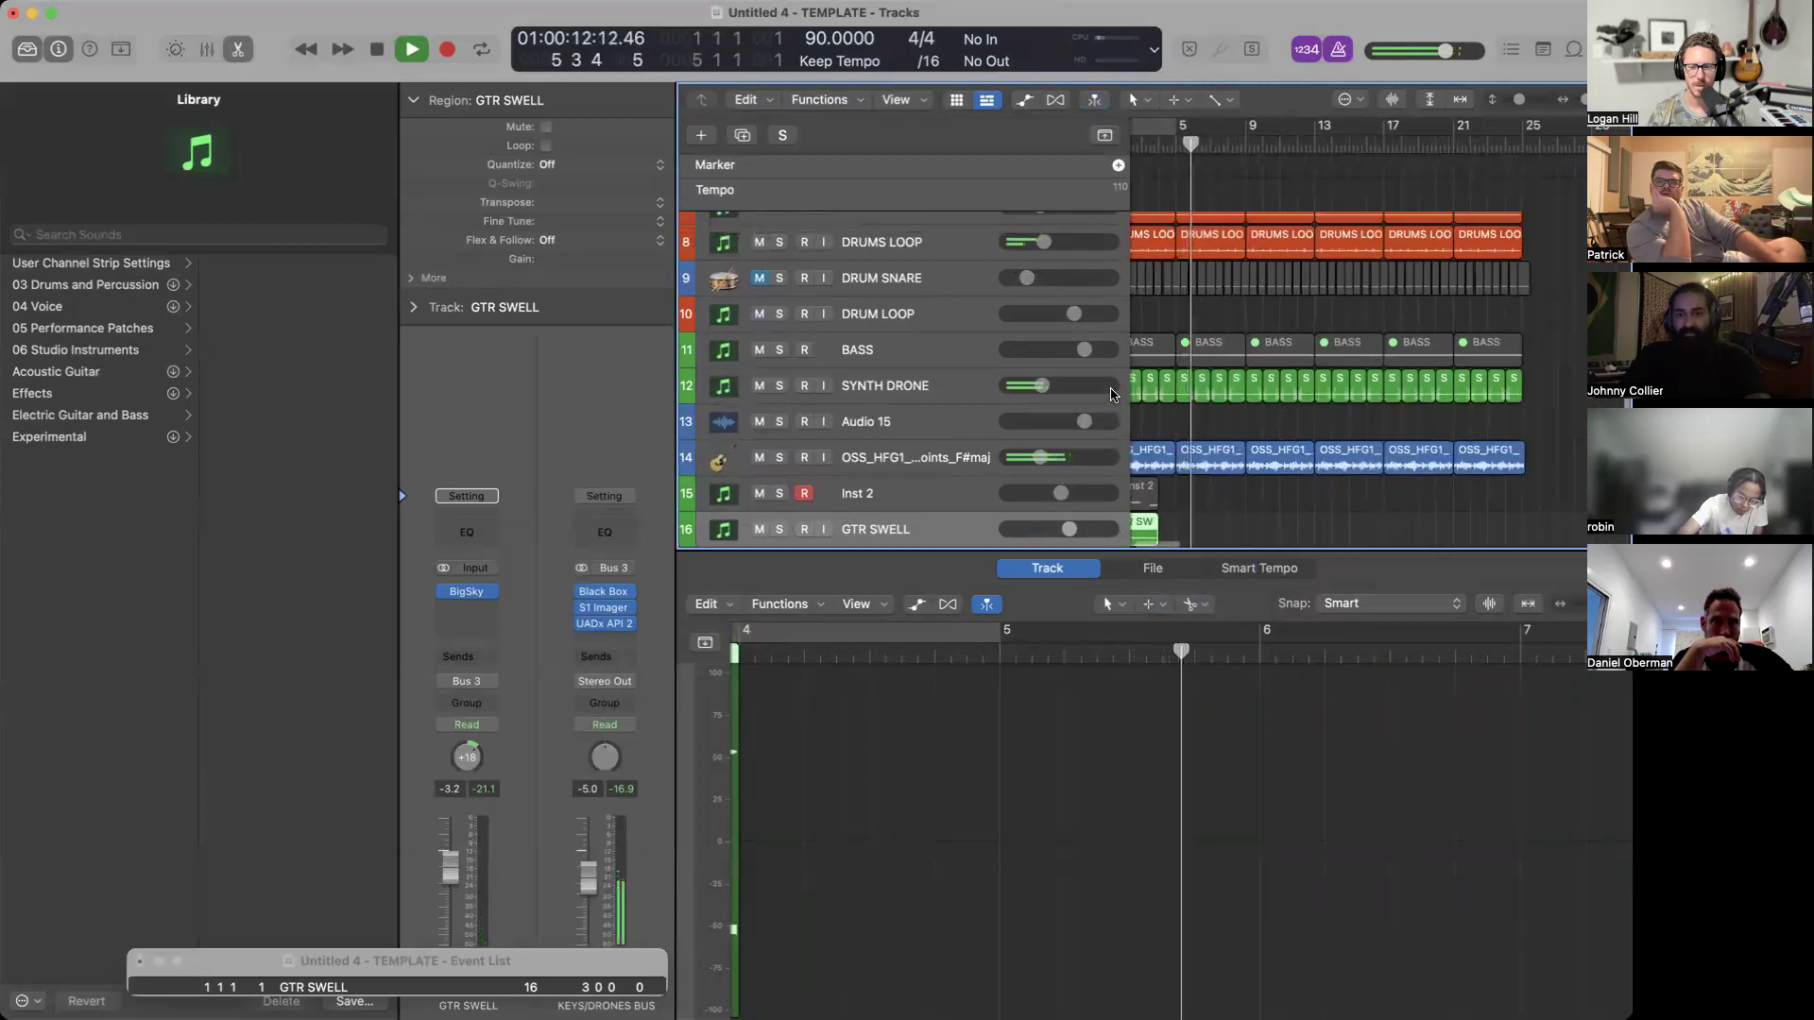
scroll(1313, 293, down, 3)
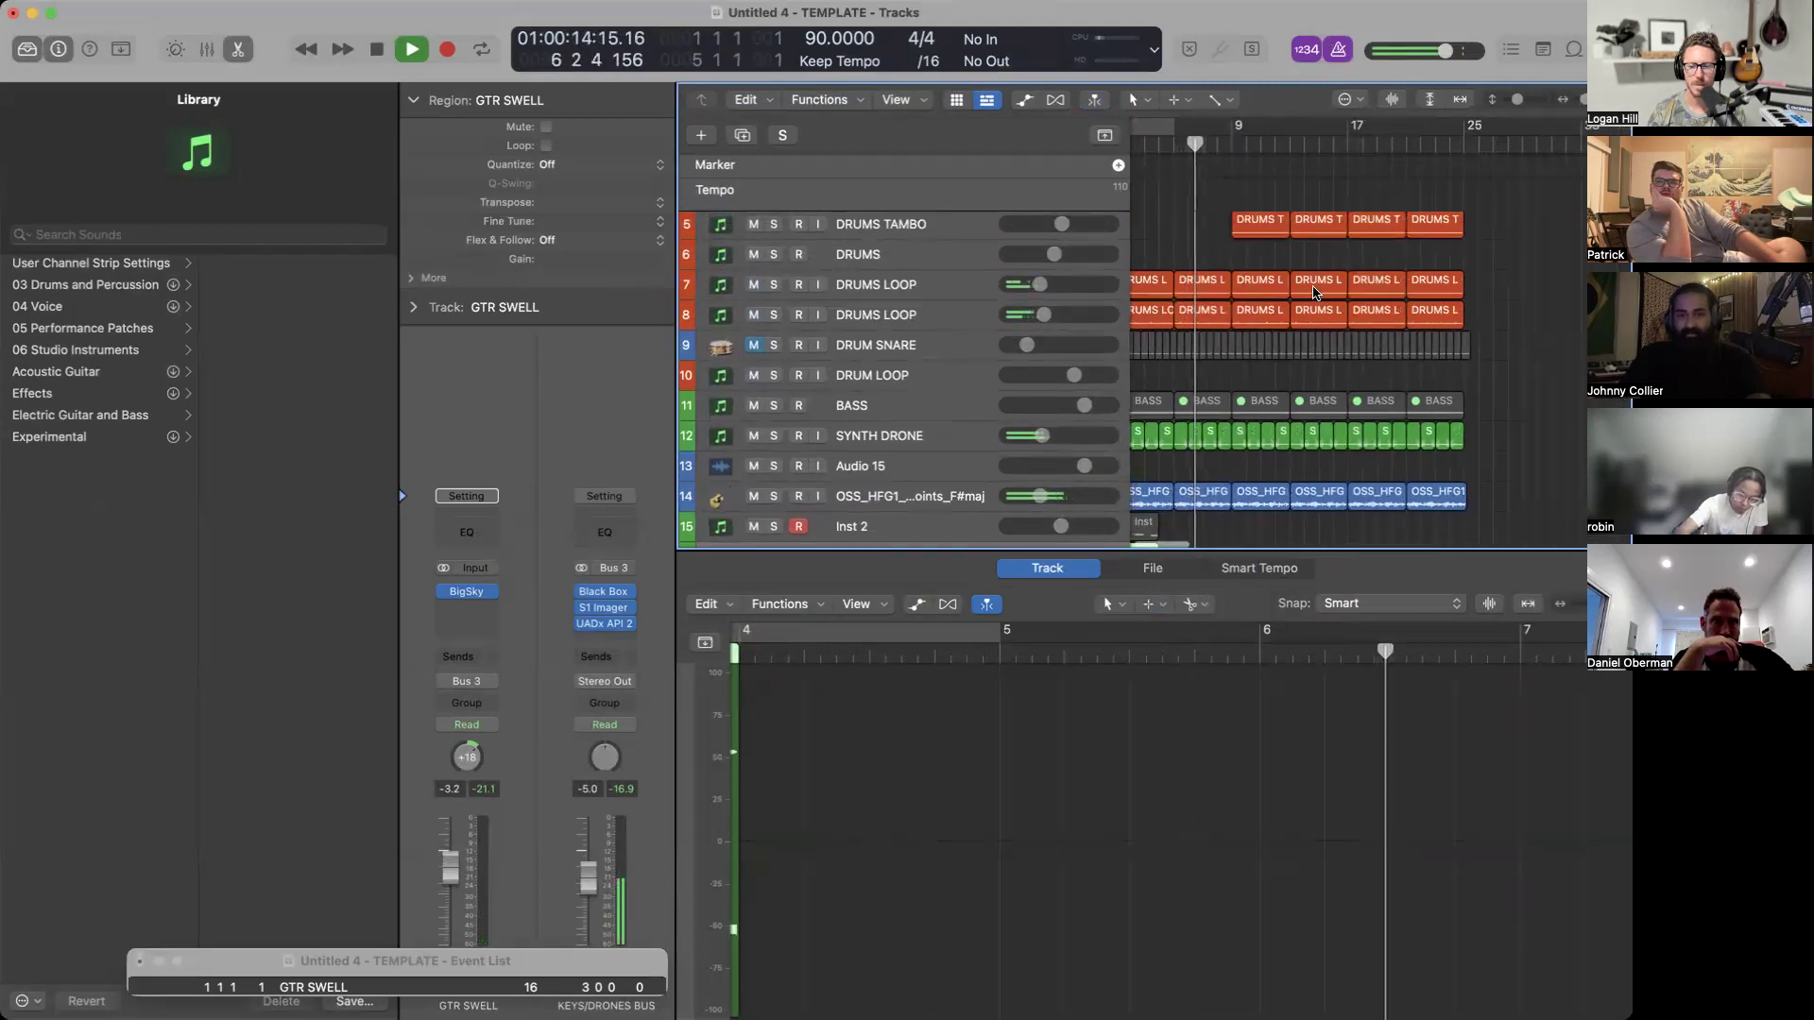
scroll(1313, 293, down, 2)
drag(1147, 452, 1276, 444)
Stop playback and mute the first two regions on the DRUMS SNARE track 3, from bar 9 to bar 13.
scroll(1274, 444, up, 5)
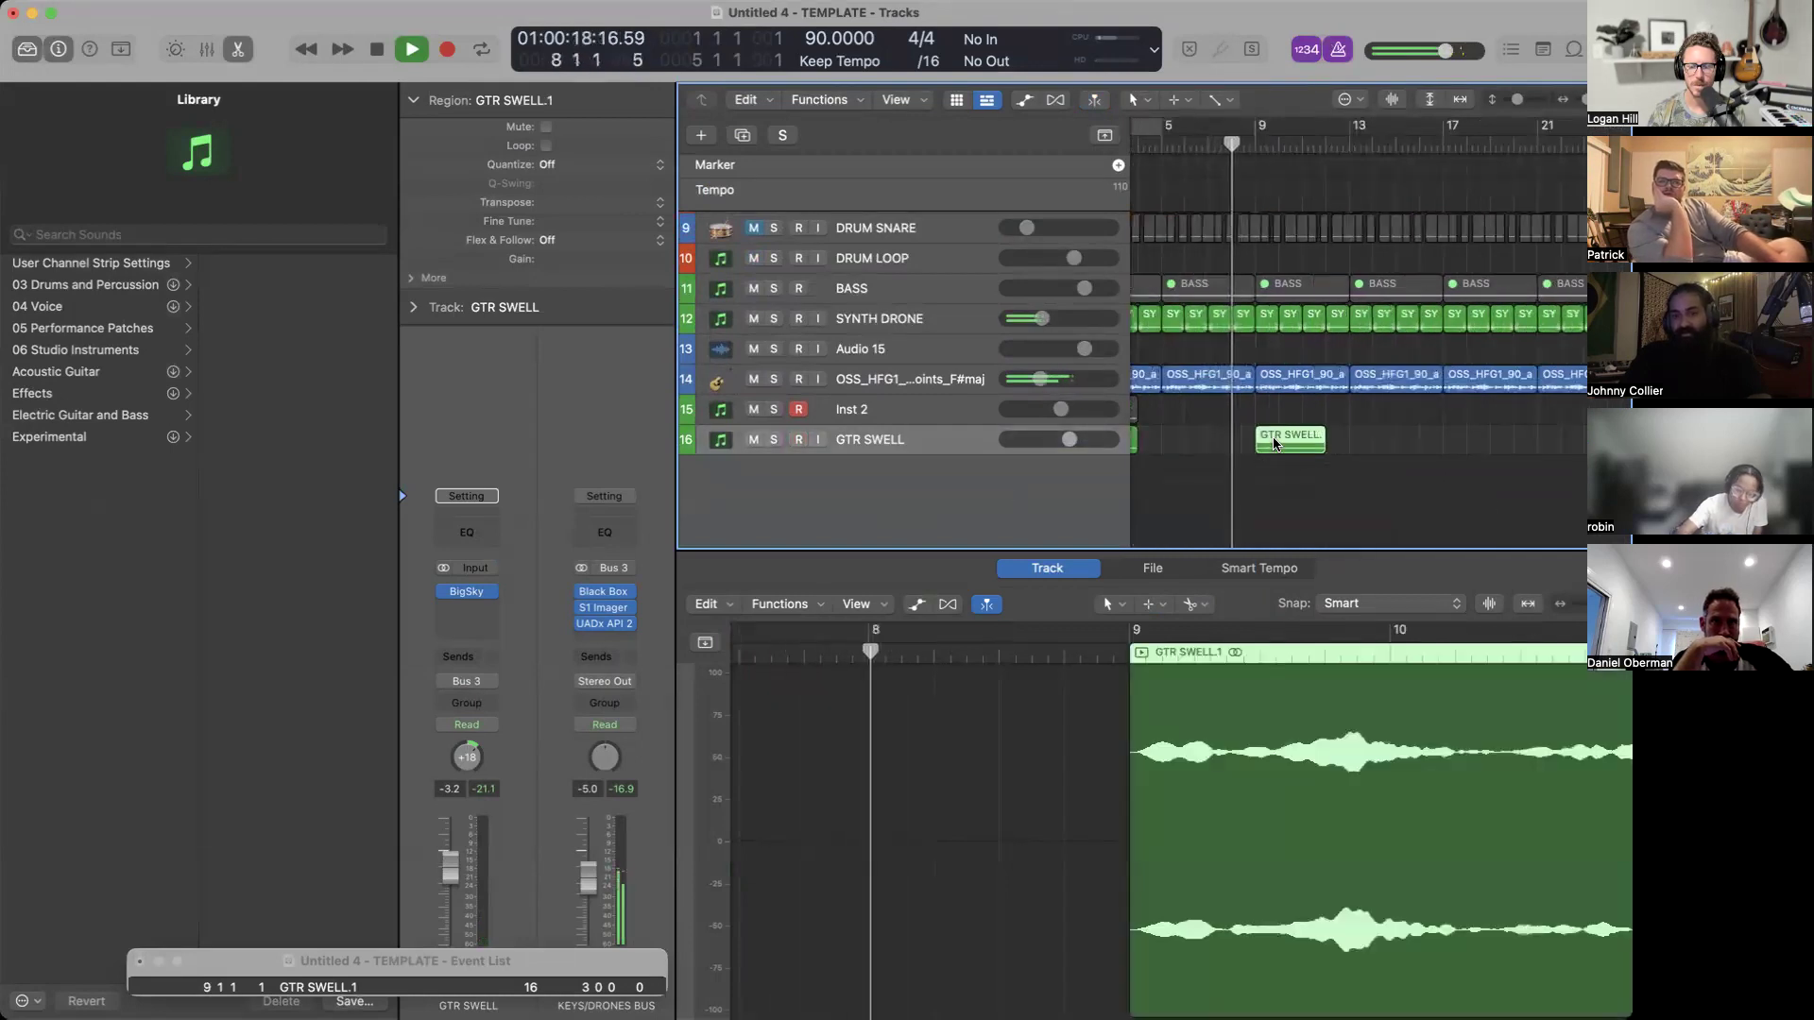
scroll(1274, 444, down, 2)
scroll(1273, 444, up, 5)
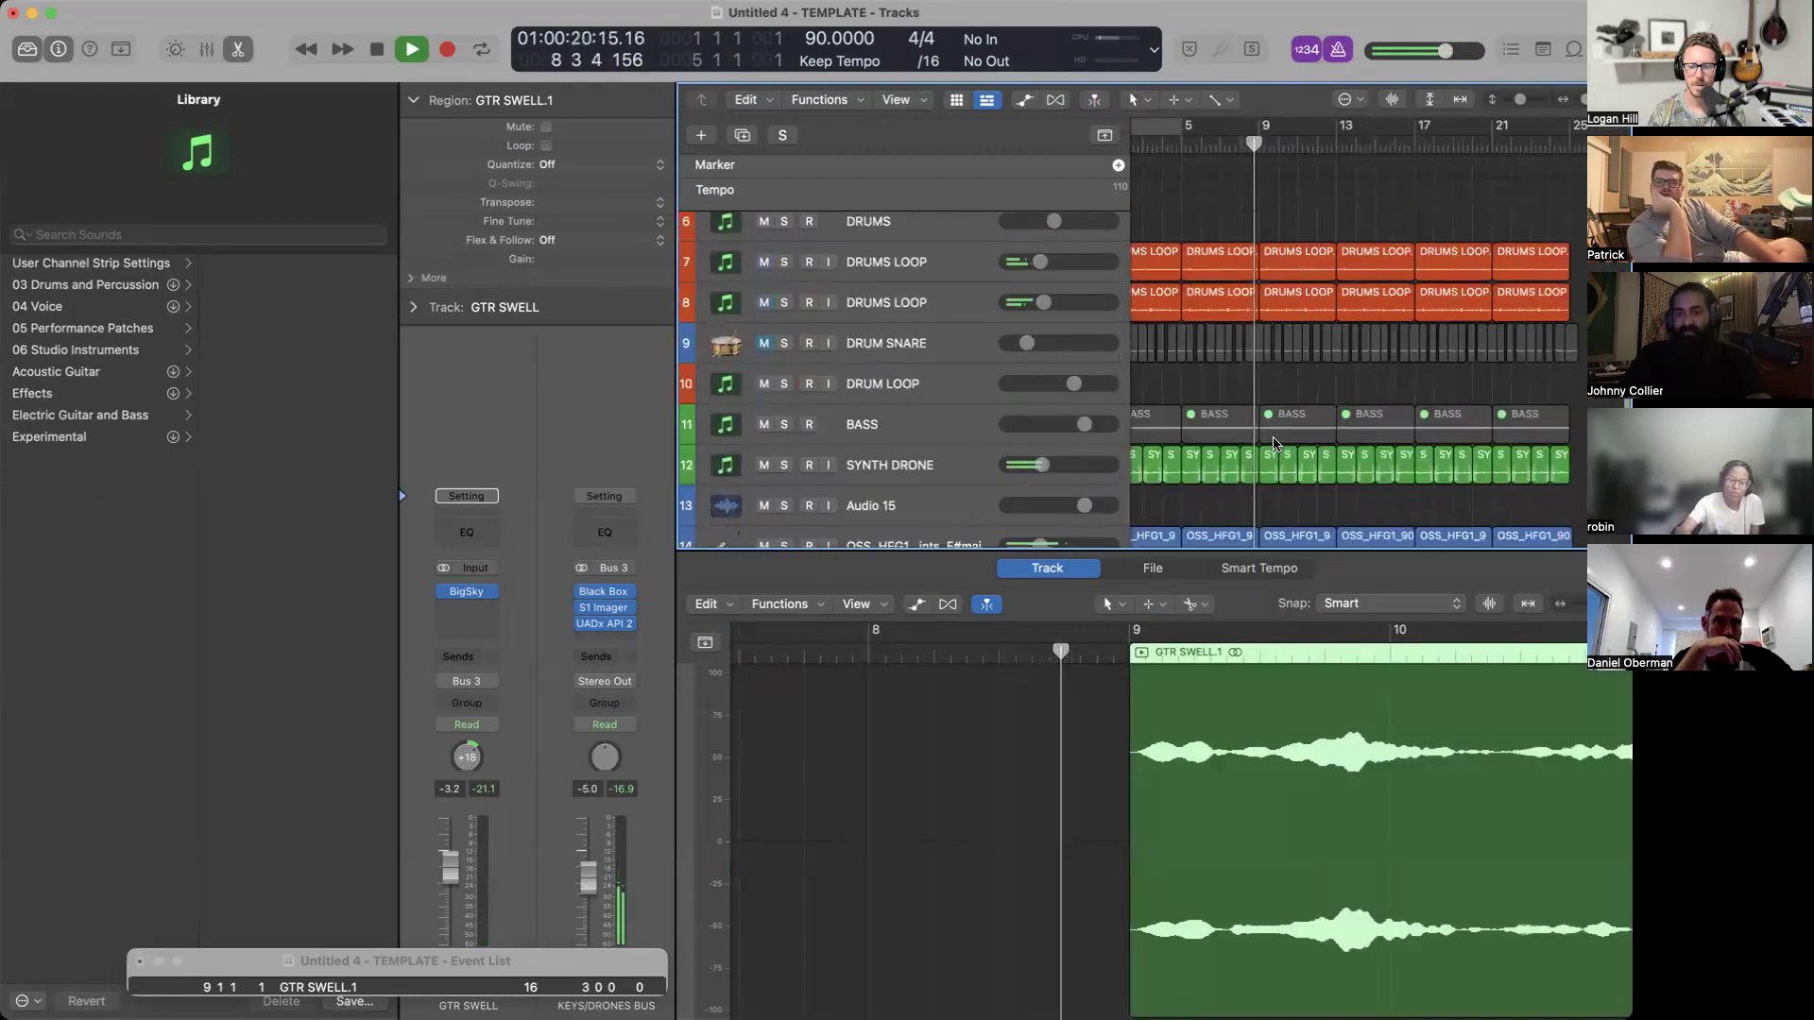
key(space)
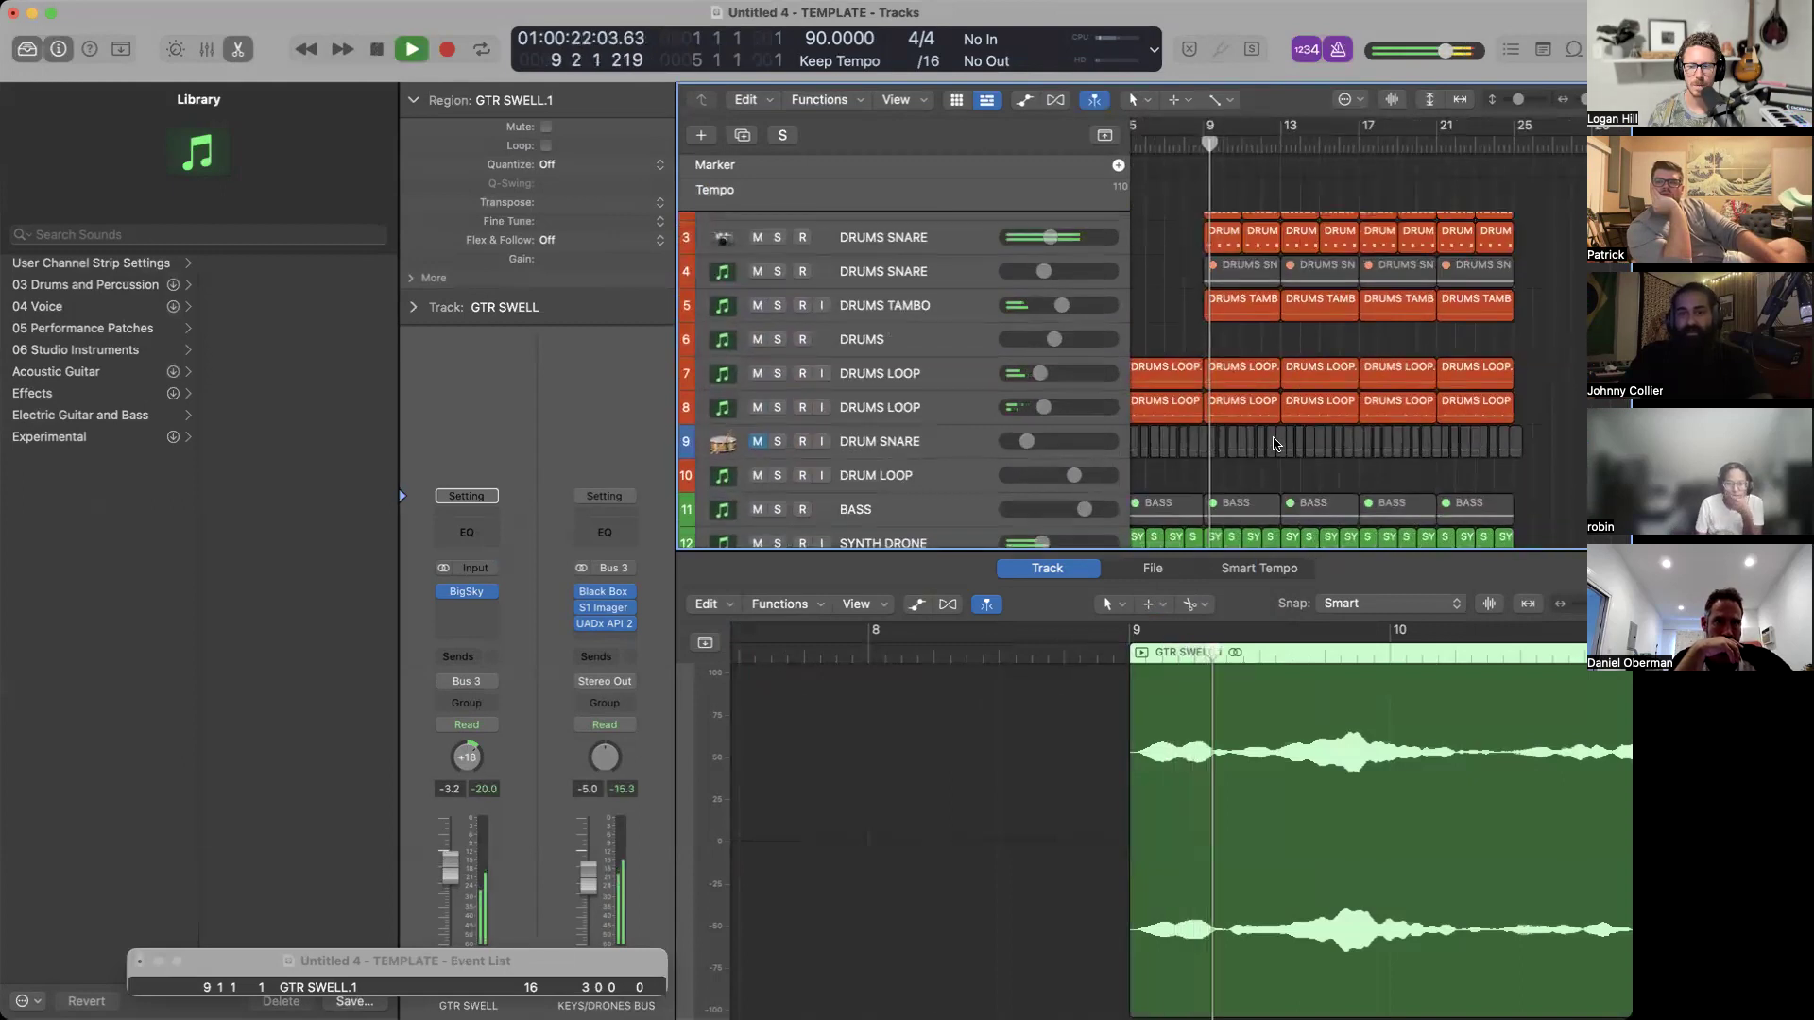
scroll(1228, 311, up, 2)
drag(1190, 266, 1260, 302)
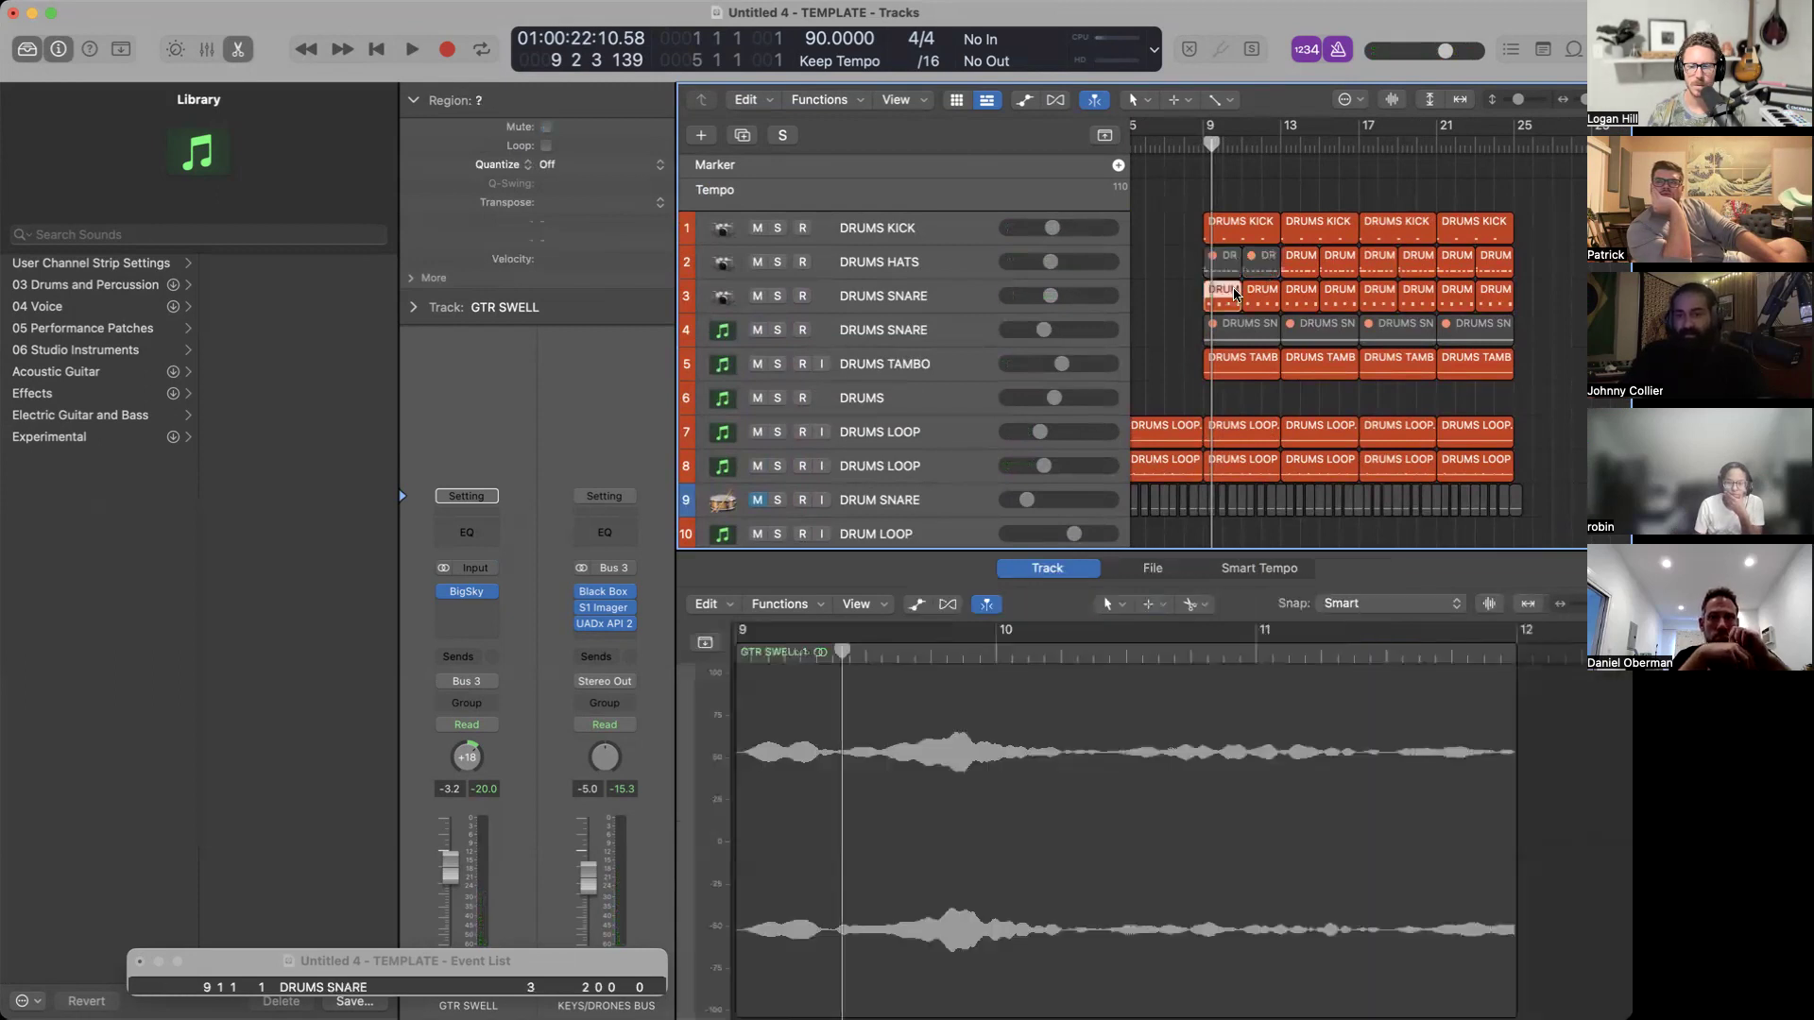
key(ctrl+m)
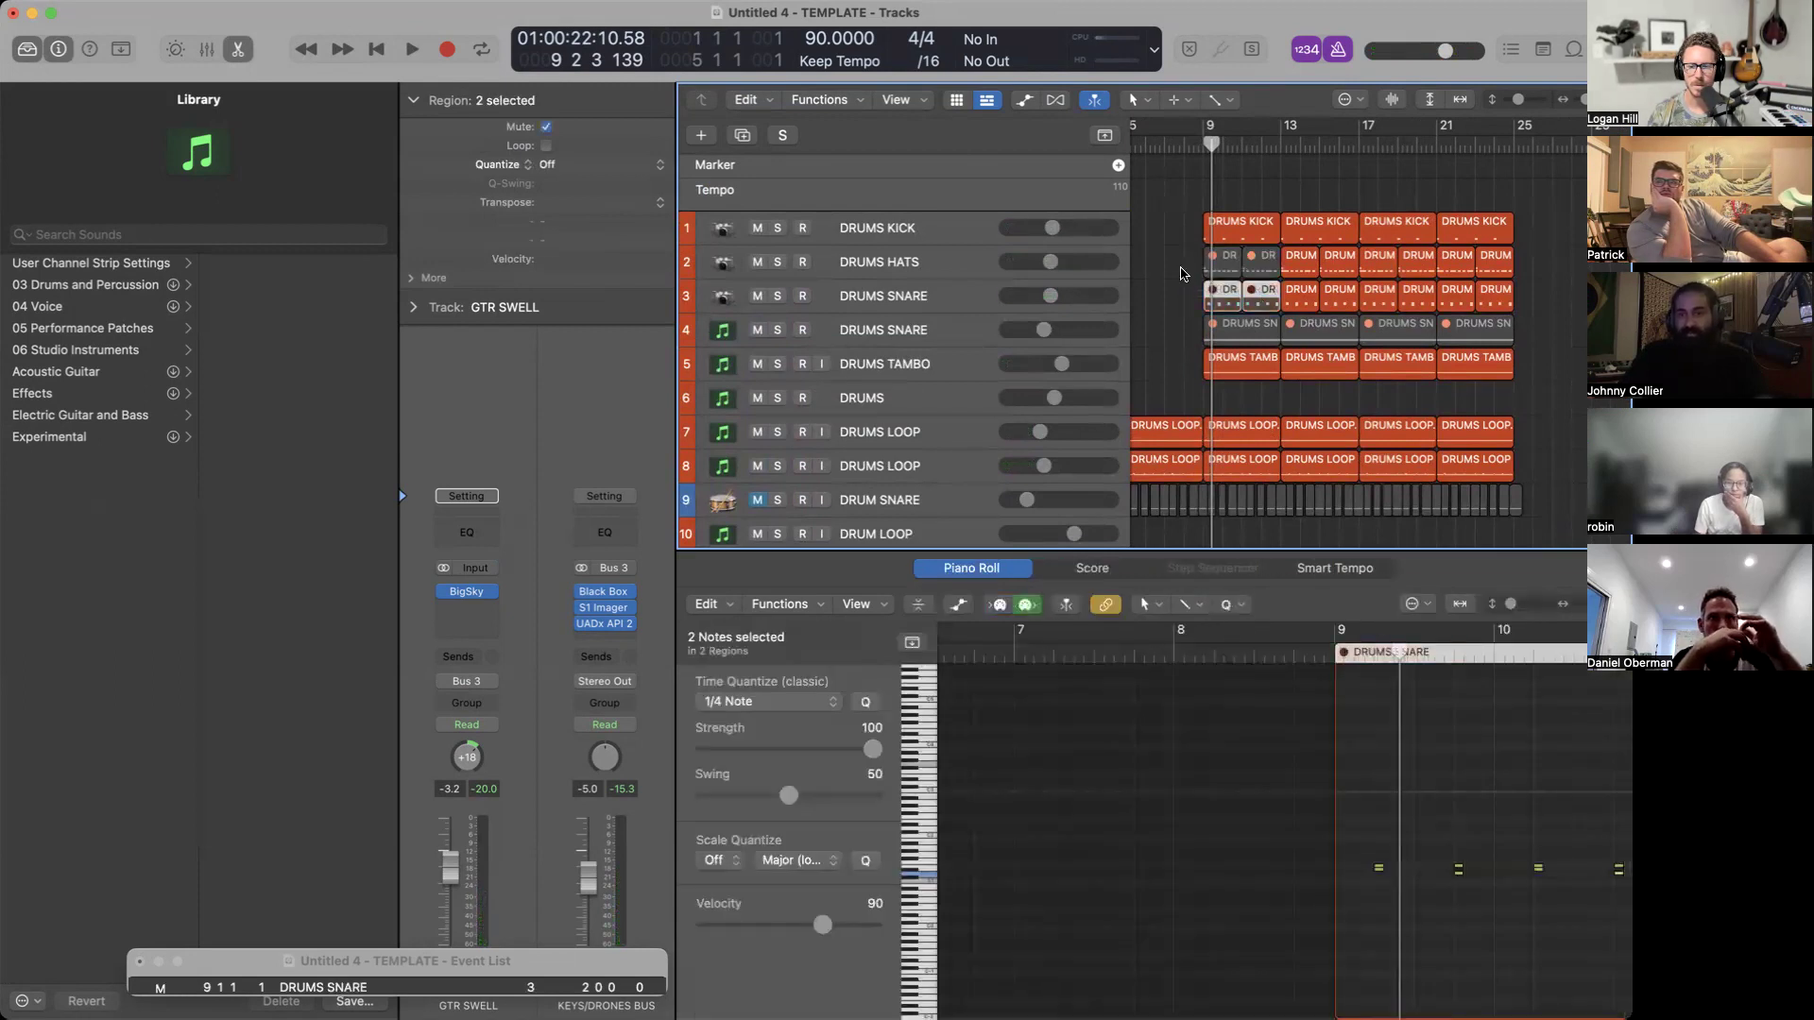
click(1182, 271)
Resume playback and delete the DRUMS TAMBO.2 and DRUMS TAMBO.3 regions between bars 9 and 17.
key(space)
scroll(1181, 270, up, 2)
scroll(1182, 269, down, 1)
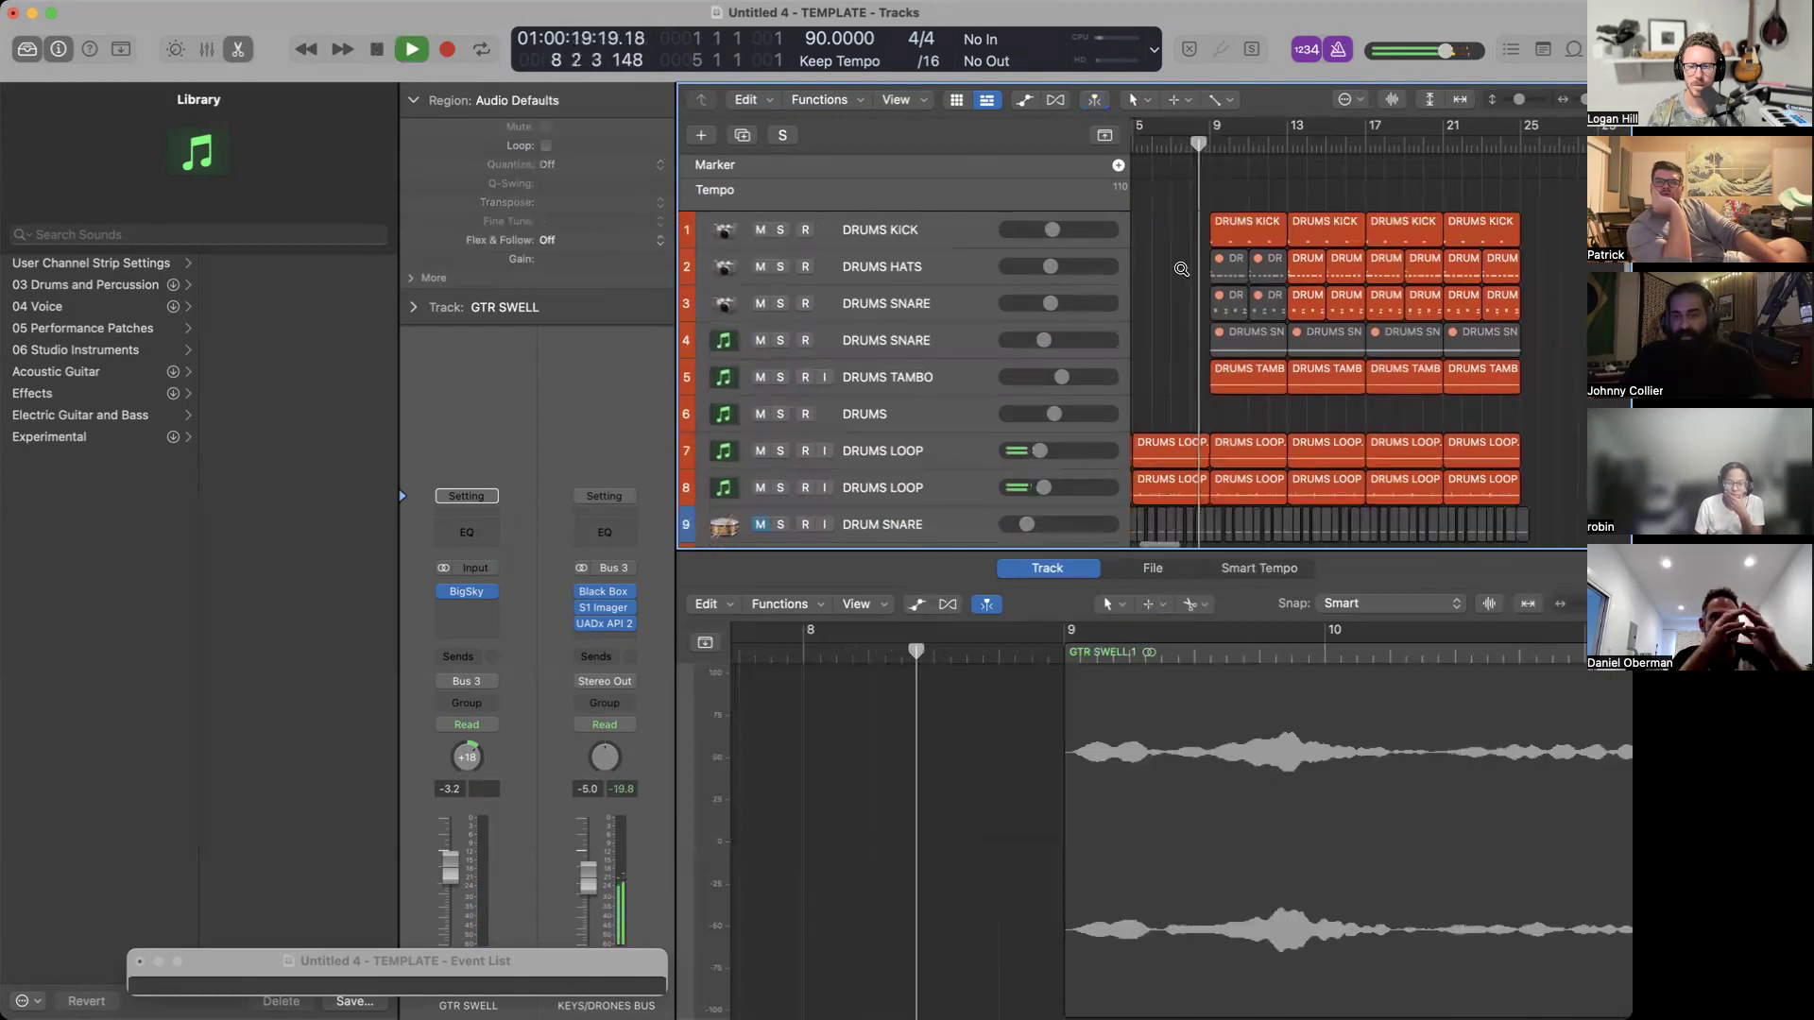
scroll(1181, 270, up, 4)
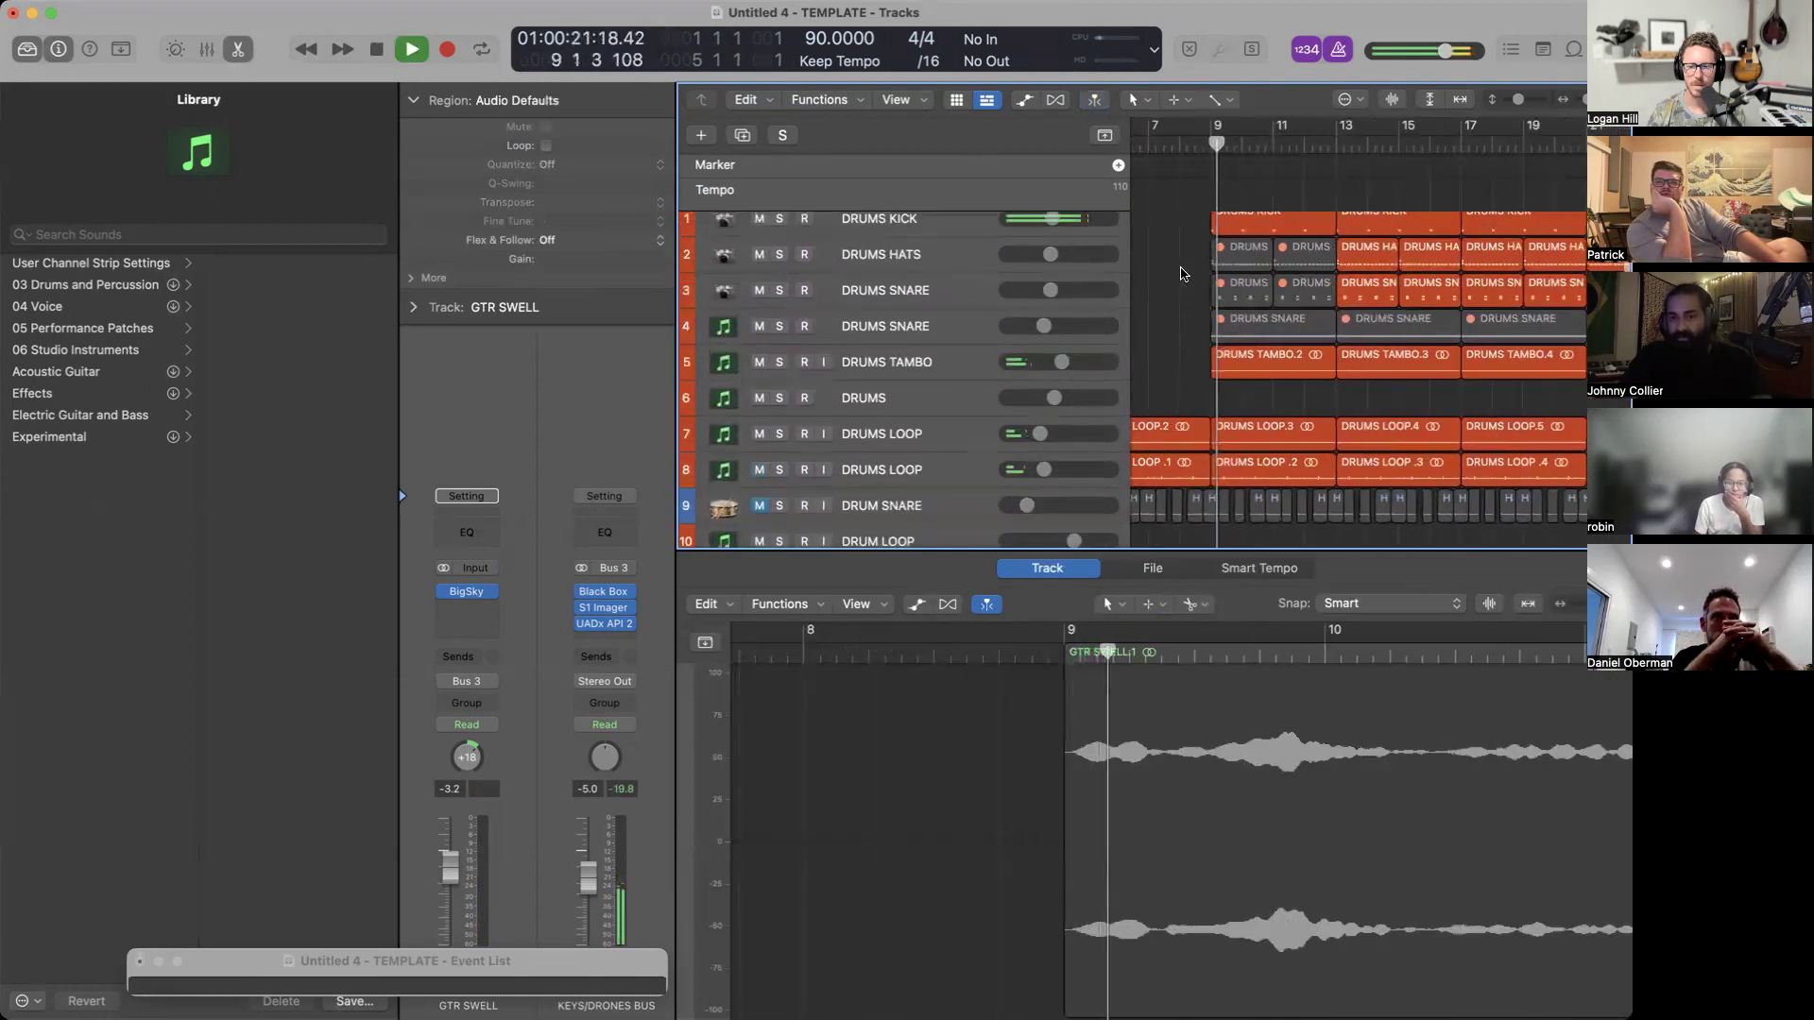
scroll(1180, 274, down, 1)
click(1260, 364)
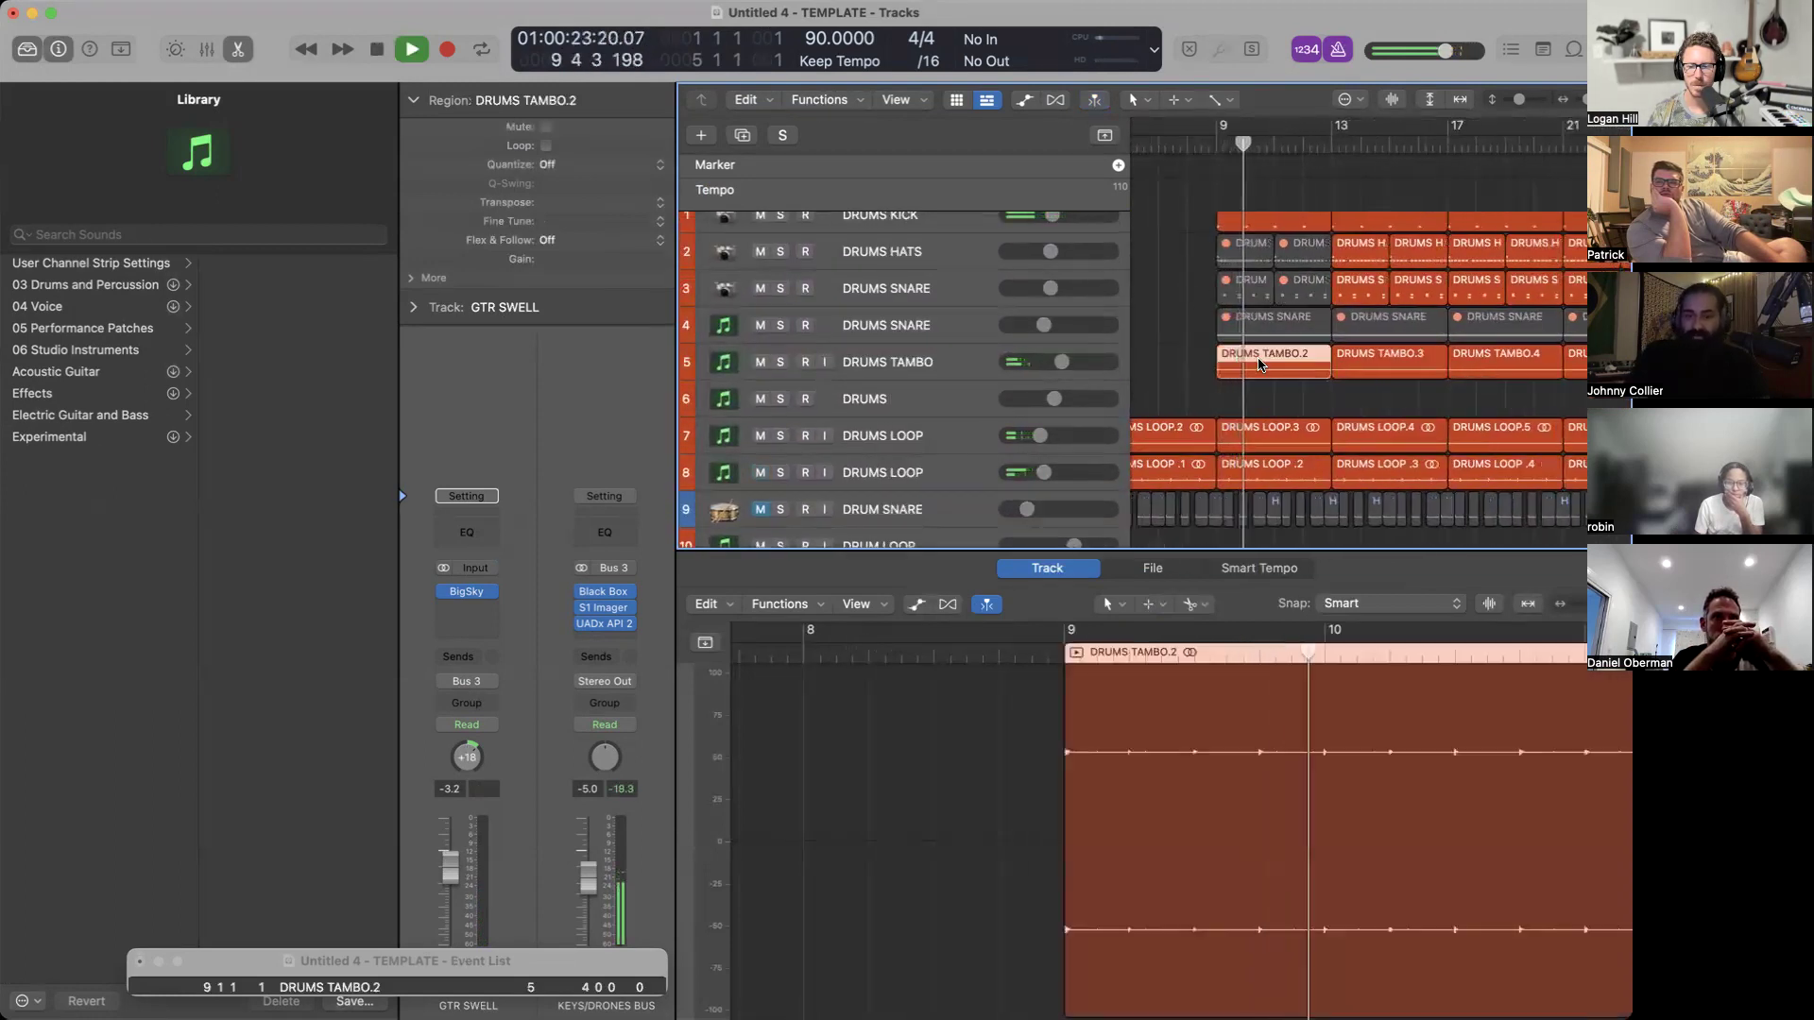
key(Delete)
click(1259, 365)
key(Delete)
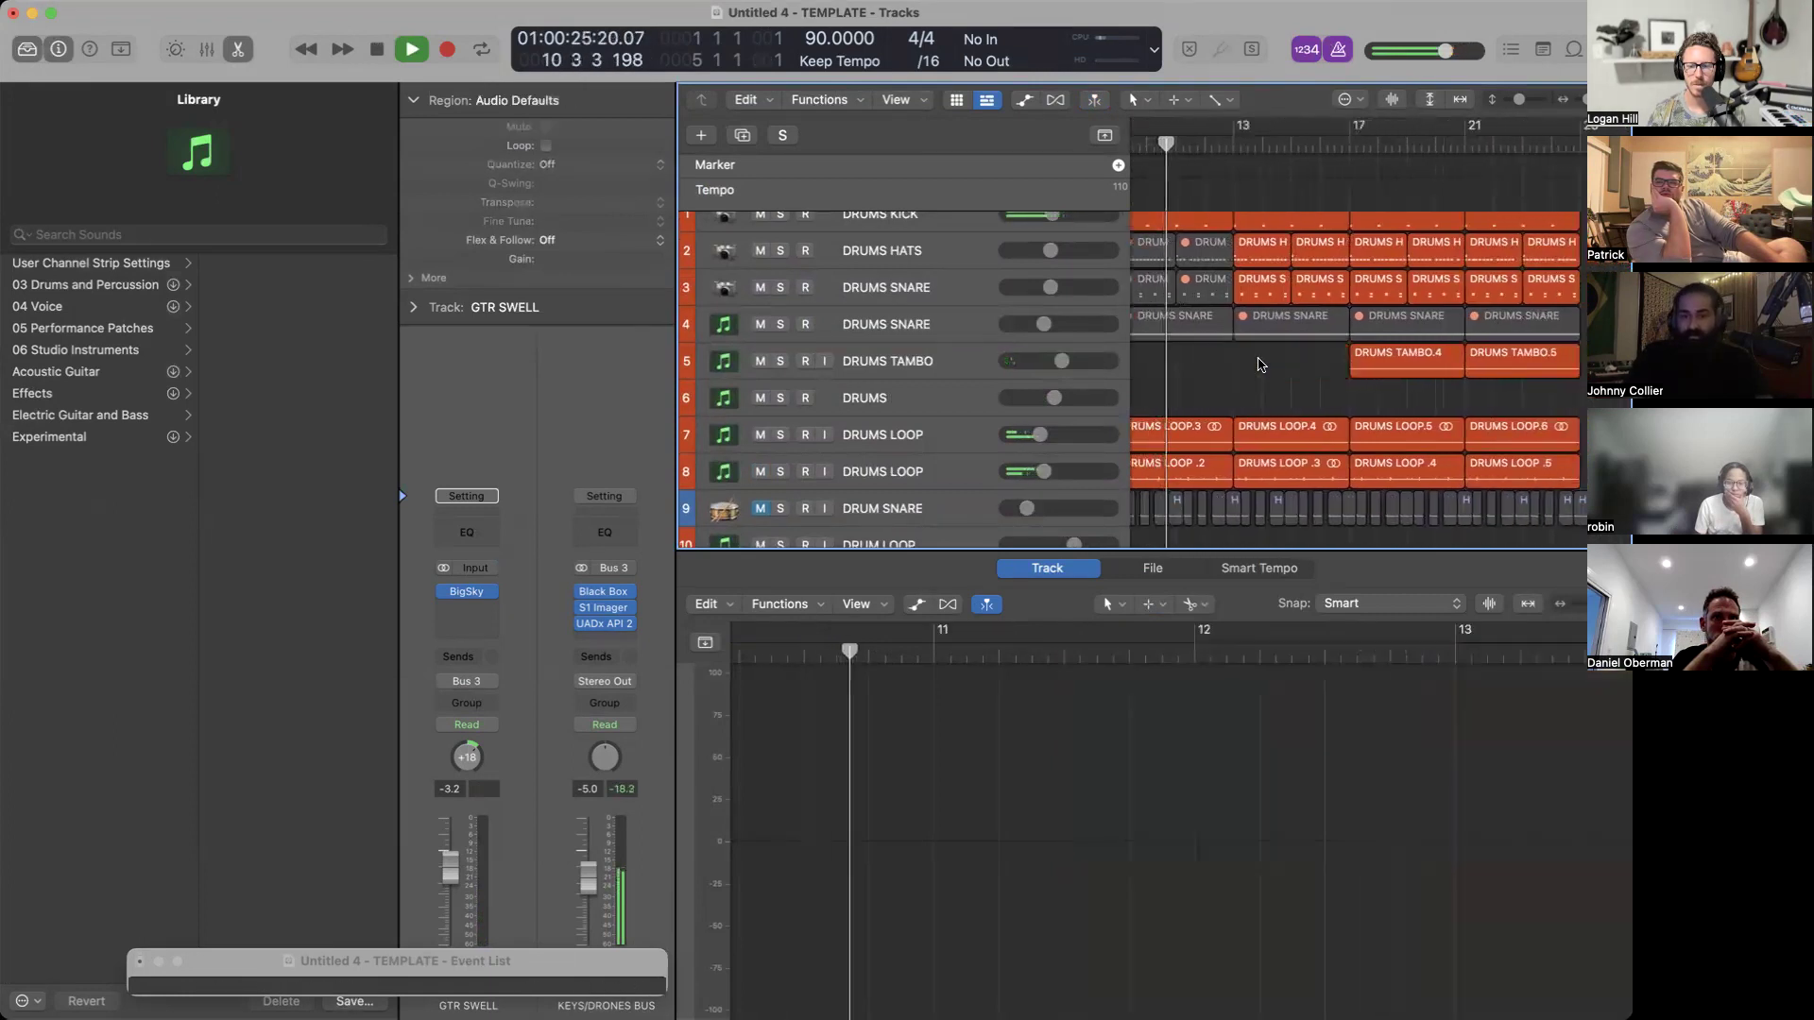
Delete the DRUMS HATS and track 3 DRUMS SNARE regions between bars 13 and 17.
scroll(1259, 364, up, 2)
scroll(1260, 364, down, 3)
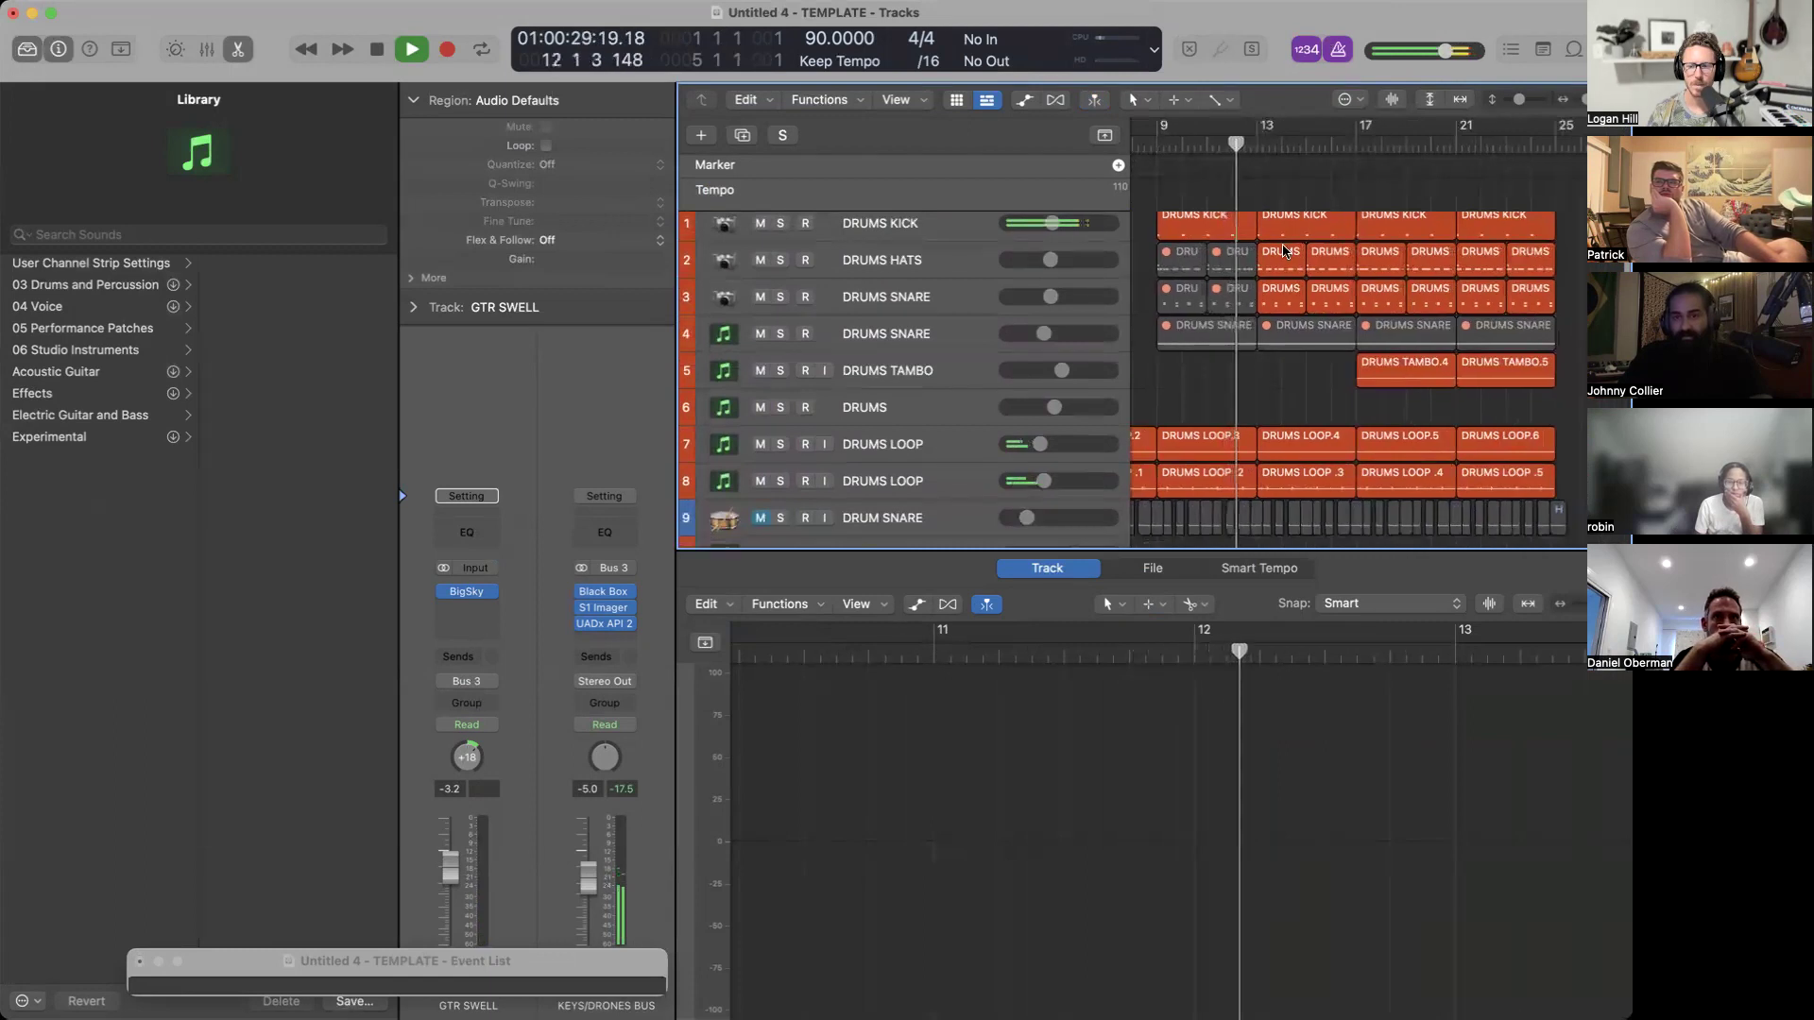
click(1283, 251)
shift+click(1328, 257)
shift+click(1328, 290)
shift+click(1295, 300)
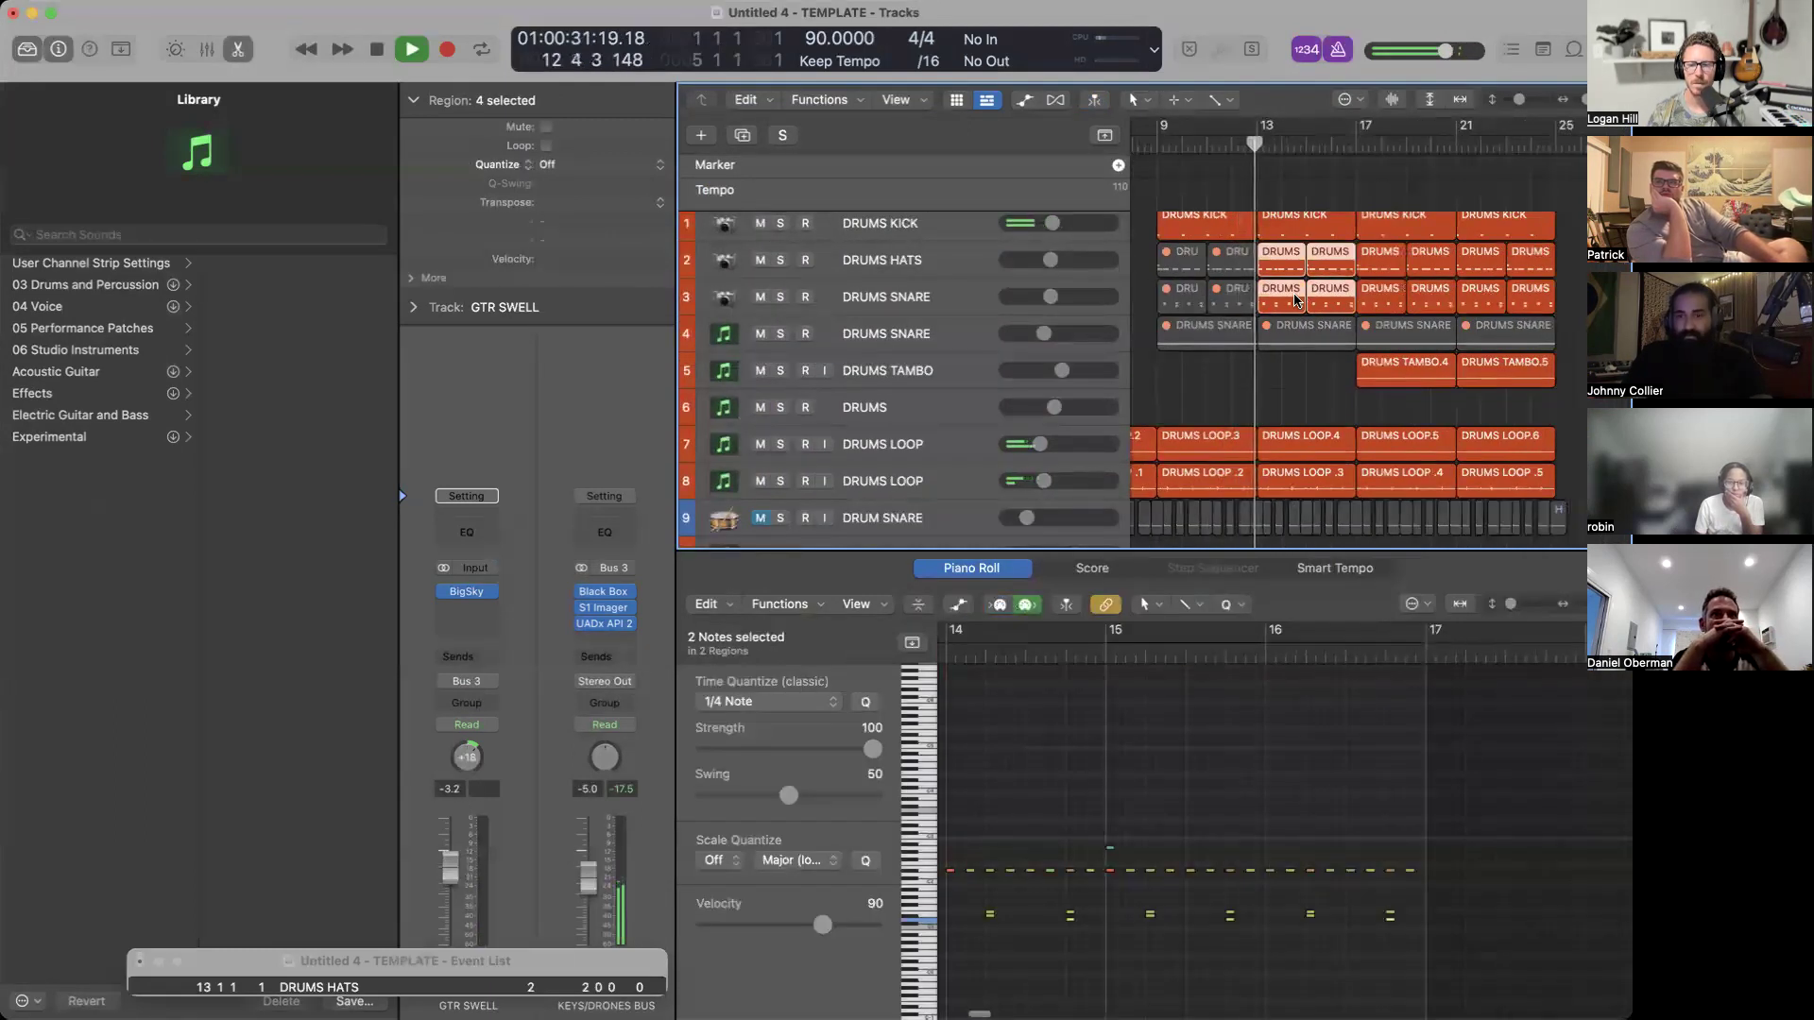
key(Delete)
Hide the lower editor so all sixteen tracks and the whole 24-bar arrangement can be seen.
scroll(1292, 298, down, 3)
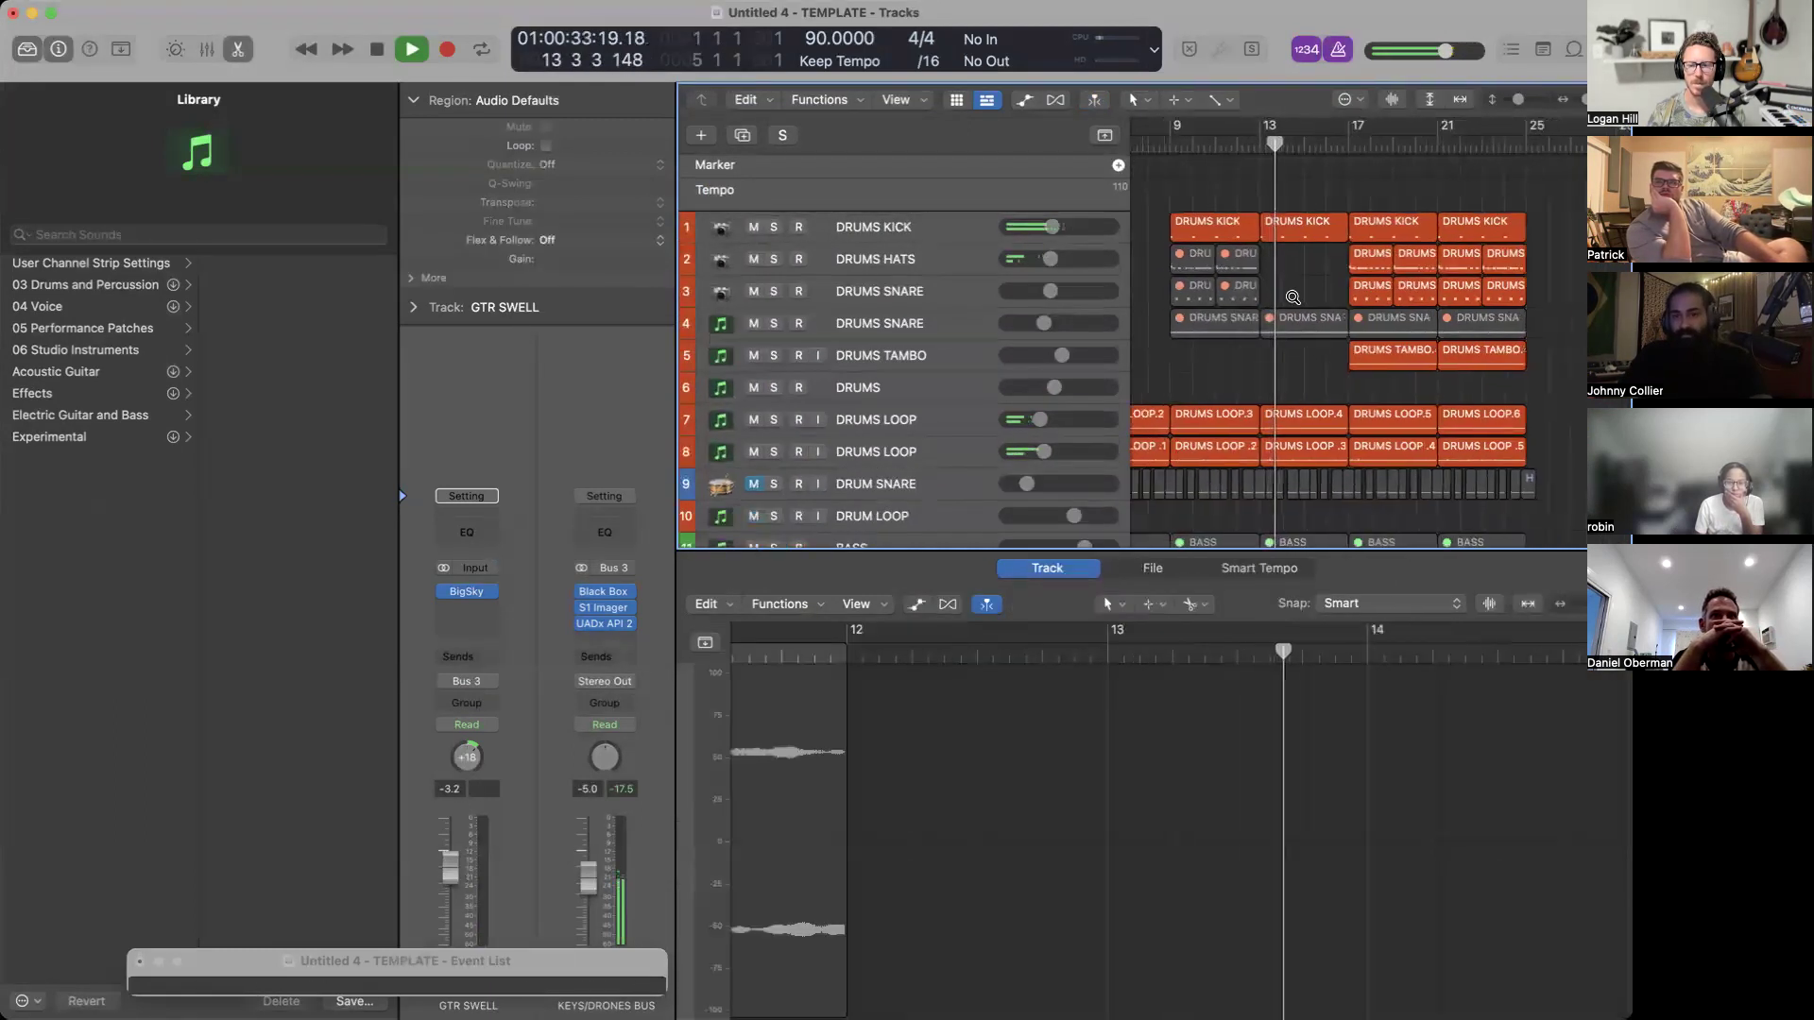
key(x)
key(x)
scroll(1292, 301, down, 3)
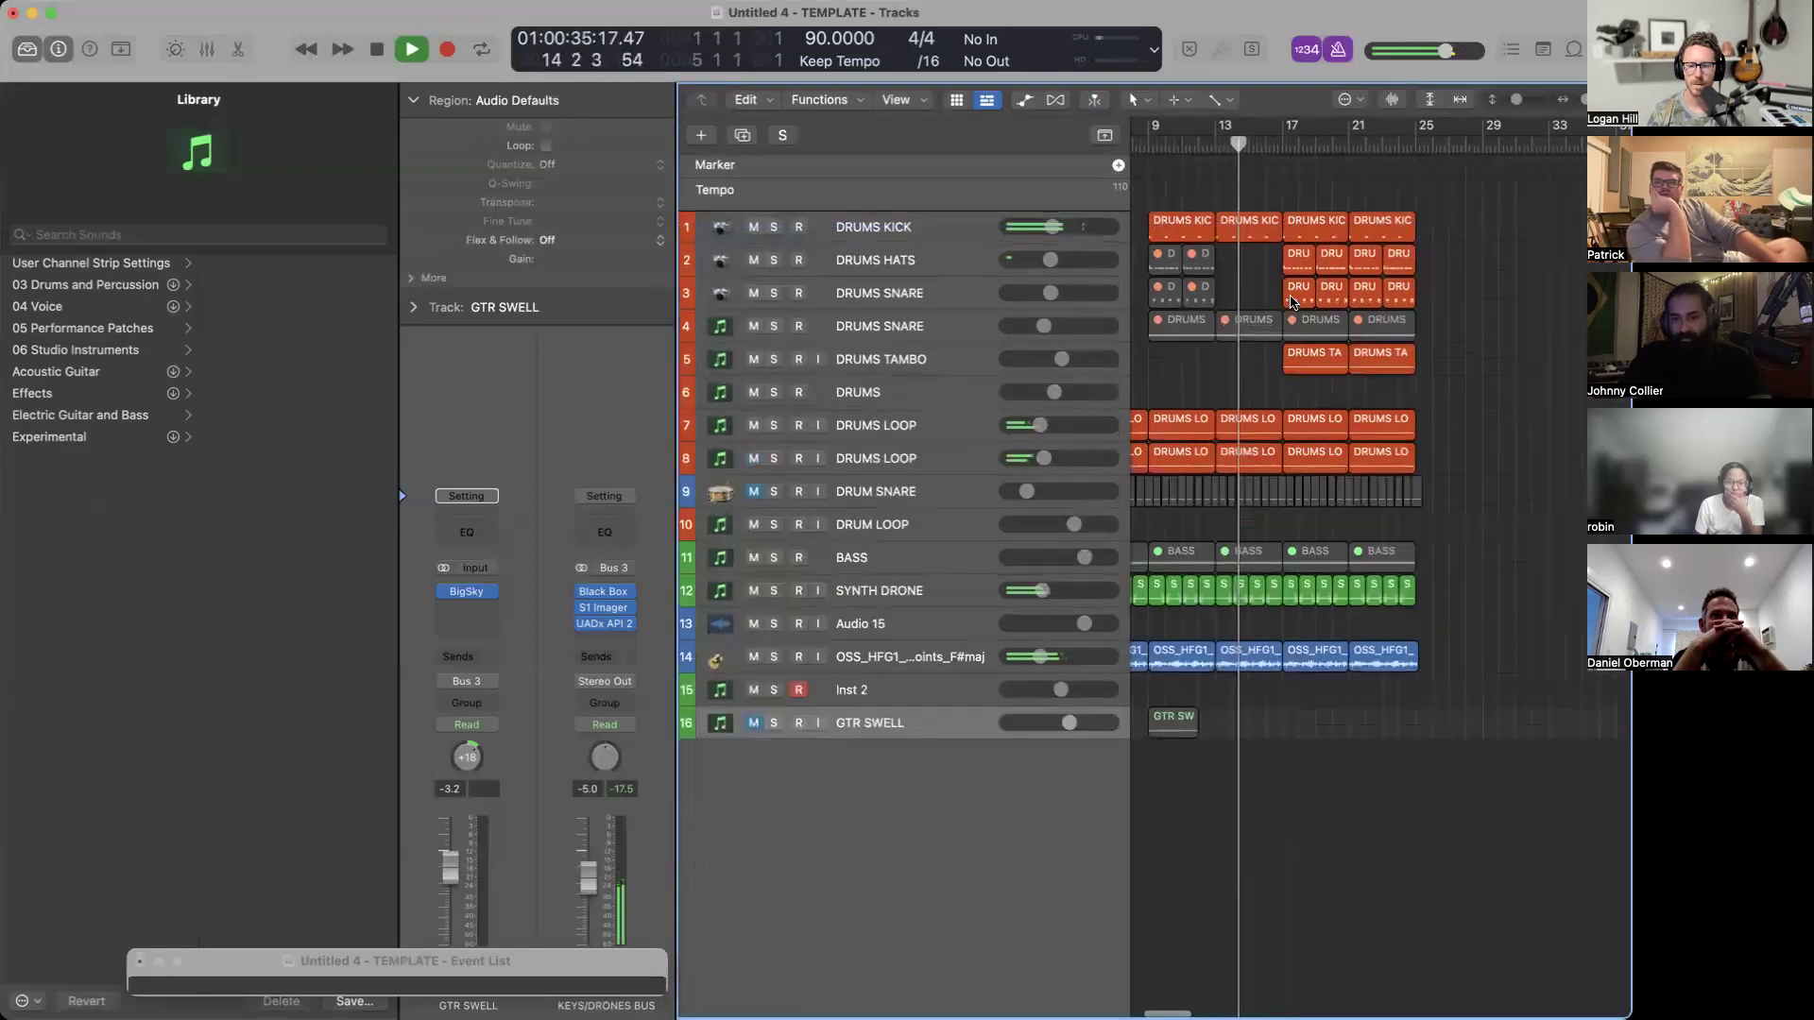
key(super+Down)
scroll(1293, 300, down, 3)
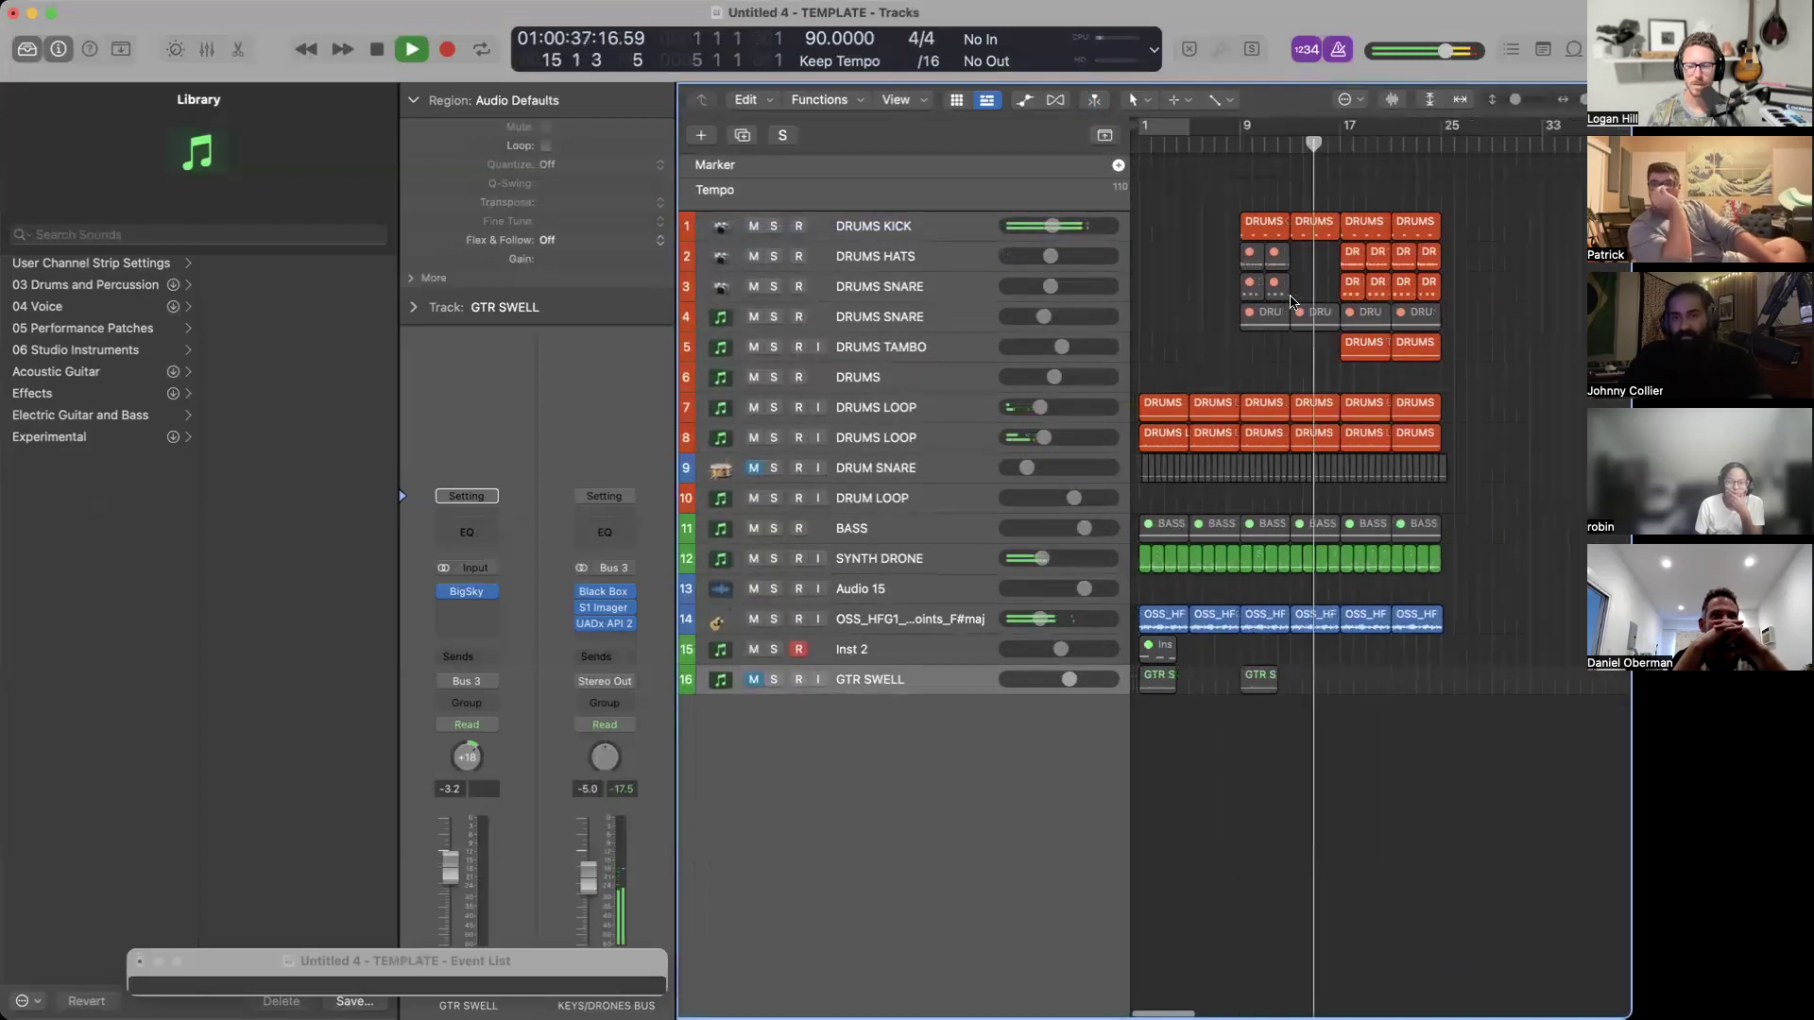
Review the arrangement during playback from bar 15 to bar 19, examining the drum entries at bar 17.
scroll(1292, 298, up, 3)
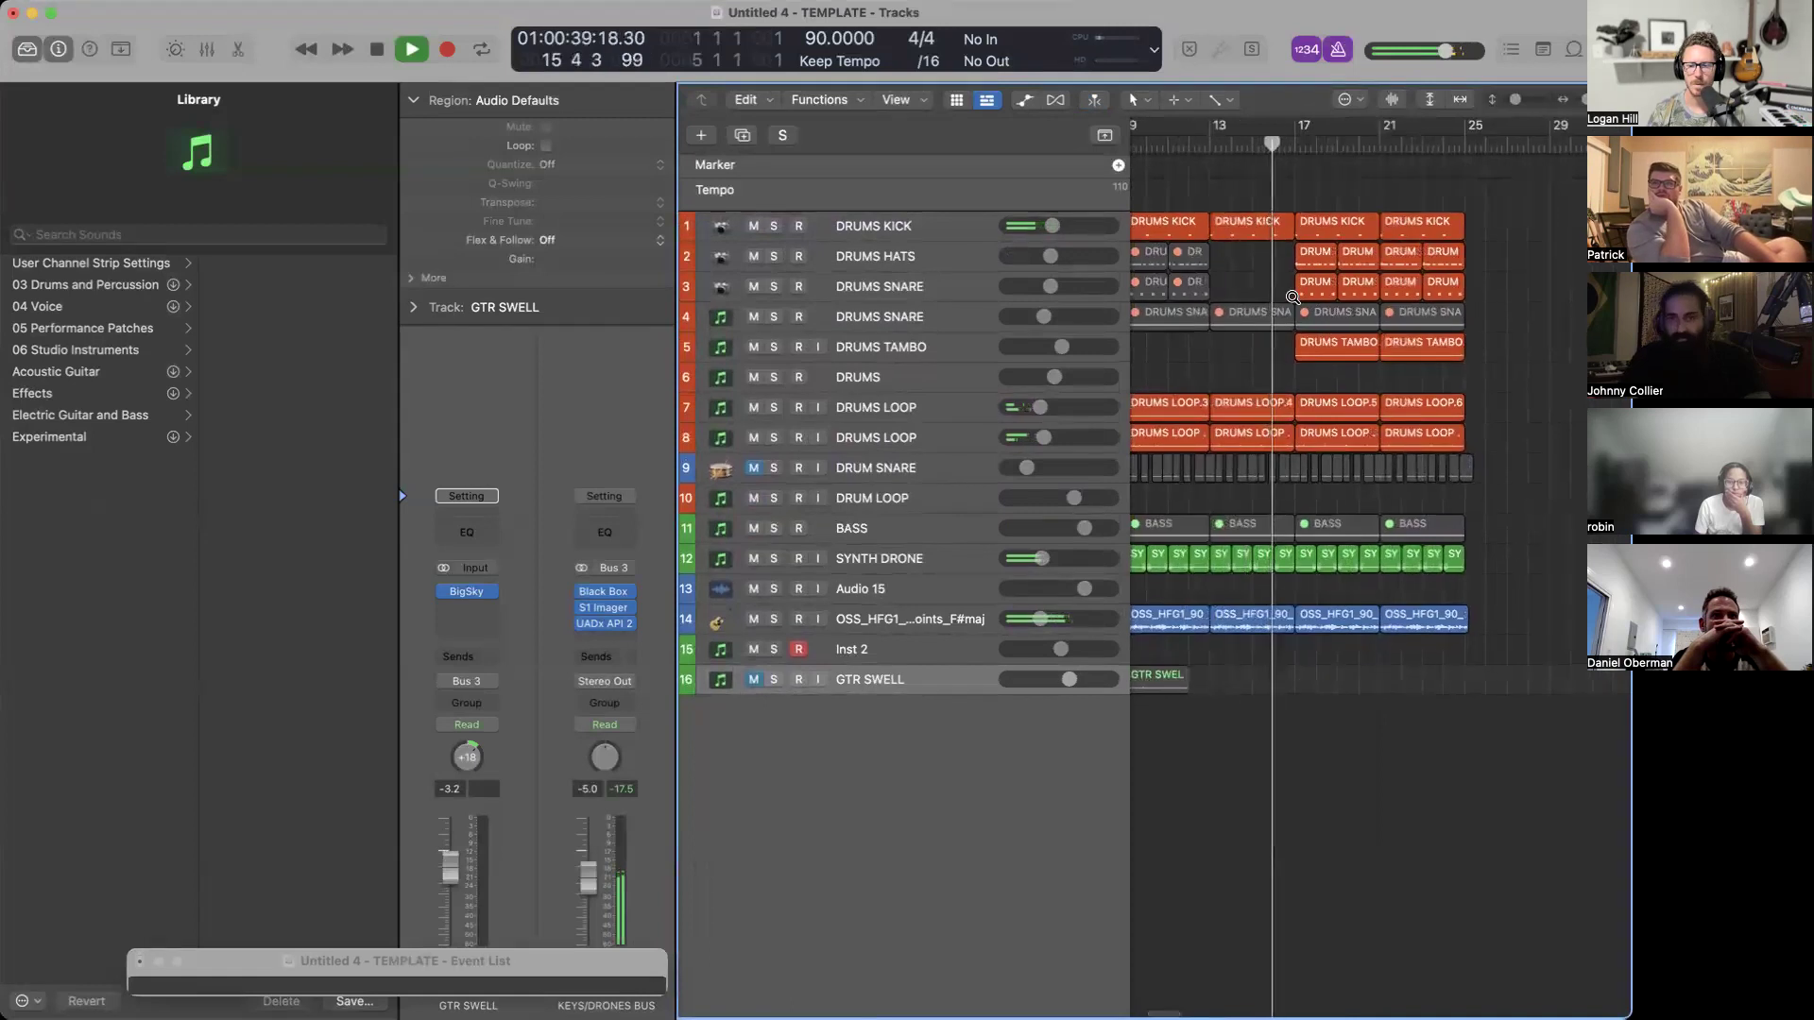
scroll(1293, 299, up, 2)
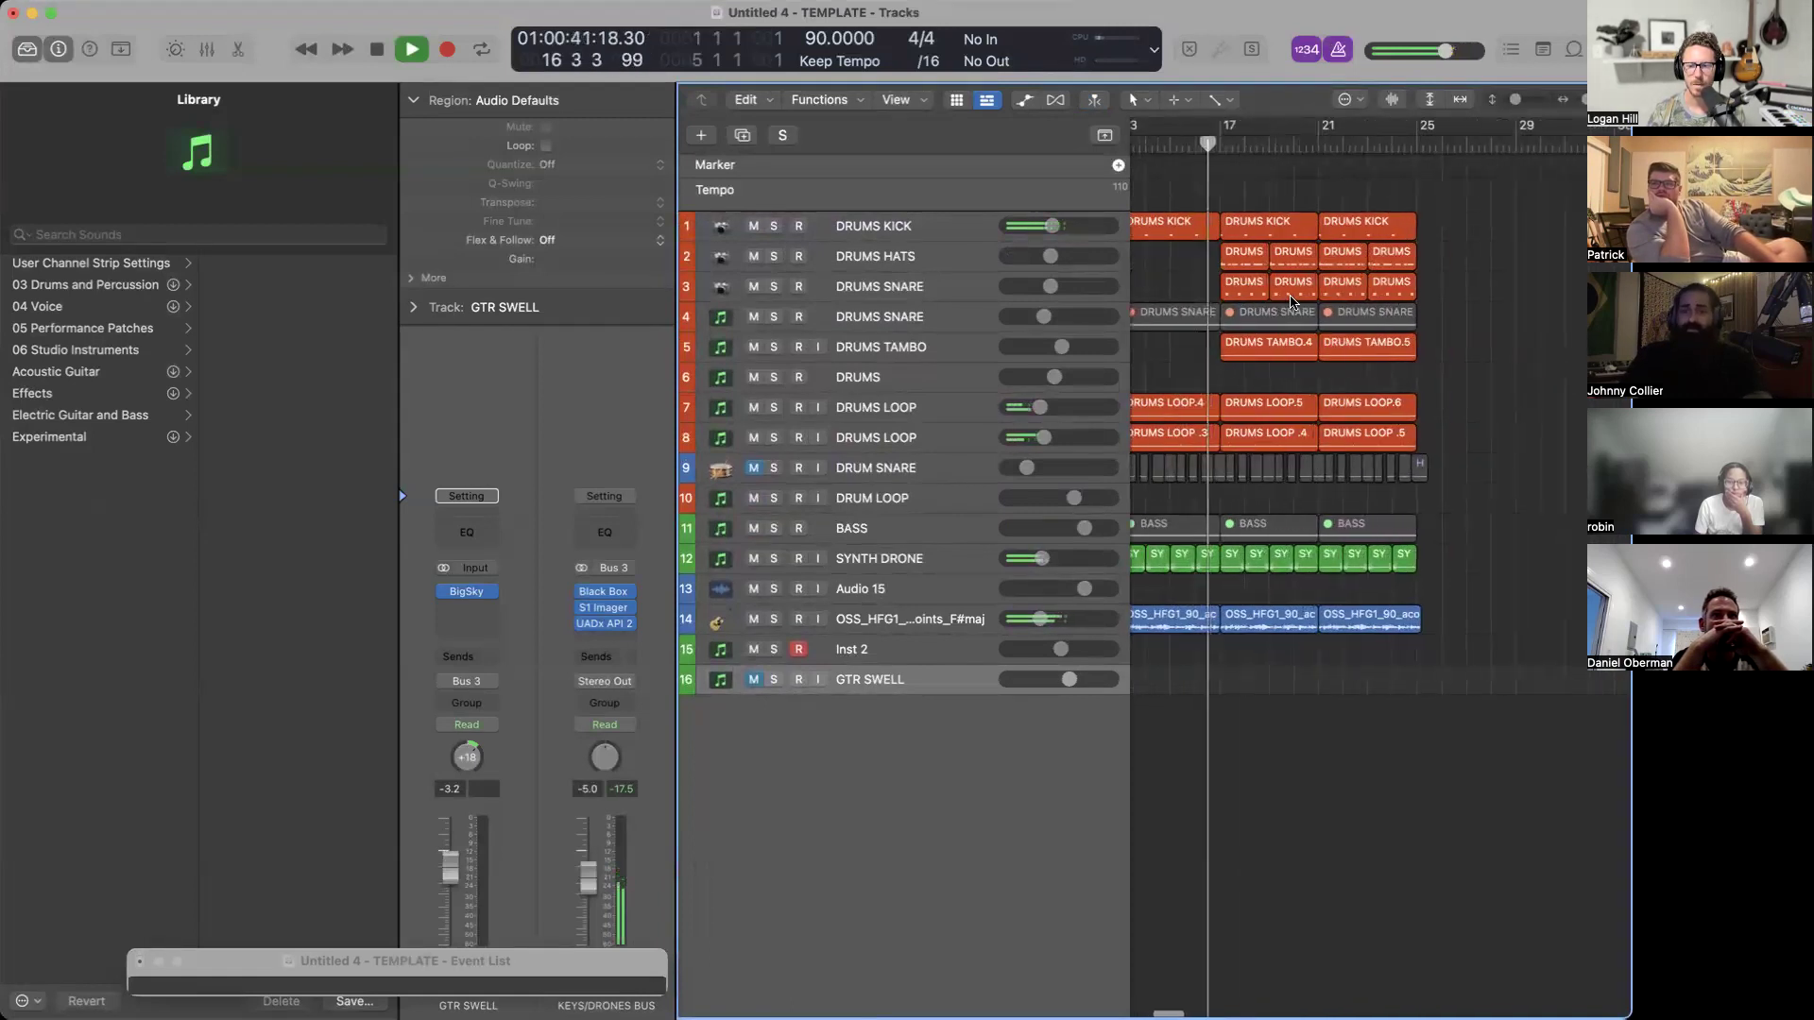
key(super+Down)
key(super+Down)
key(super+Down)
key(super+Up)
key(super+Left)
key(super+Left)
key(super+Up)
key(super+Up)
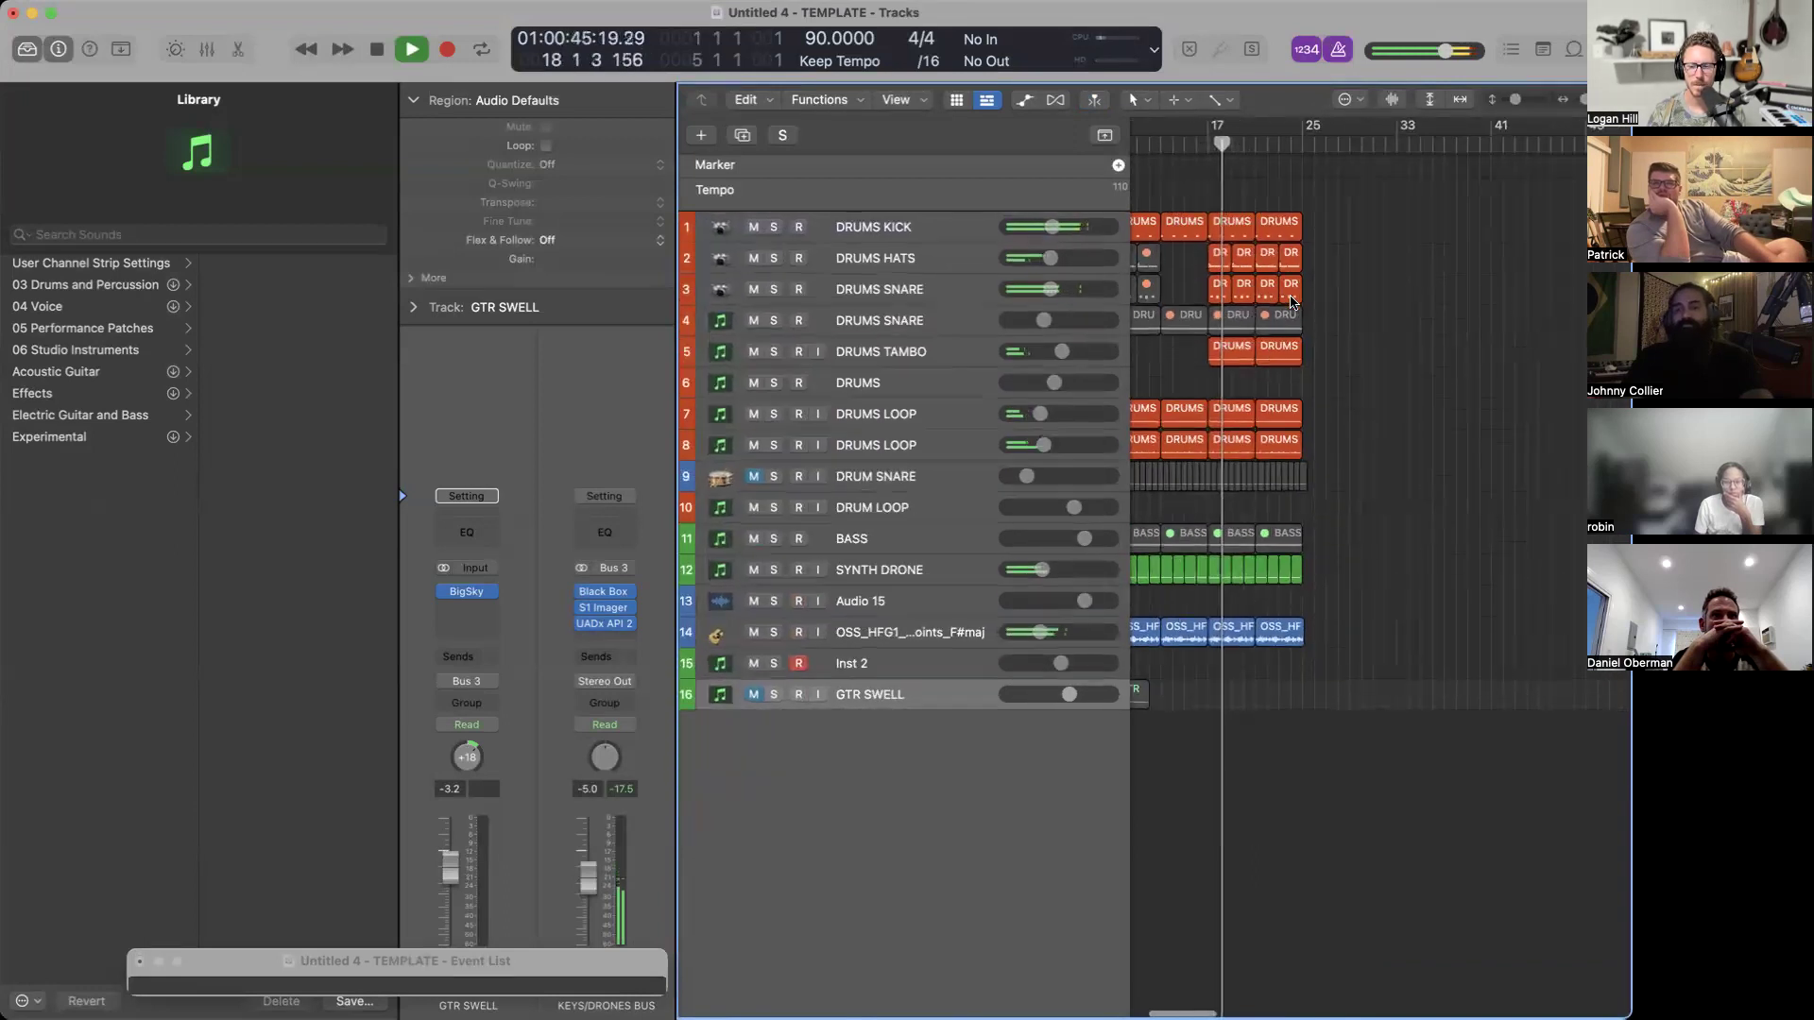
scroll(1293, 302, down, 2)
scroll(1293, 302, left, 3)
scroll(1292, 303, up, 3)
scroll(1292, 302, down, 1)
scroll(1292, 302, right, 2)
scroll(1292, 302, down, 3)
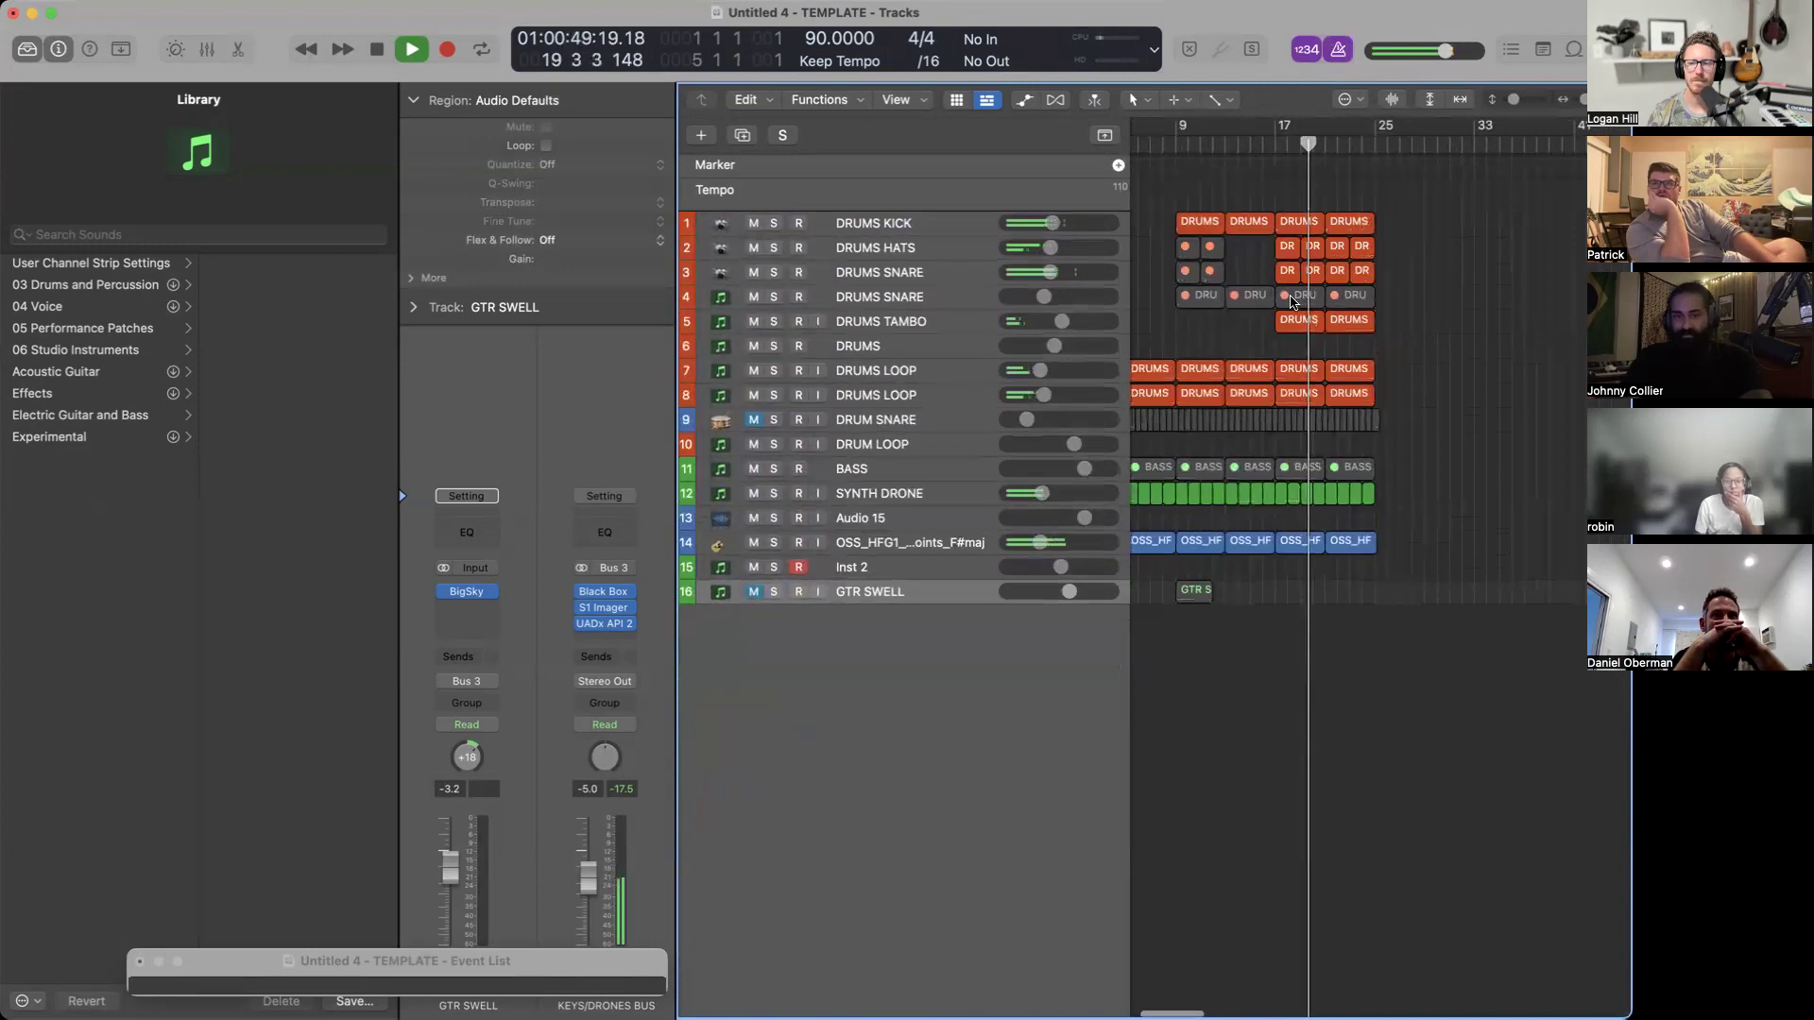
Stop playback and repeat all regions between bars 9 and 17, except GTR SWELL, across bars 25 to 33.
scroll(1293, 302, up, 3)
scroll(1291, 298, right, 1)
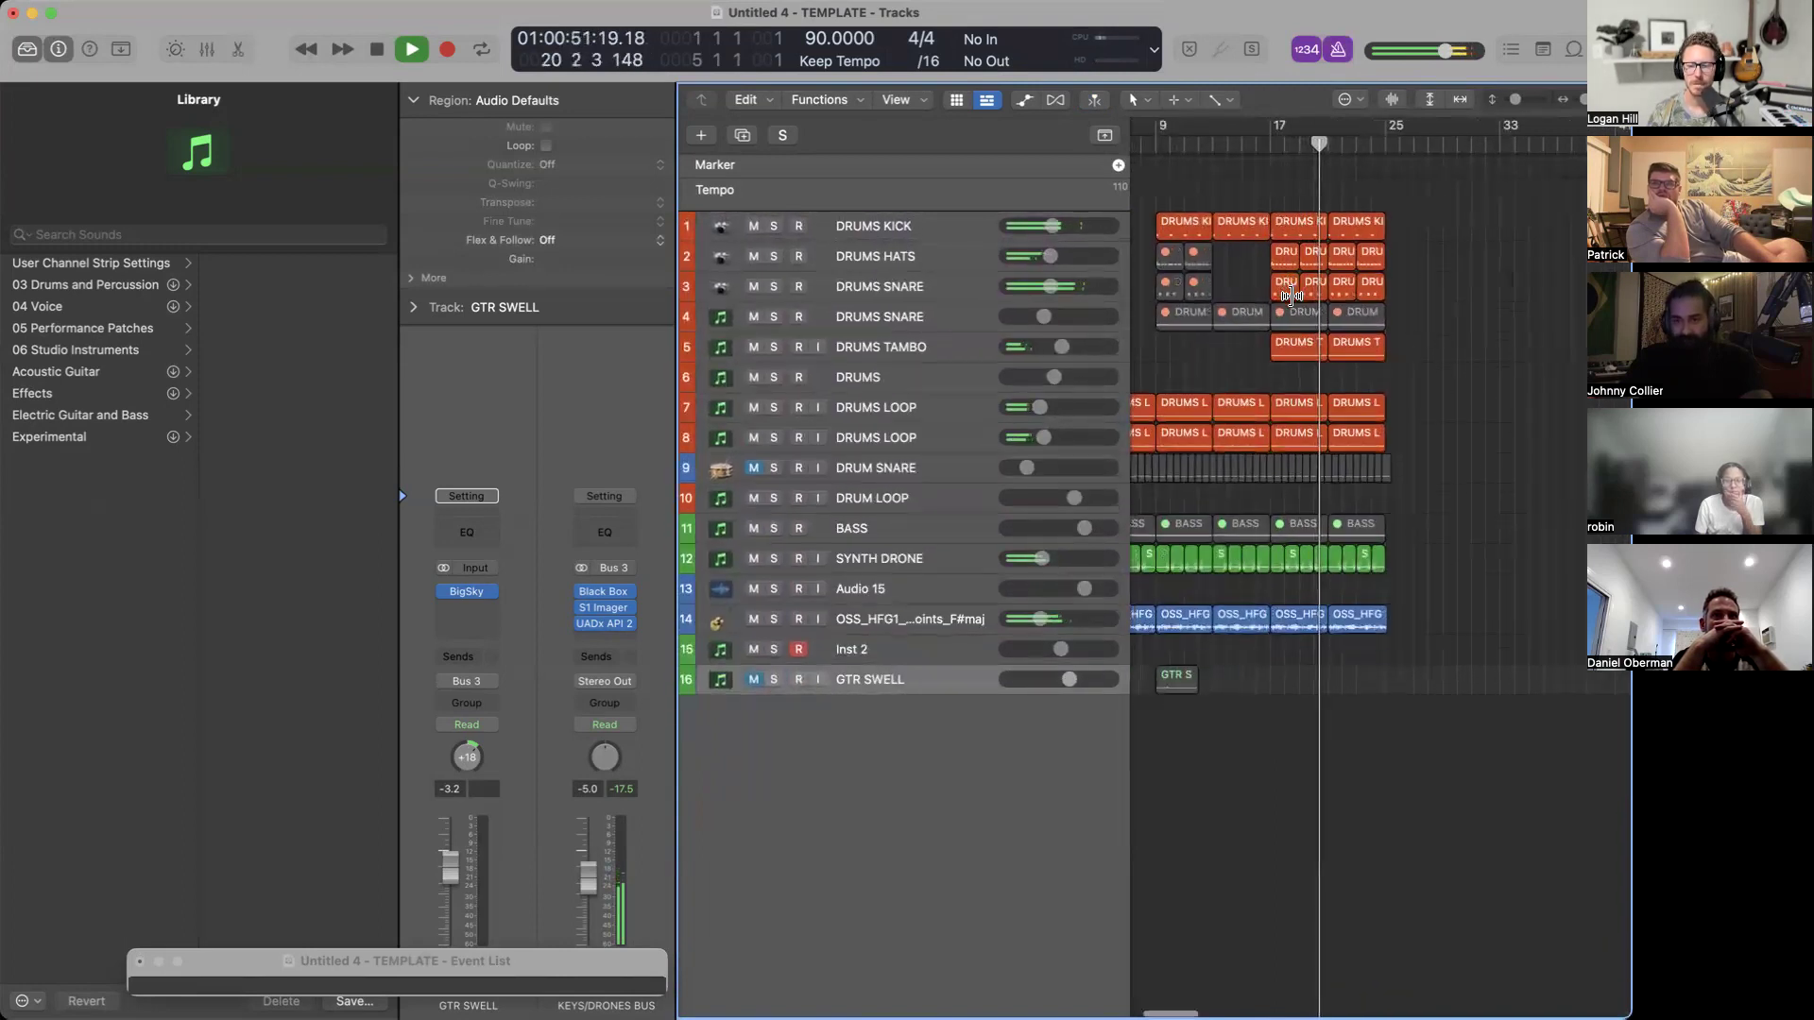
scroll(1291, 298, down, 1)
scroll(1292, 297, left, 1)
key(space)
scroll(1292, 300, right, 1)
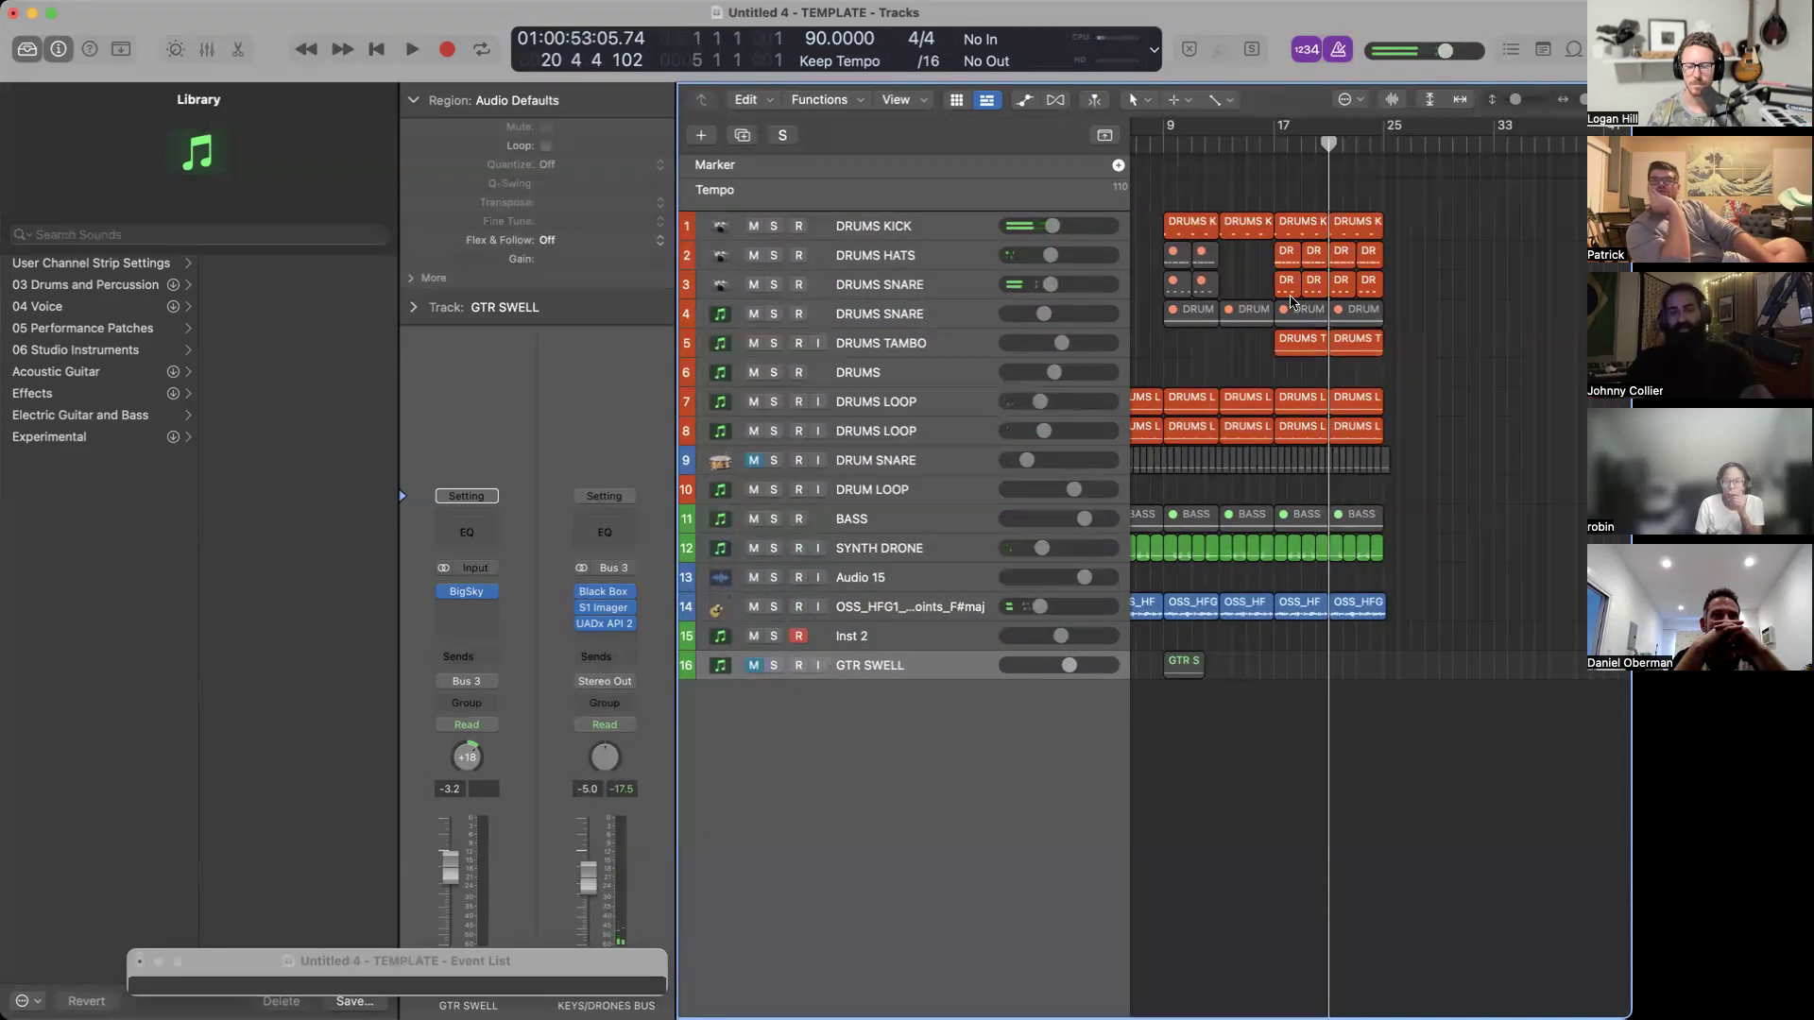
scroll(1292, 300, left, 3)
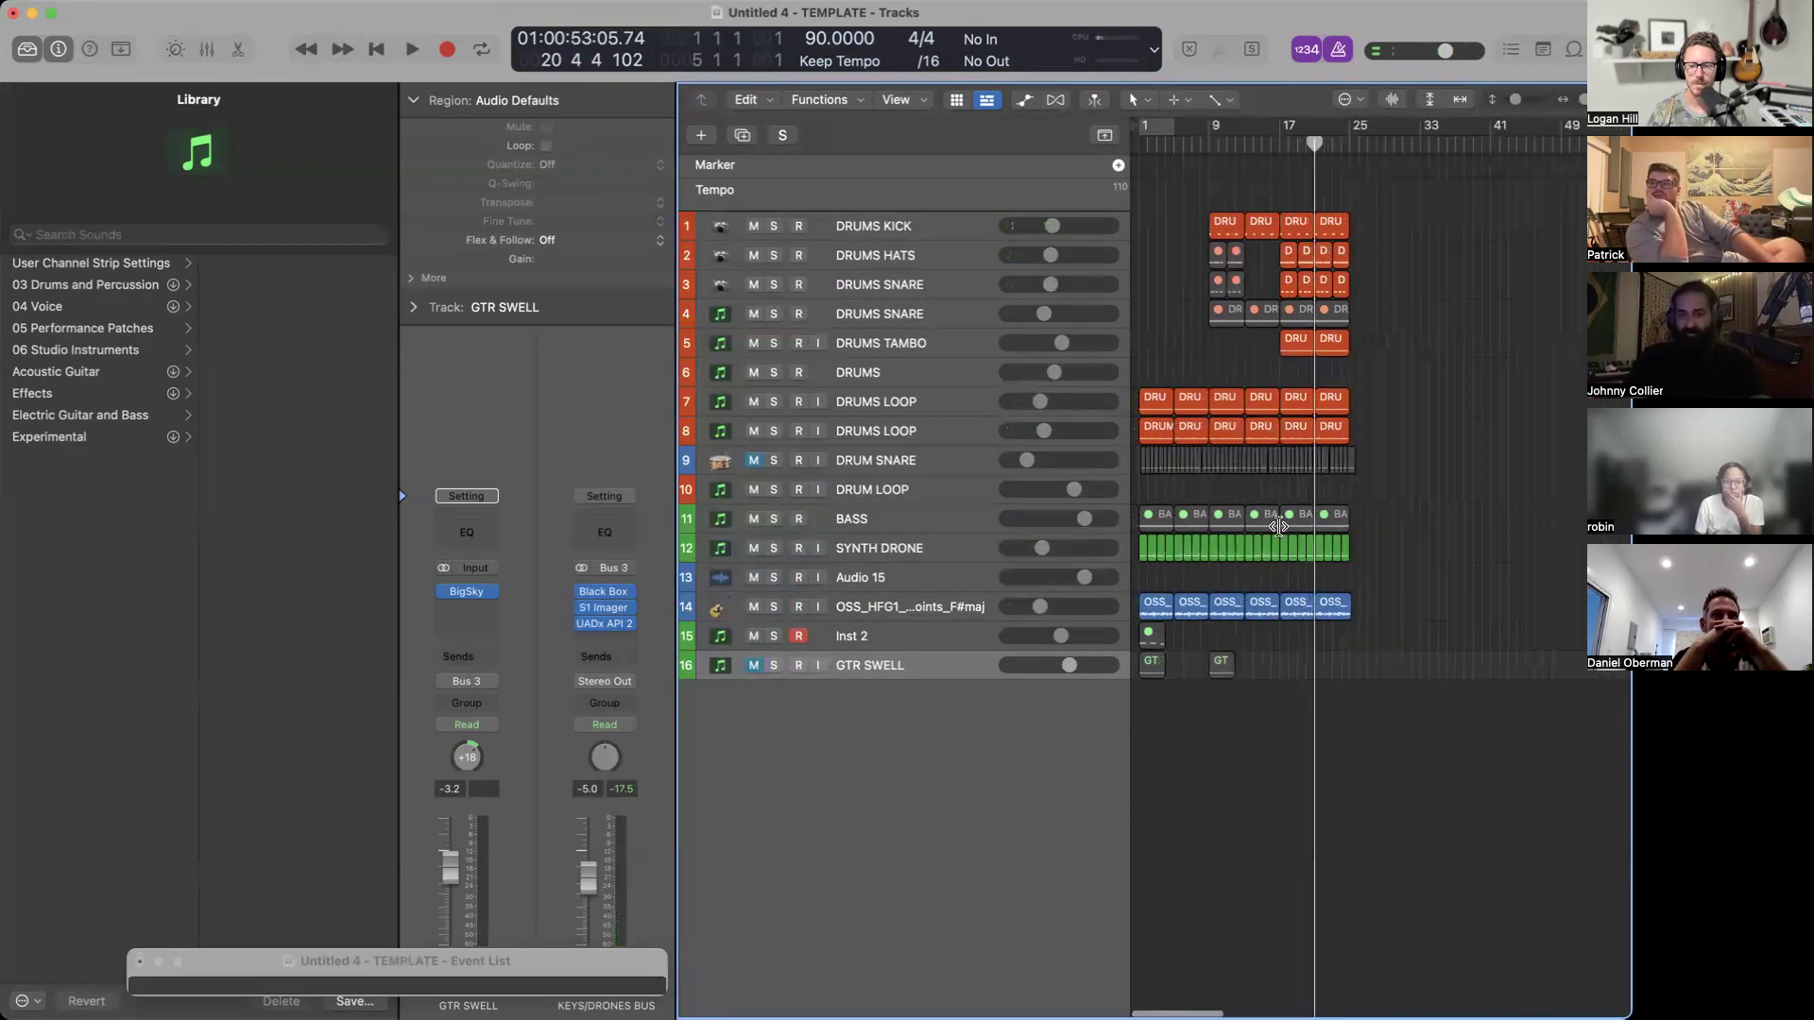
drag(1275, 651, 1366, 221)
scroll(1366, 222, right, 2)
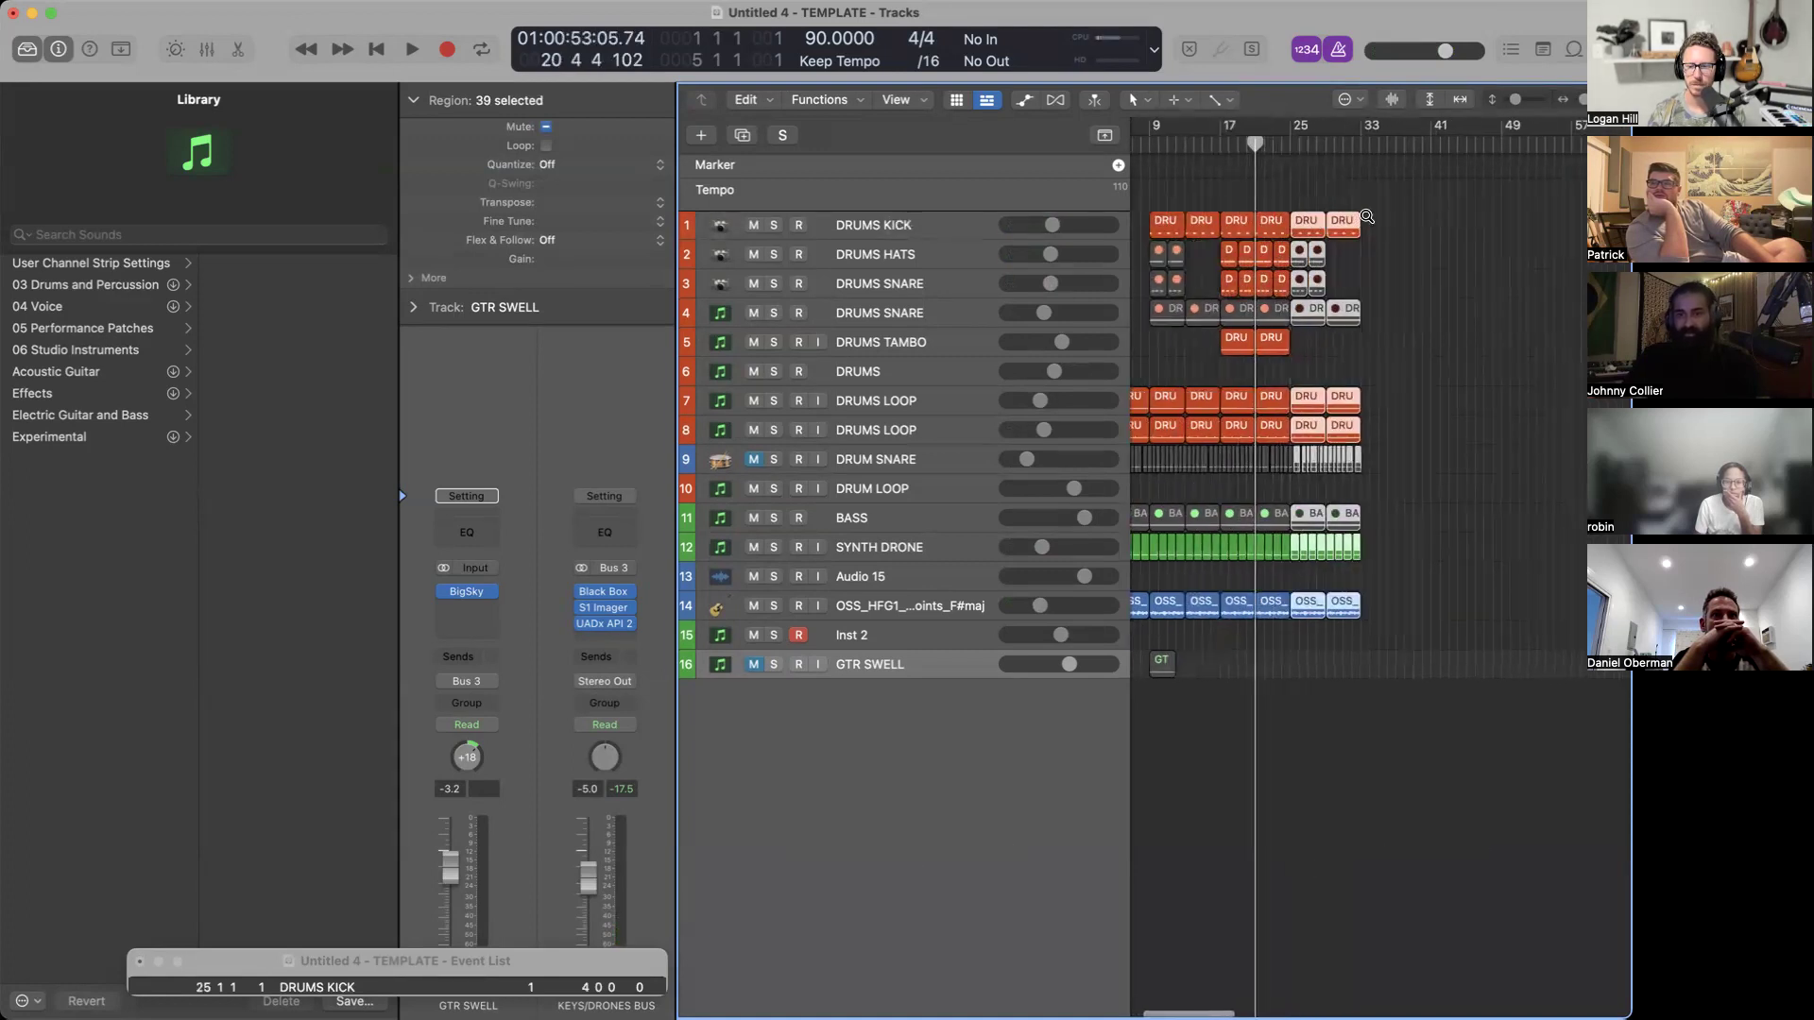
key(super+Right)
key(super+Left)
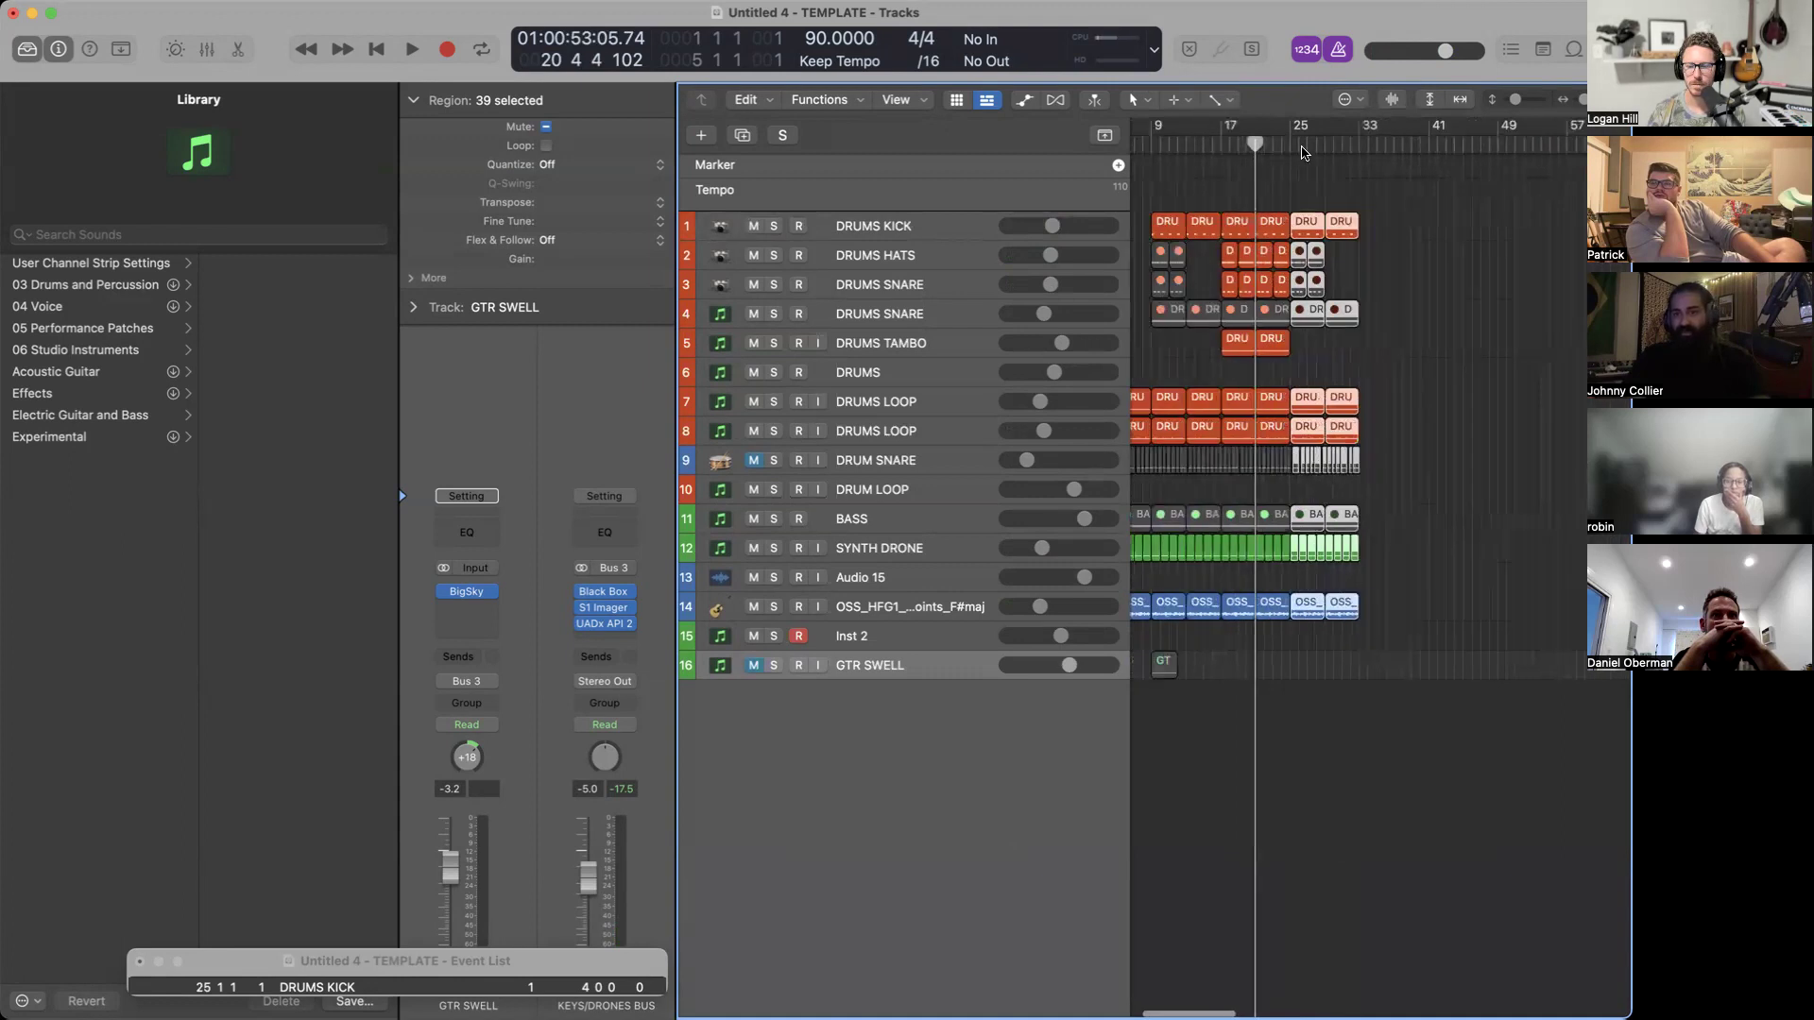
Repeat all regions of the fuller section between bars 17 and 25 across bars 33 to 41.
click(1295, 140)
scroll(1290, 189, right, 1)
drag(1240, 659, 1341, 221)
scroll(1340, 219, up, 3)
scroll(1340, 219, down, 3)
scroll(1340, 219, right, 3)
scroll(1340, 217, left, 3)
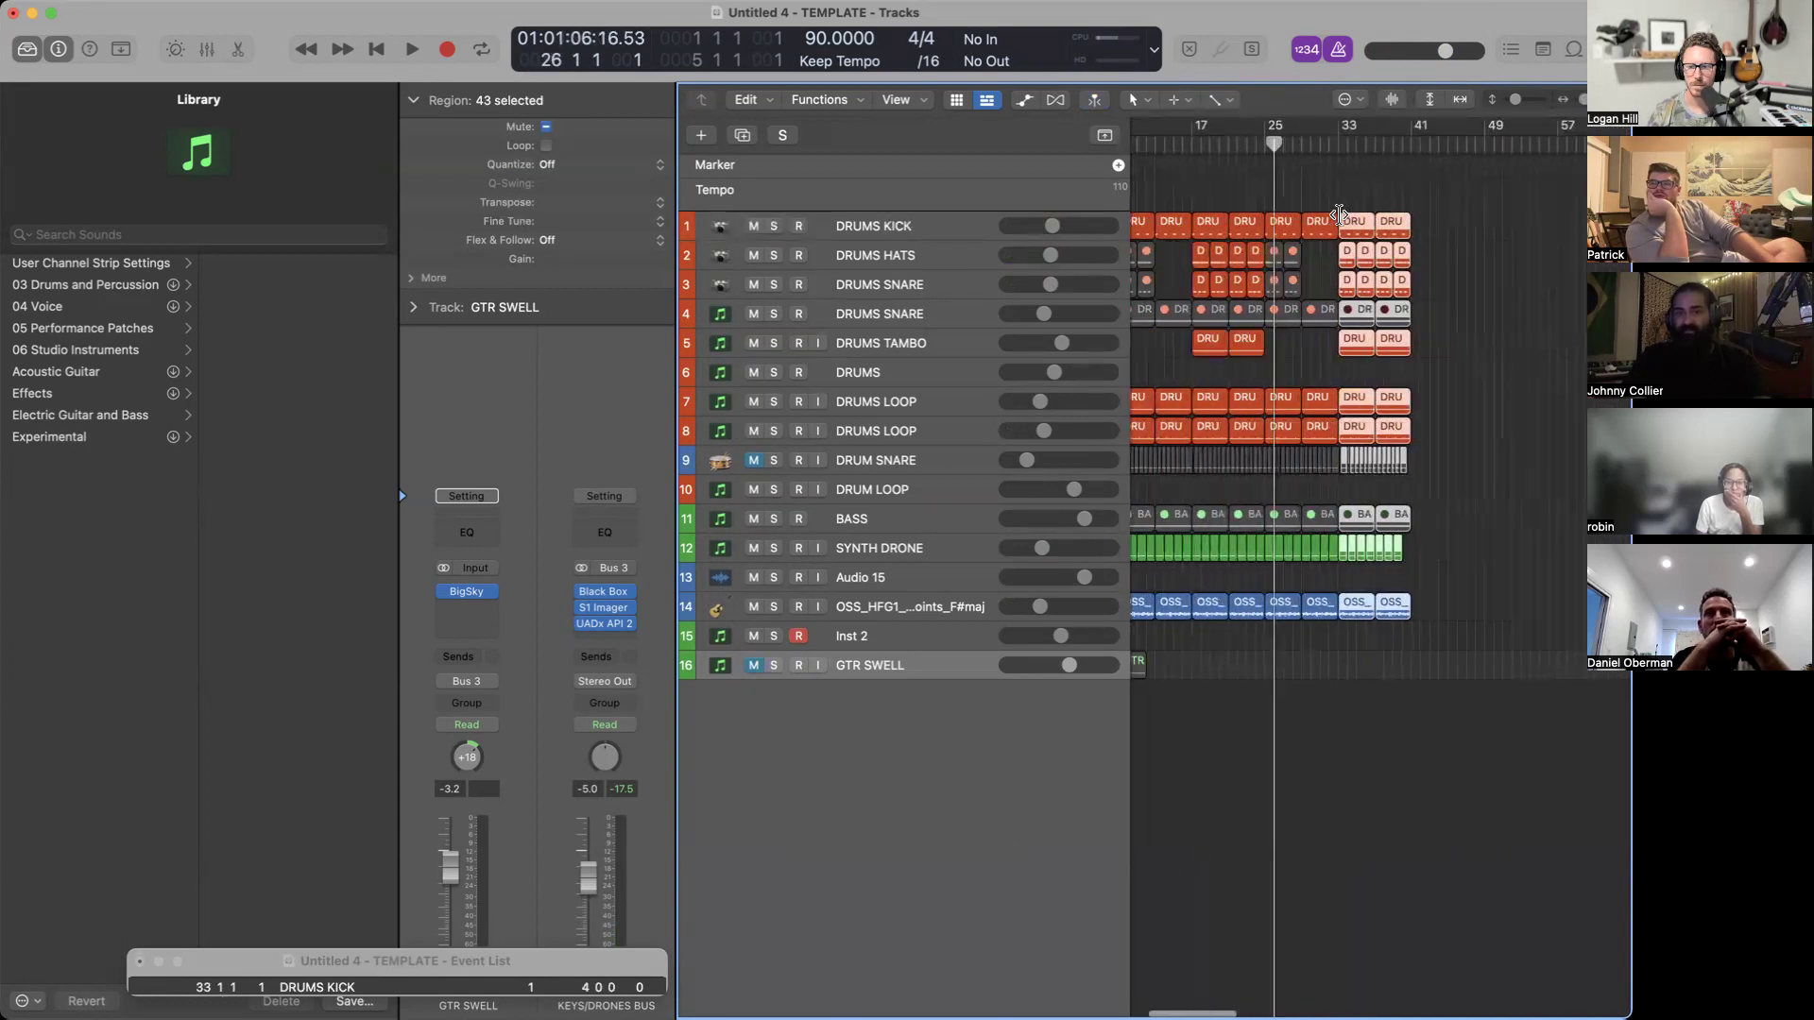
Repeat the selected bar 33 section across bars 41 to 49 and place the playhead at bar 48.
scroll(1339, 215, right, 2)
drag(1339, 216, 1377, 223)
scroll(1376, 220, right, 5)
click(1256, 144)
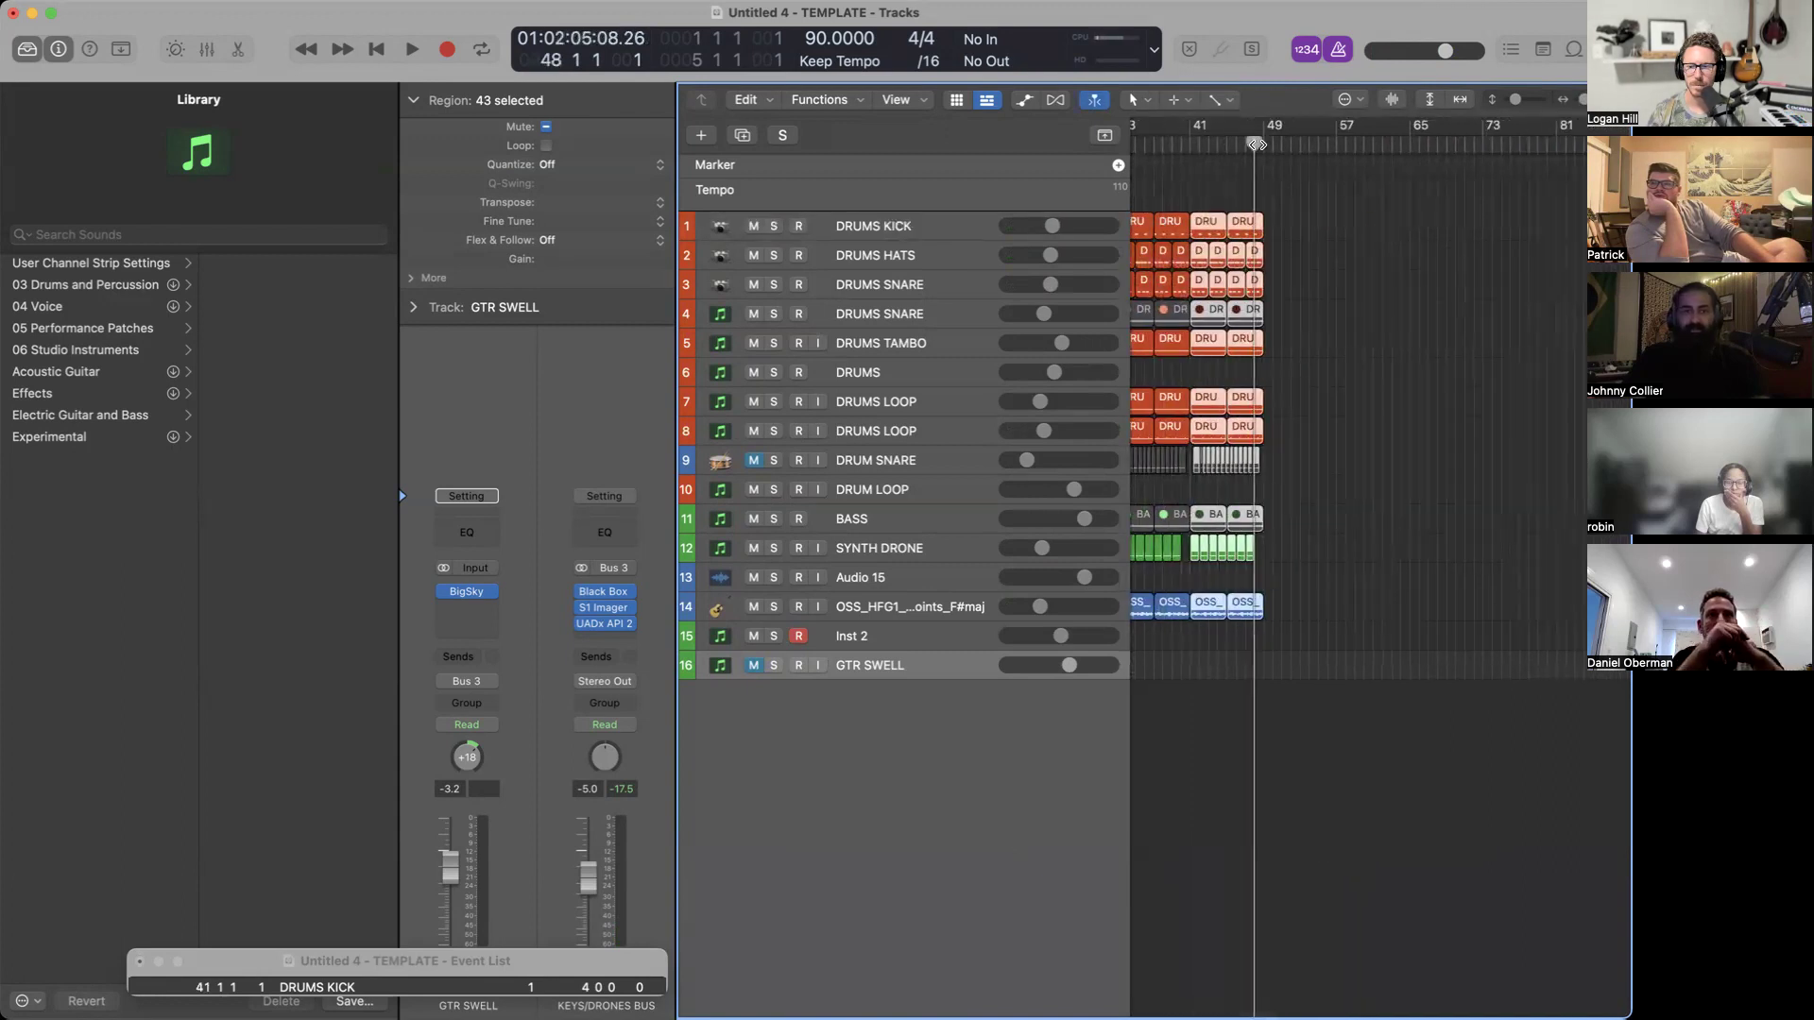
scroll(1327, 579, down, 3)
scroll(1329, 579, left, 2)
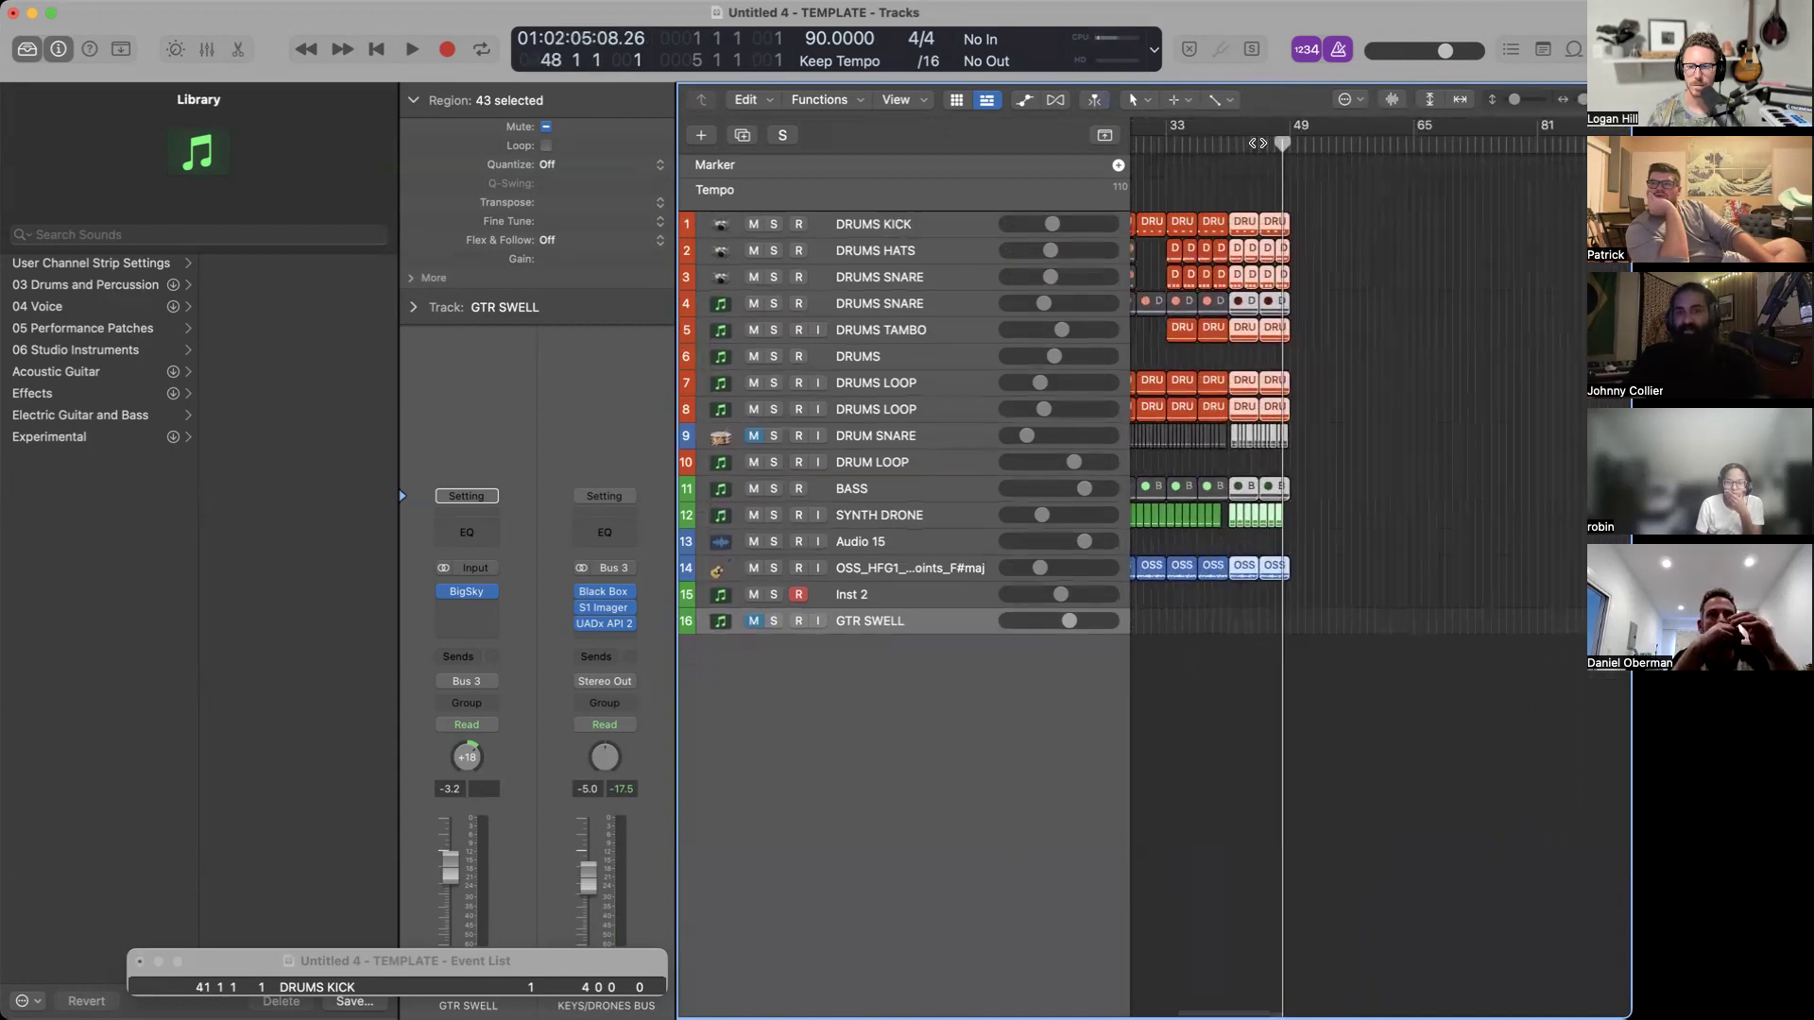
Repeat the last two OSS_HFG1 loop regions on track 14 across bars 49 to 57.
drag(1328, 577, 1244, 566)
key(super+r)
scroll(1244, 567, right, 3)
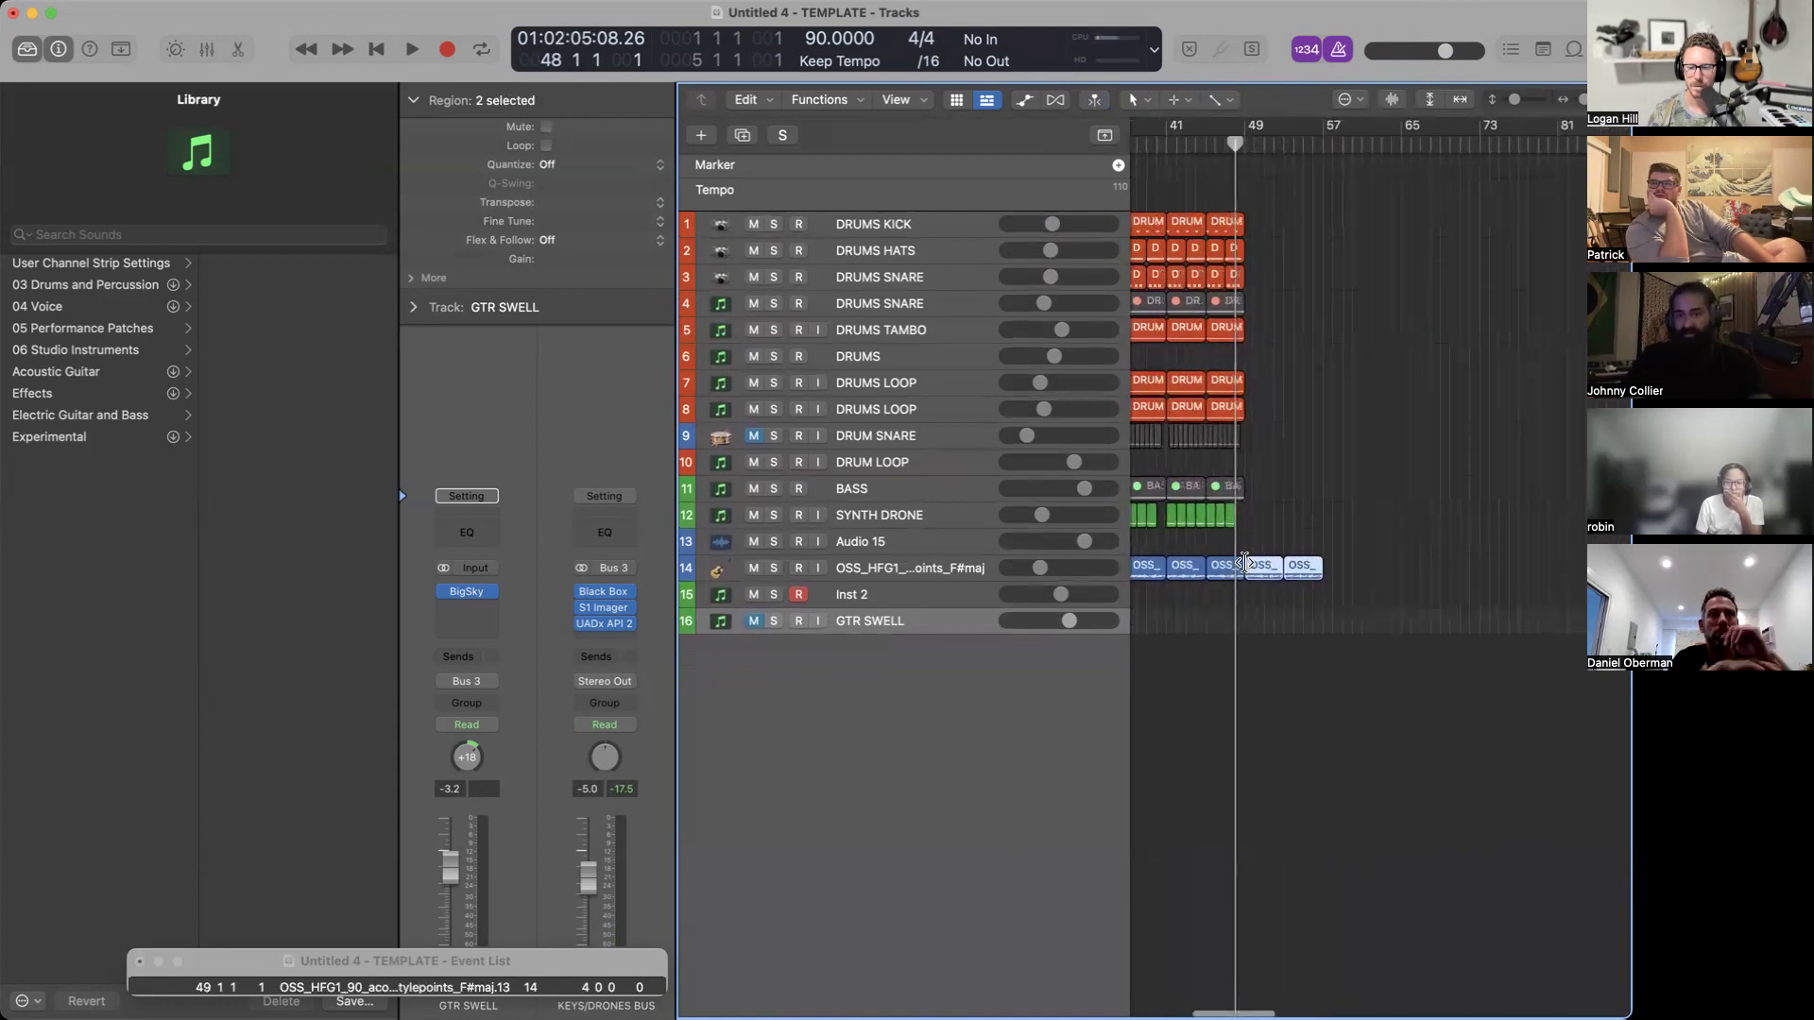
Copy all regions between bars 37 and 49, including the SYNTH DRONE regions, to start at bar 57.
drag(1244, 575, 1168, 196)
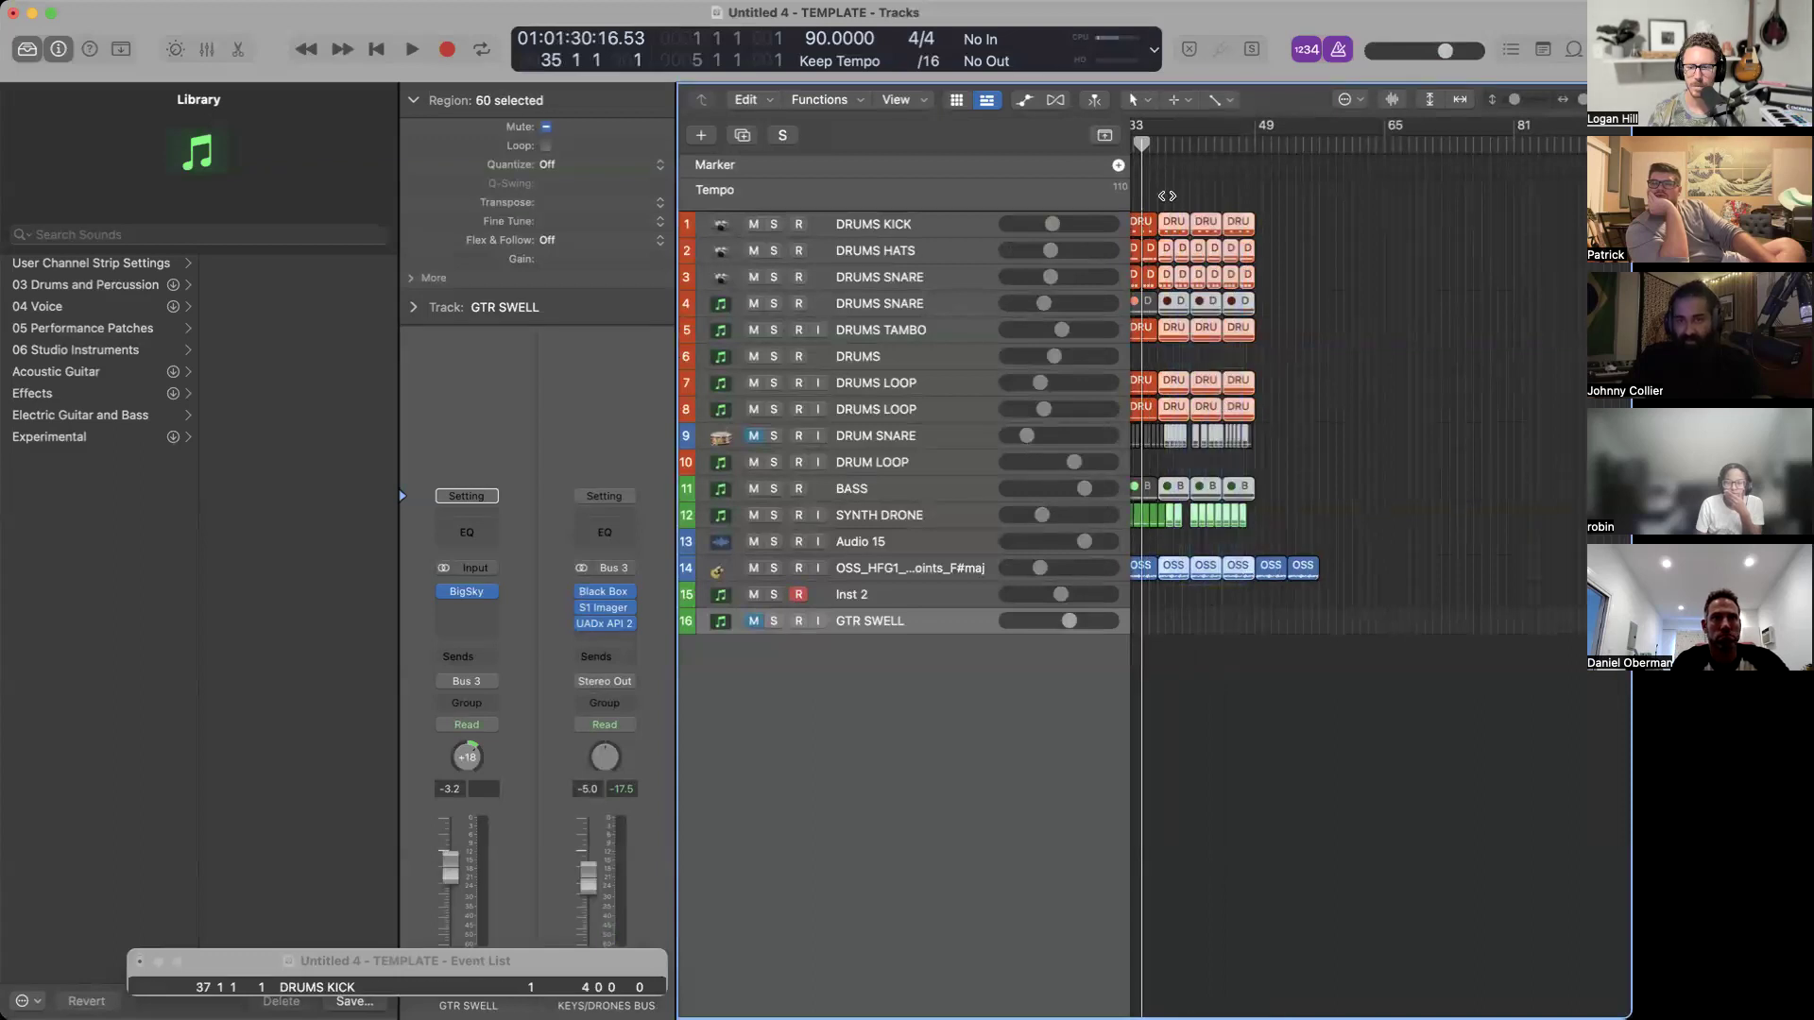
shift+click(1163, 514)
drag(1175, 227, 1337, 229)
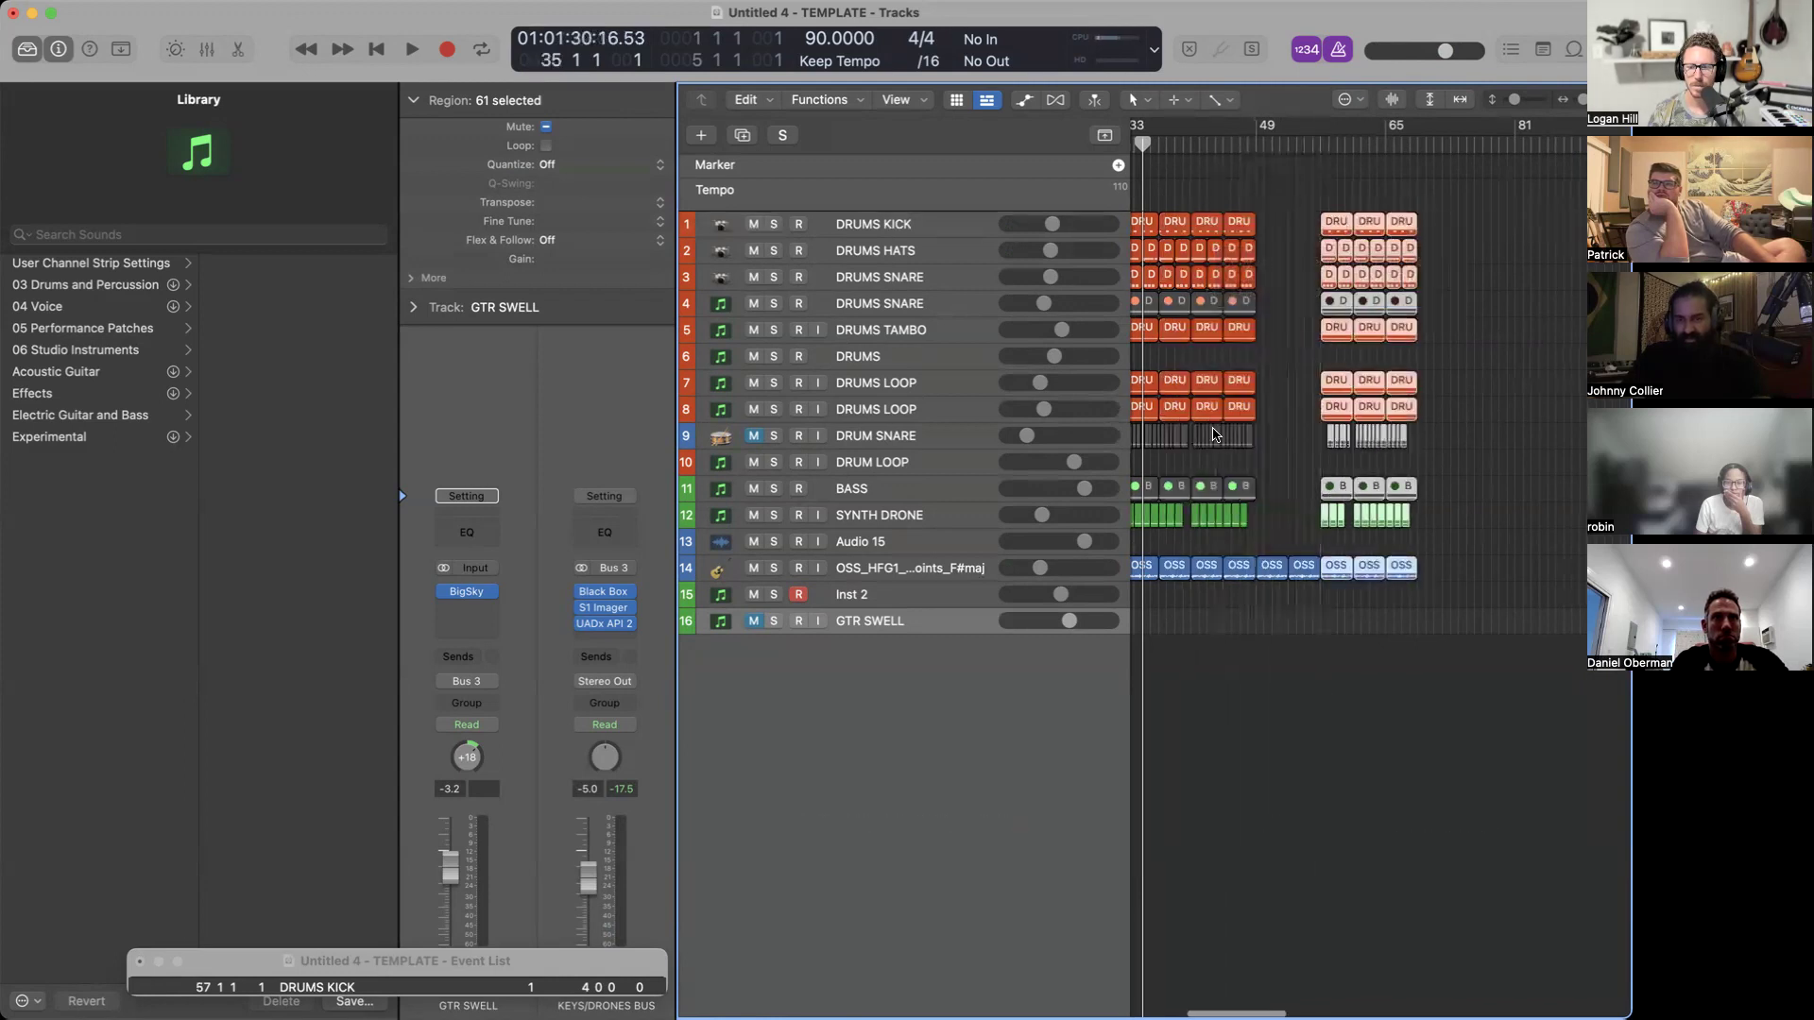
Repeat the SYNTH DRONE region at bar 39 into the gap at bar 40.
scroll(1215, 433, left, 5)
key(super+Right)
key(super+Right)
key(super+Right)
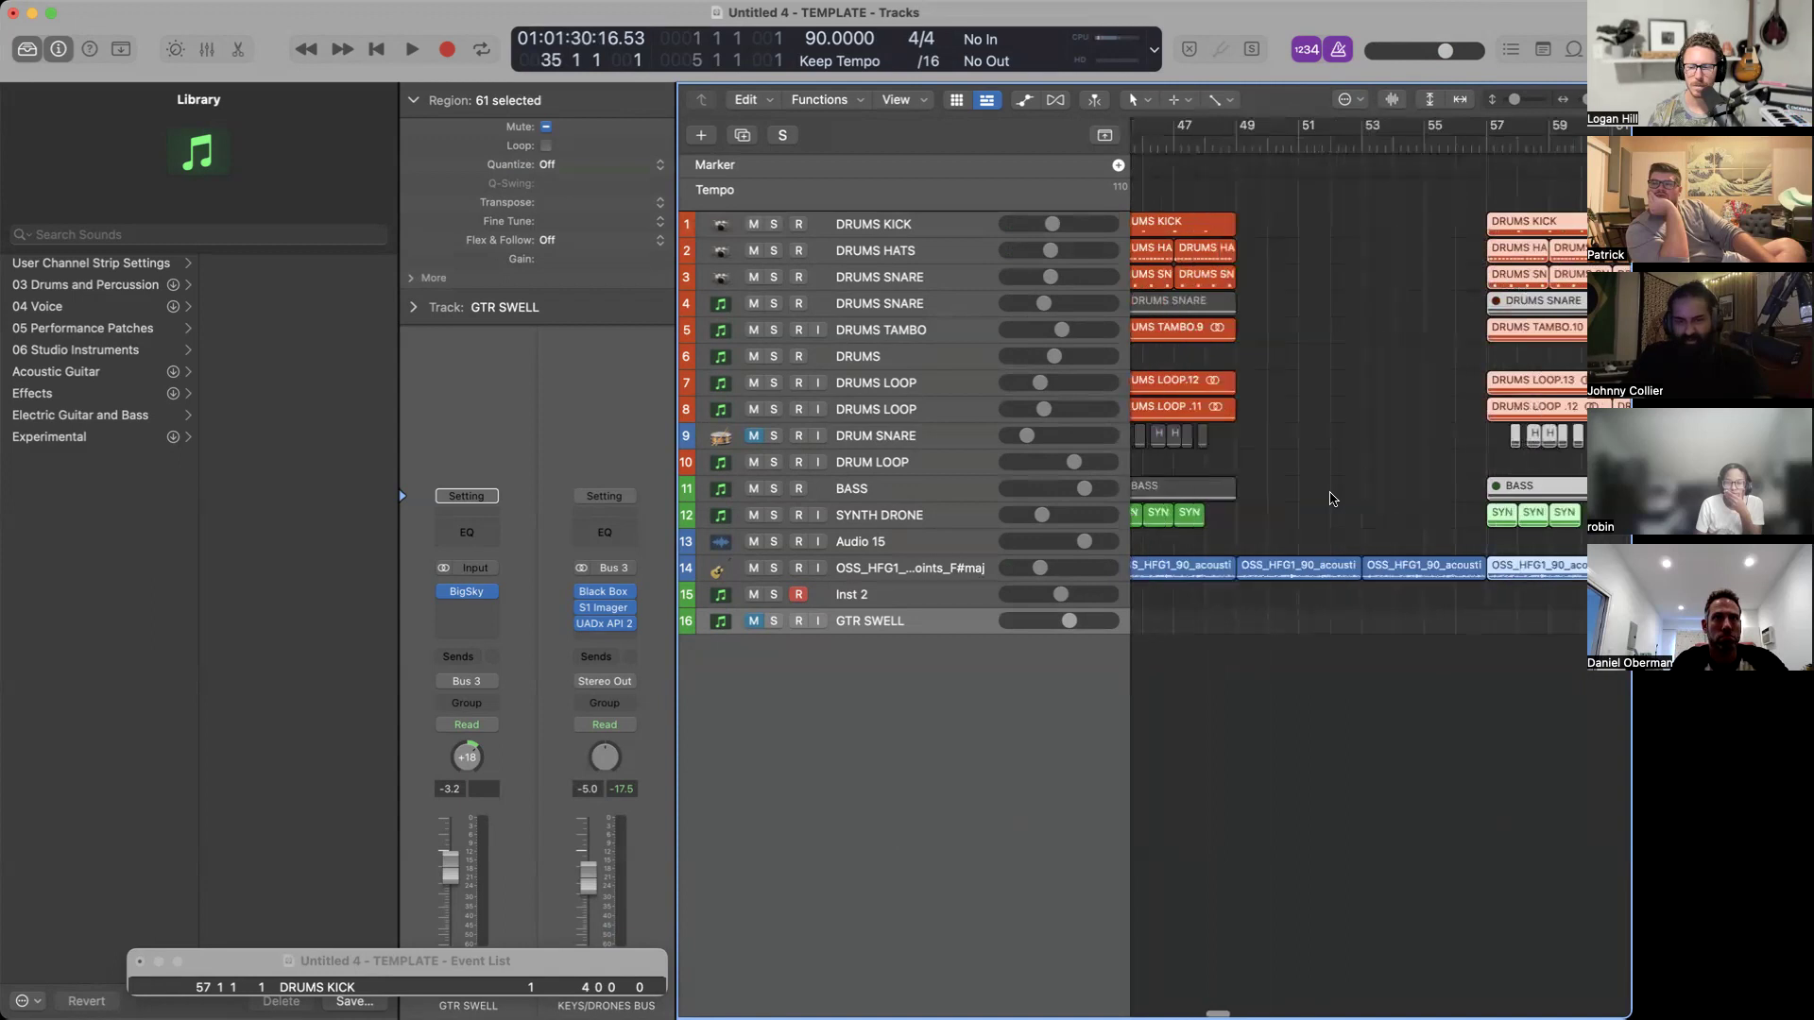
scroll(1331, 499, left, 5)
scroll(1125, 586, left, 2)
click(1167, 517)
key(super+e)
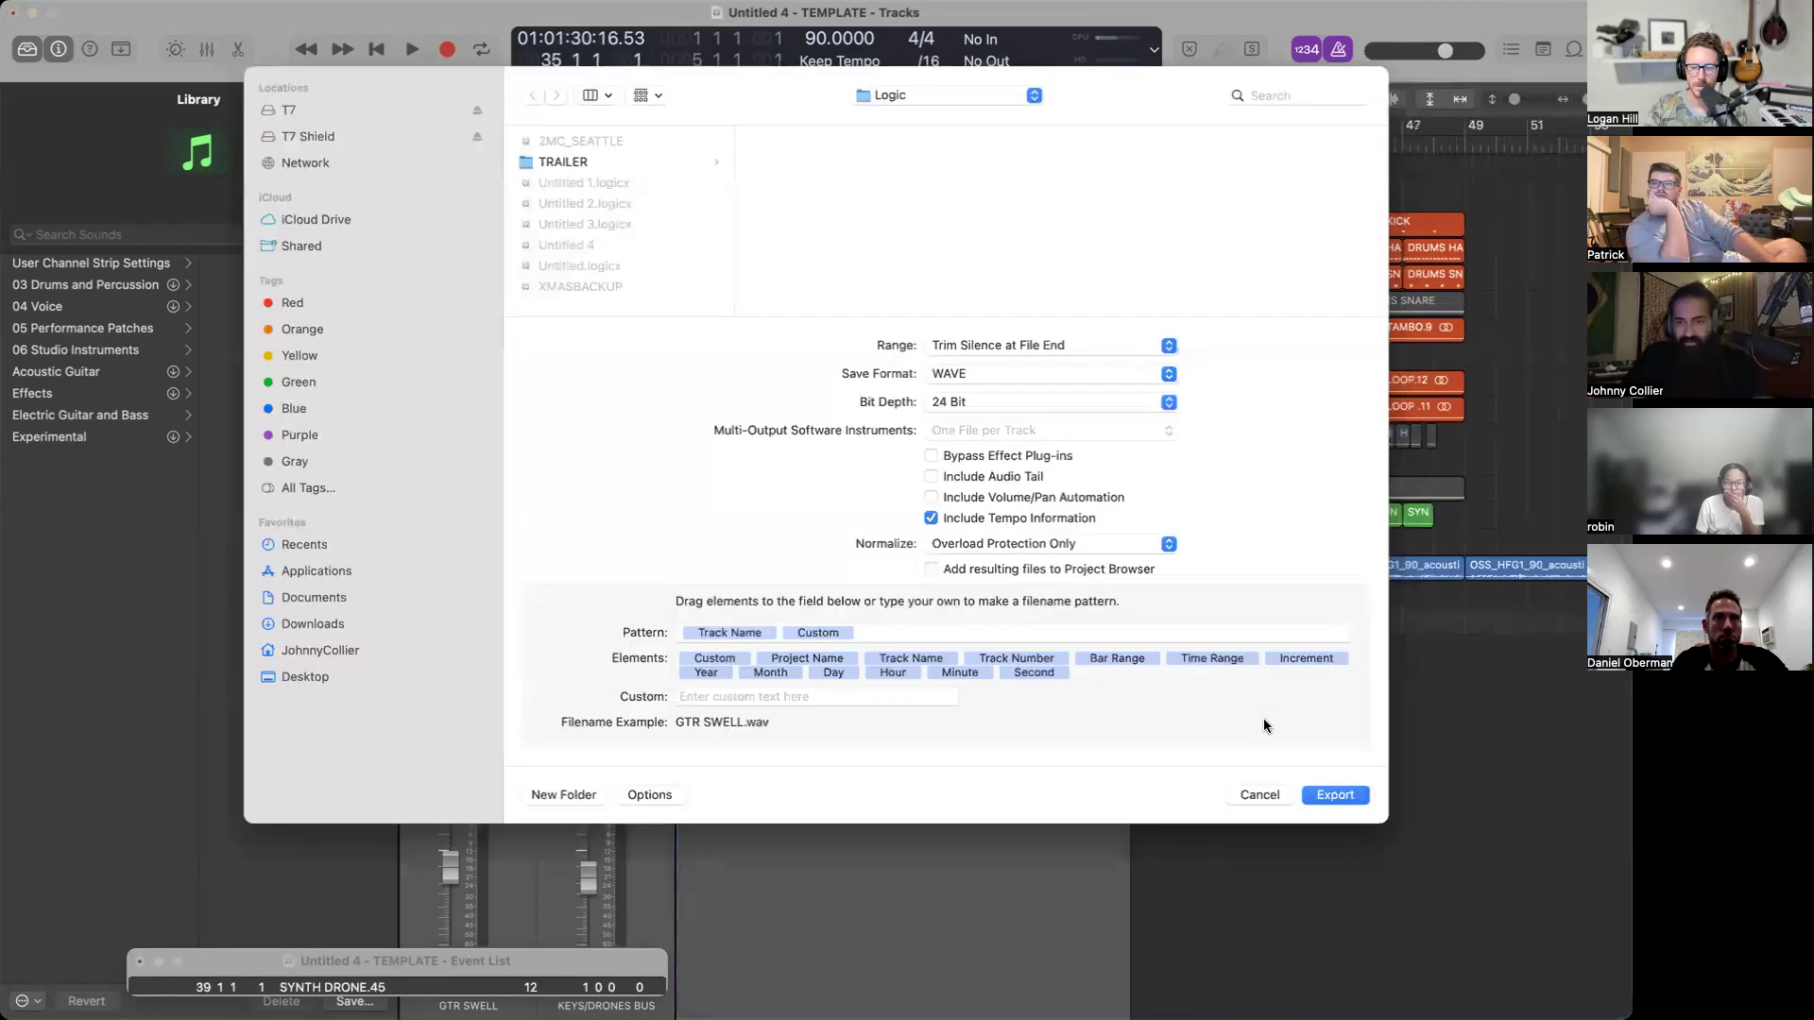
click(1257, 794)
key(Right)
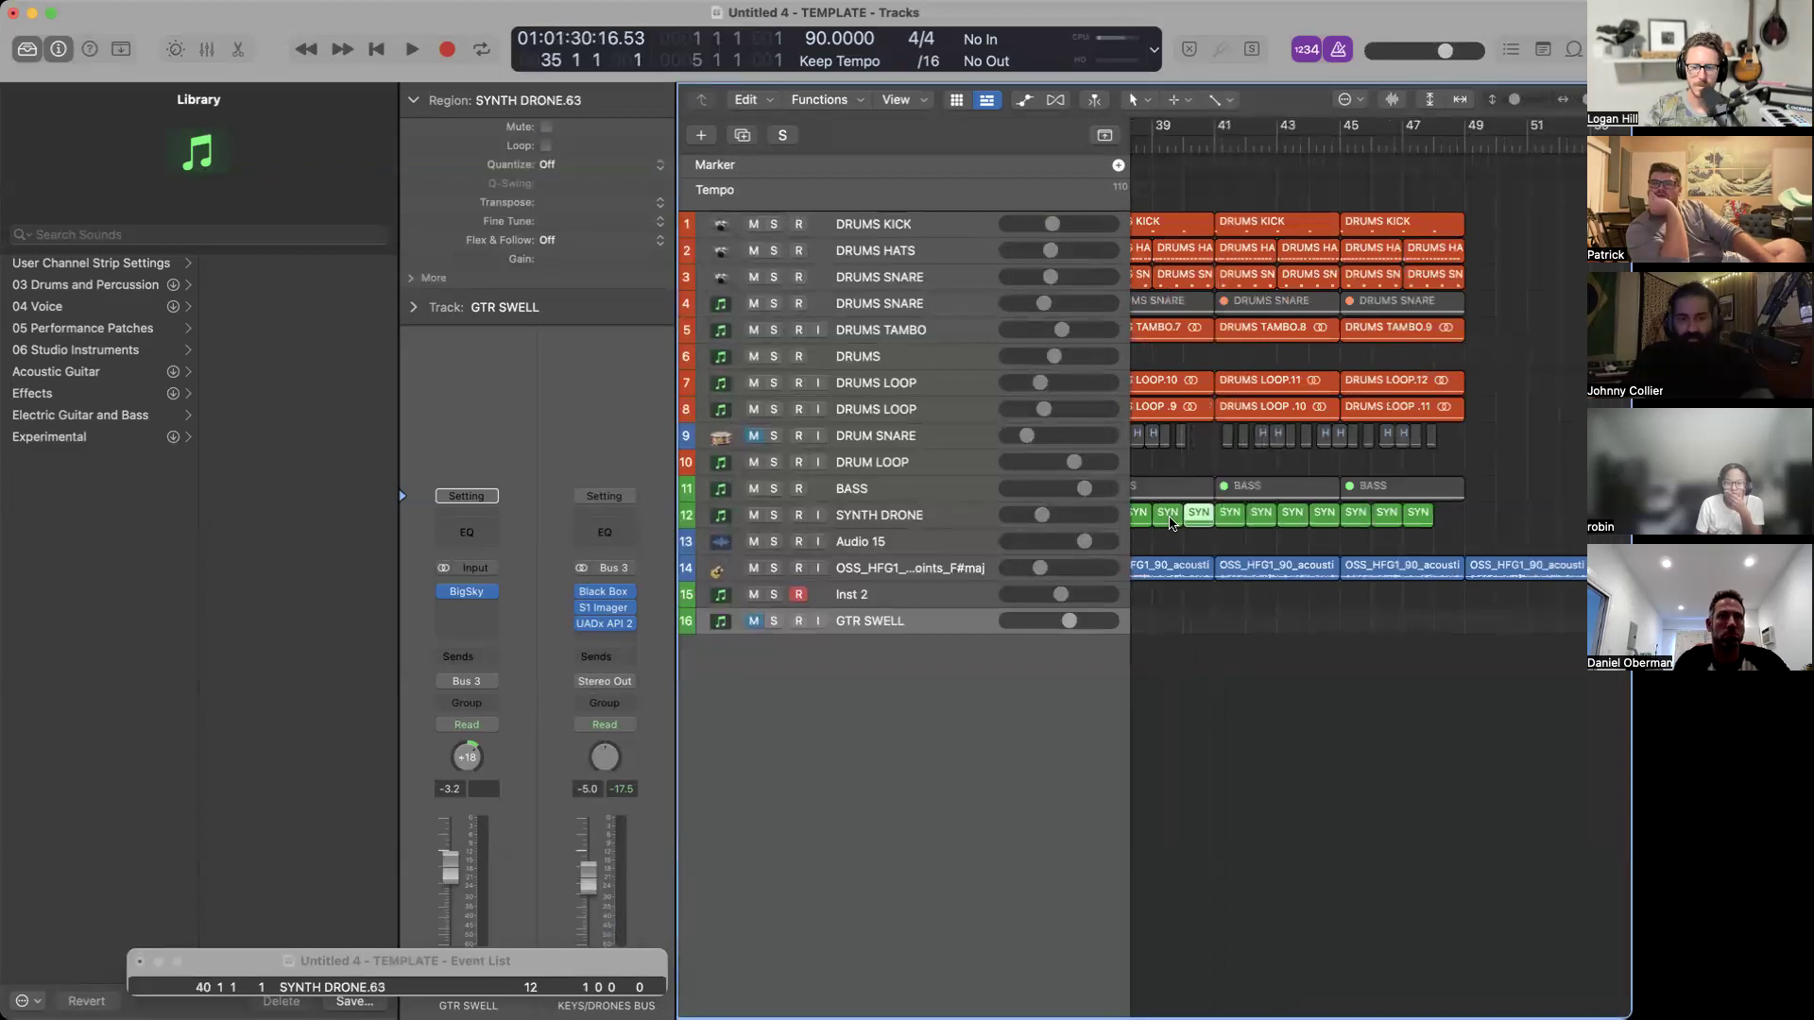
Place the playhead at bar 68 and set a cycle range from bar 1 to bar 75.
key(z)
click(1251, 140)
click(1295, 142)
click(1305, 142)
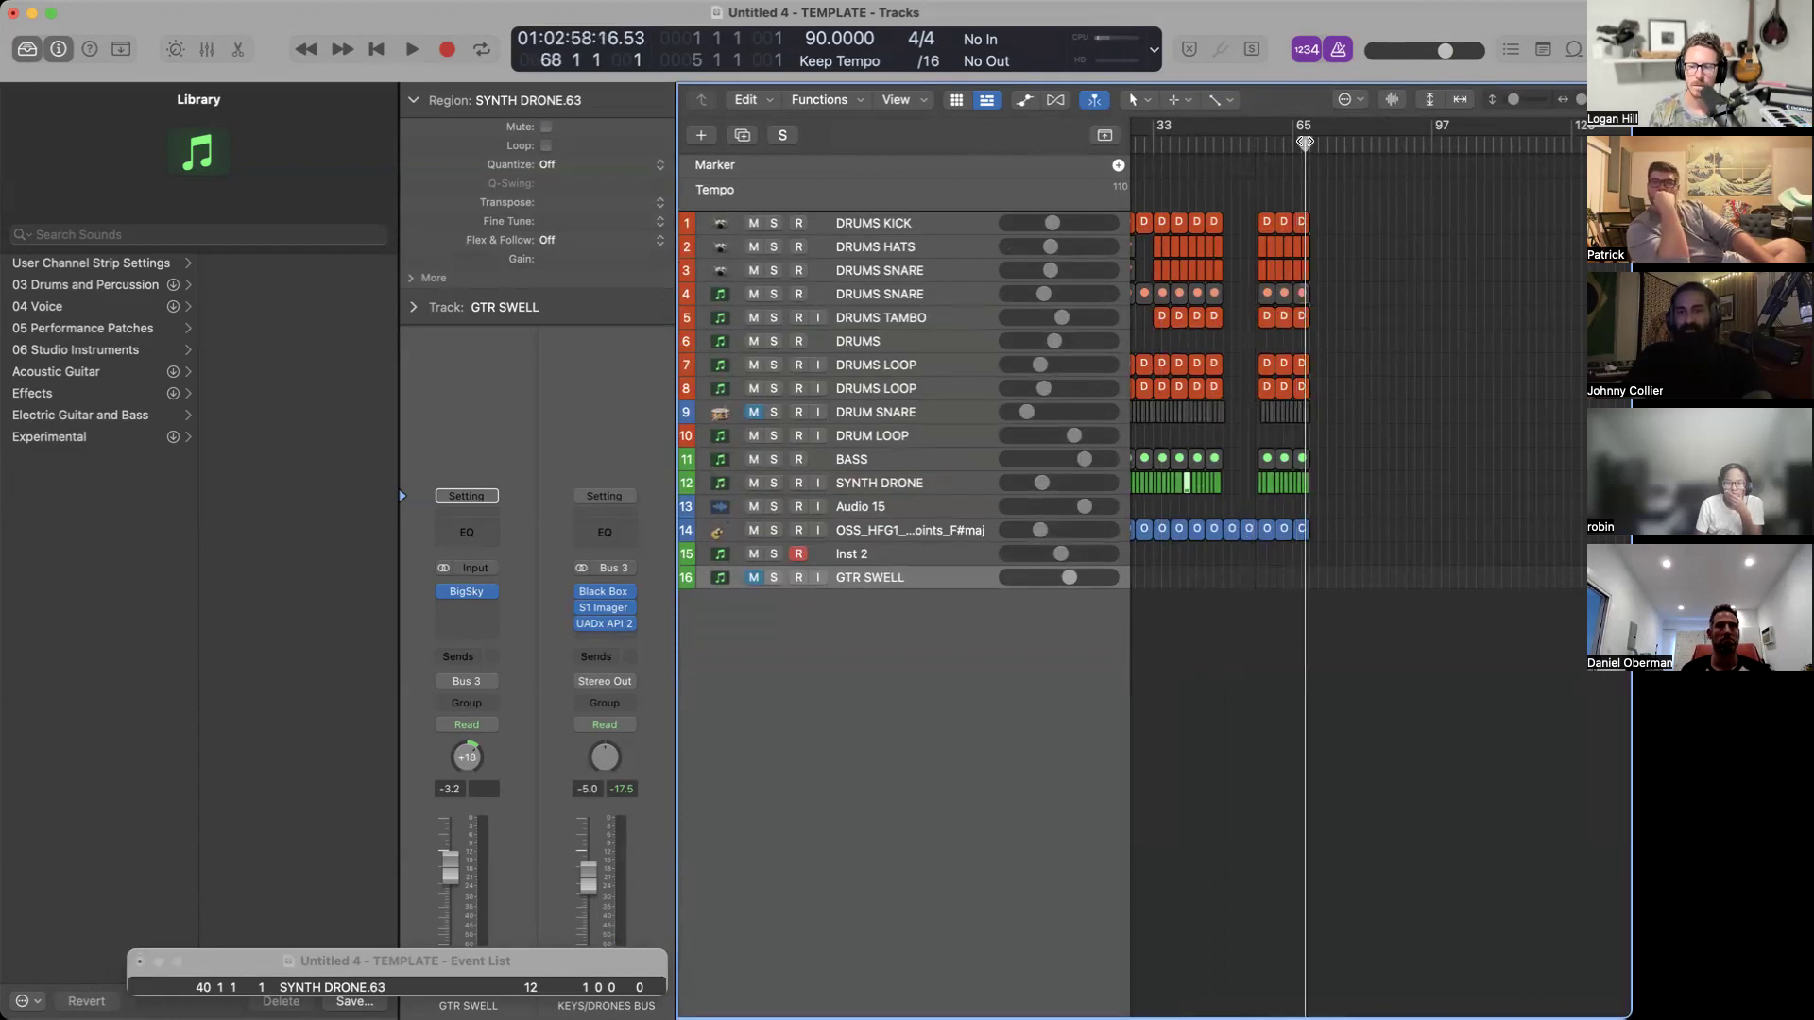
scroll(1305, 142, left, 3)
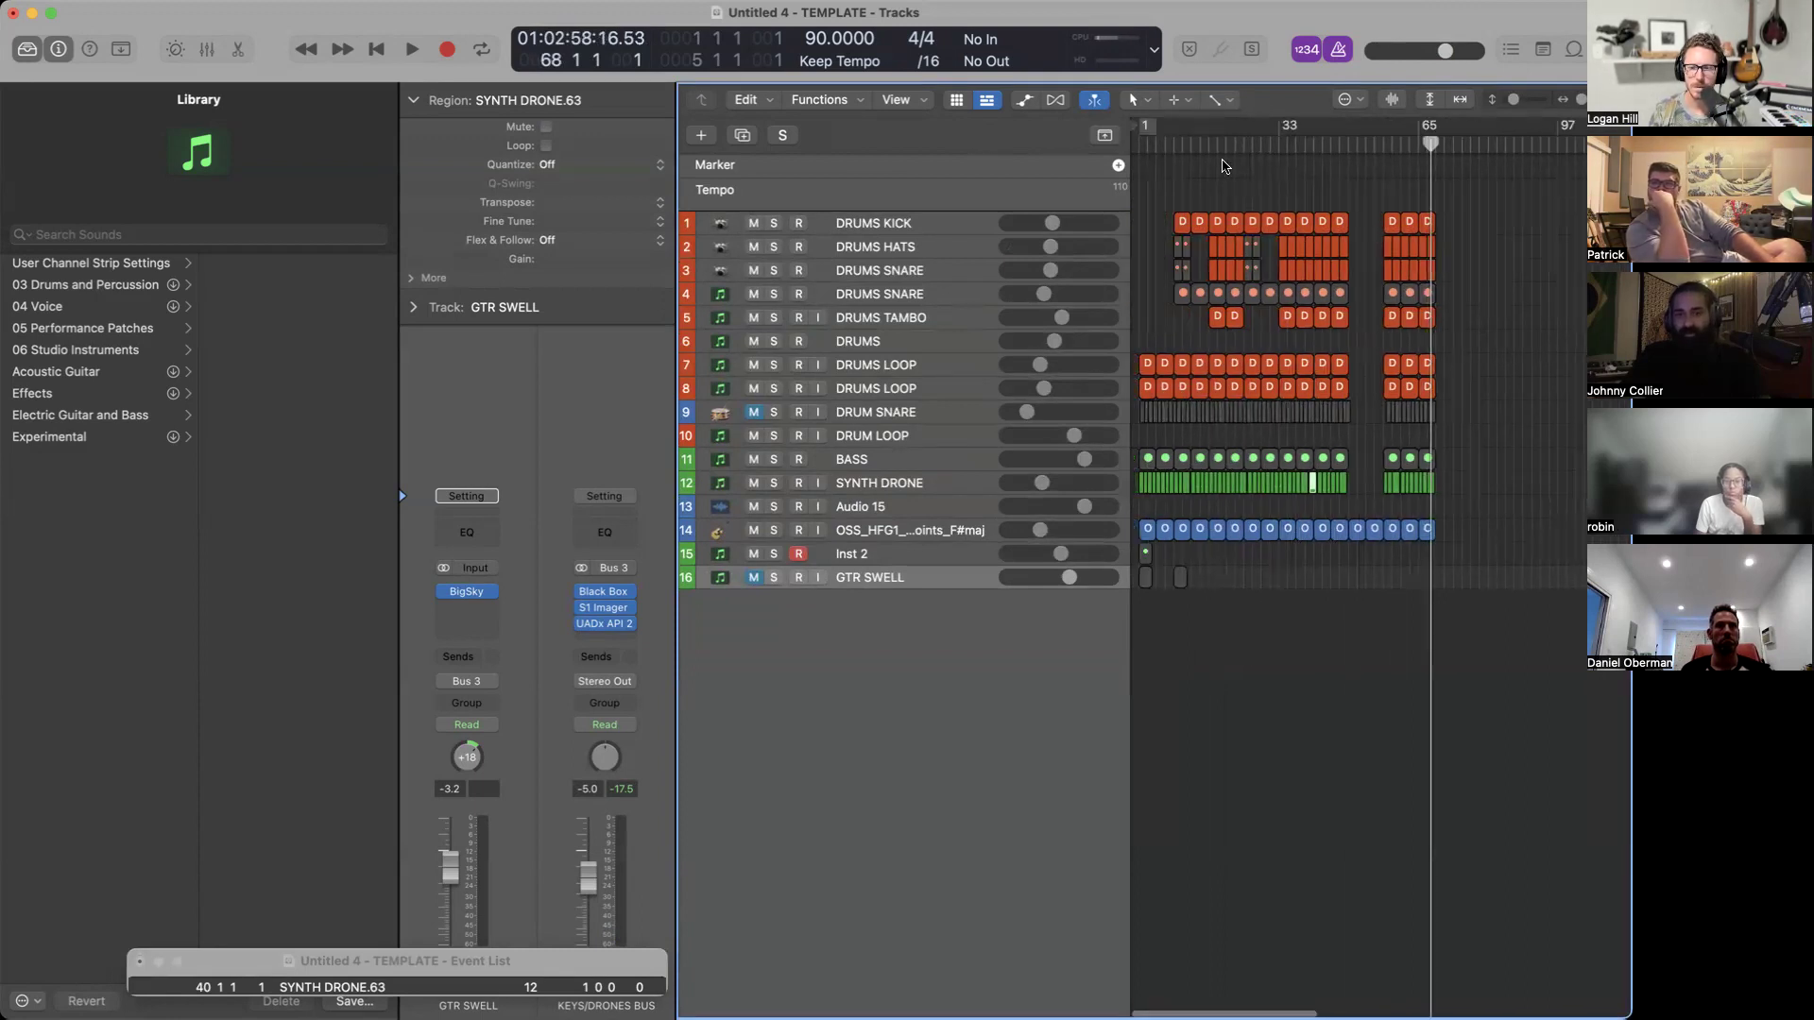
scroll(1226, 162, down, 4)
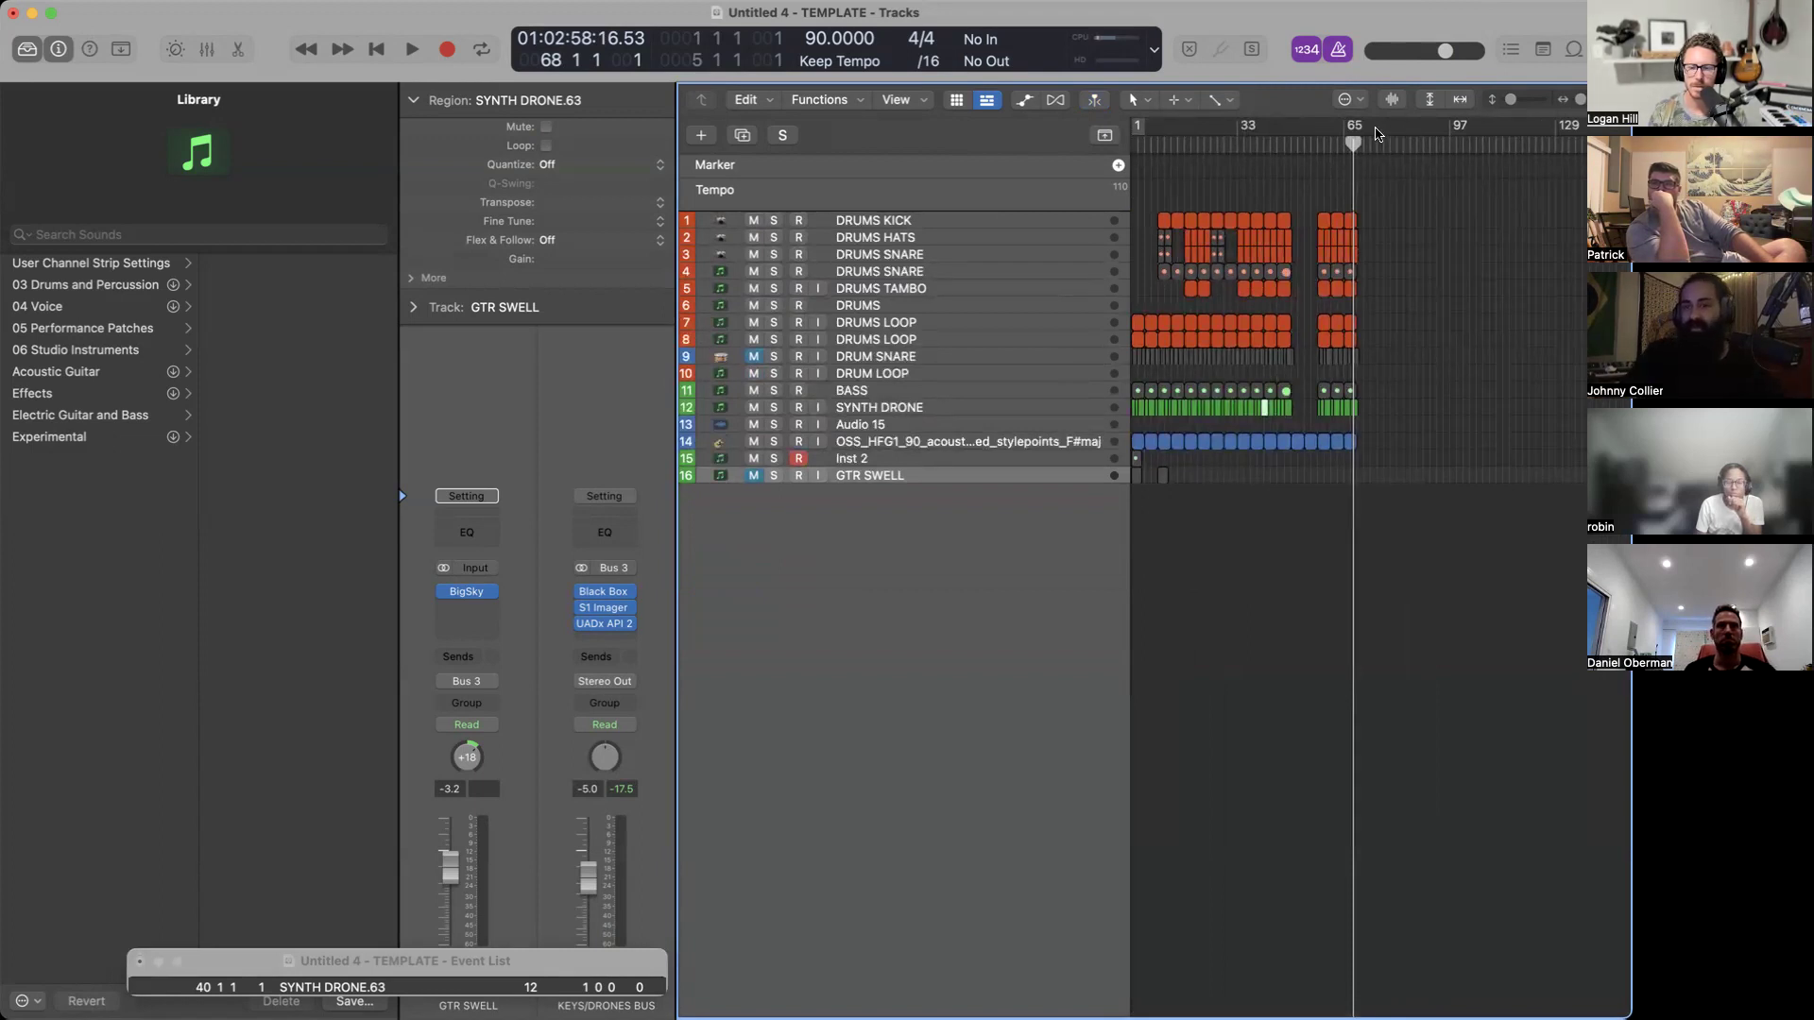
drag(1402, 136, 1138, 135)
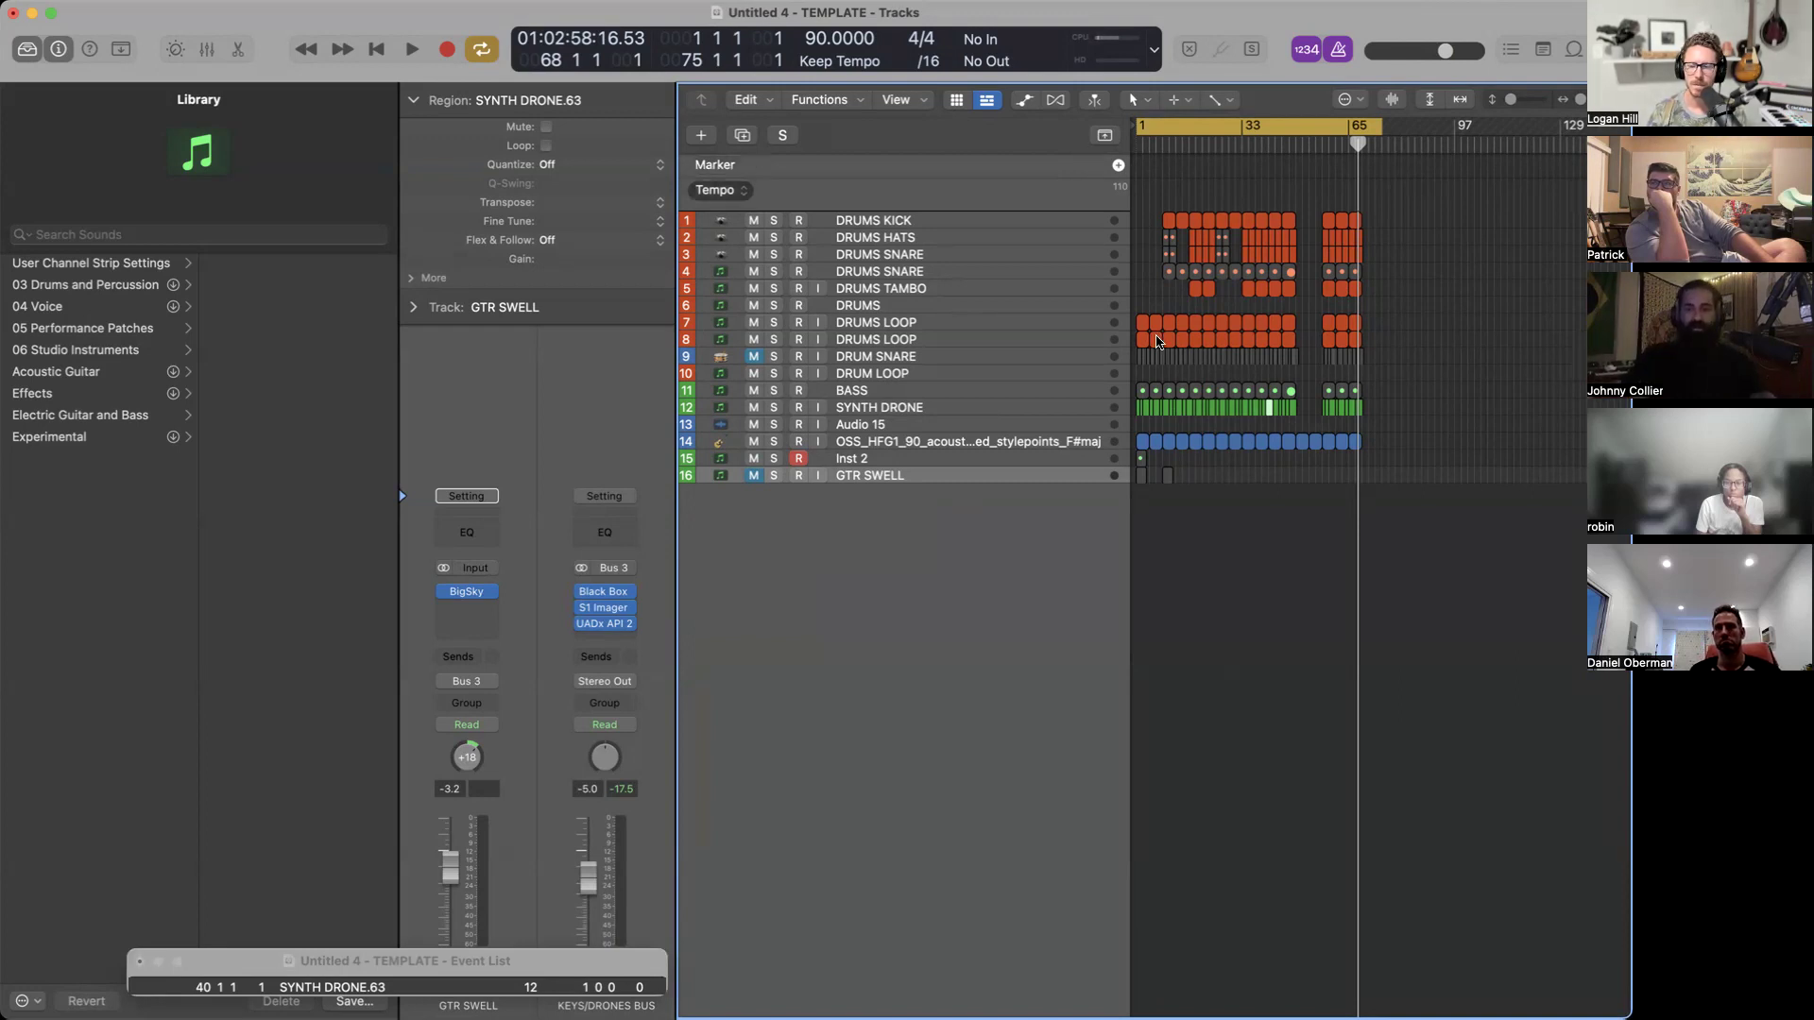
Turn off the cycle and audition the arrangement from bar 9, stopping at bar 10.
scroll(1171, 289, up, 2)
scroll(1171, 289, up, 2)
click(1178, 130)
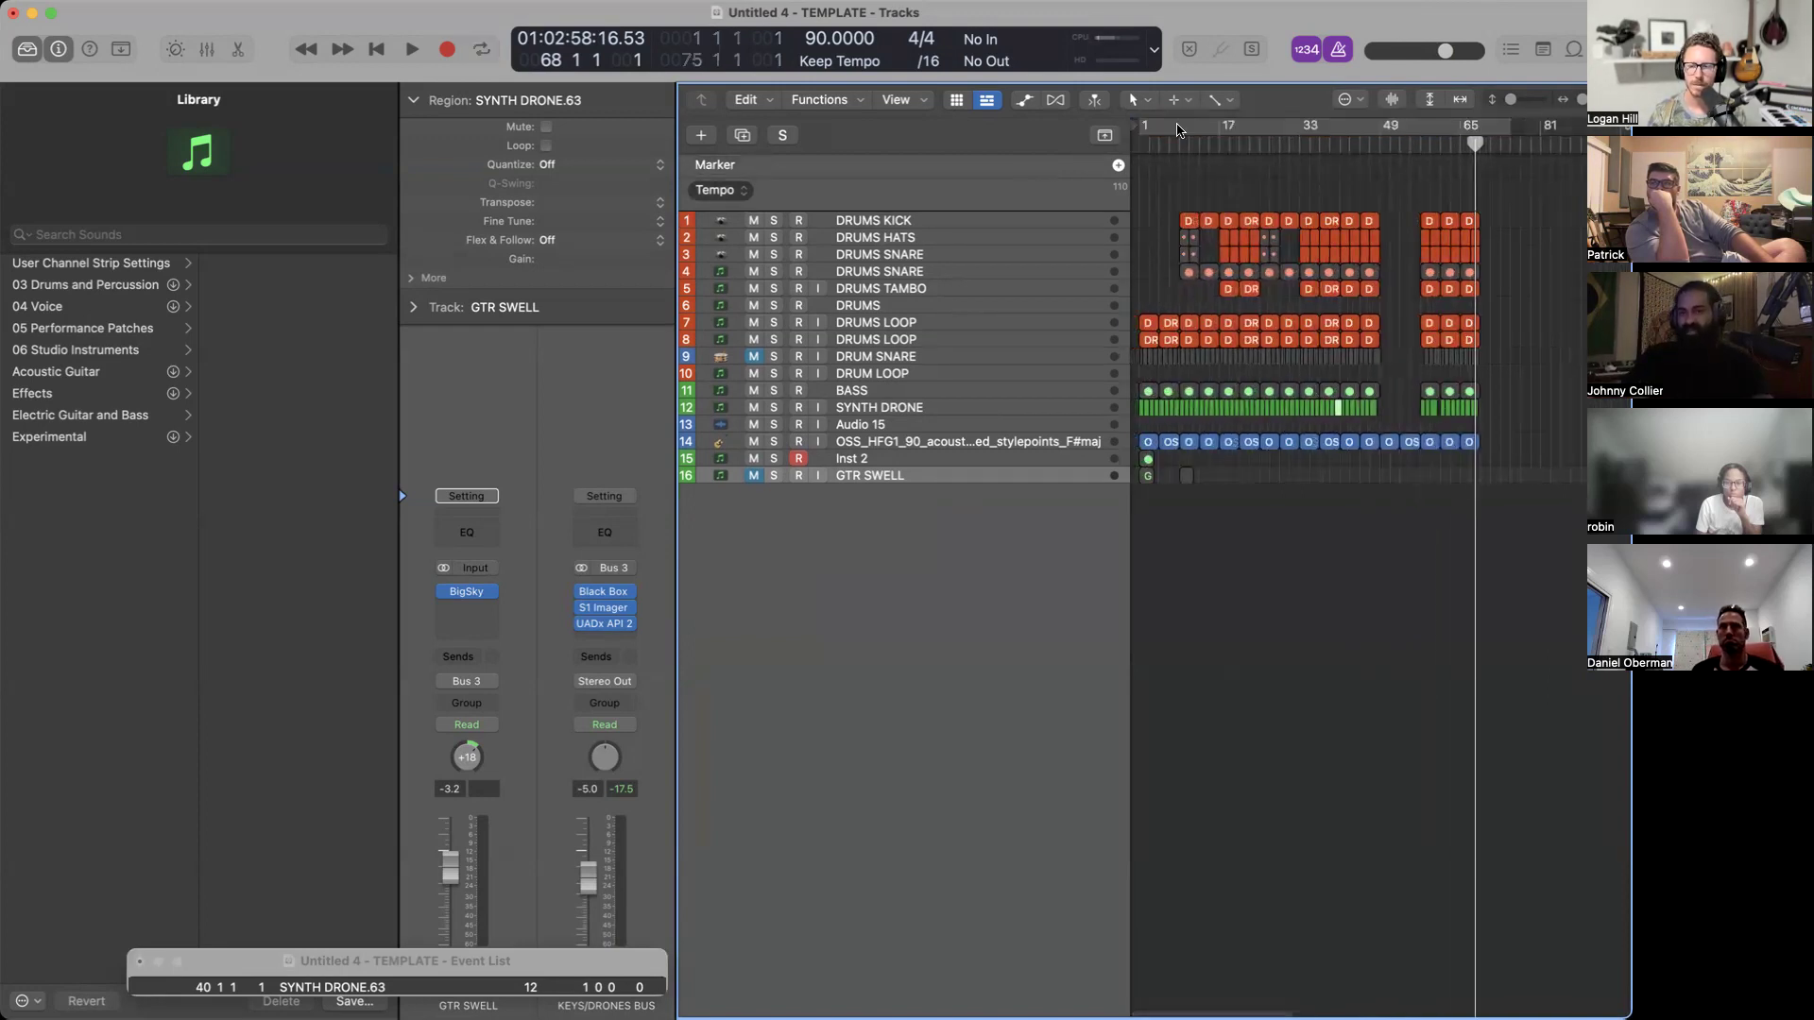
click(1180, 137)
key(space)
scroll(1180, 137, up, 2)
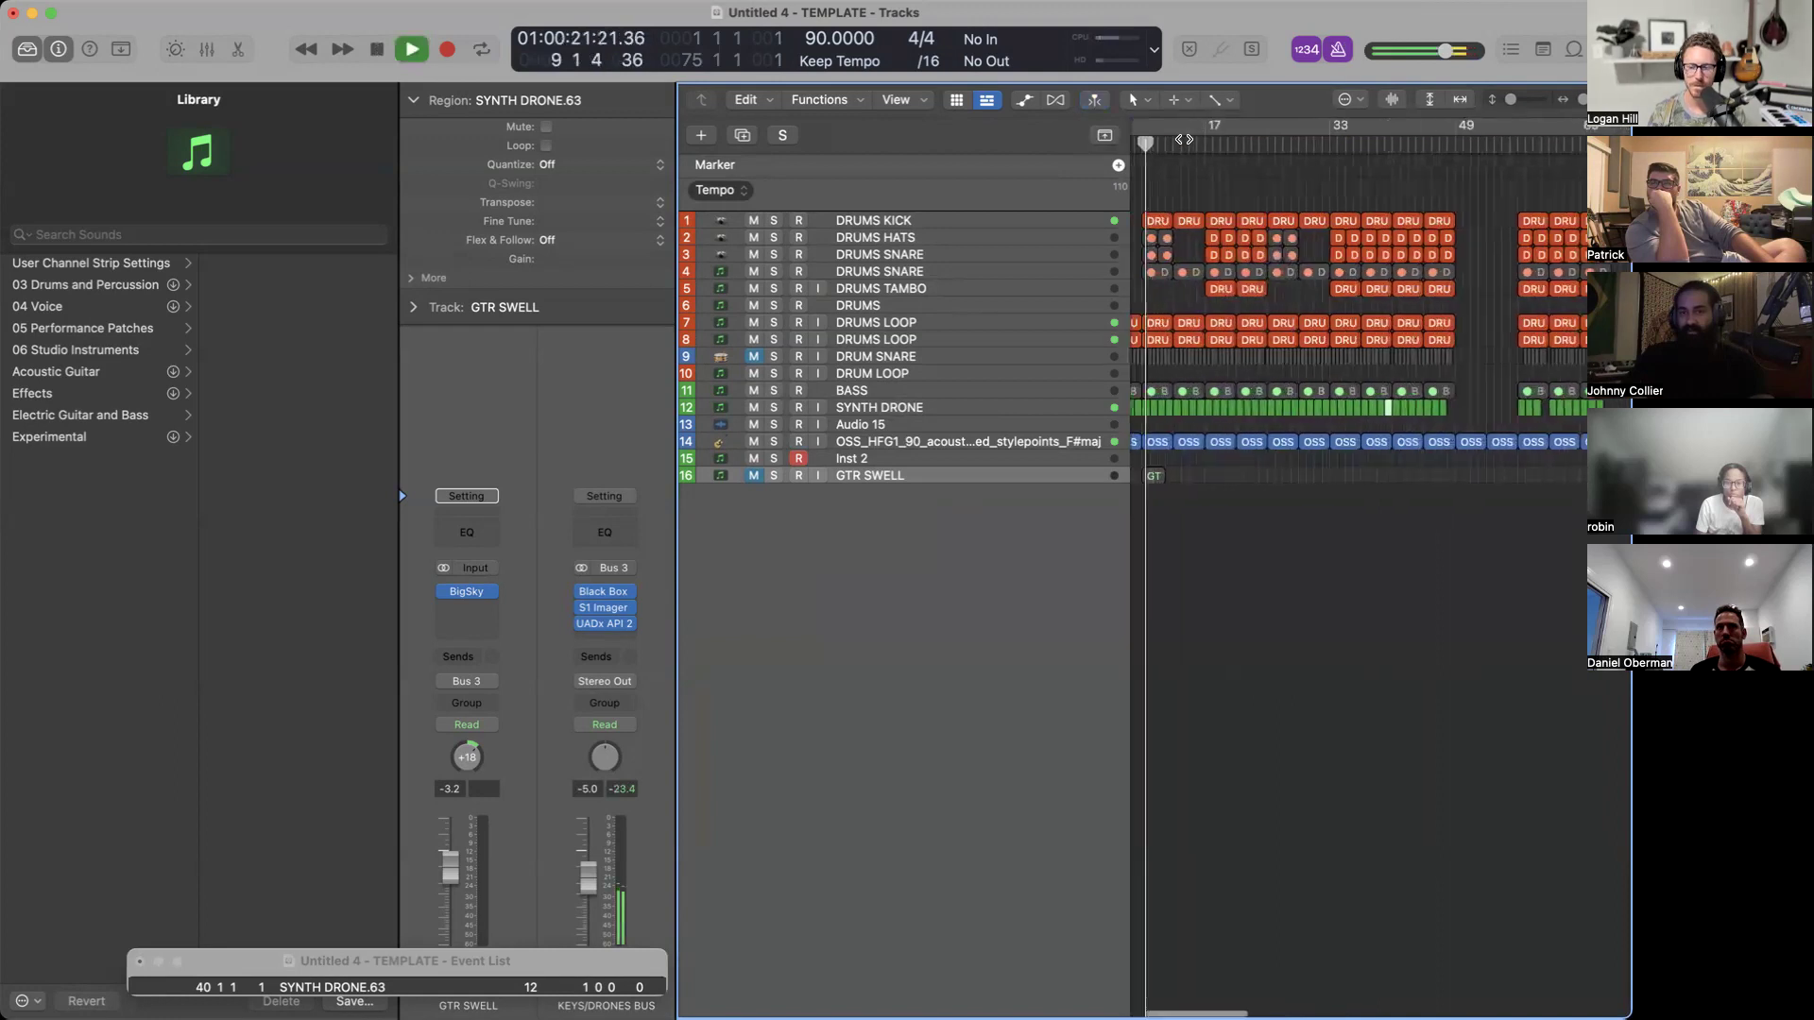
scroll(1183, 140, up, 3)
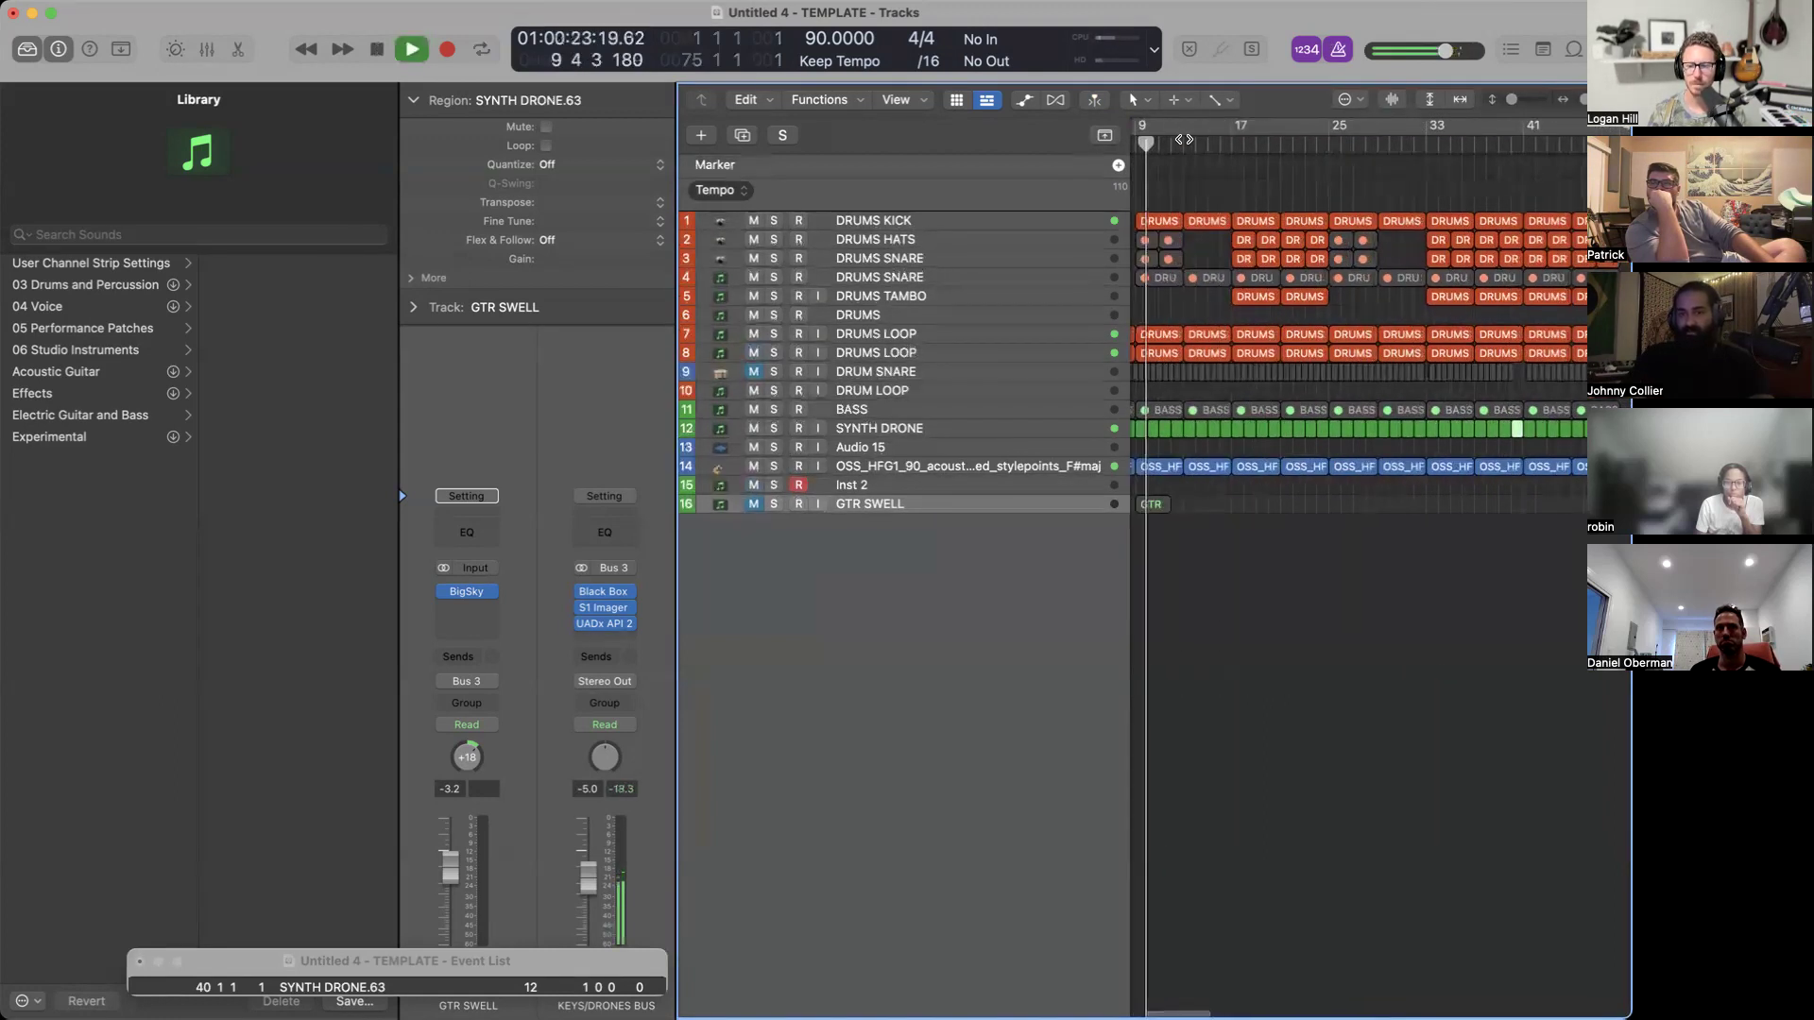
scroll(1183, 139, left, 2)
key(space)
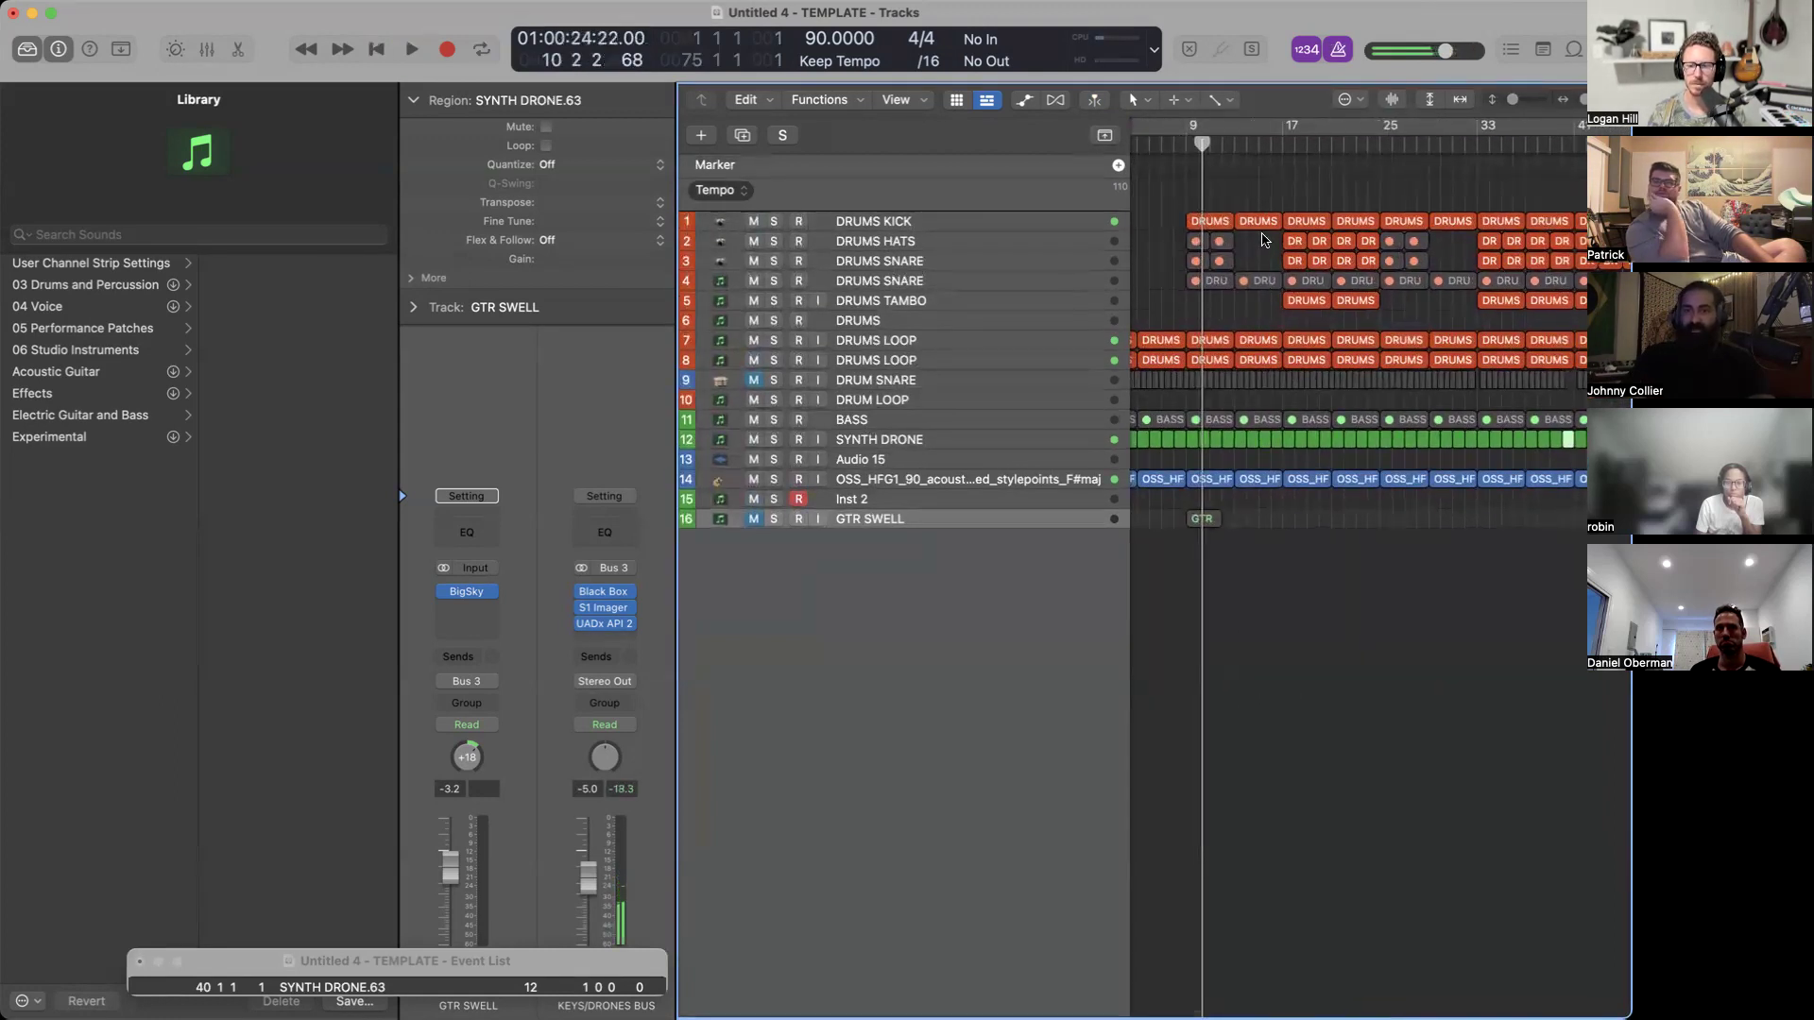
Move the playhead to bar 60 and turn the cycle range from bar 1 to bar 75 back on.
scroll(1263, 239, left, 2)
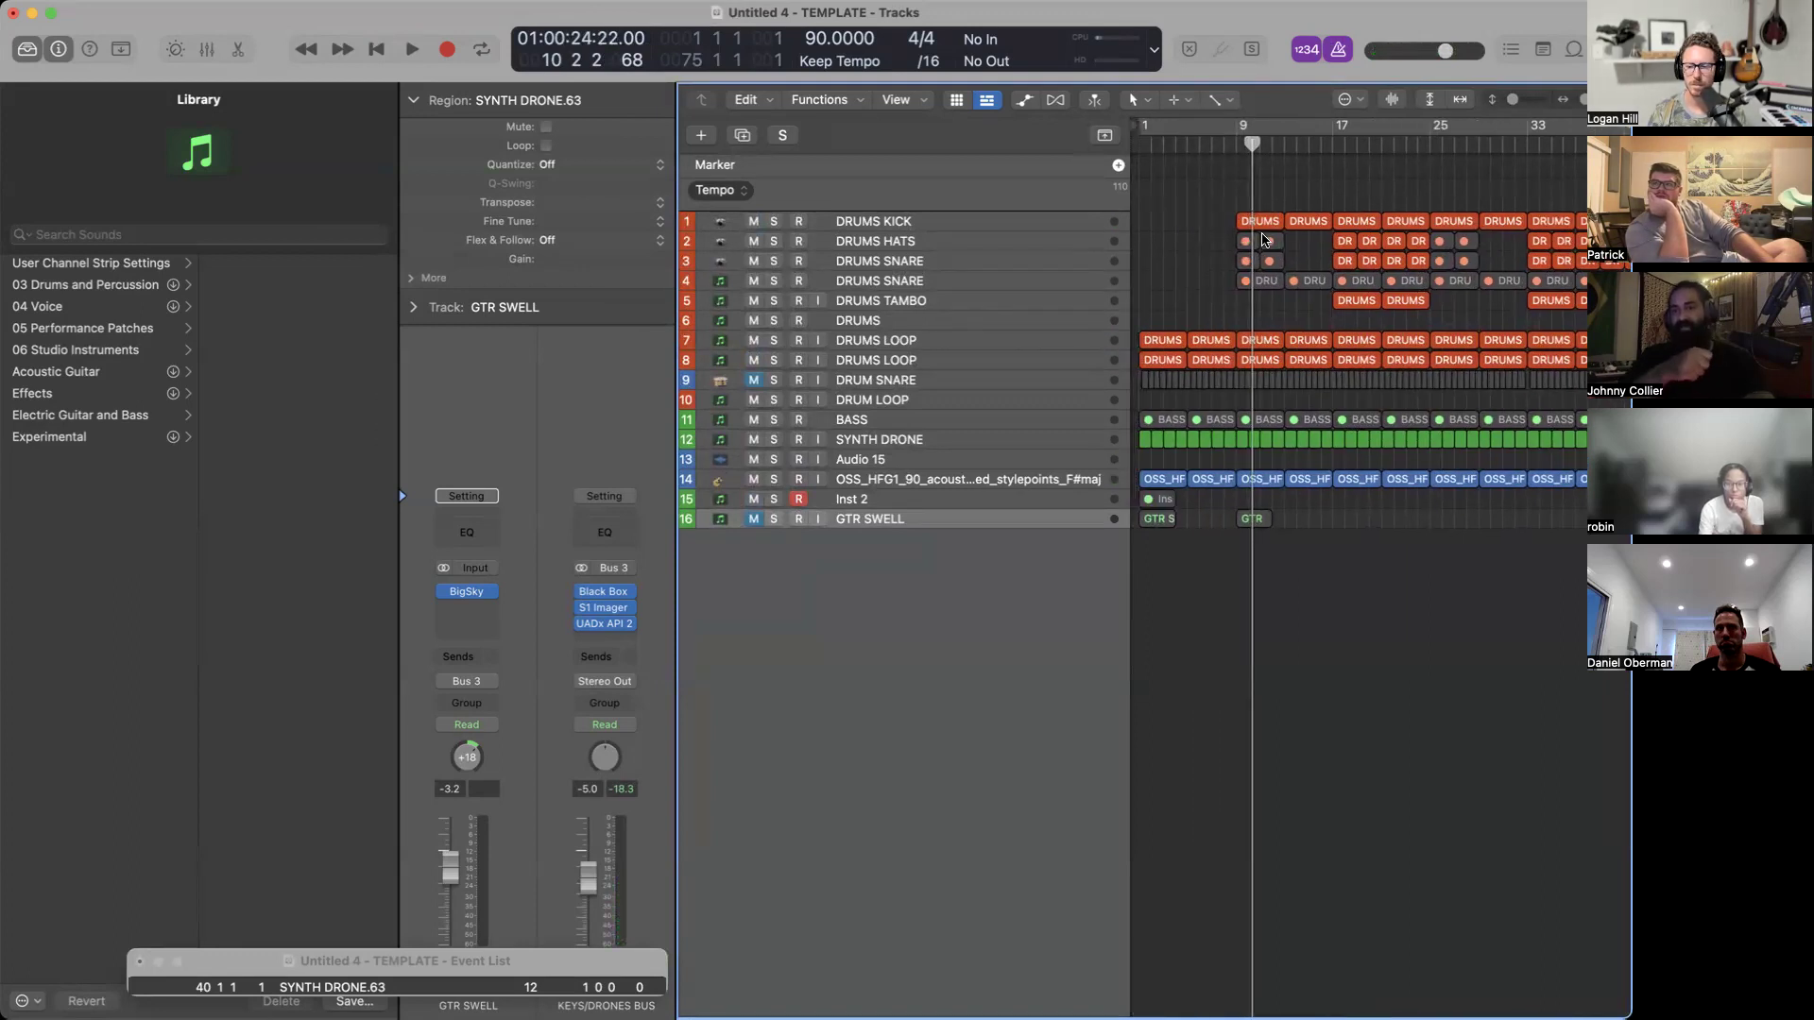
scroll(1263, 240, down, 3)
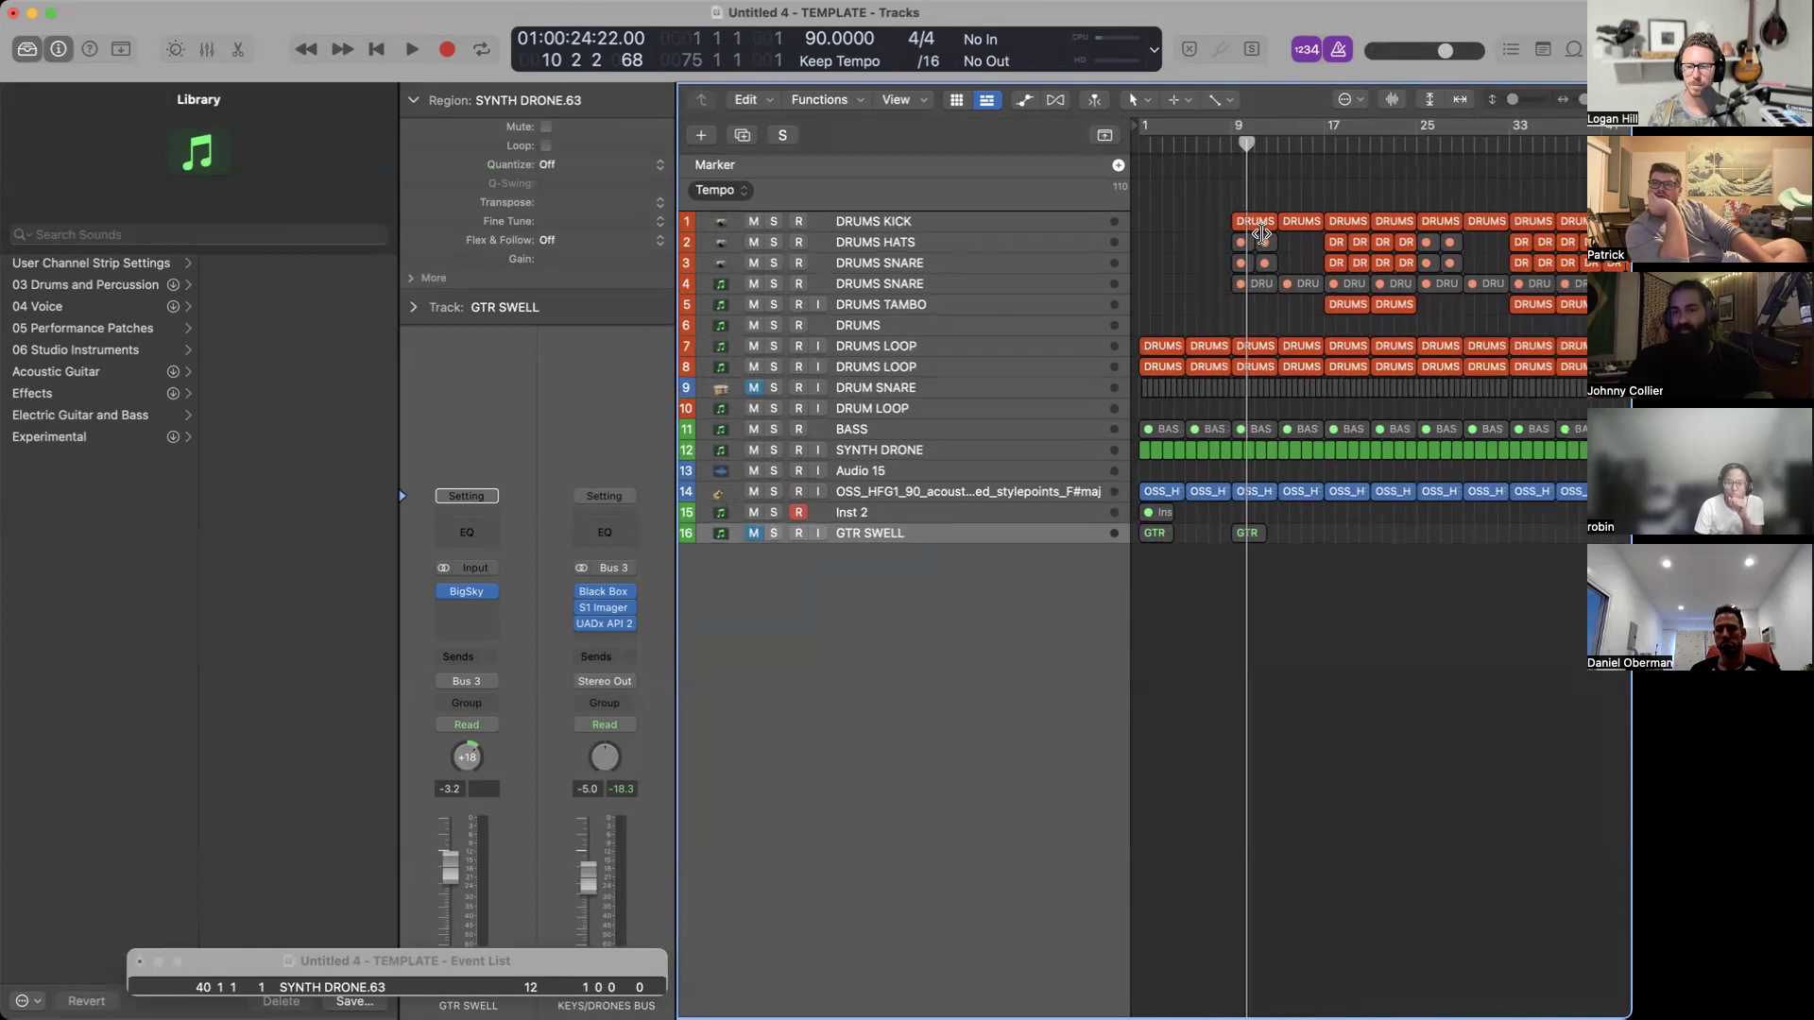
scroll(1264, 240, up, 2)
scroll(1264, 240, down, 1)
scroll(1264, 239, down, 4)
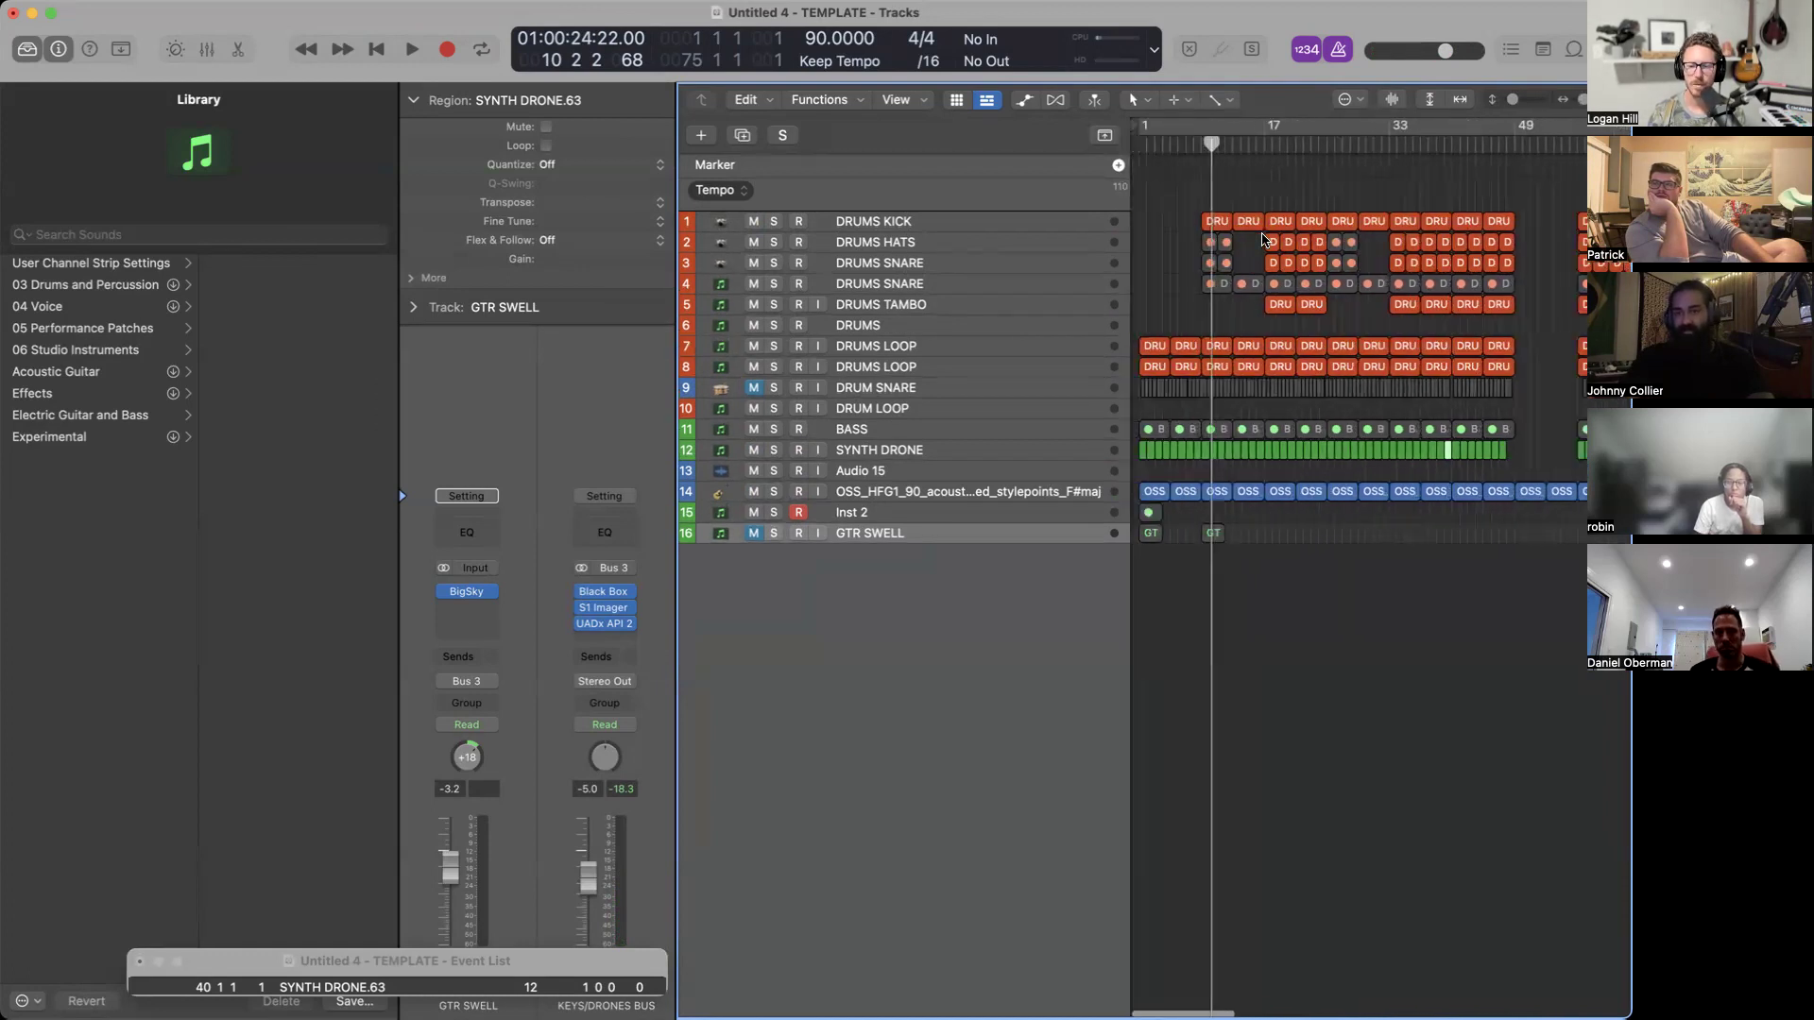
scroll(1264, 240, down, 2)
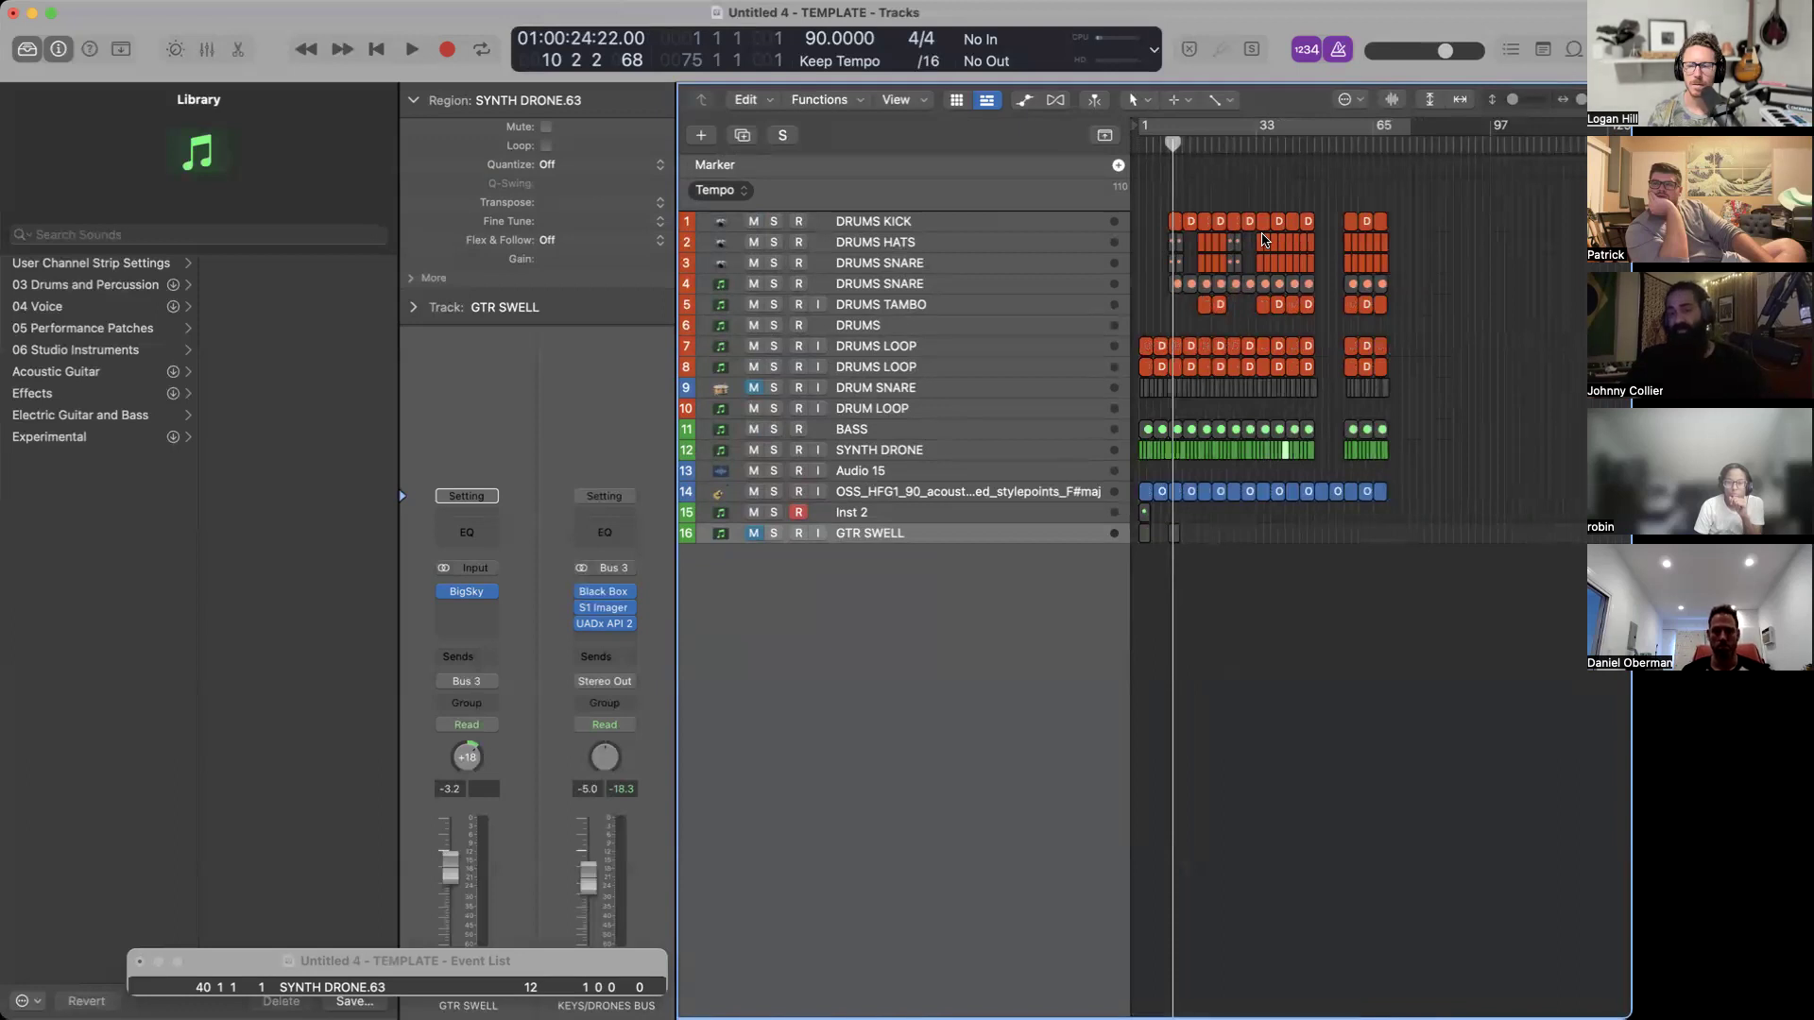
scroll(1264, 240, right, 1)
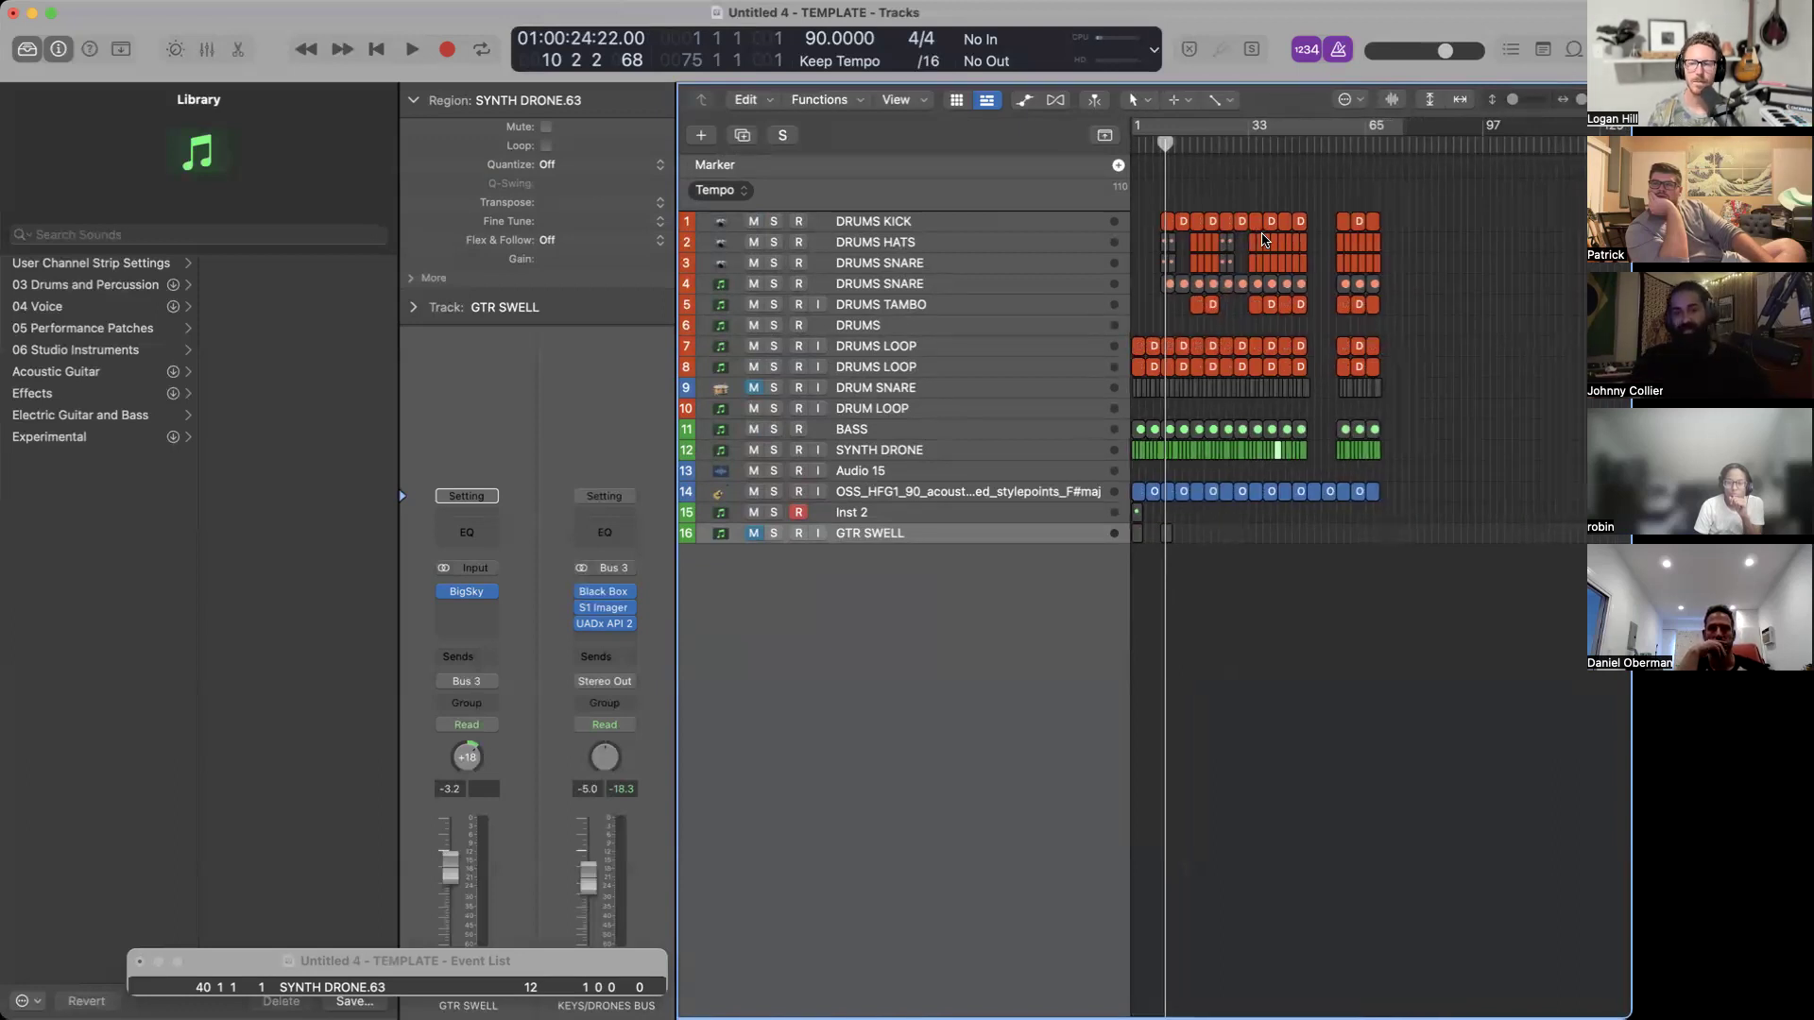
key(super+Left)
click(1314, 138)
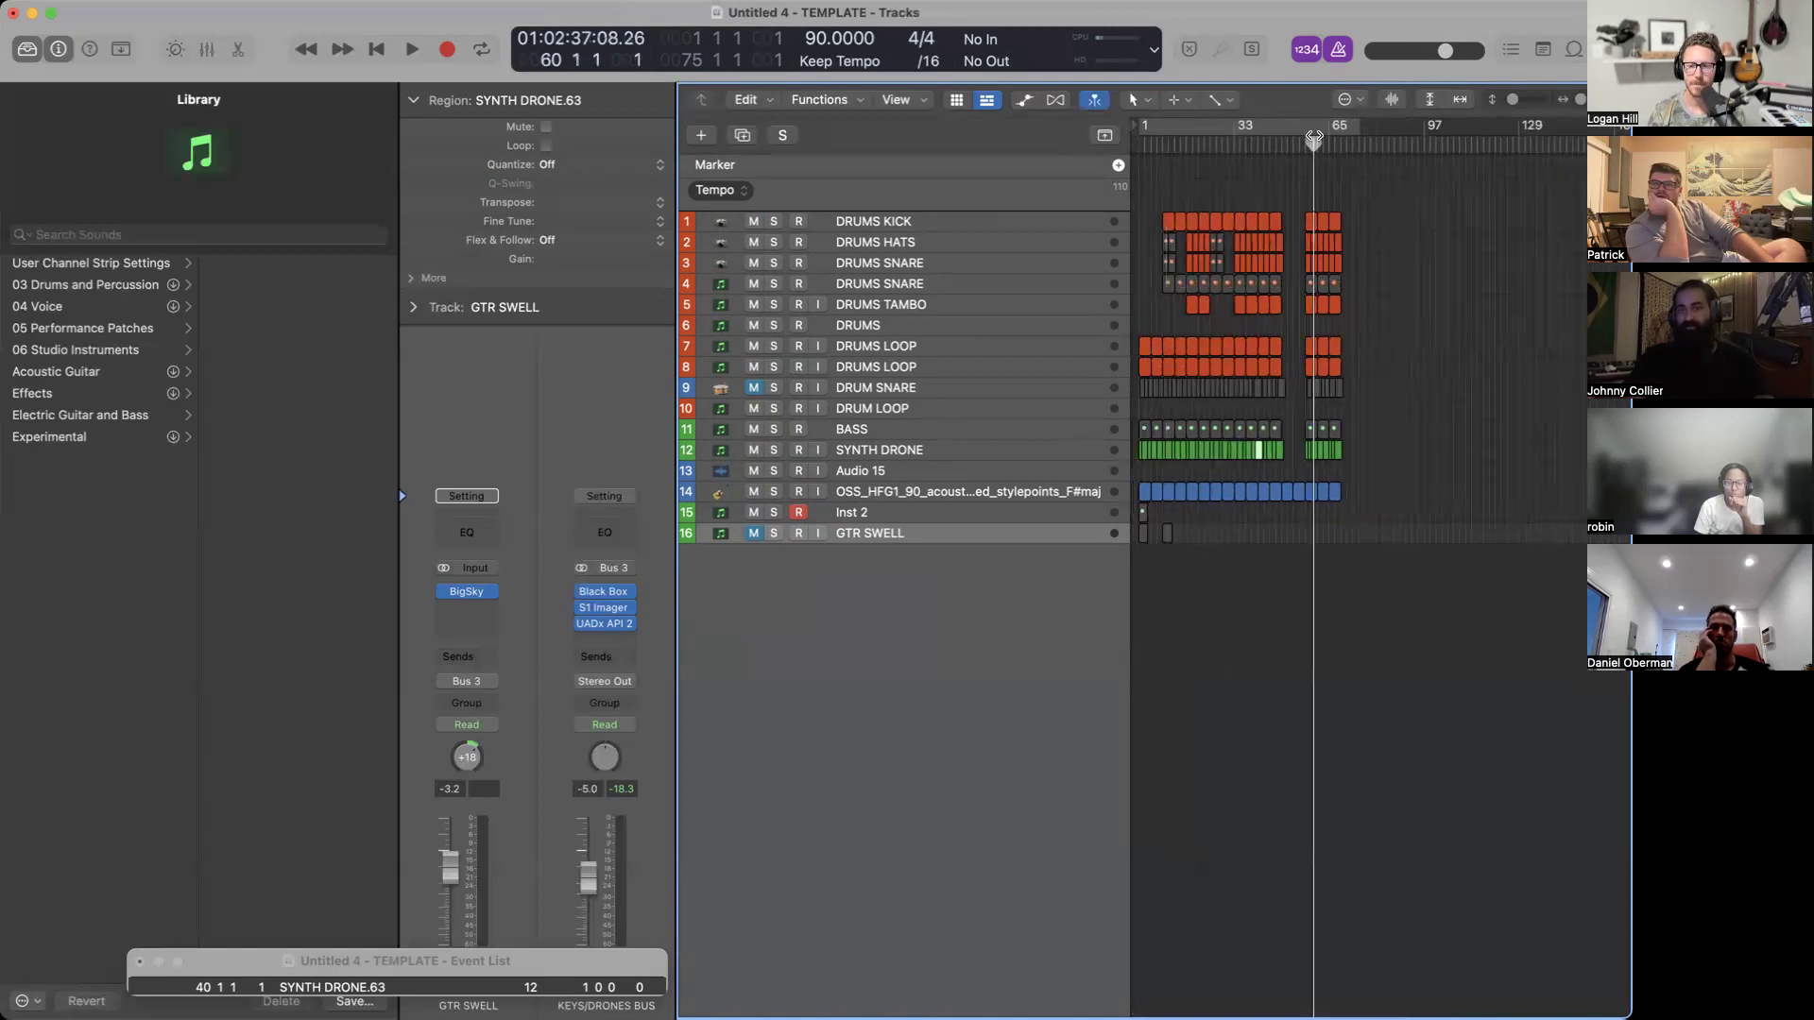
click(1313, 129)
scroll(1313, 130, down, 3)
scroll(1313, 129, left, 2)
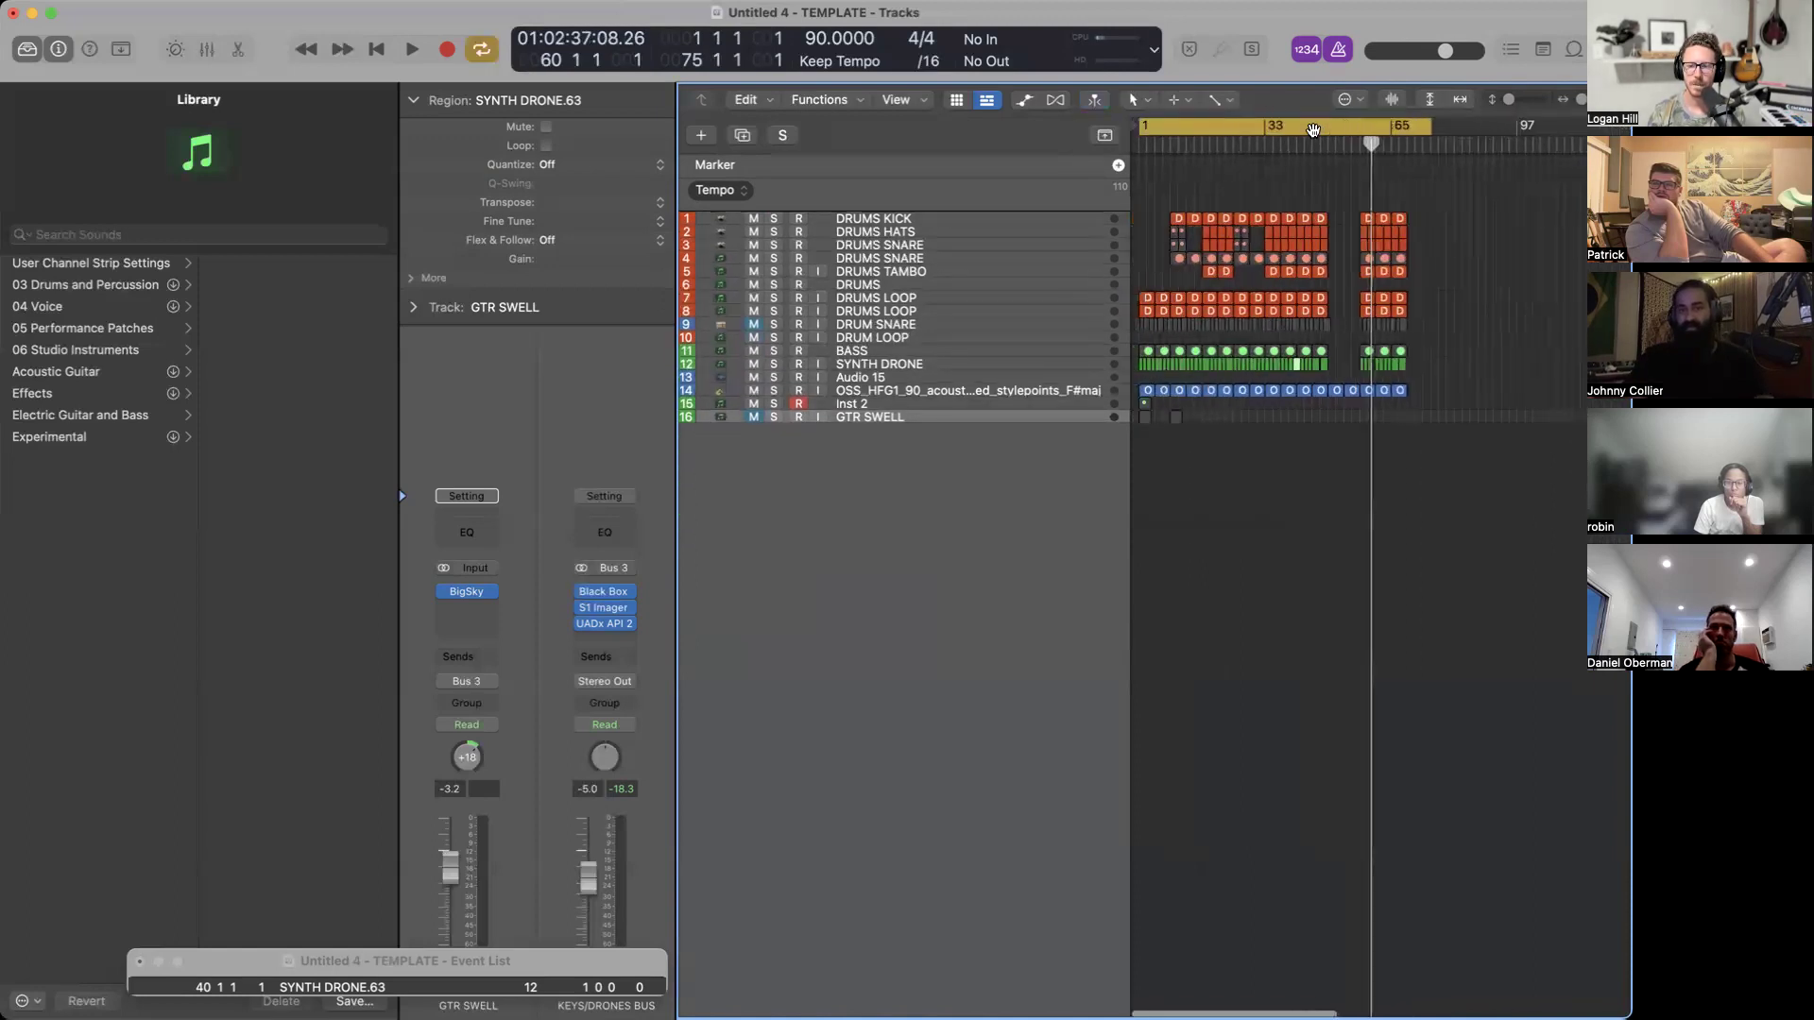
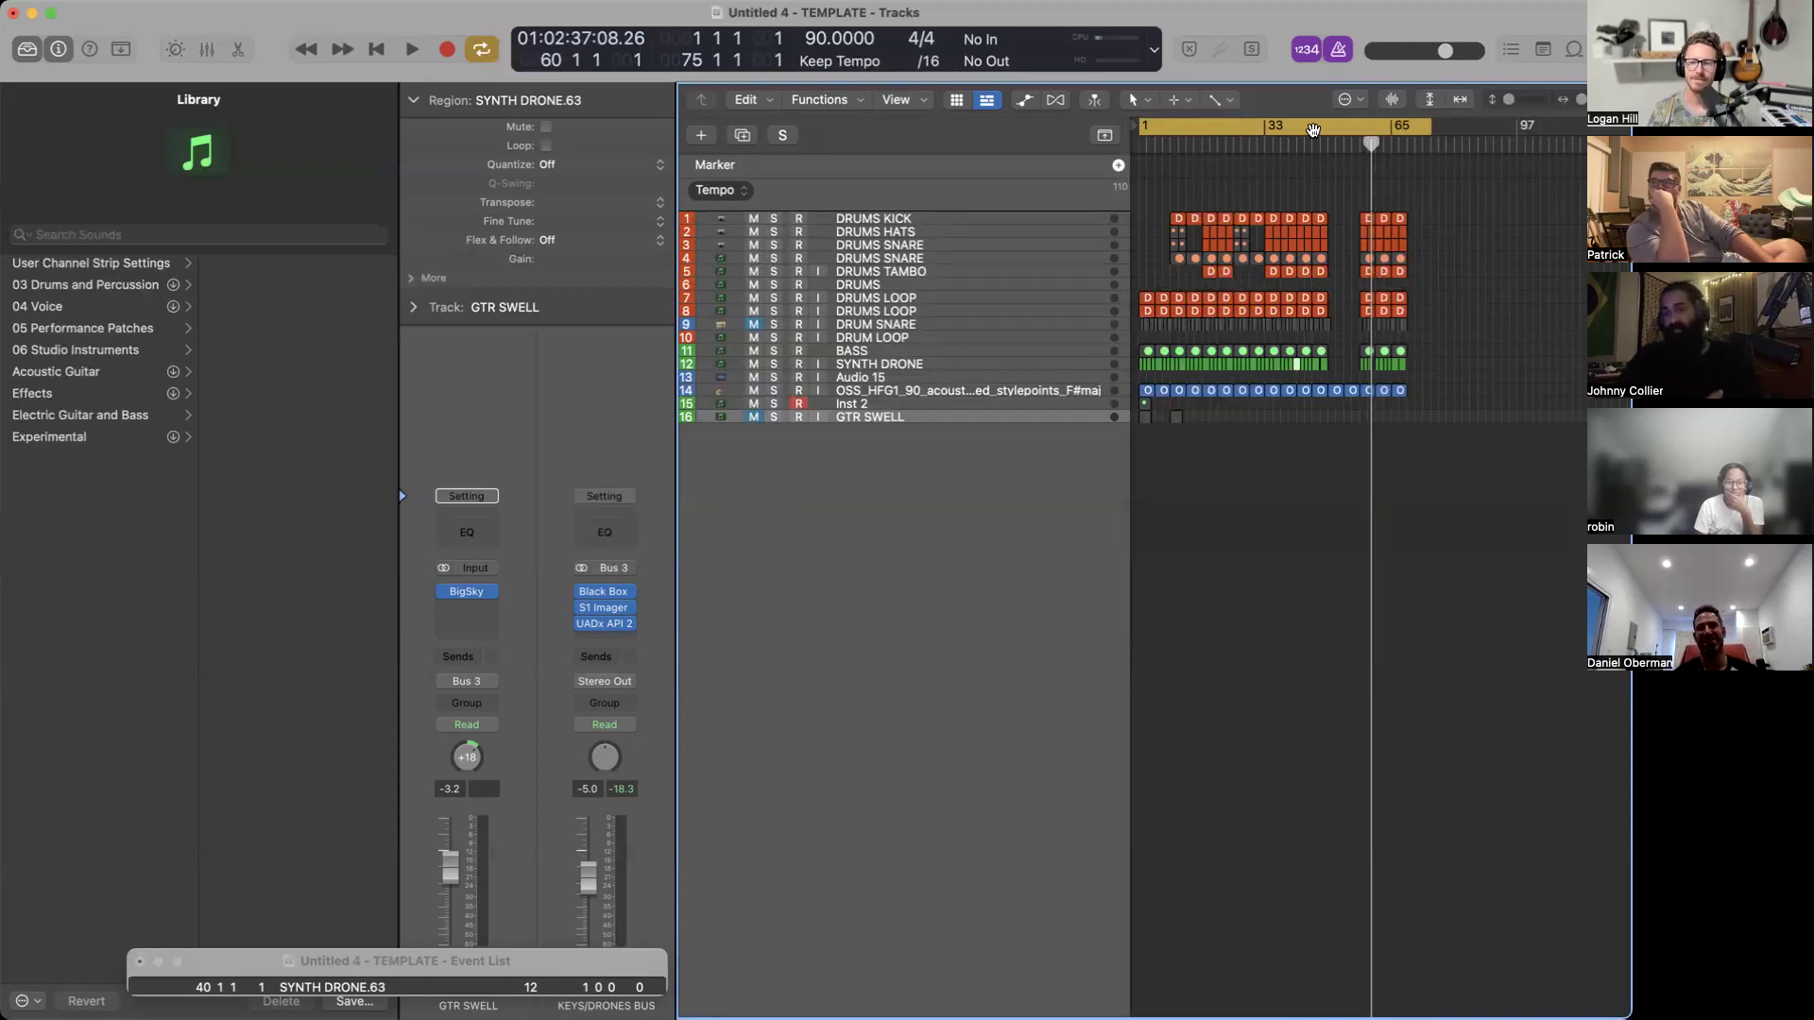
scroll(1218, 268, down, 5)
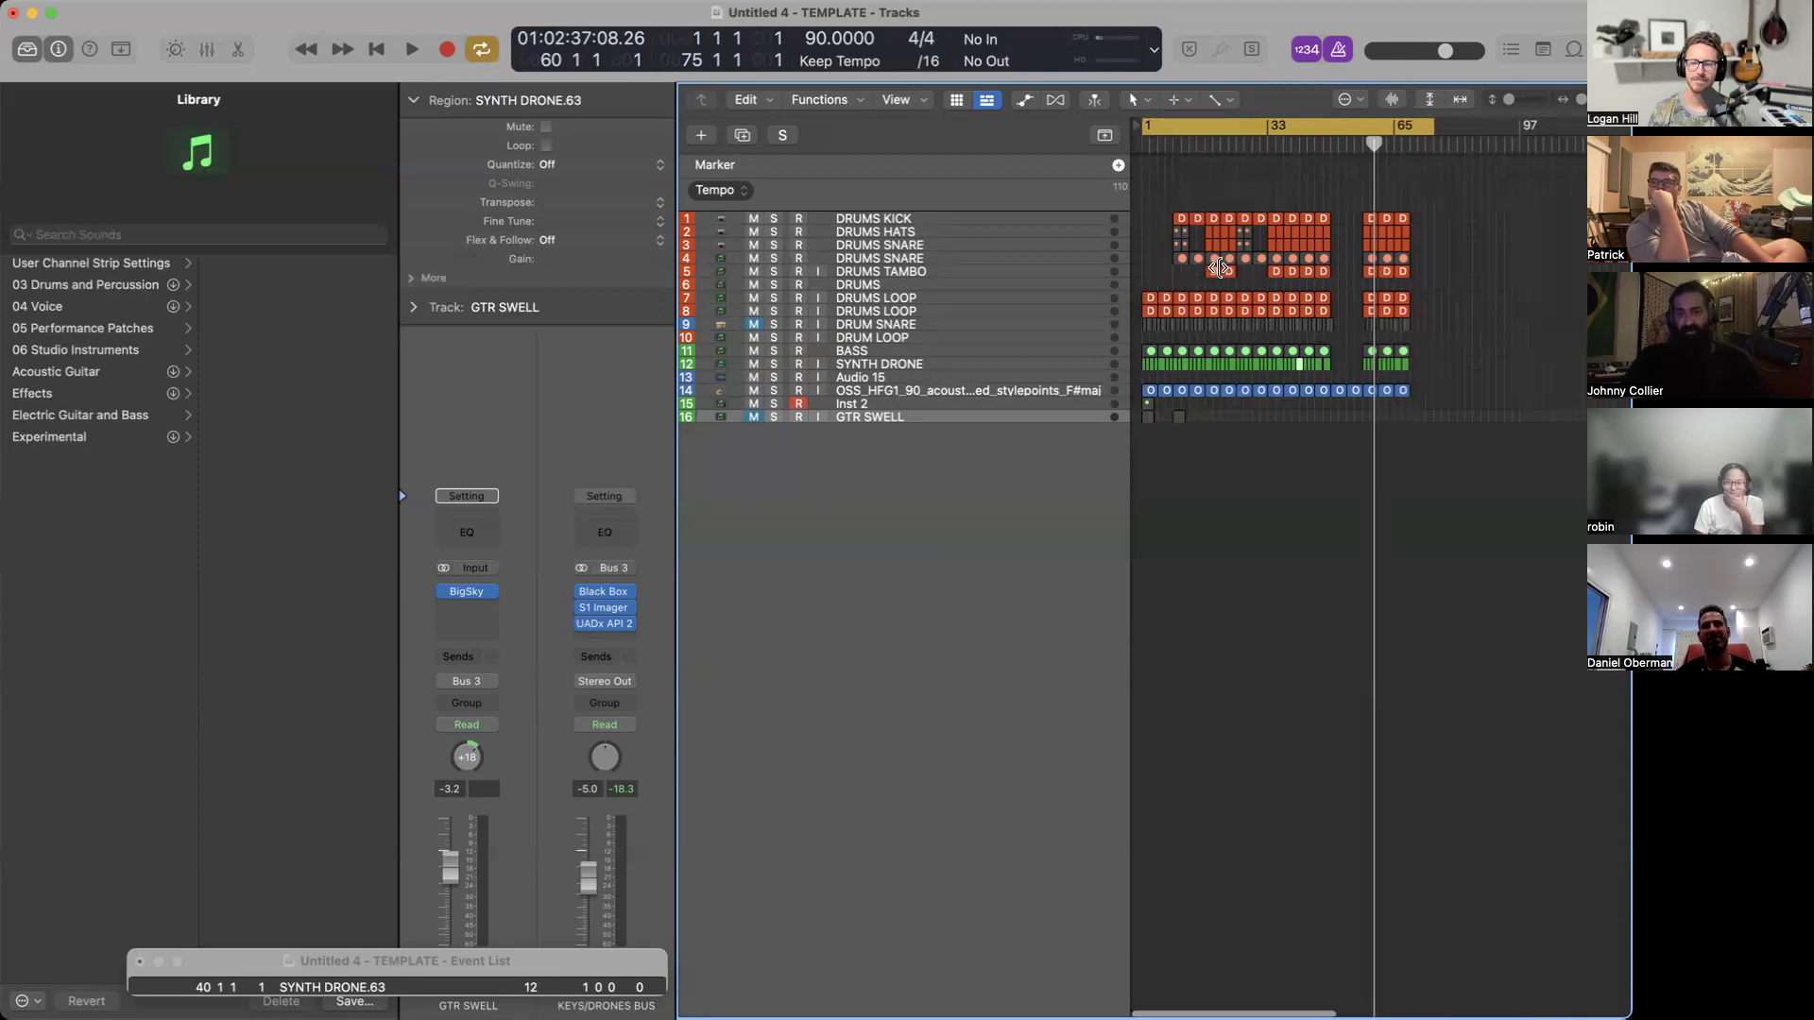
scroll(1219, 268, up, 2)
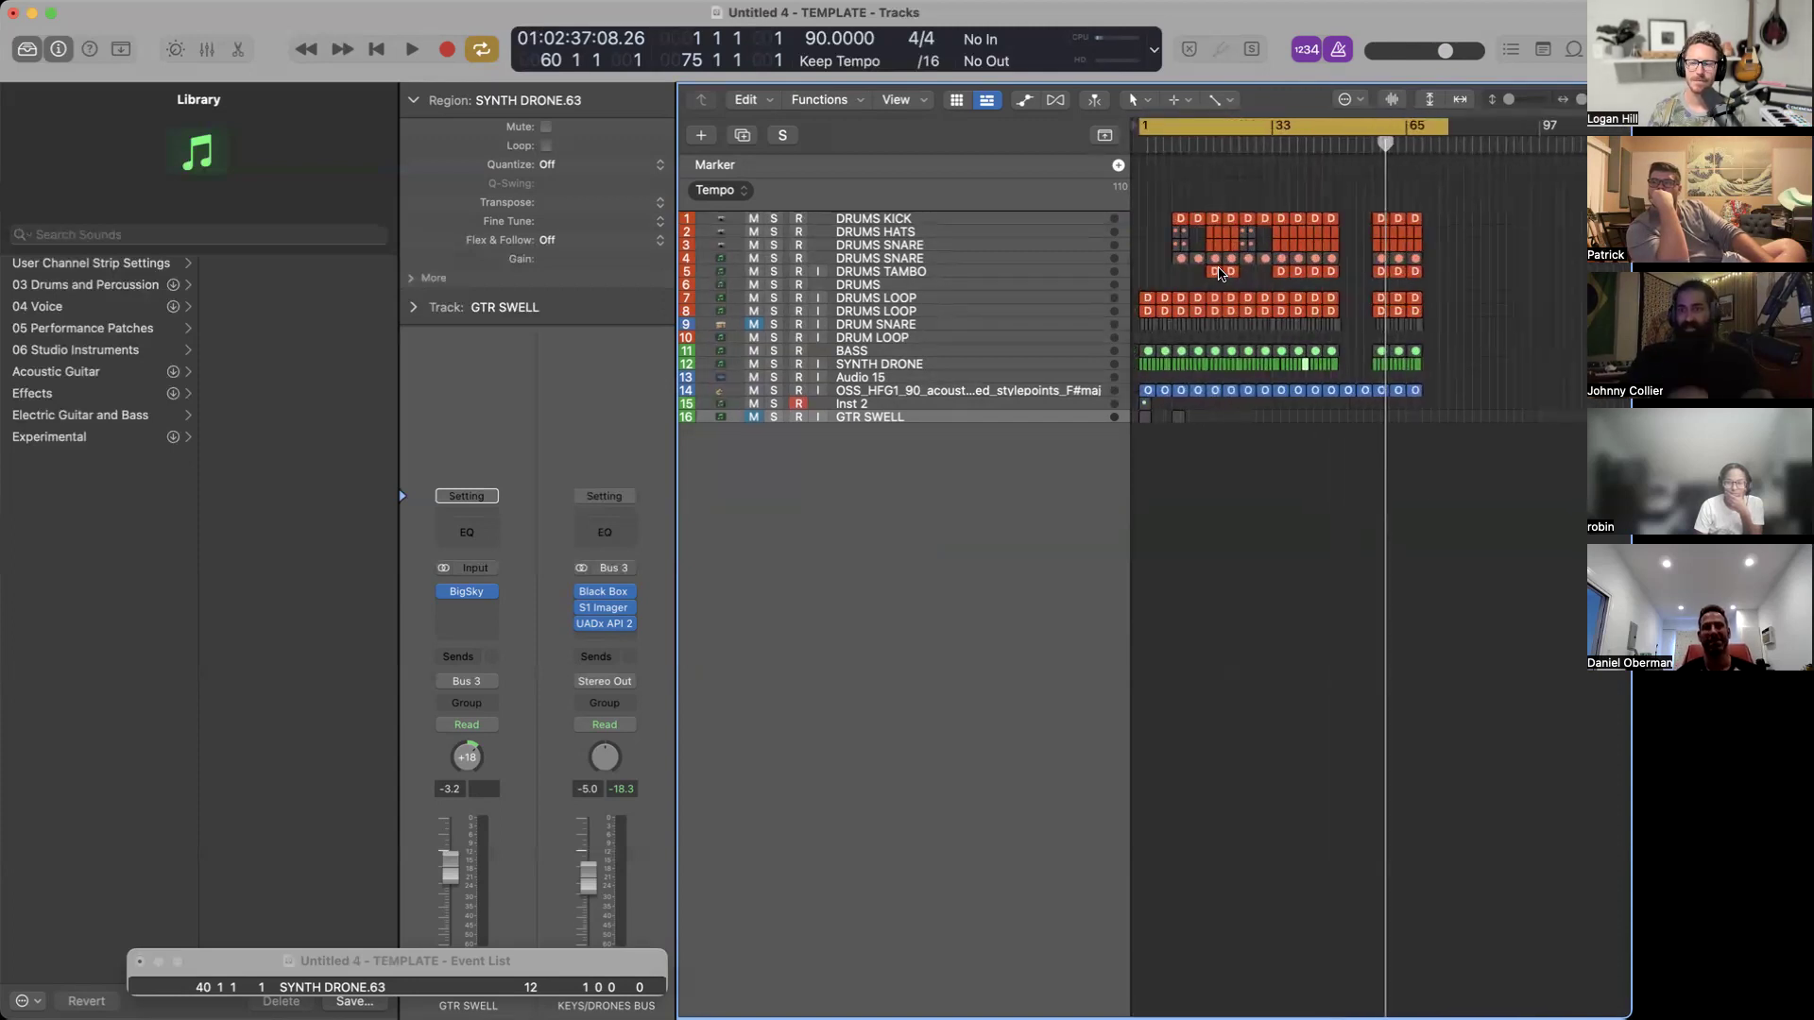
scroll(1218, 274, down, 3)
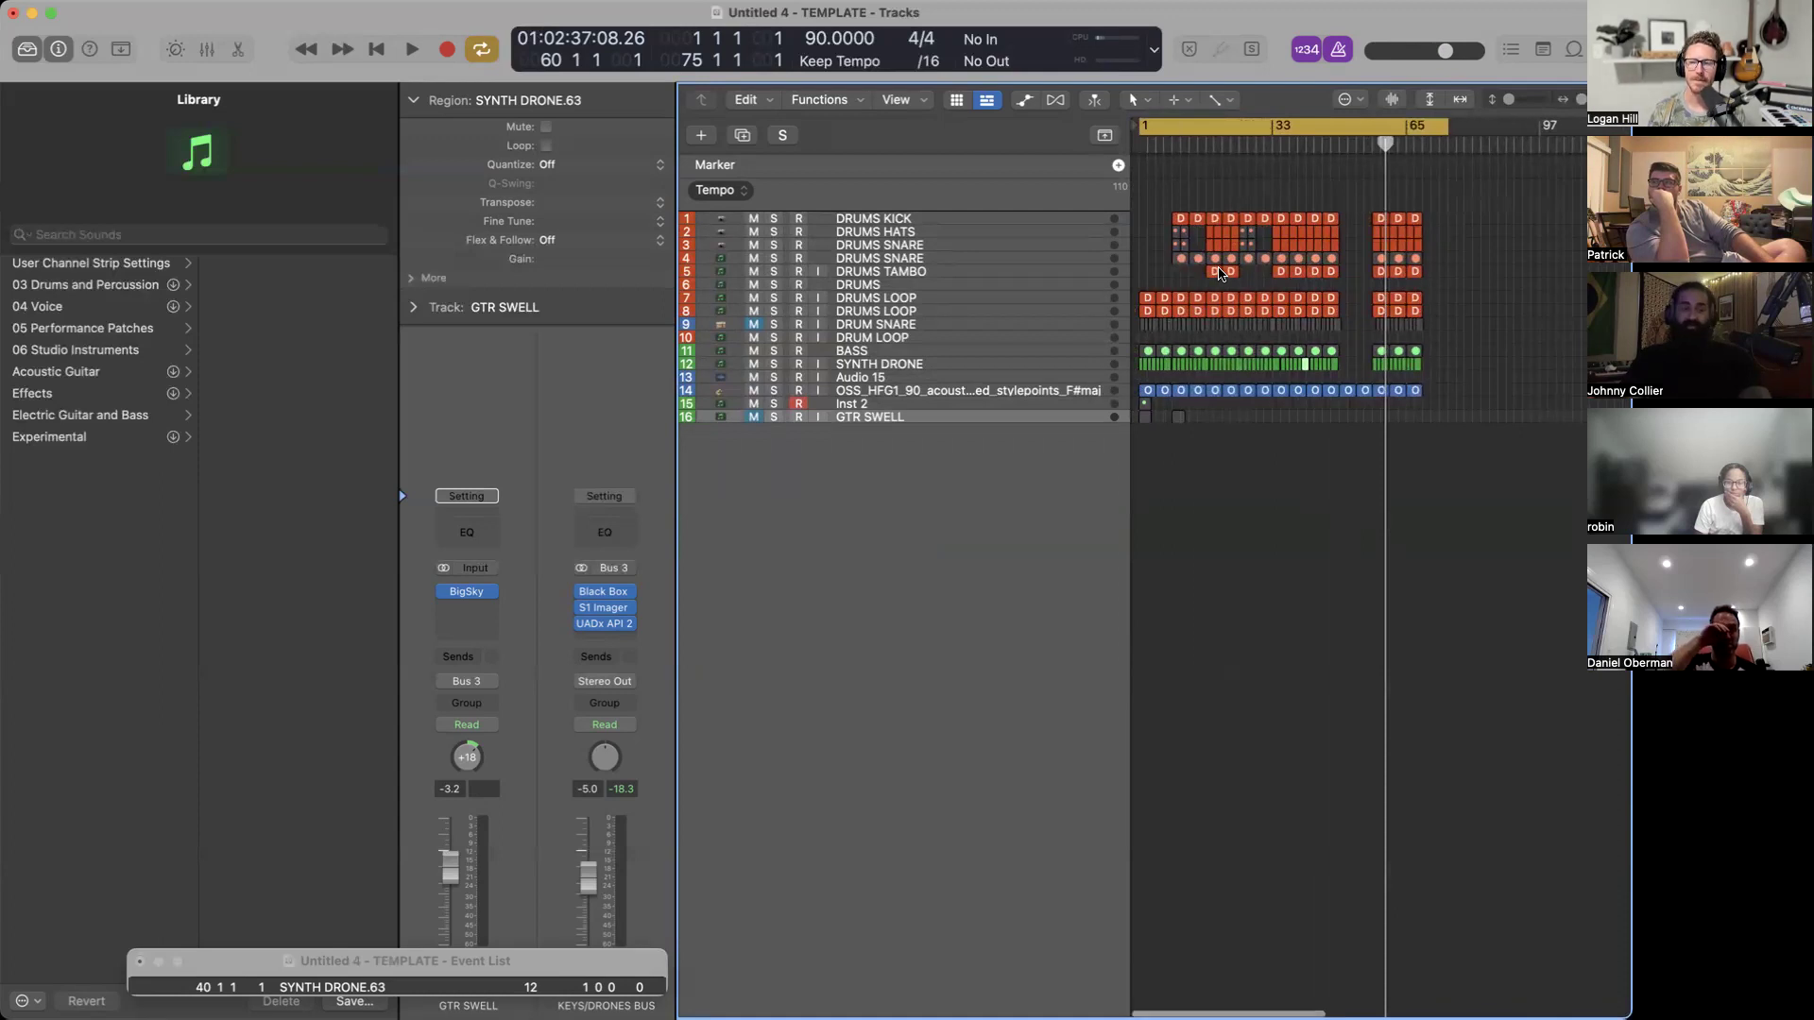
scroll(1218, 274, down, 2)
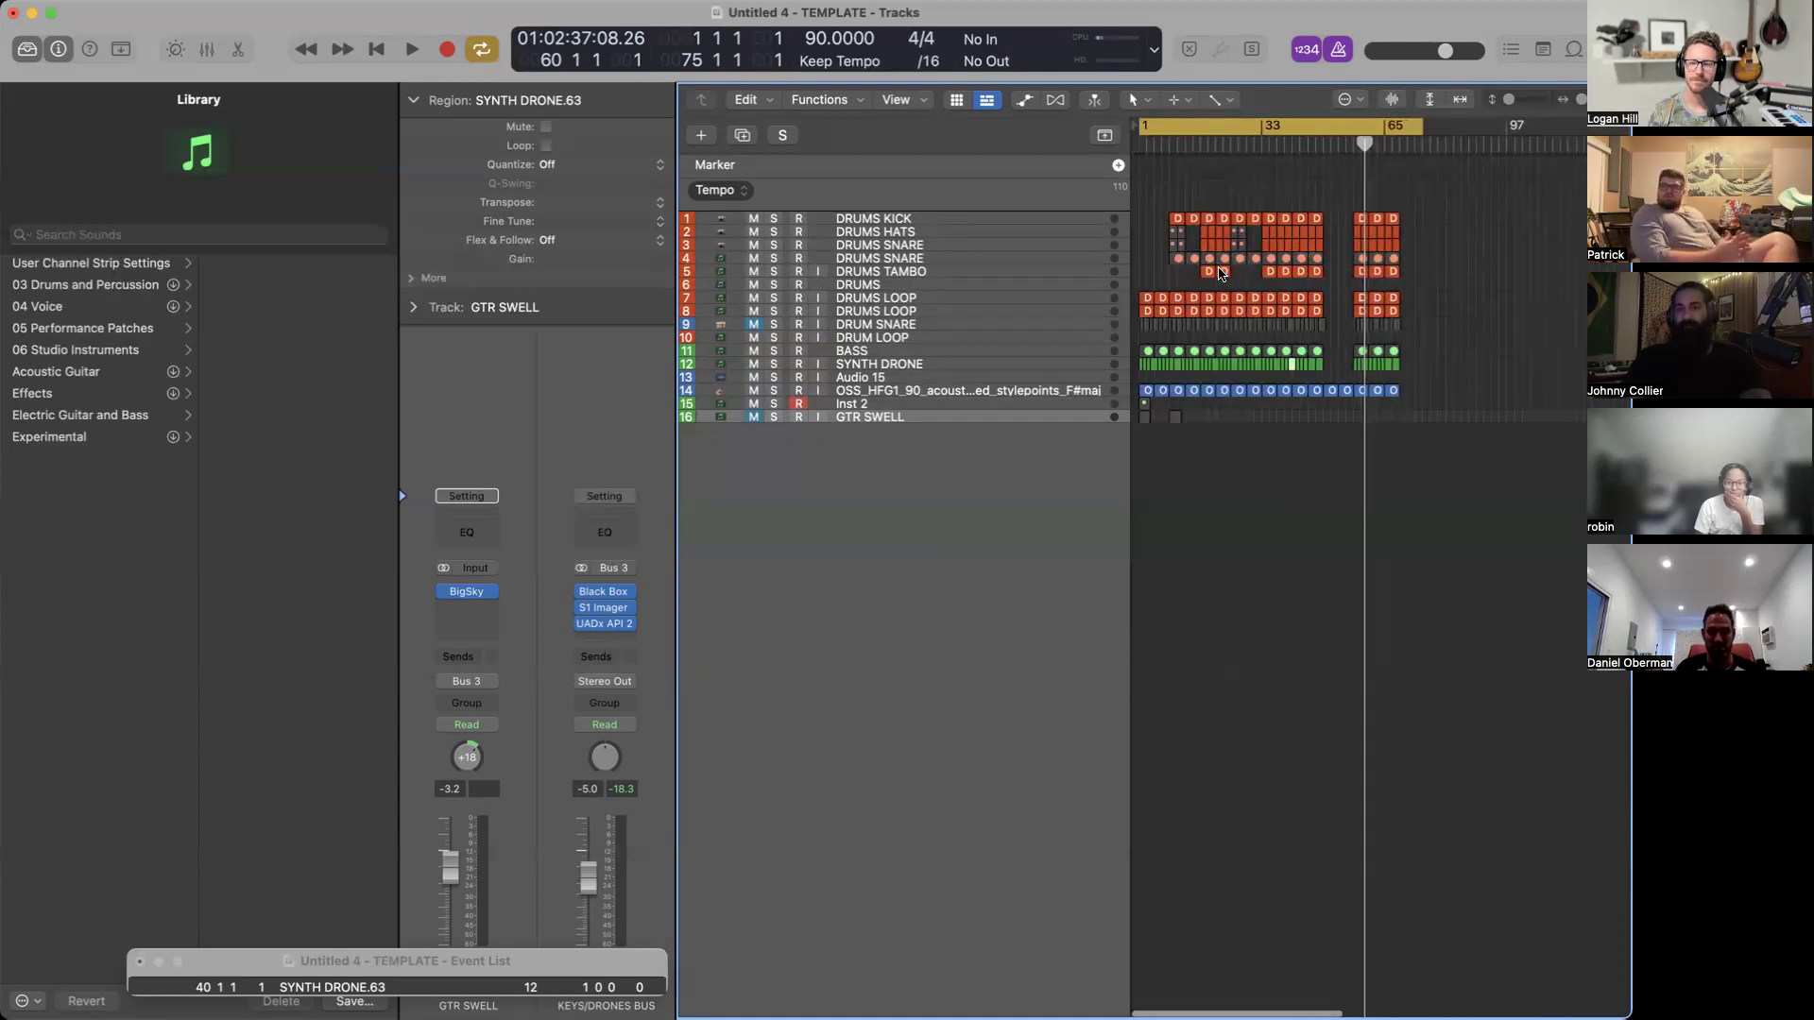
scroll(1219, 270, up, 3)
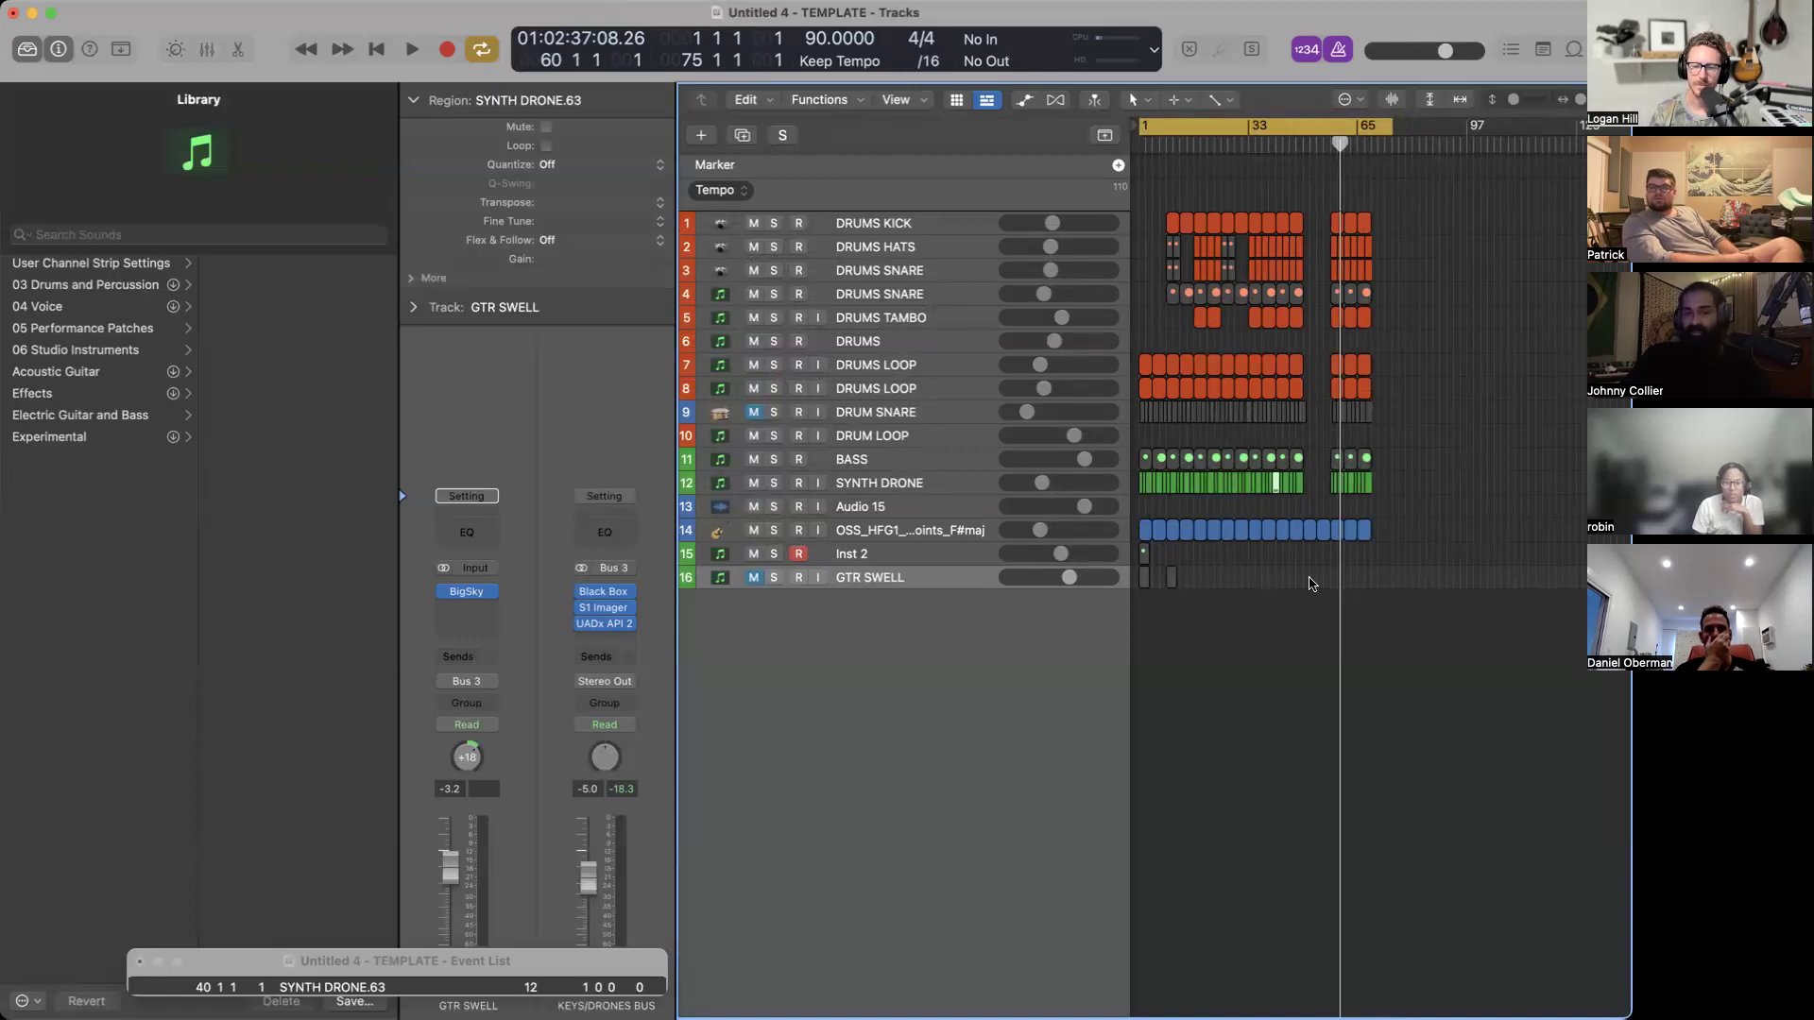
Close the Event List window and enlarge the tracks in the arrangement.
click(140, 960)
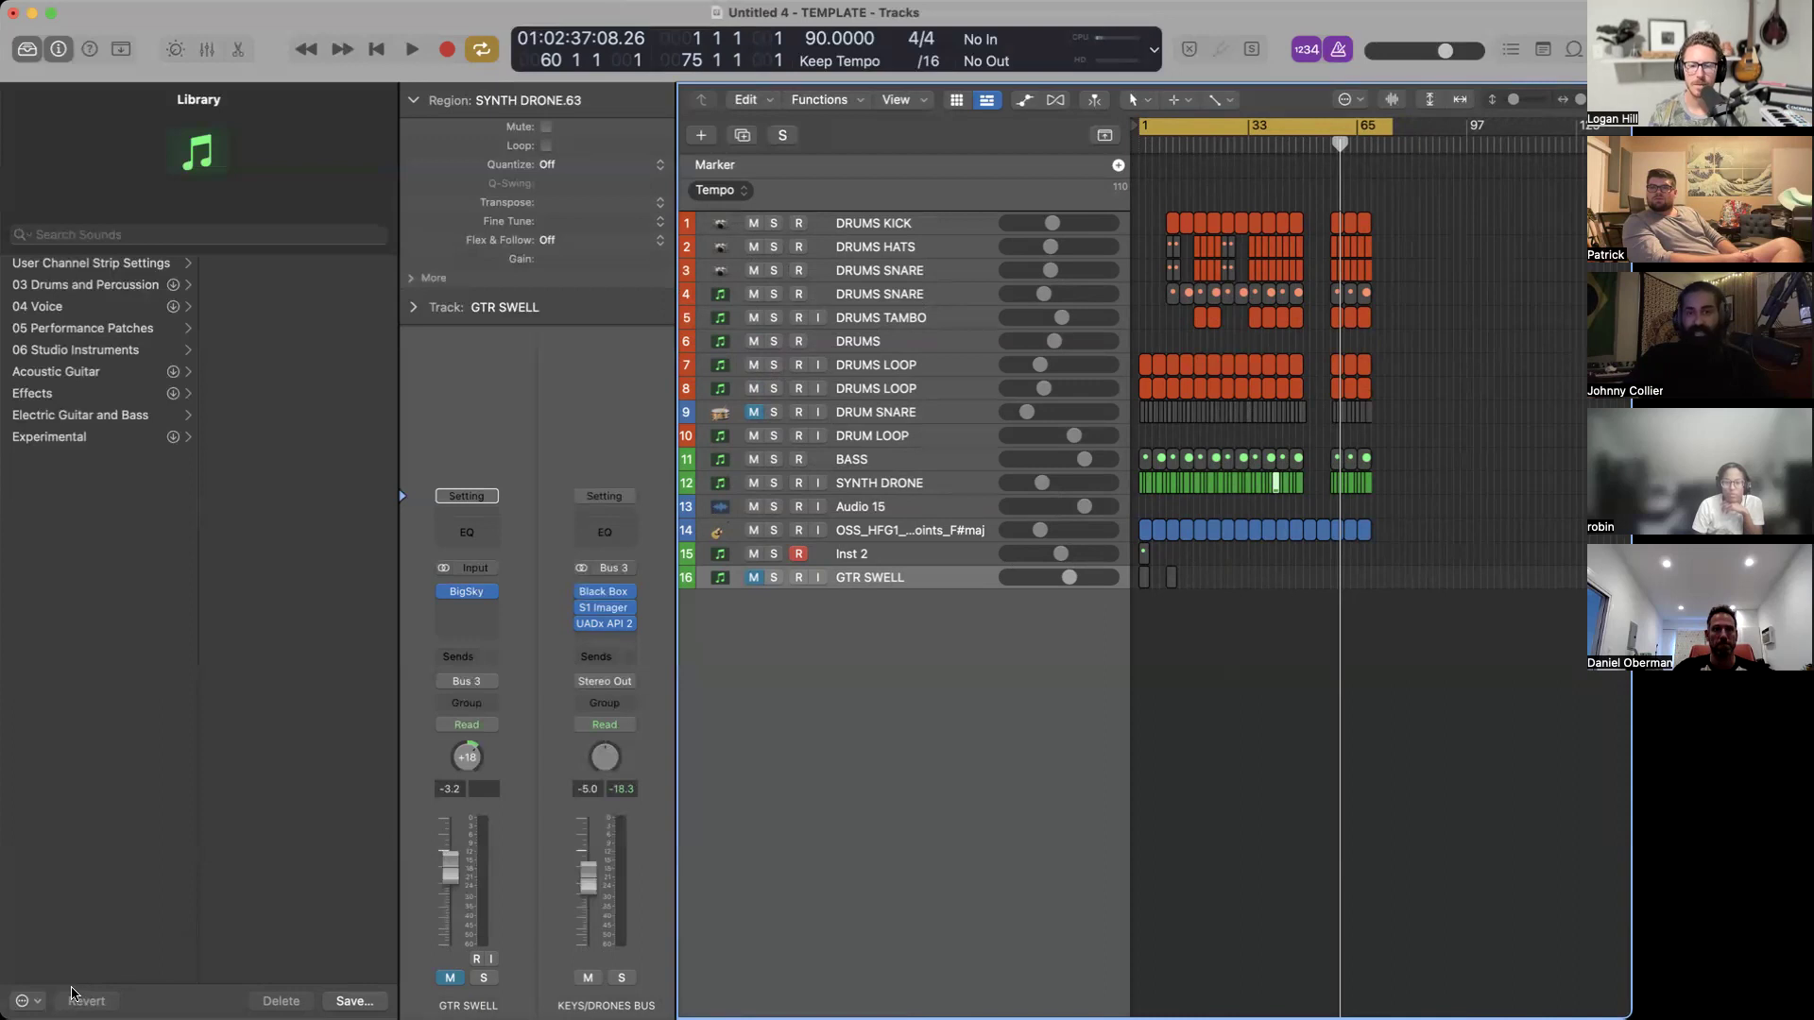
scroll(1226, 546, right, 5)
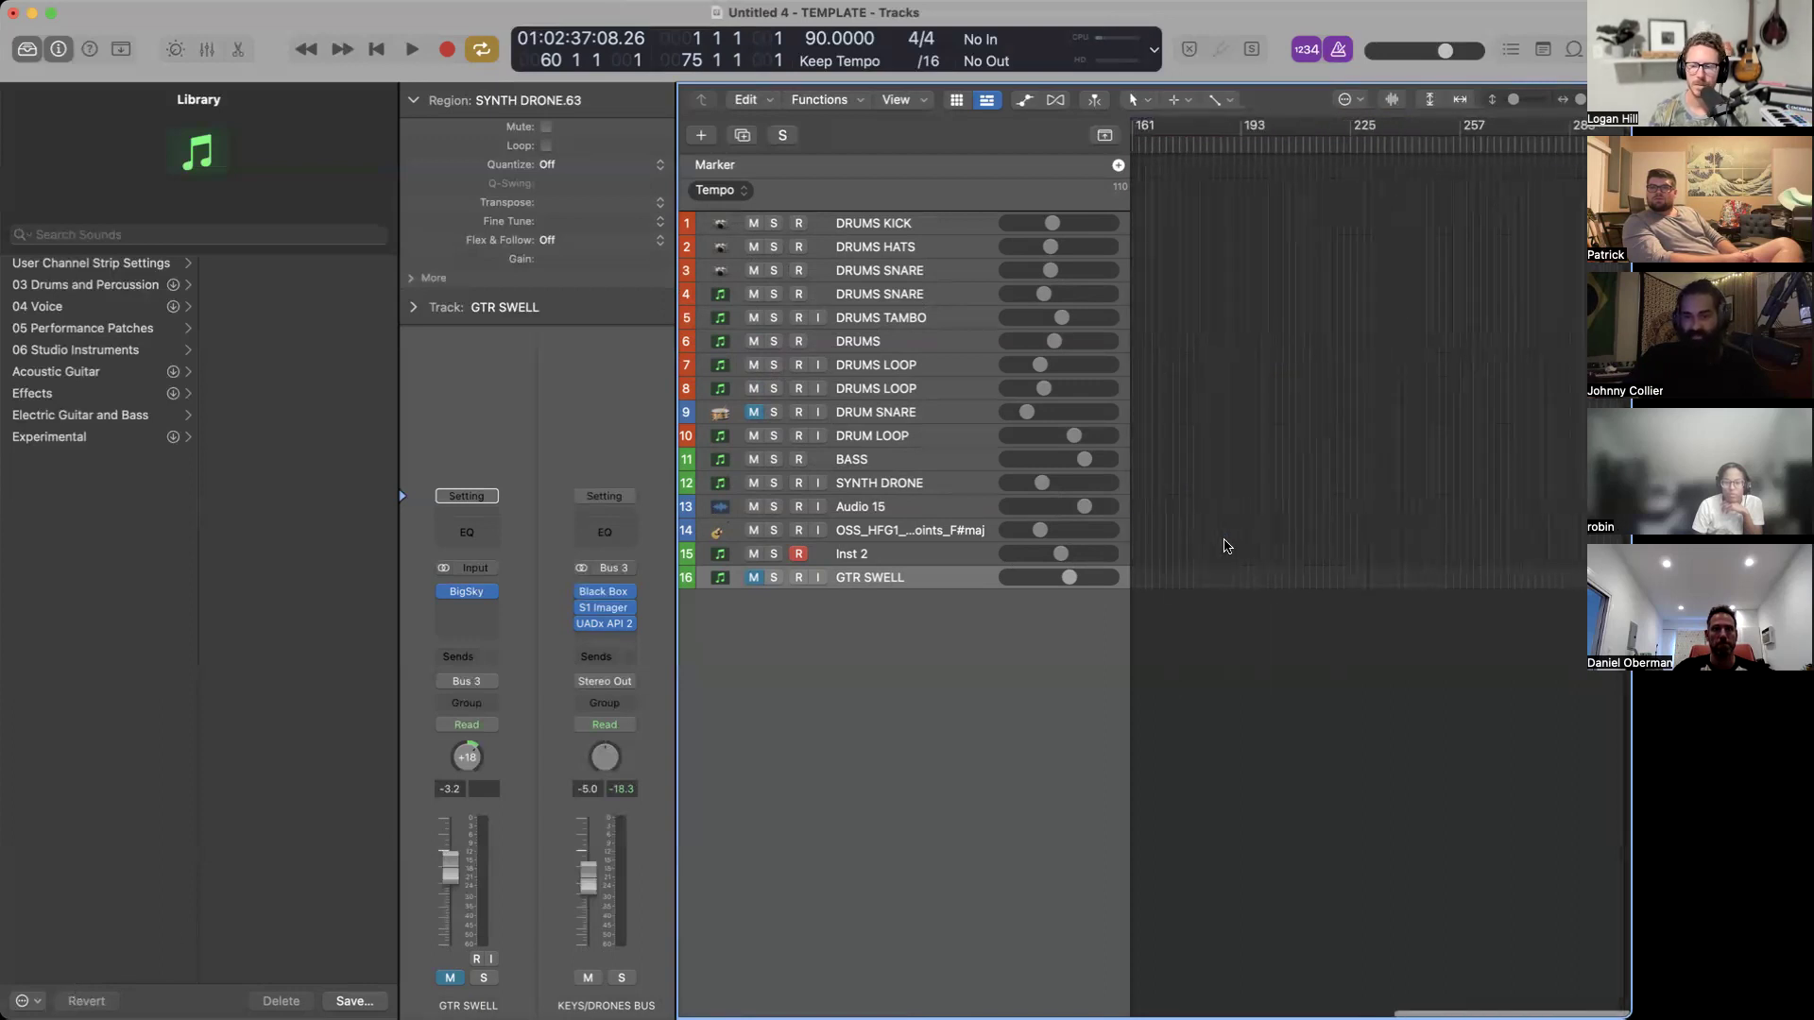
scroll(1225, 546, left, 5)
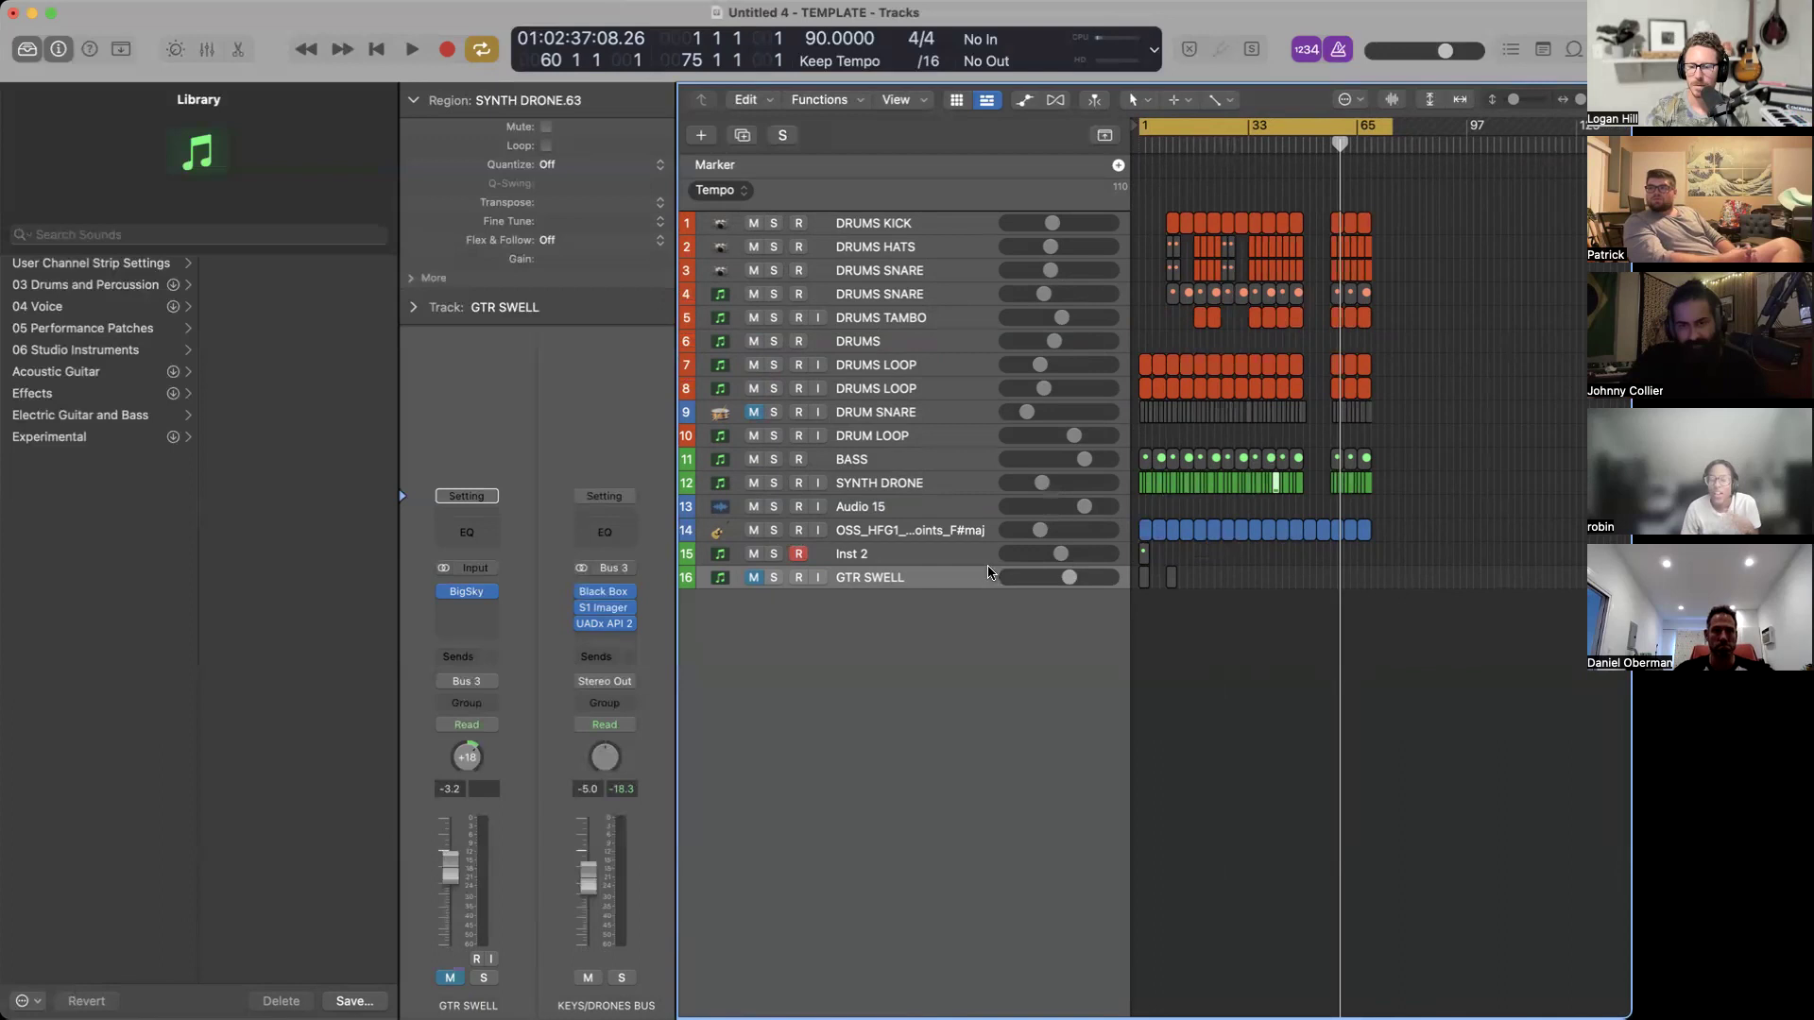
key(super+Down)
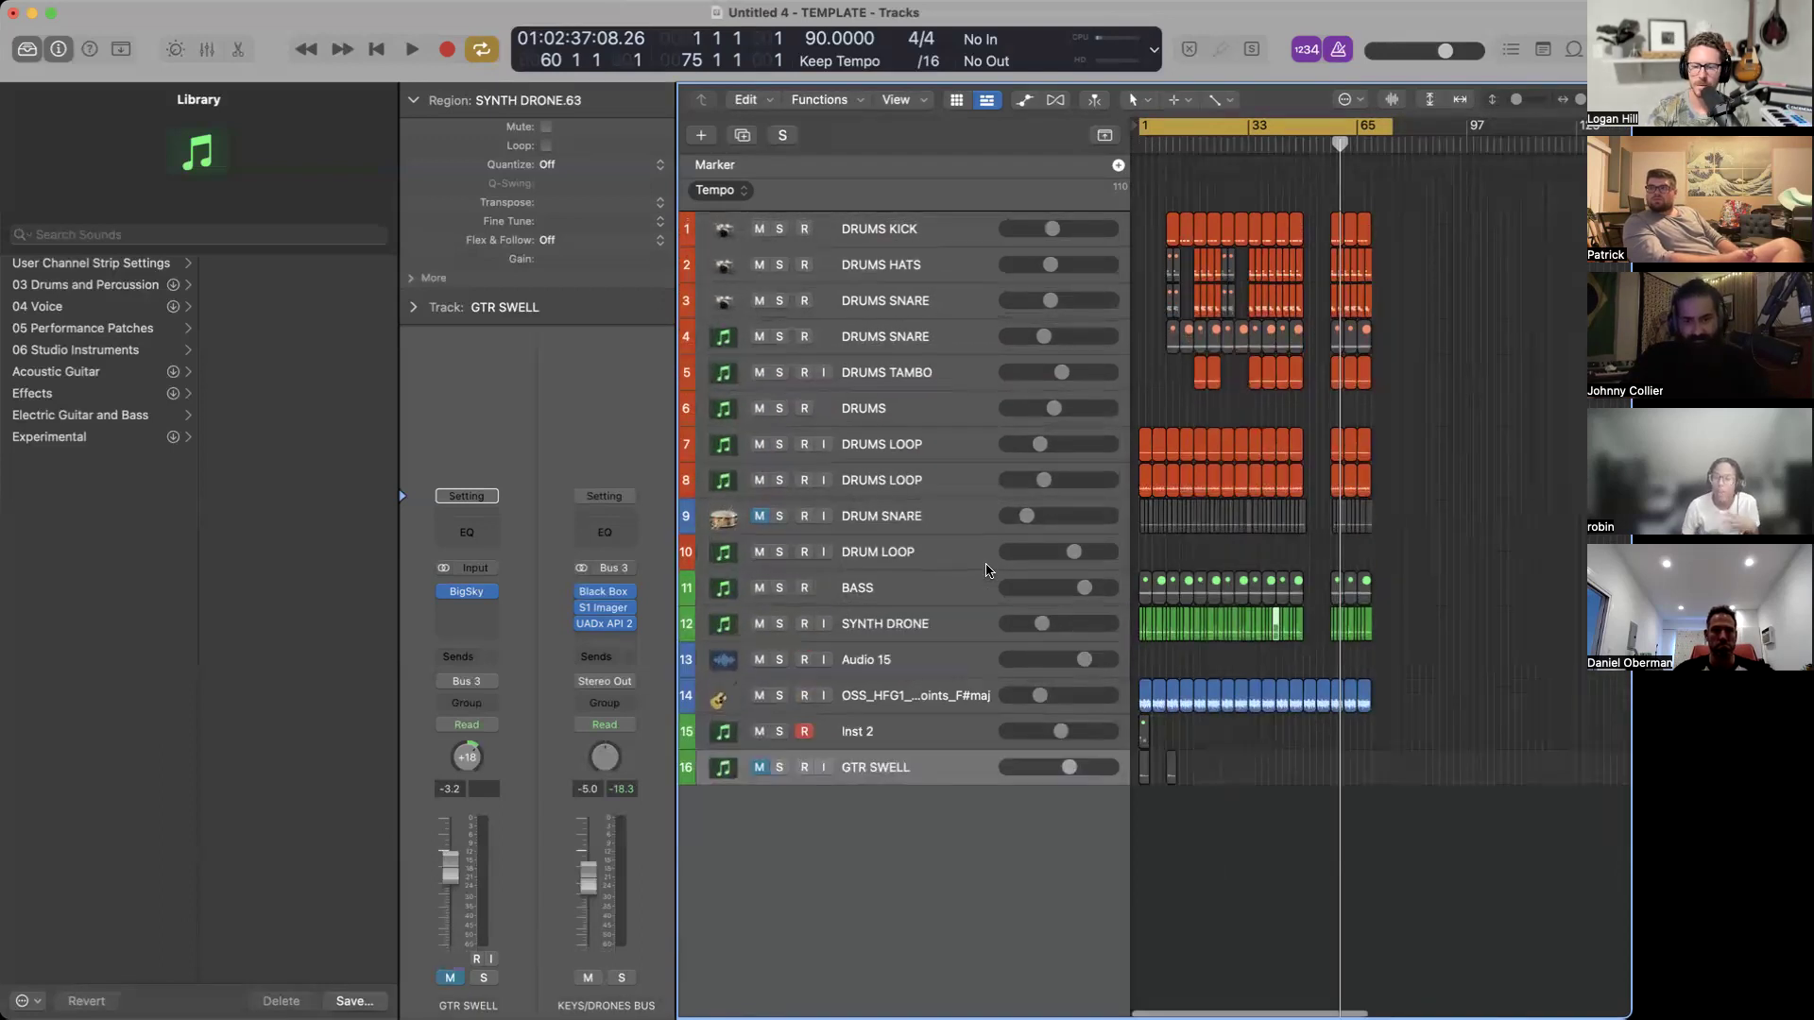
Select the Audio 15 track and record-enable it.
click(886, 664)
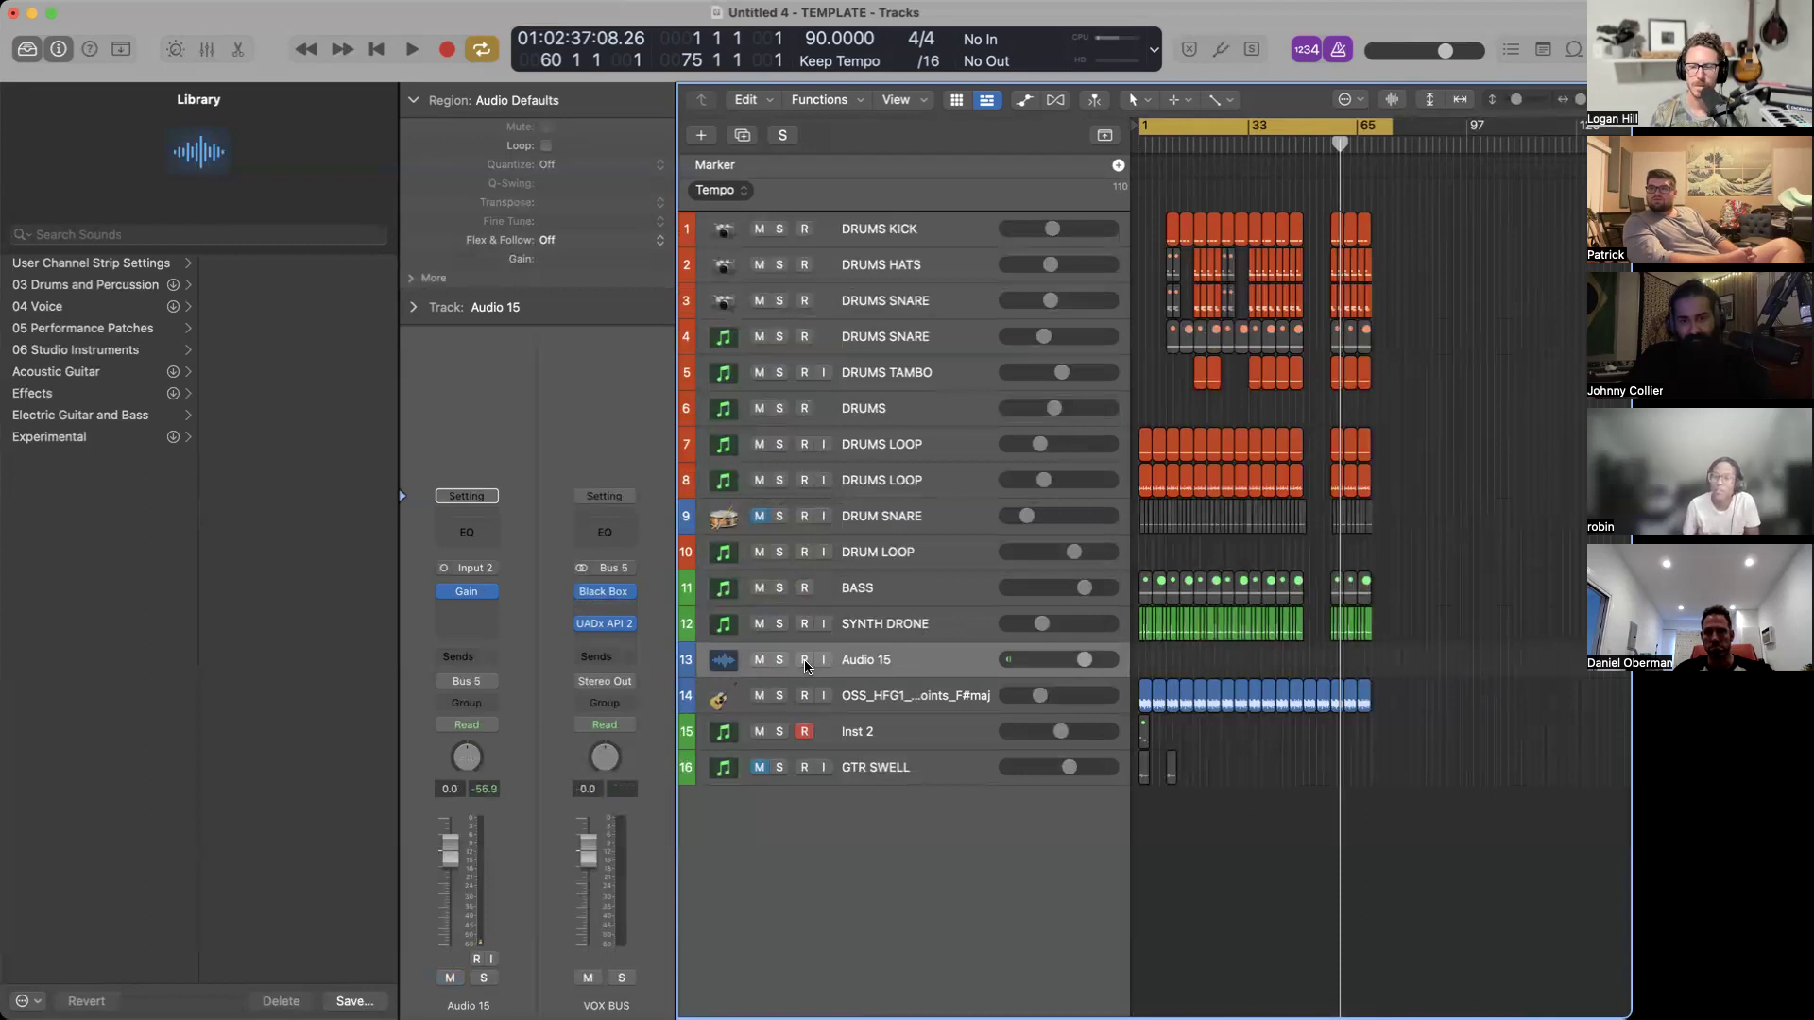
key(alt+r)
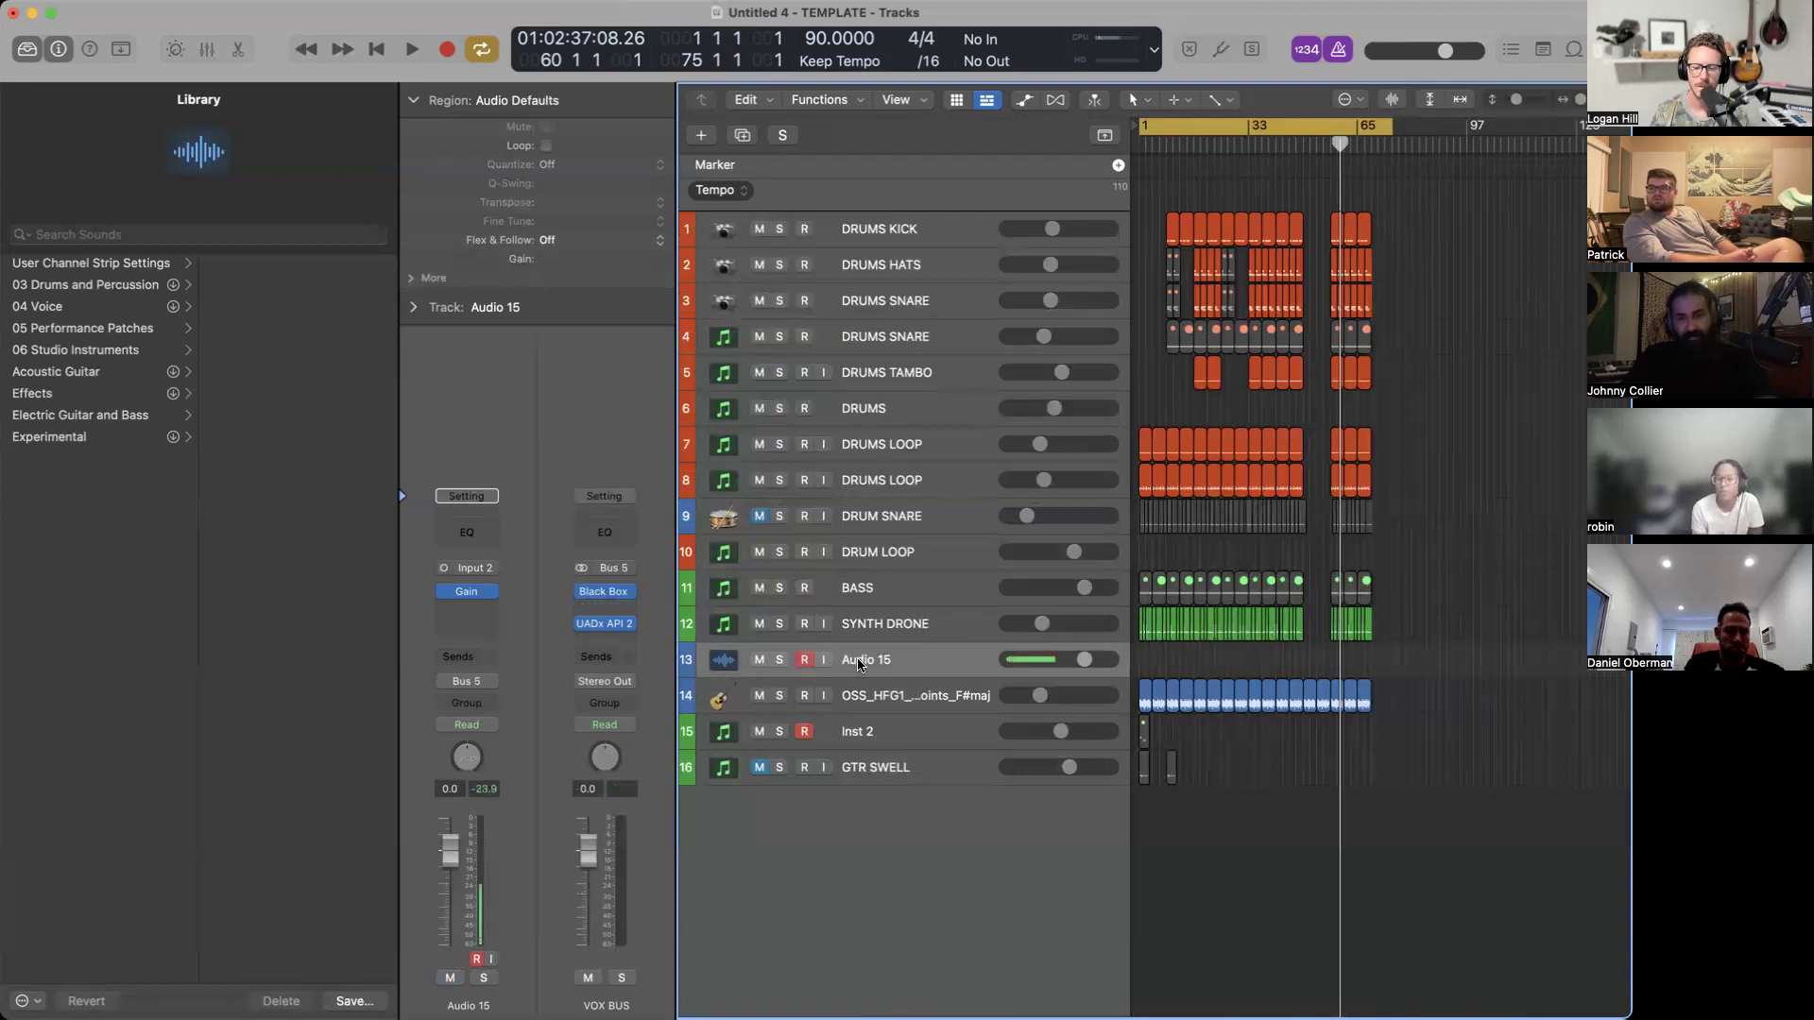
key(alt+r)
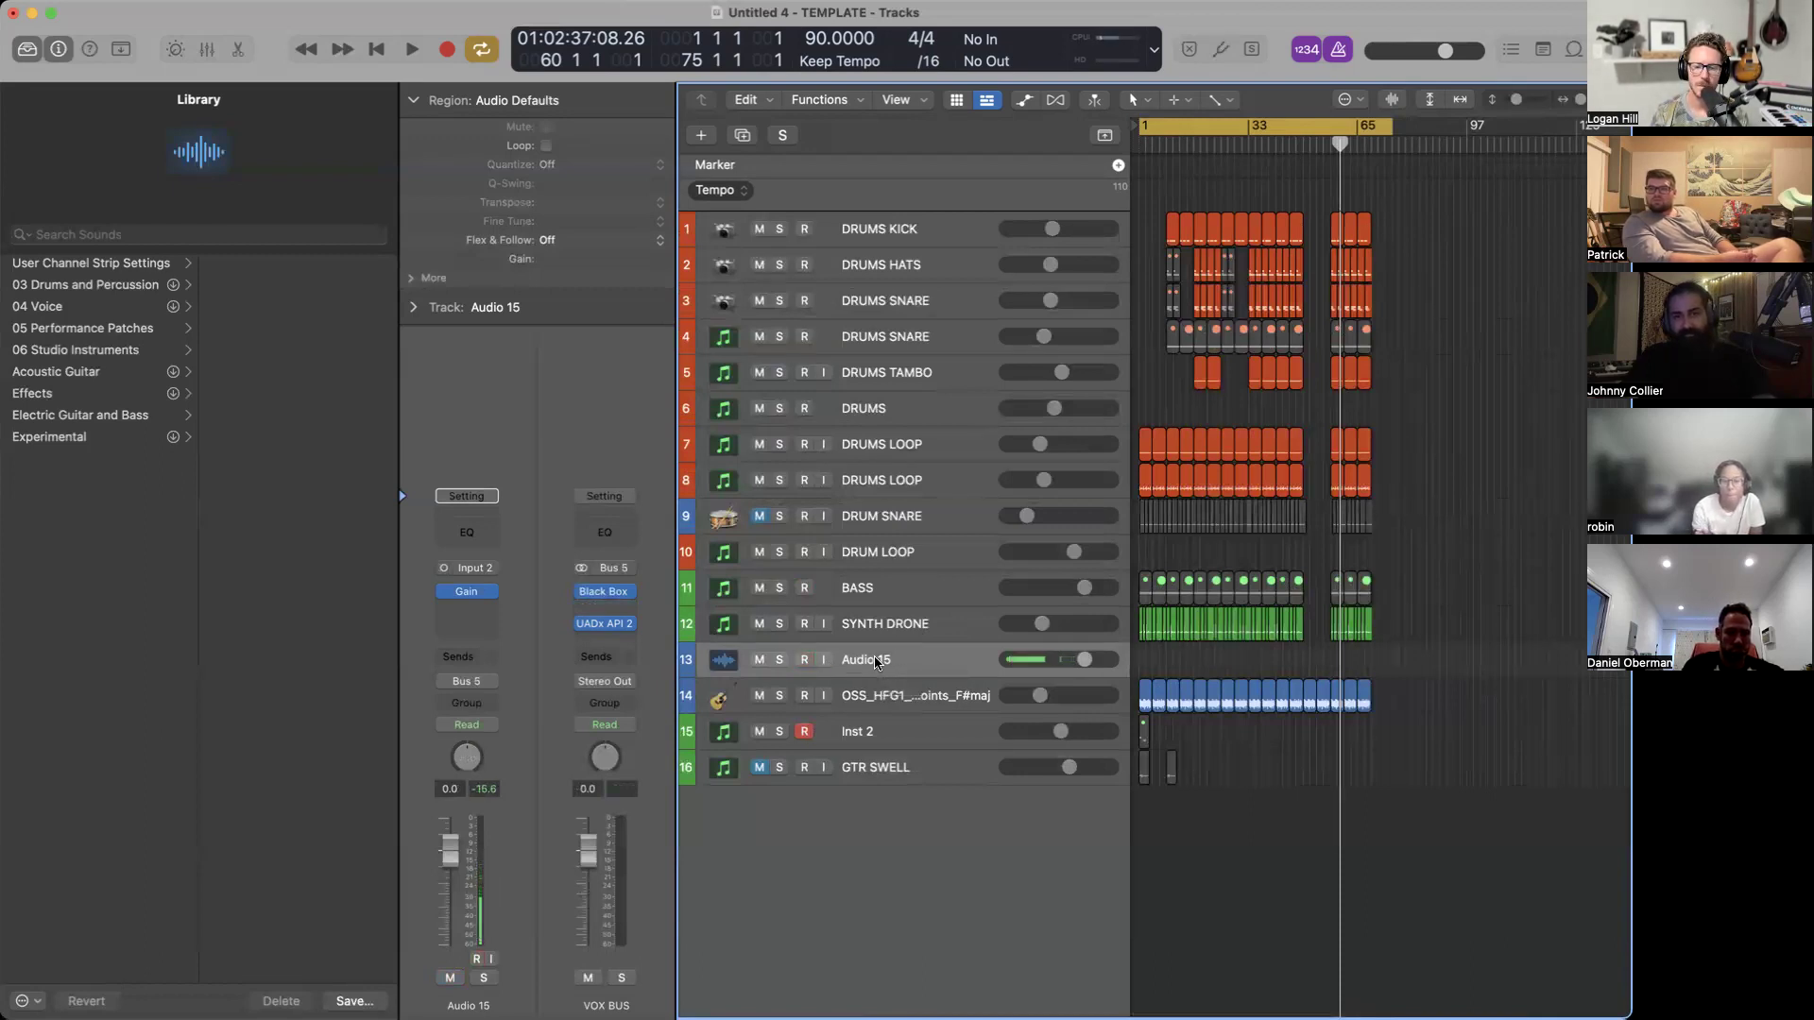
click(804, 659)
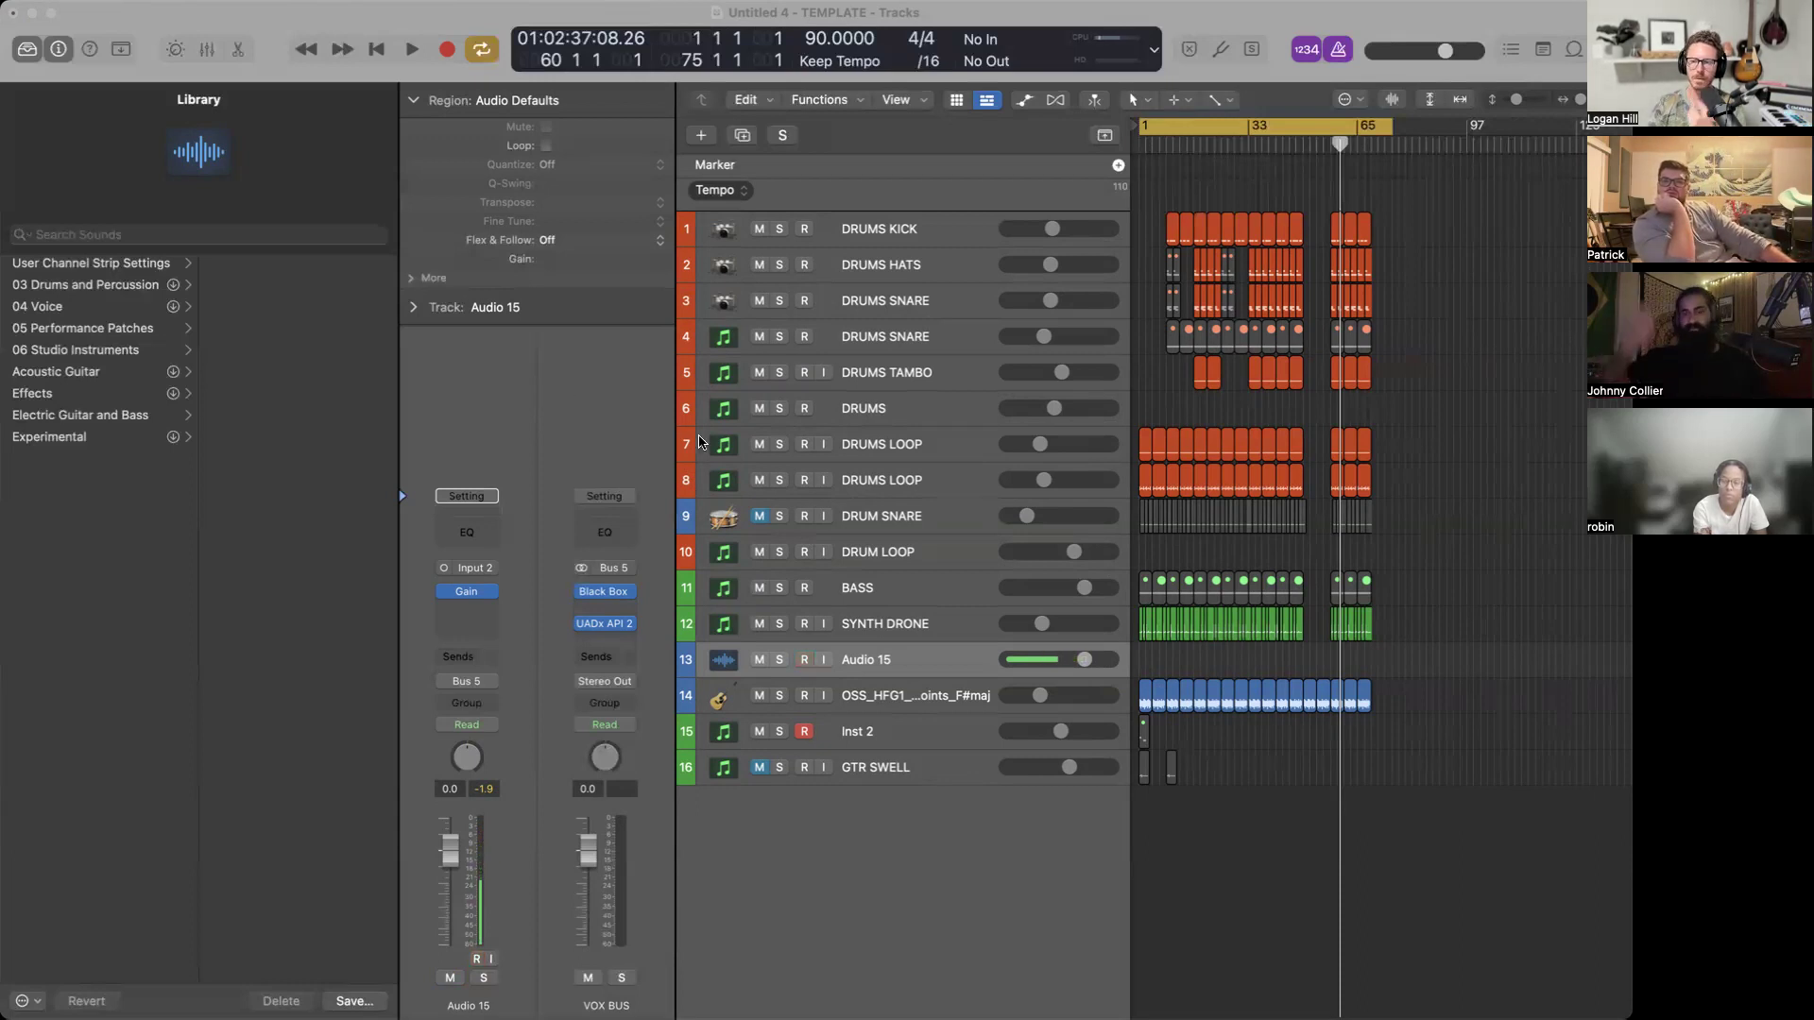
Examine the region layout of the whole arrangement across all tracks, including the gap before the final section.
click(1145, 20)
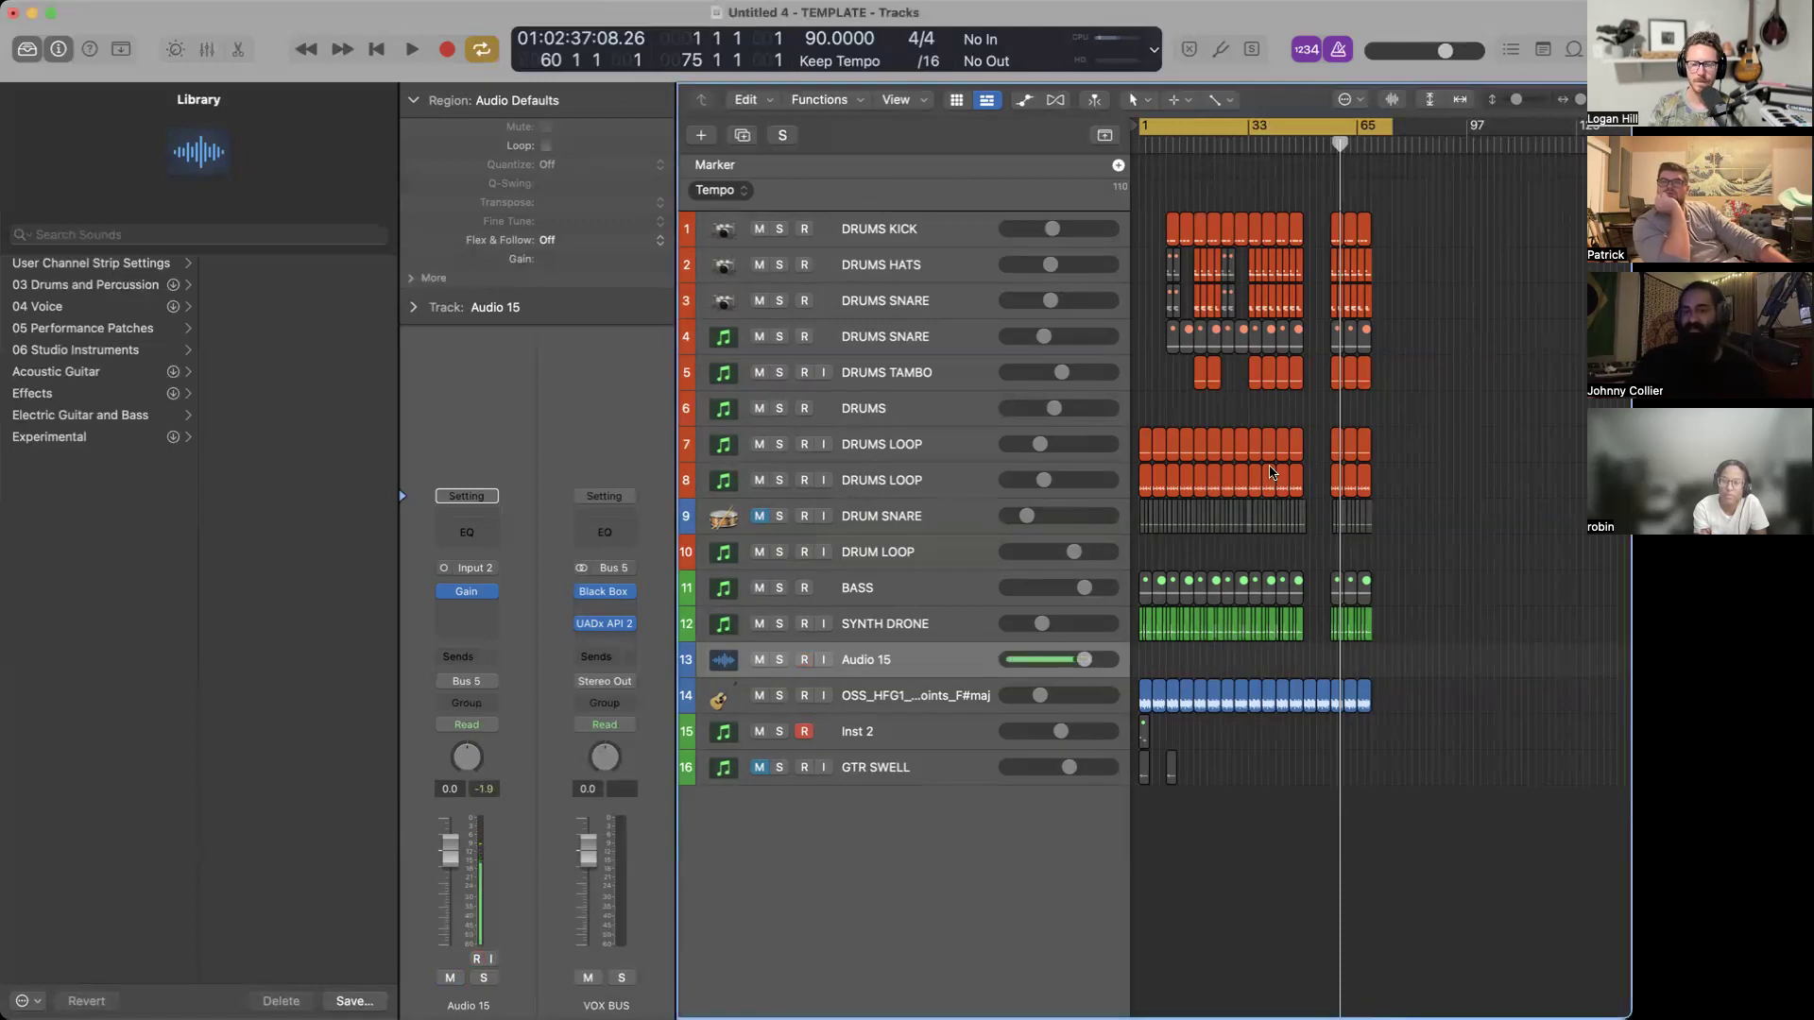
scroll(1148, 484, down, 1)
key(super+Right)
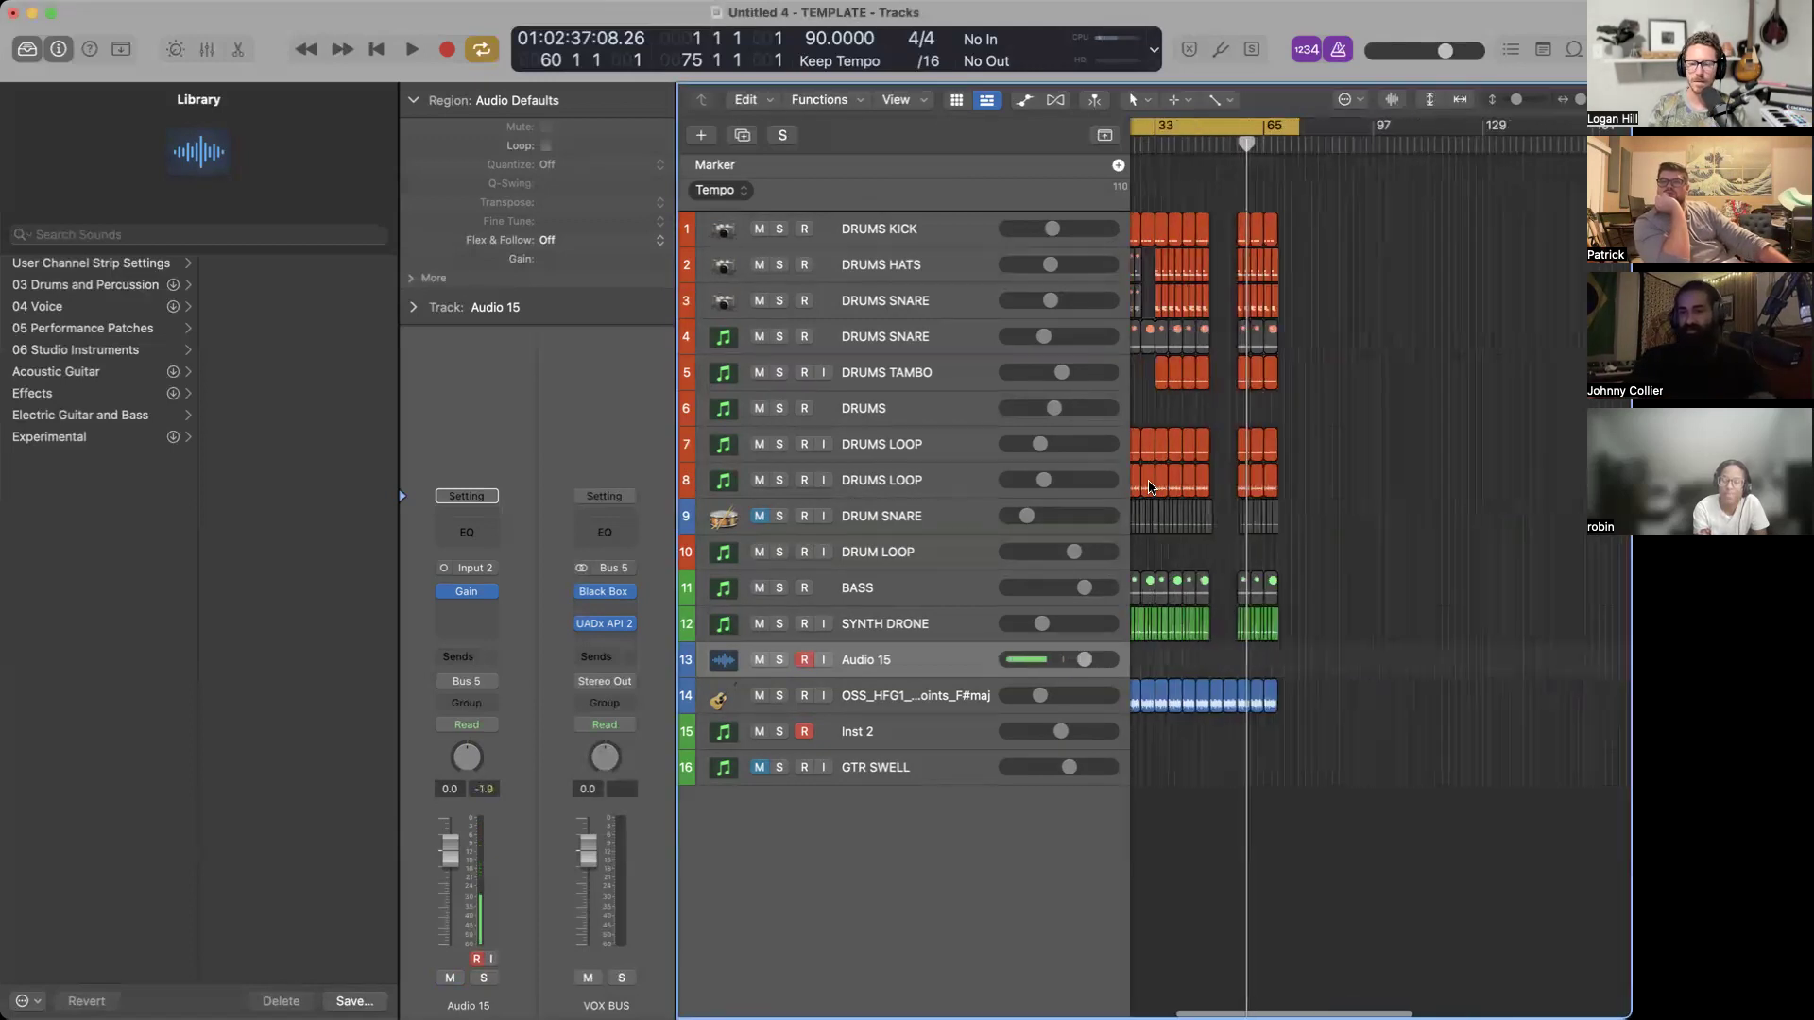
scroll(1149, 488, left, 3)
key(super+Right)
scroll(1149, 487, left, 3)
key(super+Up)
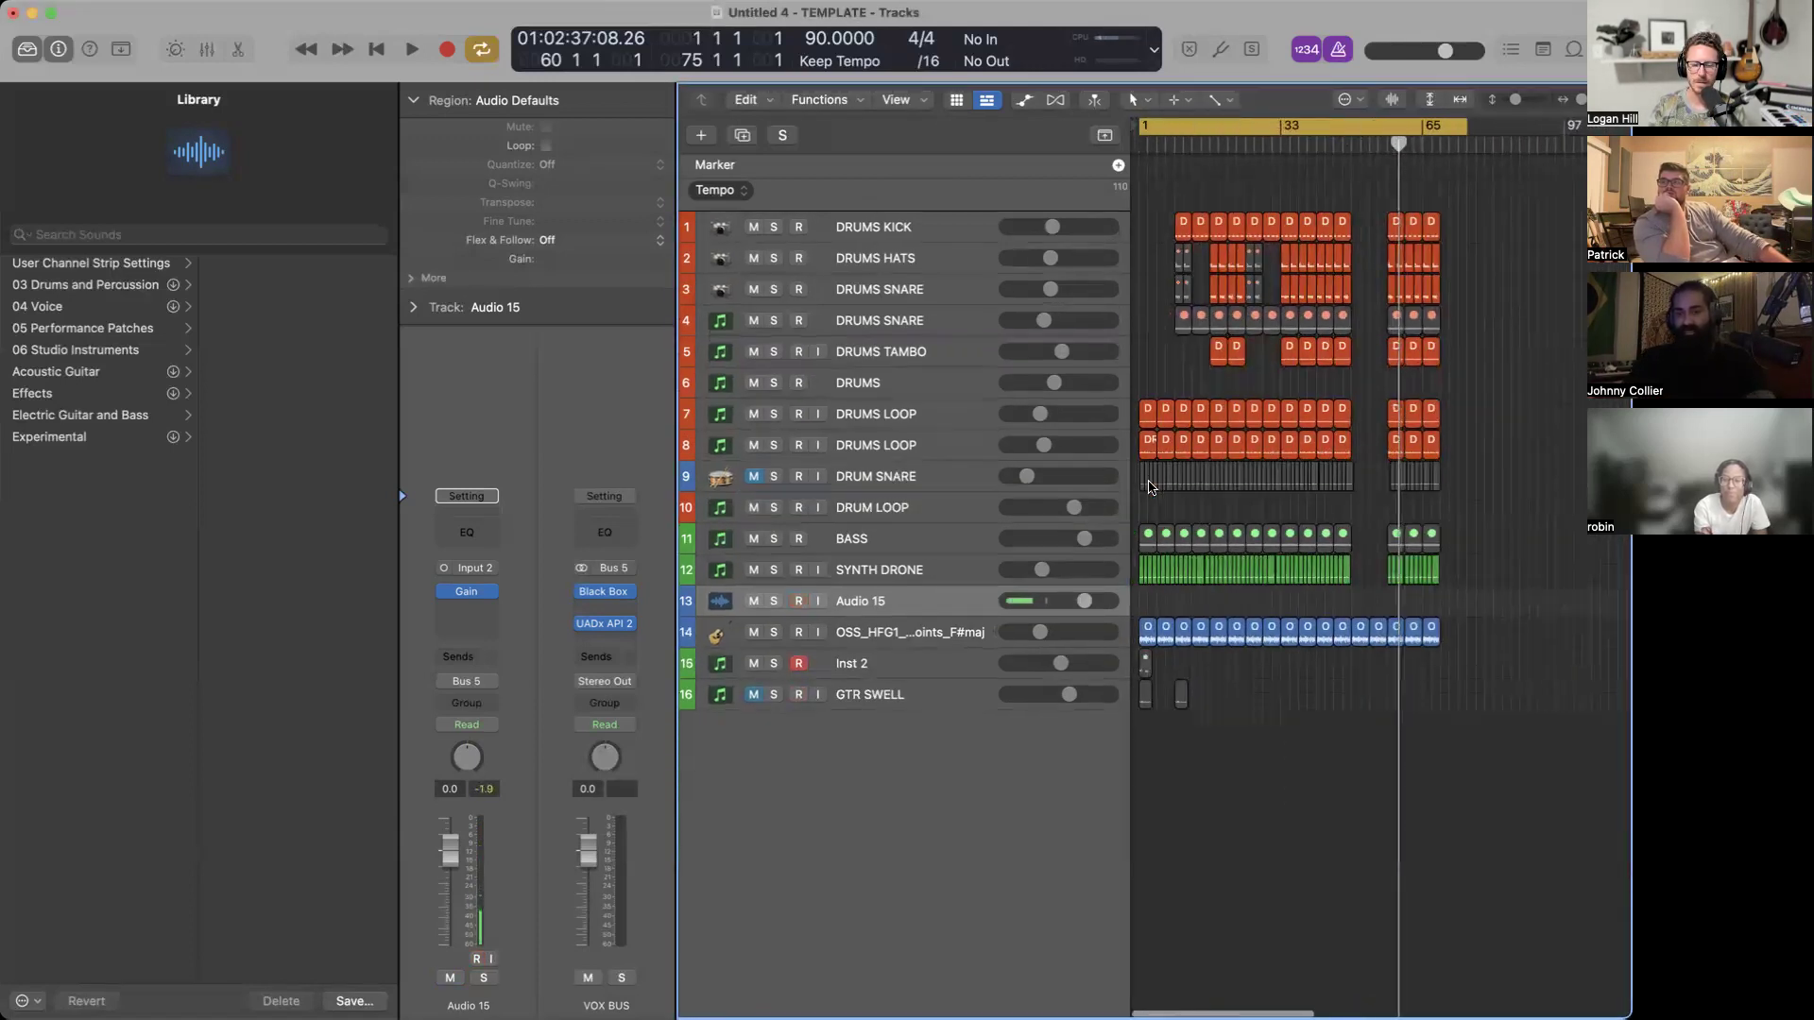
key(super+Left)
key(super+Left)
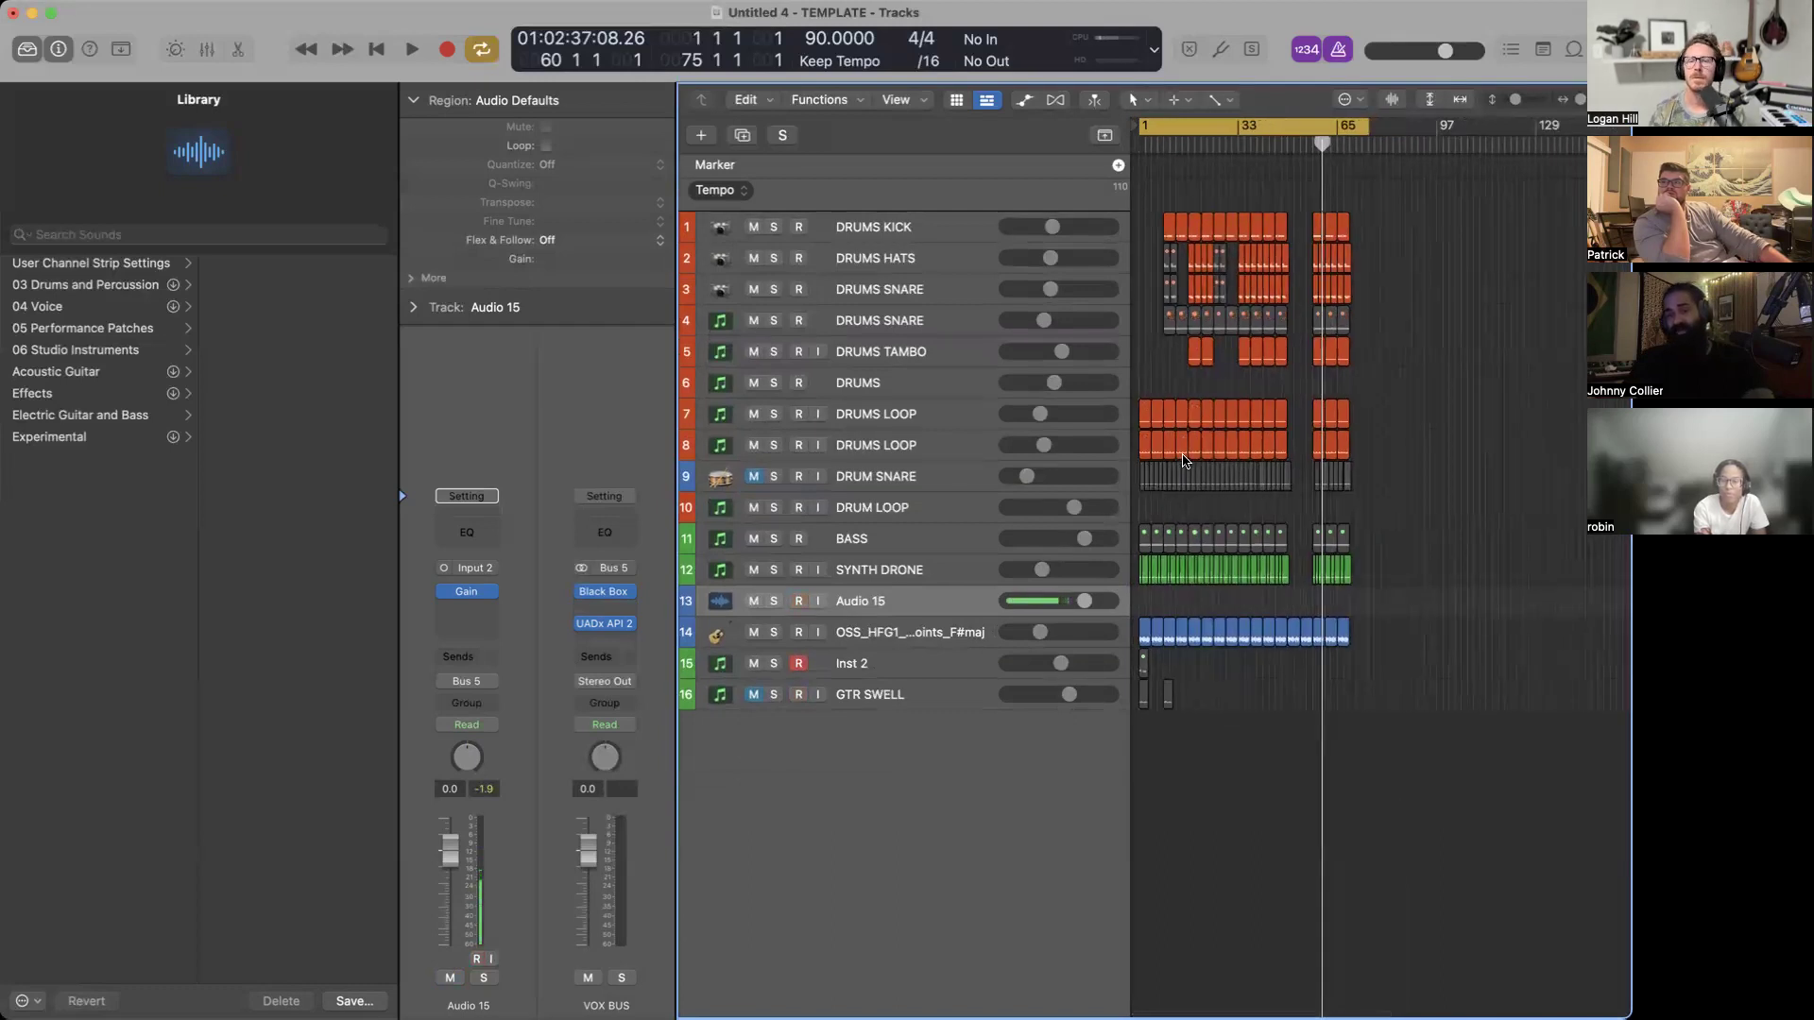
key(super+Right)
scroll(1149, 487, left, 3)
scroll(1212, 398, up, 3)
scroll(1212, 398, up, 2)
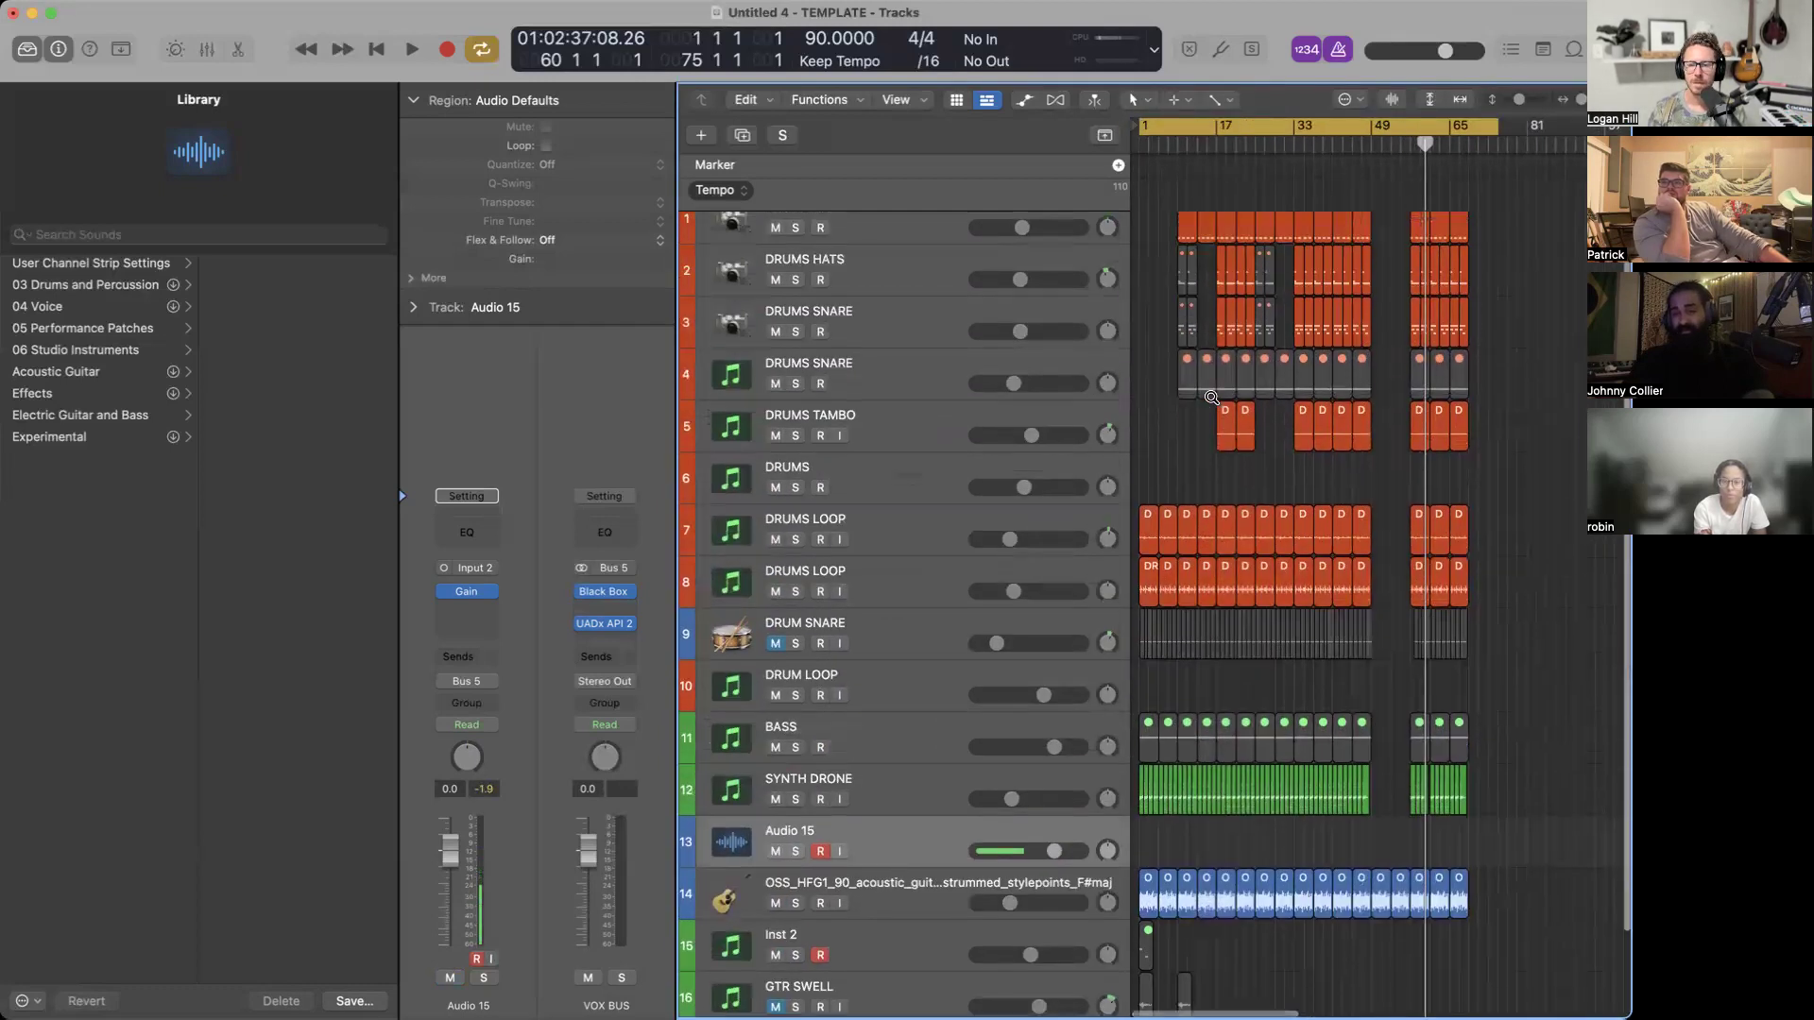
scroll(1212, 397, down, 3)
scroll(1212, 398, right, 2)
scroll(1212, 400, up, 1)
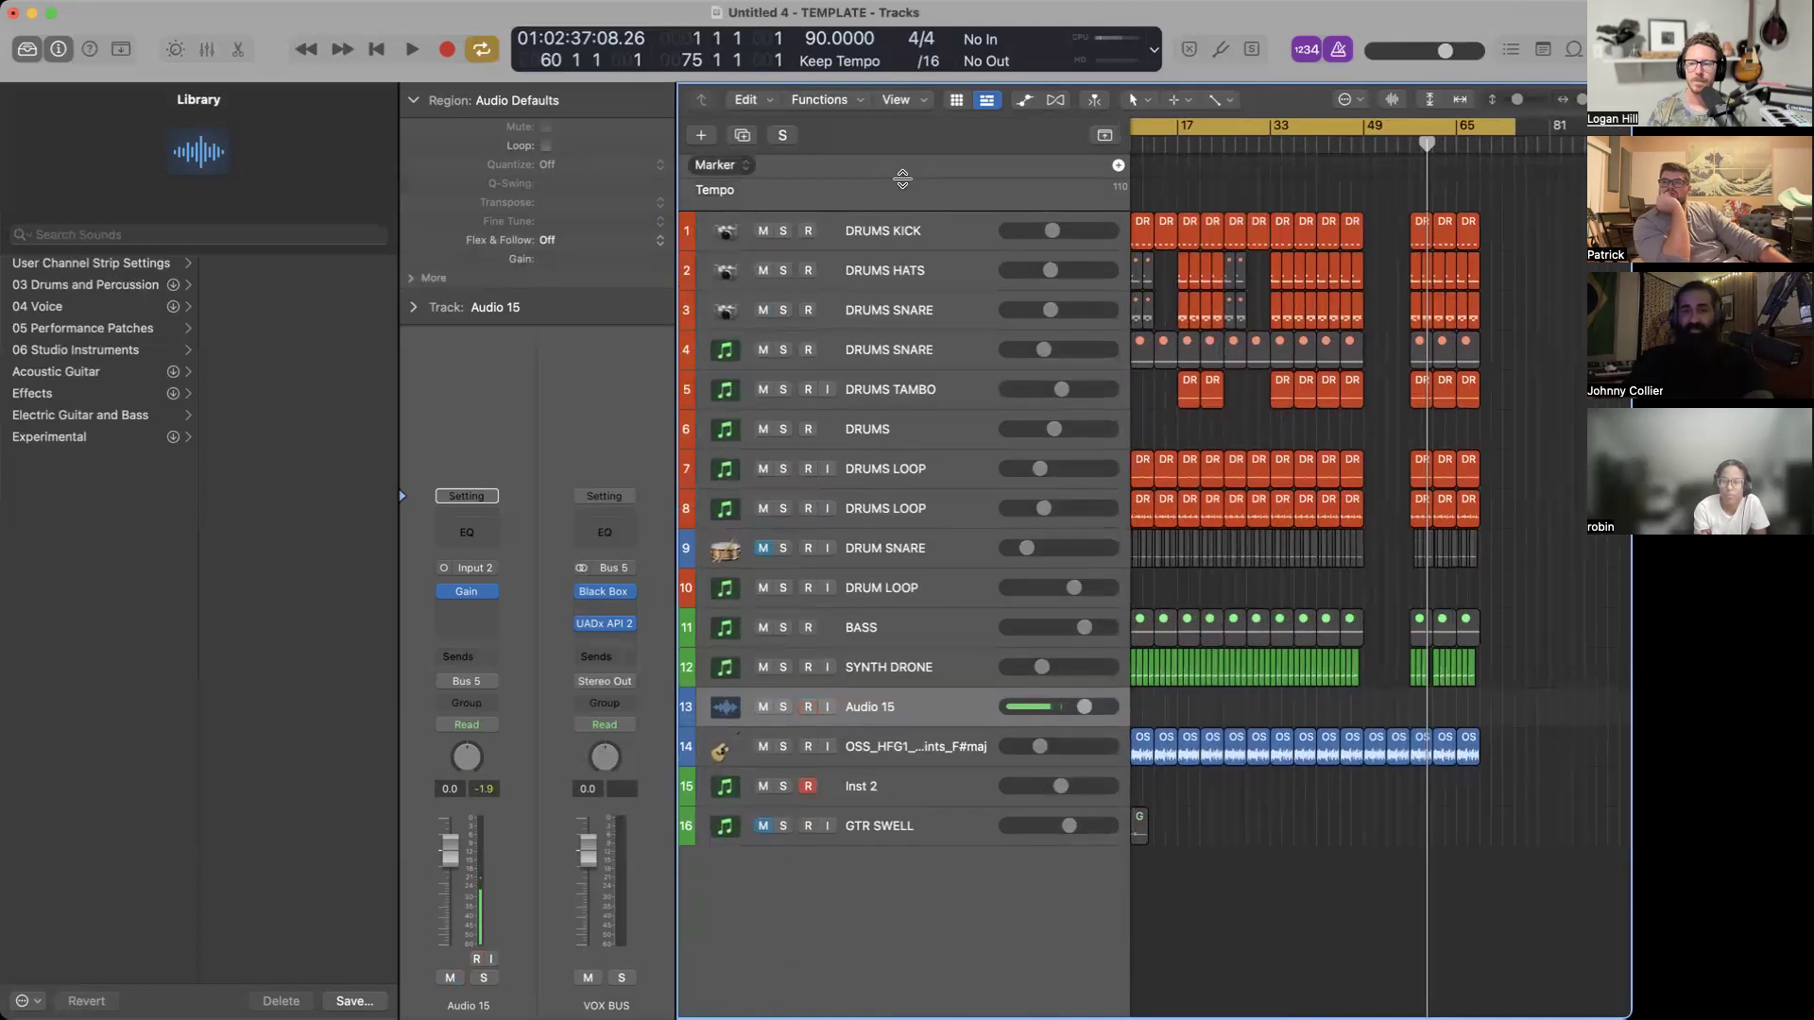
Select all regions on the DRUMS KICK track and shorten the cycle range to end at bar 73.
click(907, 247)
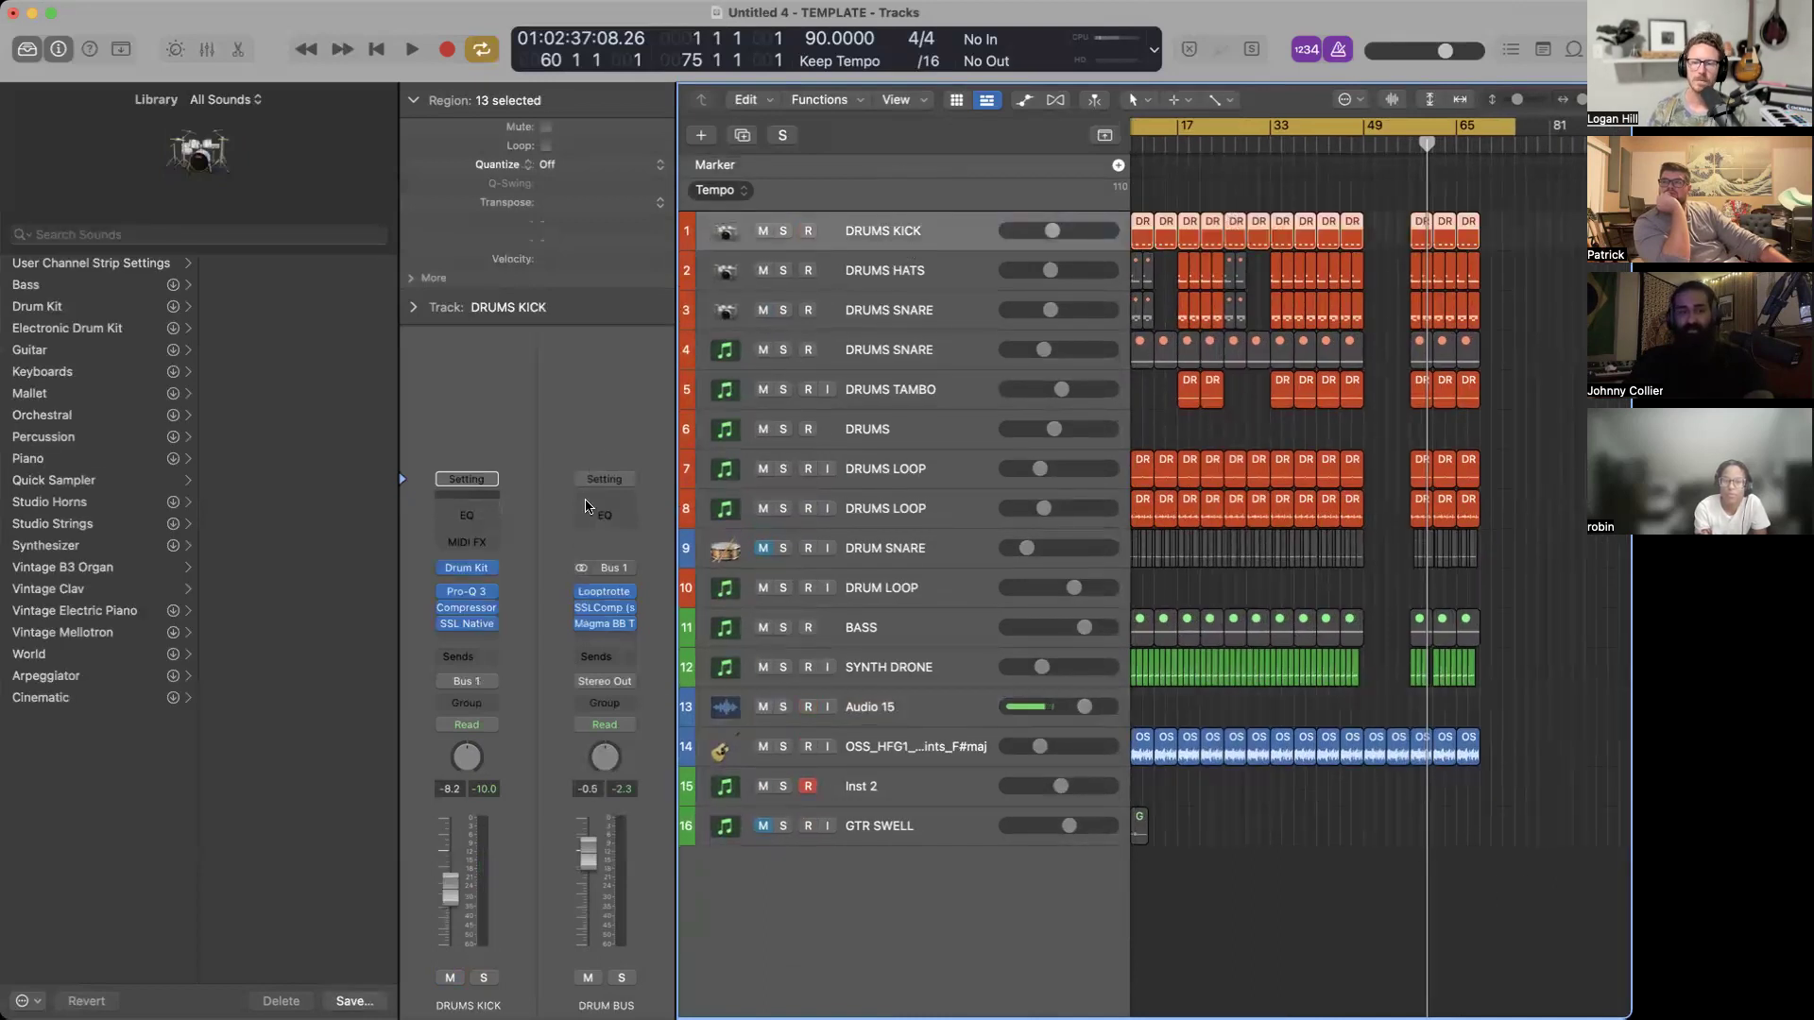
scroll(1226, 419, down, 3)
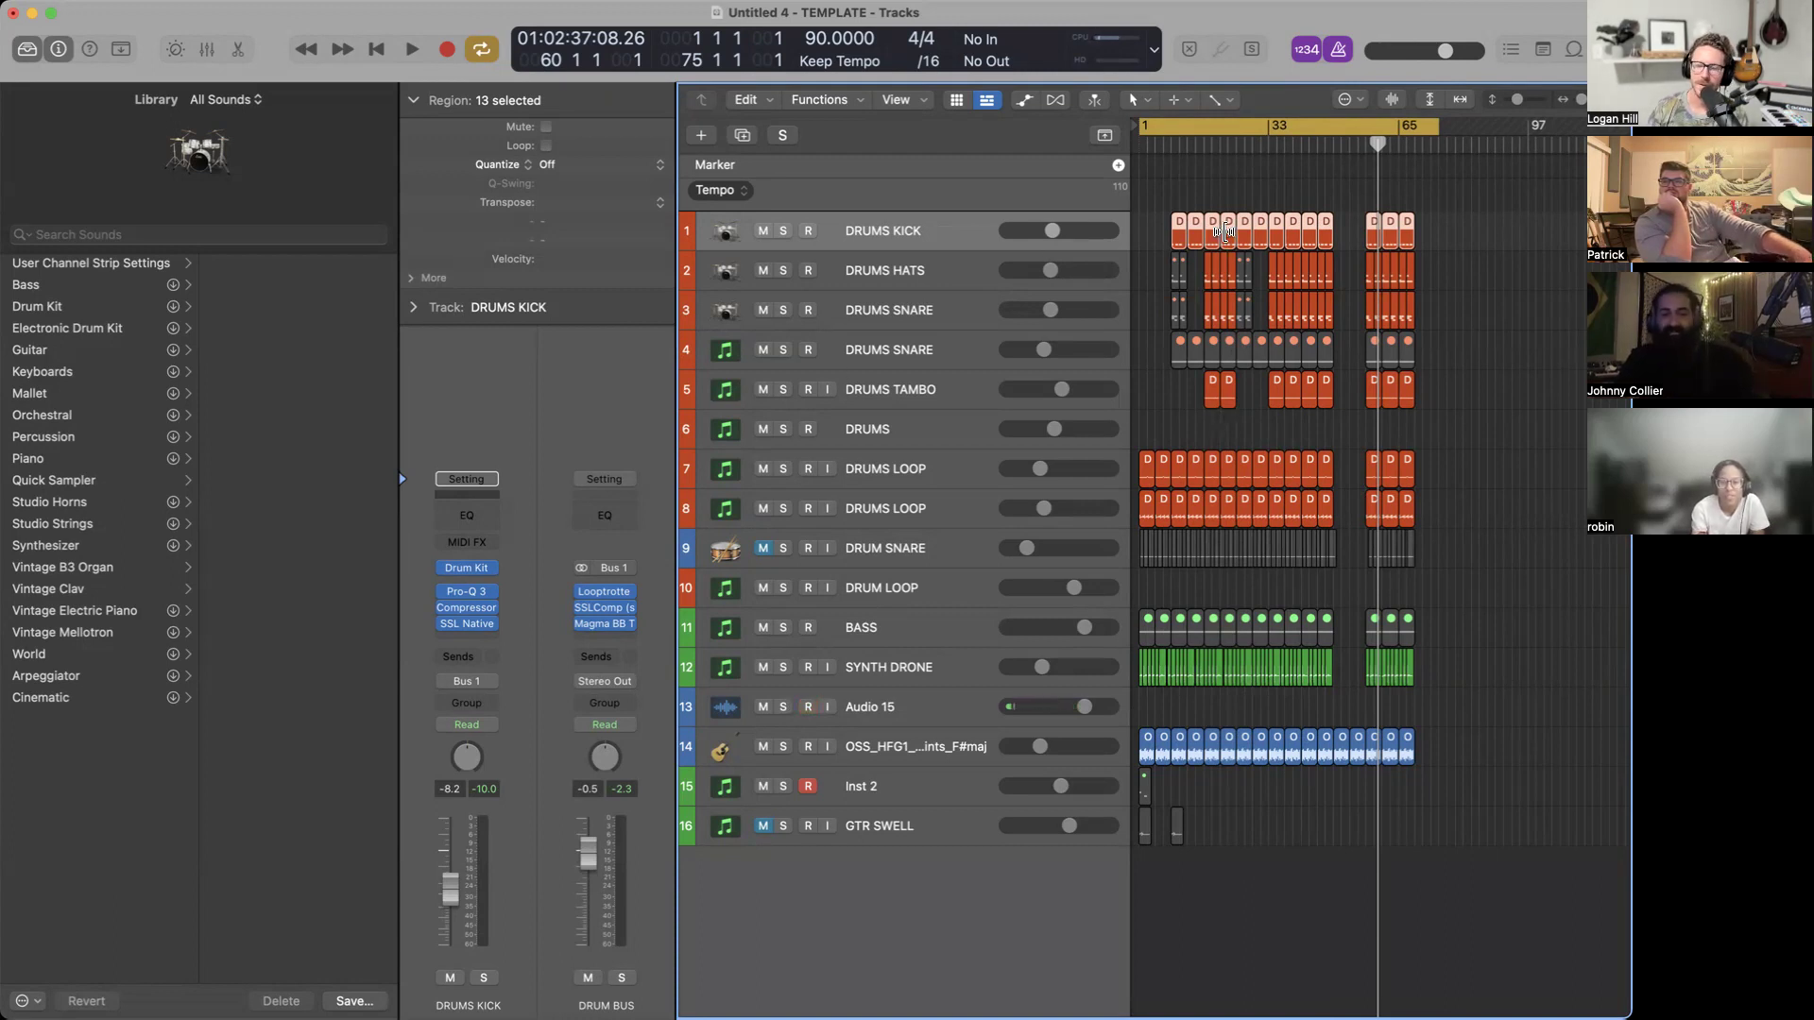
key(super+Up)
key(super+Up)
key(super+Up)
key(super+Left)
key(super+Left)
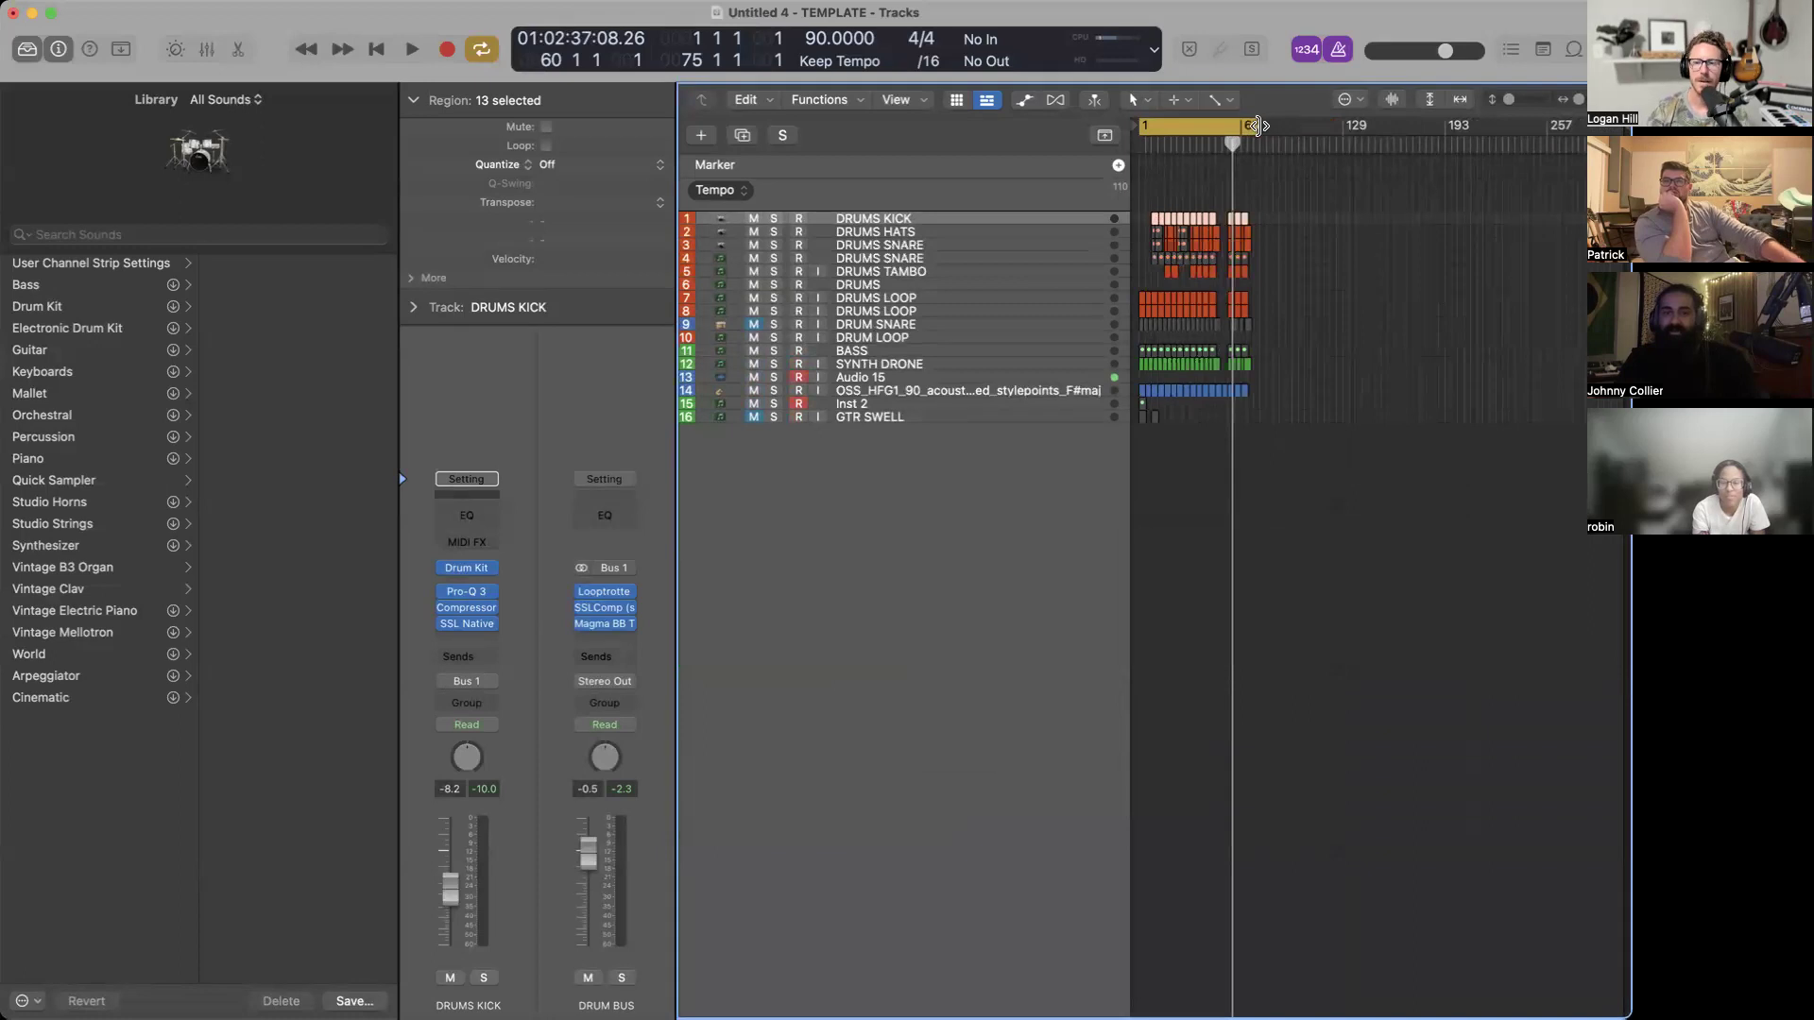
key(super+Down)
key(super+Down)
key(super+Down)
key(super+Right)
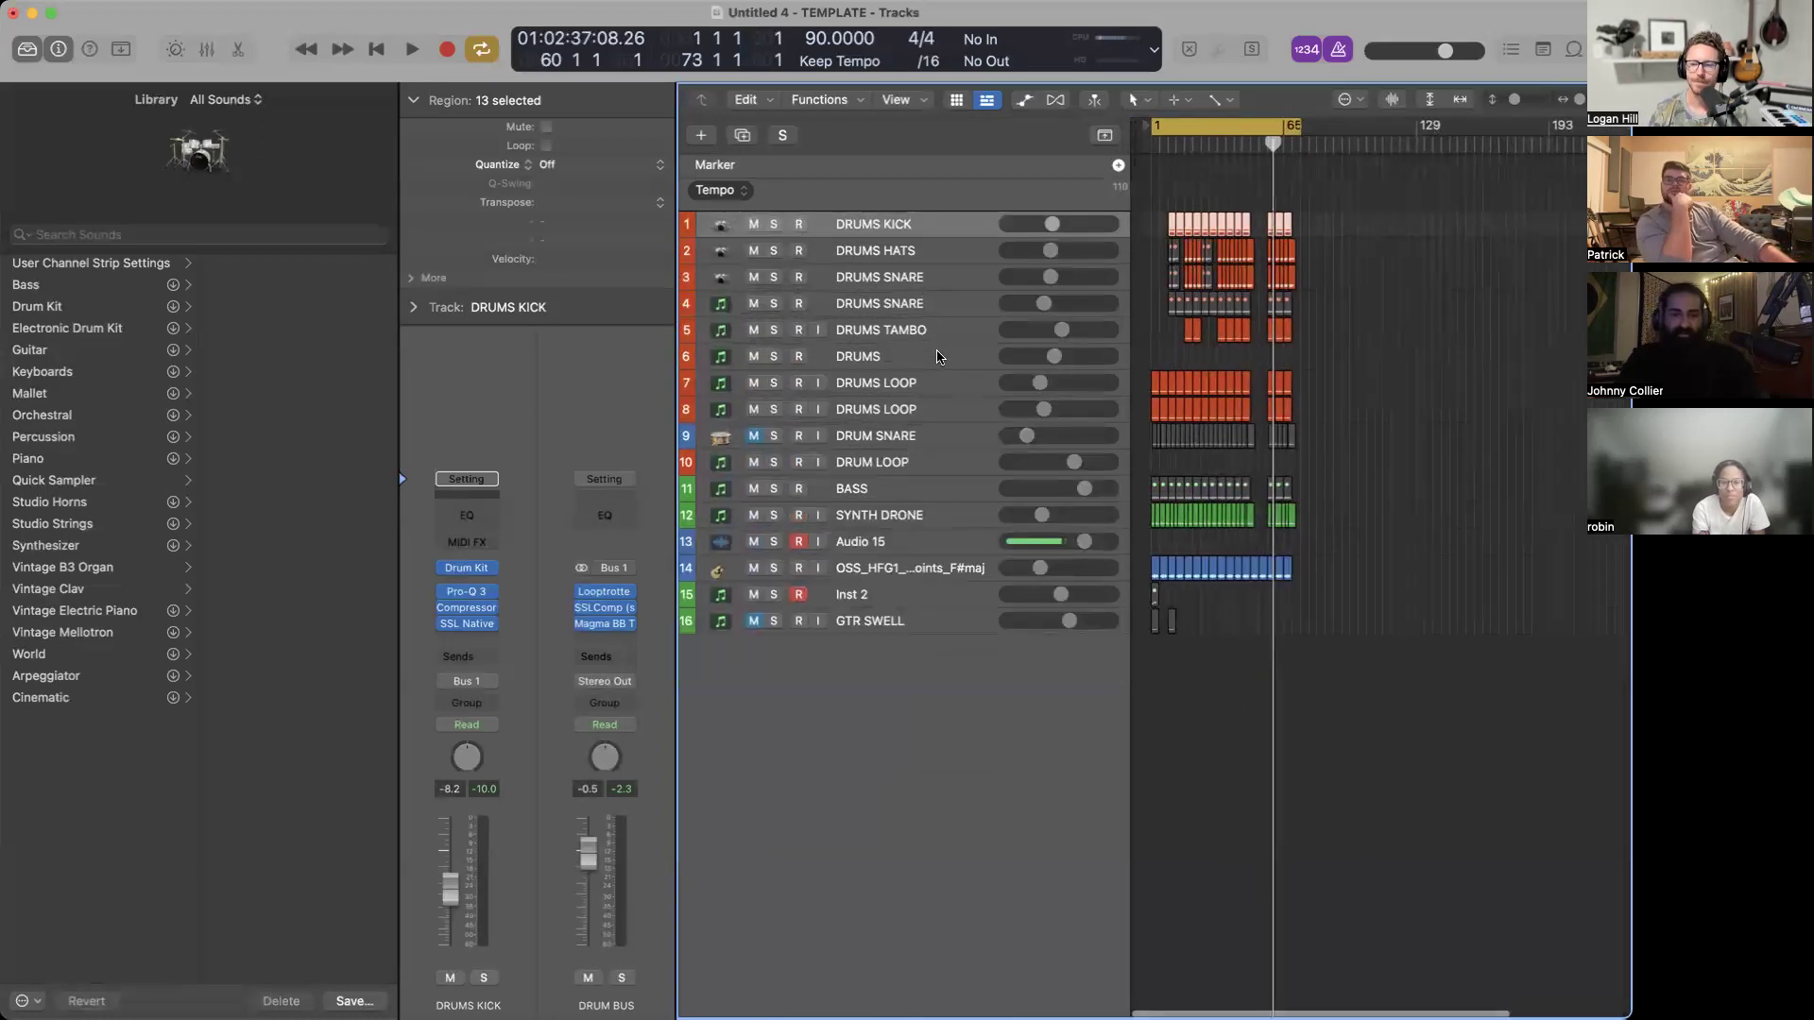
Make the record-enabled Audio 15 track the selected track again.
key(super+Down)
key(super+Right)
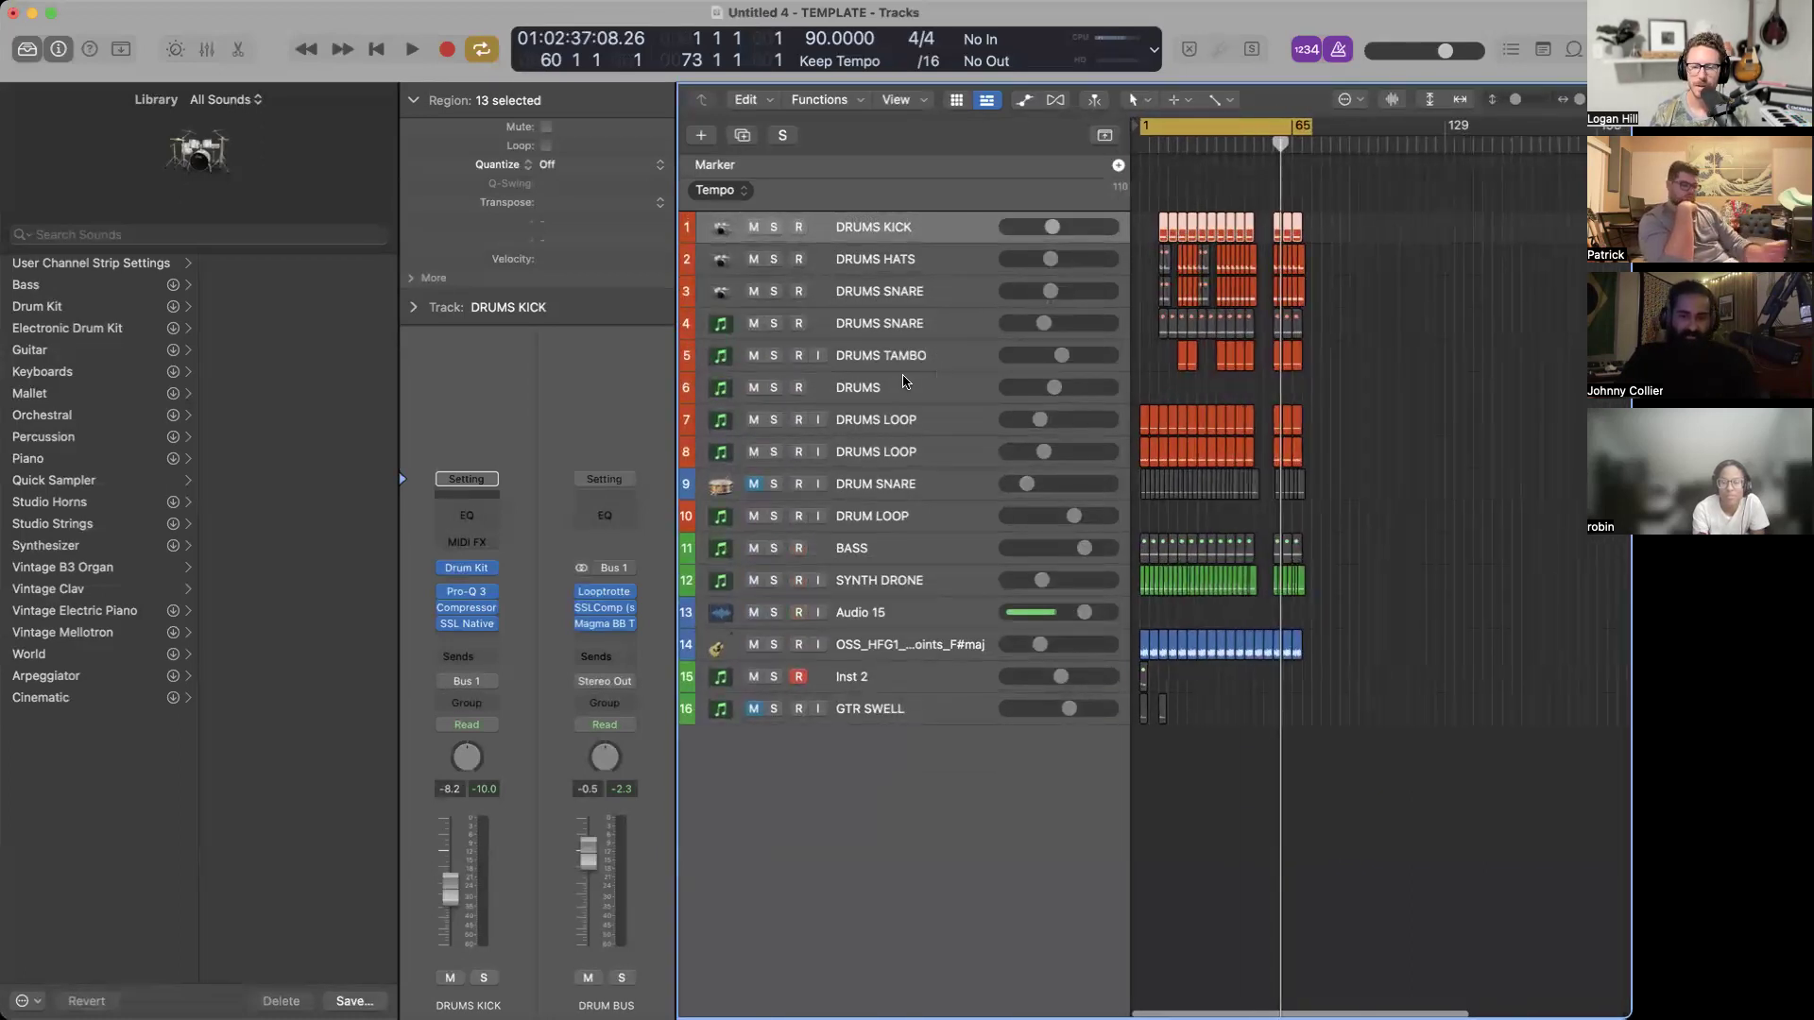
click(864, 614)
click(799, 610)
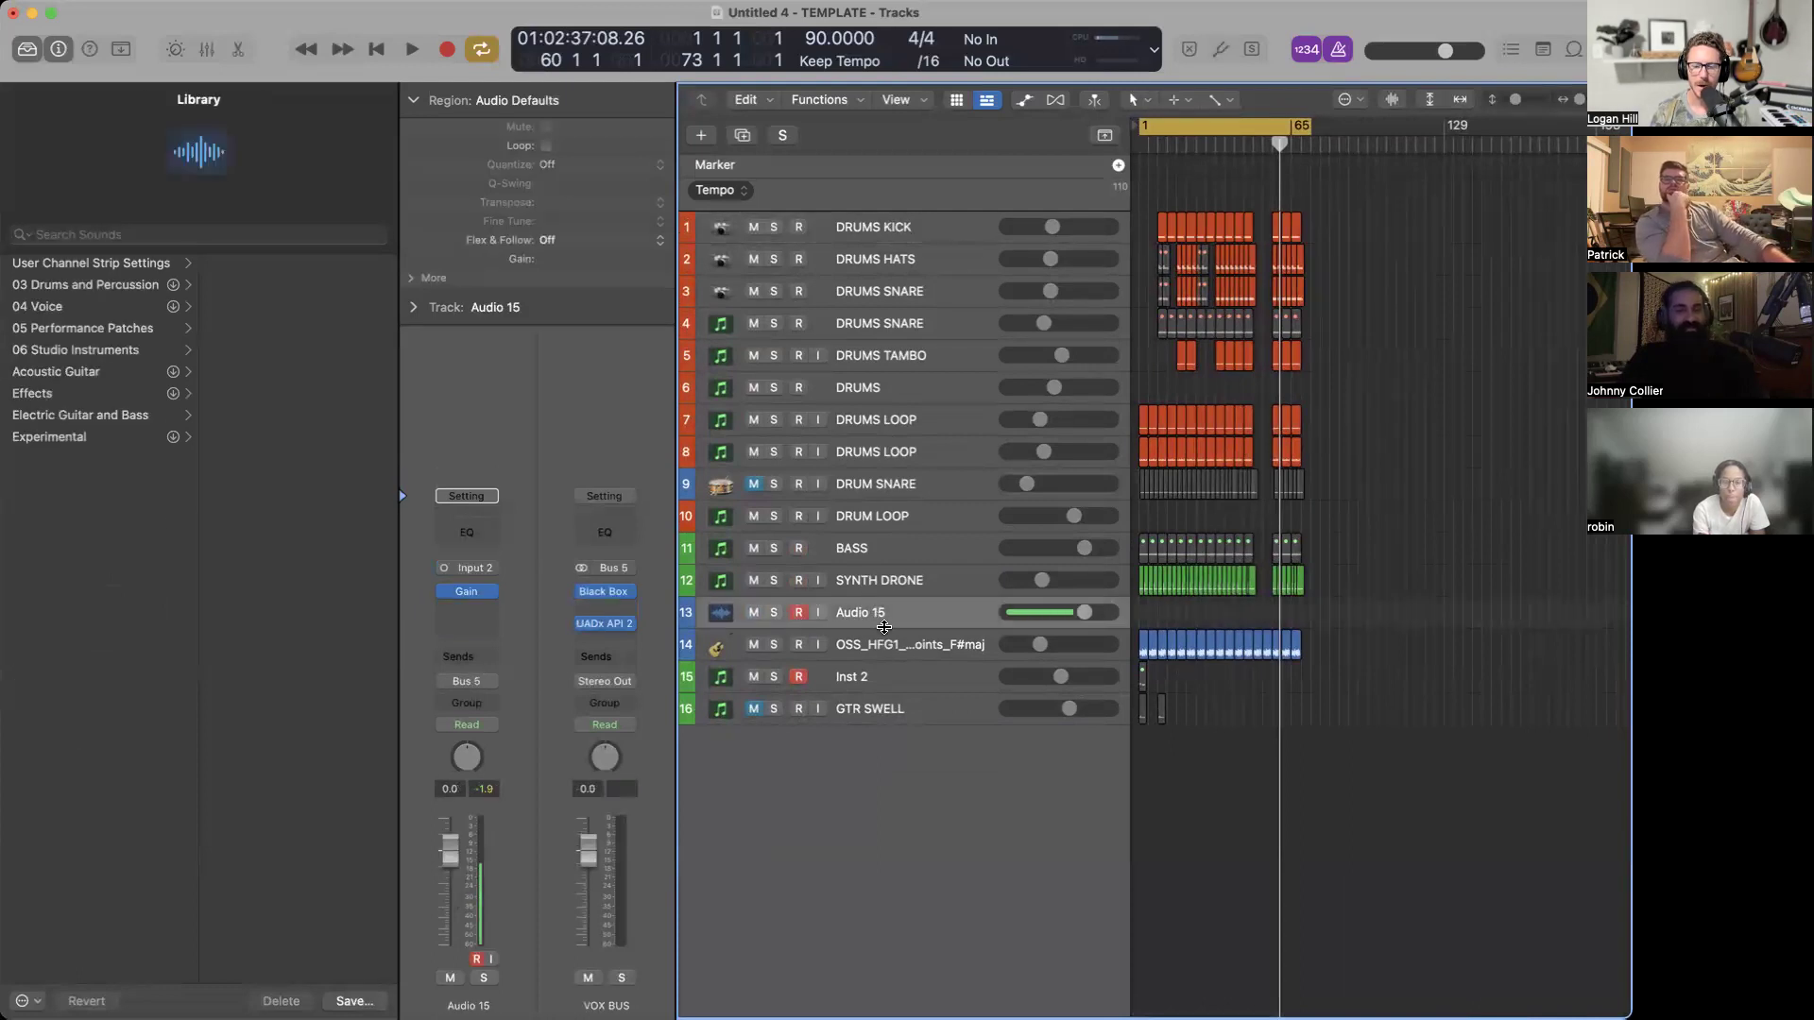
key(super+Right)
key(super+Right)
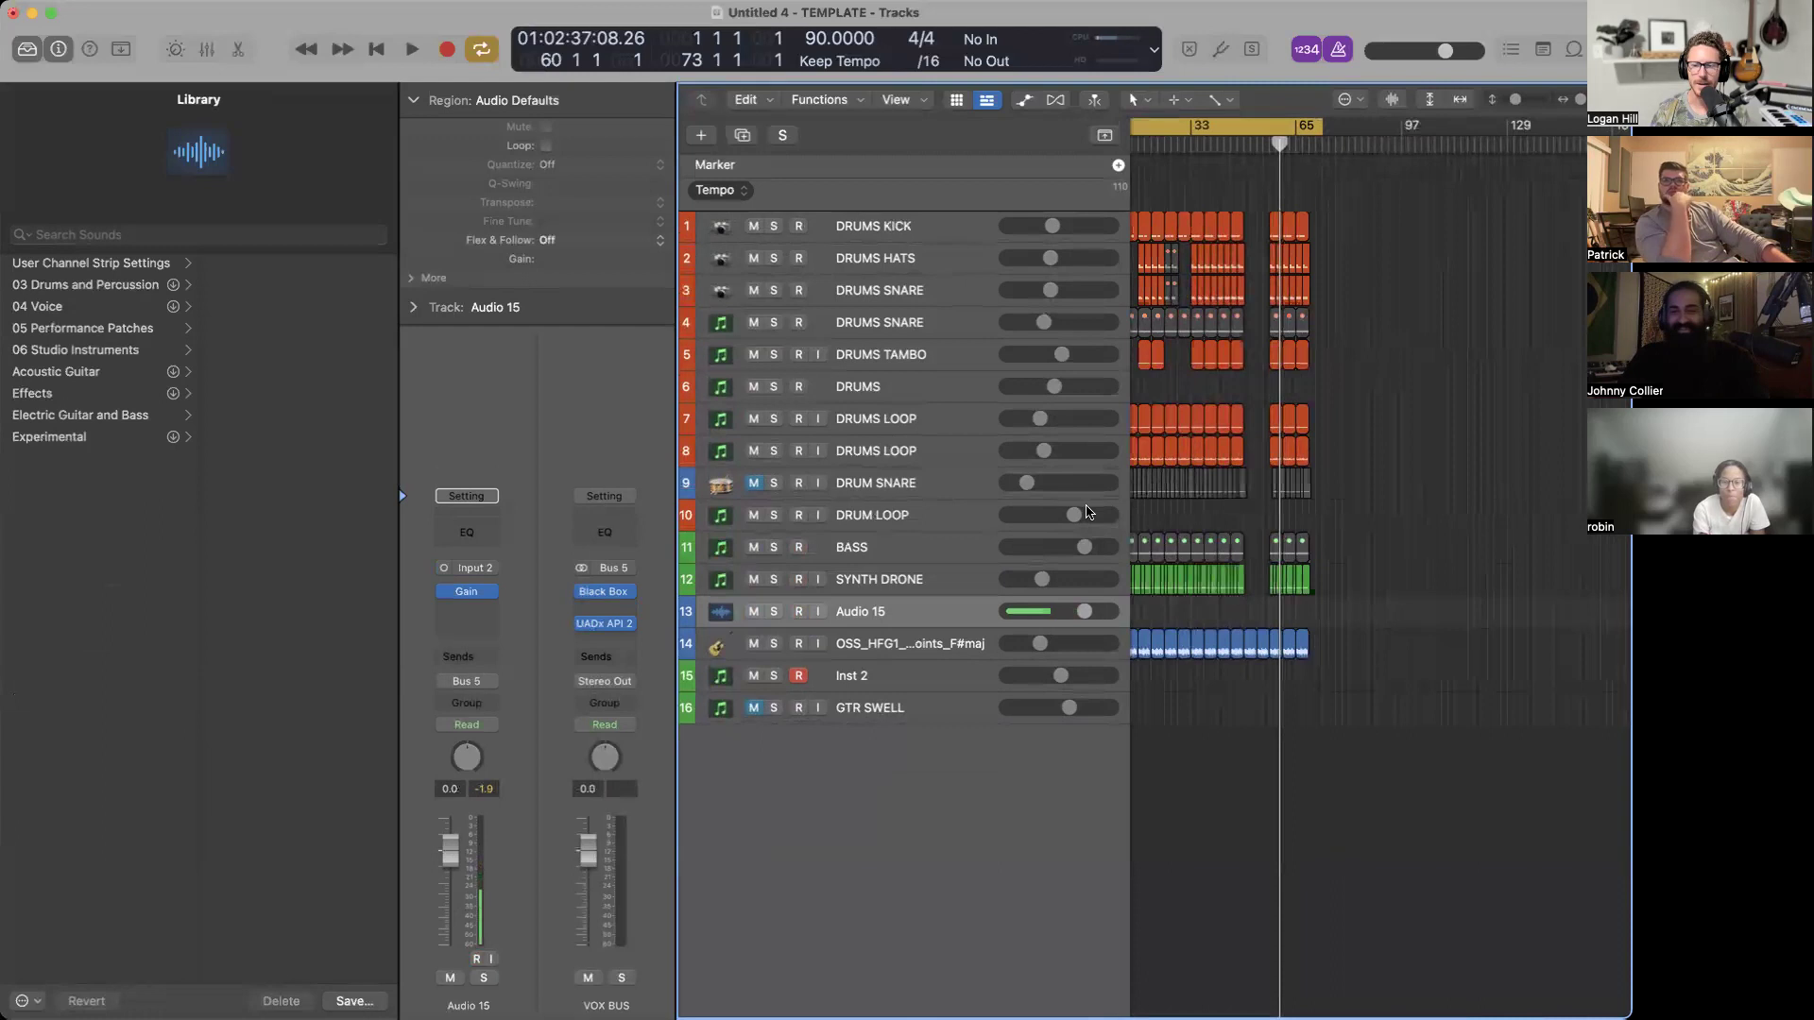
scroll(1086, 513, left, 1)
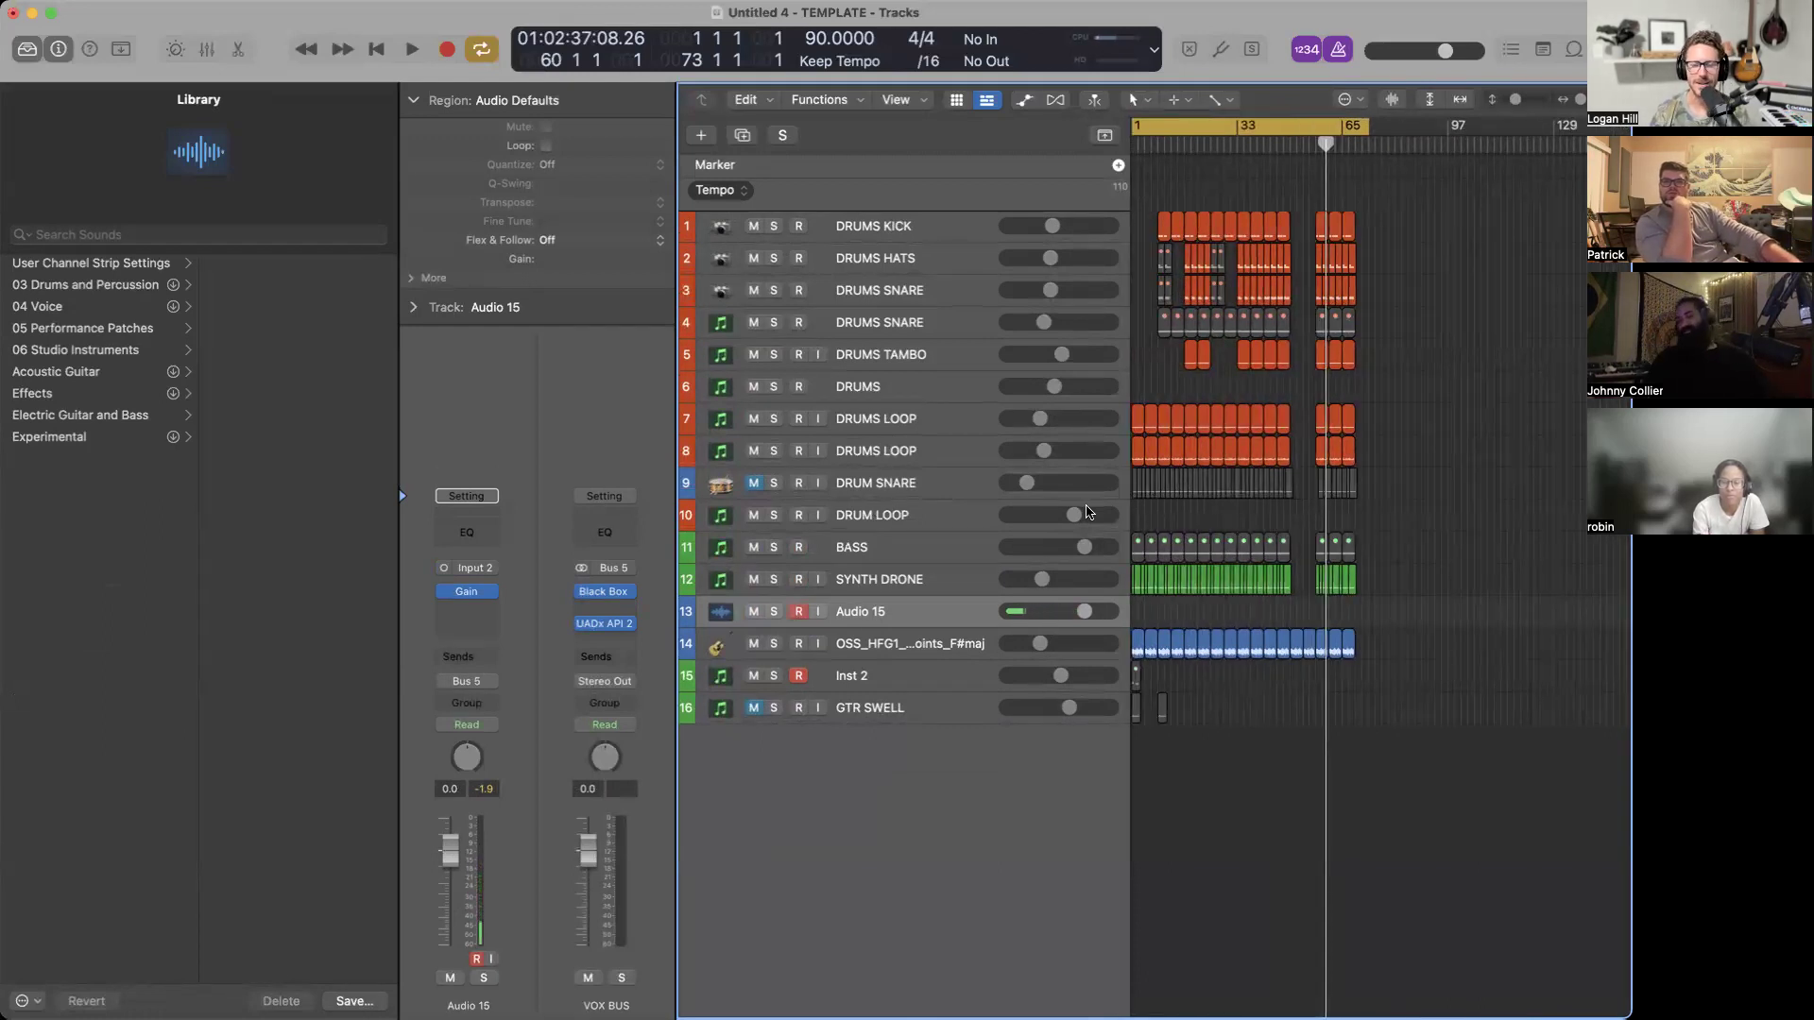
key(alt+r)
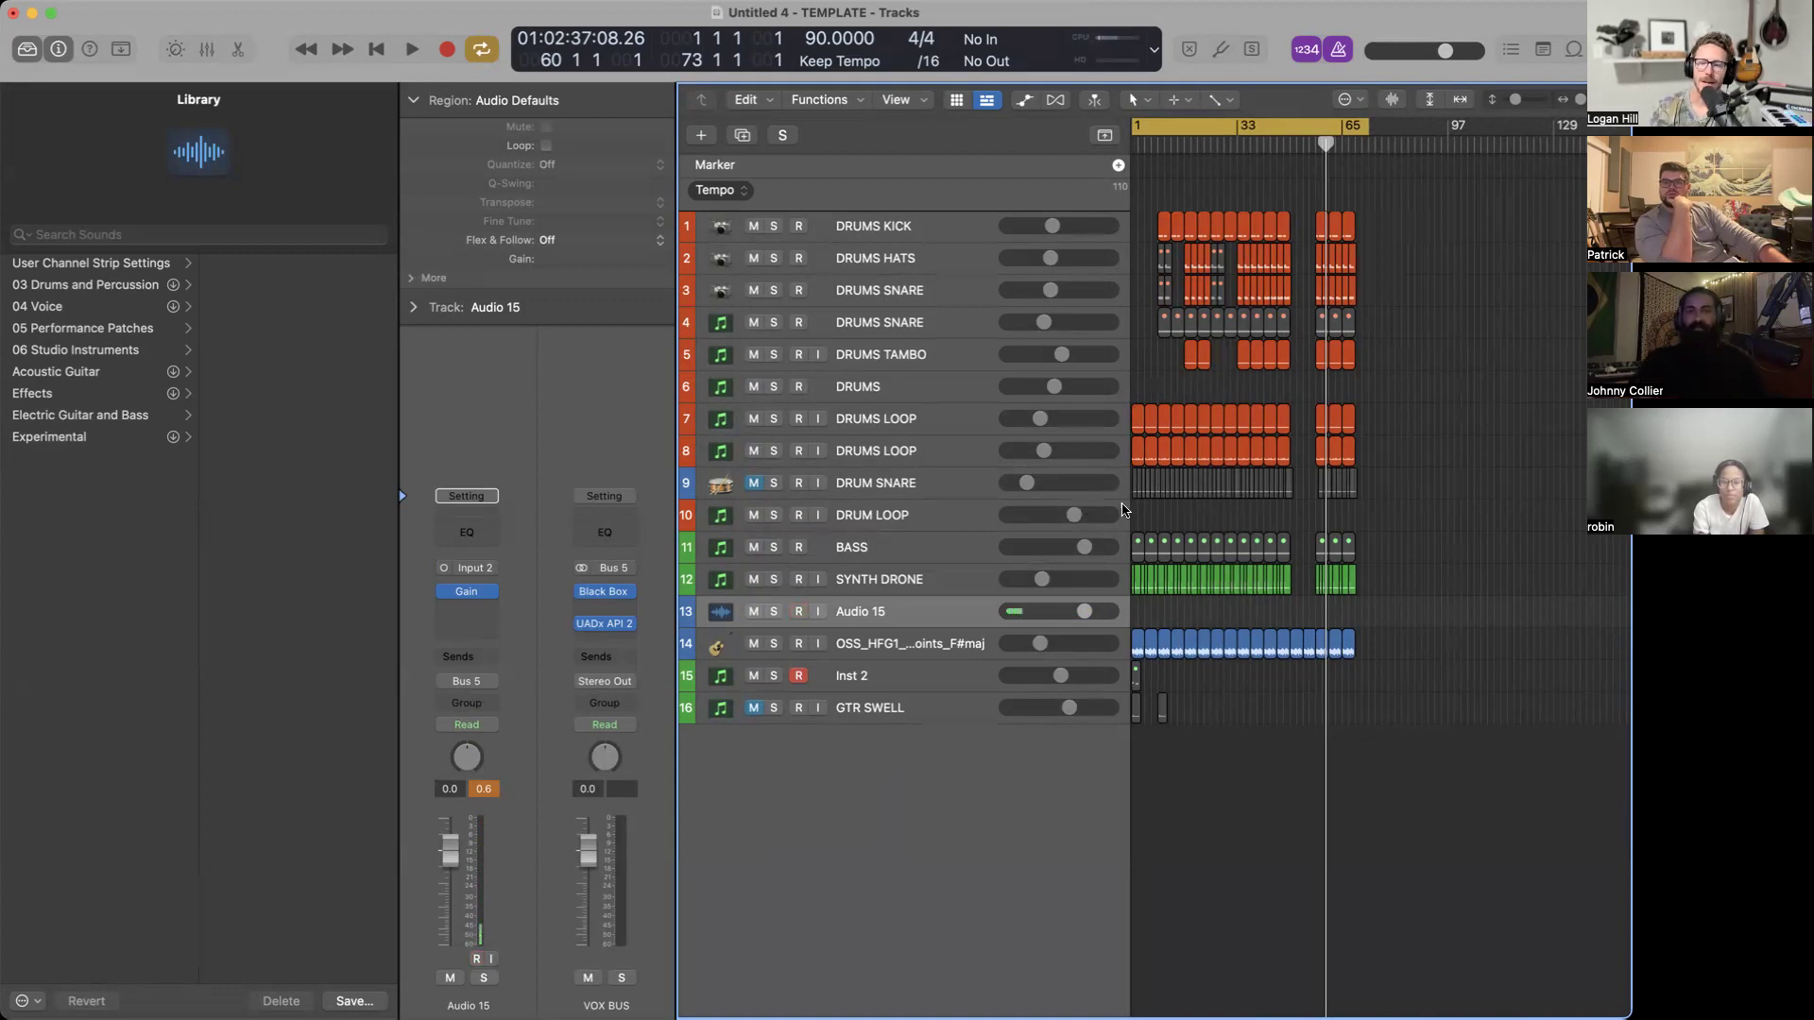
scroll(1273, 546, left, 1)
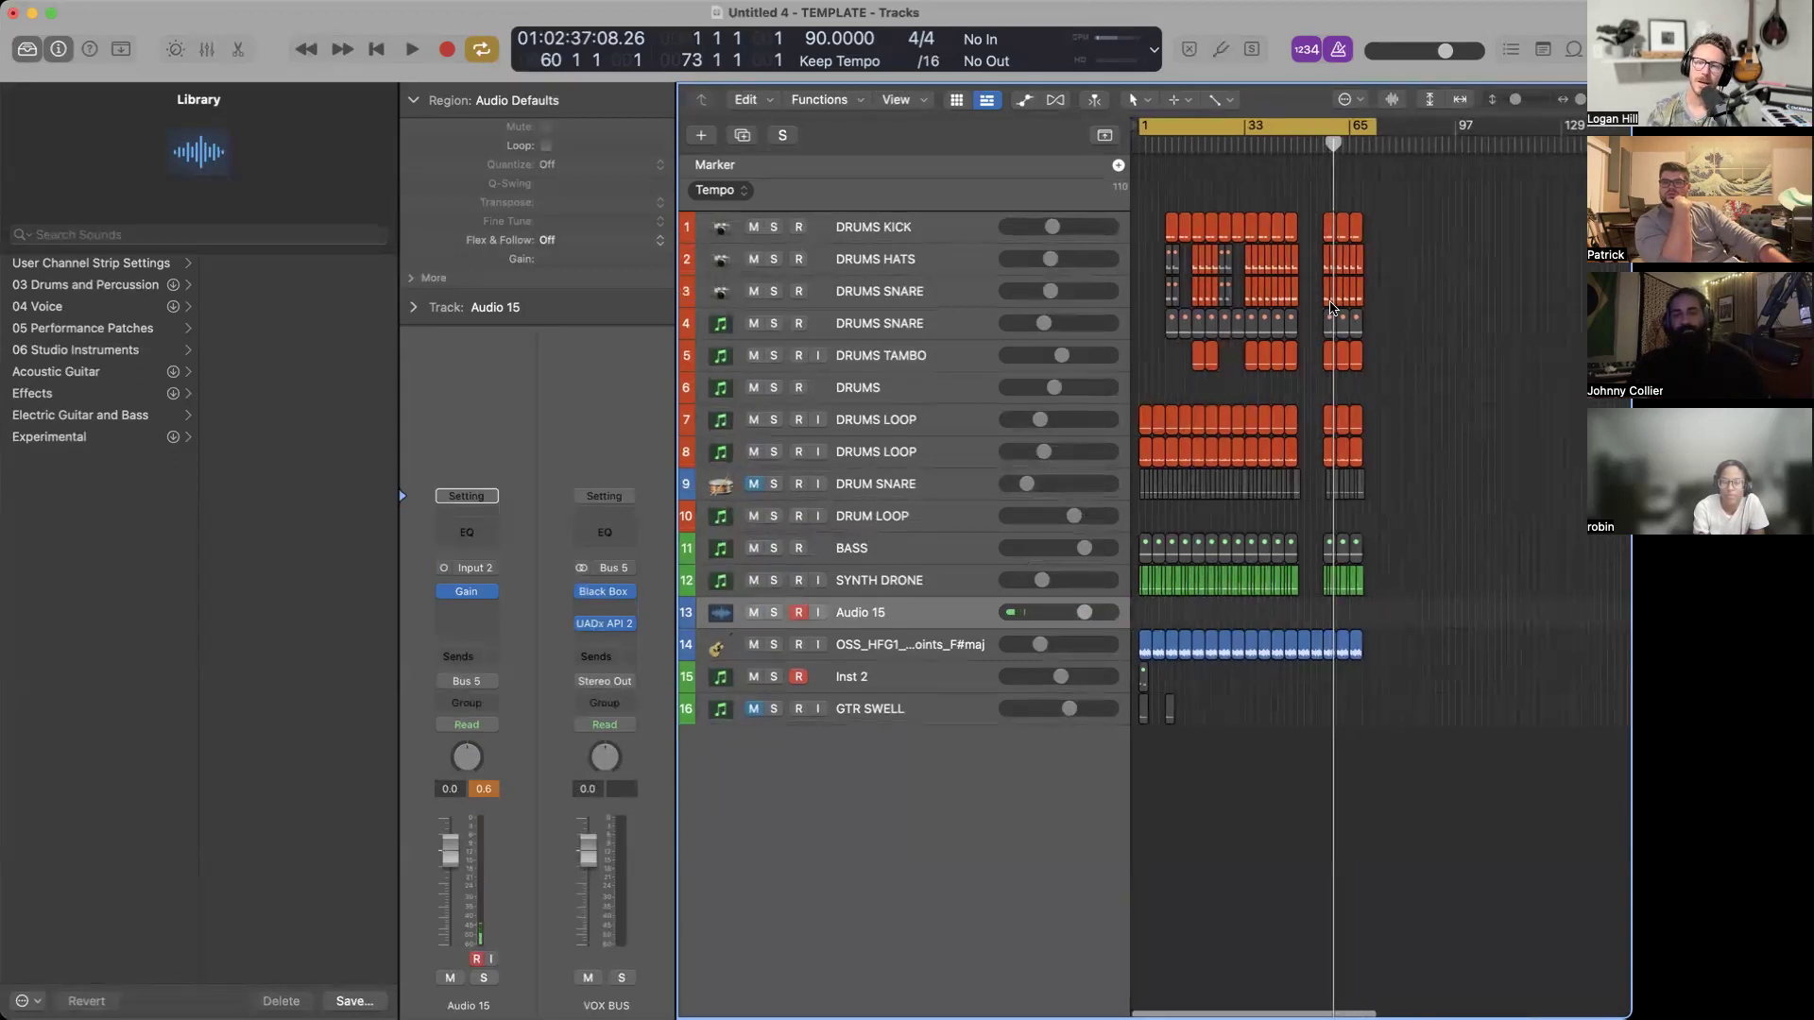